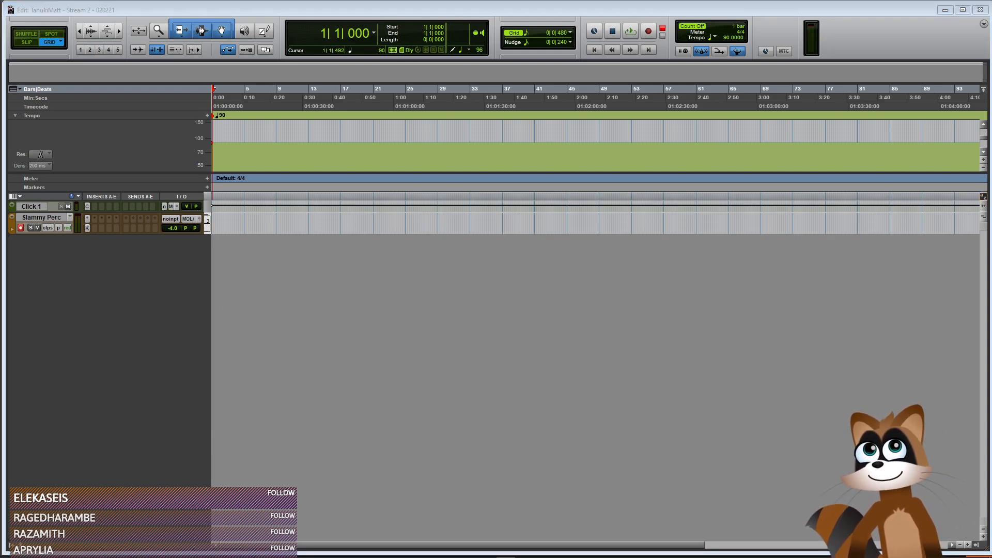
click(150, 357)
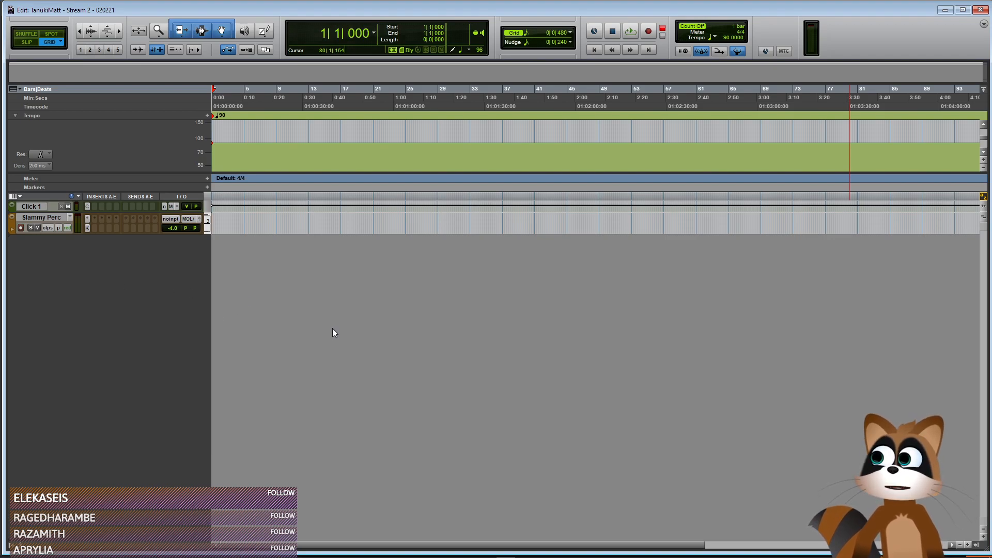
key(ctrl+shift+n)
key(Return)
right_click(38, 240)
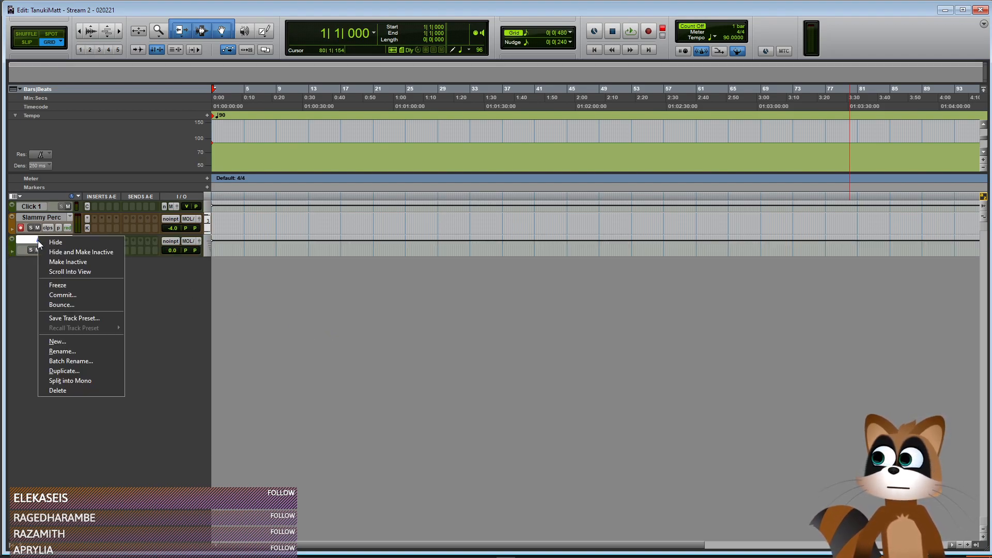
key(Escape)
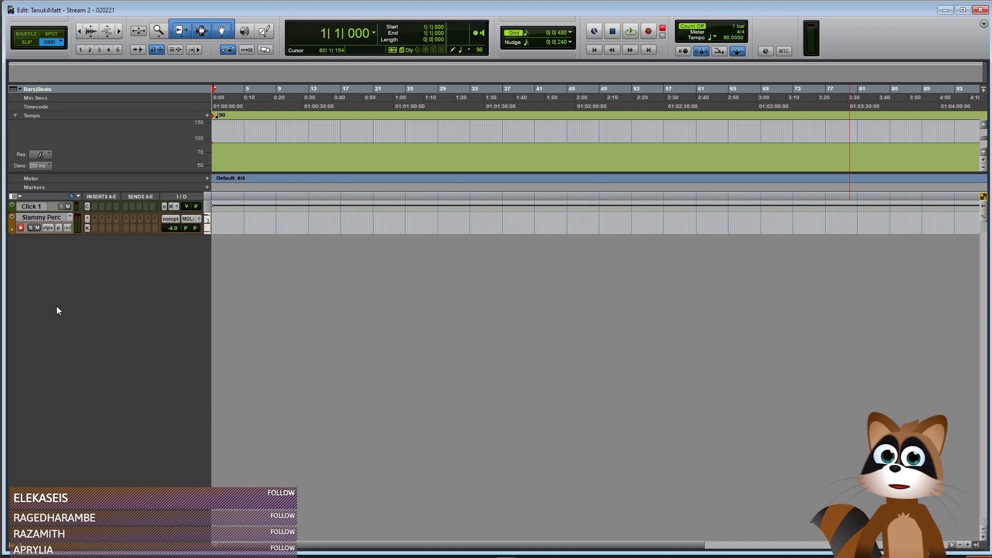
right_click(33, 217)
click(245, 355)
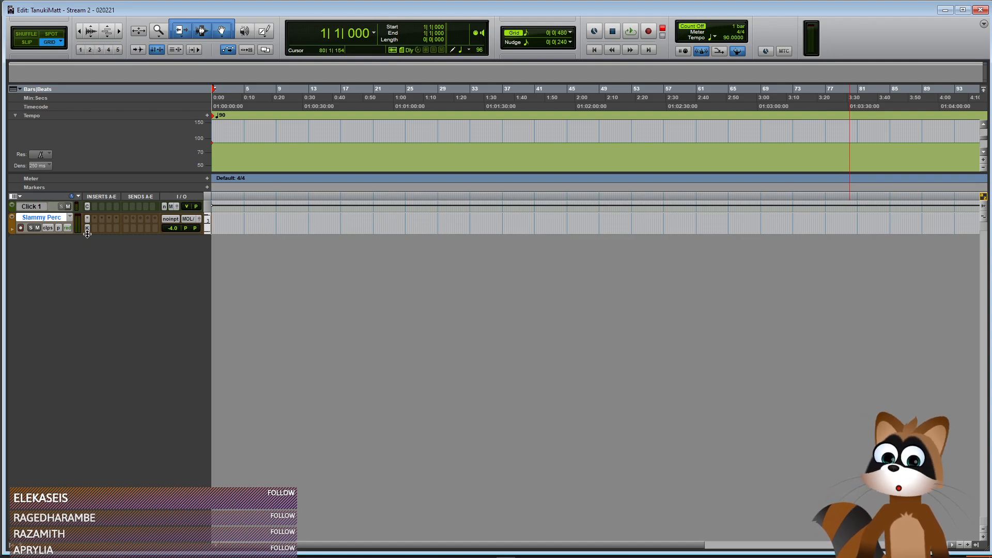
key(shift+r)
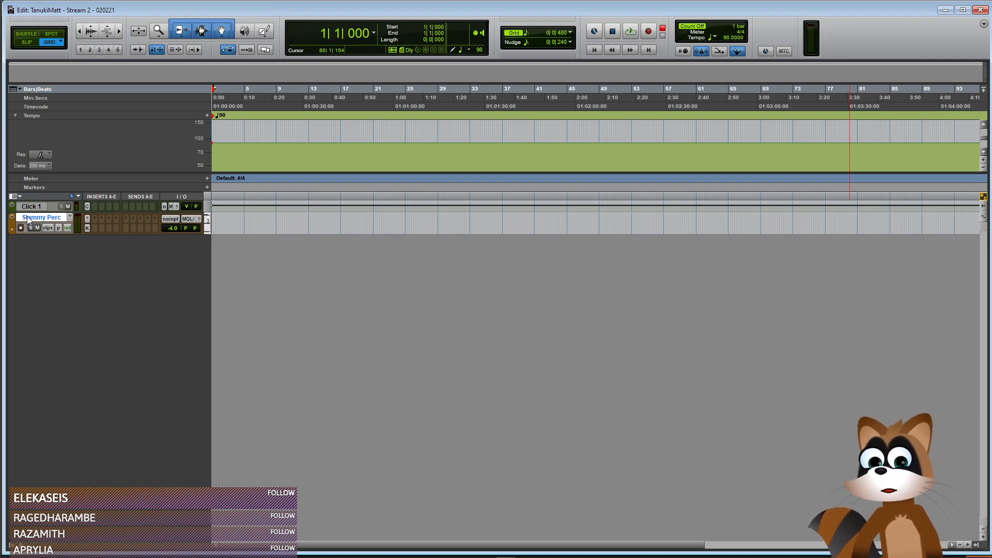
right_click(26, 217)
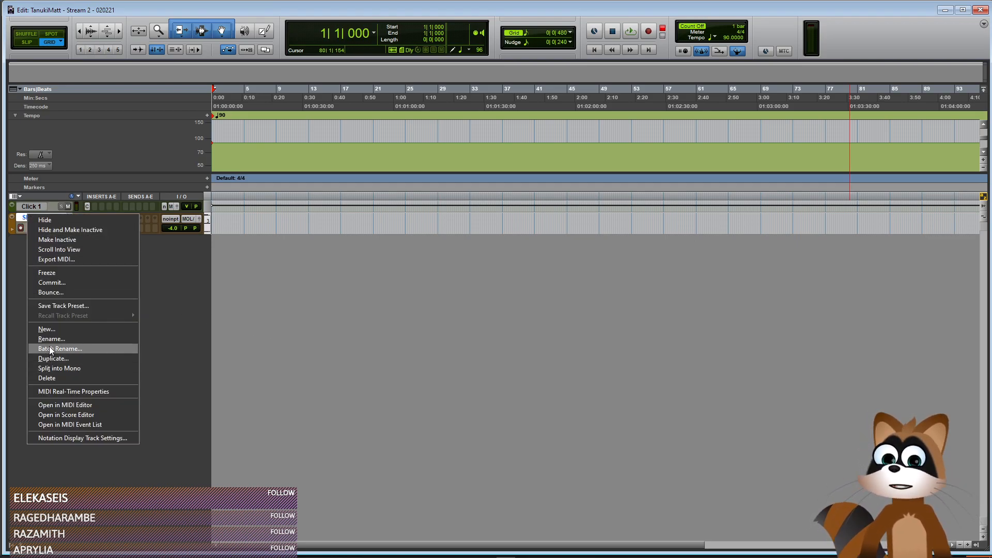
click(19, 316)
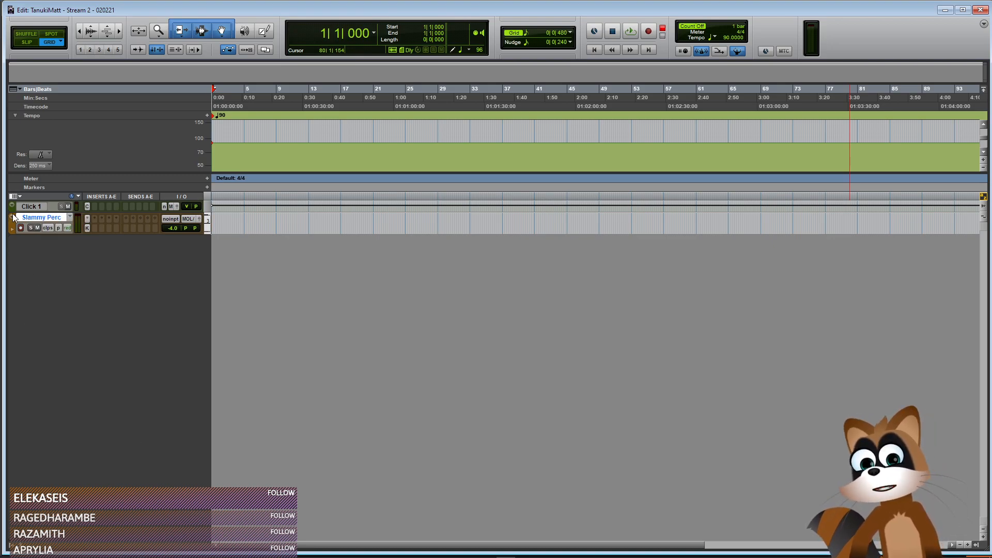
Create one new stereo Master Fader track below the Slammy Perc track
right_click(30, 222)
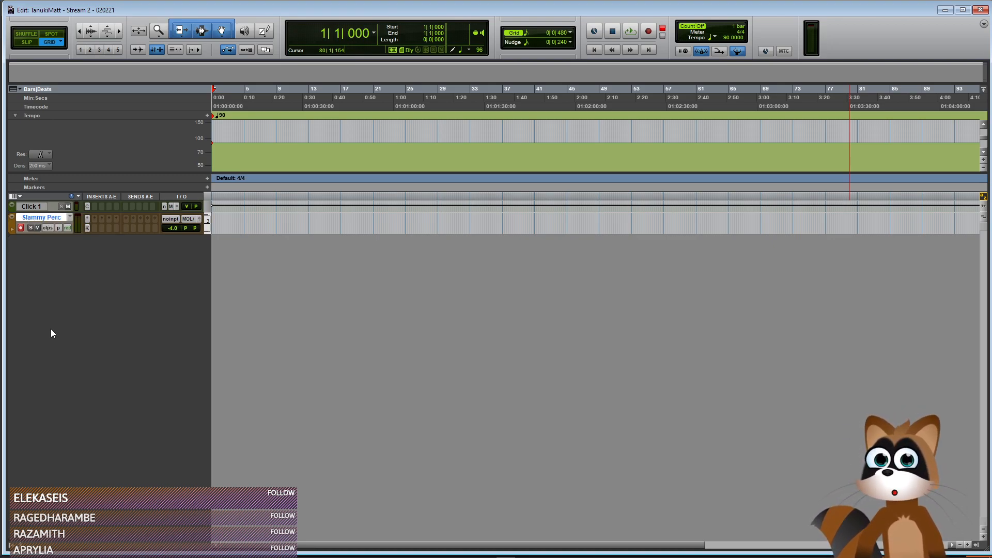
click(50, 329)
click(380, 198)
click(386, 208)
click(442, 197)
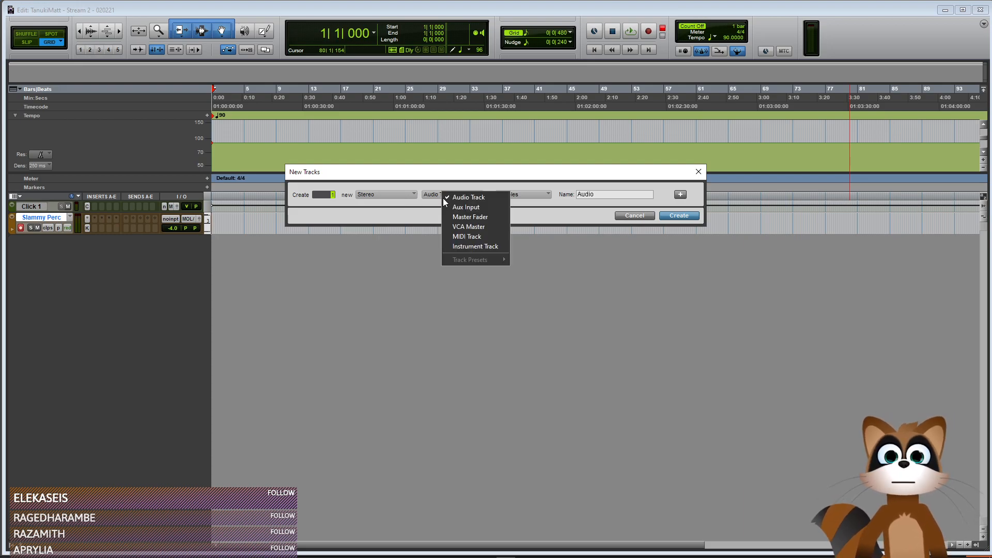
click(466, 216)
click(666, 217)
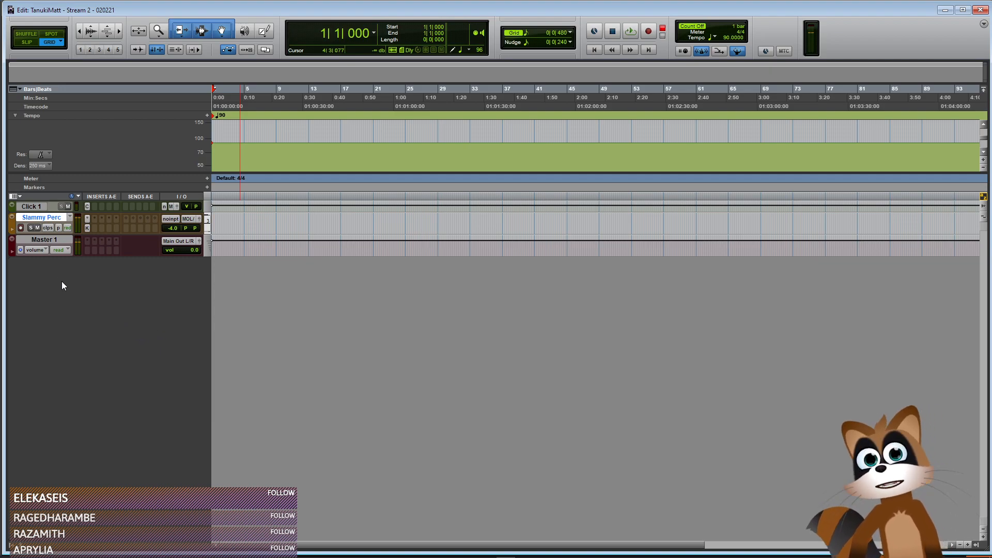
Insert the stereo Ozone 8 Maximizer on the Master 1 track and set its threshold to -3.0 dB
click(88, 250)
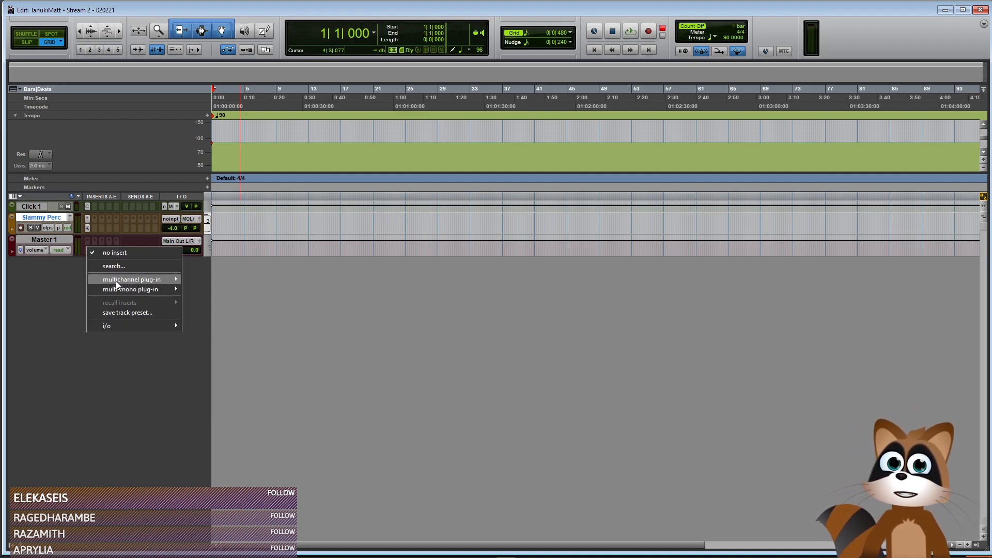
mouse_move(116, 281)
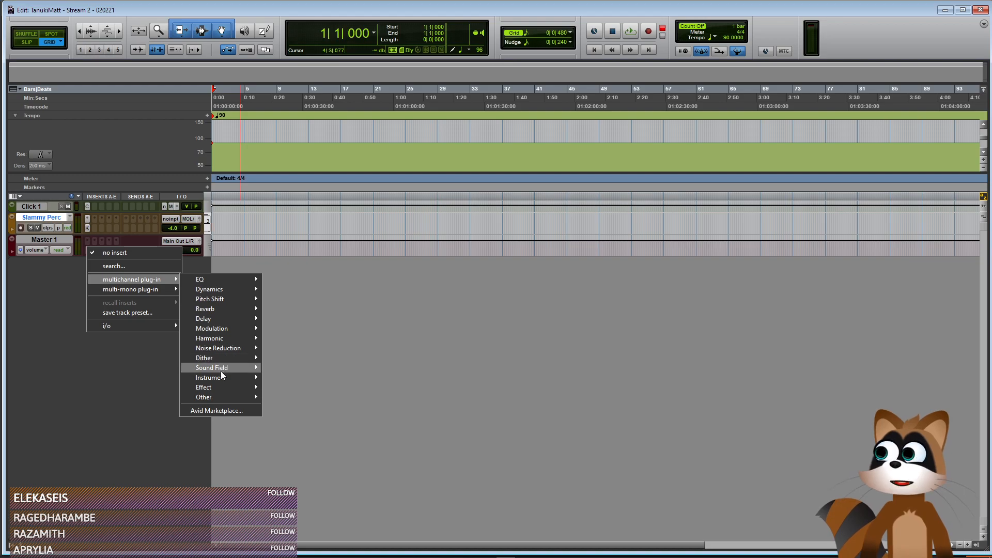
mouse_move(221, 378)
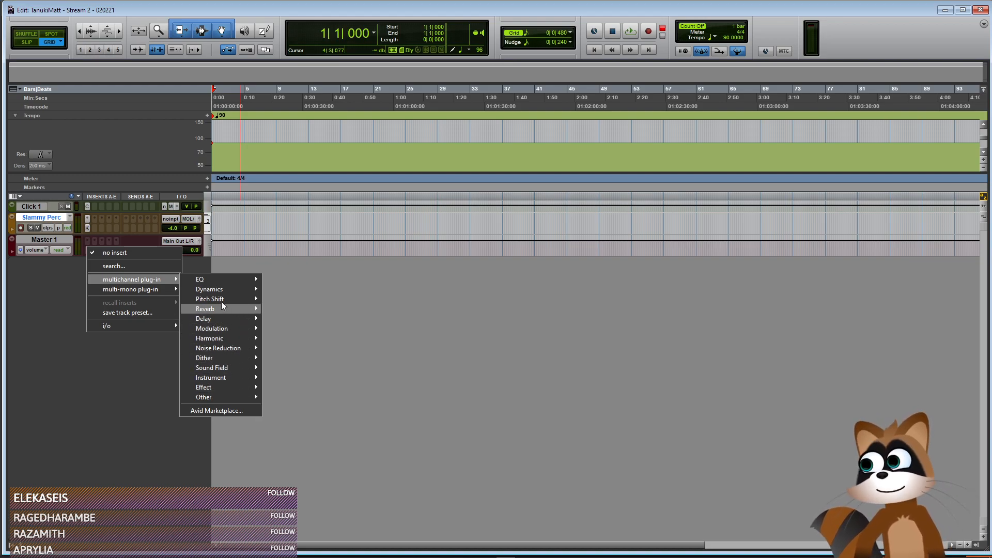
mouse_move(205, 289)
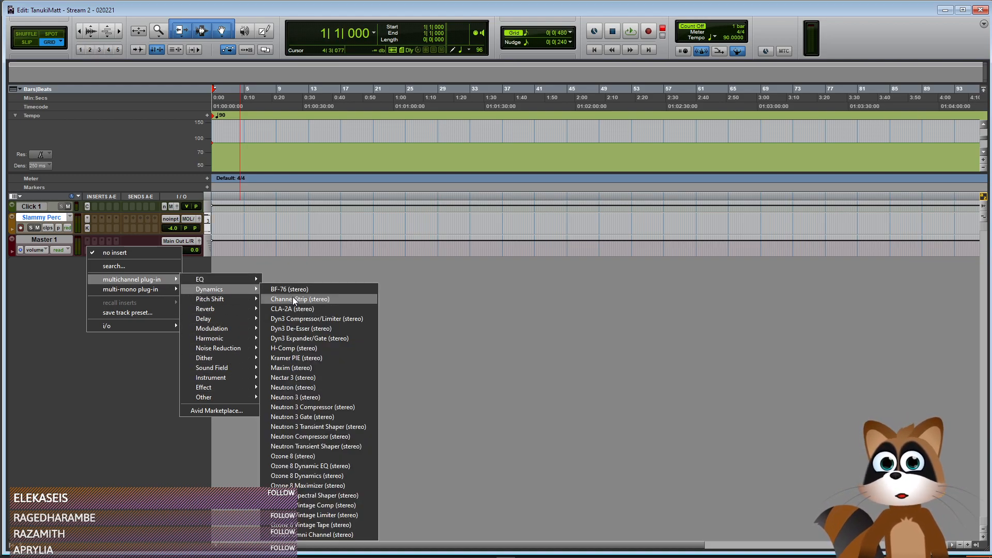
click(316, 486)
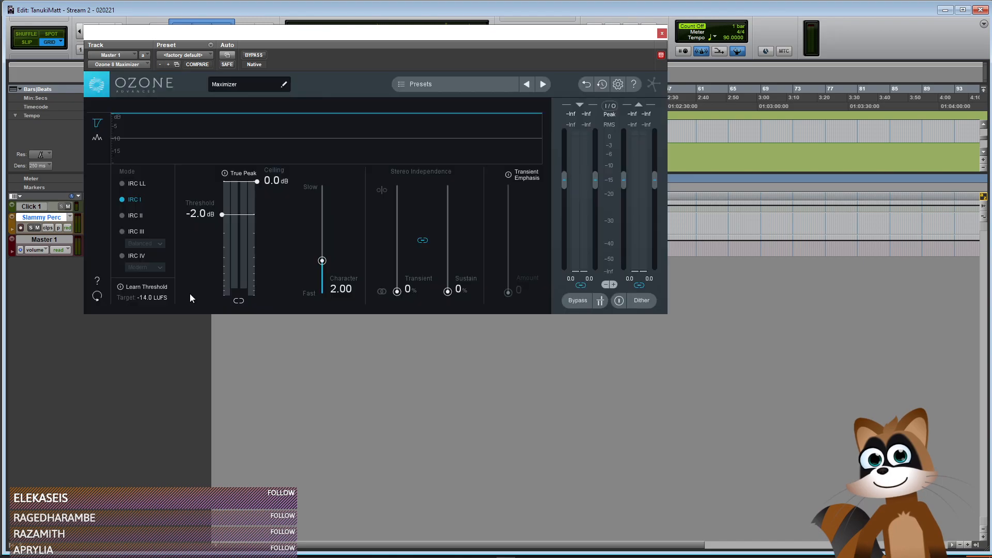
mouse_move(224, 212)
mouse_down()
mouse_move(232, 236)
mouse_move(224, 225)
mouse_up()
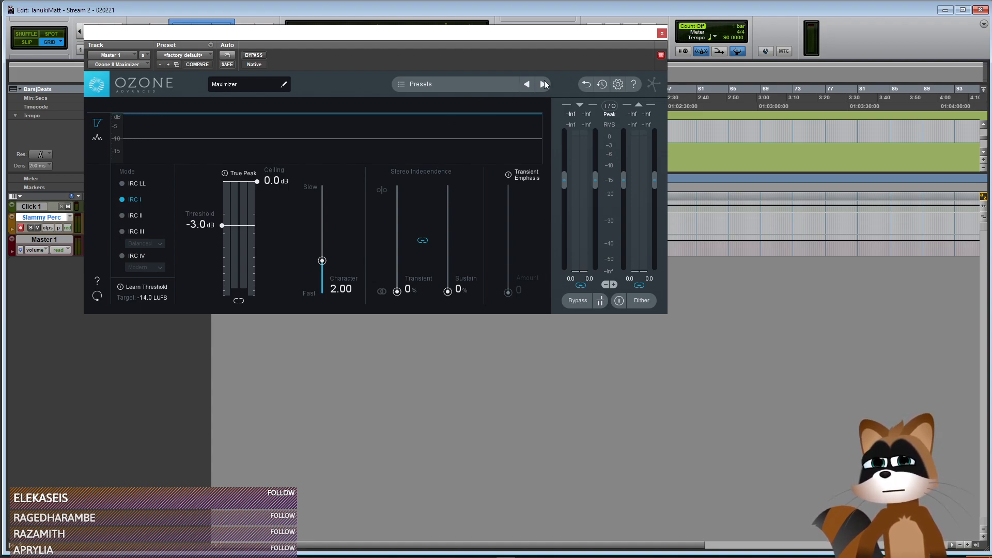
click(662, 33)
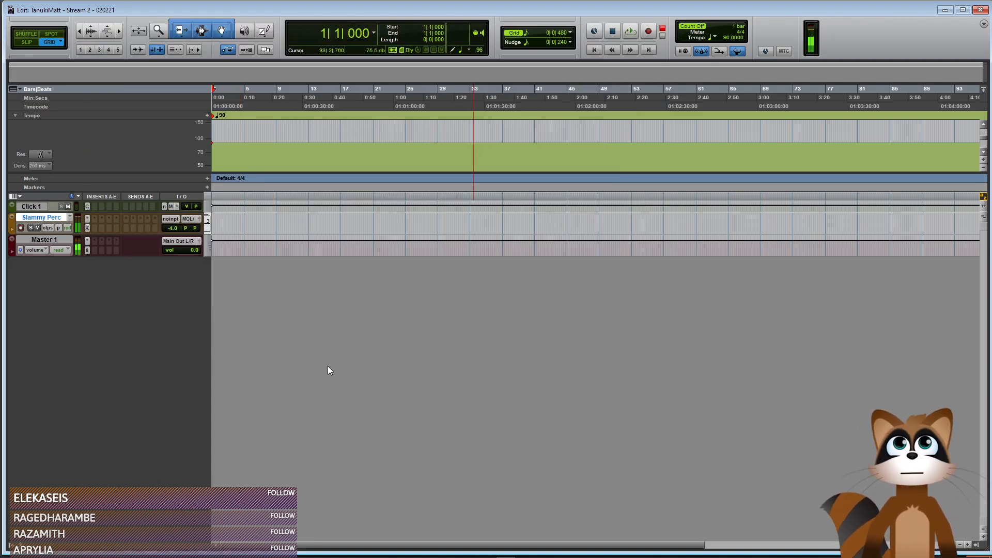
Set the Slammy Perc track's volume to -5.4 dB and briefly play the session from the start
drag(170, 228, 169, 231)
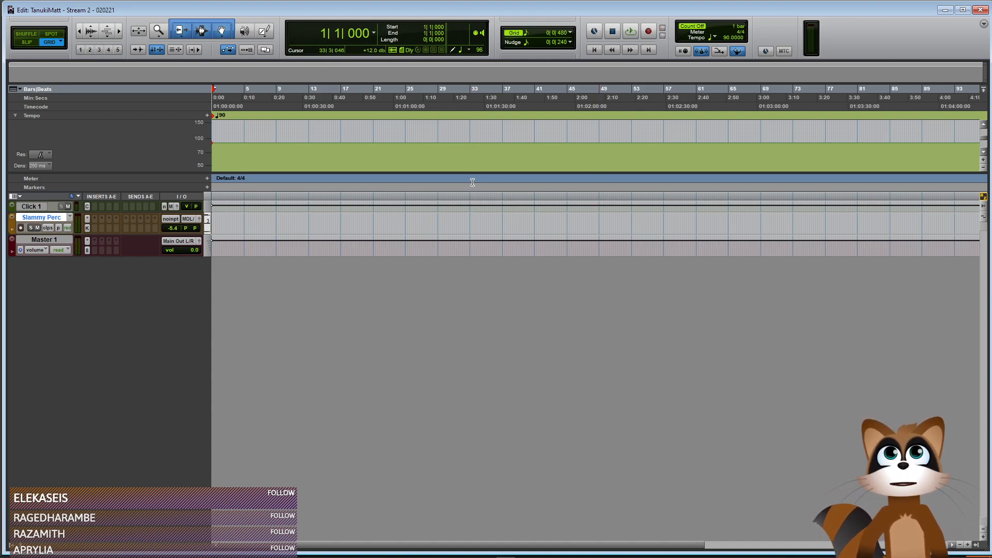
key(space)
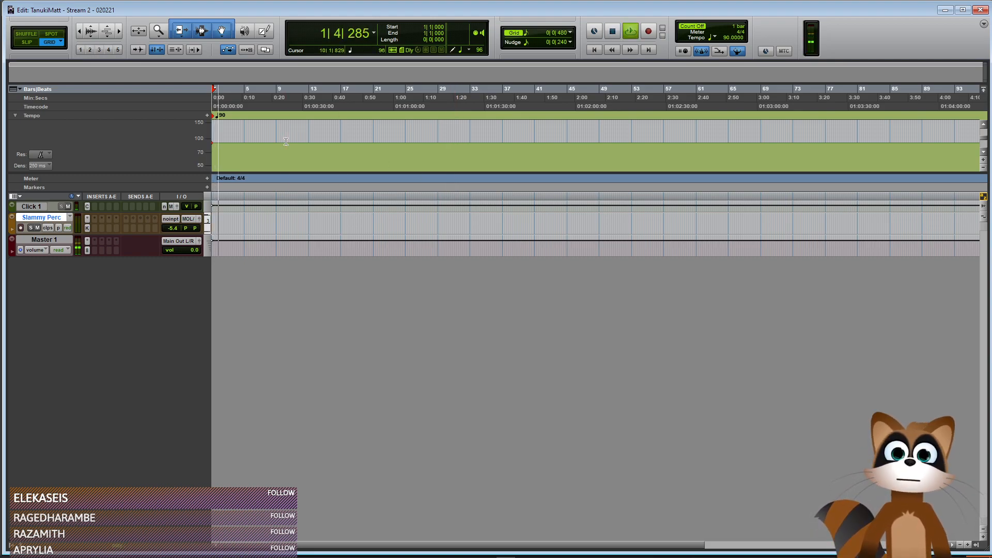
key(space)
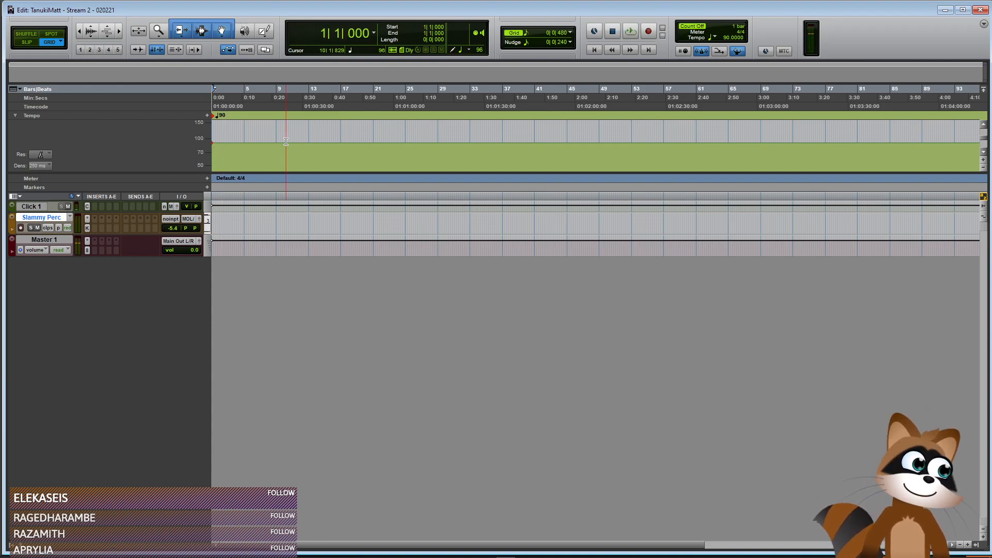
Create eight new stereo Instrument tracks in Ticks between Slammy Perc and Master 1
right_click(45, 218)
click(74, 328)
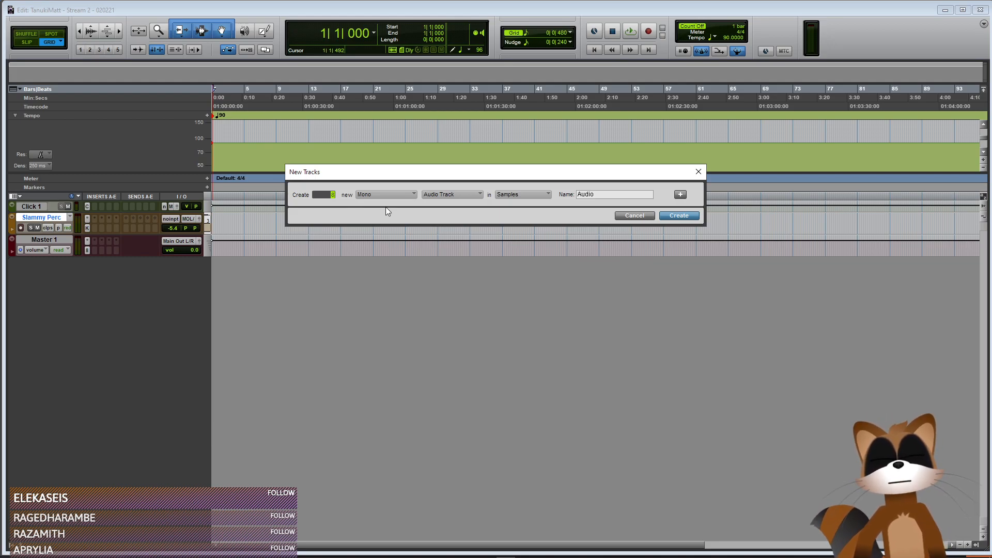
click(386, 194)
click(404, 204)
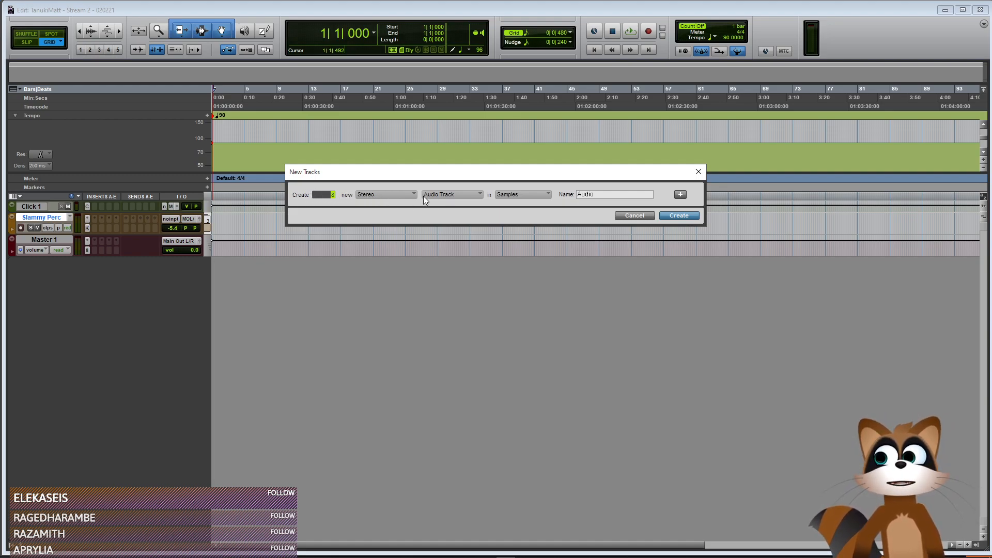
click(438, 194)
click(457, 243)
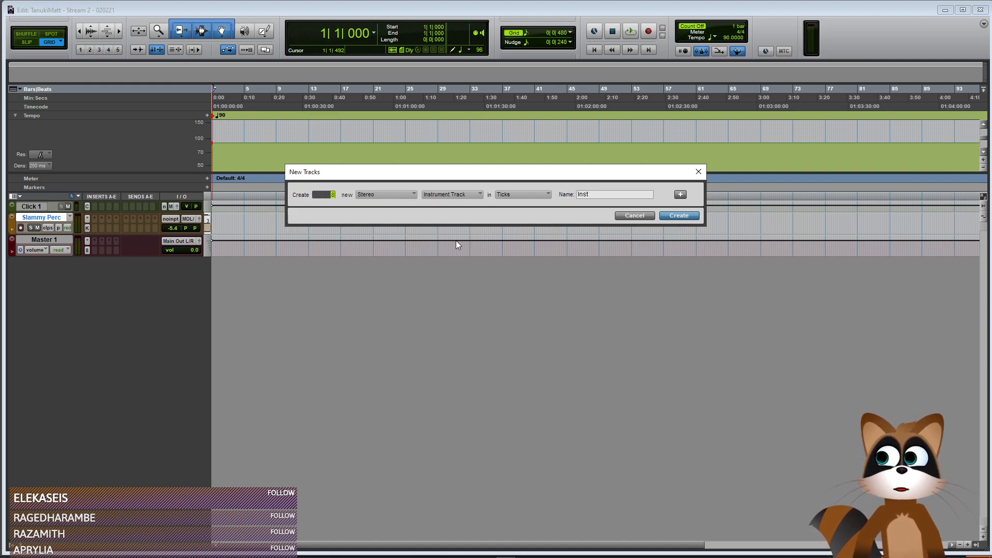
click(680, 216)
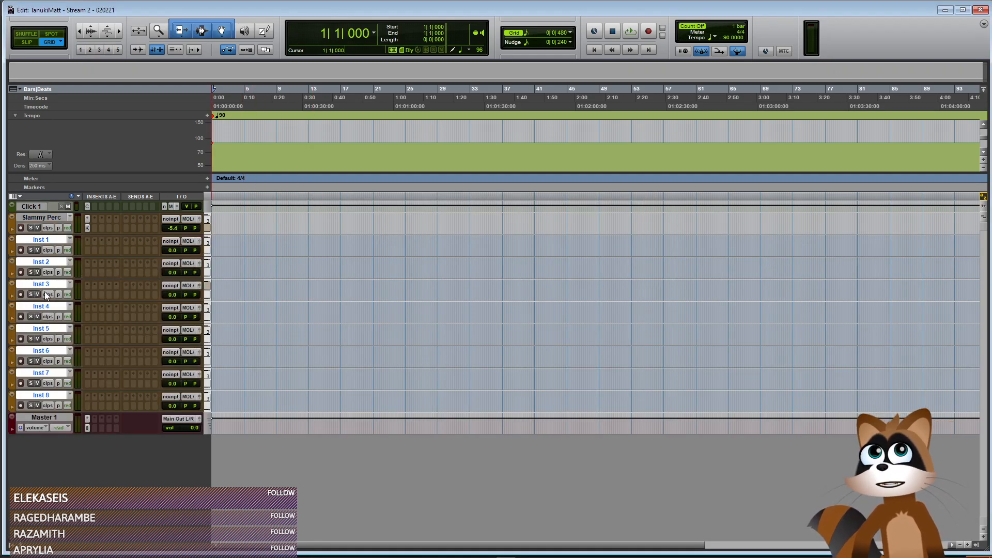
Insert the stereo Kontakt instrument plug-in on the Inst 1 track alone
click(38, 240)
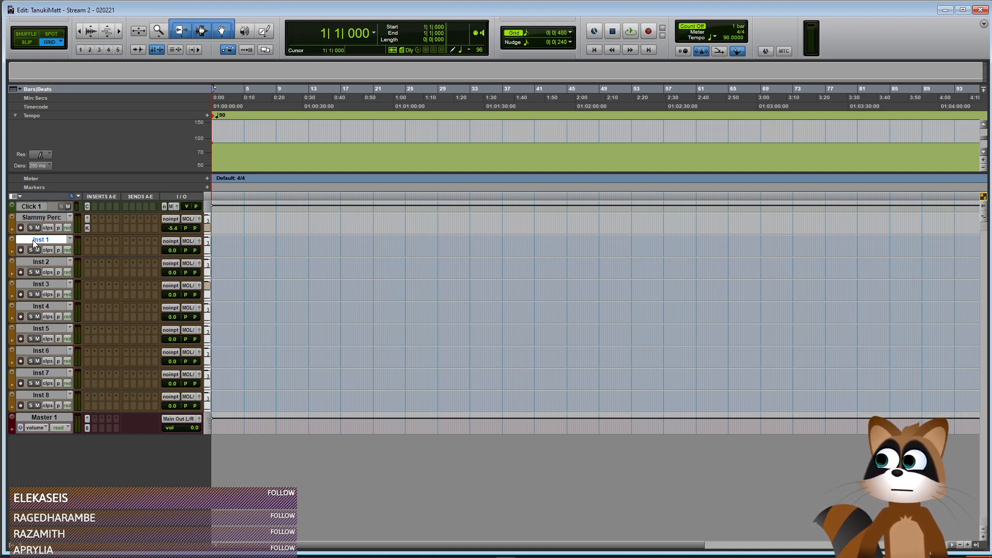
click(94, 250)
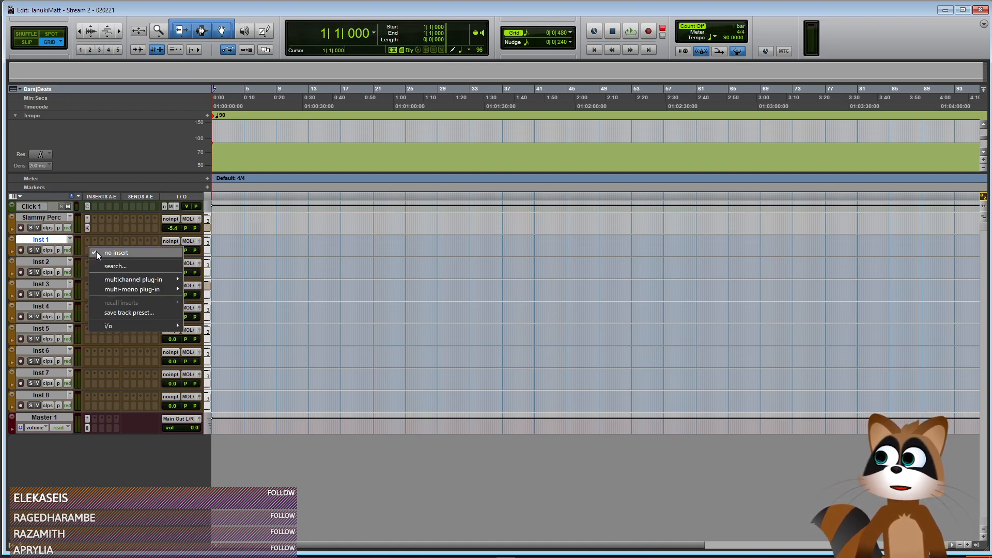
mouse_move(169, 279)
mouse_move(212, 381)
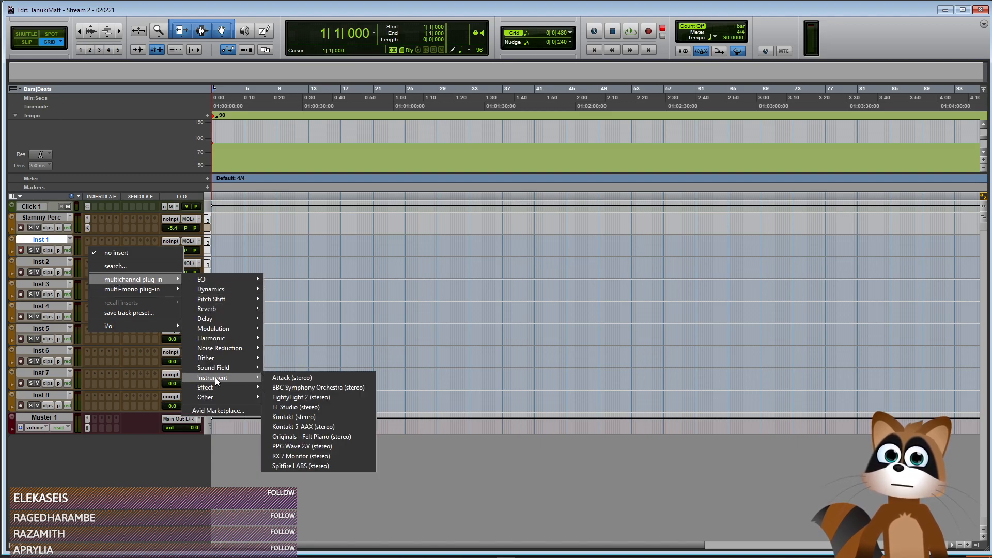
click(313, 417)
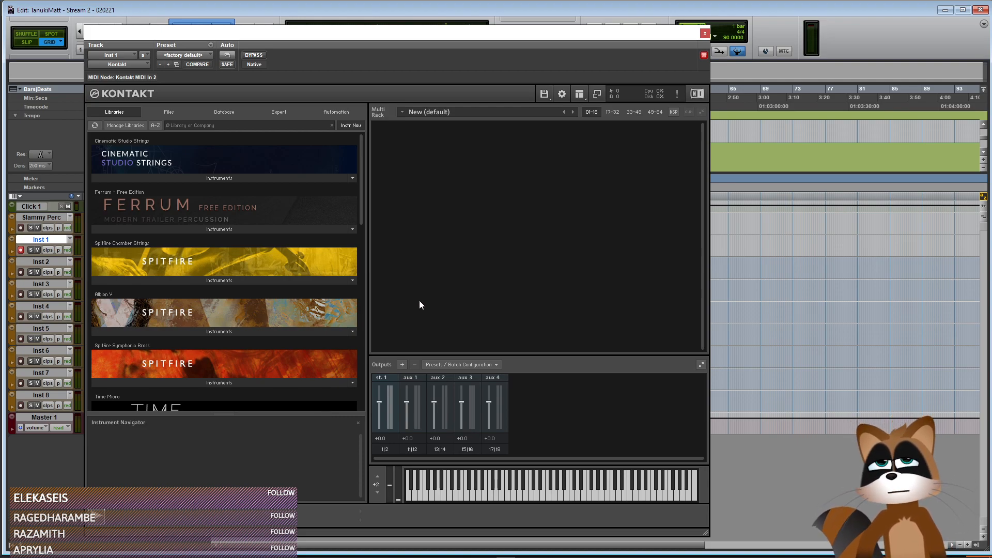
Load "08. Booms Hybrid (6.0.2)" into Kontakt from the Devastator Full Edition's 01. Trailer Hits folder using the Quick-Load browser
right_click(419, 301)
click(410, 434)
click(533, 426)
click(579, 426)
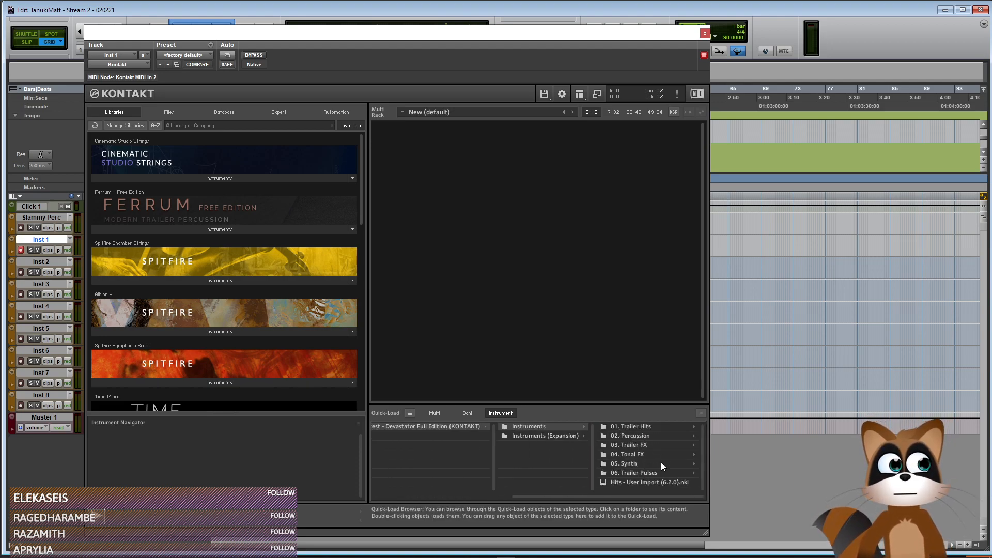
click(637, 427)
scroll(608, 458, down, 1)
drag(599, 484, 501, 308)
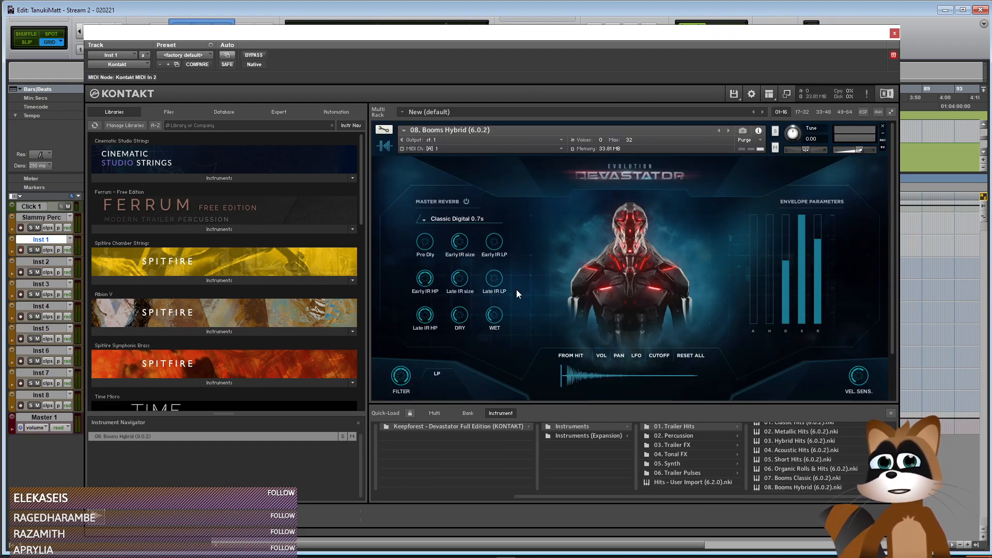
Set the Booms Hybrid instrument's volume to -3.0 in Kontakt and the Inst 1 track's volume to -2.6 dB
drag(859, 148, 854, 147)
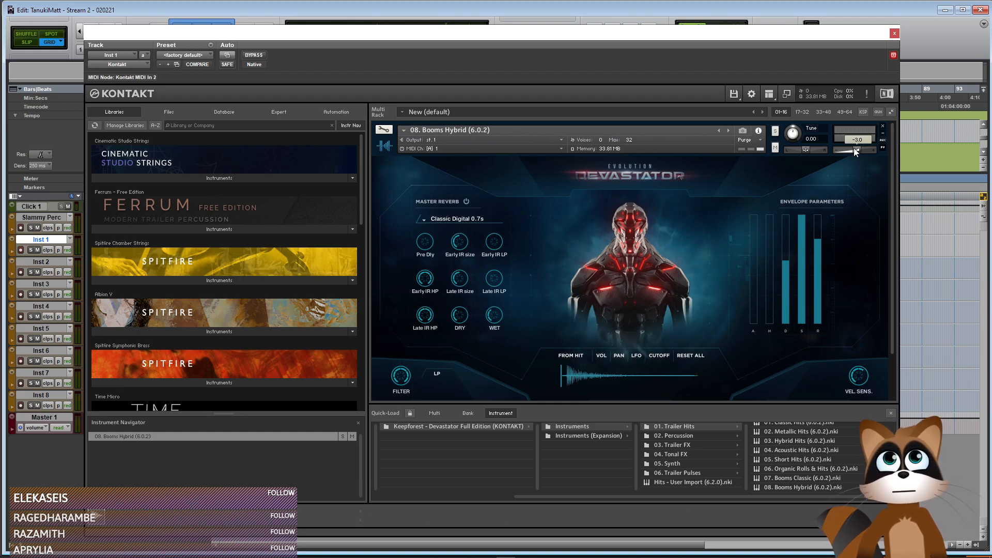
click(895, 33)
drag(173, 251, 173, 252)
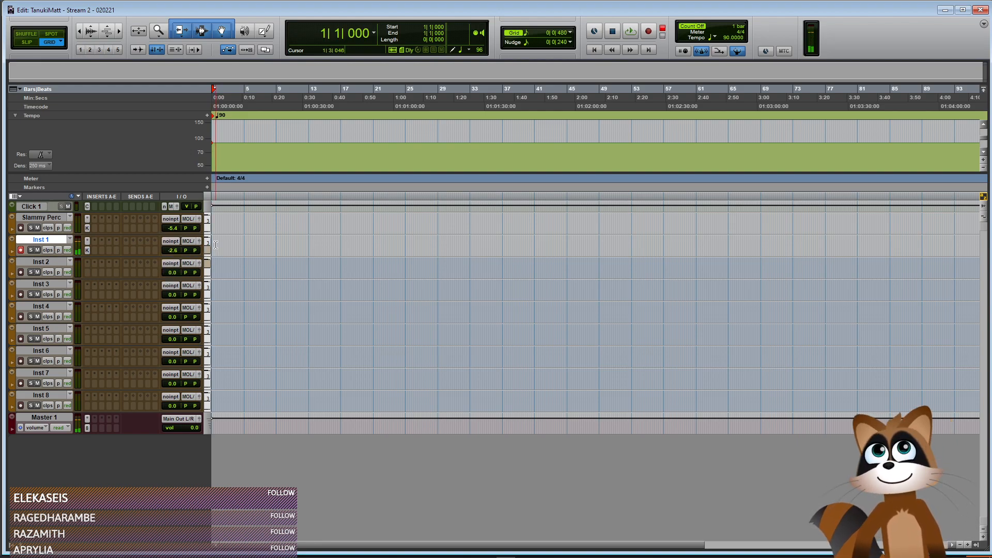
key(shift+r)
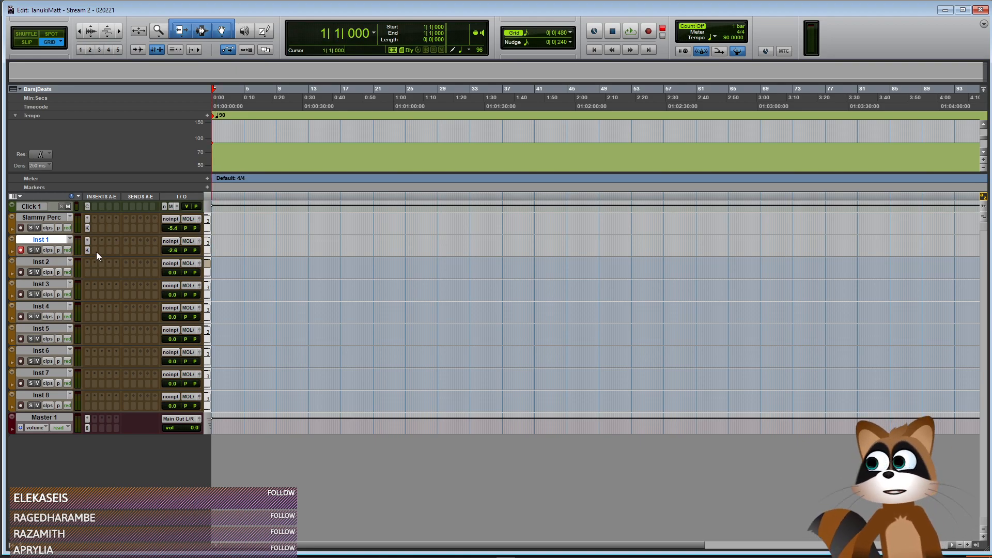
Rename the Inst 1 track as Opening Boom
double_click(42, 239)
text(B)
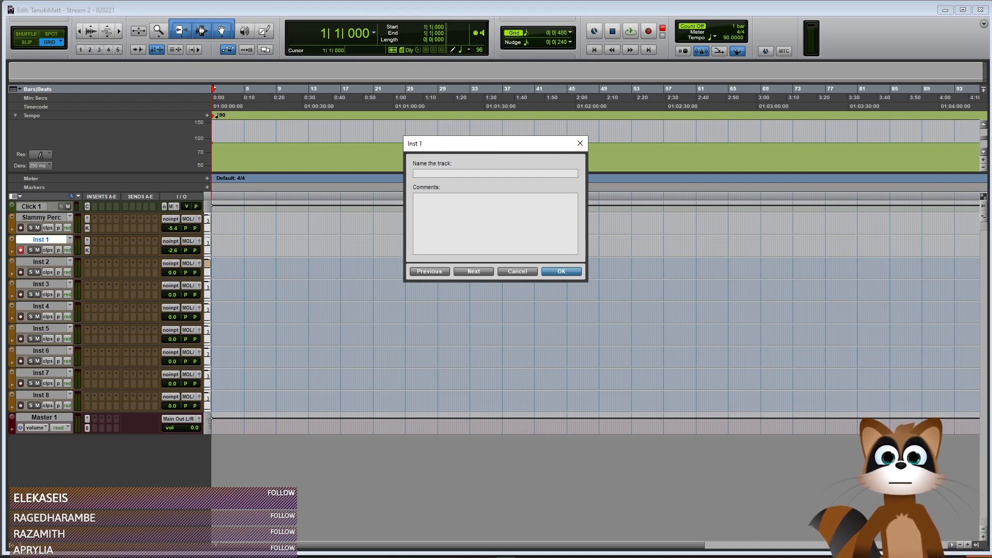
text(Openin Boom)
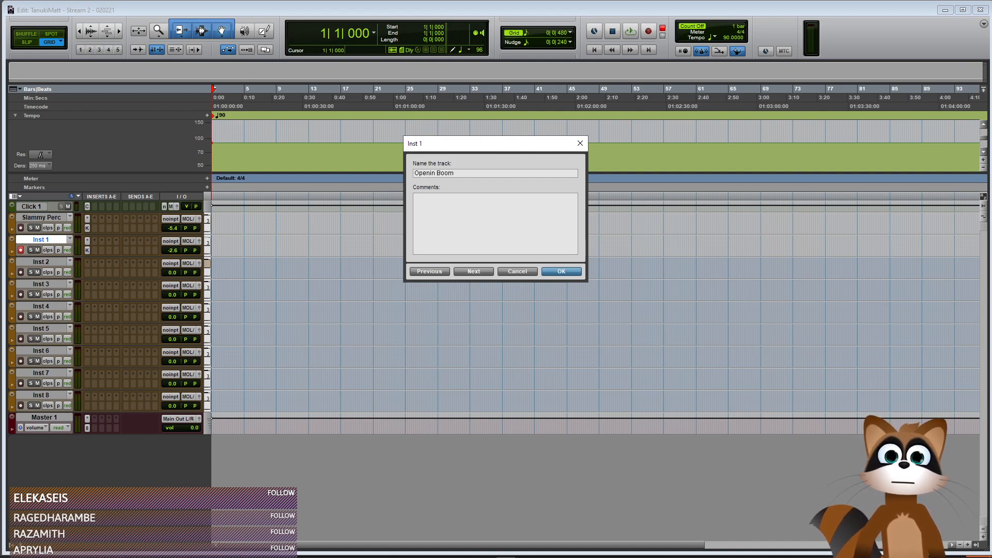
text(g)
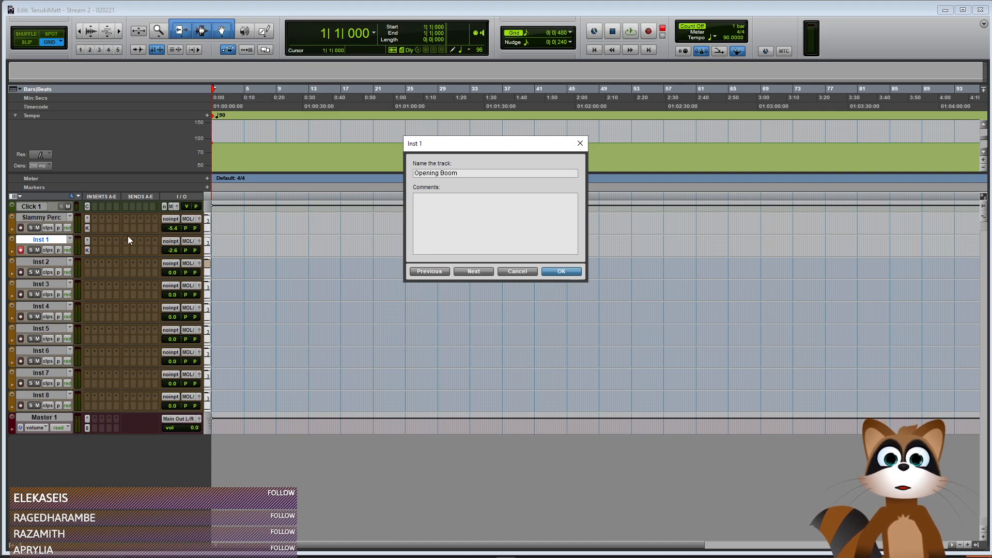
click(562, 273)
Audition the boom in the Opening Boom track's Kontakt, then record a MIDI take of it from the session start
click(87, 250)
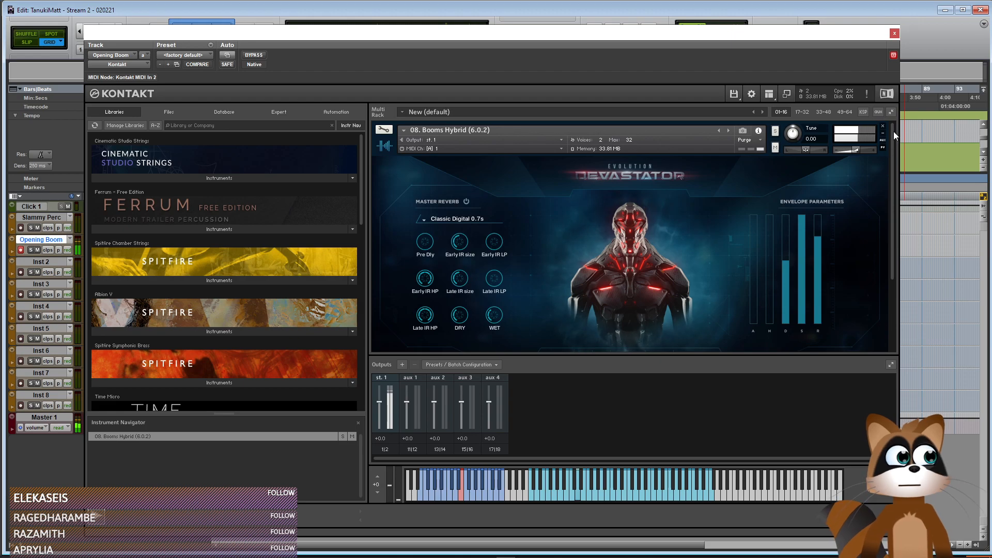
click(896, 34)
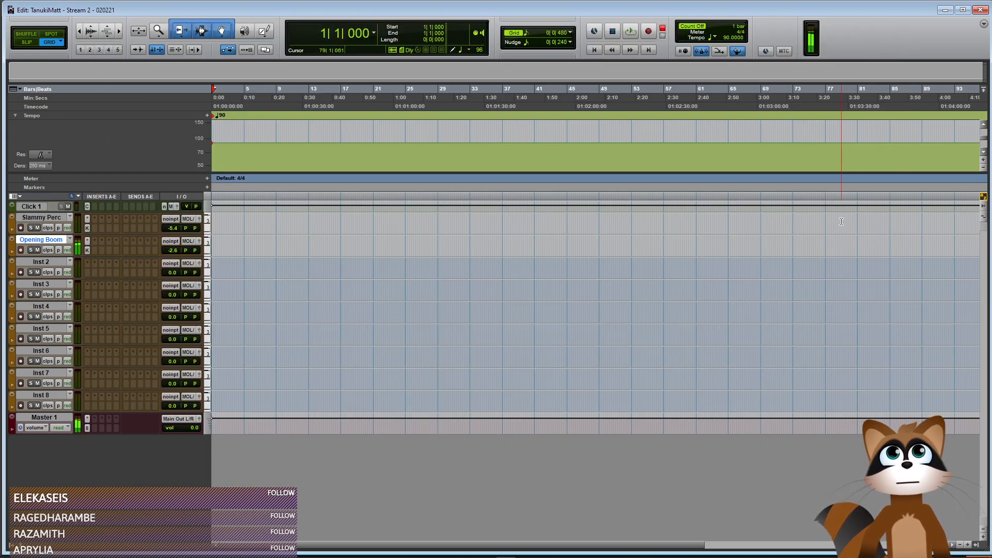
key(shift+r)
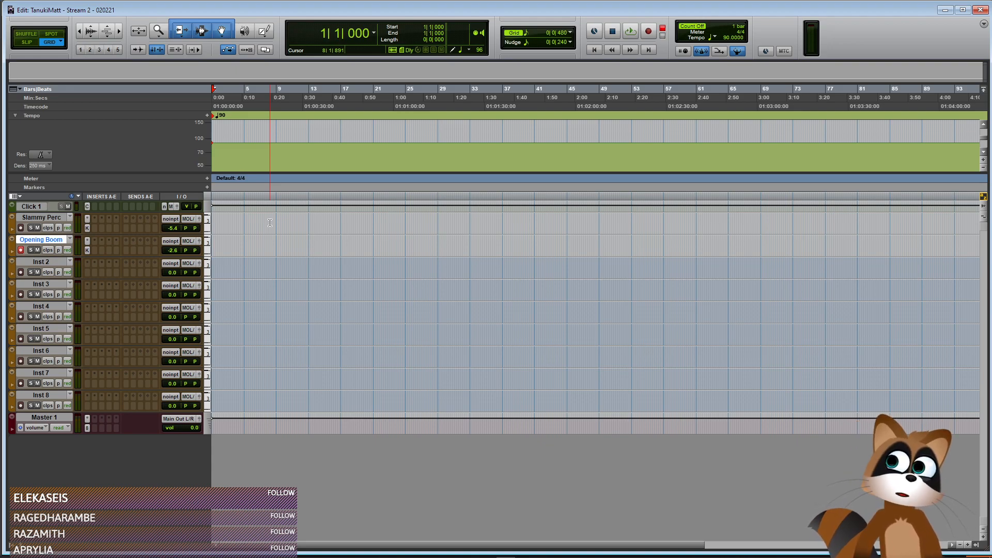
key(space)
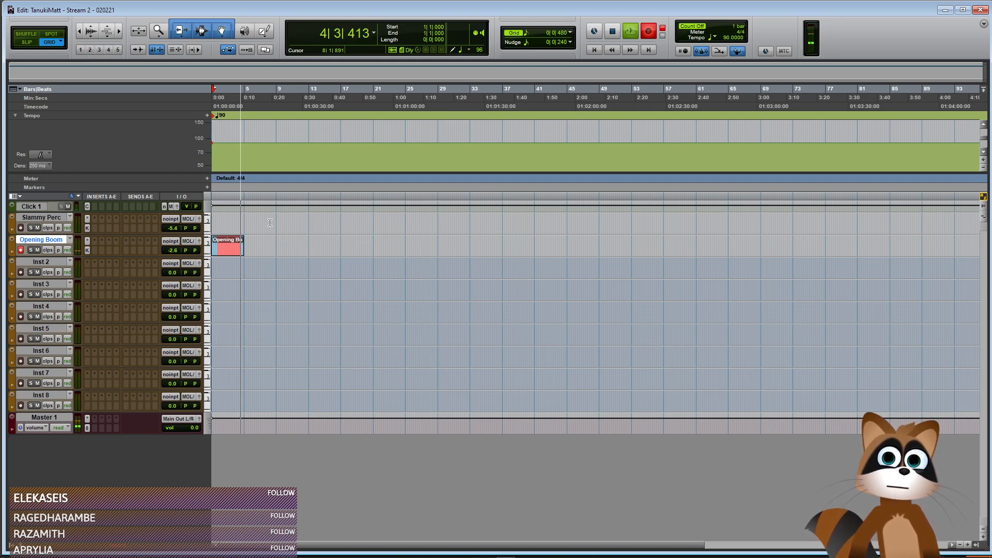
key(space)
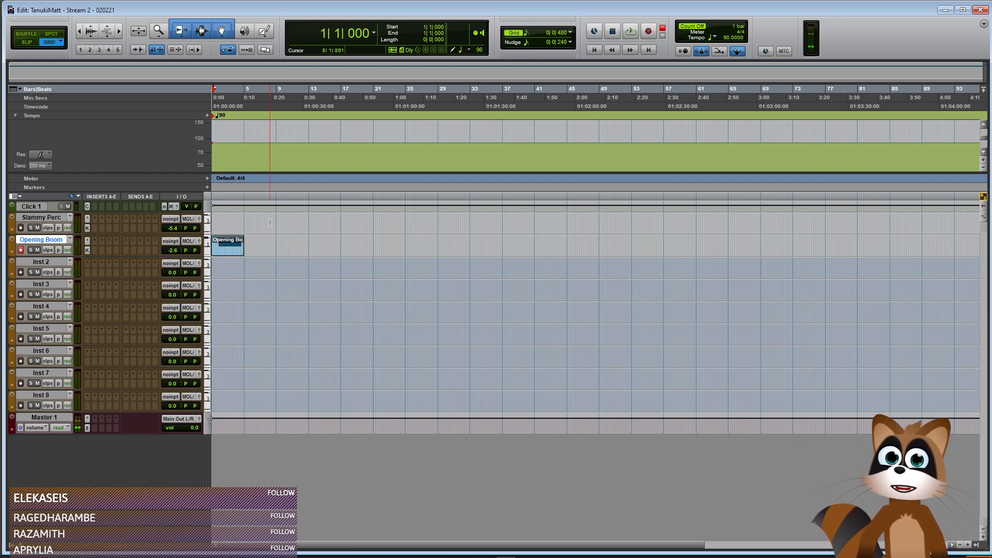
Open the recorded Opening Boom clip in the MIDI Editor, extend the note's start slightly earlier and play it back
double_click(225, 251)
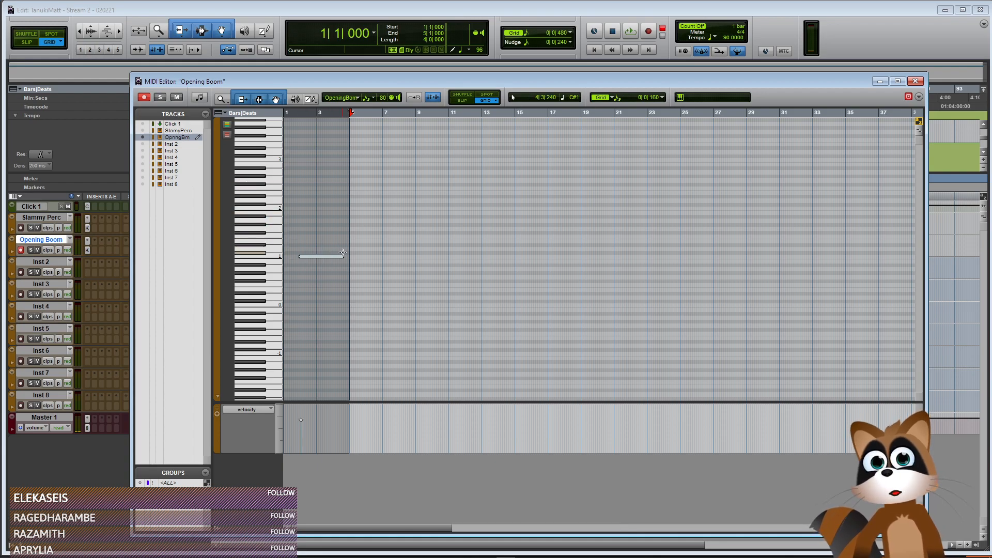
click(407, 255)
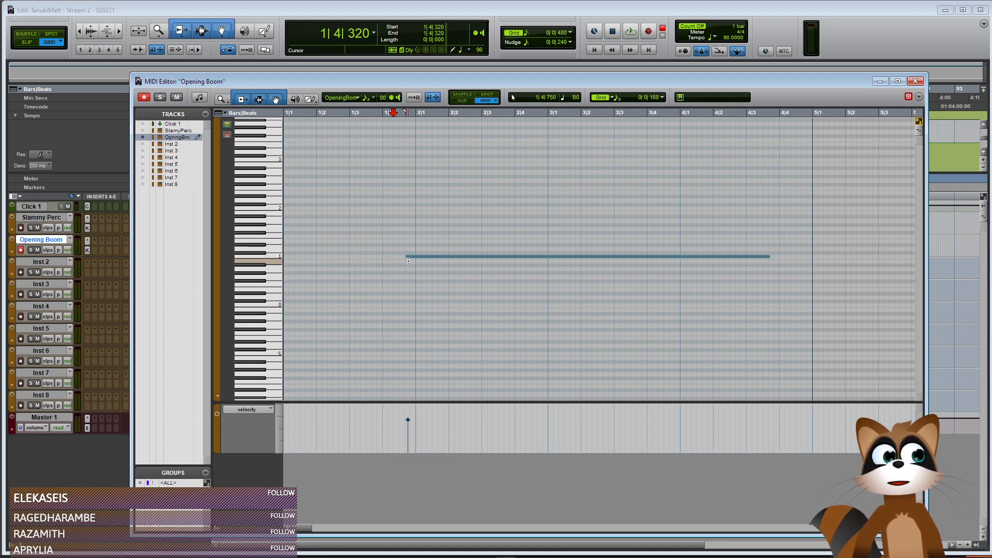
drag(409, 257, 399, 257)
key(space)
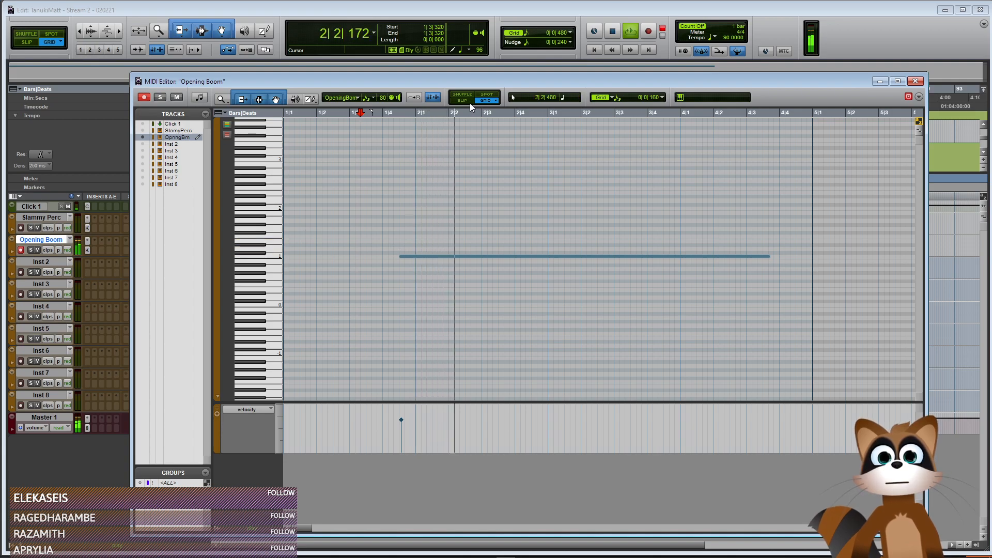
key(space)
In Slip mode, trim the boom note's start slightly later and check its timing by playing from several points before it
drag(399, 257, 402, 257)
click(363, 232)
key(space)
key(space)
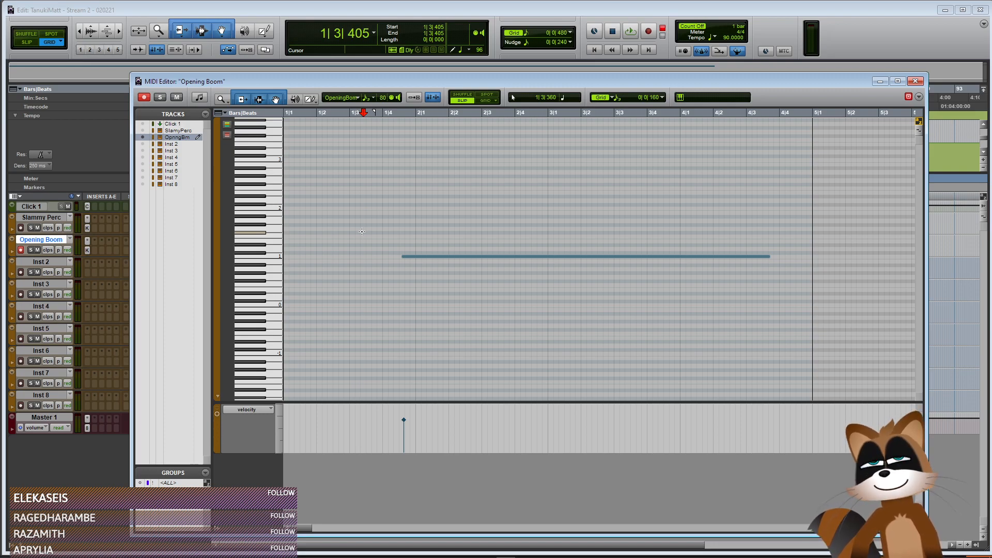
click(314, 235)
click(322, 236)
click(313, 235)
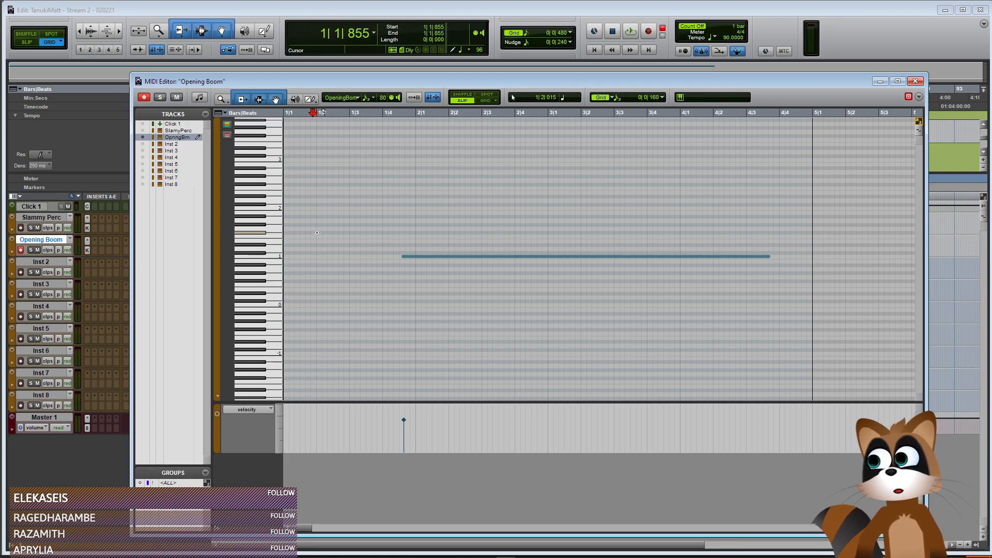
key(space)
key(space)
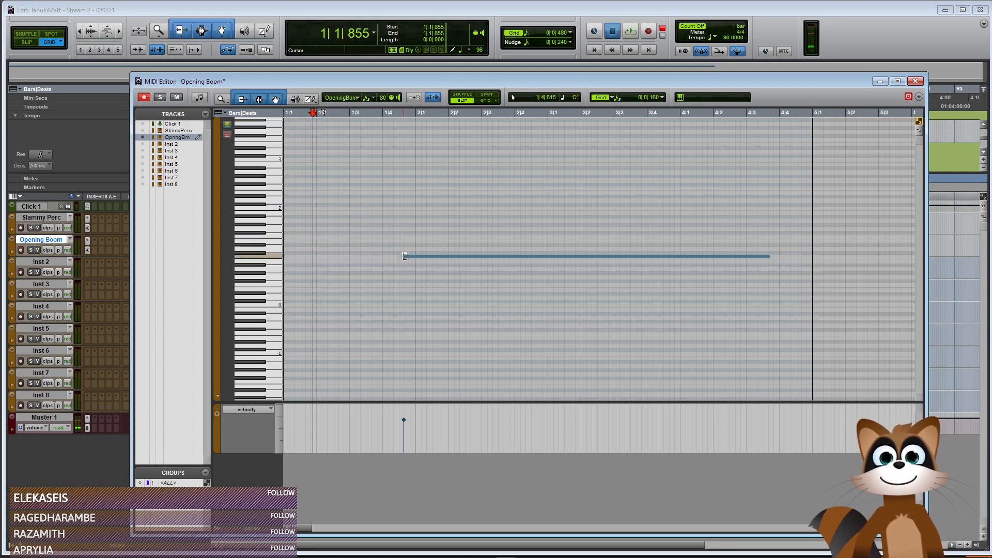
Fine-tune the boom note's start a touch later while playing from around beat 4 of bar 1, then close the MIDI Editor
click(377, 237)
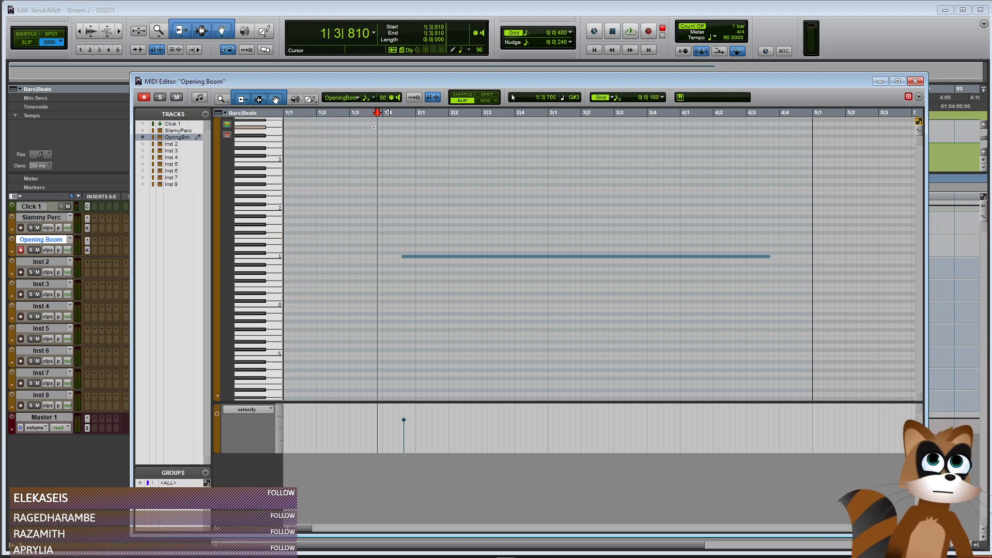
click(385, 113)
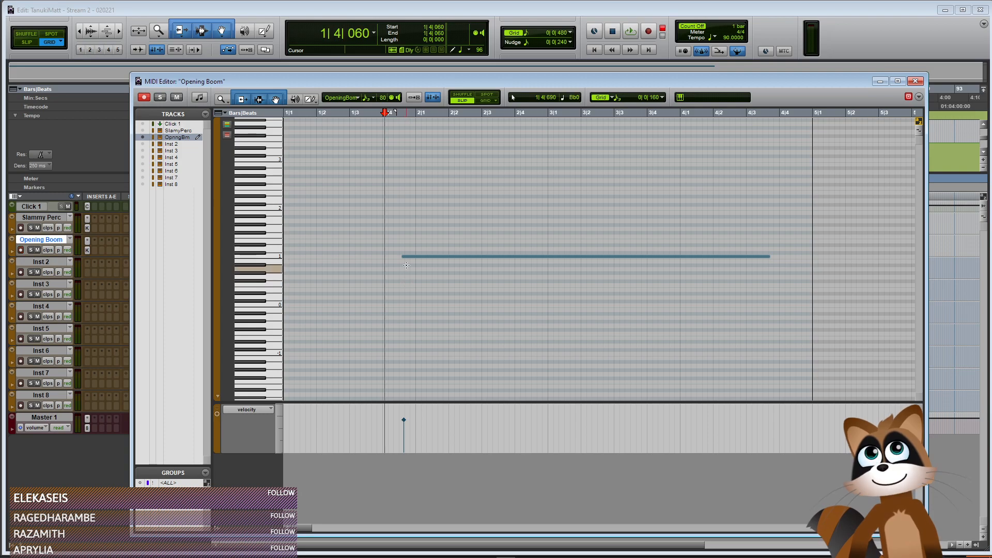
key(space)
click(396, 247)
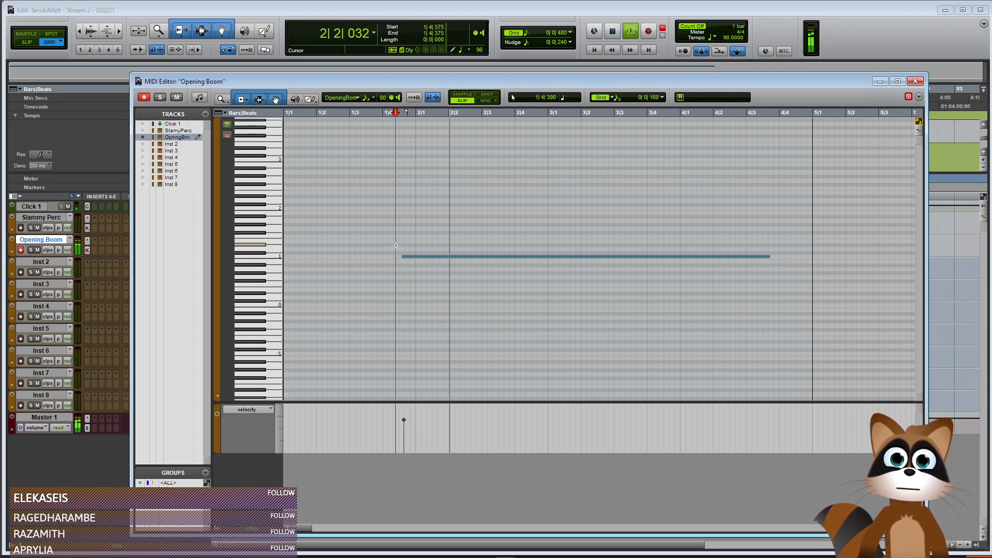
key(space)
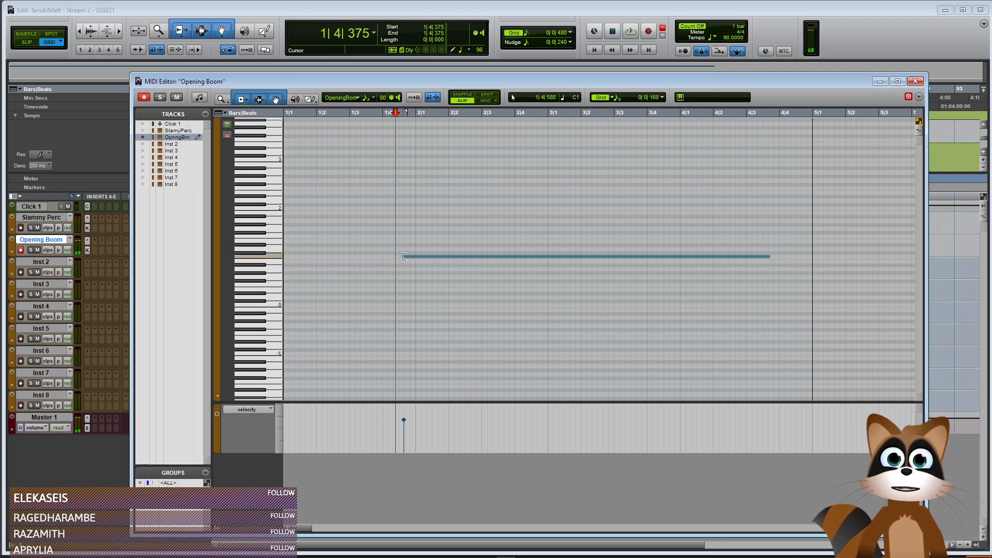
key(space)
click(390, 242)
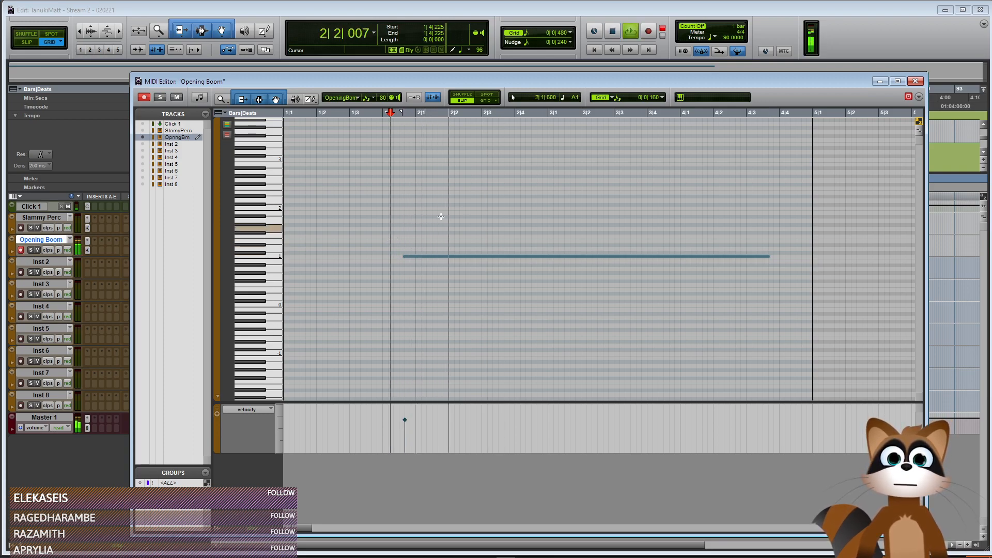
key(space)
key(space)
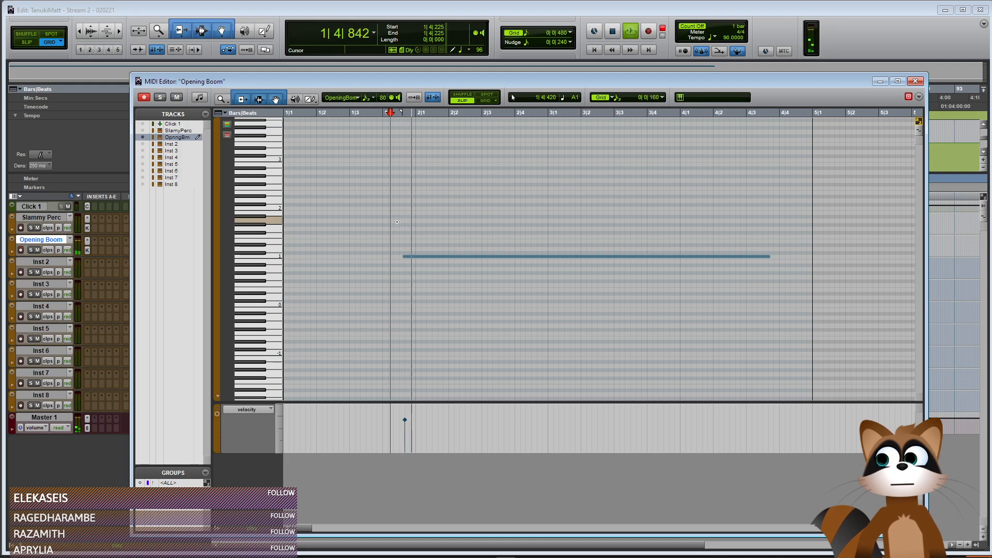
key(space)
click(915, 81)
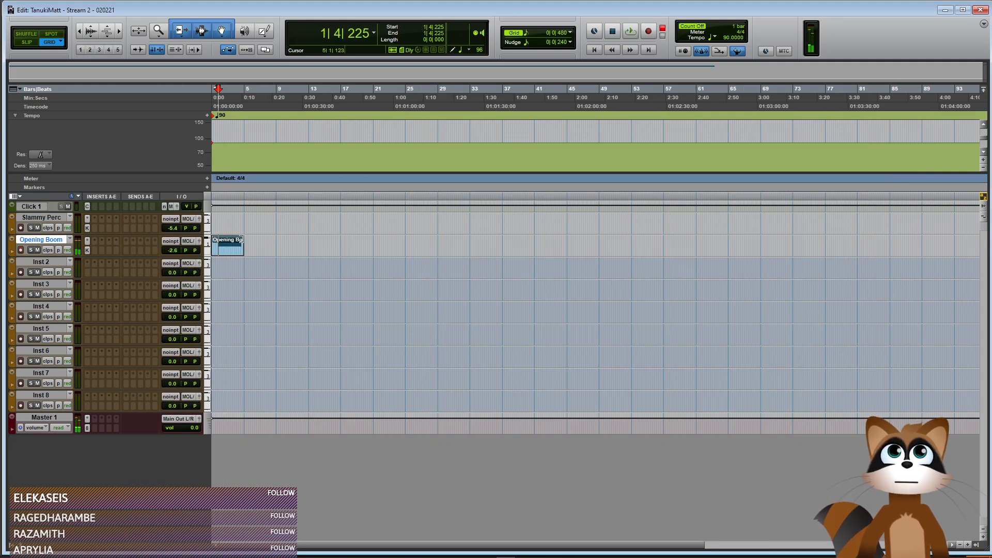
Return the edit cursor to 1|1|000 and disarm recording on the Opening Boom track
click(216, 223)
key(ctrl+])
key(ctrl+])
key(ctrl+])
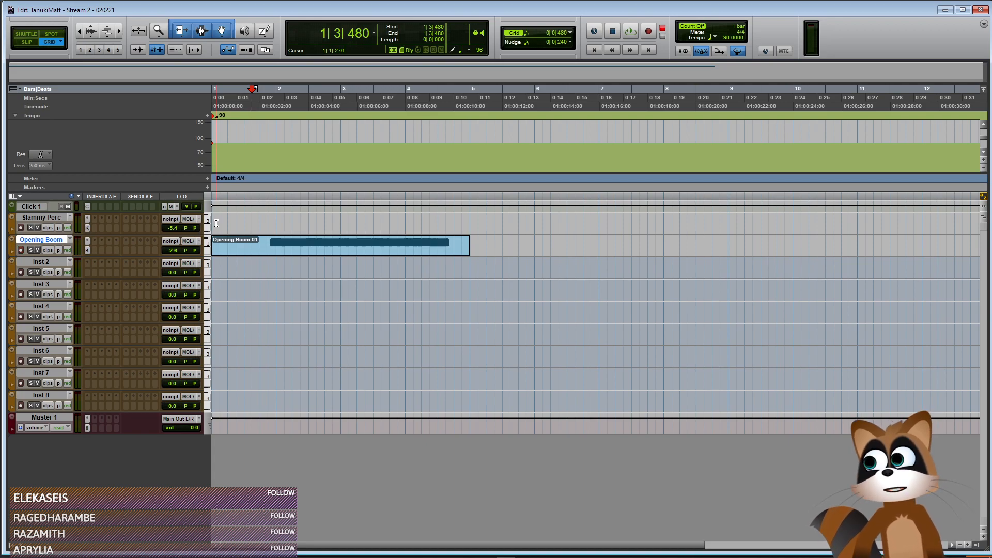
click(215, 223)
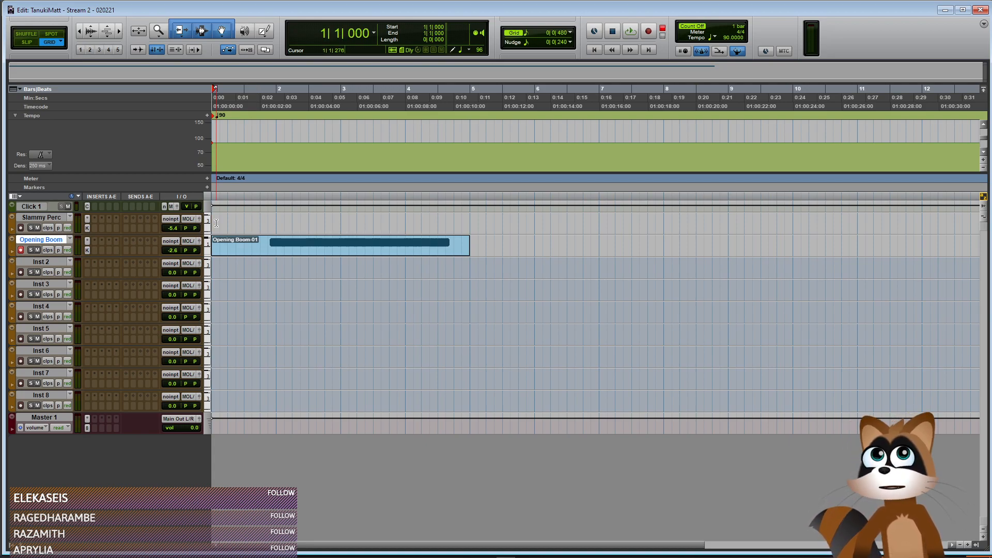
click(20, 250)
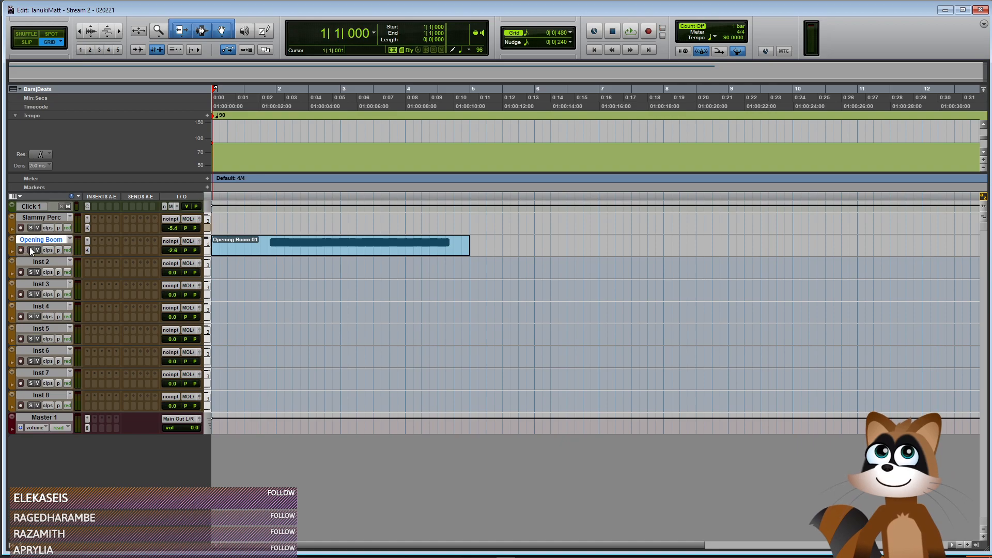
Rename the Inst 2 track as Texture 1
double_click(40, 263)
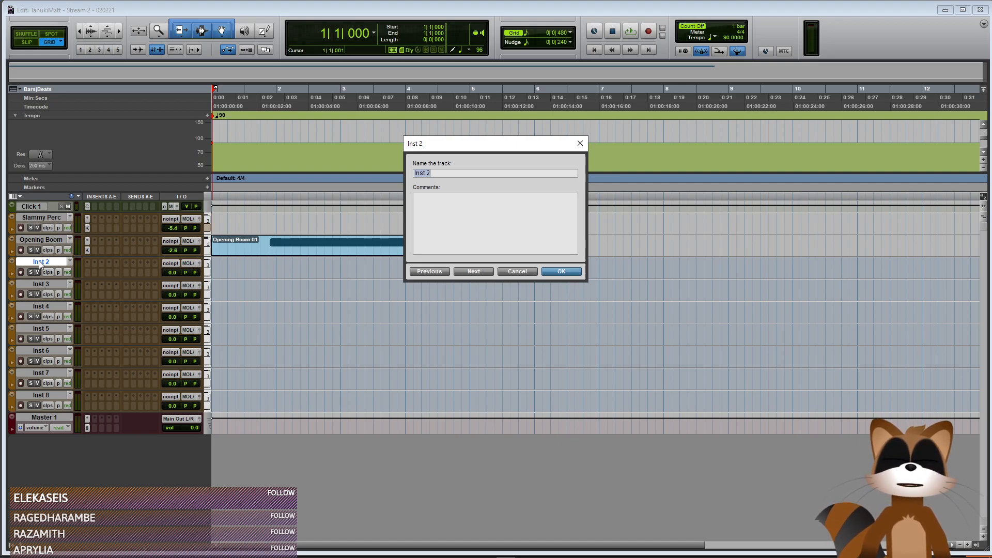
text(Texture 1)
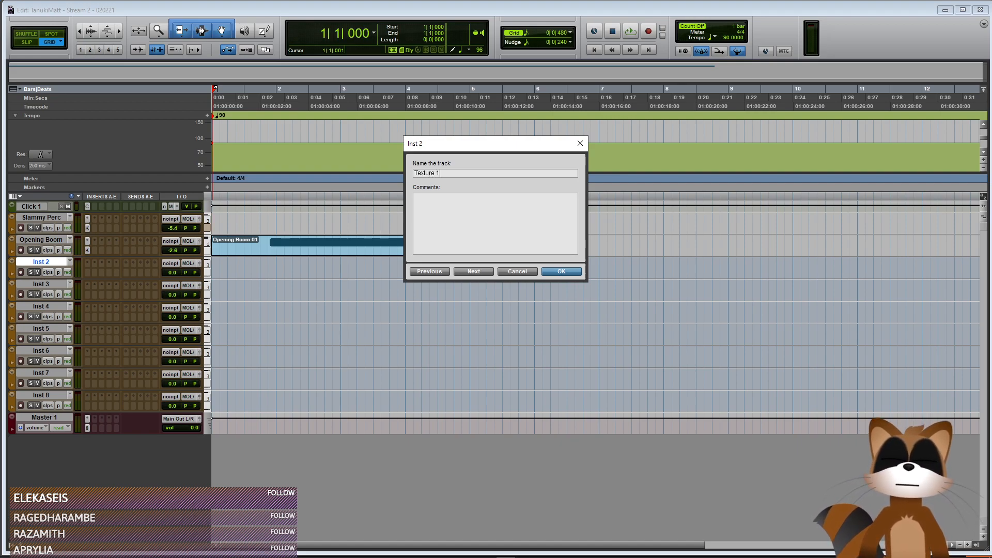
key(Return)
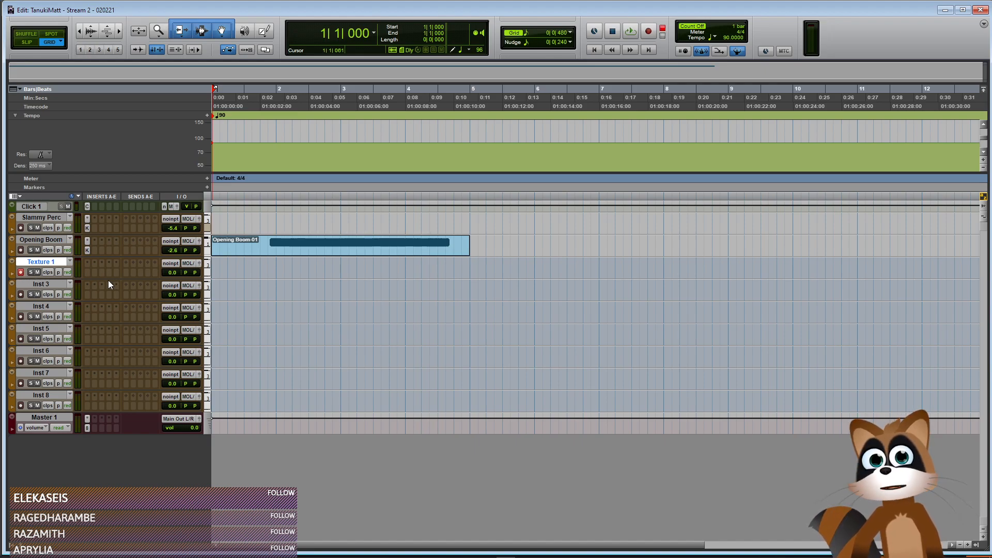
Insert the stereo Kontakt instrument plug-in on the Texture 1 track
click(85, 272)
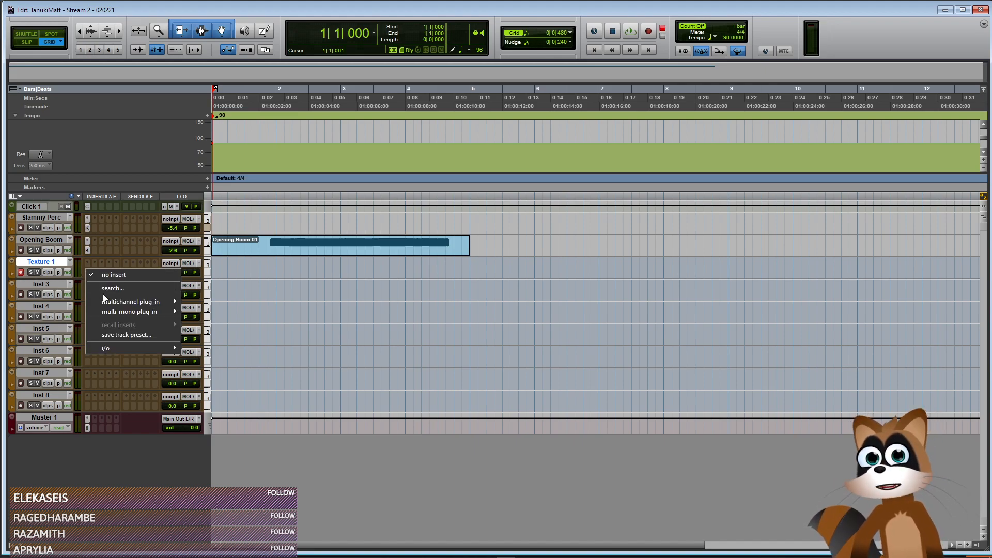
mouse_move(108, 304)
mouse_move(230, 399)
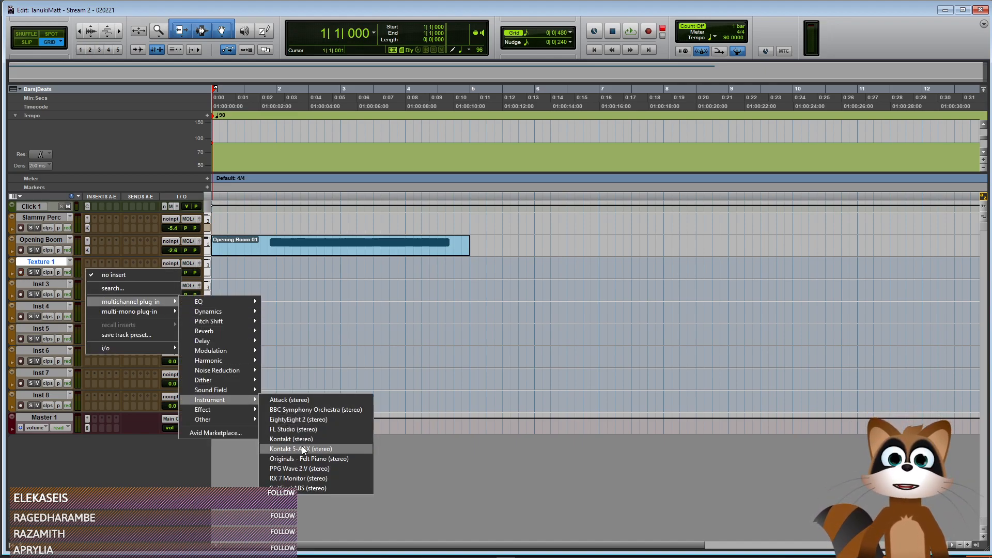
click(314, 440)
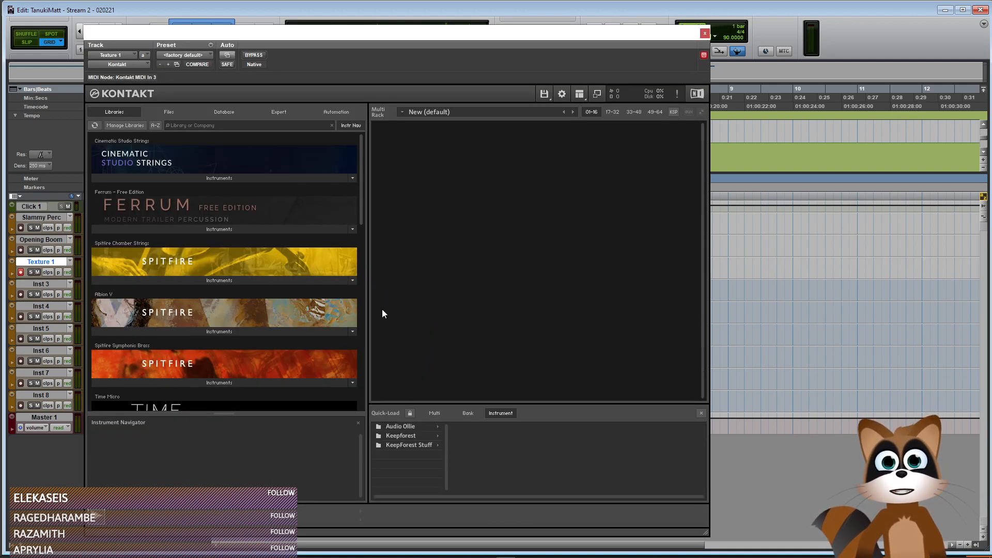
Load "03. Secific Tonal (6.0.2)" into Kontakt from the Devastator Full Edition's 04. Tonal FX folder and lower its volume slightly
scroll(327, 278, down, 3)
click(413, 435)
click(479, 426)
click(619, 427)
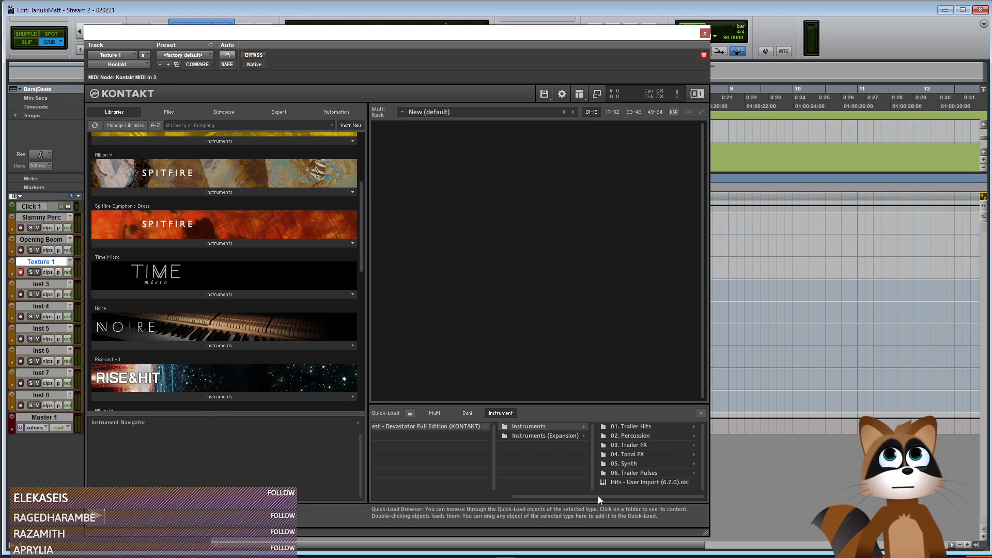
click(649, 452)
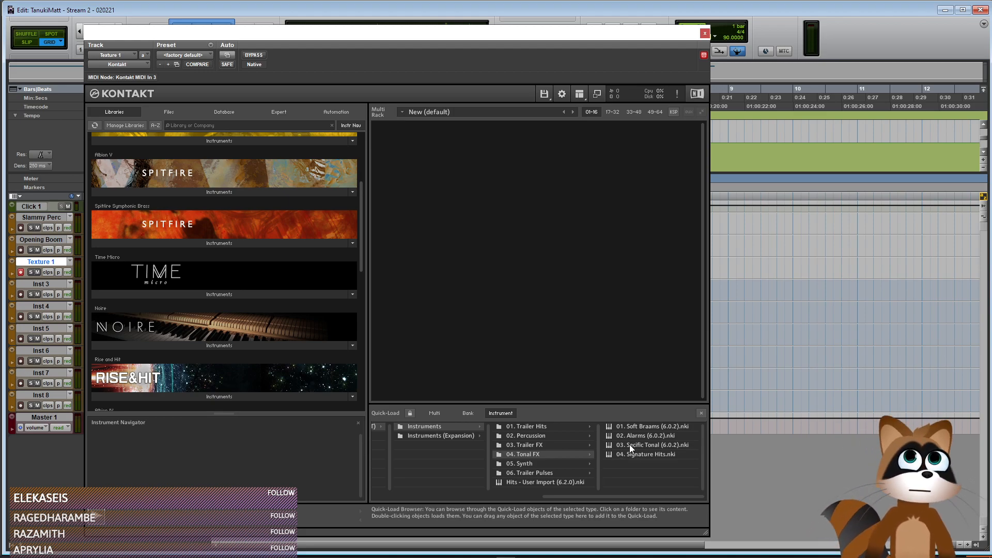
drag(614, 446, 585, 371)
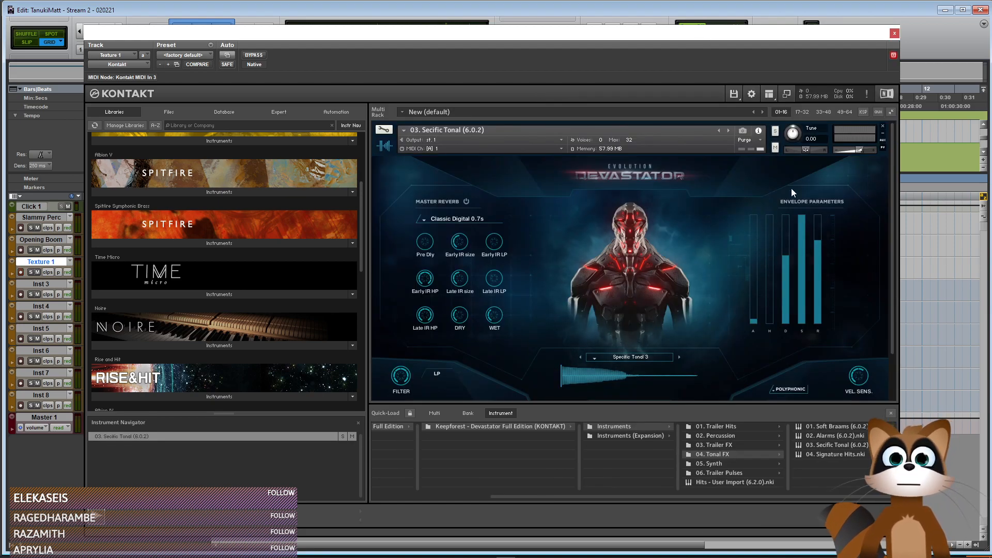
drag(852, 150, 849, 149)
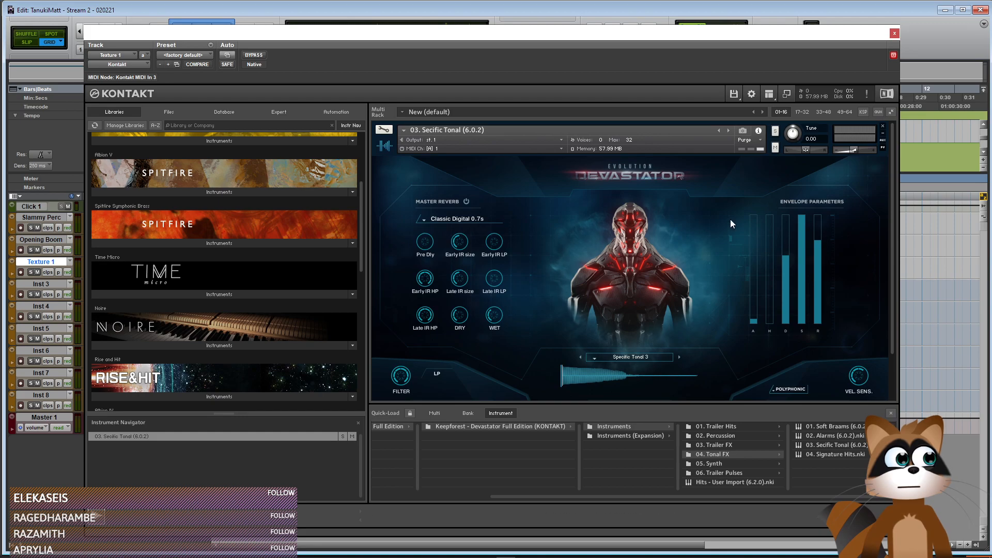
mouse_move(847, 150)
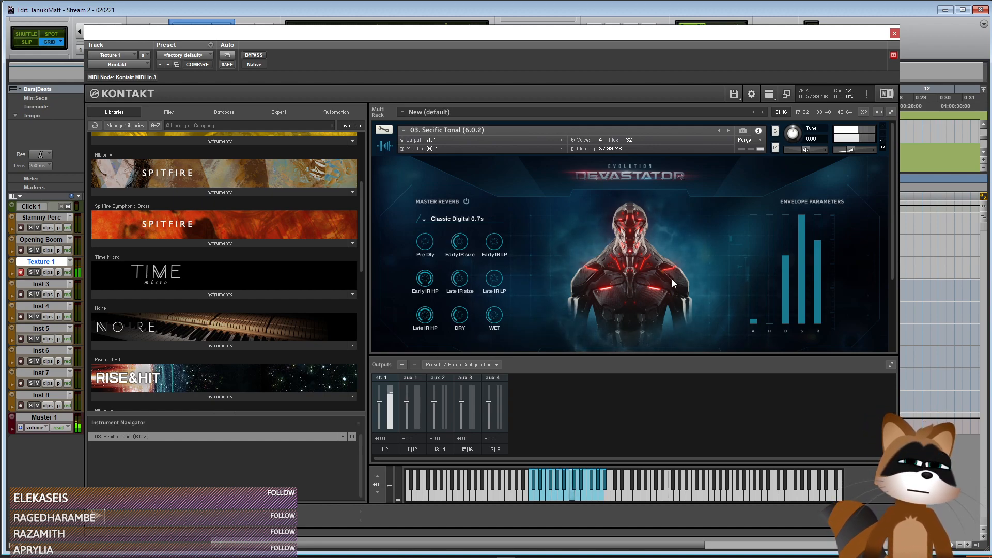
Close the Kontakt window and rename the Texture 1 track as Hard Synth Pluck
right_click(531, 277)
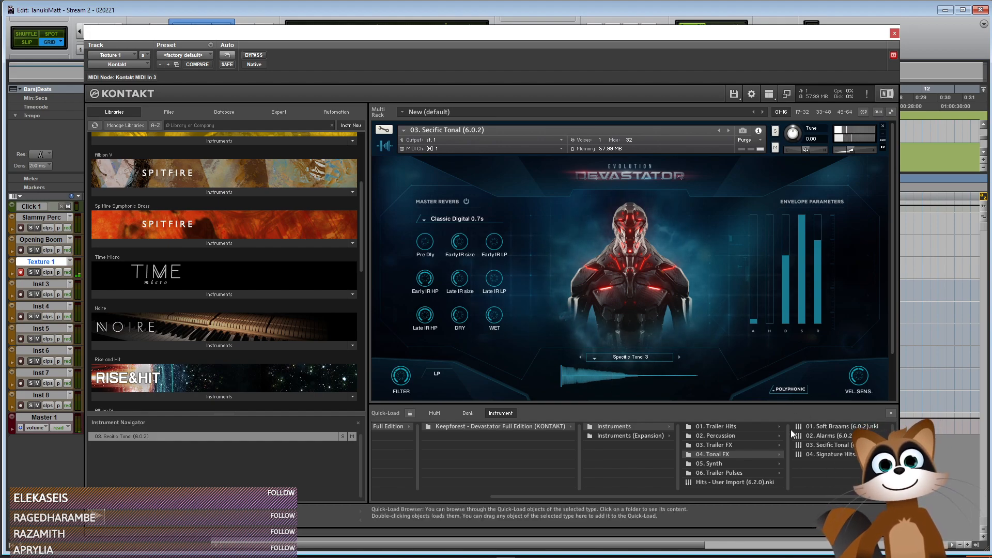
key(ctrl+w)
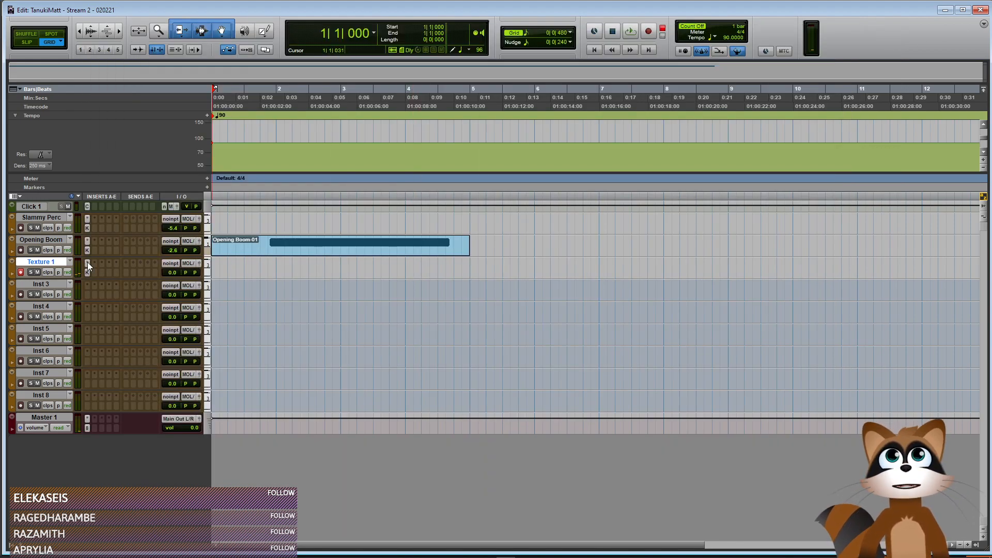
double_click(34, 262)
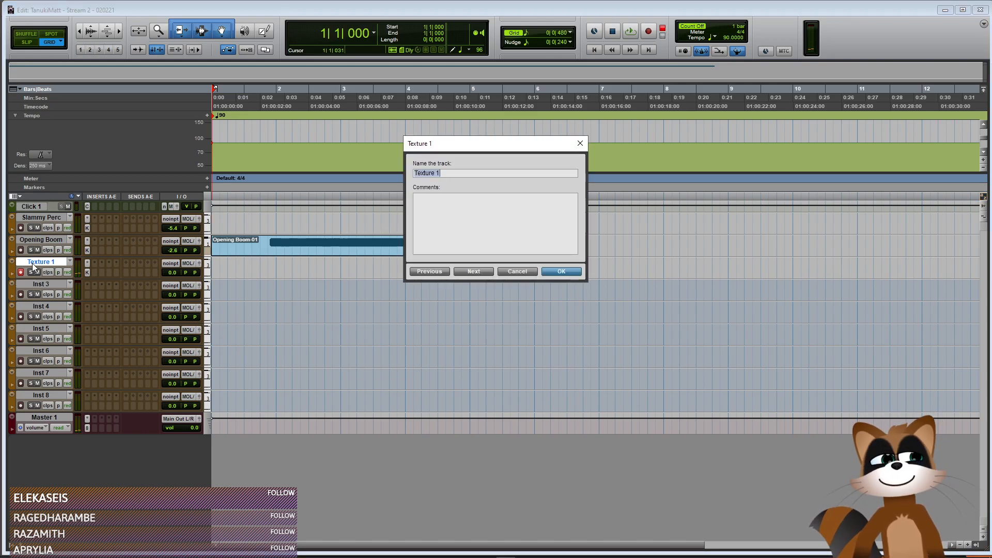
text(Hard P)
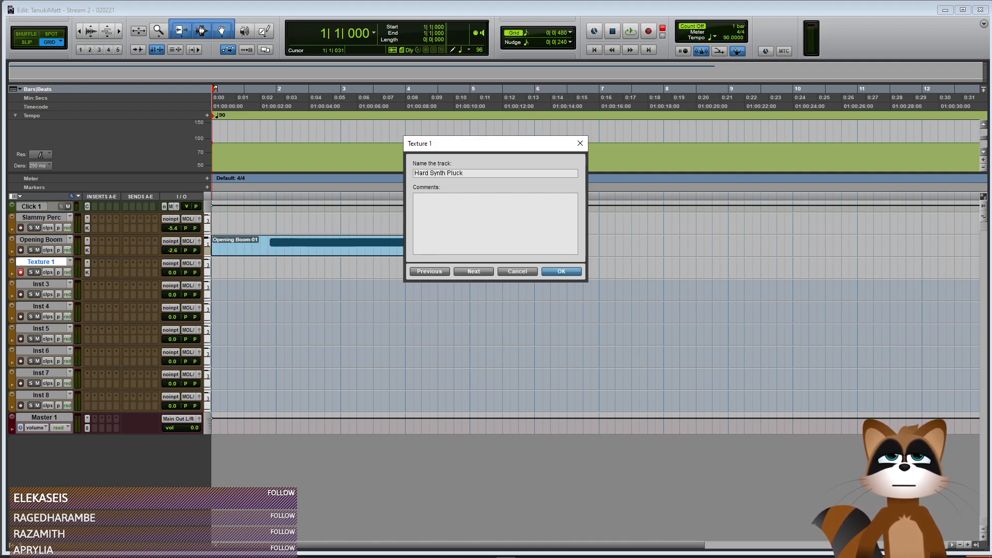
key(Return)
Move the Hard Synth Pluck track between Inst 7 and Inst 8 and set its volume to -4.0 dB
drag(32, 264, 32, 394)
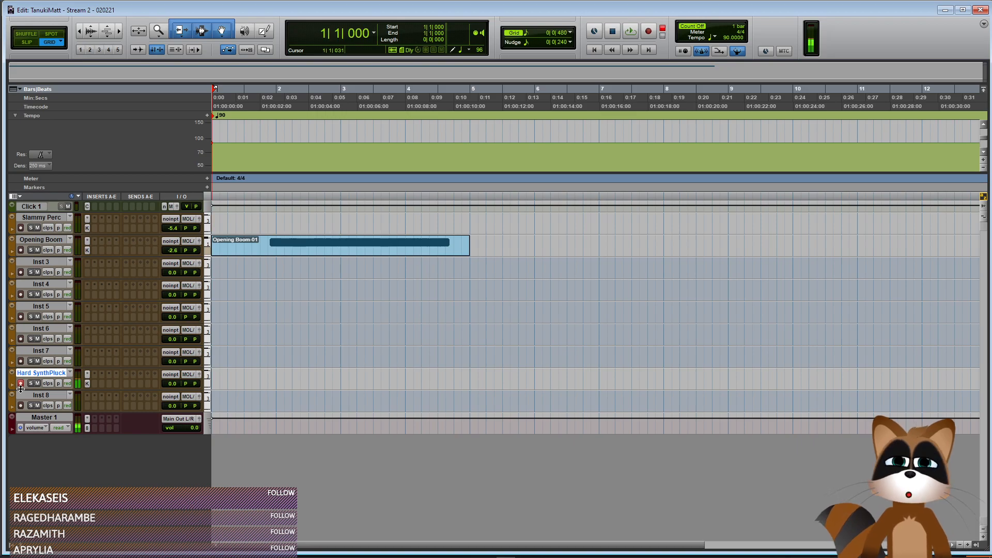
drag(172, 387, 172, 393)
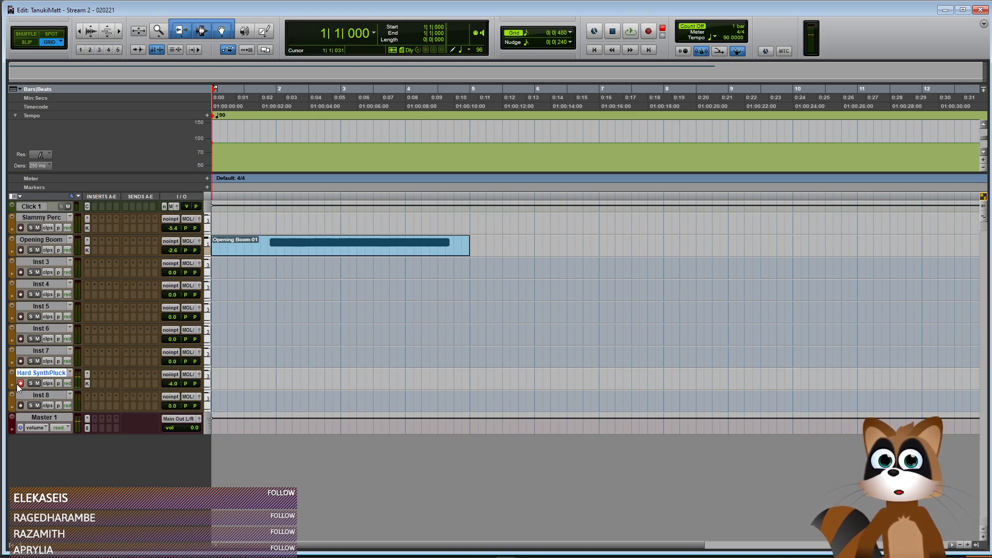
Rename the Inst 3 track as Texture 1
double_click(32, 262)
text(Te)
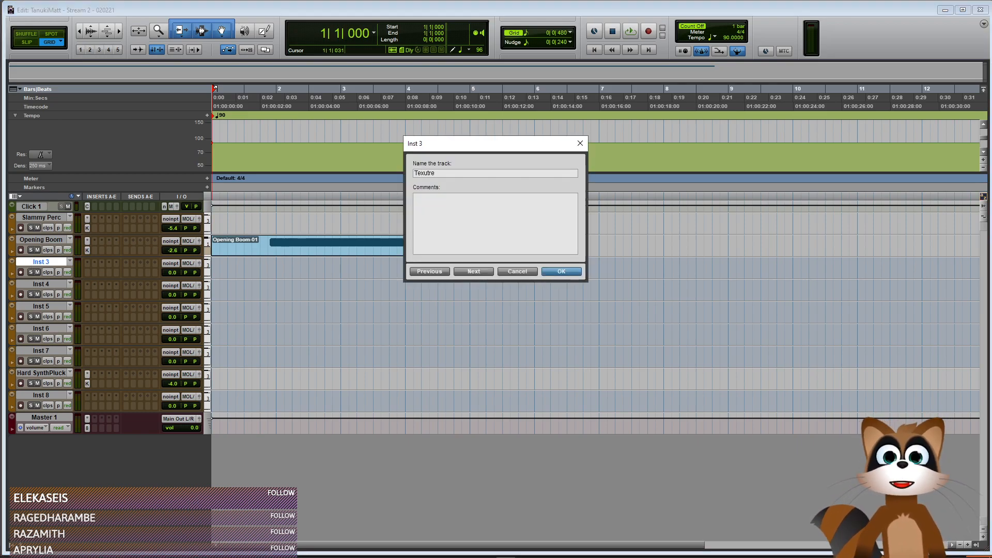
text(xt)
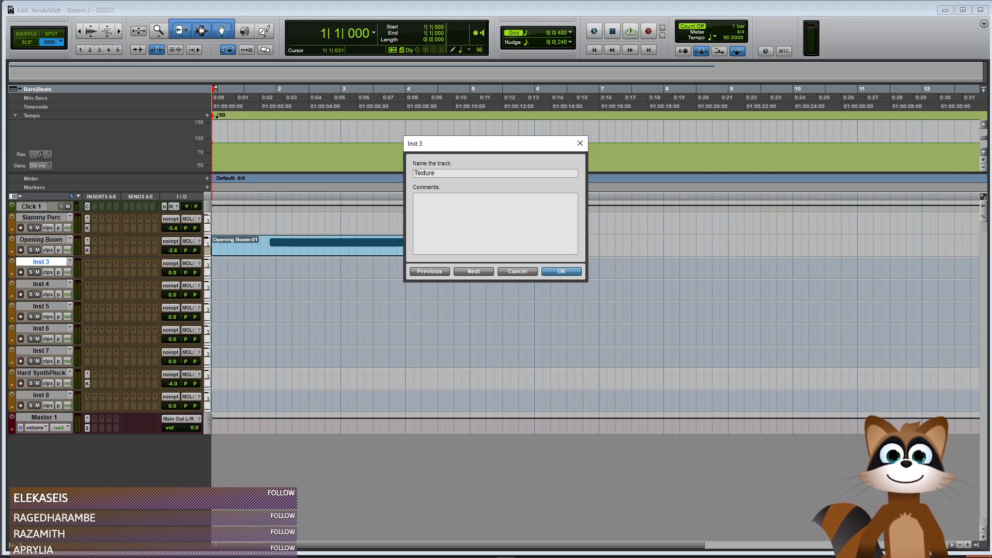
text(ure)
key(Return)
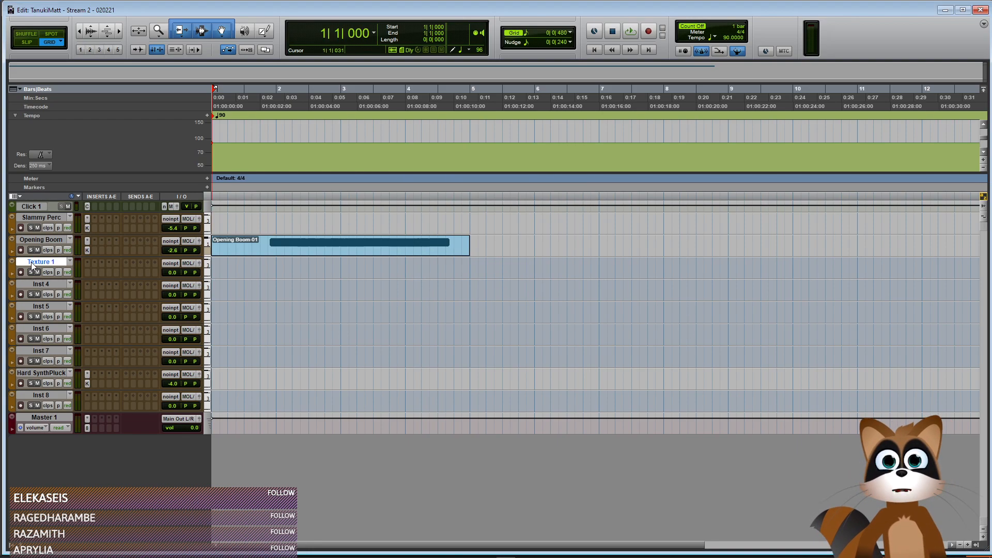
Arm the new Texture 1 track for recording and insert the stereo Kontakt instrument plug-in on it
key(shift+r)
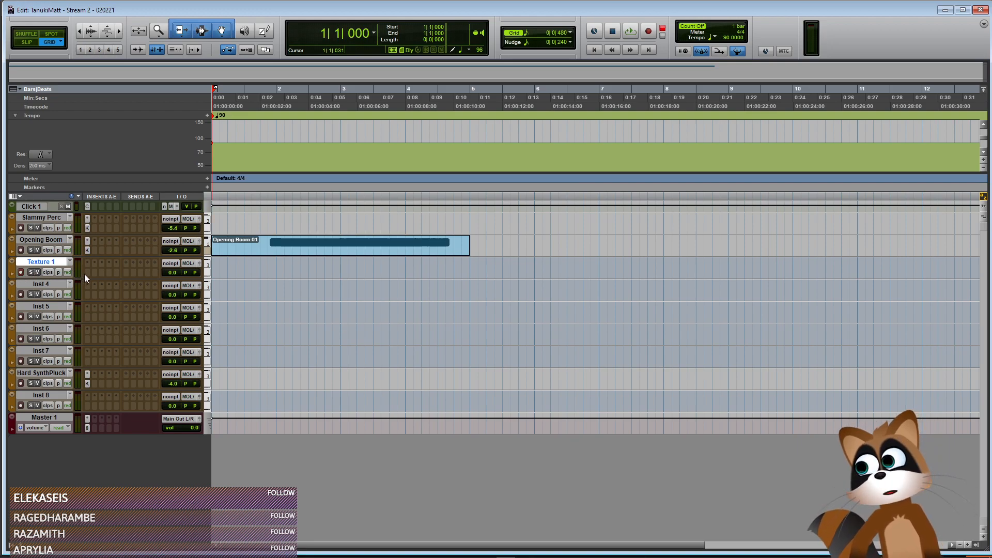
click(86, 274)
mouse_move(126, 303)
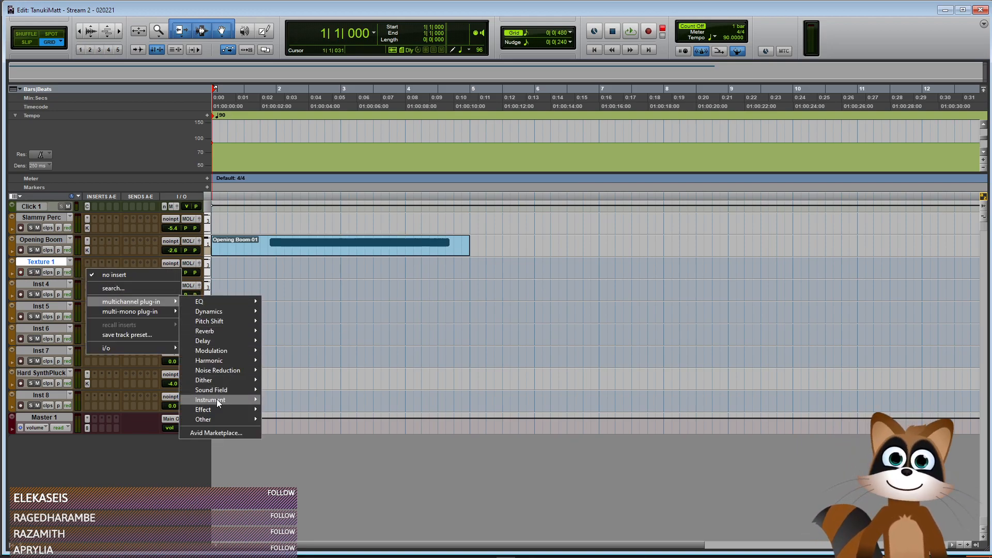
mouse_move(218, 402)
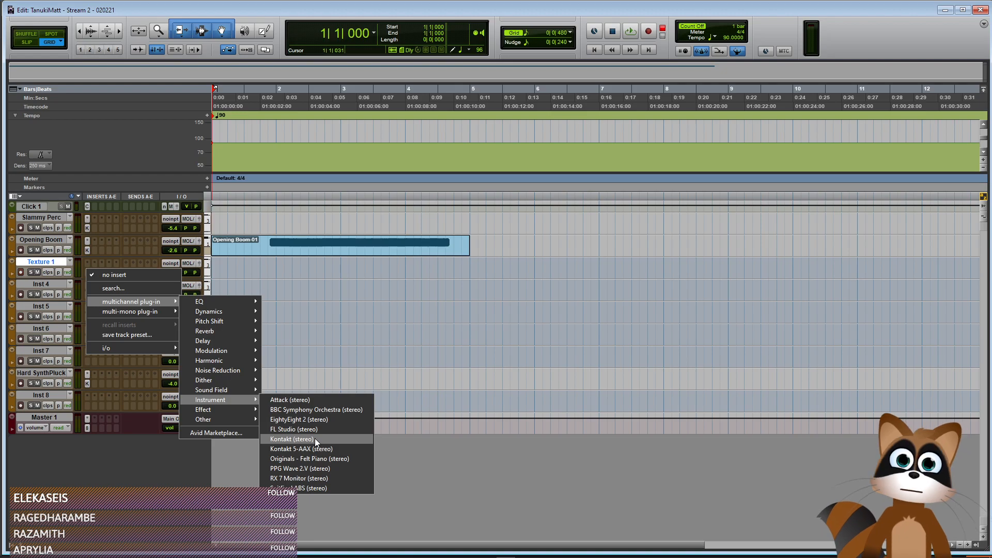
click(314, 439)
Browse the 05. Synth and 04. Tonal FX folders of the Devastator Full Edition's Instruments for a texture sound
click(411, 436)
click(493, 428)
click(609, 426)
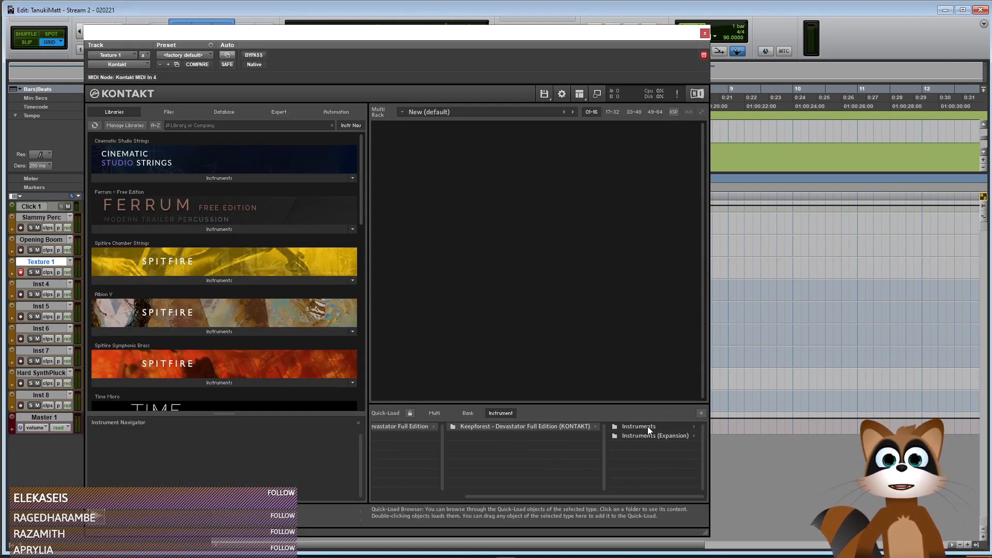
click(656, 429)
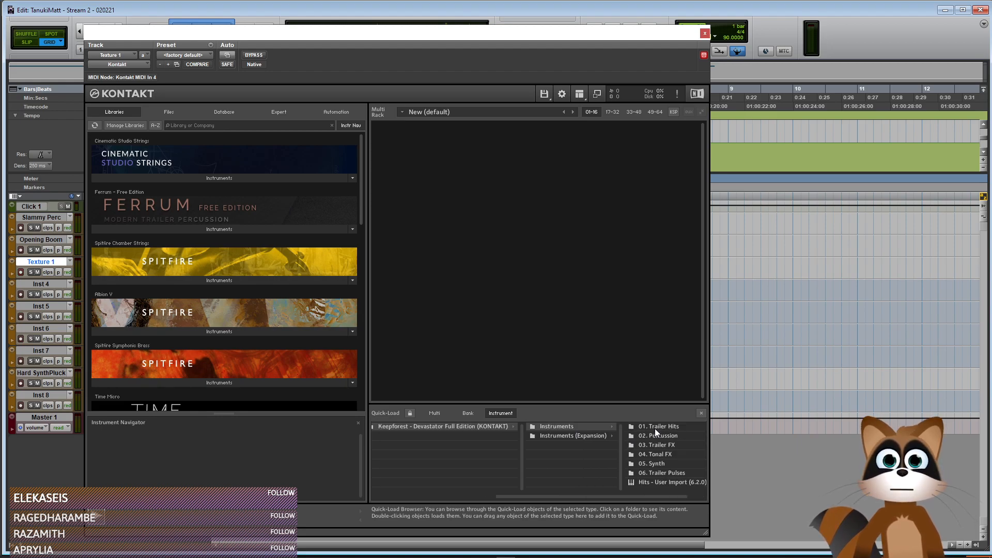
click(643, 463)
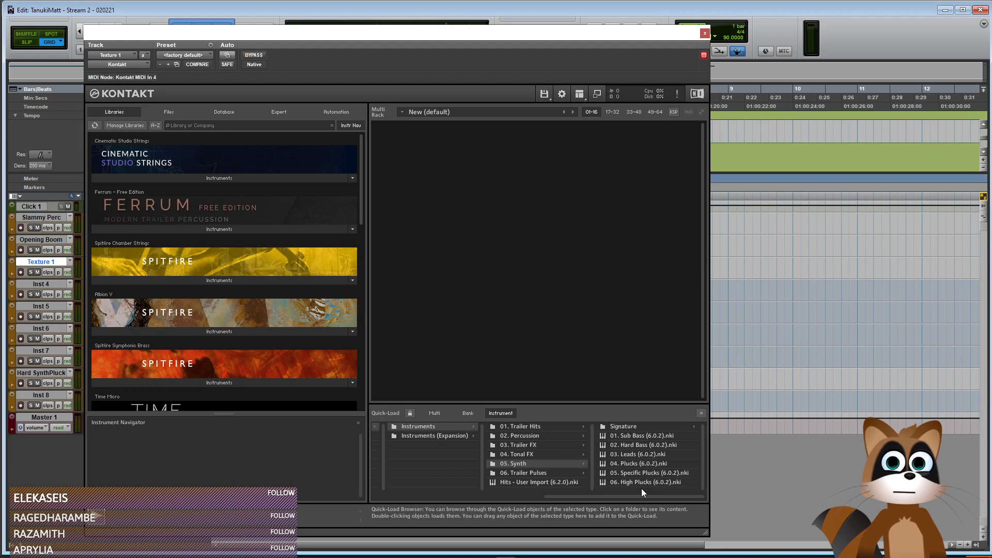
click(544, 454)
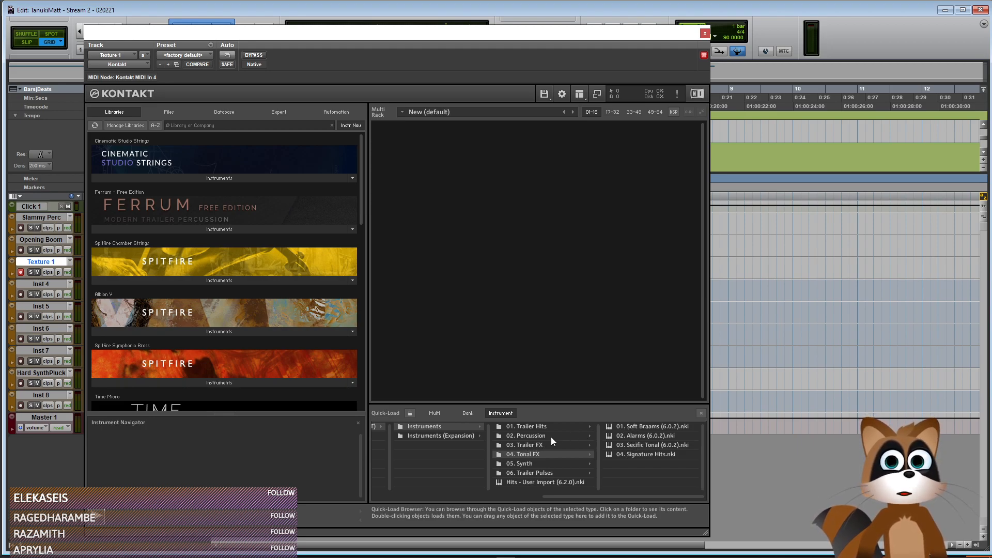
Load "06.Tonal Loops" from the Loops folder of Devastator's Instruments (Expansion) and lower its instrument volume slightly
click(422, 434)
drag(550, 500, 577, 497)
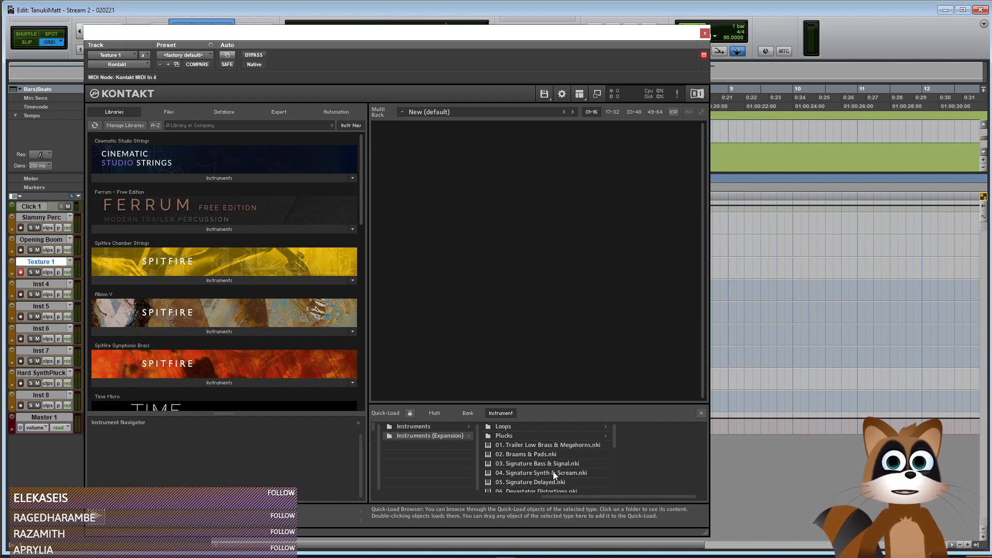
scroll(548, 482, down, 2)
scroll(547, 477, down, 3)
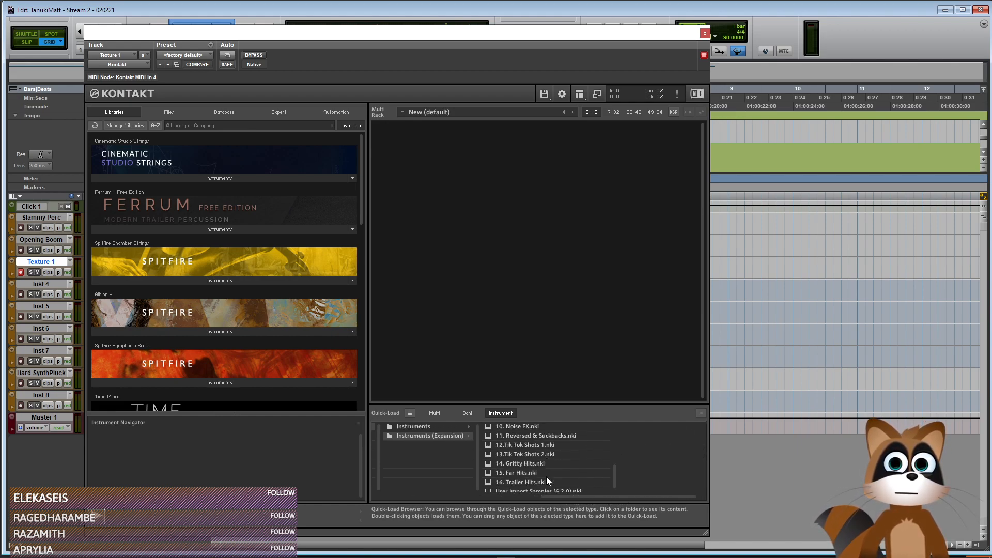
scroll(544, 466, down, 1)
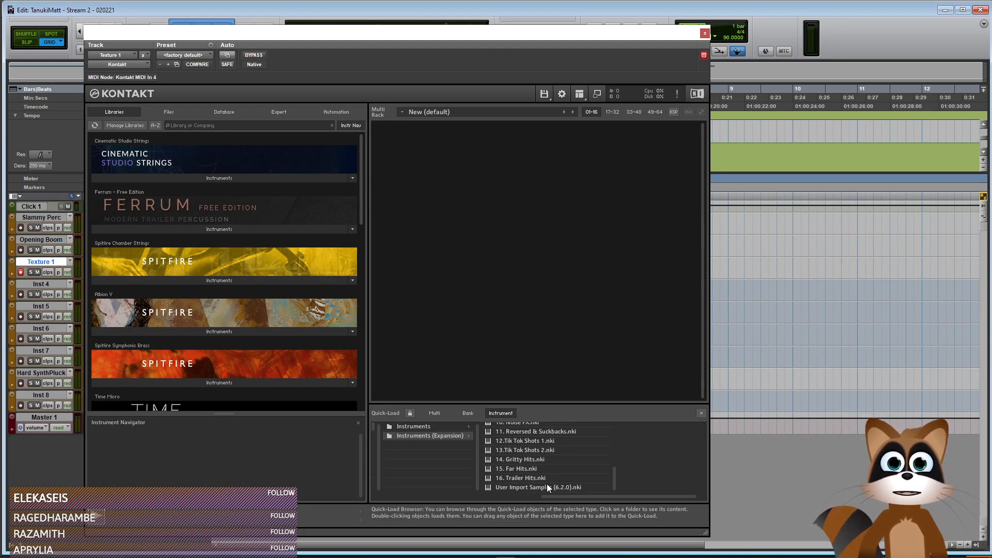
scroll(539, 485, up, 5)
scroll(541, 476, up, 2)
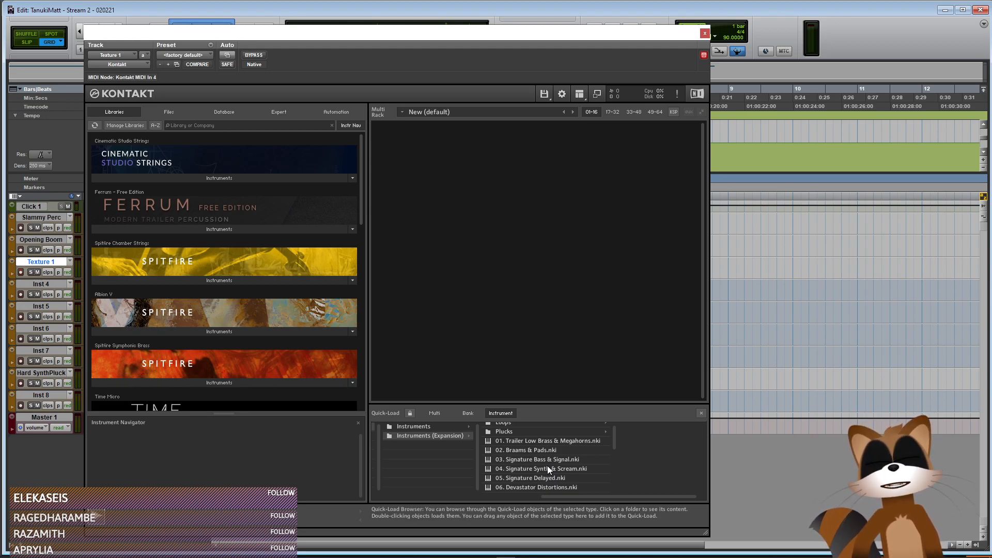
scroll(541, 464, up, 1)
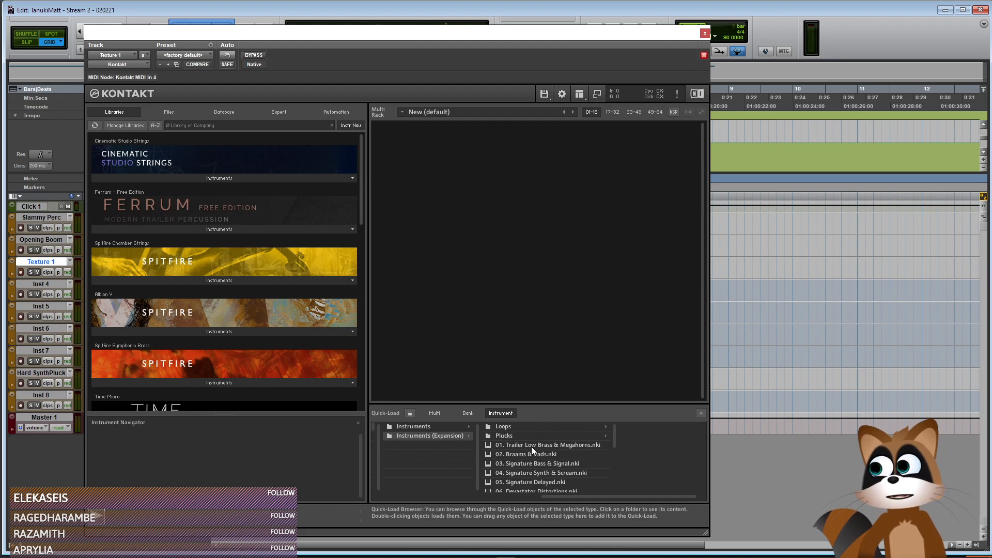
click(525, 427)
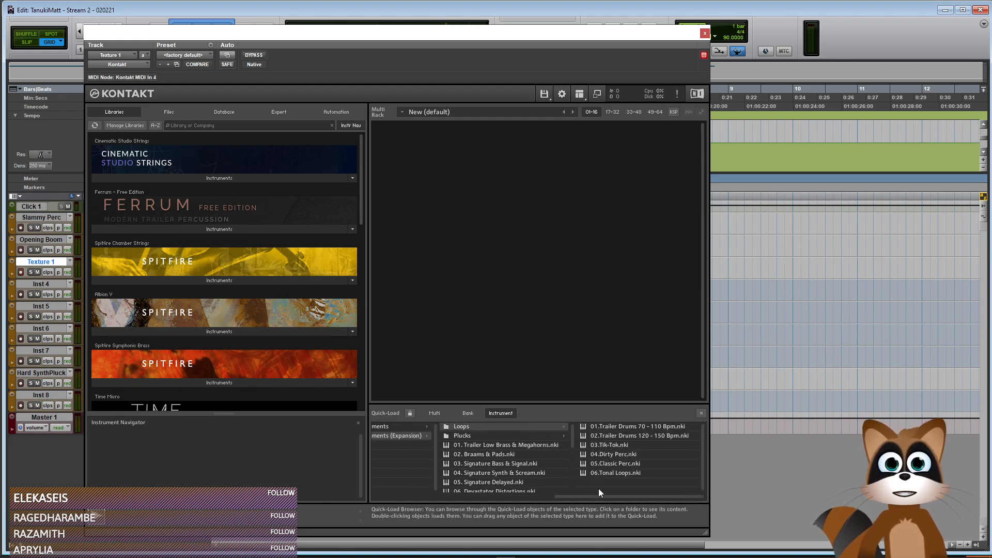
click(583, 474)
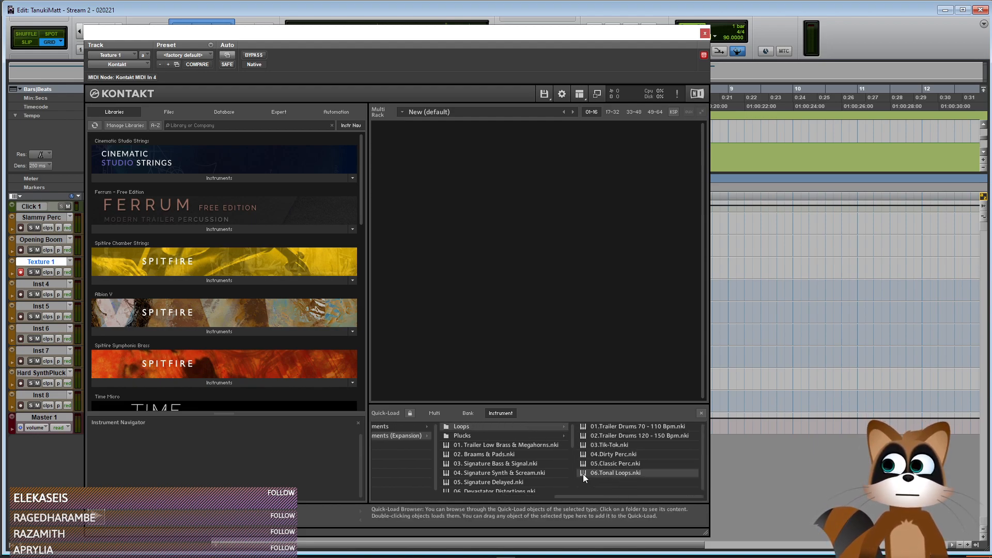
double_click(583, 473)
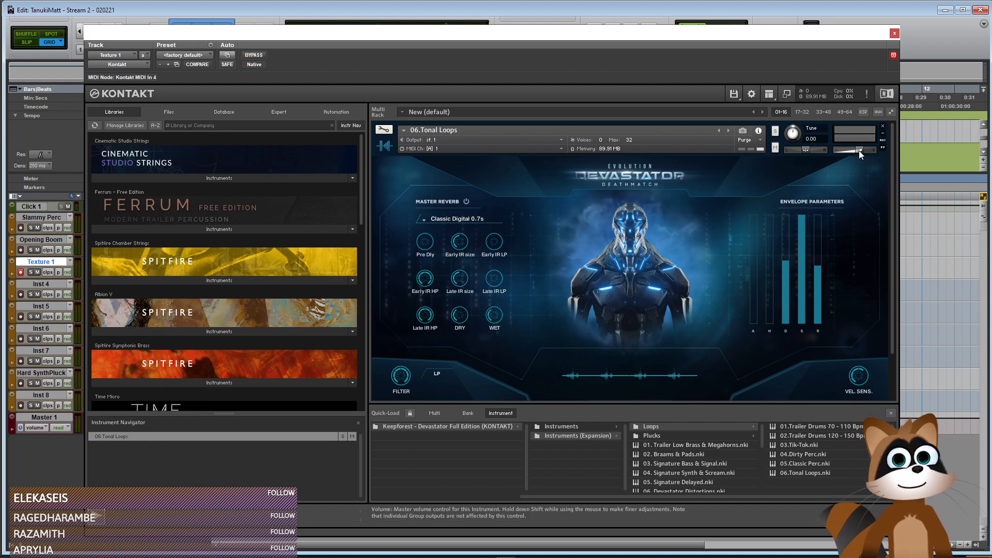
drag(859, 150, 850, 151)
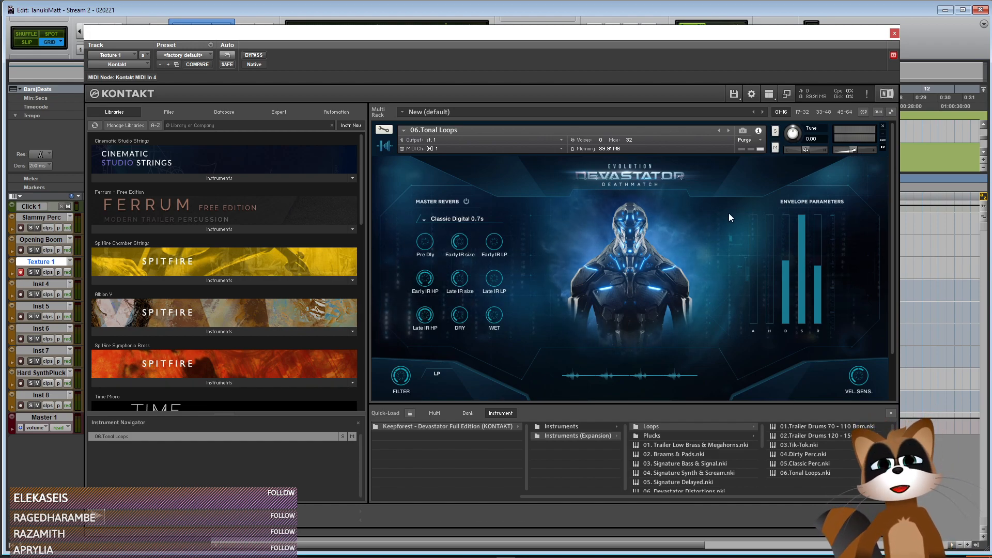
Hide the Quick-Load browser and look over the Tonal Loops instrument's controls and key ranges while auditioning it
right_click(532, 283)
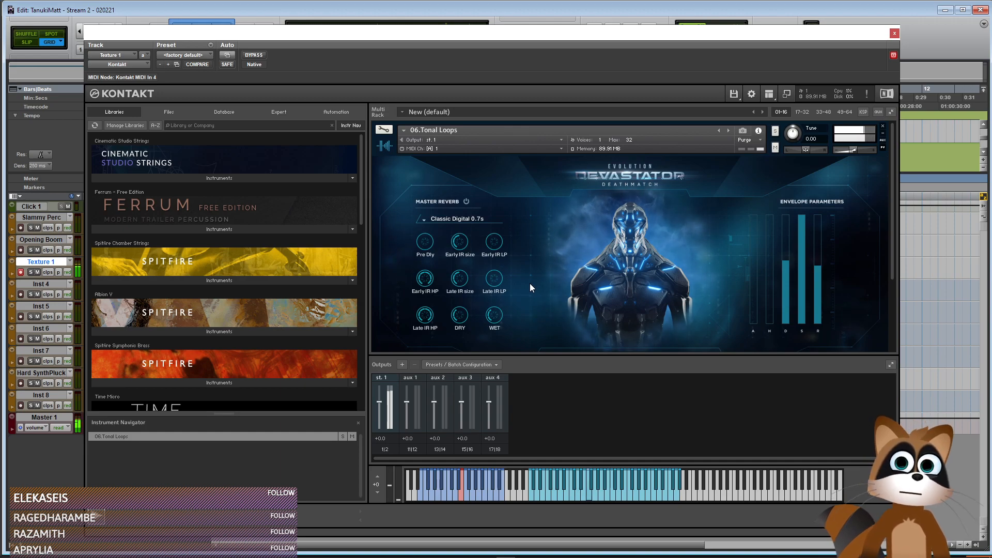
scroll(529, 281, down, 2)
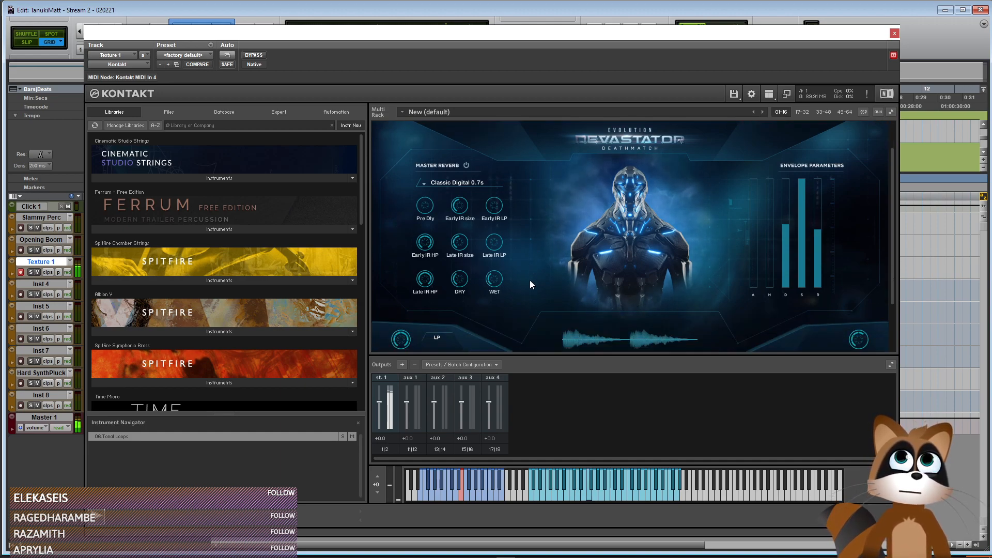
scroll(529, 281, down, 2)
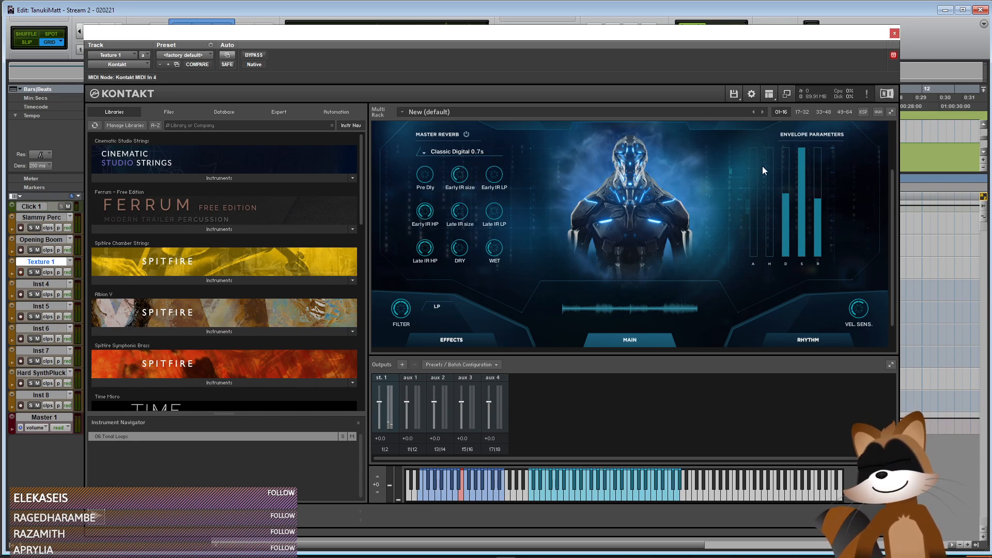
scroll(520, 260, up, 3)
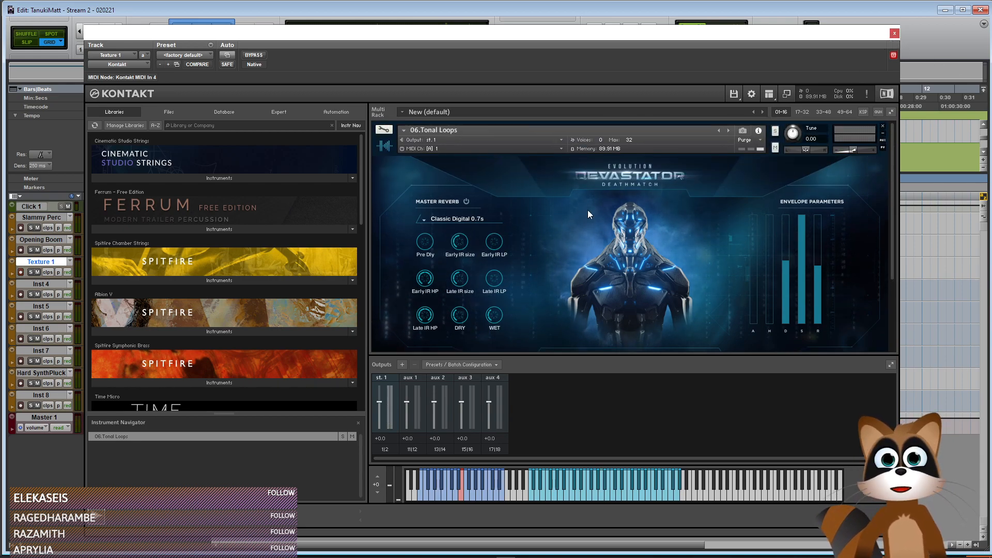
scroll(522, 262, down, 3)
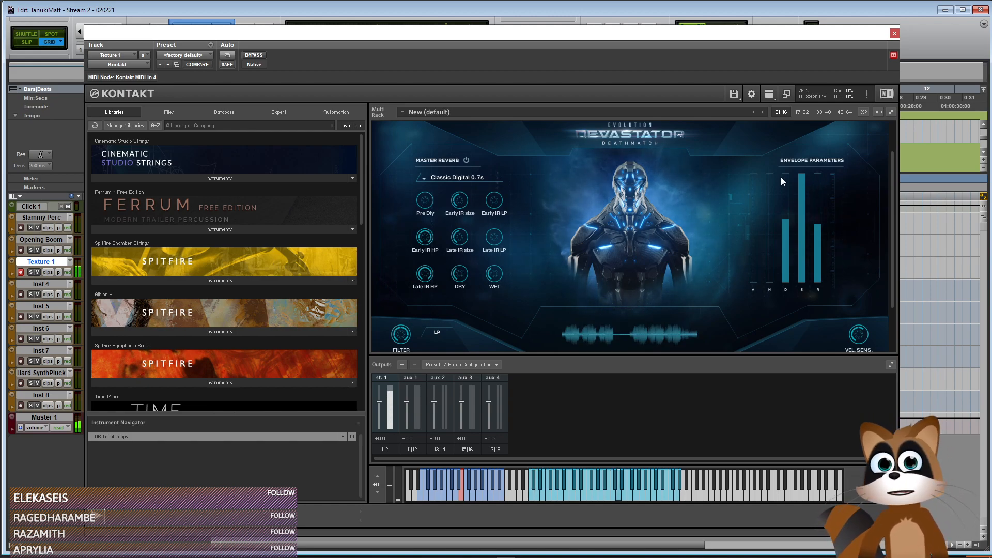
scroll(847, 207, up, 2)
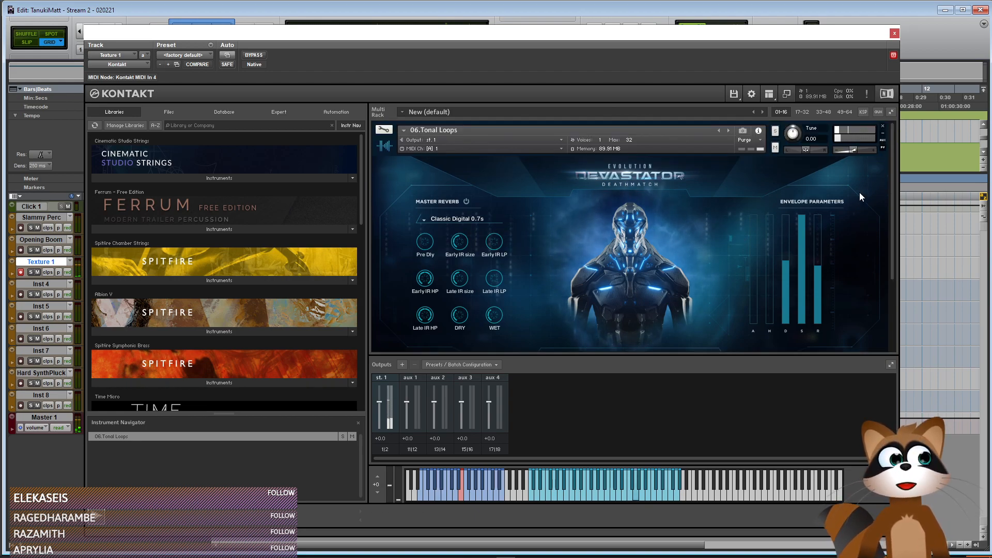
Close Kontakt, set the Texture 1 track's volume to -3.3 dB and disarm its recording
click(895, 33)
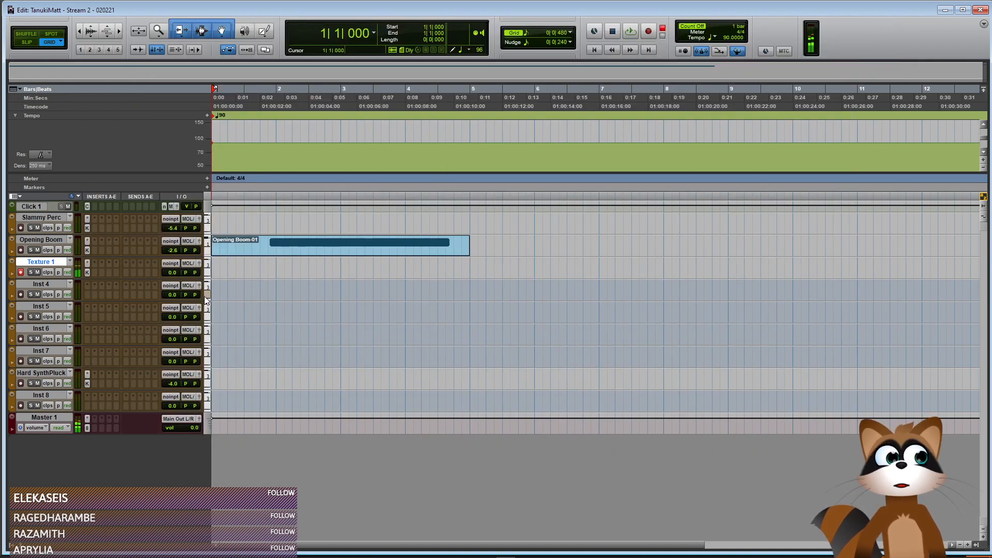
drag(170, 275, 171, 276)
click(244, 269)
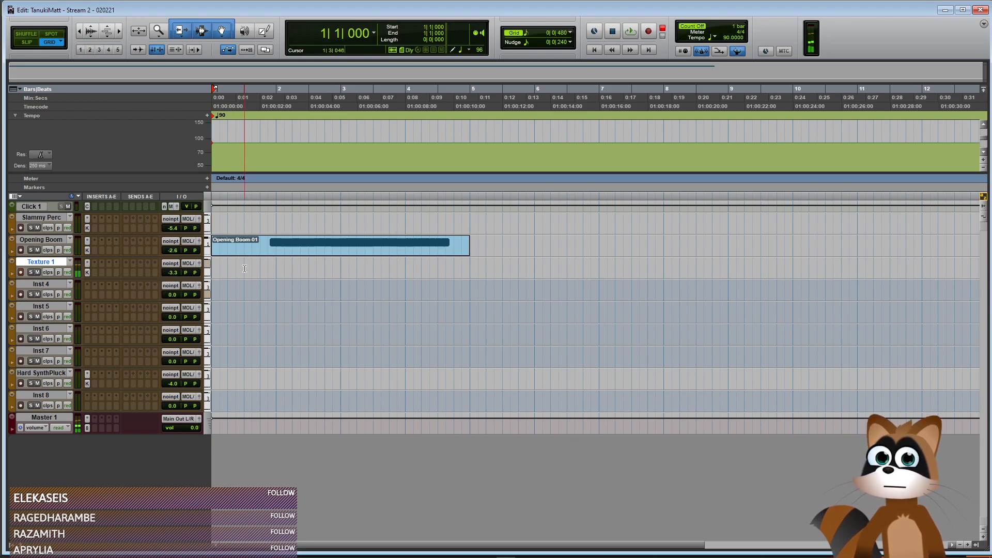
Rename the Texture 1 track as "Synth Loop Sig" and move it directly above the Hard SynthPluck track
double_click(41, 262)
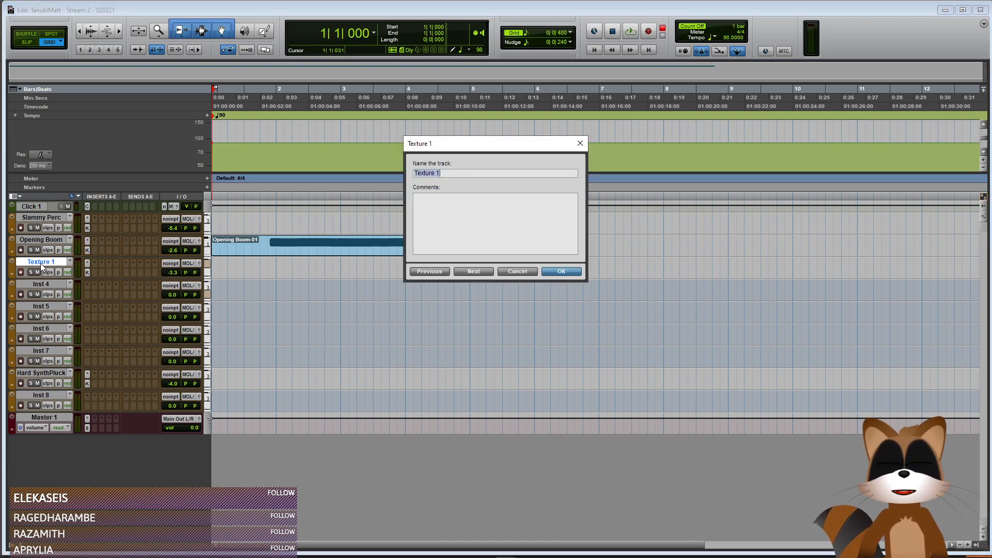
text(Sy)
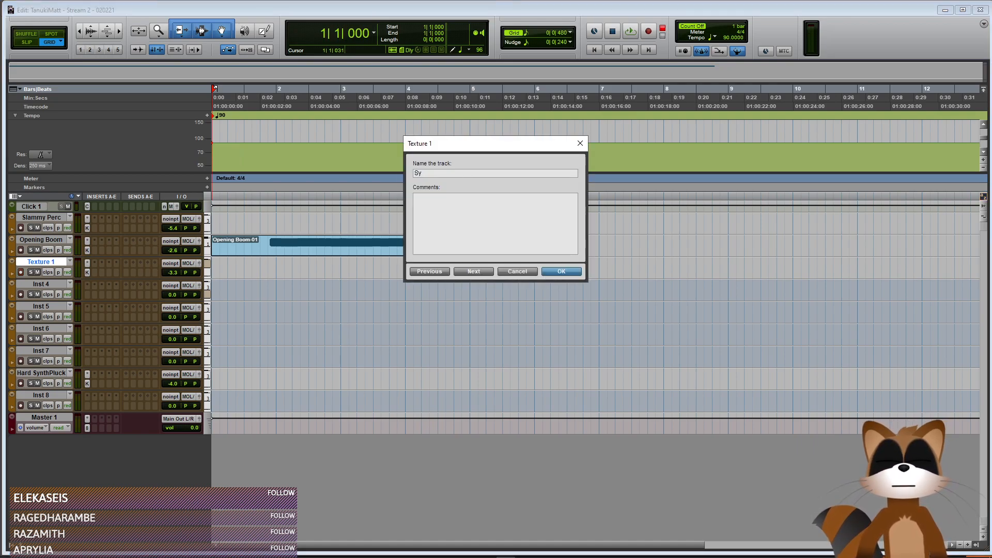
text(nth Loop Sig)
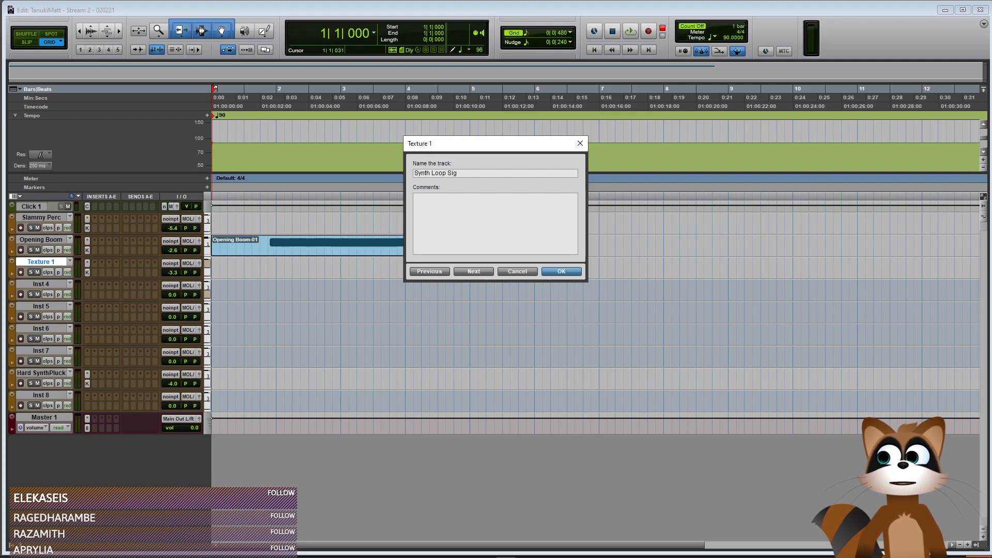
key(Return)
drag(52, 382, 51, 372)
Rename the Inst 4 track as "Texture 1"
double_click(31, 263)
text(Textur)
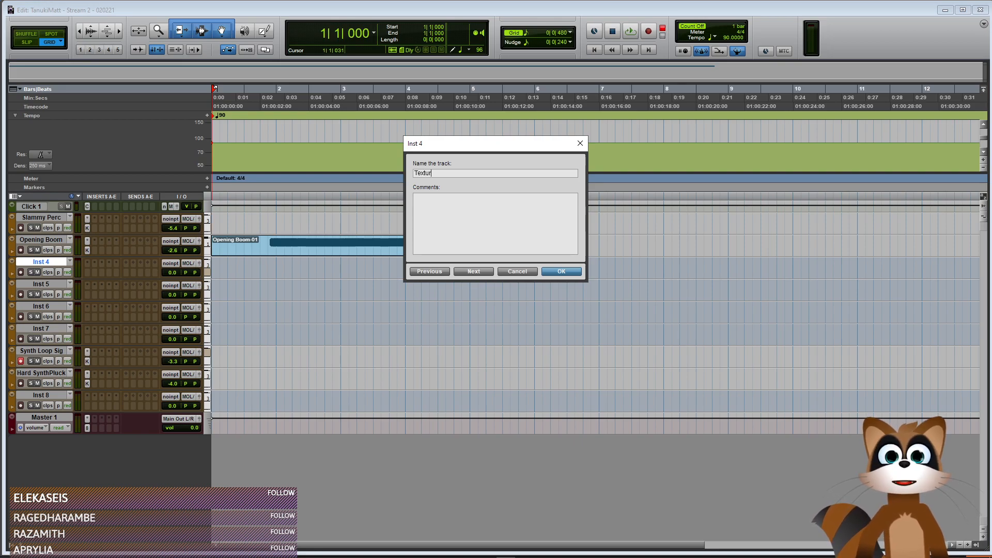
text(e 2)
key(BackSpace)
text(1)
key(Return)
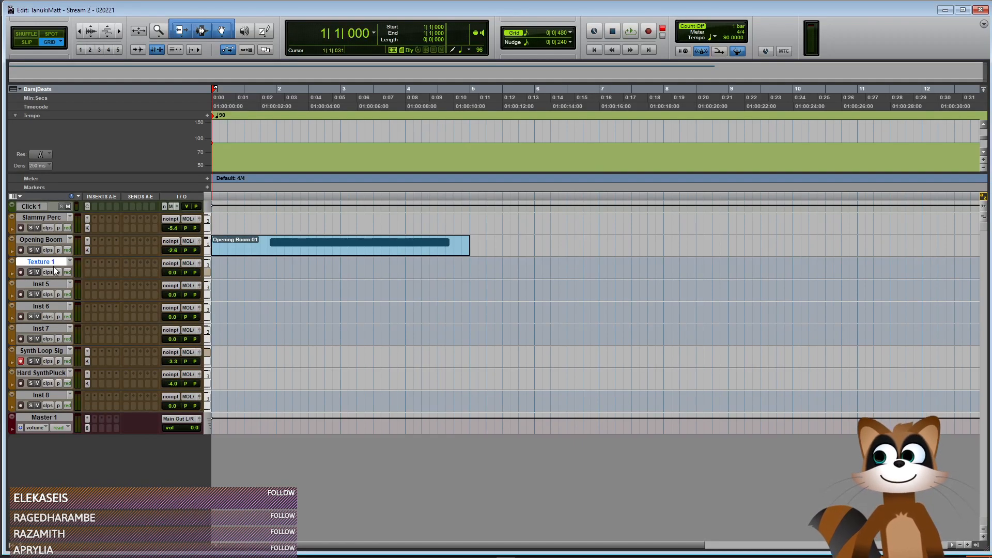
Arm the new Texture 1 track, insert a Kontakt (stereo) instrument on it and open the Earth library's 0004 Moviedrome folder
click(87, 270)
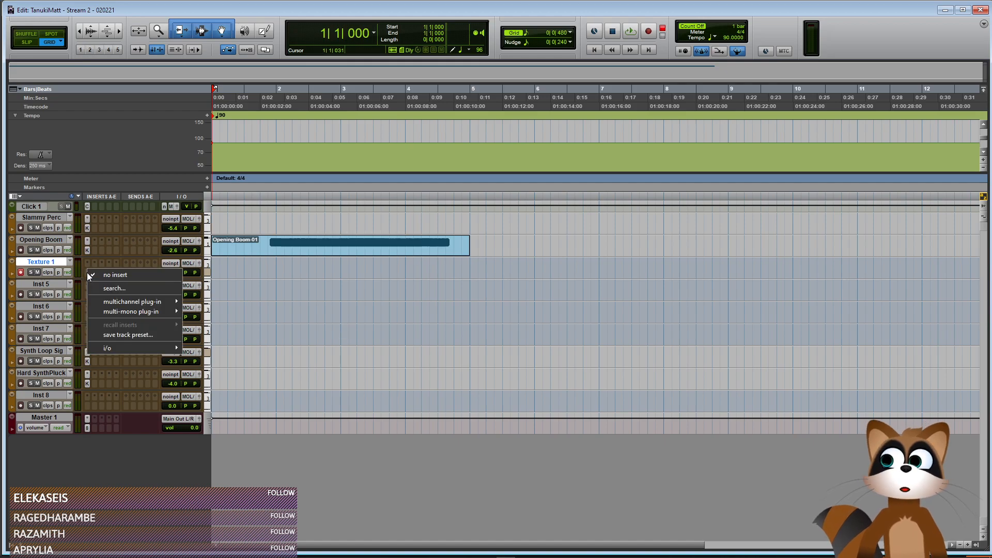
mouse_move(111, 305)
mouse_move(214, 400)
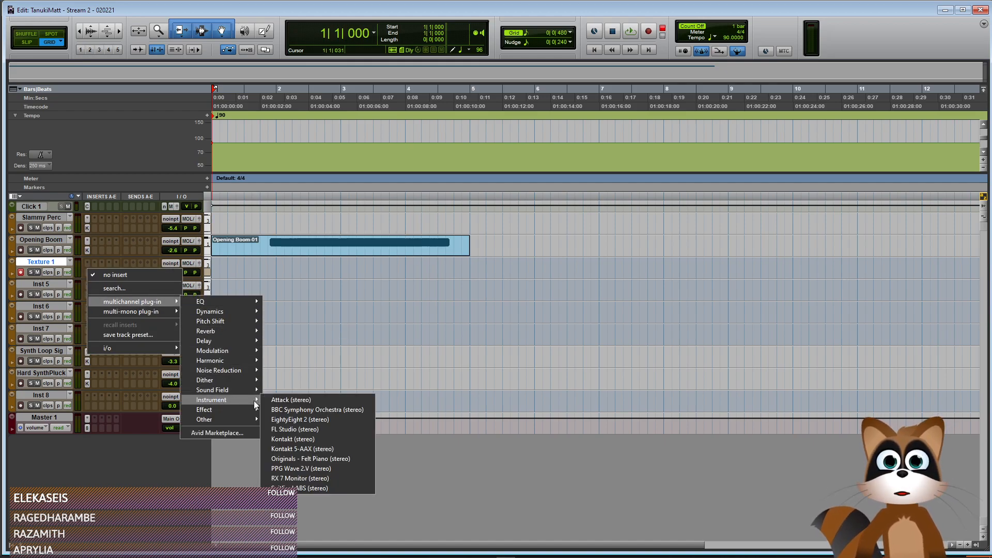
click(303, 443)
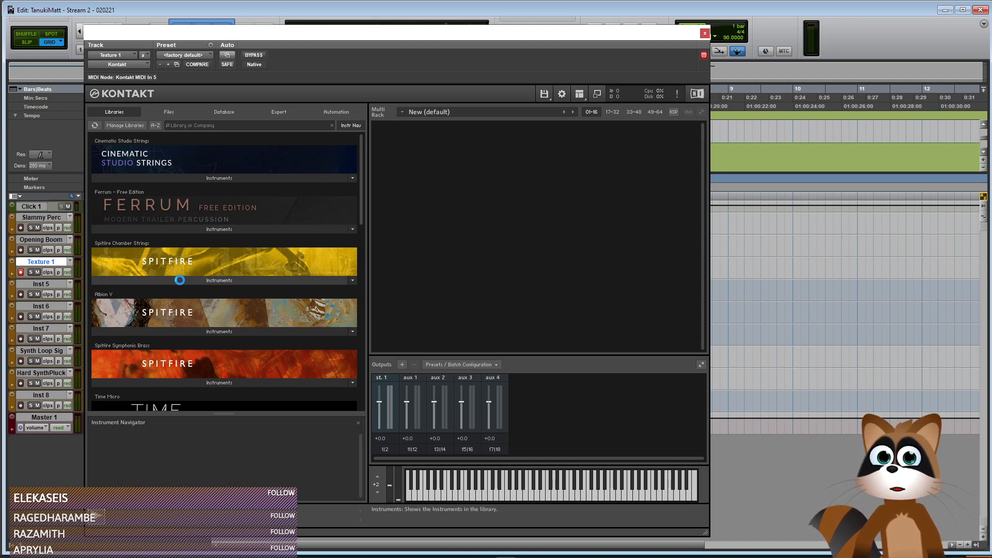
drag(361, 205, 388, 385)
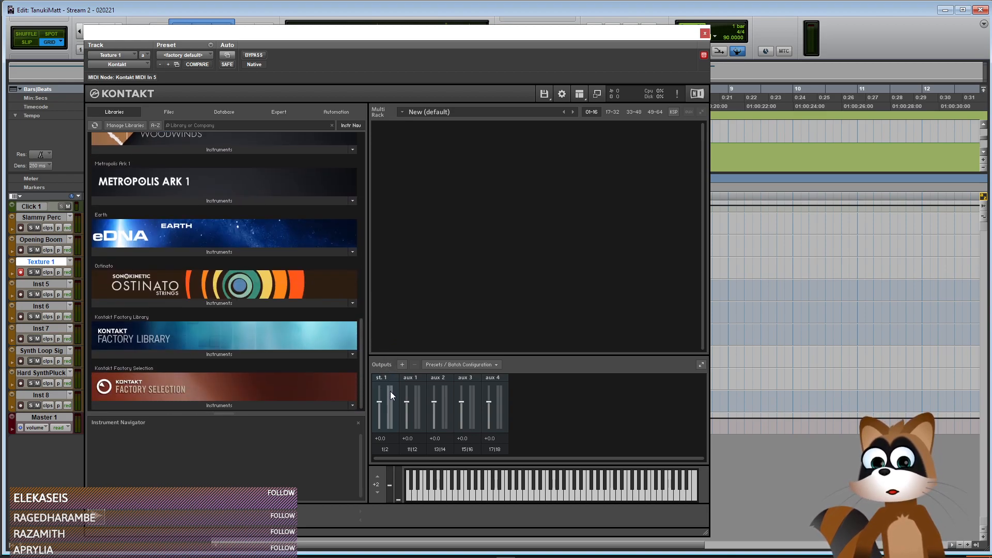
click(231, 260)
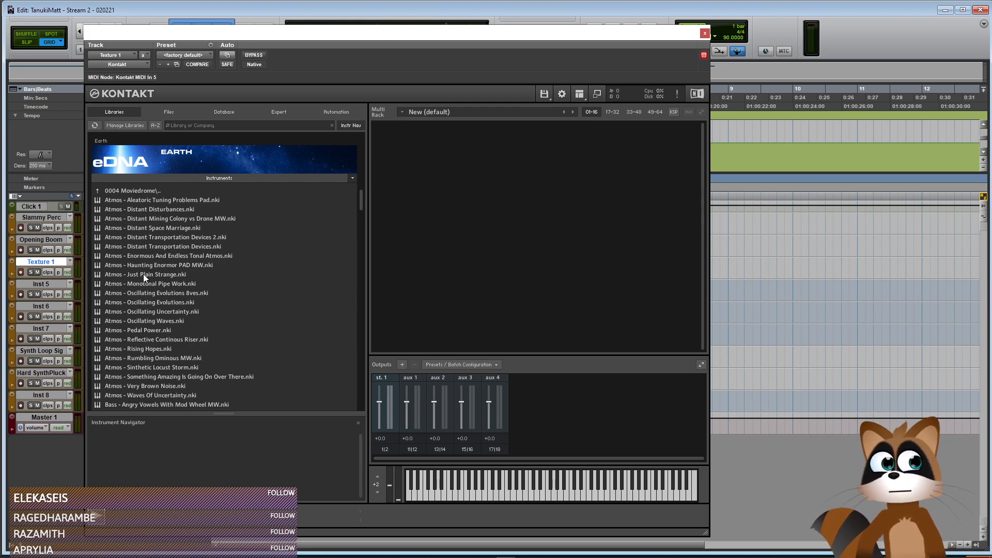
Load and audition the Earth patches "Atmos - Just Plain Strange", "Atmos - Monotonal Pipe Work" and "Atmos - Oscillating Uncertainty"
drag(122, 274, 473, 255)
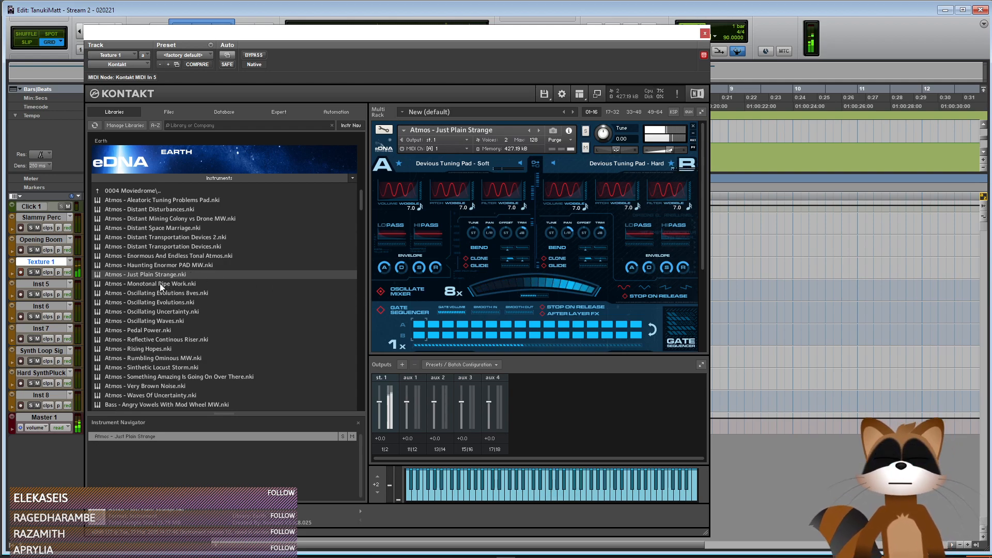
drag(159, 283, 484, 130)
click(517, 317)
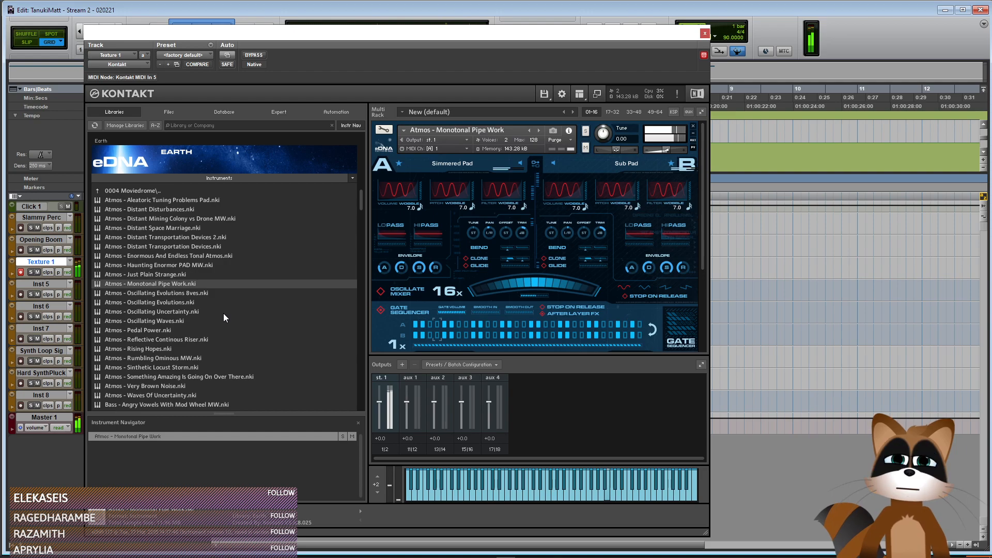
drag(136, 312, 464, 141)
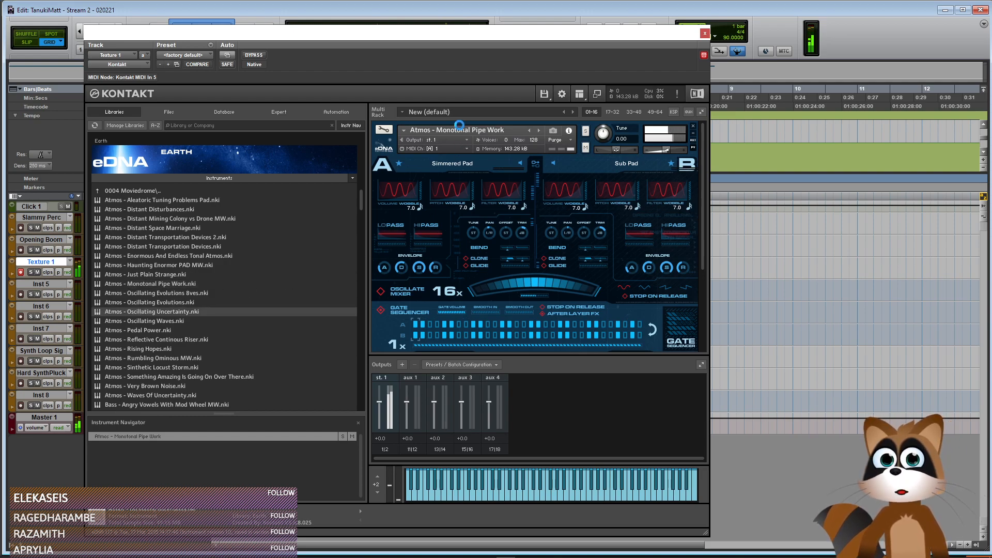
click(501, 321)
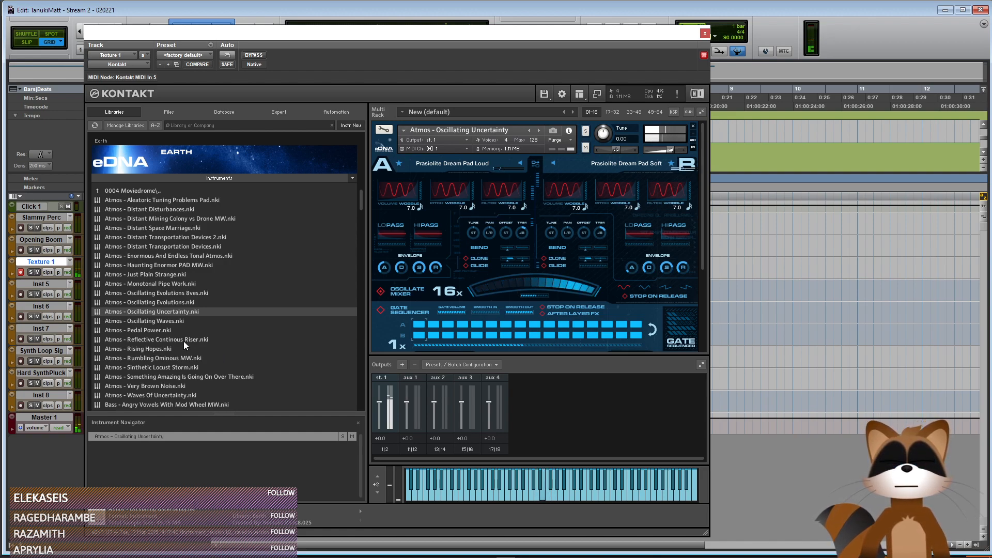
Replace the loaded patch with "Atmos - Oscillating Waves", audition it and close Kontakt
click(160, 322)
drag(467, 135, 467, 136)
key(Return)
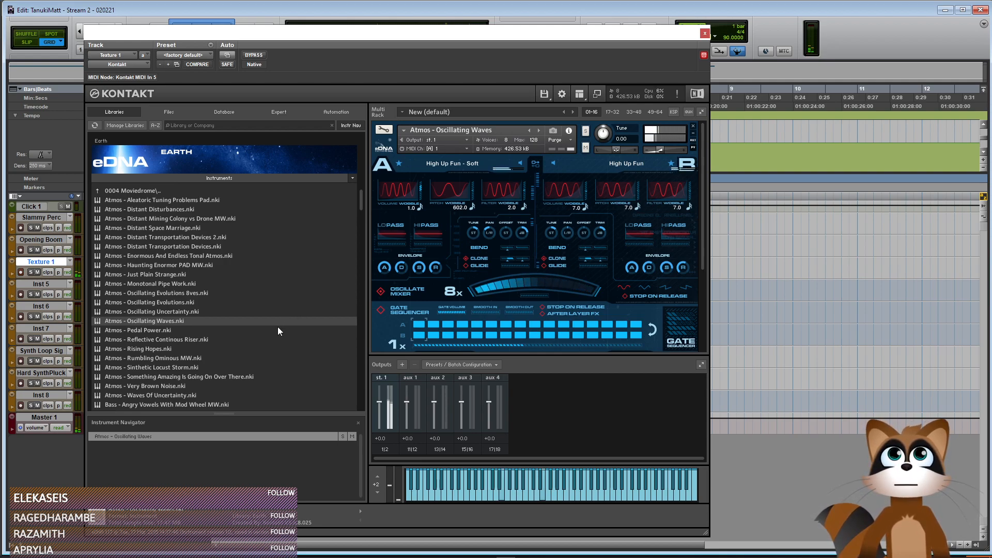
click(705, 34)
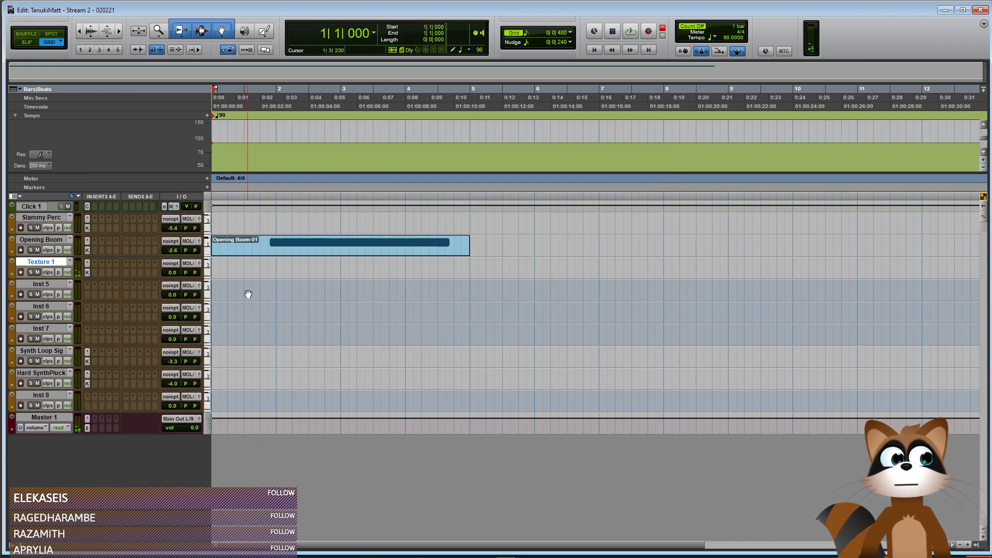
Set the Texture 1 track's volume to -0.7 dB and briefly check its Kontakt instrument
drag(172, 271, 172, 275)
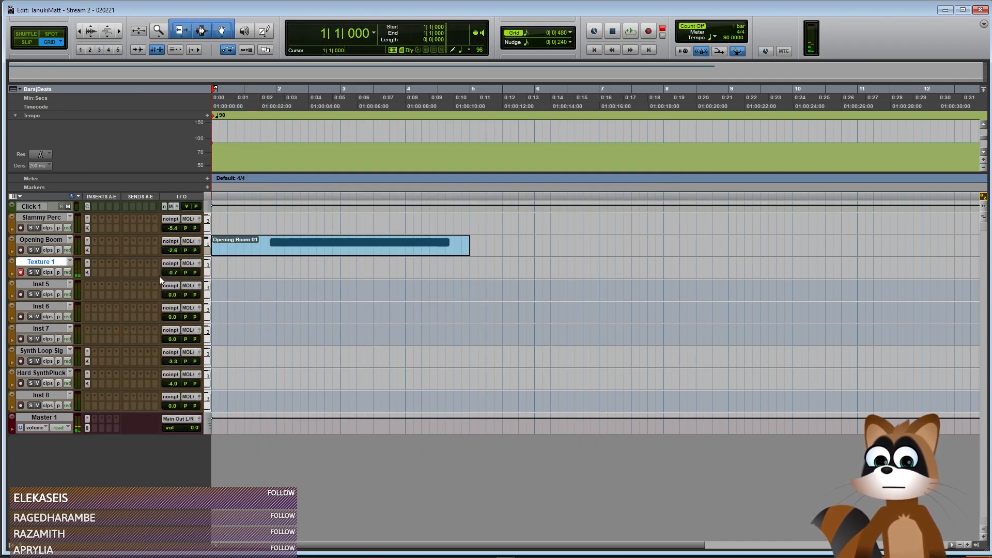
click(87, 273)
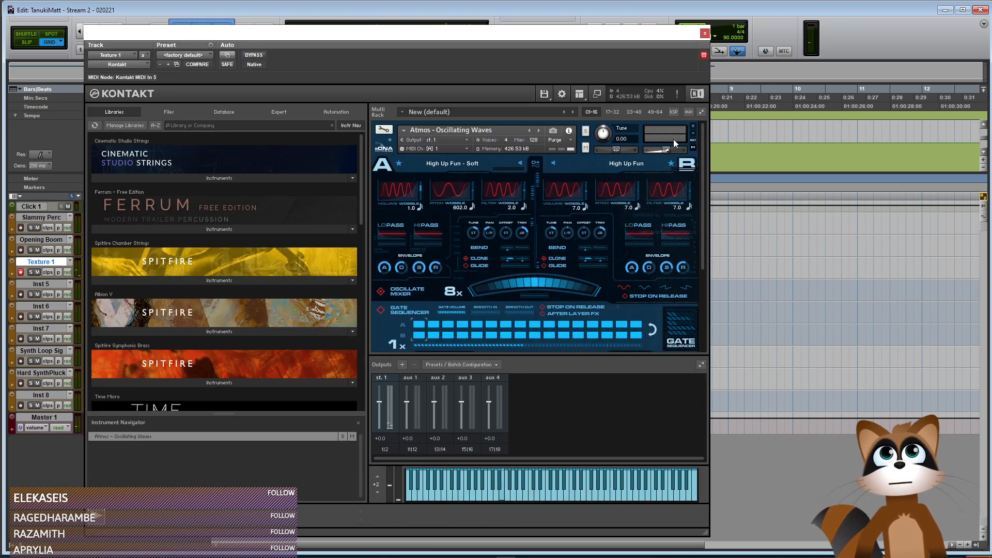
click(705, 34)
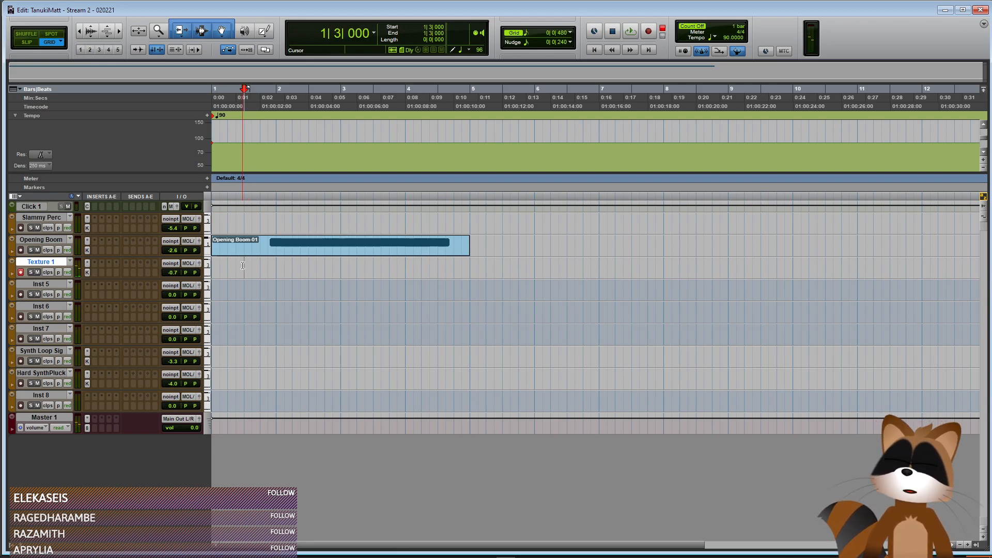
Record a MIDI texture performance on Texture 1, starting at 1|3|000 and ending around bar 20
key(ctrl+space)
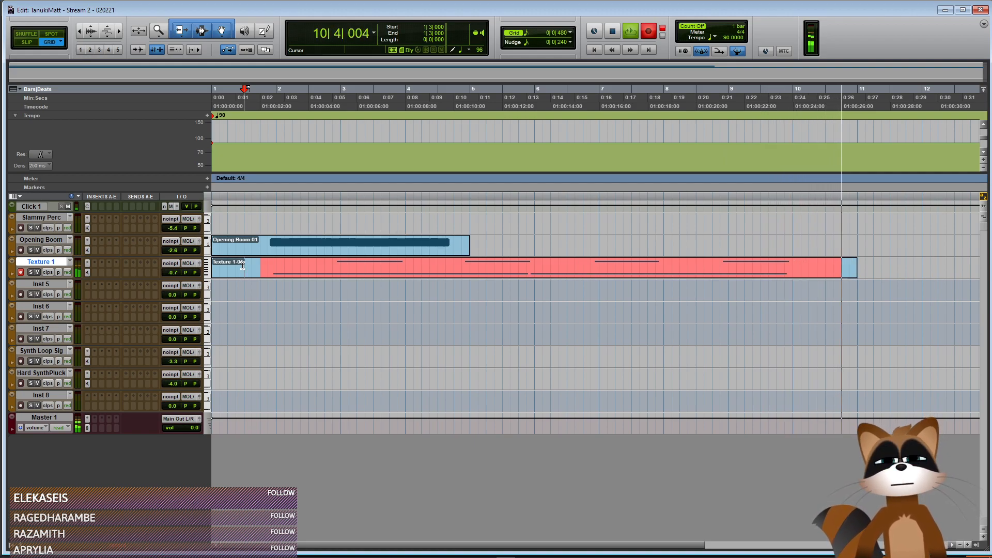
key(ctrl+bracketleft)
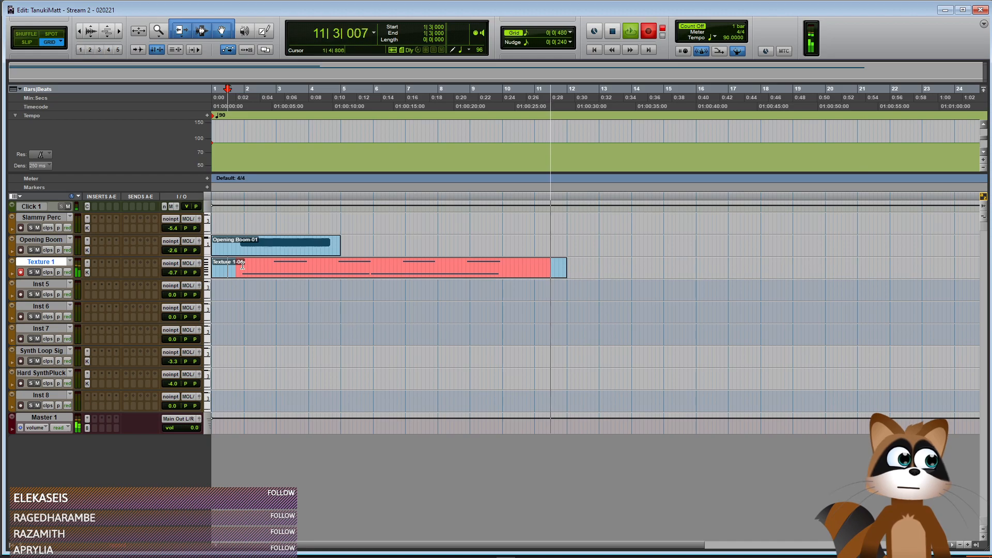
key(ctrl+bracketleft)
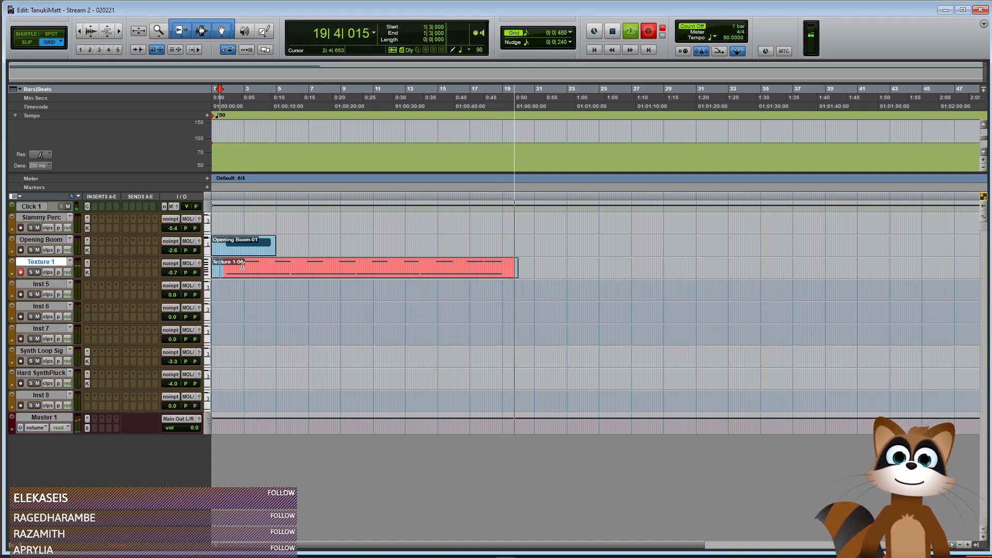
key(space)
key(ctrl+bracketright)
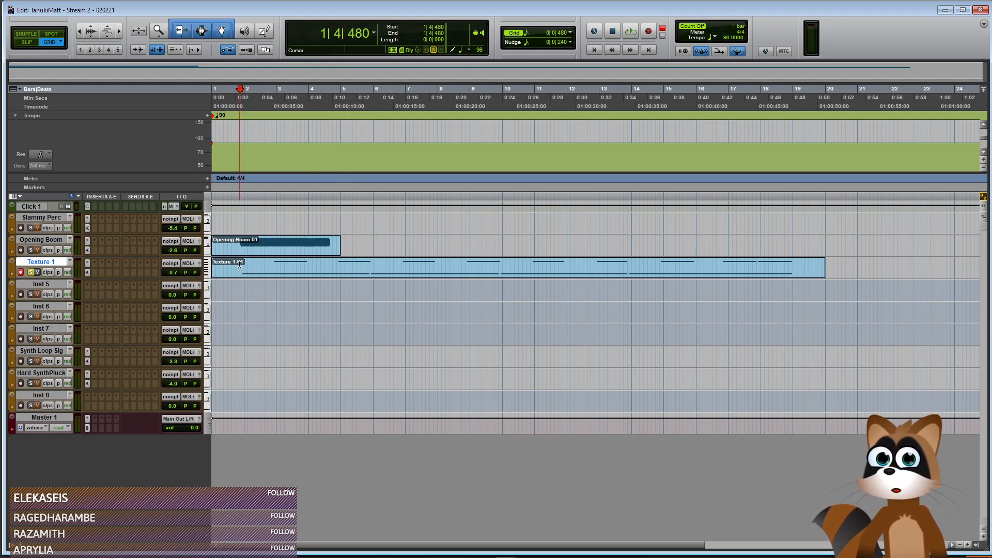
Play back the recorded texture from 1|4|480 while checking the Oscillating Waves envelope release in Kontakt
key(space)
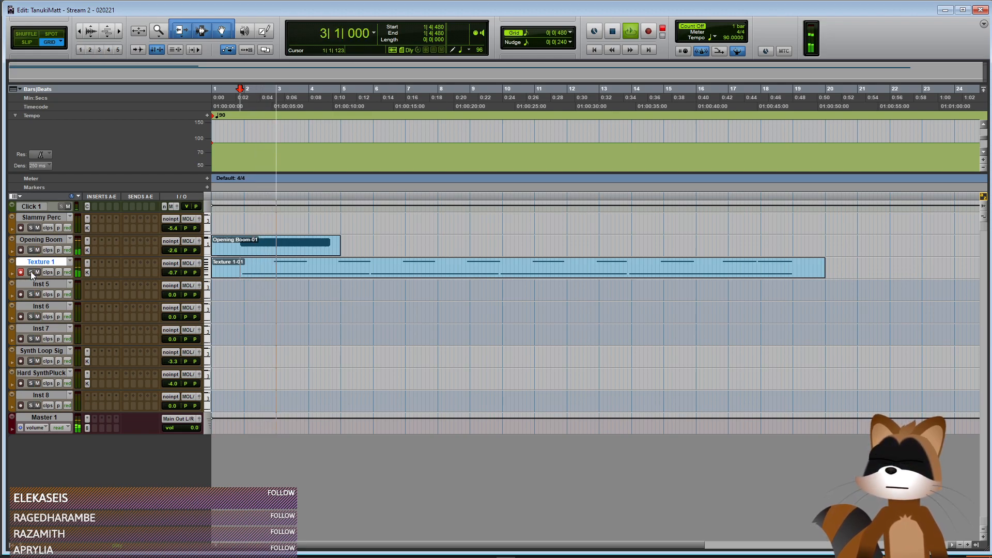
click(87, 273)
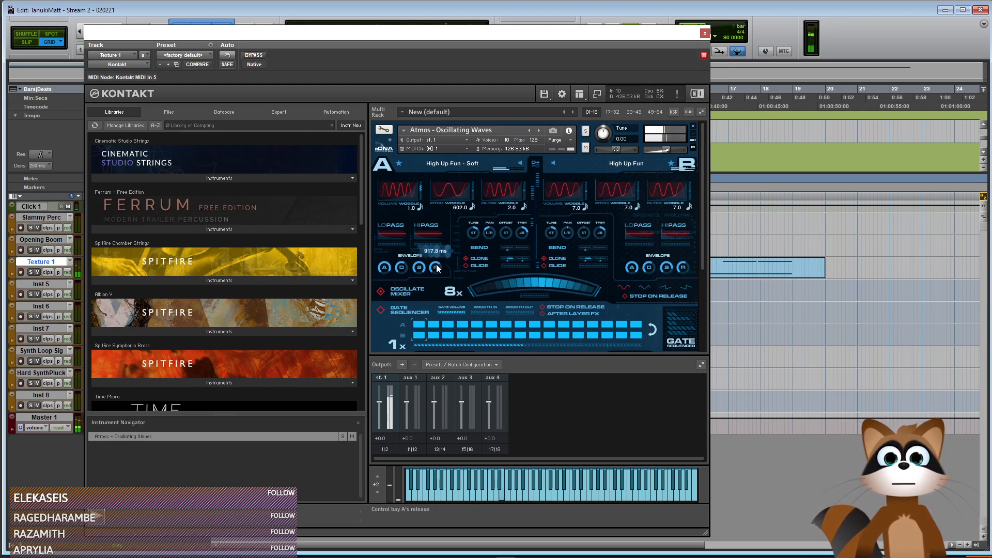
mouse_move(437, 269)
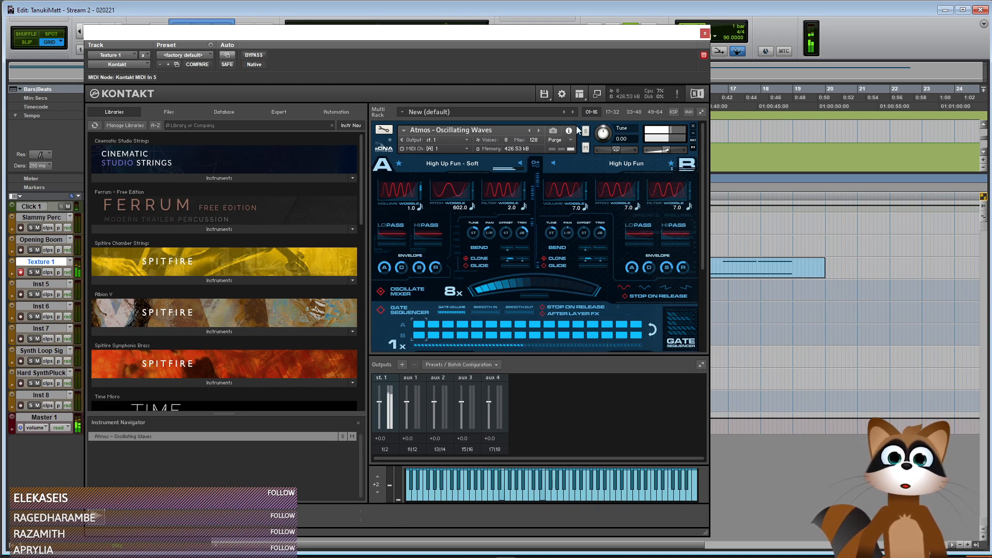
click(704, 33)
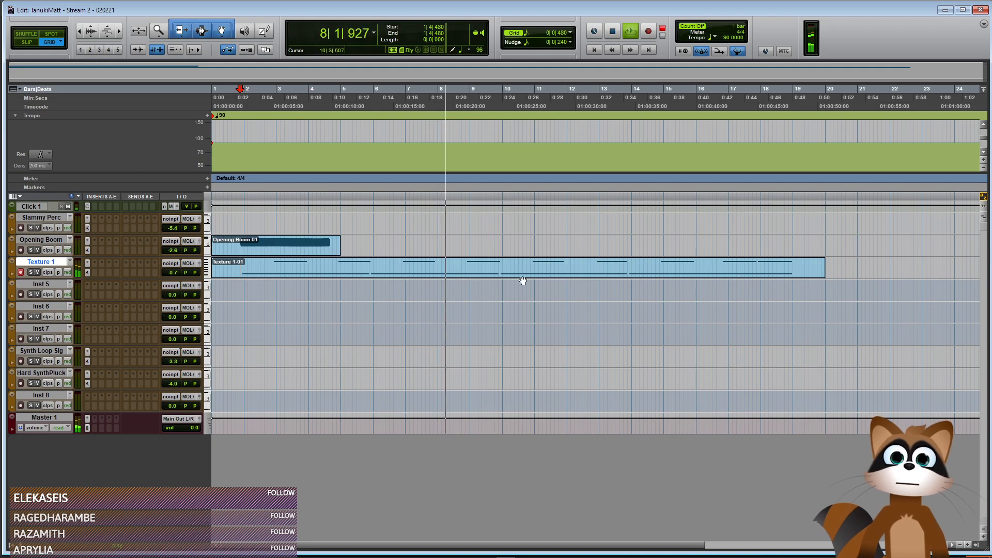
Open the Texture 1 clip in the MIDI Editor and extend the E3 note near bar 13 to end at 13|4|825
click(13, 274)
click(13, 276)
double_click(509, 274)
click(463, 182)
key(ctrl+])
key(ctrl+])
key(ctrl+])
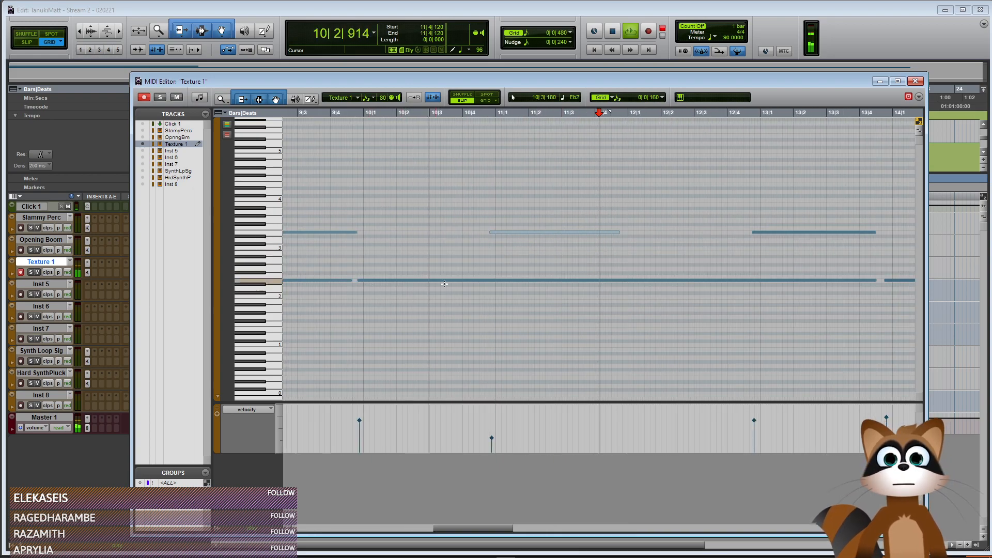
key(ctrl+[)
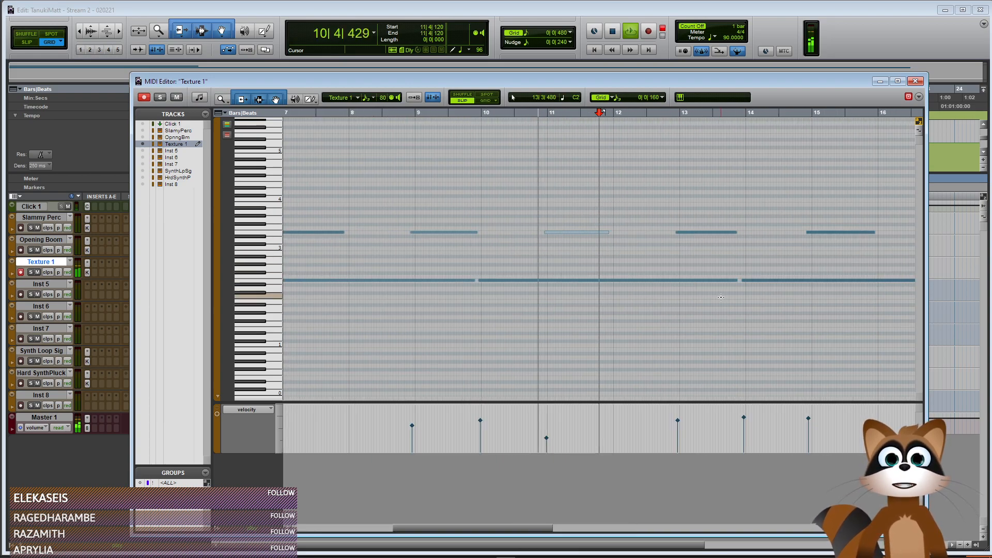
click(743, 202)
key(ctrl+])
key(ctrl+])
drag(570, 234, 595, 232)
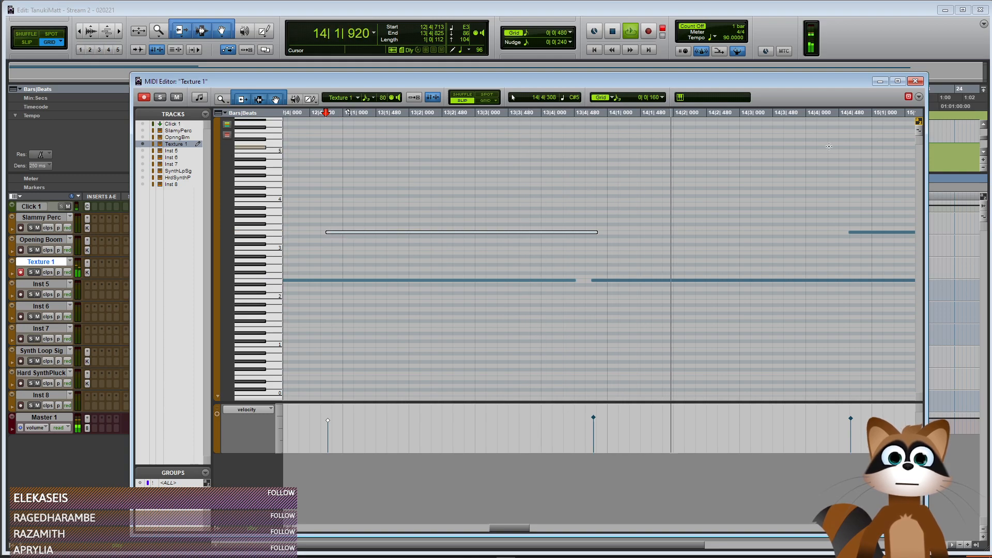
Look over the remaining Texture 1 notes, close the MIDI Editor and disarm the track's recording with playback stopped
key(ctrl+[)
key(ctrl+[)
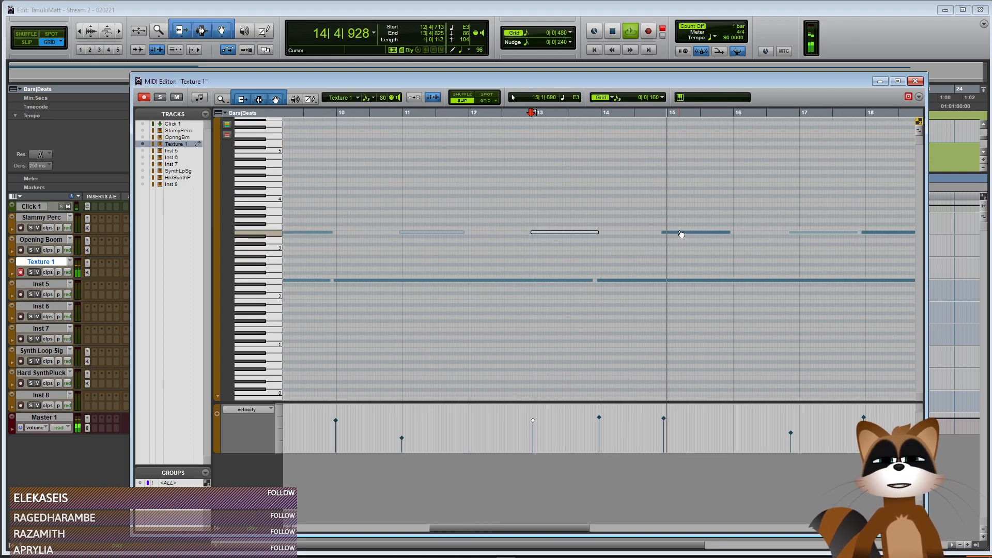
key(ctrl+[)
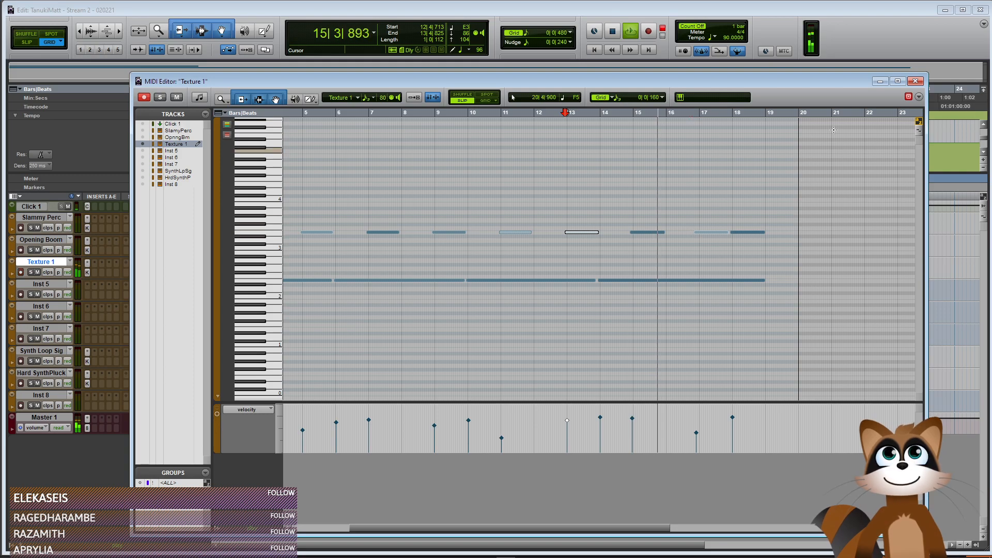
key(ctrl+w)
key(space)
click(21, 273)
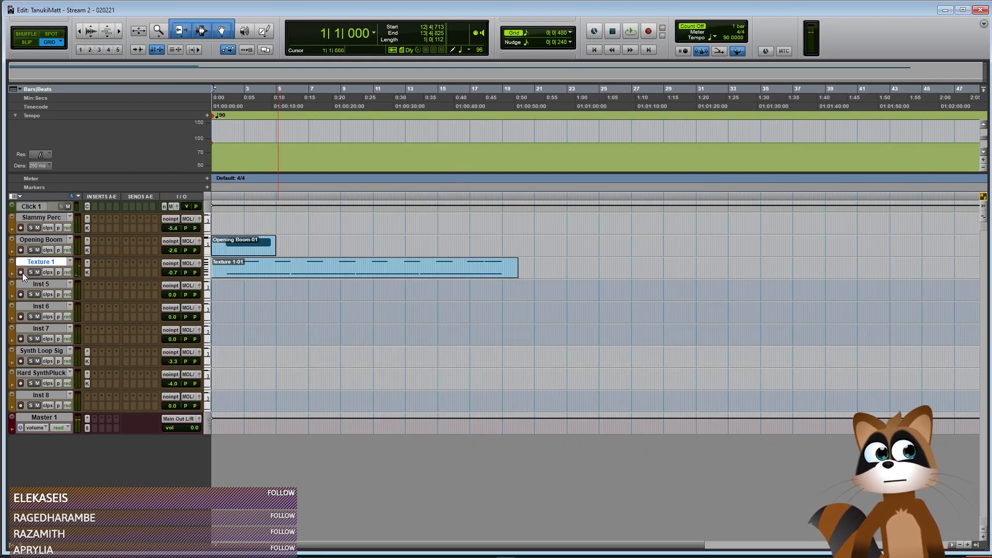
Place the edit cursor at 1|3|480 on the Inst 5 track
click(231, 321)
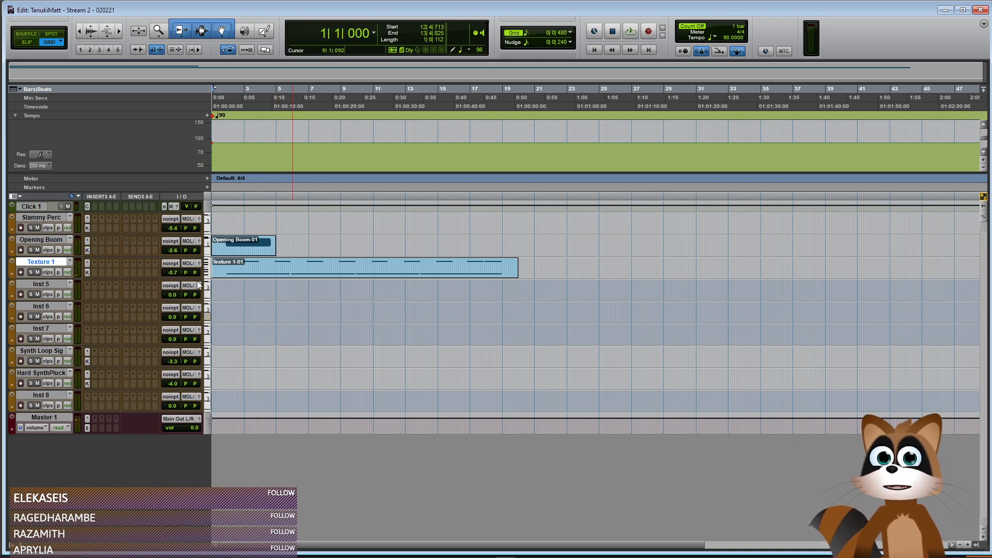
key(ctrl+])
key(ctrl+])
click(255, 287)
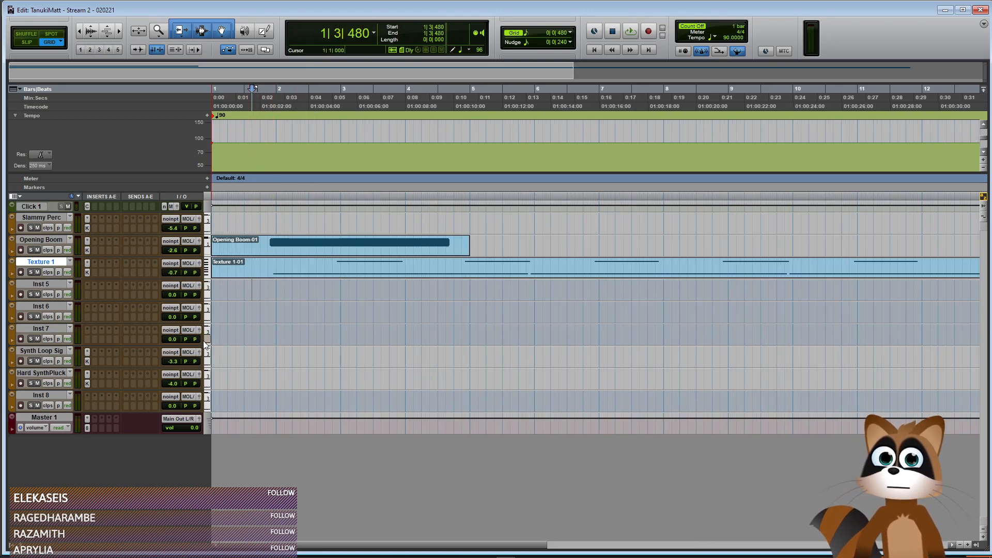
Rename the Inst 5 track as Texture 2 with playback stopped
key(space)
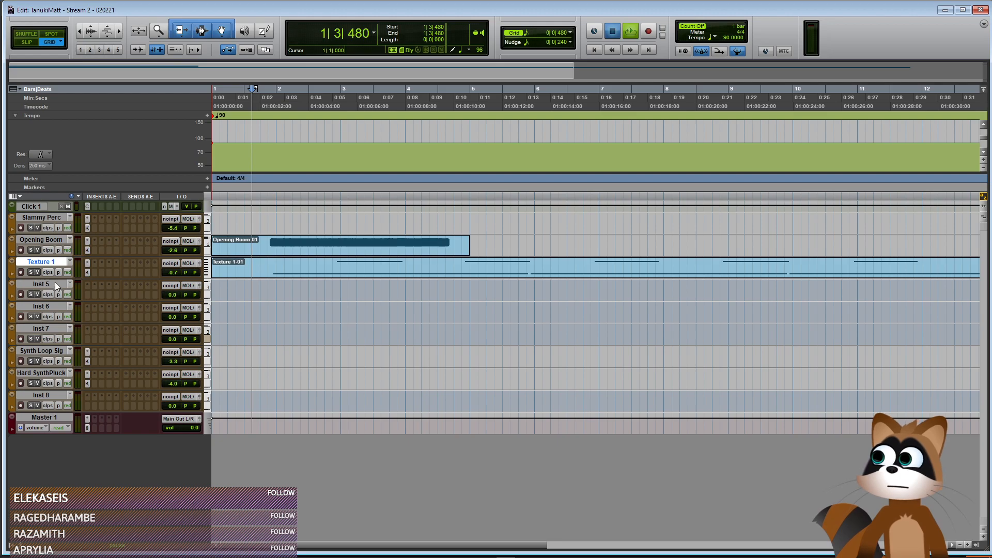
key(space)
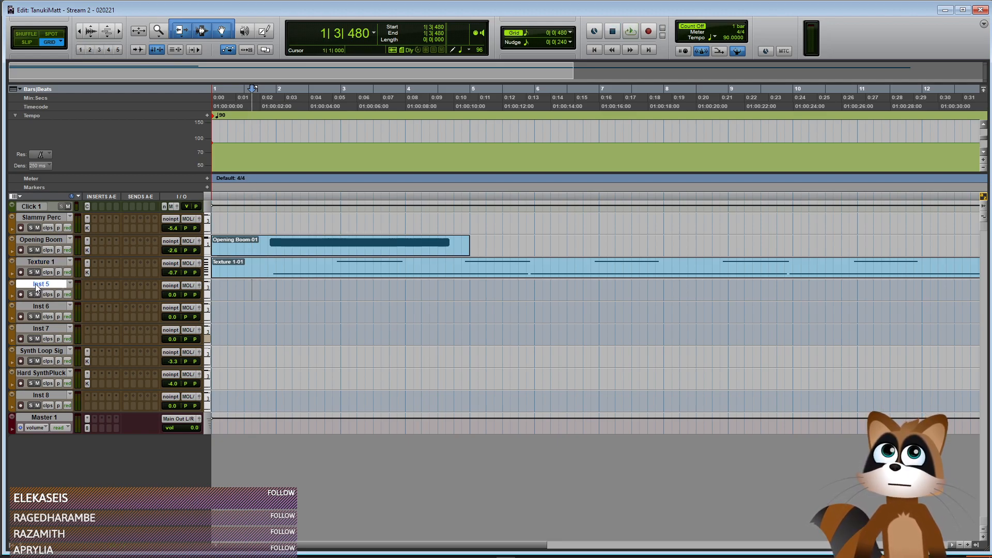
double_click(34, 284)
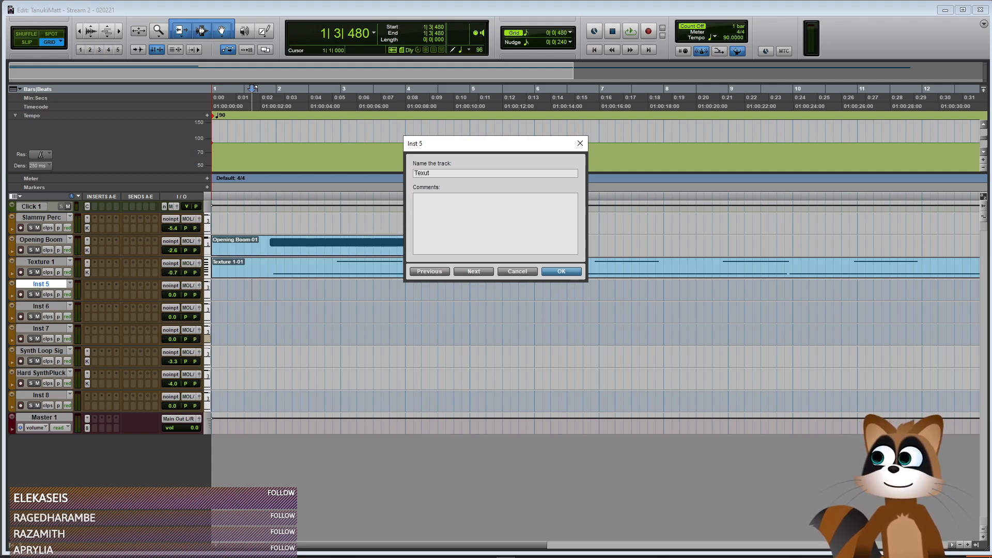
key(Return)
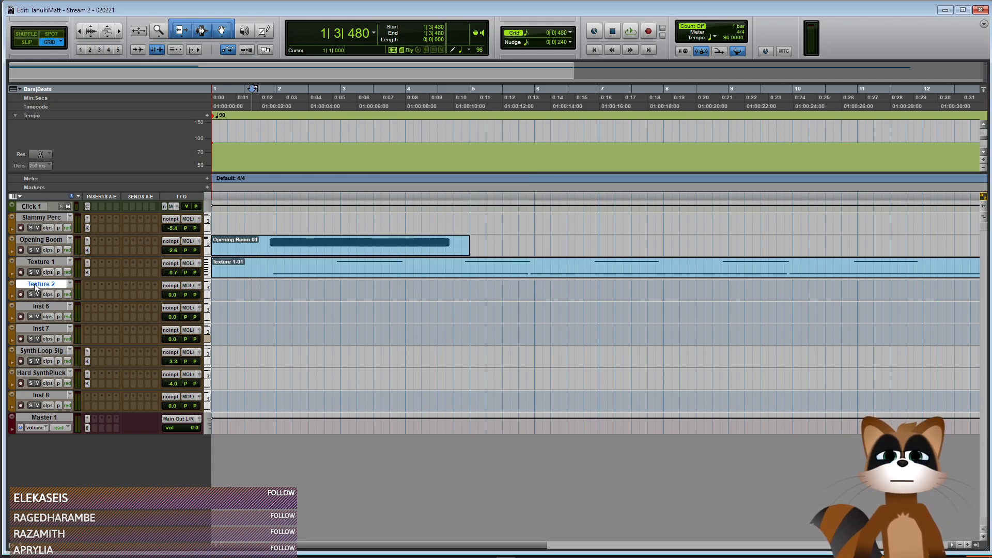
Insert Kontakt as a multichannel instrument plug-in on the Texture 2 track
click(85, 297)
mouse_move(134, 324)
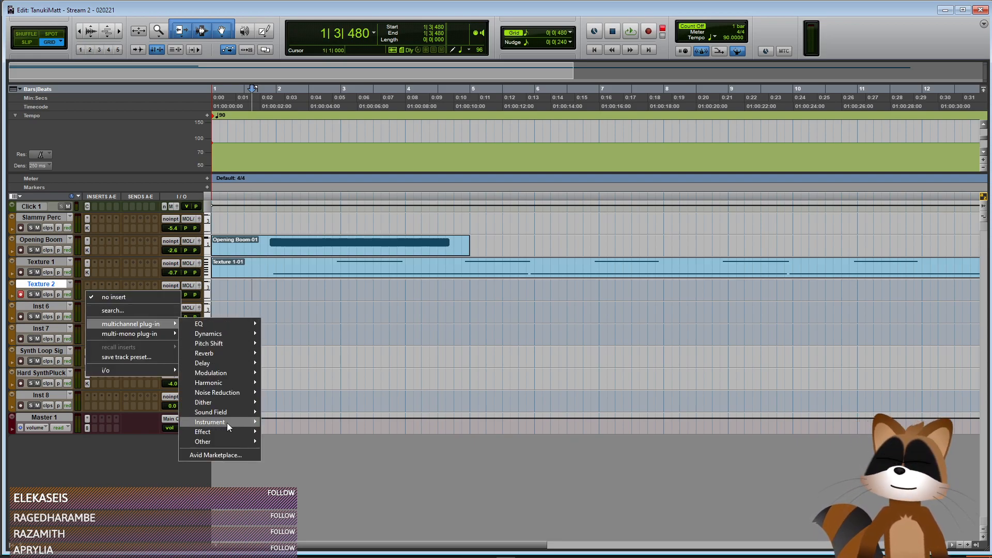
mouse_move(228, 423)
click(313, 466)
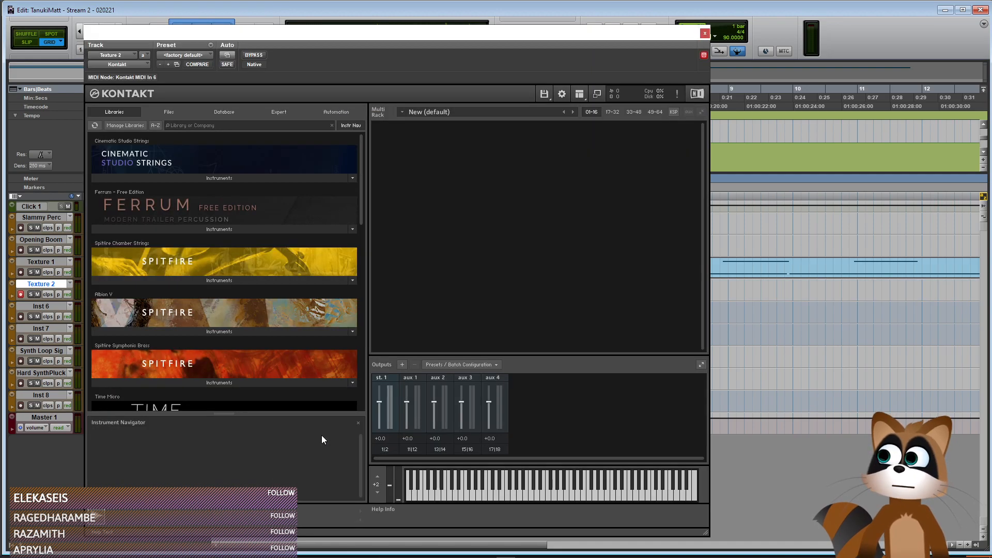
Load the Earth library instrument "Atmos - Something Amazing Is Going On Over There" into Kontakt
scroll(277, 333, down, 4)
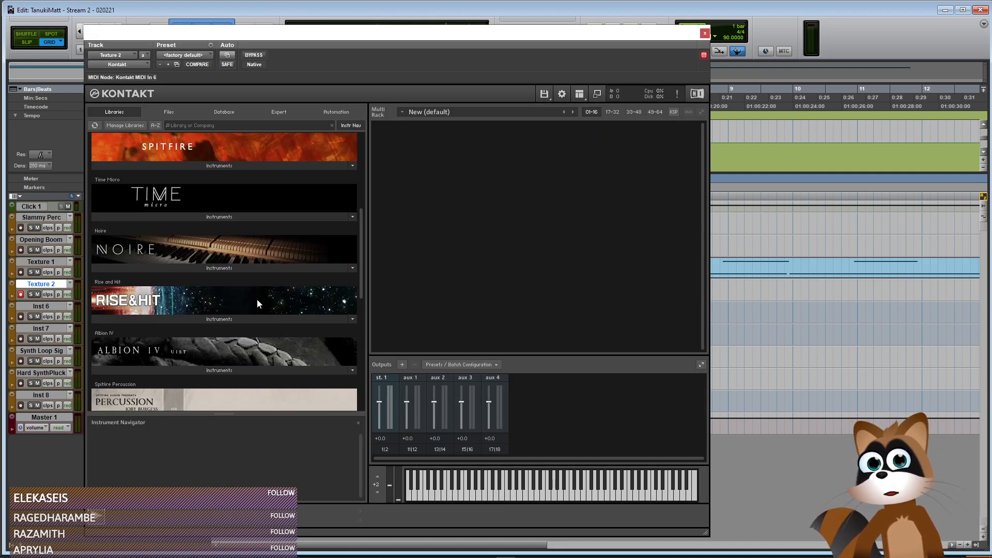
scroll(257, 318, down, 5)
scroll(265, 319, up, 3)
scroll(267, 321, up, 3)
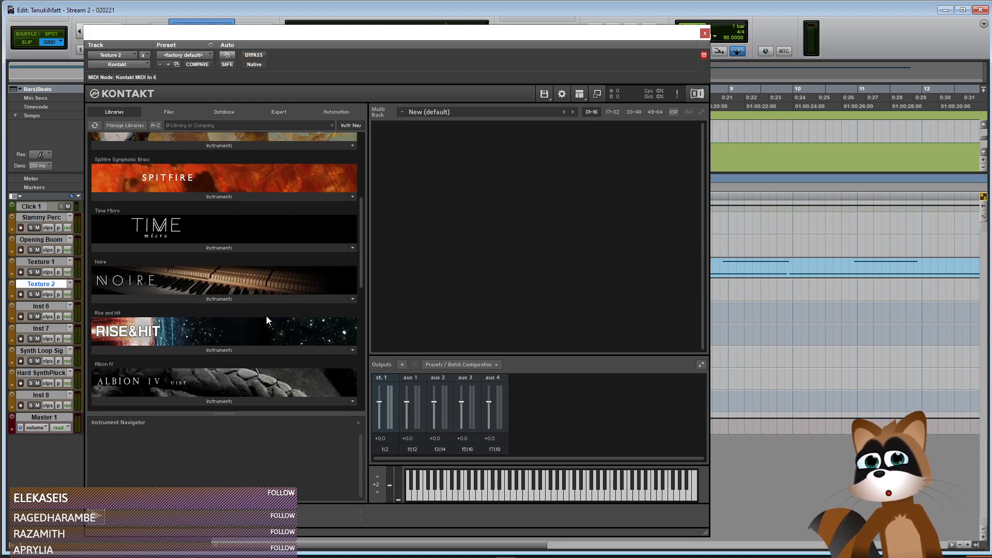
scroll(255, 288, up, 1)
scroll(253, 288, down, 4)
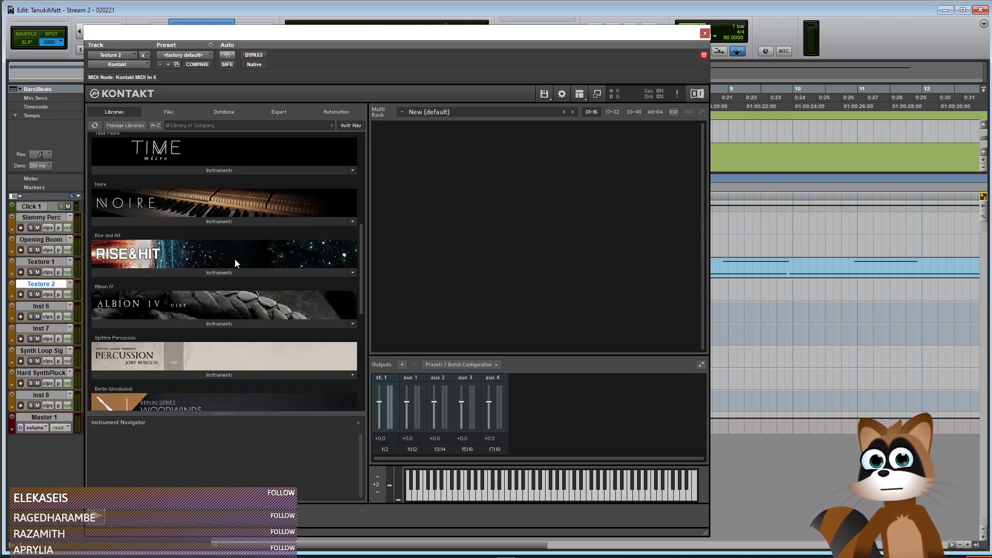
scroll(237, 262, down, 4)
scroll(238, 265, down, 2)
scroll(237, 265, up, 2)
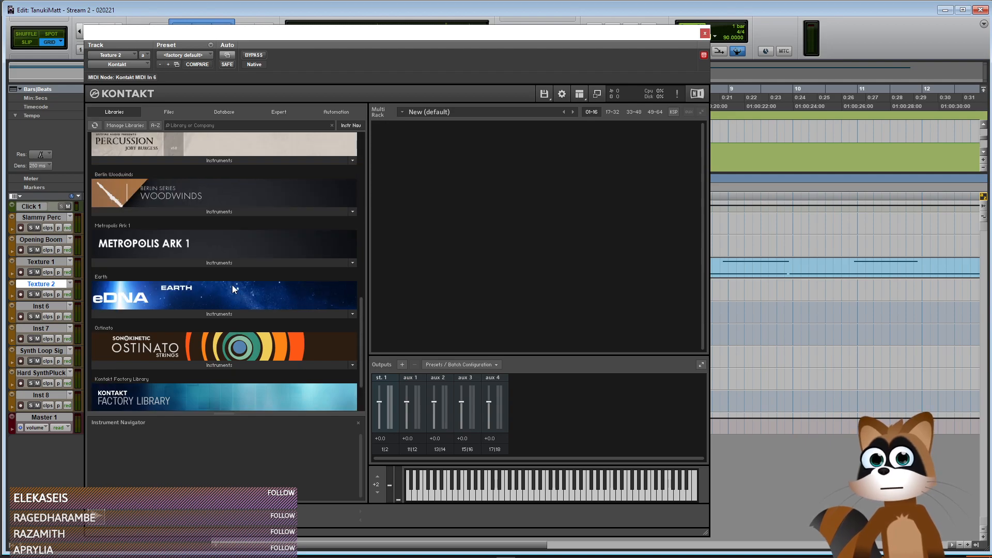
click(221, 312)
scroll(222, 311, down, 3)
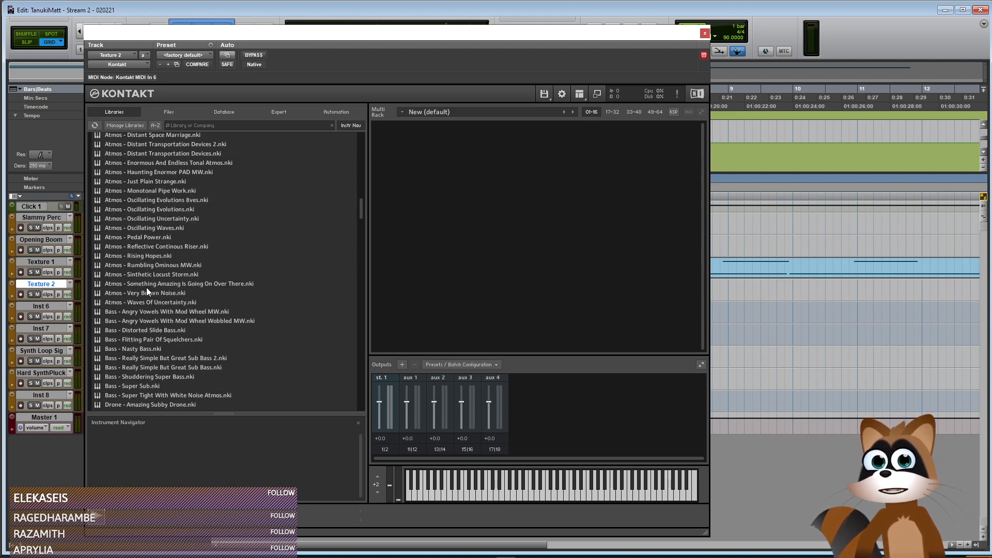
drag(138, 283, 503, 260)
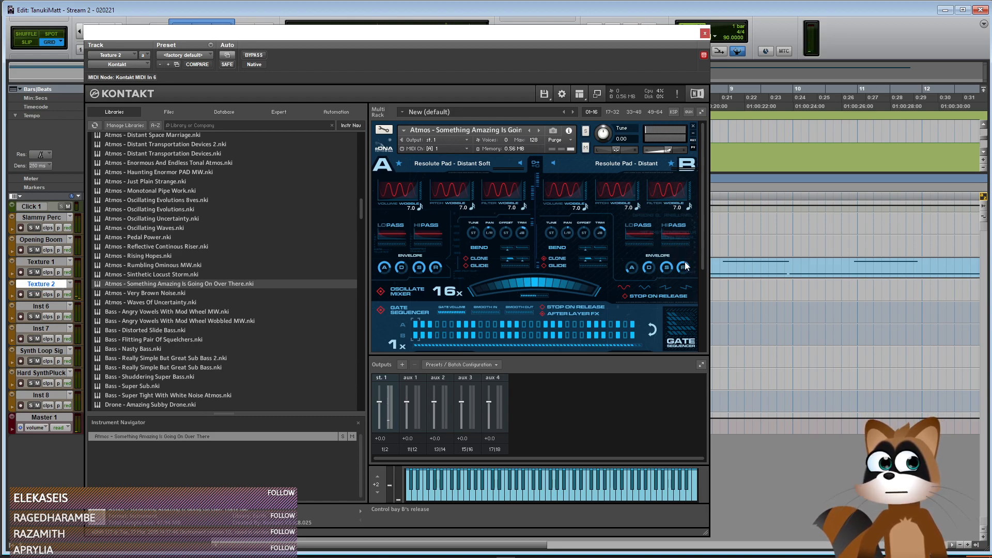
Check the patch's master convolution settings on the FX & Motor page and return to the Mixer & Seq page
drag(697, 268, 699, 336)
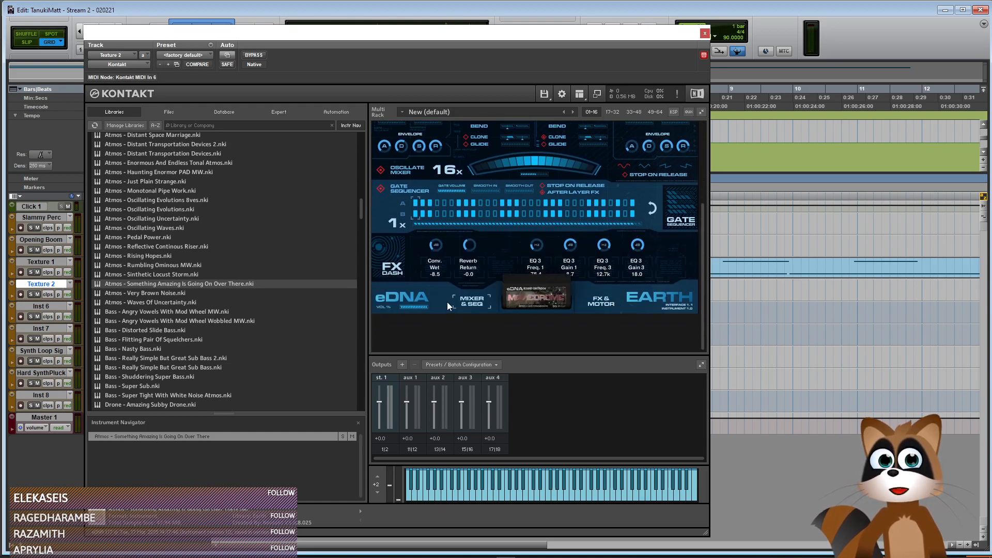
click(599, 303)
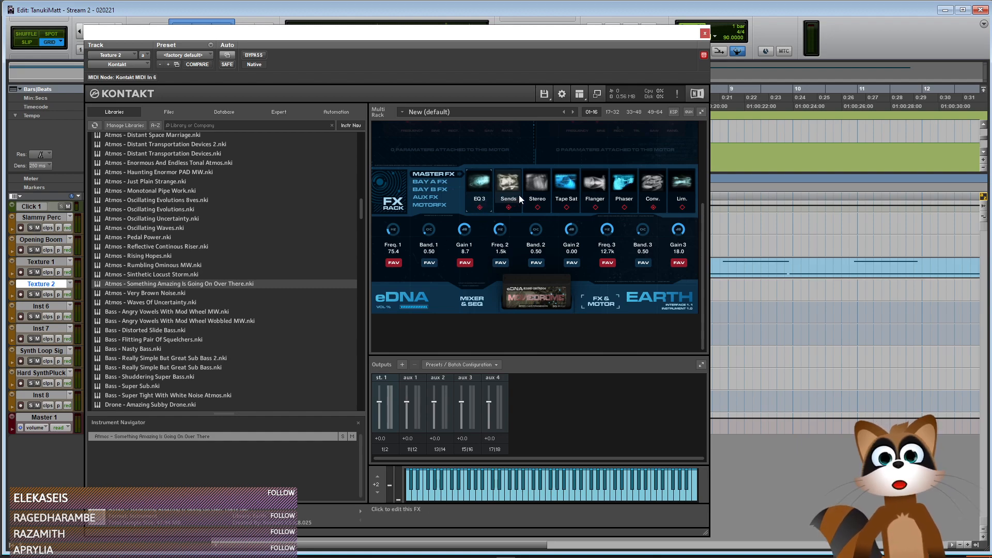
click(655, 186)
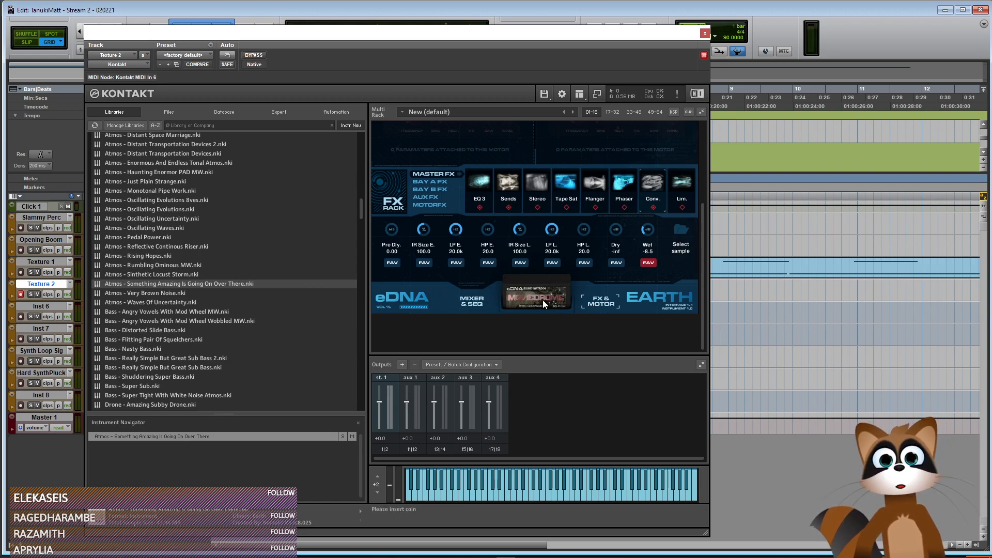
click(480, 302)
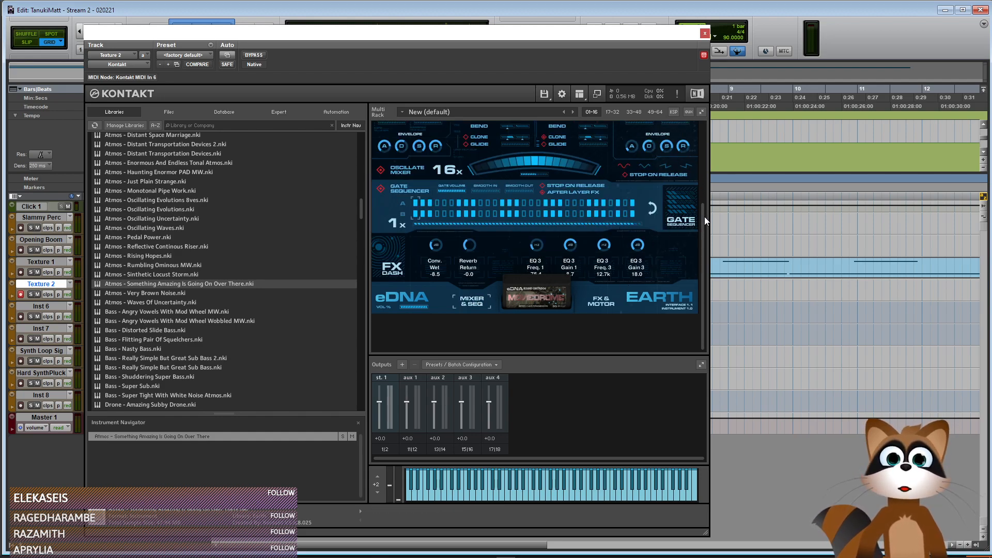
Adjust the envelope release and attack of bay B in the Earth patch and close the Kontakt window
drag(704, 216, 705, 189)
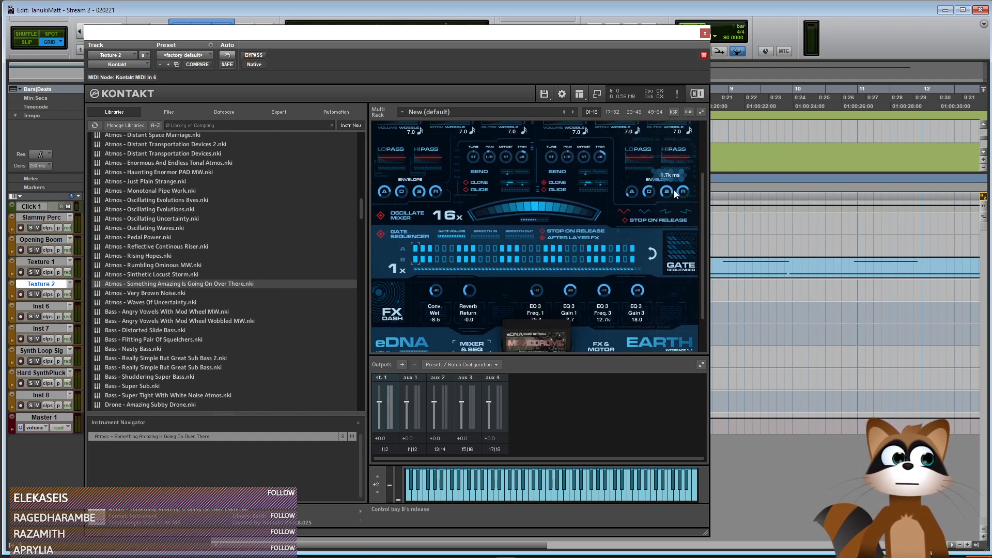
mouse_move(436, 193)
drag(682, 193, 673, 201)
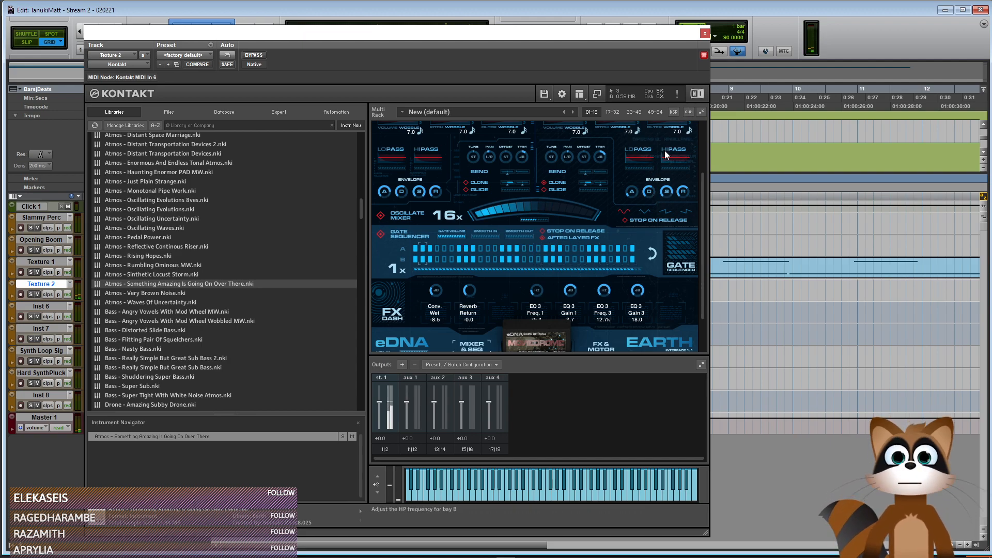
drag(631, 191, 631, 185)
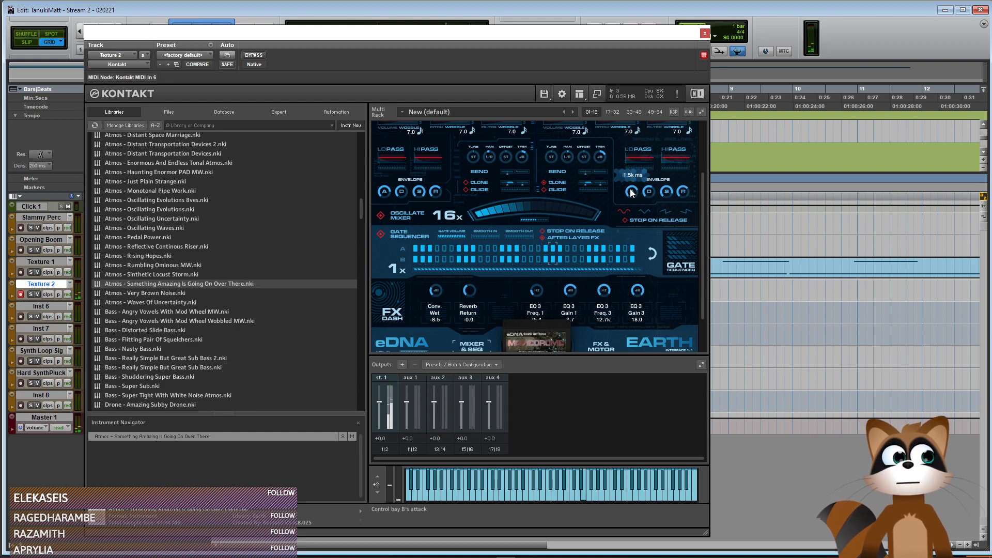
key(ctrl+w)
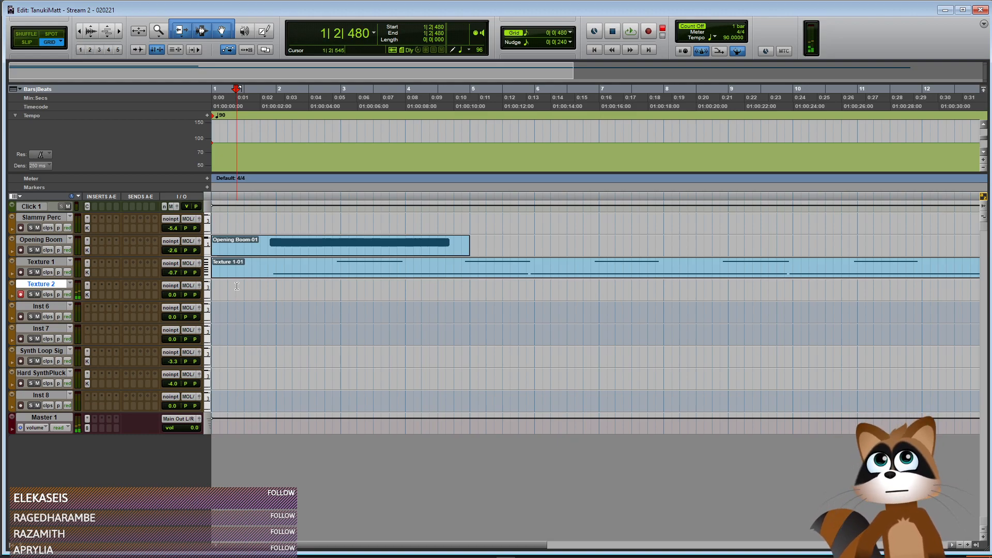
Add a stereo Neutron 3 Equalizer as a further insert on the Texture 2 track
click(115, 293)
mouse_move(161, 323)
mouse_move(236, 324)
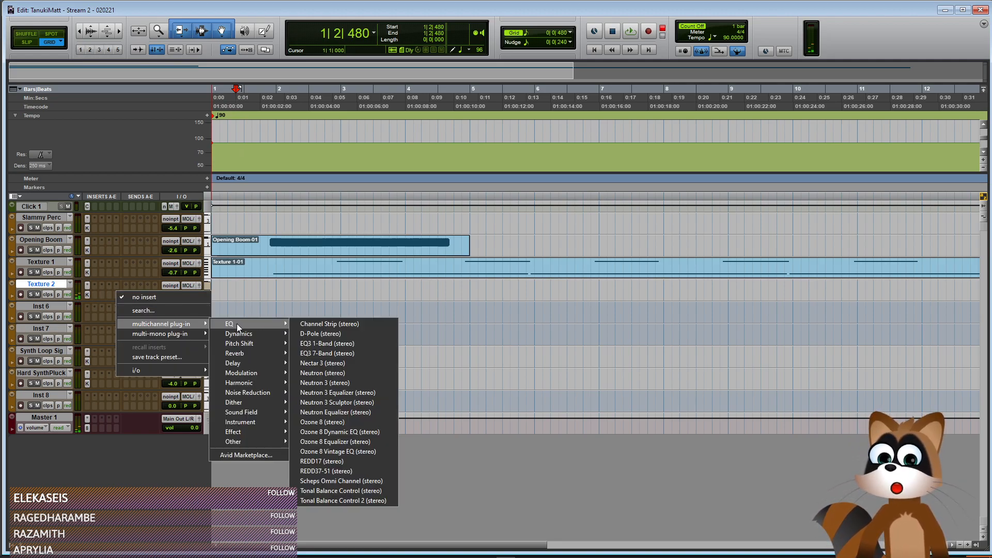
click(314, 396)
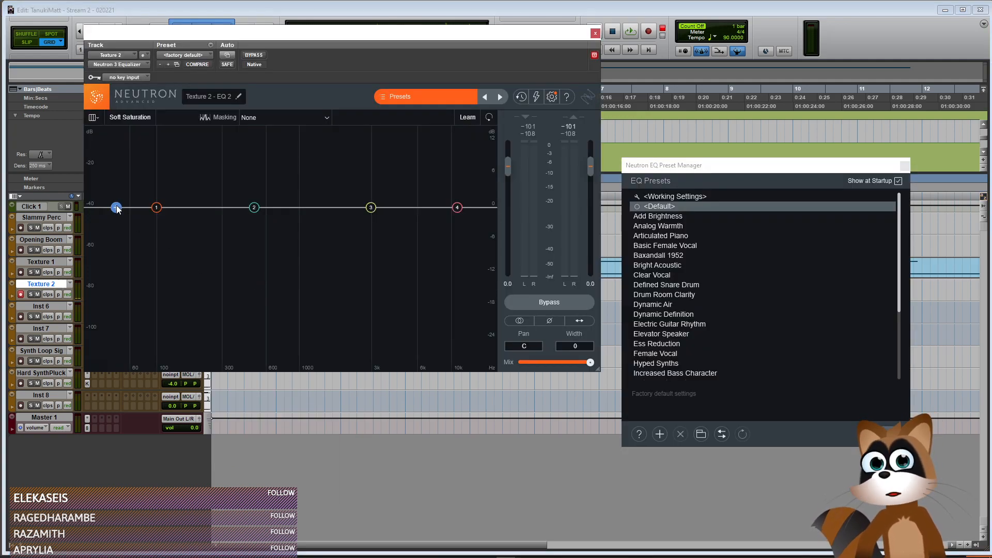
Raise the low-cut filter's frequency and make band 2 a dynamic cut at 341 Hz, -17.9 dB, Q 0.6 with threshold -33.7
drag(117, 208, 167, 207)
drag(253, 208, 212, 239)
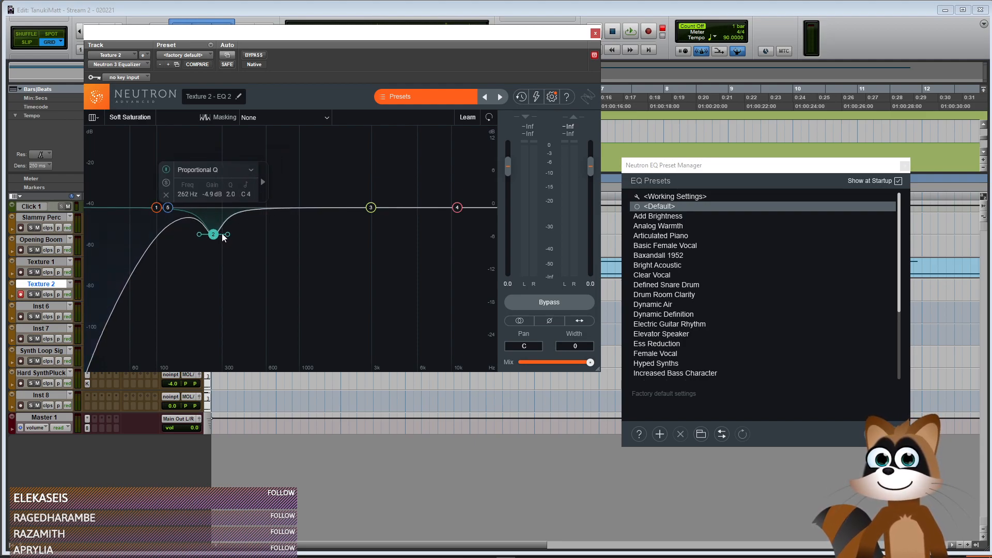
click(263, 180)
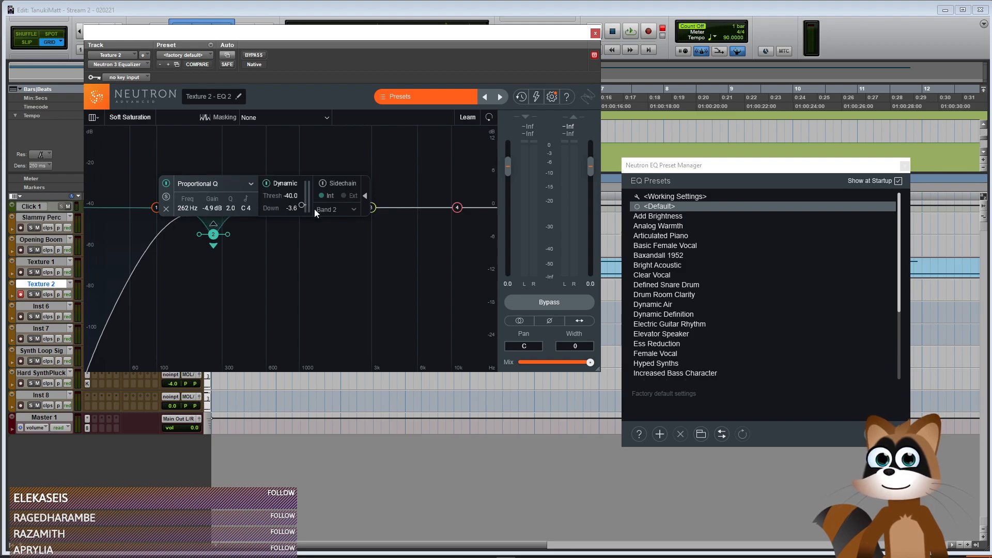
drag(215, 233, 230, 305)
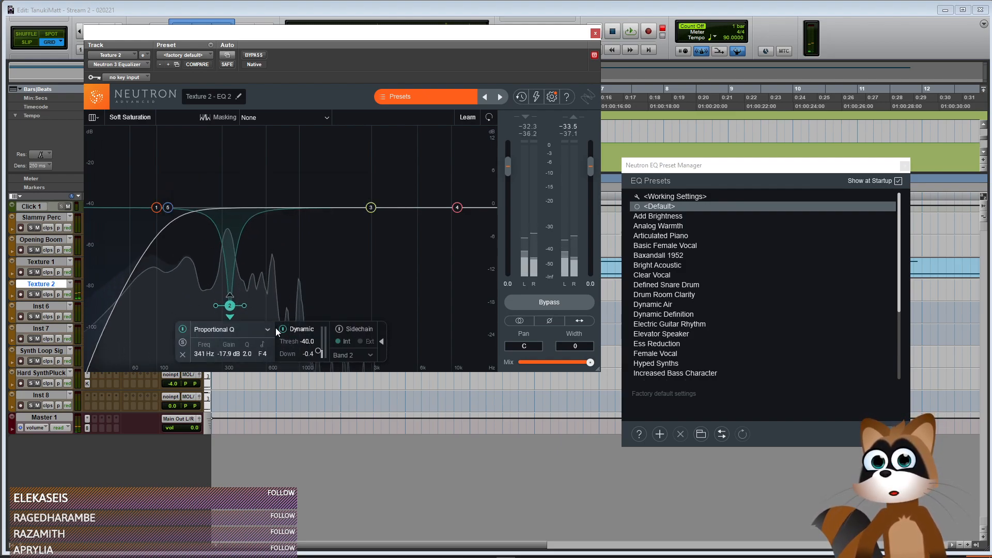
drag(318, 351, 318, 345)
scroll(250, 305, down, 5)
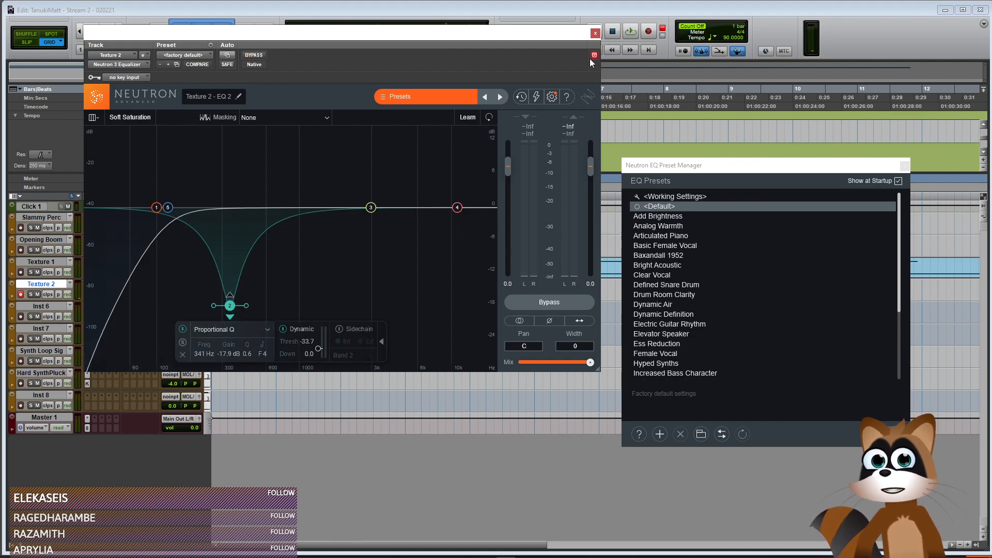
click(596, 33)
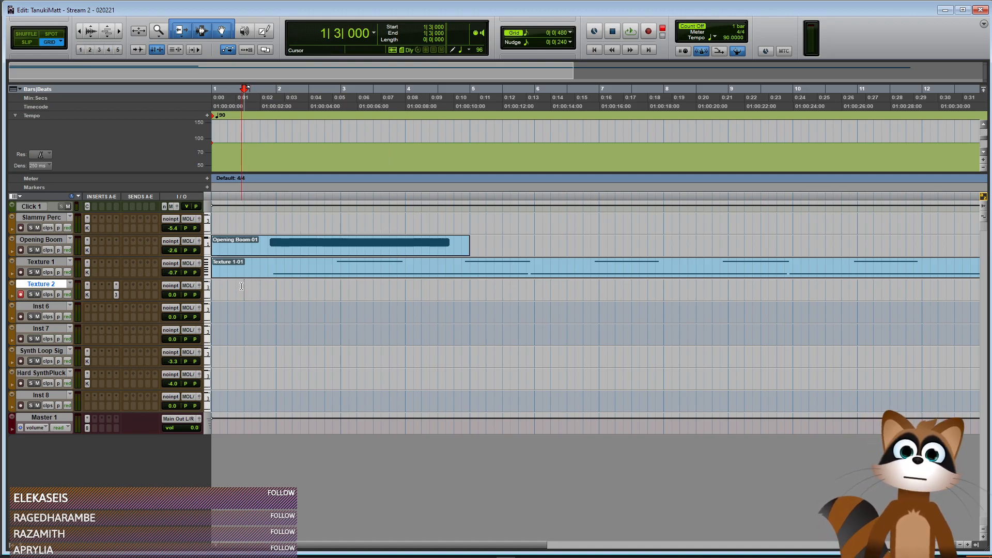
Record a MIDI part on Texture 2 starting at 1|3|000 and stop recording in bar 35
key(ctrl+space)
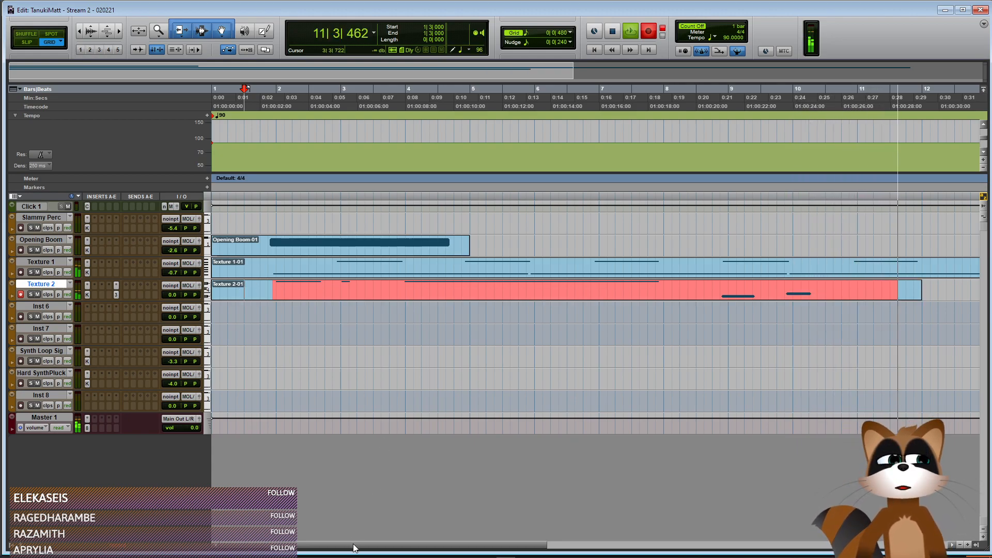
drag(358, 548, 503, 547)
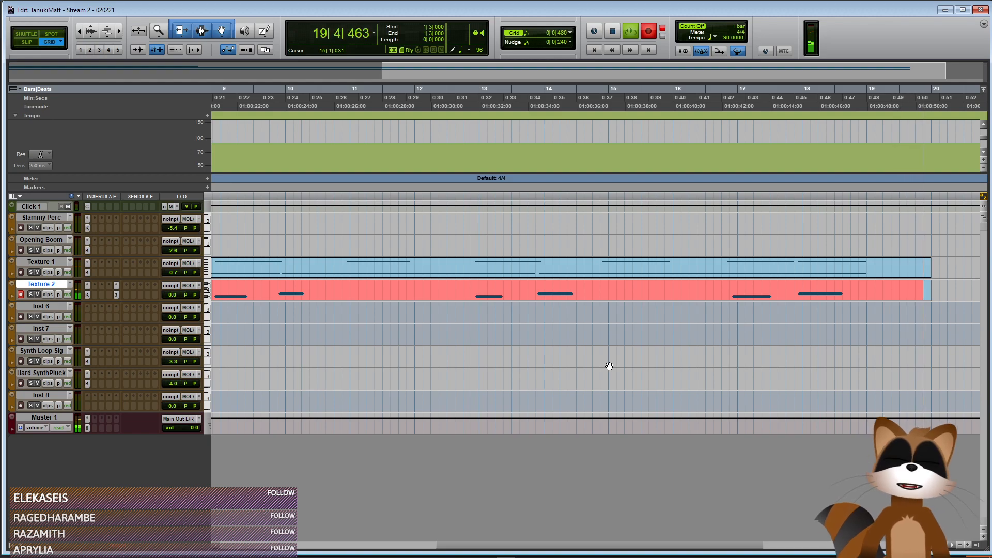
scroll(610, 367, down, 1)
scroll(609, 366, down, 1)
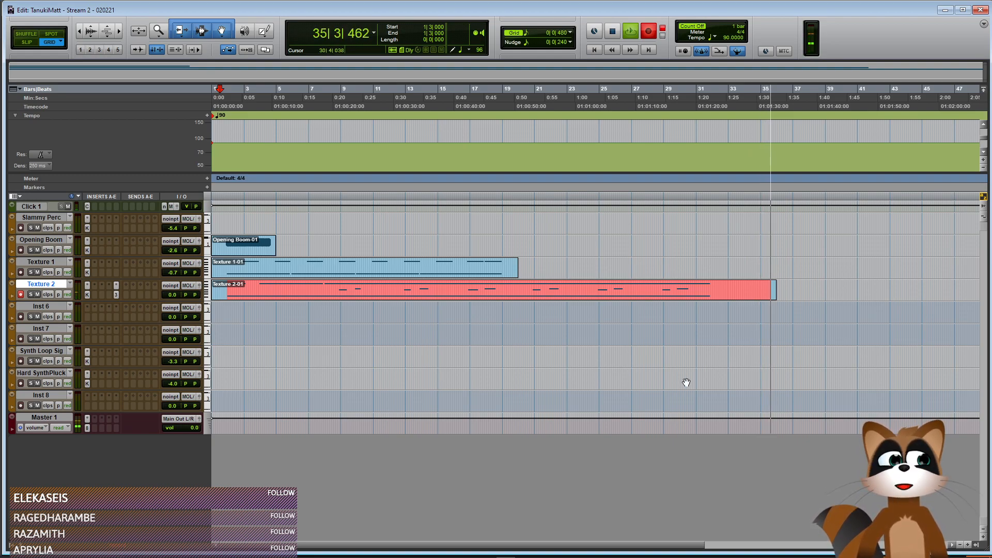
key(space)
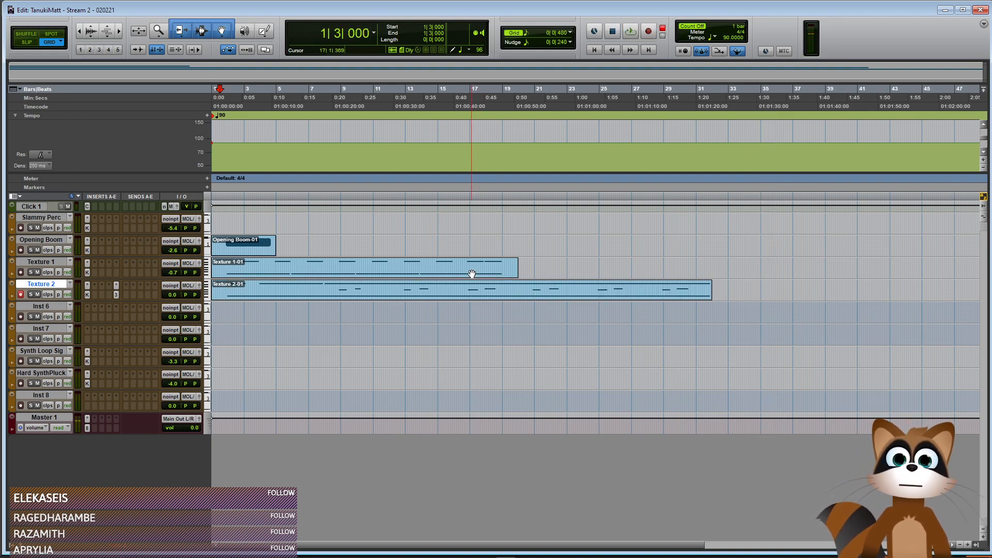
In the Texture 1 clip, delete the last E3 note at 17|4|709 and shorten the final E2 note to end around 17|4
double_click(472, 274)
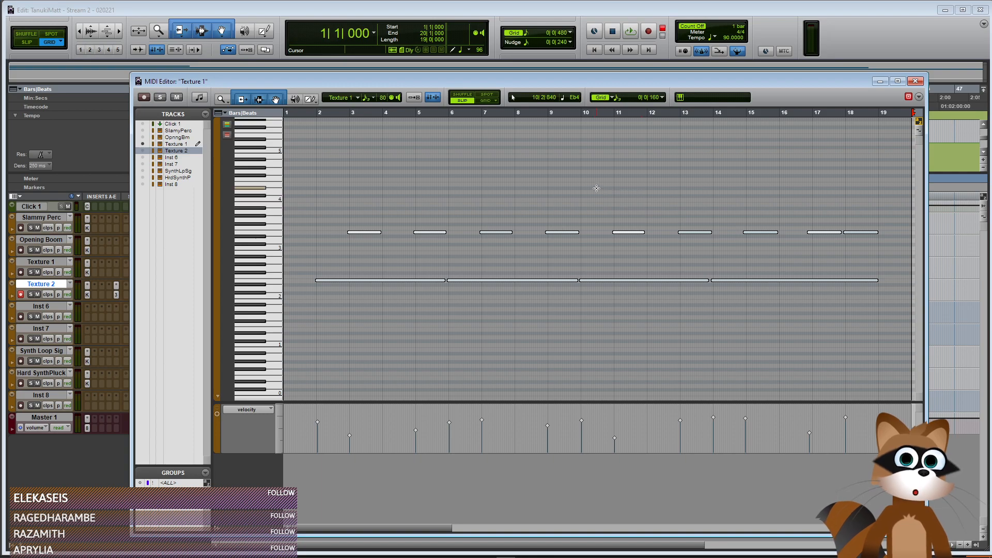
click(860, 232)
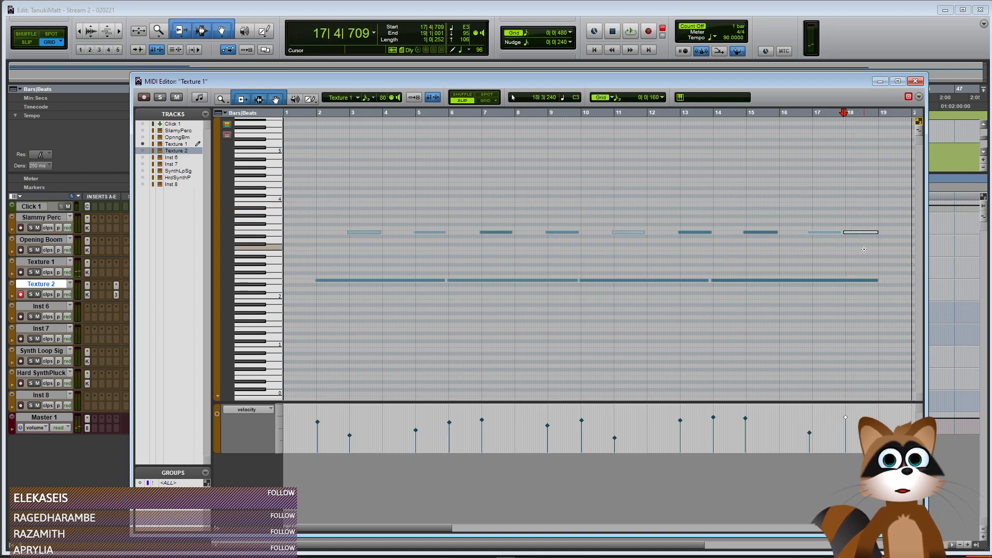
key(Delete)
drag(882, 280, 839, 280)
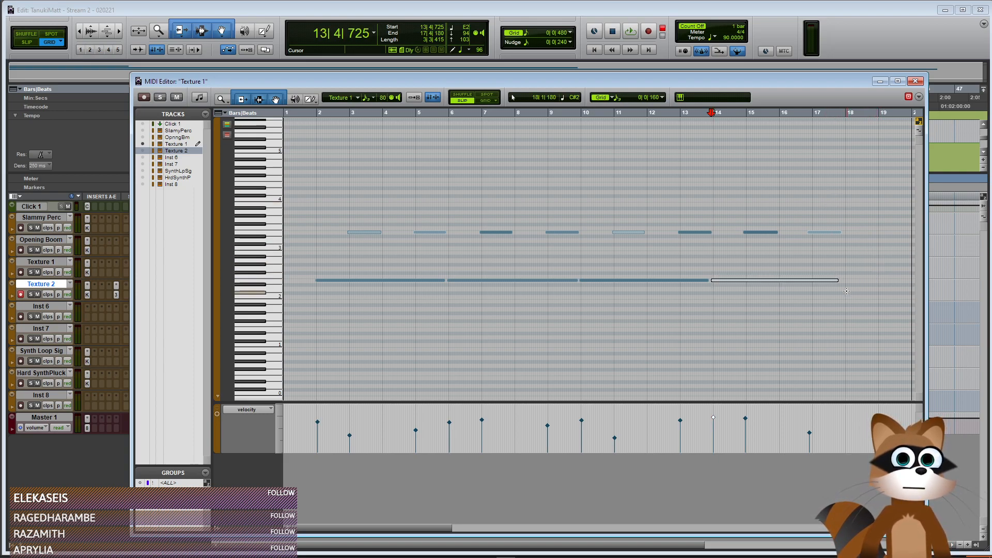
Separate the Texture 1 clip at 5|4|480 and place a copy of its second part at 17|4|000 on the same track
drag(465, 196, 853, 354)
key(ctrl+bracketleft)
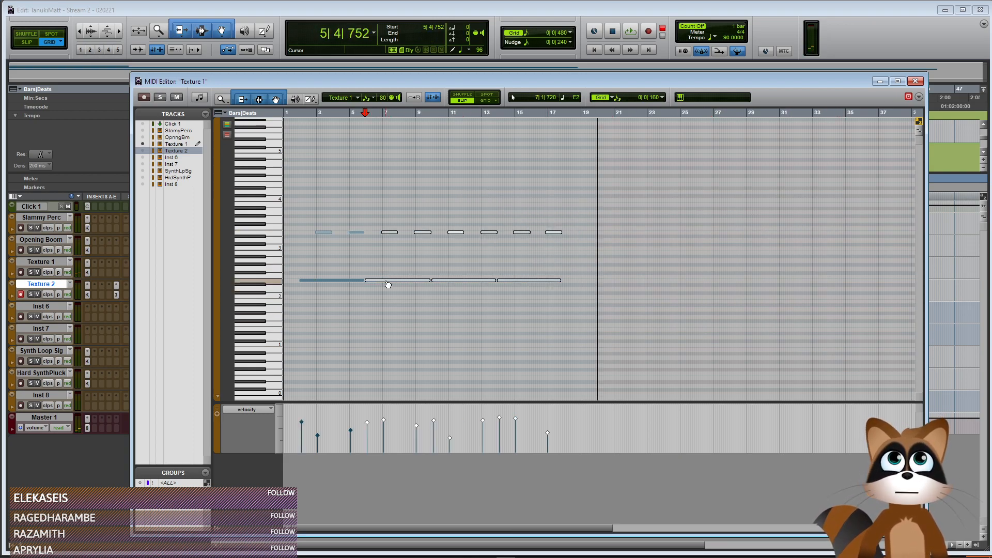
click(915, 81)
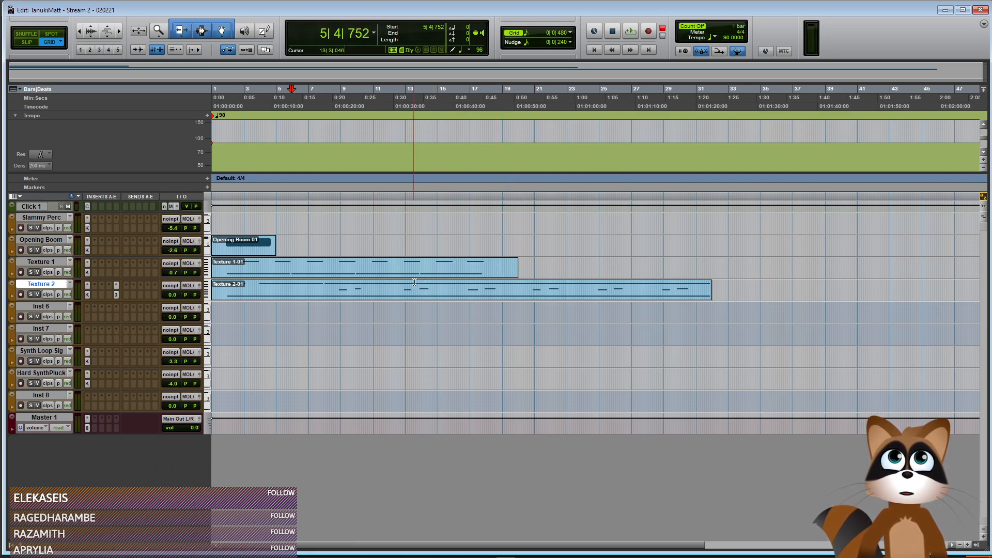
click(293, 264)
key(ctrl+e)
click(329, 274)
drag(331, 275, 549, 276)
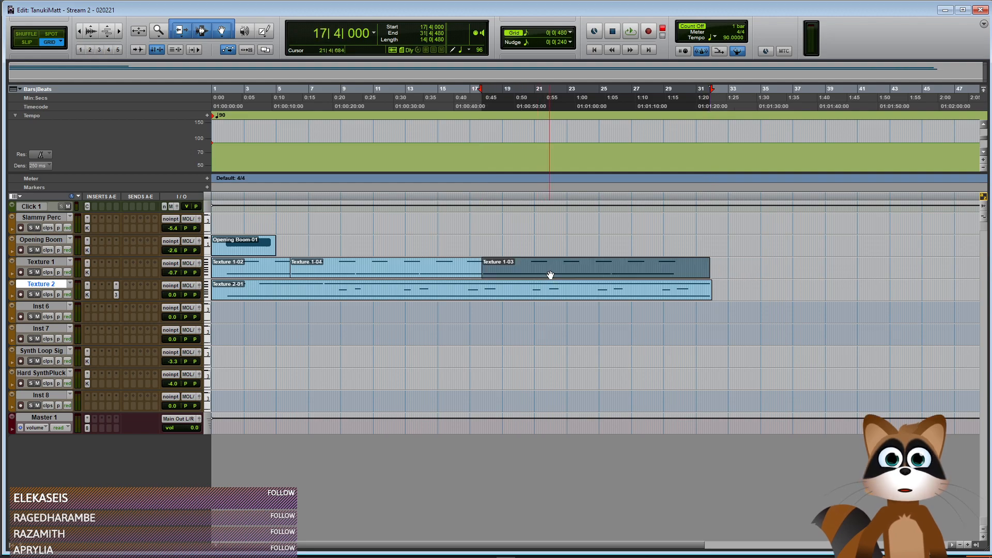
Shift the copied Texture 1 clip to start at 17|4|480 and extend the preceding clip's end to meet it
key(ctrl+bracketright)
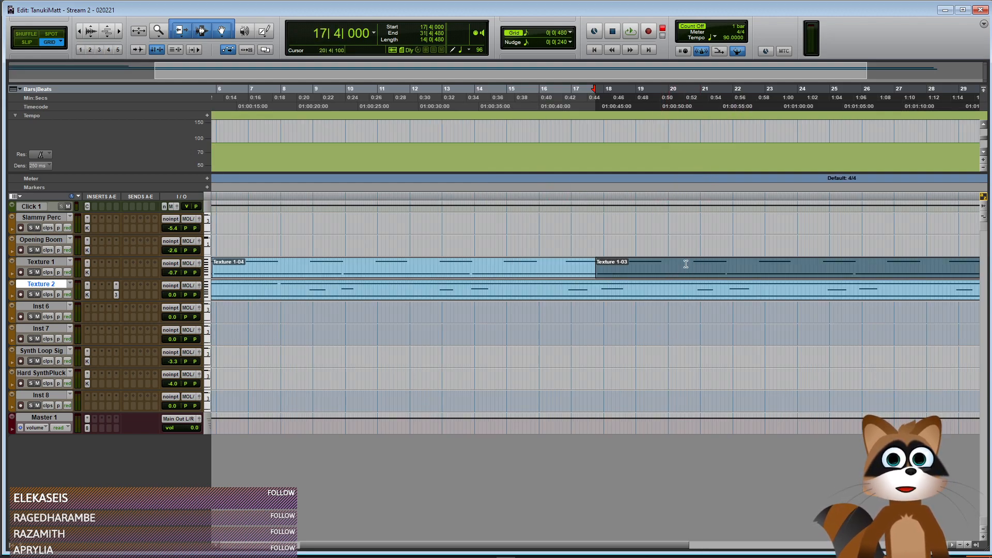
key(ctrl+bracketleft)
click(303, 245)
key(ctrl+bracketright)
key(ctrl+bracketright)
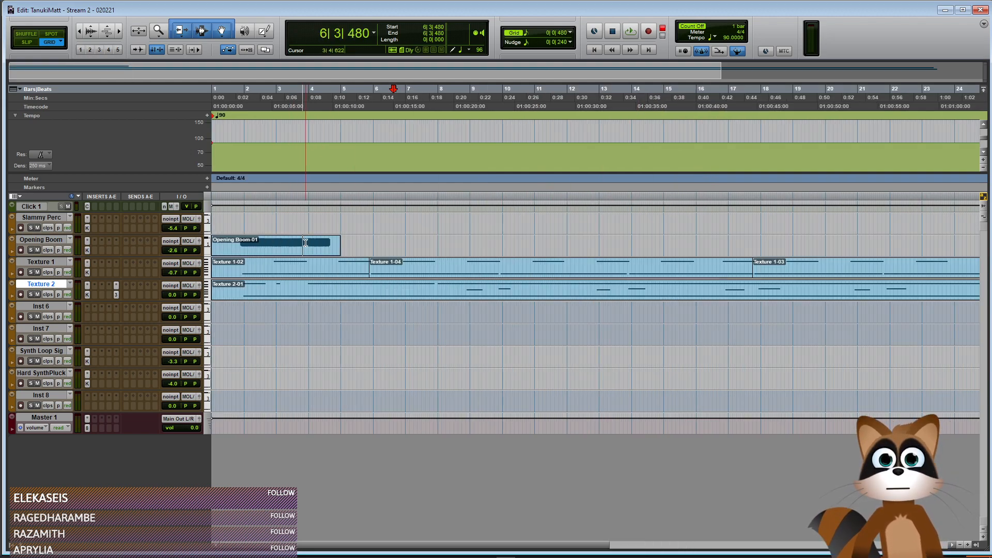
key(ctrl+bracketleft)
key(ctrl+bracketleft)
key(ctrl+bracketleft)
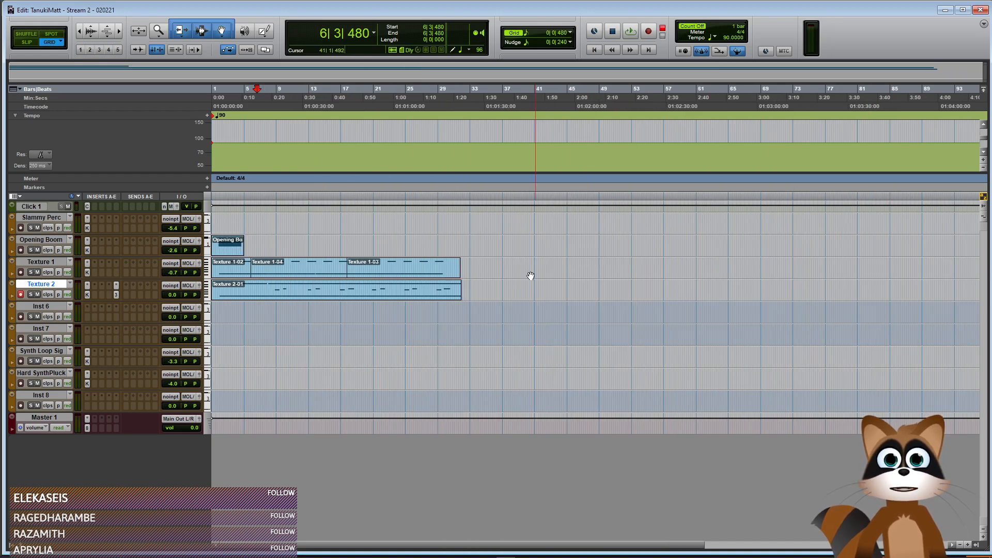
click(372, 239)
key(ctrl+bracketright)
key(ctrl+bracketright)
key(ctrl+bracketright)
drag(455, 275, 461, 275)
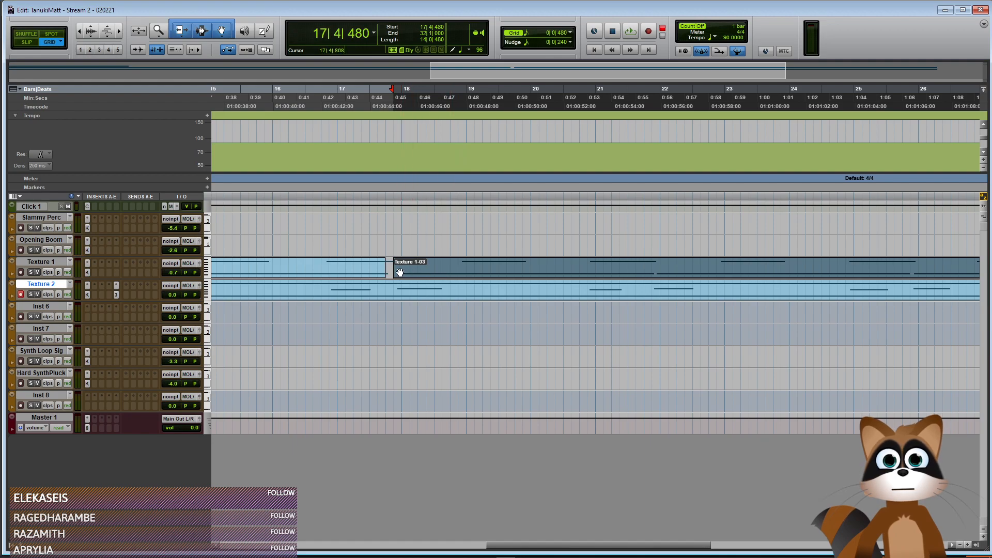
drag(381, 268, 395, 268)
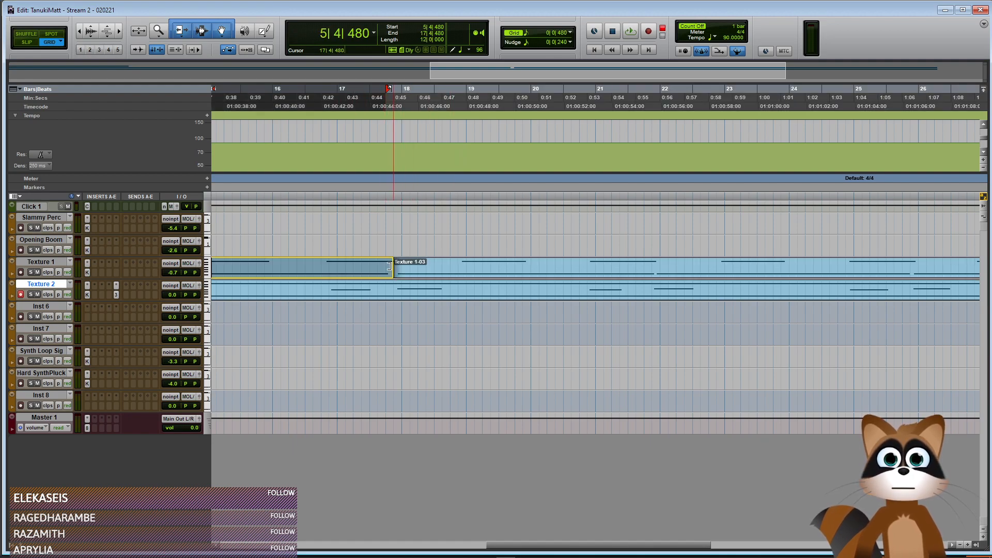
key(ctrl+bracketleft)
key(ctrl+bracketleft)
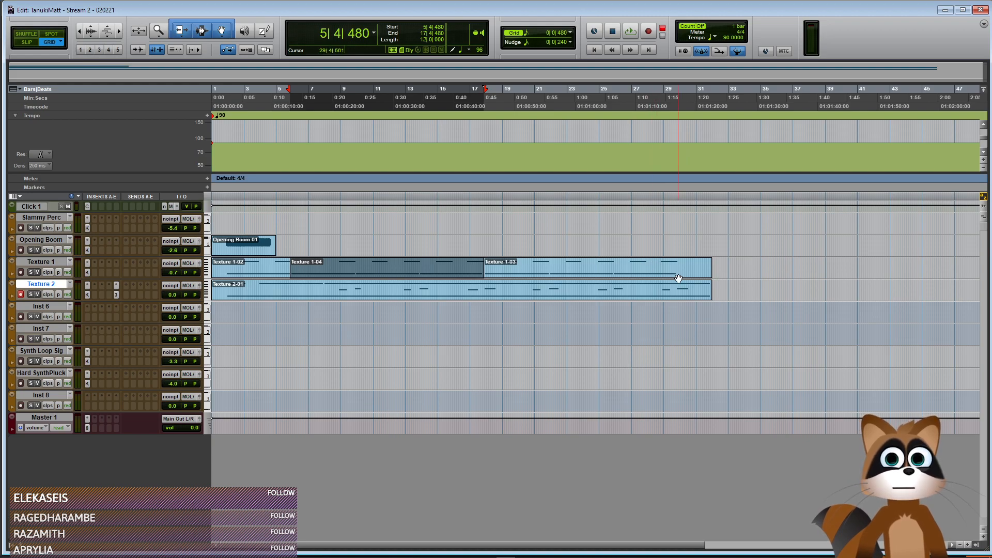
In the copied Texture 1 clip, lengthen the final E2 note to end around 31|4
click(644, 266)
double_click(677, 278)
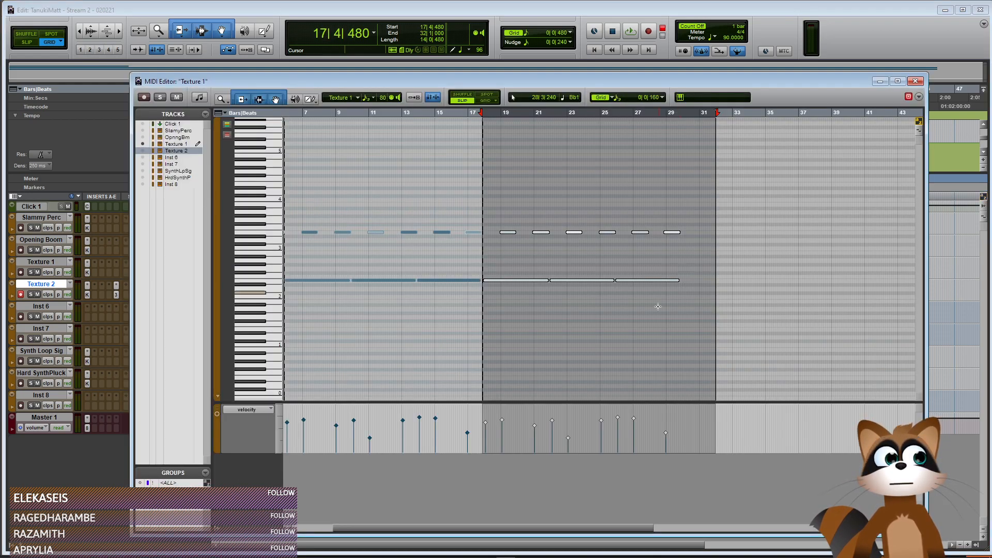
click(667, 277)
drag(678, 280, 712, 282)
Copy the last E3 note of the Texture 1 clip from bar 28 to 30|4|513
click(690, 222)
key(ctrl+])
key(ctrl+])
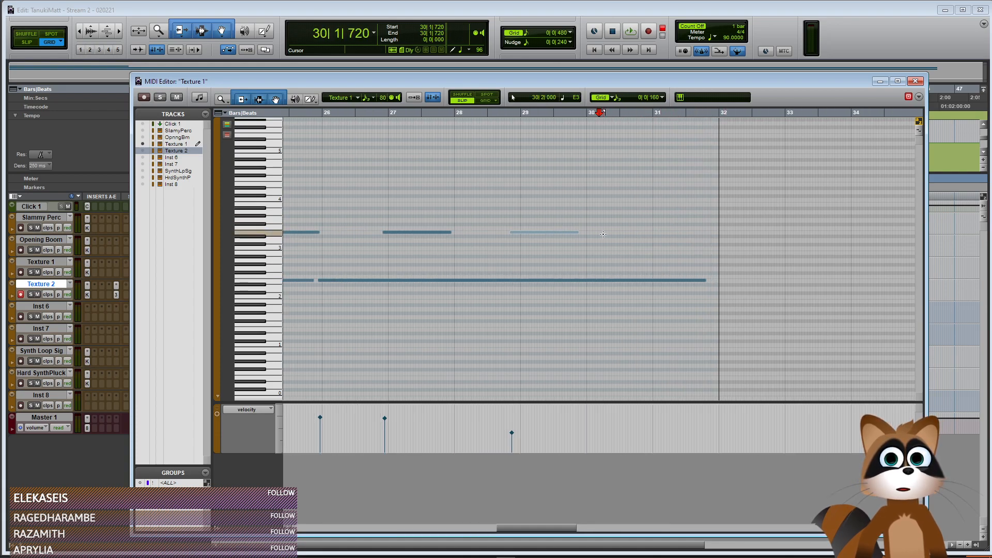
drag(537, 234, 662, 236)
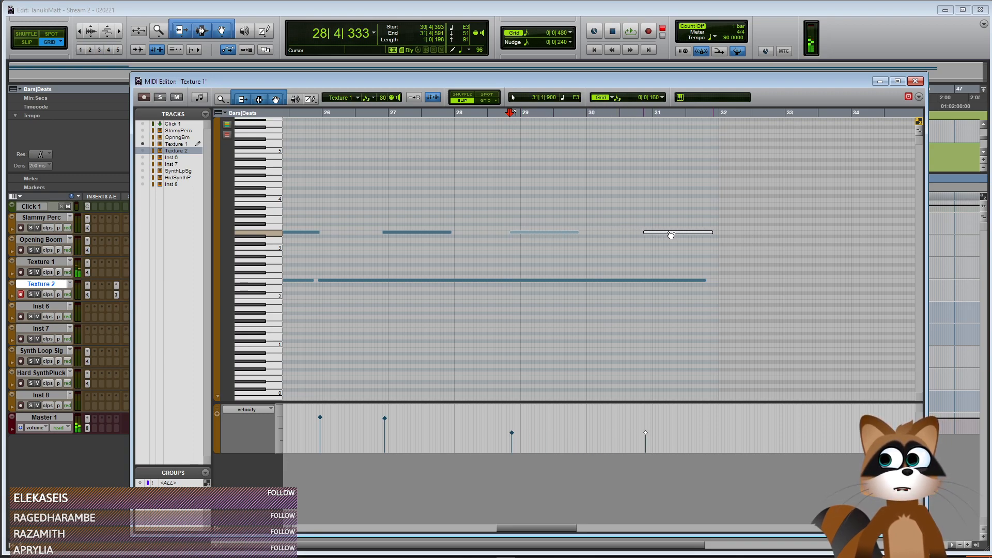
drag(672, 235, 673, 234)
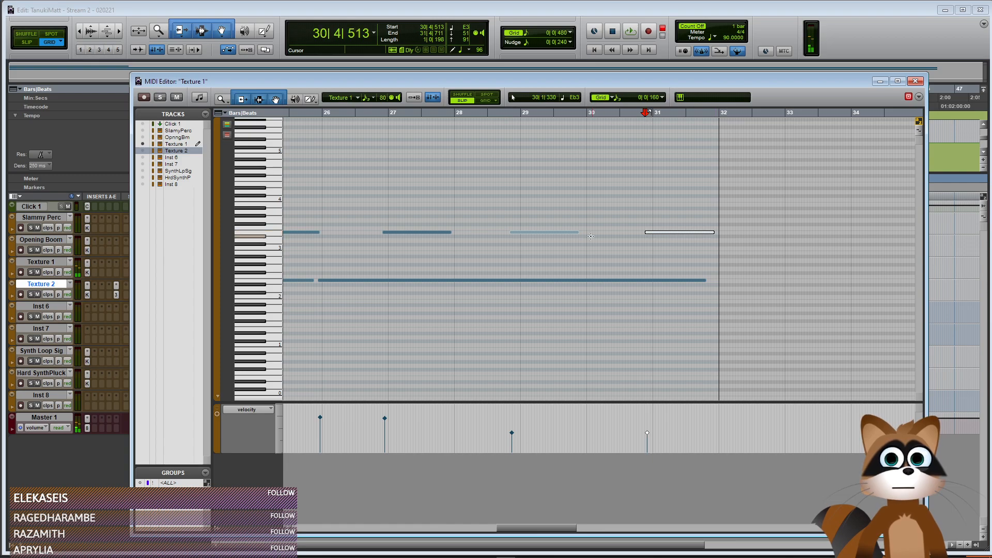
Play the session from 25|4|480 to check the extended texture ending, briefly toggling the mute on Texture 2
click(314, 310)
key(space)
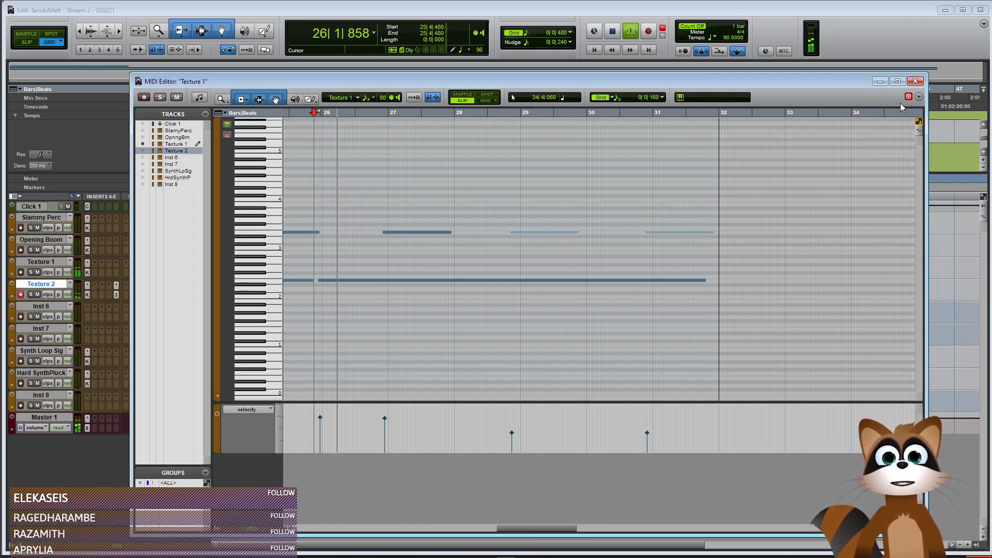
click(915, 81)
click(715, 248)
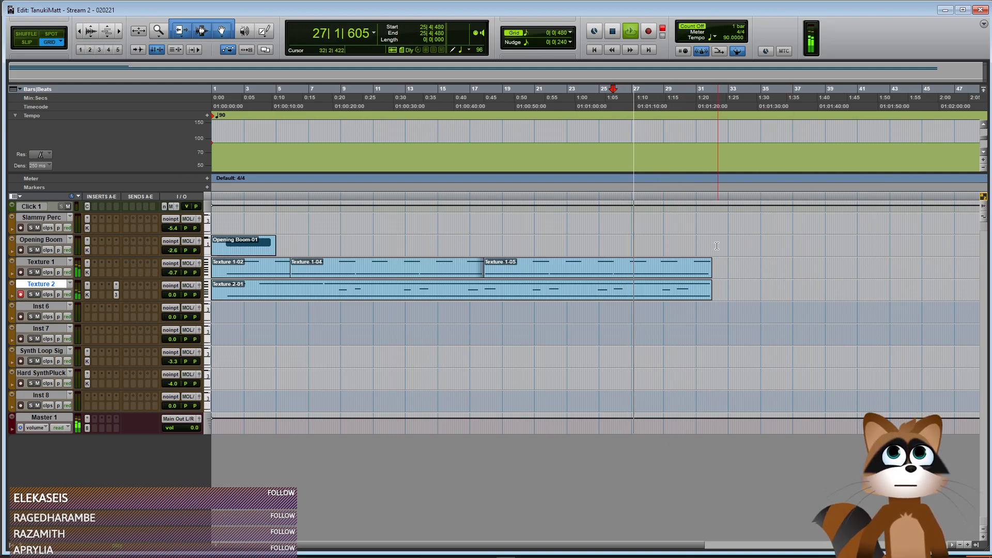
key(ctrl+bracketright)
key(ctrl+bracketright)
key(ctrl+bracketleft)
key(ctrl+bracketleft)
key(ctrl+bracketleft)
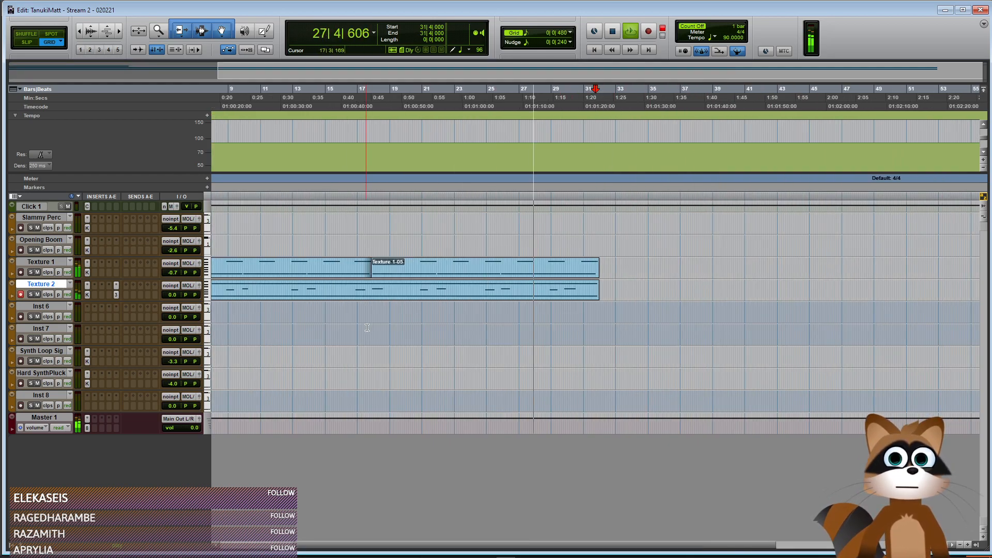
key(ctrl+bracketleft)
key(ctrl+bracketright)
key(ctrl+bracketright)
drag(320, 546, 250, 545)
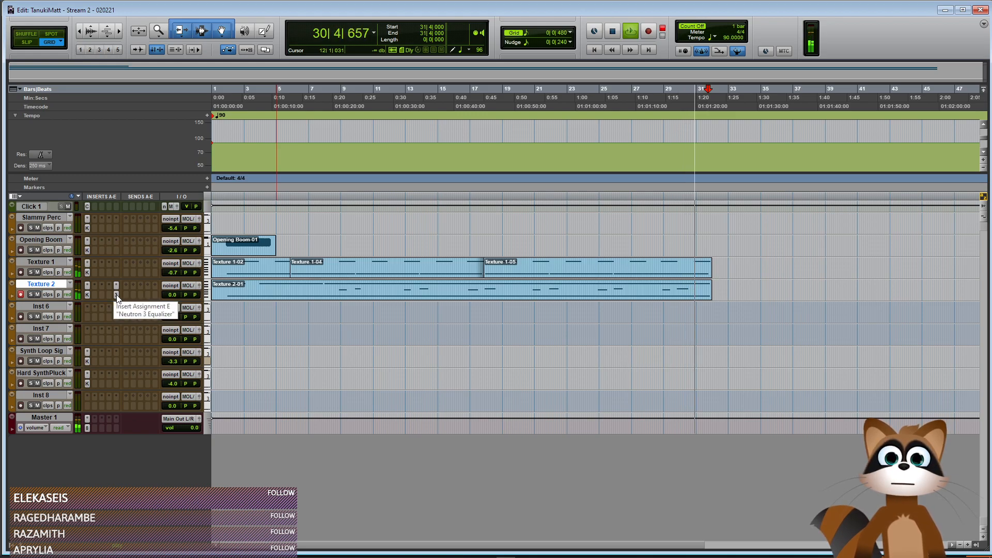
key(shift+r)
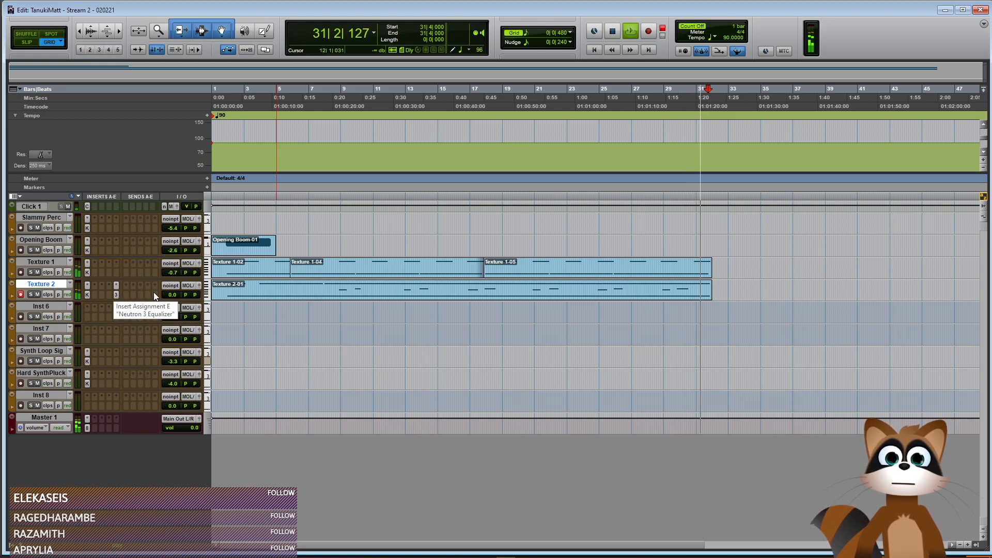
click(37, 294)
click(38, 294)
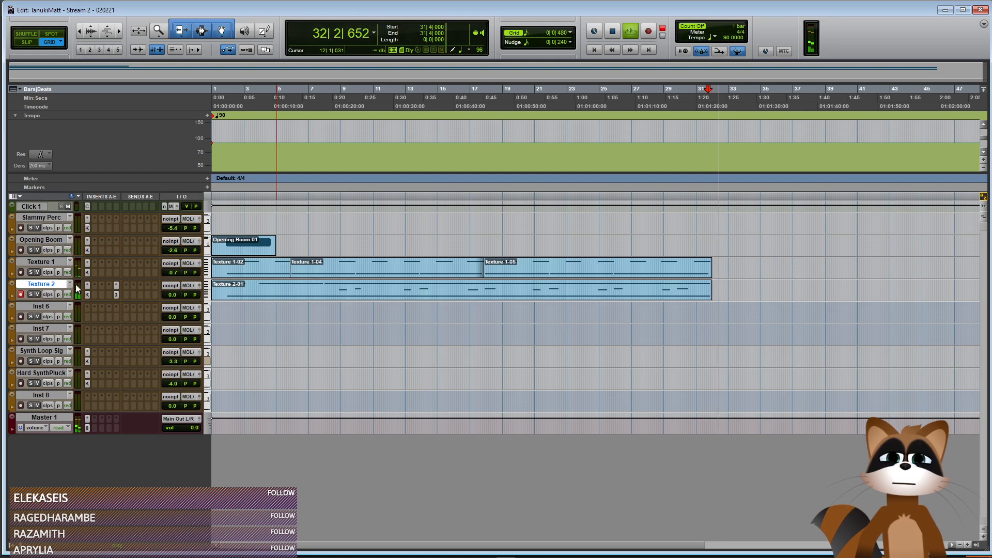
Copy the Neutron 3 Equalizer insert from Texture 2 to Texture 1 and stop playback
drag(116, 293, 116, 272)
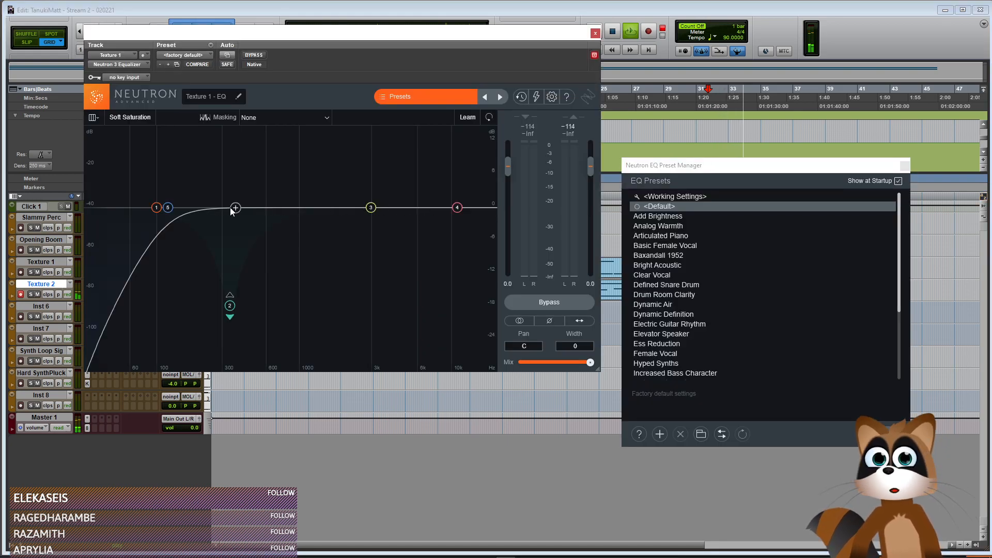
click(439, 97)
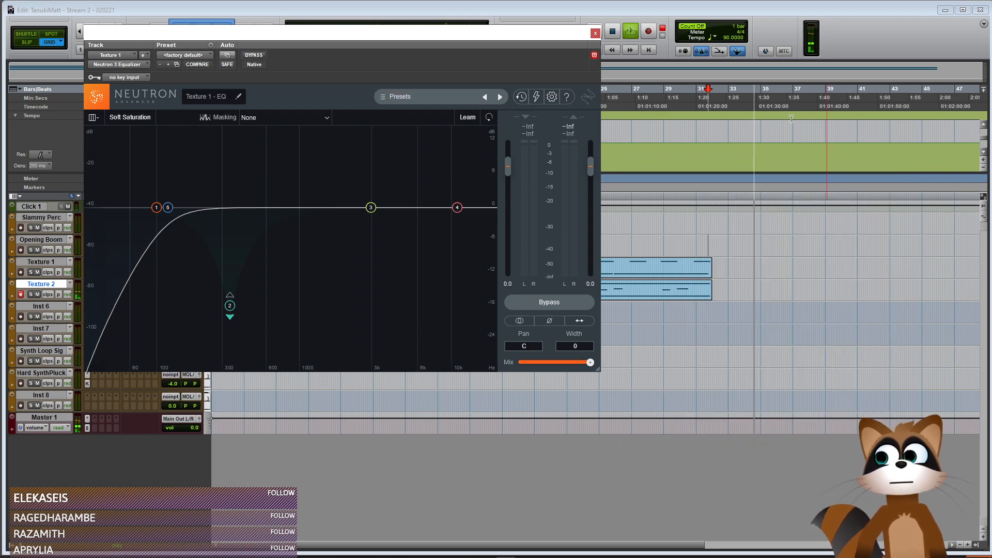
click(596, 33)
key(space)
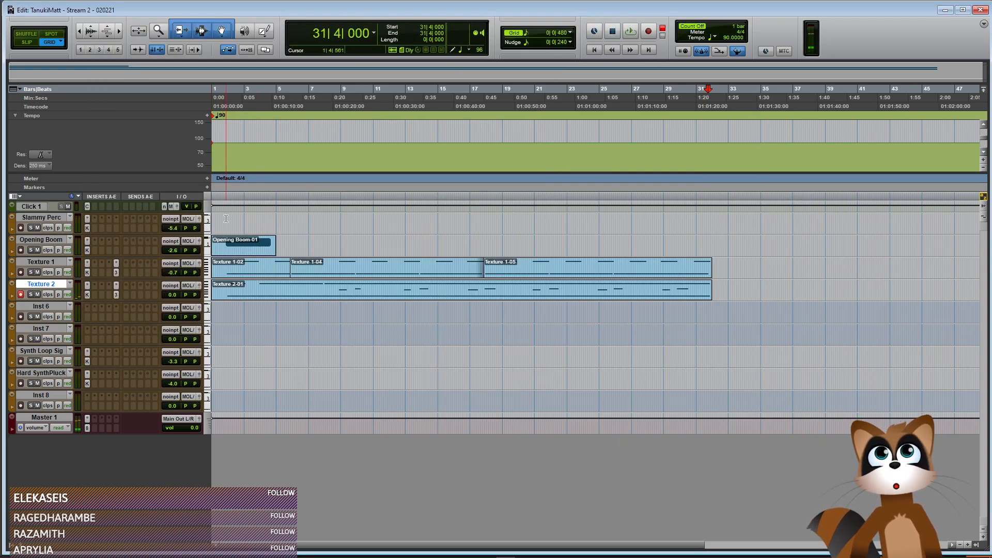
During playback from 1|4|480, set band 1 of Texture 1's equalizer to 20 Hz, -23.5 dB, Q 0.3
key(space)
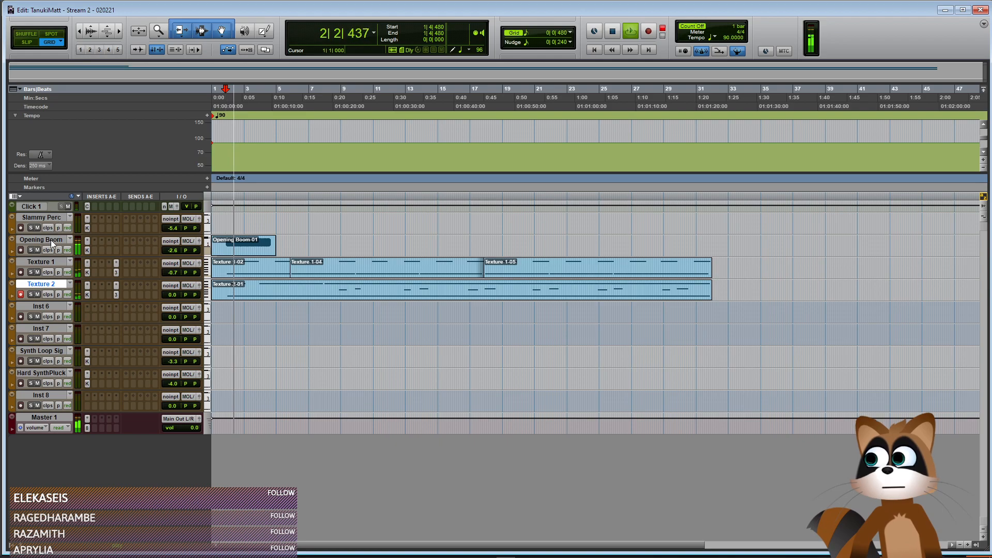
key(ctrl+])
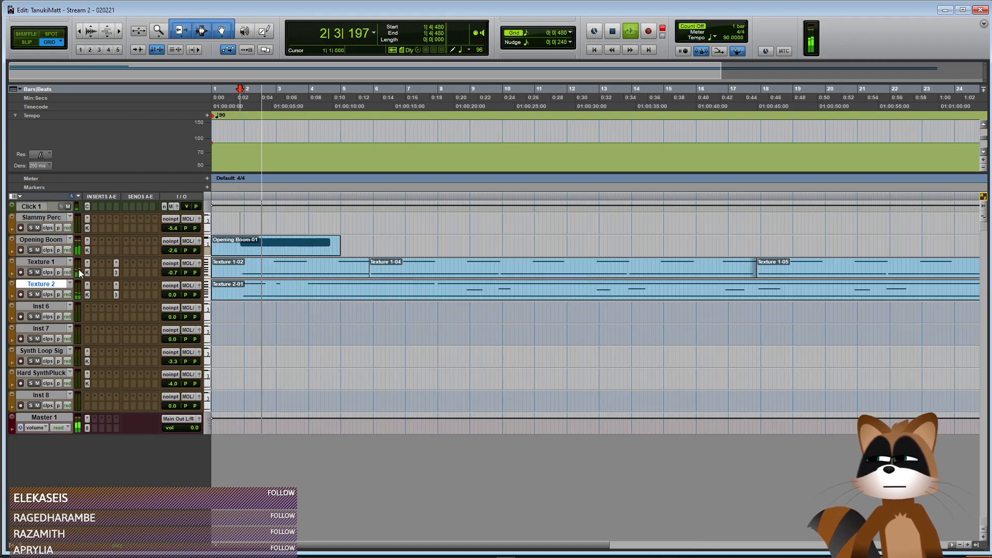
click(116, 272)
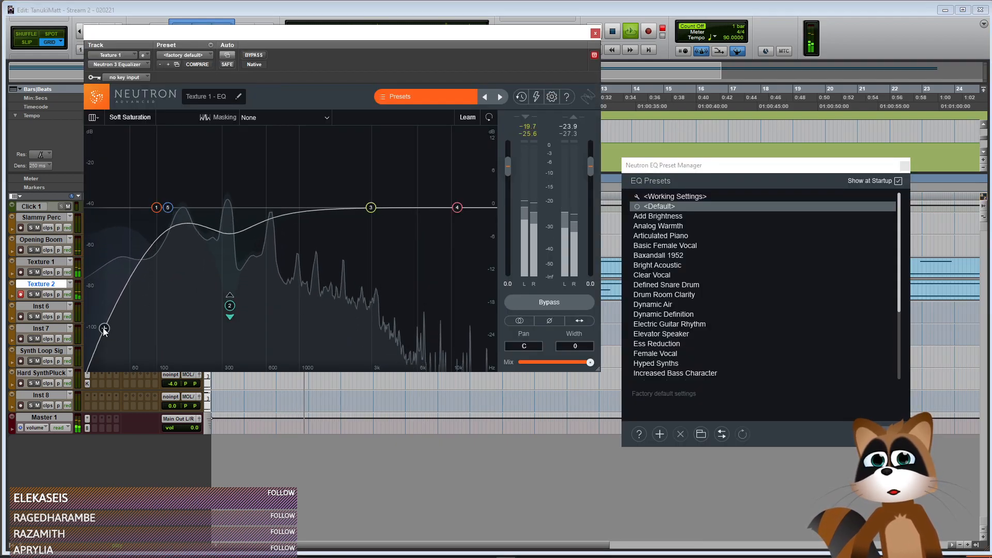
click(106, 223)
drag(102, 207, 85, 333)
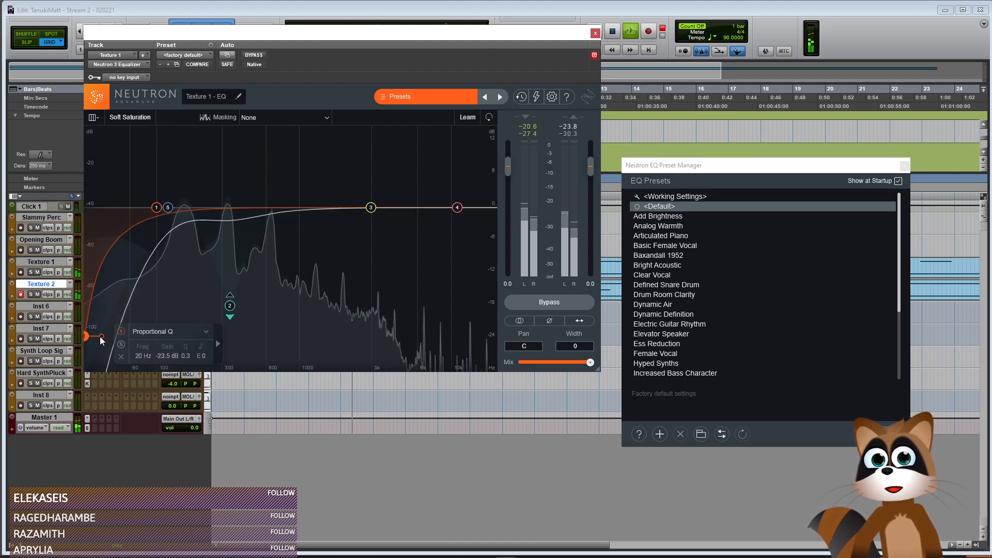
Set Texture 1's flat highpass to 105 Hz at 12 dB/oct and band 2's gain to -16.7 dB, and stop playback
click(156, 207)
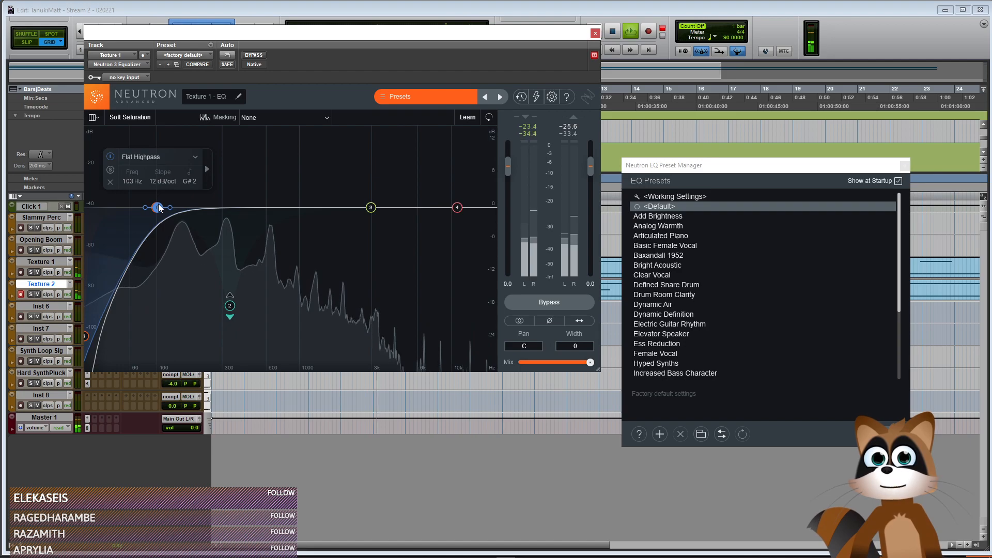
drag(157, 207, 158, 208)
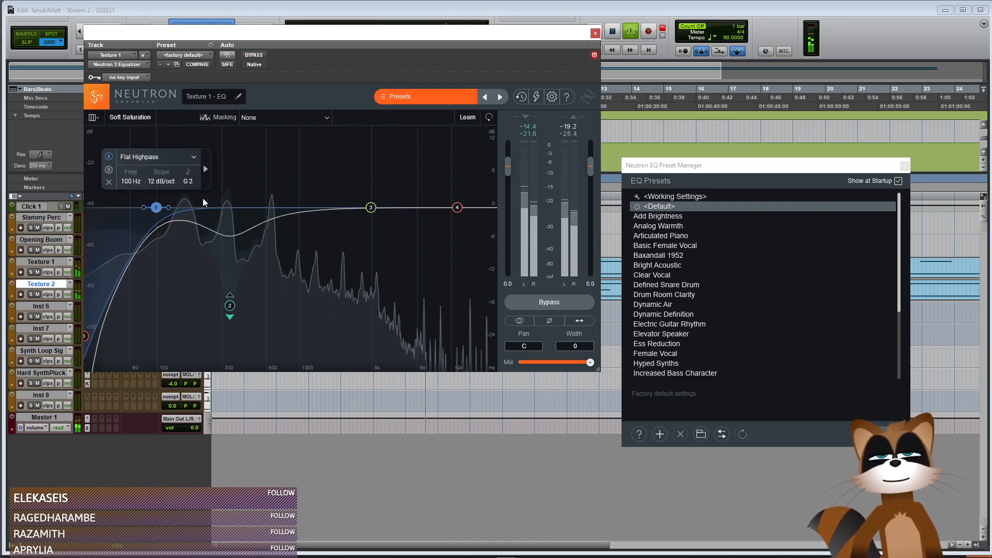
drag(159, 208, 160, 209)
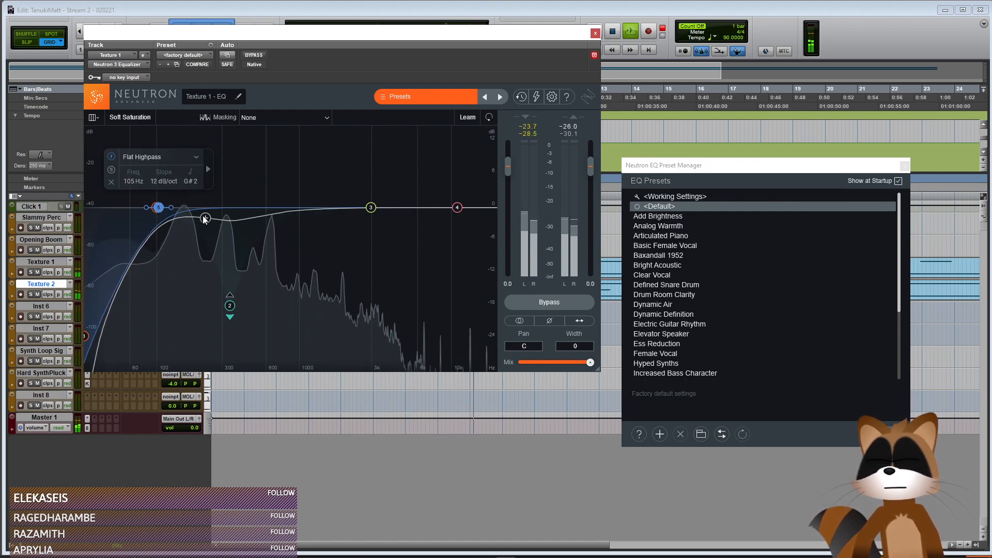
mouse_move(229, 306)
mouse_down()
mouse_move(209, 323)
mouse_move(239, 308)
mouse_move(231, 299)
mouse_up()
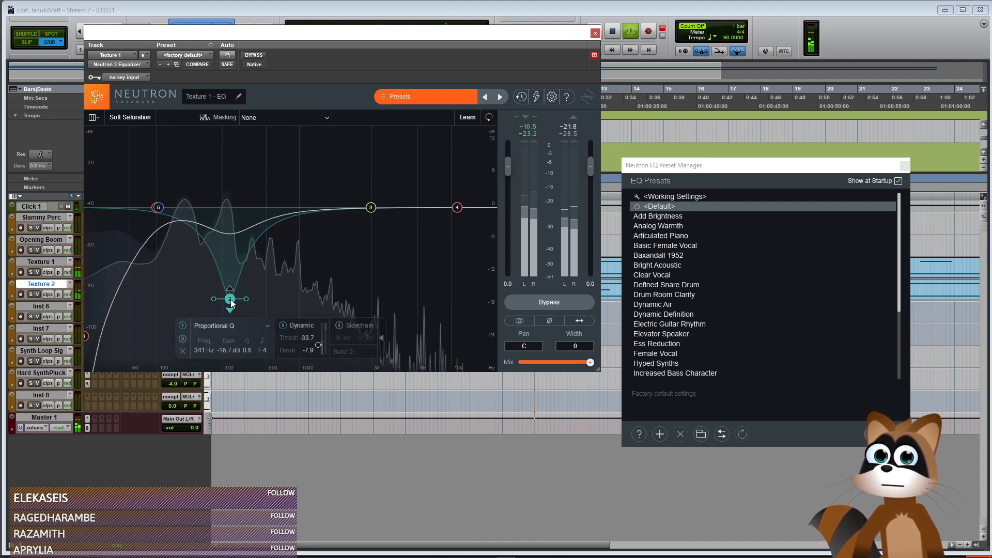
click(596, 33)
key(ctrl+[)
key(space)
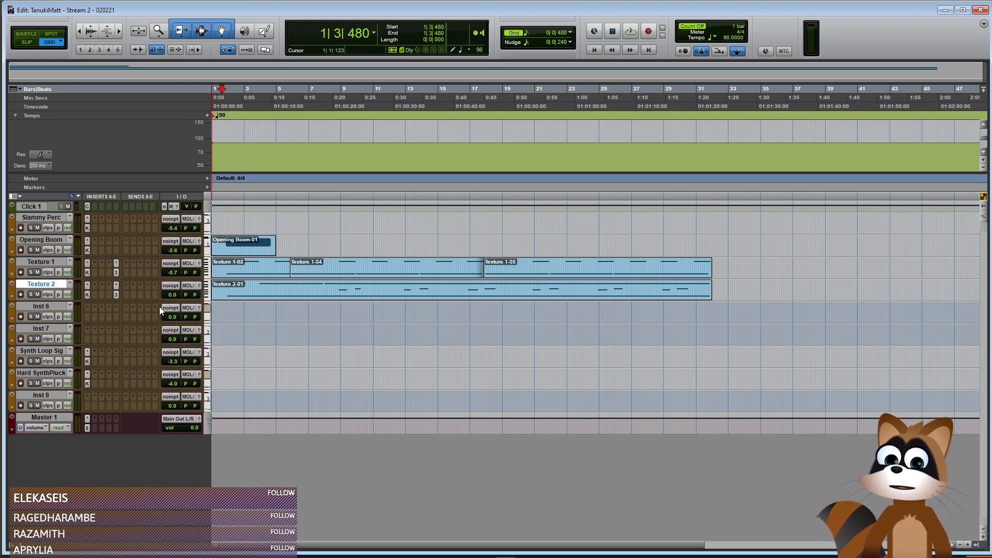
Rename the Inst 6 track as Pluck FX and arm it for recording
double_click(30, 306)
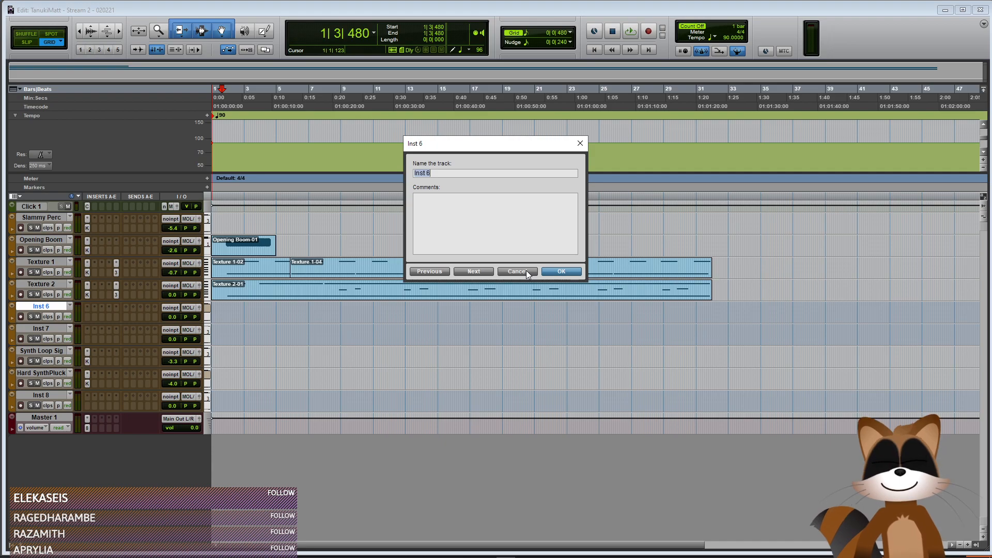
text(Pluck FX)
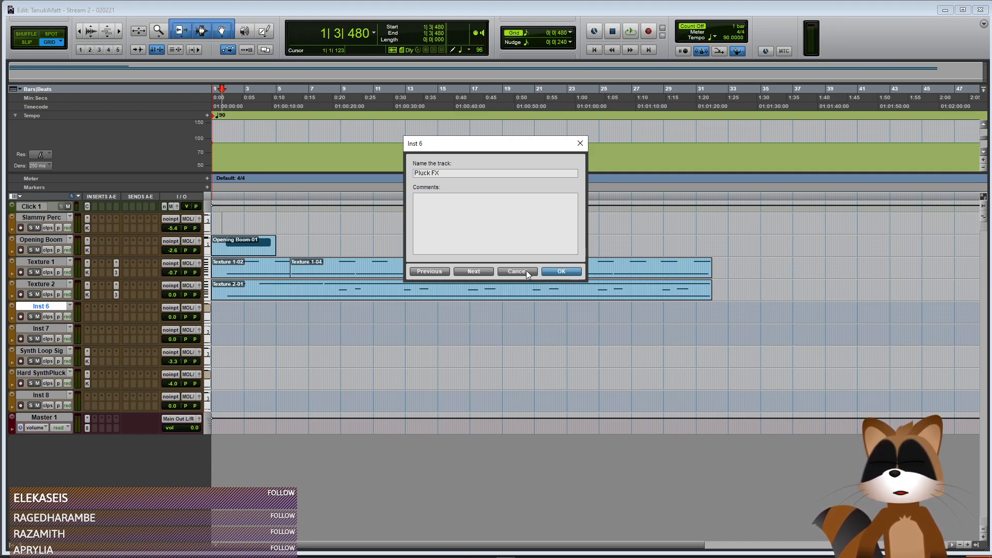
key(Return)
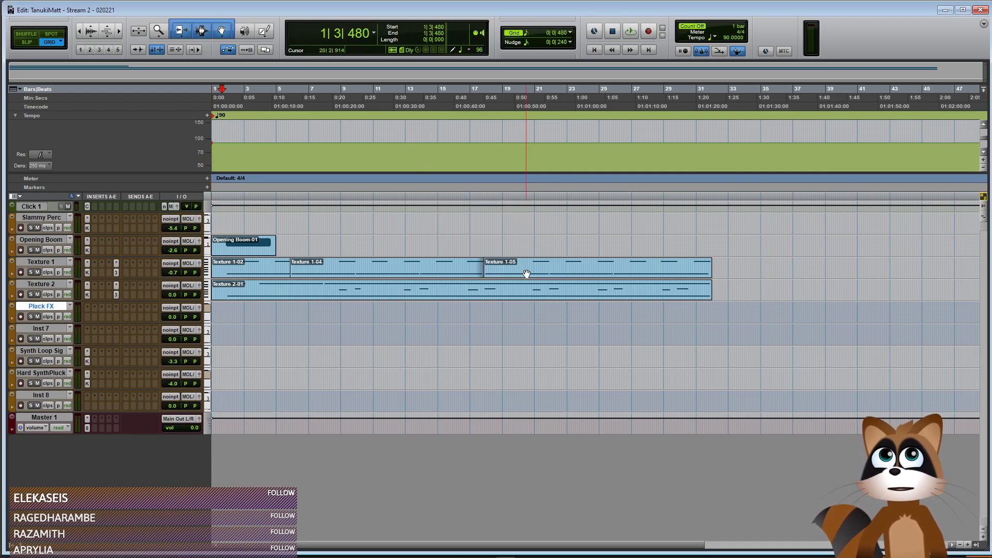
click(20, 316)
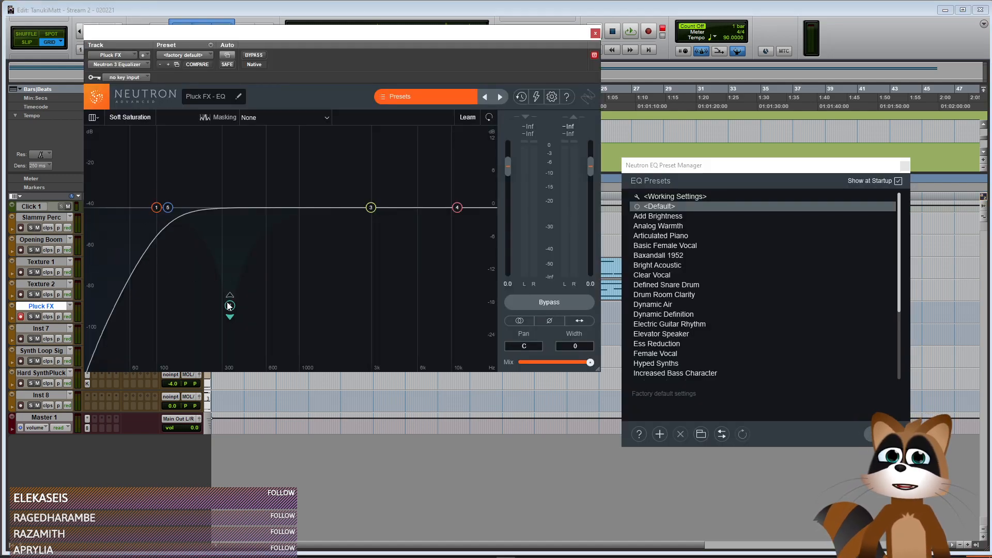
On Pluck FX's equalizer, set band 2 to 322 Hz, -1.9 dB and the band 1 low shelf to 23 Hz, -24.5 dB, Q 0.1
drag(230, 305, 224, 221)
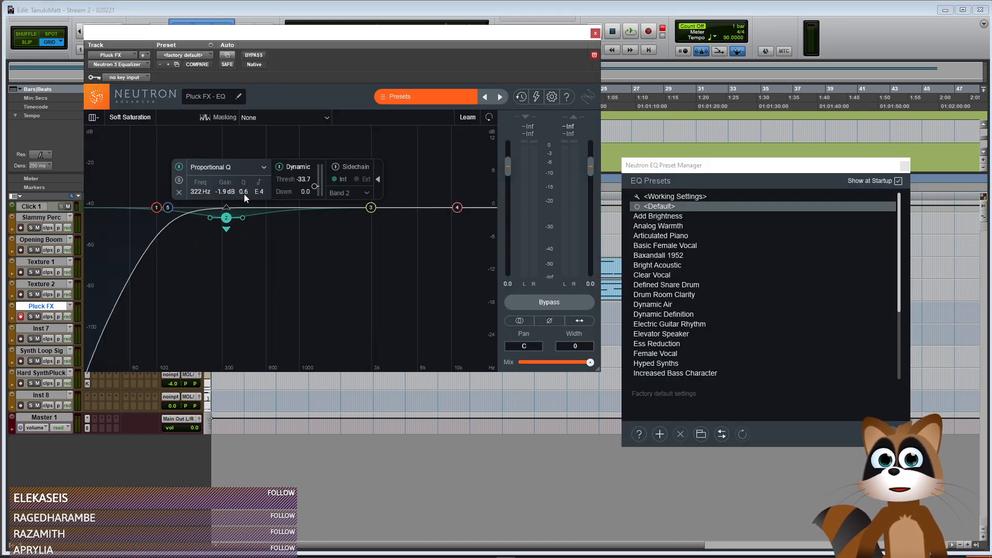
drag(156, 207, 94, 327)
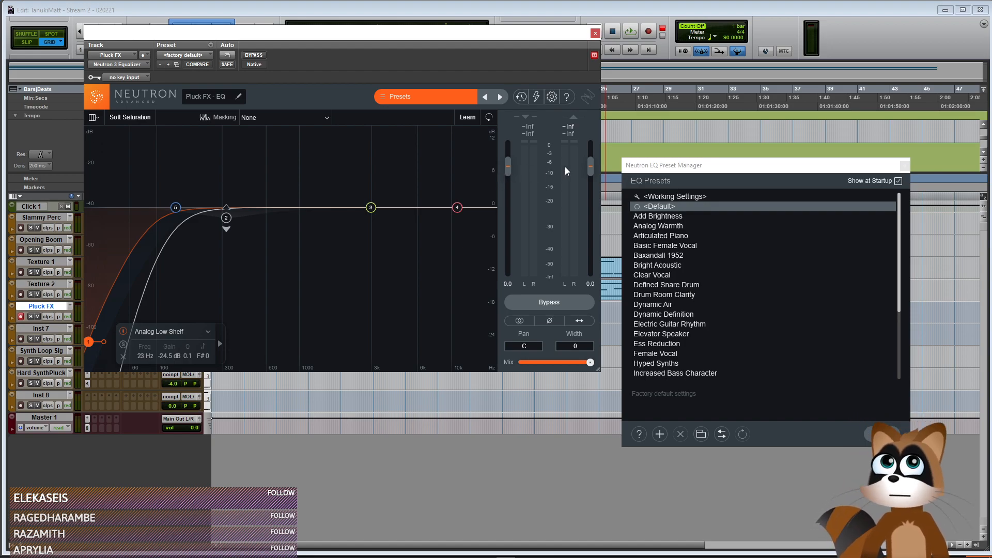
click(905, 166)
click(595, 33)
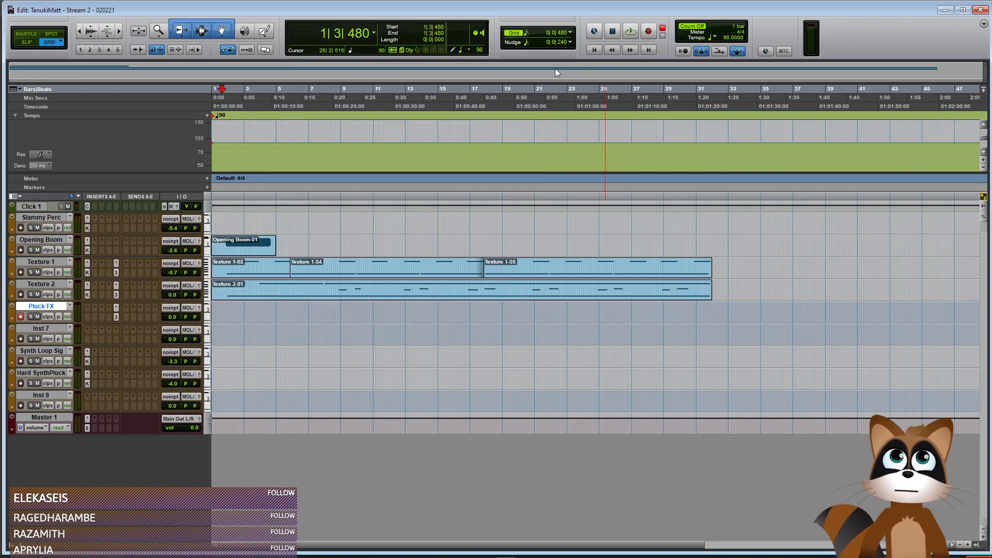
Insert the stereo Kontakt instrument as a multichannel plug-in on the Pluck FX track
click(86, 320)
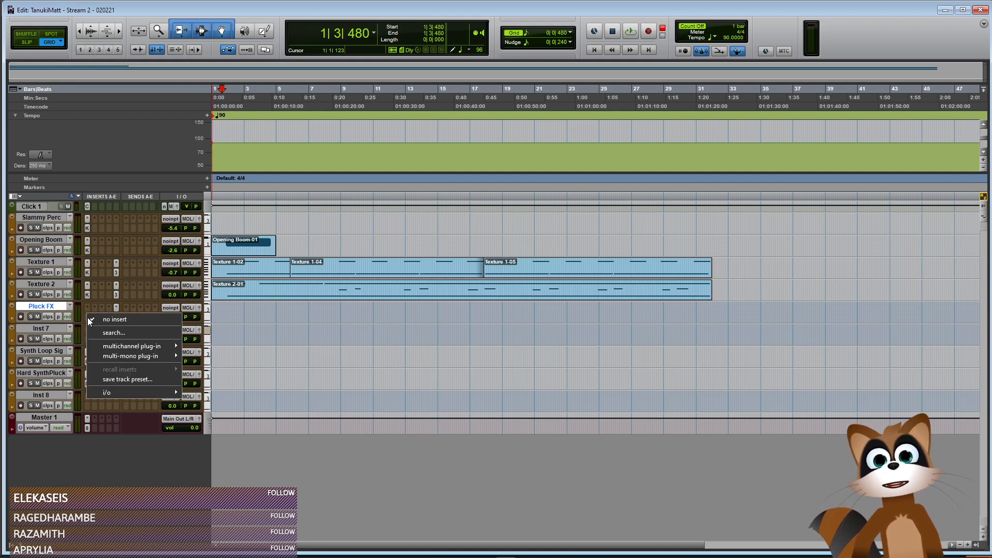
mouse_move(123, 347)
mouse_move(218, 449)
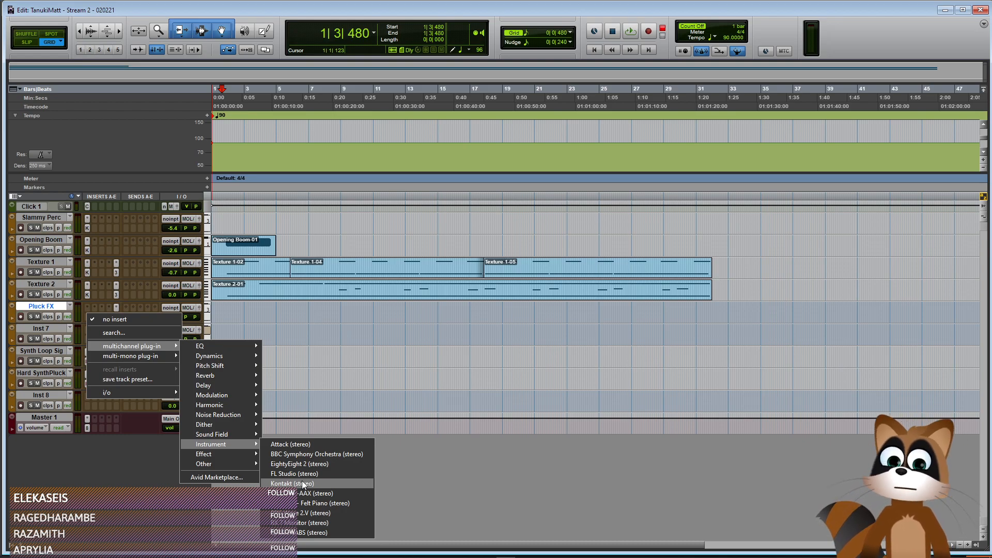
click(282, 484)
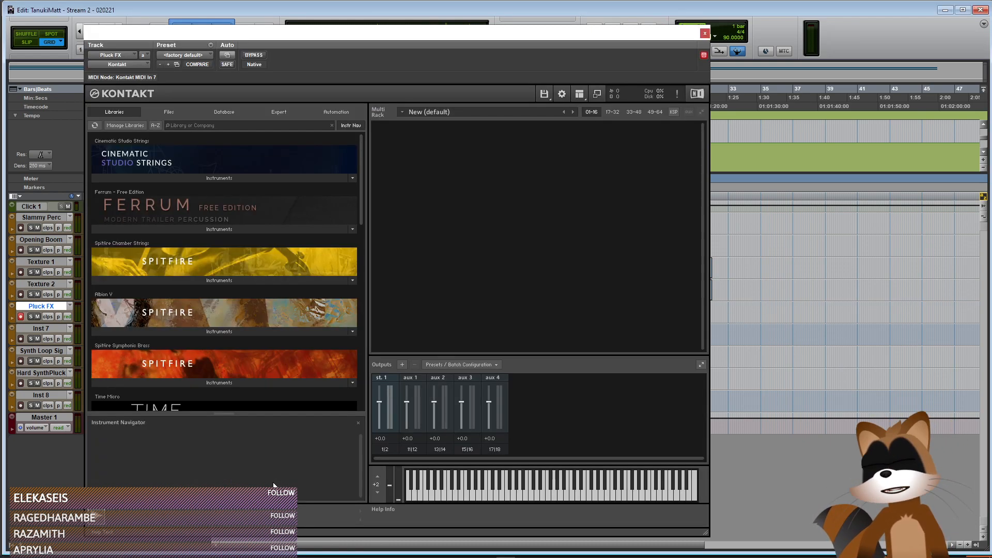
drag(259, 37, 397, 49)
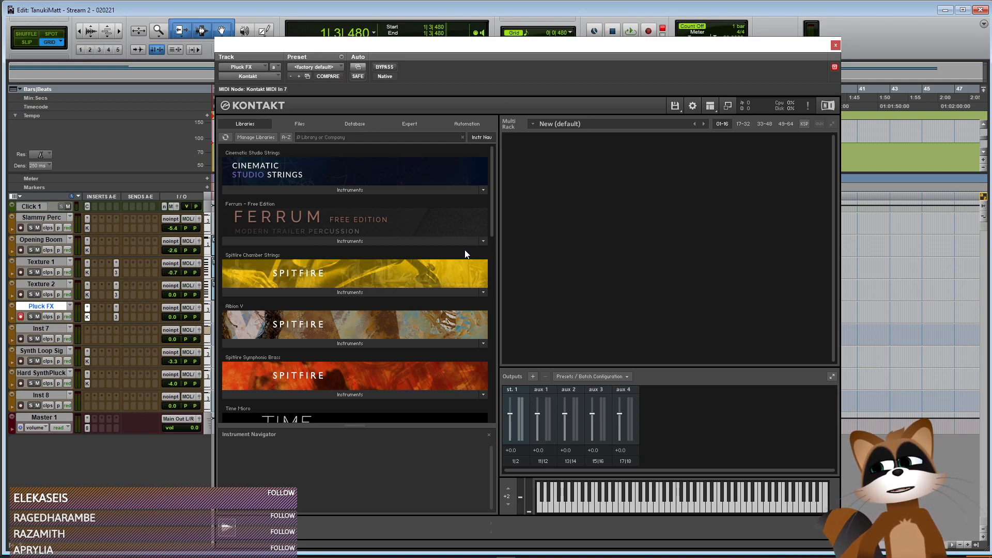
Load Cymbal Med from Spitfire Percussion's unpitched metal instruments into Kontakt and dismiss its help bubble
drag(492, 215, 489, 286)
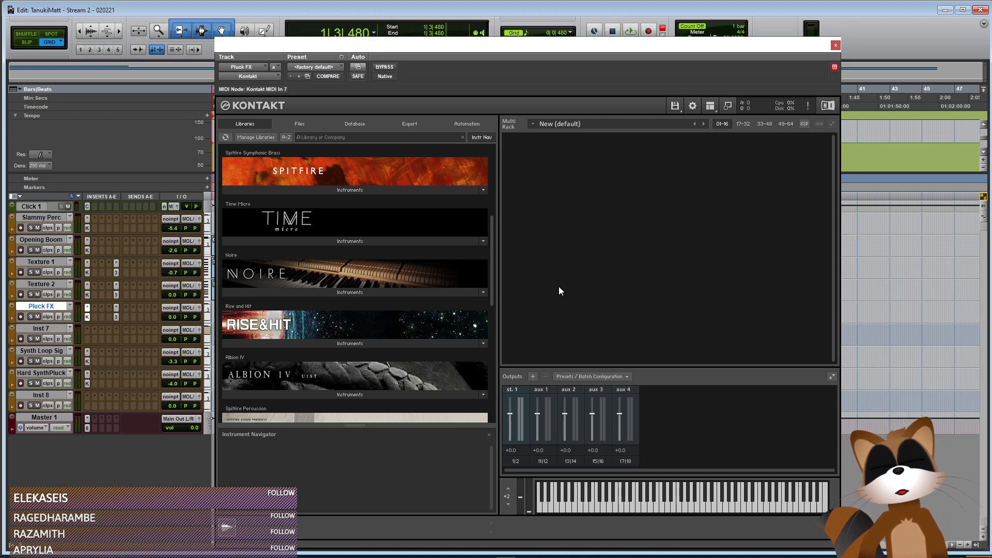
drag(321, 51, 346, 32)
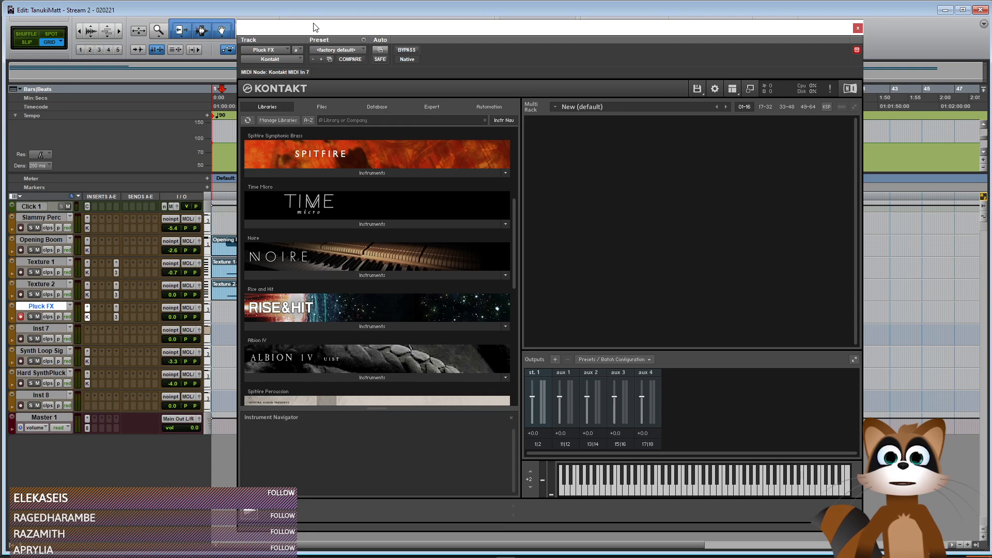
drag(515, 240, 513, 303)
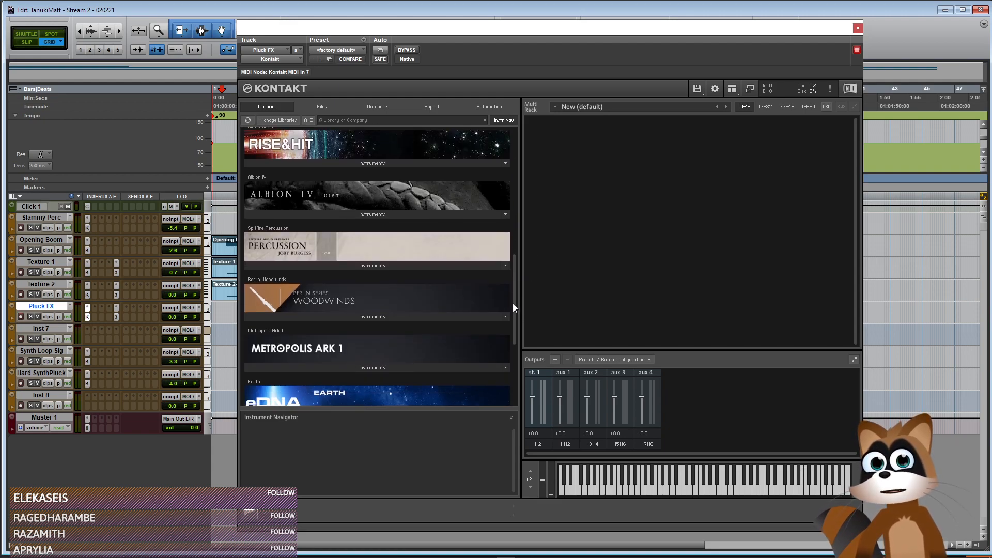
click(504, 266)
click(462, 265)
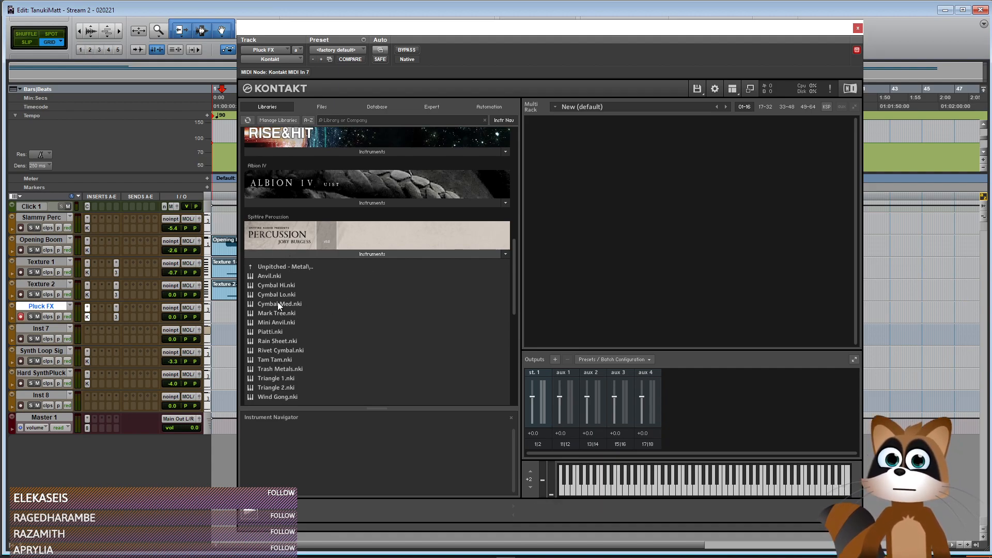
double_click(252, 304)
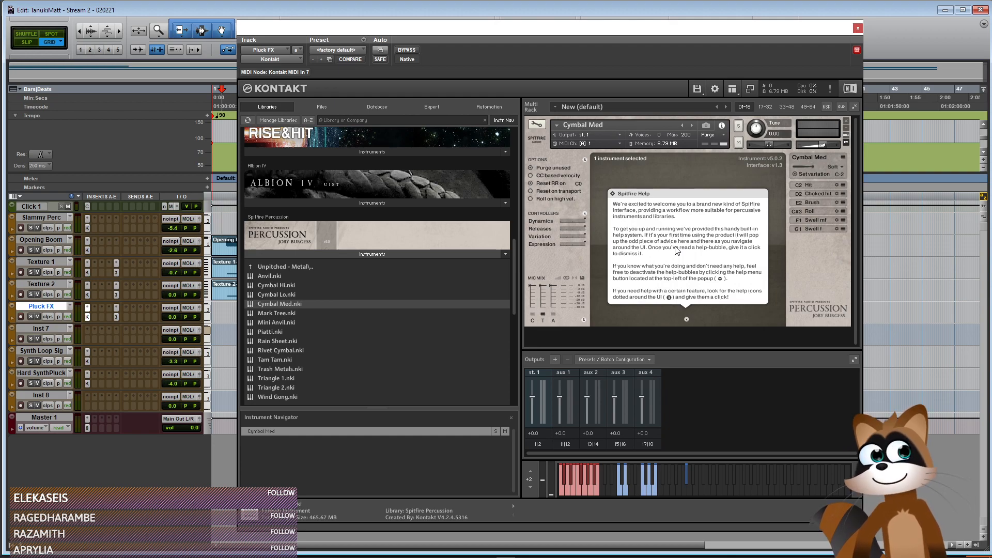
click(647, 231)
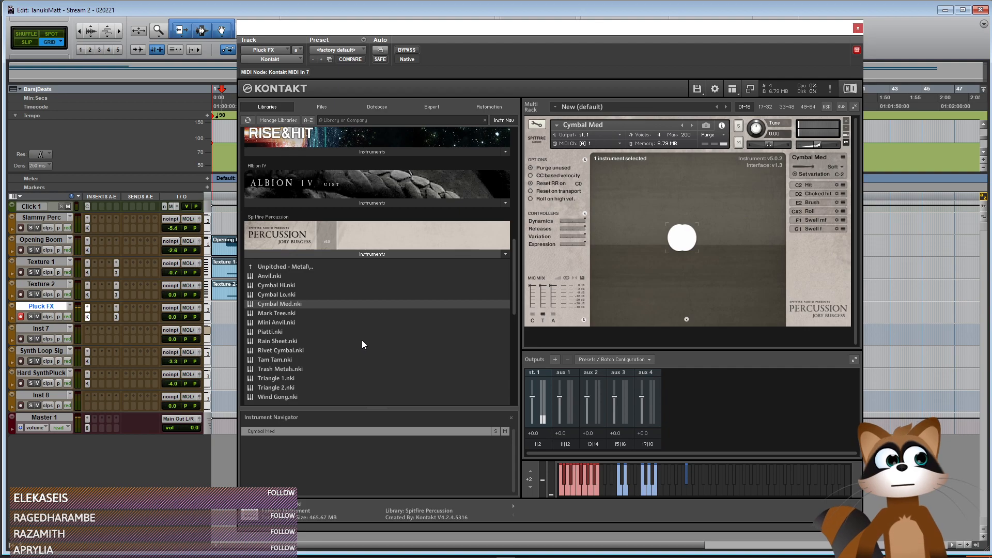
Try Rain Sheet as a replacement for the Cymbal Med instrument in Kontakt
double_click(281, 341)
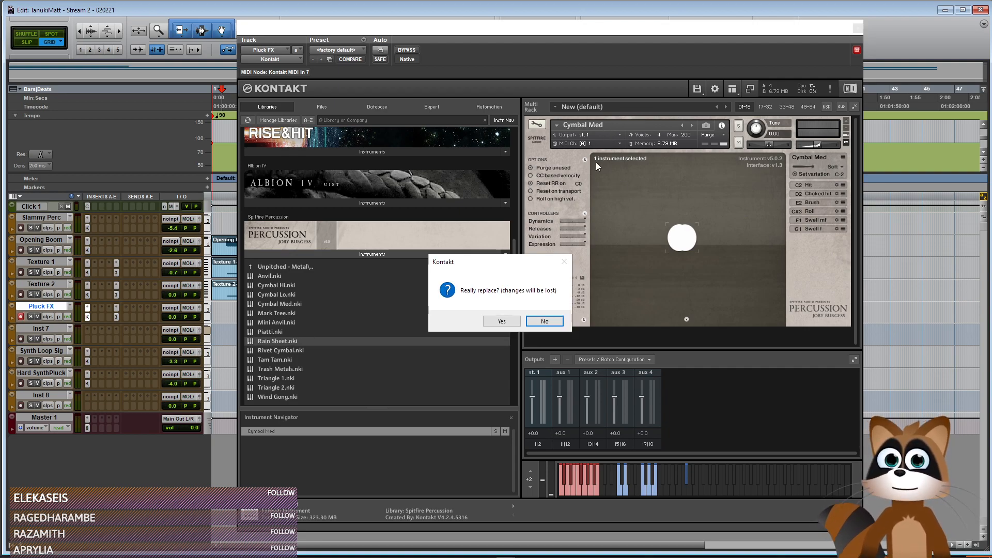
click(501, 321)
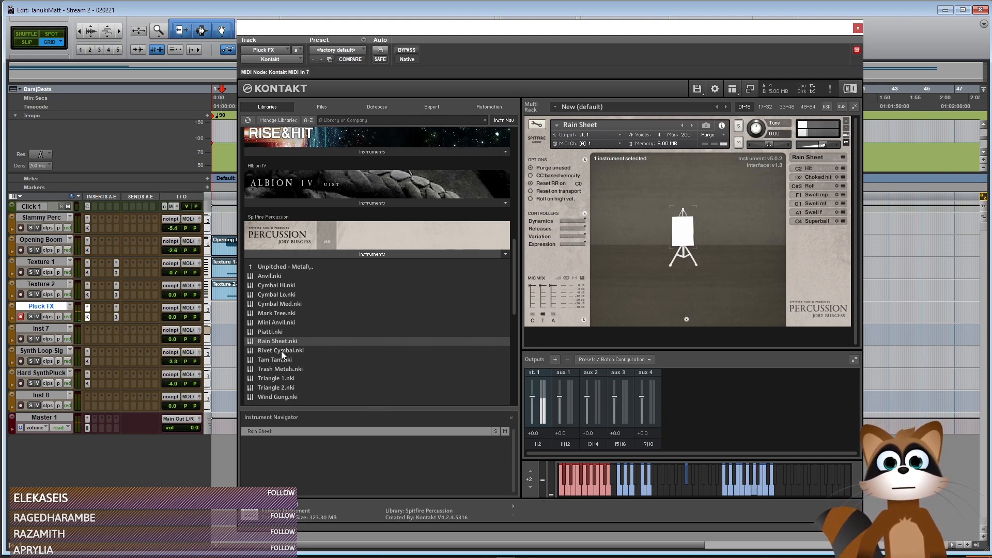
click(260, 368)
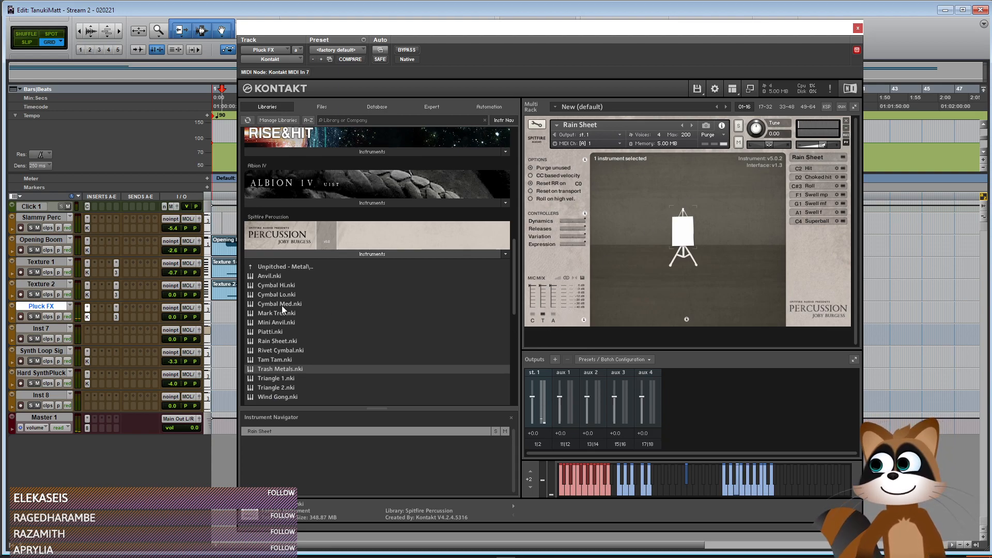
Replace the Rain Sheet instrument in Kontakt with Cymbal Lo
drag(328, 296, 629, 132)
click(502, 322)
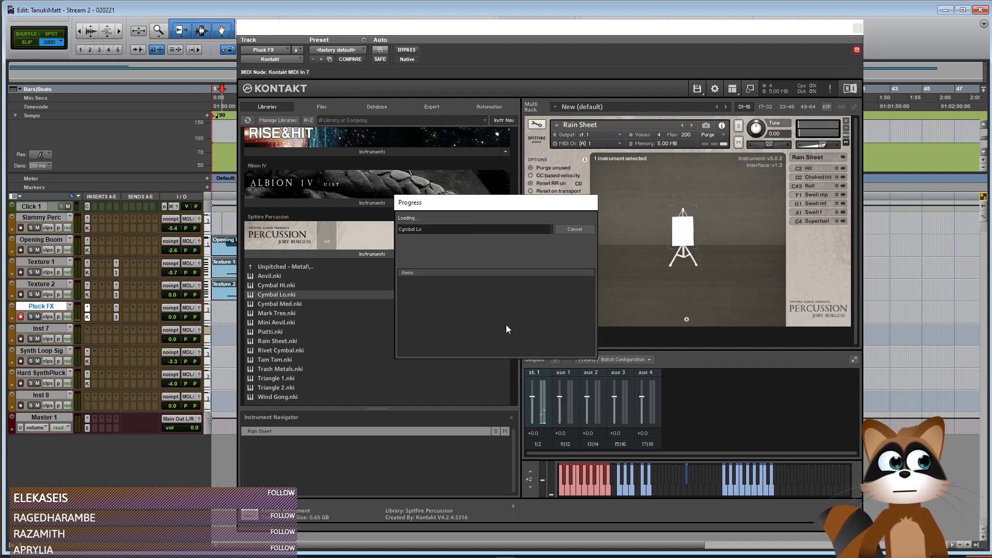
click(638, 215)
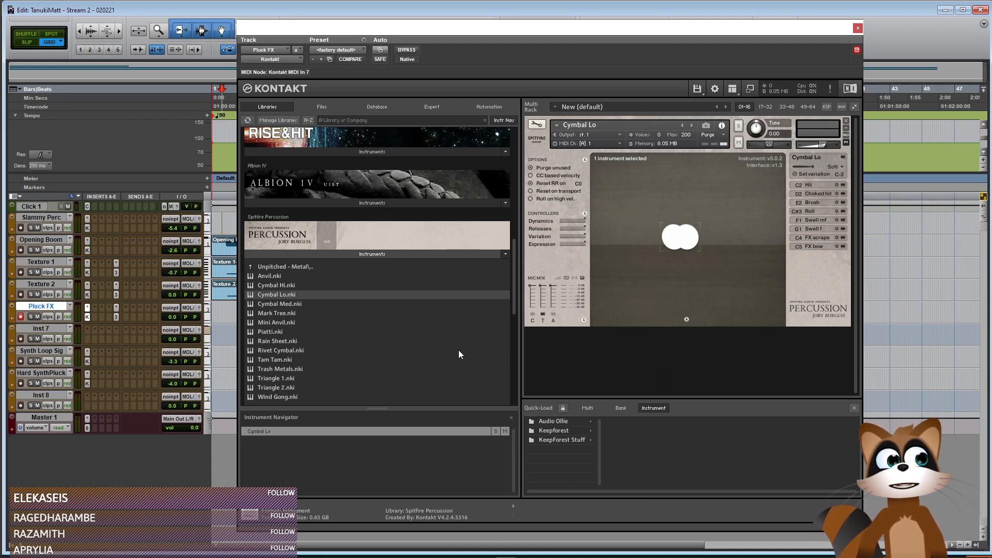
click(650, 316)
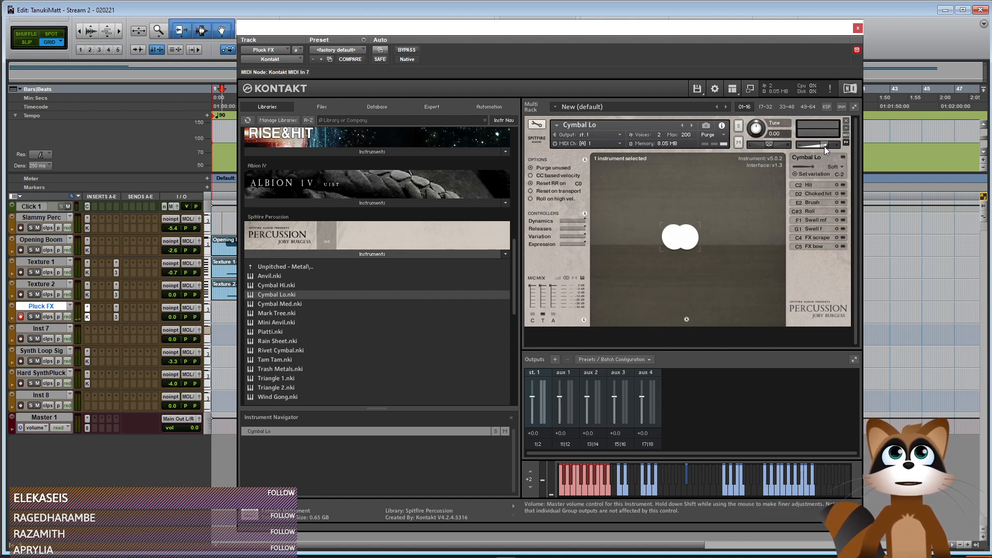
Set the Pluck FX track volume to +1.2 dB and raise Cymbal Lo's instrument volume in Kontakt to 2.3
click(858, 28)
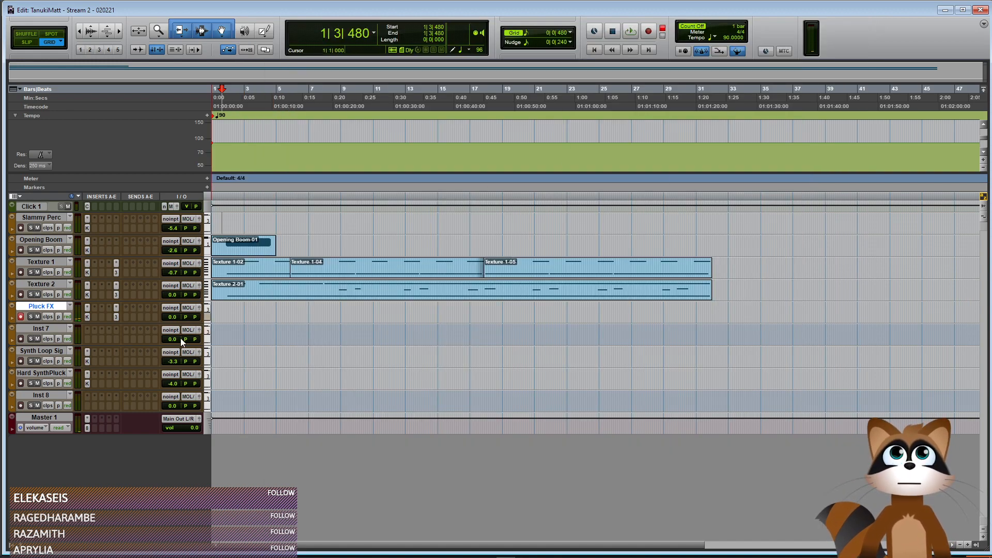
drag(169, 315, 171, 315)
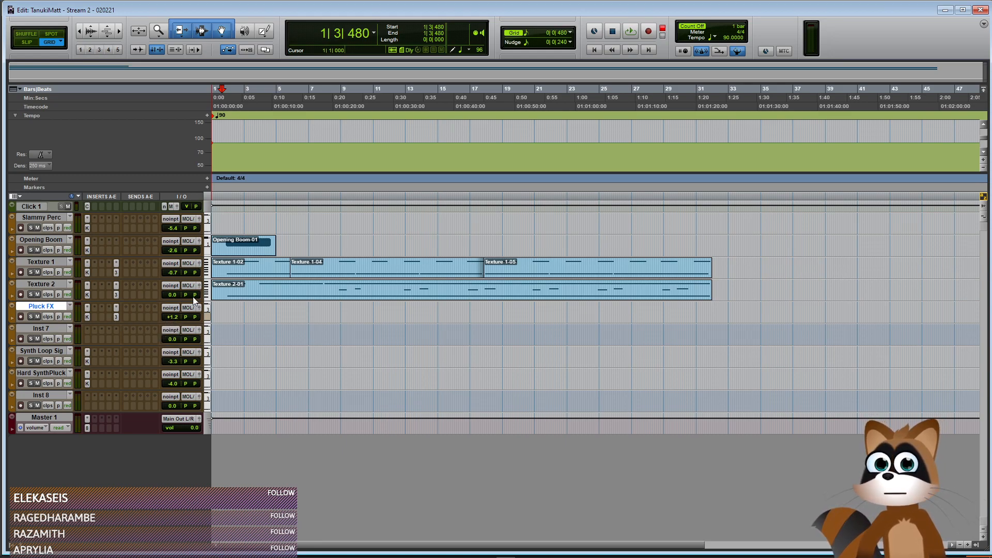
click(87, 307)
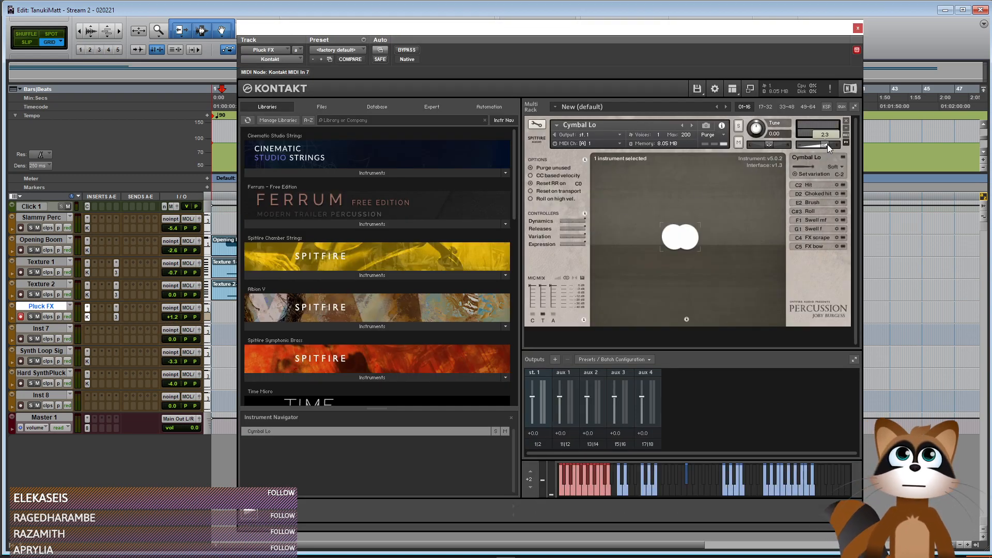
click(858, 28)
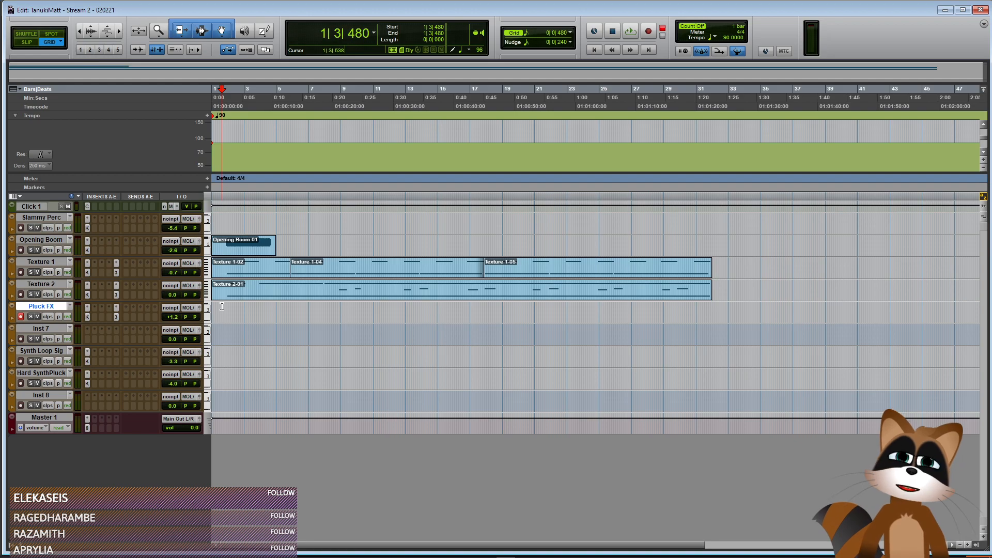
key(space)
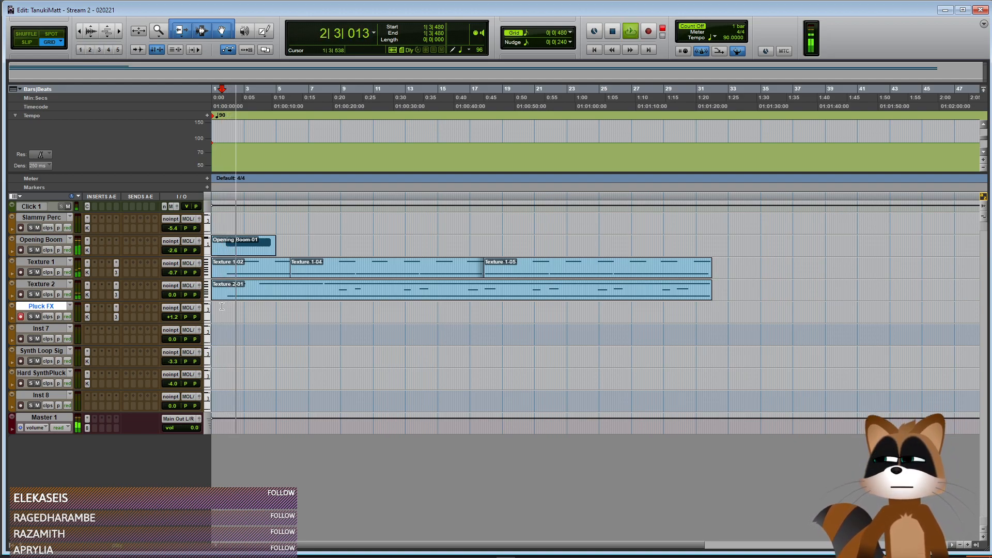
key(space)
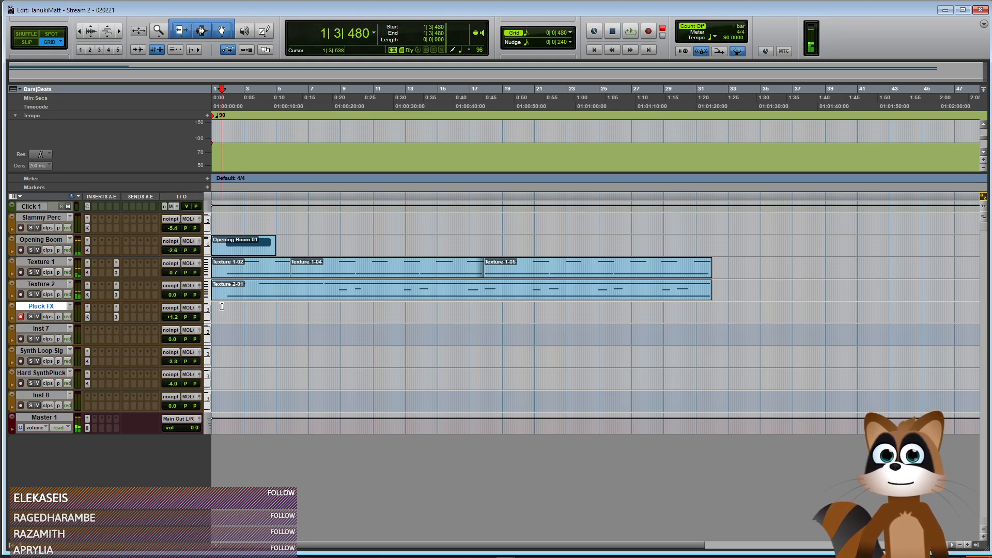
key(ctrl+space)
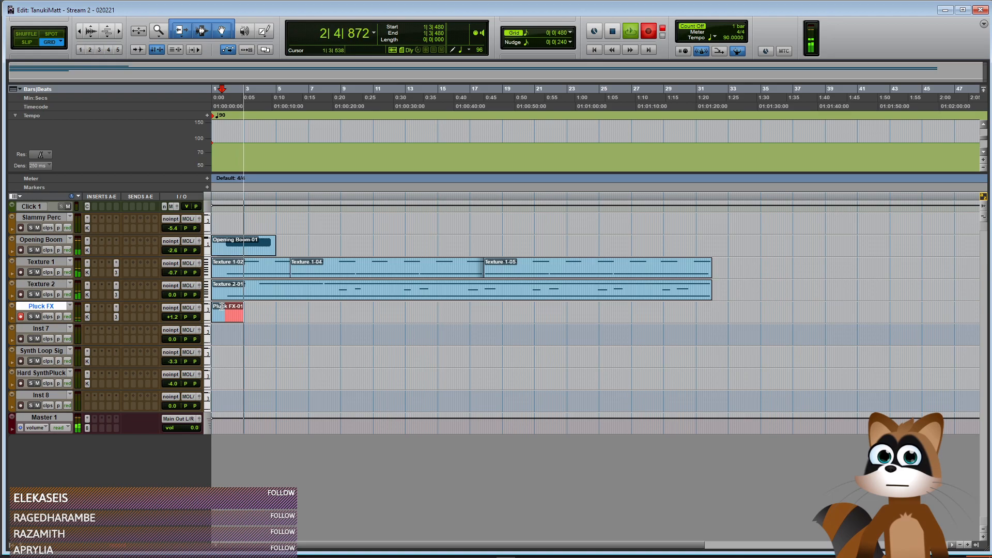
key(ctrl+period)
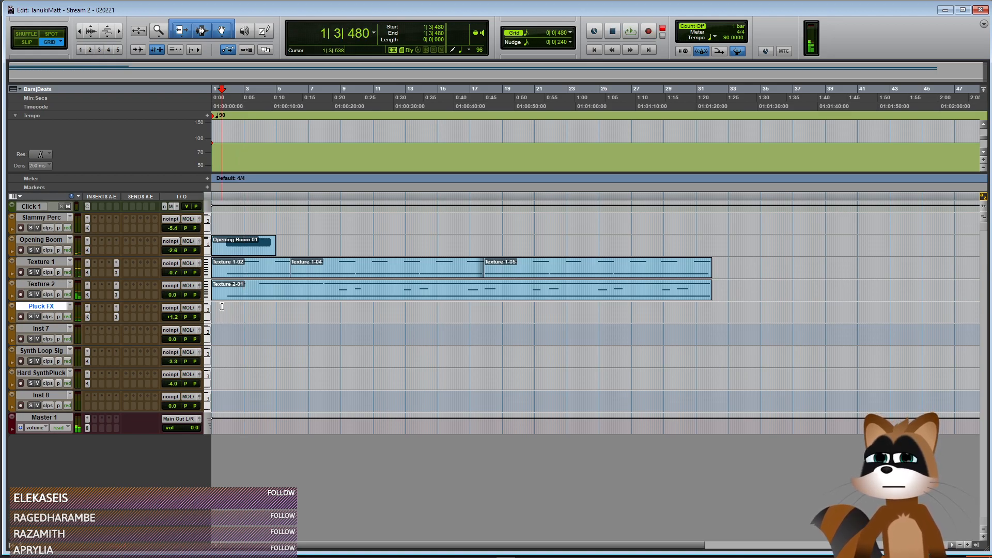
Record the Cymbal Lo part on the Pluck FX track from 1|3|480 to about bar 34
key(ctrl+space)
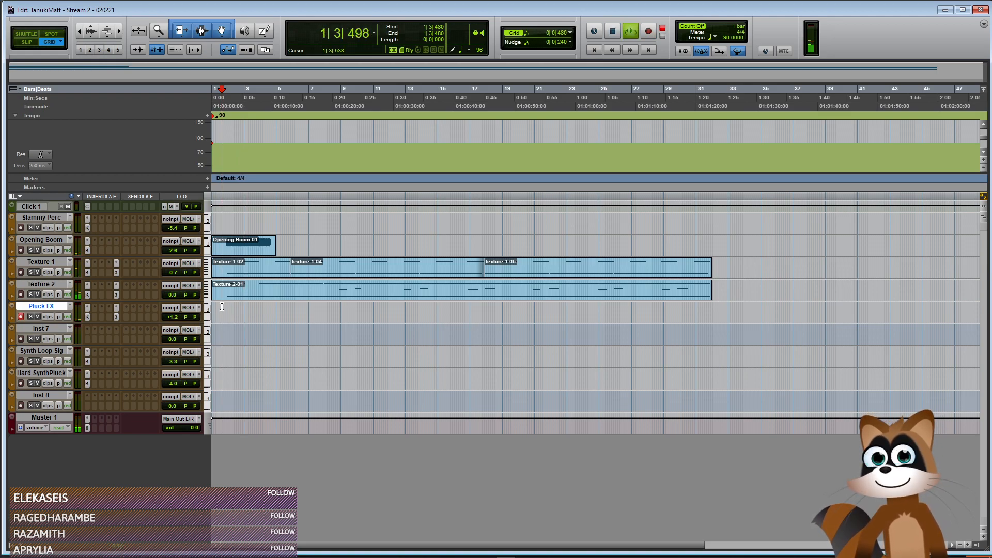
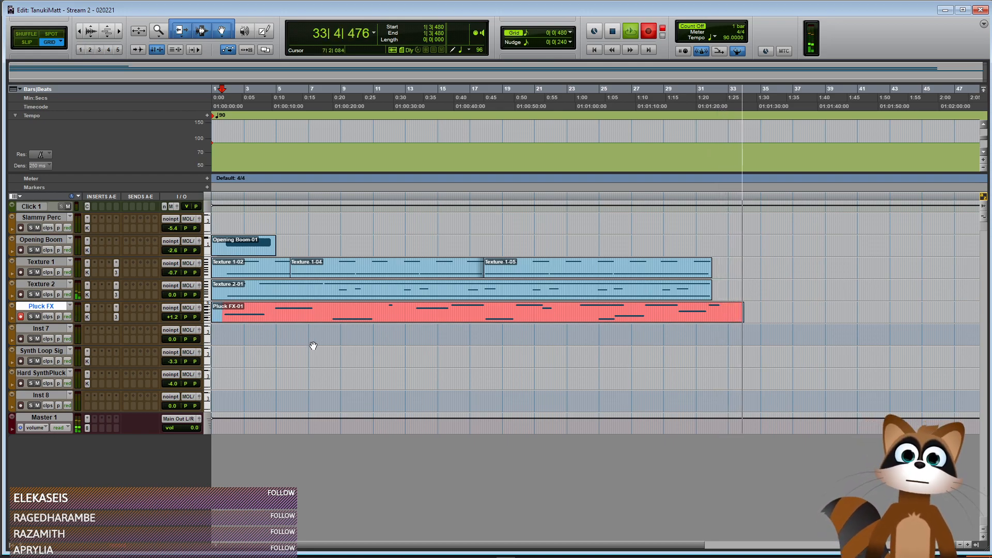
key(space)
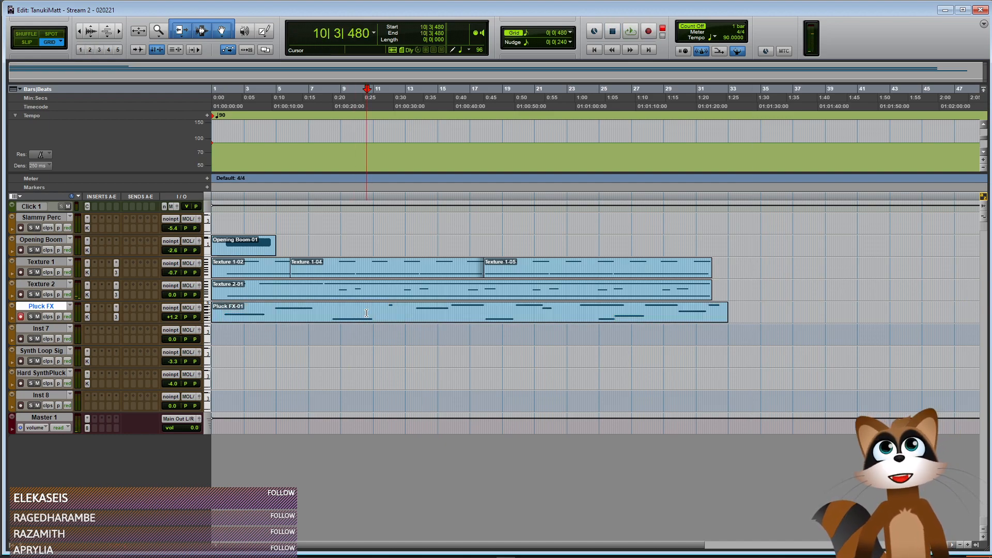
Open the Pluck FX-01 clip in the MIDI Editor and start playback to review its note timing
double_click(403, 319)
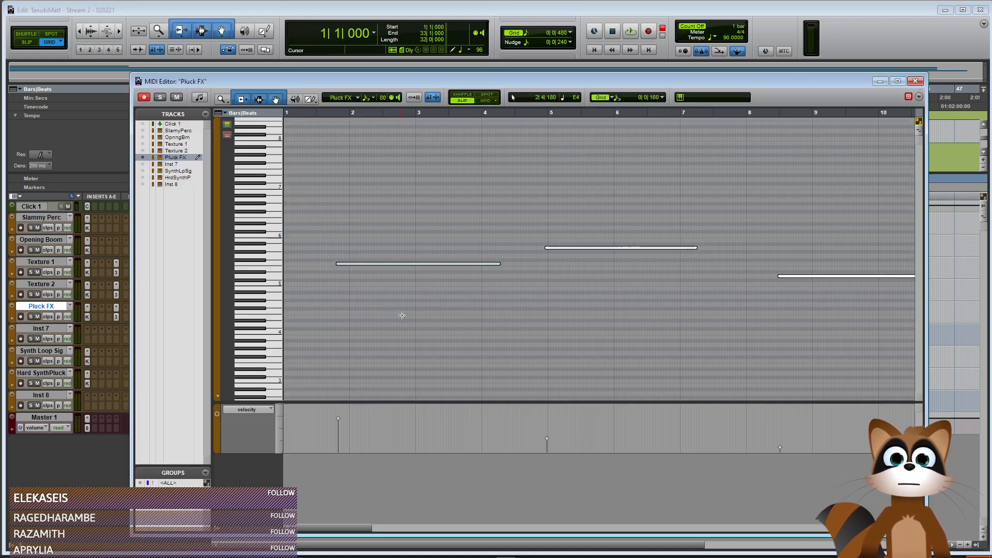
key(ctrl+[)
key(ctrl+[)
key(ctrl+[)
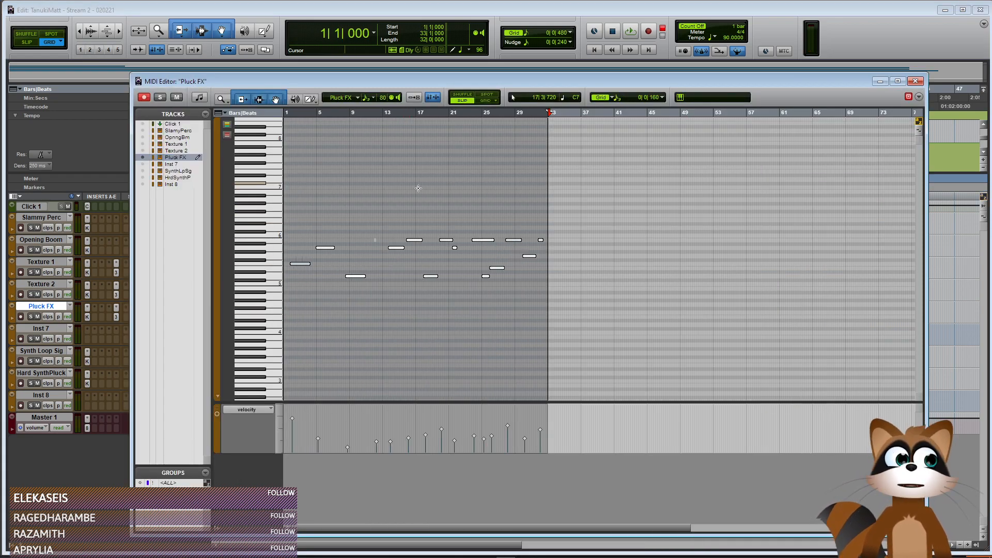
click(322, 223)
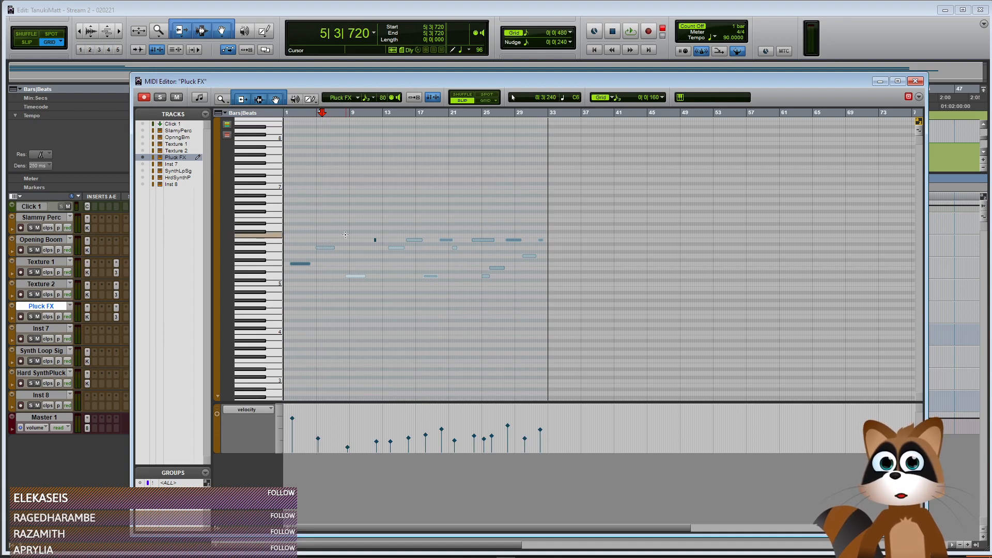
key(ctrl+])
key(ctrl+])
key(space)
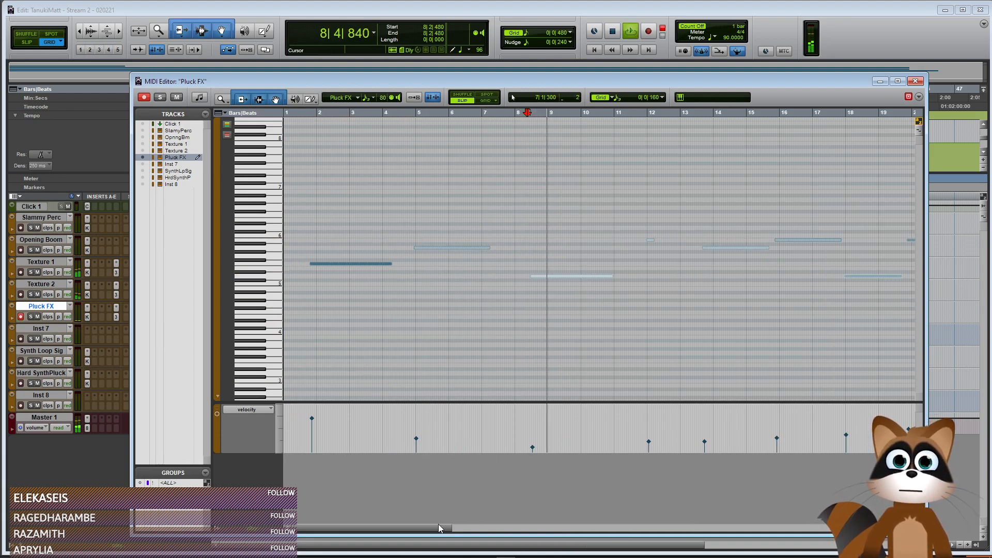
Extend the B5 note near bar 12 on Pluck FX so that it starts at 11|4|660
key(ctrl+])
scroll(576, 227, right, 3)
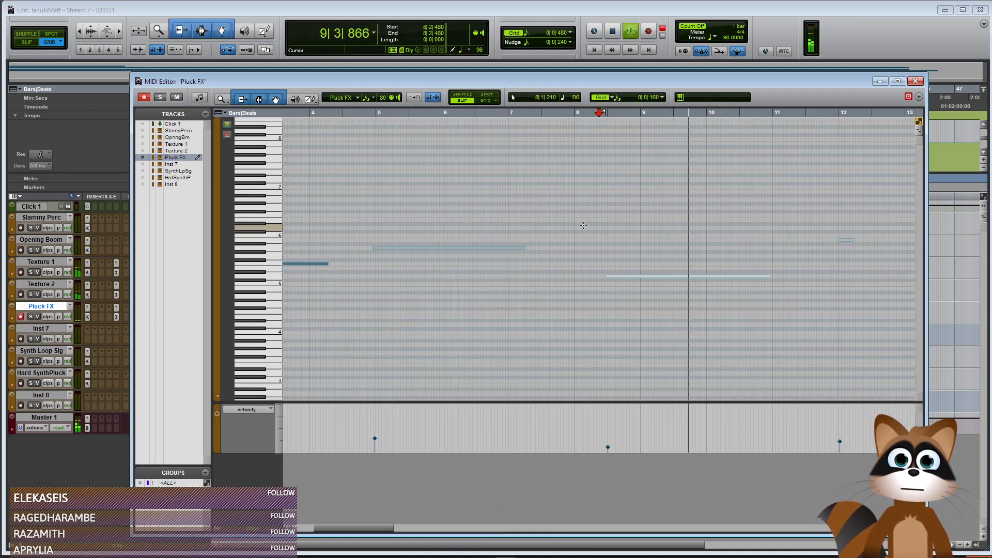
key(ctrl+])
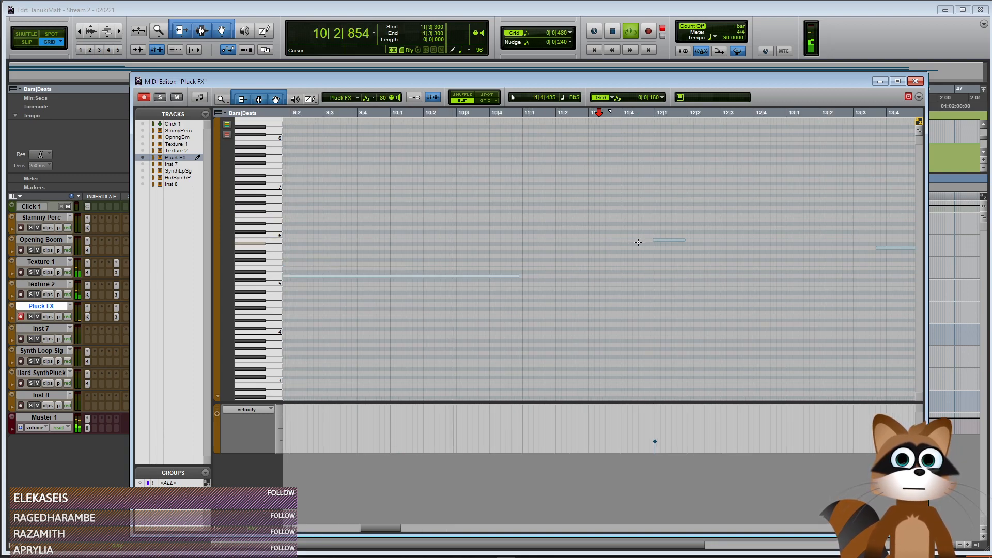
key(ctrl+[)
key(ctrl+[)
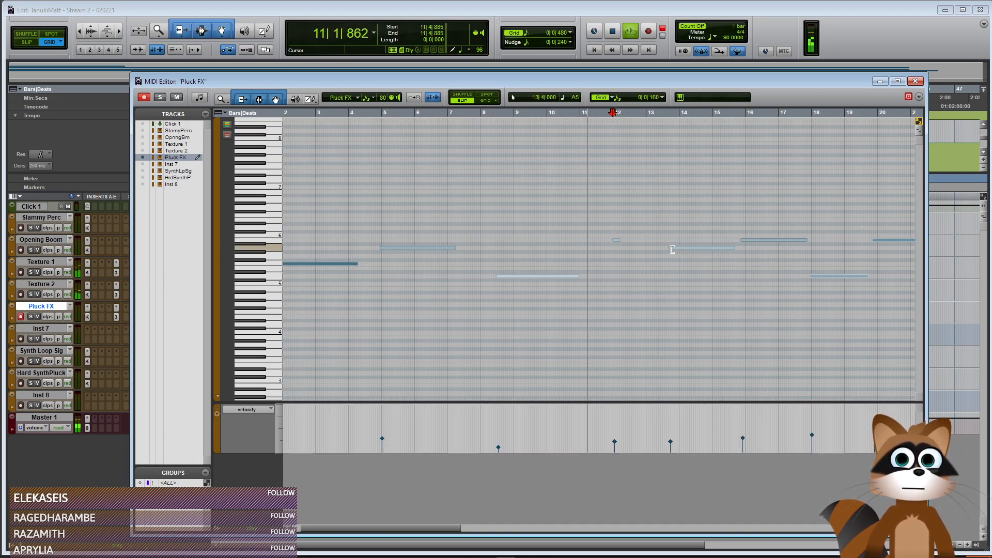
click(616, 240)
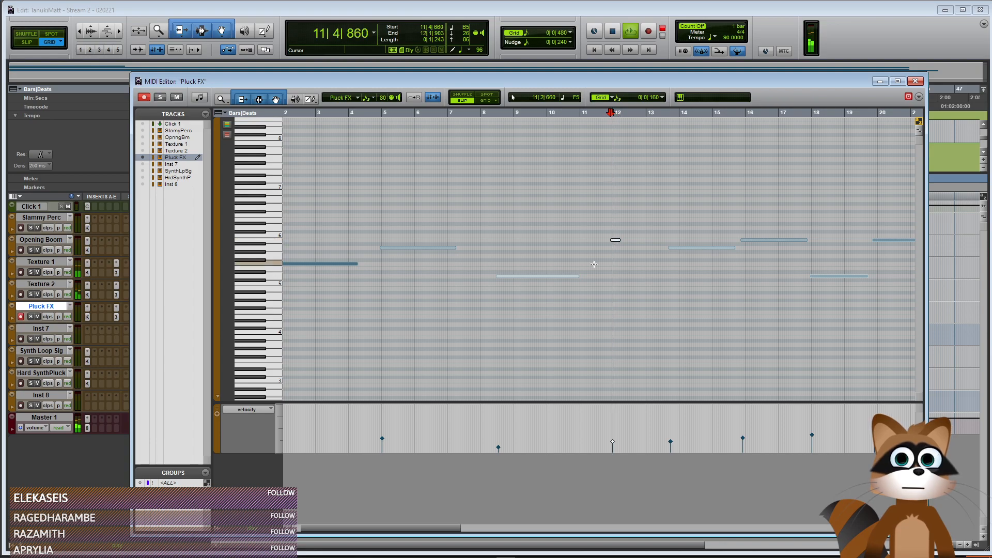
Pull the start of the B5 note near bar 12 earlier, to 11|4|593
key(ctrl+])
key(ctrl+])
key(ctrl+])
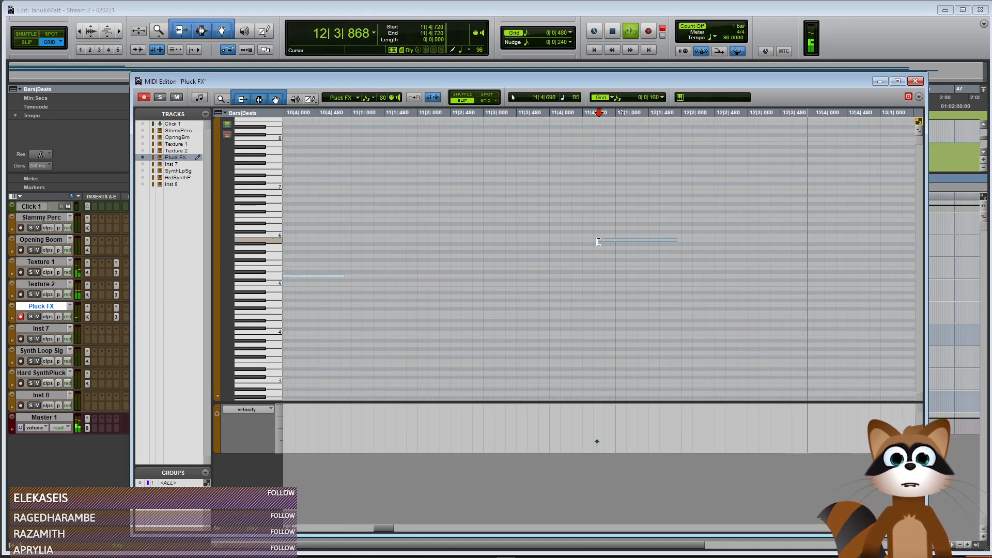
key(ctrl+[)
key(ctrl+[)
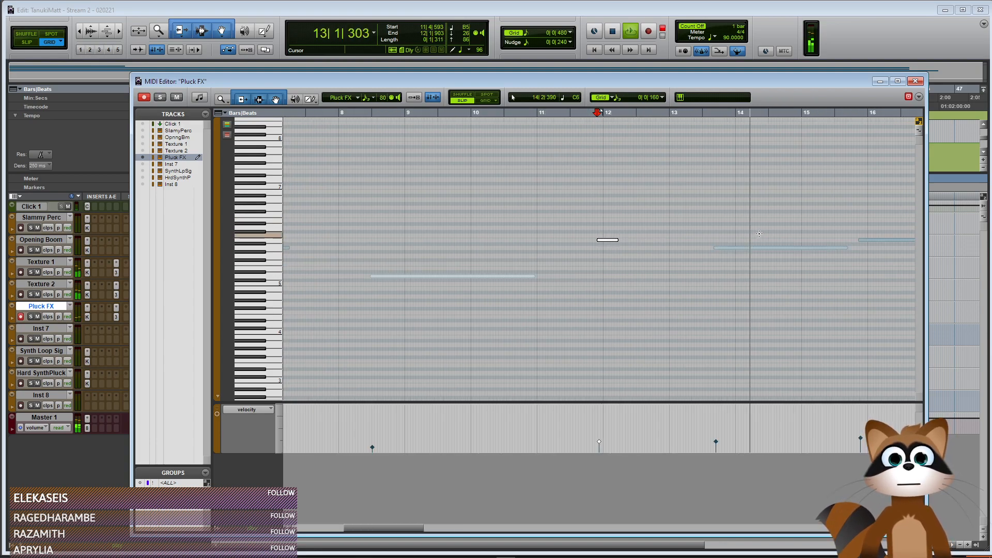
Trim the start of the B5 note near bar 12 to 11|4|510
click(858, 220)
key(ctrl+])
key(ctrl+])
key(ctrl+[)
key(ctrl+[)
click(337, 226)
key(ctrl+])
key(ctrl+])
key(ctrl+[)
key(ctrl+[)
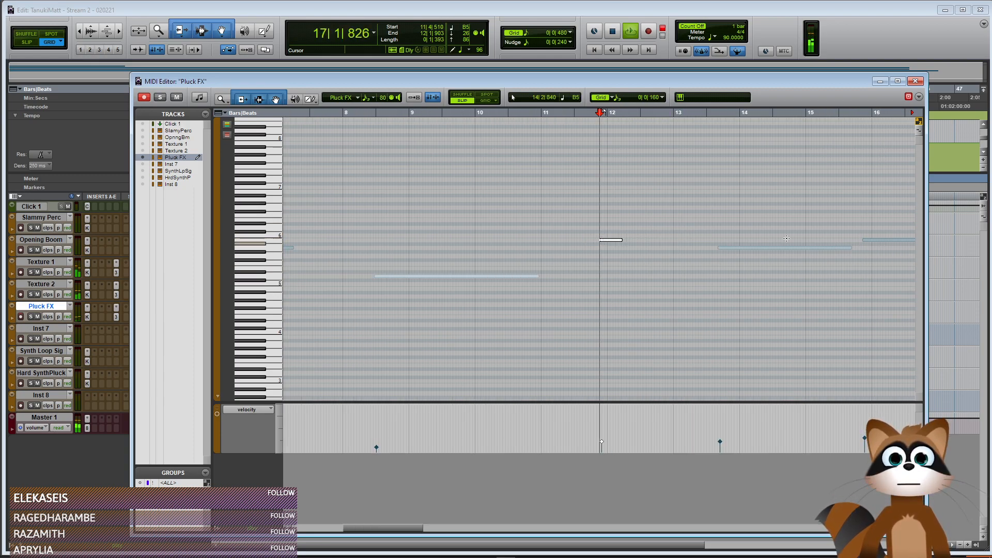
Trim the start of the B5 note just before bar 16 slightly later
click(860, 213)
key(ctrl+])
key(ctrl+])
drag(612, 242, 616, 241)
Adjust the start of the B5 note just before bar 20 on Pluck FX
key(ctrl+[)
key(ctrl+[)
key(ctrl+[)
click(734, 218)
key(ctrl+])
key(ctrl+])
click(682, 239)
Trim the B5 note before bar 24 slightly later and start the ones before bars 28 and 32 at 27|4|480 and 31|4|480
scroll(697, 258, right, 5)
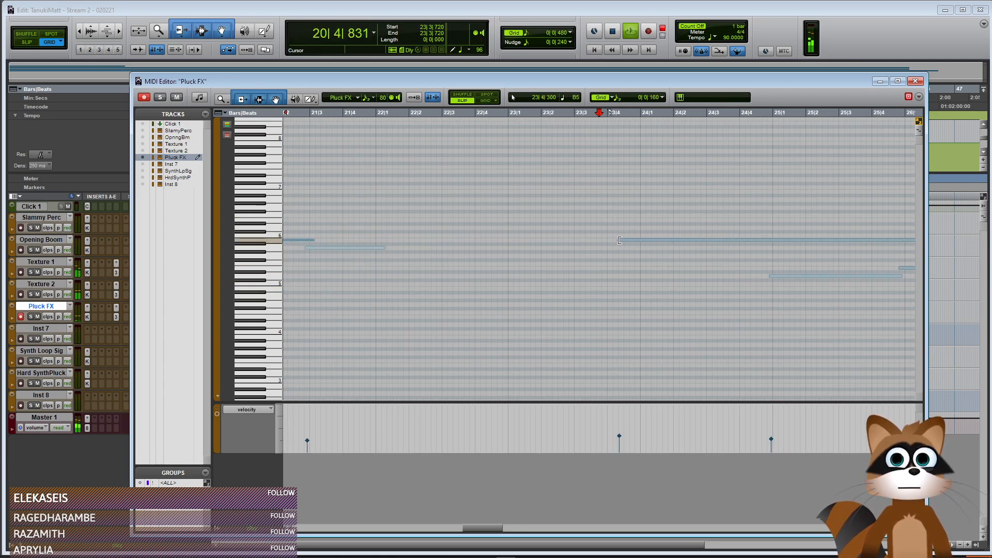
drag(621, 240, 626, 240)
scroll(688, 208, right, 5)
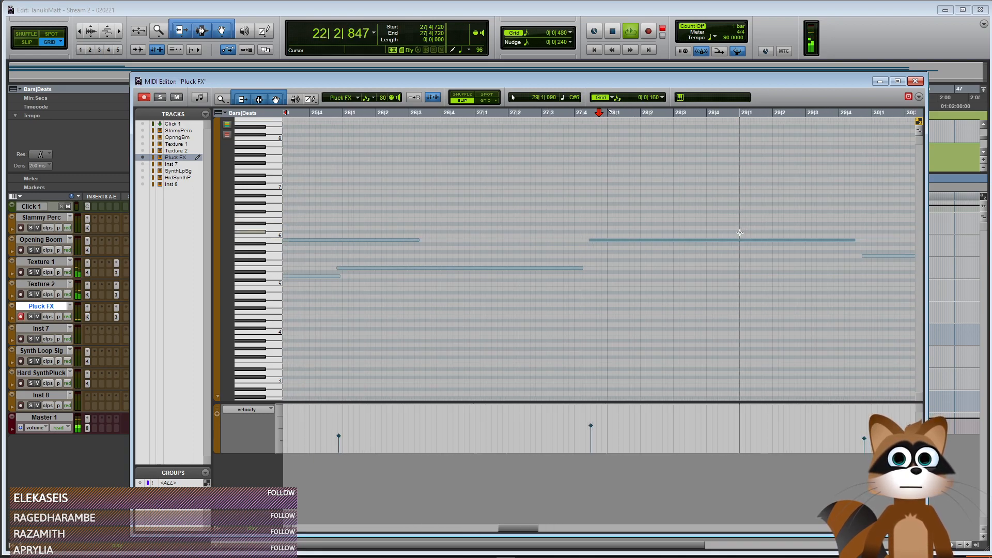
scroll(621, 238, right, 5)
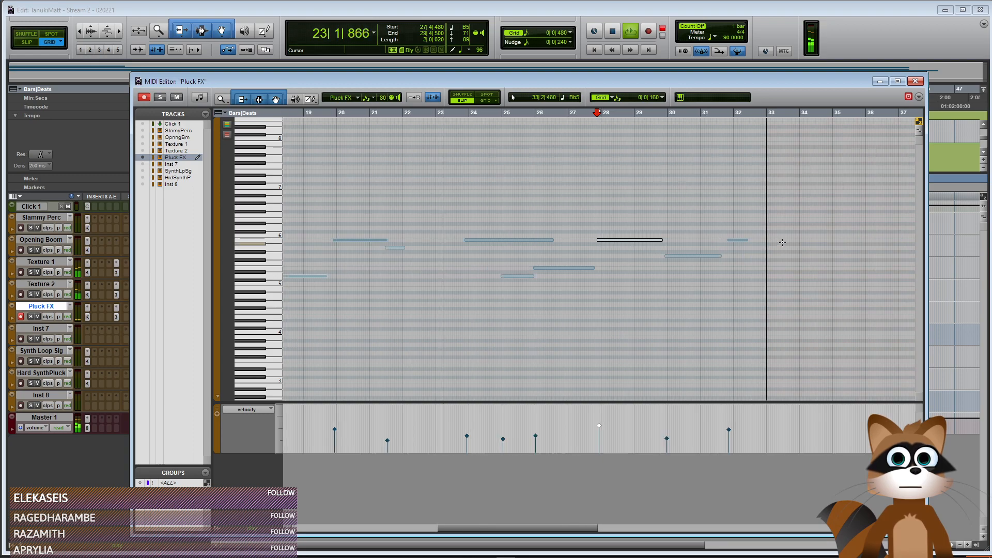
drag(606, 241, 615, 240)
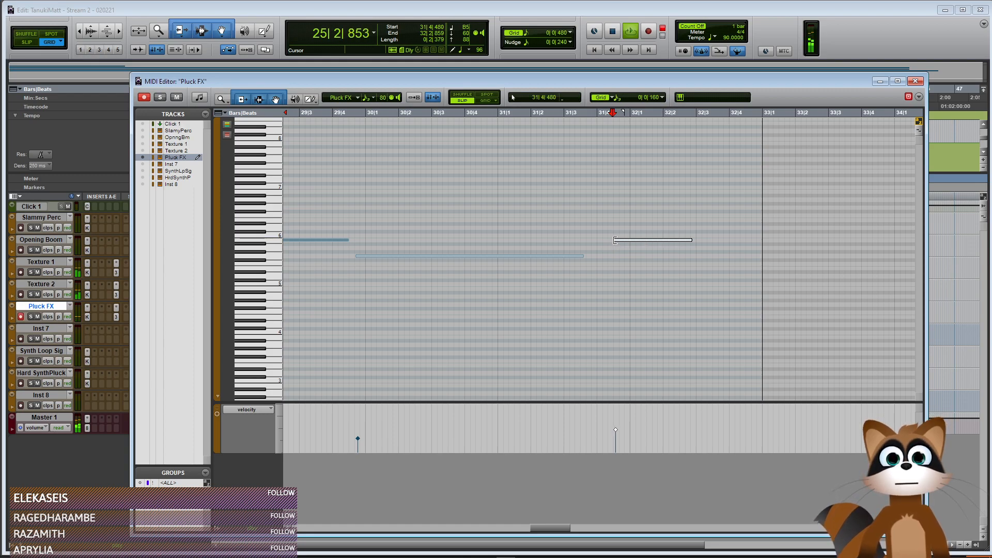
Set the start of the B5 note near bar 12 to 11|4|495 and close the MIDI Editor
scroll(362, 221, down, 6)
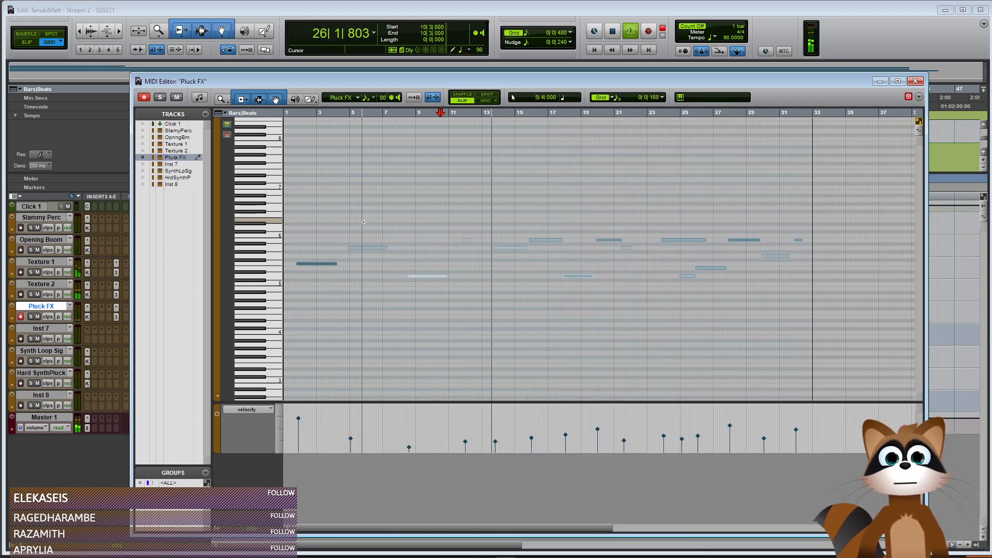
scroll(362, 221, up, 1)
scroll(654, 241, up, 2)
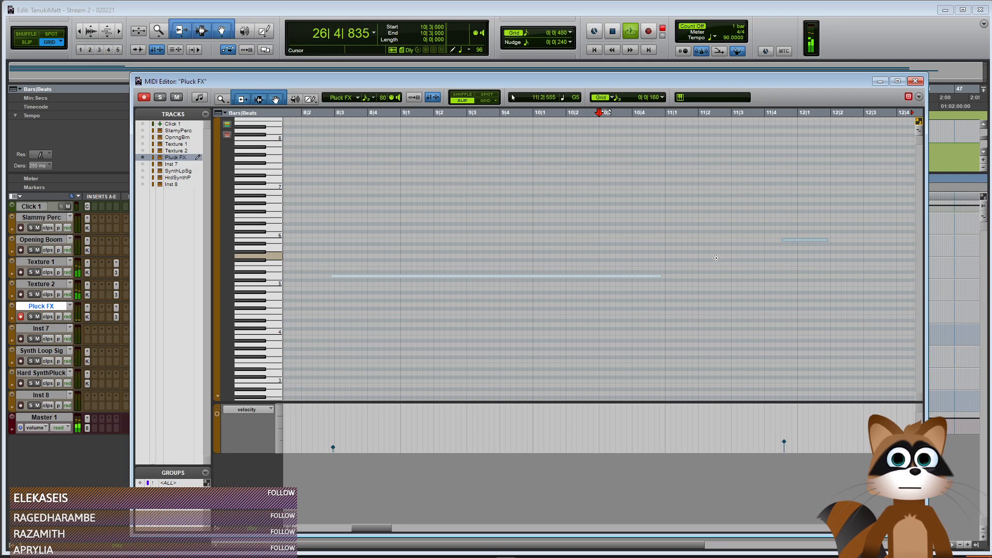
click(784, 241)
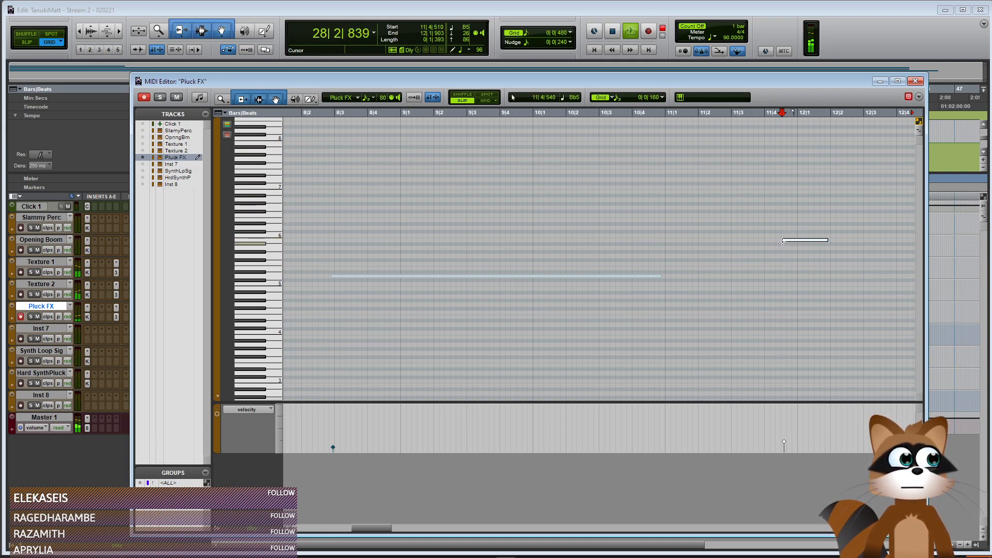
click(918, 82)
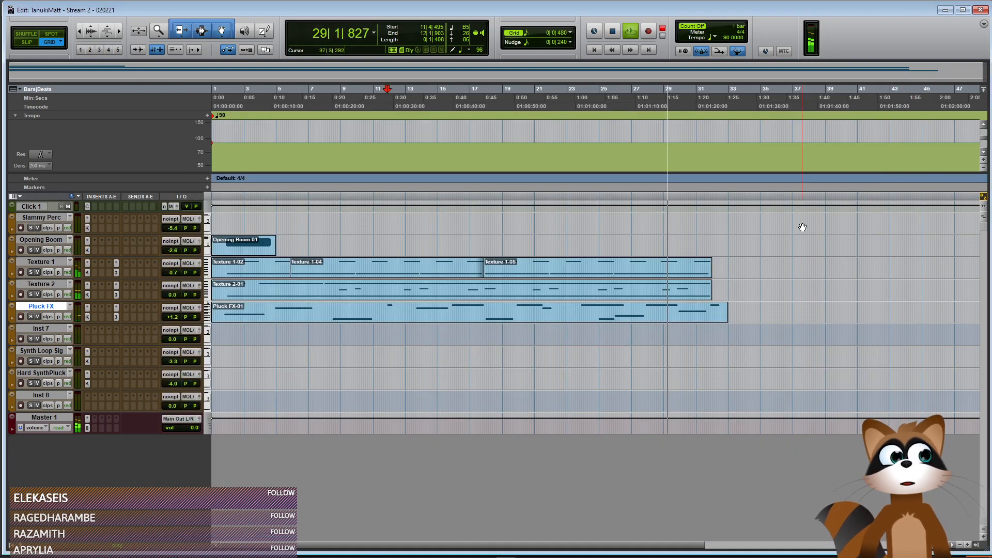
Reopen the Pluck FX clip in the MIDI Editor, trim the G5 note near bar 30 to start at 29|4|840, and close the editor
key(ctrl+bracketleft)
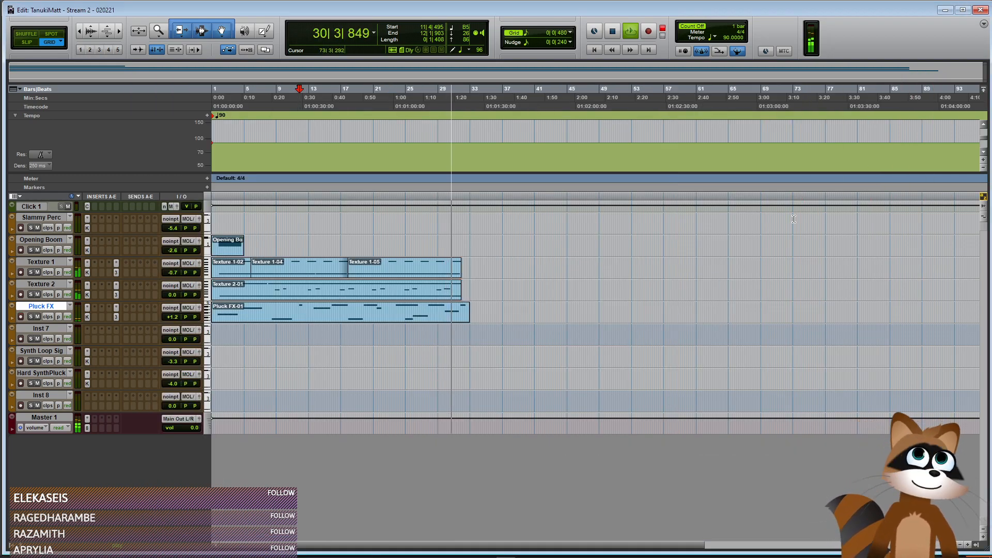
double_click(463, 316)
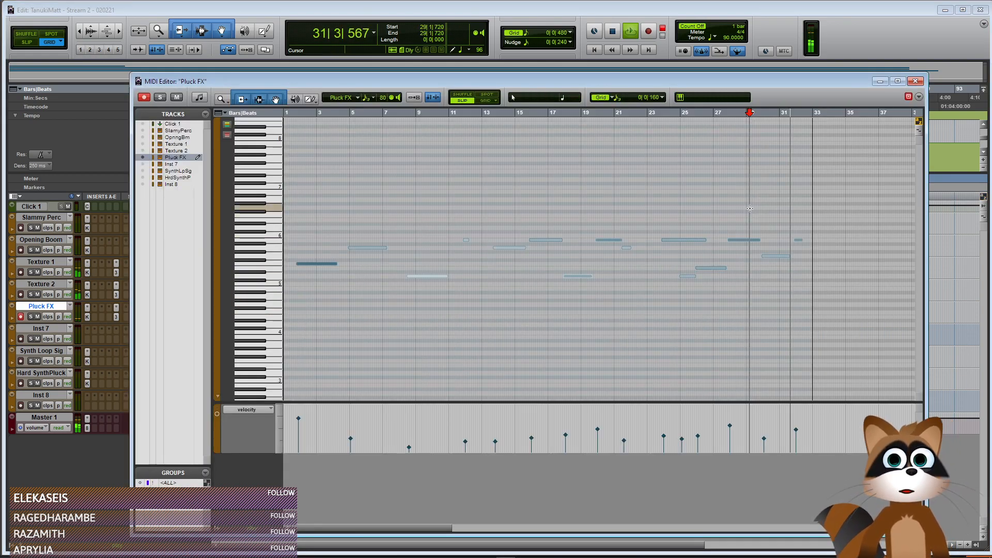
key(ctrl+bracketright)
key(ctrl+bracketright)
key(ctrl+bracketright)
key(space)
drag(700, 258, 704, 258)
click(916, 81)
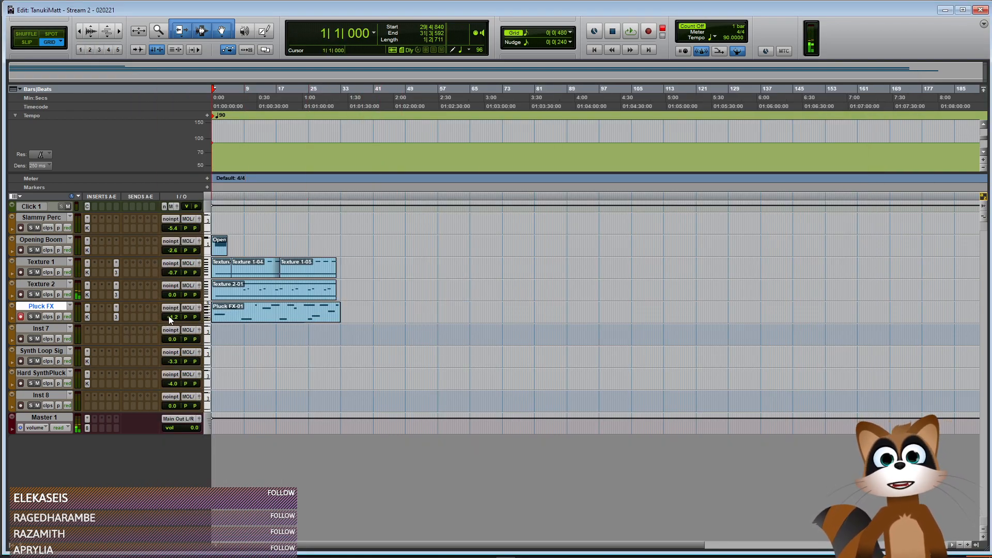
Rename the Inst 7 track as Low Beat Intro
key(shift+r)
key(ctrl+bracketright)
key(ctrl+bracketright)
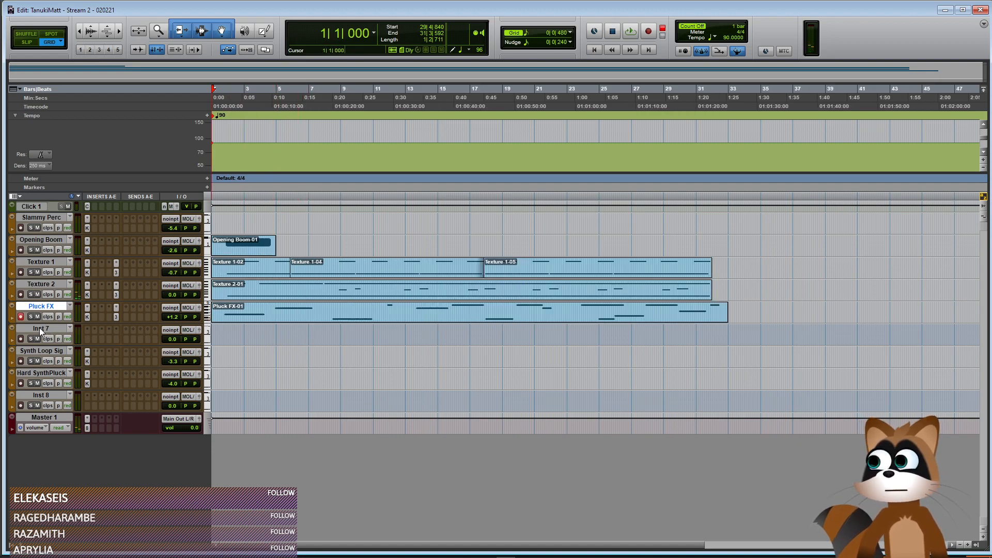
double_click(39, 327)
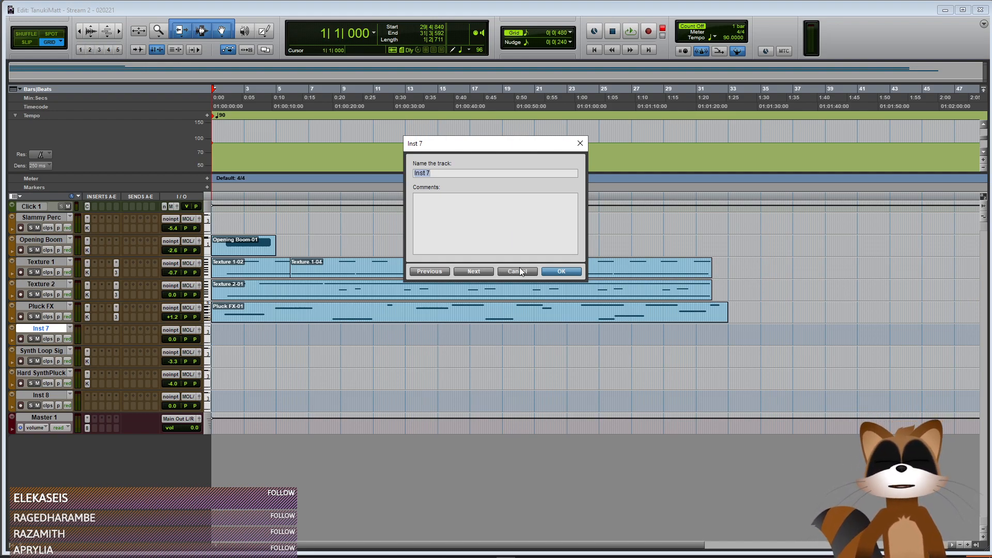
text(Low Beat)
text( Ol)
key(BackSpace)
key(BackSpace)
text(Intrto)
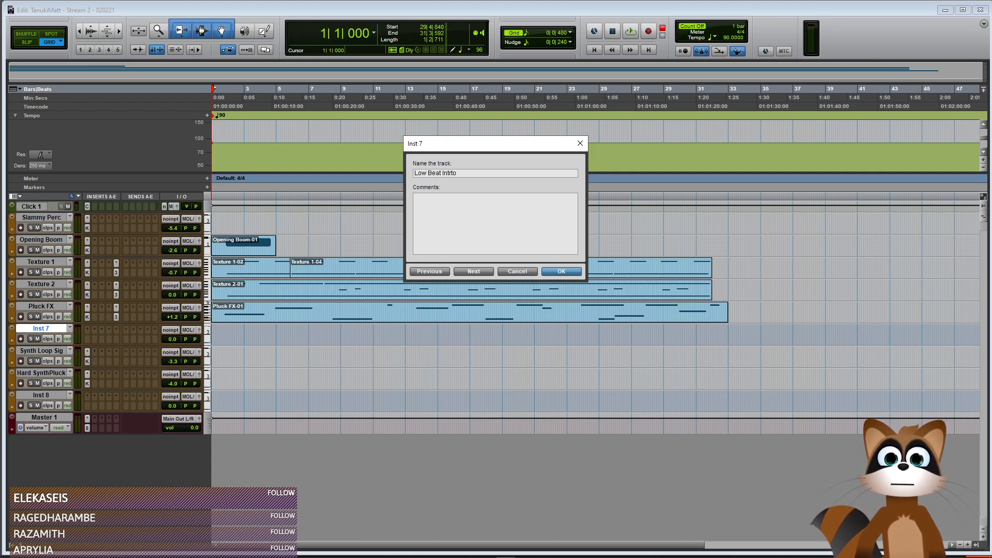
text(o)
key(Return)
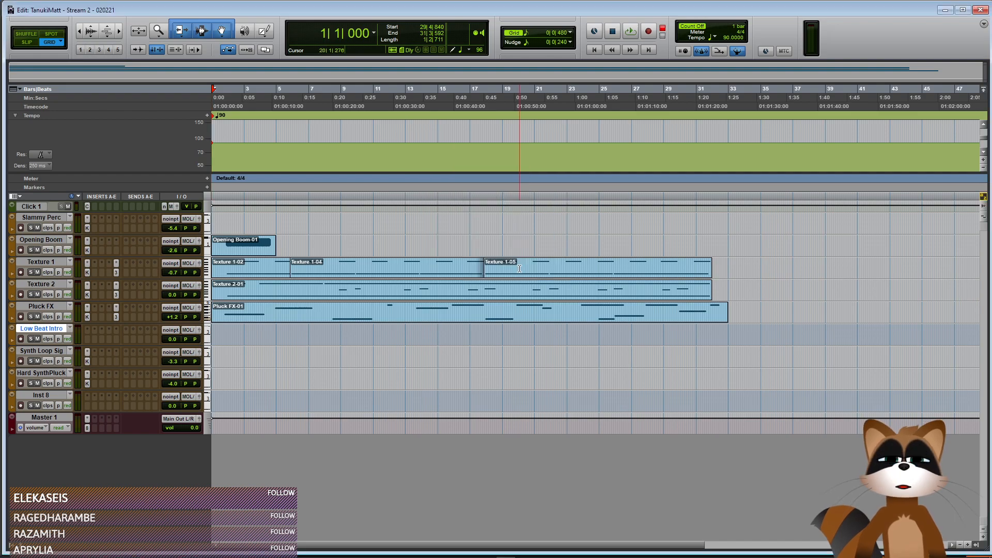
Record-enable the Low Beat Intro track and insert the stereo Kontakt instrument plug-in on it
click(20, 338)
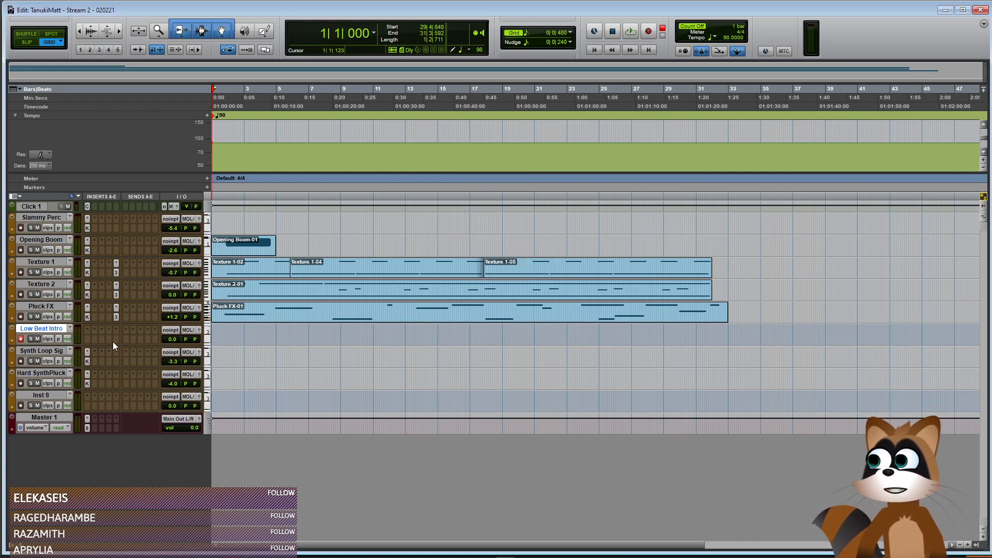
click(87, 331)
mouse_move(114, 368)
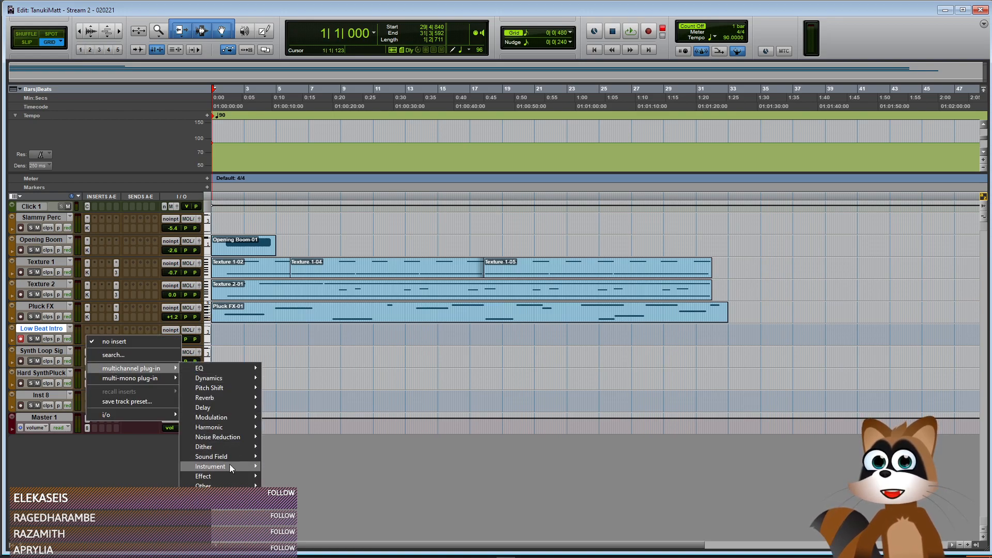
mouse_move(259, 457)
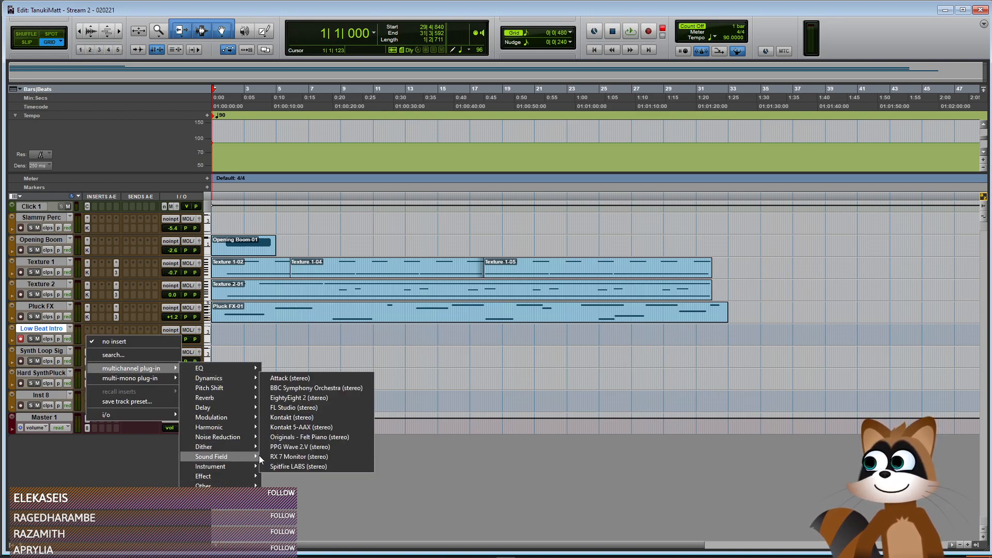
click(314, 418)
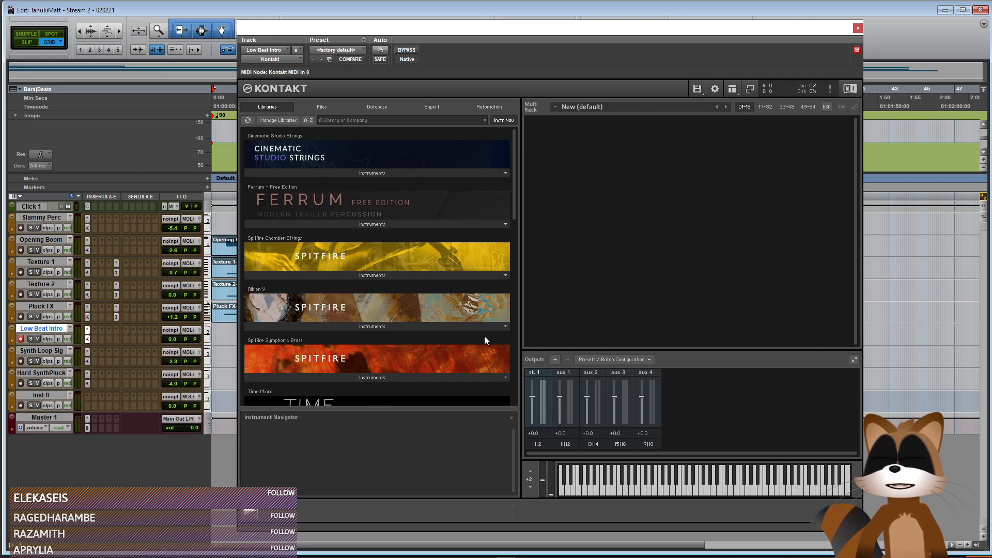
Load Kick1.nki from the Scoring Synths Percussion Kicks folder into Kontakt on Low Beat Intro
scroll(513, 193, down, 1)
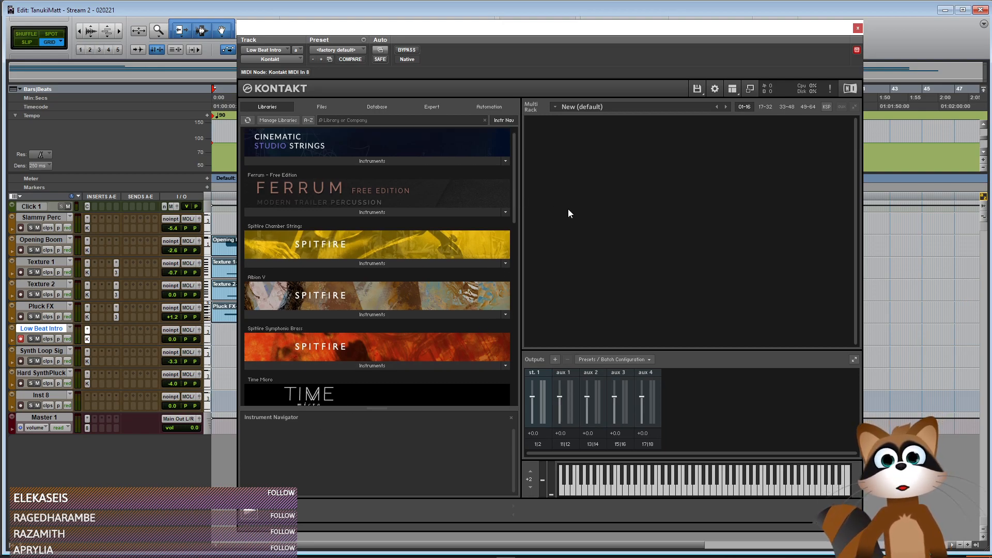
key(F7)
click(628, 430)
click(710, 422)
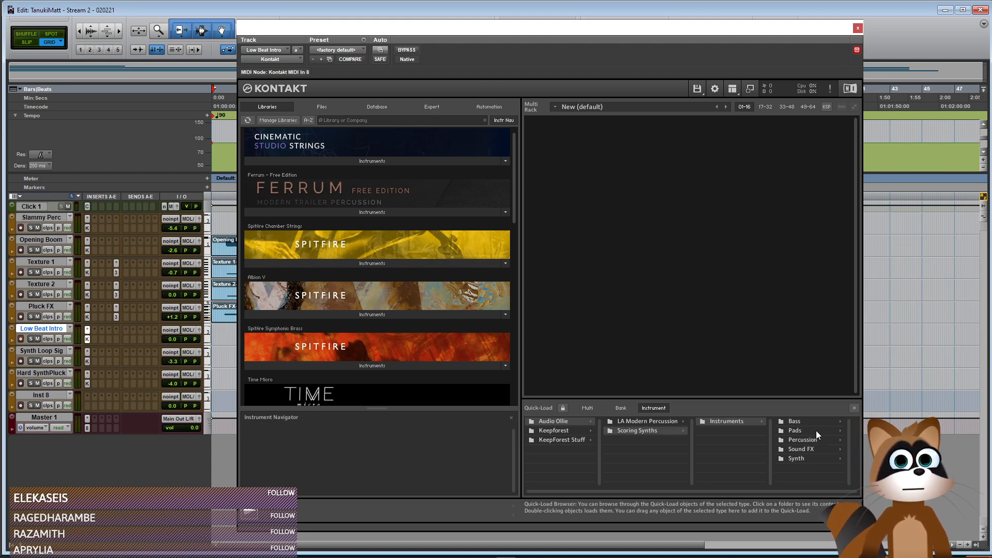
click(814, 439)
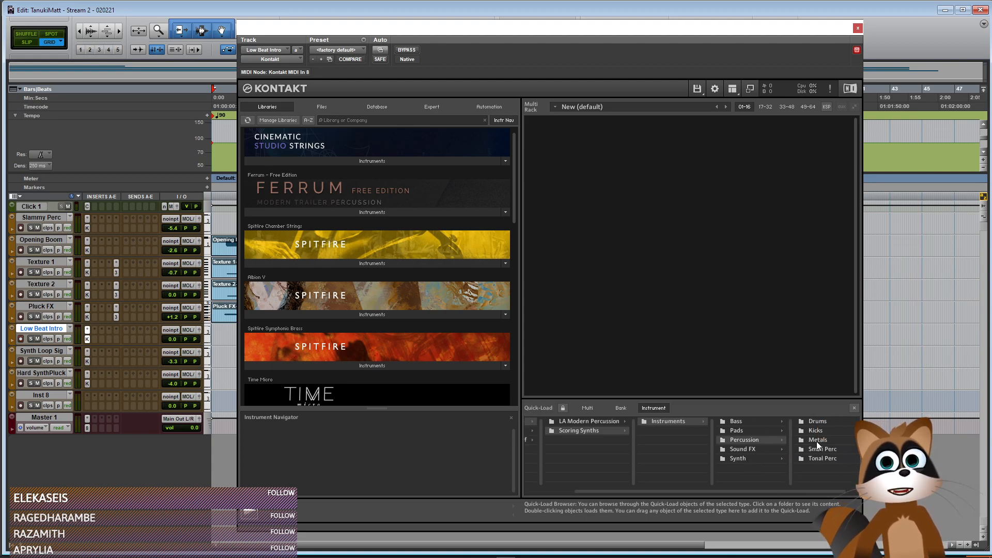
click(814, 430)
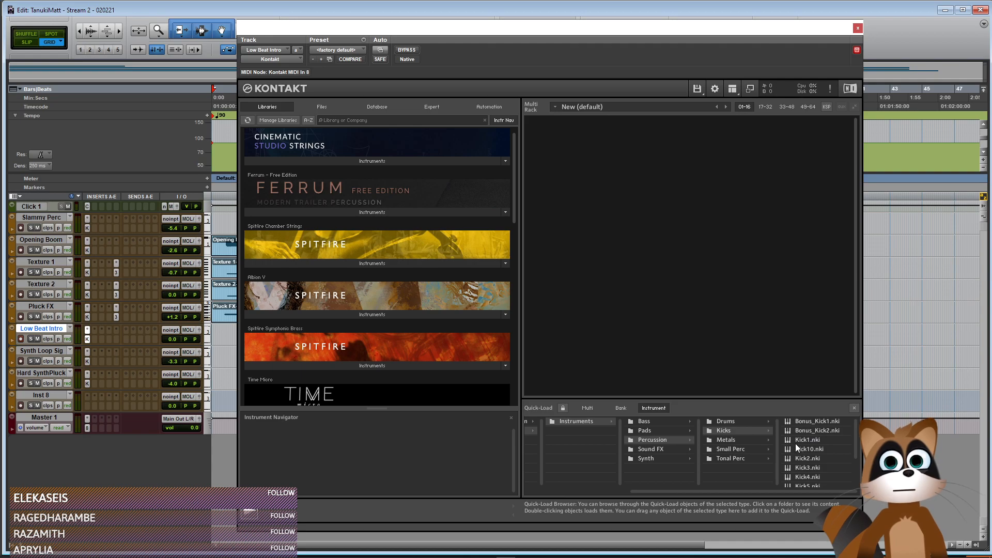
drag(790, 441, 665, 290)
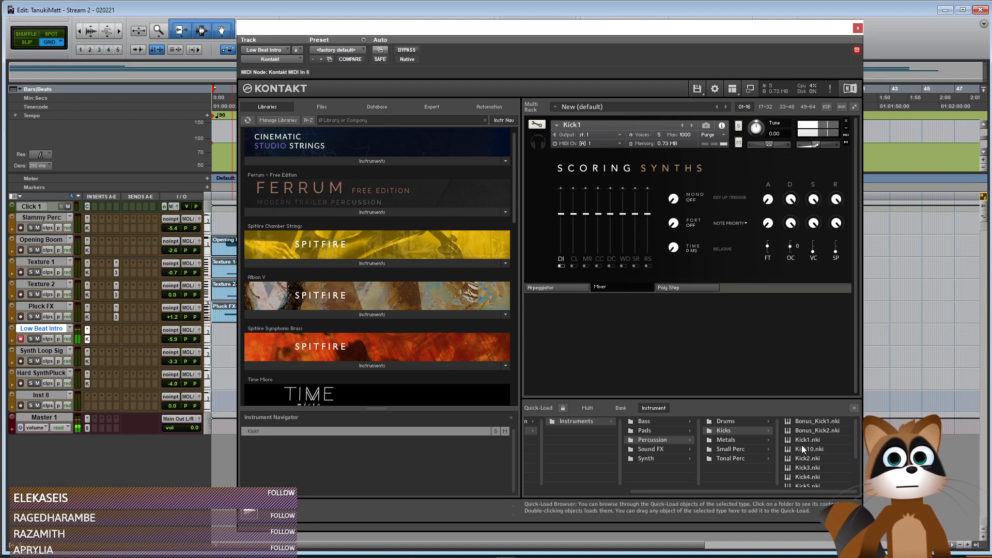
Load Kick2.nki in place of Kick1 in Kontakt on the Low Beat Intro track and close the plug-in window
drag(787, 456, 561, 237)
click(505, 324)
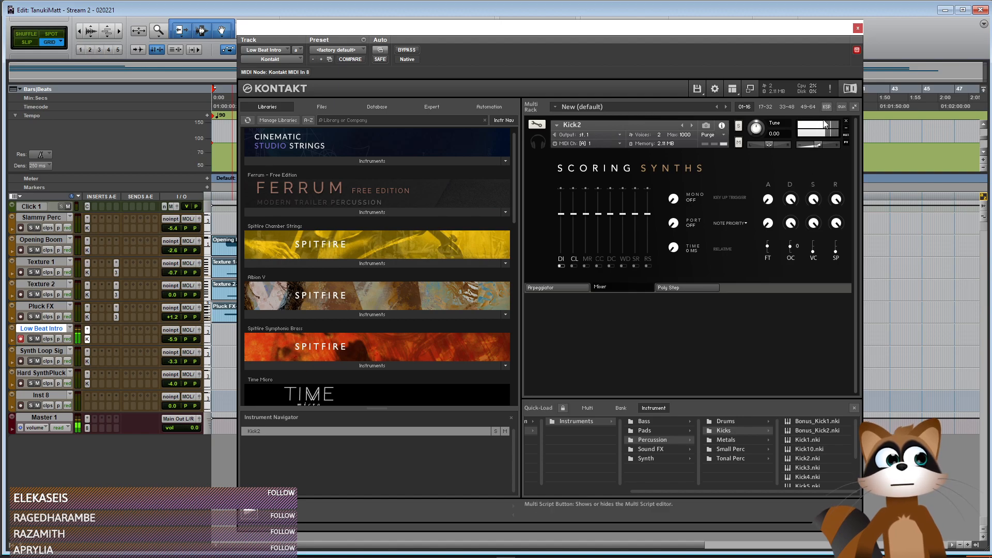
click(858, 29)
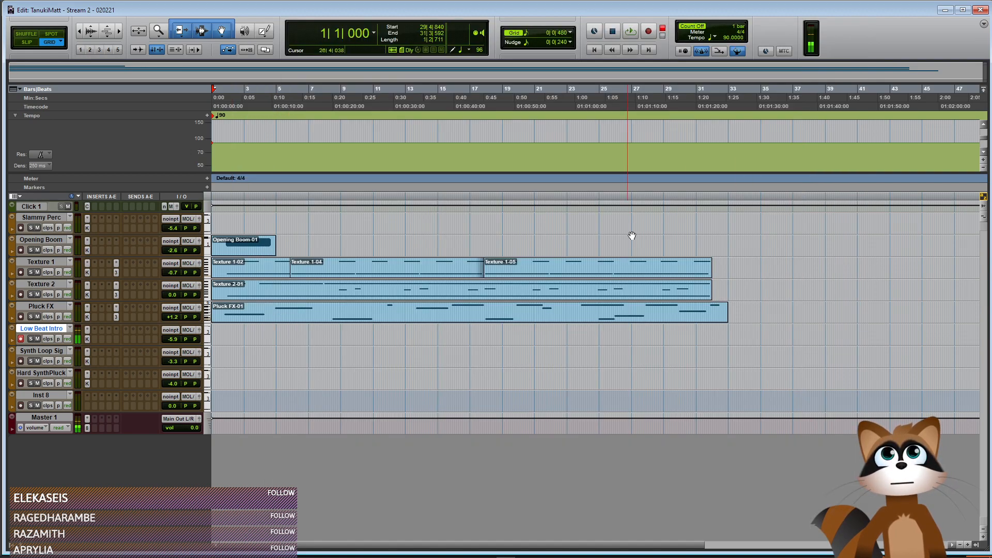
Insert the stereo Neutron 3 Equalizer plug-in on the Low Beat Intro track
click(116, 339)
mouse_move(144, 367)
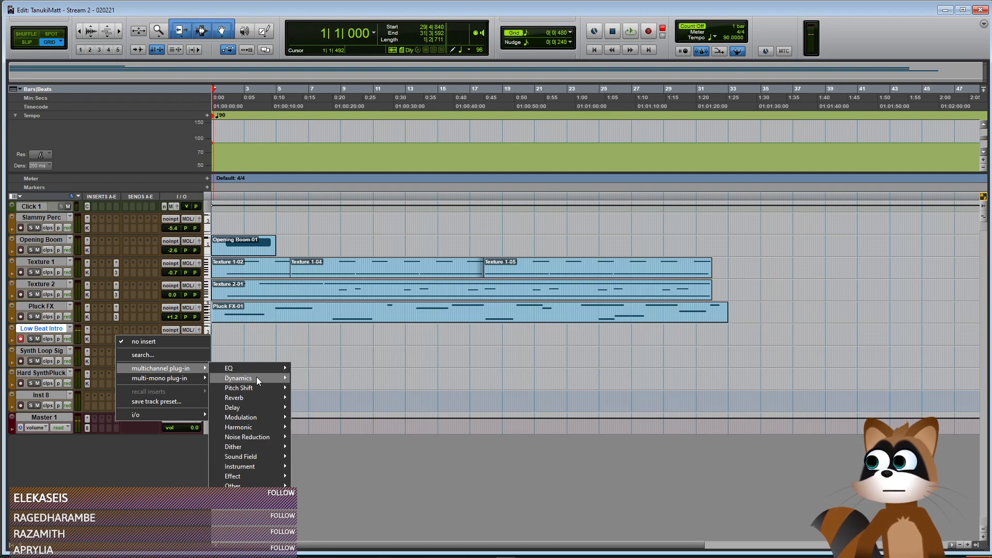
mouse_move(256, 365)
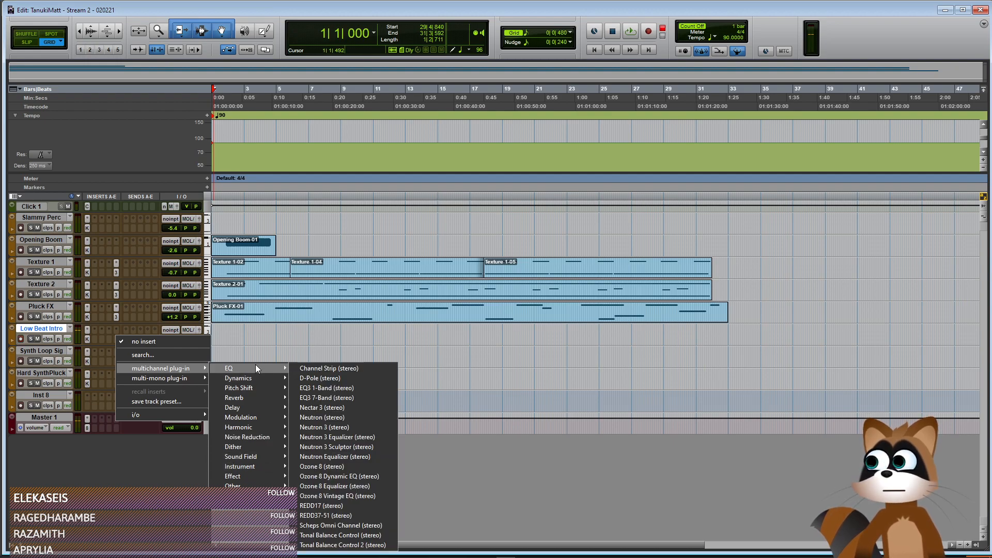
click(351, 437)
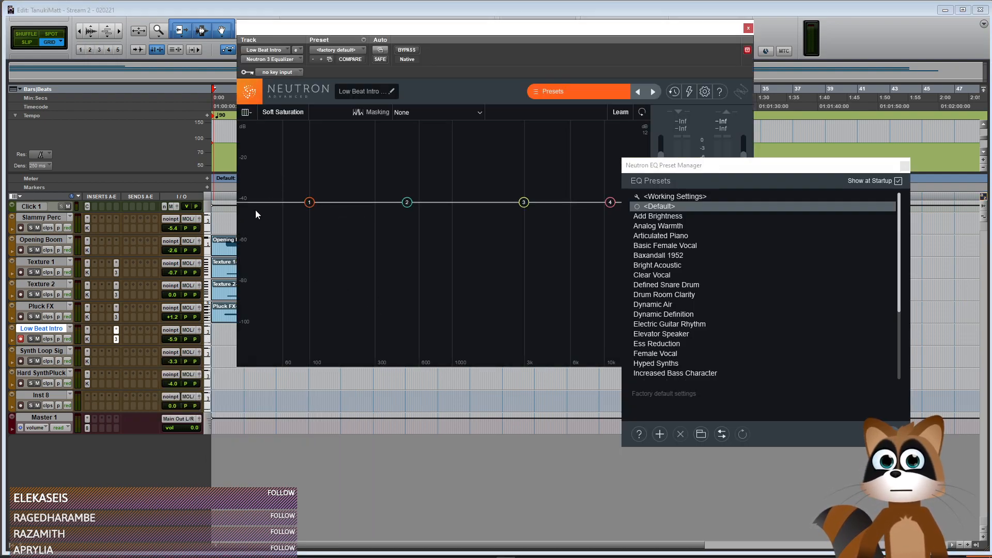
Add a Flat Highpass node at about 32 Hz and a Proportional Q node at about 6504 Hz to the equalizer curve
click(249, 203)
drag(262, 203, 257, 204)
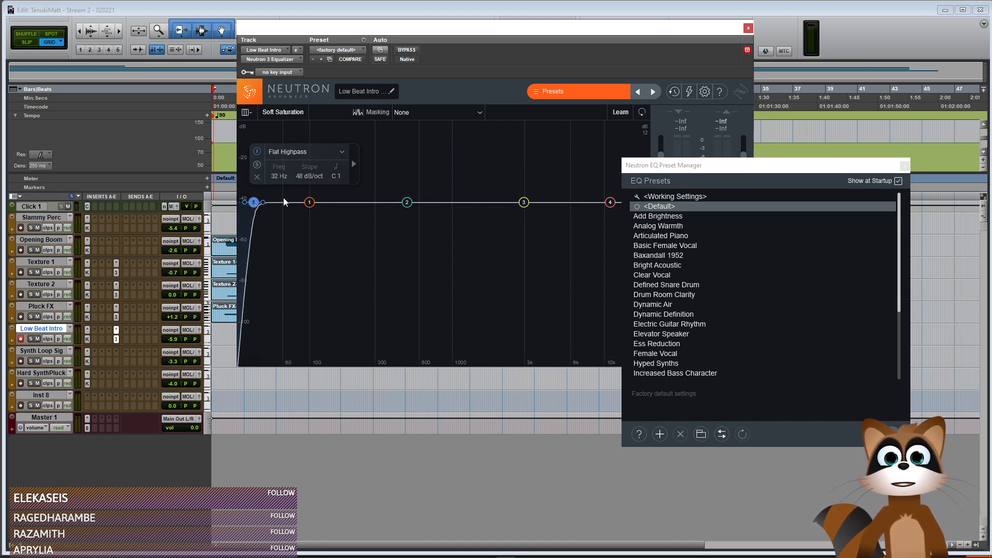
click(576, 202)
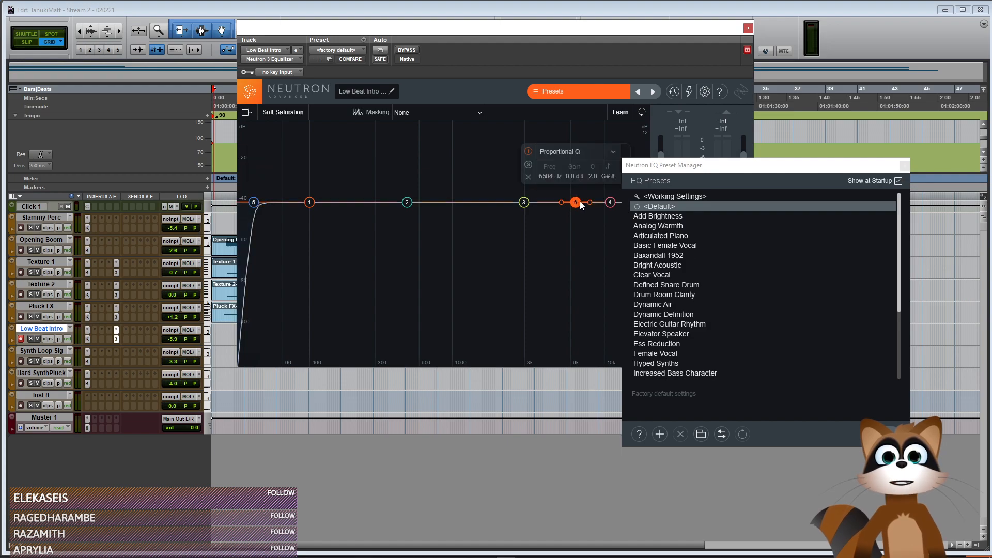
Set the Analog High Shelf band to about 202 Hz and -10.2 dB, and close the preset manager and equalizer windows
drag(610, 202, 353, 247)
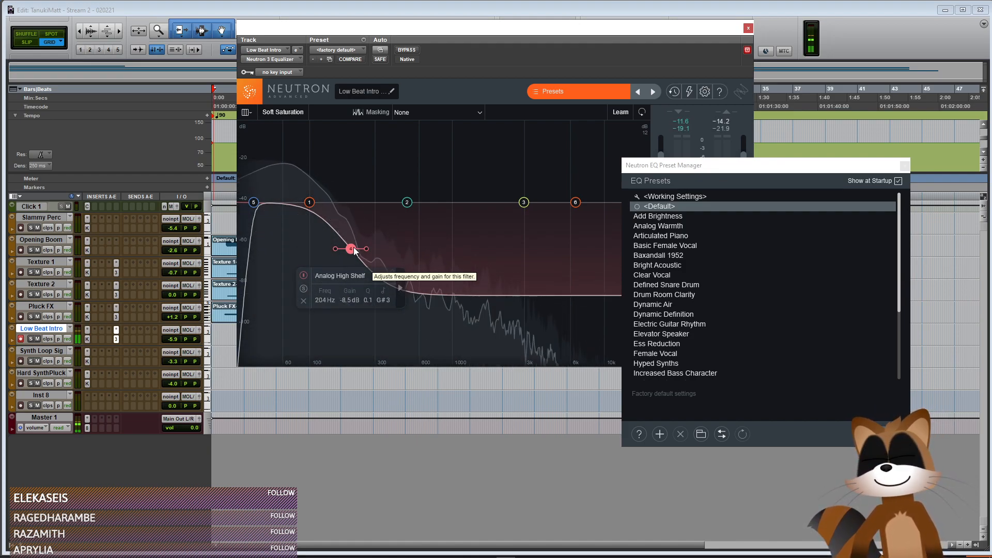
drag(354, 250, 355, 260)
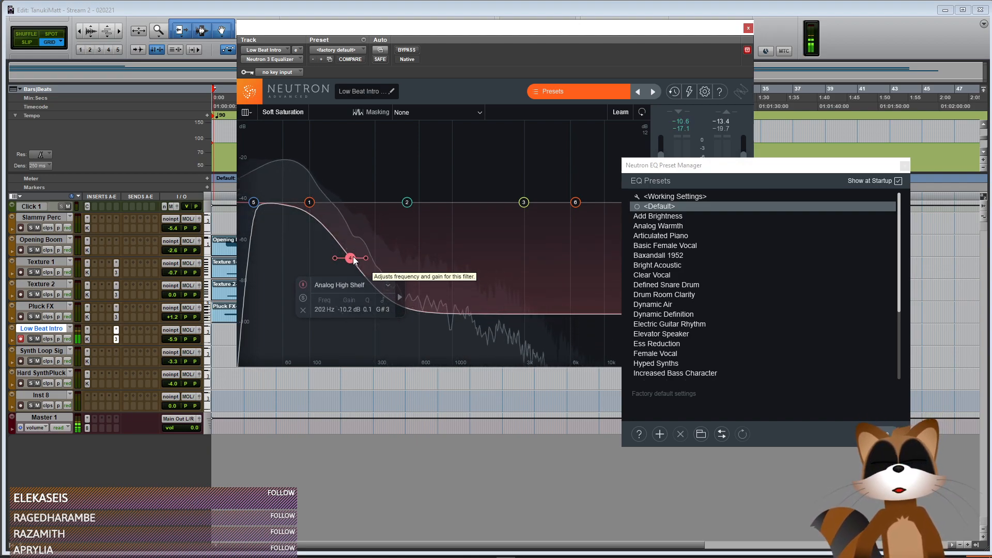
click(905, 166)
click(748, 28)
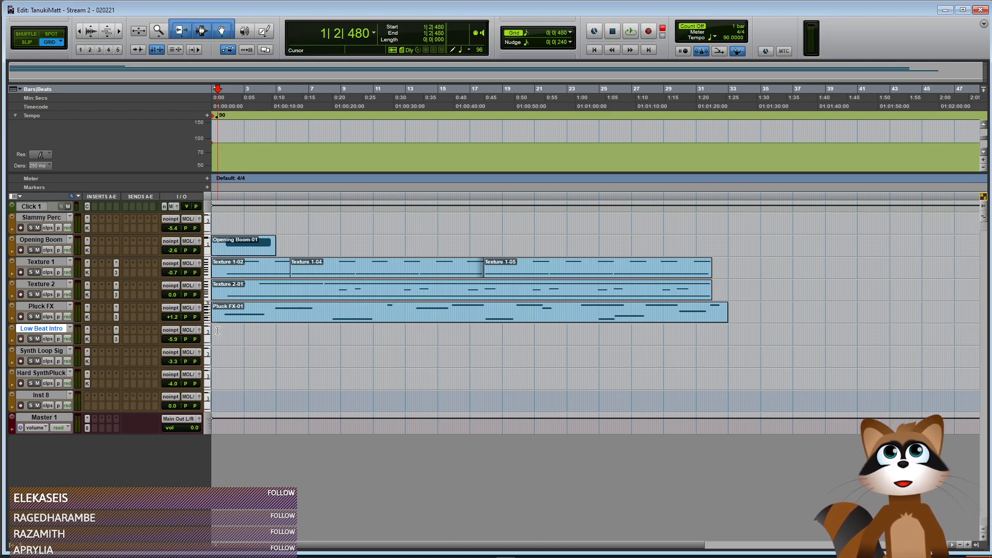
Record the repeating kick pattern on the Low Beat Intro track from 1|2|480 to about bar 10|4
key(ctrl+space)
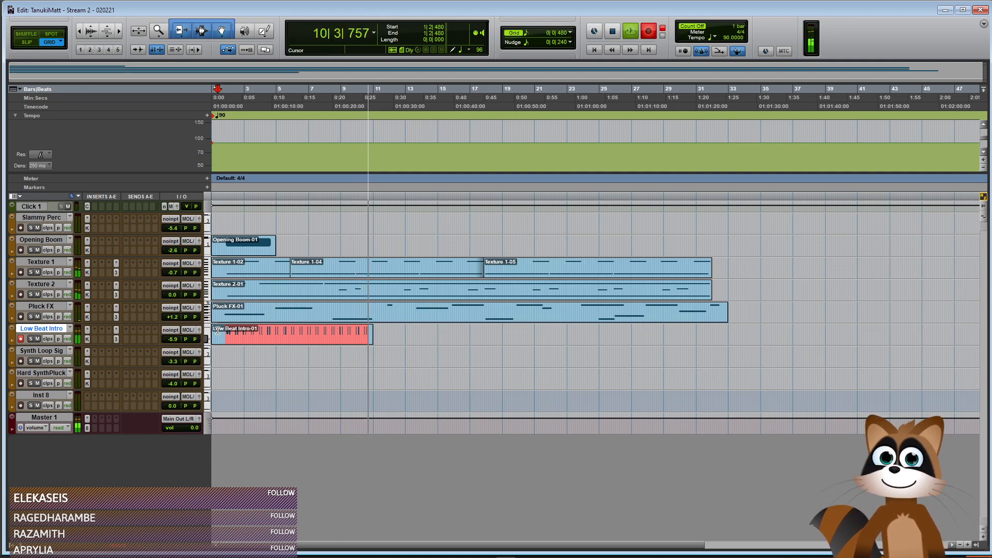
key(space)
Shift the Low Beat Intro notes slightly later in the MIDI Editor, quantize their starts to a 1/8 note grid, and close the editor
double_click(274, 344)
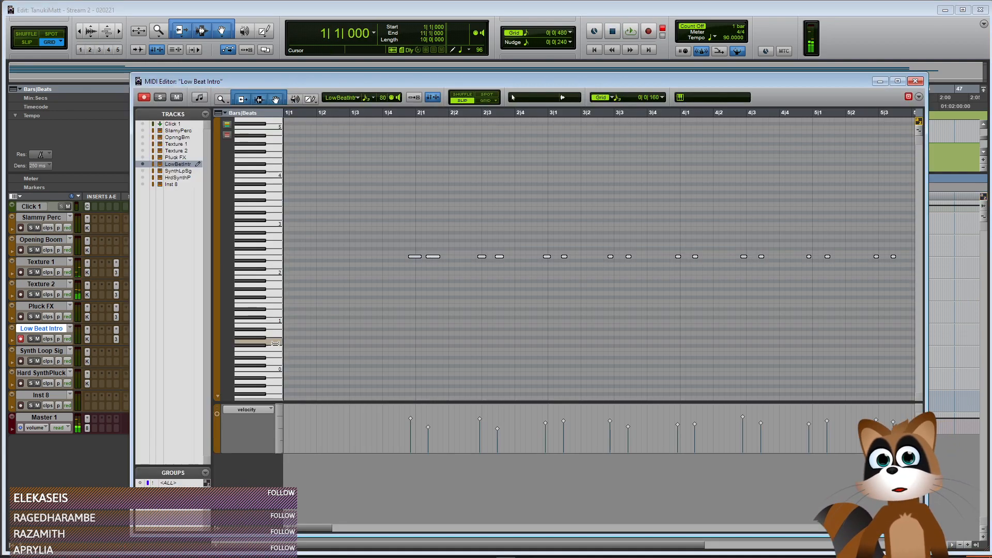
drag(418, 260, 421, 260)
right_click(421, 261)
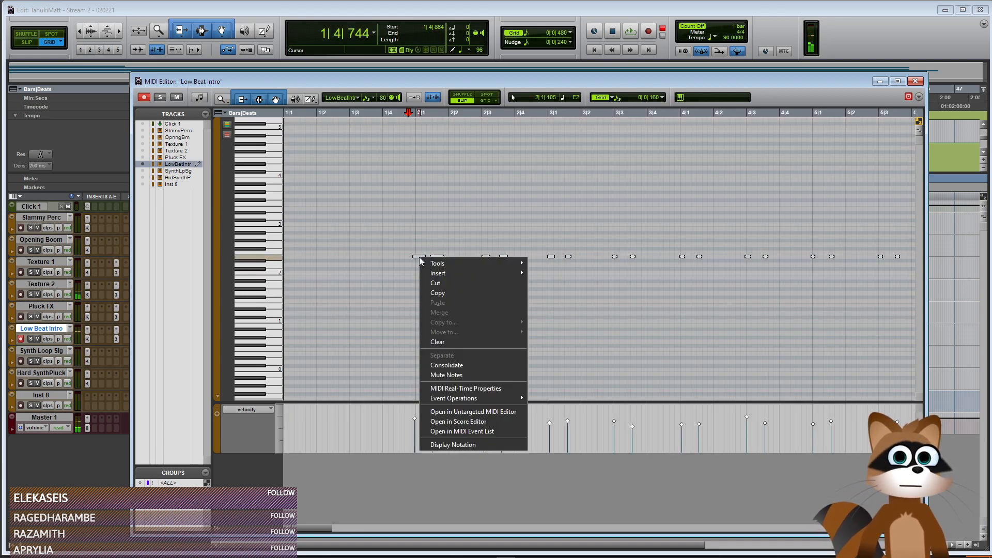
mouse_move(457, 399)
click(572, 400)
click(453, 269)
click(479, 303)
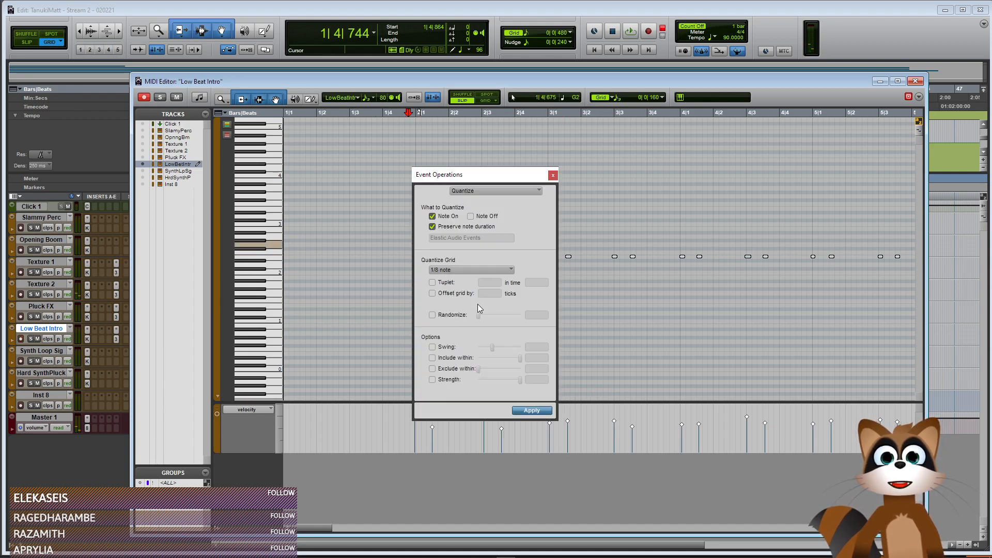
click(536, 415)
click(553, 176)
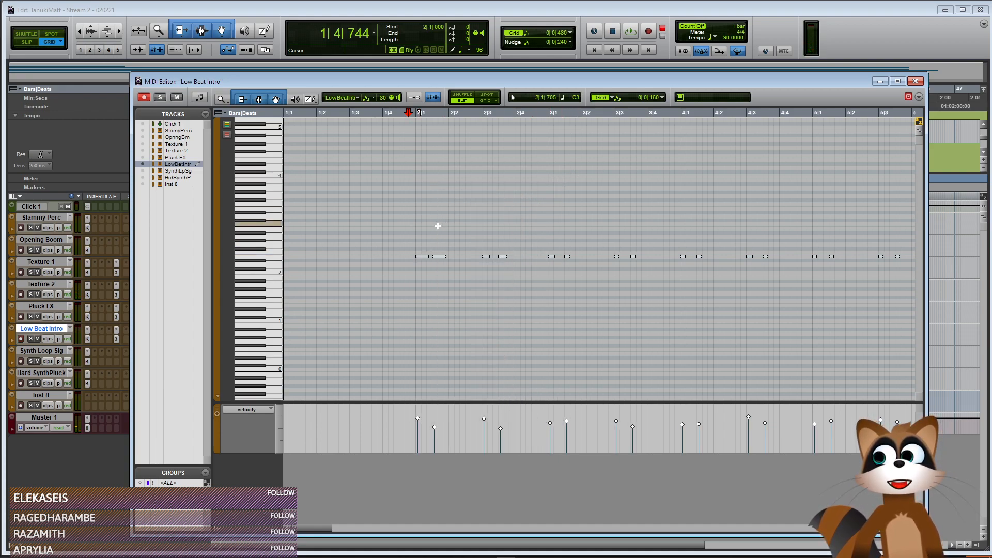
click(916, 82)
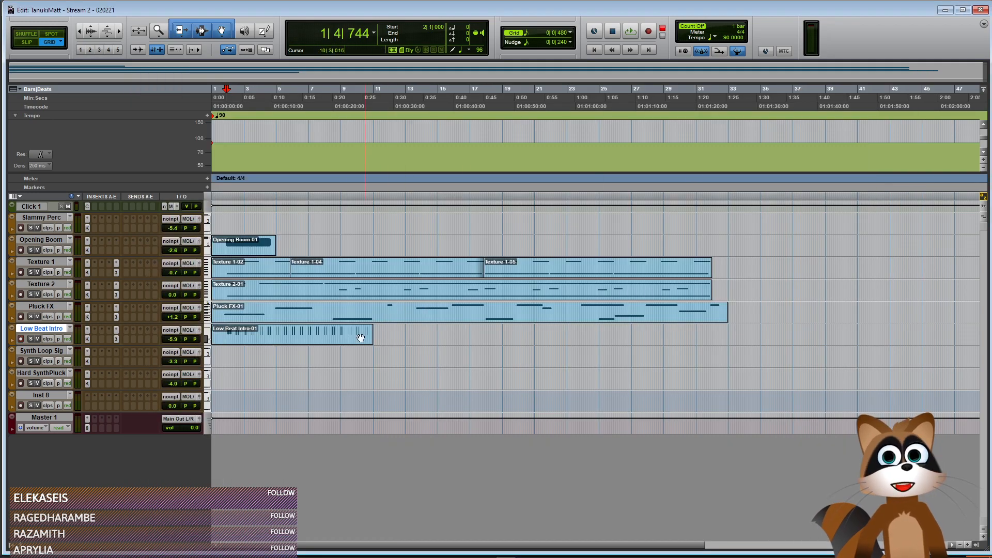
Split the Low Beat Intro clip at 1|4|480, just before its first note
click(308, 342)
click(230, 338)
key(ctrl+])
key(ctrl+])
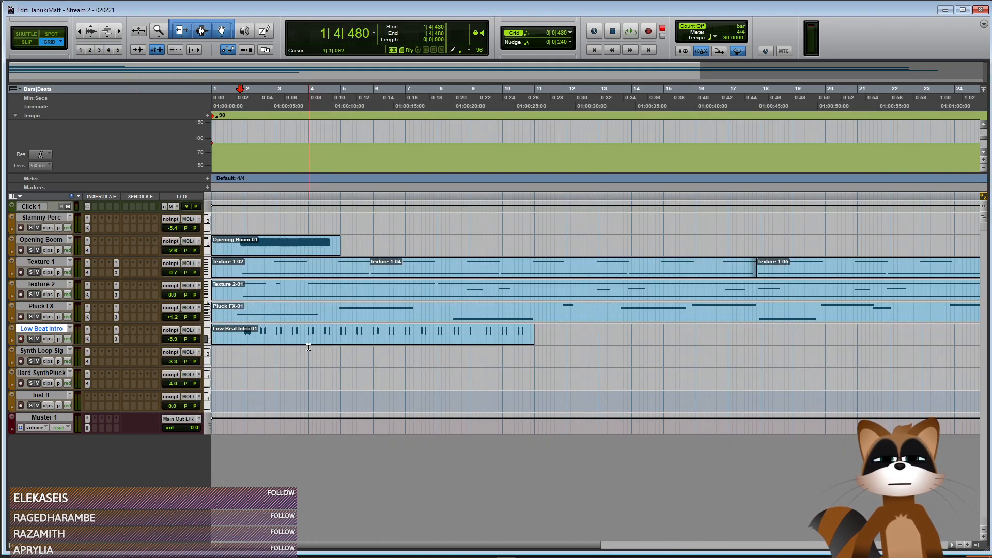
key(ctrl+e)
key(ctrl+[)
key(ctrl+[)
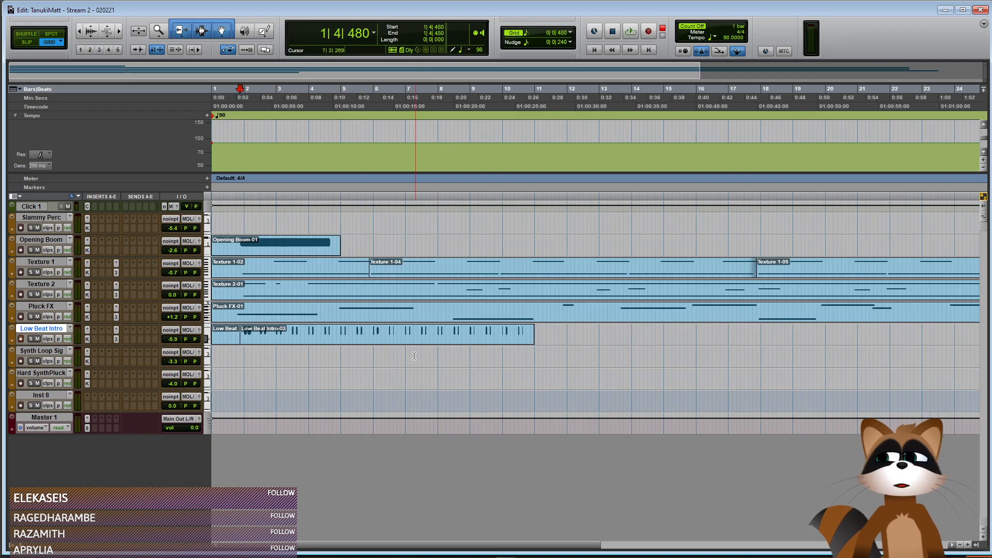
Examine the notes of the split Low Beat Intro clip in the MIDI Editor and close the editor
click(278, 341)
double_click(278, 342)
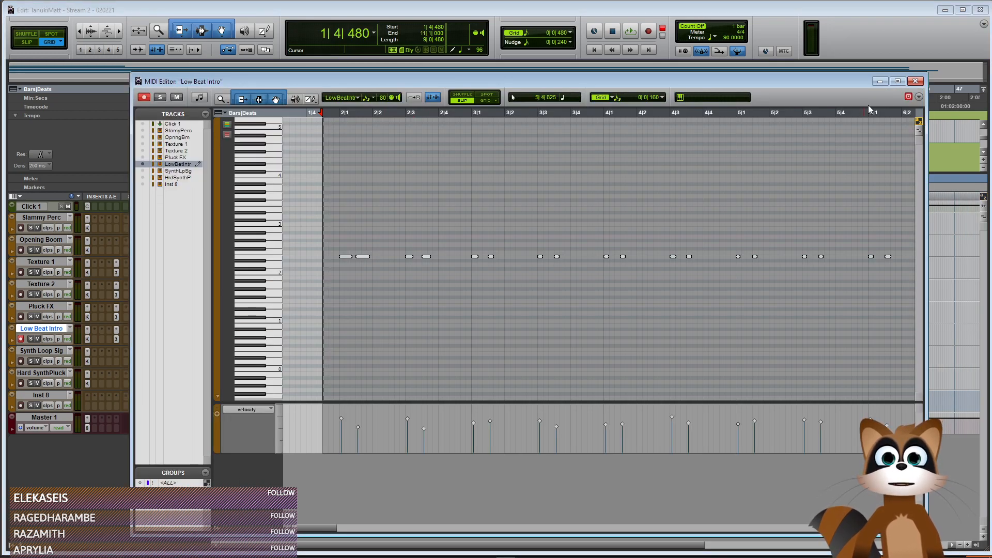
click(915, 81)
Place a copy of the longer Low Beat Intro clip directly after the original, starting at 10|4|480
drag(254, 346, 407, 346)
key(ctrl+])
key(ctrl+])
drag(631, 346, 607, 346)
key(ctrl+[)
key(ctrl+[)
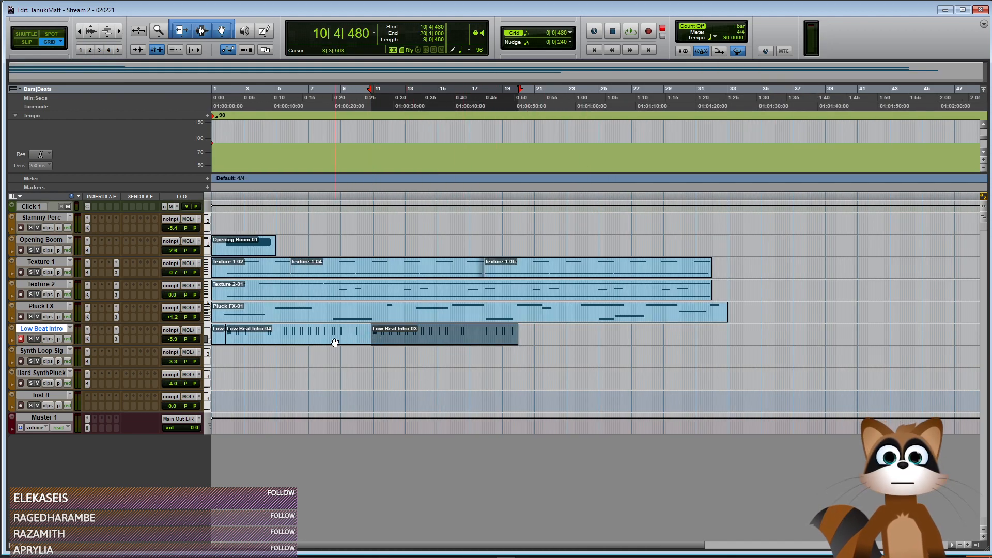
Copy both long Low Beat Intro clips together to follow the existing ones, starting at 19|4|480
shift+click(336, 343)
drag(289, 342, 582, 338)
key(ctrl+])
key(ctrl+])
key(ctrl+])
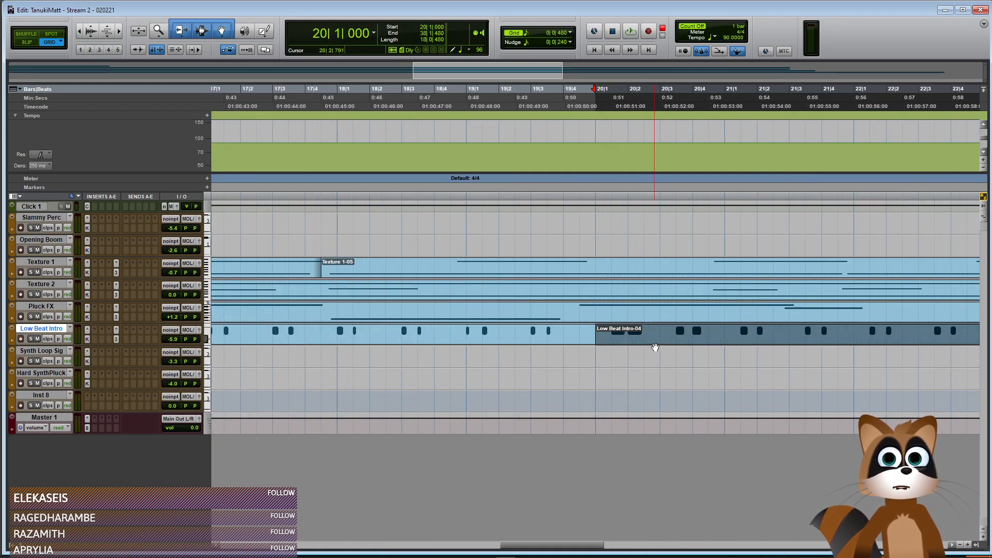
drag(656, 346, 640, 347)
key(ctrl+[)
key(ctrl+[)
key(ctrl+[)
key(ctrl+[)
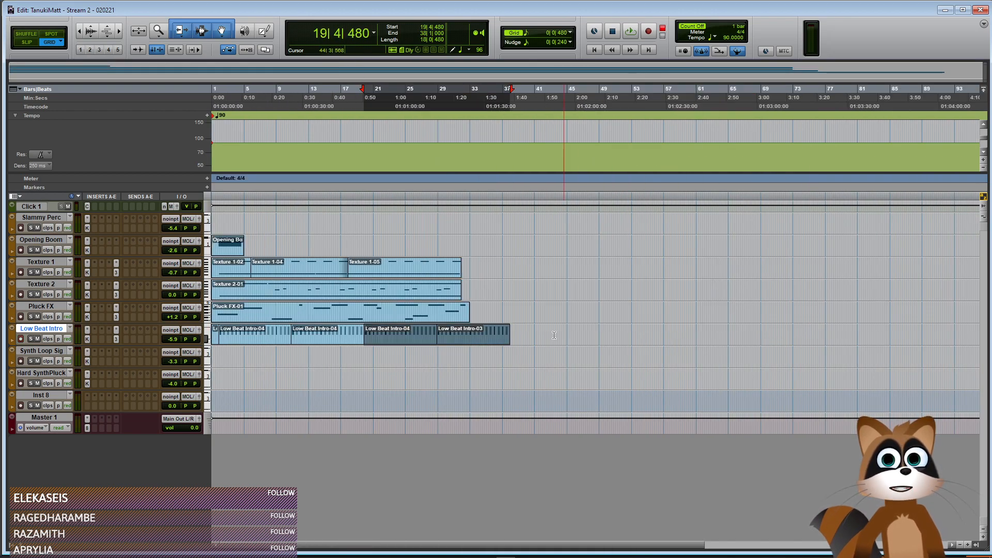
Delete the Low Beat Intro material from 31|4|480 onward, near the end of the texture clips
click(472, 332)
key(ctrl+])
key(ctrl+])
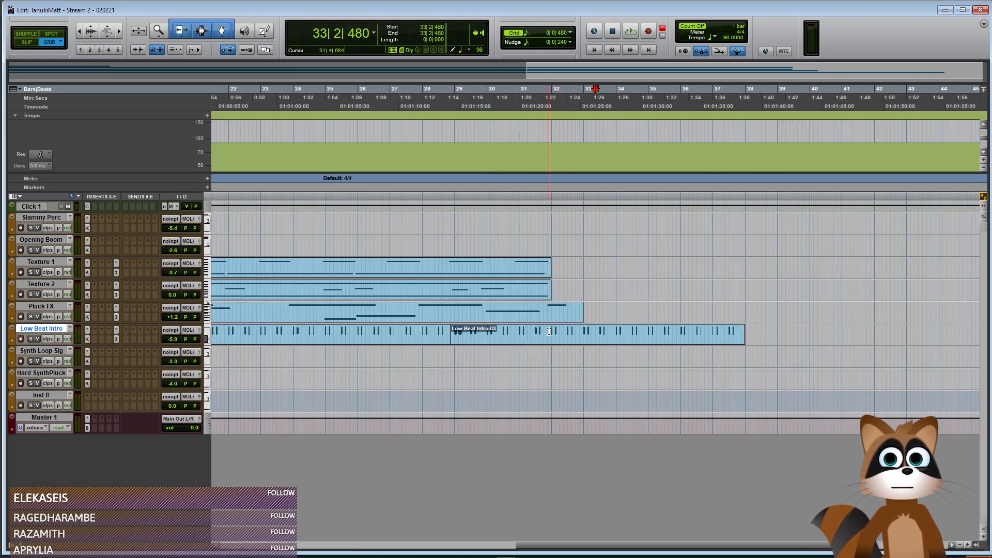
drag(548, 331, 764, 333)
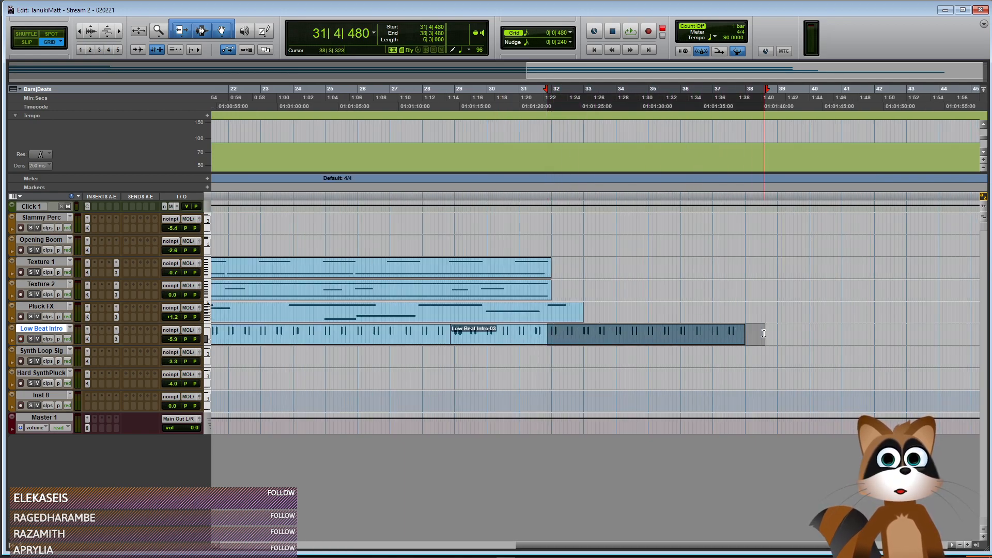
key(Delete)
key(shift+r)
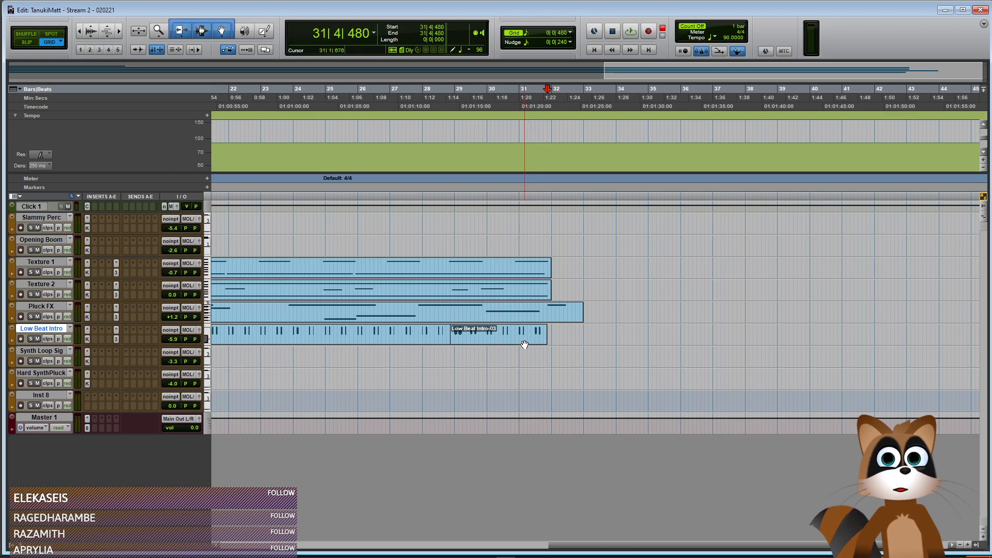
Show the mod wheel (1) controller lane beneath the Low Beat Intro track
key(ctrl+[)
key(ctrl+[)
key(ctrl+[)
key(ctrl+])
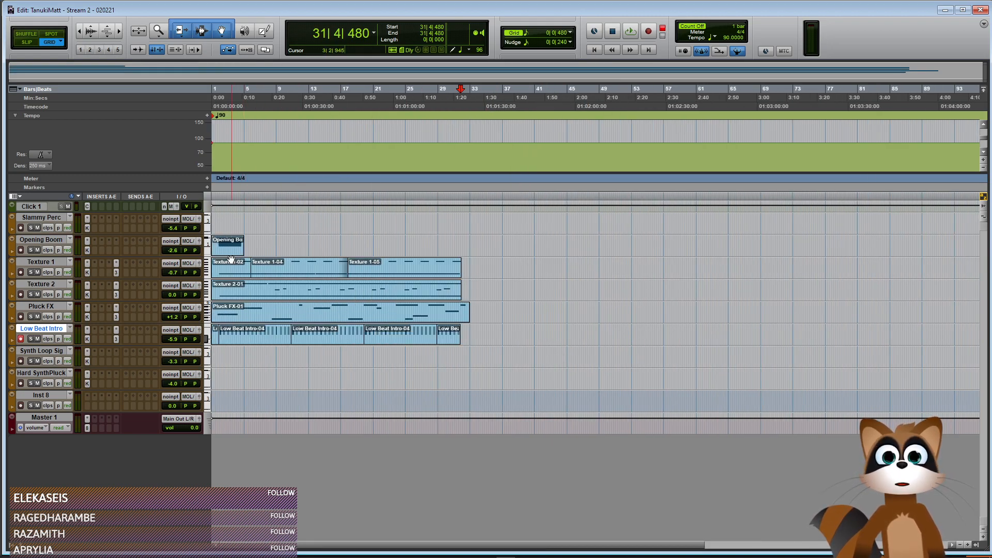
key(ctrl+])
drag(364, 549, 291, 550)
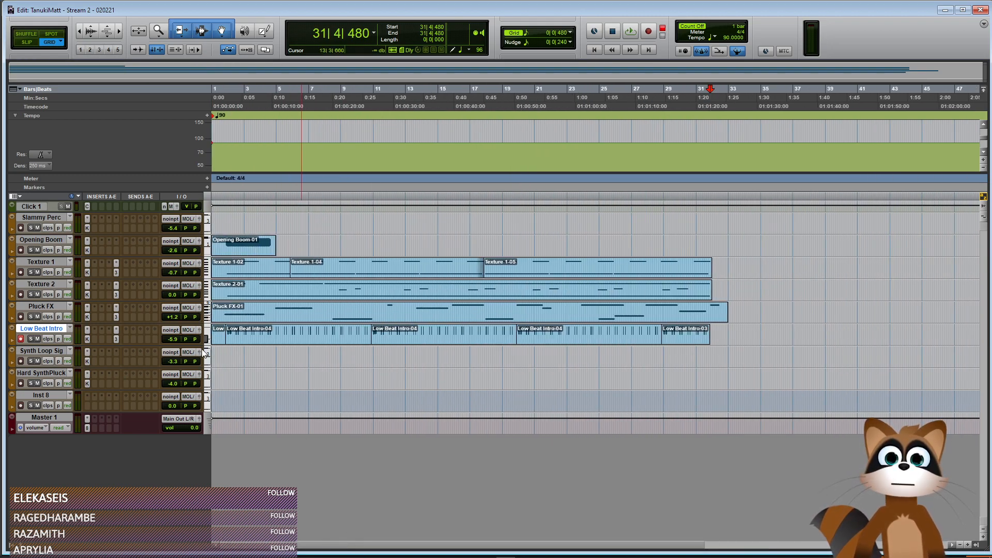
click(13, 343)
click(41, 352)
mouse_move(77, 433)
click(142, 405)
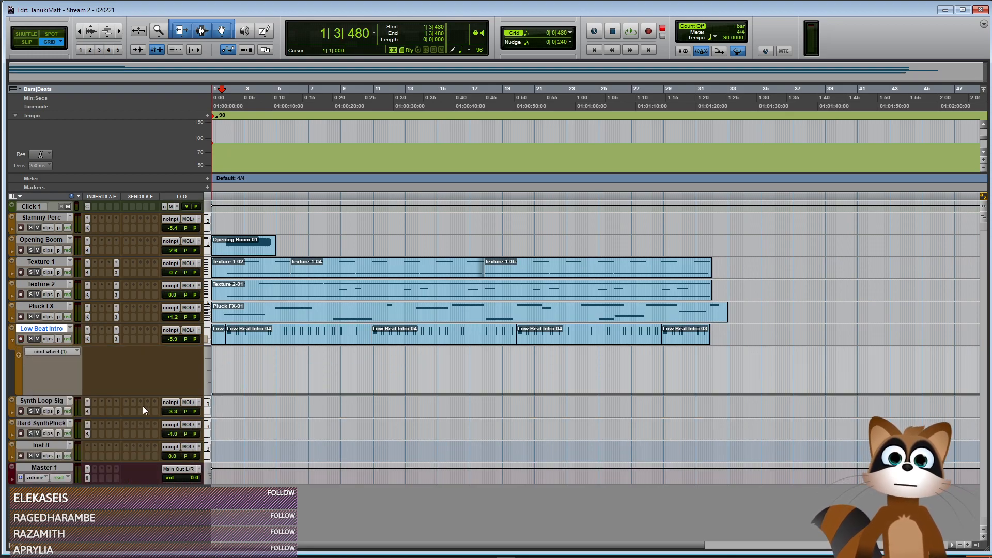
Draw a mod wheel ramp on Low Beat Intro rising from the minimum near bar 2 to the maximum around bar 27, and hide the lane
click(262, 30)
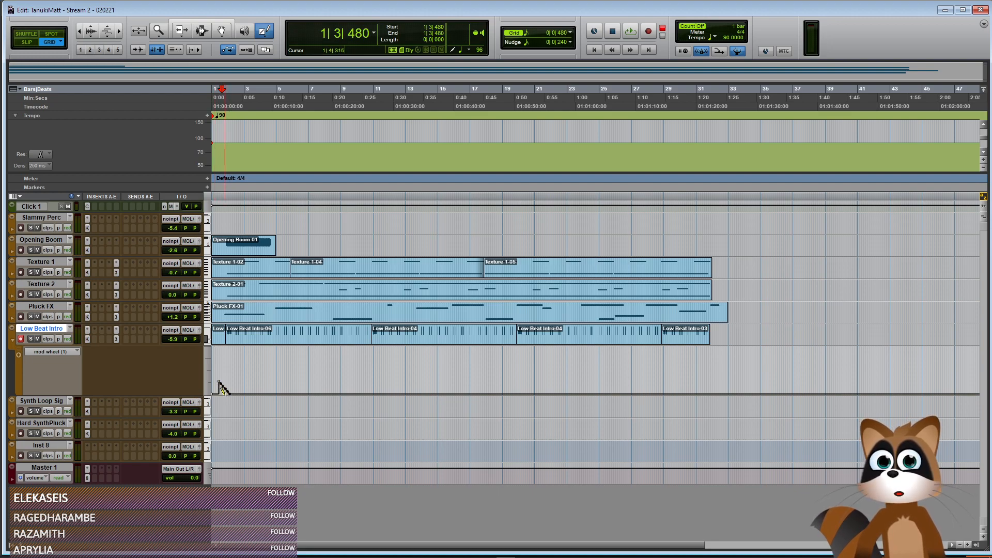
mouse_move(556, 360)
mouse_down()
mouse_move(666, 333)
mouse_move(618, 318)
mouse_move(627, 314)
mouse_up()
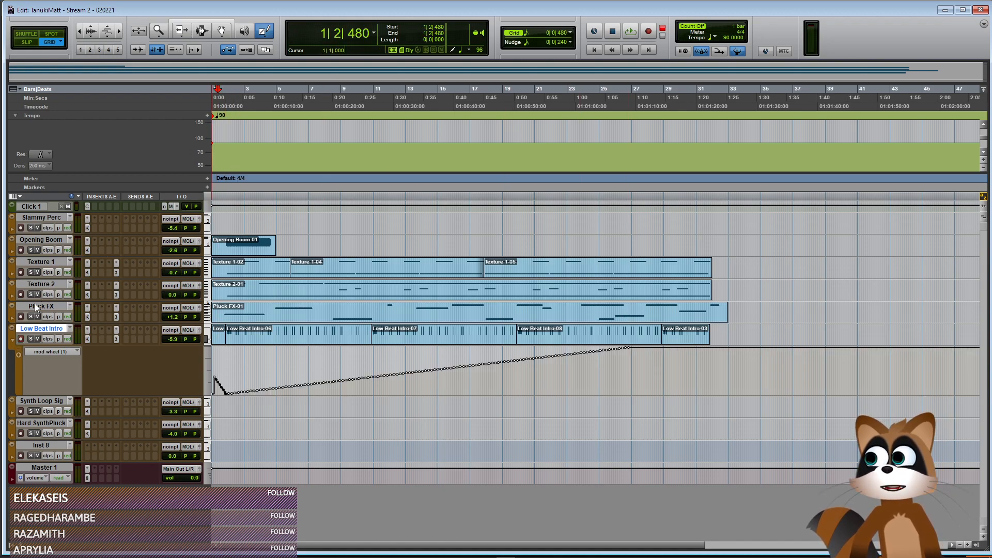
click(13, 340)
Raise the Low Beat Intro volume to -3.2 dB, start playback, mute the Click 1 track, and restore the Smart Tool
drag(167, 338, 169, 337)
key(space)
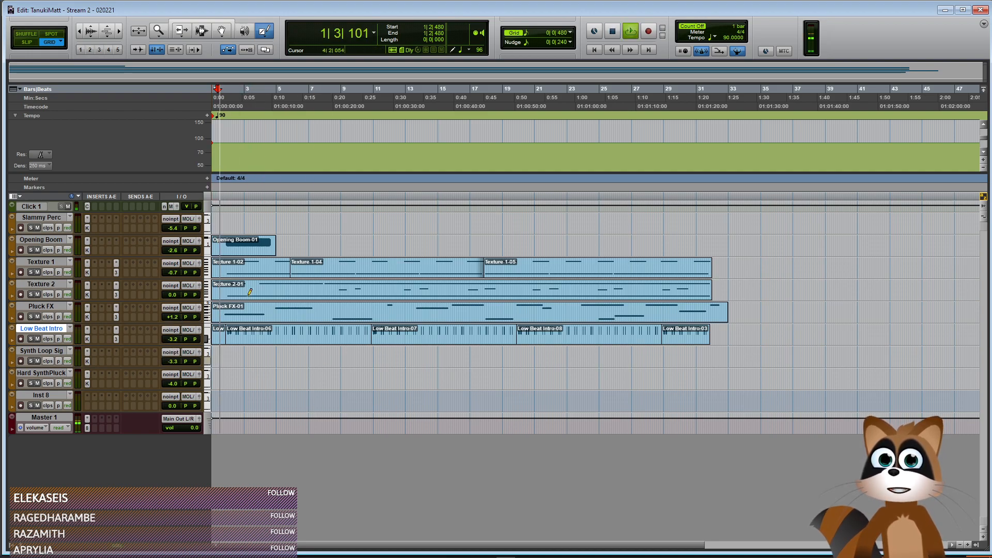
click(67, 206)
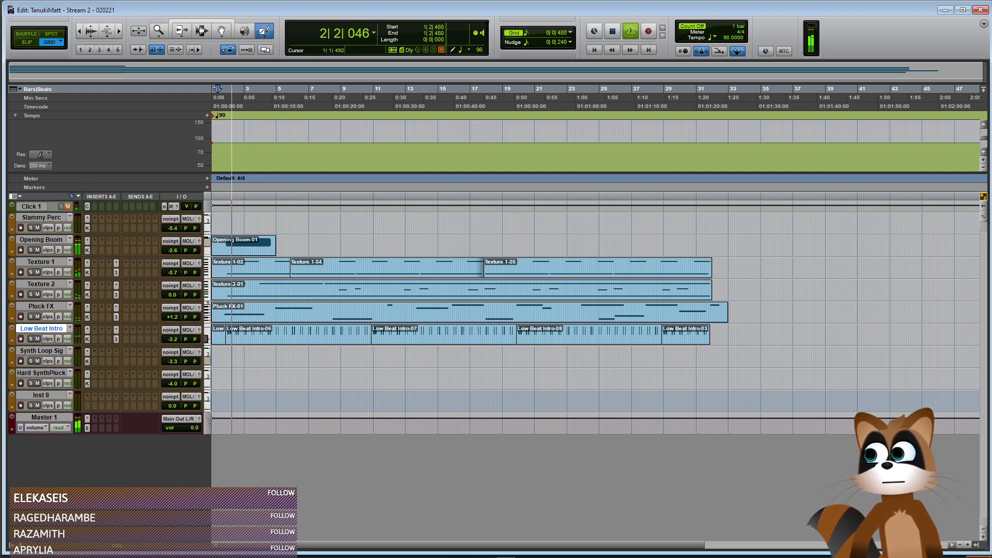
click(174, 21)
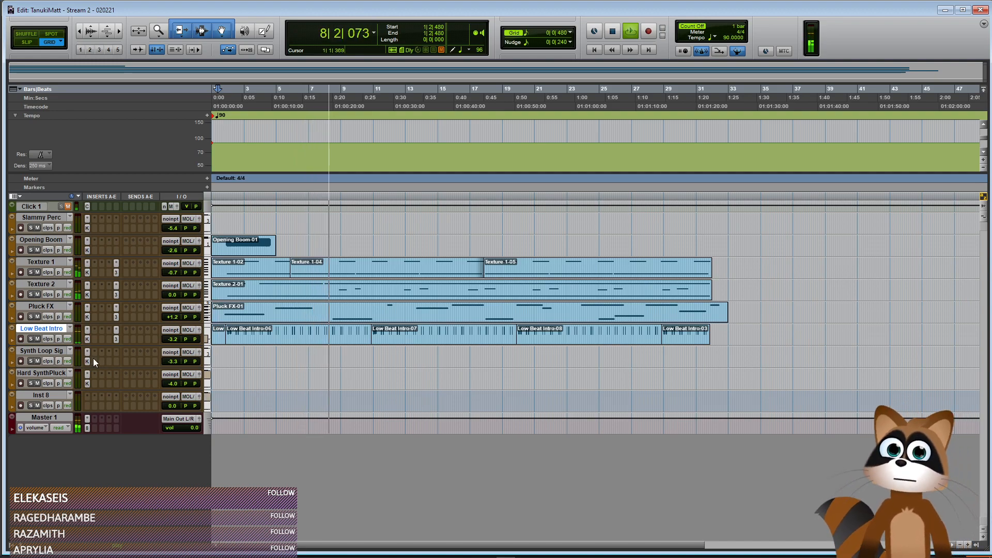
Reshape the Low Beat Intro mod wheel ramp with straight pencil lines into gradually steeper segments that reach 127 around bar 29
click(12, 342)
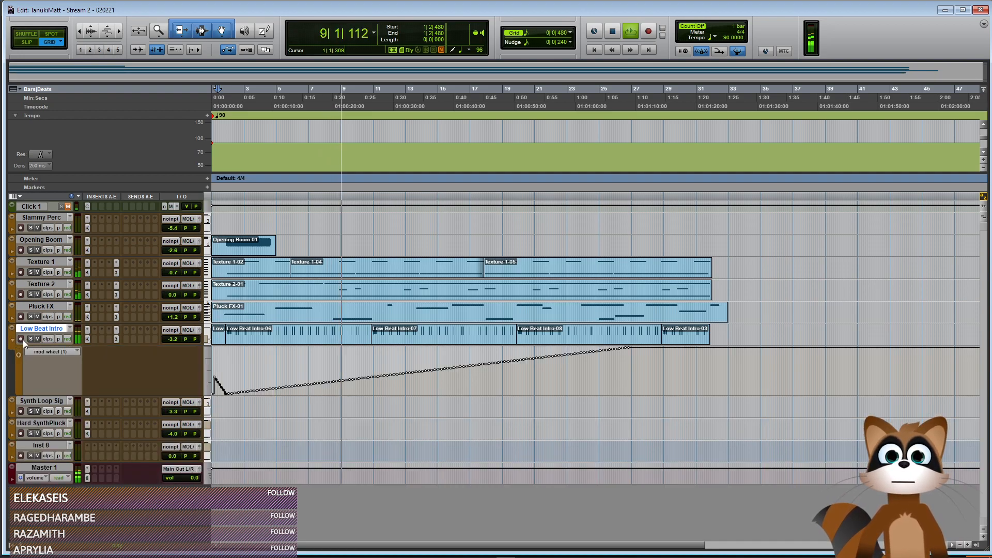
key(F10)
drag(222, 385, 490, 383)
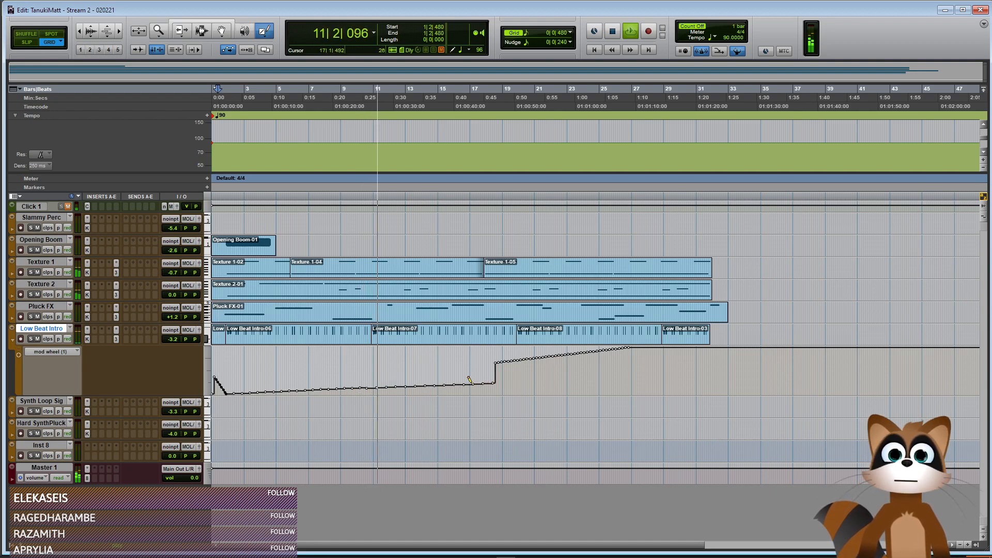
mouse_move(558, 370)
mouse_down()
mouse_move(474, 383)
mouse_move(556, 368)
mouse_up()
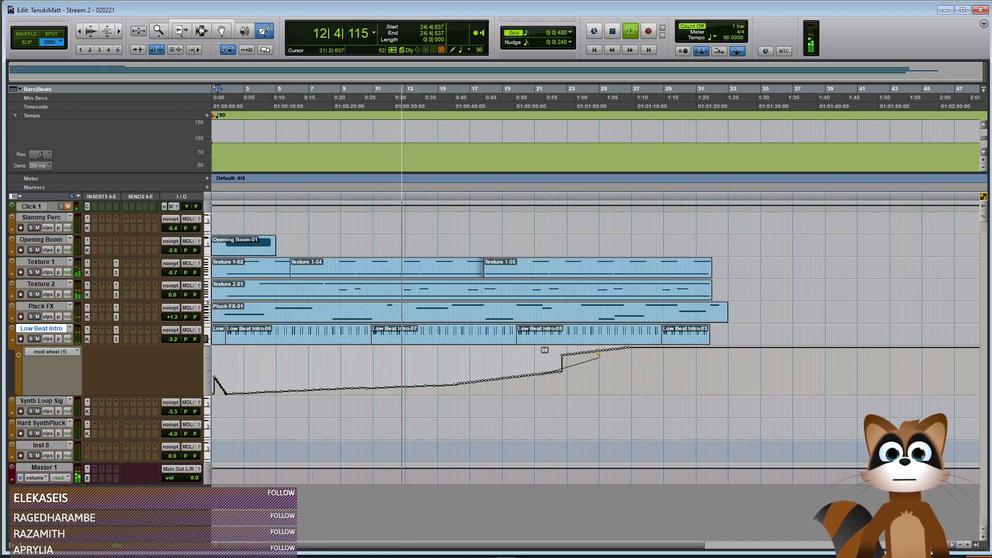
mouse_move(538, 372)
mouse_down()
mouse_move(688, 339)
mouse_move(667, 348)
mouse_up()
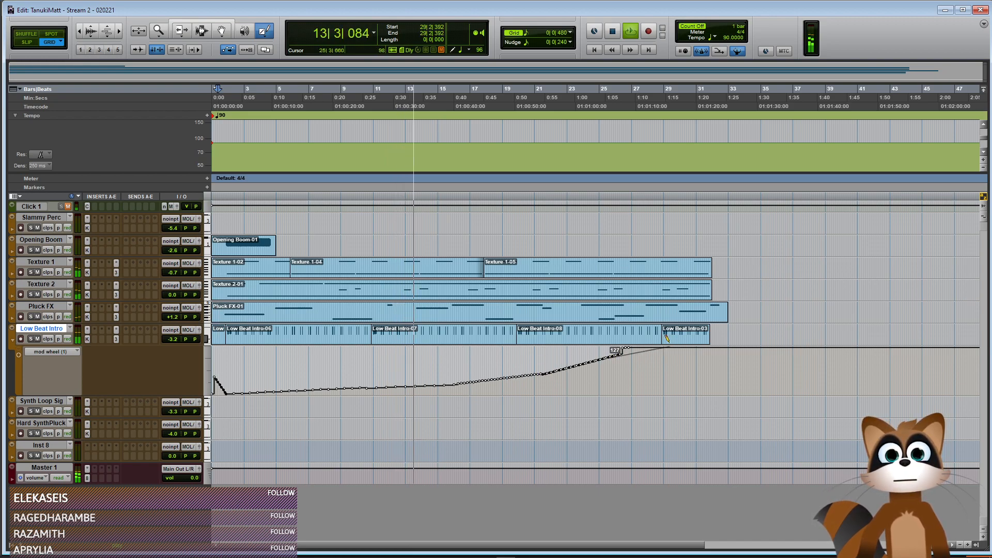
Lower the Low Beat Intro volume to -5.2 dB, hide its mod wheel lane, and restore the Smart Tool
click(169, 338)
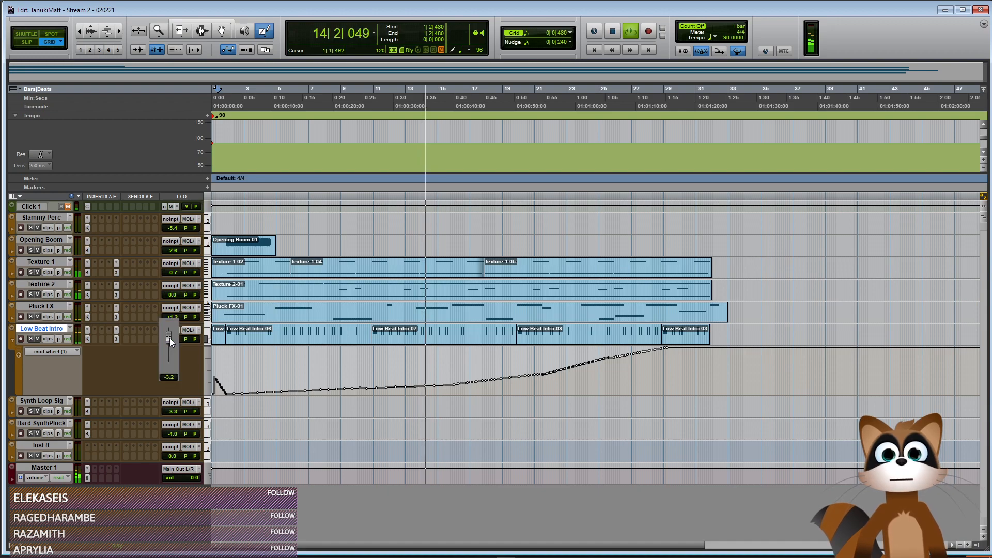
drag(171, 338, 172, 340)
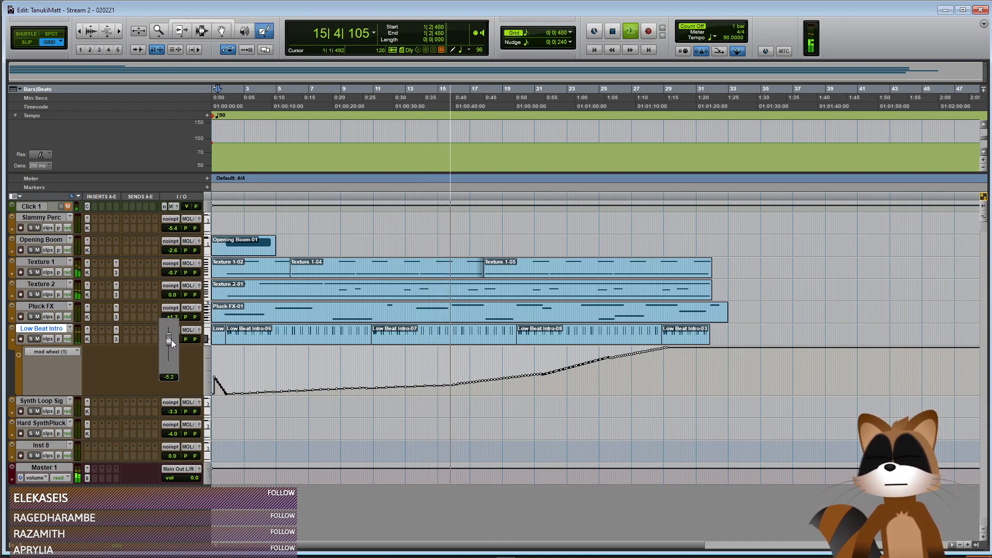
click(13, 340)
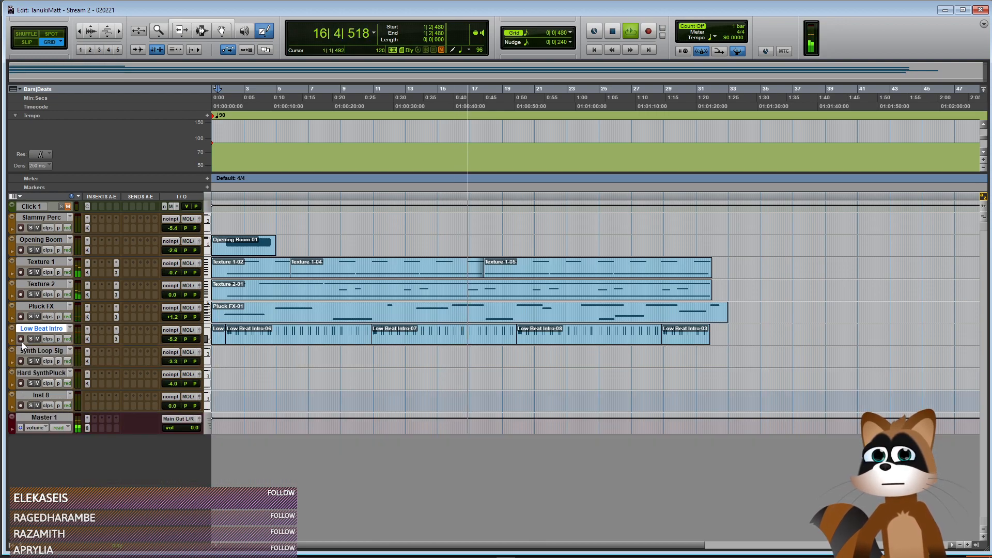
click(173, 20)
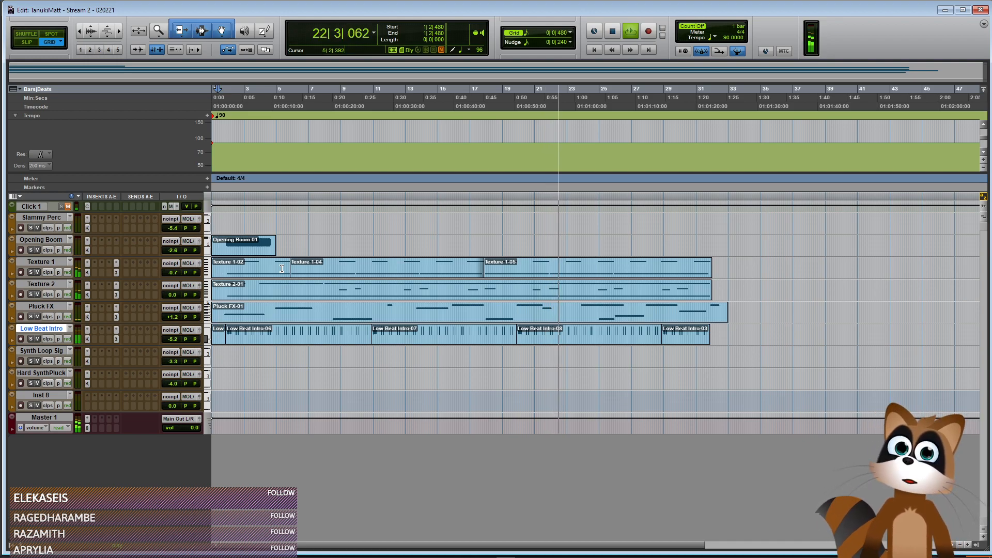
key(ctrl+bracketleft)
key(ctrl+bracketleft)
key(ctrl+bracketright)
key(ctrl+bracketright)
key(ctrl+bracketleft)
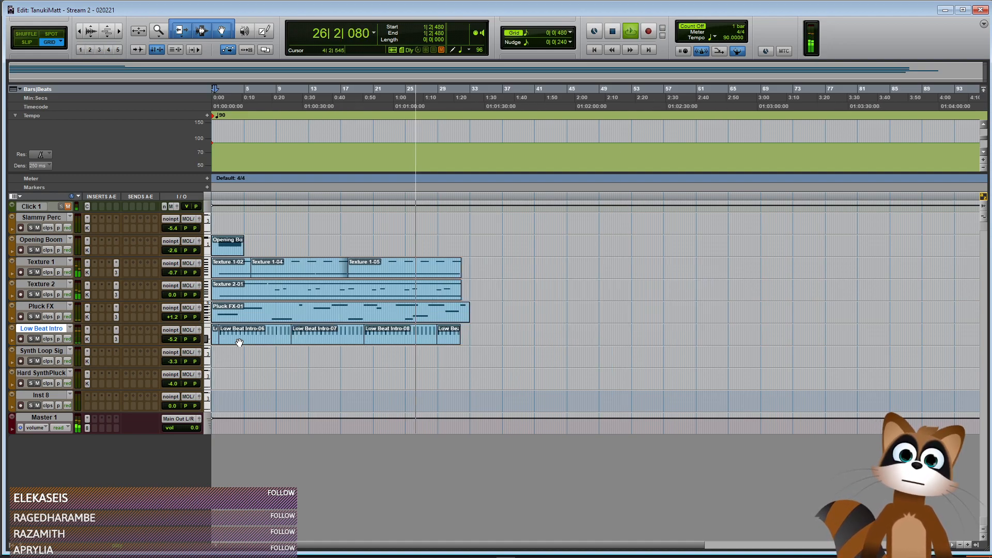
key(ctrl+bracketright)
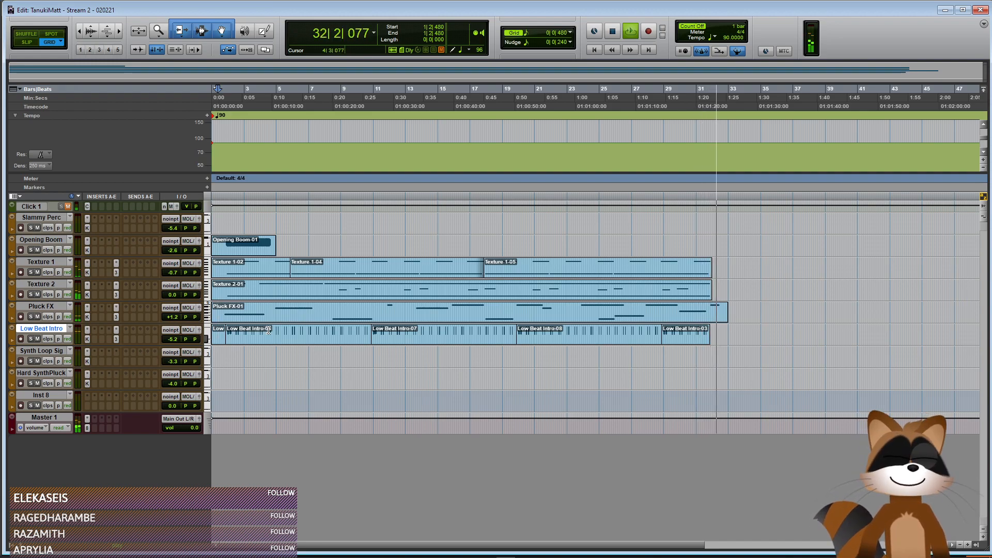
Set the start position to 1|3|000 and move the Inst 8 track between Low Beat Intro and Synth Loop Sig
click(222, 218)
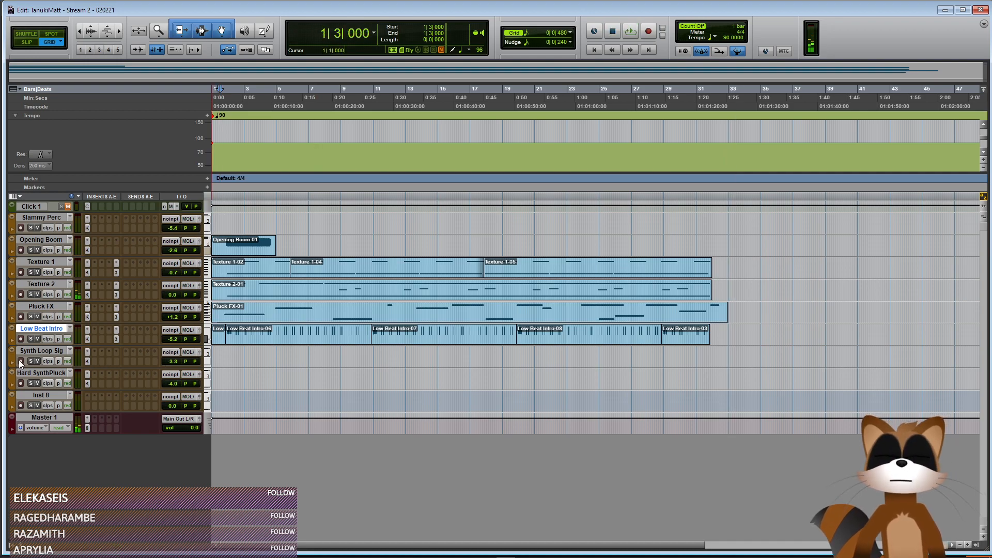
drag(40, 396, 39, 350)
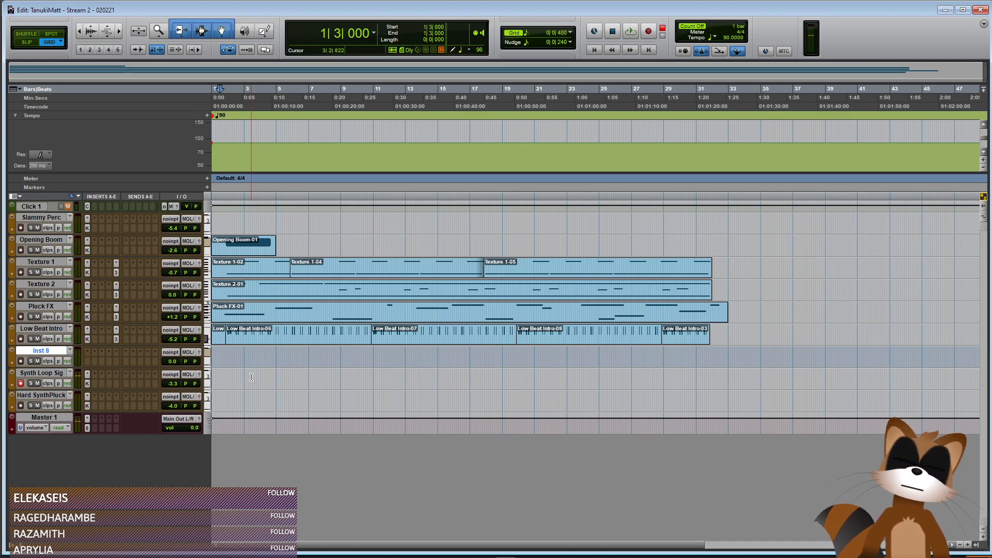
Arm Hard SynthPluck for auditioning, and record a part of long repeated notes on Opening Boom from 5|4 to 32|1
click(21, 406)
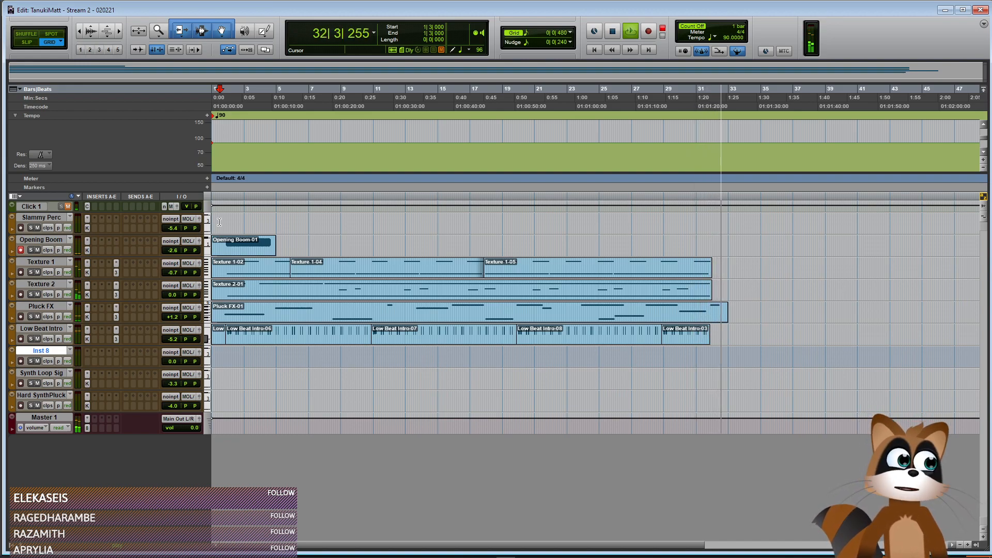
key(space)
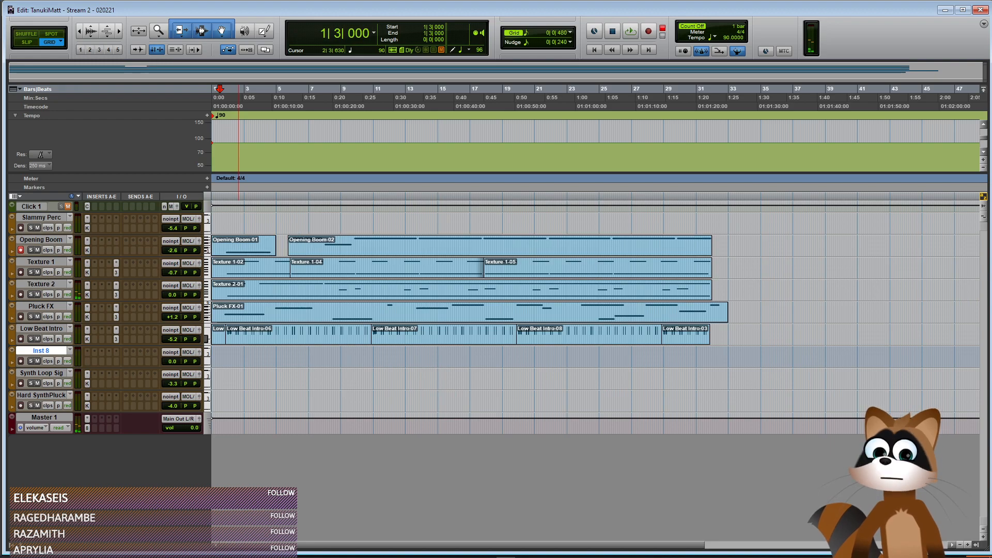
Open the Opening Boom-02 clip in the MIDI Editor, listen to its second note from 9|3|840, and close the editor
double_click(335, 242)
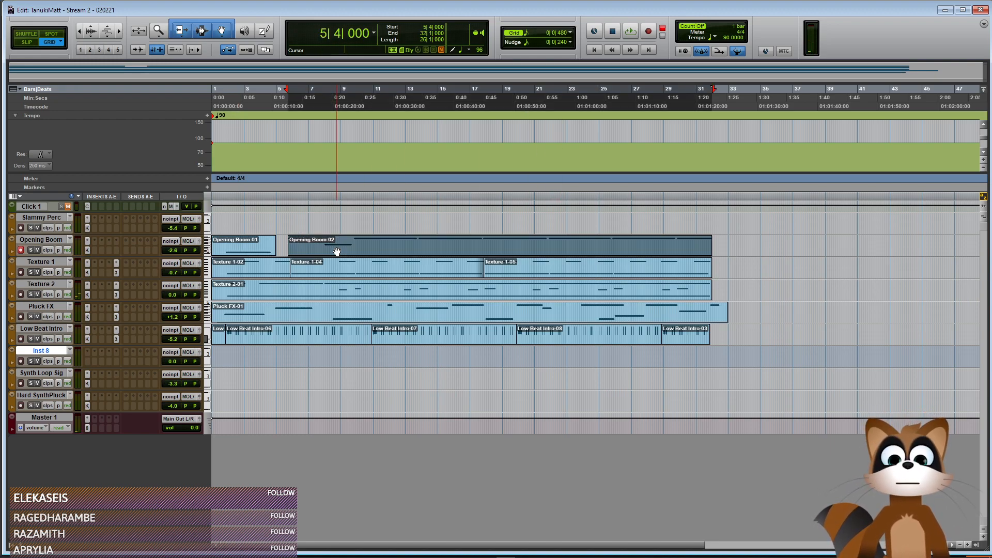
click(667, 242)
click(665, 257)
key(Delete)
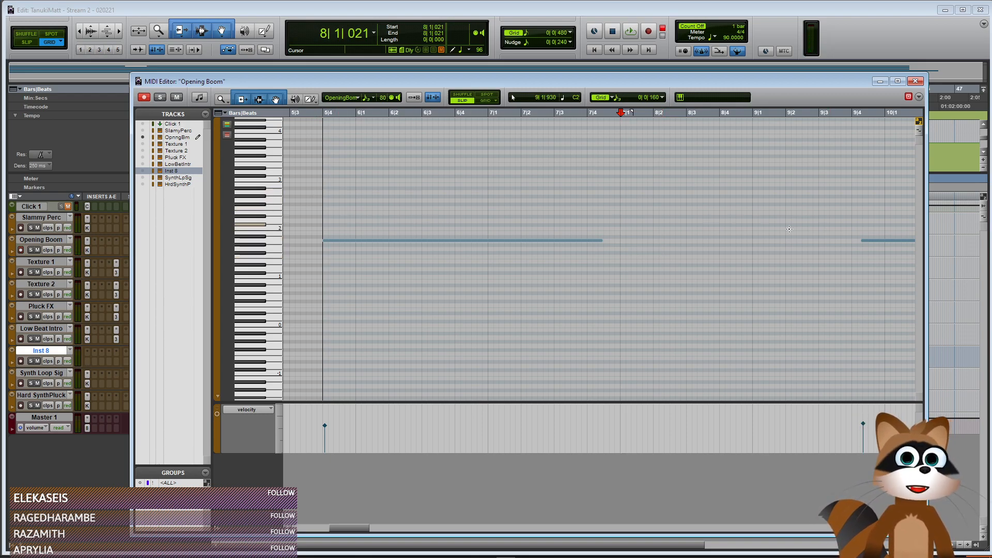
click(860, 238)
key(space)
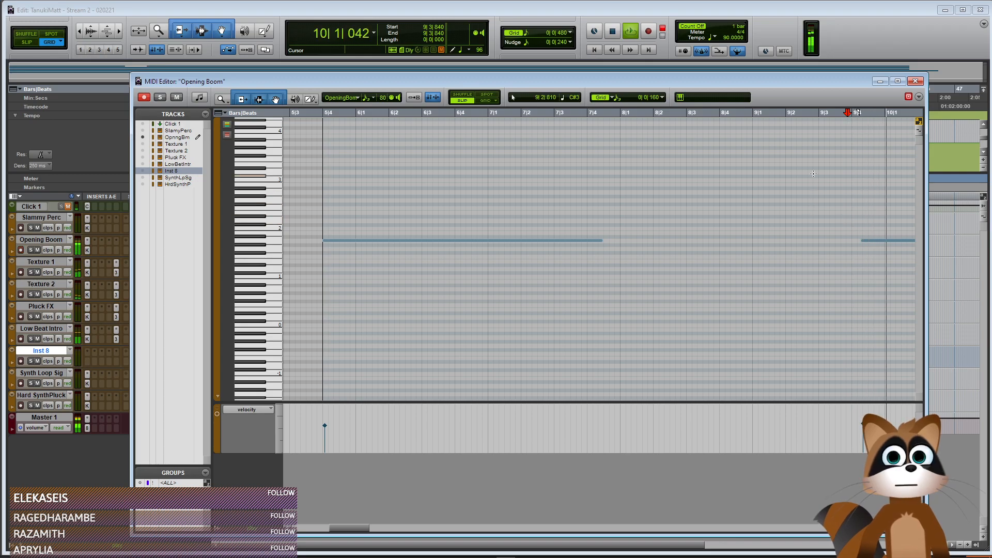
click(916, 82)
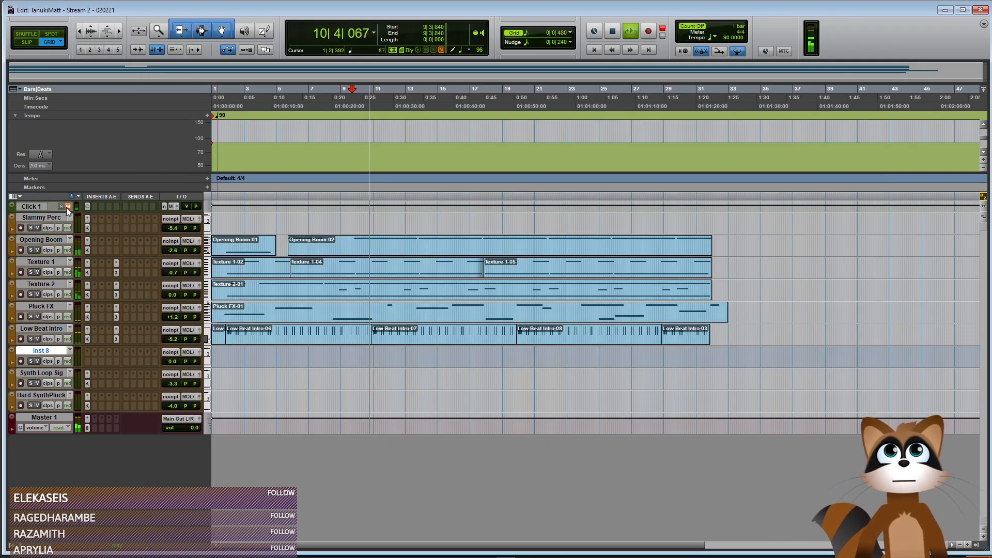
Unmute Click 1, solo Opening Boom, and reopen the Opening Boom-02 clip in the MIDI Editor
click(30, 250)
key(space)
click(349, 245)
double_click(349, 245)
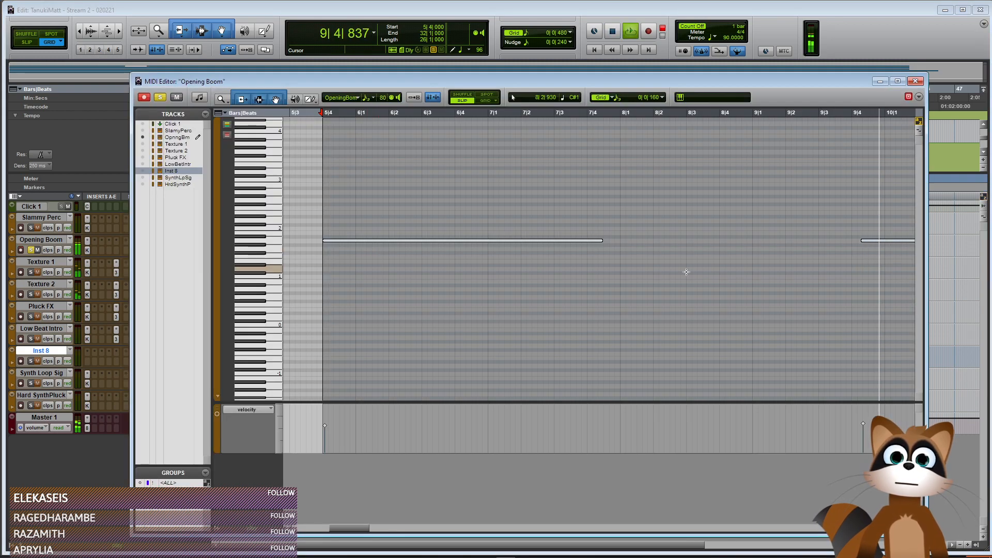
key(space)
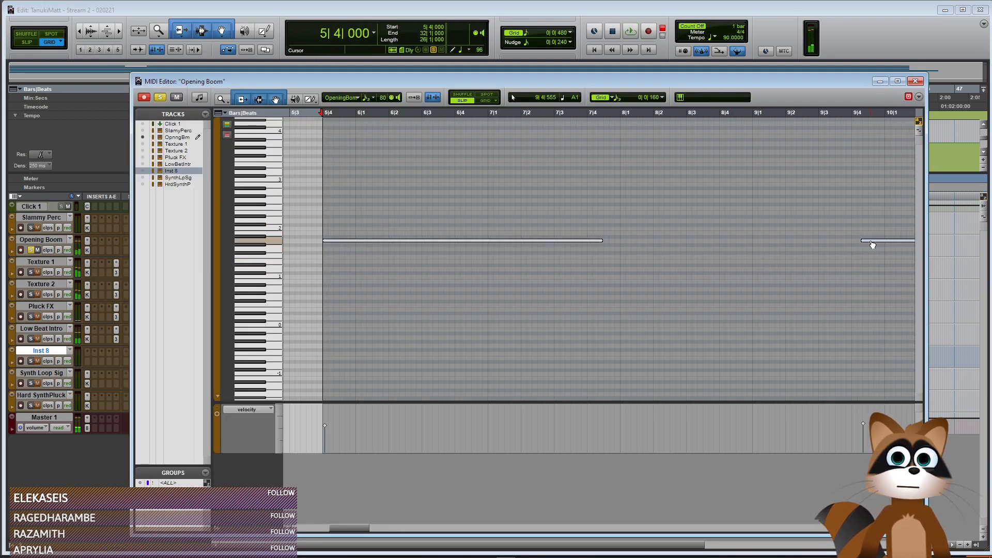
Play from 9|3|000, set the second Opening Boom-02 note to start at 9|4|270, and shift its first note slightly later
click(862, 201)
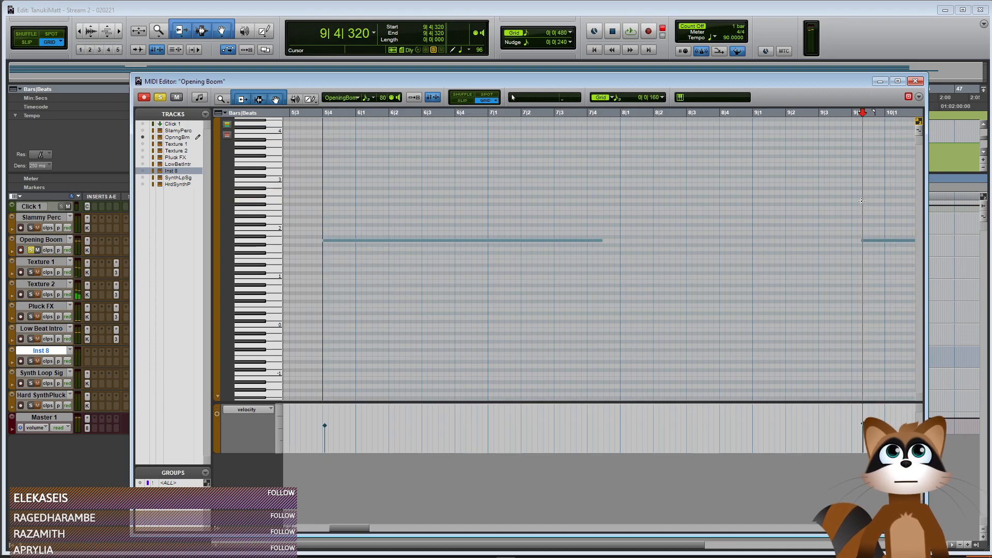
click(818, 213)
key(space)
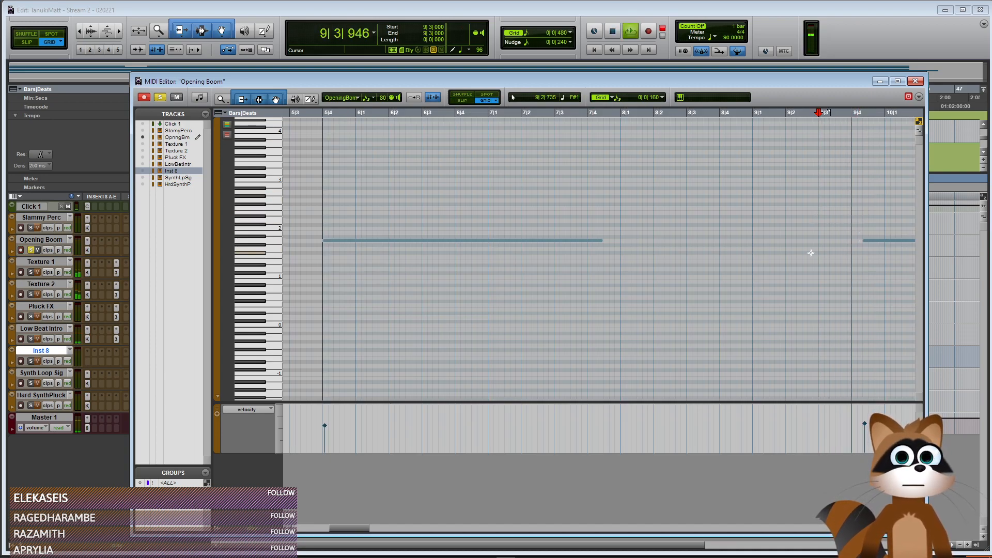
key(space)
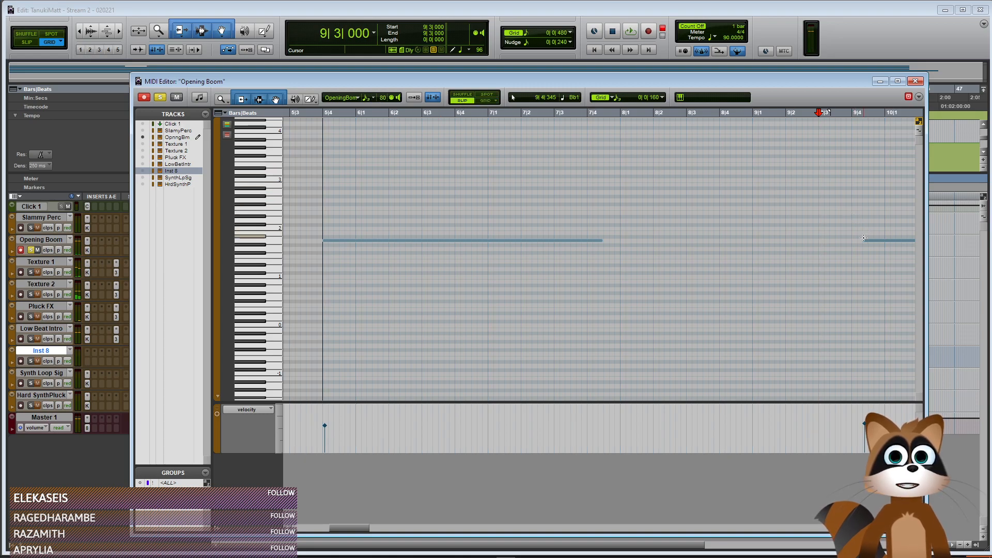
drag(865, 241, 862, 241)
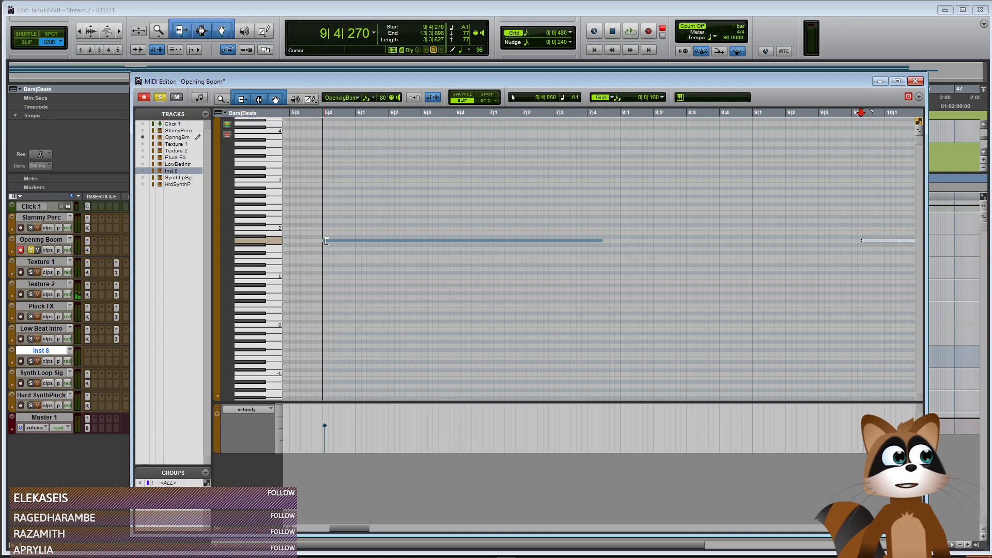
drag(326, 241, 334, 241)
Compare the start positions of the Opening Boom notes near 9|4 and 13|4 at close range
scroll(583, 315, down, 5)
click(499, 211)
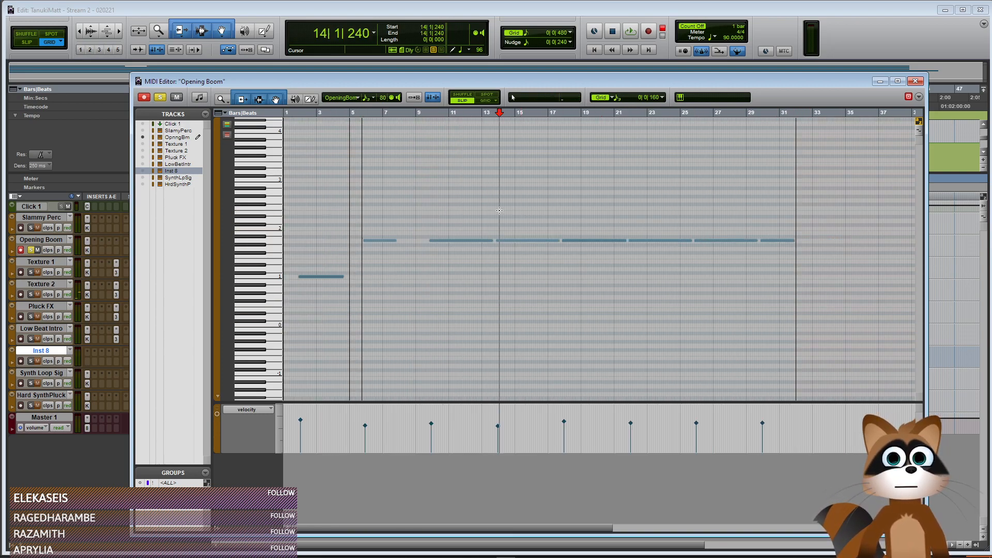
scroll(517, 228, up, 3)
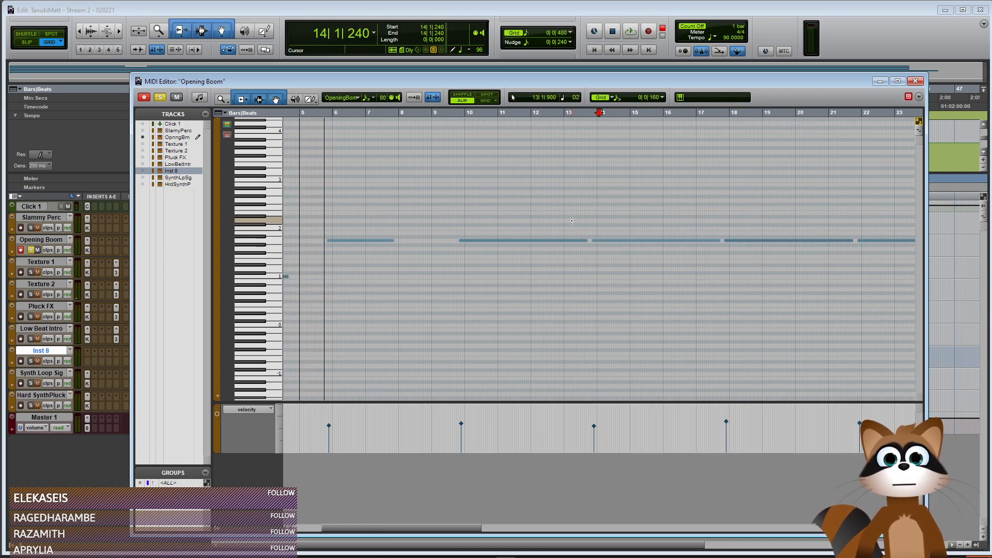
click(591, 212)
scroll(626, 252, up, 2)
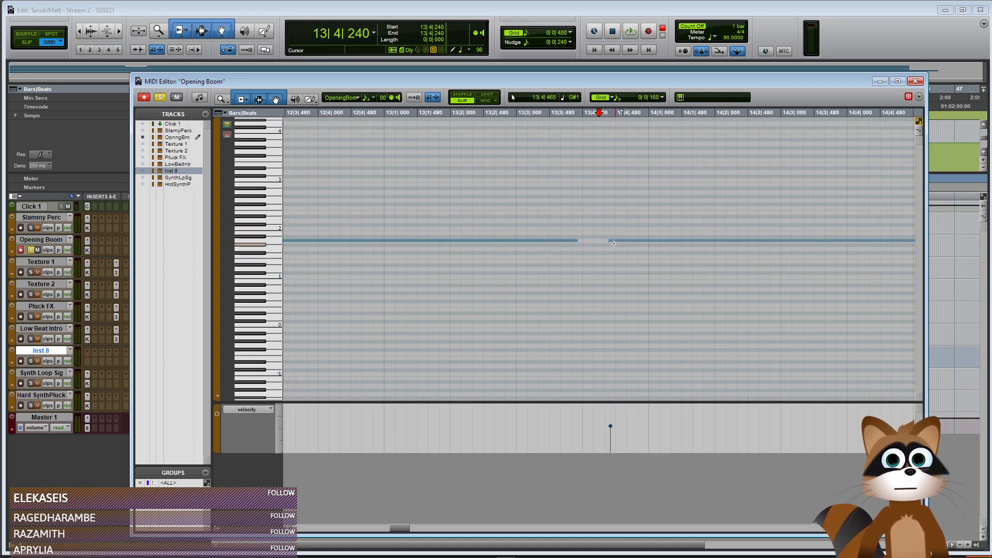
scroll(613, 243, down, 2)
click(328, 221)
scroll(419, 243, up, 2)
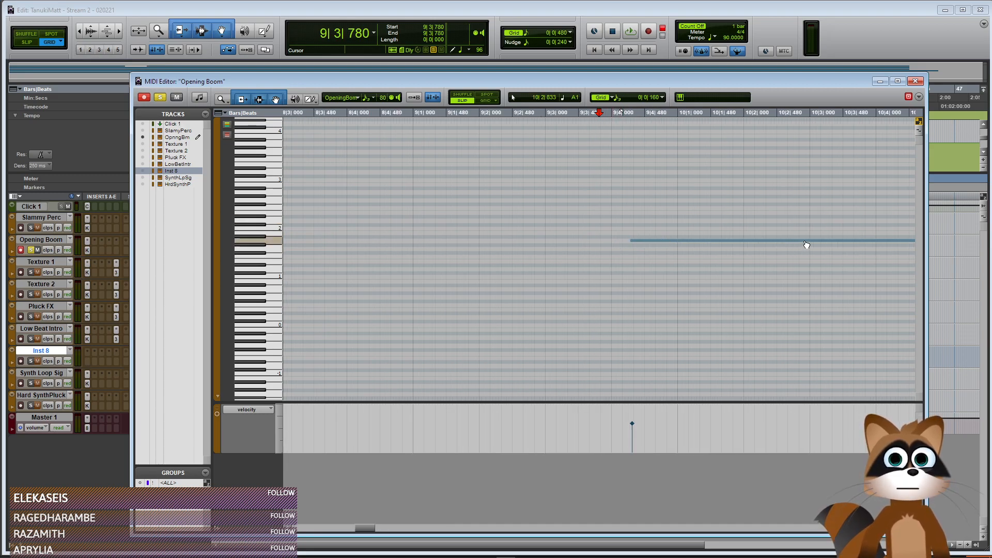
scroll(802, 244, down, 3)
scroll(621, 245, up, 3)
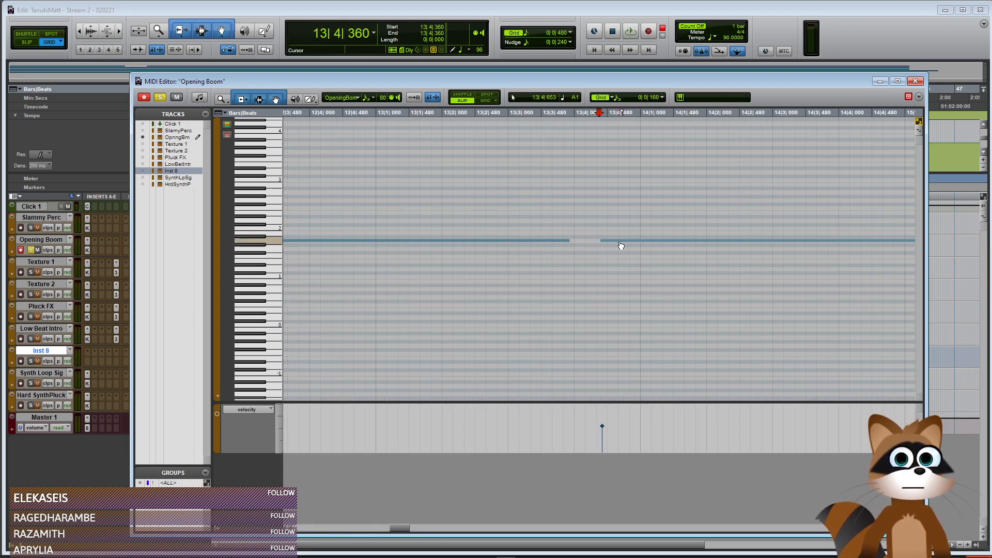
Pull the start of the Opening Boom note near 13|4 slightly earlier and play it from 13|3|938
drag(600, 243, 595, 241)
click(574, 230)
key(space)
scroll(760, 255, down, 2)
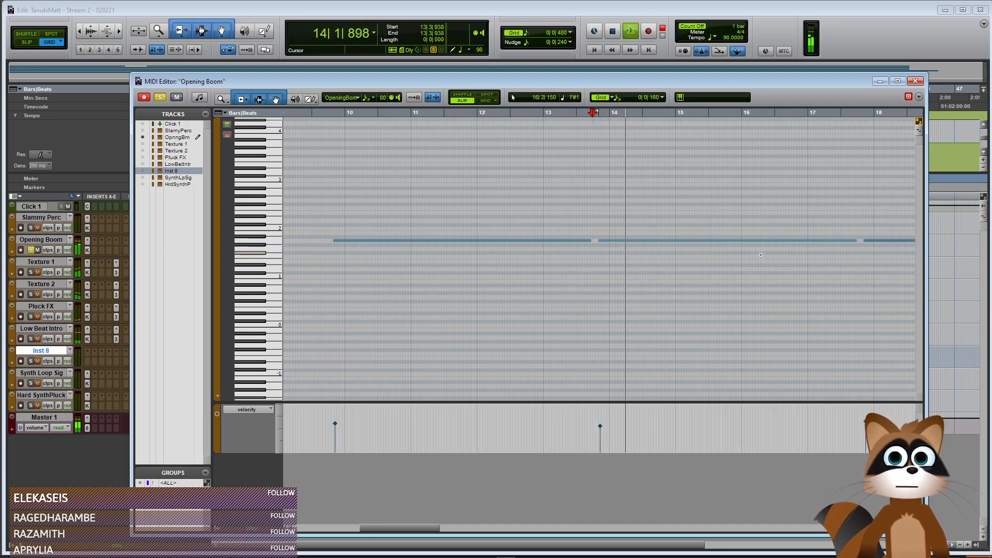
Set the next Opening Boom A1 note, just before bar 18, to start at 17|4|293
scroll(761, 255, down, 1)
click(730, 240)
scroll(681, 235, up, 3)
drag(624, 243, 620, 242)
scroll(744, 244, down, 3)
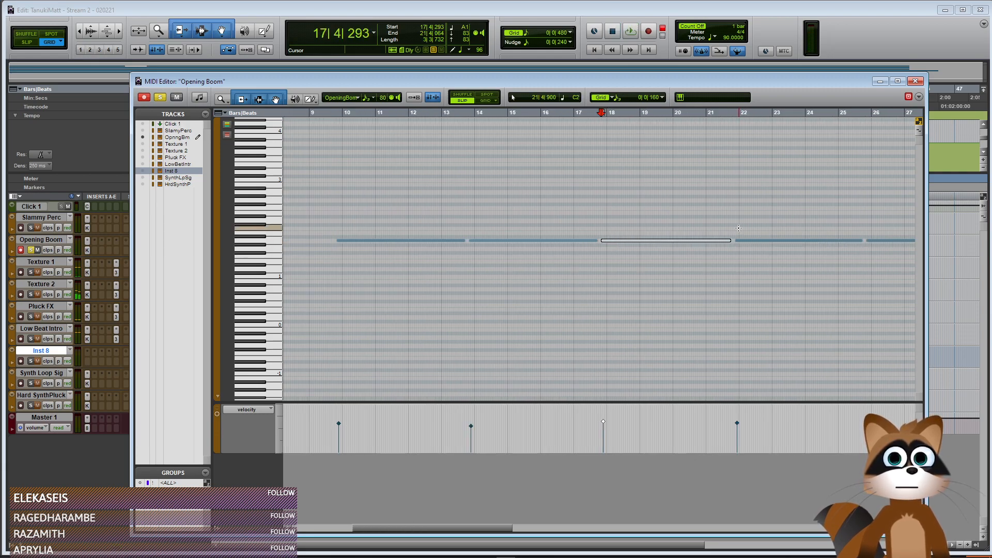
Pull the start of the Opening Boom note near 21|4 slightly earlier and check it by playing from 21|4|105
click(739, 227)
scroll(739, 228, up, 3)
click(573, 240)
click(544, 224)
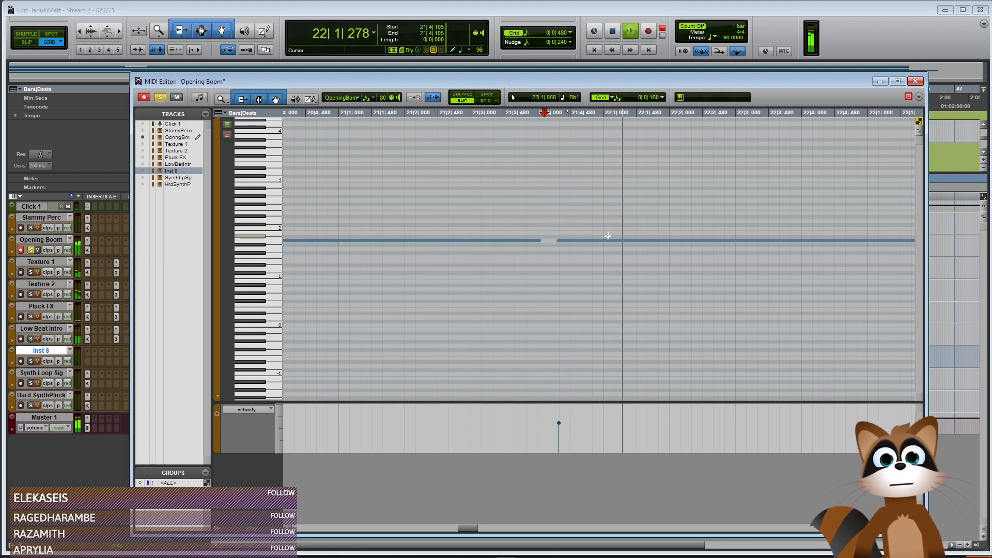
scroll(753, 245, down, 3)
key(space)
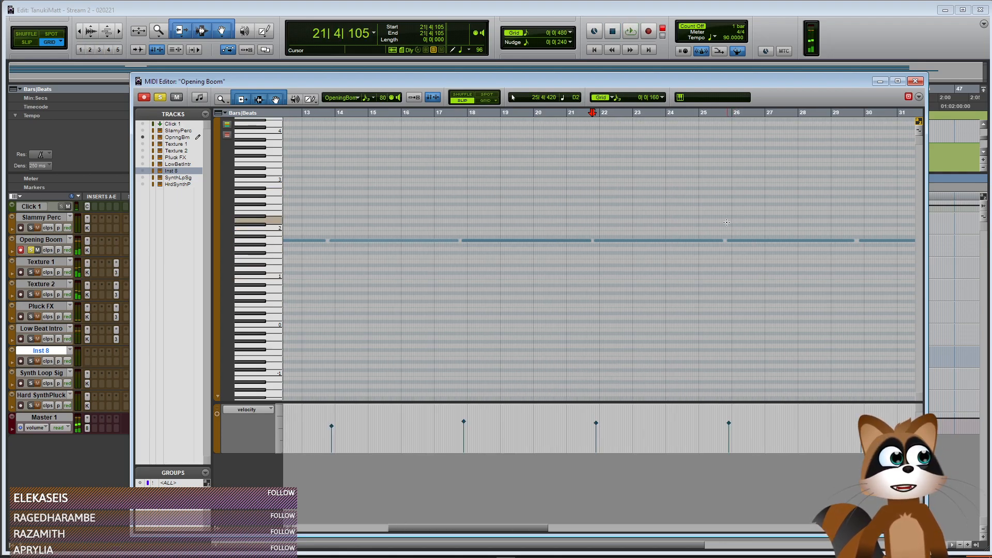
Set the Opening Boom A1 note just before bar 26 to start at 25|4|281
click(730, 241)
scroll(627, 239, up, 3)
click(638, 242)
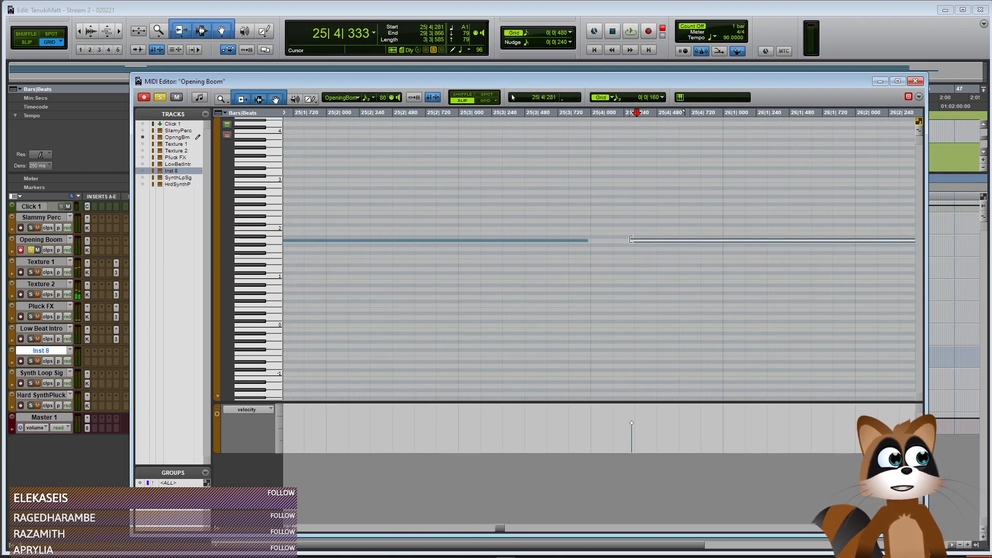
scroll(740, 231, down, 3)
Set the Opening Boom A1 note just before bar 30 to start at 29|4|278 and play from 29|3|945, then close the MIDI editor
click(736, 238)
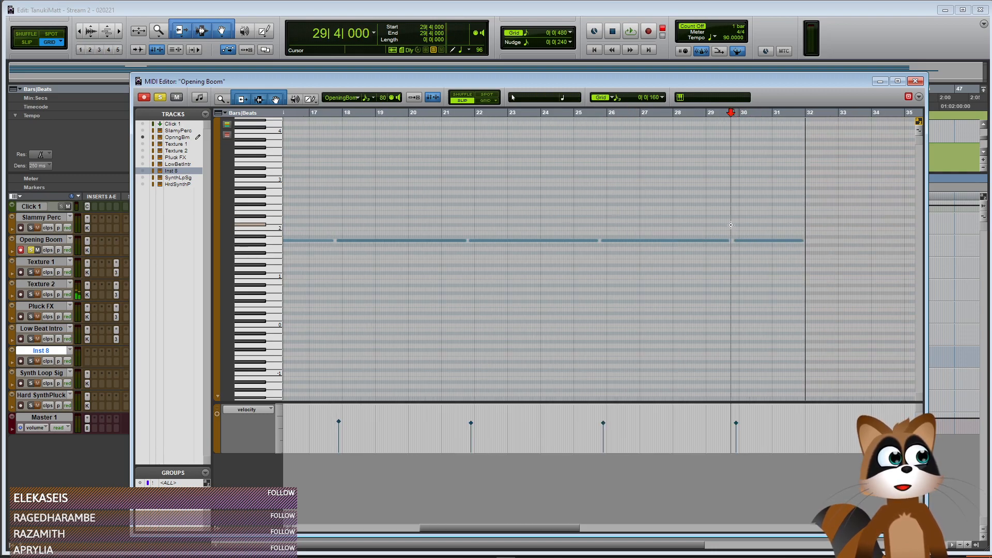
scroll(729, 242, up, 3)
drag(649, 243, 639, 240)
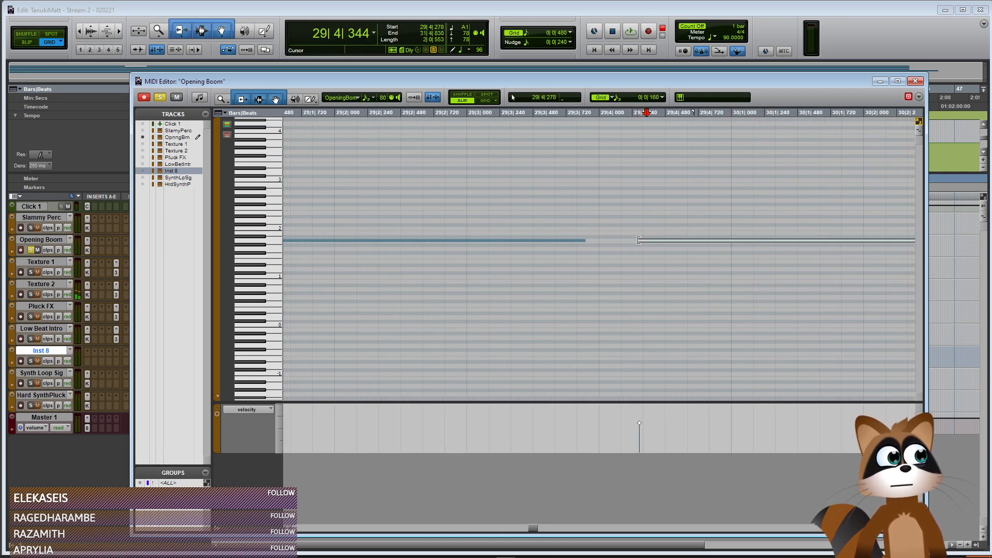
click(597, 221)
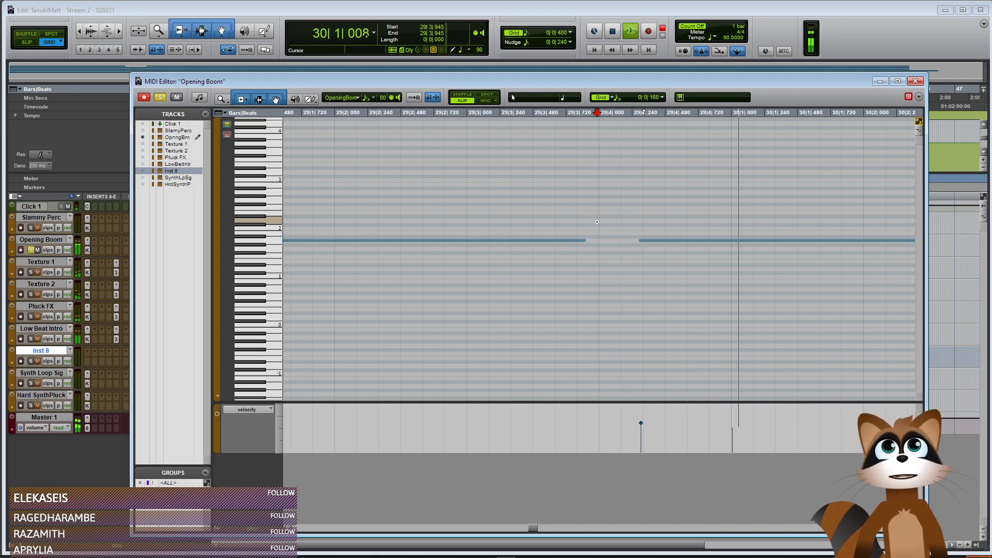
scroll(596, 221, down, 1)
click(915, 82)
Copy the first Opening Boom hit past the track's last clip and move the copy to start at 31|4|480
key(ctrl+bracketleft)
key(ctrl+bracketleft)
key(space)
key(ctrl+bracketright)
key(ctrl+bracketright)
key(ctrl+bracketleft)
drag(232, 253, 519, 251)
key(ctrl+bracketright)
key(ctrl+bracketright)
key(ctrl+bracketright)
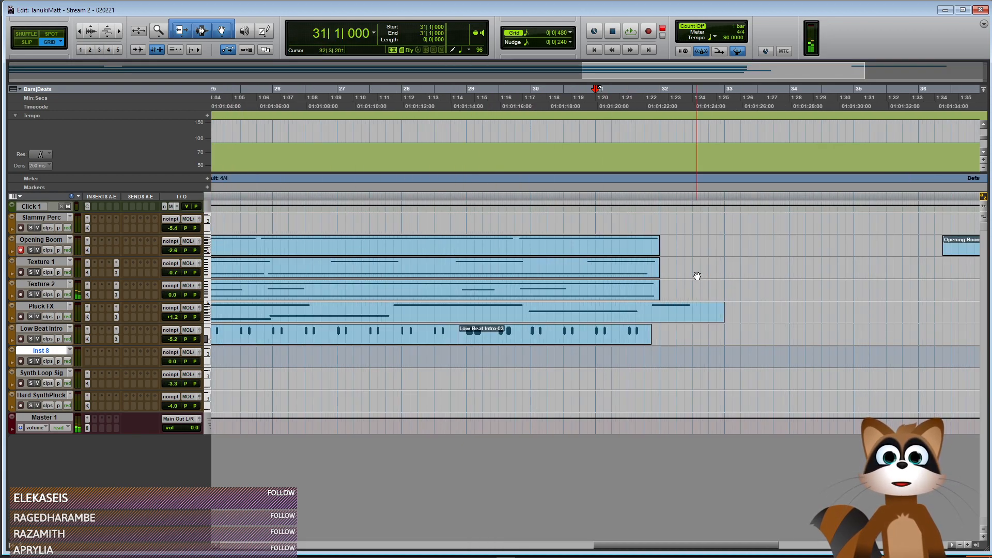
key(ctrl+bracketleft)
drag(806, 257, 637, 251)
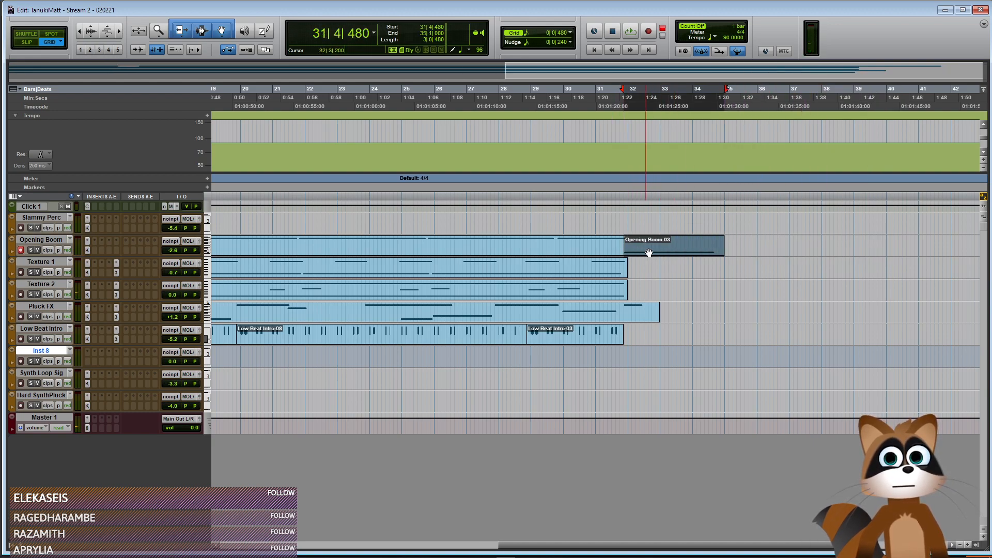
Examine the start of the first Opening Boom hit against an edit cursor placed at 1|4|480
key(ctrl+])
key(ctrl+[)
key(ctrl+[)
key(ctrl+[)
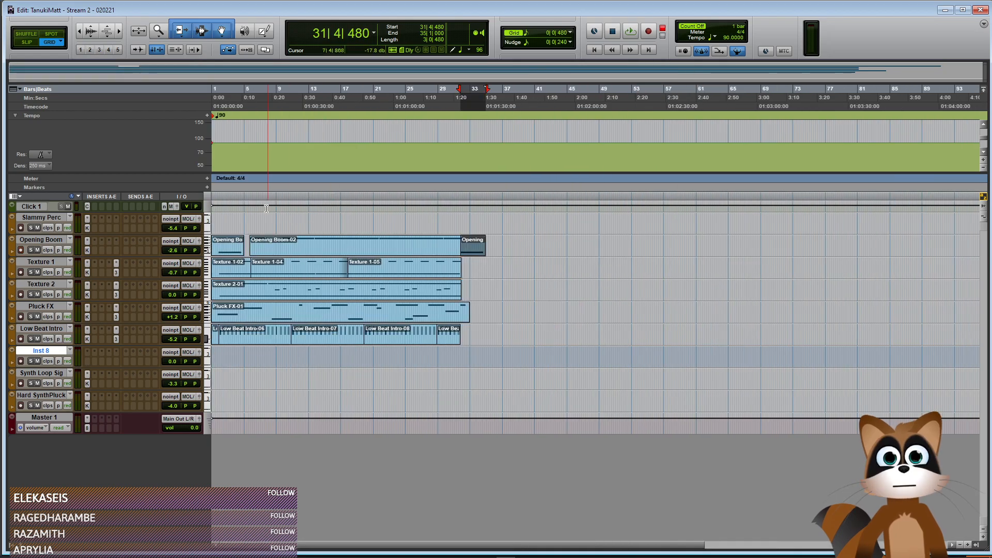
click(218, 215)
key(ctrl+])
key(ctrl+])
key(ctrl+])
key(ctrl+])
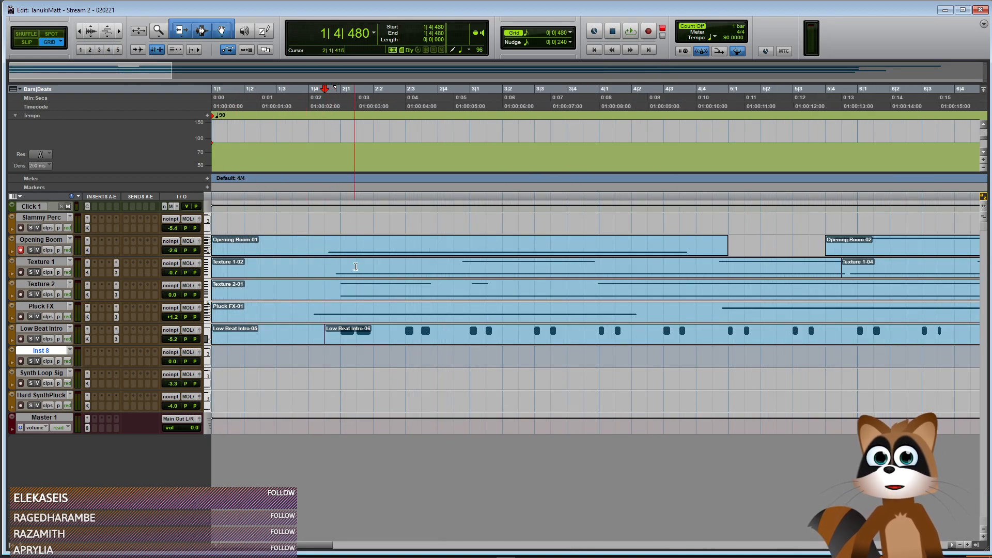
Play the ending with the copied Opening Boom clip from 29|4|000 and mute the Click 1 track
key(ctrl+[)
key(ctrl+[)
key(ctrl+[)
key(ctrl+[)
click(471, 221)
key(ctrl+])
key(ctrl+])
key(ctrl+])
key(ctrl+])
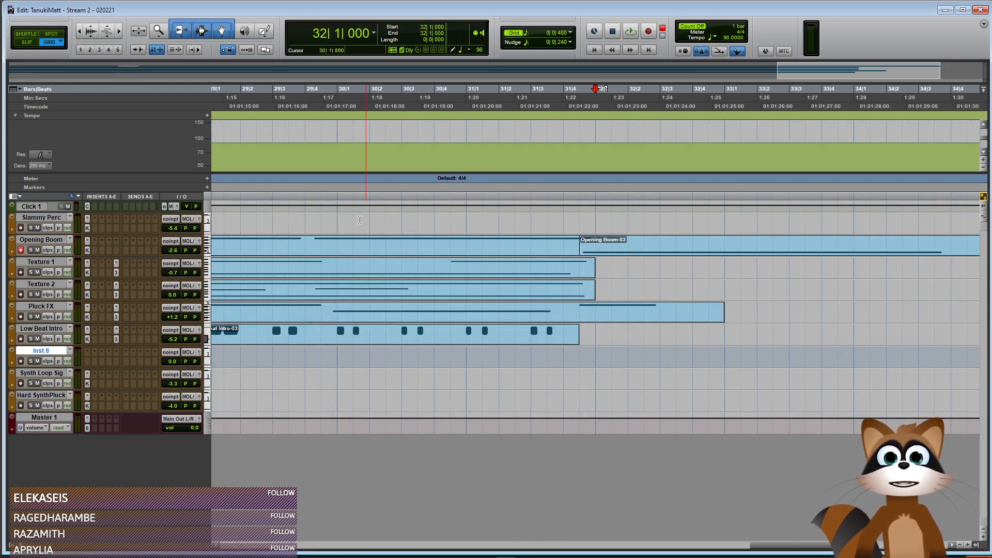
key(space)
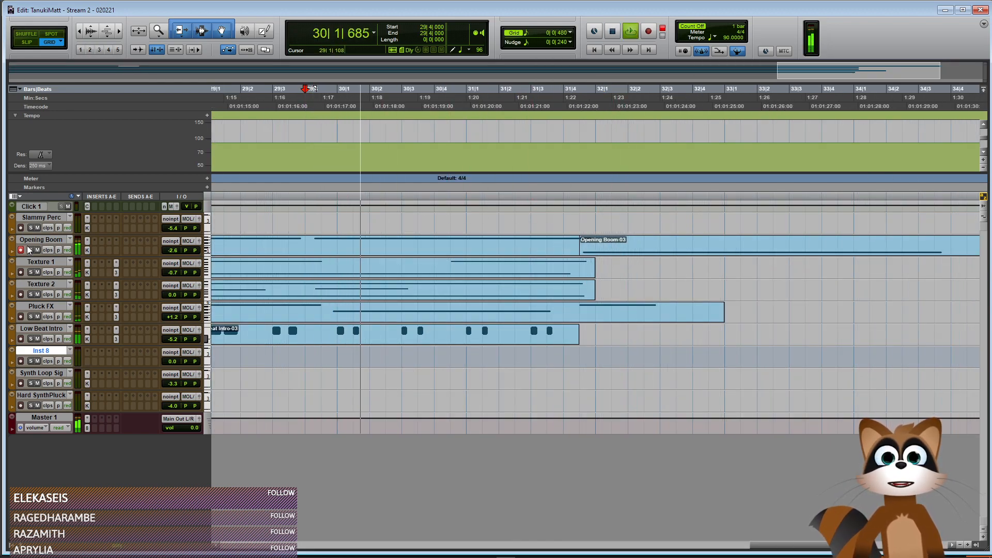
click(67, 206)
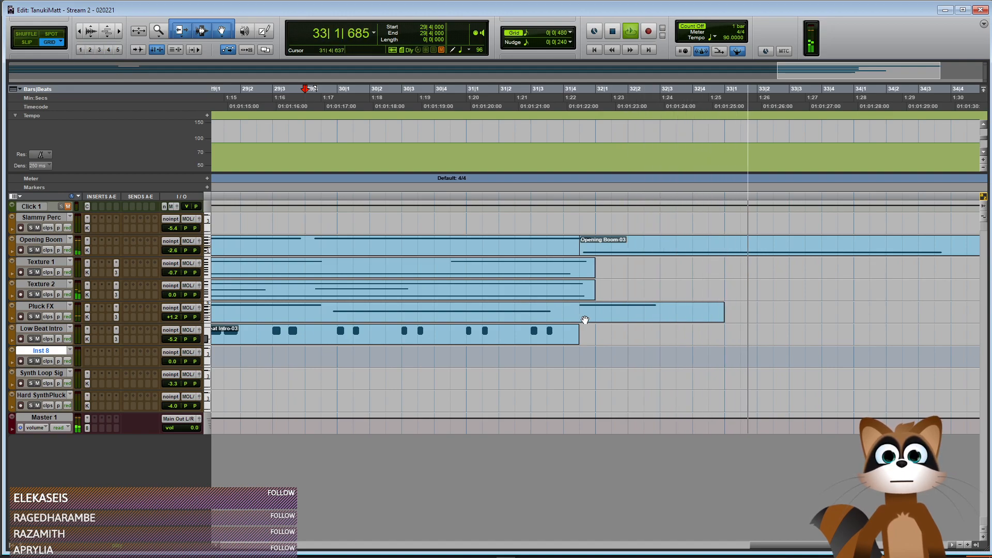
scroll(600, 295, down, 3)
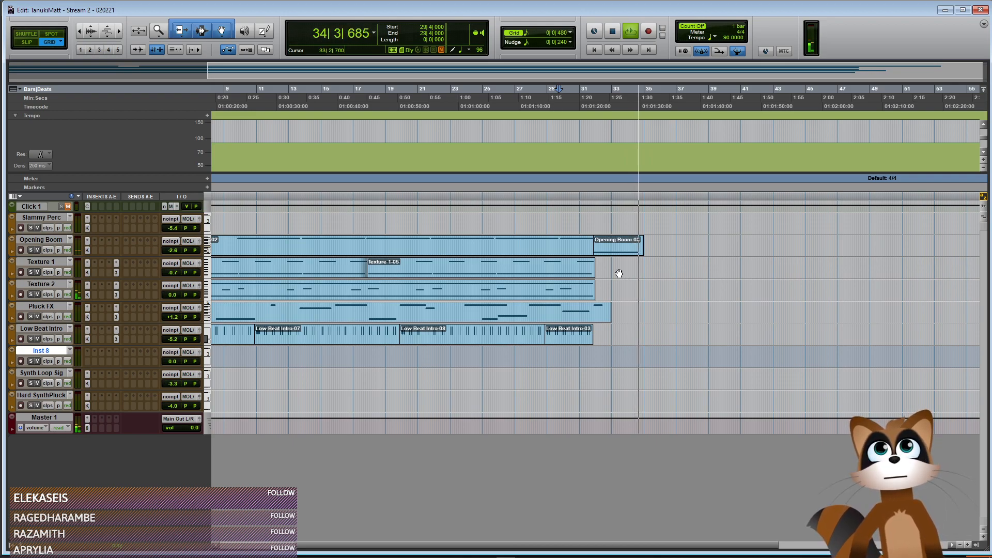
key(space)
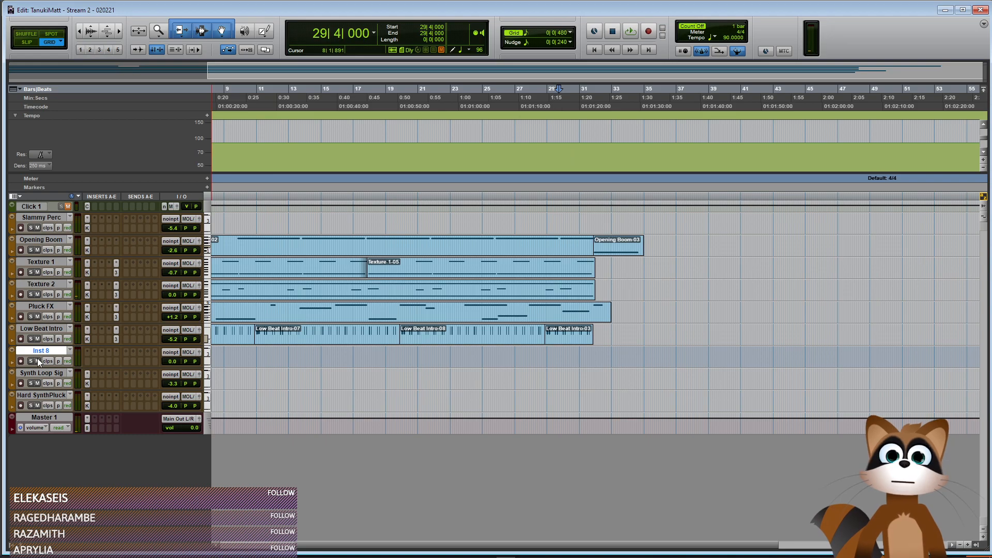
Play from 1|2|000 and set band 2 of Texture 1's equalizer to 245 Hz and -23.7 dB
key(Return)
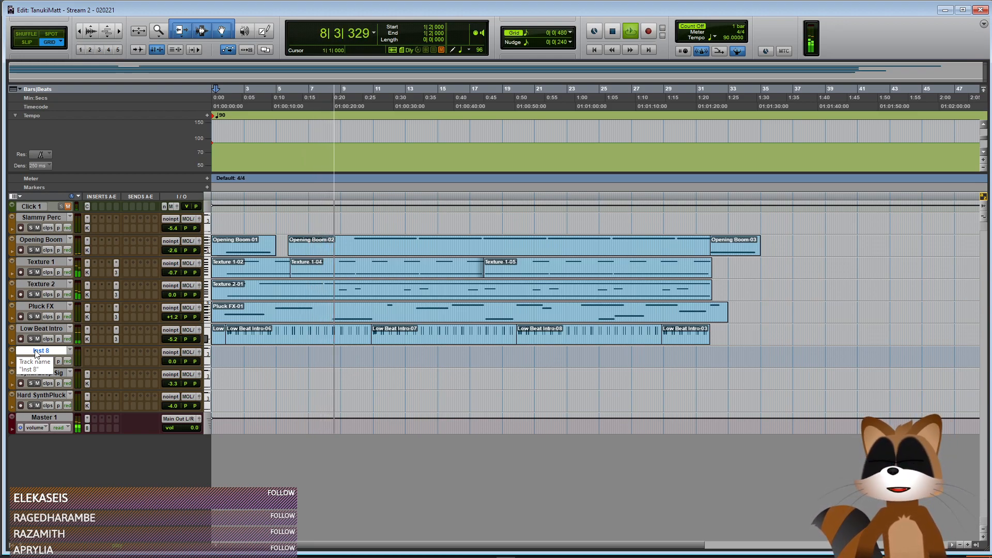
click(31, 272)
click(31, 272)
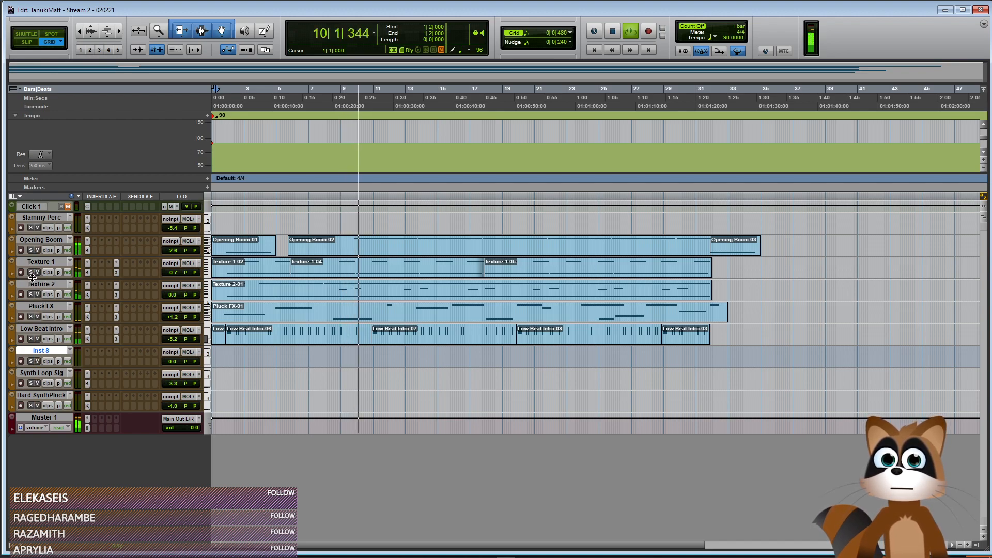
click(117, 273)
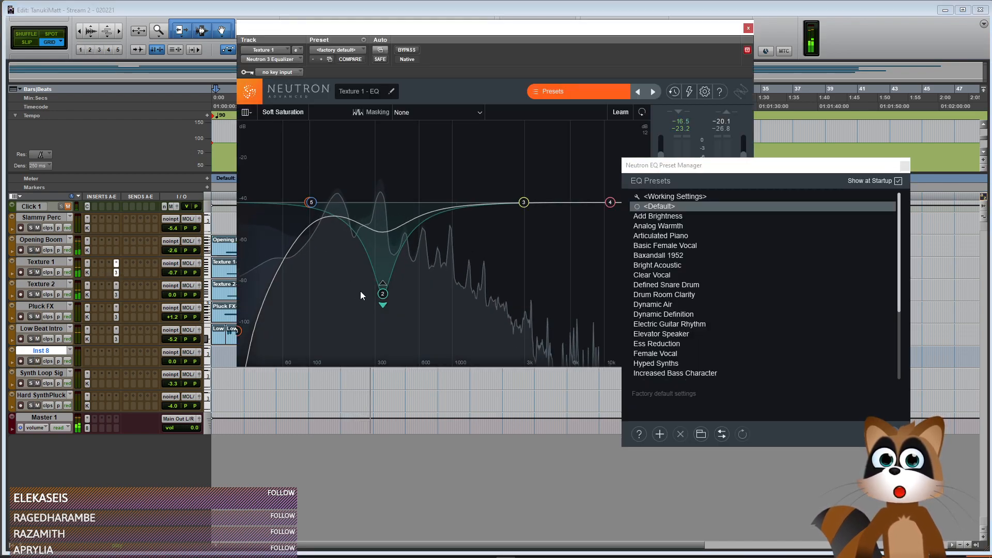
drag(375, 310, 362, 332)
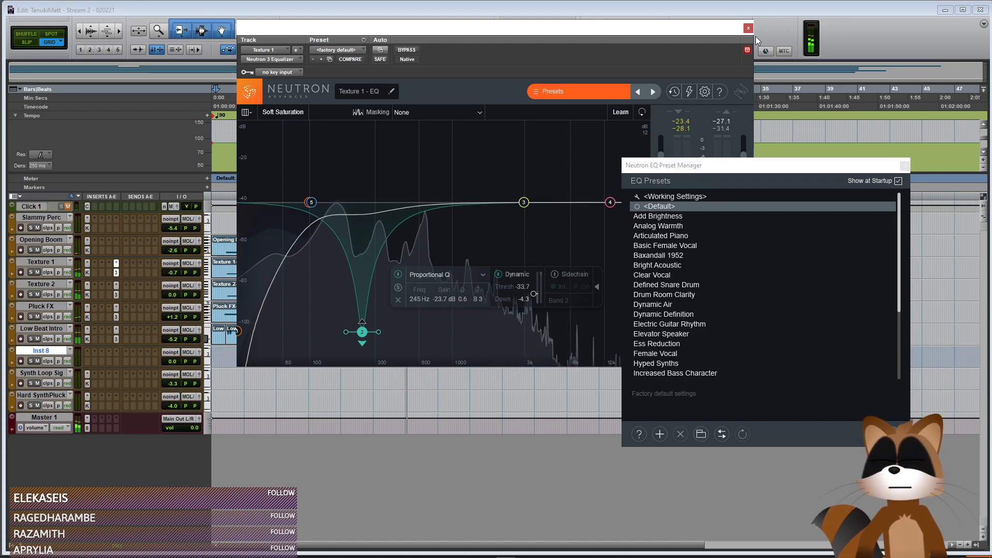
click(553, 91)
click(748, 27)
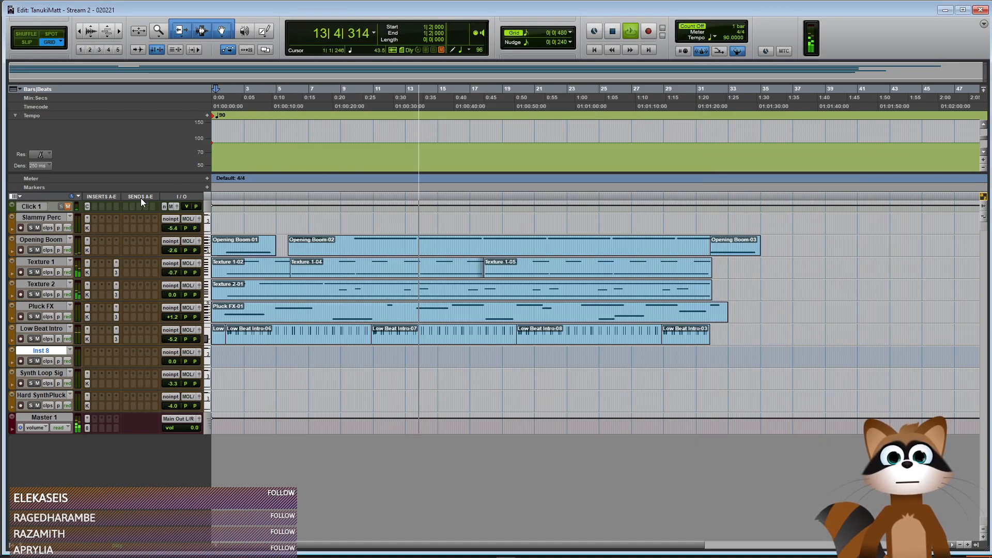
Set band 2 of Texture 2's equalizer to 325 Hz and -22.7 dB
click(88, 293)
click(858, 28)
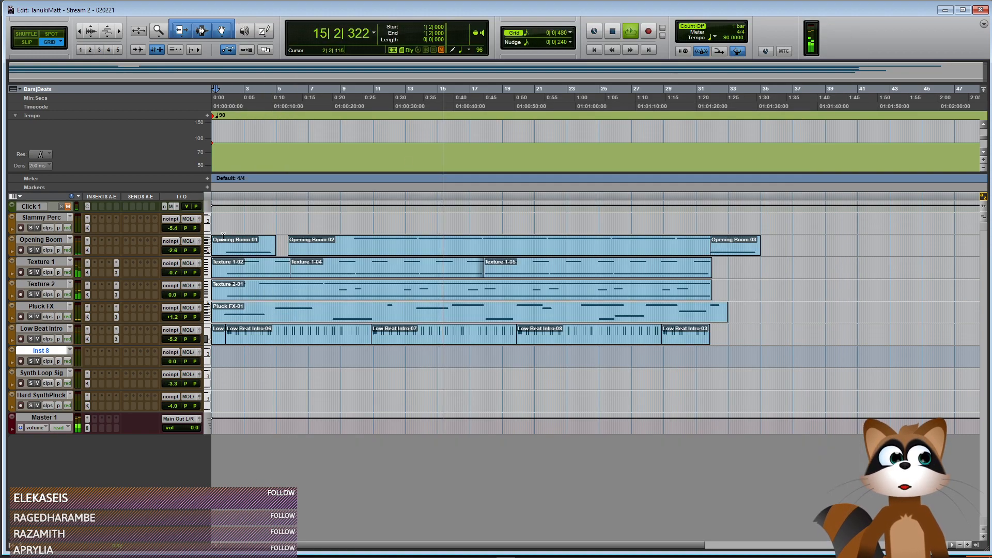
click(116, 295)
drag(382, 300, 380, 324)
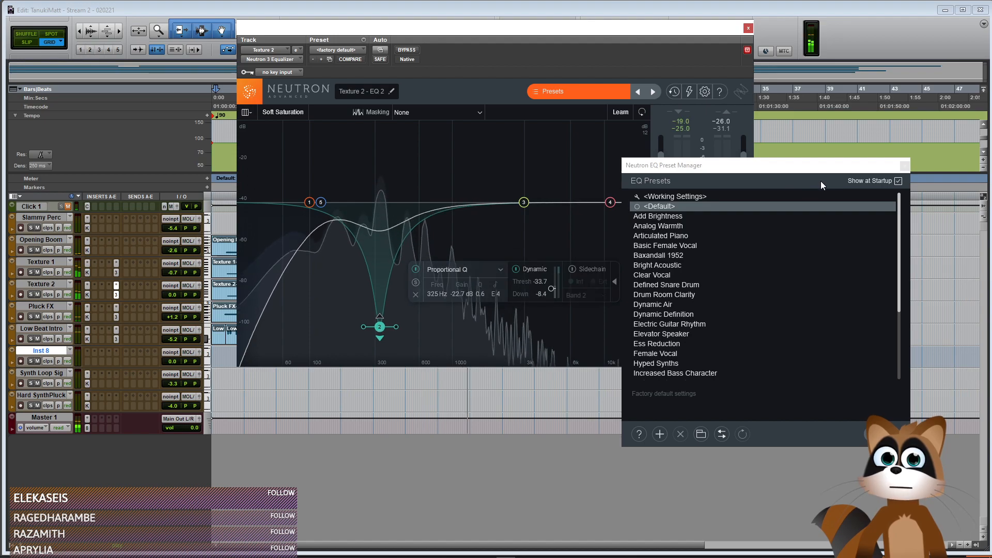
click(757, 39)
click(748, 28)
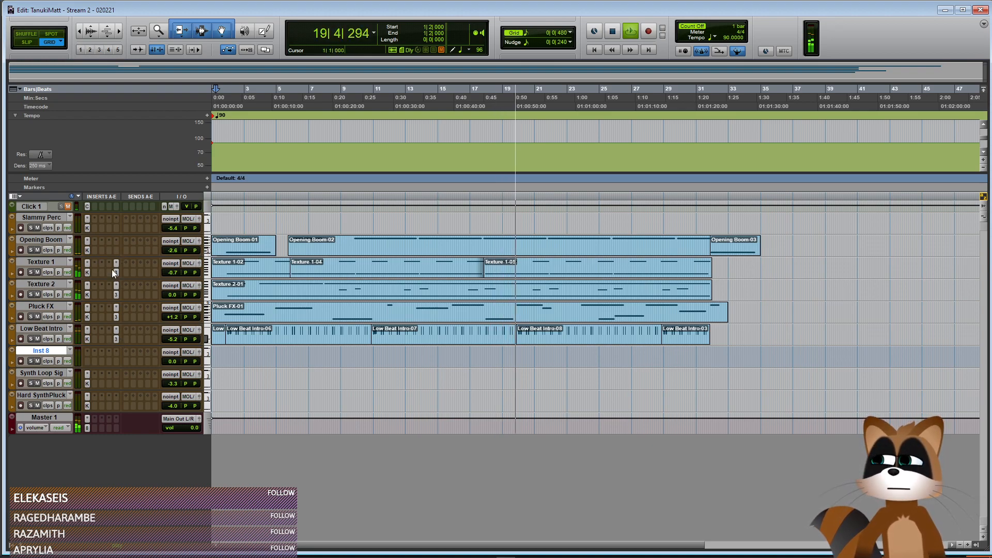
Copy Low Beat Intro's Neutron 3 Equalizer onto Opening Boom, check its curve, and play from 9|4|000
key(space)
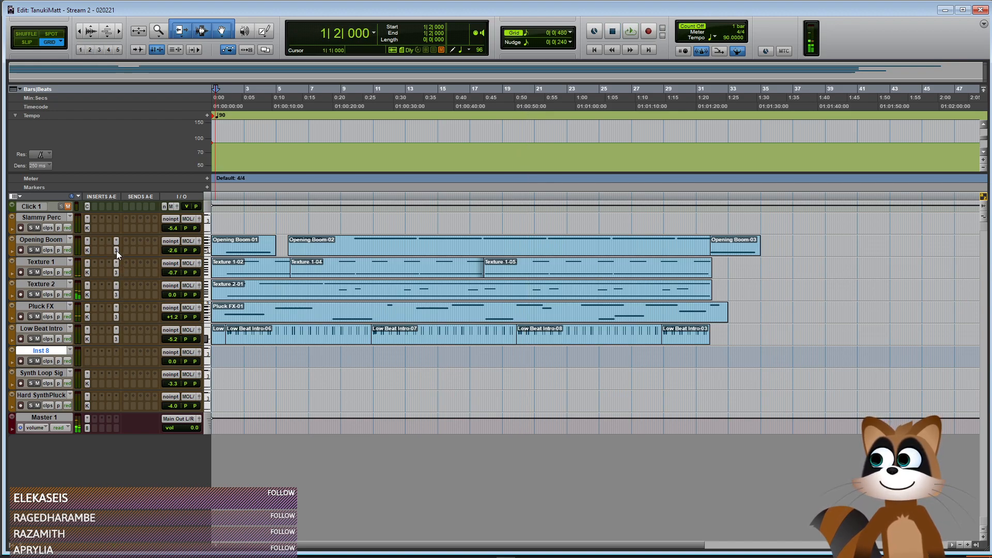
click(116, 250)
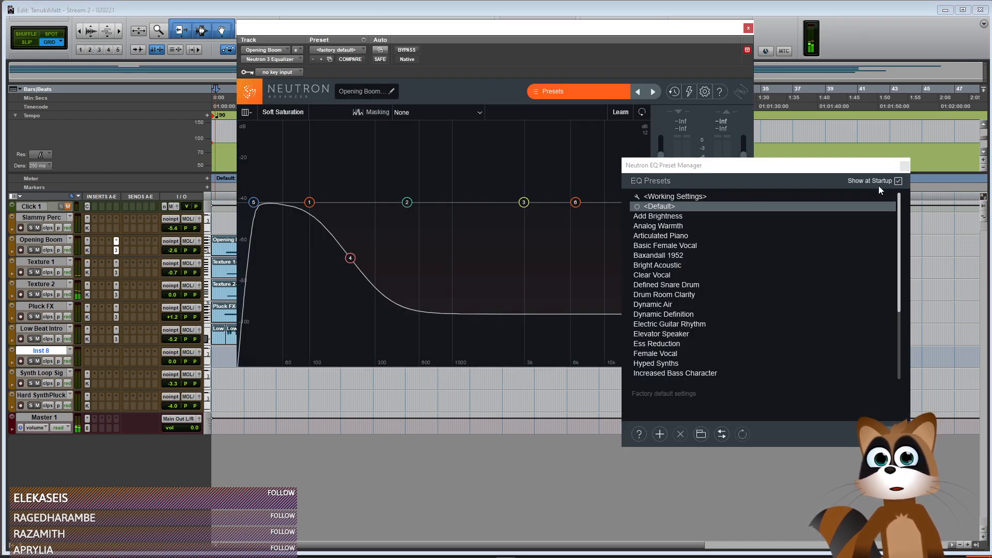
click(904, 167)
click(748, 28)
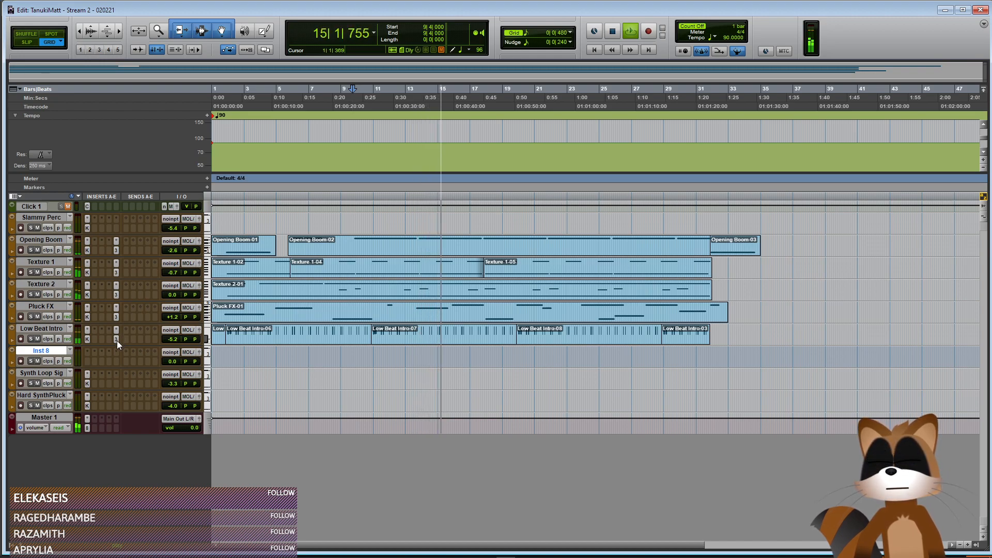
key(space)
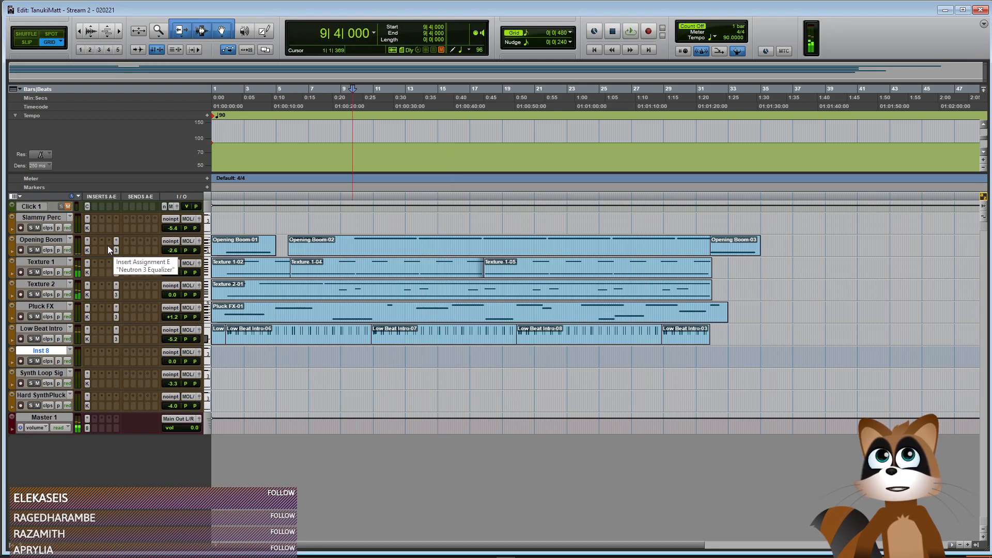
Add a send from Opening Boom to the stereo Bus 5-6
click(125, 251)
mouse_move(140, 290)
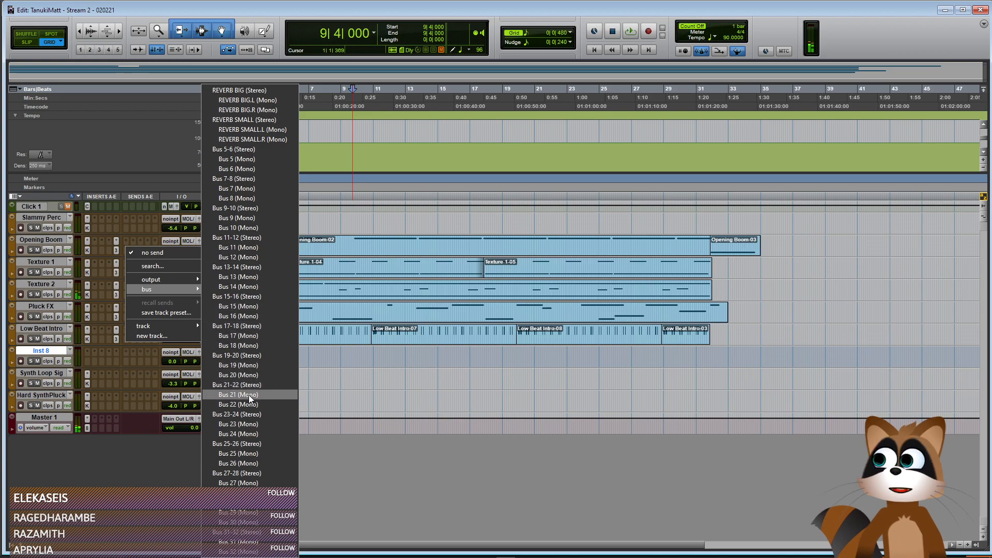
click(238, 151)
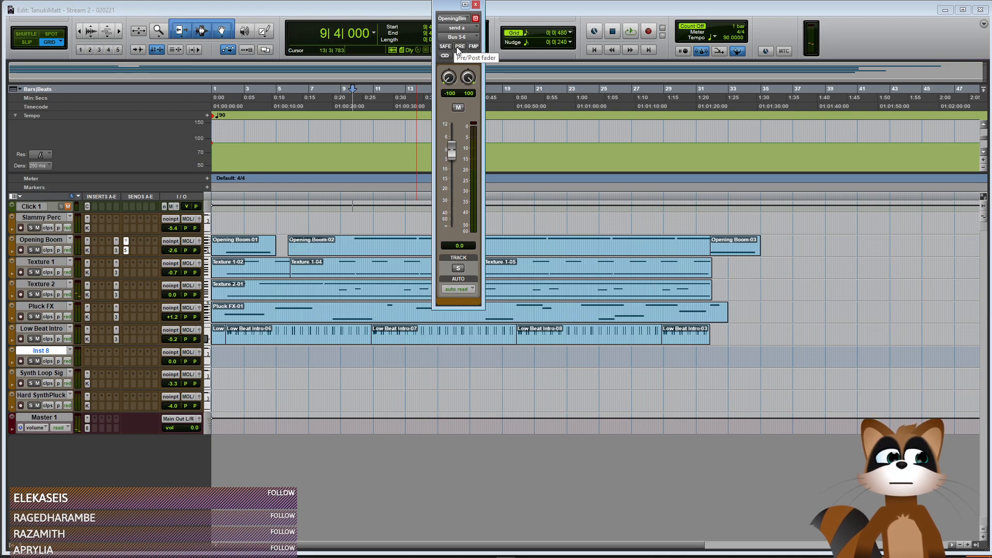
click(476, 4)
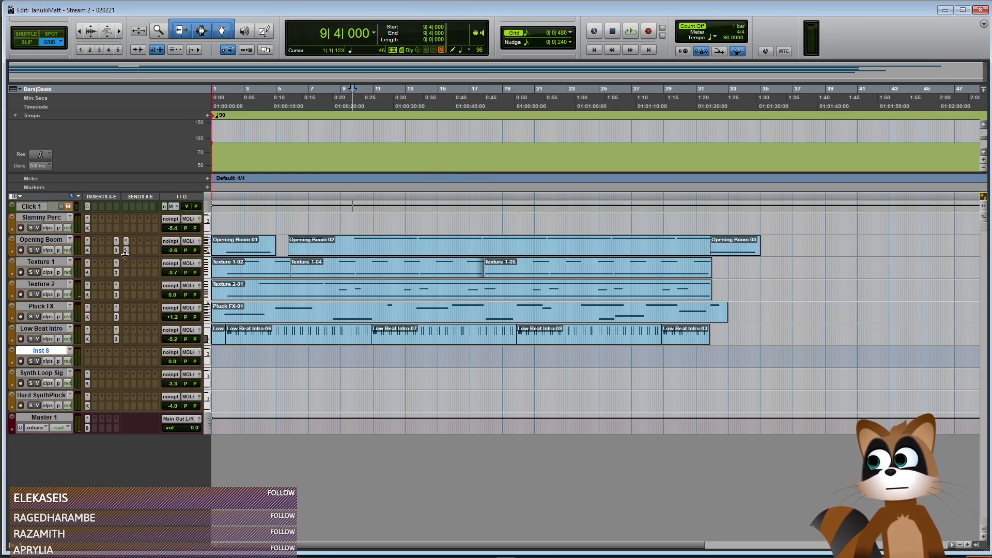
click(124, 253)
click(475, 4)
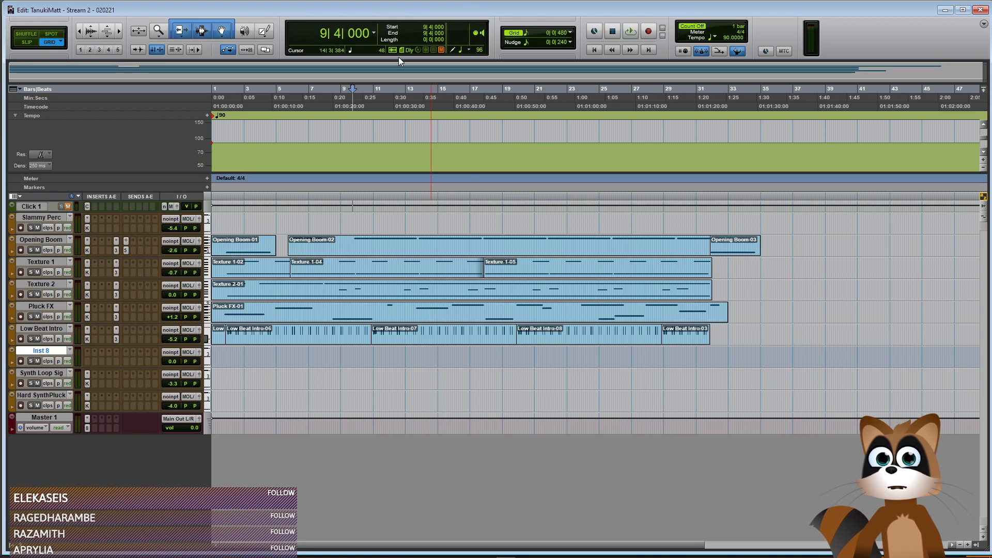
Set the key input of Low Beat Intro's Neutron 3 Equalizer to Bus 5 (Mono)
click(116, 339)
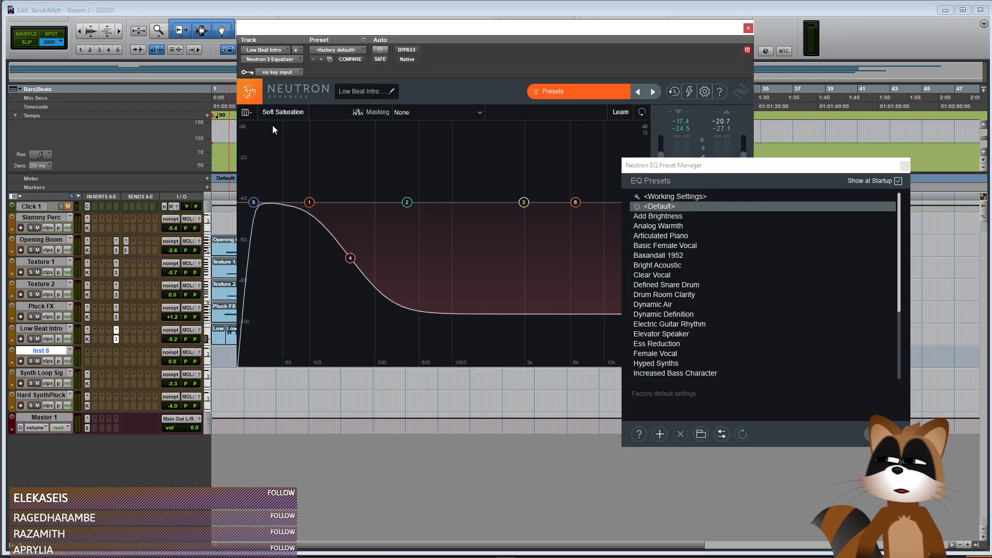
click(282, 73)
mouse_move(311, 111)
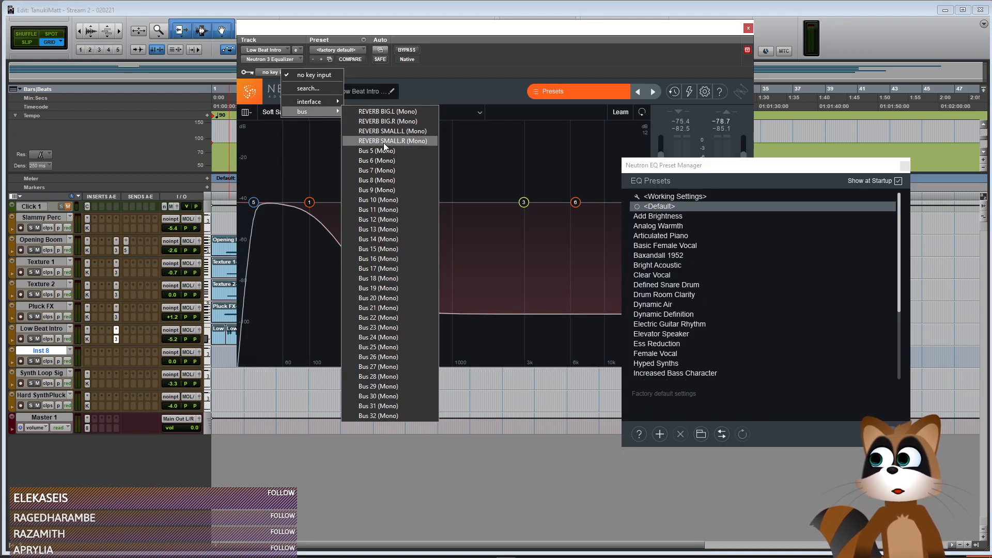
click(389, 150)
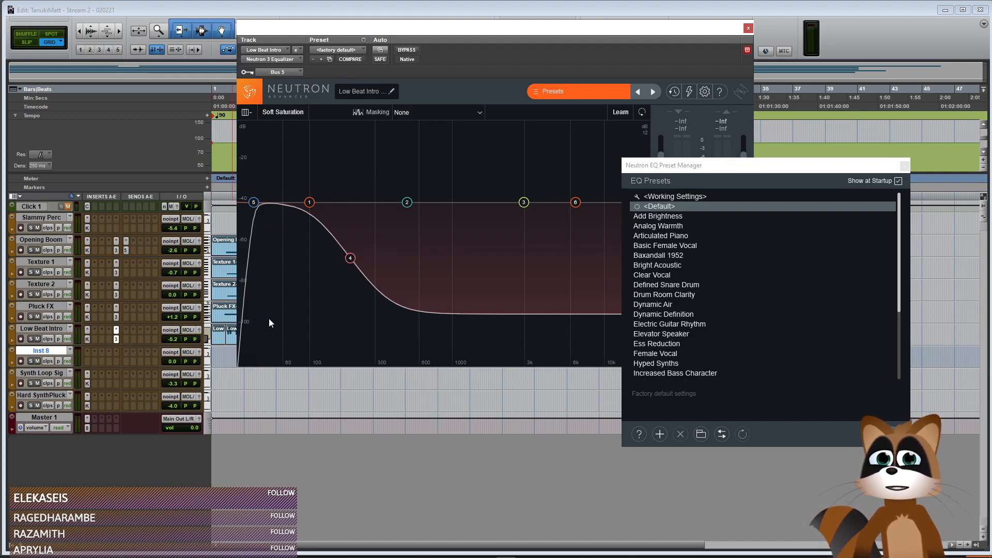
Add a 45 Hz dynamic band to Low Beat Intro's equalizer with an external sidechain listening to the full signal
click(268, 206)
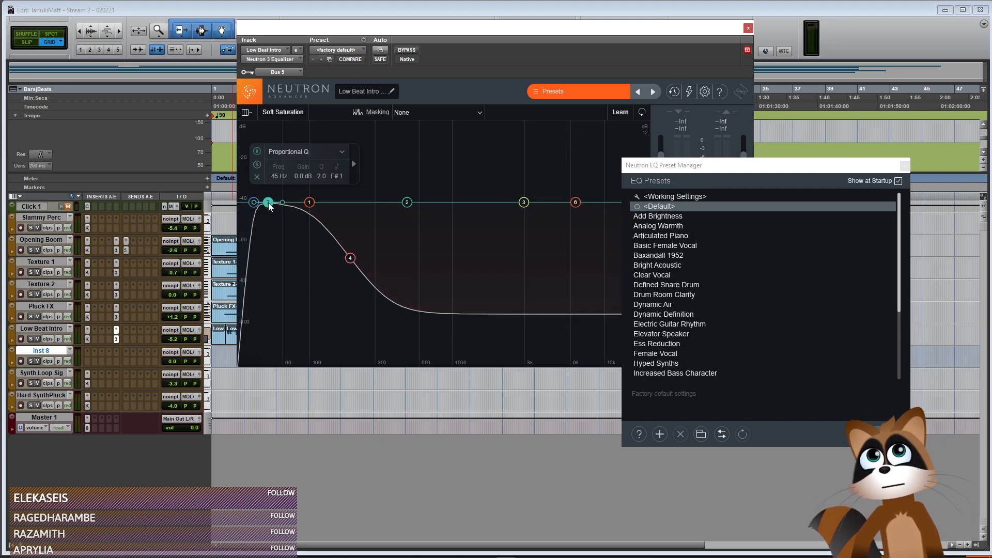
click(353, 164)
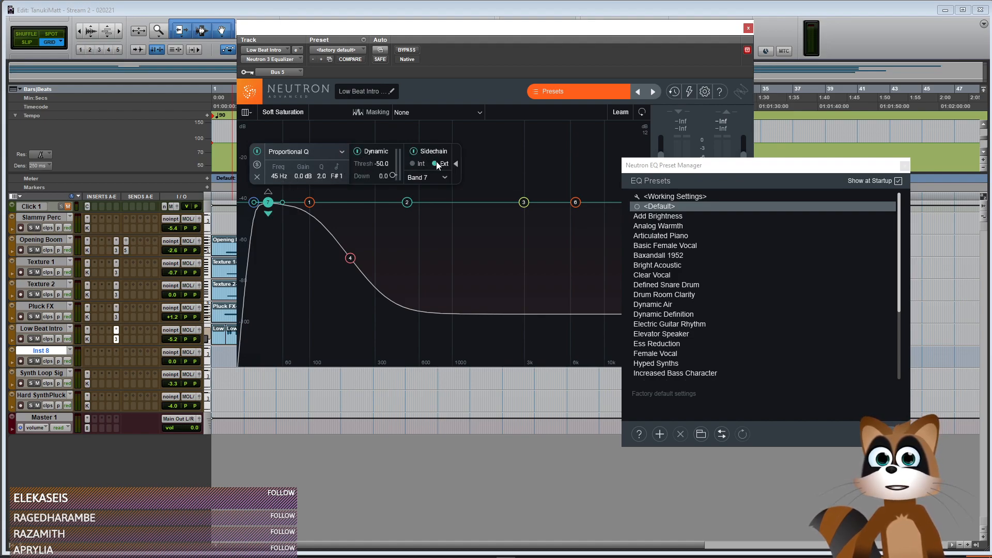
click(444, 178)
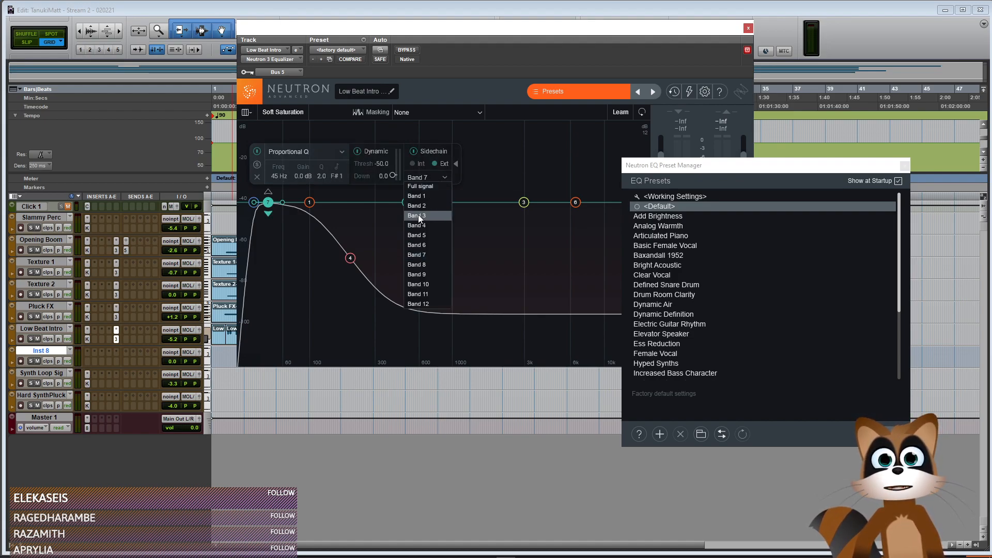
click(421, 187)
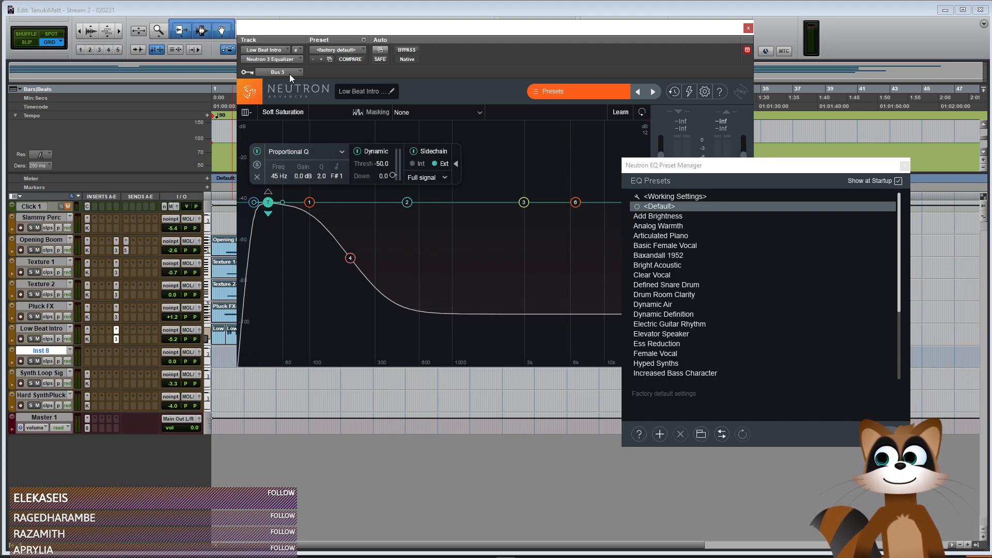
Shape Low Beat Intro's sidechained dynamic band as a 35 Hz cut at -30.0 dB, with Q 0.5 and a -30.5 threshold
drag(268, 202, 249, 381)
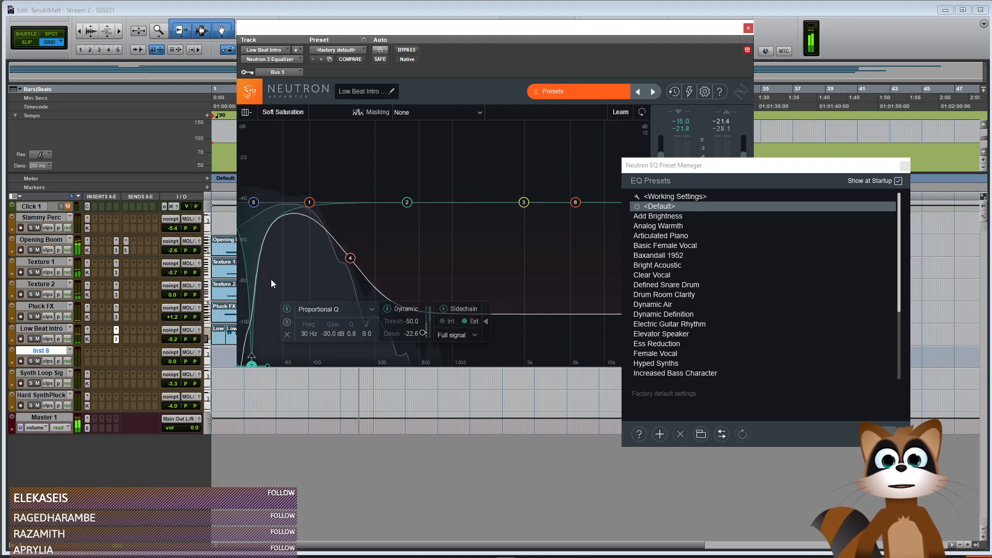
mouse_move(252, 364)
mouse_down()
mouse_move(279, 364)
mouse_move(258, 365)
mouse_up()
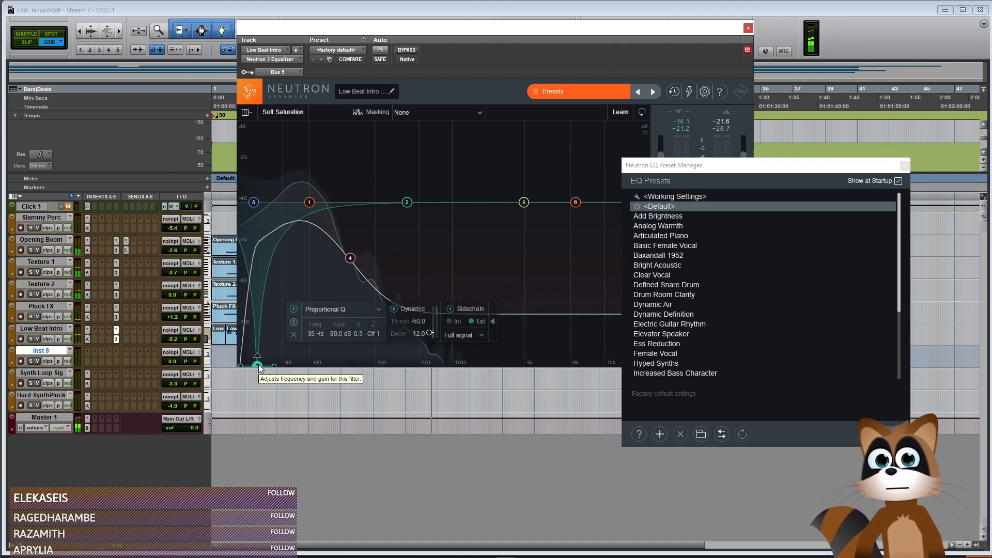
drag(426, 336, 426, 331)
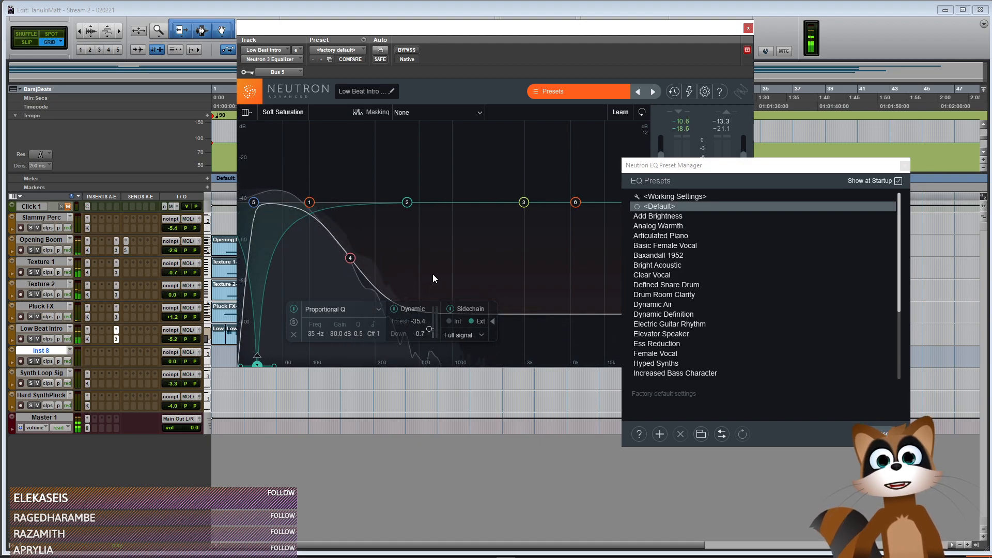
scroll(430, 329, up, 3)
scroll(430, 328, up, 2)
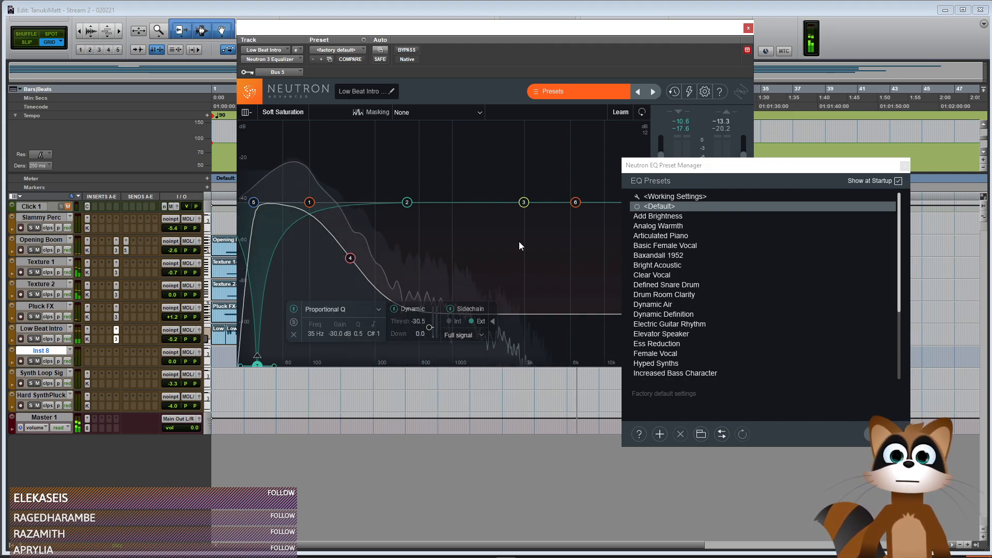
Close the EQ preset manager and Low Beat Intro's equalizer, and play the session from 1|3|000
click(905, 165)
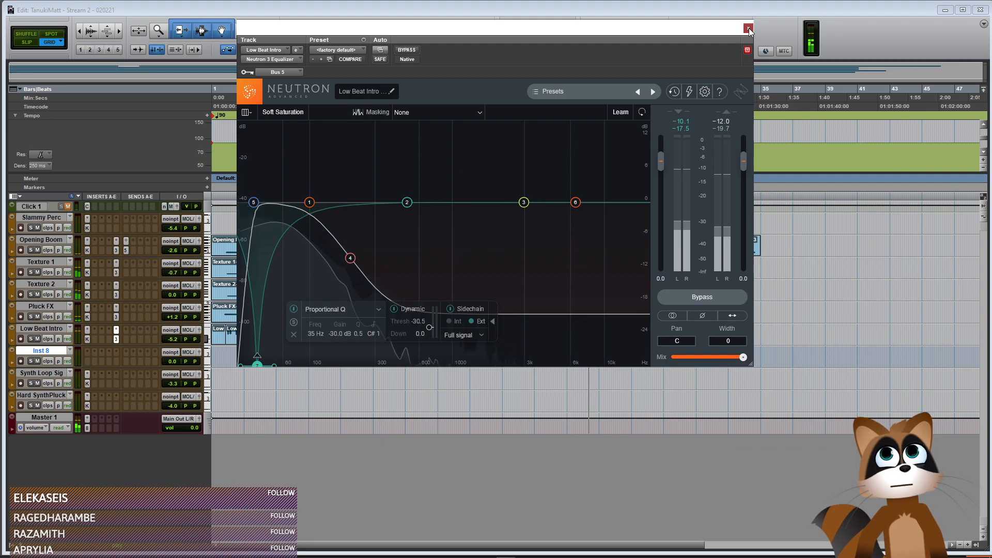
click(748, 28)
key(space)
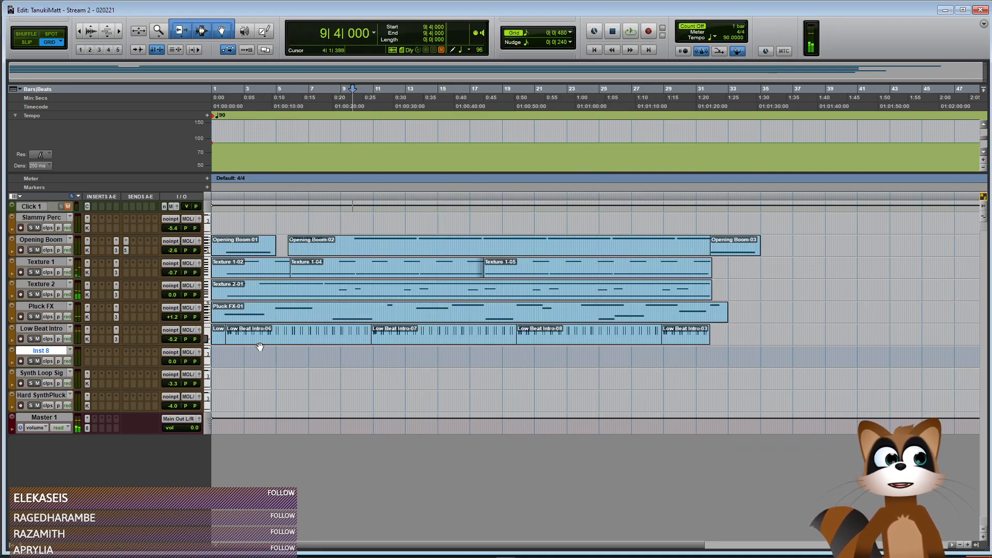
click(223, 361)
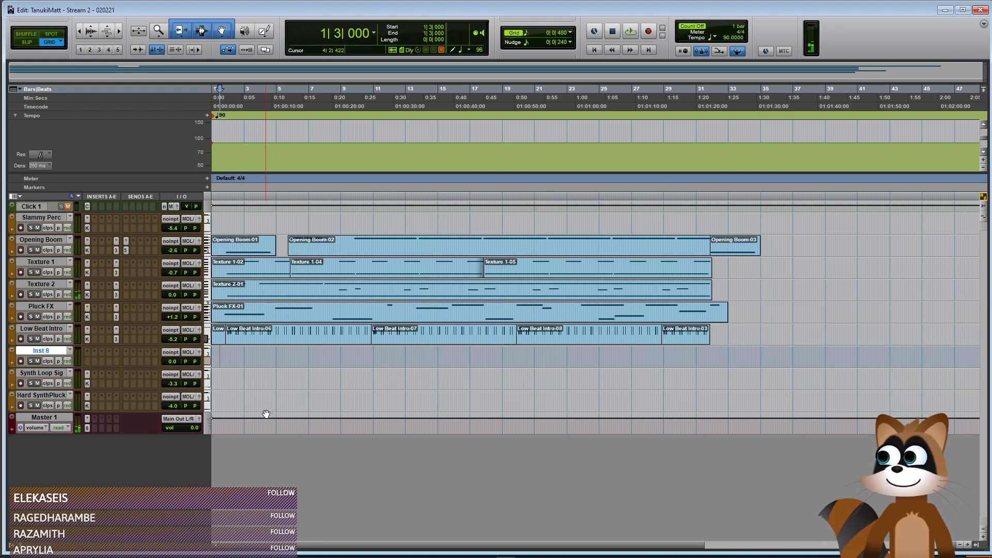
Open the name of the Inst 8 track for editing
double_click(37, 352)
click(517, 272)
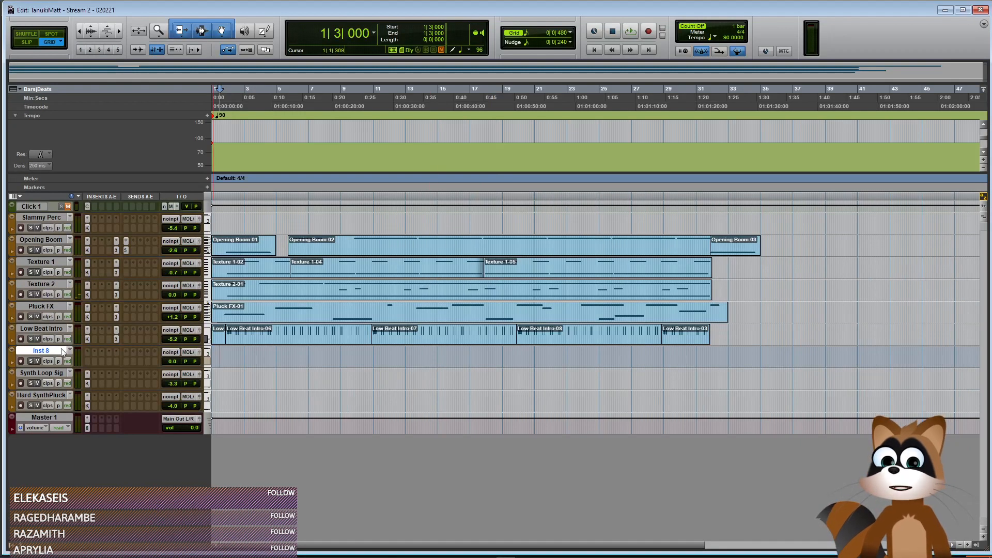
double_click(34, 351)
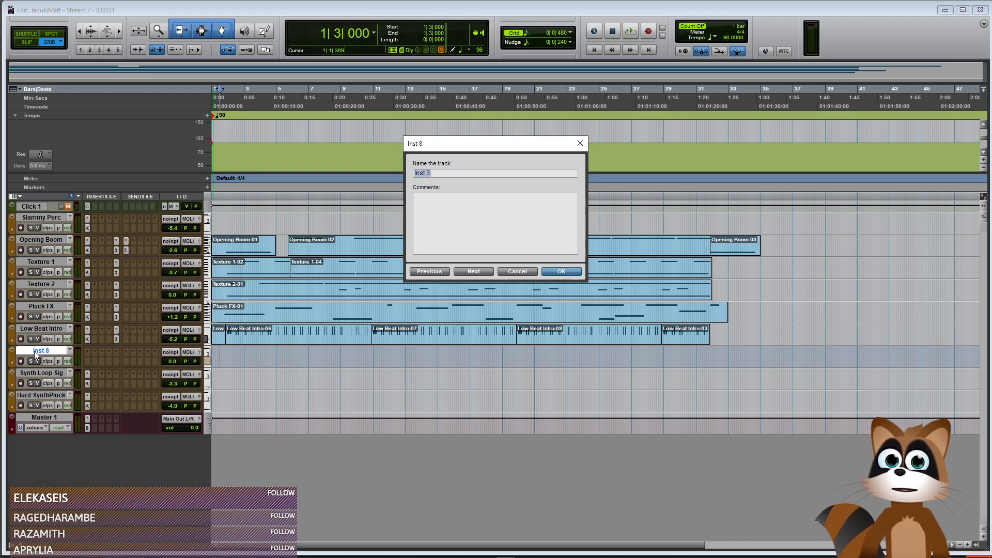
Leave the Inst 8 track's name as it is and rename the Pluck FX track as "Cymbal scream"
click(517, 271)
double_click(37, 308)
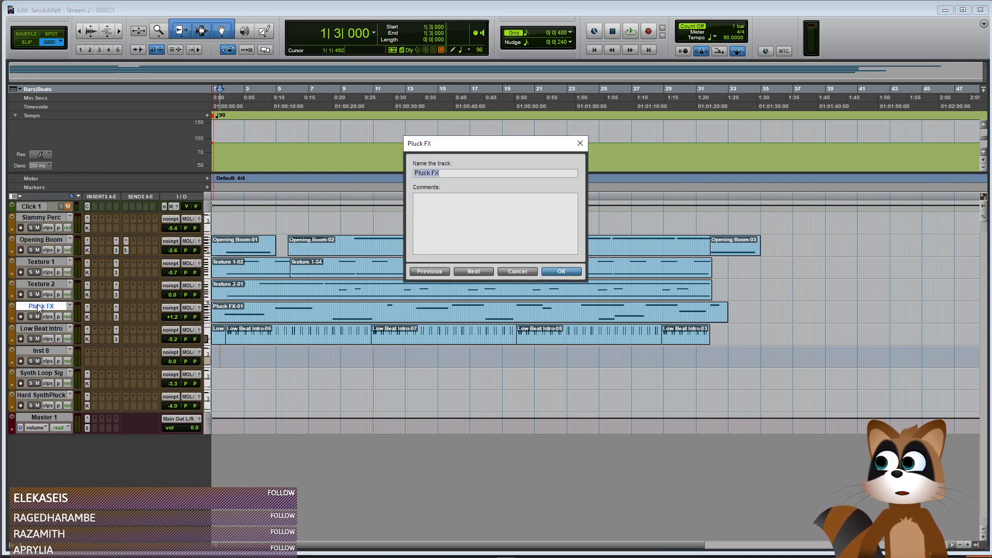
text(Cymbal)
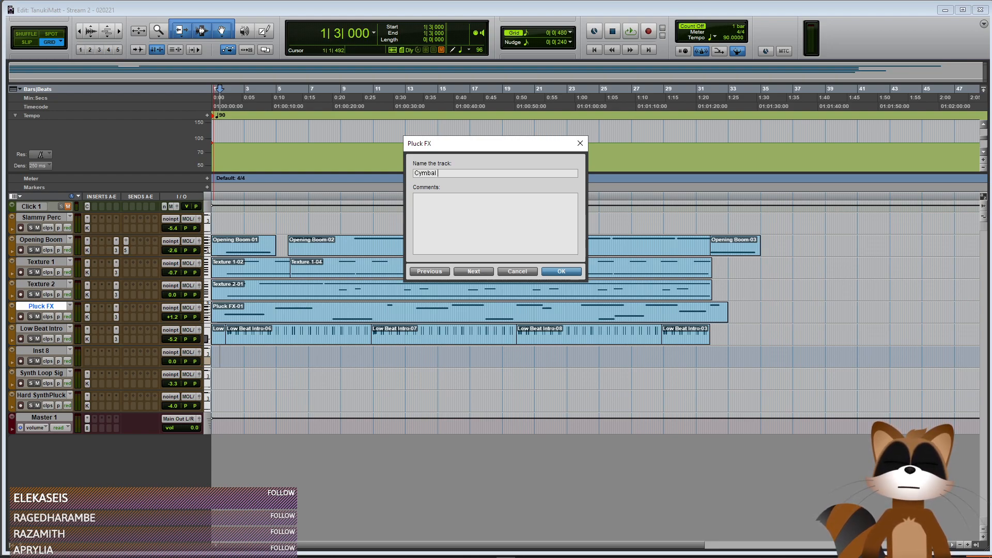
text(Scr)
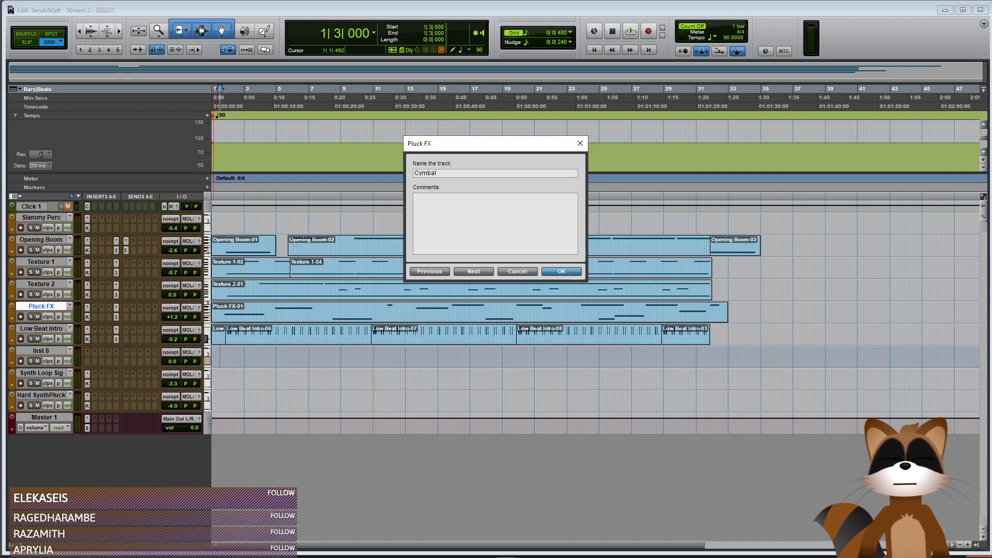
key(Return)
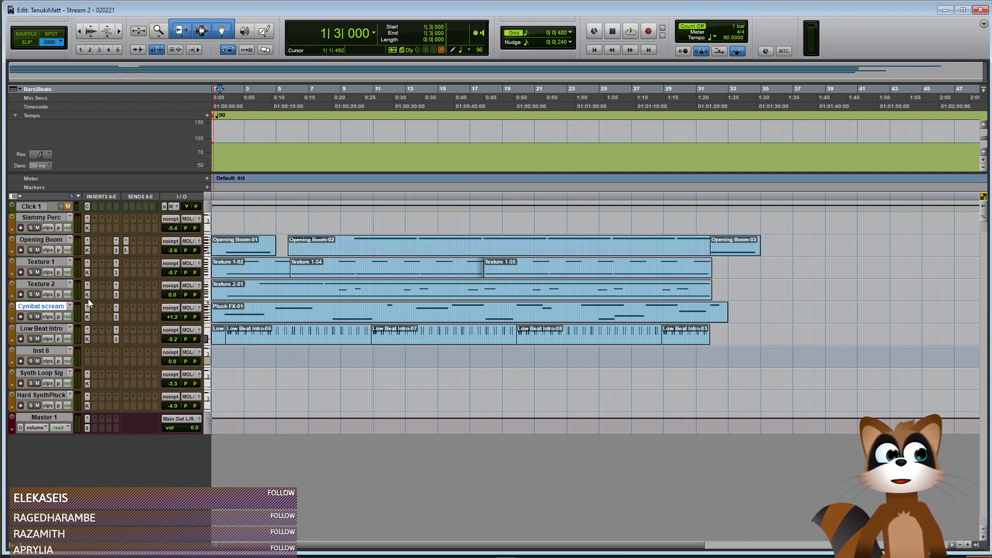
Rename the Inst 8 track as "Pluck FX"
double_click(31, 352)
text(Pluc FX)
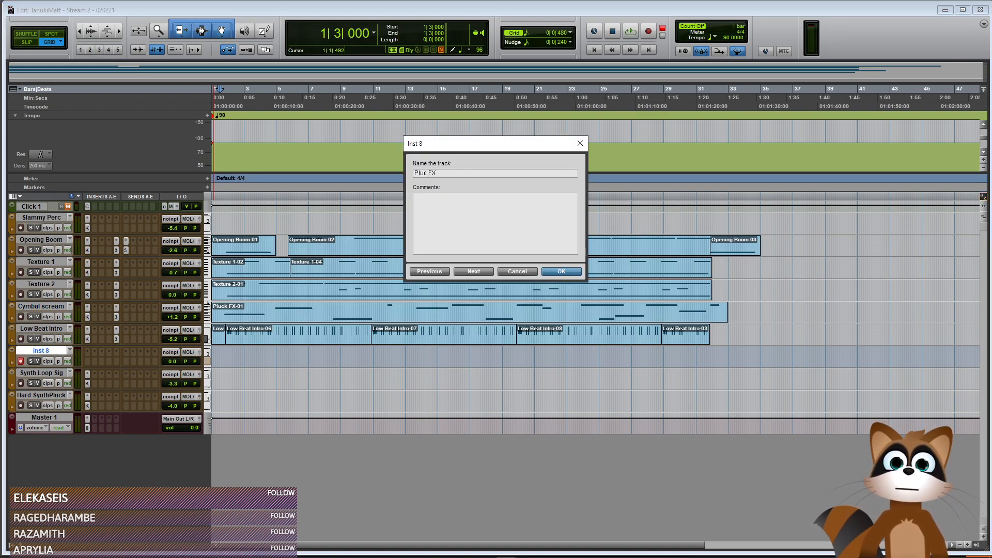
key(Return)
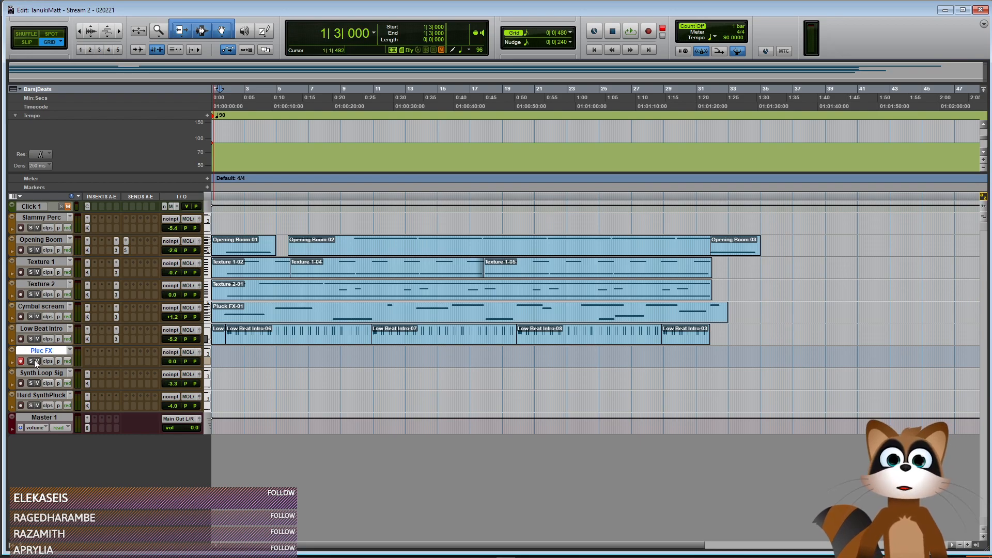
double_click(43, 353)
click(428, 173)
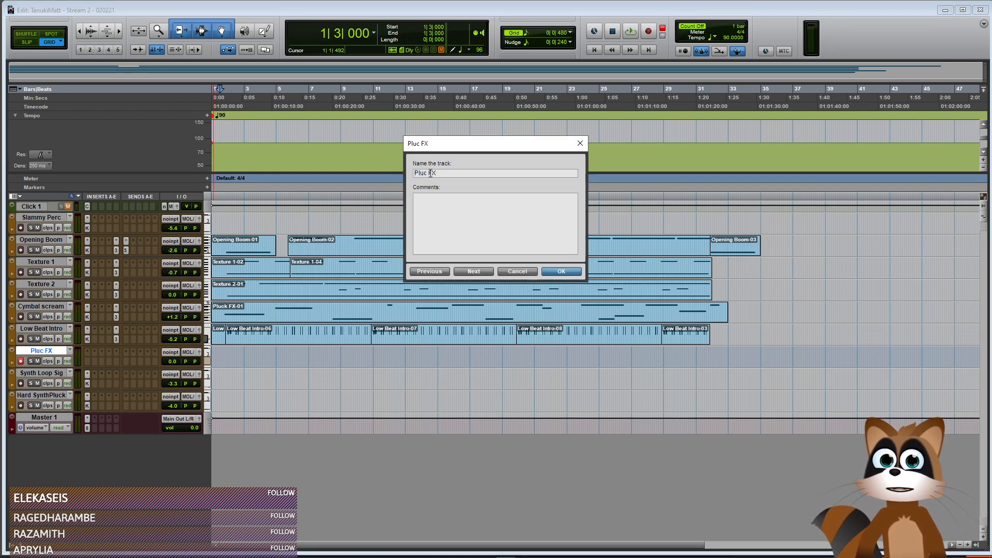
click(561, 271)
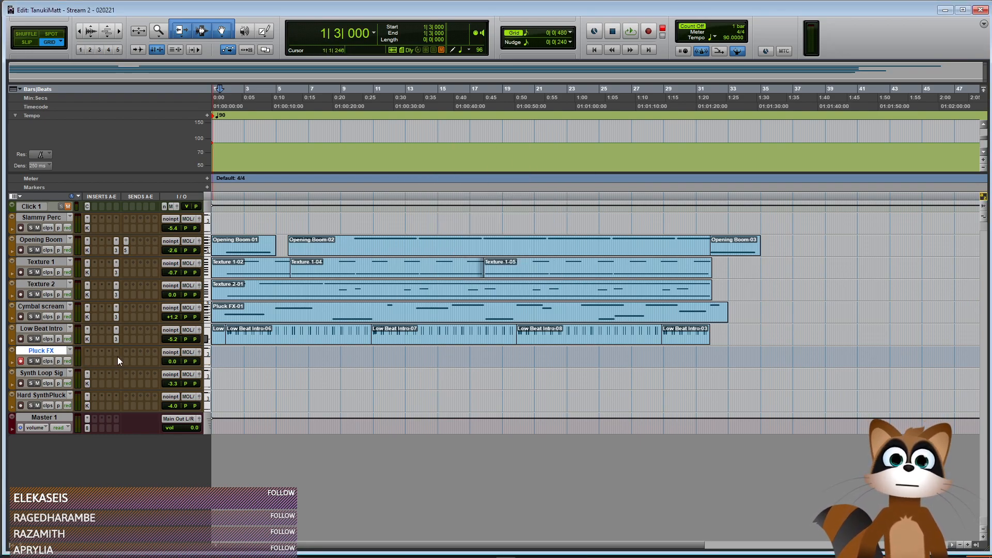
Insert the stereo Kontakt instrument plug-in on the Pluck FX track
click(88, 359)
mouse_move(145, 389)
mouse_move(233, 488)
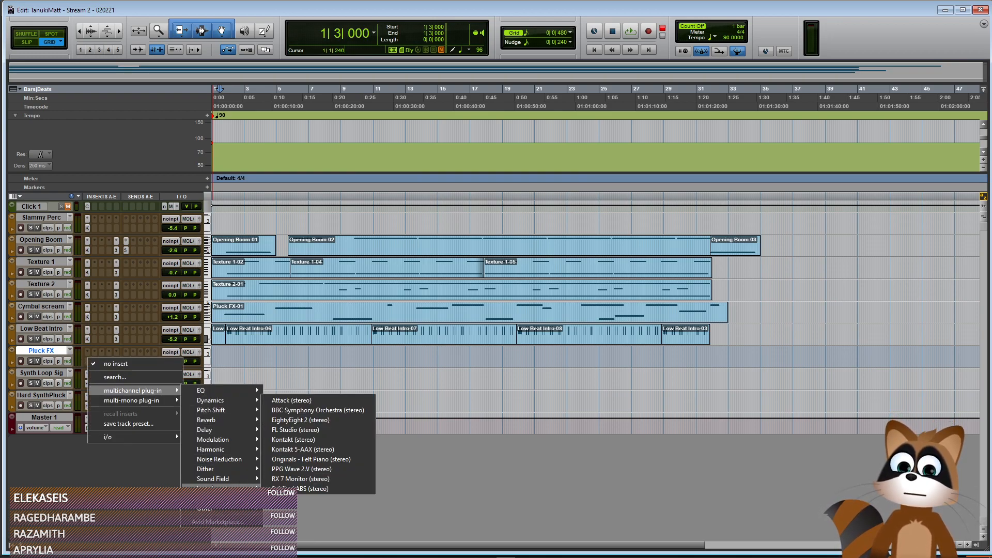
click(331, 439)
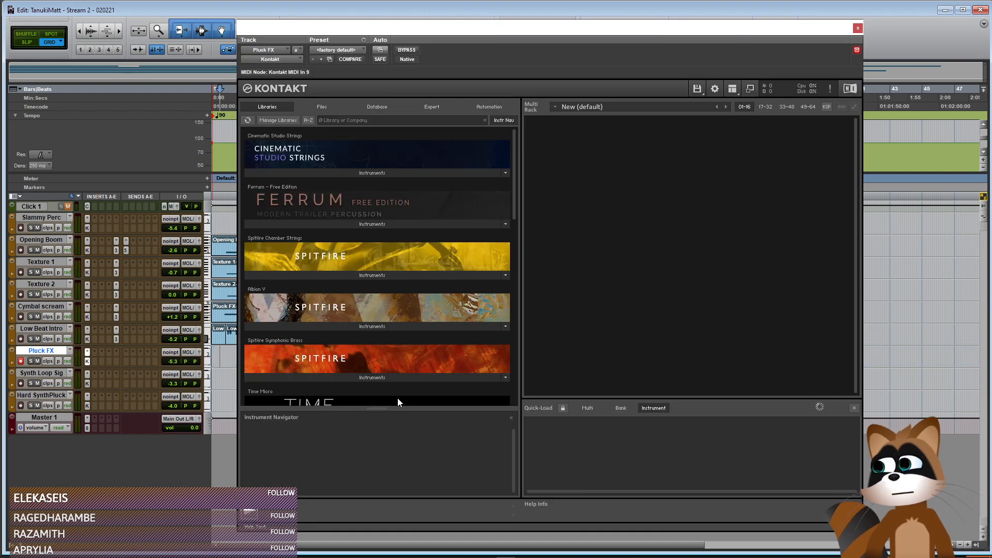
Load 06.Tonal Loops from the Loops folder of the Devastator expansion instruments, look over its controls, and close the plug-in window
click(555, 429)
click(621, 421)
click(736, 423)
click(780, 431)
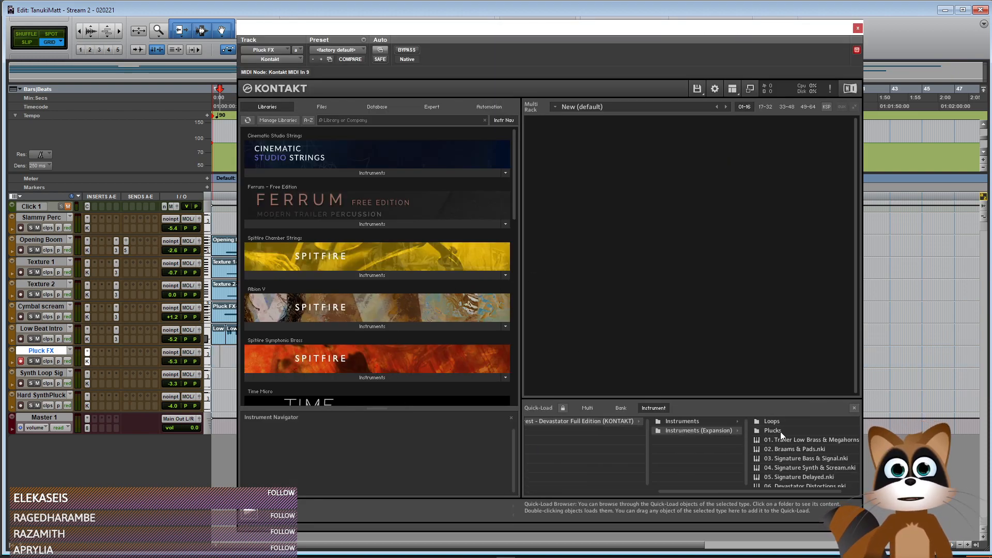
click(778, 423)
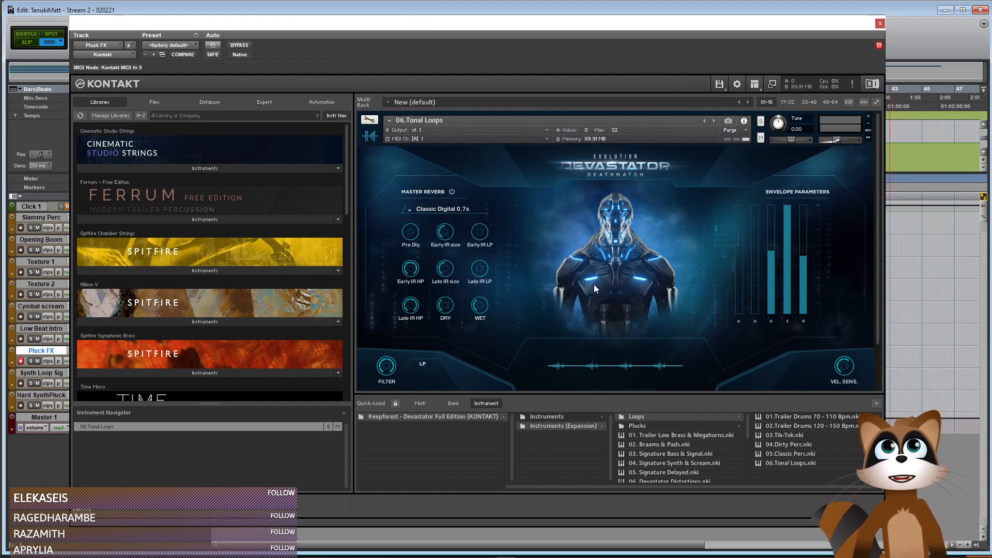
right_click(569, 311)
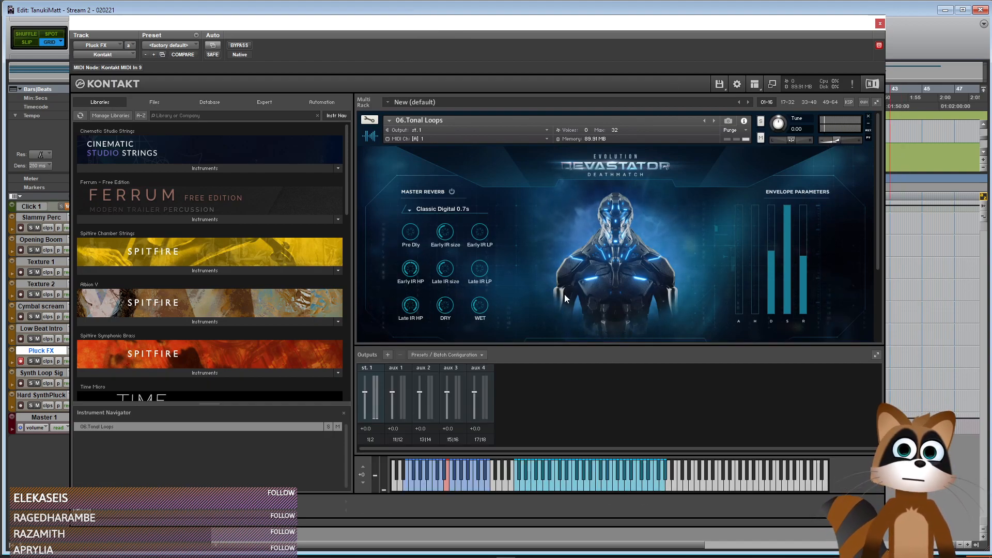
scroll(522, 274, down, 3)
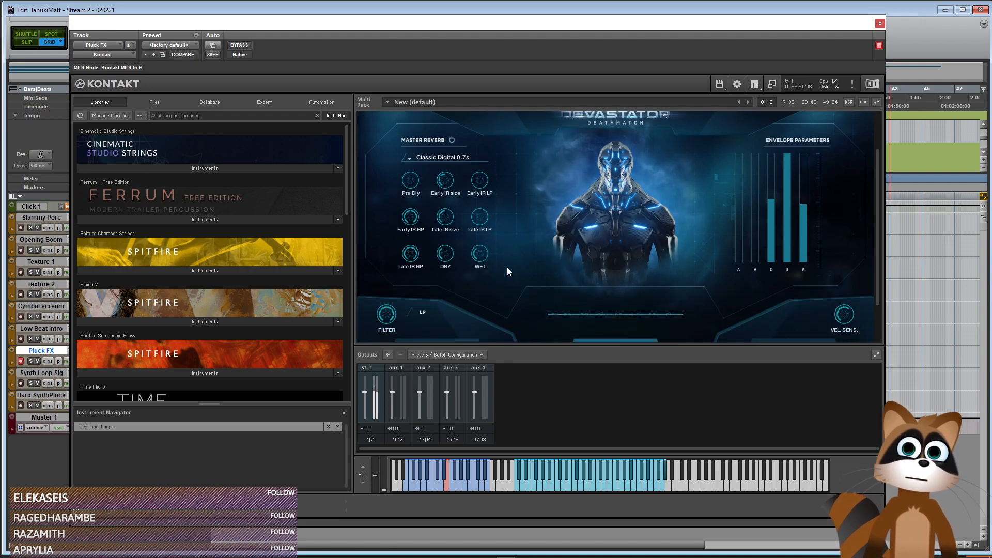
scroll(507, 268, down, 3)
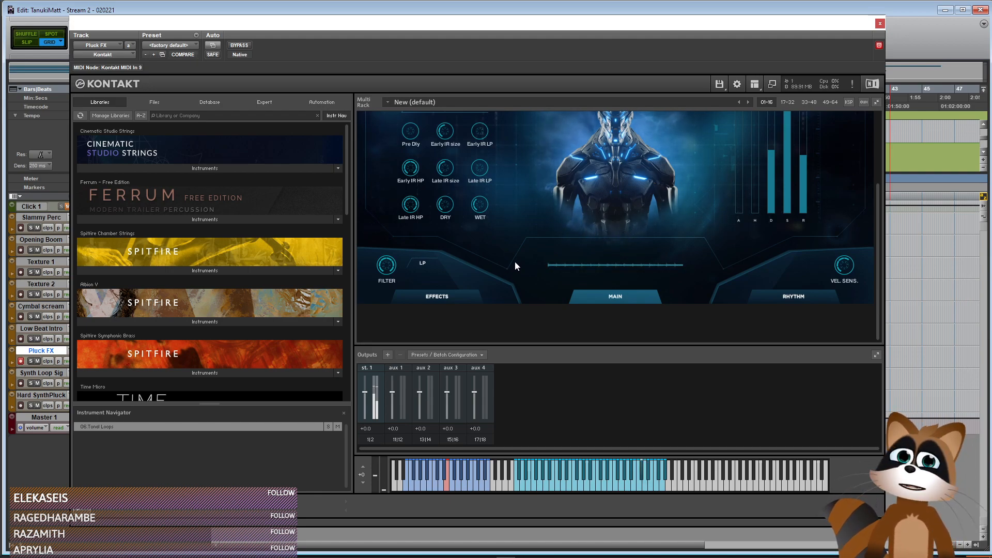
scroll(515, 261, up, 4)
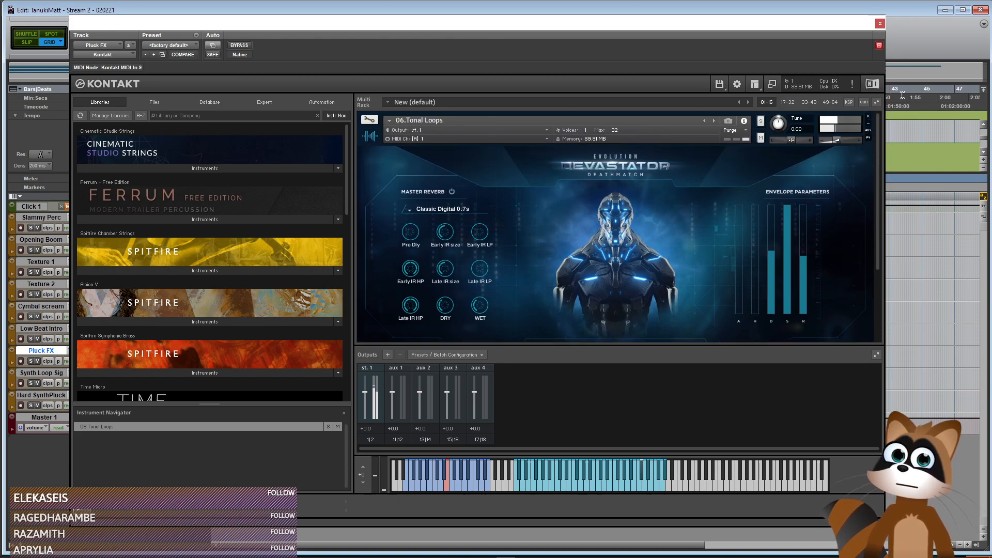
click(880, 24)
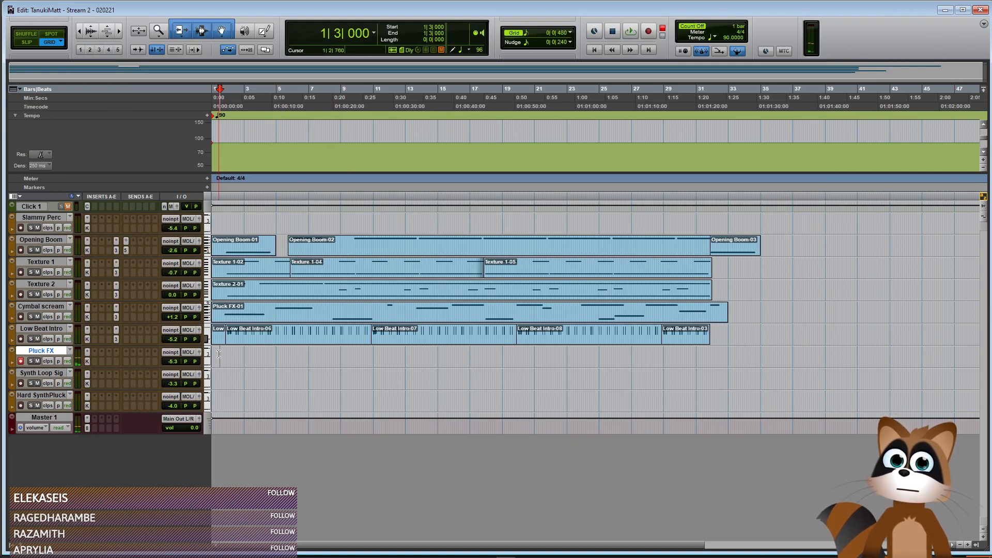
Record a held note on the Pluck FX track up to about bar 13, unmuting the Click 1 track
key(shift+r)
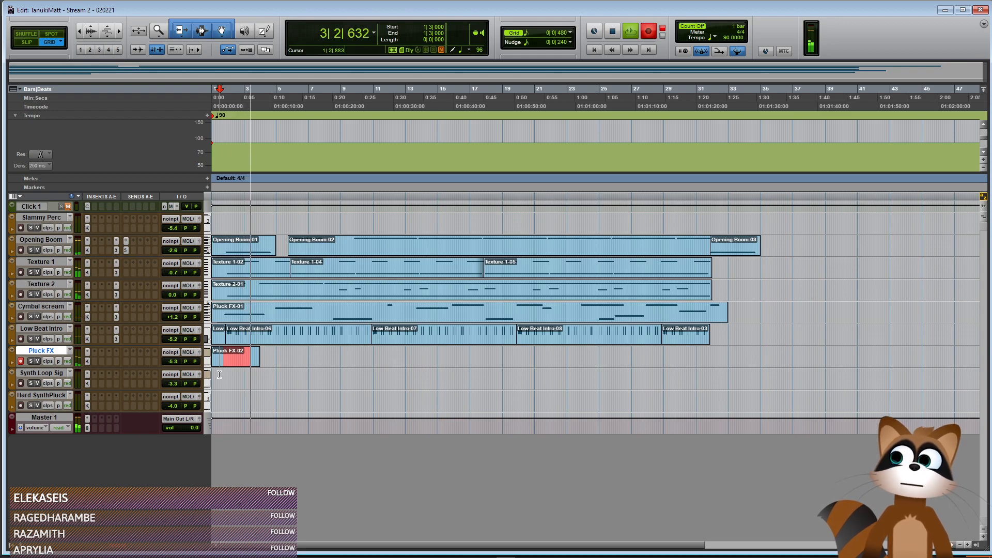
click(67, 206)
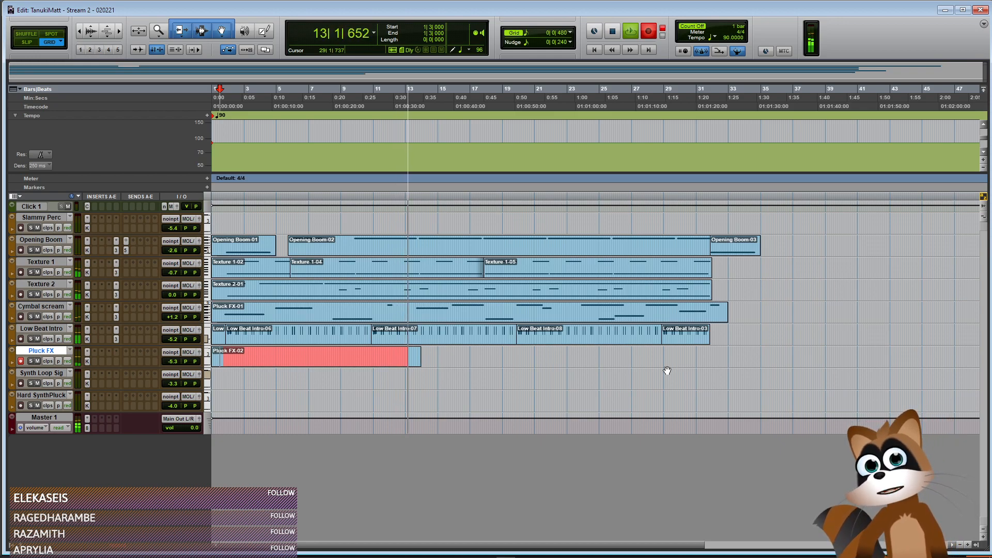
key(space)
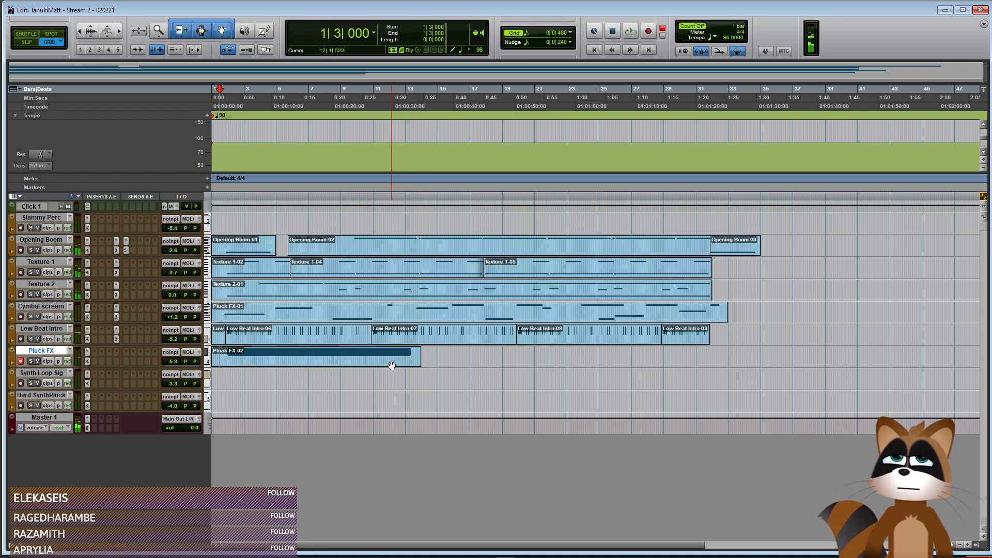
View the Pluck FX and Texture 2 notes together and stretch the Pluck FX note to the end of Texture 2's long notes in bar 31
click(392, 366)
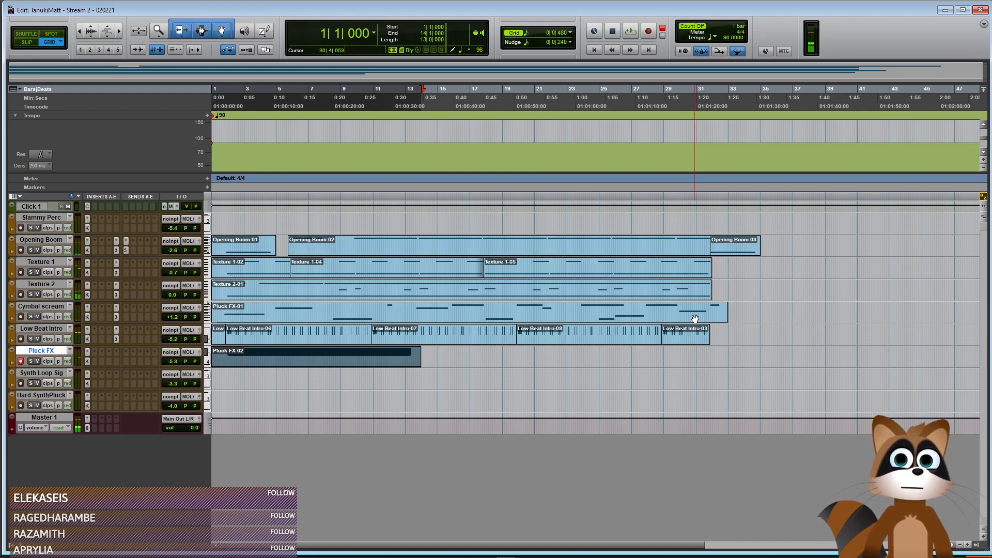
shift+click(679, 293)
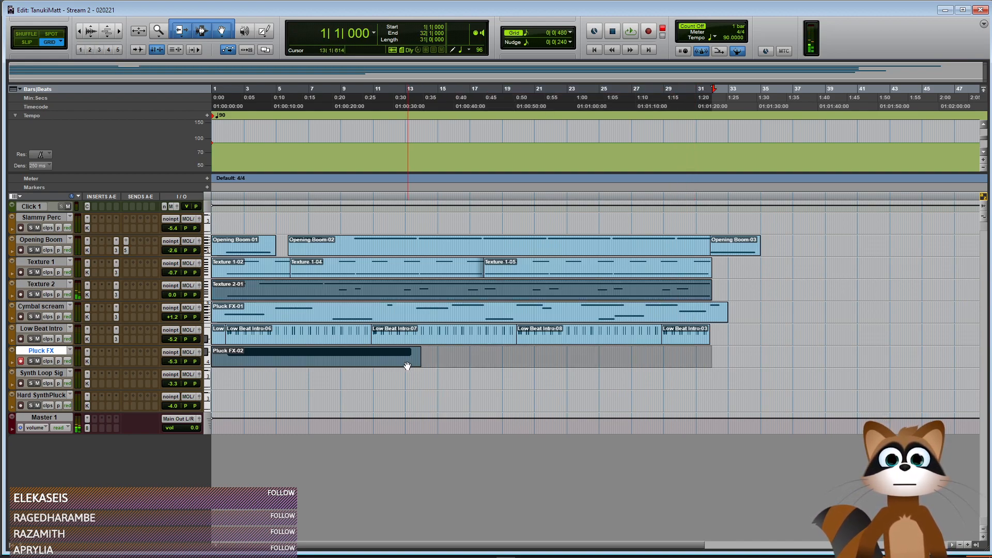
double_click(680, 293)
key(r)
key(r)
key(r)
key(r)
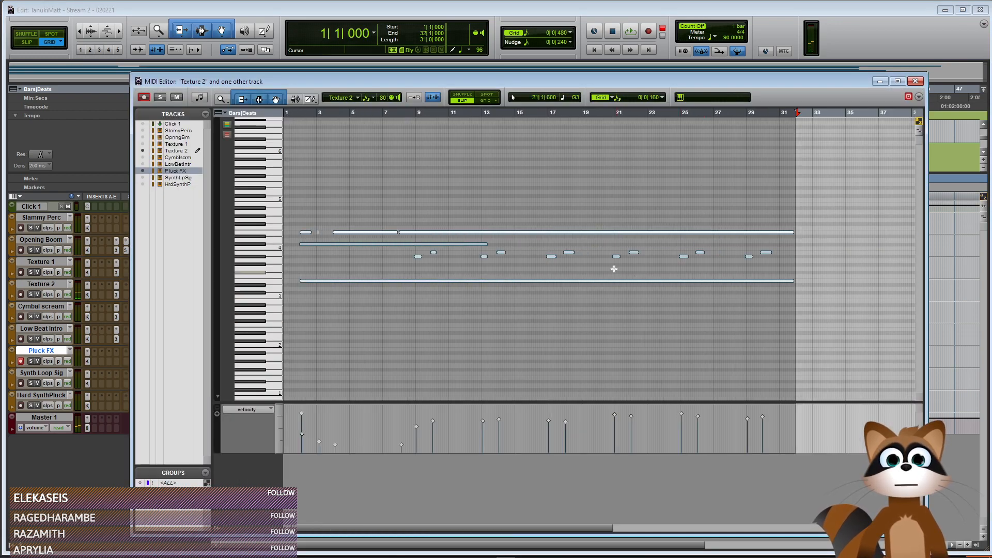
click(534, 243)
drag(487, 244, 793, 247)
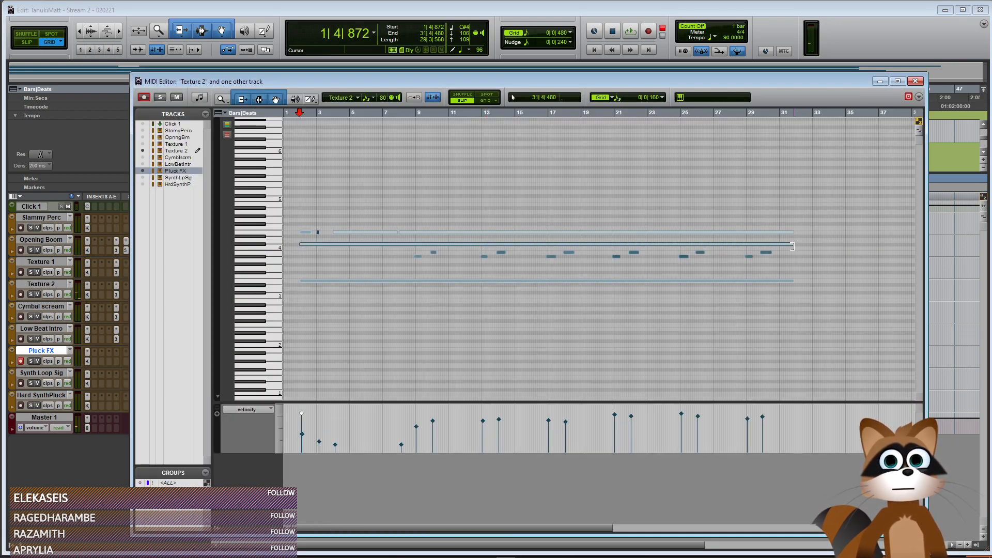
click(915, 81)
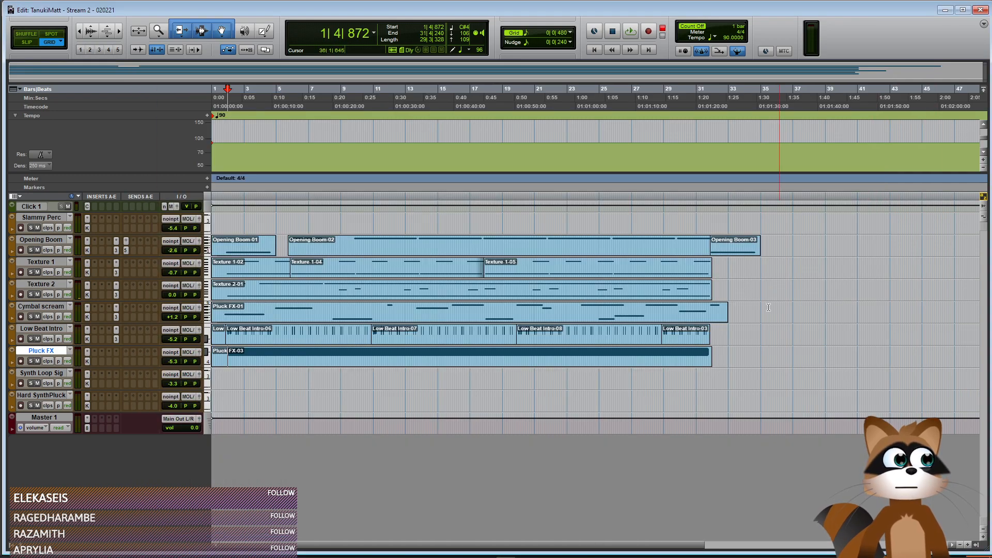
Play the ending from bar 31 and lengthen the end of the held Pluck FX note slightly in the MIDI editor
click(718, 333)
key(t)
key(t)
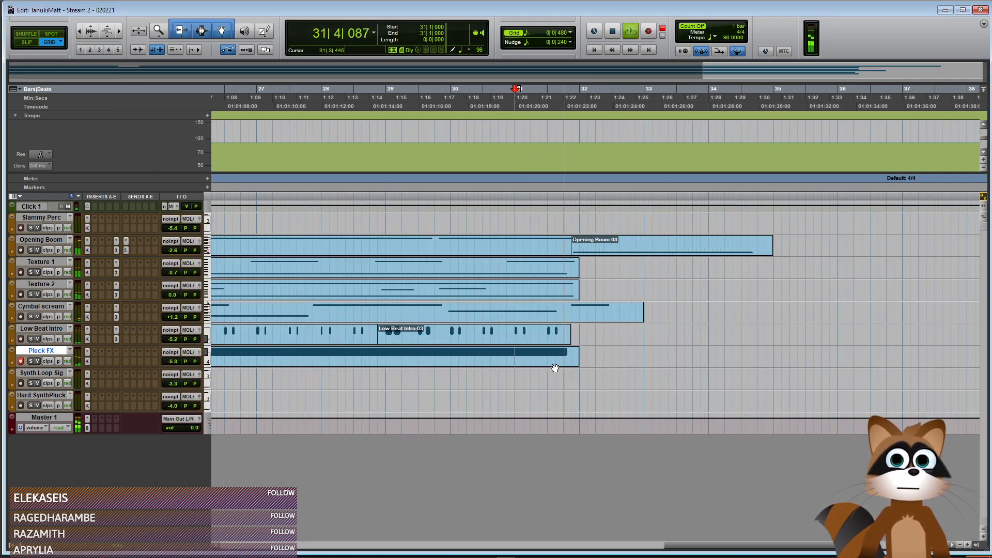
double_click(554, 368)
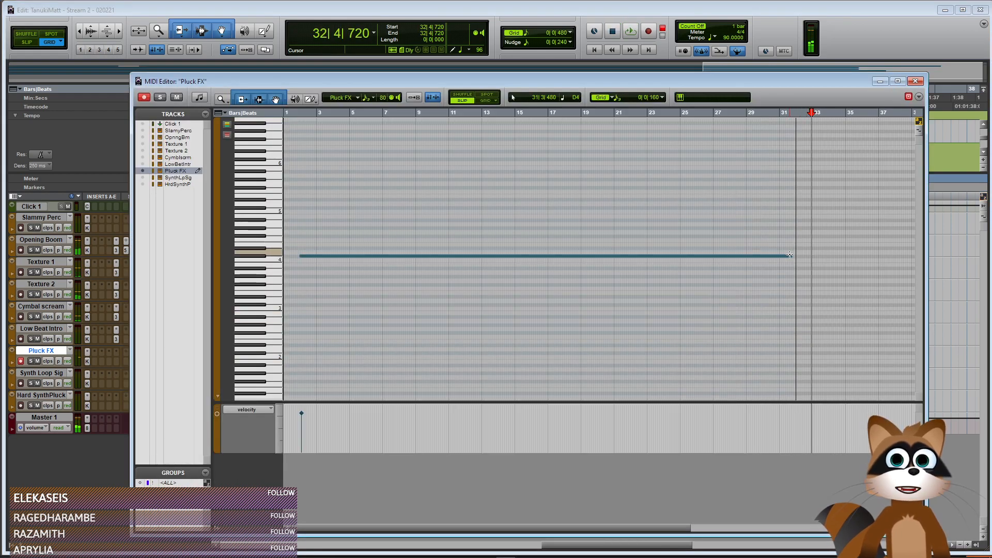
click(790, 255)
key(t)
key(t)
key(t)
drag(644, 257, 662, 256)
Audition the passage around bar 31, extend the held note's end to about 31|4|885, and close the MIDI editor
click(512, 214)
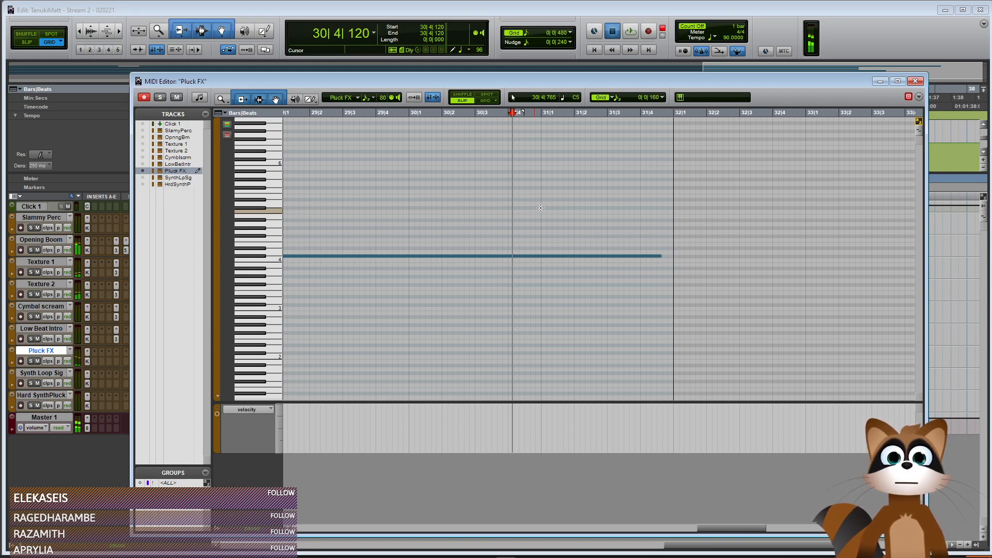
click(543, 205)
key(space)
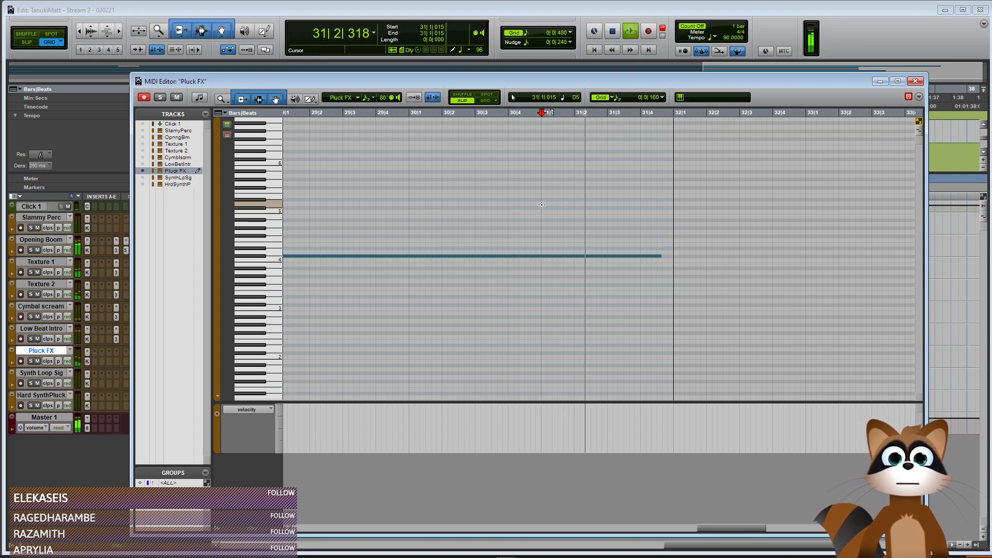
key(space)
click(663, 256)
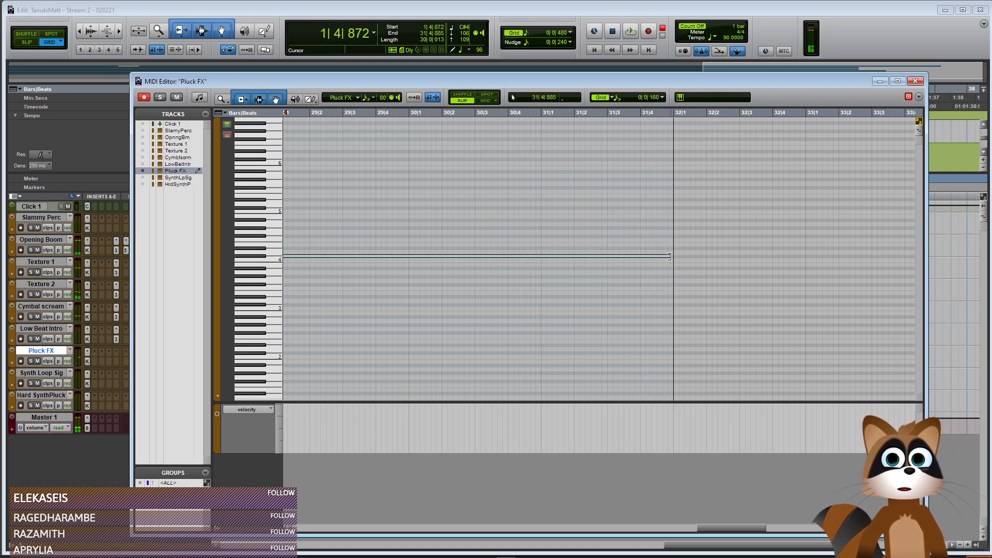
click(540, 219)
key(space)
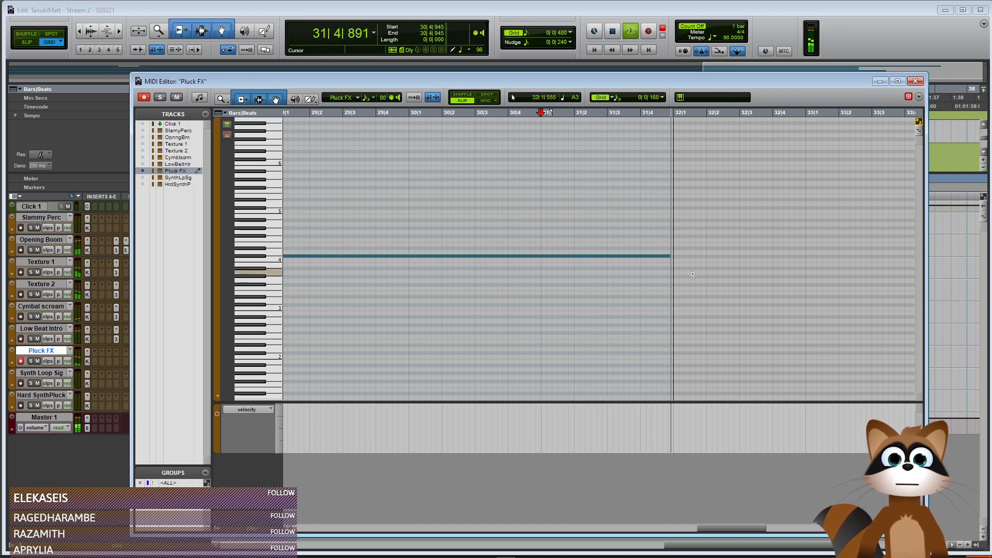
click(916, 81)
Reopen the Pluck FX clip in the MIDI editor, snap its note's start to 2|1 in Grid mode, and play from 1|3|480
key(r)
key(r)
key(r)
key(r)
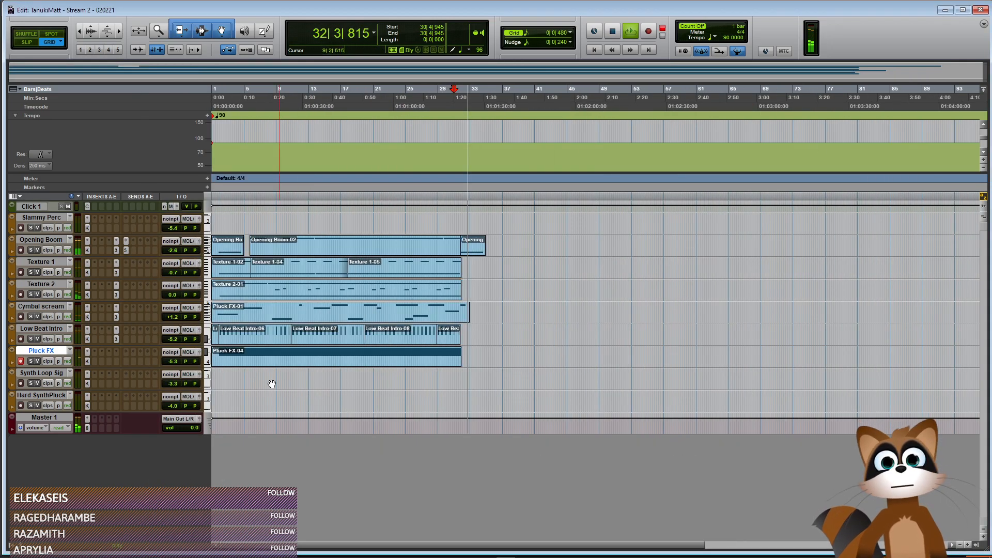
key(space)
double_click(219, 364)
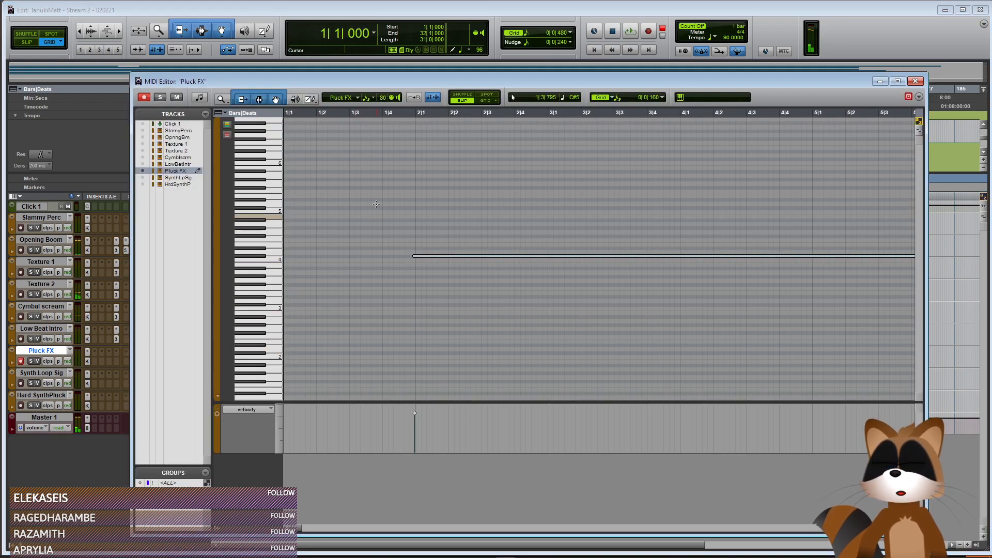
click(485, 101)
click(421, 237)
click(368, 238)
key(space)
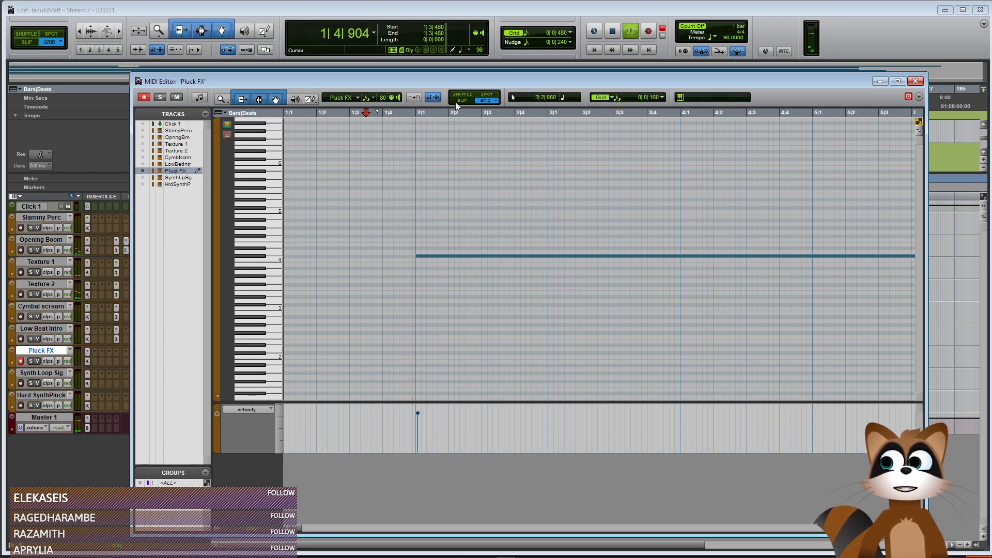
click(916, 82)
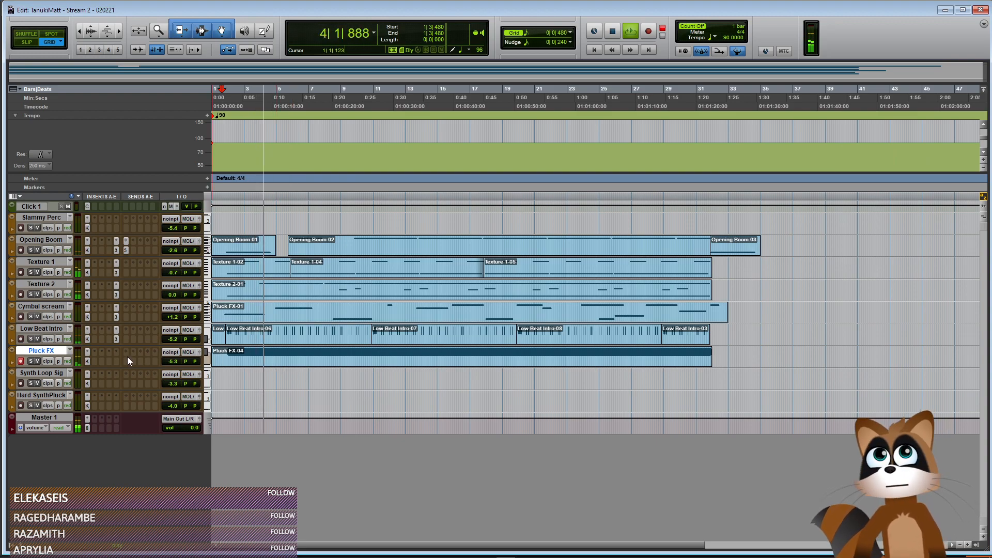
Mute the Click 1 track, stop playback, and insert a stereo Neutron 3 Equalizer on the Pluck FX track
key(ctrl+])
click(68, 206)
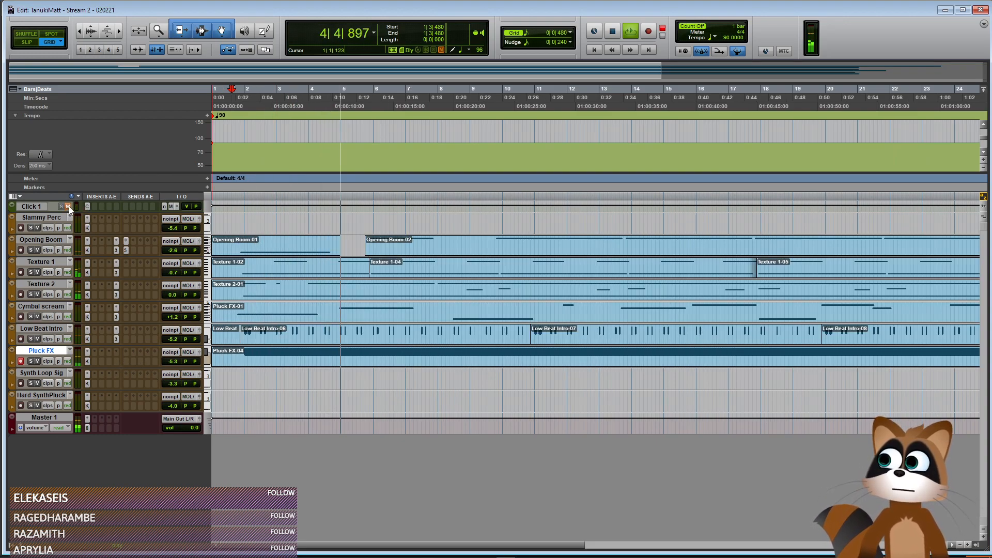
key(space)
click(115, 363)
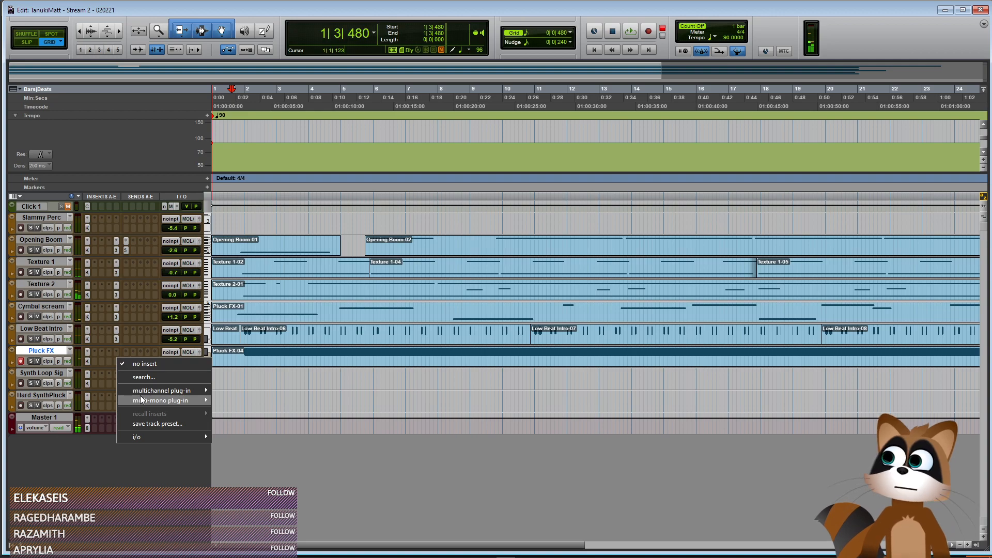
mouse_move(141, 393)
mouse_move(219, 391)
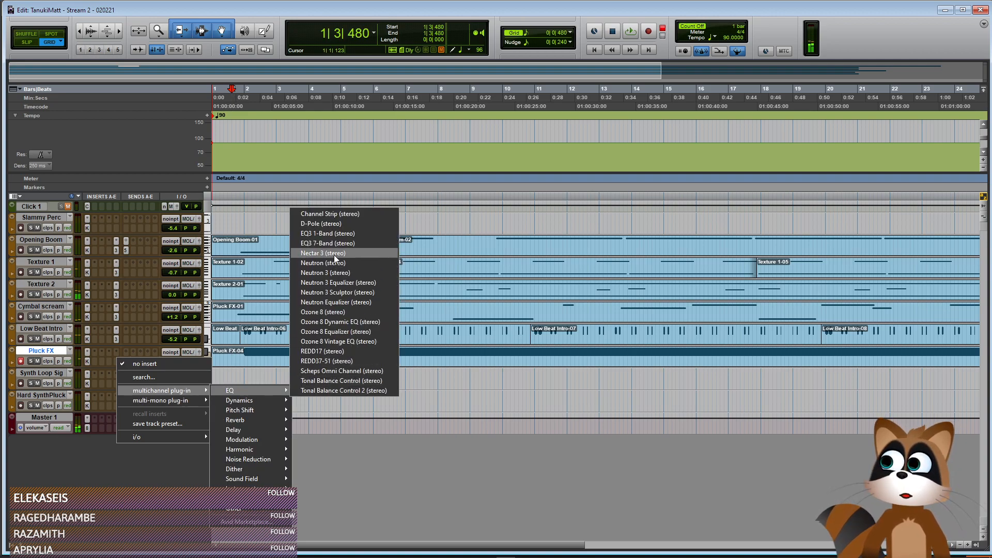
click(357, 282)
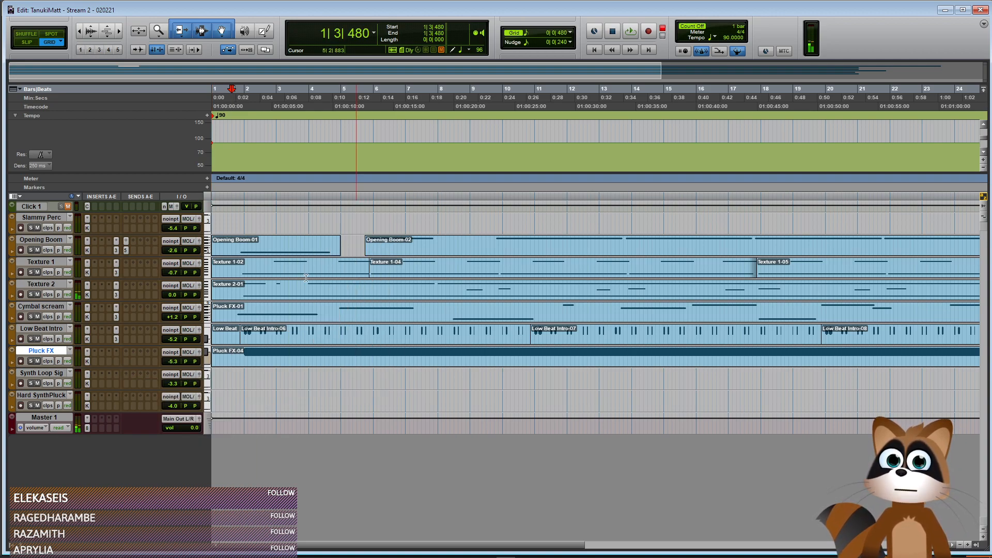
Set the Pluck FX equalizer's flat highpass to about 119 Hz and its flat lowpass to about 299 Hz
drag(99, 198, 154, 198)
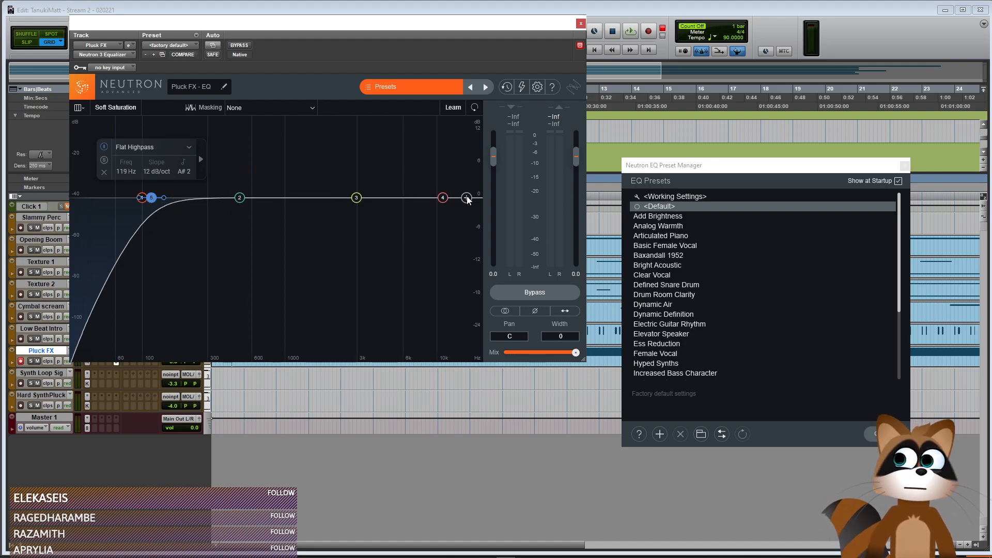
click(465, 197)
drag(465, 197, 207, 200)
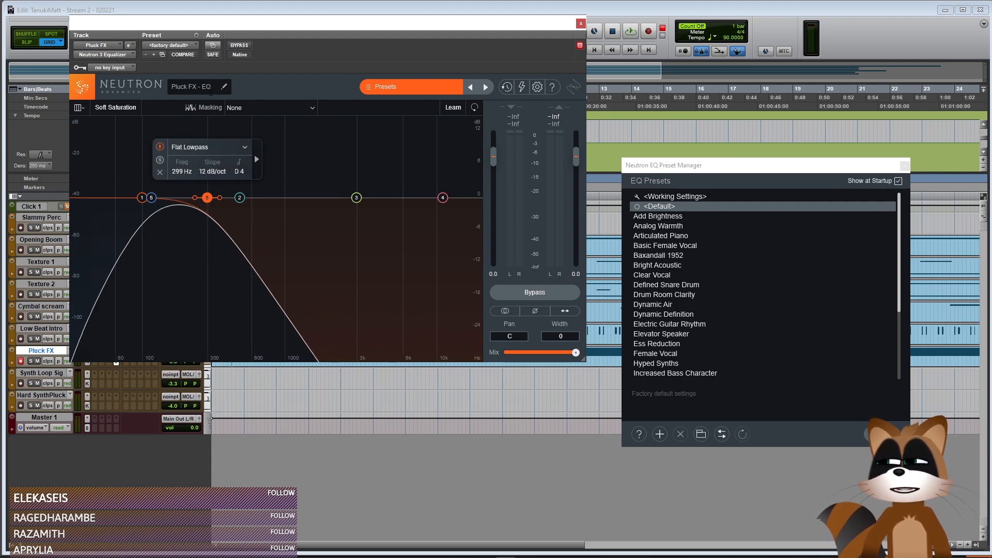
Enable plug-in automation for the EQ B6 Frequency parameter and close the equalizer window
click(212, 45)
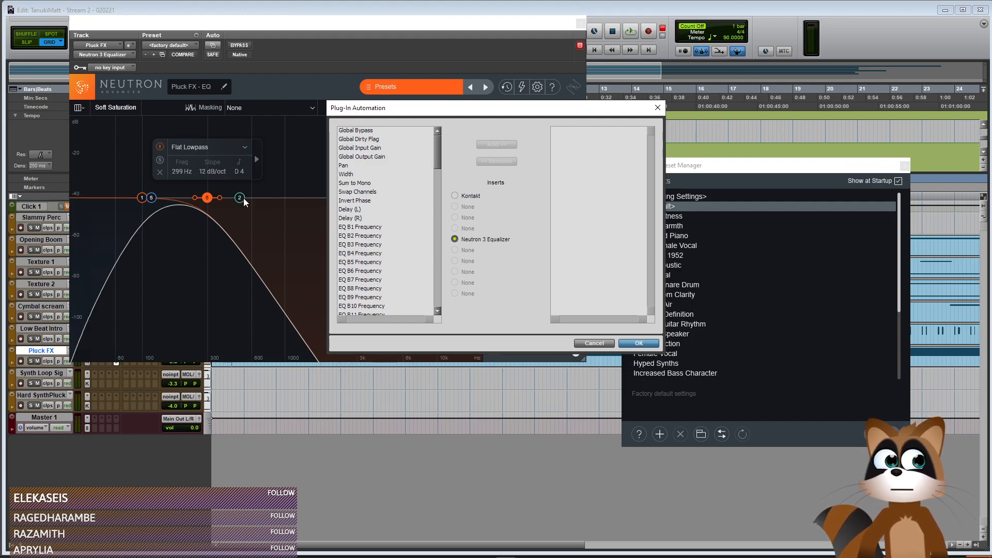
click(369, 272)
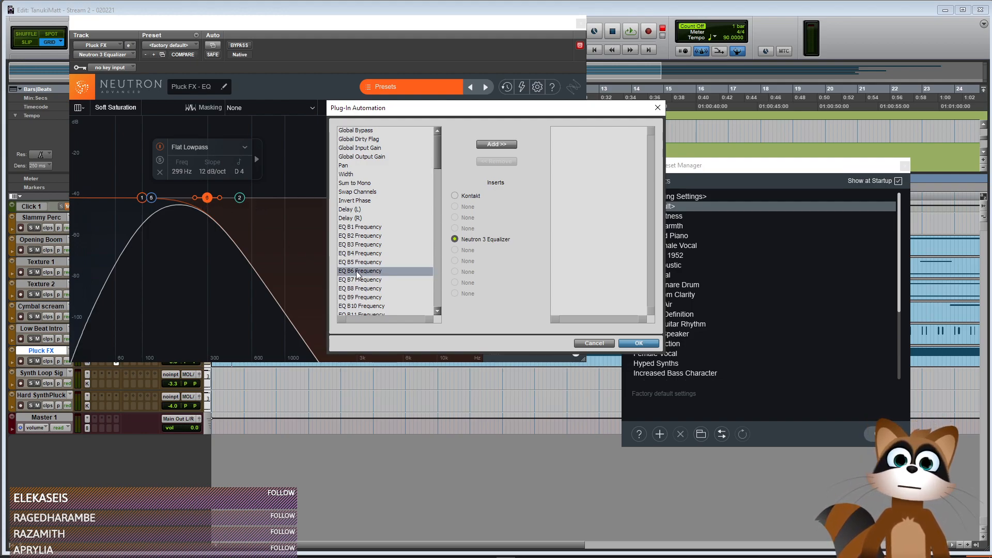
click(496, 144)
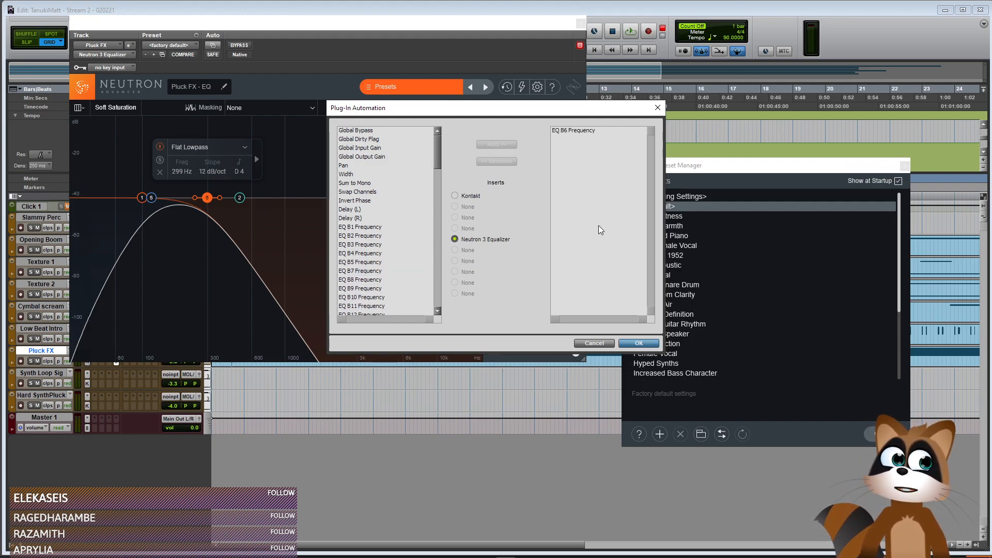
click(638, 343)
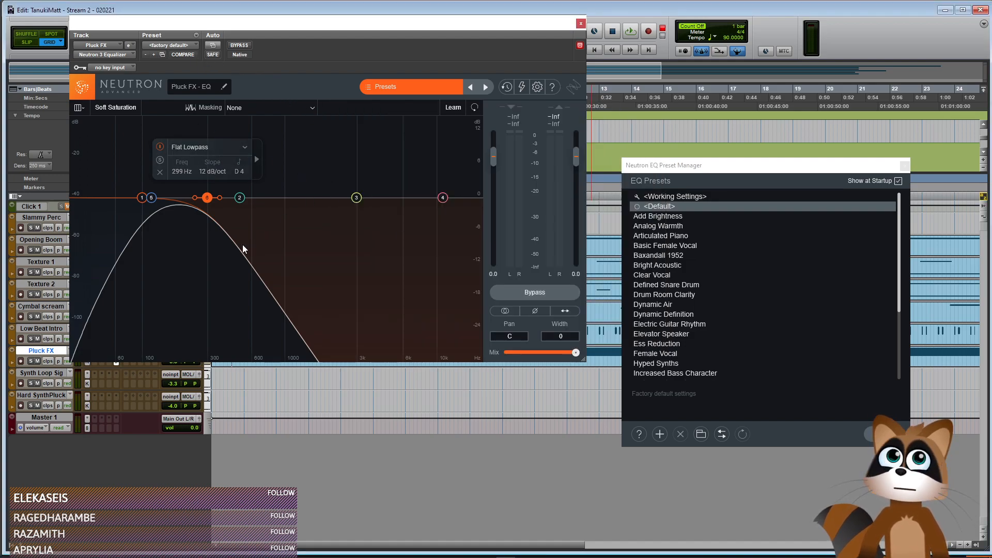
click(580, 23)
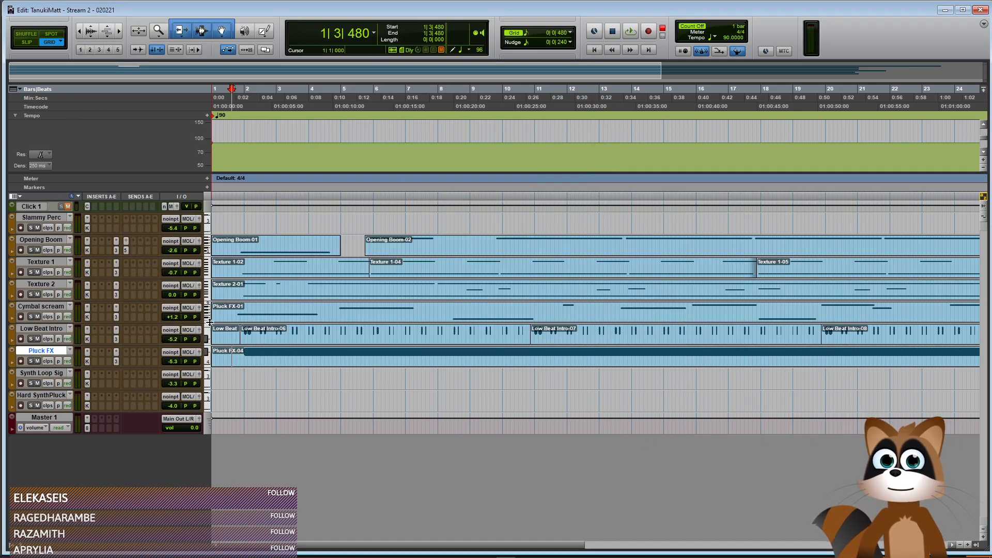
Reopen the Pluck FX equalizer, lower the flat lowpass to about 243 Hz during playback, and close it
click(114, 362)
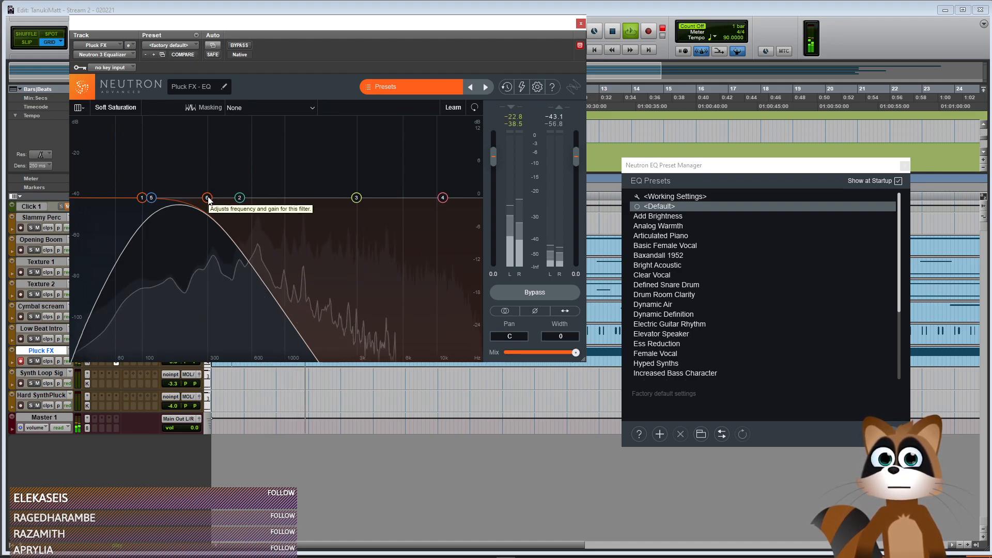
drag(208, 201, 197, 202)
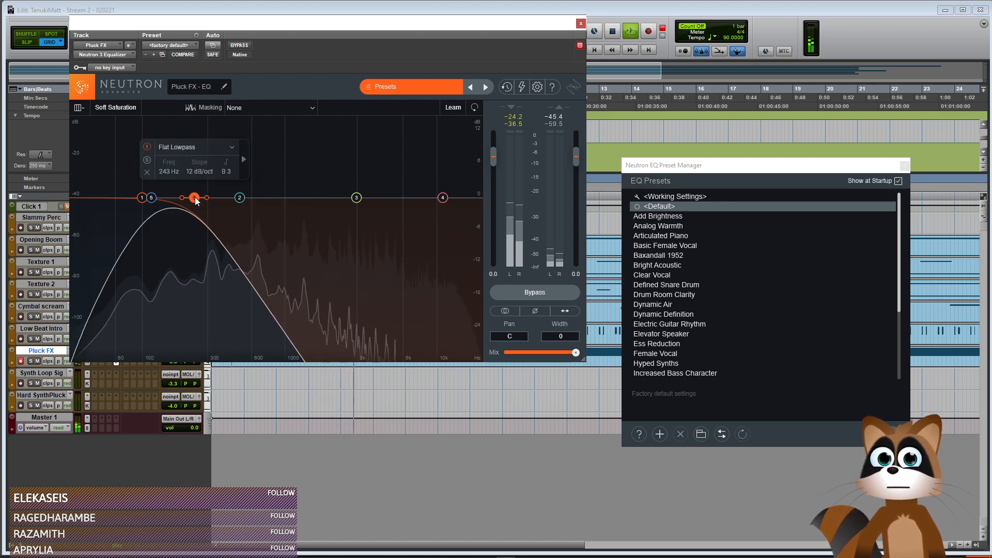
click(581, 24)
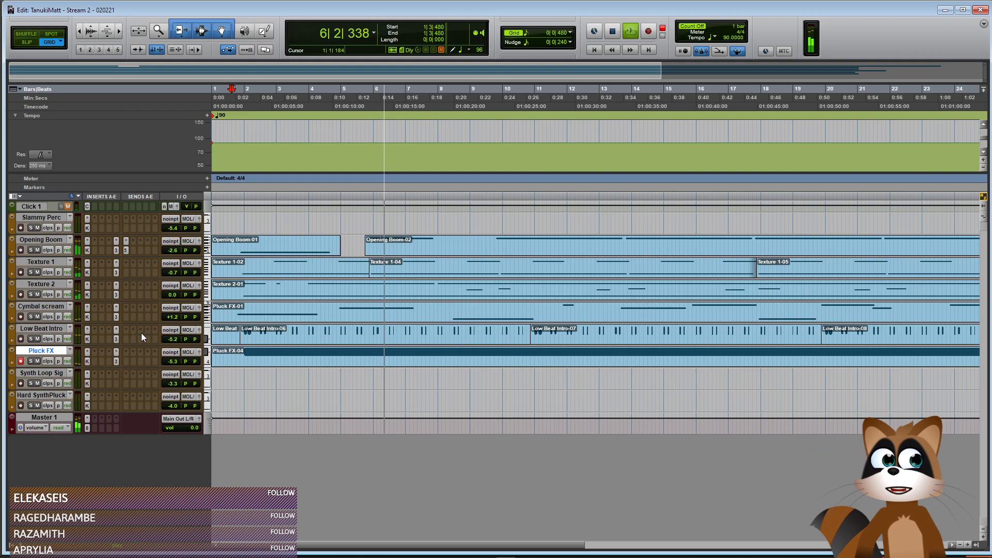
Show the EQ B6 Frequency automation lane under the Pluck FX track and make the lane taller
click(14, 365)
click(33, 375)
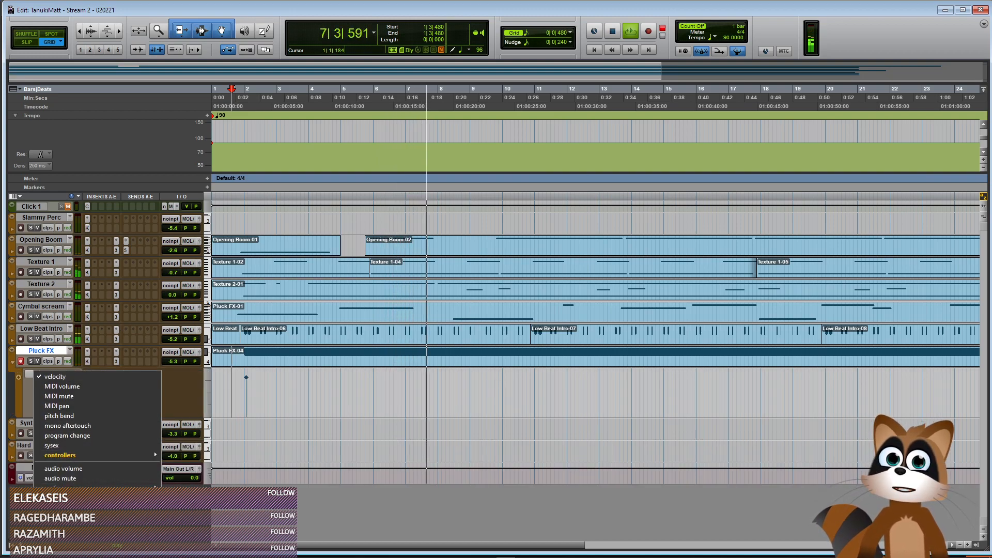
click(77, 335)
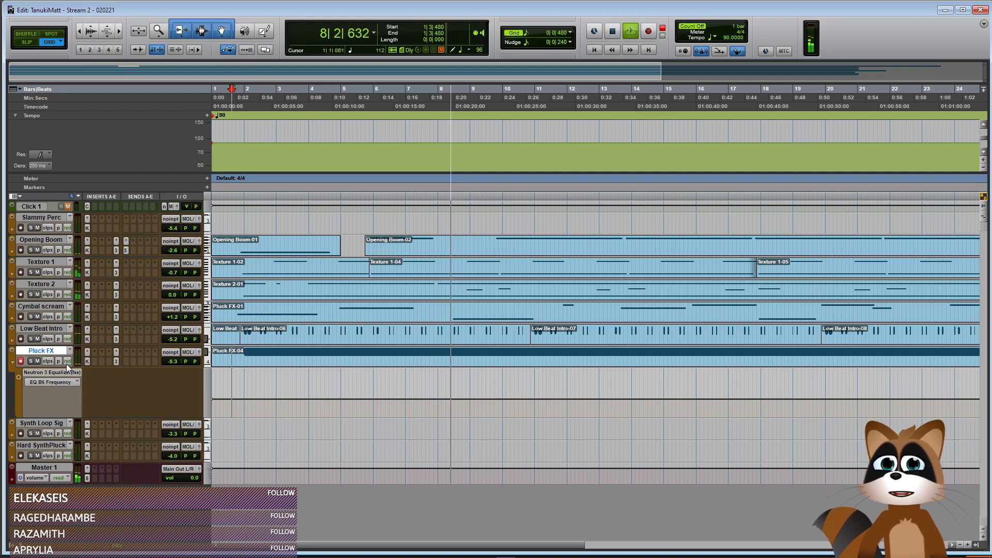
drag(83, 416, 83, 511)
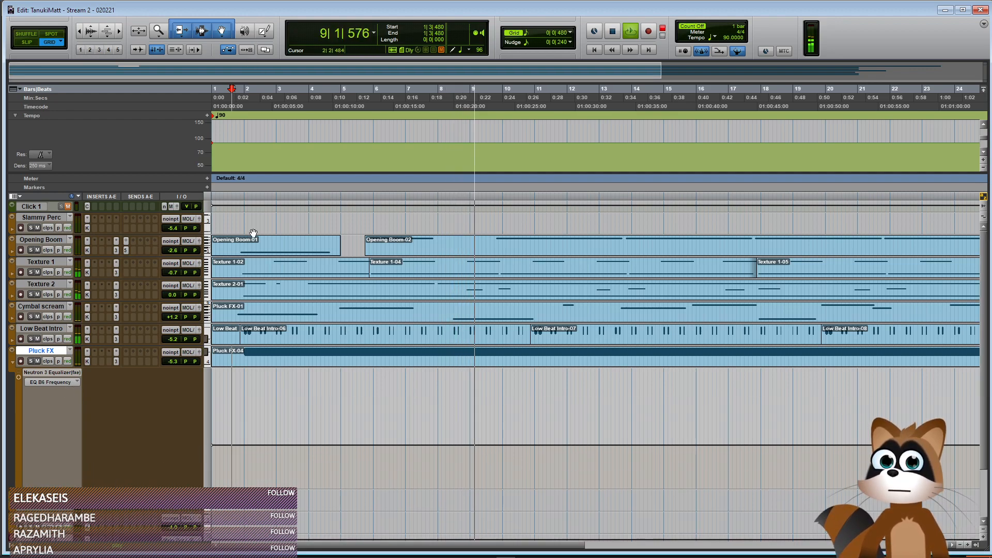
Draw a rising EQ B6 Frequency ramp with the Pencil from late bar 1 to about bar 21
click(265, 32)
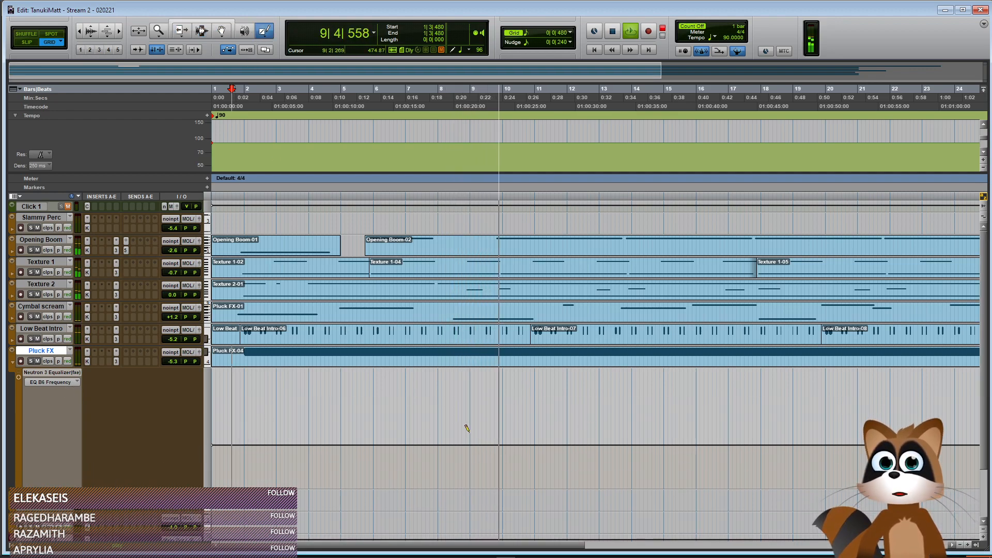
mouse_move(235, 447)
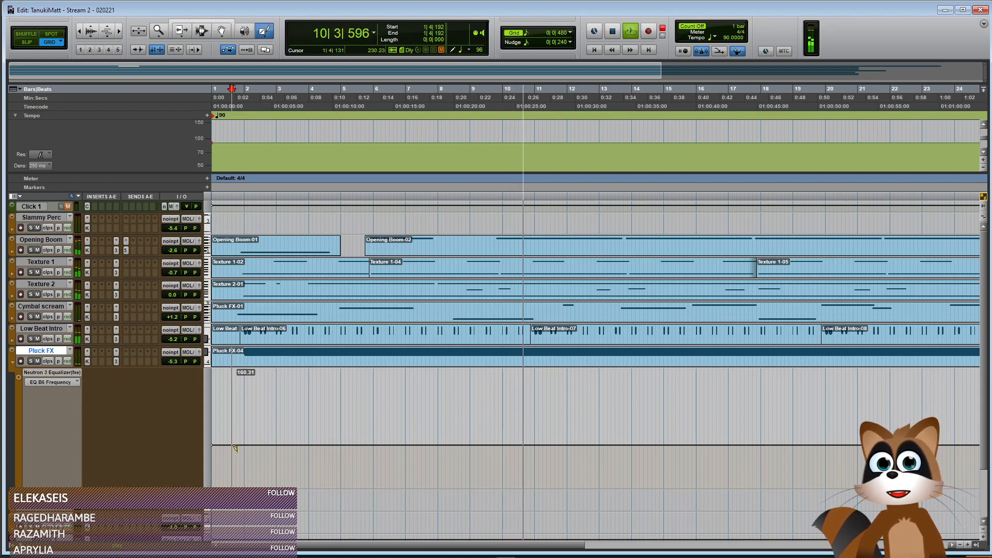
drag(235, 449, 859, 398)
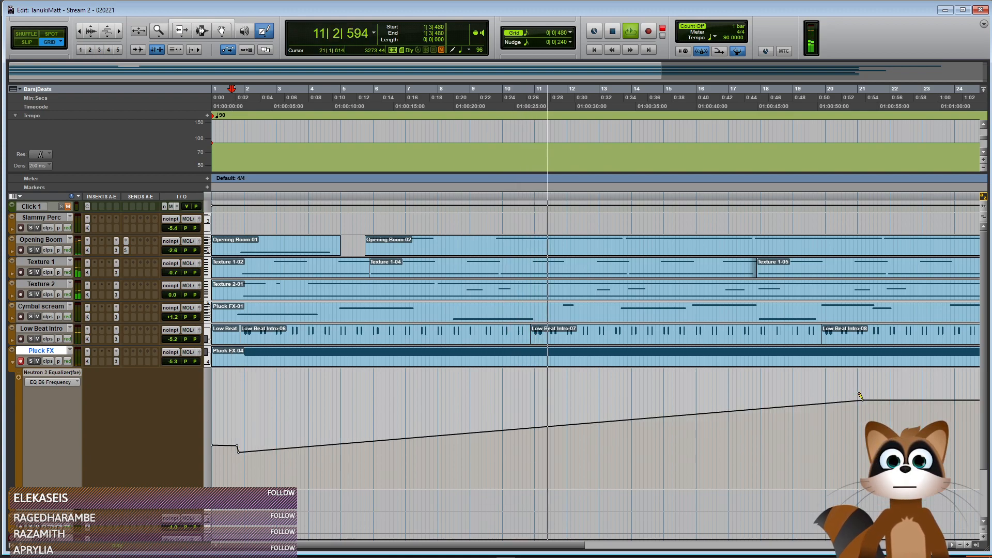
key(ctrl+bracketleft)
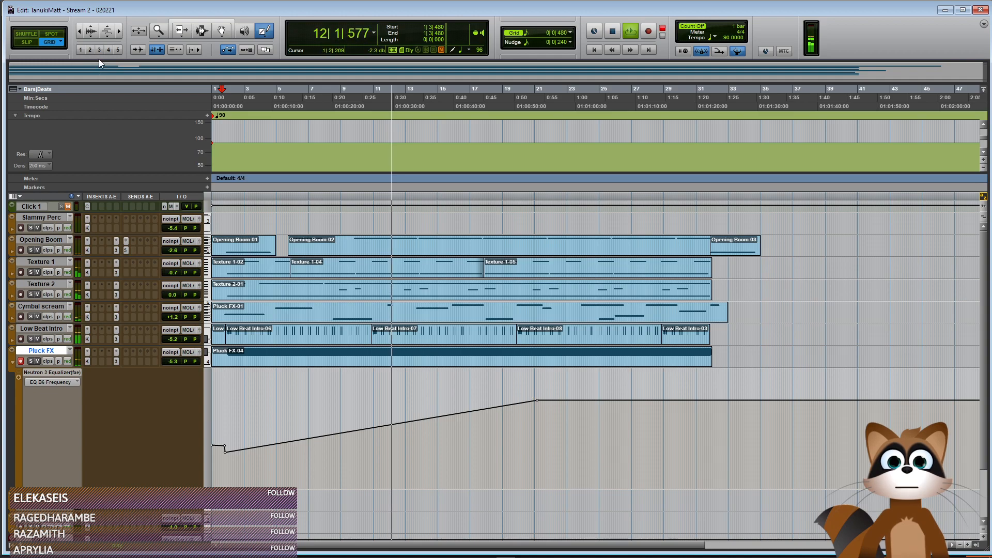
Move the automation ramp's end breakpoint out to about bar 31 with the Smart Tool
key(F7)
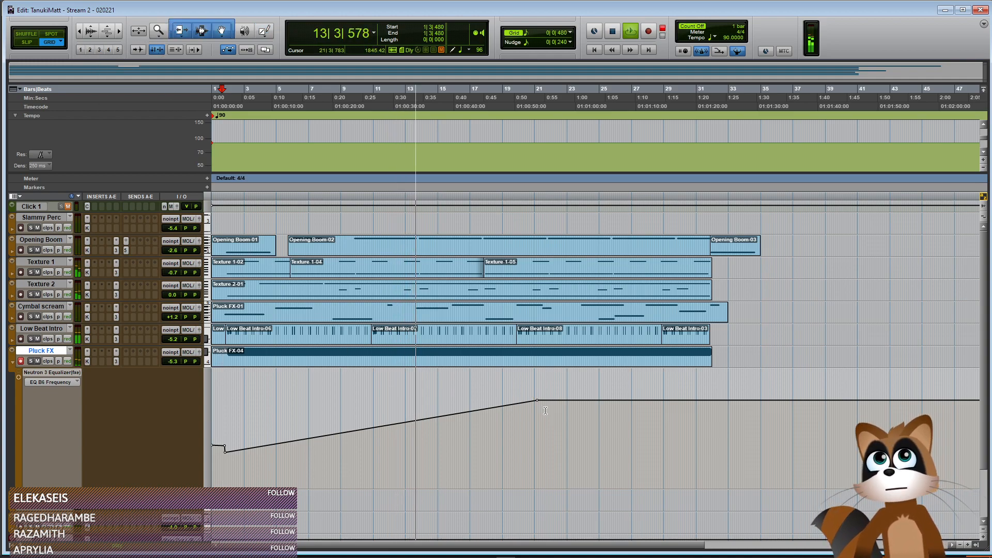
drag(537, 400, 674, 394)
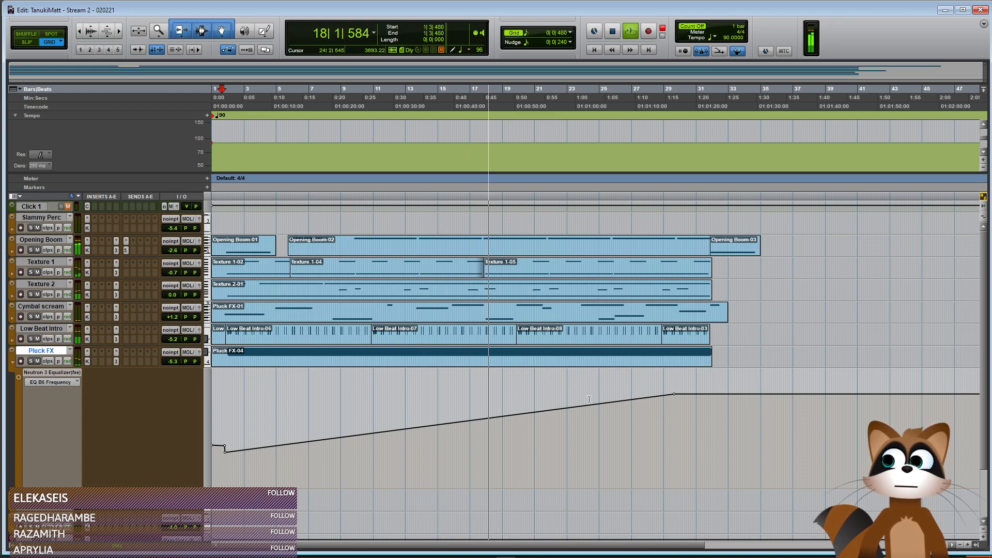
drag(674, 394, 696, 401)
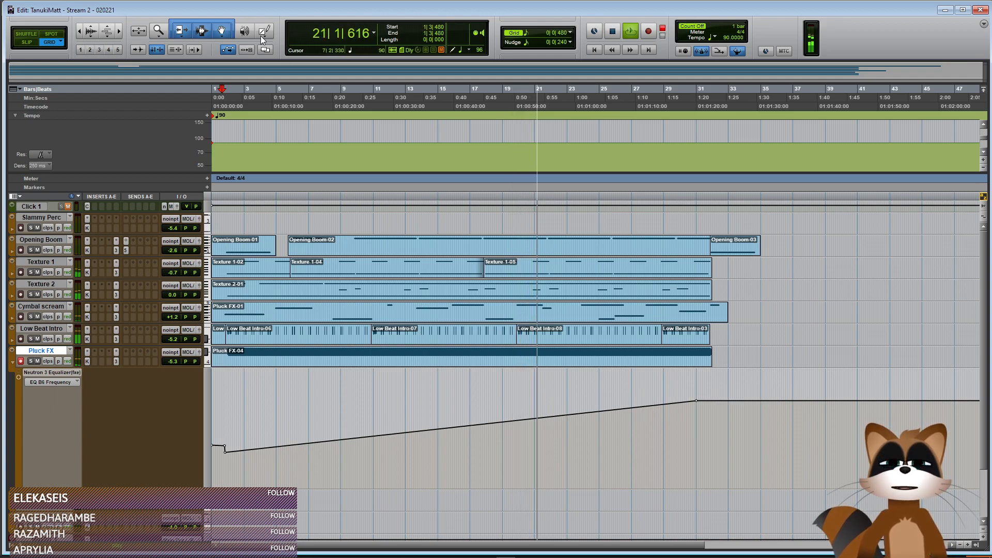
Add a lower breakpoint at about bar 17 for a gentler early rise and nudge the end breakpoint slightly past bar 31
click(455, 436)
click(219, 25)
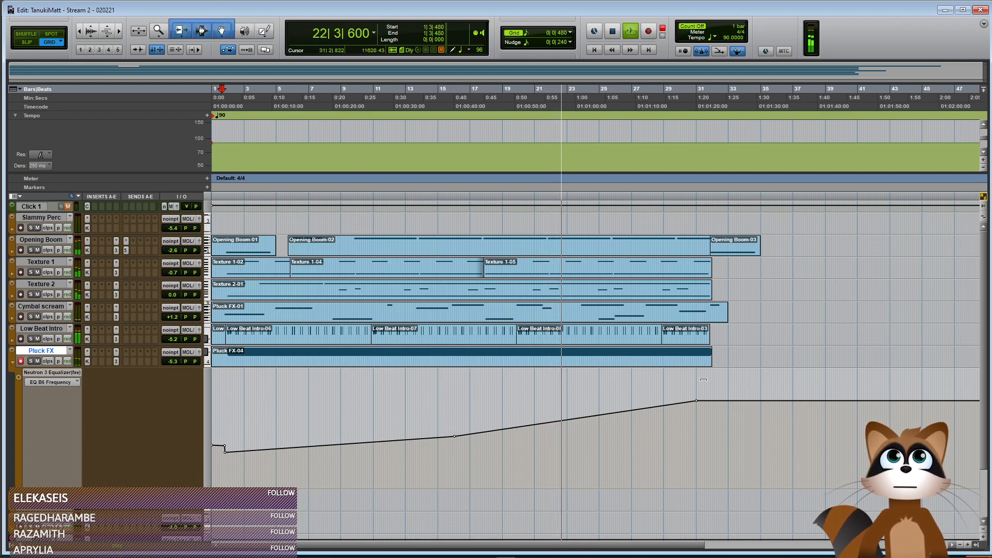
drag(696, 402, 705, 402)
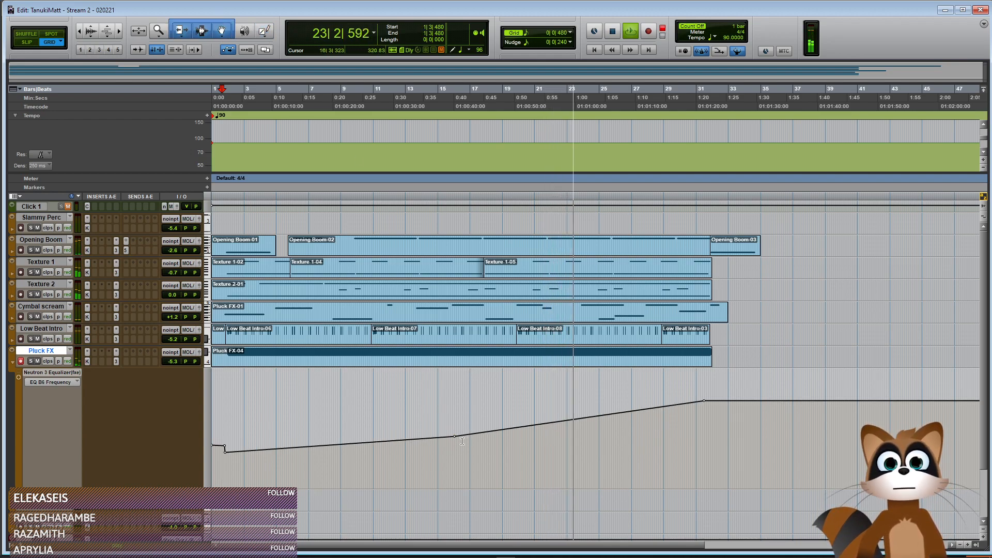
drag(473, 434, 470, 437)
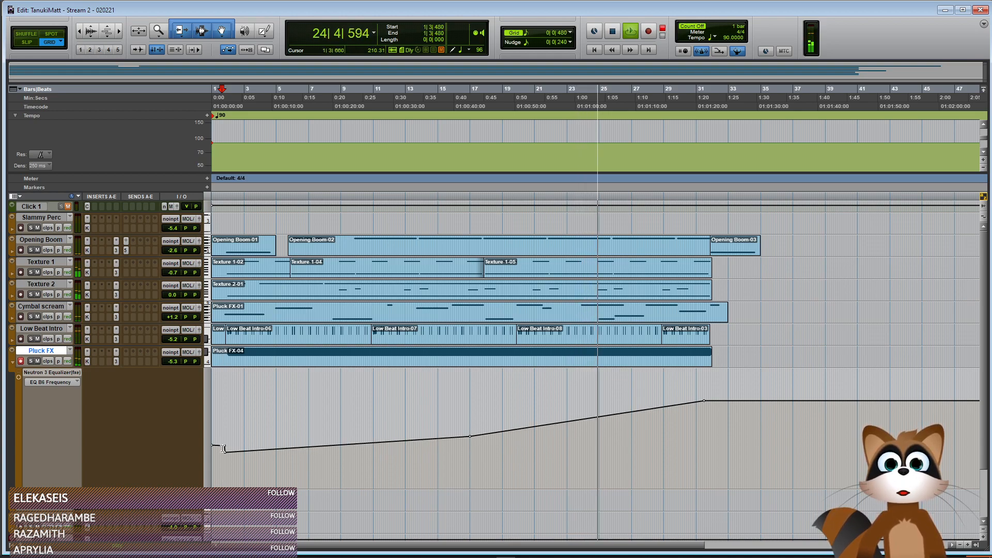
Hide the automation lane, solo Pluck FX, stop playback, and insert the stereo VSR S24 reverb before the equalizer
click(11, 363)
click(21, 361)
click(31, 361)
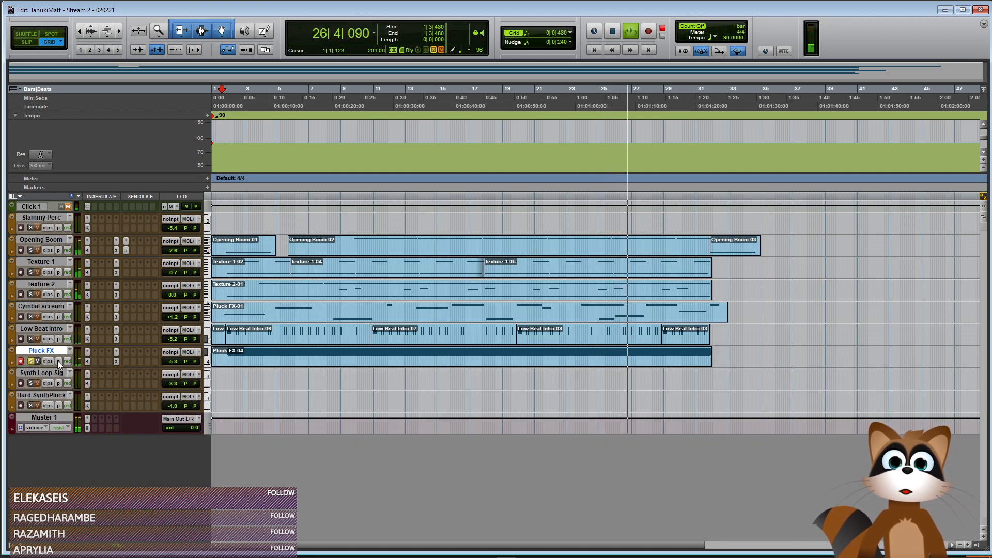
key(space)
click(94, 360)
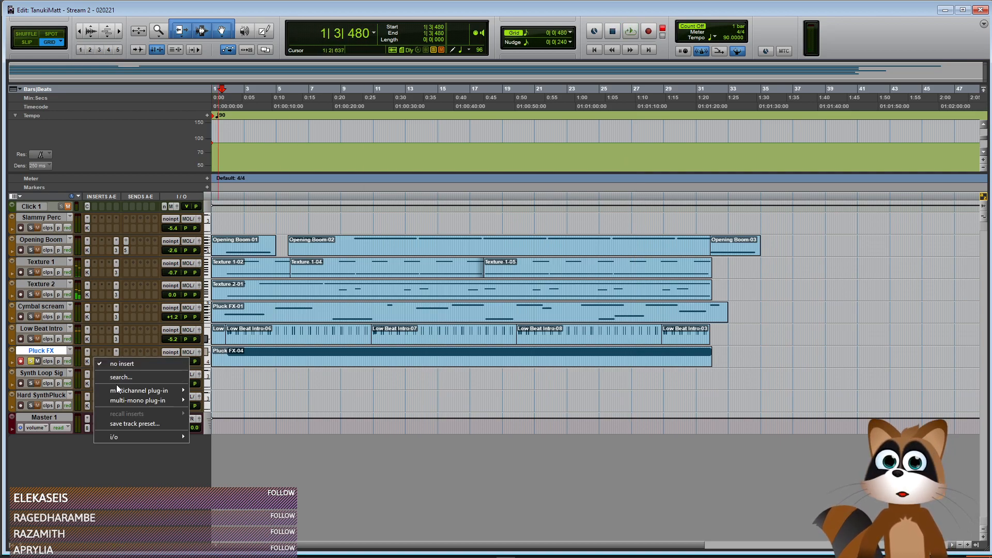
mouse_move(116, 388)
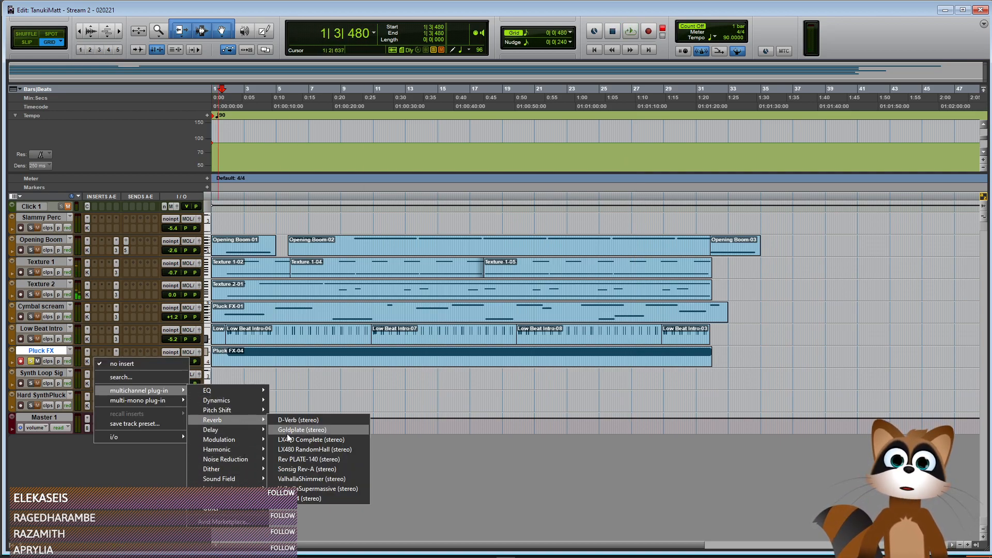
click(301, 495)
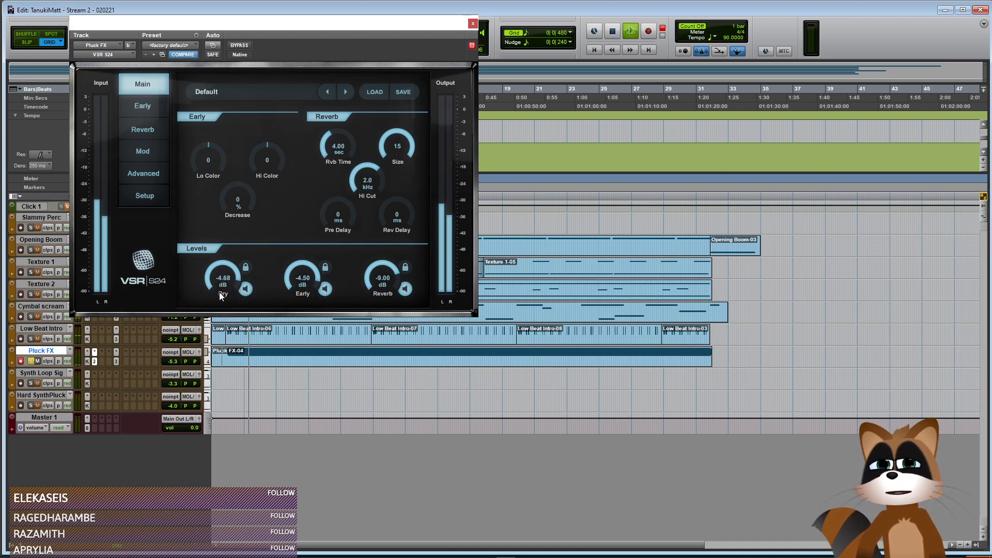
Play from bar 20, set the reverb's Dry to -5.68 dB and Early to -5.64 dB, close it, and un-solo Pluck FX
click(514, 363)
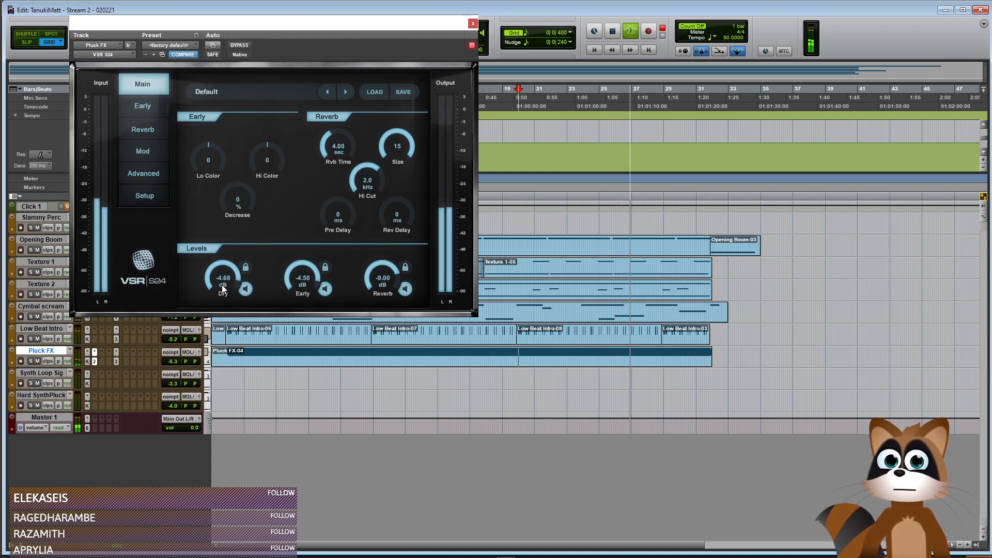
drag(224, 288, 225, 296)
mouse_move(302, 287)
mouse_down()
mouse_move(298, 295)
mouse_move(303, 287)
mouse_up()
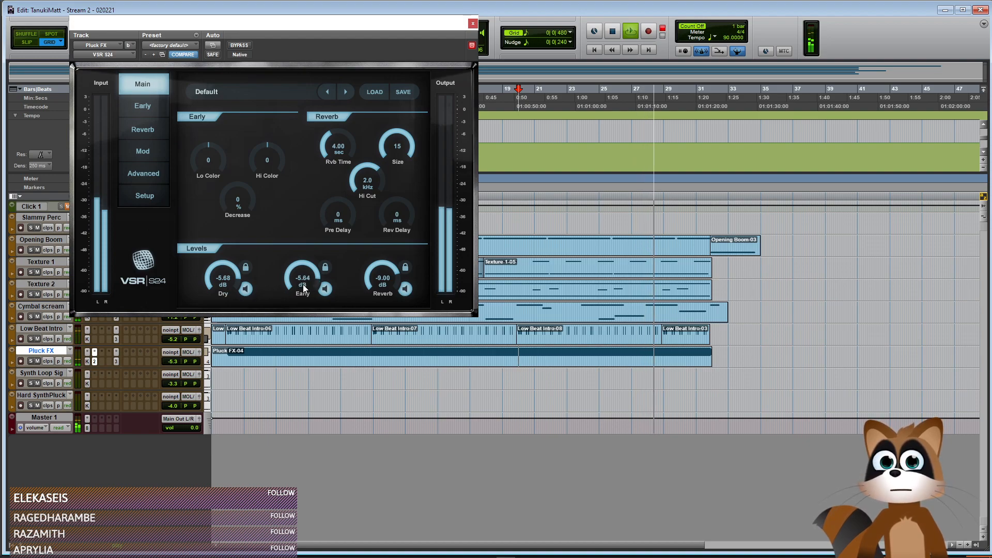
click(472, 23)
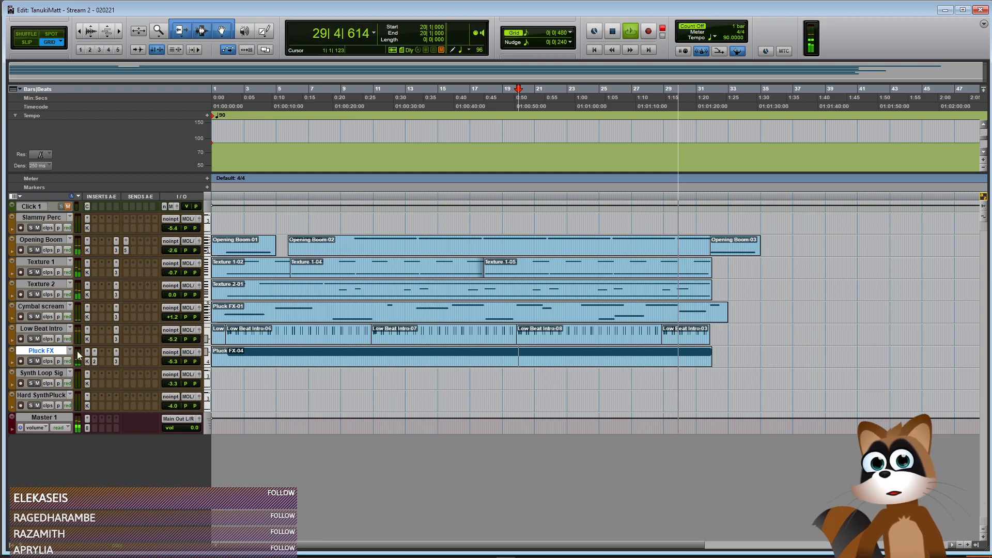
click(21, 361)
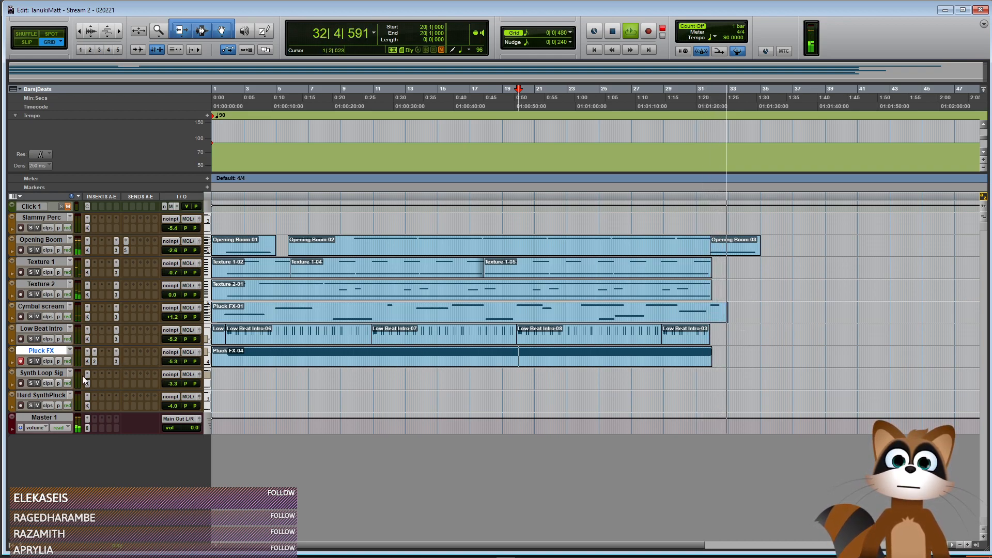
Play the intro back, check the Ozone 8 Maximizer on the master track, and close it
key(space)
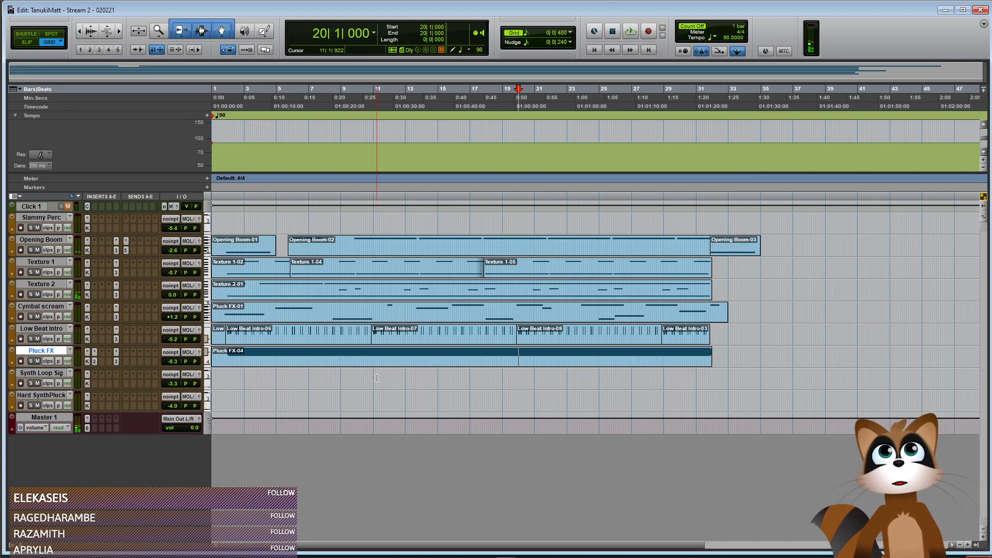
key(space)
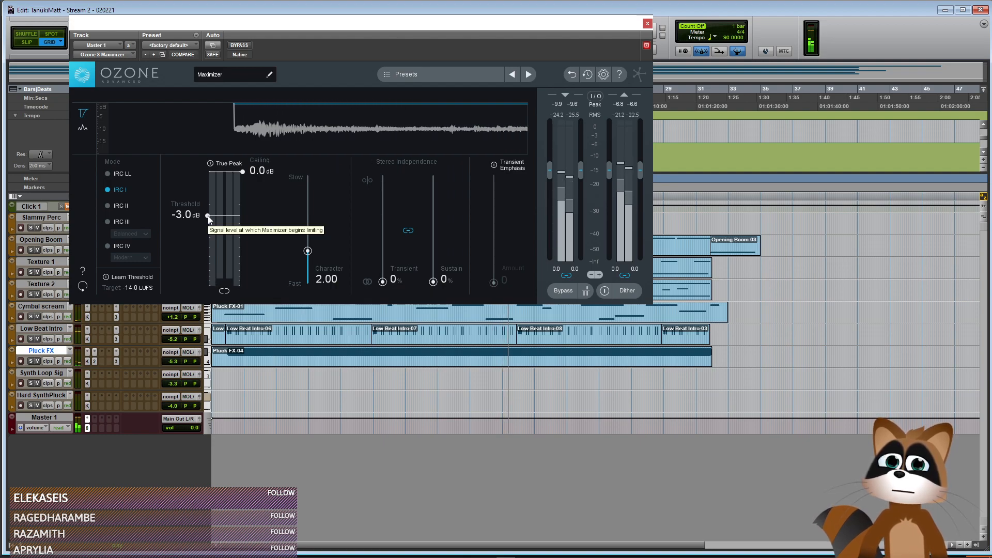
click(647, 24)
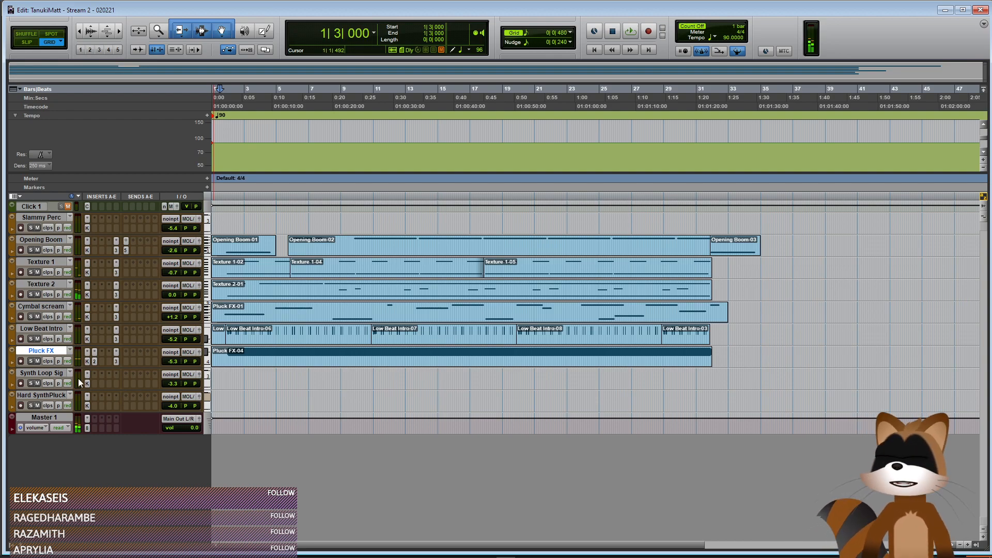
Create one new stereo instrument track directly below Pluck FX
right_click(43, 354)
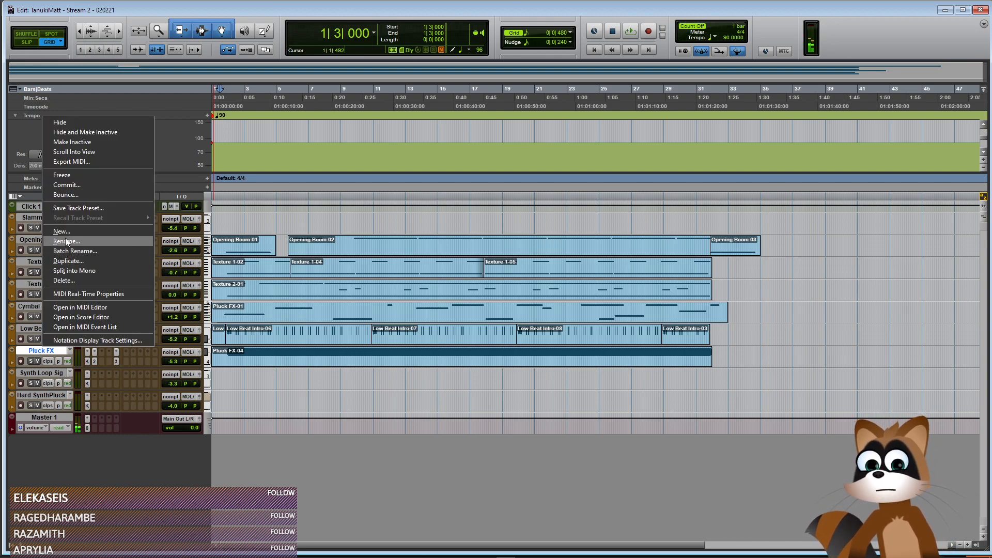
click(67, 231)
click(408, 194)
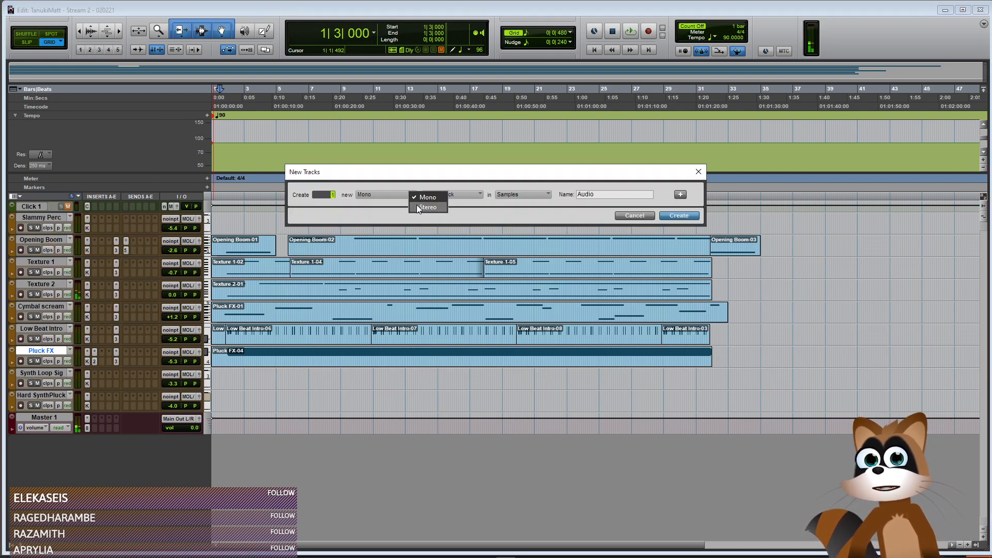
click(417, 204)
click(445, 195)
click(473, 241)
click(680, 217)
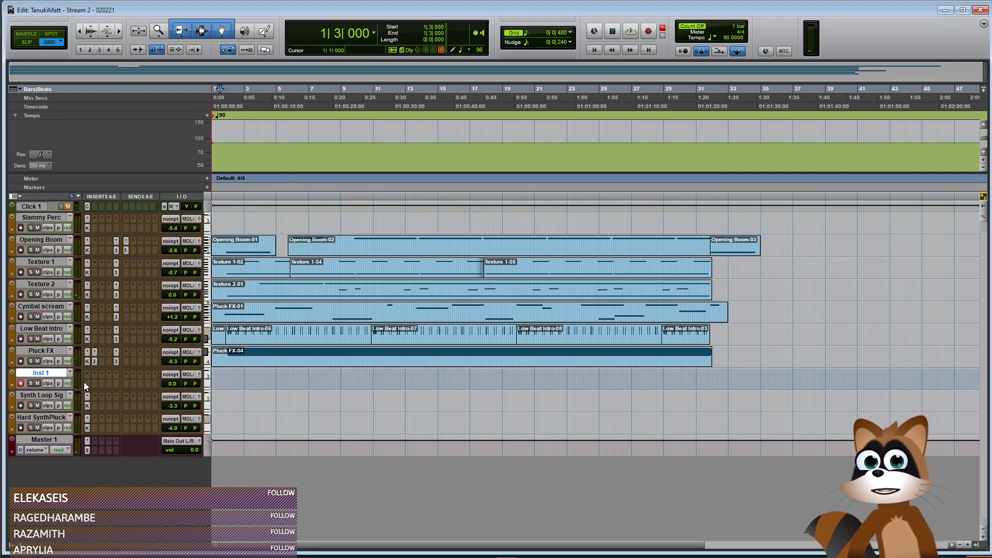
Name the new instrument track Tune and lower its volume to -5.9 dB
double_click(39, 374)
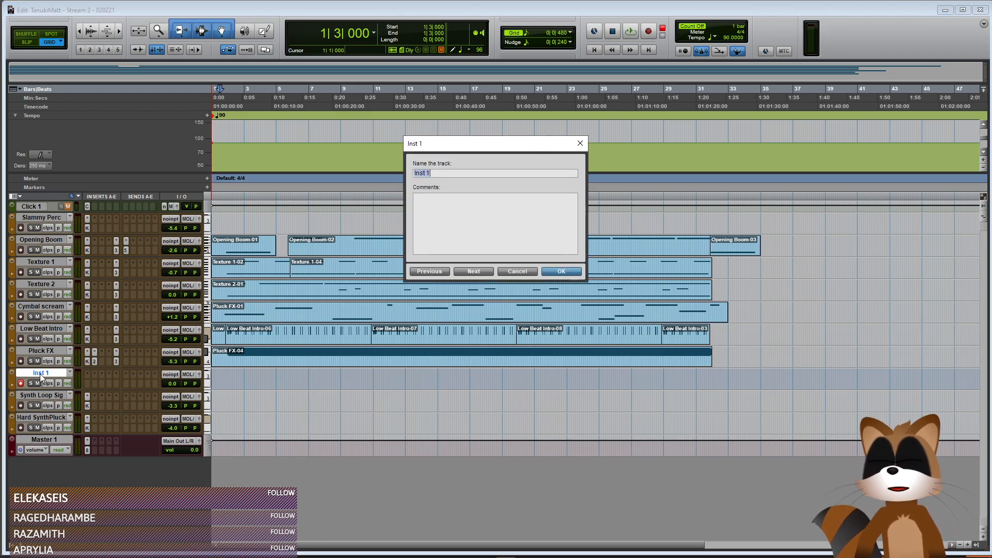
text(Tune)
key(Return)
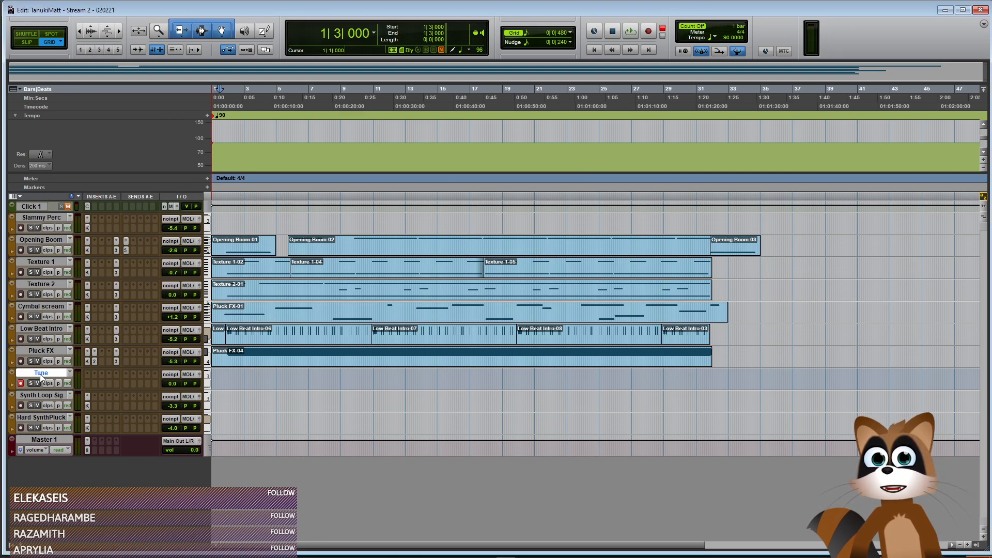
key(shift+r)
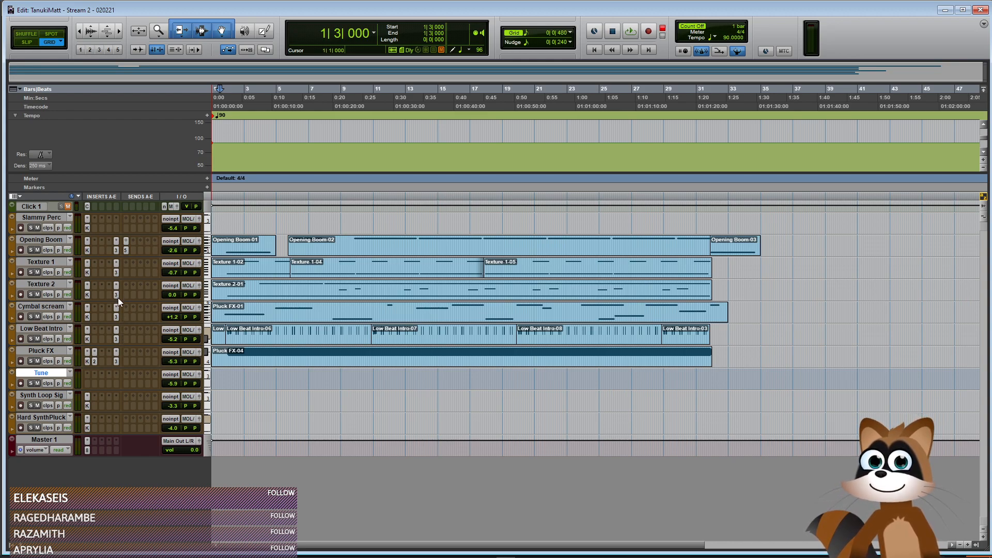
Copy Low Beat Intro's Neutron 3 Equalizer to Tune, raise band 2 to about -0.2 dB at 341 Hz, and close it
drag(113, 343, 117, 377)
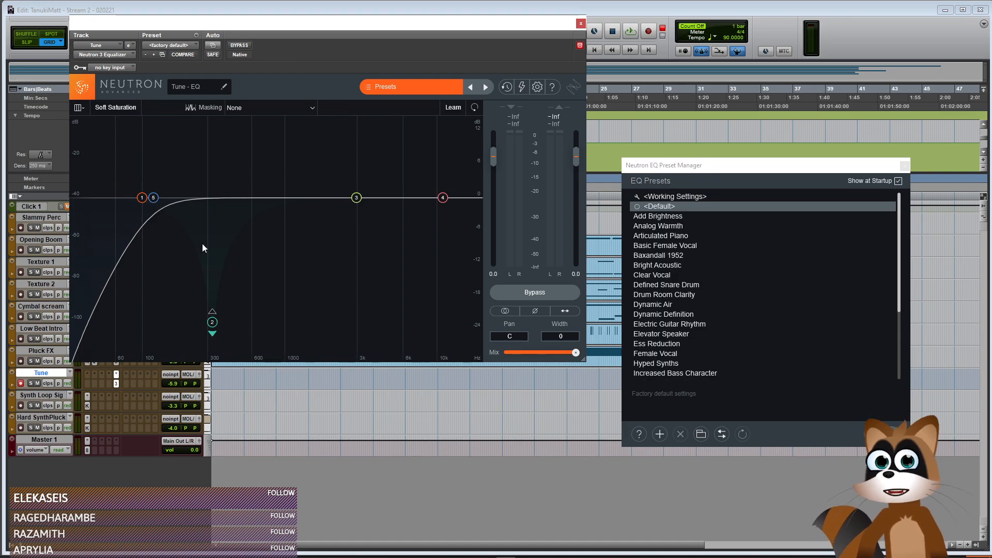
drag(212, 322, 213, 199)
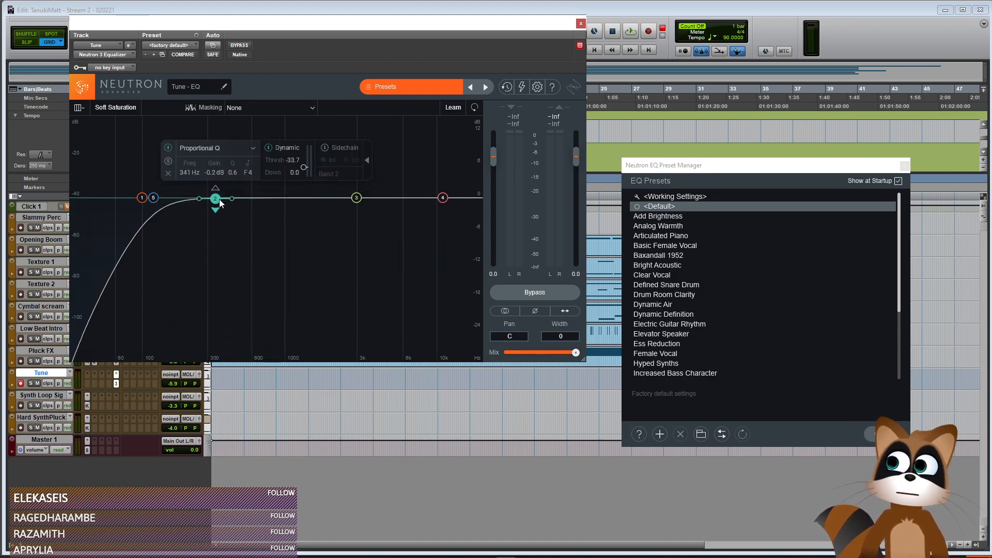
click(581, 23)
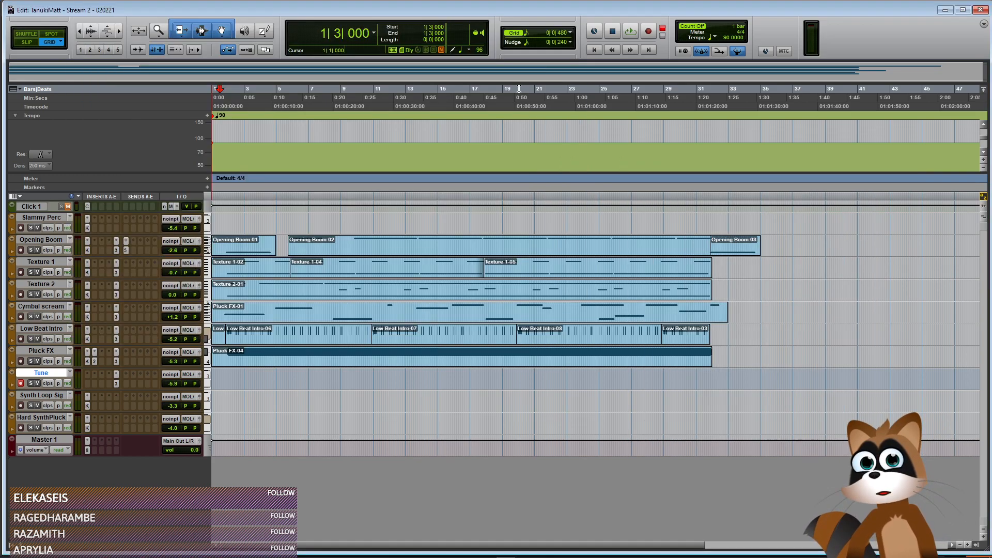
Insert the stereo Kontakt instrument in the first insert slot of the Tune track
click(87, 386)
mouse_move(110, 413)
mouse_move(227, 511)
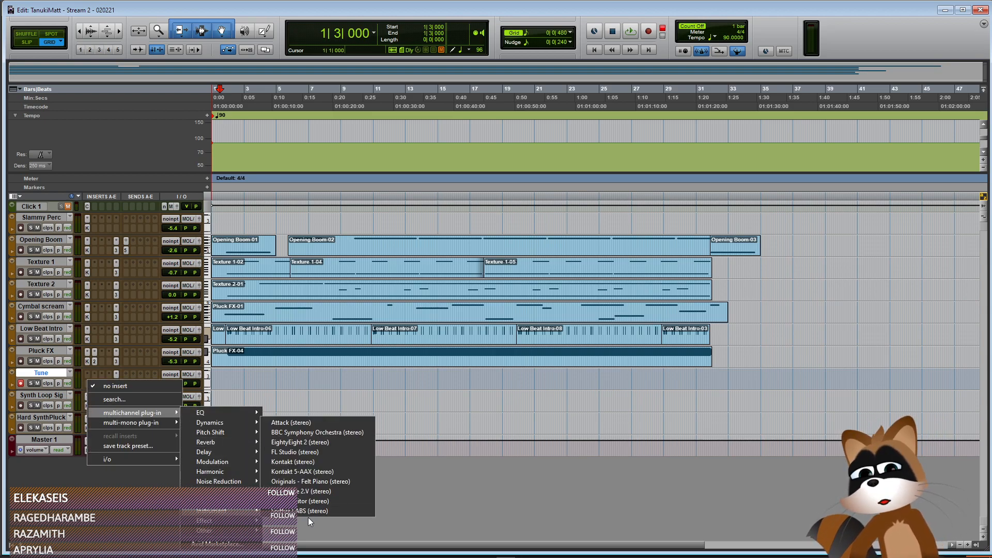
click(322, 465)
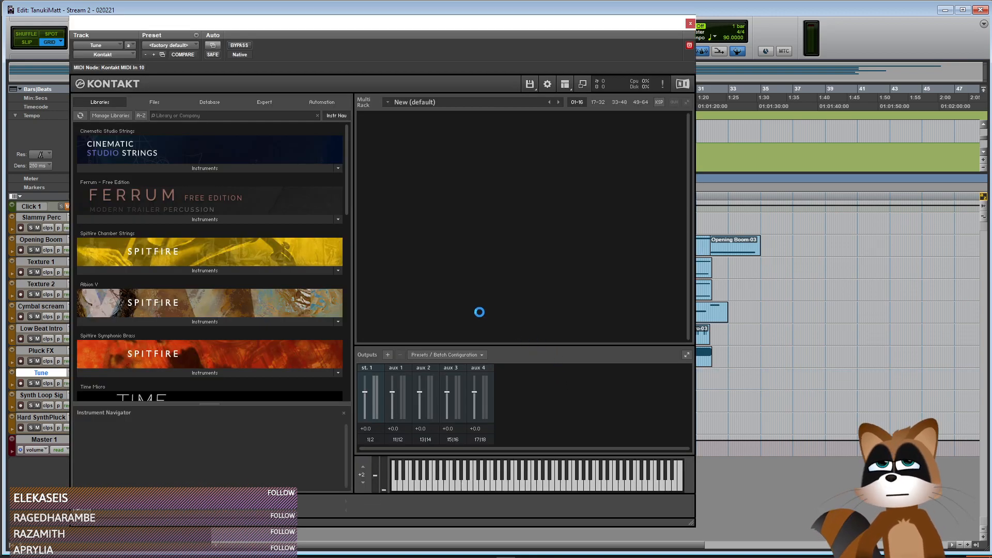
Find the eDNA Earth library in Kontakt and load its Key - Sonarspheres instrument
drag(350, 188, 355, 269)
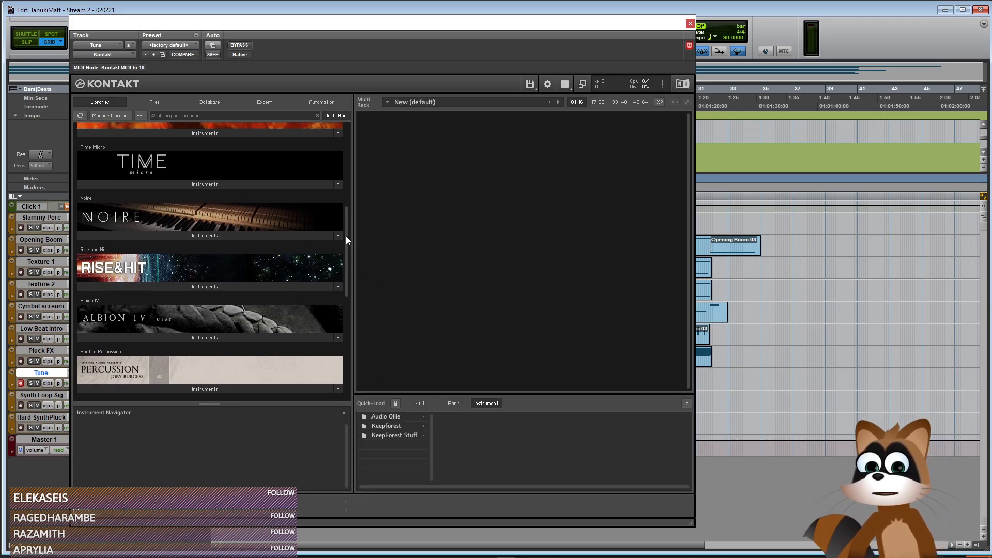
drag(348, 230, 346, 340)
click(293, 243)
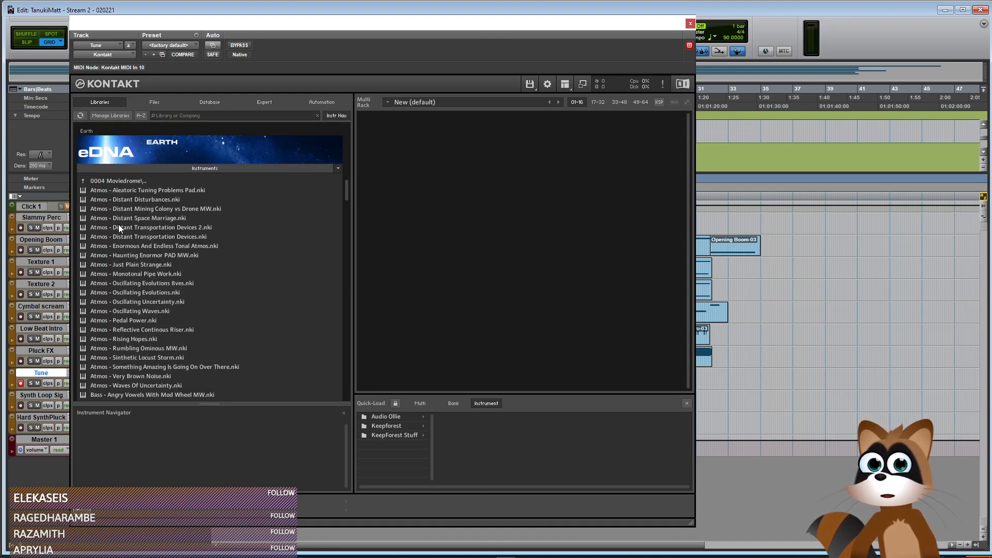
scroll(151, 210, down, 10)
drag(346, 211, 348, 256)
drag(147, 212, 396, 269)
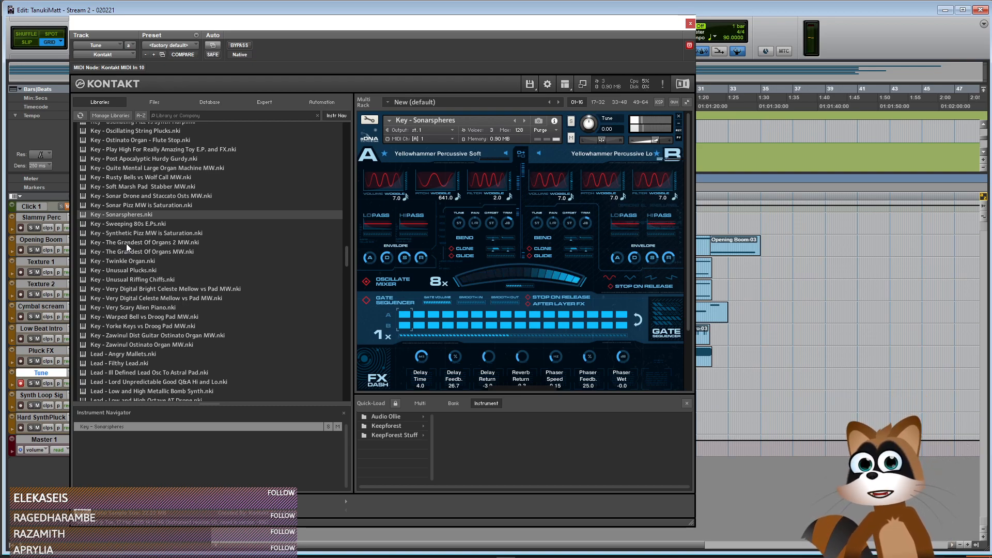
Replace the loaded instrument with Key - Synthetic Pizz MW is Saturation and close Kontakt
drag(128, 234, 427, 132)
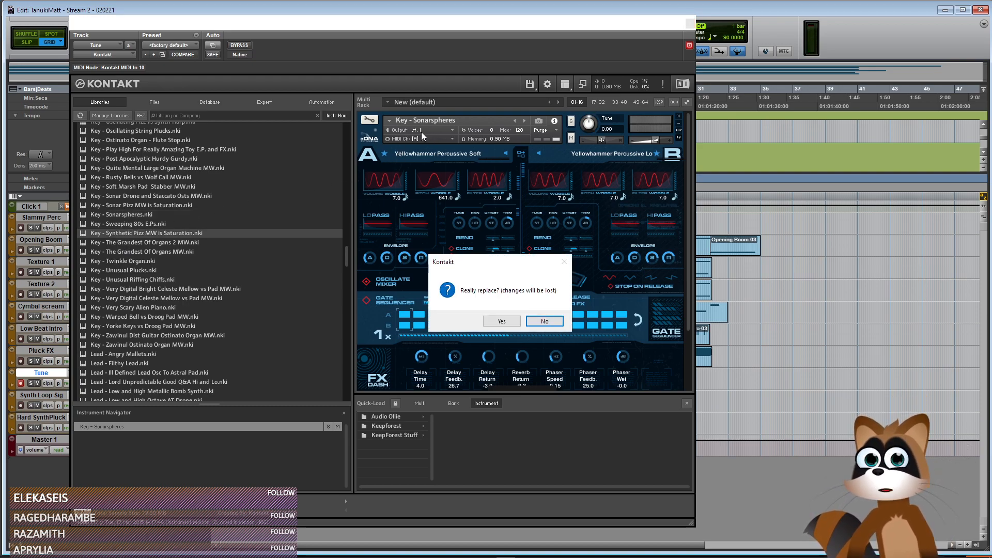
click(489, 320)
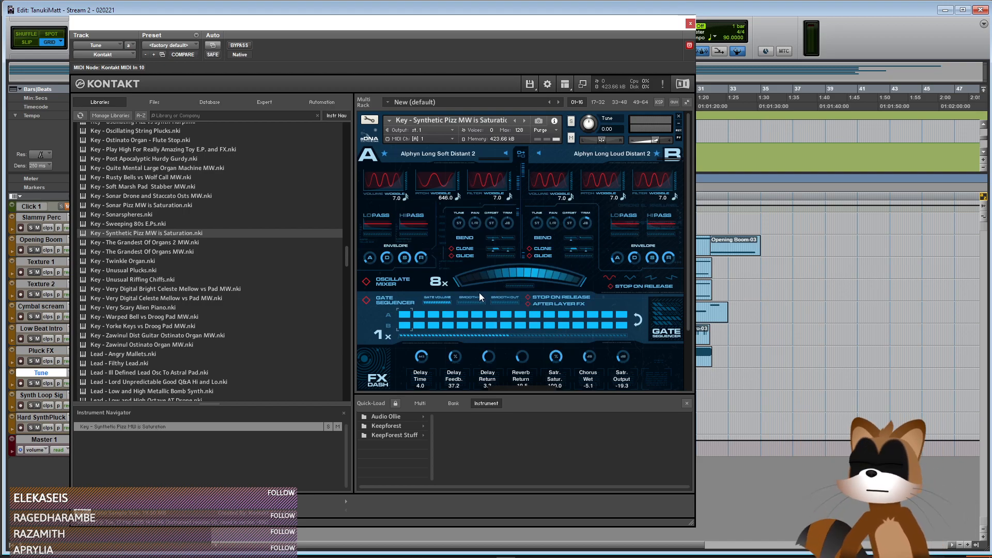
click(691, 25)
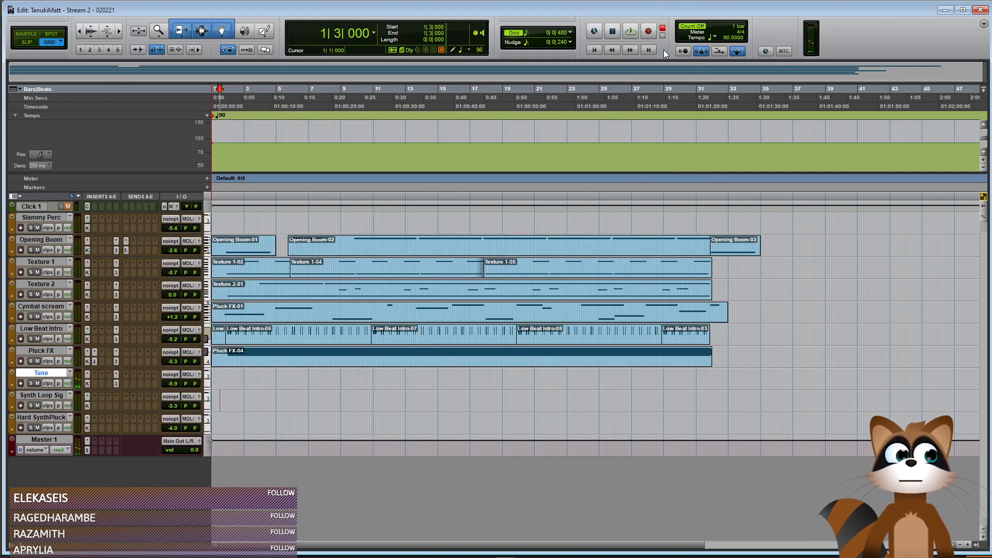
Insert the stereo Neutron 3 Exciter after Kontakt on the Tune track
click(94, 383)
mouse_move(119, 412)
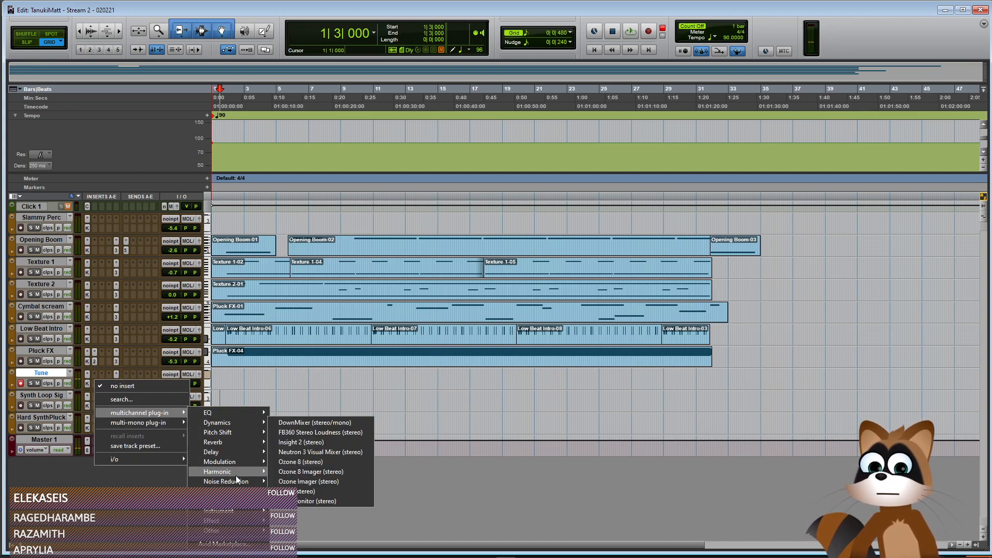
mouse_move(233, 473)
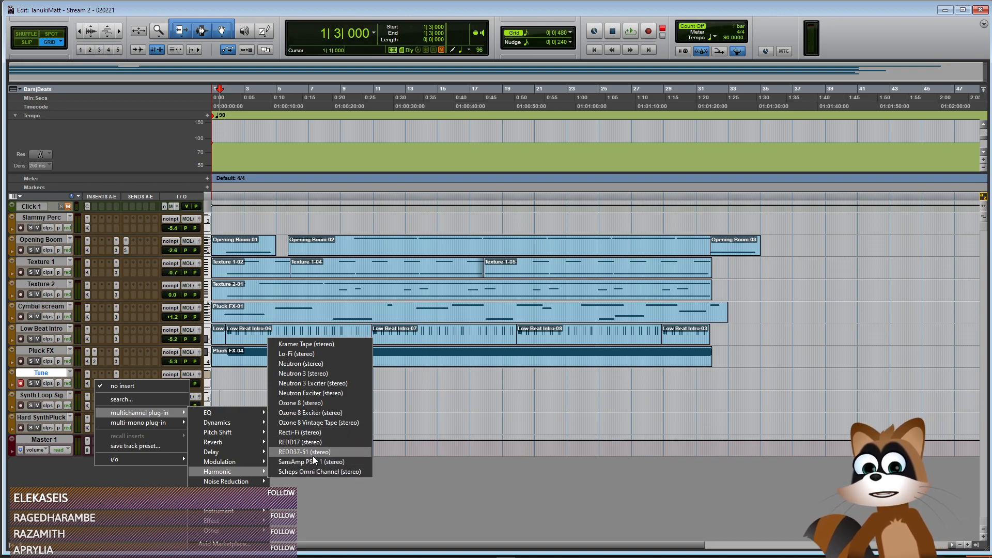
click(325, 385)
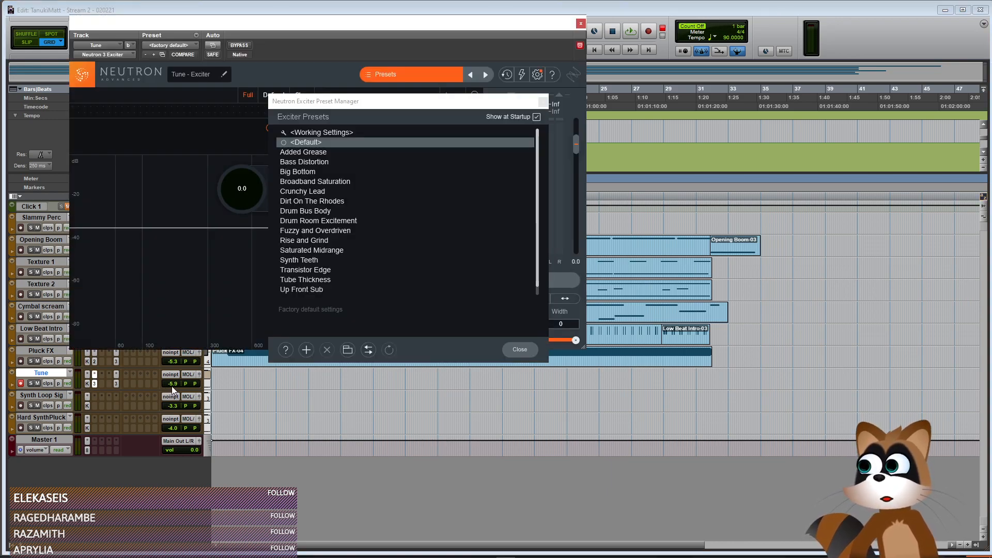
Audition exciter presets from Added Grease through Drum Bus Body, settle on Fuzzy and Overdriven, and close the plug-in
click(326, 153)
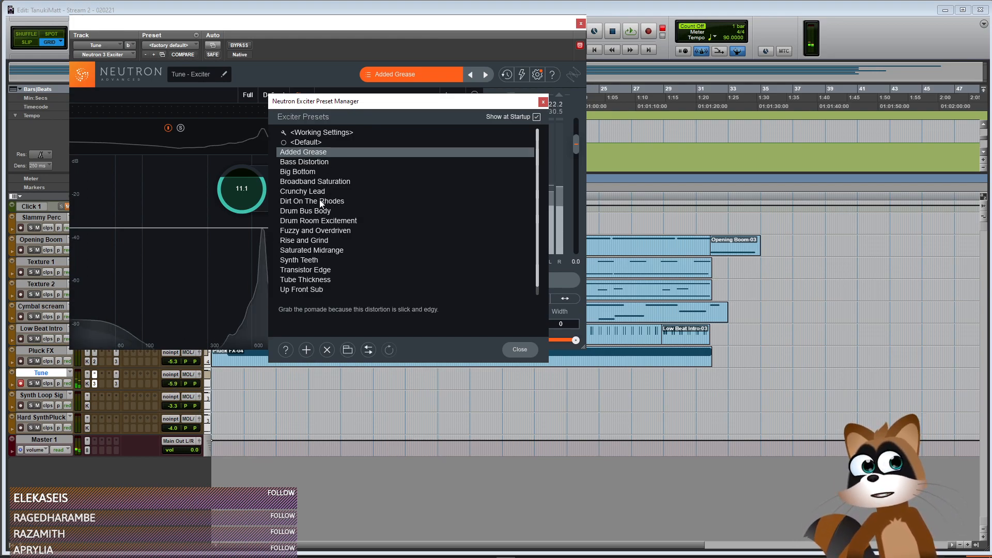
click(307, 173)
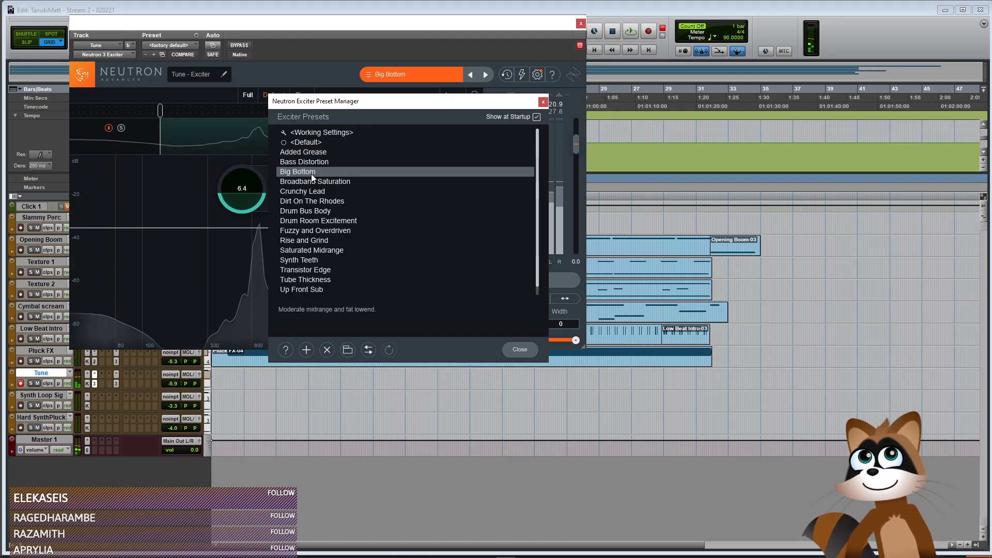
click(311, 182)
click(310, 191)
click(309, 201)
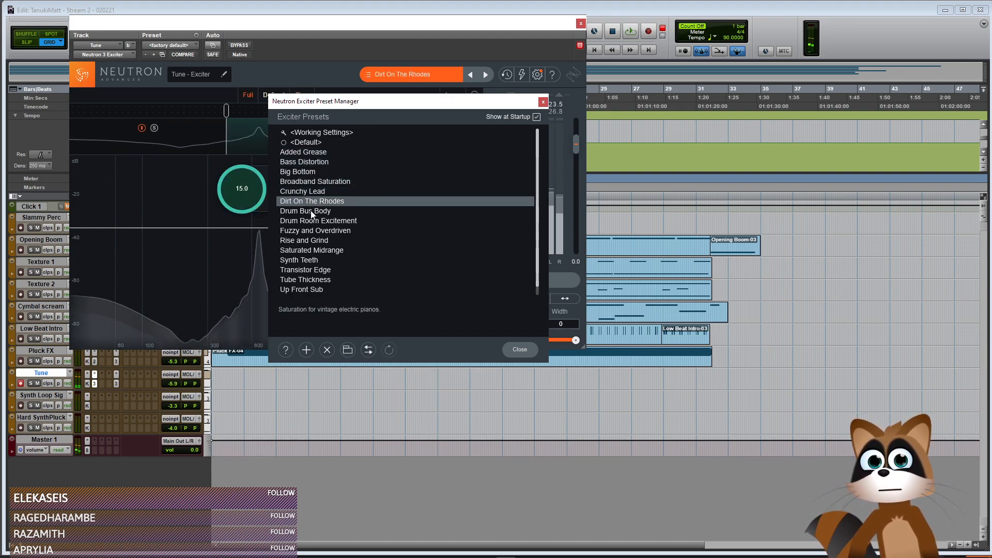
click(310, 211)
click(313, 231)
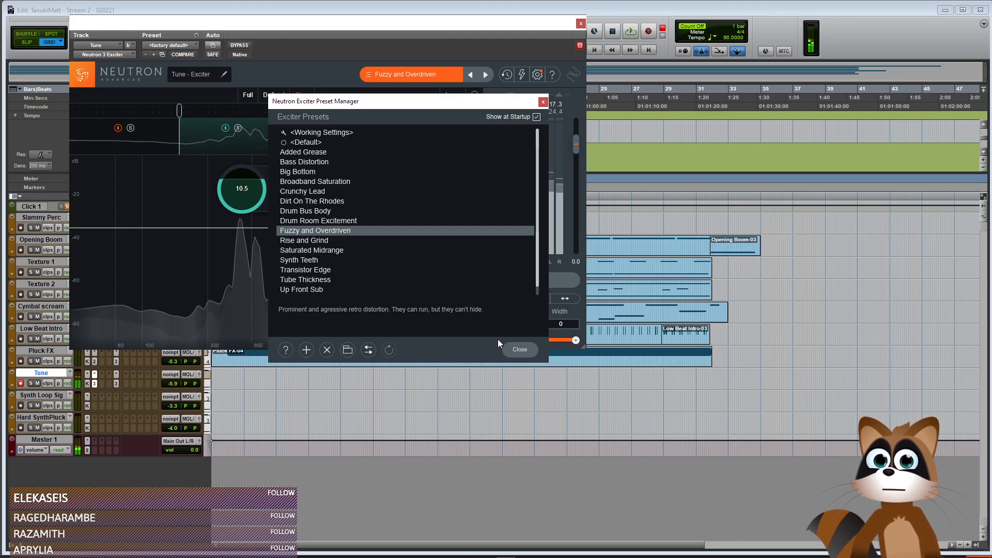
click(506, 349)
click(580, 24)
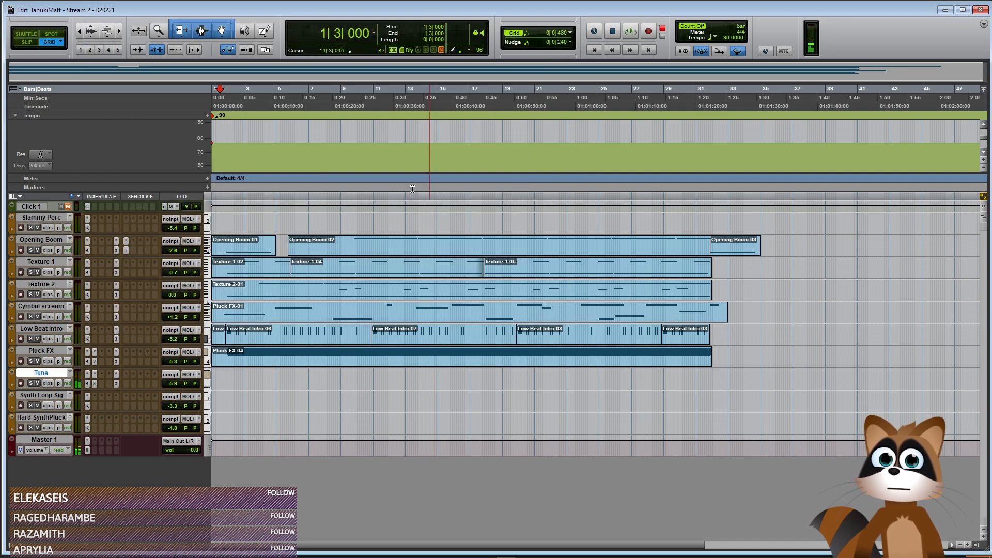
Lower Tune's volume to -14.4 dB and insert the stereo ValhallaShimmer reverb after the exciter
drag(169, 384, 172, 392)
click(103, 383)
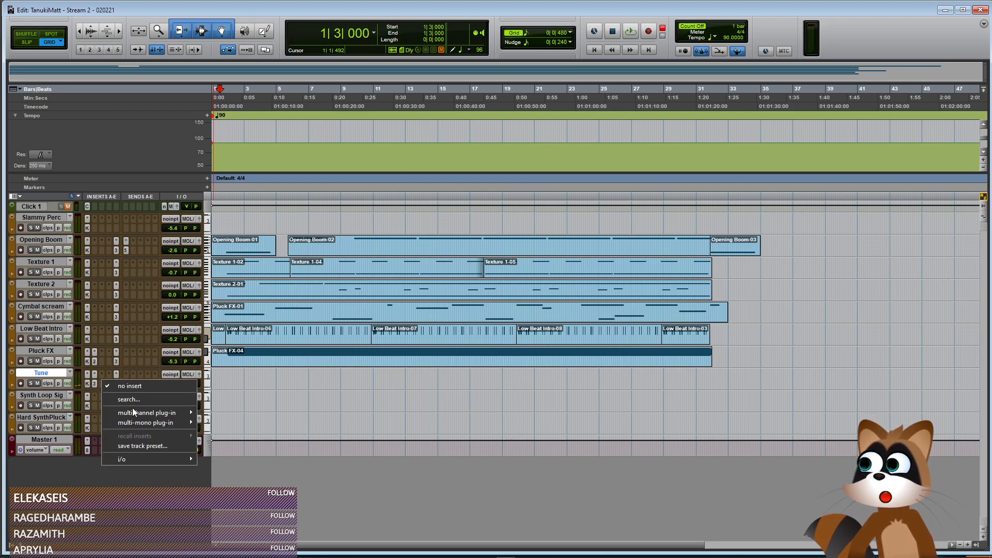
mouse_move(244, 445)
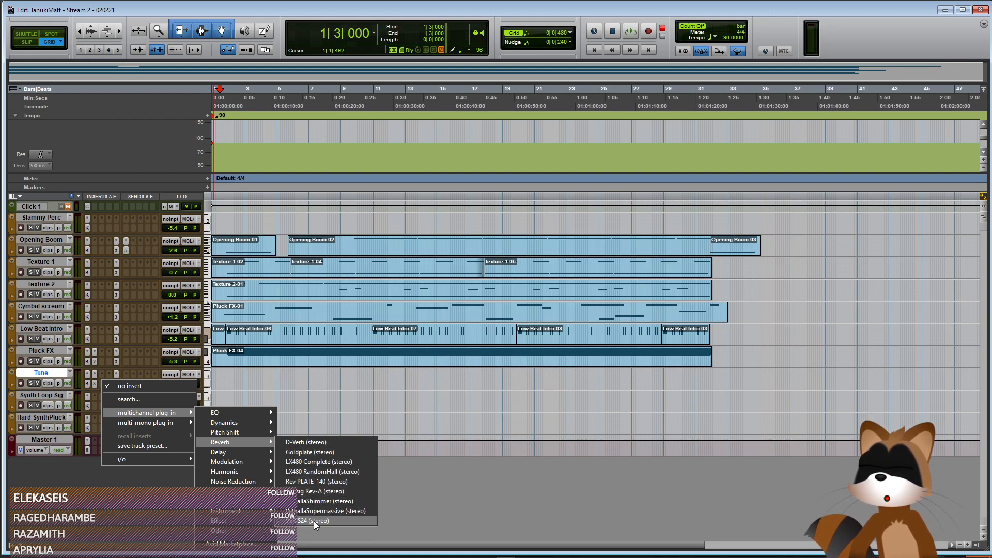
click(318, 502)
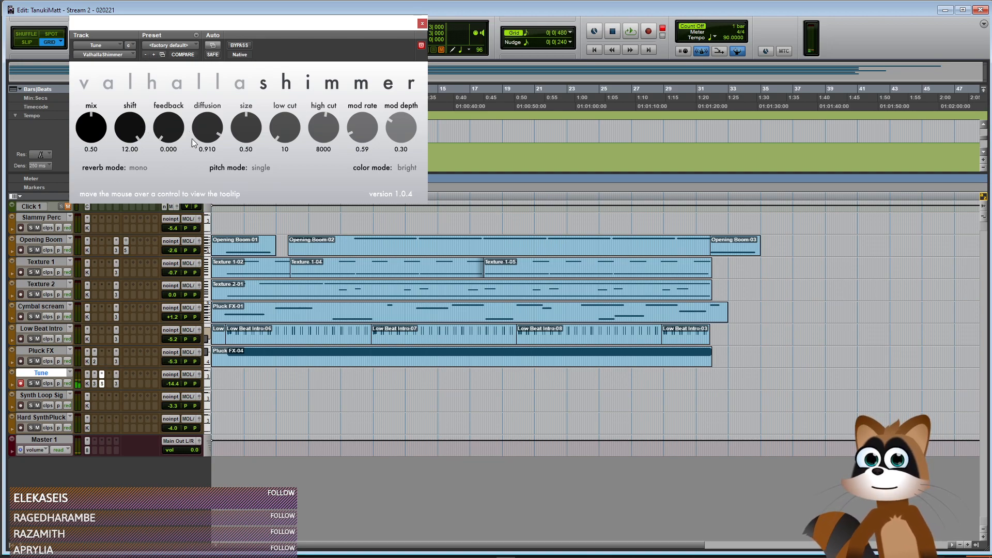
Set the ValhallaShimmer mix to 0.84, close it, and briefly check Tune's Kontakt instrument
drag(103, 131, 88, 92)
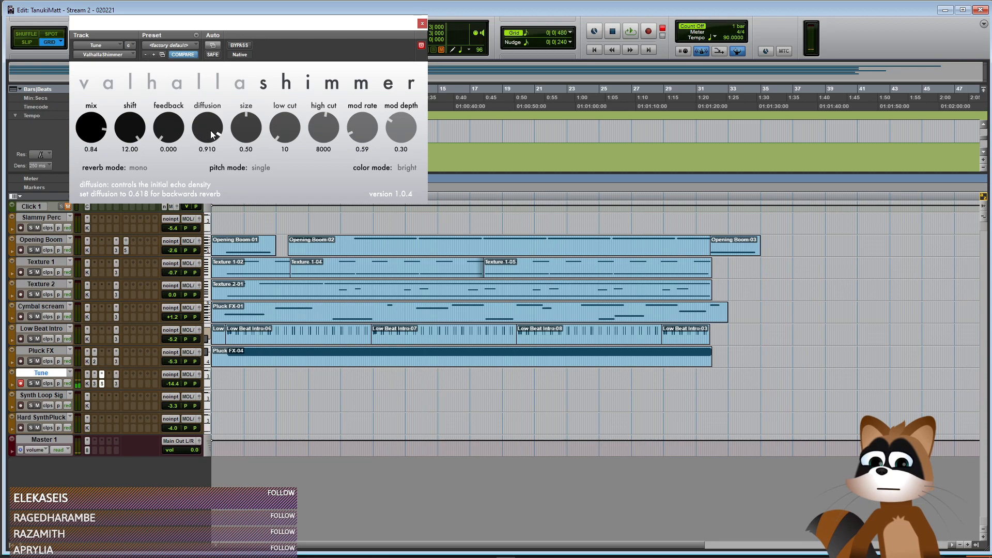
key(ctrl+w)
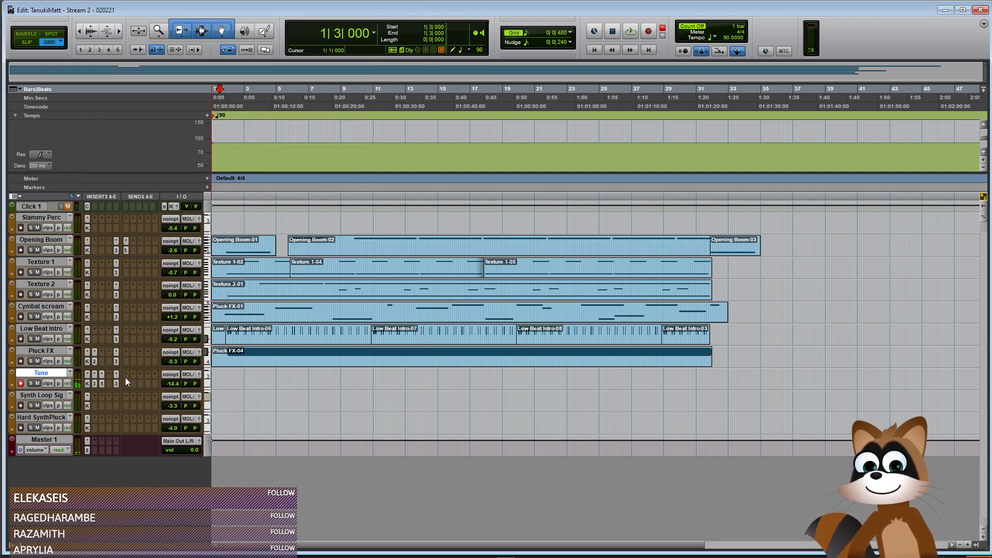
click(101, 382)
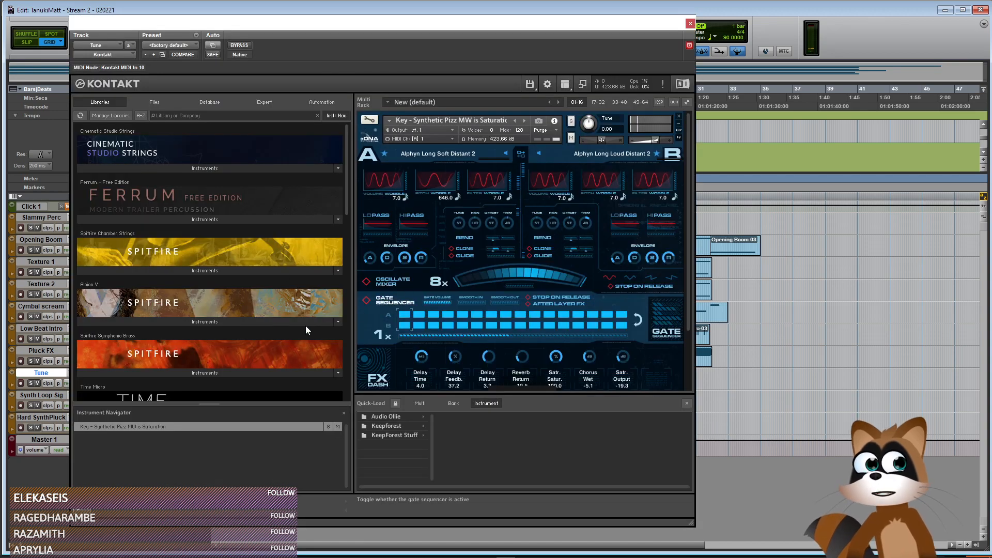
click(690, 24)
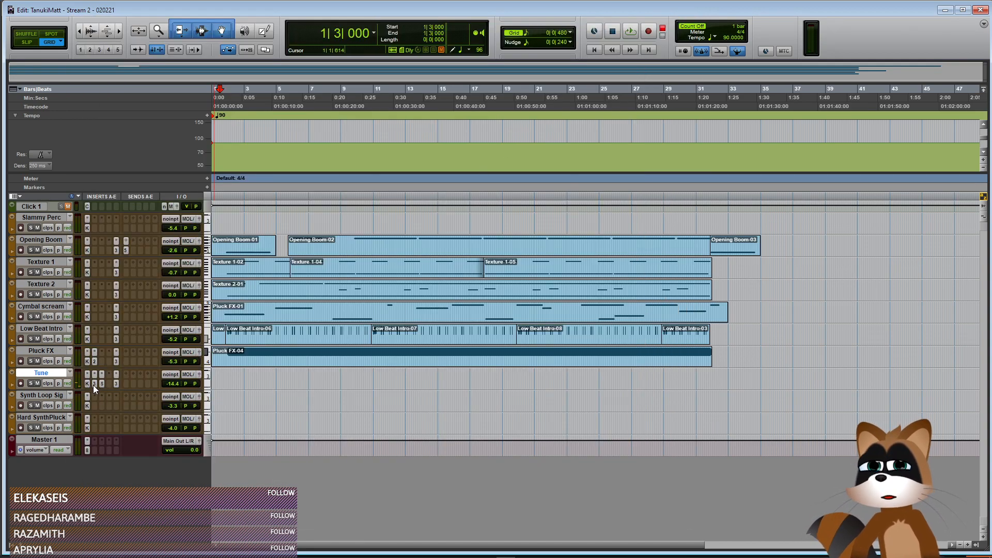
Copy Tune's exciter to the insert slot after ValhallaShimmer, then record-arm the track and lower its volume to -21.5 dB
drag(94, 383, 107, 384)
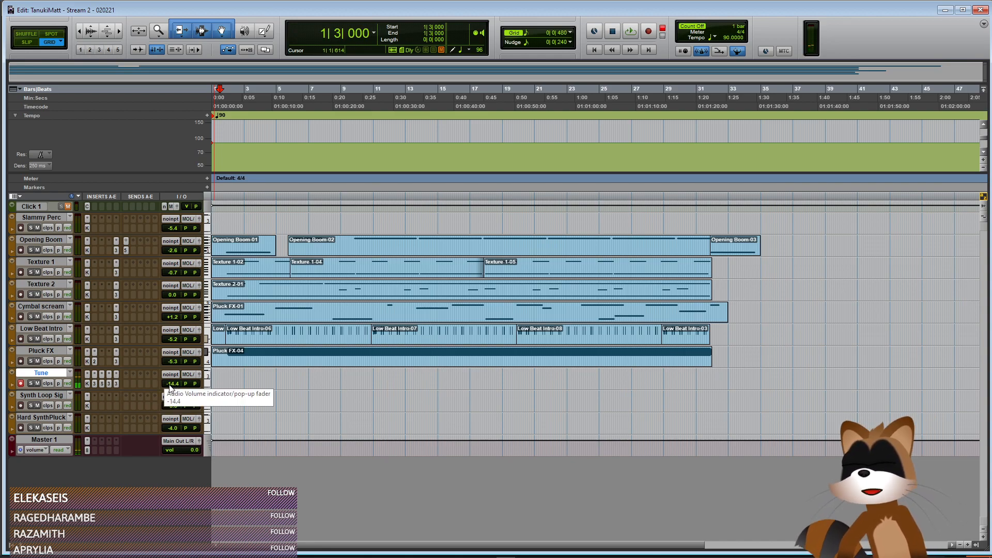
drag(171, 387, 172, 398)
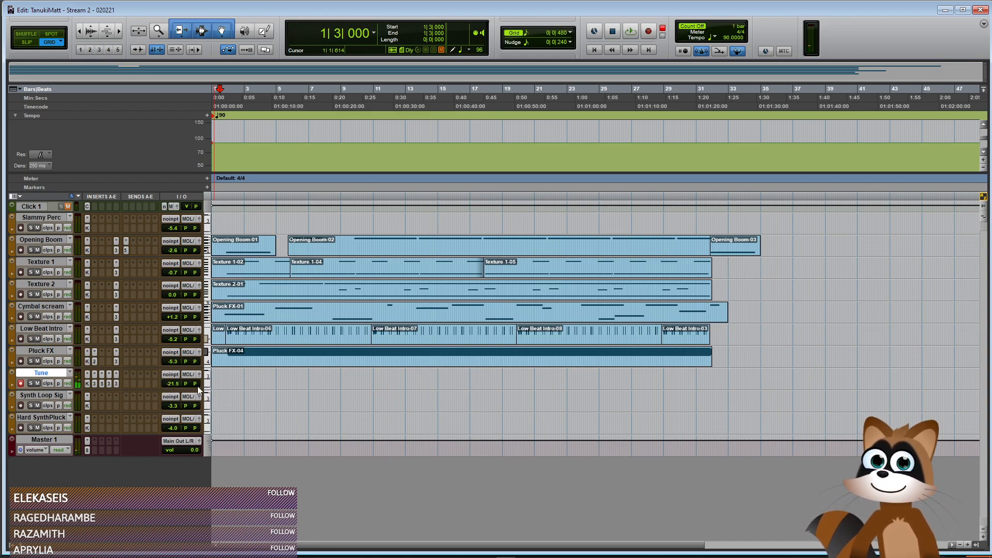
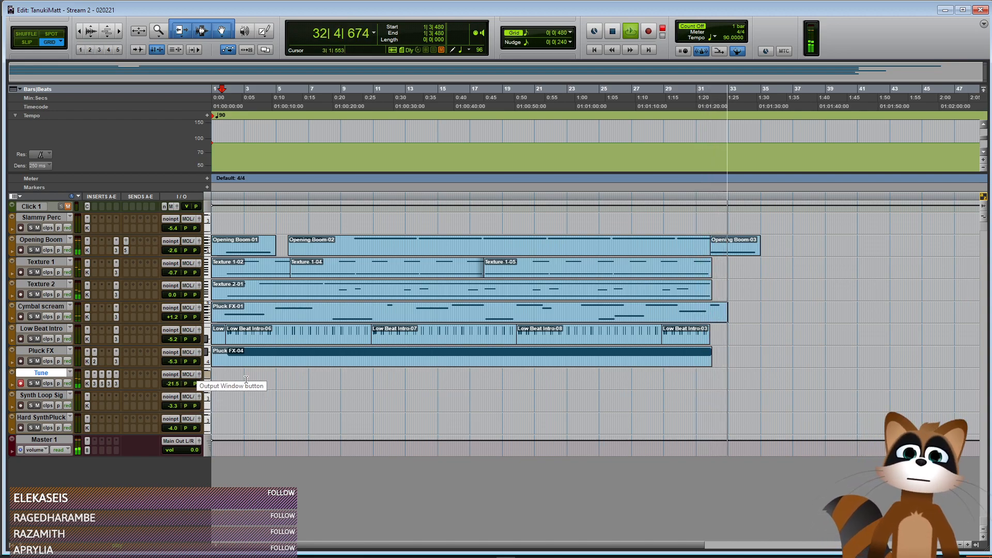
Stop recording, slightly raise Pluck FX's EQ B6 Frequency breakpoint near bar 17, and set that track's volume to -4.6 dB
click(12, 362)
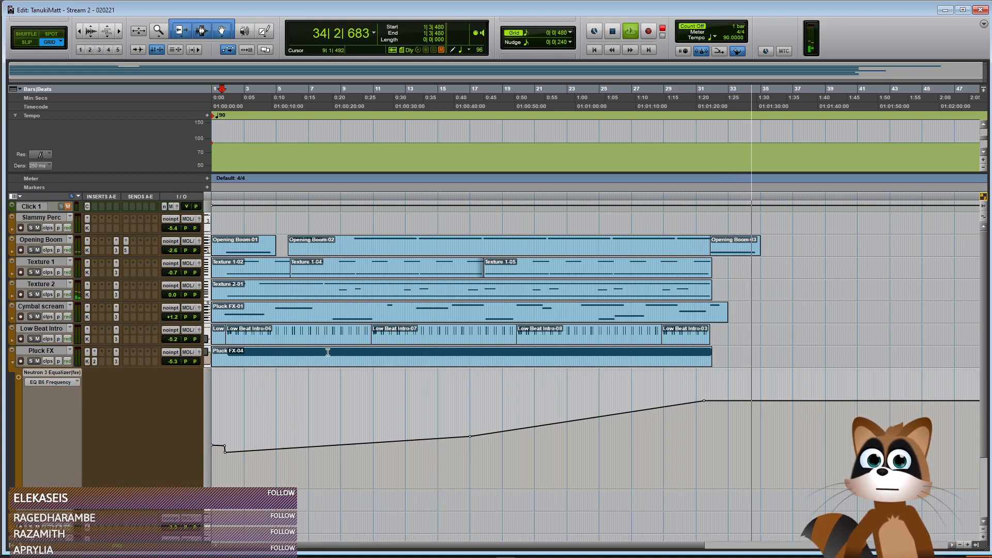
key(space)
drag(473, 440, 473, 437)
click(172, 360)
drag(171, 363, 169, 359)
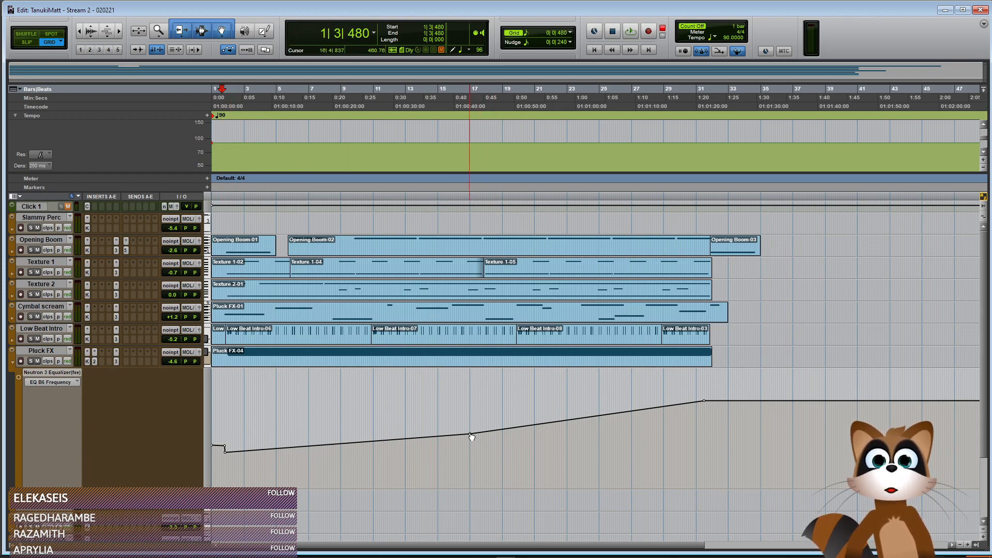
click(13, 366)
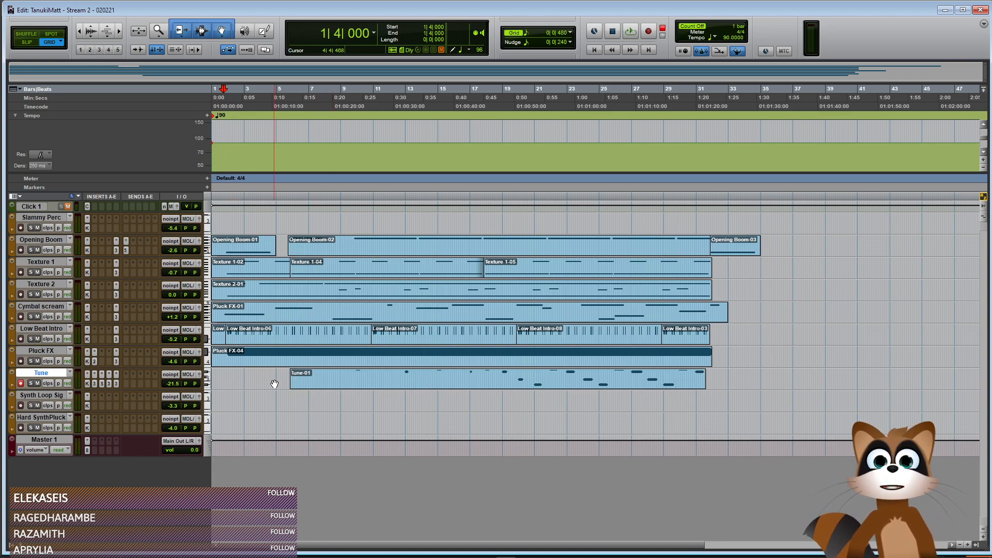
Set Tune's volume to -22.6 dB, disarm the track, and audition its recorded clip in the mix with a brief solo
key(space)
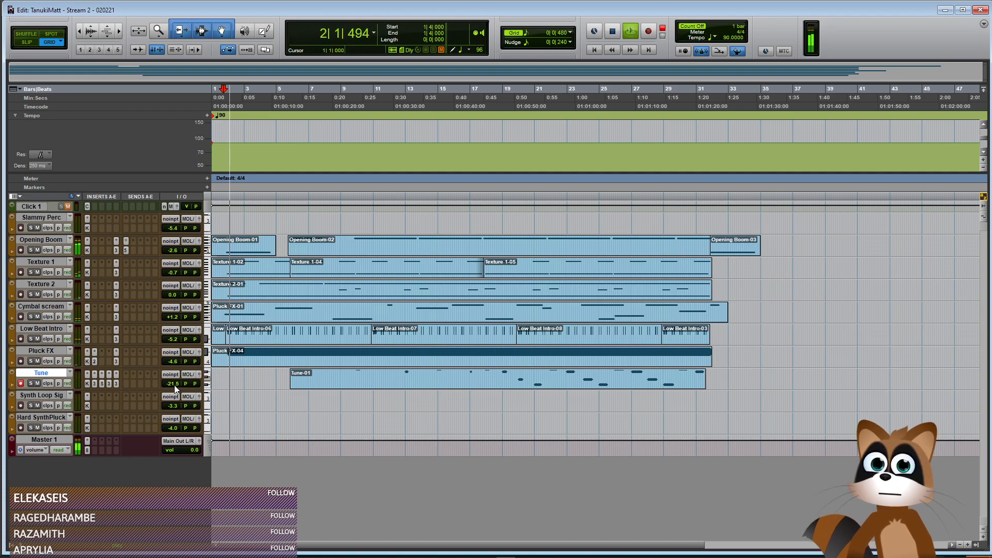
drag(174, 386, 173, 386)
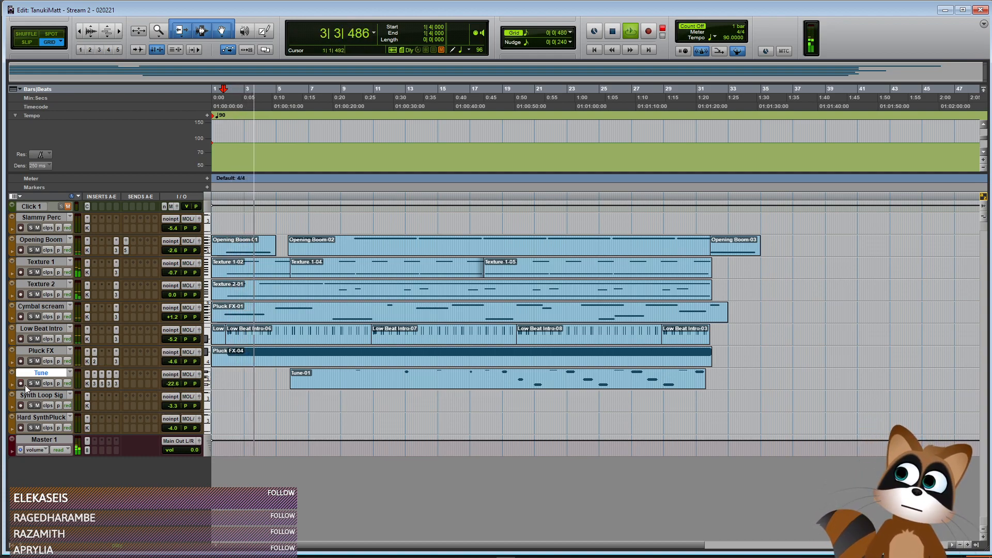
key(space)
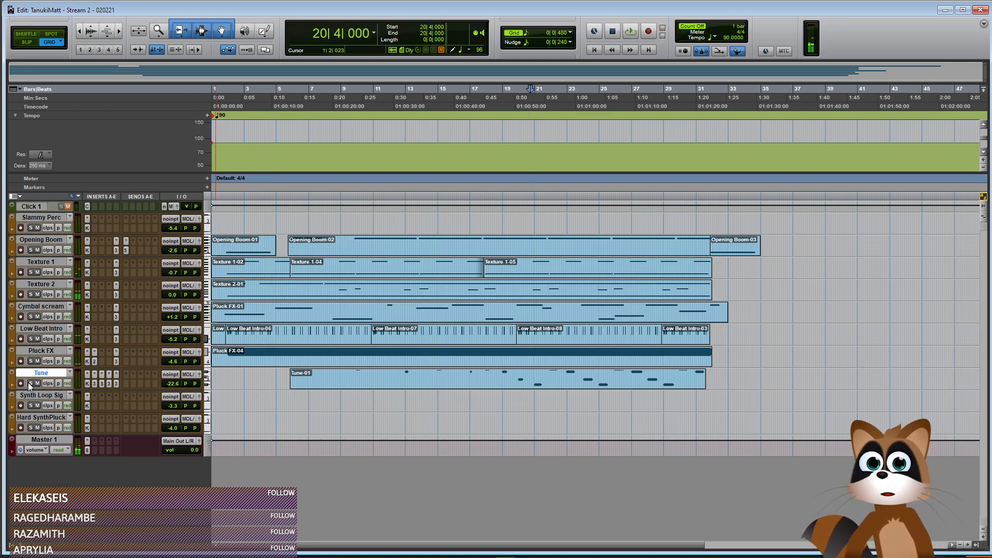
key(space)
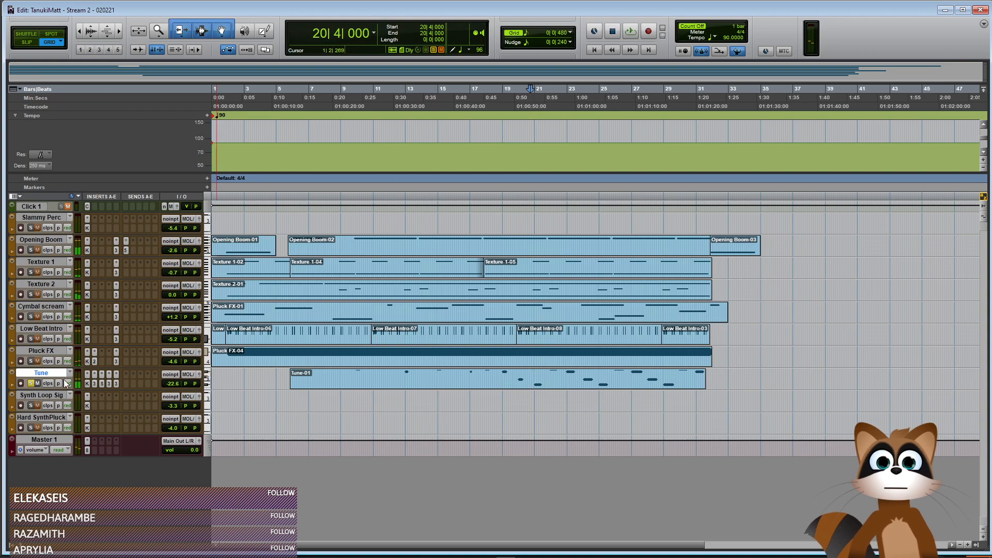
key(space)
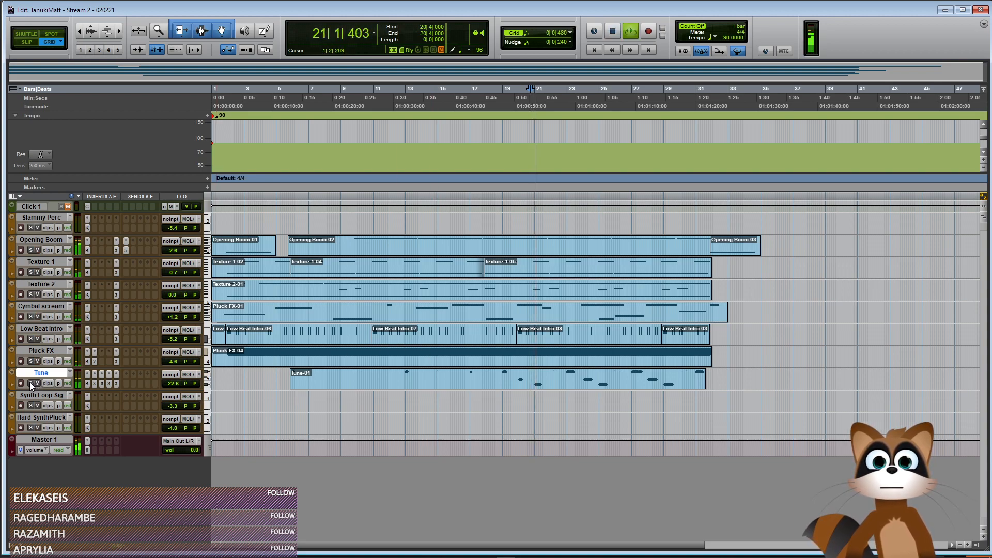
click(230, 383)
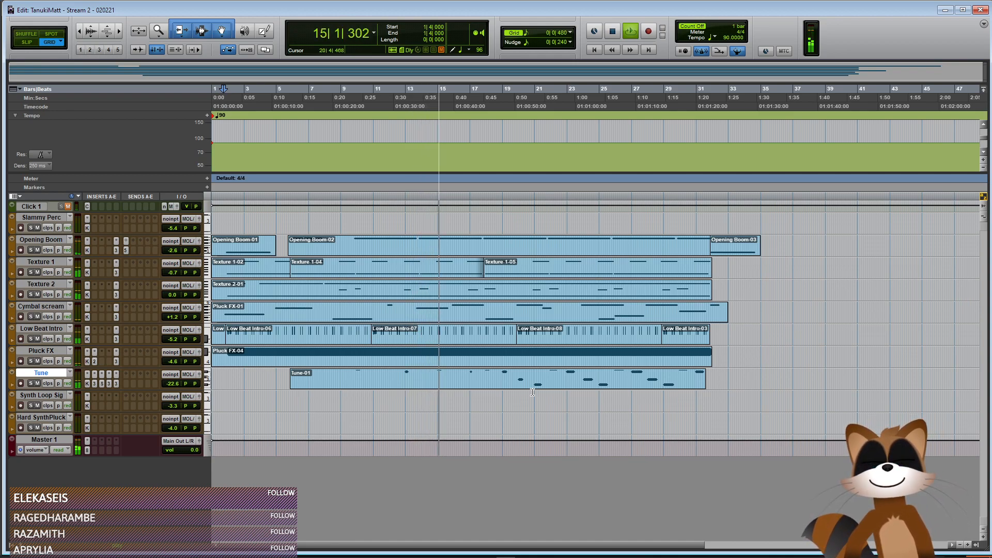
During playback, raise Pluck FX's EQ B6 Frequency breakpoint near bar 17 further in small increments and collapse the automation lane
click(12, 362)
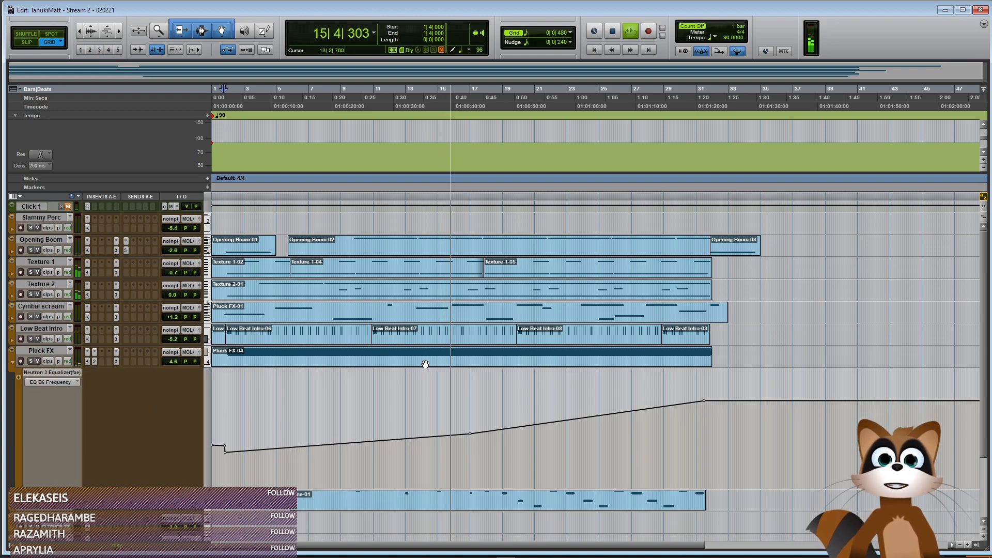
drag(472, 438, 469, 433)
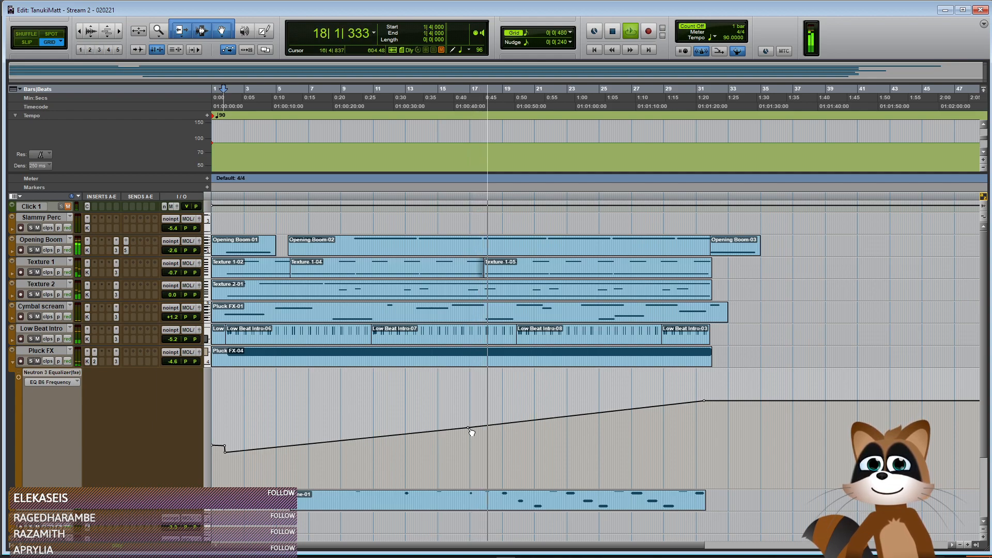
click(471, 432)
drag(467, 428, 467, 425)
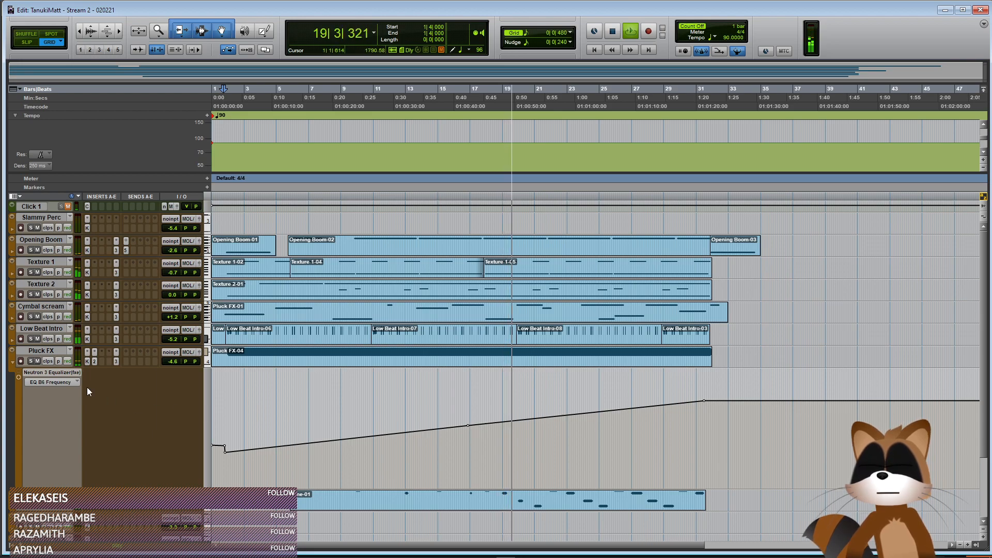
click(470, 429)
drag(467, 426, 467, 424)
click(12, 362)
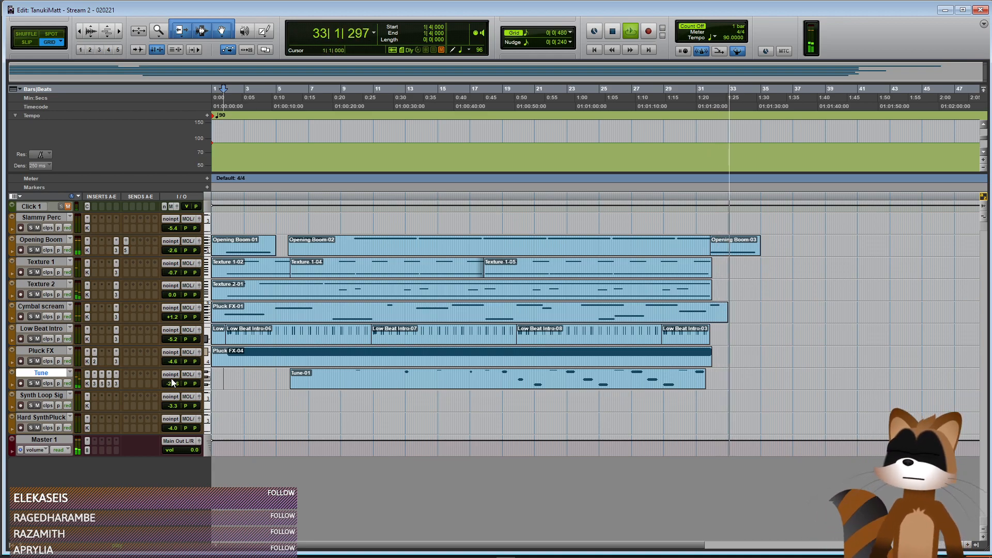
Set Tune's volume to -21.5 dB and adjust its Neutron 3 Equalizer's low end with the Flat Highpass at 157 Hz
key(space)
drag(172, 384, 170, 383)
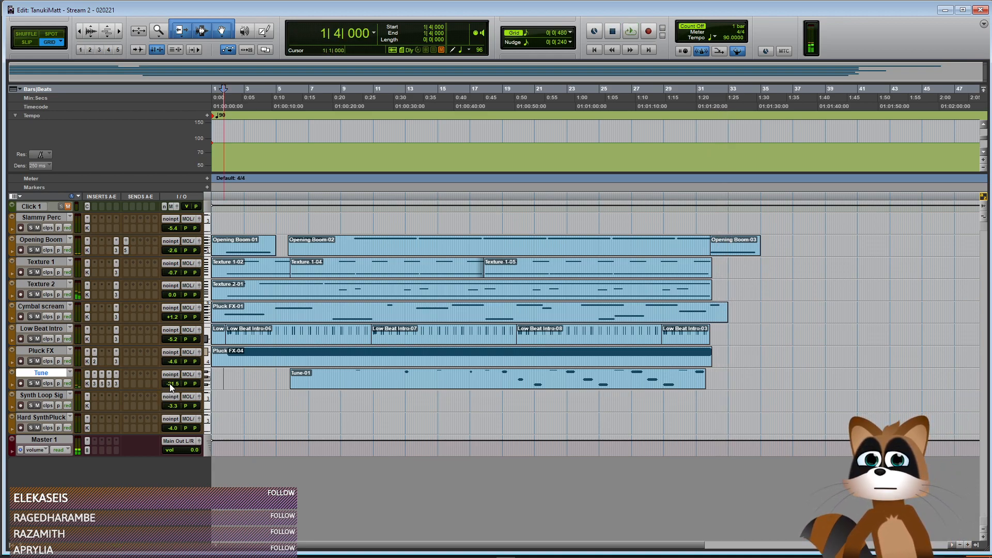
click(116, 374)
drag(148, 198, 76, 305)
click(160, 198)
drag(162, 202, 169, 199)
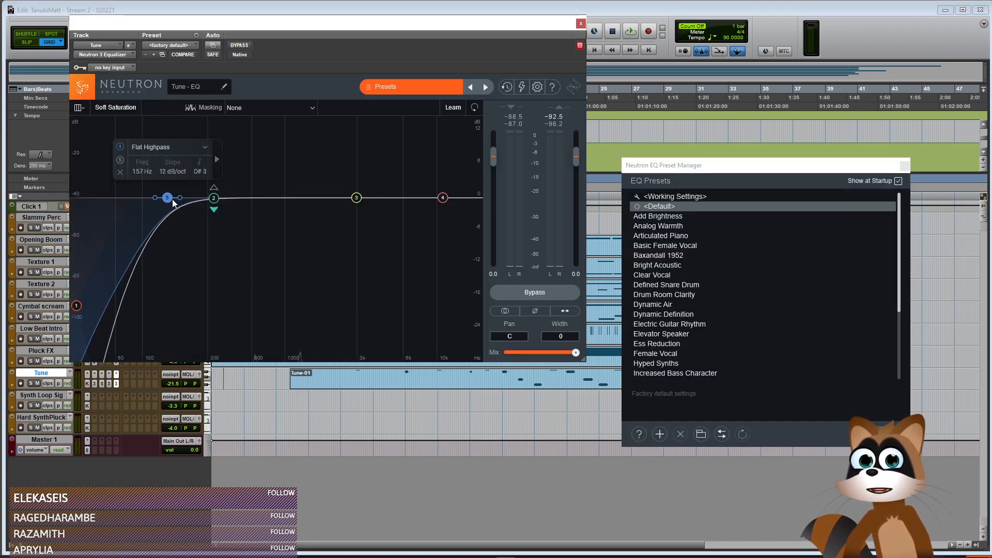
click(581, 24)
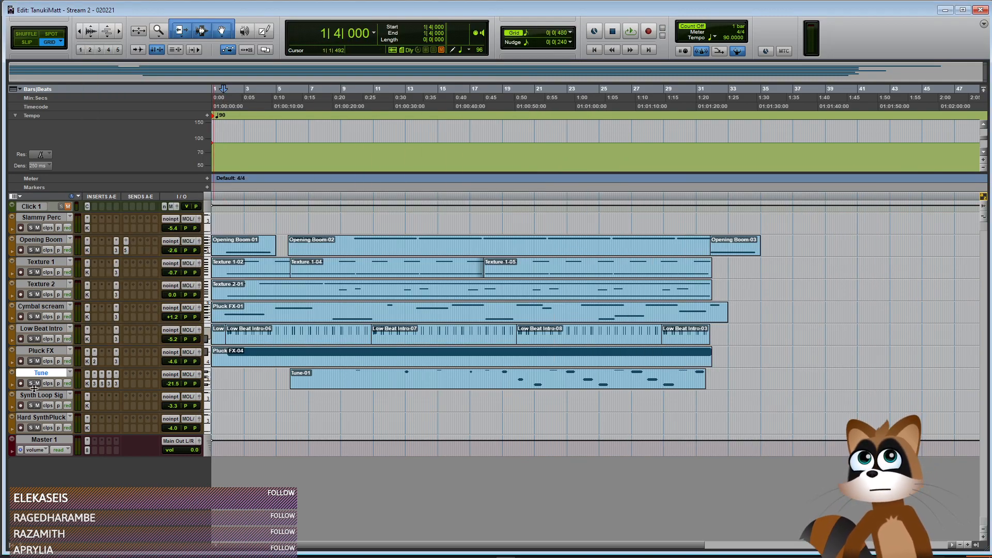
Raise the Flat Highpass in Tune's Neutron 3 Equalizer to 249 Hz and close the plug-in
click(116, 374)
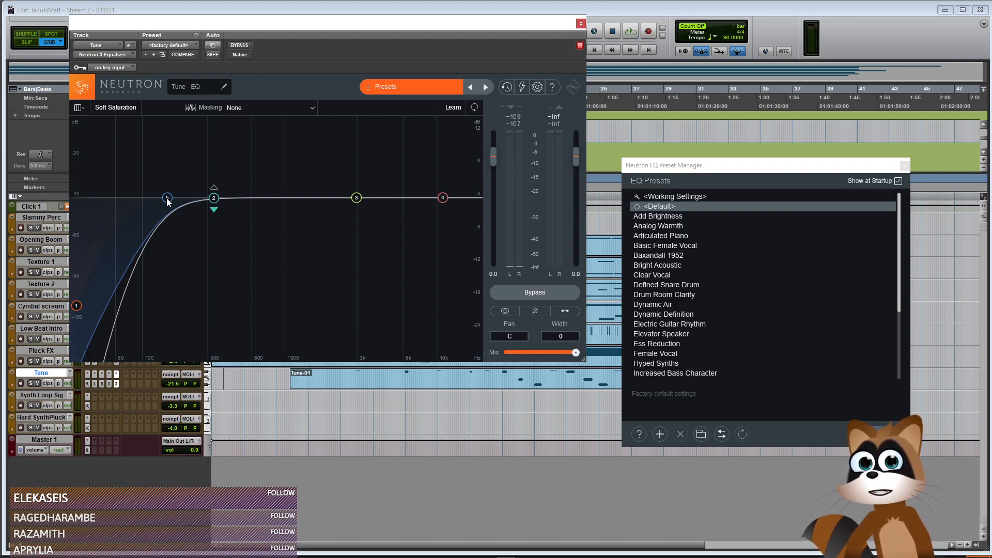
drag(168, 200, 195, 205)
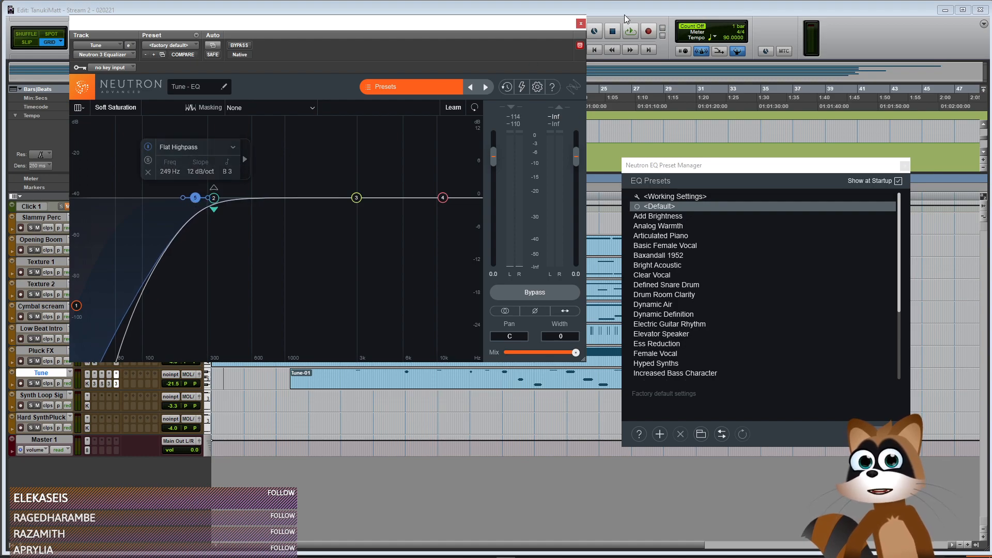
click(581, 23)
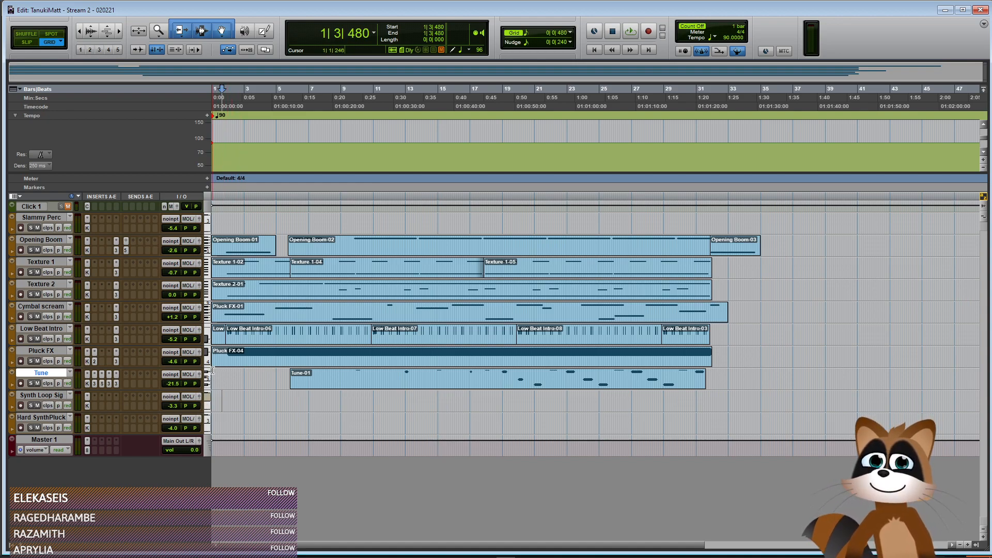
Create a new stereo instrument track in ticks named Bass Rep below Tune
right_click(44, 373)
click(73, 258)
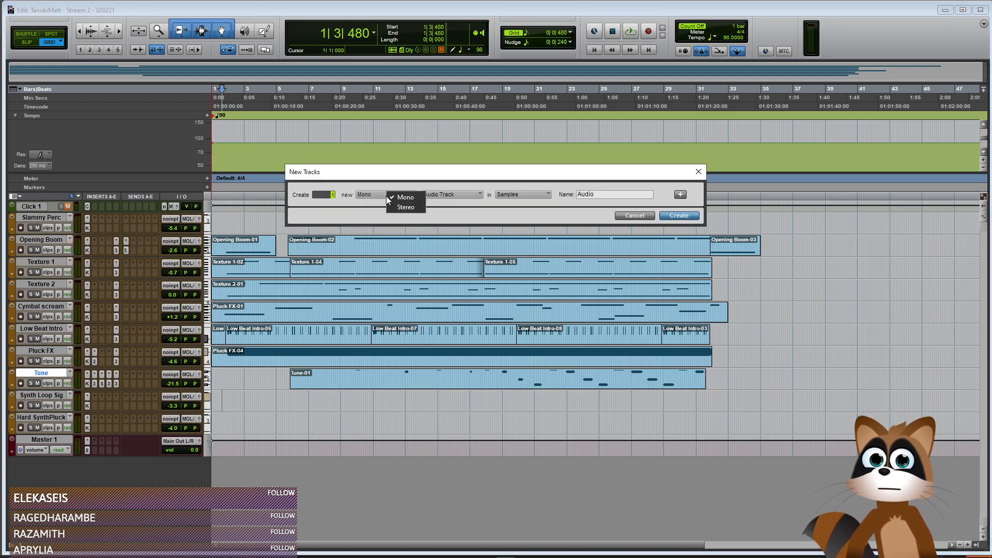
click(441, 199)
click(463, 239)
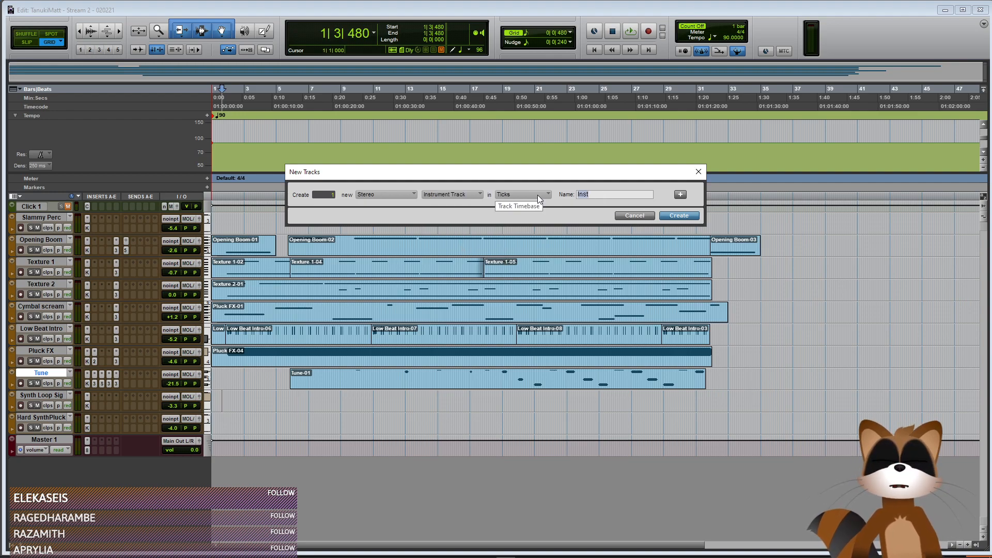
text(Bass Rep)
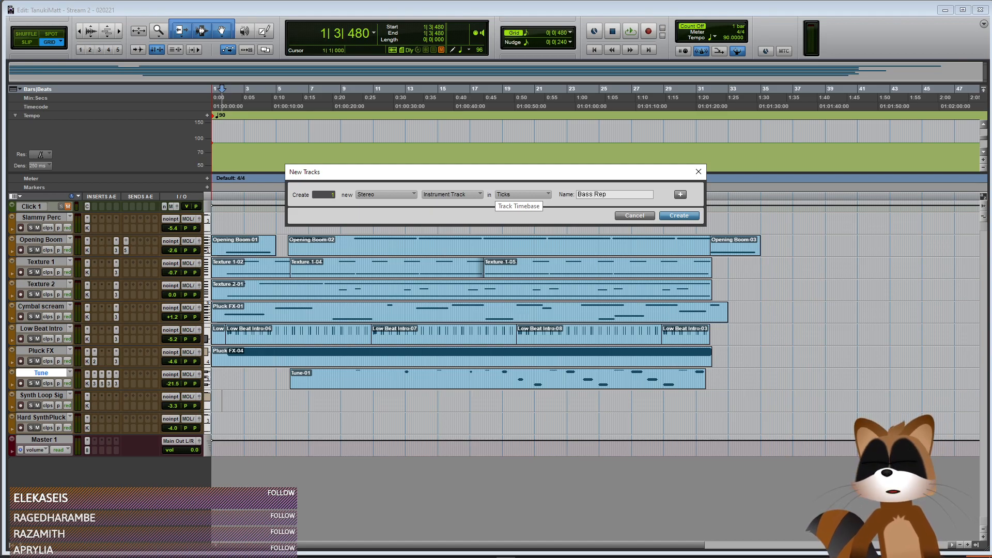
key(Return)
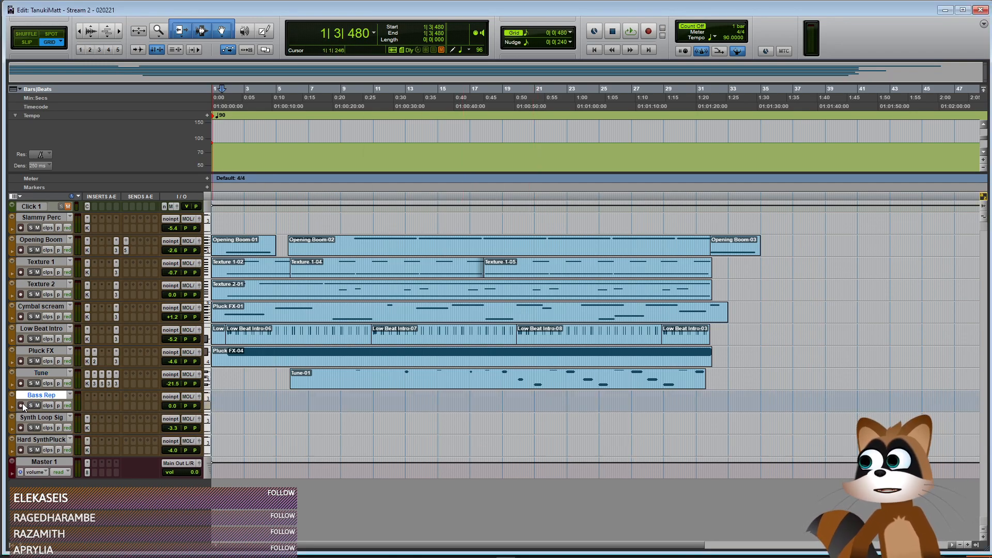
Set the record-armed Bass Rep track's volume to -7.3 dB and insert the stereo Kontakt instrument on it
drag(172, 408, 172, 409)
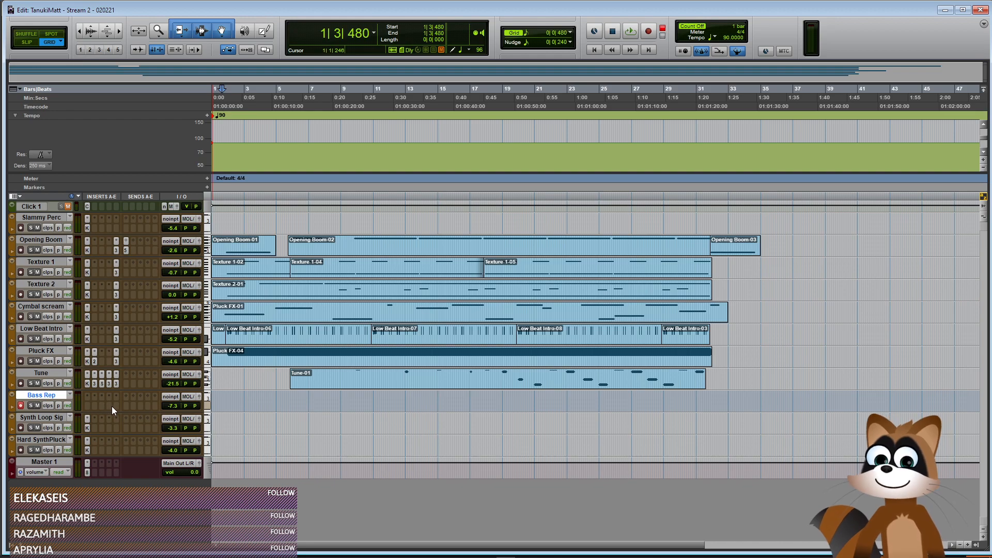
click(86, 405)
mouse_move(154, 435)
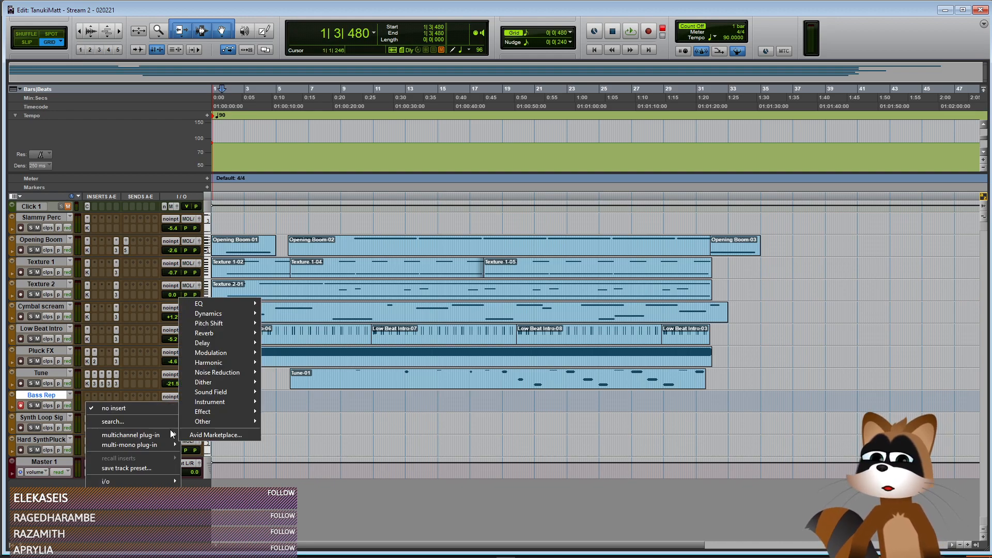
mouse_move(218, 402)
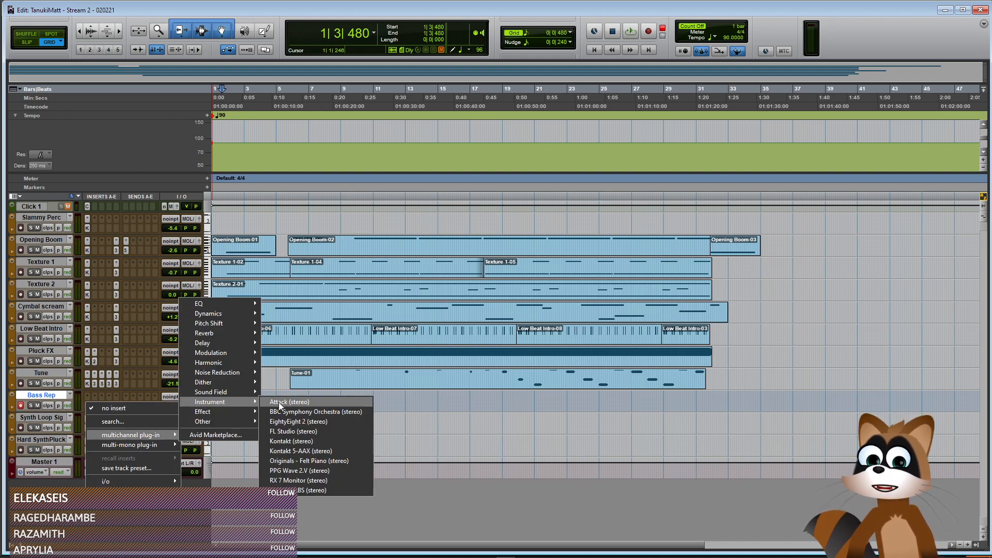
click(324, 441)
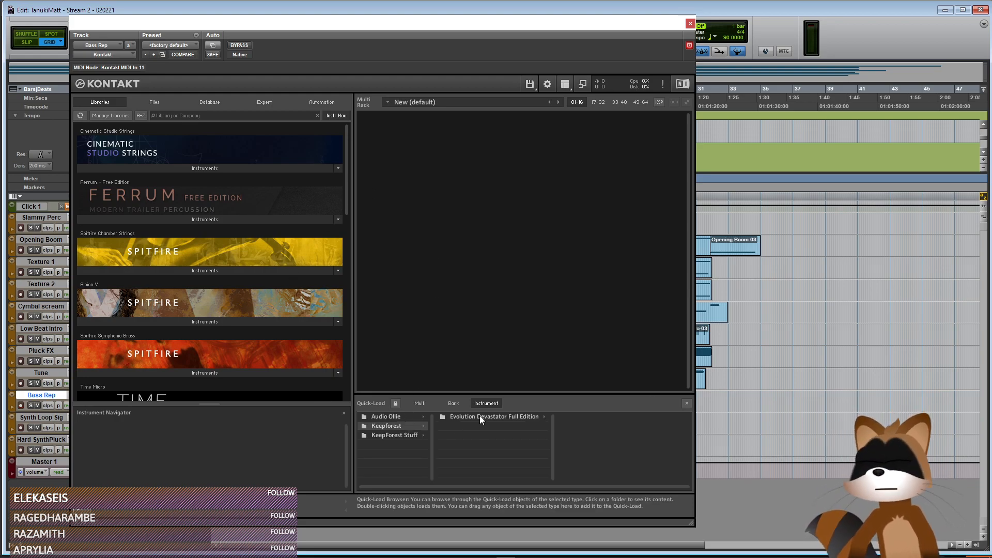
Load 01. Sub Bass (6.0.2) from the Devastator 05. Synth folder into Kontakt and adjust the instrument's volume
click(480, 415)
click(574, 420)
click(619, 420)
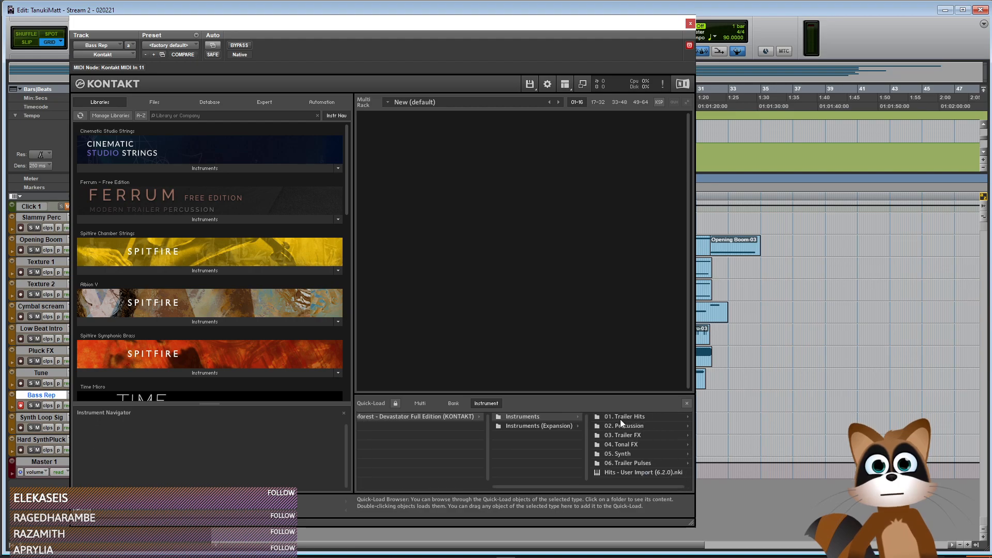
click(630, 454)
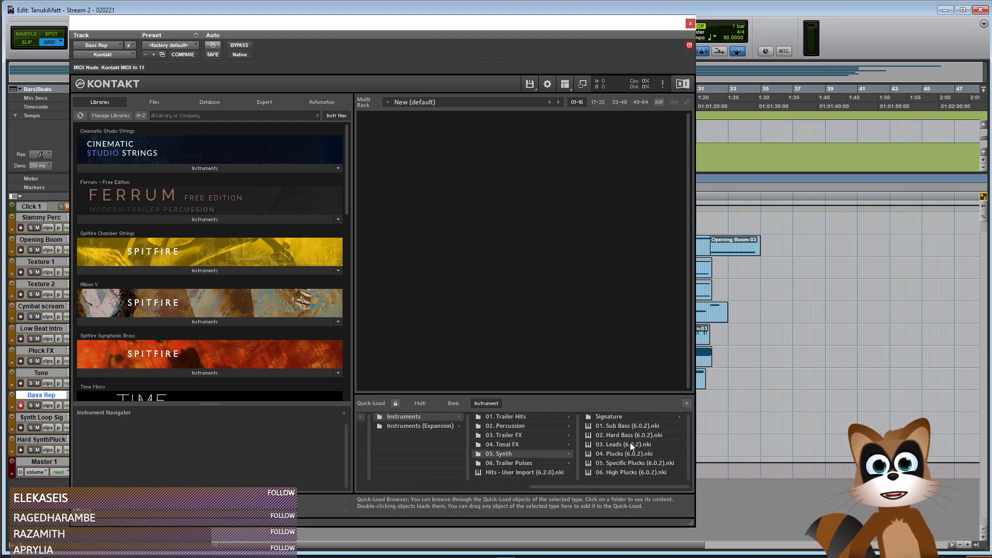
drag(590, 424, 538, 293)
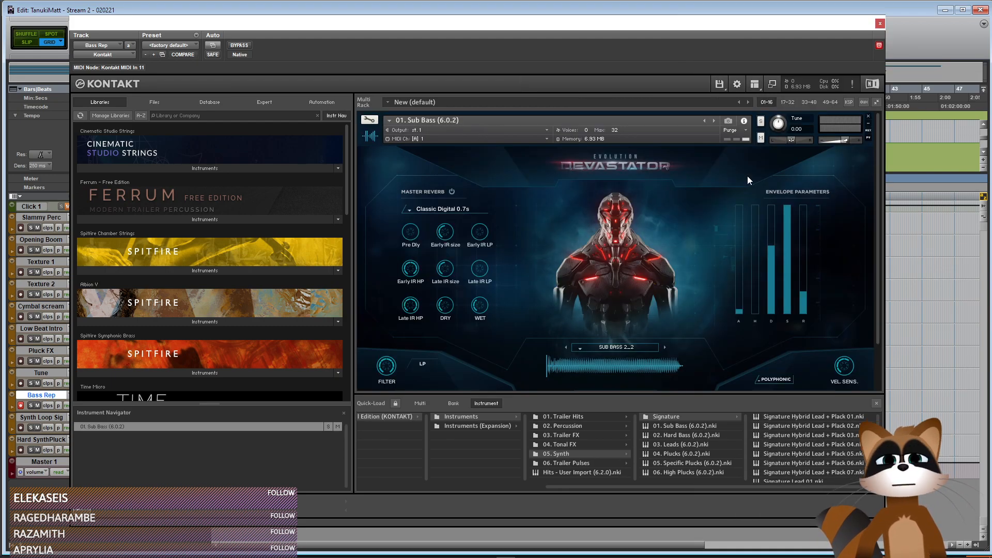
drag(835, 138, 837, 137)
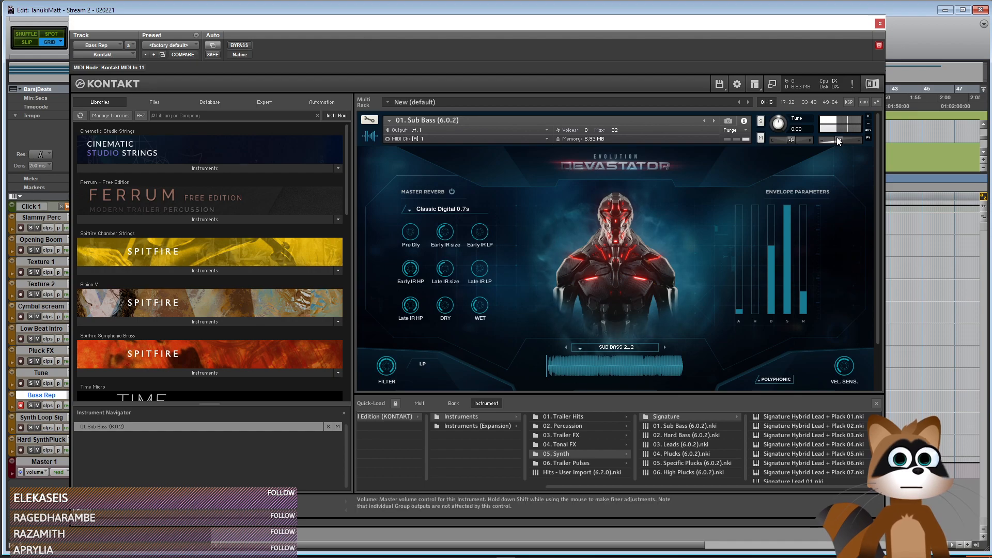
right_click(518, 271)
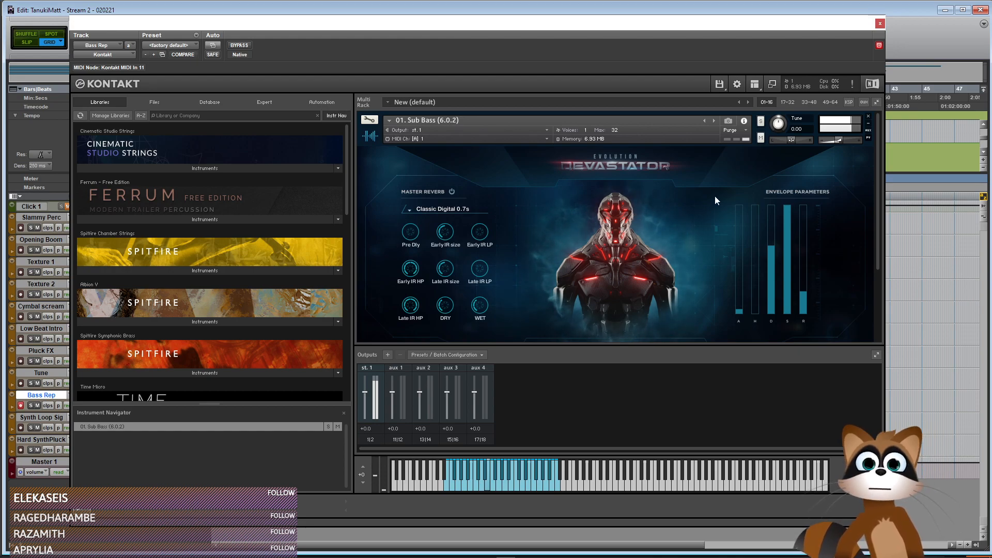
Raise the Sub Bass envelope's attack to just over half and its release to about a third, and close Kontakt
scroll(533, 268, down, 1)
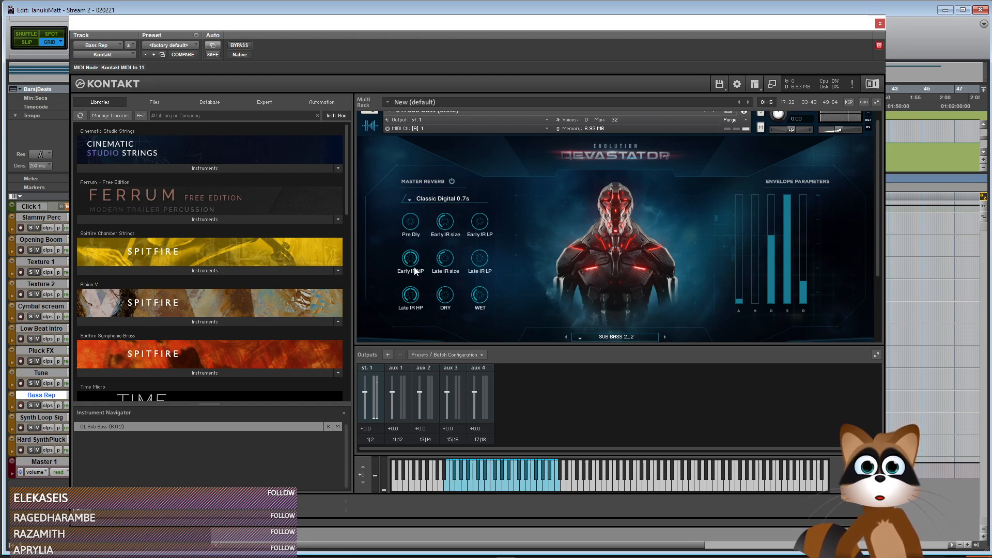
scroll(533, 271, down, 3)
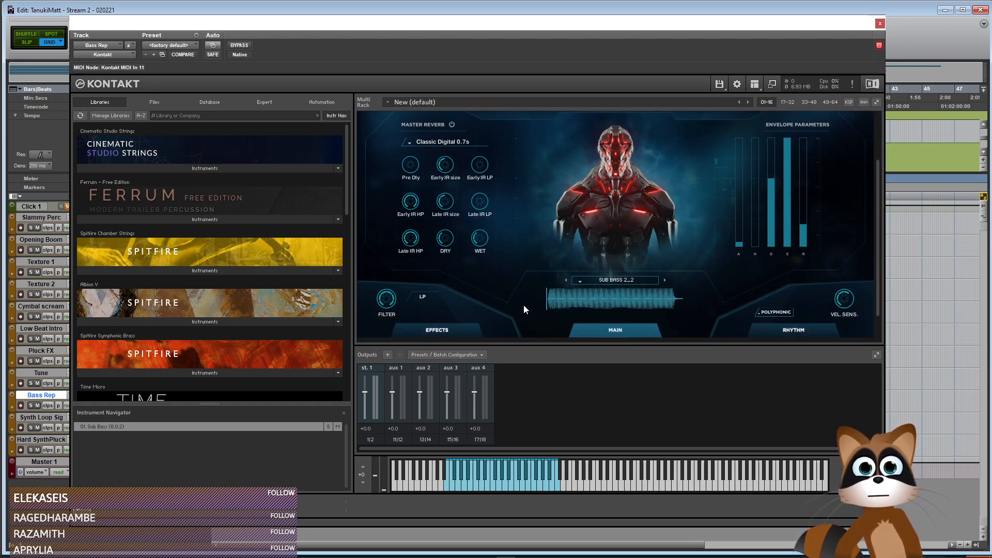
scroll(523, 304, up, 2)
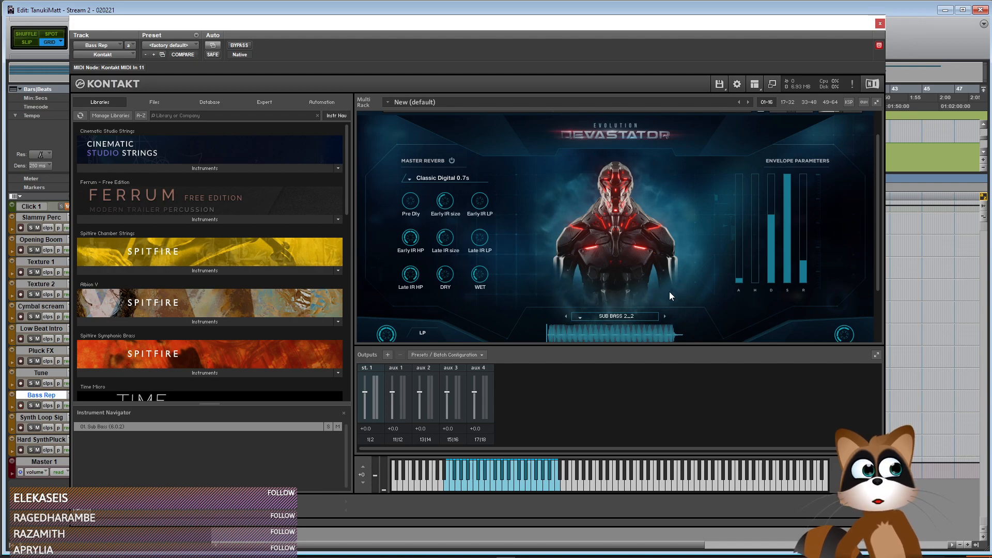
drag(746, 277, 742, 232)
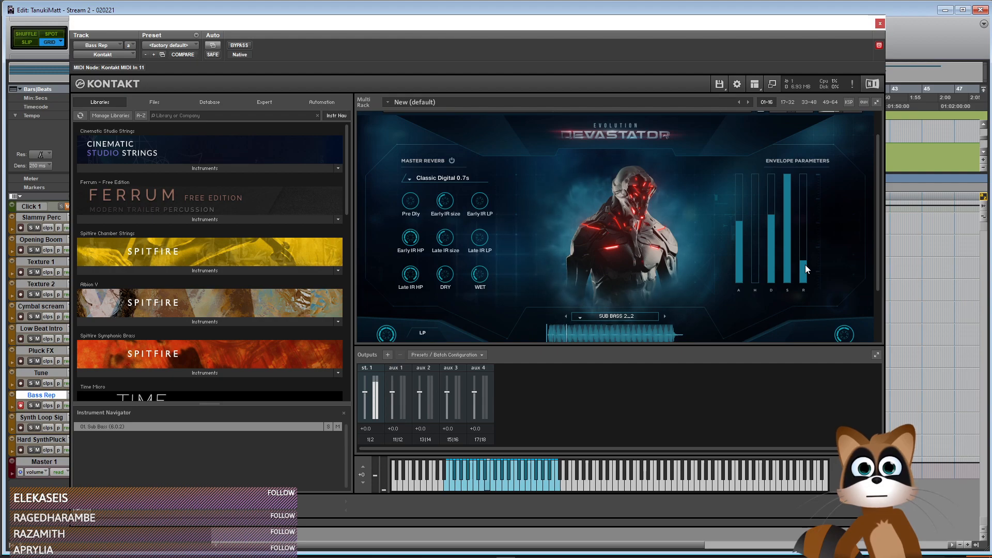
drag(803, 268, 811, 252)
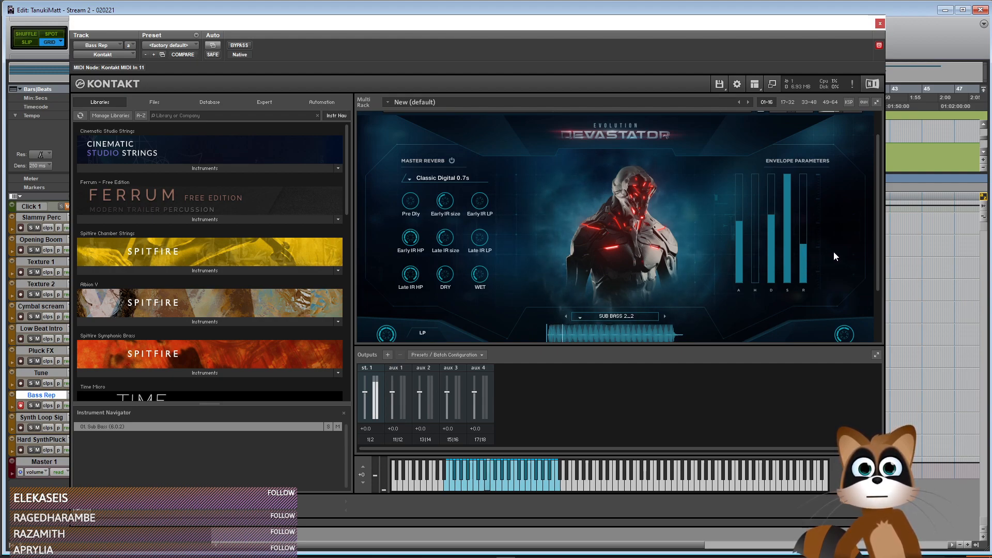
click(880, 23)
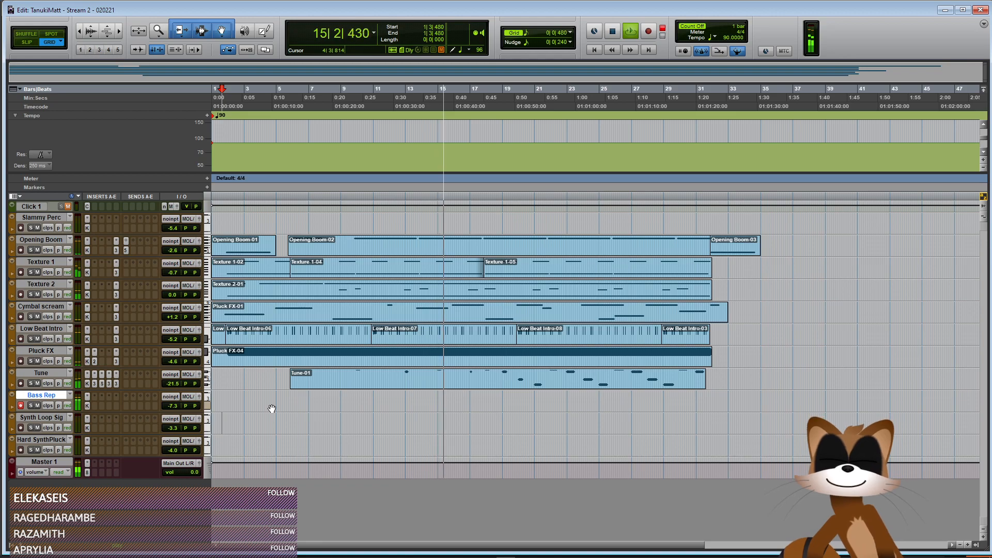
Stop playback and lower the Bass Rep track's volume to -9.9 dB
key(space)
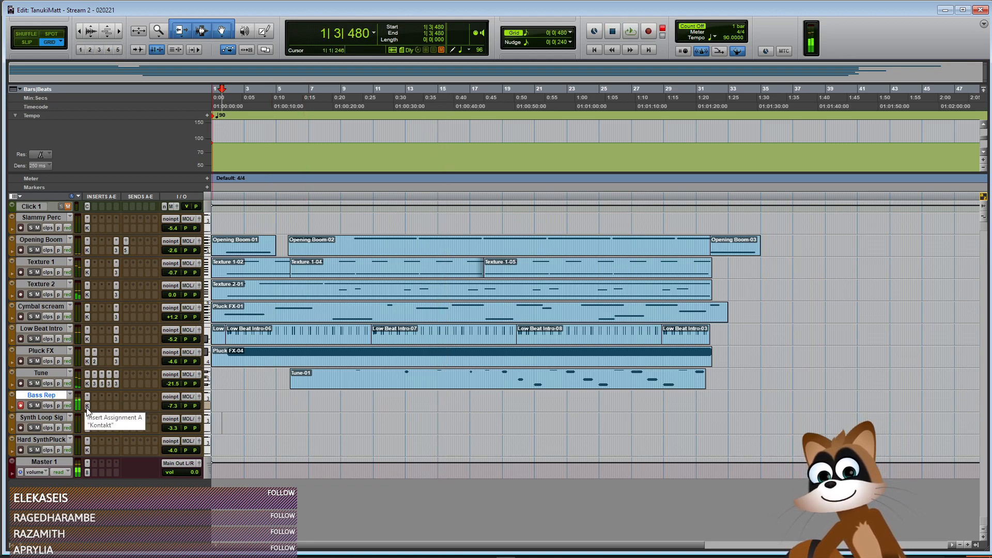
key(shift+r)
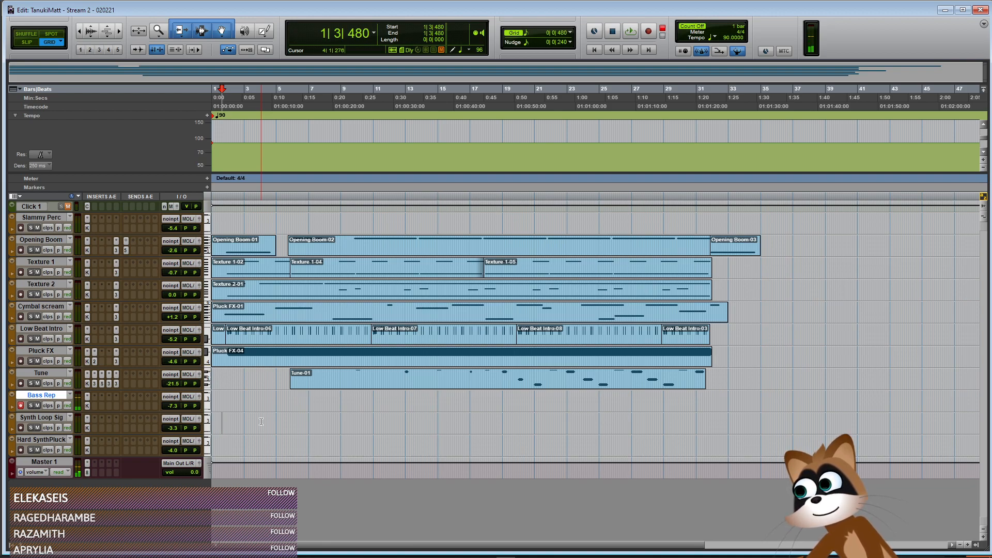
drag(174, 404, 171, 409)
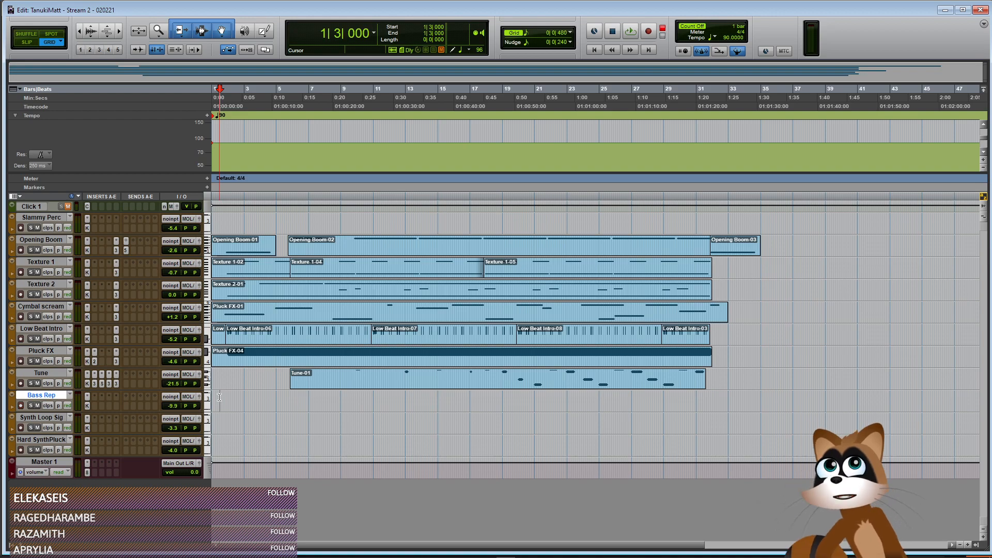
Audition the intro from bar 1 beat 3 and record the sub bass part on Bass Rep through to about bar 49
key(space)
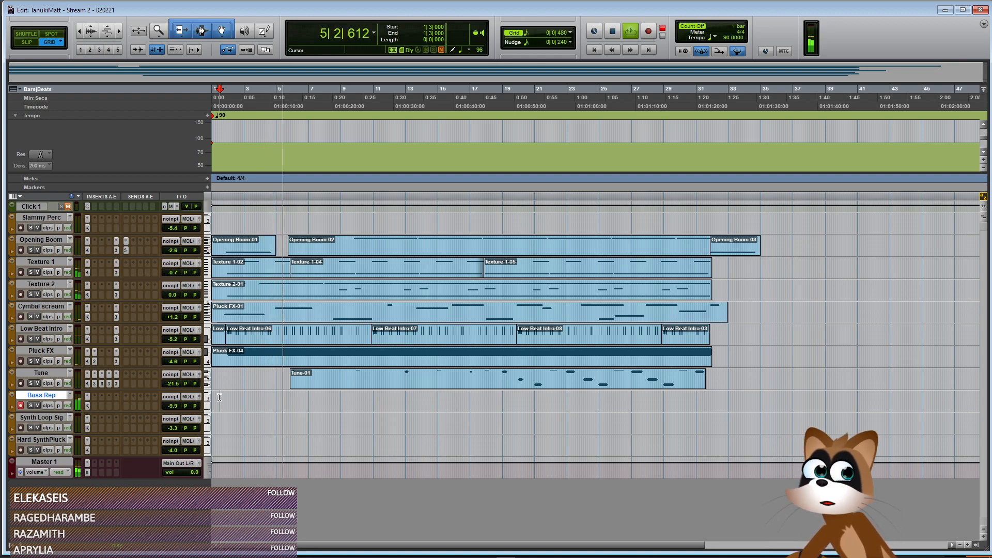
key(space)
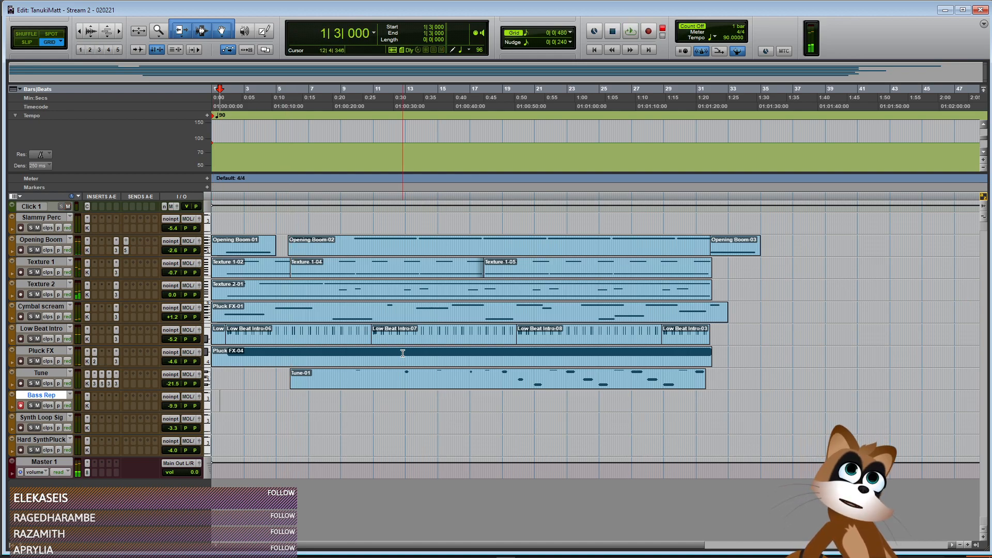
key(ctrl+space)
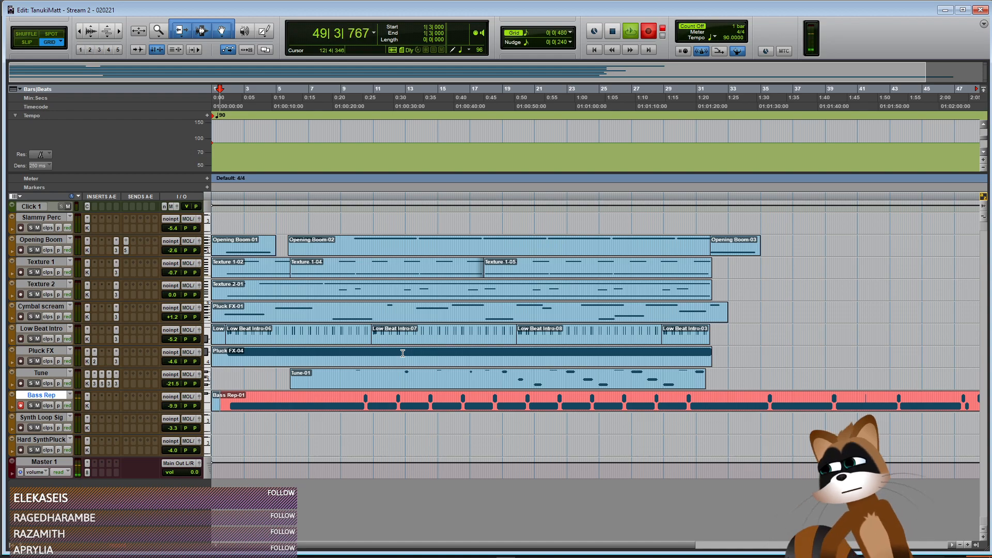
key(space)
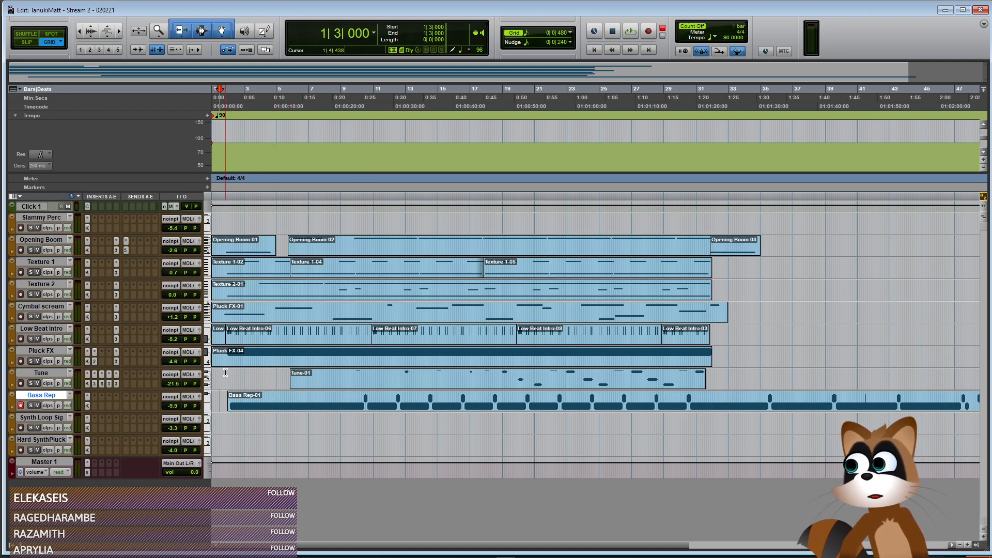
Show Bass Rep's mod wheel lane and lower the mod wheel values from bar 1 to about bar 21
click(11, 406)
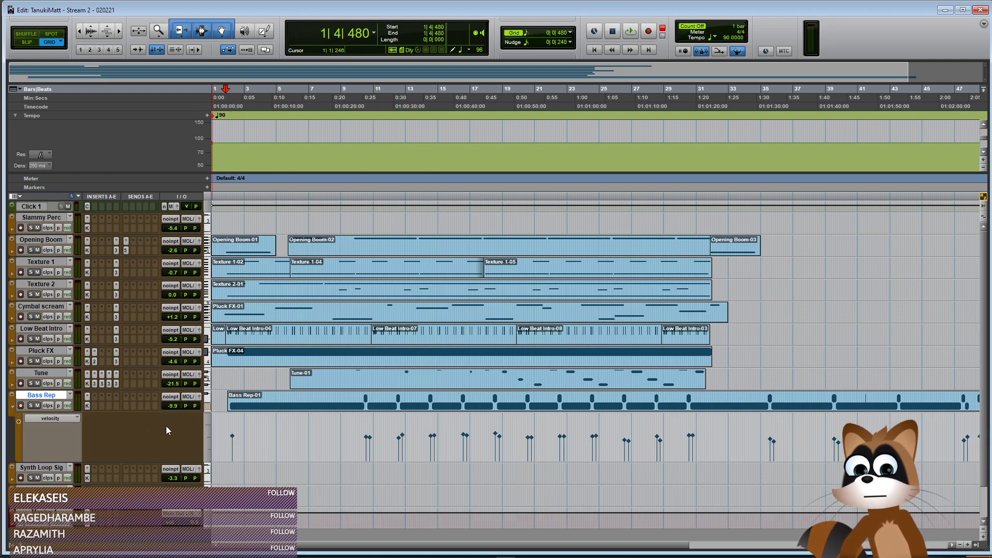
click(38, 419)
click(138, 437)
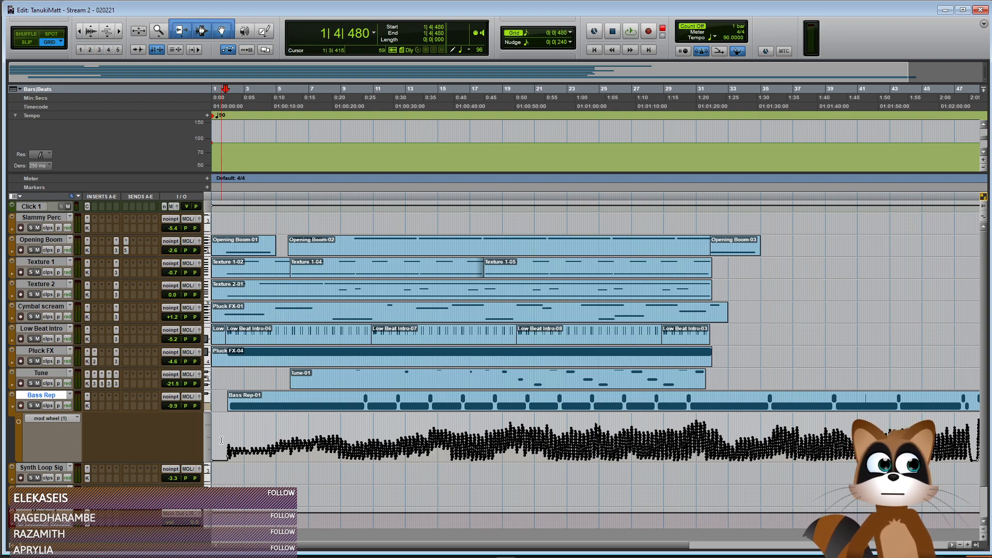
drag(221, 440, 548, 443)
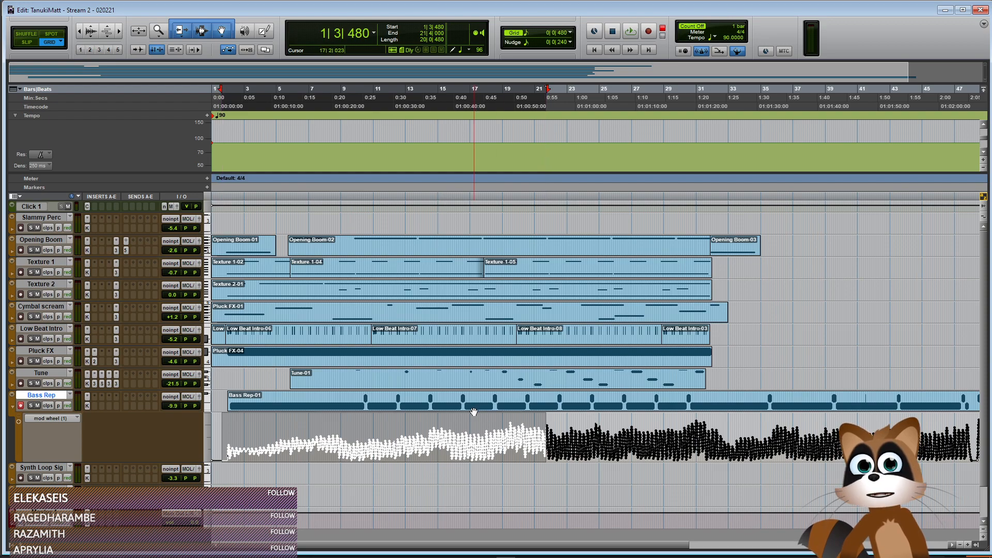
drag(467, 415, 467, 422)
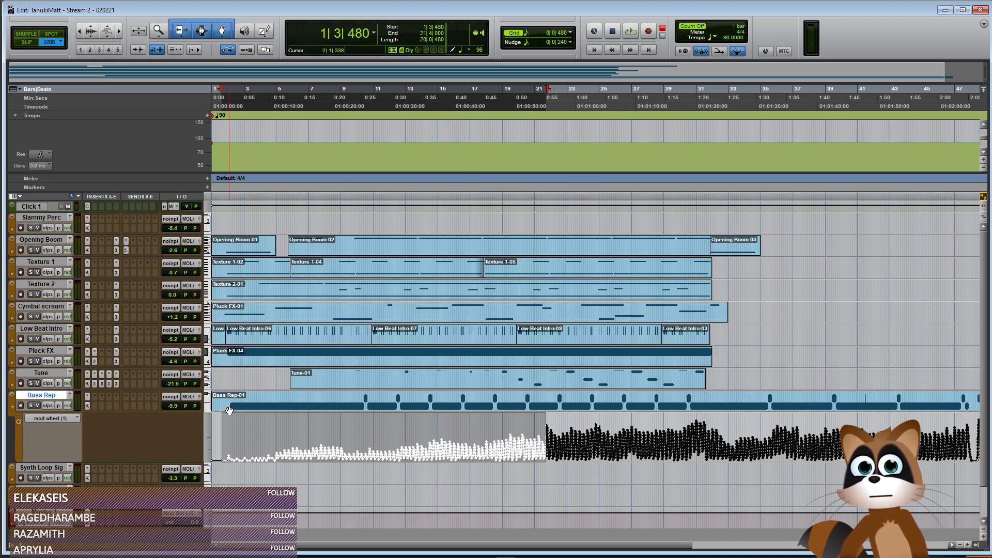
Play back the bass from the start, hide the mod wheel lane and lower Bass Rep's volume to -16.5 dB
click(224, 400)
key(space)
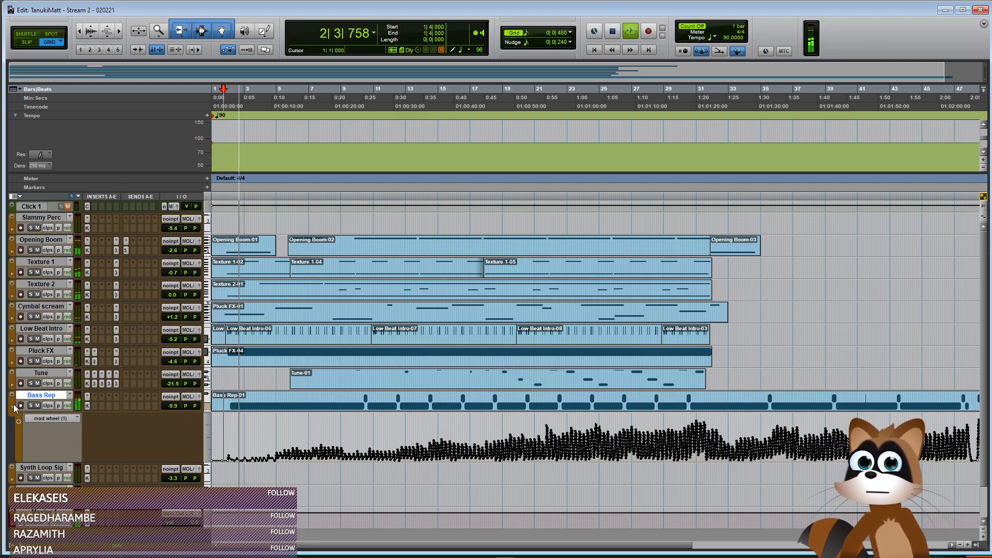
click(14, 407)
drag(171, 406, 173, 413)
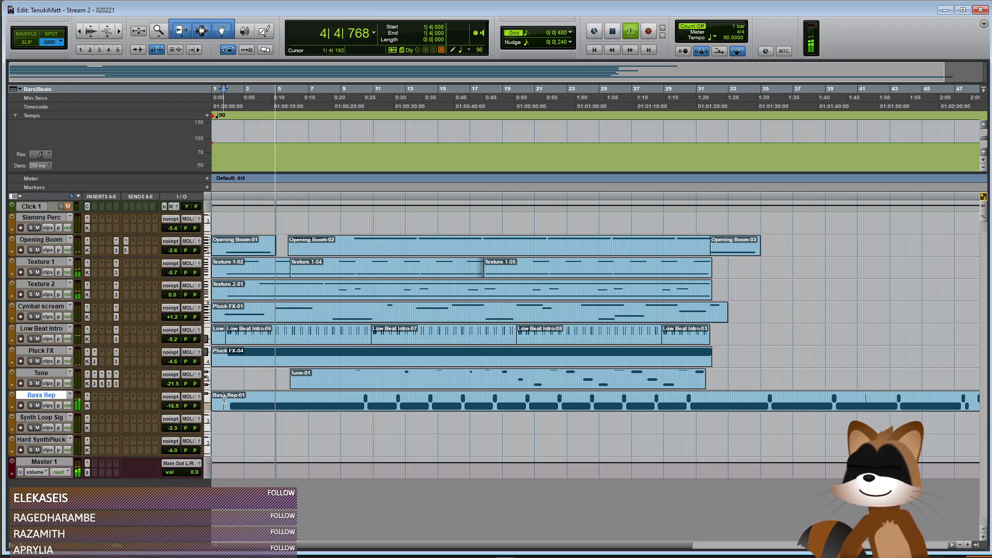
key(space)
click(116, 405)
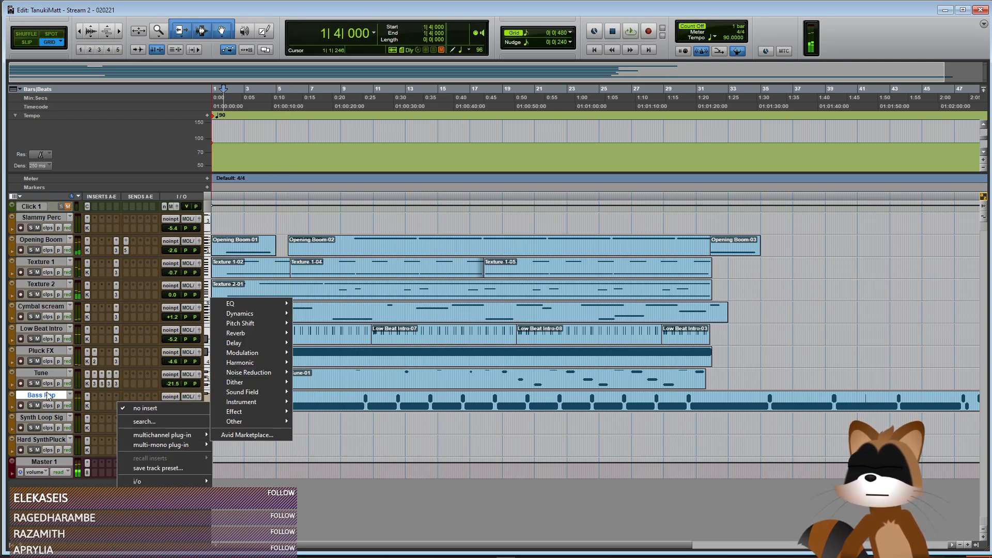
key(Escape)
key(Escape)
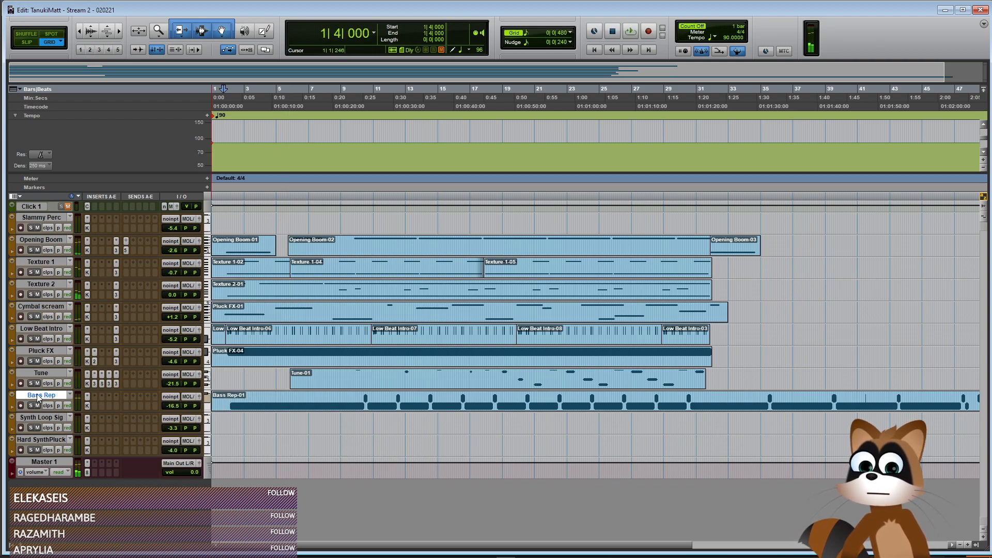
Insert the stereo Neutron 3 Equalizer on the Bass Rep track
click(115, 405)
mouse_move(135, 435)
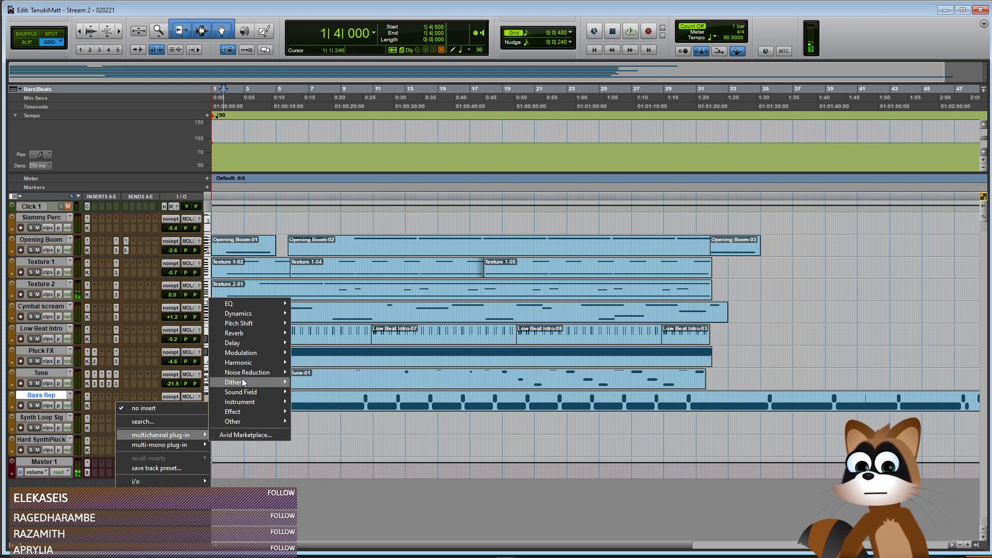
mouse_move(253, 302)
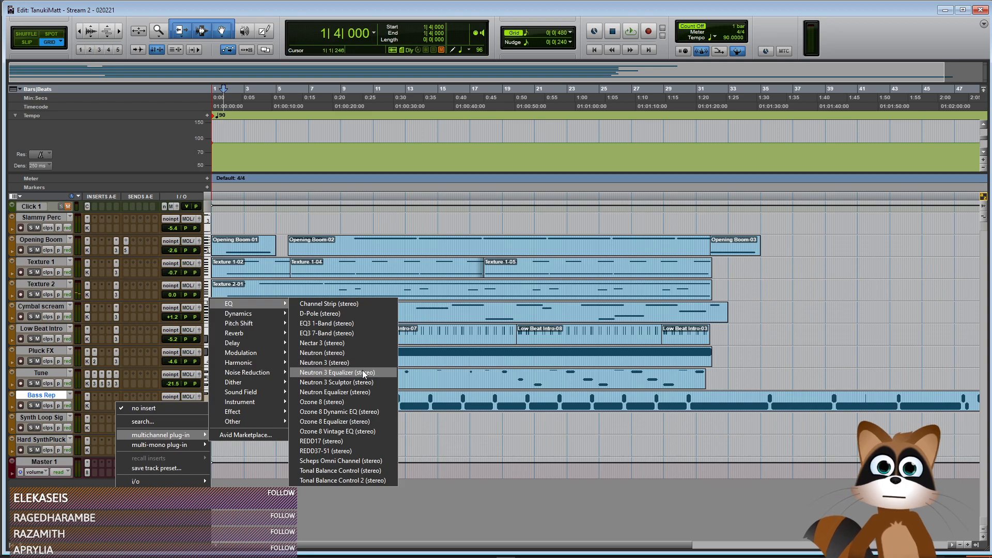
key(Escape)
key(Escape)
key(Escape)
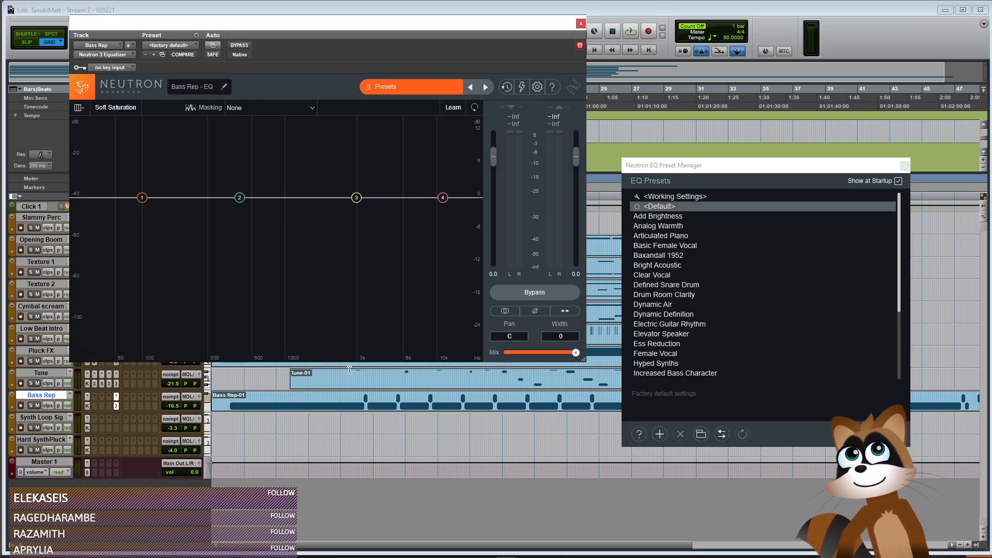
Add a 48 dB/oct Flat Highpass at 29 Hz and a Proportional Q band at 20 Hz with -30.0 dB gain
click(101, 197)
drag(100, 197, 69, 193)
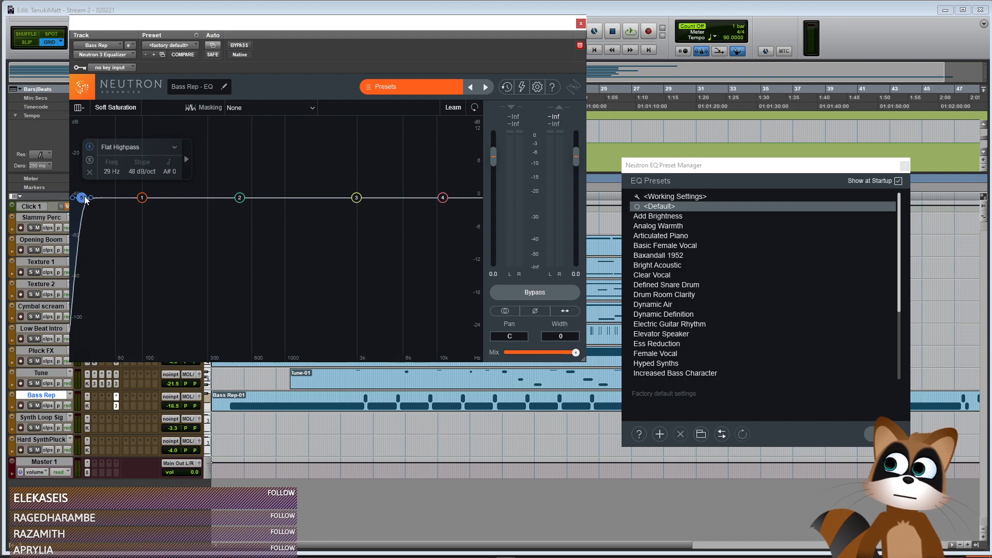
double_click(76, 198)
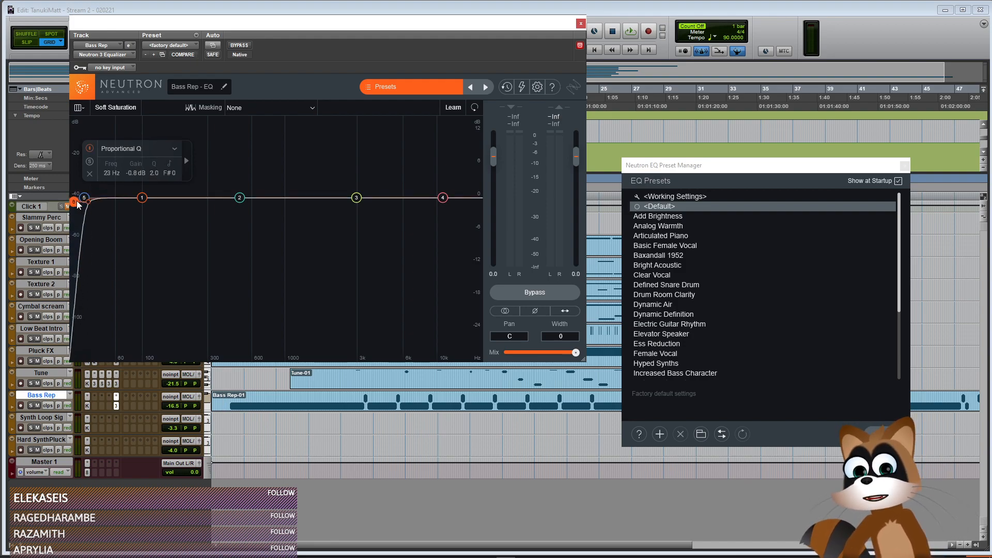
drag(76, 198, 71, 379)
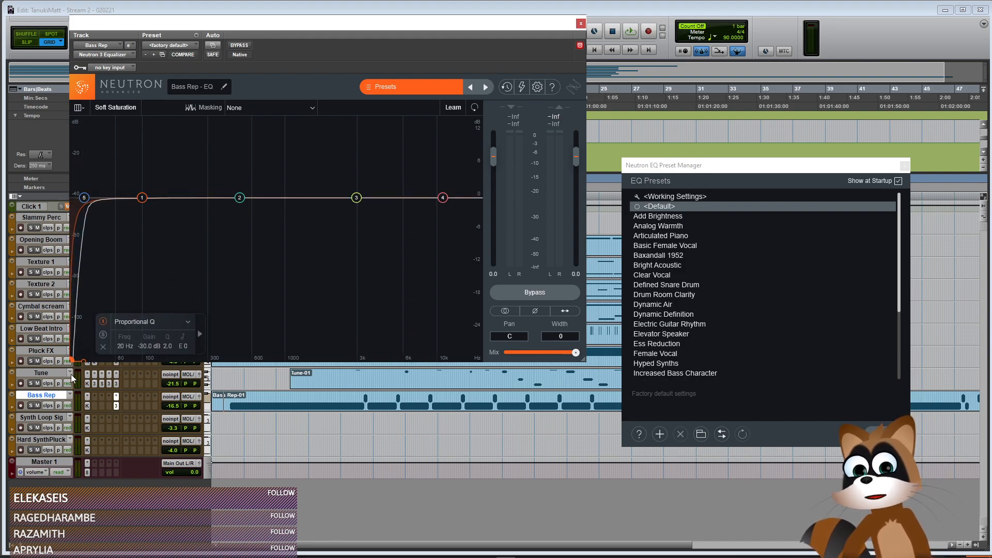
Make band 1's Analog Low Shelf dynamic and set the equalizer's key input to Bus 5 (Mono)
click(142, 198)
click(190, 153)
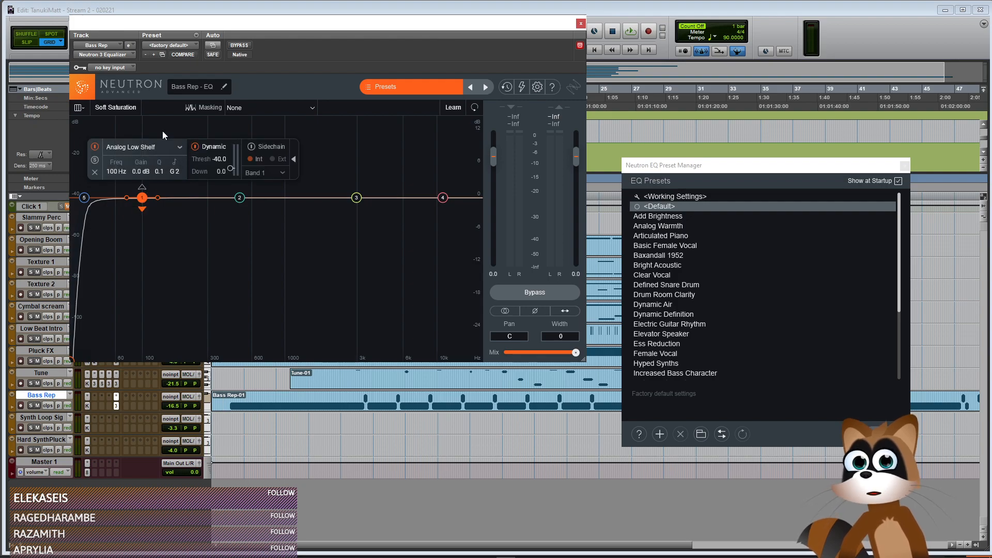
click(111, 67)
mouse_move(131, 107)
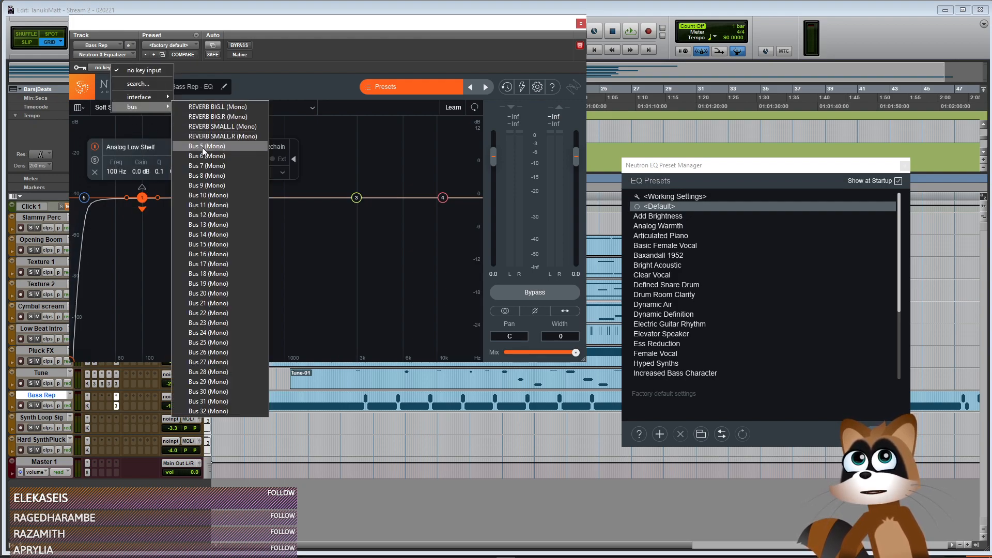
click(205, 146)
Give band 1 a -27.6 threshold, full-signal external sidechain, 66 Hz frequency and -11.4 dB gain, audition it and close the equalizer
drag(233, 171, 228, 165)
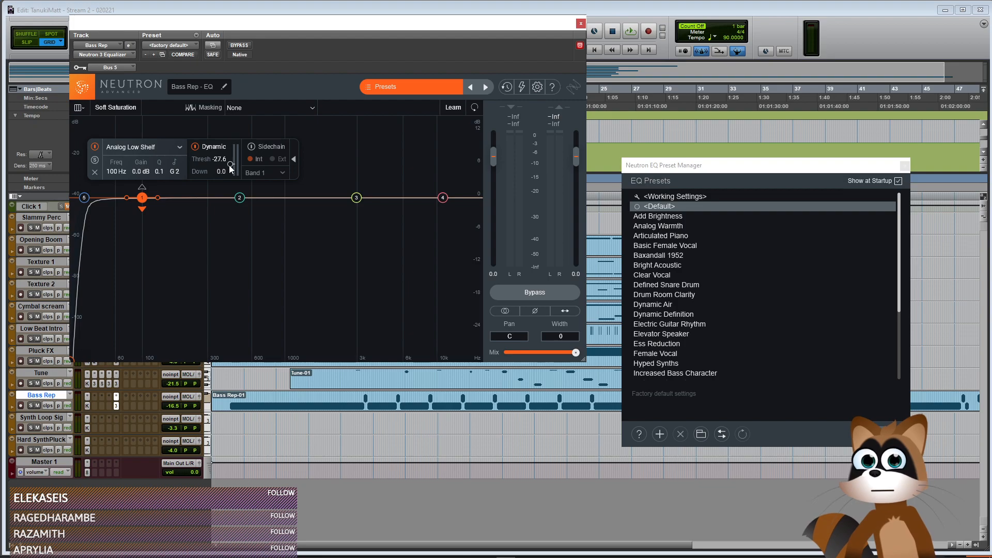
click(283, 173)
click(267, 181)
drag(141, 202, 124, 264)
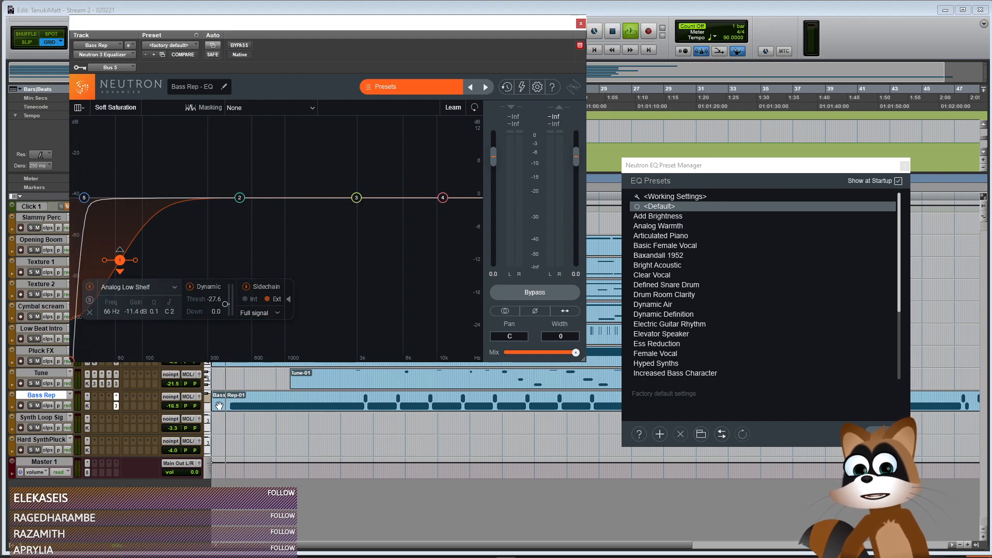
key(space)
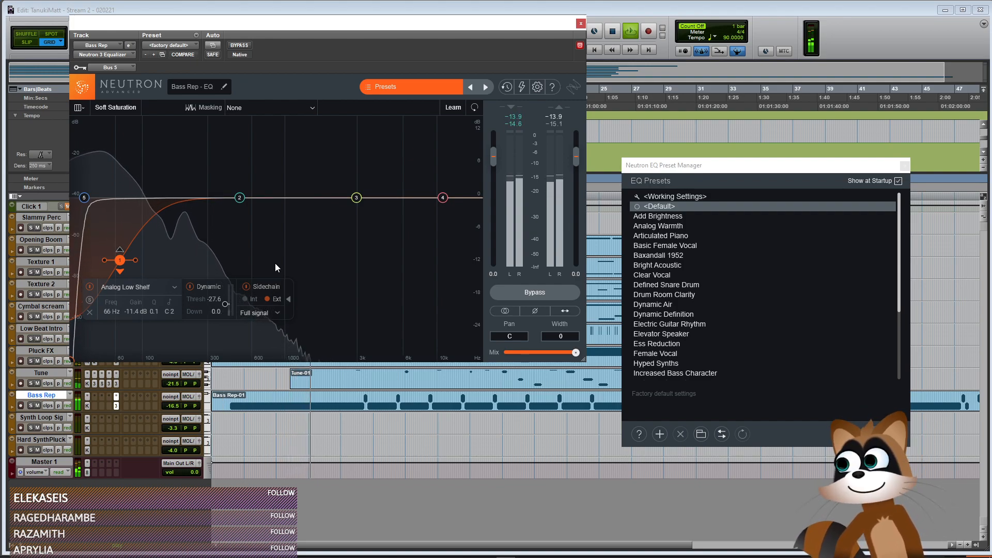
click(581, 24)
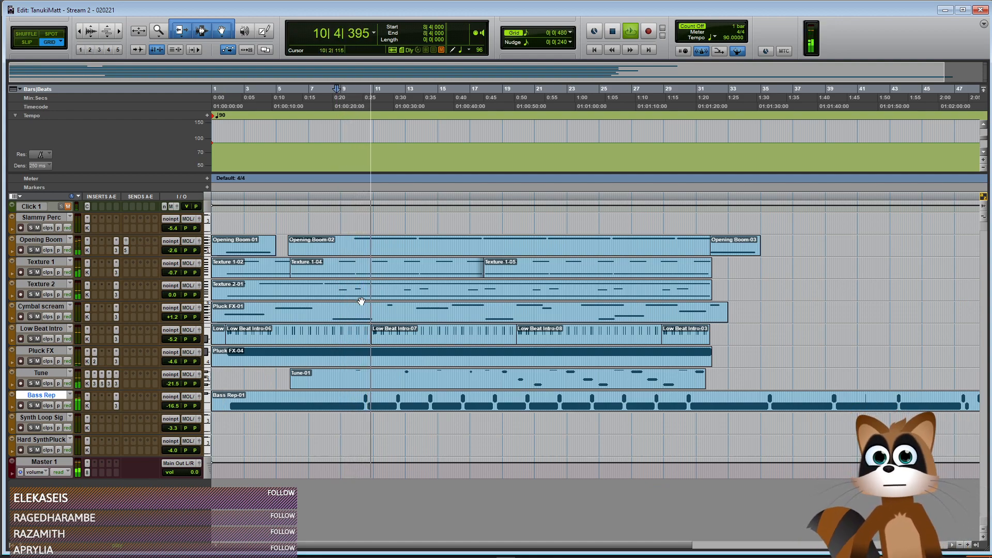
Open the Texture 2 clip in the MIDI editor, switch it to Slip mode, select the Bb3 note before bar 9 and close the editor
double_click(395, 297)
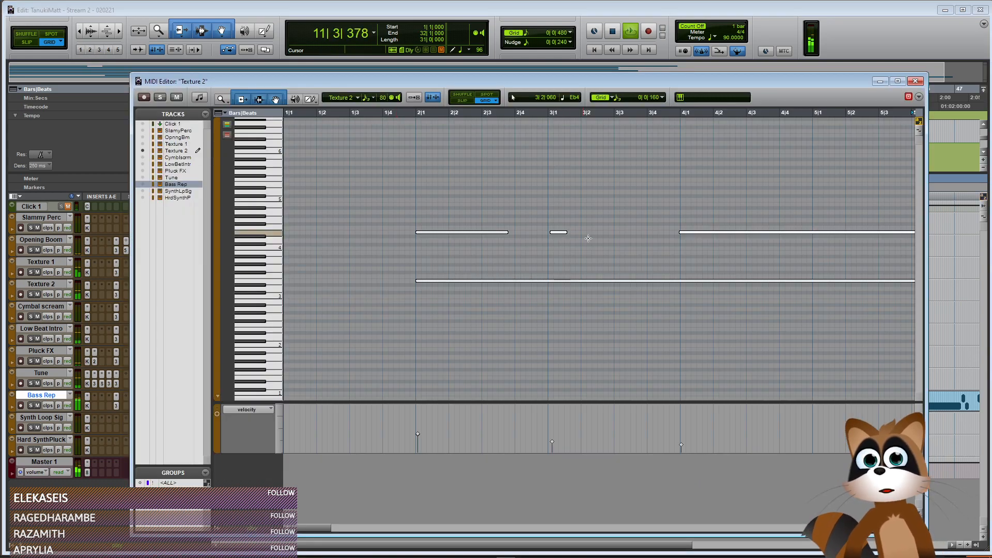
scroll(634, 317, right, 10)
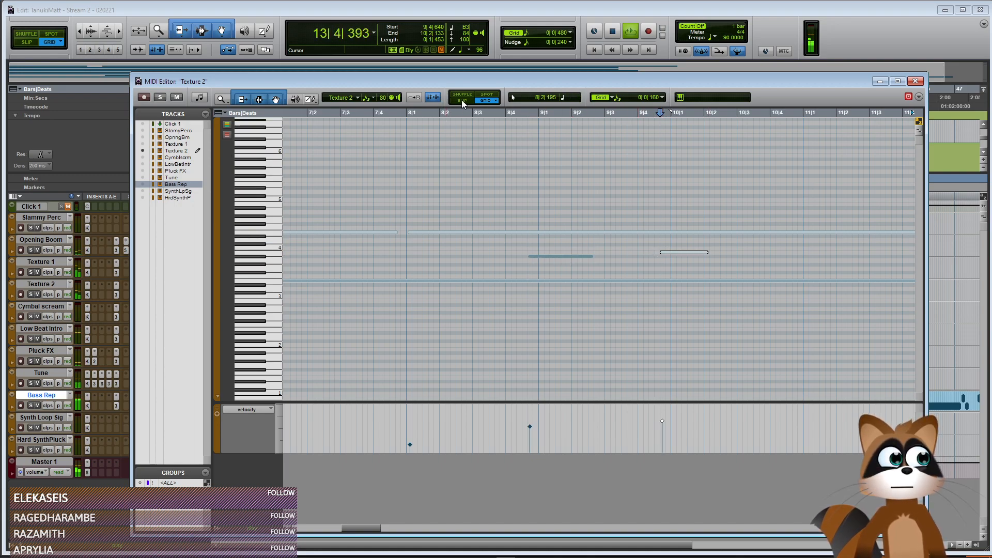
click(530, 257)
key(ctrl+bracketleft)
key(ctrl+bracketleft)
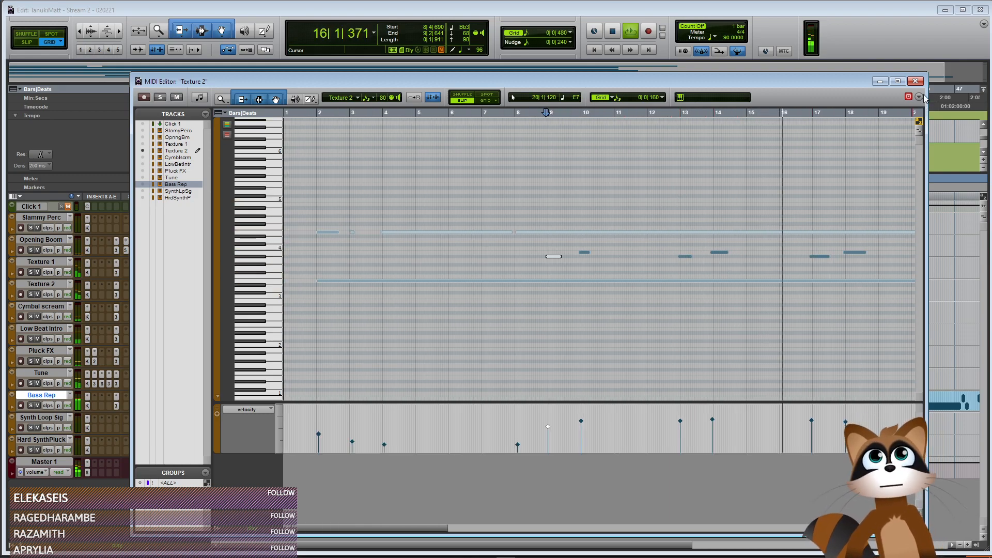
click(916, 82)
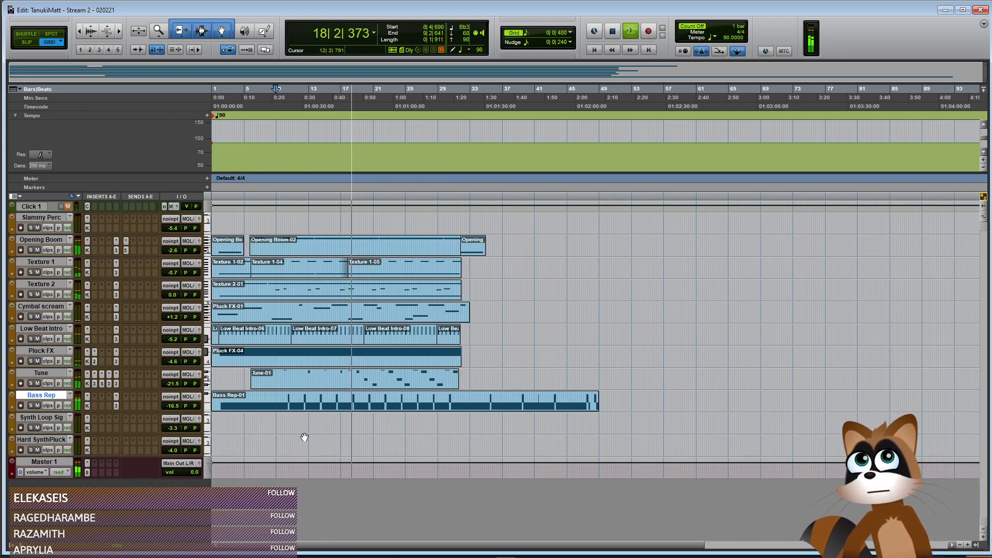
key(space)
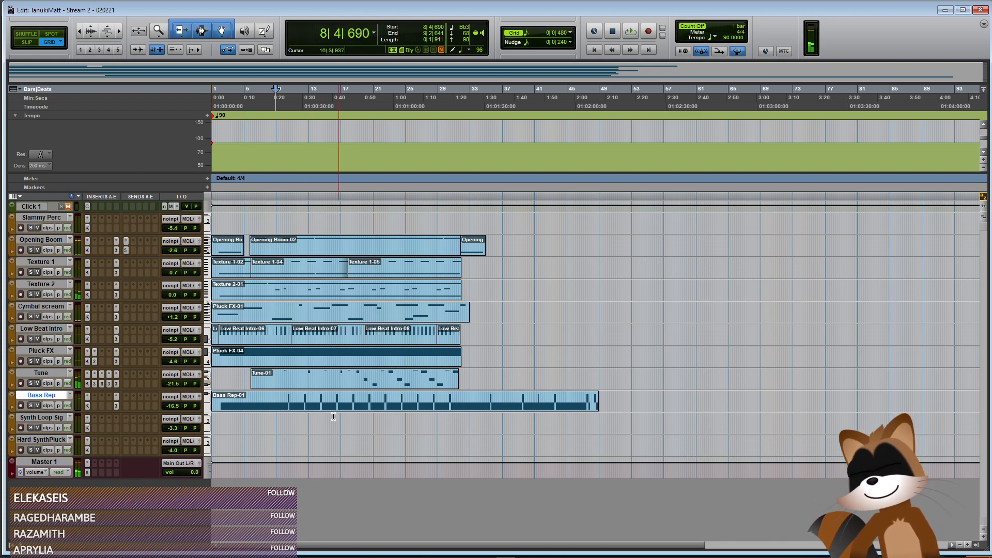
Create a track named Soft Hit below Bass Rep and set its volume to -7.3 dB
right_click(35, 401)
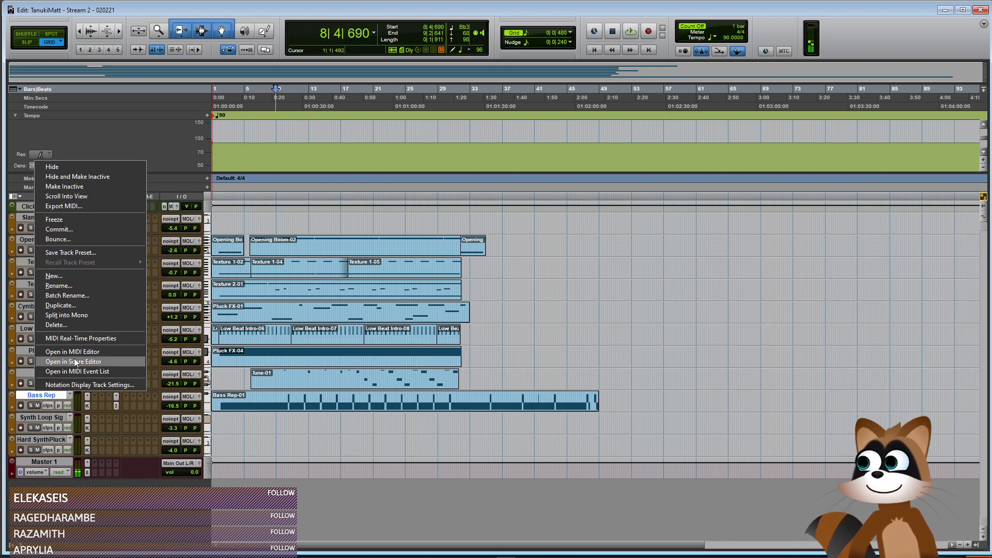
click(87, 281)
click(442, 194)
click(480, 261)
text(Soft Hit)
key(Return)
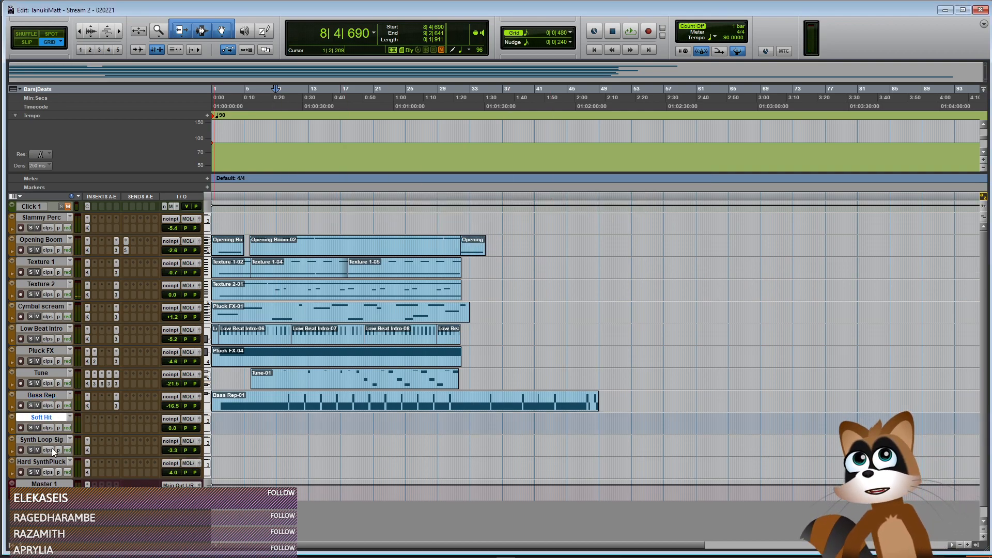
drag(173, 429, 172, 445)
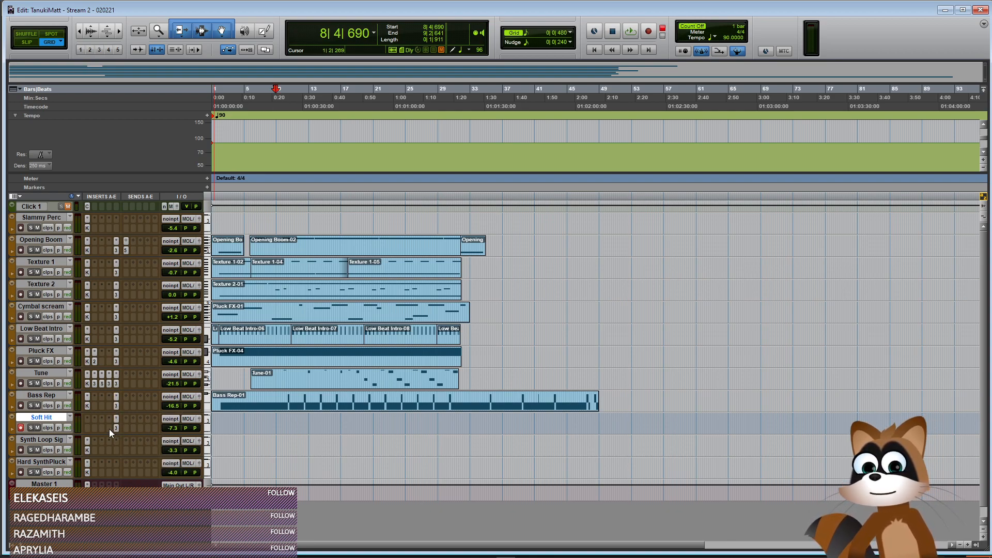
Insert Kontakt as a multichannel instrument plug-in on the Soft Hit track
click(86, 429)
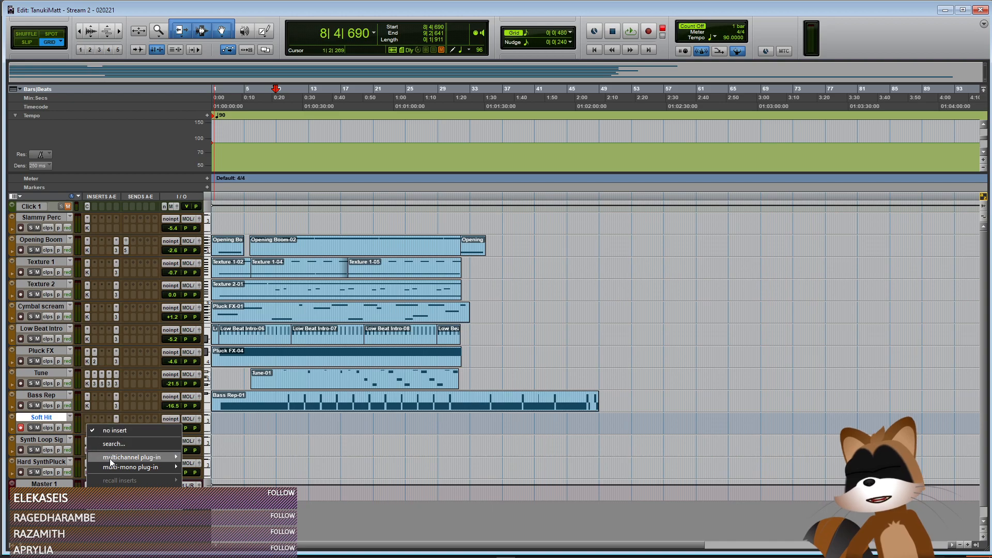
mouse_move(113, 458)
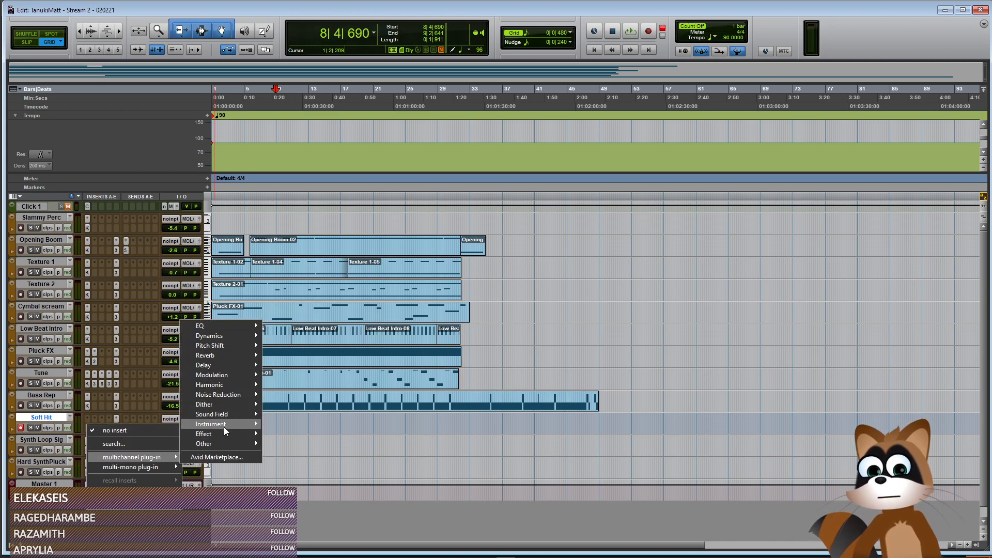
mouse_move(224, 425)
click(312, 464)
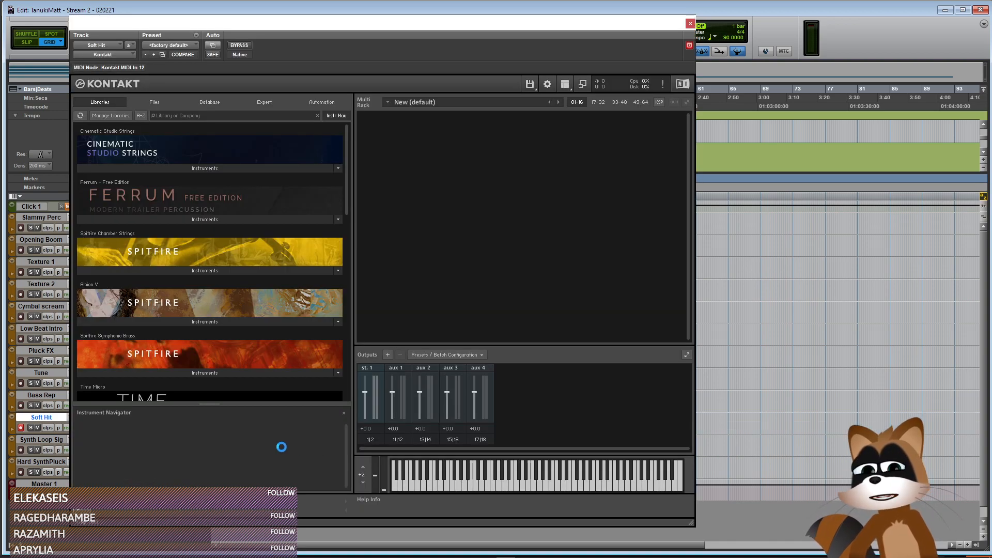
Load 15. Far Hits from Keepforest Devastator's expansion instruments into Kontakt, audition it and close the plug-in
drag(355, 179, 361, 253)
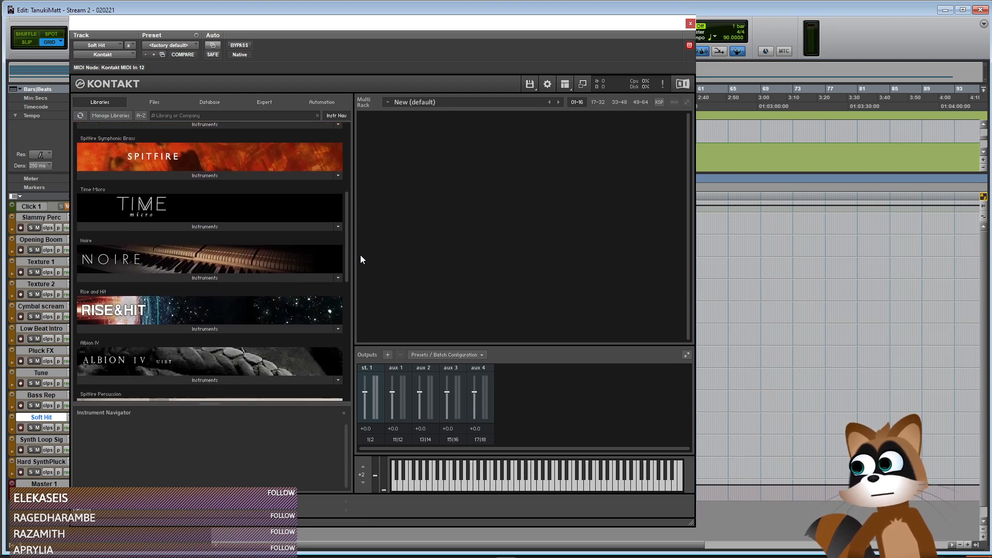
click(471, 418)
click(573, 417)
click(634, 426)
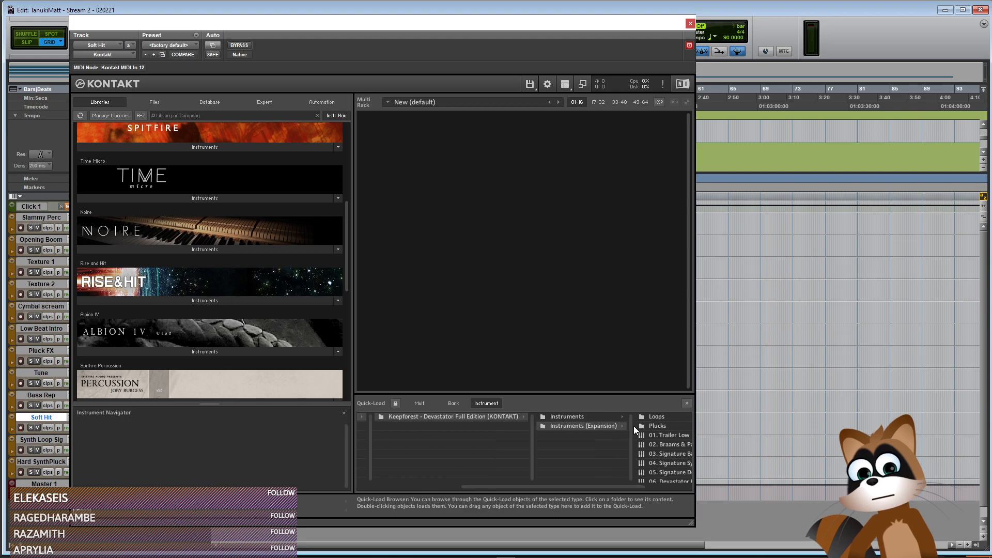
scroll(624, 447, down, 5)
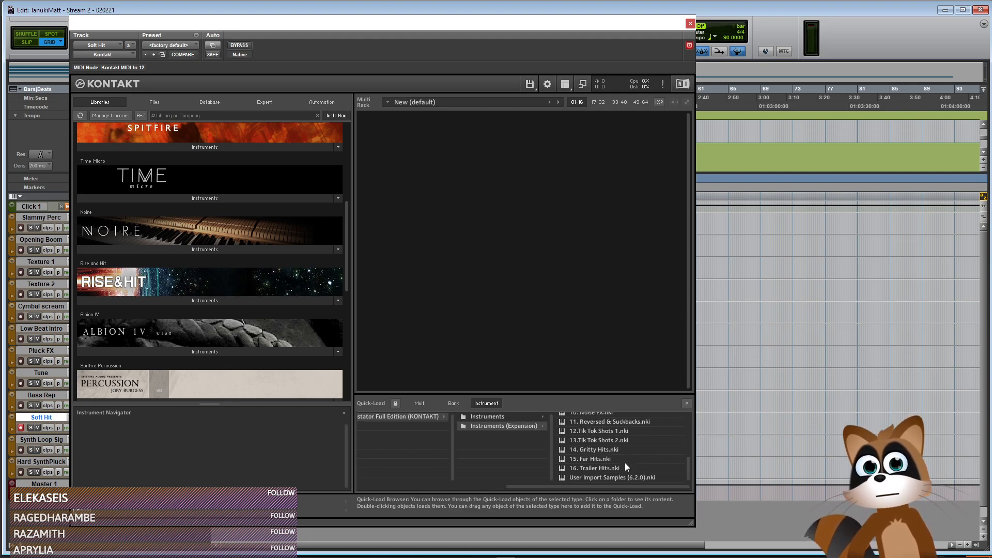
double_click(567, 457)
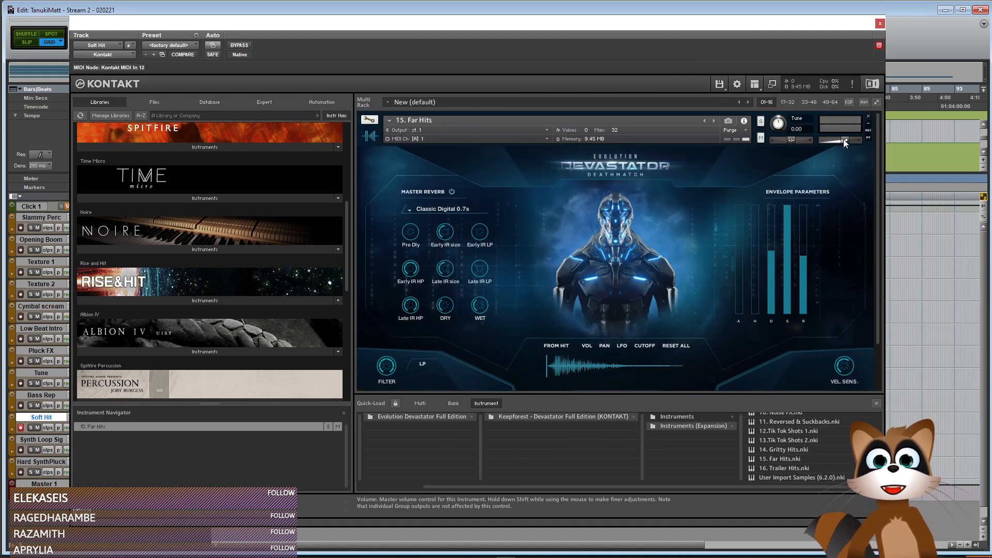
key(F2)
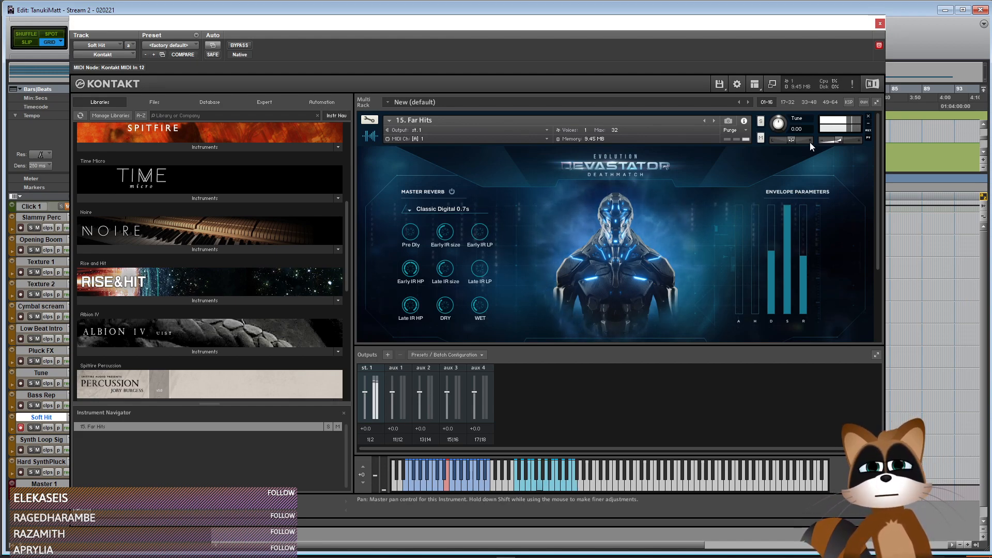
click(880, 23)
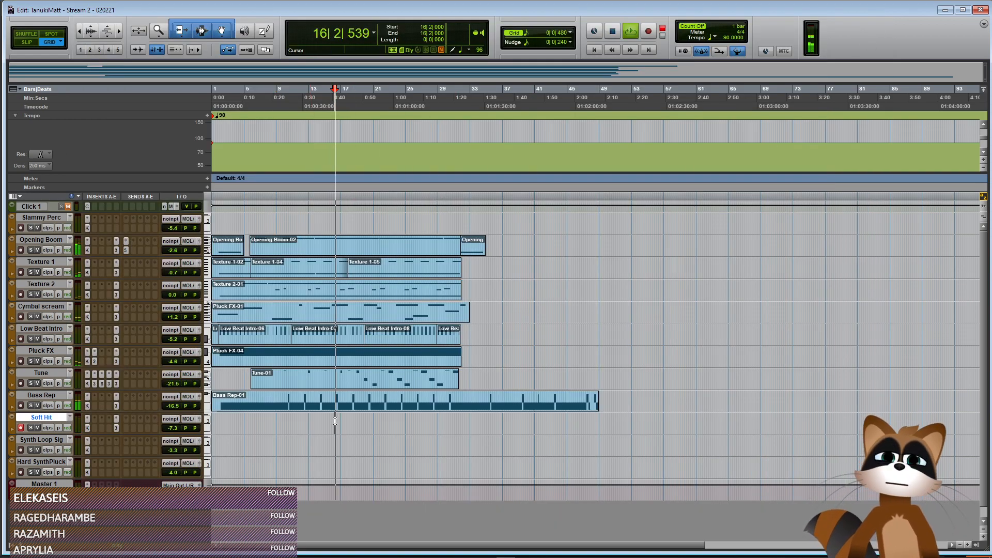
Try recording a Soft Hit take from 16|2|000 and discard it
key(ctrl+space)
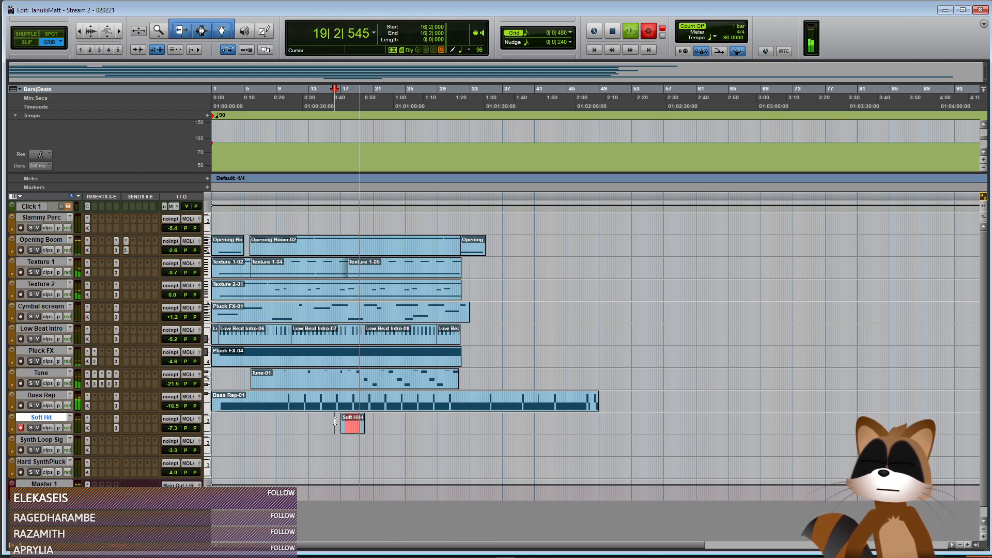
key(ctrl+period)
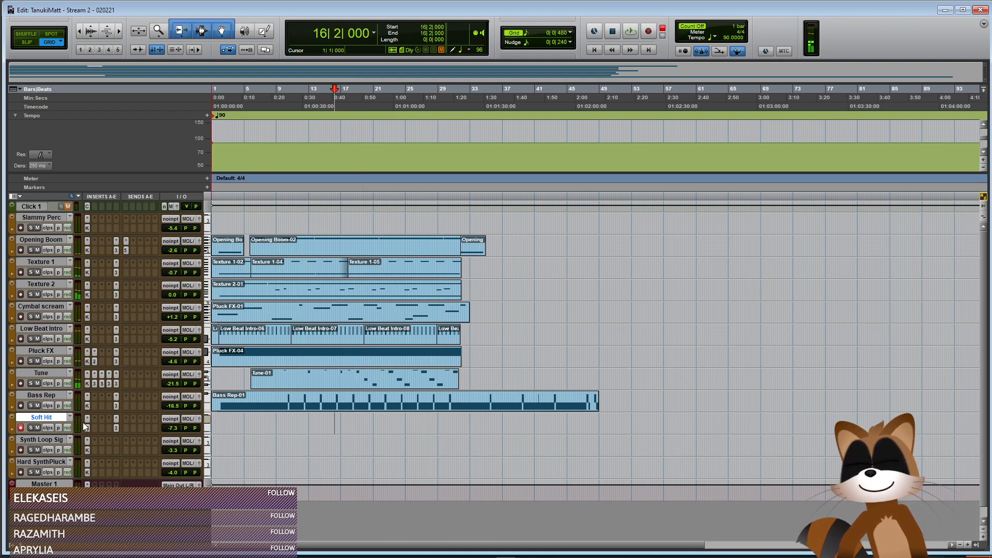
Replace Far Hits in the Soft Hit track's Kontakt with 16. Trailer Hits from the Devastator expansion instruments
click(85, 428)
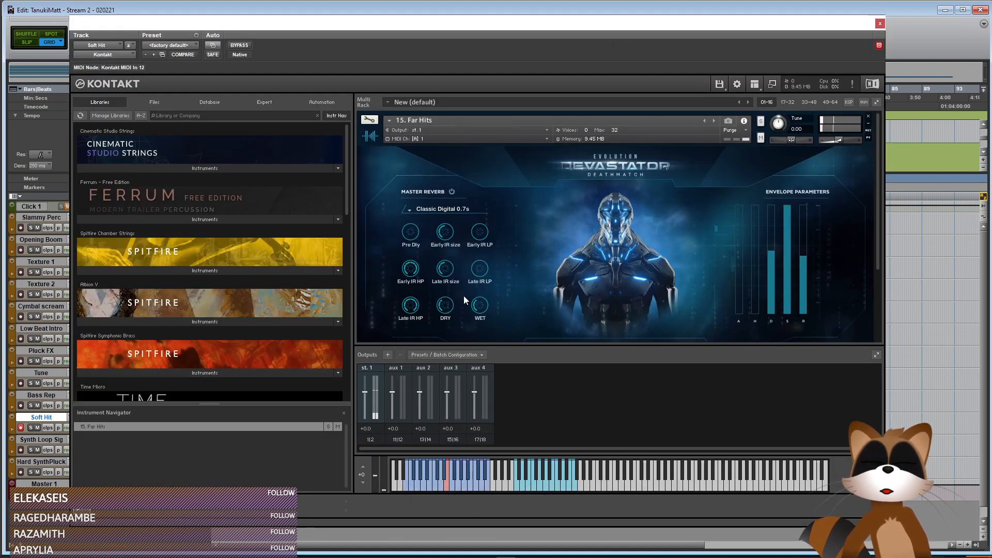
right_click(544, 343)
click(394, 429)
click(471, 415)
click(646, 417)
click(748, 428)
scroll(790, 451, down, 3)
scroll(796, 473, down, 1)
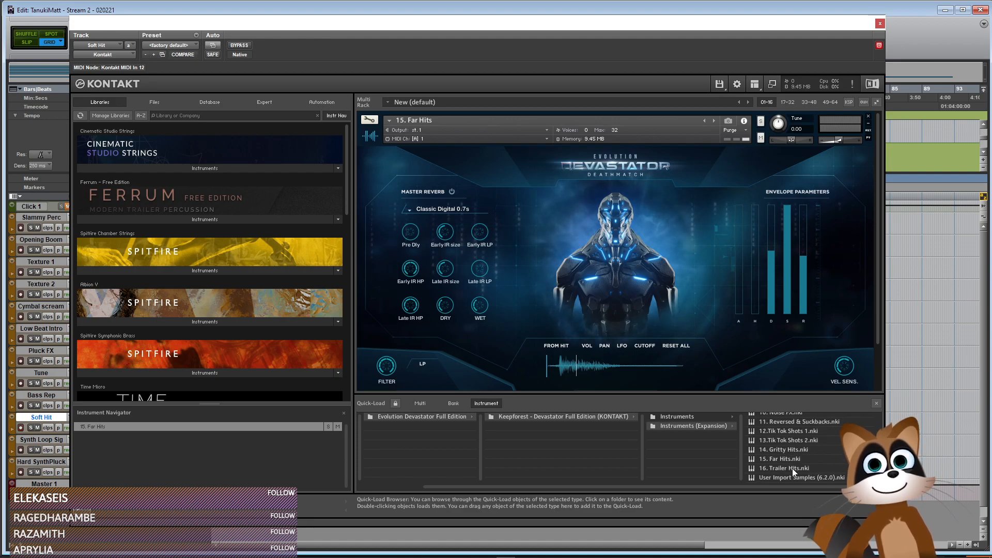
drag(751, 467, 504, 129)
click(500, 319)
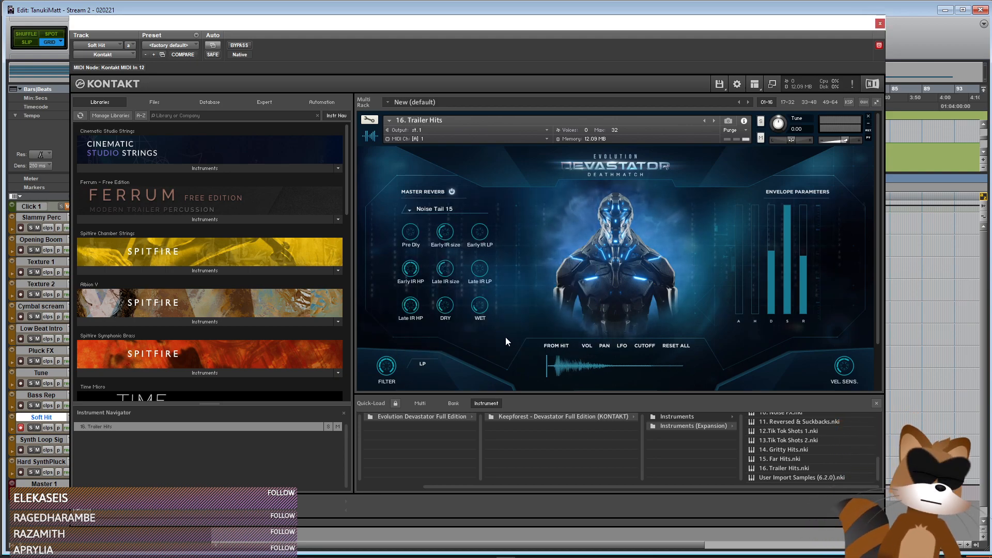
Lower the Trailer Hits instrument's volume slightly, audition it and close Kontakt
double_click(484, 363)
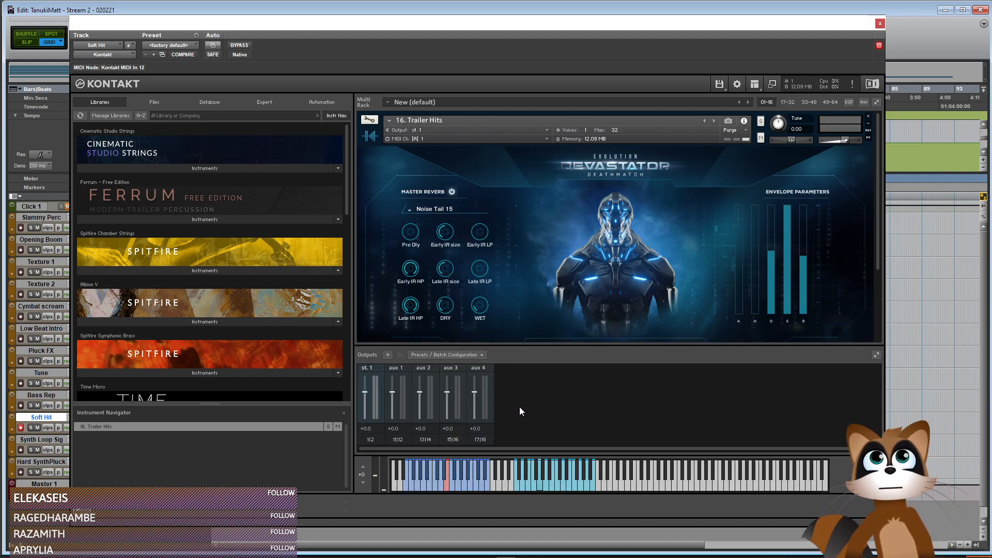
drag(837, 139, 834, 138)
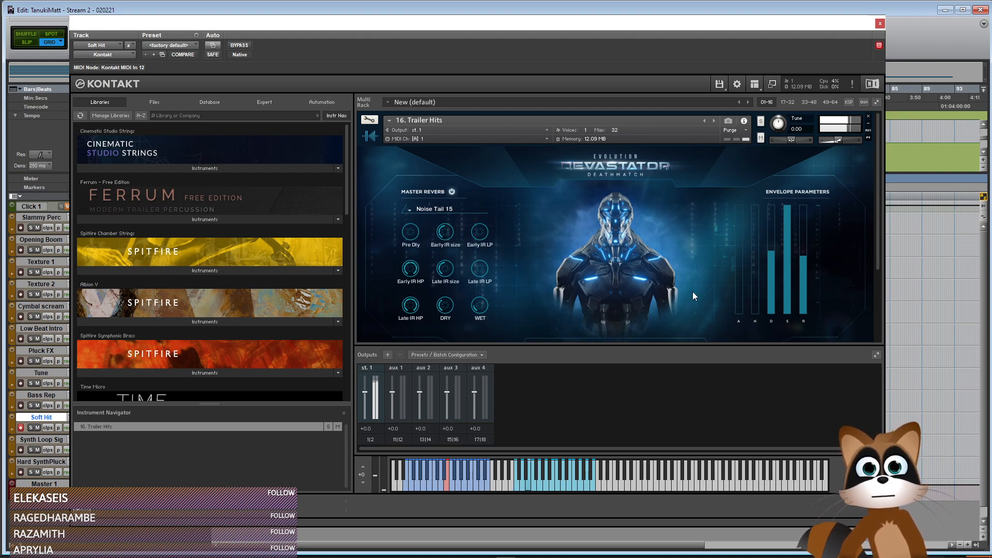
click(879, 23)
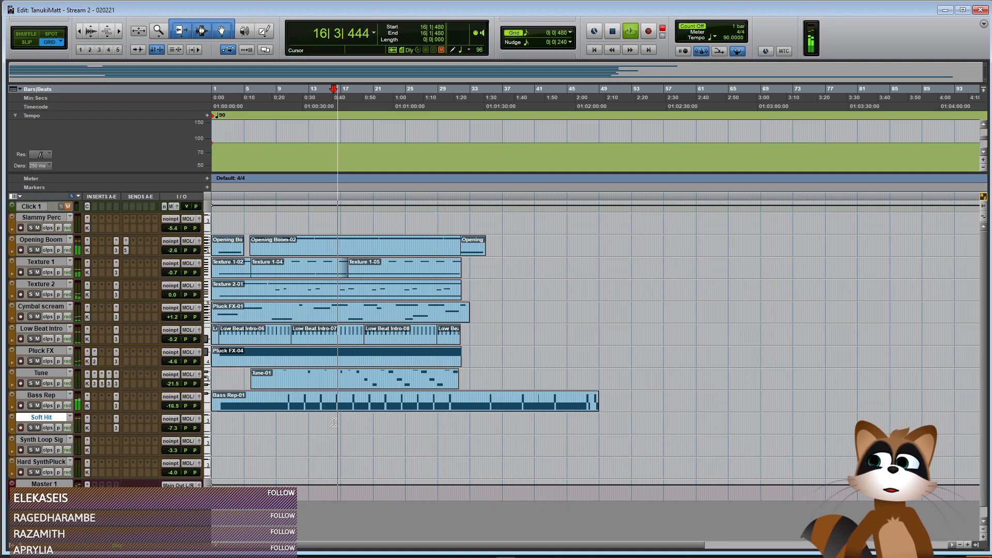
Record one sustained hit on Soft Hit from 16|1|480 and shift the recorded clip to start at 16|4|480
key(ctrl+space)
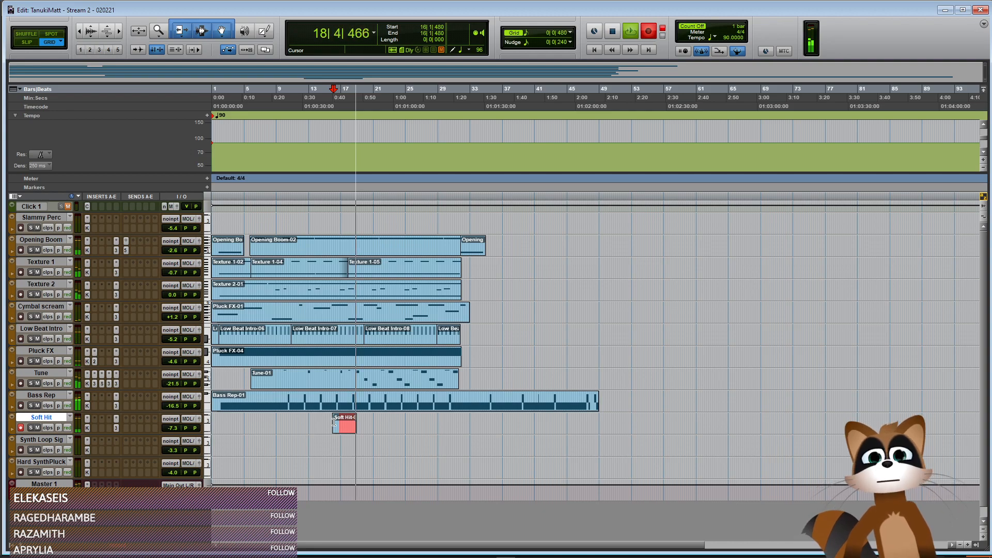
key(space)
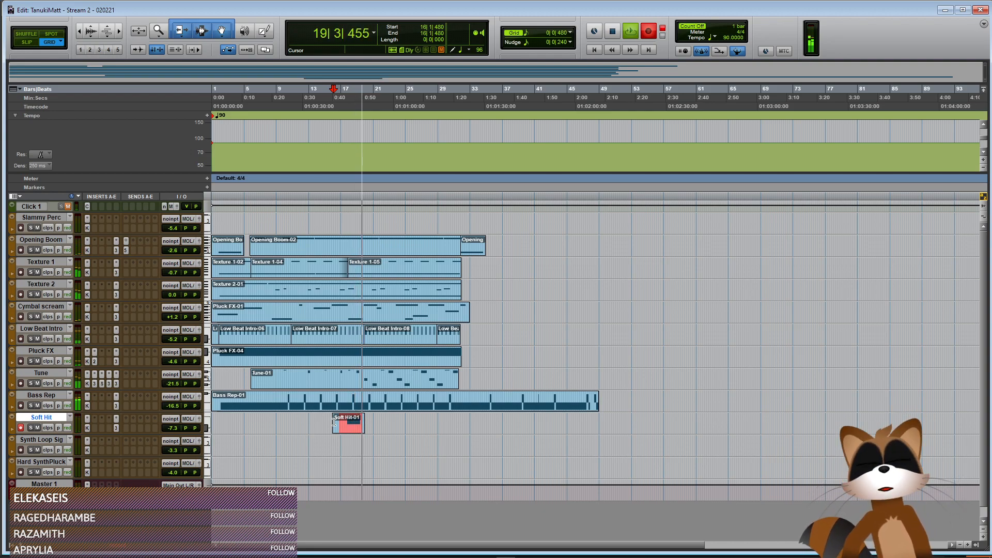
key(ctrl+])
key(ctrl+])
key(ctrl+])
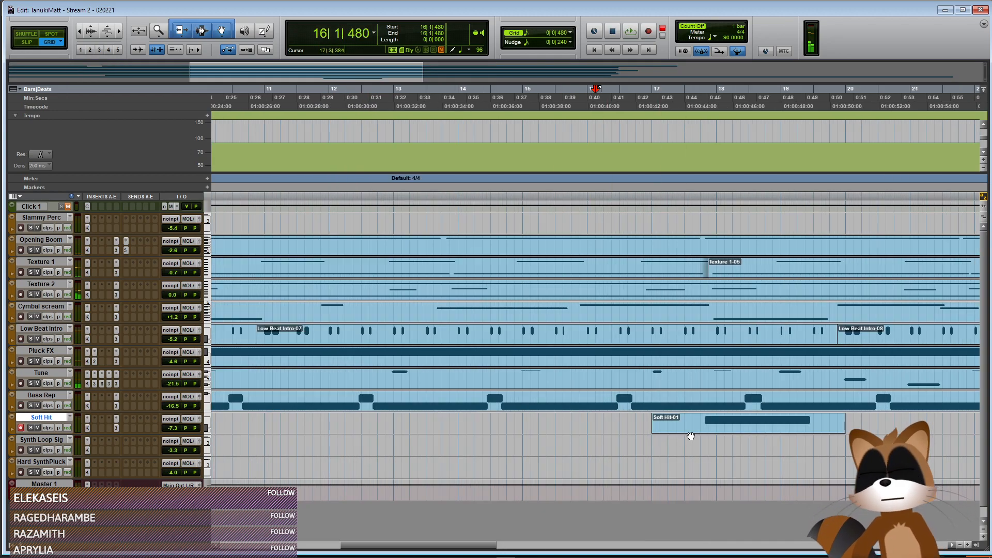
click(686, 433)
Open the Soft Hit clip in the MIDI editor and check its note's timing by playing from 17|3|630
double_click(685, 433)
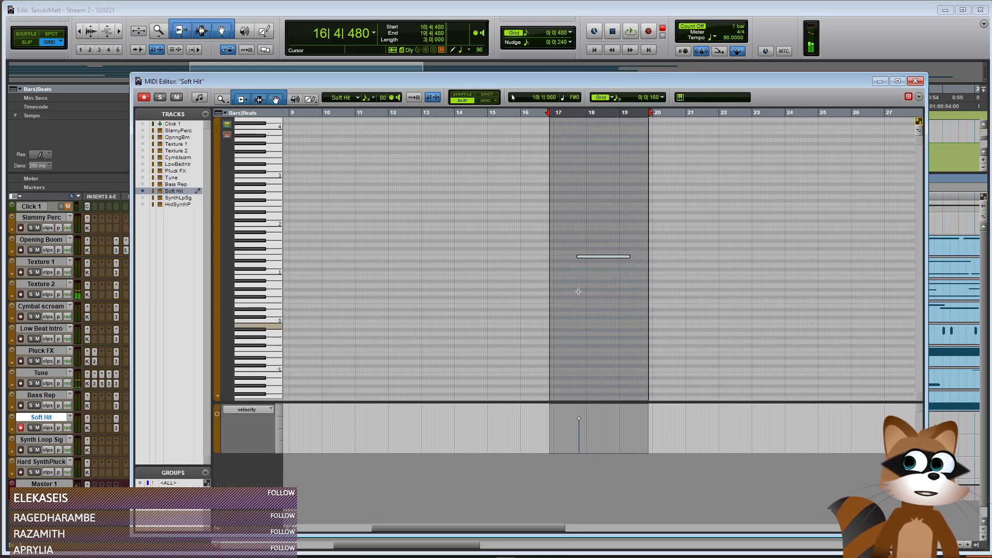
click(578, 241)
key(ctrl+])
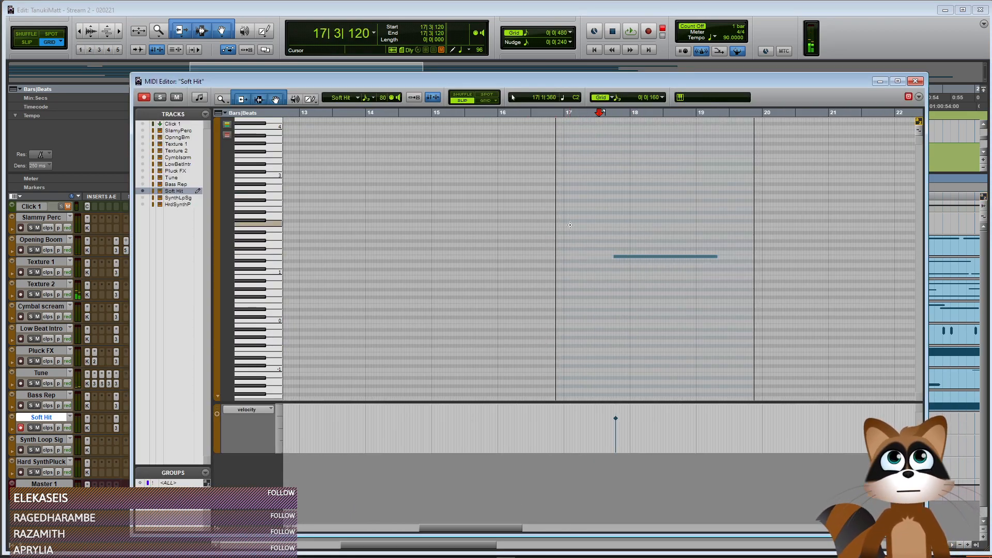
key(ctrl+])
click(615, 236)
key(space)
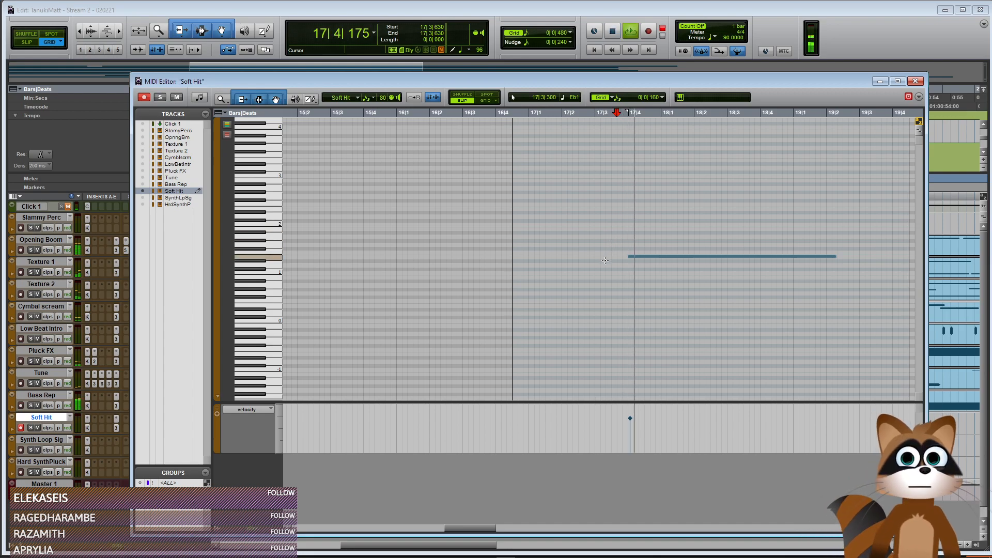
key(space)
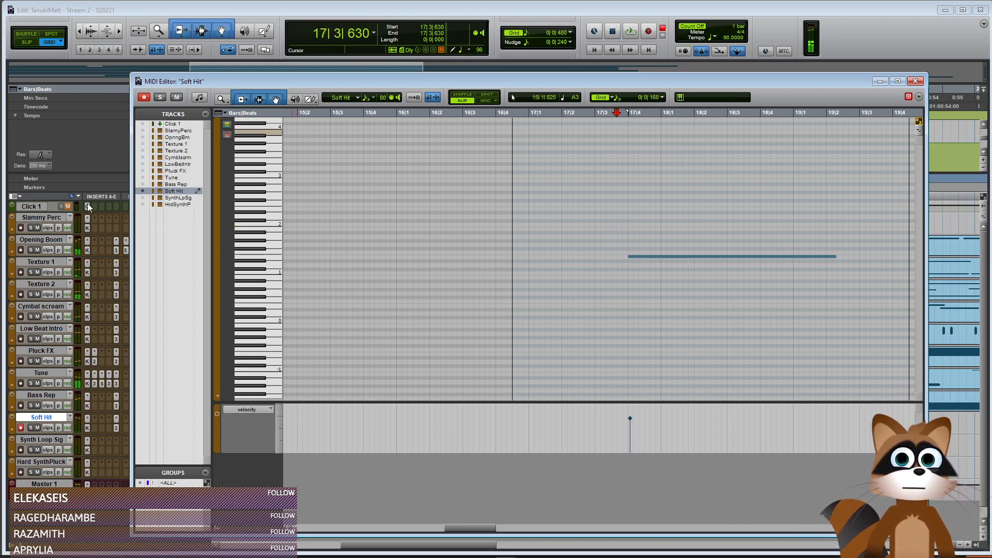
Close the MIDI editor, unmute Click 1, solo Soft Hit and play its note against the click
key(ctrl+w)
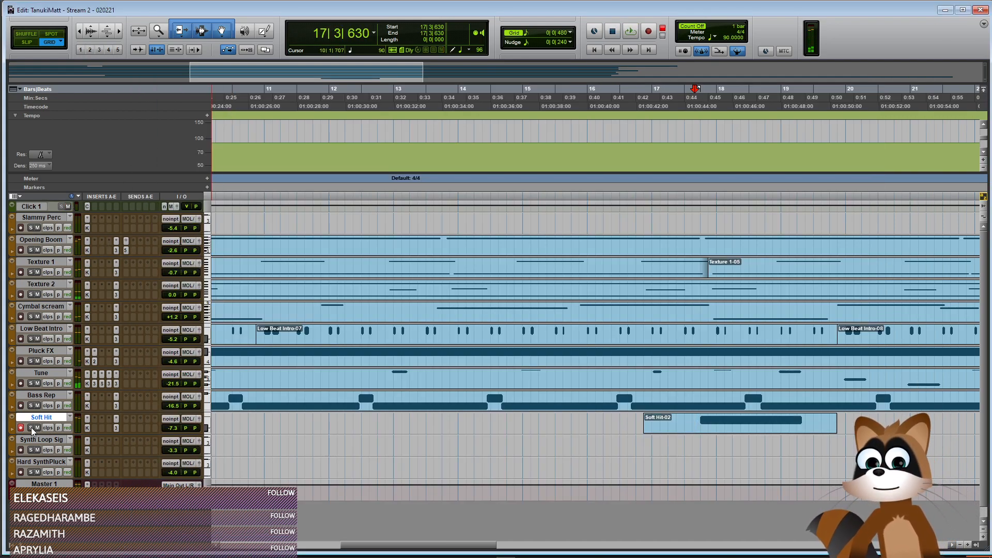
key(space)
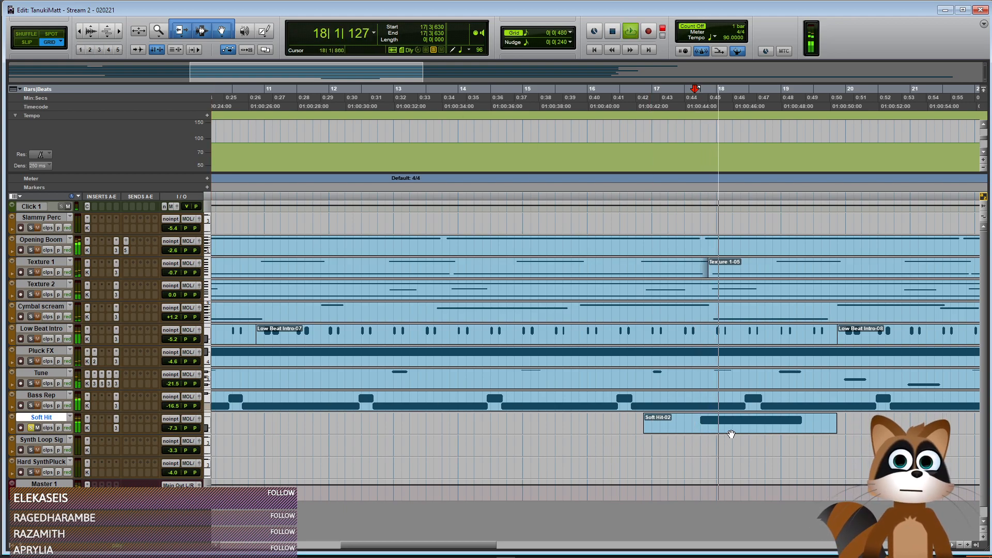
key(space)
Reopen the Soft Hit clip in the MIDI editor and trim its E1 note to start at 17|4|090
double_click(729, 430)
click(520, 259)
click(521, 258)
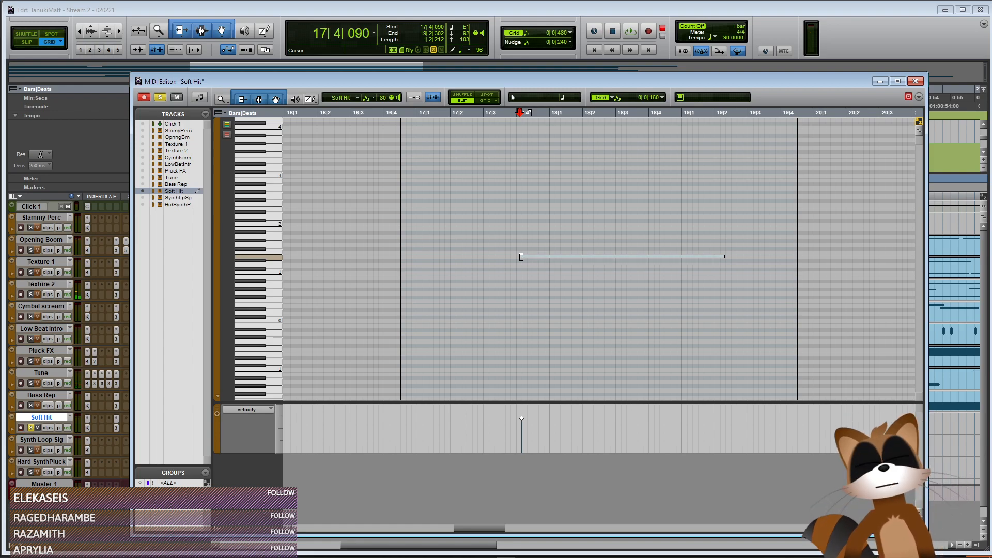
Trim the start of the Soft Hit E1 note to 17|4|180, playing the lead-in repeatedly to judge its timing
click(502, 220)
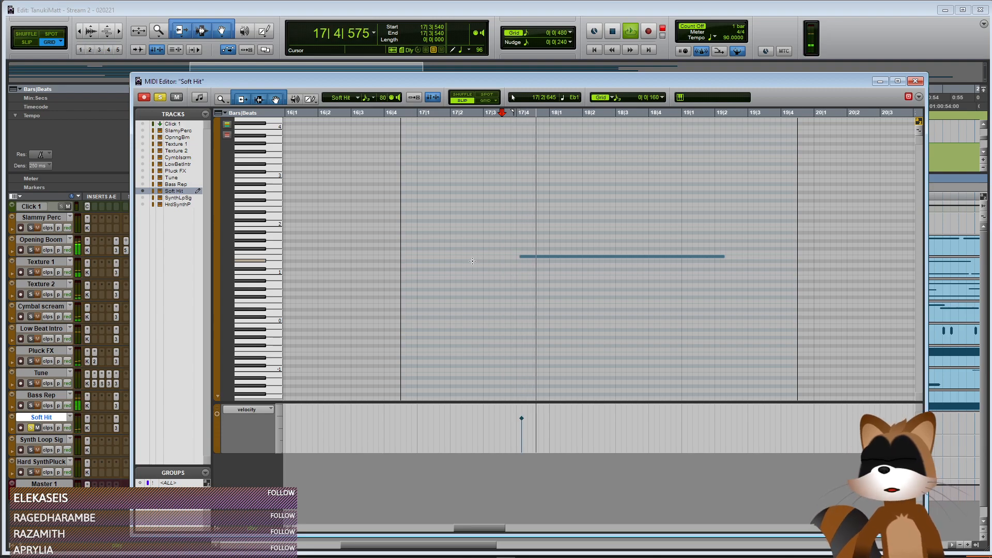
key(space)
click(467, 225)
key(space)
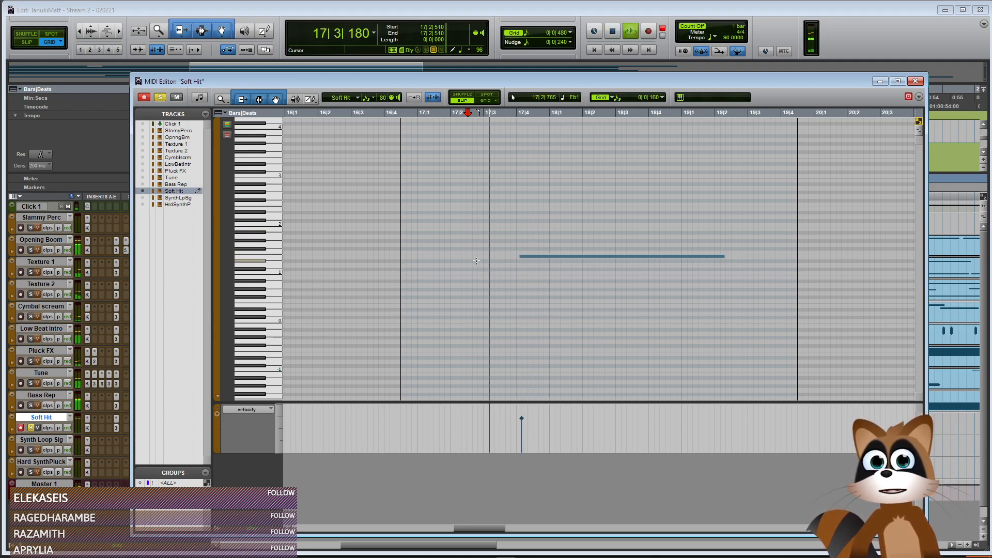
key(space)
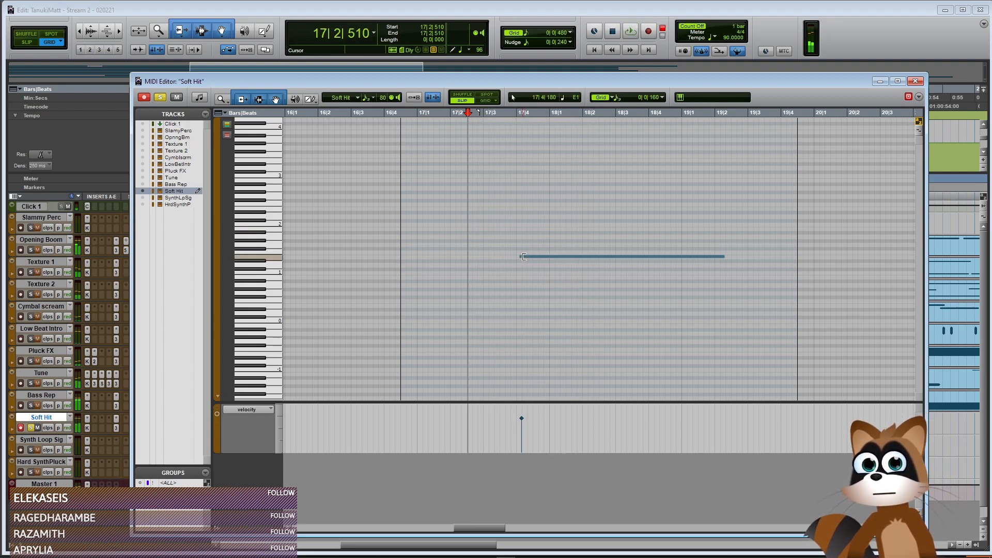
key(space)
click(455, 228)
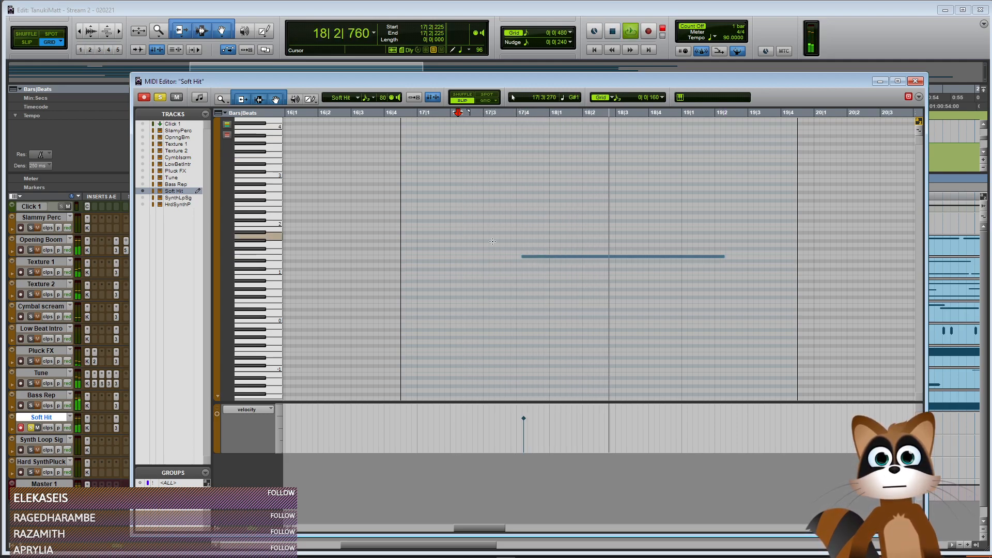
key(space)
click(525, 256)
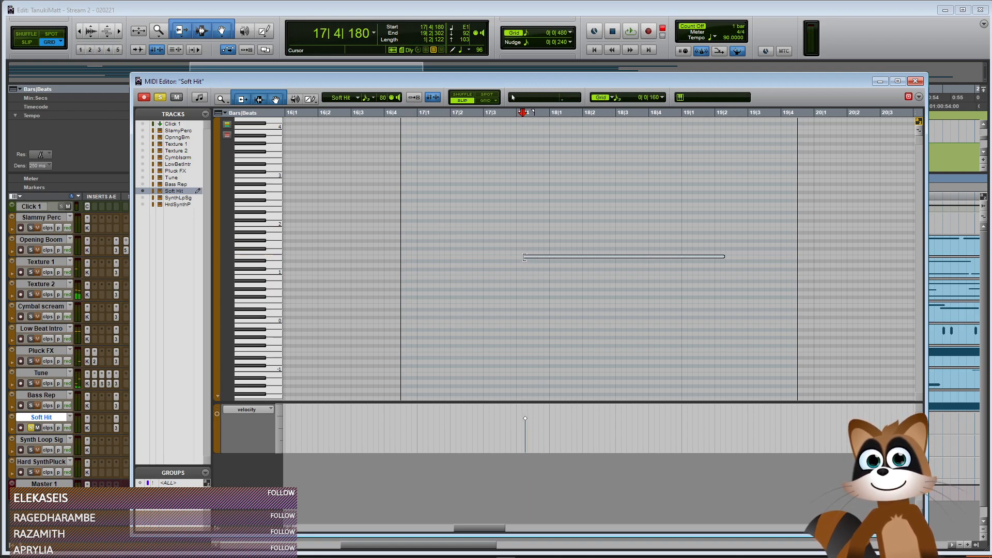
Fine-tune the E1 note's start around 17|4|210 and check it by playing from 17|2|135
click(467, 236)
key(space)
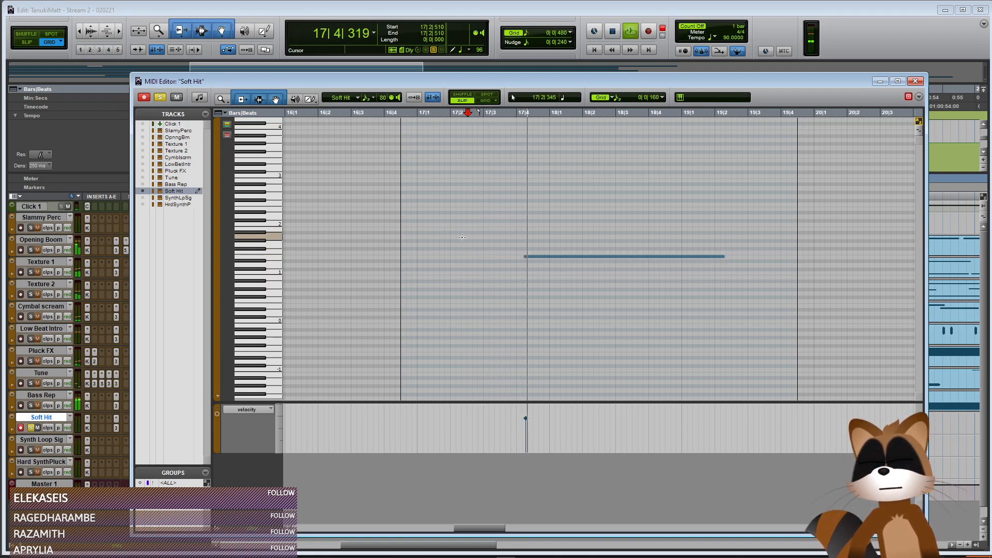
key(space)
click(525, 256)
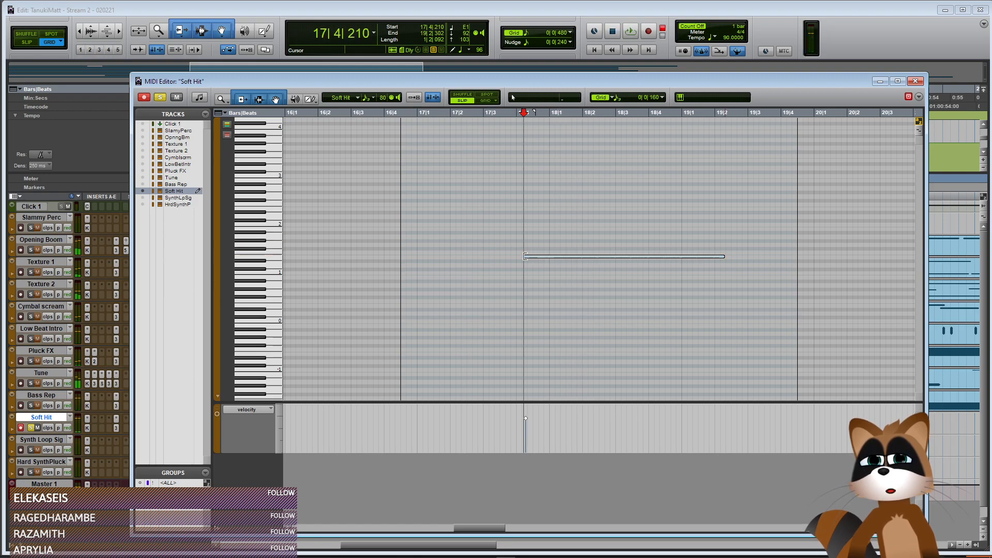
click(455, 257)
key(space)
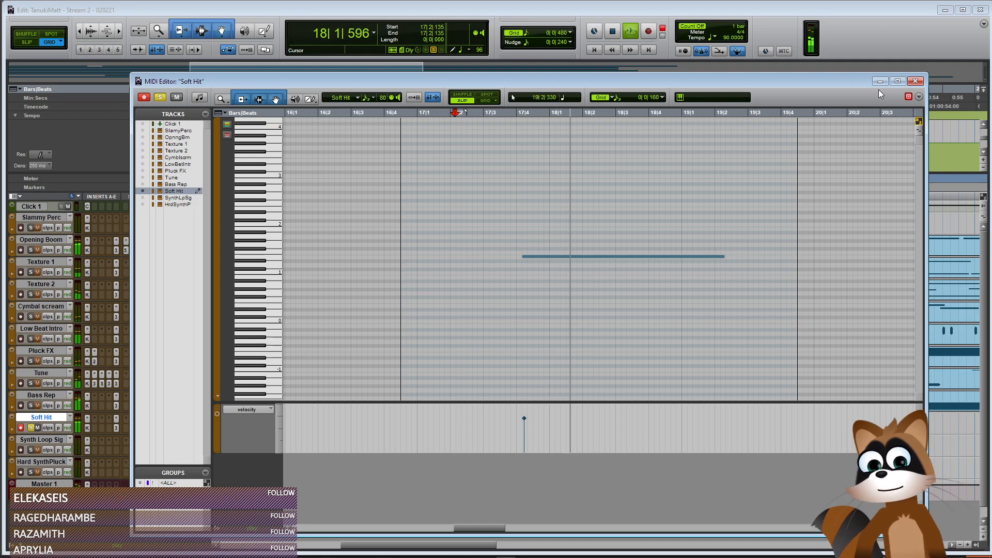
Close the MIDI editor and play the Soft Hit part within the full mix from 16|3|480
click(916, 82)
key(r)
key(space)
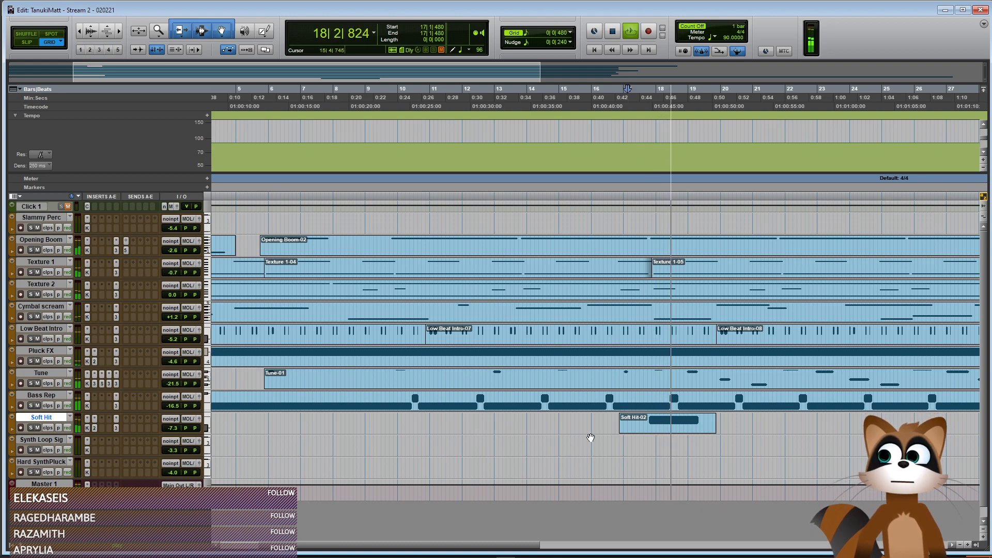
key(ctrl+bracketleft)
key(space)
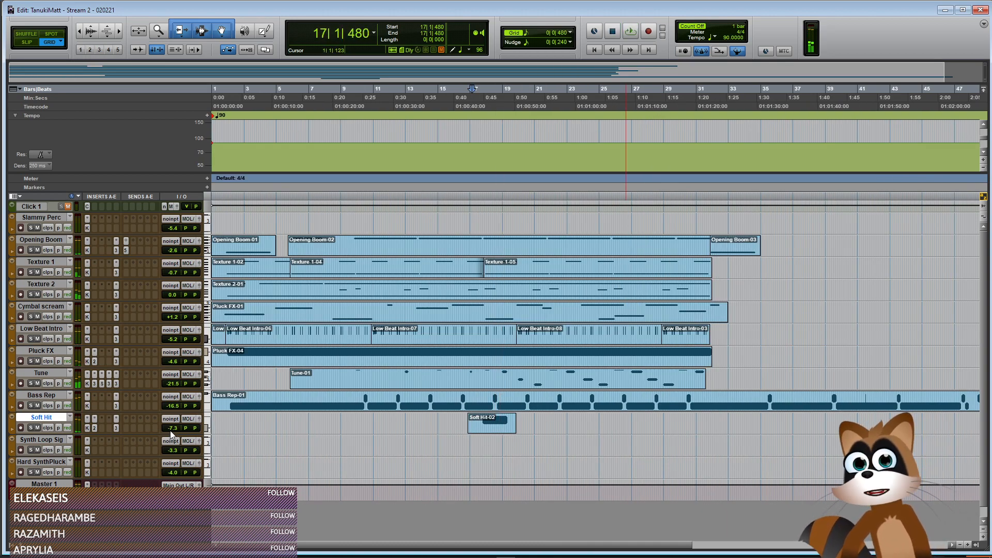
click(465, 422)
key(space)
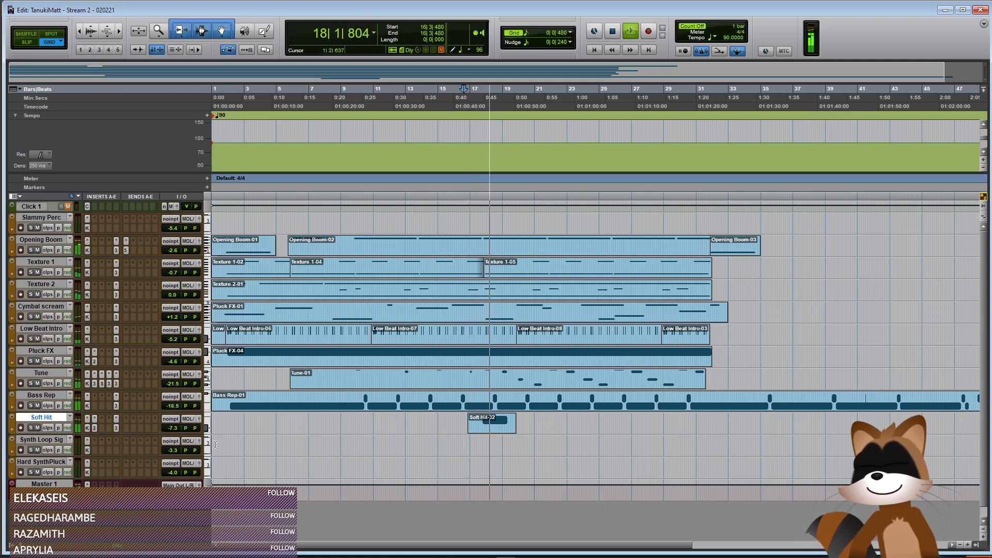
Inspect the VSR S24 reverb settings on Soft Hit, close the plug-in and replay the hit from 16|3|480
click(95, 428)
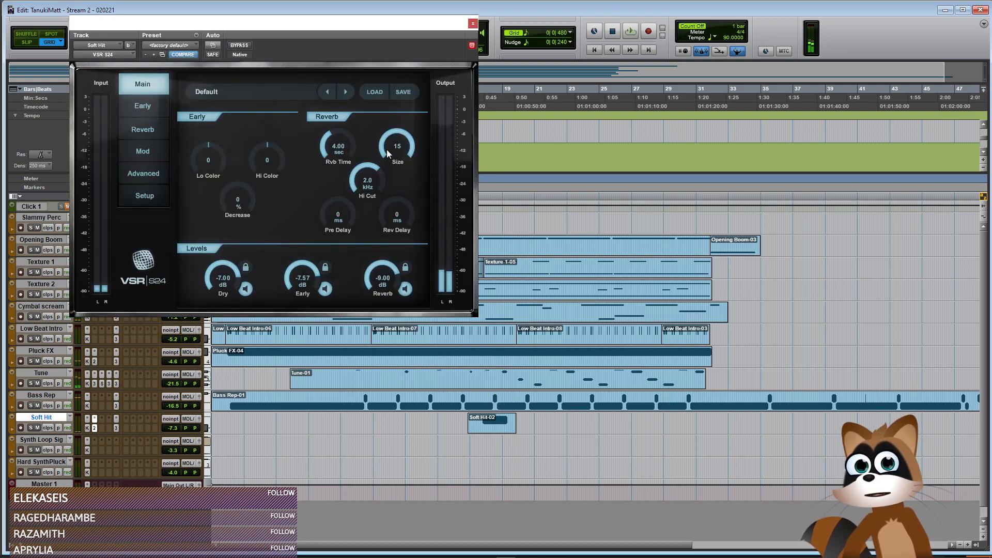
click(472, 24)
key(space)
key(space)
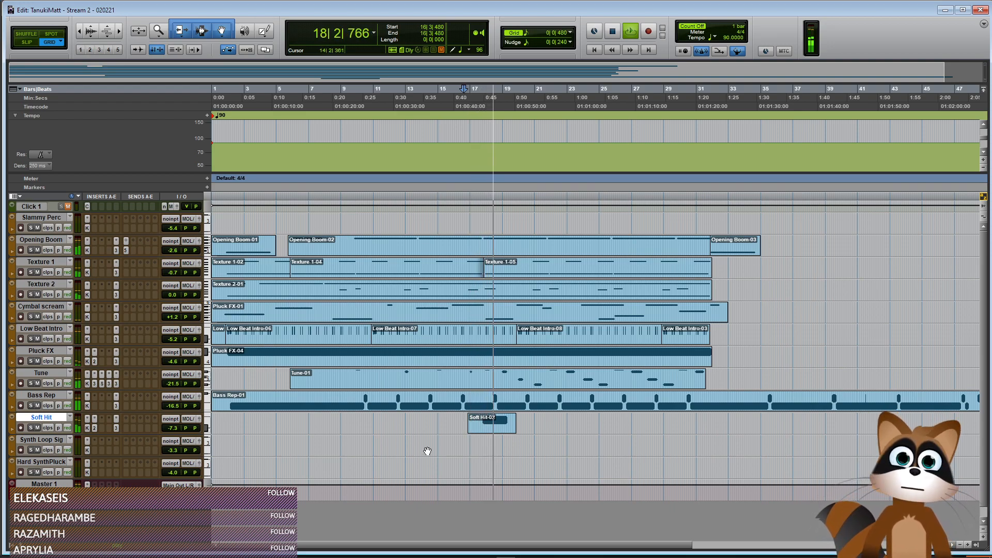
key(space)
Set the track volumes to -9.9 dB for Soft Hit, -19.8 dB for Bass Rep and -1.4 dB for Texture 2
drag(170, 428, 171, 430)
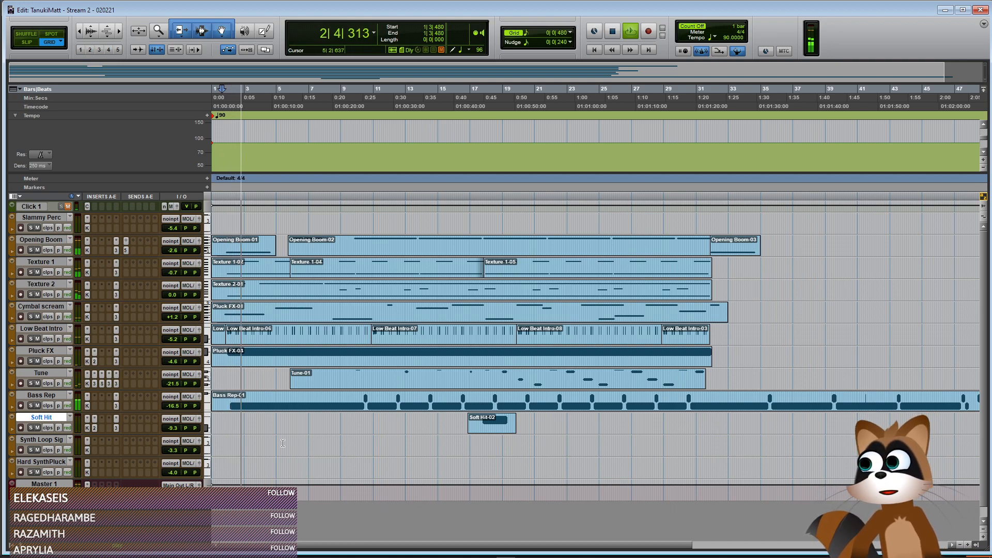
drag(169, 427, 172, 428)
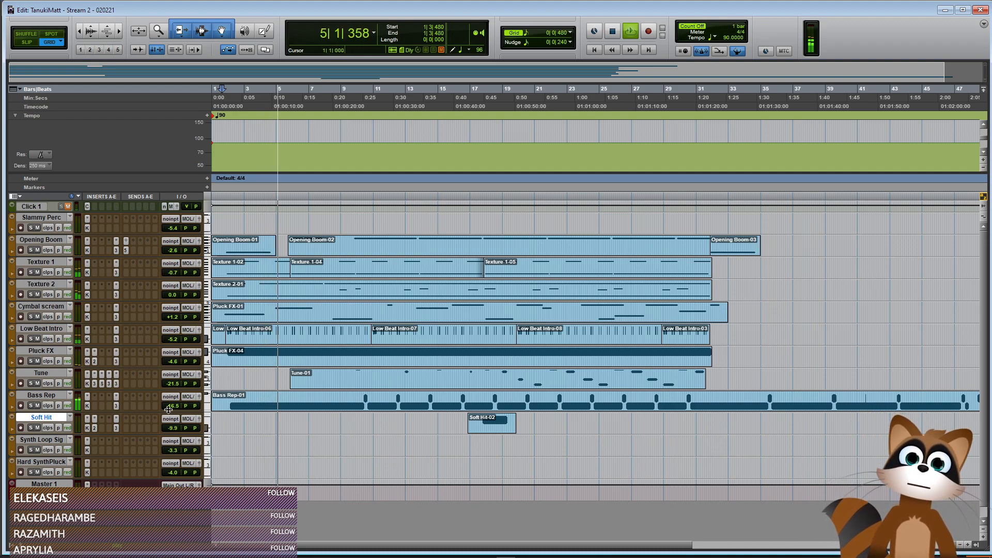
drag(170, 406, 172, 408)
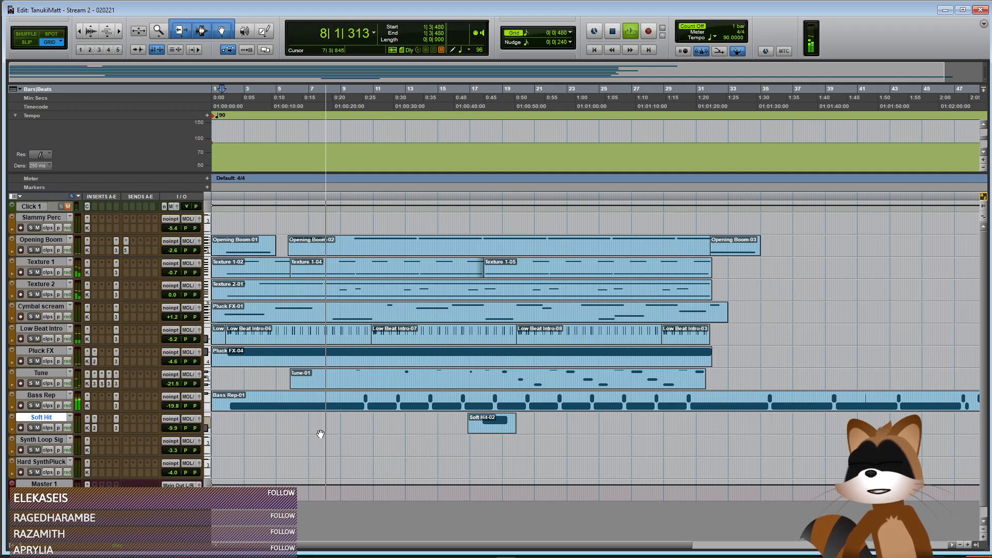
click(30, 272)
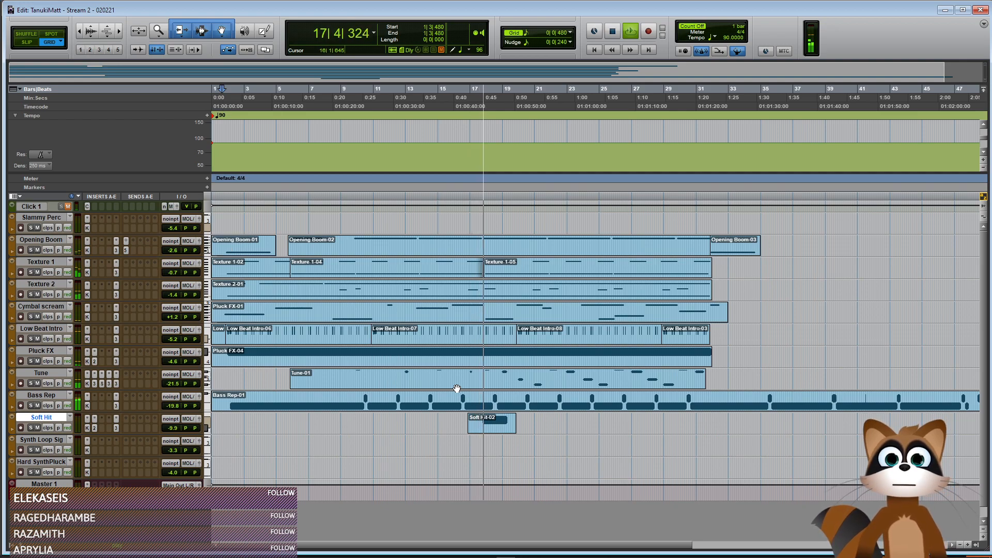
Show Pluck FX's EQ B6 Frequency automation and slightly raise the start, middle and end points of its ramp
click(504, 331)
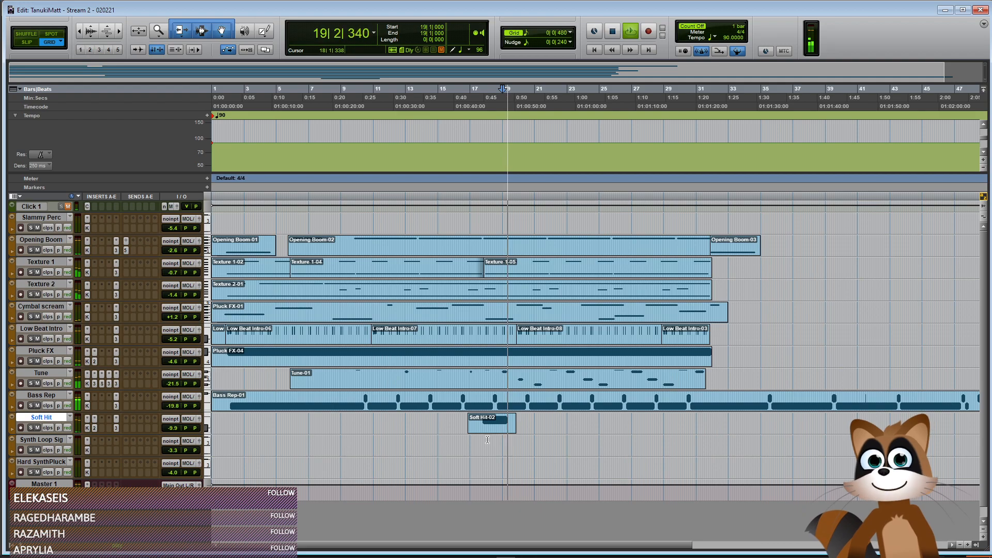
click(11, 362)
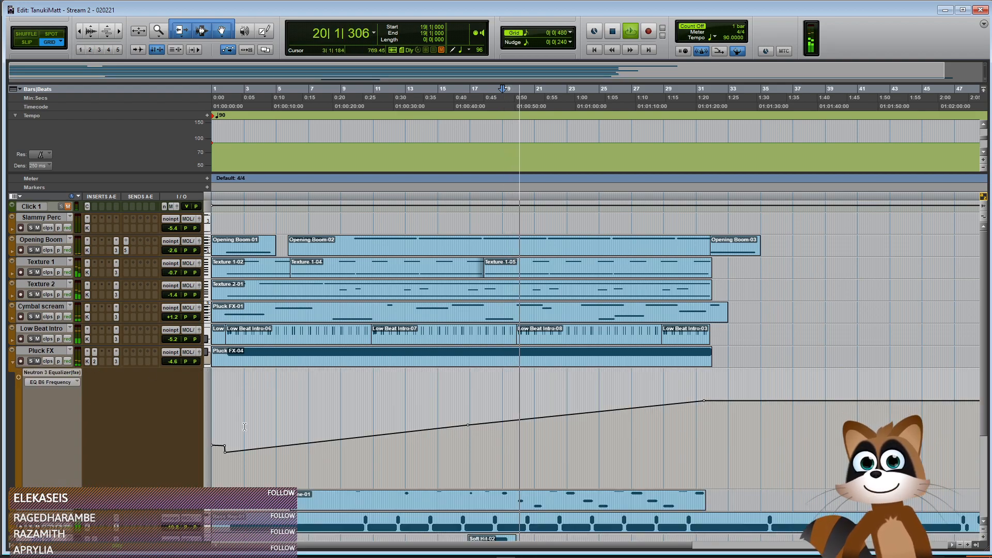
key(space)
drag(226, 453, 226, 445)
drag(468, 426, 466, 418)
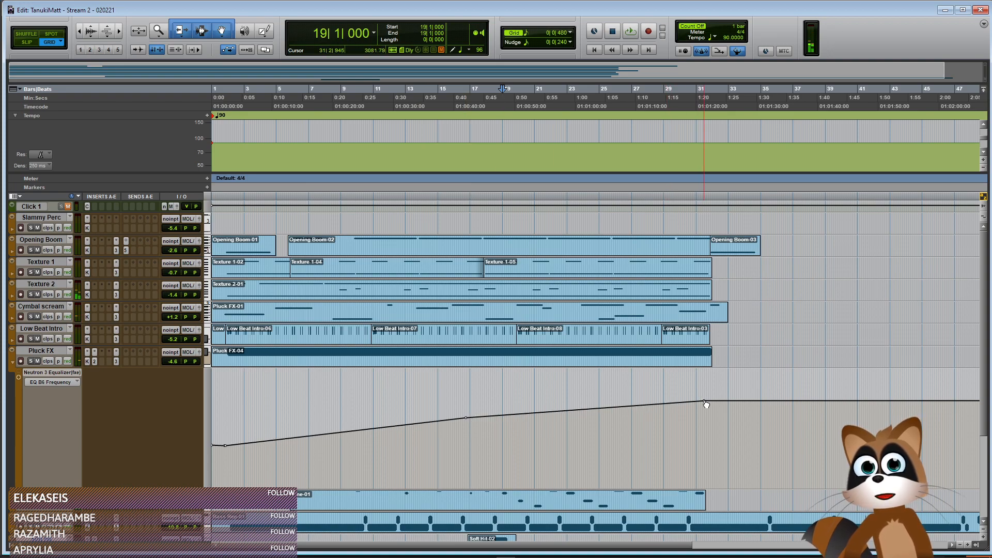
drag(704, 402, 703, 397)
Hide the Pluck FX automation lane, play the intro from 1|3|480 and briefly check Bass Rep's automation lane
click(223, 351)
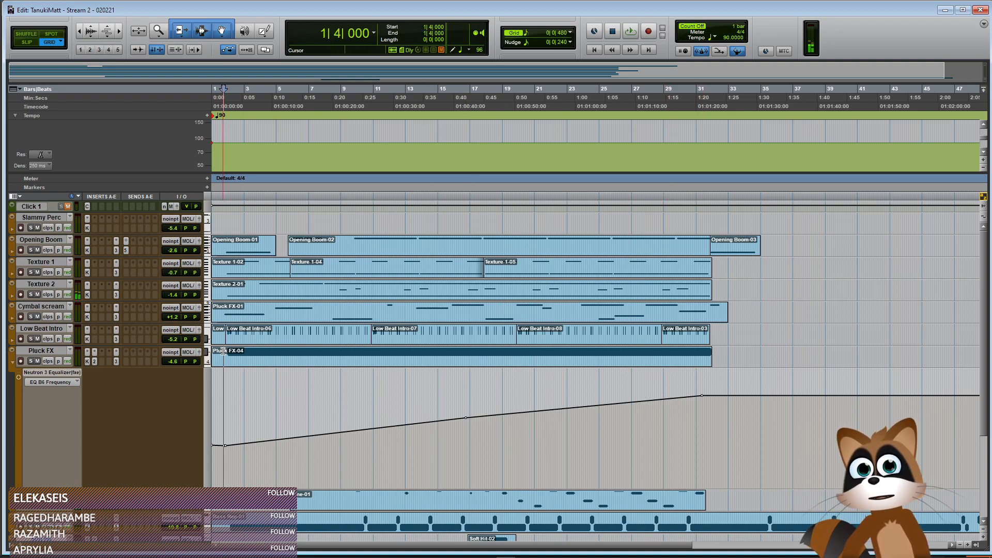
click(221, 351)
key(space)
click(12, 363)
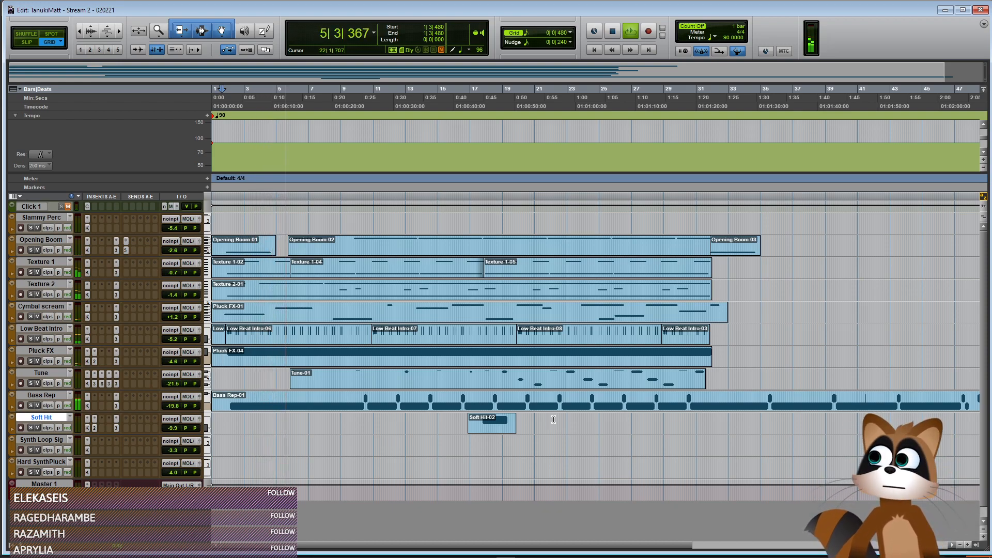
click(12, 410)
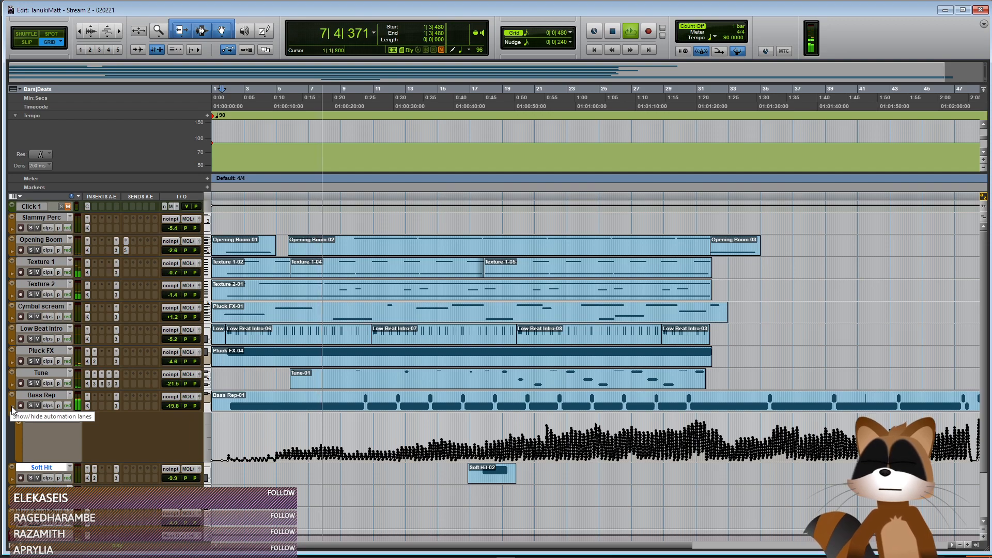
click(12, 407)
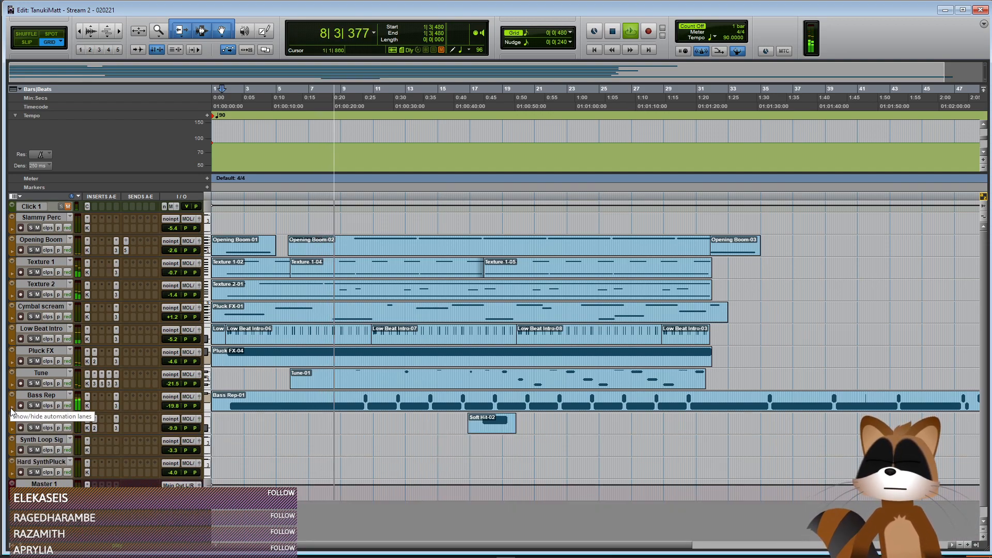
click(42, 418)
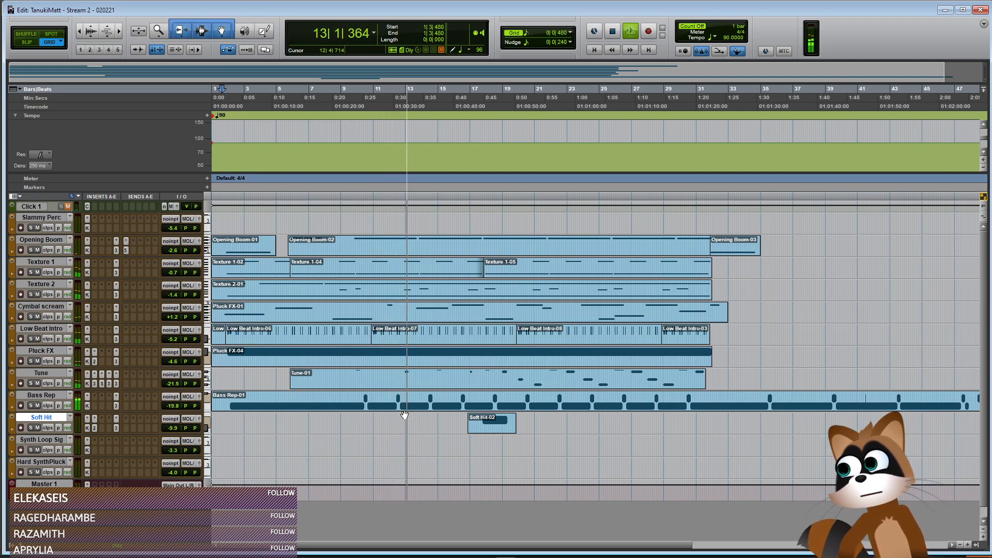
Play from 17|2|000, raise the ramp's starting point in Pluck FX's EQ B6 Frequency automation further and hide the lane
key(ctrl+[)
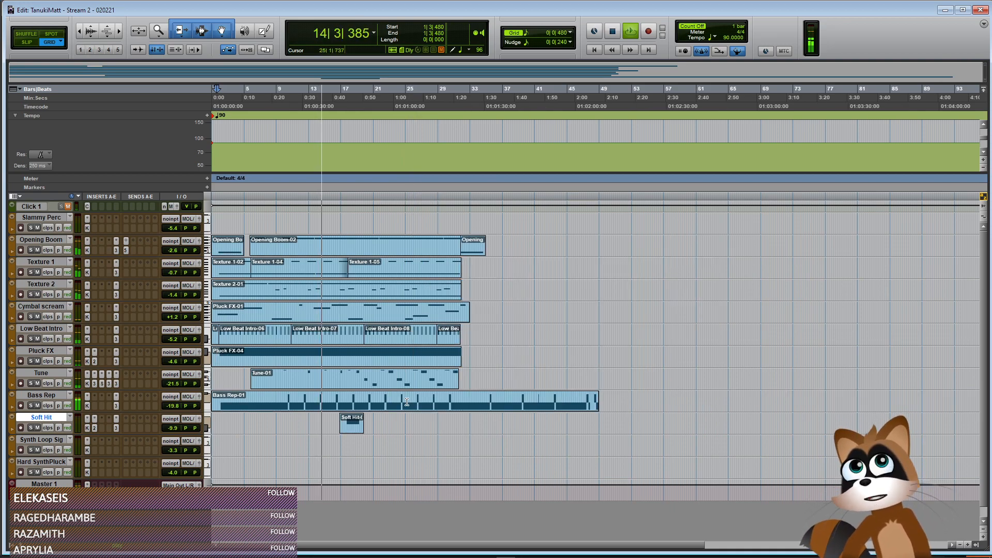
click(343, 399)
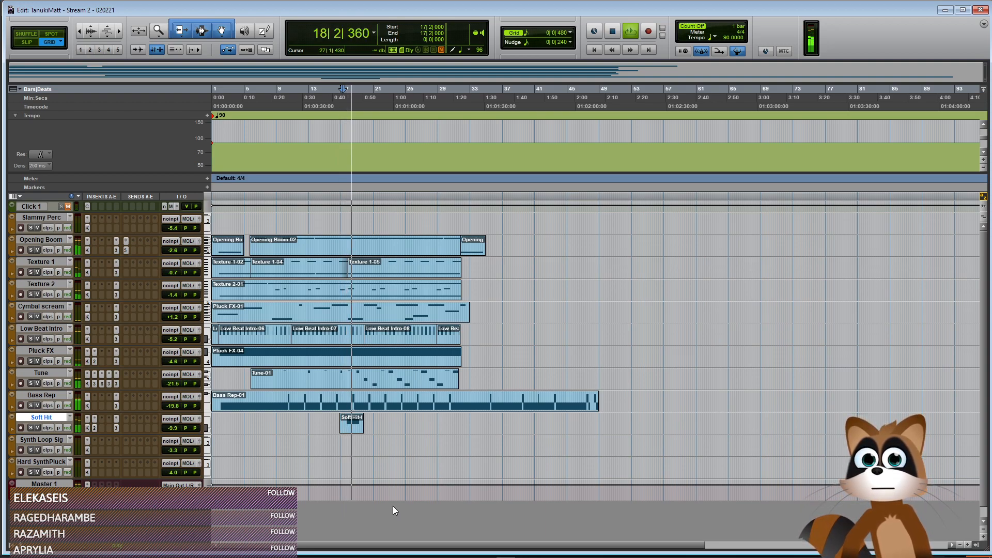
click(12, 361)
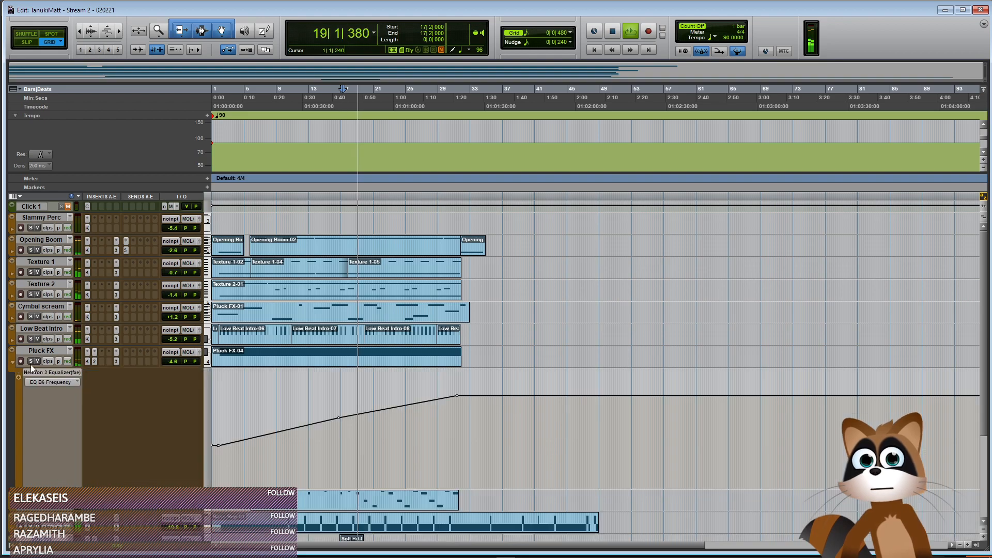
click(218, 444)
drag(218, 444, 219, 442)
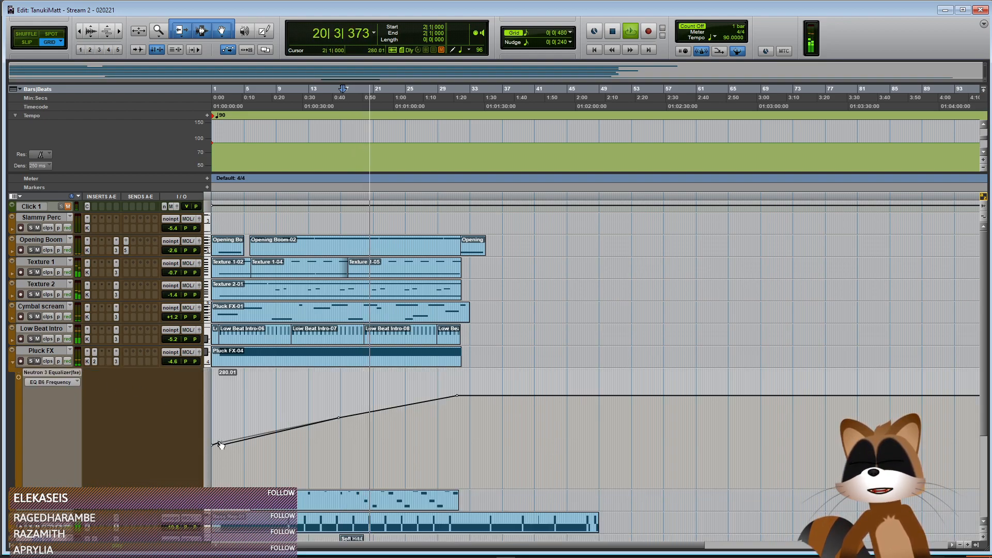
drag(220, 443, 223, 439)
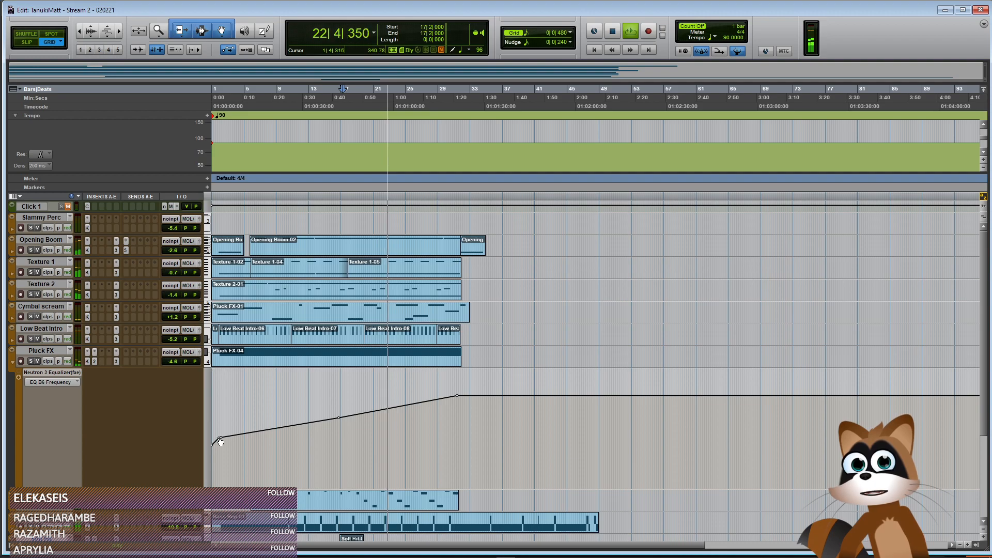
click(11, 364)
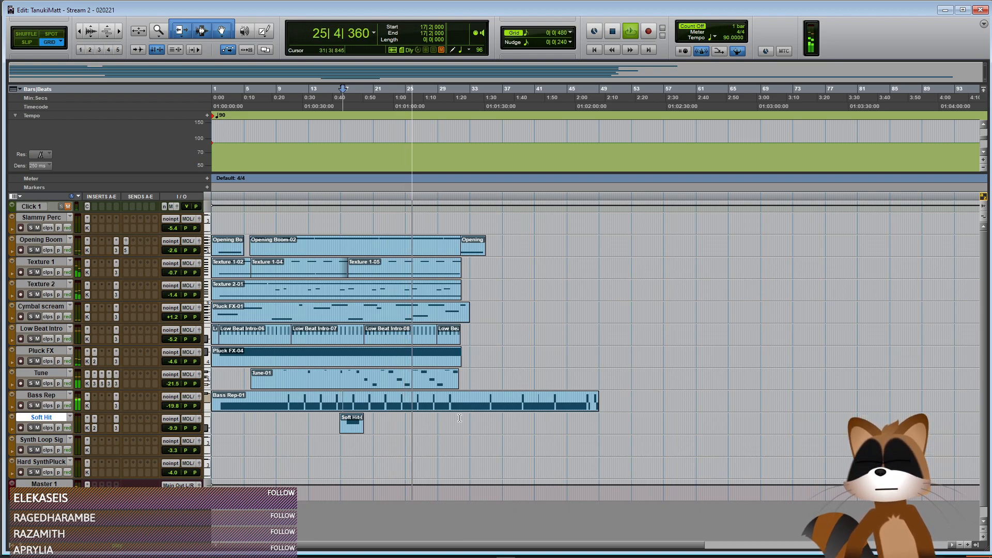
Play the arrangement from 33|1|480 to hear the section where the intro ends
click(472, 382)
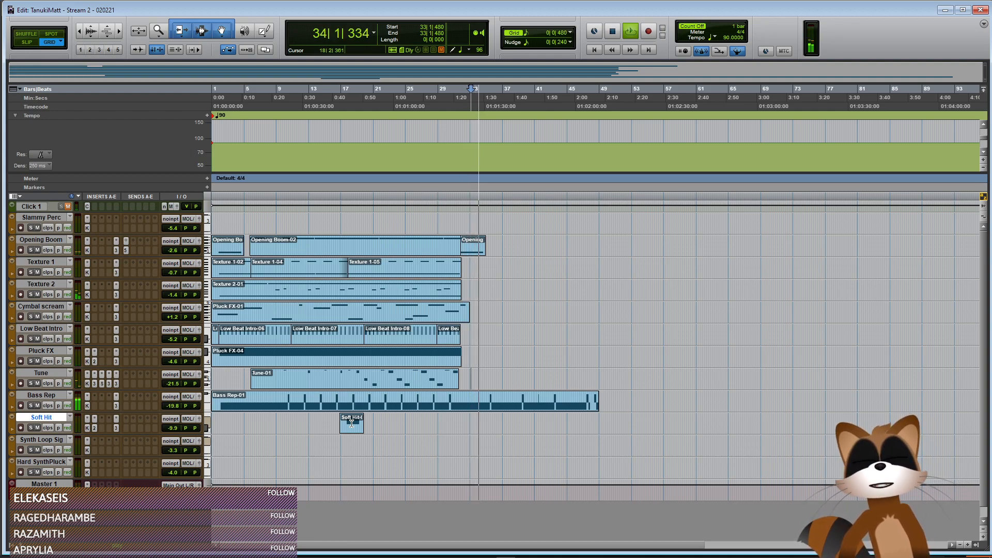
key(space)
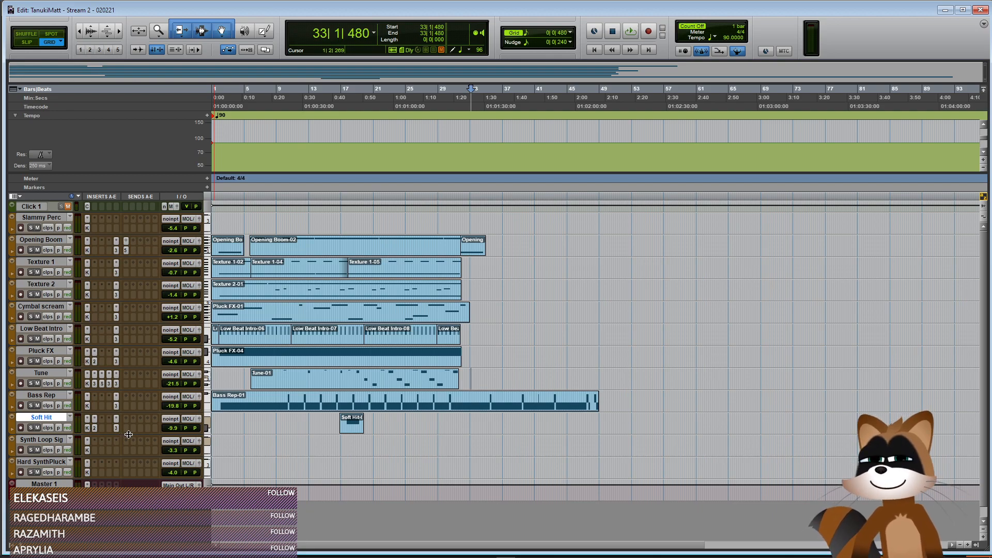
Create six new stereo instrument tracks below the Soft Hit track
right_click(42, 420)
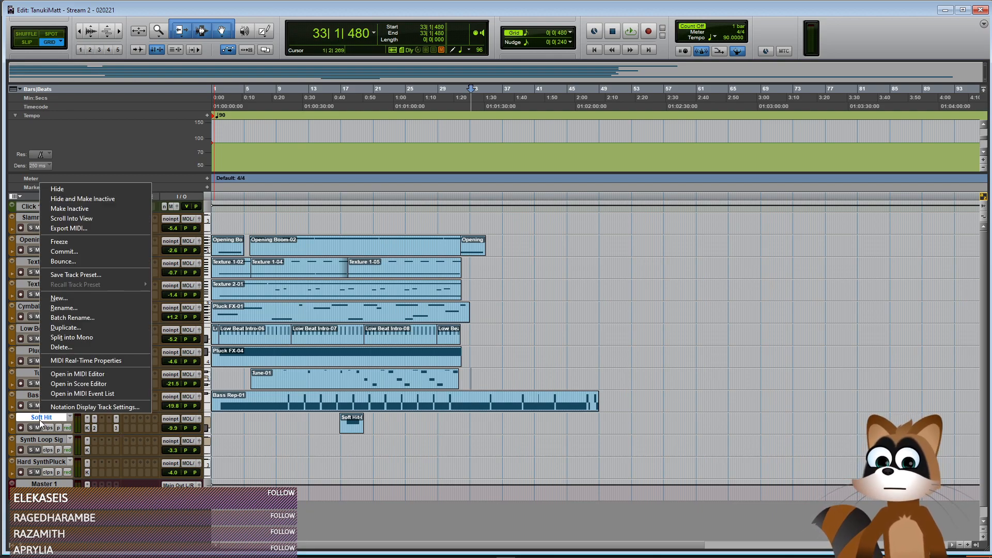
click(65, 307)
text(6)
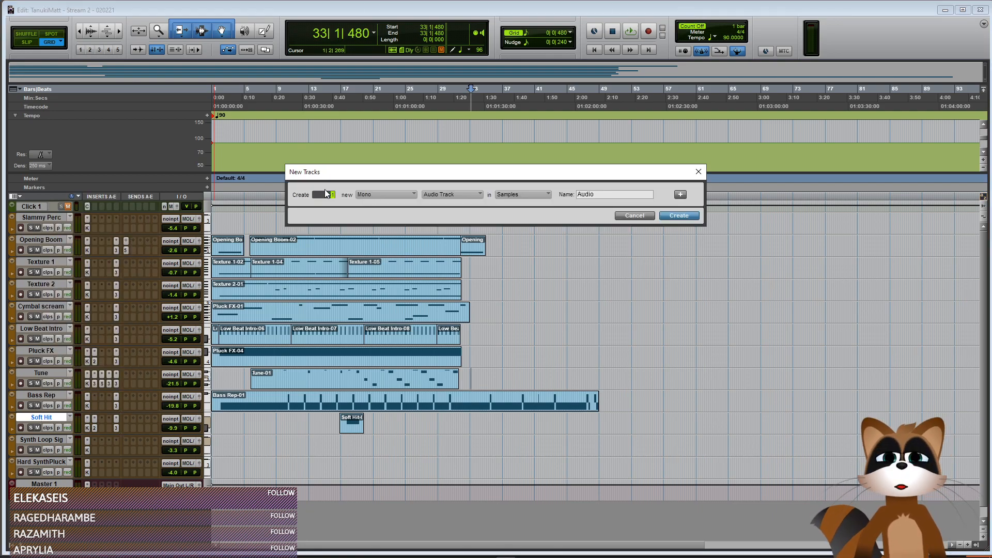
click(408, 195)
click(411, 205)
click(441, 194)
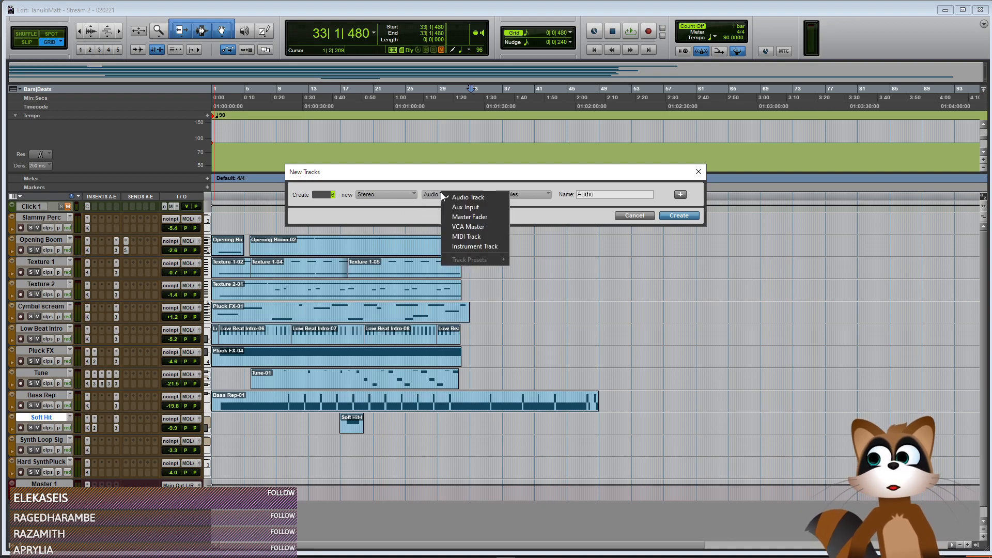
click(471, 246)
click(674, 216)
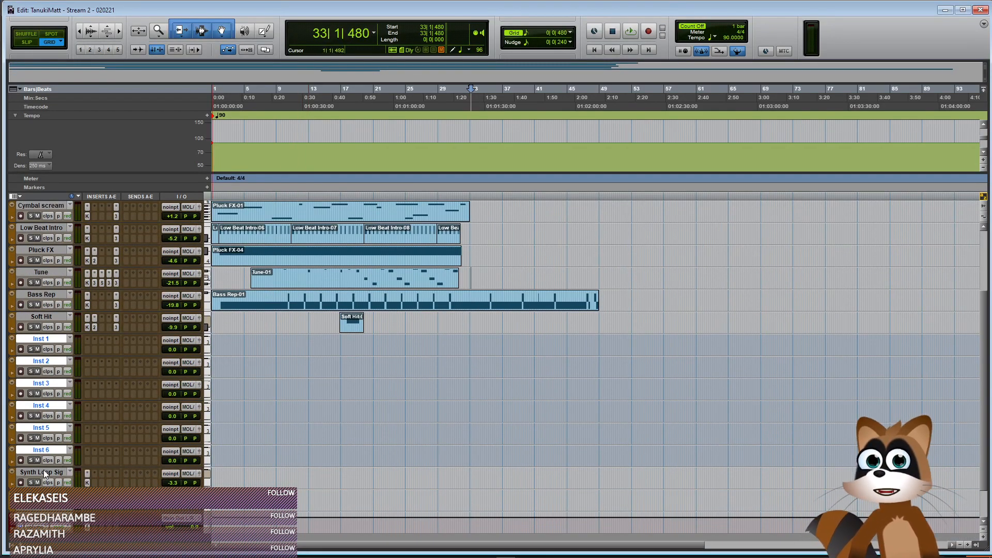
Set the Inst 1 track's volume to -5.3 dB and rename the track Pulse Tick
click(45, 473)
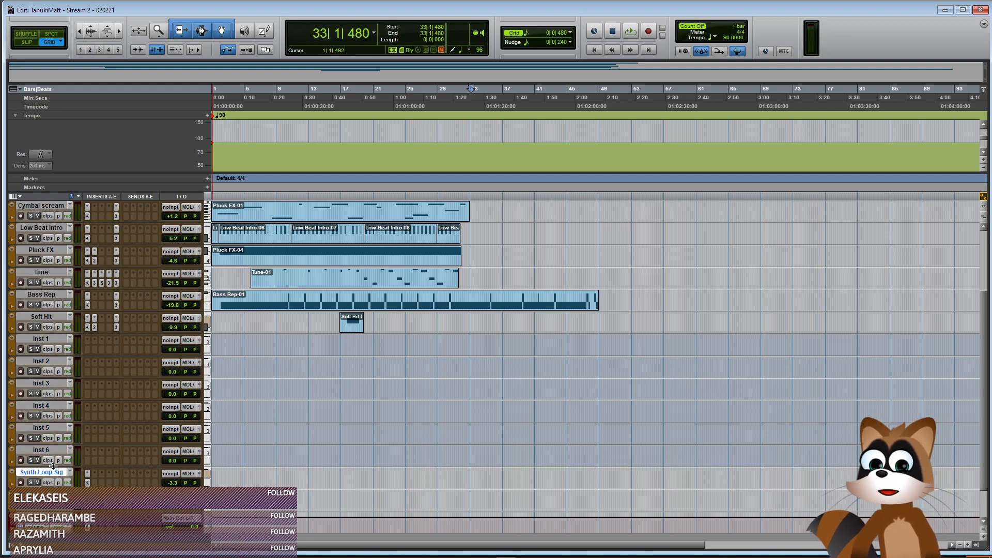
click(37, 342)
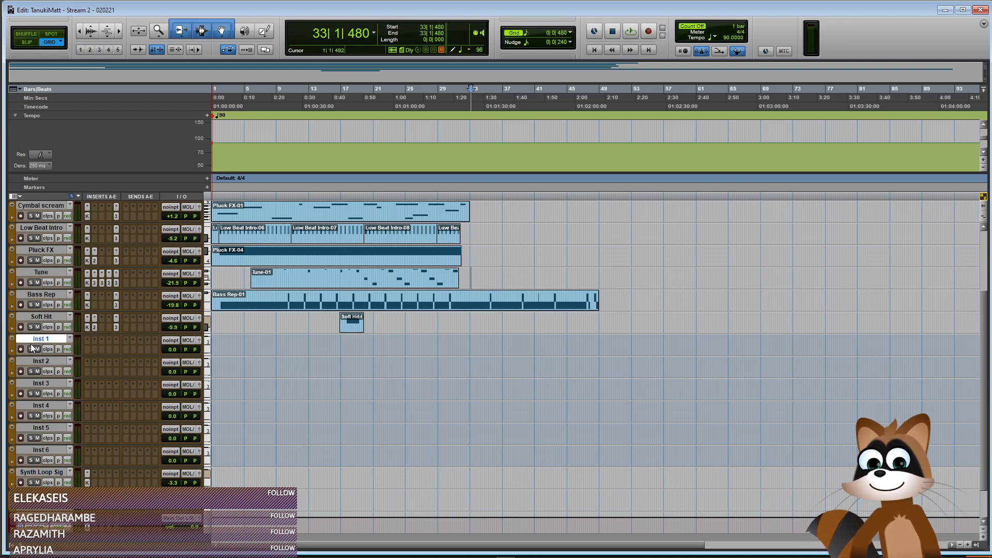
drag(174, 354, 172, 358)
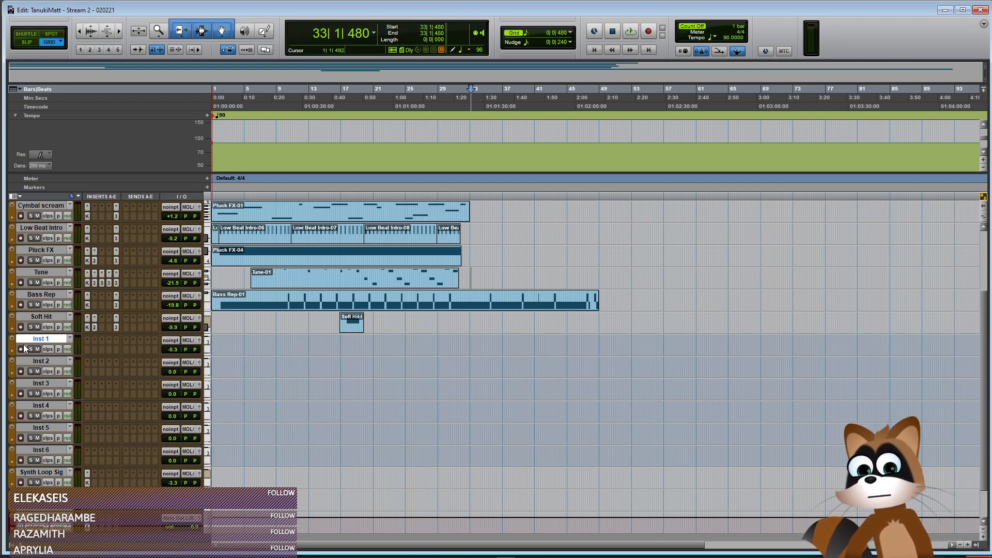
scroll(651, 423, up, 2)
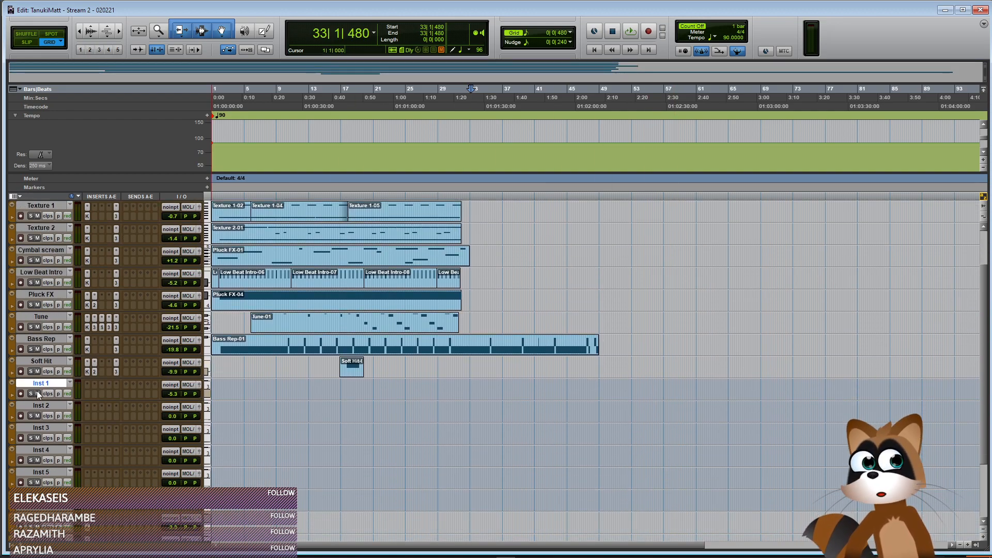
double_click(36, 384)
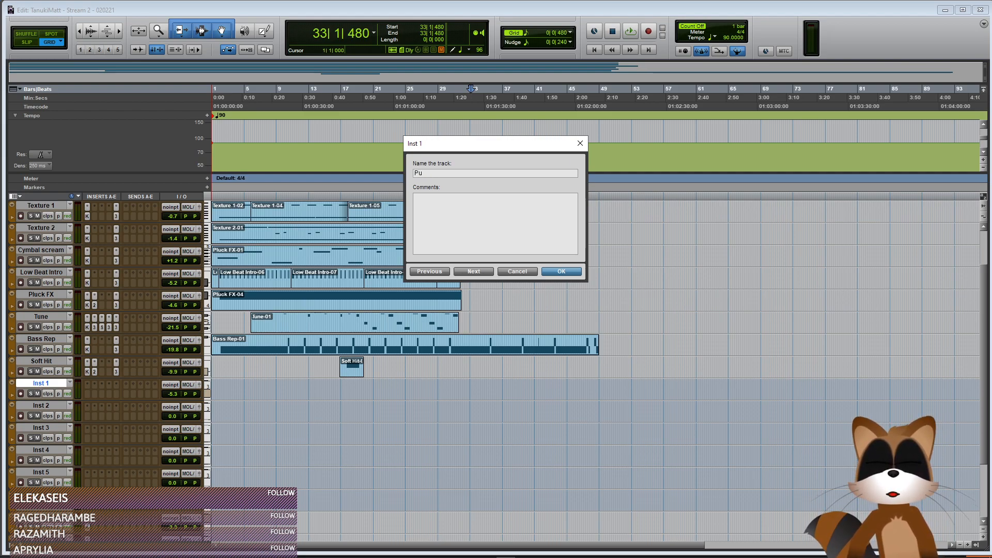
key(Return)
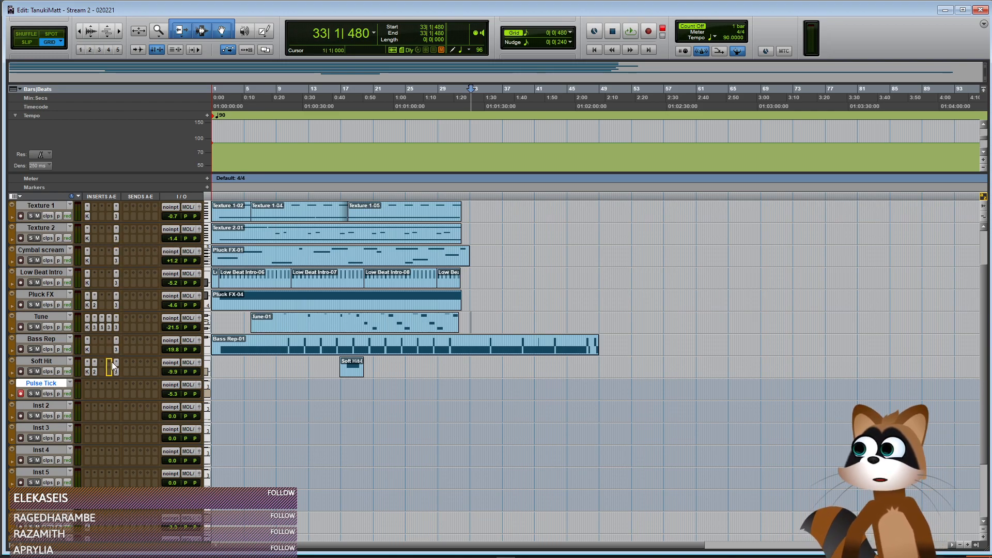
Copy Soft Hit's Neutron 3 Equalizer insert to Pulse Tick and turn off band 2 in the copy
drag(115, 394, 114, 394)
click(115, 394)
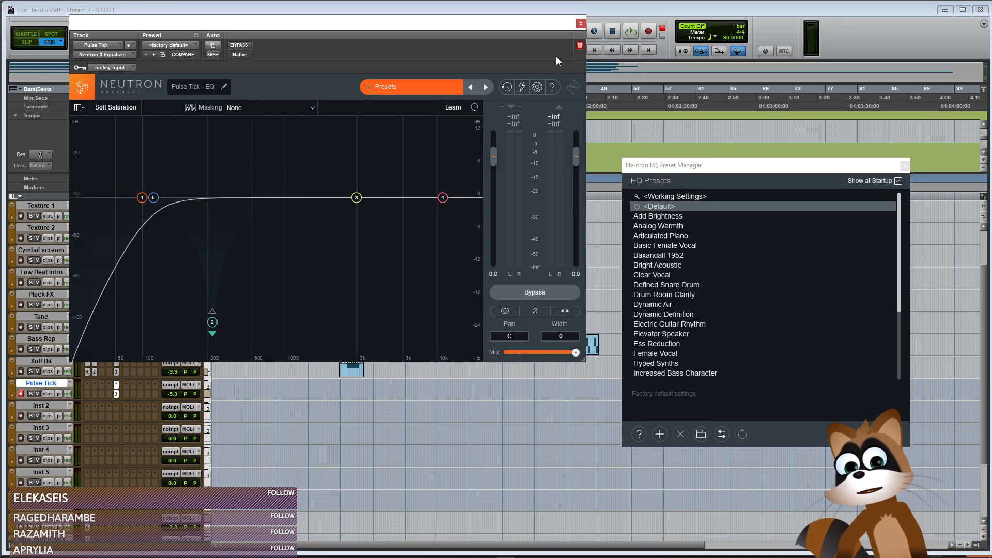
click(212, 323)
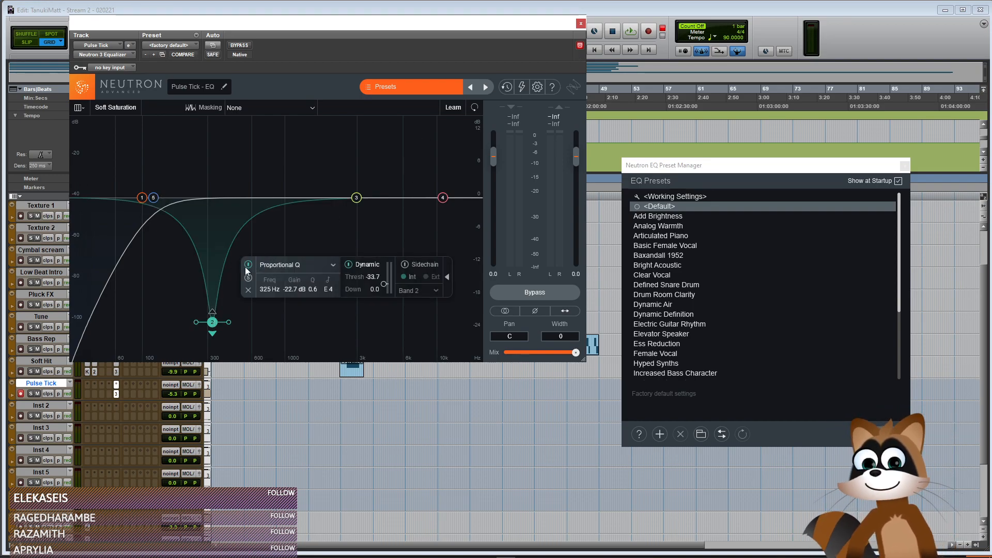
click(246, 265)
click(580, 24)
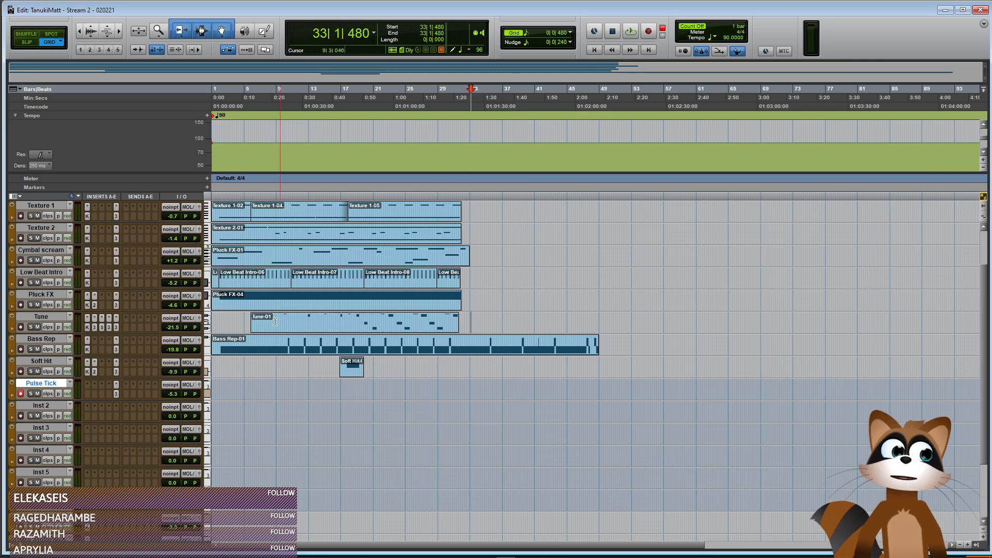
click(88, 395)
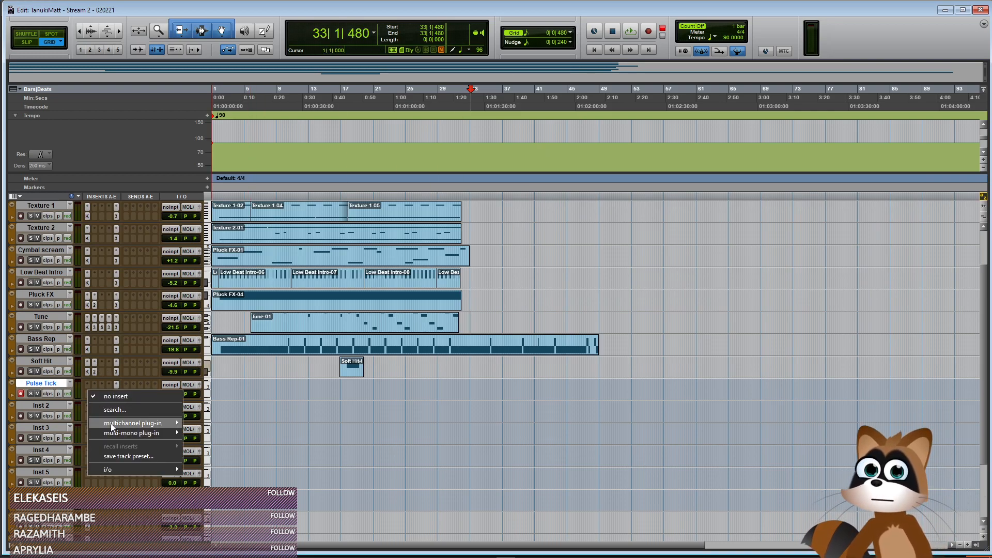
mouse_move(111, 423)
mouse_move(228, 389)
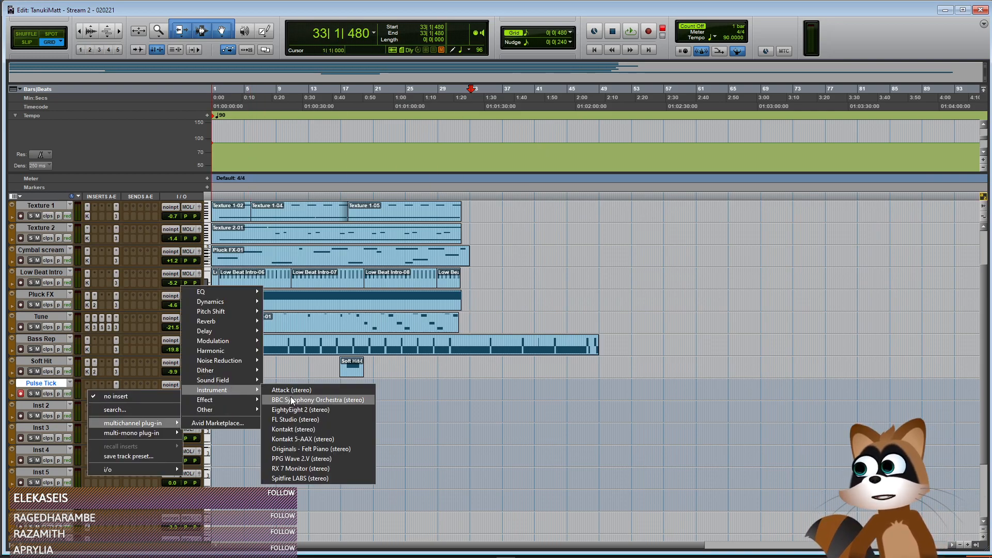
click(308, 439)
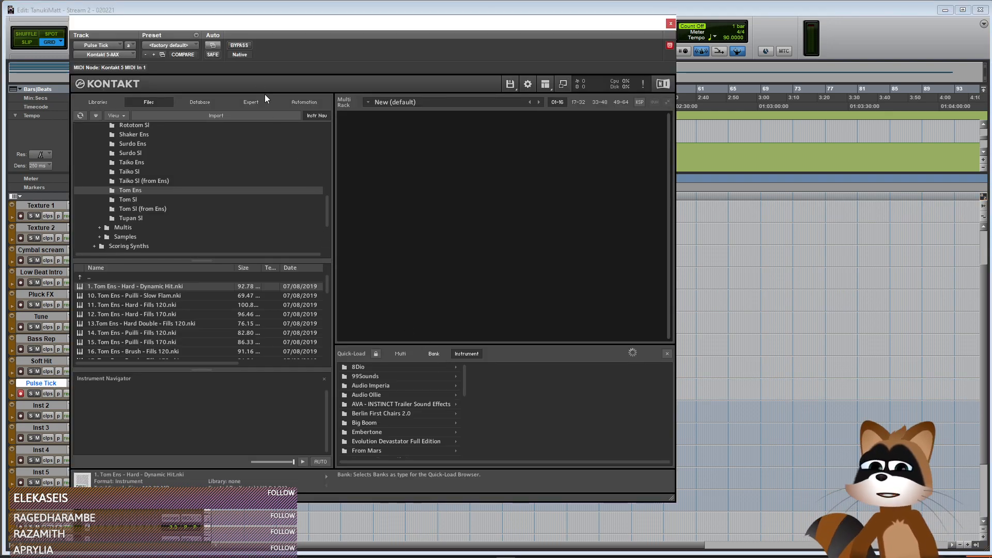
drag(226, 27, 767, 49)
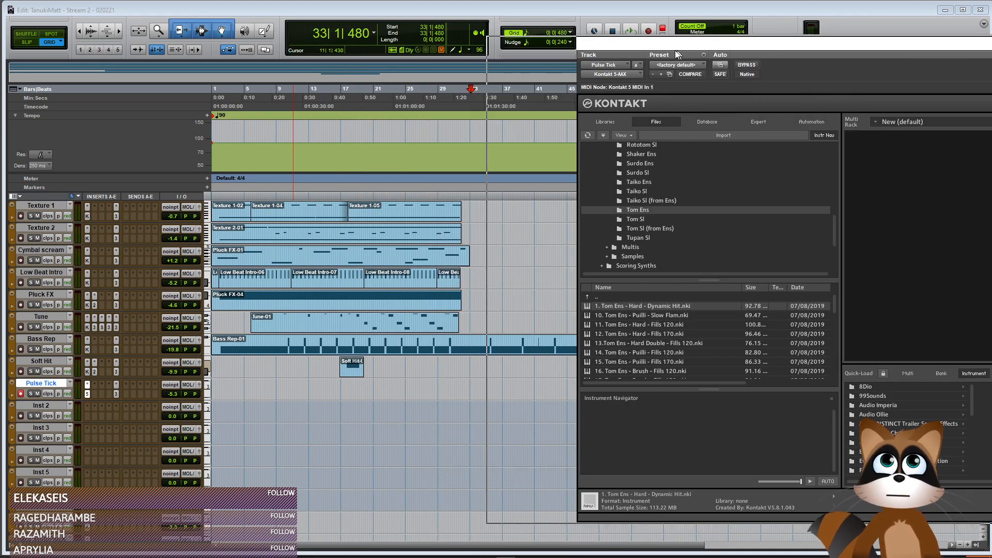
drag(504, 59, 504, 59)
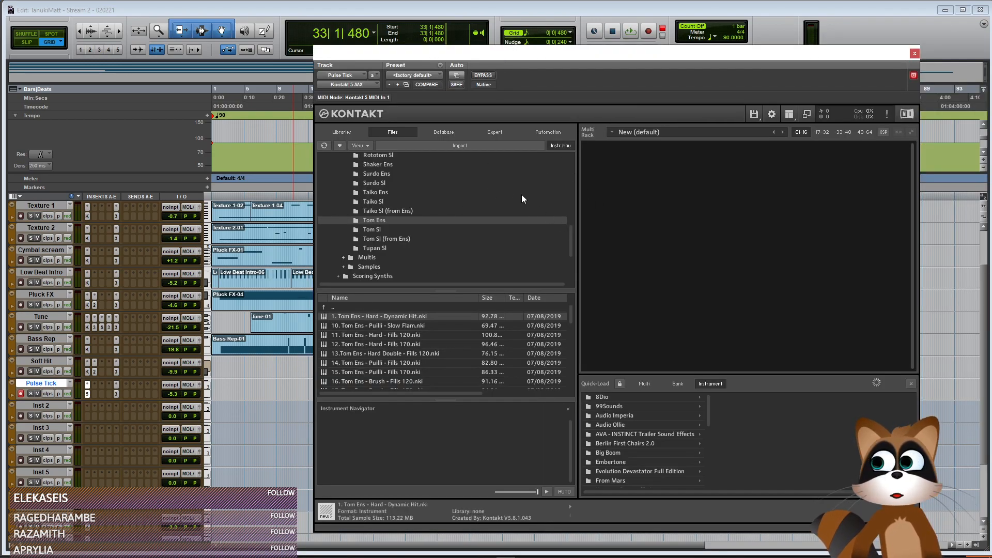
click(914, 54)
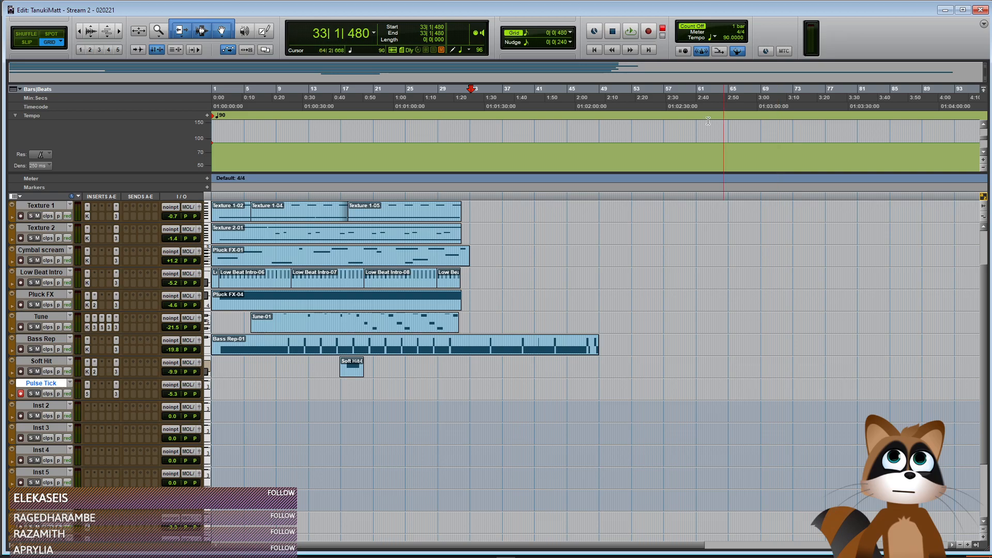
Replace Pulse Tick's first insert with the stereo Kontakt instrument and reposition its plug-in window
click(87, 384)
mouse_move(129, 414)
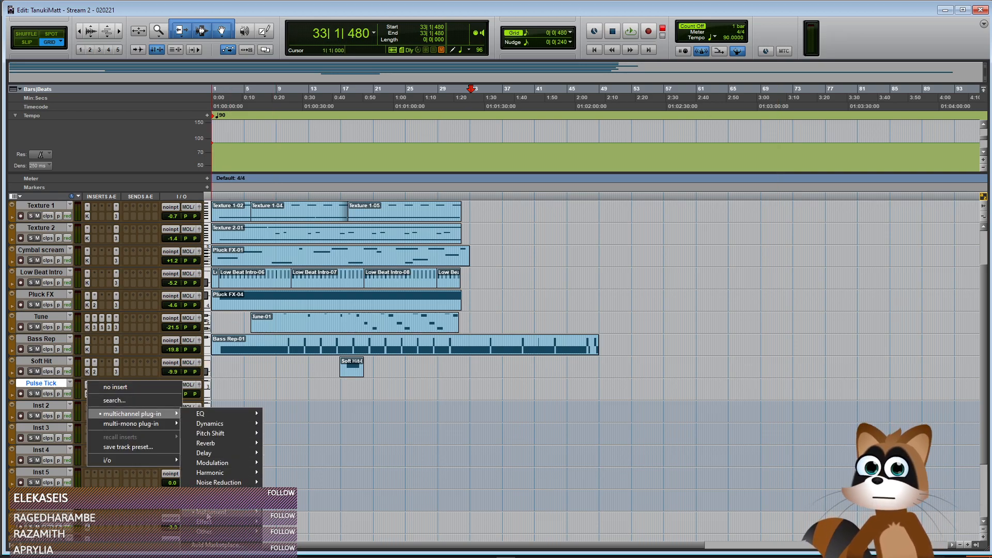
mouse_move(212, 512)
click(305, 463)
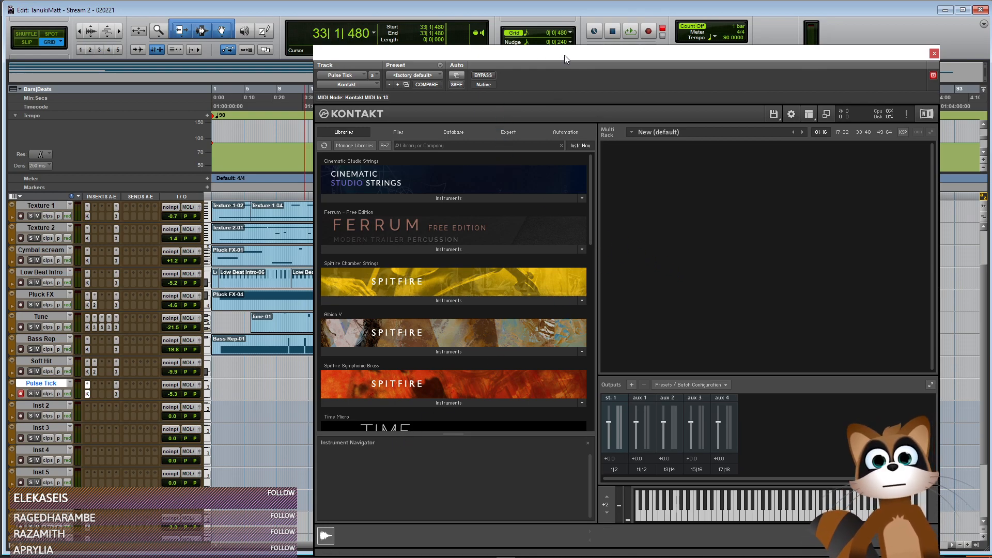
drag(563, 56, 492, 34)
Load 03.Tik-Tok.nki in Kontakt using Quick-Load, from the Loops folder under Keepforest's Devastator Full Edition Instruments (Expansion)
right_click(637, 282)
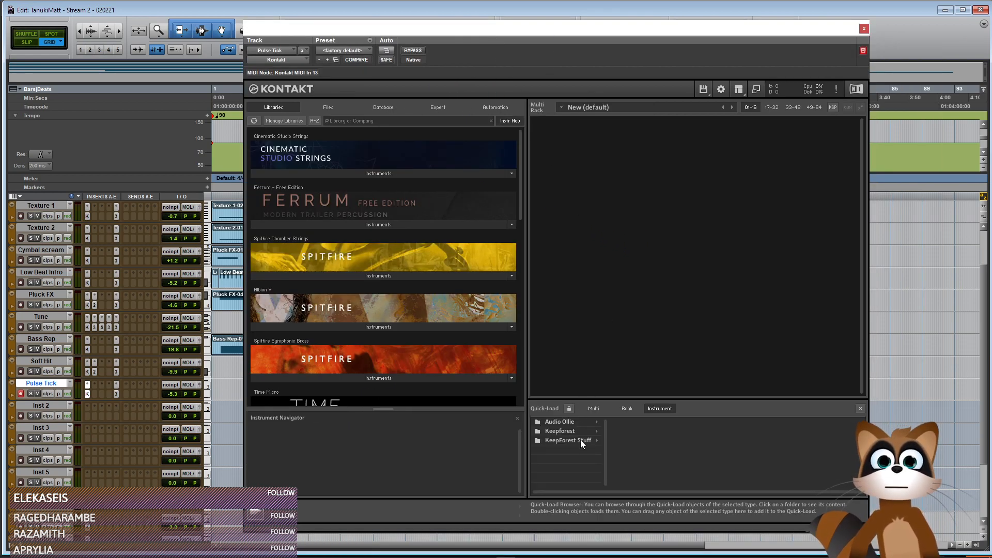
click(566, 439)
click(643, 420)
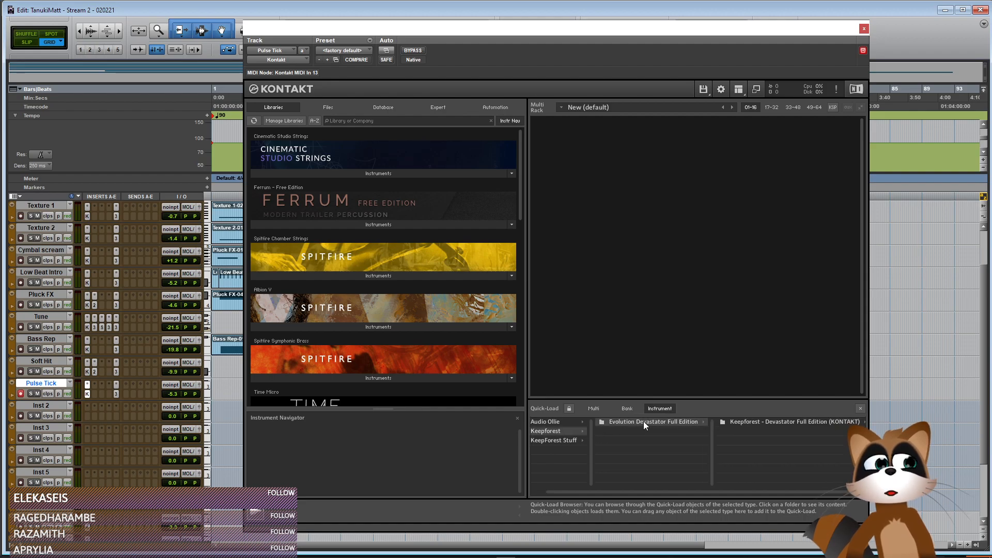
click(734, 421)
click(774, 432)
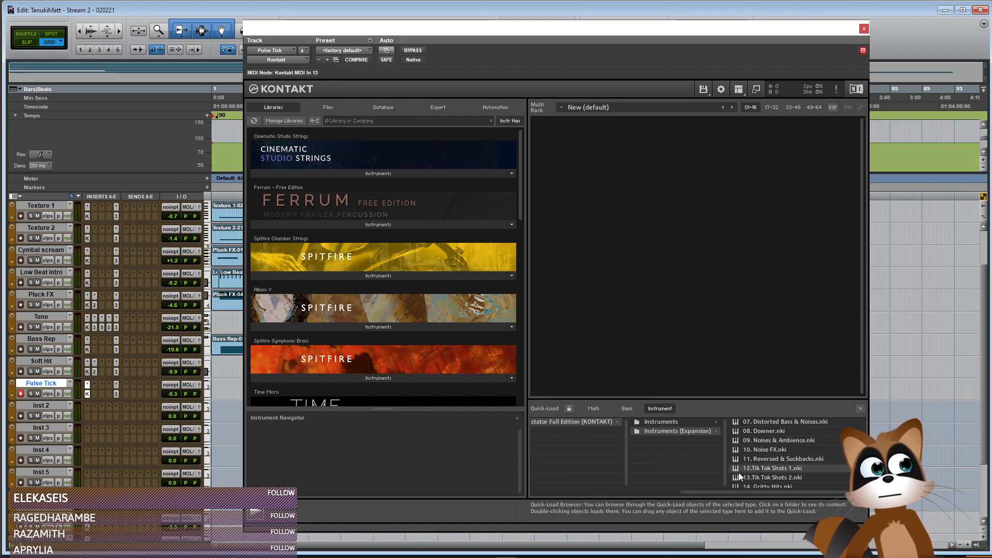
click(762, 469)
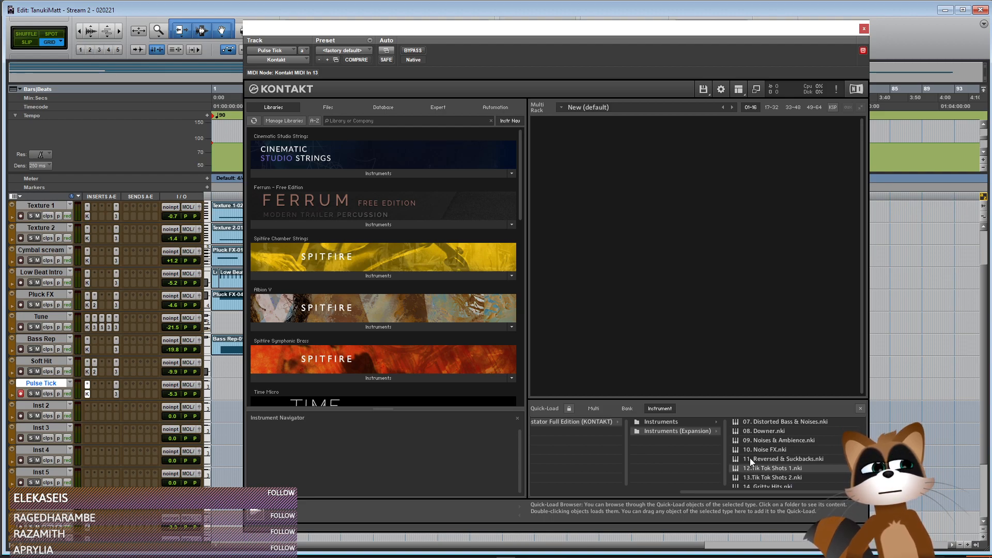
scroll(750, 458, up, 3)
scroll(768, 455, up, 2)
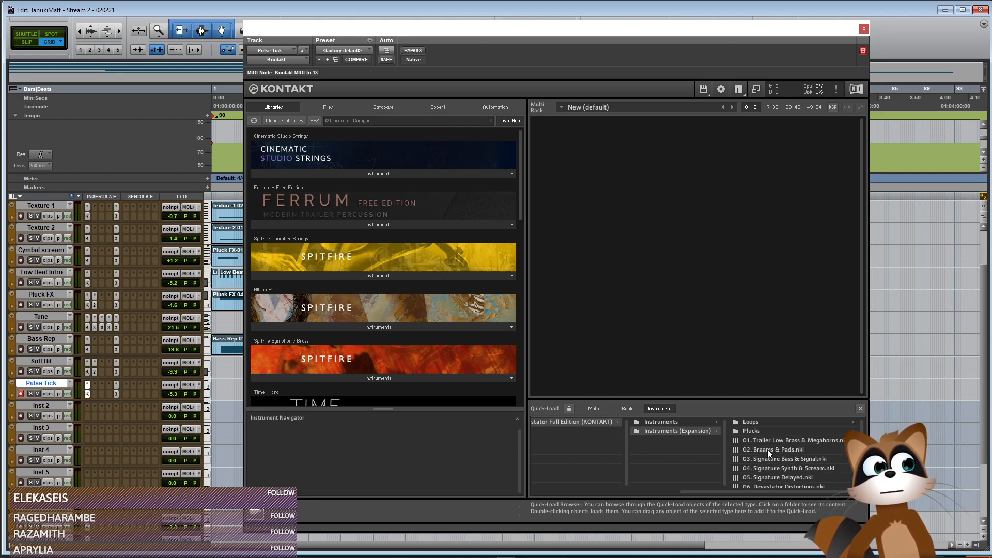
click(755, 424)
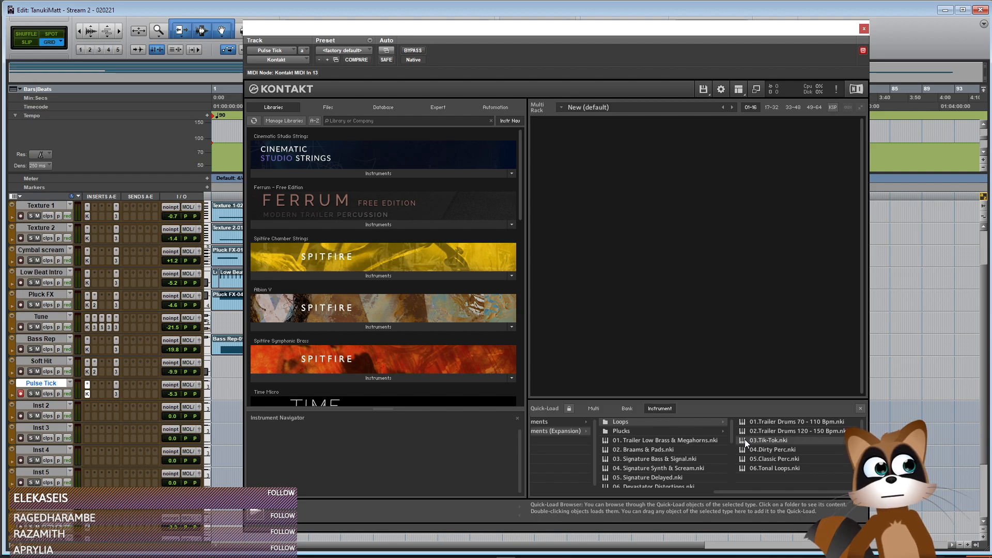
double_click(745, 440)
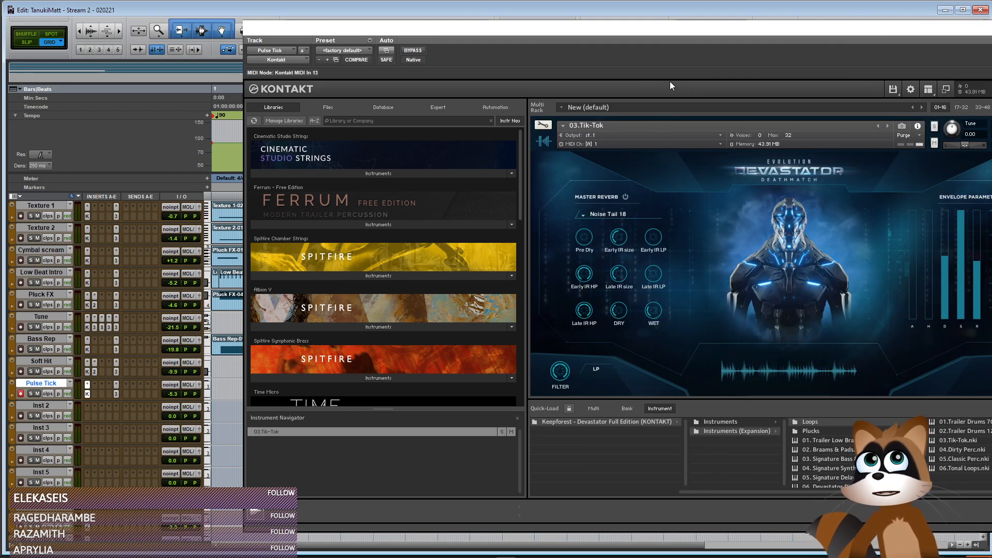
Replace Kontakt's Quick-Load browser with the outputs and keyboard view, look over the Tik-Tok instrument's main page and close the plug-in
drag(522, 28, 405, 21)
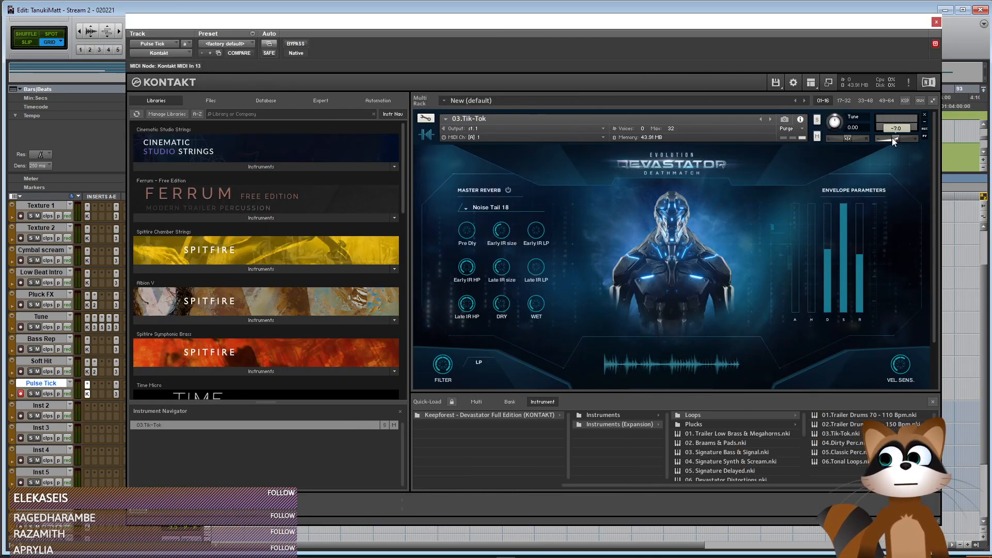
key(ctrl+f)
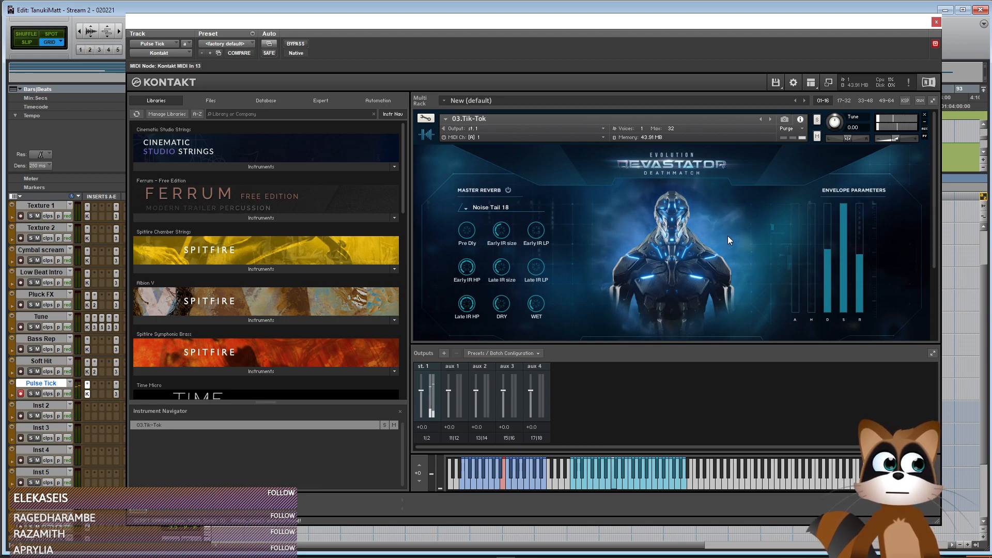
scroll(727, 238, down, 4)
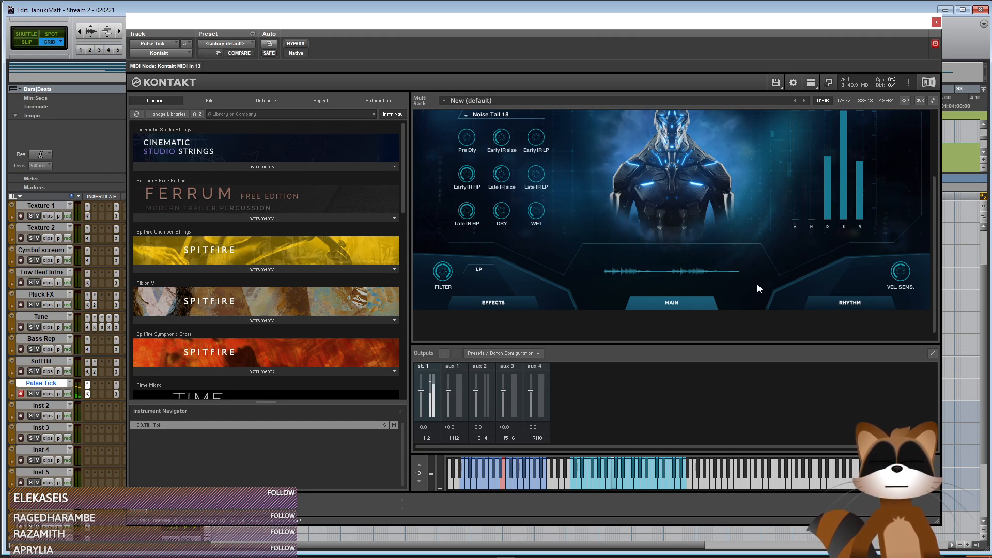
click(936, 21)
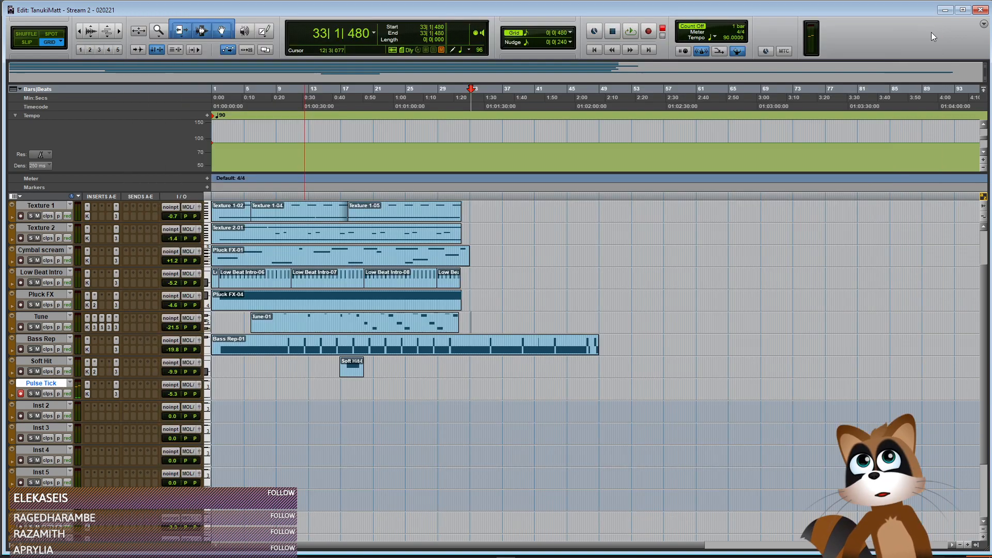
Play the arrangement from 16|3|000 with the Pulse Tick track armed
click(337, 387)
key(space)
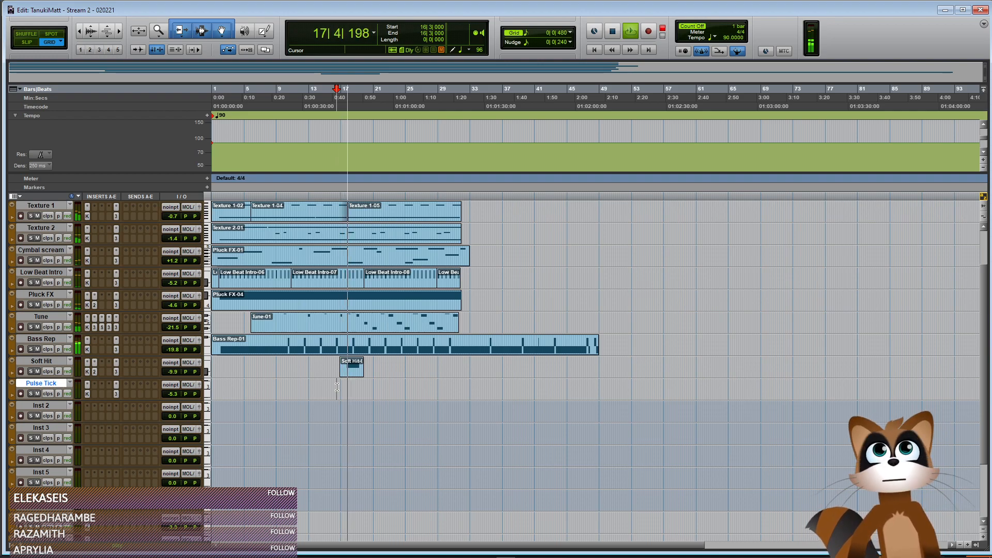
Play from 16|3|000, try recording a MIDI take on Pulse Tick from about bar 17, and undo it
key(space)
key(space)
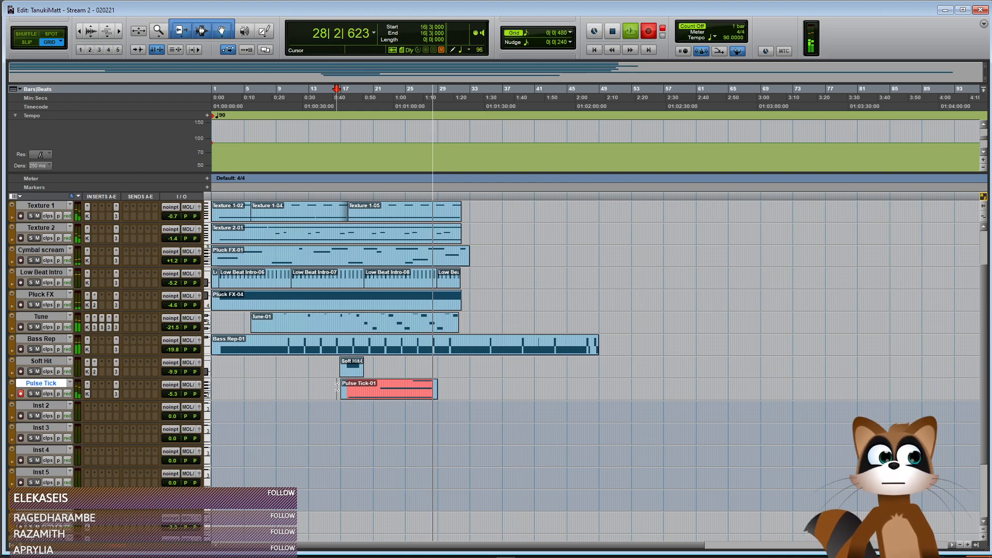
key(space)
key(ctrl+z)
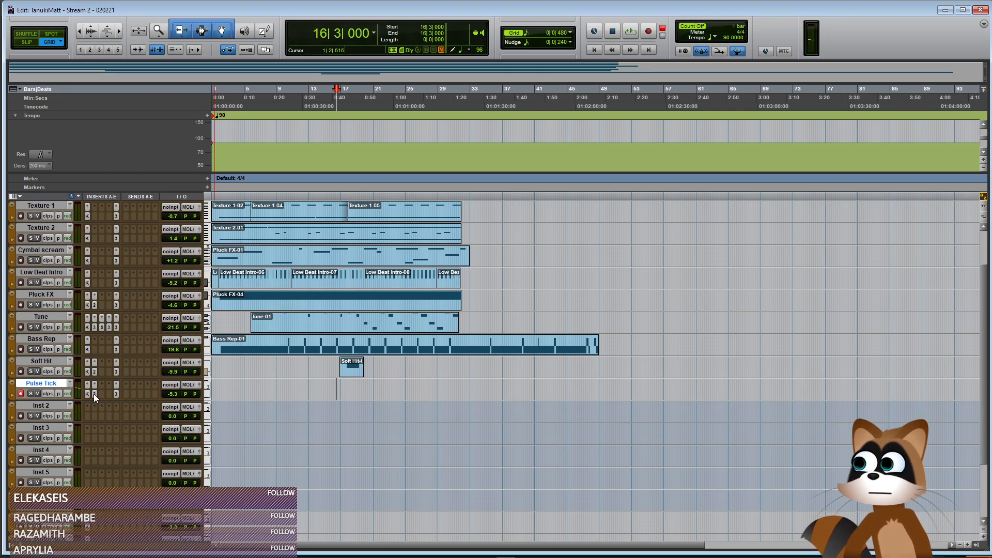
Set the reverb time of Pulse Tick's VSR S24 to 2.83 seconds and close the plug-in
click(94, 394)
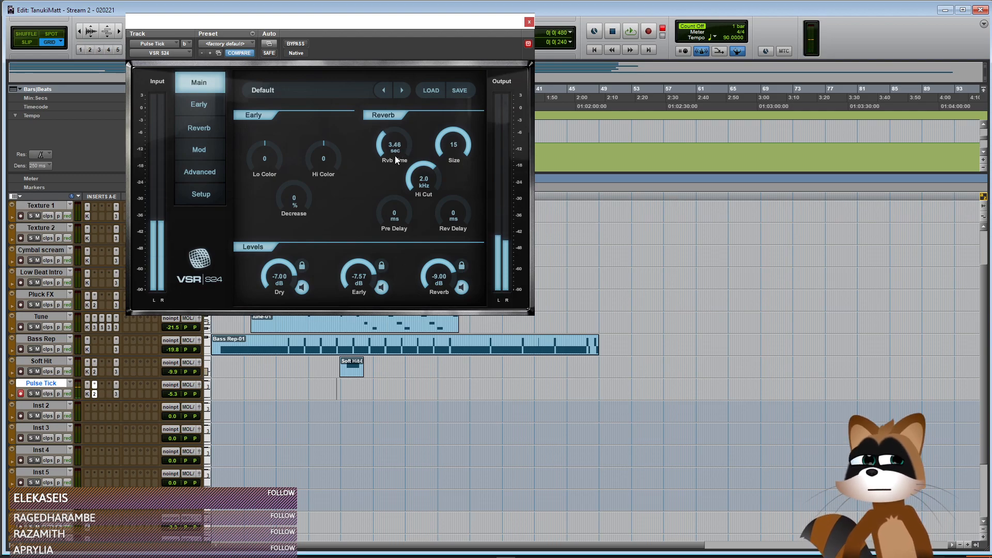
scroll(393, 153, down, 2)
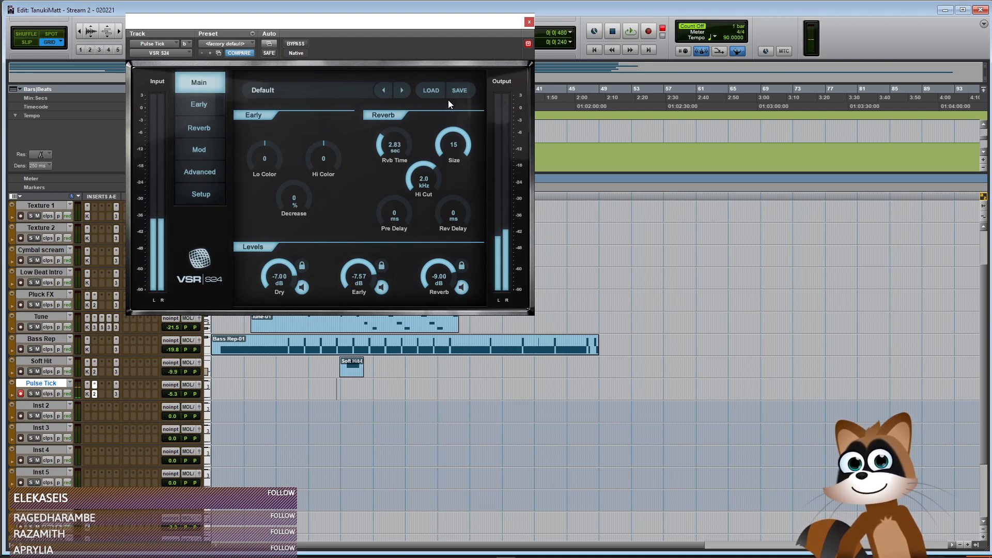
key(ctrl+w)
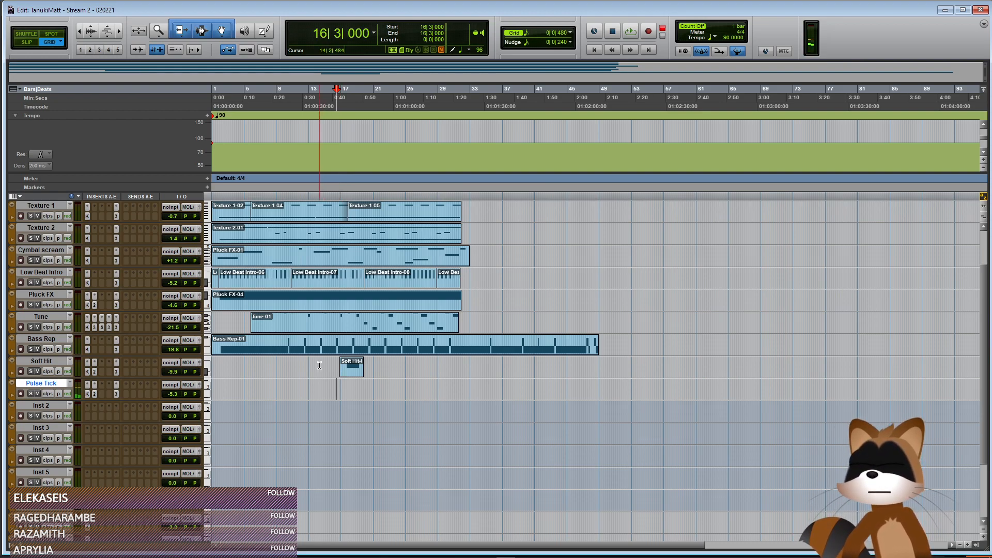
key(space)
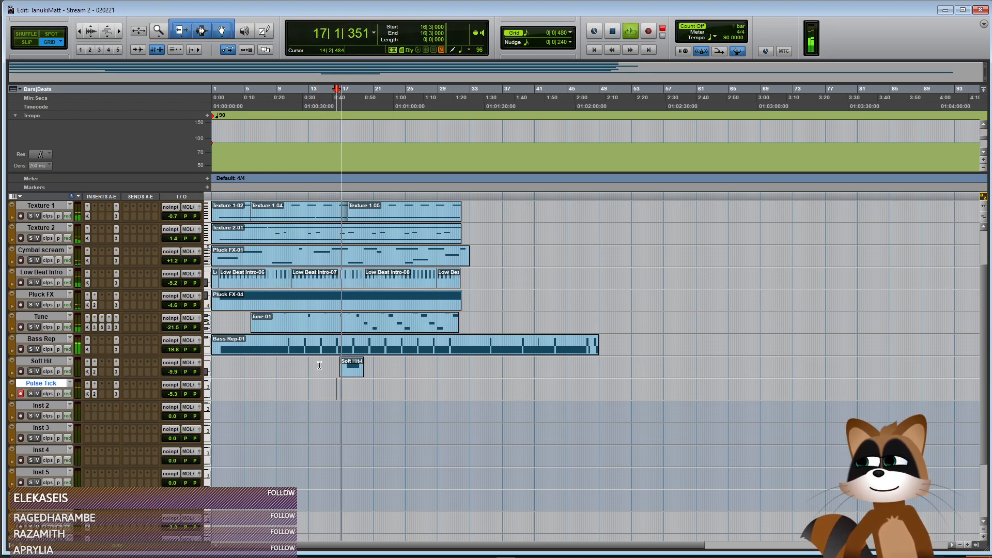
key(ctrl+space)
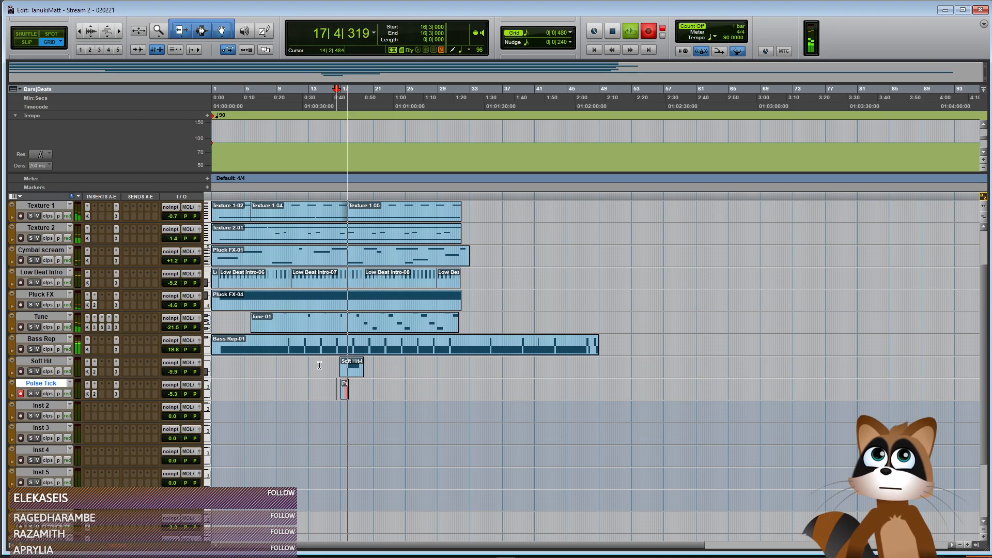
key(ctrl+period)
Play from 16|3|000 and record a MIDI take on Pulse Tick from about bar 17 to bar 33
key(space)
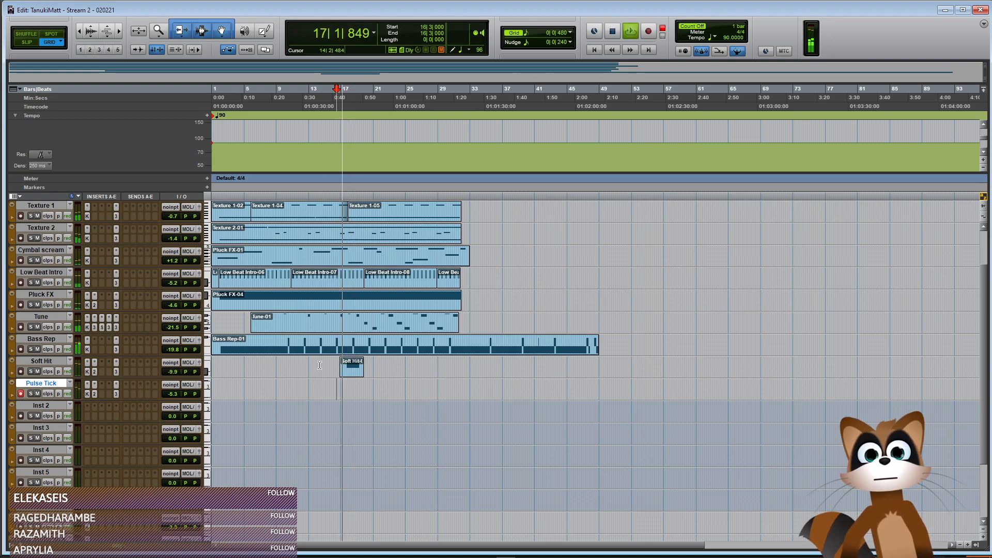
key(ctrl+space)
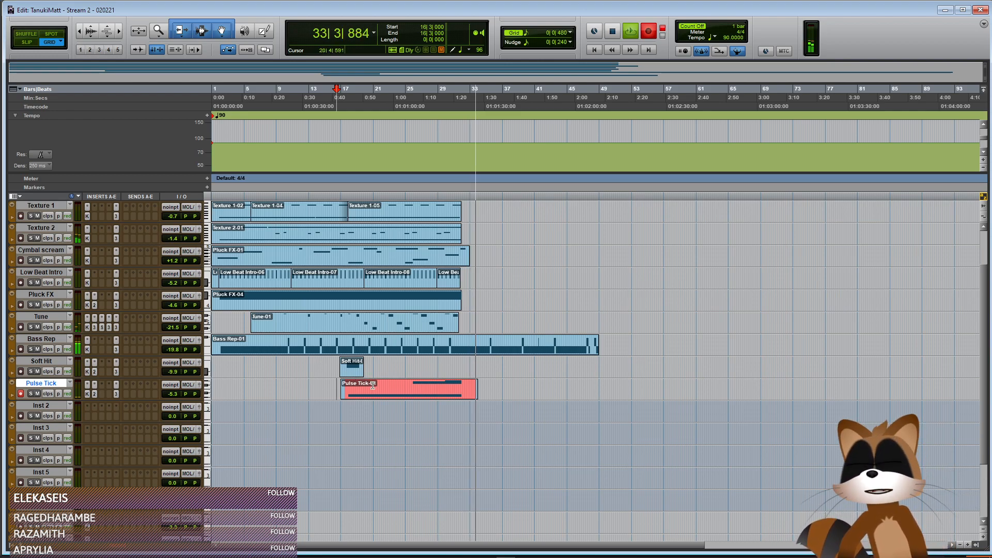
key(space)
Open the recorded Pulse Tick clip in the MIDI editor and set its last note's pitch to F#3
double_click(388, 397)
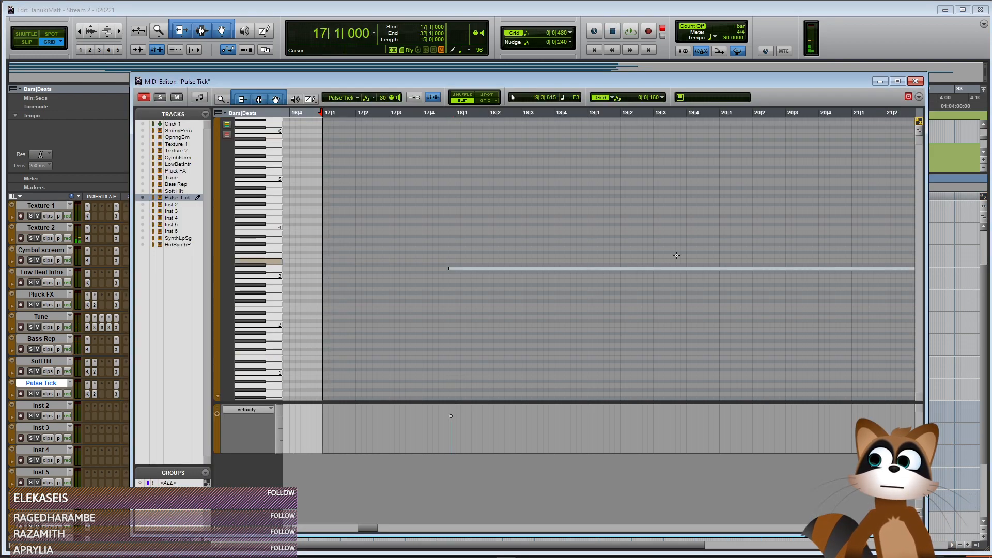
key(r)
key(r)
key(r)
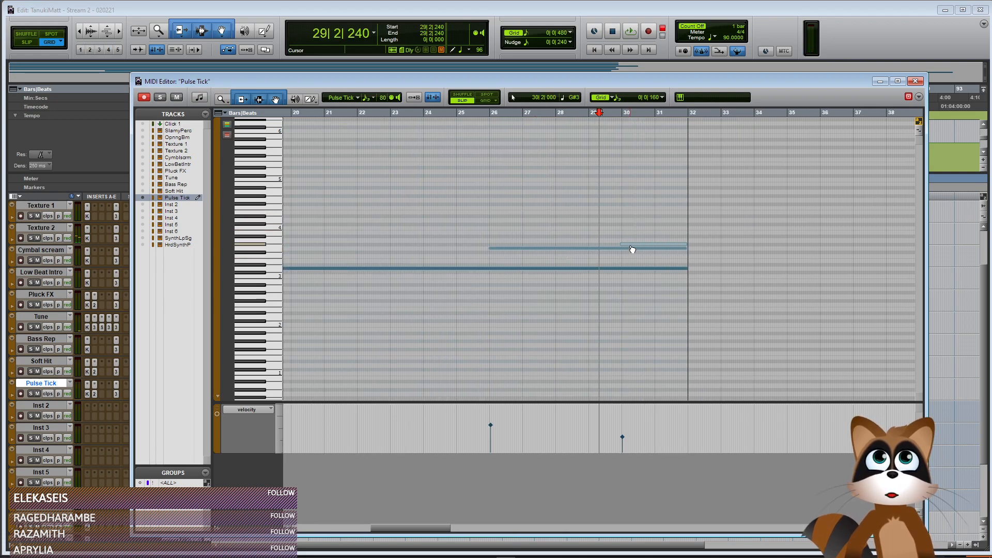
drag(633, 250, 632, 255)
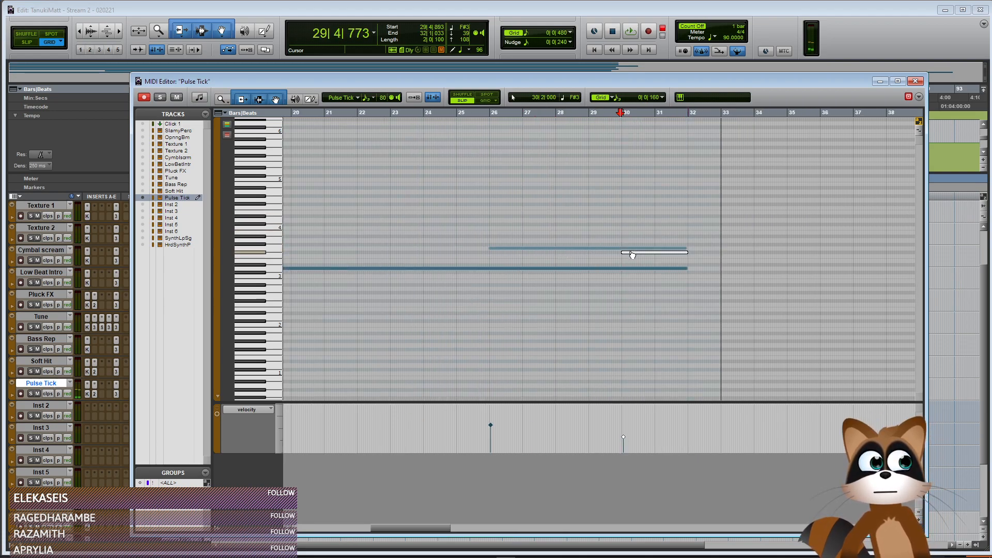
Trim the starts of the three Pulse Tick notes to bars 26, 30 and 18
click(487, 249)
click(495, 248)
click(624, 253)
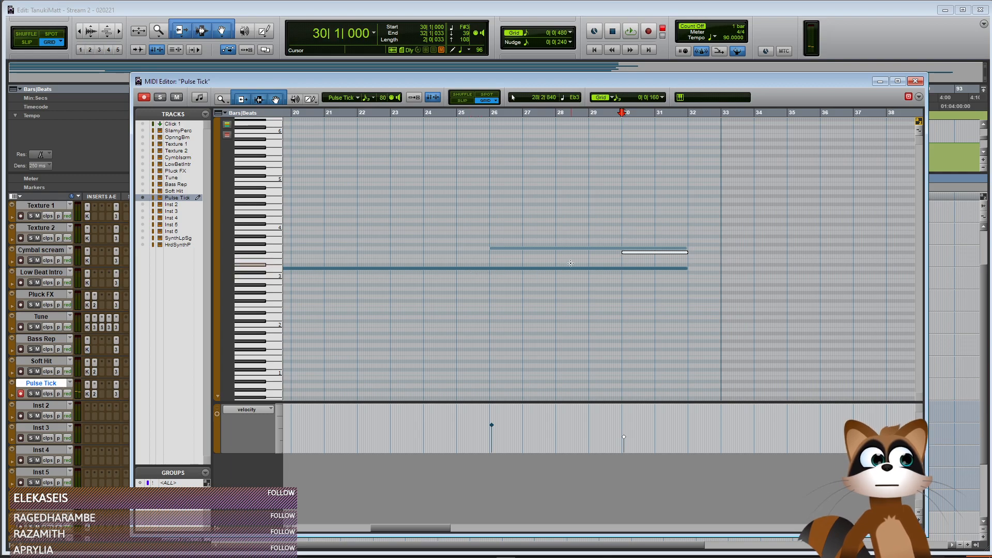
key(ctrl+bracketleft)
key(ctrl+bracketleft)
key(ctrl+bracketright)
key(ctrl+bracketright)
key(ctrl+bracketright)
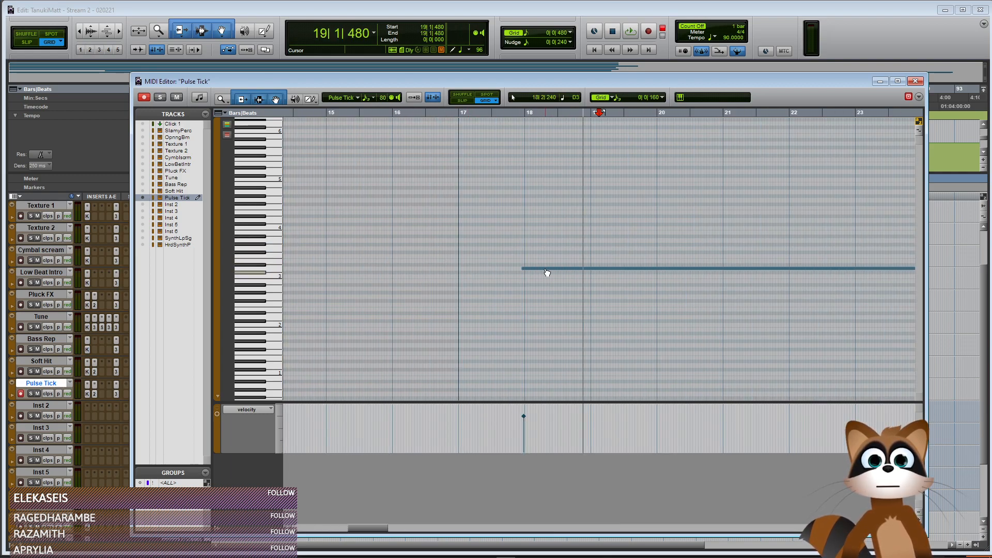
click(526, 268)
Play from 17|3|640, close the MIDI editor and lower Pulse Tick's volume to -10.6 dB
click(503, 268)
key(space)
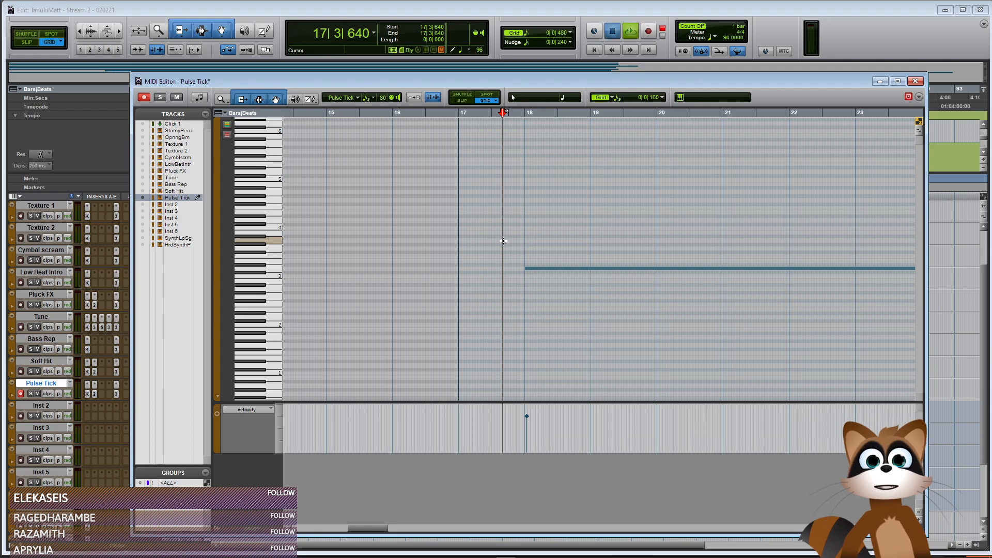
click(916, 82)
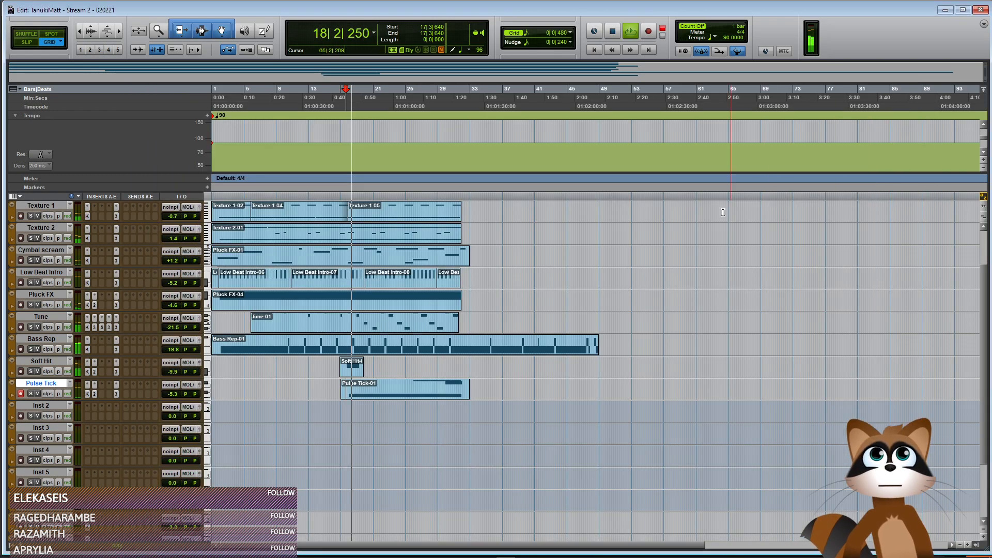
drag(168, 396, 170, 399)
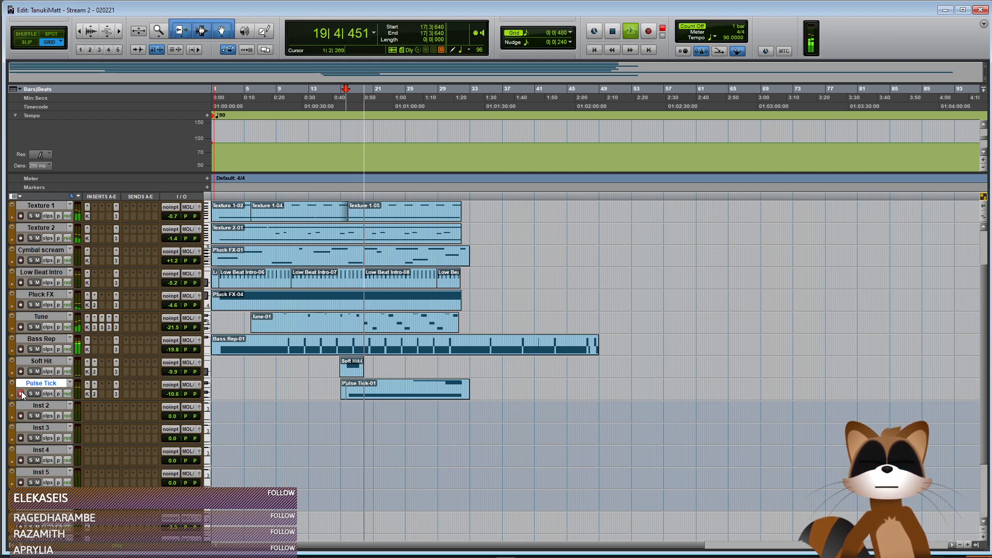
scroll(281, 398, up, 2)
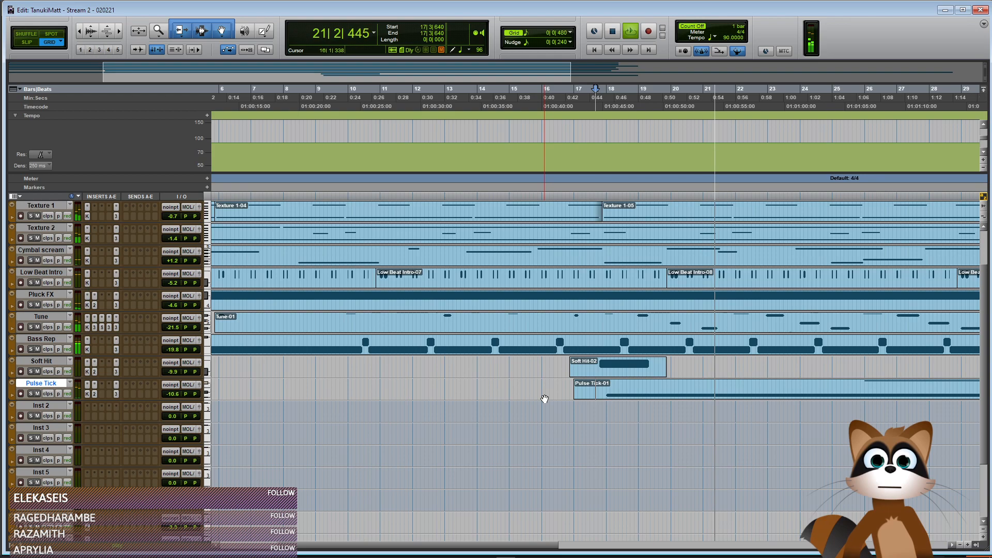
key(space)
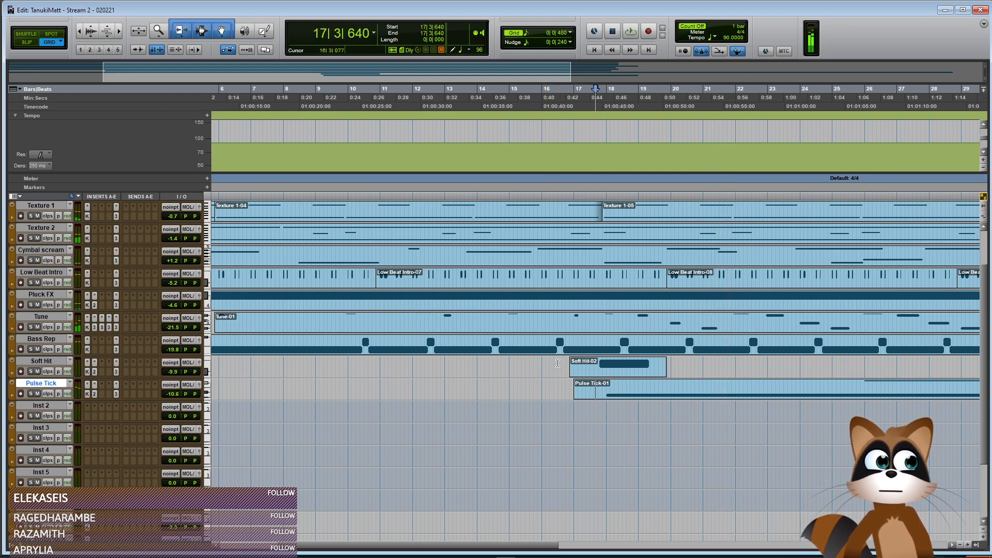
Play the arrangement from 17|1|000 and lower Pulse Tick's volume to -13.2 dB
key(r)
click(486, 365)
key(t)
key(t)
key(t)
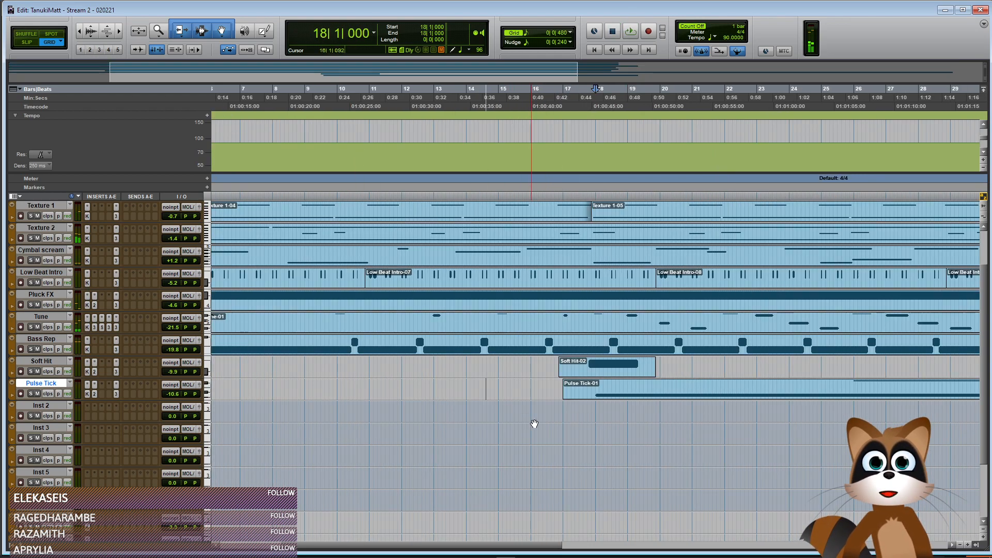
click(468, 417)
key(space)
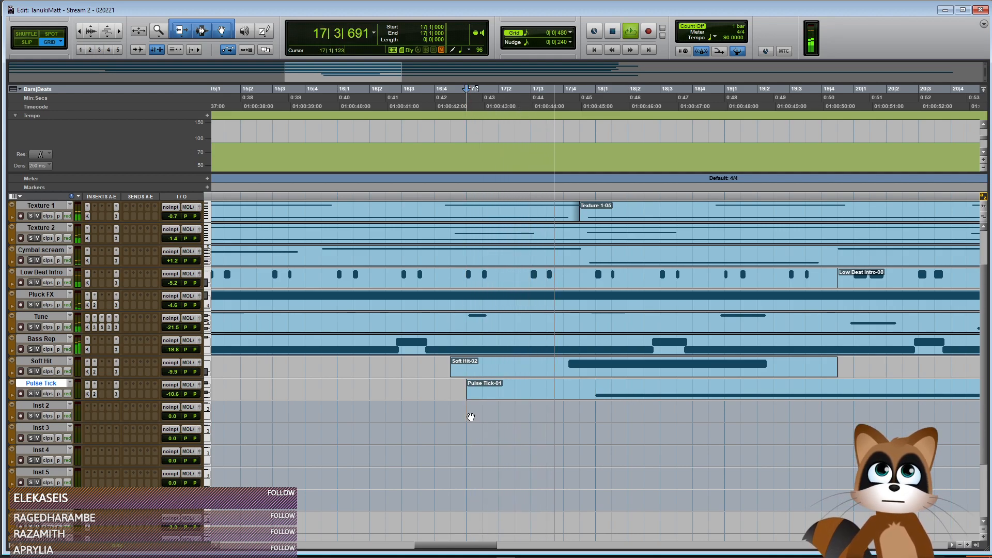
key(ctrl+bracketleft)
key(ctrl+bracketleft)
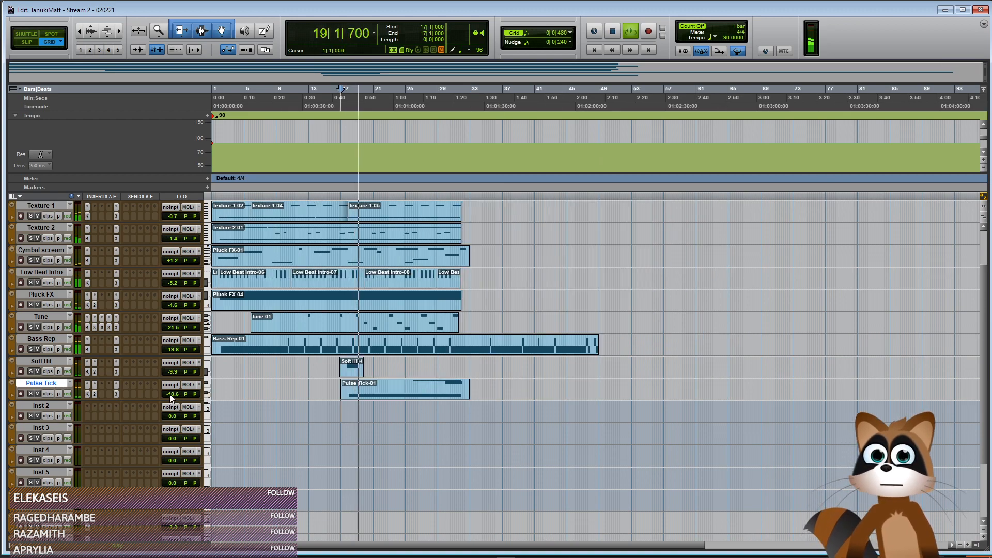
drag(170, 395, 170, 396)
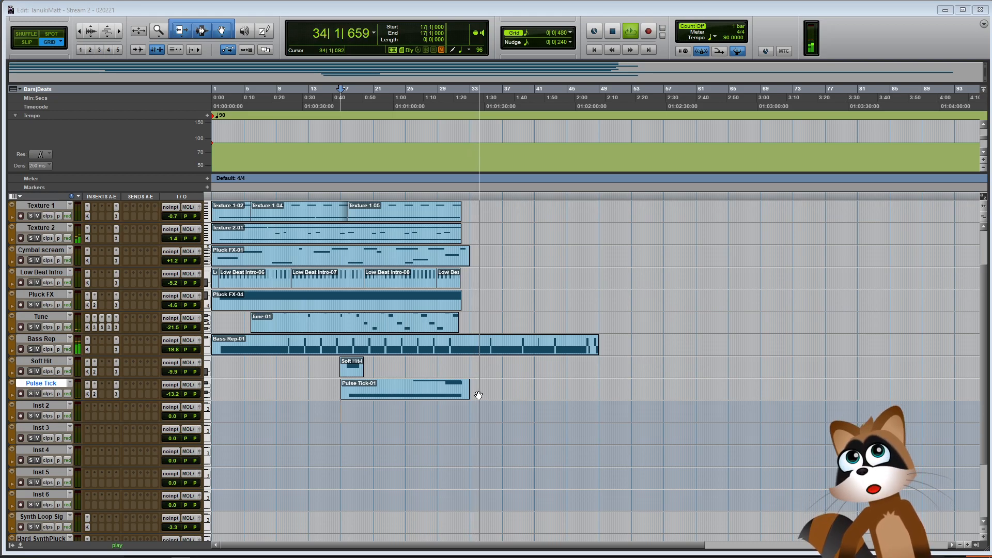
Stop playback and copy the Soft Hit-02 clip to 21|3|000 on the Soft Hit track
click(413, 367)
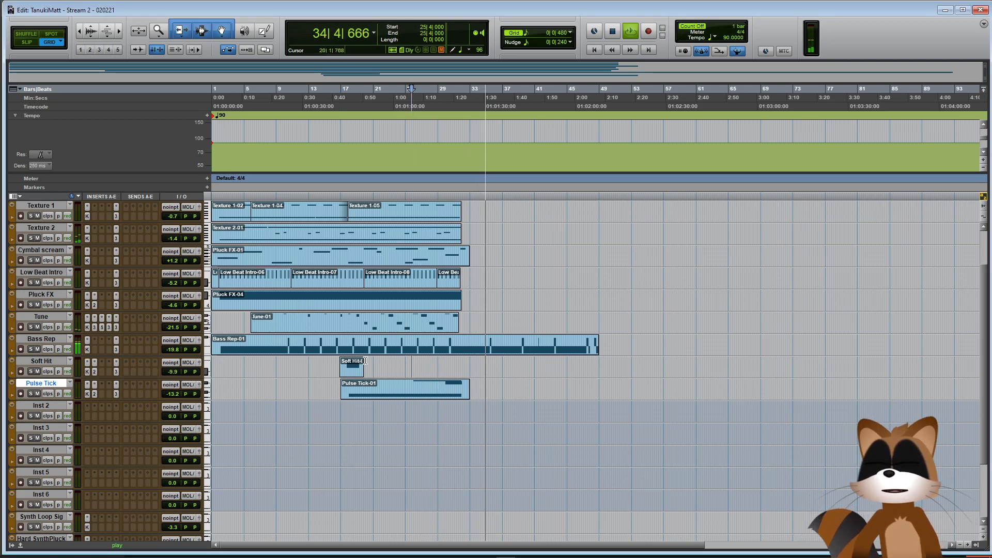
click(372, 364)
key(space)
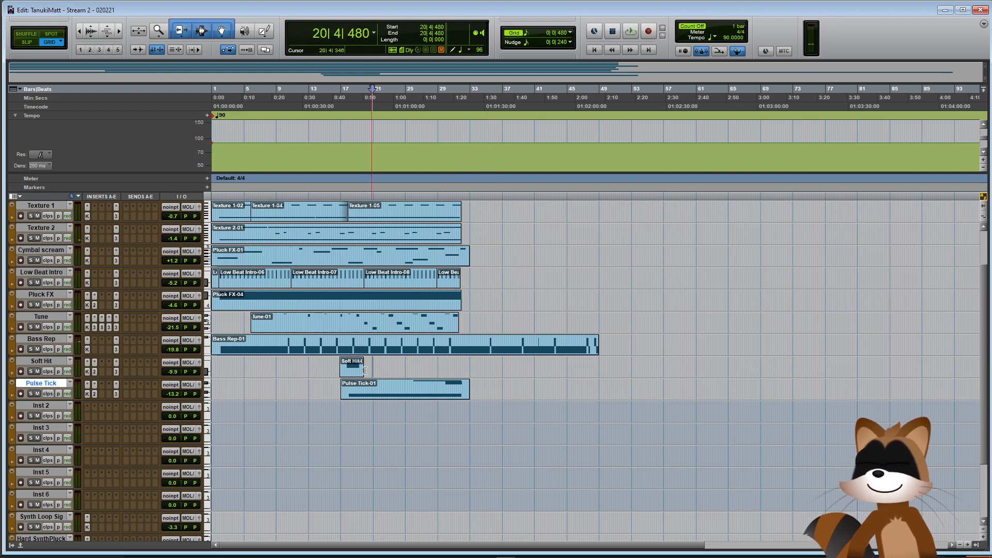
click(352, 376)
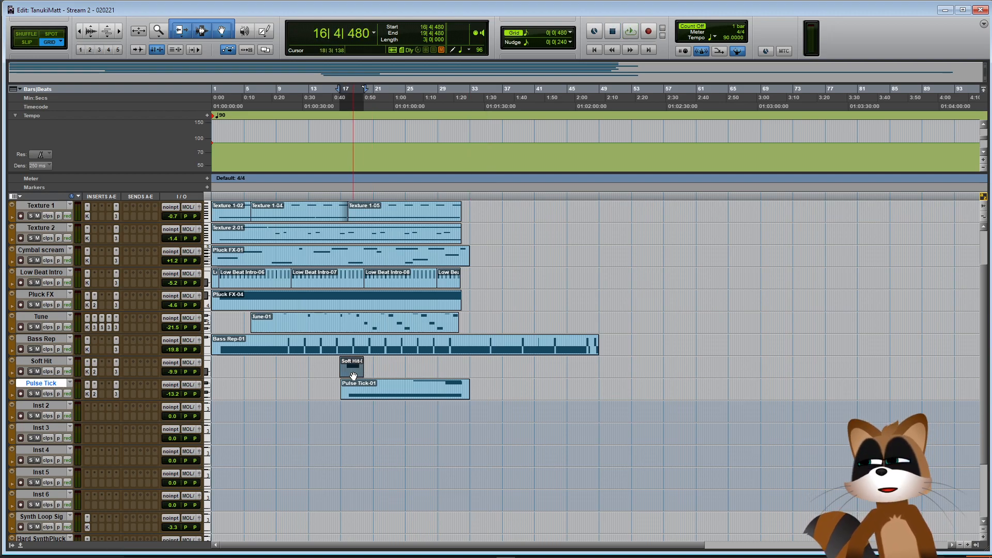
drag(387, 371, 395, 371)
key(ctrl+])
key(ctrl+])
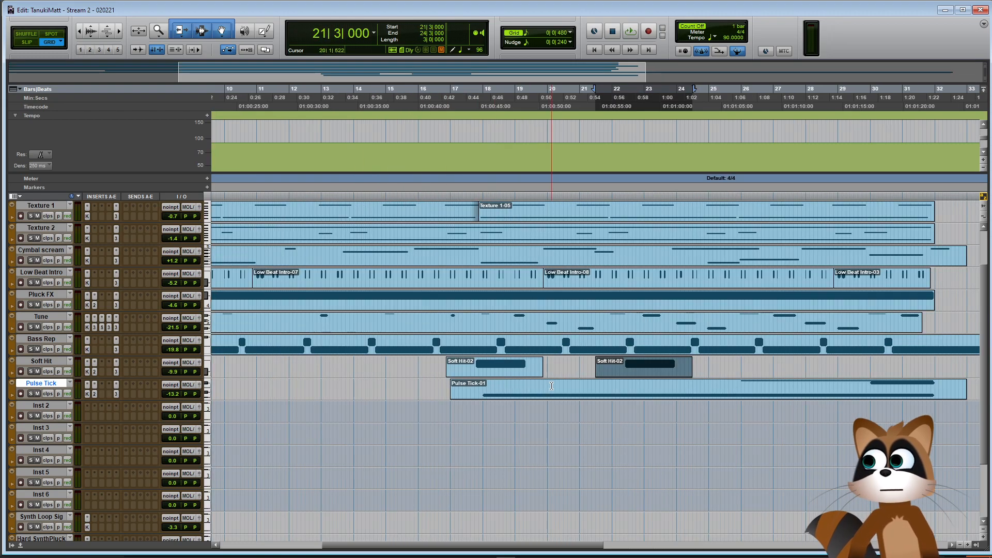
Open the copied Soft Hit clip in the MIDI editor and raise its note to A1
click(466, 363)
double_click(636, 368)
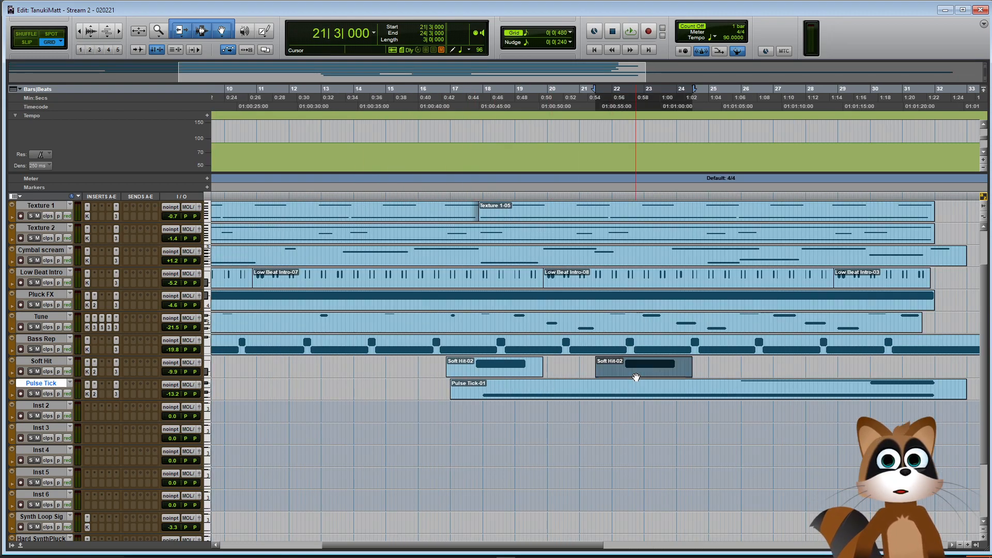
click(547, 259)
click(571, 258)
drag(571, 257, 527, 236)
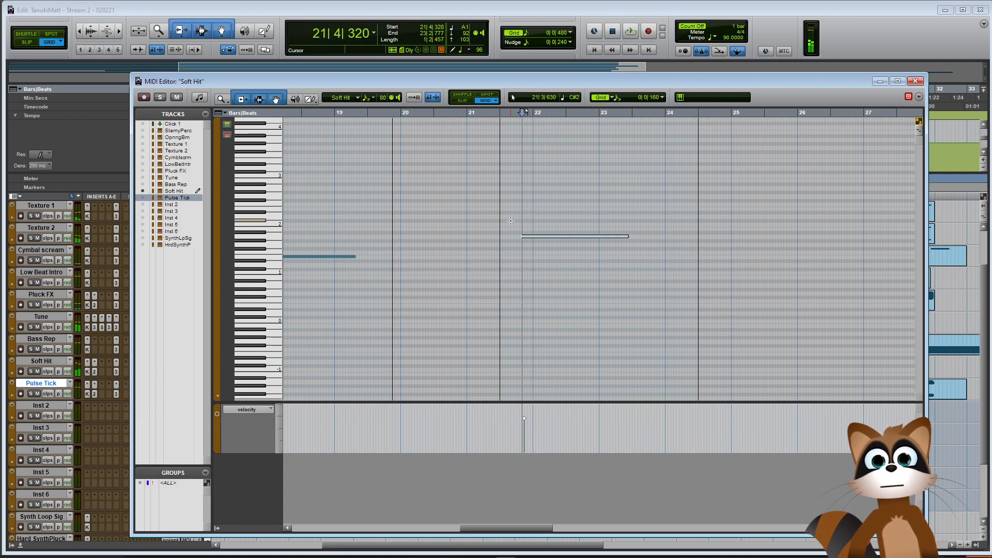
Extend the copied A1 note's start slightly earlier and audition it from 21|3|320
key(space)
key(ctrl+])
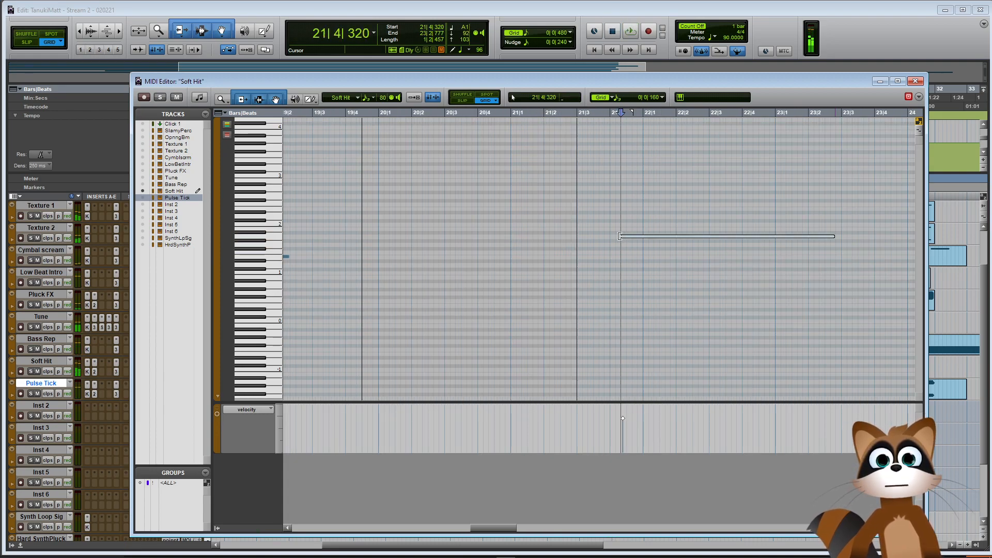
click(588, 217)
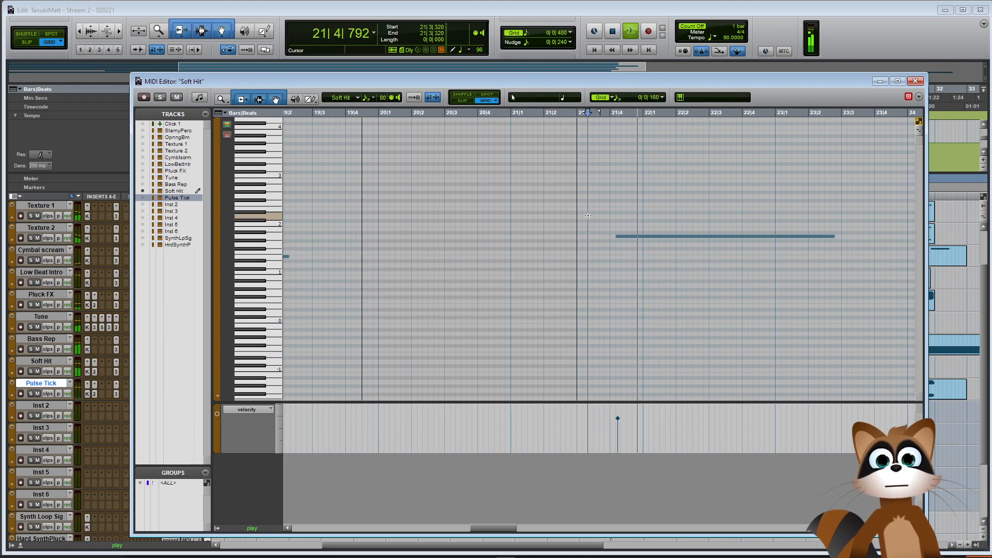
key(space)
scroll(54, 275, up, 3)
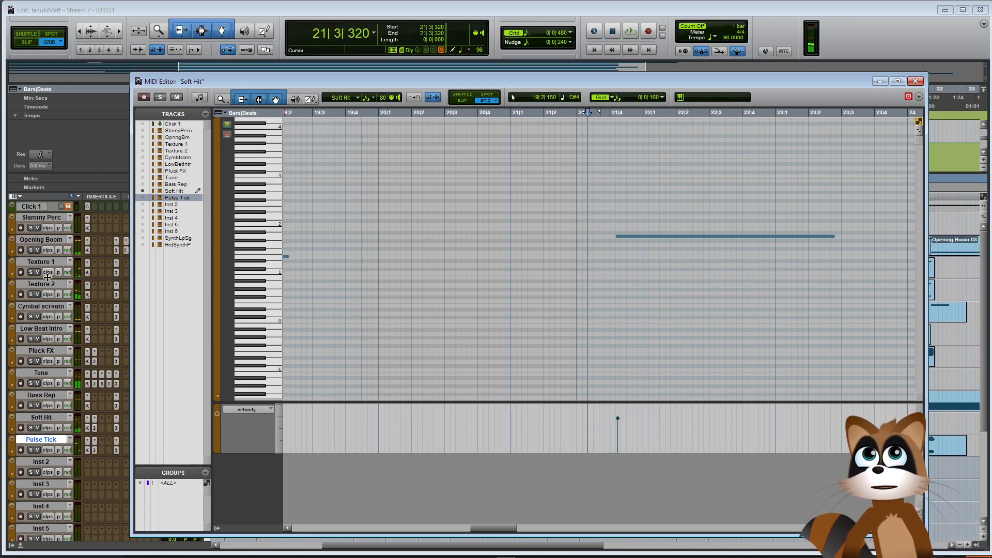
Reopen the copied Soft Hit clip in the MIDI editor, solo the track and trim the note's start to 21|4|320
key(ctrl+w)
double_click(620, 425)
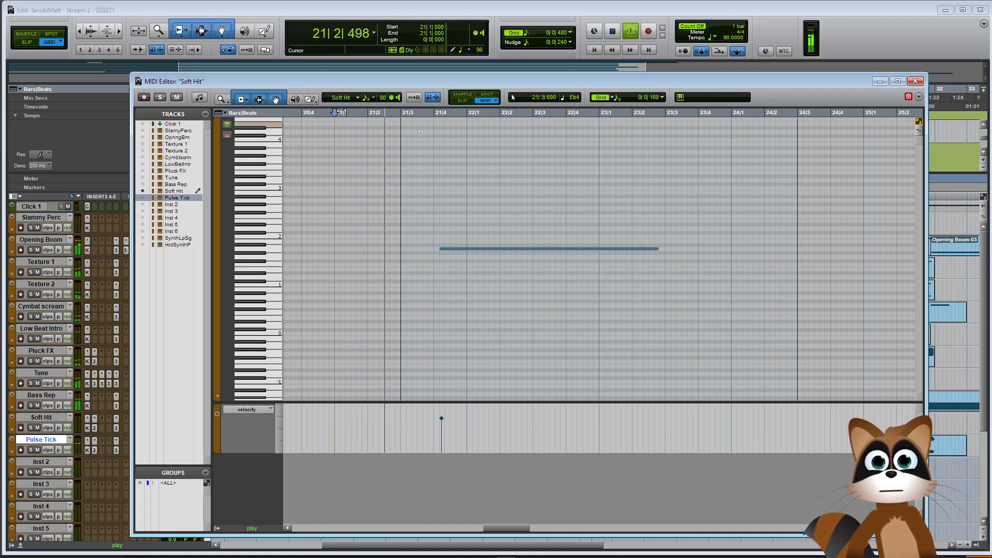
key(shift+s)
key(space)
drag(445, 250, 449, 250)
Audition the Soft Hit note from 21|1|000 and lower its velocity to 17
click(333, 232)
key(space)
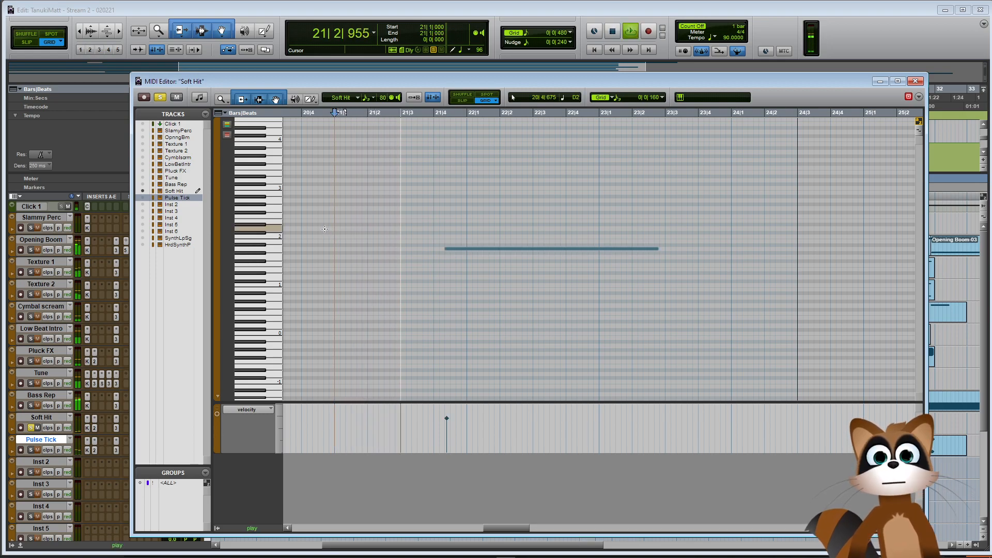
key(space)
drag(448, 420, 447, 434)
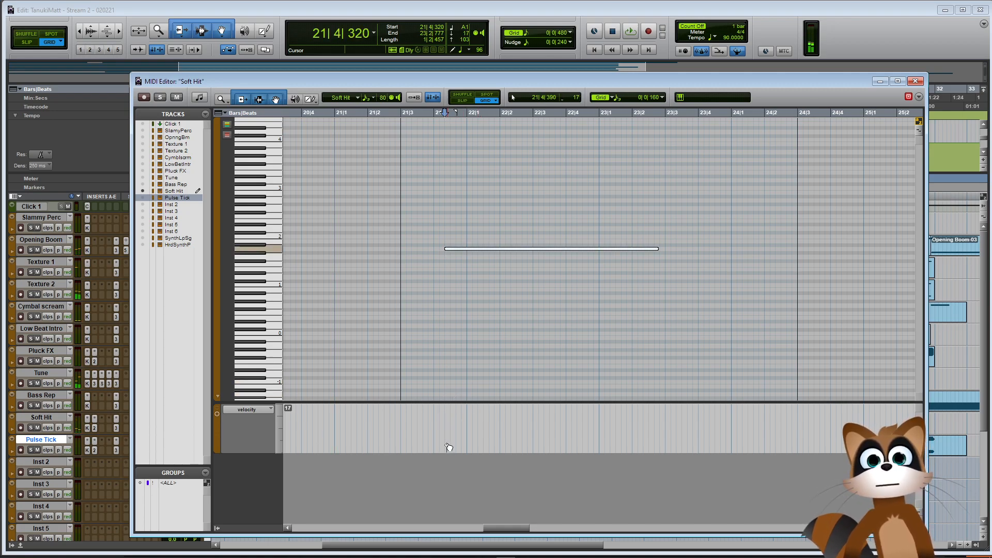
Close the MIDI editor and copy both Soft Hit clips together to 25|1|000 on the same track
click(915, 81)
click(626, 431)
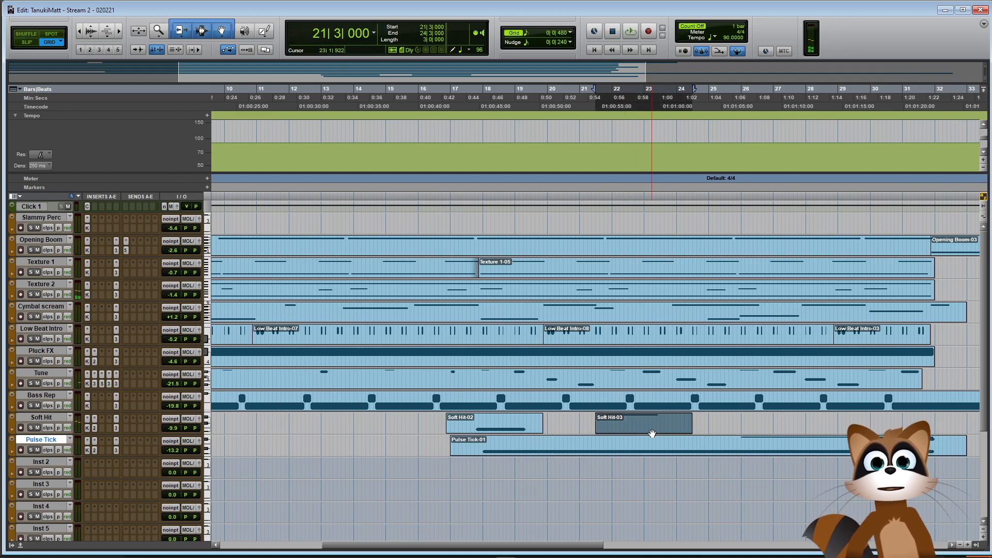
key(ctrl+bracketleft)
click(610, 430)
click(550, 431)
shift+click(476, 429)
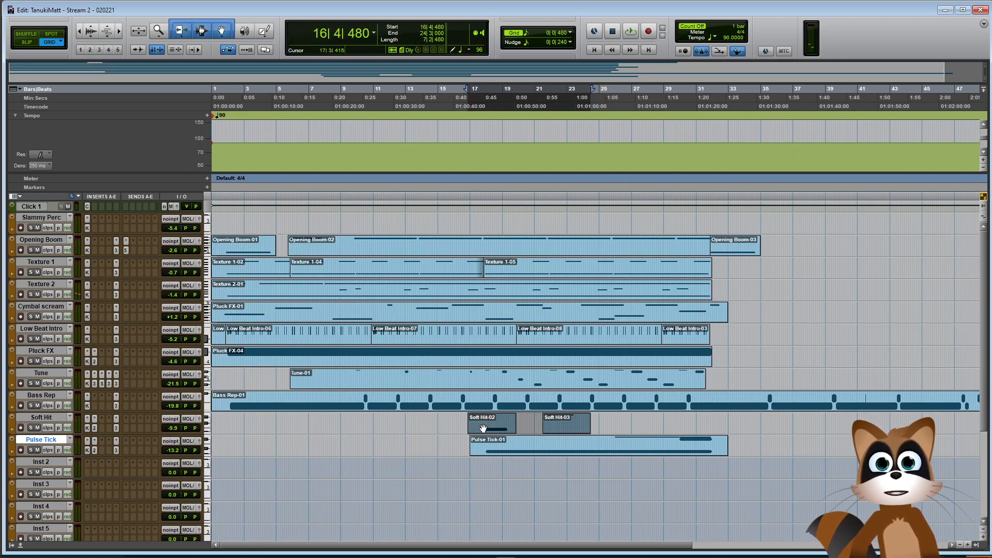
drag(483, 429, 615, 429)
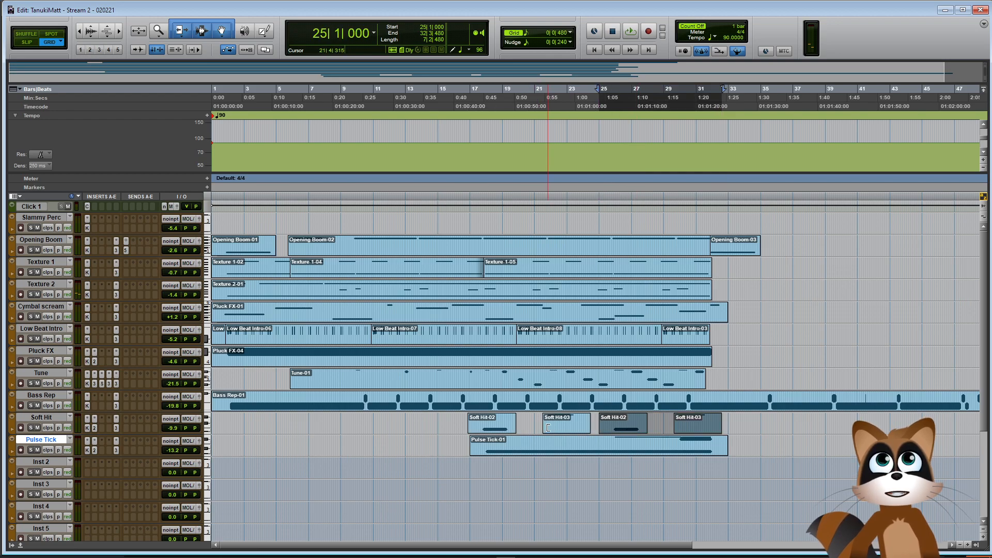
Shift the two copied Soft Hit clips slightly earlier, placing the last one's start at 29|3|000
click(482, 424)
key(ctrl+bracketright)
key(ctrl+bracketright)
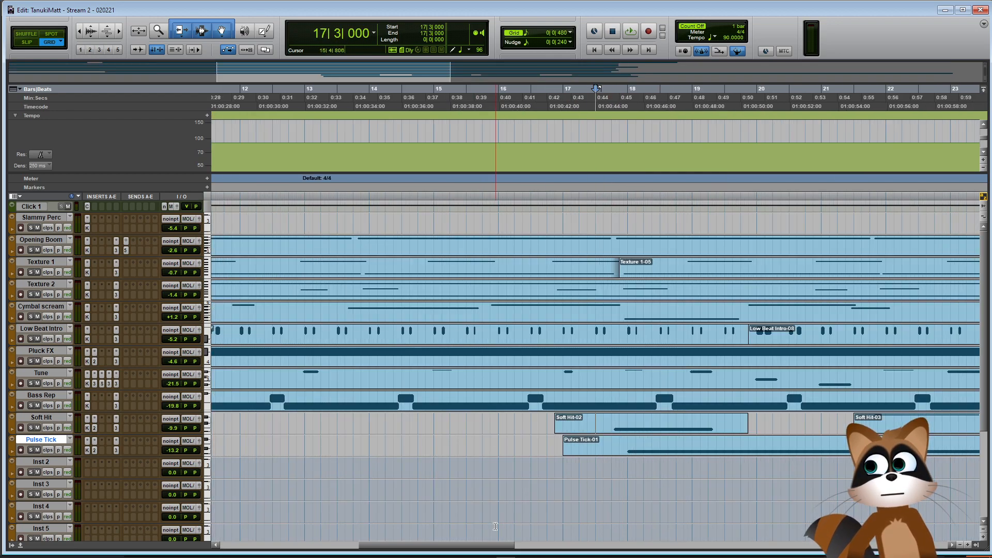
key(ctrl+bracketright)
drag(476, 544, 596, 547)
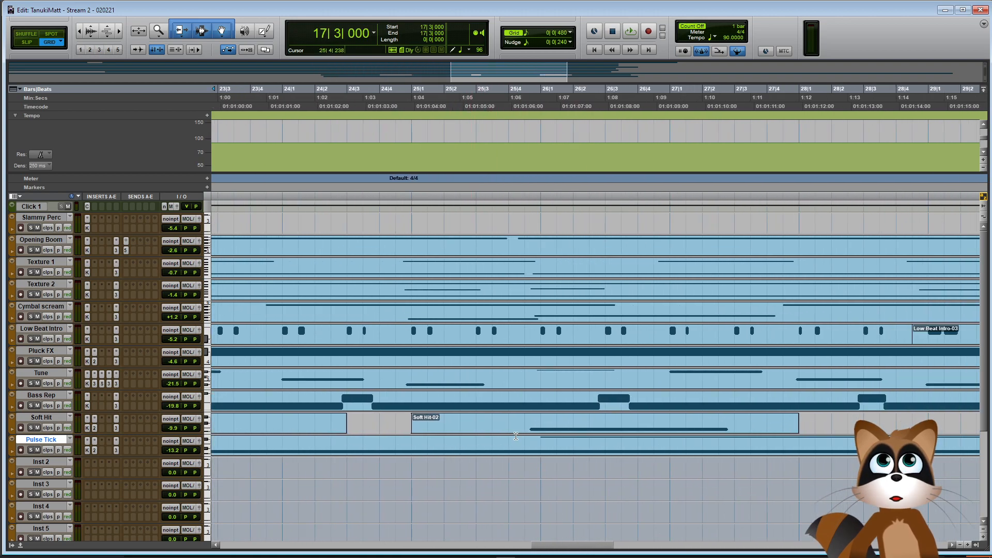
drag(509, 432, 494, 432)
drag(565, 545, 610, 547)
drag(605, 428, 593, 428)
key(ctrl+bracketleft)
key(ctrl+bracketleft)
key(ctrl+bracketleft)
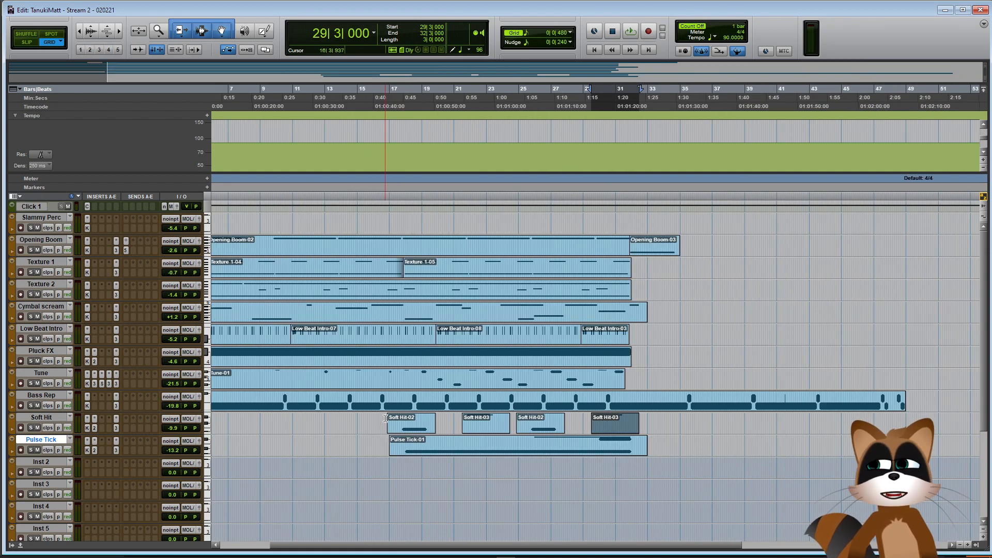
Mute the Click 1 track and play the arrangement from 17|1|000 to hear the repeated Soft Hits
click(397, 422)
key(ctrl+bracketright)
key(ctrl+bracketright)
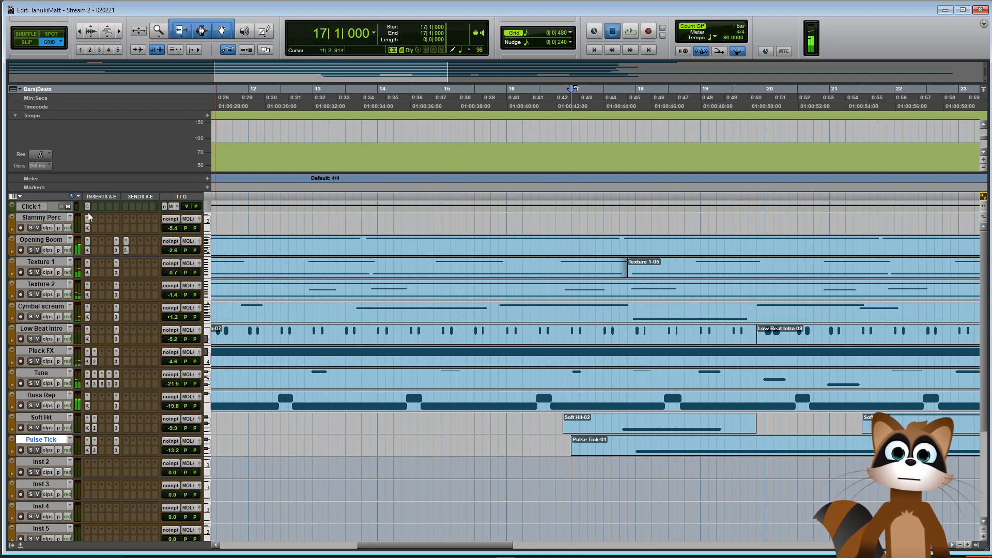
click(68, 206)
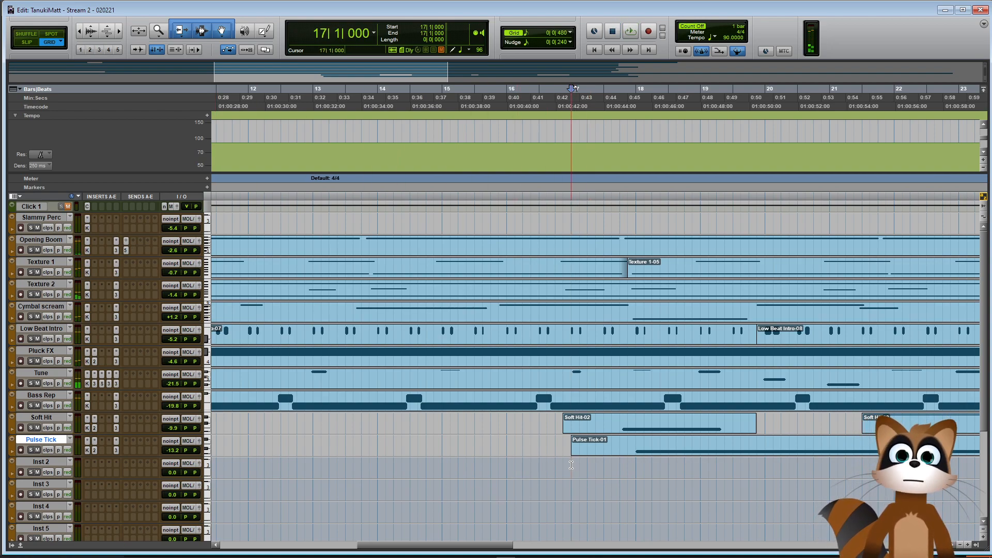
key(space)
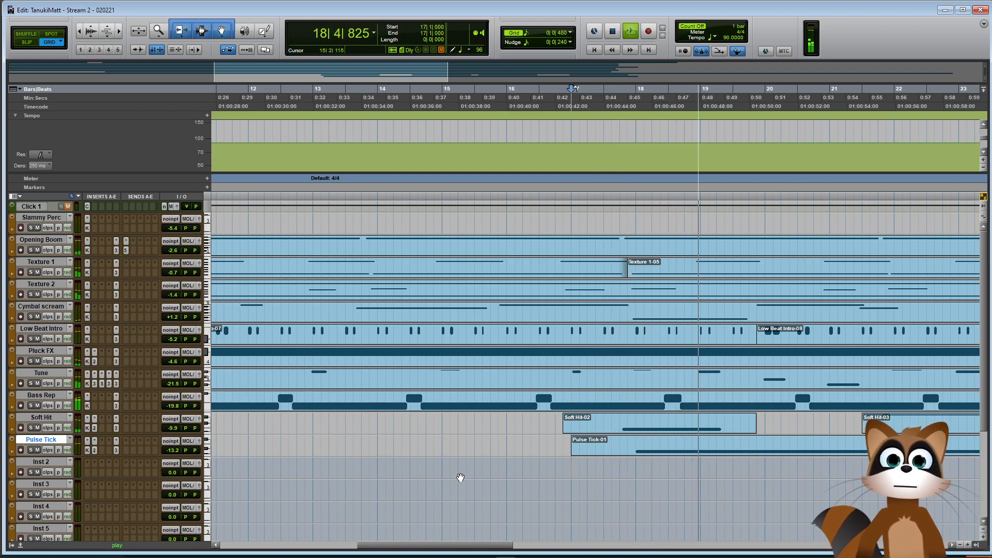
key(ctrl+bracketleft)
key(ctrl+bracketleft)
drag(413, 547, 501, 516)
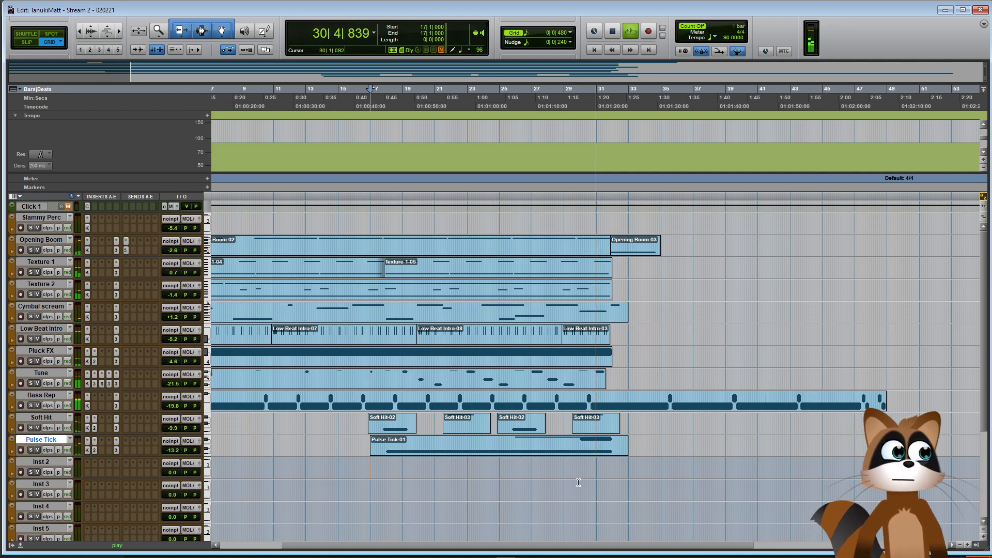
Stop playback and return the edit cursor to 1|4|000 near the beginning of the song
click(549, 459)
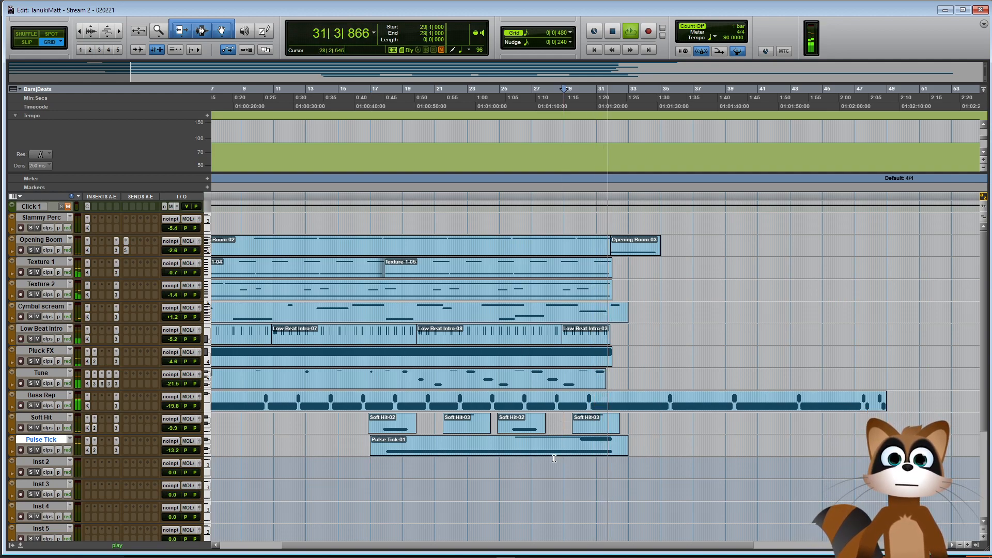
click(360, 446)
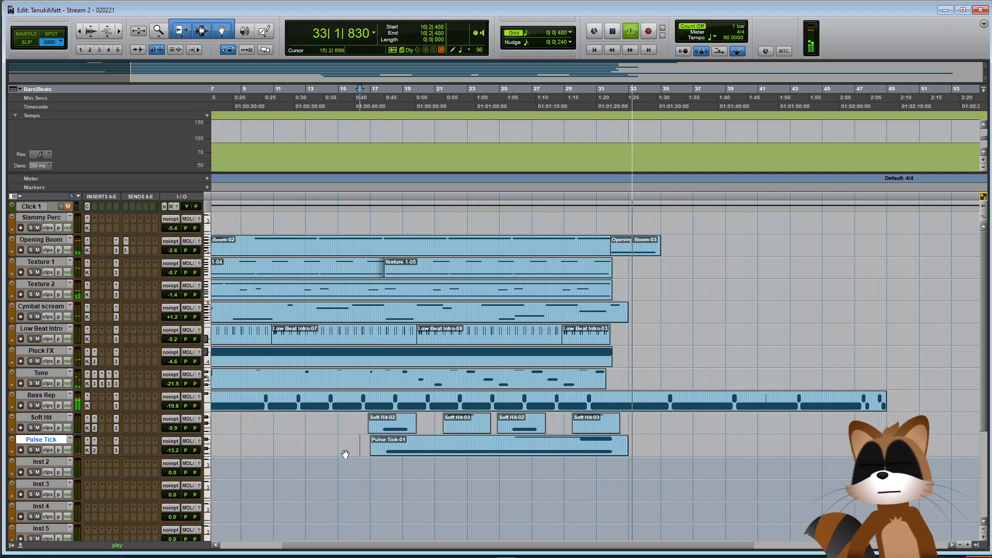
key(ctrl+bracketleft)
key(ctrl+bracketleft)
key(space)
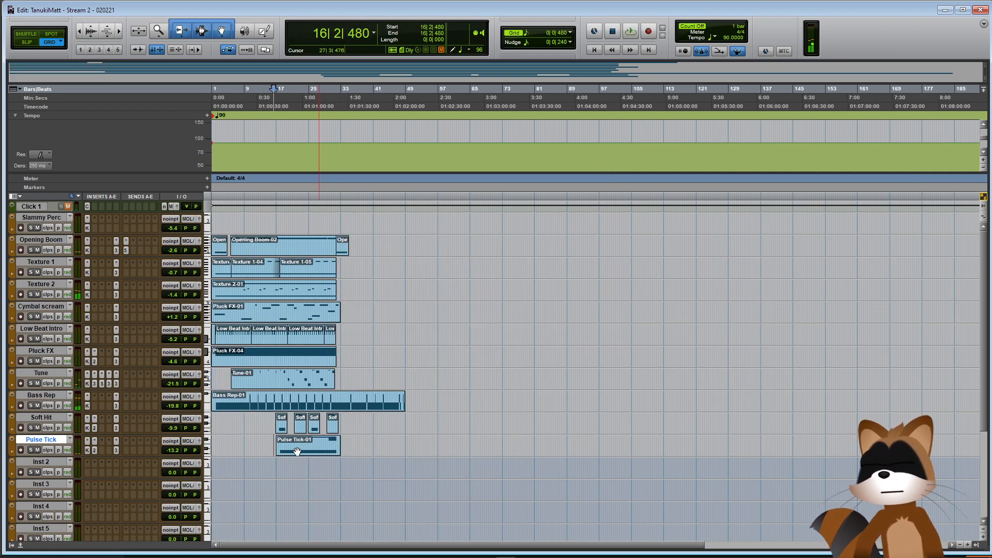
key(ctrl+bracketright)
key(ctrl+bracketright)
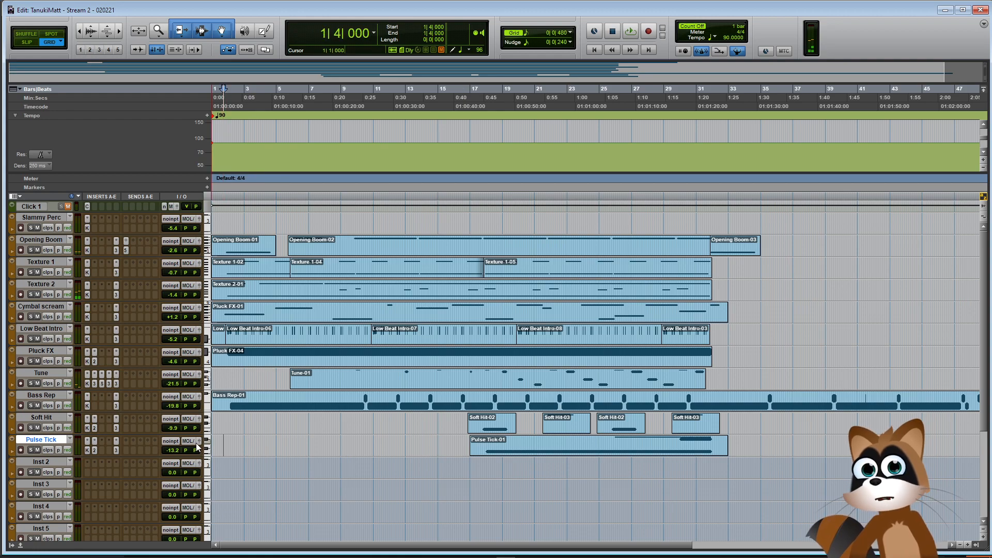
Rename the Inst 2 track to Synth Screech and set its volume to -10.6 dB
scroll(58, 461, down, 5)
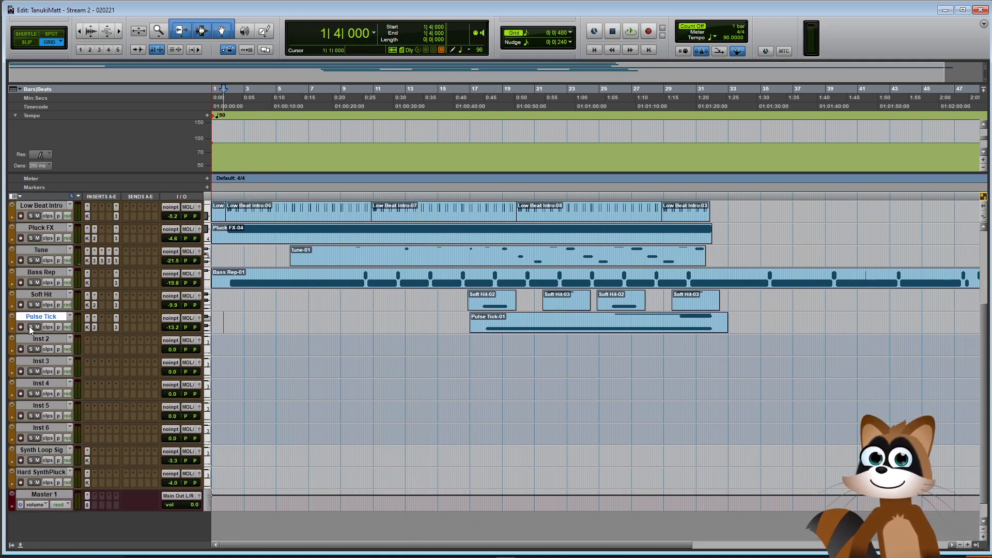
double_click(36, 338)
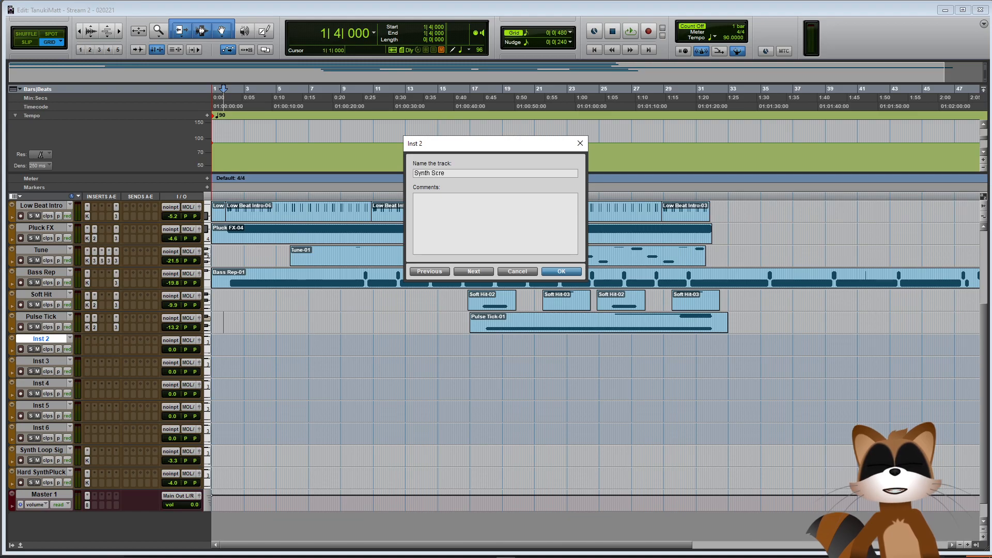
key(Return)
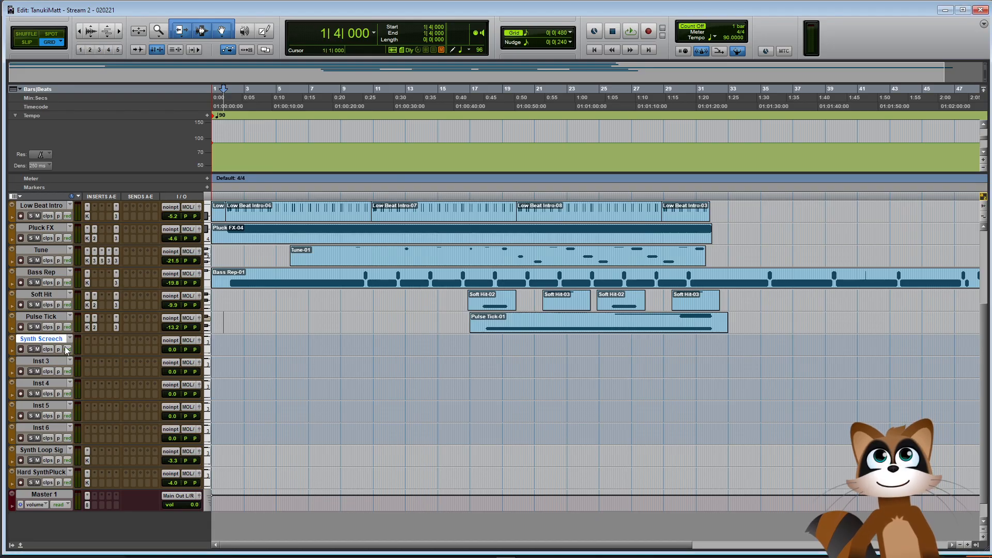
drag(172, 349, 172, 357)
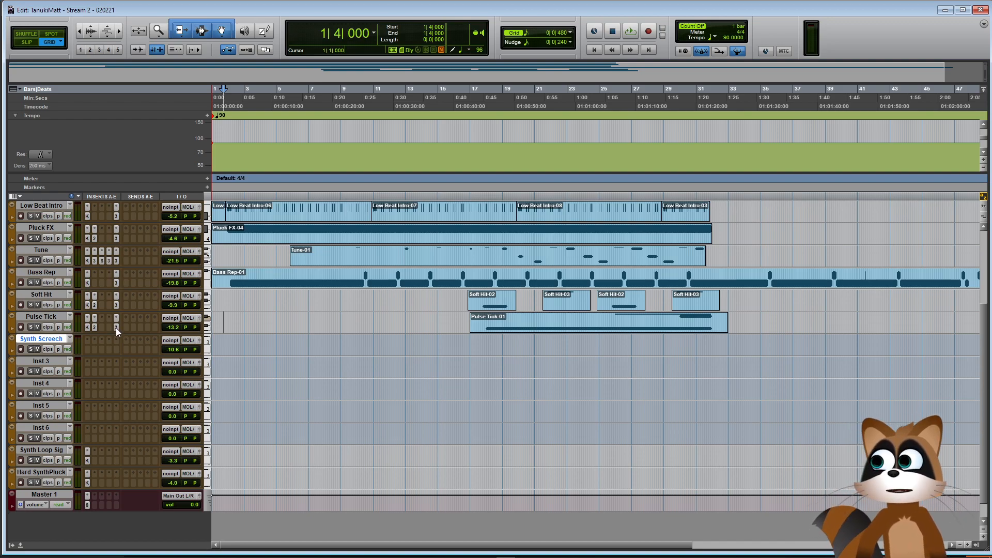
Insert the stereo Kontakt instrument plug-in on the Synth Screech track
click(87, 349)
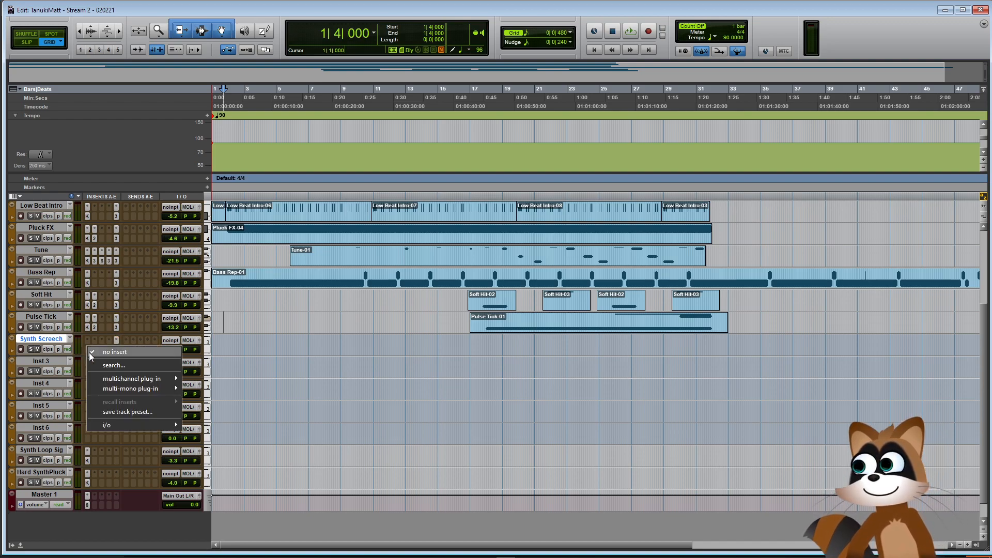
mouse_move(132, 378)
mouse_move(227, 479)
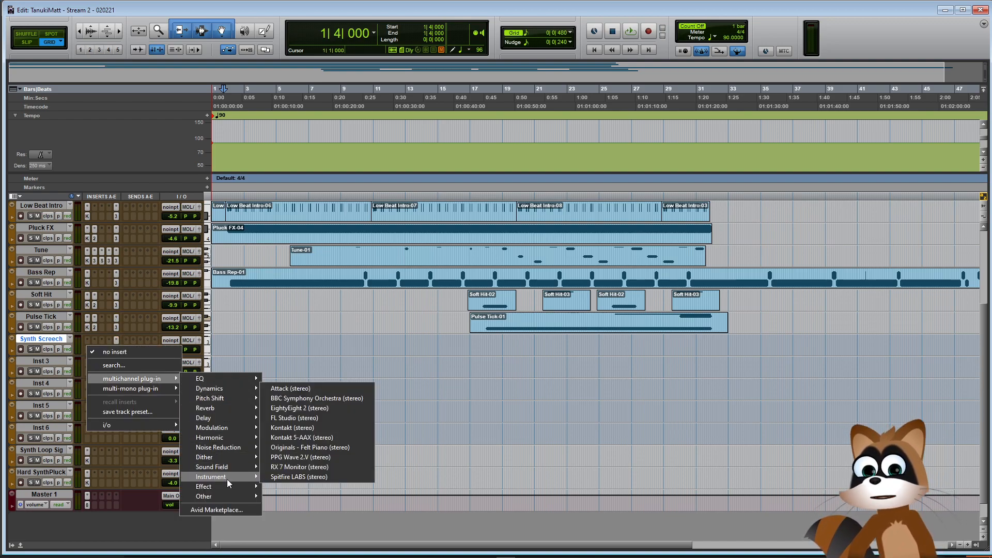
click(320, 427)
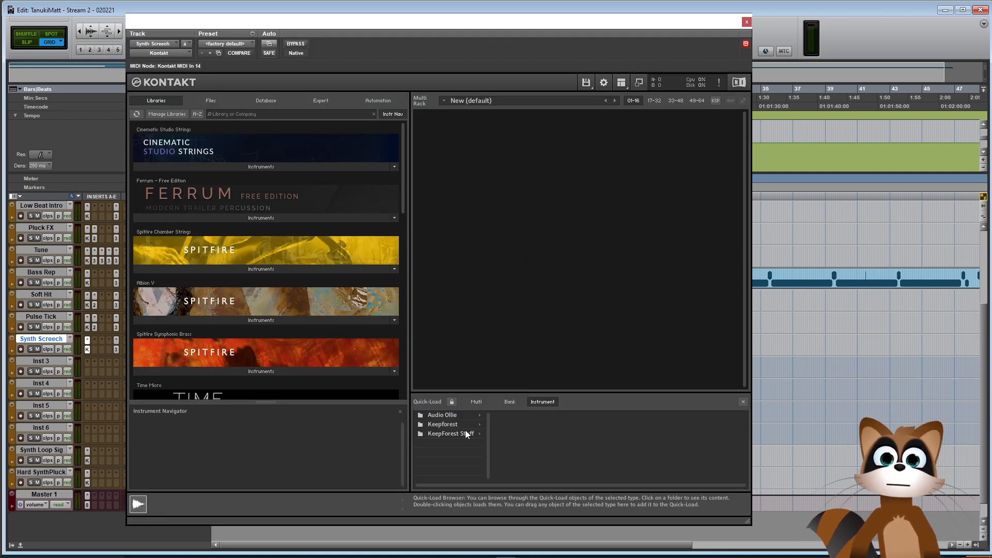
Load the 05. Specific Plucks (6.0.2) patch from the Synth instruments of Keepforest's Devastator Full Edition into Kontakt
click(464, 425)
click(538, 416)
click(620, 415)
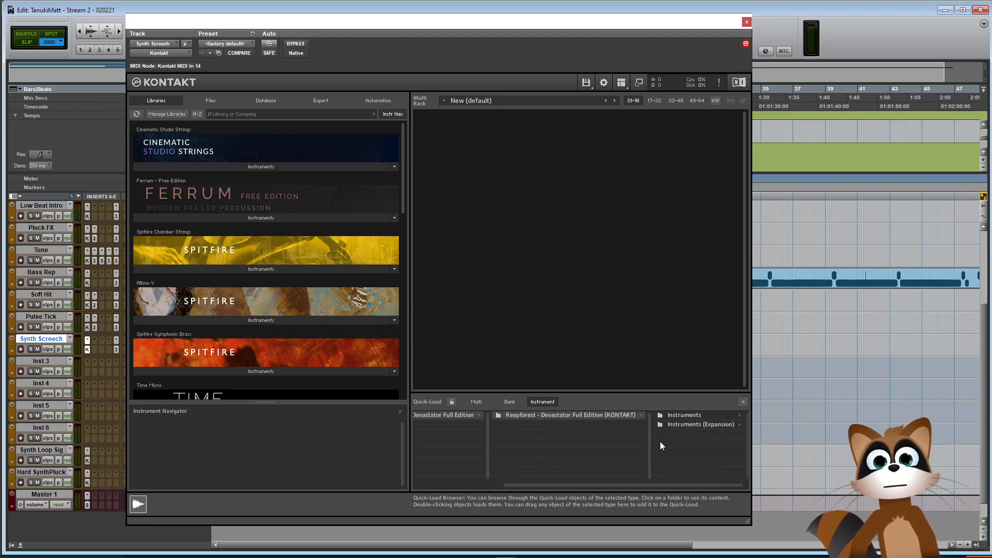
click(688, 417)
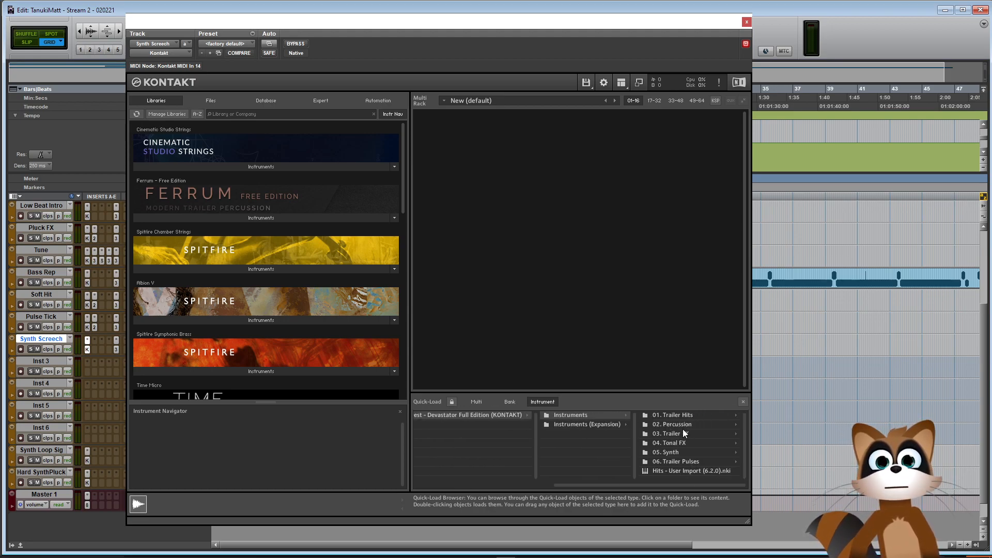
click(682, 452)
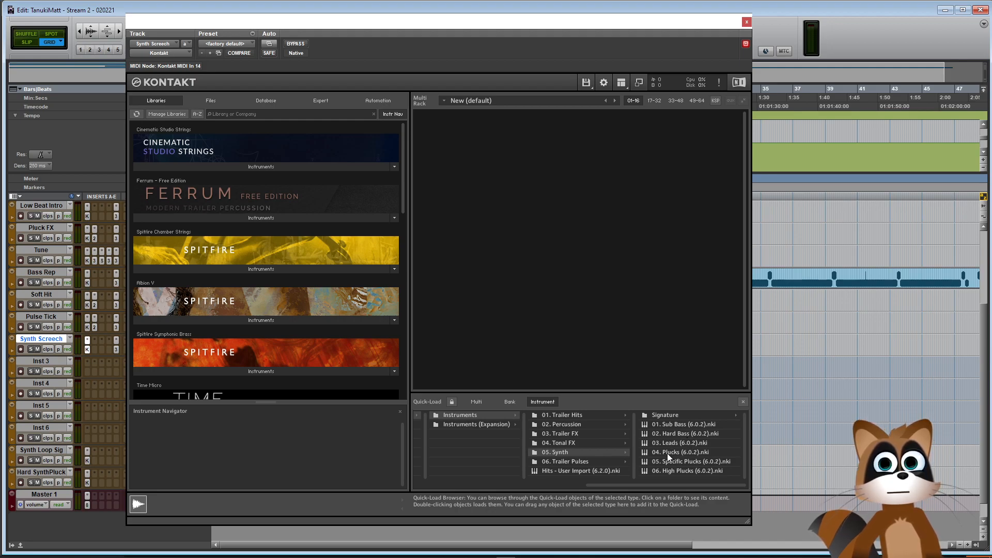
drag(657, 463, 551, 291)
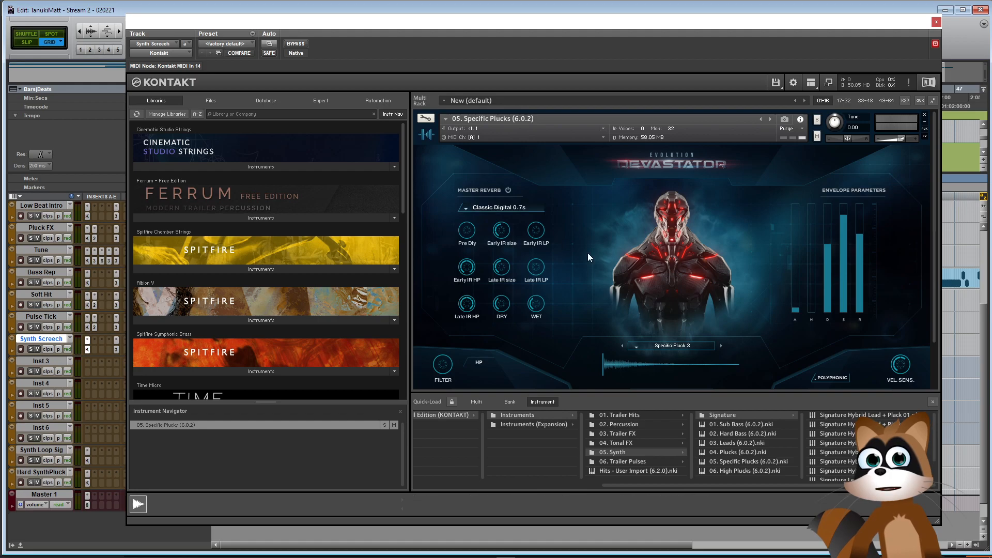
Lower the Specific Plucks instrument's output level in Kontakt, close it and set the Synth Screech track volume to -24.9 dB
click(594, 288)
drag(902, 139, 894, 138)
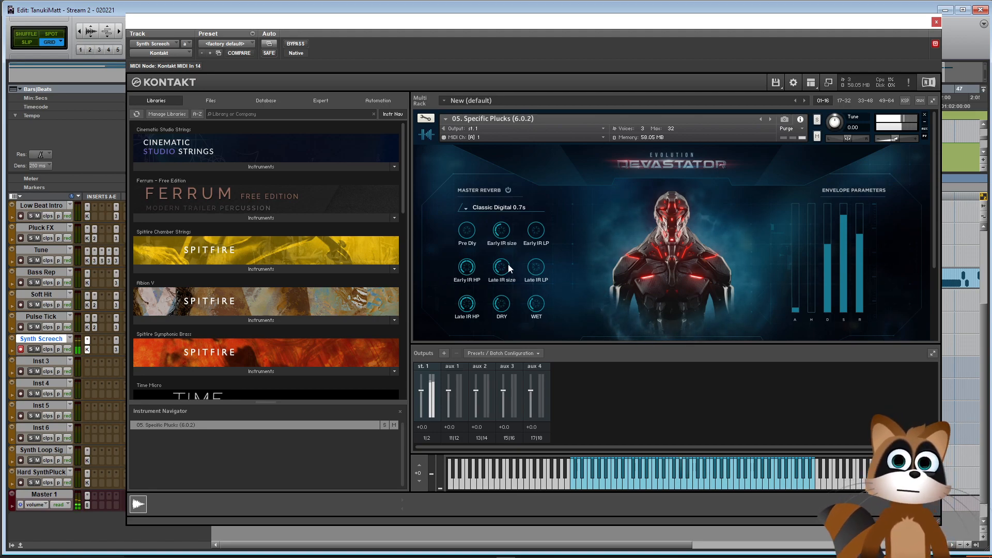
click(937, 22)
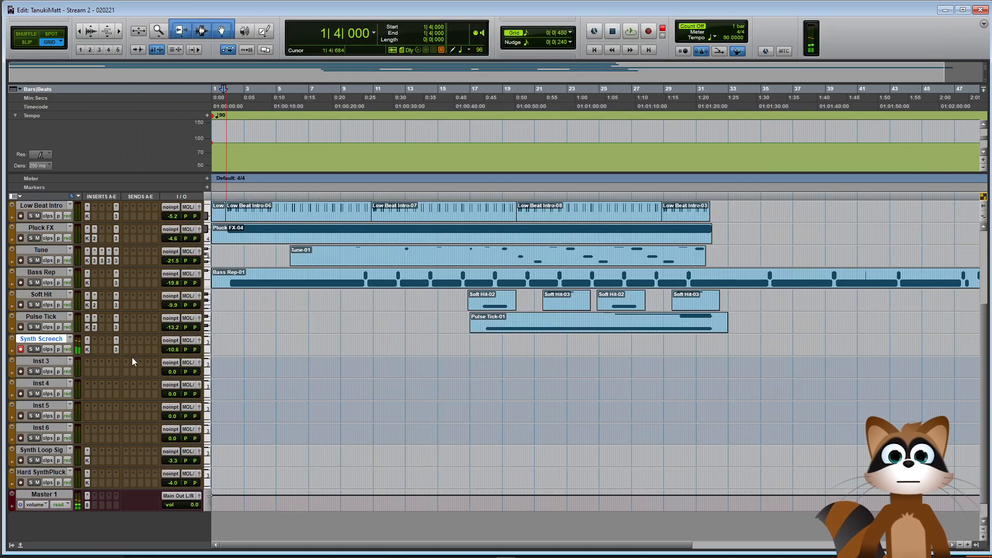
drag(173, 349, 173, 360)
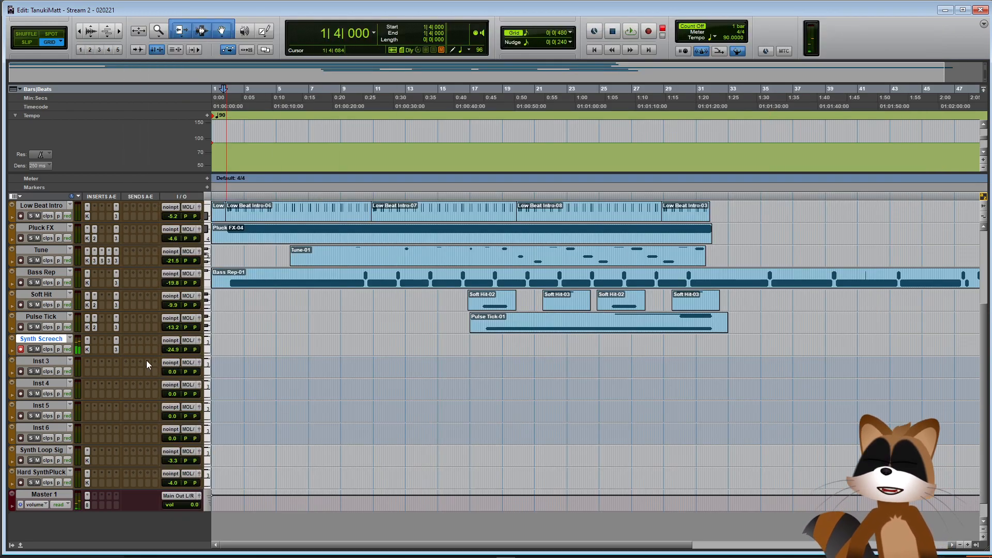
Copy Pulse Tick's VSR S24 reverb to Synth Screech and set its levels to dry -19.0, early -12.4 and reverb -6.86 dB
drag(95, 328, 95, 349)
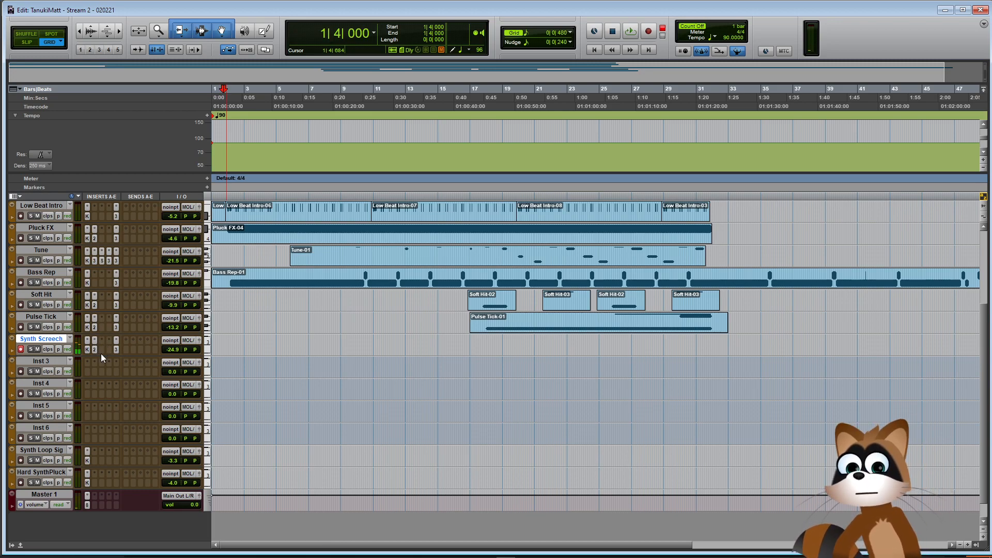
click(94, 349)
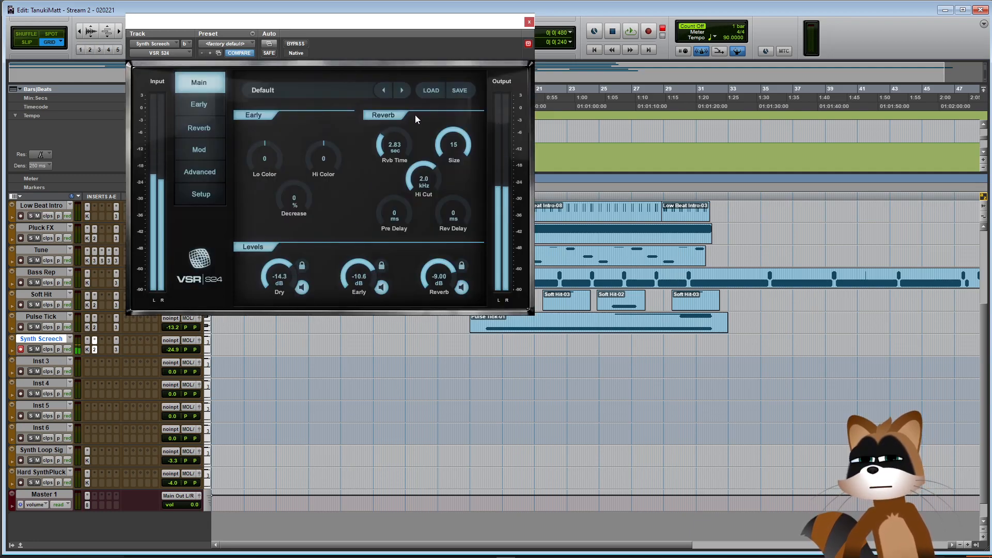
click(529, 23)
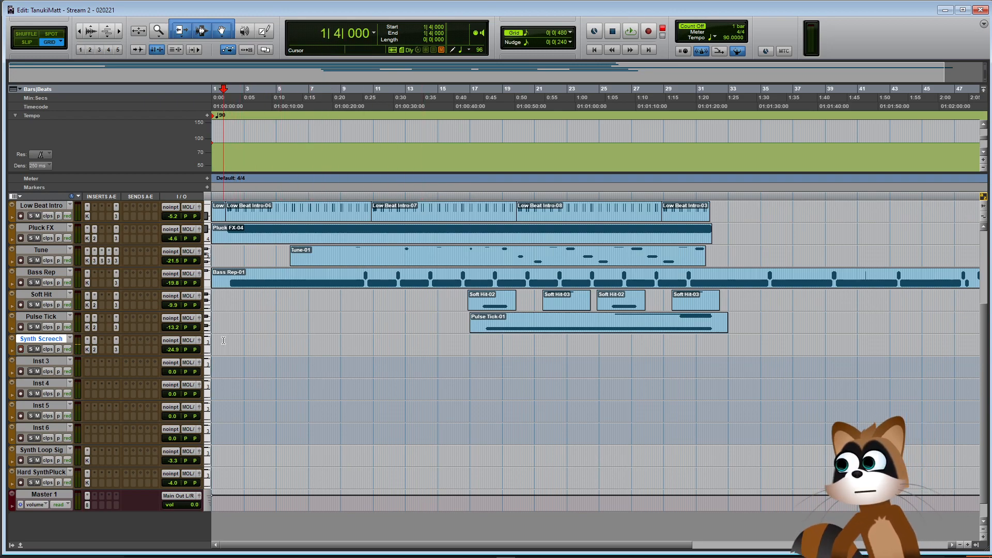
Play from 1|4|000, set the Synth Screech volume to -26.0 dB and review its VSR S24 reverb settings
drag(174, 350, 175, 352)
key(space)
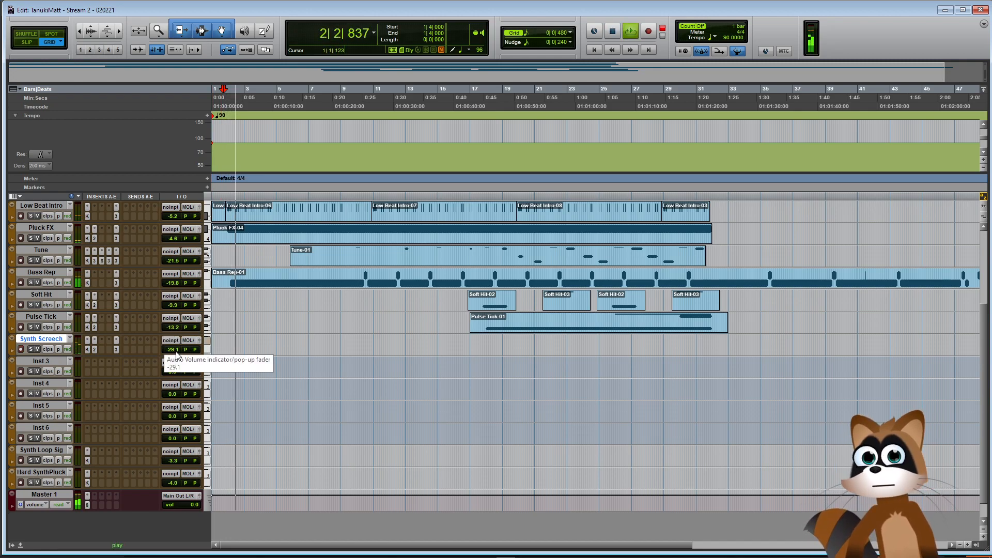
click(173, 350)
drag(170, 349, 165, 349)
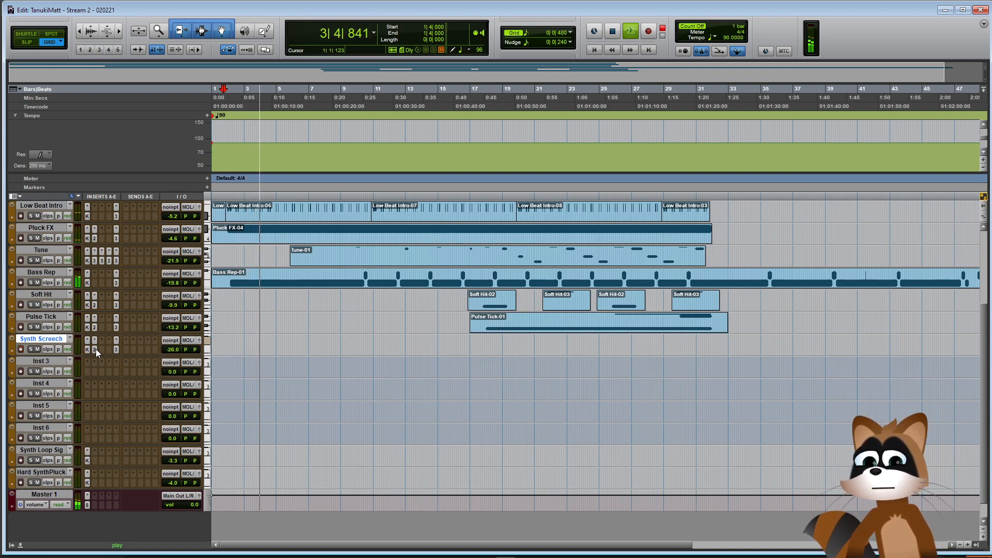
click(94, 341)
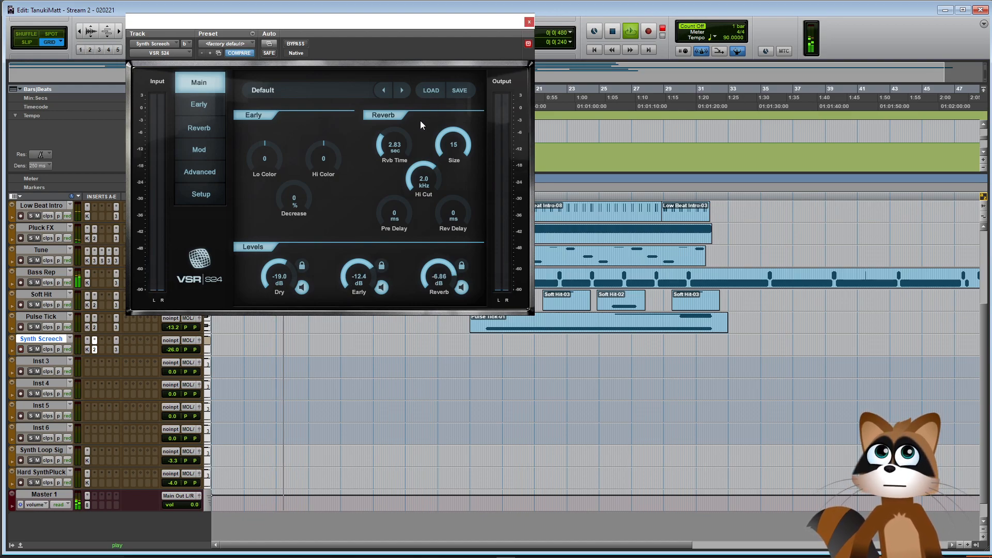
click(529, 22)
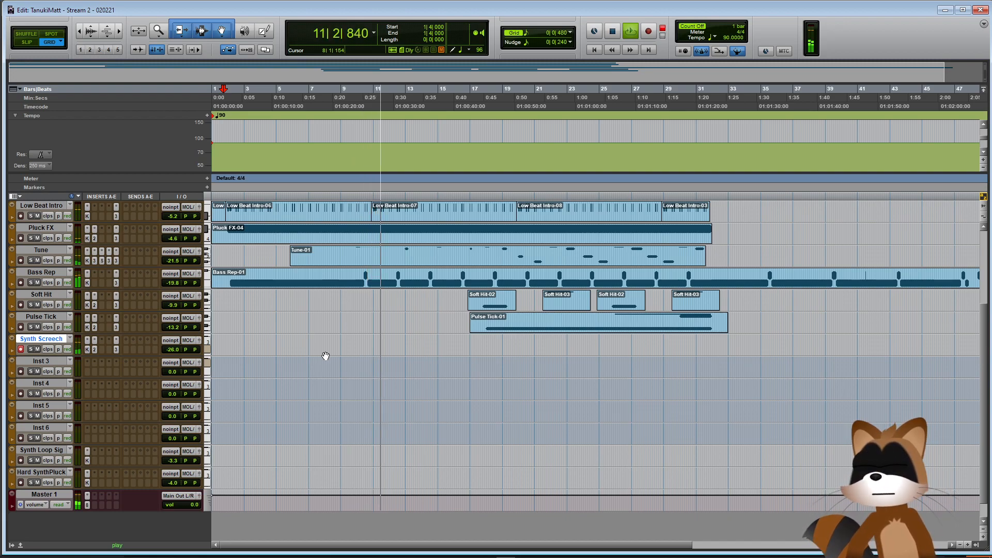
Raise the Synth Screech track volume in stages during playback to -10.6 dB
drag(182, 346, 172, 347)
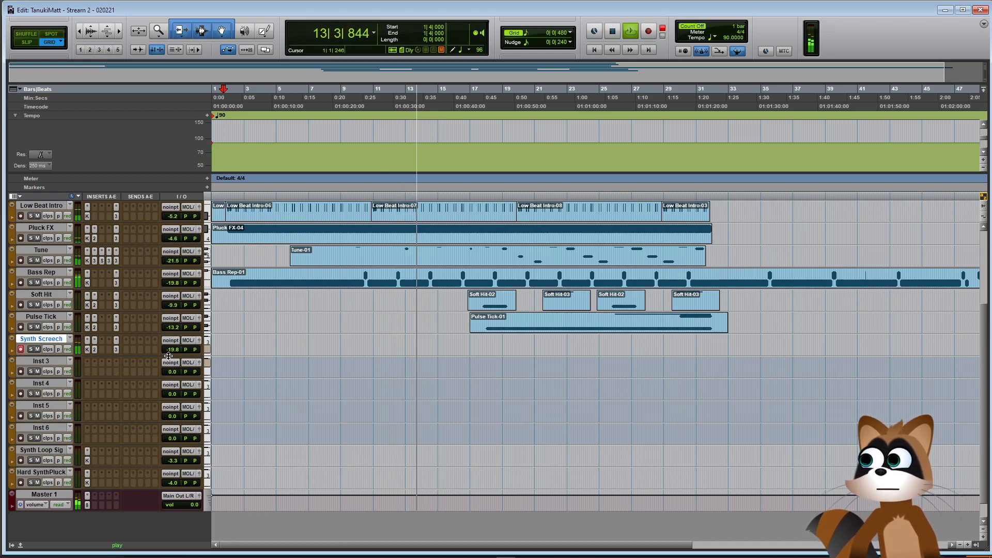
drag(172, 350, 170, 349)
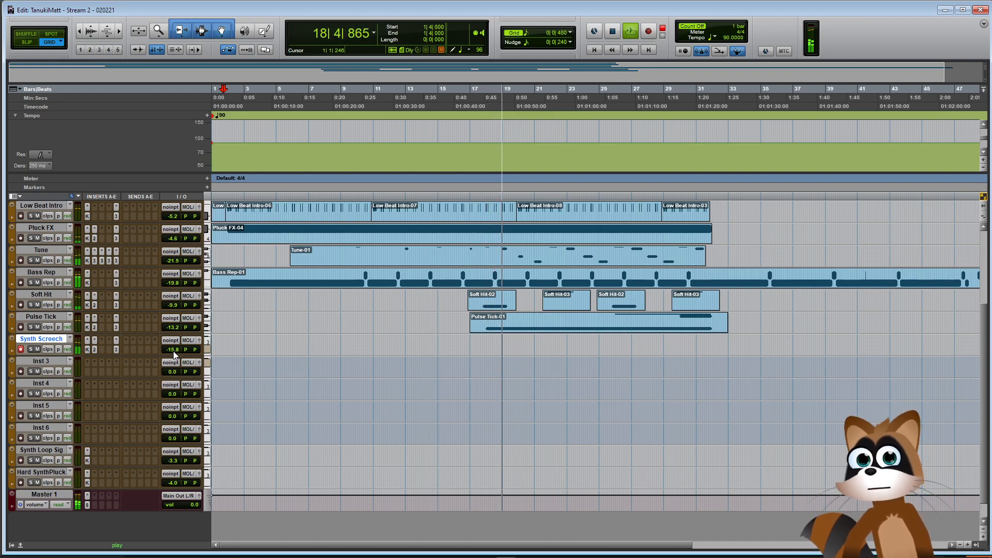
drag(172, 352, 171, 349)
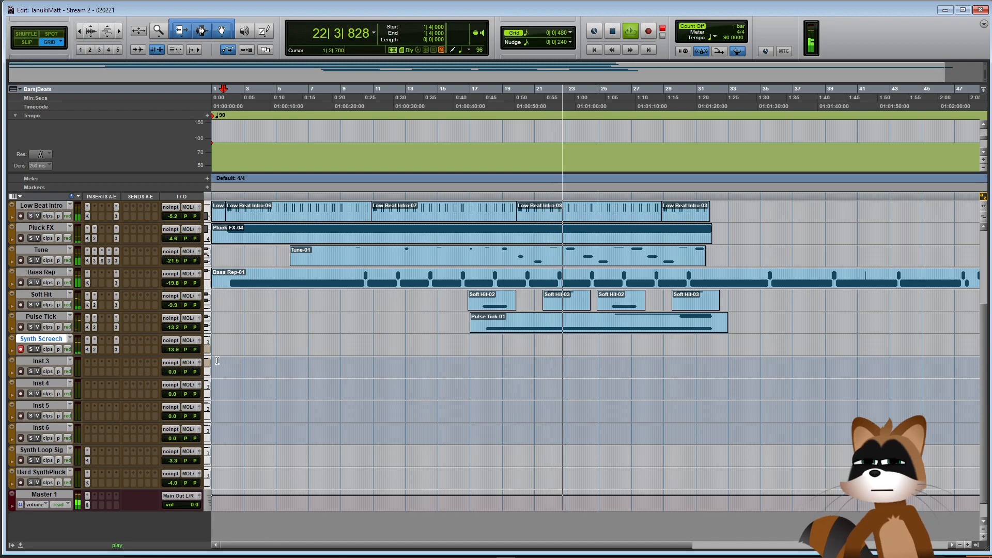
drag(173, 352, 167, 345)
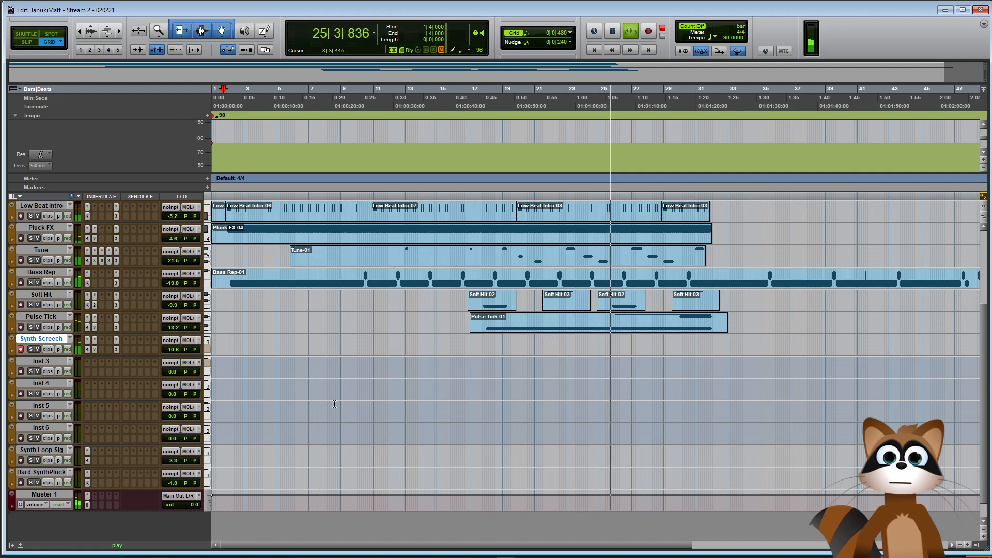
Replay the song from 1|4|000 and record a Synth Screech MIDI part from about bar 4 through bar 33
key(space)
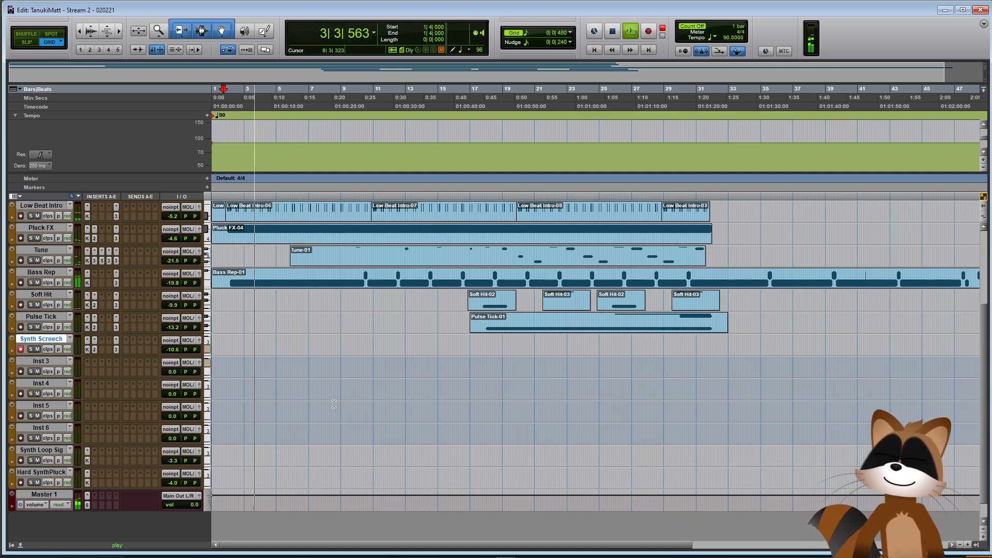
key(ctrl+space)
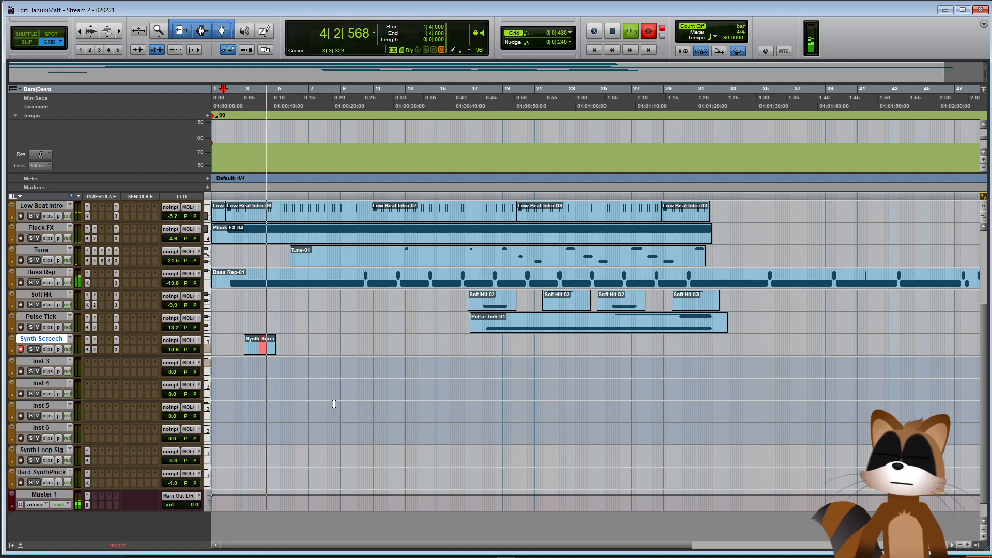
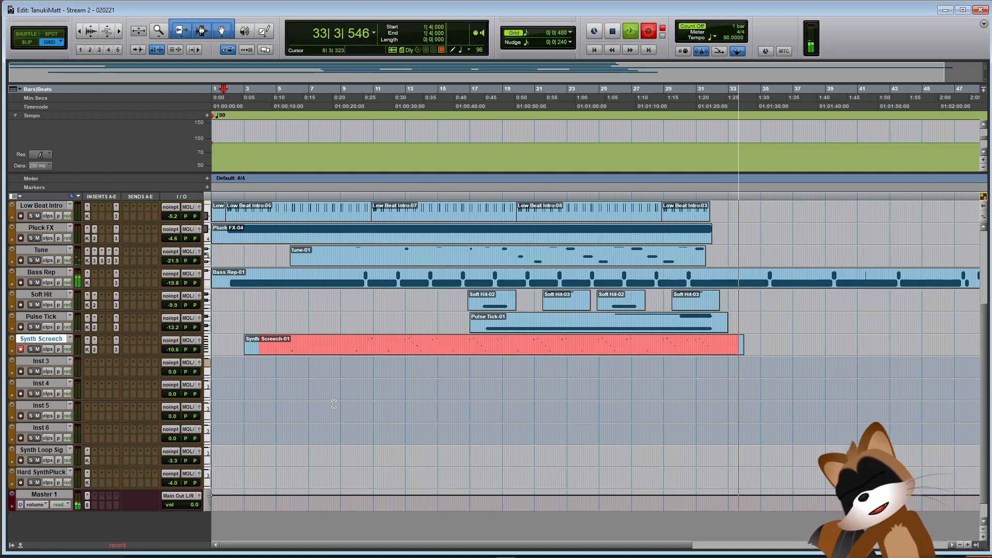
key(space)
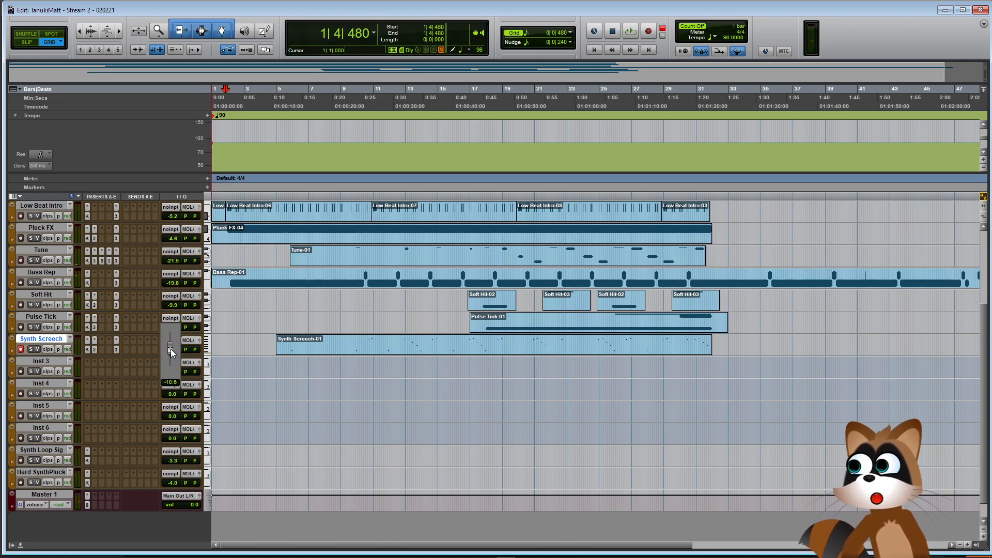
Set the Synth Screech track volume to -9.9 dB and review its VSR S24 reverb settings
click(95, 350)
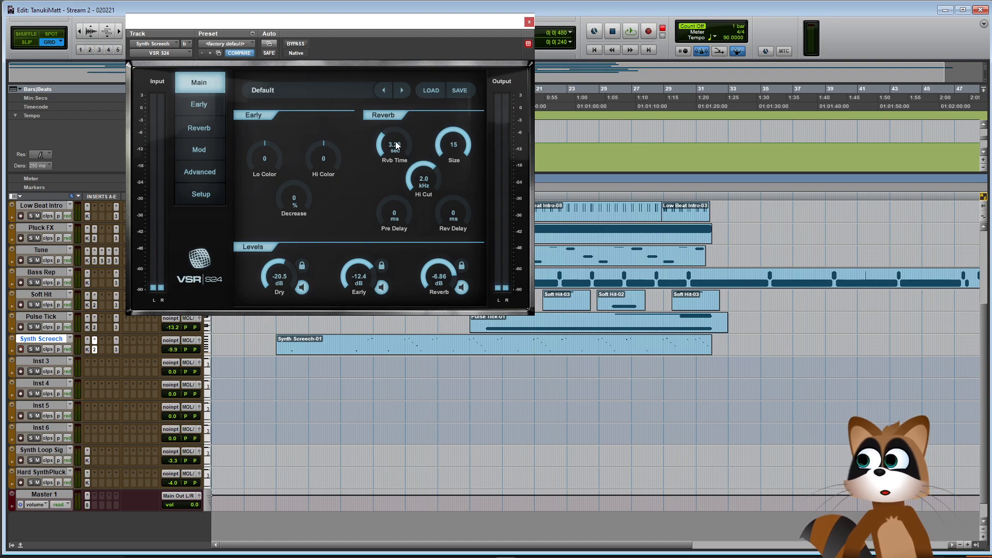
click(529, 23)
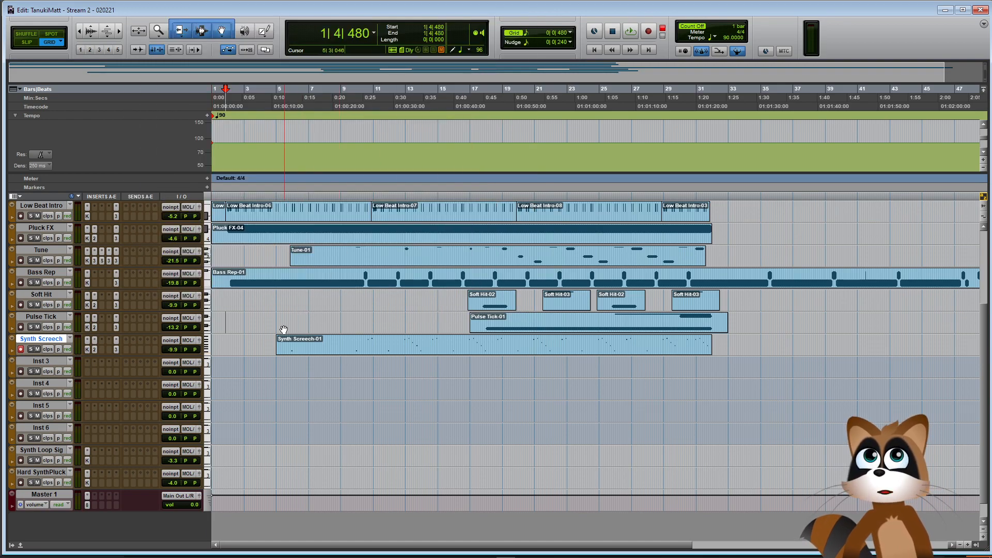
Quantize the note starts of the recorded Synth Screech clip to a 1/4 note grid, preserving note duration
double_click(319, 355)
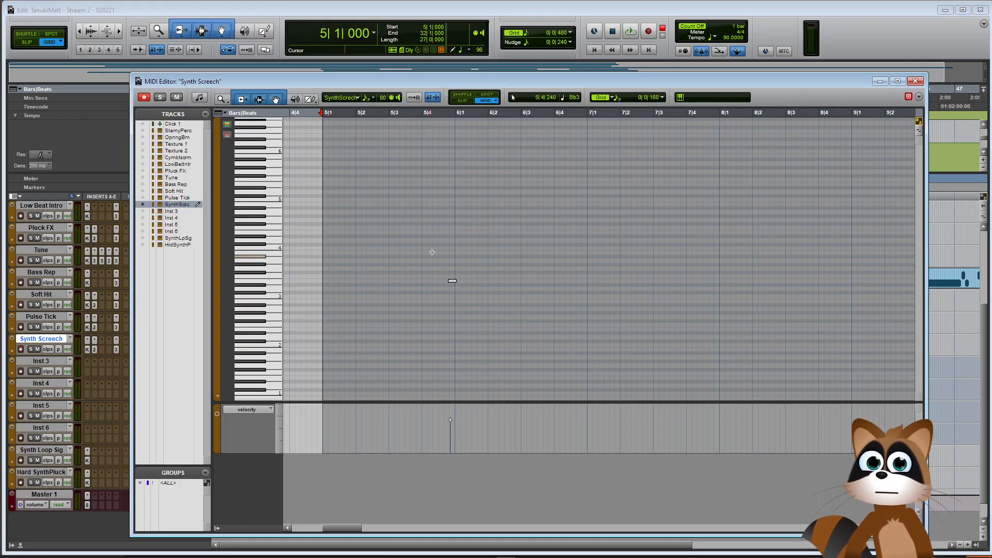
click(459, 283)
key(r)
key(r)
key(r)
key(t)
key(t)
right_click(606, 283)
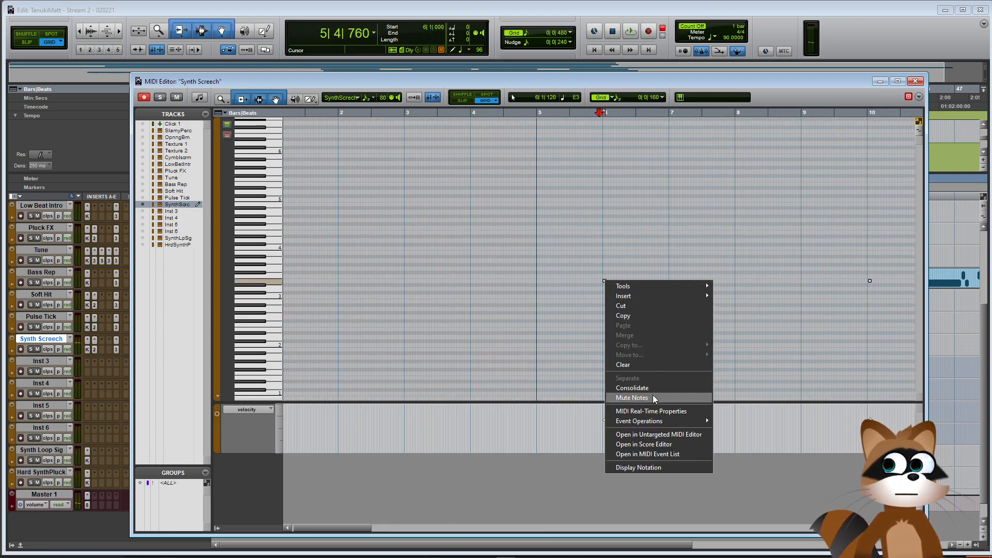
mouse_move(652, 420)
click(733, 421)
click(463, 275)
click(489, 292)
click(538, 411)
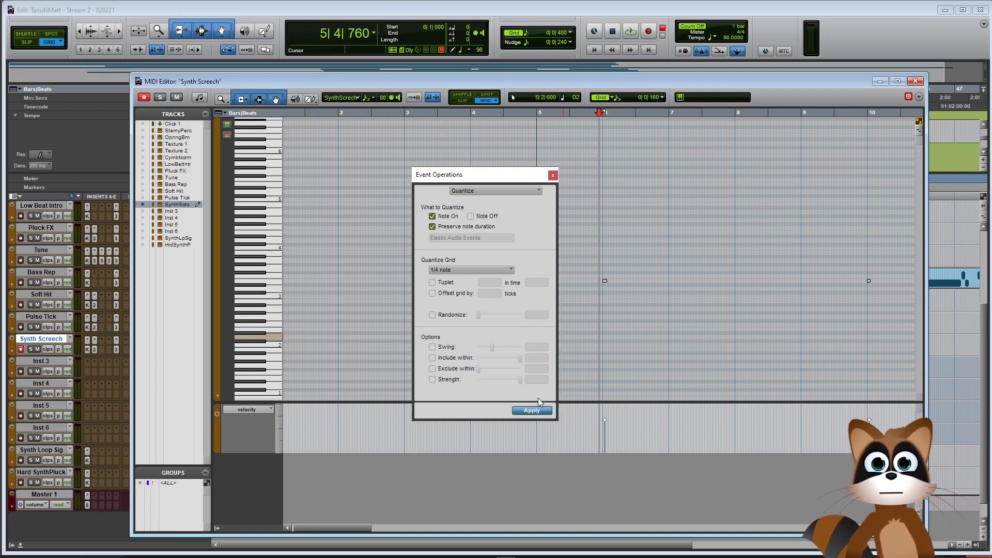
click(553, 175)
Listen to the quantized Synth Screech notes from bar 5 and near bar 9, and close the MIDI editor
key(space)
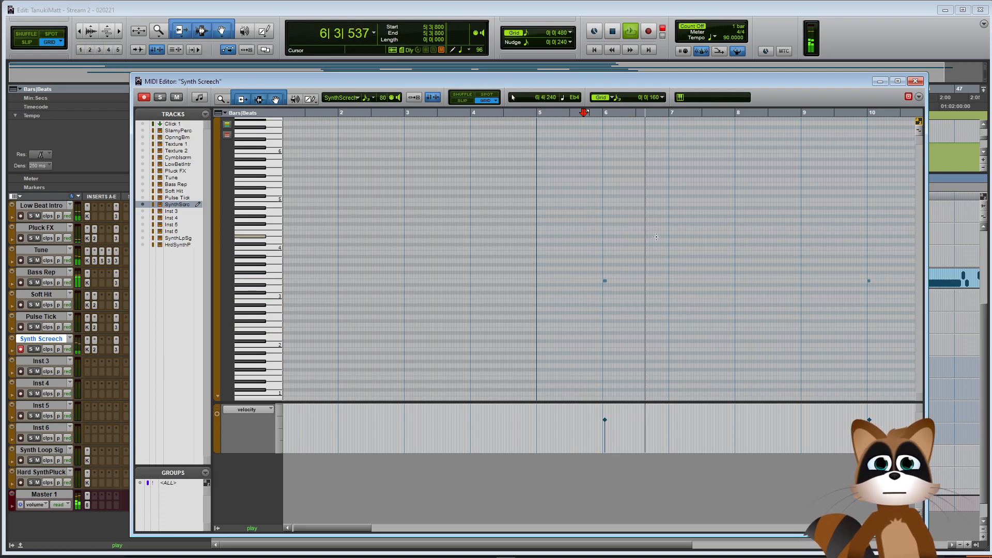
key(ctrl+bracketleft)
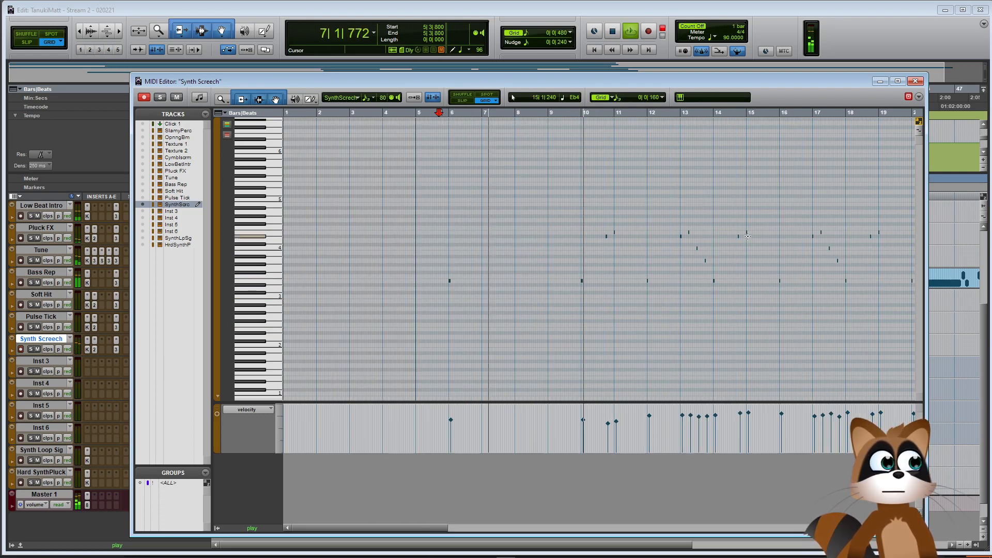
click(554, 228)
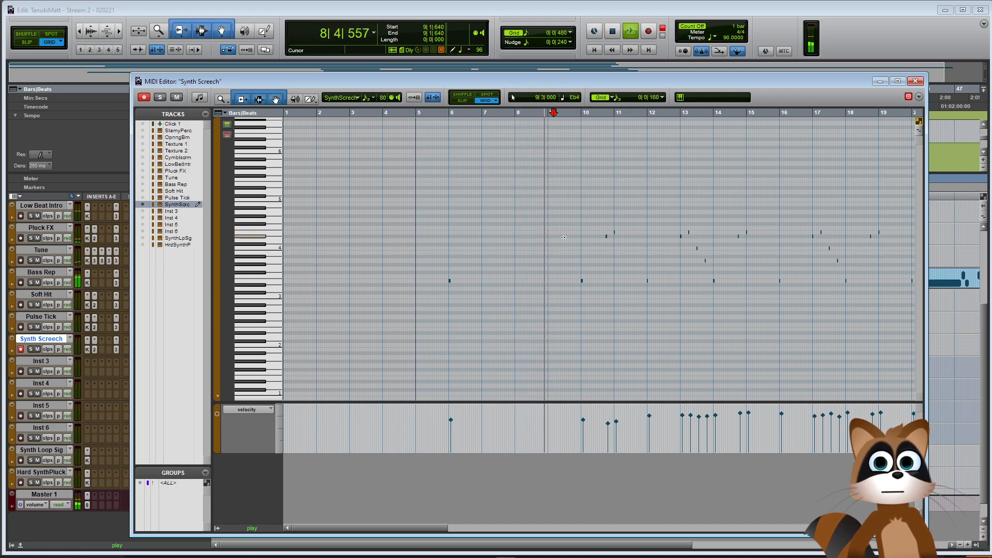
key(space)
key(ctrl+w)
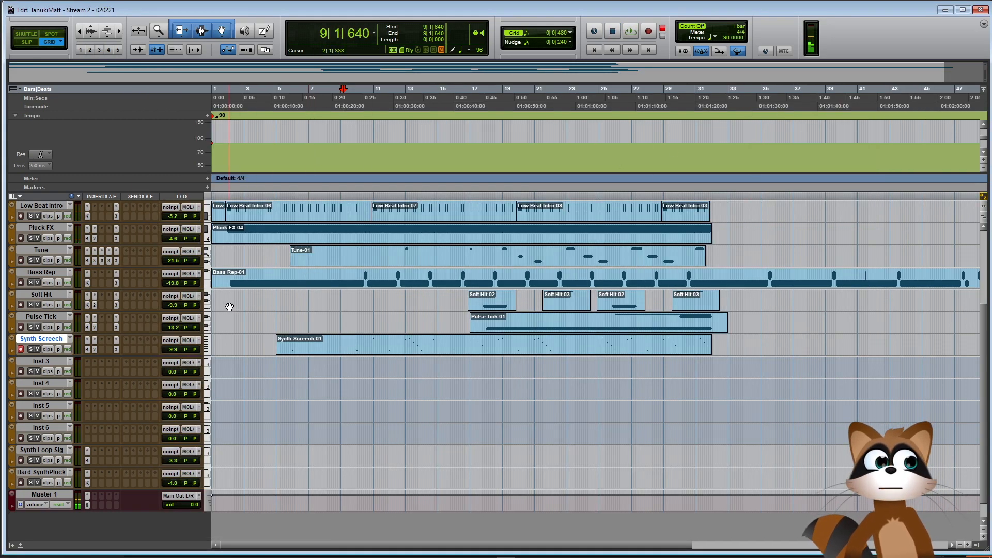
Add a Flat Lowpass at 439 Hz to the Neutron 3 Equalizer on Synth Screech
click(117, 351)
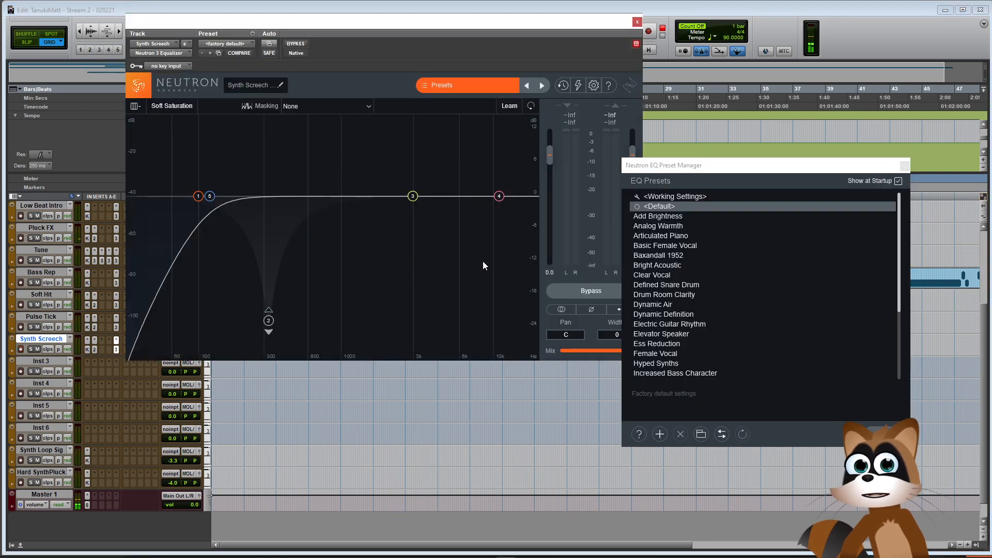
click(905, 166)
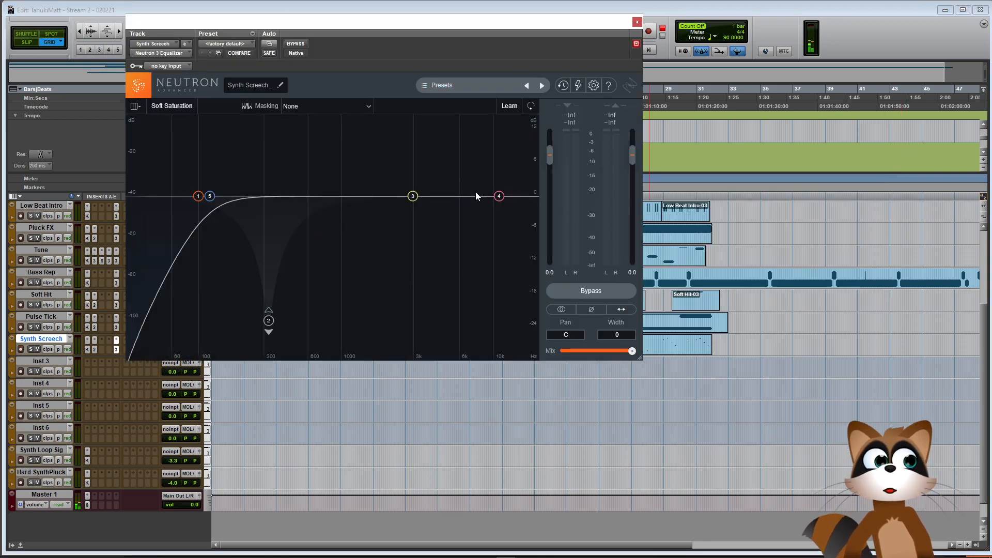
drag(510, 196, 289, 203)
Enable EQ B6 Frequency for automation in Synth Screech's Neutron 3 Equalizer and close the plug-in
click(271, 45)
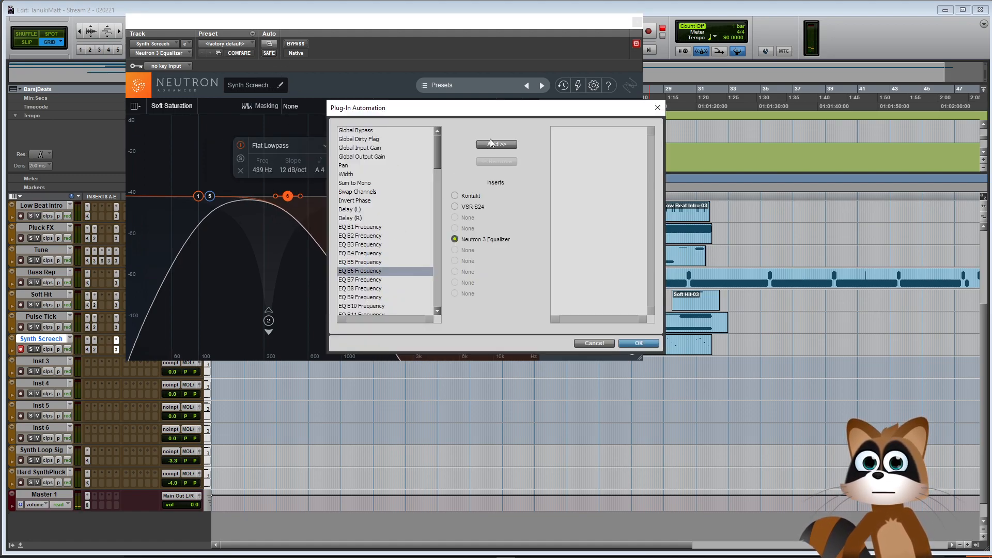
click(494, 144)
click(639, 343)
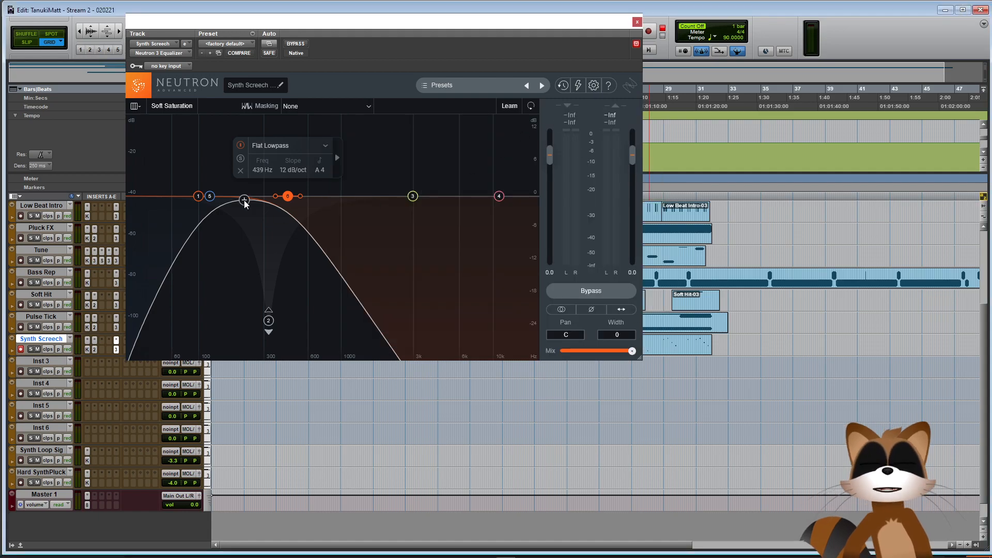
click(637, 21)
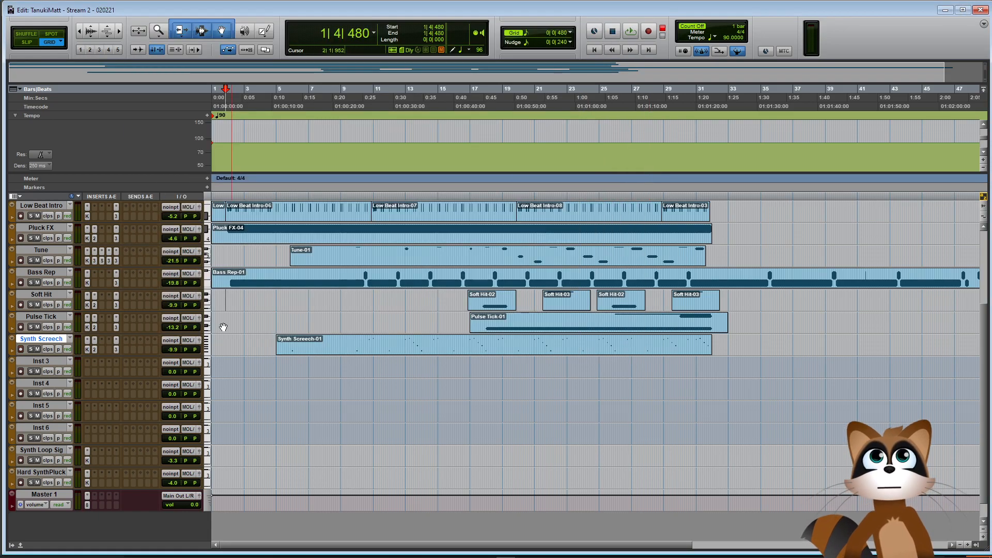
Show the Neutron 3 Equalizer EQ B6 Frequency automation lane beneath the Synth Screech track
click(12, 354)
click(50, 362)
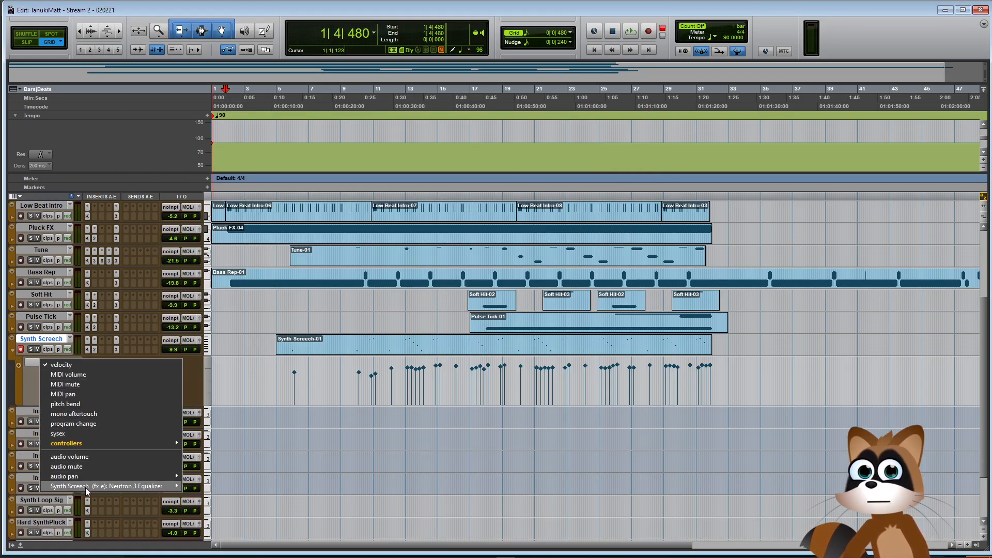
click(228, 486)
Enlarge the automation lane and draw a rising EQ B6 Frequency curve from about bar 2 to bar 25, with a point near bar 16
click(264, 31)
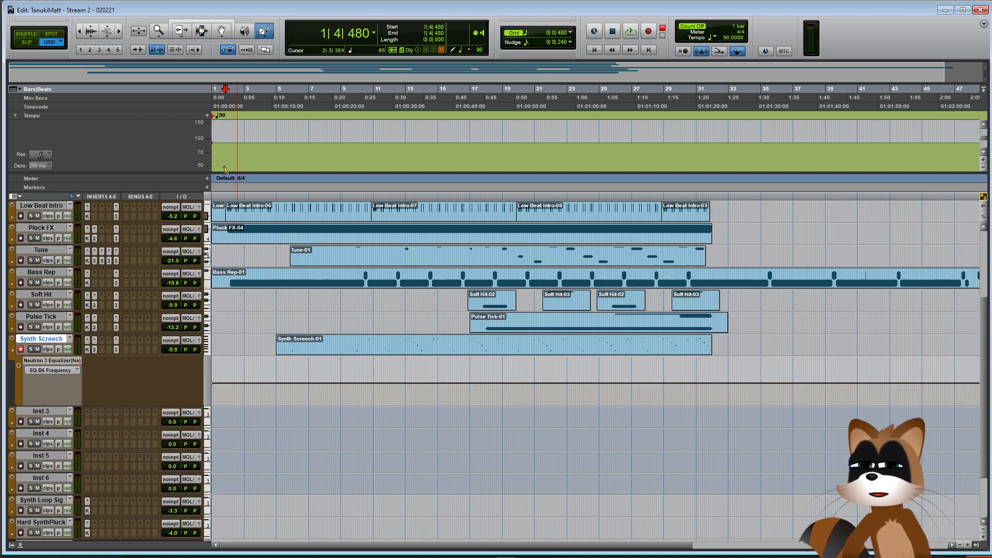
drag(113, 408, 112, 522)
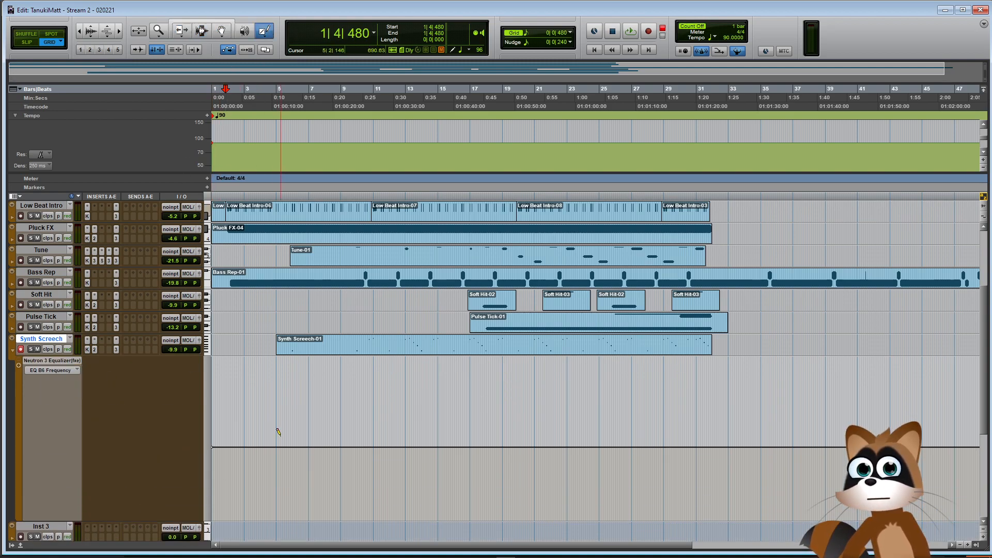
mouse_move(500, 371)
mouse_down()
mouse_move(594, 344)
mouse_move(468, 326)
mouse_move(618, 309)
mouse_move(597, 310)
mouse_up()
key(space)
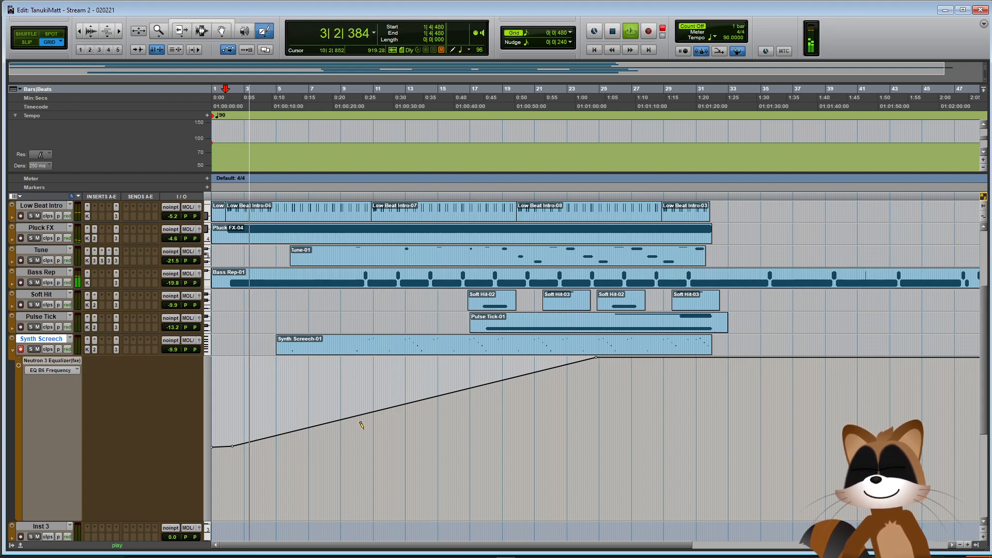
click(453, 400)
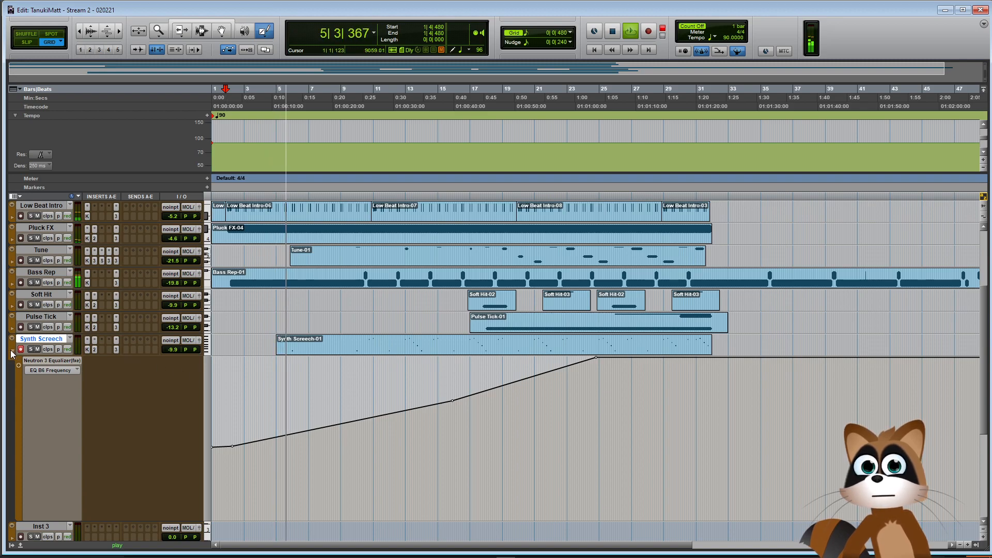
Switch back to the Smart Tool and hide the Synth Screech automation lane
click(171, 24)
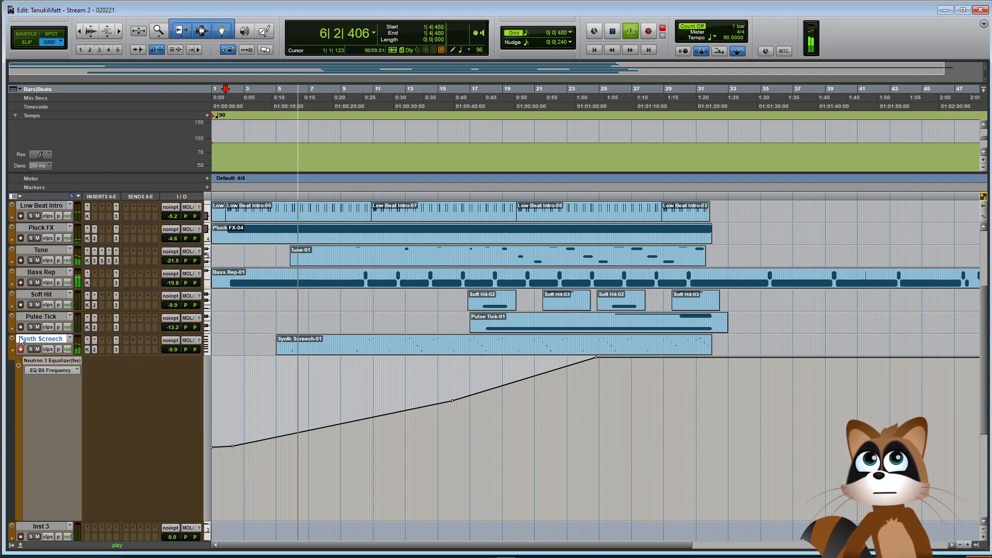
click(13, 351)
click(18, 351)
click(17, 353)
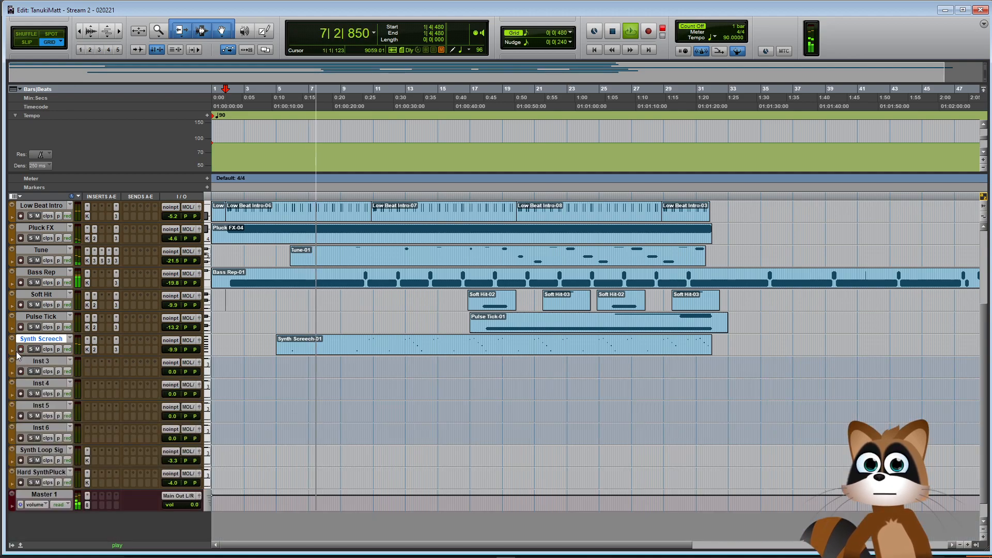
Pull equalizer band 1 down and set the Flat Highpass to 165 Hz on Synth Screech during playback
click(117, 340)
drag(202, 196, 161, 311)
click(217, 196)
drag(217, 197, 227, 197)
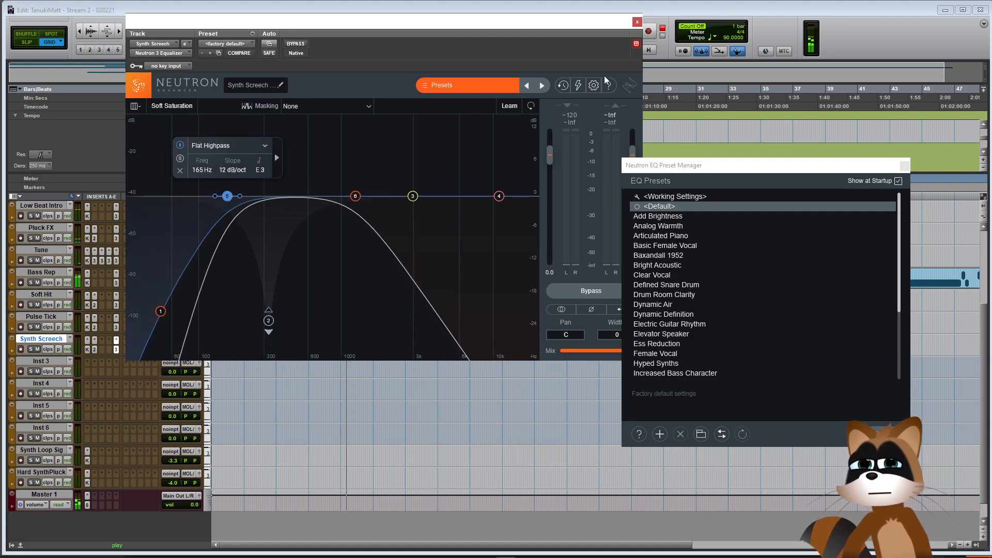
drag(369, 216, 367, 220)
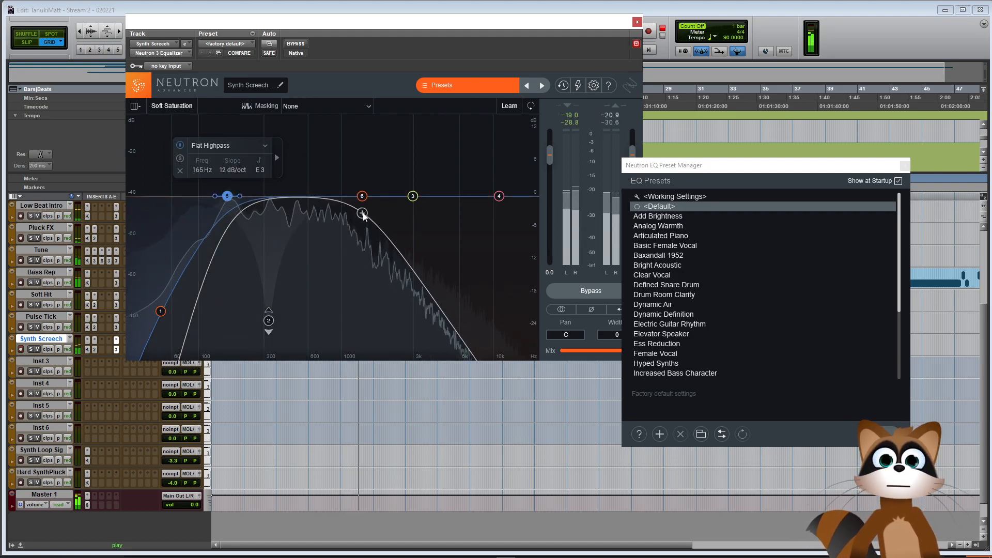
click(905, 166)
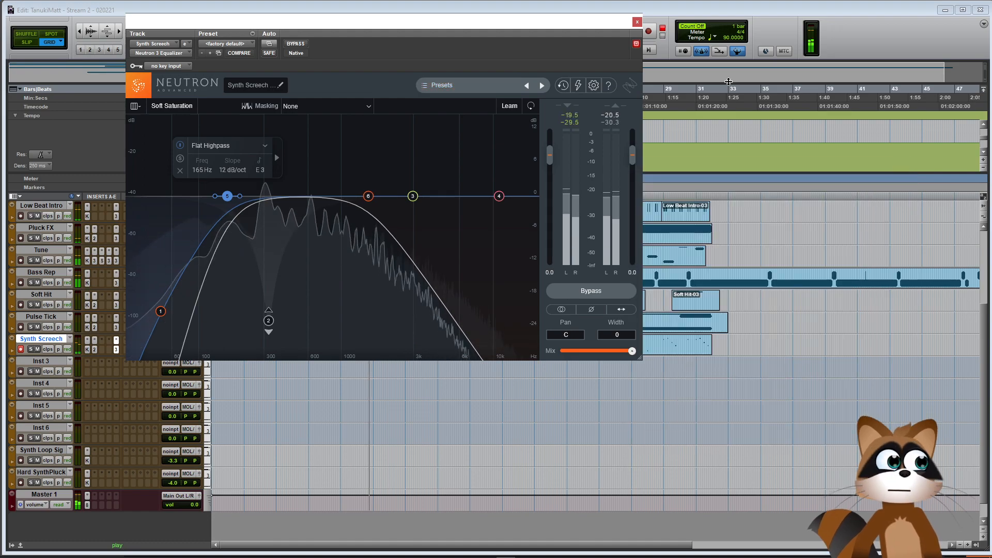
click(637, 22)
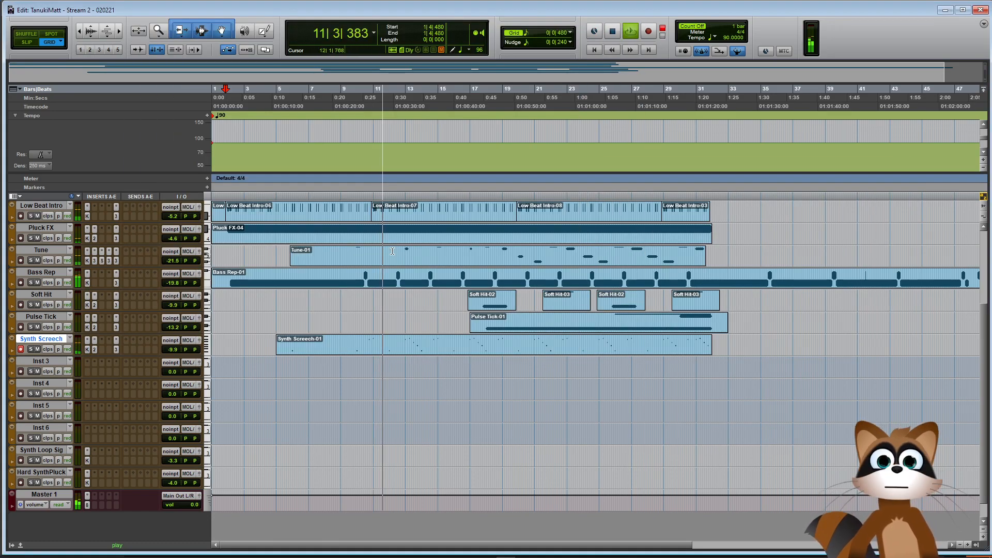
Shift the Synth Screech notes slightly earlier in Slip mode, with the first note starting at 5|4|945
double_click(372, 346)
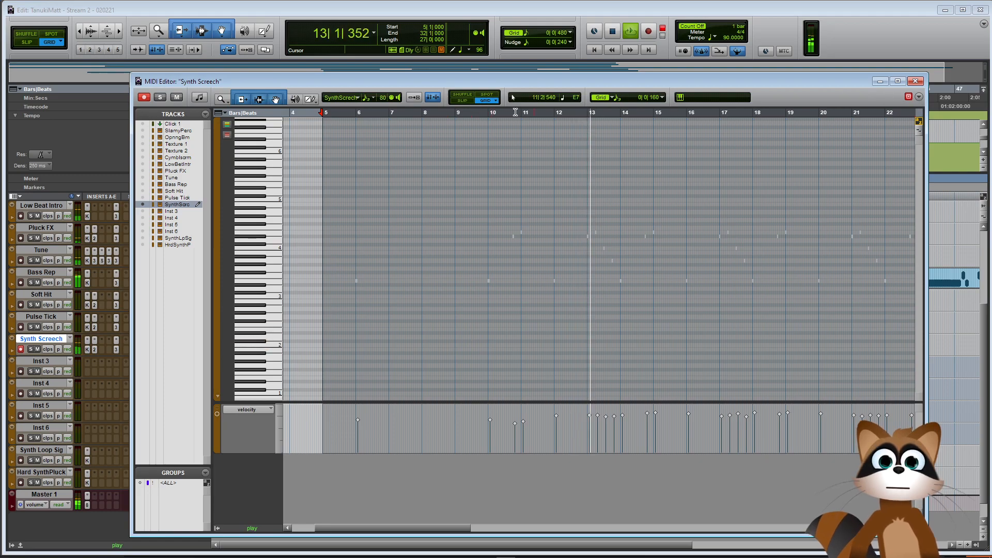
click(459, 102)
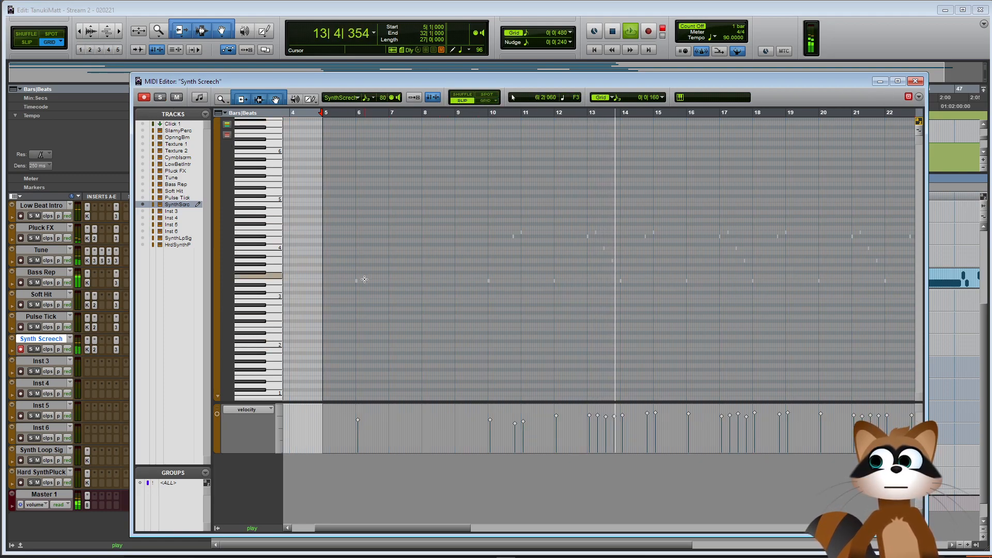
key(t)
key(t)
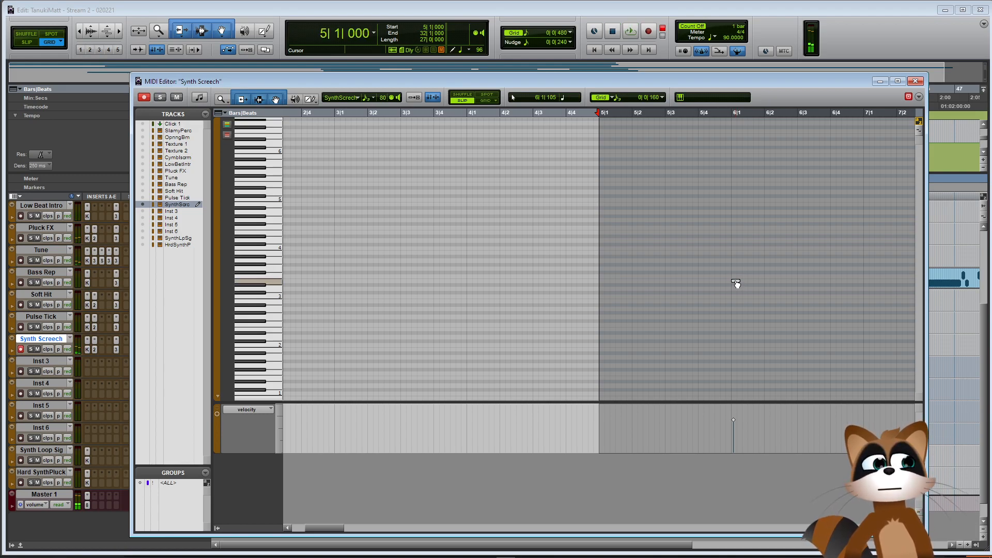
click(736, 283)
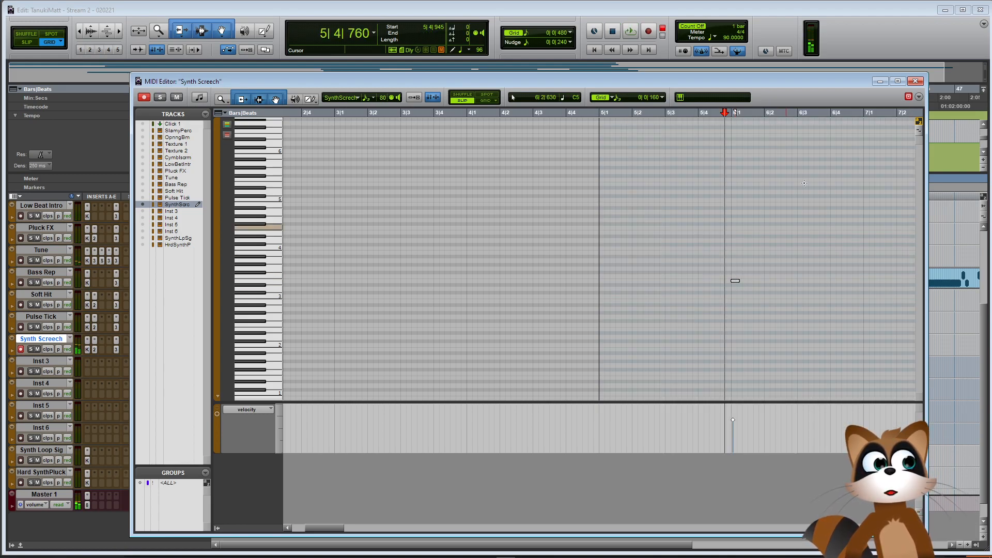
Check the VSR S24 reverb levels on the Synth Screech track and undo the last edits
click(915, 81)
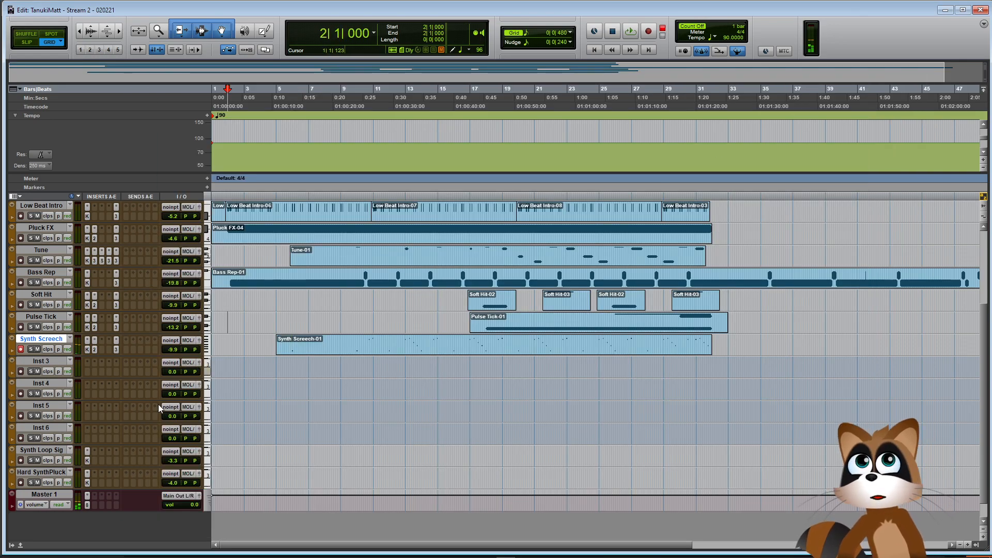
click(95, 350)
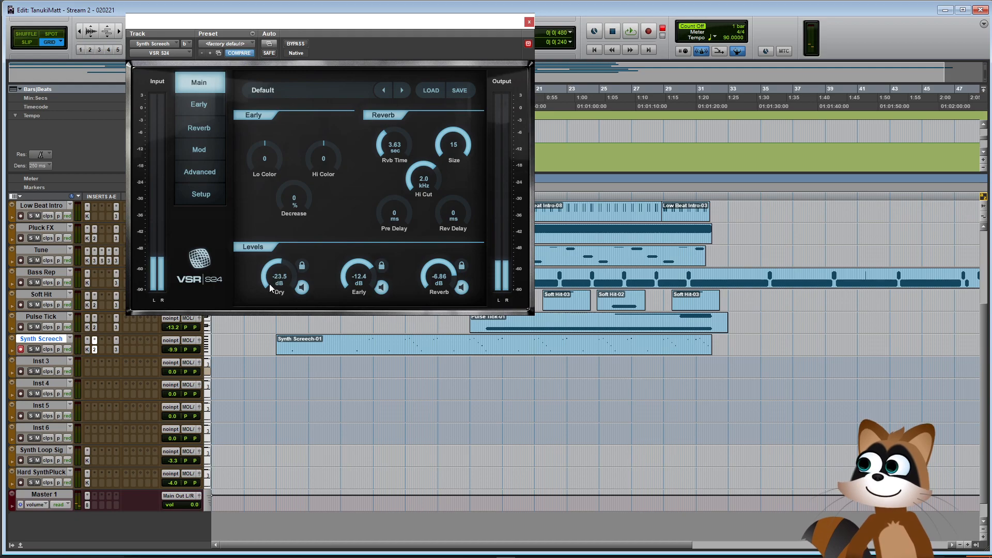
click(529, 23)
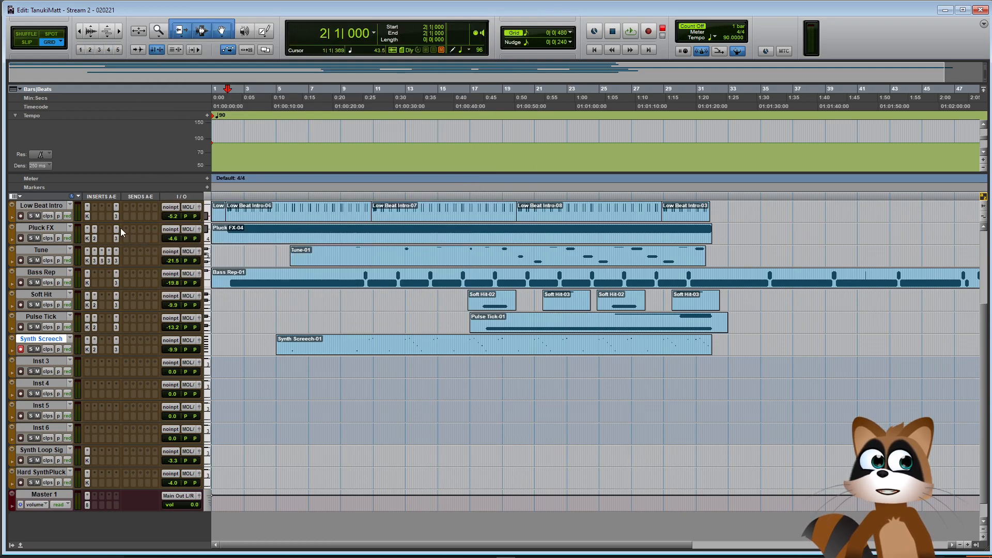
key(ctrl+z)
click(94, 349)
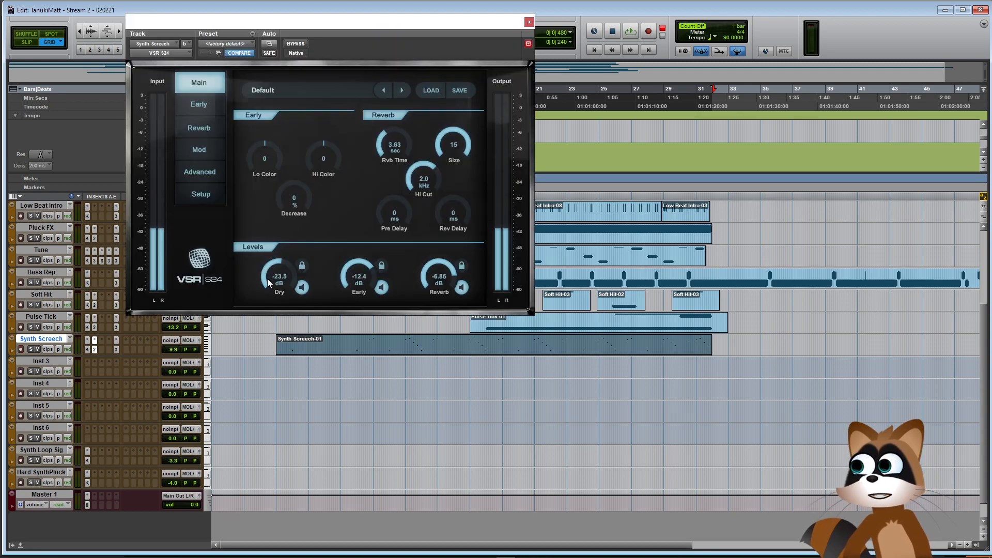
click(529, 23)
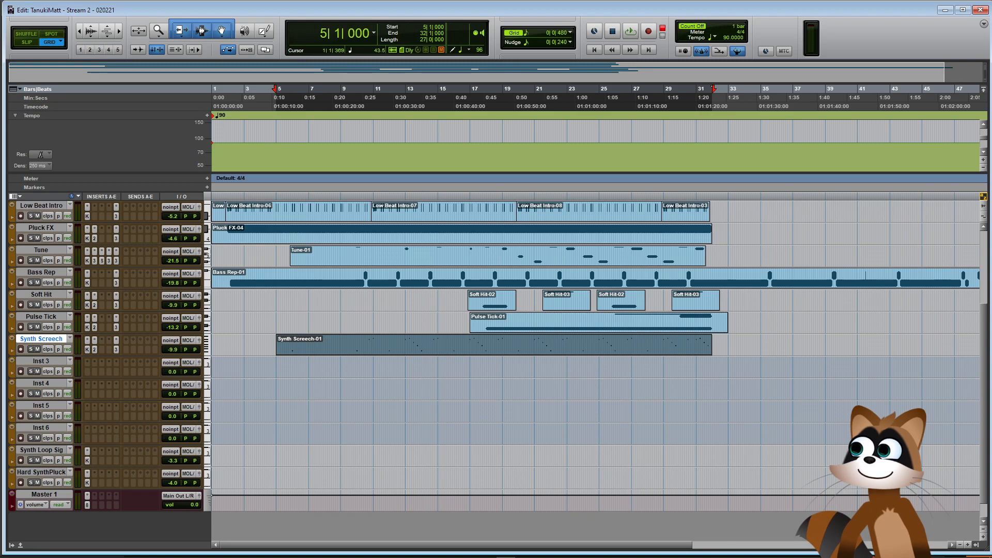
key(ctrl+z)
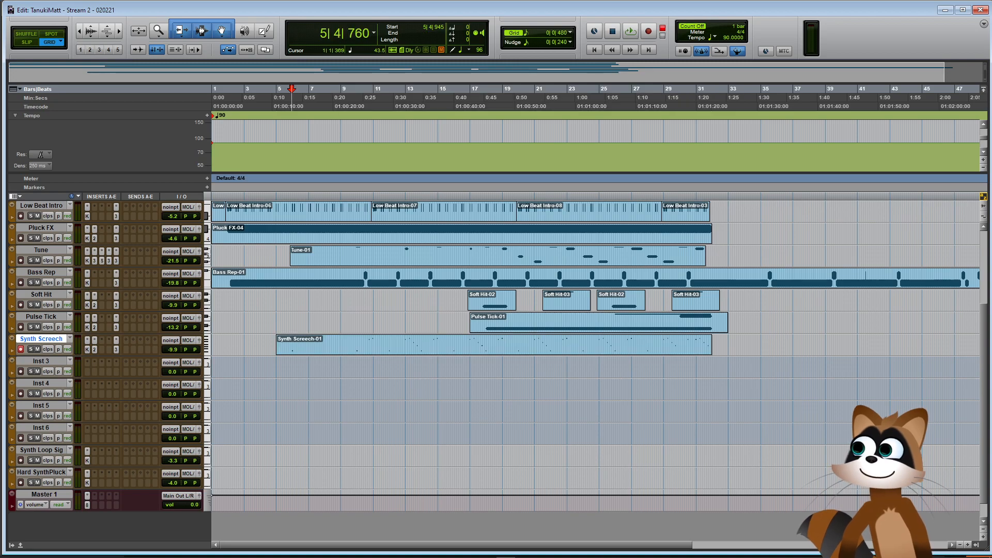
Lower the EQ B6 Frequency automation points near bars 2 and 16 on Synth Screech and play from 1|4|000
click(13, 352)
drag(234, 450, 236, 458)
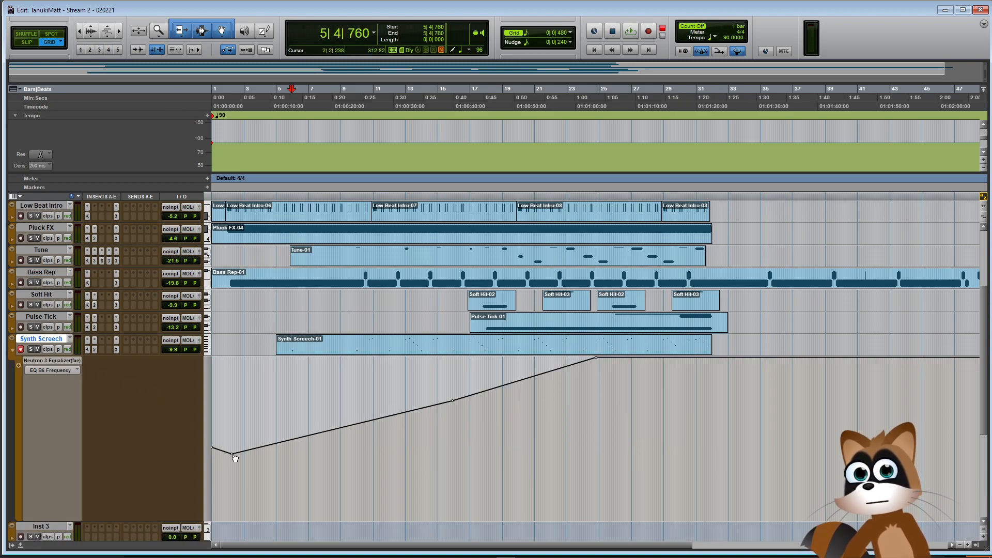
drag(453, 401, 453, 406)
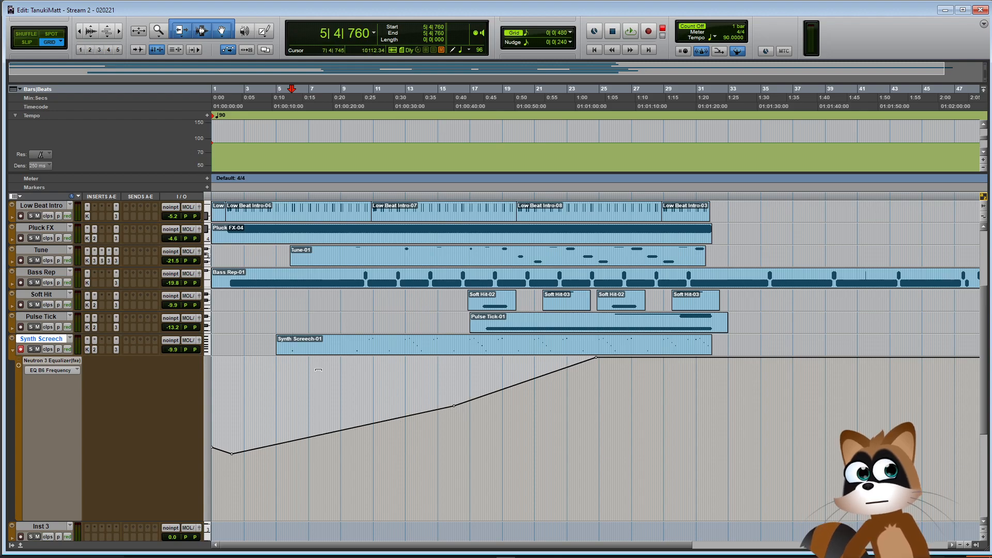
click(227, 338)
key(space)
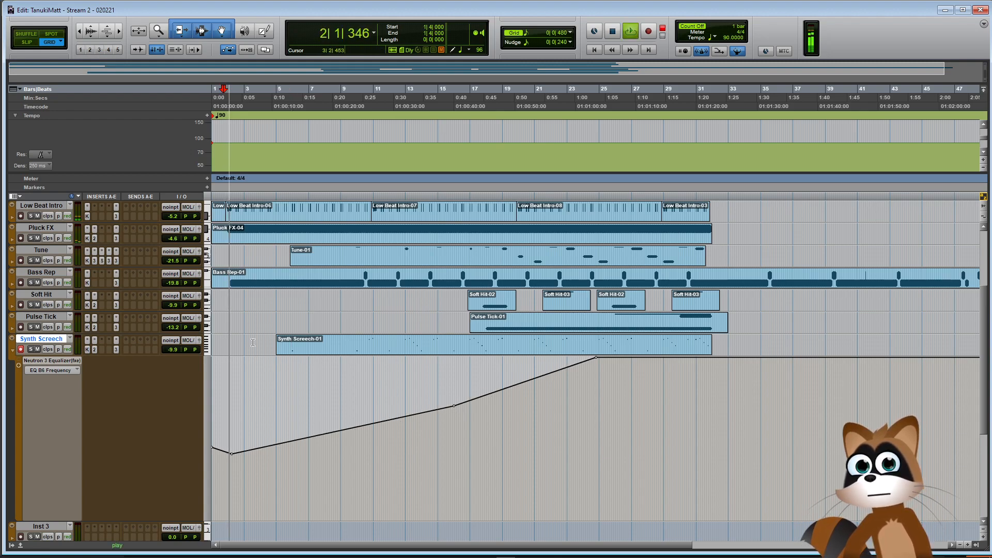
click(12, 350)
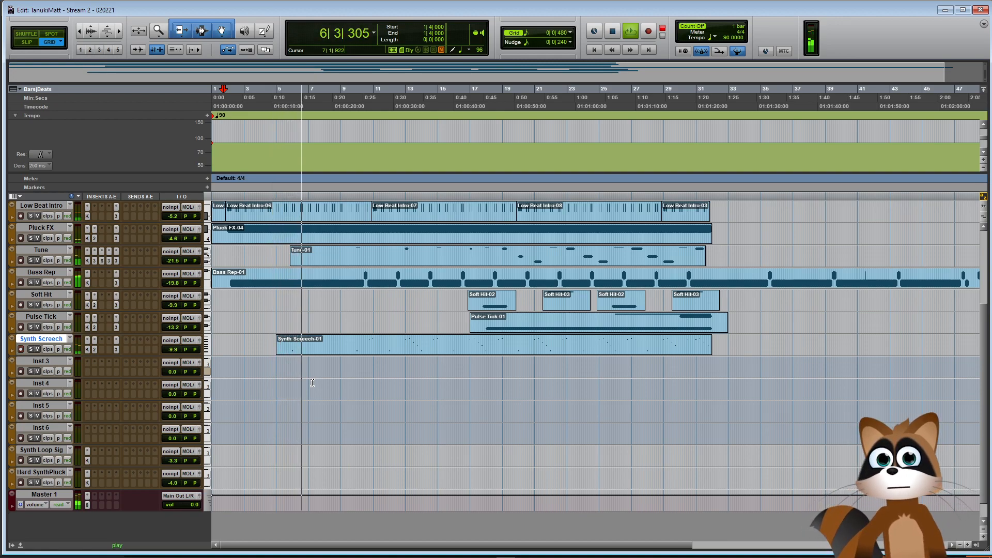
key(shift+r)
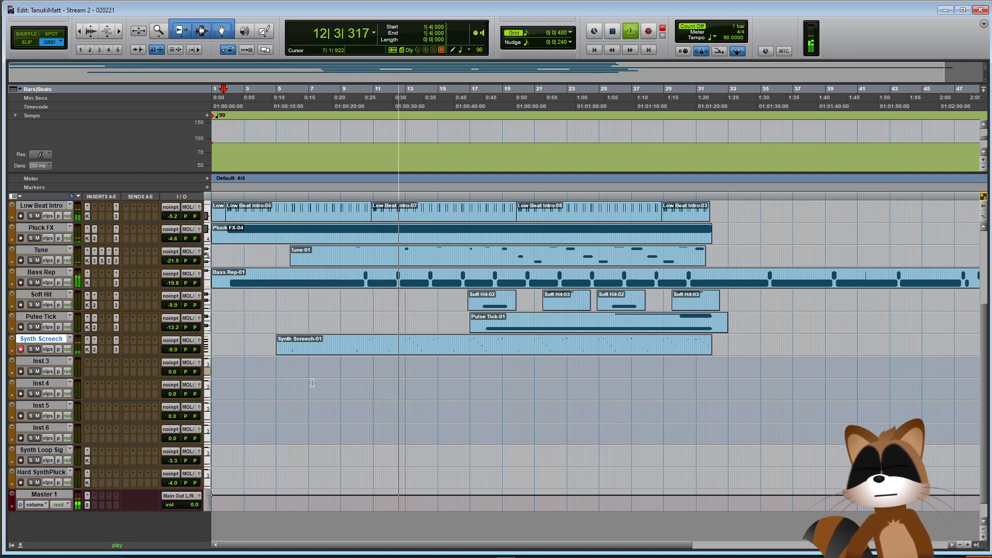
Shift the middle EQ B6 Frequency point on Synth Screech down to about bar 18 and the last point to about bar 30, slightly lower
click(11, 350)
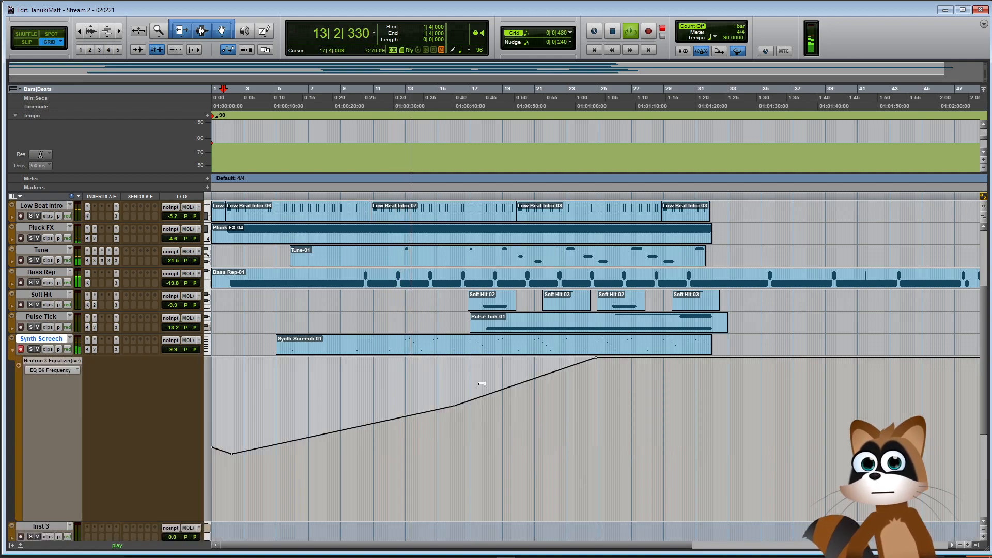
drag(453, 405, 484, 420)
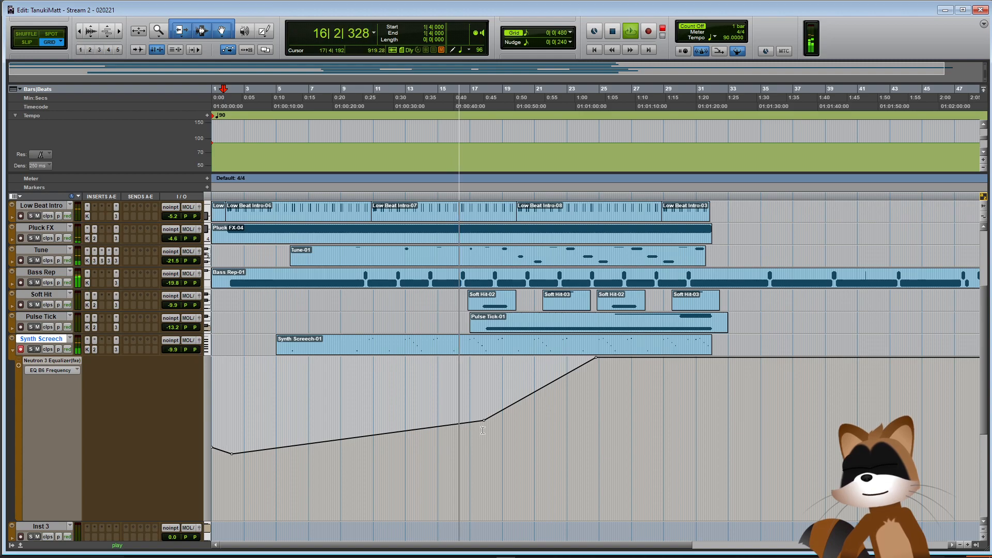
drag(596, 357, 666, 357)
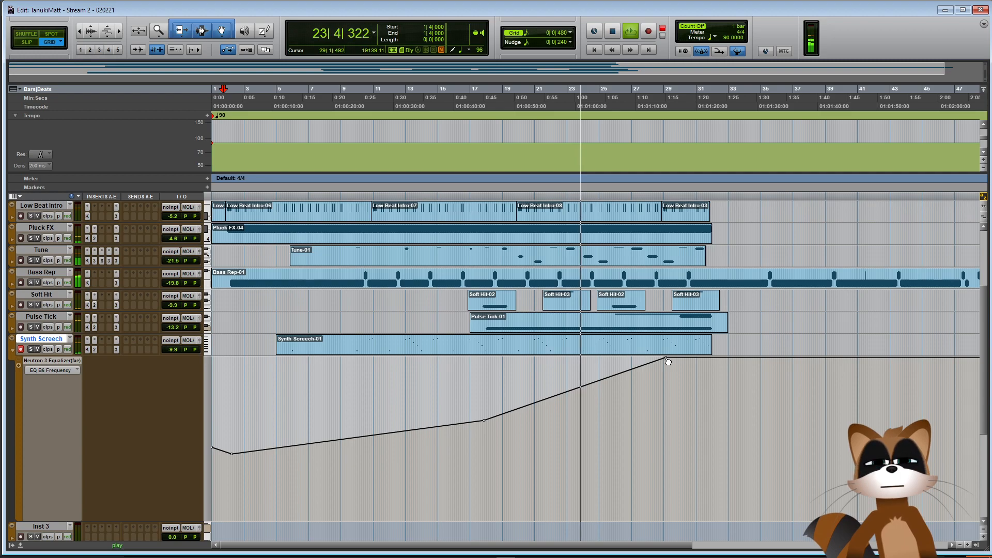
drag(484, 420, 485, 427)
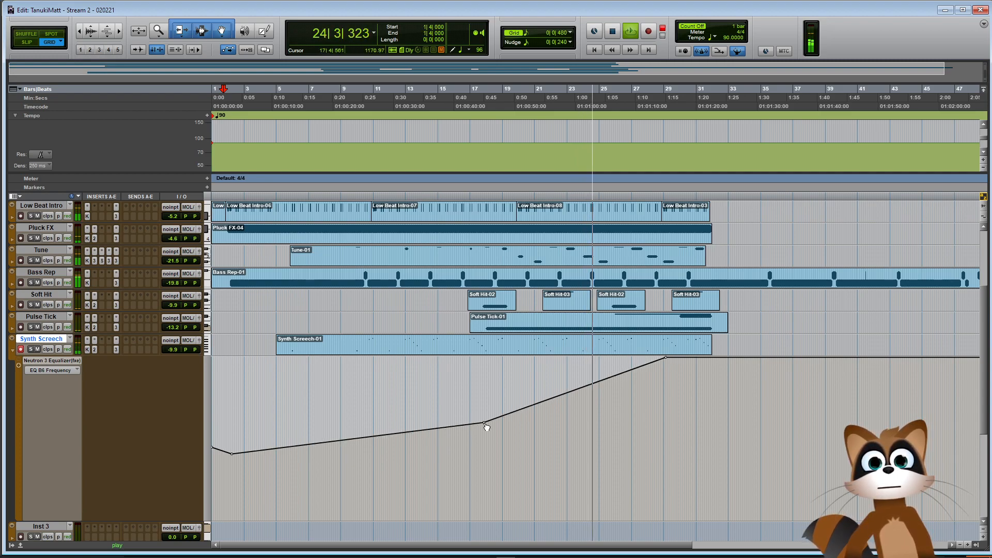
drag(666, 358, 678, 365)
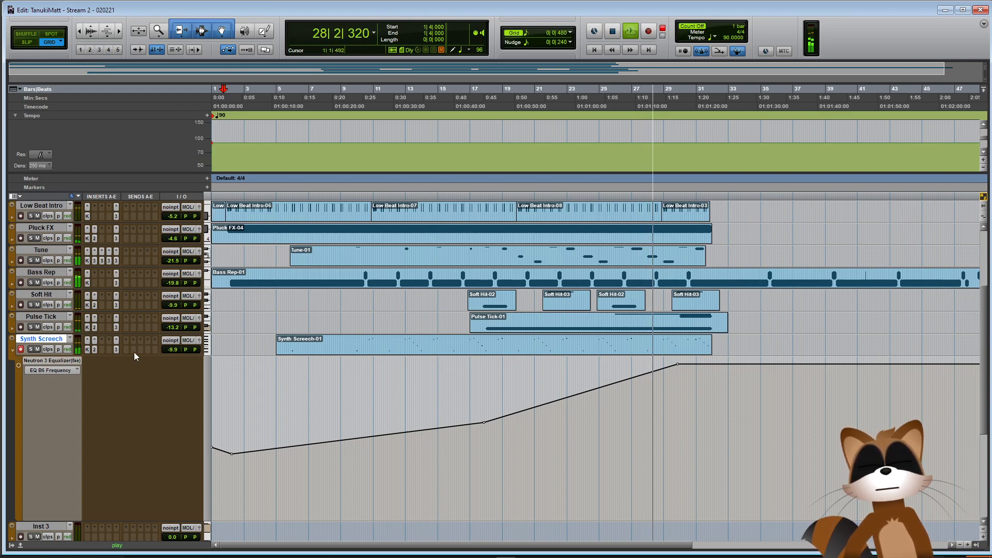
click(13, 350)
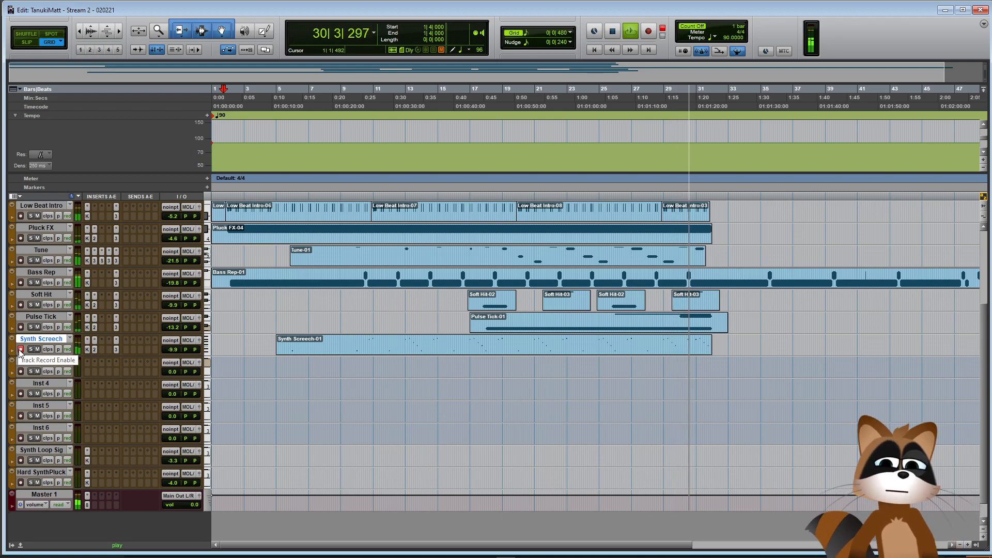
Open the Synth Screech clip in the MIDI Editor and listen to its final bars from bar 27
double_click(701, 356)
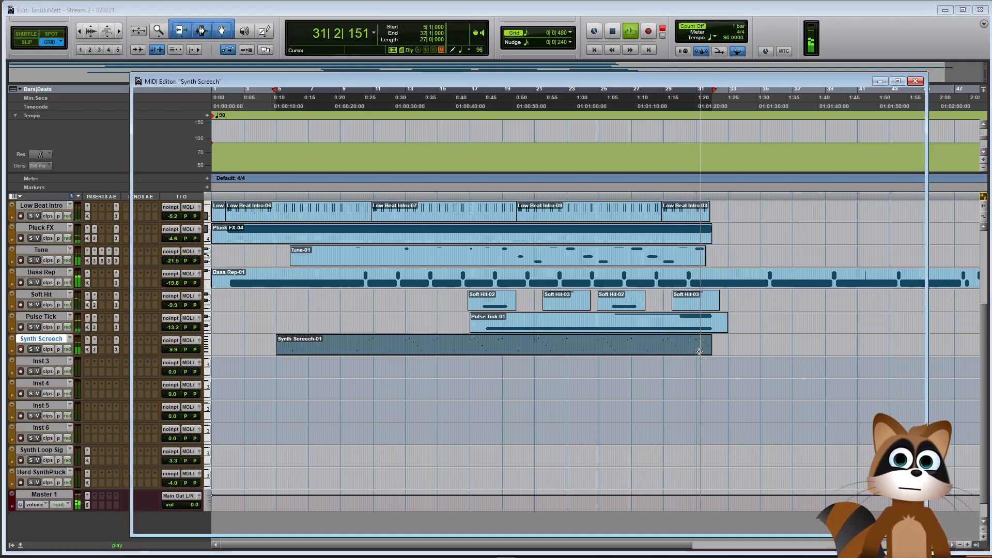
key(r)
key(r)
key(r)
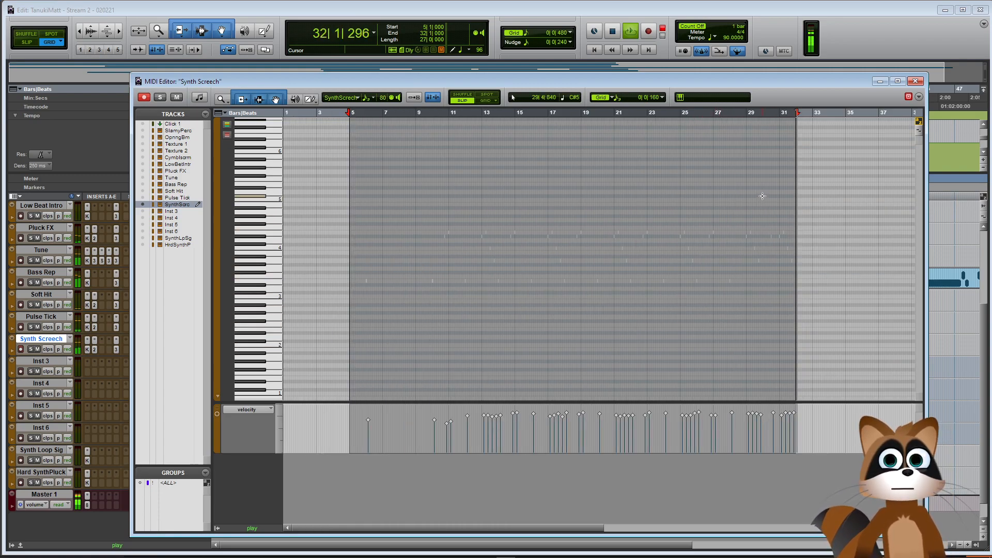
click(734, 195)
key(t)
key(t)
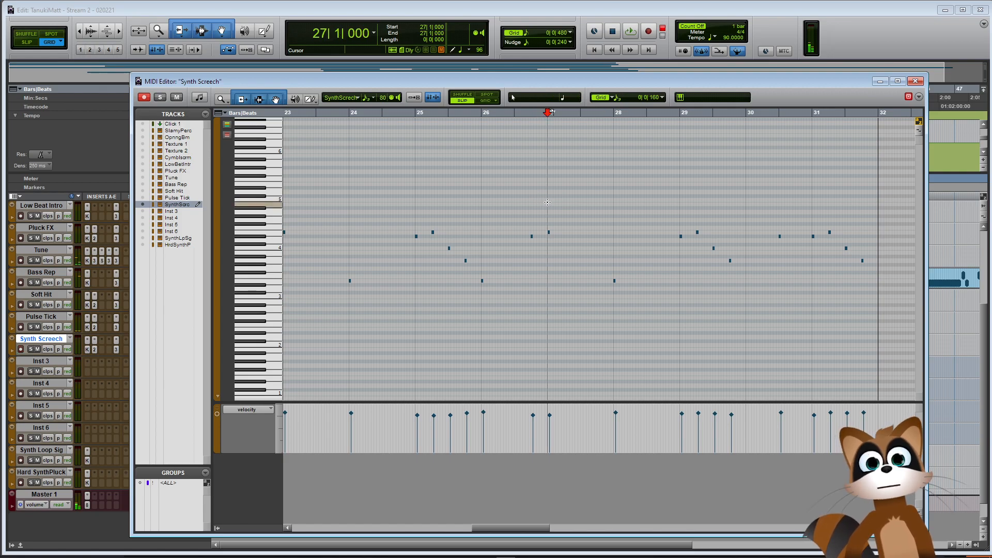
drag(536, 531, 564, 529)
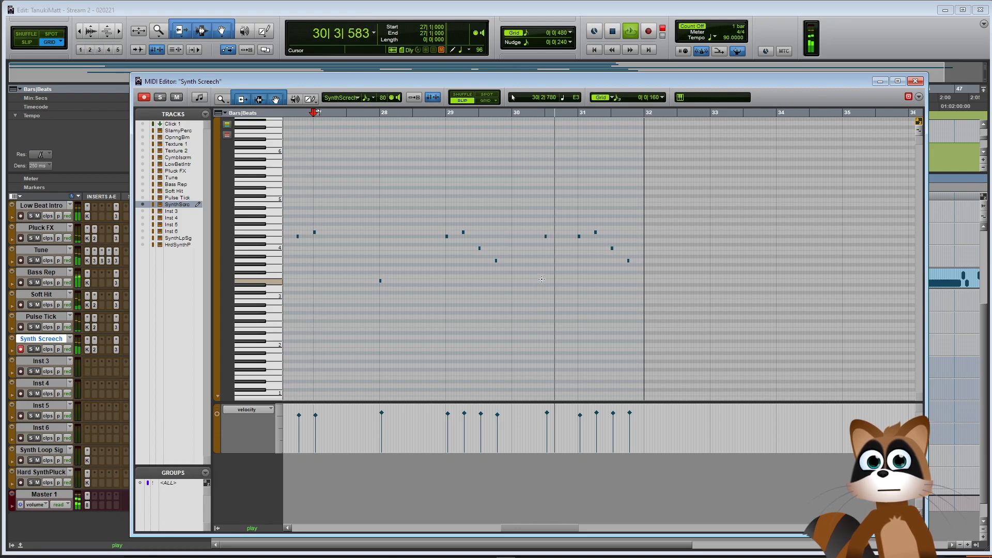
Try lowering the note just before beat 3 of bar 30 to A3 and play from bar 26
key(space)
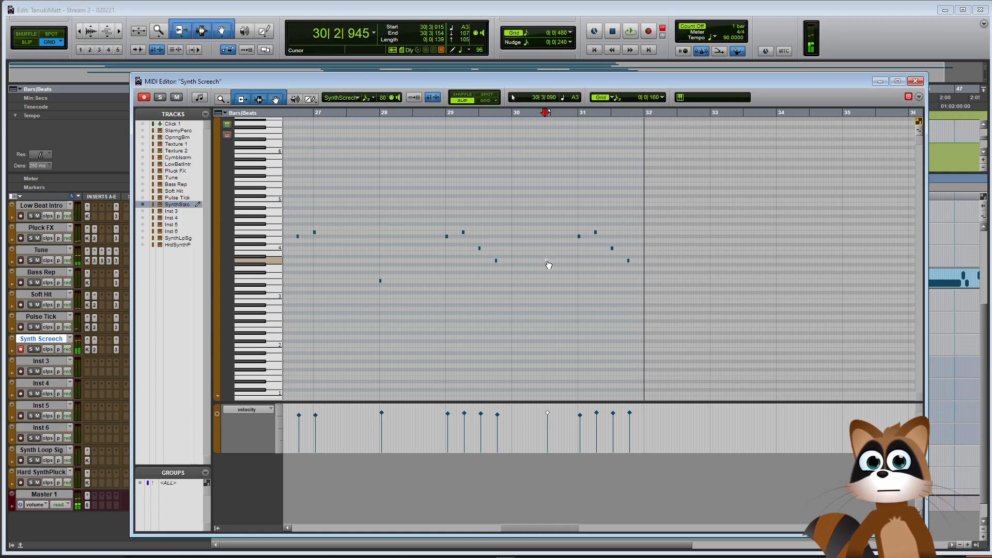
scroll(544, 248, up, 2)
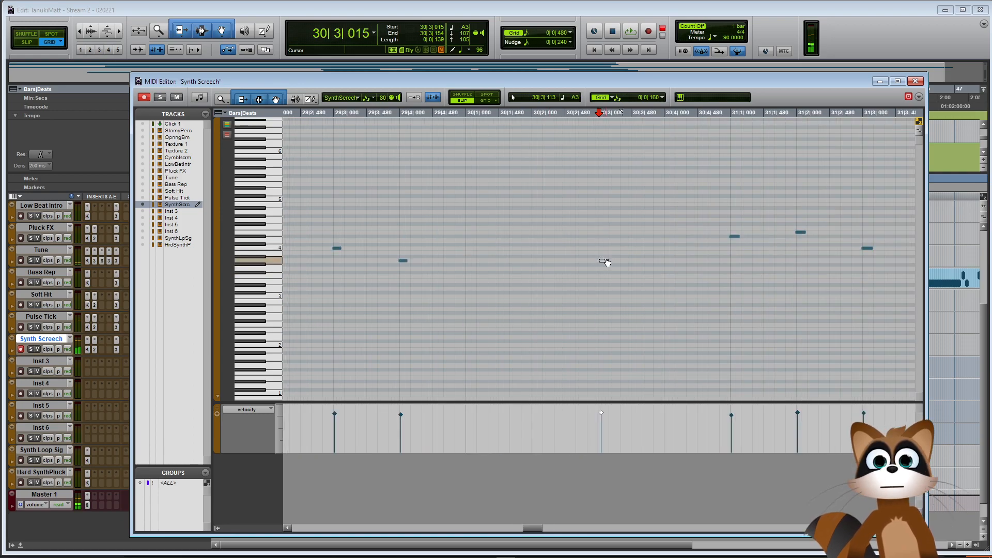
scroll(603, 265, down, 2)
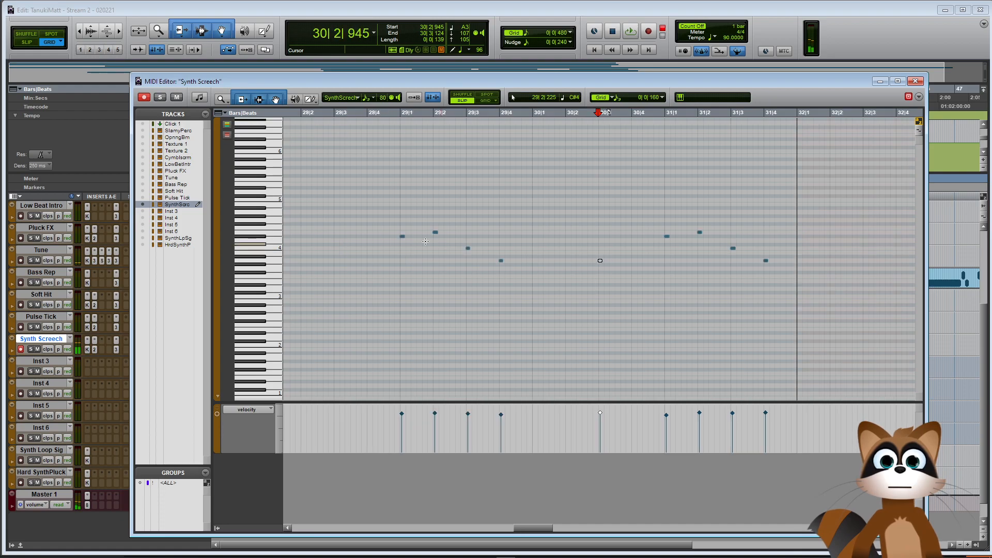
click(301, 219)
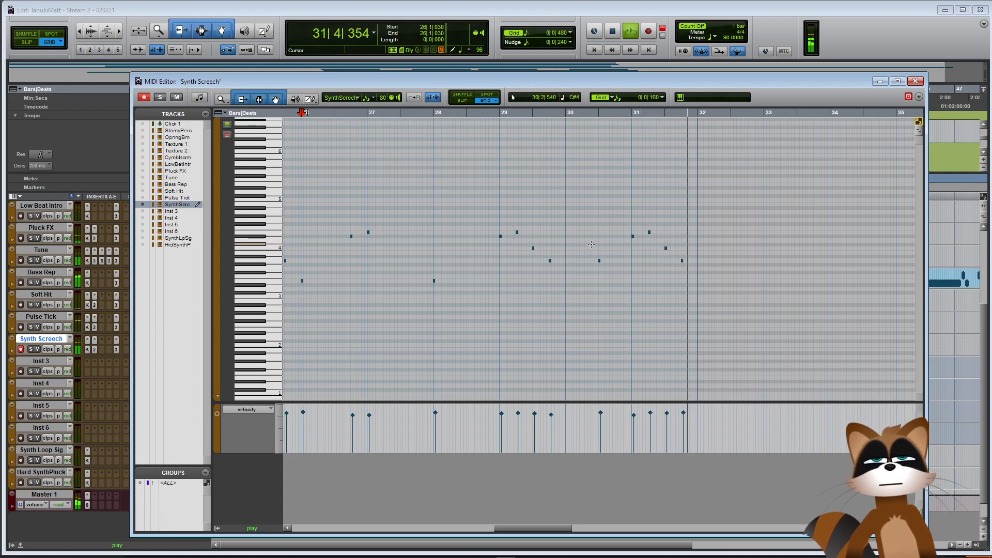
key(space)
Raise the note just before beat 3 of bar 30 to E4, play from bar 29 and close the MIDI Editor
click(600, 260)
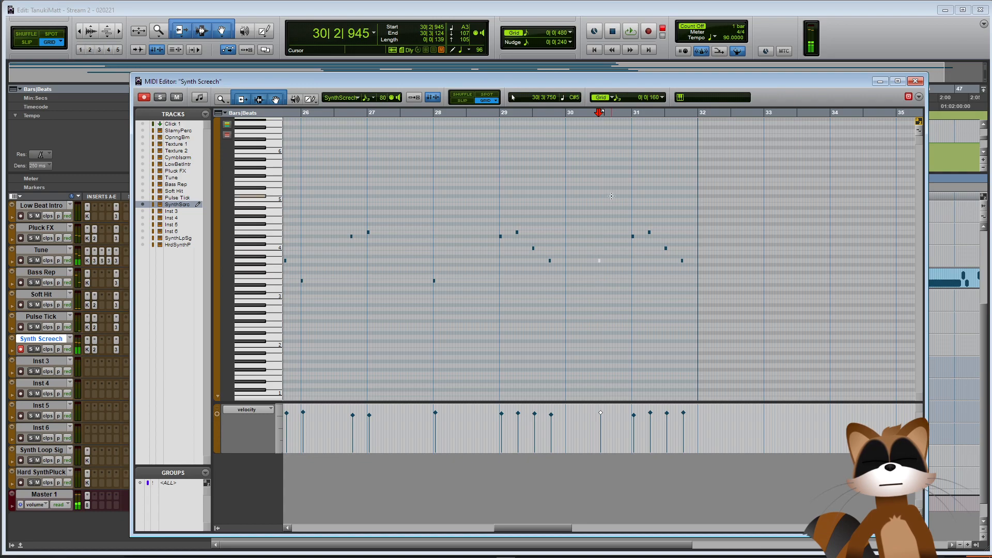
click(599, 261)
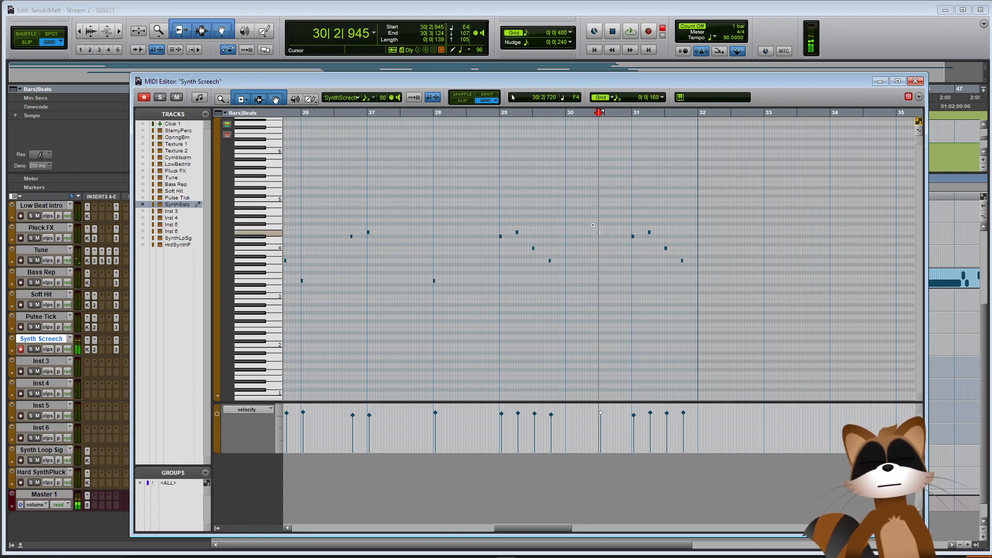
click(499, 213)
key(space)
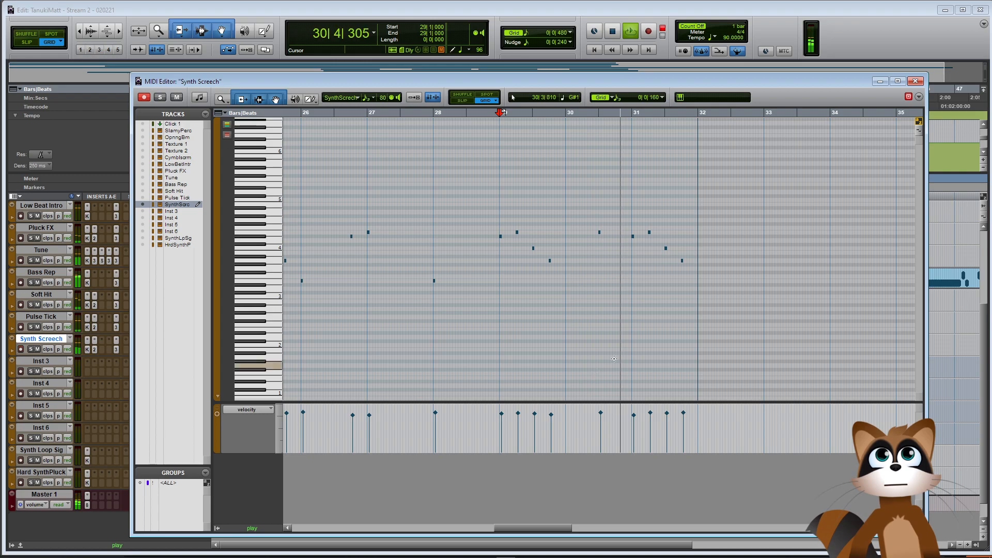
key(ctrl+w)
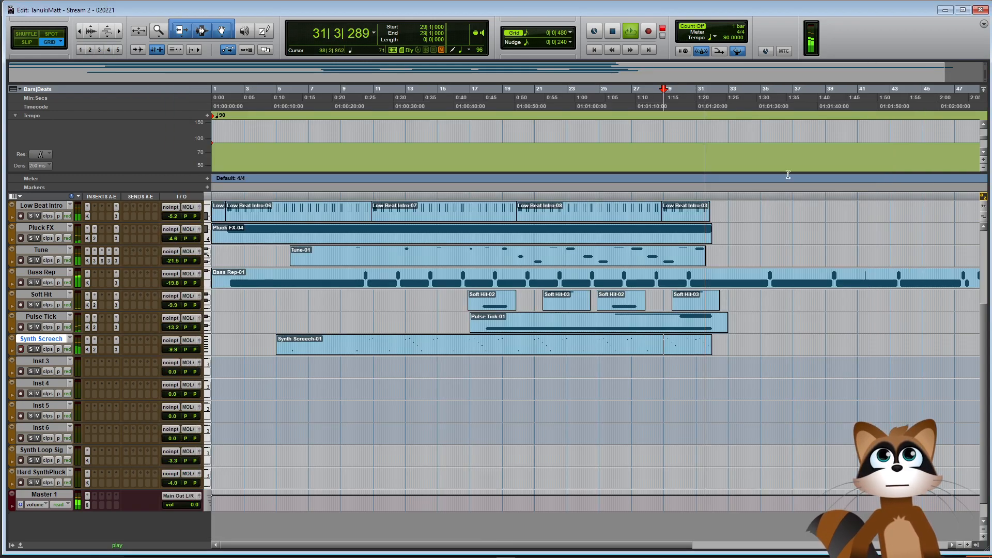
key(space)
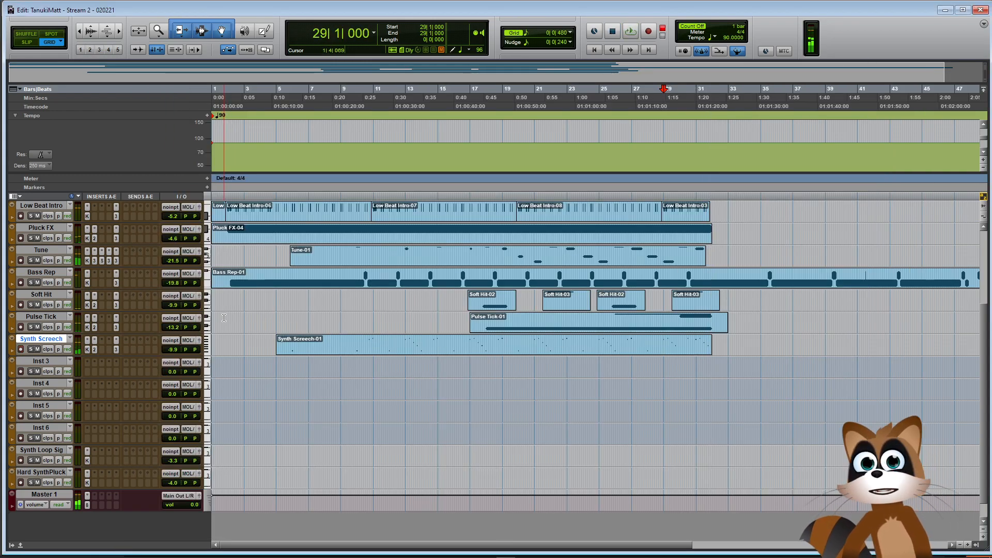
Duplicate the Synth Screech track once with its playlists, automation, inserts, sends and group assignments, inserted after the last selected track
right_click(33, 339)
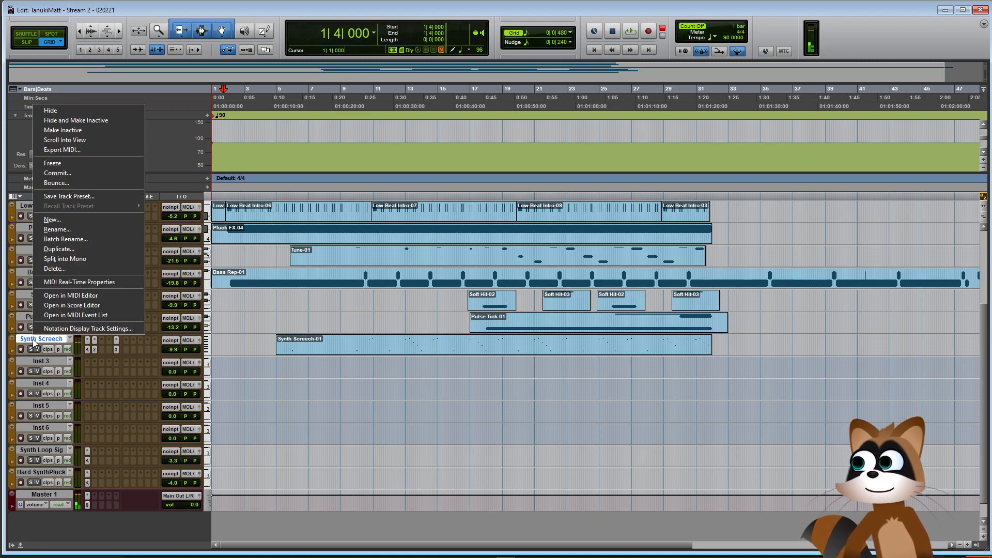
click(29, 345)
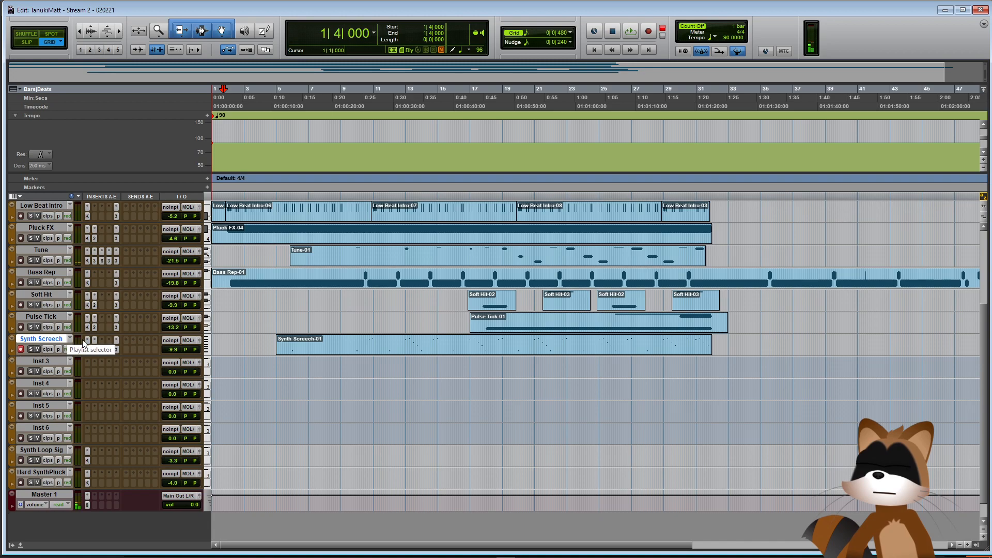
right_click(30, 339)
click(62, 253)
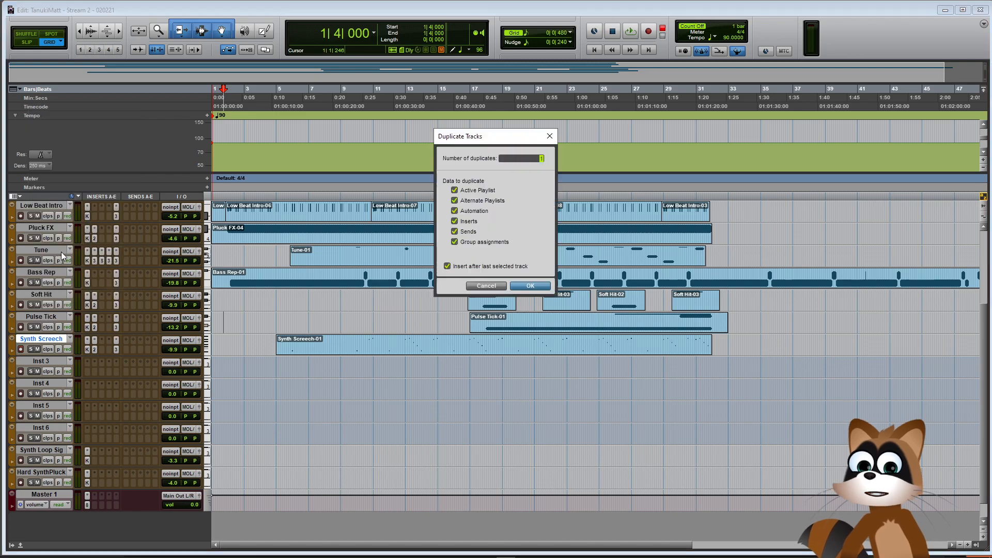
click(531, 285)
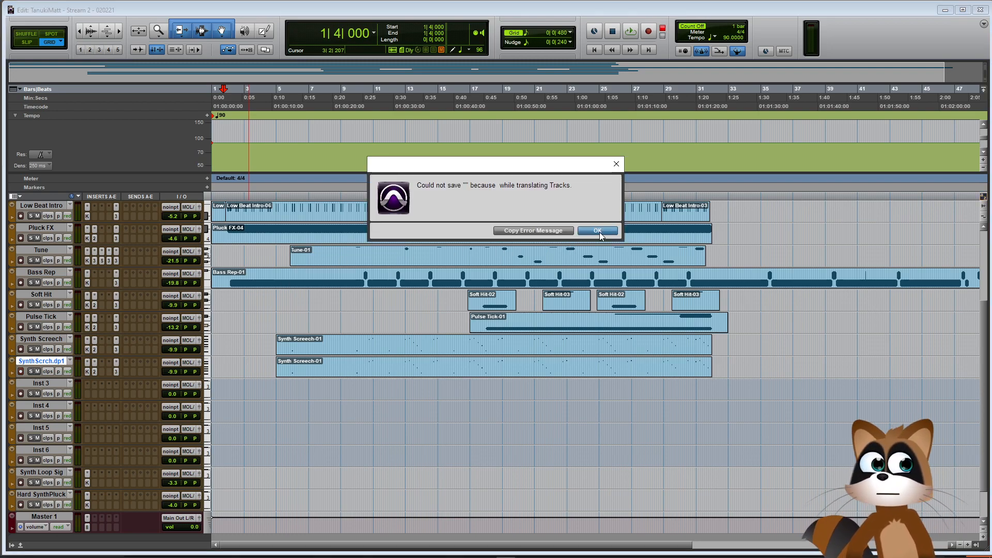
click(598, 231)
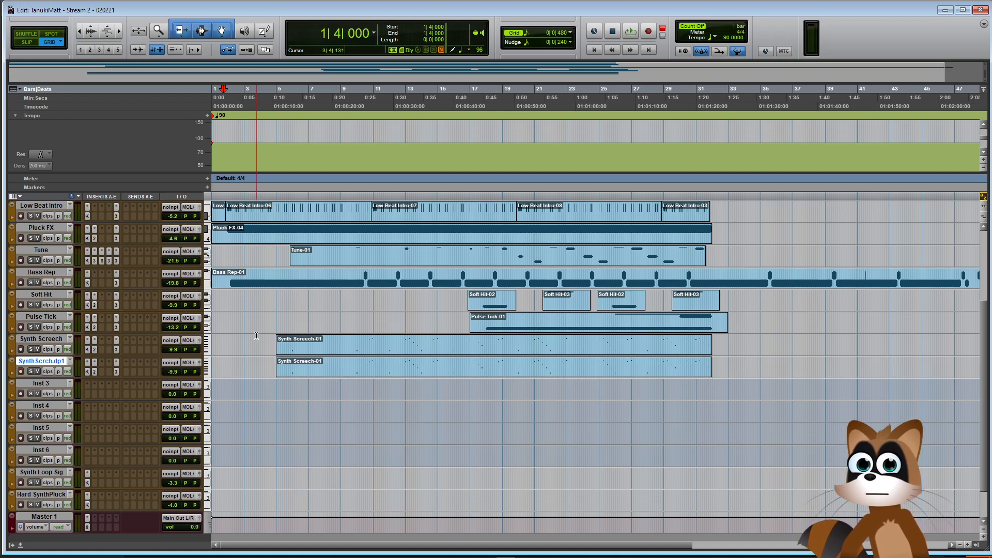
Load Tuned - Glockenspiel from Spitfire Percussion's individual instruments into the duplicate track's Kontakt in place of Specific Plucks, with the Muted articulation
click(86, 372)
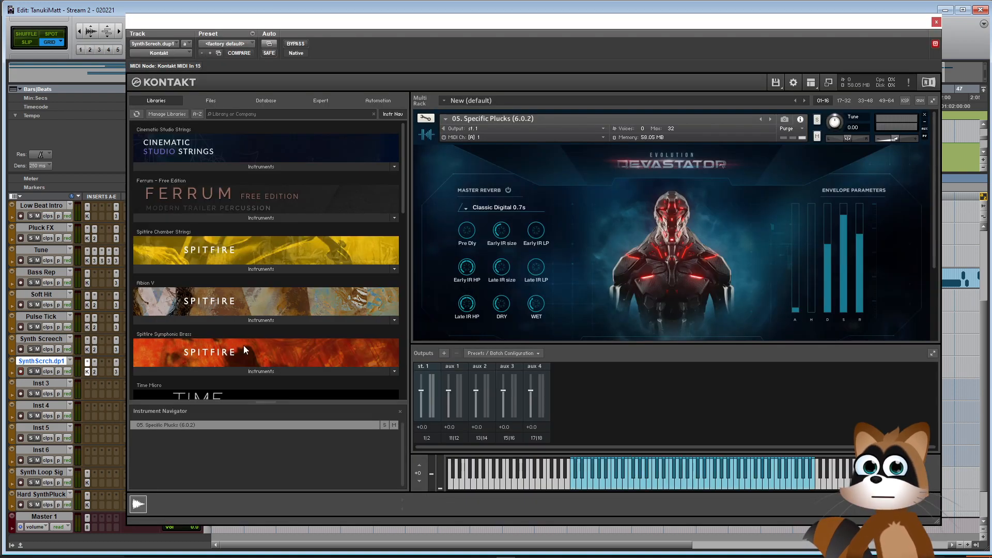
drag(404, 191, 418, 311)
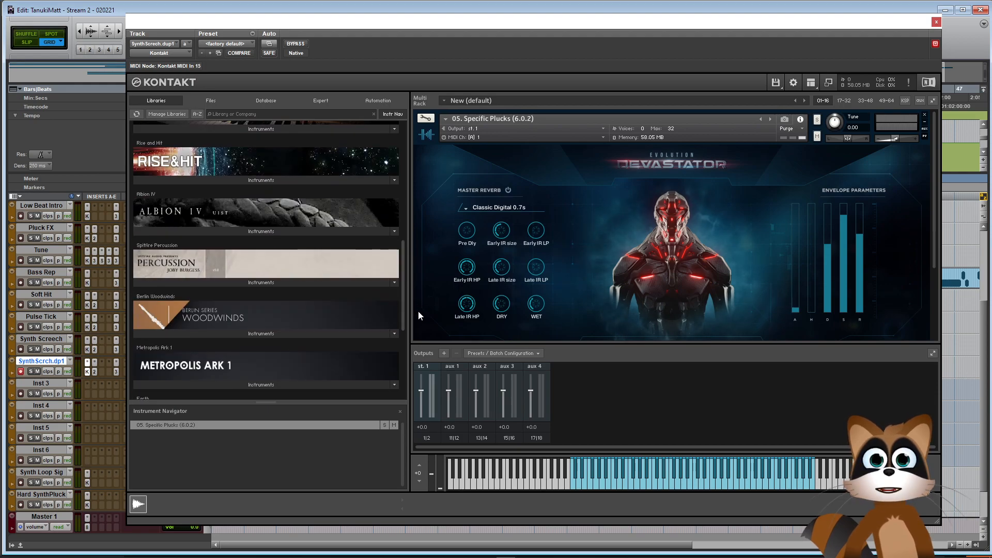
click(327, 282)
click(166, 262)
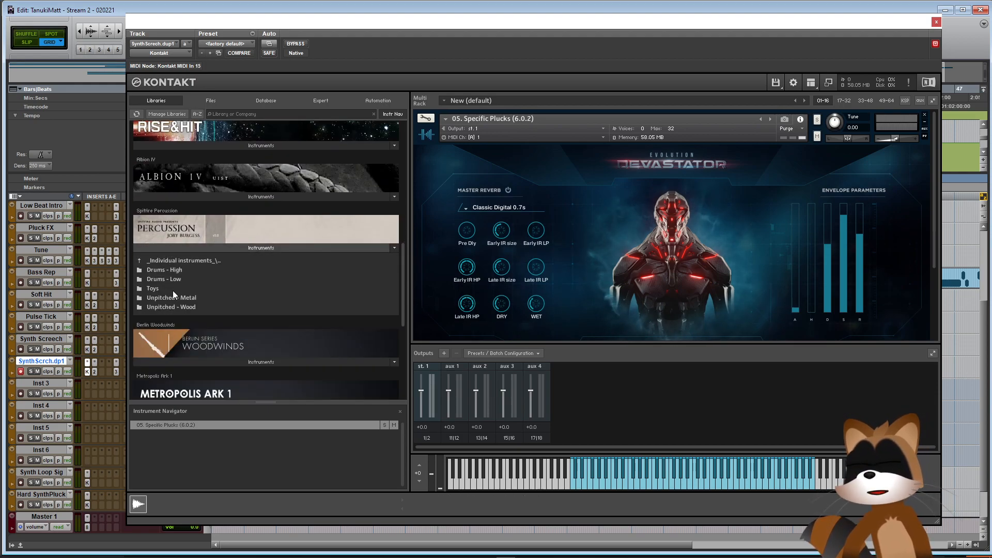
click(191, 262)
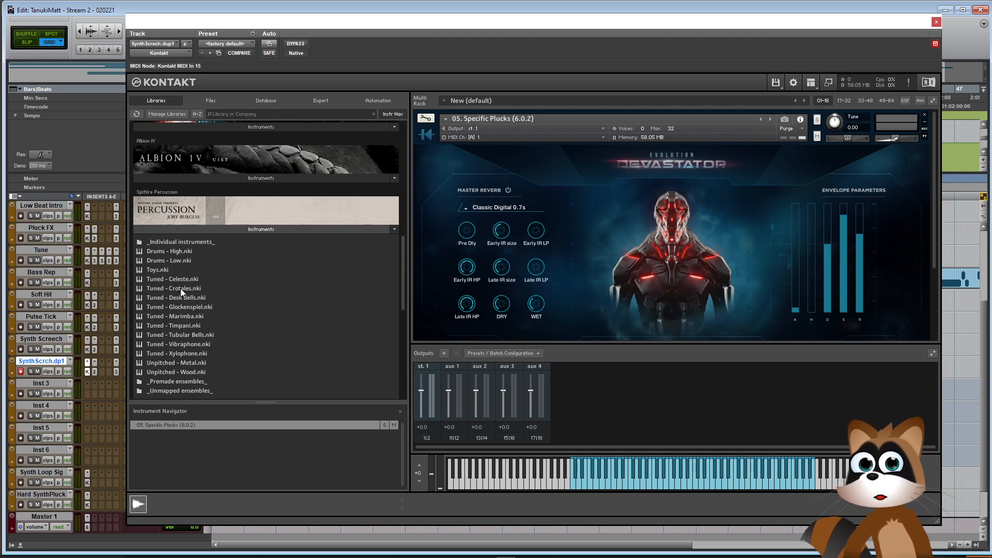
click(200, 308)
drag(490, 140, 504, 119)
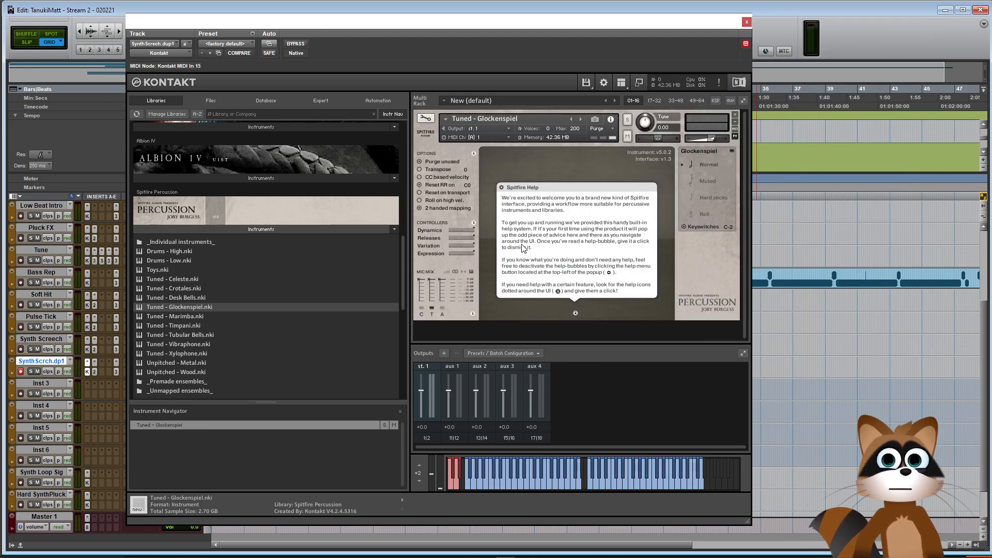
click(526, 246)
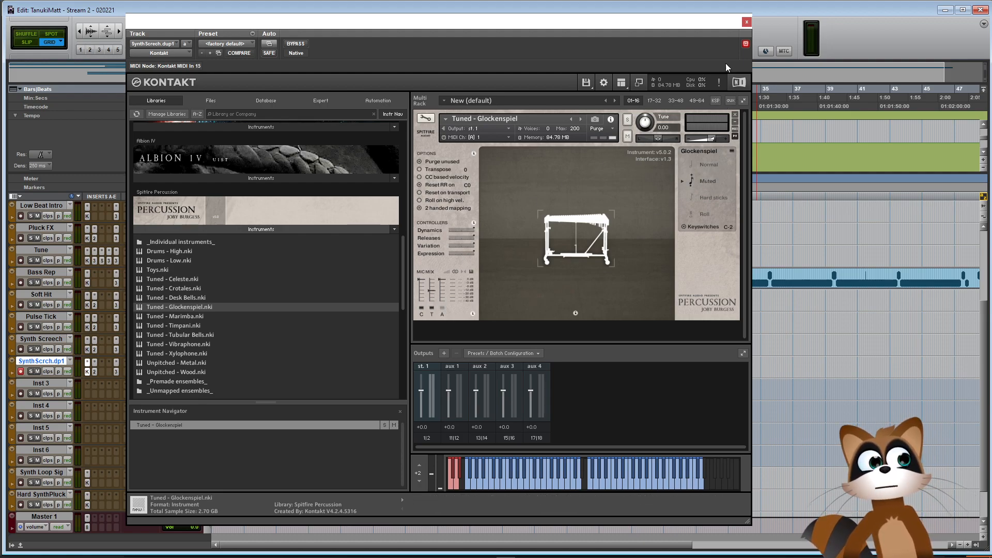
click(746, 23)
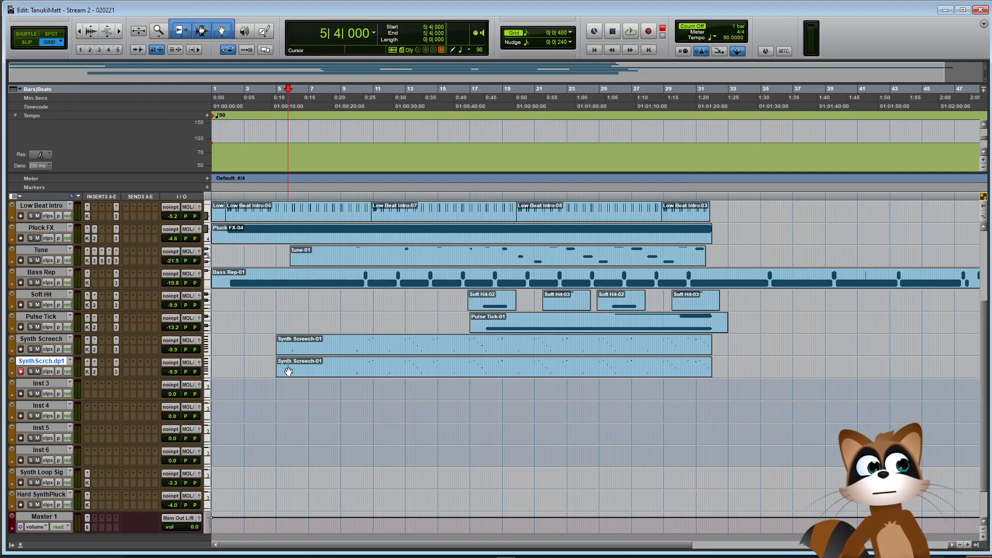
Solo the duplicated Synth Screech track, listen to it from bar 9 and show its velocity lane
click(31, 372)
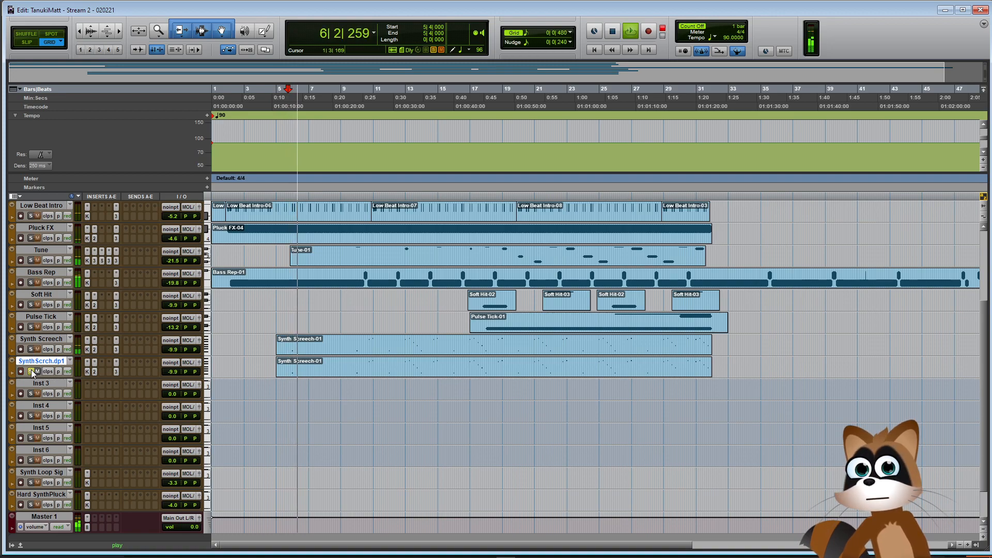
click(357, 362)
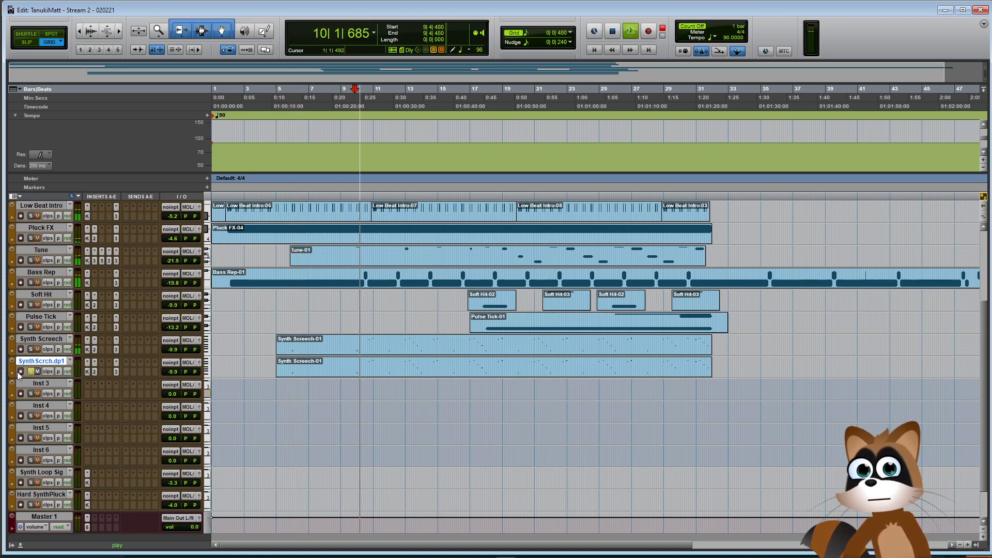
click(13, 374)
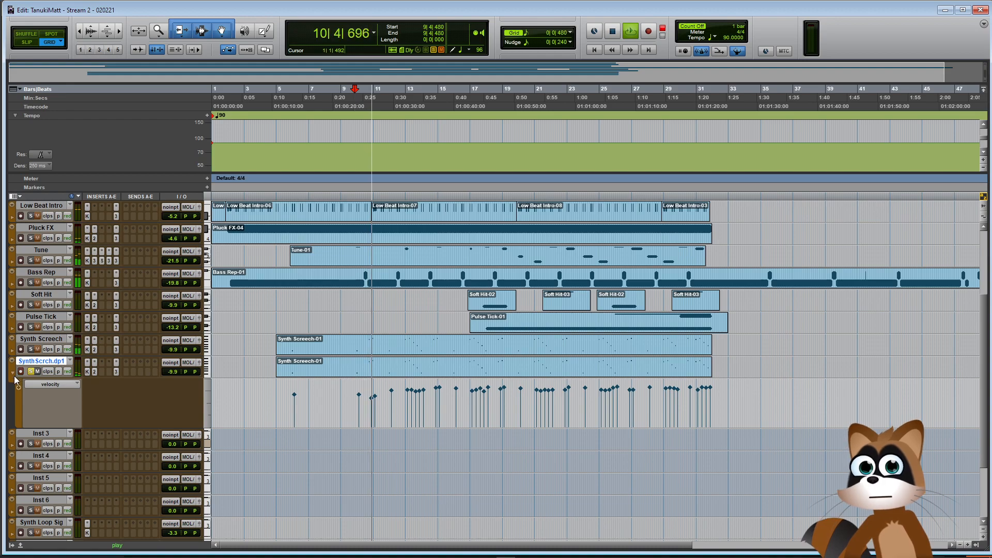
key(space)
Transpose all notes of the duplicate track's clip up one octave in the MIDI Editor and play from bar 9
double_click(326, 372)
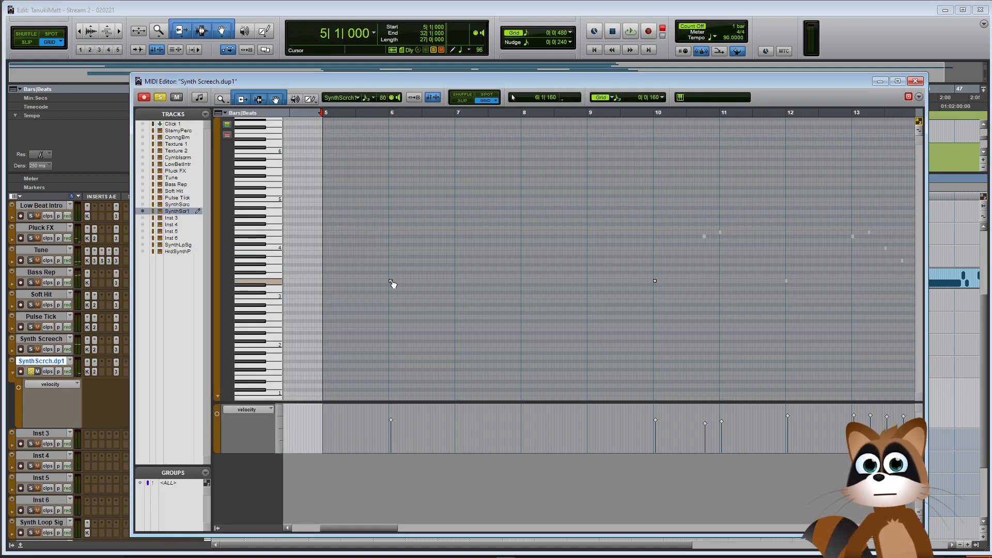
click(383, 231)
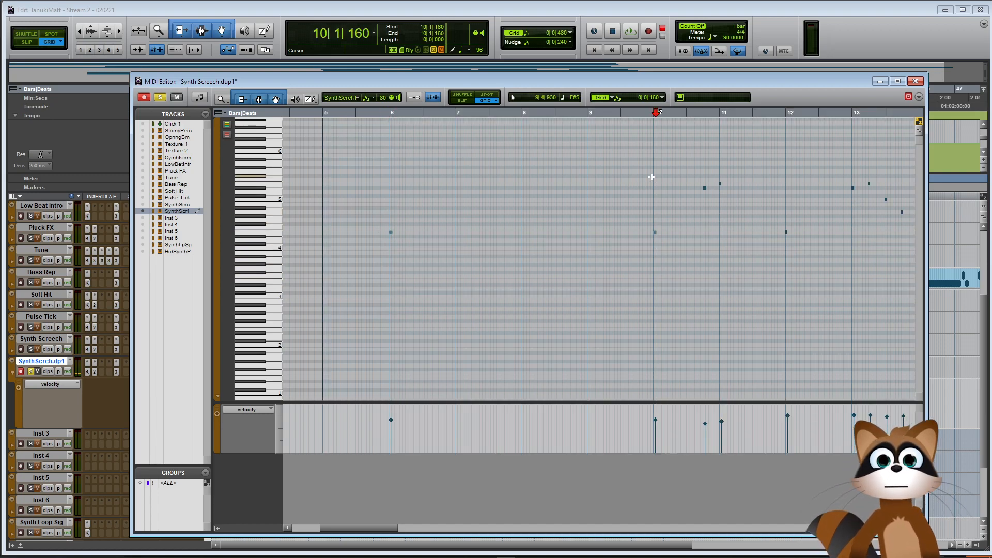
click(35, 375)
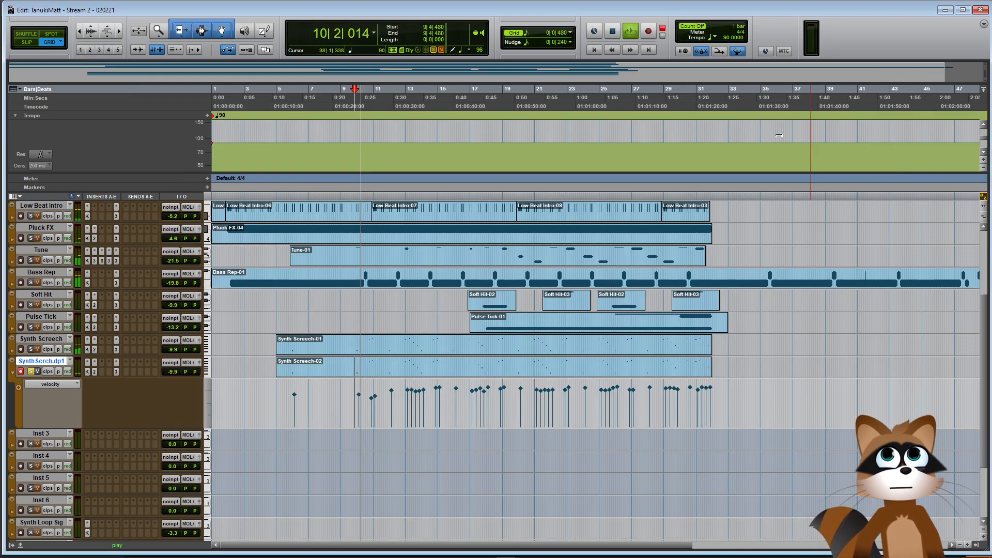
Compare the duplicate track in the mix and soloed, and insert the stereo ValhallaShimmer reverb in its third insert slot
click(32, 373)
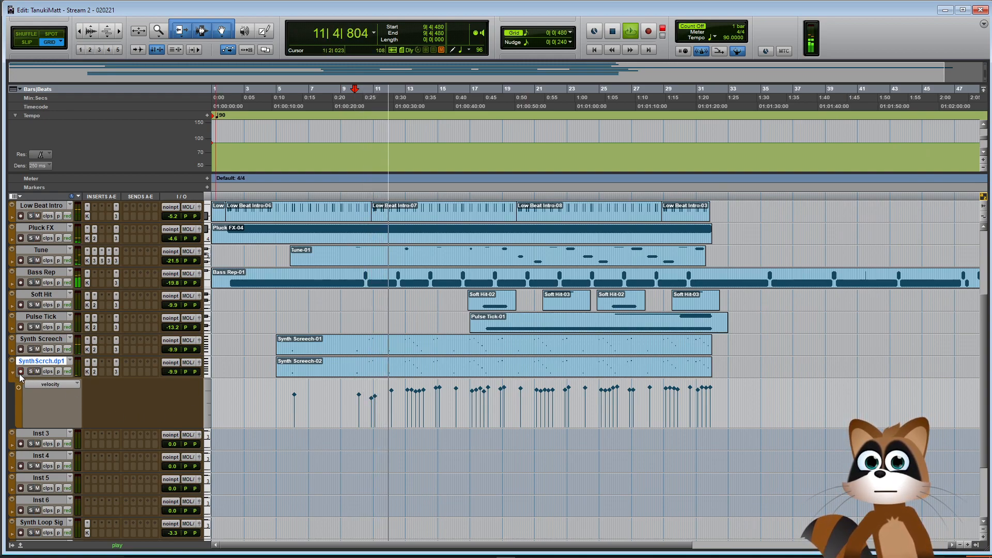
click(31, 371)
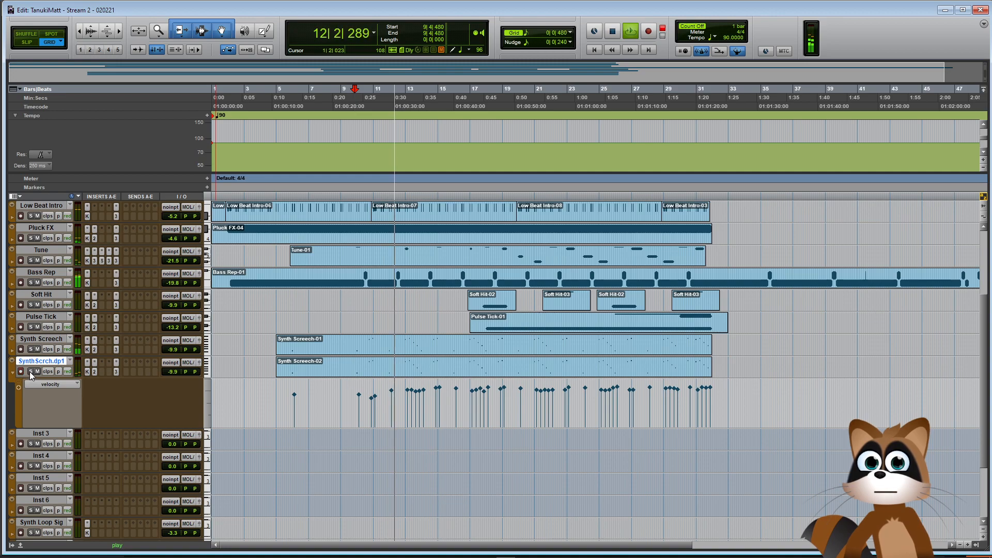
click(101, 371)
mouse_move(136, 402)
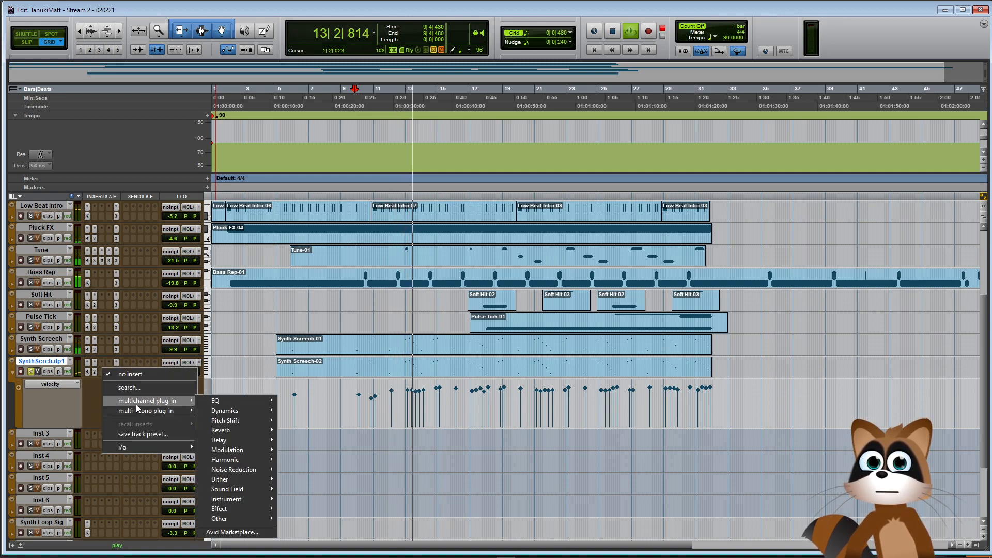
mouse_move(226, 431)
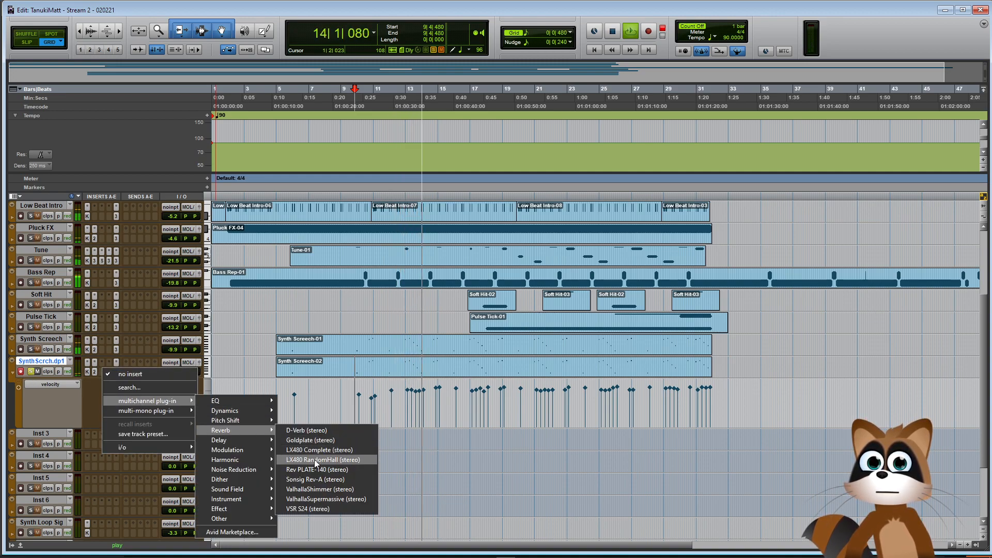
click(314, 490)
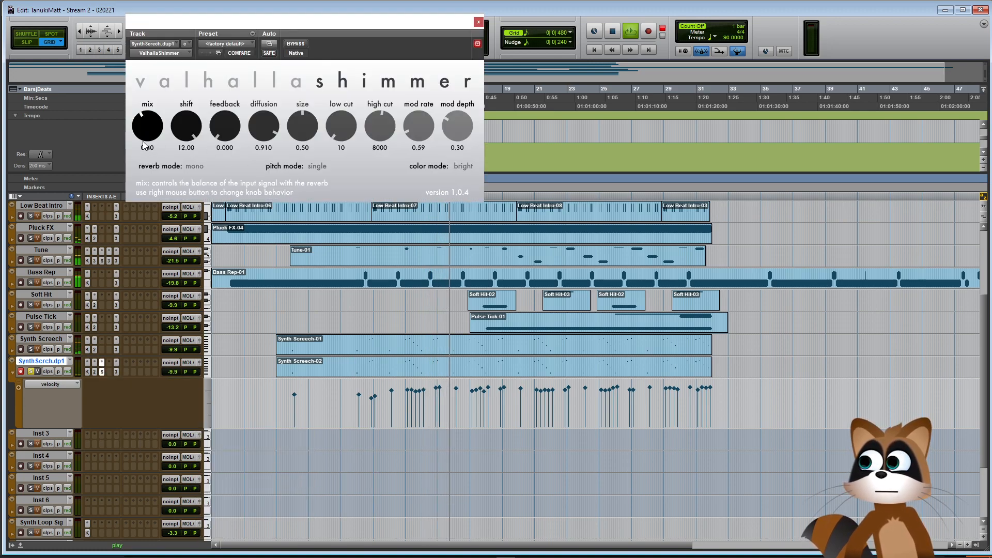
click(478, 22)
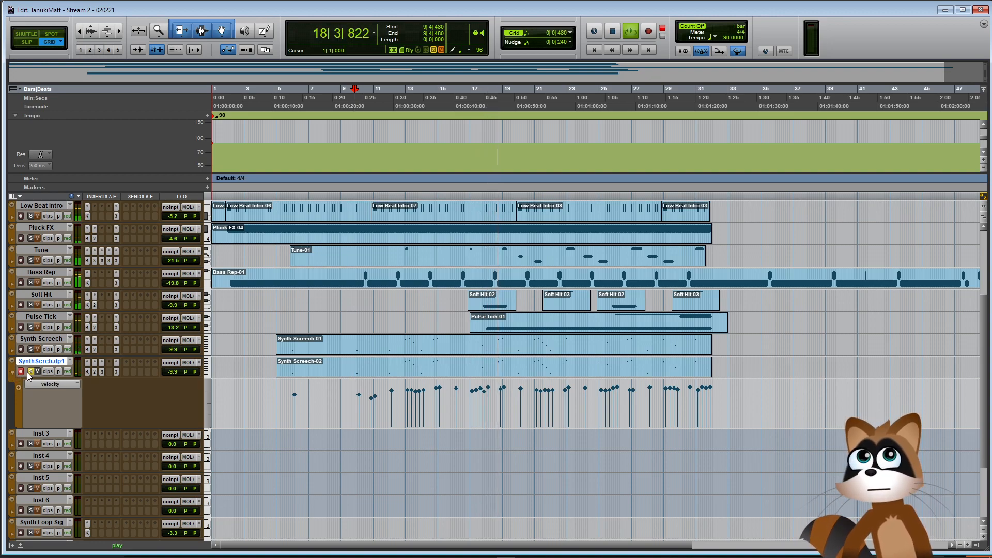
Lower the duplicate track's volume to -15.2 dB while the arrangement plays
click(12, 372)
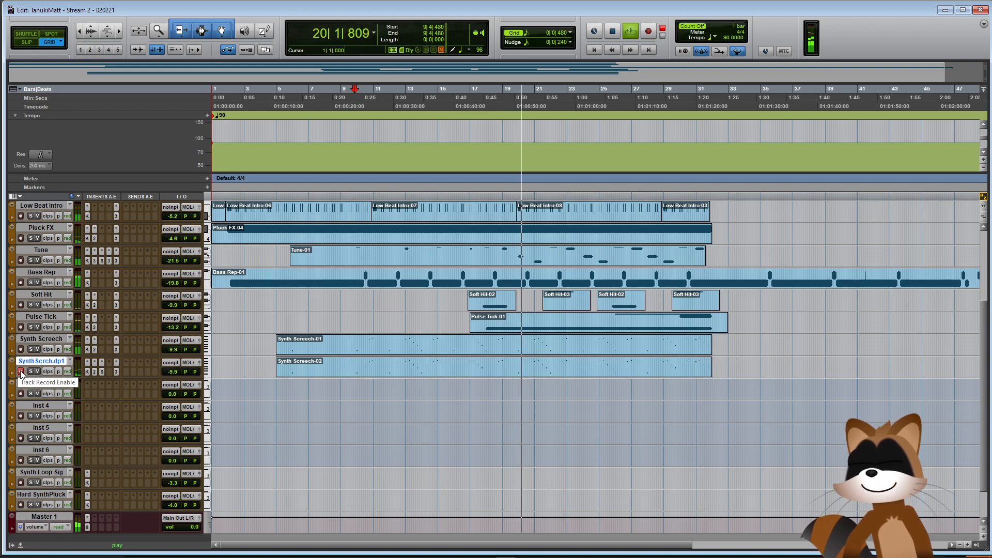
click(12, 372)
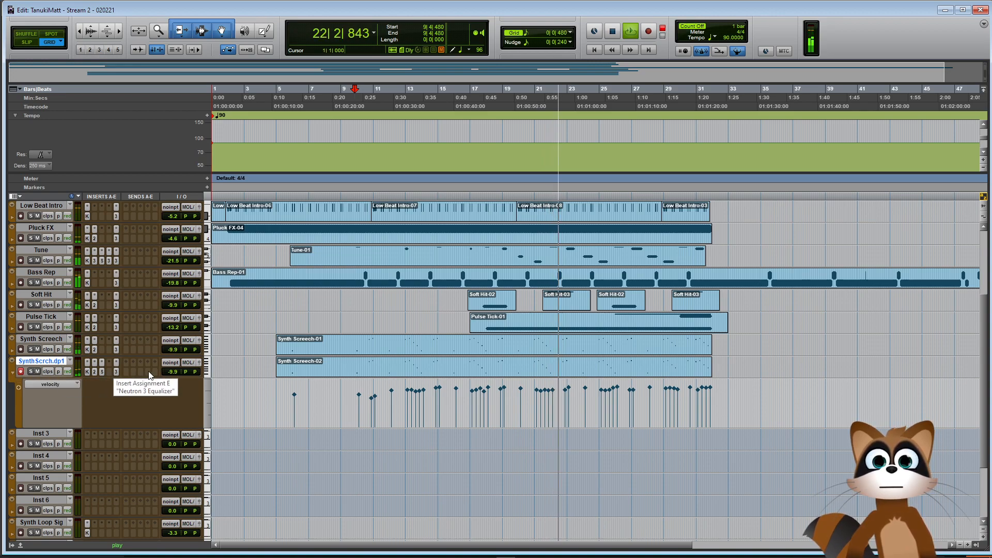
drag(172, 372, 169, 379)
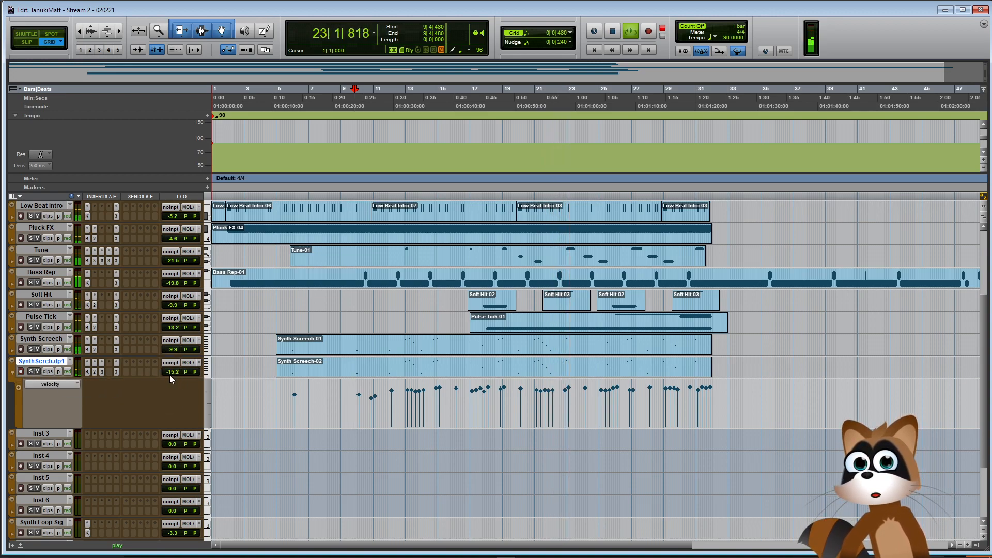
Raise the Flat Highpass frequency in the duplicate track's Neutron 3 Equalizer to 569 Hz, checking the sound during playback
click(115, 371)
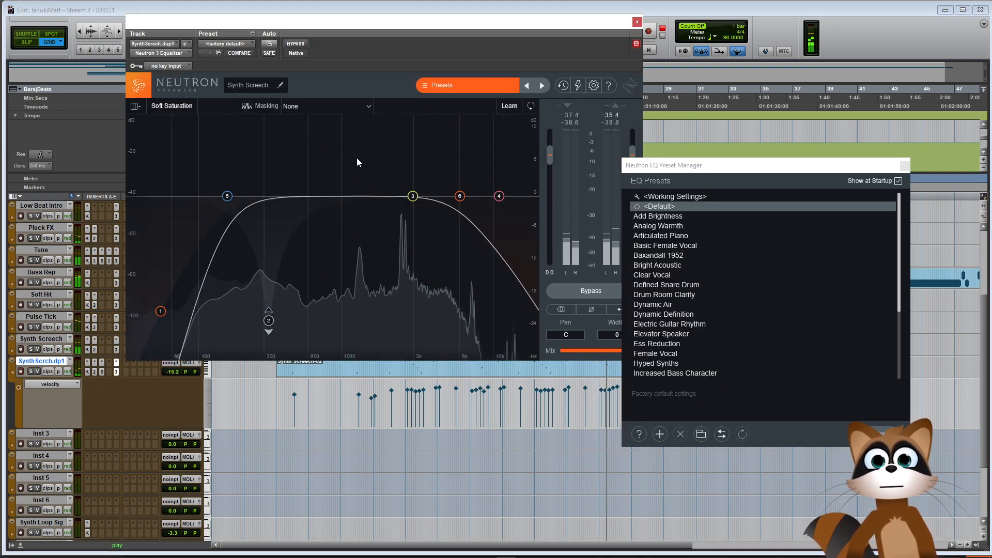
drag(228, 196, 280, 201)
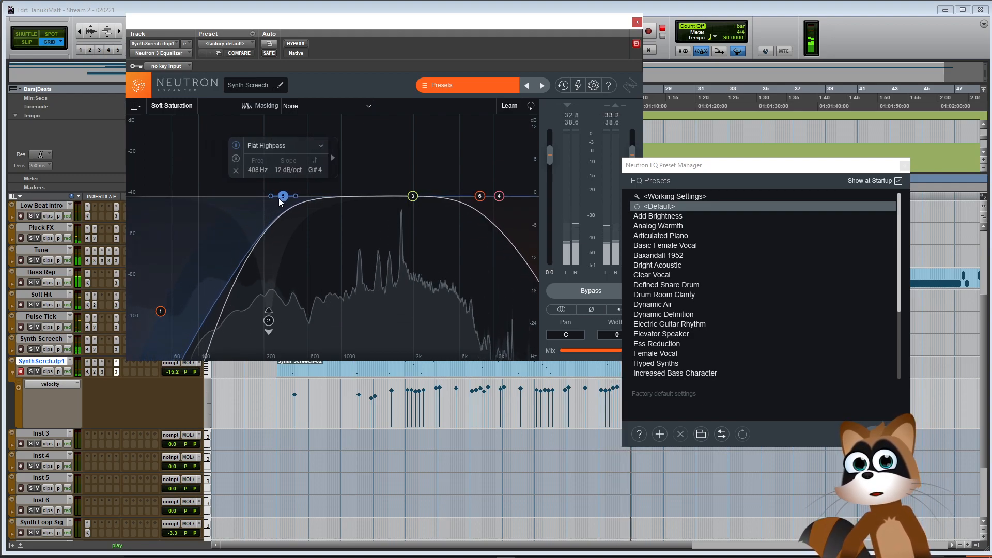
key(ctrl+w)
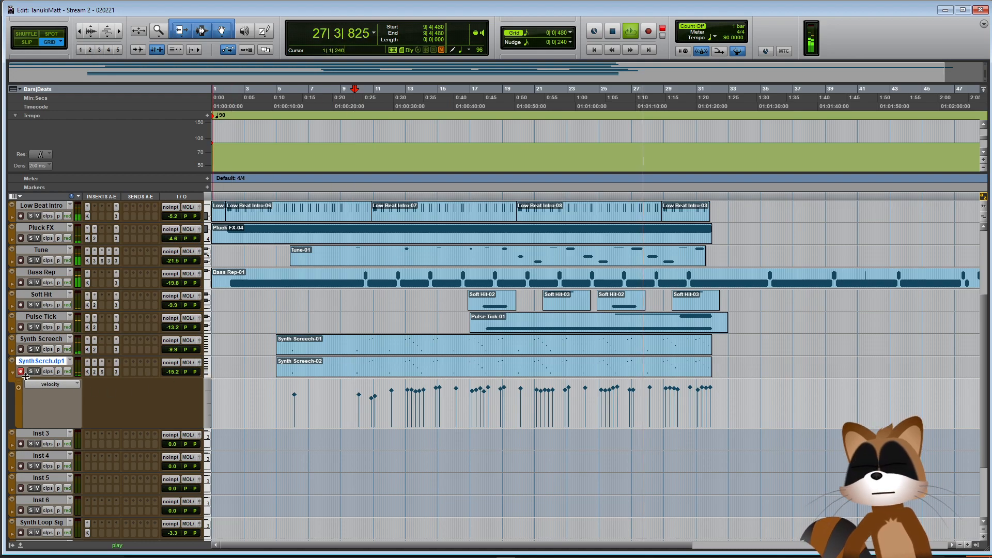
click(116, 371)
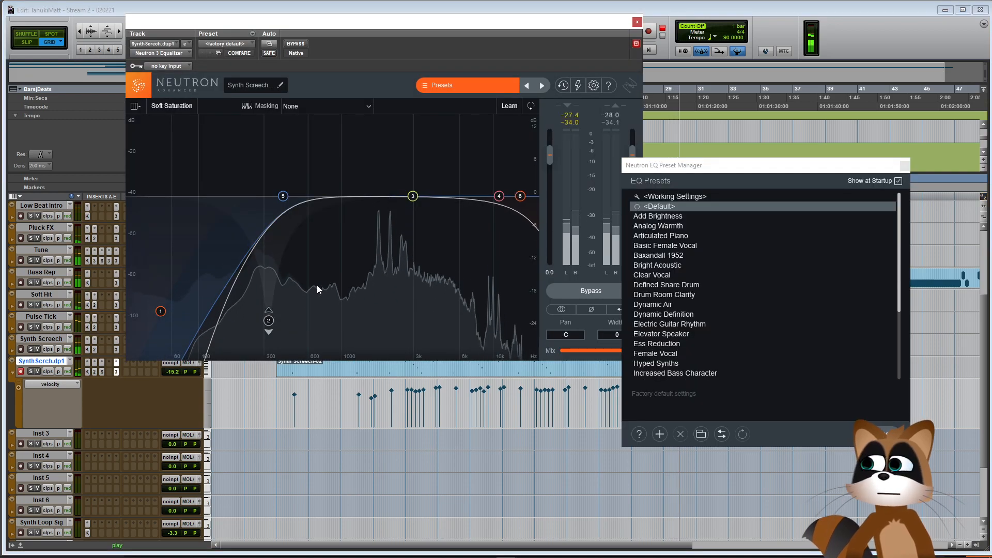
drag(283, 196, 304, 196)
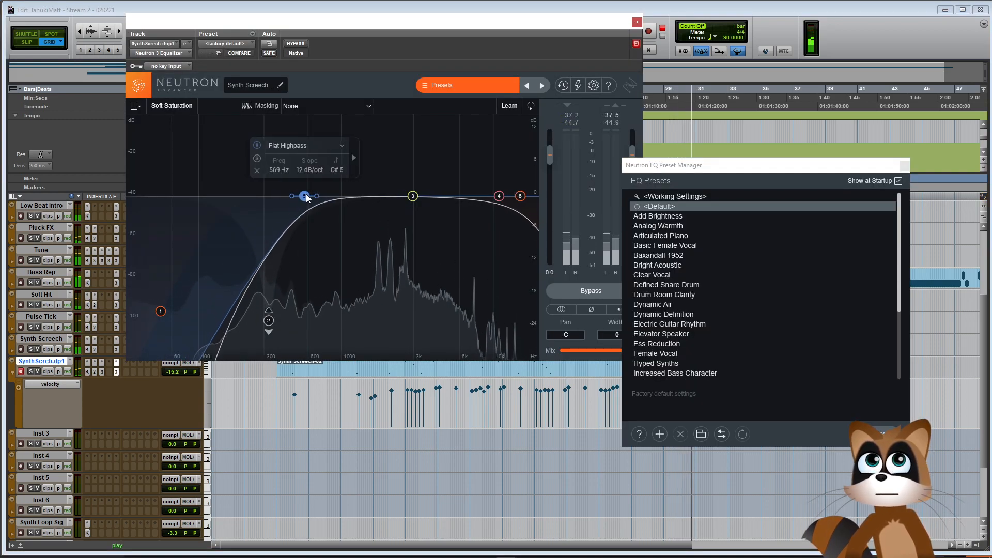
key(ctrl+w)
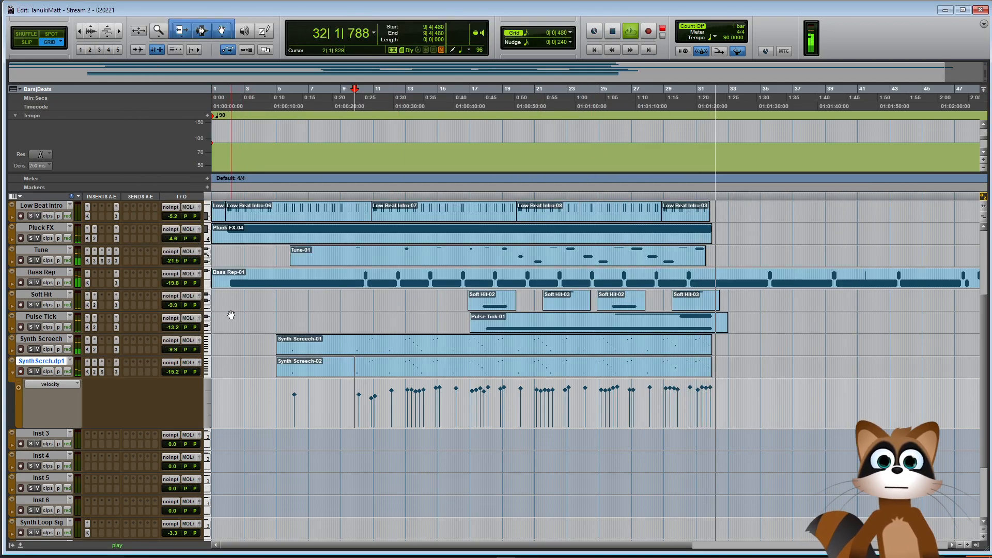
Solo both Synth Screech tracks and play from bar 10 with the duplicate track's VSR S24 reverb open
key(space)
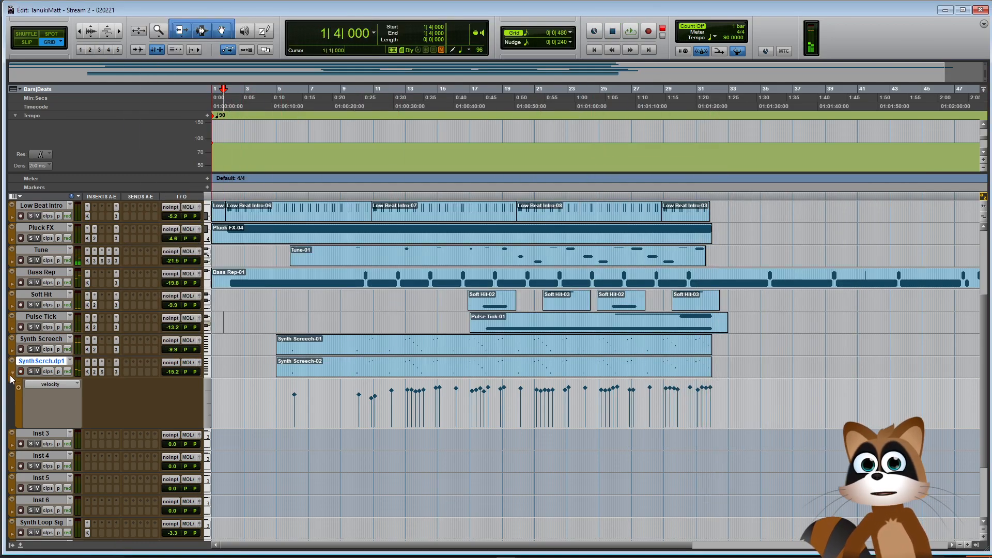
click(11, 372)
click(31, 371)
key(space)
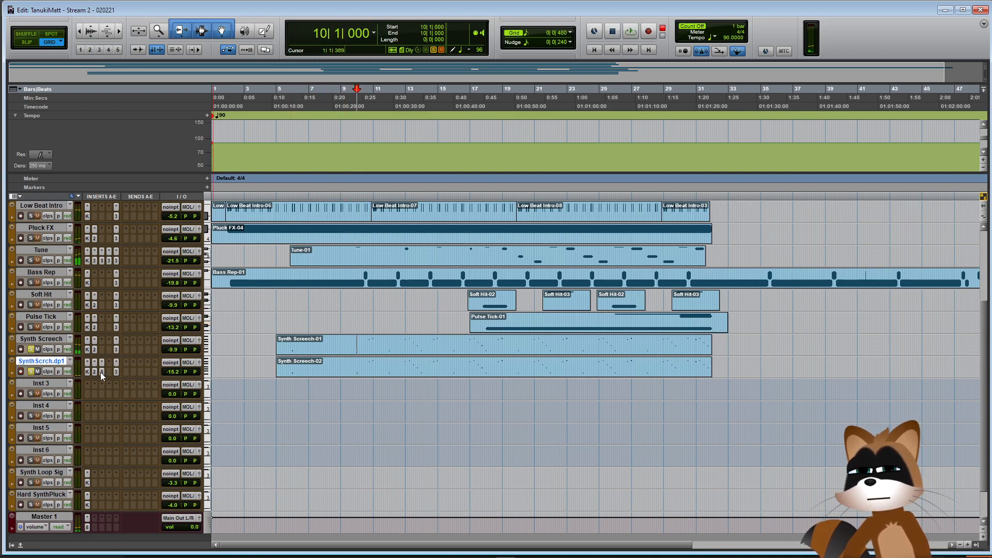
click(94, 372)
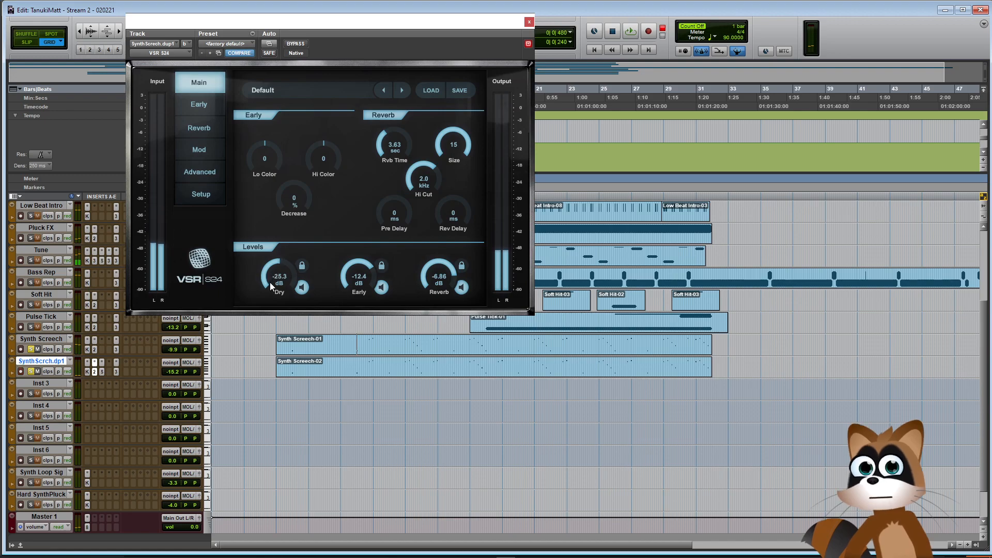
key(space)
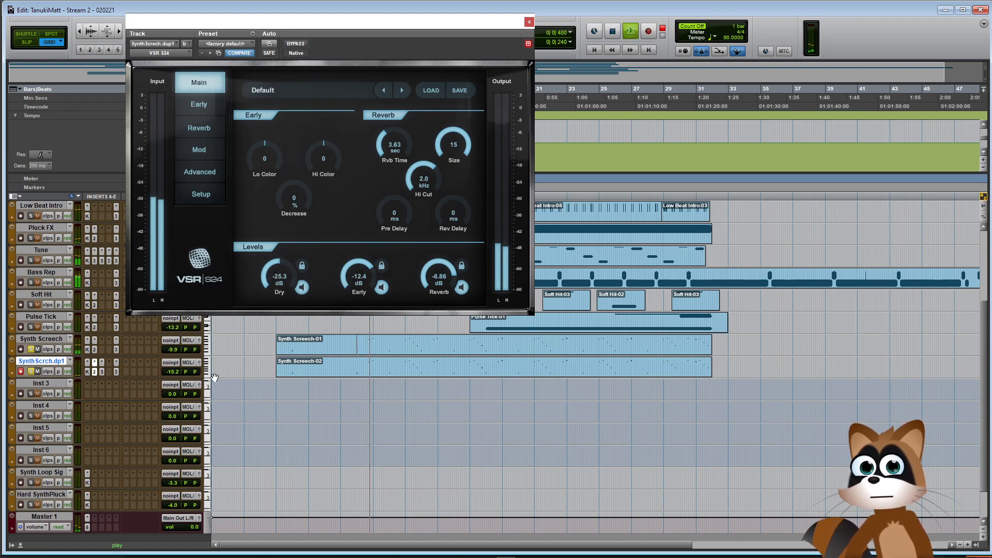
Show the duplicate track's EQ B6 Frequency automation, raise the breakpoint near bar 18 and move the last one to about bar 26
click(16, 372)
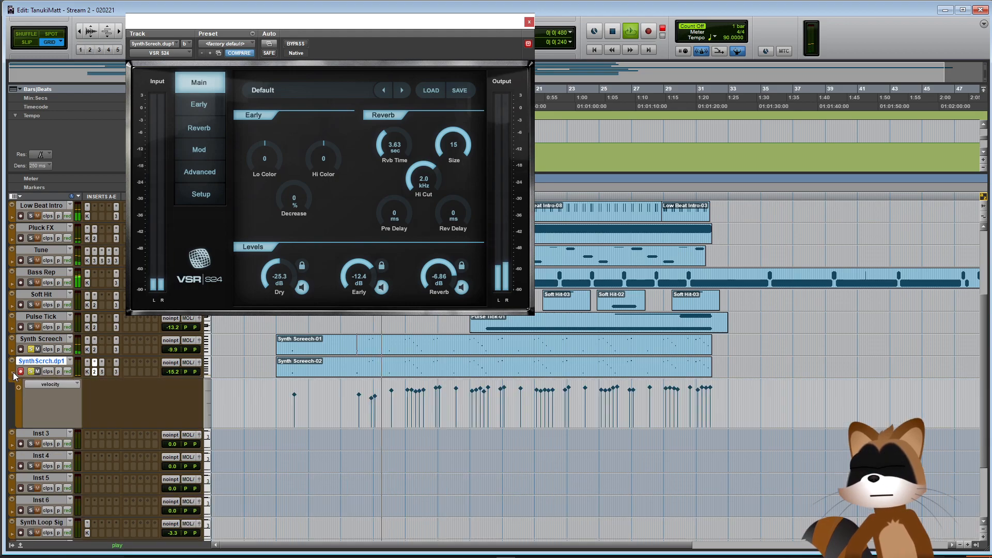
click(43, 384)
mouse_move(209, 509)
click(249, 509)
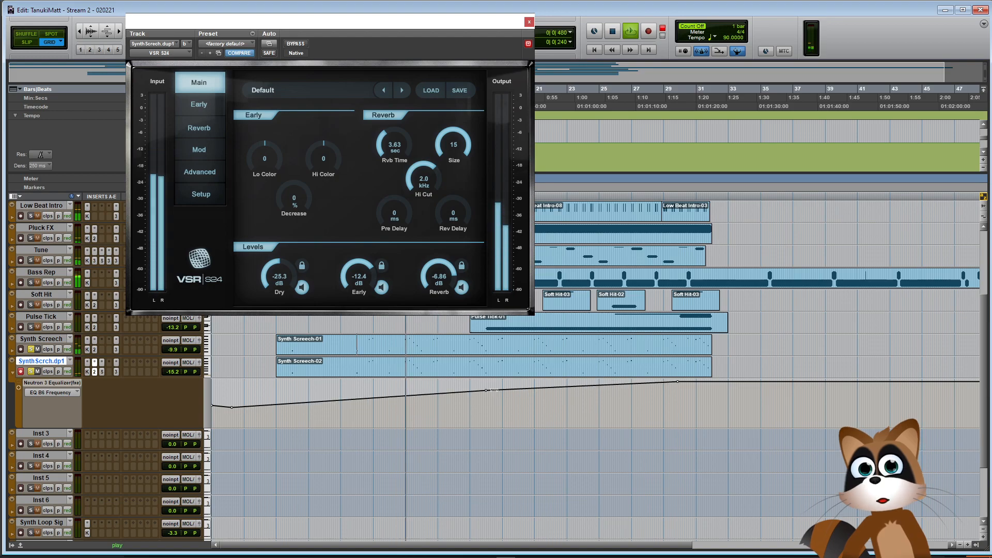
drag(486, 401, 486, 391)
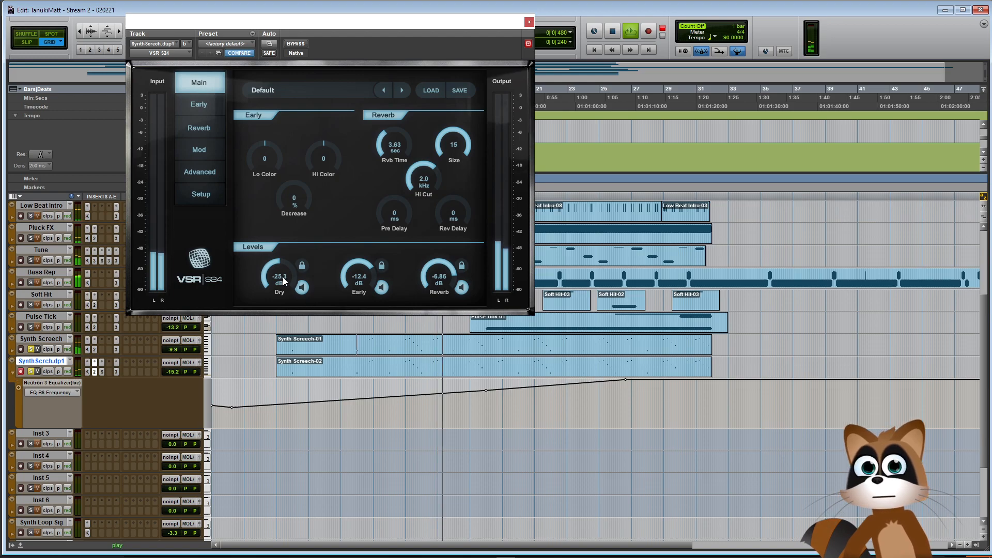
Mute the Dry level and lower the Early level to -19.4 dB in the duplicate track's VSR S24 reverb
click(302, 287)
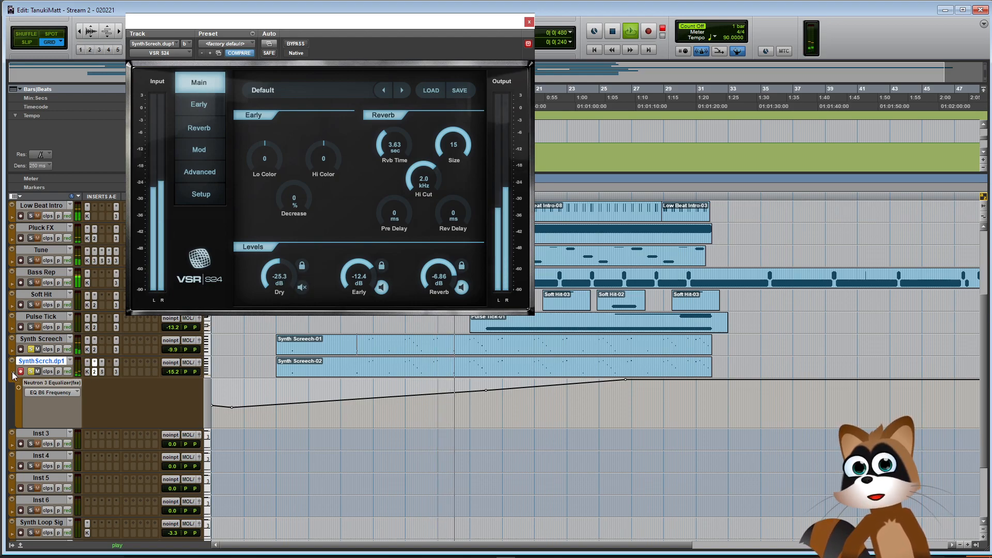
drag(356, 283, 346, 305)
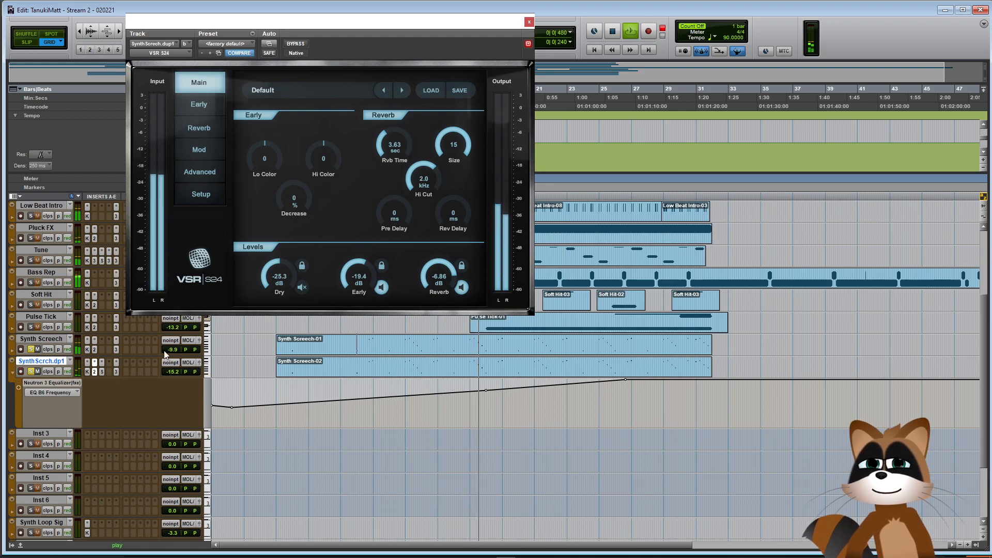
click(12, 375)
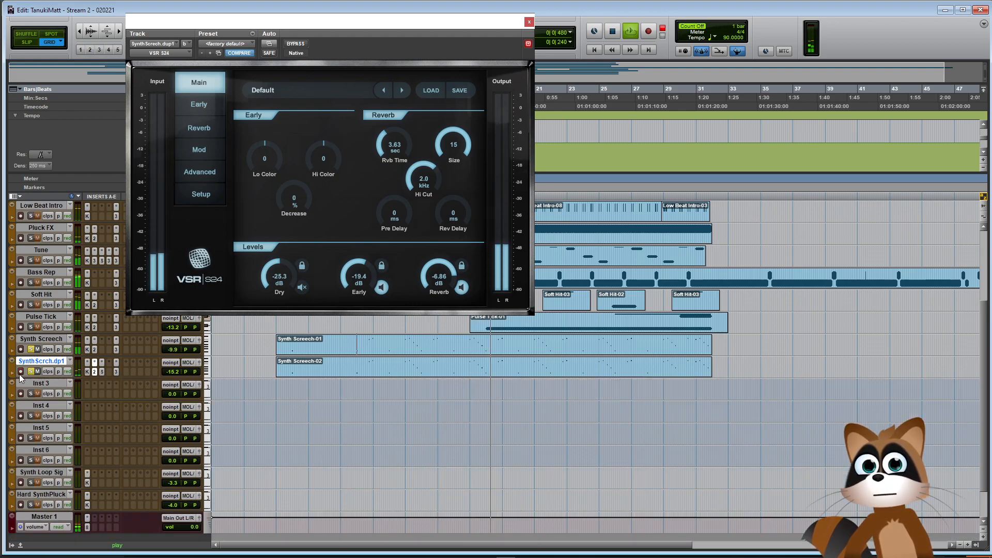
click(529, 22)
Leave only the duplicate Synth Screech track soloed, stop playback and show its note velocities in the automation lane
click(30, 371)
click(30, 350)
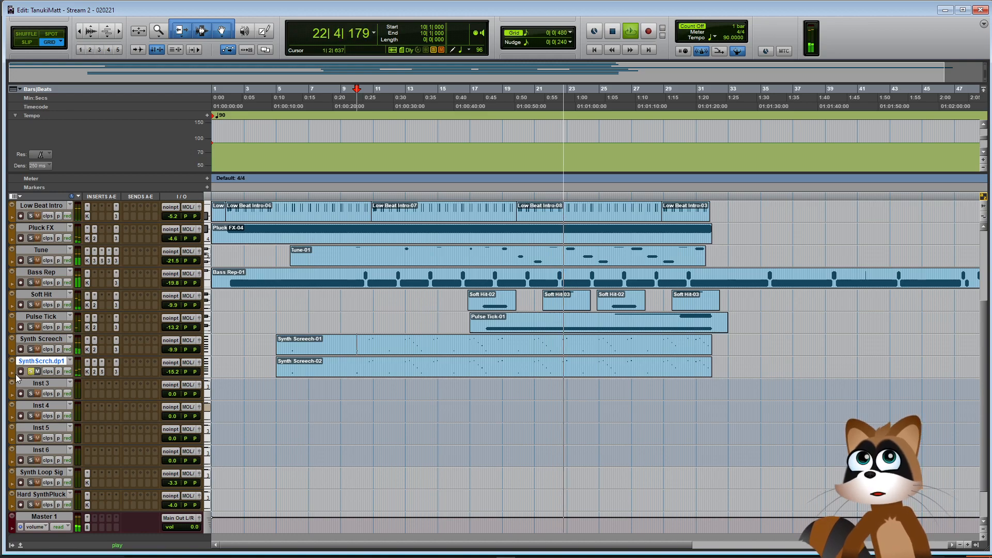
click(12, 372)
key(space)
click(50, 391)
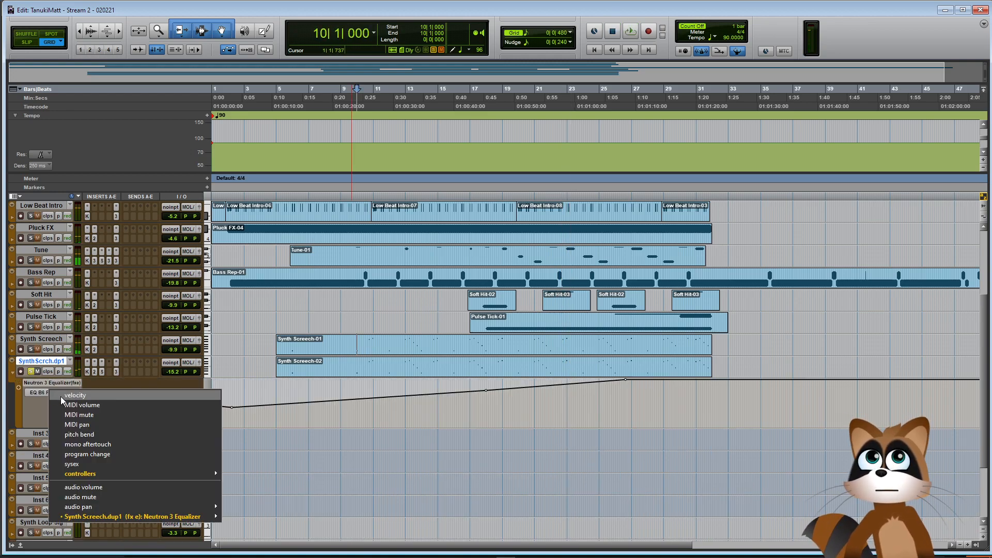
click(61, 397)
click(438, 388)
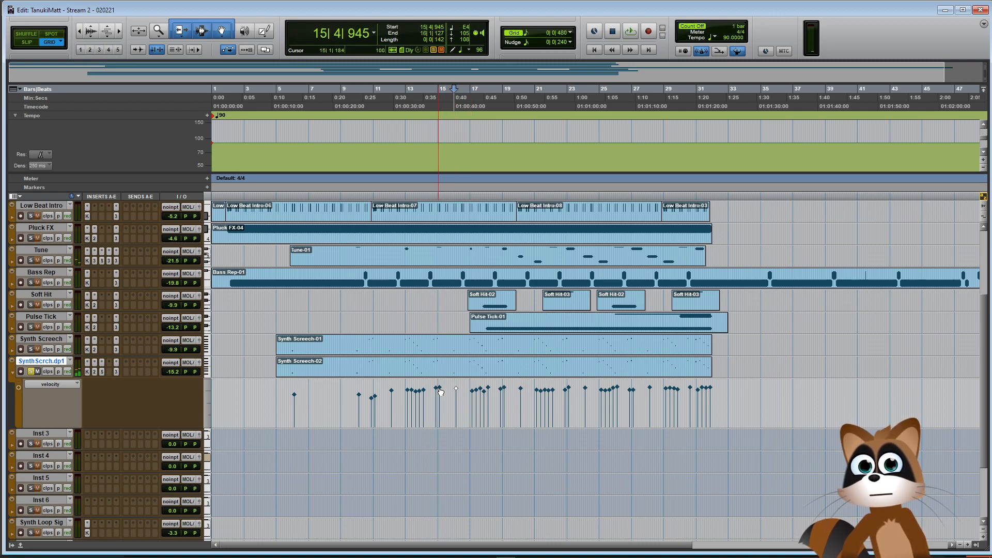
Set the velocity of all notes in the Synth Screech-02 clip to 80 with the Change Velocity operation
click(428, 375)
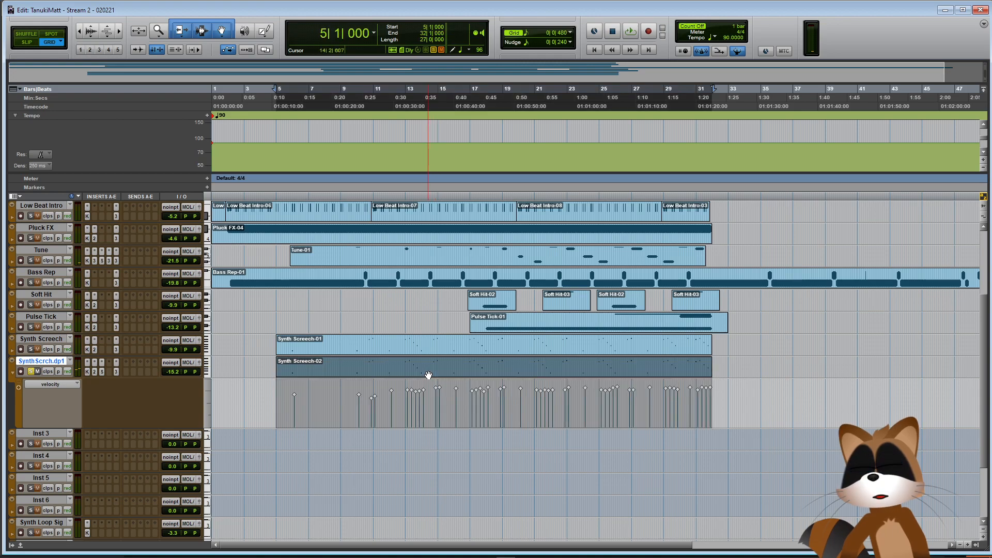
right_click(429, 375)
mouse_move(451, 334)
click(536, 342)
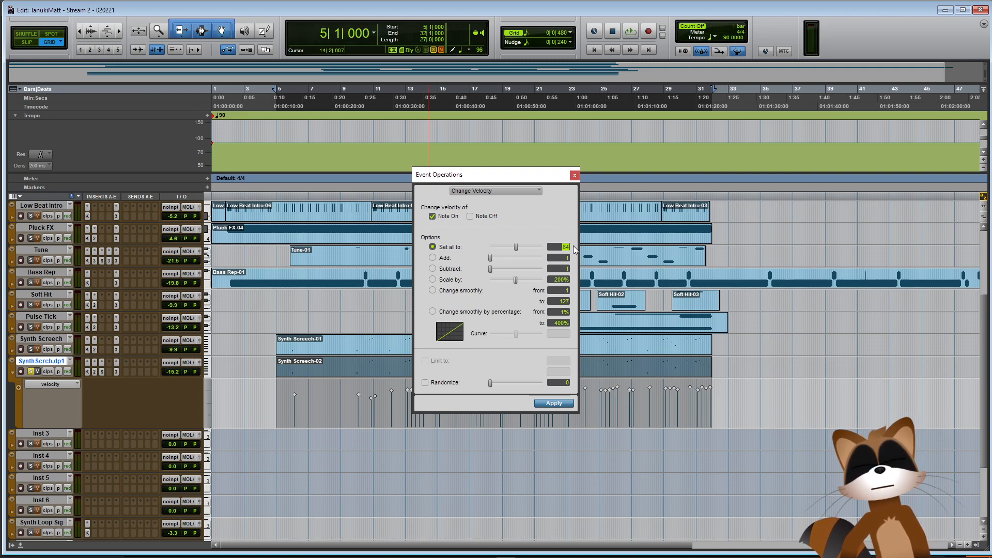
click(558, 405)
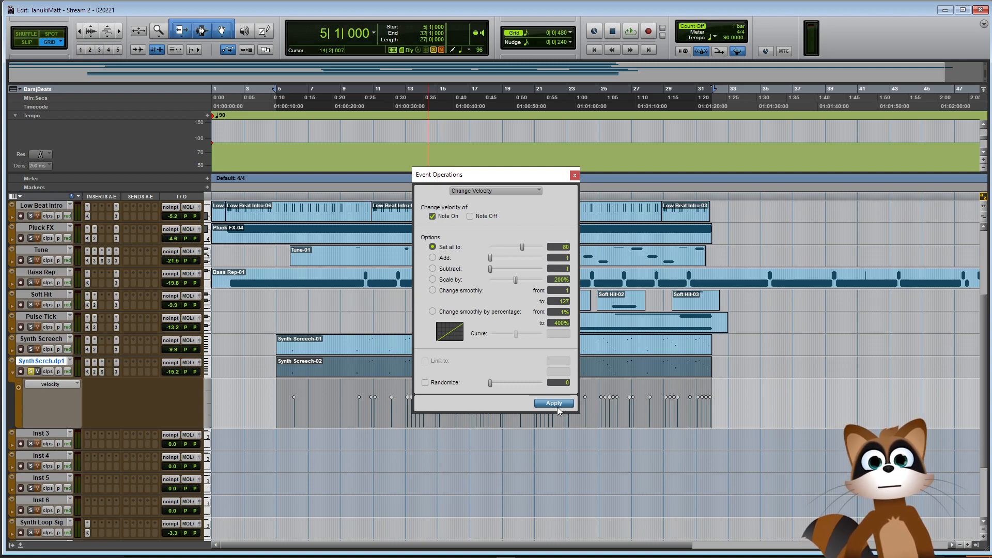
click(574, 175)
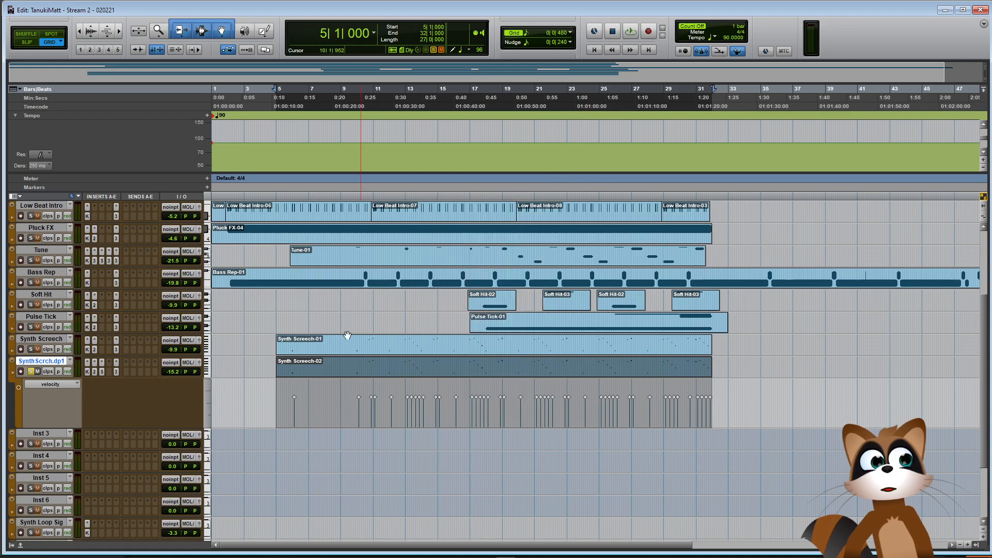
Play from bar 9 beat 4 to check the evened velocities and hide the duplicate track's velocity lane
click(354, 371)
key(space)
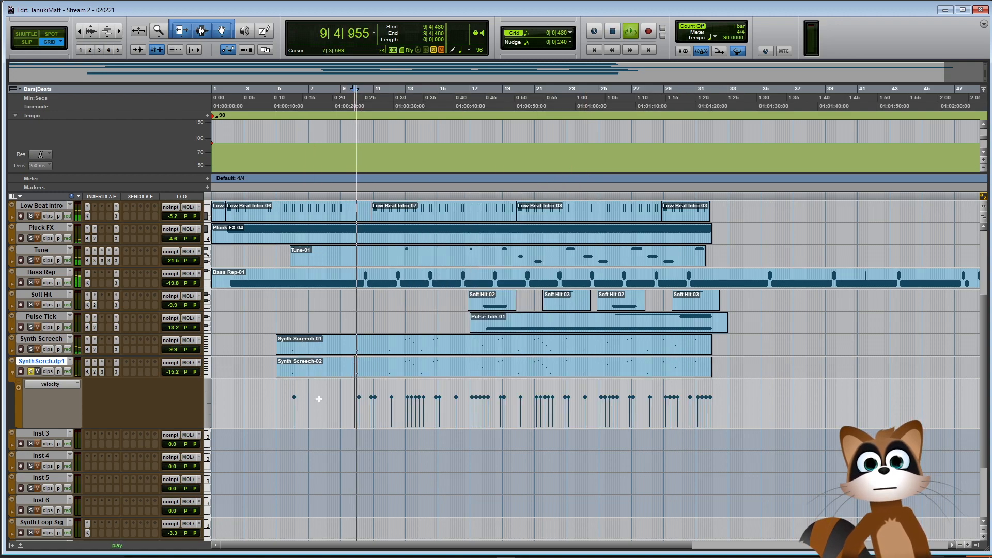
click(14, 374)
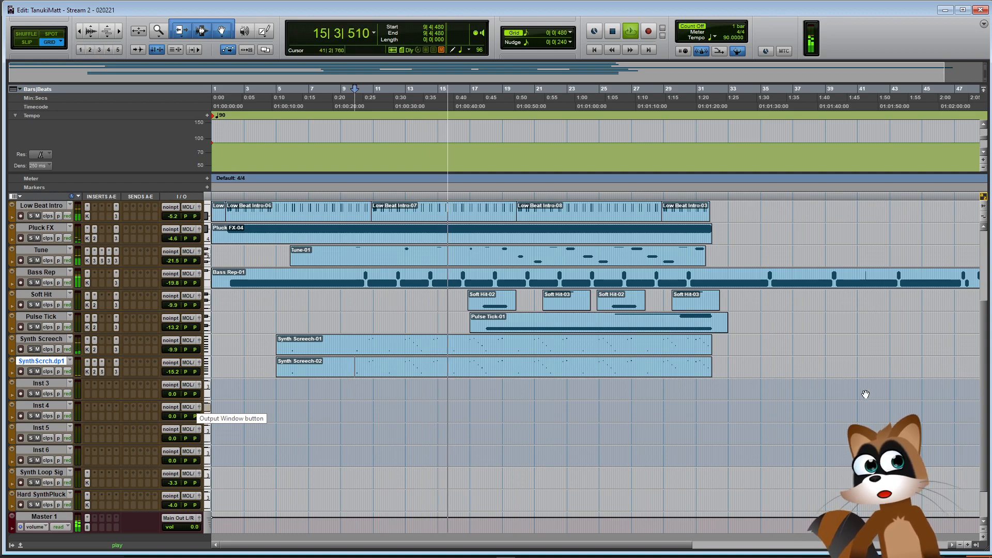
Review the tracks of the whole arrangement during playback, then stop with the edit cursor at bar 2
key(r)
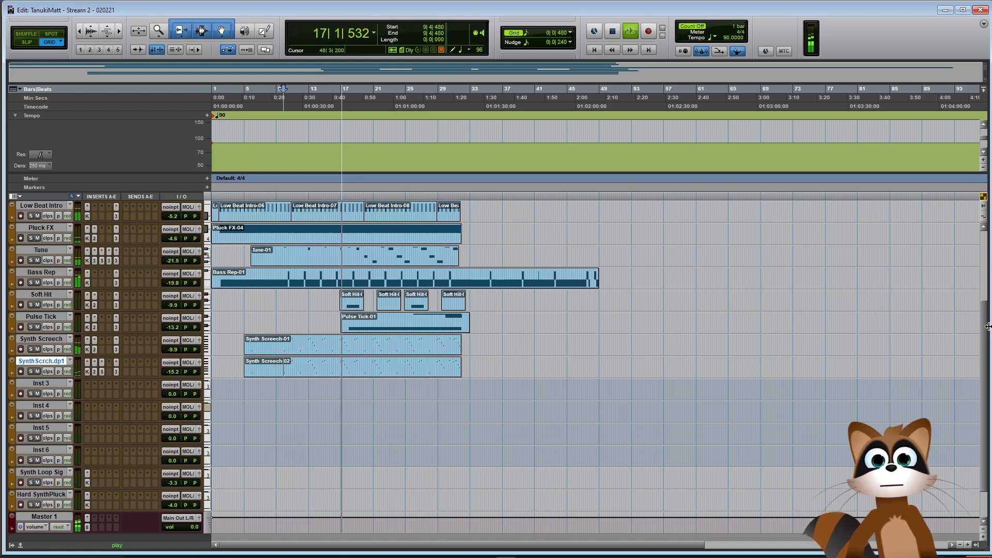
scroll(632, 306, up, 5)
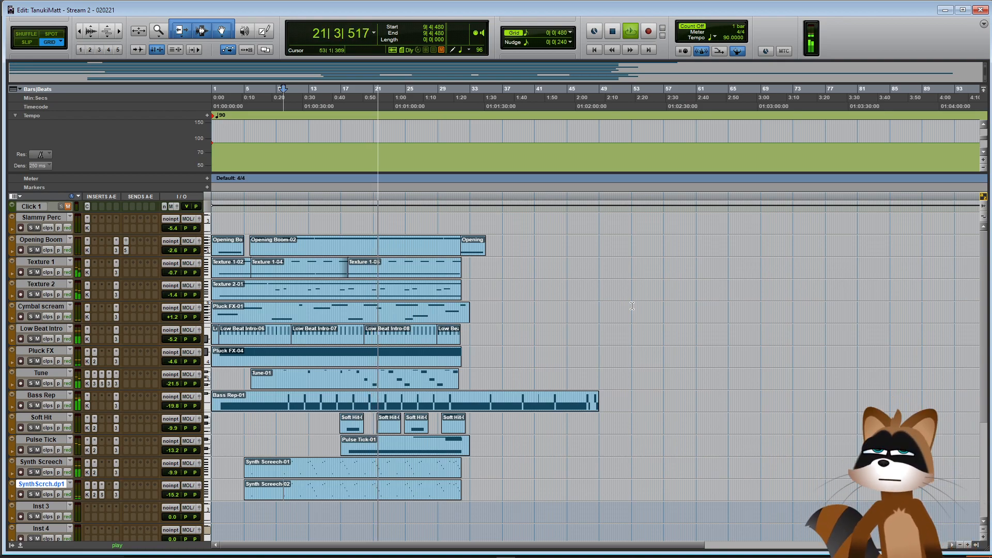
scroll(343, 370, down, 5)
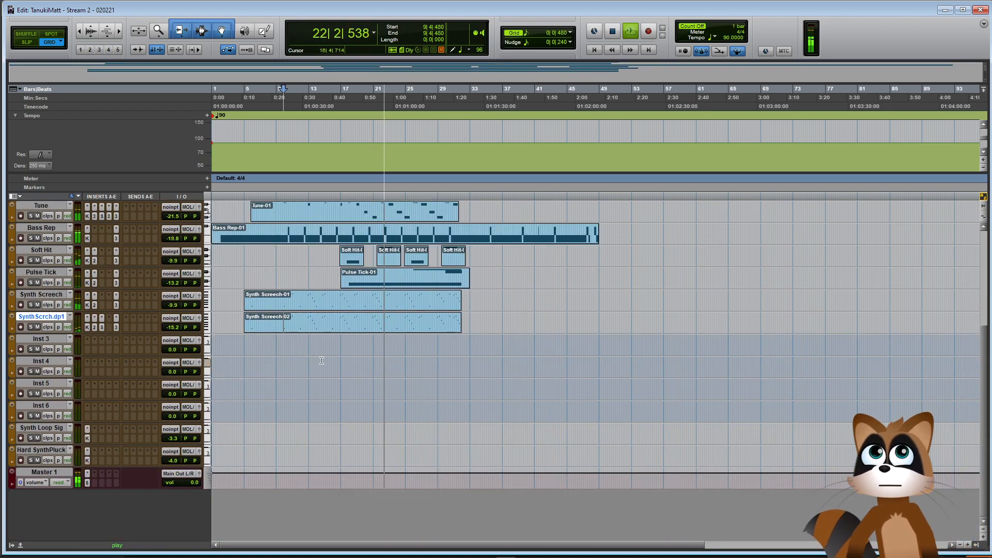
click(336, 357)
key(ctrl+])
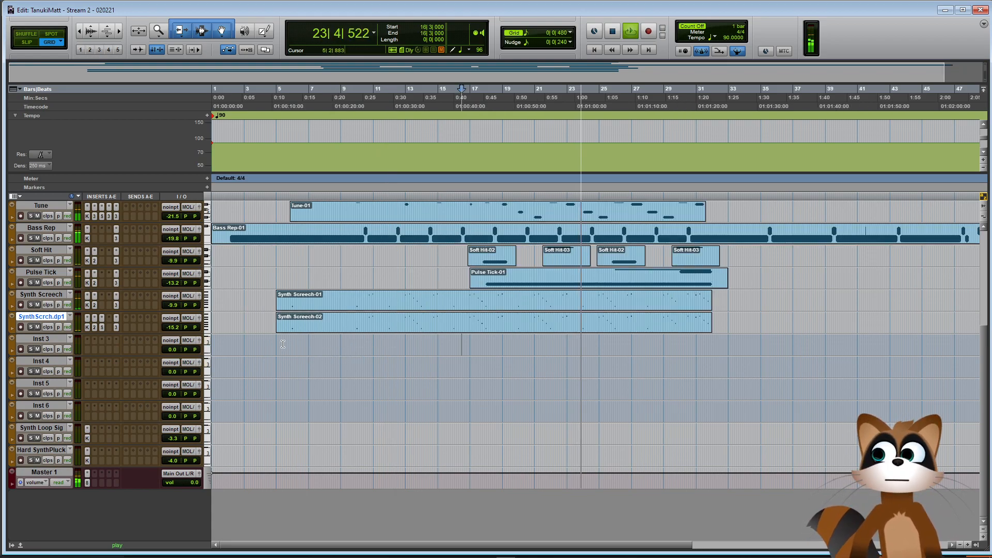
click(244, 345)
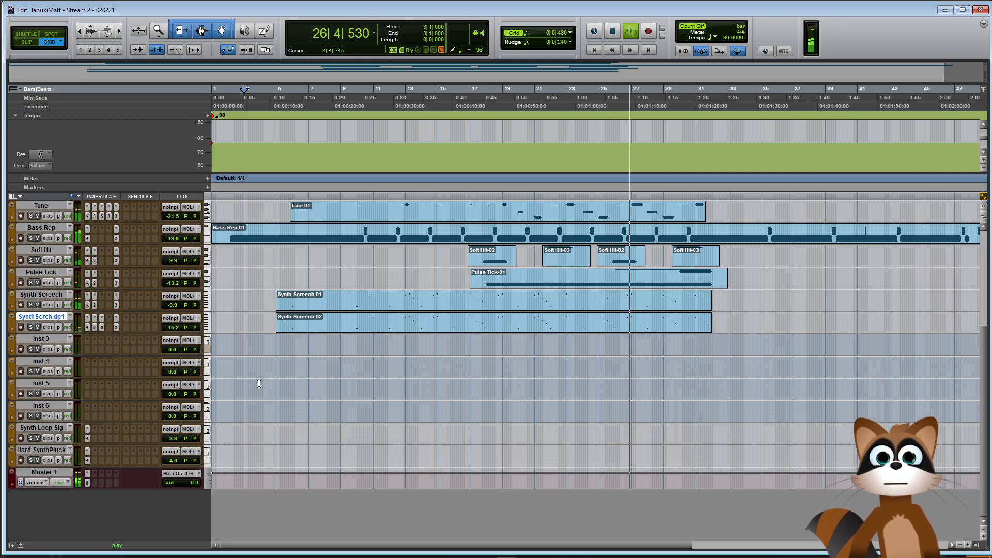
click(230, 339)
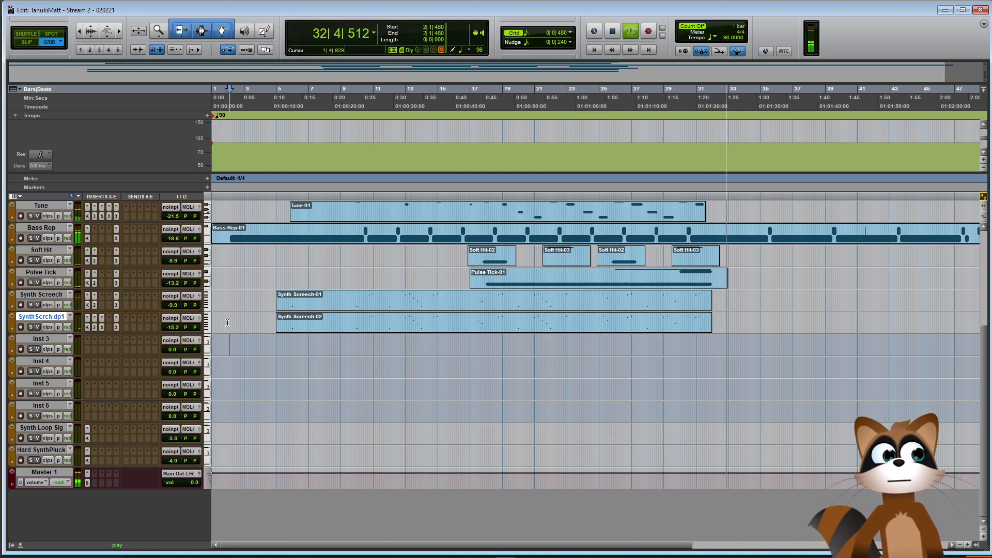
click(227, 320)
key(space)
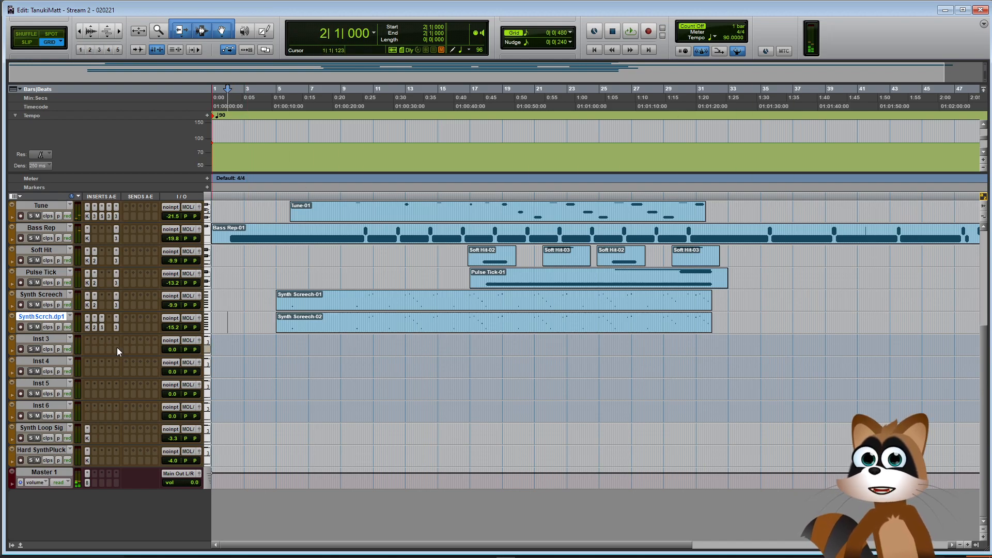
Rename the Inst 3 track as Bass Pulse
double_click(33, 342)
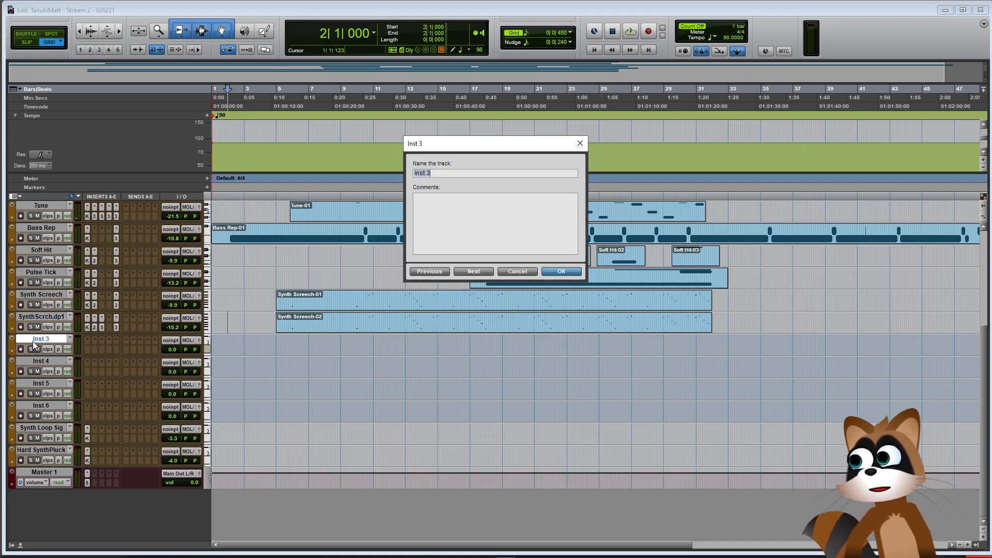
text(Bass Pulse)
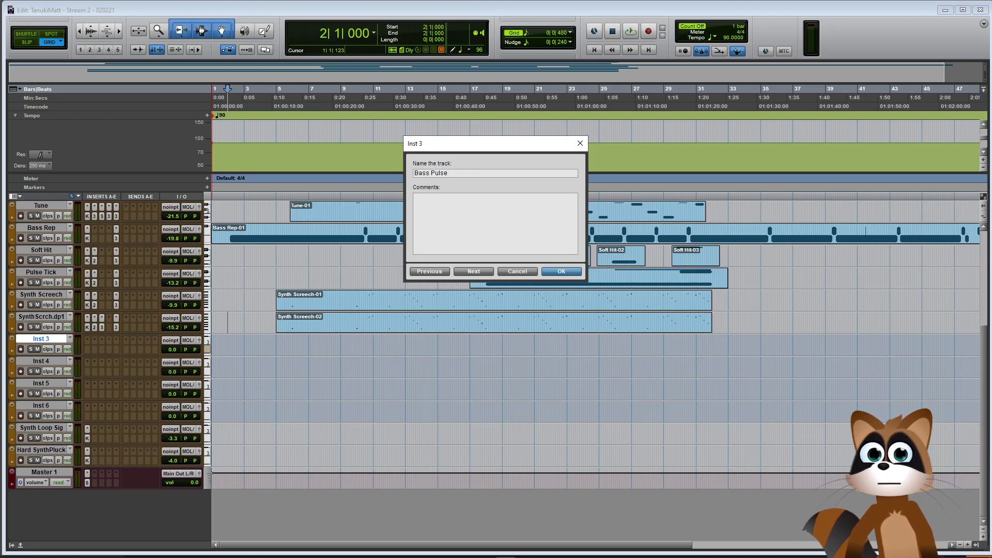
key(Return)
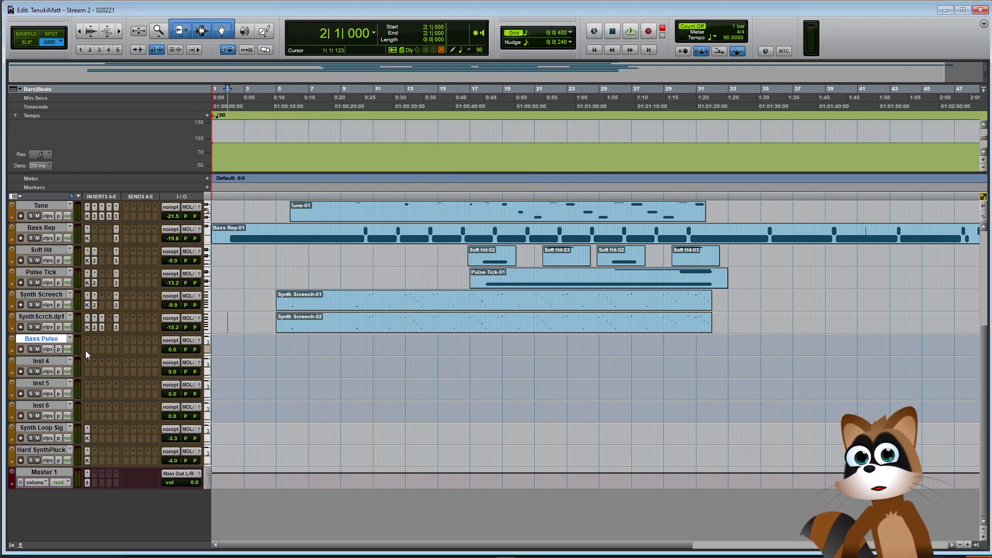
Try the Kontakt (stereo) instrument on the Bass Pulse track and check its Quick-Load instrument folders
click(86, 351)
mouse_move(99, 377)
mouse_move(234, 478)
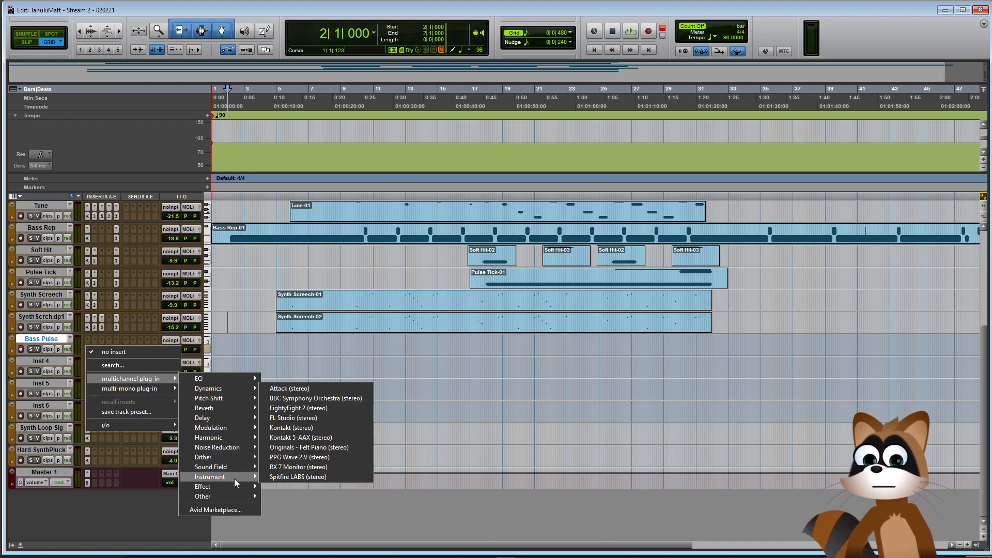
click(322, 427)
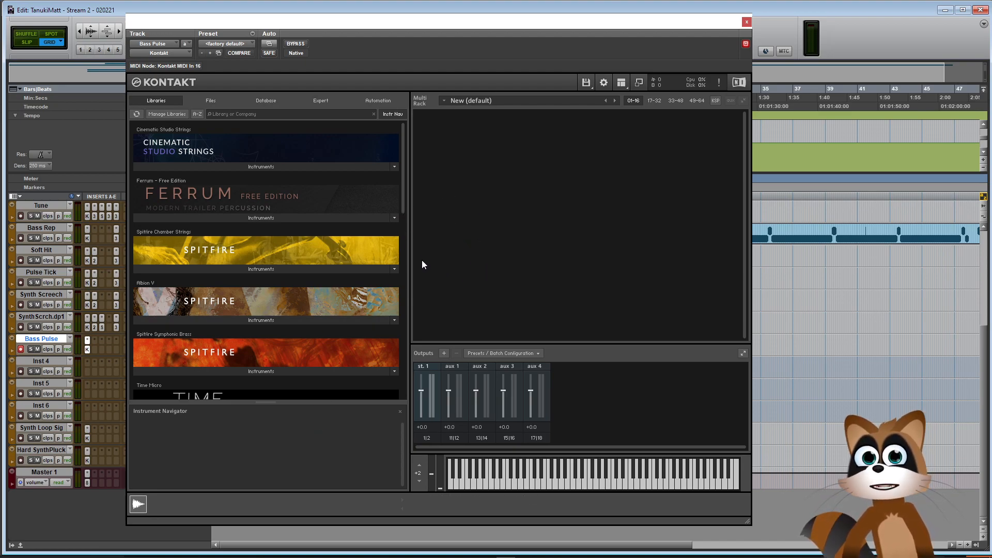
right_click(459, 291)
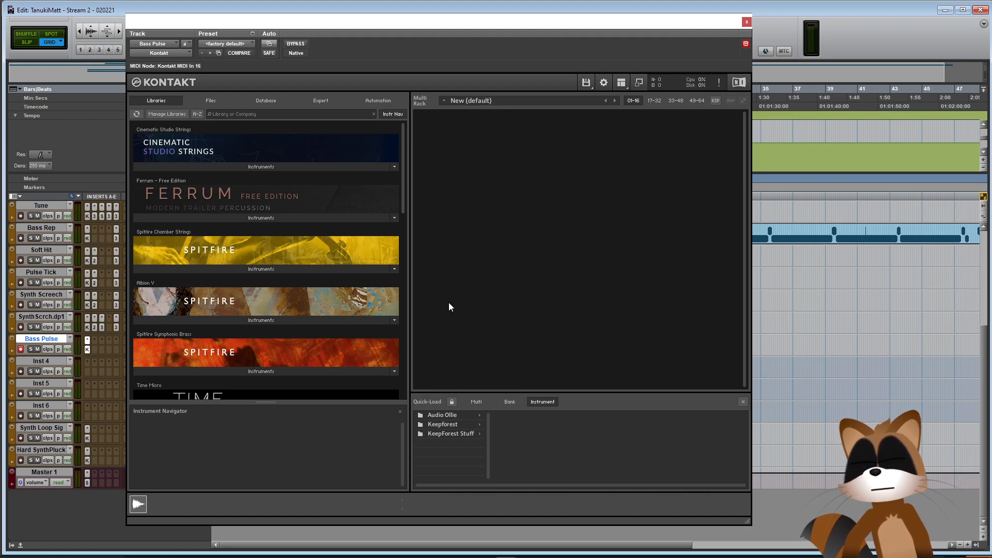
right_click(451, 298)
click(747, 22)
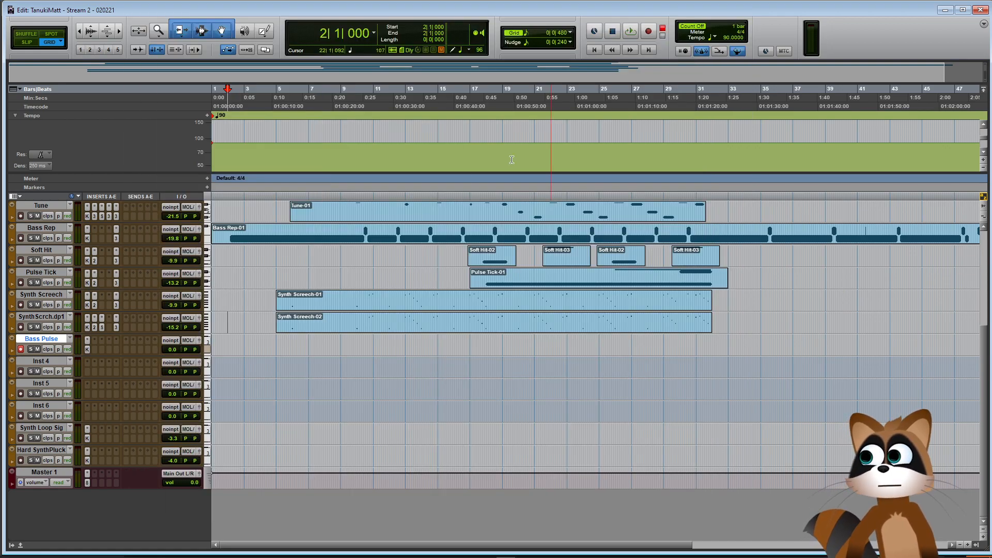
Replace the Bass Pulse track's instrument with Kontakt 5-AAX (stereo) and show its sample libraries
click(88, 341)
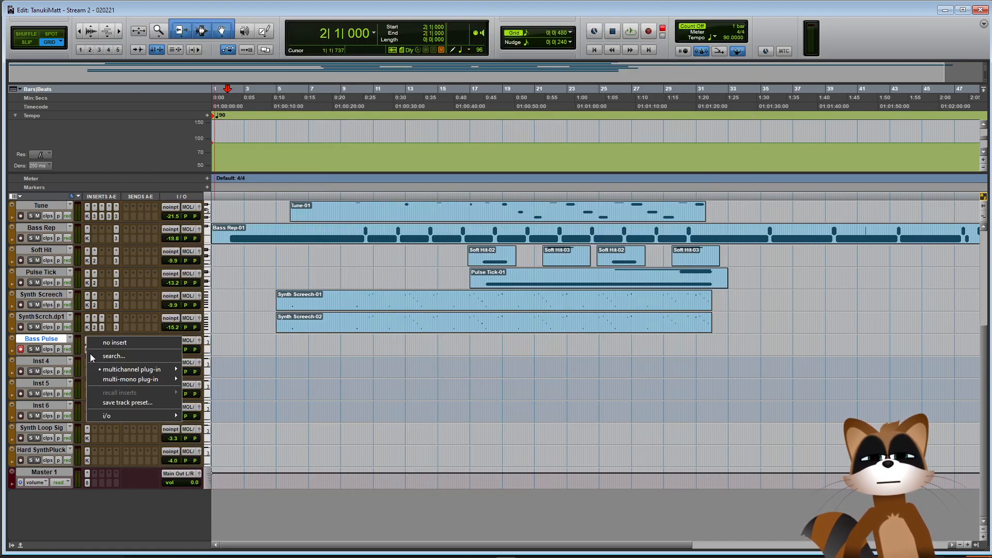
mouse_move(104, 372)
mouse_move(234, 467)
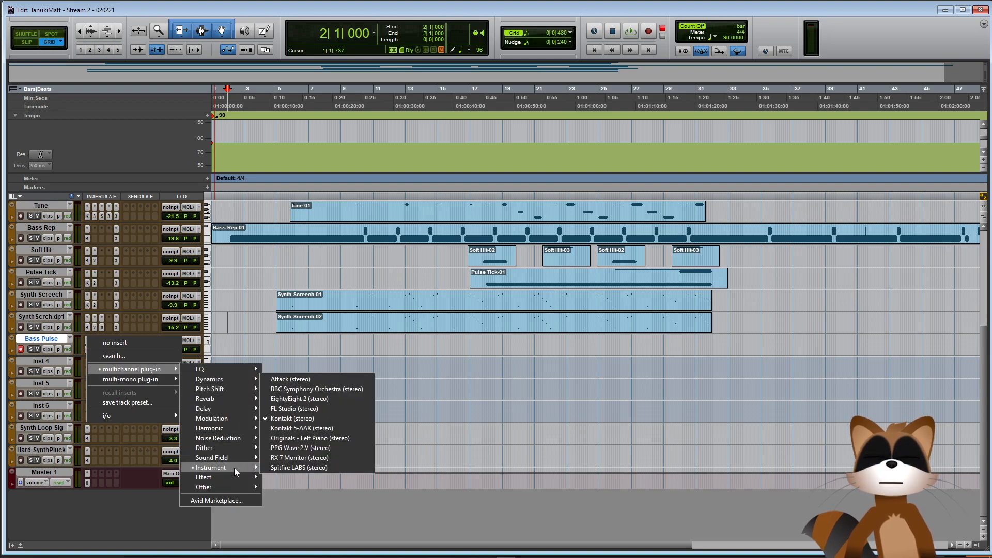
click(305, 429)
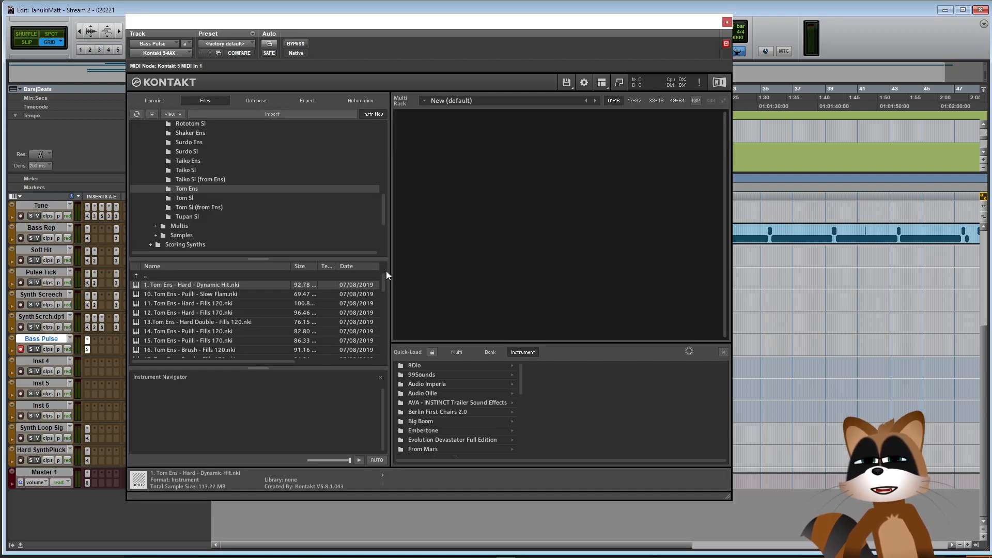
click(160, 98)
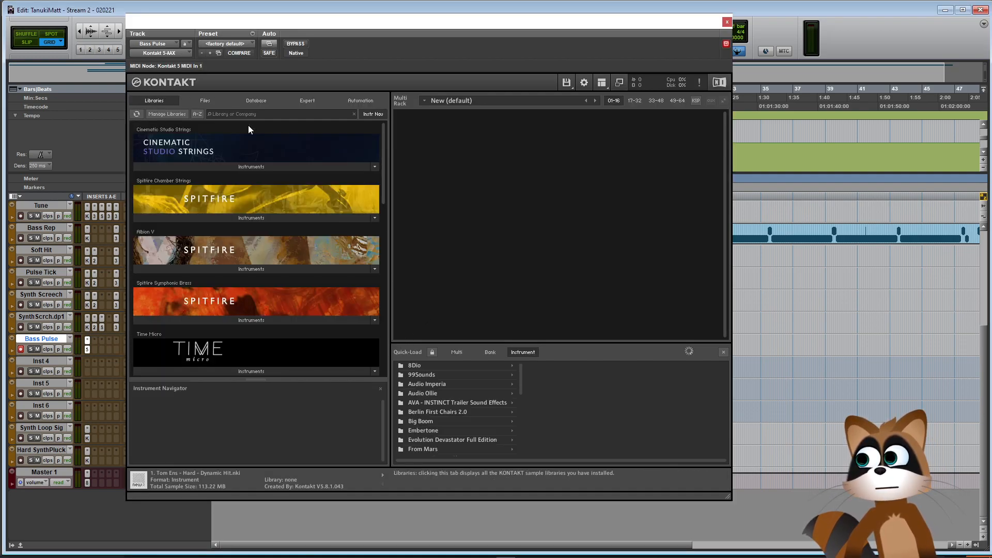
Load SFTM Vol. 1 - Pulses - TMPro from the Audio Imperia SFTM Vol. 1 v1.2 instruments and lower its volume slightly
click(456, 384)
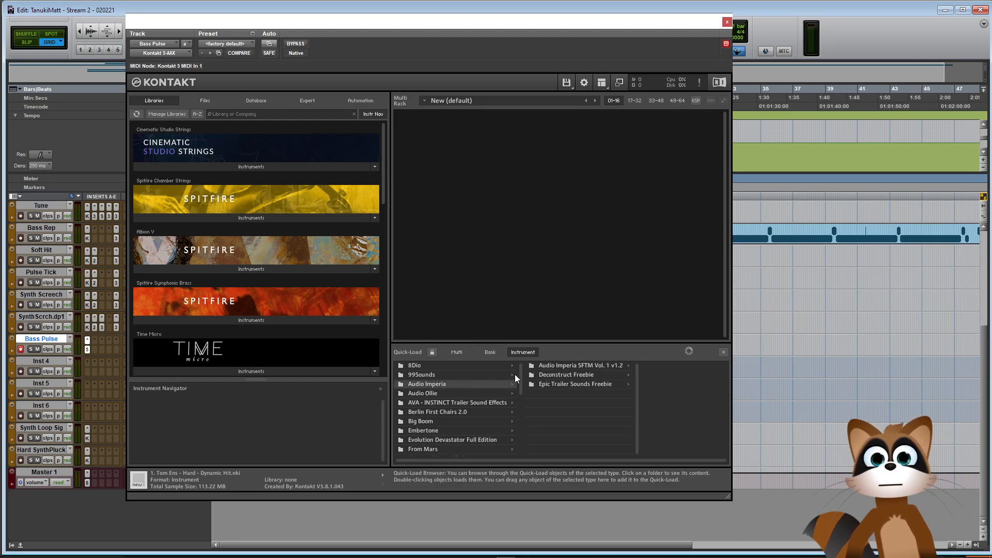
click(573, 367)
click(667, 368)
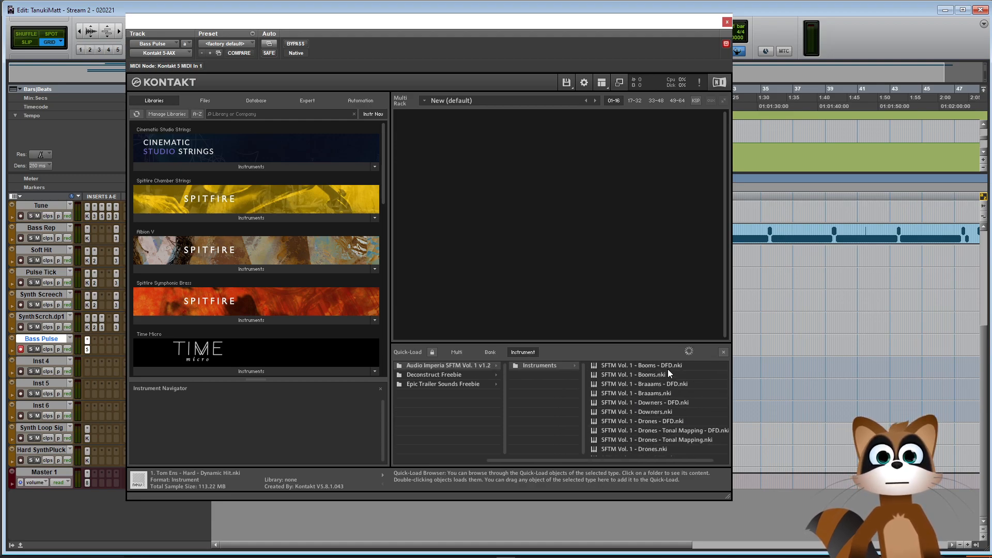
scroll(627, 420, down, 5)
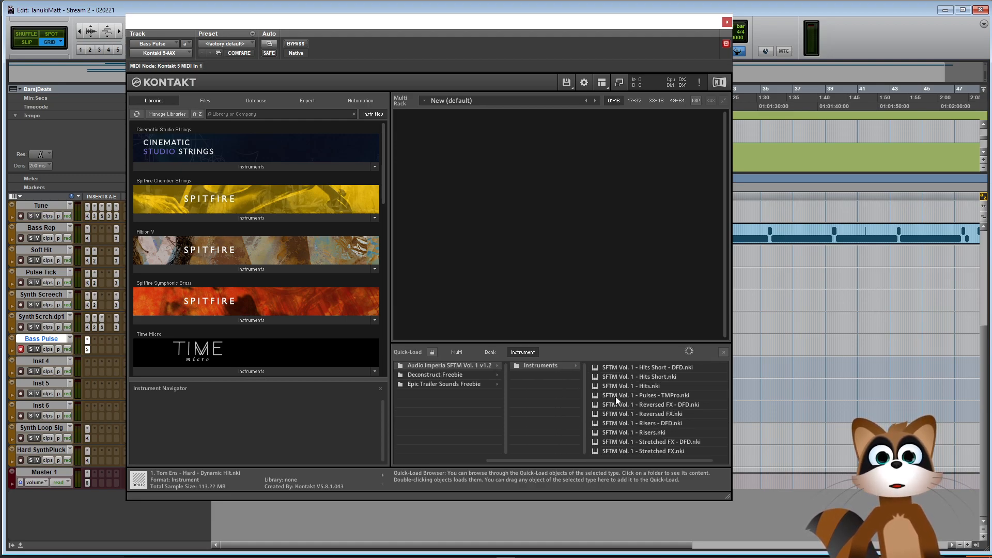
click(598, 394)
drag(598, 394, 494, 215)
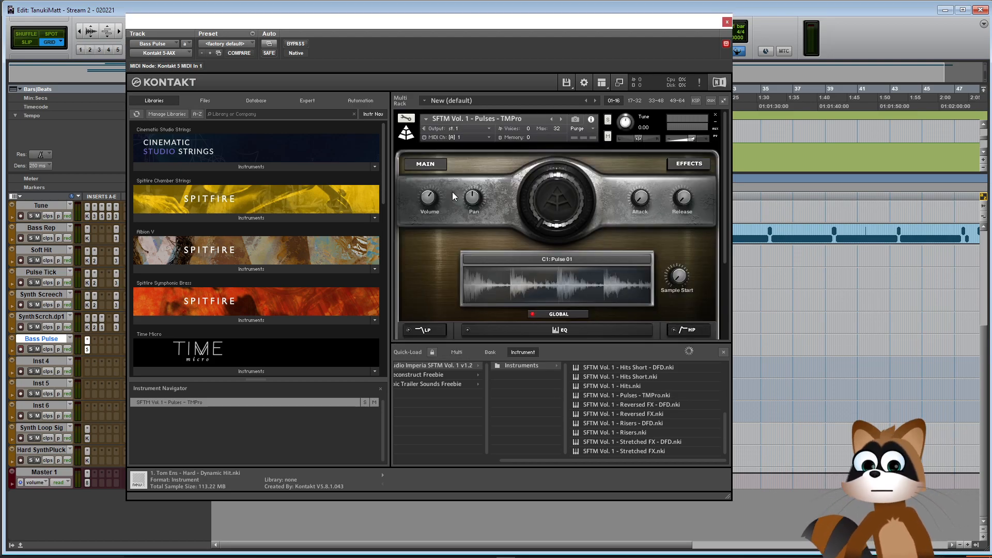
drag(691, 139, 681, 140)
click(727, 23)
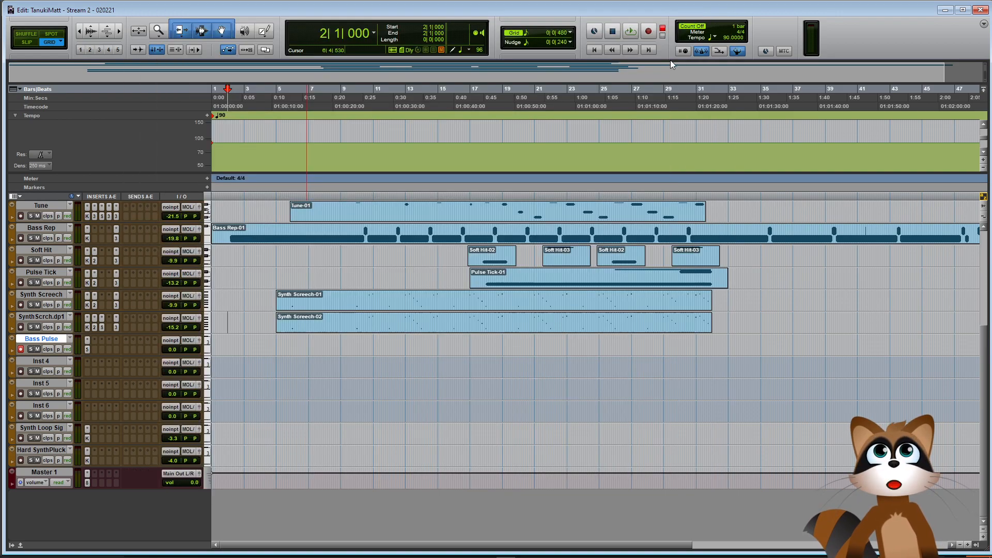
Lower the Bass Pulse track's volume to -5.3 dB and set its Kontakt pulse instrument's tuning to 2.00
drag(172, 350, 172, 362)
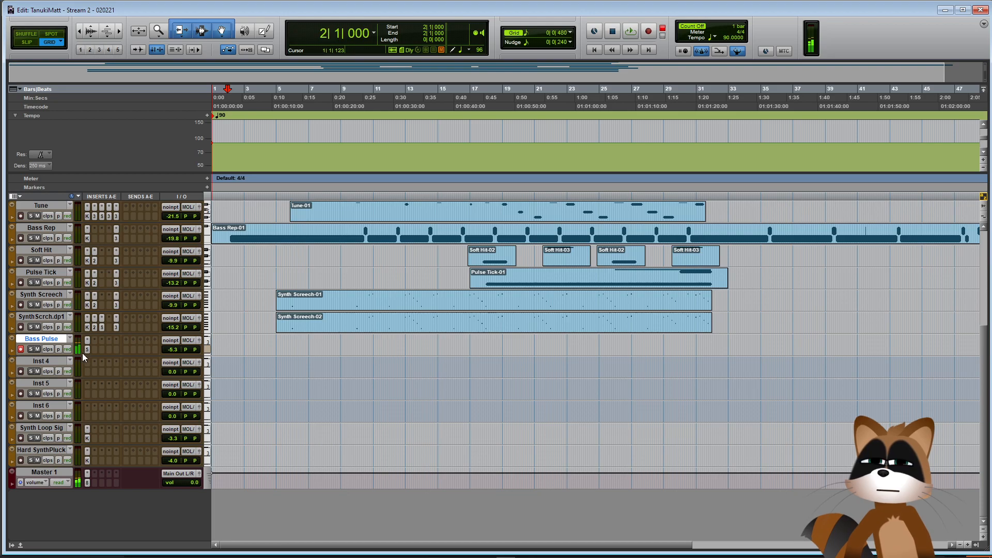
drag(168, 350, 168, 350)
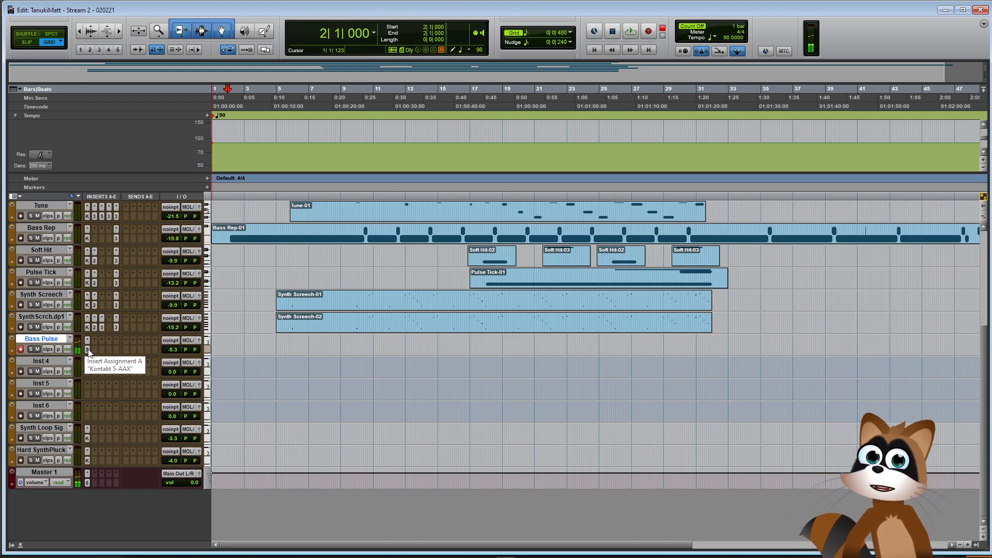
click(88, 341)
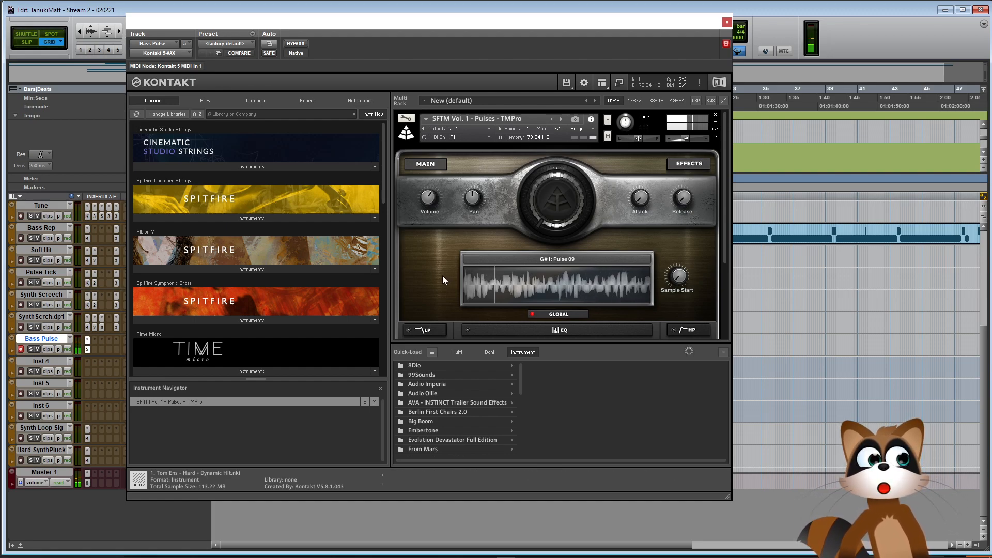
scroll(435, 254, down, 2)
scroll(430, 250, up, 2)
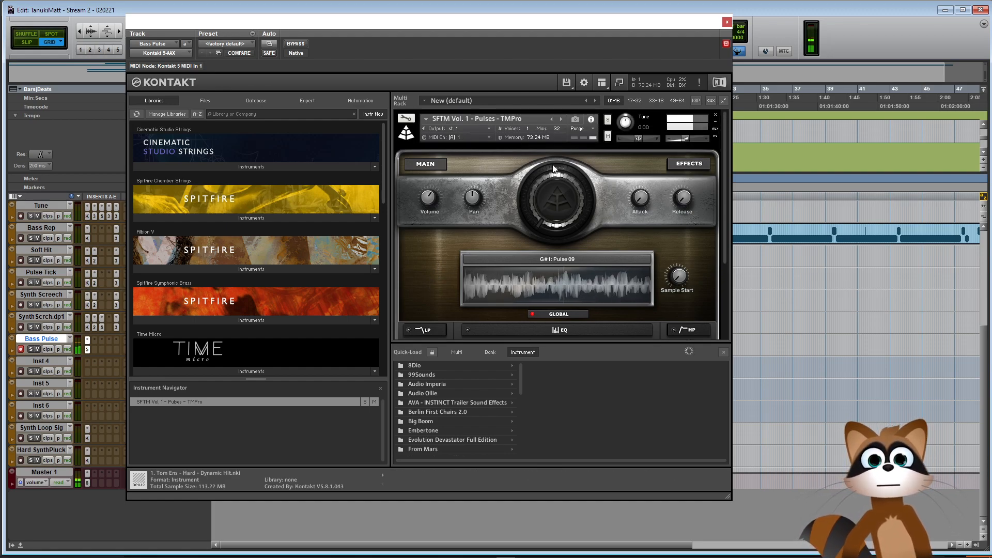
scroll(627, 123, up, 2)
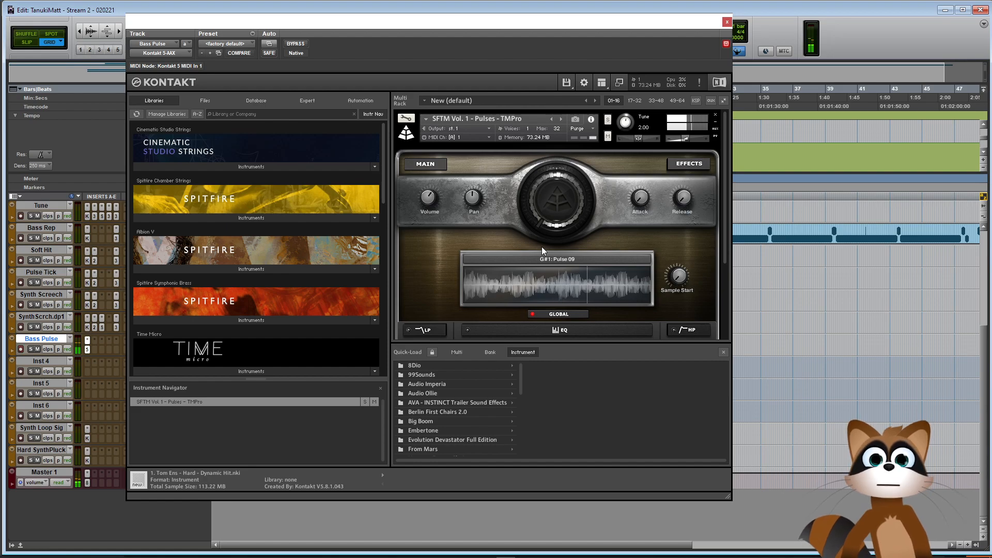
click(727, 23)
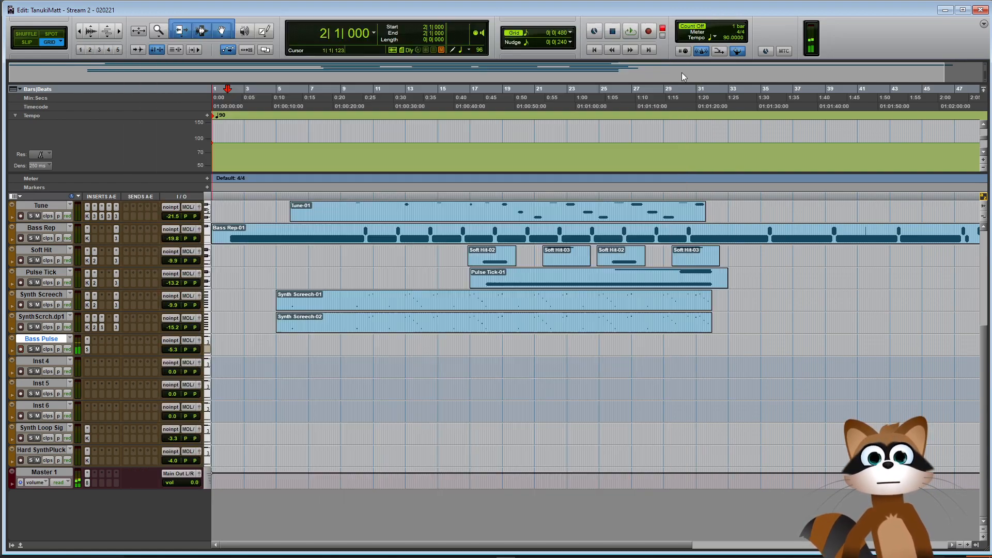
Record-enable Bass Pulse, set its volume to -13.9 dB, and copy Pulse Tick's insert B and Bass Rep's insert E onto it
key(shift+r)
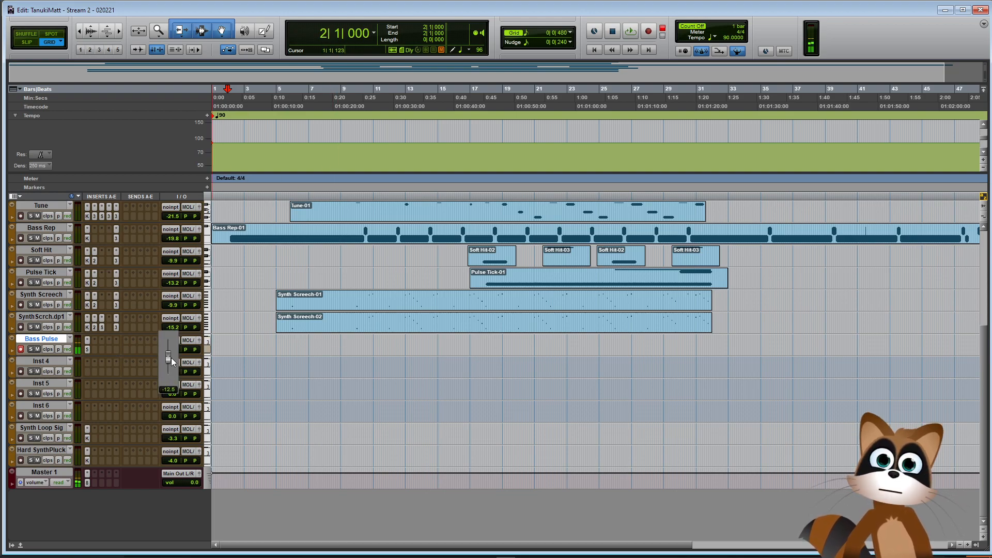
drag(172, 362, 166, 358)
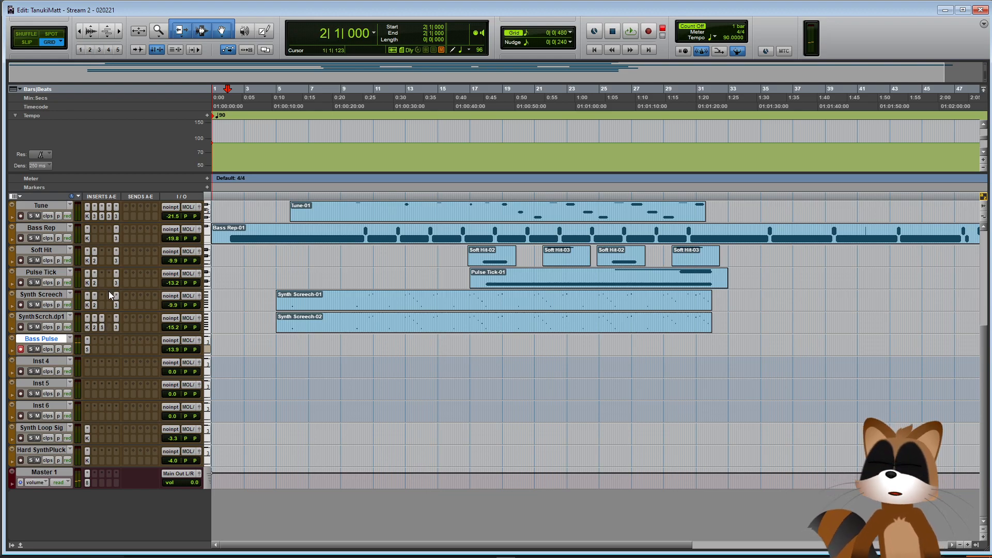
drag(96, 282, 94, 349)
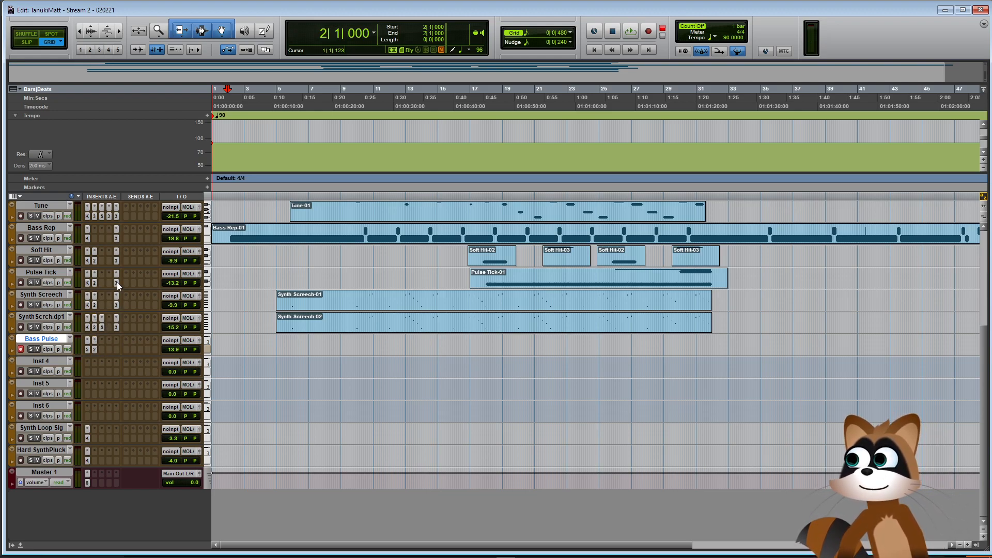
drag(113, 238, 117, 348)
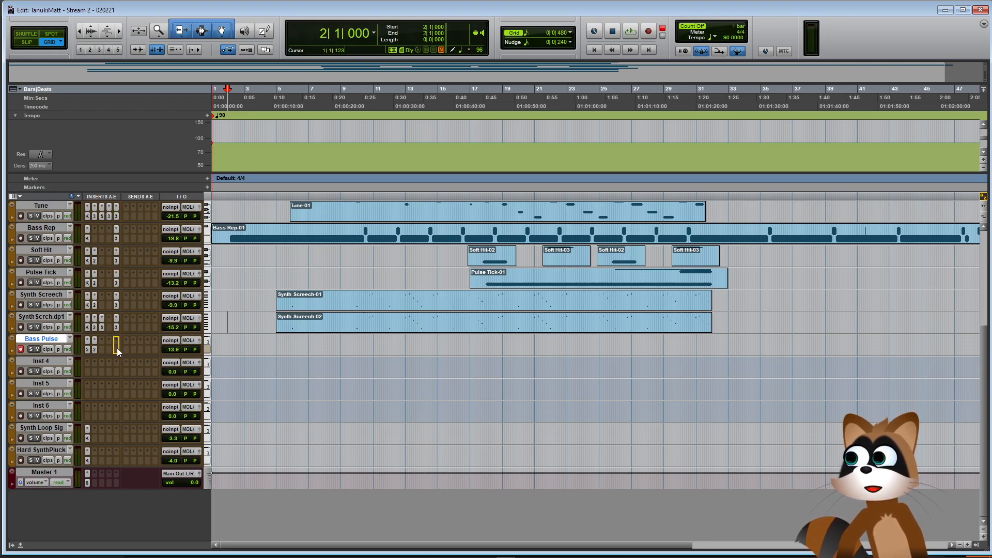
In Bass Pulse's Neutron 3 Equalizer, disable the 43 Hz band and set a Flat Highpass at 55 Hz with a 12 dB/oct slope
click(117, 348)
drag(160, 197, 161, 258)
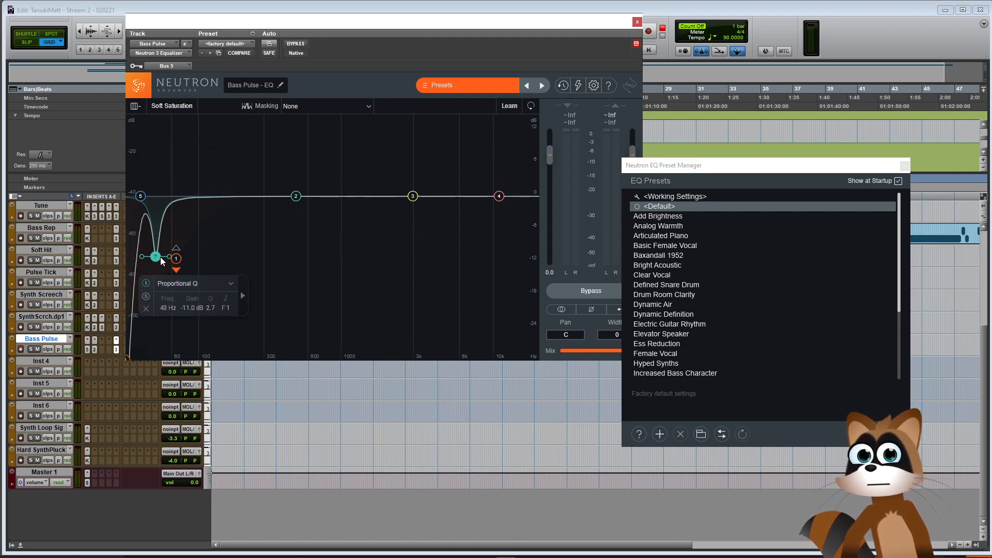
click(145, 283)
click(141, 196)
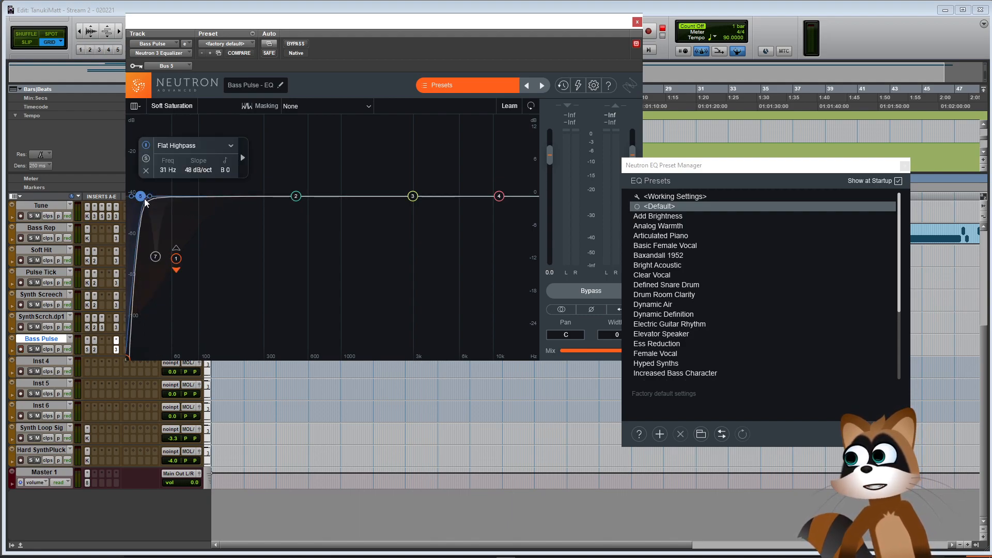
drag(152, 195, 168, 199)
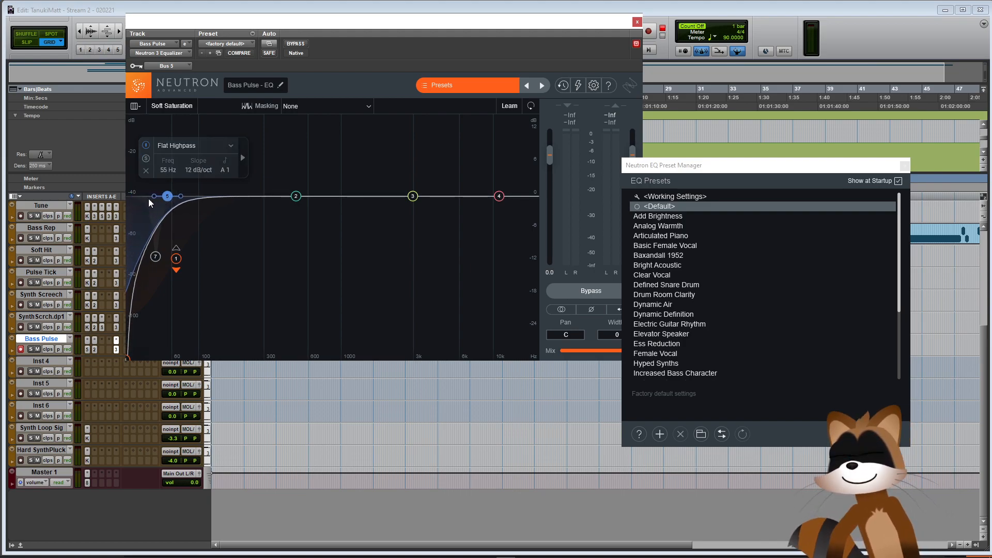
key(space)
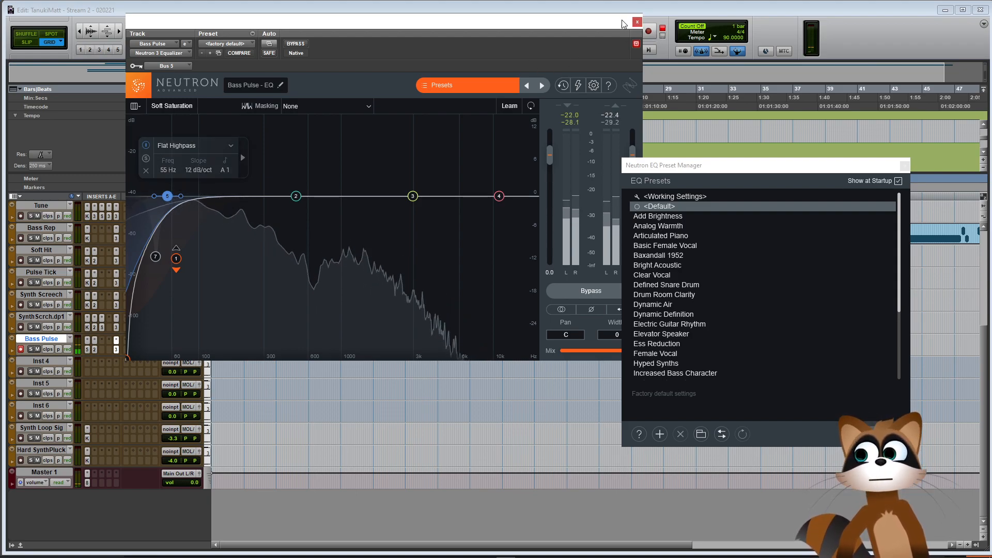
click(638, 22)
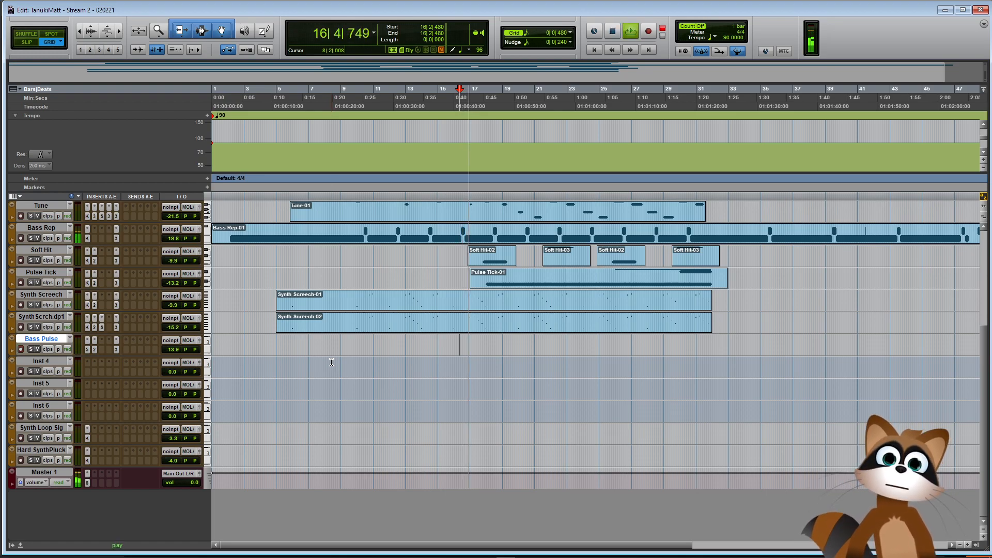
Record a sustained Bass Pulse note from about bar 18 to bar 31, raising the track's volume to -8.6 dB
key(ctrl+space)
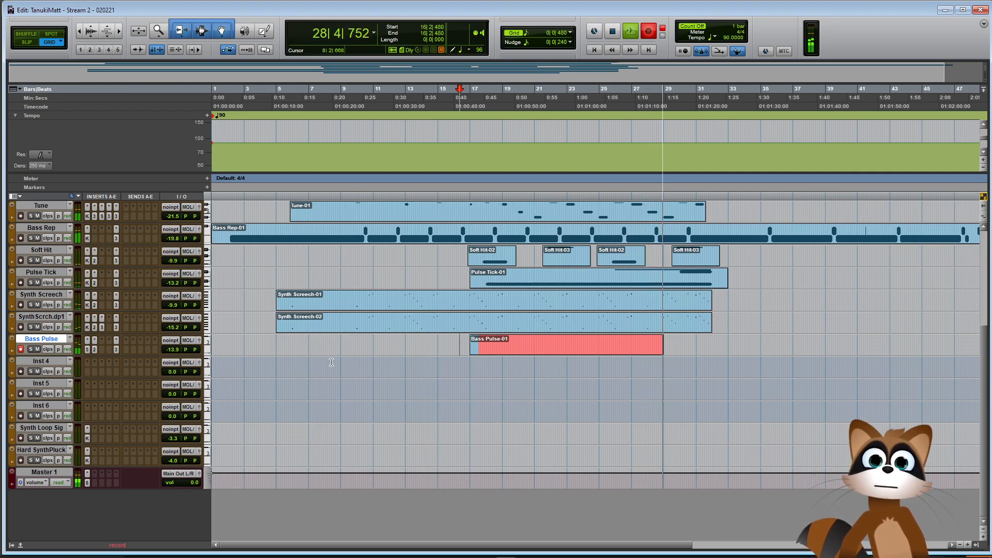
click(171, 349)
drag(172, 348, 170, 345)
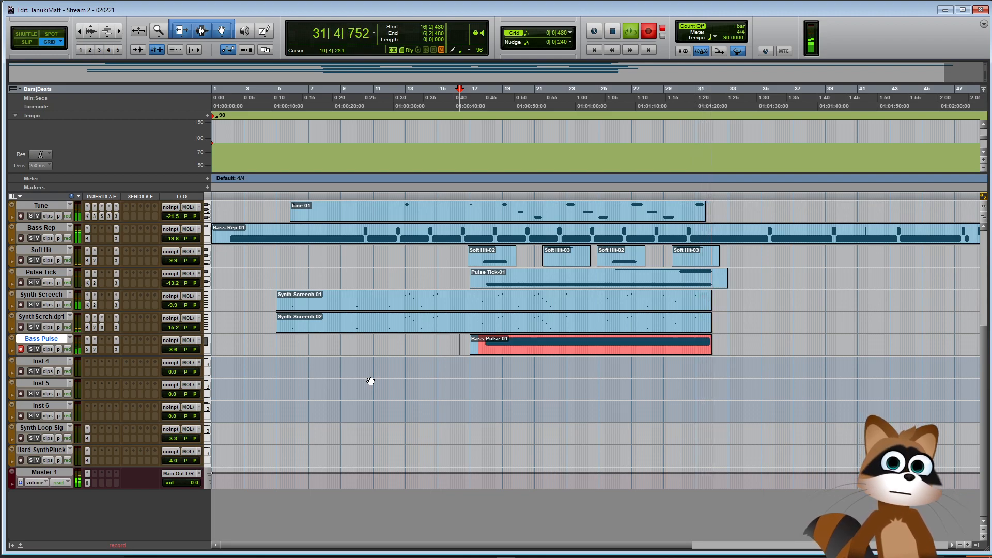
key(space)
Open the Bass Pulse clip in the MIDI Editor and align its note's start to 18|1|000
double_click(487, 349)
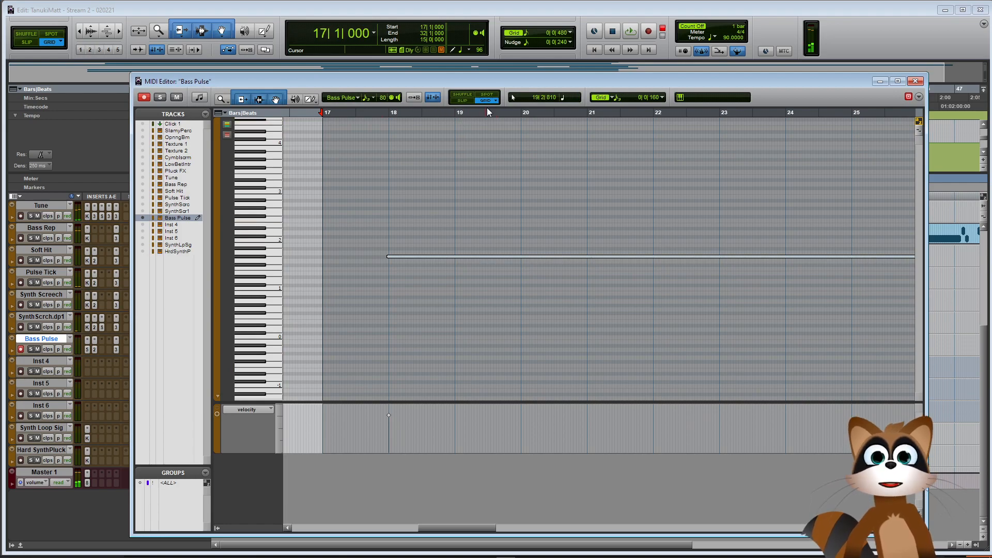
key(ctrl+])
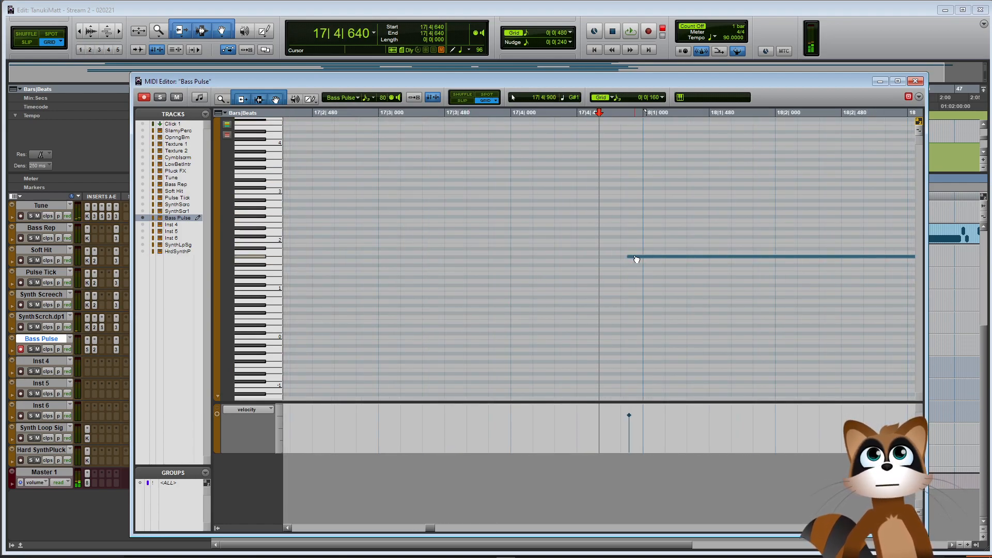
click(762, 254)
key(r)
key(r)
key(r)
key(r)
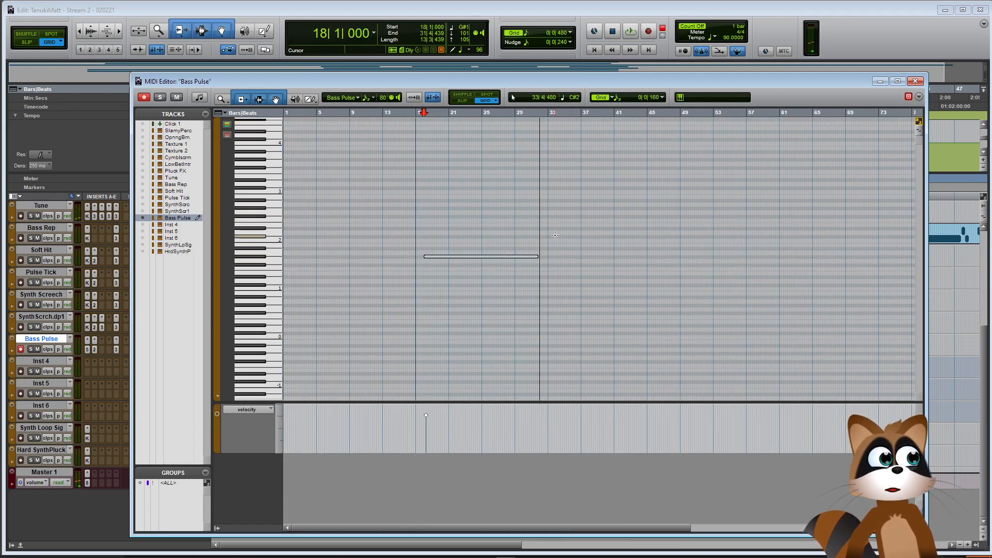
Extend the end of the Bass Pulse note to 31|4|855 in Slip mode and close the MIDI Editor
click(555, 242)
key(t)
key(t)
key(t)
key(t)
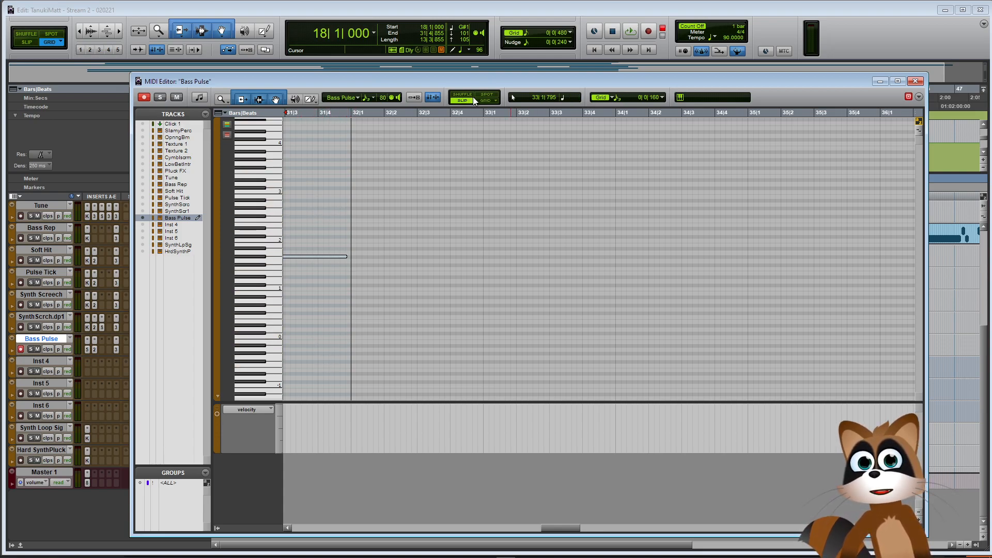
click(916, 81)
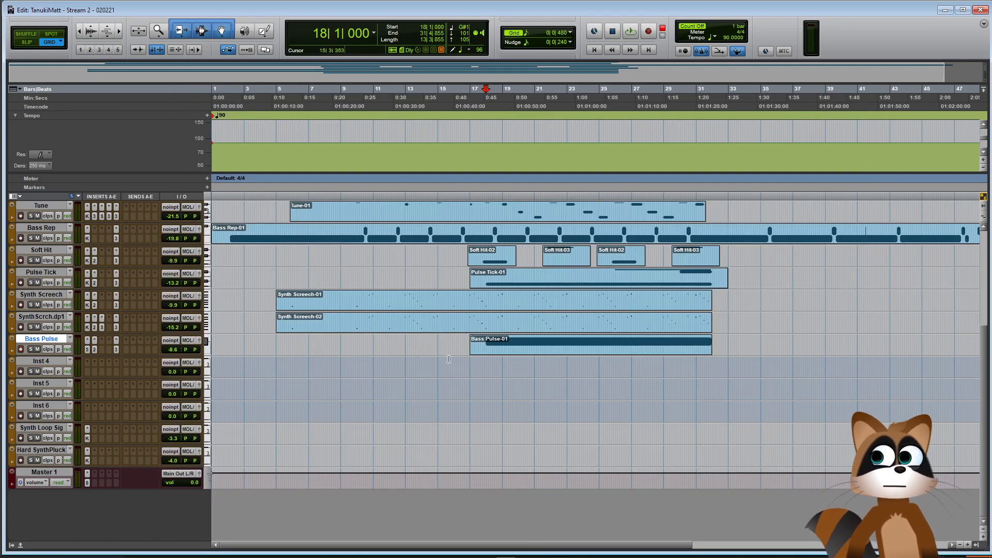
Lower the Bass Pulse volume to -10.6 dB during playback and show an enlarged audio volume automation lane beneath the track
key(space)
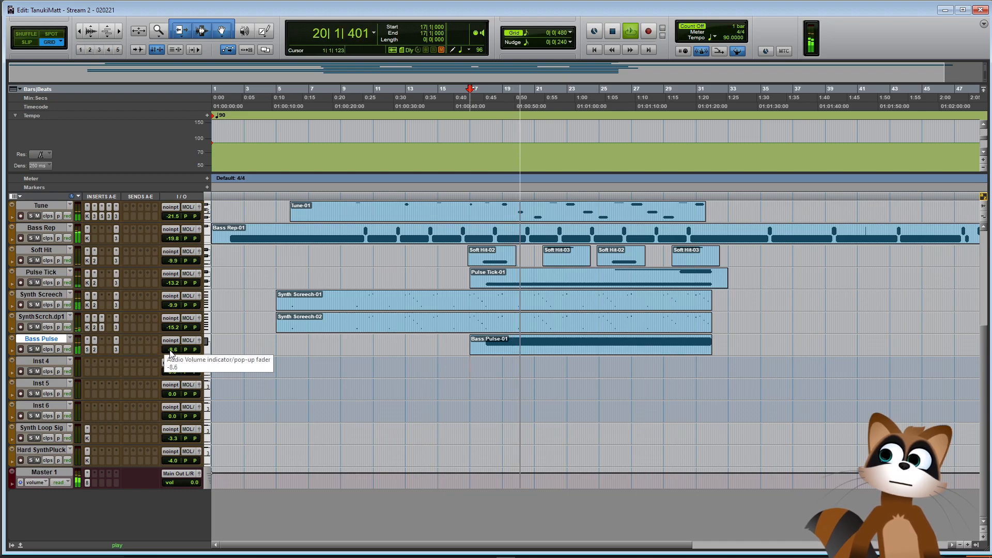
drag(170, 352, 168, 349)
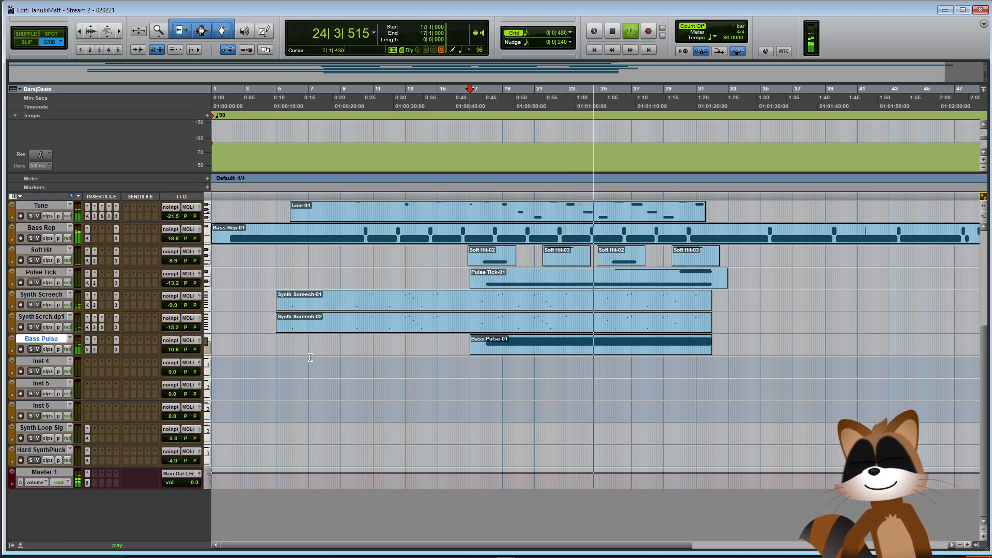
click(14, 351)
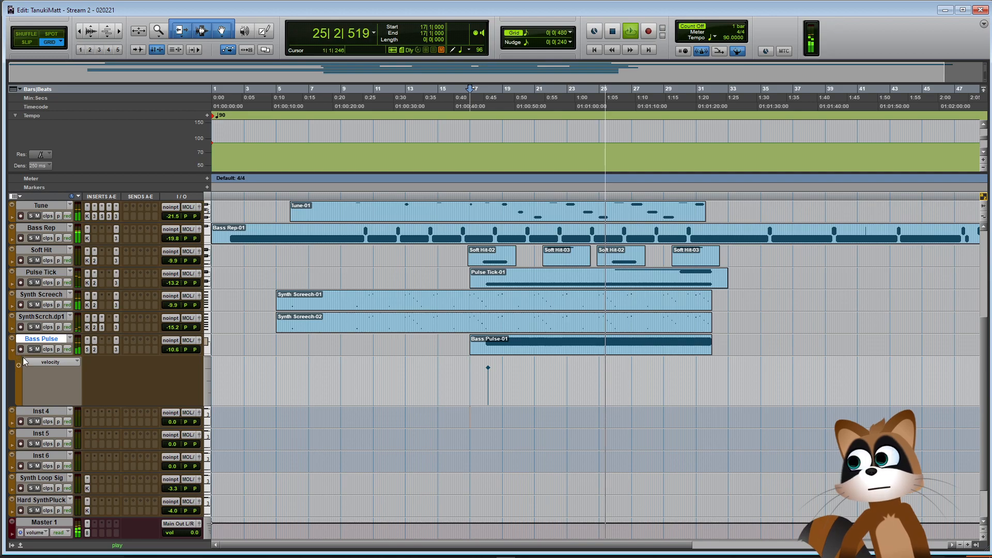
click(48, 364)
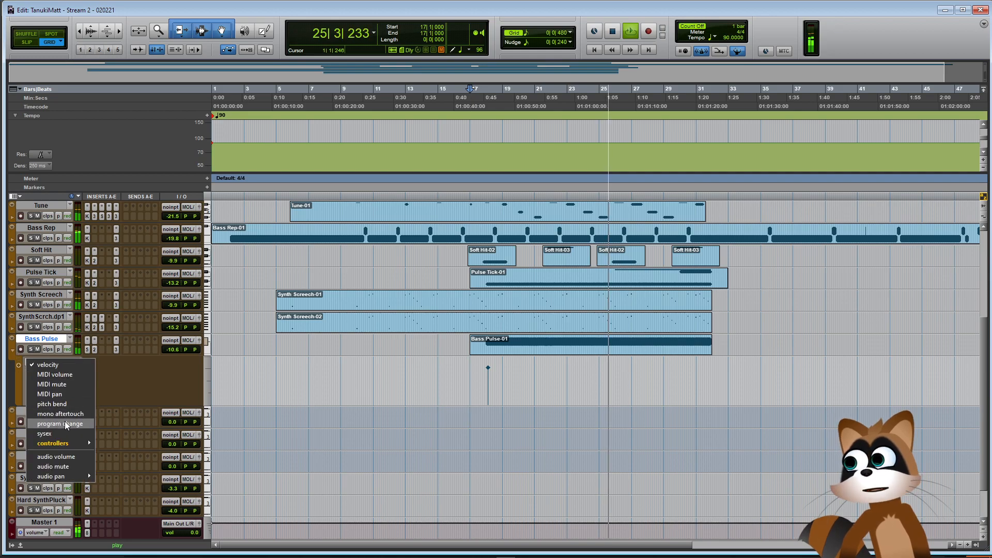
click(63, 454)
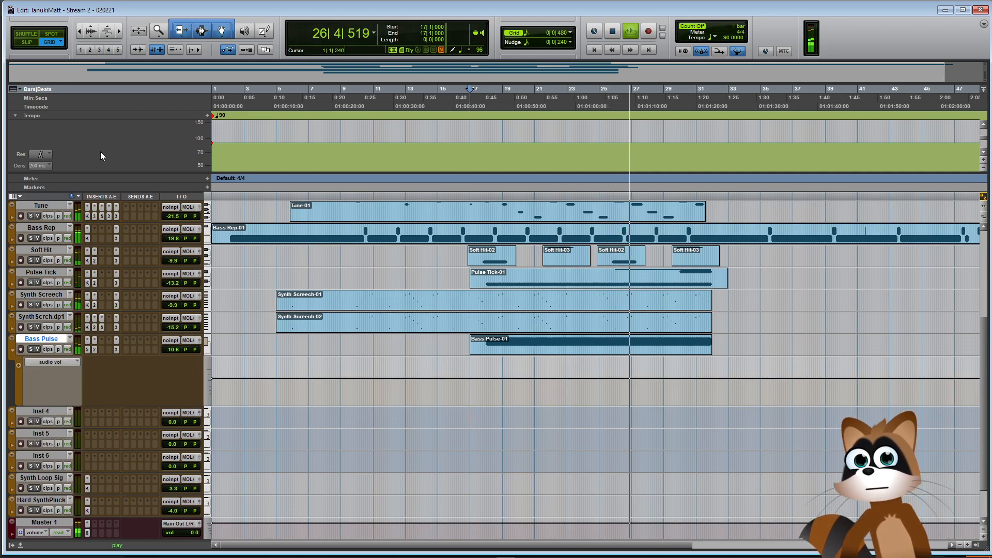
drag(48, 407, 50, 465)
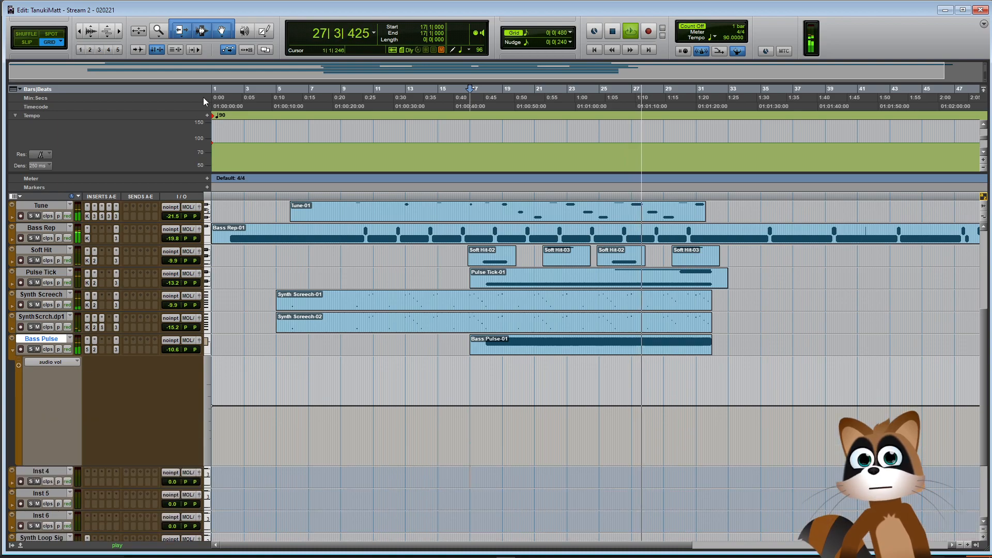
Try a rising audio volume curve on Bass Pulse from about bar 17 to bar 31 with the Pencil tool, and undo it
key(F10)
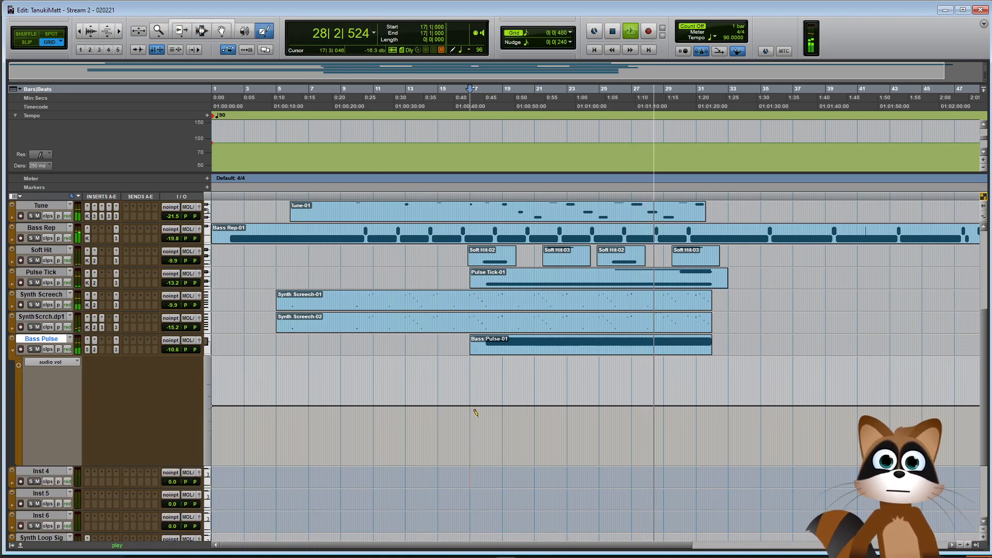
mouse_move(479, 401)
mouse_down()
mouse_move(680, 399)
mouse_move(696, 387)
mouse_up()
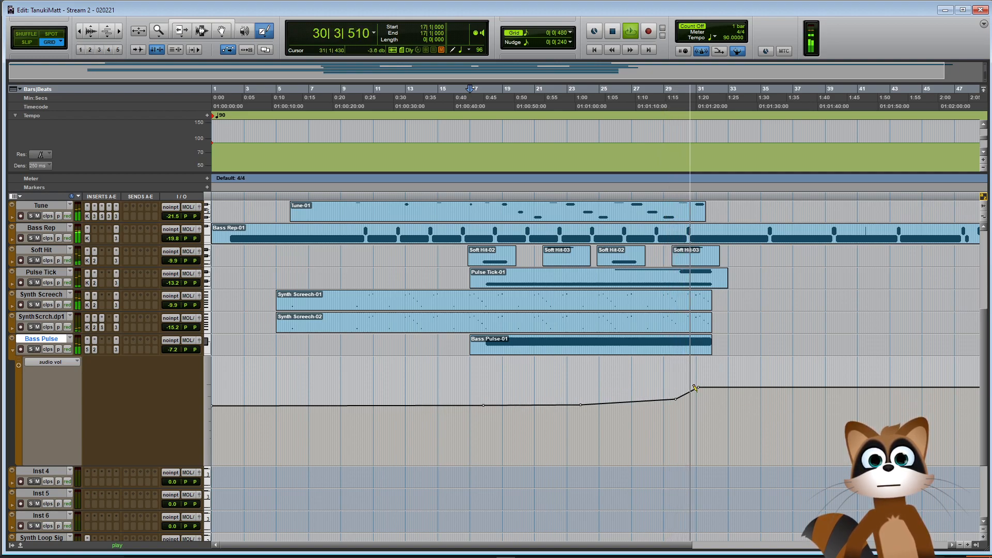
key(space)
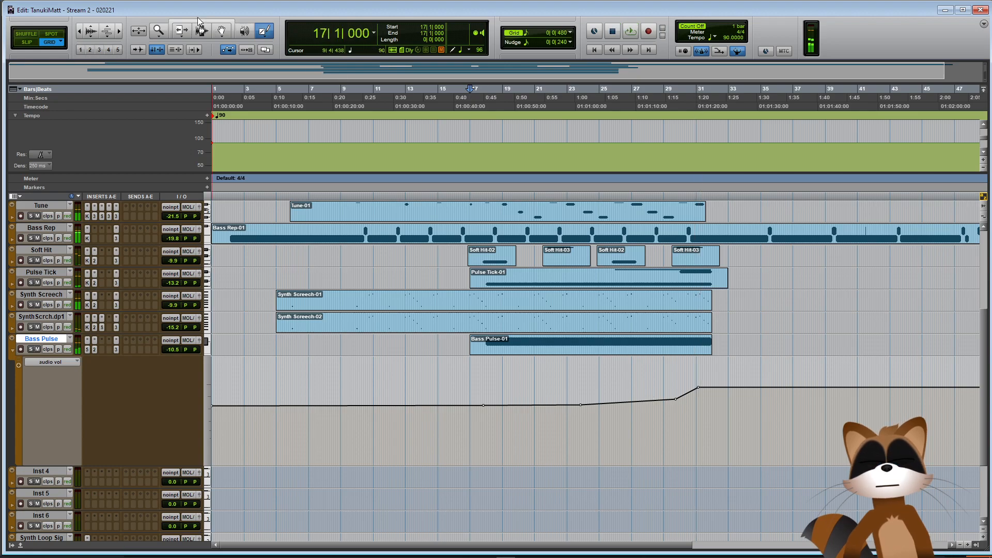
click(197, 23)
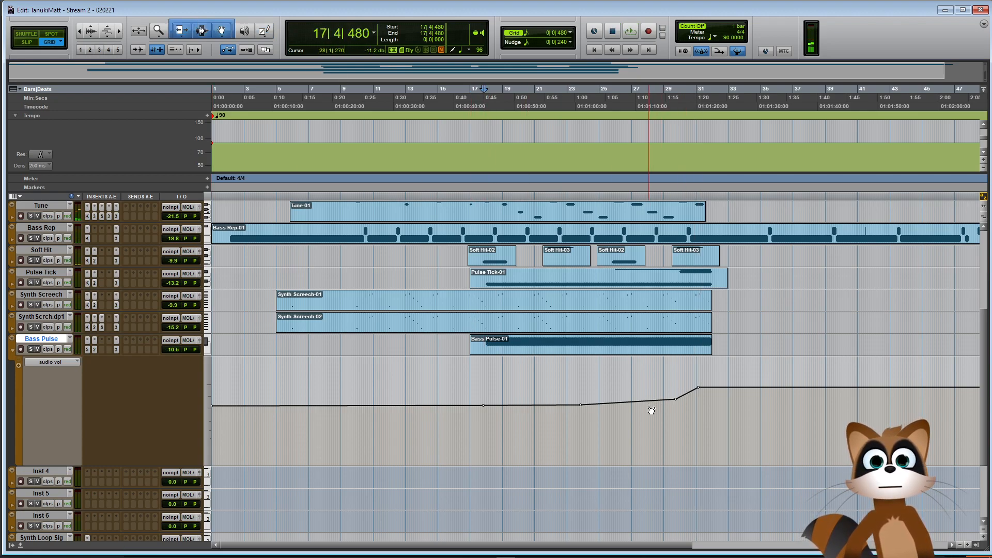
key(ctrl+z)
key(ctrl+z)
key(ctrl+z)
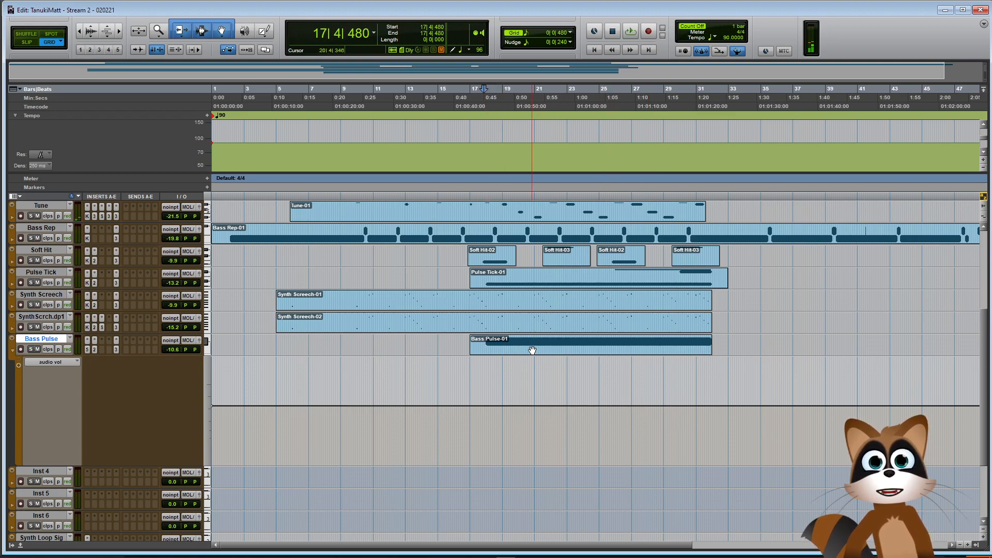
Reopen the Bass Pulse clip in the MIDI Editor and split its sustained note at 20|1|000
double_click(533, 350)
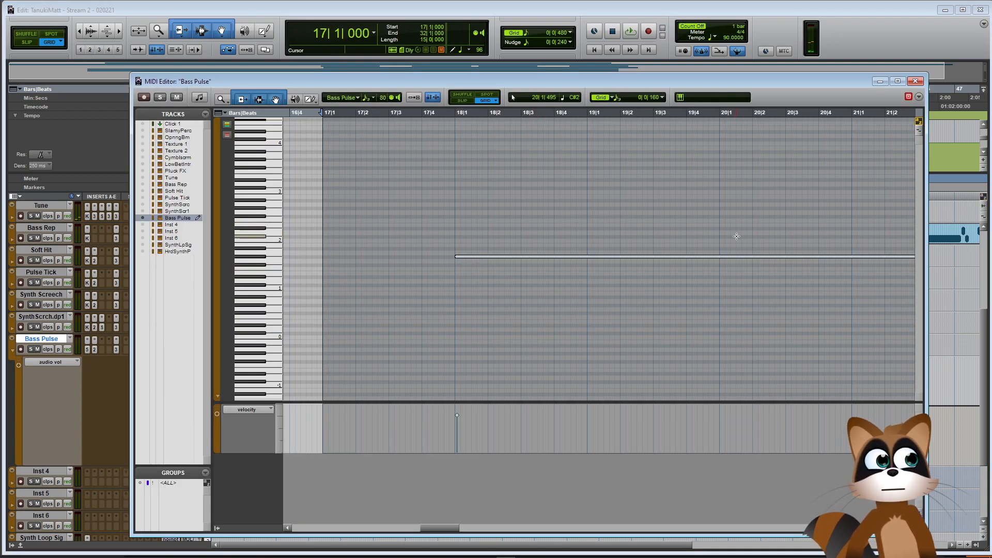
click(720, 230)
key(ctrl+e)
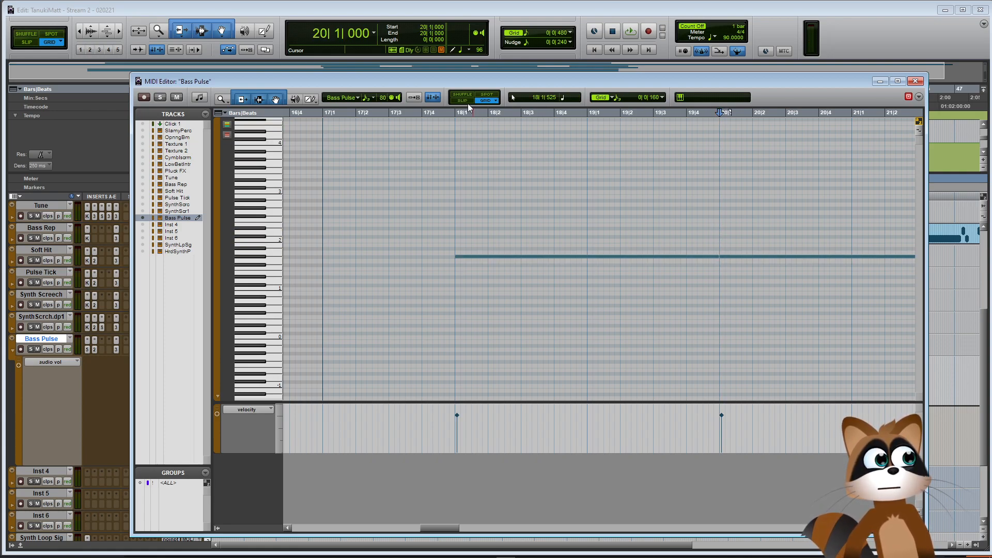
Shorten the first Bass Pulse note to end at 19|4|930 in Slip mode
click(715, 257)
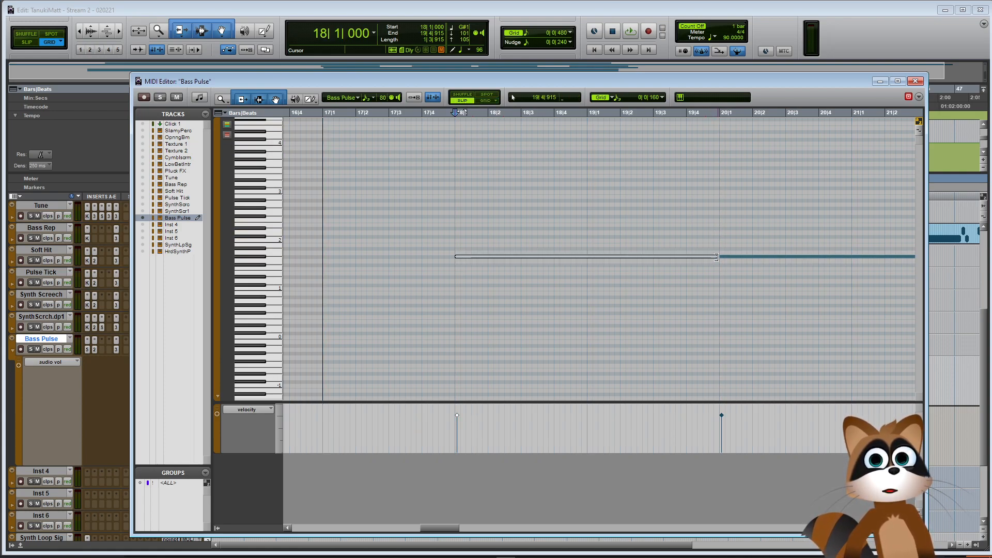
key(ctrl+bracketleft)
key(ctrl+bracketleft)
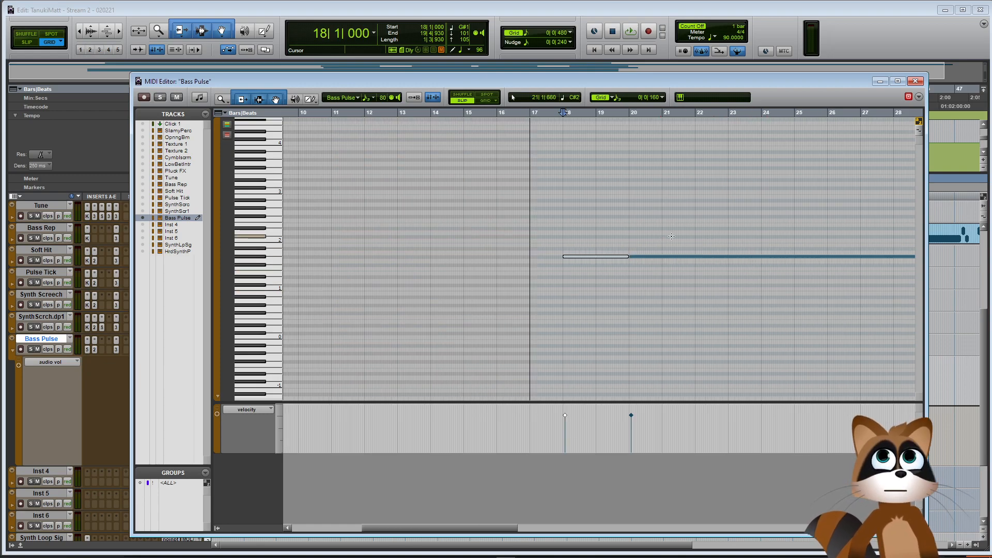
Split the sustained note at 22|1|000 and trim the end of the preceding note slightly in Slip mode
click(703, 230)
key(ctrl+bracketright)
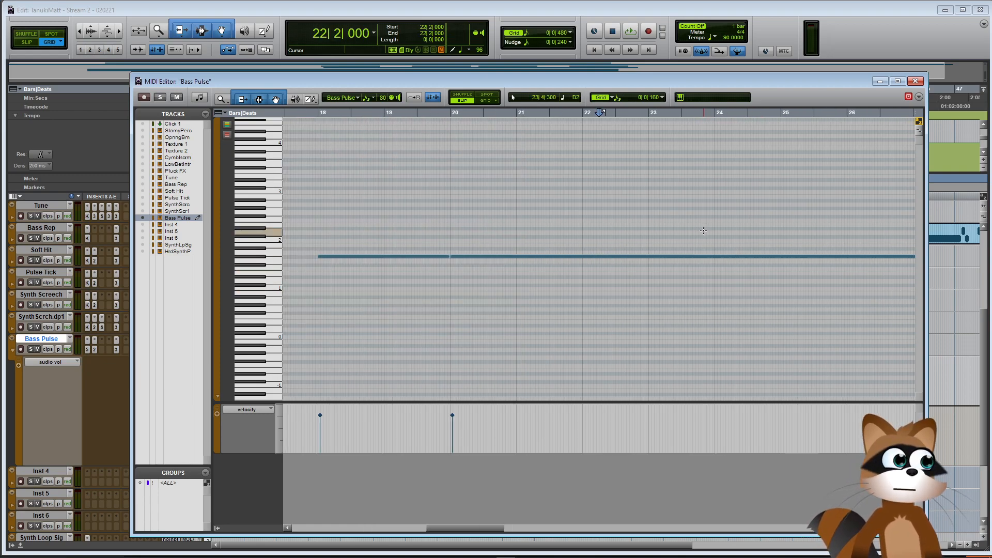
click(485, 100)
key(ctrl+e)
click(463, 100)
click(579, 235)
click(578, 256)
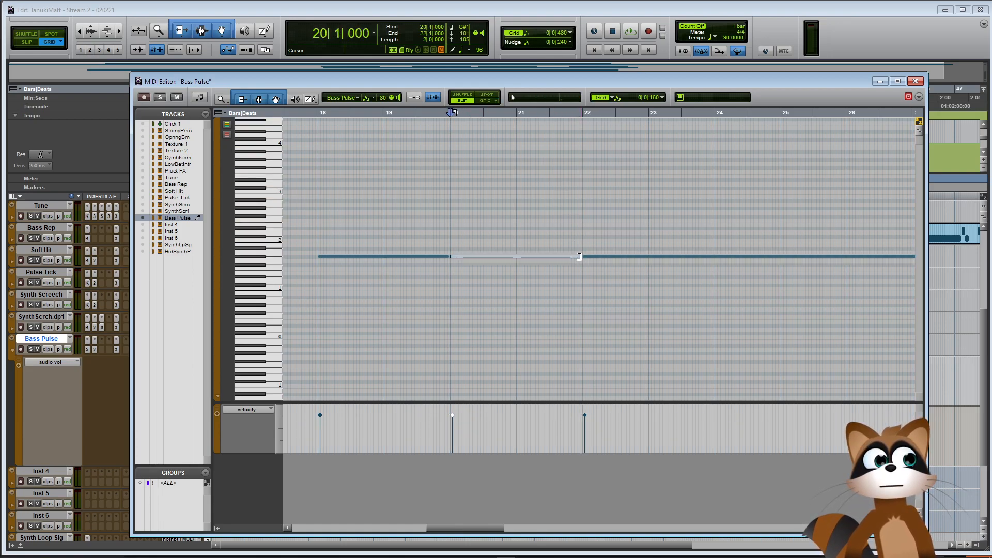
Split the remaining long note at 24|1|000 and pull the end of the note starting at bar 22 slightly back
click(715, 241)
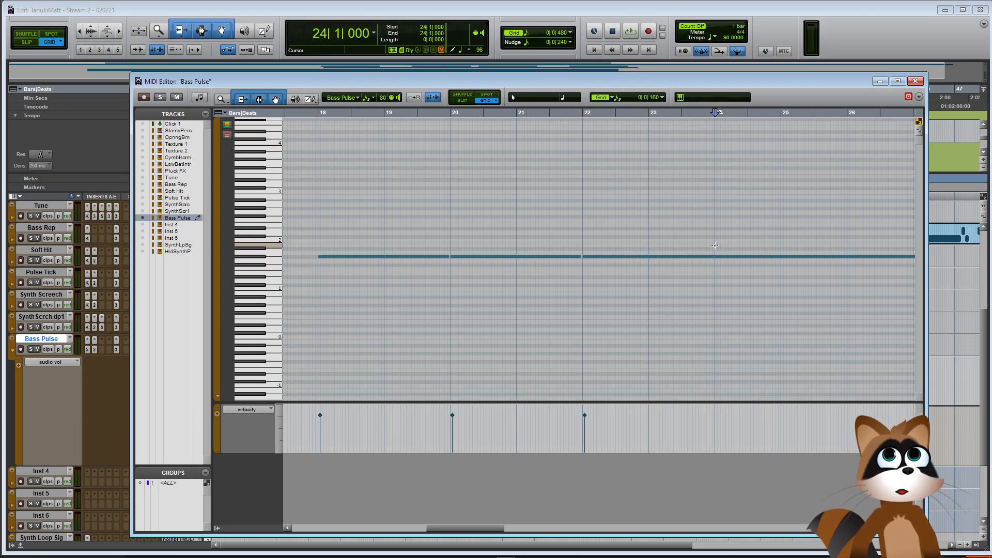
key(ctrl+e)
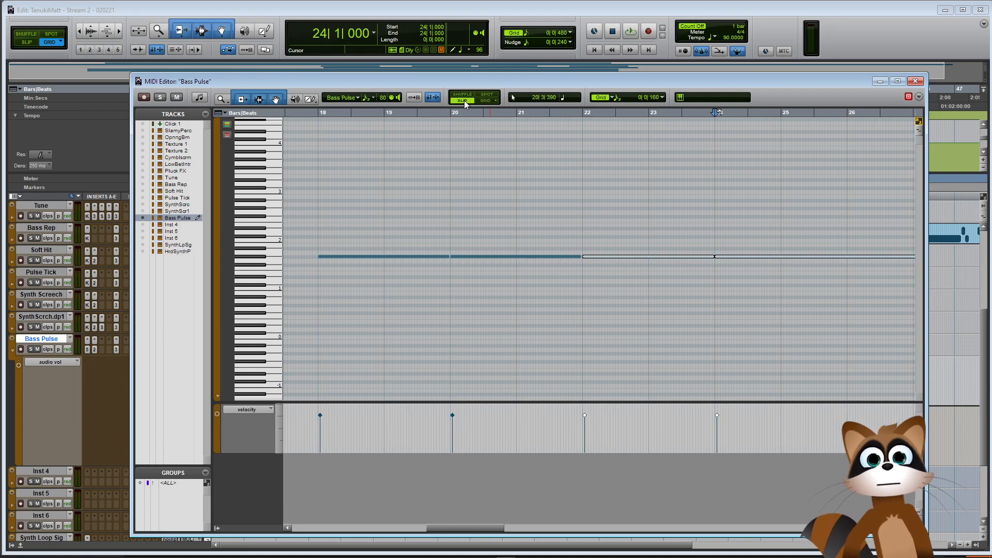
click(709, 248)
click(713, 258)
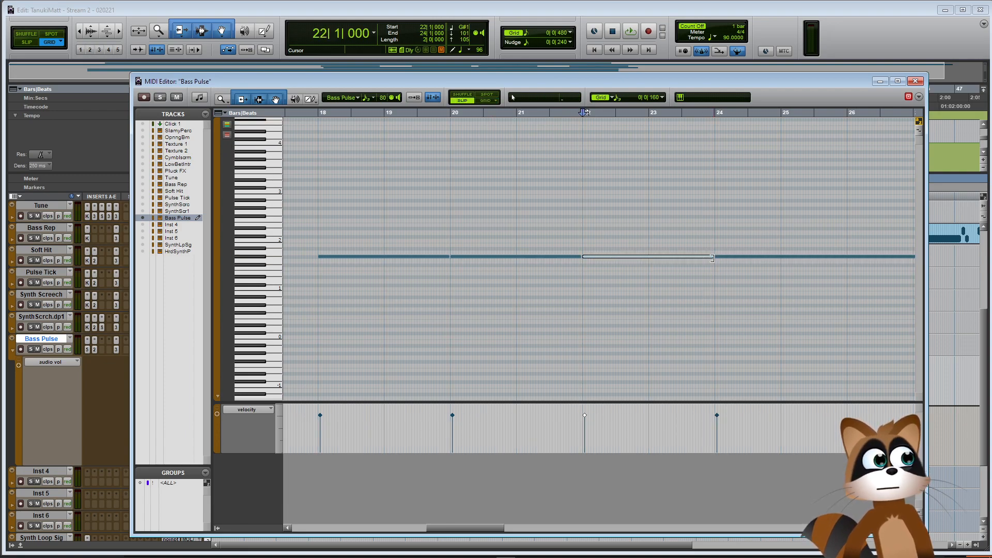
Split the remaining long note at bar 26 and leave a small gap before it by shortening the note starting at bar 24
click(846, 232)
click(485, 100)
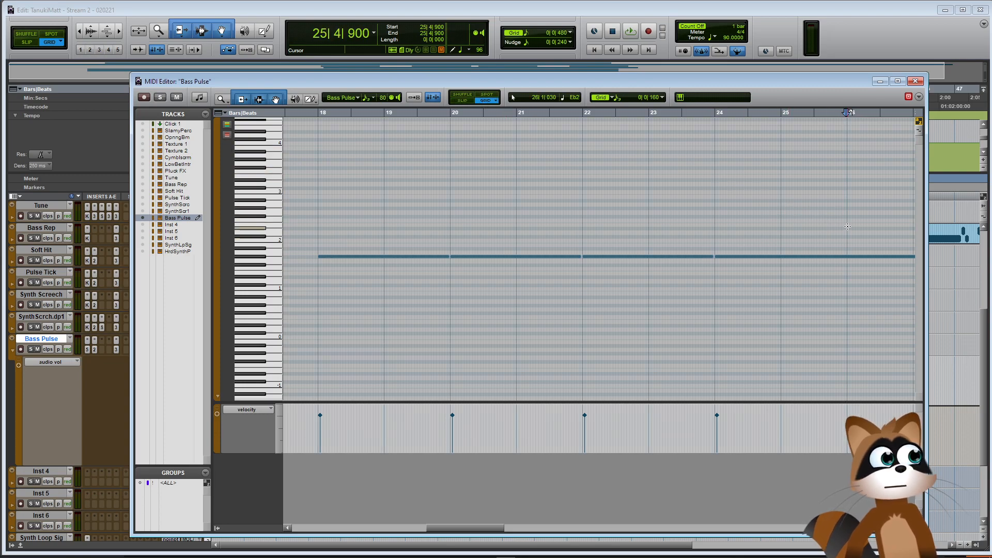
key(ctrl+e)
drag(485, 528, 535, 528)
click(409, 240)
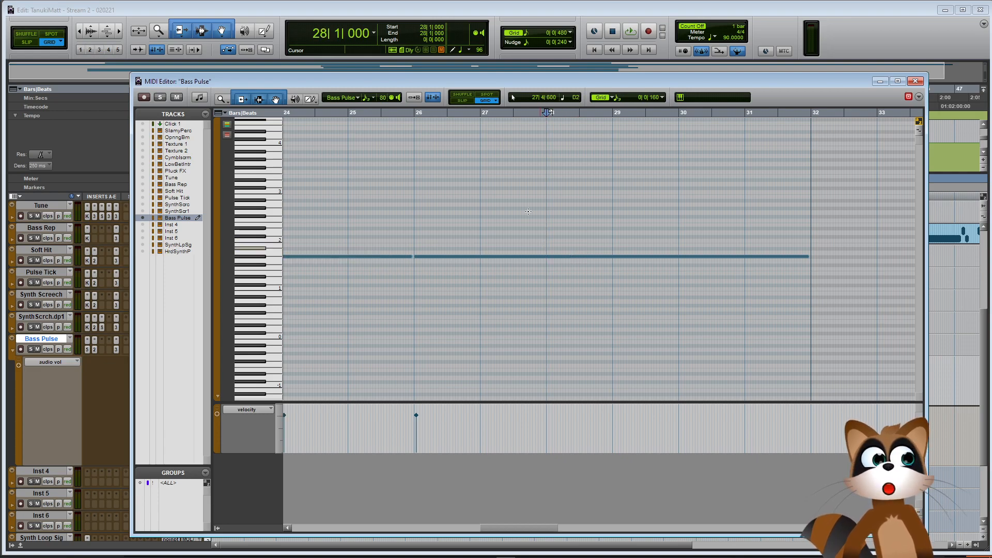
Split the last note at bars 28 and 30, ending the bar 26 note at 27|4|900 and slightly shortening the bar 28 note
key(F2)
click(550, 249)
key(ctrl+e)
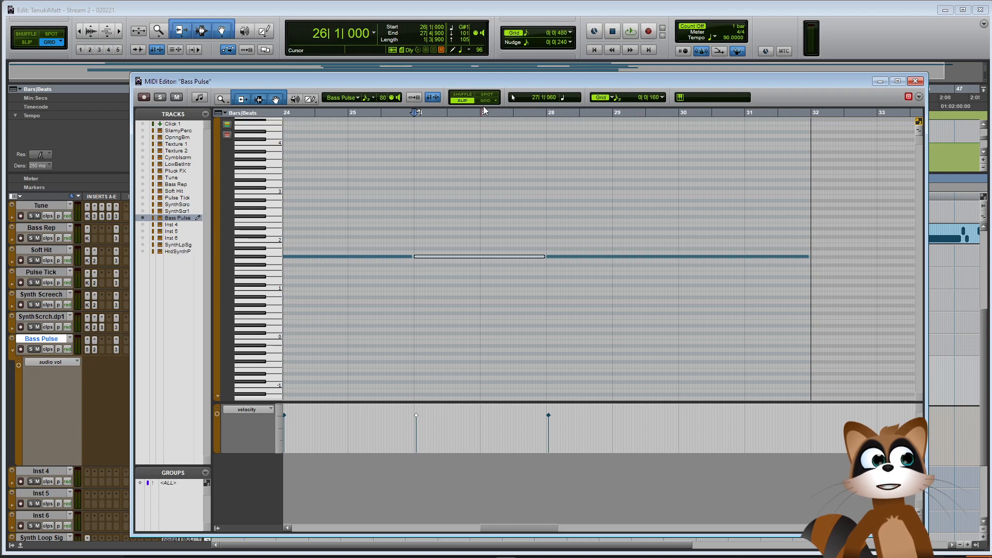
key(ctrl+e)
click(685, 280)
click(675, 257)
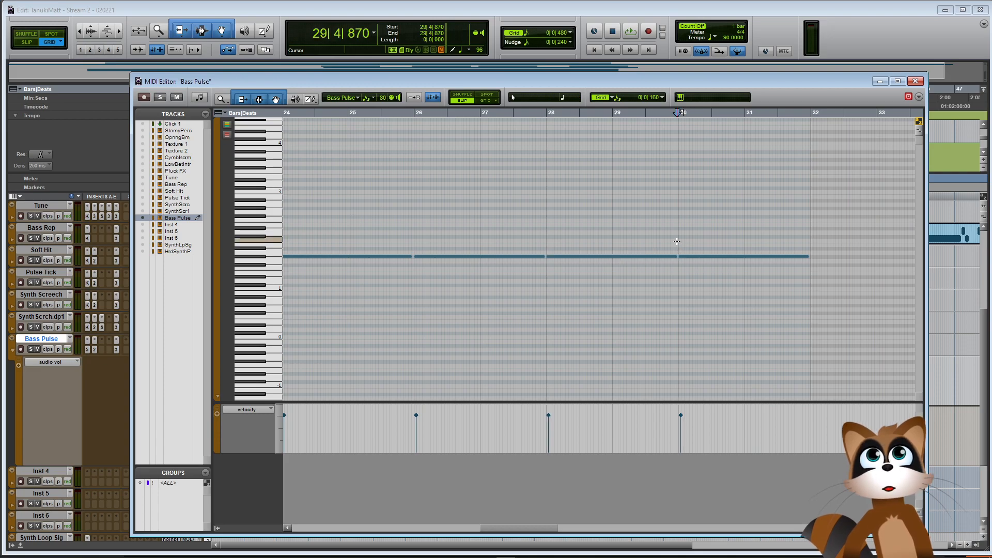
Play the split notes briefly from 29|4|870, close the MIDI Editor and stop playback
key(space)
key(ctrl+[)
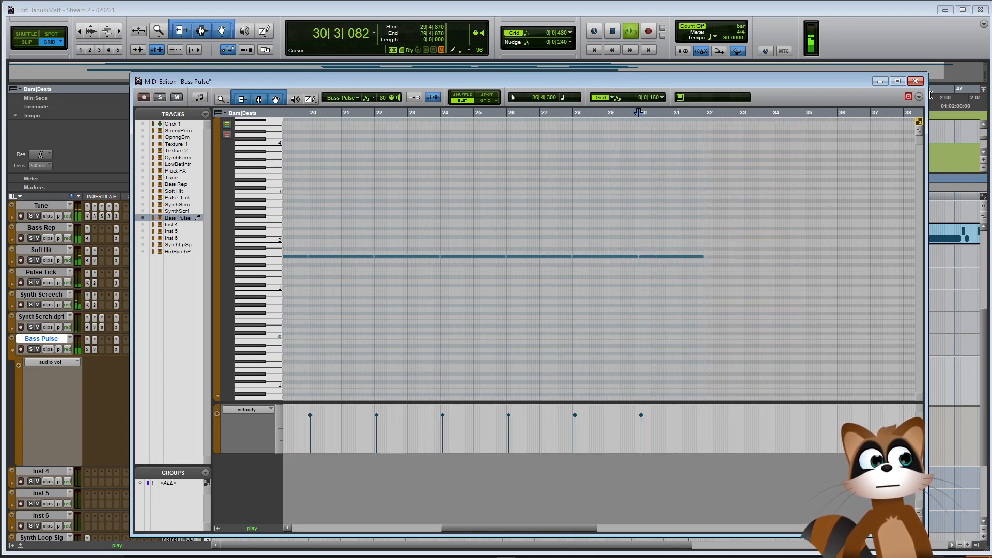
click(915, 81)
key(space)
key(ctrl+])
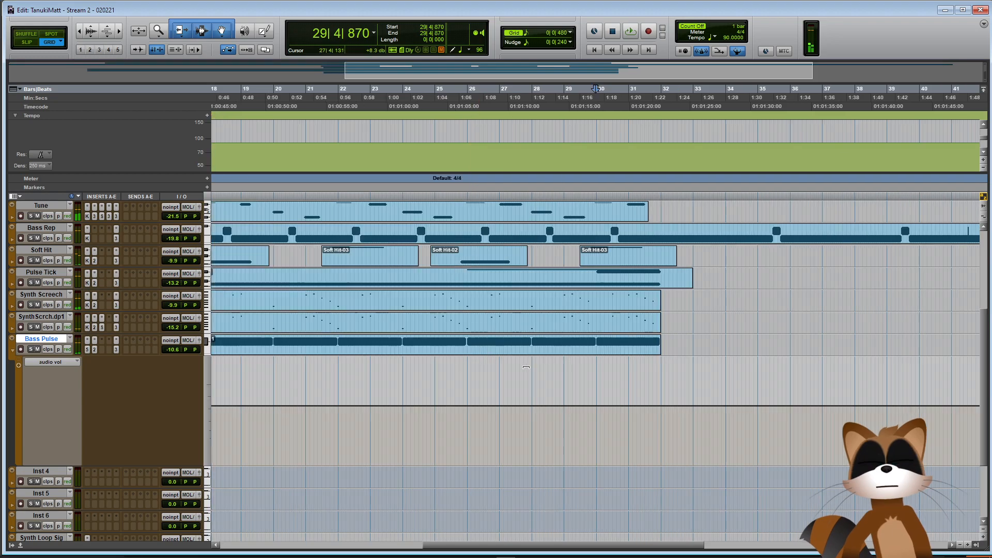
Play the arrangement from 17|1|000 to hear the split Bass Pulse notes in context
drag(449, 549, 356, 547)
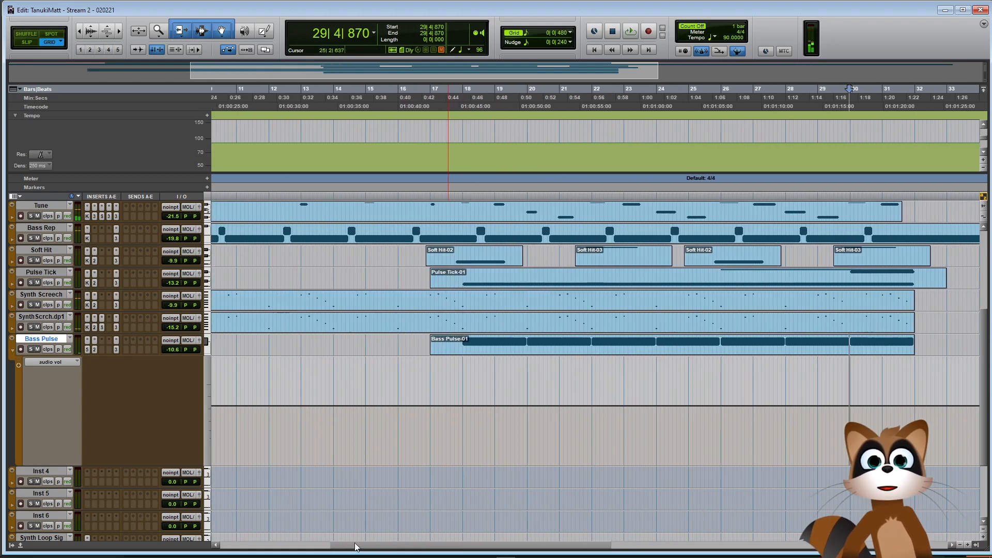
click(430, 340)
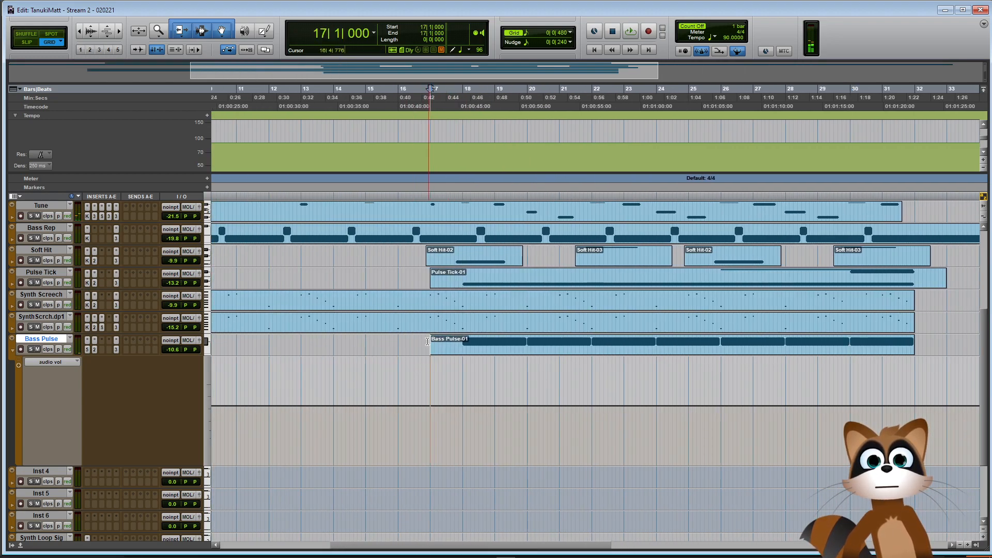
key(space)
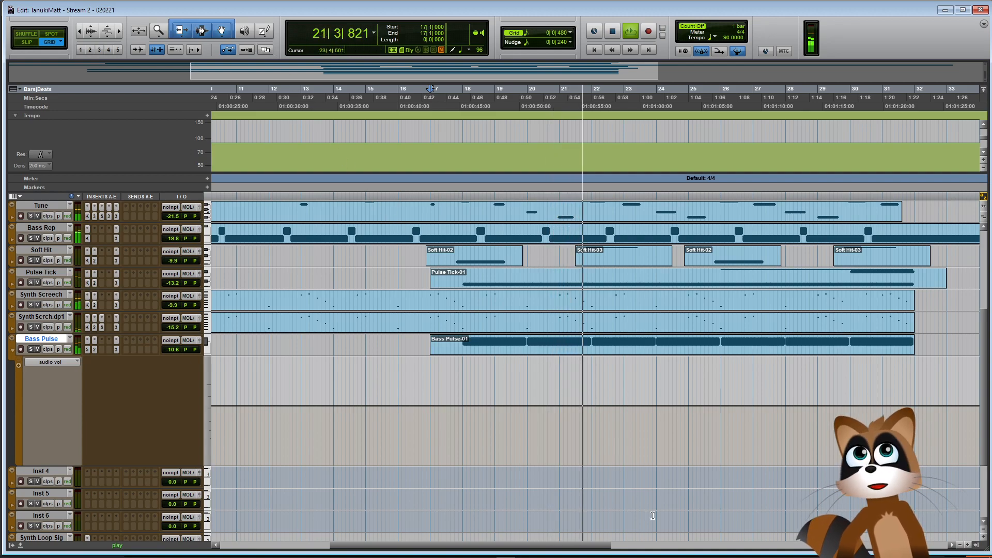
drag(463, 546, 514, 547)
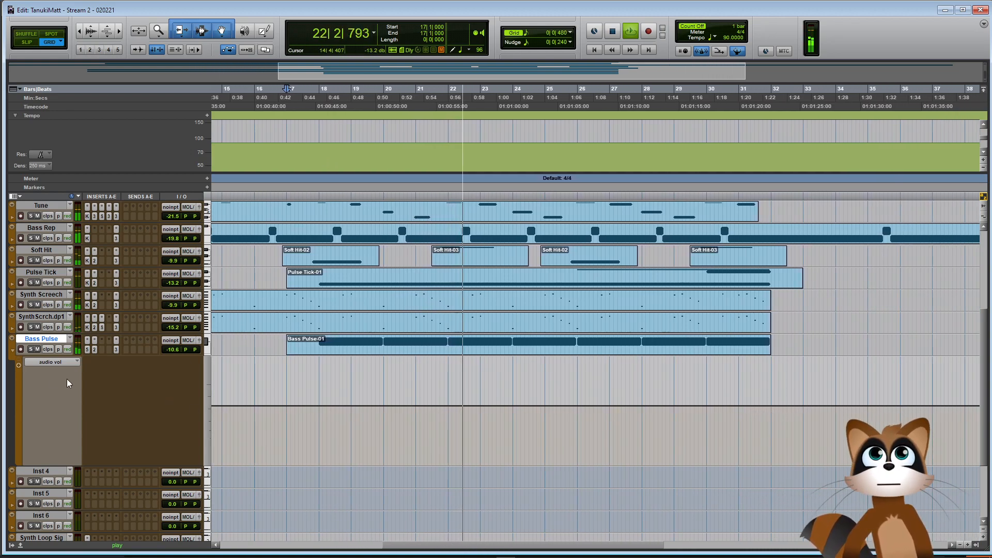
click(11, 350)
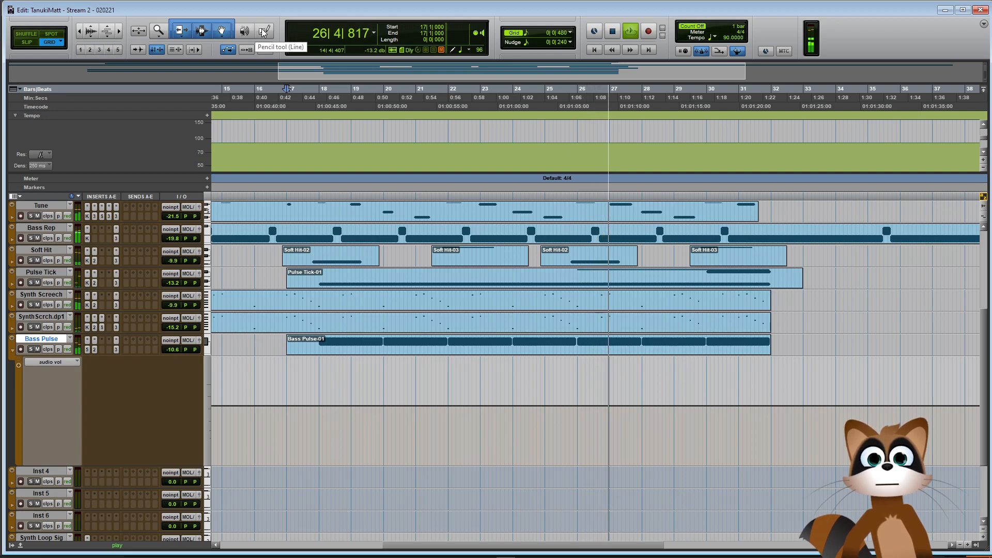
click(12, 350)
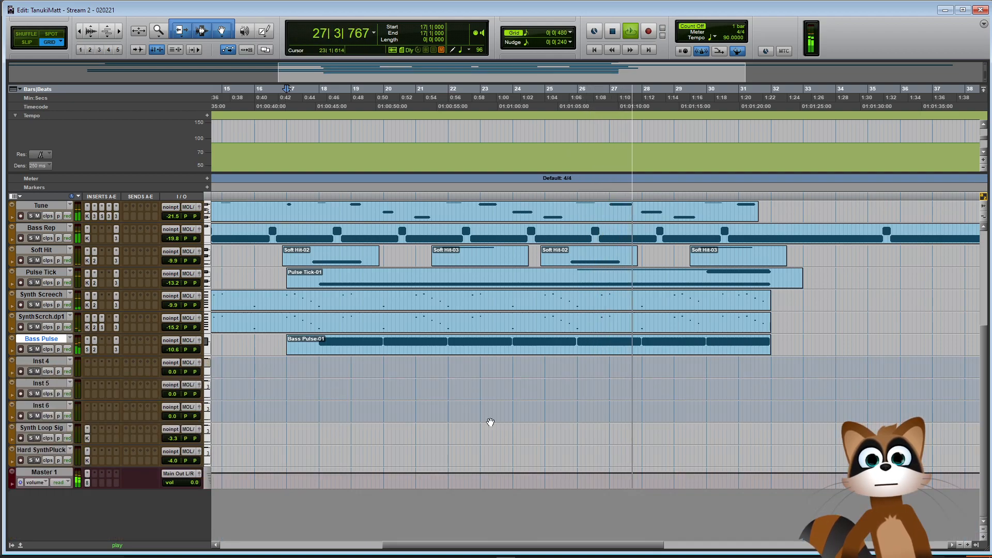
click(13, 350)
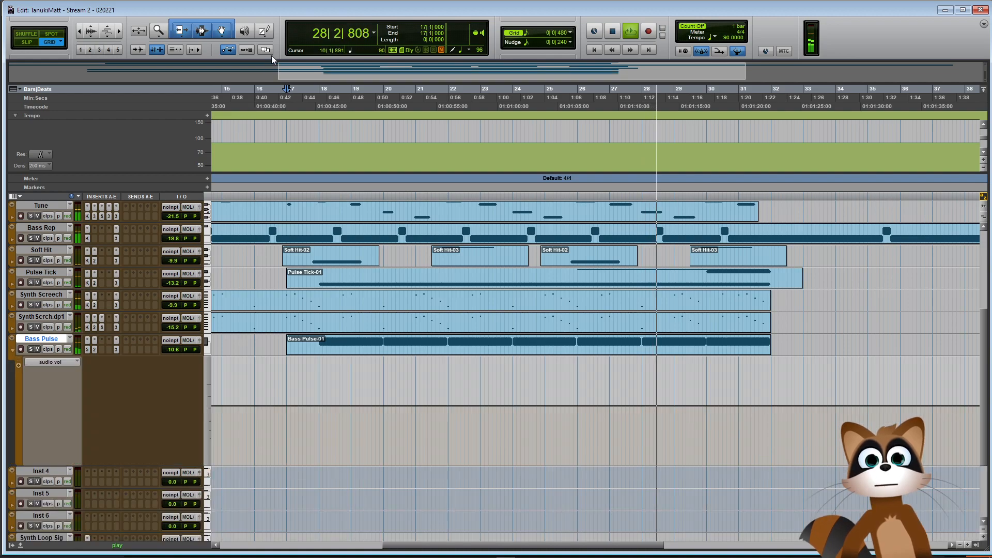
Draw a gently rising audio volume line on Bass Pulse from bar 24 to about bar 30, up to -7.7 dB, with the Pencil tool
click(265, 31)
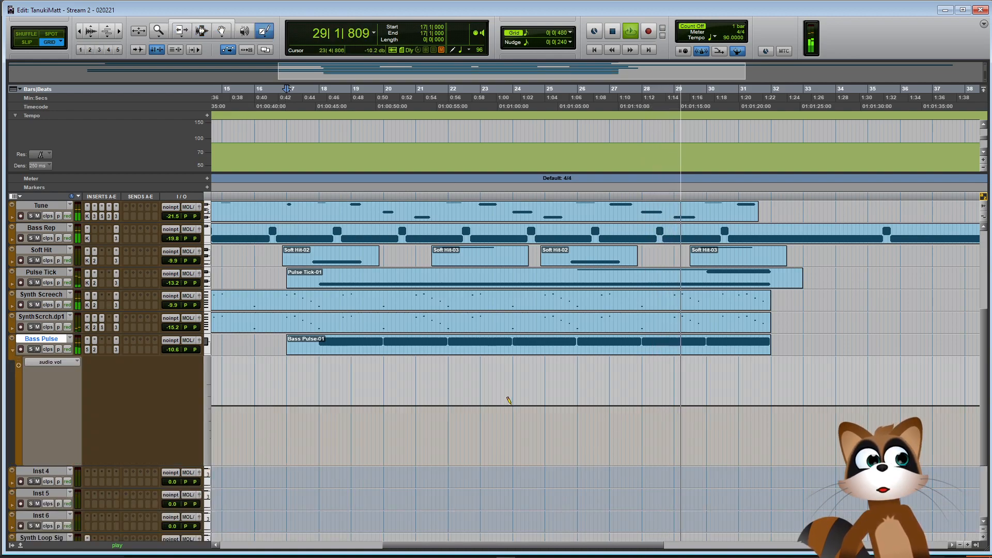
drag(511, 405, 689, 402)
drag(566, 403, 717, 399)
click(176, 23)
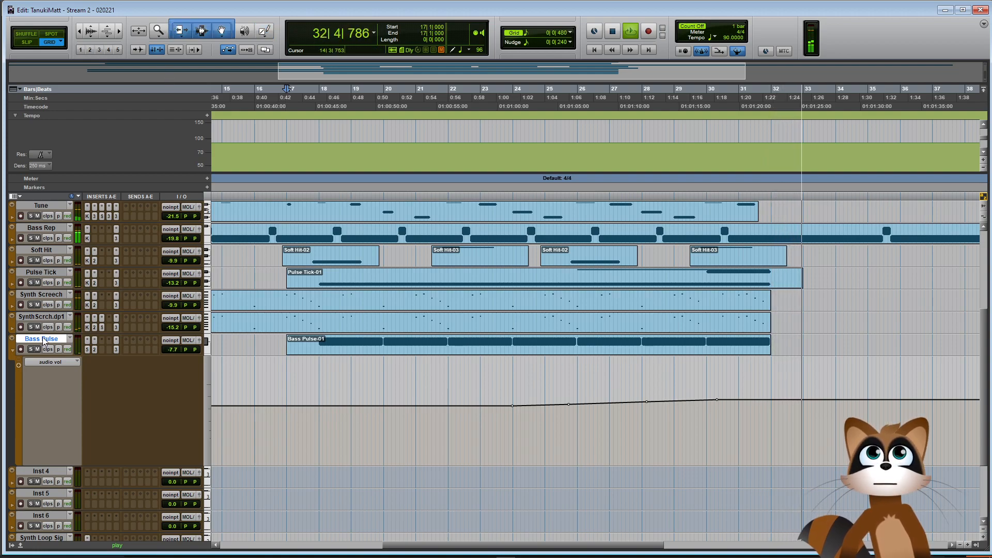
Hide the Bass Pulse automation lane, then stop playback and place the cursor at 17|2|000
click(12, 351)
key(r)
key(r)
key(space)
click(342, 380)
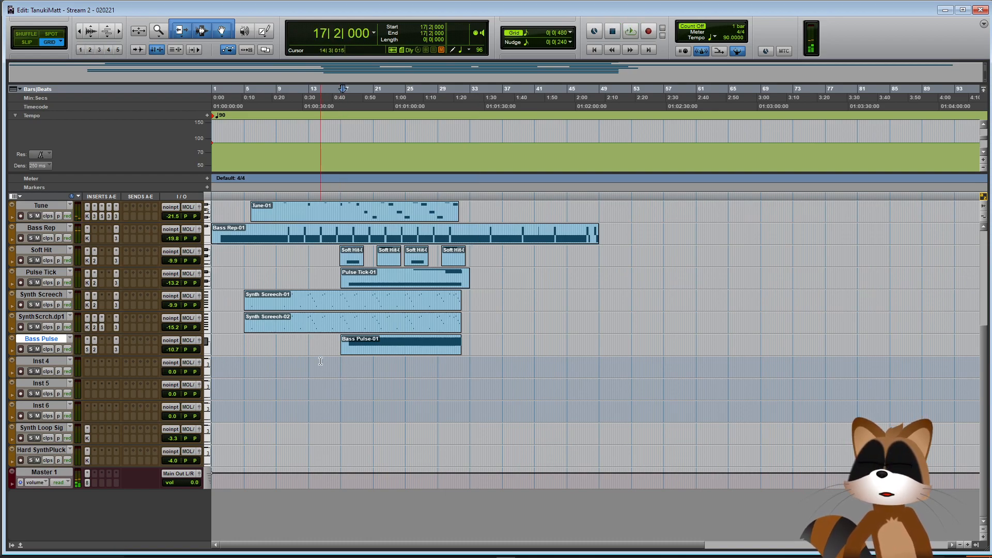
Rename the Inst 4 track as Riser Long and lower its volume to -5.3 dB
double_click(27, 362)
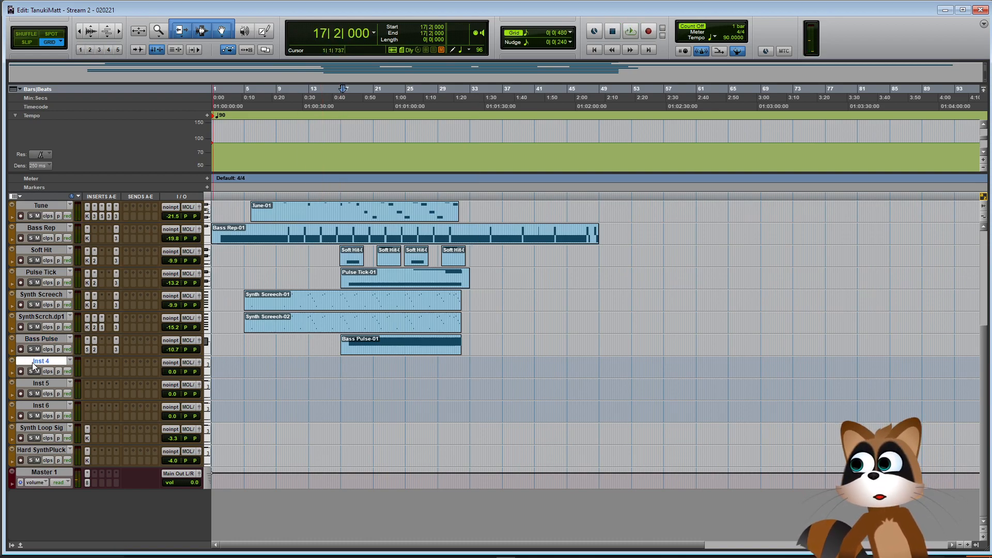
text(Riser Long)
key(Return)
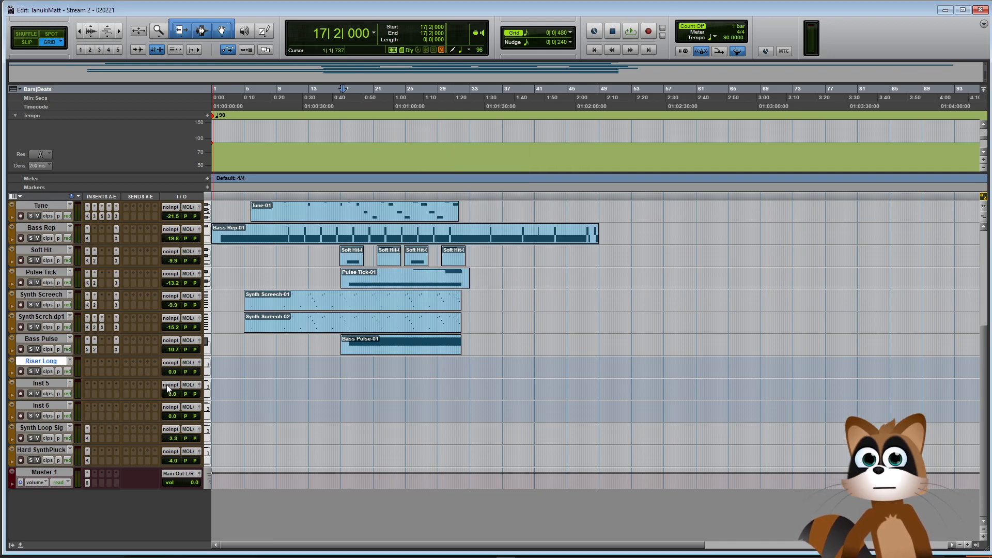
drag(170, 371, 172, 376)
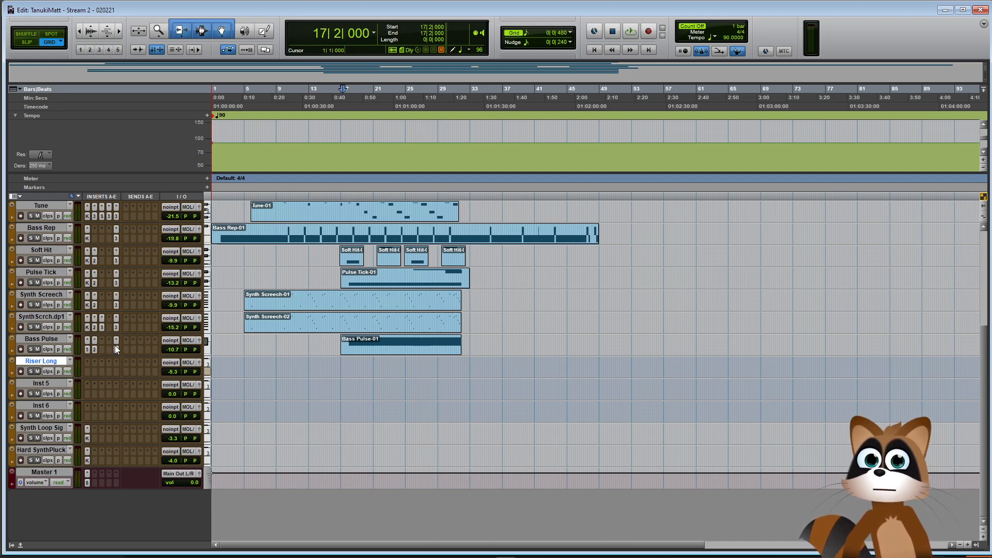
Check the Neutron 3 Equalizer on Pulse Tick and copy it to insert slot E of Riser Long
click(116, 283)
click(905, 166)
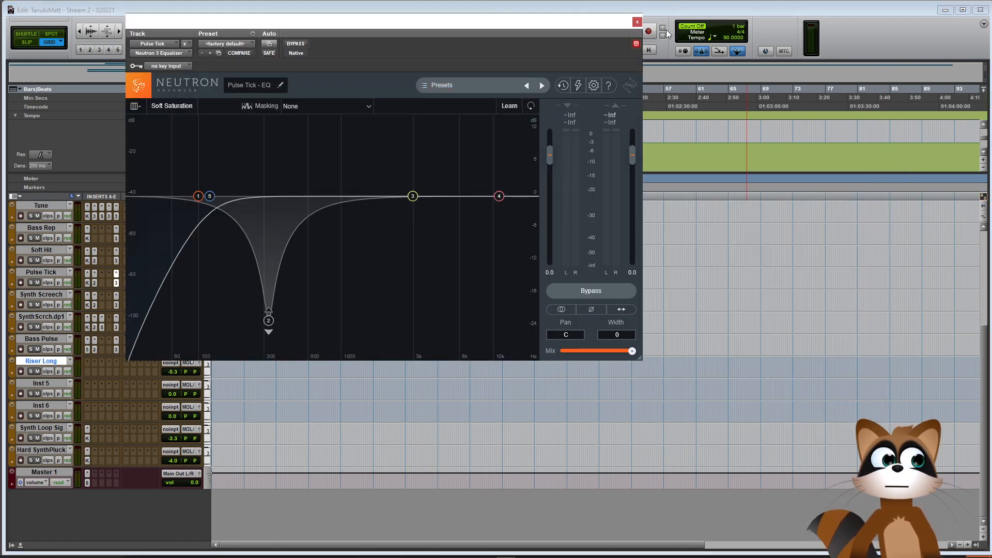
click(637, 22)
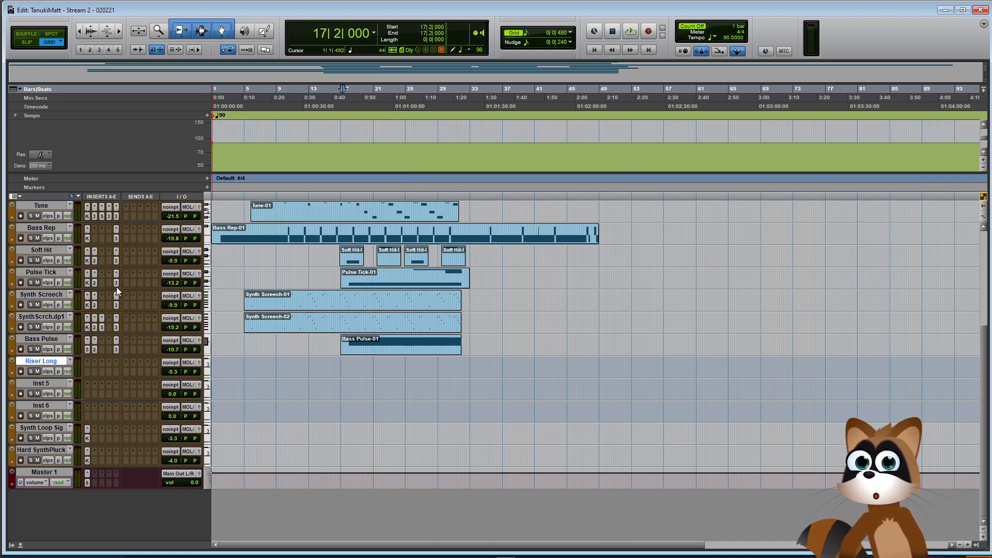
drag(116, 371, 116, 371)
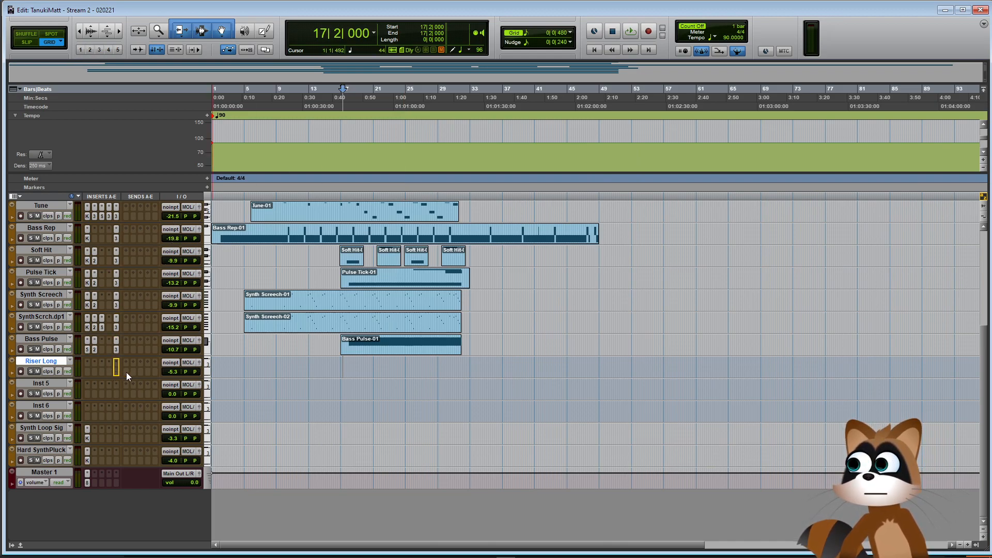
Add Kontakt as a multichannel instrument plug-in in the first insert slot of Riser Long
click(88, 371)
mouse_move(120, 401)
mouse_move(227, 501)
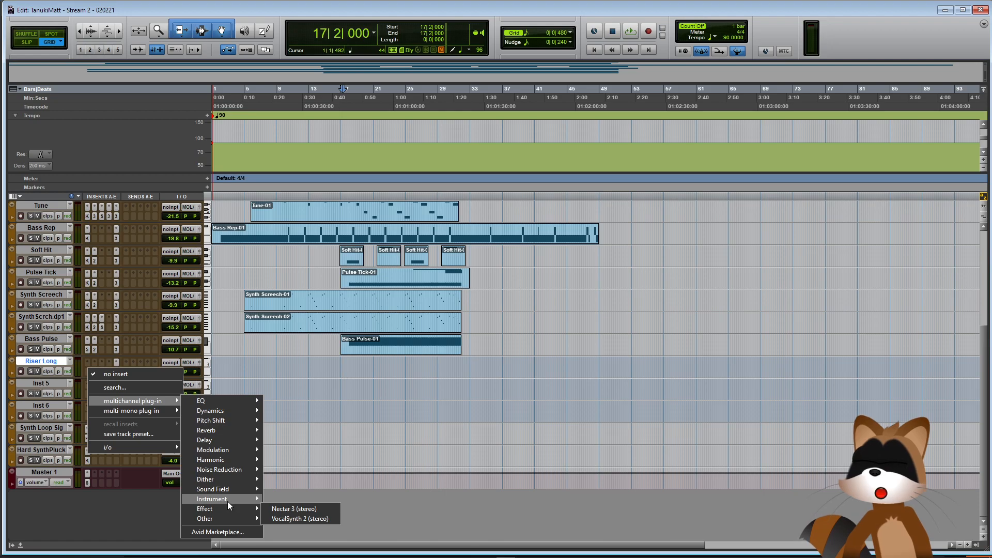
click(317, 448)
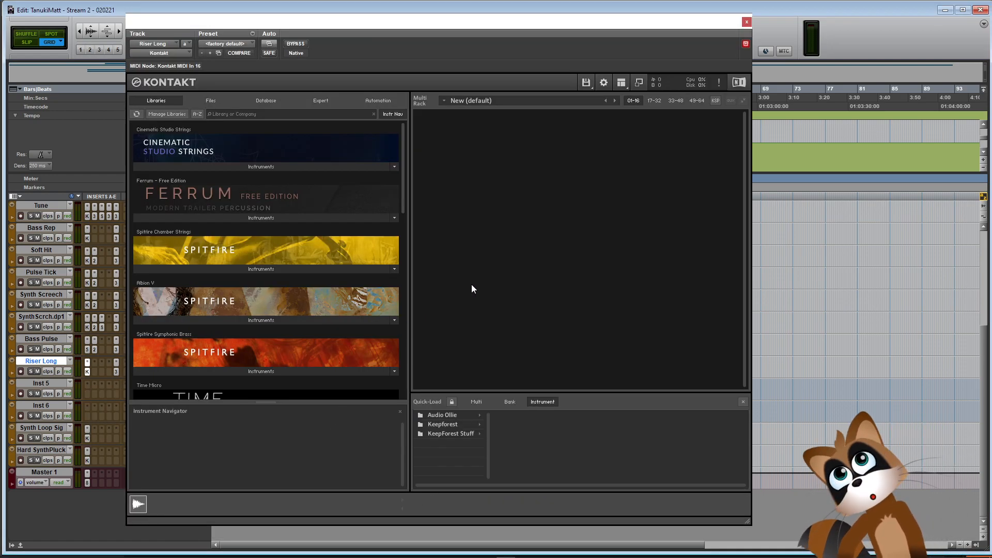
Browse the libraries and Keepforest's Evolution Devastator Full Edition expansion instruments for a riser sound
scroll(296, 251, down, 5)
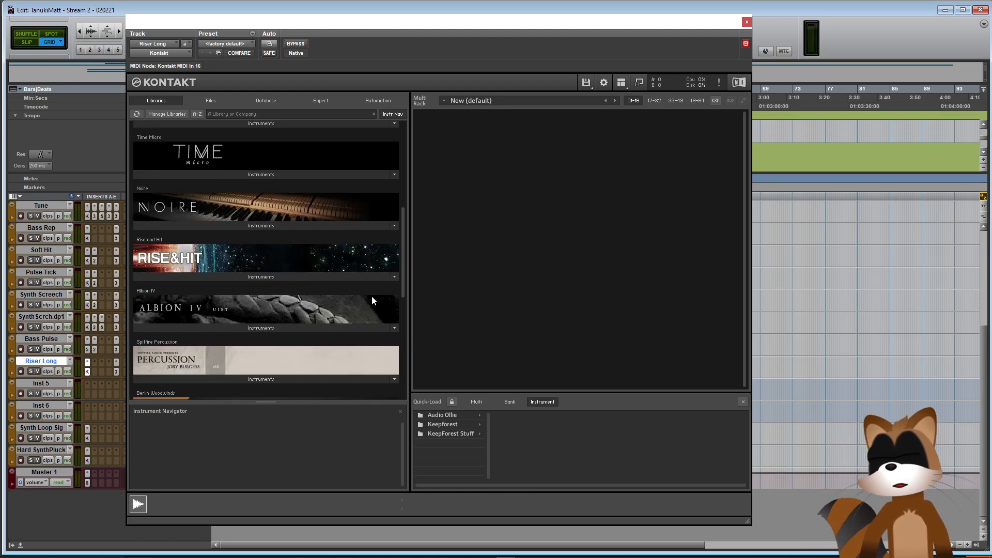
click(452, 422)
click(537, 414)
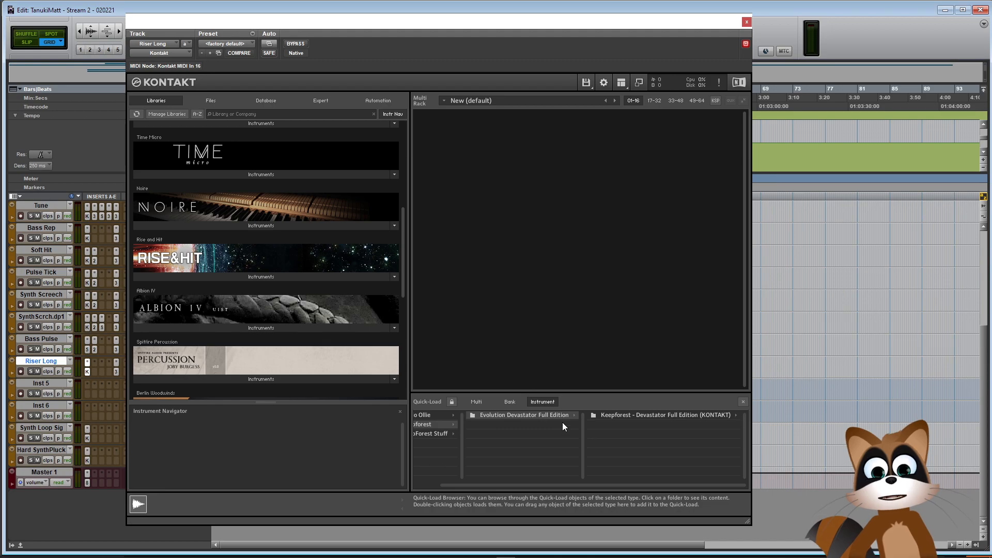
click(613, 418)
click(680, 423)
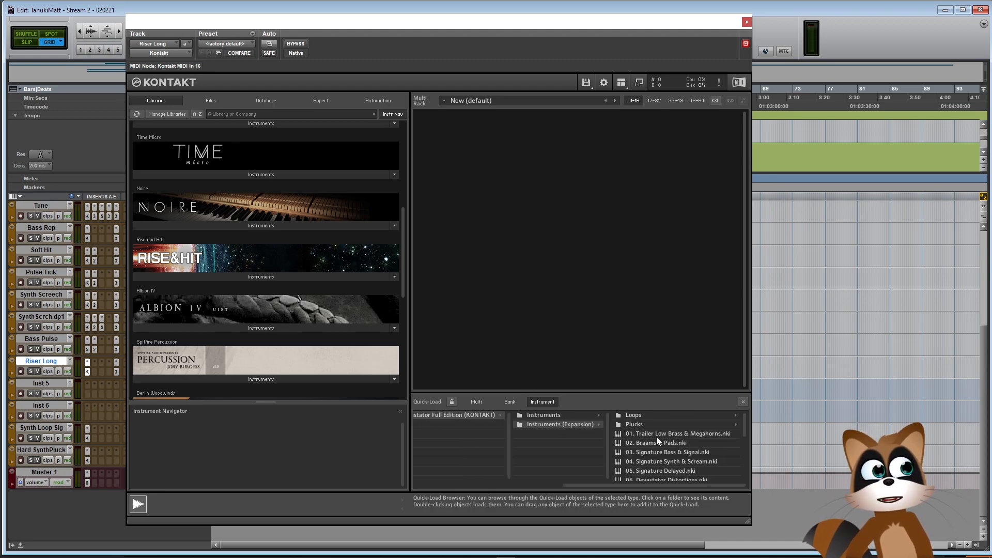
scroll(656, 437, down, 3)
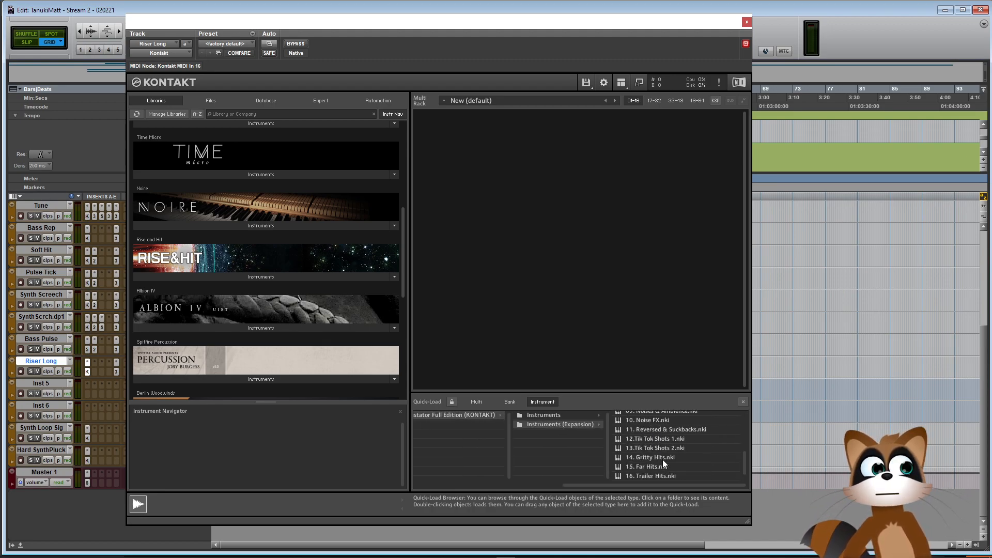
scroll(663, 460, down, 1)
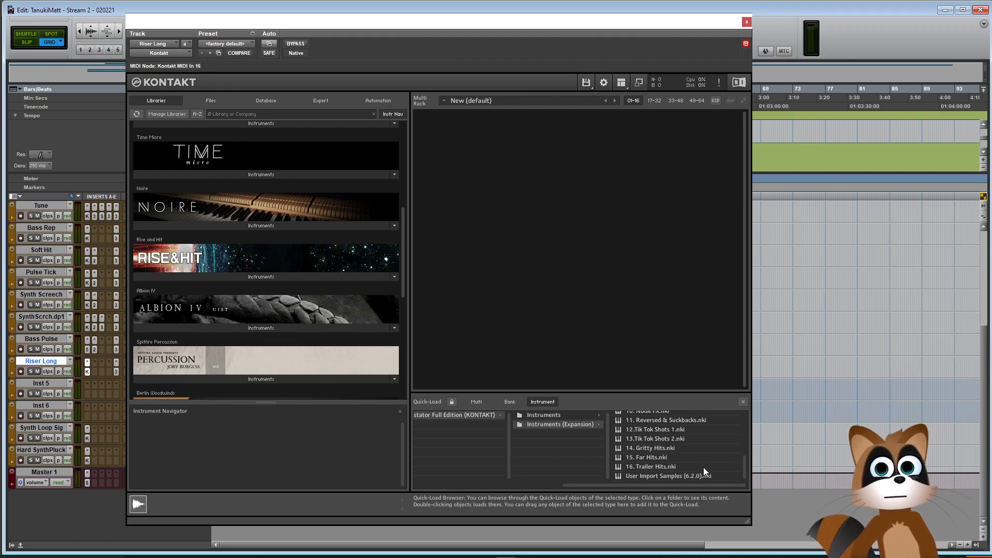
scroll(700, 462, up, 6)
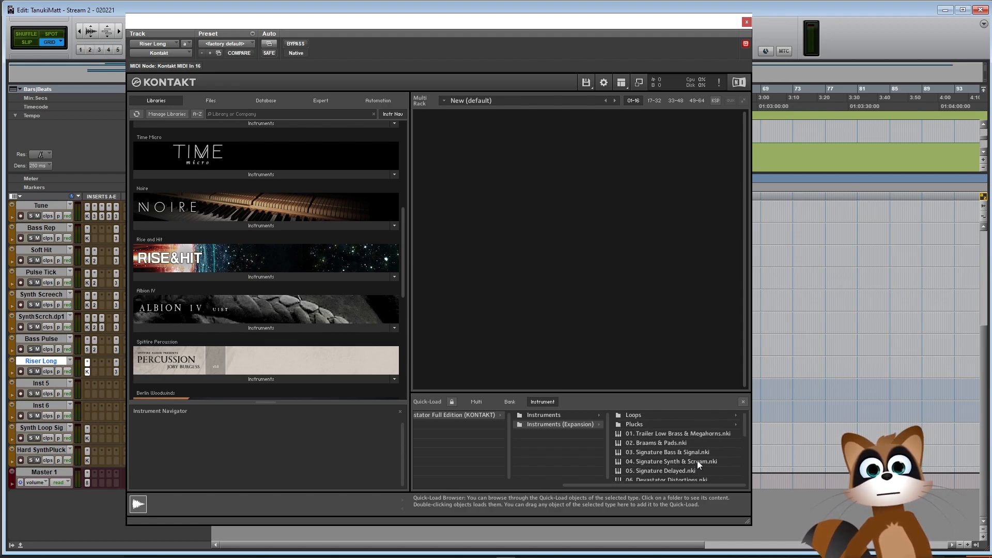
Load 03. Risers Long (Resonance) from the standard Instruments folder's 03. Trailer FX and lower its instrument volume to -9.0 dB
click(556, 415)
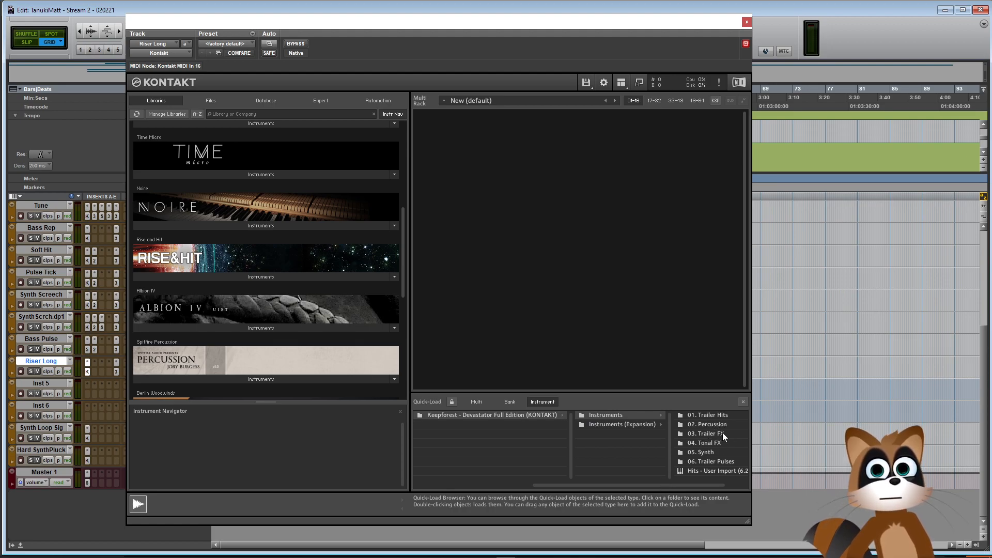
click(708, 434)
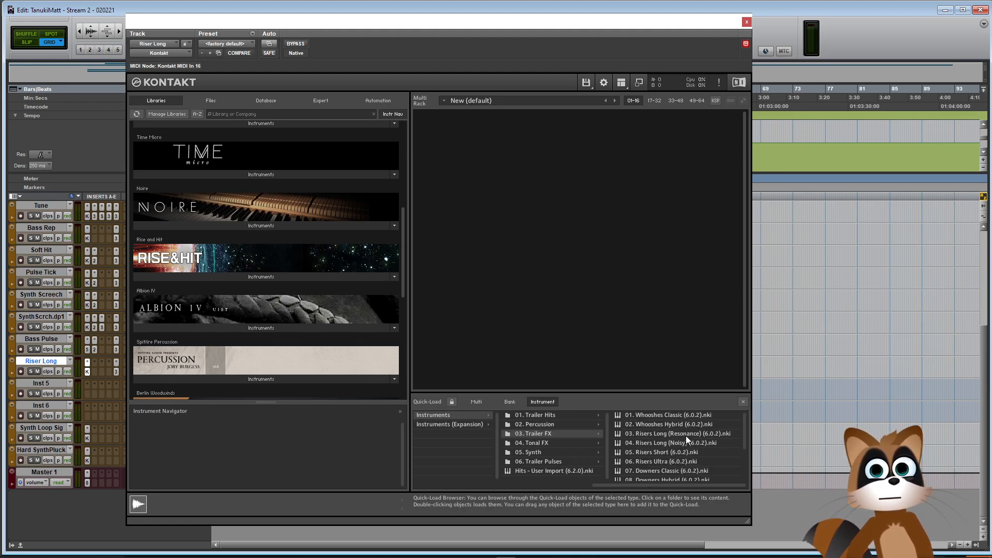
click(654, 435)
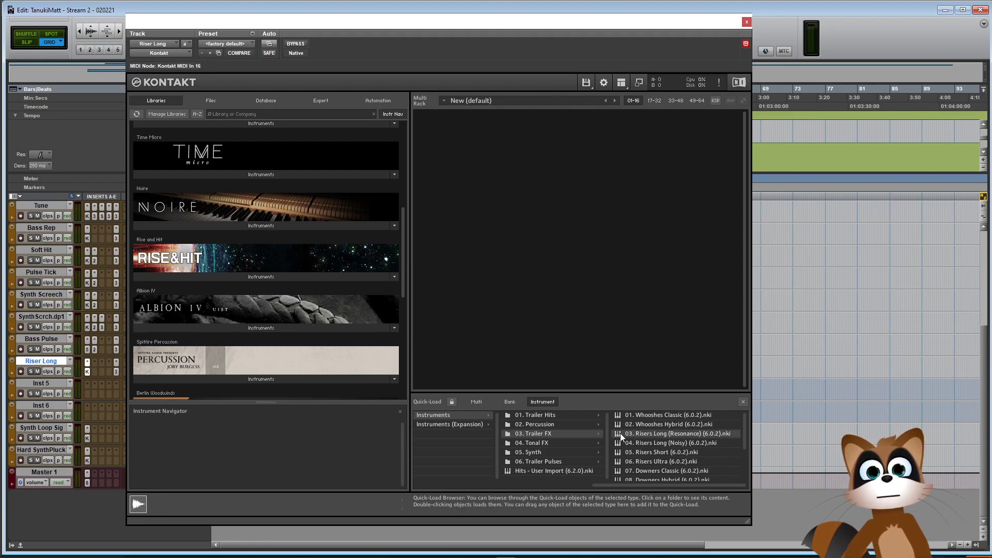
drag(618, 434, 556, 291)
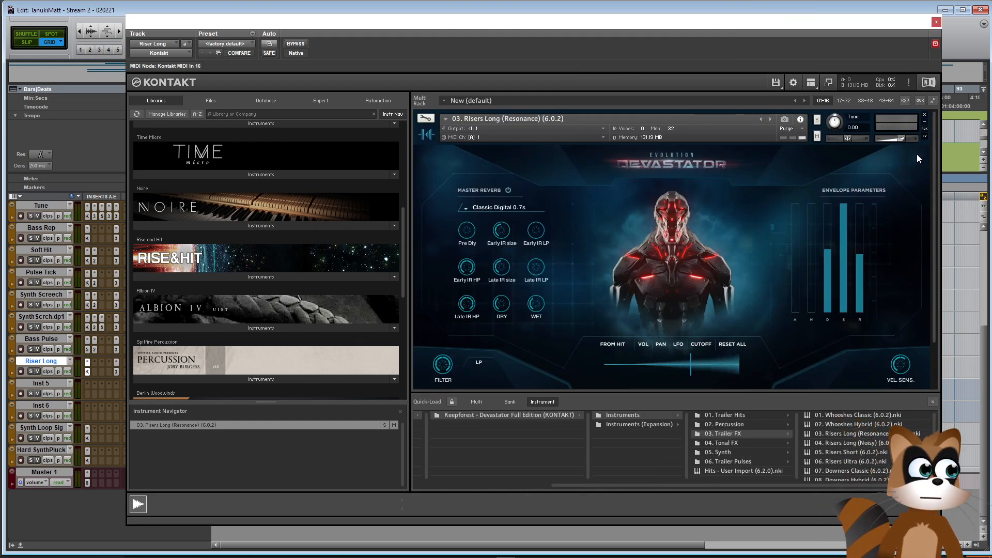
drag(902, 137, 895, 138)
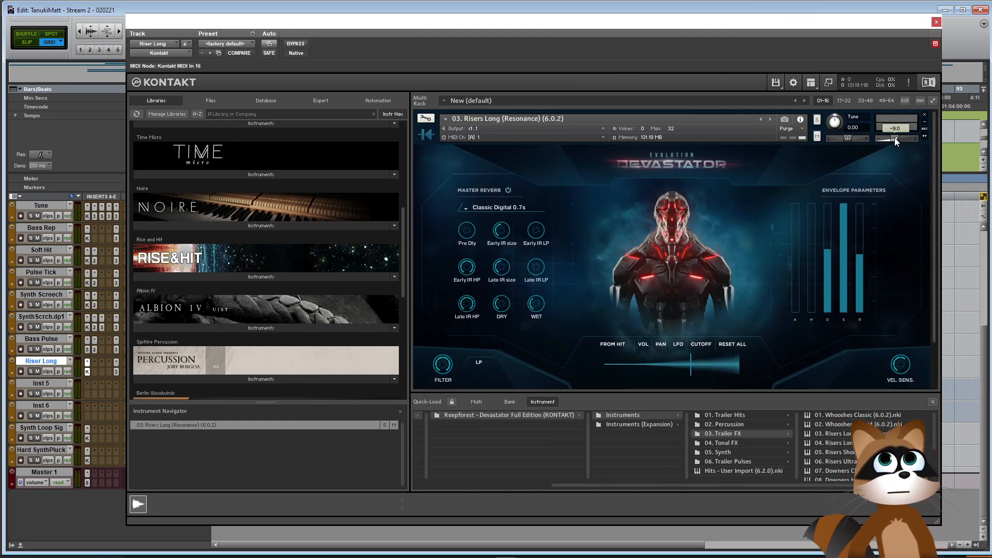
Record-enable Riser Long, audition the riser sounds with Kontakt's outputs and keyboard shown, and close the plug-in window
double_click(643, 226)
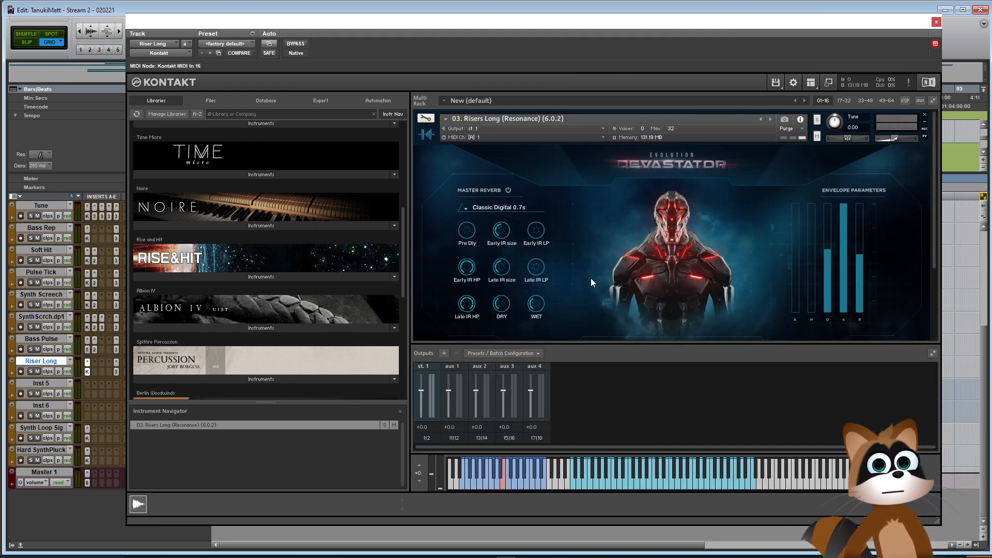
click(21, 372)
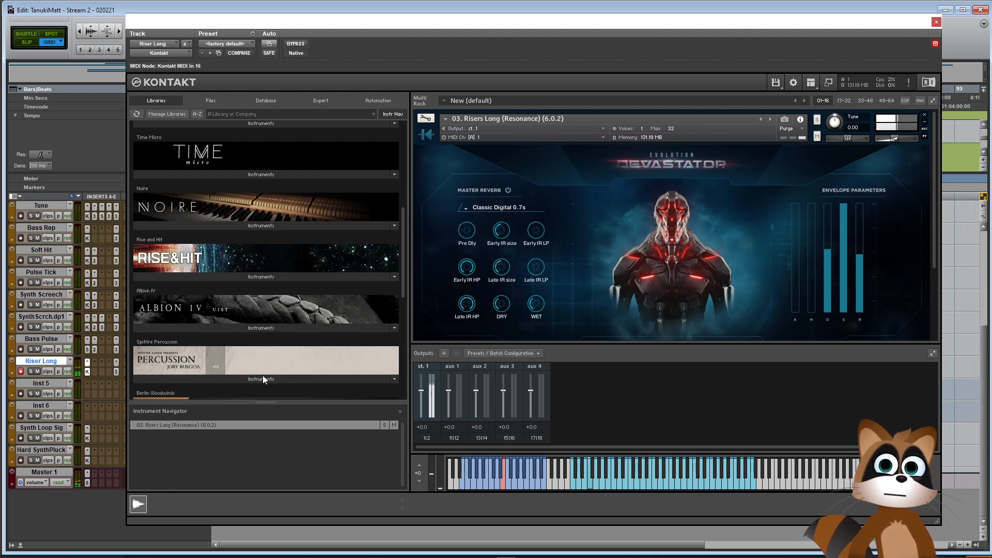
double_click(571, 281)
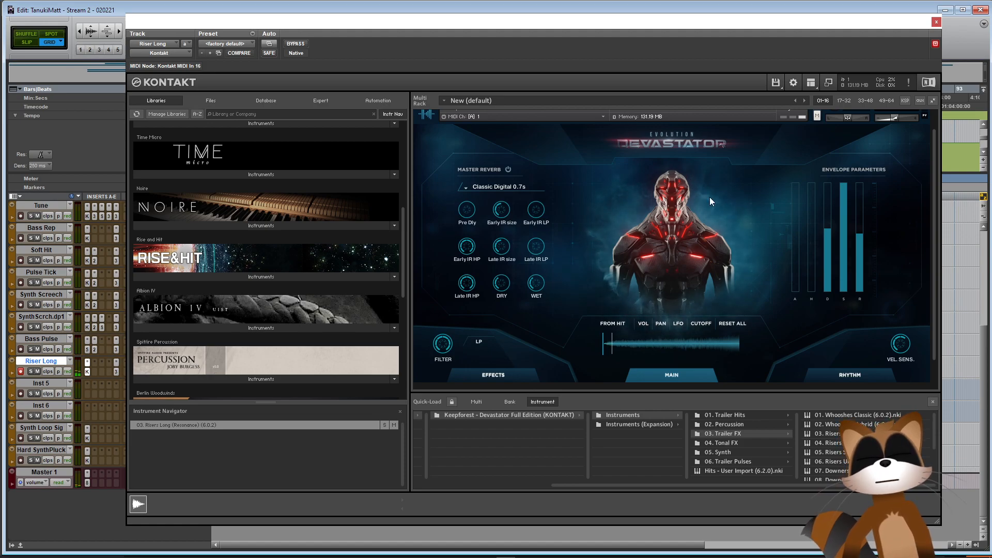
click(936, 22)
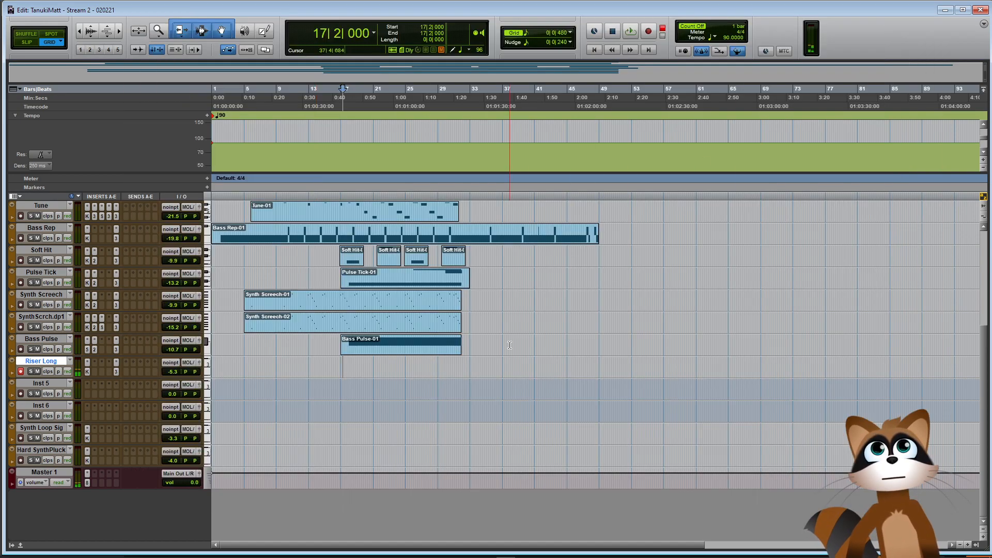
Lower Riser Long's volume to -10.6 dB and record a long riser note from 17|2|000 to about bar 30
drag(172, 371, 175, 375)
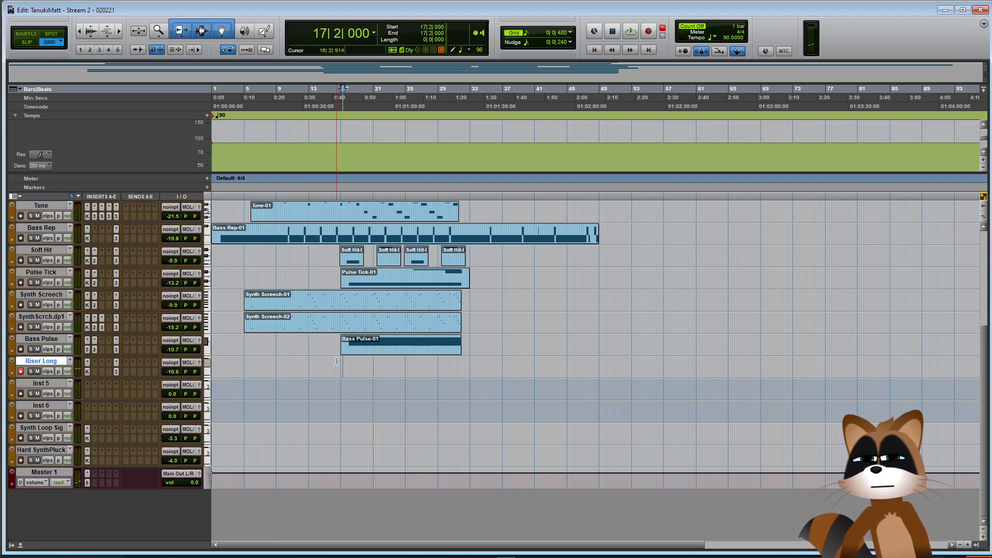
key(space)
key(ctrl+space)
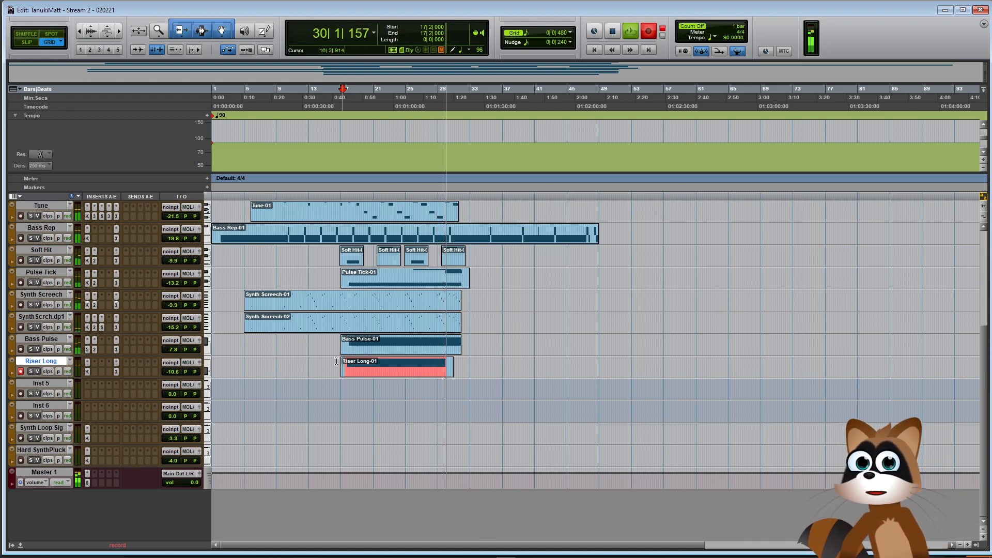
key(space)
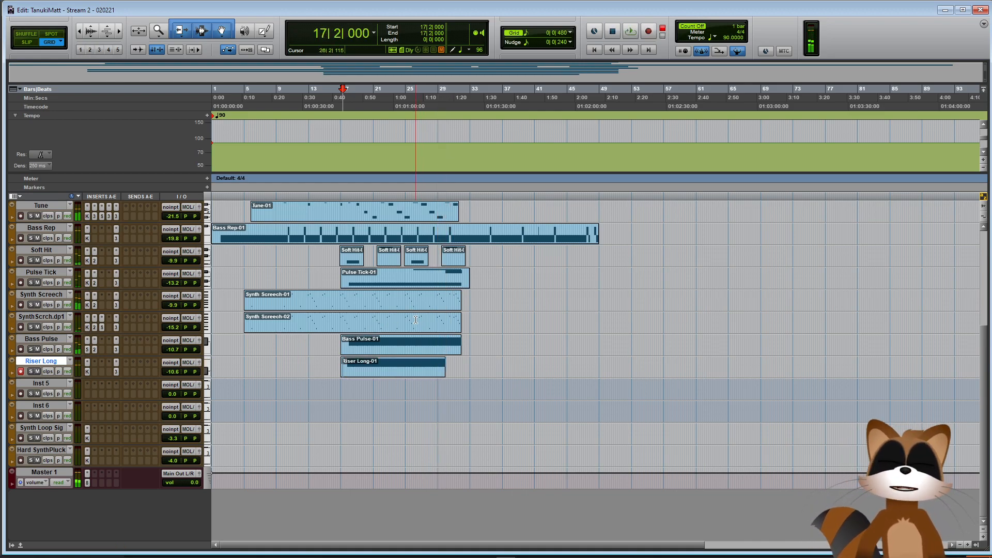
Open the Riser Long clip in the MIDI Editor and shorten its note to end at 29|4|000
key(ctrl+])
key(ctrl+])
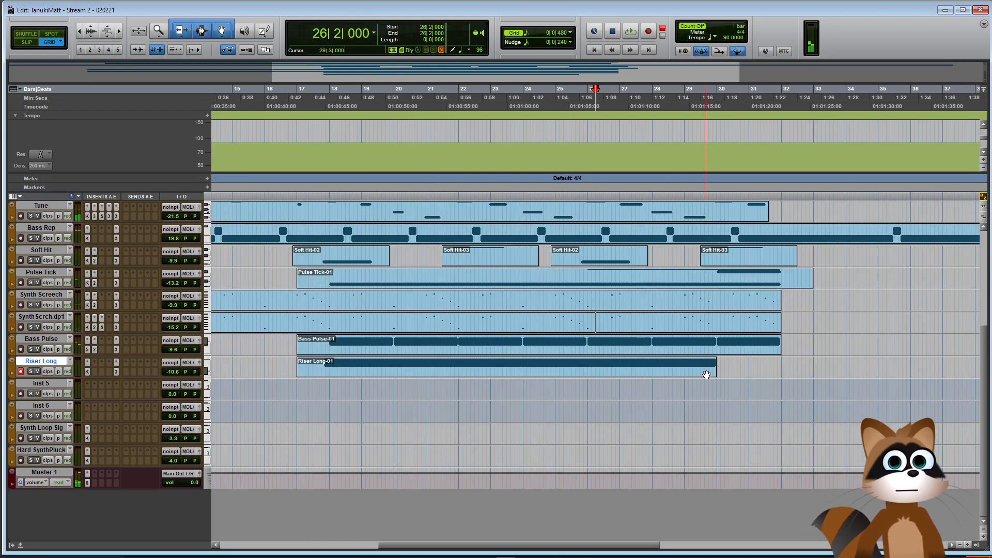
double_click(706, 373)
click(821, 241)
key(t)
click(572, 232)
key(t)
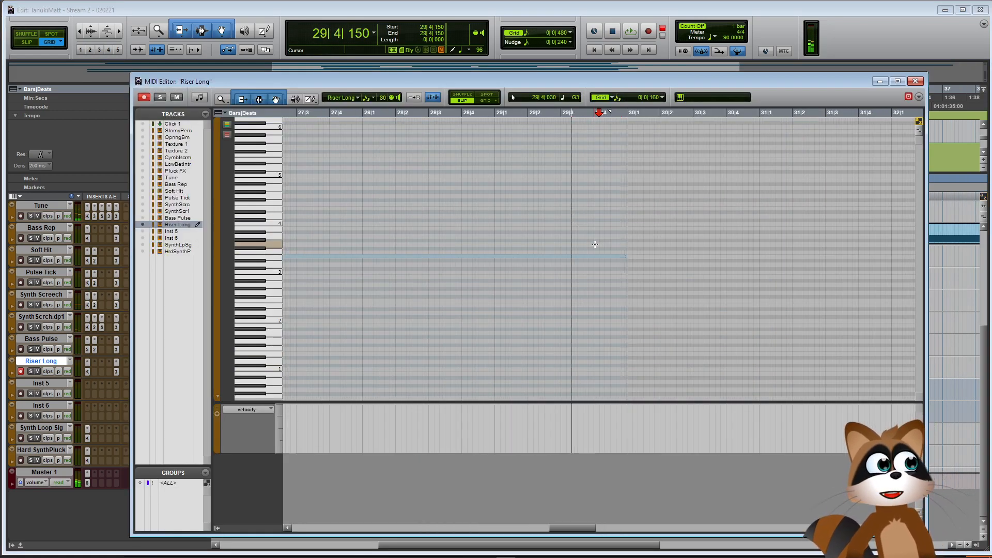
drag(625, 258, 598, 255)
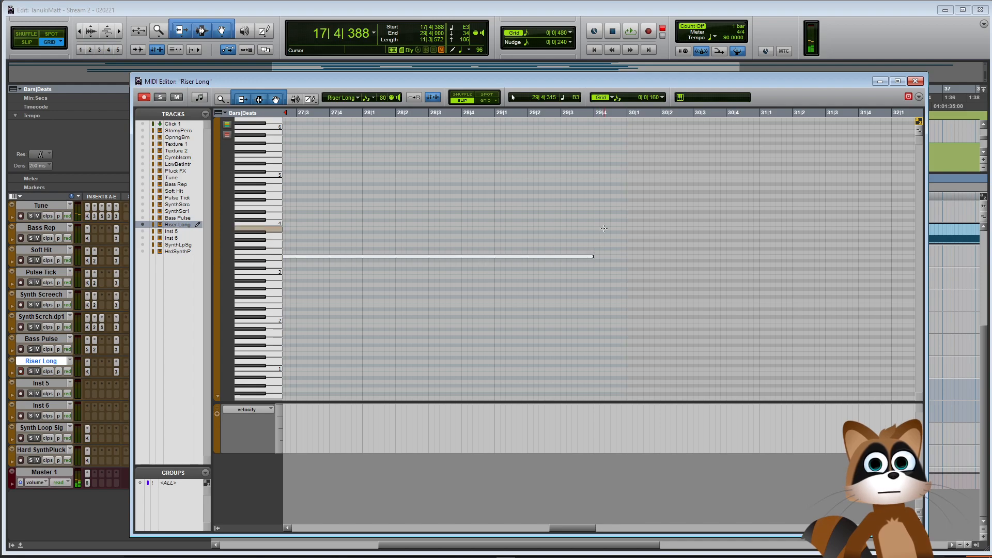
click(916, 81)
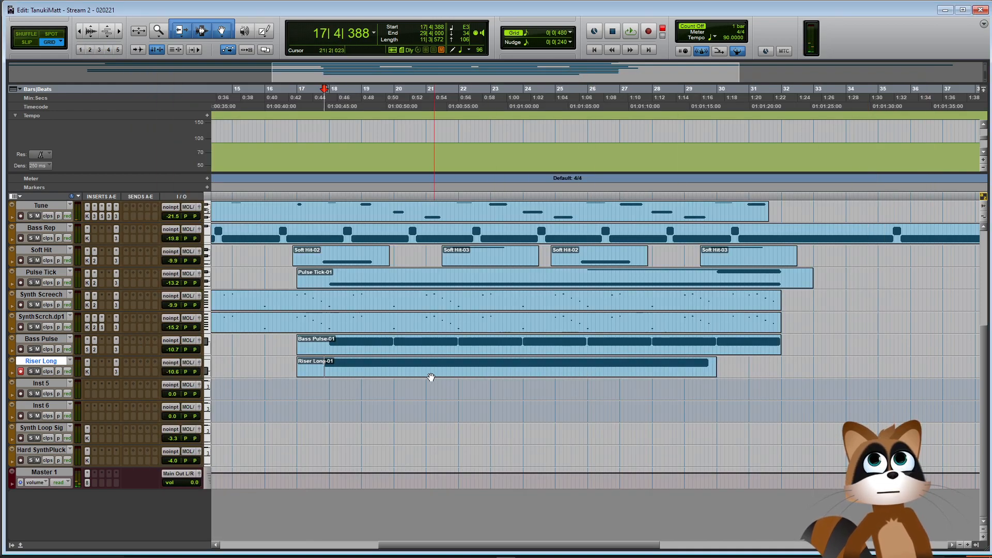
Move the Riser Long clip to start at 19|2|000 and play the arrangement from 20|1|000
drag(422, 376, 493, 373)
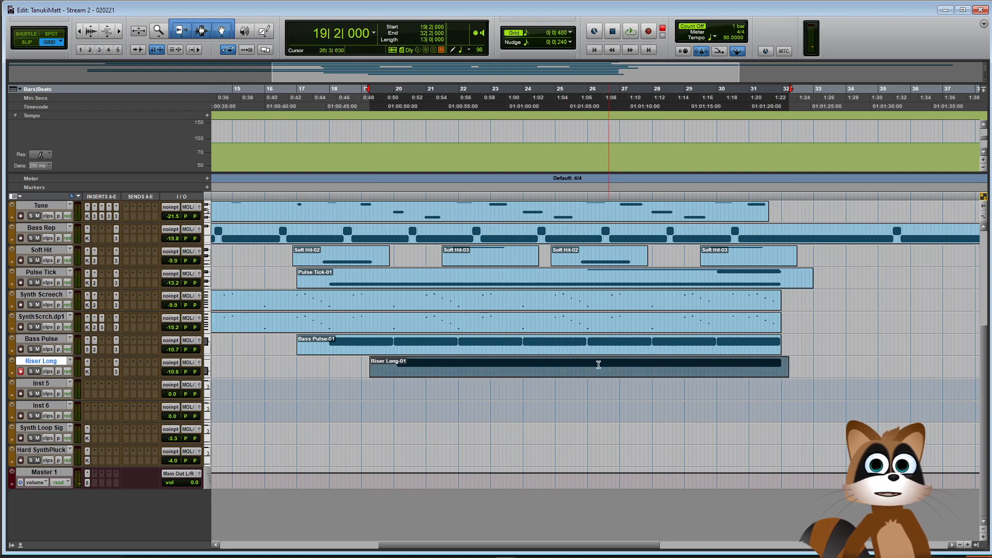
click(393, 363)
key(space)
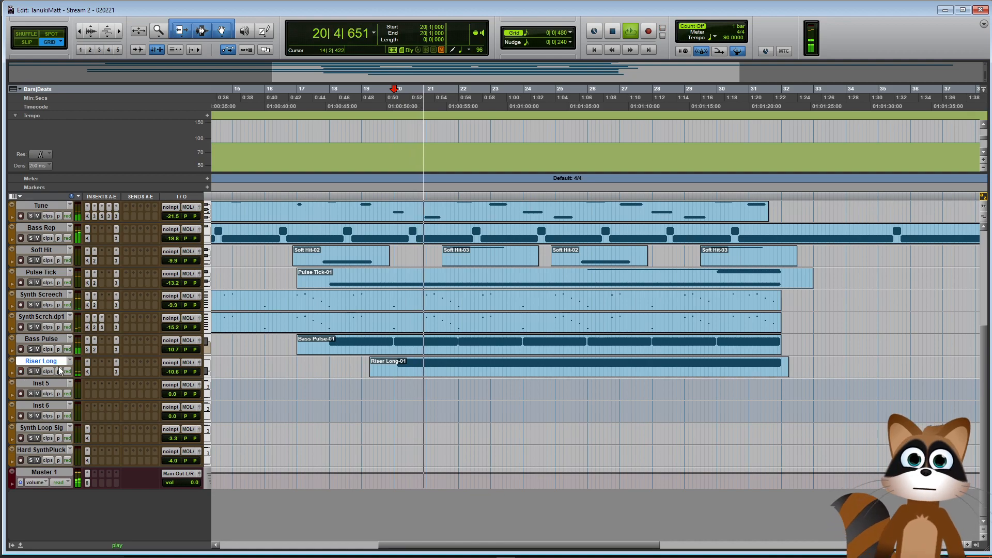
Set the high shelf of Riser Long's Neutron 3 Equalizer to 1873 Hz and -4.0 dB, and raise the track volume to -7.9 dB
click(116, 373)
drag(488, 210, 385, 220)
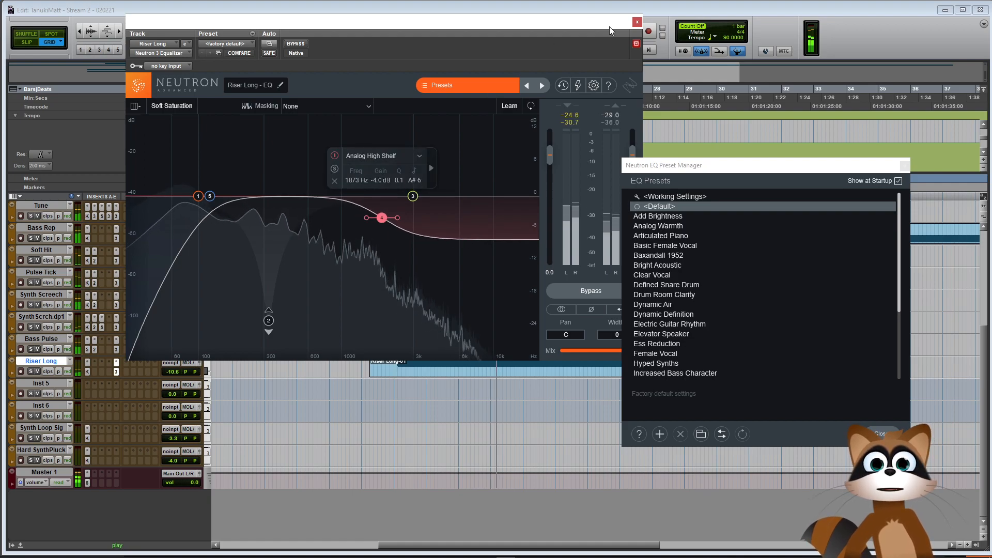
click(168, 364)
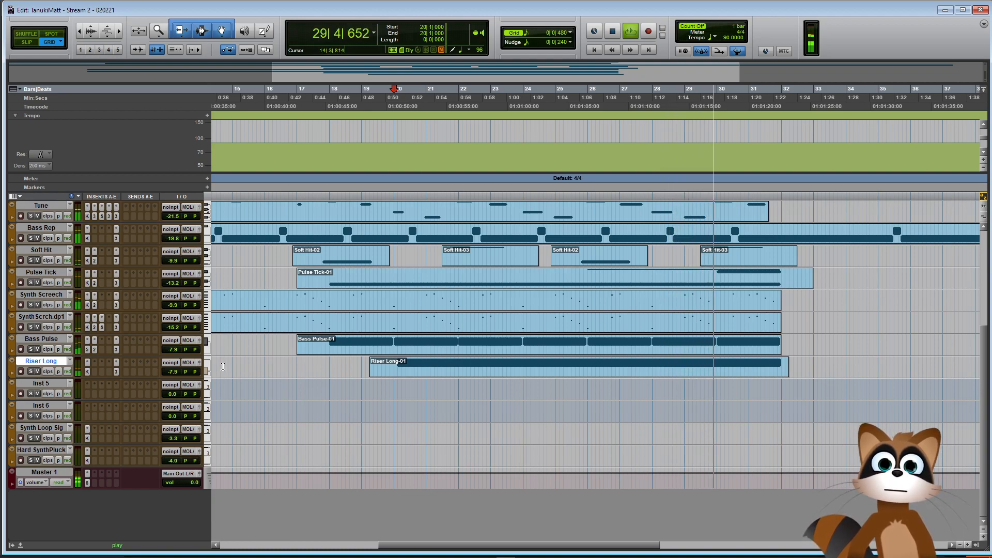
Lower Riser Long's EQ high shelf to about -5.9 dB at 2174 Hz, deepen it slightly more, and close the equalizer
click(116, 371)
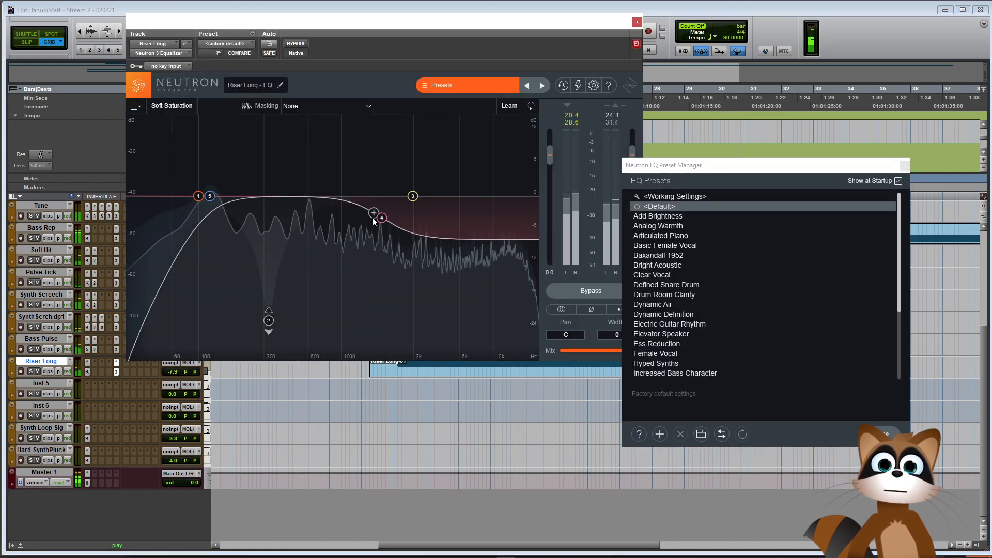
drag(379, 231, 392, 228)
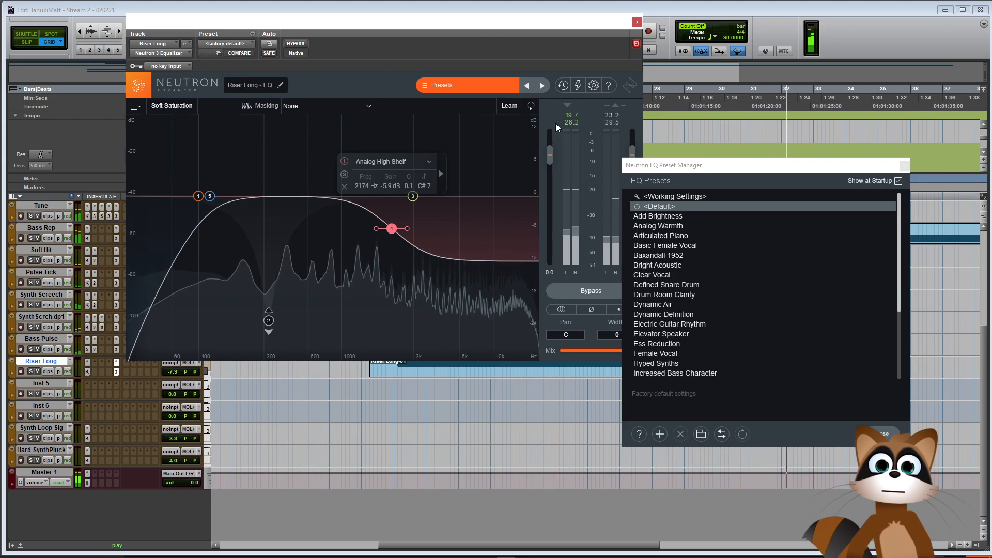
click(638, 23)
click(117, 371)
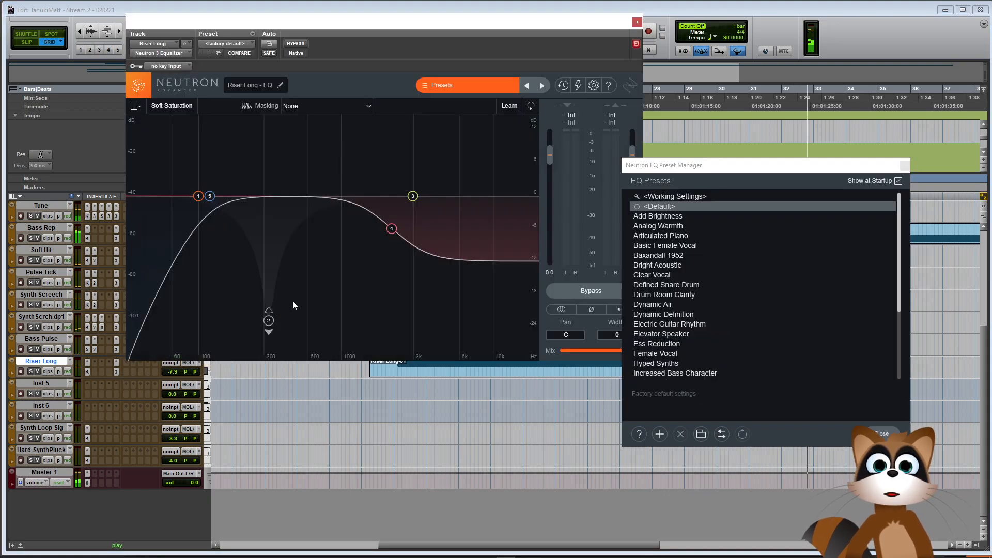
drag(391, 229, 392, 232)
click(637, 22)
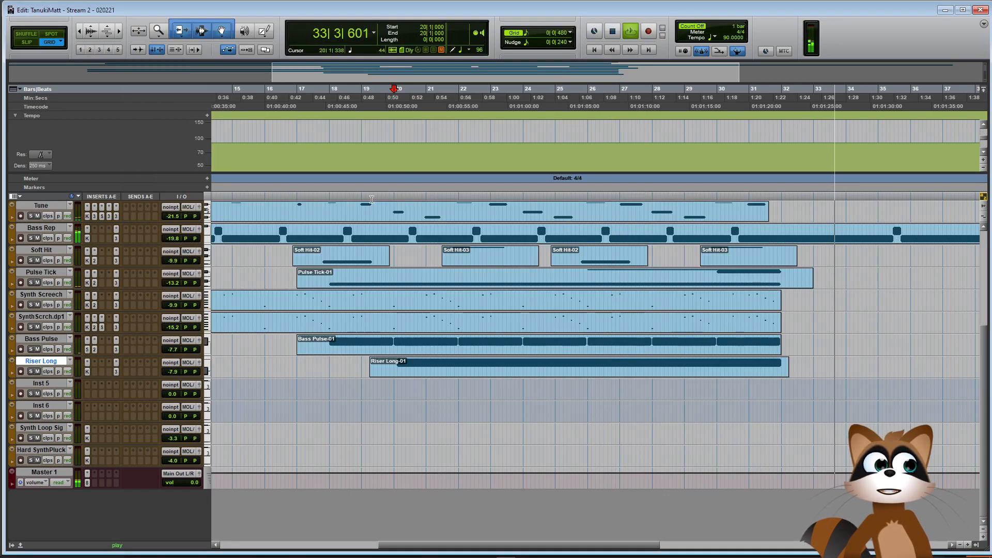
Raise Riser Long's volume to -6.5 dB and stop playback
drag(173, 373, 170, 370)
key(space)
key(ctrl+bracketleft)
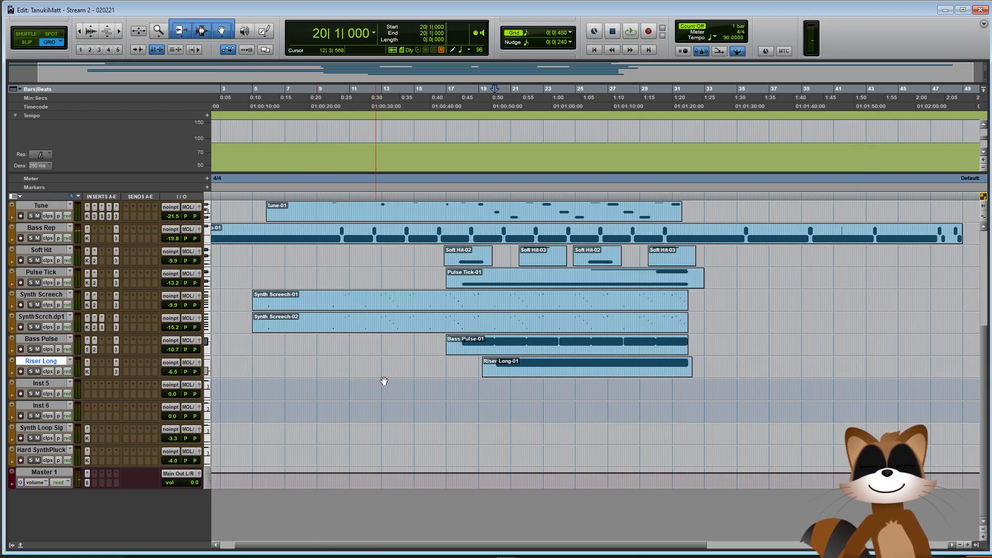
Duplicate the Riser Long track together with its clip and inserts
right_click(39, 364)
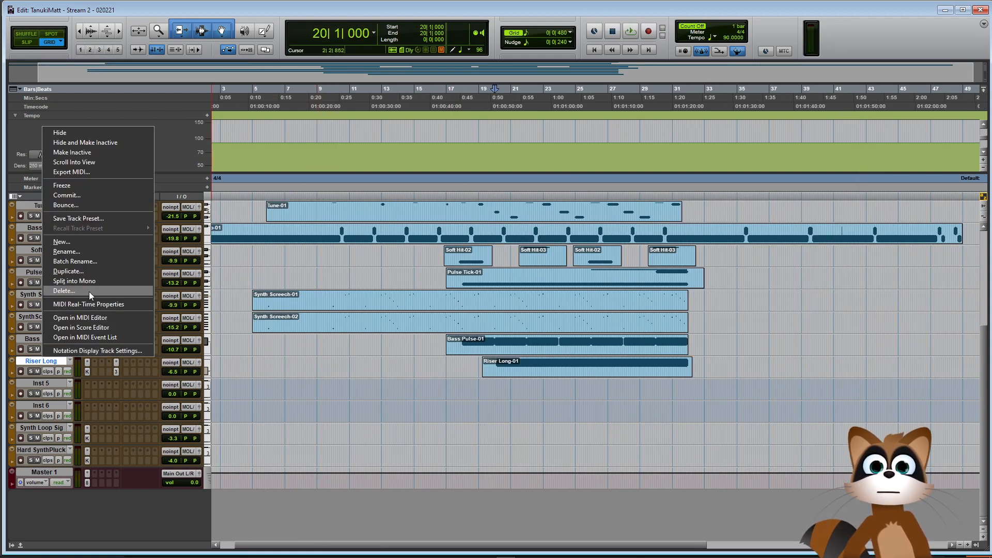
click(78, 252)
click(531, 287)
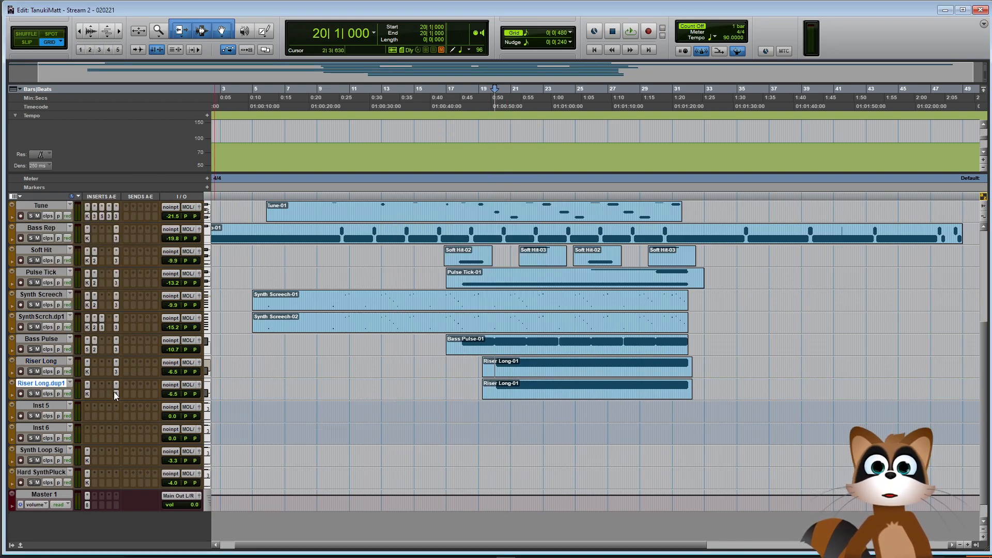
Set the high shelf in the duplicated riser track's Neutron 3 Equalizer to about 2058 Hz and -0.8 dB, and close it
click(116, 394)
drag(391, 218, 390, 204)
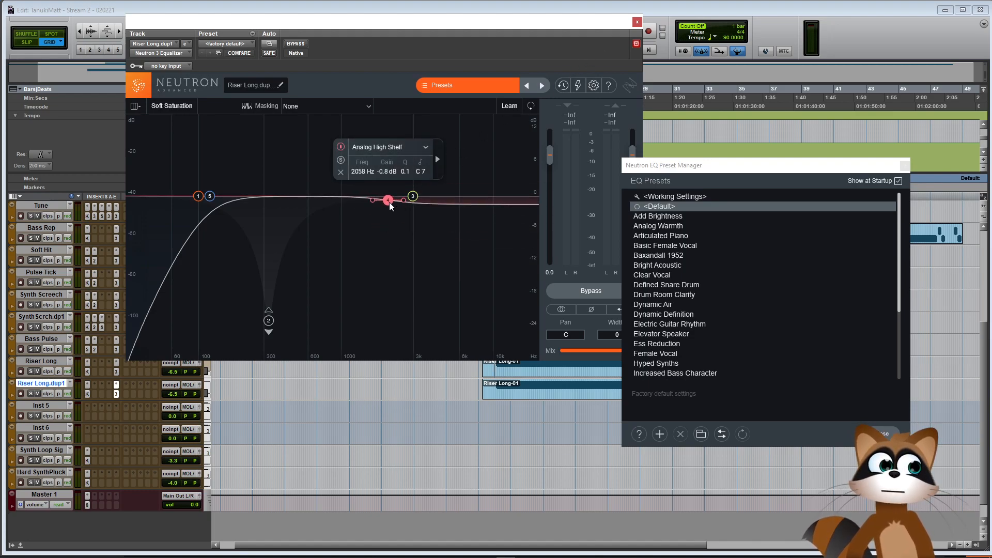
click(637, 22)
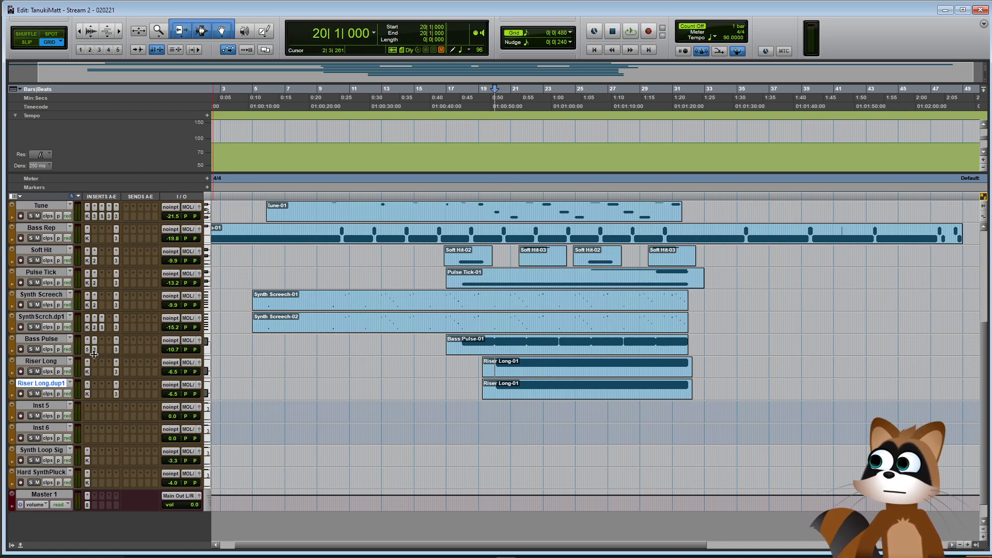
Audition the Risers Long (Resonance) patch in the Riser Long.dup1 track's Kontakt instrument and close it
click(87, 394)
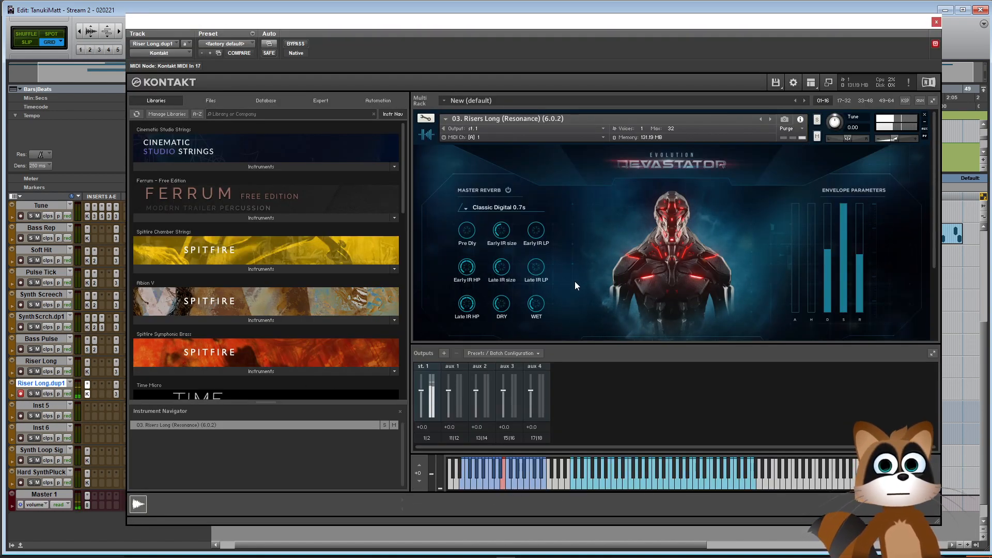
scroll(584, 281, down, 2)
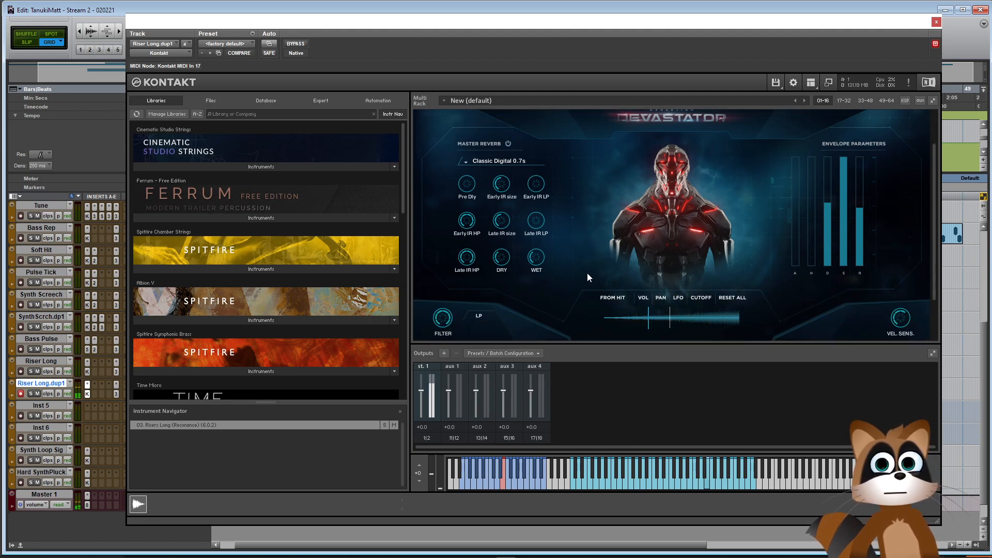
scroll(587, 274, down, 1)
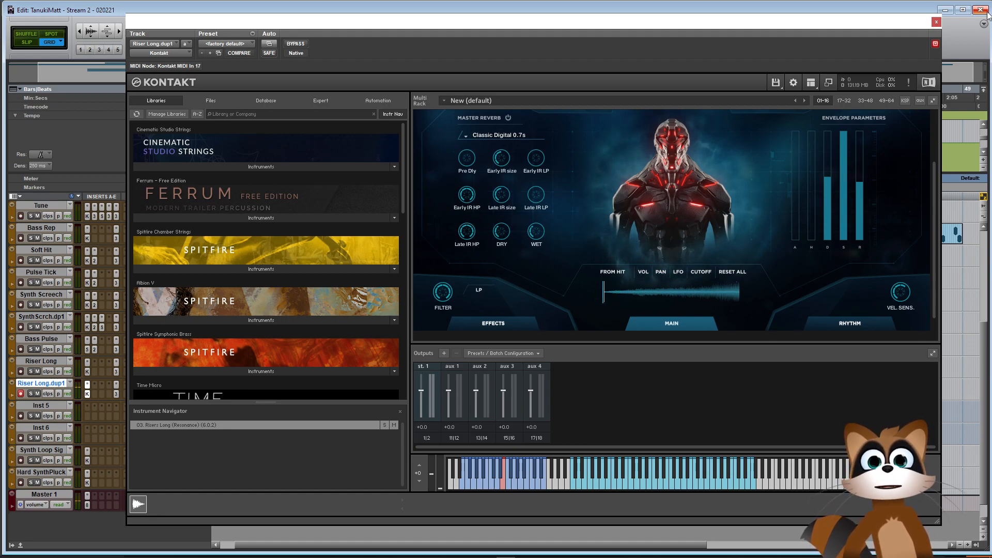
click(935, 23)
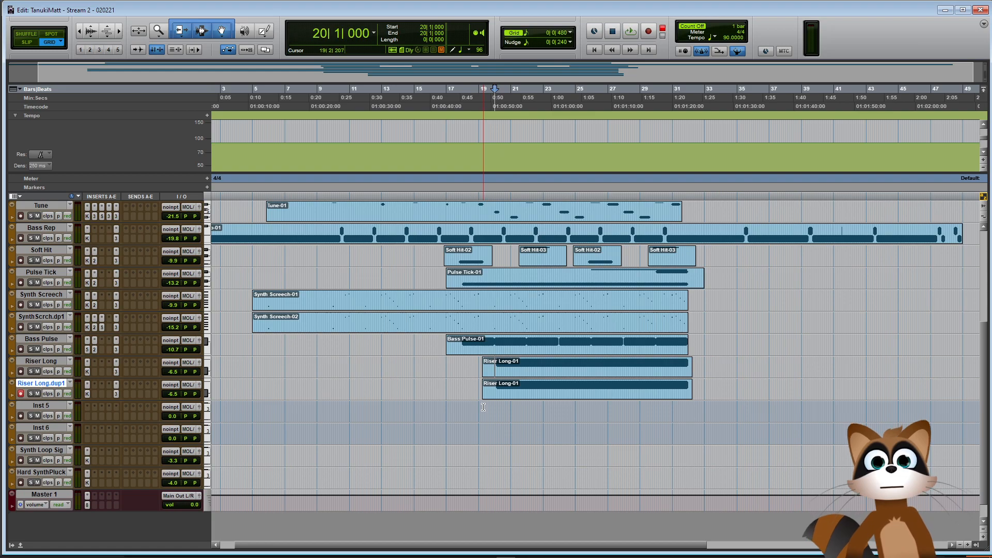
Delete the copied clip on Riser Long.dup1 and record a new riser note there from bar 19|2
click(502, 399)
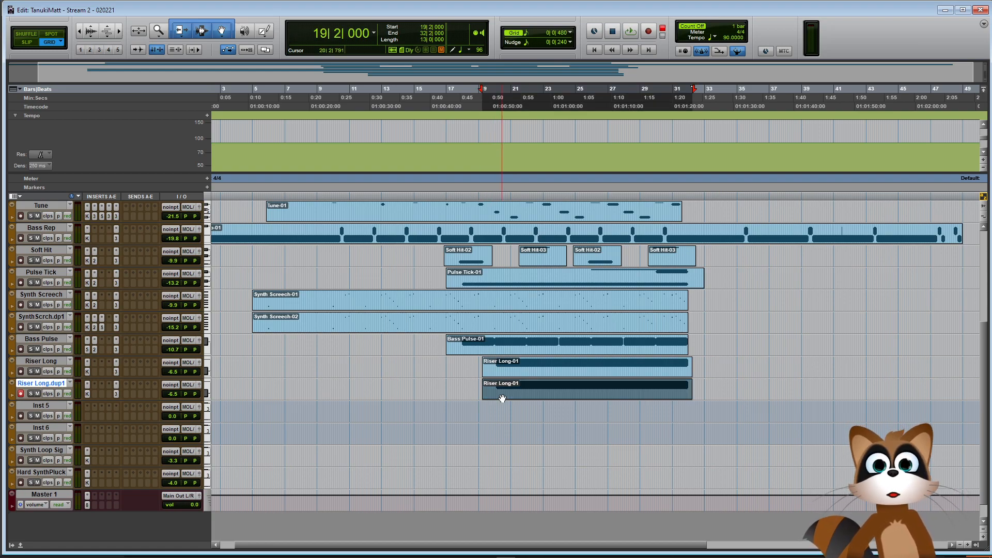
key(Delete)
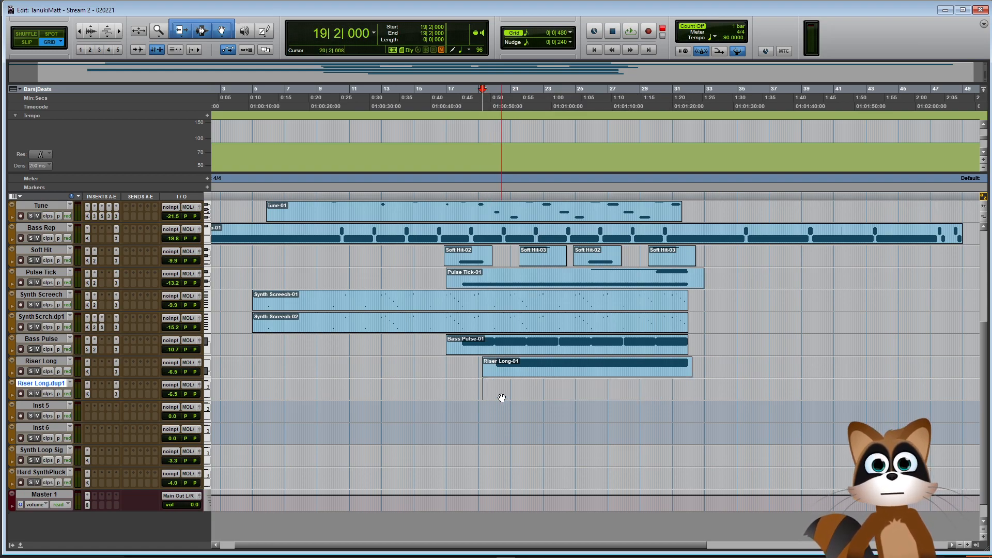
key(ctrl+space)
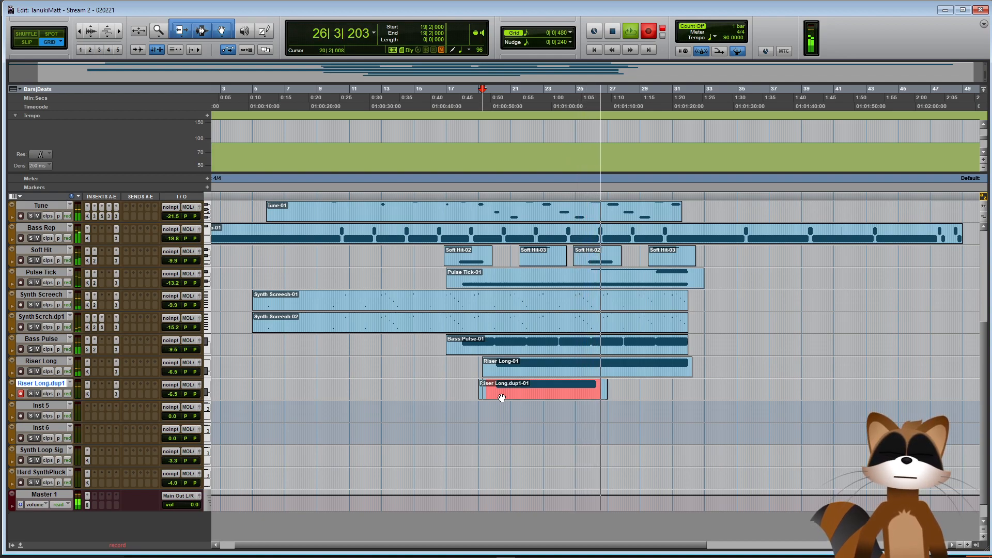
key(space)
Shorten the end of the newly recorded riser note slightly in the MIDI editor, and move its clip to start at 25|4|000
double_click(576, 394)
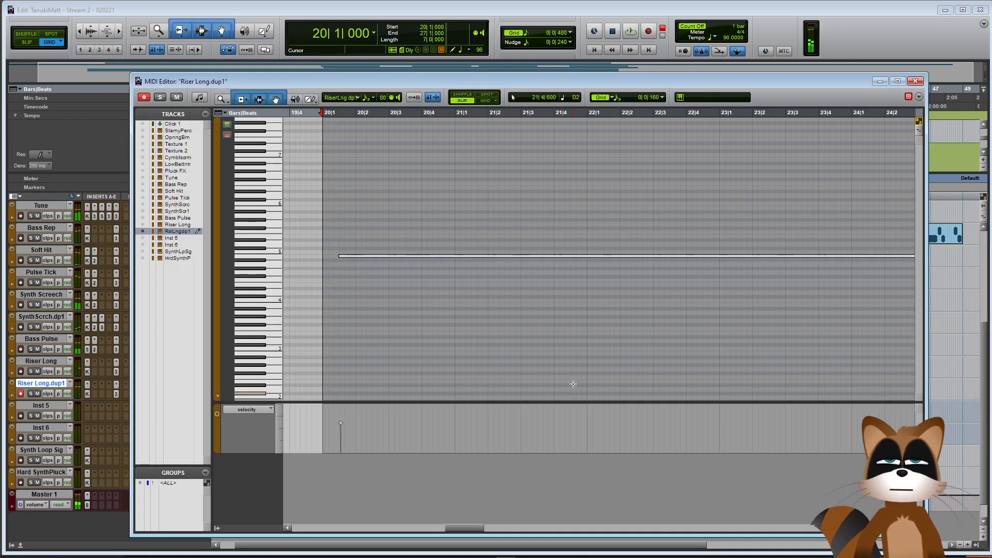
key(r)
key(r)
click(737, 243)
key(t)
key(t)
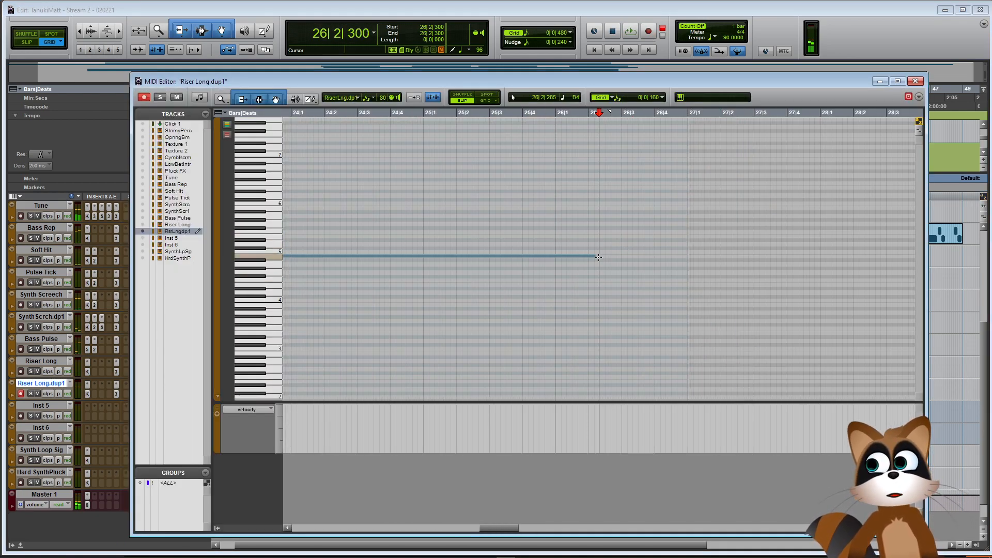
drag(592, 257, 588, 257)
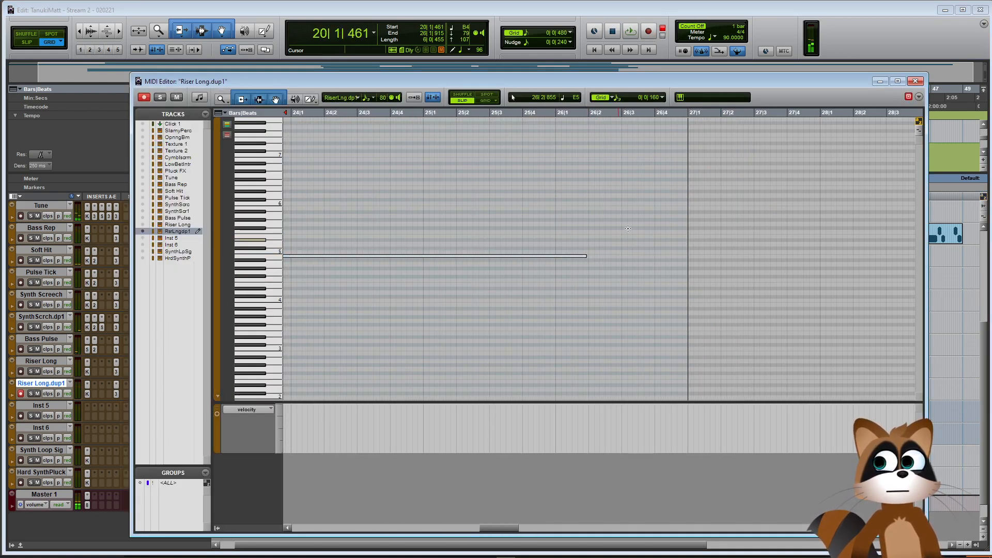
click(915, 82)
drag(583, 395, 671, 396)
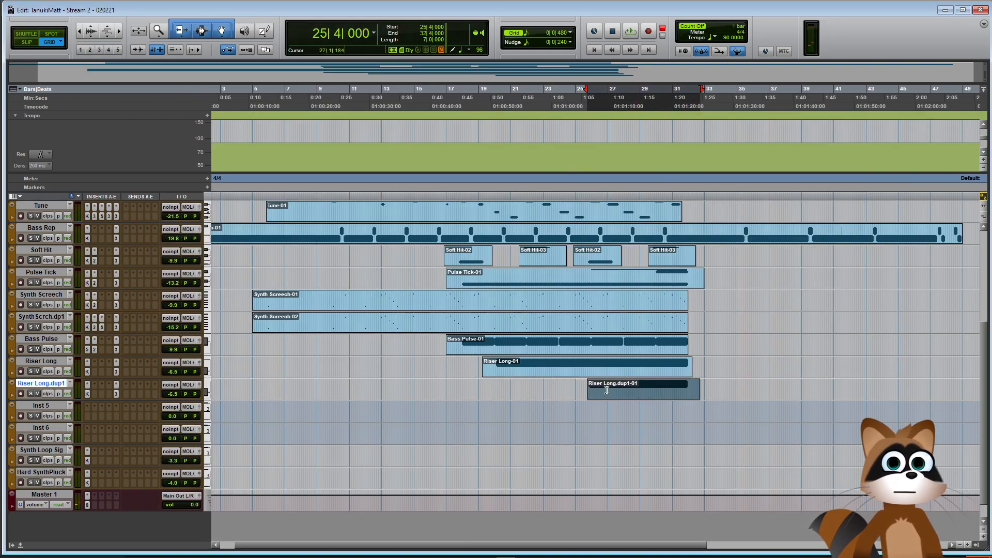
Play from 16|4|480 and raise the low-cut frequency in Riser Long.dup1's Neutron 3 Equalizer, closing it when done
click(445, 390)
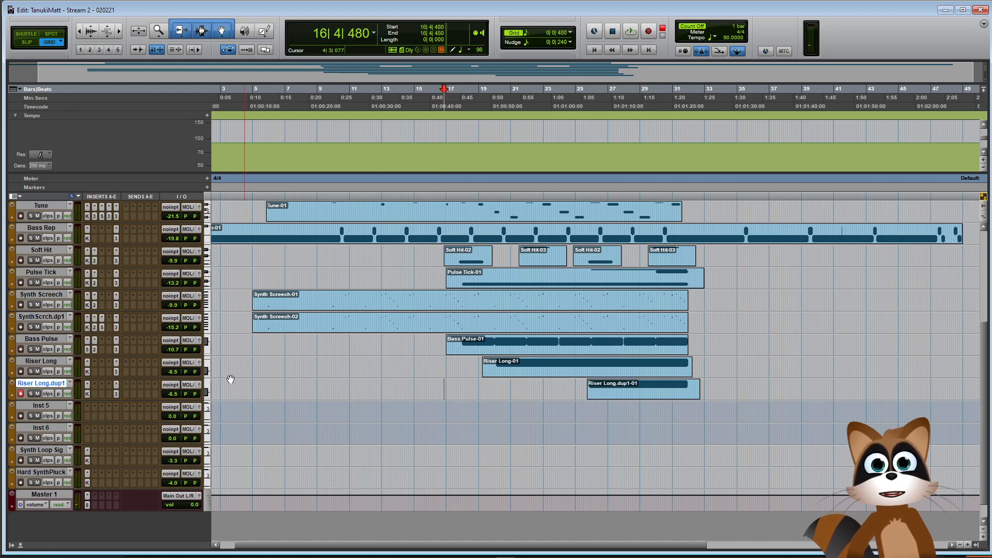
key(space)
click(116, 396)
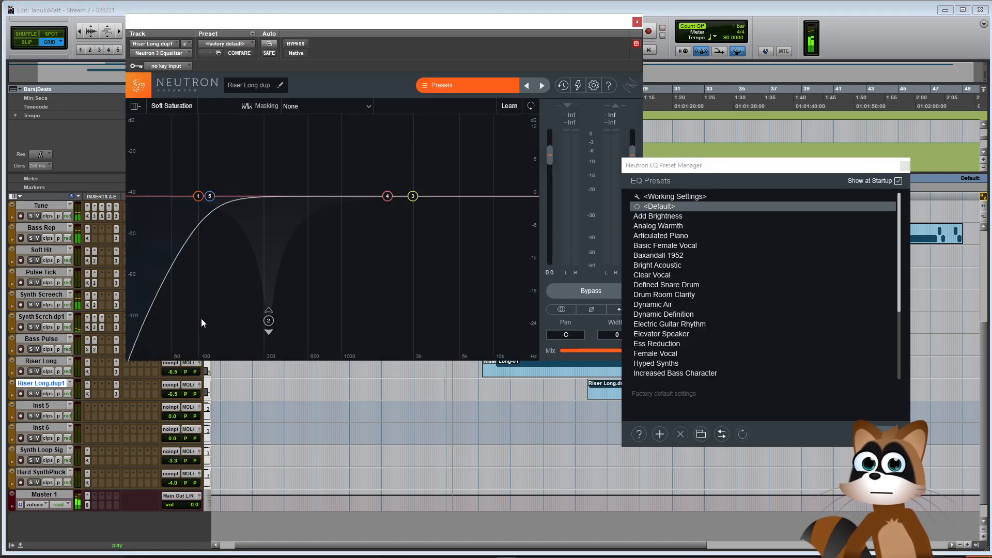
drag(210, 196, 262, 198)
click(116, 395)
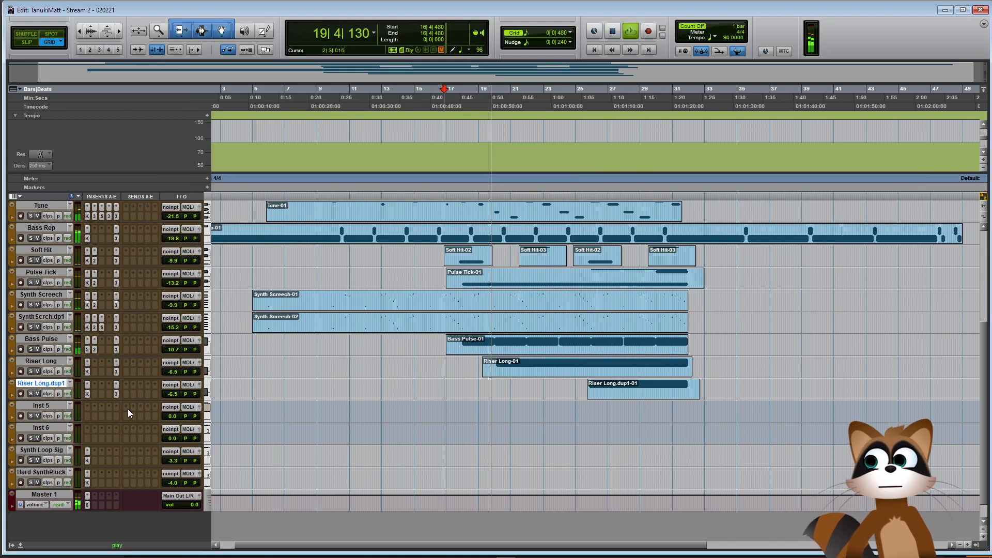
Lower Riser Long.dup1's volume to -8.5 dB, listen through the riser's ending, and stop playback
drag(174, 395, 174, 396)
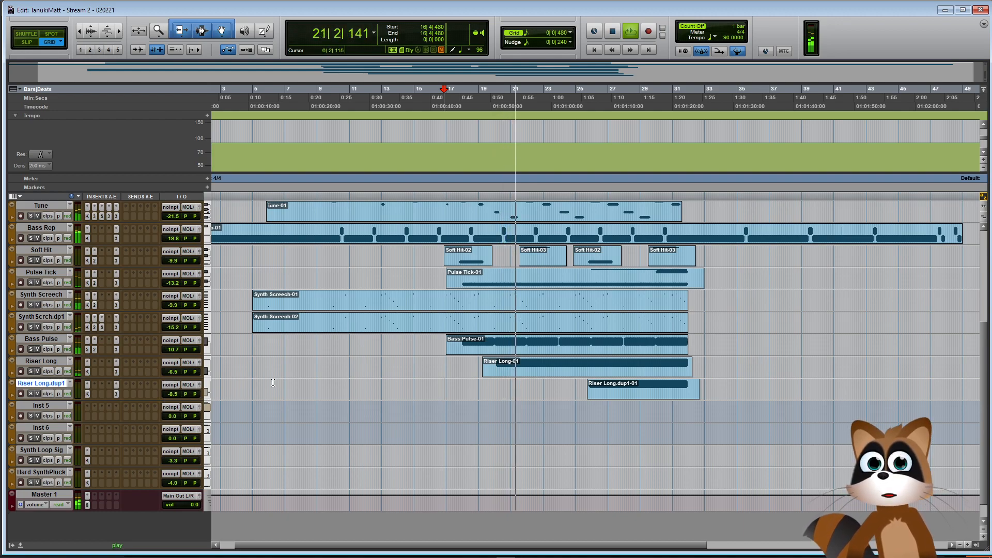
key(ctrl+bracketleft)
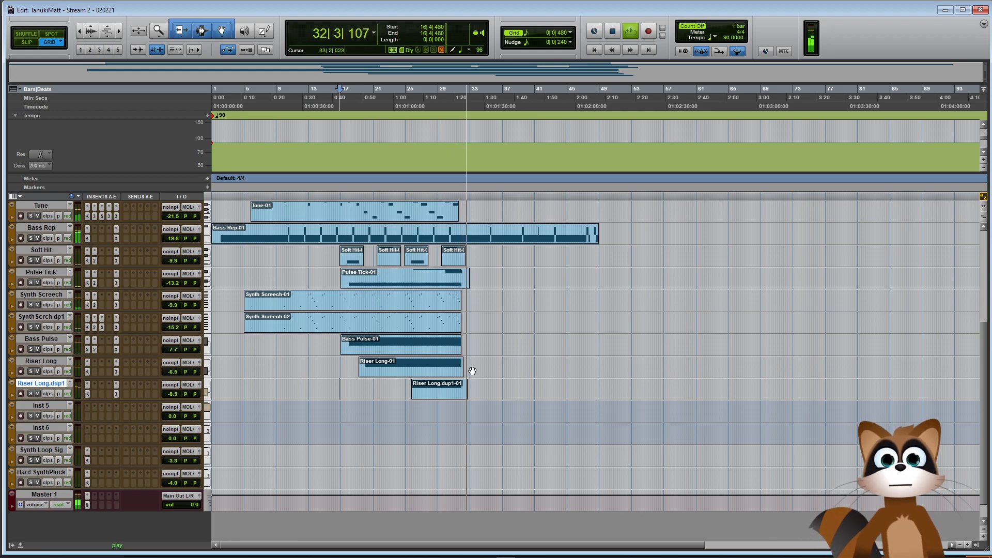
key(ctrl+bracketright)
key(ctrl+bracketright)
key(space)
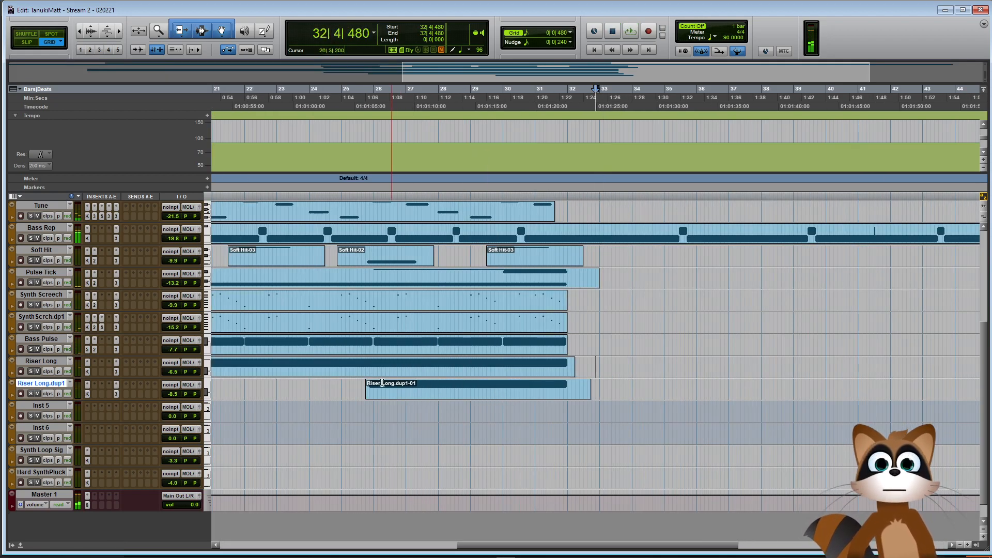
Slip the Riser Long.dup1 clip to 25|4|246 and extend its front edge back to 25|4|000
click(379, 397)
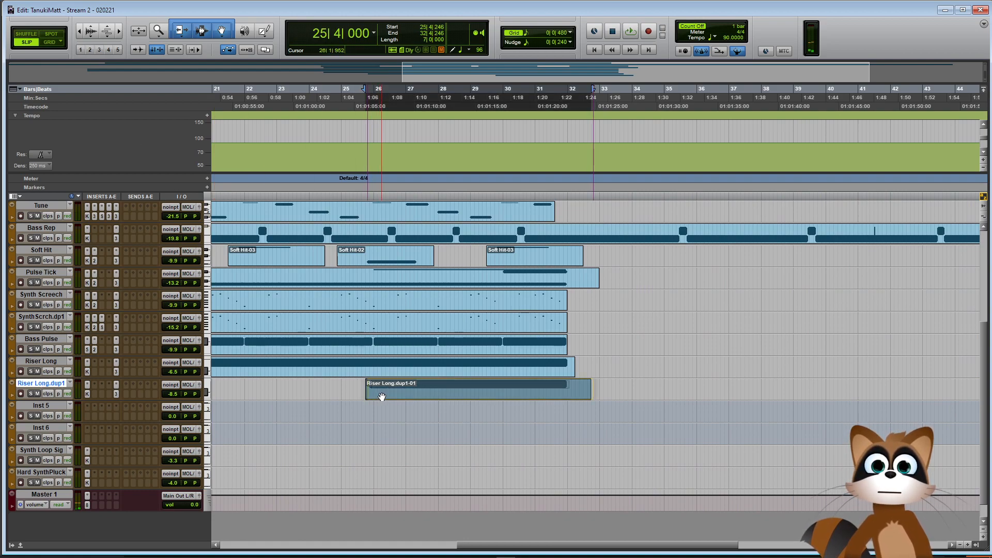
drag(382, 397, 382, 397)
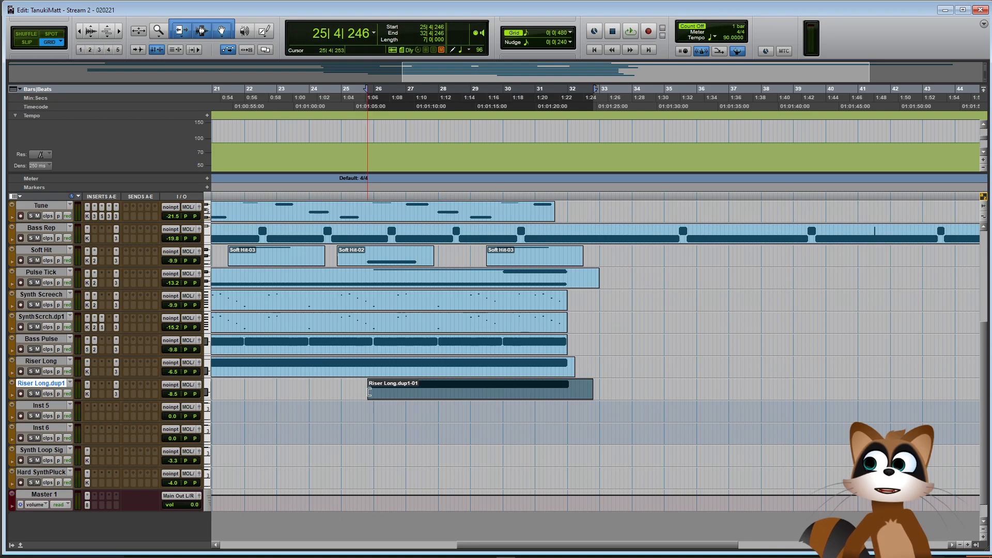
key(ctrl+z)
Play from 25|3|480 with Riser Long.dup1 soloed and the click track unmuted to check the riser's timing
click(363, 389)
key(space)
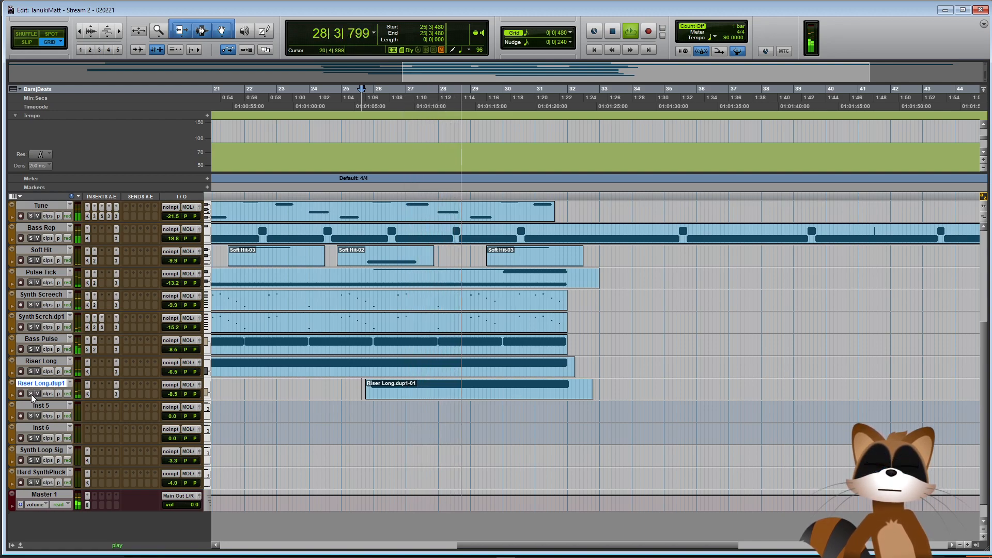
scroll(57, 351, up, 5)
scroll(62, 264, up, 3)
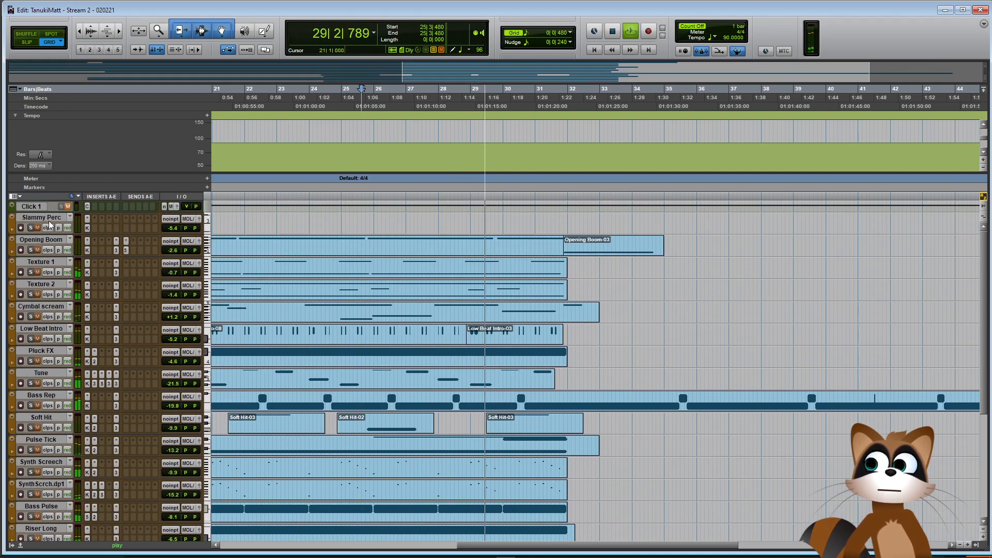
click(67, 206)
scroll(662, 407, down, 3)
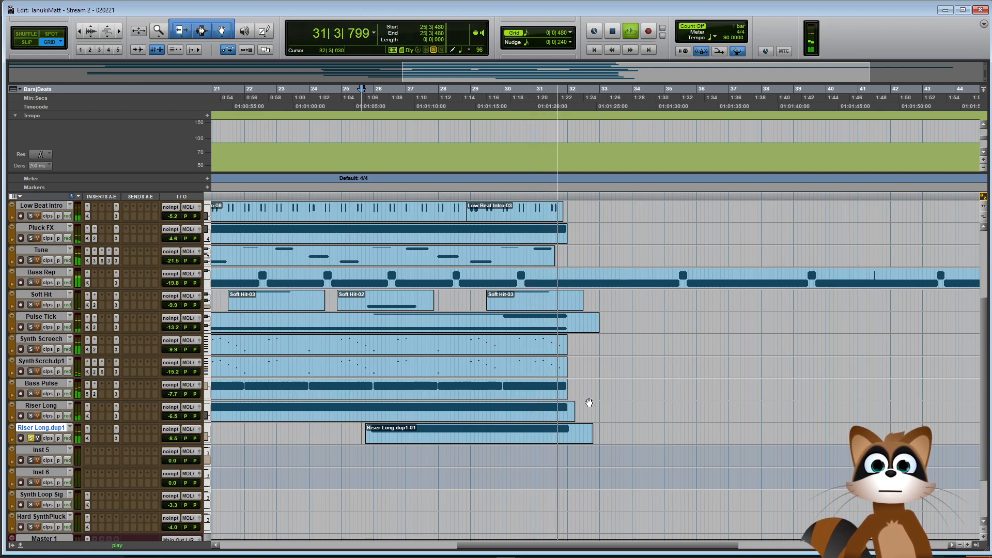
key(space)
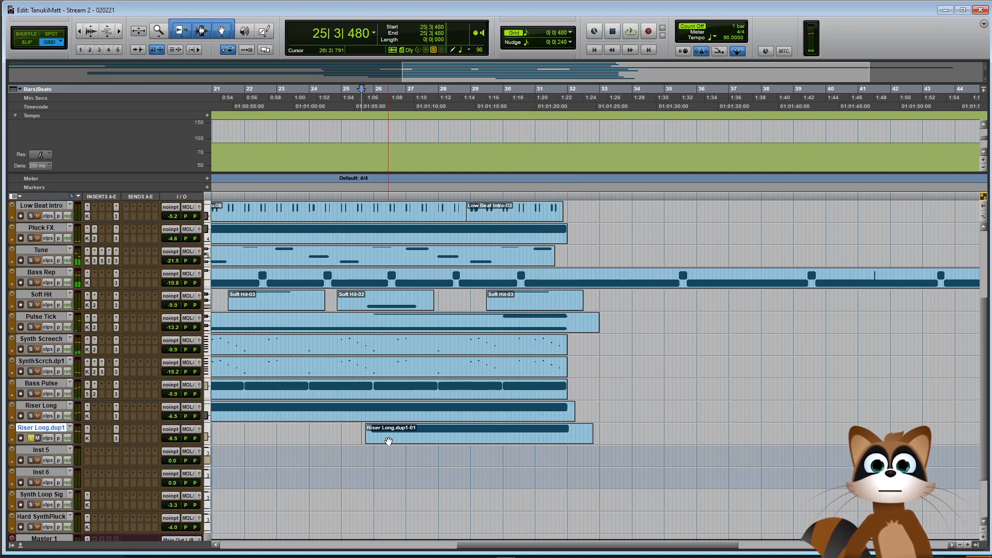
Slip the duplicated riser clip slightly later to end at 32|4|492, keep its start at 25|4|000, and play it back
click(25, 43)
click(385, 442)
drag(387, 440, 379, 434)
click(49, 44)
key(space)
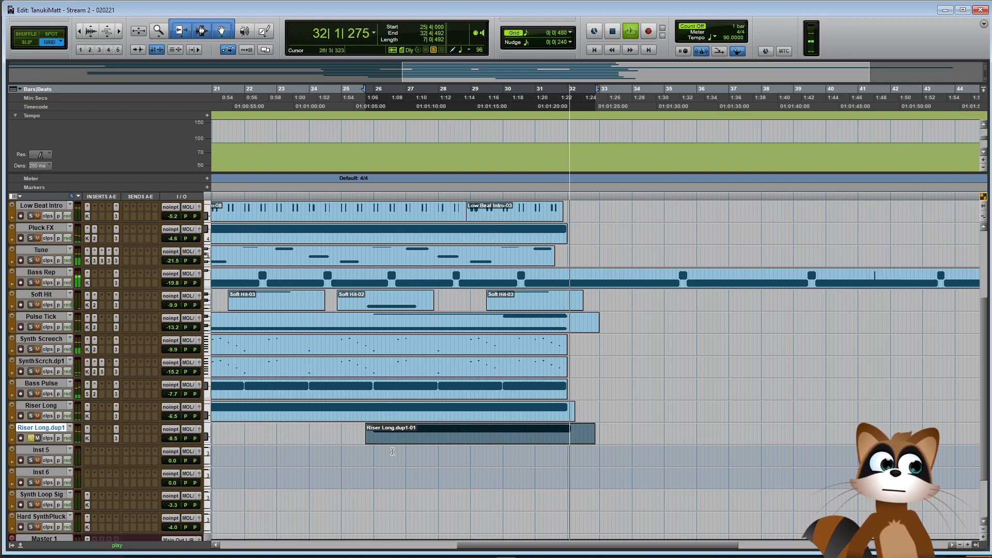
key(space)
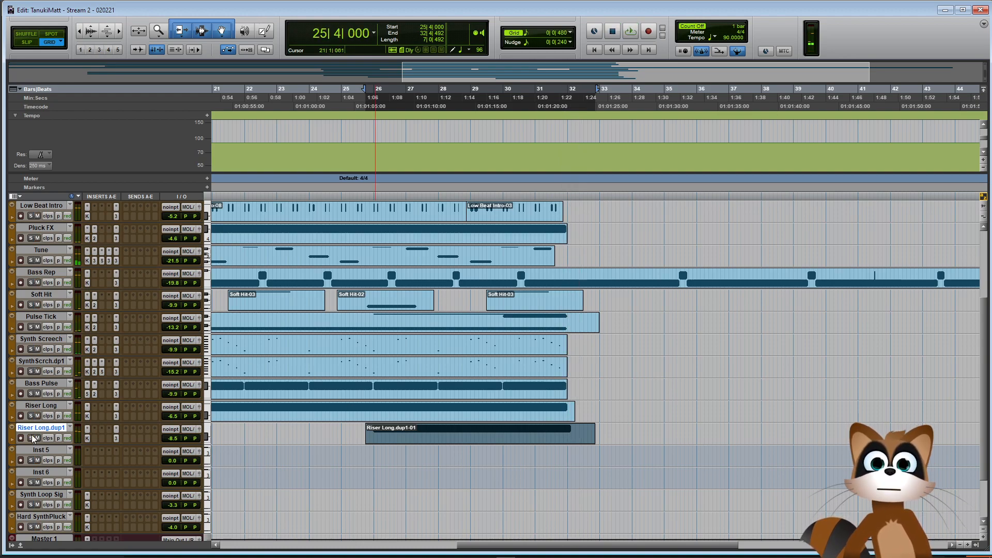
Mute the click track again and place the edit cursor at 25|1|000 for the full arrangement
scroll(71, 220, up, 5)
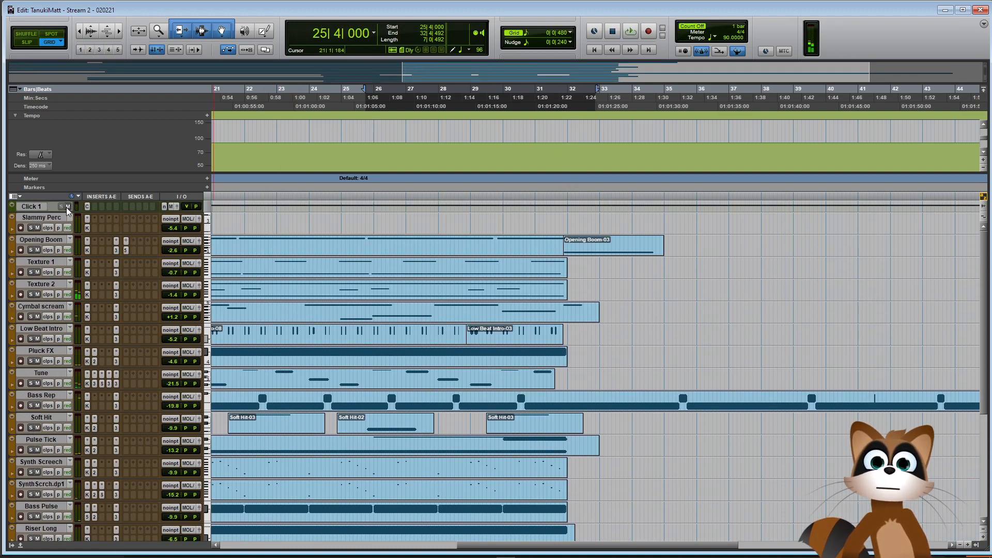
scroll(207, 336, down, 7)
scroll(297, 401, down, 2)
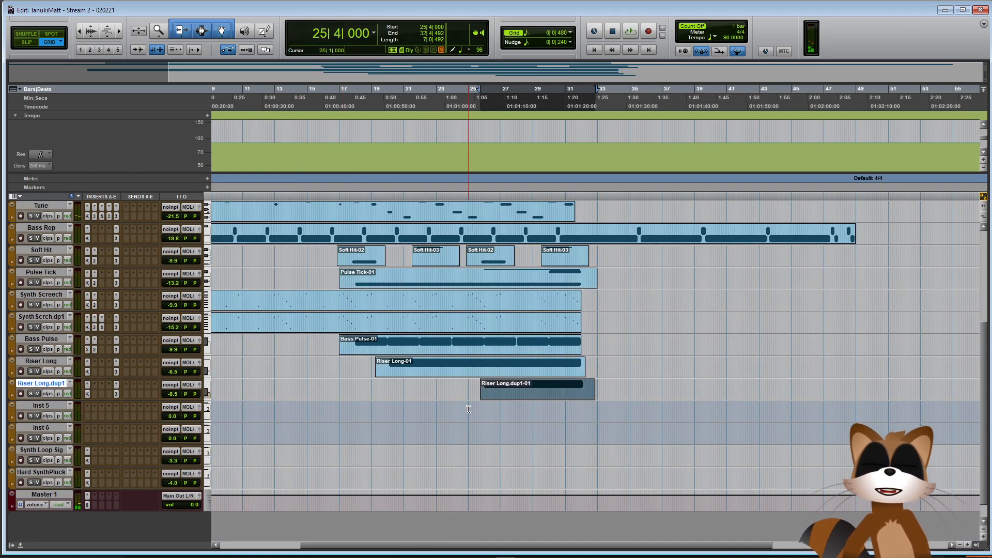
click(468, 409)
scroll(488, 418, up, 2)
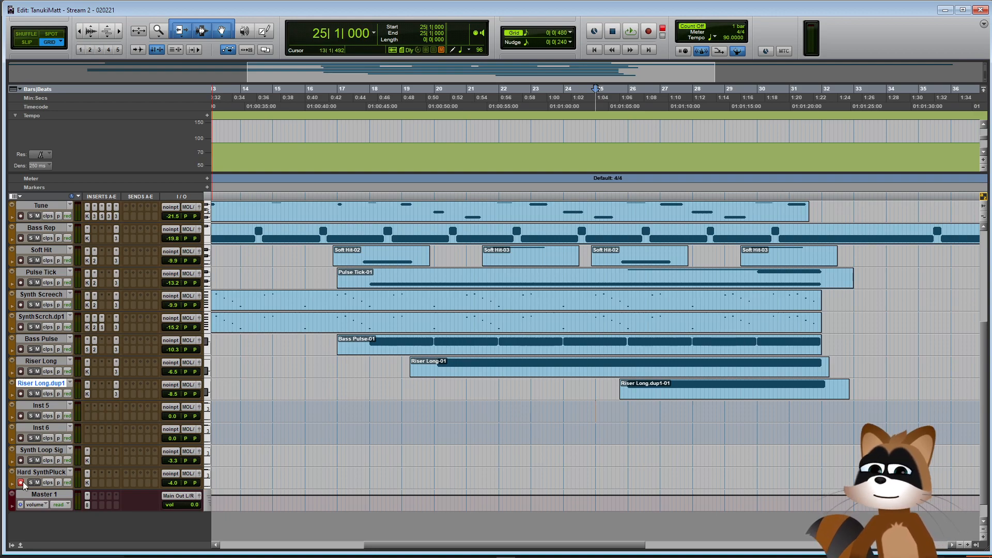
Audition the Hard SynthPluck track's tonal Devastator patch in Kontakt and close the instrument
click(88, 483)
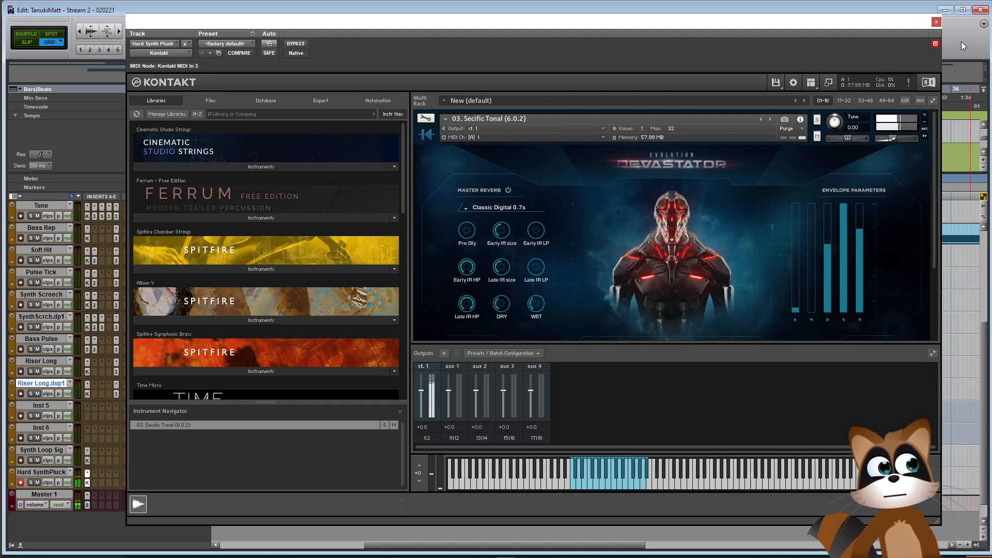
click(937, 22)
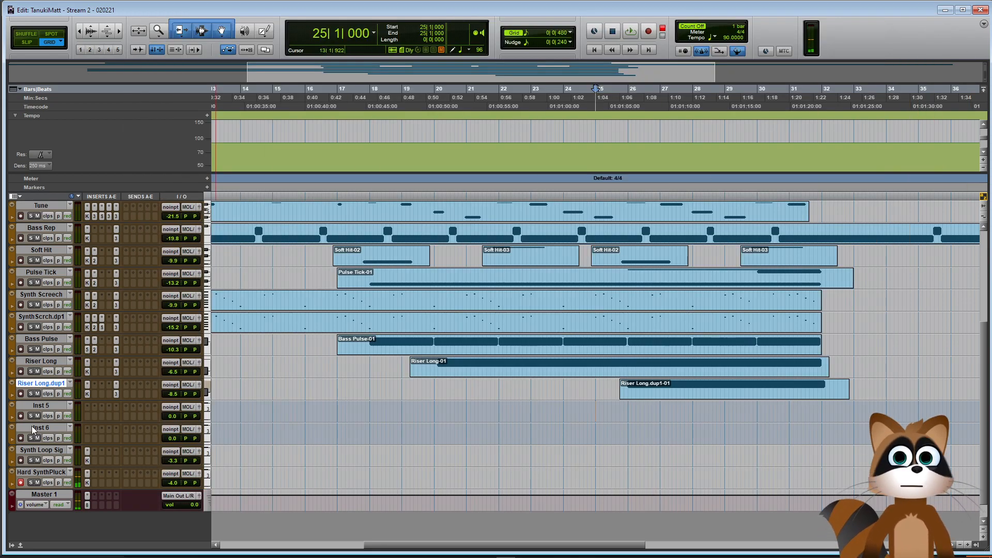
Record-arm Synth Loop Sig to audition its Tonal Loops patch in Kontakt, and lower the track's volume to -5.3 dB
click(20, 461)
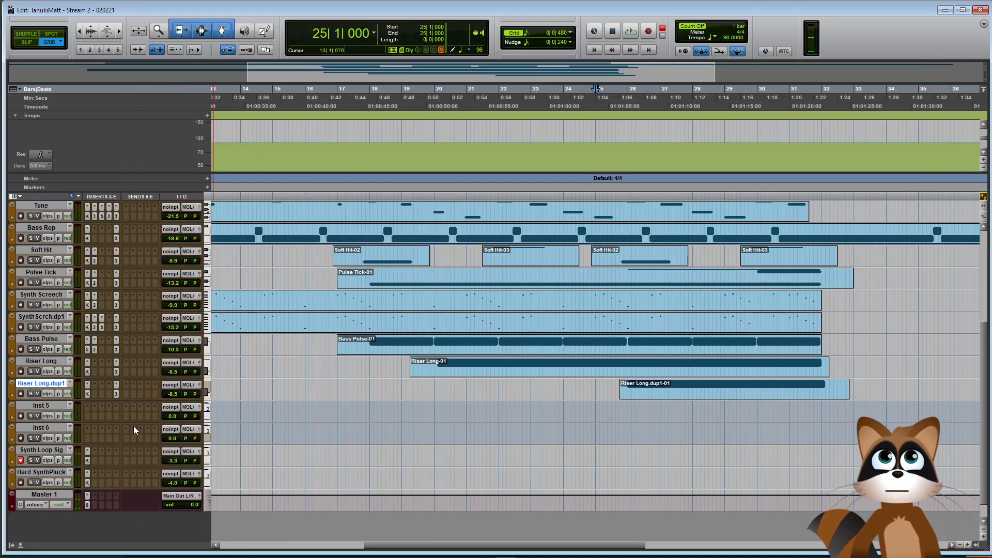
click(87, 460)
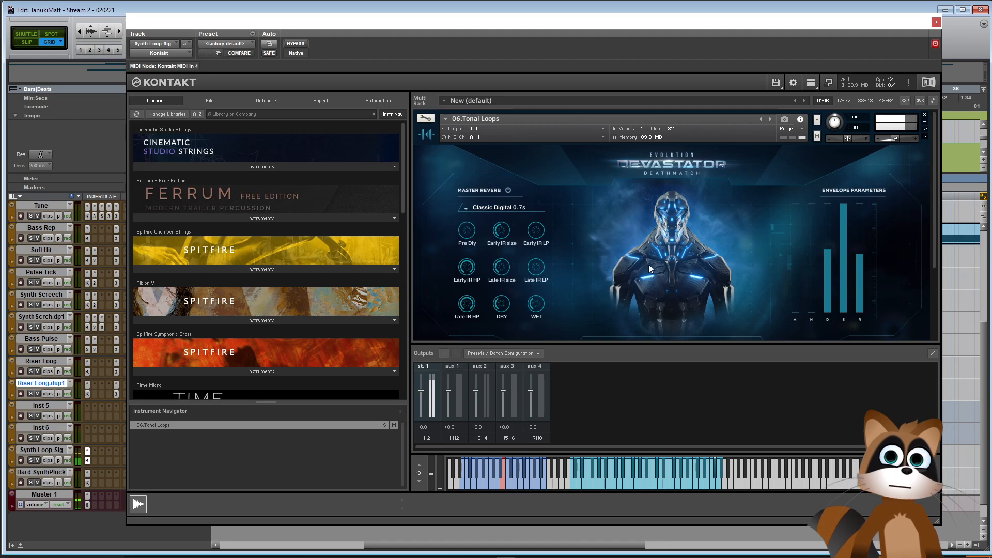
scroll(579, 270, down, 3)
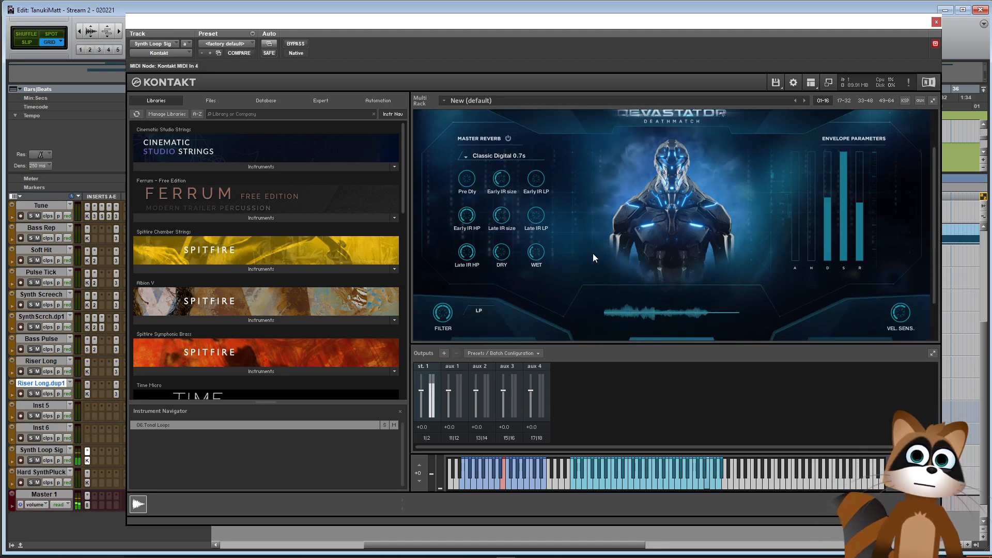
scroll(753, 228, up, 3)
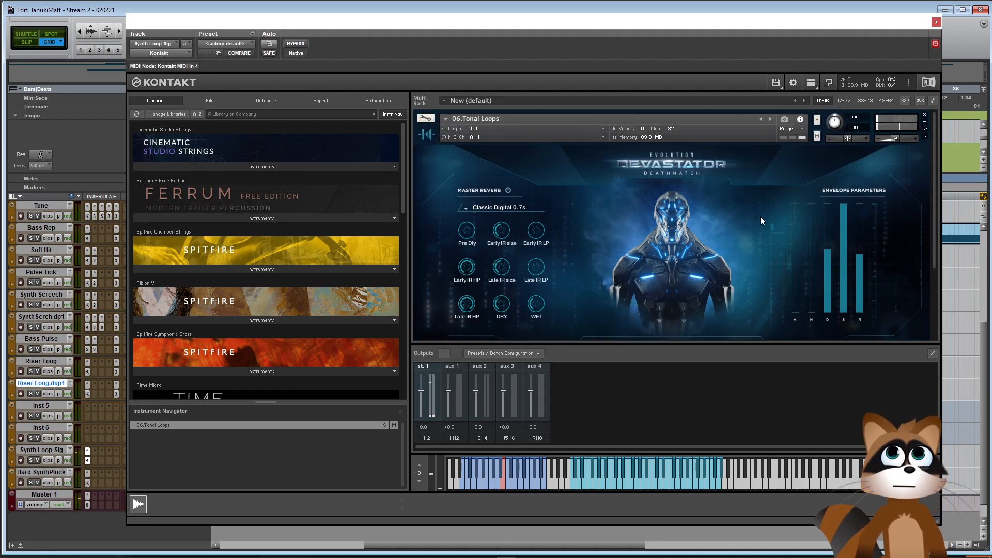
click(937, 22)
drag(172, 460, 174, 463)
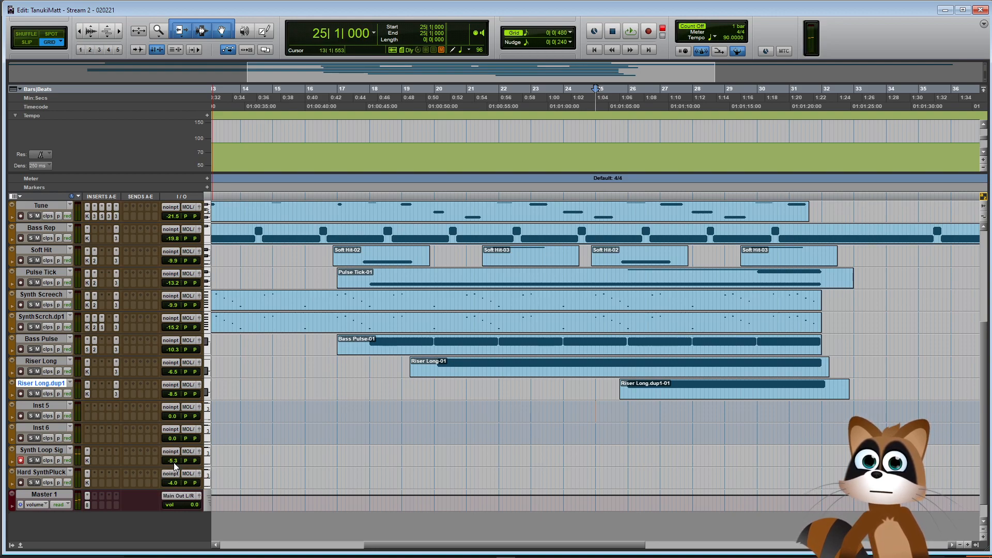
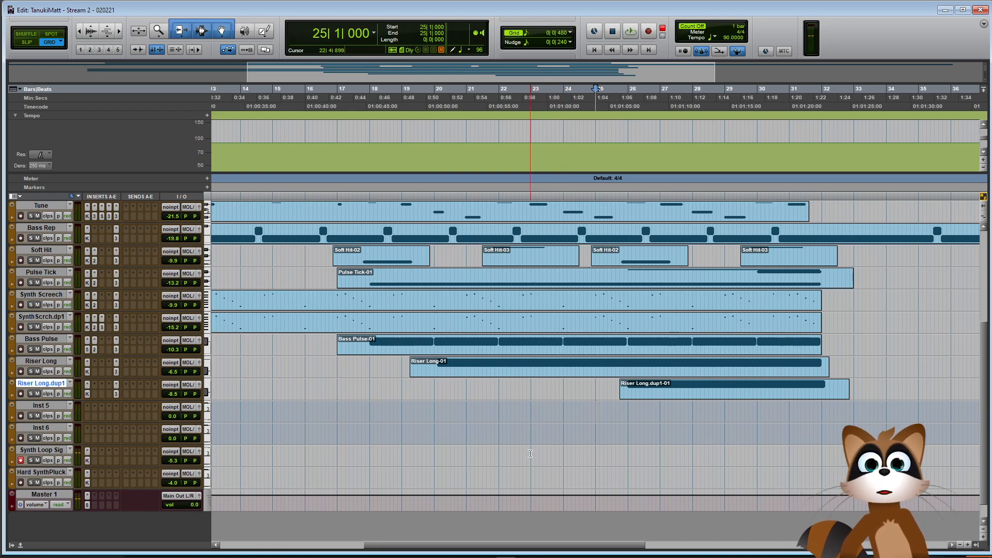
Record a synth loop take on Synth Loop Sig, starting at 25|1|000 and running past bar 32
click(596, 459)
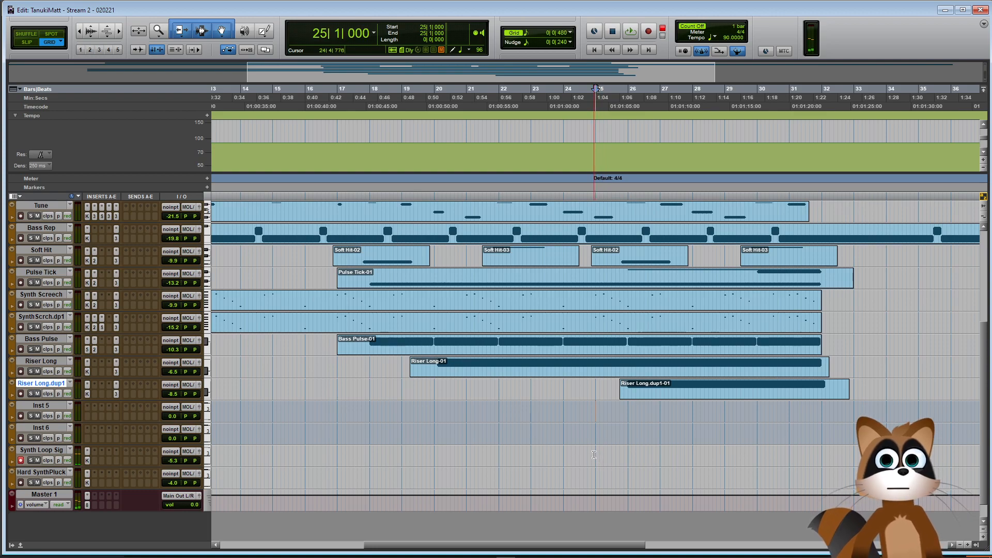
key(space)
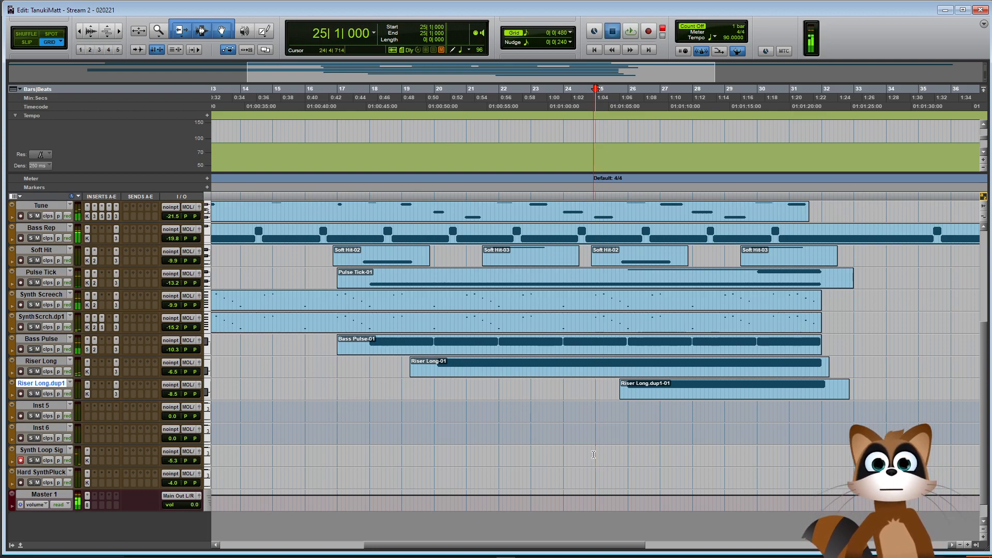
key(space)
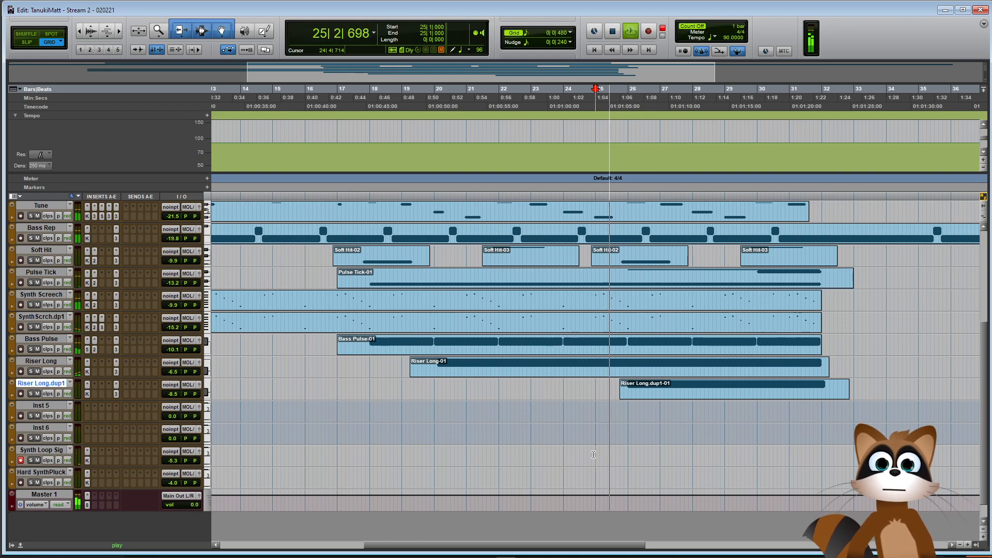
key(ctrl+space)
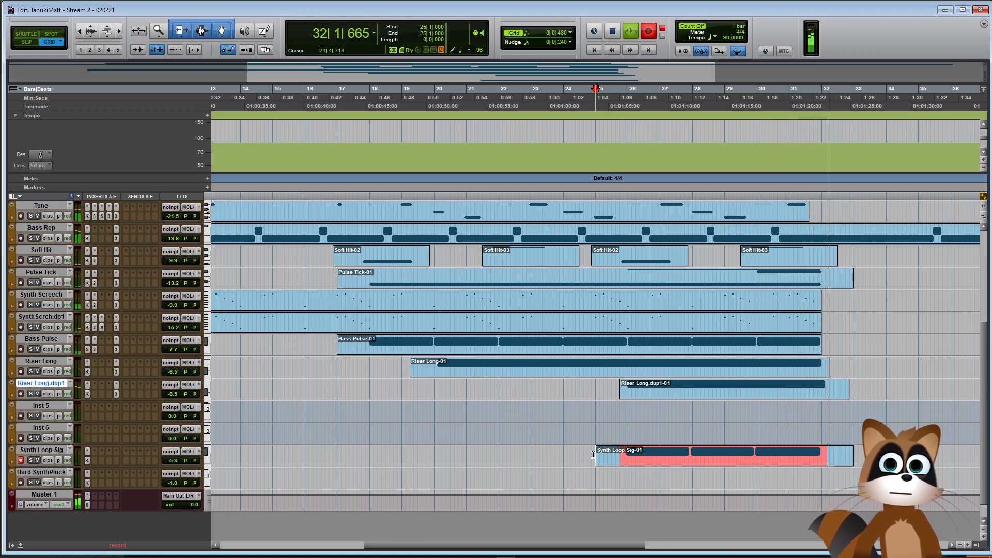
key(space)
Open the recorded Synth Loop Sig clip in the MIDI Editor and snap its three notes in Grid mode to start at bars 26, 28 and 30
double_click(602, 455)
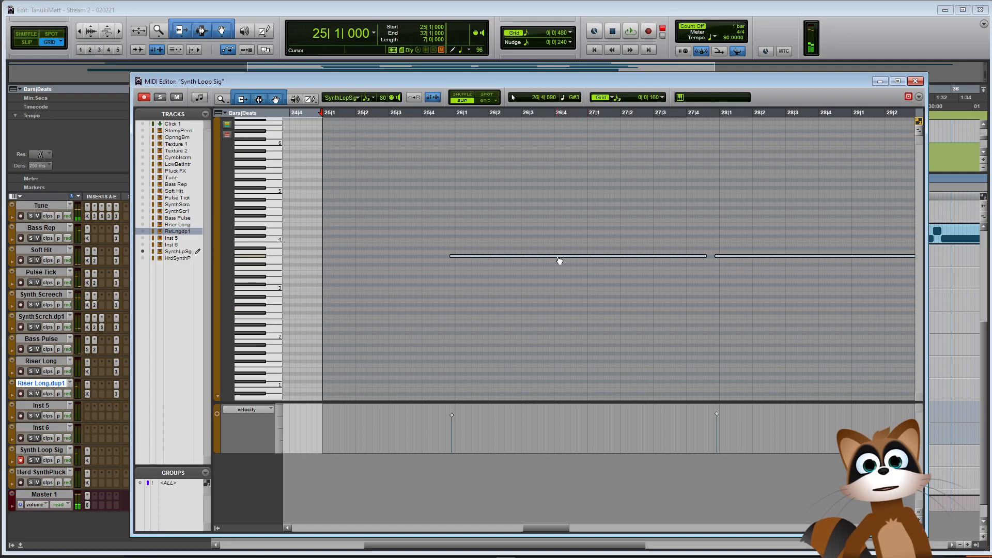
click(485, 101)
drag(451, 256, 456, 256)
click(719, 256)
drag(718, 256, 721, 256)
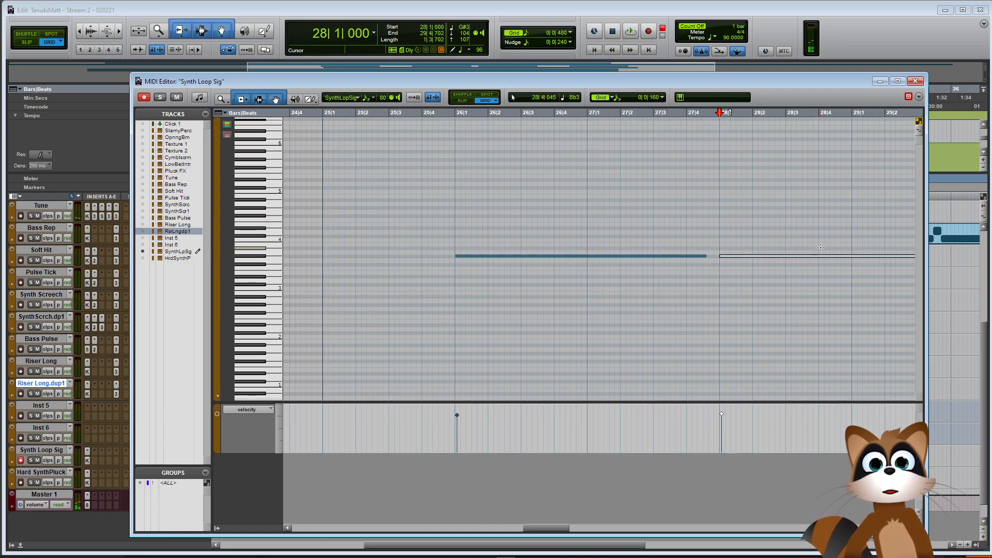
key(r)
key(r)
click(723, 249)
key(t)
drag(540, 256, 542, 256)
Extend the first two loop notes to end at 27|4|800 and 29|4|800, and close the MIDI Editor
click(403, 256)
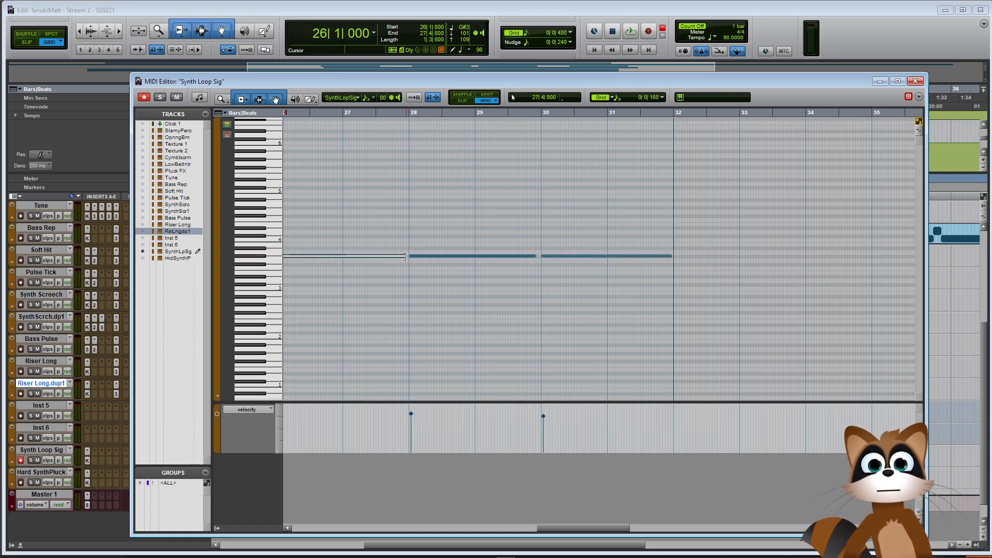
click(532, 256)
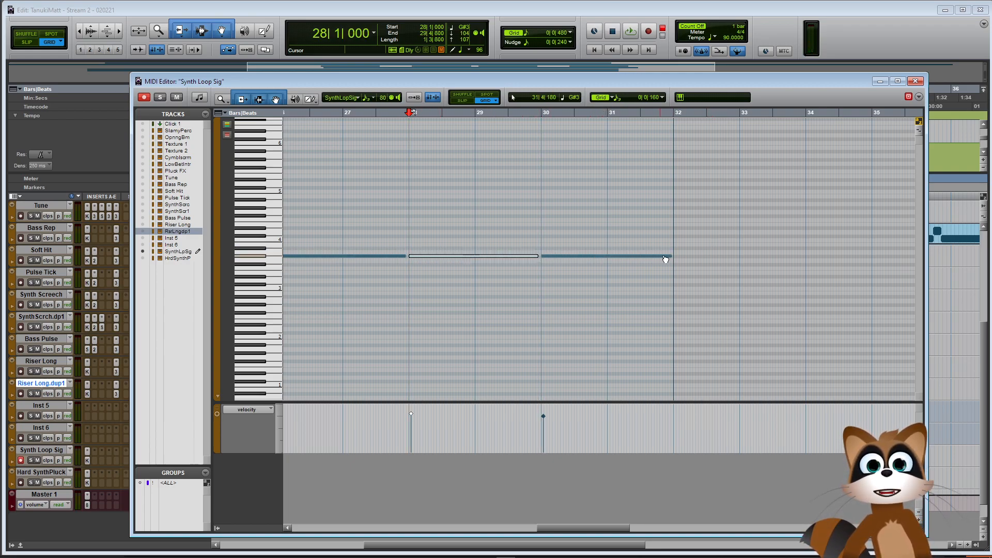
click(916, 81)
click(624, 433)
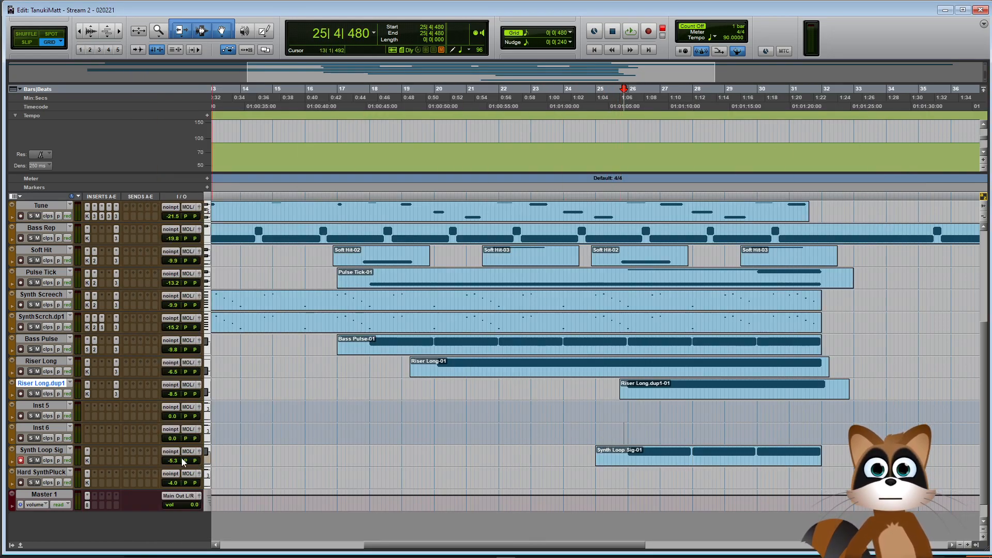
Duplicate the Synth Loop Sig track once and delete the copied clip from the duplicate
right_click(43, 451)
click(83, 360)
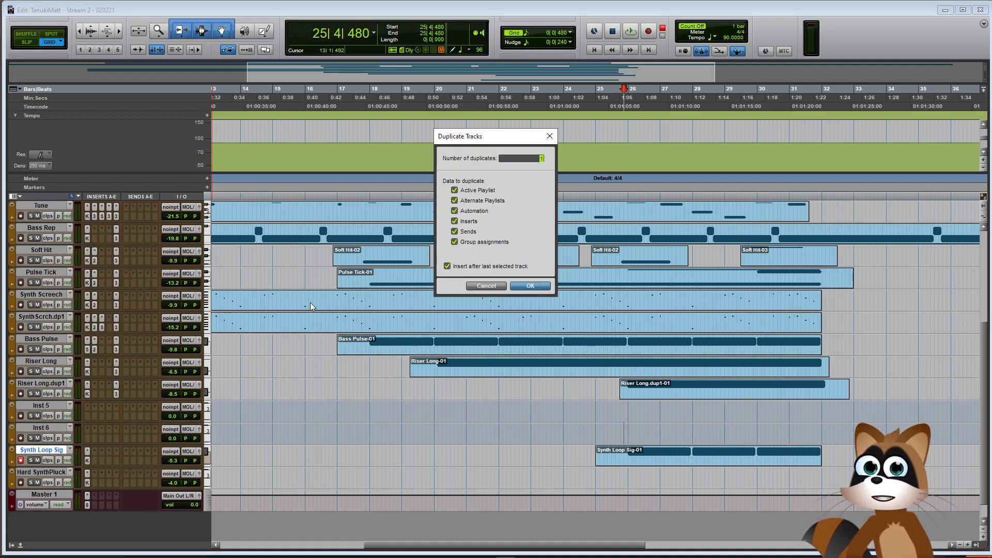
click(530, 286)
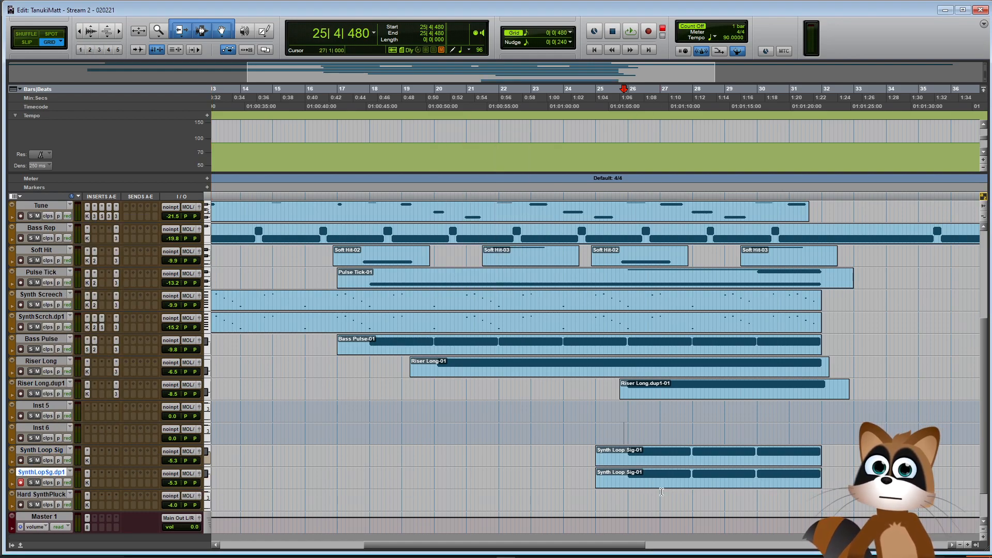
click(664, 488)
key(Delete)
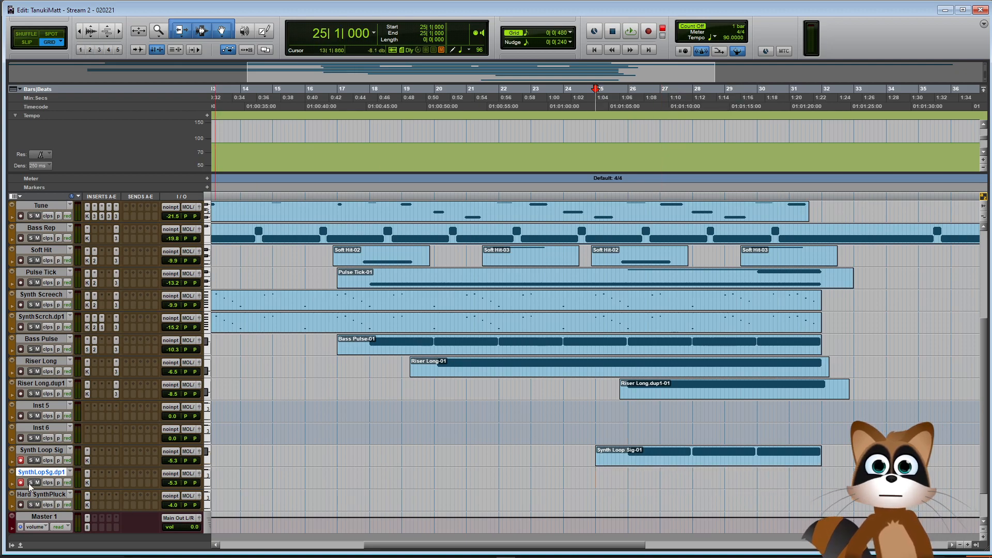
Move the Synth Loop Sig track directly below Riser Long.dup1 and lower its volume to -19.1 dB while playing from 25|4|000
drag(35, 456, 51, 404)
click(622, 420)
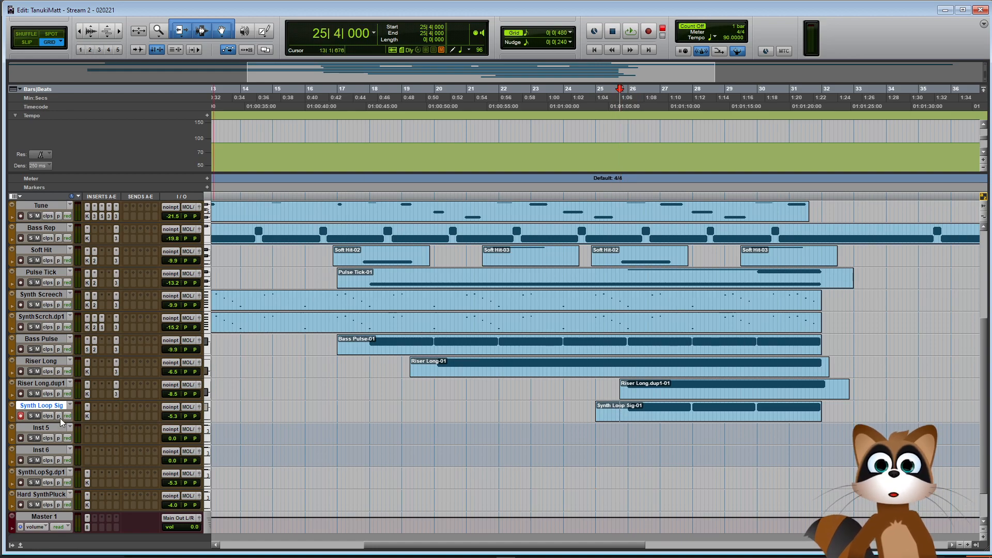
key(space)
click(172, 416)
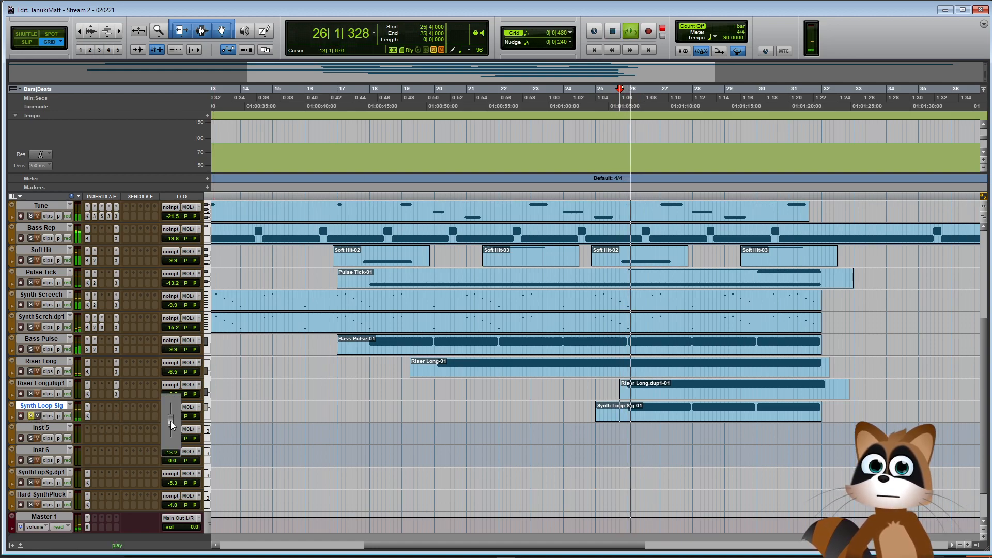
drag(171, 421, 171, 424)
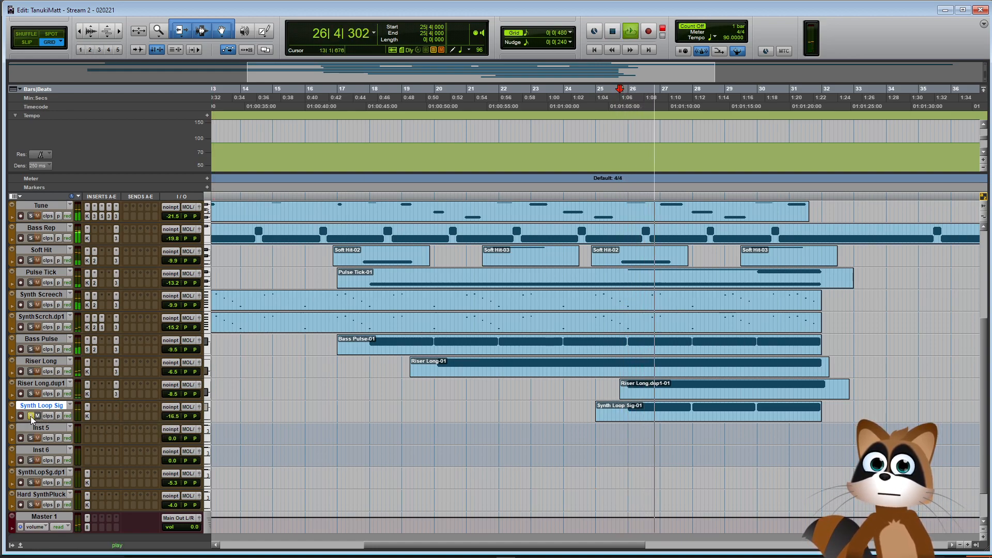
drag(172, 417, 173, 419)
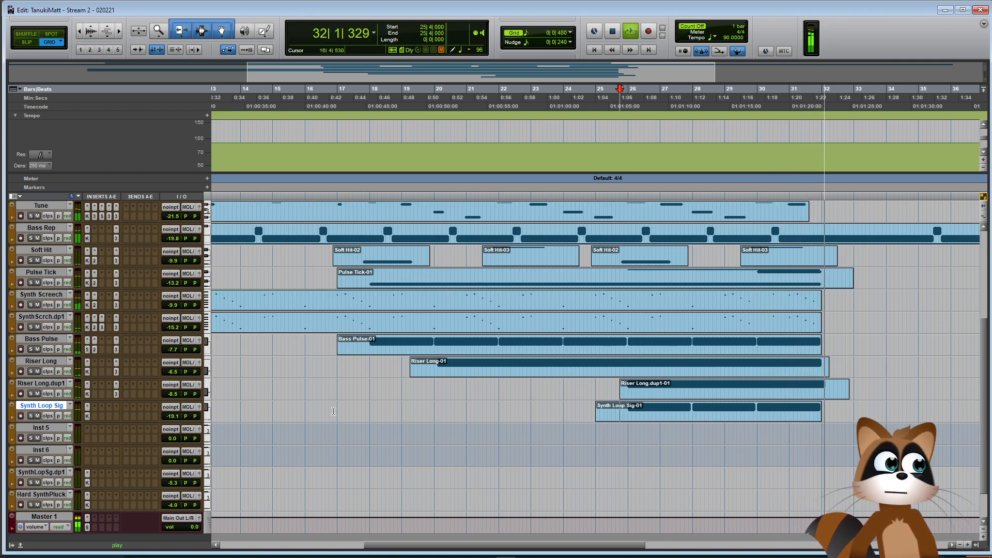
key(ctrl+bracketleft)
key(ctrl+bracketleft)
key(space)
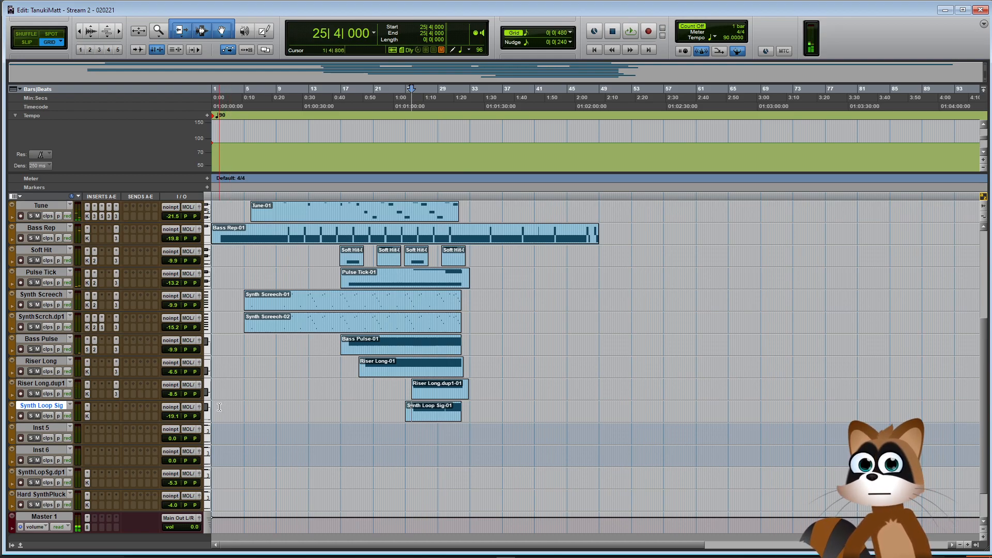
Play the full arrangement from 1|4|000 to check the mix of all the layered tracks
scroll(615, 430, up, 5)
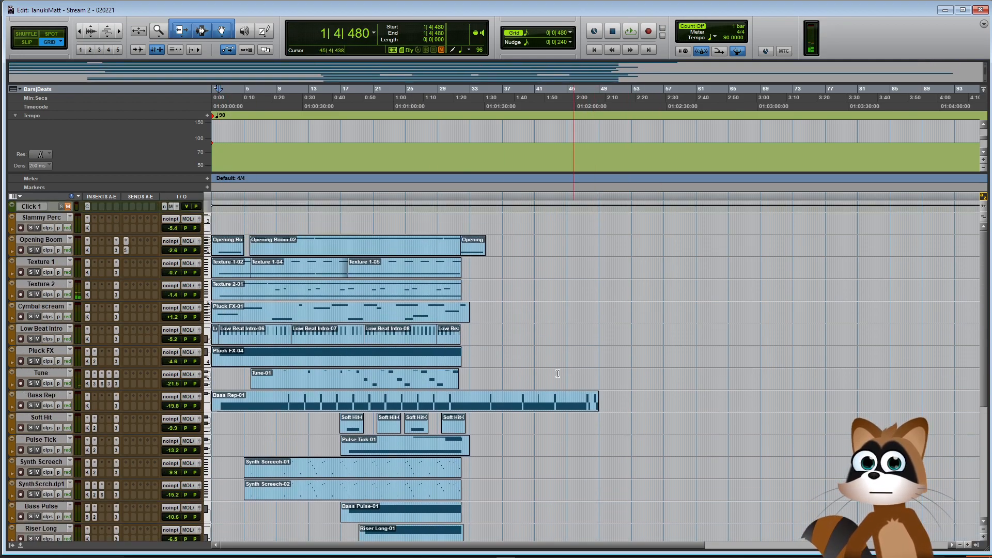
key(ctrl+bracketright)
key(ctrl+bracketright)
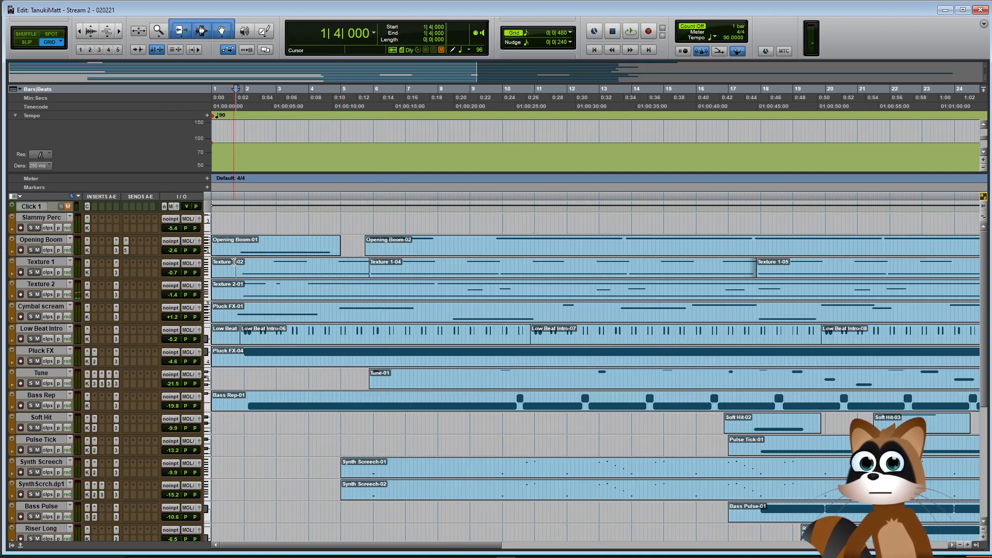
key(space)
key(ctrl+bracketleft)
key(ctrl+bracketleft)
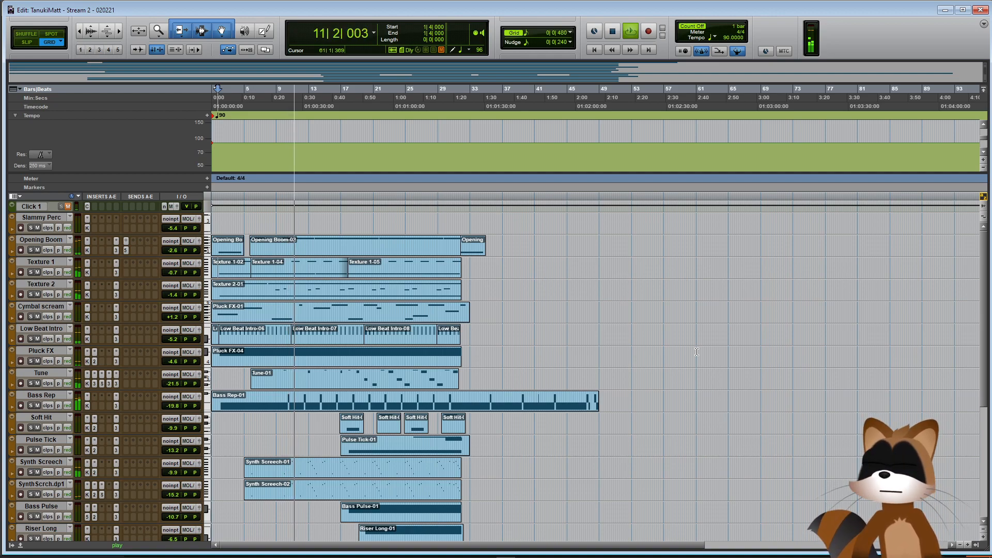
scroll(697, 352, down, 5)
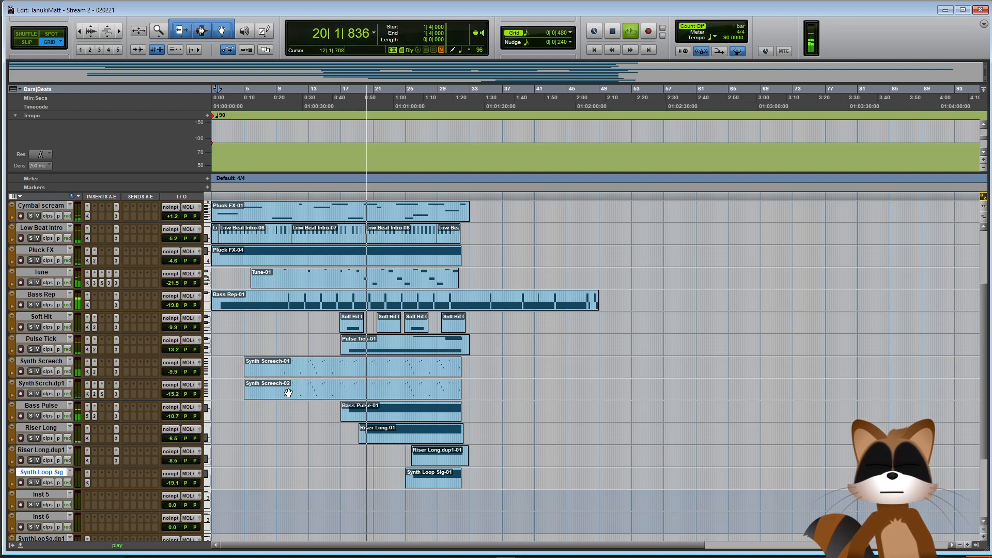
Show the Bass Pulse track's audio volume automation lane and lower its starting breakpoint slightly
click(172, 417)
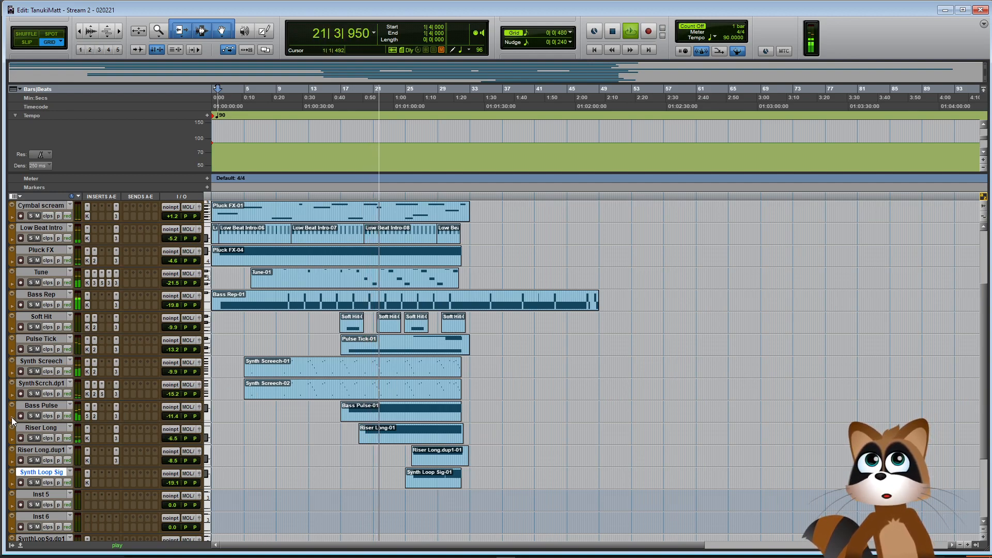
click(12, 419)
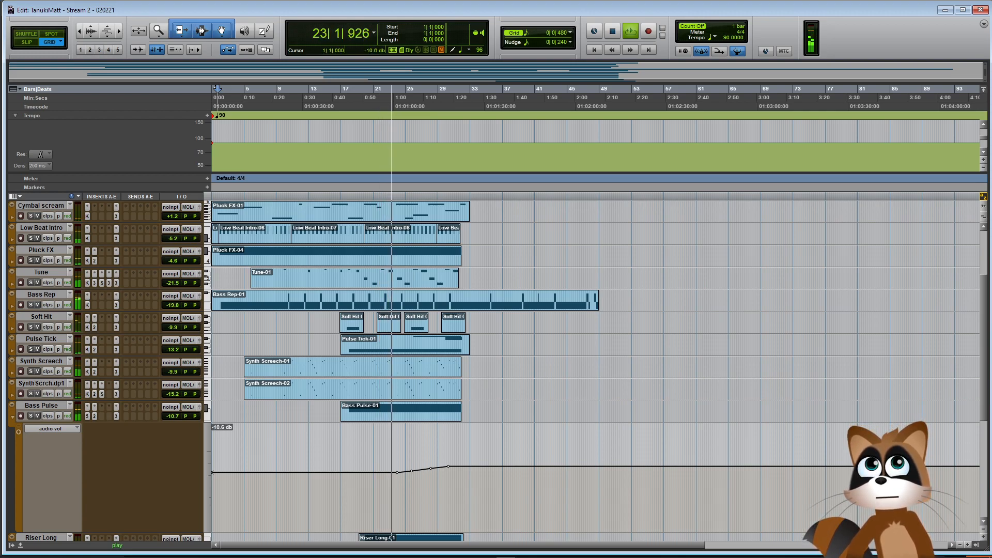
drag(212, 472, 212, 475)
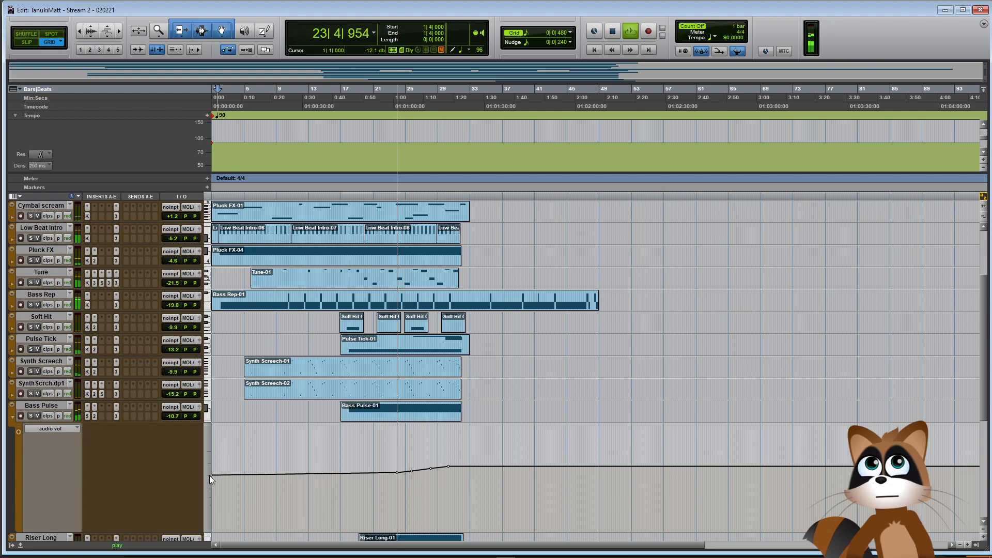
Lower the Bass Pulse volume breakpoints between bars 24 and 30 slightly, ending at about -8.2 dB, and hide the automation lane
click(411, 470)
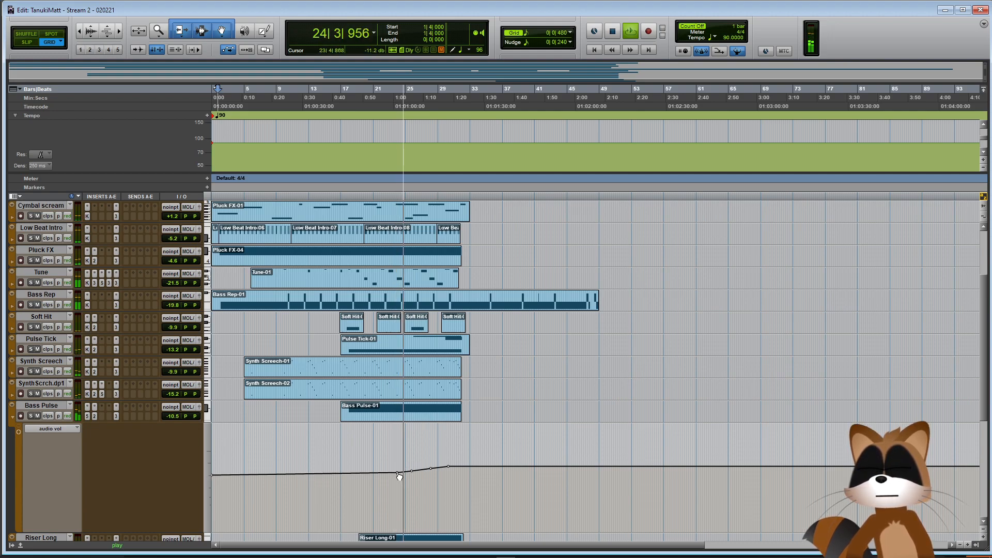
click(398, 474)
click(412, 471)
click(432, 470)
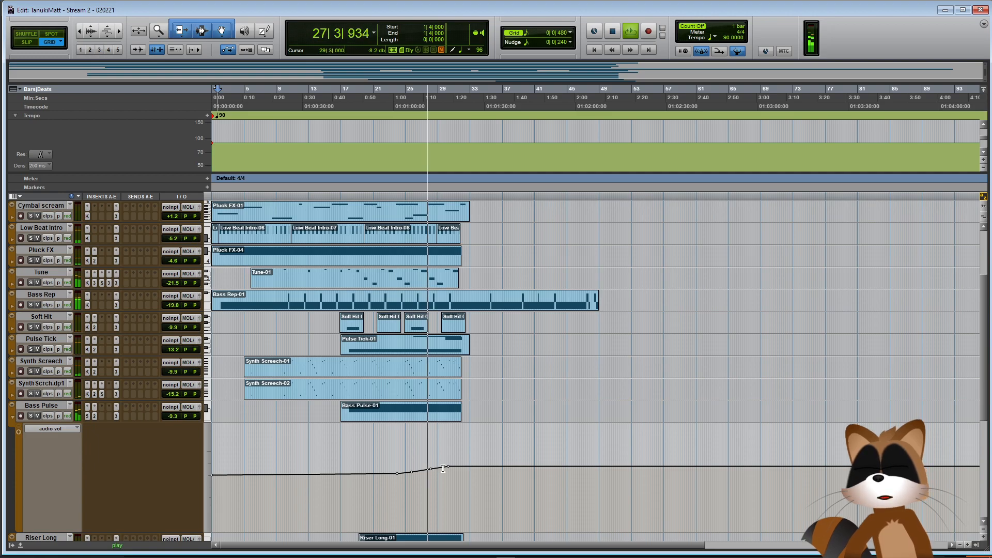
drag(429, 471, 448, 468)
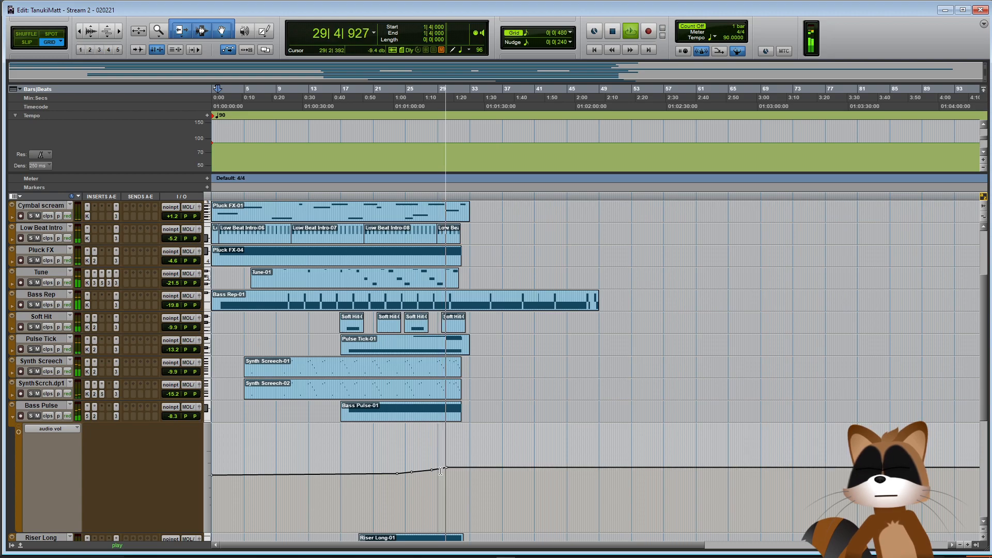
click(31, 405)
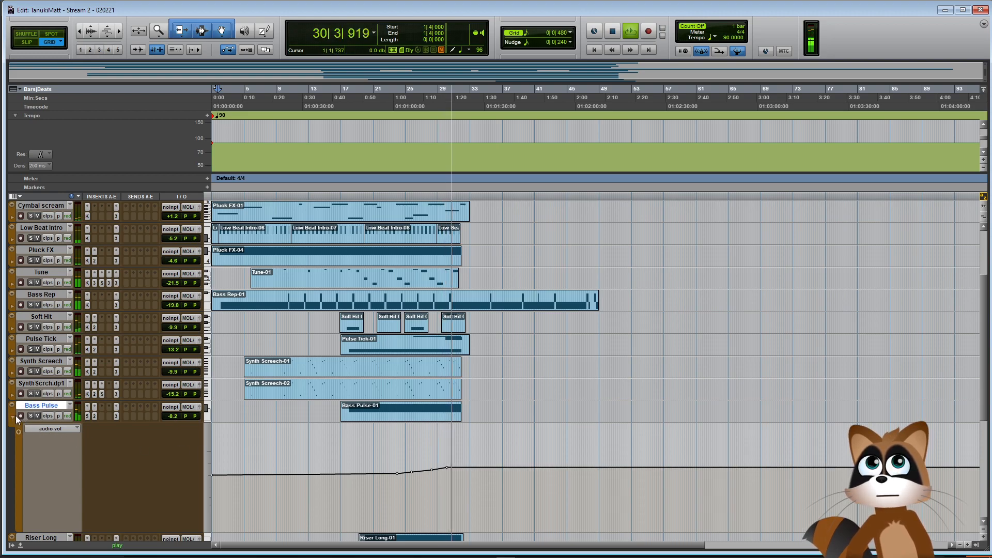
click(12, 417)
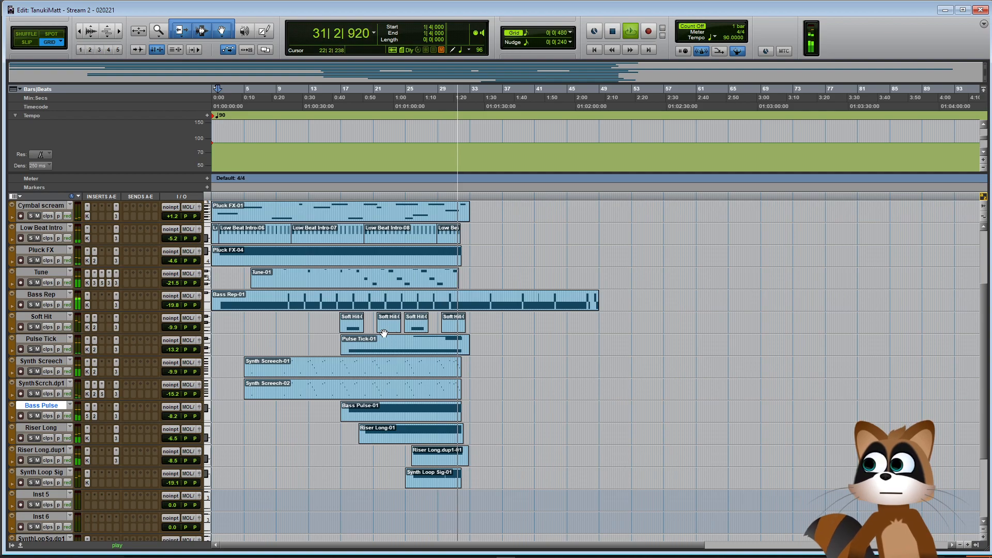
click(484, 403)
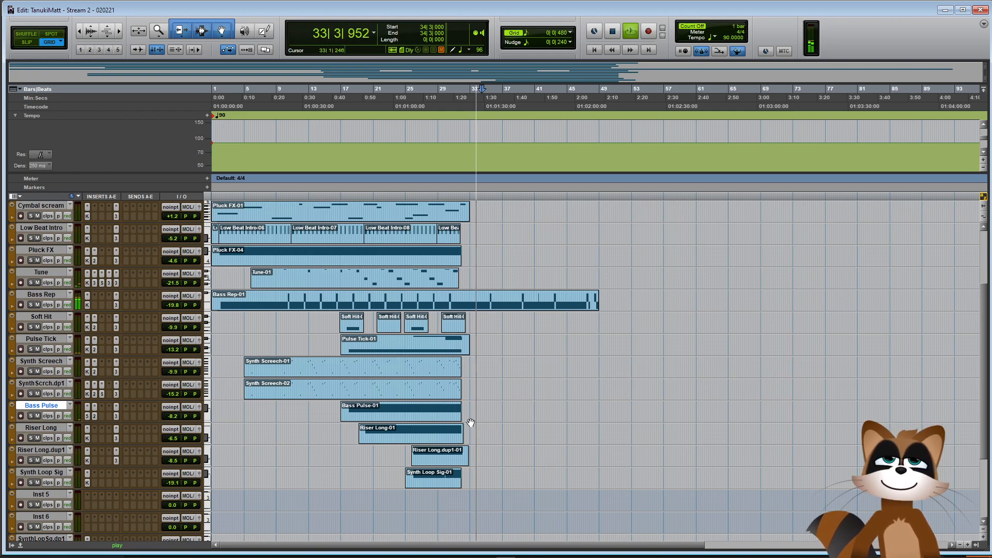
key(space)
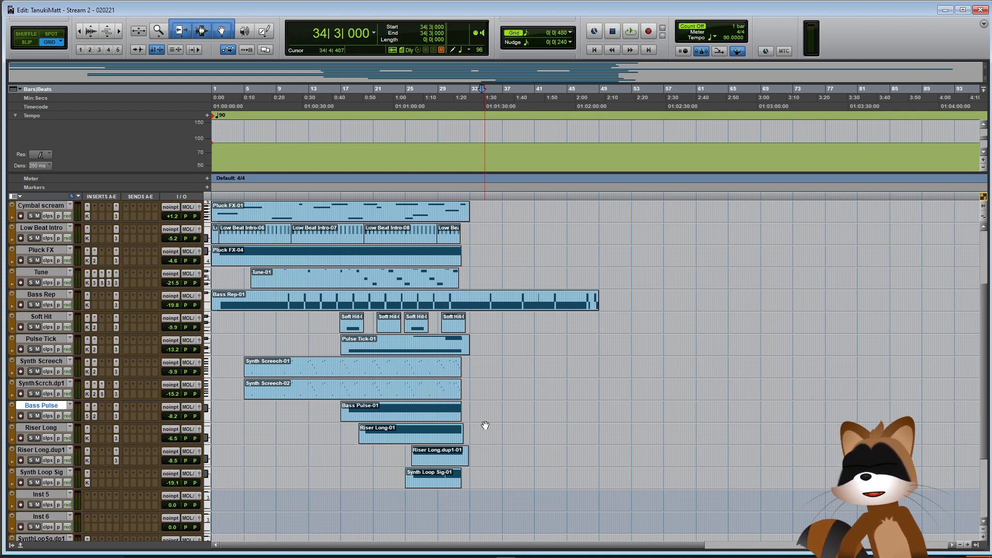
Record-arm the SynthLopSg.dp1 track to audition its patch and place the edit cursor at 31|4|000
scroll(485, 425, down, 5)
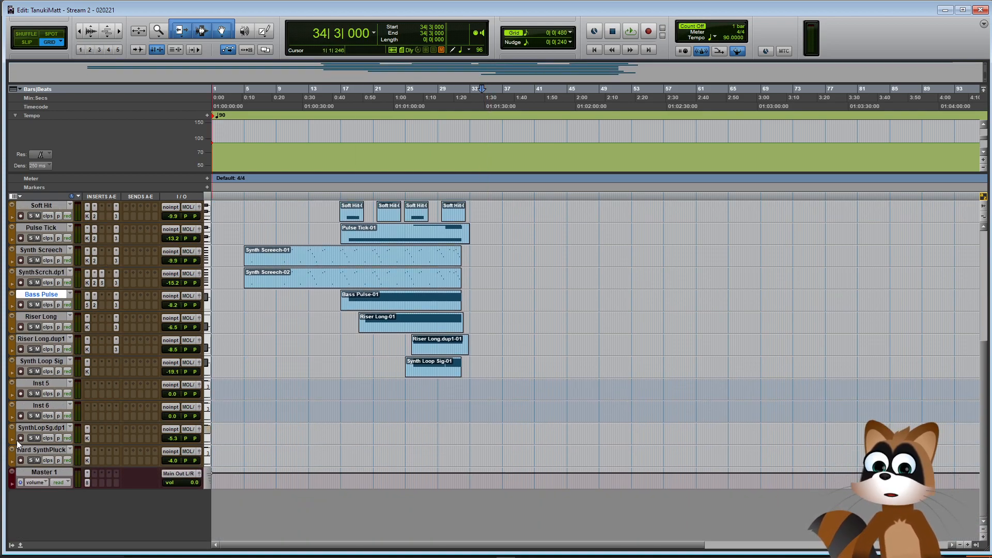
click(20, 438)
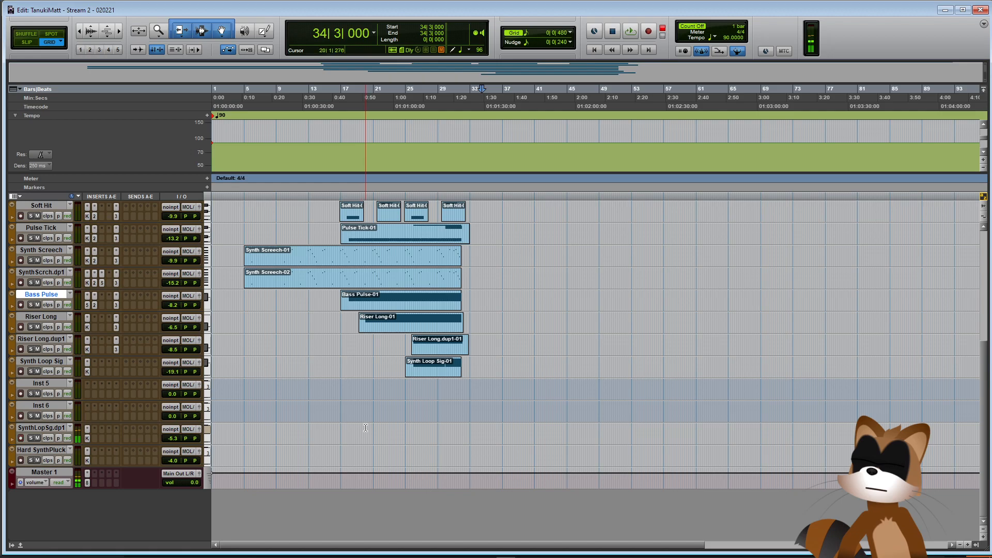
click(458, 428)
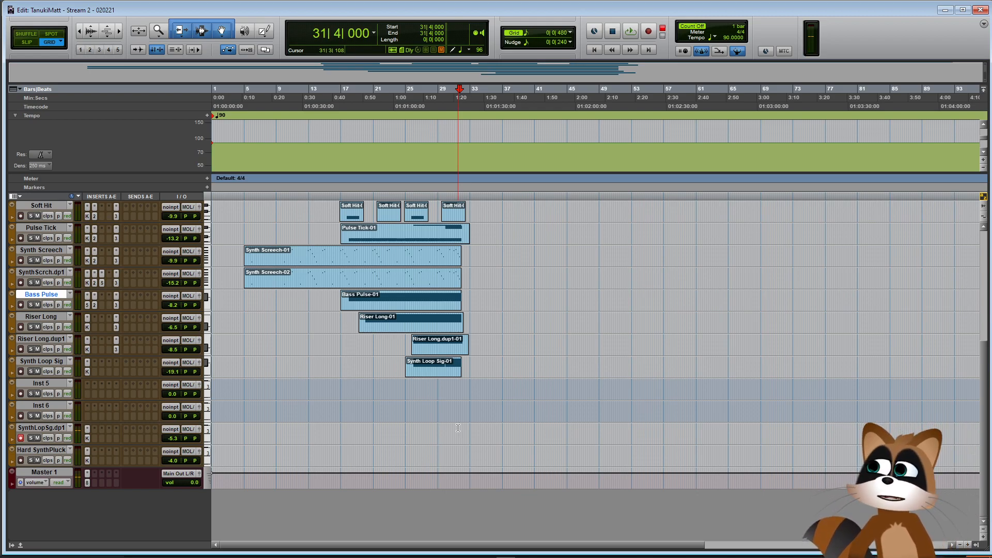
Start playback at 31|4|000, punch into recording on the SynthLopSg.dp1 track and capture a sustained synth note until about bar 56
key(space)
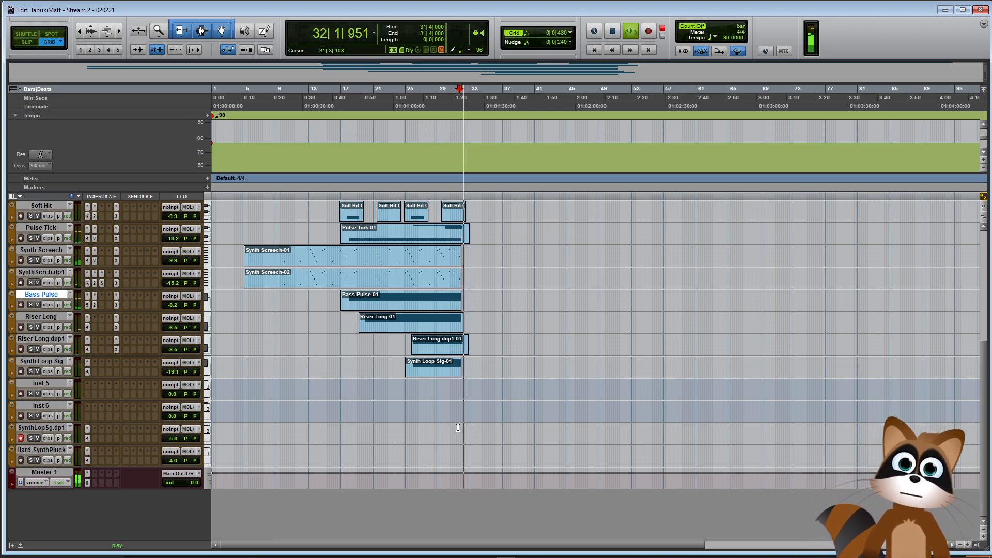
key(F12)
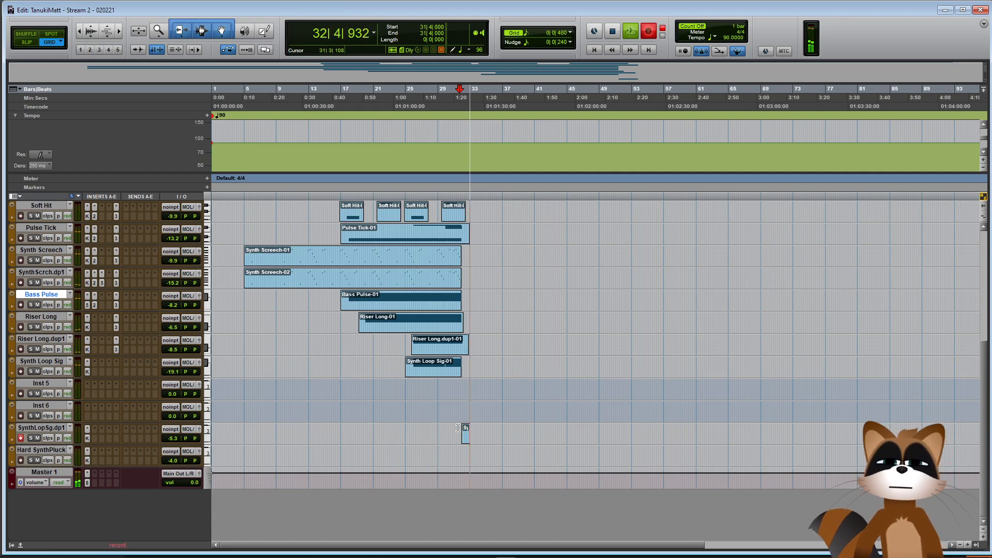
scroll(662, 407, up, 5)
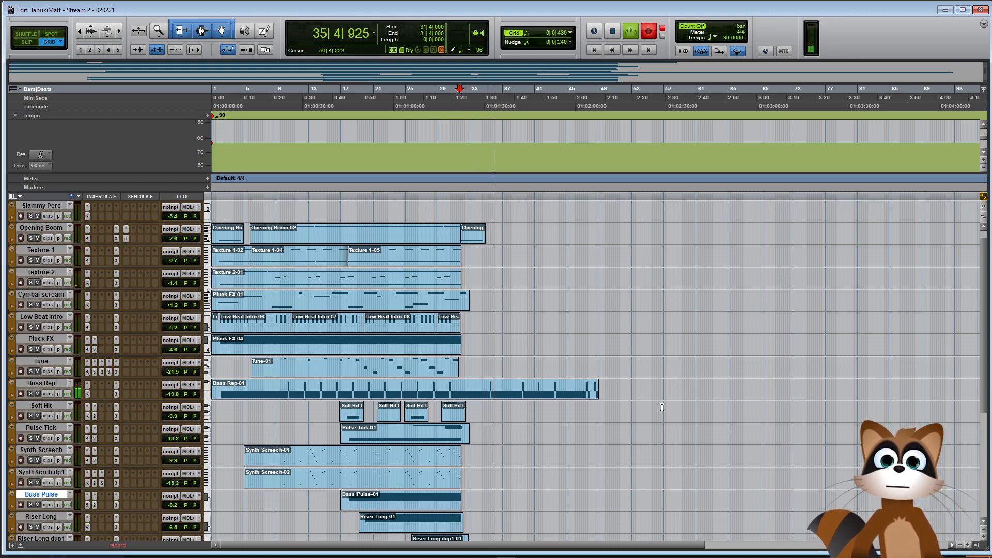
scroll(314, 249, up, 1)
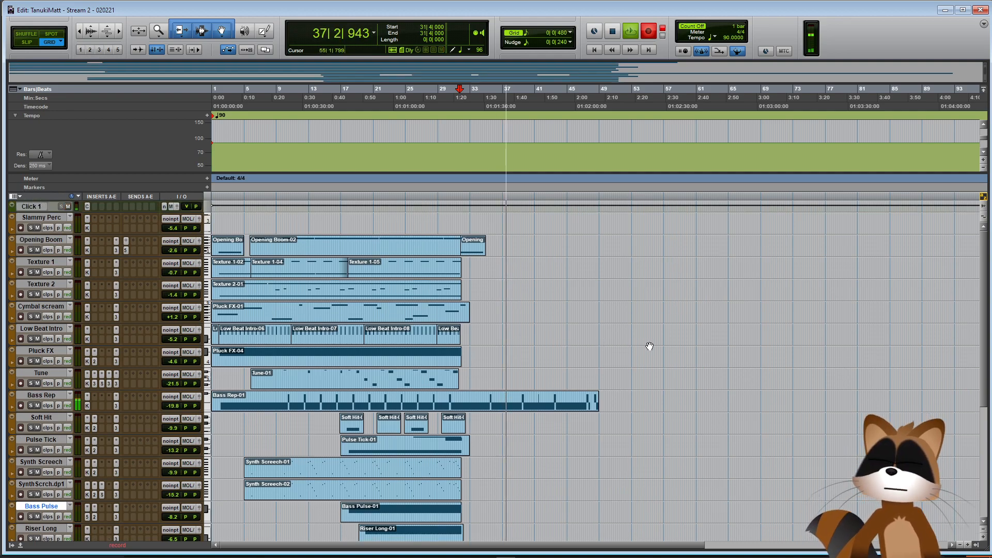
scroll(650, 346, down, 4)
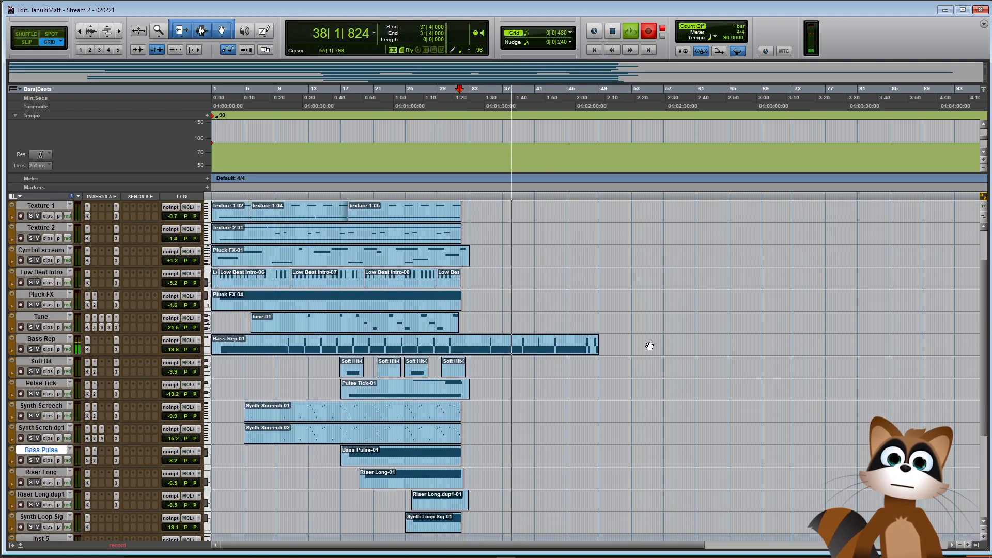
scroll(649, 346, down, 10)
scroll(644, 345, up, 9)
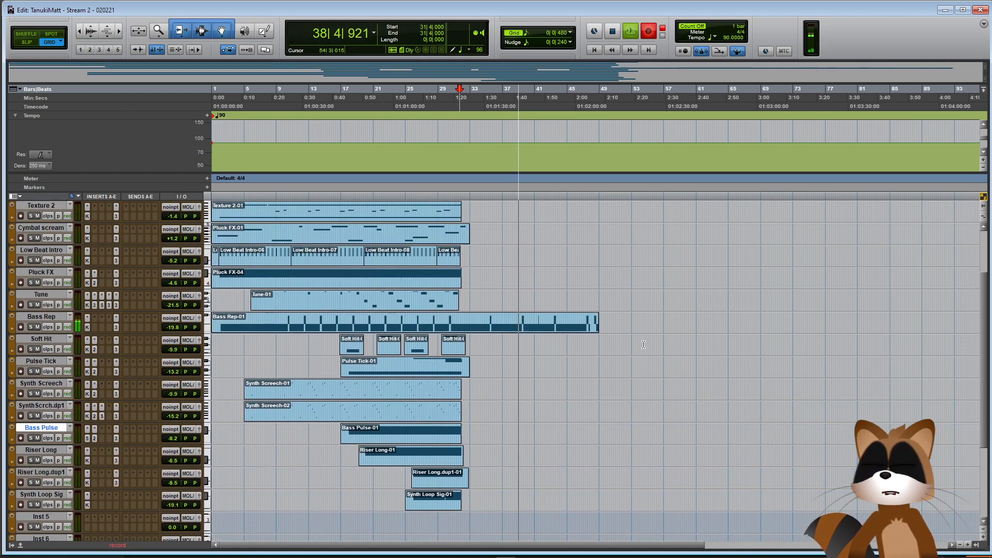
scroll(644, 345, down, 2)
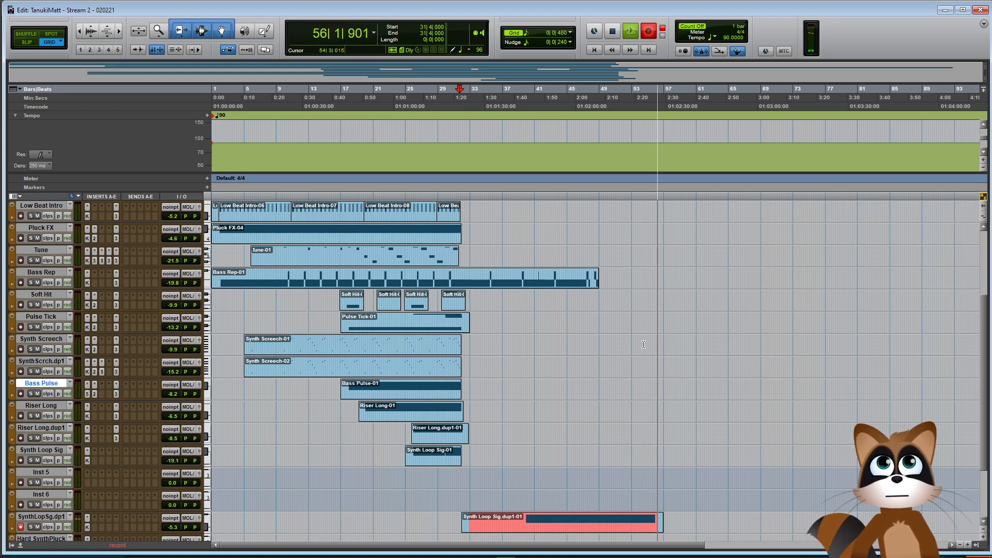
key(space)
Align the recorded SynthLopSg.dp1 note's start to 40|1|000 and trim its end to 55|4|480 in the MIDI editor
double_click(560, 523)
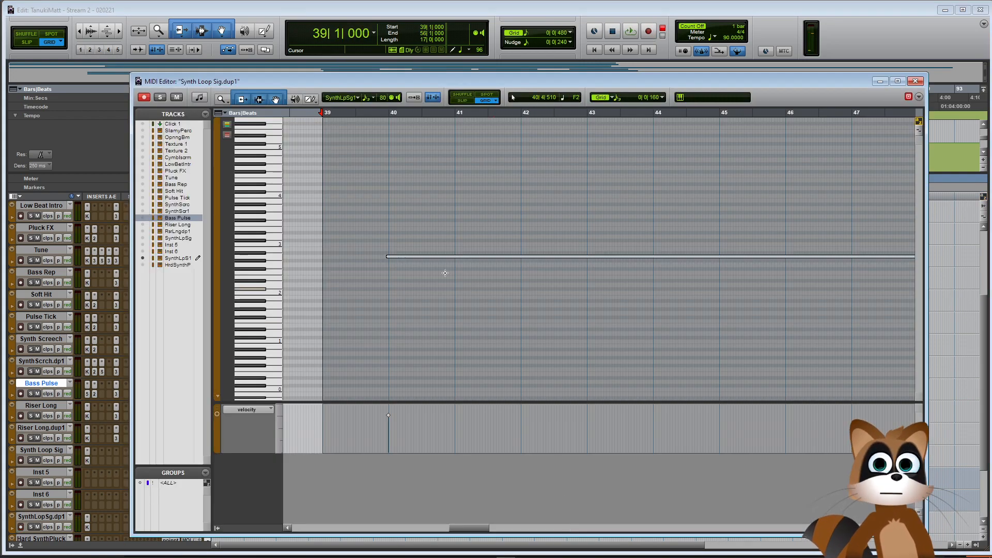
click(390, 225)
click(378, 242)
key(space)
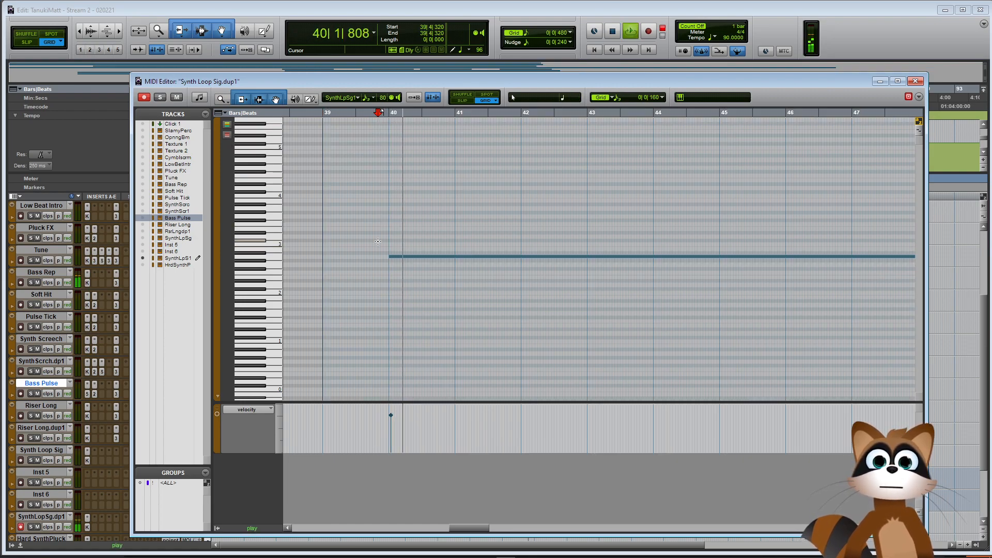
scroll(509, 248, down, 4)
click(701, 221)
scroll(701, 221, up, 4)
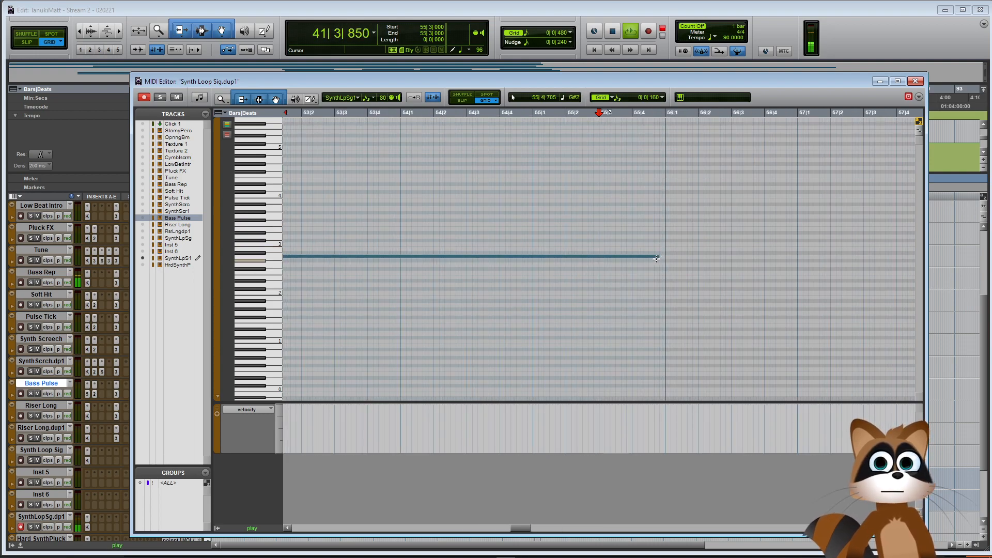
click(651, 257)
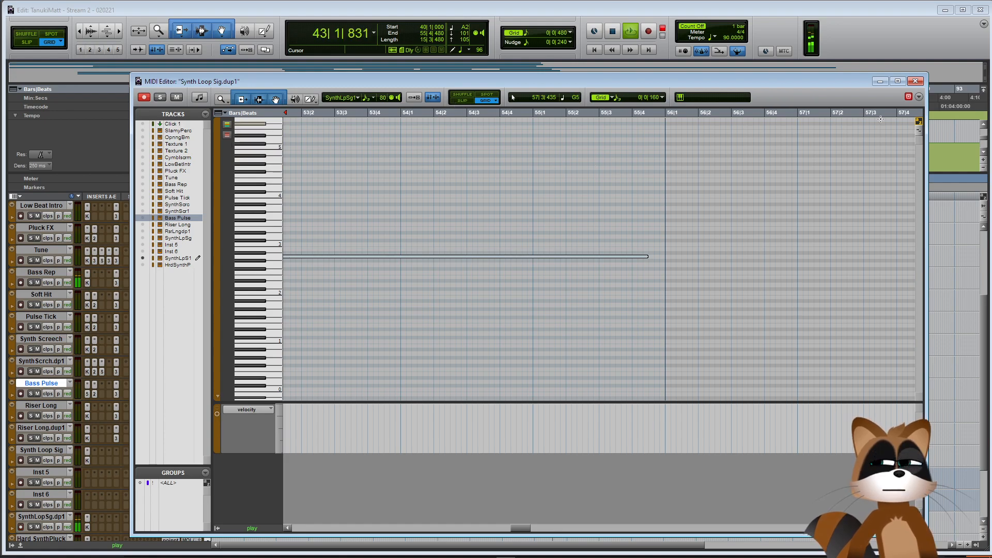
click(915, 81)
Reopen the Synth Loop Sig.dup1-01 clip in the MIDI editor and play it from 40|1|000 to check the long note's timing
scroll(524, 437, down, 4)
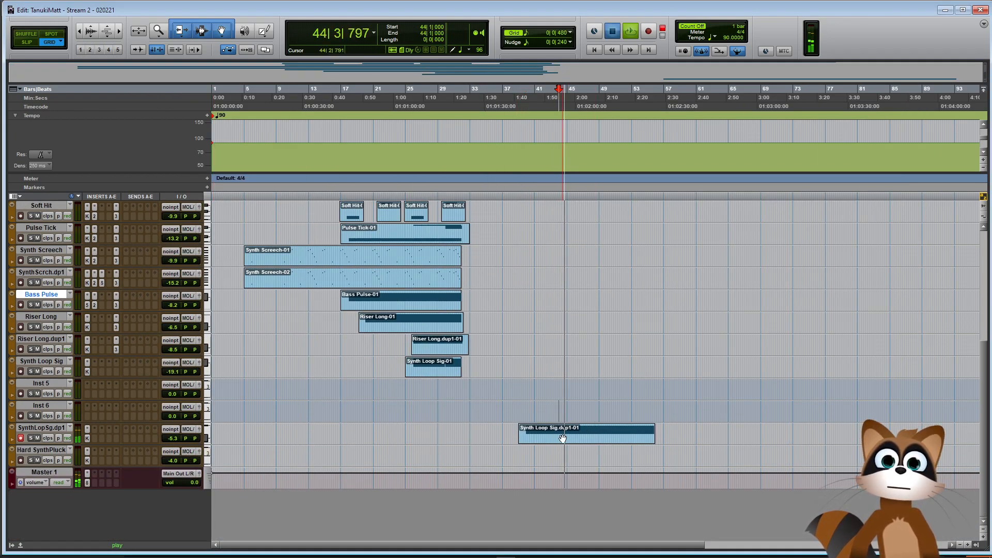
double_click(595, 432)
key(Tab)
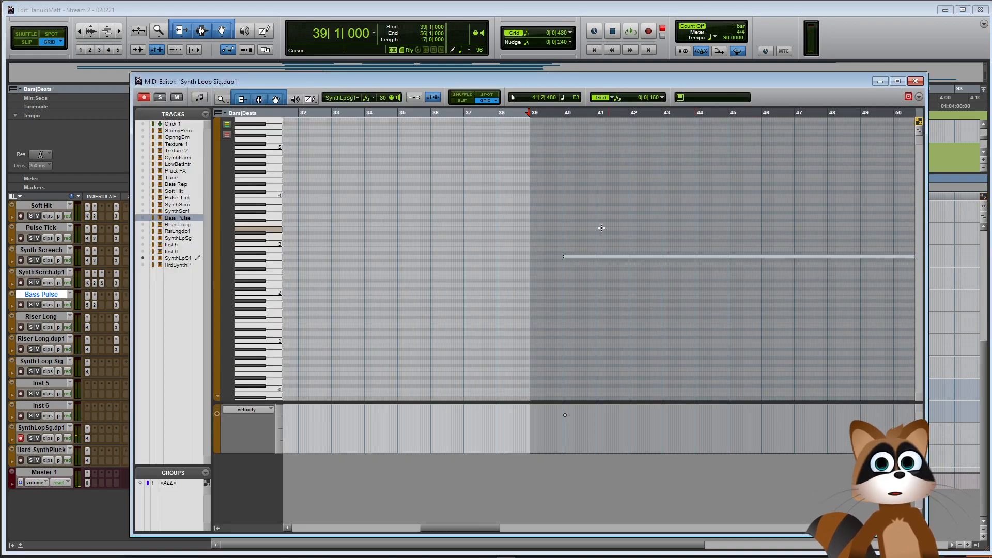
key(ctrl+bracketleft)
key(space)
drag(455, 528, 463, 528)
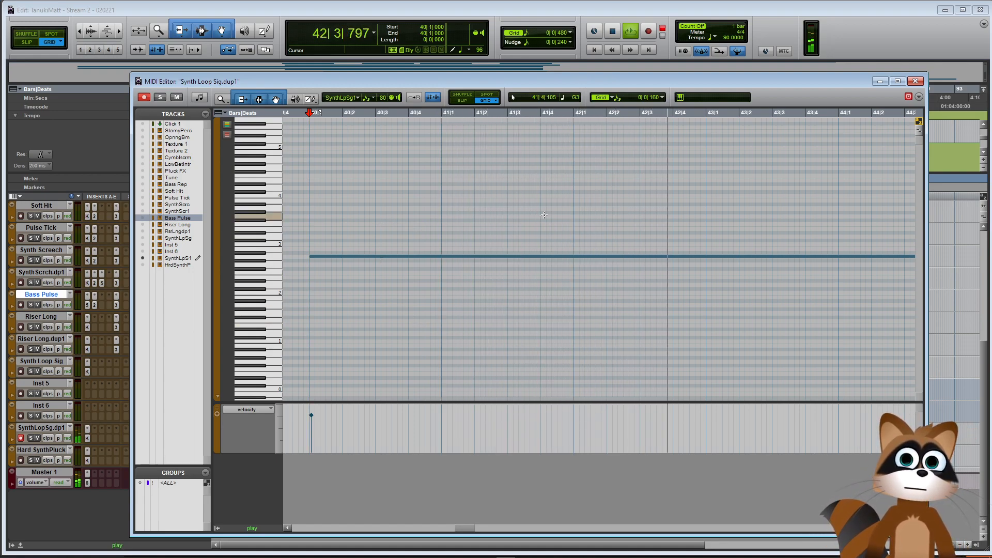
drag(470, 525, 480, 529)
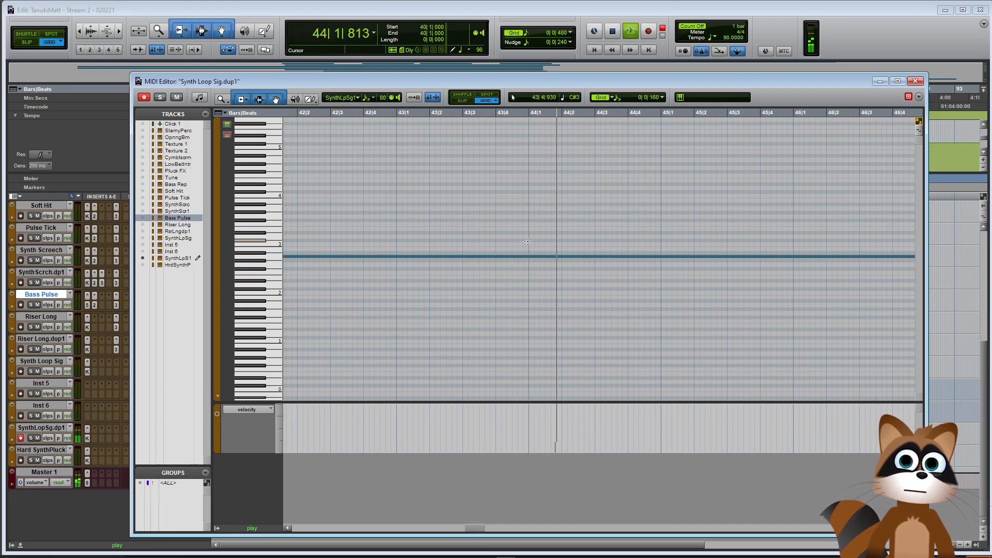
click(912, 81)
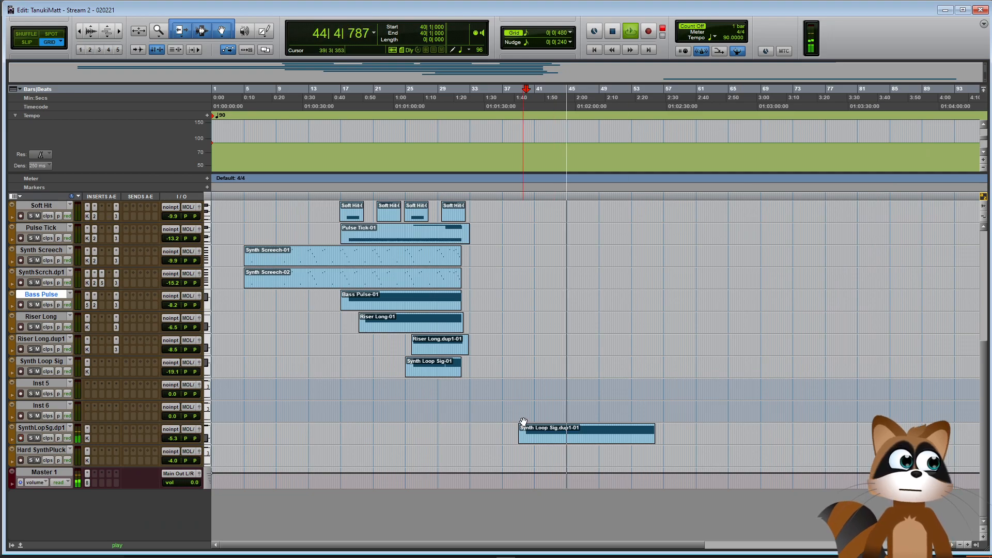
Record-arm the Slammy Perc track, place the edit cursor at 35|4|480 and set the track's volume to -6.1 dB
scroll(691, 250, up, 3)
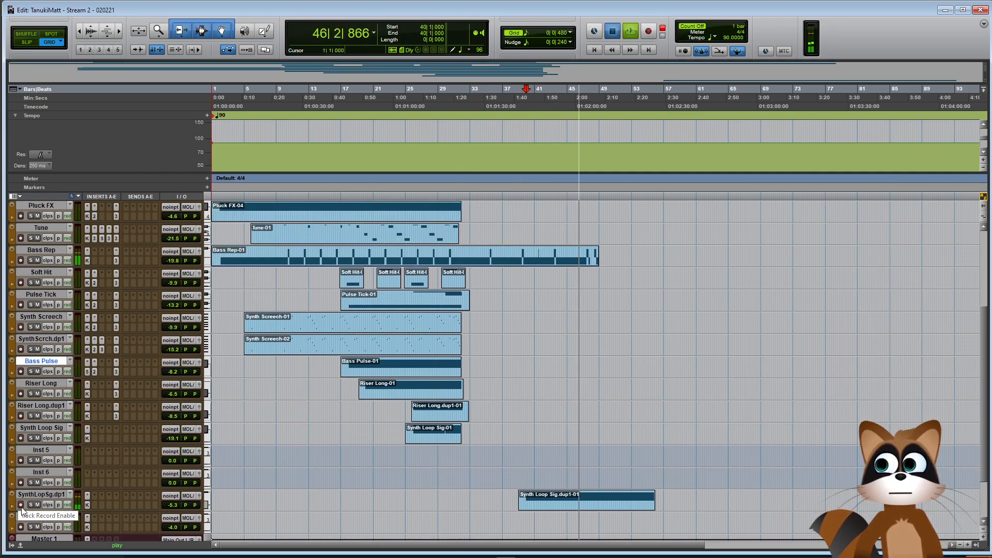
key(space)
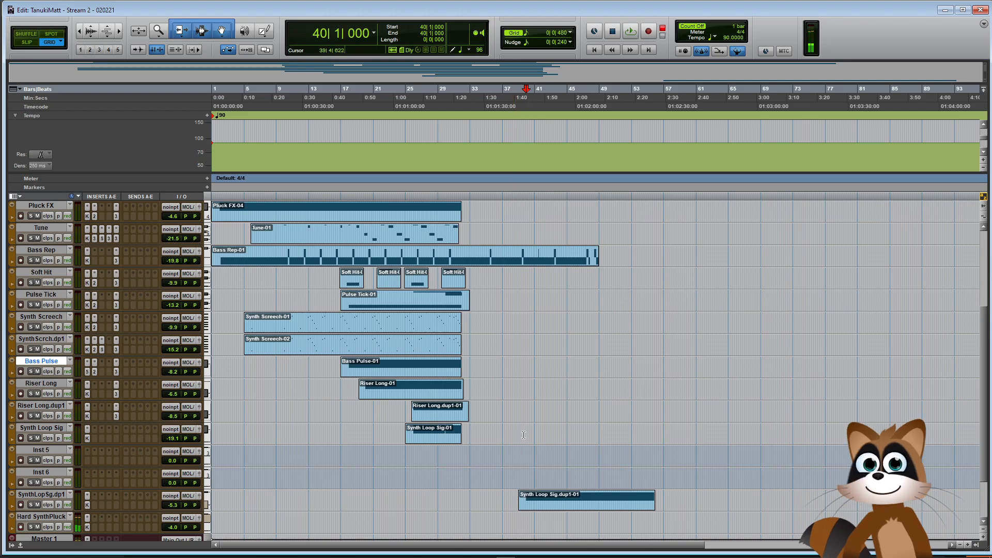
scroll(527, 432, up, 5)
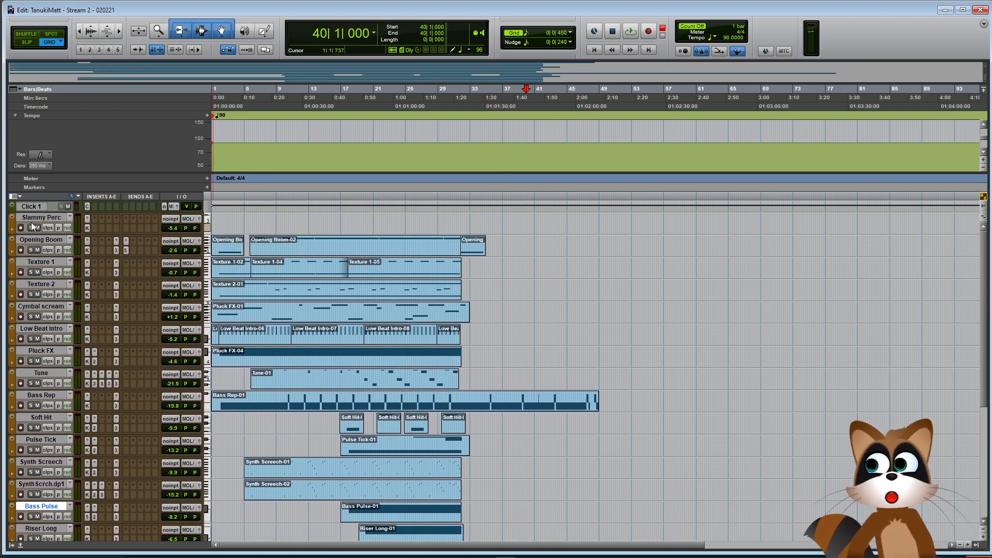
scroll(517, 248, down, 5)
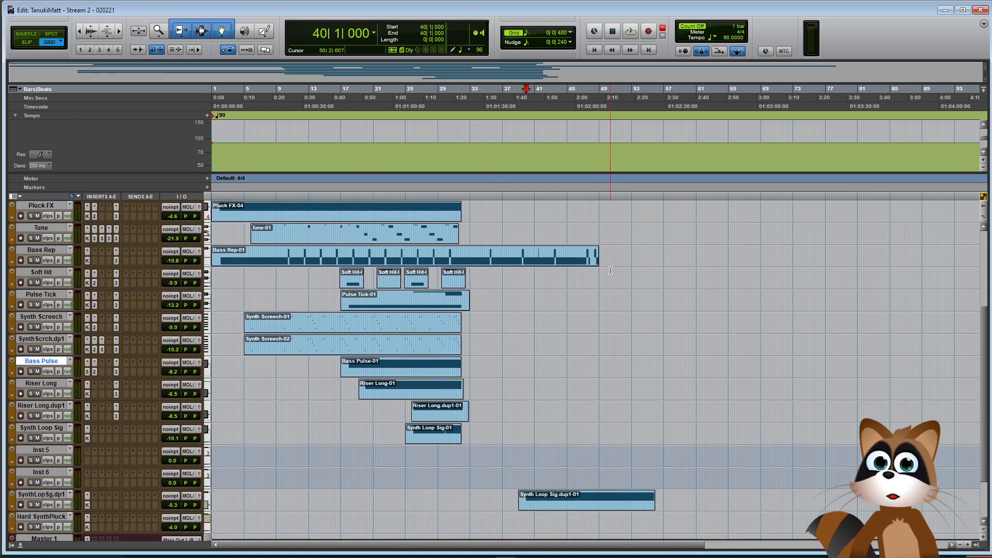
scroll(568, 259, up, 5)
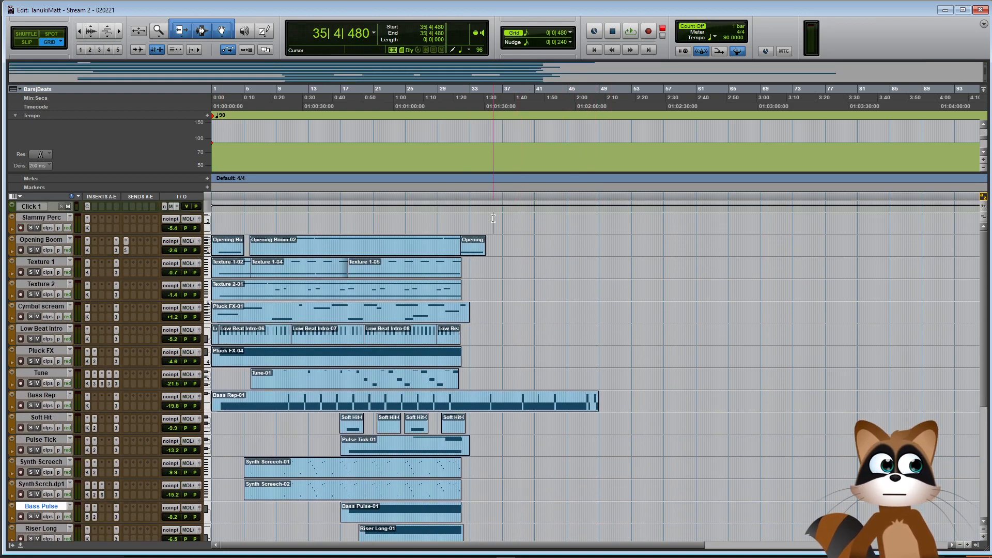
key(space)
key(space)
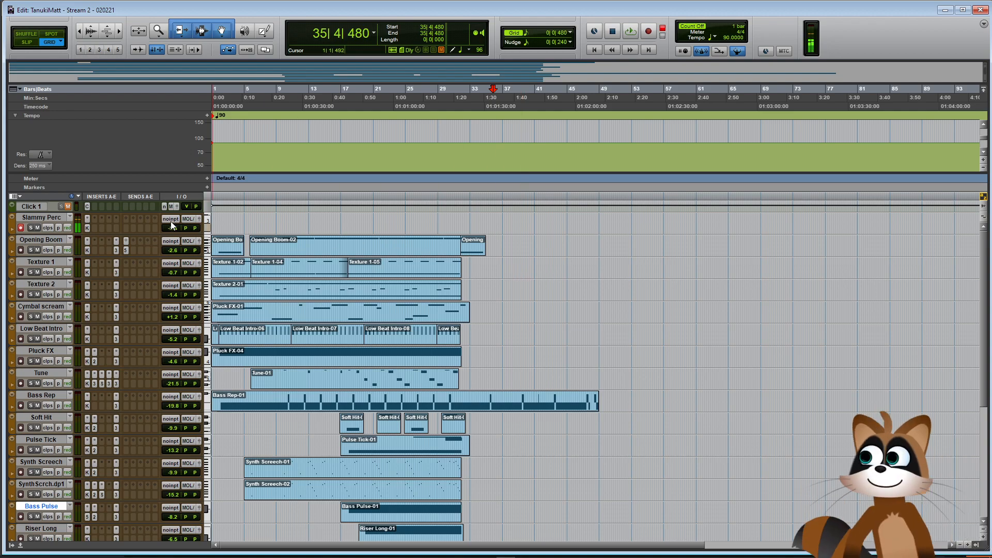
drag(173, 227, 173, 229)
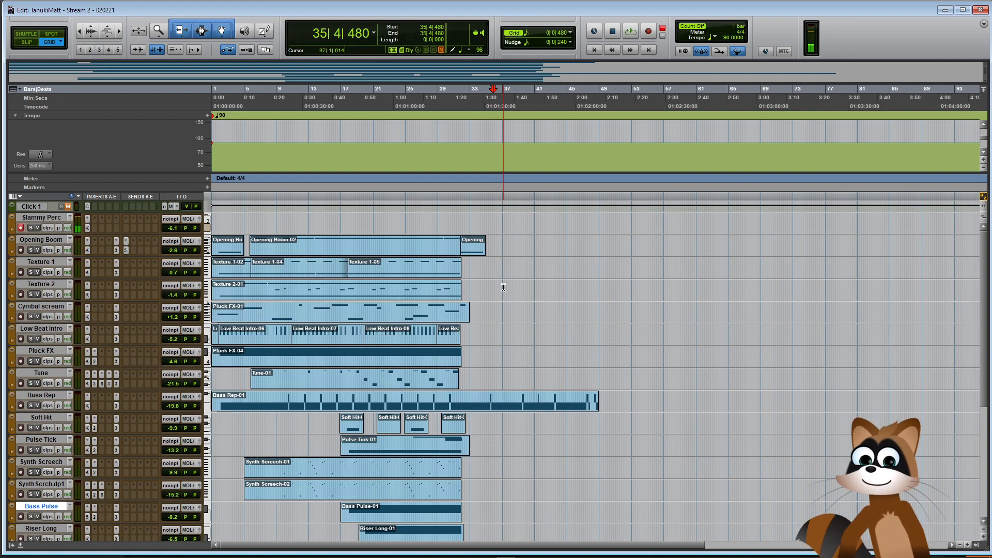
Play from 35|4|480 and record a percussion pattern on the Slammy Perc track until about bar 56
key(space)
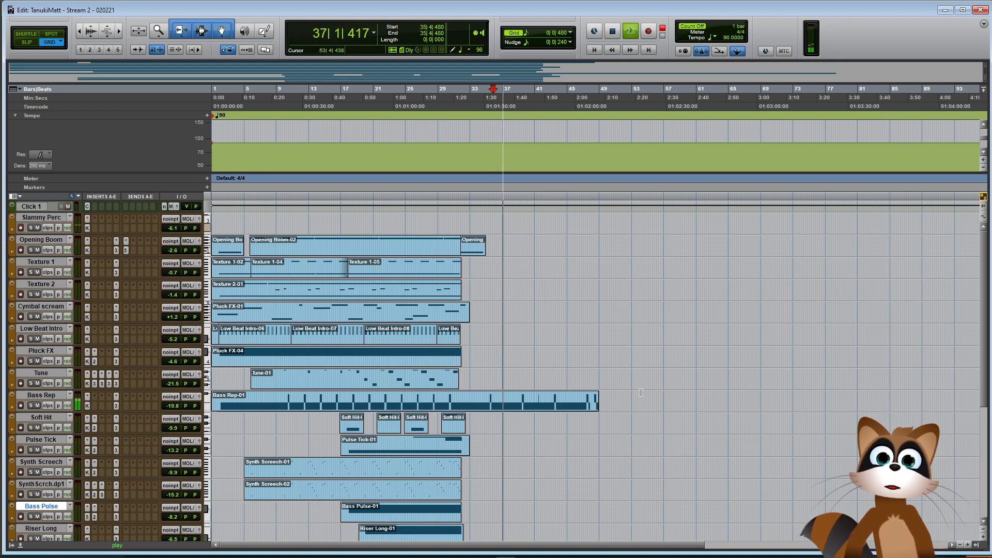
scroll(641, 400, down, 5)
scroll(641, 400, down, 2)
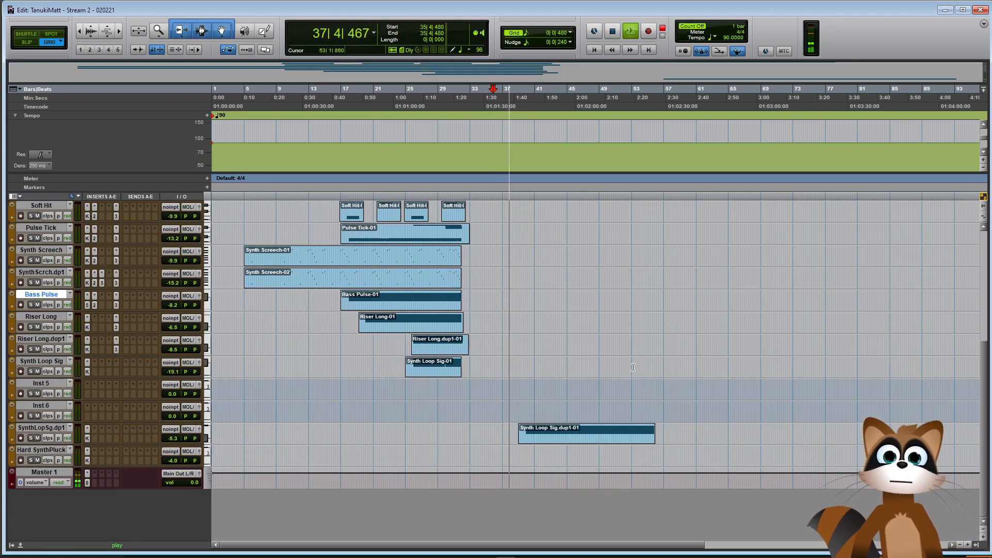
key(ctrl+bracketright)
key(ctrl+bracketright)
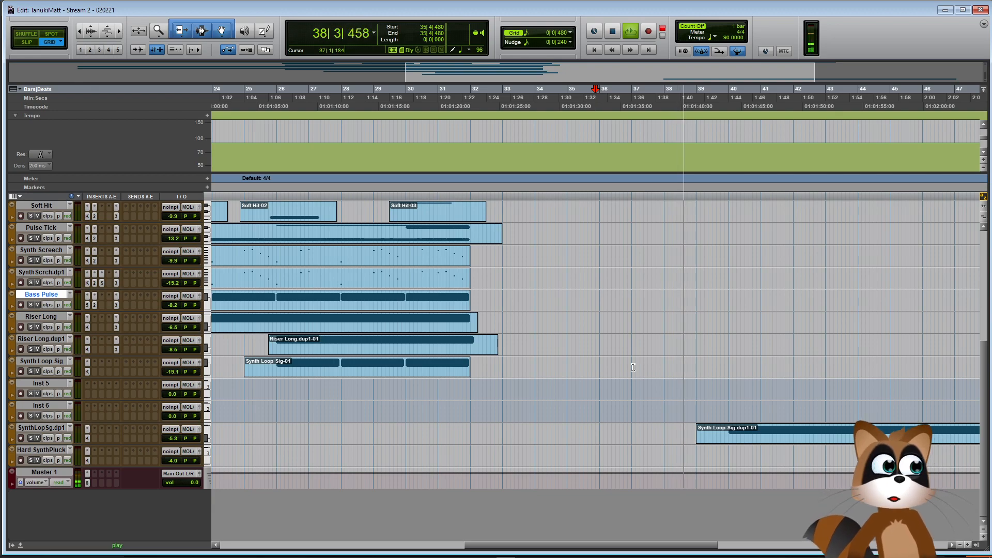
key(F12)
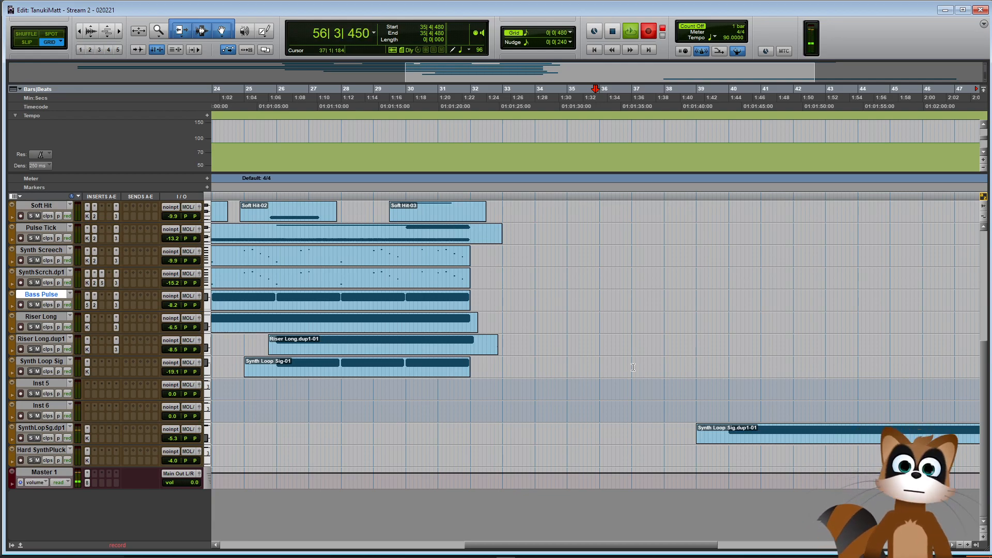
key(space)
Quantize the recorded Slammy Perc notes to a 1/16 note grid, preserving note duration
scroll(807, 376, up, 10)
key(ctrl+bracketleft)
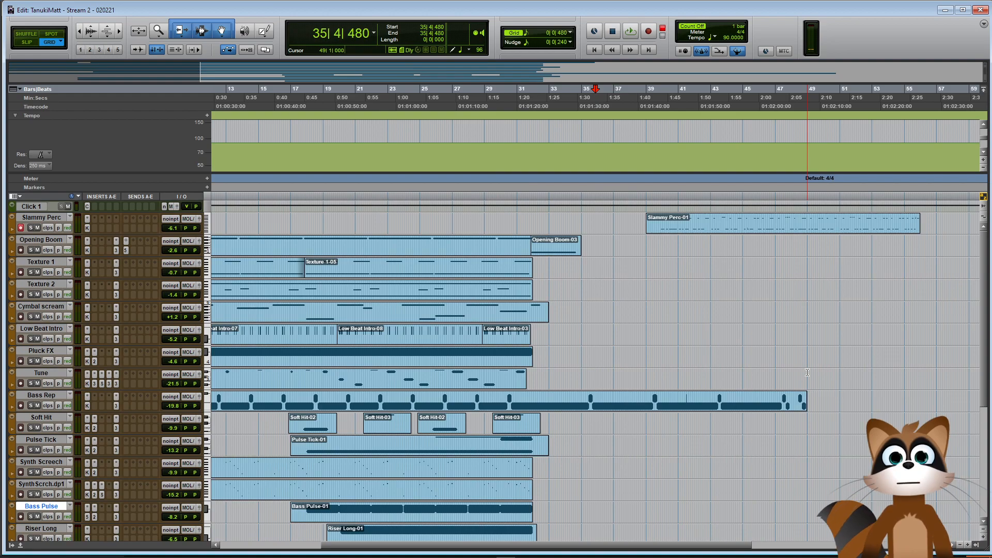
double_click(668, 236)
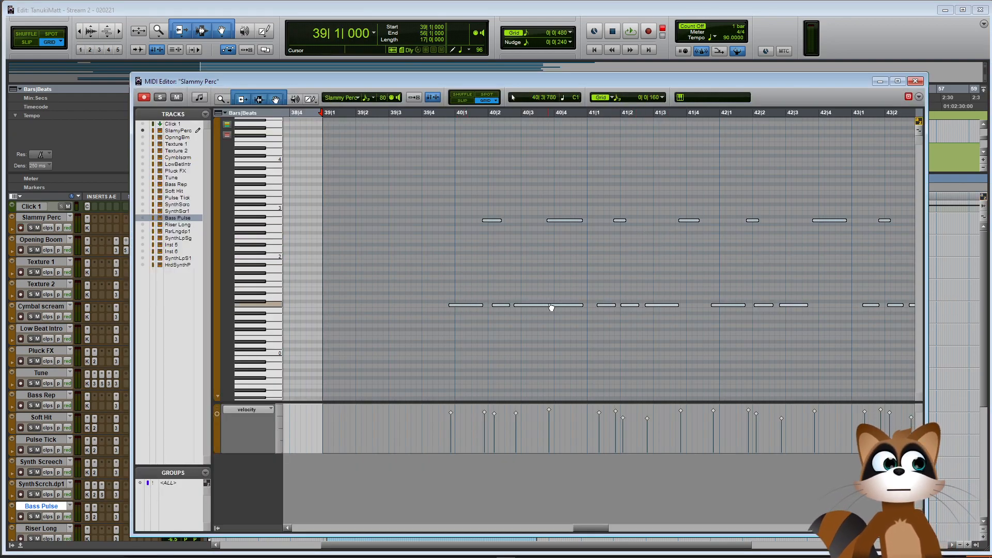
drag(499, 222, 499, 219)
right_click(500, 223)
mouse_move(547, 362)
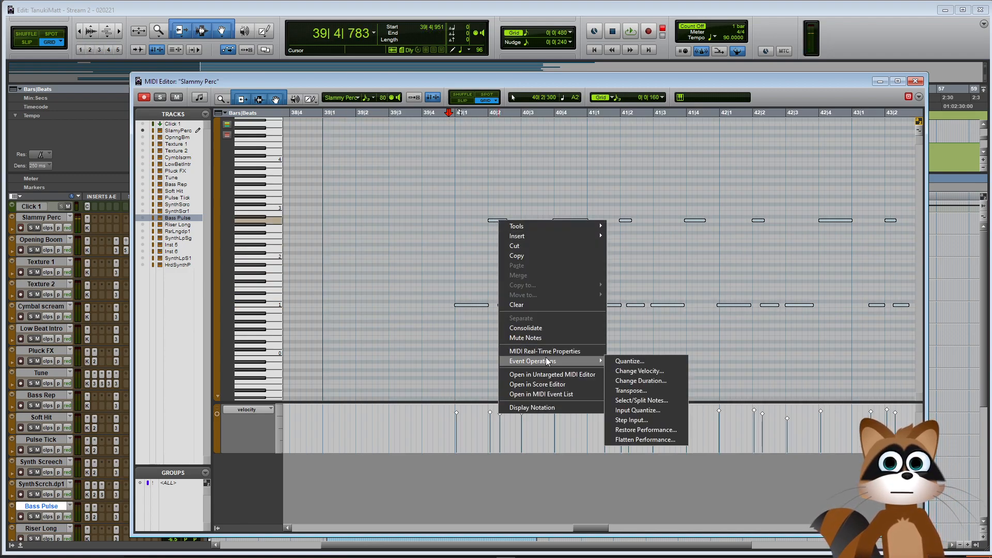
click(615, 360)
click(467, 270)
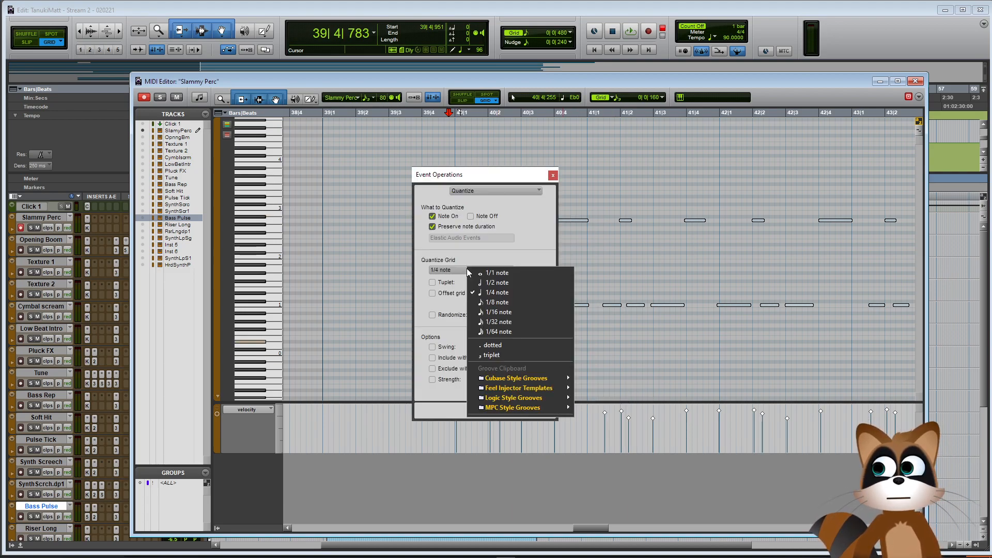
click(493, 305)
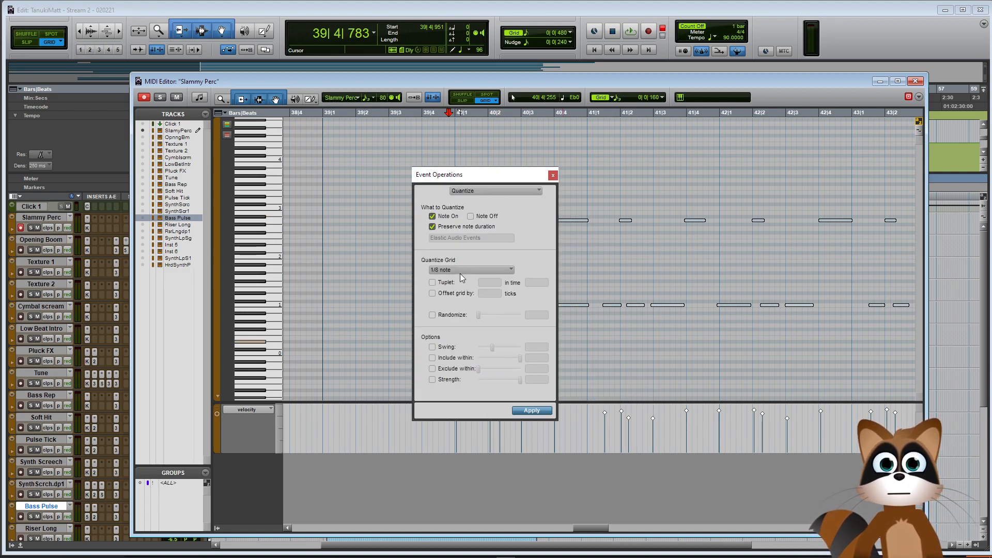
click(461, 270)
click(493, 315)
click(535, 409)
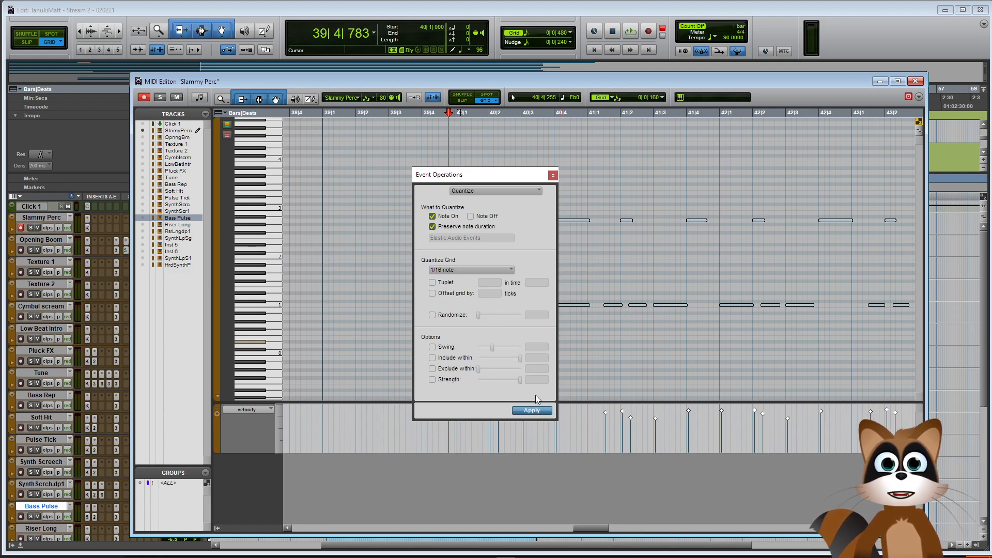
click(553, 175)
Play the quantized Slammy Perc pattern from 39|4|480 in the MIDI editor to check its timing
click(444, 214)
key(space)
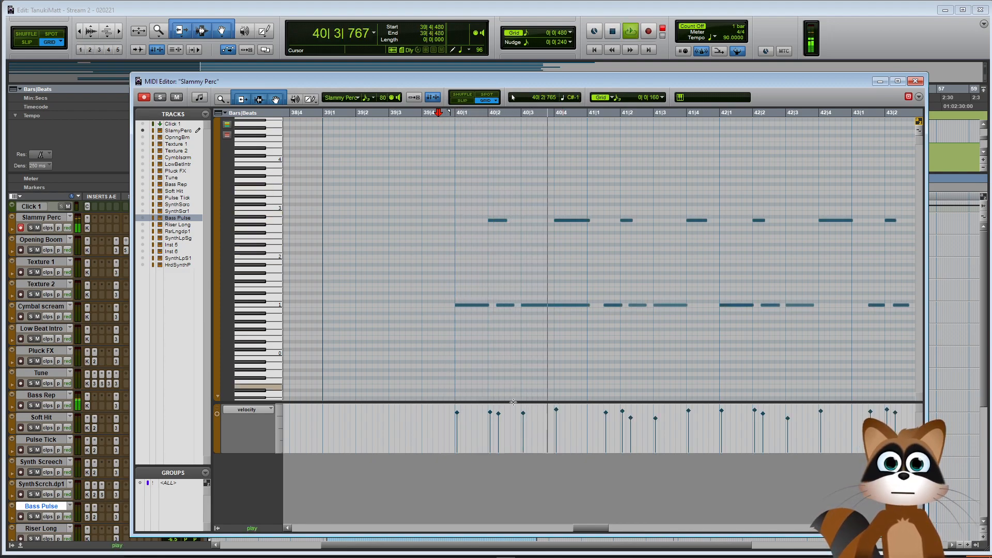
drag(583, 526, 597, 528)
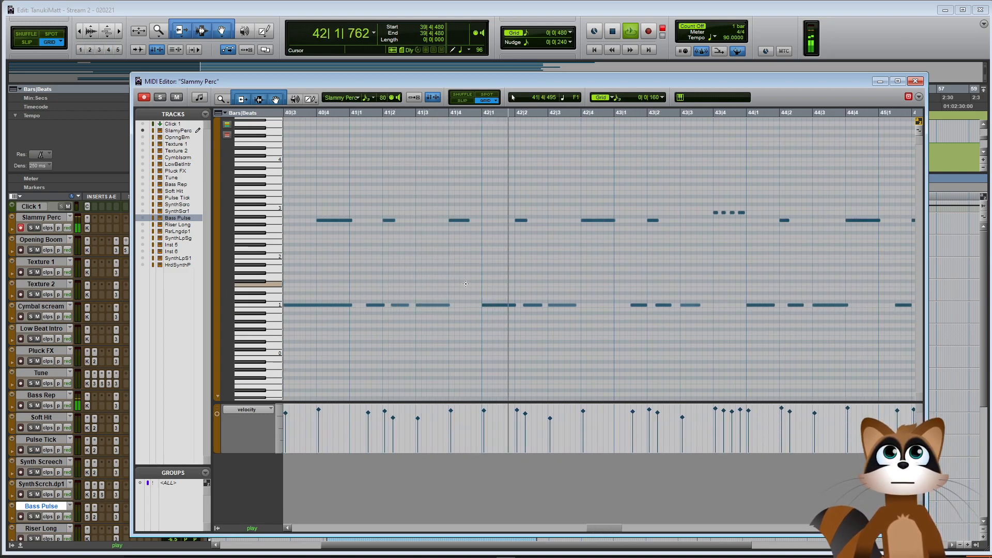
Lower the four-note run at 43|4 in the Slammy Perc pattern by six semitones and play it back
drag(601, 527, 609, 528)
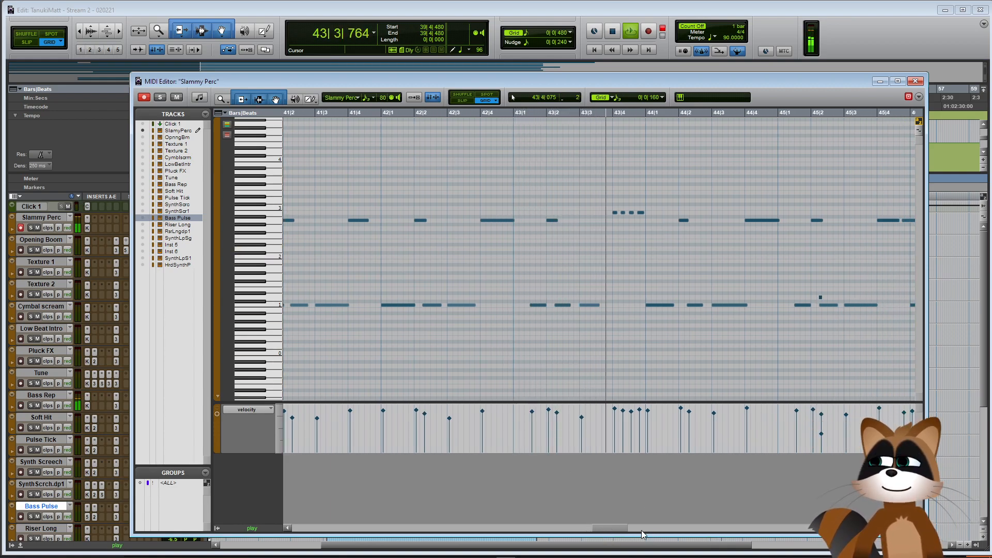
drag(606, 526, 617, 527)
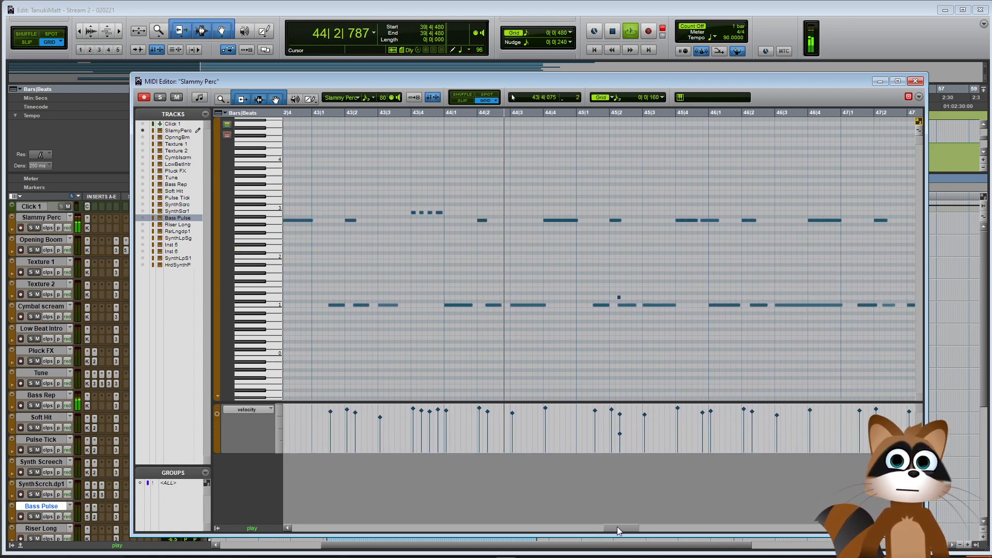
key(space)
drag(401, 205, 430, 217)
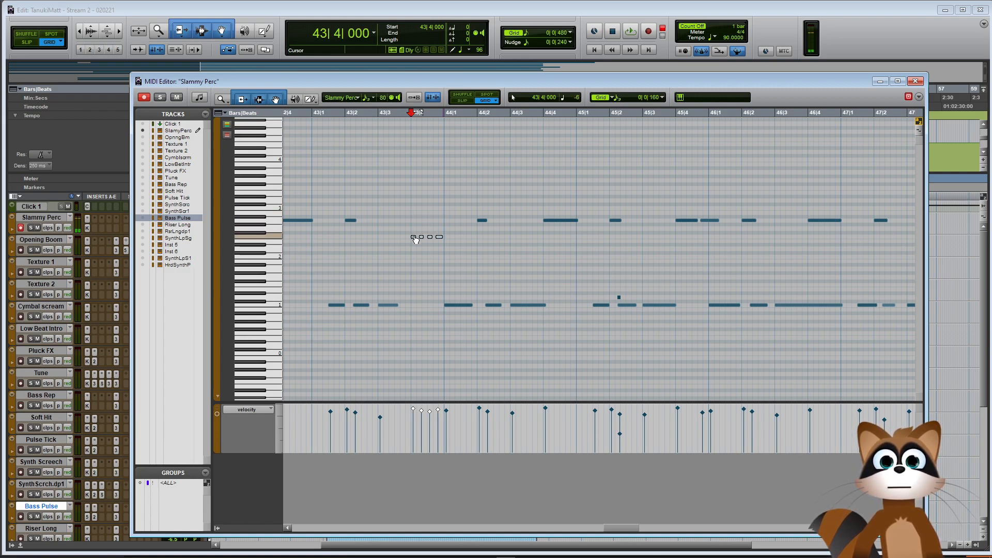
click(405, 210)
key(space)
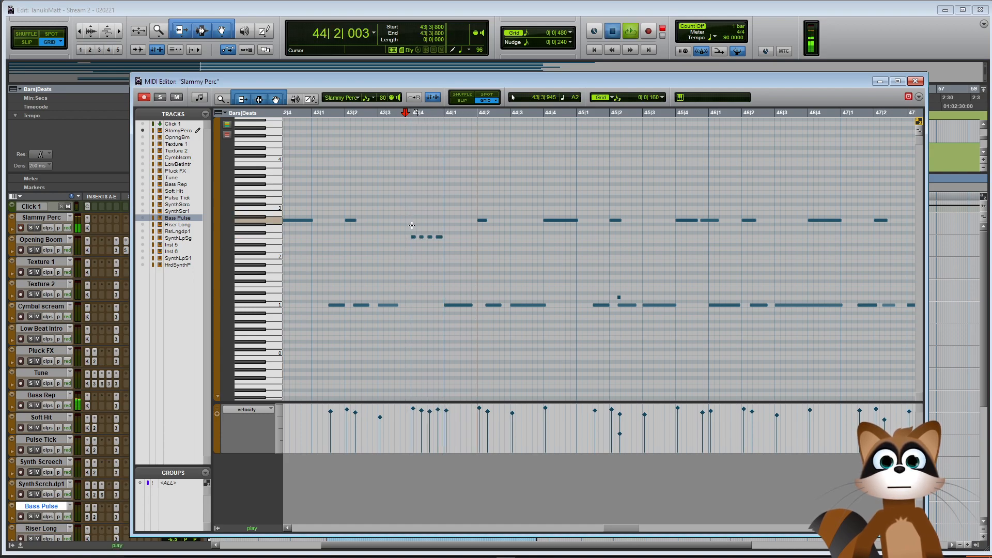
Raise the four-note run at 43|4 by four semitones to A2, audition it from 43|1|320 and close the MIDI editor
key(space)
drag(411, 223, 439, 247)
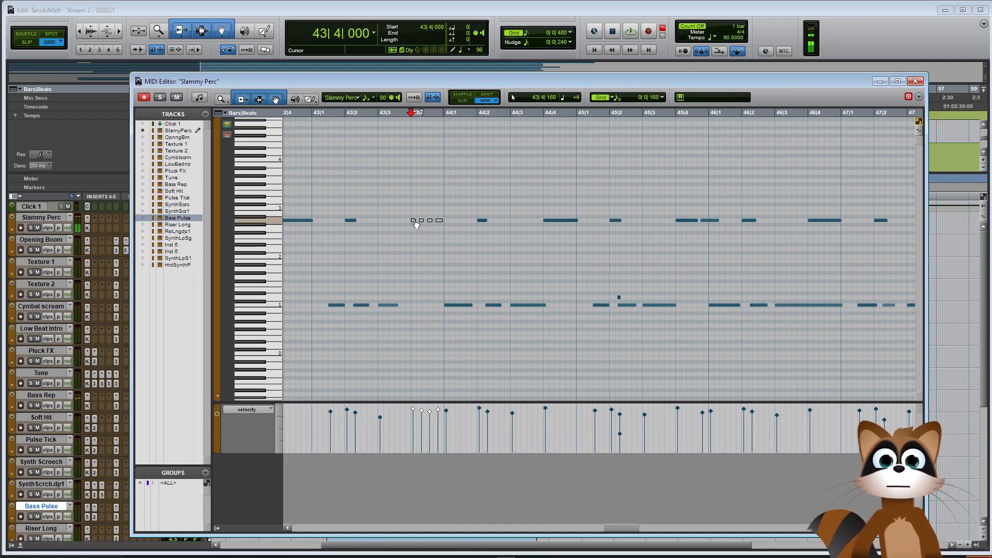
click(322, 203)
key(space)
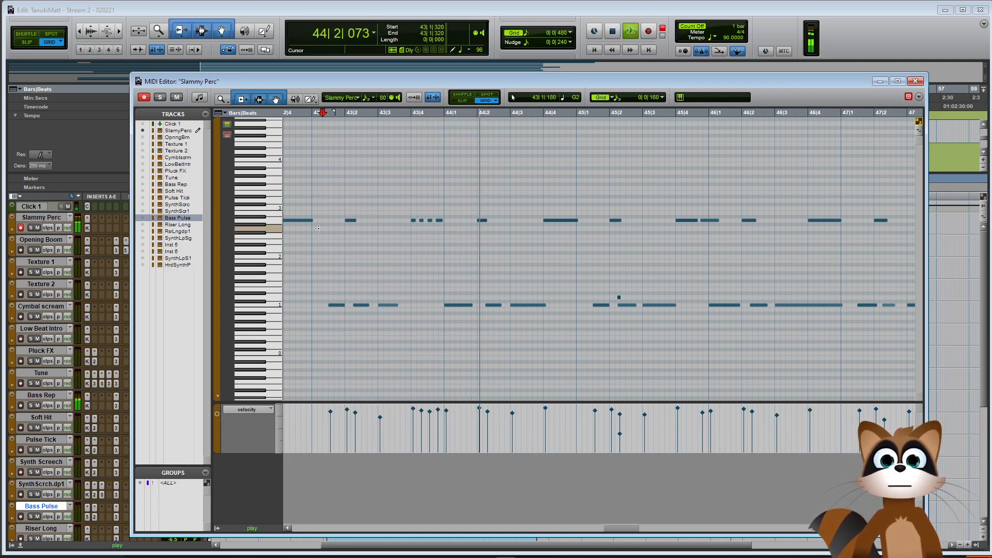
key(space)
key(ctrl+w)
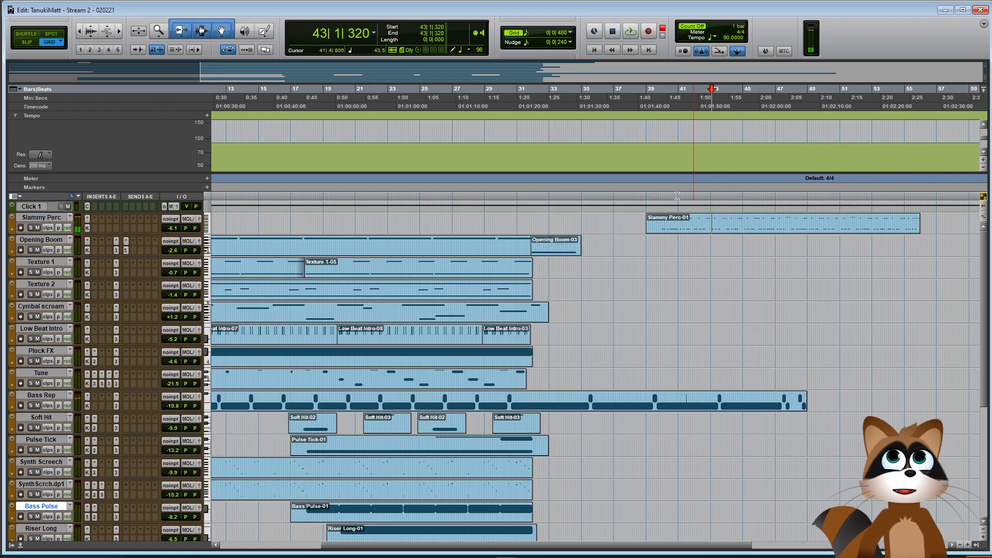
Play the arrangement from 40|1|000 to about bar 59 to review the Slammy Perc pattern alongside the other tracks
click(663, 245)
key(t)
key(t)
key(t)
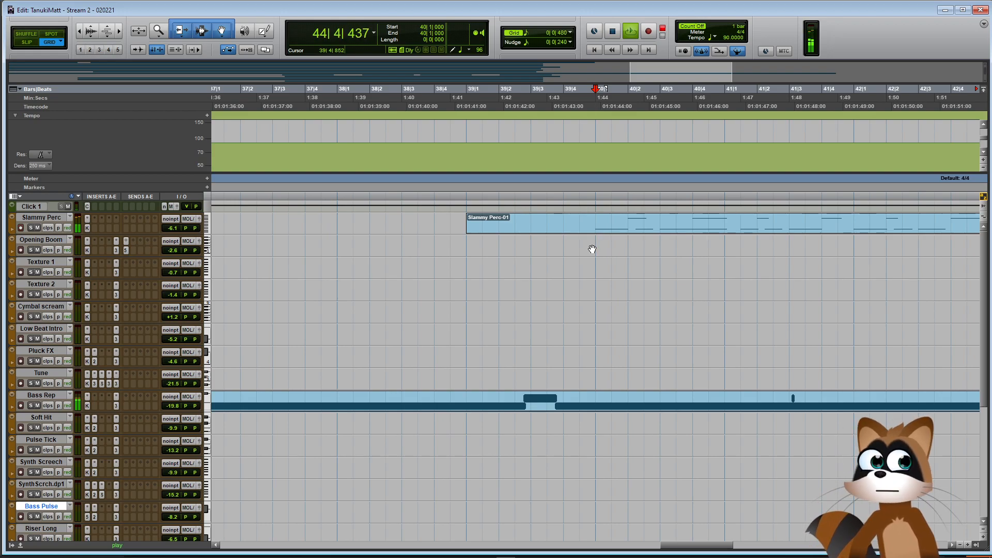
key(ctrl+bracketleft)
key(ctrl+bracketleft)
drag(611, 543, 687, 543)
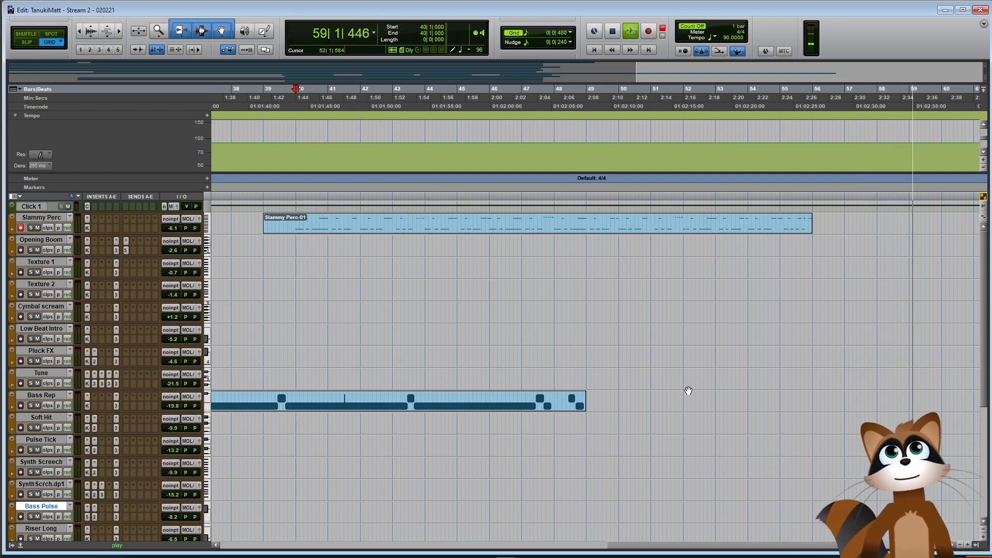
key(space)
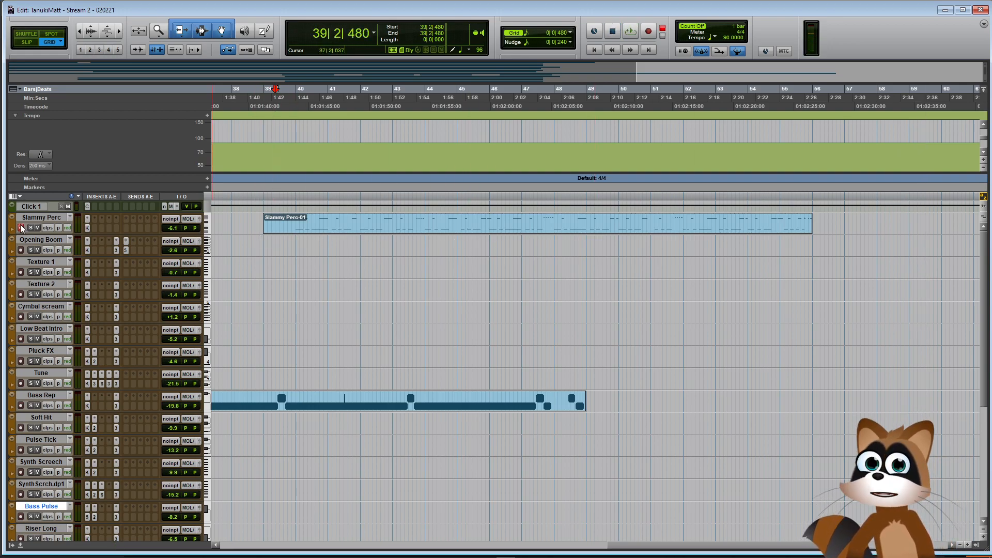
Insert the stereo Neutron 3 Equalizer in the fifth insert slot of the Slammy Perc track
click(115, 228)
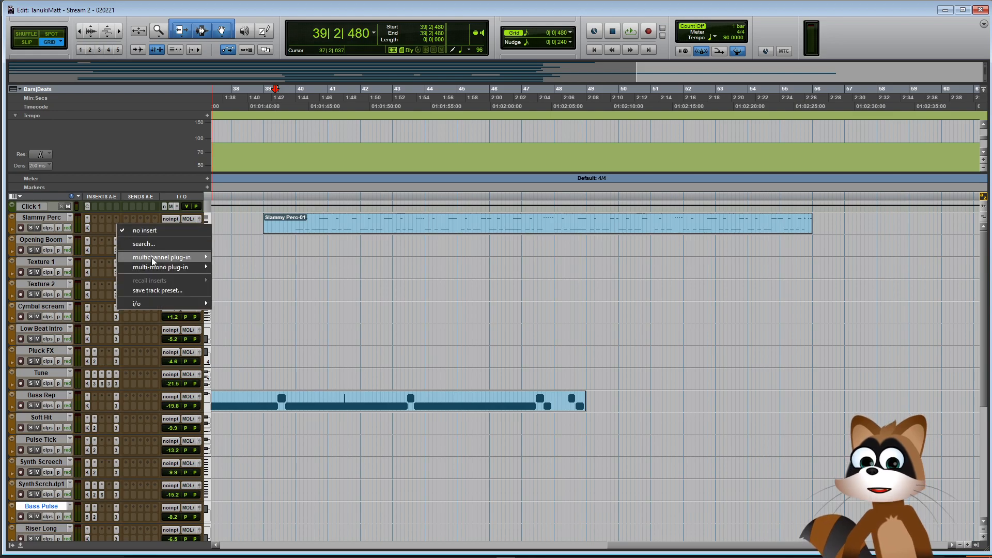
mouse_move(153, 257)
mouse_move(231, 257)
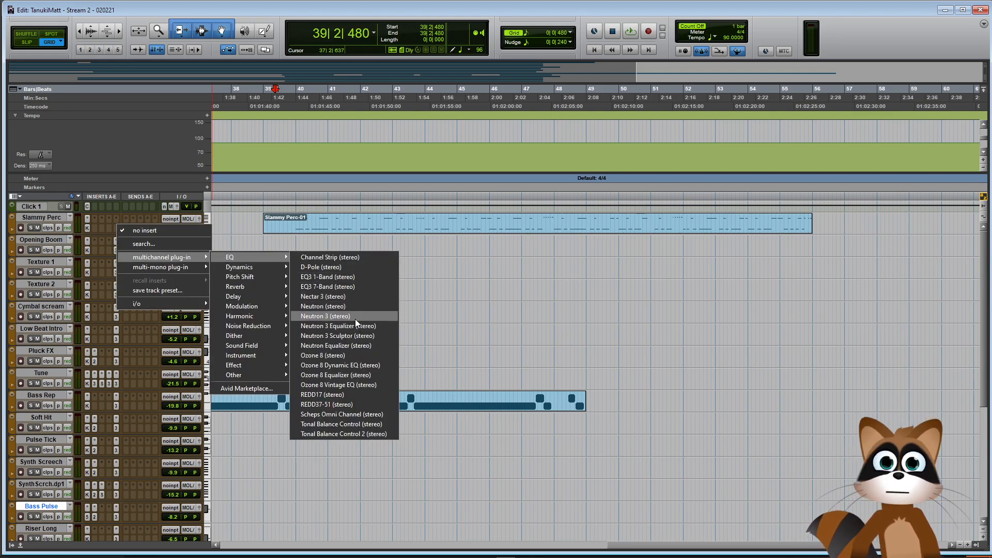
click(355, 325)
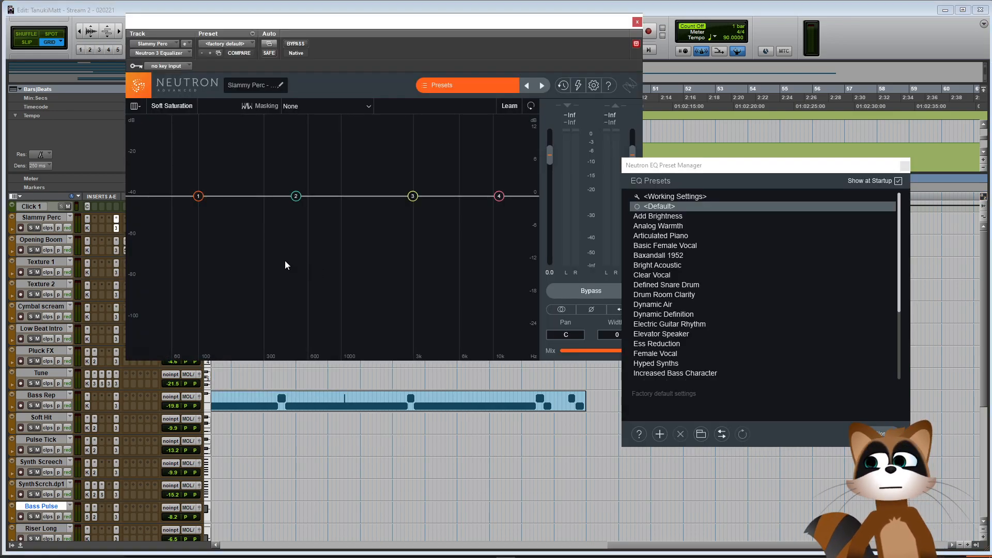
Add a flat highpass at 50 Hz with a 12 dB/oct slope, pull the lowest-frequency node fully down, and close the equalizer
click(147, 196)
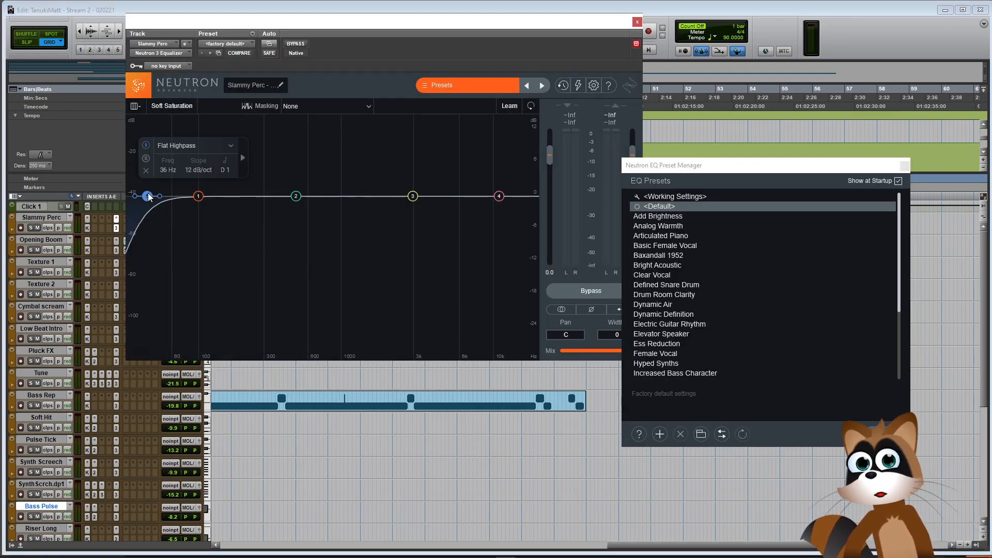
drag(128, 196, 129, 357)
drag(146, 197, 161, 196)
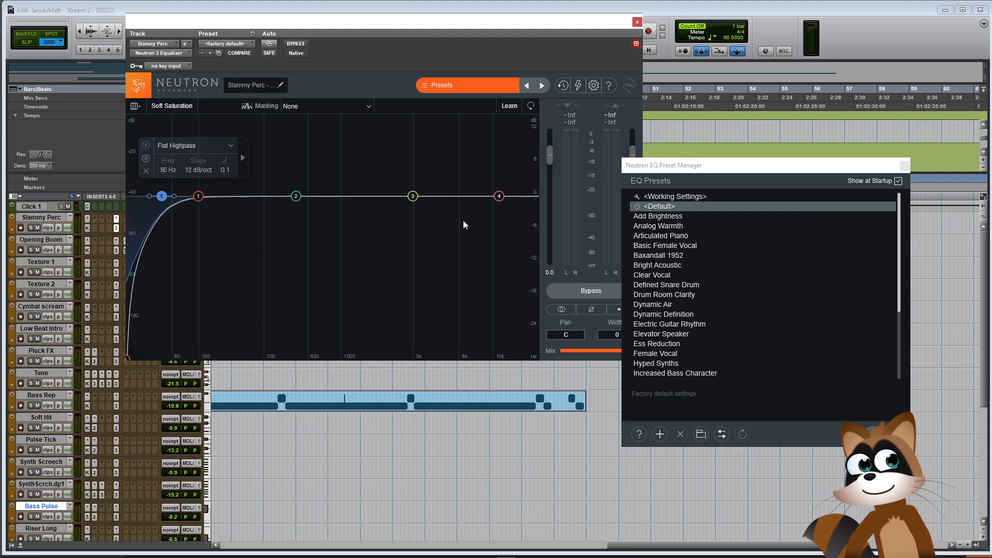
click(904, 167)
key(ctrl+w)
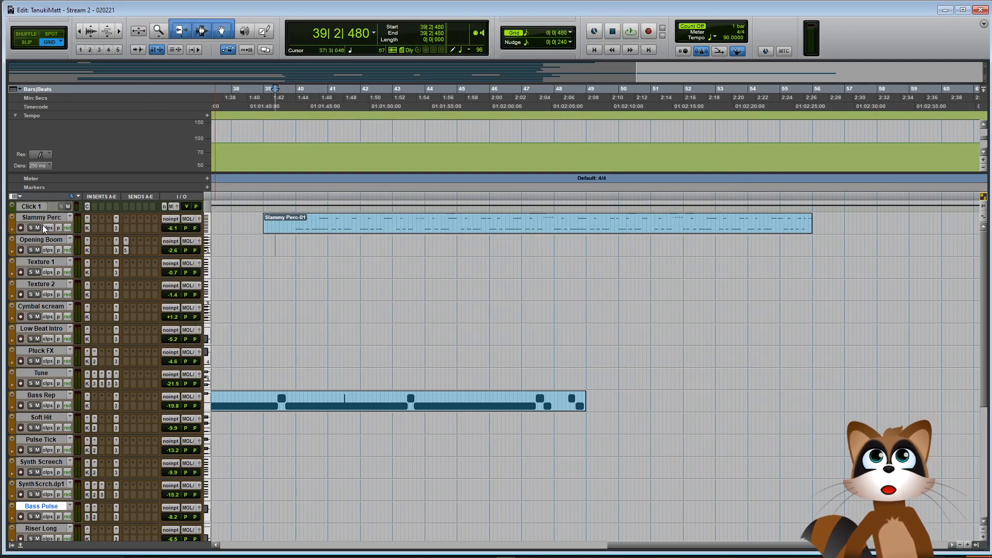
Play the soloed Slammy Perc track from bar 40 and insert the stereo Ozone 8 Dynamics in its second insert slot
key(space)
click(94, 227)
mouse_move(131, 255)
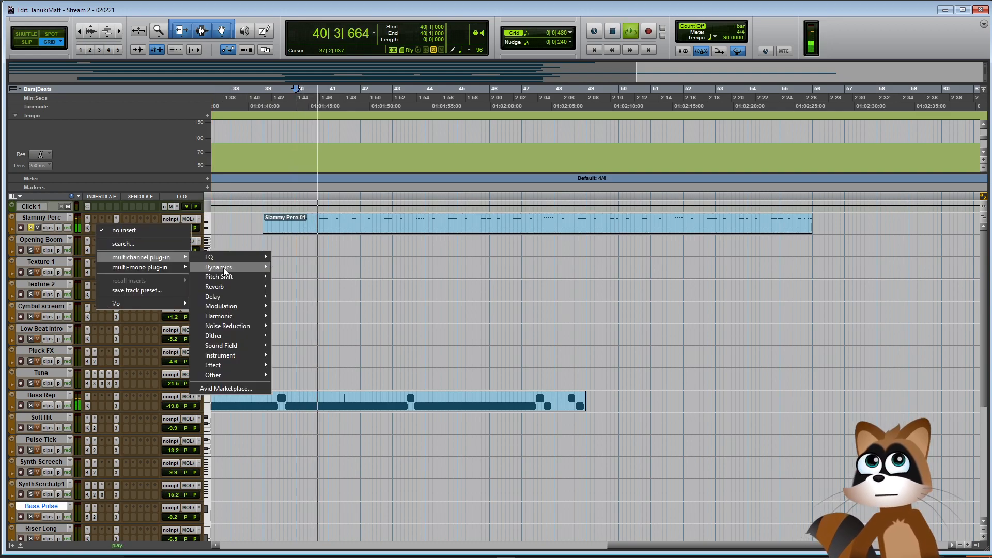
mouse_move(224, 268)
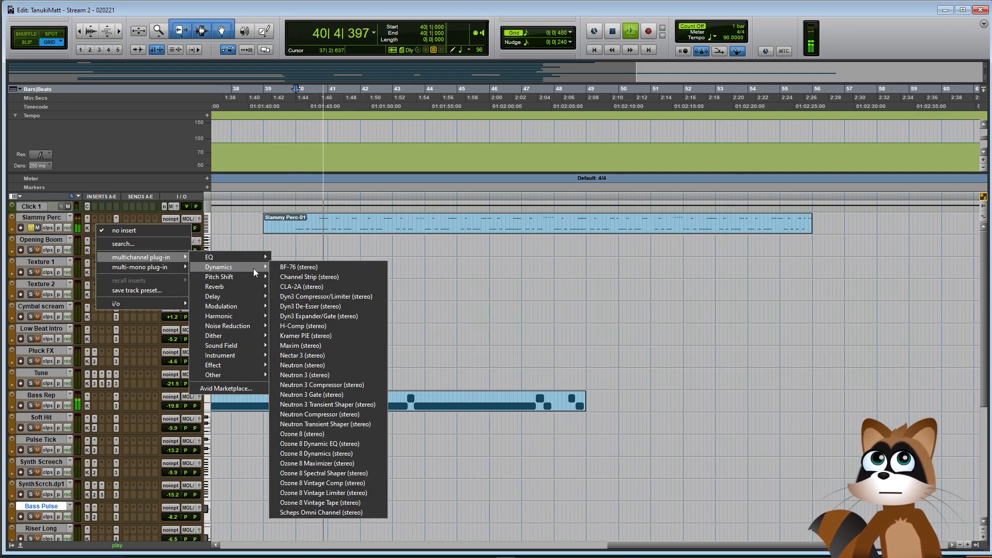
click(351, 455)
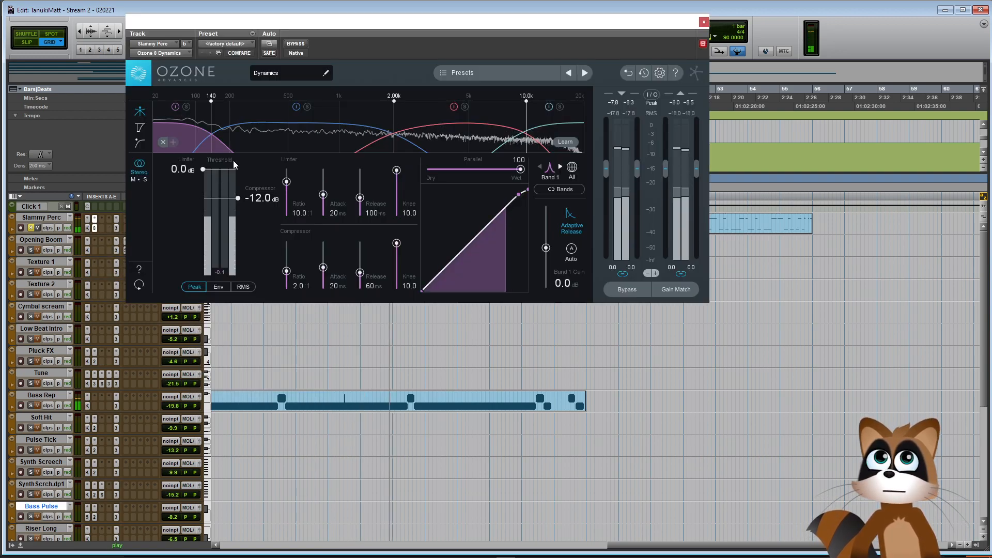
Learn the crossover points and set the compressor thresholds to -6.5 dB on Band 1 and -9.5 dB on Band 3
click(565, 144)
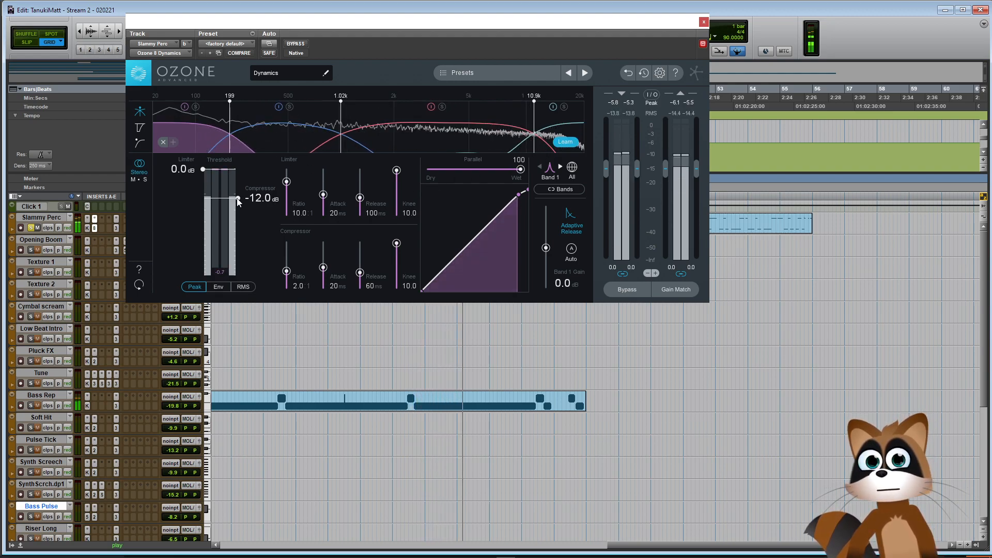
mouse_move(239, 201)
mouse_down()
mouse_move(234, 188)
mouse_move(239, 202)
mouse_move(247, 191)
mouse_up()
click(253, 141)
click(372, 137)
scroll(243, 190, down, 3)
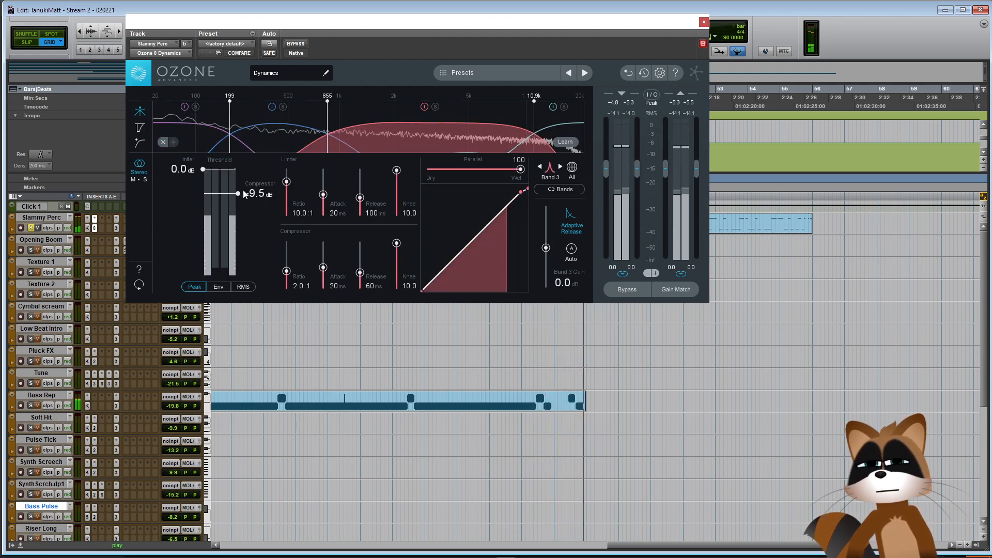
Set the compressor thresholds to -12.5 dB on Band 4 and -7.7 dB on Band 1
click(560, 132)
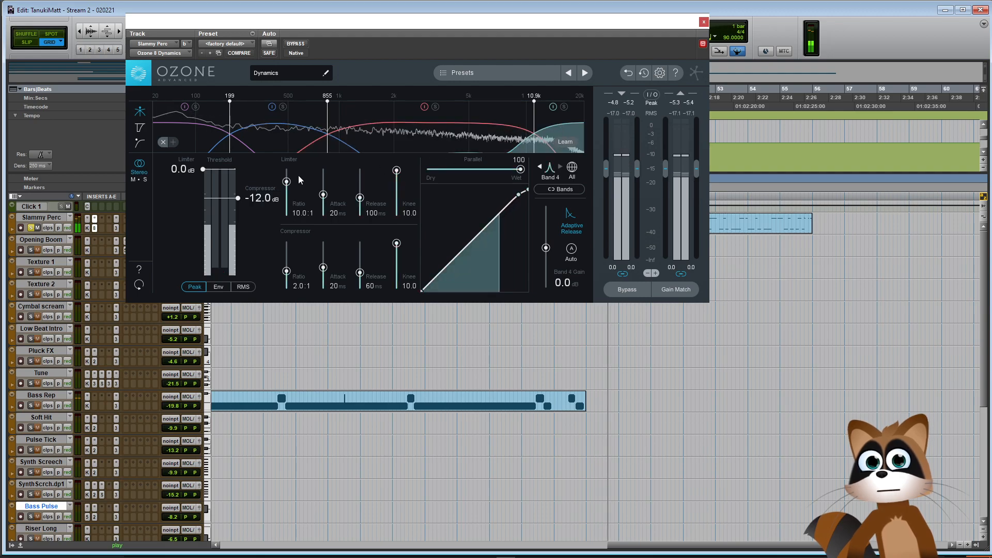
drag(238, 198, 234, 201)
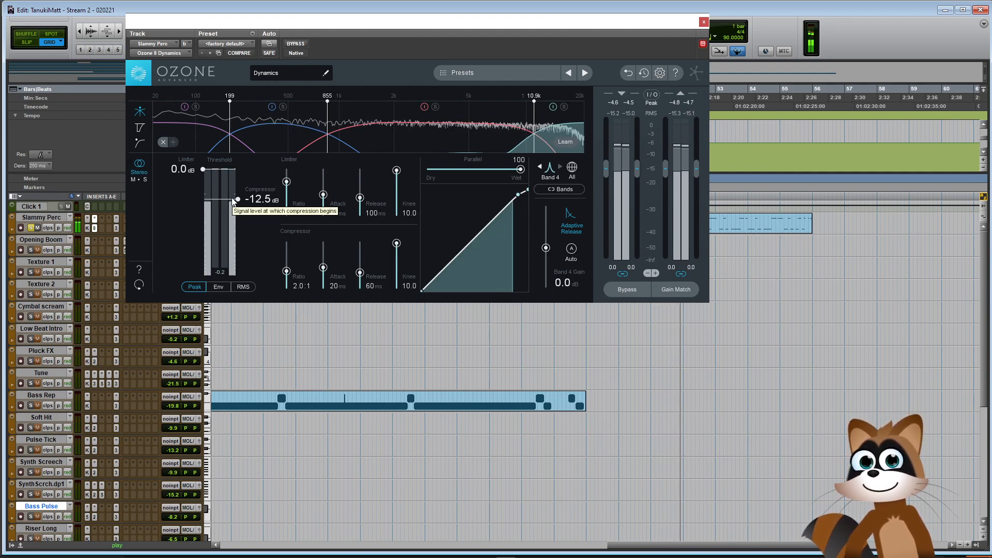
click(205, 132)
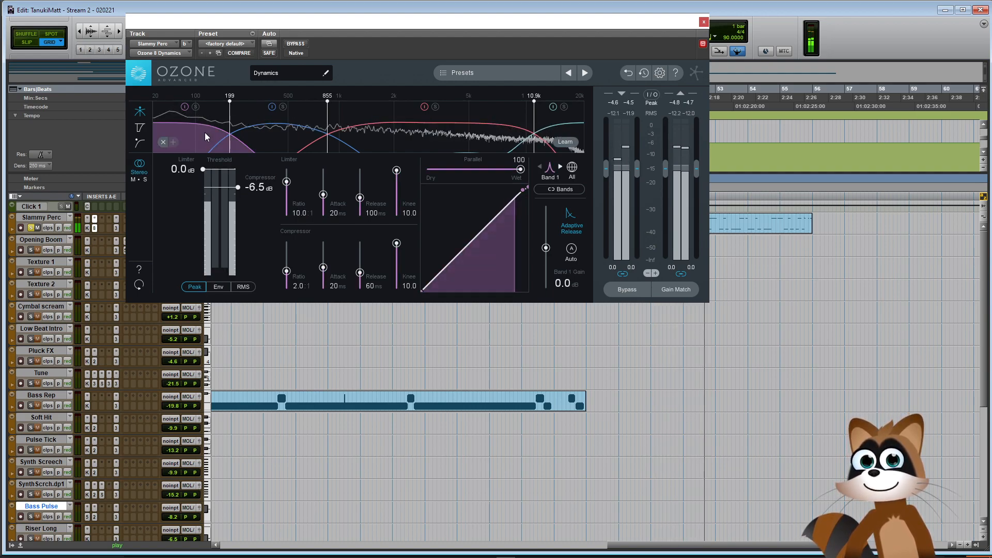
drag(237, 187, 238, 191)
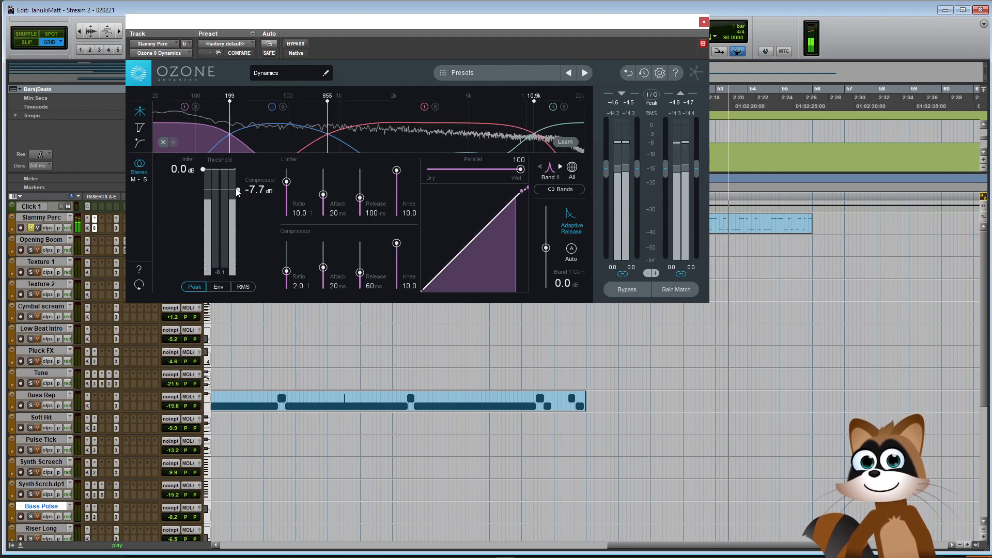
click(256, 147)
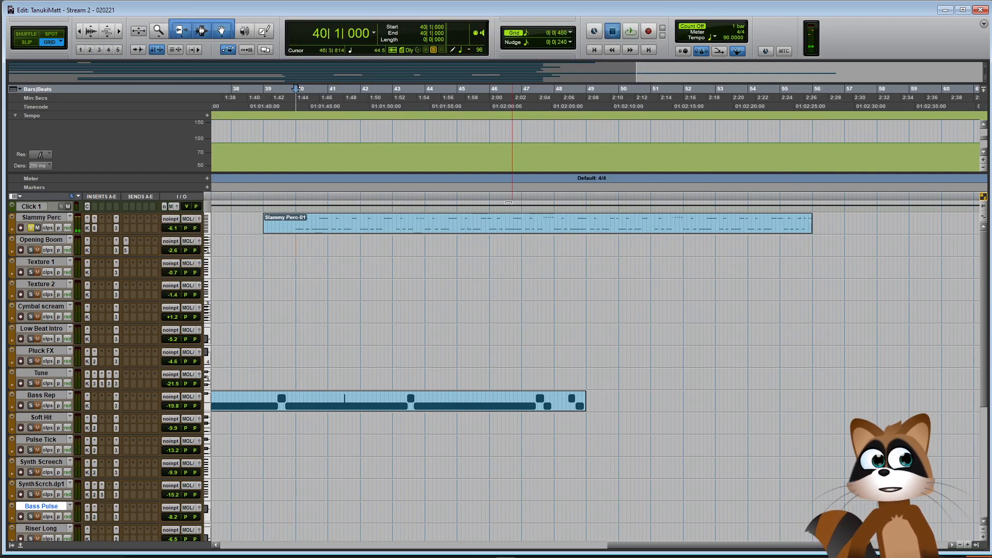
During playback, split the Bass Rep clip at 39|3|480 and delete the portion after the split, then stop playback
key(space)
key(ctrl+bracketleft)
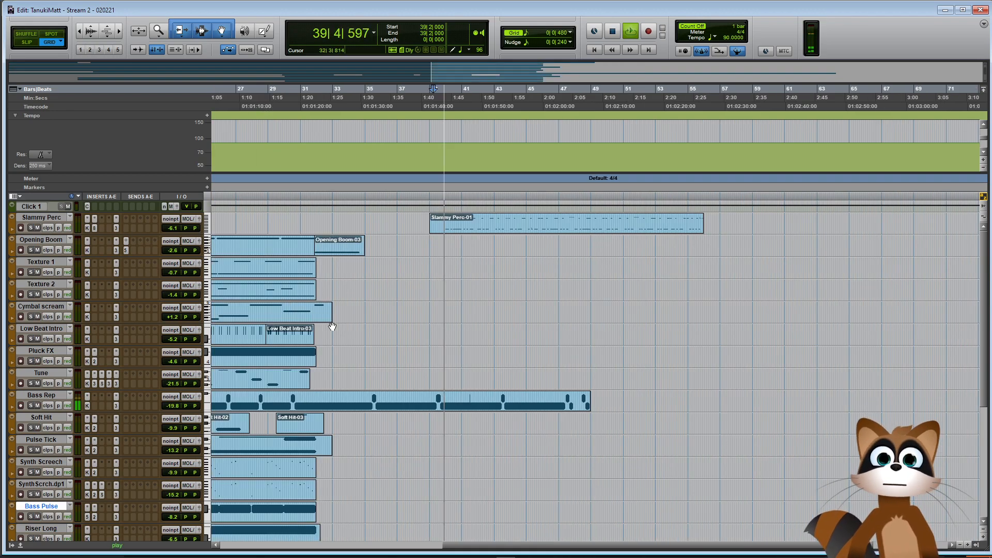
scroll(329, 323, down, 3)
click(441, 321)
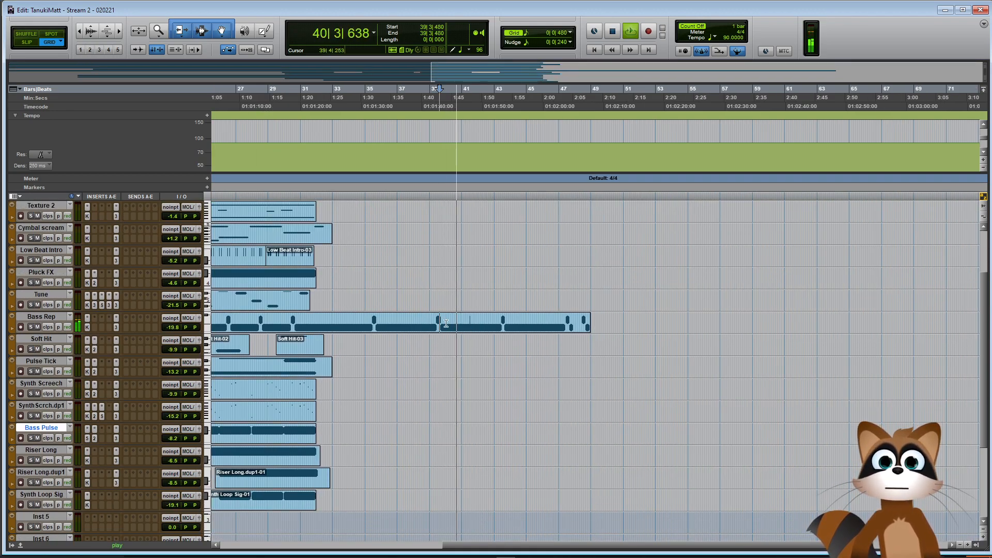
key(ctrl+bracketright)
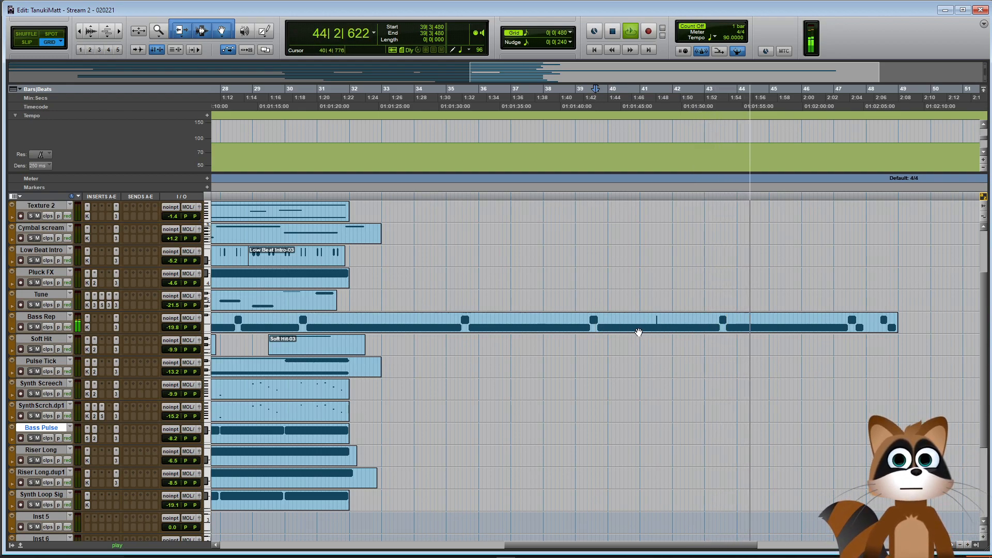
right_click(677, 330)
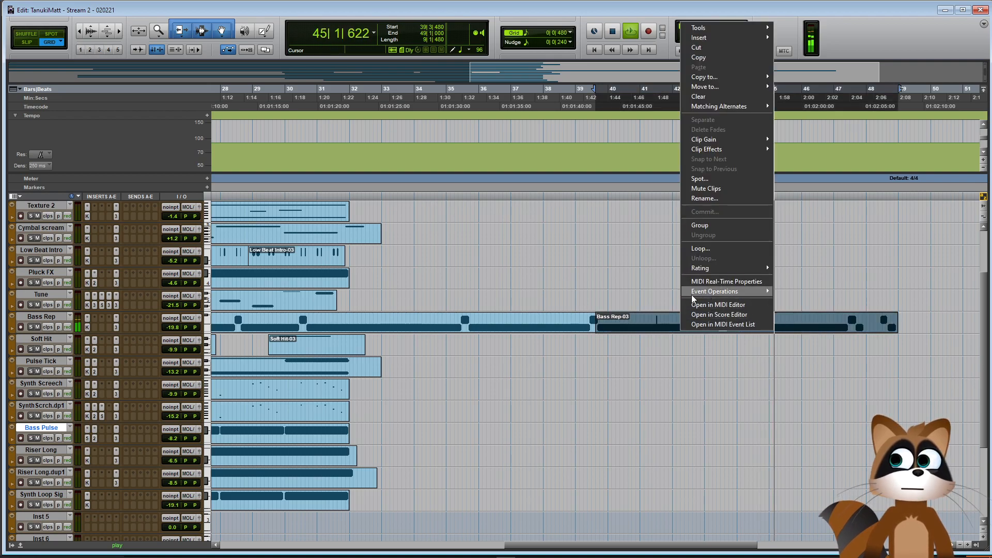
click(625, 307)
click(627, 328)
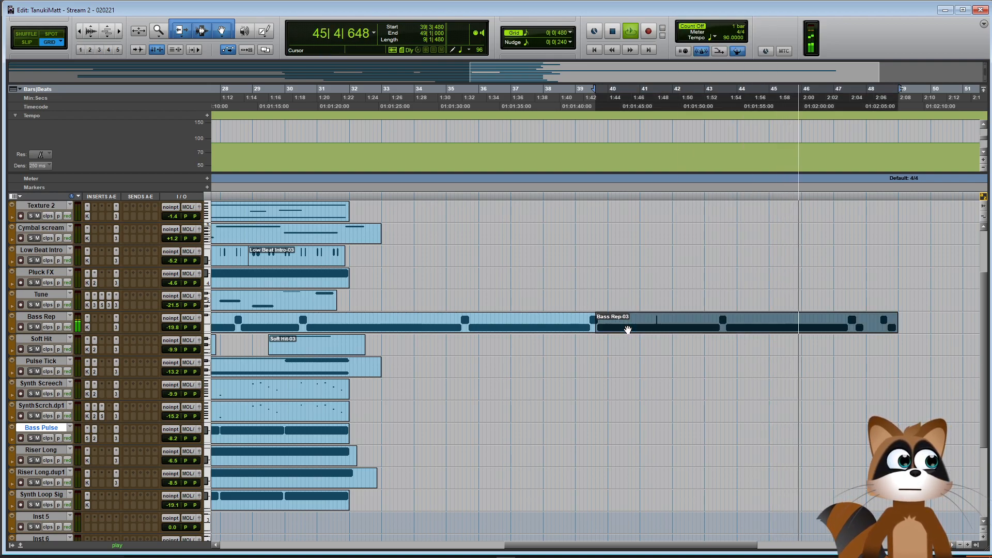
key(Delete)
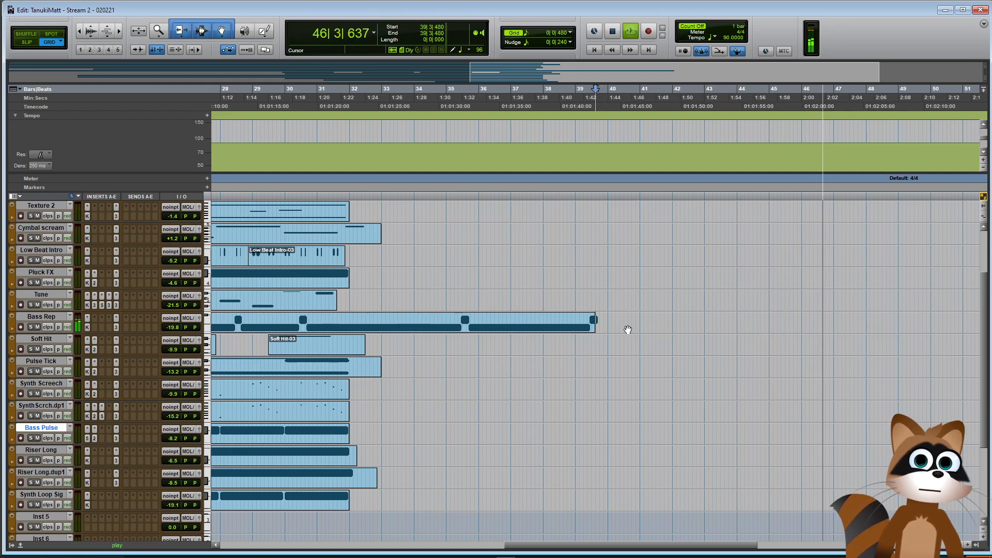
scroll(587, 329, down, 6)
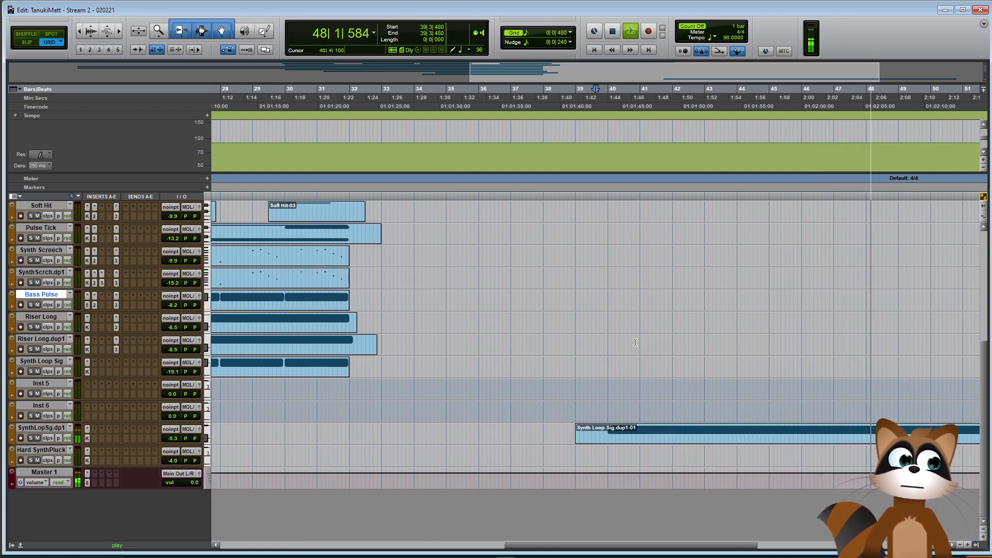
key(space)
scroll(546, 333, up, 9)
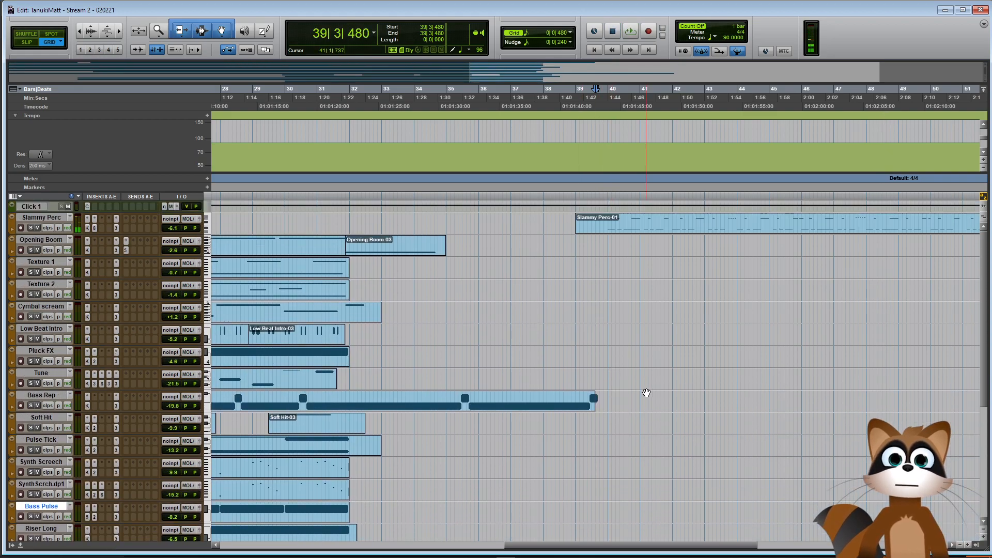
scroll(617, 385, down, 4)
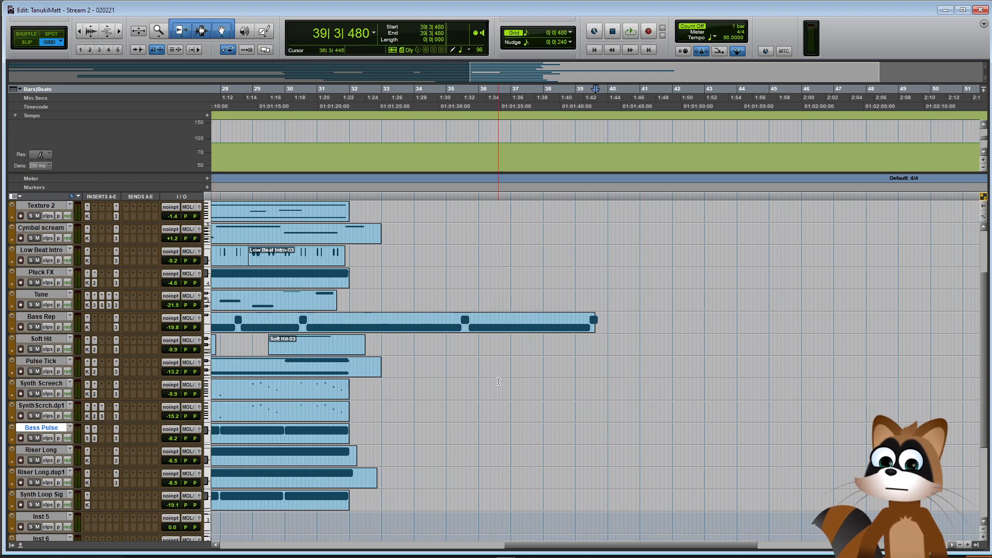
Inspect the Kontakt instrument loaded on the Soft Hit track, then close it
scroll(498, 382, down, 4)
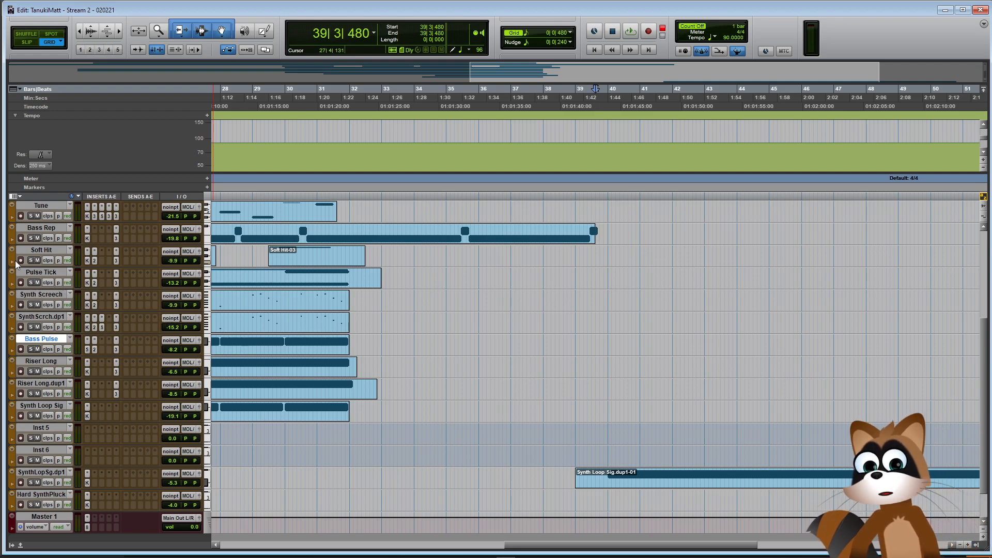
click(87, 261)
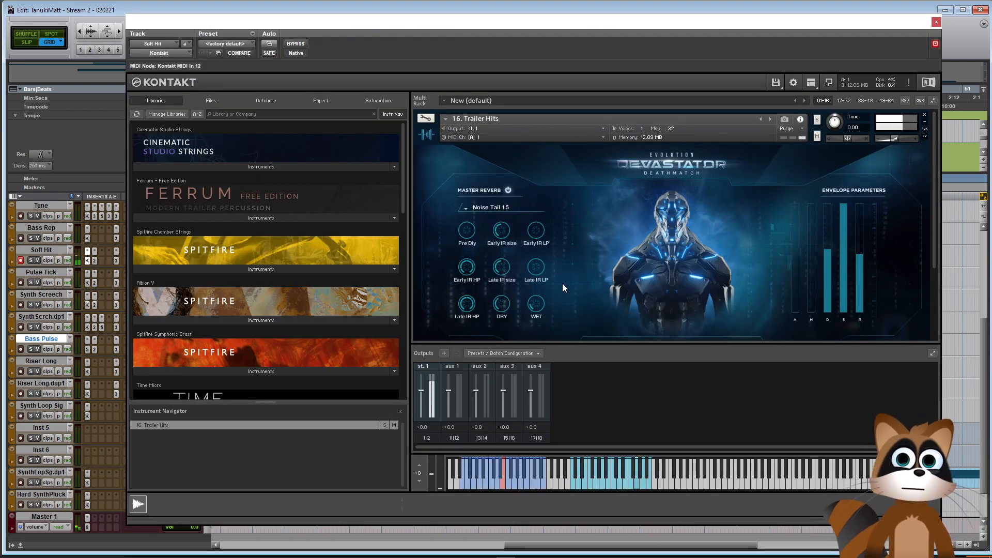
click(936, 22)
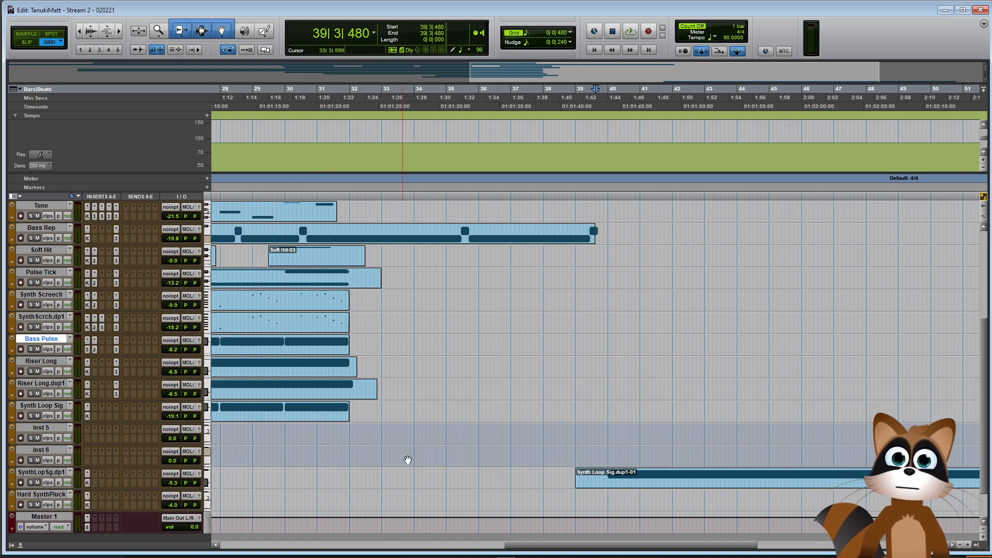
Move the Slammy Perc track directly below Inst 6 and rename the Inst 6 track as Hits
scroll(686, 414, up, 5)
drag(33, 218, 59, 446)
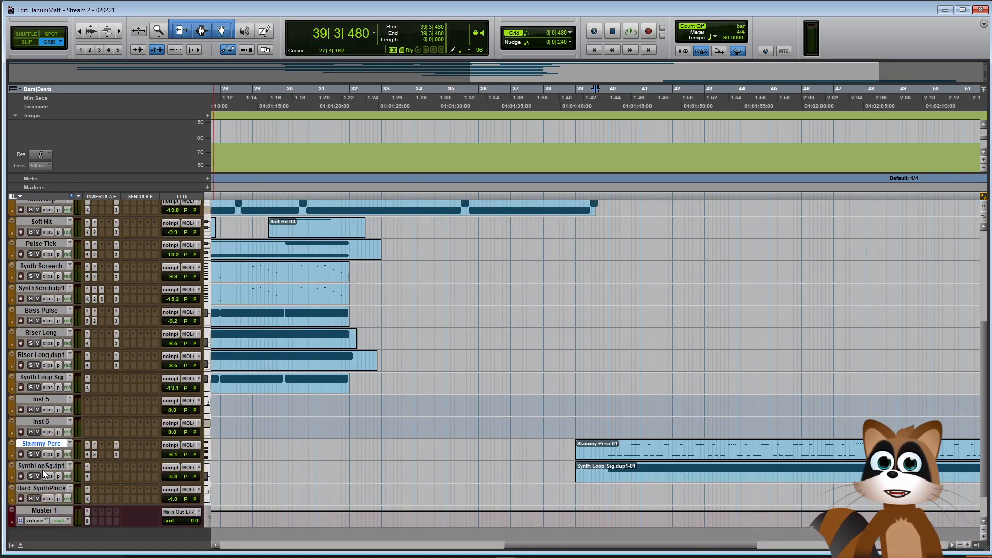
click(46, 401)
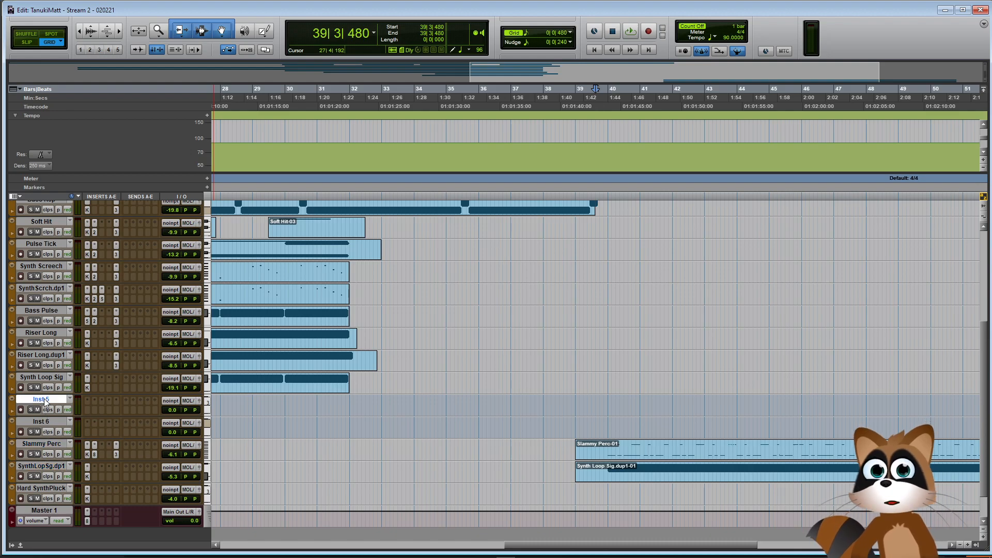
double_click(42, 422)
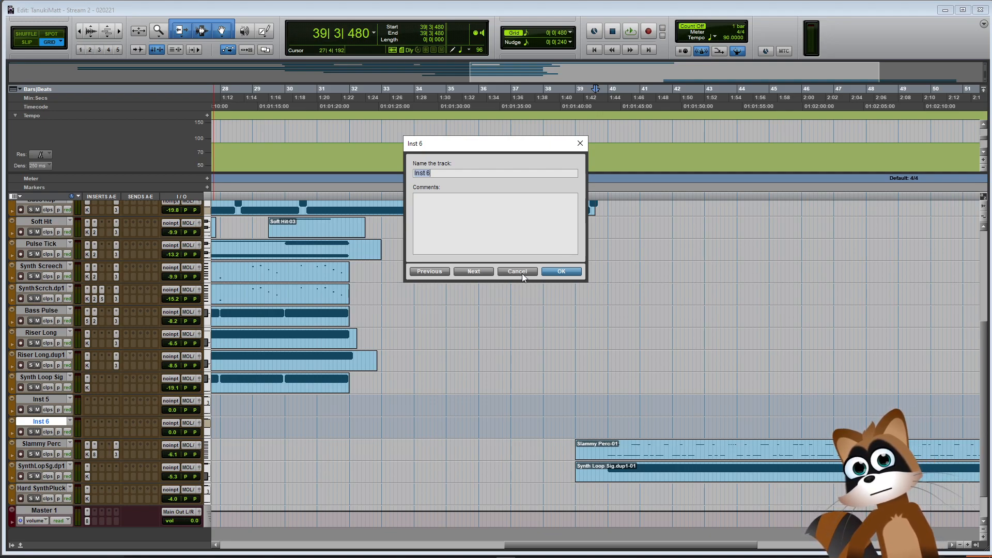
text(Hits)
key(Return)
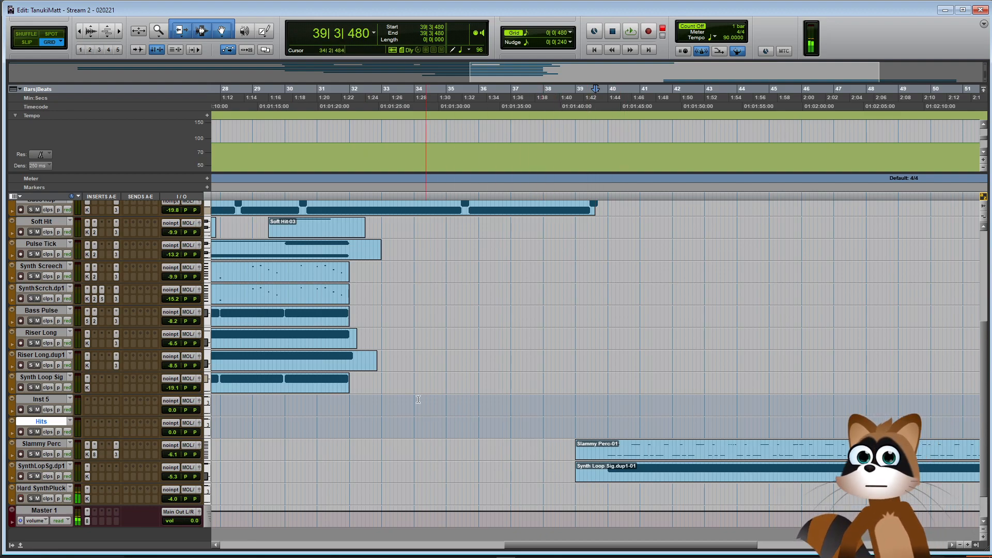
Return to the start of the session and play the arrangement from 1|4|000
key(Return)
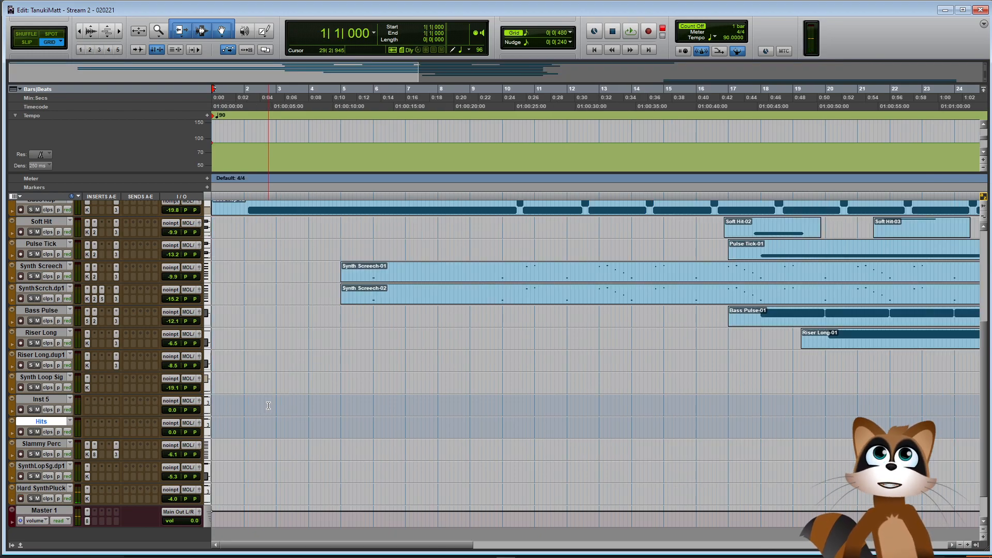
key(space)
key(space)
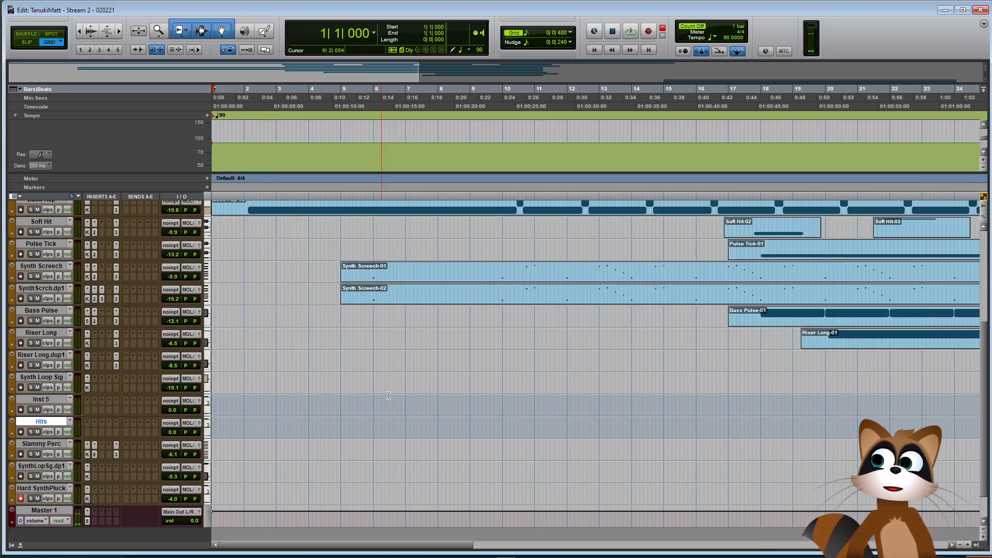
scroll(369, 398, up, 5)
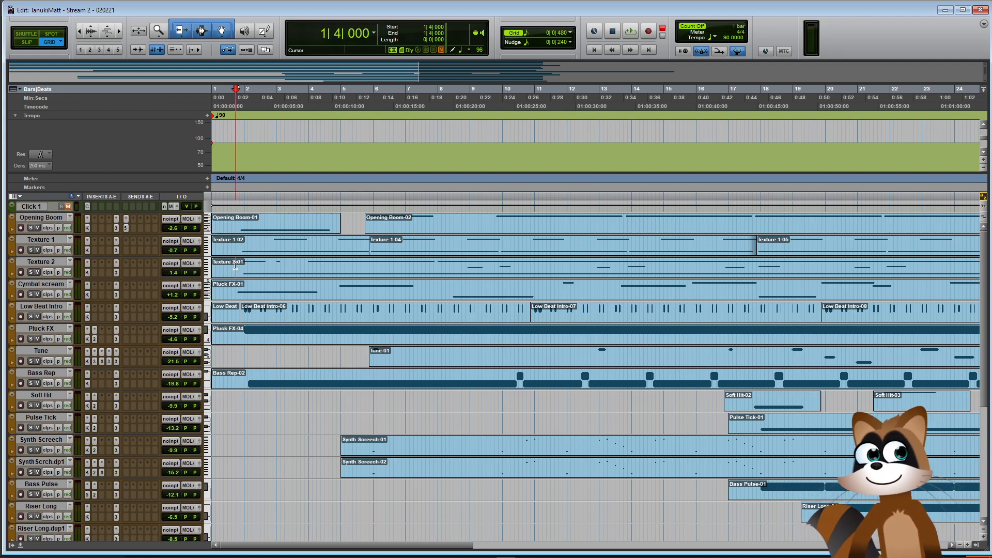
key(space)
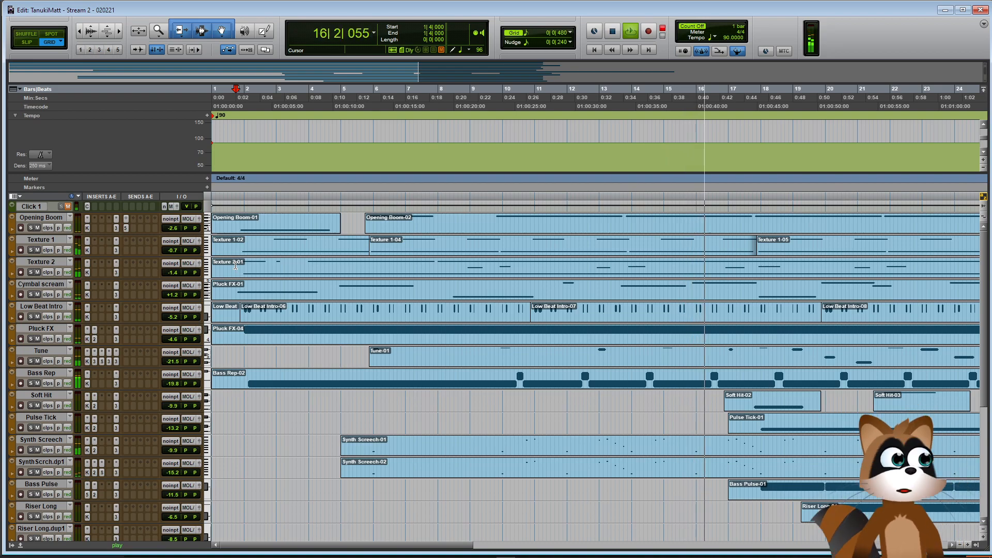
Examine the clip layout across all tracks during playback, up to the Slammy Perc section, then stop playback
key(r)
key(r)
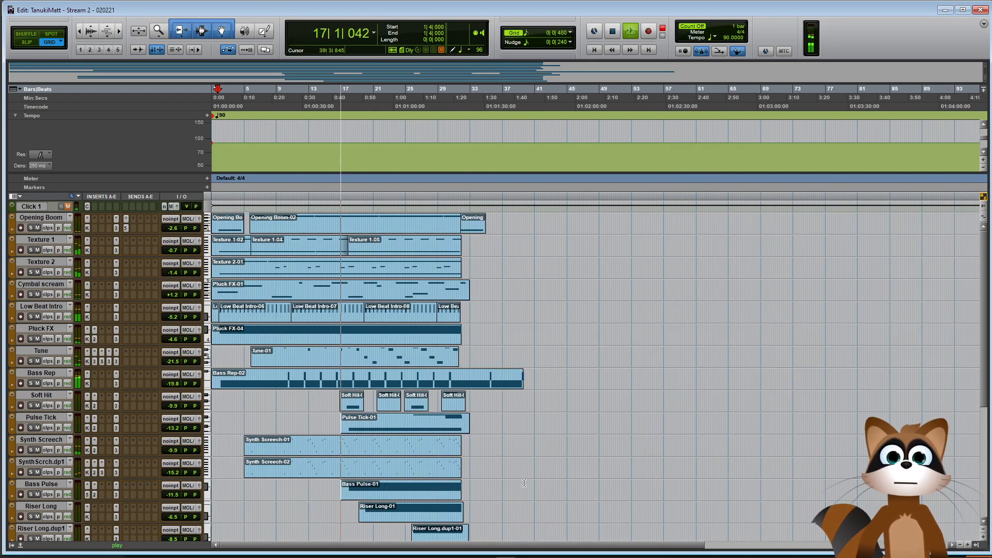
scroll(593, 453, down, 1)
scroll(594, 453, down, 5)
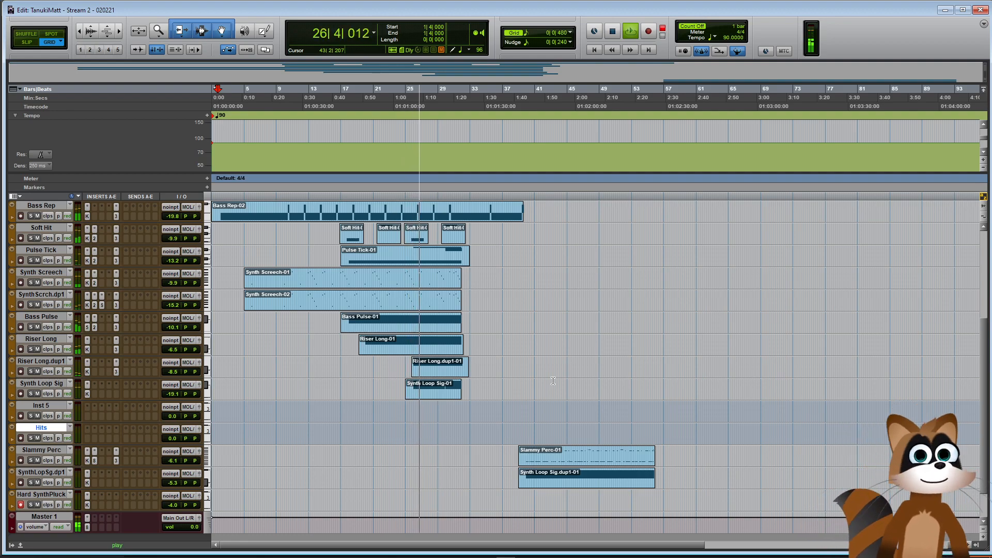
scroll(796, 387, up, 4)
scroll(796, 387, down, 5)
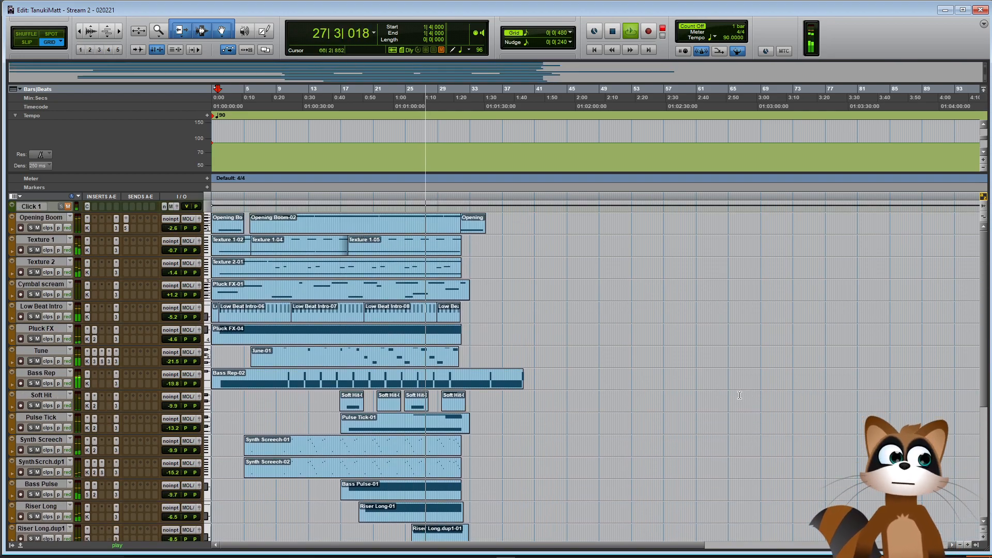
scroll(711, 368, up, 3)
scroll(711, 368, up, 6)
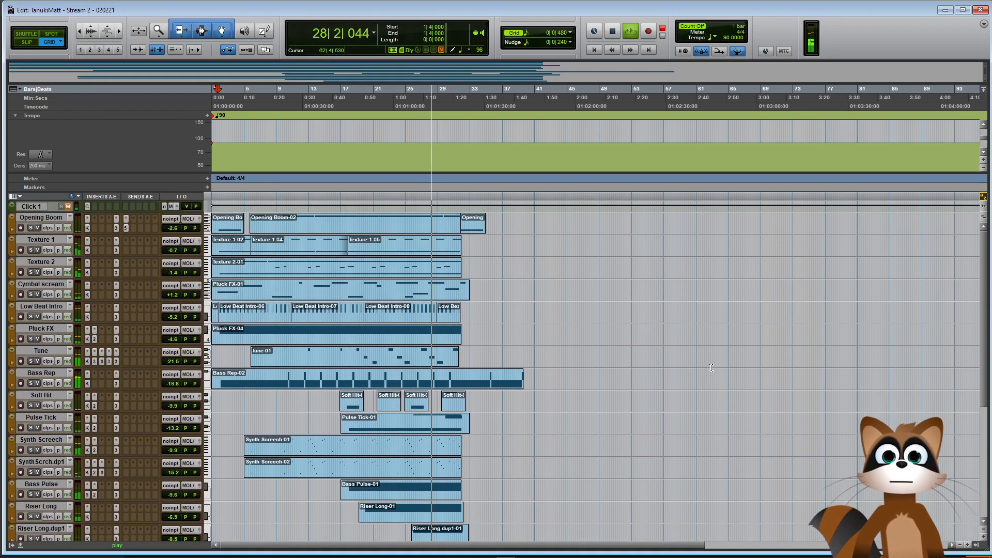
key(ctrl+])
drag(536, 542, 678, 543)
scroll(744, 385, down, 2)
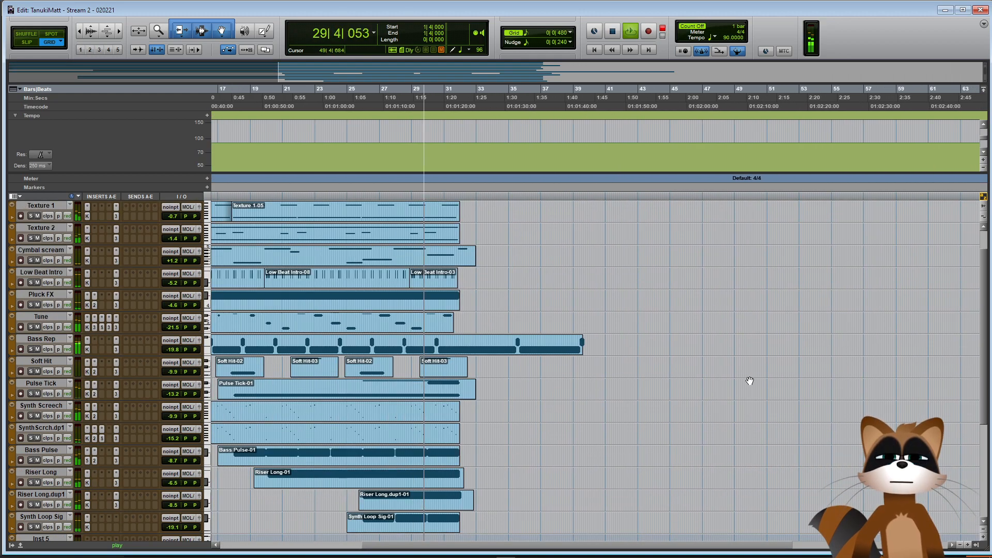
scroll(749, 381, down, 2)
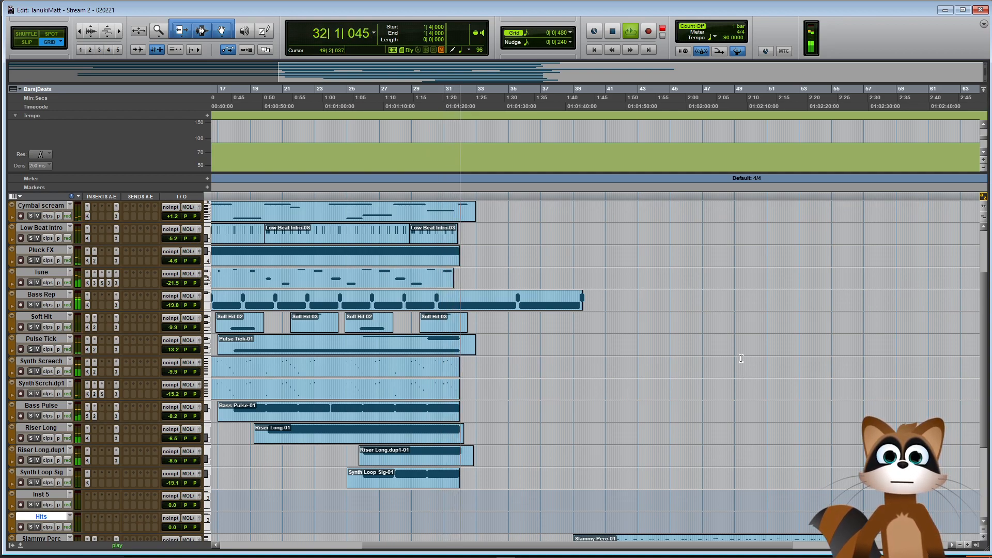
scroll(741, 359, down, 5)
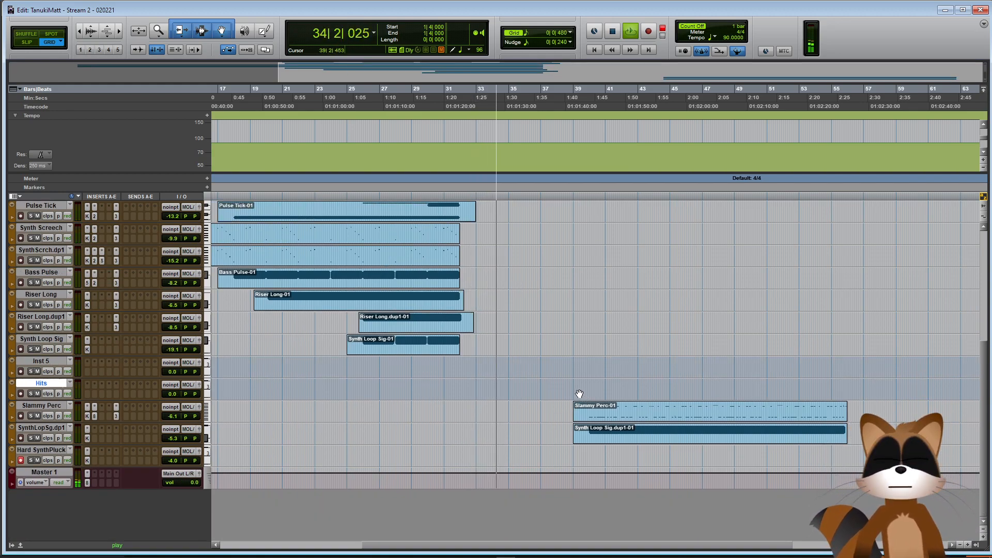
key(space)
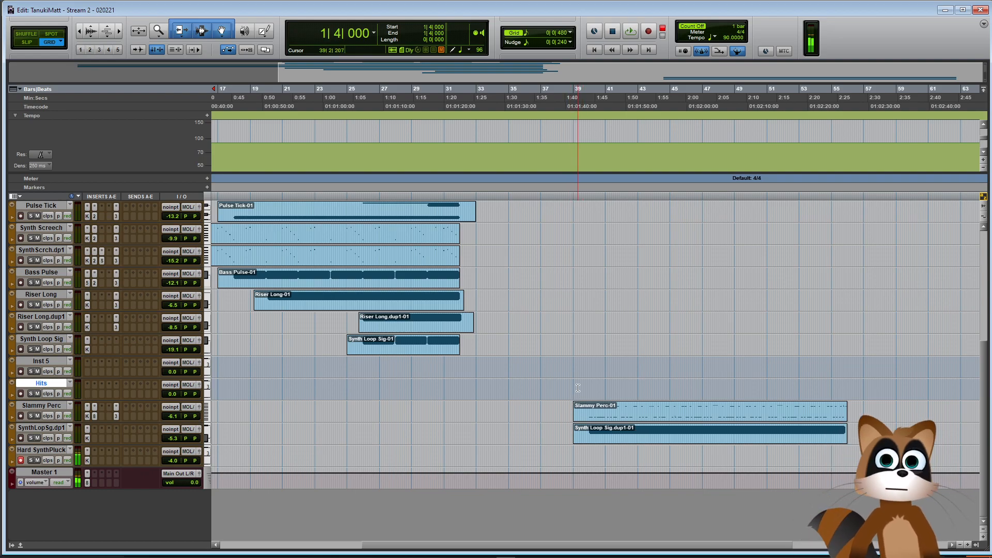
Audition the section from 39|2|480, then solo the Hard SynthPluck track and open its Kontakt instrument
key(space)
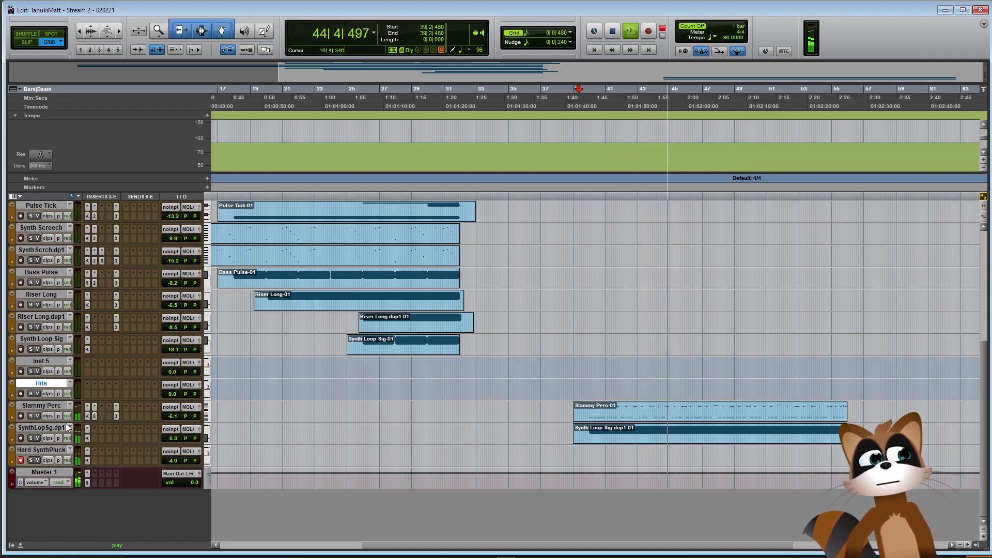
key(space)
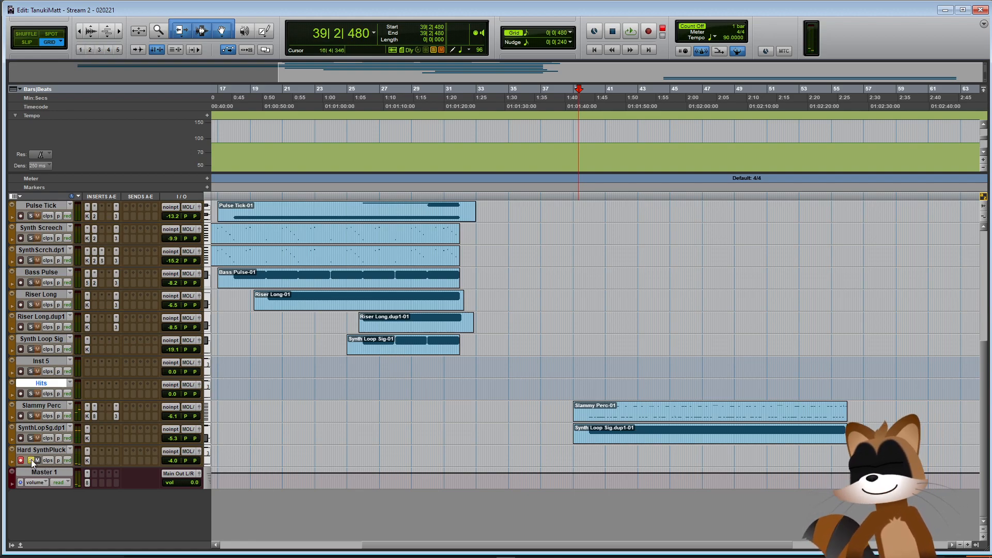
click(30, 460)
click(86, 460)
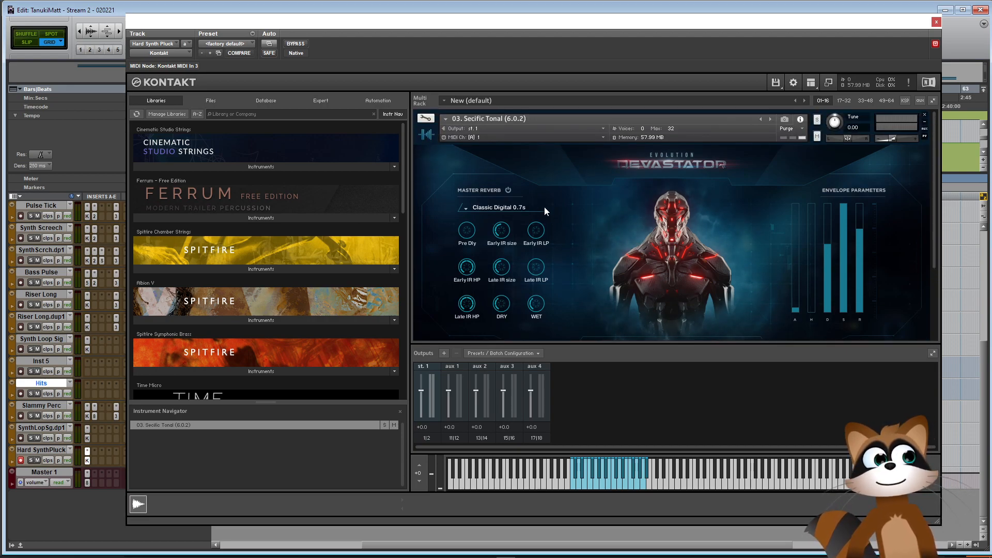
Replace the Hard SynthPluck track's Kontakt patch with 03. Leads (6.0.2) from the Devastator library's 05. Synth instruments
click(443, 424)
click(543, 416)
click(663, 416)
click(798, 422)
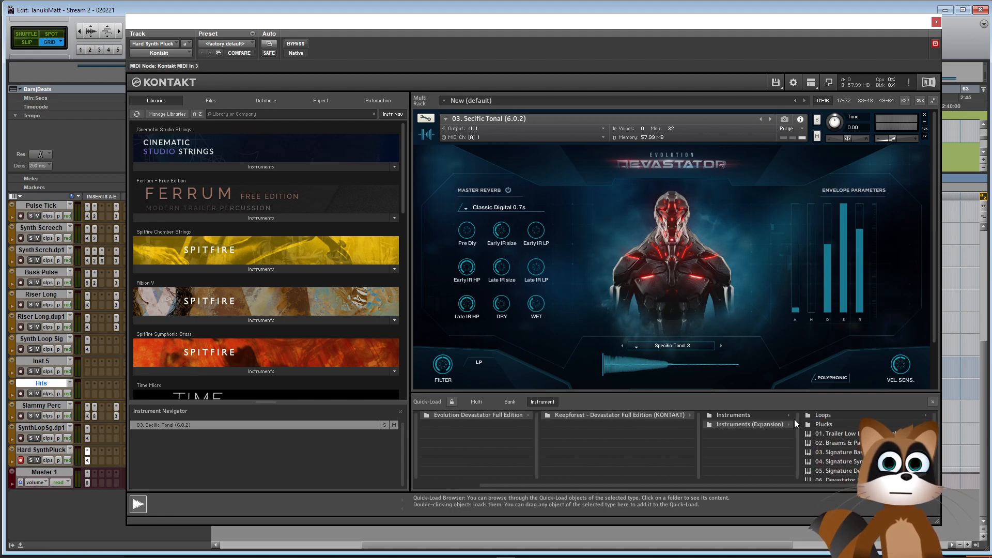
click(833, 417)
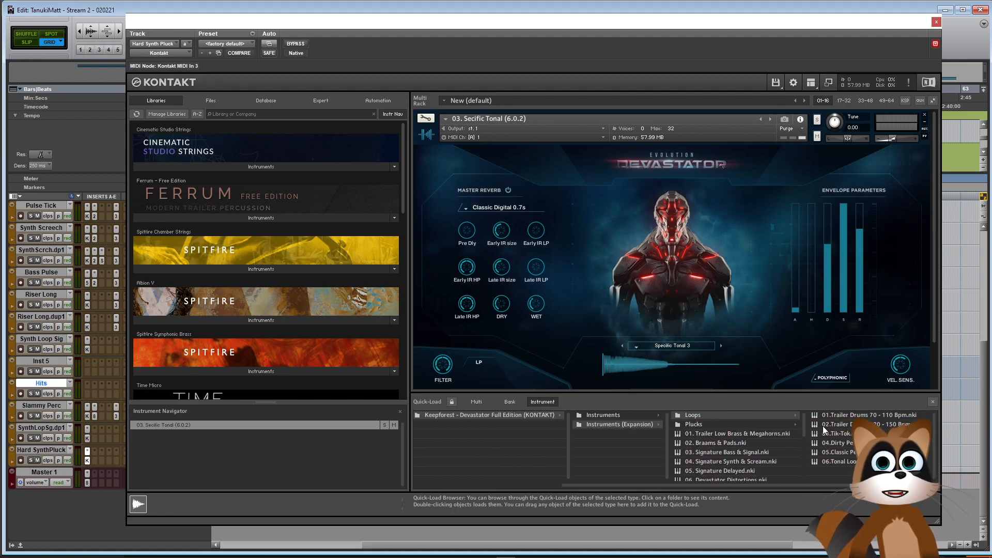
click(621, 416)
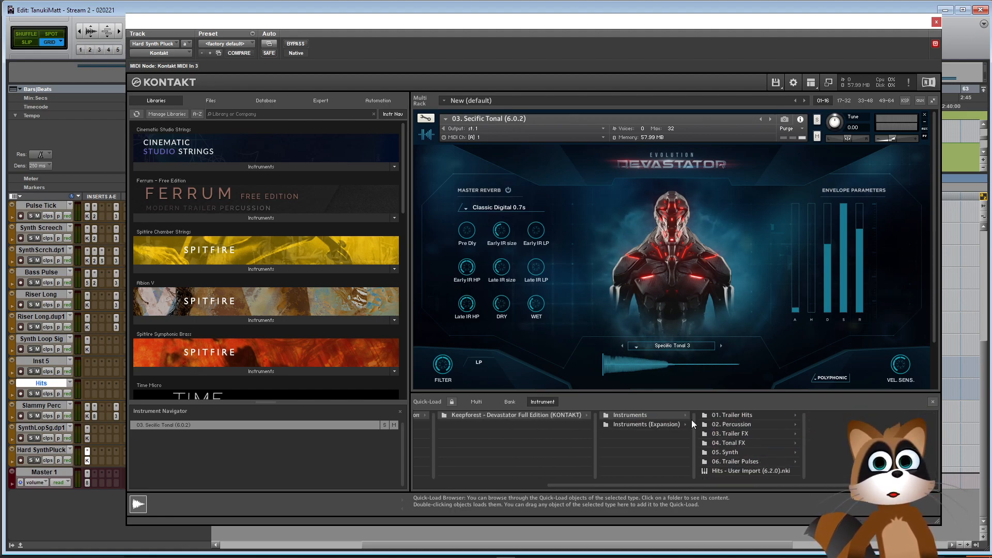
click(755, 452)
click(836, 445)
drag(836, 445, 550, 120)
Lower the volume of the 03. Leads patch in Kontakt and close the instrument window
click(499, 320)
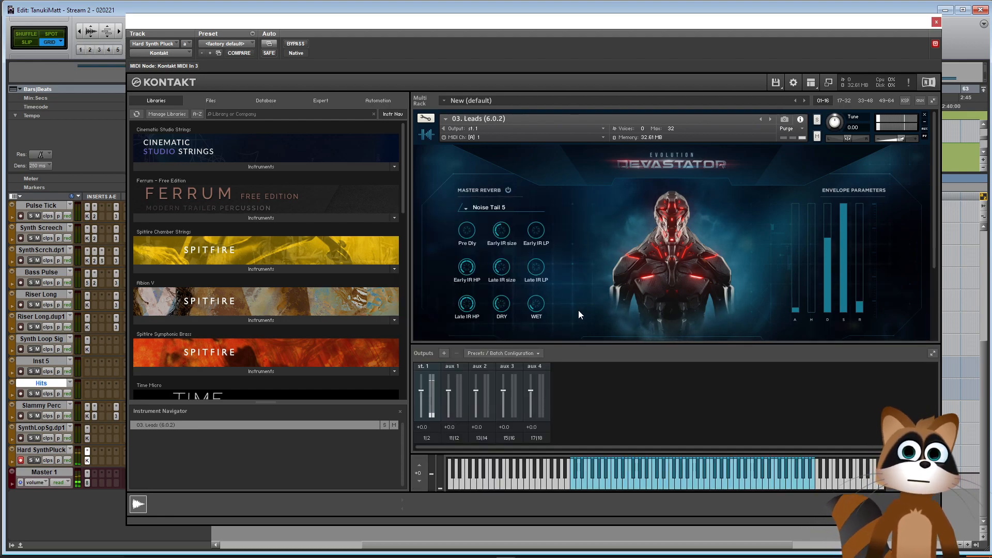
drag(897, 144, 886, 139)
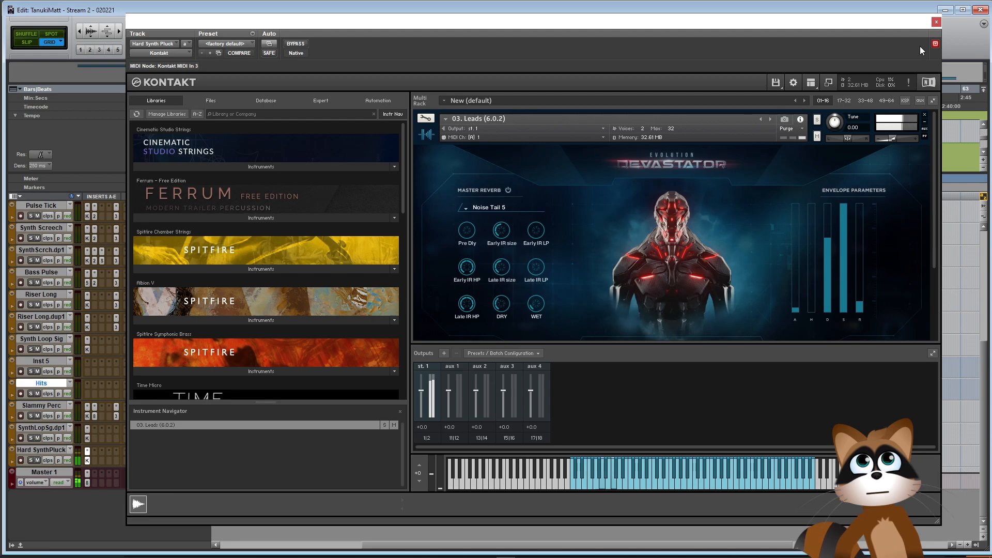
click(935, 21)
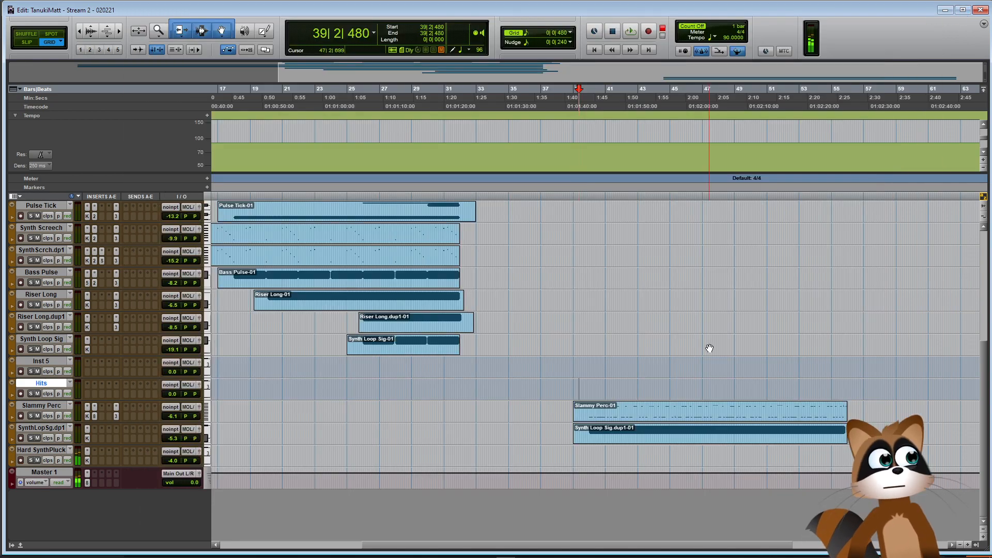
Rehearse from 39|3|480, then record the Hard SynthPluck part from bar 40 to about bar 56
key(space)
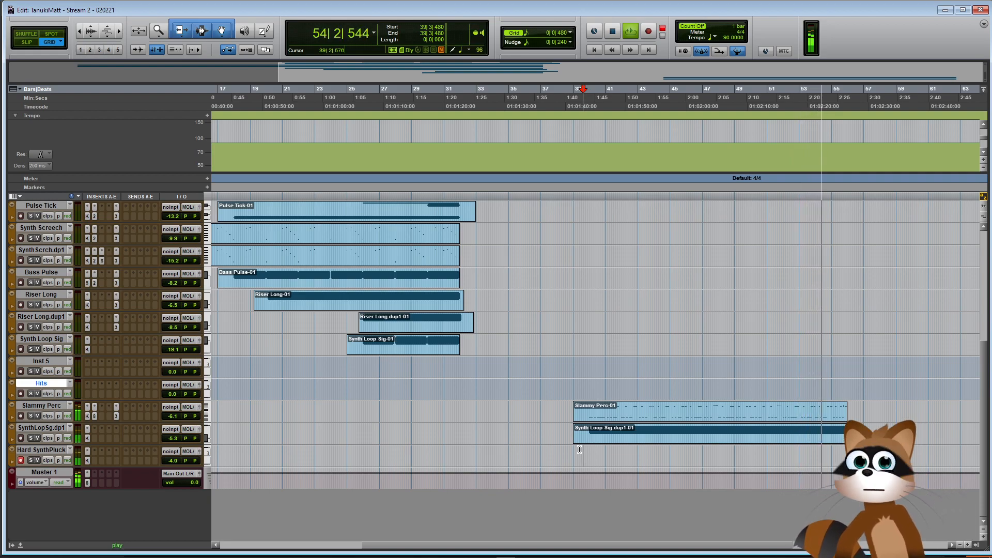
key(space)
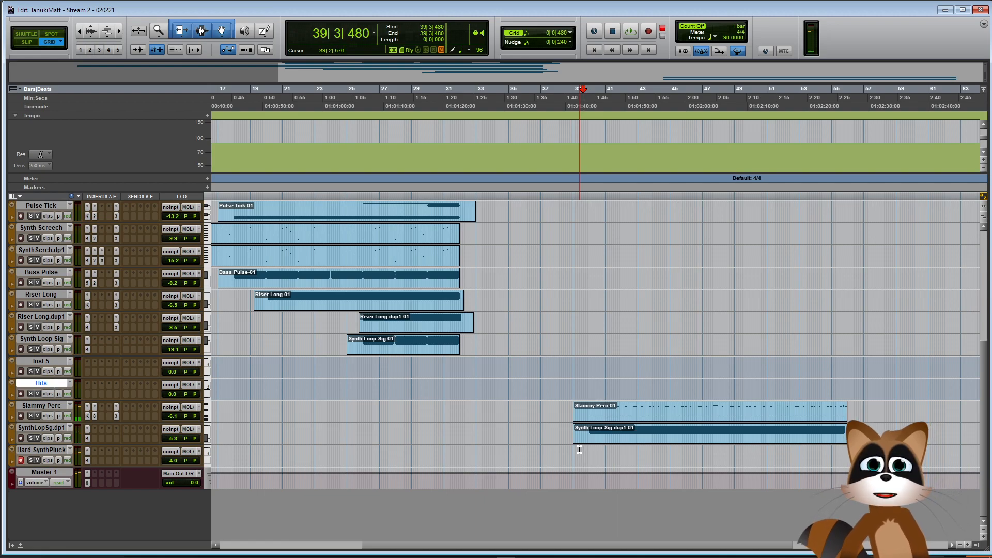
key(space)
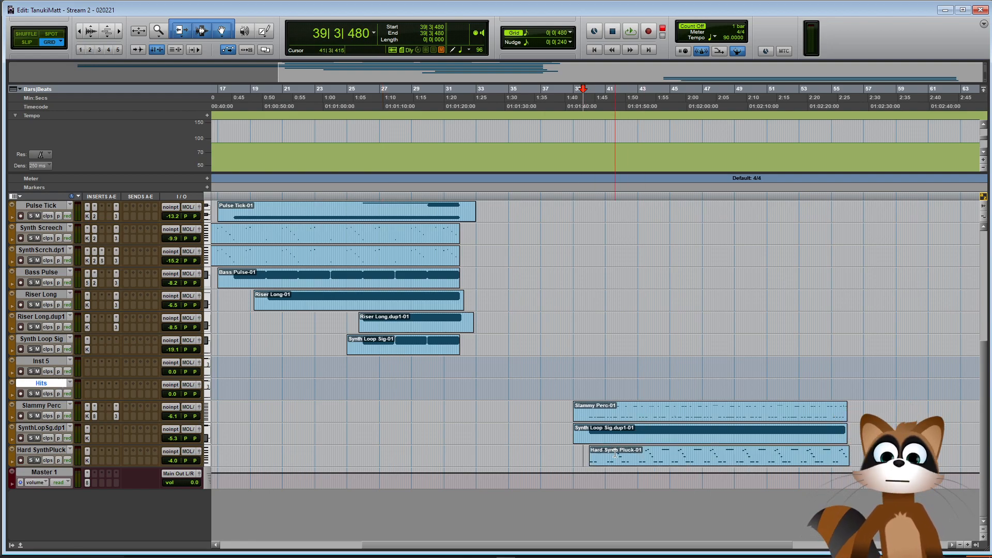
Open the Hard Synth Pluck-01 clip in the MIDI Editor and play its notes from 39|4|320
double_click(638, 463)
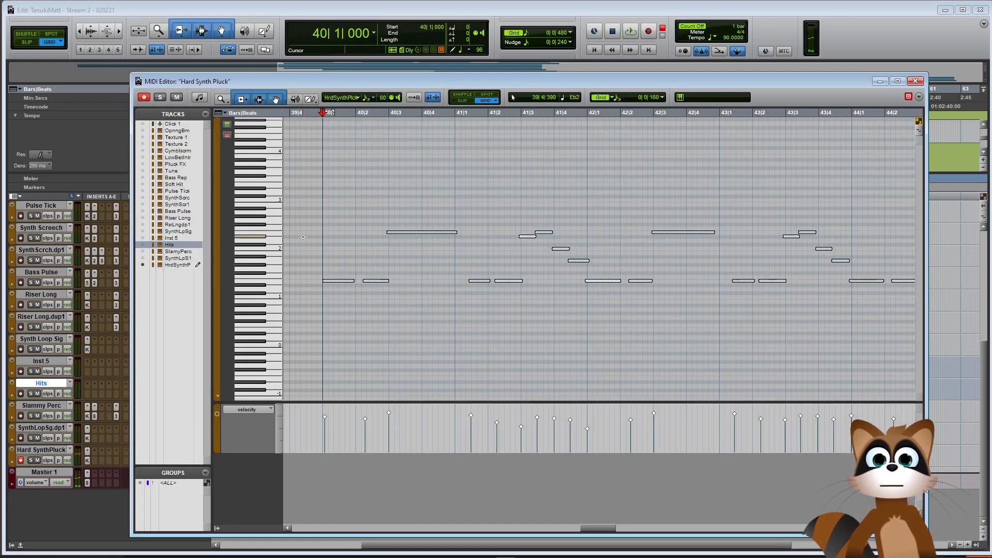
click(303, 237)
key(space)
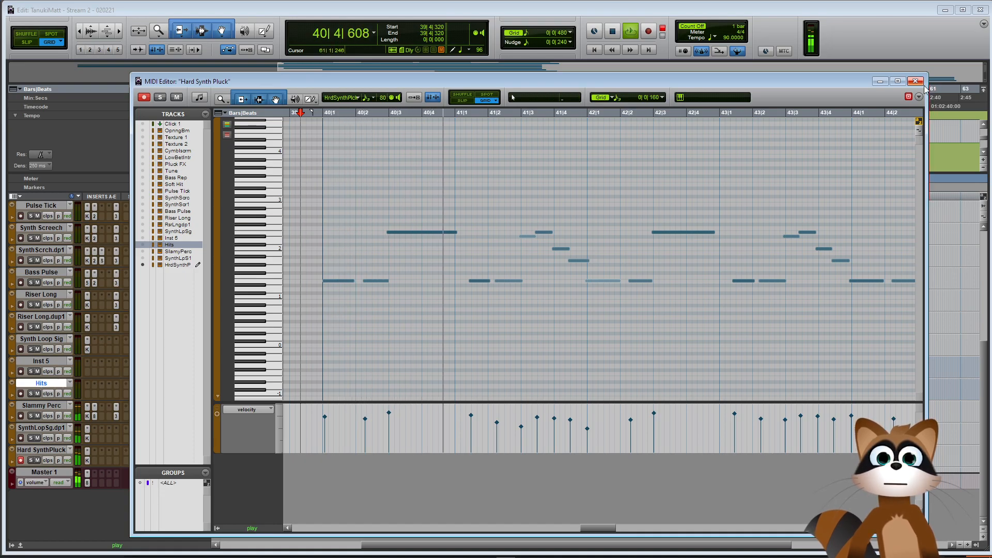
Close the note editor and open Quantize for the Hard Synth Pluck-01 clip, showing the grid note values
key(ctrl+w)
right_click(642, 460)
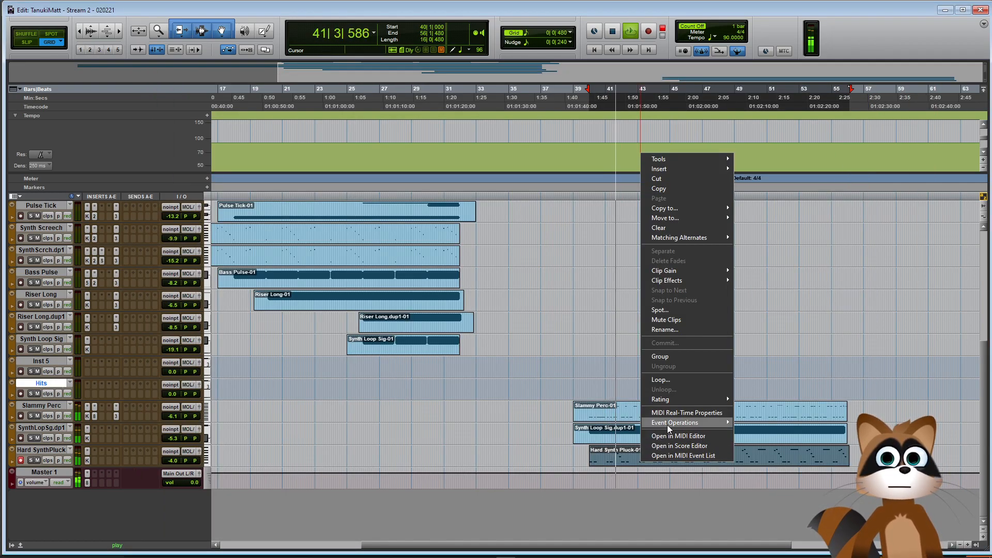
click(749, 422)
click(443, 271)
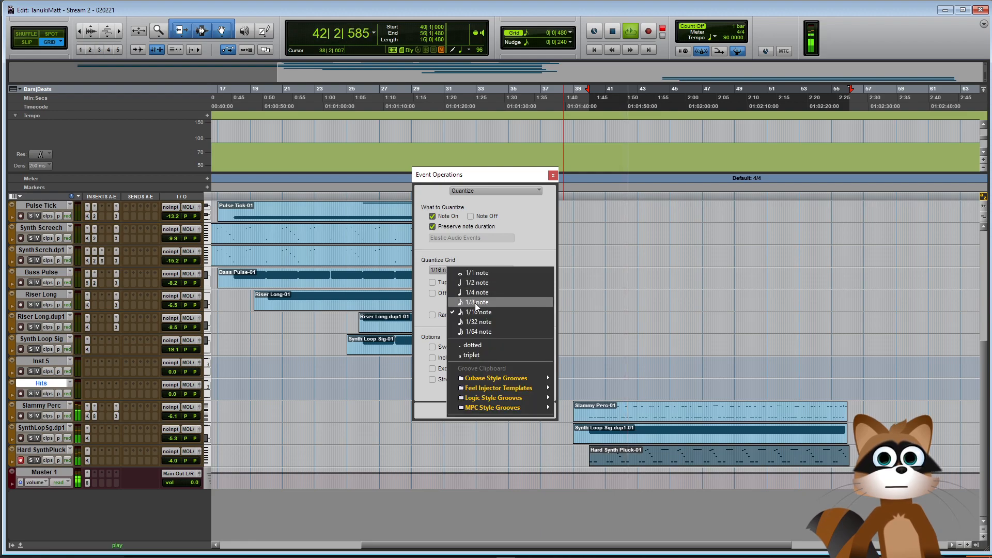
Try quantizing the Hard Synth Pluck clip to a 1/8 note grid and play it back
click(476, 302)
click(533, 414)
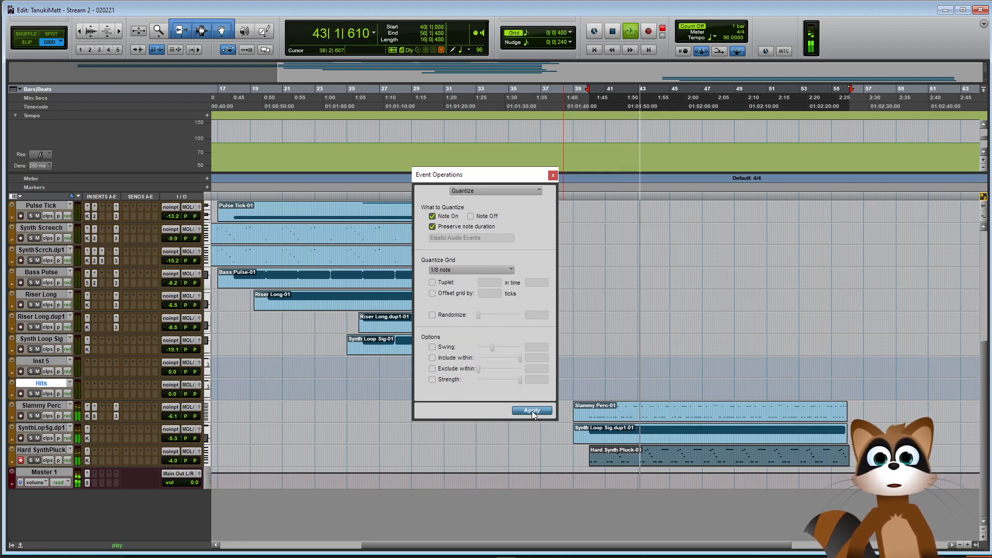
click(553, 176)
key(space)
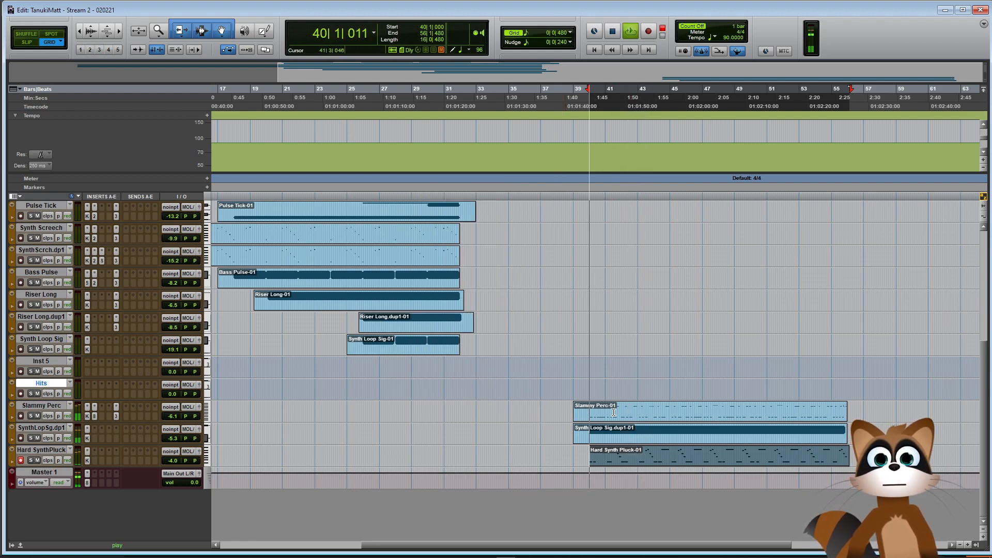
key(space)
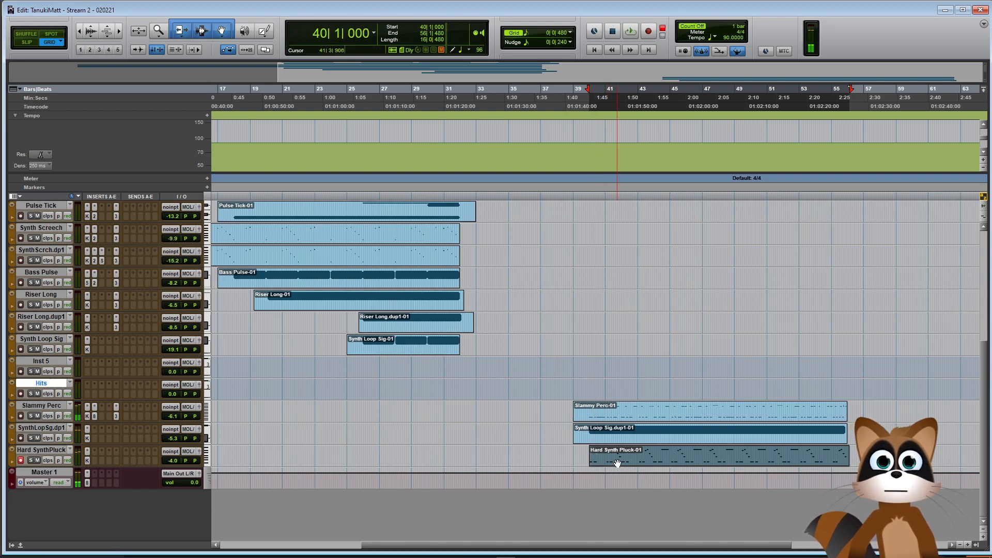
Quantize the Hard Synth Pluck clip to a 1/16 note grid and play it back from 39|4|480
right_click(617, 464)
mouse_move(643, 420)
click(728, 420)
click(442, 270)
click(474, 312)
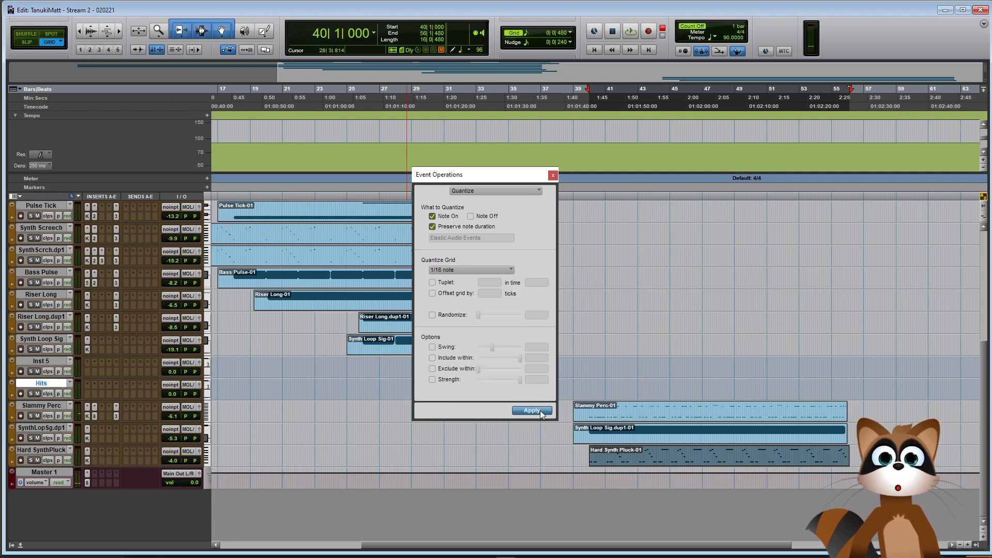
key(space)
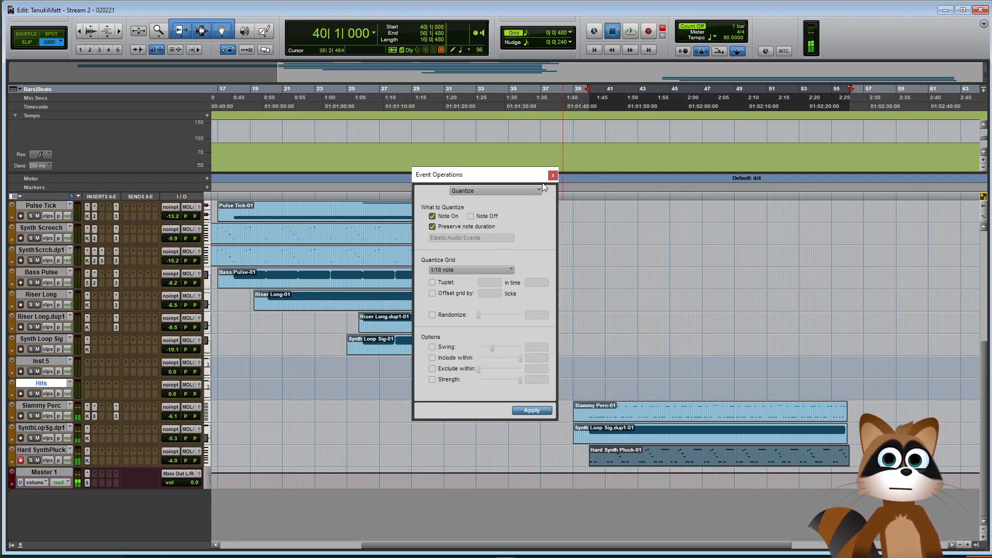
click(552, 175)
click(587, 389)
key(space)
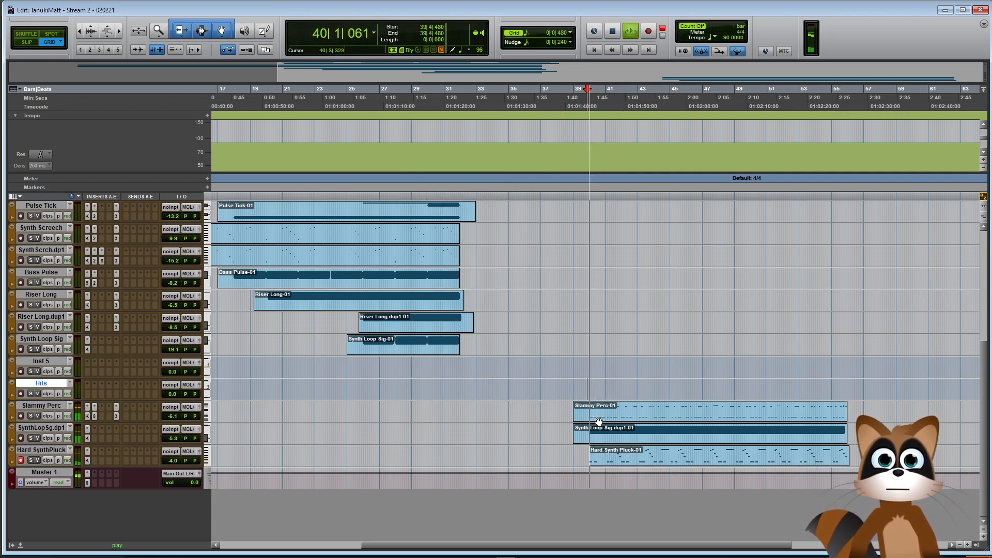
Open the Hard Synth Pluck clip in the MIDI editor and, in Slip mode, shorten the long note at 40|3 to end at 40|4|885
key(ctrl+])
key(ctrl+])
double_click(669, 459)
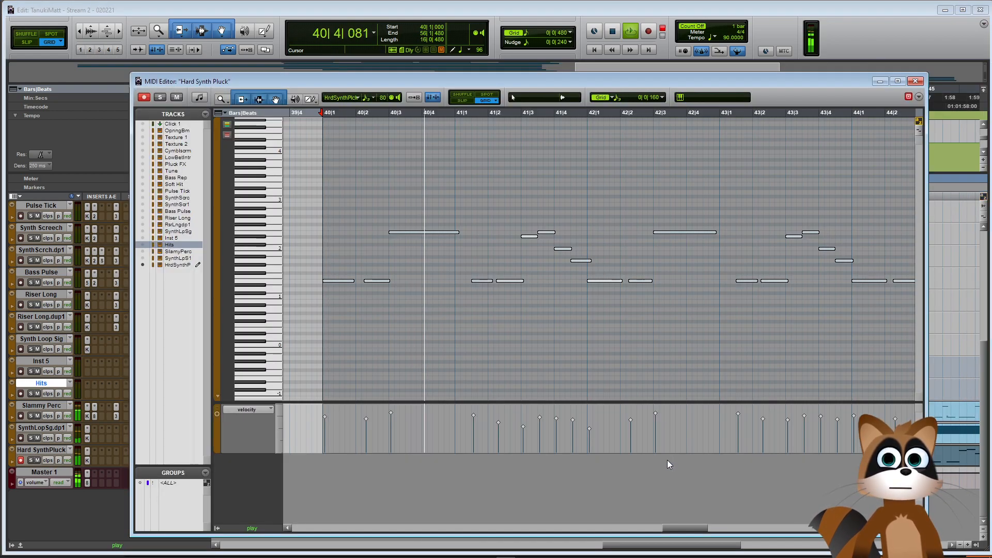
click(449, 259)
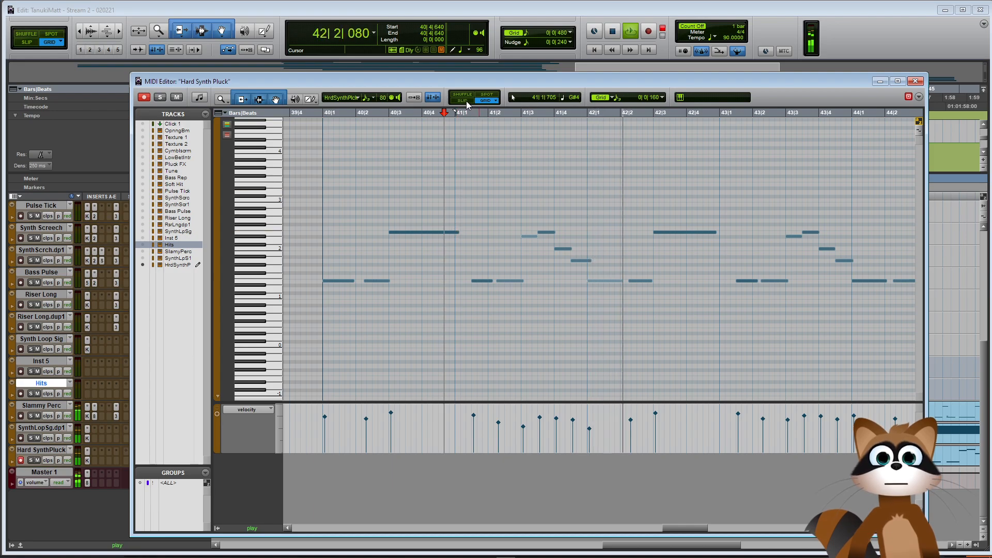
click(455, 233)
drag(452, 232, 451, 232)
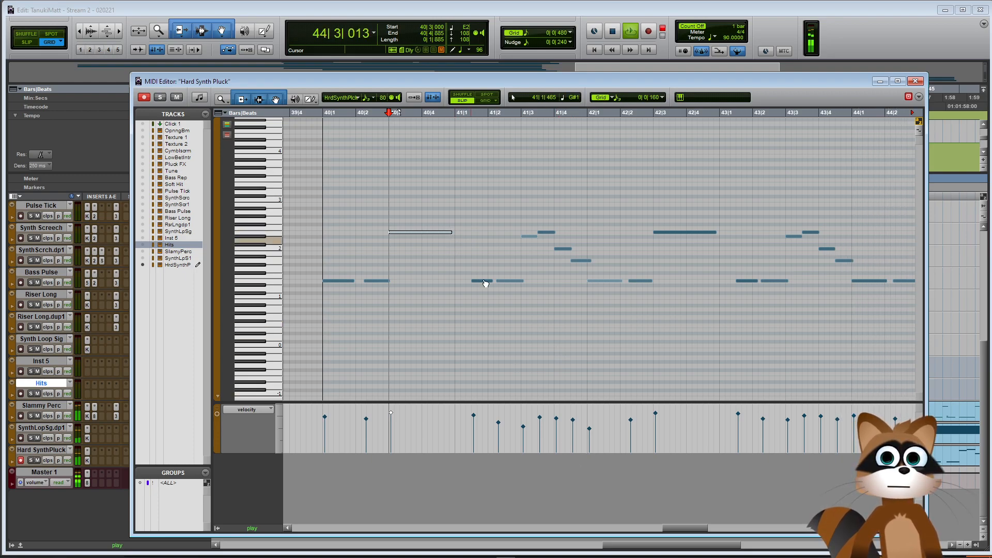
Audition the pluck phrase from 44|1 and trim the start of the low note just after 45|1 slightly later
drag(678, 524, 712, 529)
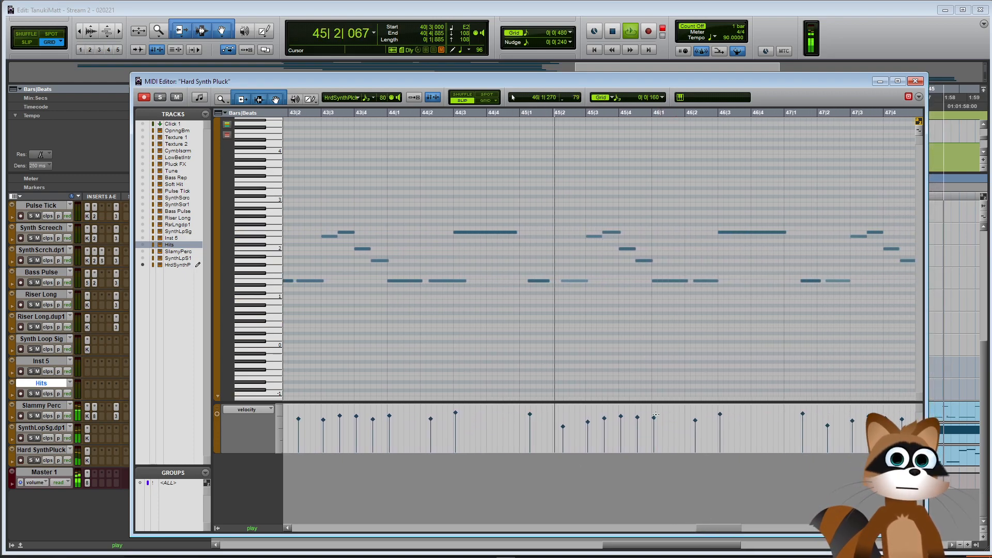
key(space)
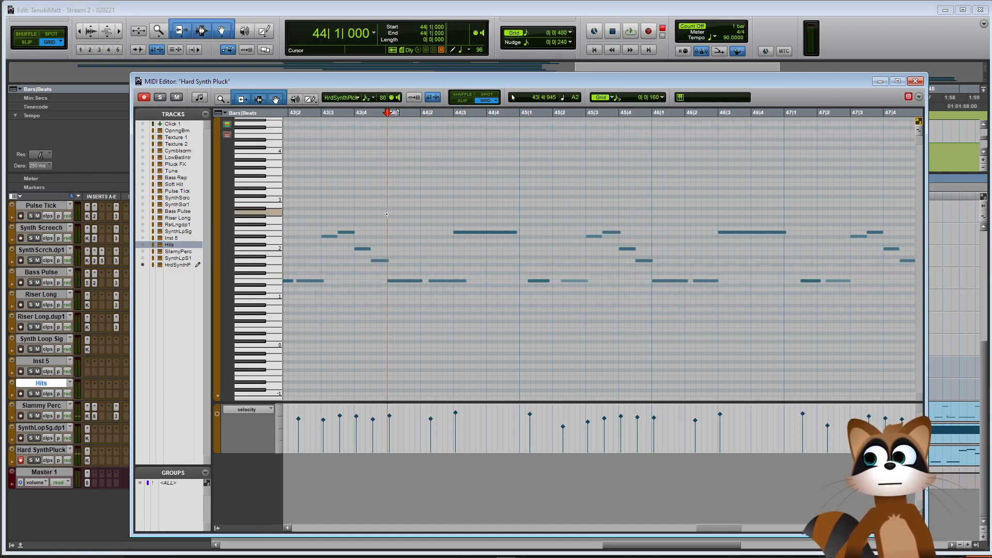
key(space)
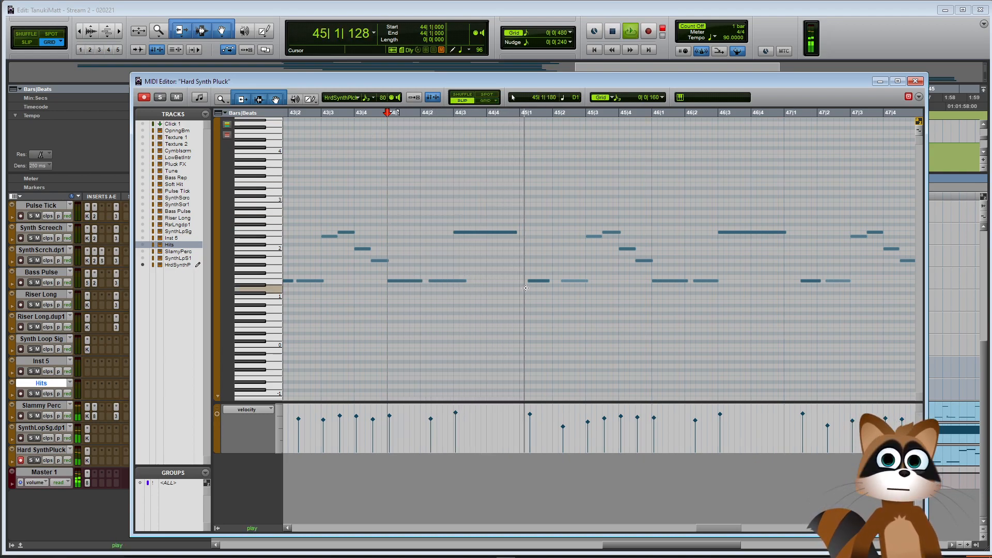
key(space)
click(529, 278)
Retime the low note after 45|1 to start at 45|1|480, auditioning the phrase from 44|3 and 44|1
click(459, 215)
key(space)
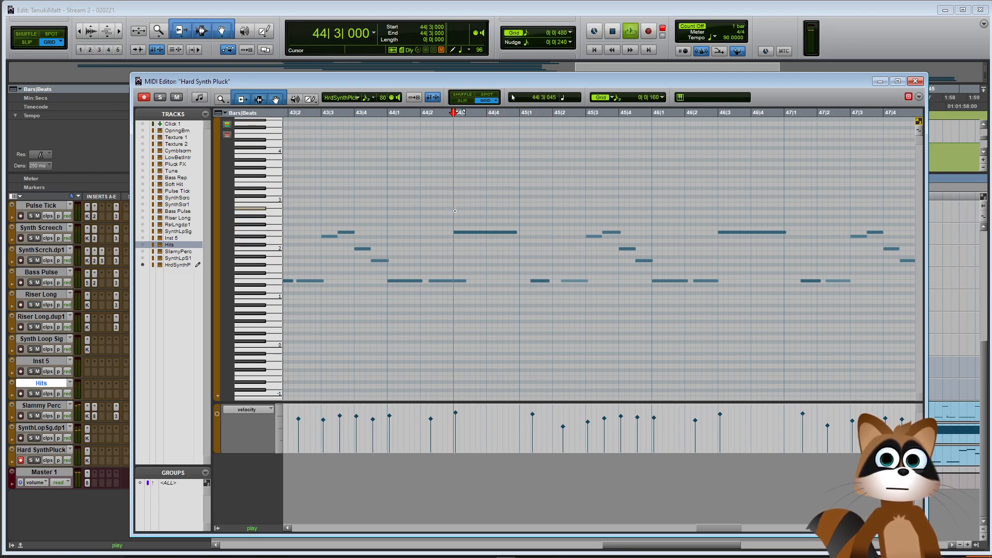
key(space)
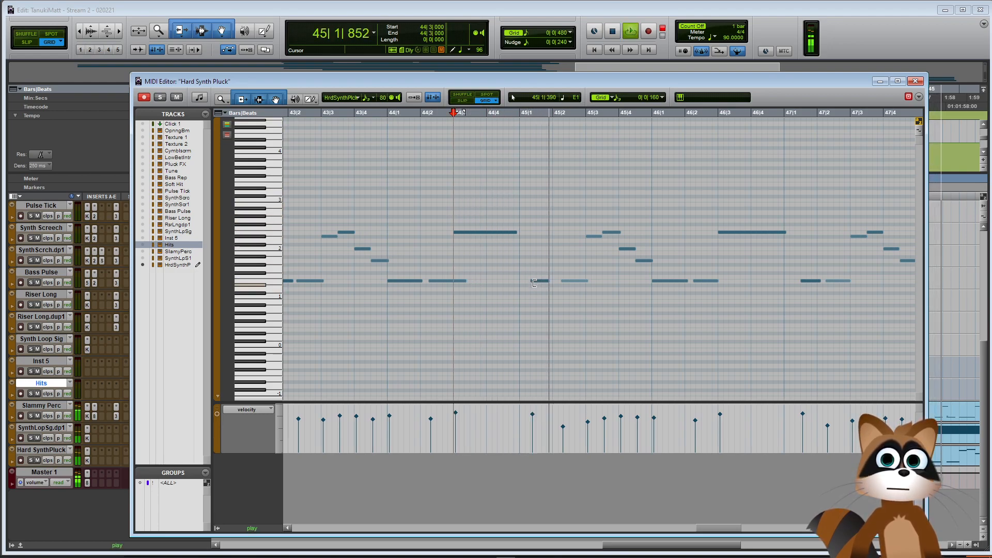
drag(532, 281, 533, 281)
key(space)
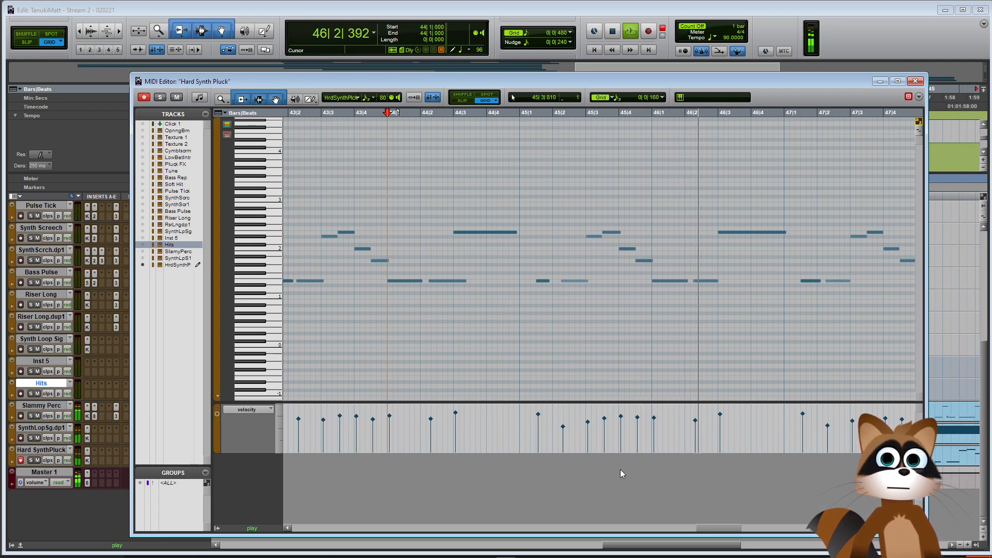
click(543, 281)
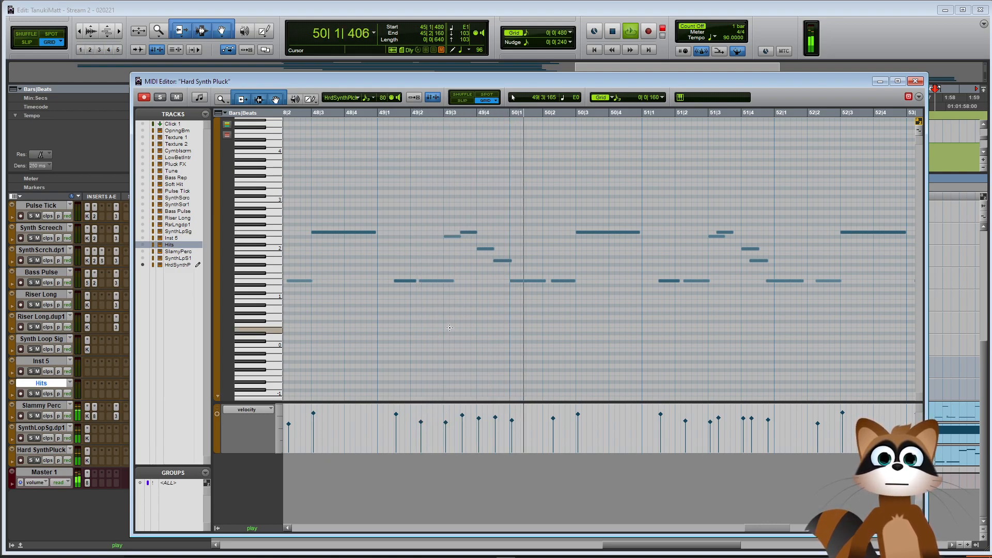
Adjust the start of the low note near bar 52 to land on 52|1 and audition it from 51|1
drag(747, 525, 779, 523)
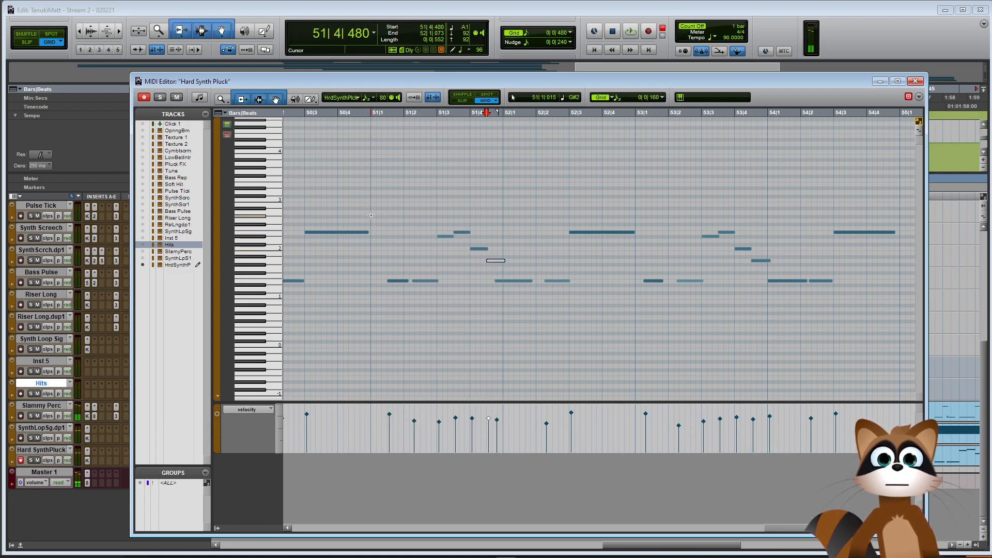
drag(500, 283, 505, 282)
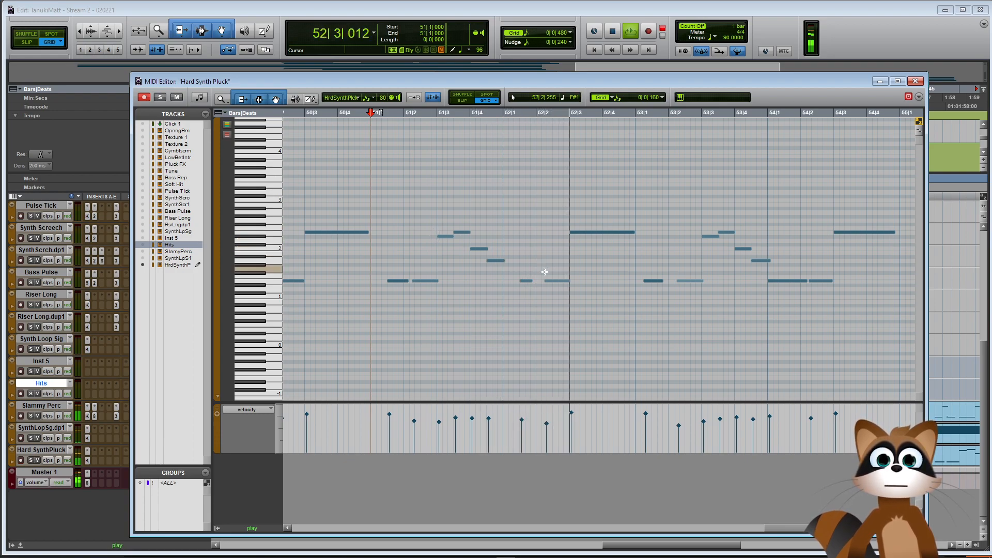
key(space)
click(524, 281)
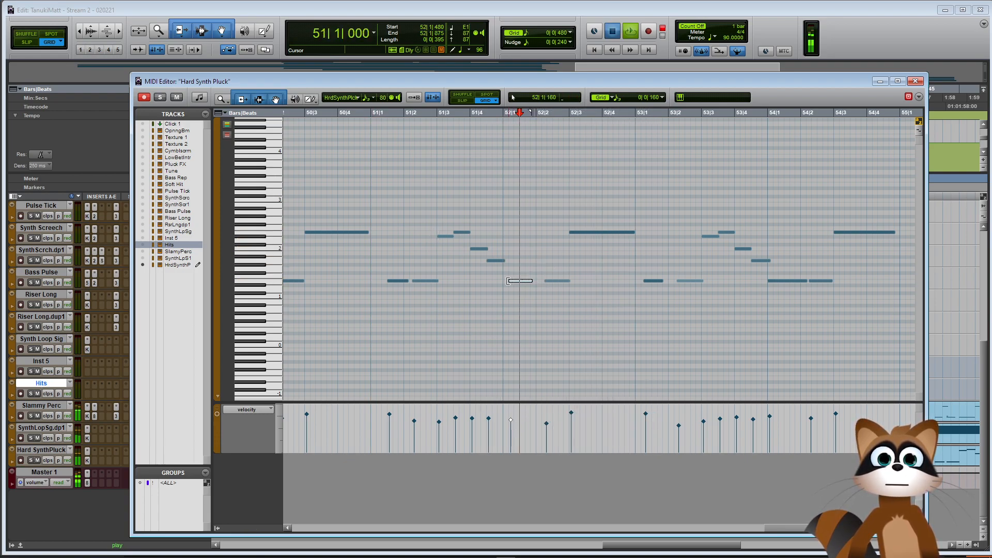
click(373, 214)
key(space)
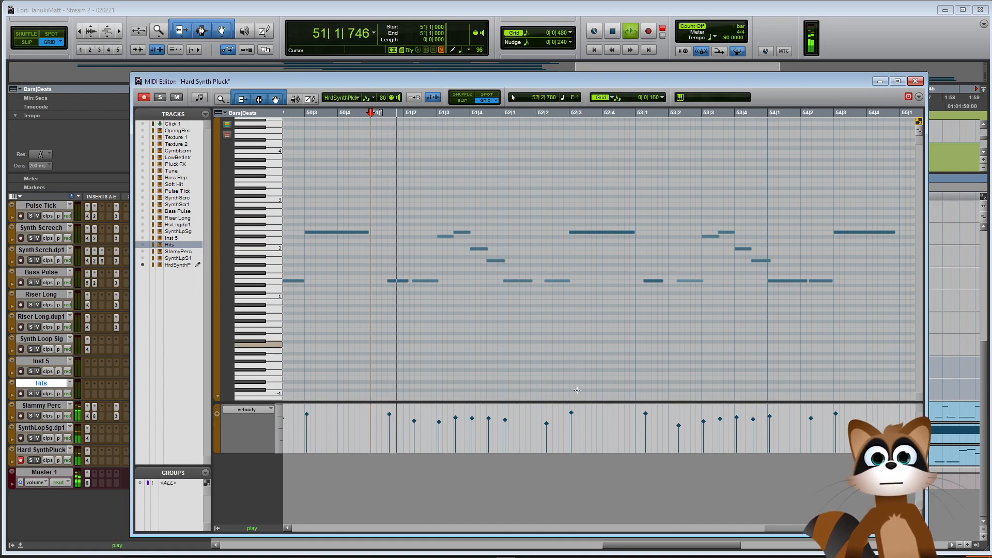
Retime the low note just after 53|1, play the phrase from 52|1 to check it, and close the MIDI editor
drag(786, 530, 799, 530)
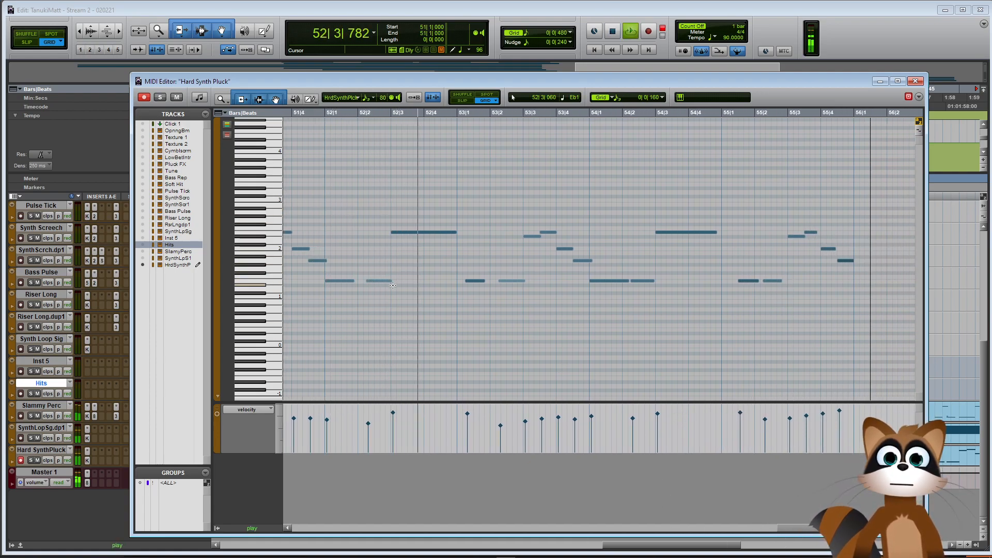
drag(468, 280, 495, 281)
key(space)
click(321, 211)
key(space)
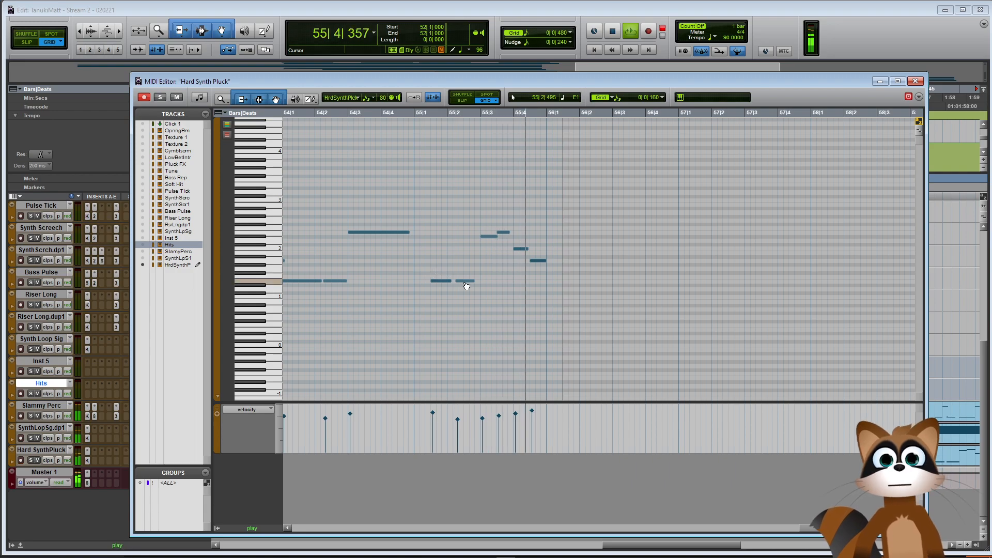
key(space)
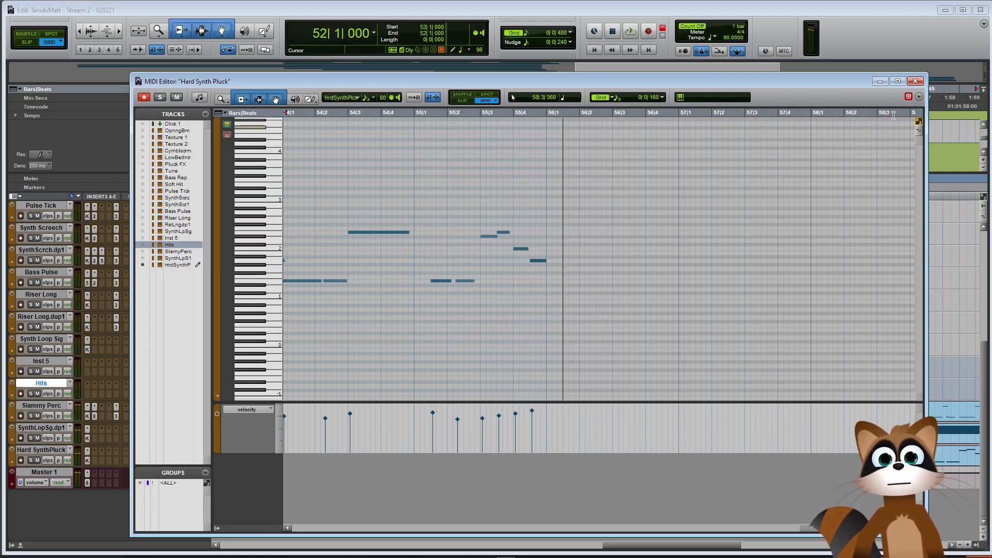
click(916, 81)
Lower the Hard SynthPluck track's volume to -5.4 dB and play the section from 39|1
click(582, 352)
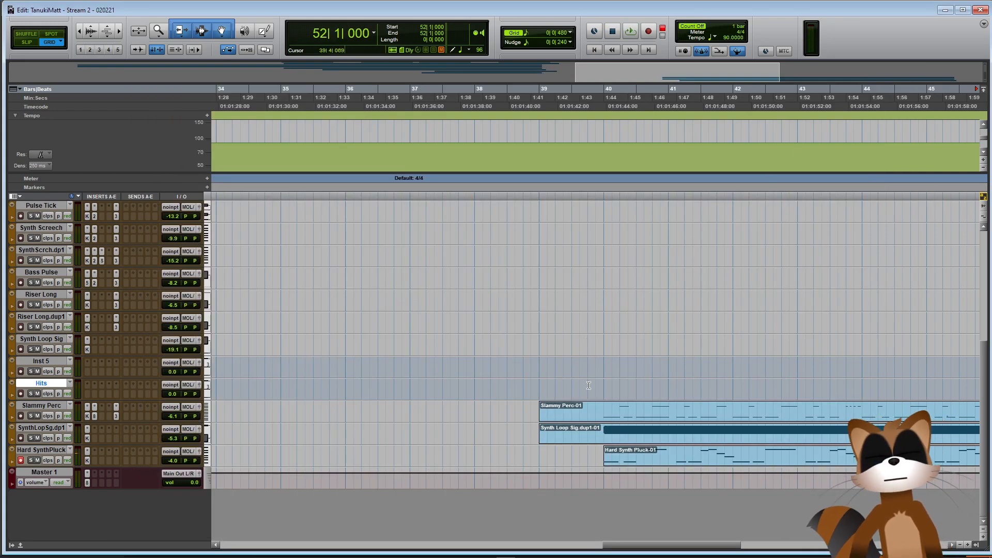
drag(176, 463, 172, 463)
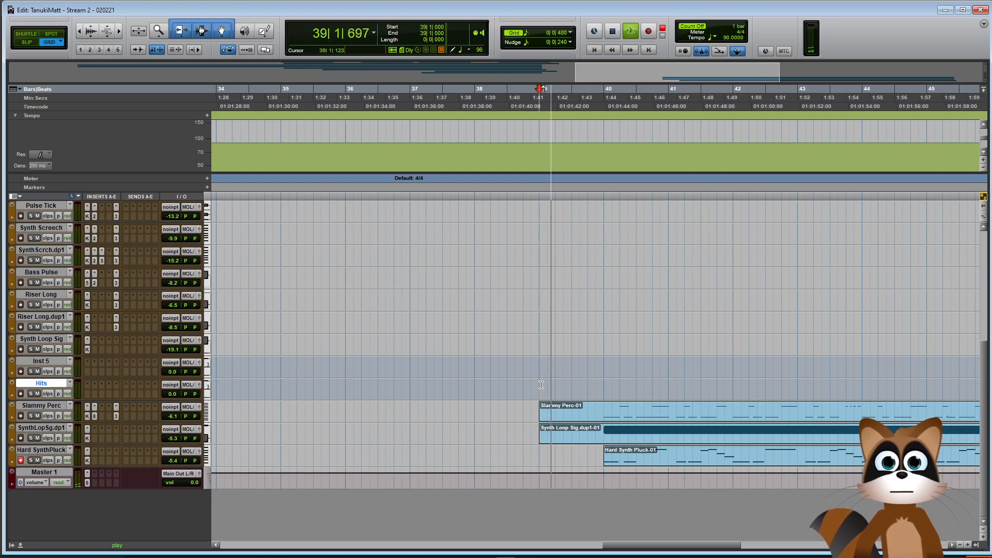
key(space)
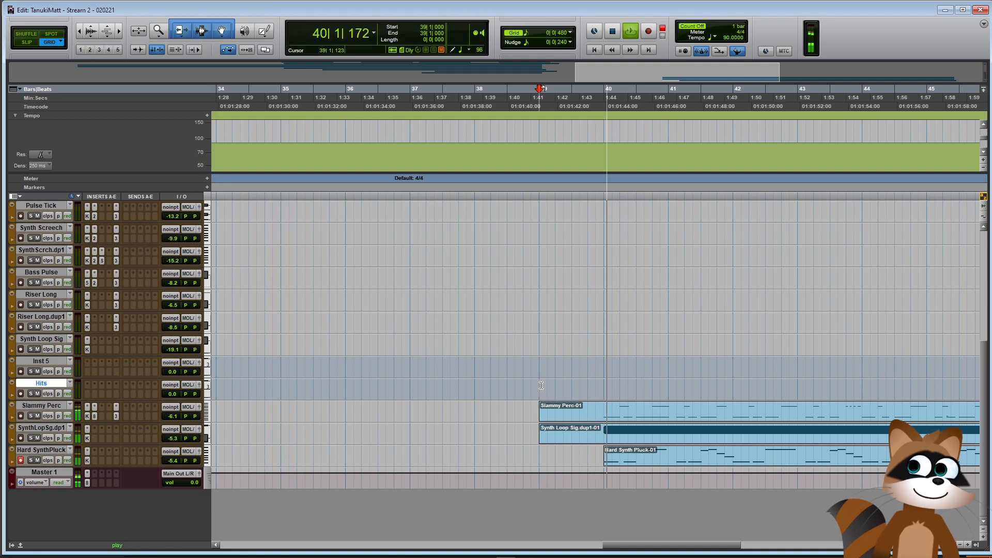
Disarm recording on the Hard SynthPluck track and place the edit cursor at 39|3|480 during playback
drag(643, 544, 706, 542)
click(246, 380)
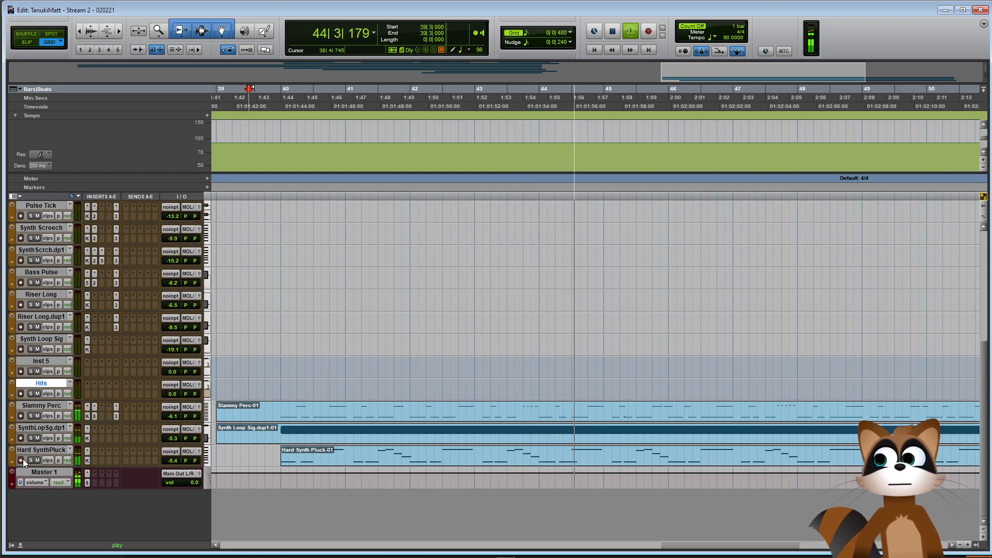
key(ctrl+bracketleft)
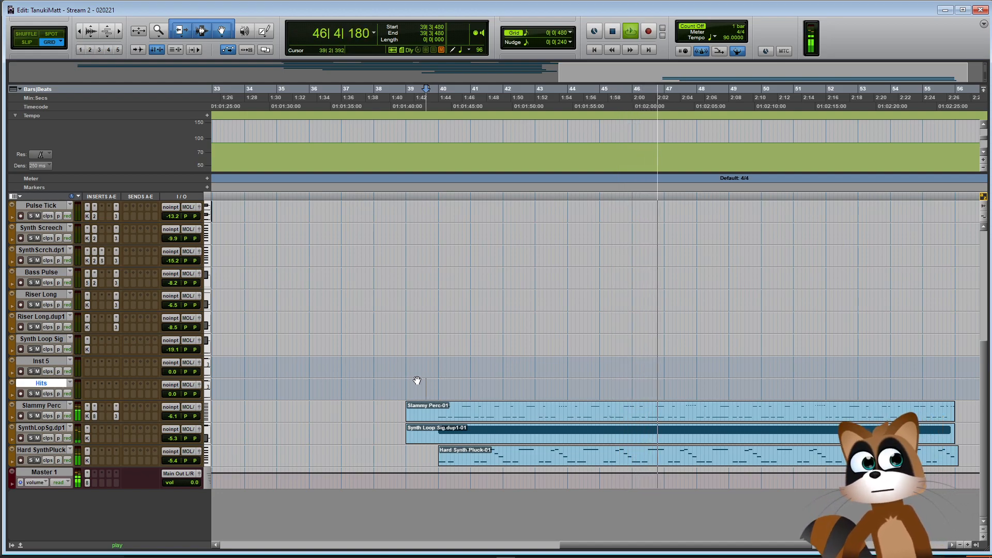
click(174, 460)
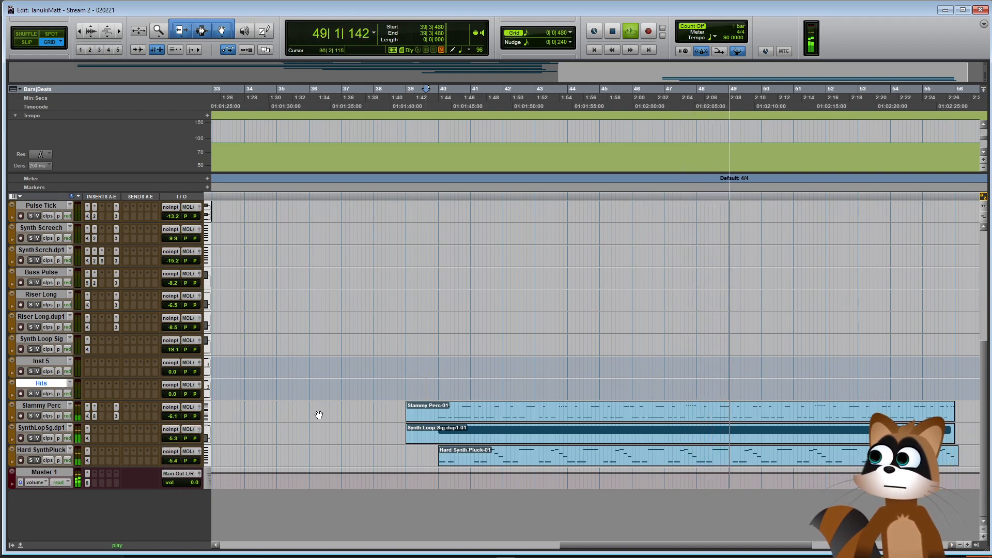
Stop playback and lower both the Slammy Perc and Hard SynthPluck track volumes to -6.8 dB
scroll(334, 423, up, 1)
scroll(333, 423, up, 5)
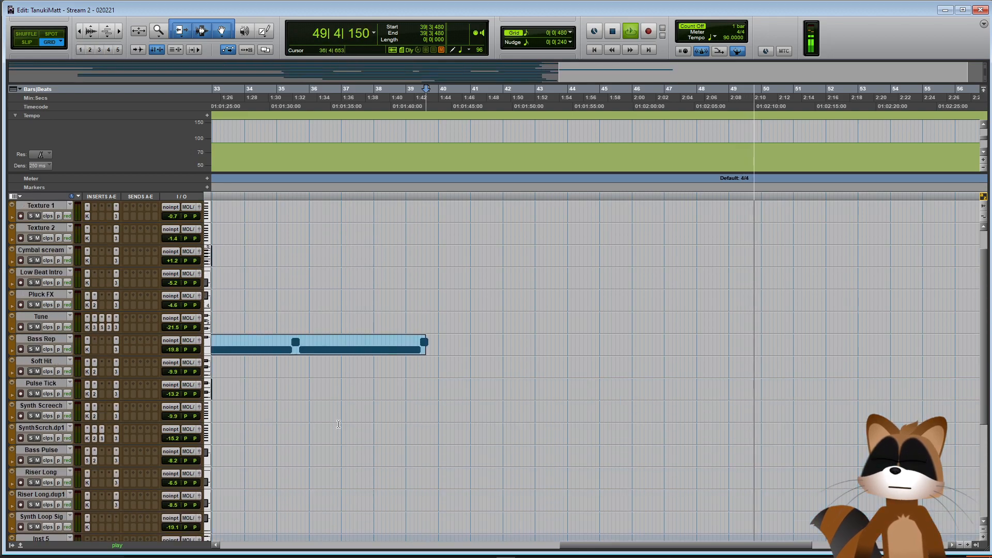
scroll(398, 395, up, 2)
key(space)
scroll(432, 365, down, 2)
scroll(431, 366, down, 7)
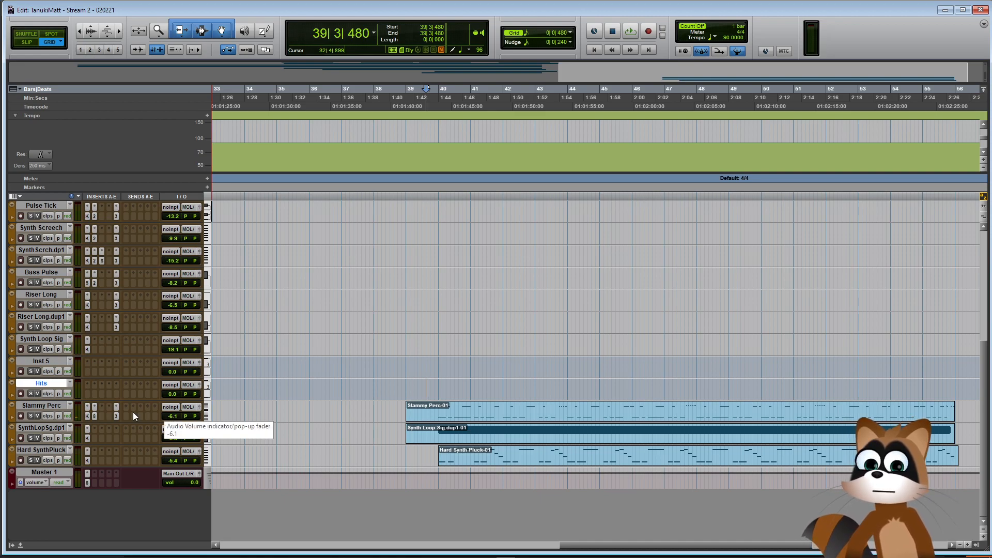
drag(172, 416, 170, 460)
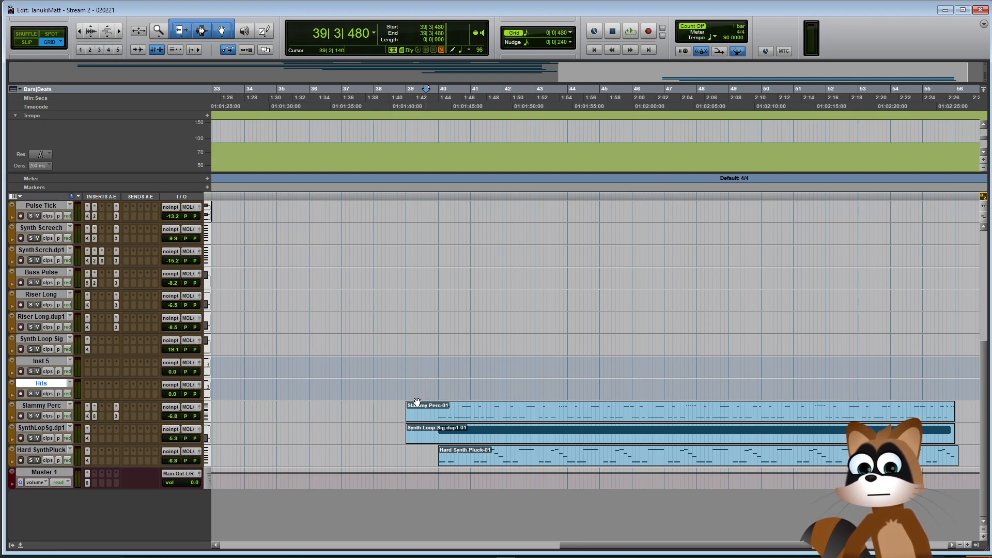
scroll(457, 371, up, 5)
scroll(457, 371, up, 2)
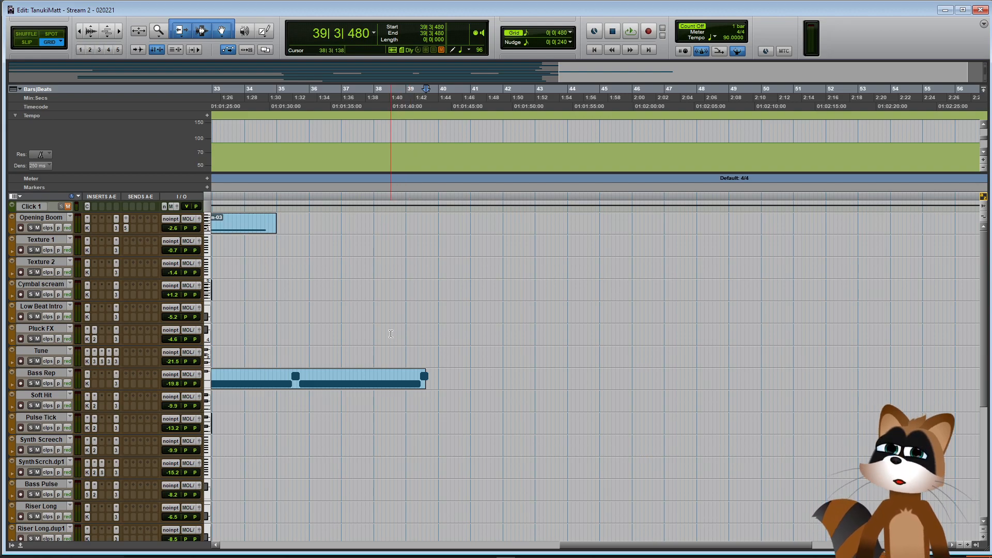
scroll(395, 335, down, 3)
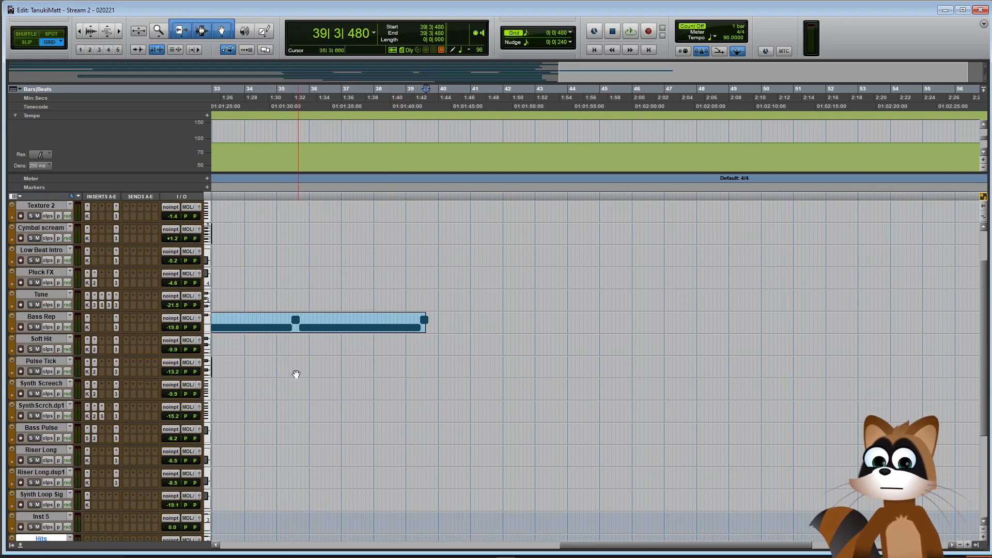
scroll(573, 528, down, 8)
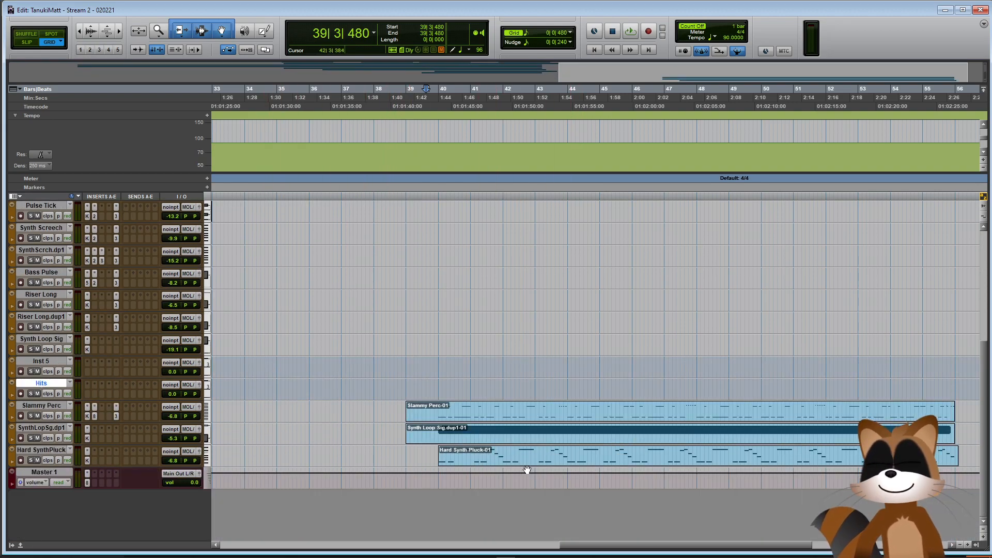
Place the edit cursor at 39|1 on the Bass Pulse track and play the section from there twice
drag(584, 545, 340, 542)
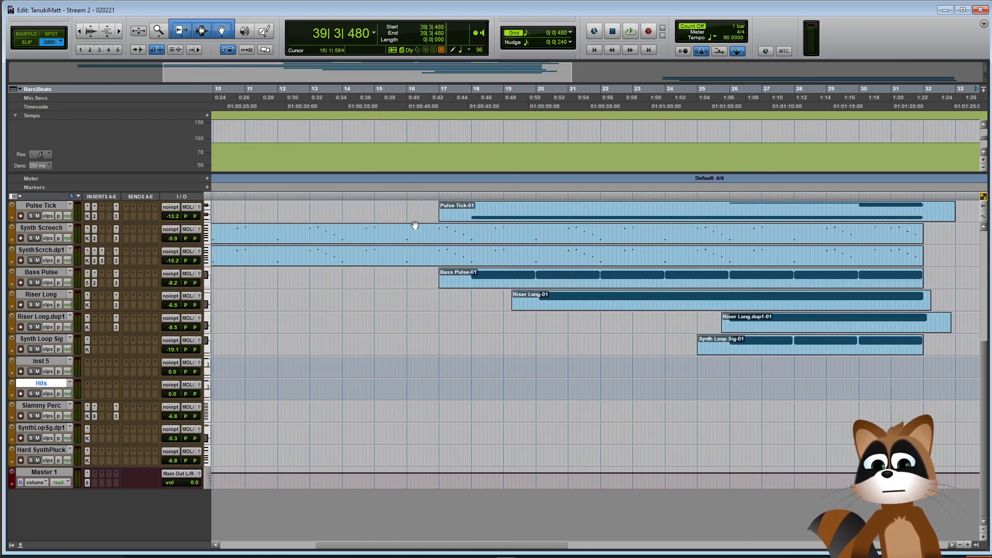
drag(495, 546, 716, 535)
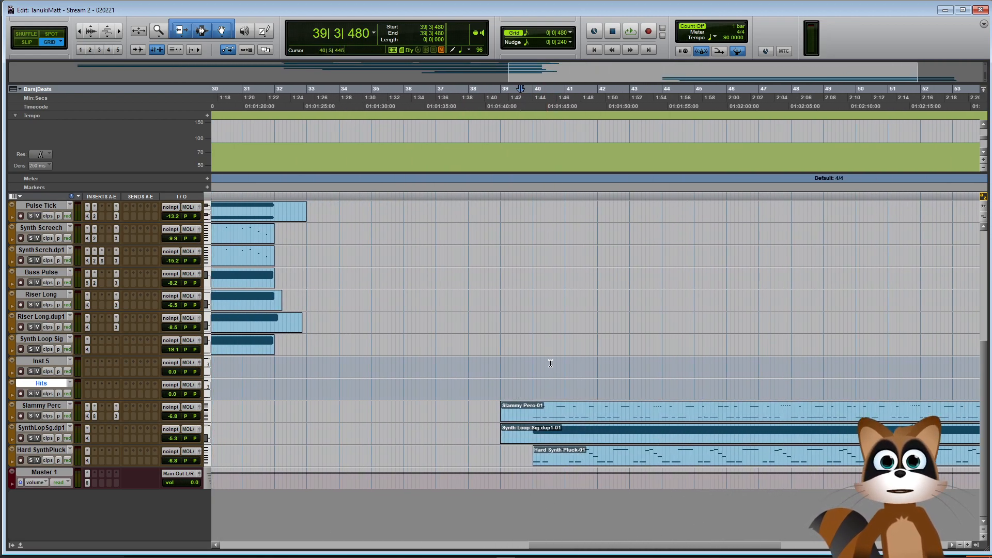
scroll(534, 355, up, 5)
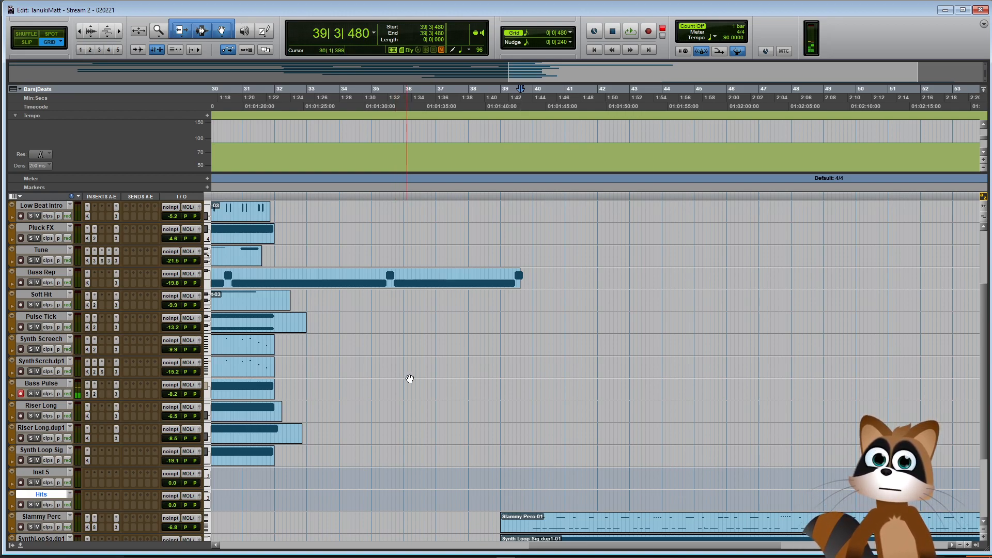
click(500, 387)
key(space)
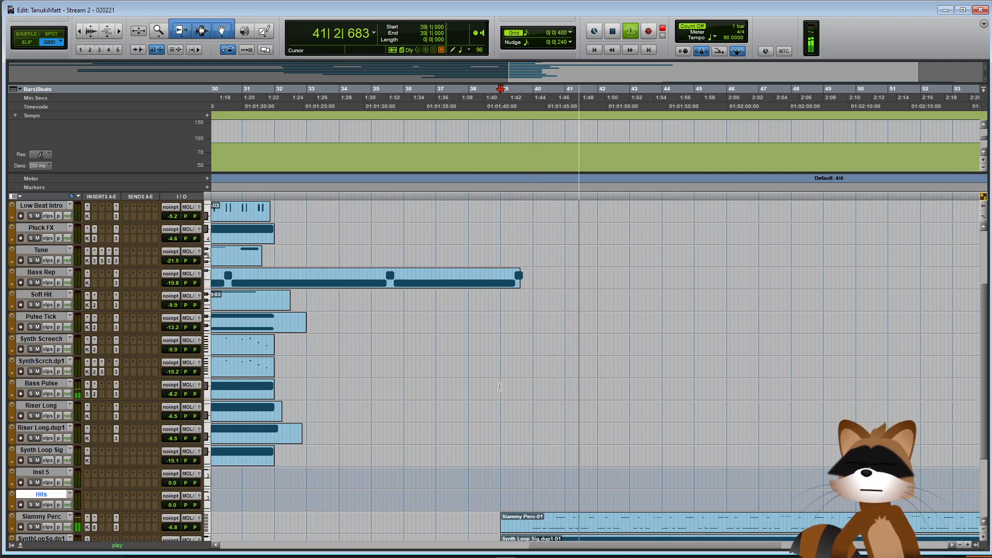
key(space)
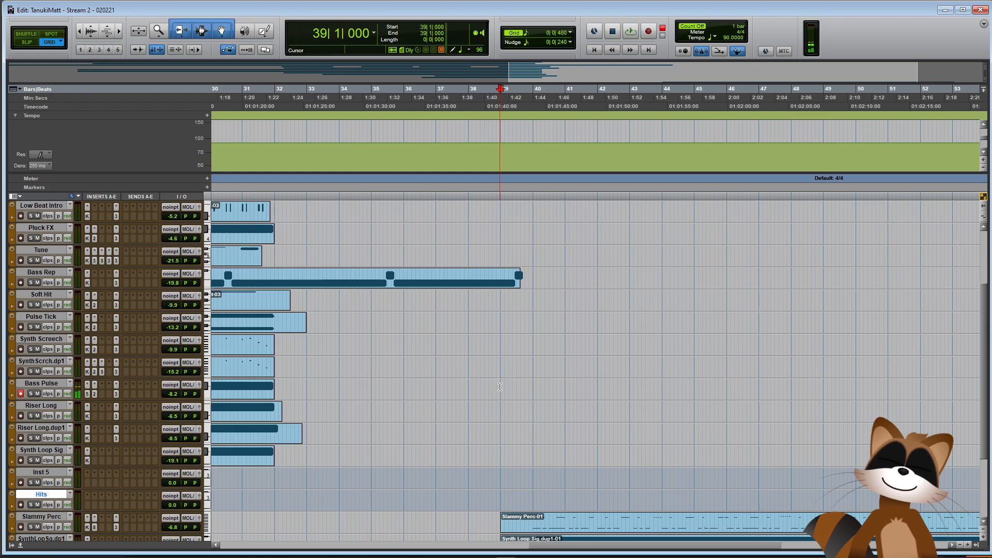
key(space)
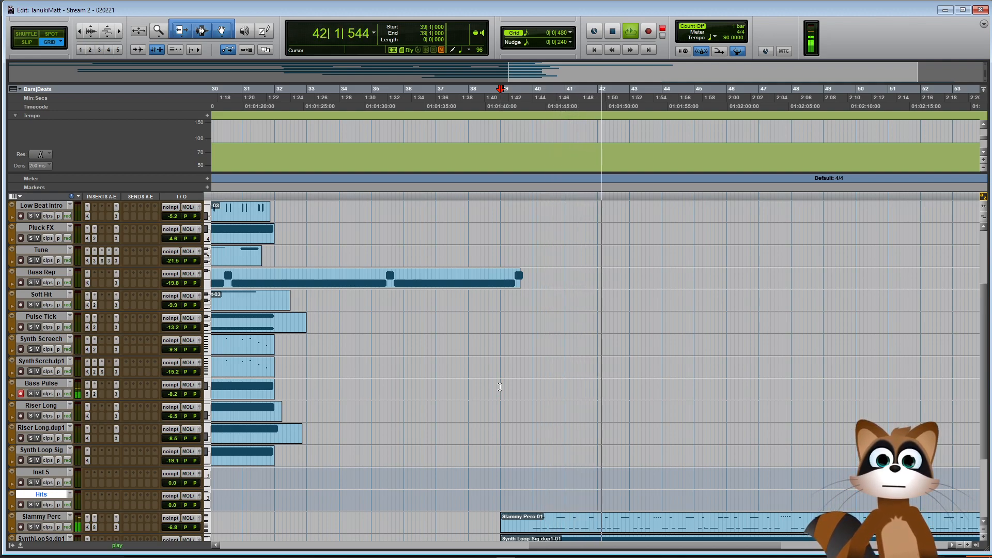
key(space)
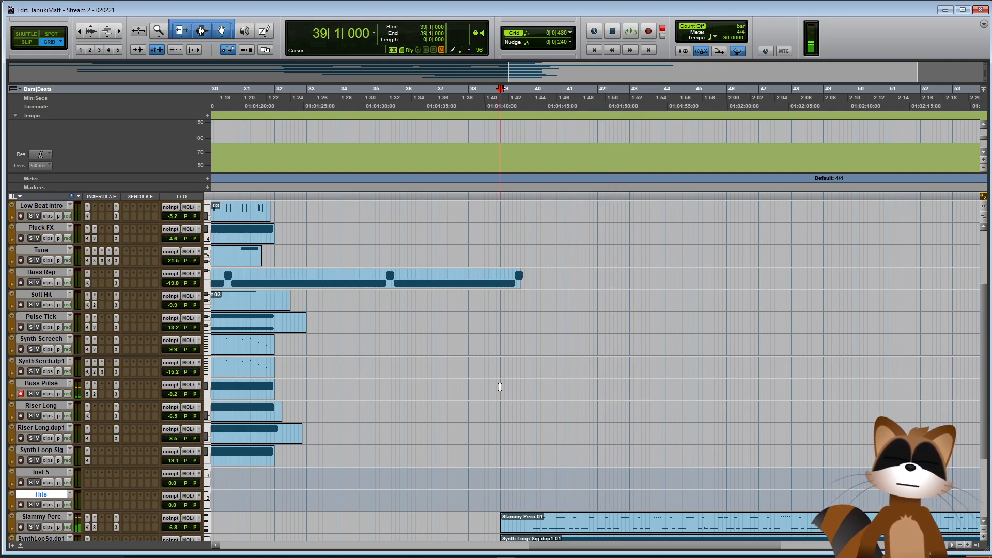
Copy the Bass Pulse-01 clip along its own track so that the copy starts at 39|1
key(ctrl+bracketleft)
key(ctrl+bracketleft)
click(380, 397)
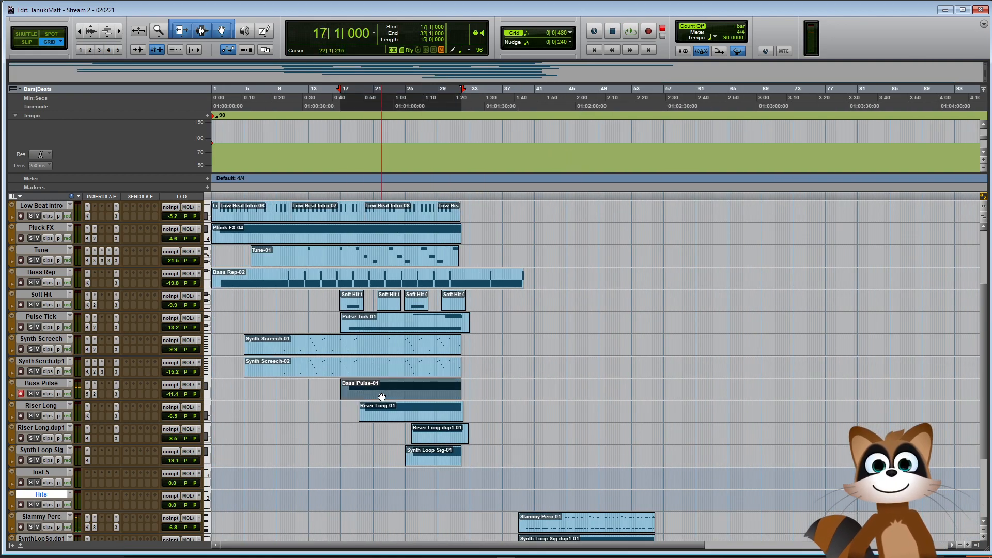
drag(378, 396, 568, 397)
key(ctrl+bracketright)
key(ctrl+bracketright)
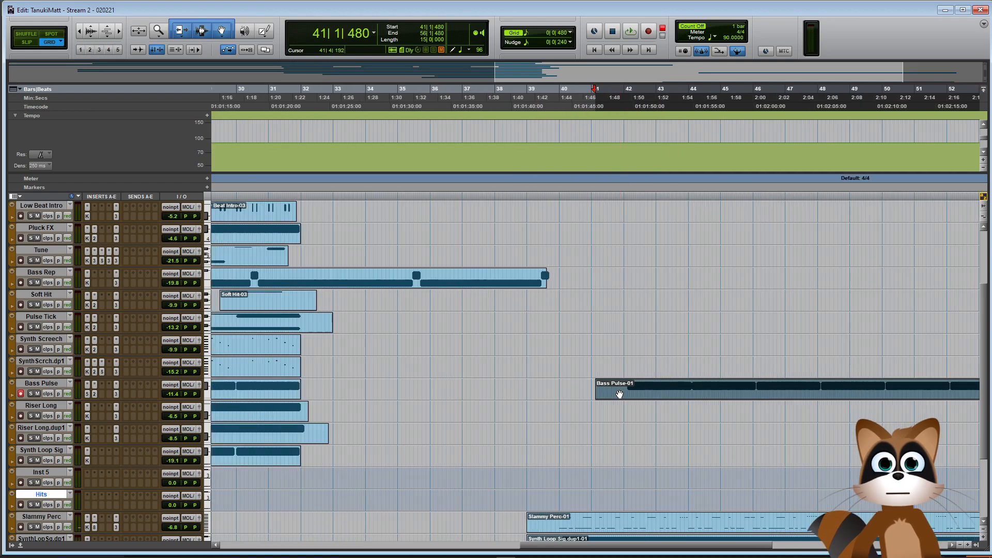
drag(655, 397, 586, 397)
Open the copied Bass Pulse clip for MIDI editing, raise its notes to Bb1, and close the editor
double_click(586, 397)
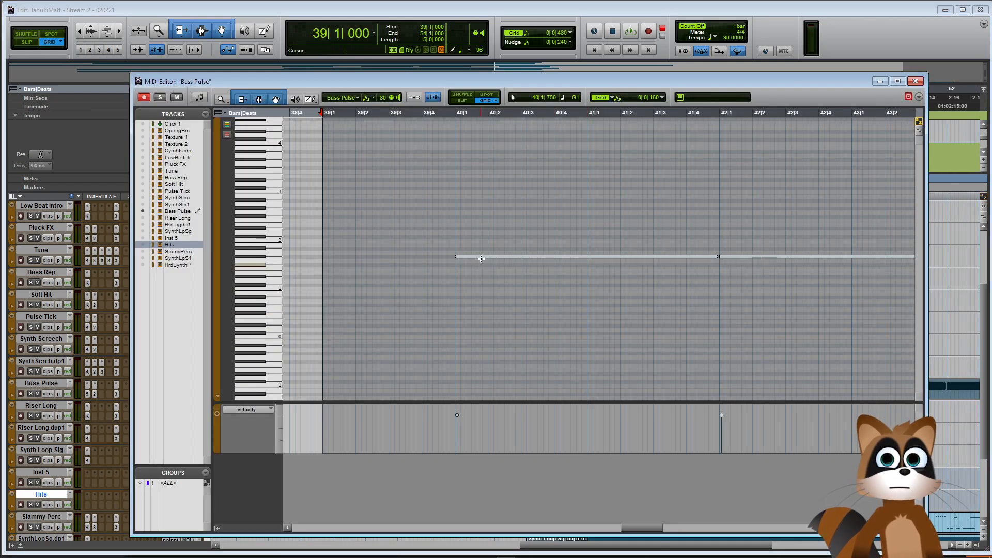
drag(486, 259, 486, 250)
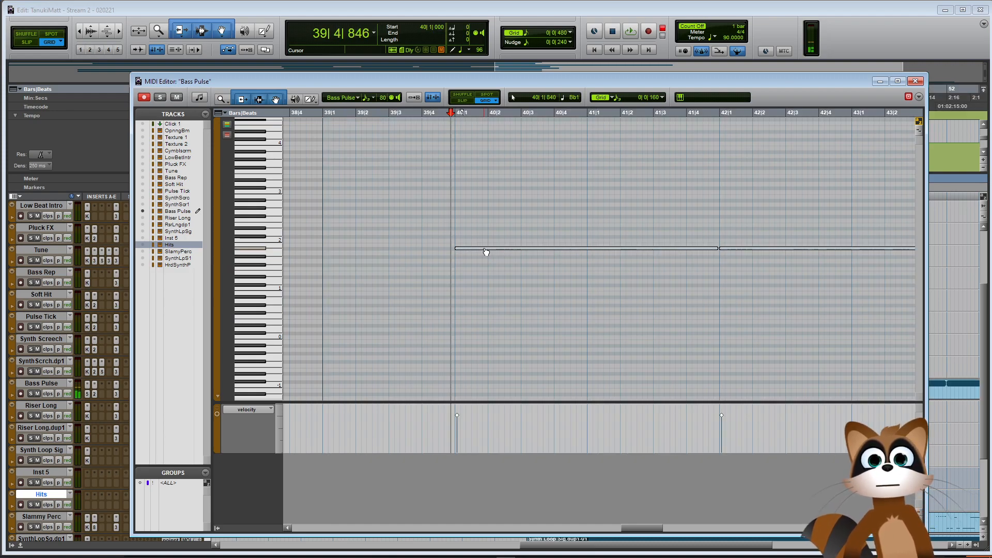
click(913, 83)
Split the copied Bass Pulse clip at 46|1
key(r)
key(r)
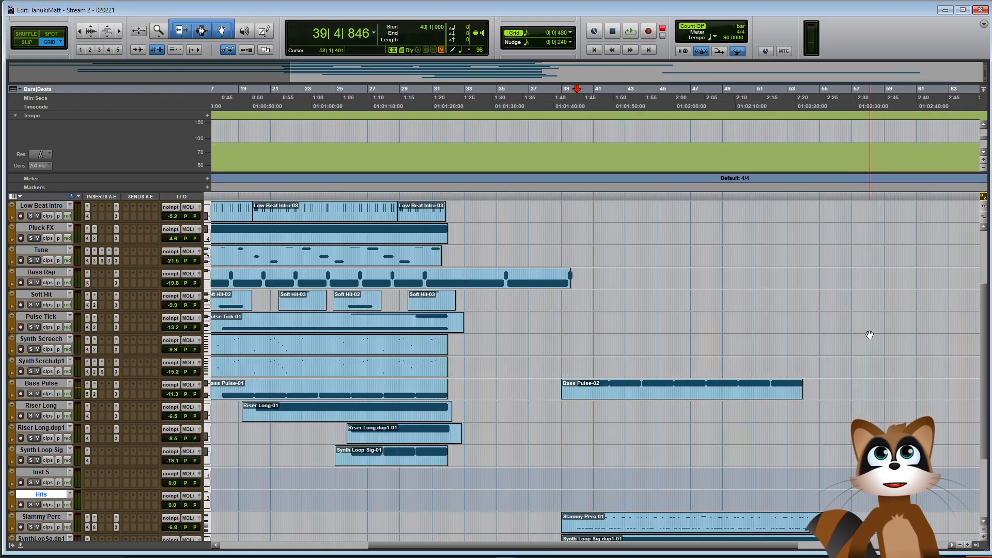
click(631, 375)
key(t)
key(t)
key(t)
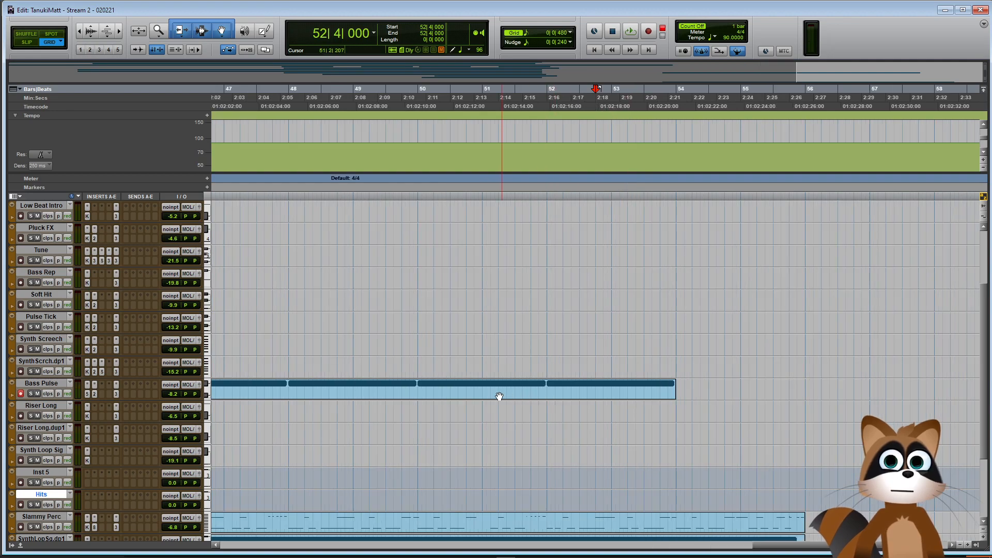
key(r)
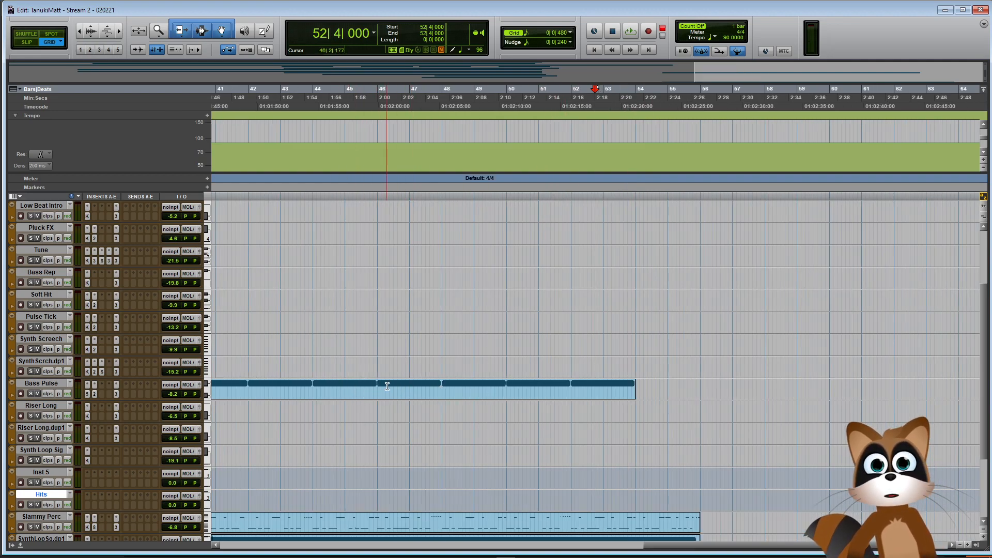
click(375, 388)
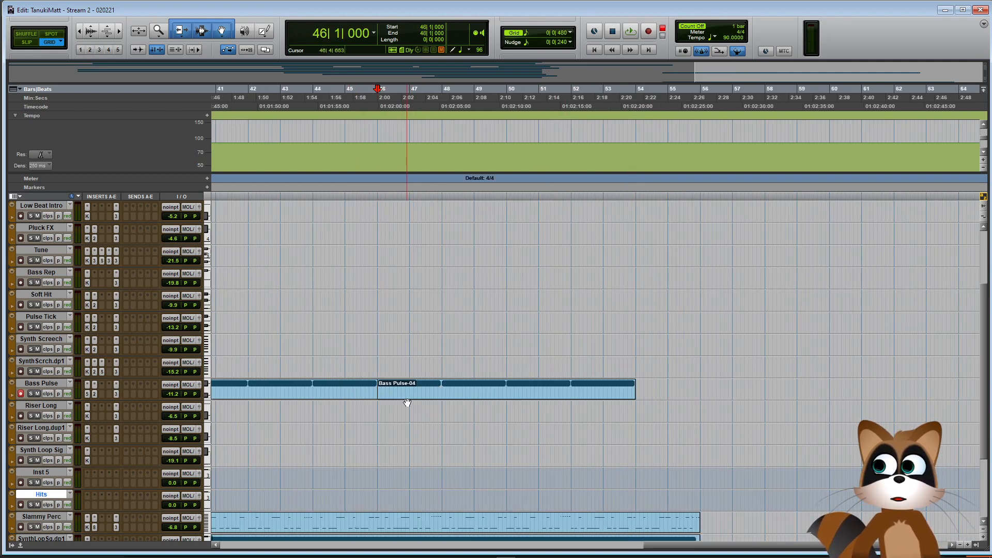
Copy the split clip's second part to follow at 54|1 and delete the portion of it beyond 56|1
drag(408, 401, 897, 379)
key(Delete)
key(ctrl+[)
key(ctrl+[)
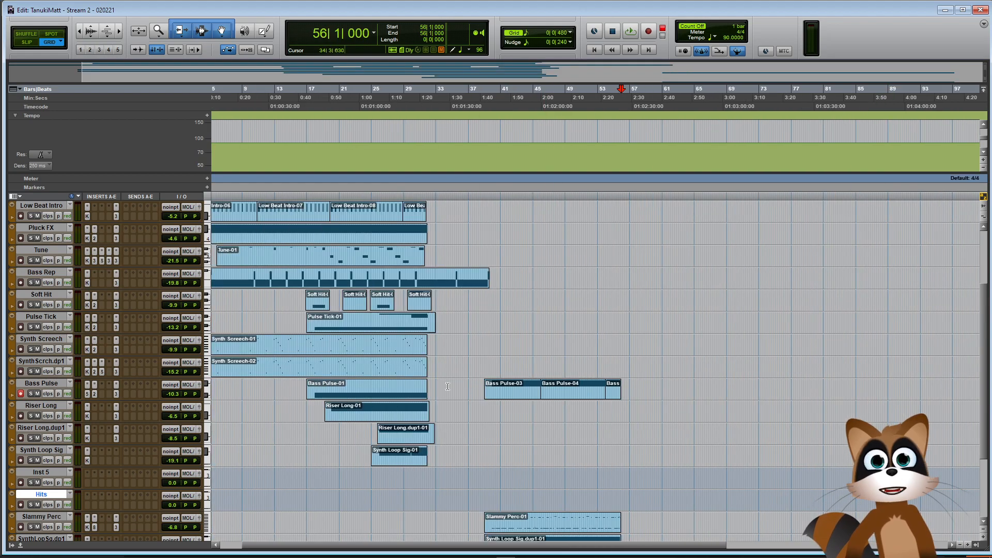
Play the section from 39|3|480 to hear the extended Bass Pulse part with the other tracks, and stop playback
click(491, 363)
click(491, 364)
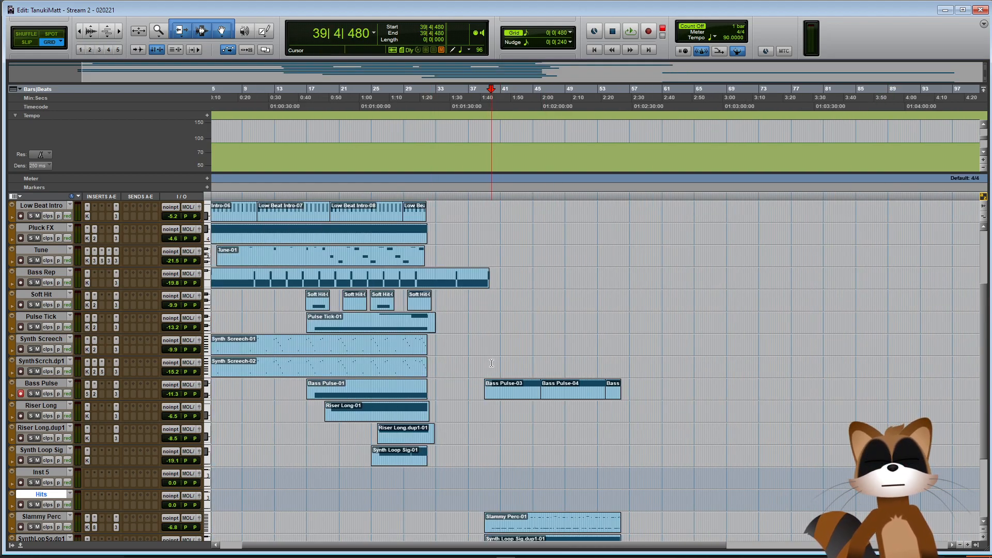
key(space)
key(ctrl+])
key(ctrl+])
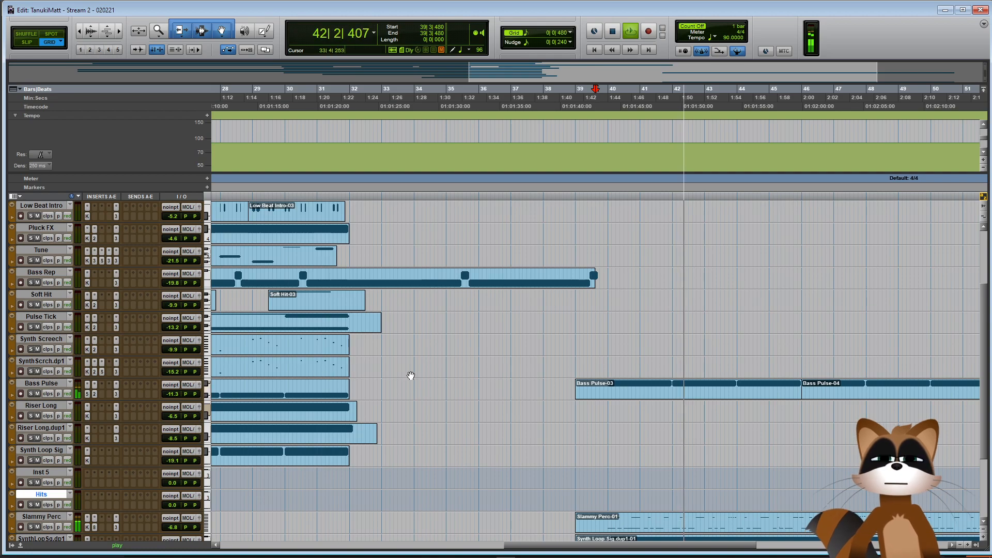
key(ctrl+bracketleft)
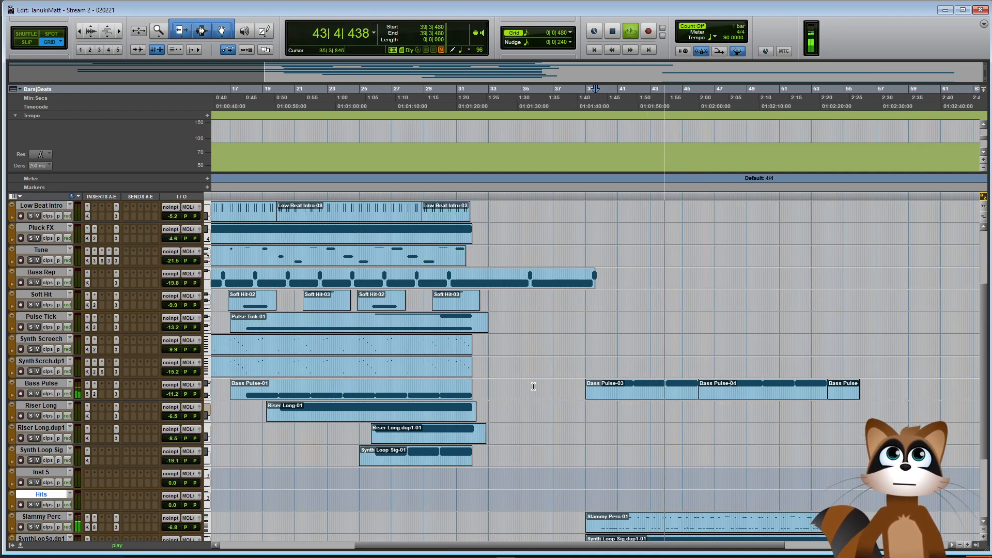
scroll(538, 386, down, 5)
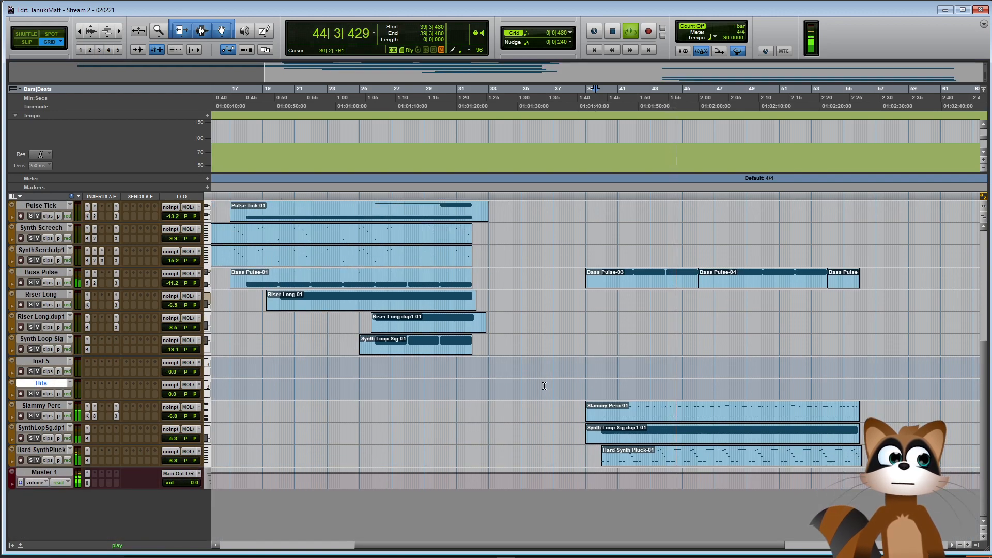
key(space)
Rename the empty Inst 5 track as Crash
scroll(548, 392, up, 10)
scroll(557, 401, down, 8)
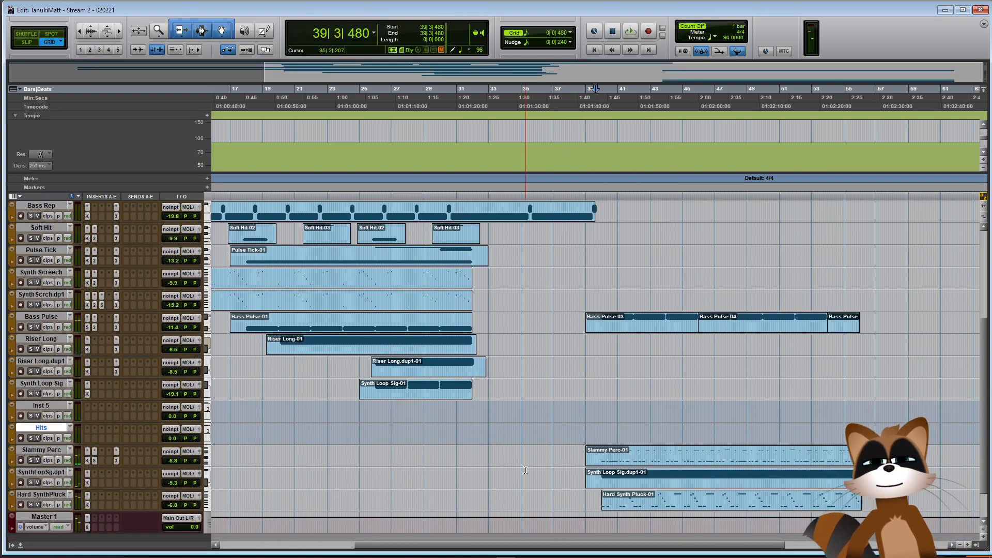
double_click(38, 407)
key(Return)
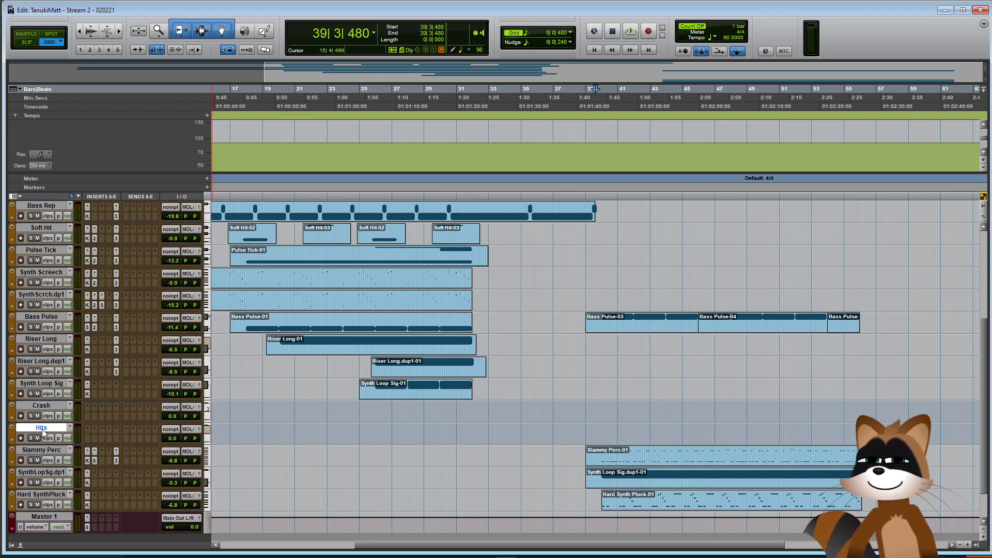
right_click(42, 429)
click(88, 308)
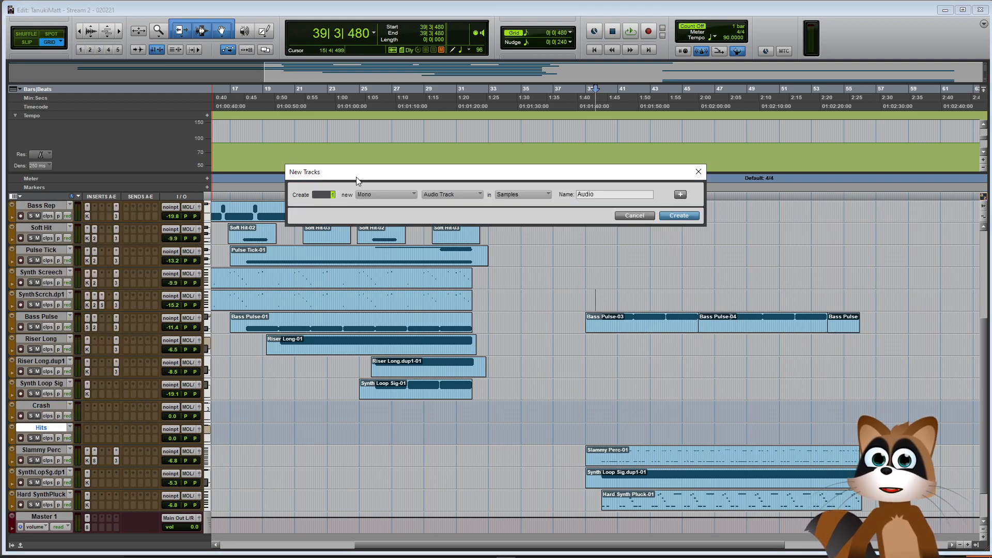
click(390, 195)
click(399, 201)
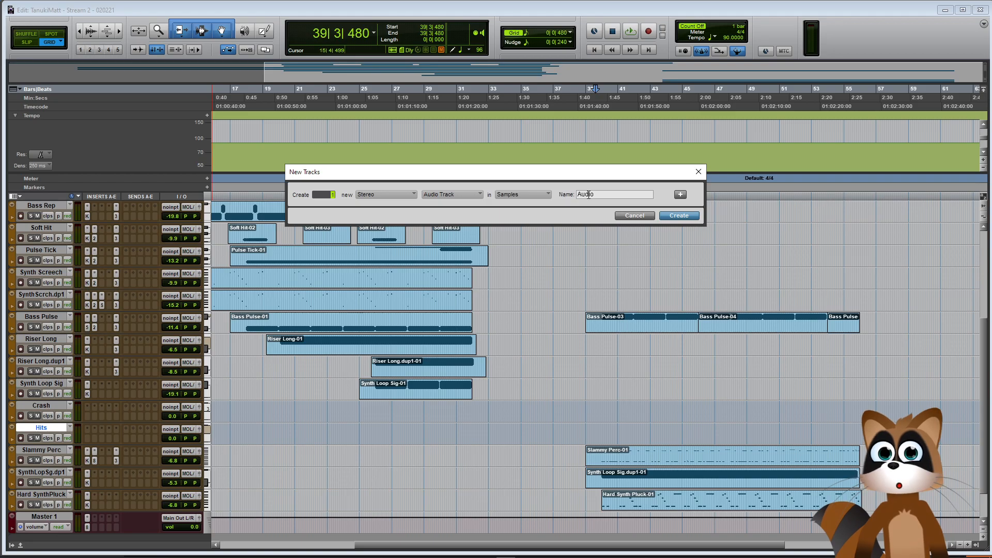
text(Impacts)
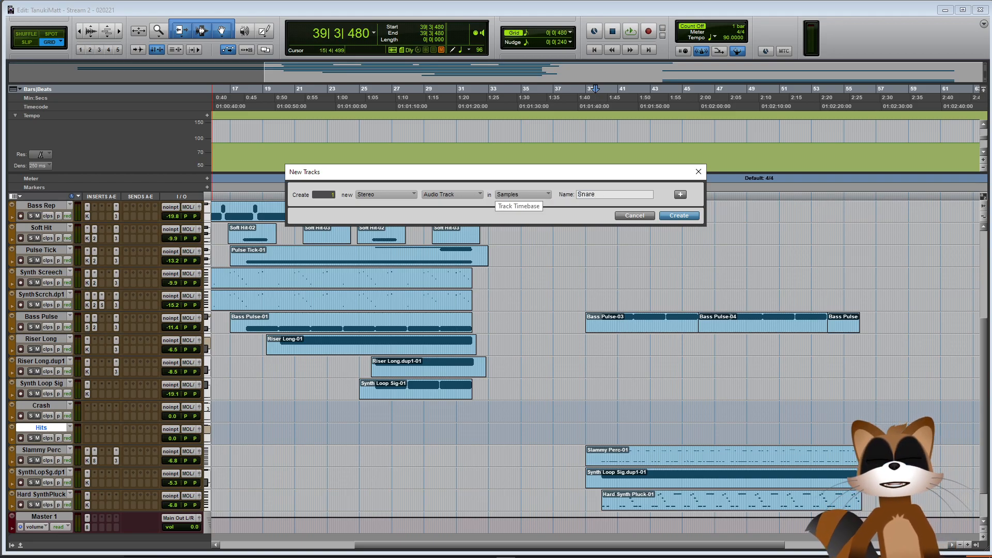
key(Return)
right_click(42, 449)
click(58, 439)
Create one stereo instrument track in ticks named Snare directly below the Hits track
right_click(45, 427)
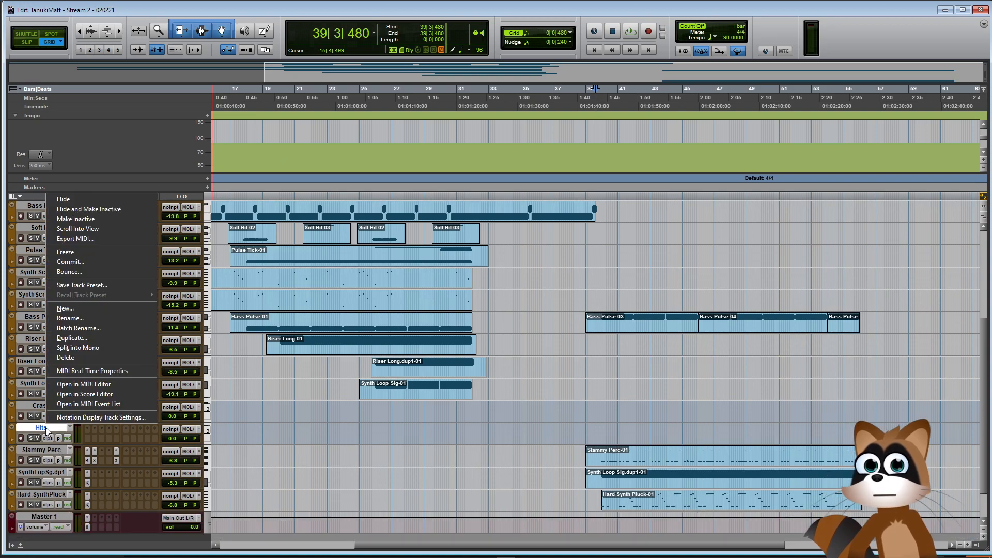
click(81, 312)
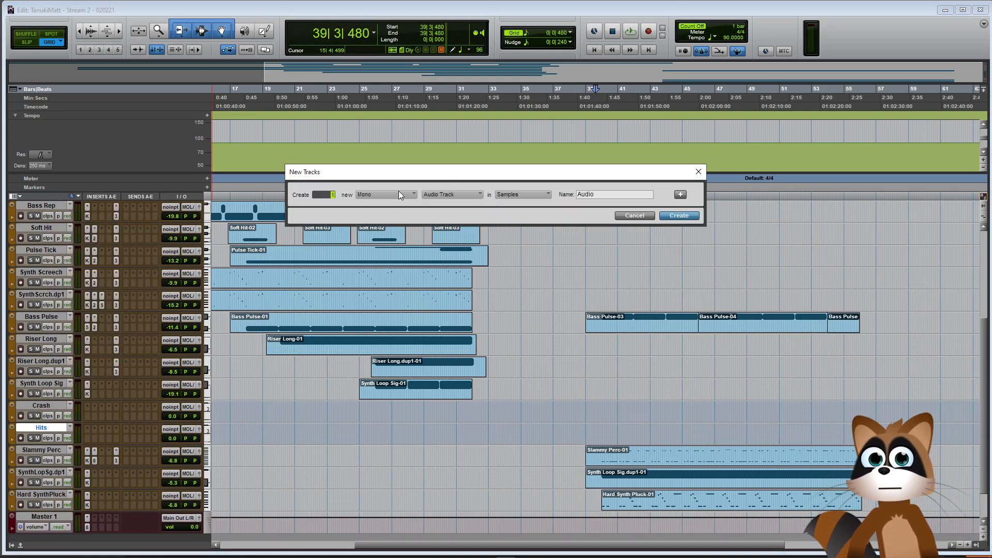
click(408, 208)
click(452, 195)
click(451, 245)
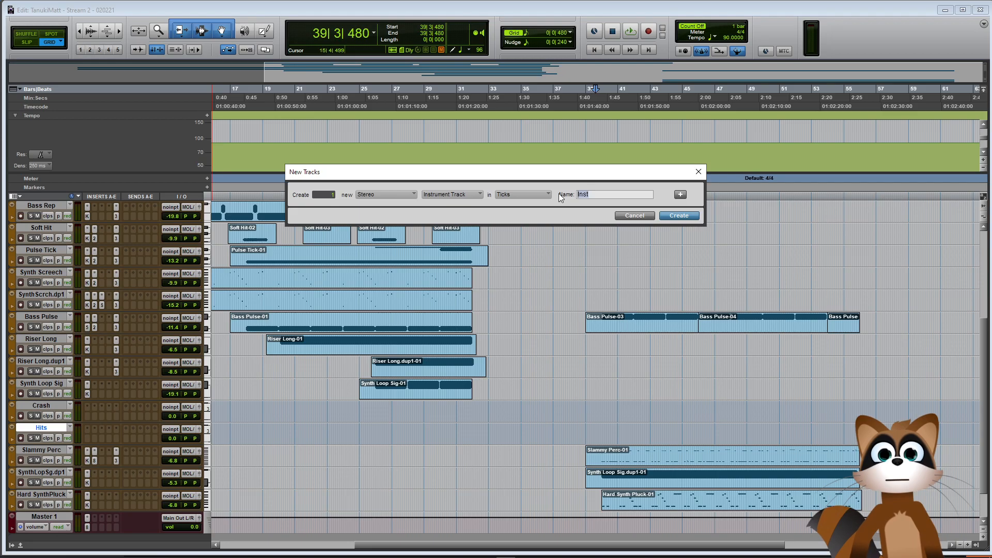
text(Snare)
key(Return)
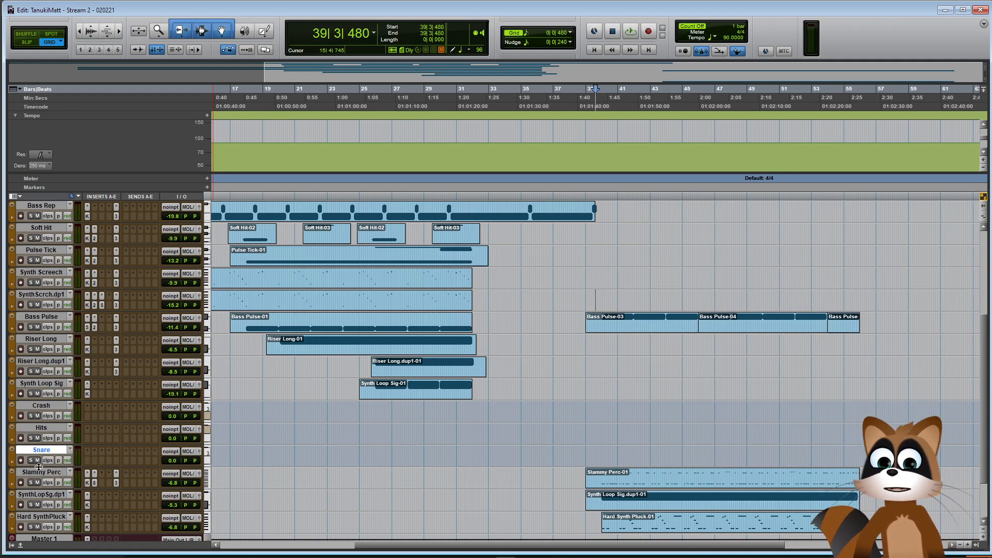
scroll(253, 471, up, 3)
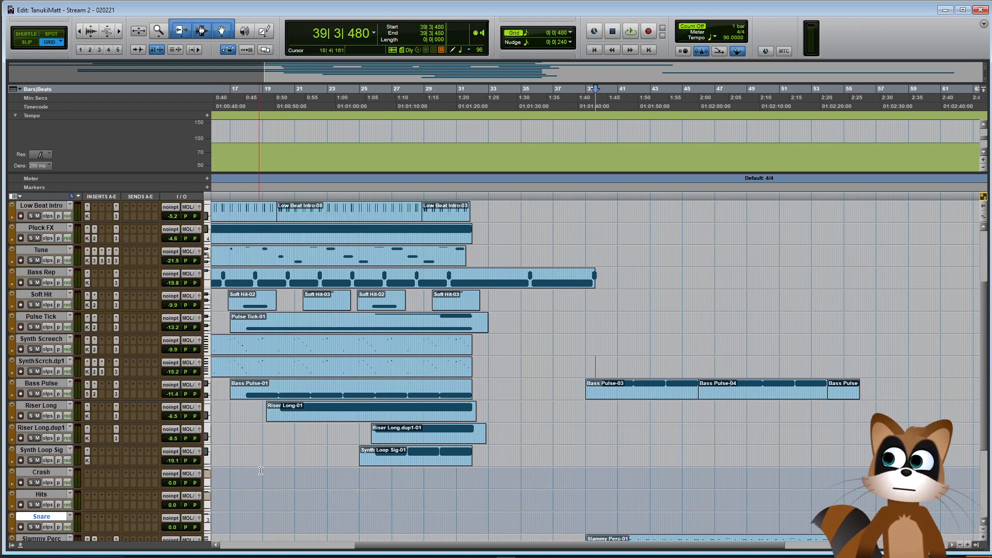
scroll(523, 436, up, 2)
scroll(523, 437, down, 1)
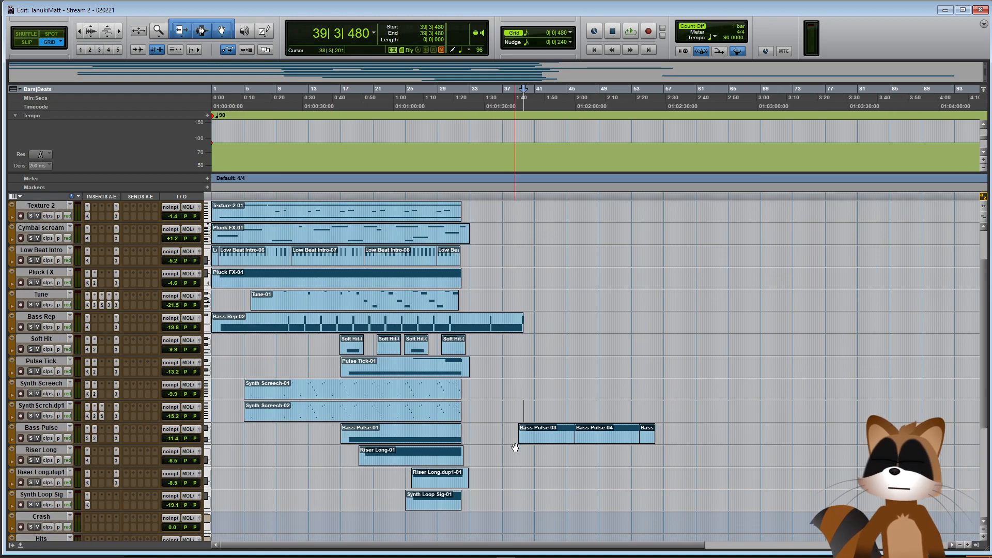
click(33, 251)
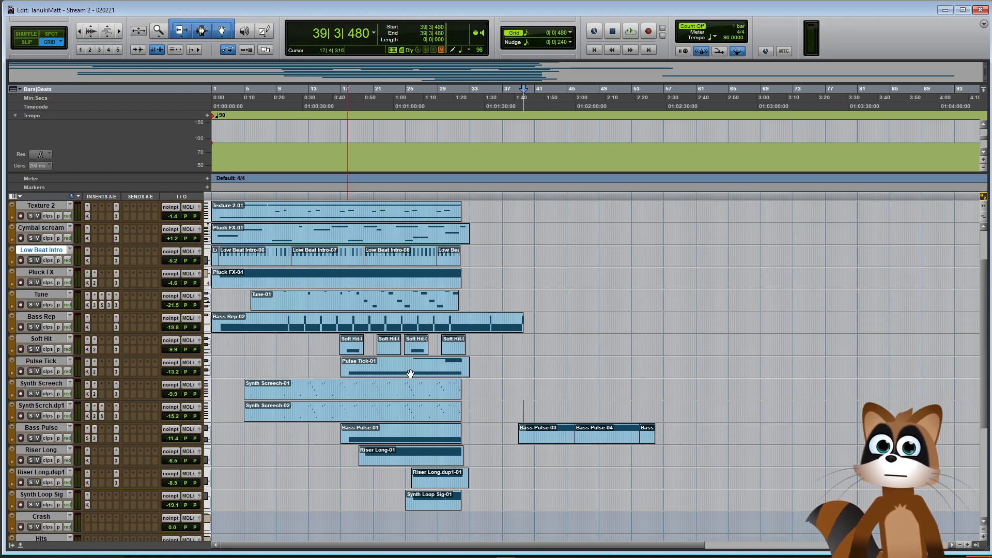
Create one stereo instrument track in ticks named Kick directly below the Snare track
scroll(354, 356, down, 8)
right_click(29, 381)
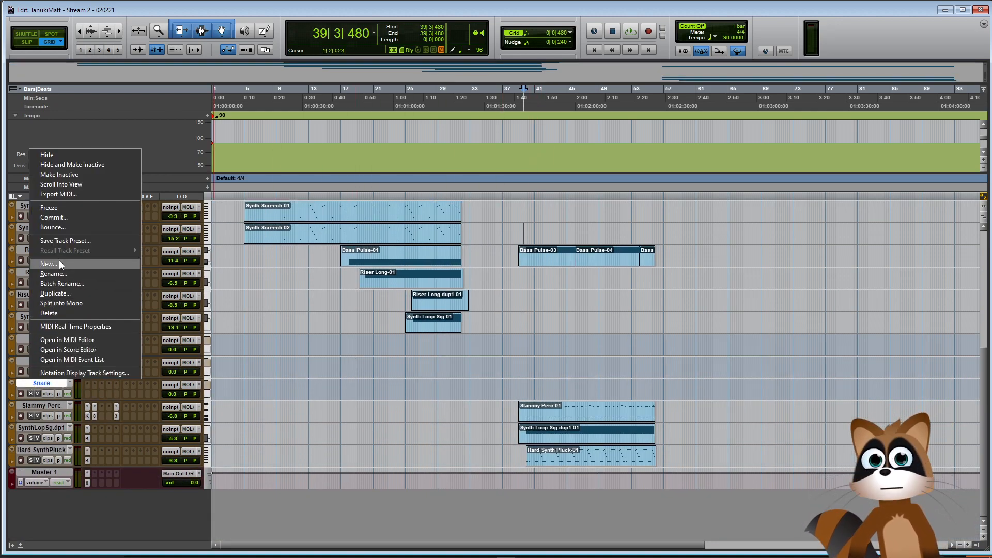
click(60, 265)
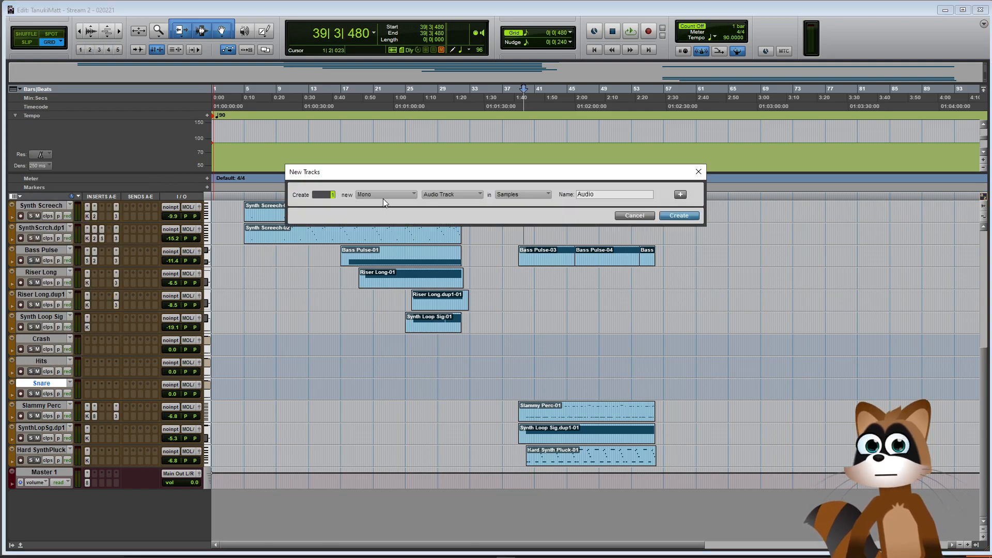
click(451, 195)
click(451, 244)
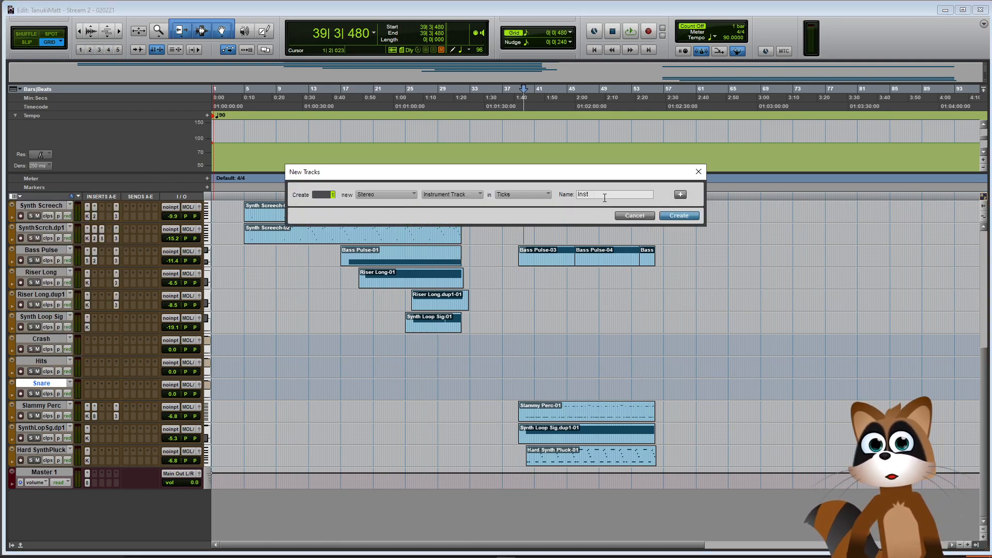
text(Kick)
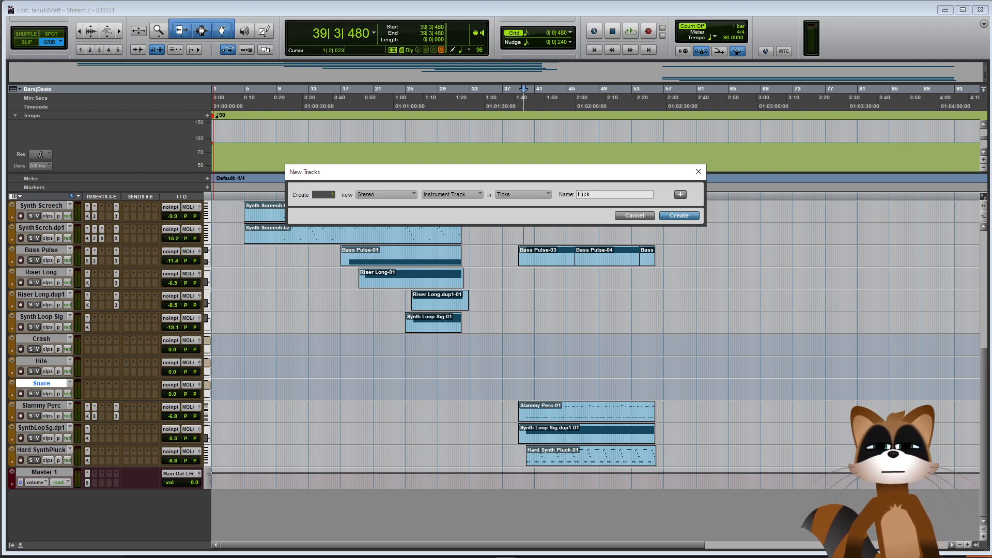
key(Return)
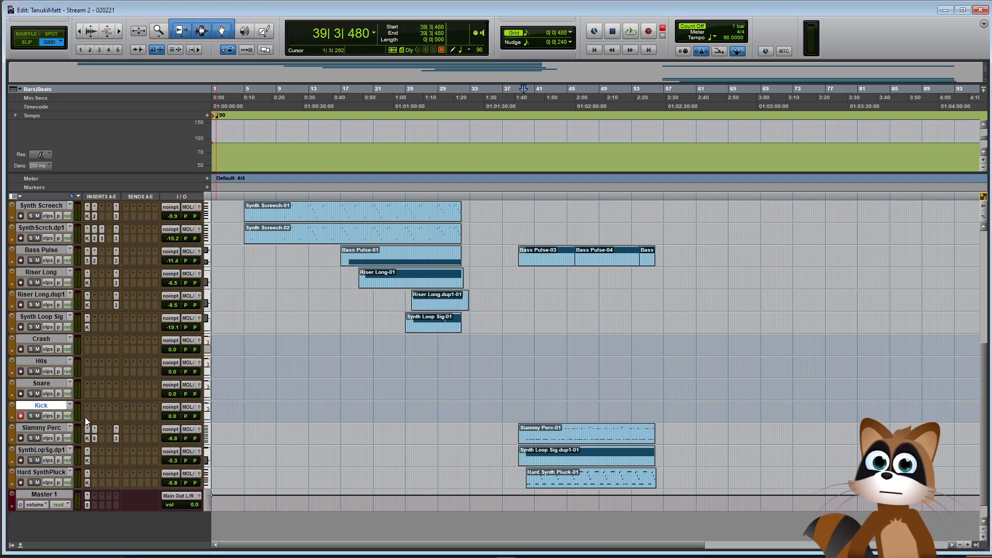
Copy the Slammy Perc track's insert E plug-in to the Kick track and add multichannel Kontakt as Kick's first insert
drag(115, 439, 119, 418)
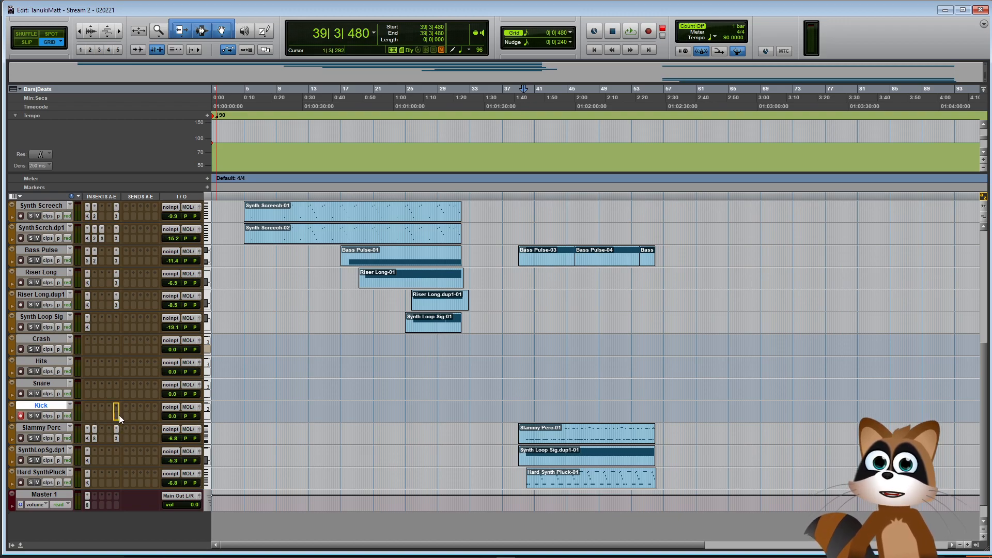
click(87, 413)
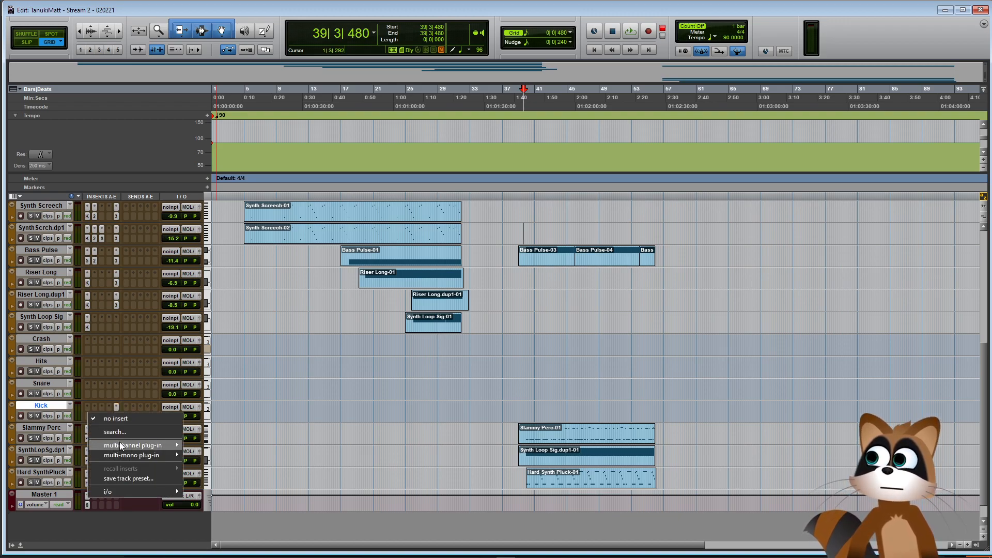
click(39, 407)
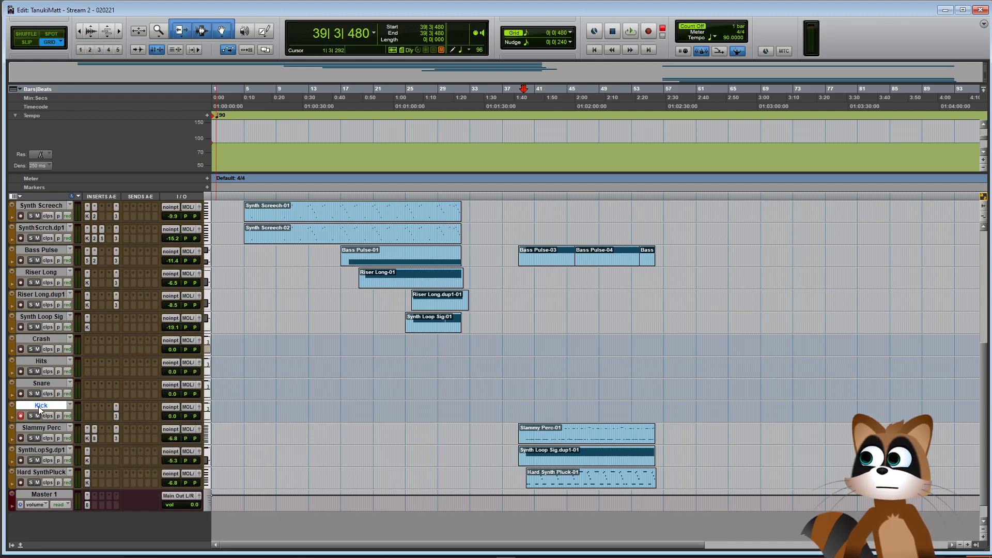
click(88, 417)
mouse_move(120, 448)
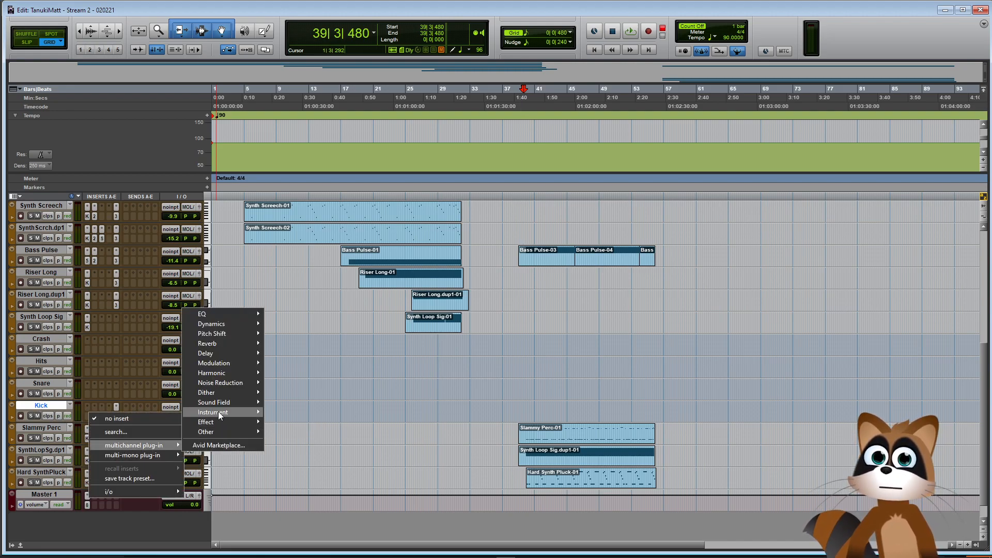
mouse_move(218, 411)
click(324, 453)
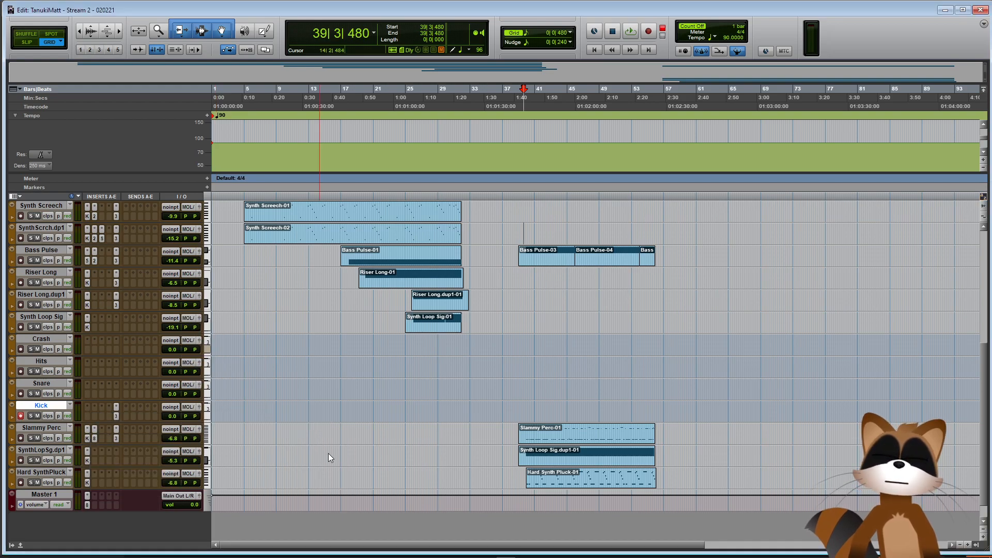
Load 01. Drumset.nki from the 05. Gardeschuetzen Drumset folder under District IV - Band of Metropolis Ark 1 into Kontakt
scroll(293, 324, down, 3)
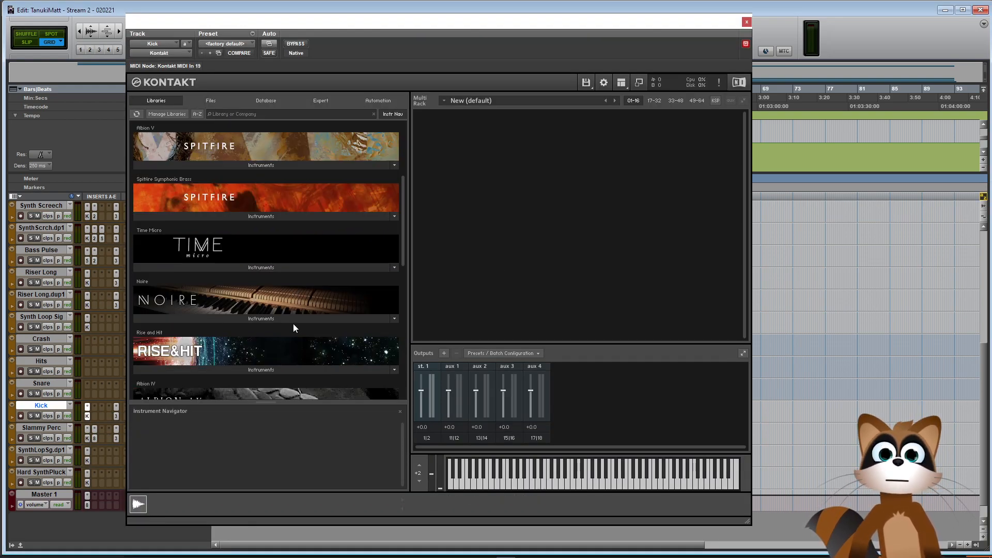
scroll(293, 324, down, 7)
click(269, 234)
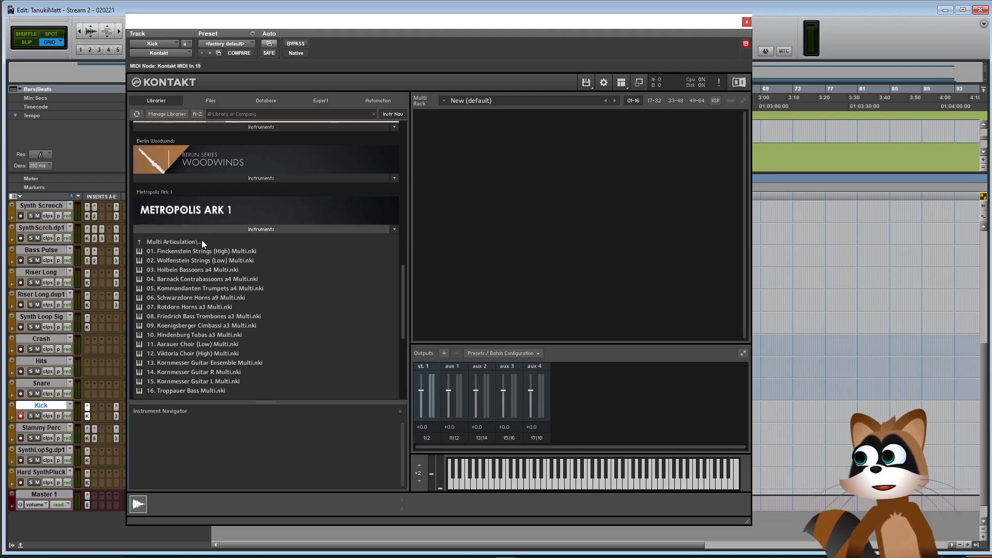
scroll(203, 243, down, 1)
click(200, 226)
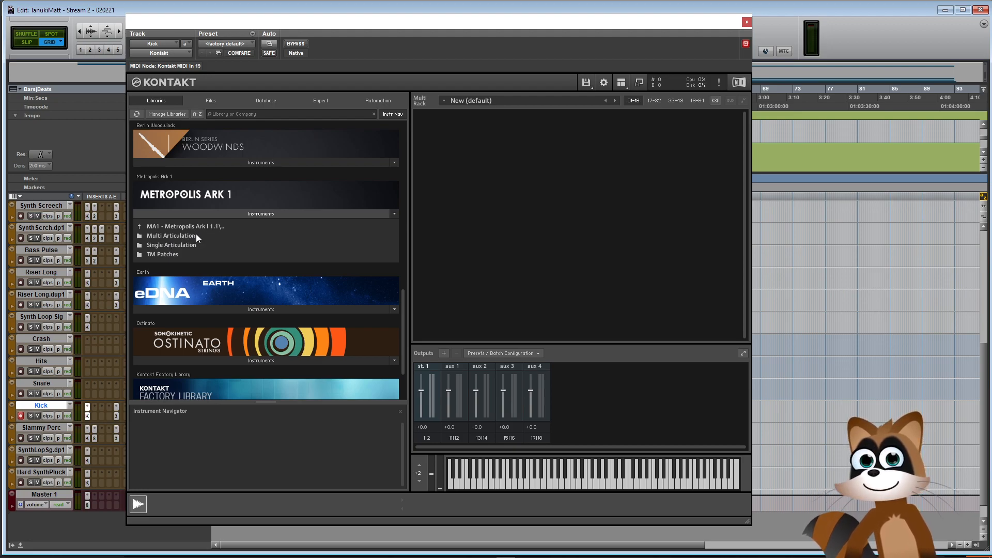
click(183, 226)
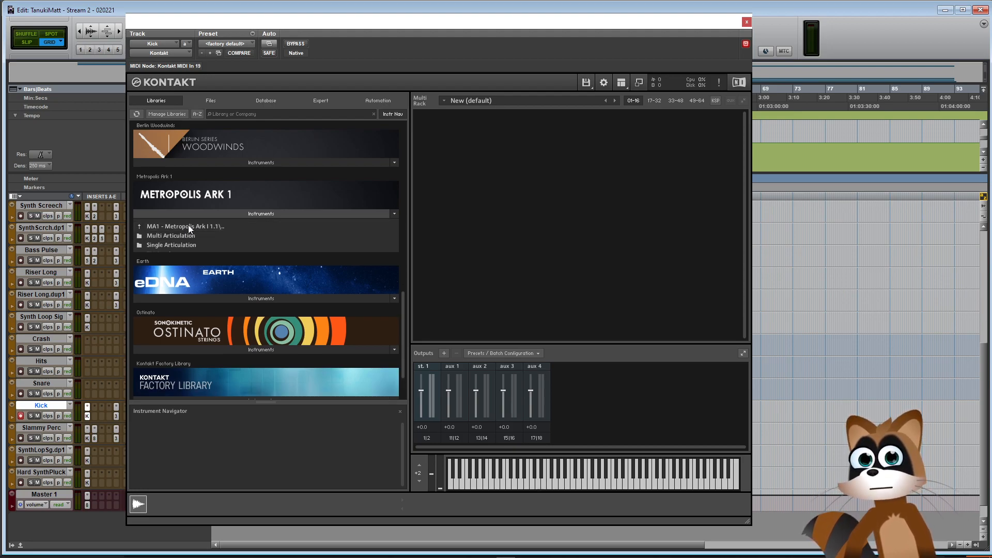
click(184, 243)
click(184, 256)
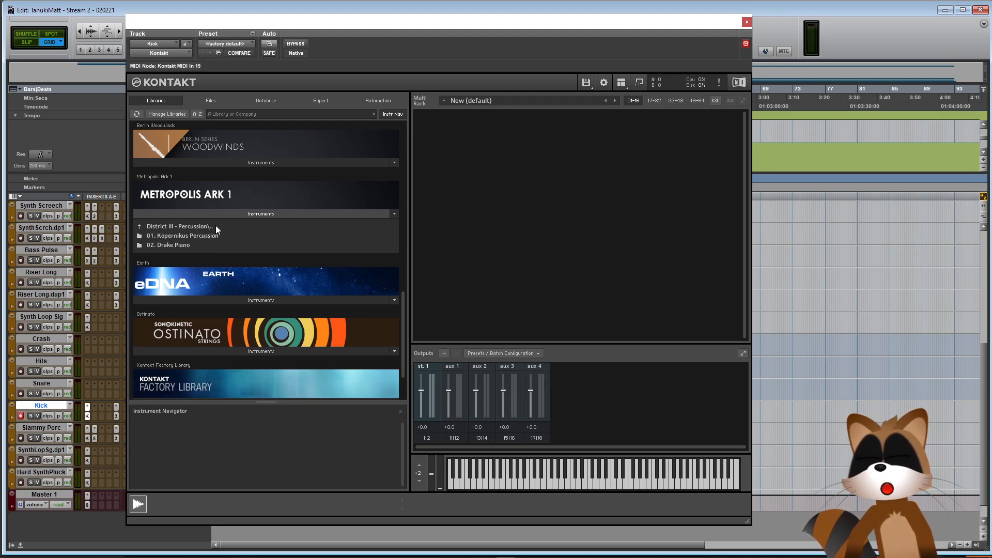
click(207, 235)
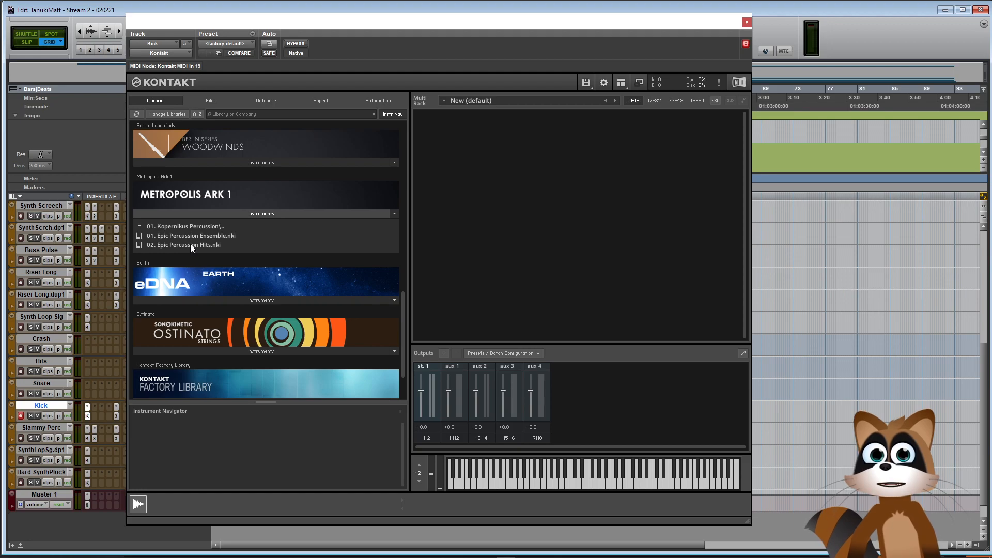
click(194, 228)
click(178, 262)
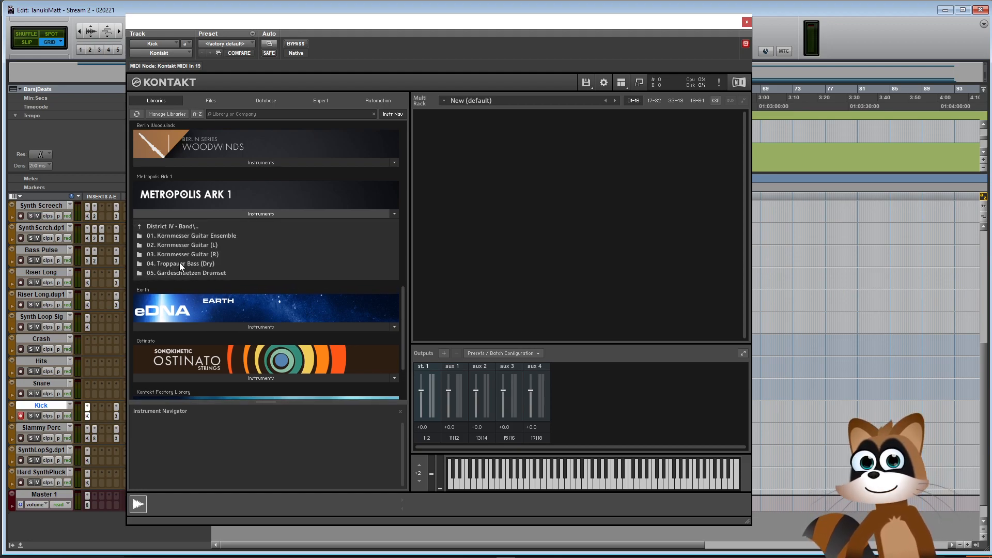
click(166, 272)
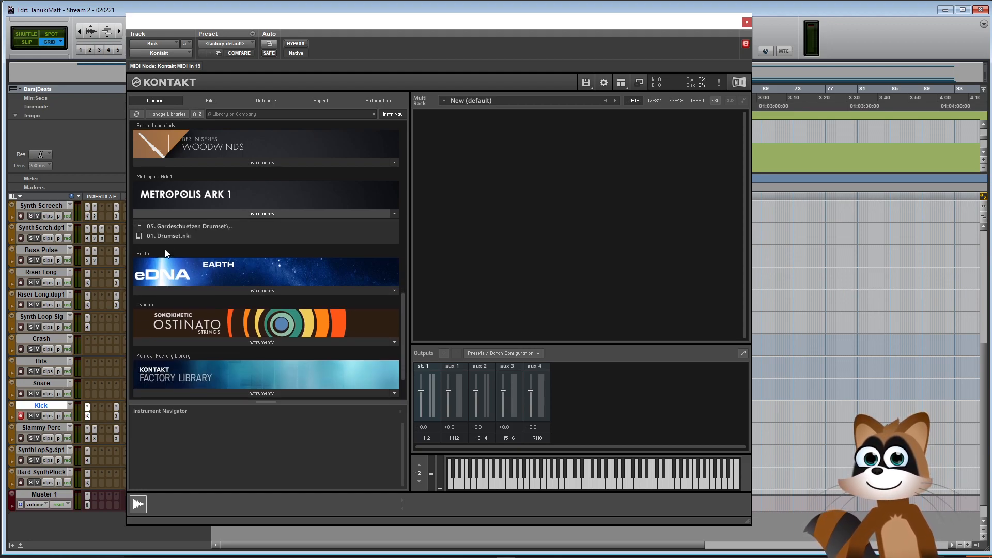
drag(138, 234, 521, 222)
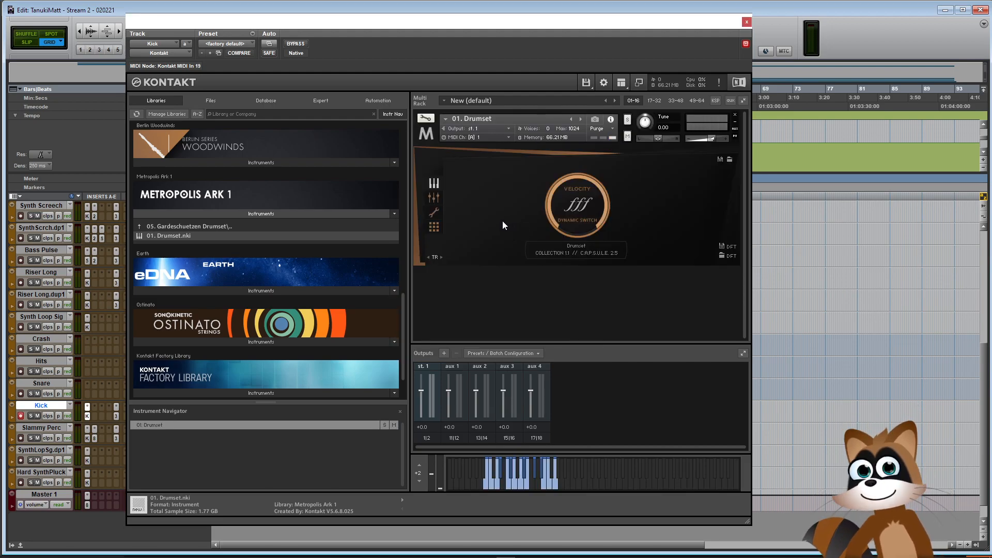
Look through the Drumset's controller table from the Dynamics page to the Mixer page and its SPOT Purge entry
click(436, 224)
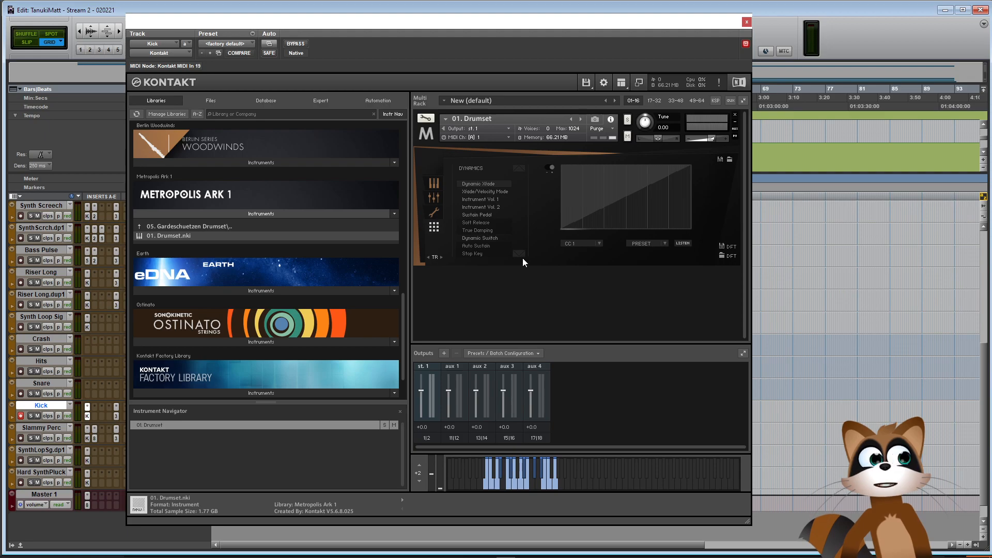
click(519, 254)
click(519, 254)
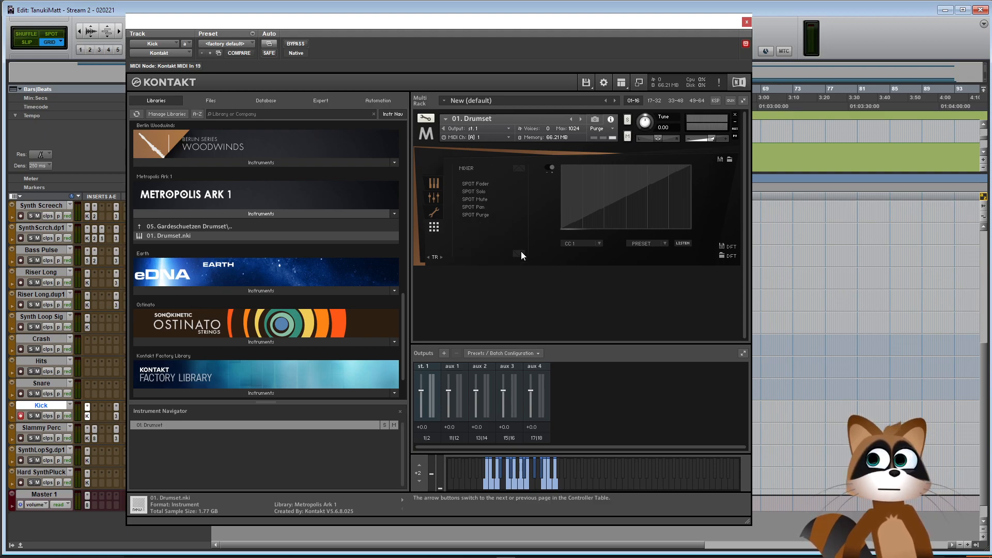
click(483, 215)
click(549, 167)
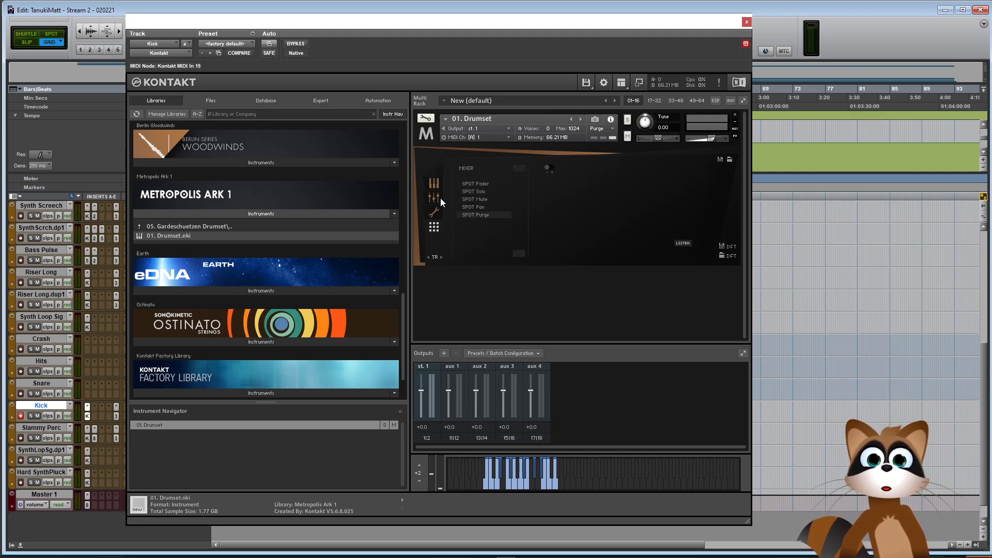
Try the CLOSE mic in the Drumset mixer, unload both TREE and CLOSE to keep only SPOT, and close Kontakt
click(433, 185)
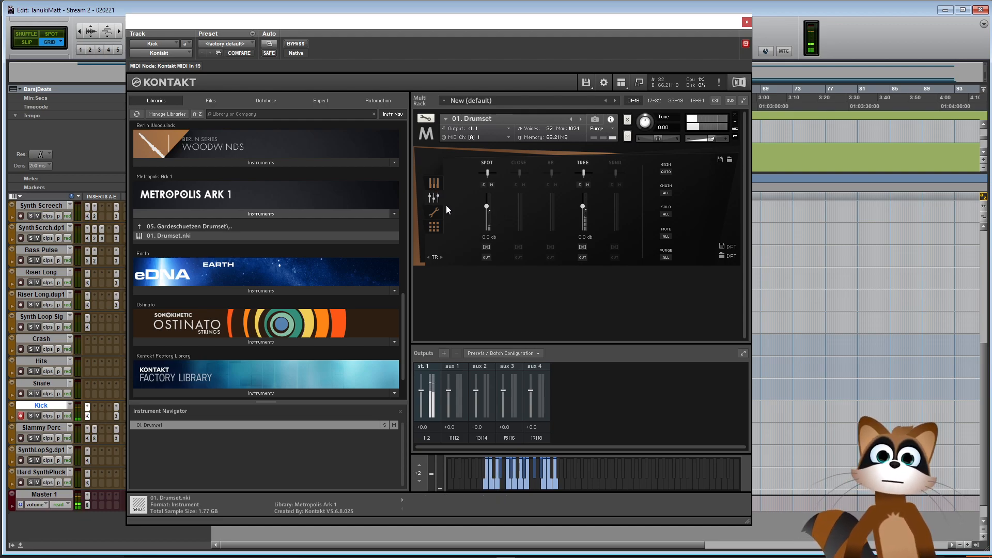
click(520, 164)
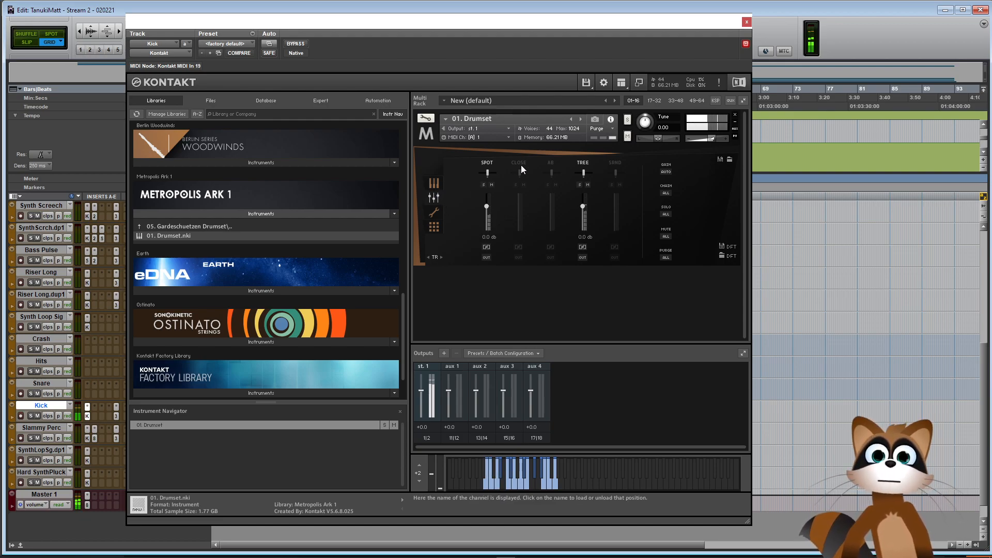
click(584, 163)
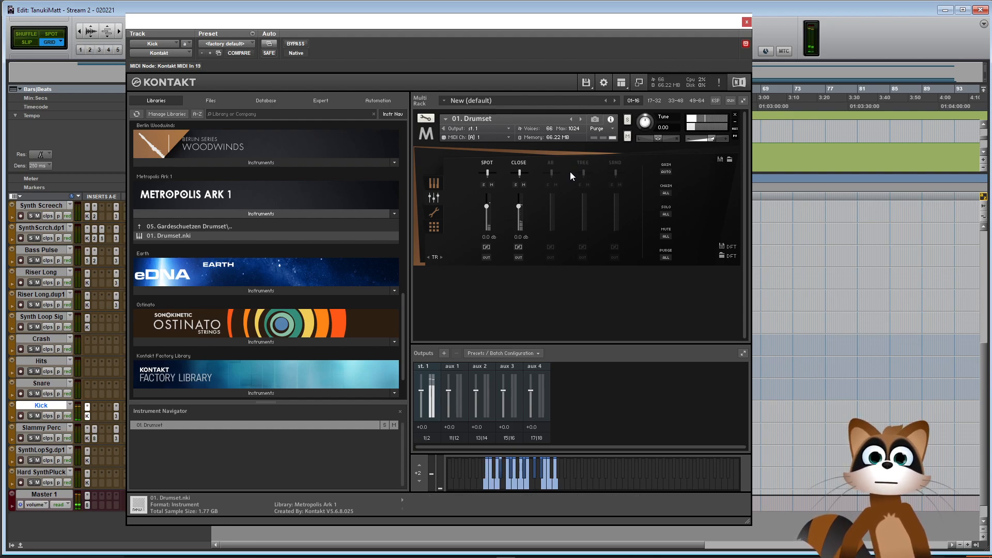
click(517, 163)
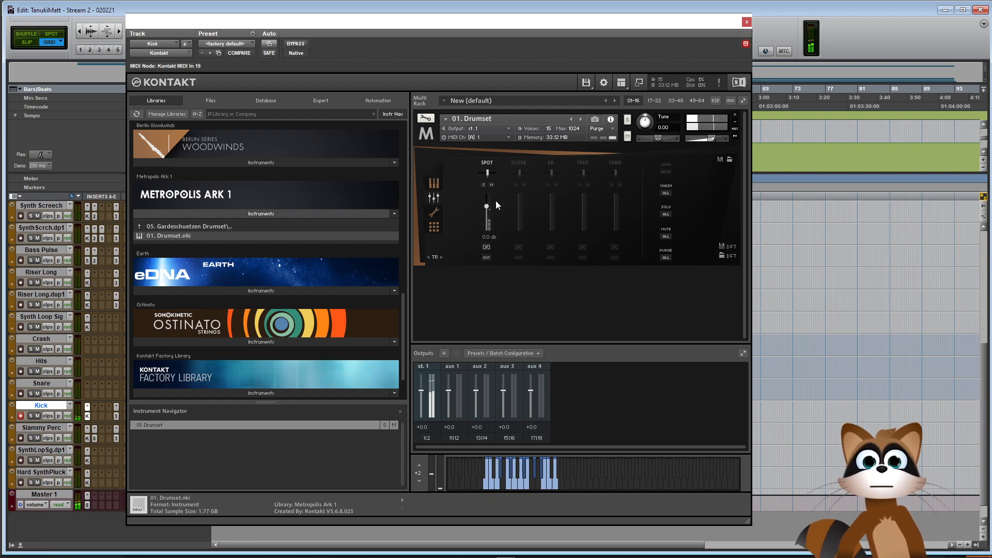
click(747, 22)
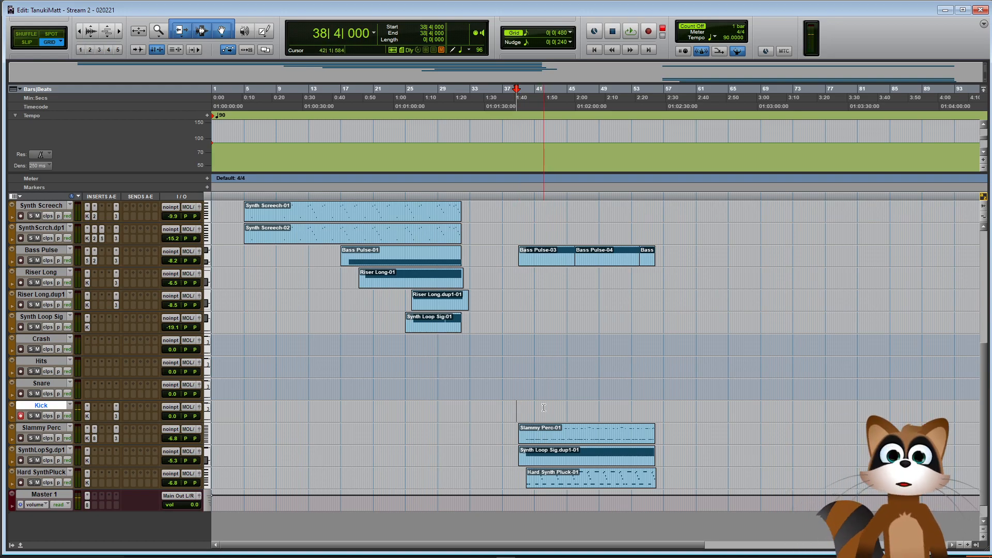
Copy the Slammy Perc clip to the Kick track at 39|1 and open the copy in the MIDI editor
click(537, 442)
drag(537, 442, 554, 423)
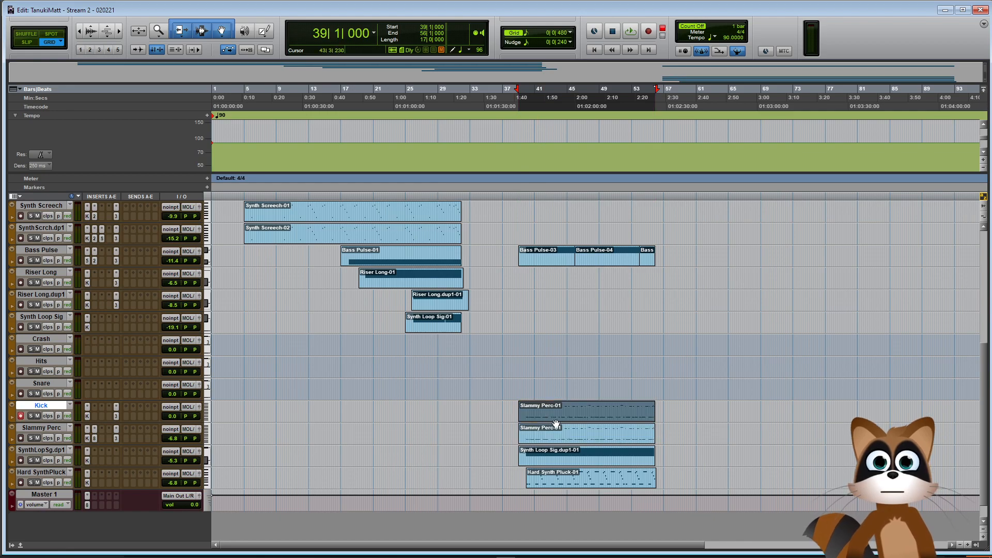
double_click(559, 422)
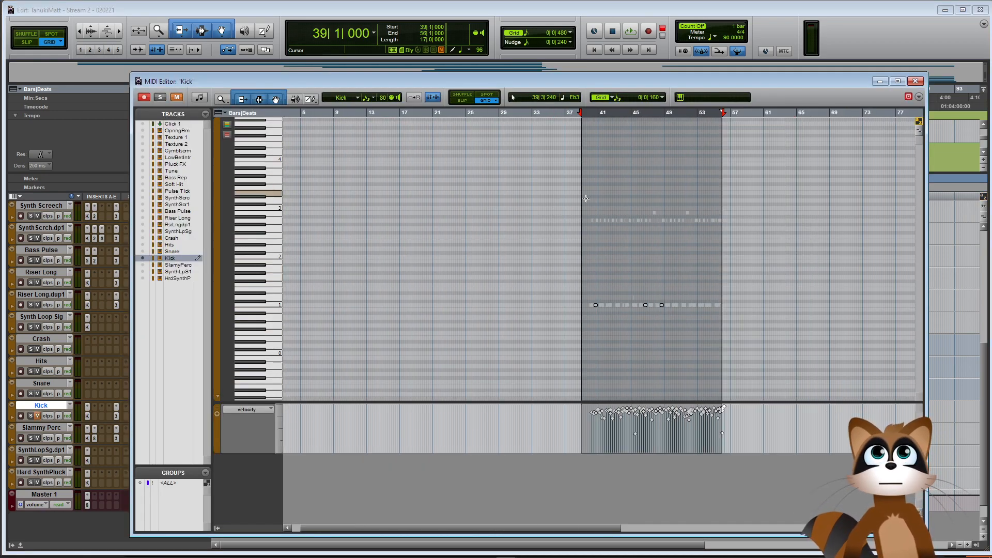
Mute all the high notes above C2 in the Kick clip
drag(583, 195, 668, 225)
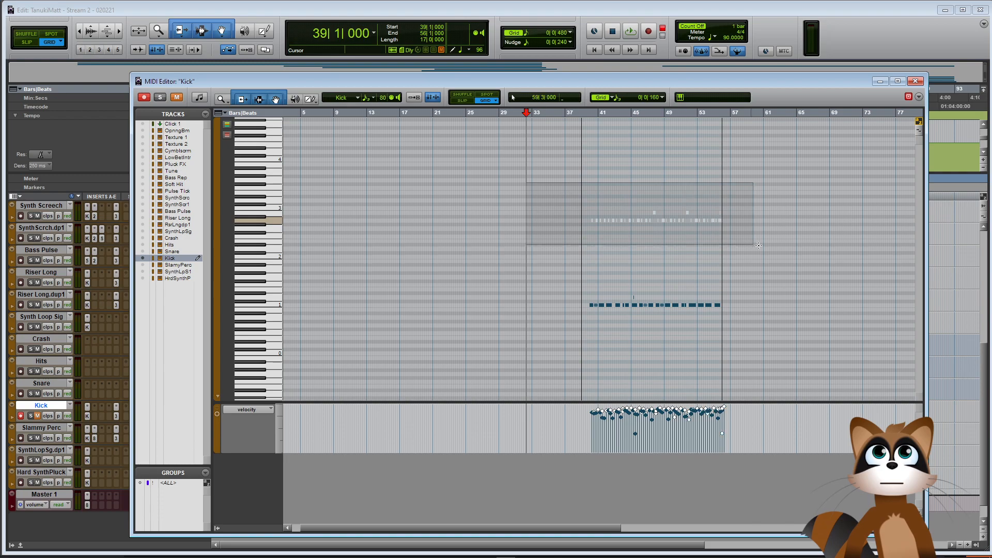
right_click(668, 221)
click(711, 341)
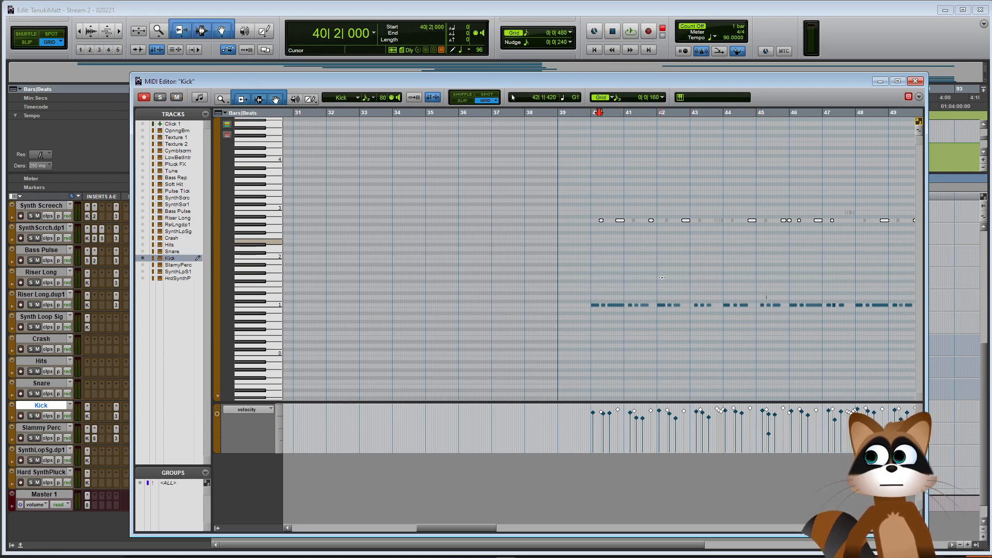
key(ctrl+bracketleft)
key(ctrl+bracketleft)
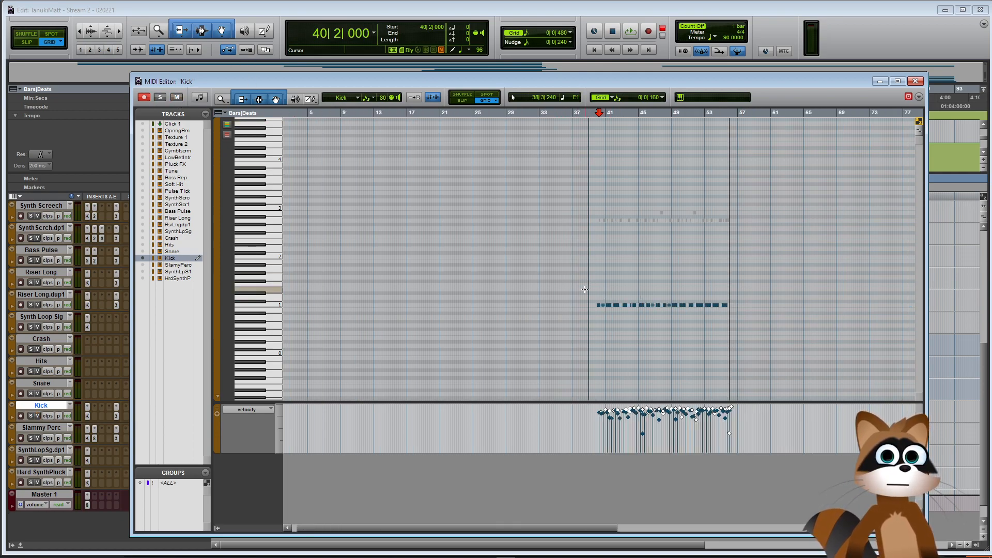
Select the low row of Kick notes to check them, and play the part from 39|4|160 with the other tracks
click(176, 99)
drag(586, 296, 736, 329)
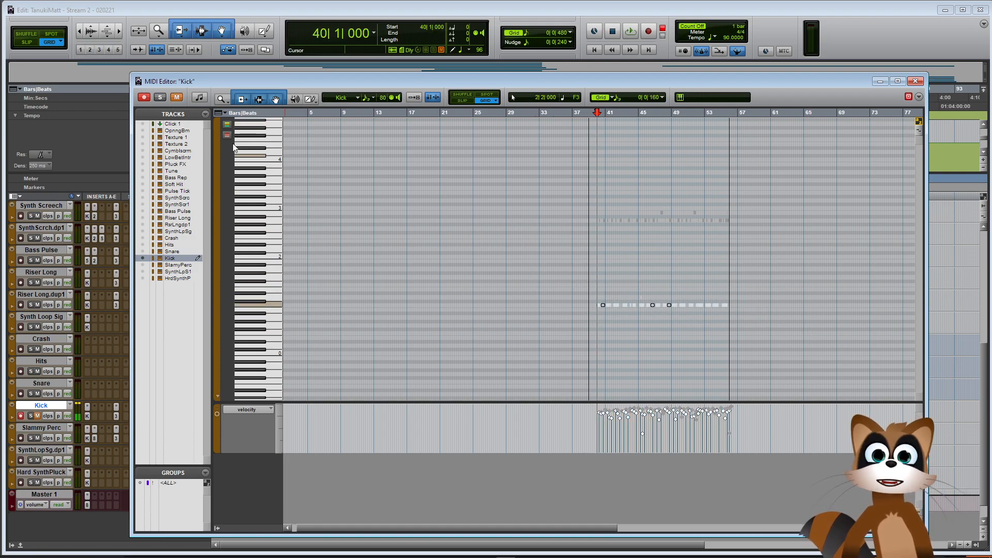
click(176, 97)
key(ctrl+bracketright)
key(ctrl+bracketright)
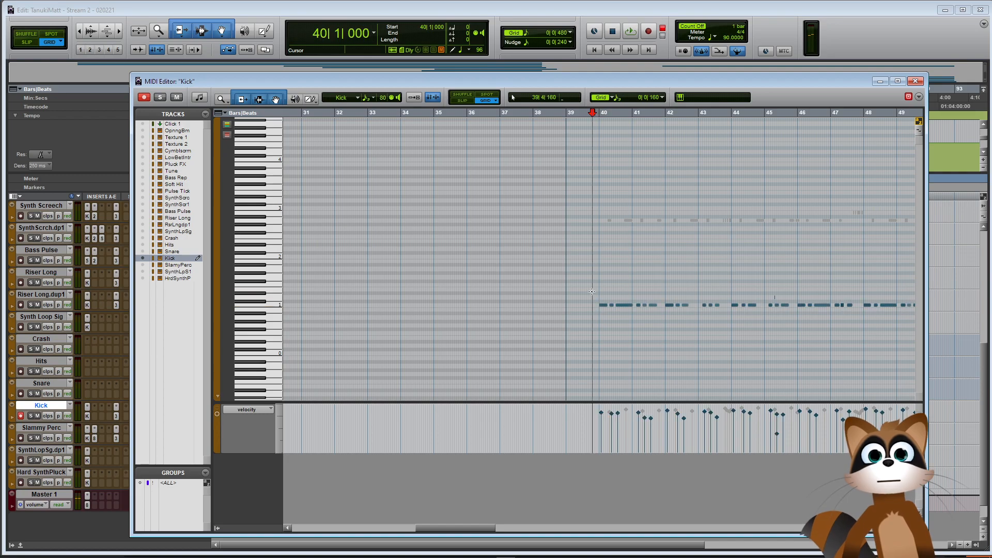
click(592, 299)
key(space)
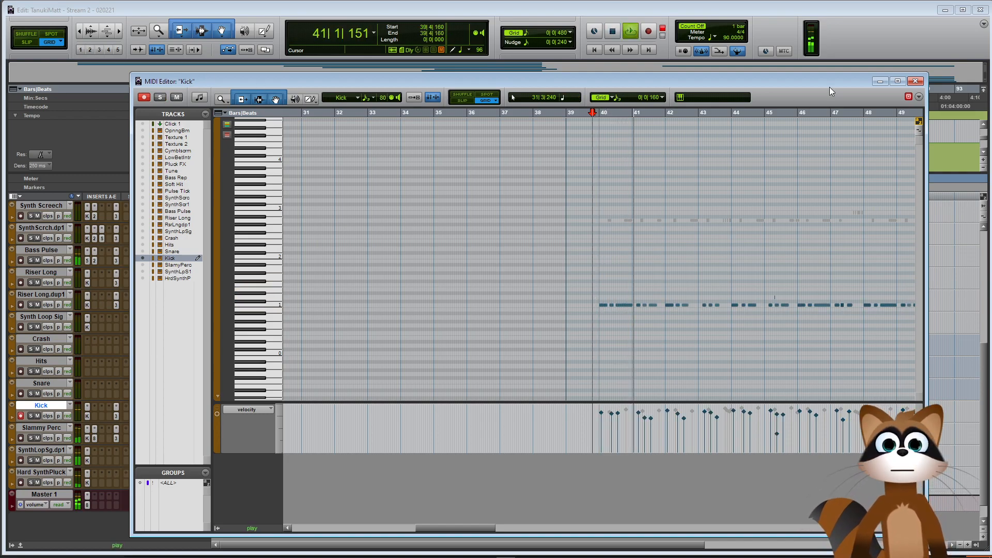
Solo the Kick track and mute the stray D1 note at 45|2|240 in its clip
key(ctrl+w)
click(30, 415)
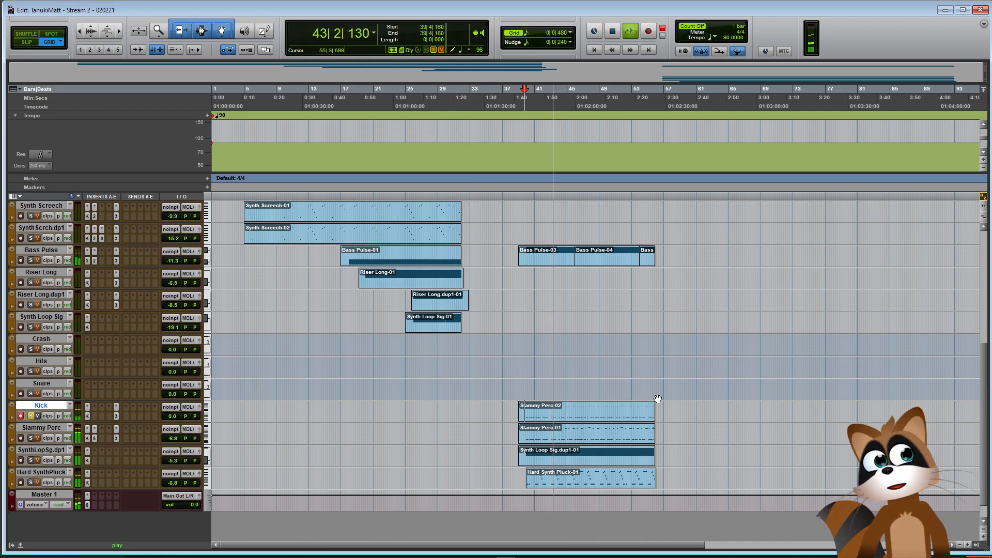
key(ctrl+])
drag(459, 546, 528, 548)
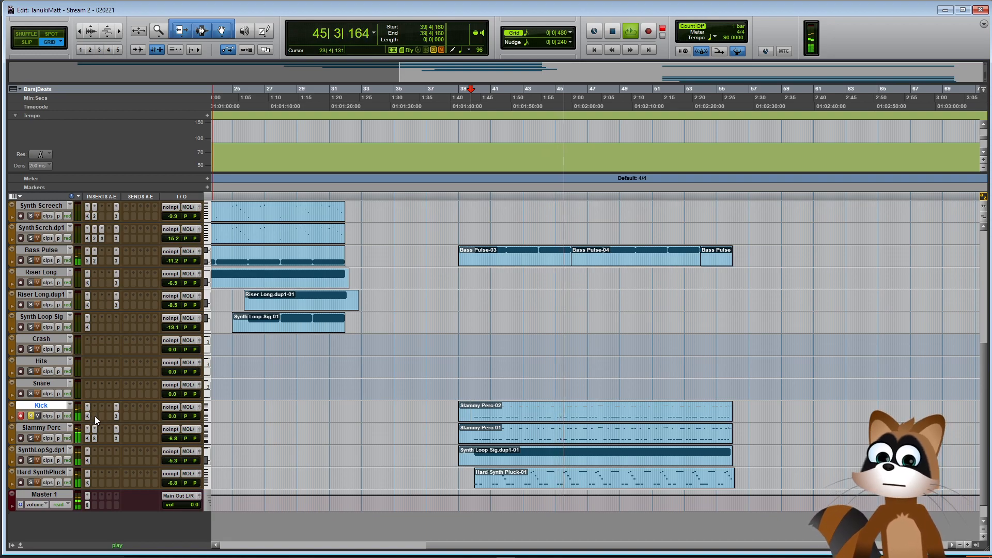
double_click(567, 417)
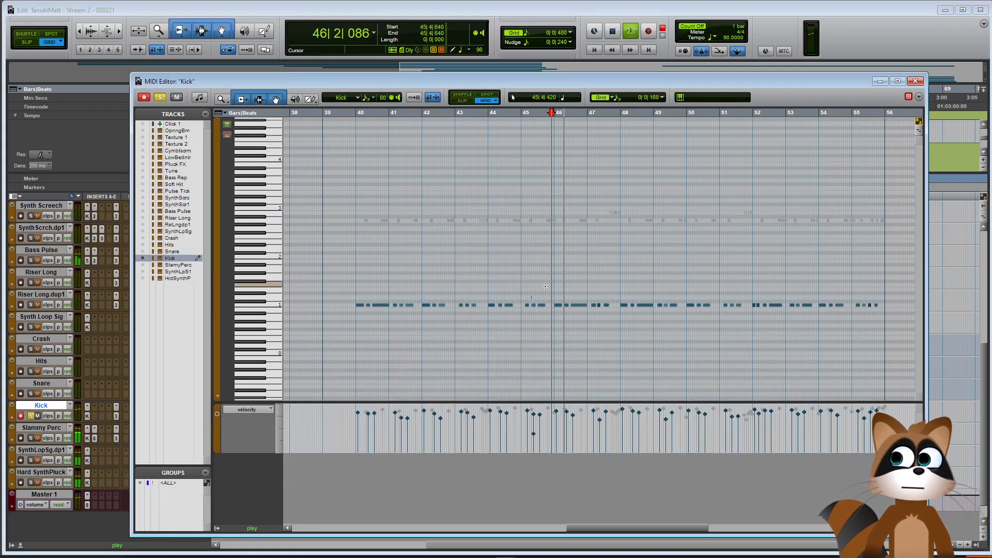
right_click(532, 296)
click(568, 399)
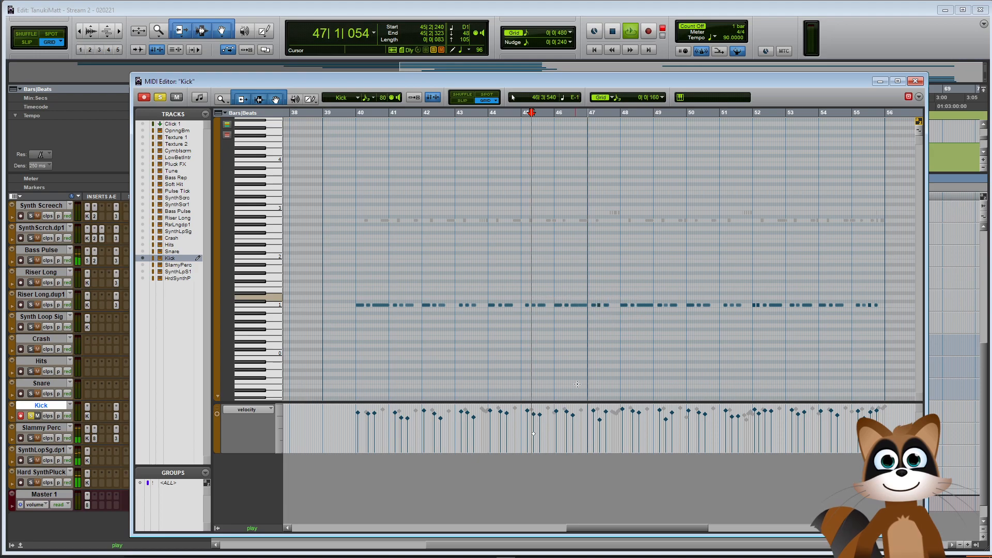
Show the Kick track's velocity lane, raise the velocities of the whole clip, and play it from 39|4|480
key(ctrl+w)
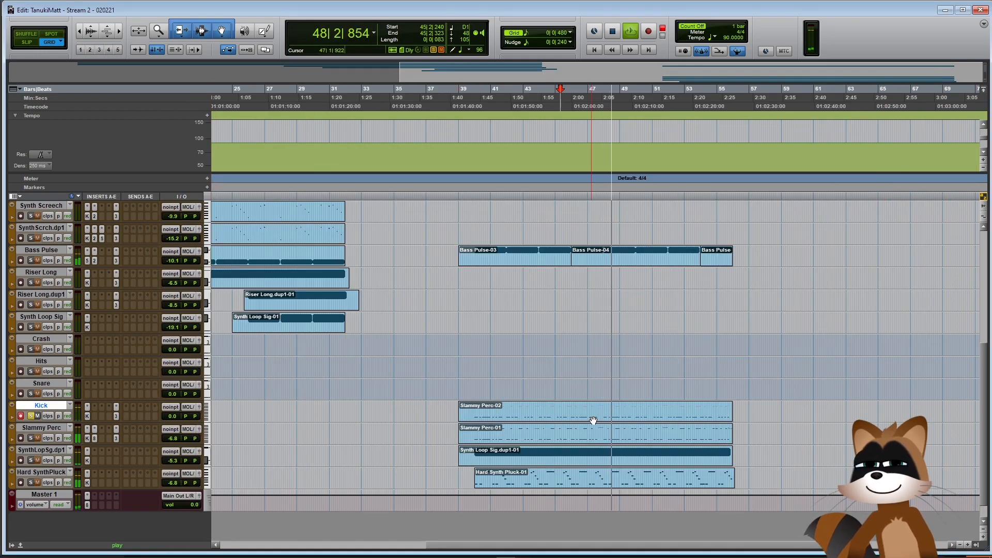
click(12, 417)
key(space)
click(596, 439)
double_click(549, 437)
drag(549, 437, 546, 432)
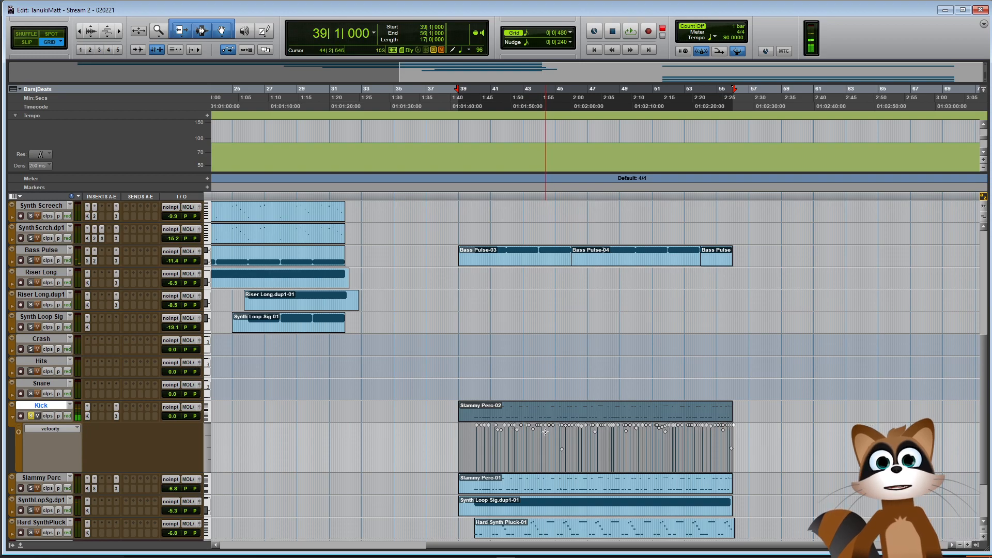
click(474, 416)
key(space)
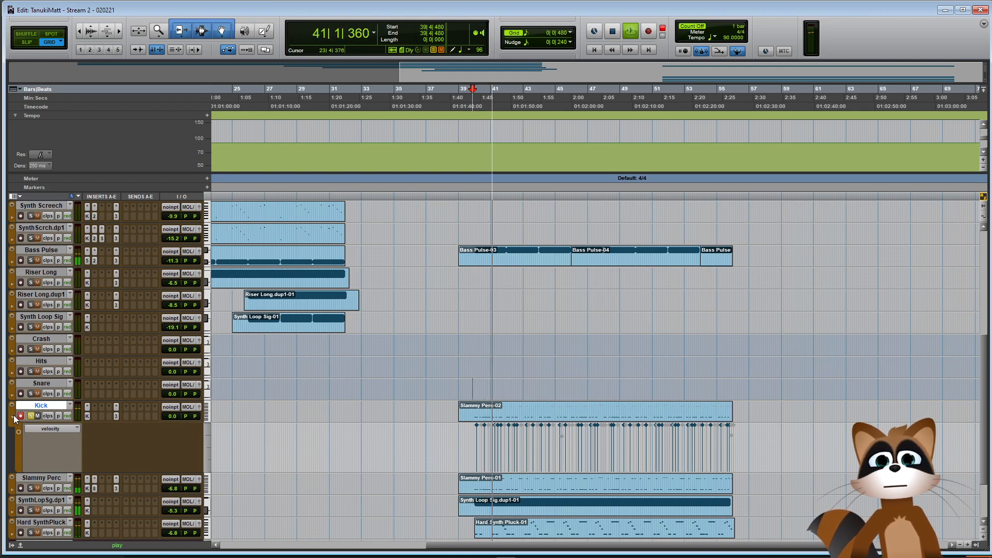
In the Kick's Neutron 3 Equalizer, shift the low-cut band lower and add a 1.3 dB boost at 6922 Hz, then hide the velocity lane
click(117, 415)
drag(184, 197, 175, 197)
drag(425, 197, 469, 192)
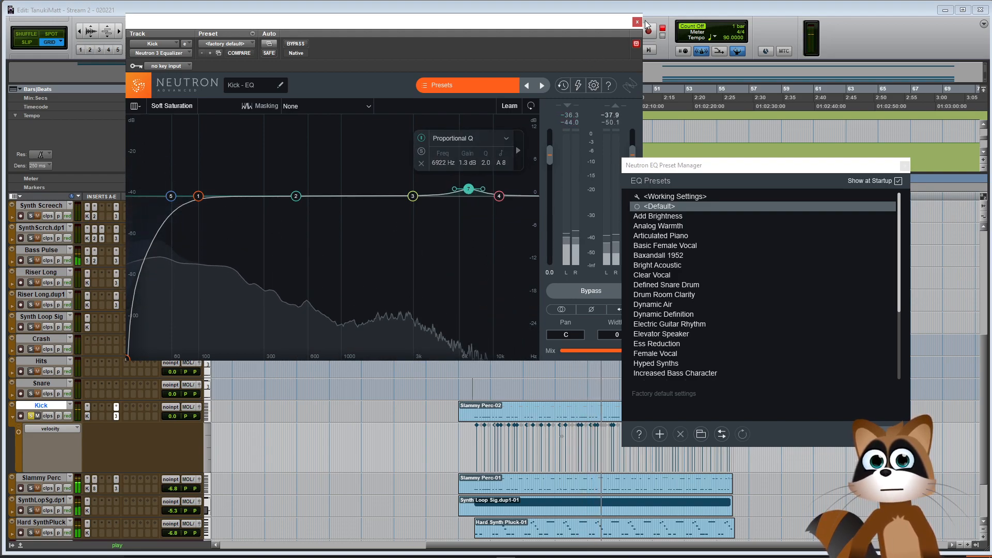
click(639, 22)
click(12, 417)
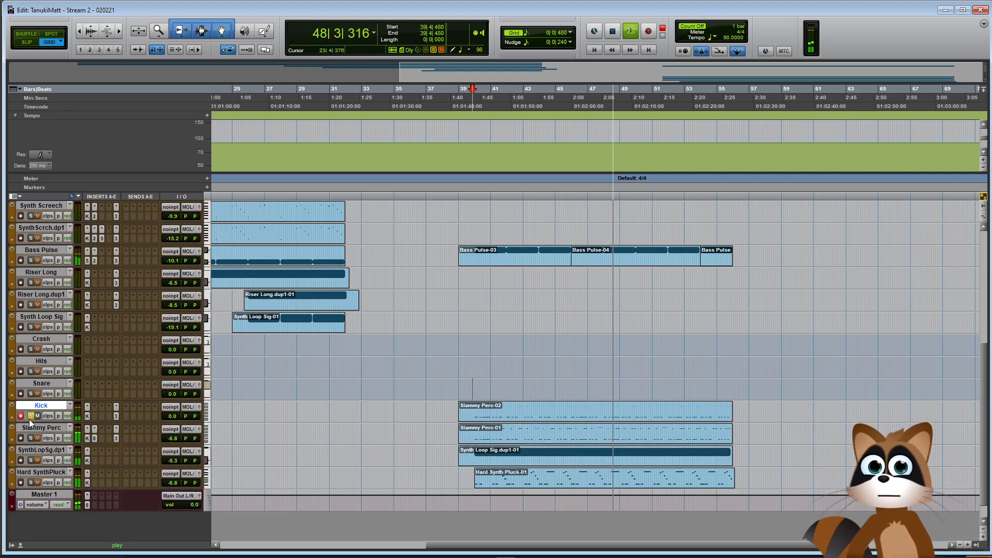
Insert the stereo Scheps Omni Channel dynamics plug-in on the Kick track's second insert slot
key(space)
click(96, 417)
mouse_move(122, 442)
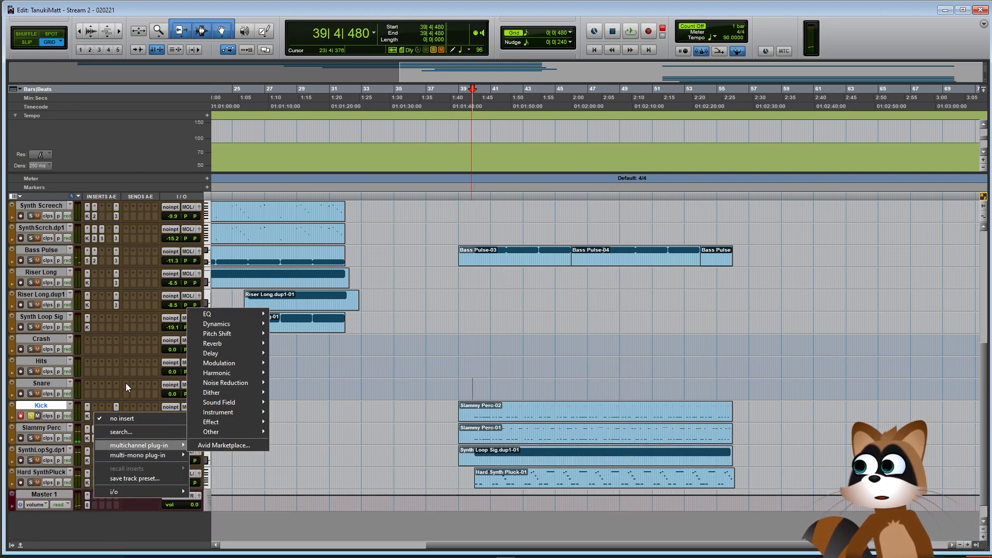
click(32, 407)
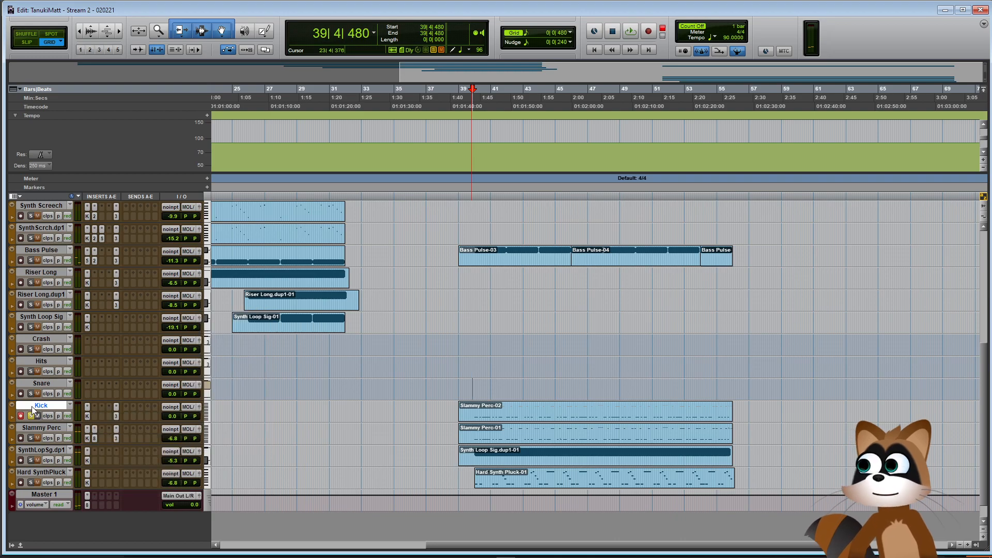
click(95, 416)
mouse_move(120, 444)
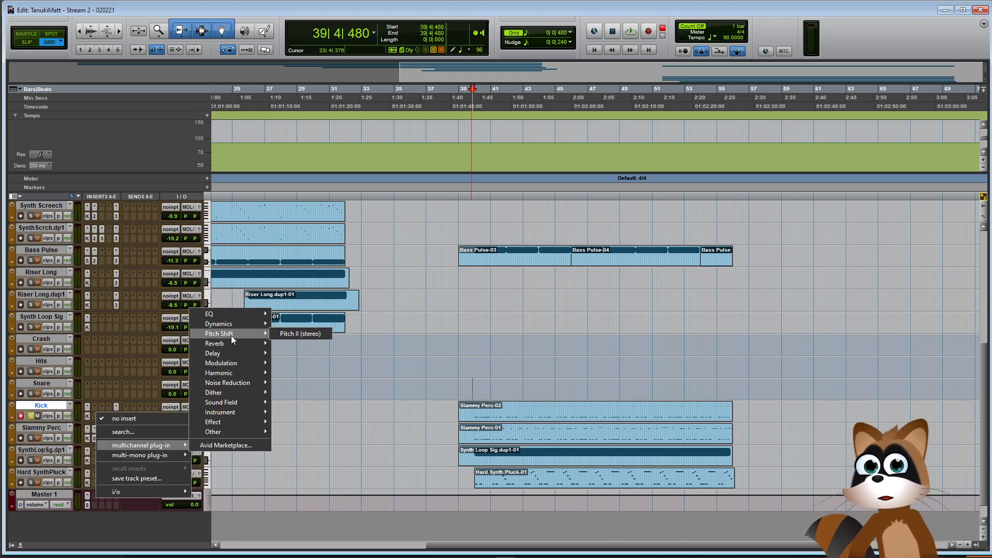
mouse_move(231, 325)
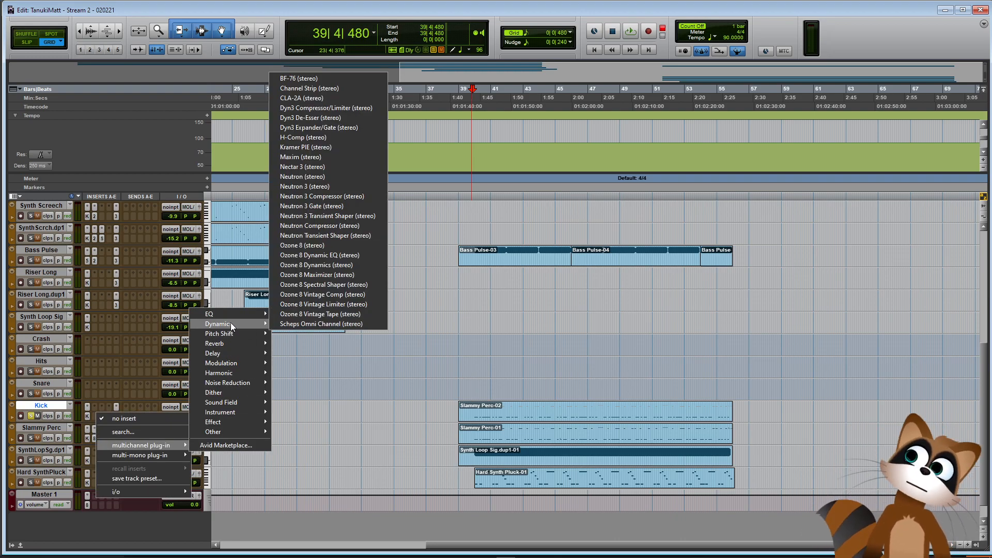
click(299, 324)
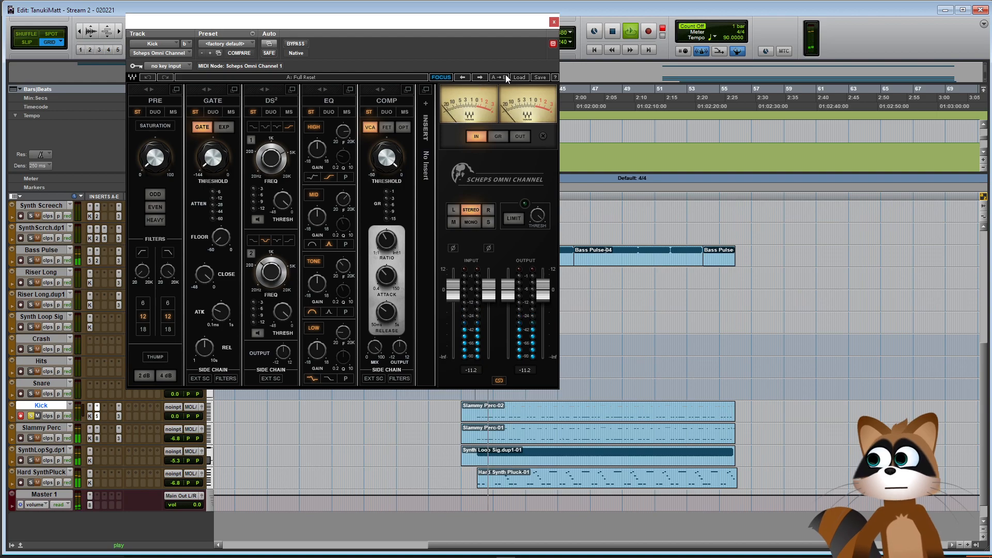
Audition the PA Default preset and the Andrew Scheps presets Kick 1, Kick 2 (floor tom bleed), Kick 3 and Kick 4 on the Kick
click(520, 77)
click(533, 133)
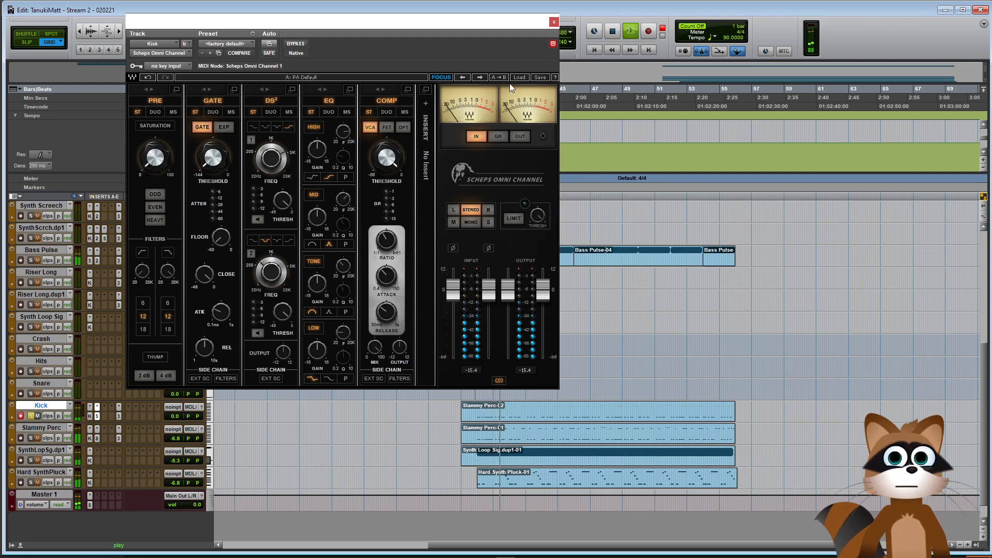
click(519, 77)
mouse_move(569, 145)
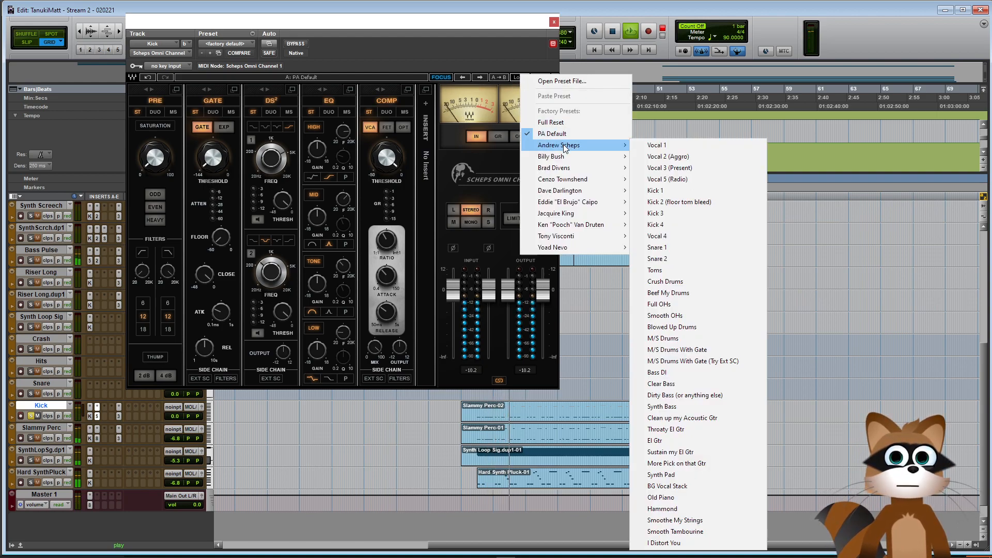
click(659, 190)
click(520, 77)
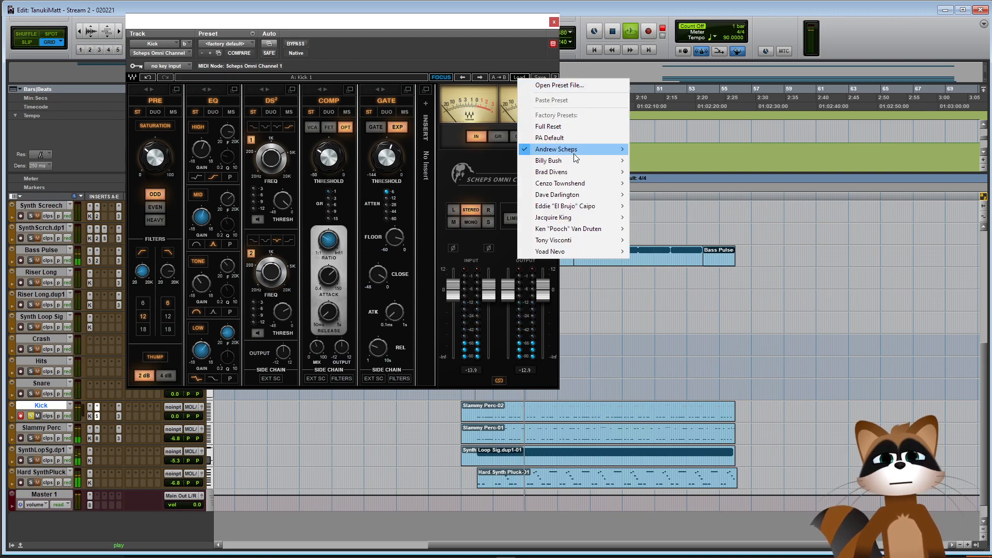
mouse_move(568, 149)
click(666, 207)
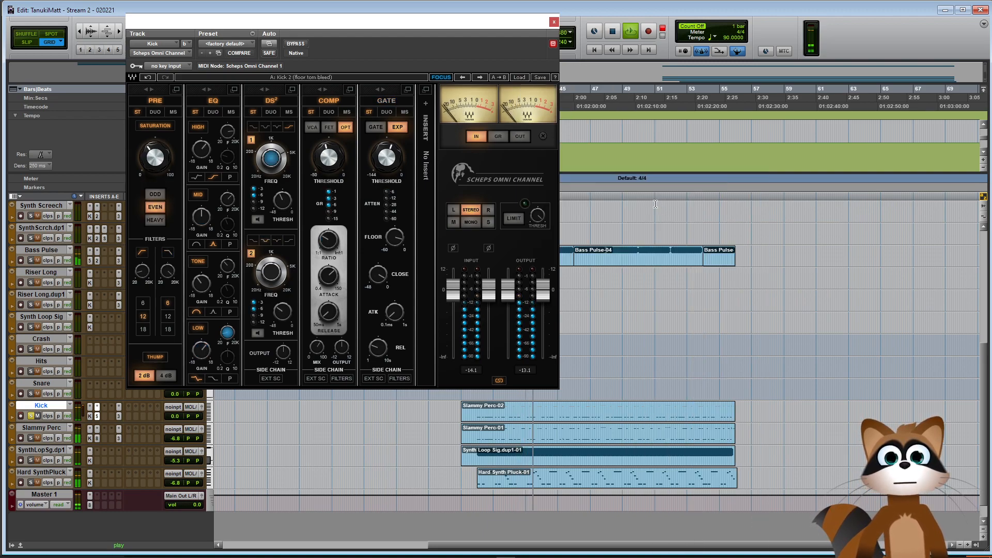
click(519, 77)
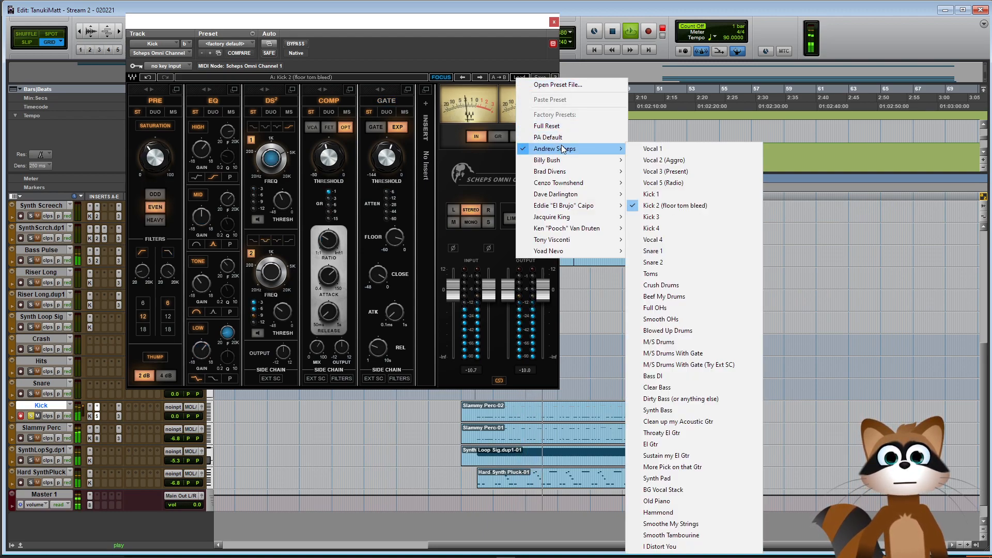
click(653, 216)
click(519, 77)
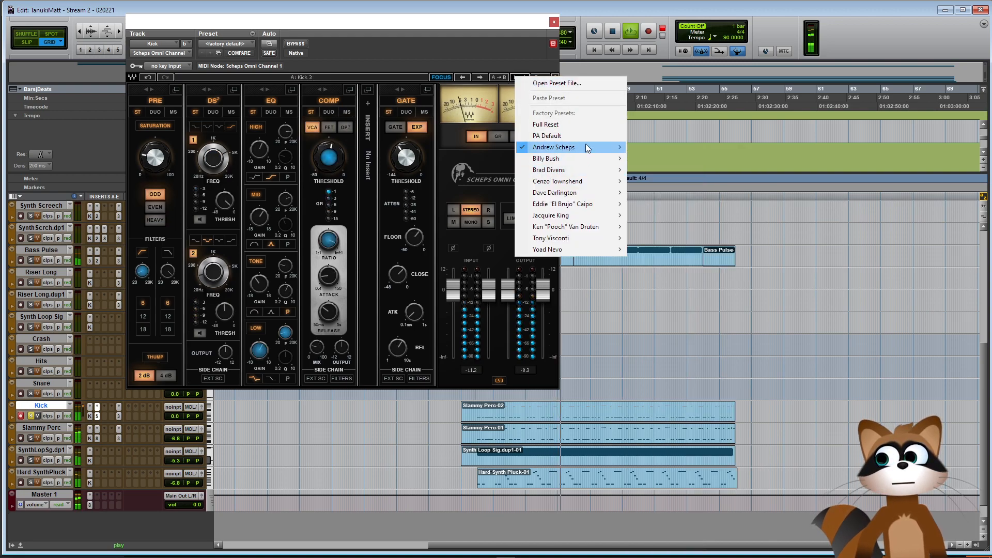
mouse_move(585, 147)
click(657, 226)
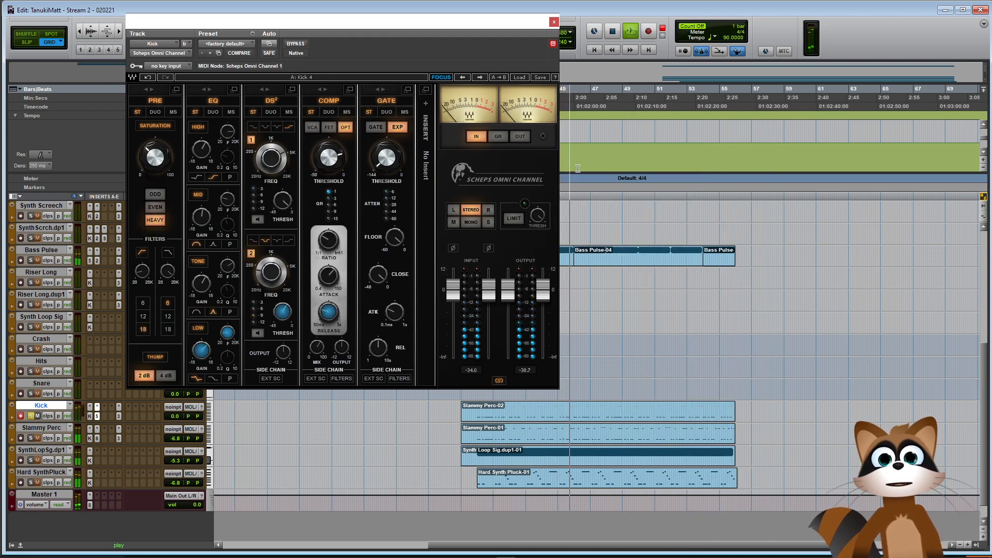
Load the Billy Bush preset Kick Drum in Scheps Omni Channel and close the plug-in
click(517, 77)
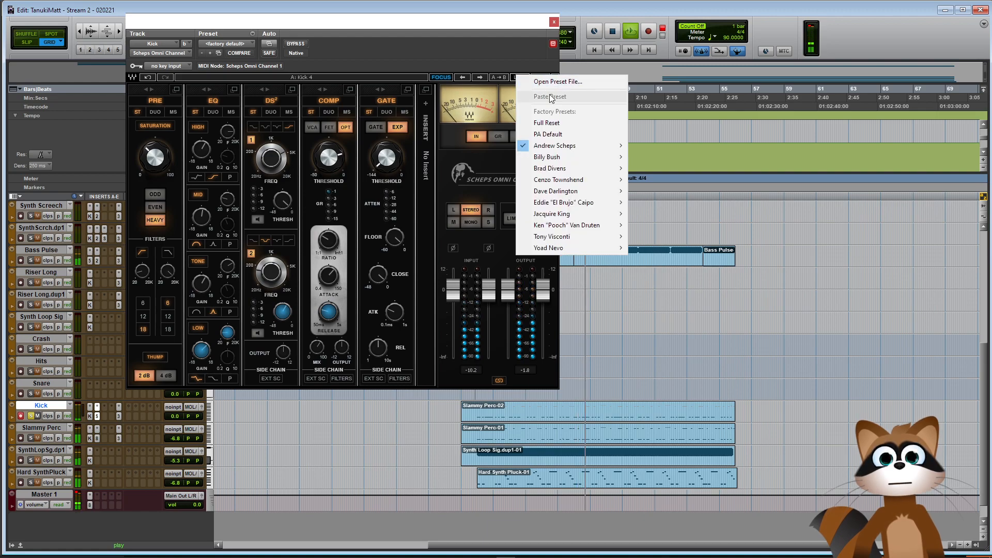
mouse_move(572, 161)
click(658, 225)
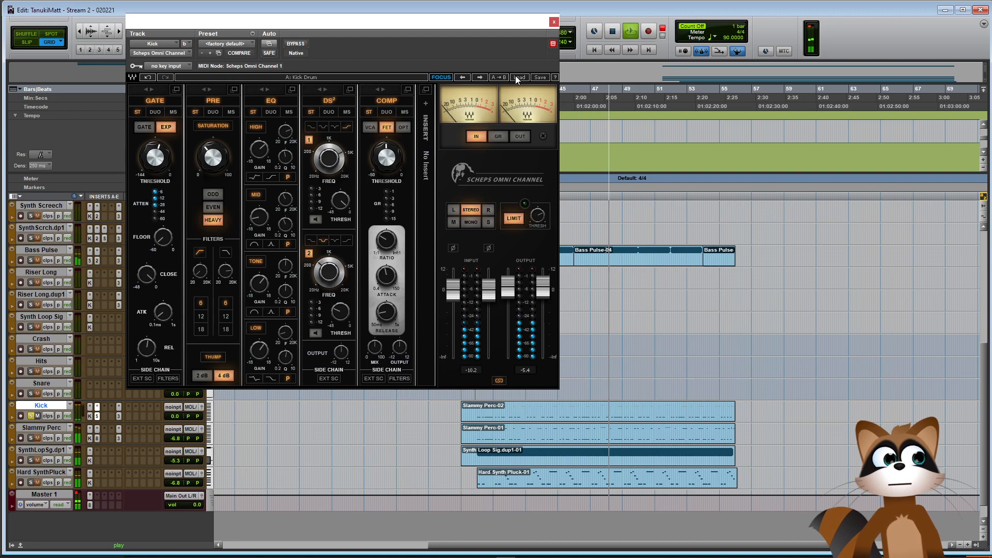
click(554, 21)
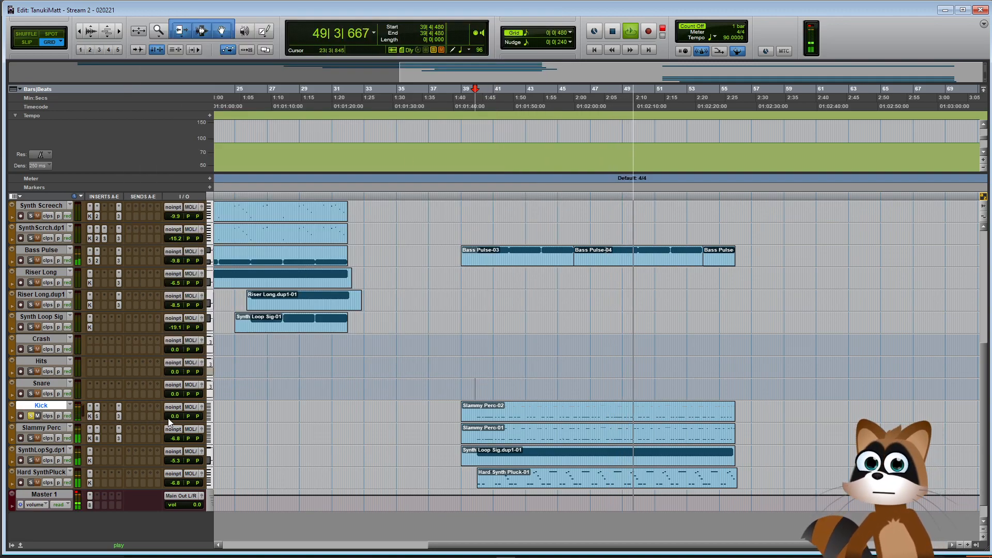
Check the Kick's EQ curve, lower the Kick volume to -6.6 dB, and replay the section with all tracks audible
click(118, 407)
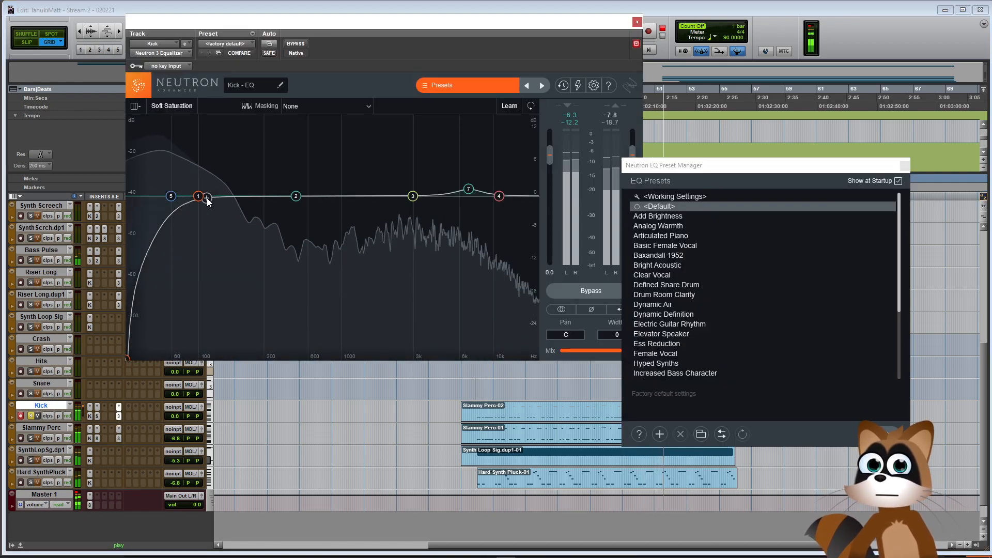
click(637, 21)
drag(172, 416, 172, 420)
key(space)
key(space)
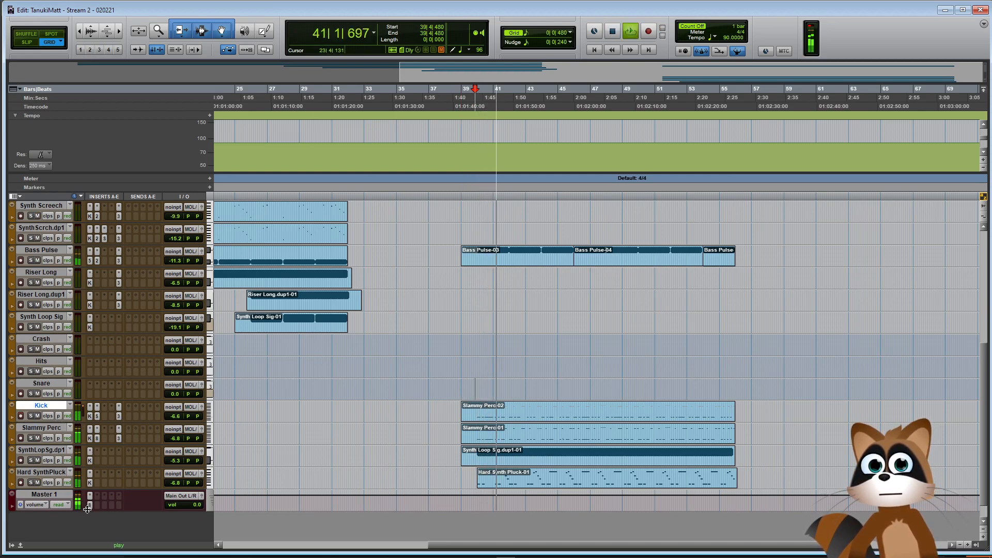
Compare the mix with the Kick muted and unmuted, and set the Kick volume to -7.9 dB
click(38, 416)
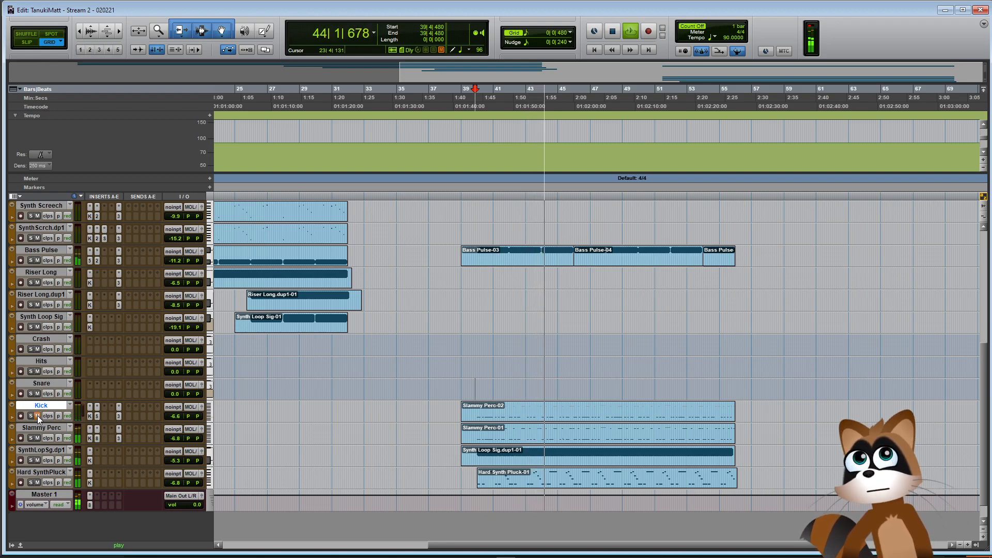
click(37, 416)
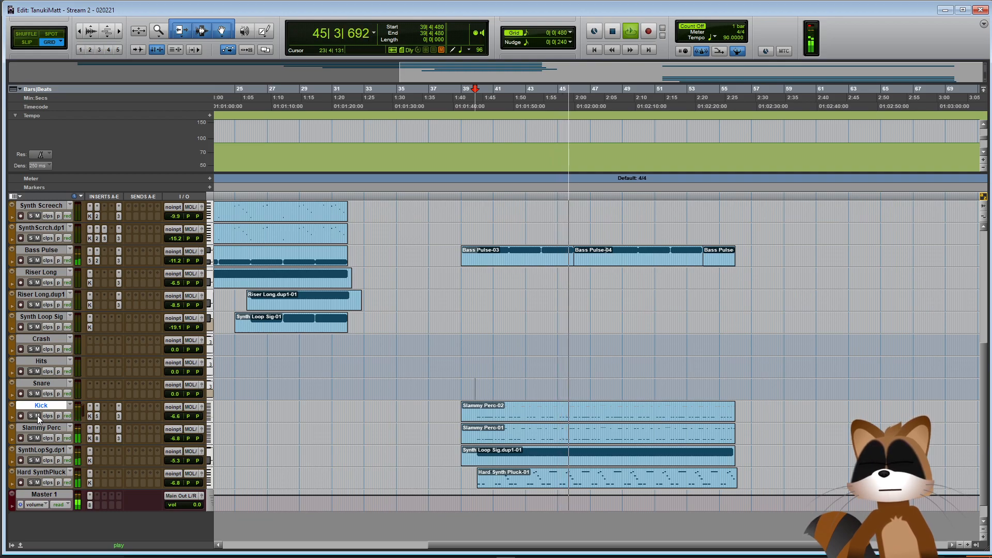
drag(173, 417, 175, 419)
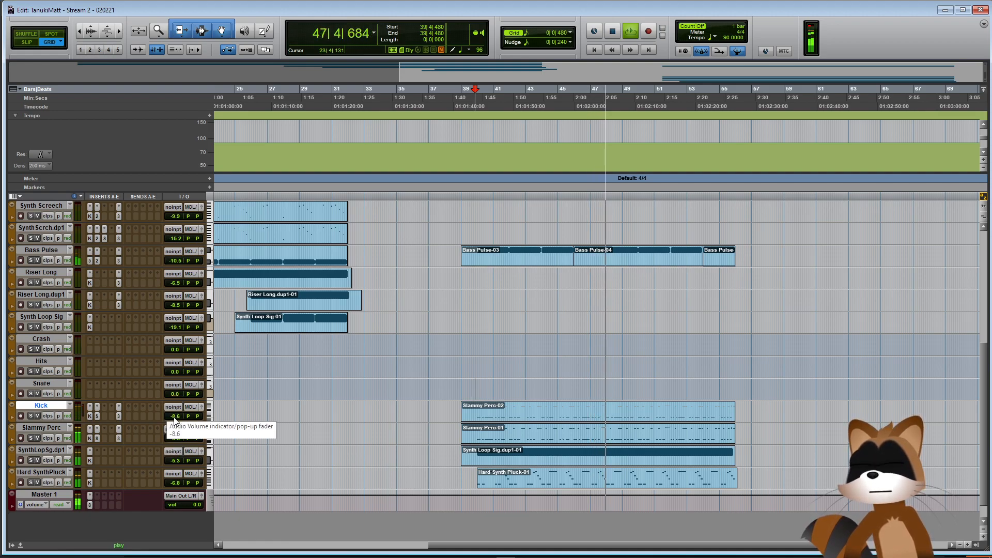
click(37, 416)
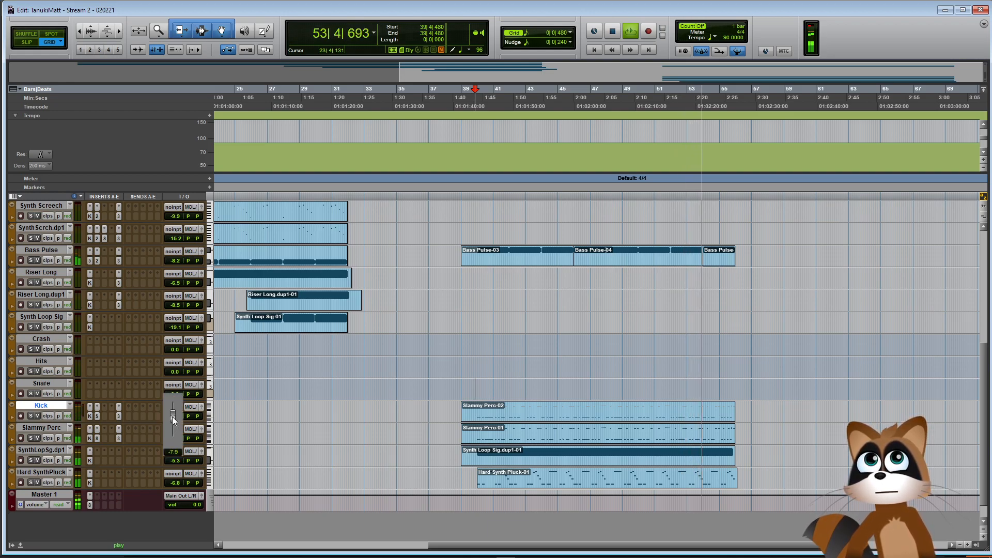
key(space)
click(38, 416)
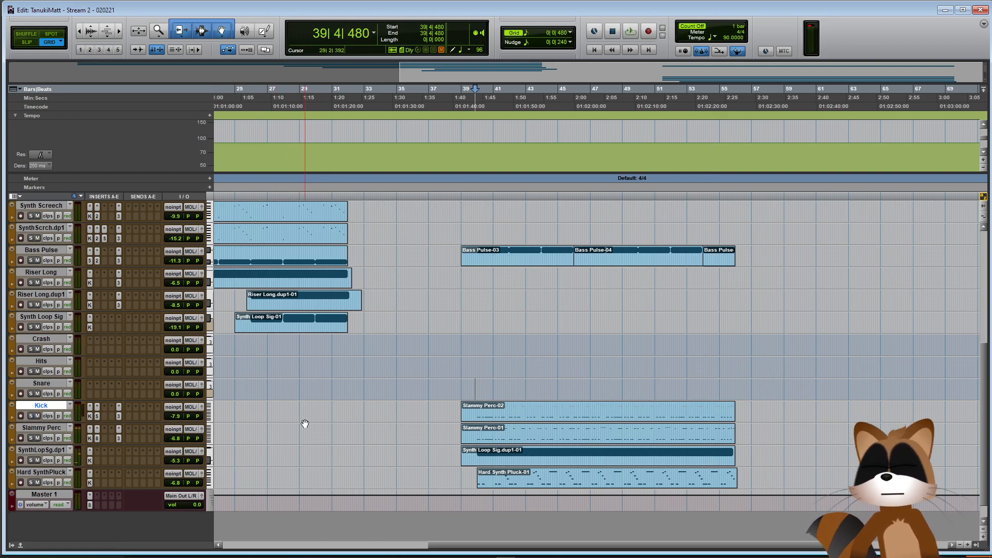
Play the song from 25|3|480 to compare the earlier part with the new section
click(246, 339)
key(space)
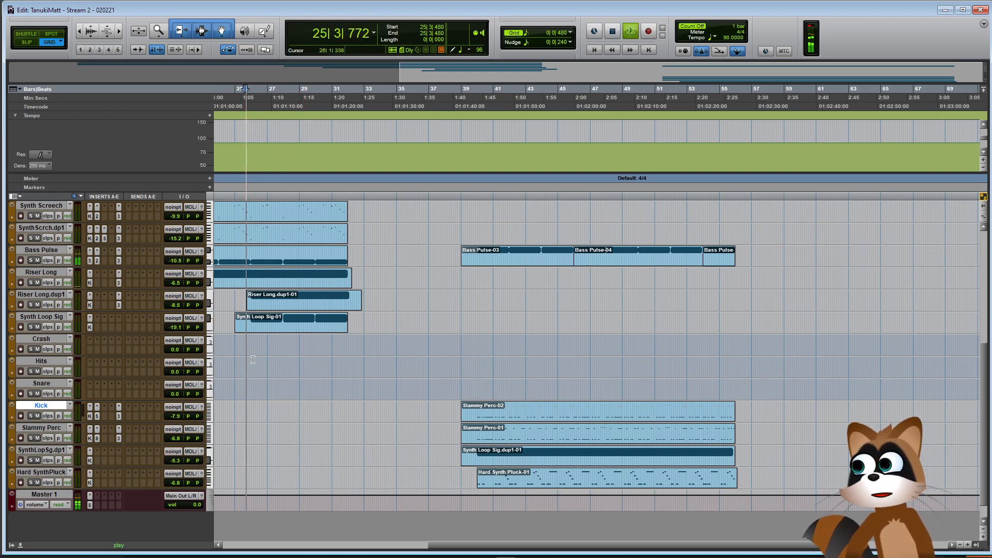
key(space)
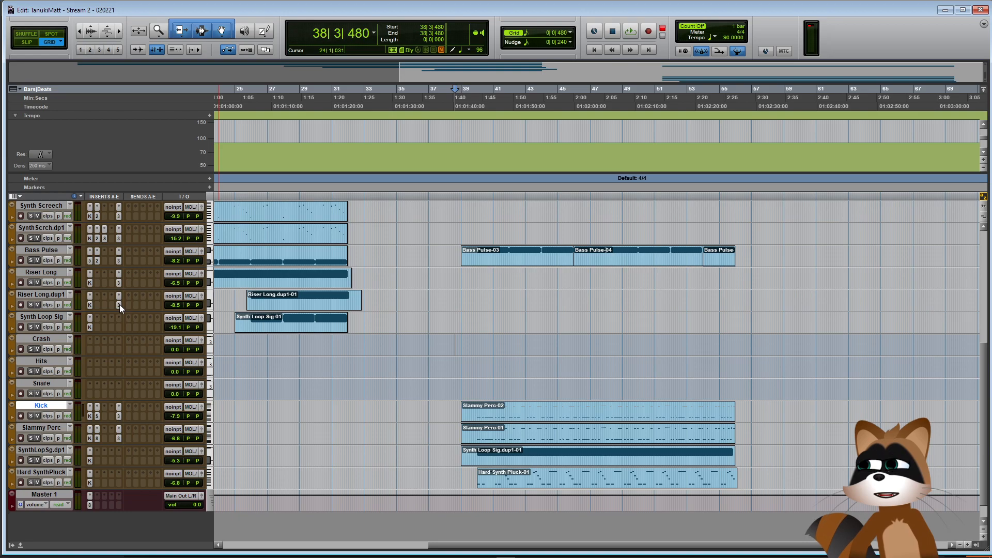
Place a Neutron 3 Equalizer with a low cut on the Snare track's last insert slot and close its window
click(118, 395)
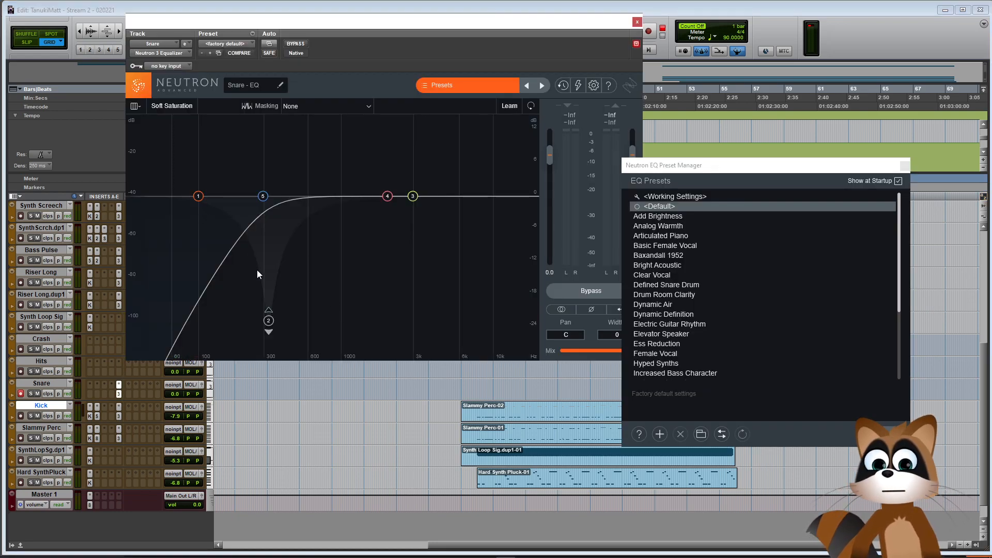
click(637, 23)
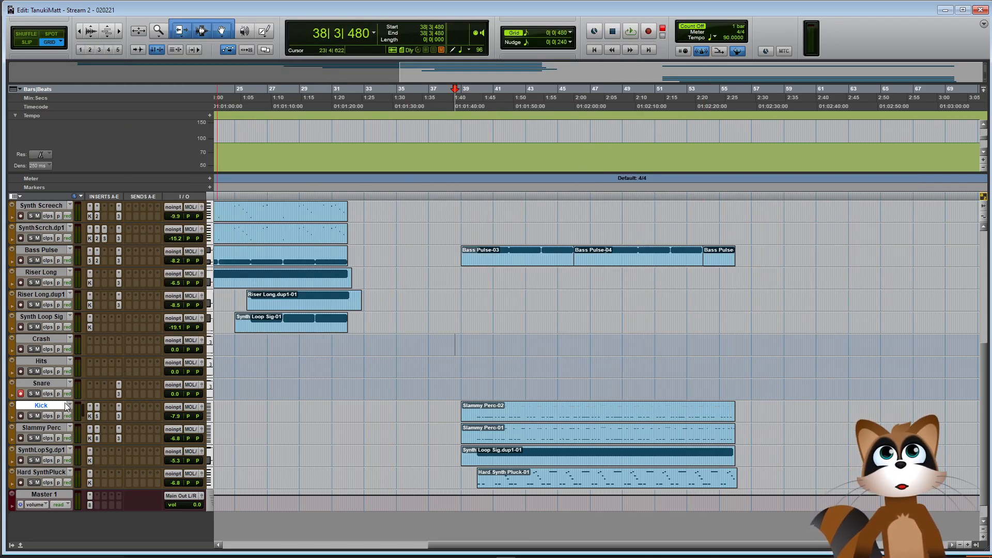
Insert Kontakt in the Snare track's first insert slot and open the Keepforest Devastator Full Edition Instruments folder in Quick-Load
click(91, 395)
mouse_move(109, 421)
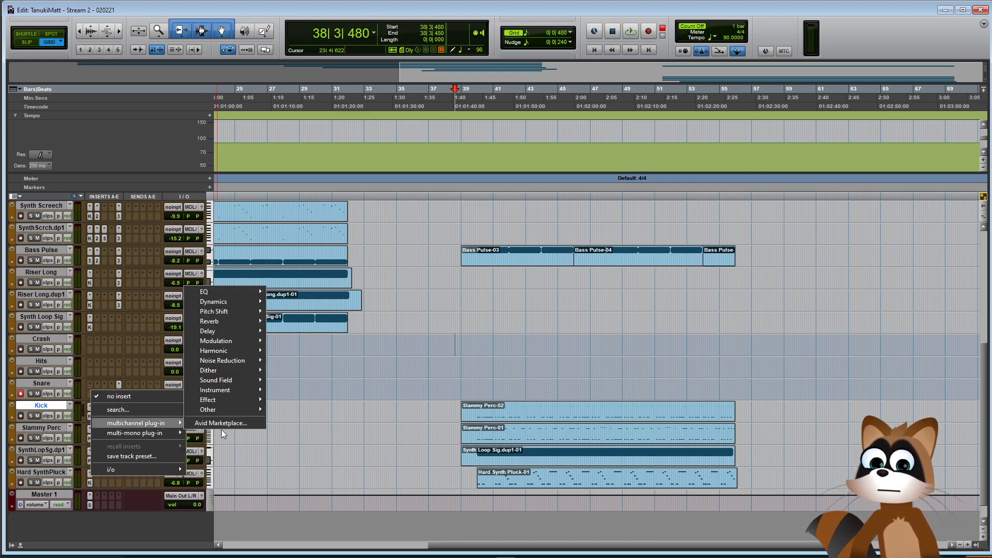
mouse_move(228, 392)
click(308, 432)
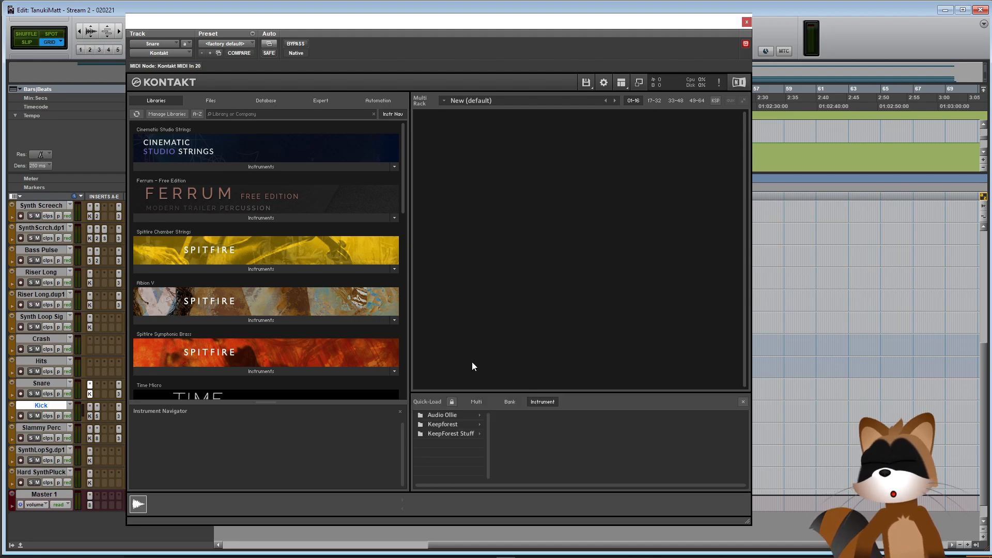
click(444, 425)
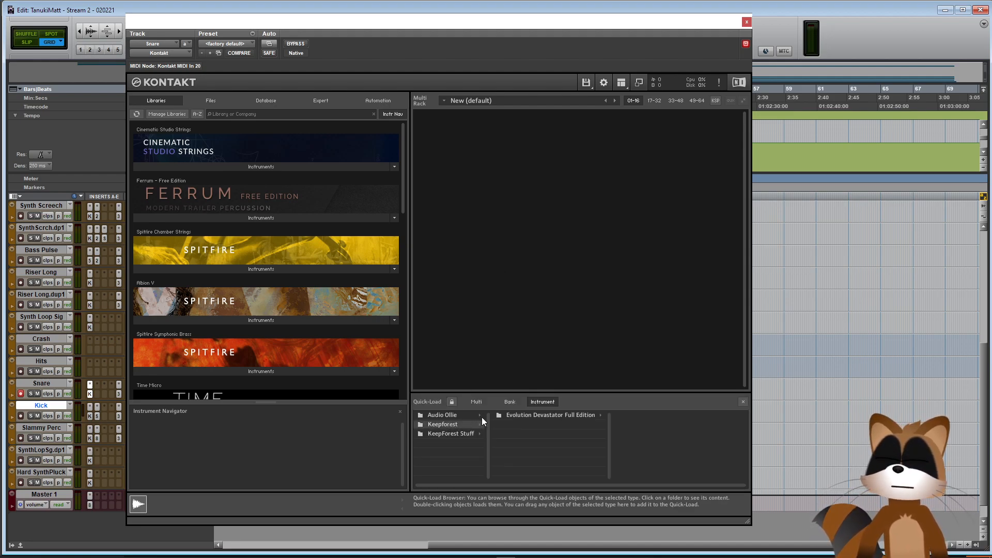
click(522, 415)
click(623, 416)
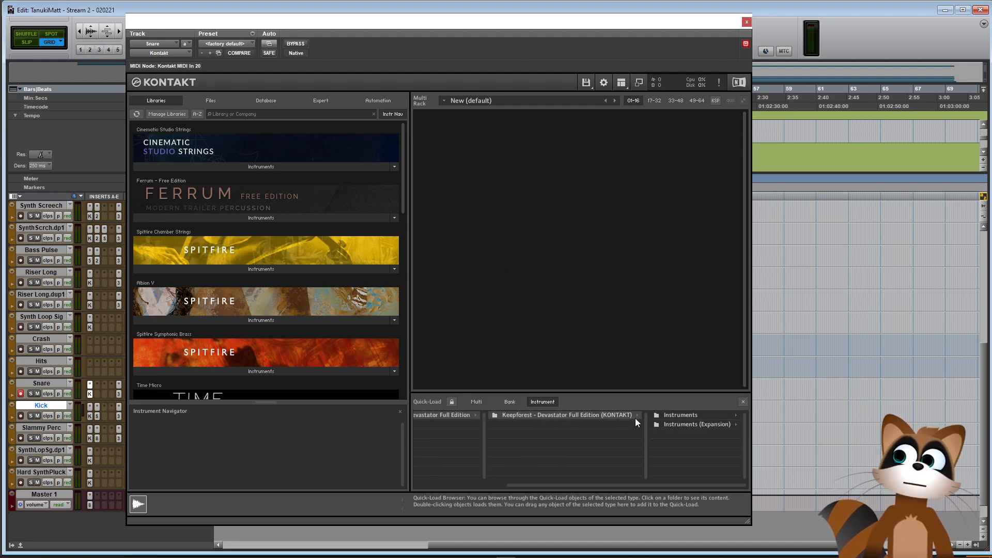
click(679, 416)
Try the Ferrum - Free Edition instrument on the Snare track and lower its instrument volume
click(250, 217)
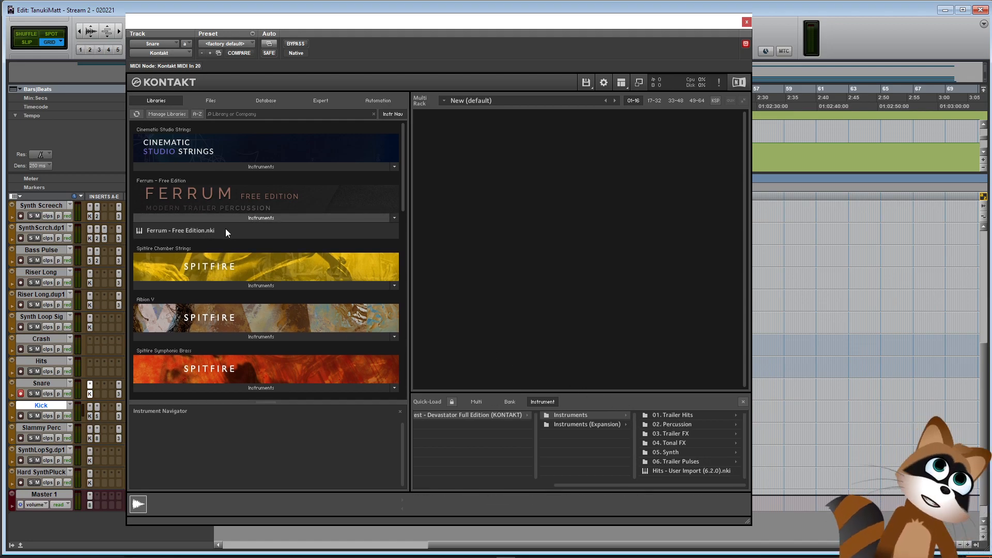
drag(169, 232, 497, 213)
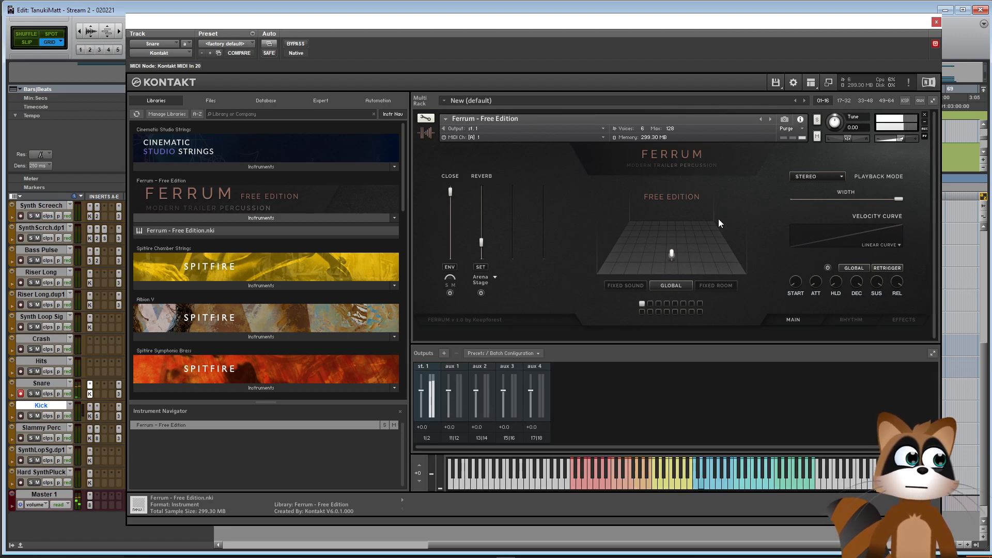
drag(900, 139, 889, 138)
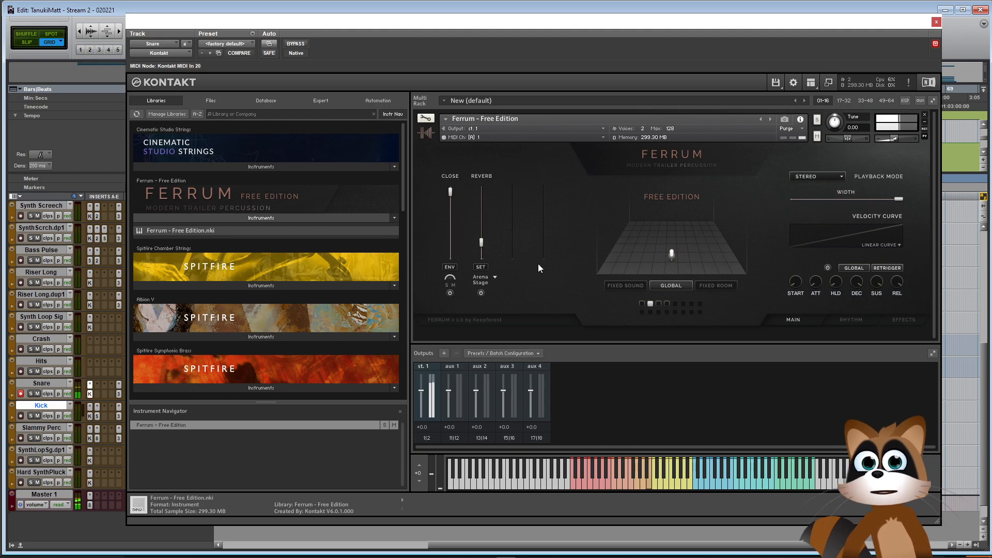
Replace the Ferrum instrument with 02. Snares Percussion (6.0.2) from the Devastator library's 02. Percussion folder
right_click(555, 335)
drag(496, 485, 455, 483)
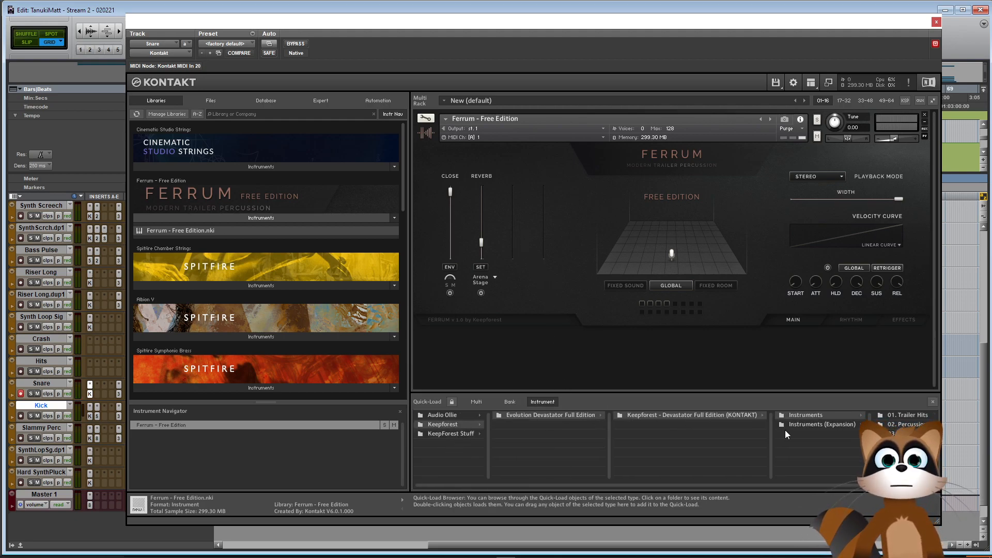
drag(654, 485, 692, 483)
click(896, 425)
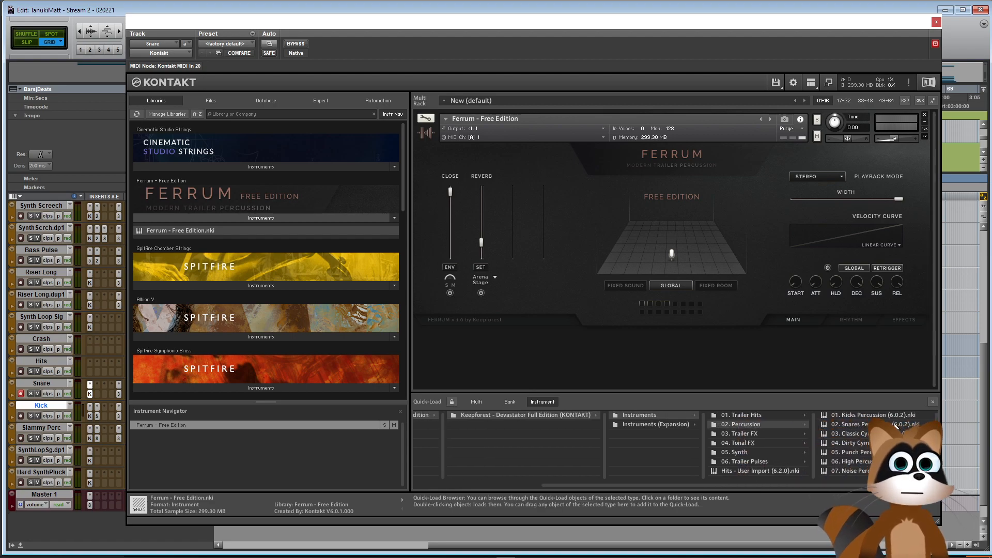
drag(862, 427, 541, 118)
click(511, 317)
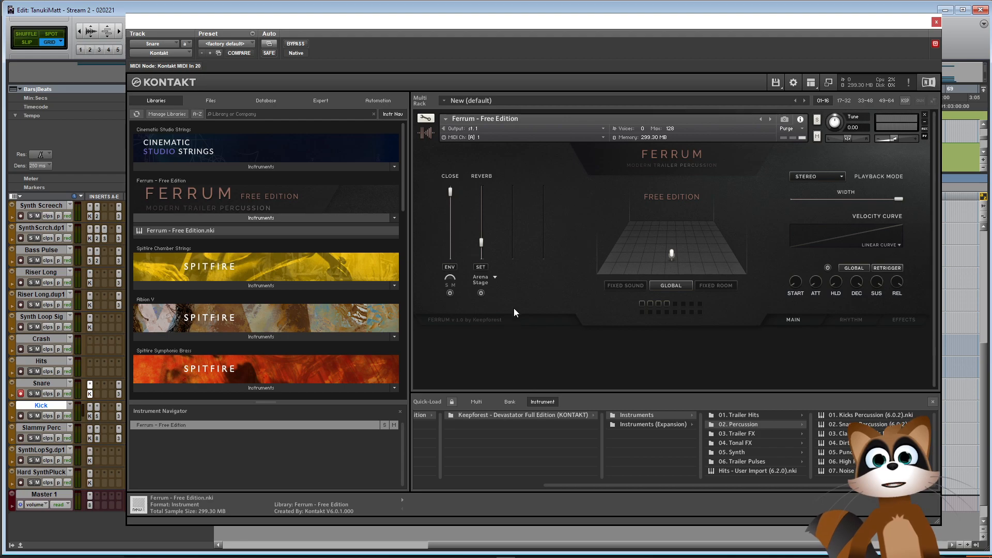
click(577, 353)
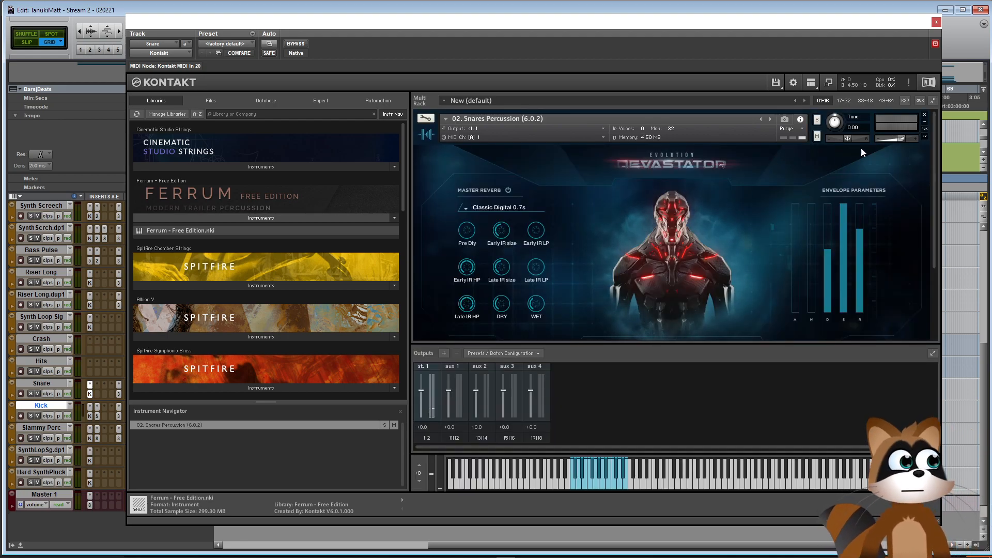
Reduce the volume of the Snares Percussion instrument in Kontakt and close the plug-in window
drag(899, 137, 885, 138)
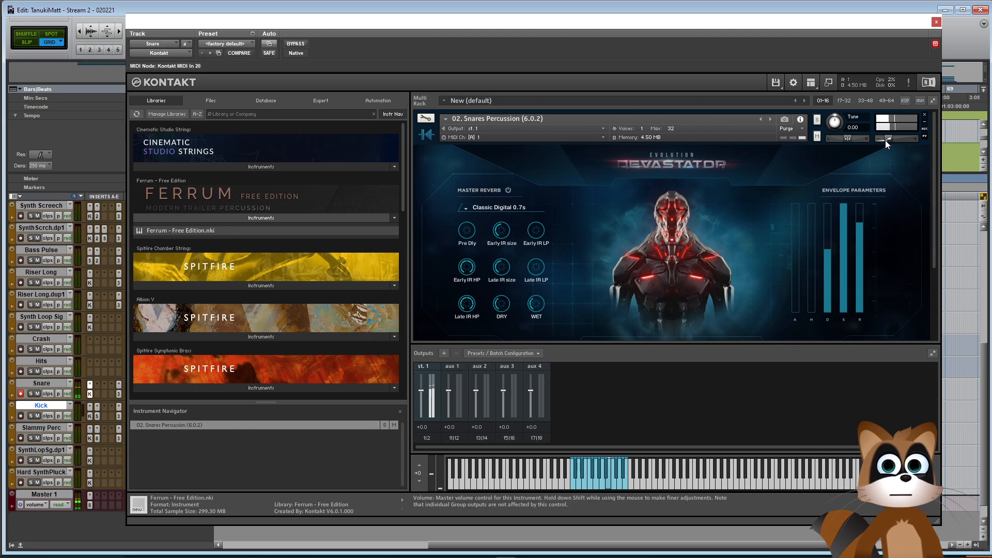
drag(888, 138, 894, 136)
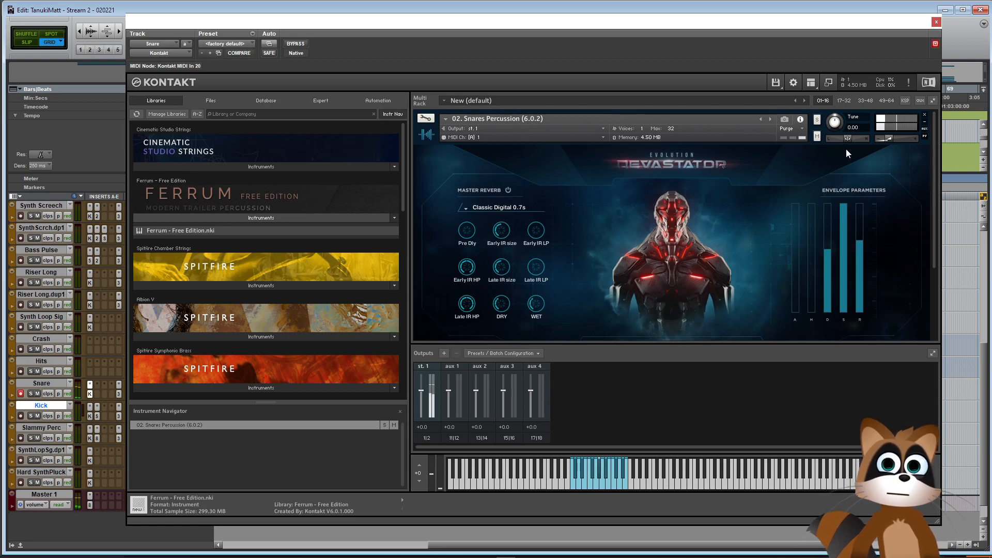
click(937, 22)
Play the section from 38|3|480 to audition the snare sound, and place the cursor at 39|1|000 on the Snare track
key(space)
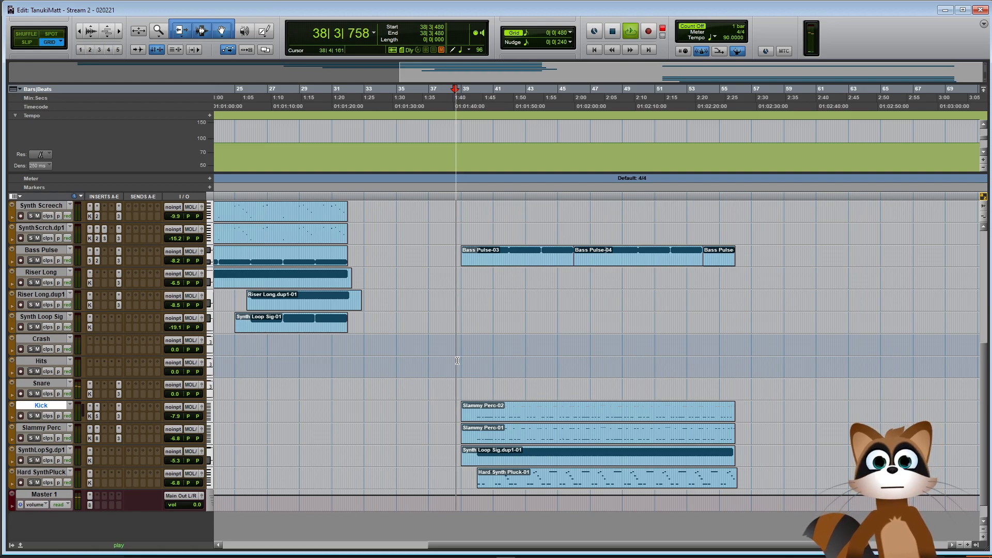
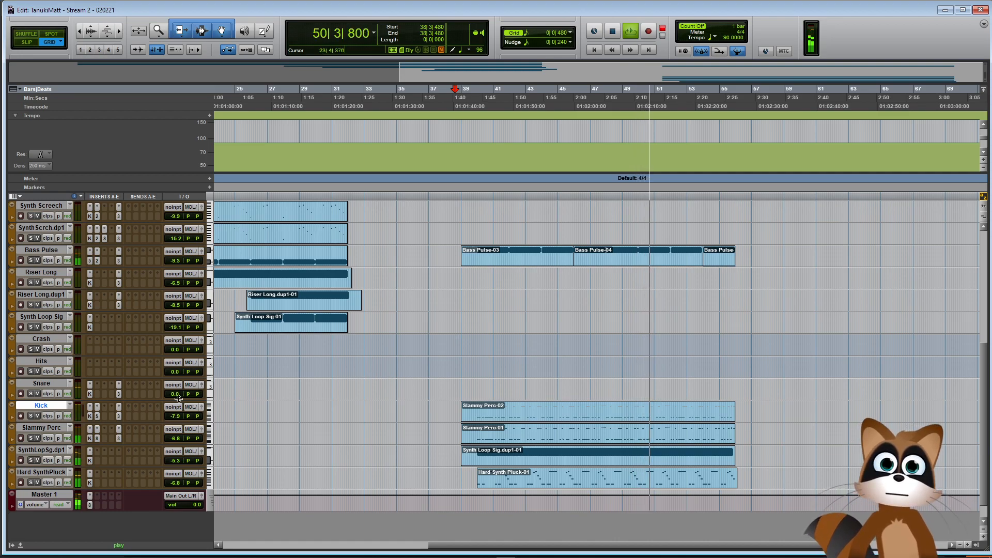
click(91, 394)
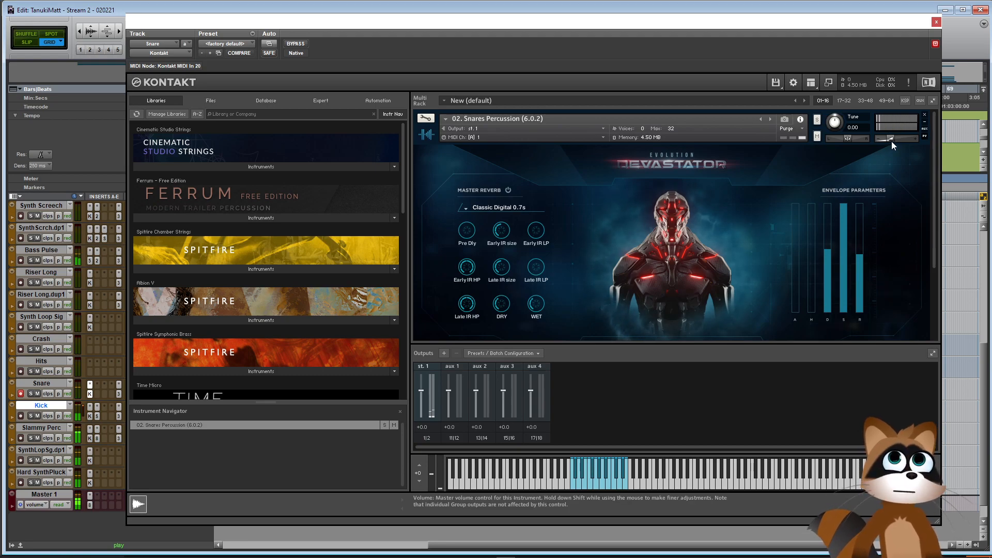
click(937, 23)
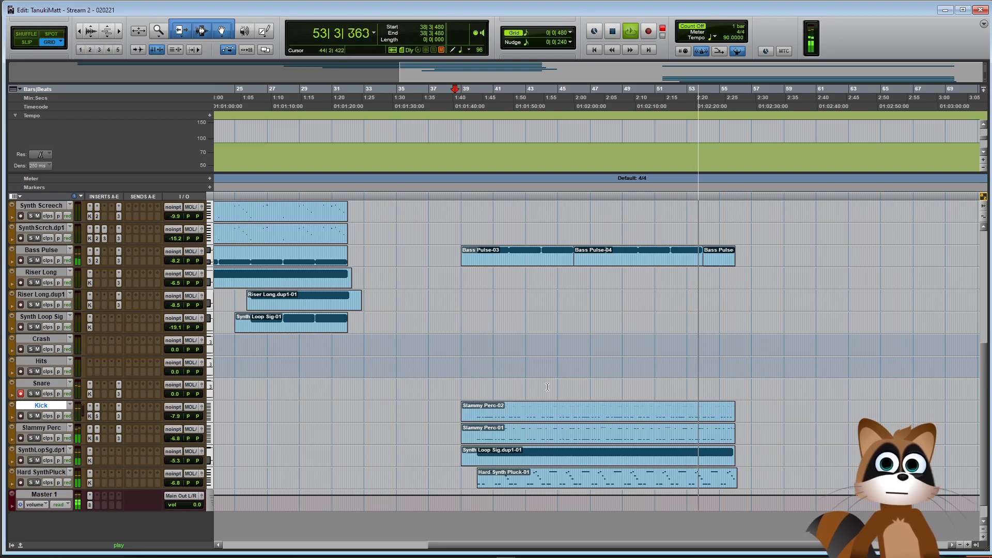
click(460, 384)
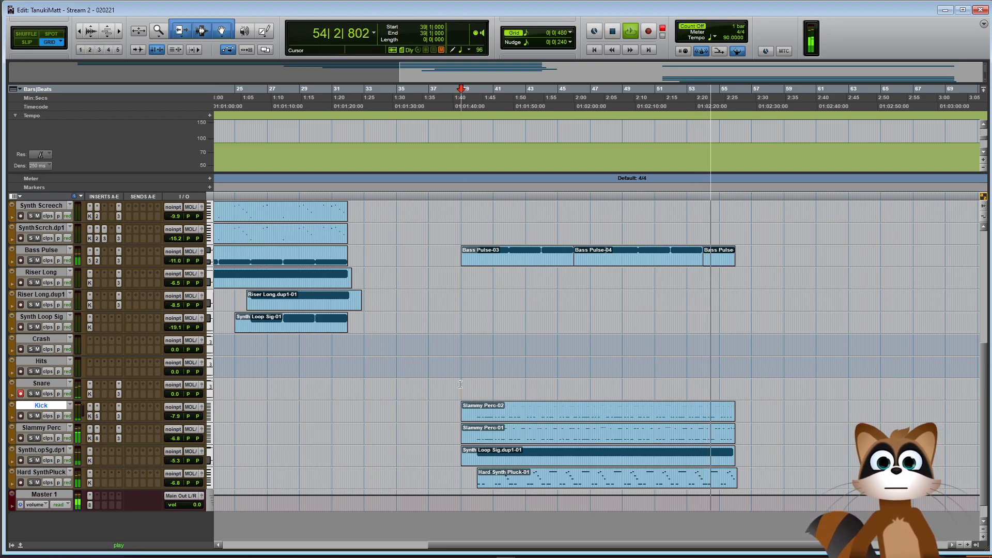
key(space)
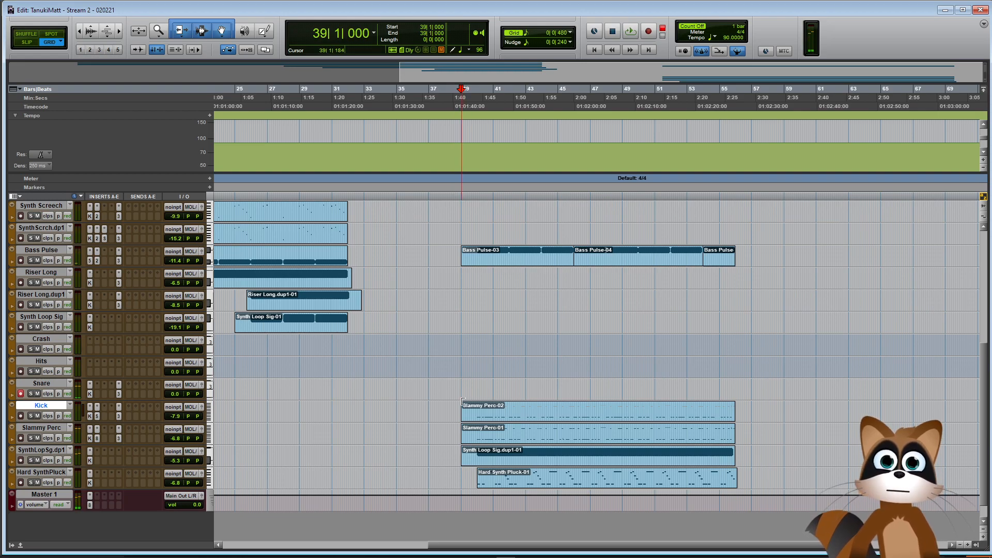
Copy the Slammy Perc clip onto the Snare track at 39|1|000 and open the copy in the MIDI Editor
click(479, 438)
drag(486, 445, 505, 399)
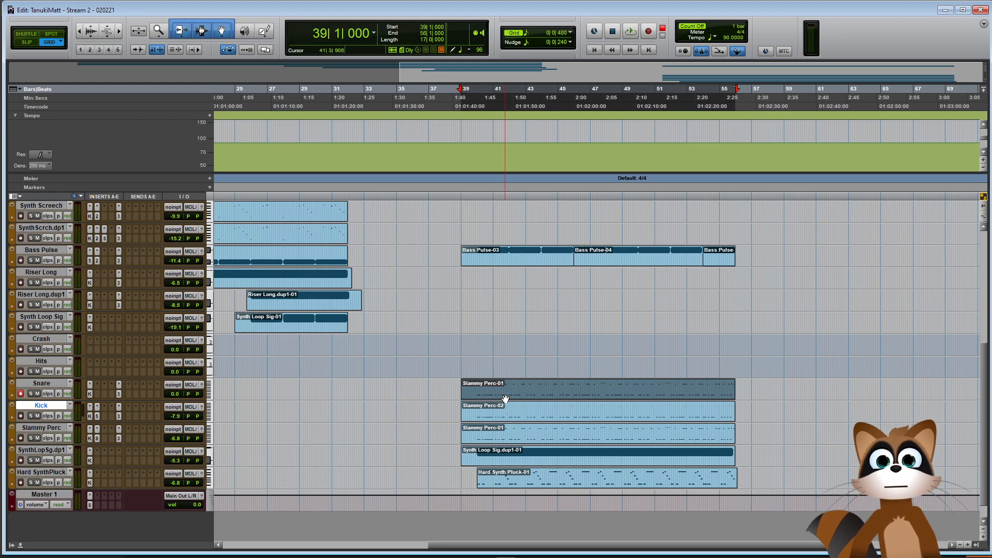
double_click(505, 398)
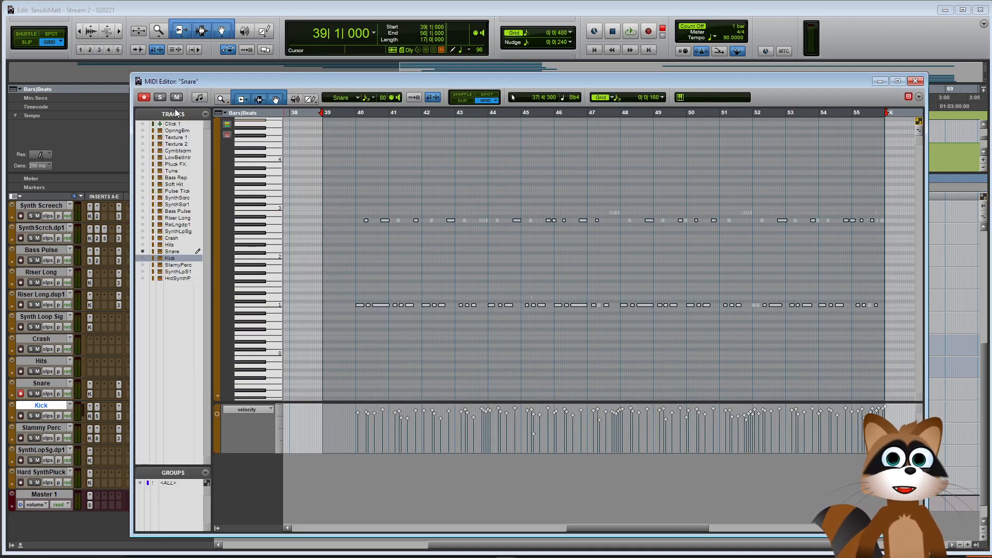
Mute all notes of the lower row in the Snare clip
drag(330, 294, 863, 355)
right_click(808, 322)
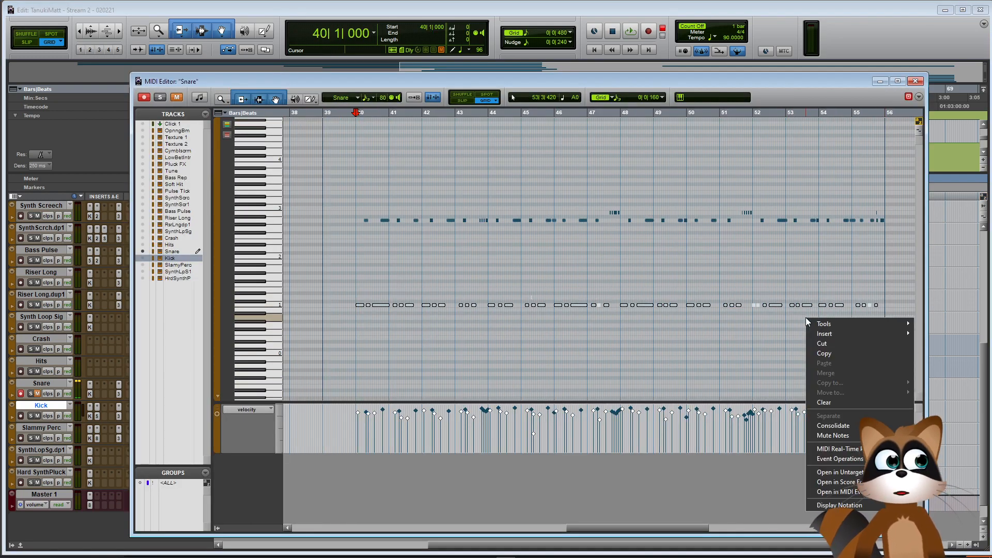
click(839, 435)
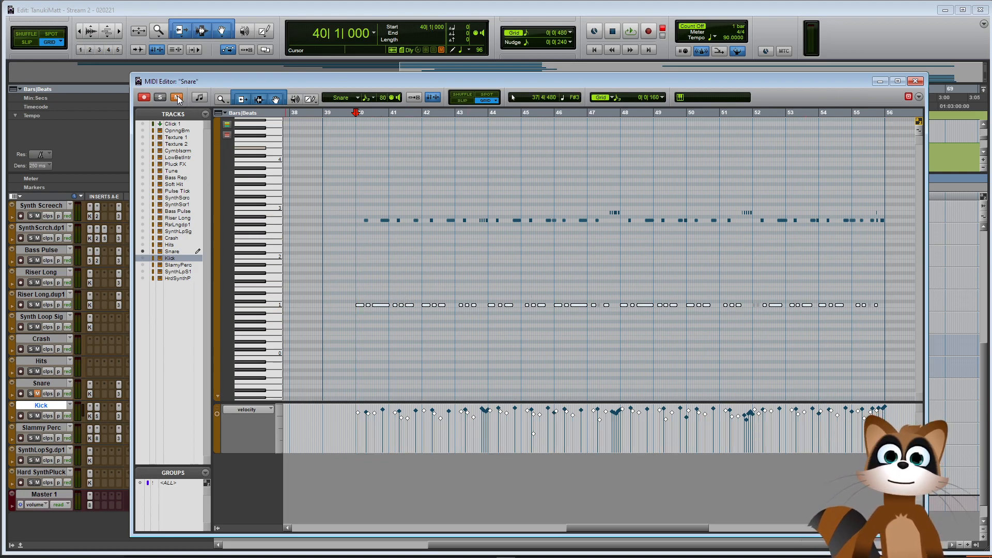
Move the Snare clip's upper notes down into the snare range and shift the fast clusters near 47|3|720 and 51|3|720 onto the main row
drag(339, 159, 915, 255)
drag(667, 531, 622, 528)
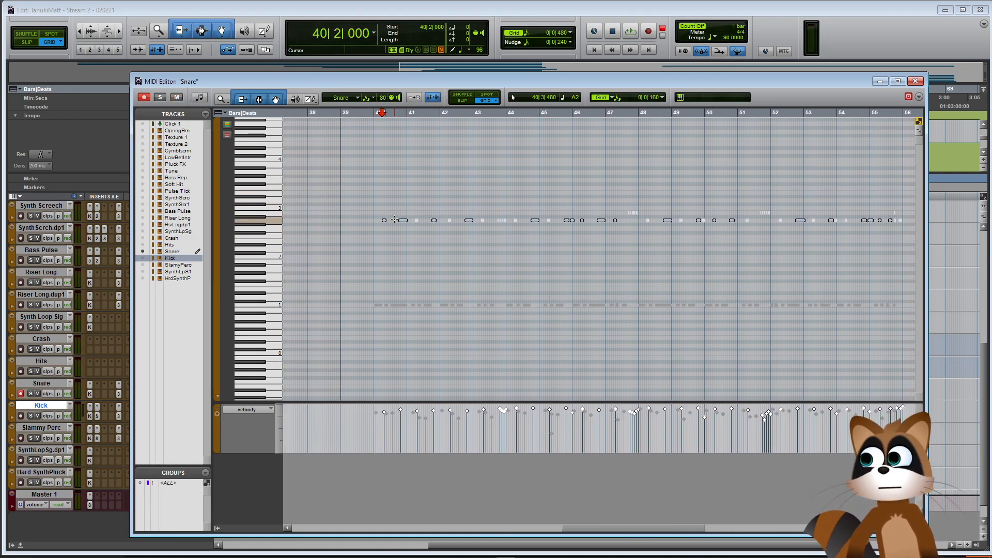
drag(404, 227, 397, 278)
click(637, 274)
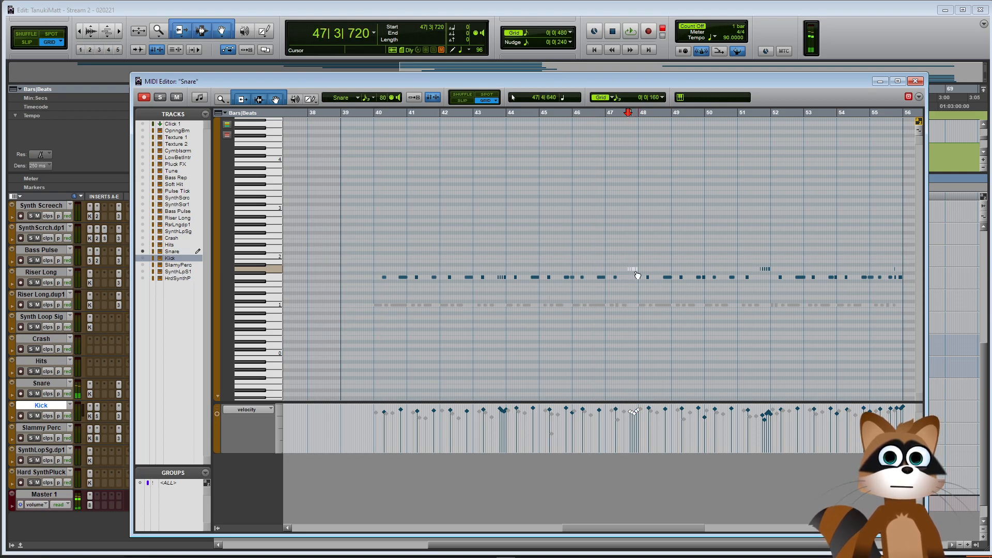
click(764, 269)
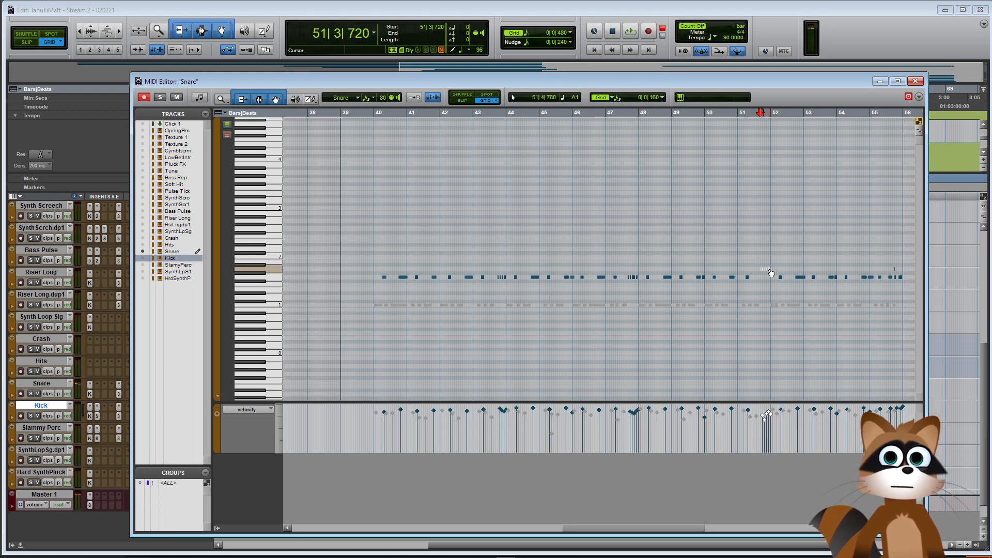
Play the section from 39|4|000 while comparing it with the Snare muted and unmuted, and set the Snare volume to -4.0 dB
click(366, 245)
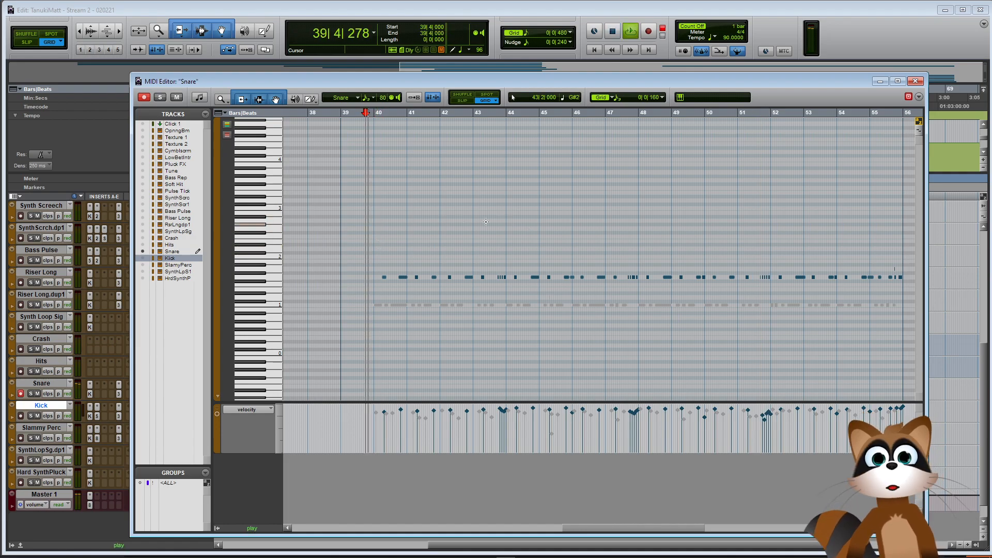
click(914, 82)
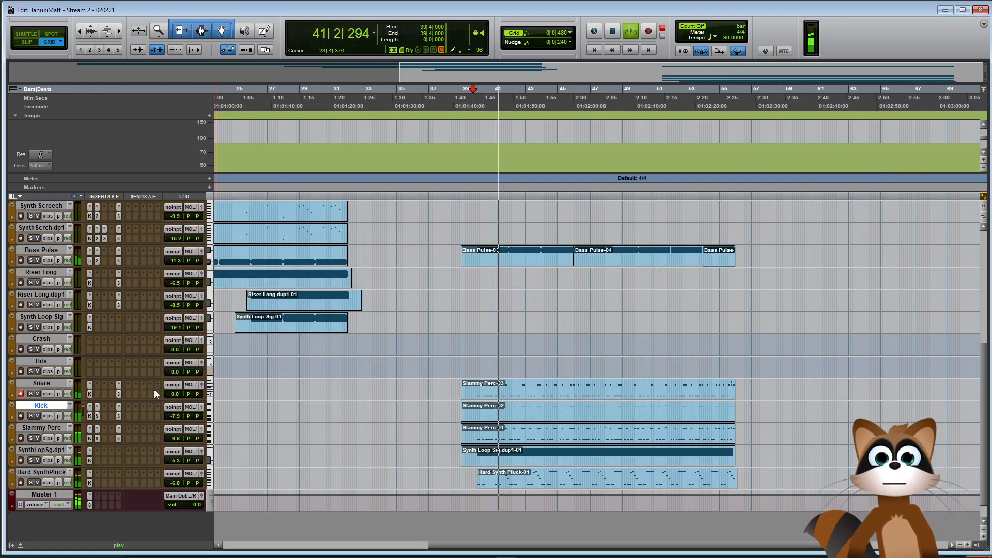
click(37, 393)
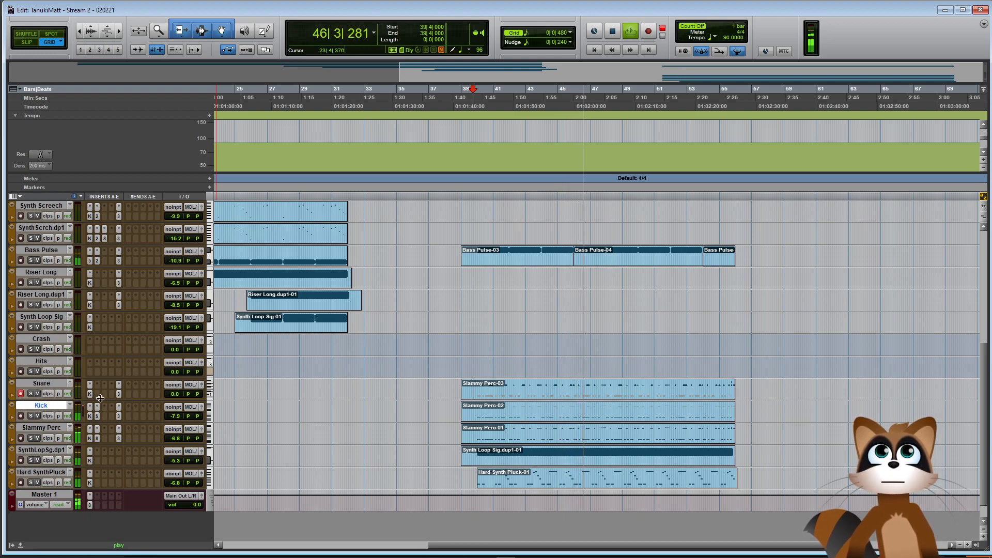
click(172, 395)
drag(172, 395, 173, 394)
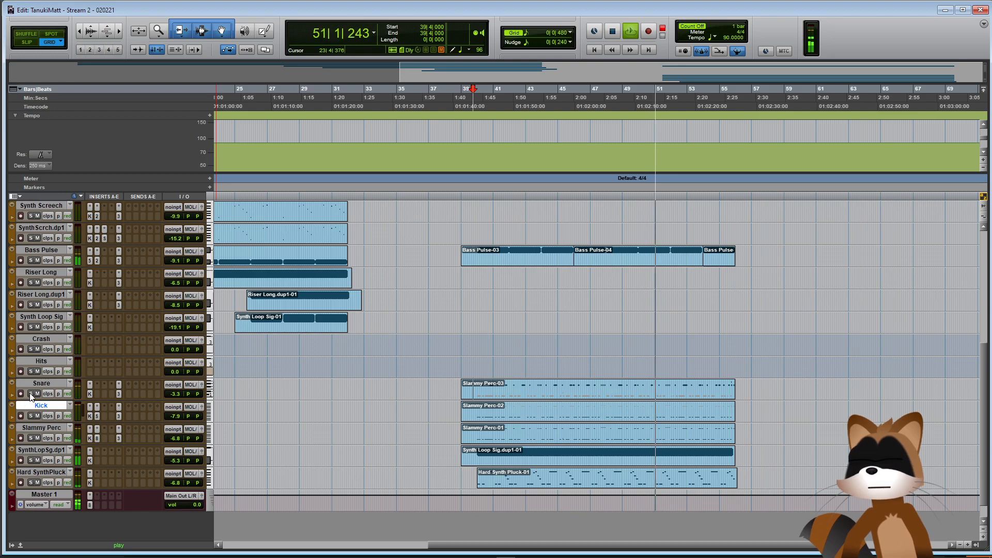
drag(175, 396, 173, 396)
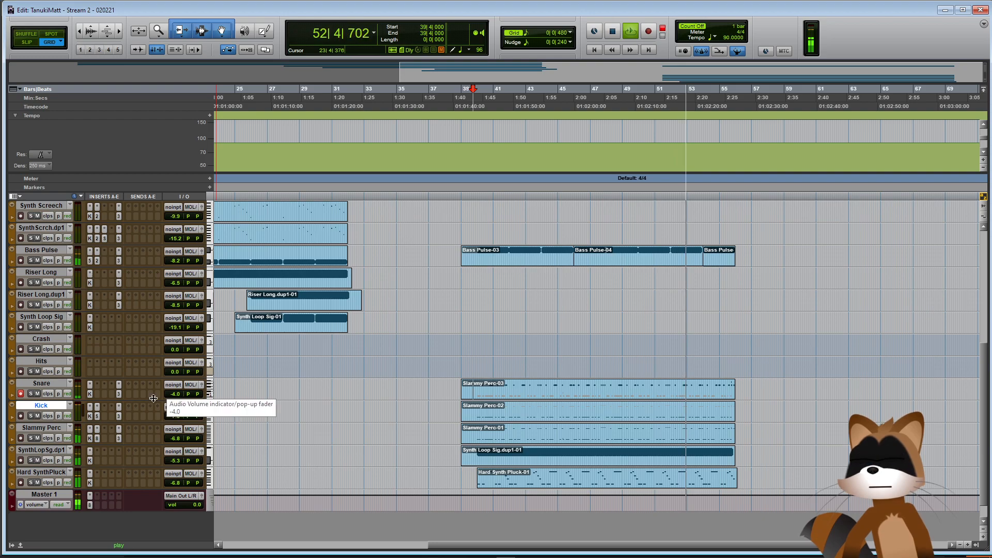
click(38, 394)
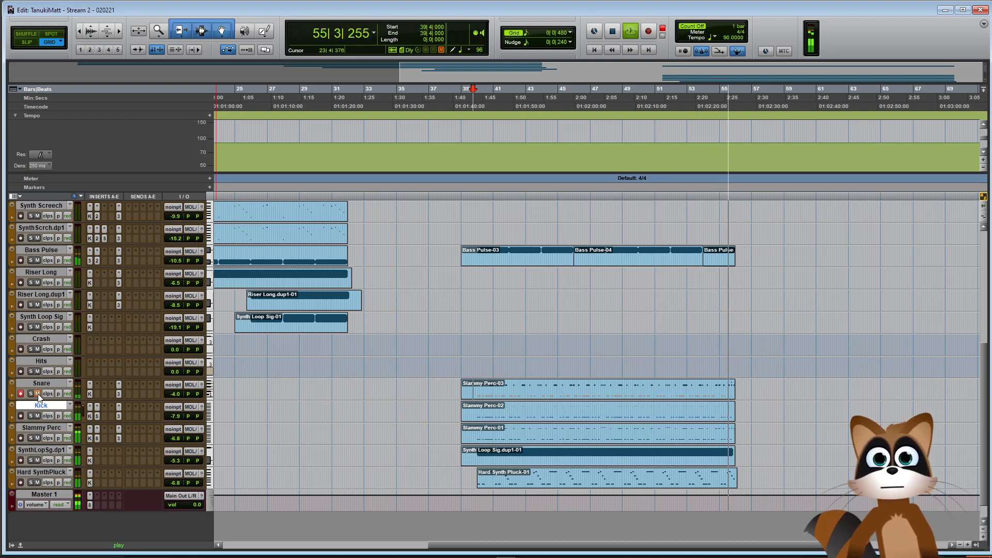
key(space)
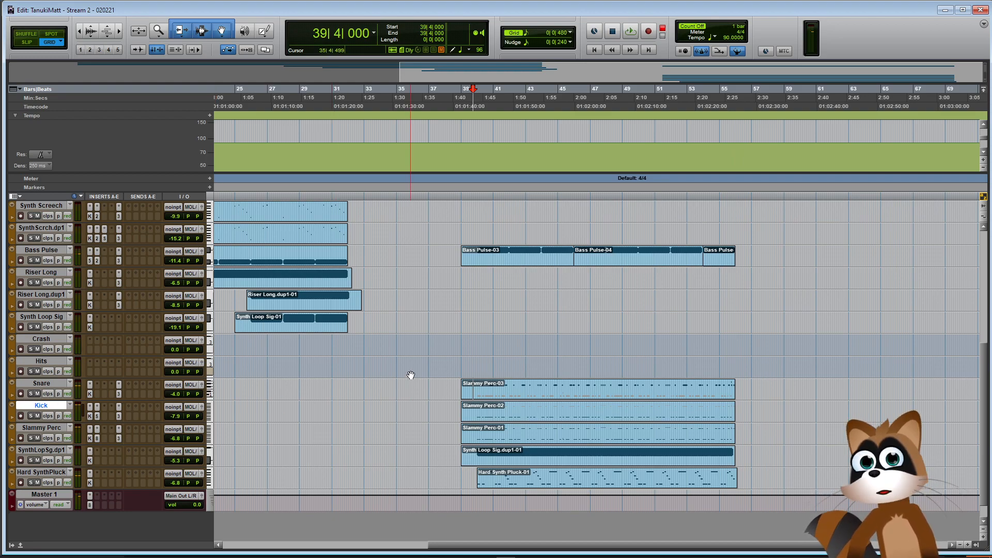
Duplicate the Pulse Tick track
scroll(402, 364, up, 5)
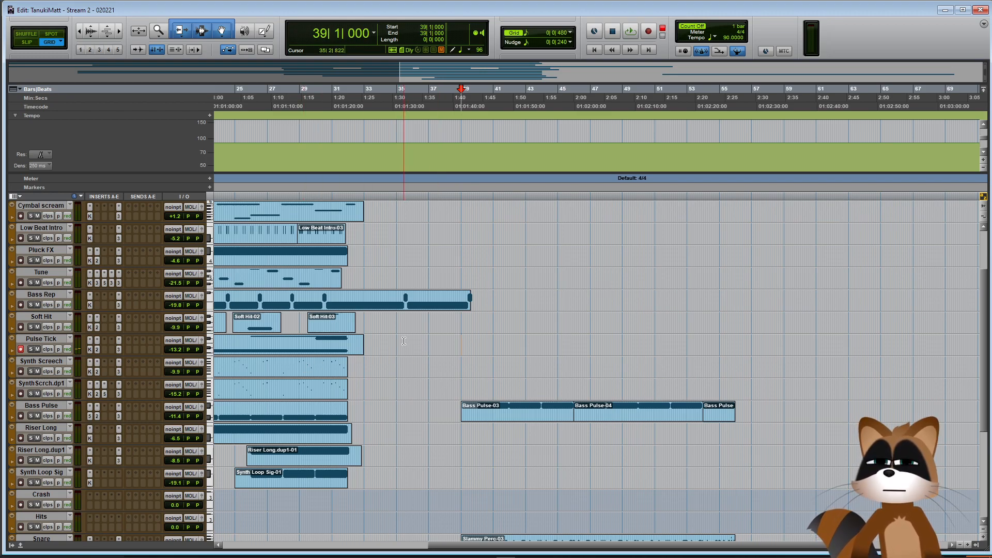
click(33, 339)
right_click(34, 339)
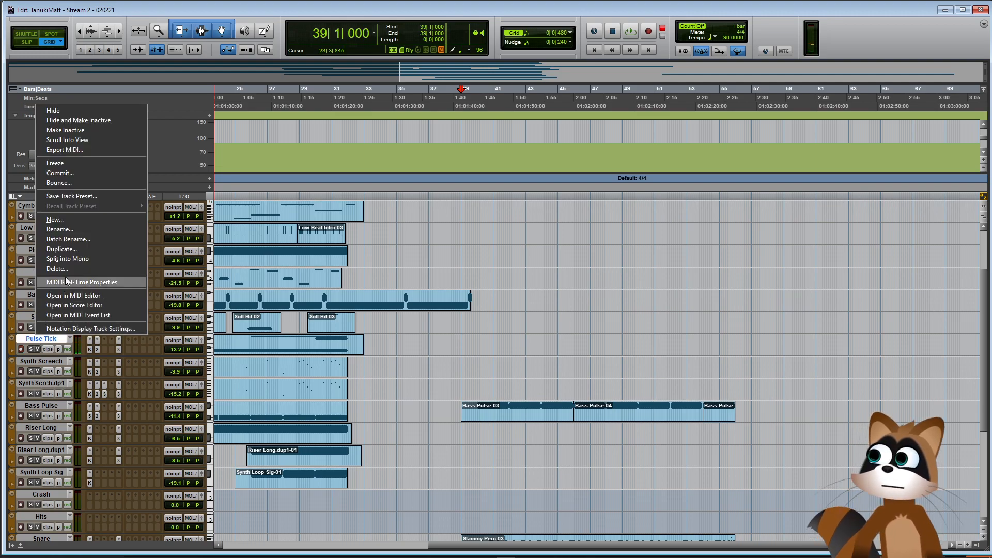
click(73, 250)
click(532, 286)
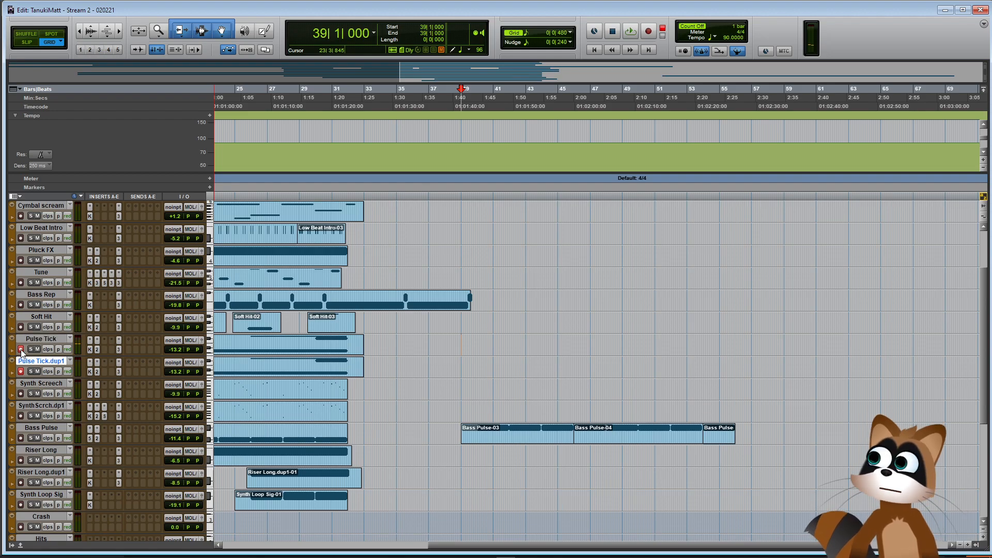
Check the VSR S24 reverb on Pulse Tick.dup1, set the track's volume to -7.3 dB and play the section from bar 39
click(96, 371)
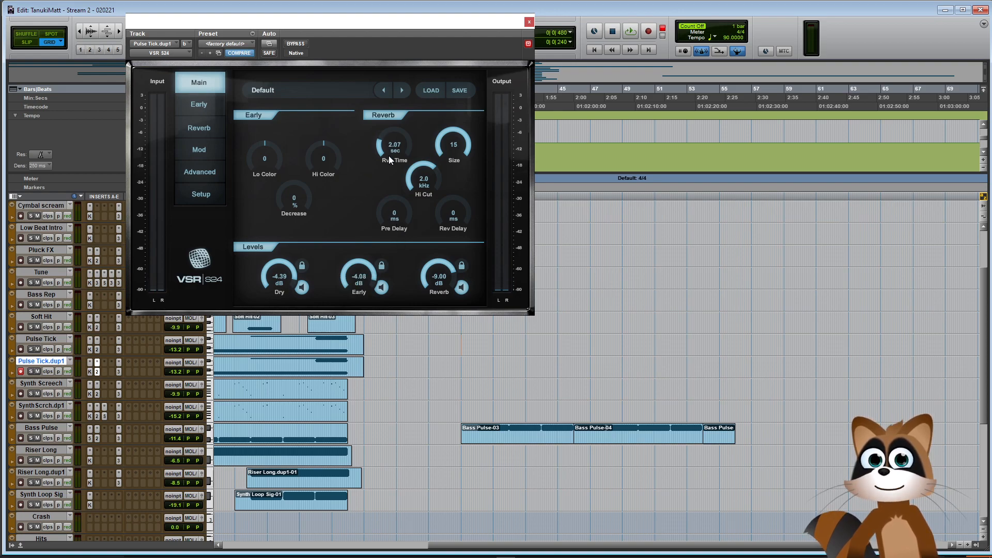
click(529, 22)
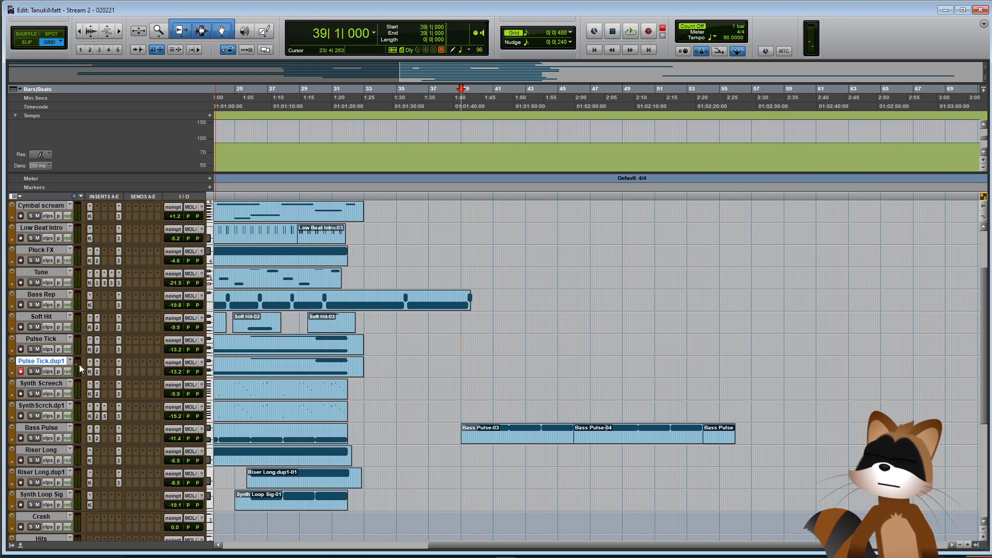
drag(181, 373, 160, 372)
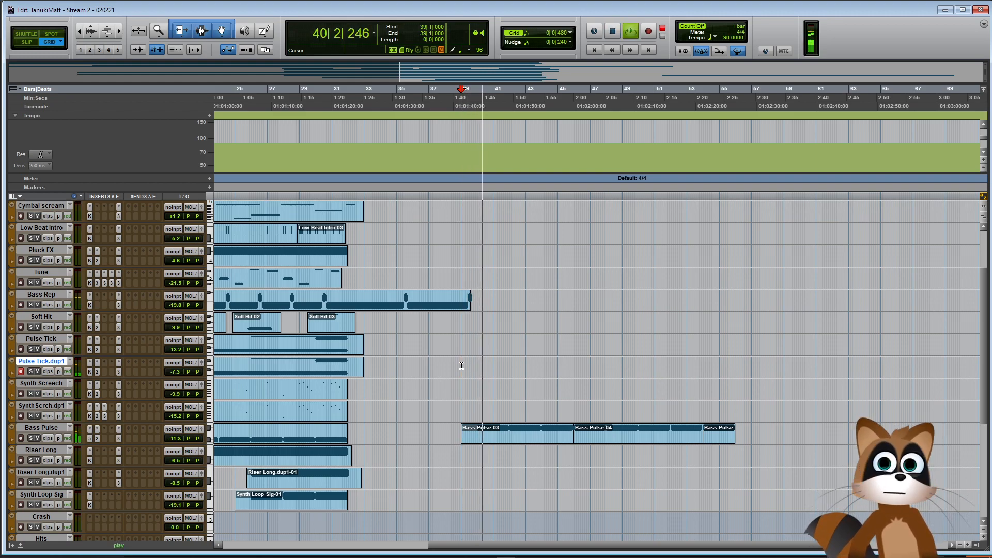
key(space)
Record a MIDI part on Pulse Tick.dup1 from bar 39 to bar 56 and open the recorded clip in the MIDI Editor
scroll(595, 345, up, 4)
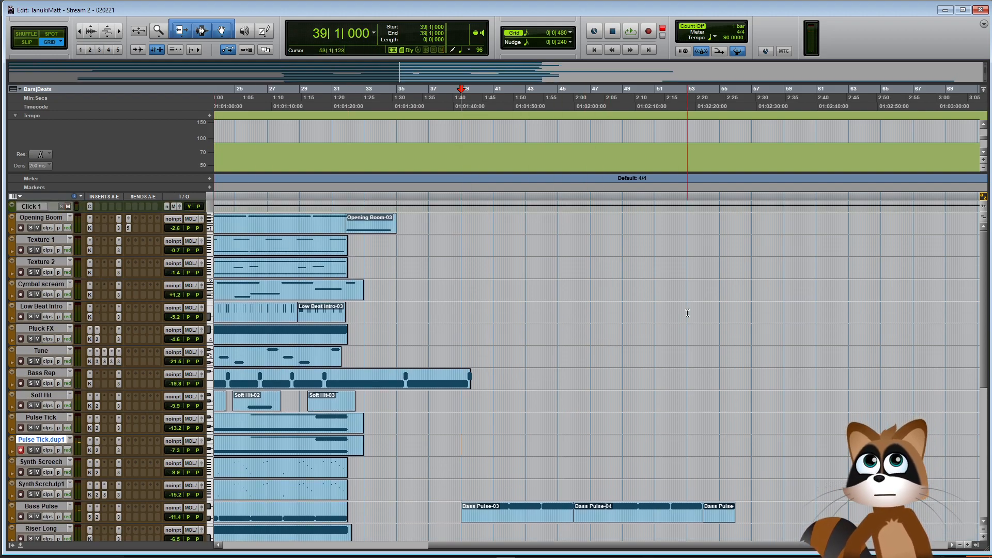
key(ctrl+space)
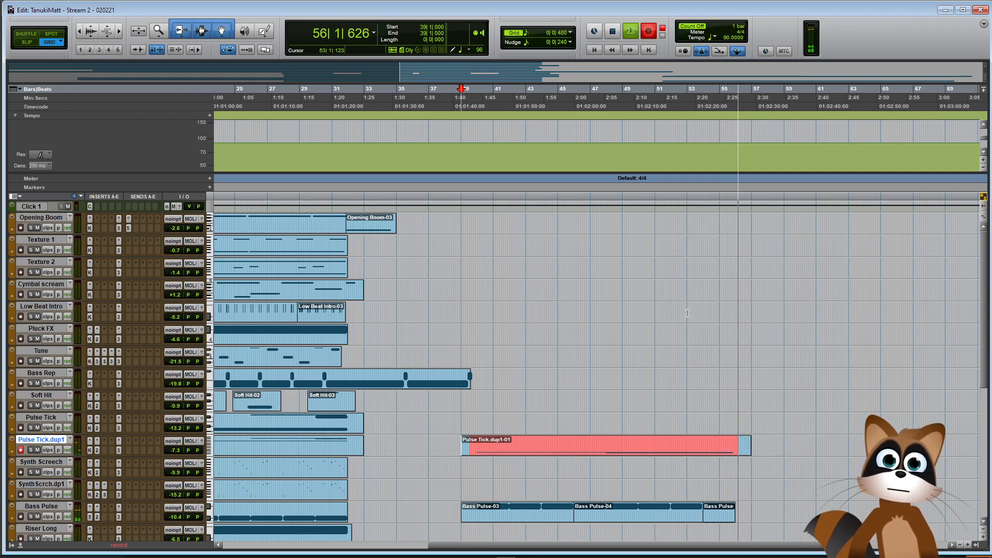
key(space)
double_click(648, 453)
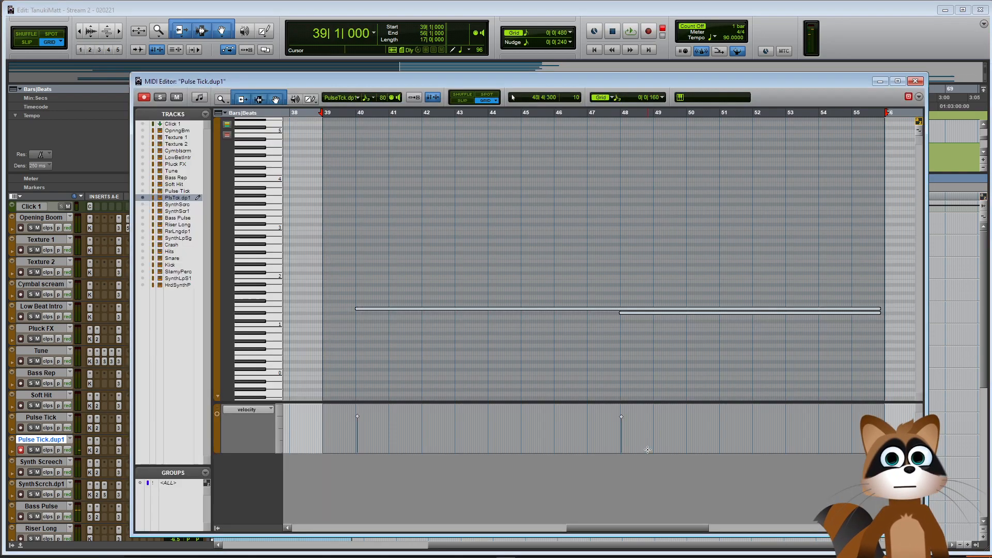
Move the second, lower note of the Pulse Tick.dup1 clip up to G#1 with its start at 48|1|000
click(636, 315)
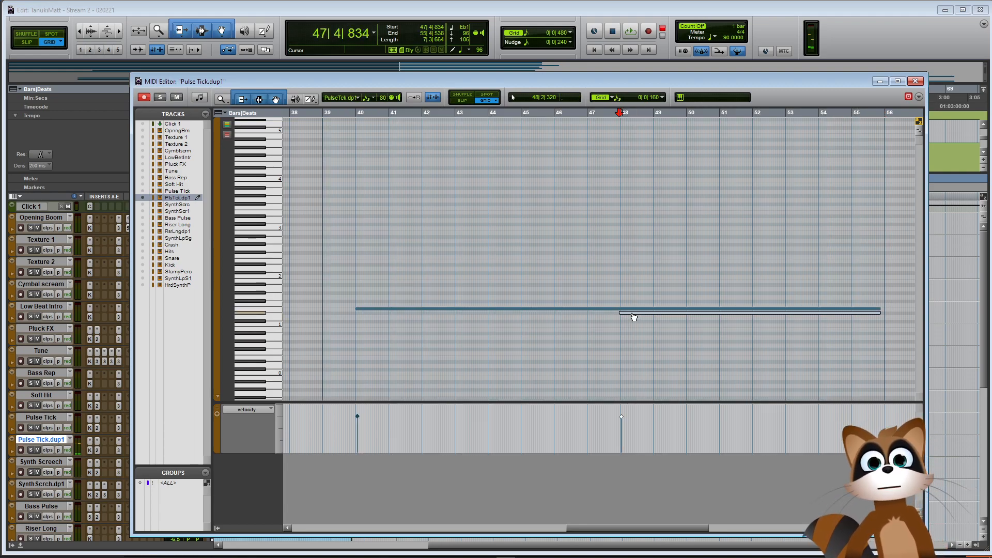
drag(634, 318, 624, 290)
click(623, 291)
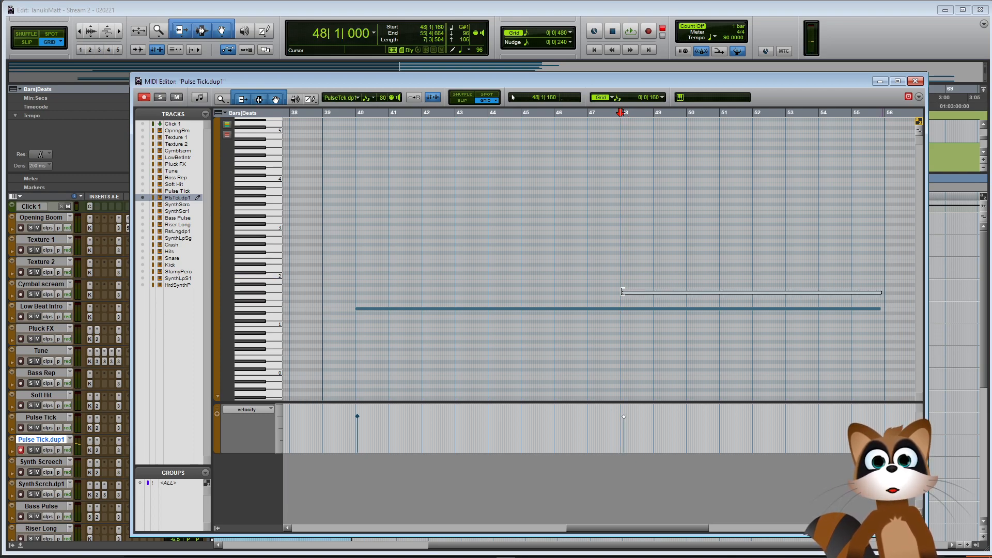
Adjust the ends of both Pulse Tick.dup1 notes to finish just before bar 56, and close the MIDI Editor
scroll(622, 291, right, 1)
click(338, 309)
click(858, 294)
key(ctrl+bracketright)
key(ctrl+bracketright)
key(ctrl+bracketright)
drag(599, 293, 626, 309)
click(622, 294)
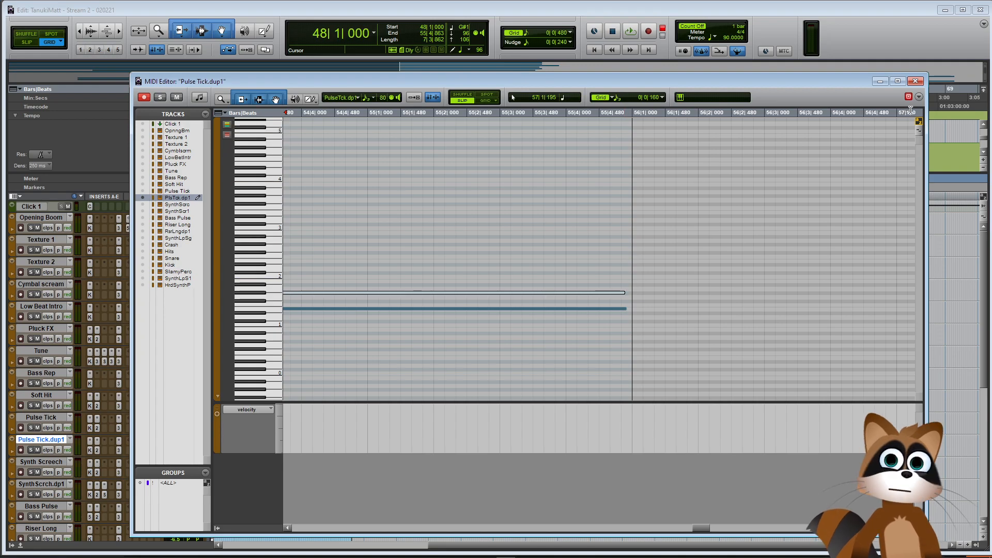
click(916, 81)
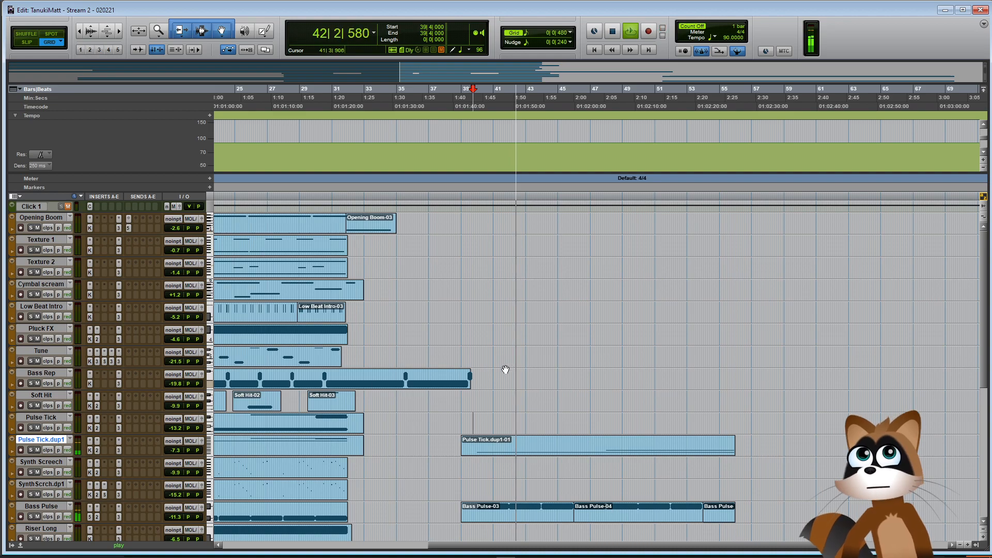
Play the section from 39|4|000 and review the tracks together with the new Pulse Tick.dup1 part
scroll(454, 373, down, 5)
scroll(439, 373, down, 3)
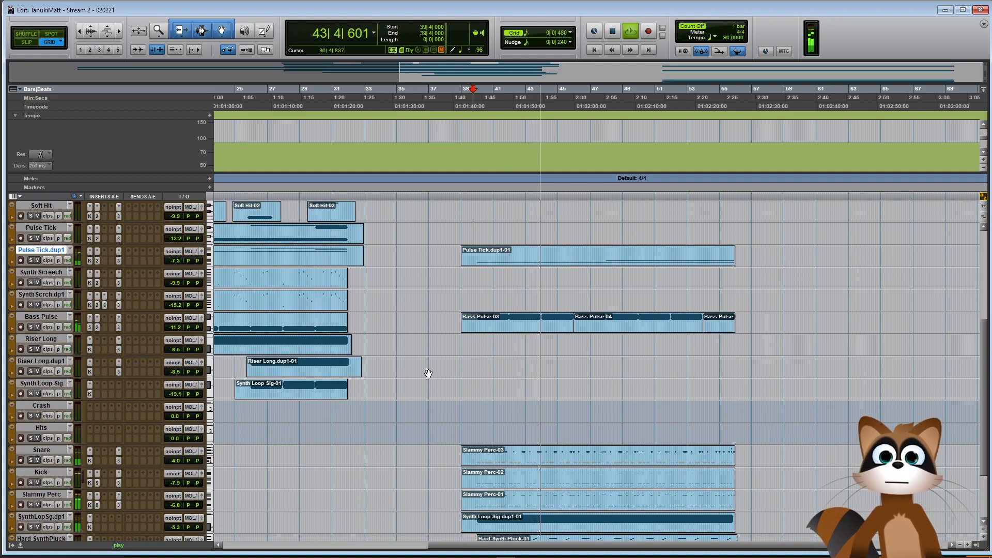
scroll(428, 373, down, 4)
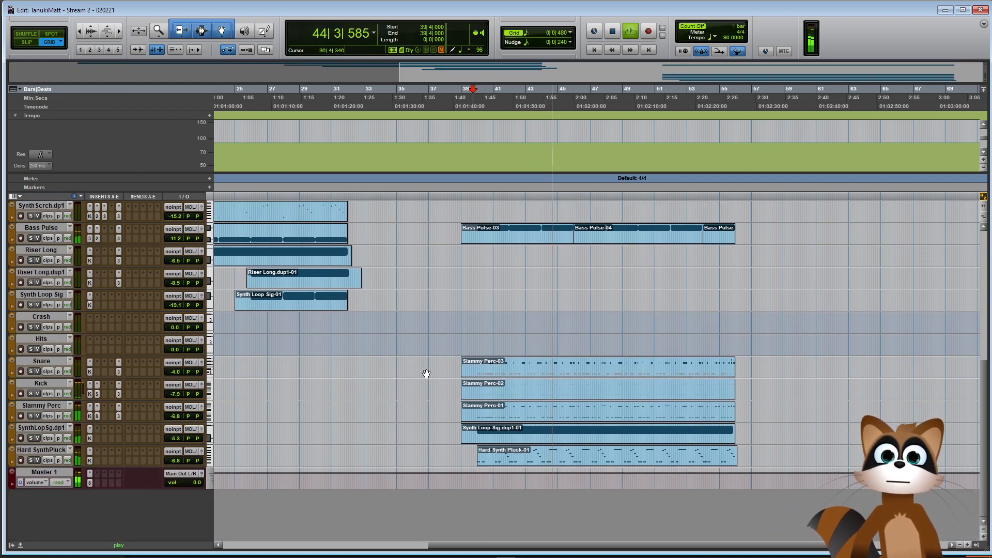
scroll(426, 373, up, 3)
key(space)
scroll(427, 374, up, 3)
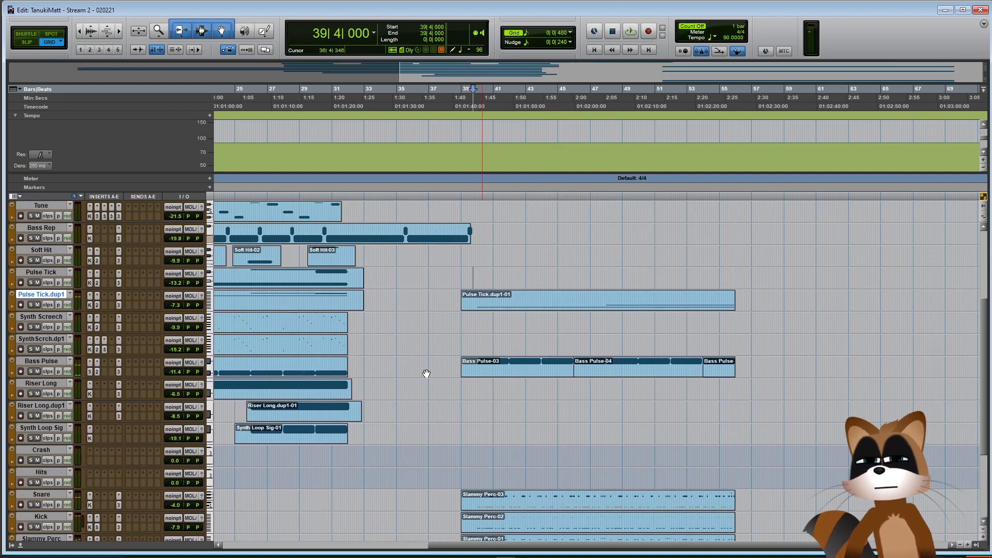
scroll(382, 410, down, 6)
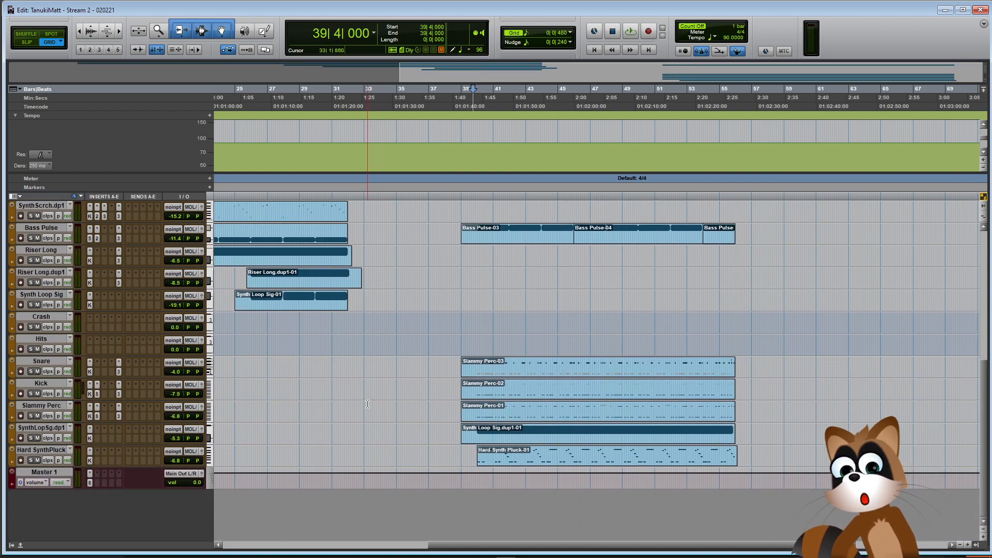
scroll(373, 396, up, 3)
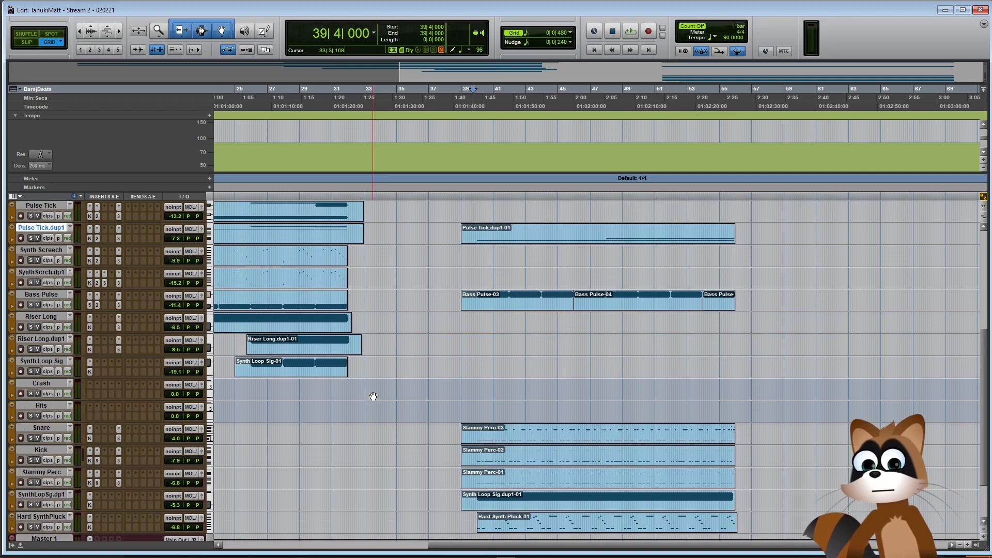
scroll(370, 397, down, 3)
Create a new stereo instrument track named HC Bass below the Hits track
right_click(35, 339)
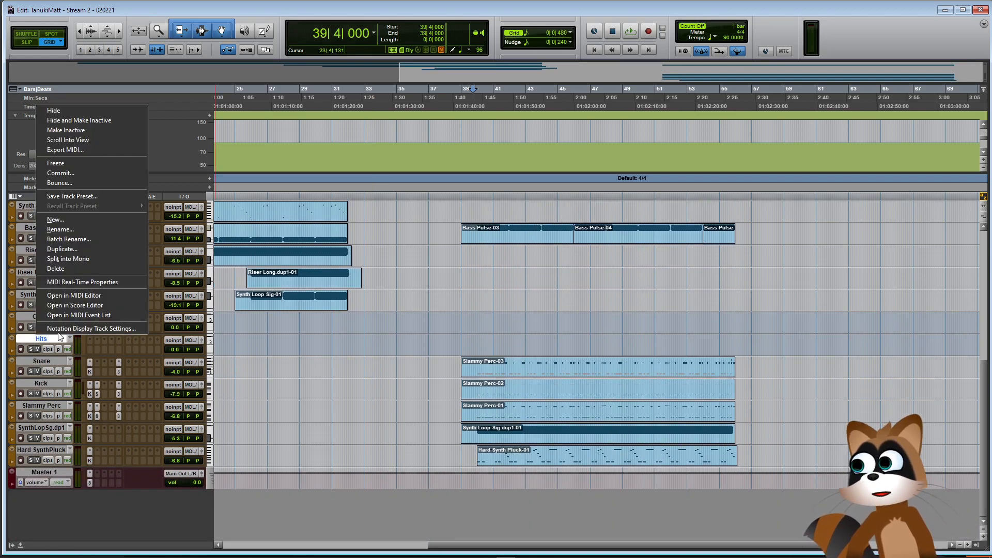
click(119, 221)
click(406, 194)
click(412, 206)
click(444, 195)
click(466, 246)
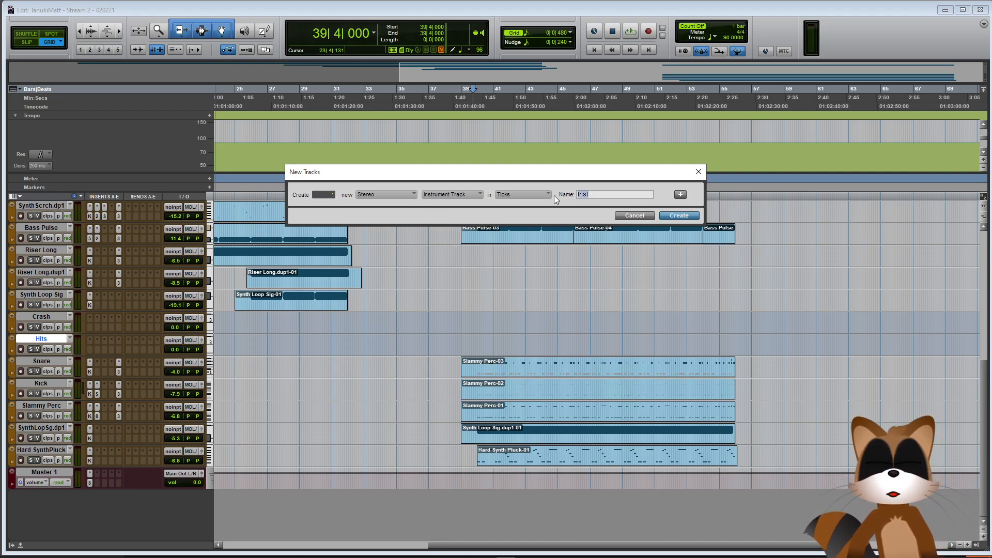
text(Ha)
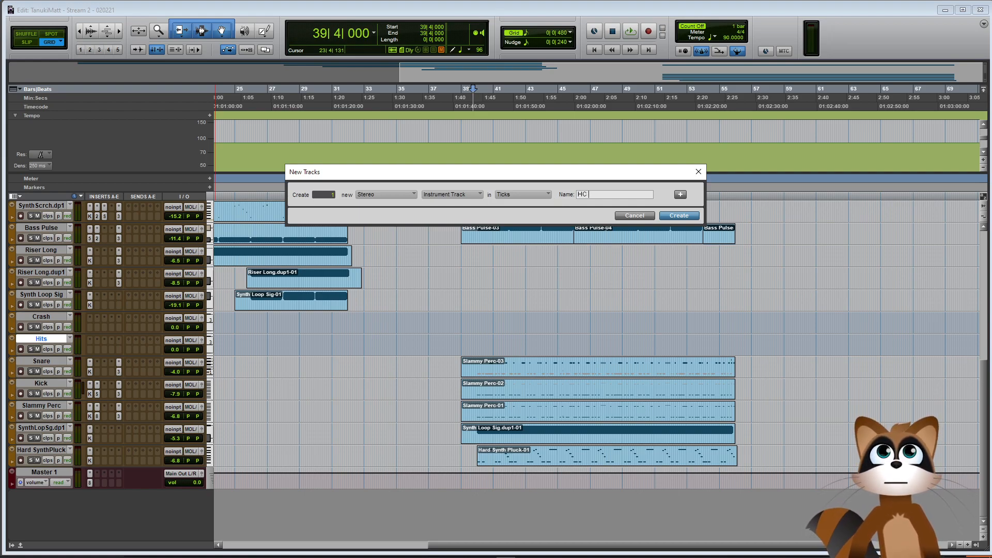
key(Return)
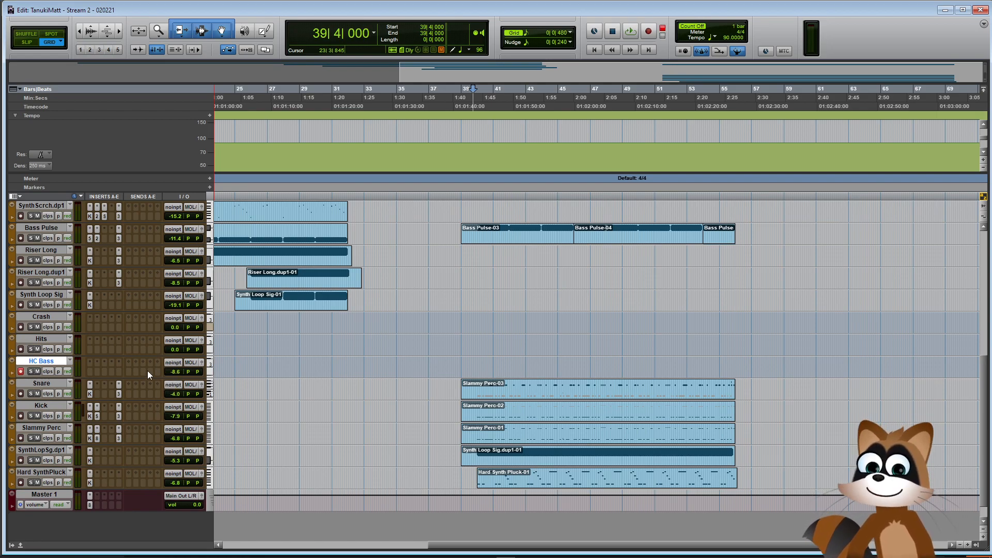
Insert the stereo Neutron Equalizer in the last insert slot of HC Bass and dismiss its preset manager
click(118, 374)
mouse_move(145, 397)
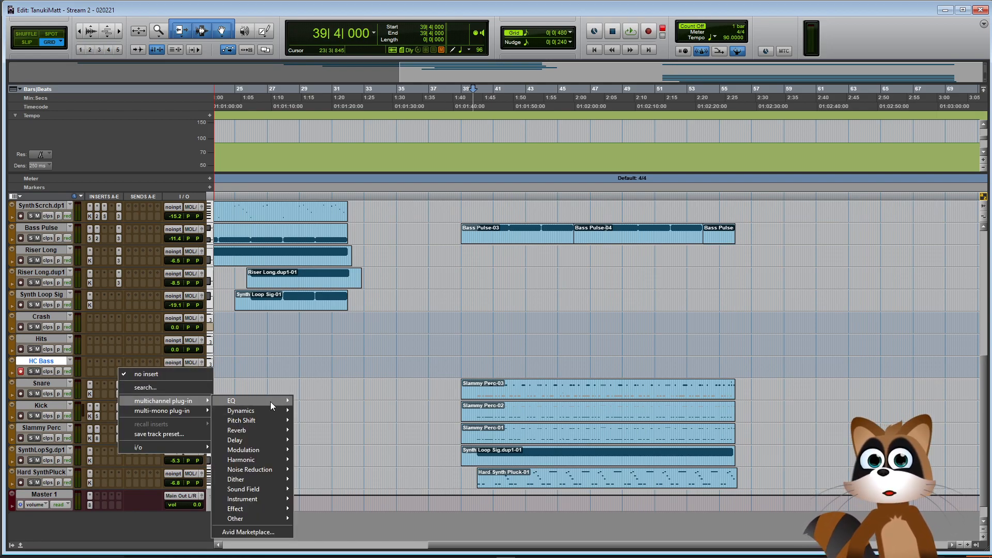
mouse_move(270, 402)
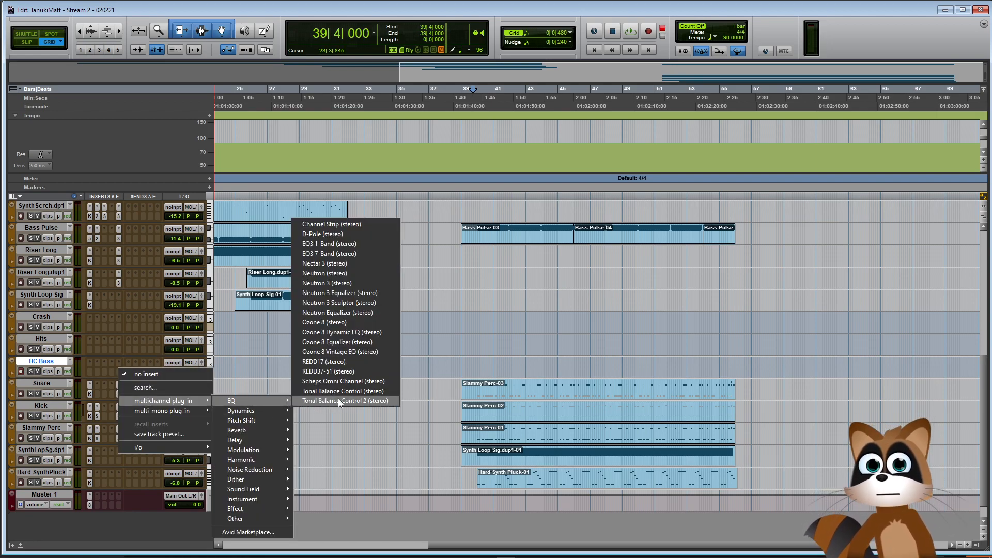
click(360, 313)
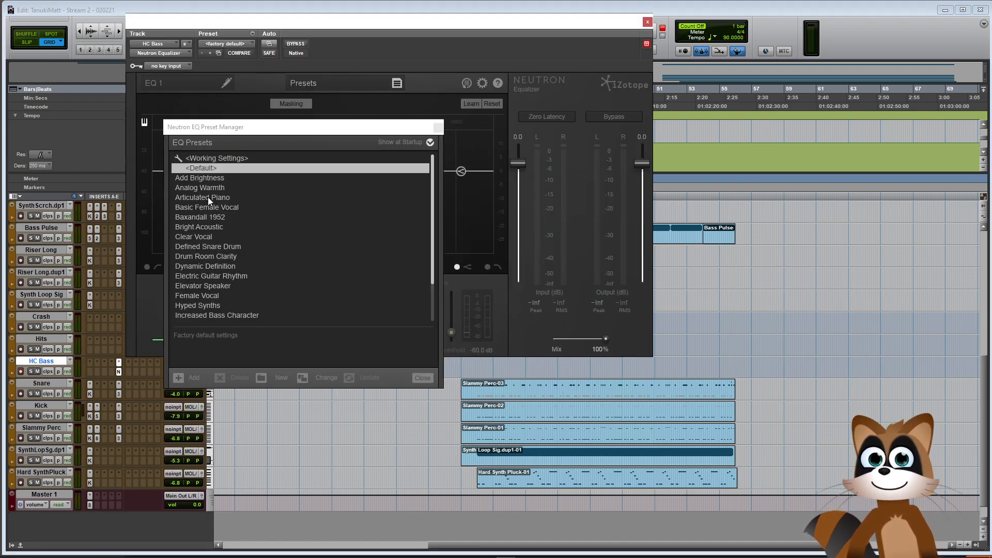
click(438, 128)
Set the last insert of HC Bass to Neutron 3 Equalizer and add a Flat Highpass filter at about 45 Hz
click(161, 53)
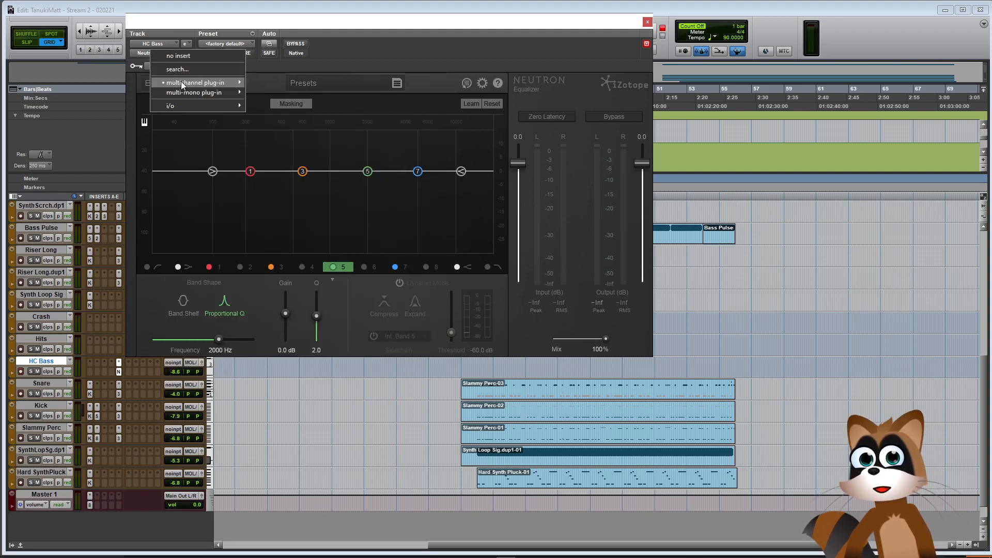
mouse_move(188, 82)
mouse_move(285, 82)
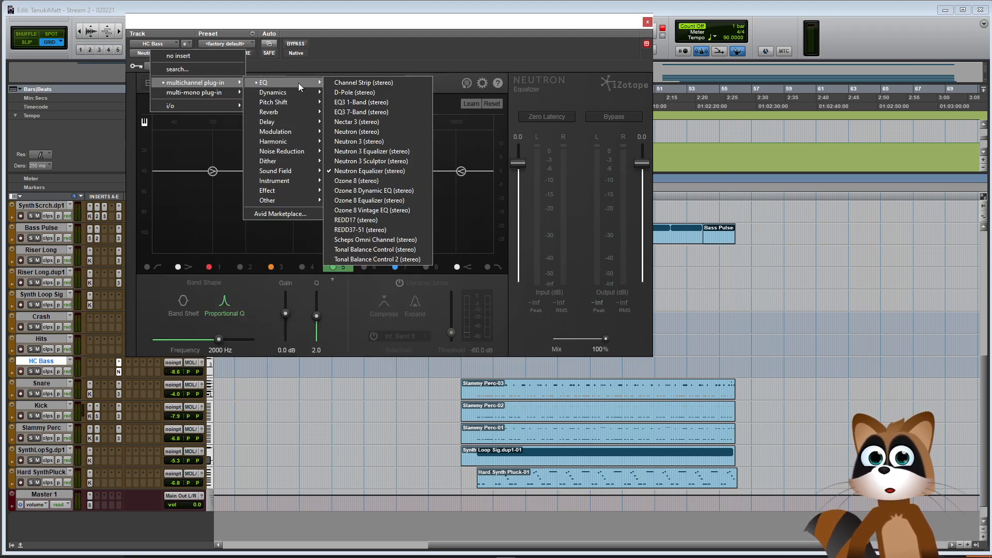
click(363, 151)
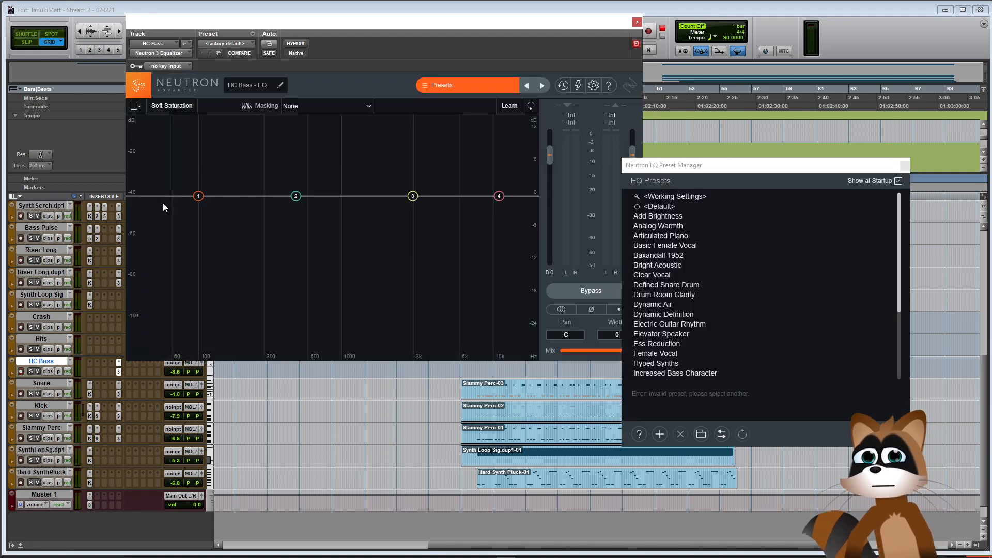
mouse_move(166, 195)
mouse_down()
mouse_move(146, 199)
mouse_move(160, 204)
mouse_up()
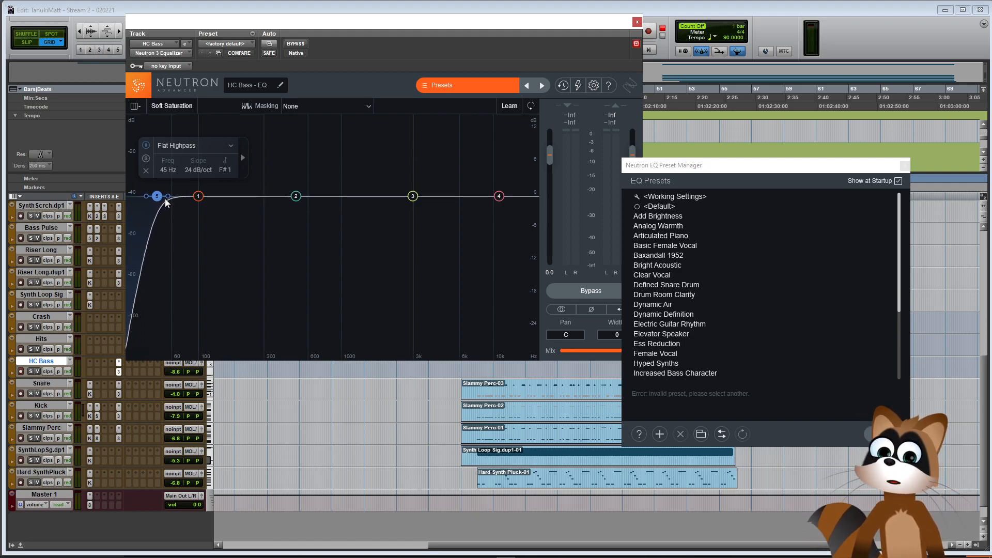
click(904, 165)
click(637, 23)
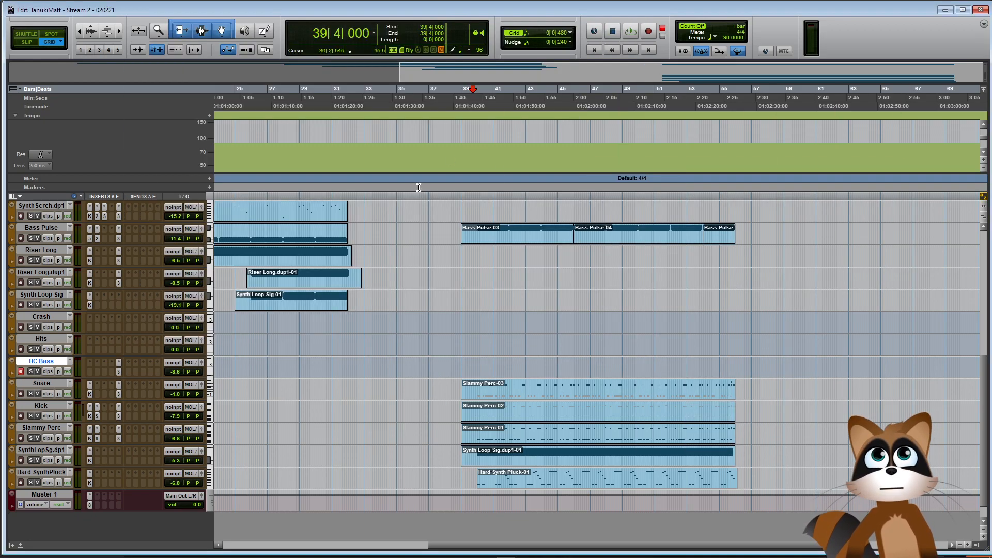
Insert the stereo Kontakt instrument in the first insert slot of the HC Bass track
drag(176, 372, 175, 373)
click(90, 374)
mouse_move(122, 403)
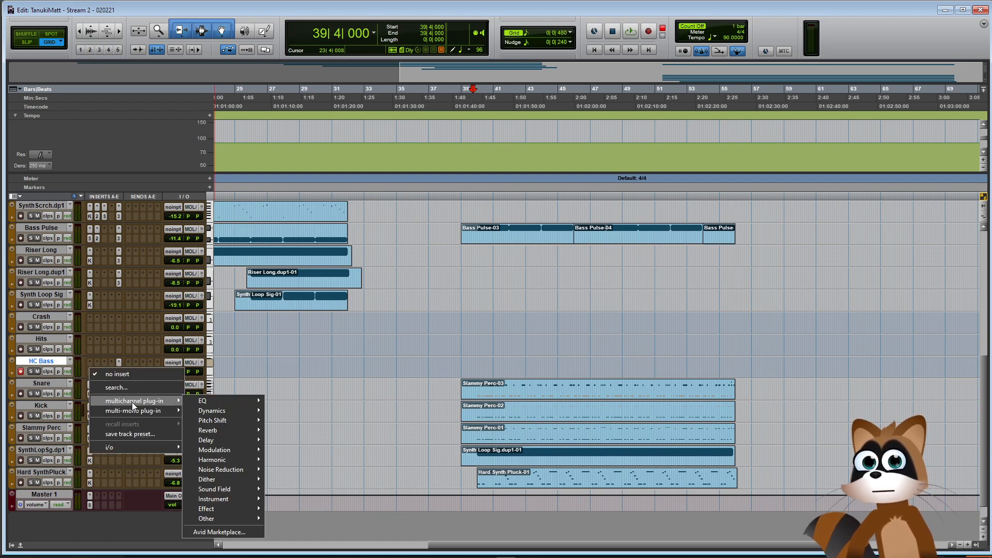
mouse_move(231, 498)
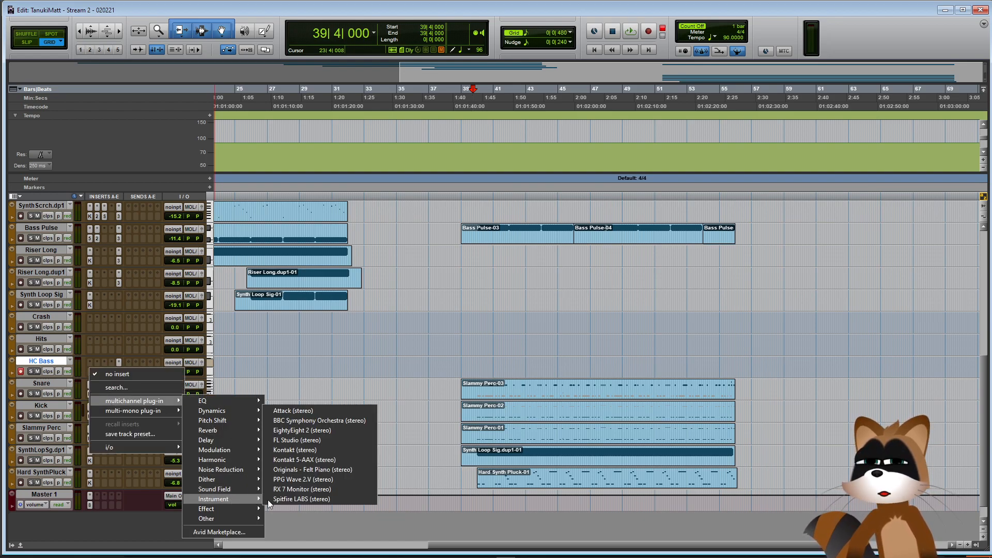
click(308, 450)
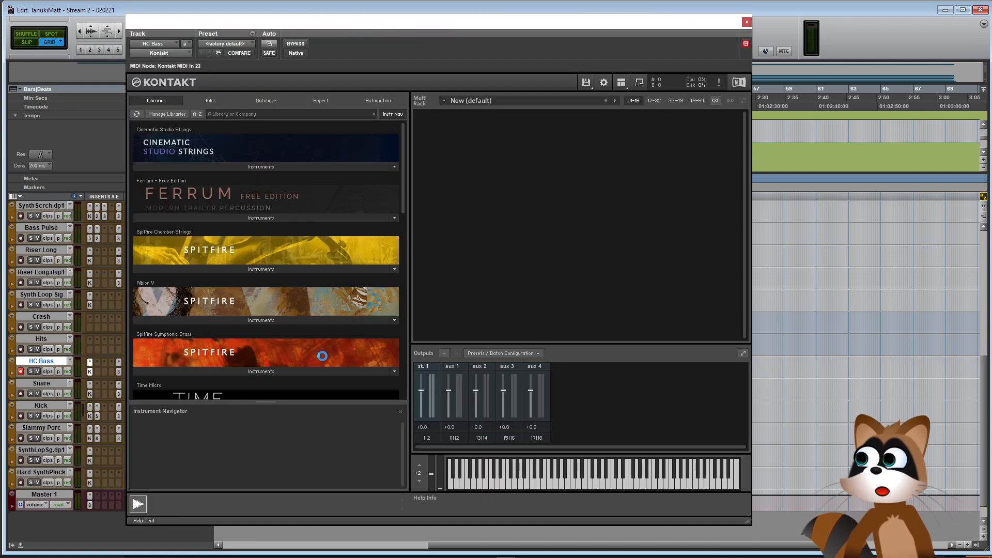
Load Devastator's synth instrument 02. Hard Bass into Kontakt on HC Bass, adjust its volume slightly and audition it against the song
click(456, 424)
click(547, 415)
click(651, 416)
click(690, 417)
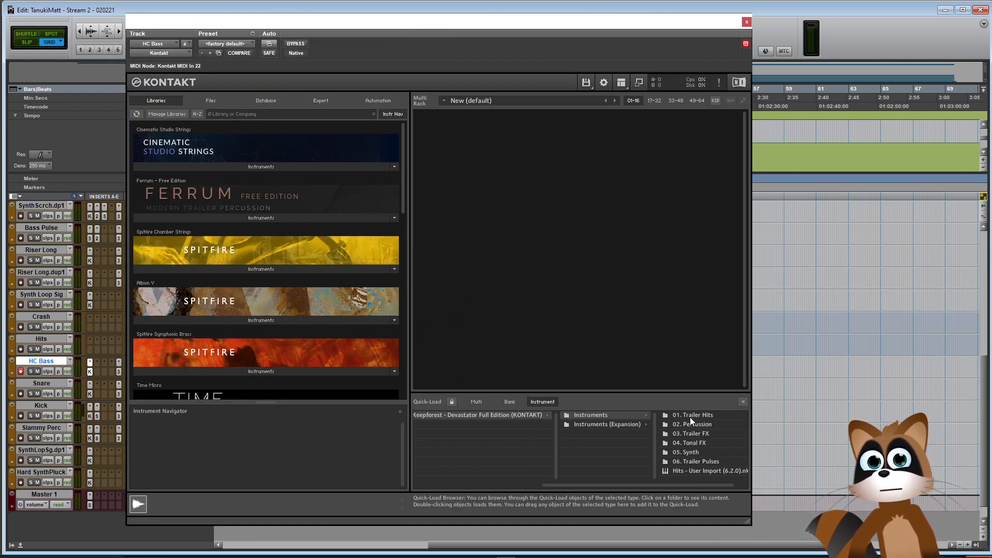
click(684, 452)
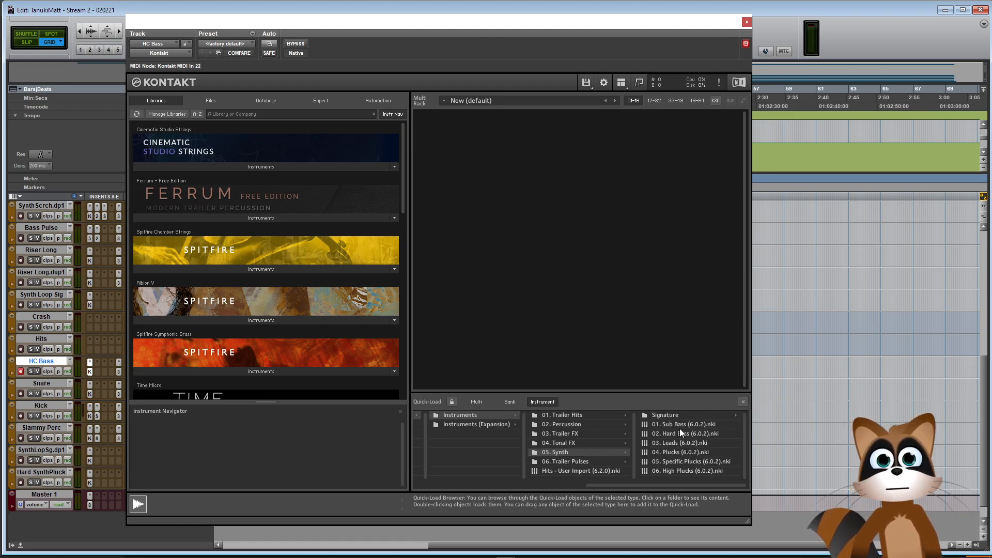
click(664, 415)
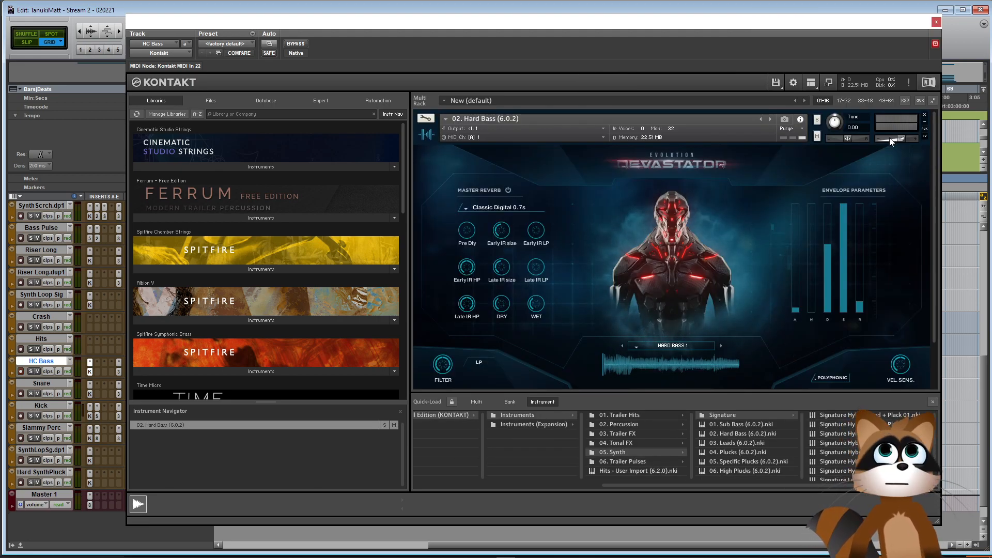
mouse_move(889, 138)
mouse_down()
mouse_move(897, 138)
mouse_move(888, 138)
mouse_up()
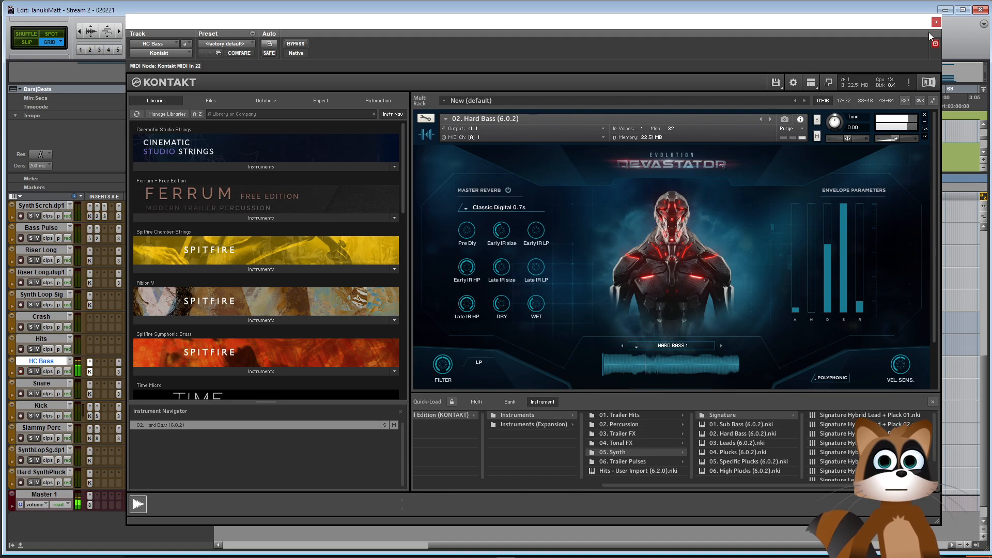
key(ctrl+w)
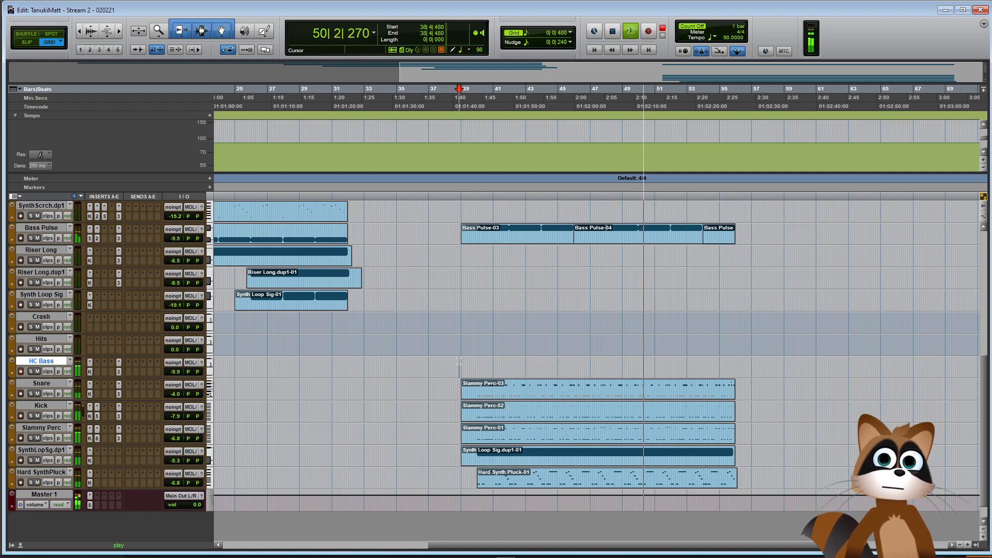
key(space)
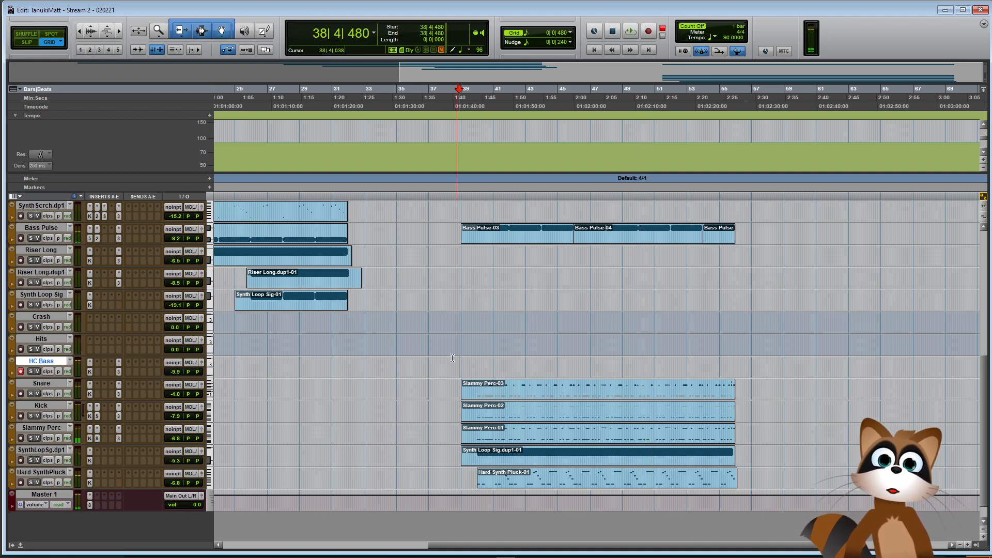
In HC Bass's equalizer, add a slight Proportional Q boost near 126 Hz and set the Analog High Shelf to about 936 Hz and 0.8 dB
click(119, 371)
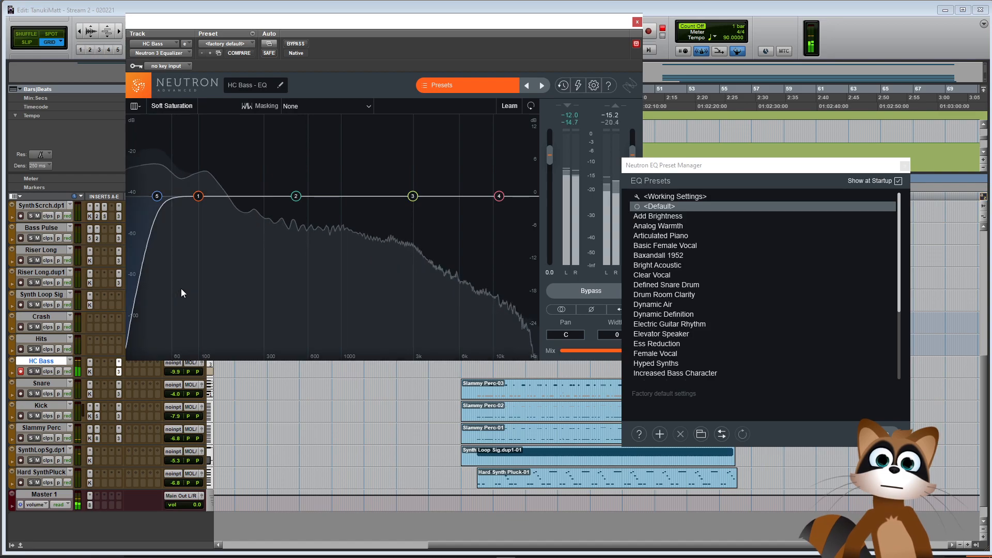
click(159, 196)
double_click(209, 195)
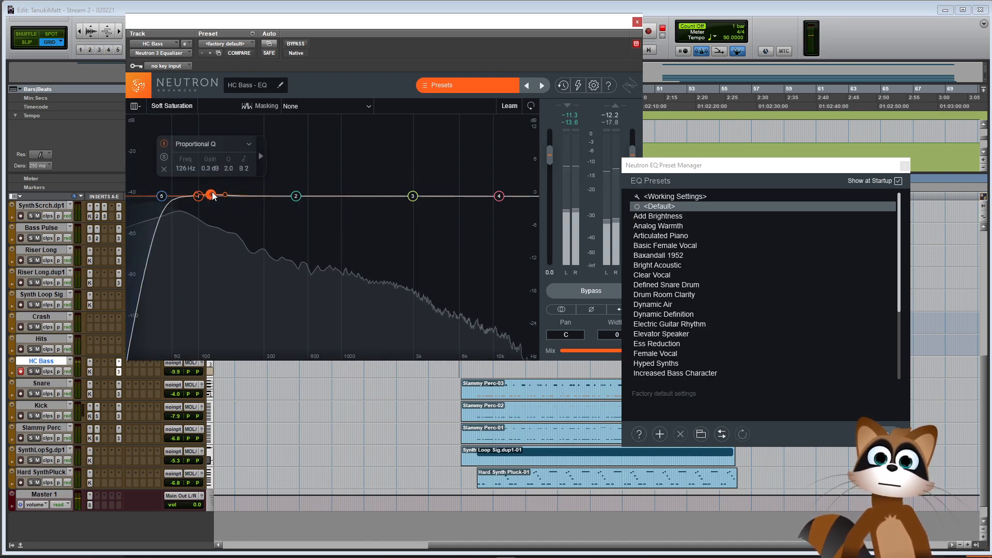
drag(495, 200, 332, 195)
key(space)
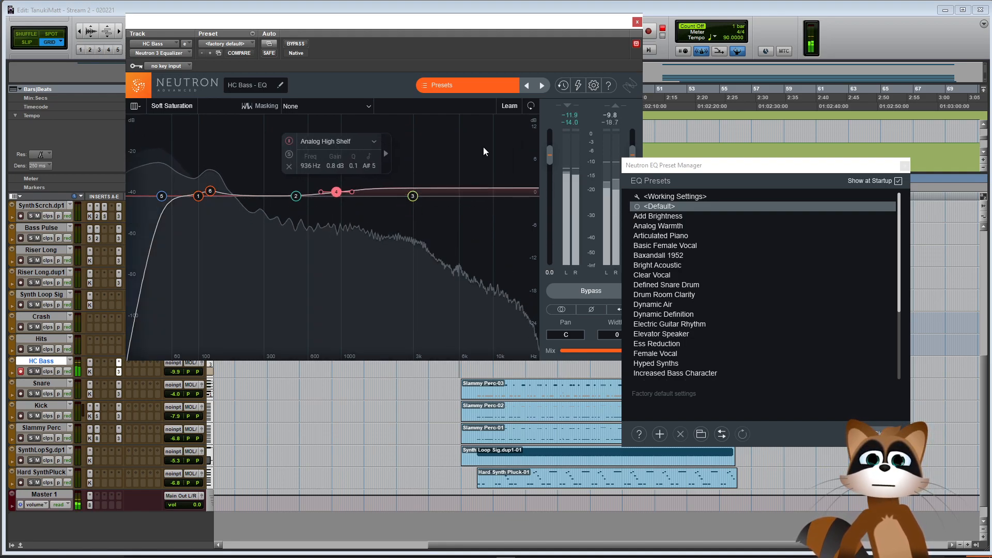
click(637, 22)
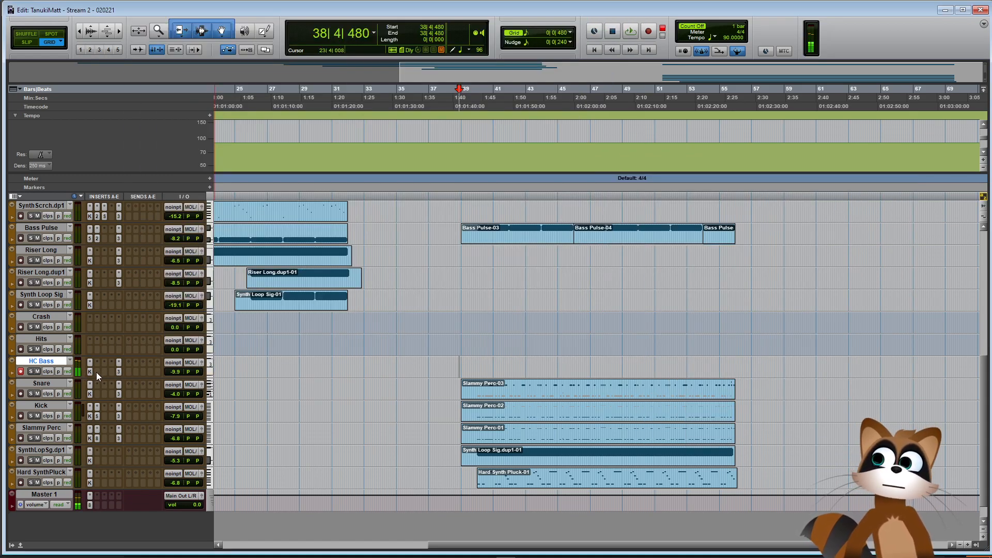
Insert the stereo Neutron 3 Exciter in HC Bass's second insert slot and load its Added Grease preset
click(96, 372)
mouse_move(123, 403)
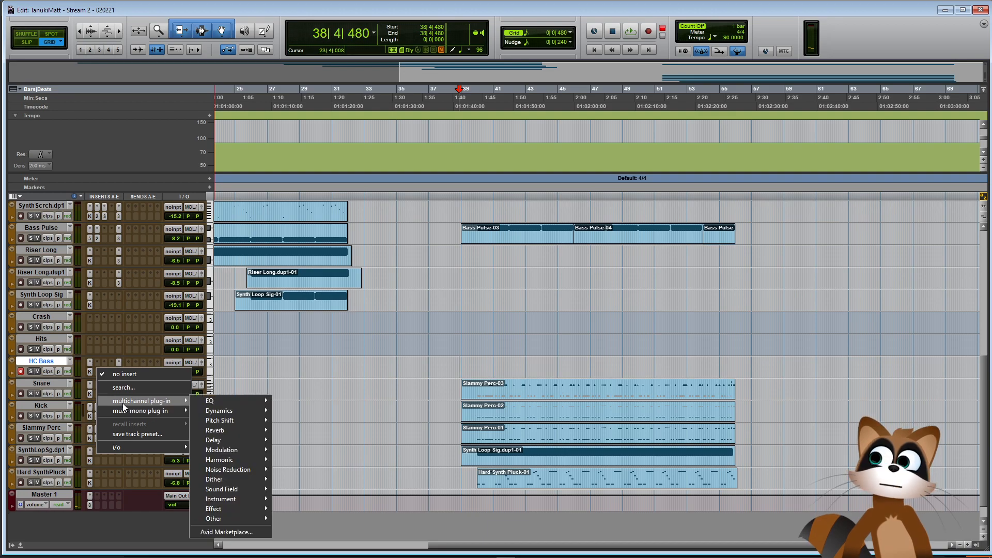
mouse_move(222, 460)
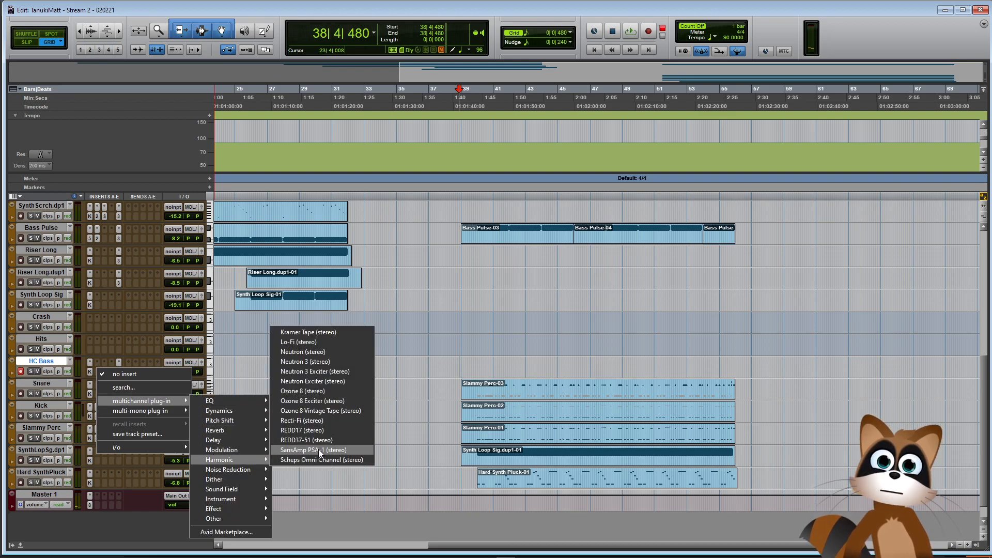
click(339, 371)
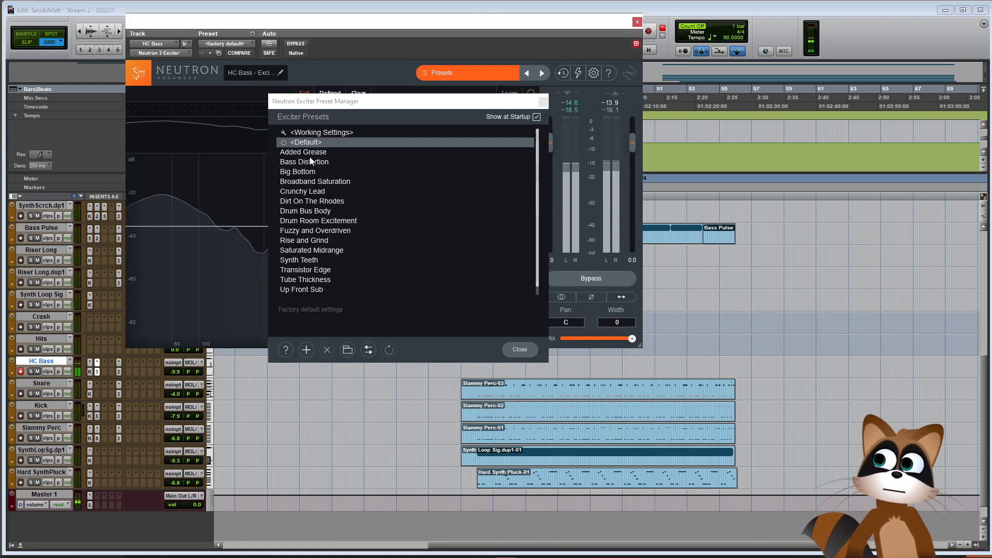
click(311, 153)
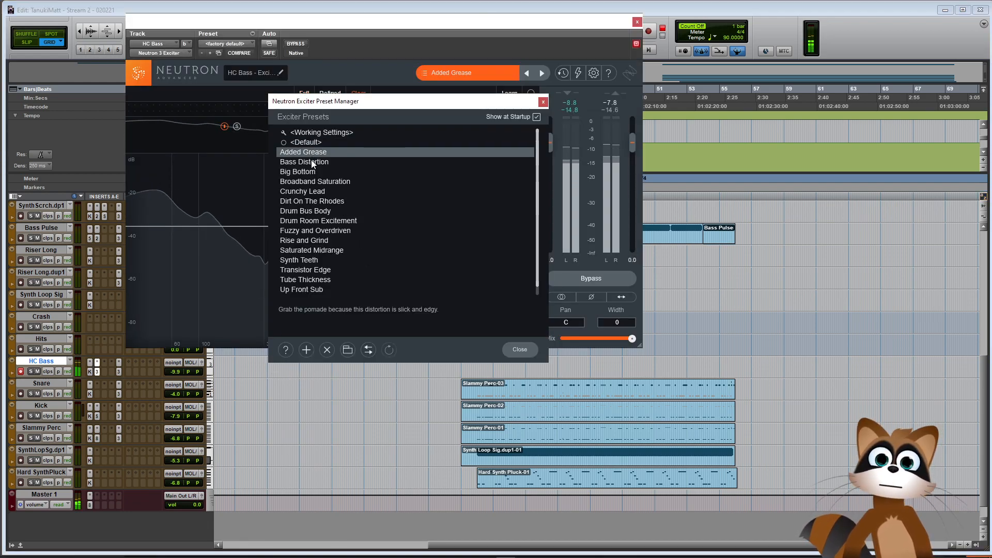
click(544, 101)
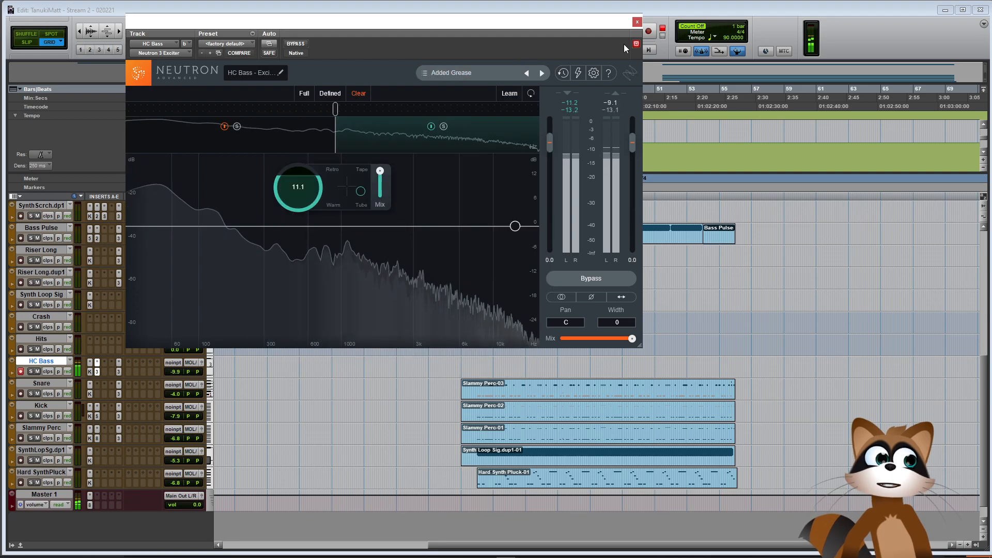
click(637, 22)
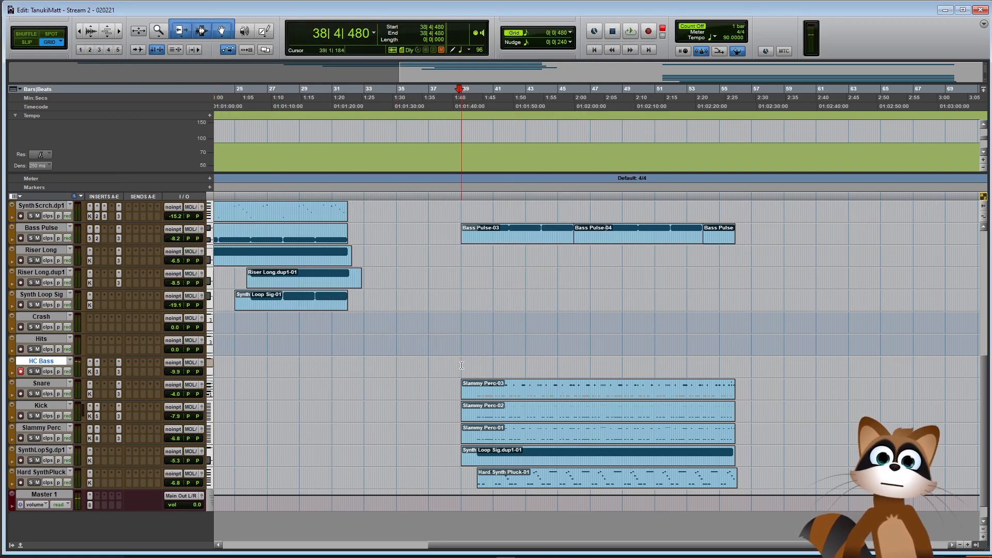
Record a MIDI bass line on HC Bass from bar 39 to about bar 56 along with the song
key(space)
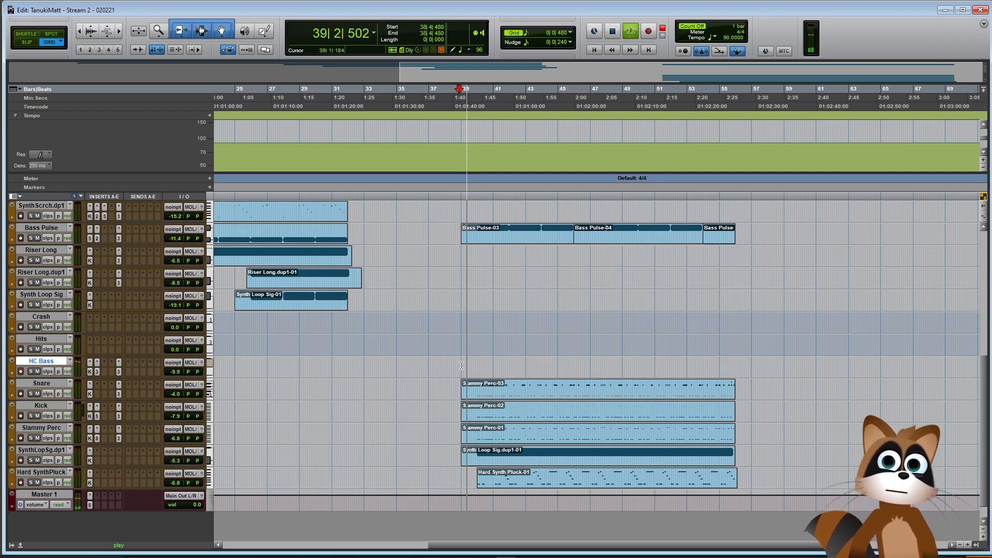
key(F12)
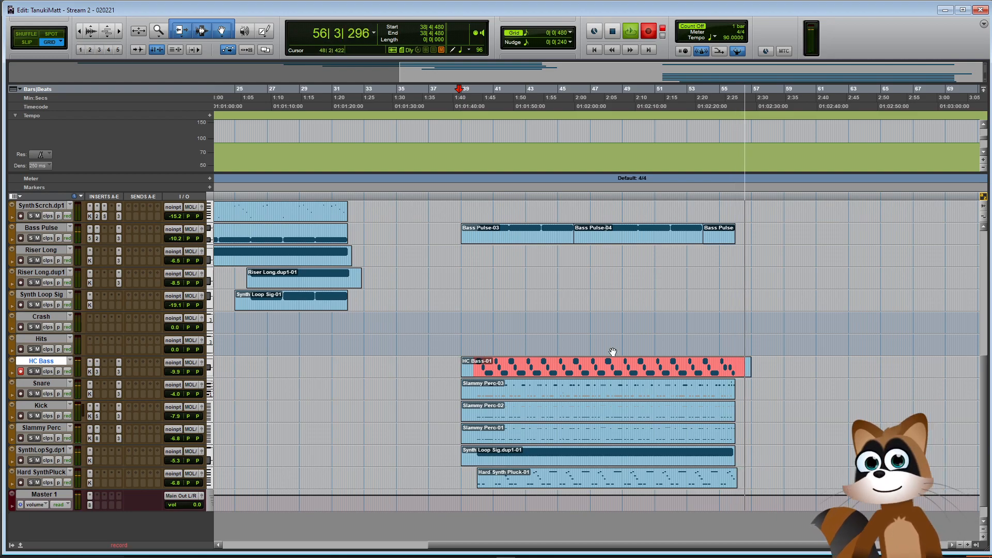
key(space)
double_click(608, 373)
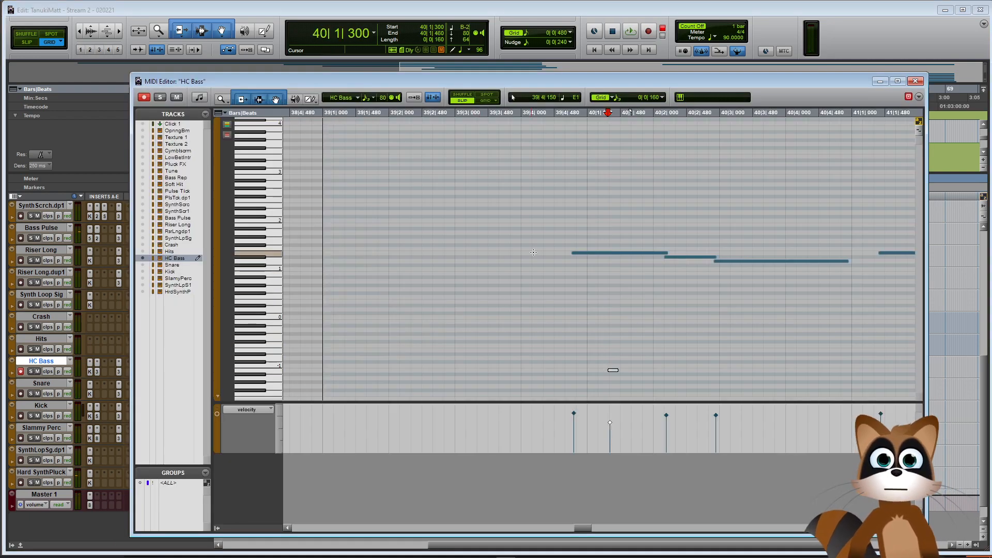
key(ctrl+w)
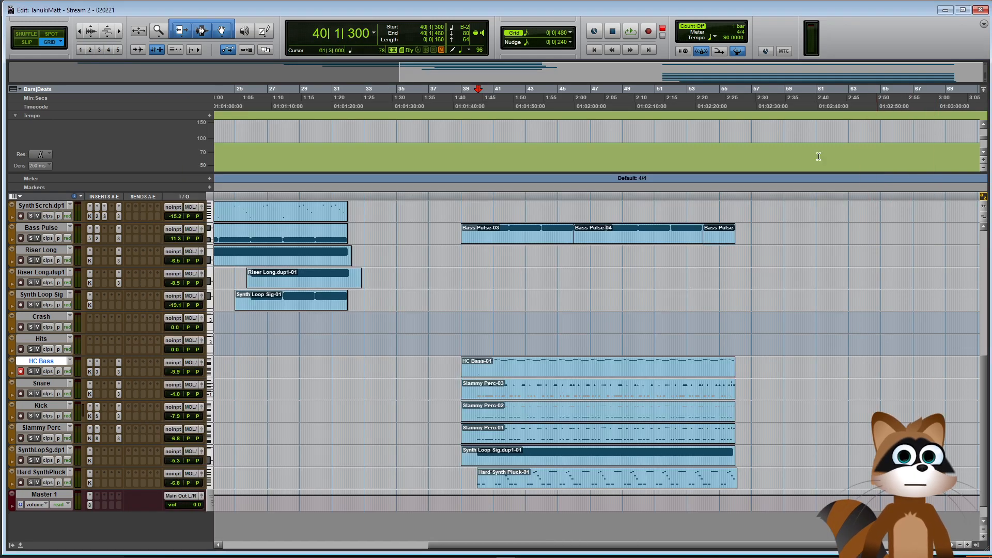
double_click(592, 372)
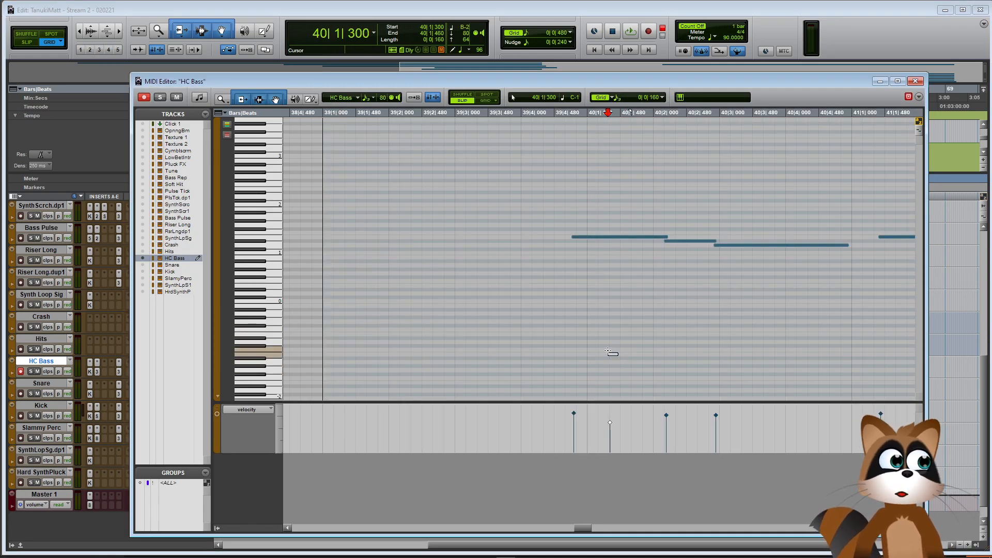
key(Return)
key(shift+r)
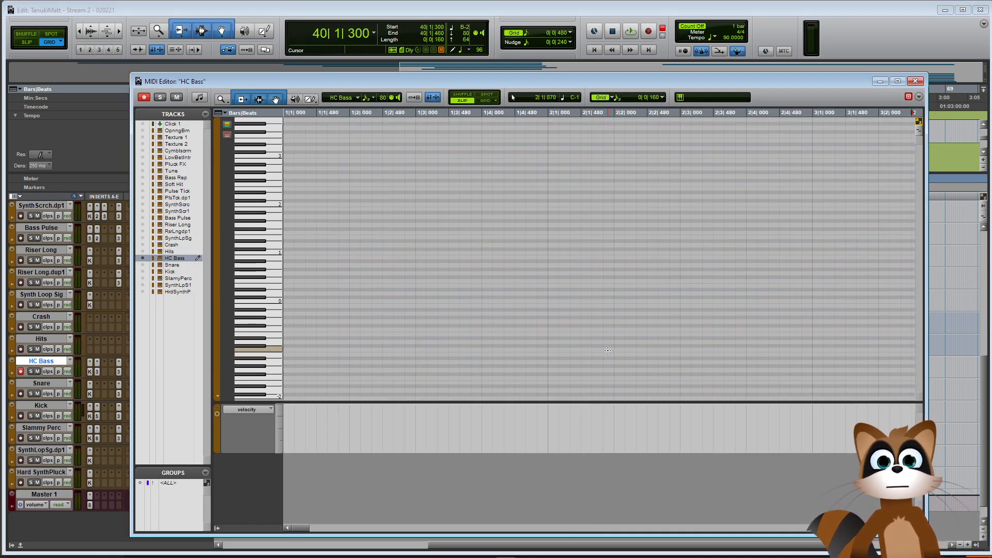
scroll(583, 308, up, 6)
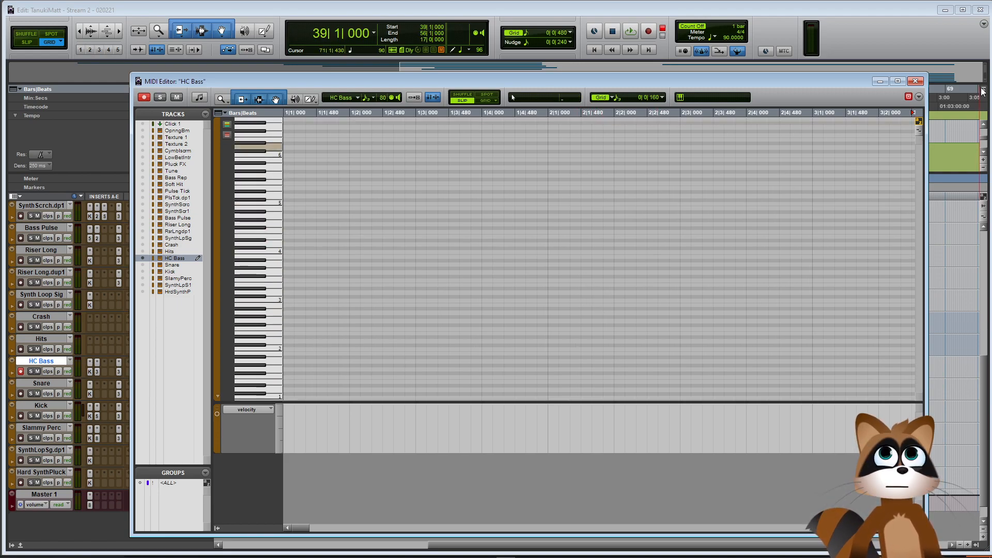
click(915, 81)
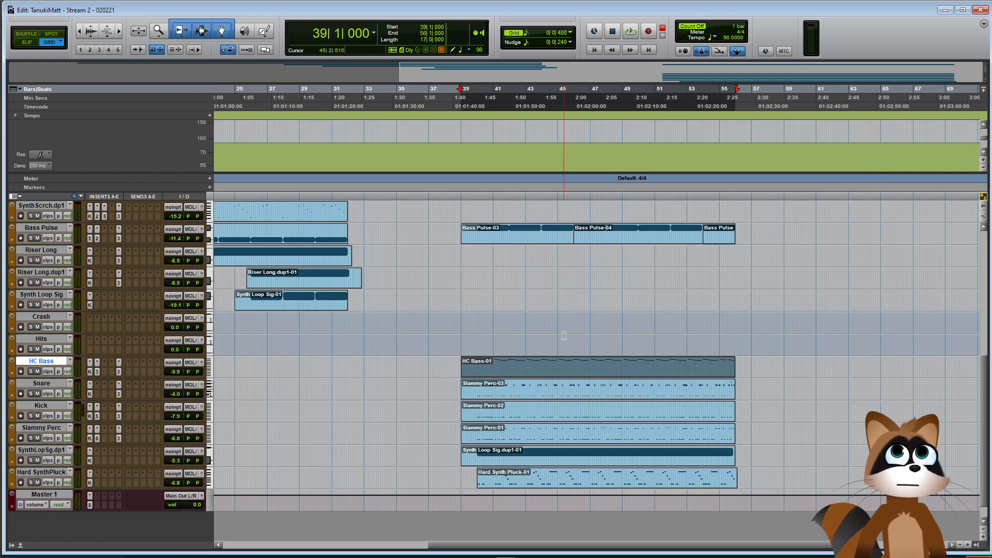
Delete the stray short B-2 note at 40|1|300 from the HC Bass clip in the MIDI editor
click(512, 342)
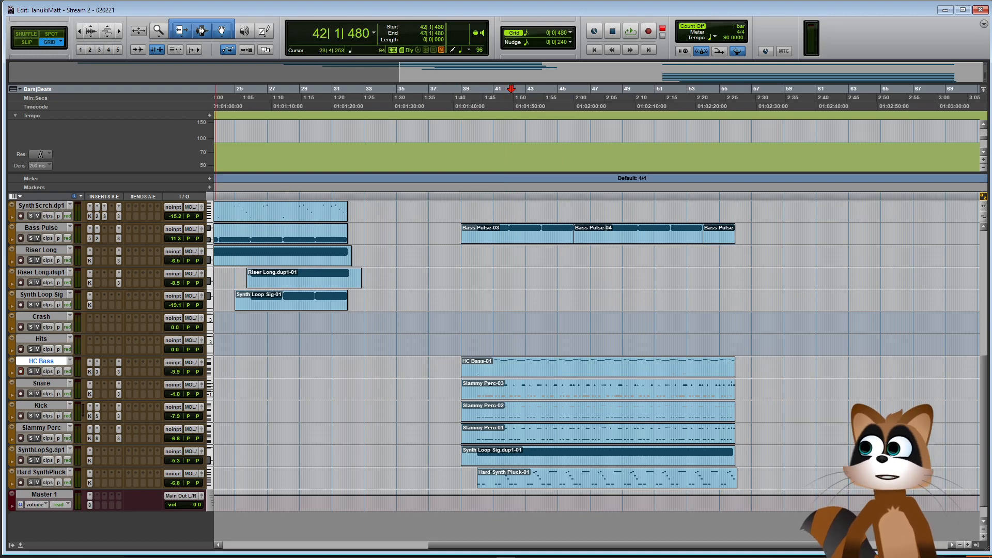
click(512, 368)
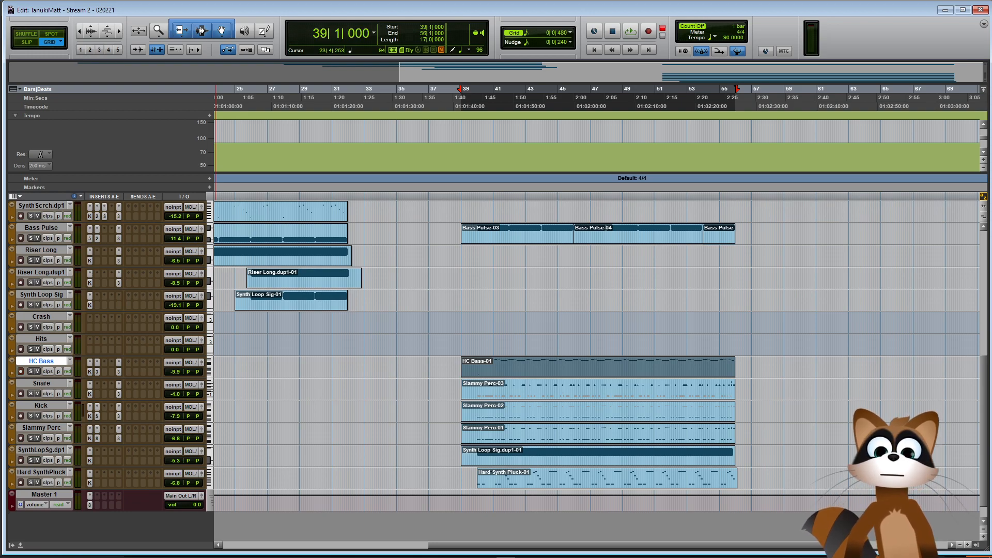
click(538, 343)
double_click(541, 366)
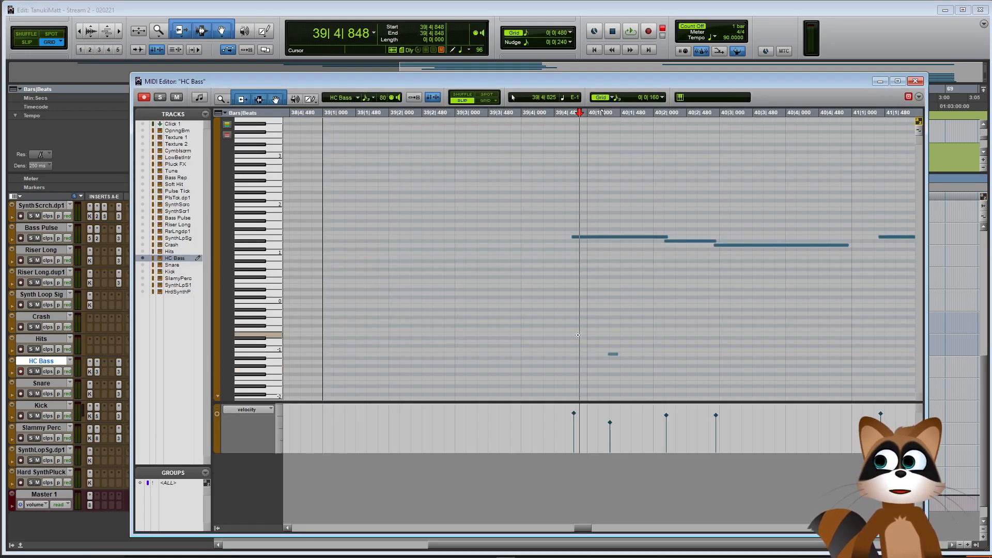
click(613, 354)
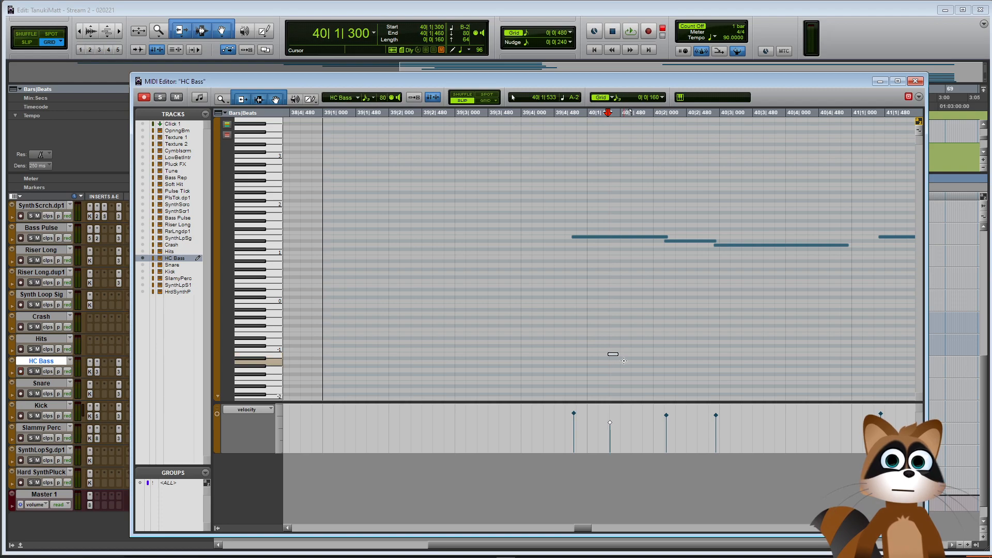
click(915, 81)
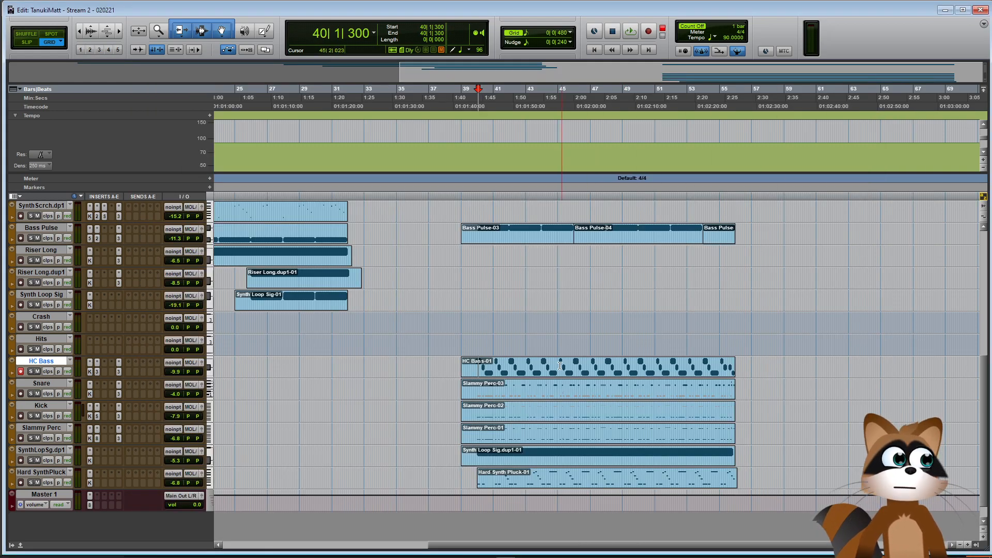
Try to quantize the HC Bass notes to a 1/16 note grid in the MIDI editor
double_click(584, 364)
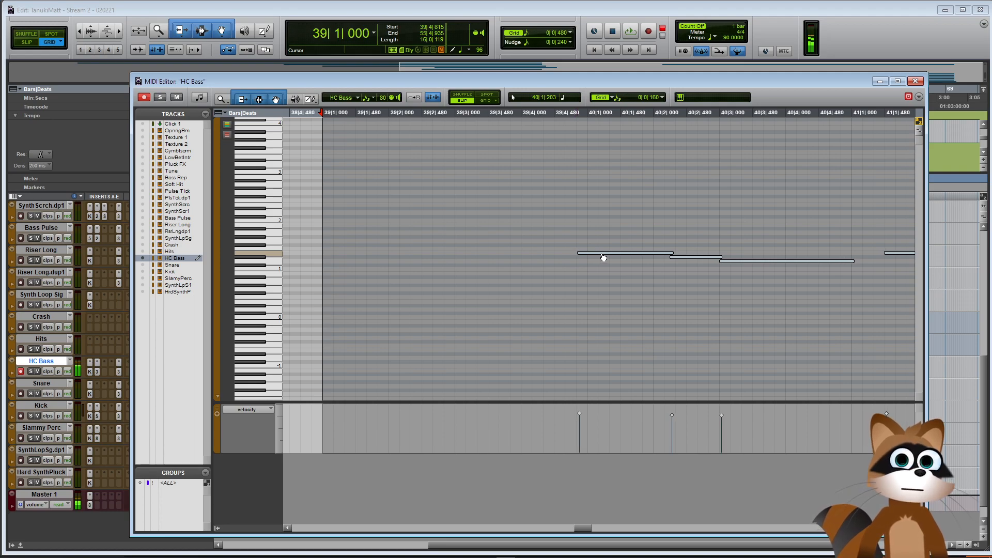
click(603, 257)
right_click(603, 258)
mouse_move(631, 397)
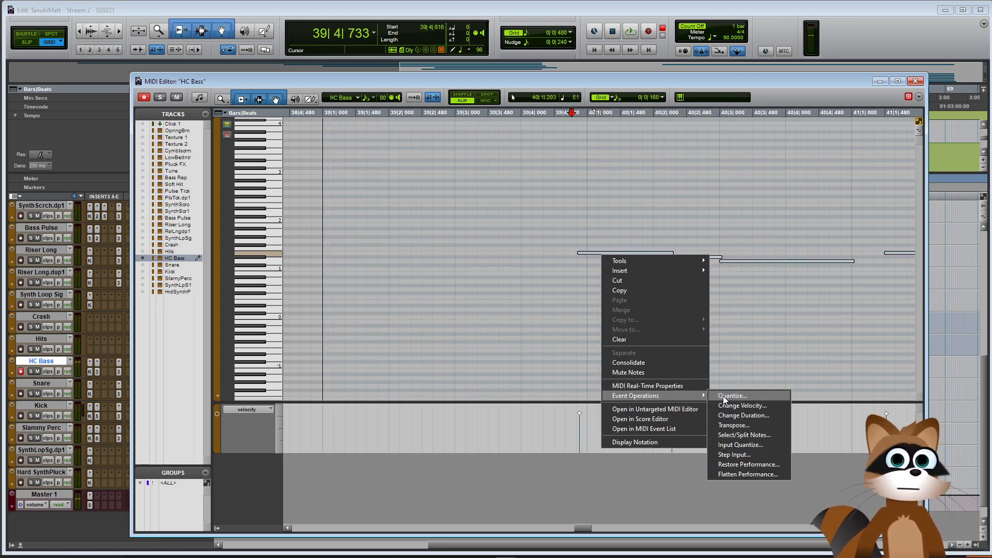
click(733, 396)
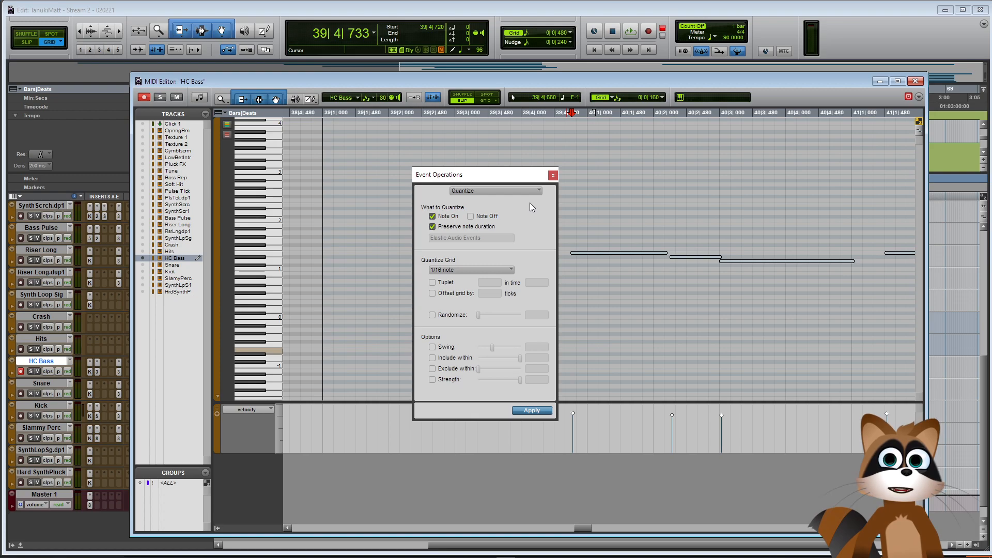
click(552, 175)
Switch the MIDI editor to Grid mode, align the first HC Bass note's start with 40|1|000 and play from 39|4|480
drag(579, 255, 596, 255)
click(485, 102)
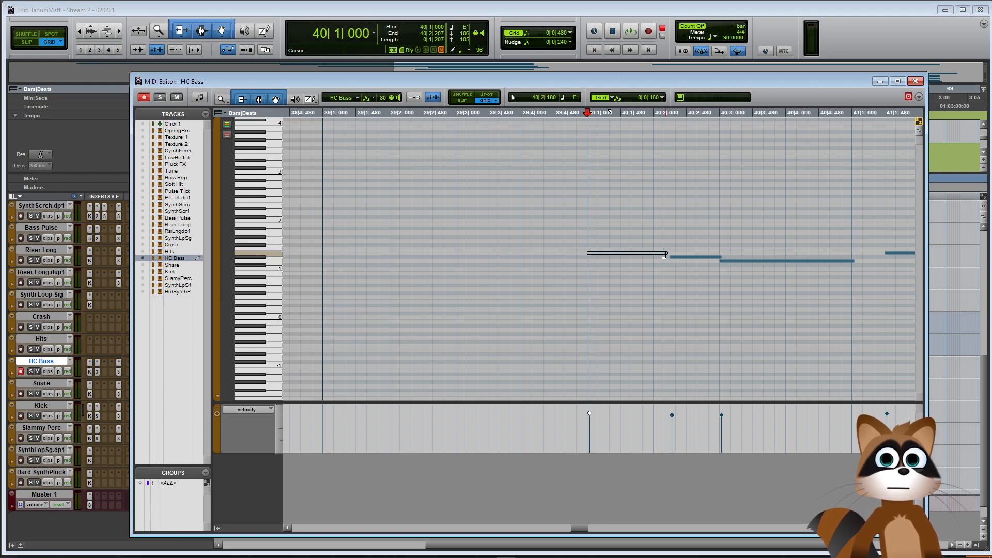
click(549, 224)
key(space)
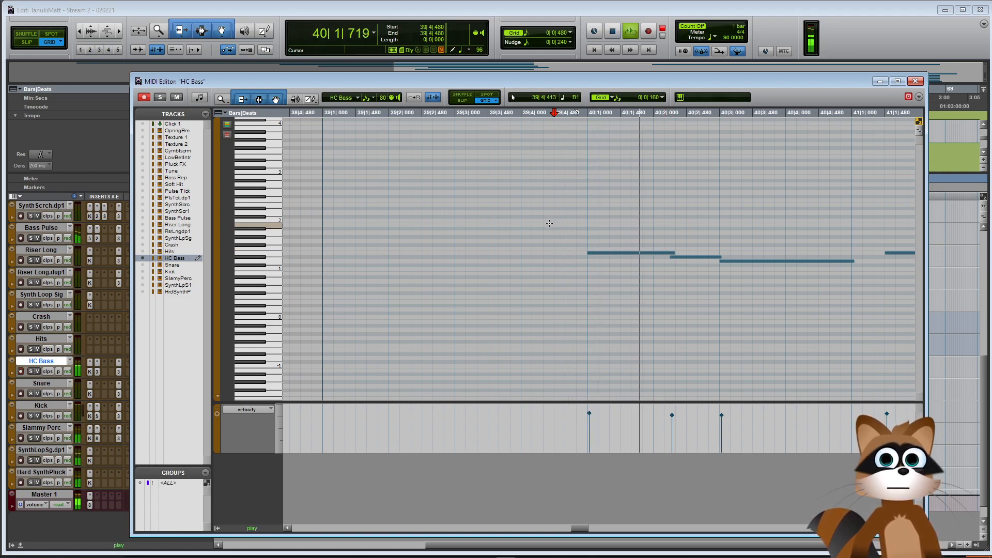
key(r)
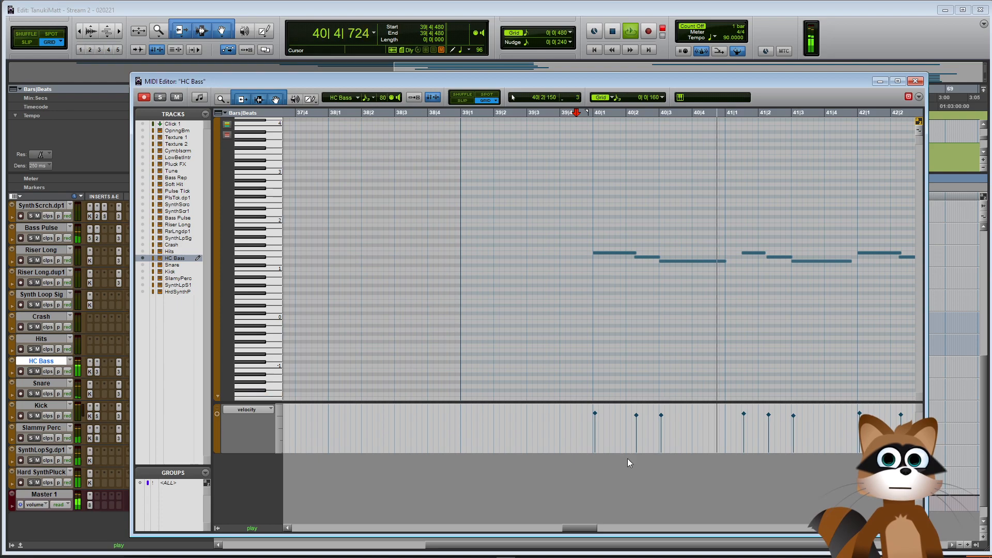
Extend the HC Bass D1 notes starting at 41|3|000, 43|3|000 and 47|3|000 to the following barlines at 42|1, 44|1 and 48|1
drag(587, 526, 606, 530)
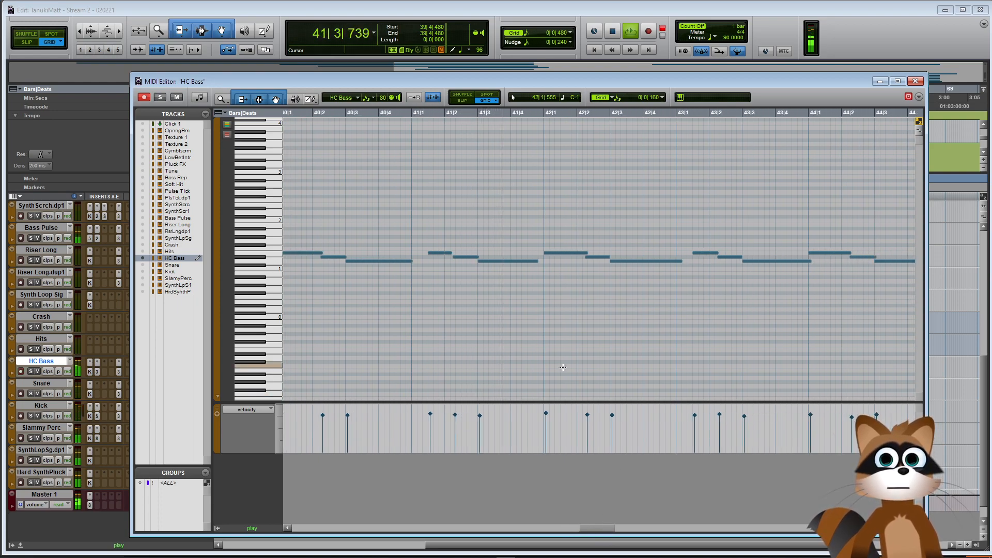
click(536, 260)
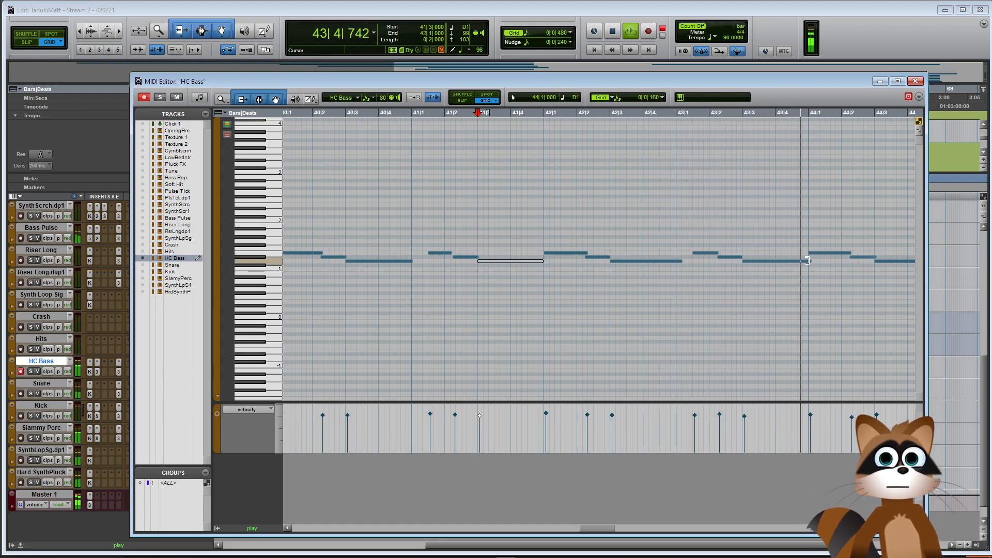
drag(603, 528, 631, 529)
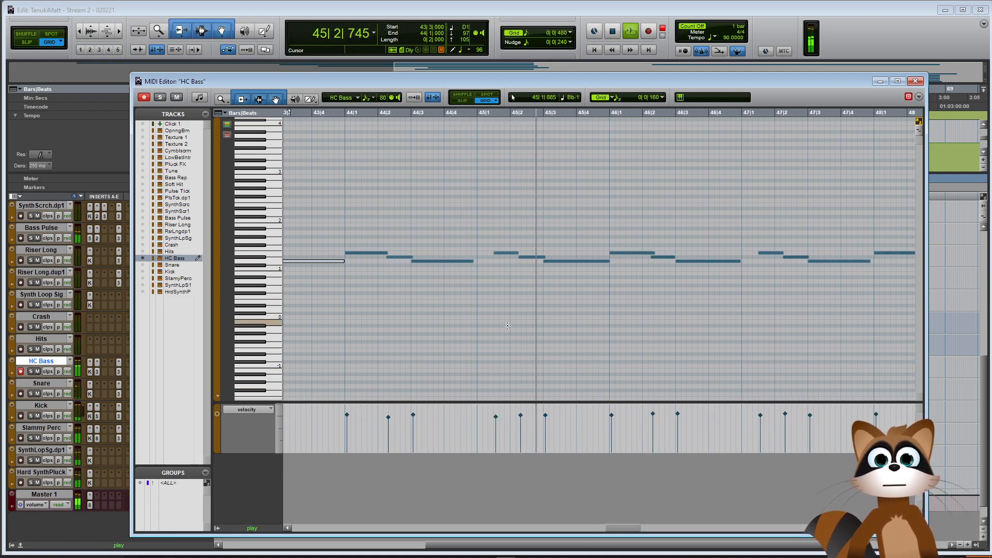
drag(628, 528, 641, 529)
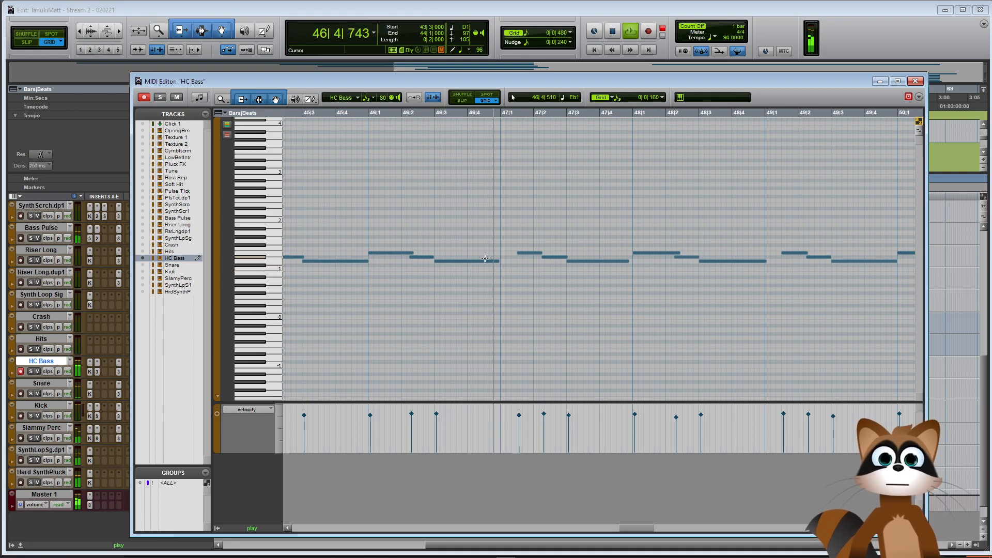
drag(622, 528, 640, 529)
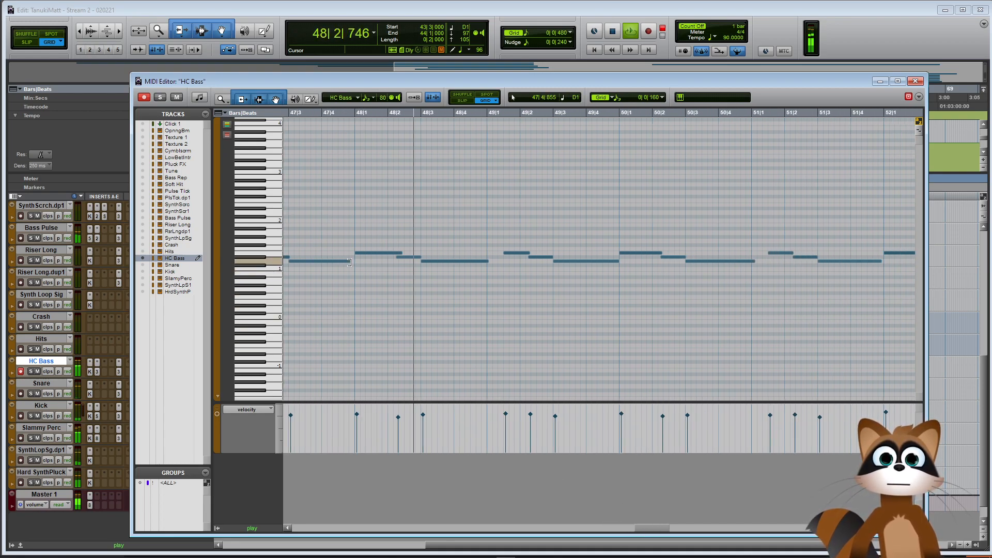
drag(350, 262, 354, 263)
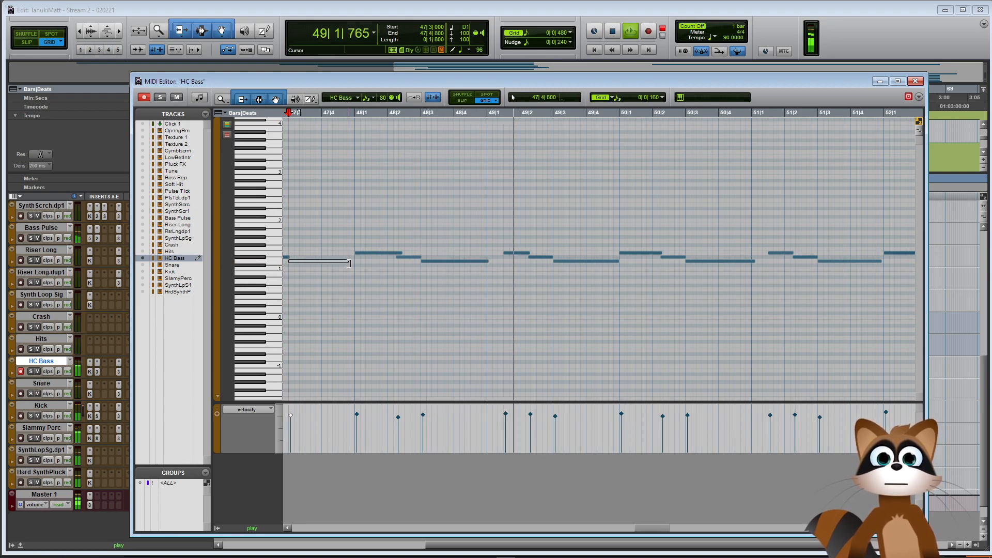
Extend the HC Bass Eb1 note at 54|2|240 so that it ends at 54|3|000
drag(660, 528, 676, 519)
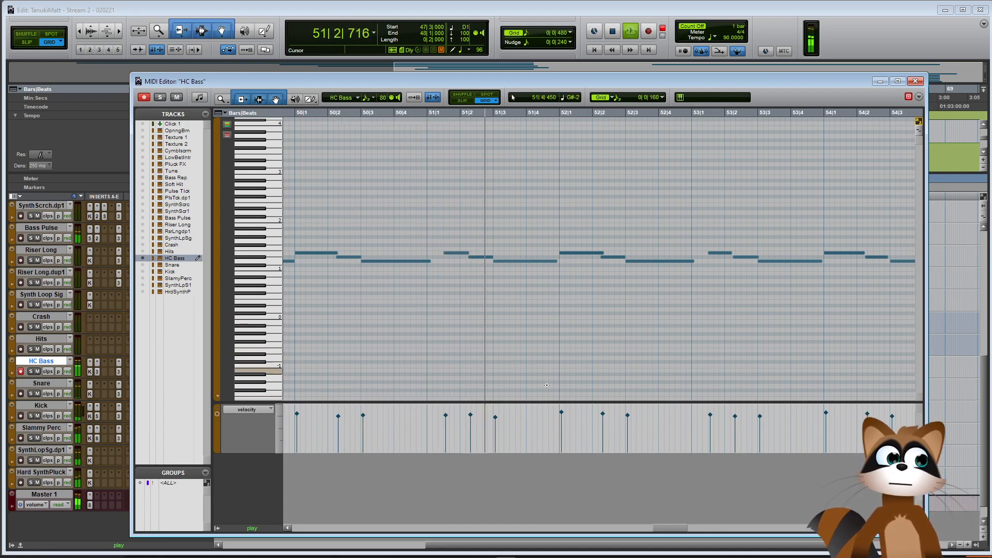
drag(668, 532, 681, 530)
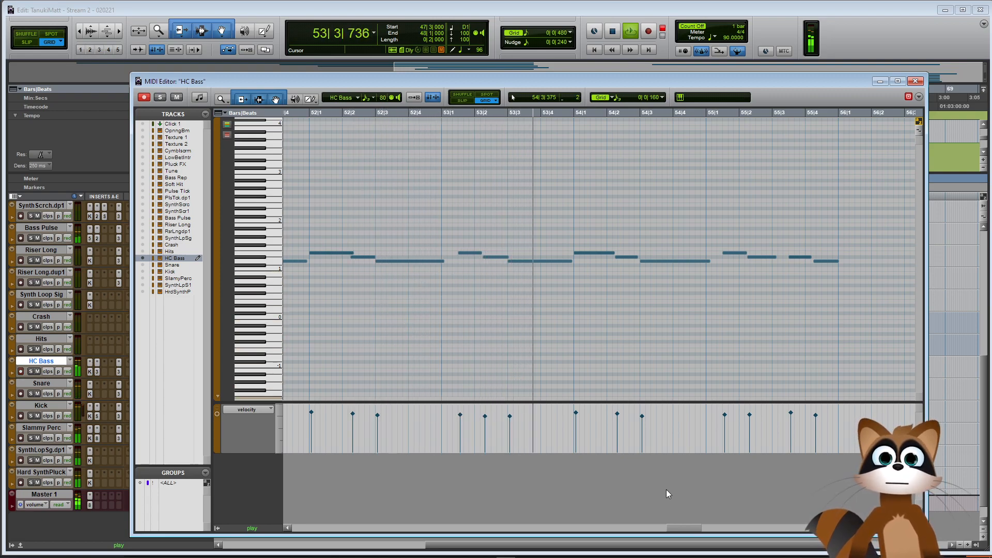
drag(687, 529, 693, 529)
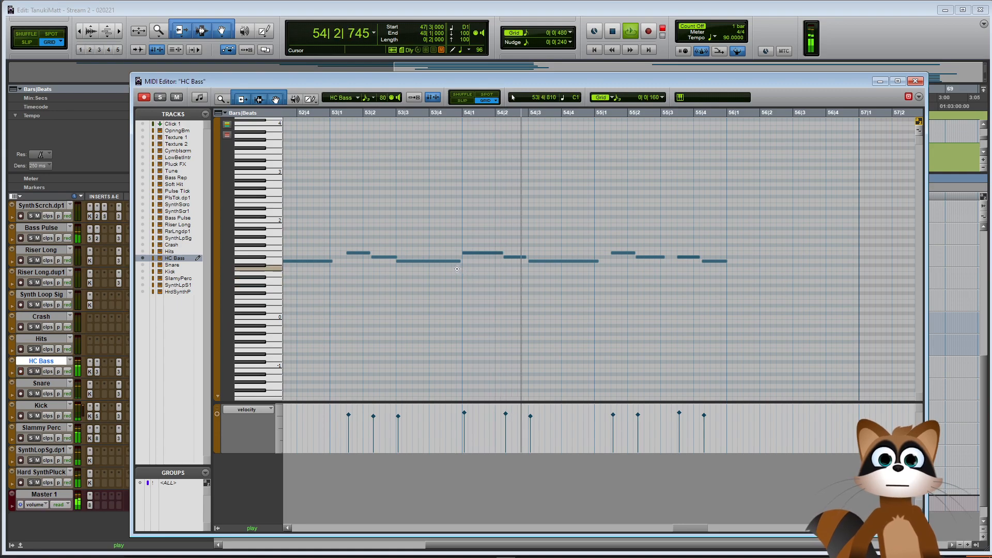
click(515, 257)
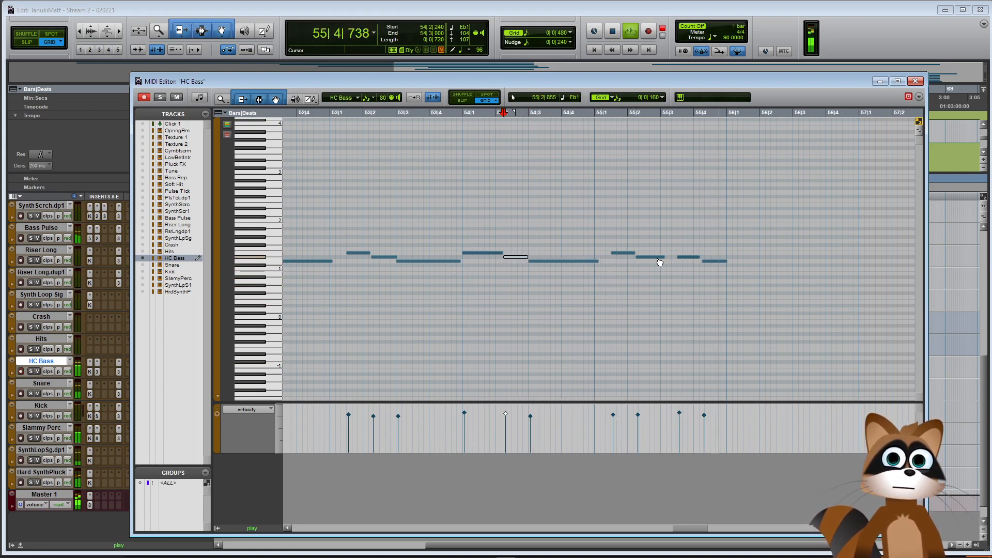
Play the end of the bass line from 55|1|000 and move the second Eb1 note of that bar to D1 at 55|3|000
key(space)
drag(615, 233, 626, 275)
key(Tab)
key(Tab)
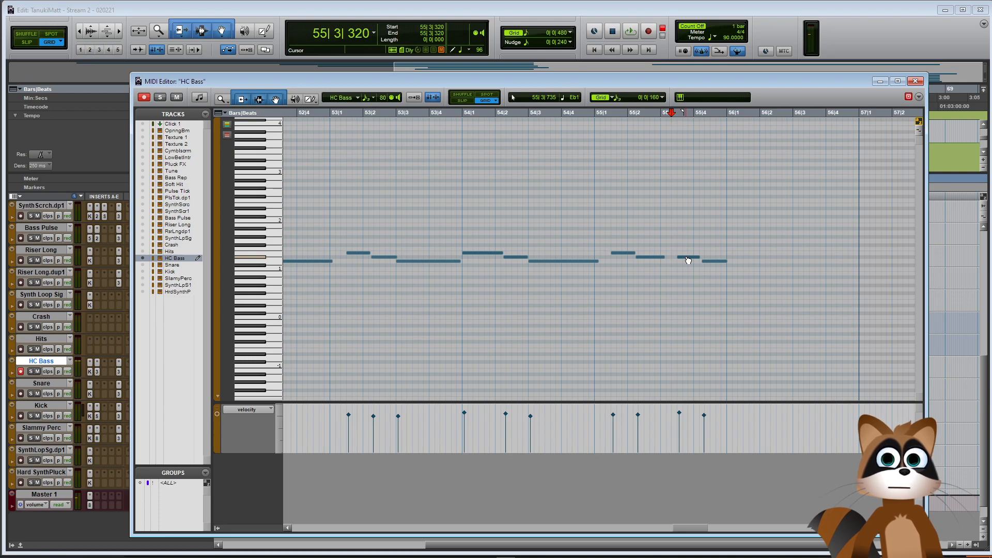
click(583, 232)
key(space)
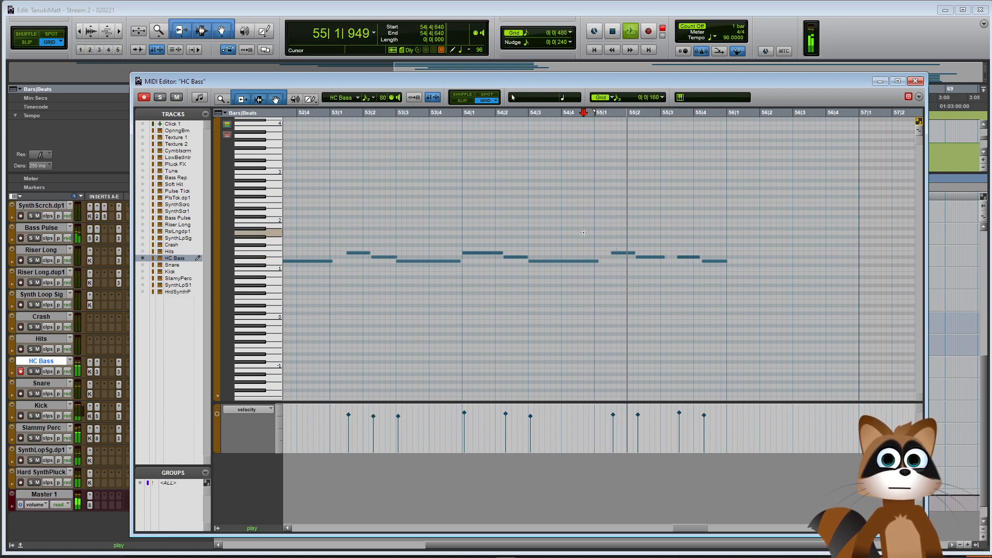
key(space)
click(592, 228)
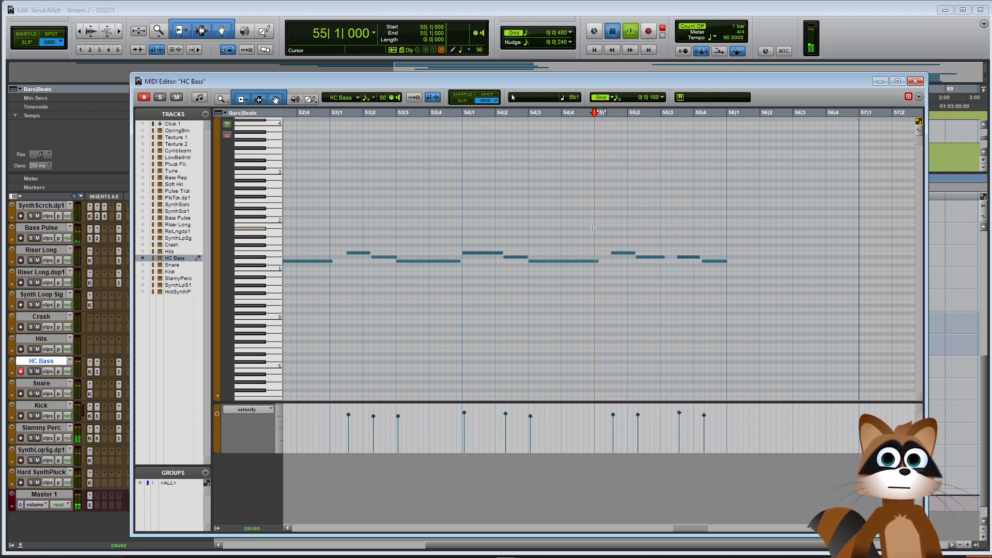
key(space)
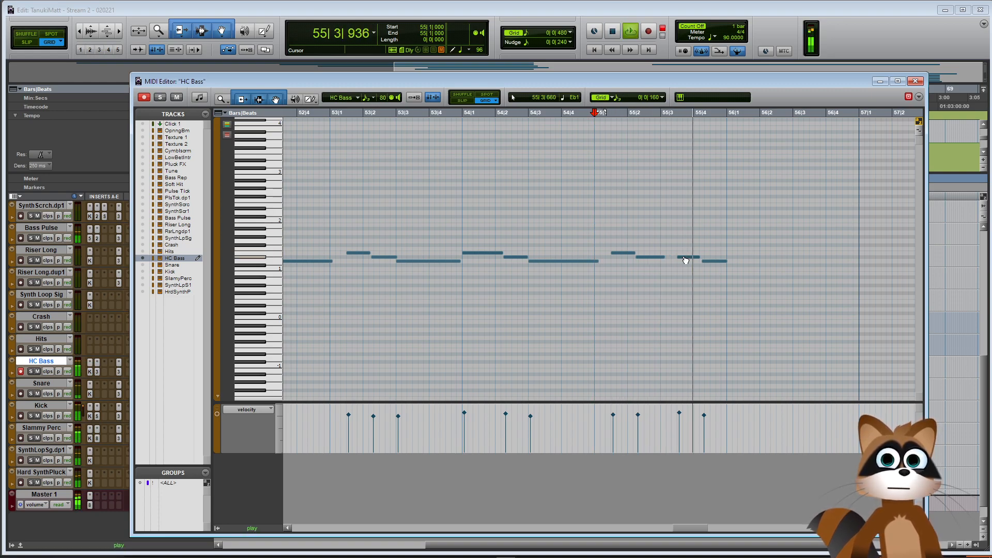
key(space)
drag(684, 257, 673, 264)
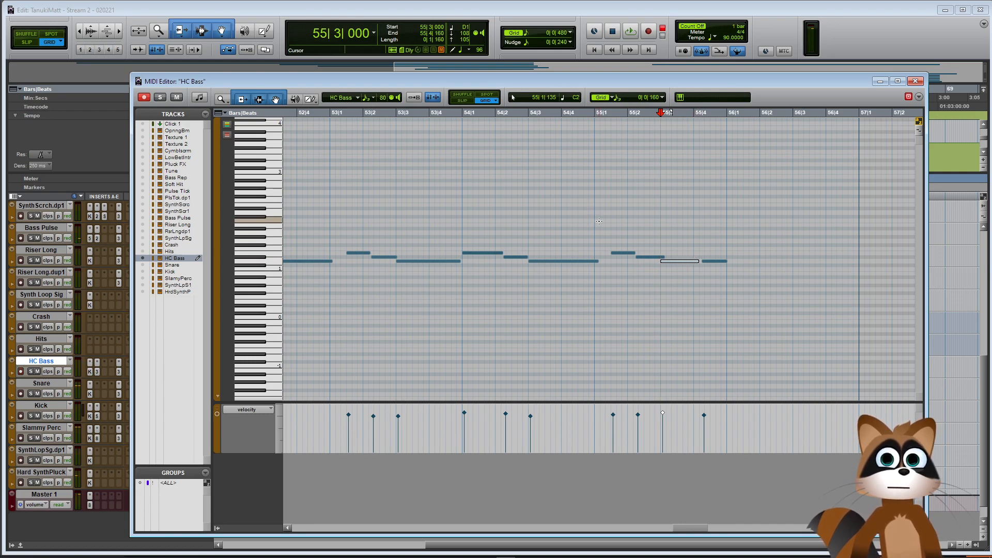
Delete the final bass note at 55|4|240, extend the D1 note at 55|3|000 to 56|1|000 and close the MIDI editor
key(space)
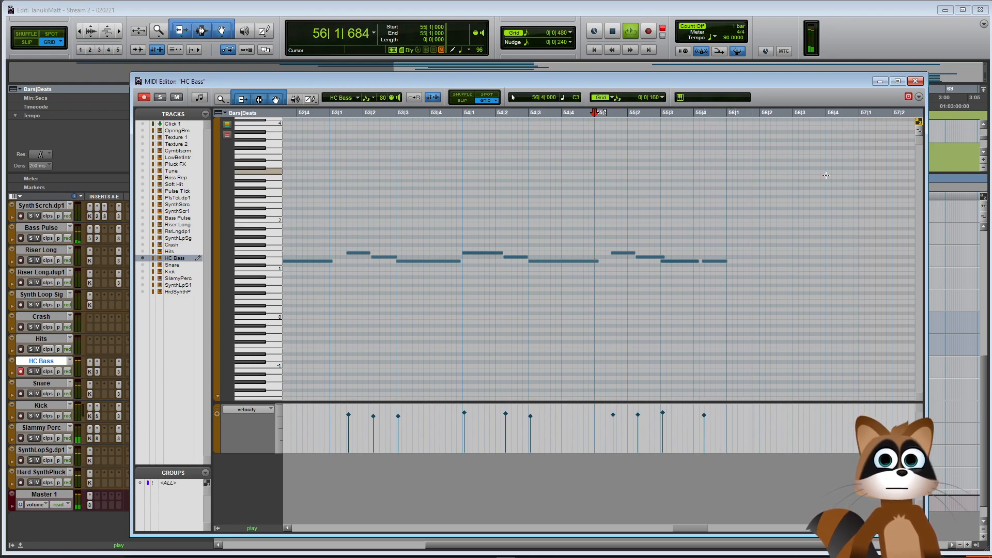
key(space)
click(714, 262)
key(Delete)
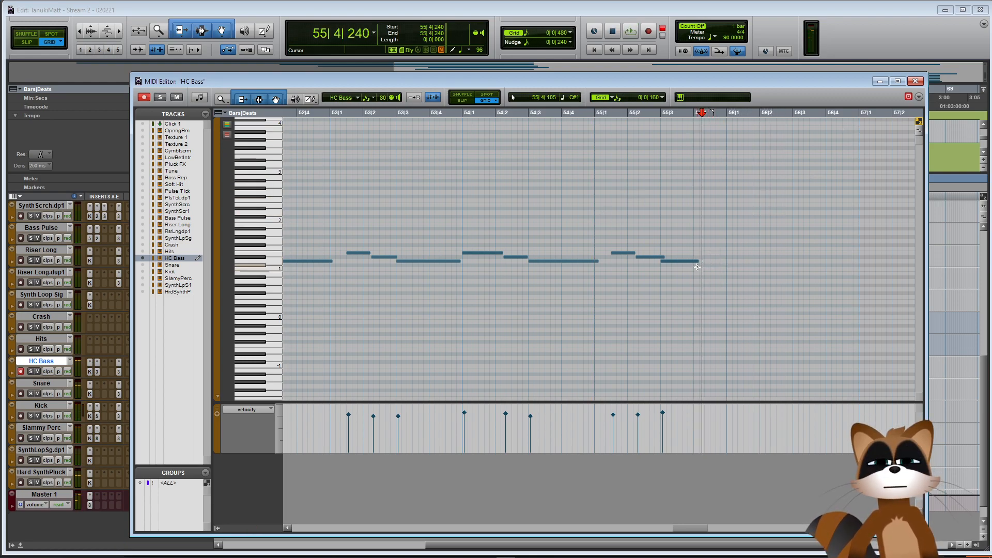
click(698, 261)
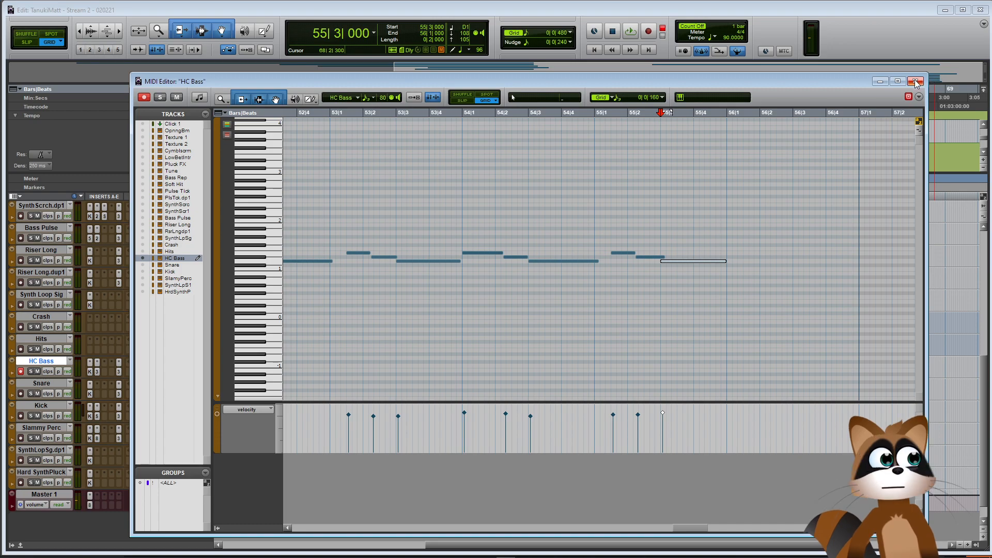
click(917, 83)
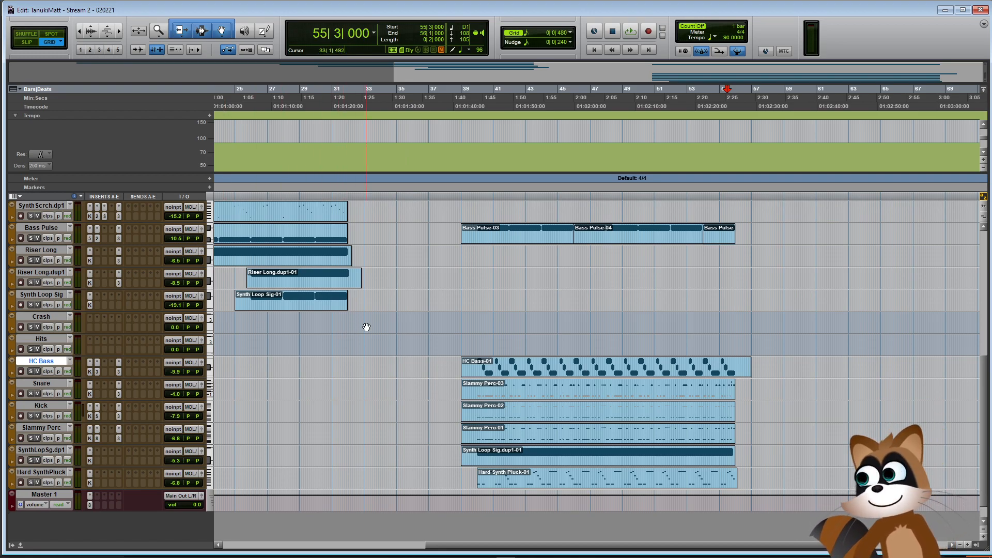
Record a sustained MIDI part on the Texture 1 track from about bar 40 to bar 56 along with the song
scroll(376, 328, up, 3)
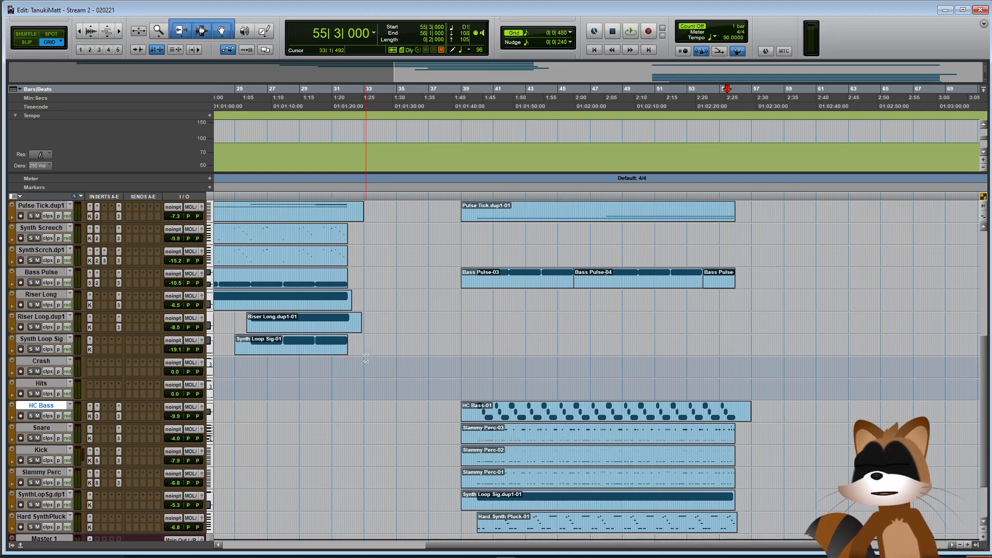
scroll(369, 407, up, 6)
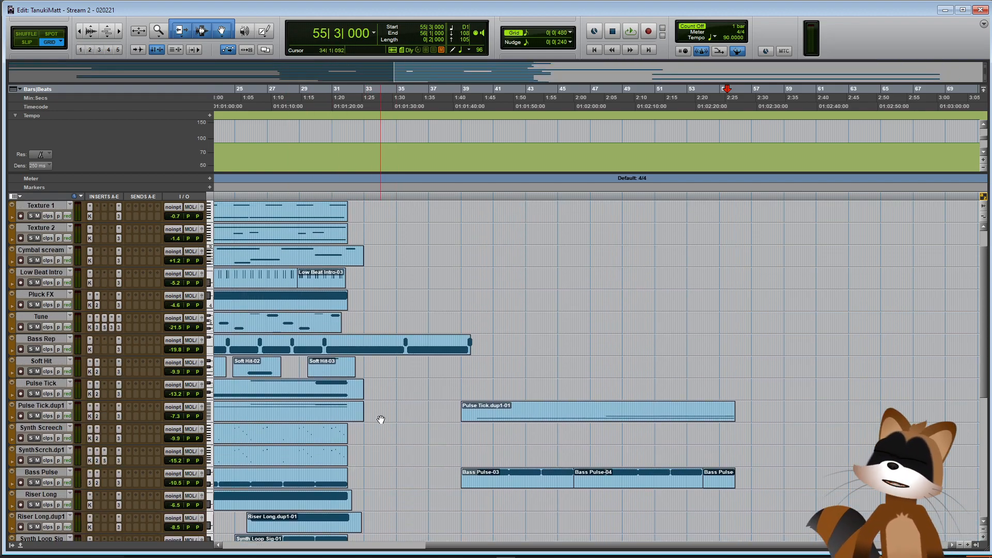
scroll(390, 449, up, 4)
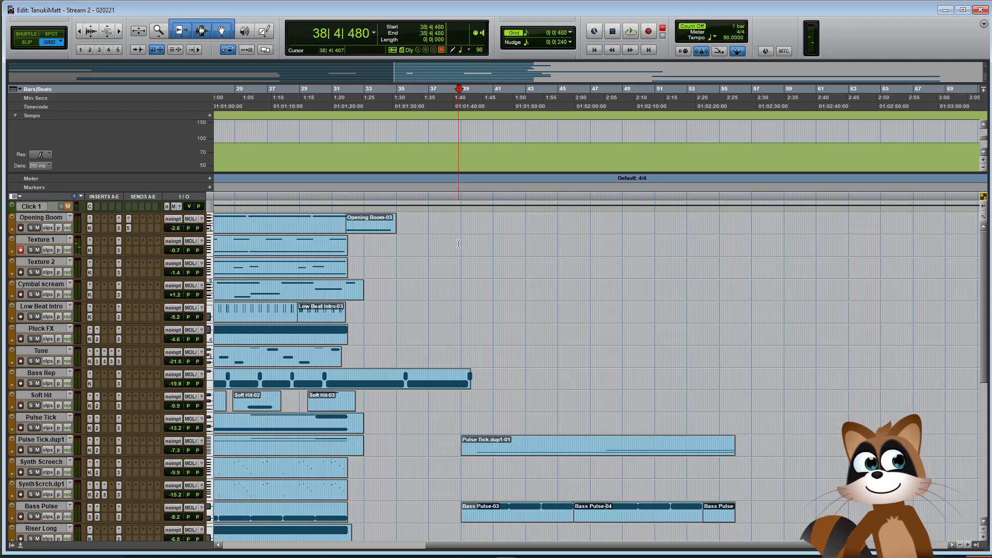
key(space)
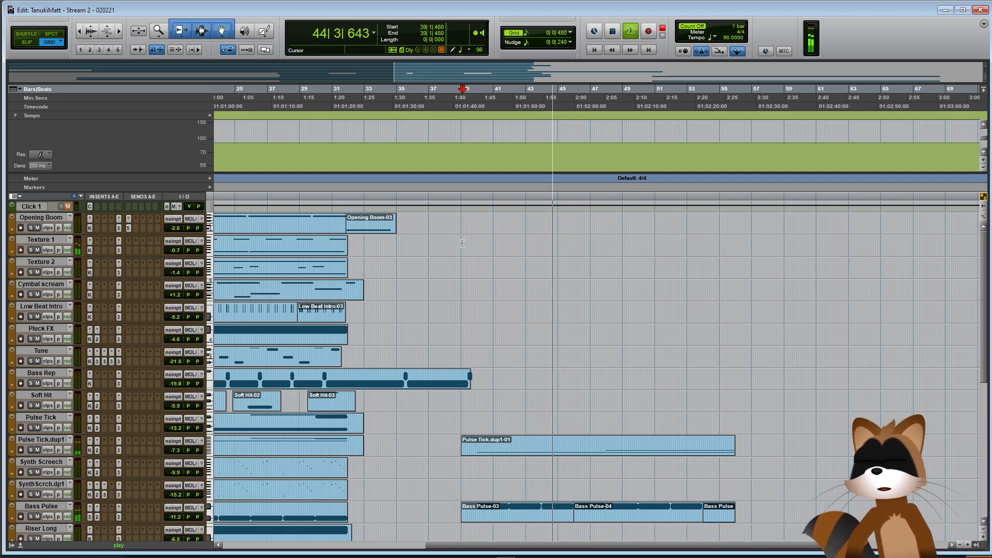
key(space)
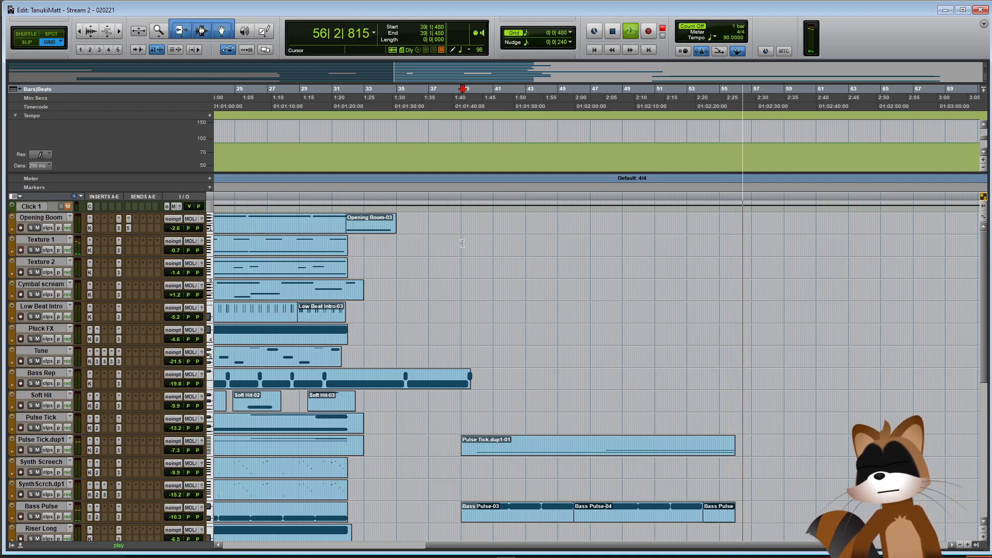
key(space)
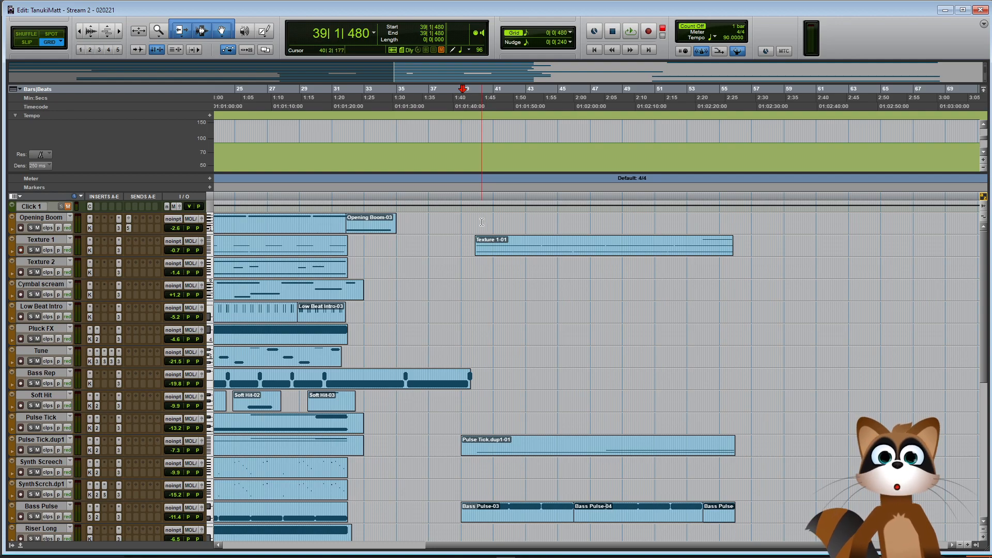
Lower the velocity of the last Texture 1 note, at 53|4|924, to almost zero in the track's velocity lane
click(13, 251)
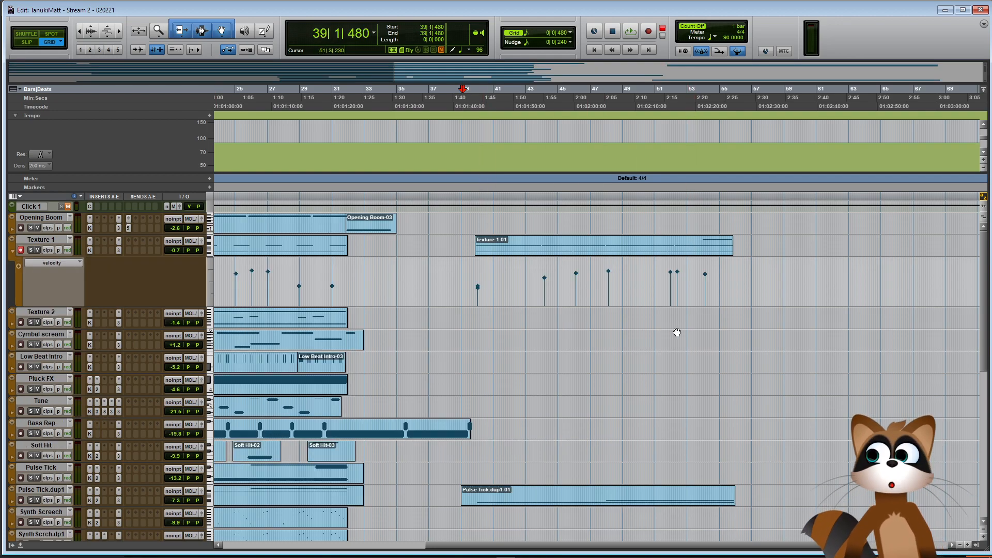
drag(706, 275, 704, 305)
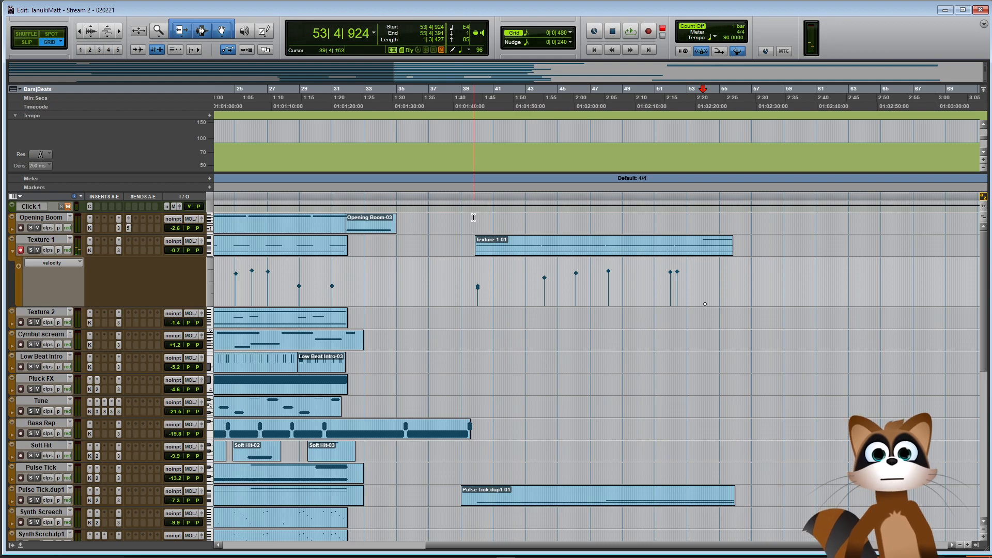
click(13, 253)
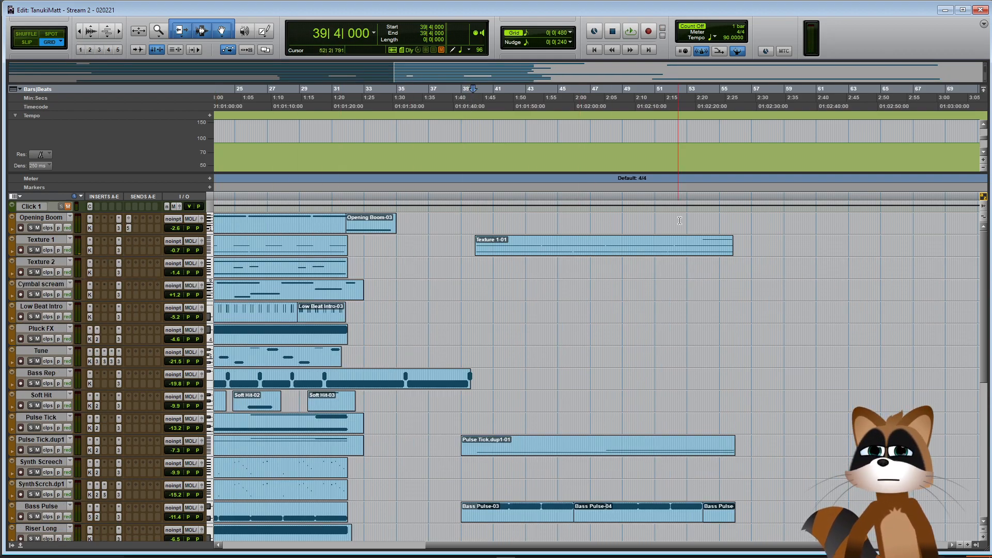
Play the end of the Texture 1 part from 53|1|000 and check the last note's velocity
key(space)
key(ctrl+])
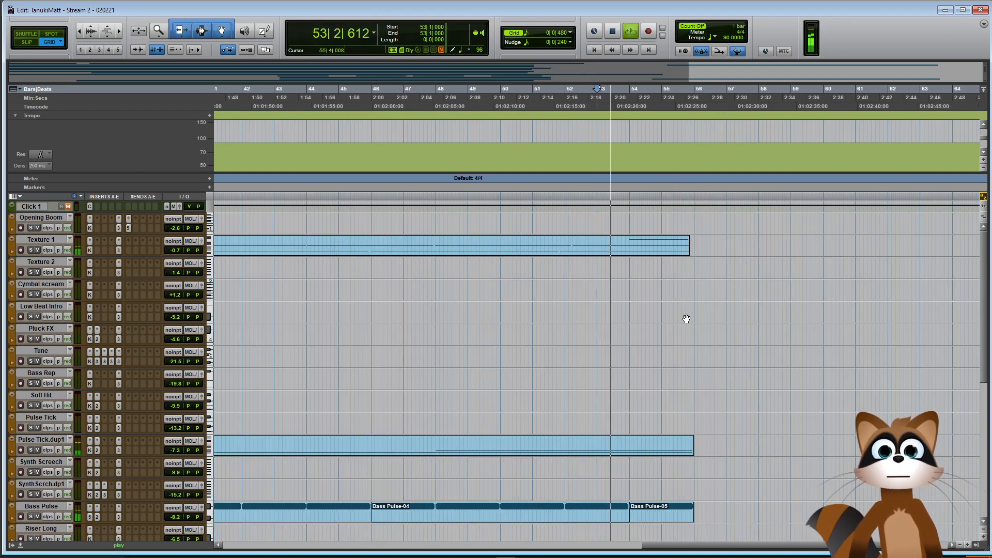
key(space)
click(11, 252)
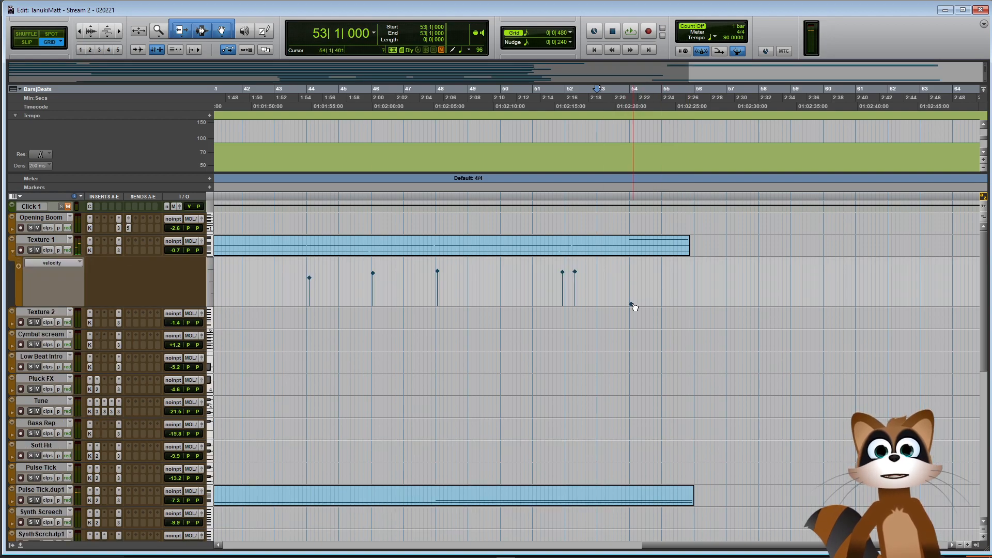
click(11, 253)
key(ctrl+bracketleft)
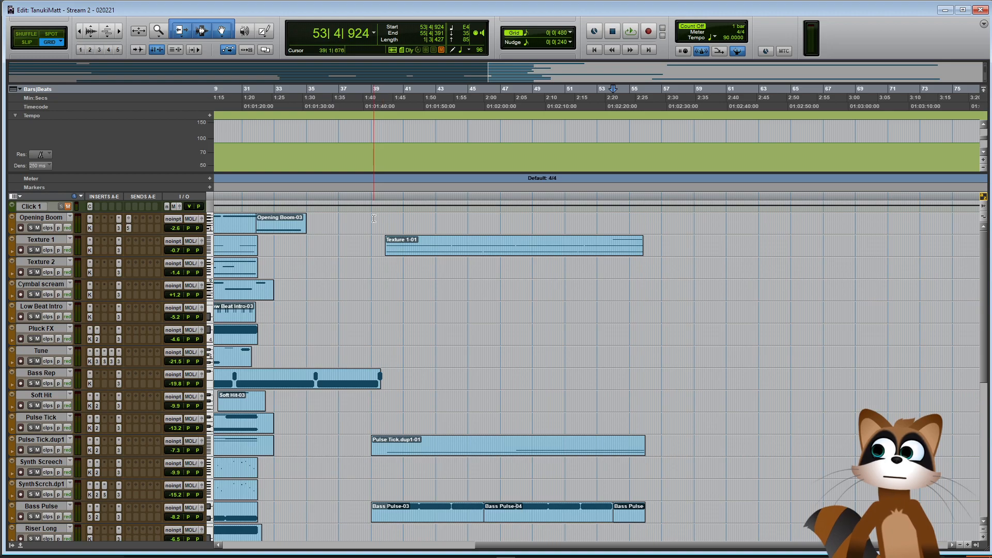
Shift the first two Texture 1 notes slightly later in Slip mode, play from 39|4|570 and close the MIDI editor
double_click(408, 252)
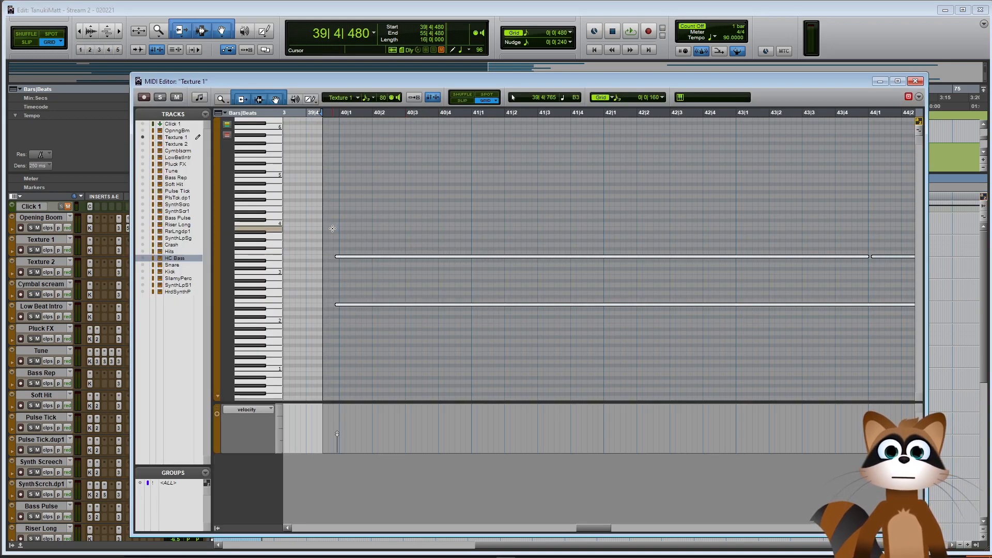
click(336, 245)
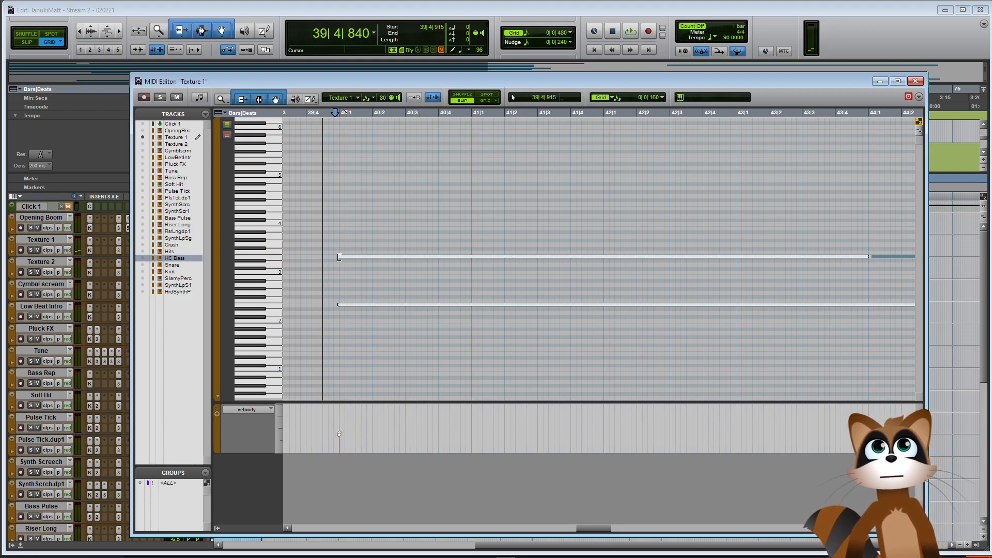
click(328, 235)
key(space)
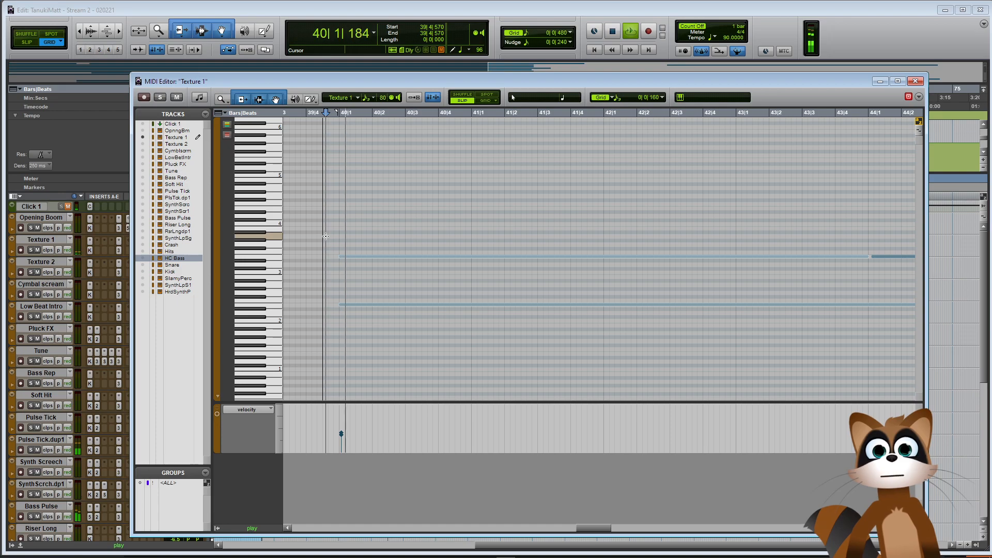
click(913, 82)
scroll(443, 343, down, 4)
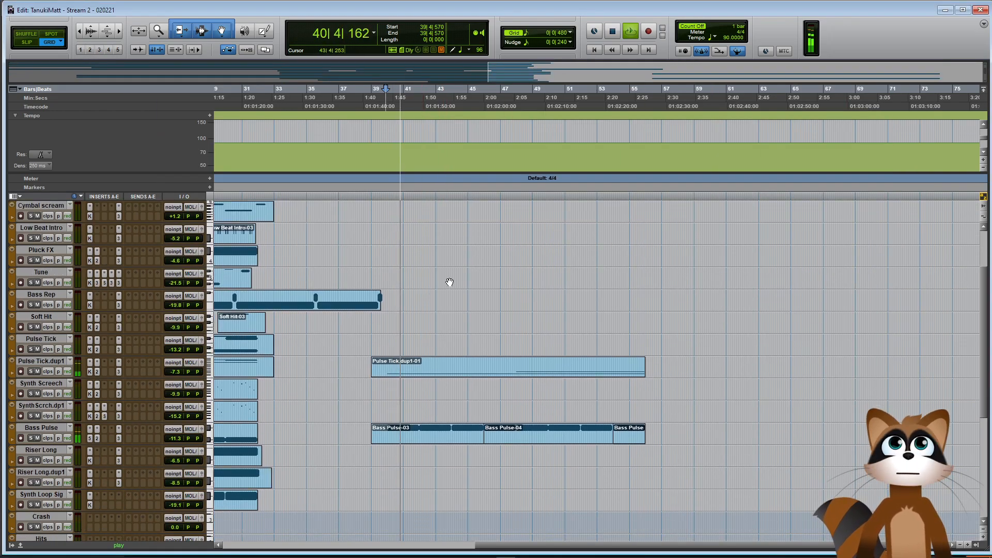
Inspect the Neutron 3 Equalizer settings on the Texture 1 track
scroll(459, 270, up, 3)
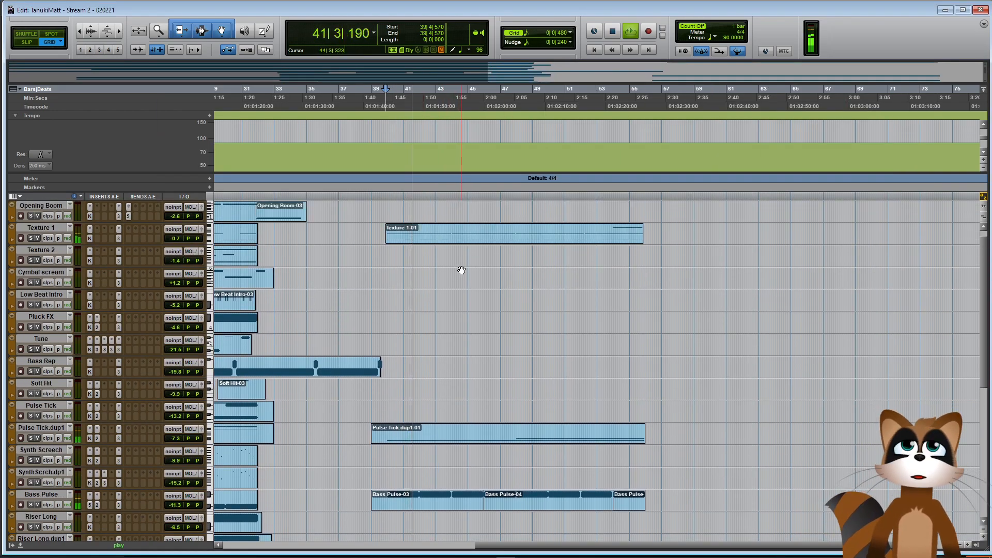
click(117, 237)
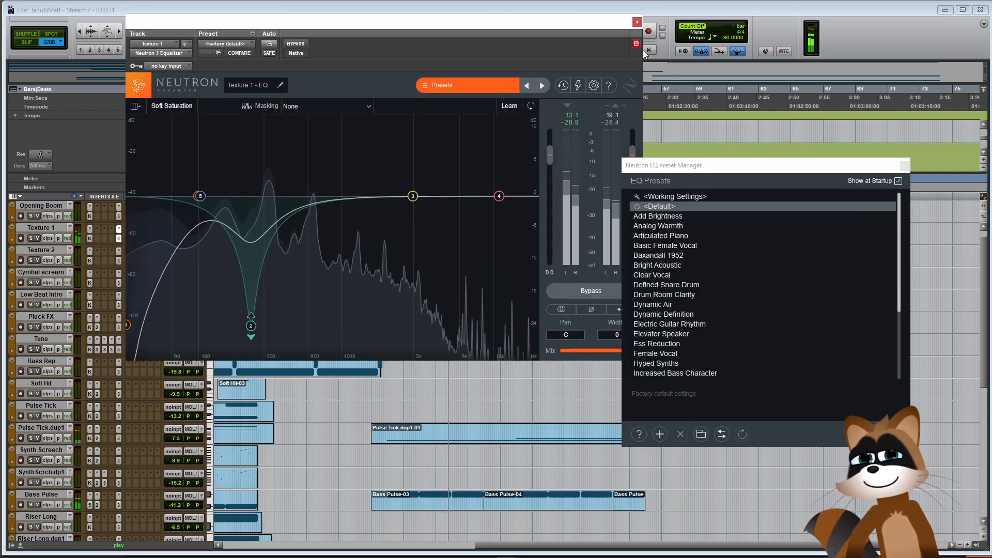
click(637, 22)
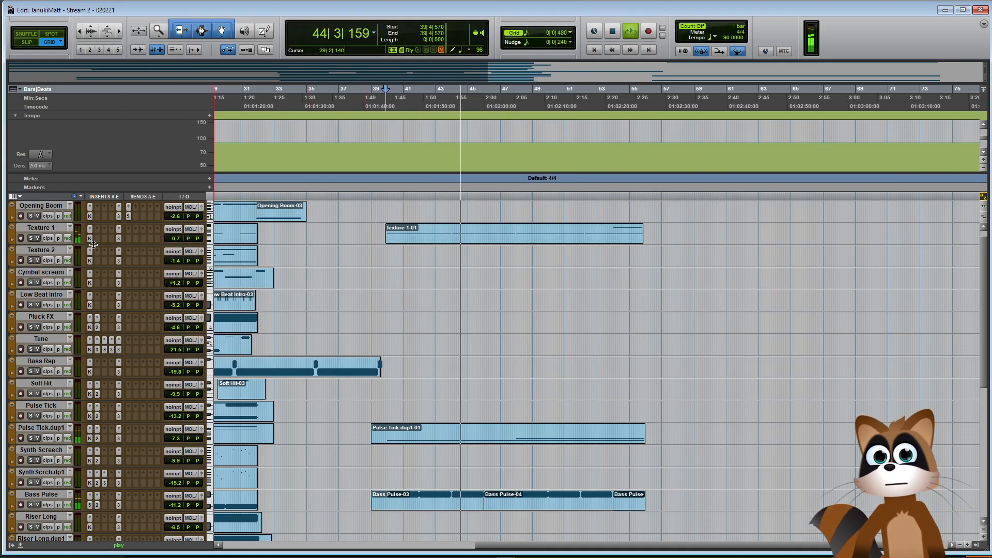
Duplicate the Texture 1 track once with all its data, placing the copy directly after it
right_click(34, 233)
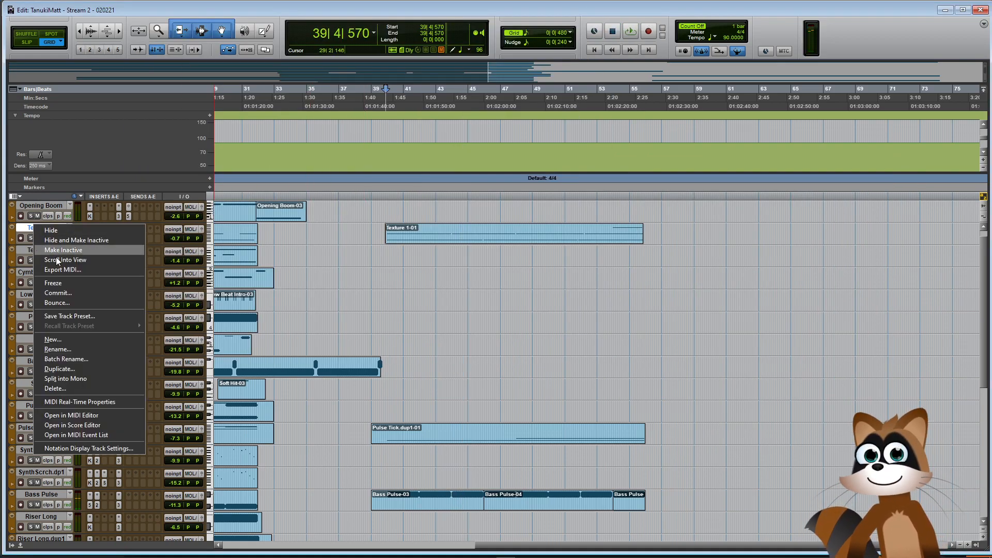
click(57, 368)
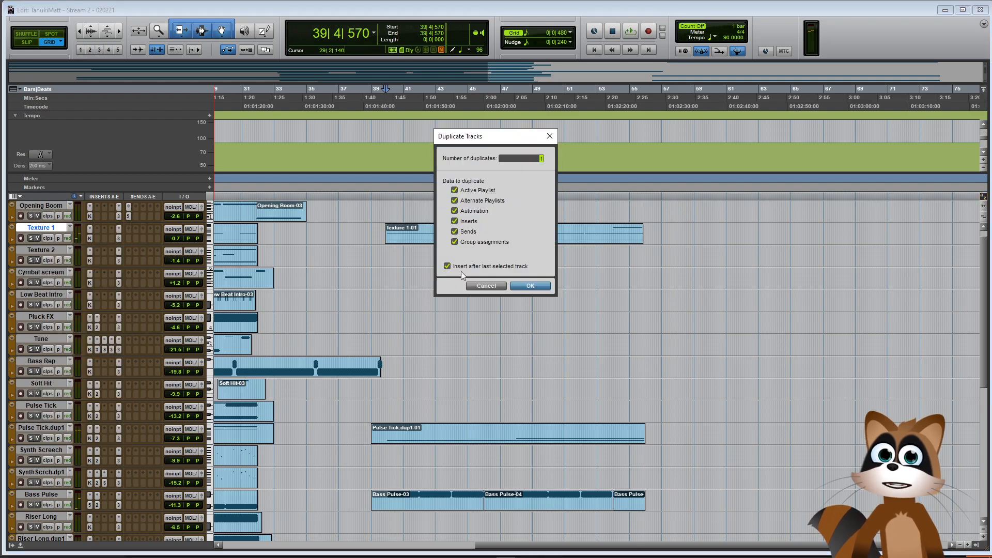
click(531, 287)
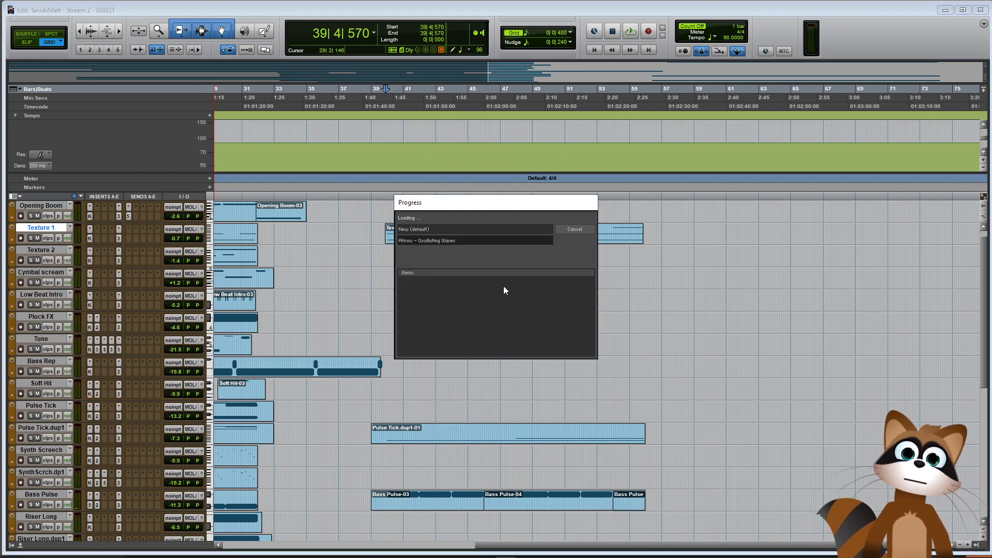
Mute the early clip ending at bar 32 on Texture 1.dup1 and the clip starting at 39|4|480 on Texture 1
click(230, 255)
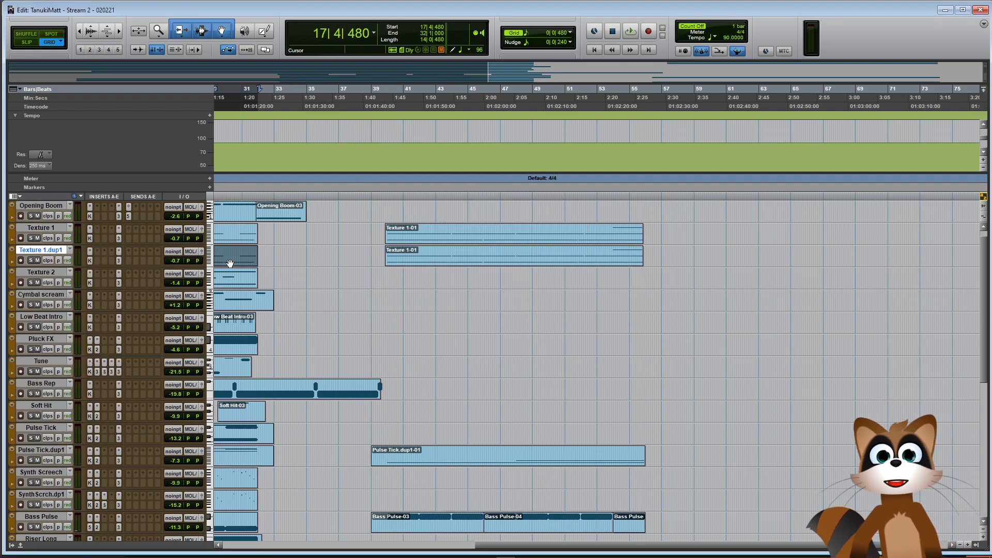
right_click(231, 250)
key(Escape)
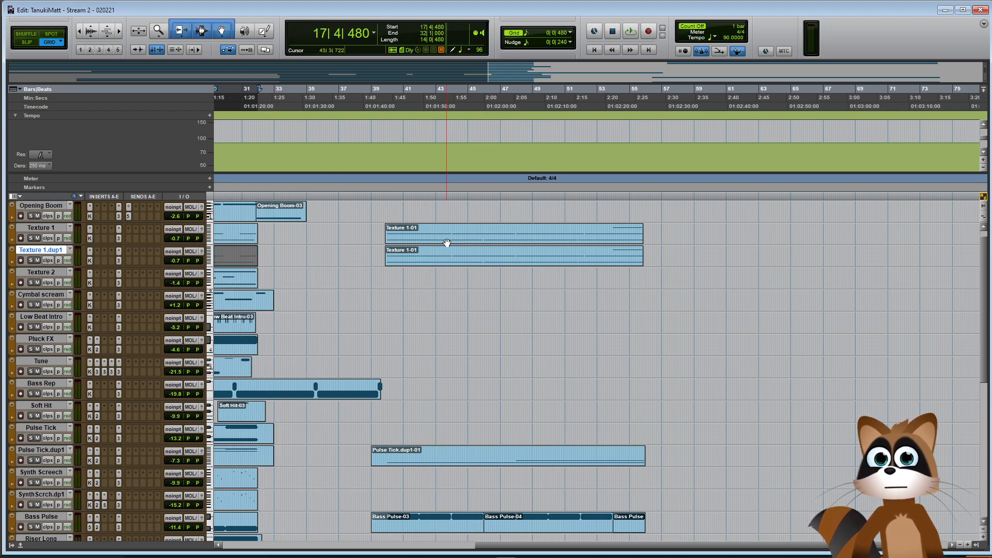
right_click(446, 242)
click(475, 404)
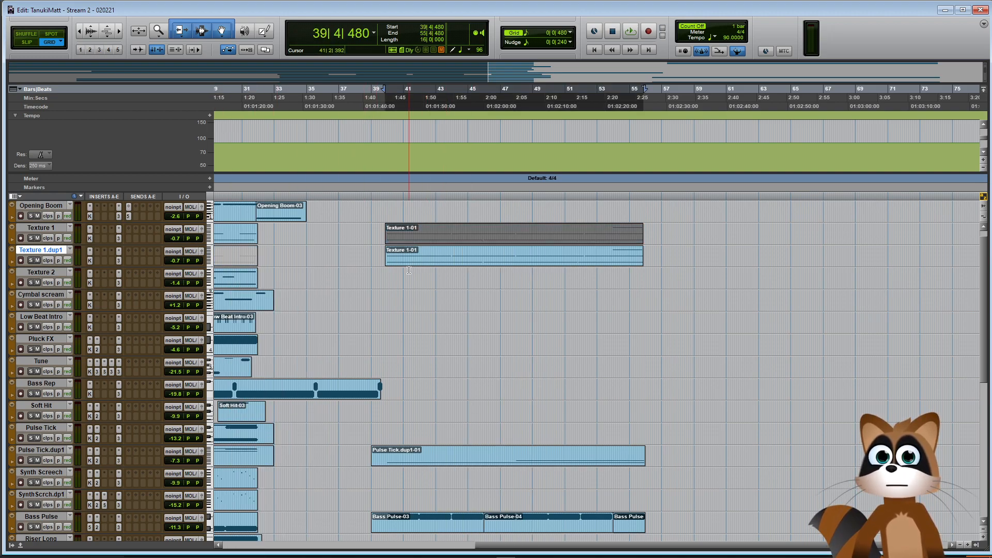
Raise the Flat Highpass frequency in the Neutron equalizer on Texture 1.dup1 to about 190 Hz
click(117, 261)
click(181, 239)
drag(180, 196, 237, 197)
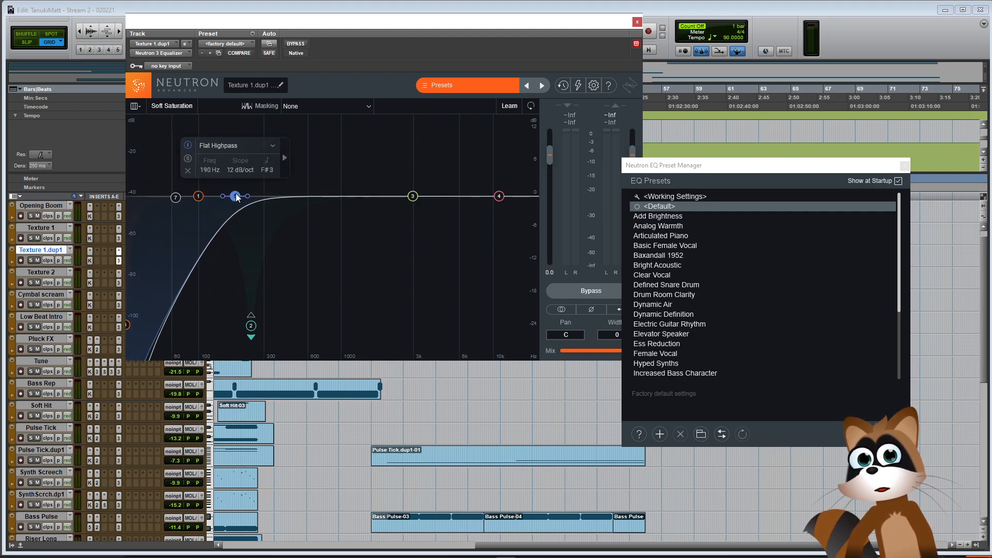
click(637, 22)
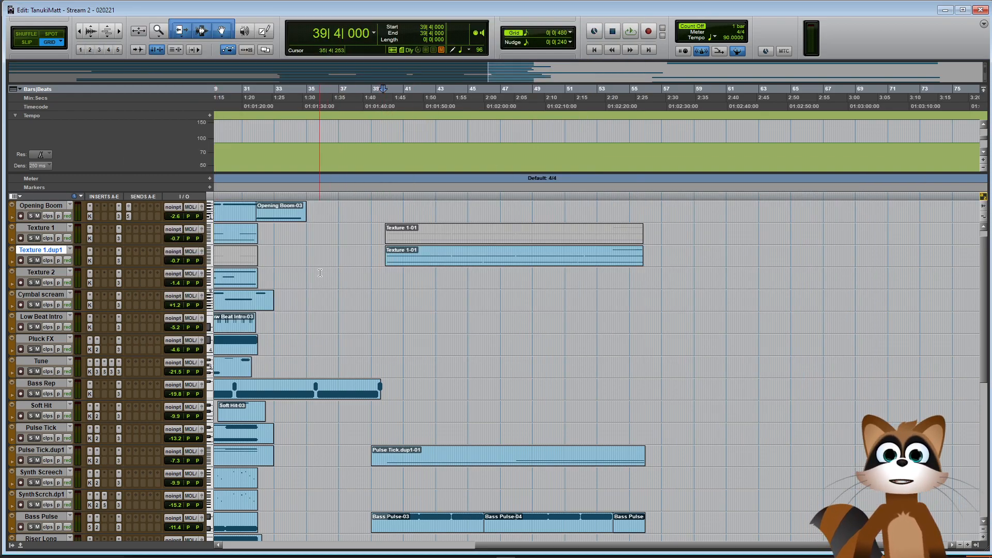
Play from 39|4|000 and lower the Texture 1.dup1 track volume to -2.7 dB
key(space)
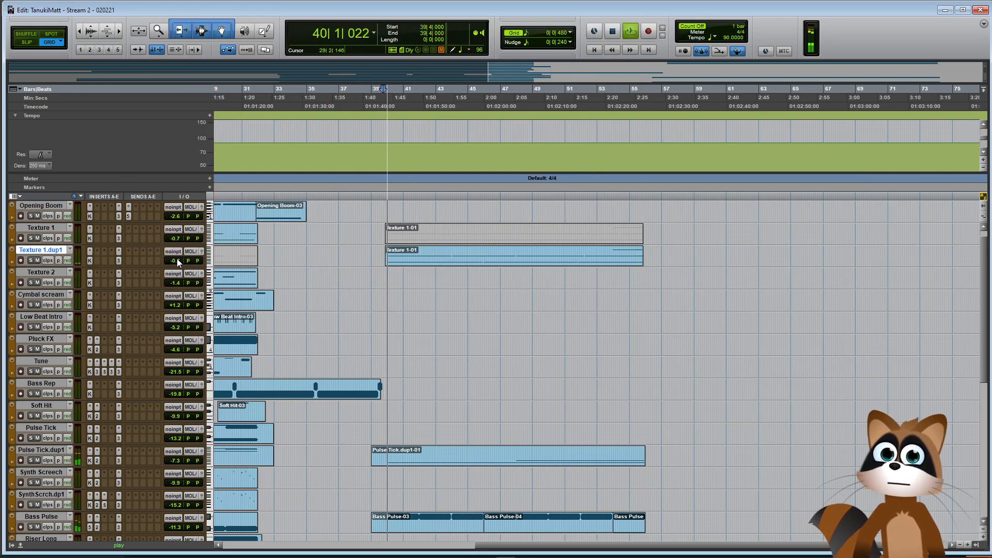
click(176, 260)
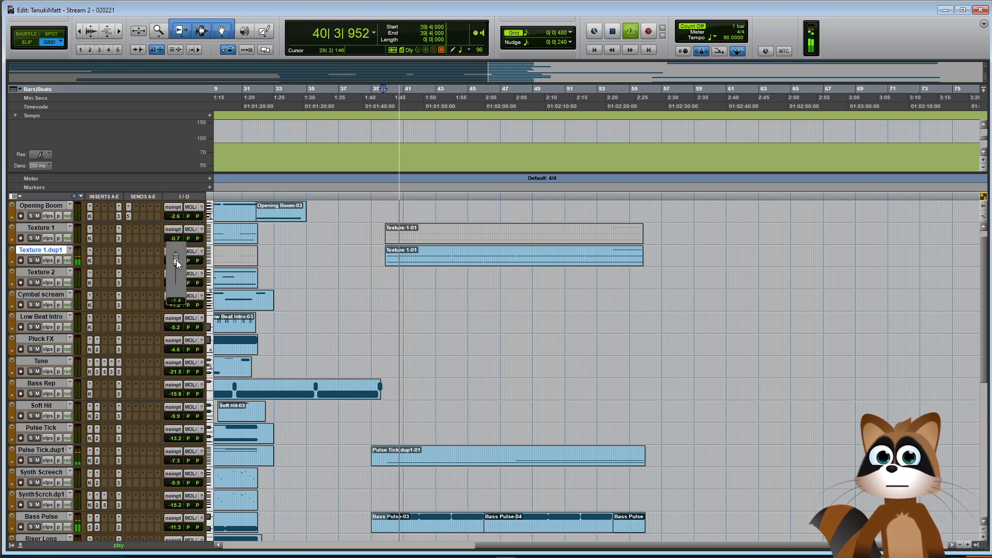
drag(176, 259, 174, 263)
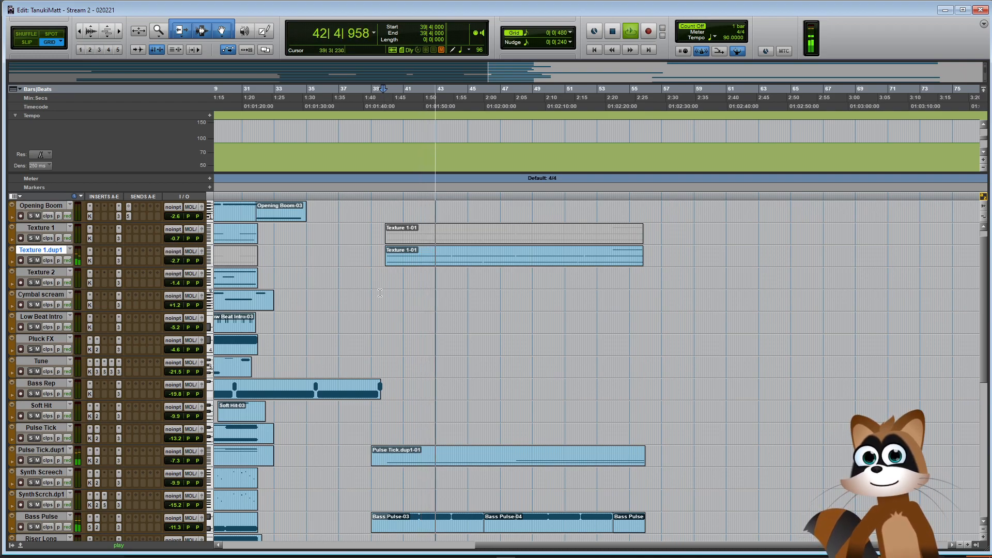
Listen to the section through to about bar 56 while reviewing its tracks, and stop playback
scroll(388, 290, down, 4)
scroll(393, 290, up, 5)
scroll(406, 289, down, 6)
scroll(408, 289, down, 9)
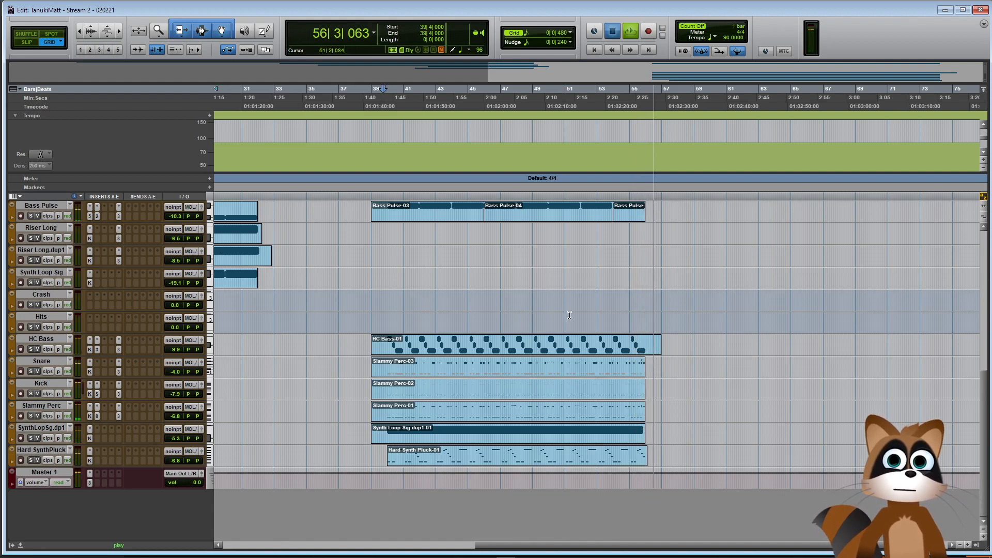
key(space)
Set the velocity of the Texture 1.dup1 note at 53|4|924 to 27 in the track's velocity lane
scroll(708, 355, up, 10)
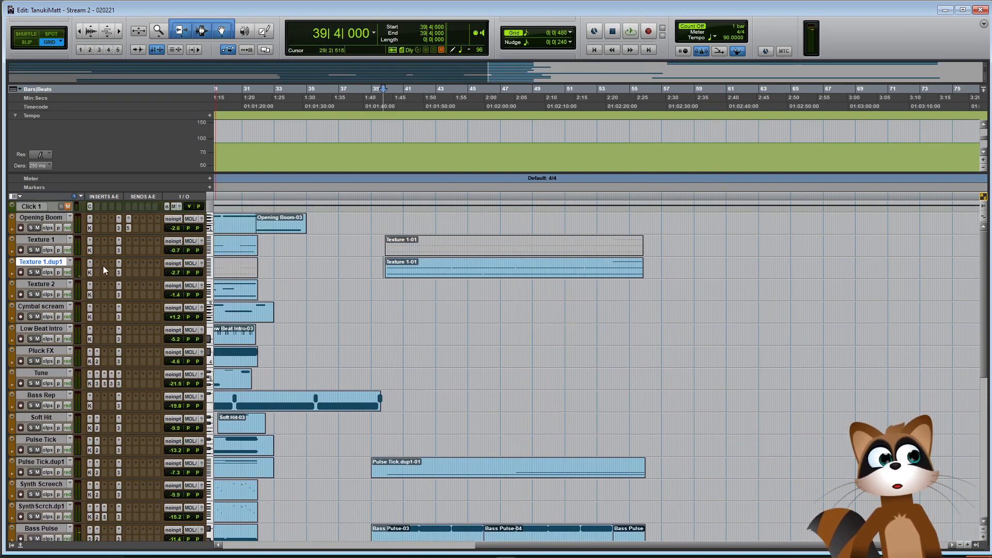
click(14, 274)
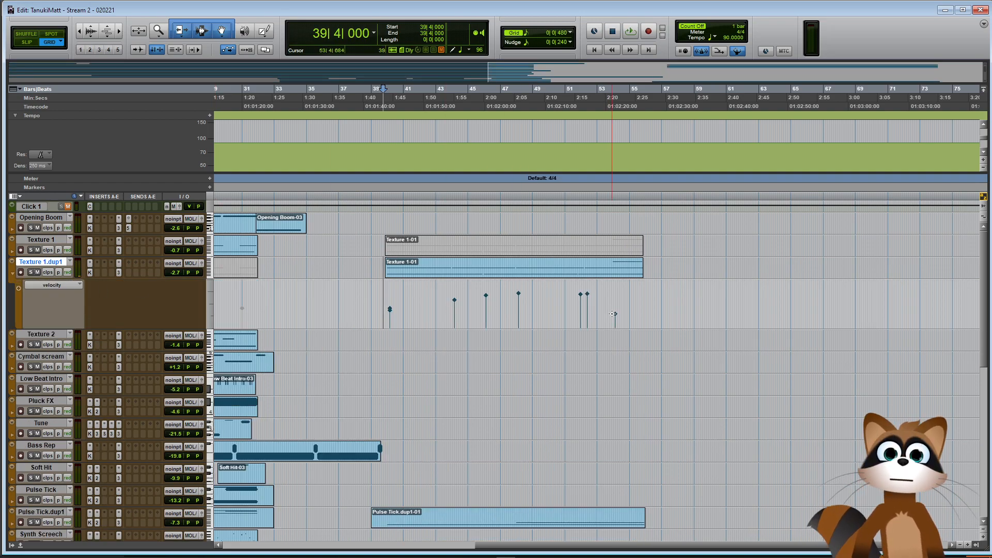
click(13, 275)
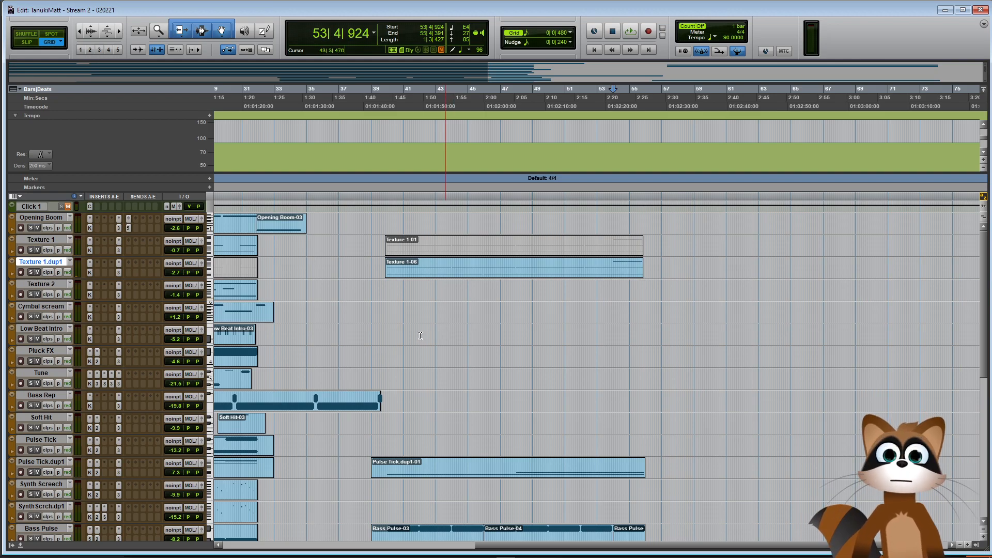
Review the arrangement of all tracks from the song's start through the section after bar 39
scroll(421, 336, down, 10)
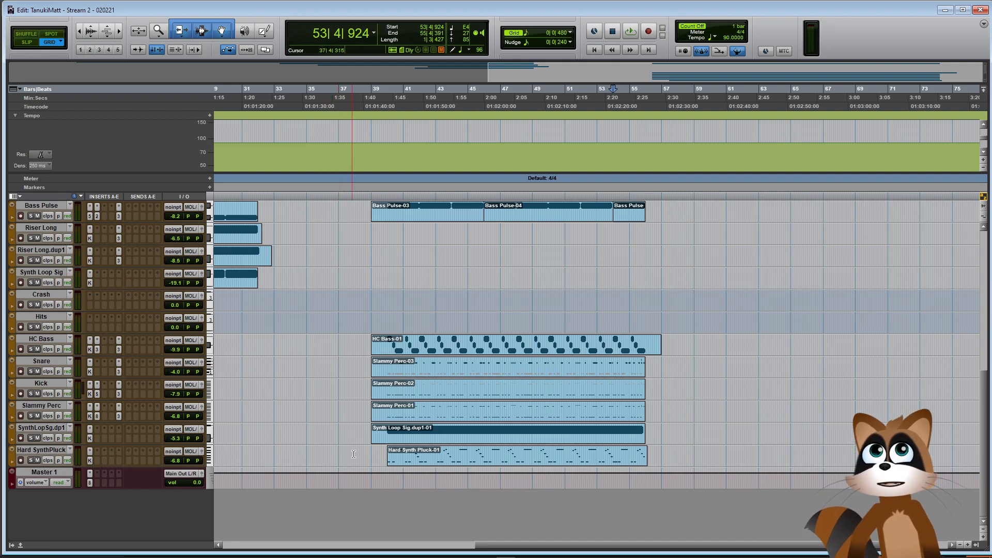
drag(505, 550, 248, 525)
scroll(425, 439, up, 5)
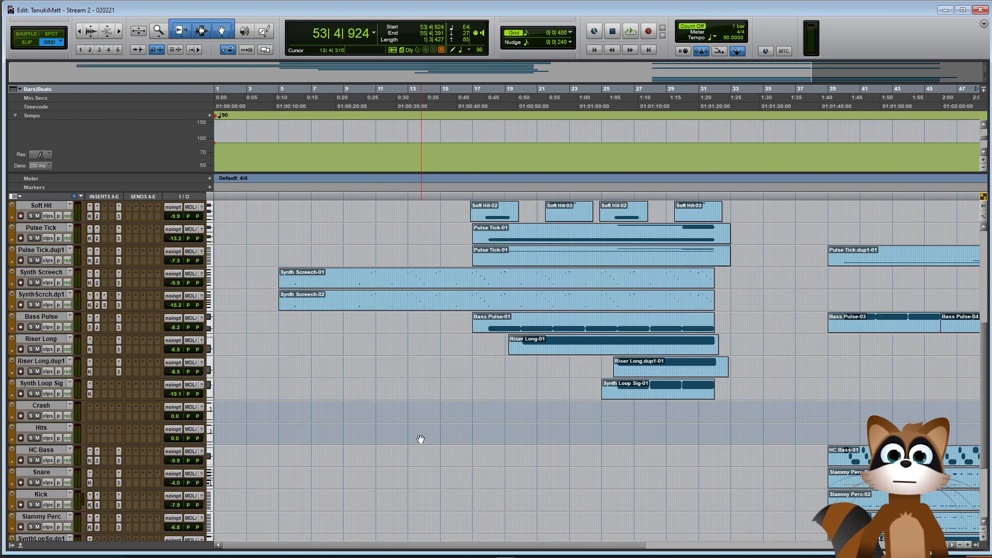
drag(587, 546, 656, 377)
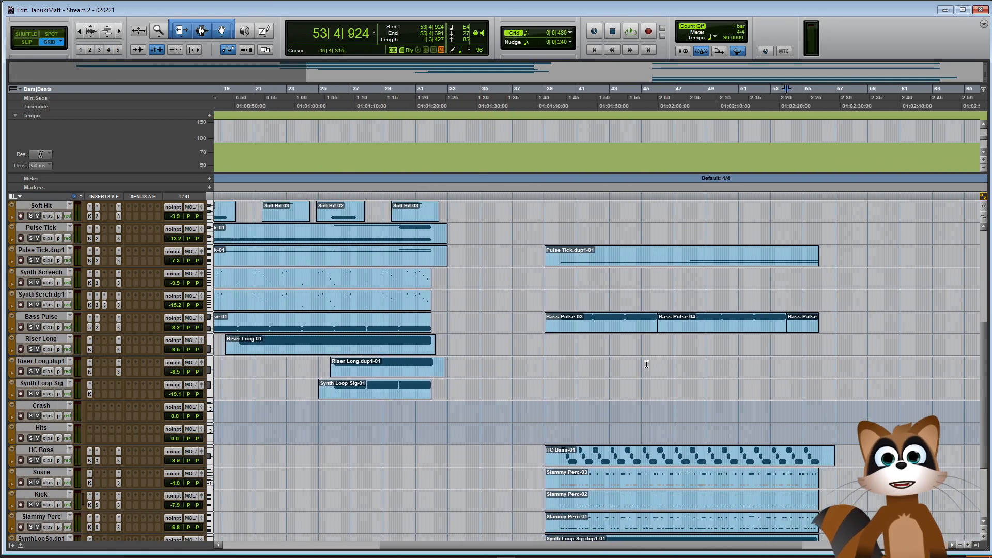
scroll(514, 370, up, 4)
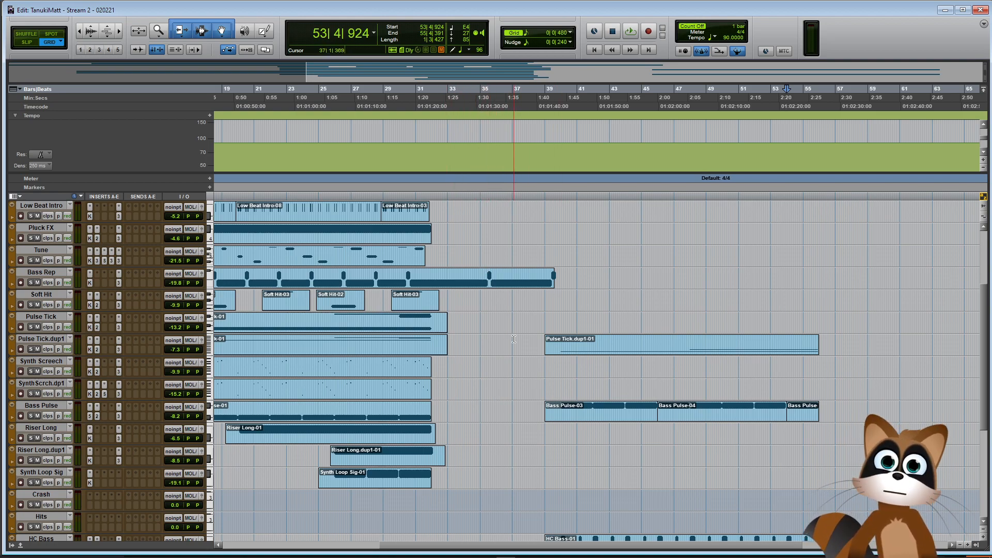
scroll(518, 395, down, 5)
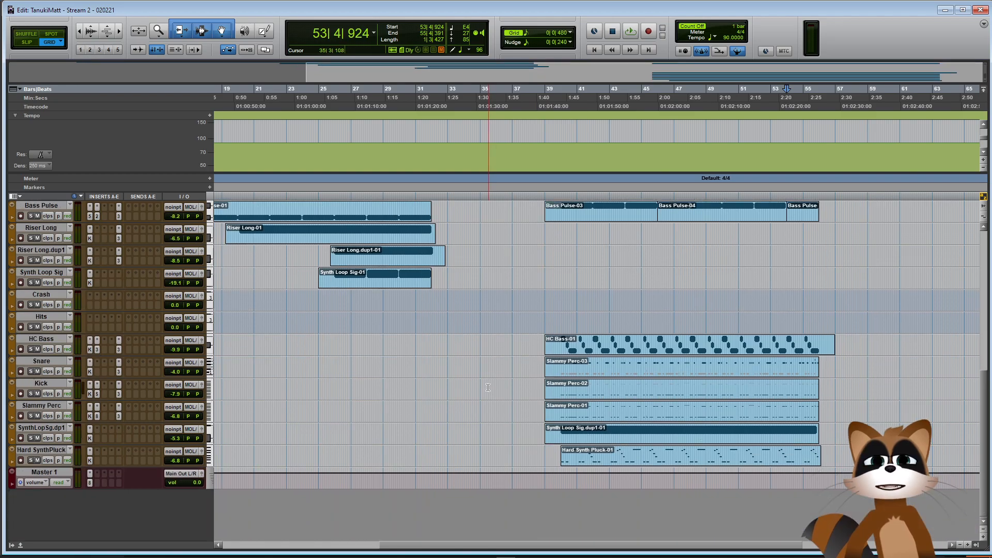
scroll(398, 396, up, 5)
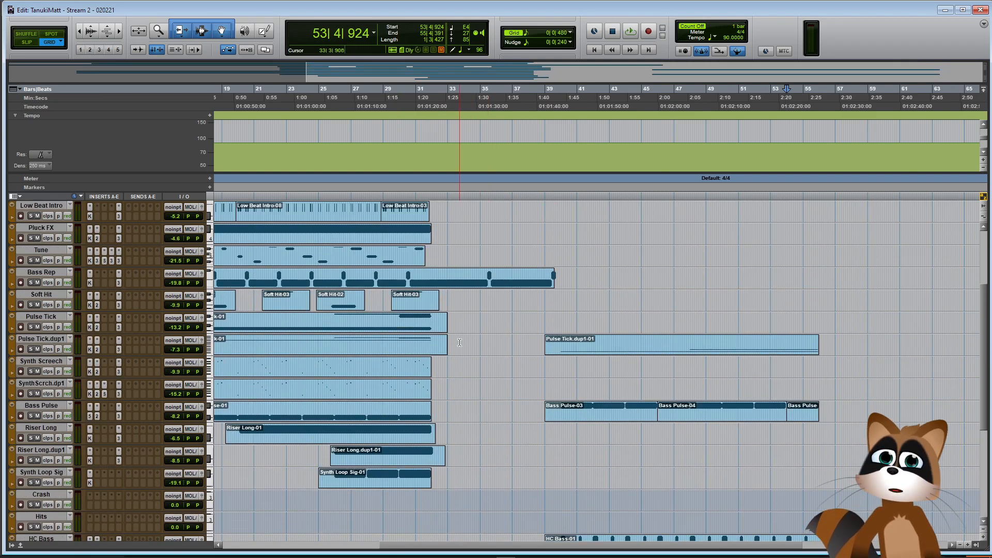
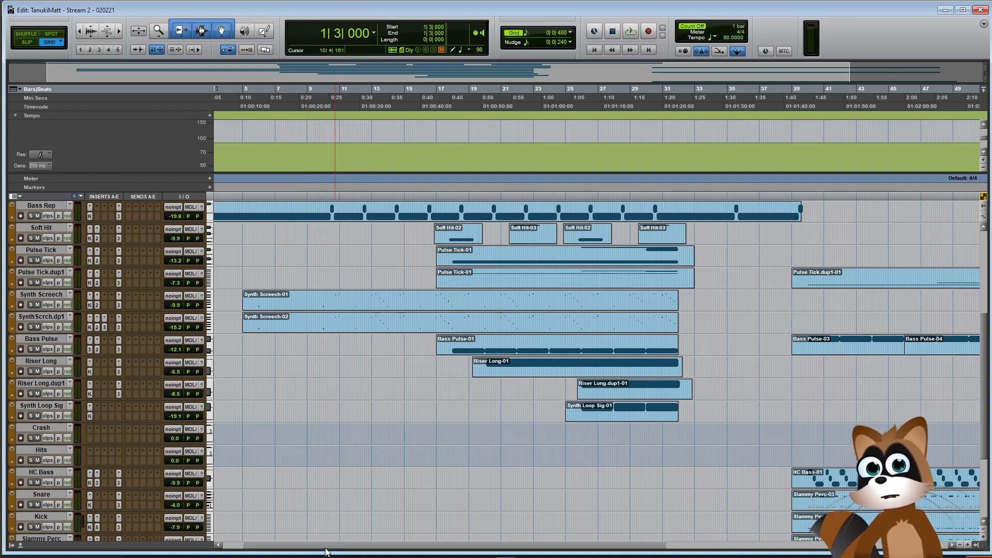
Play the song from 1|3|000 and lower the opening breakpoint of Bass Pulse's audio volume automation to about -13.6 dB
key(Return)
key(space)
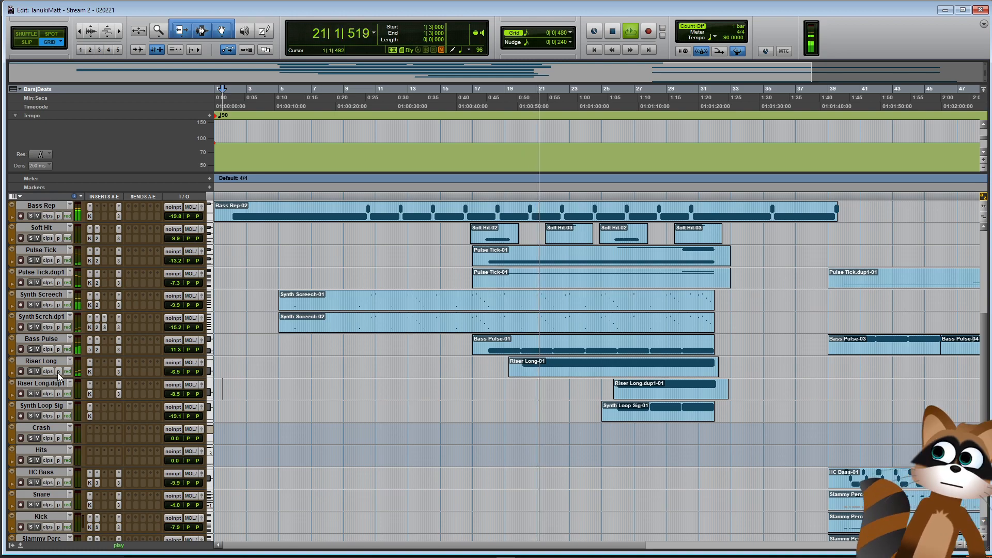
click(12, 351)
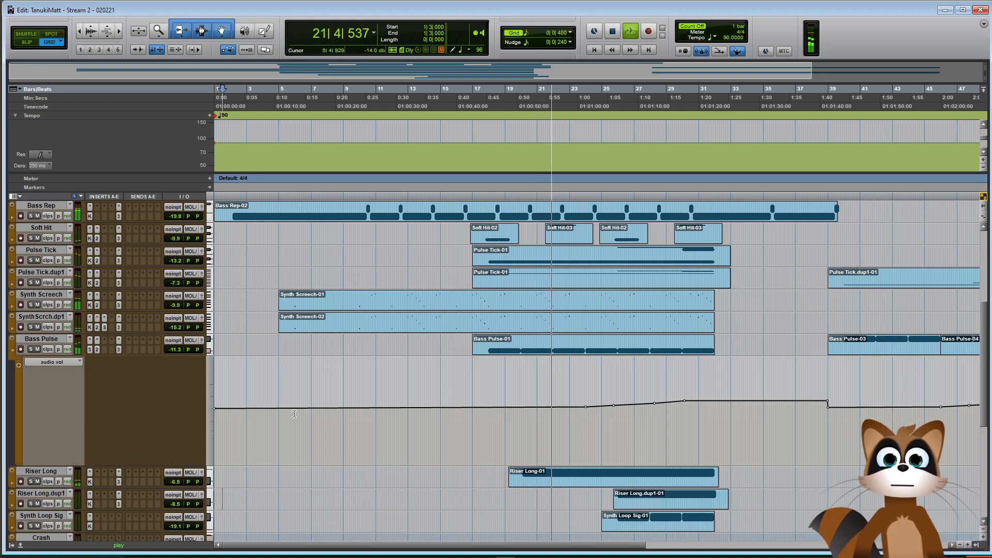
drag(216, 409, 216, 411)
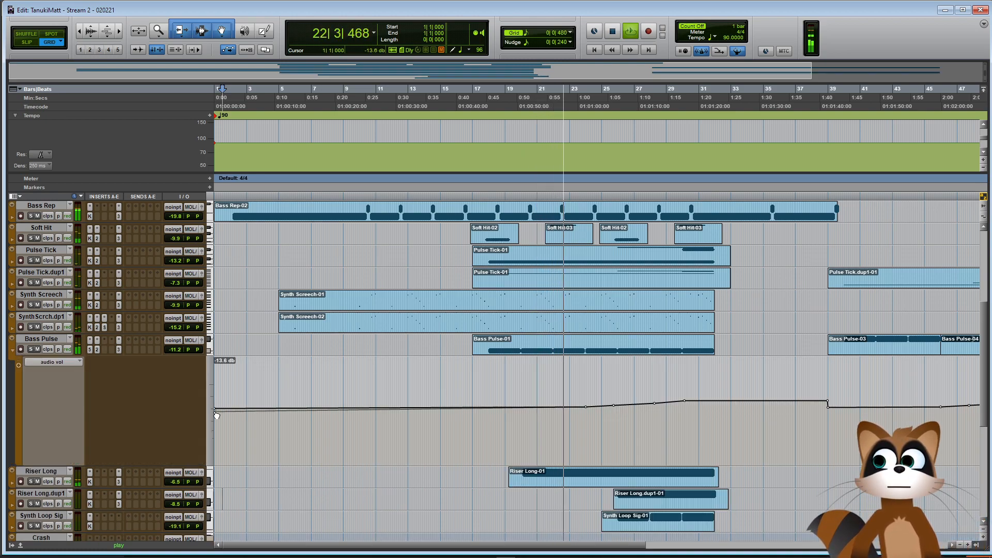
Slightly lower the Bass Pulse volume automation breakpoints between about bars 24 and 30
click(587, 409)
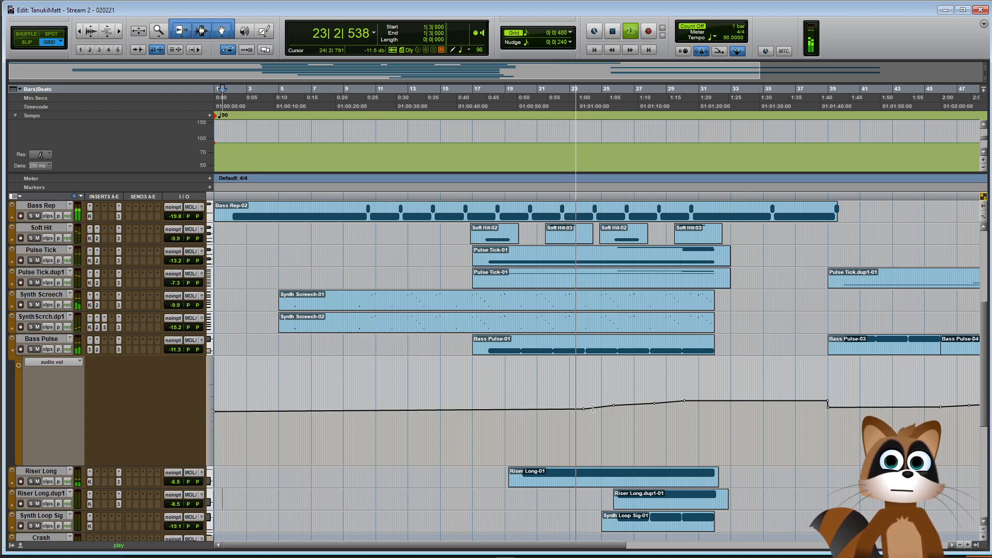
drag(613, 405, 657, 406)
click(684, 401)
drag(685, 401, 687, 403)
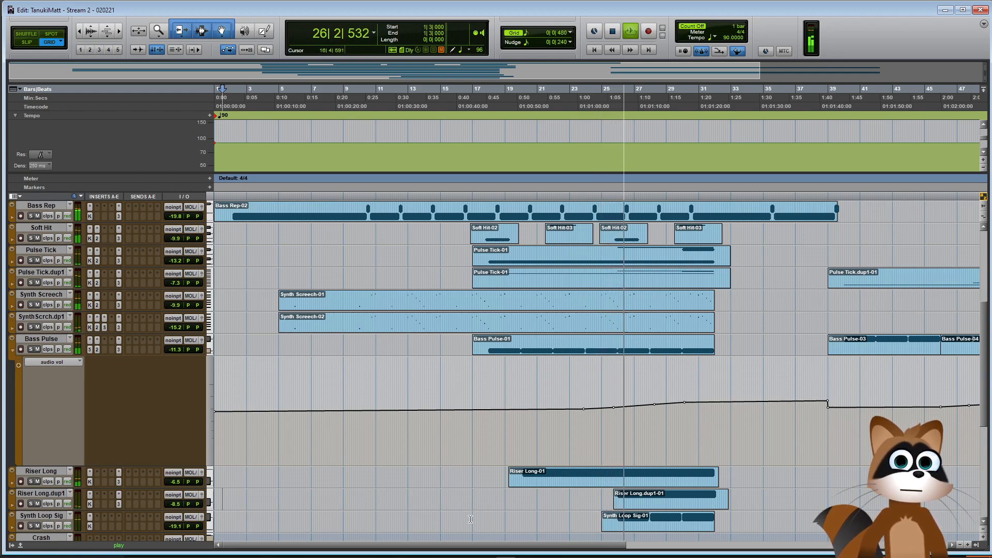
Slightly raise the lower Bass Pulse volume breakpoint at bar 39, where the Bass Pulse-03 clip begins
scroll(631, 421, right, 5)
click(636, 408)
drag(635, 408, 636, 406)
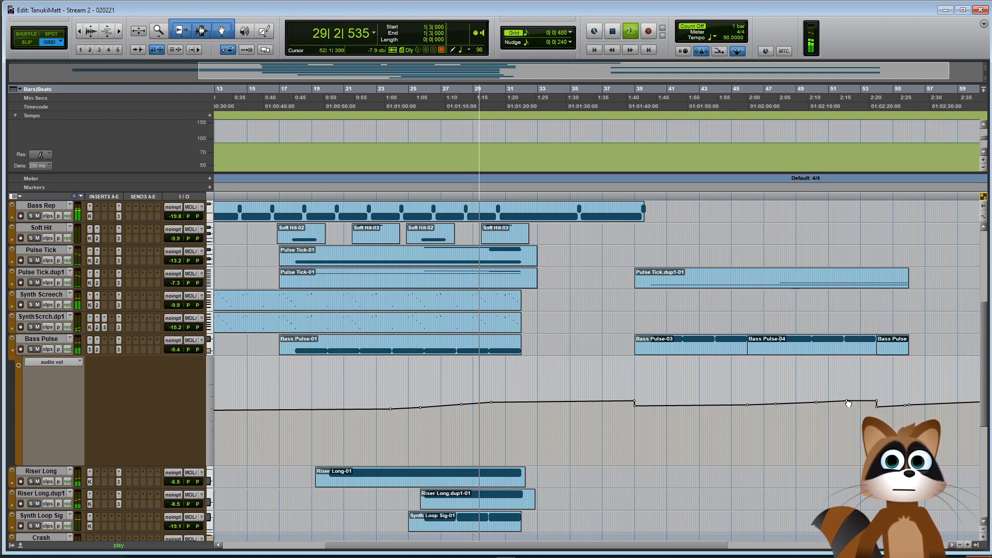
Extend the Bass Pulse volume rise past bar 54 and move its drop to bar 56, at the last clip's end
click(875, 404)
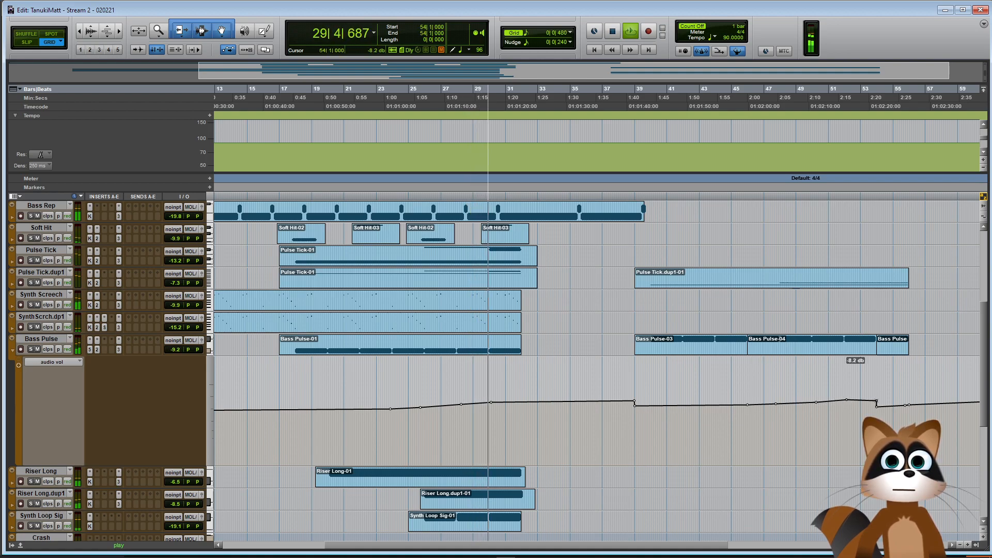
click(880, 409)
drag(915, 399, 913, 404)
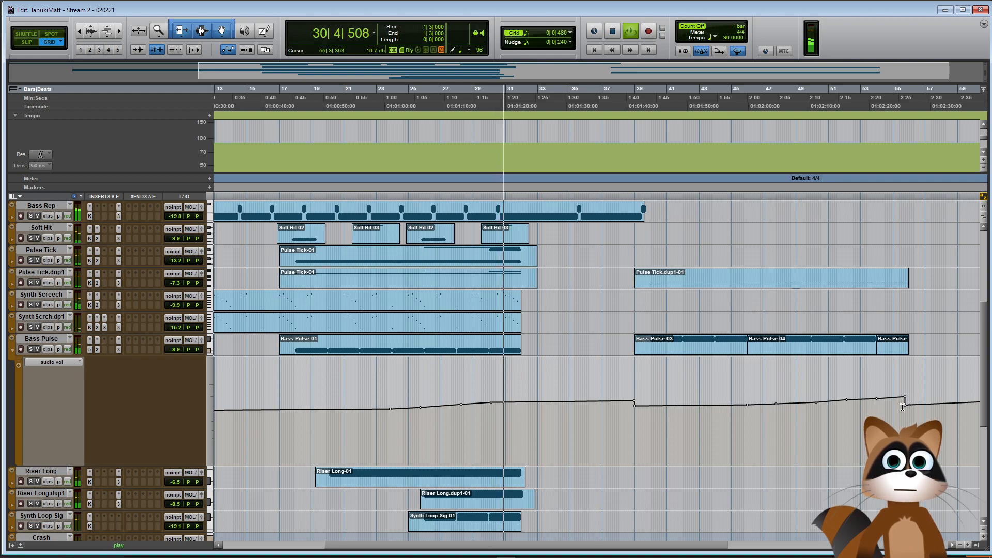
click(909, 396)
click(910, 405)
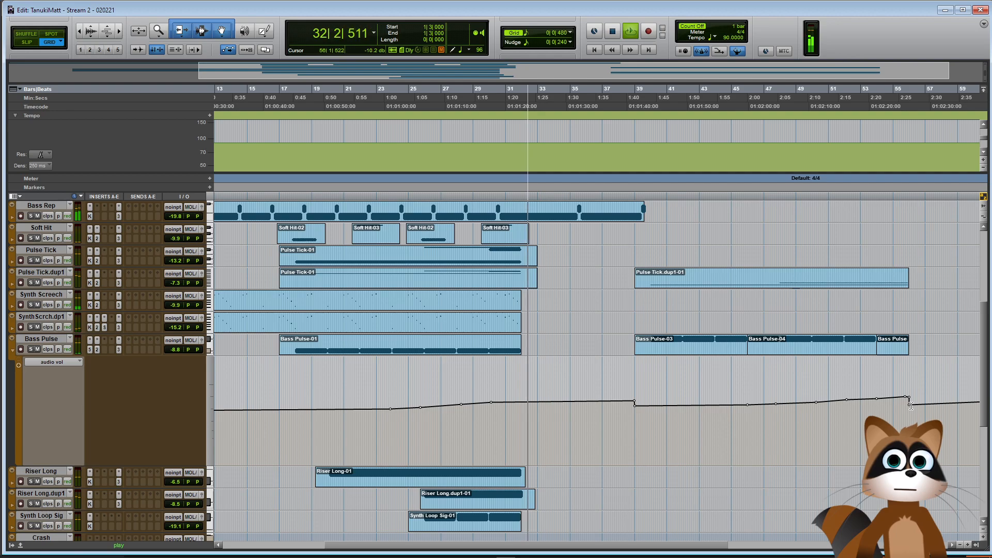
click(908, 396)
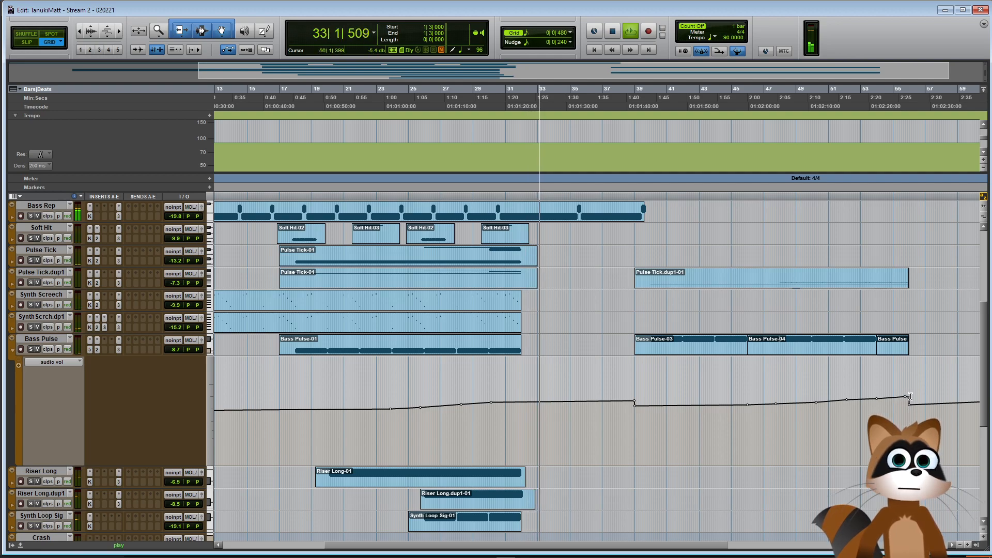
Hide the Bass Pulse automation lane and play the section from 38|3|480 through the last clips around bar 57
click(13, 350)
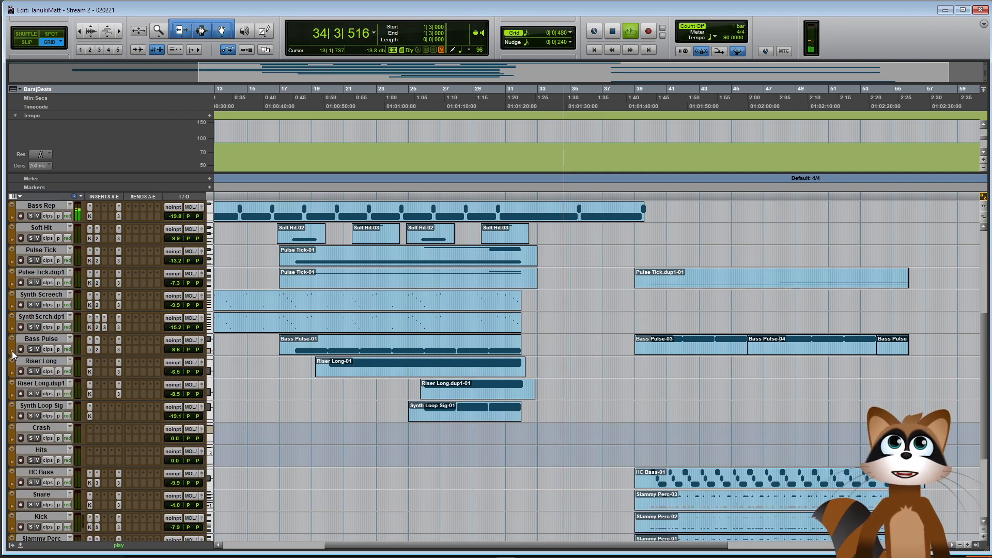
key(space)
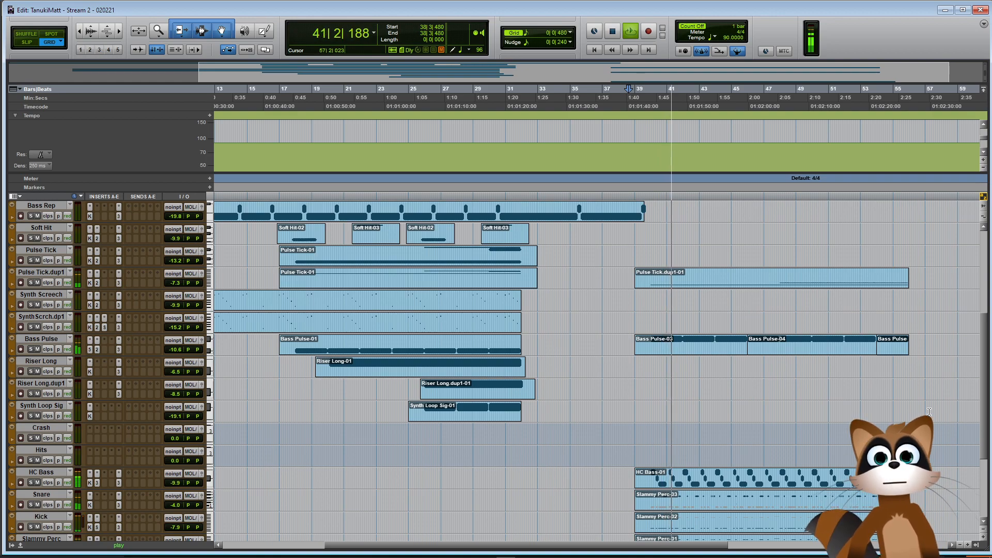
scroll(929, 412, down, 5)
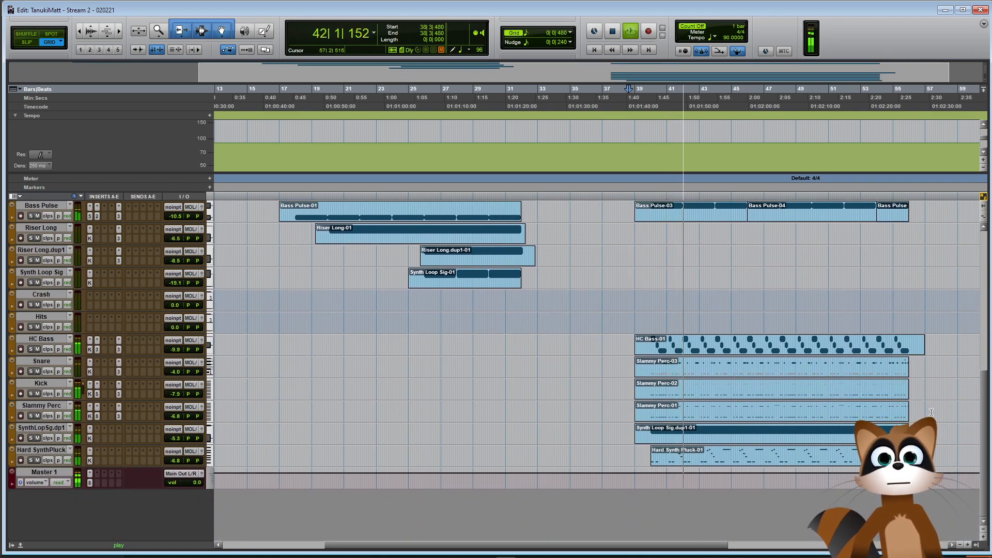
scroll(932, 412, up, 3)
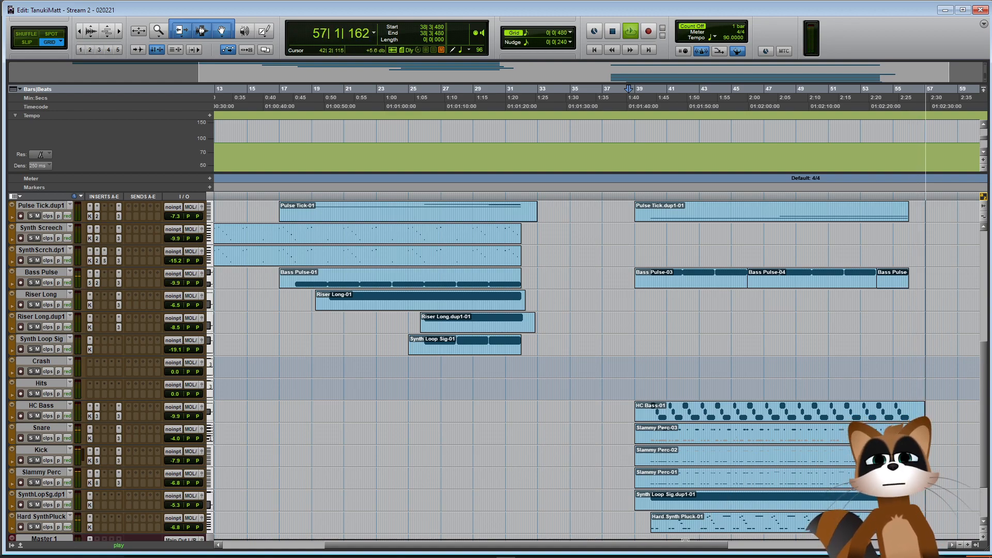
scroll(712, 554, right, 2)
scroll(712, 554, right, 1)
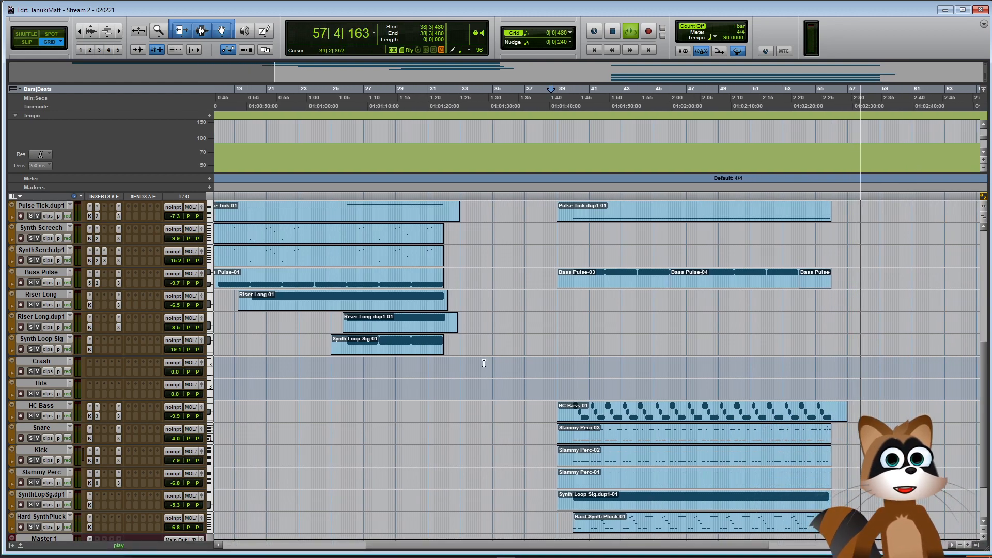
key(space)
Copy the Neutron 3 Equalizer insert from the Riser Long.dup1 track onto the empty Crash track
drag(445, 544, 422, 540)
scroll(551, 375, down, 3)
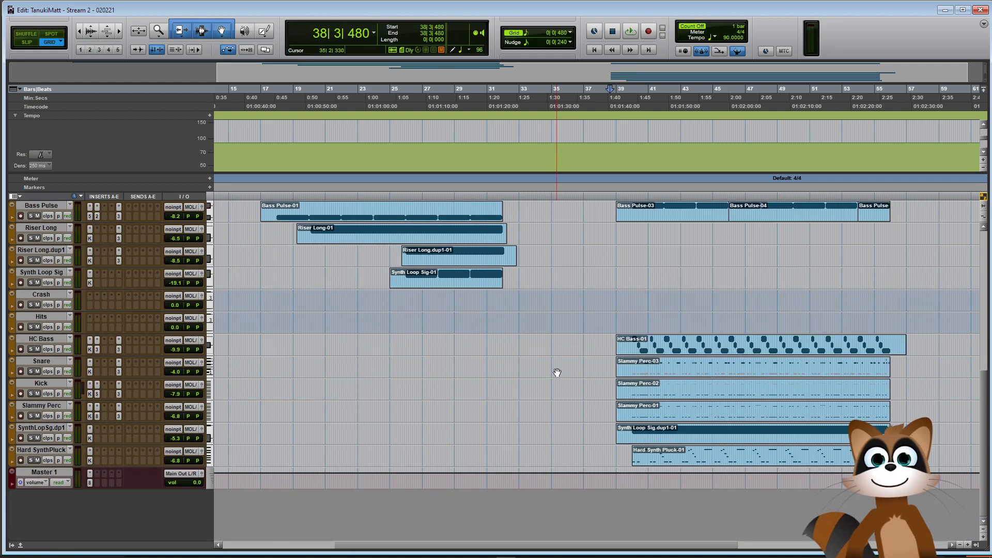
key(ctrl+[)
scroll(509, 437, up, 14)
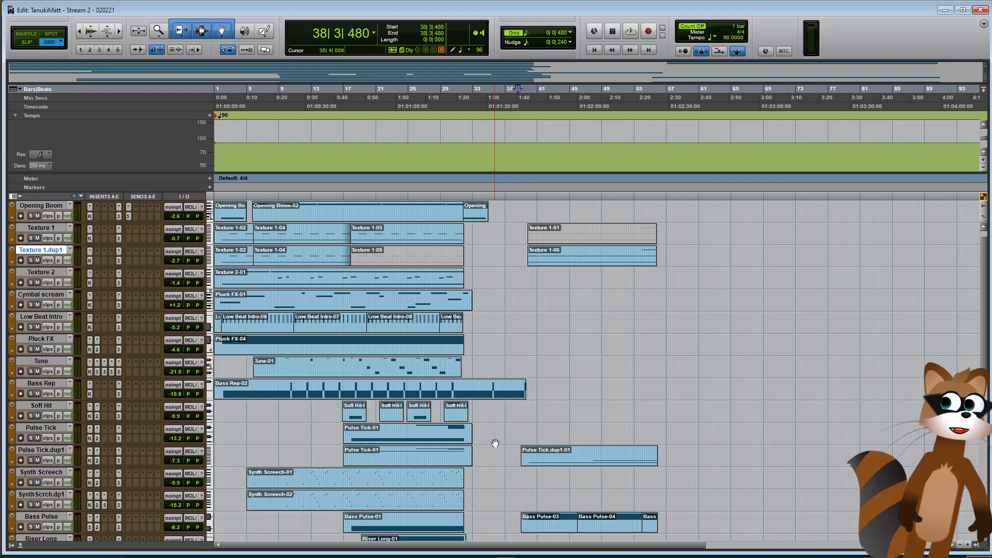
scroll(535, 365, down, 10)
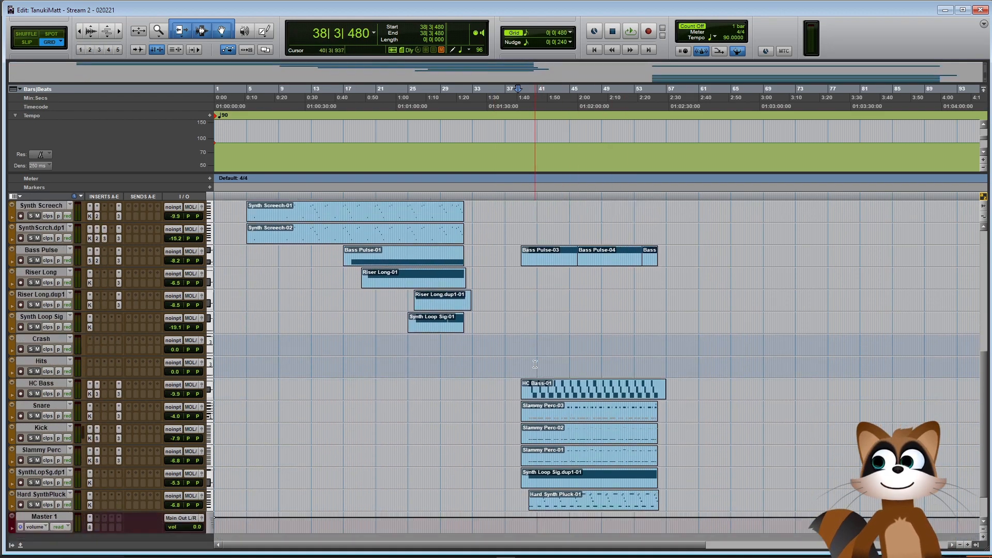
scroll(536, 365, down, 3)
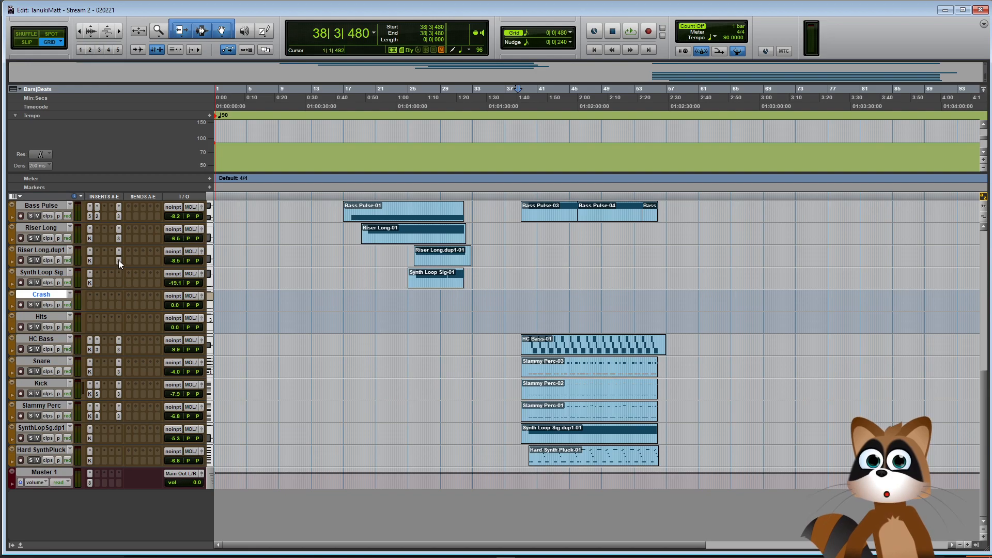
Copy the Riser Long and Riser Long.dup1 clips into the second section so that they end just past bar 56
click(455, 251)
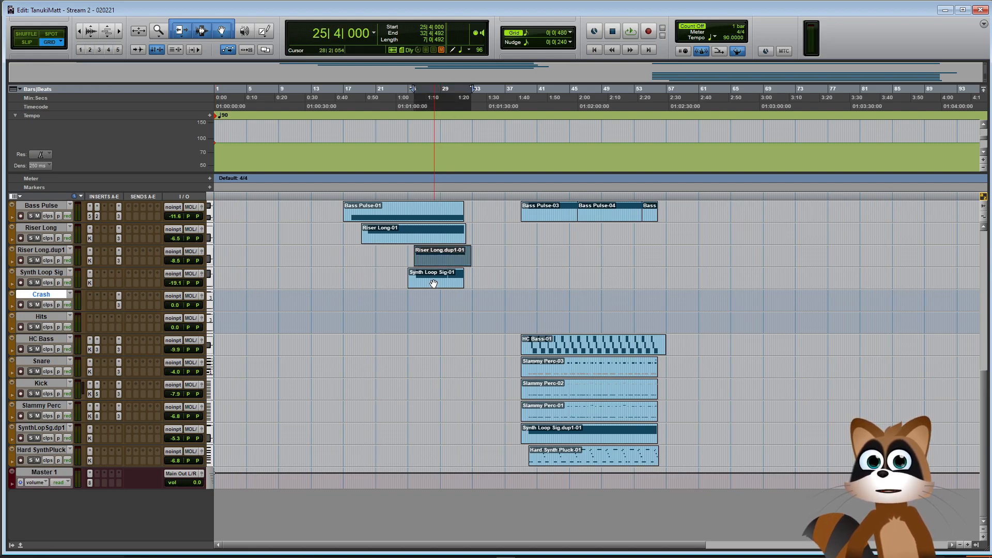
shift+click(440, 282)
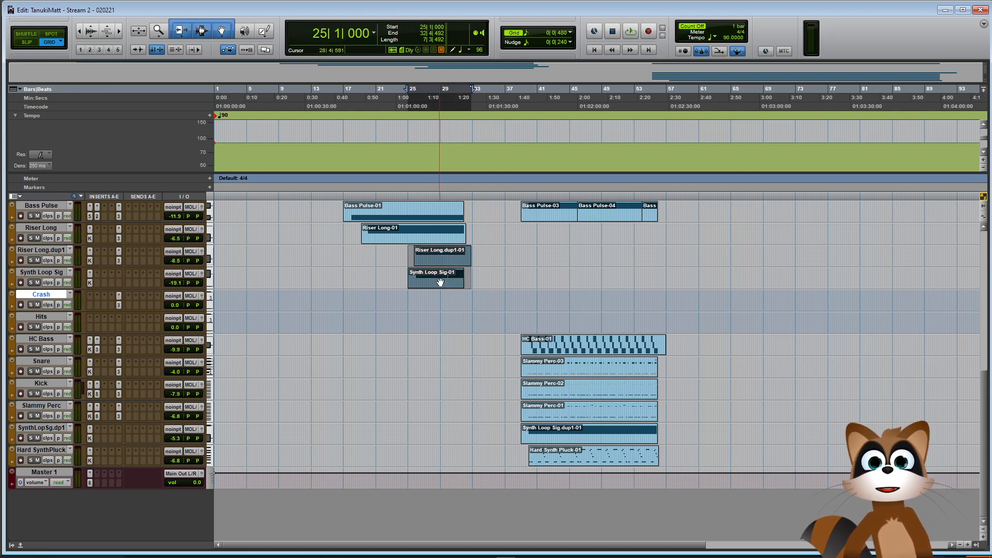
click(486, 249)
click(455, 259)
shift+click(432, 243)
drag(408, 243, 601, 238)
click(669, 235)
key(t)
key(t)
key(t)
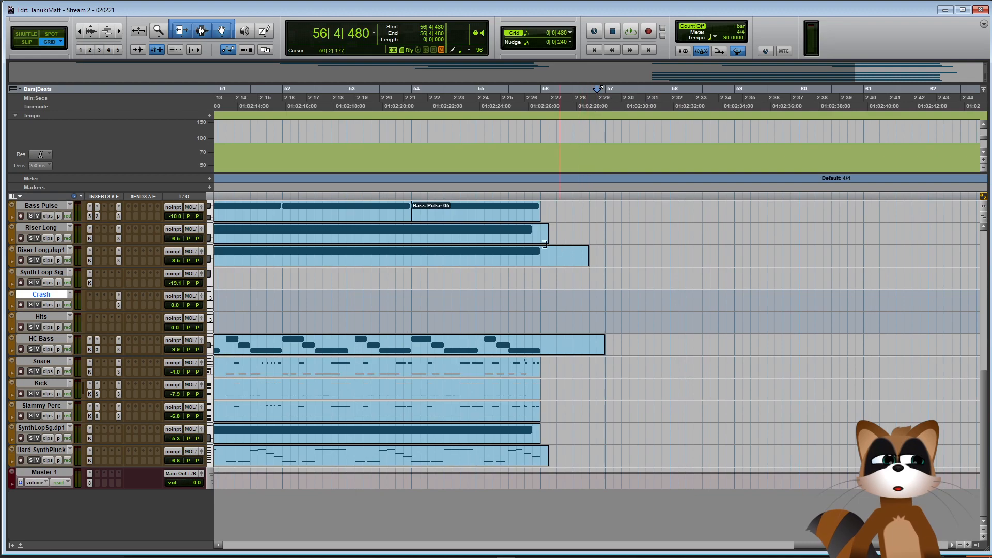
Shift the copied Riser Long and Riser Long.dup1 clips about half a beat later
click(454, 240)
drag(456, 260, 455, 248)
key(r)
key(r)
key(r)
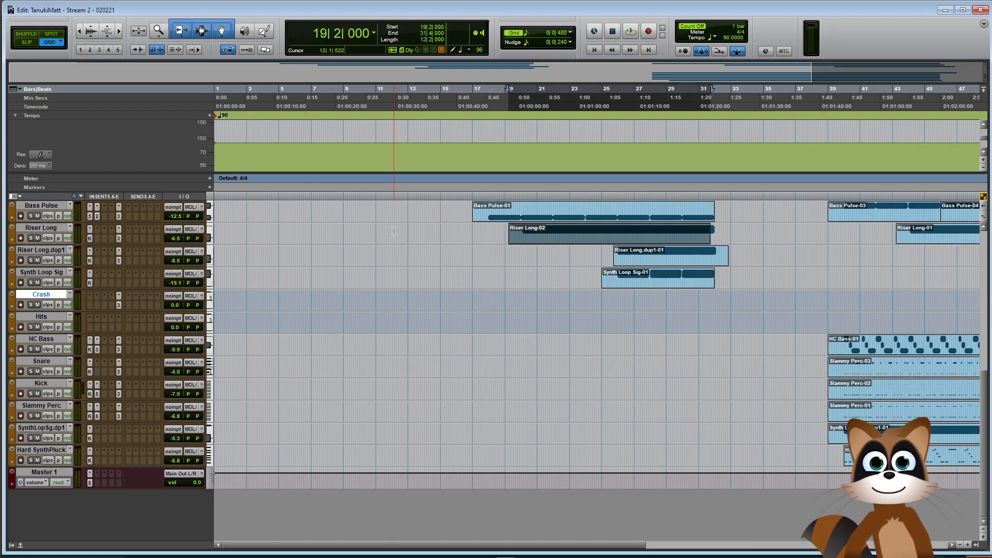
Compare the ends of the original risers near bar 32 with the ends of their copies near bar 56
click(709, 239)
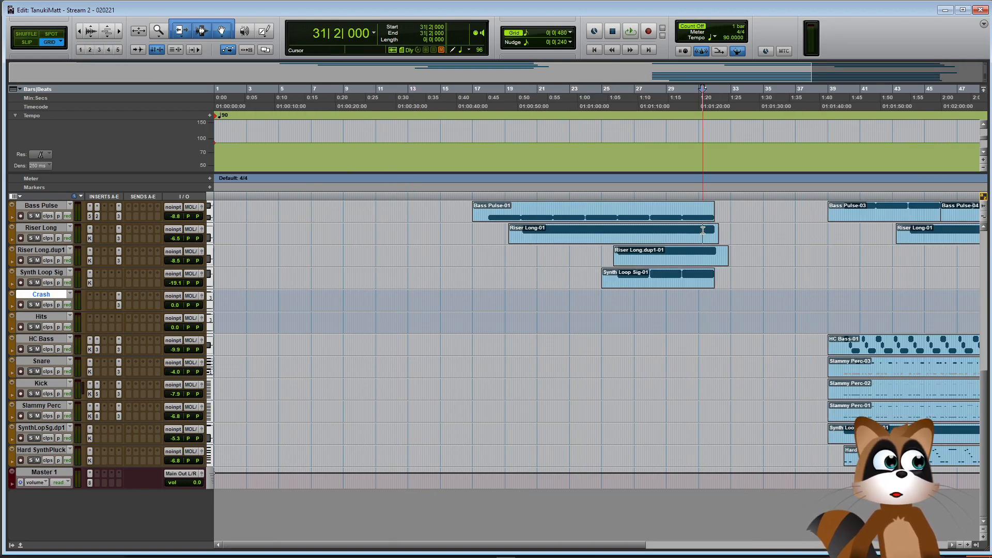
key(t)
key(t)
key(t)
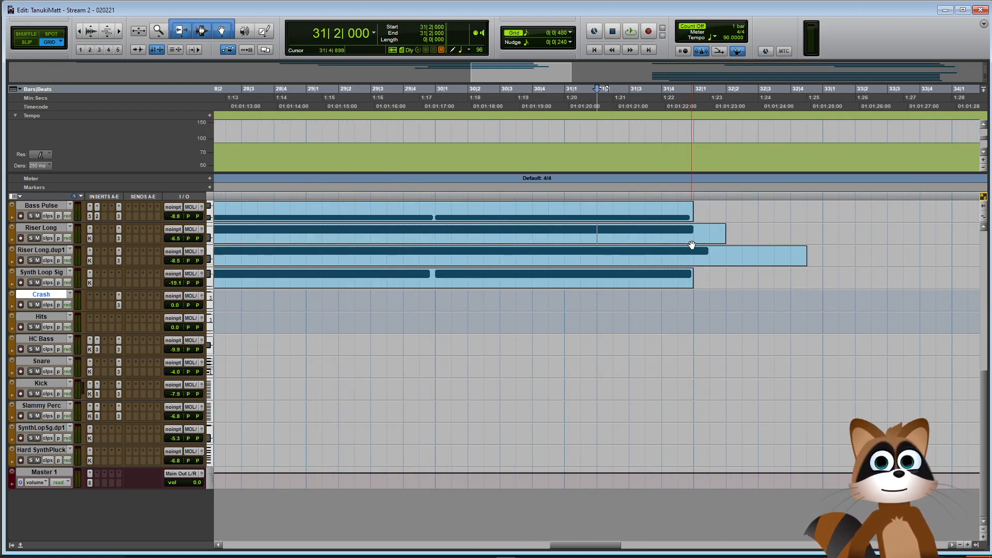
key(r)
key(r)
key(r)
key(r)
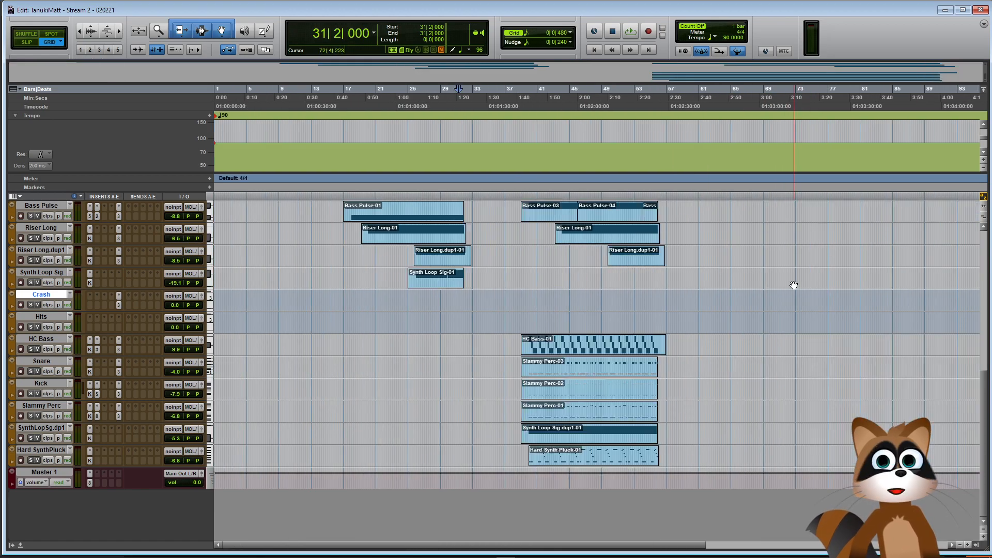
click(657, 237)
key(t)
key(t)
key(t)
key(t)
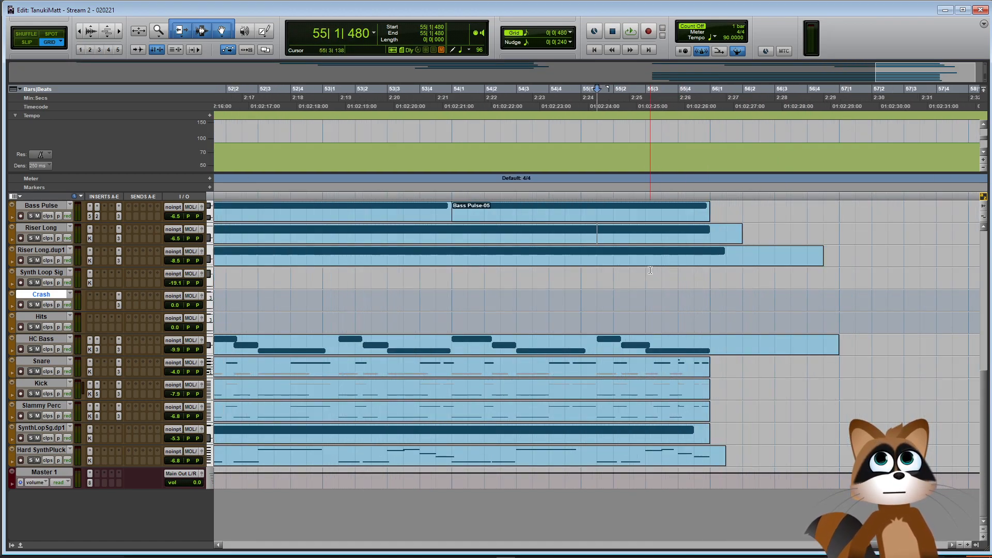
key(r)
key(r)
key(r)
key(r)
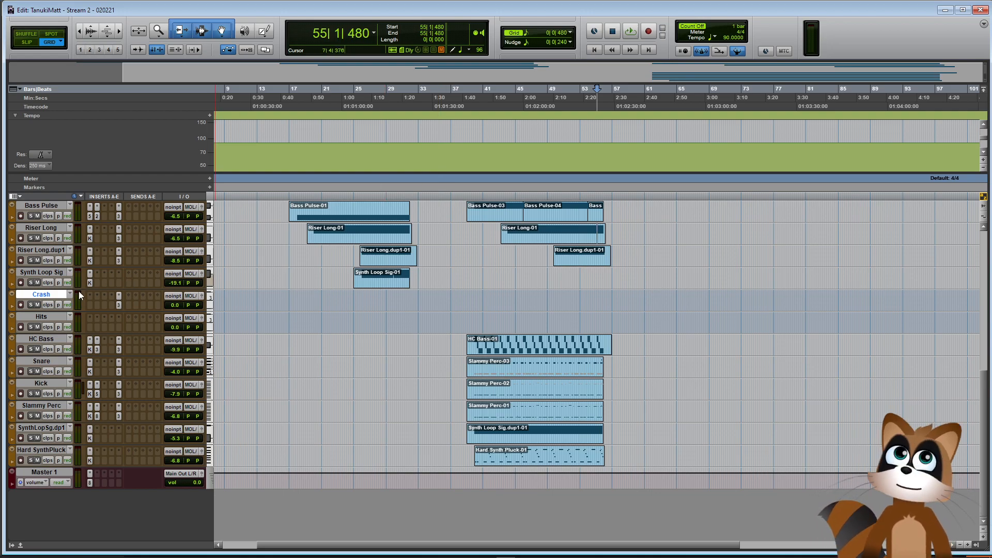
Raise the Flat Highpass band of the Crash track's equalizer to 520 Hz
click(117, 305)
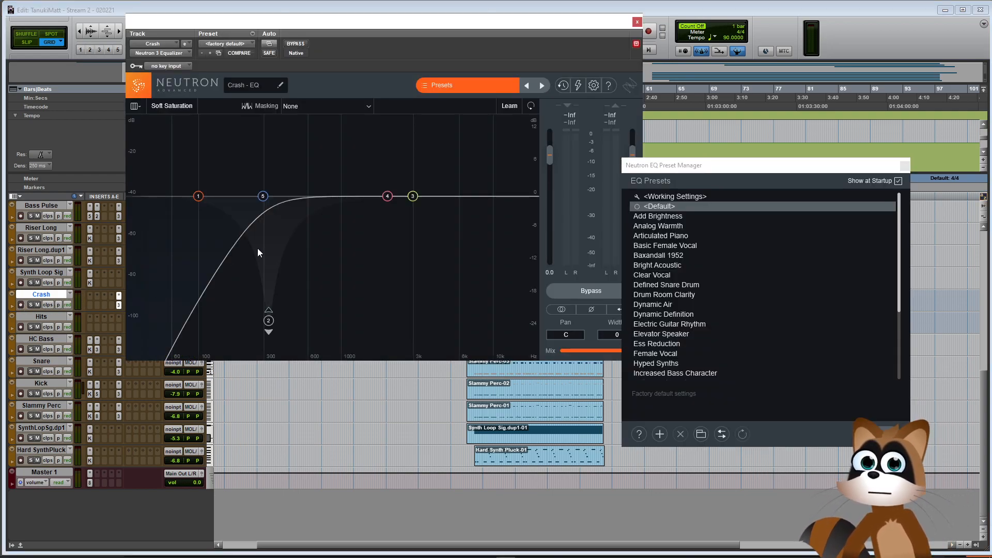
drag(259, 198, 297, 197)
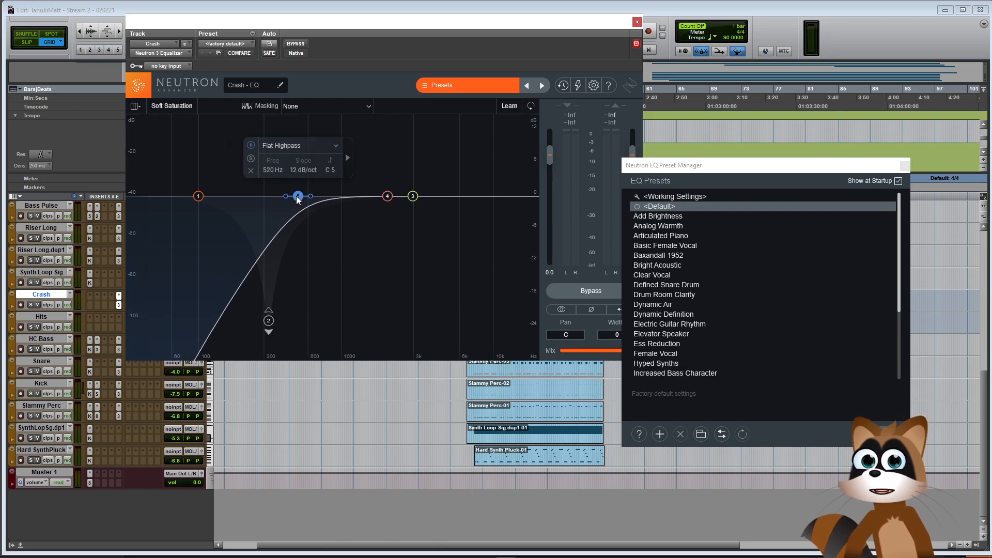
click(637, 22)
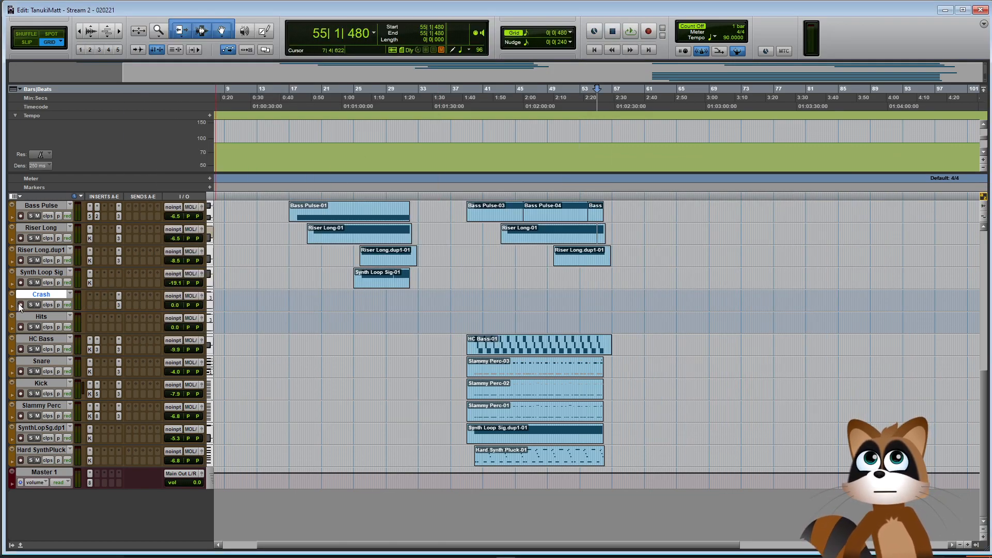
Record-enable the Crash track and insert Kontakt as its instrument ahead of the equalizer
click(89, 304)
mouse_move(107, 333)
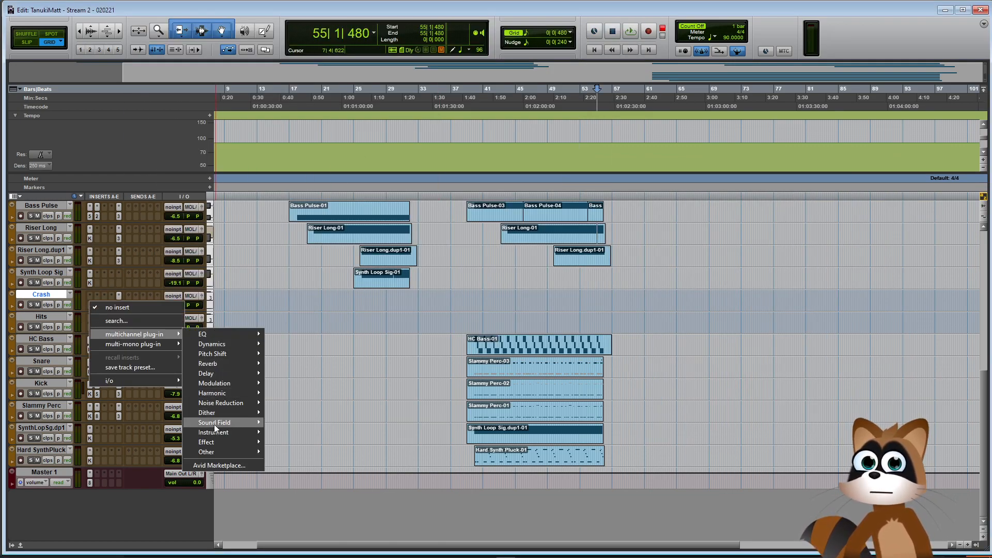
mouse_move(212, 432)
click(321, 476)
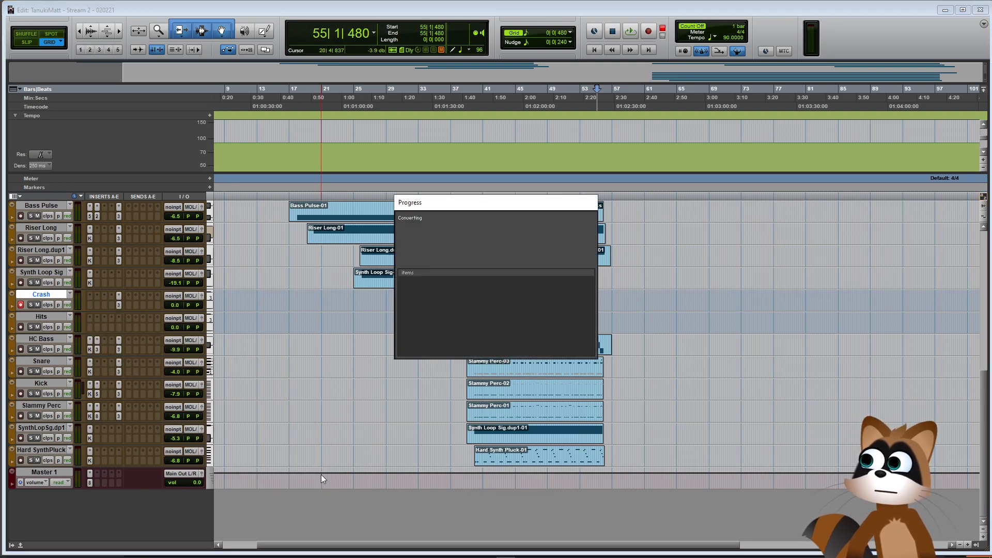
Load Cymbal Med from Spitfire Percussion's individual unpitched metal instruments, dismiss its help bubble and bring in all three microphones
scroll(346, 334, down, 6)
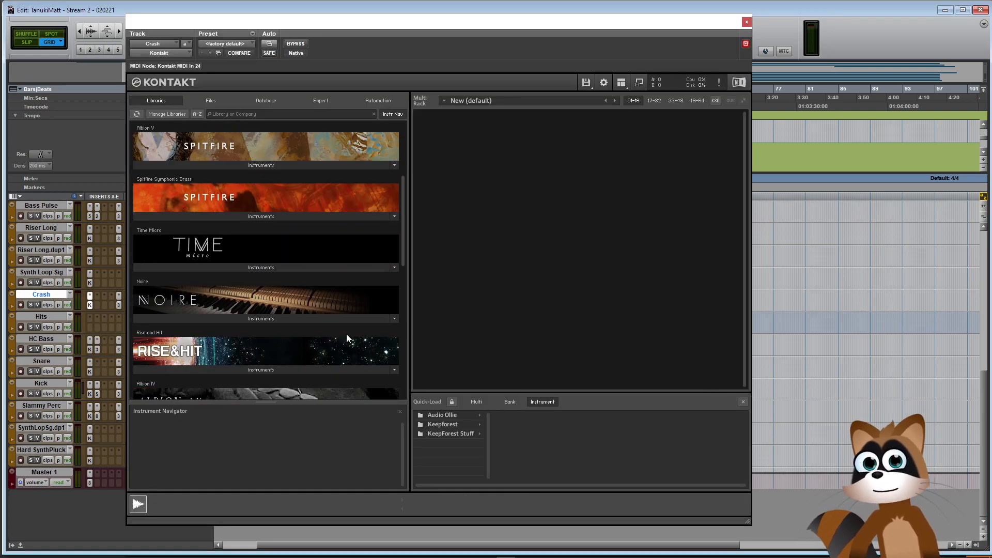
click(302, 316)
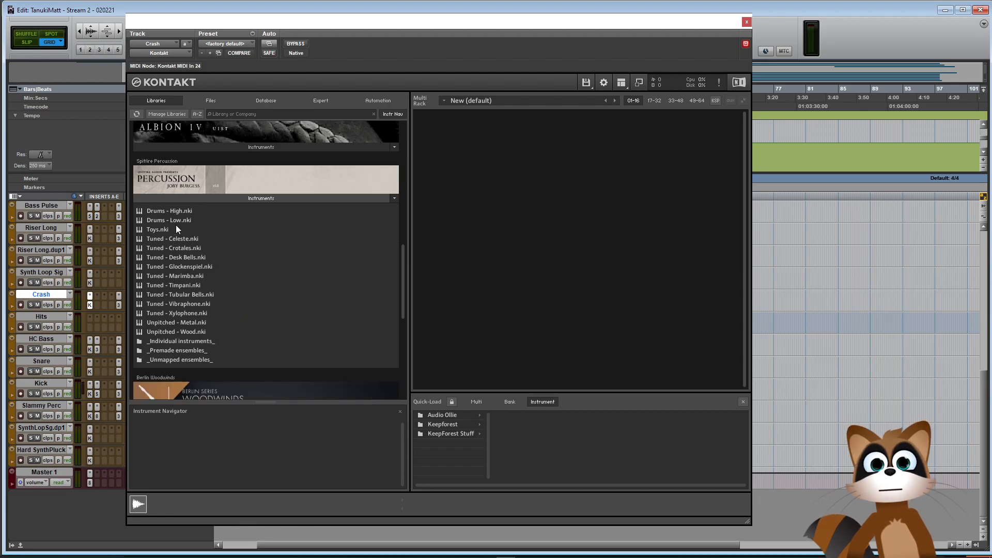
click(197, 340)
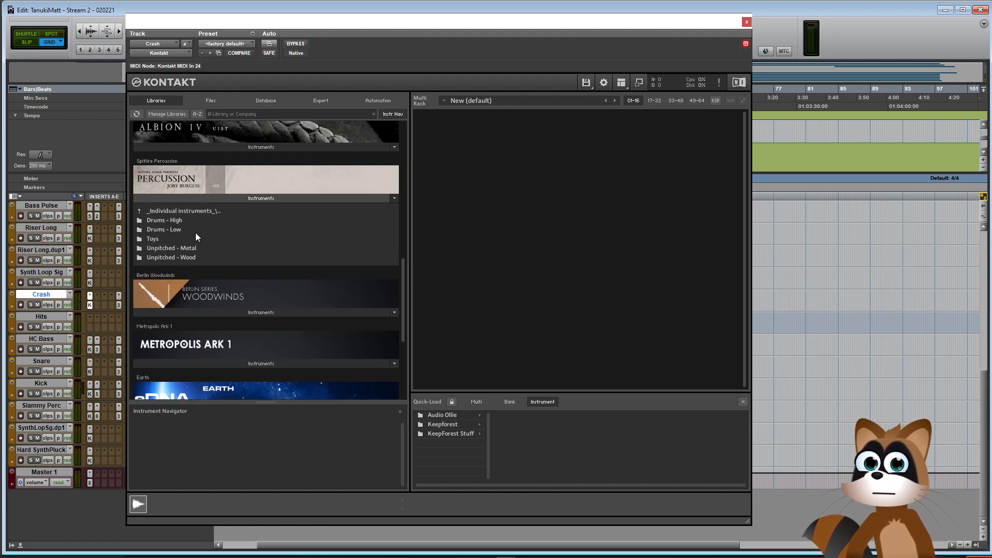
click(204, 248)
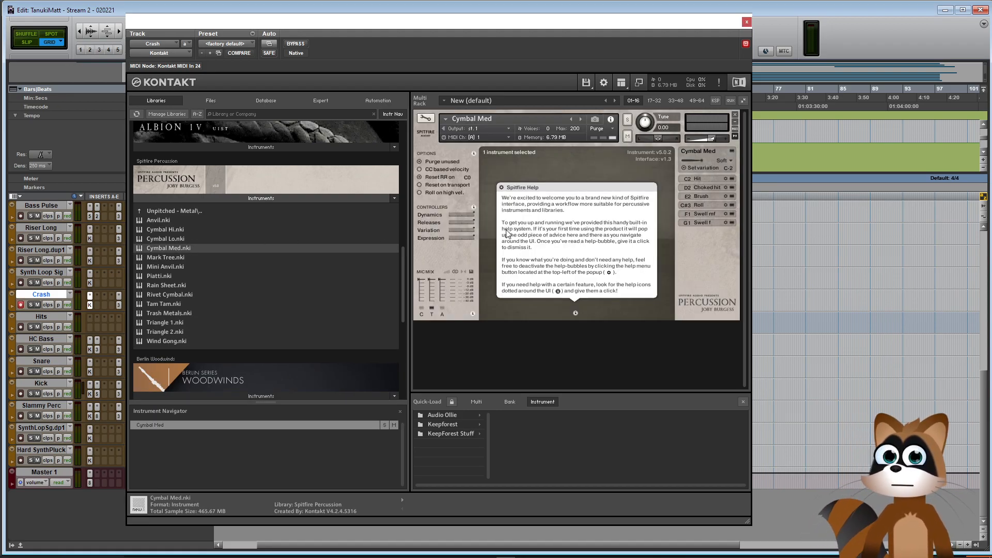
click(572, 229)
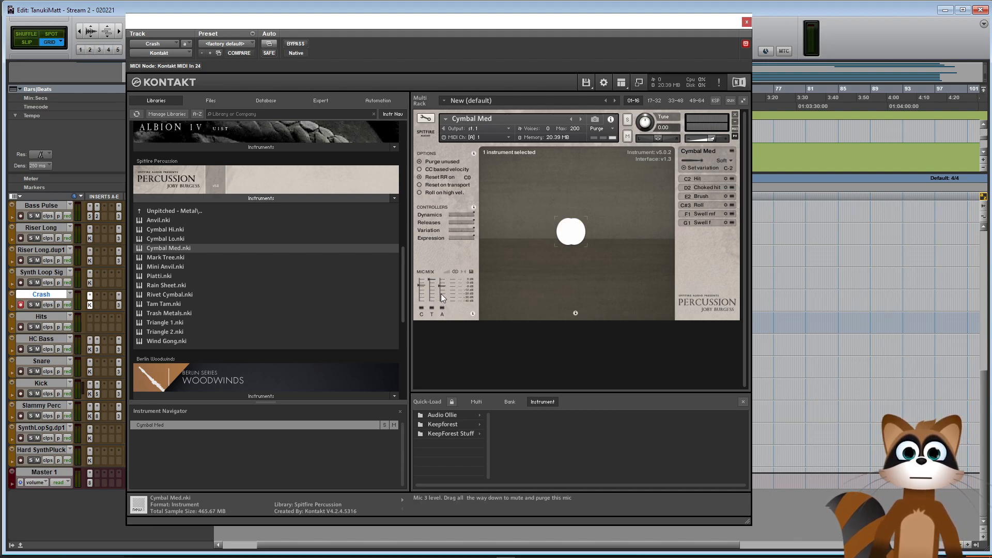
Show Kontakt's outputs and keyboard, audition Cymbal Med and set its instrument volume to about -0.5 dB
right_click(549, 341)
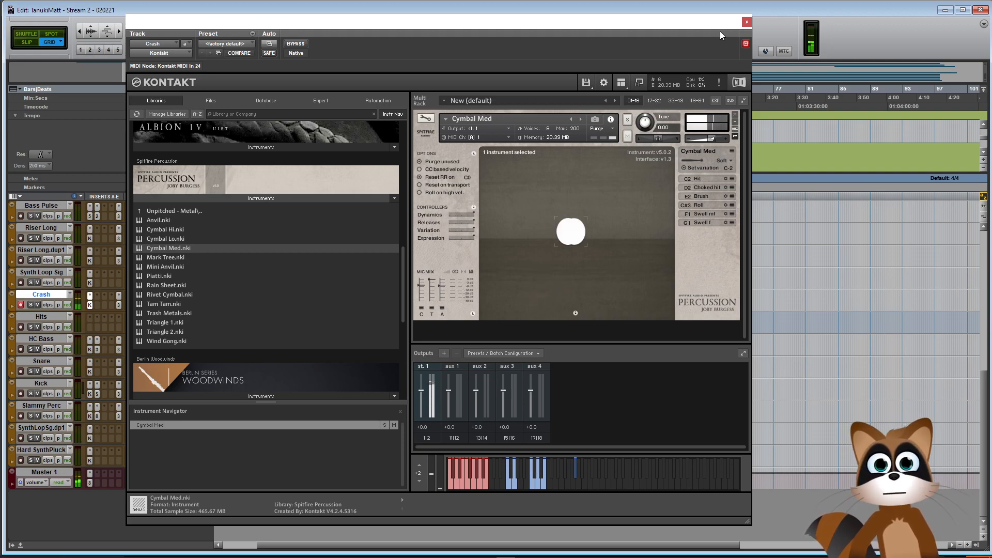
mouse_move(712, 139)
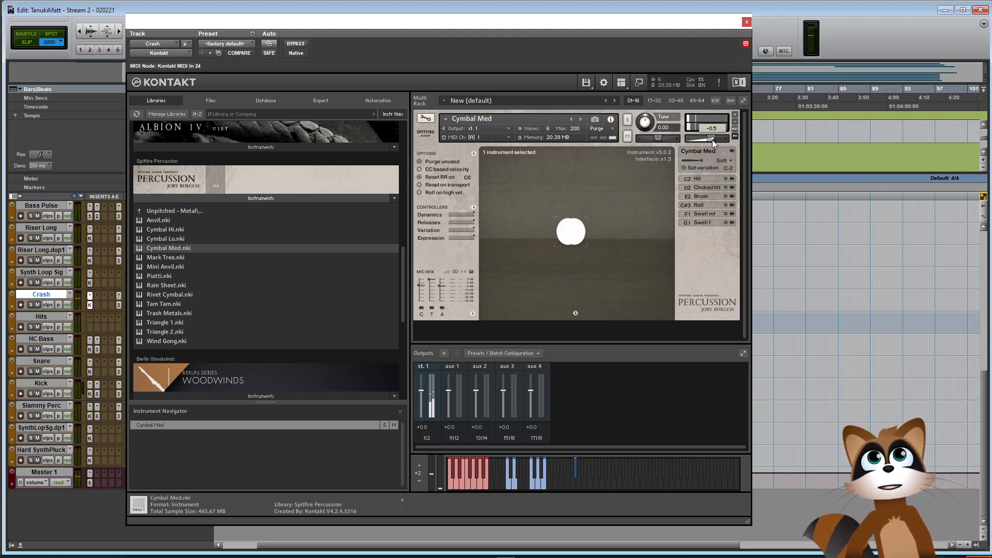
click(746, 22)
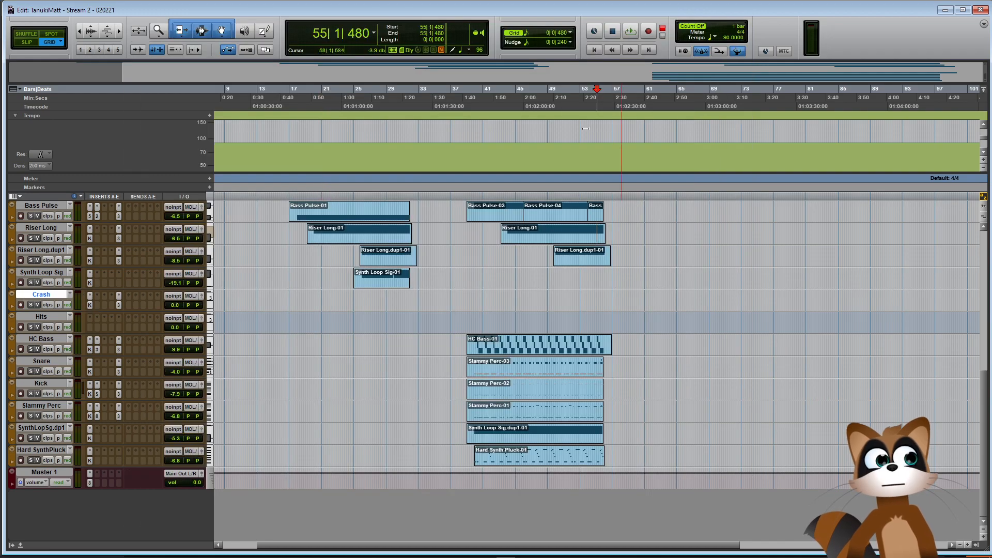
Insert the stereo Scheps Omni Channel on the Crash track in the slot directly after Kontakt
click(97, 305)
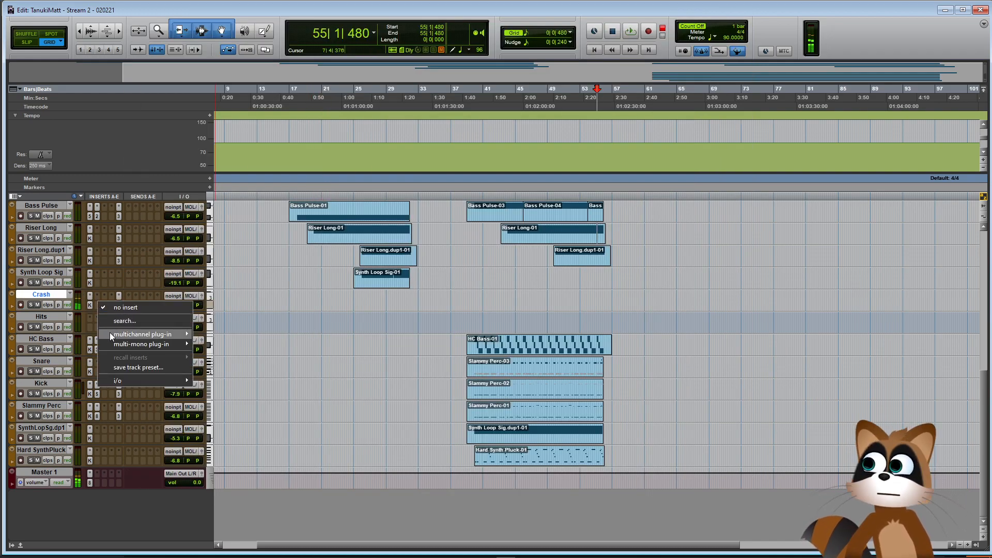
mouse_move(110, 333)
mouse_move(229, 394)
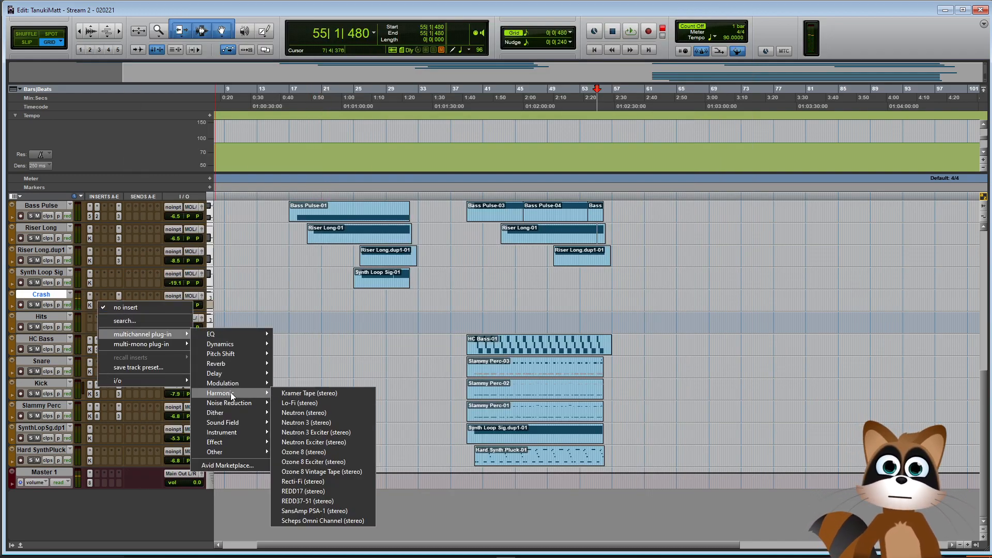
click(323, 520)
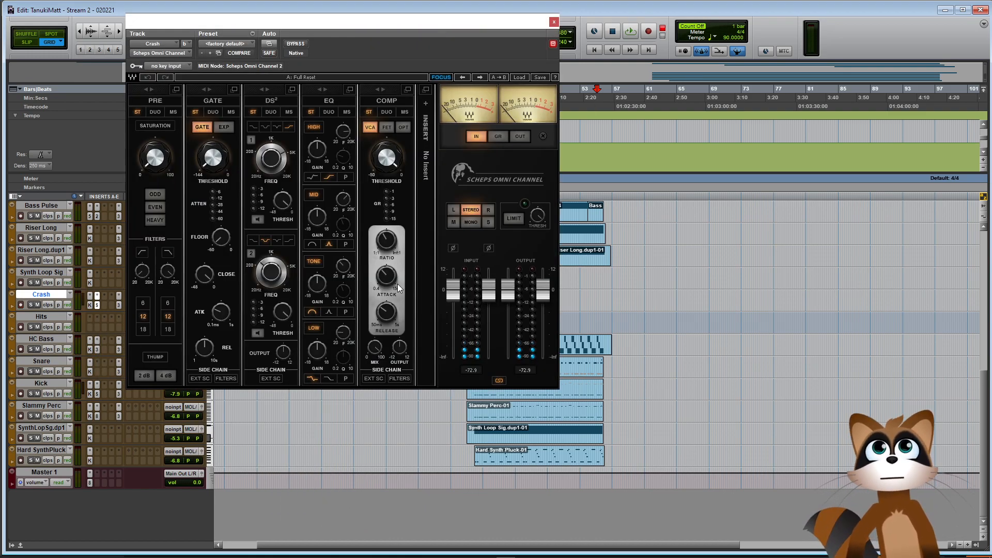
Load Brad Divens' Overheads preset in Scheps Omni Channel and lower the Crash track's volume to -5.9 dB
click(517, 77)
mouse_move(561, 172)
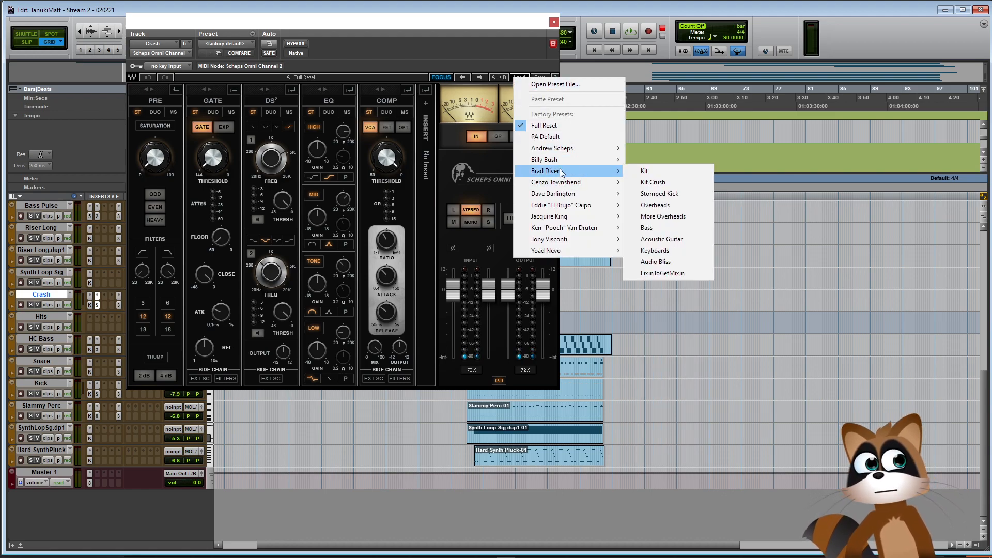
click(656, 205)
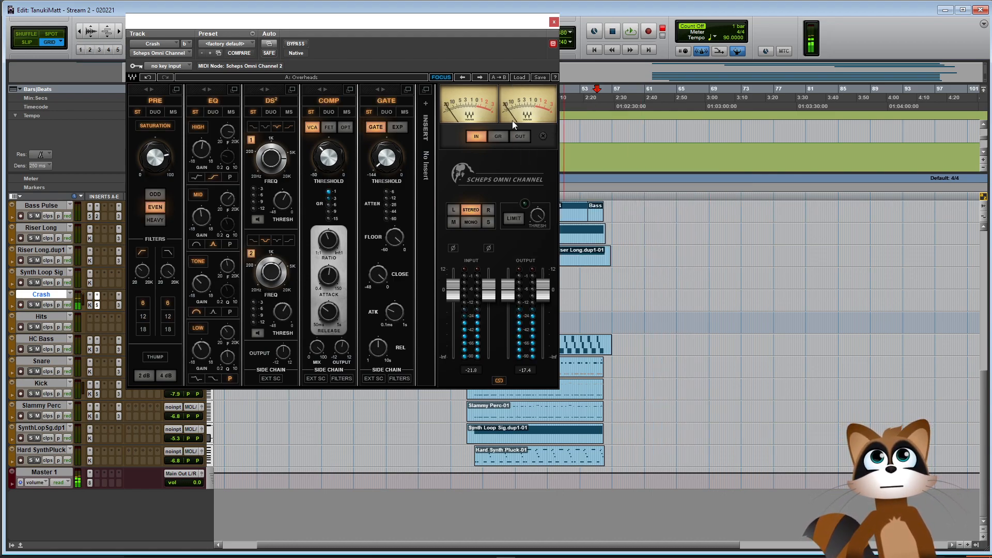
drag(339, 36, 538, 66)
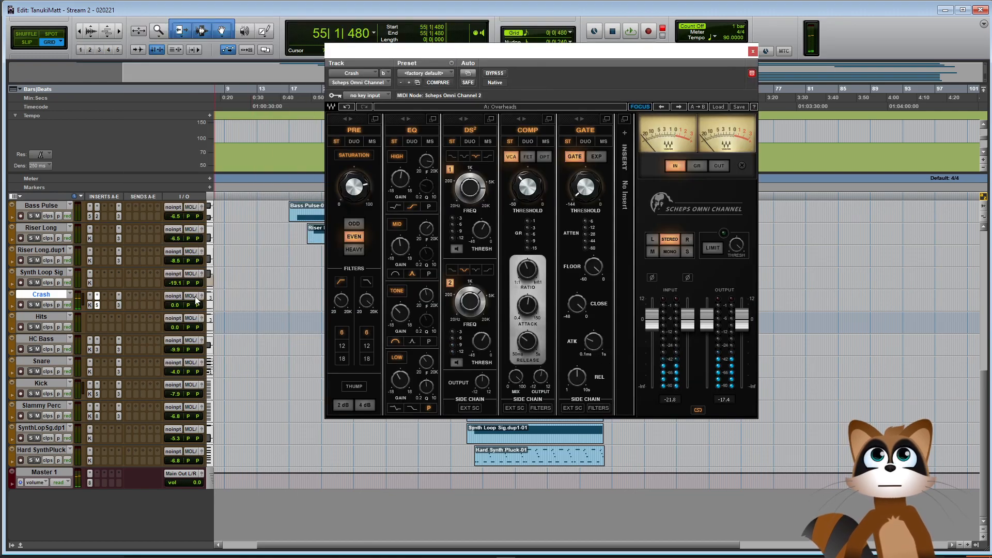
drag(174, 308, 173, 311)
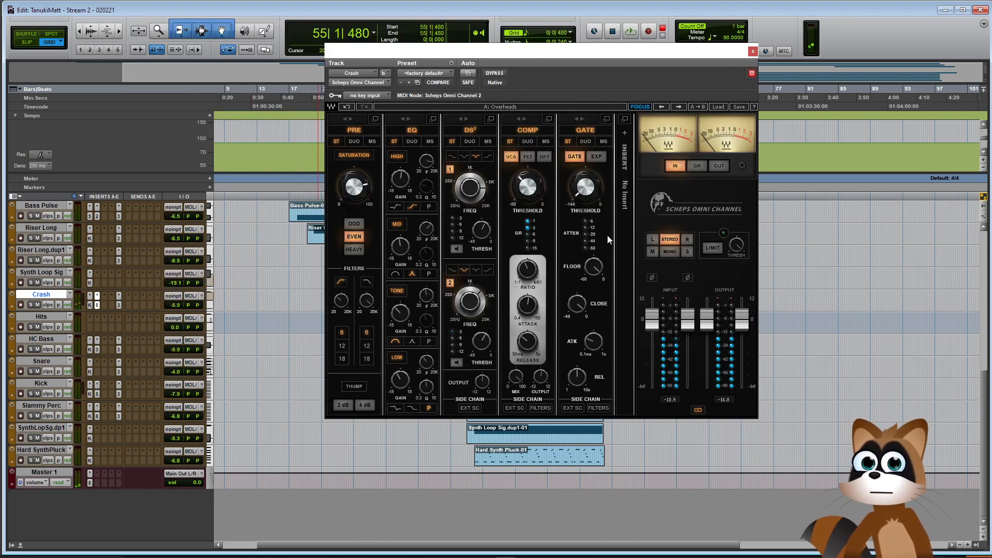
Try the OH preset from Eddie "El Brujo" Caipo's set in Scheps Omni Channel on the Crash track
click(716, 107)
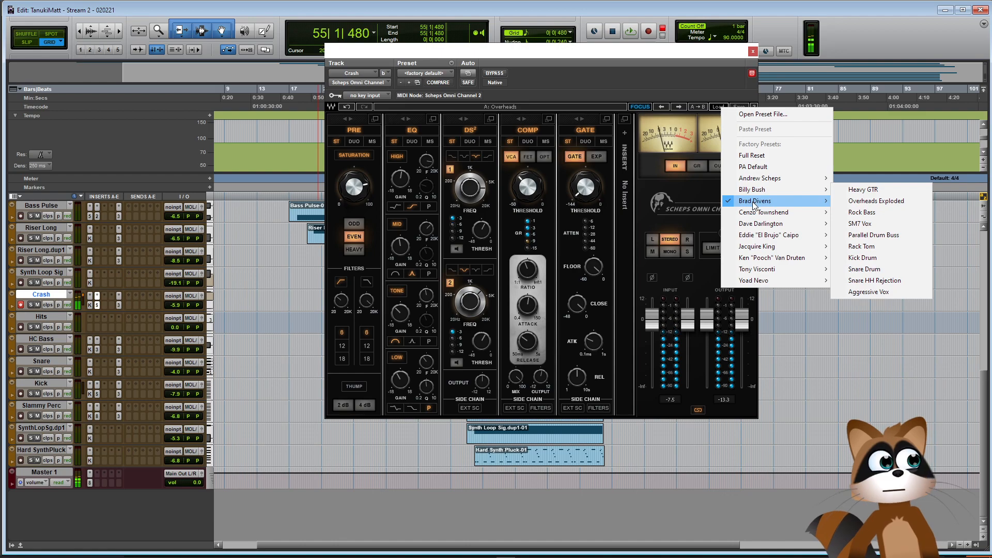
mouse_move(766, 223)
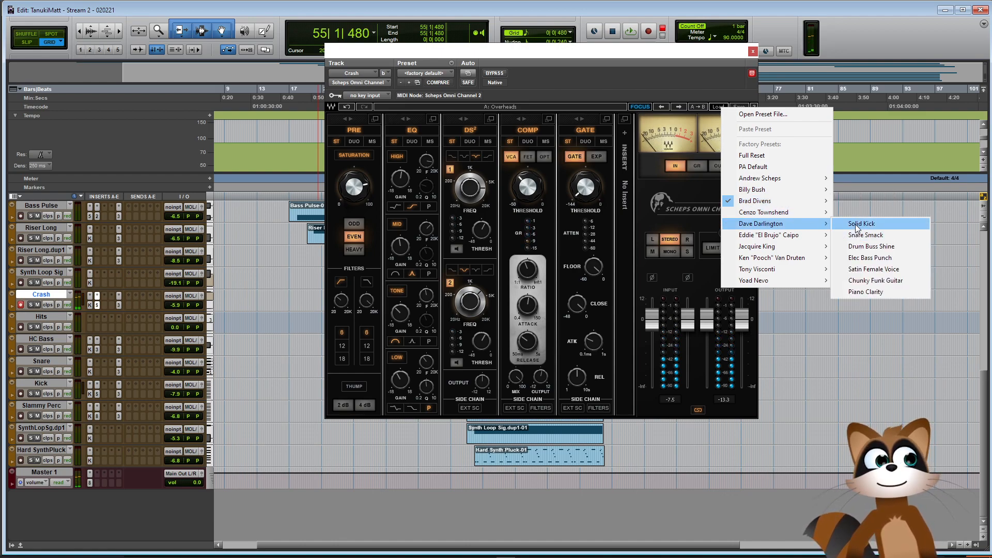
mouse_move(788, 235)
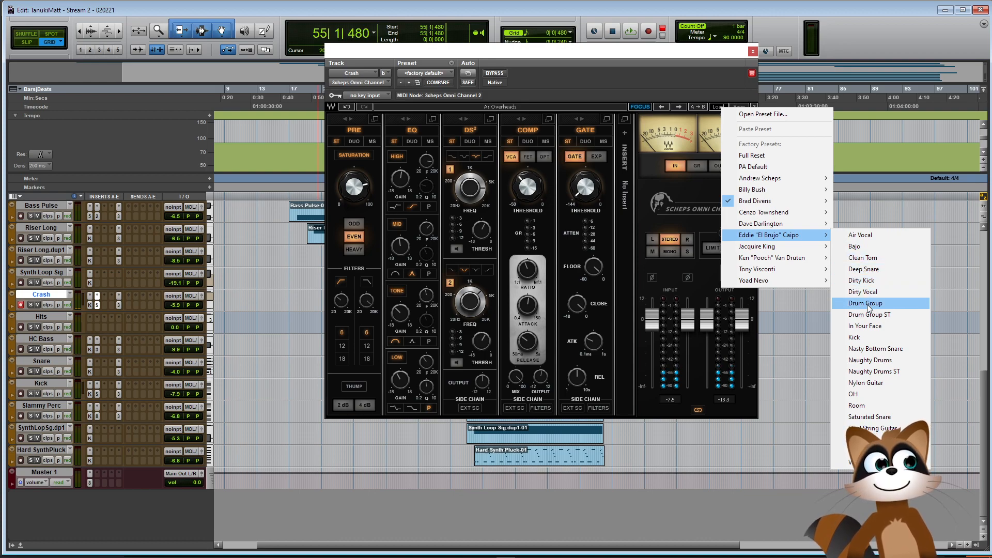
click(853, 394)
key(space)
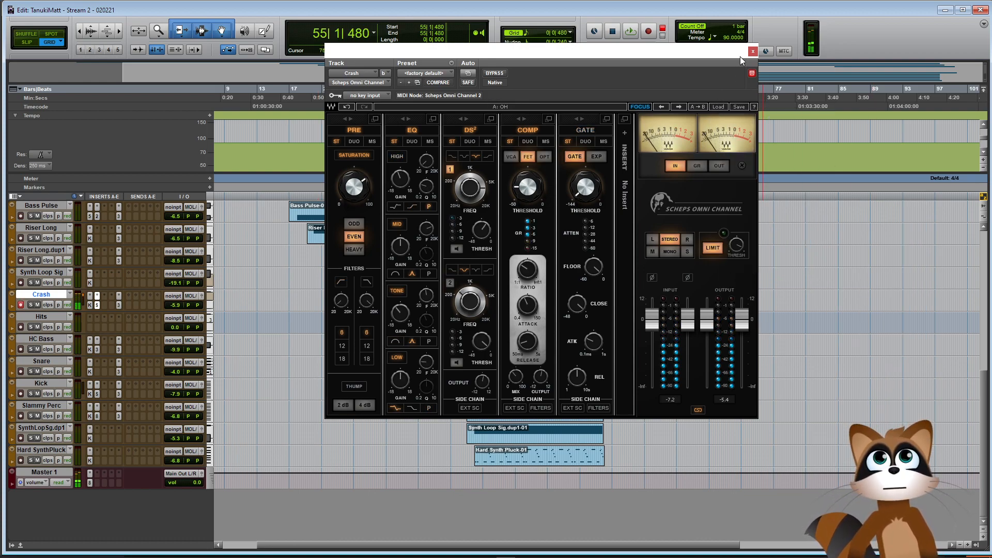
Load Jacquire King's OH1 preset in Scheps Omni Channel, close the plug-in and lower the Crash track's volume to -11.9 dB
click(719, 106)
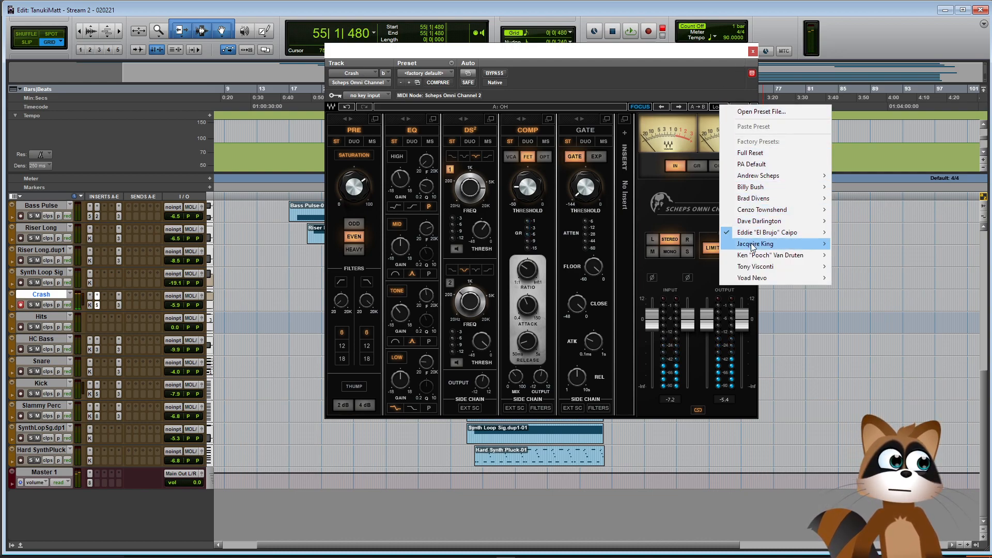
mouse_move(752, 247)
click(848, 268)
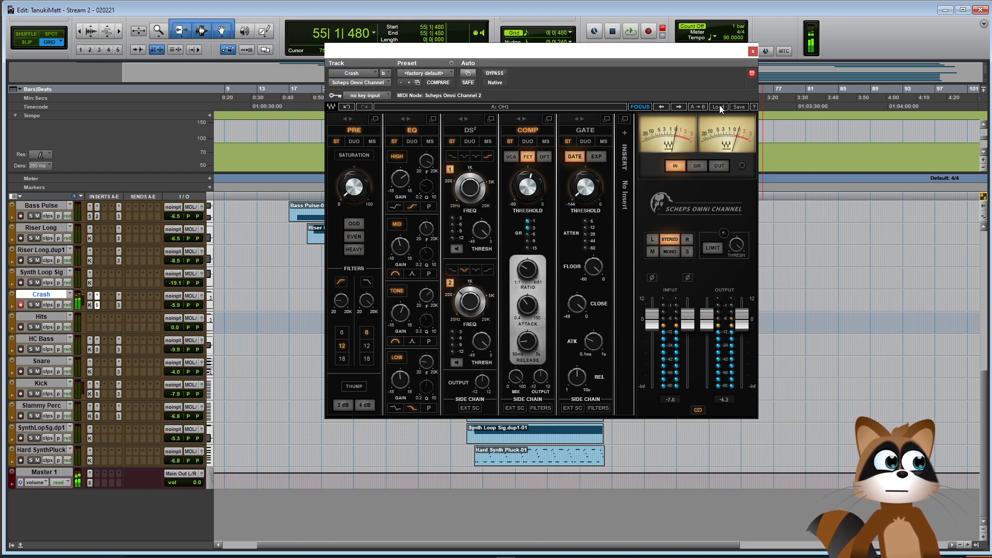
click(753, 52)
mouse_move(171, 305)
mouse_down()
mouse_move(163, 314)
mouse_move(170, 308)
mouse_up()
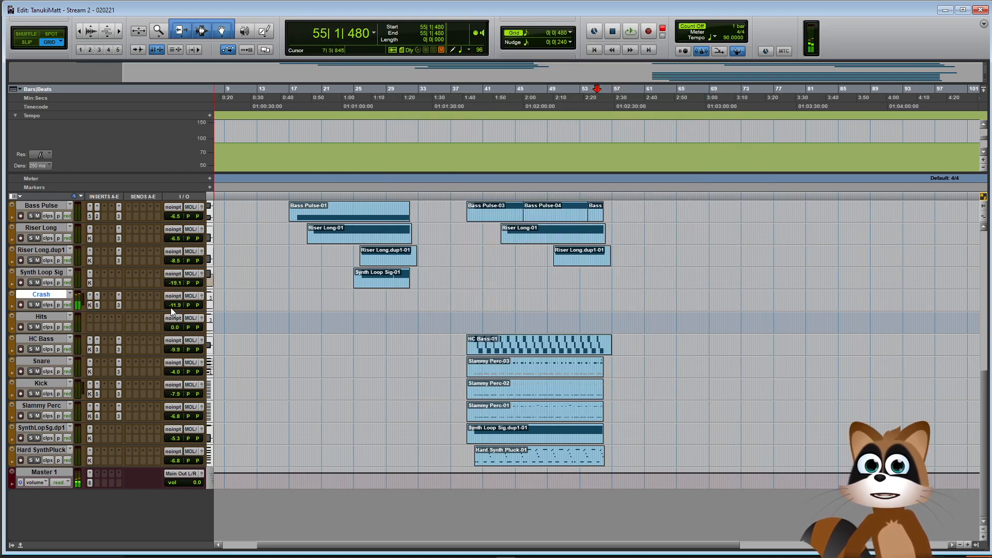
Insert the stereo Neutron 3 Exciter on the Crash track after Scheps Omni Channel
click(103, 305)
mouse_move(121, 334)
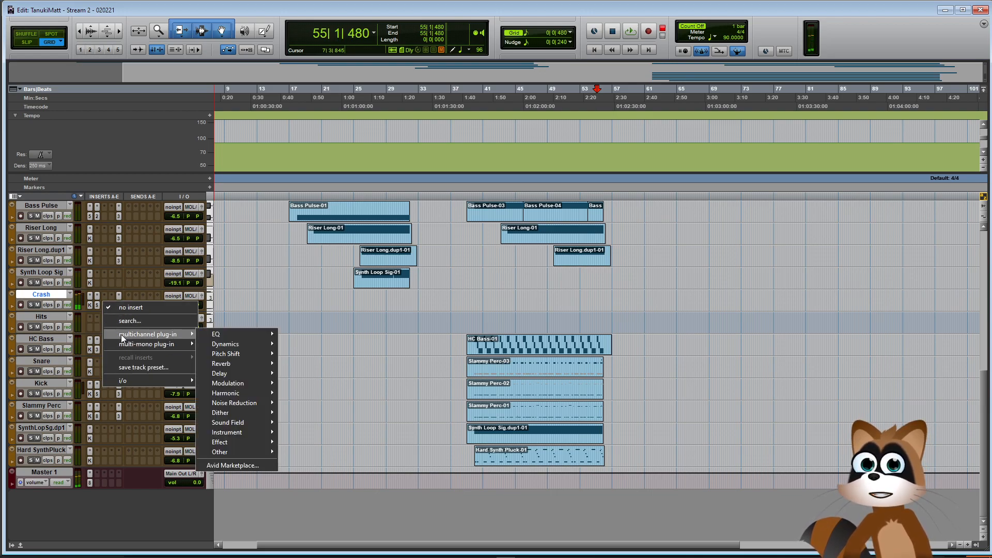
mouse_move(231, 392)
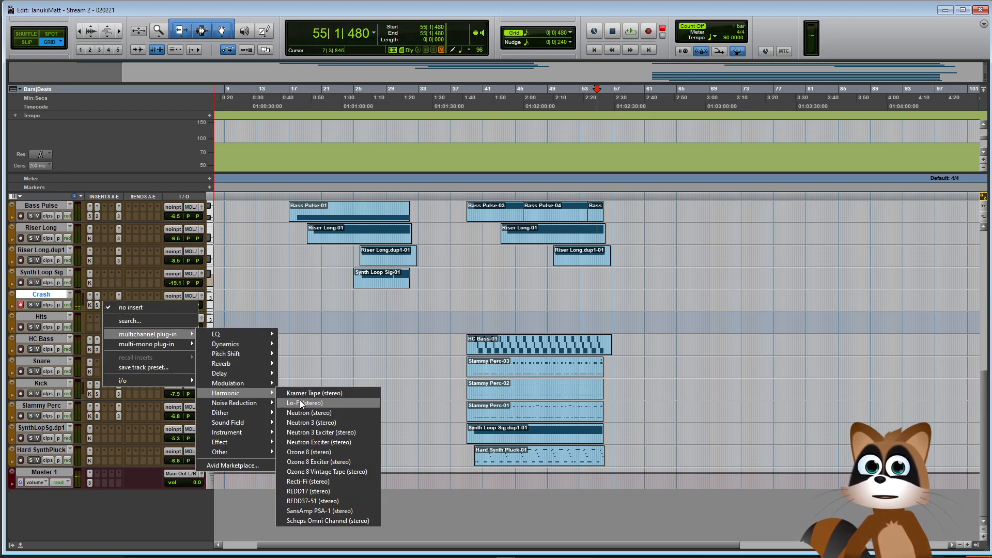
click(312, 431)
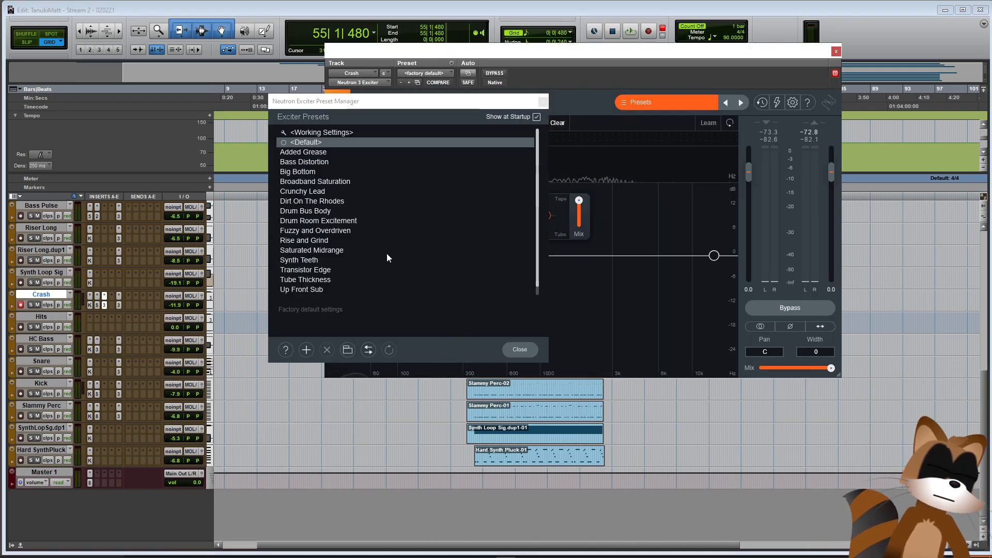
Compare the exciter's distortion and saturation presets on the crash sound and apply Fuzzy and Overdriven
click(344, 162)
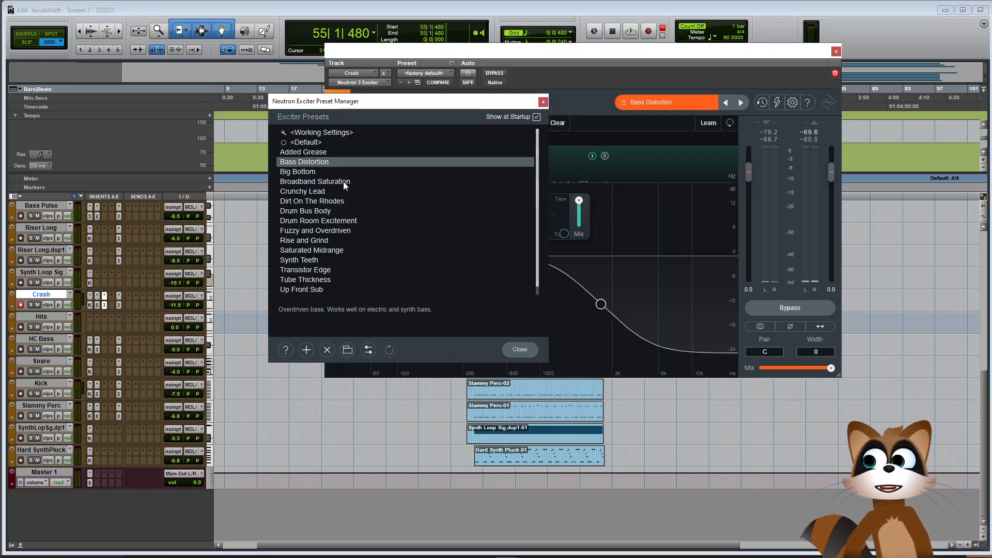
click(343, 182)
click(356, 193)
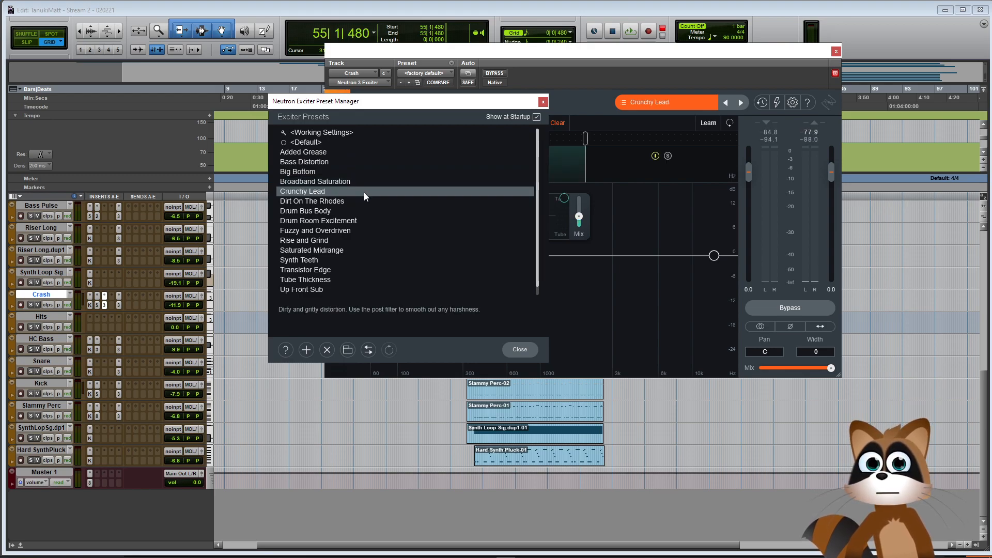
click(348, 229)
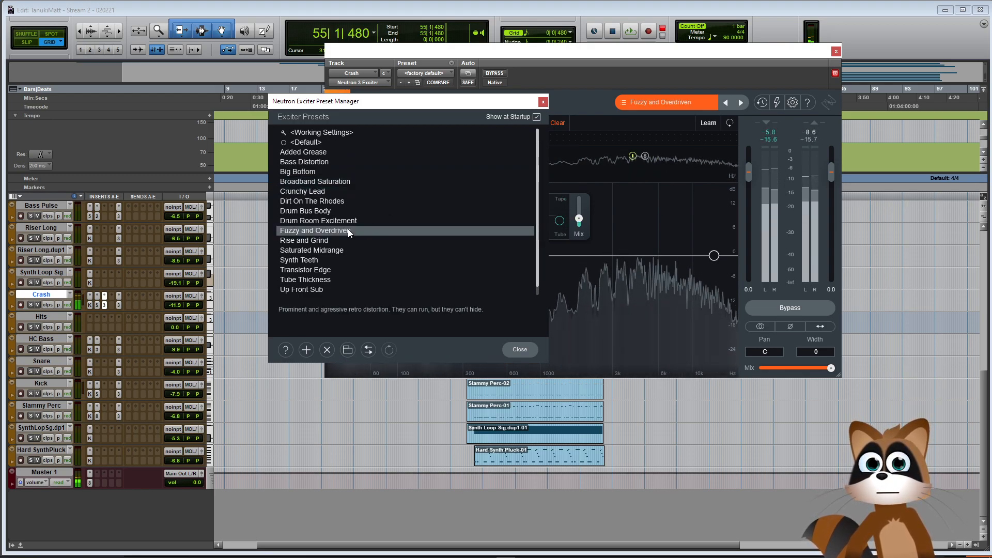
click(344, 250)
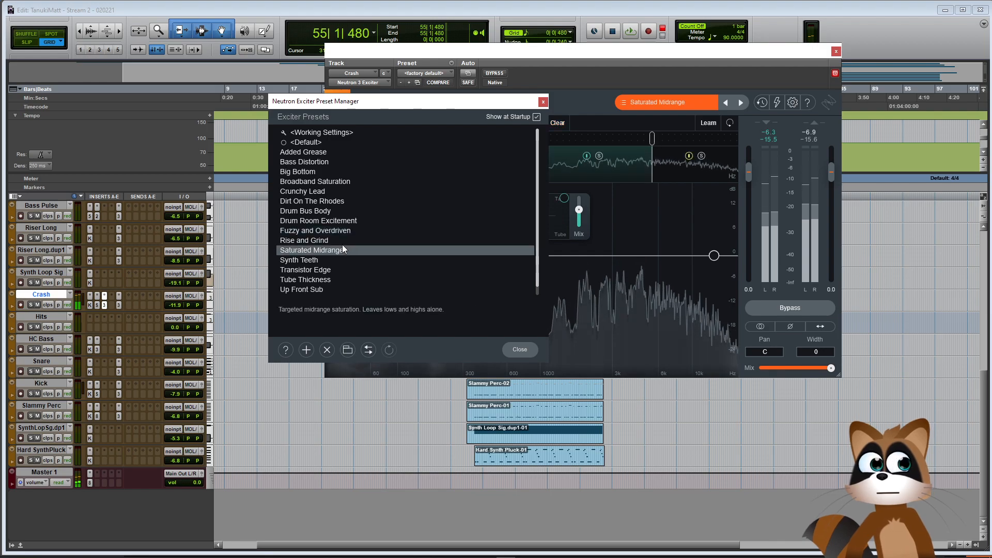
click(342, 241)
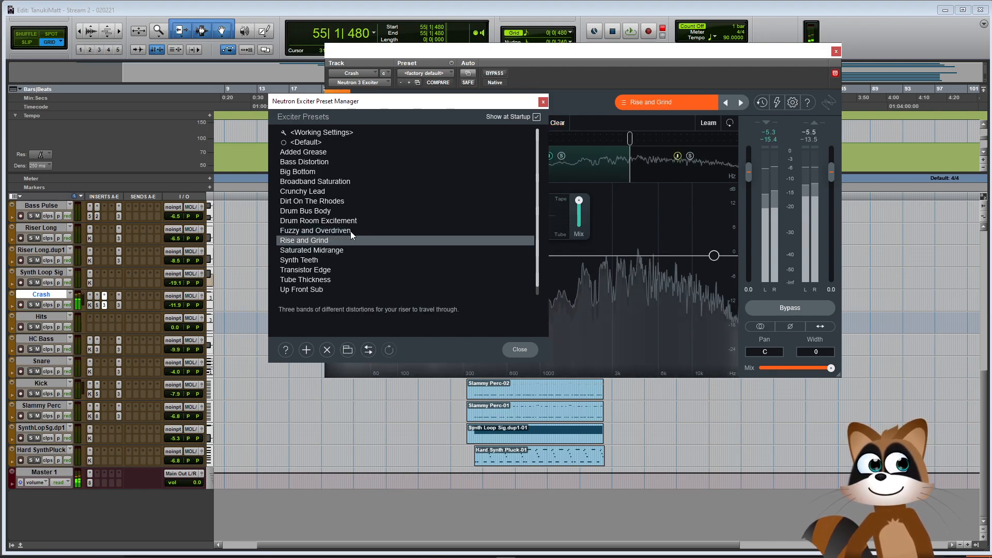
click(353, 230)
click(518, 350)
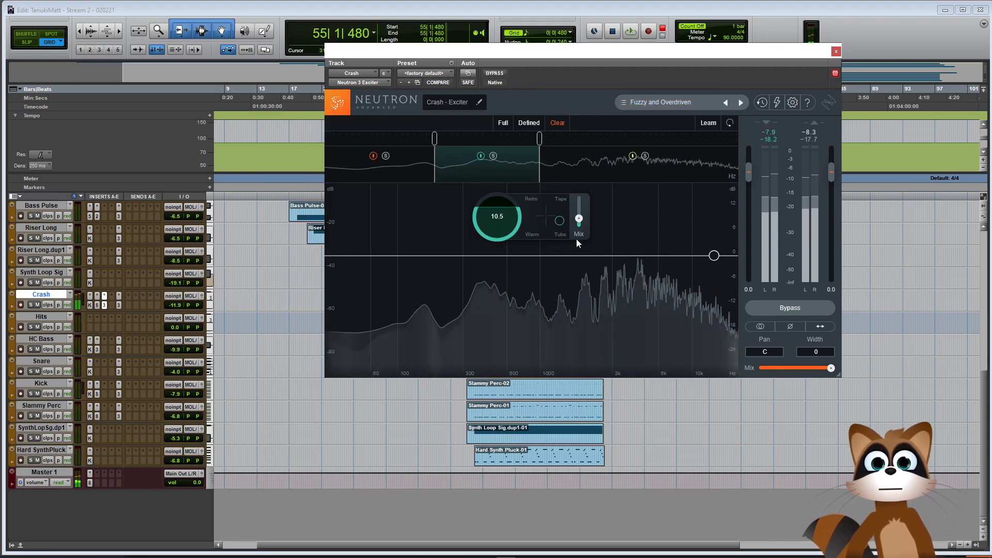
Raise the Mix of the exciter's highest band slightly and close the plug-in
click(582, 170)
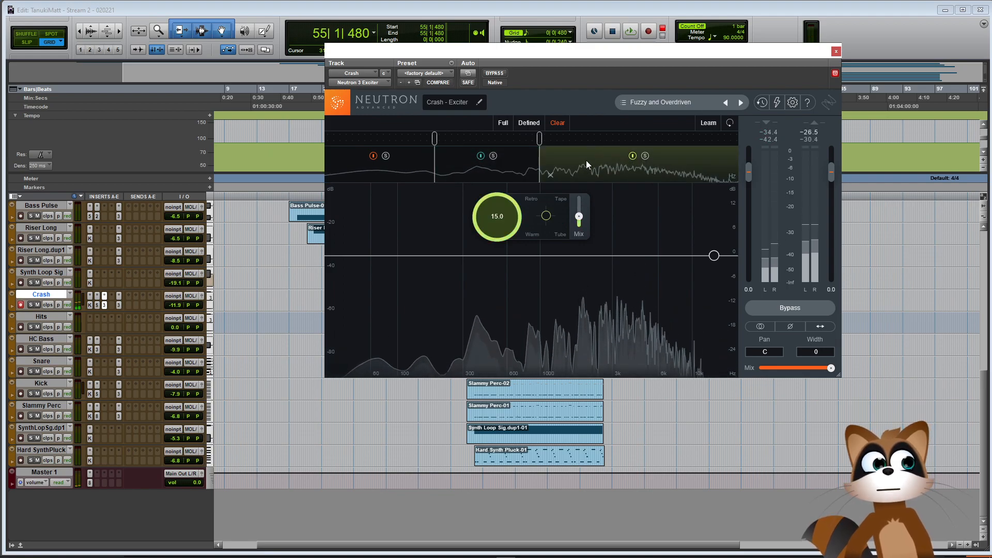
drag(579, 216, 579, 210)
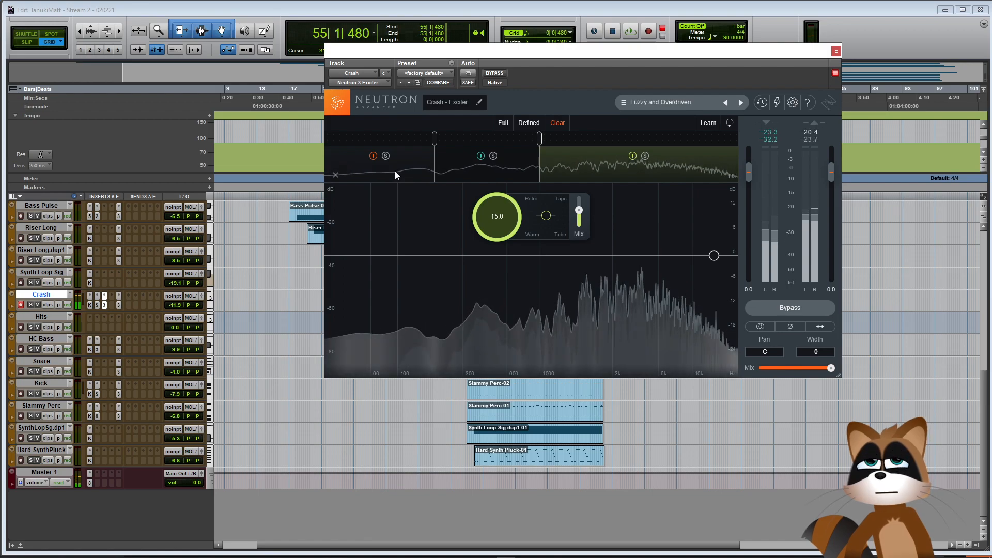
click(836, 51)
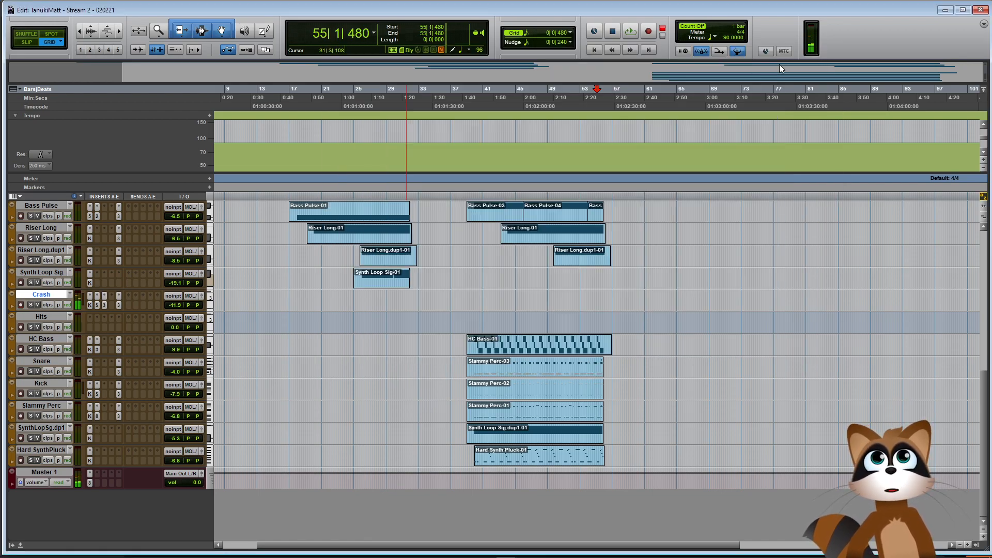
Check the Crash track's equalizer curve and lower the track's volume to -15.9 dB
click(117, 306)
click(905, 166)
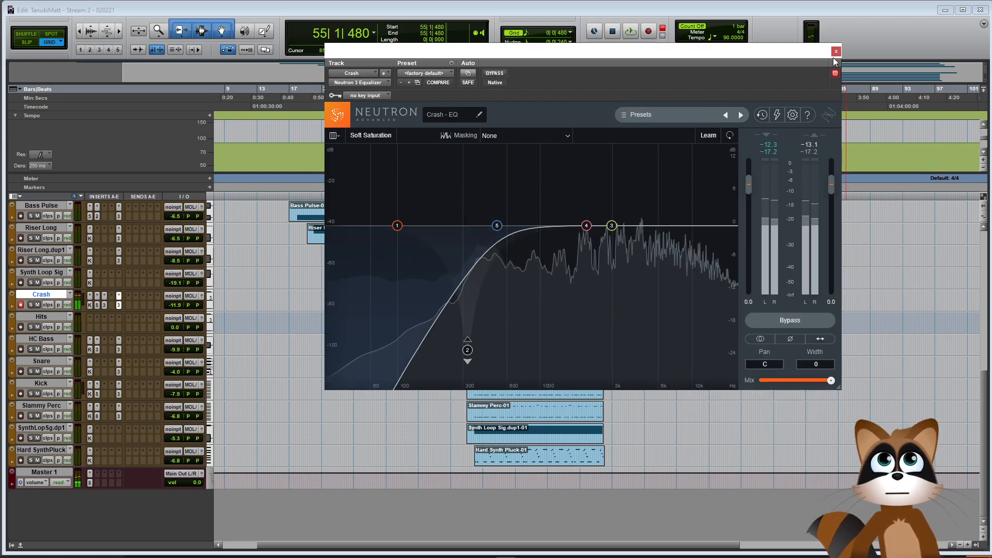
click(836, 51)
drag(170, 303, 170, 307)
Insert the VSR S24 reverb on the Crash track after the exciter
click(111, 306)
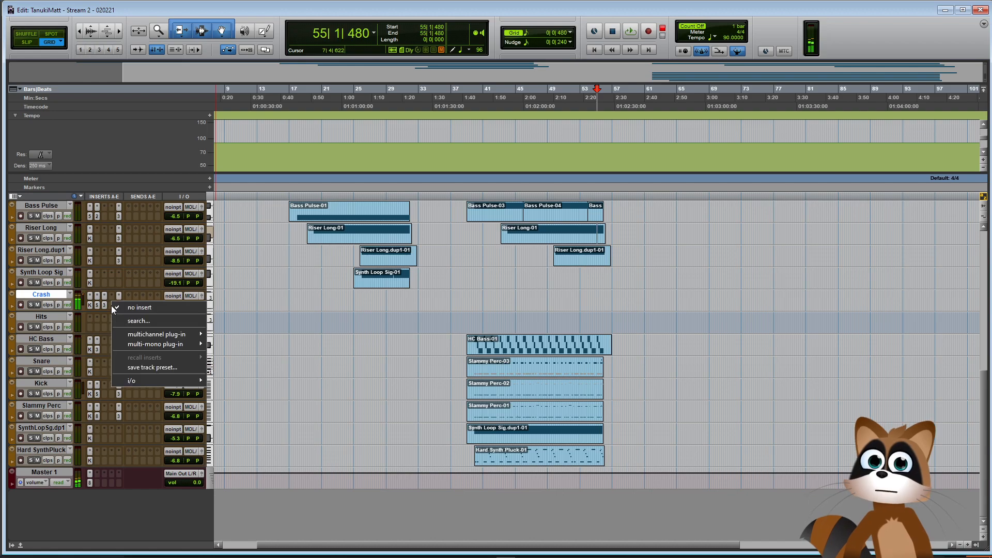
mouse_move(144, 336)
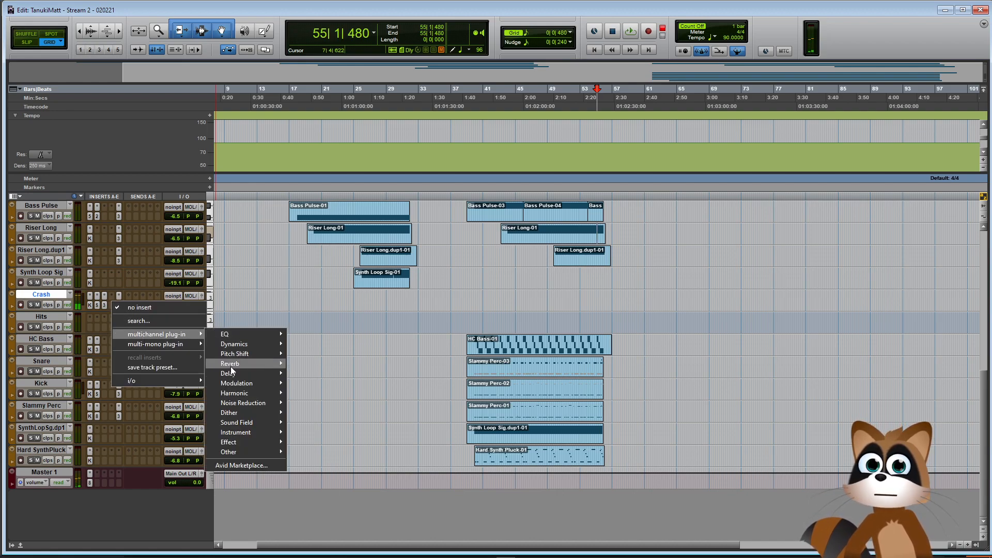
mouse_move(237, 365)
click(320, 442)
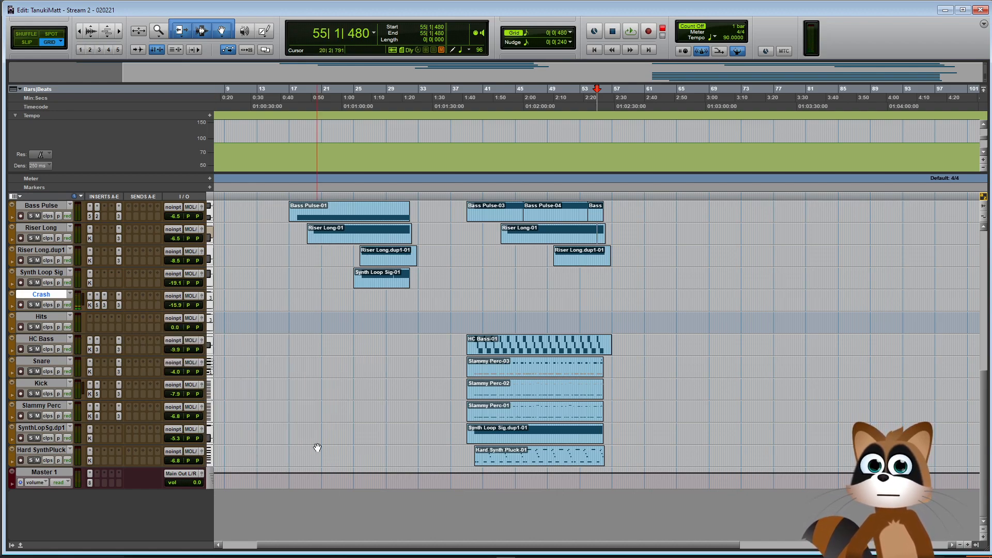
Set the reverb's Dry level to -3.15 dB, close it and raise the Crash track's volume to -12.6 dB
click(499, 316)
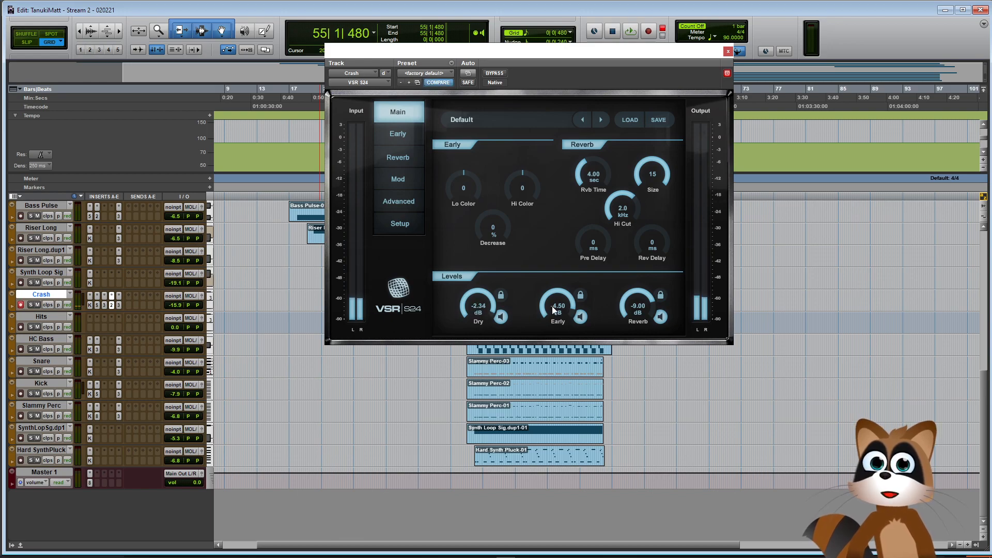
scroll(471, 309, down, 2)
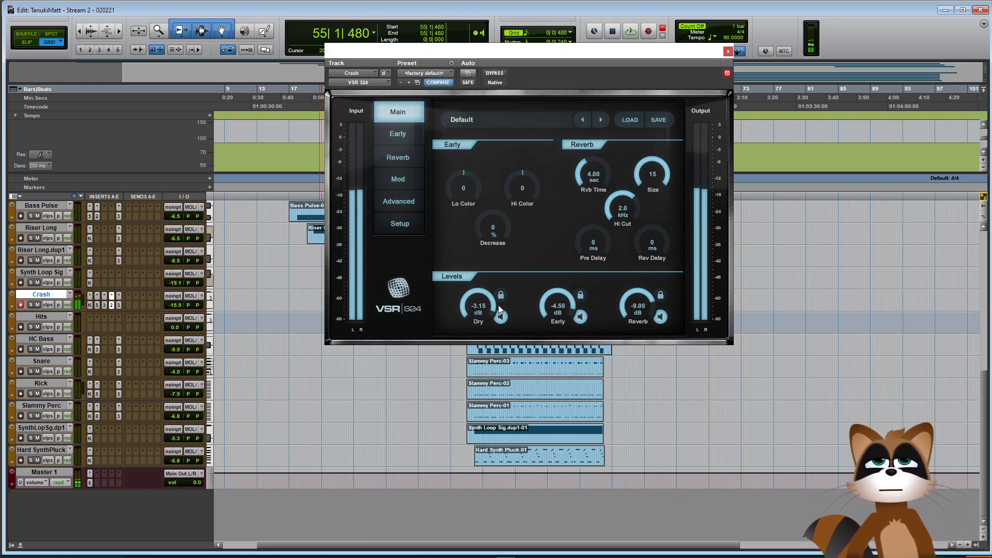
click(728, 51)
drag(175, 305, 168, 302)
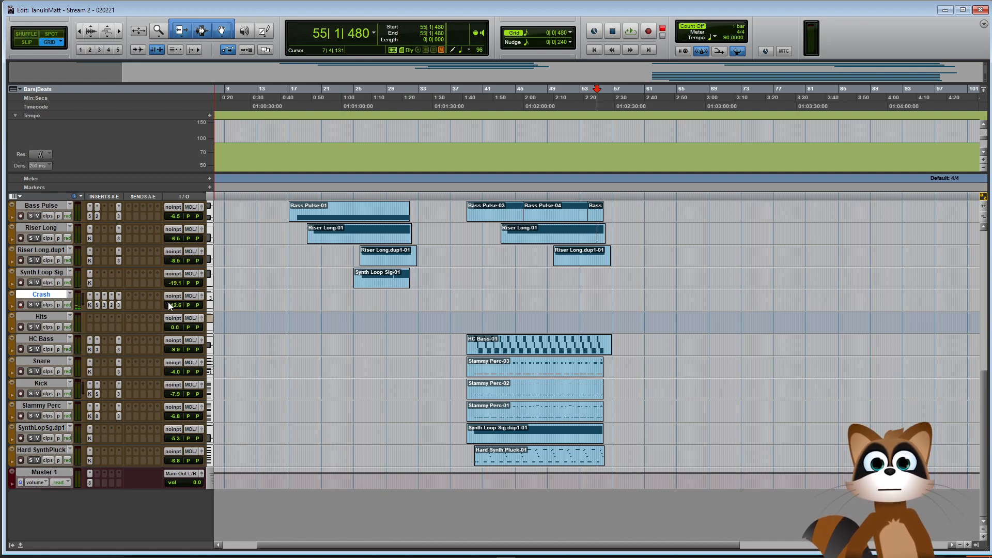
Place the edit cursor at 39|3|000, where the new section's clips begin
click(470, 274)
scroll(753, 442, up, 6)
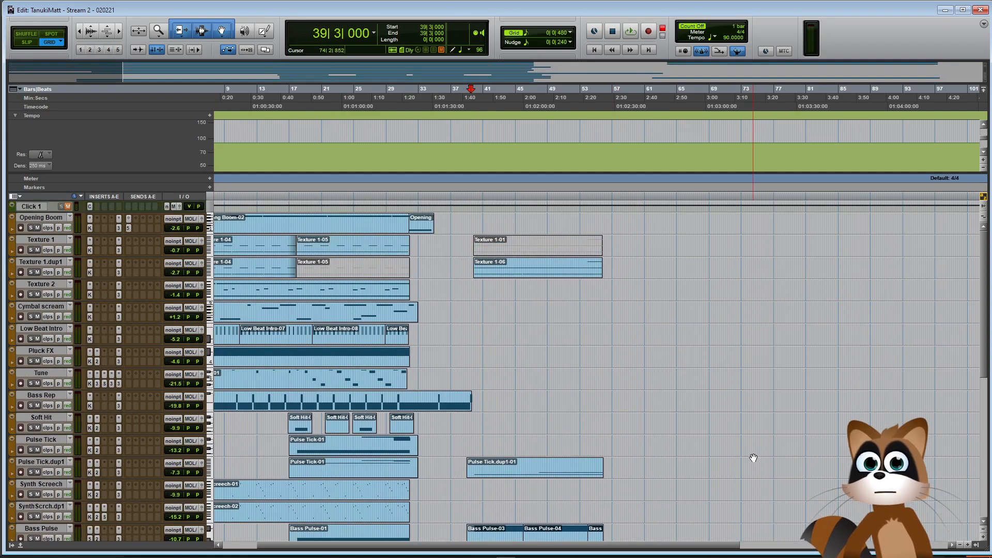
scroll(661, 374, down, 6)
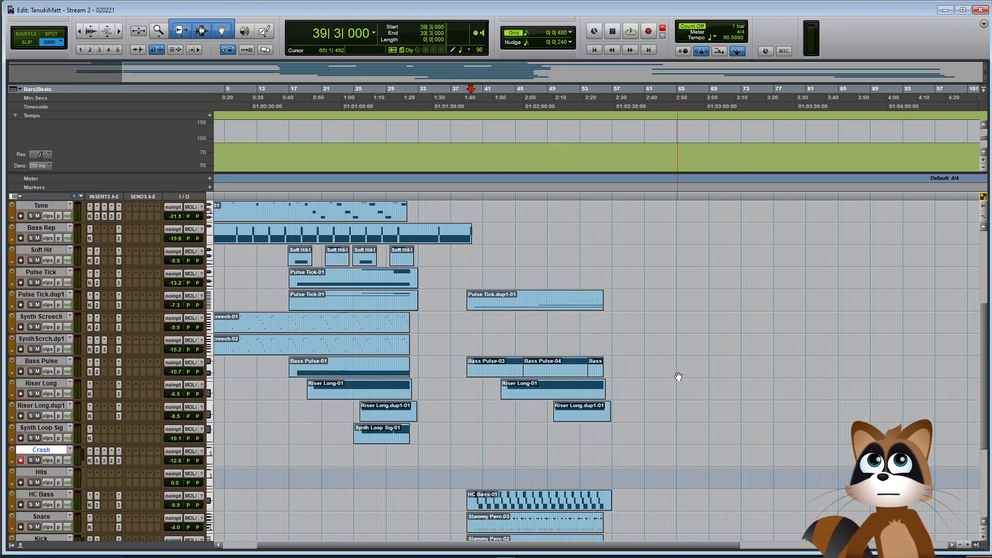
Record a cymbal MIDI performance on the Crash track, running playback from 39|1|000 to about bar 56
click(465, 282)
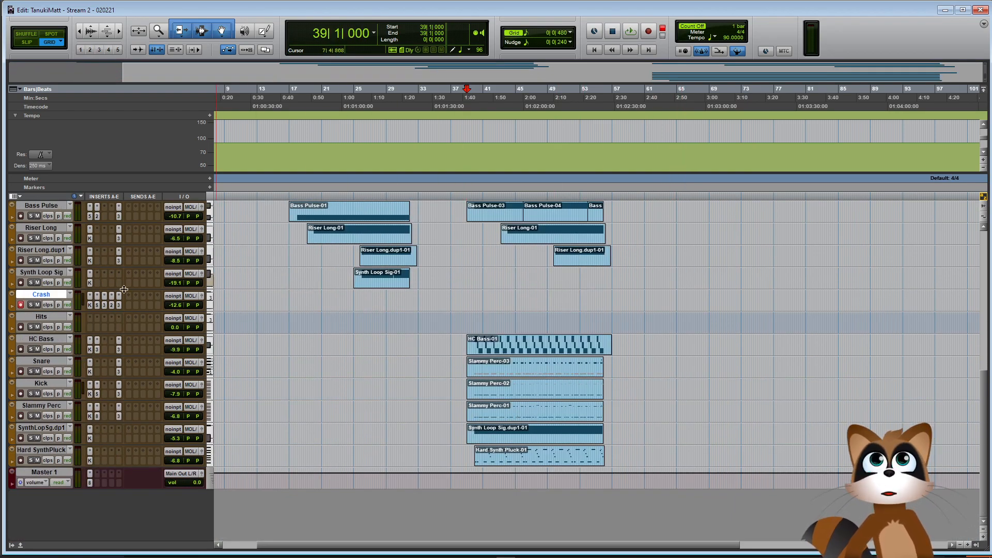
key(space)
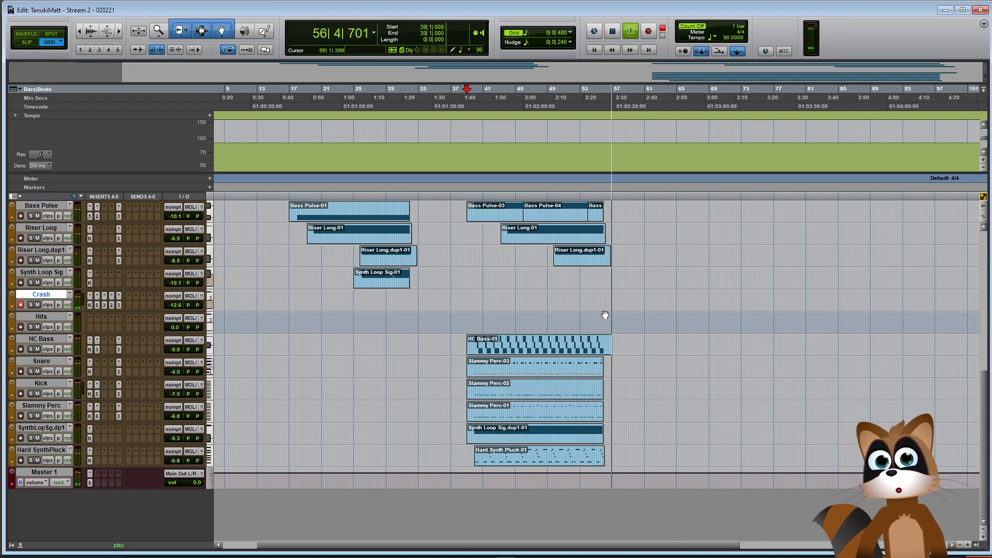
key(space)
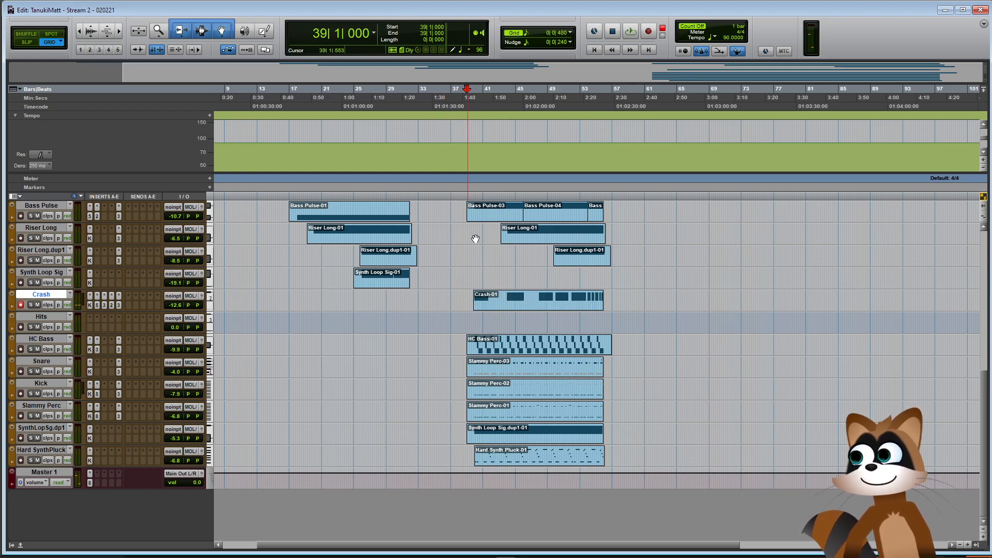
Examine the Crash-01 clip's notes in the MIDI Editor, selecting the one just before bar 54, and close the editor
click(586, 300)
double_click(596, 309)
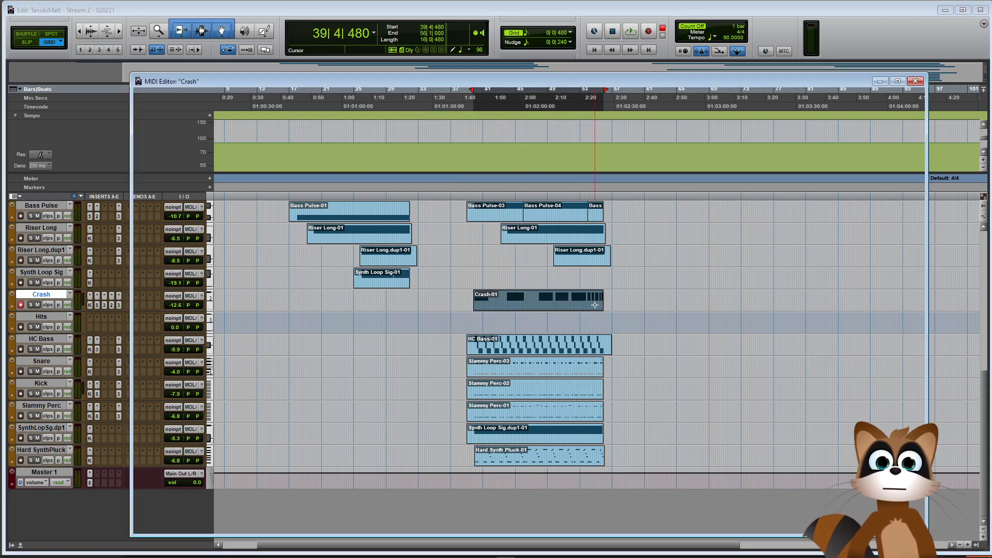
click(678, 234)
key(ctrl+])
key(ctrl+])
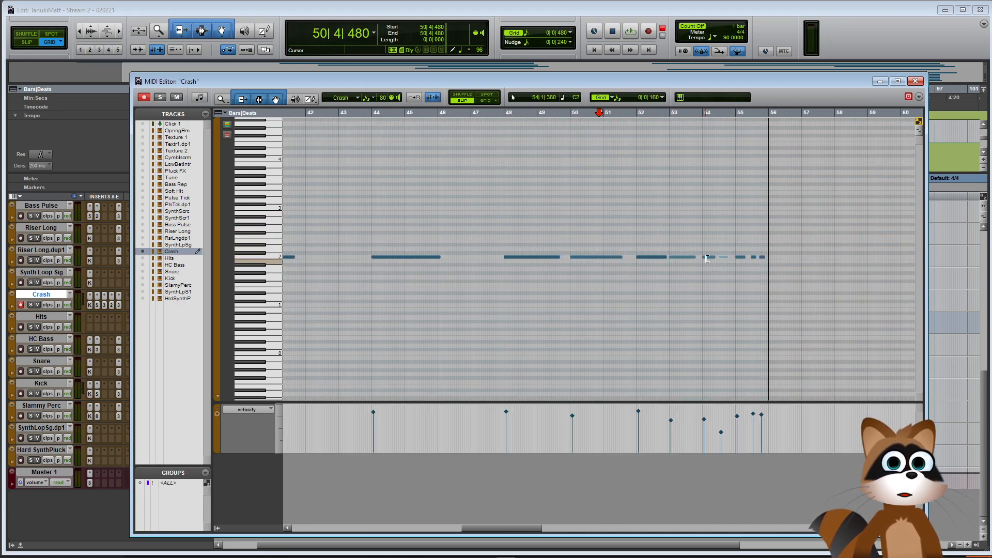
click(702, 410)
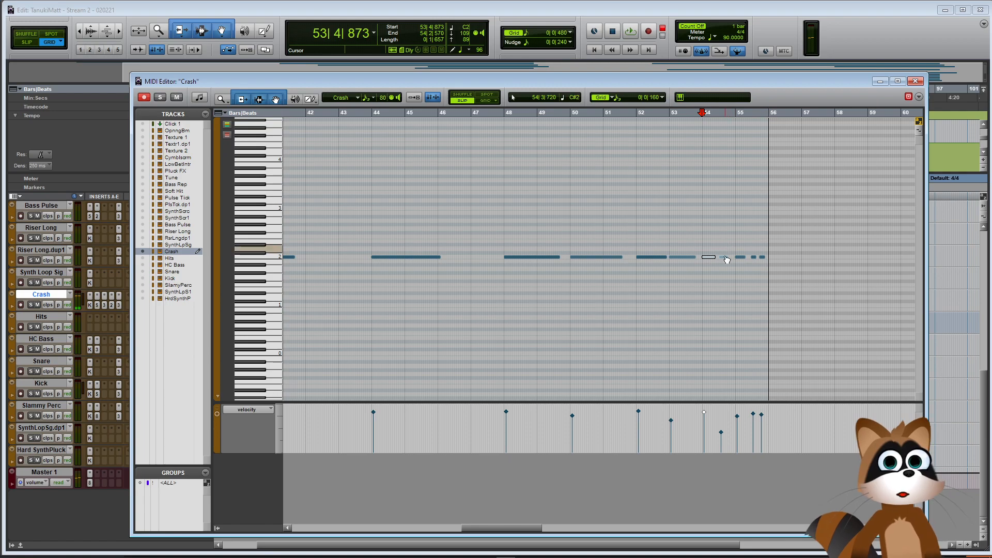
click(915, 81)
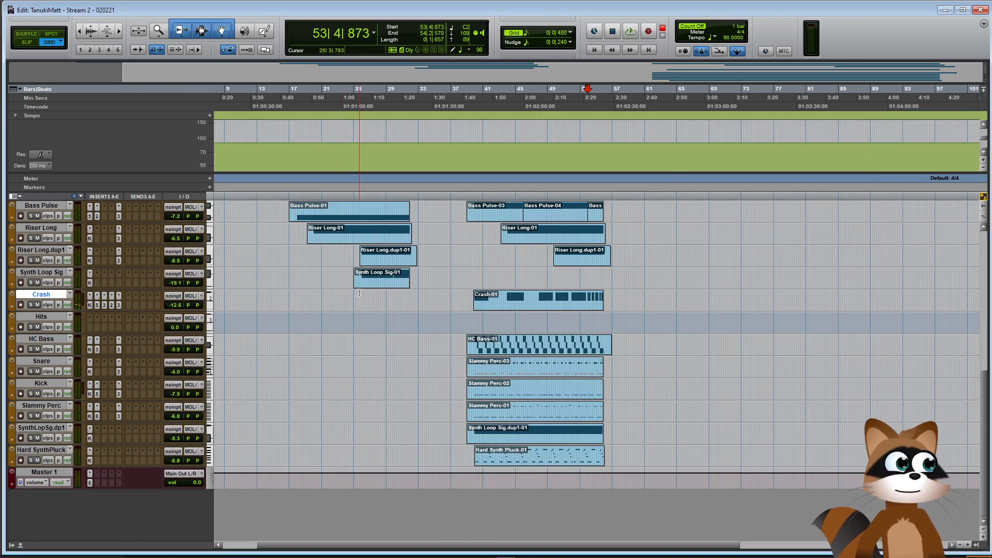
Quantize the notes of the Crash clip to a 1/4 note grid in the MIDI Editor
double_click(510, 308)
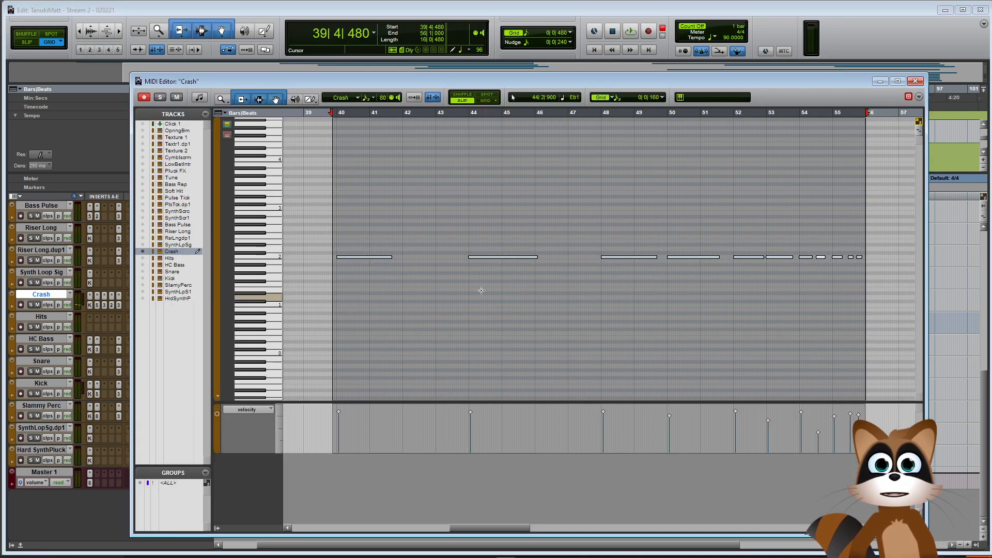
right_click(359, 260)
mouse_move(444, 399)
click(481, 402)
click(440, 270)
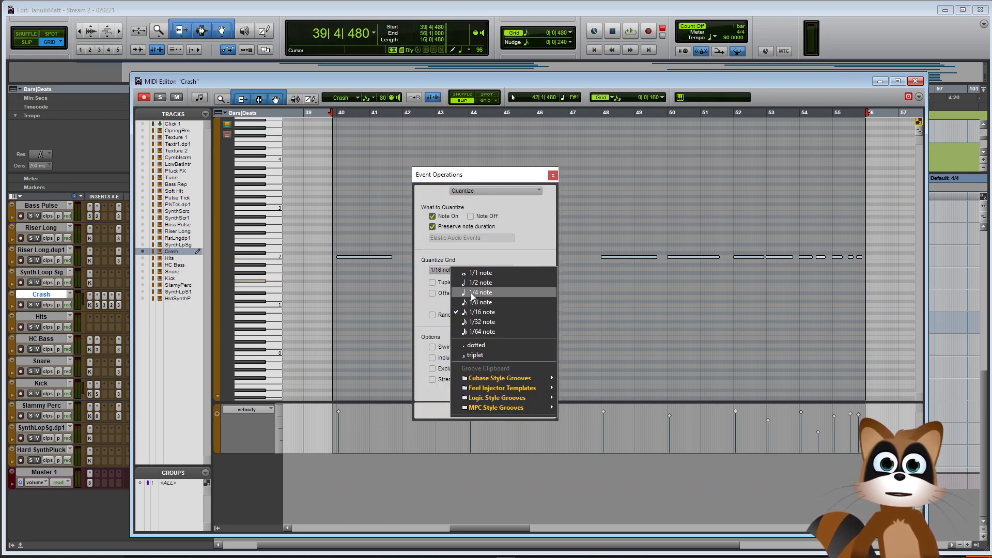
click(472, 292)
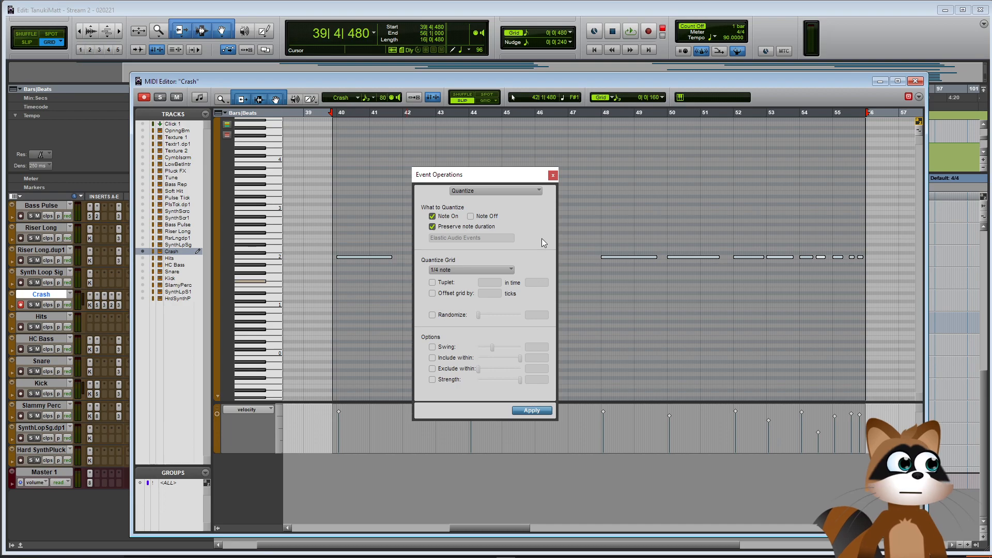
click(552, 176)
Shift the quantized crash notes slightly earlier so the first one starts at 39|4|953
key(t)
key(t)
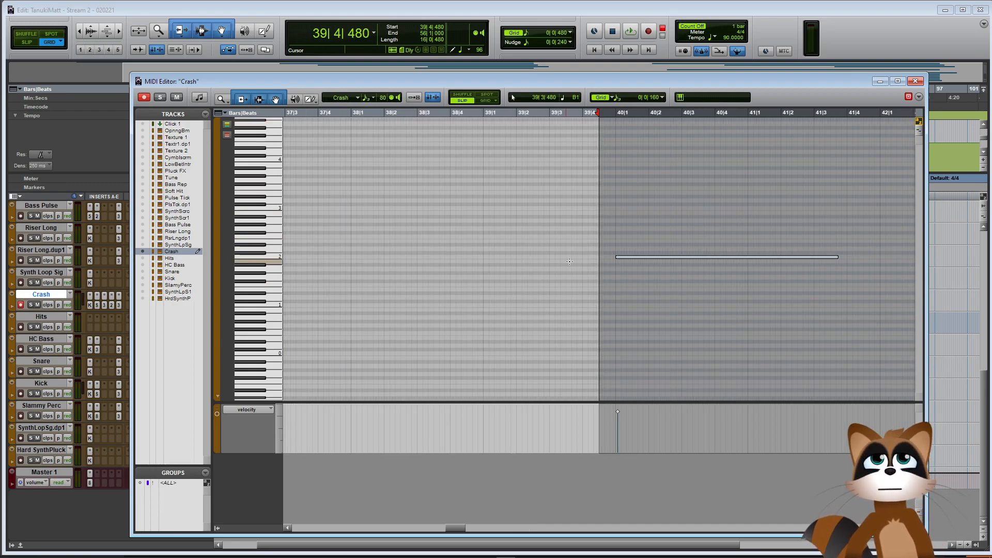
key(t)
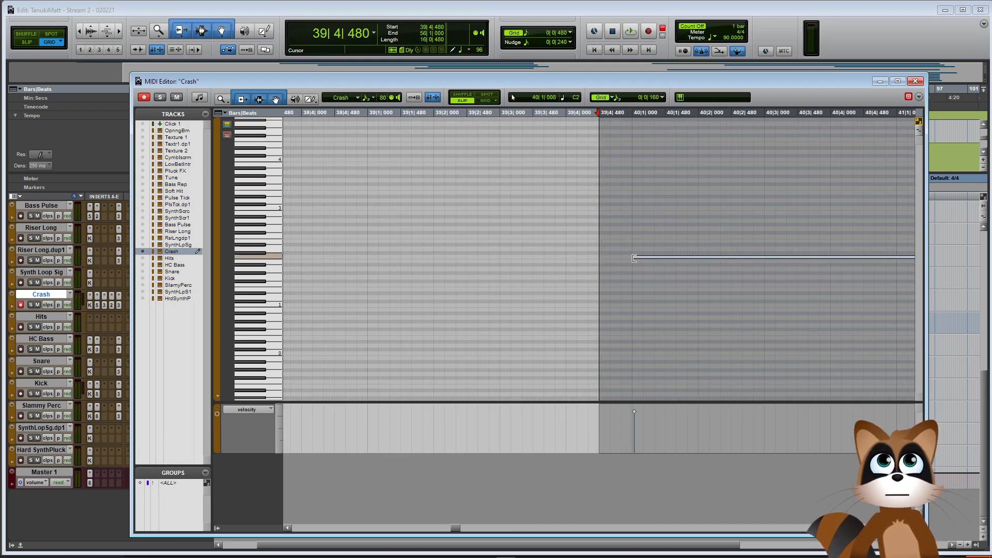
click(651, 260)
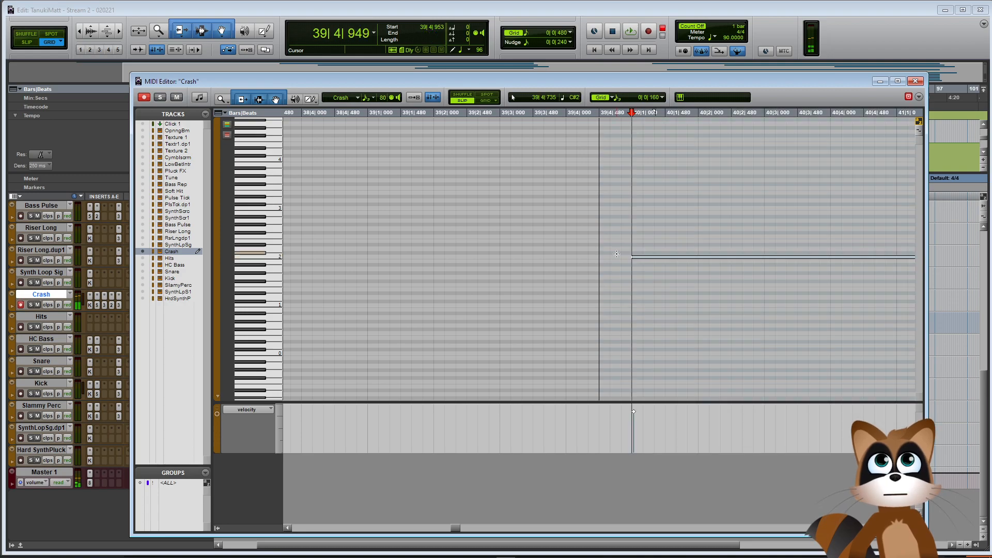
click(915, 82)
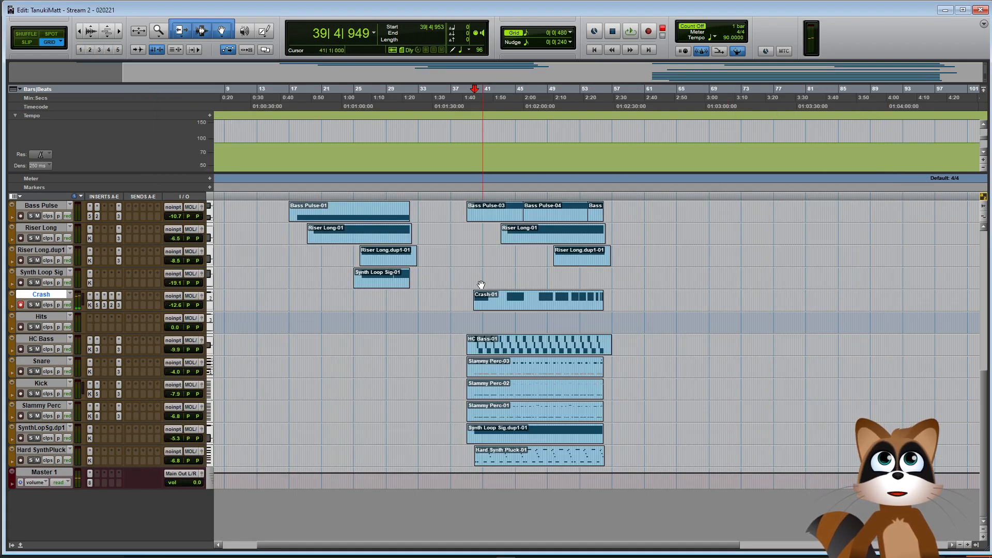
Start playback from 39|2|000 and disarm recording on the Crash track
key(t)
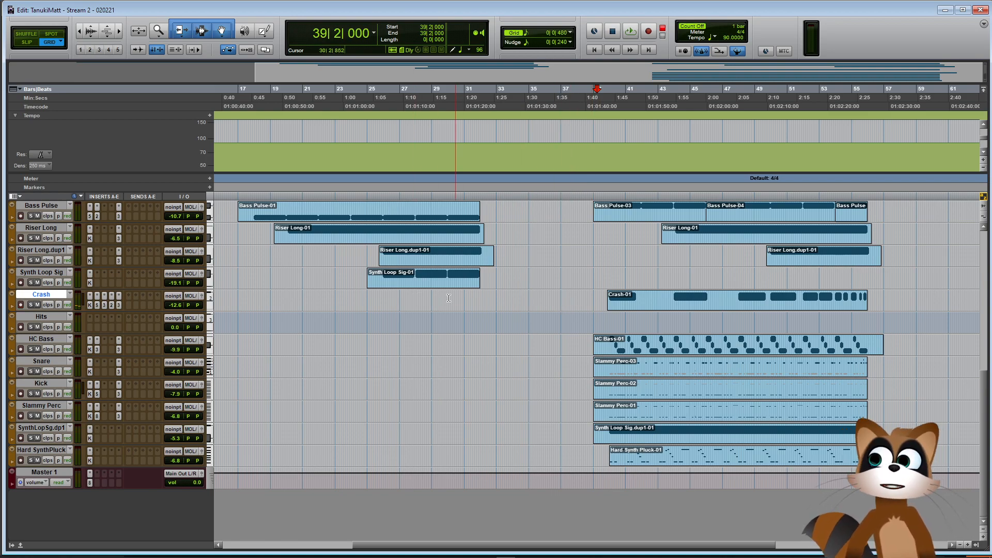
scroll(282, 385, up, 5)
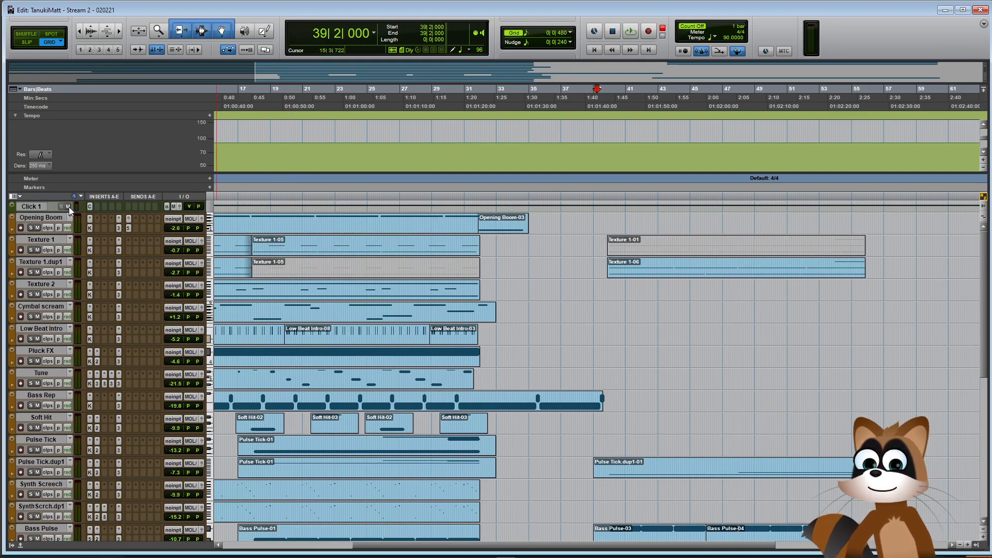
scroll(507, 439, down, 5)
key(space)
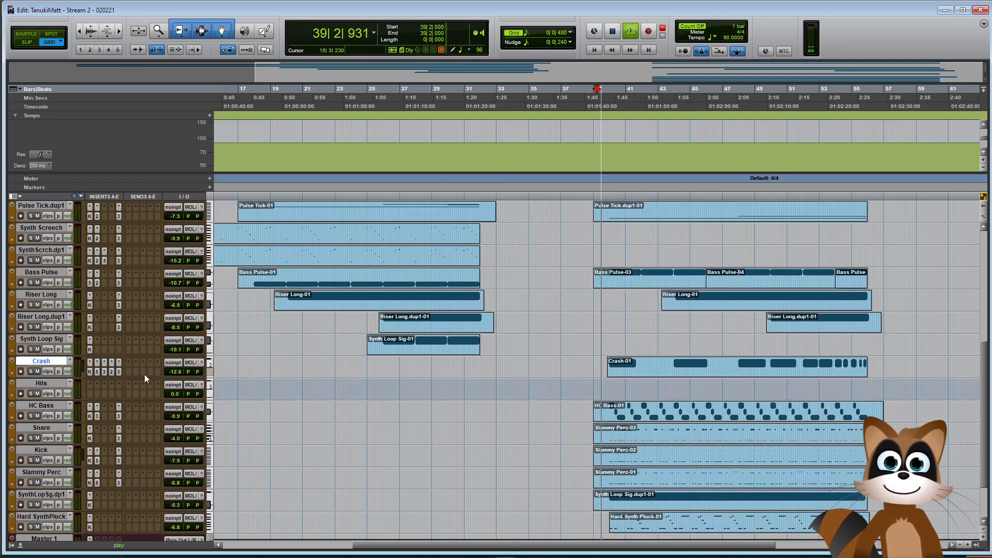
click(21, 372)
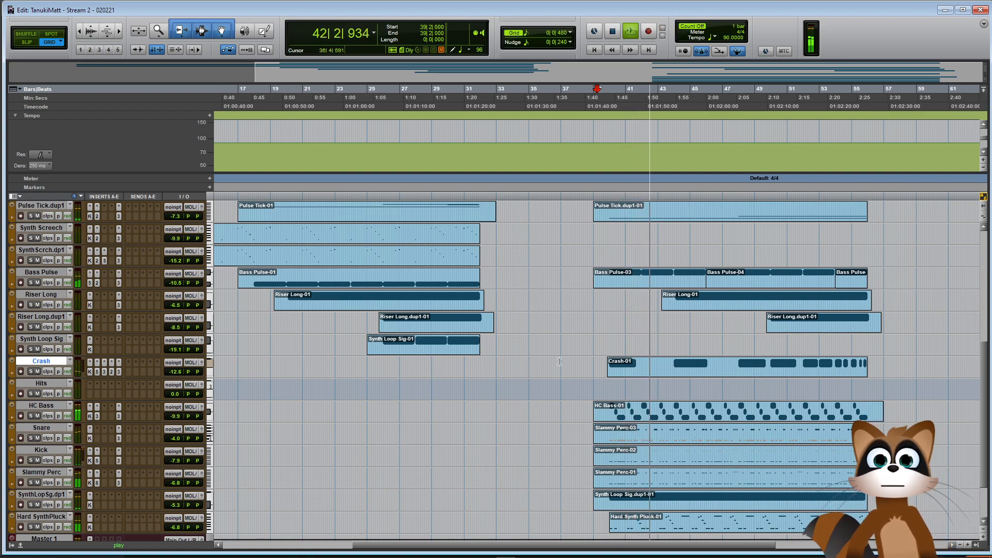
Check the input and output levels in the Master 1 track's Ozone Maximizer during playback
scroll(553, 360, down, 3)
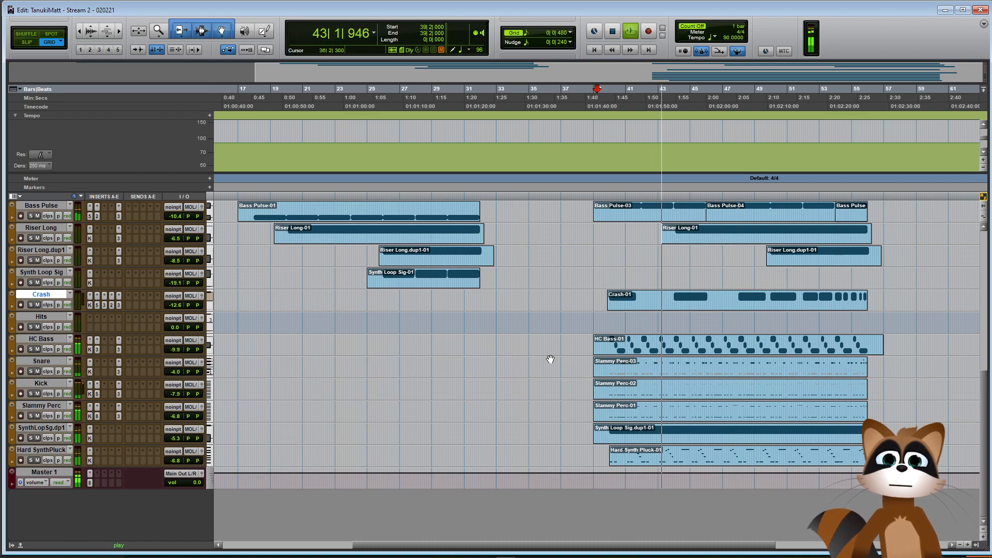
scroll(550, 359, up, 3)
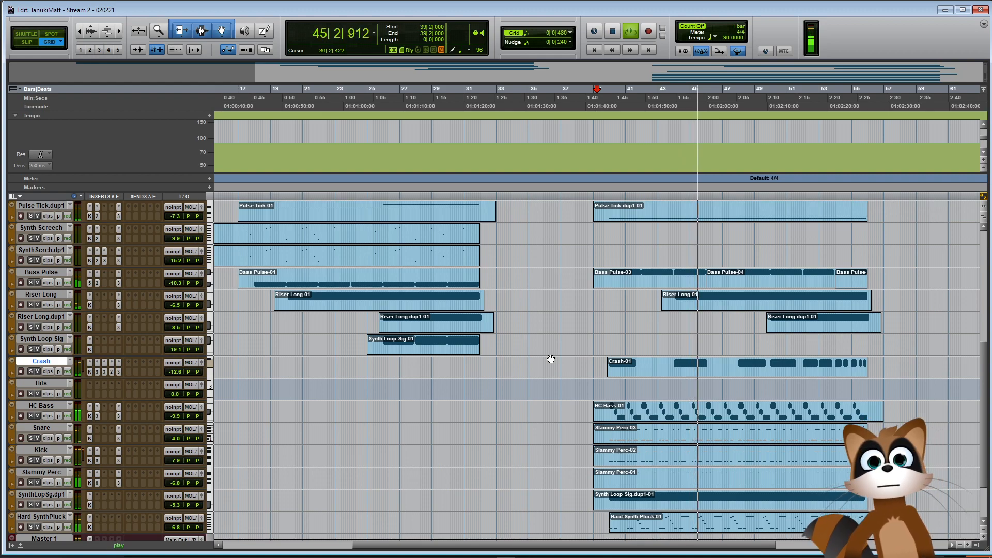
scroll(195, 467, down, 3)
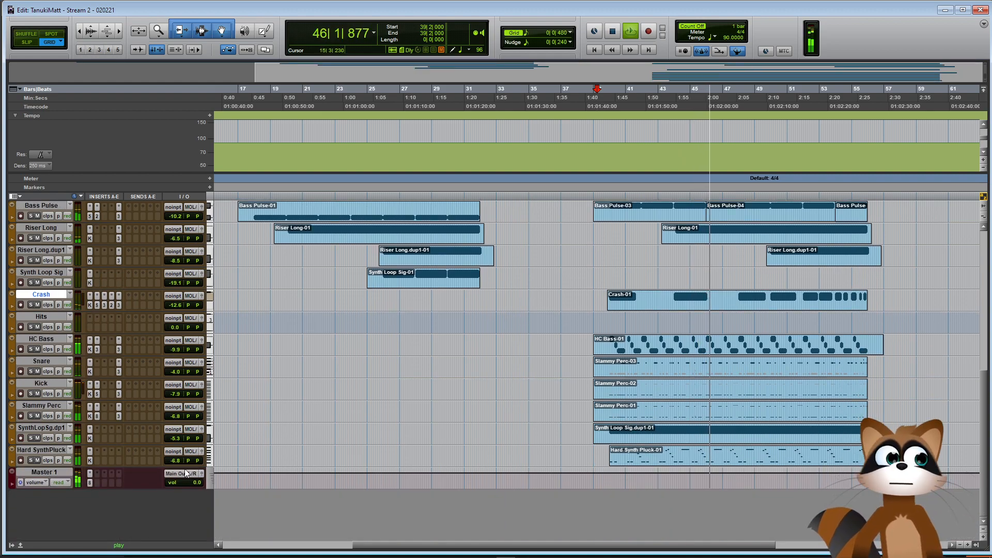
click(90, 484)
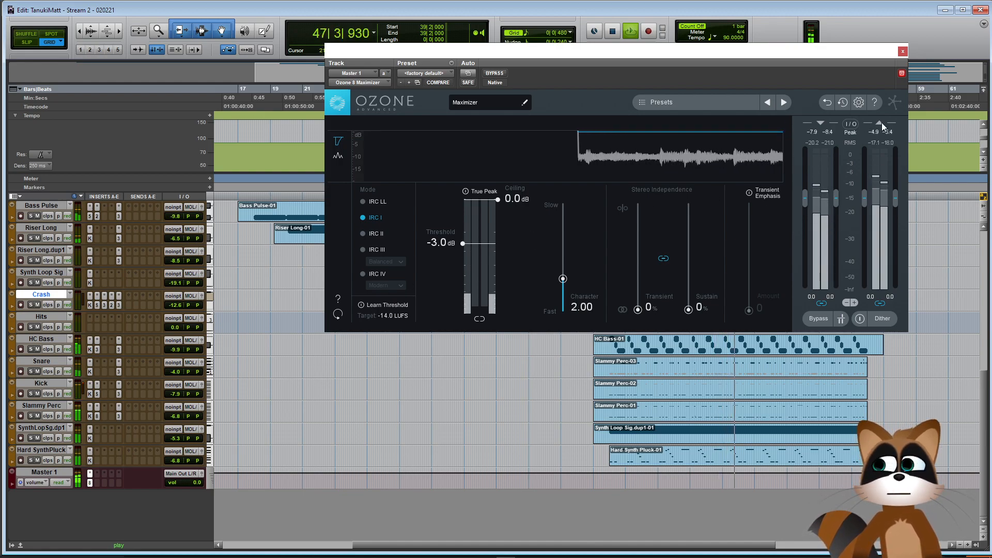
click(903, 51)
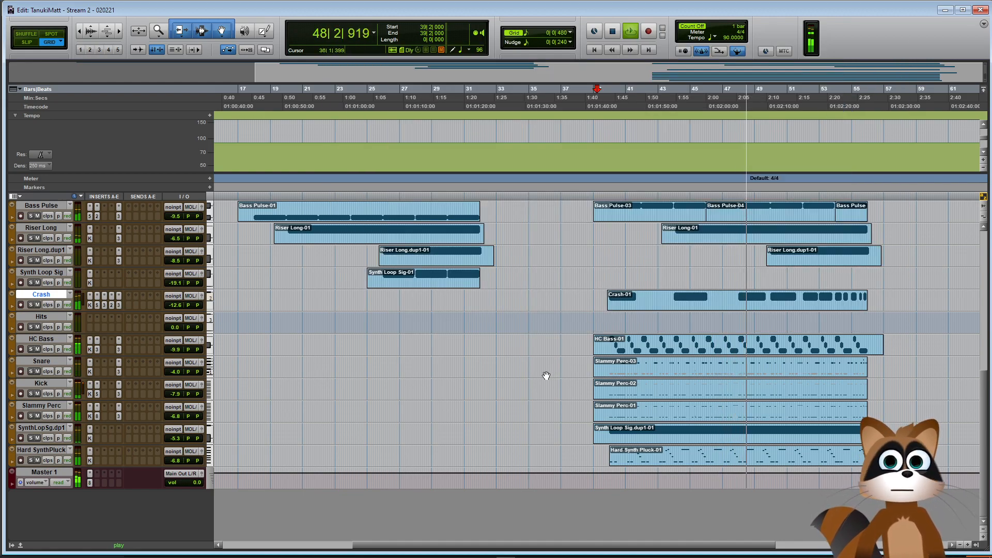
Stop playback, show the Crash track's velocity lane and delete the final crash note at 55|3|953
scroll(547, 376, up, 2)
scroll(532, 395, up, 1)
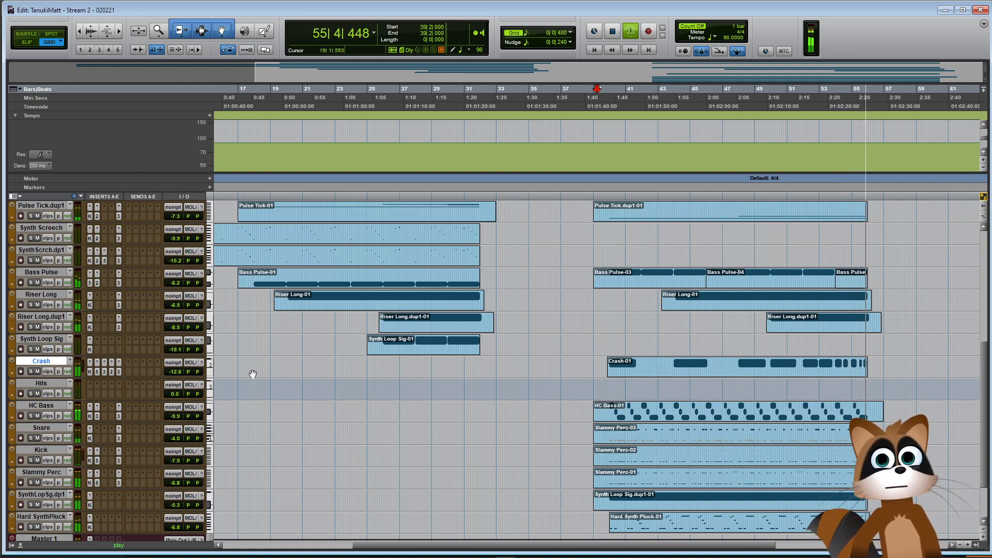
click(12, 372)
key(space)
right_click(866, 392)
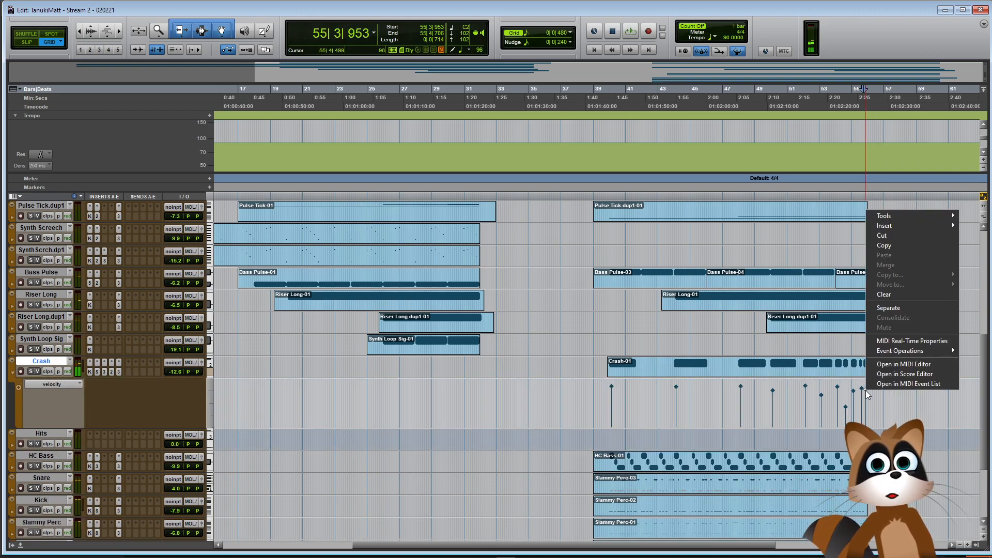
click(884, 294)
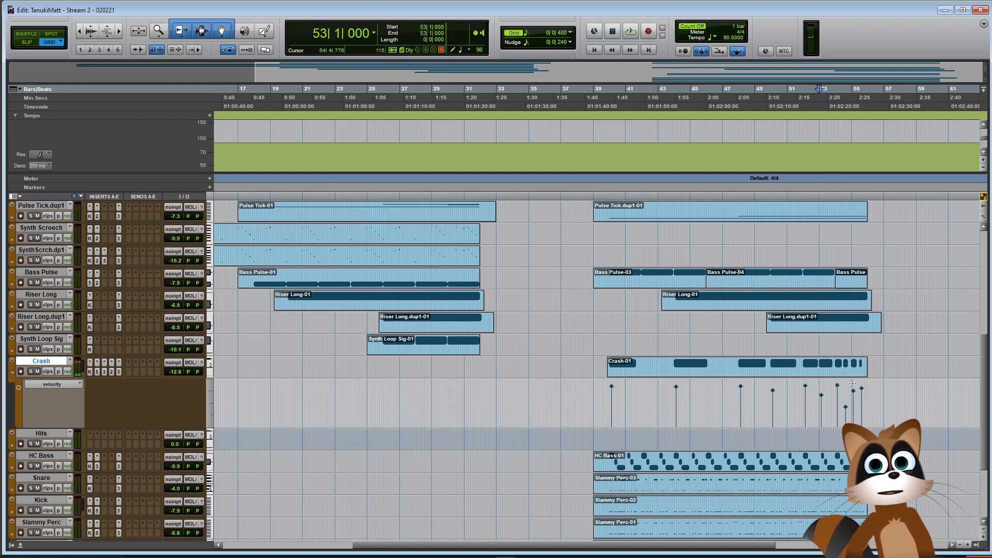
Play back the ending from 53|1|000, set the crash note at 54|4|953 to velocity 113, and hide the velocity lane
key(ctrl+])
key(ctrl+])
key(space)
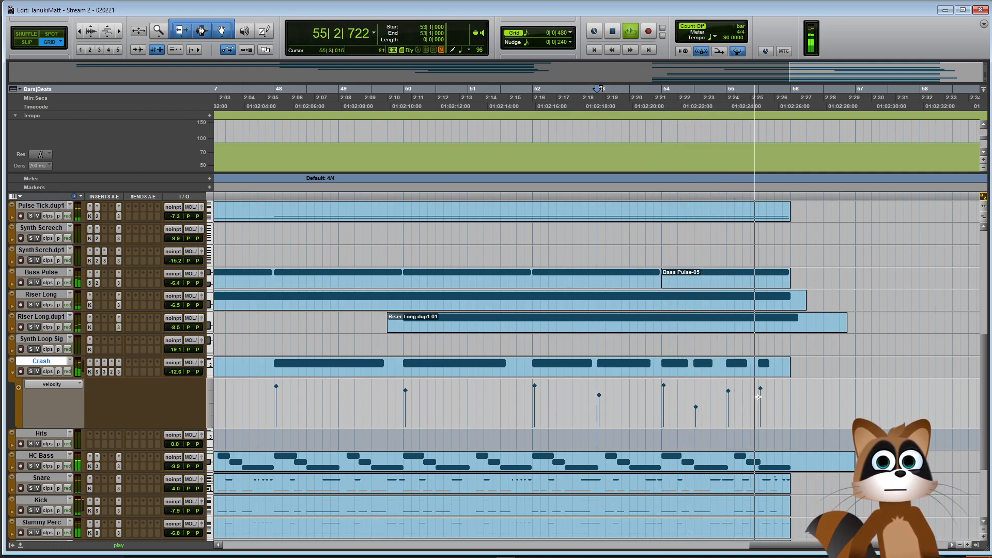
key(space)
click(728, 389)
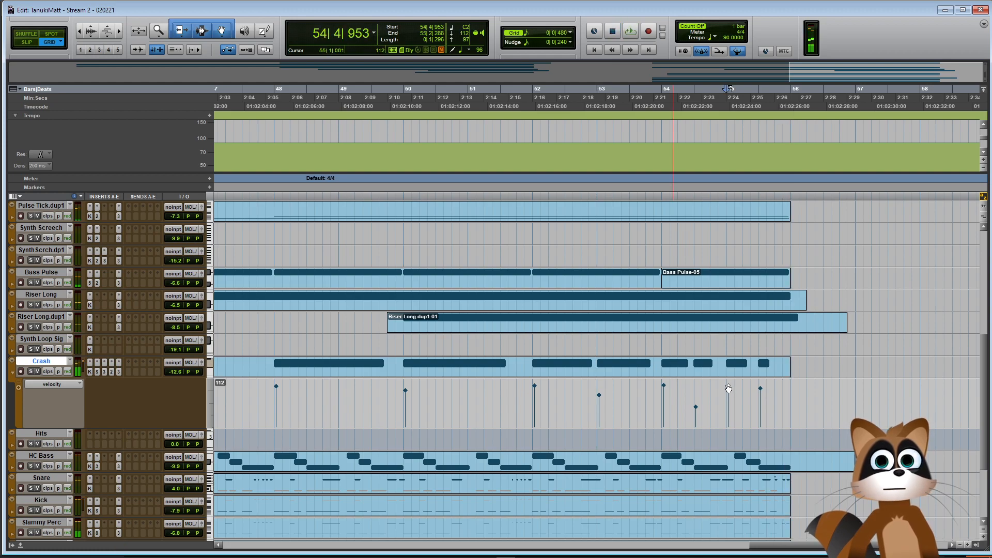
key(r)
key(r)
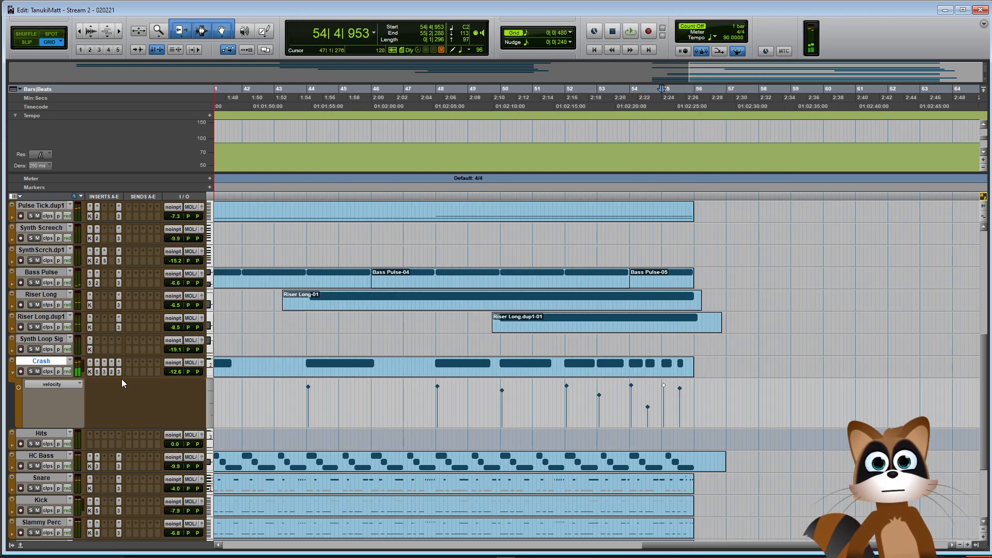
click(12, 373)
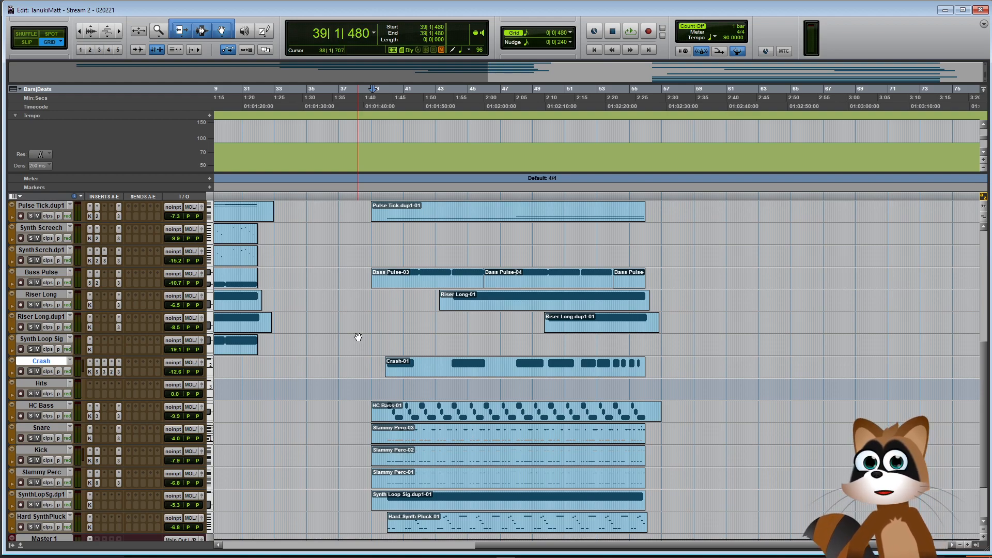
Play the section from 39|3|480 and add the performed Synth Screech part as a clip starting at 41|2|480 on its track
scroll(352, 348, up, 3)
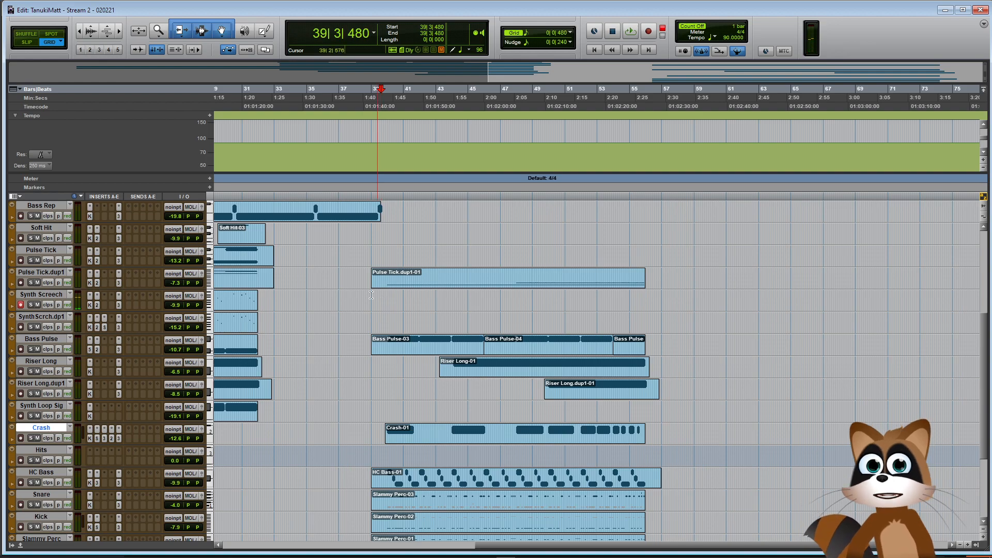
scroll(411, 484, down, 5)
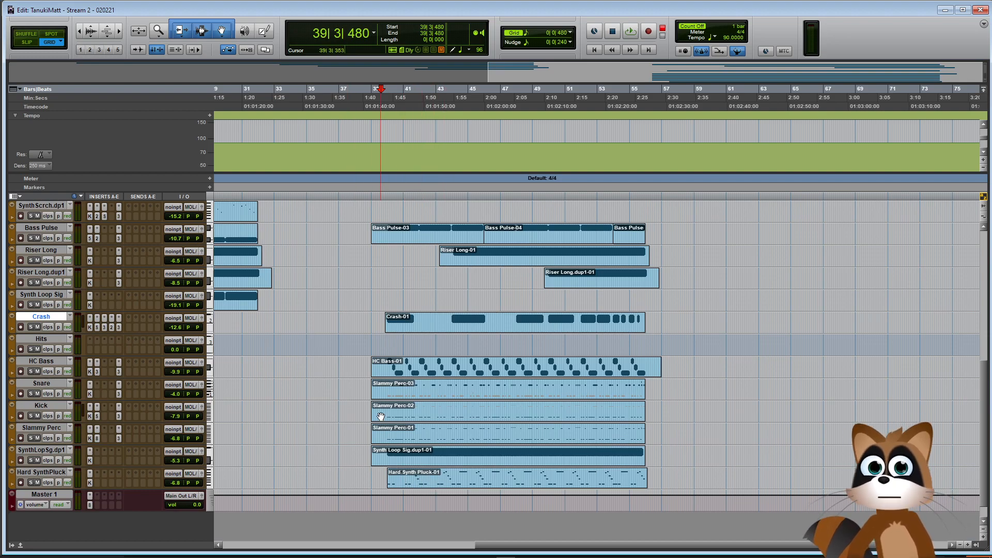
key(space)
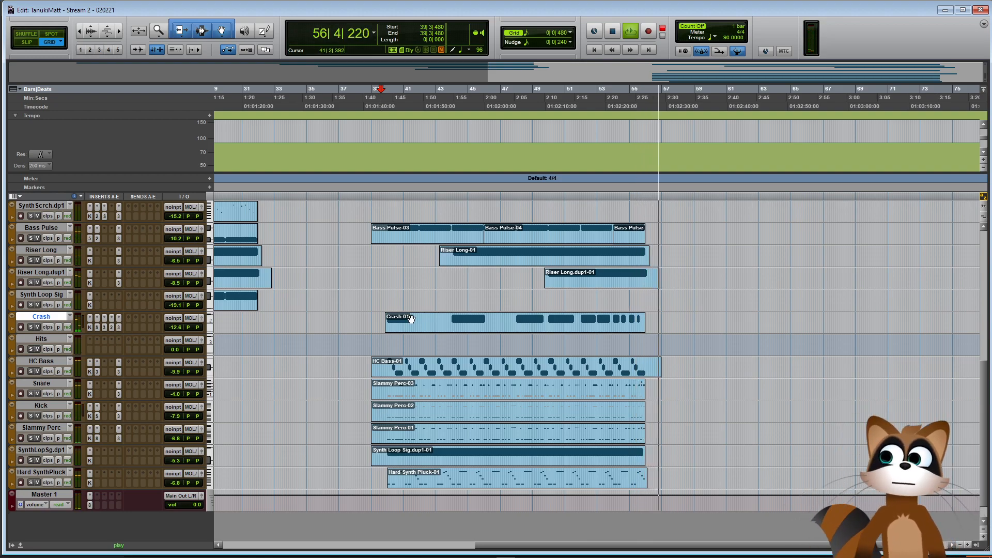
key(space)
scroll(372, 262, up, 3)
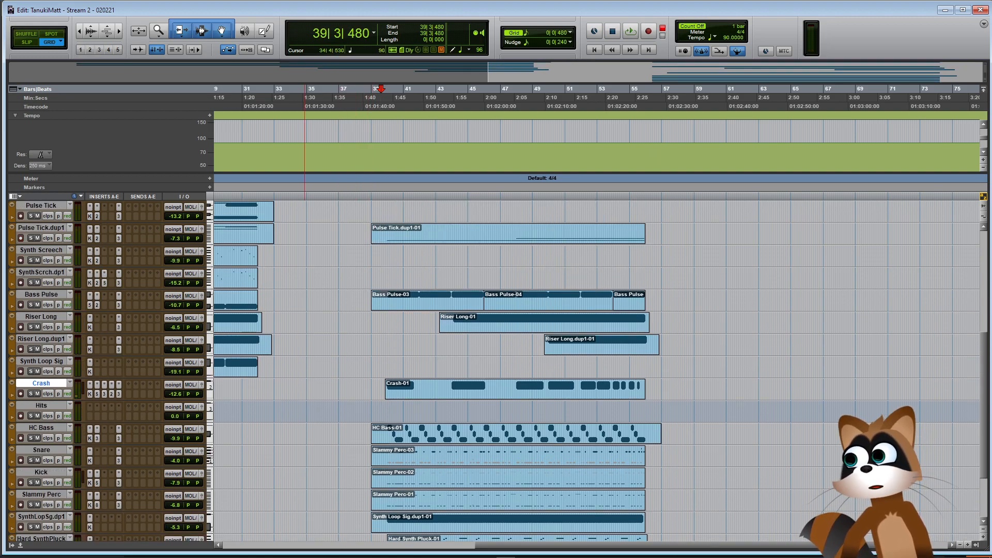
key(ctrl+z)
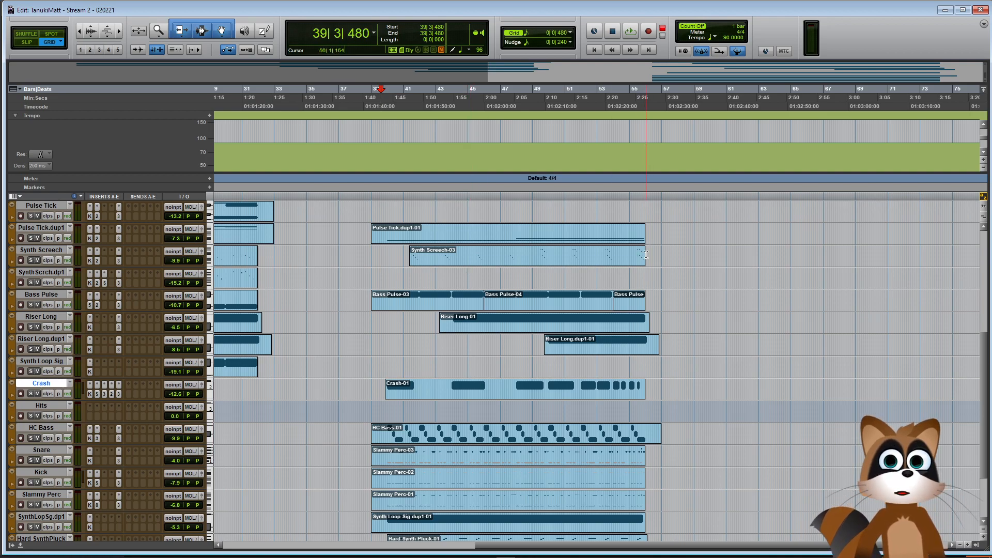
Open the new Synth Screech clip in the MIDI Editor and mute the A4 note at 49|4|535
double_click(602, 267)
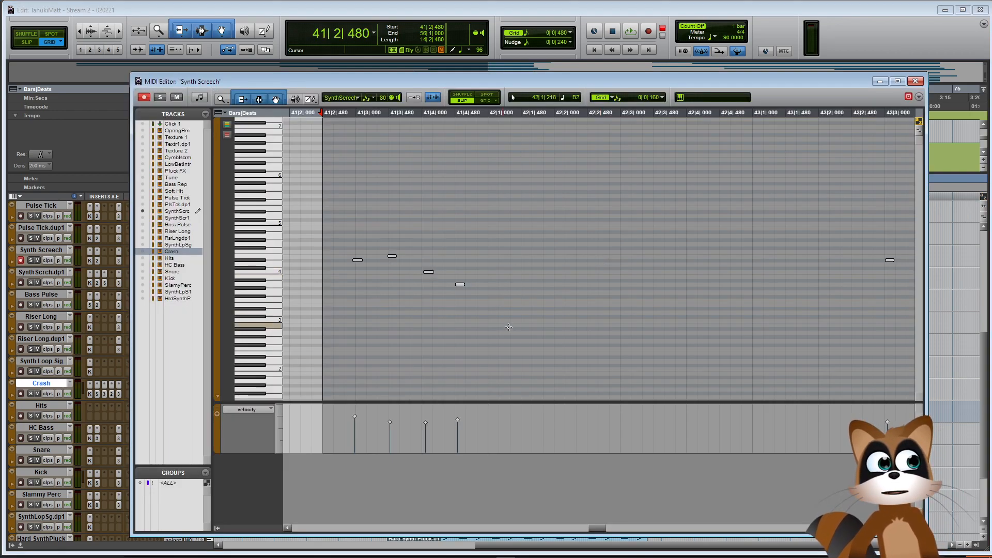
key(r)
key(r)
key(r)
key(r)
click(727, 244)
key(t)
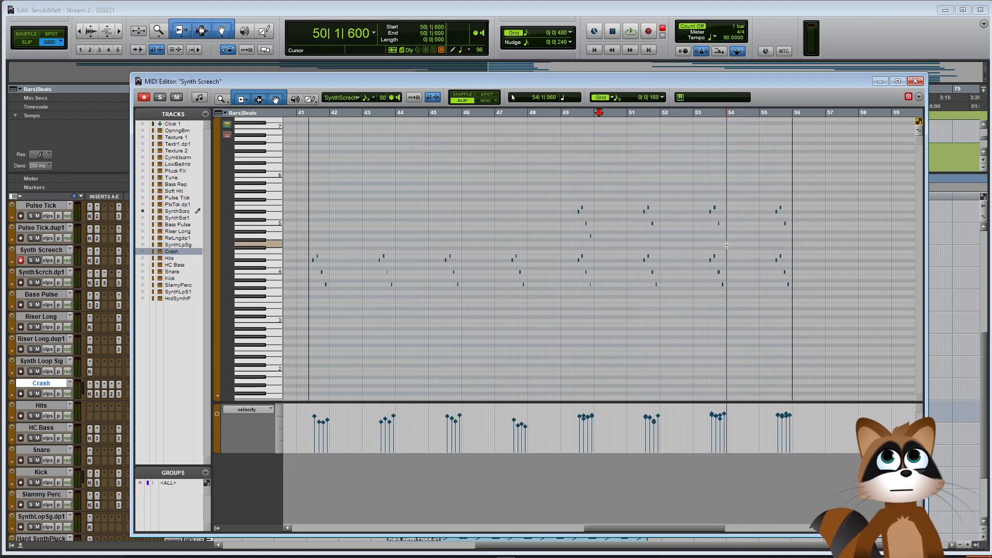
key(t)
key(t)
key(r)
click(605, 243)
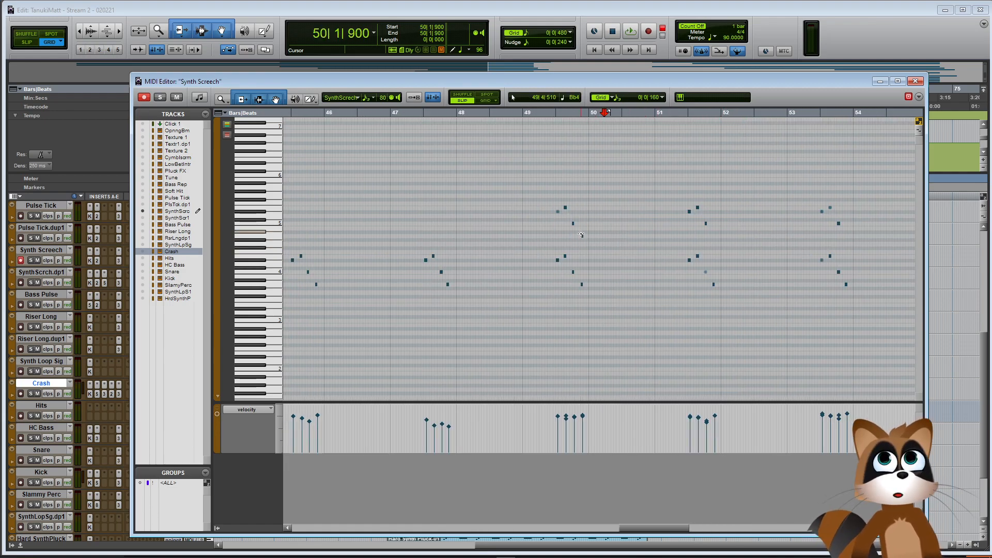
right_click(585, 240)
click(617, 352)
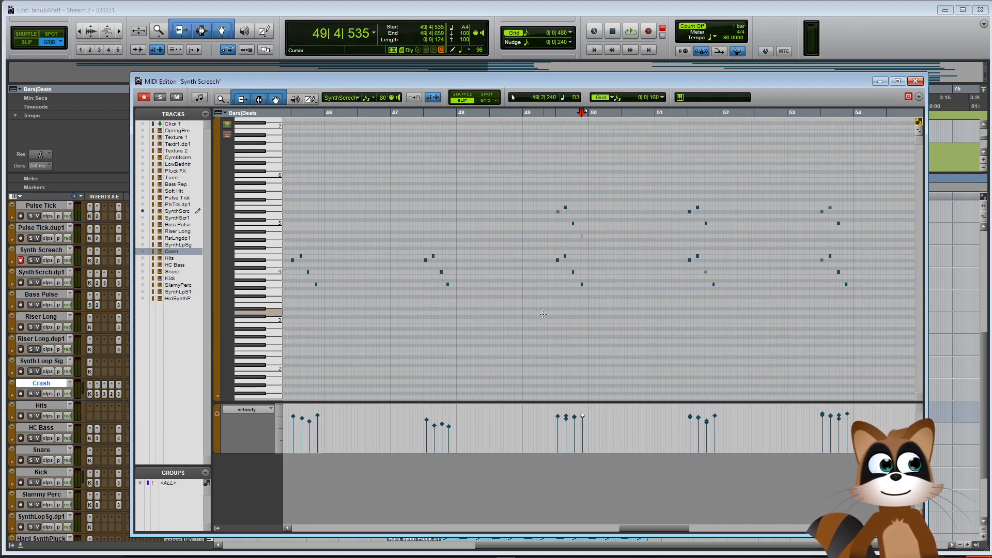
click(916, 82)
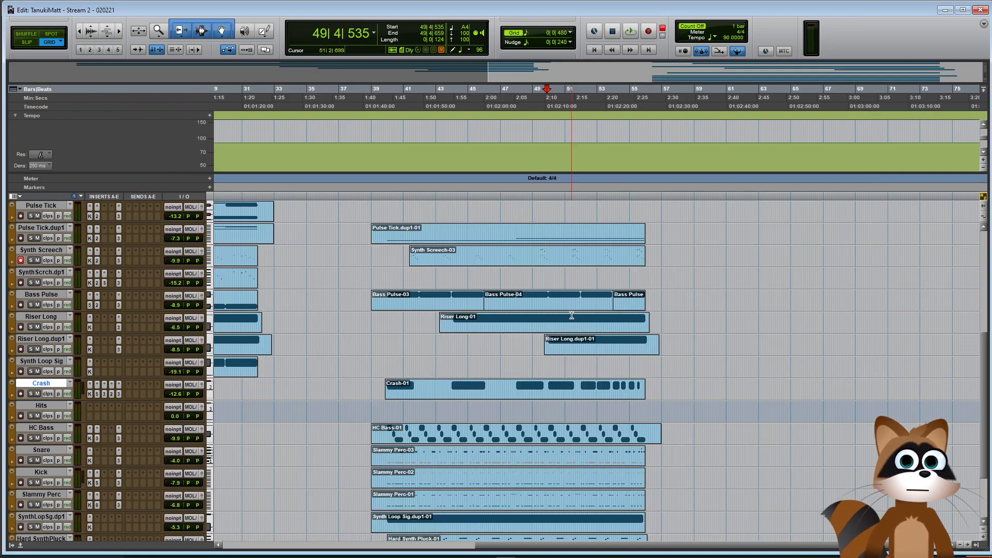
Quantize the Synth Screech-03 clip's note starts to a 1/8-note grid, preserving duration, and shift all its notes slightly earlier off the grid
click(459, 266)
double_click(459, 266)
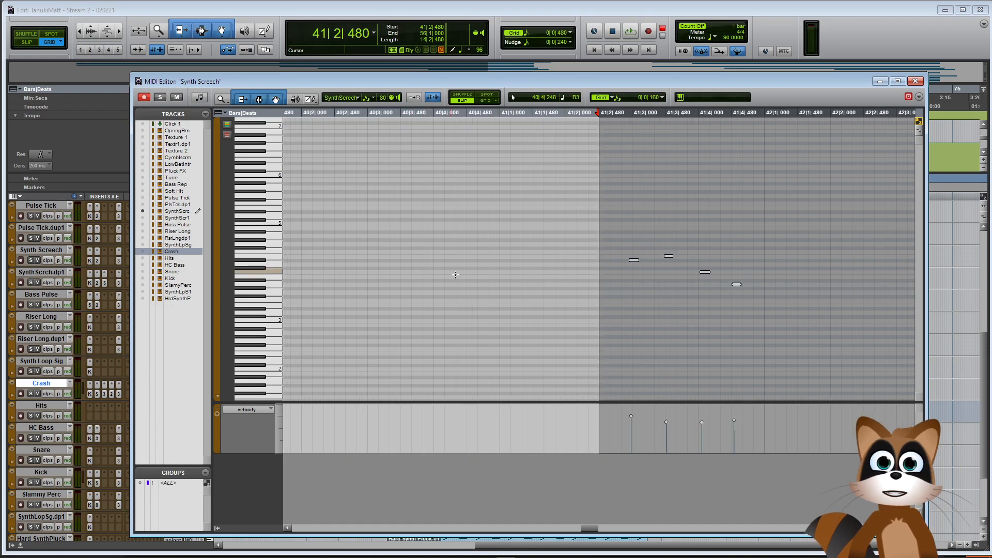
right_click(670, 257)
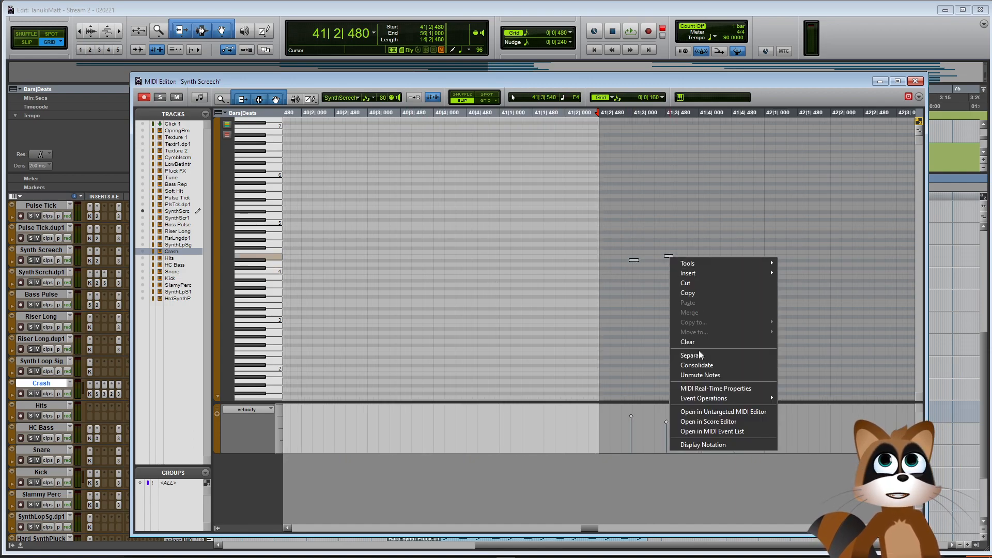
mouse_move(707, 401)
click(806, 399)
click(488, 270)
click(509, 303)
click(541, 411)
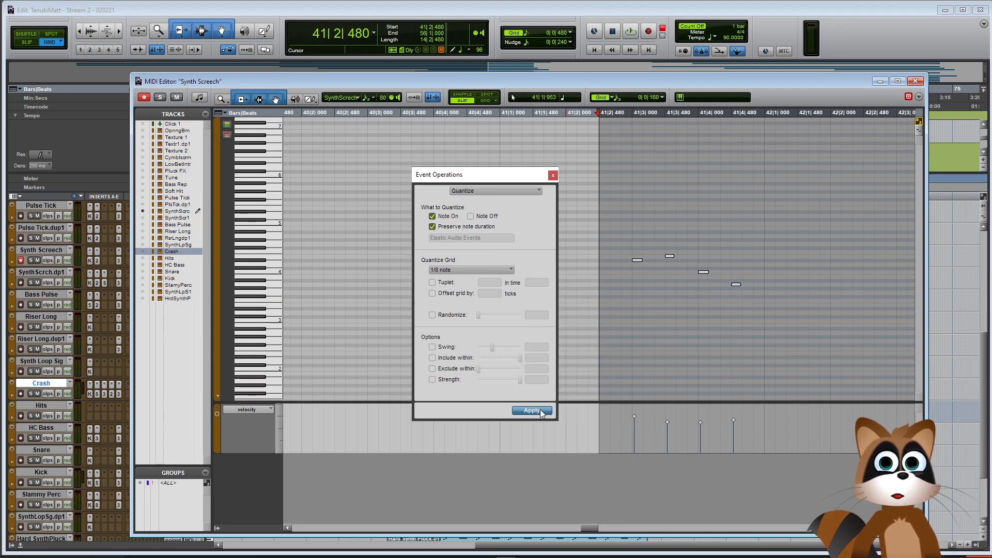
click(553, 176)
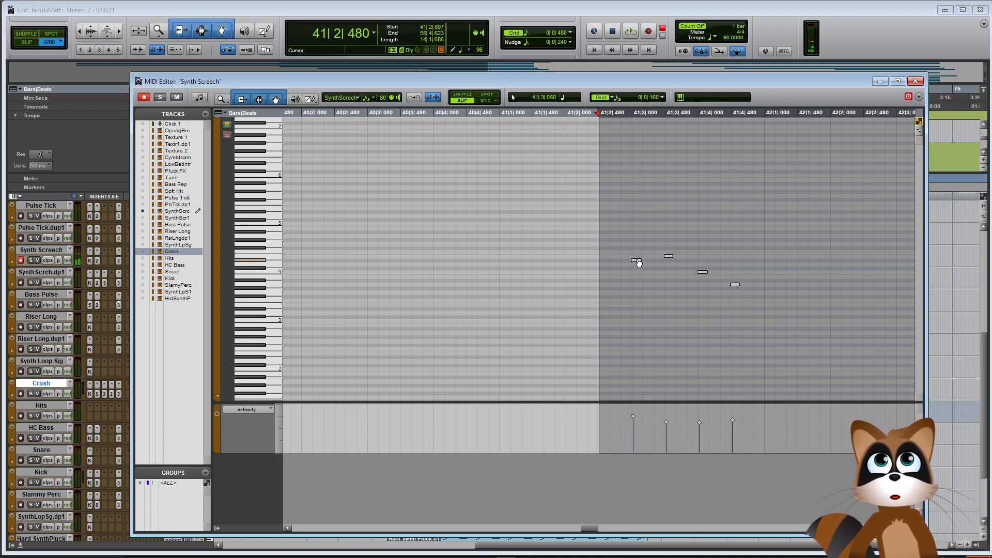
click(639, 263)
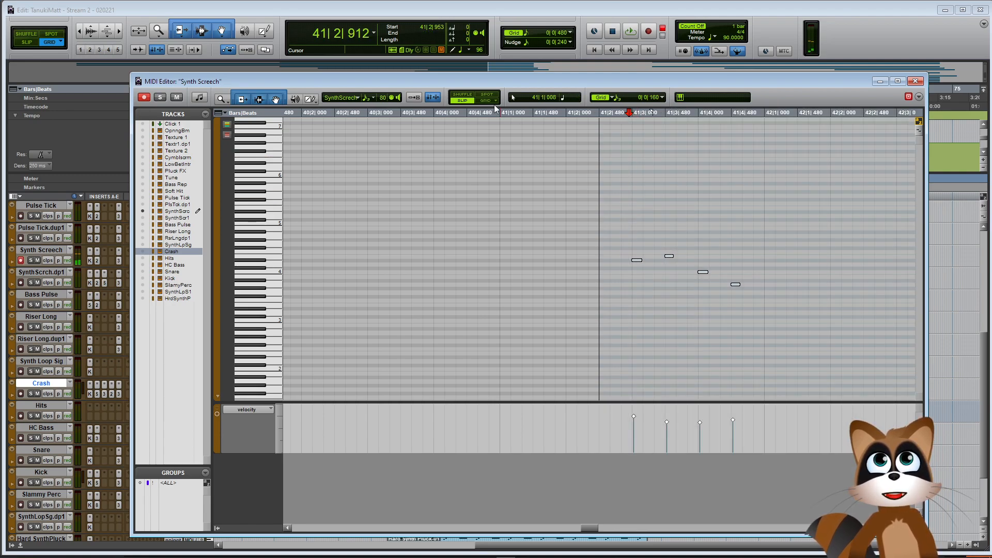
click(916, 81)
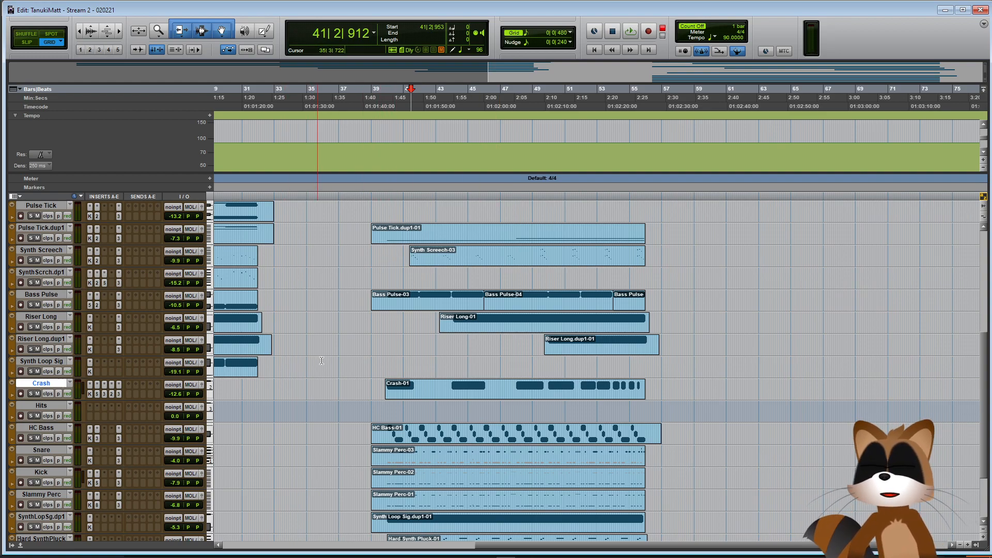
Play back the arrangement's opening section from 1|3|000
scroll(338, 347, down, 2)
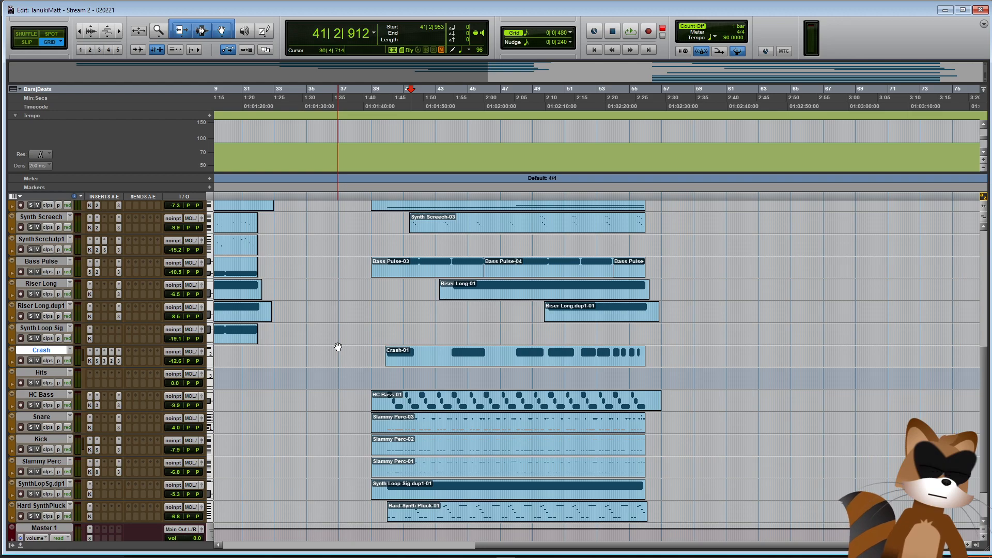
scroll(349, 282, down, 2)
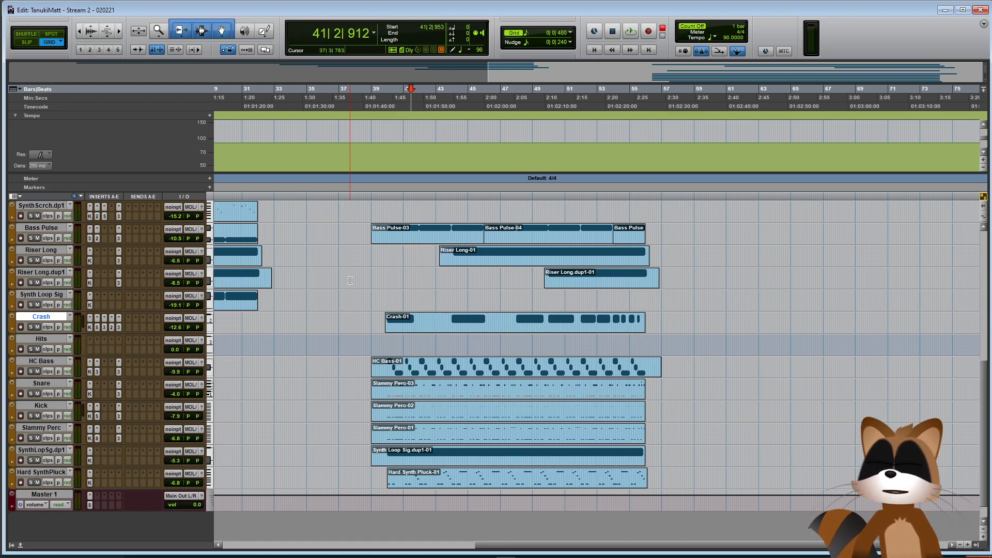
scroll(348, 323, down, 1)
scroll(310, 399, up, 3)
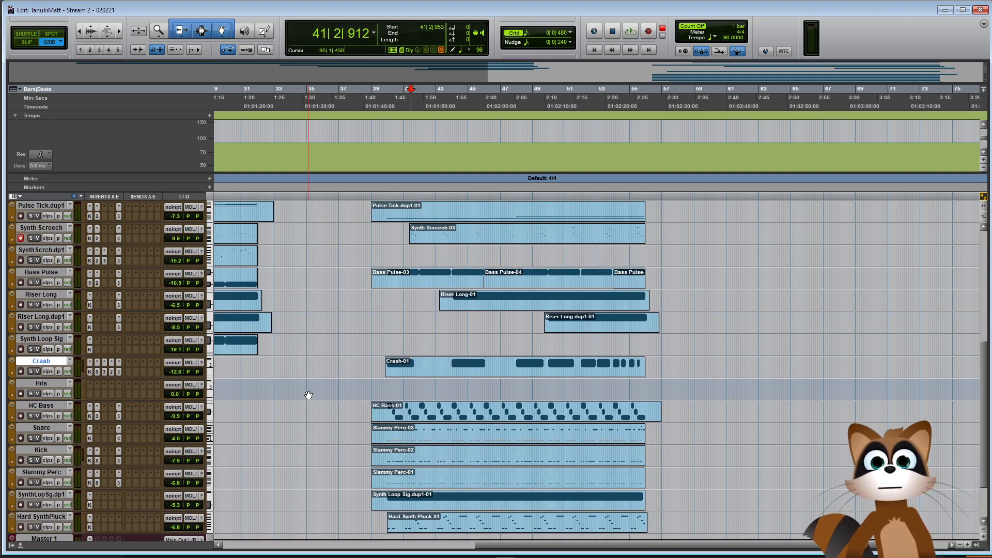
scroll(273, 405, down, 3)
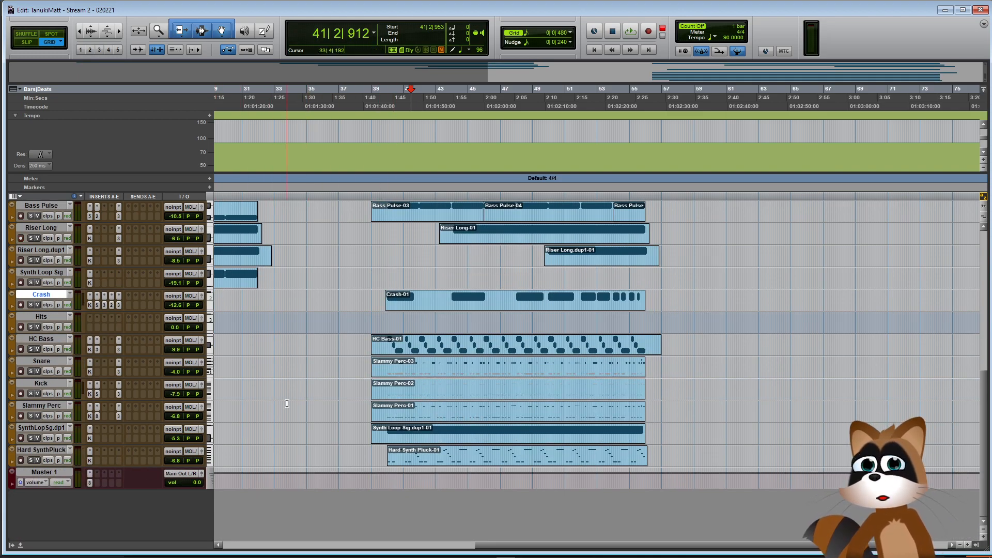
key(Return)
scroll(306, 414, up, 10)
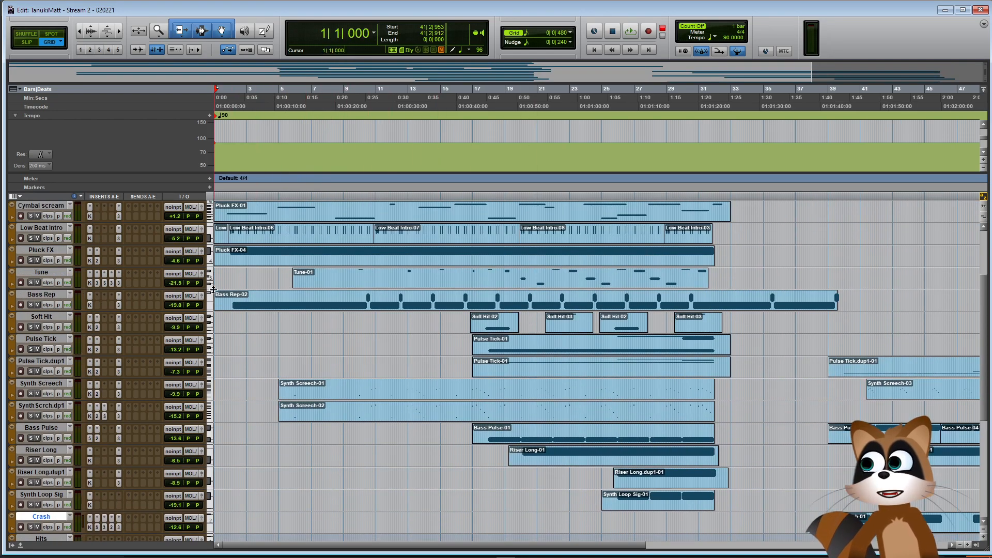
key(space)
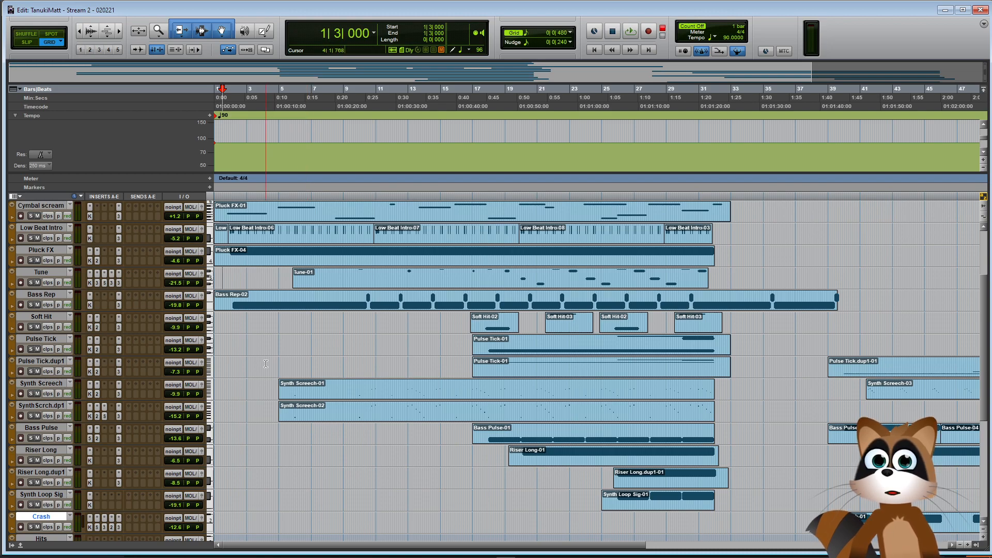
key(space)
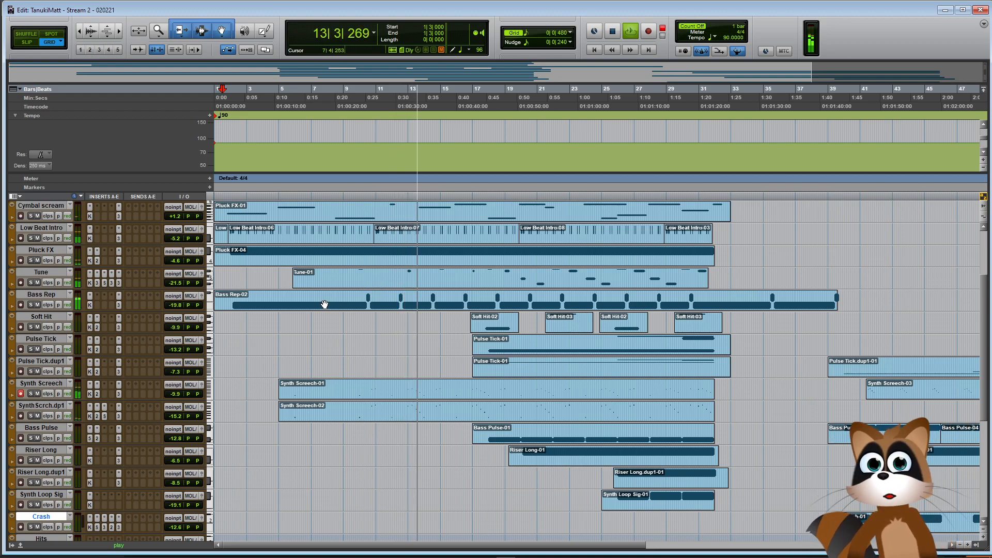
Raise the Pluck FX track's EQ B6 Frequency automation breakpoints, the one at 2|1|480 to 519.11 and the one just before bar 17
click(13, 262)
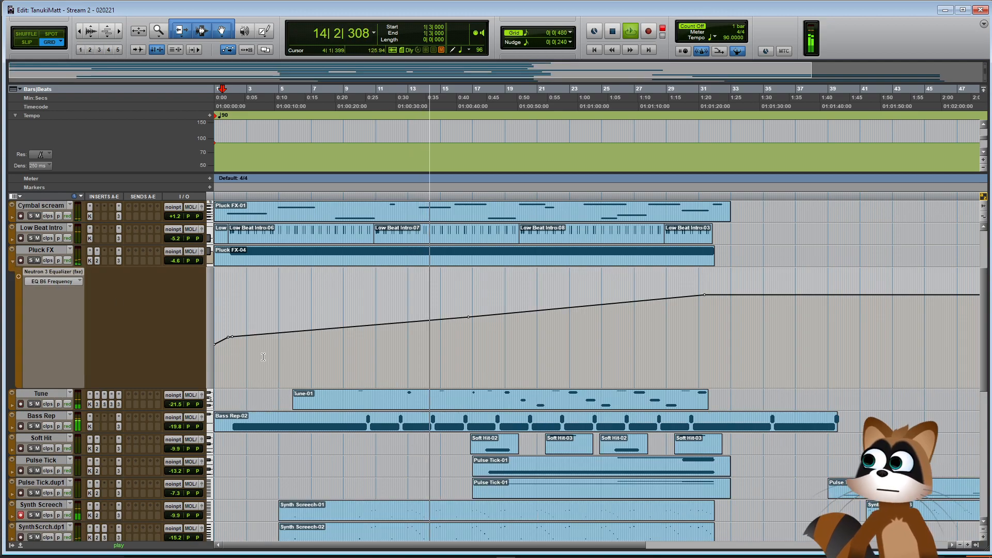
drag(233, 336, 233, 331)
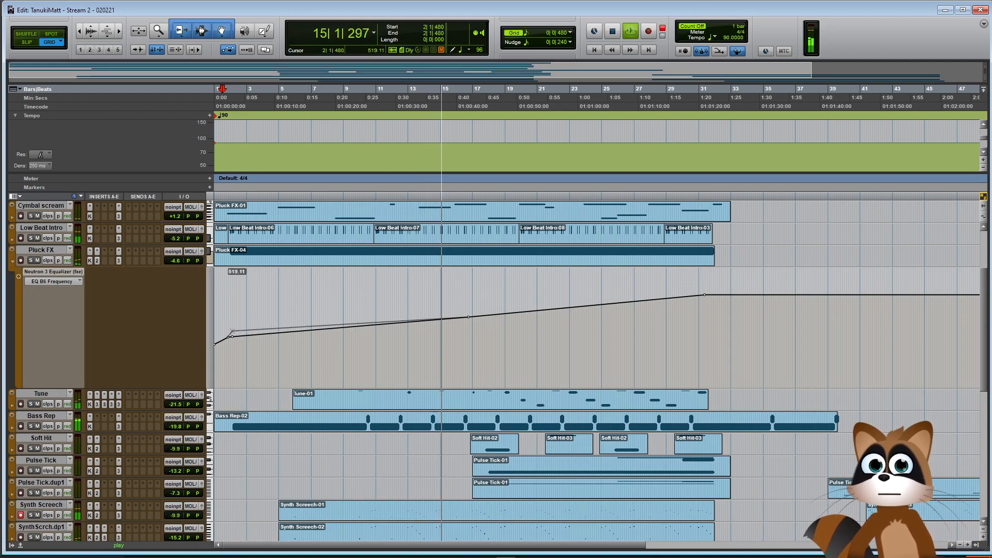
drag(471, 321, 467, 318)
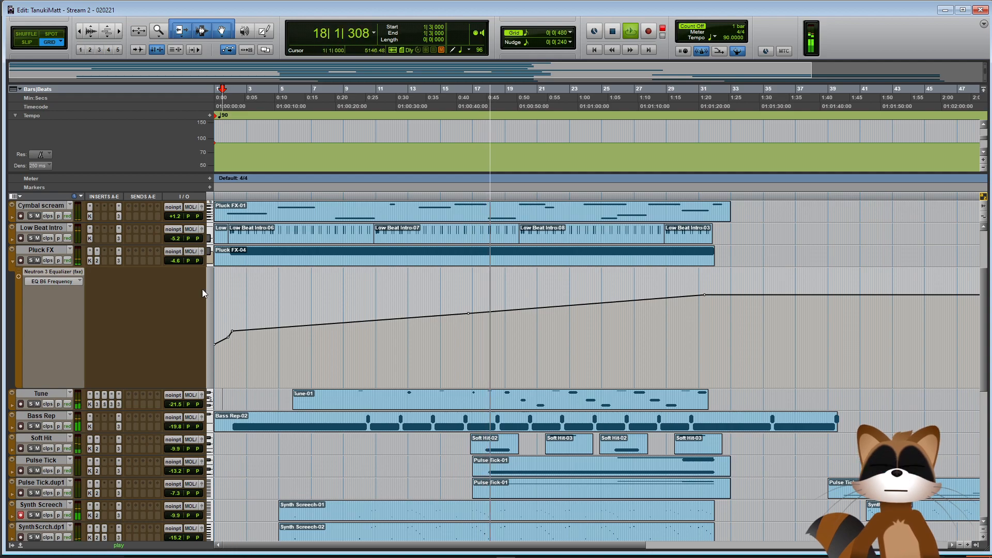
click(13, 262)
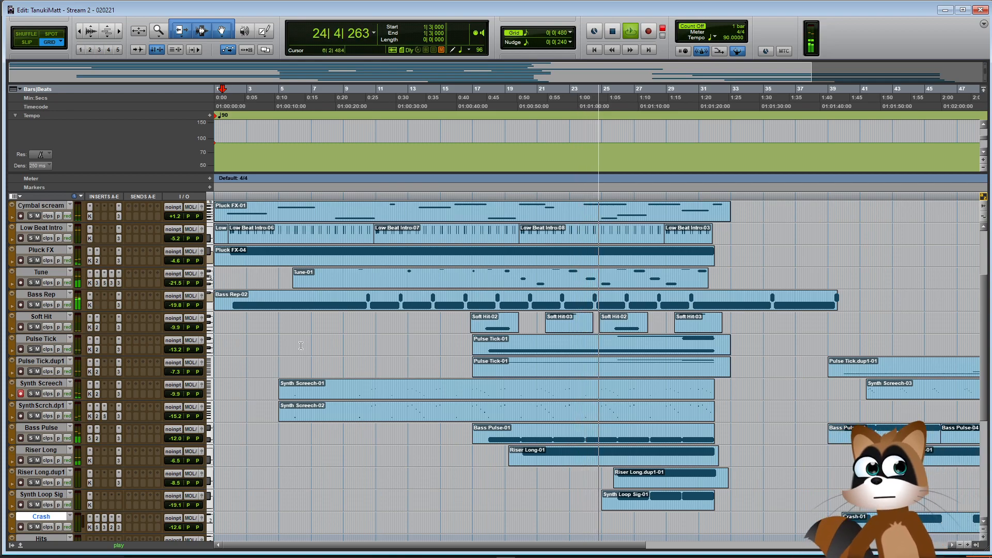
Mute the Pulse Tick-01 clip spanning 17|1|000 to 33|1|000 on the Pulse Tick.dup1 track
scroll(289, 372, up, 5)
scroll(283, 399, down, 5)
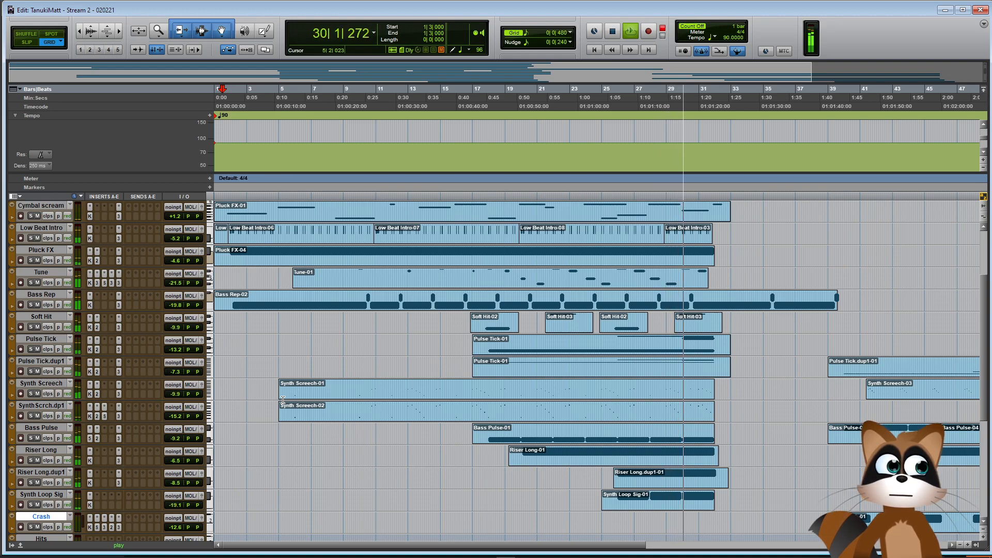
click(513, 372)
right_click(513, 372)
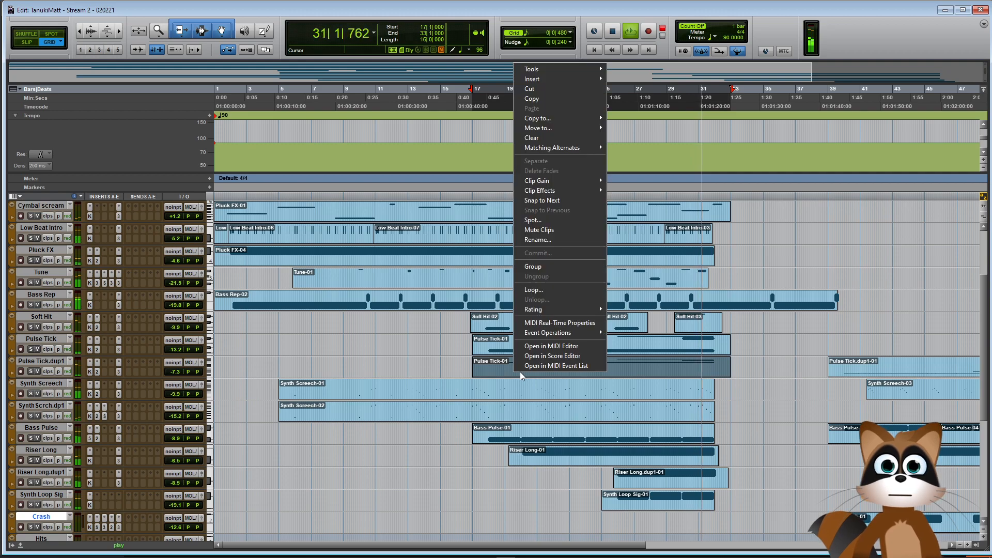
click(556, 230)
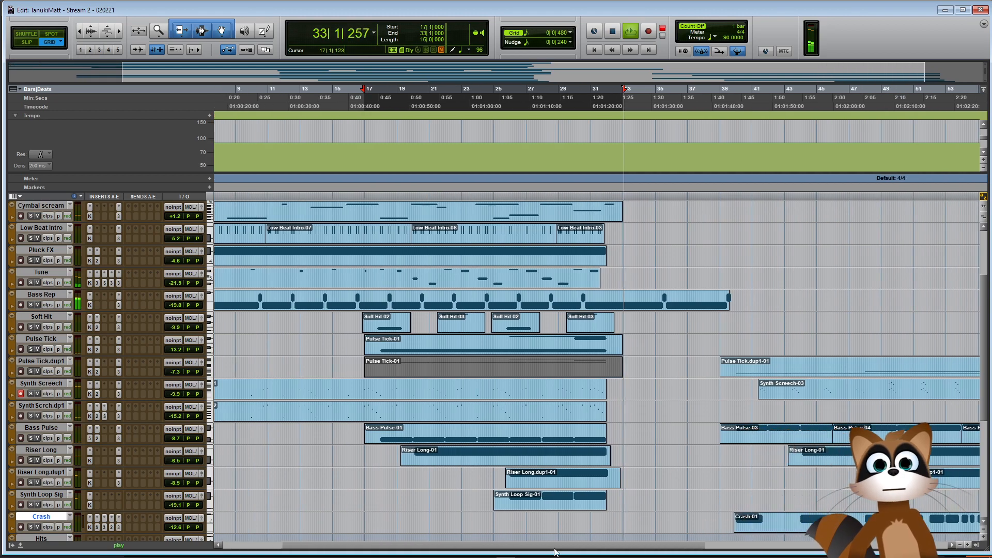
Play back the second section from 39|3|000 and review its clips across the tracks
scroll(474, 539, right, 5)
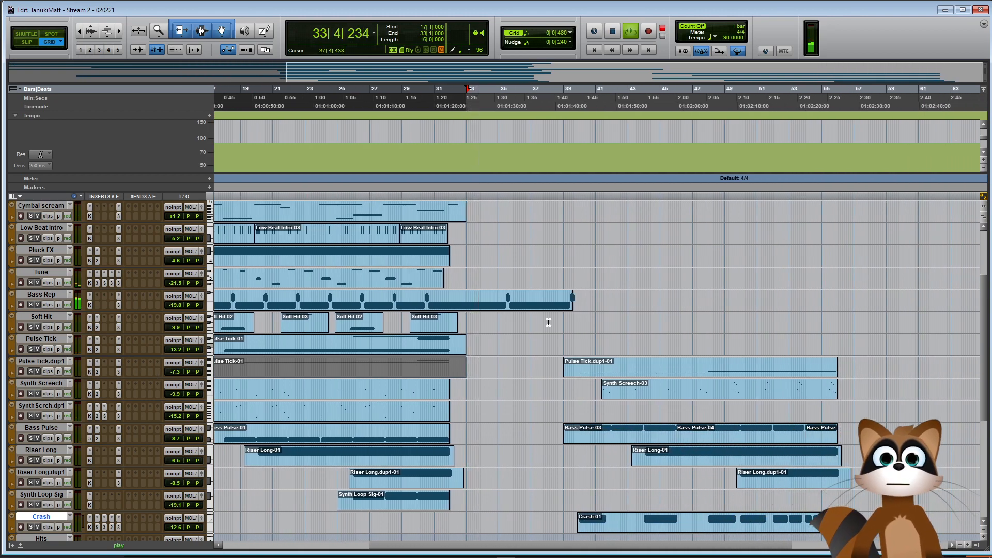
key(space)
click(571, 340)
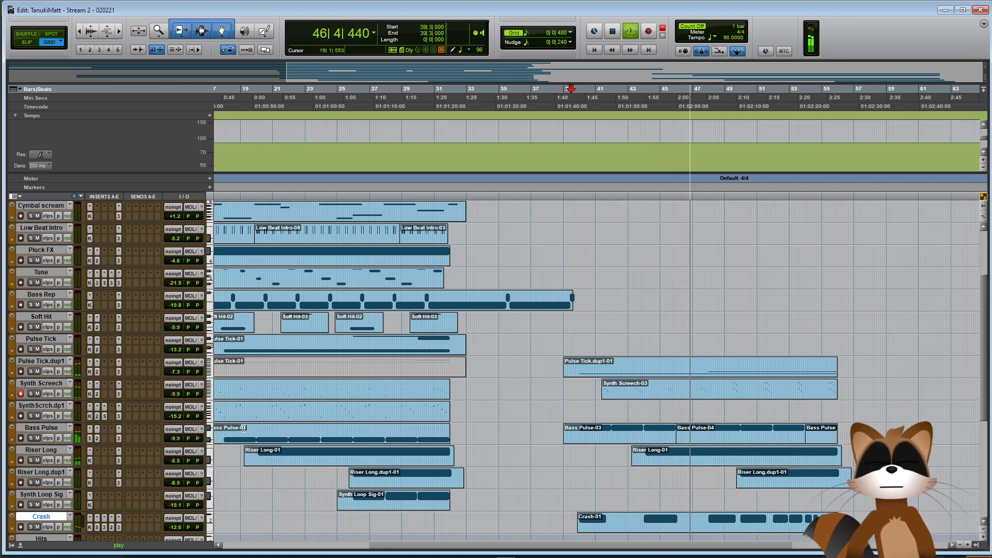
scroll(362, 460, right, 4)
scroll(381, 471, down, 4)
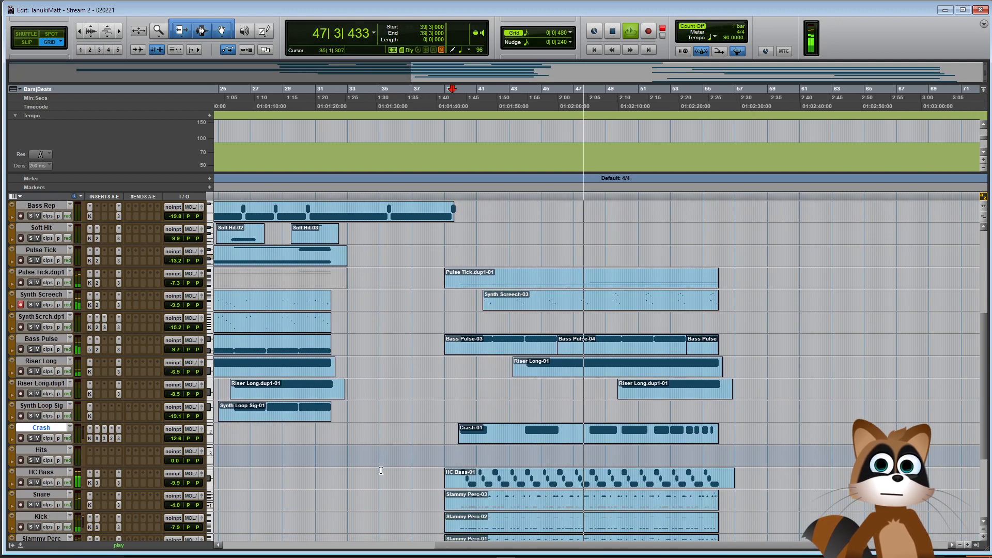
scroll(381, 471, down, 6)
scroll(381, 450, up, 9)
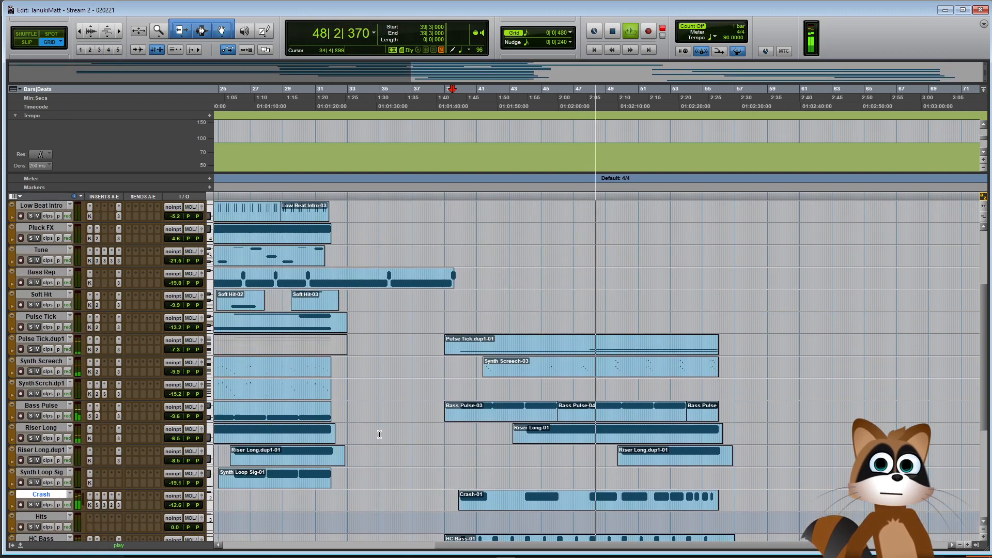
scroll(380, 434, up, 2)
key(space)
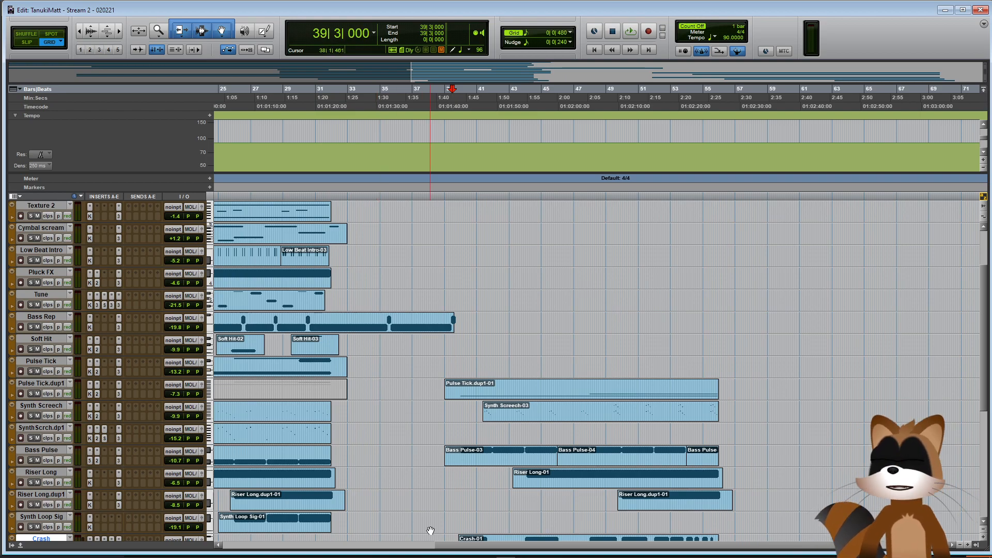
Refine the Pluck FX EQ B6 Frequency automation by raising the breakpoints near bars 2 and 17 slightly, and hide the lane
drag(453, 547, 293, 544)
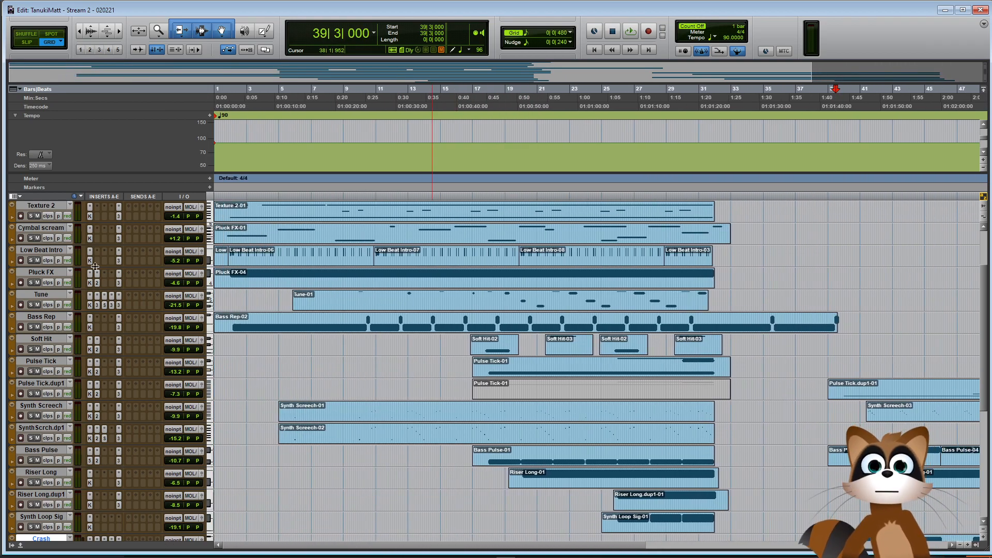
click(11, 283)
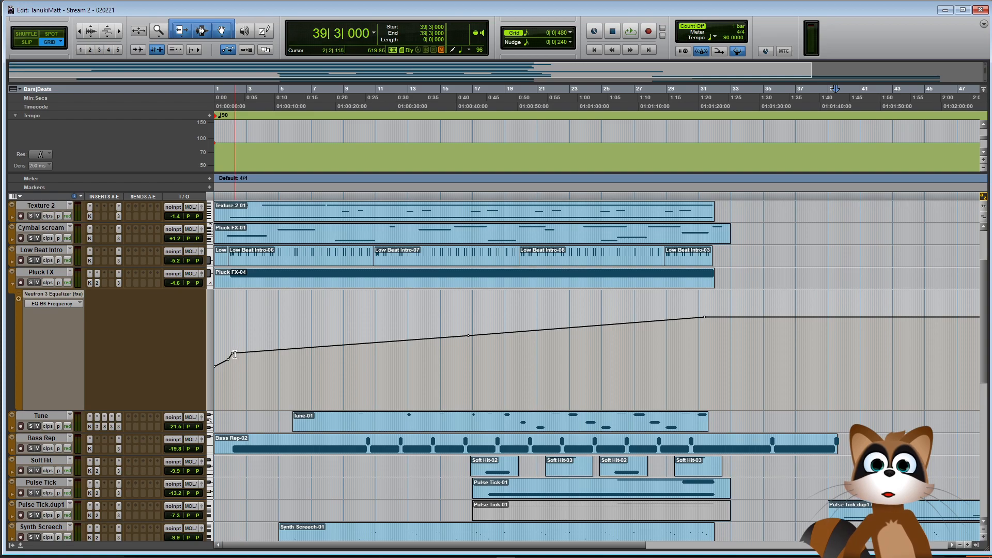
click(470, 337)
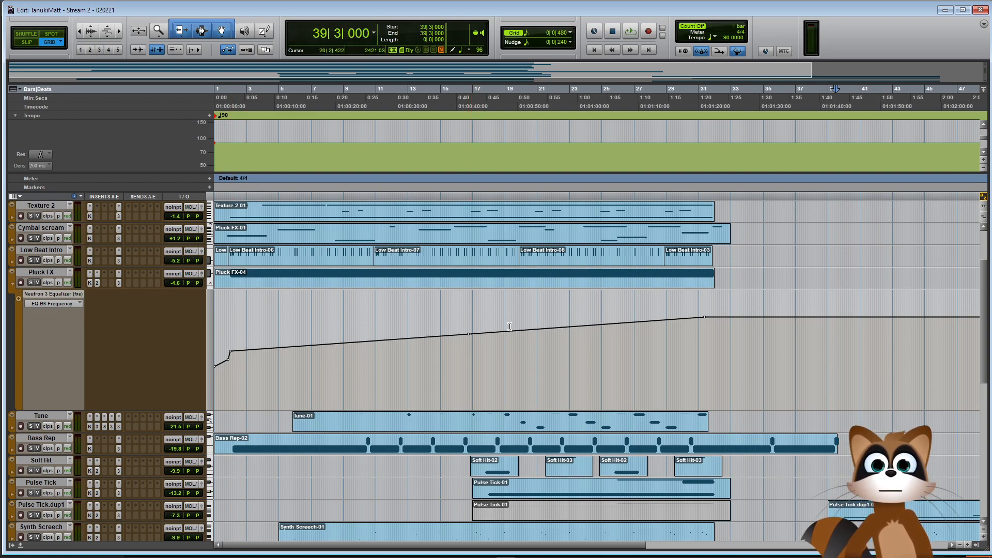
click(13, 283)
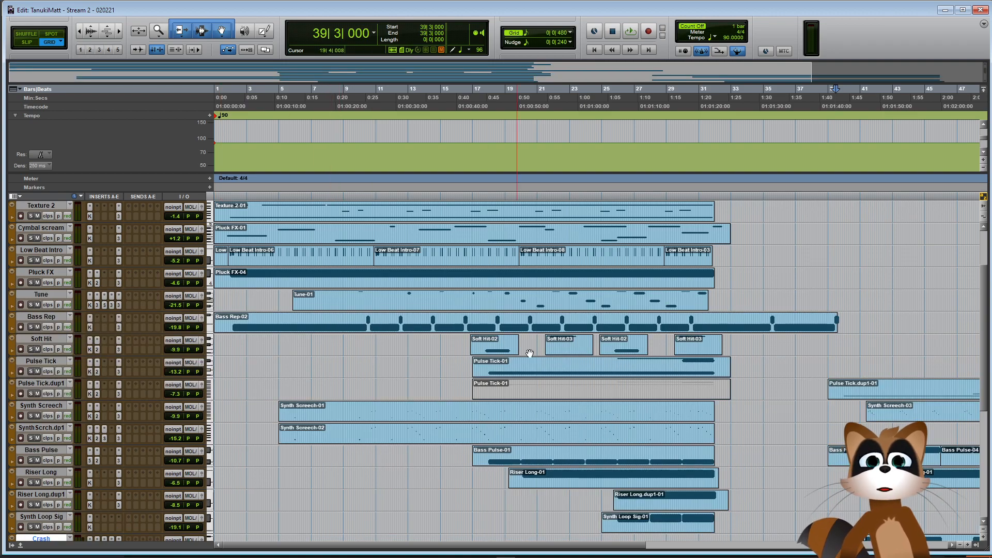
Create one stereo instrument track named String Rep directly below the Hard SynthPluck track
scroll(606, 541, right, 5)
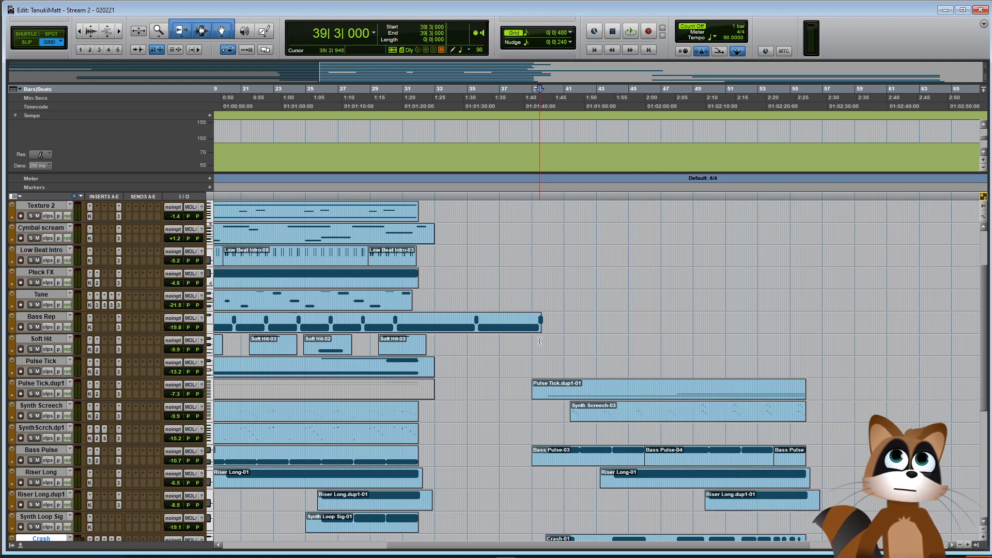
scroll(482, 368, down, 5)
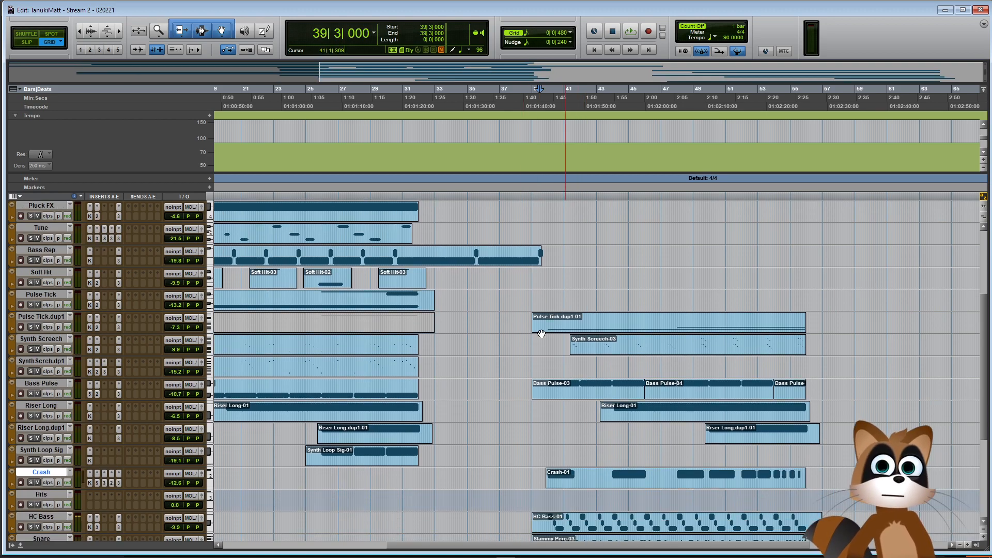
scroll(482, 368, down, 3)
right_click(36, 451)
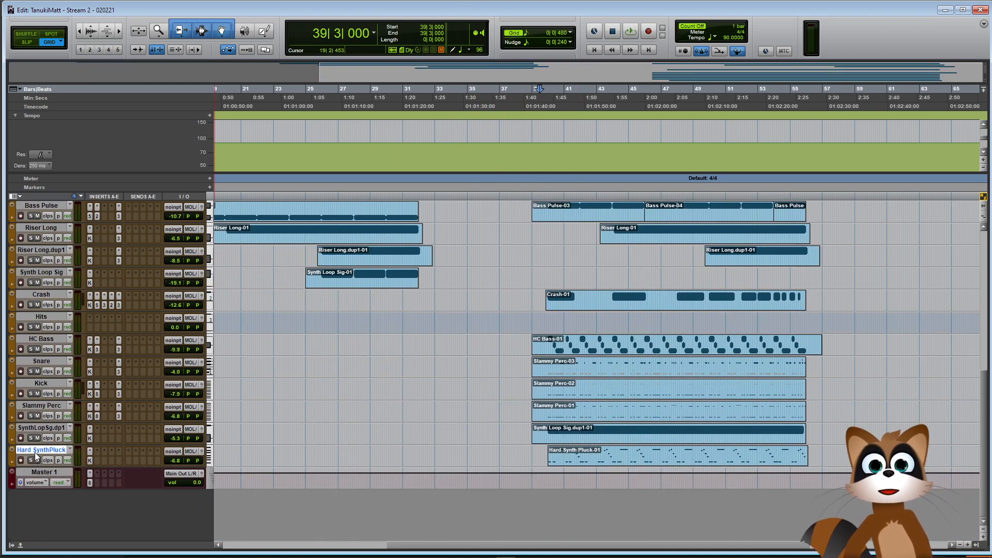
click(56, 331)
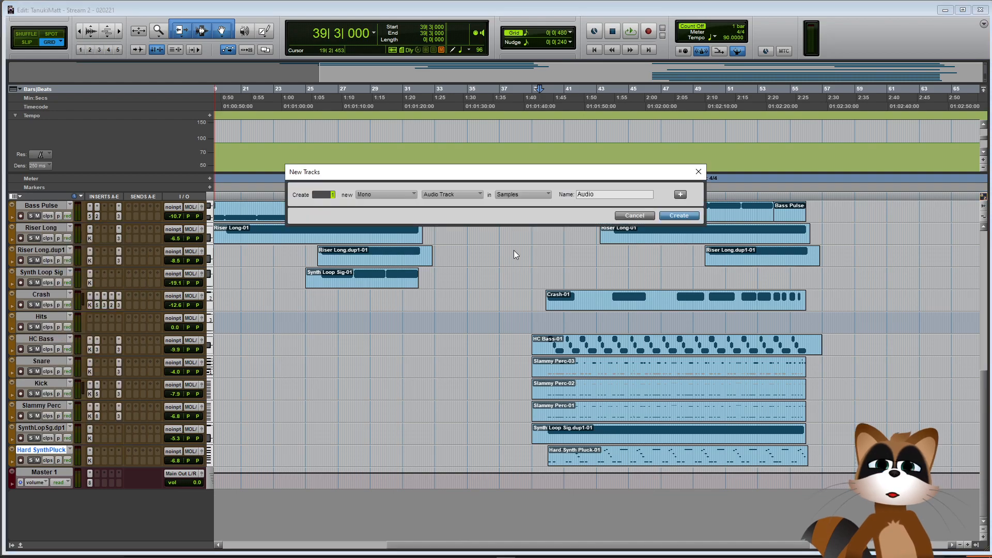
click(417, 207)
click(443, 194)
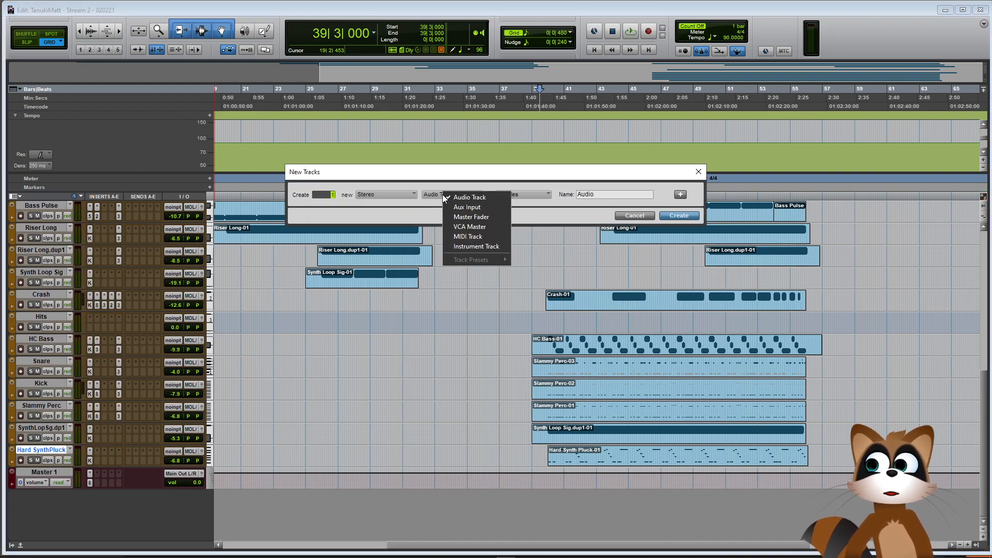
click(475, 246)
text(Stri)
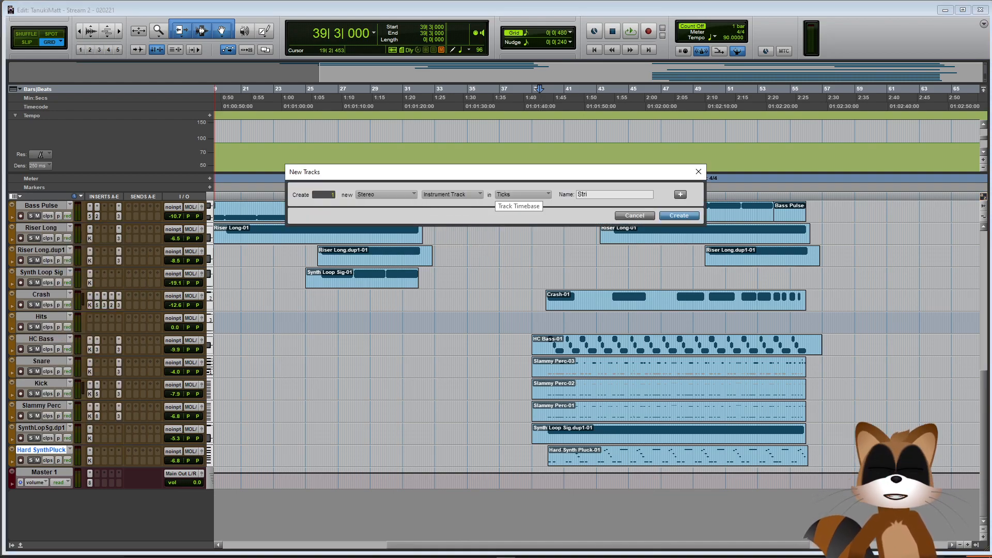
text(ng Rep)
key(Return)
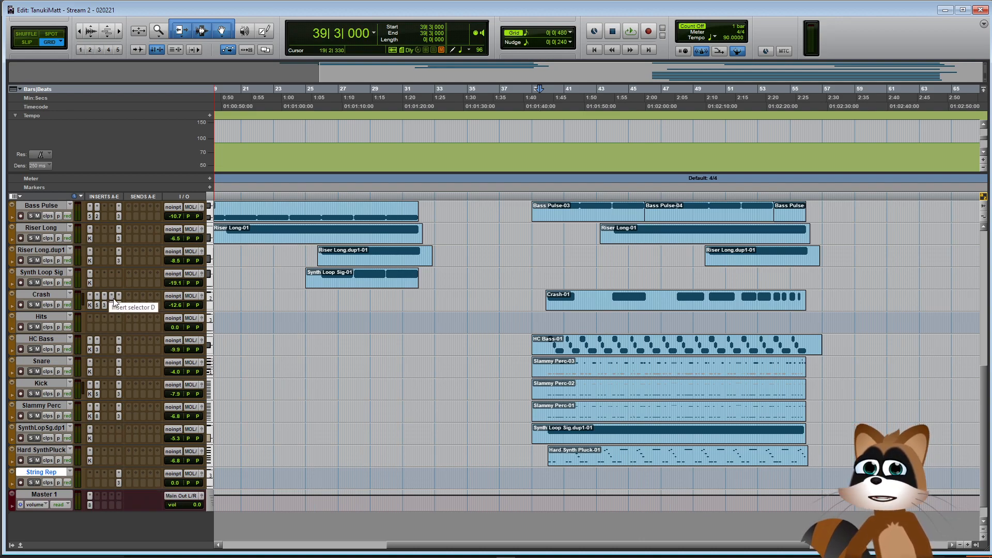
Copy the Crash track's insert D plug-in to the same slot on String Rep and set String Rep's volume to -5.9 dB
drag(112, 308, 112, 478)
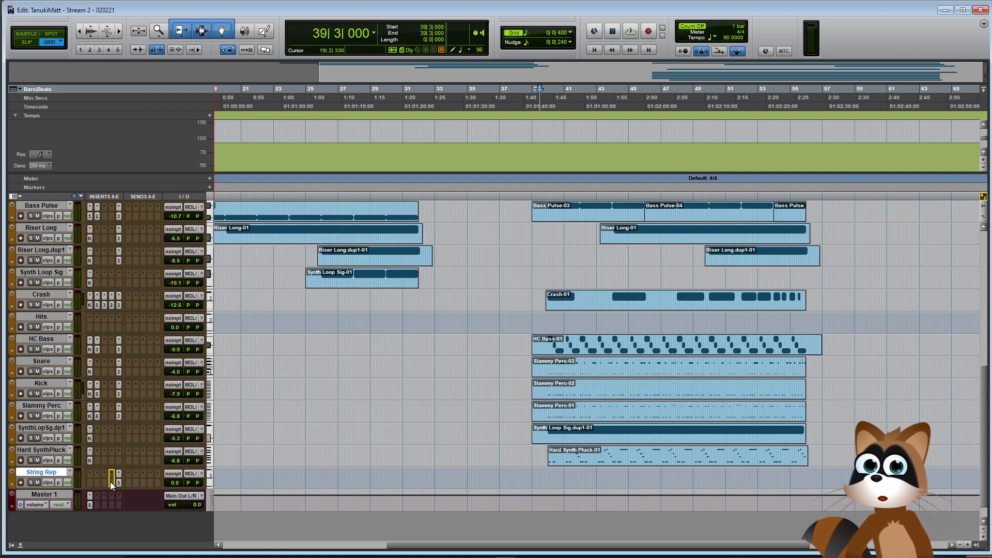
click(89, 484)
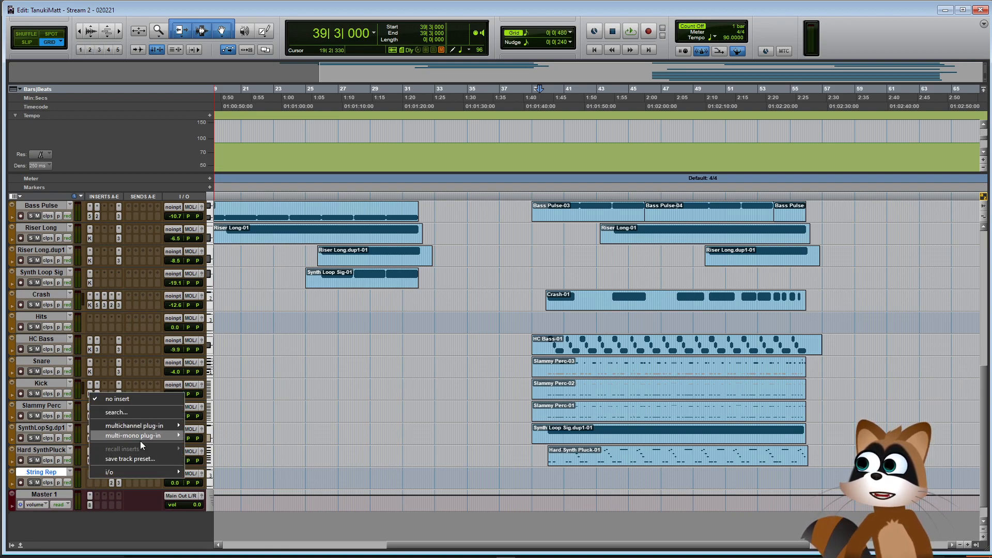
click(297, 457)
drag(175, 482, 175, 488)
Insert stereo Kontakt on the String Rep track and load CSS Full Ensemble.nki from Cinematic Studio Strings
click(88, 484)
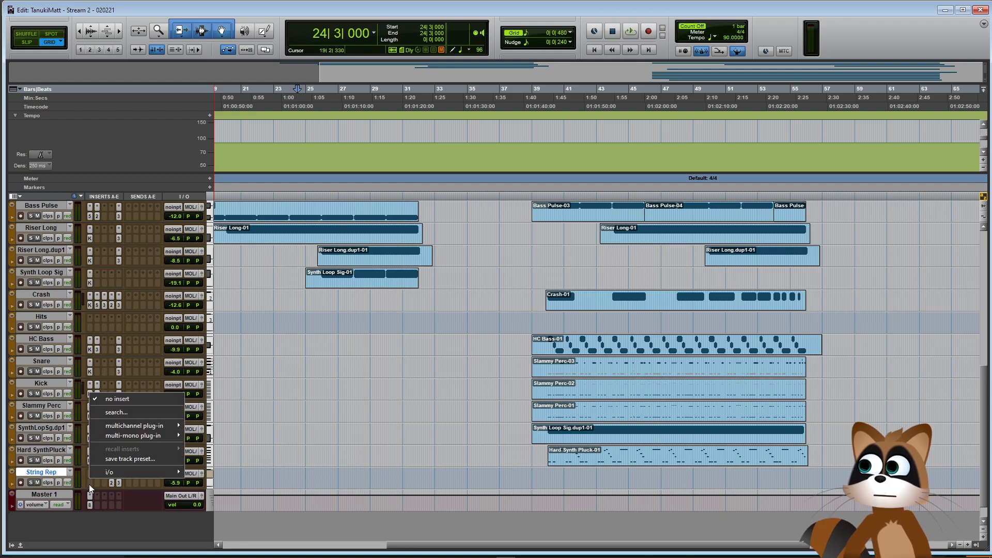
mouse_move(140, 425)
mouse_move(228, 392)
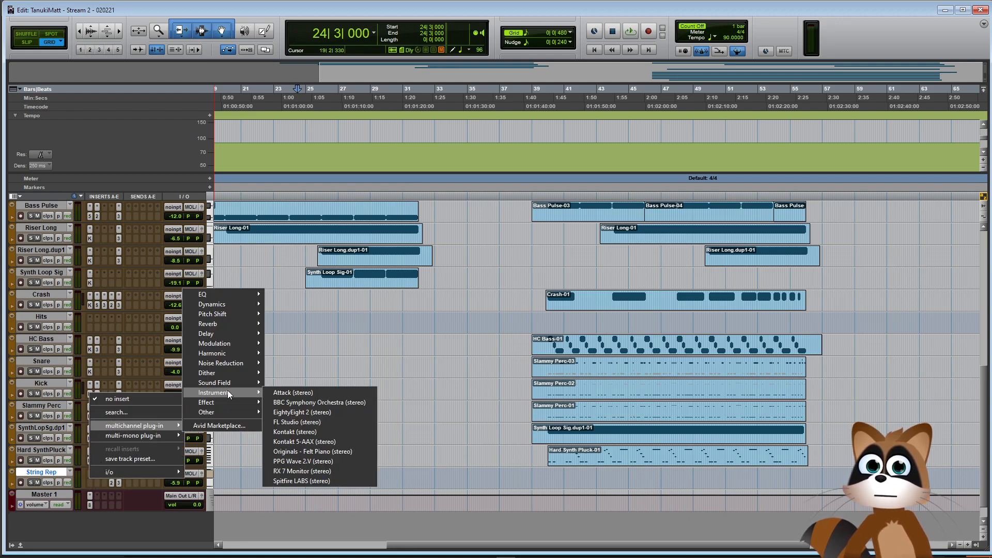
click(321, 433)
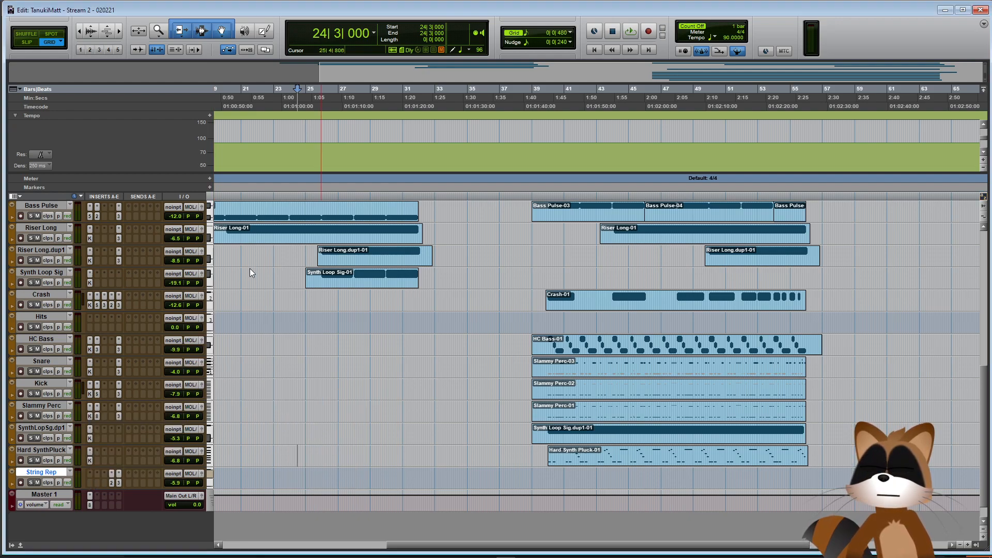
click(386, 196)
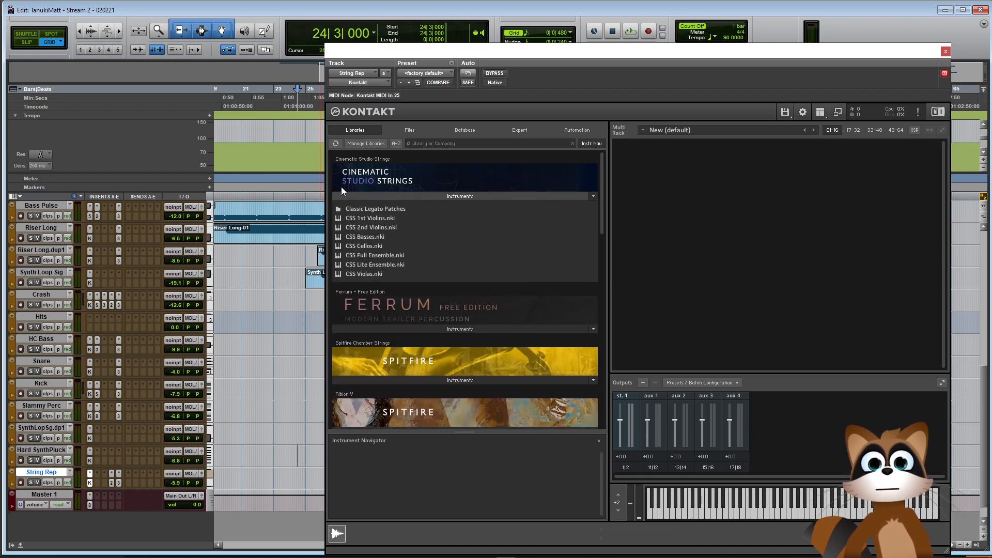
drag(353, 218, 764, 232)
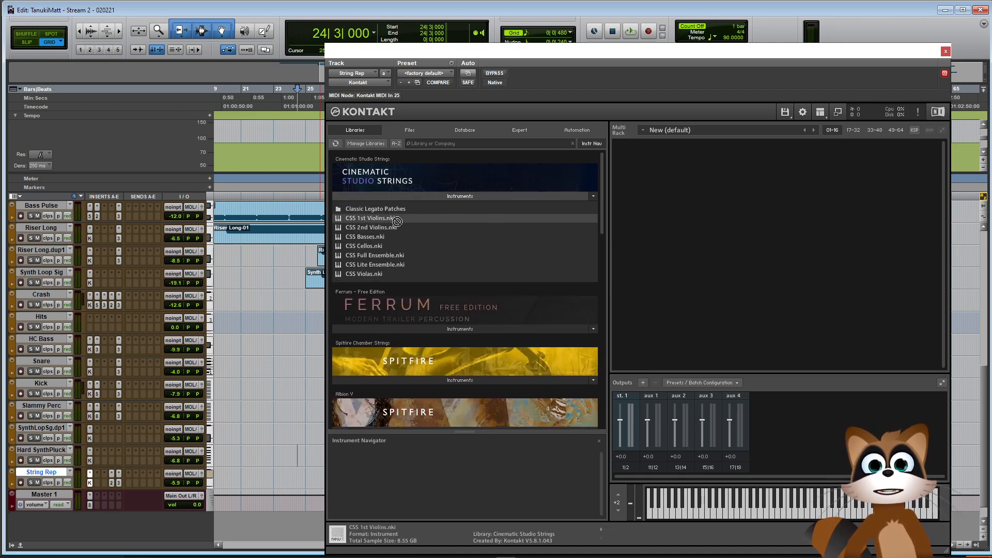
drag(378, 256, 675, 221)
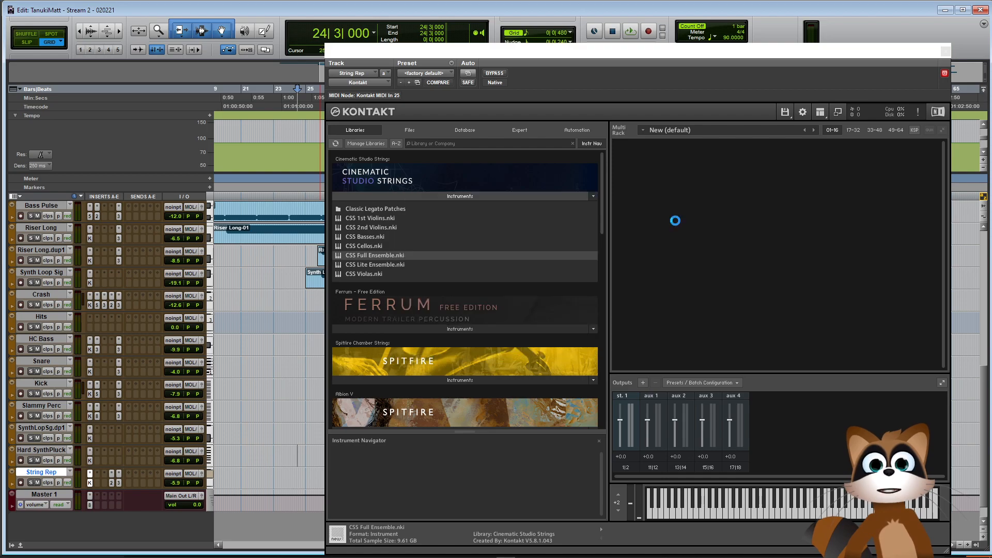
click(452, 196)
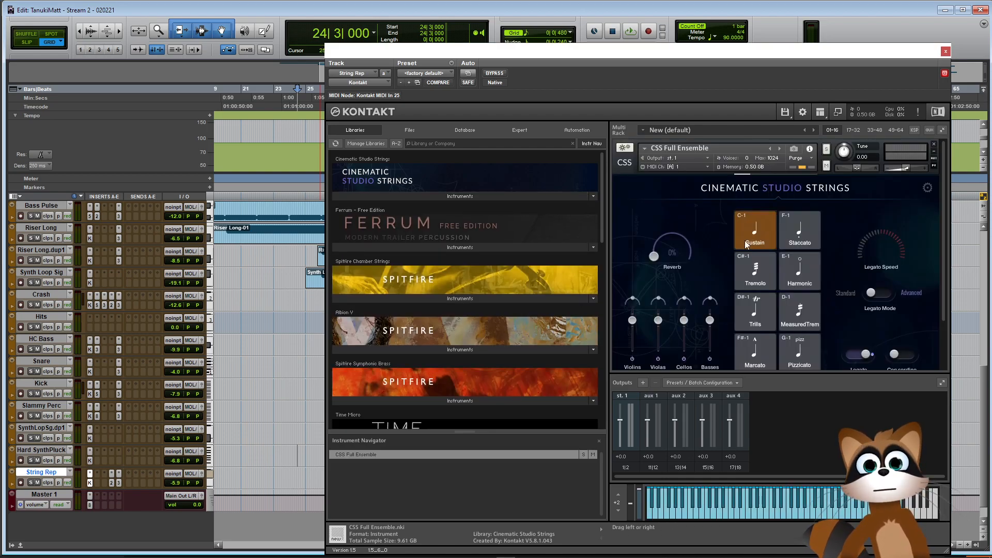
Select the Staccato articulation in its Spiccato variation for CSS Full Ensemble, try it with String Rep record-armed, and close Kontakt
click(803, 230)
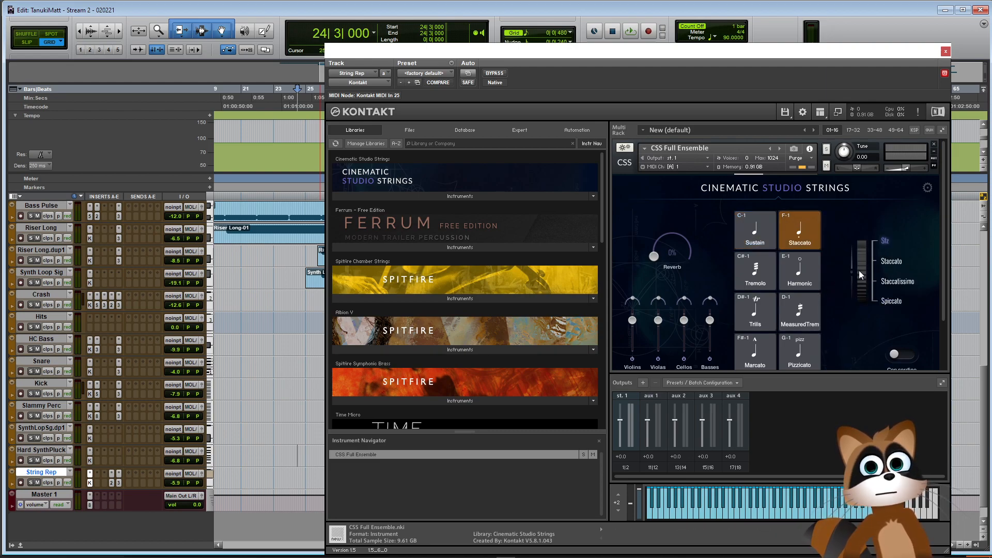
scroll(843, 337, down, 1)
scroll(843, 333, down, 2)
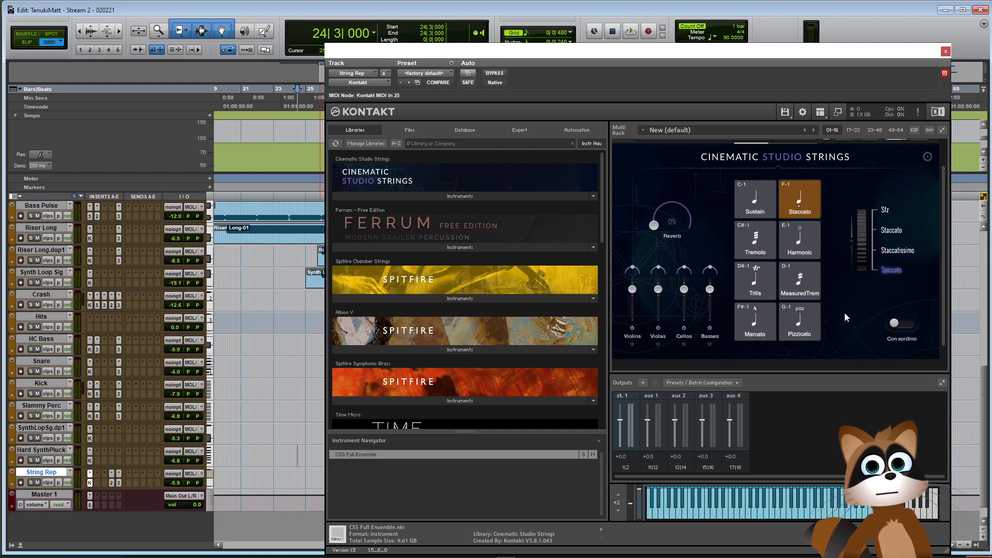
scroll(925, 222, up, 3)
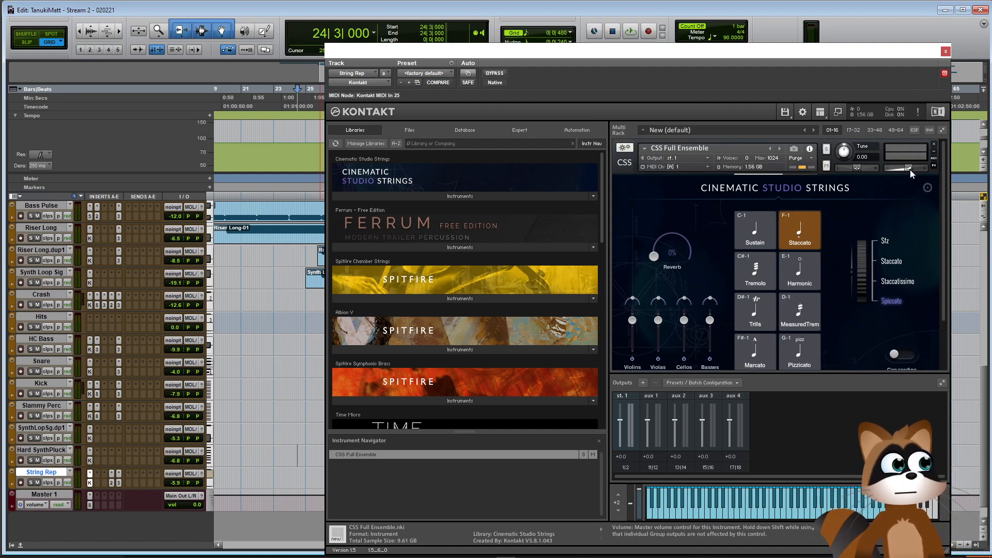
click(21, 482)
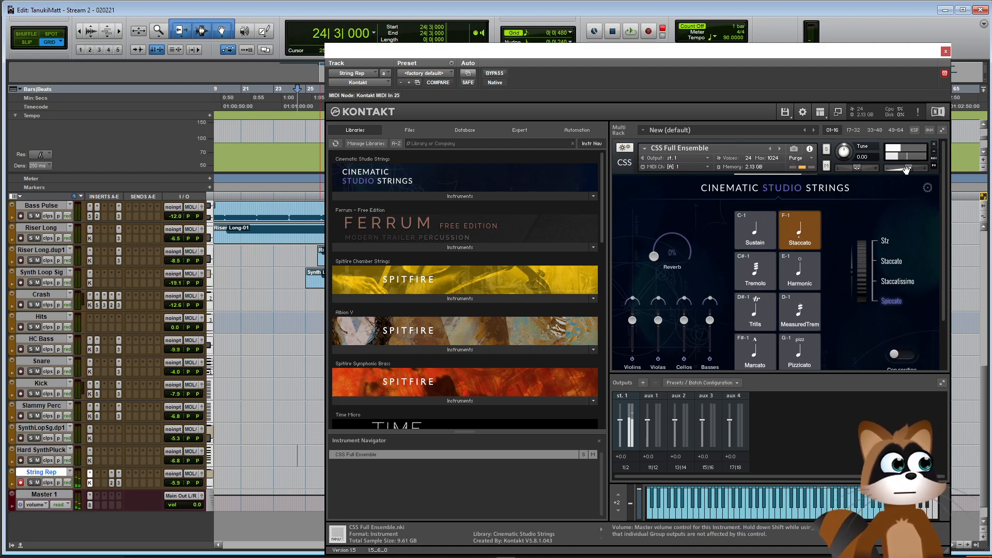
click(944, 52)
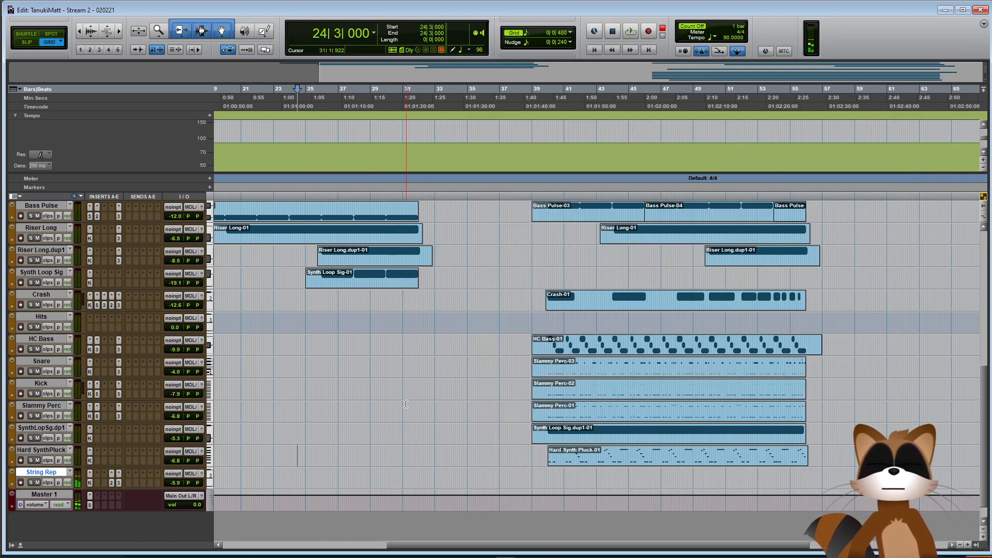
key(shift+r)
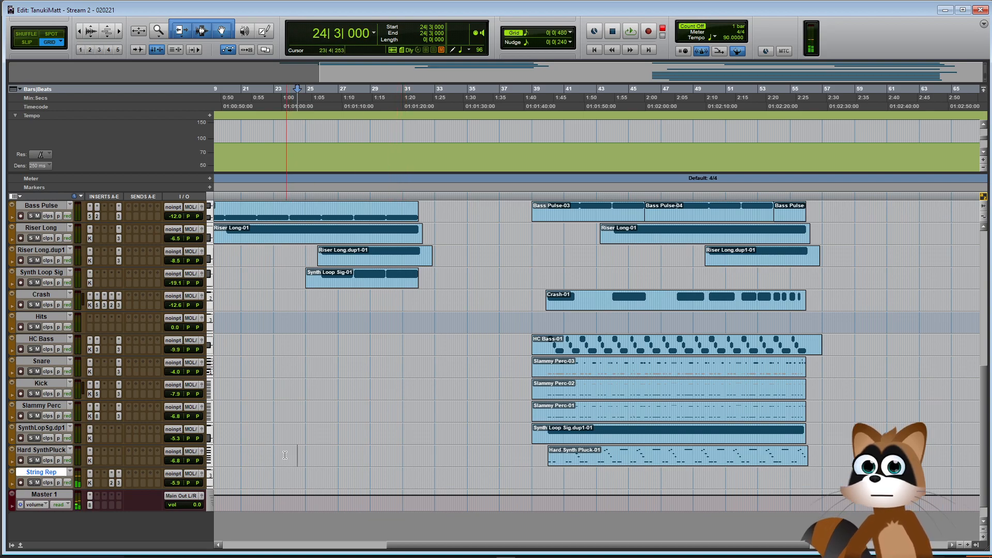
Insert the stereo Neutron 3 Exciter on String Rep, audition Crunchy Lead, and load the Fuzzy and Overdriven preset
click(97, 484)
mouse_move(141, 426)
mouse_move(248, 353)
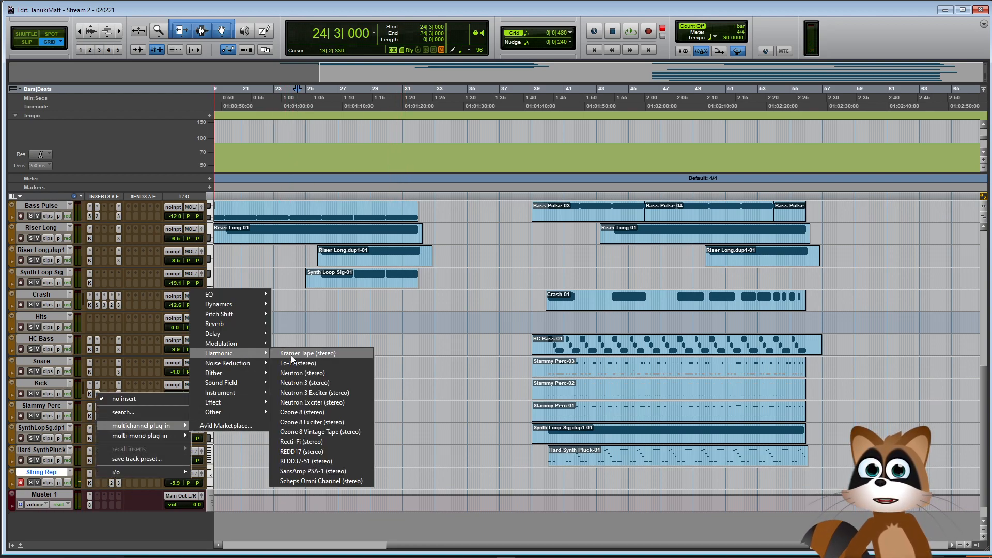
click(315, 394)
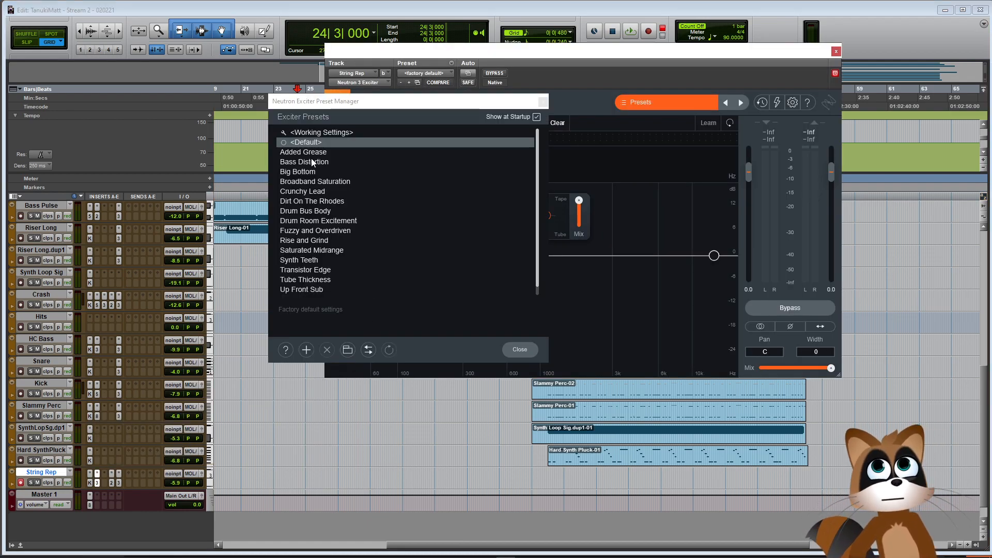
drag(349, 105, 112, 126)
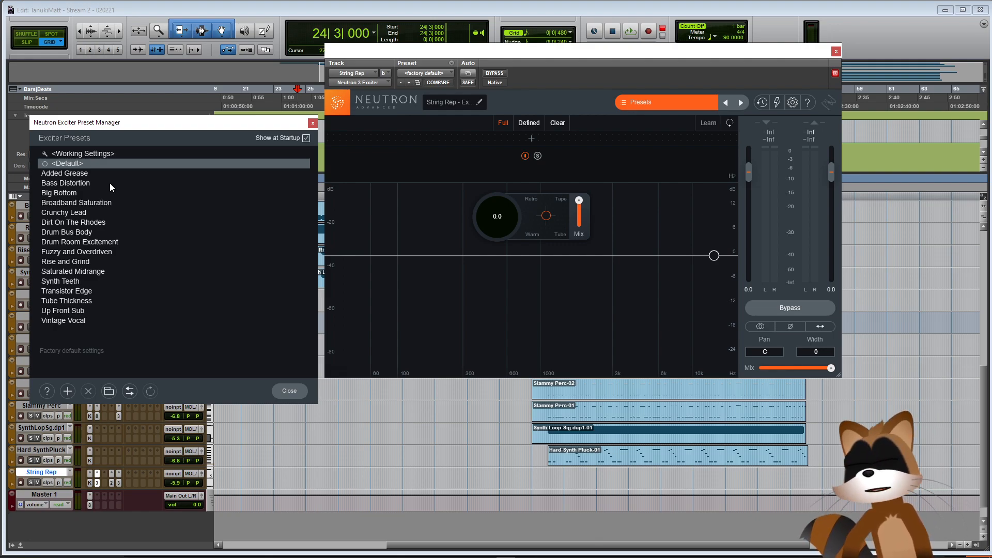
click(110, 215)
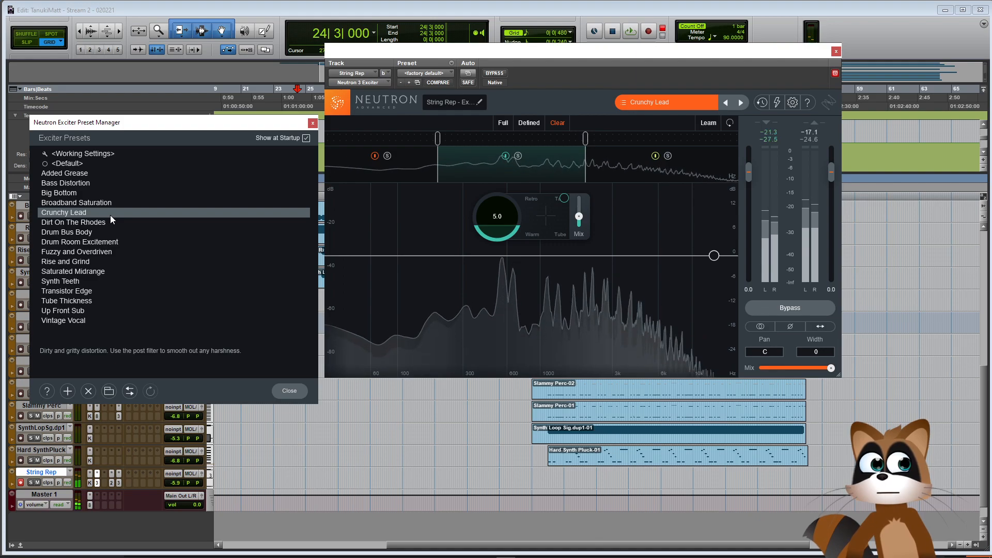
click(83, 251)
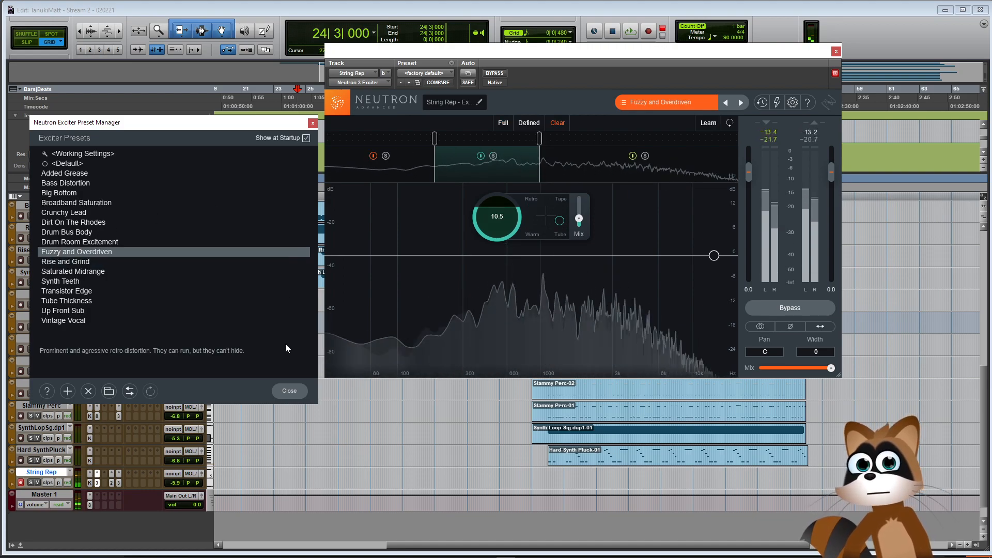
click(289, 391)
click(835, 53)
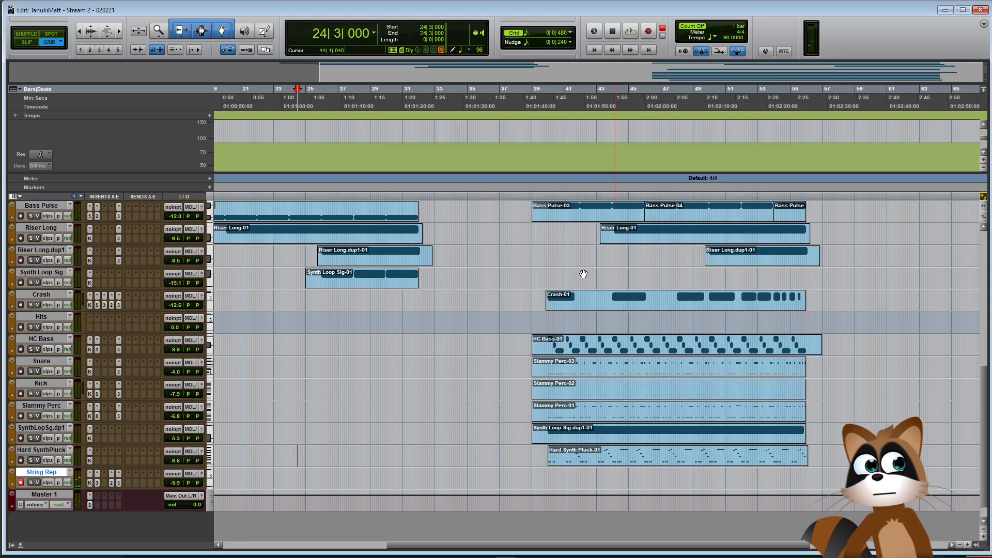
Play back the second section from 39|4|000 and toggle record arming on the String Rep track
click(544, 475)
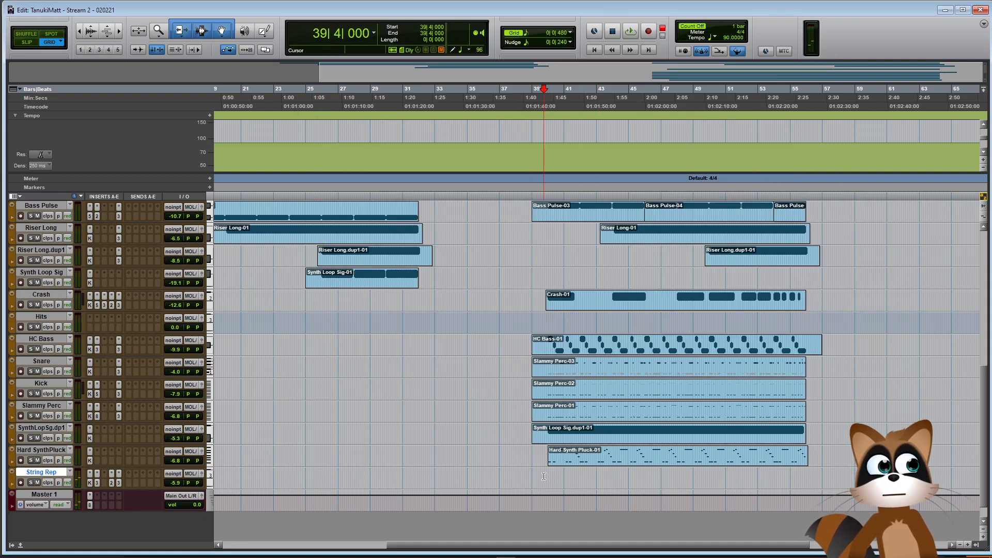
key(space)
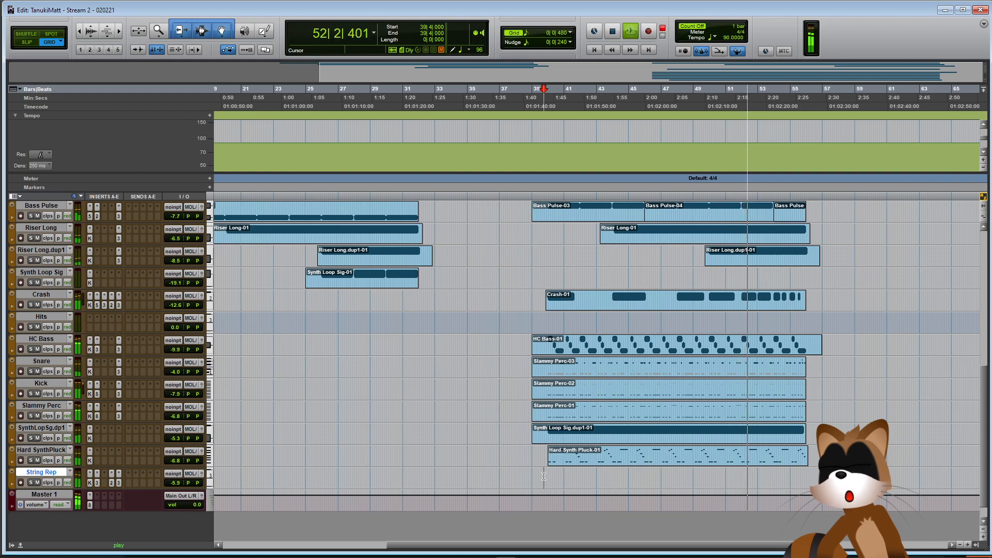
key(shift+r)
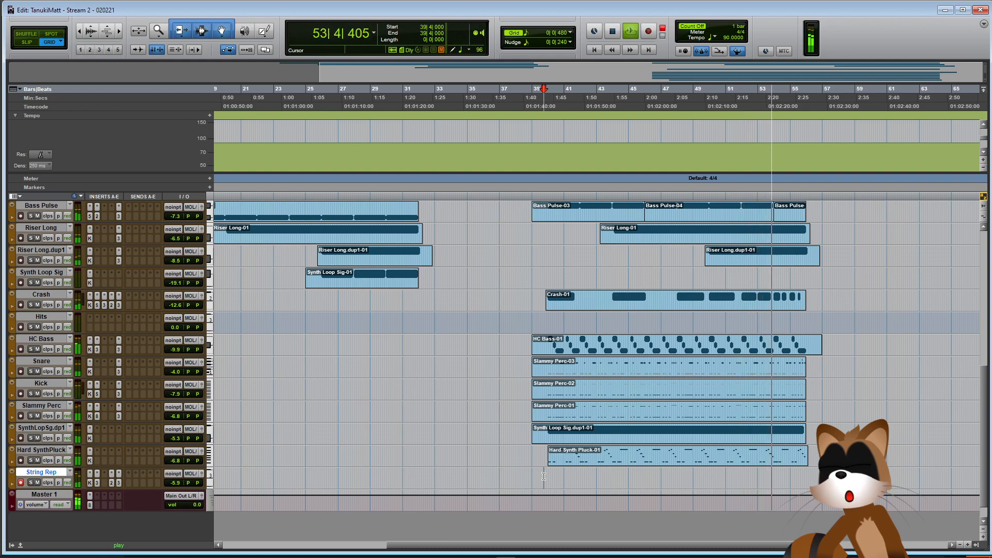
key(space)
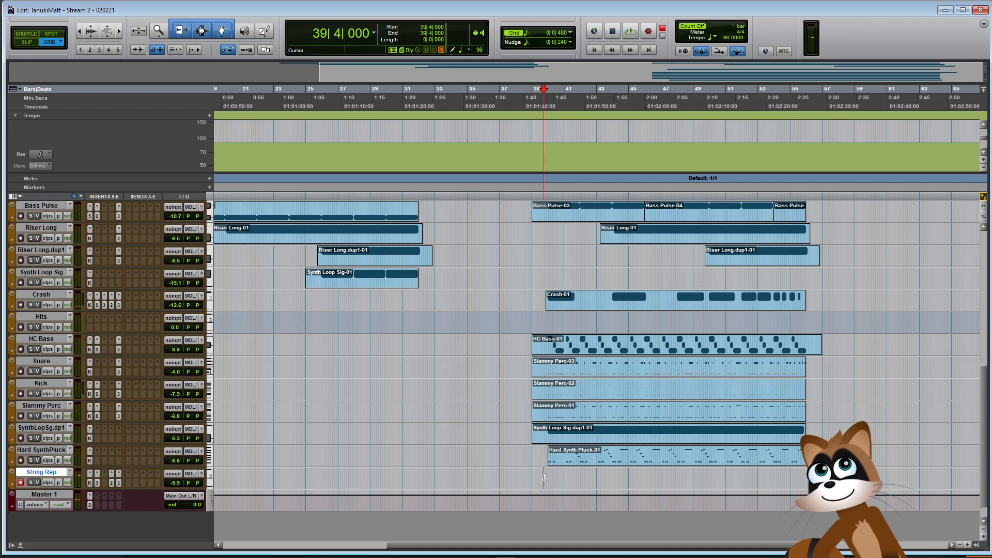
Place the edit cursor at 58|2|480, after the second section's clips, and look over the arrangement across all tracks
click(845, 447)
scroll(832, 442, up, 5)
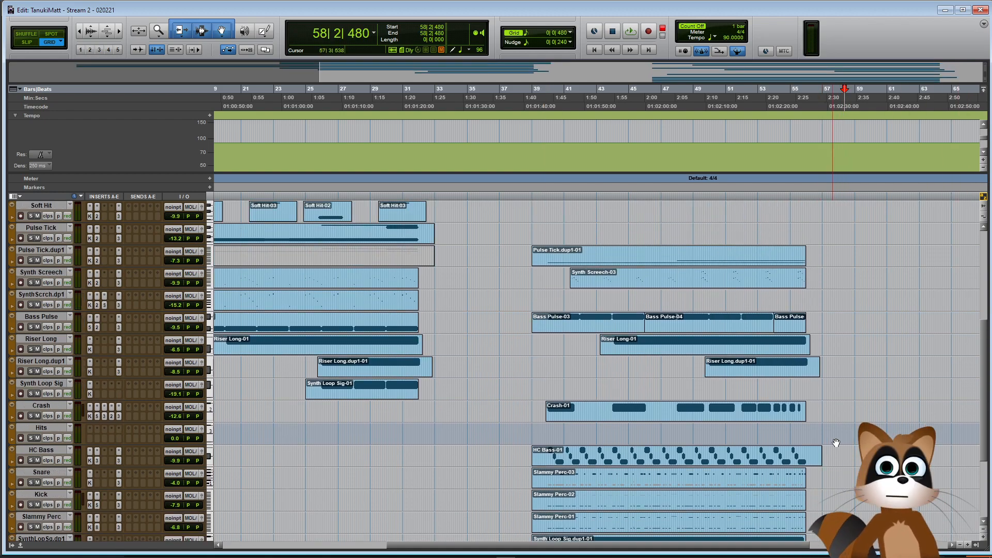
scroll(832, 443, up, 10)
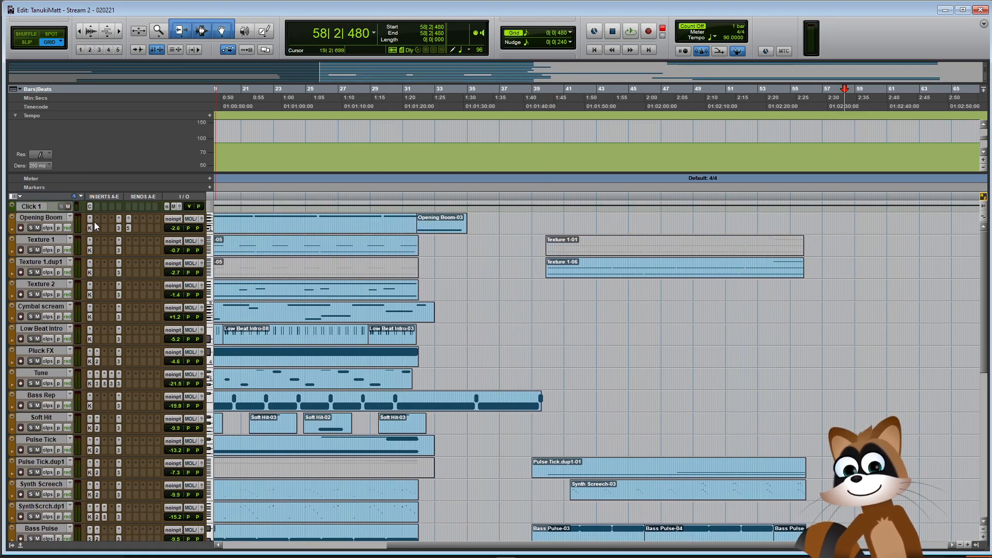
scroll(872, 370, down, 20)
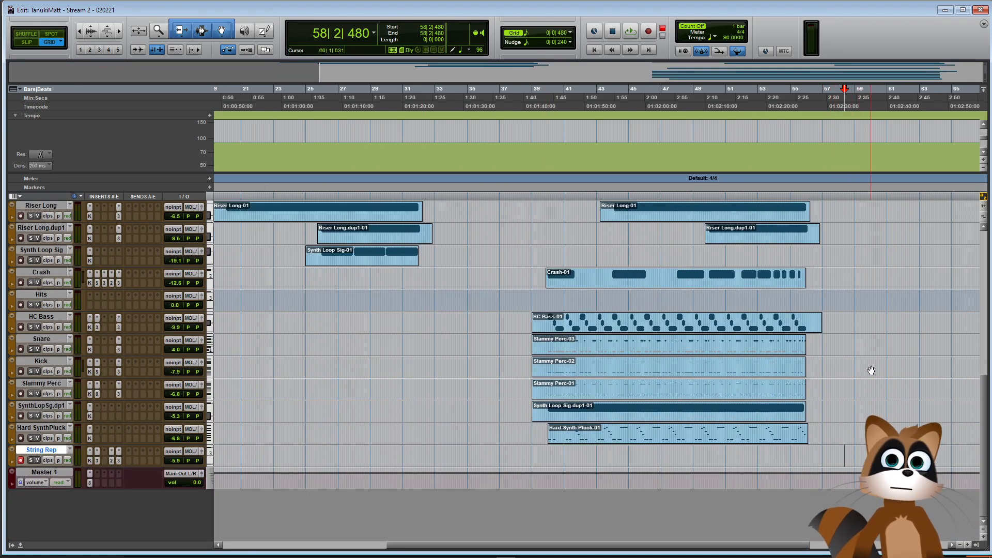
Record a MIDI string take on the String Rep track, starting from 58|2|480
key(ctrl+space)
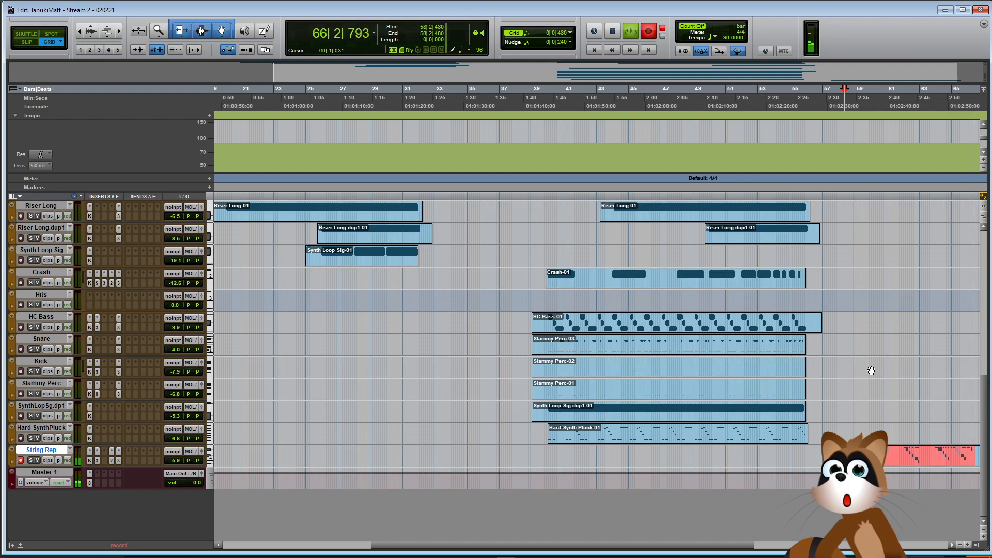
key(space)
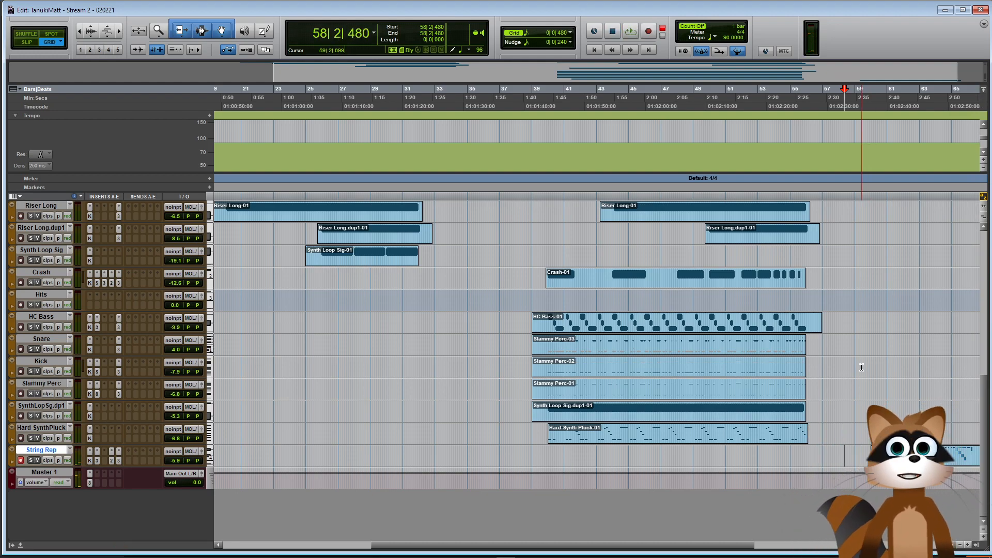
scroll(977, 403, down, 2)
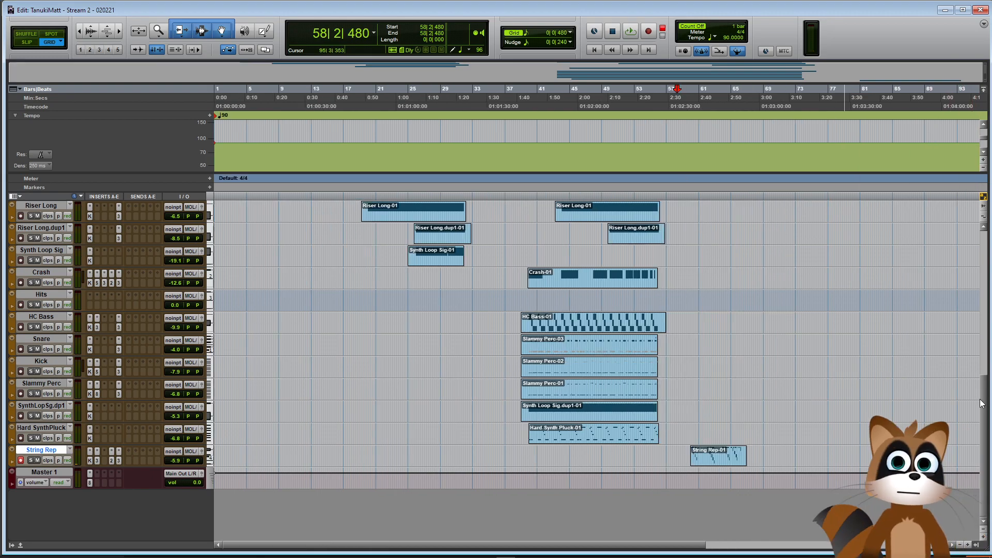
Trim the start of the recorded String Rep clip to bar 62 and split the clip at bar 63
click(724, 433)
scroll(724, 433, up, 3)
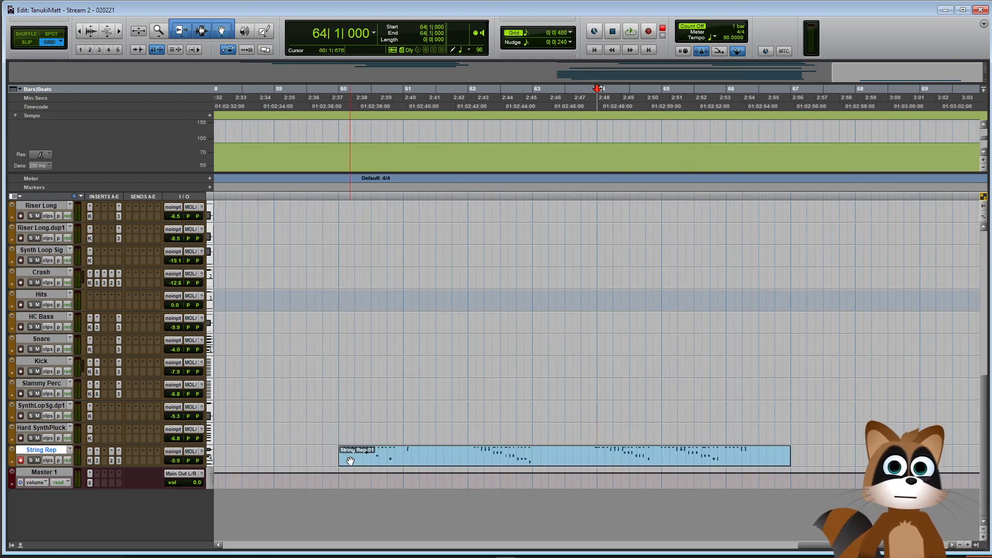
drag(344, 455, 457, 451)
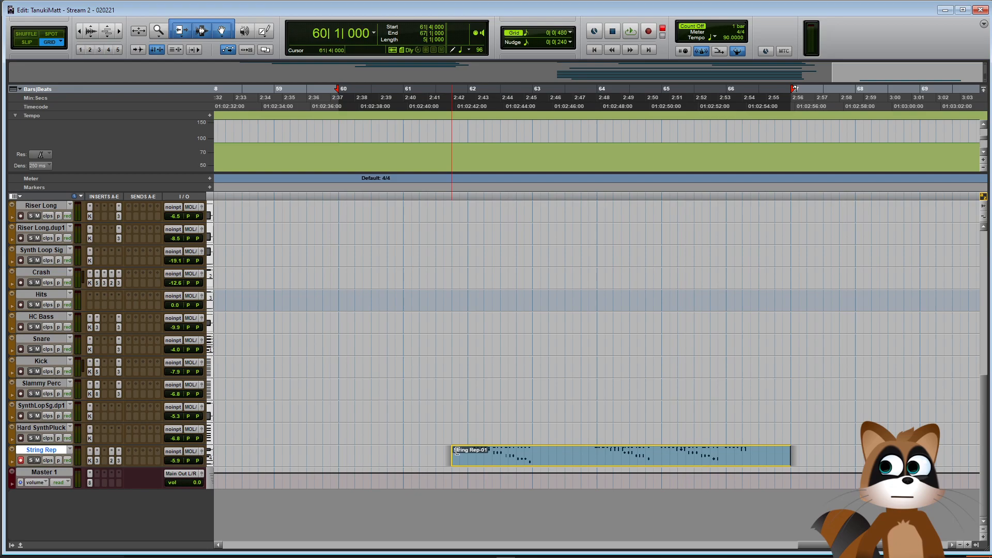
click(533, 453)
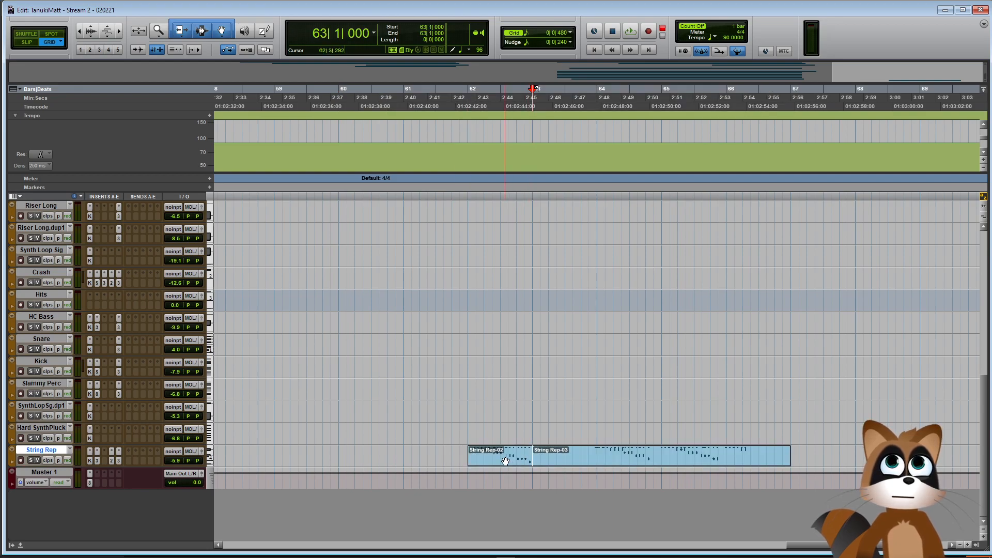
Shift the String Rep notes in the bar 62 clip slightly earlier in the MIDI editor and play them back
double_click(506, 461)
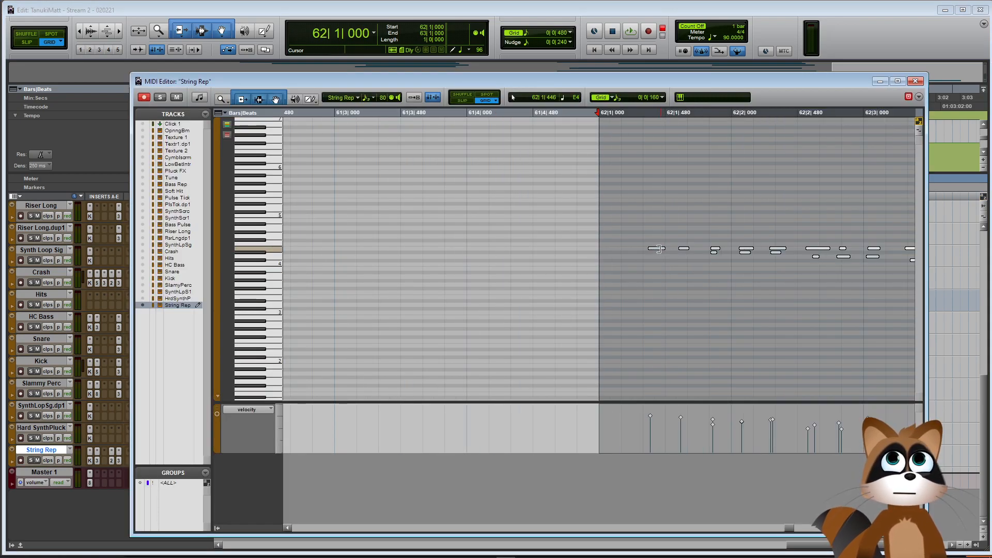
click(597, 246)
key(space)
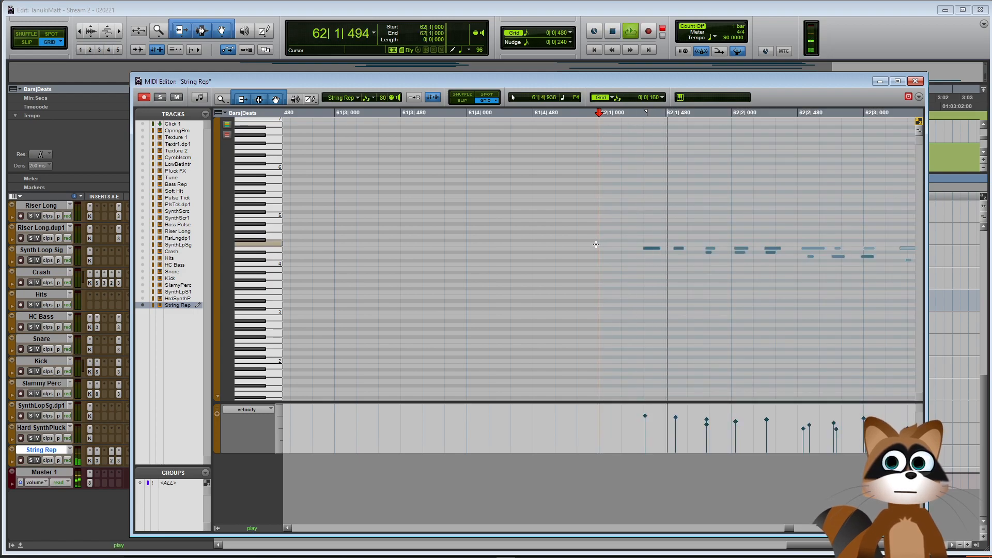
key(r)
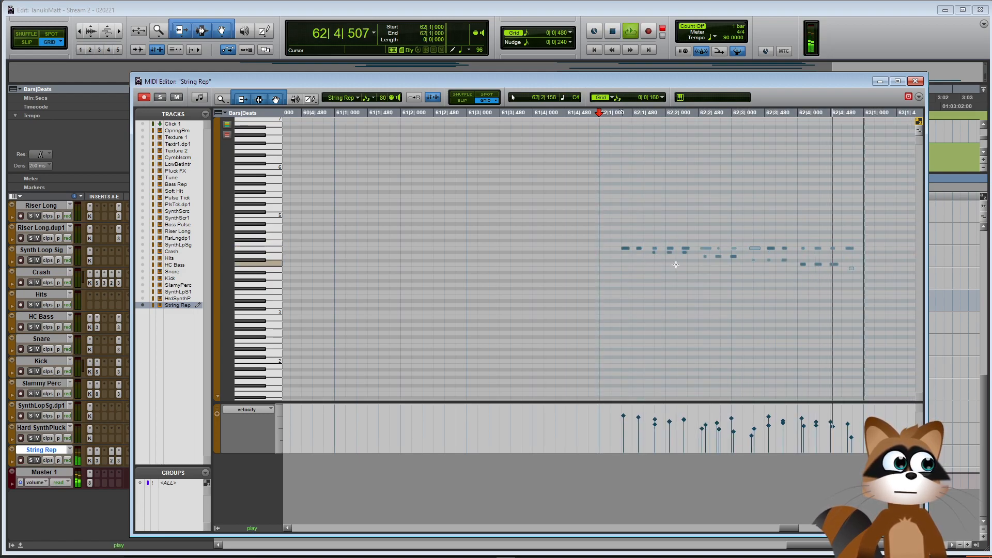
key(space)
click(916, 81)
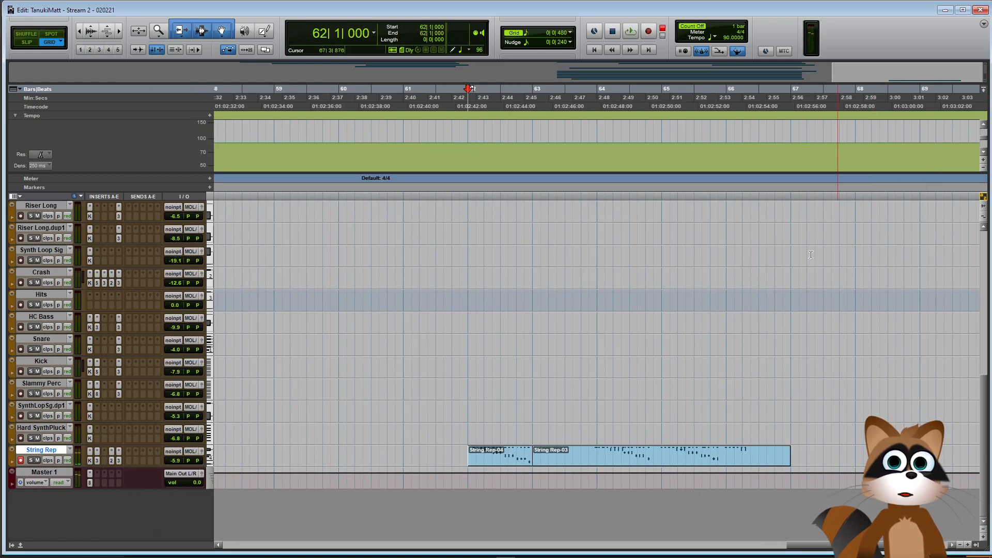
Shift the String Rep notes around bar 65 slightly later to start at 65|1|000, and play them back repeatedly
double_click(671, 463)
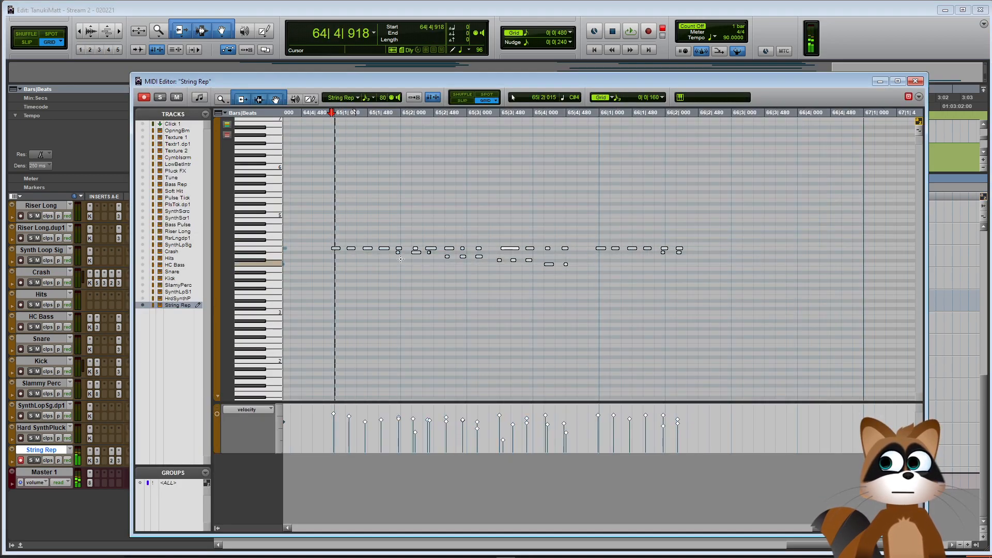
click(333, 245)
key(space)
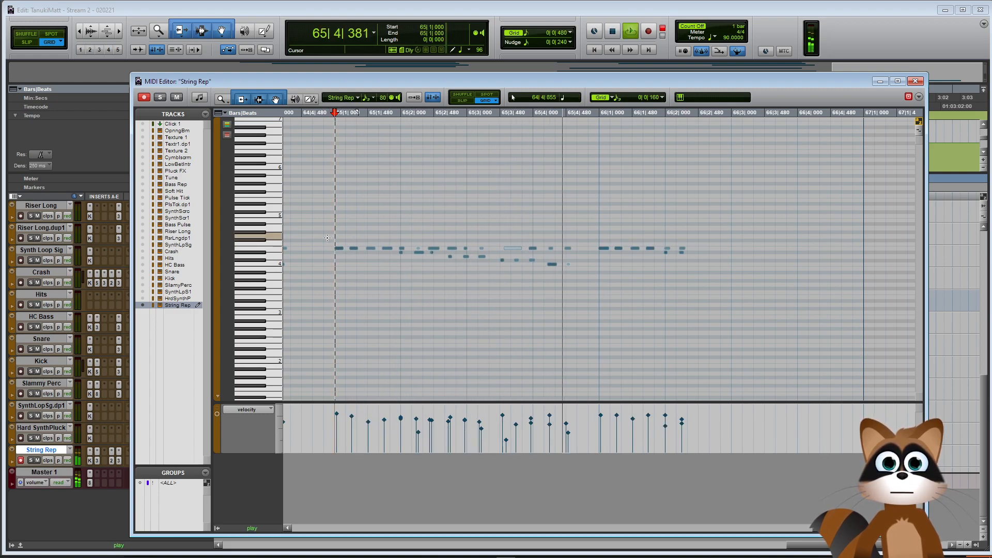
key(space)
click(325, 226)
key(space)
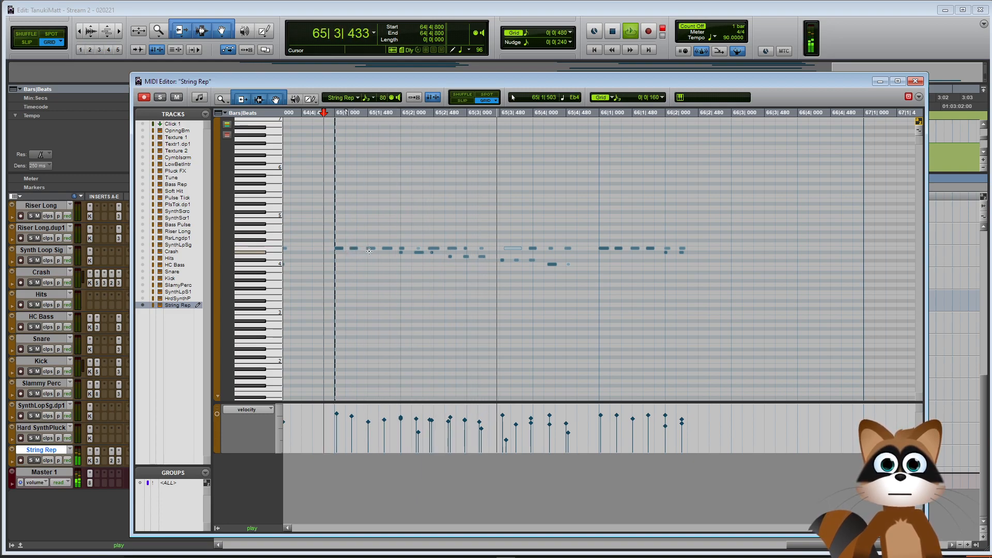
key(space)
click(336, 224)
key(space)
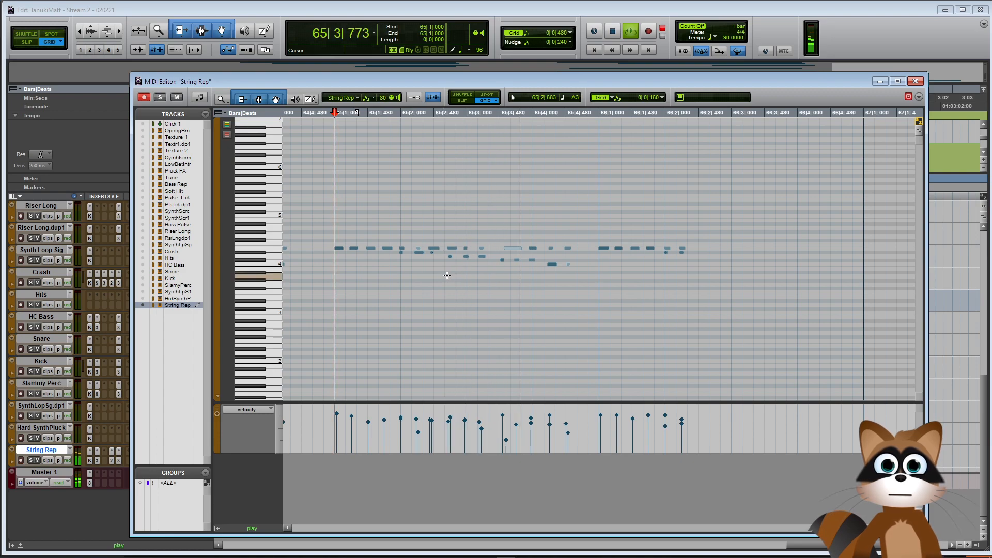
key(space)
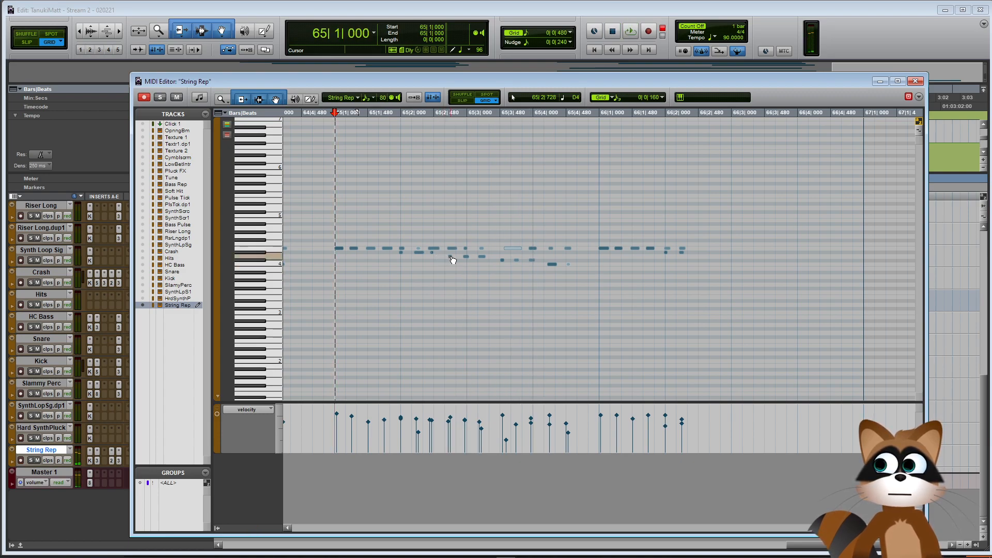
In Slip mode, shift the four notes between about 65|2|680 and 65|3|000 slightly later and check them by playback
click(462, 101)
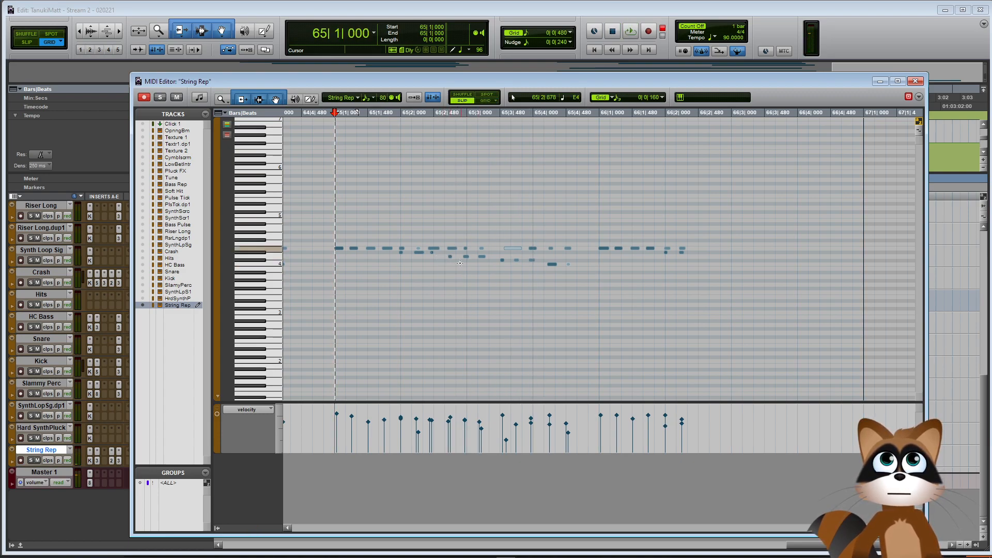
click(449, 256)
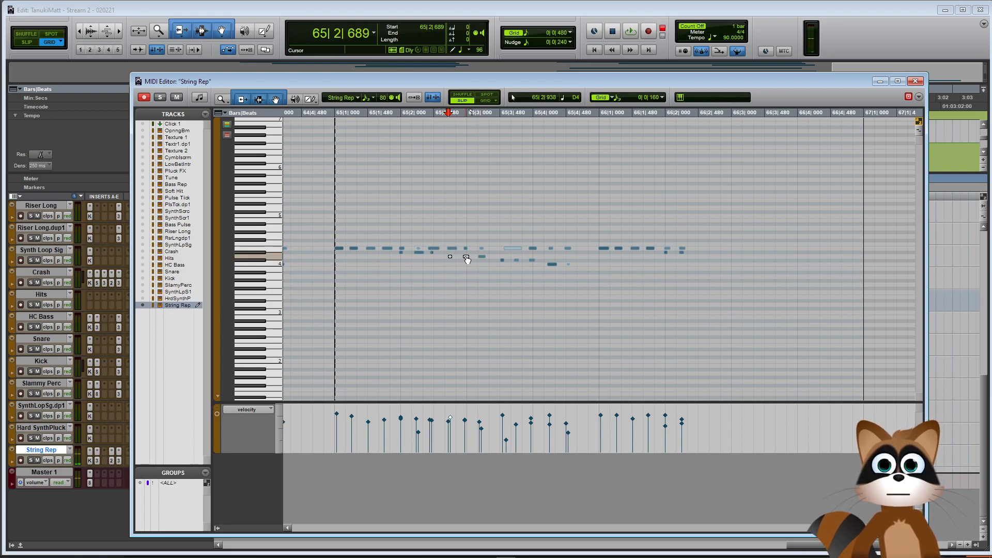
drag(448, 234, 466, 263)
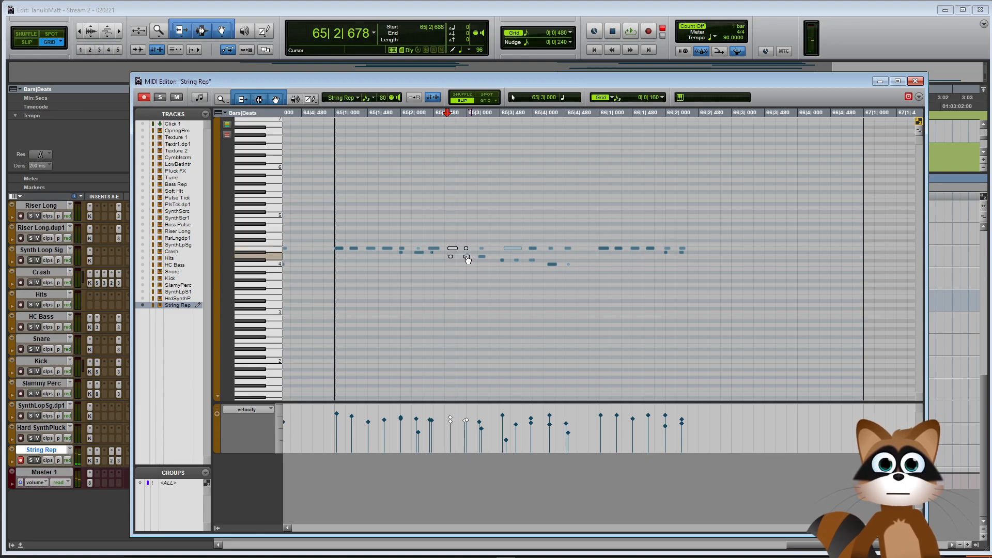
click(333, 229)
key(space)
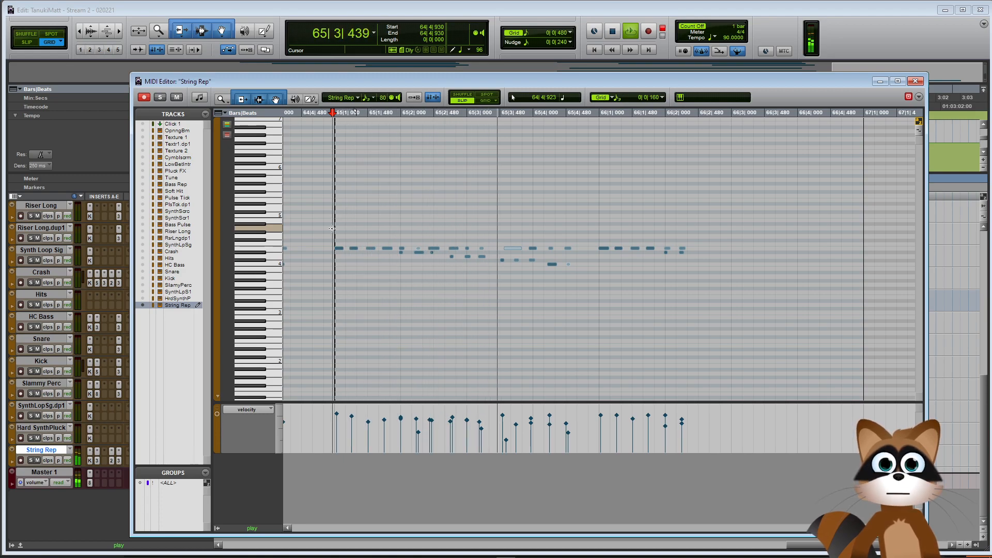
key(space)
Delete the String Rep notes from bar 66 onward and split the clip at bar 66
drag(598, 243, 712, 276)
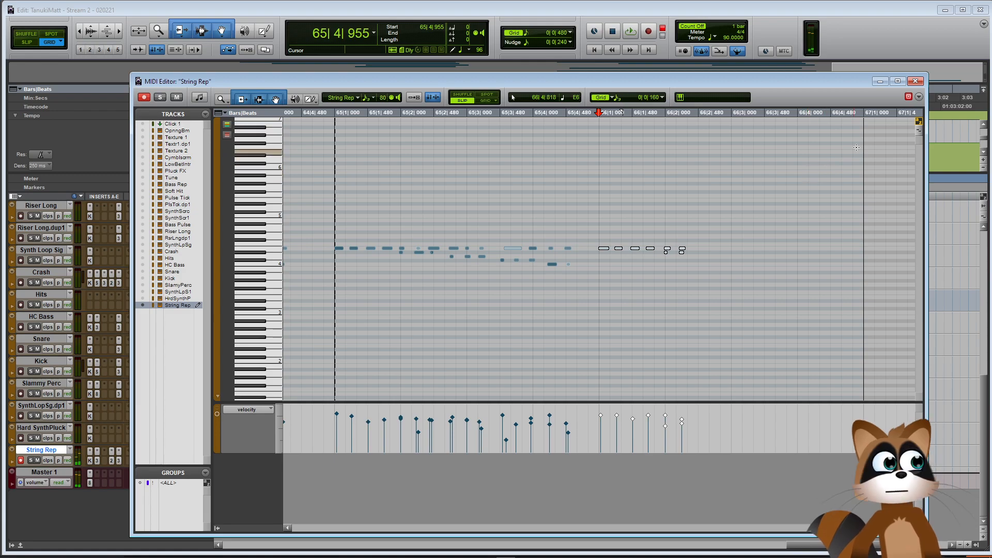
click(916, 81)
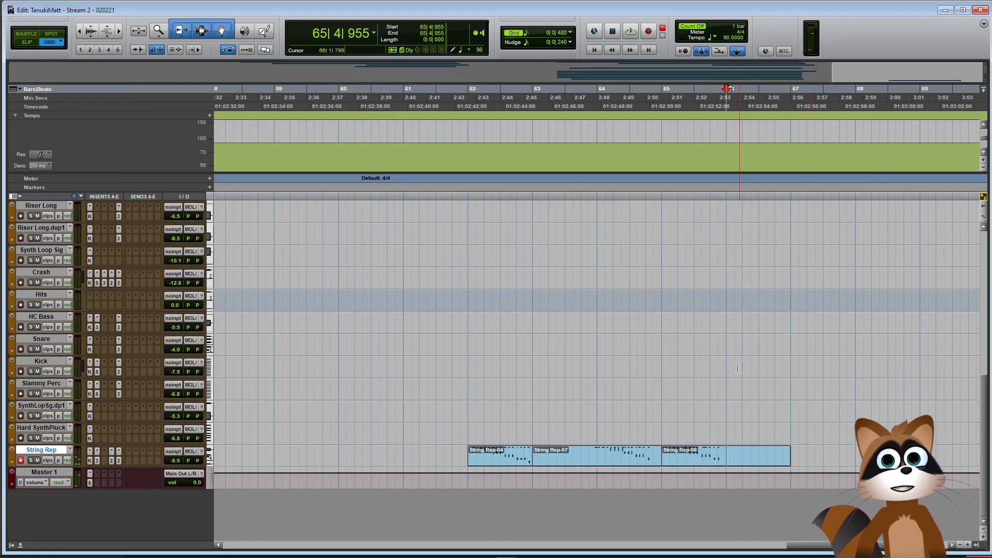
click(713, 461)
Copy the one-bar String Rep clip from bar 65 to bar 47, within the second section
drag(698, 461, 373, 461)
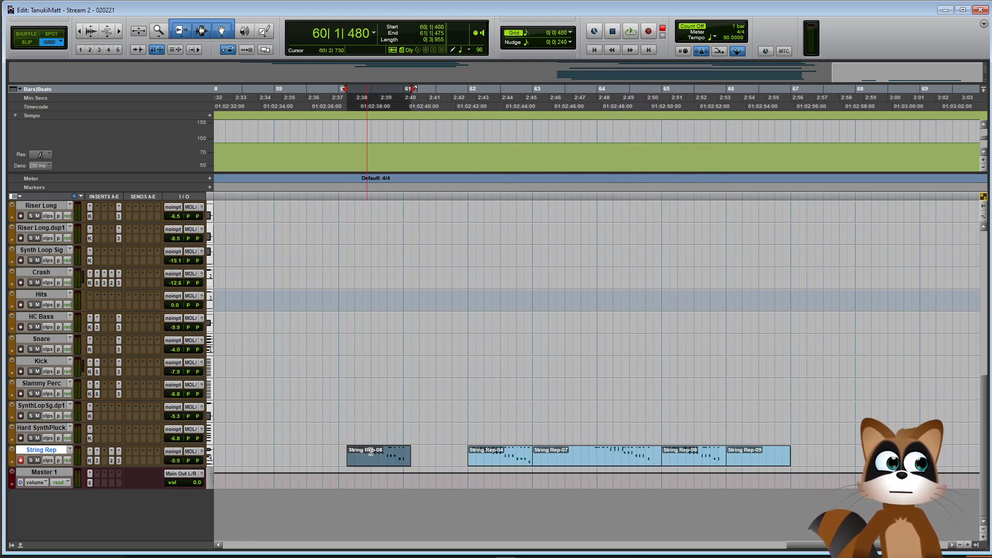
key(ctrl+bracketleft)
key(ctrl+bracketleft)
drag(543, 466, 323, 460)
key(ctrl+bracketleft)
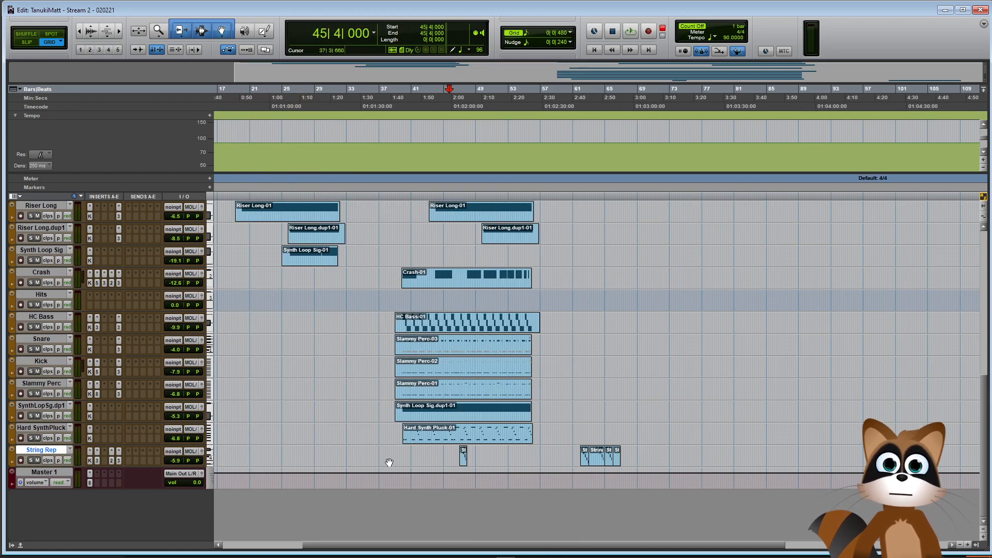
key(ctrl+bracketright)
key(ctrl+bracketright)
key(ctrl+bracketright)
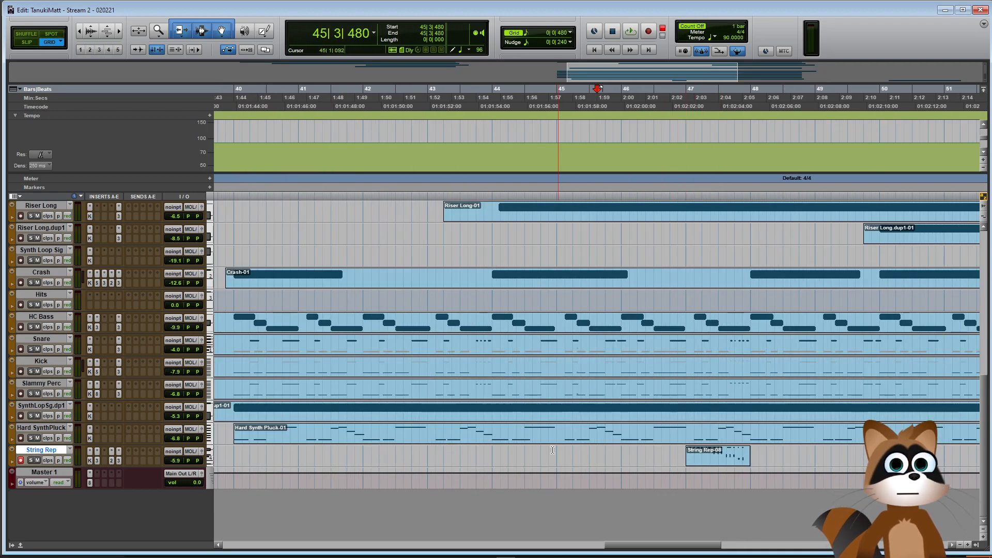
Play the second section from 39|4|000 and lower the String Rep volume to -9.8 dB
key(ctrl+bracketleft)
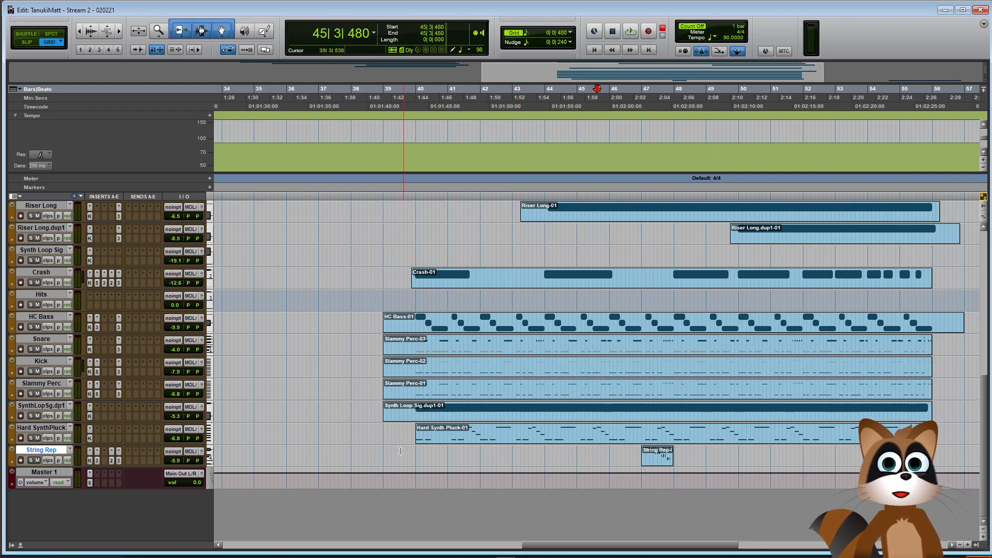
key(space)
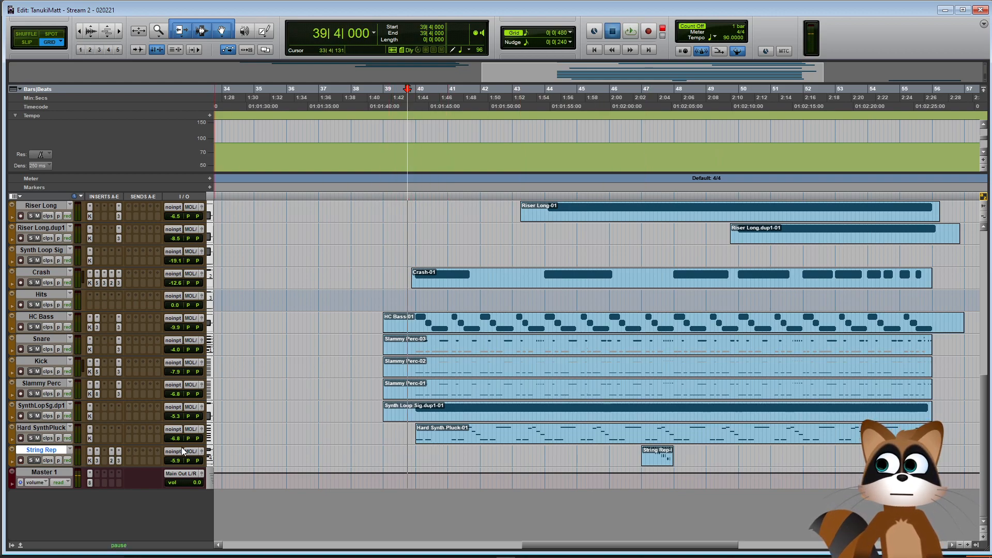
key(space)
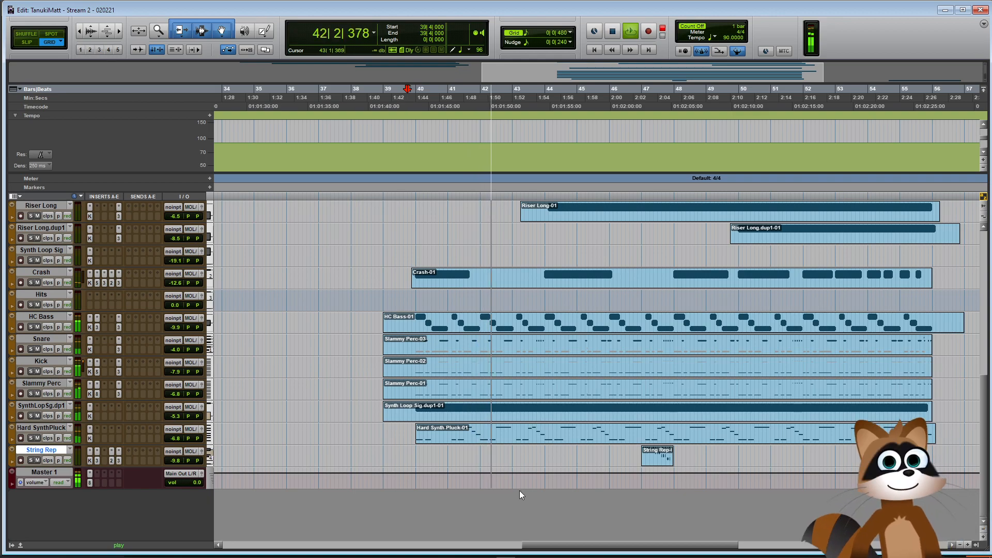
scroll(653, 510, right, 5)
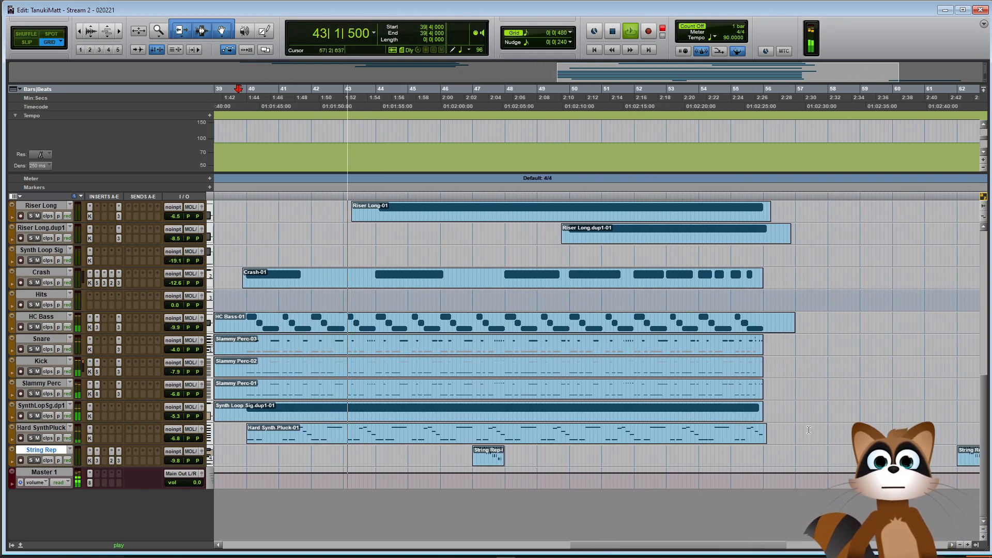
Duplicate the one-bar String Rep clip at bar 47 to fill bars 48 through 54
drag(487, 464, 586, 463)
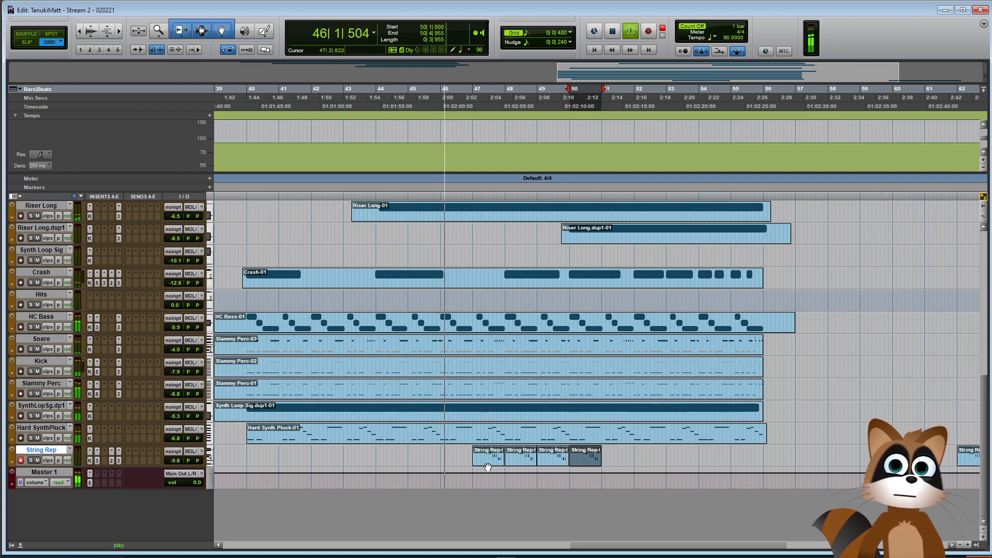
click(488, 467)
shift+click(586, 462)
drag(493, 462, 616, 462)
Delete the String Rep clip at bar 47 and lower the track volume to -11.1 dB
click(487, 461)
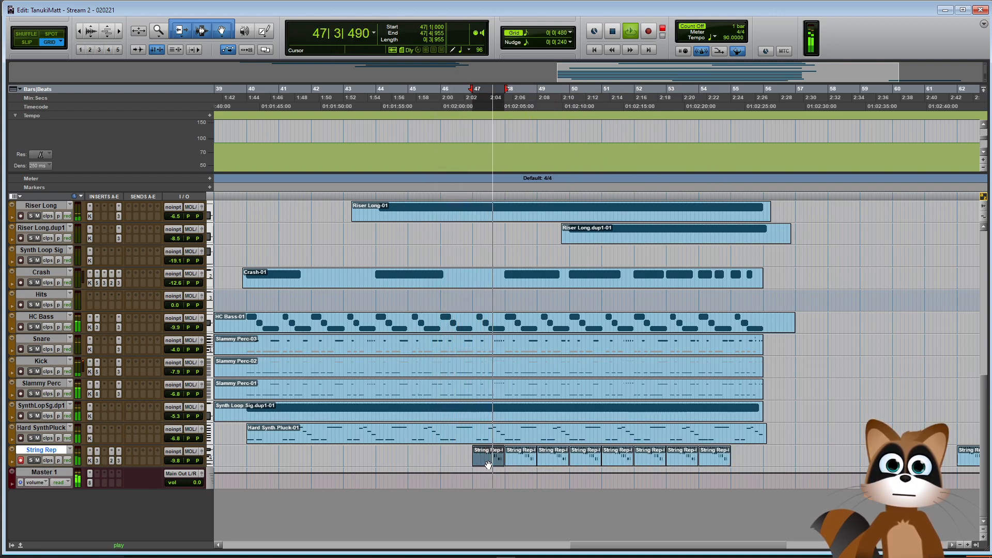
key(Delete)
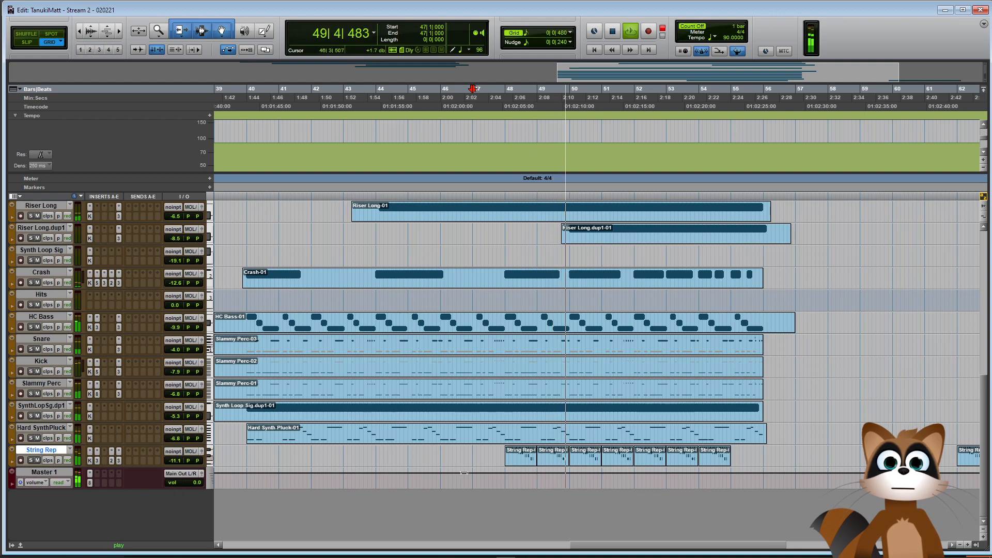
Copy the last String Rep clip from bar 54 to bar 55 and solo the String Rep track
click(522, 460)
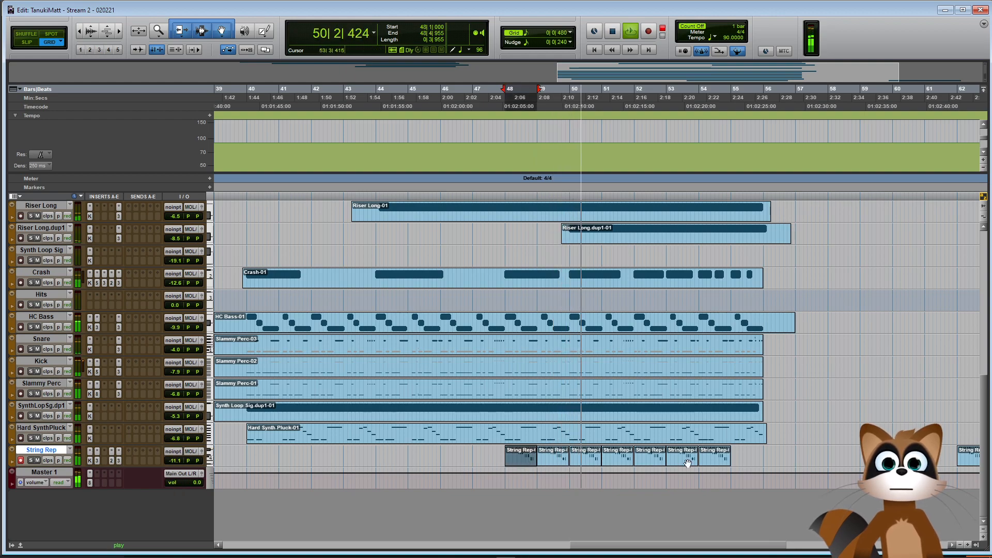
click(715, 460)
drag(715, 460, 747, 463)
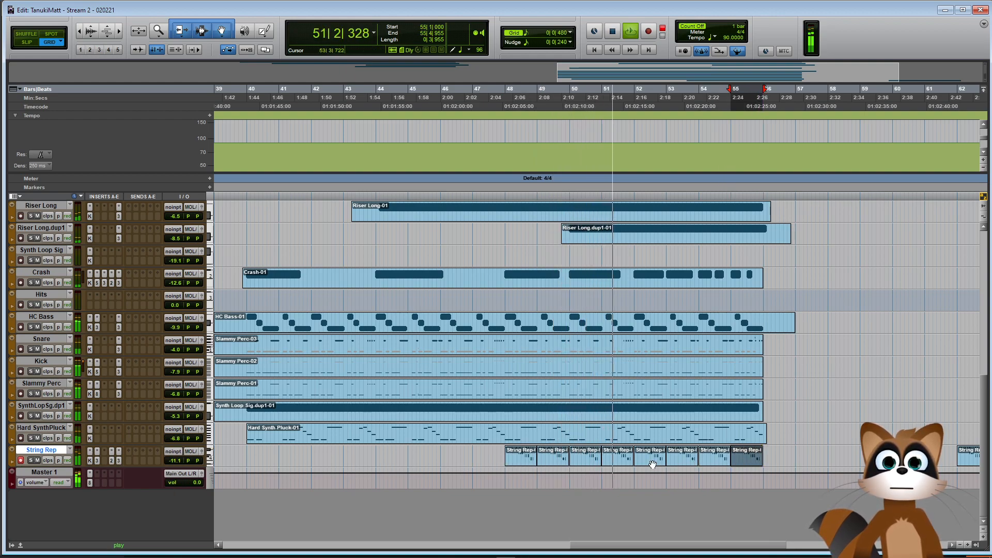
click(30, 460)
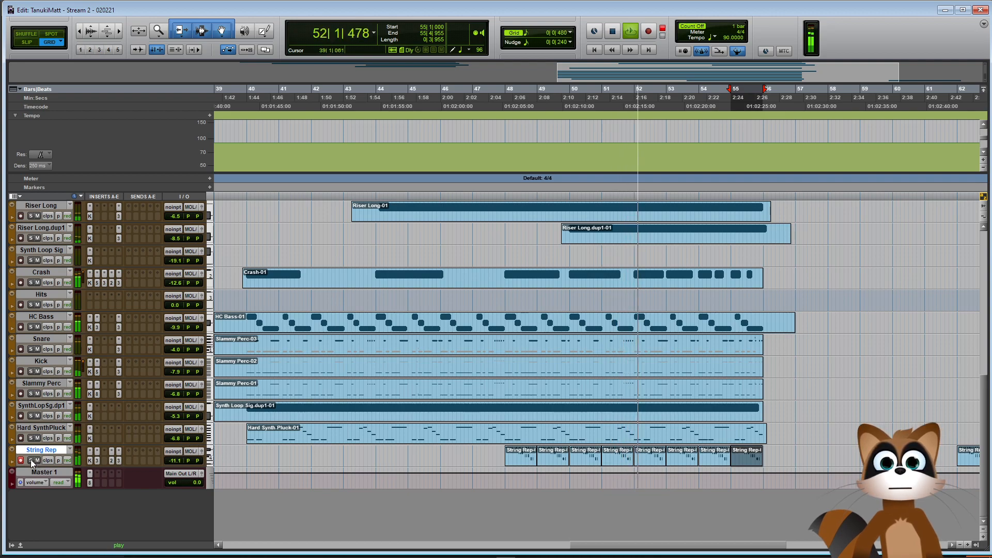
key(space)
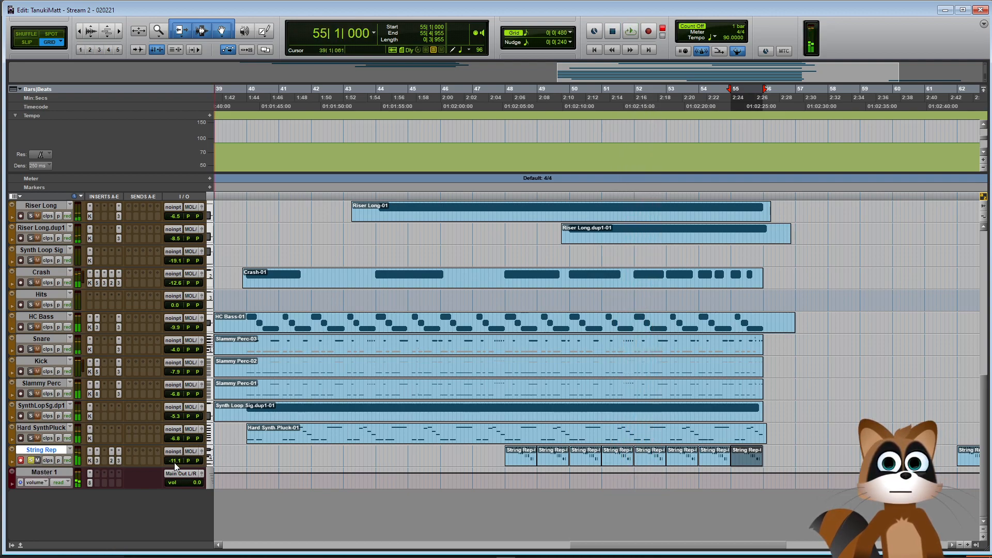
Play the soloed String Rep part from 47|4|480 and open its Neutron 3 Exciter plug-in
click(490, 451)
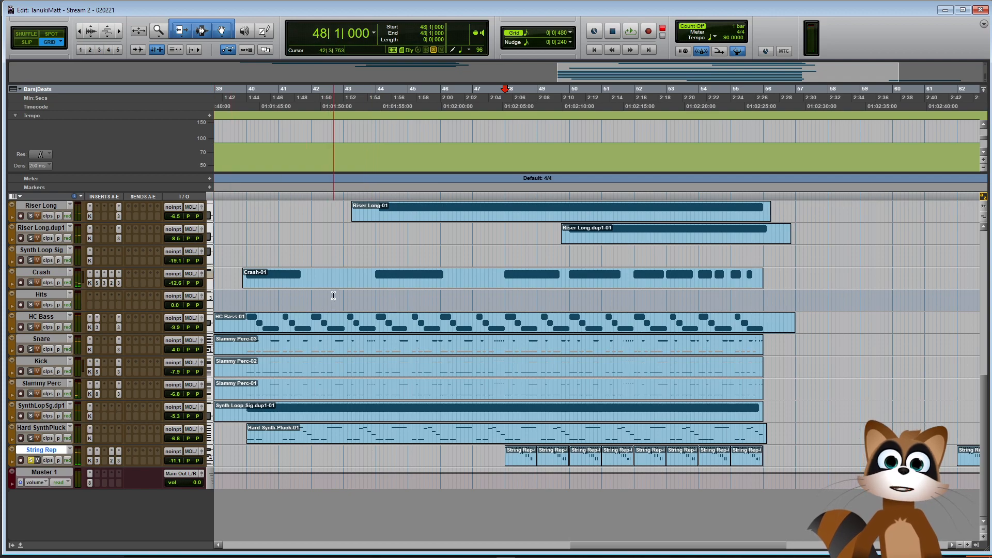
scroll(333, 295, up, 10)
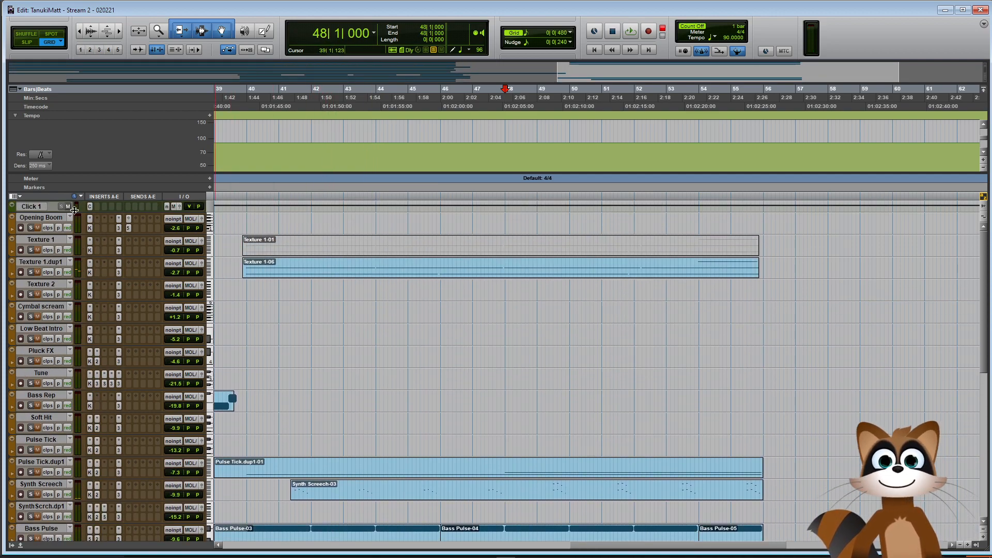
scroll(354, 374, down, 10)
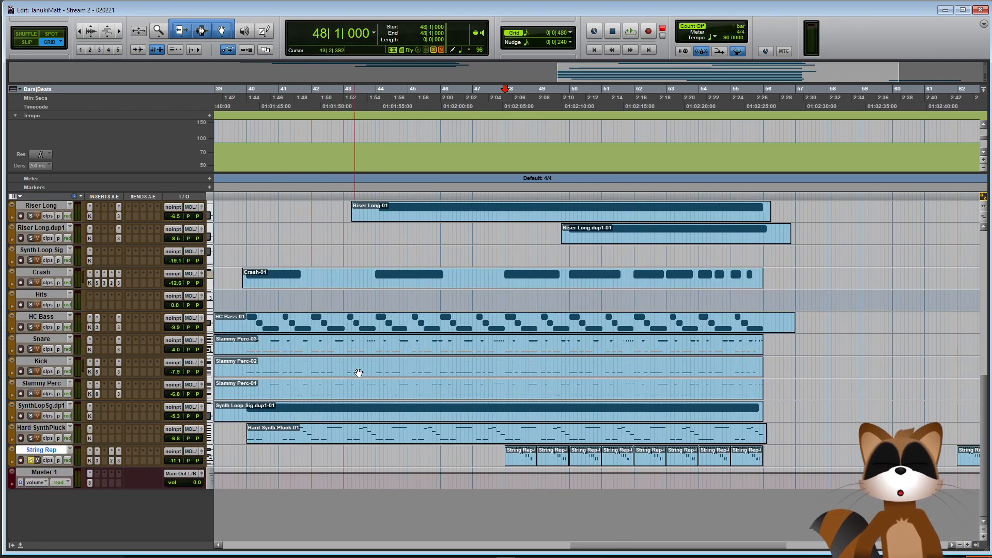
key(space)
click(95, 461)
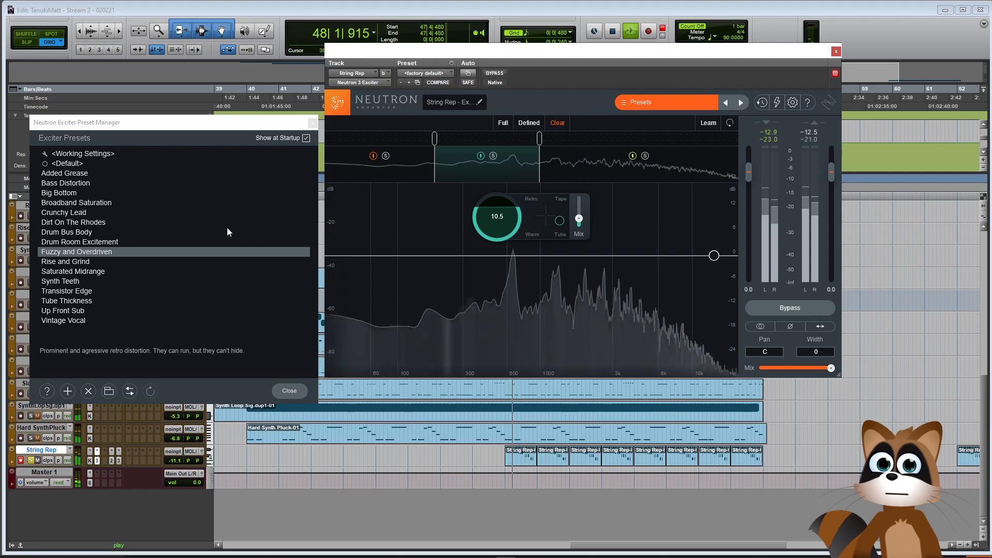
Audition Exciter presets including Dirt On The Rhodes and Fuzzy and Overdriven, and load Crunchy Lead
click(106, 211)
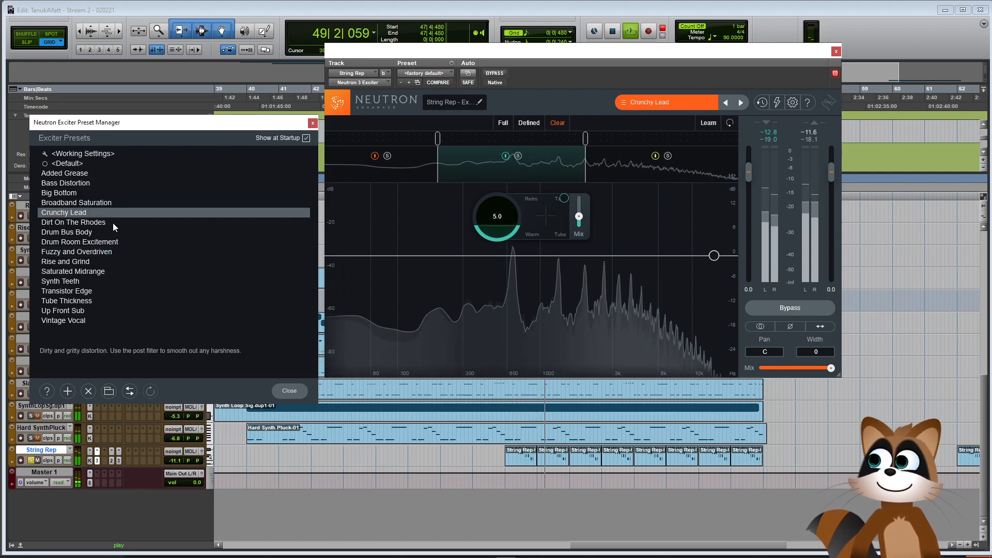
click(113, 222)
click(117, 209)
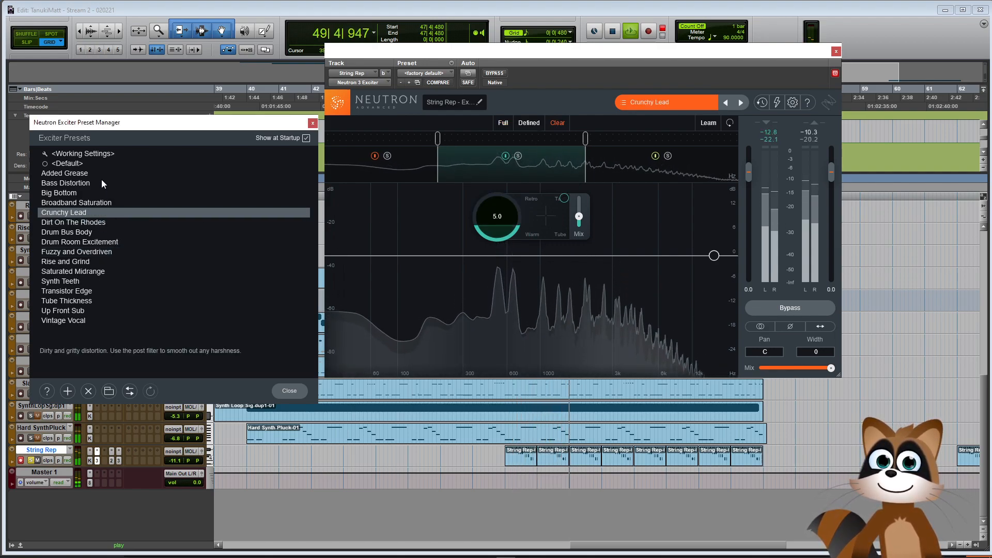
click(113, 252)
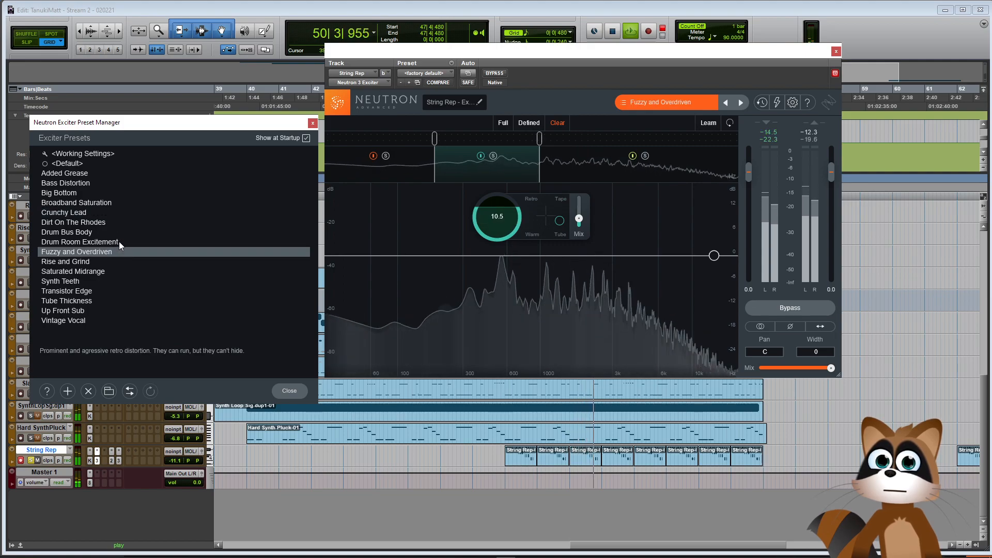
click(118, 241)
click(113, 223)
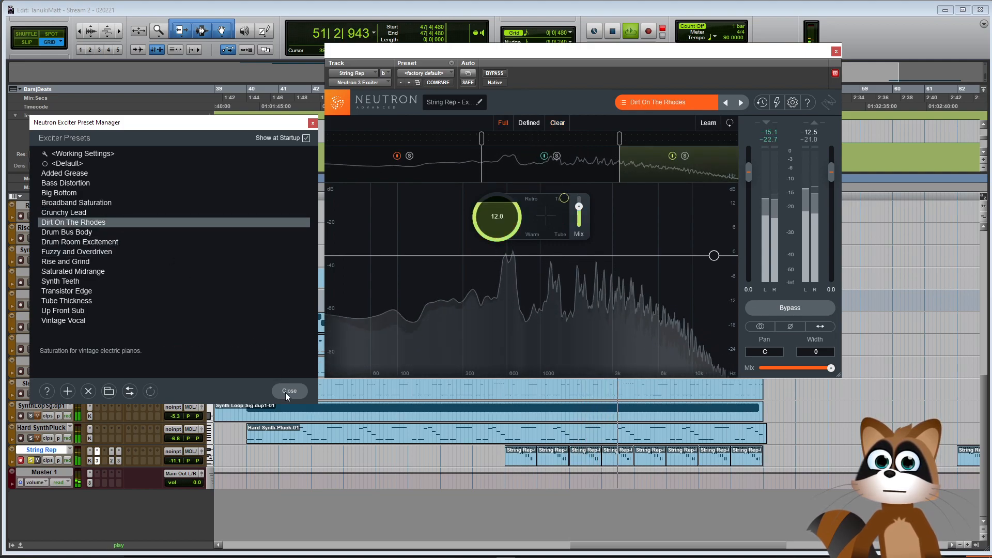
click(101, 214)
click(289, 391)
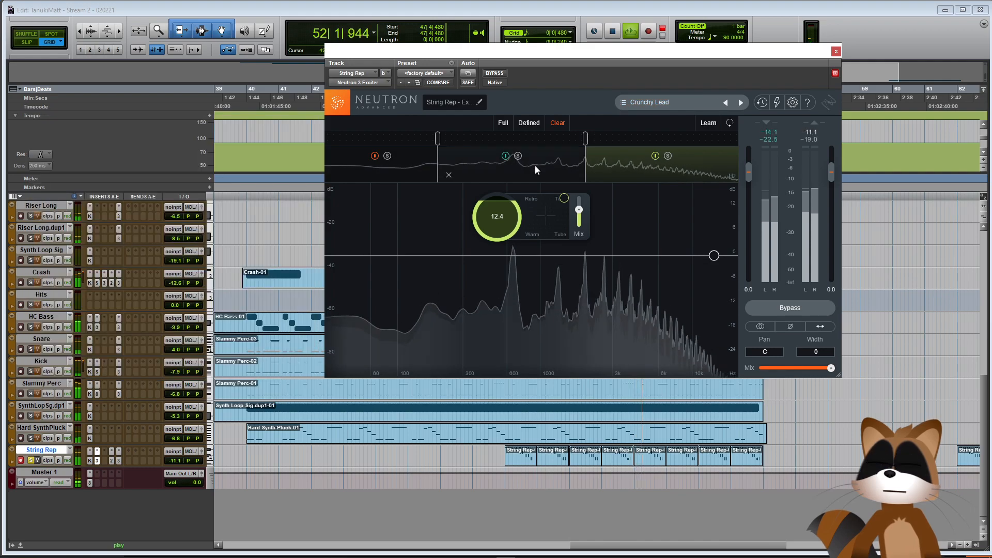
Raise the Mix of the Exciter's middle band, then close the plug-in and stop playback
click(571, 178)
drag(593, 222, 581, 186)
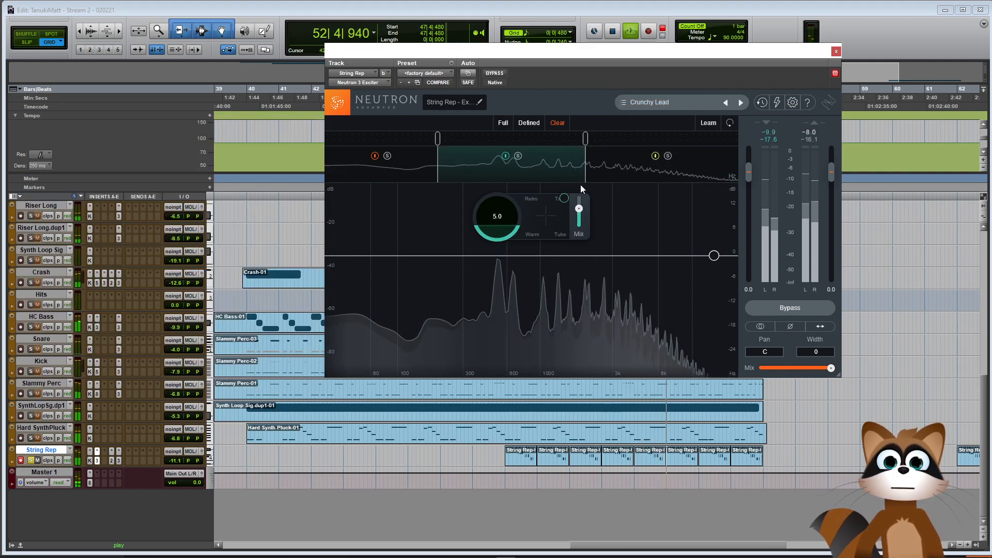
click(375, 156)
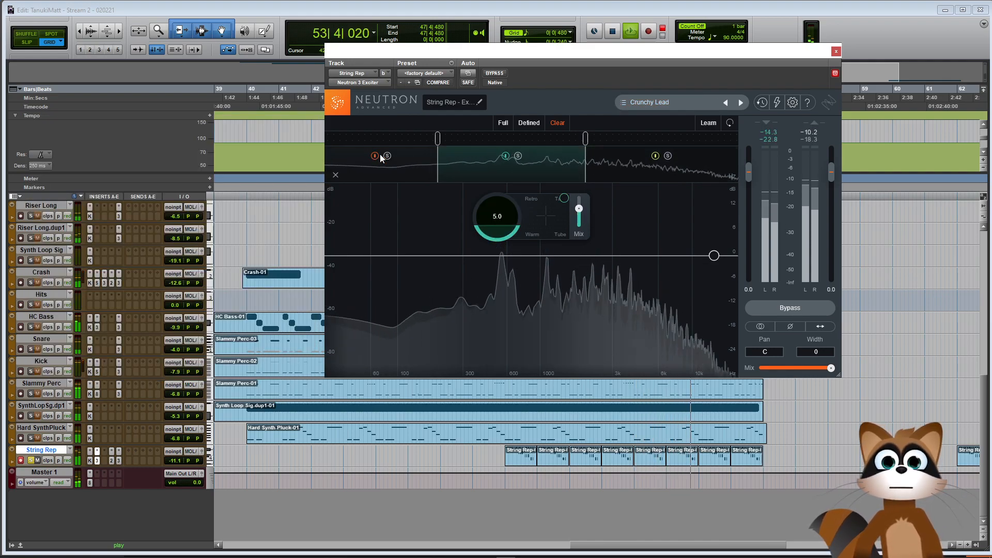
click(836, 51)
key(space)
Insert Kramer Tape on the String Rep track and load its electric guitar preset Marshall chunky 8th notes
click(104, 462)
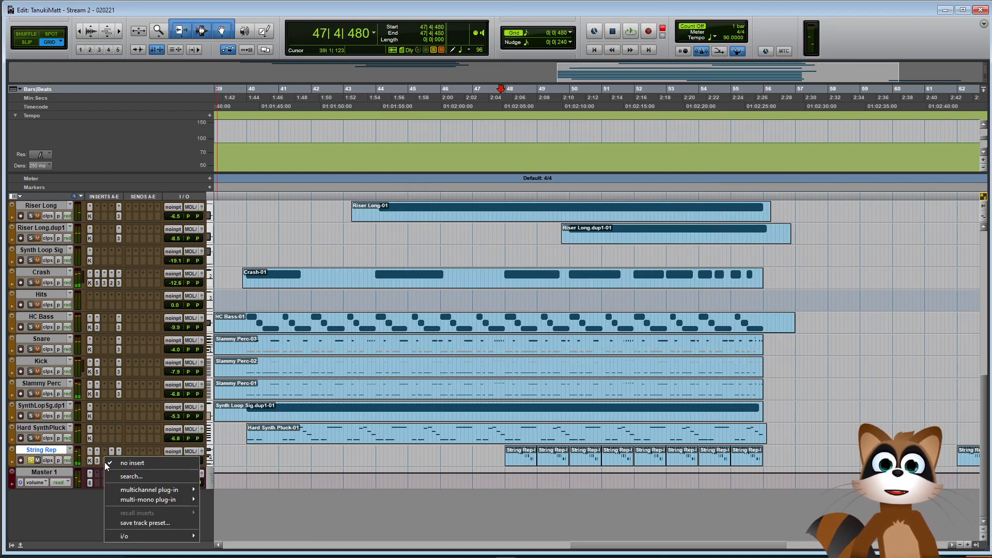
mouse_move(141, 491)
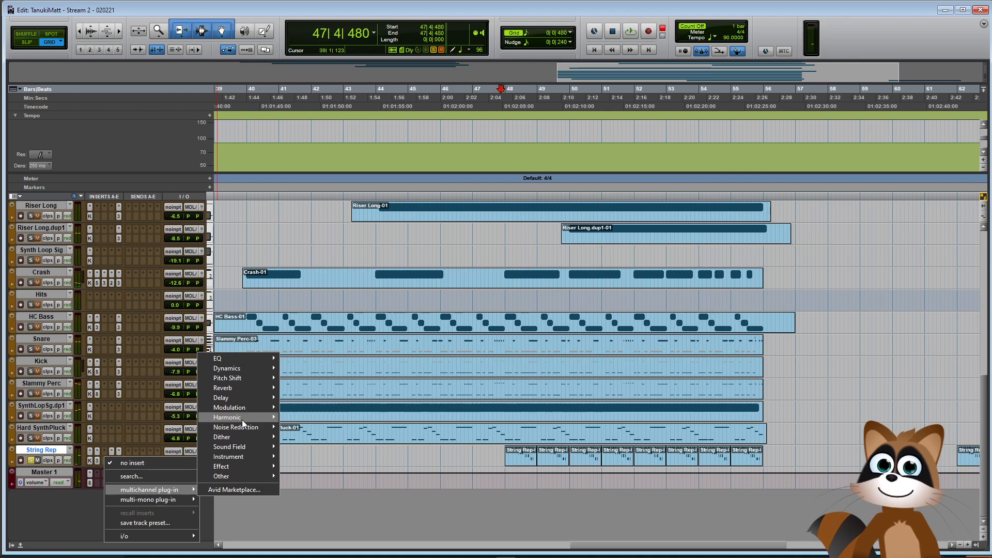
mouse_move(241, 418)
click(296, 419)
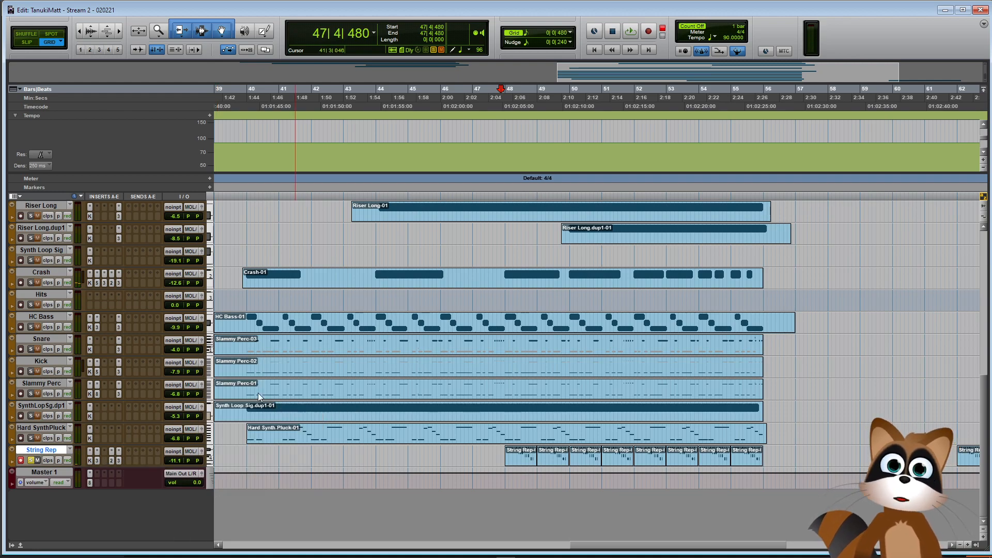
click(667, 95)
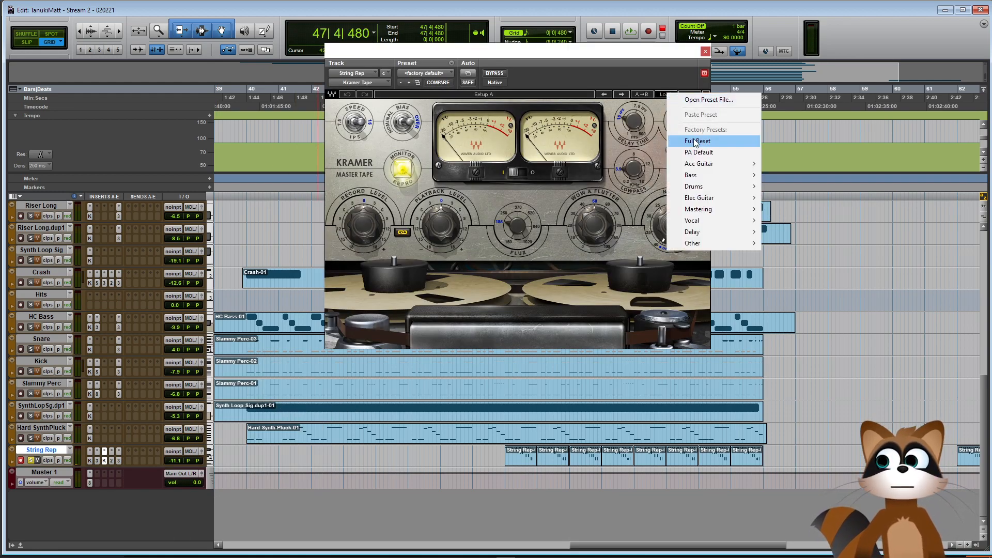
mouse_move(714, 177)
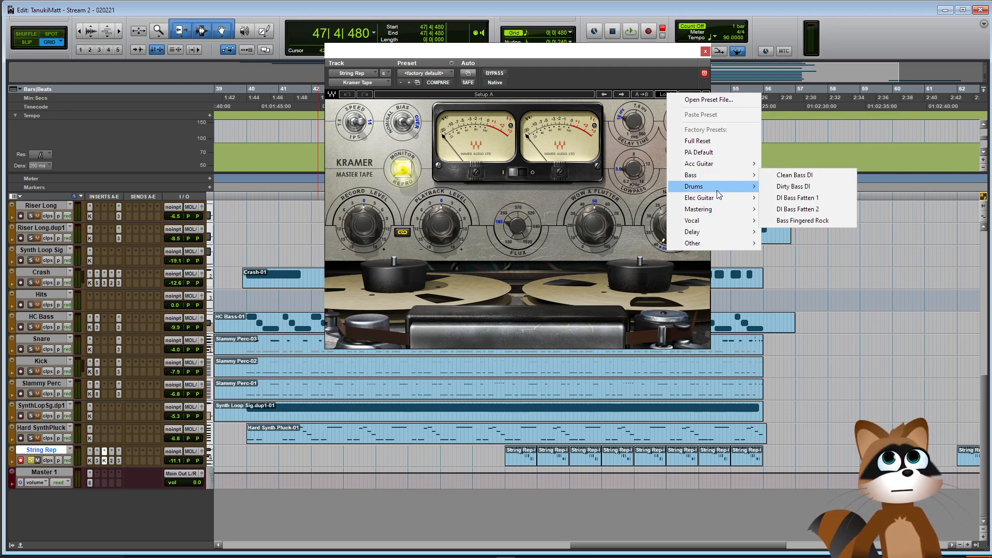
mouse_move(715, 197)
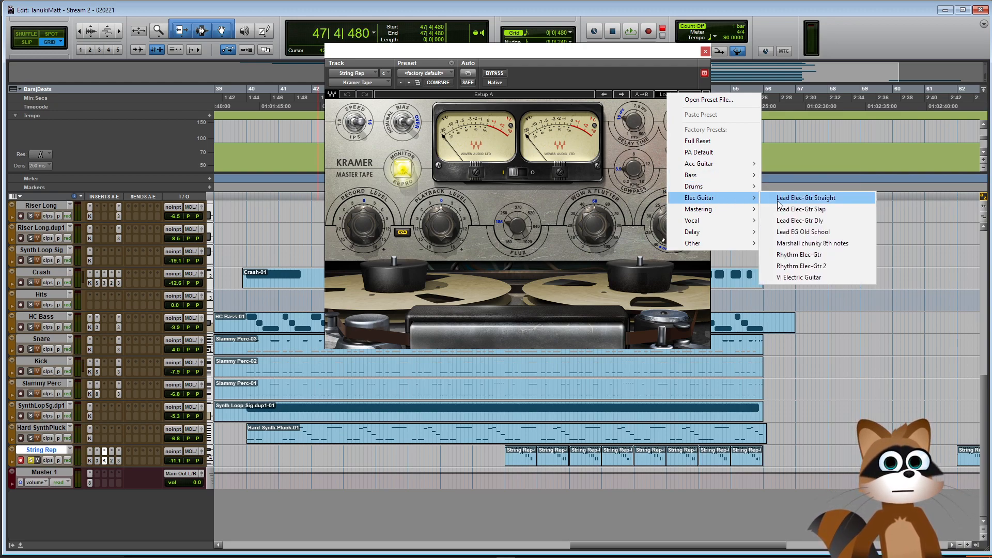
click(795, 244)
Listen to the tape effect, unsolo the String Rep track and play the full mix from bar 48
key(space)
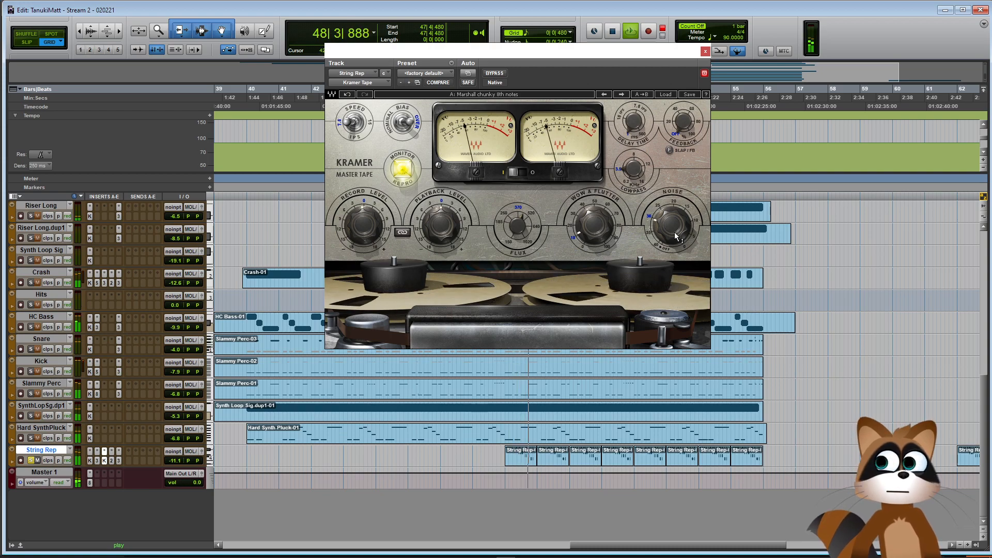
click(705, 51)
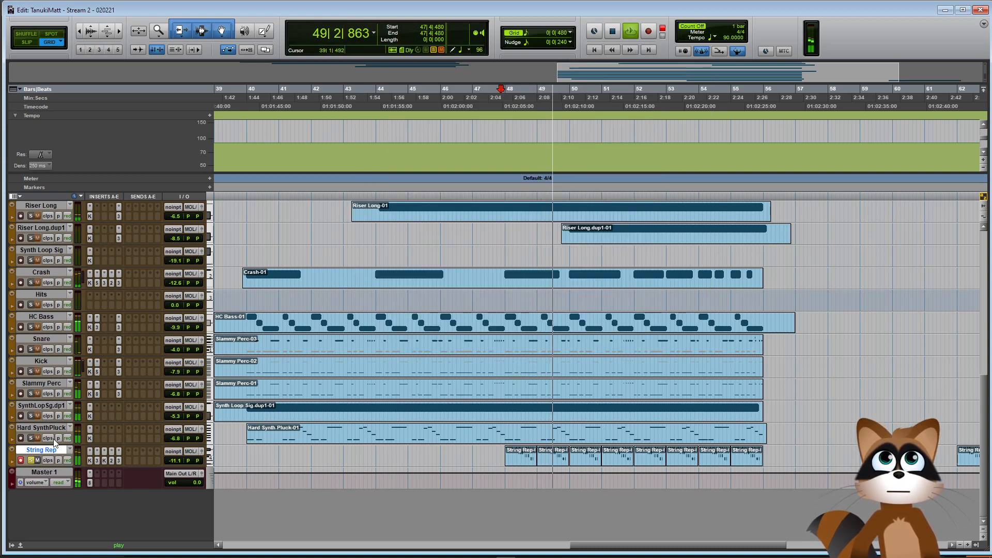
click(30, 461)
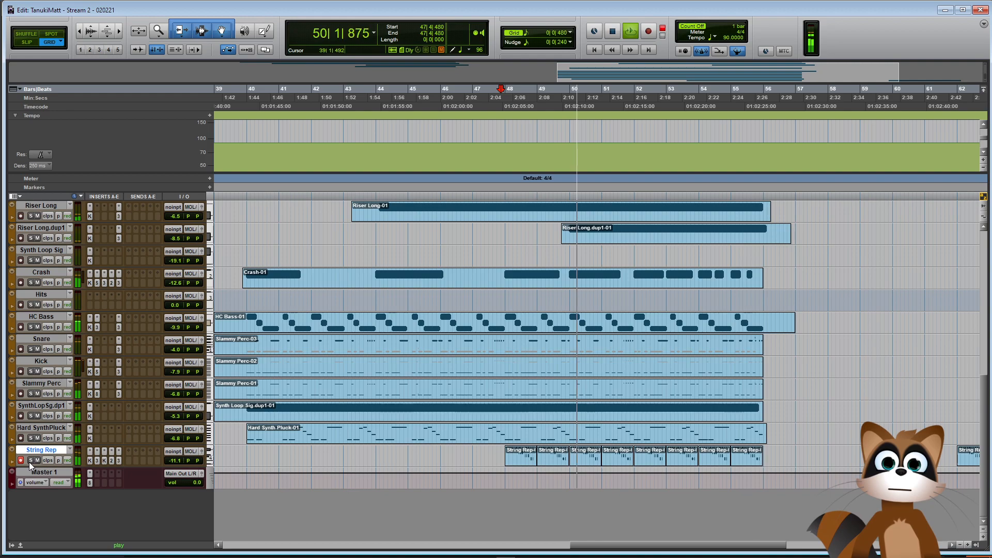
key(space)
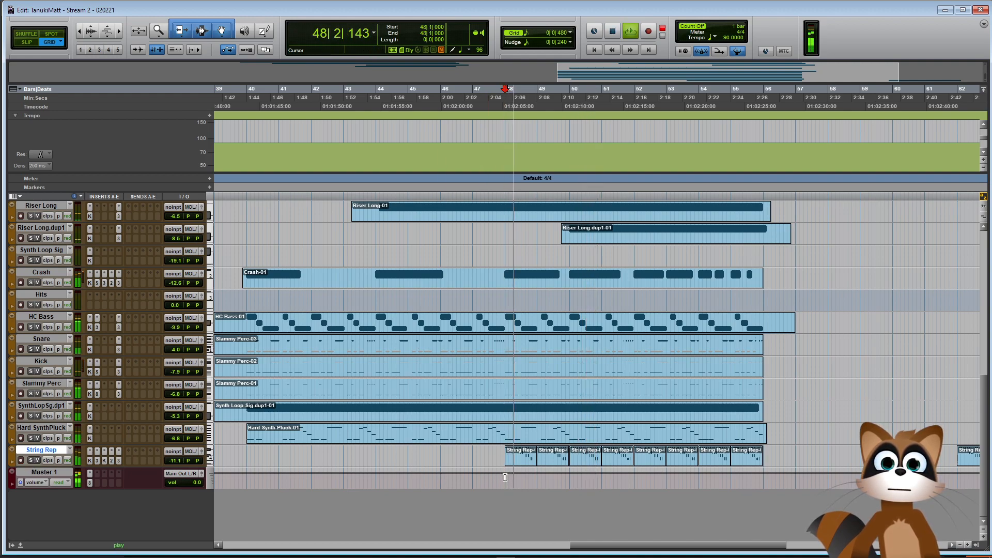
Shift the String Rep notes of bars 48 through 55 slightly earlier in the MIDI editor, to start at 47|4|945
click(513, 460)
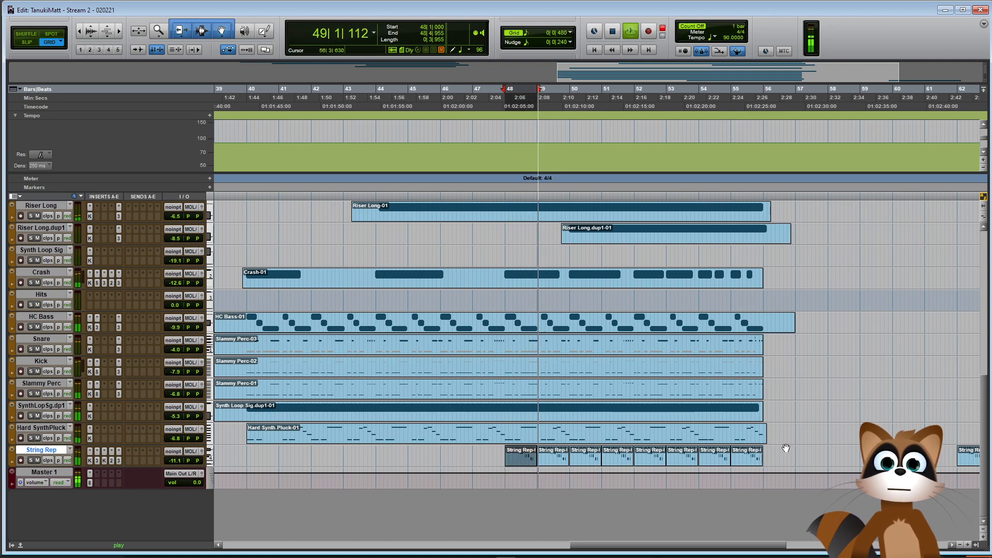
double_click(520, 462)
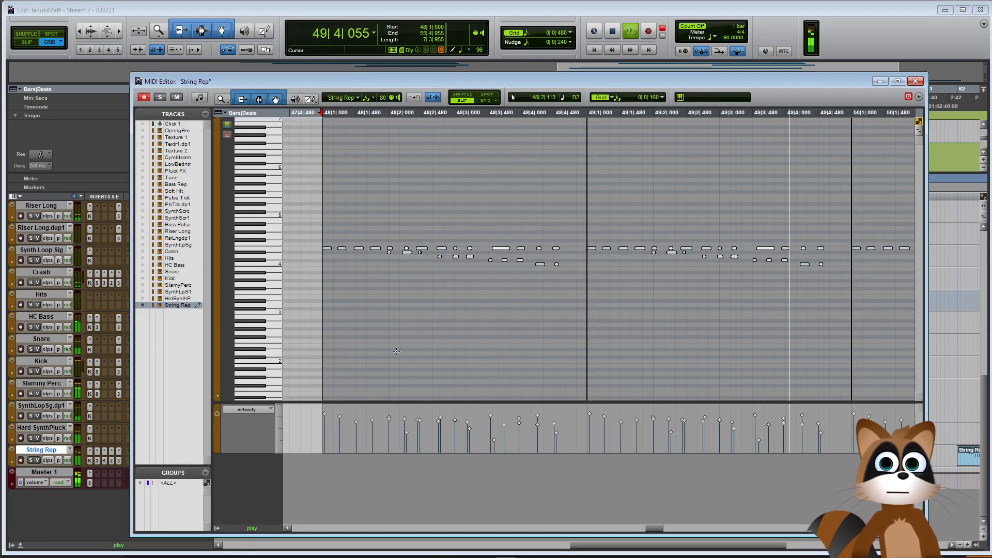
click(325, 249)
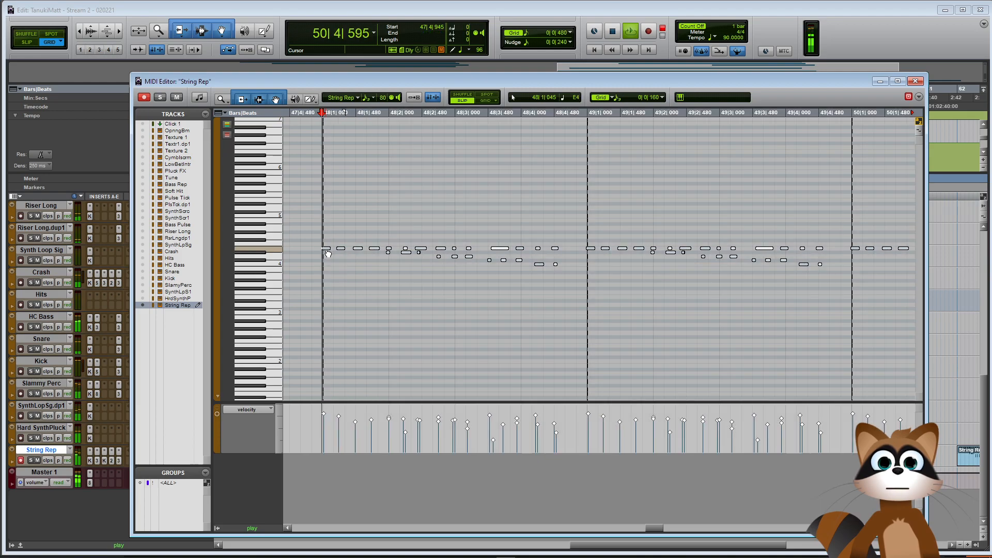
click(915, 81)
Lower the String Rep track volume to -17.7 dB during playback, then stop
click(170, 467)
drag(171, 467, 172, 456)
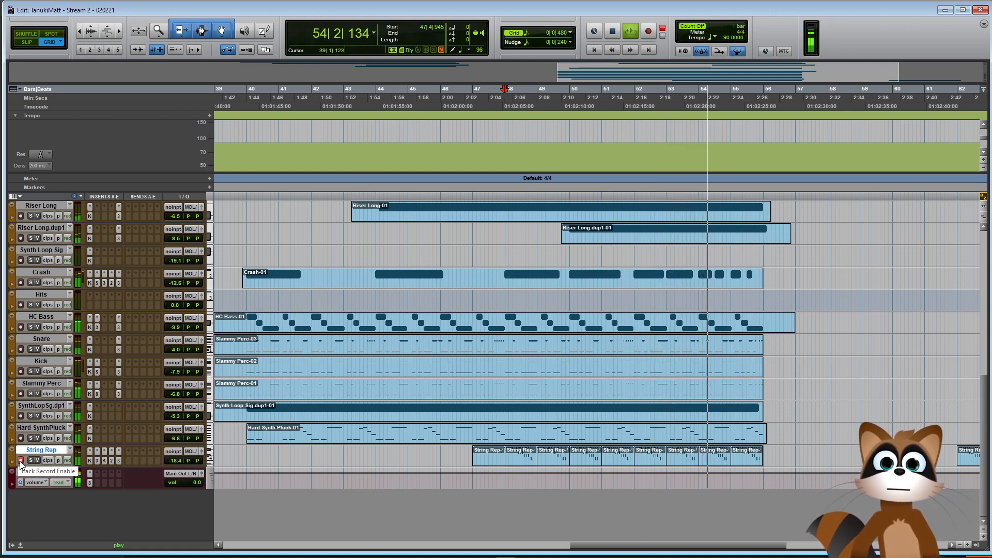
drag(175, 460, 175, 458)
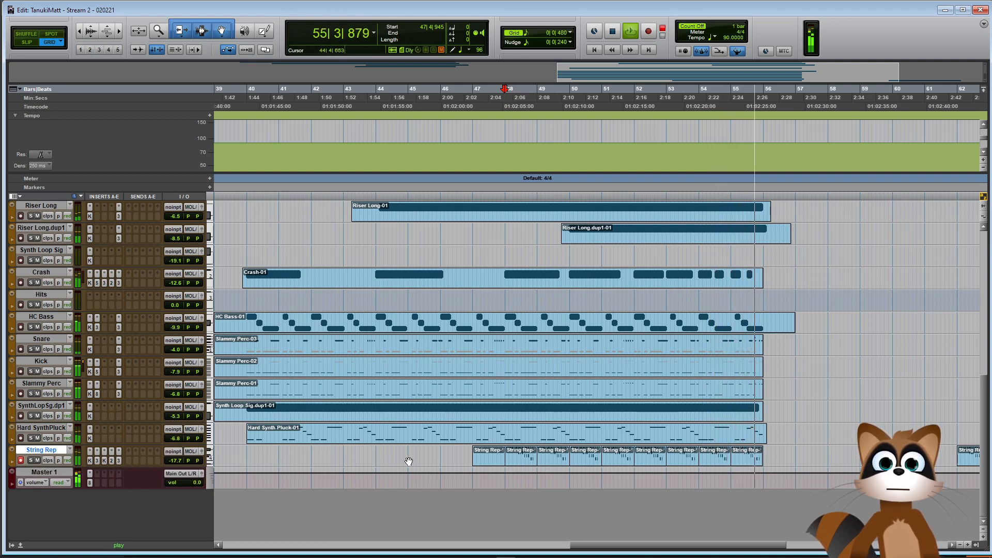
key(space)
Play the second section with all tracks from 39|4|480
click(471, 454)
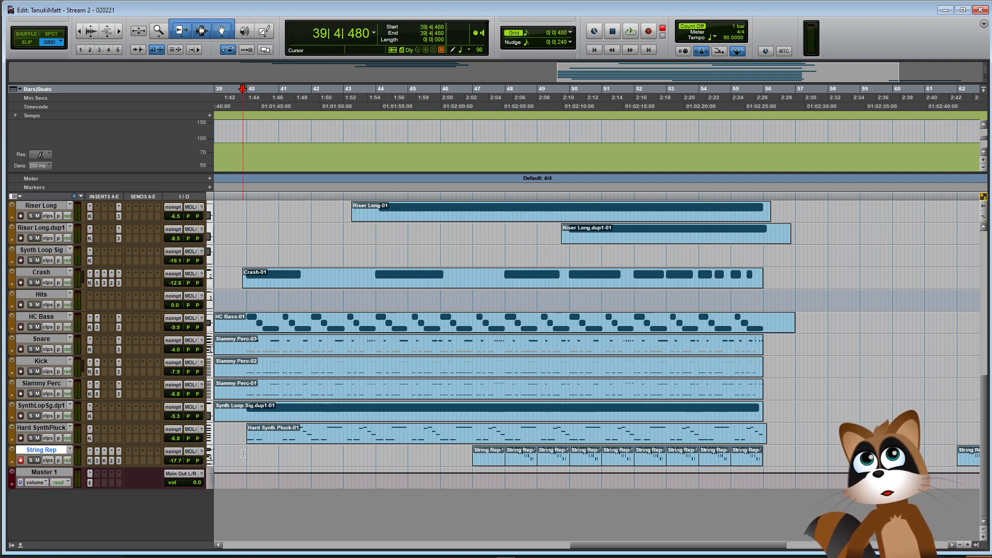
key(shift+r)
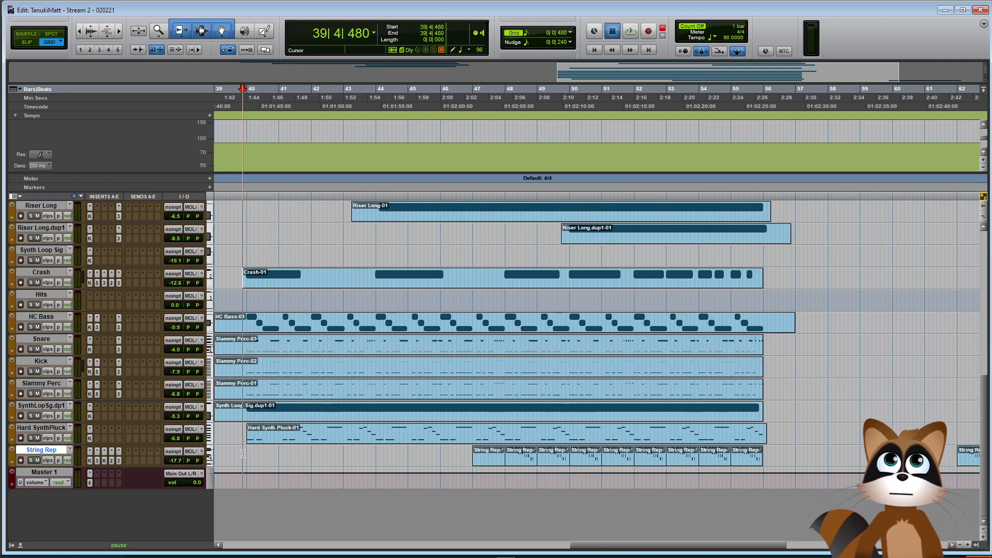
key(space)
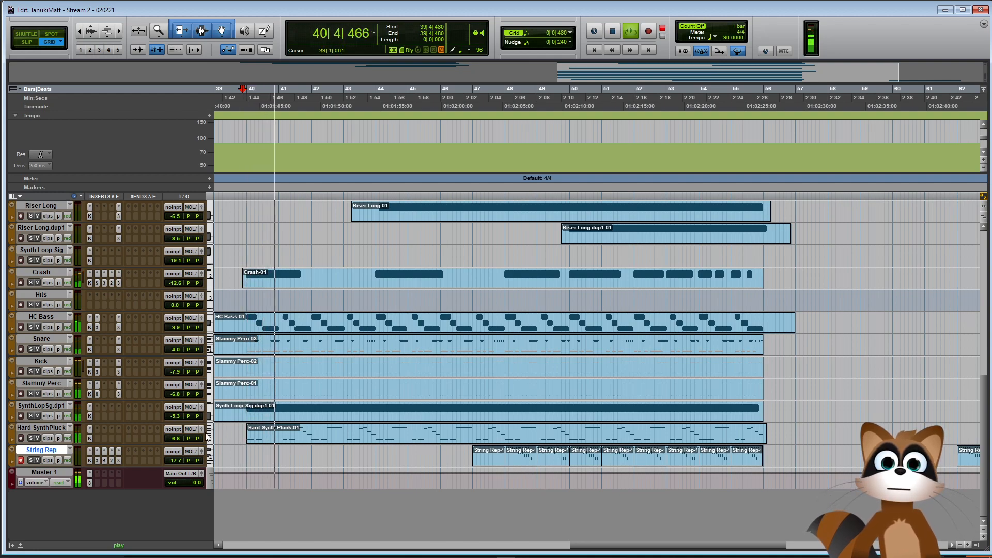
Check the VSR S24 reverb settings on the String Rep track while the section plays
click(114, 461)
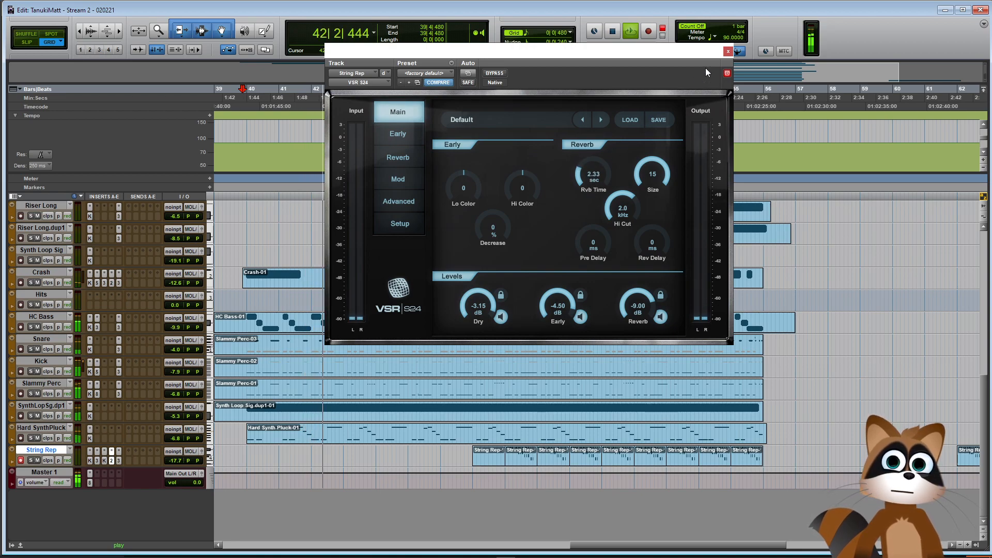
key(ctrl+w)
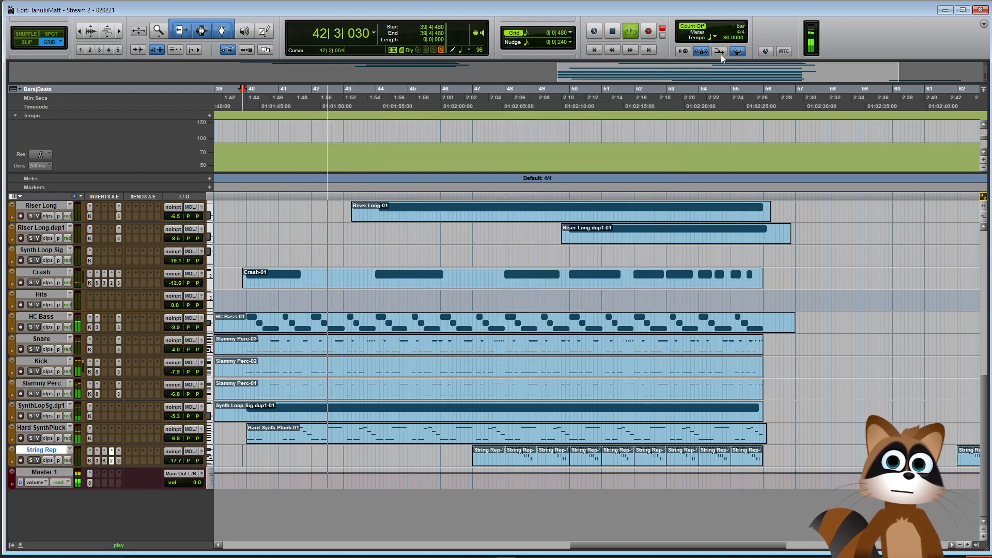
click(111, 460)
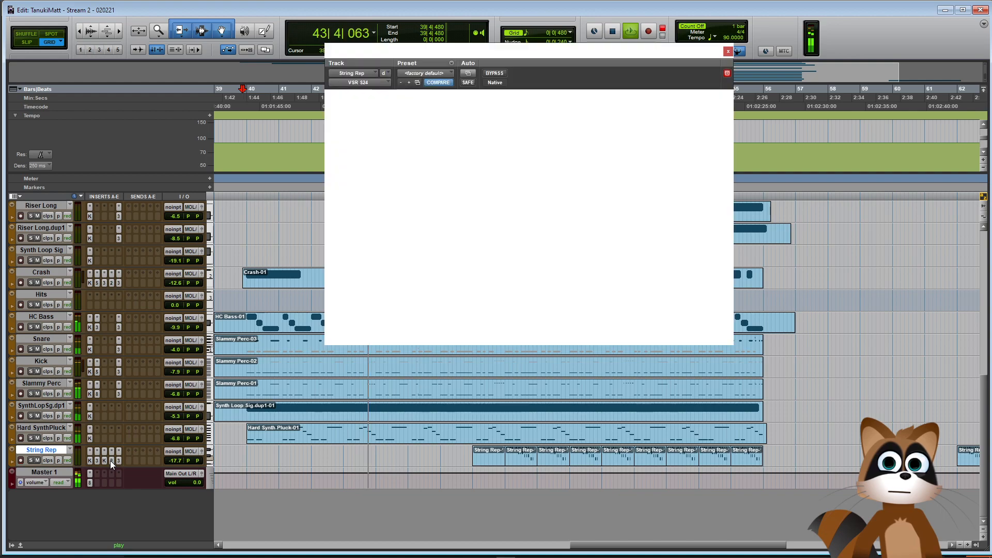
click(728, 51)
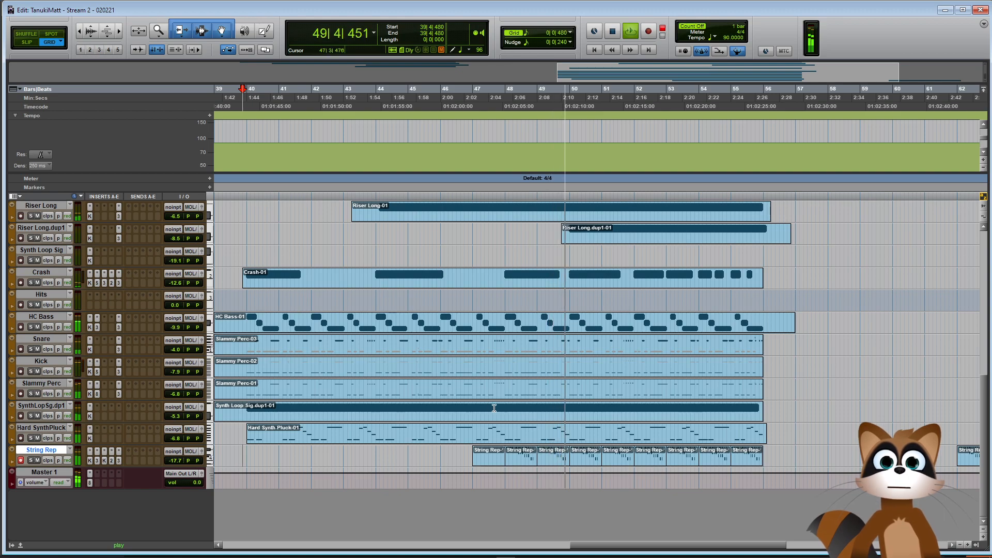
Shift the String Rep notes of bars 48 through 55 slightly earlier again in the MIDI editor, to start at 47|4|915
click(496, 467)
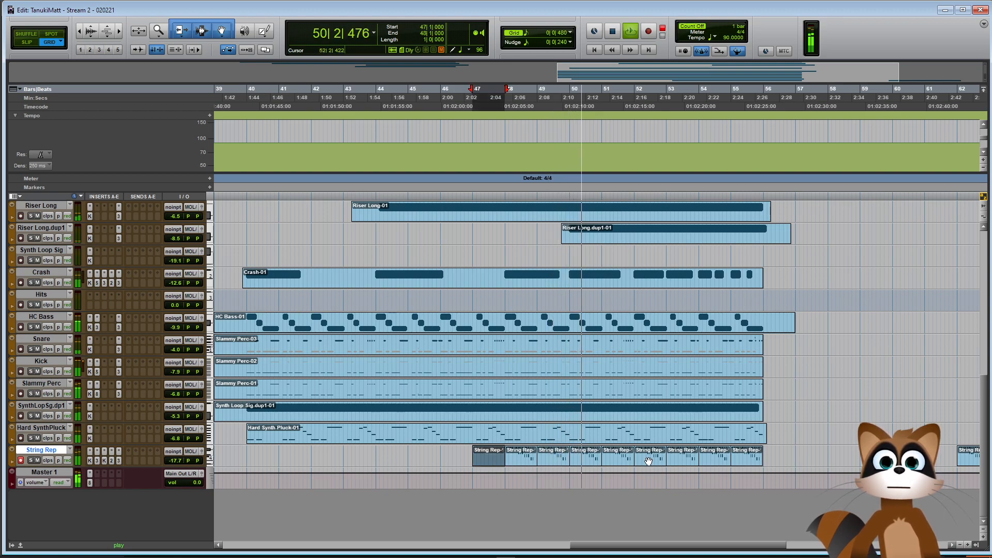
shift+click(748, 461)
double_click(522, 467)
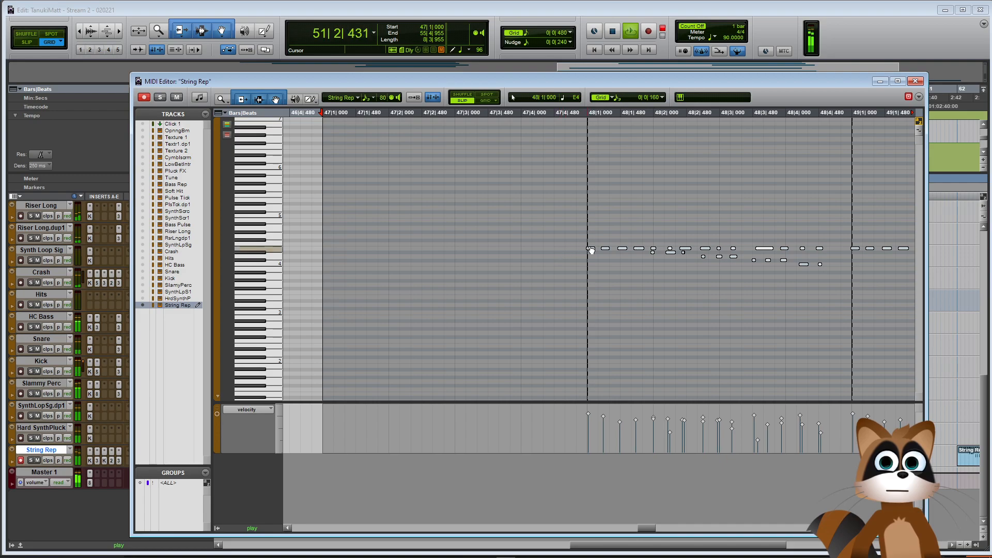
drag(594, 252, 591, 251)
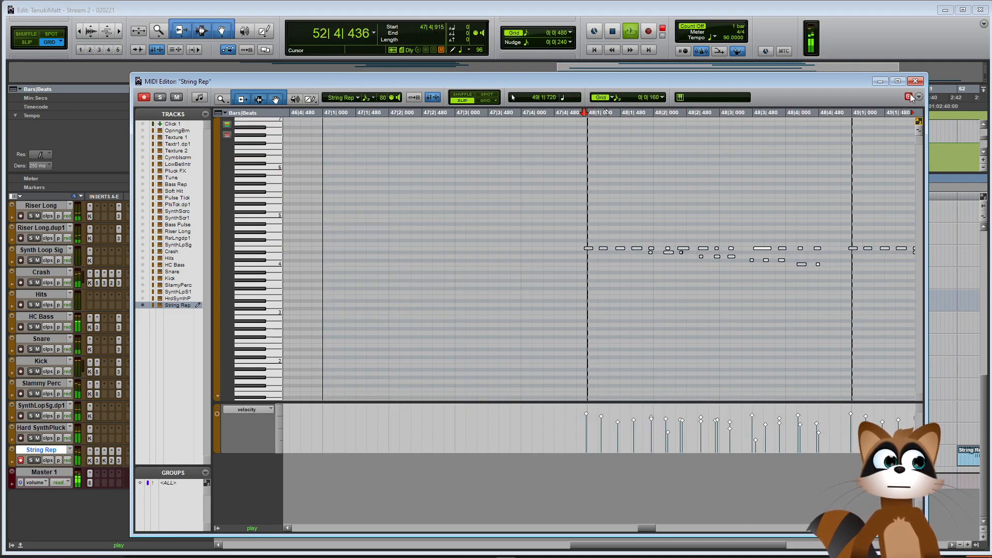
click(915, 82)
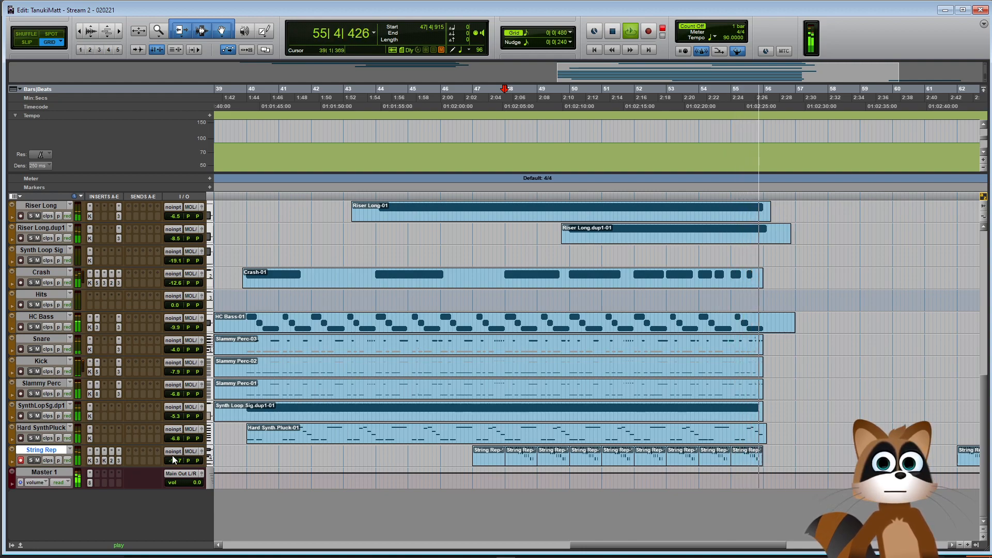
Stop playback and place the edit cursor at 38|3|480, just before the second section
key(space)
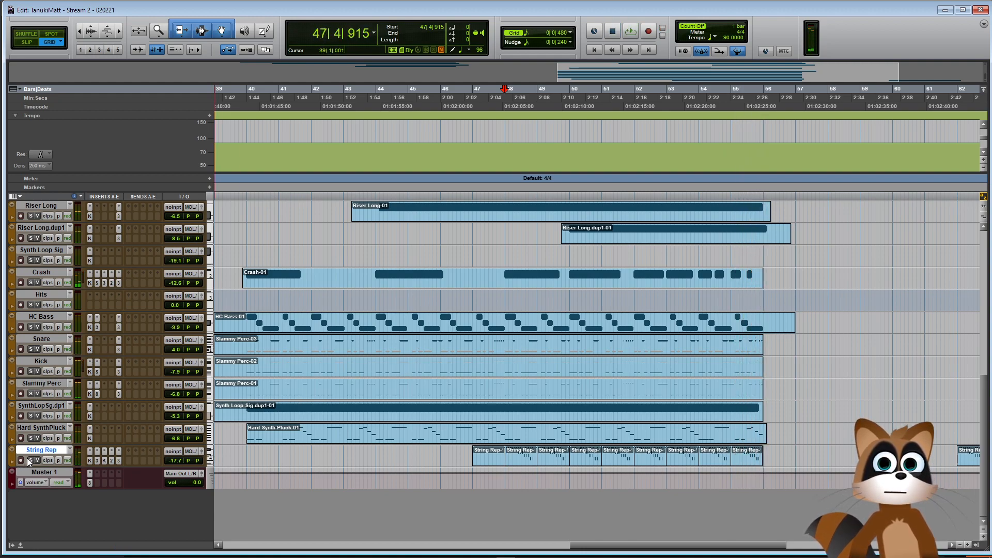
key(ctrl+bracketleft)
click(398, 410)
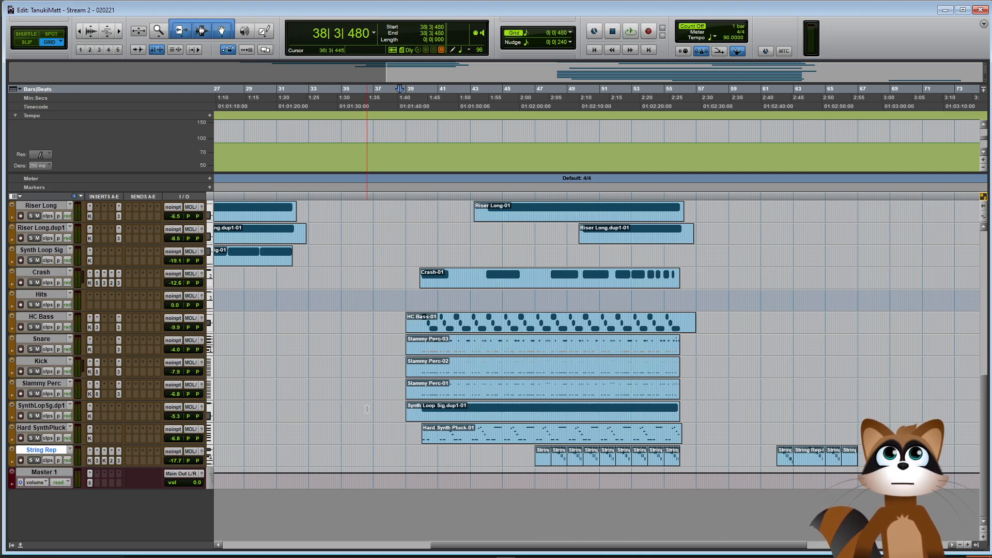
Create a stereo instrument track named Synth Rep below the String Rep track
right_click(34, 449)
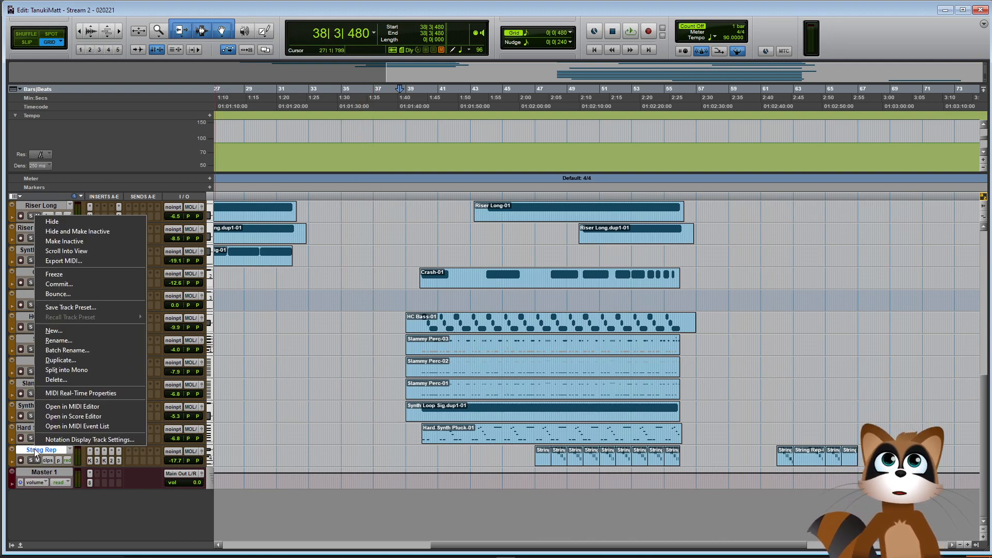
click(48, 330)
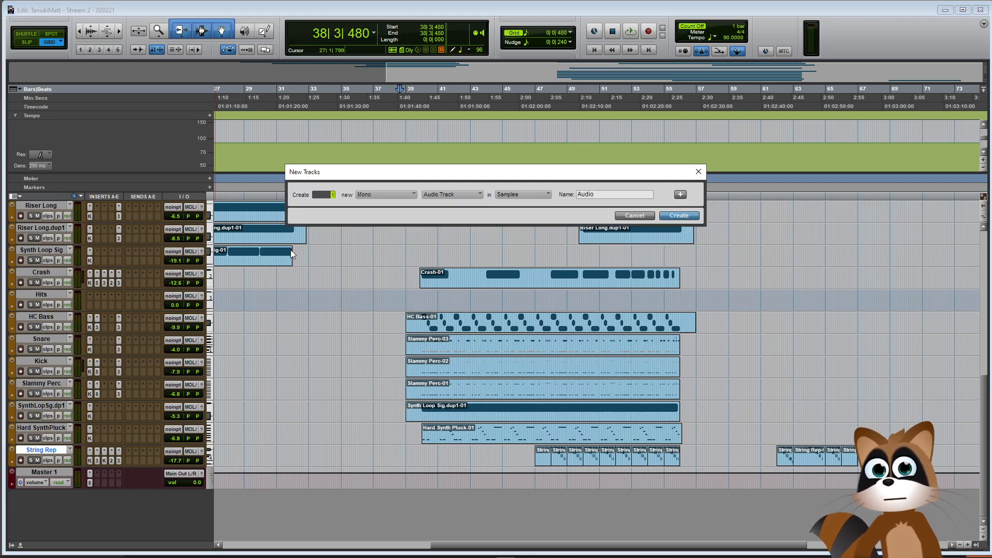
click(372, 196)
click(381, 207)
click(480, 196)
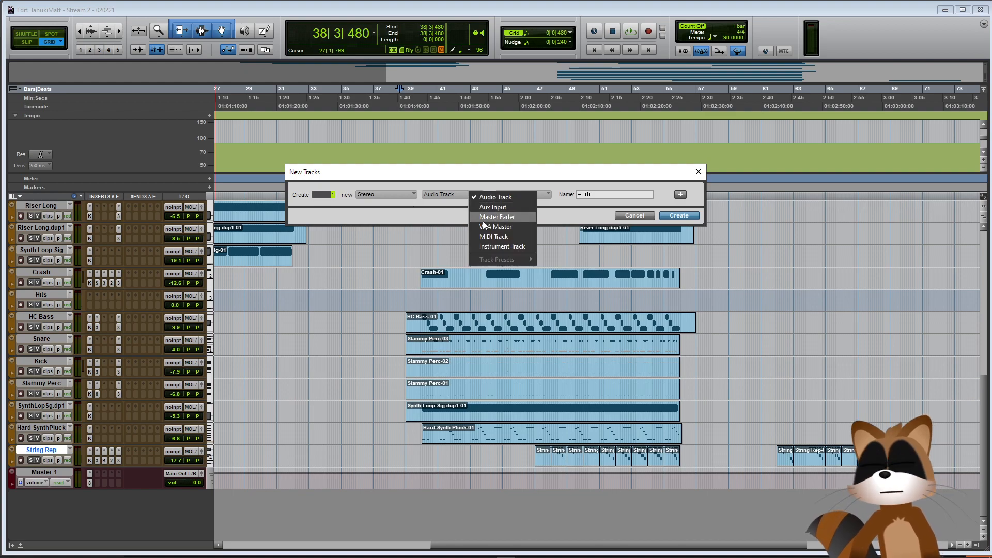
click(492, 246)
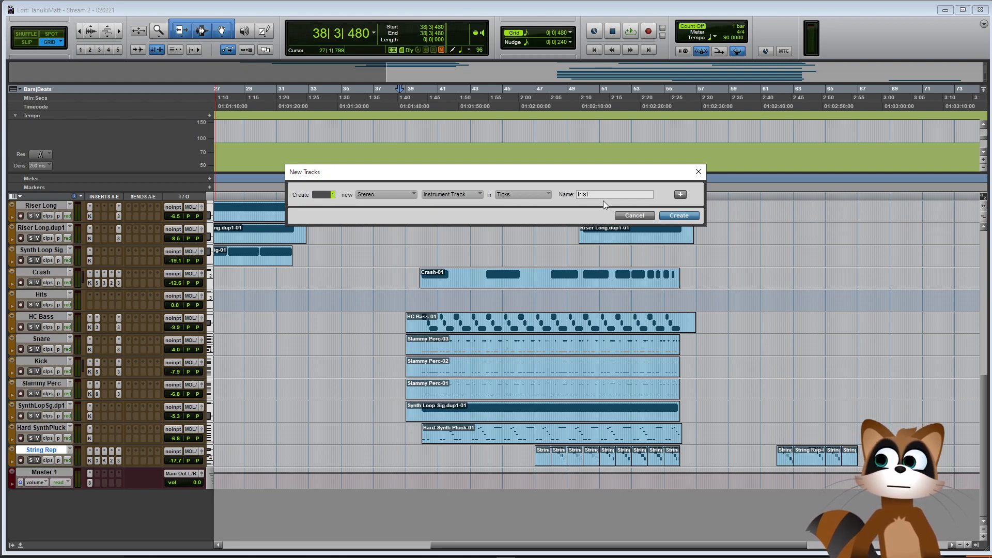
text(ynth Rep)
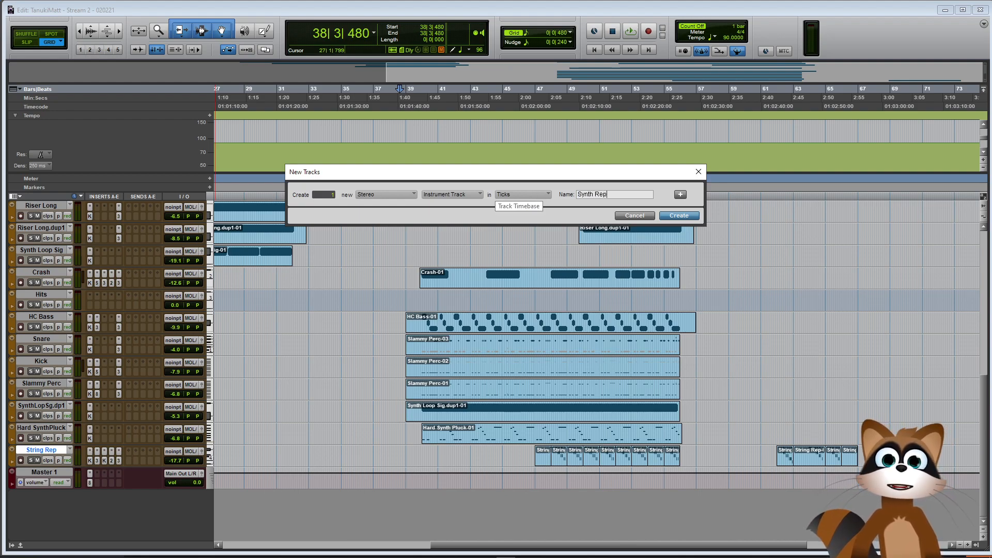
key(Return)
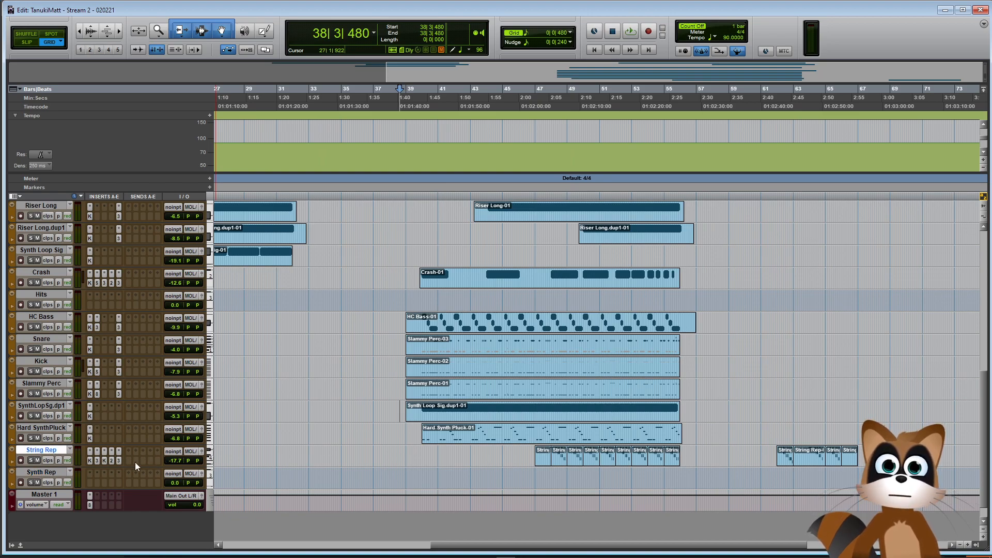
Set the String Rep volume to -17.0 dB and insert the stereo Kontakt instrument on the Synth Rep track
drag(173, 460, 172, 460)
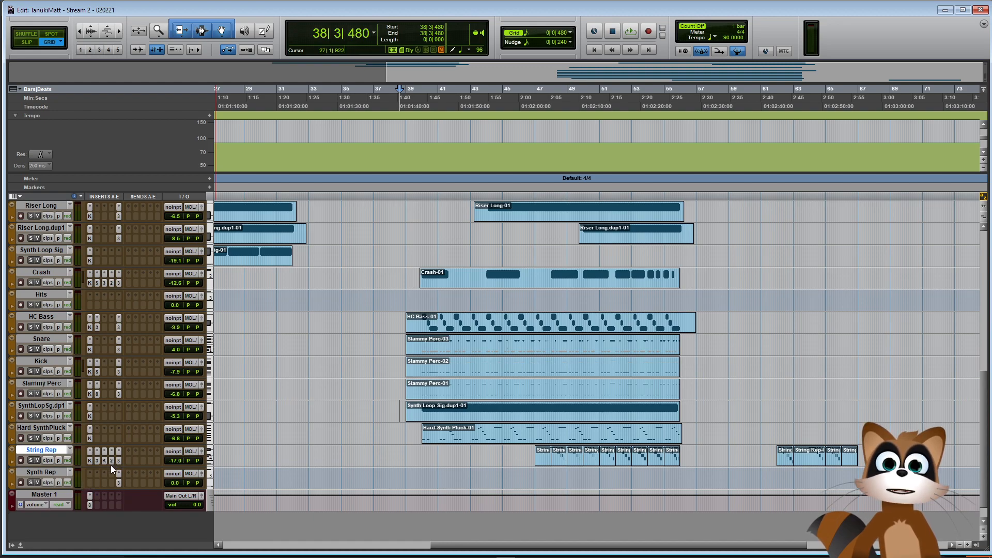
click(90, 482)
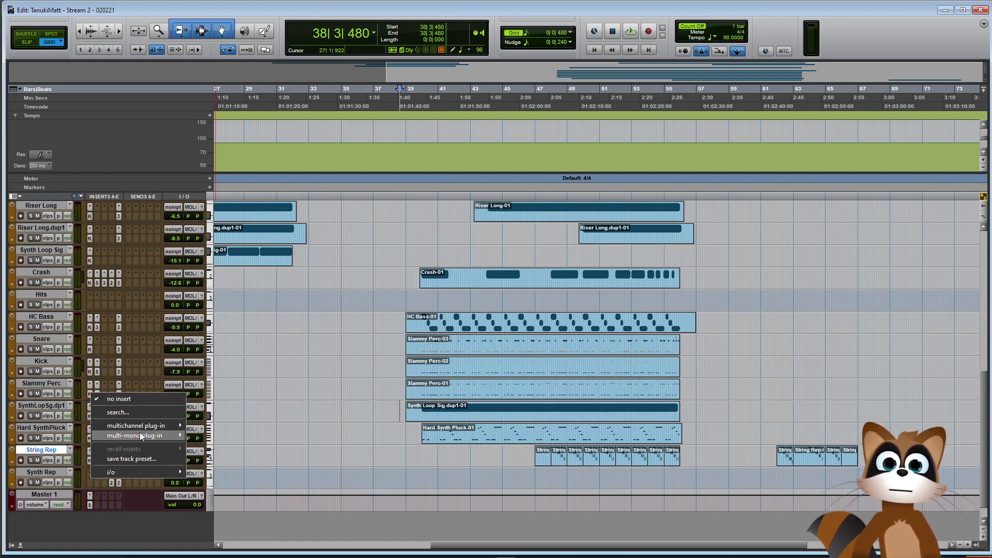
mouse_move(141, 424)
mouse_move(233, 392)
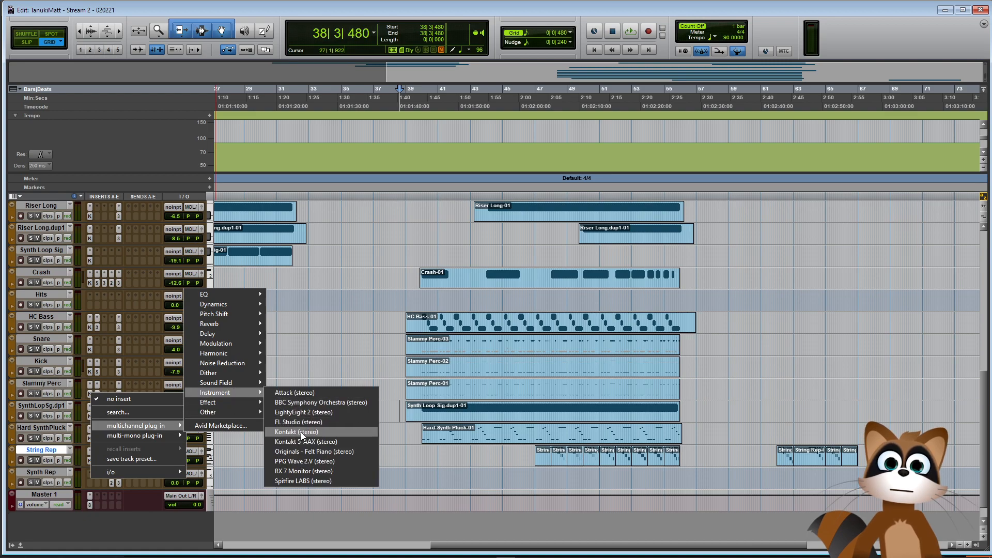
click(301, 432)
Load 06.Tonal Loops from the Loops folder of the Devastator expansion instruments into Kontakt
scroll(557, 314, down, 10)
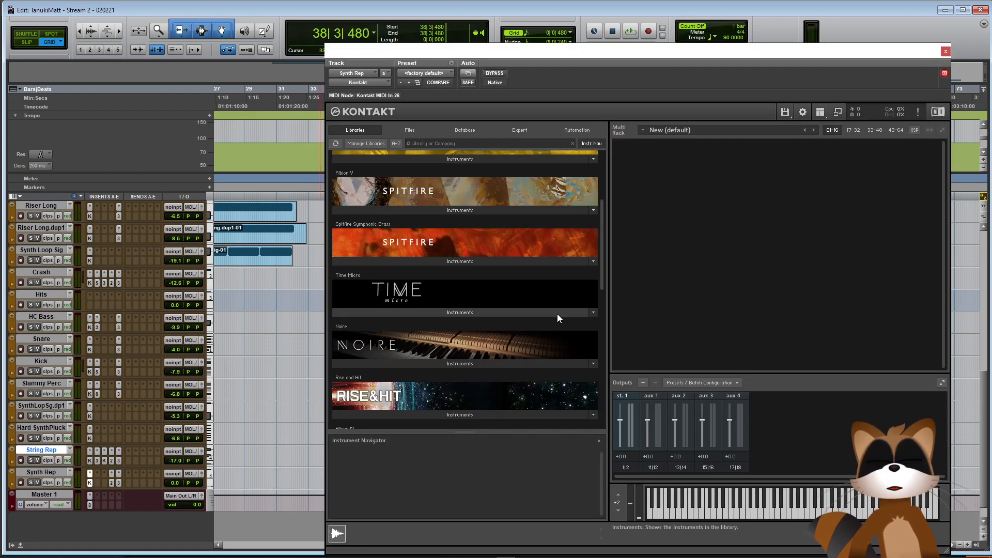
scroll(500, 359, down, 3)
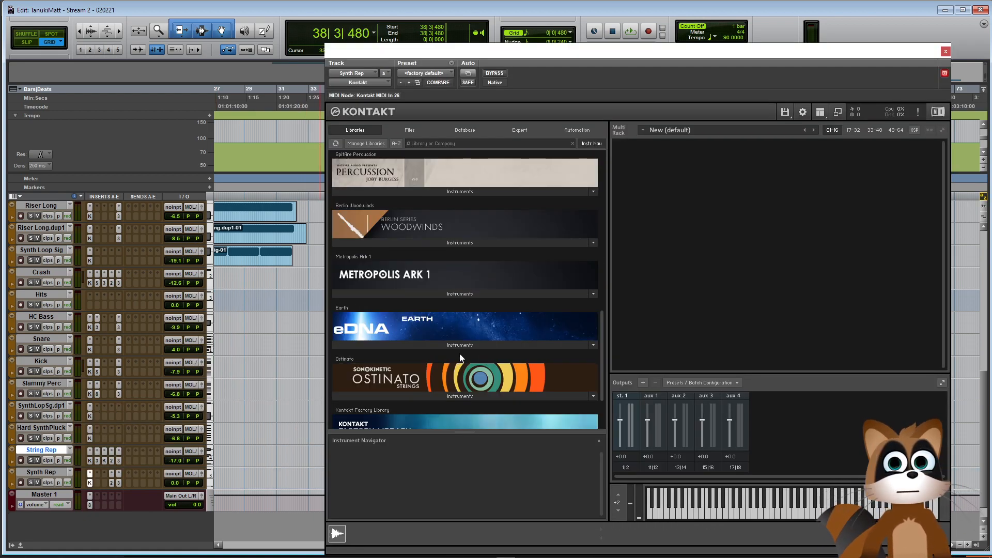
right_click(709, 314)
click(657, 442)
click(662, 452)
click(728, 446)
click(835, 444)
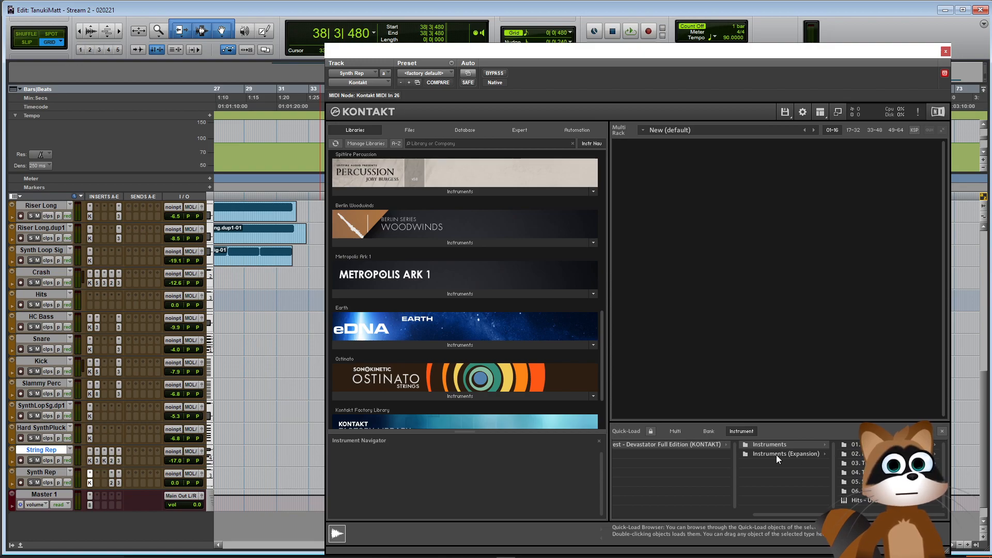
click(803, 455)
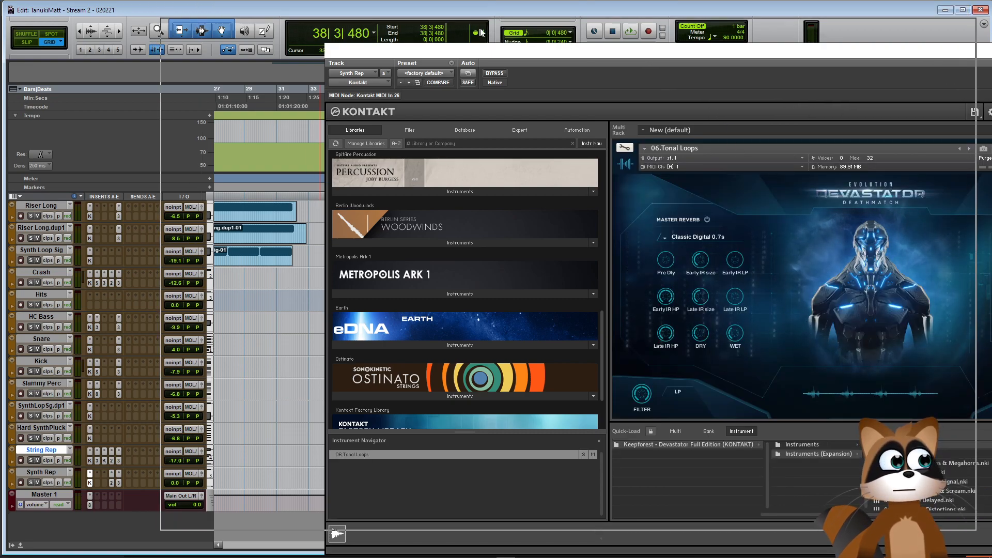
Move the Kontakt window fully into view and lower the Tonal Loops instrument volume to -7.0
drag(644, 56, 551, 34)
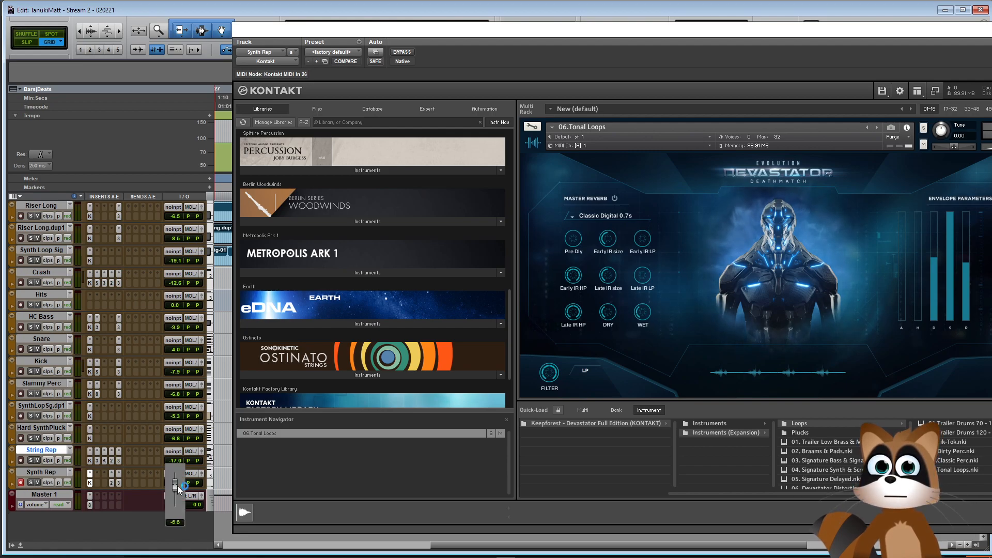
drag(327, 33, 160, 34)
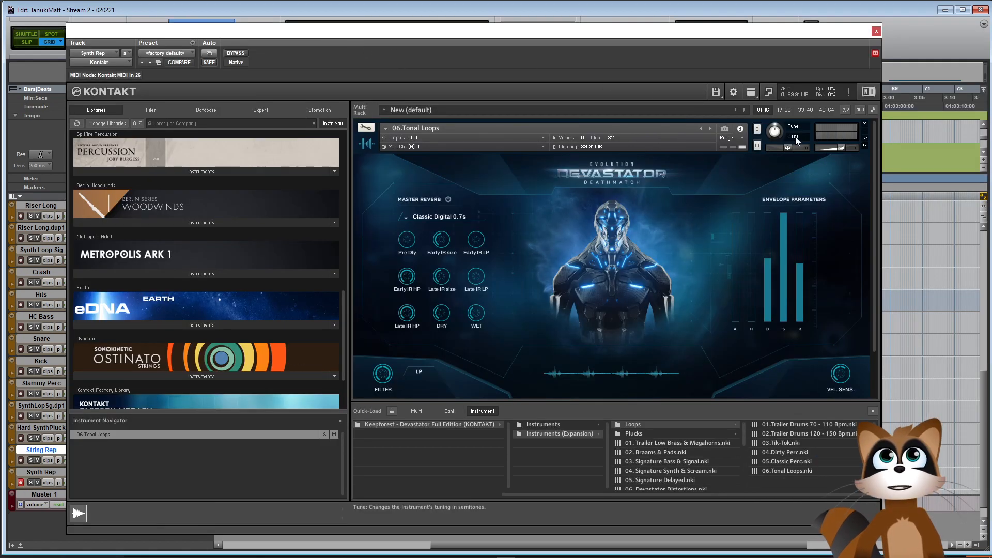
drag(842, 148, 835, 148)
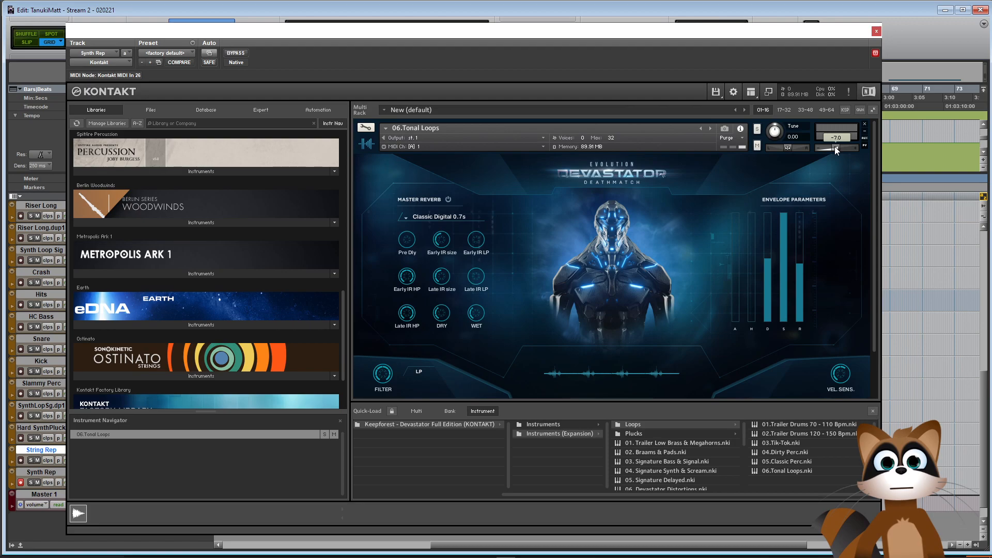
right_click(630, 278)
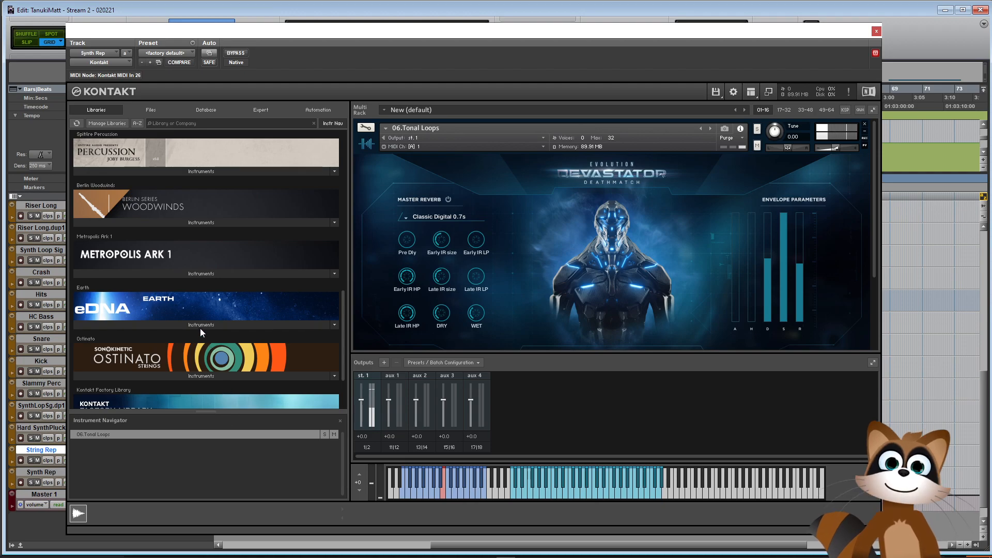
Open the Earth library's instrument list in Kontakt and go to its Key patches
scroll(200, 328, down, 2)
click(177, 253)
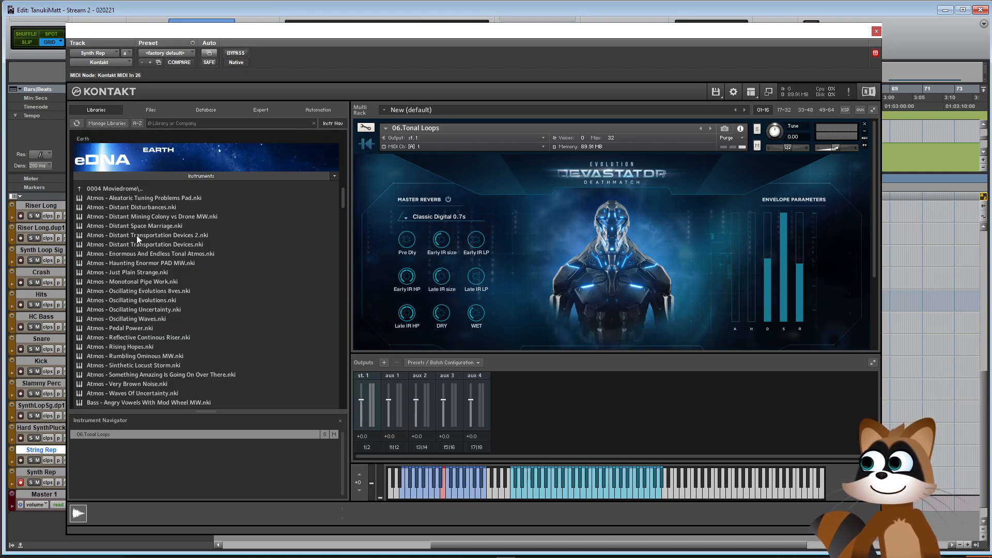
scroll(189, 330, down, 8)
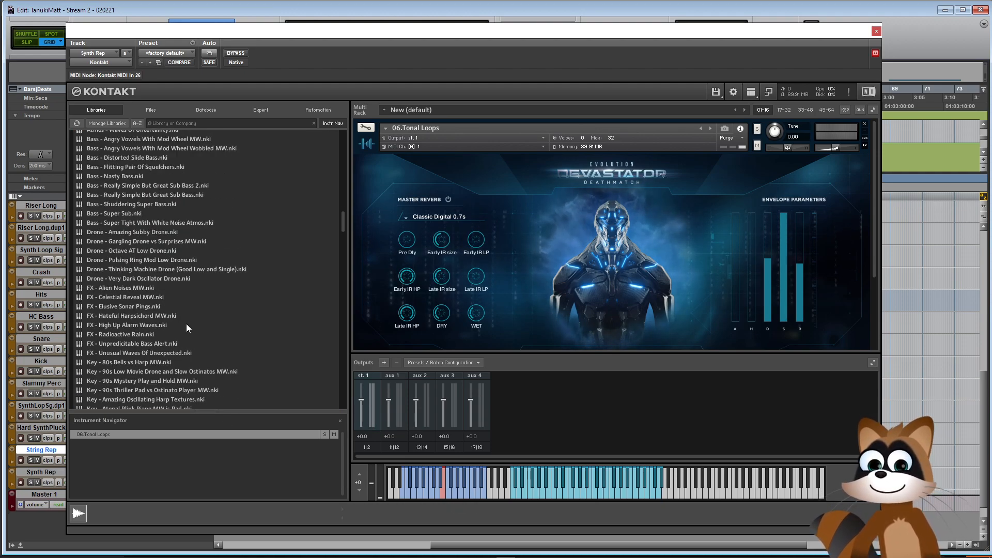
scroll(186, 324, down, 4)
Replace the loaded instrument with Key - Brassy Pizzicato from the Earth library and try out its sound
drag(141, 292, 497, 289)
click(500, 320)
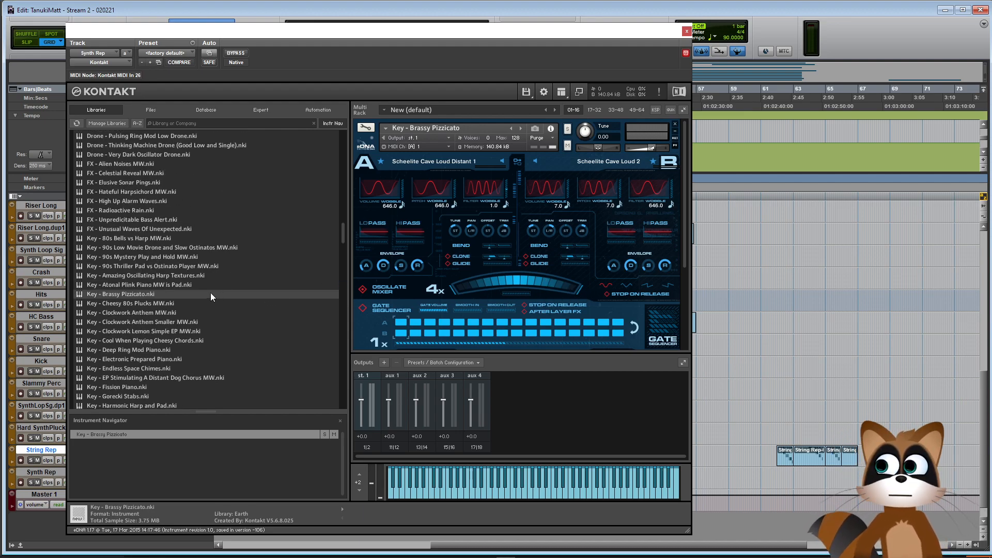
mouse_move(647, 149)
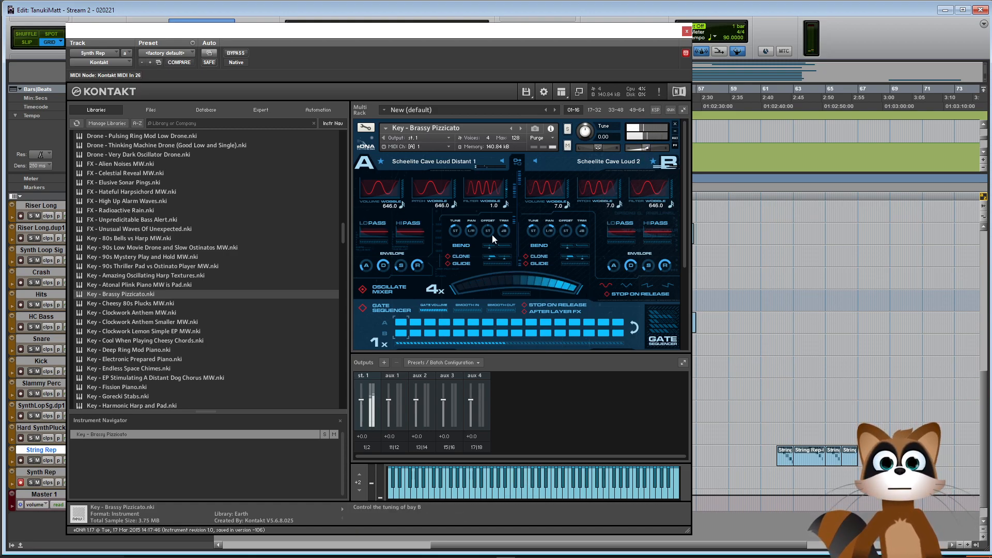
Replace the loaded patch with Key - Oscillating Pizz vs Synth Harp from the Earth library, then close Kontakt
scroll(163, 360, down, 4)
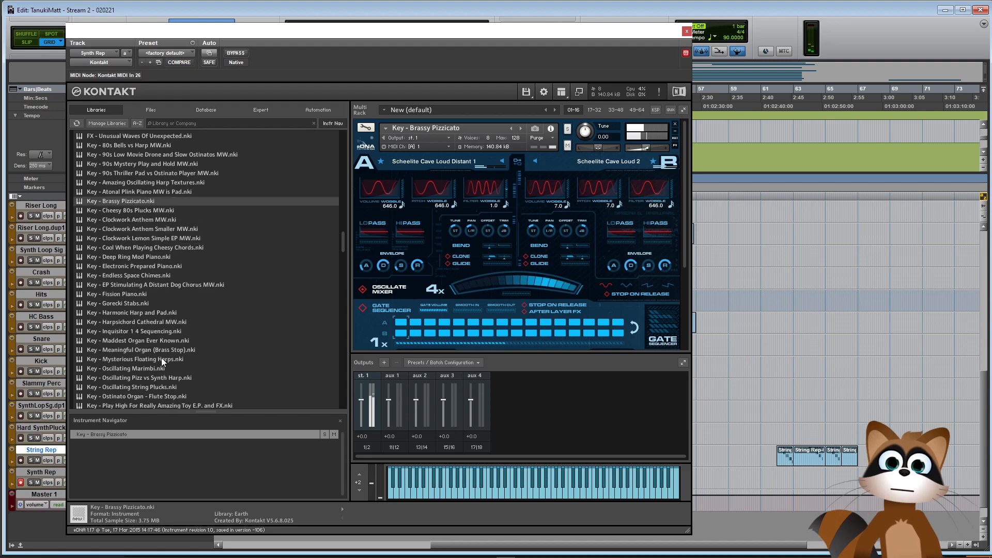
scroll(163, 352, down, 2)
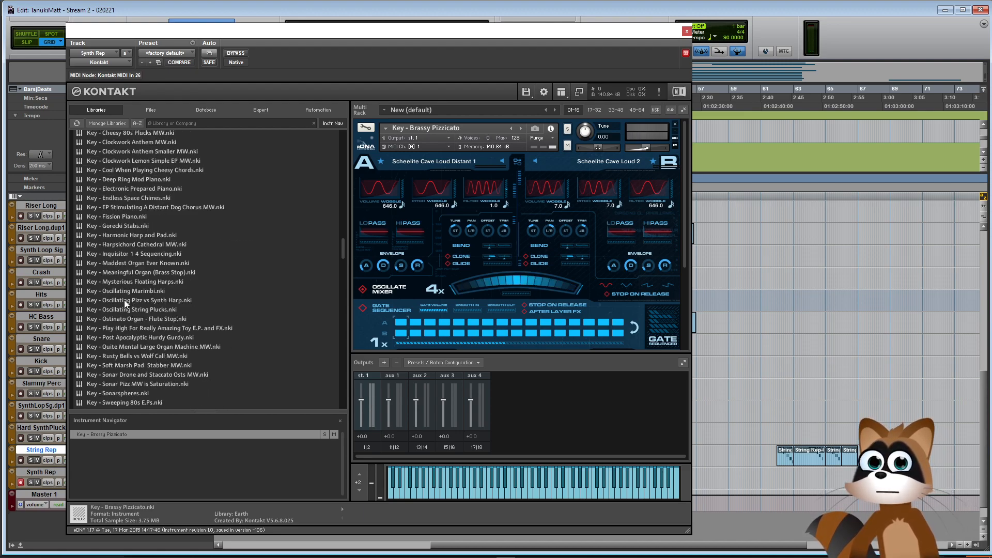
drag(118, 300, 445, 134)
click(490, 319)
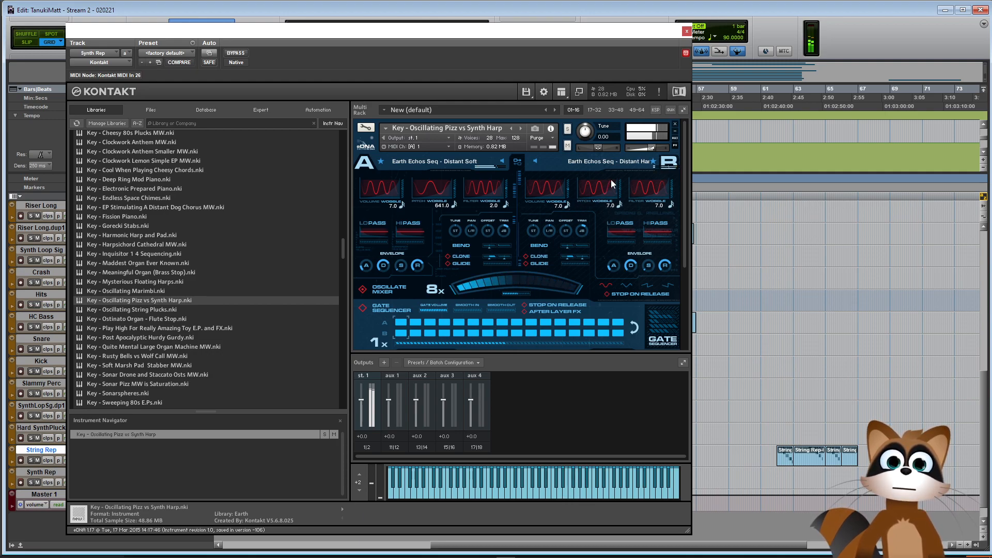
click(686, 31)
Open the VSR S24 reverb on the Synth Rep track to identify it, then remove it from its insert slot
click(111, 482)
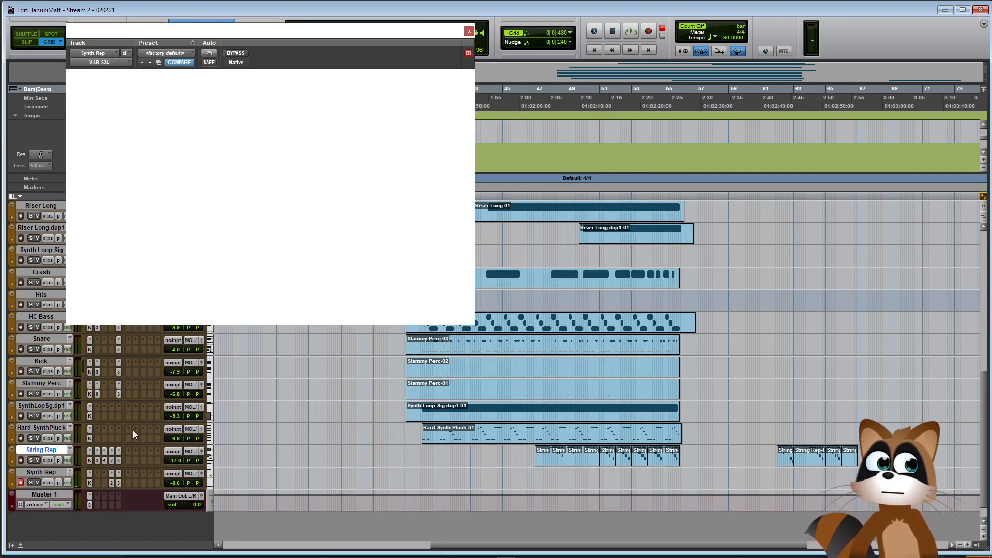
click(112, 482)
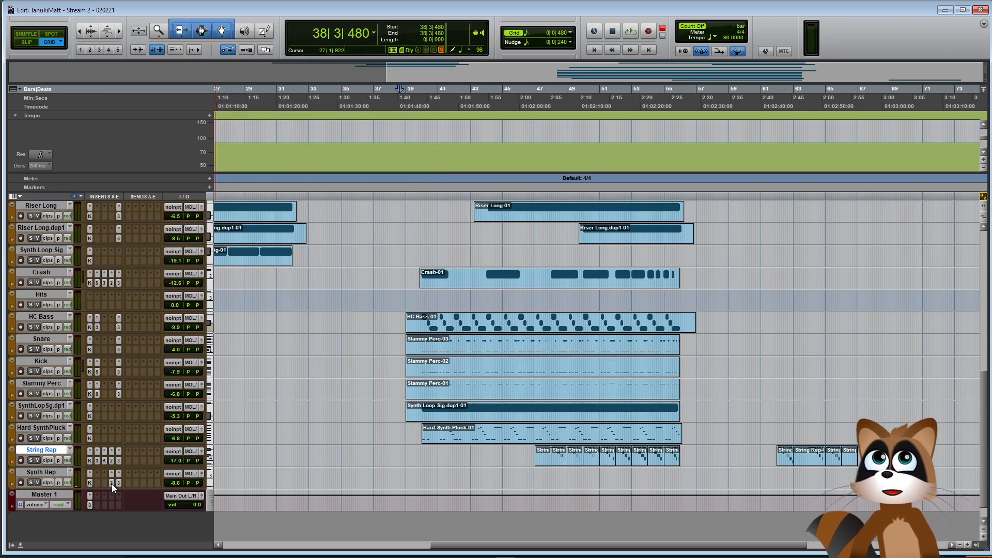
click(111, 475)
click(114, 476)
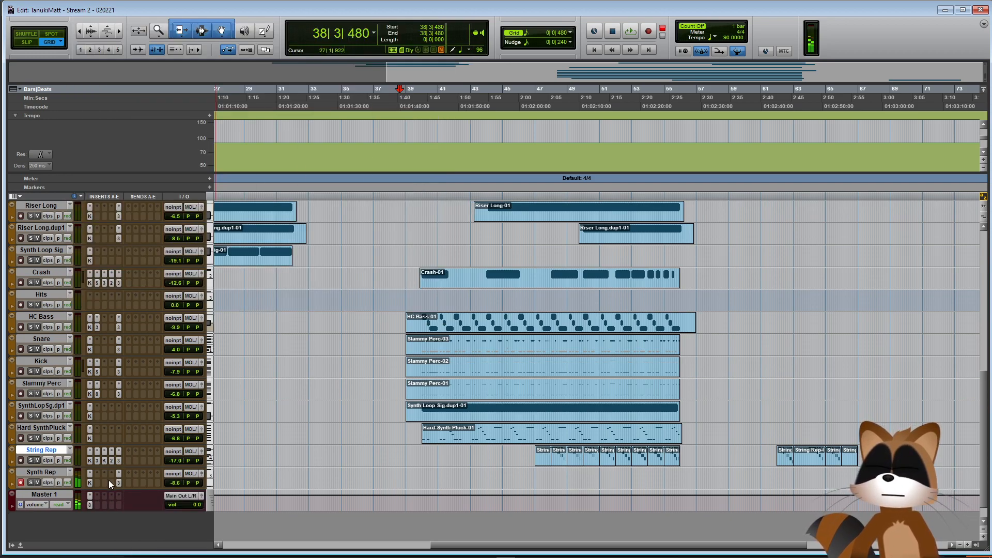
Insert the stereo REDD37-51 plug-in on the Synth Rep track and load its Fizz Snare preset
click(97, 483)
mouse_move(133, 427)
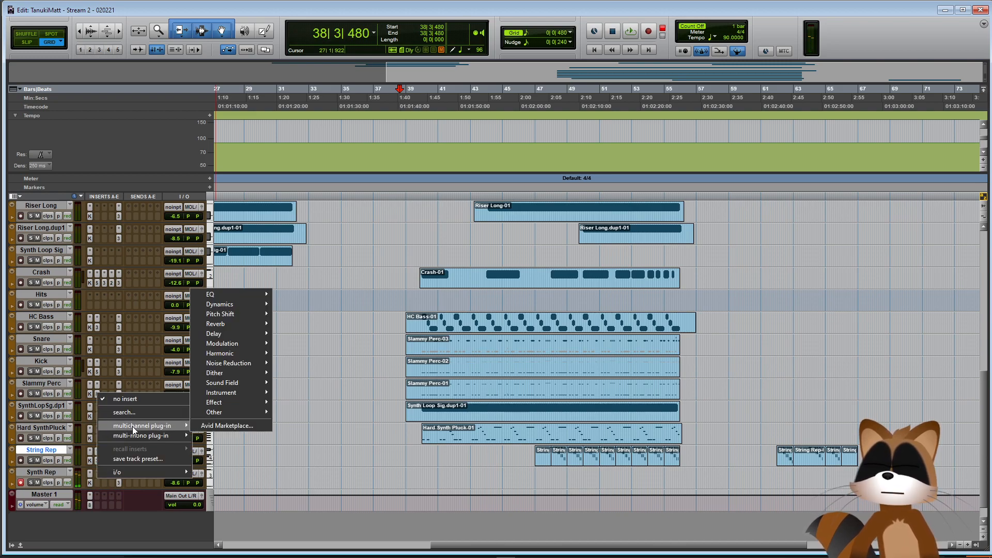
mouse_move(228, 353)
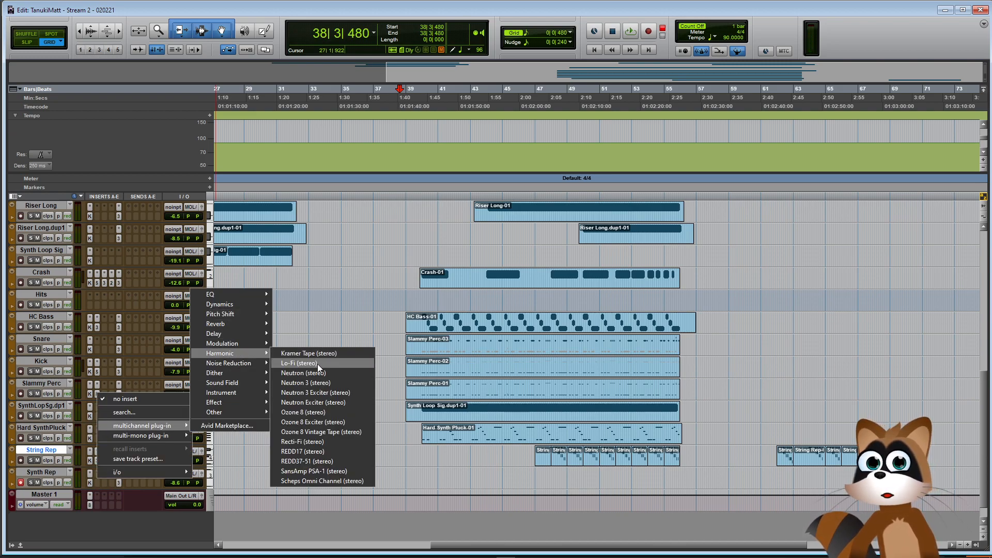
click(320, 460)
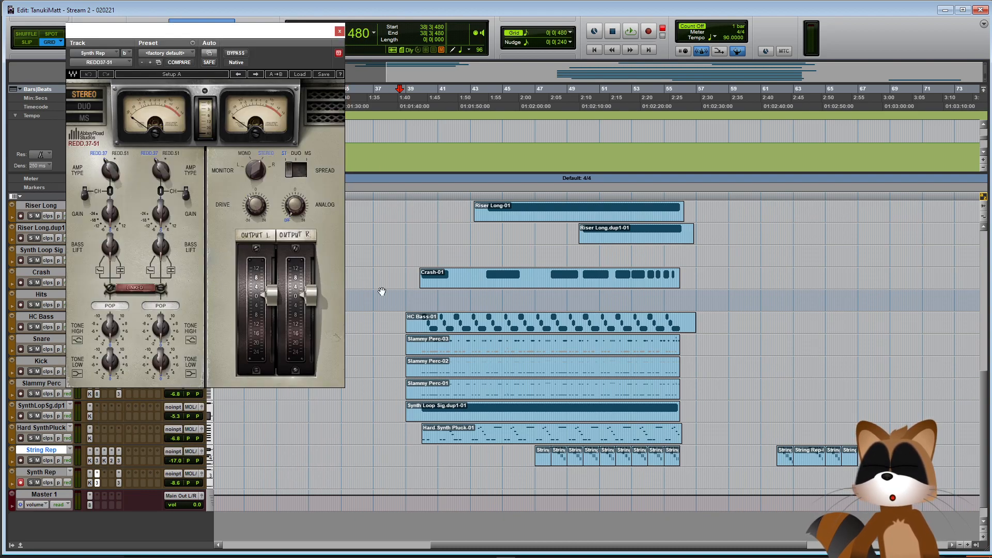
click(299, 75)
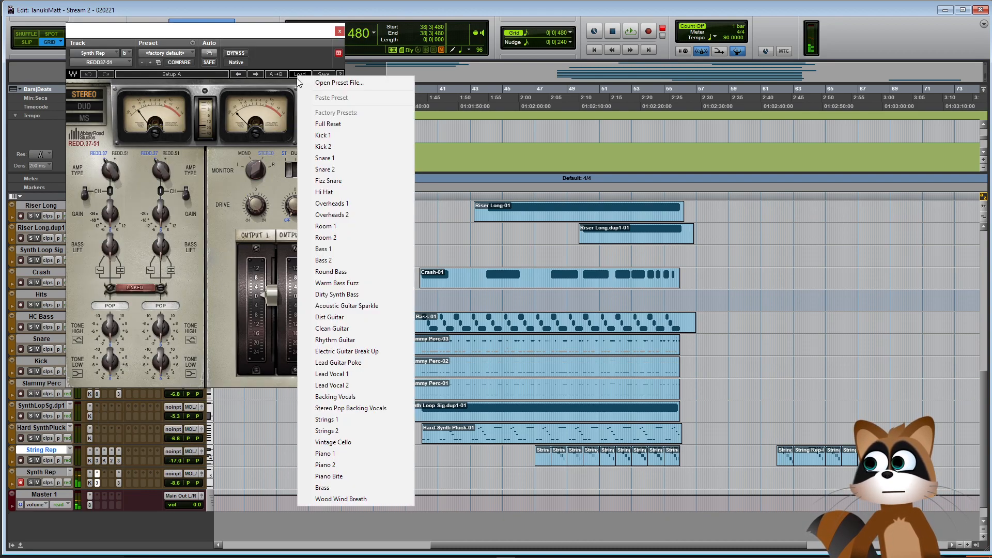
click(352, 181)
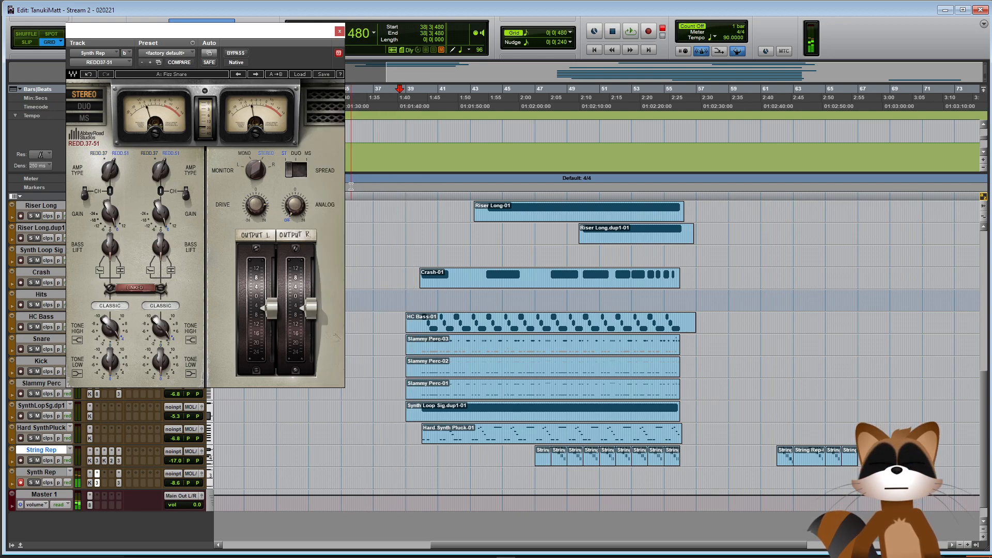
click(339, 32)
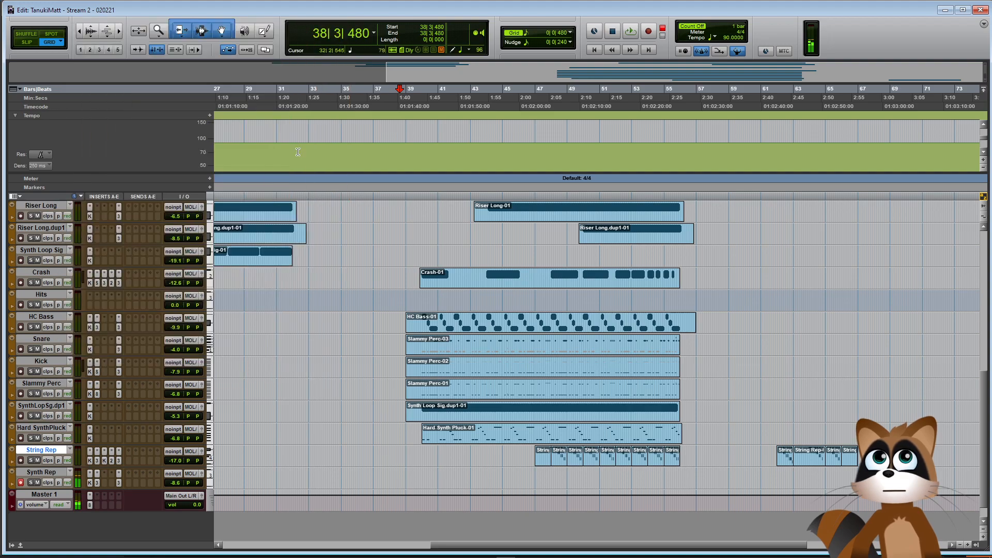
Lower the Synth Rep track's volume to -17.8 dB and record a repeating synth part from bar 48 to 56 over the playback
drag(175, 494, 174, 493)
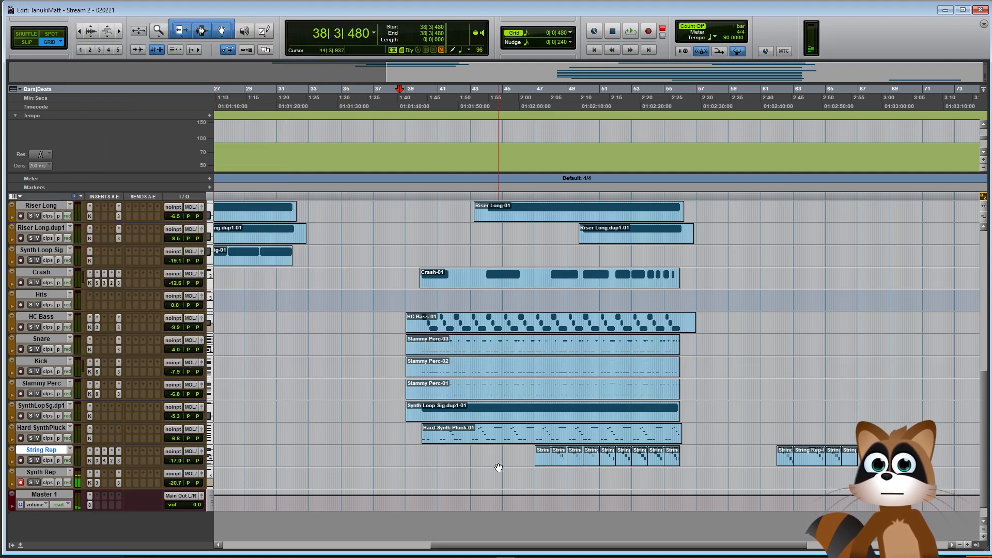
drag(175, 482, 174, 480)
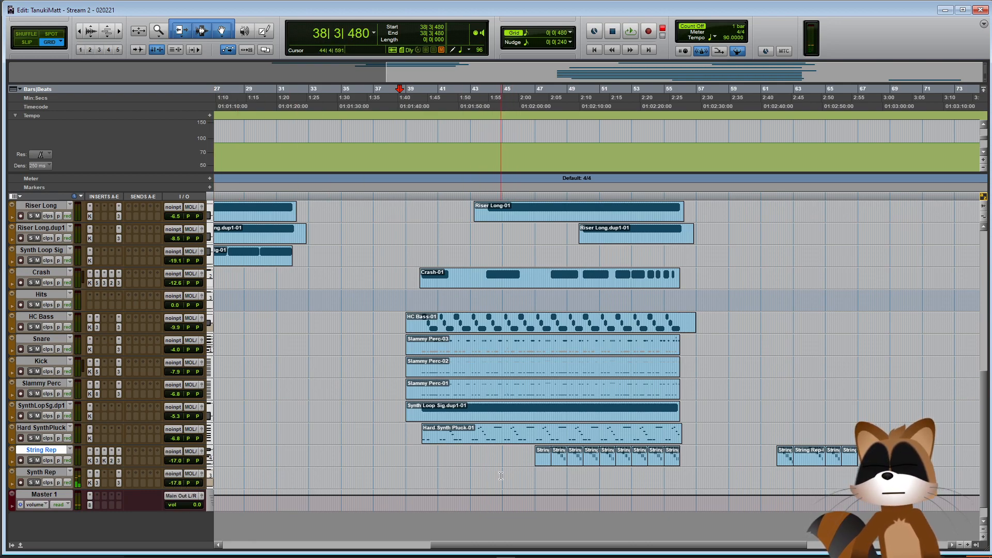
key(space)
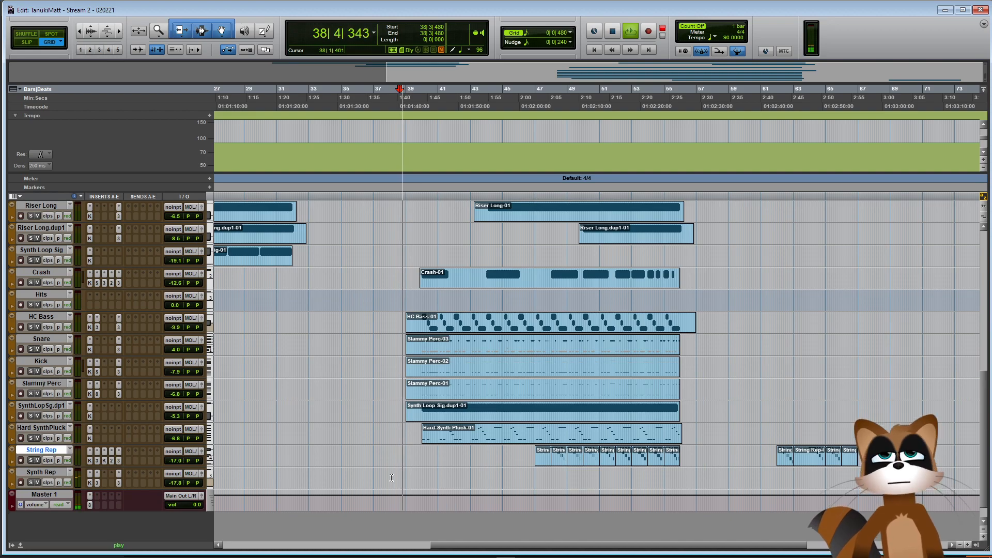
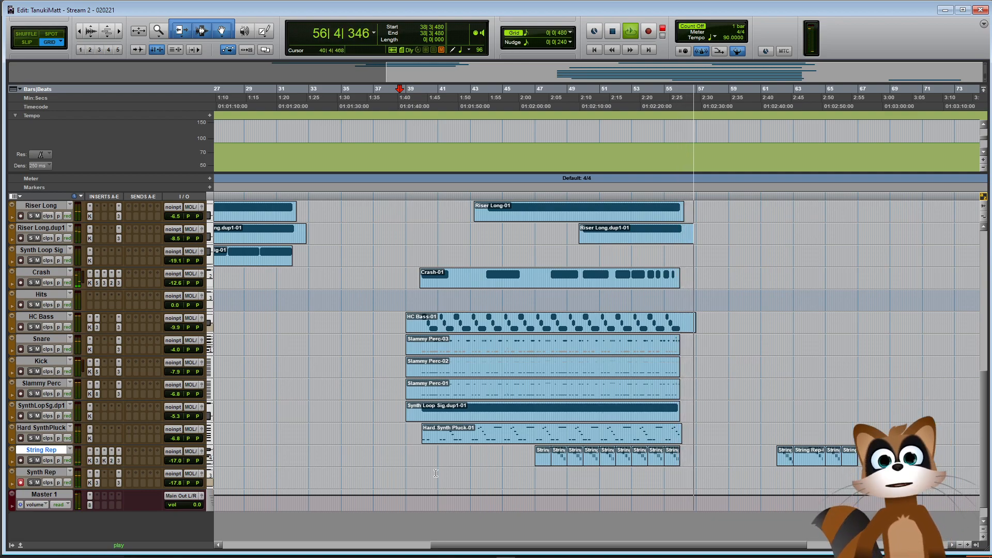
key(space)
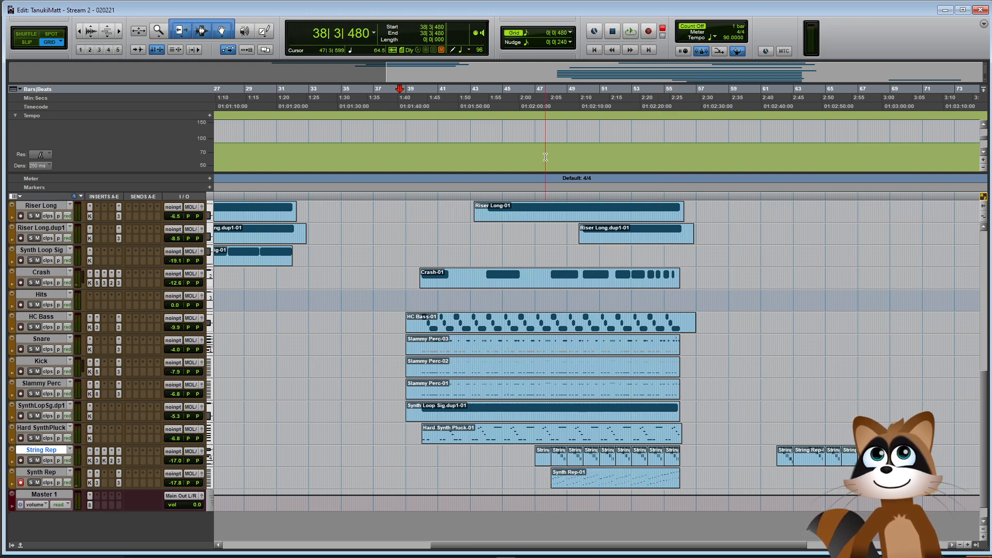
Open the Synth Rep clip in the MIDI Editor and shift all its notes slightly earlier towards the beat
click(550, 476)
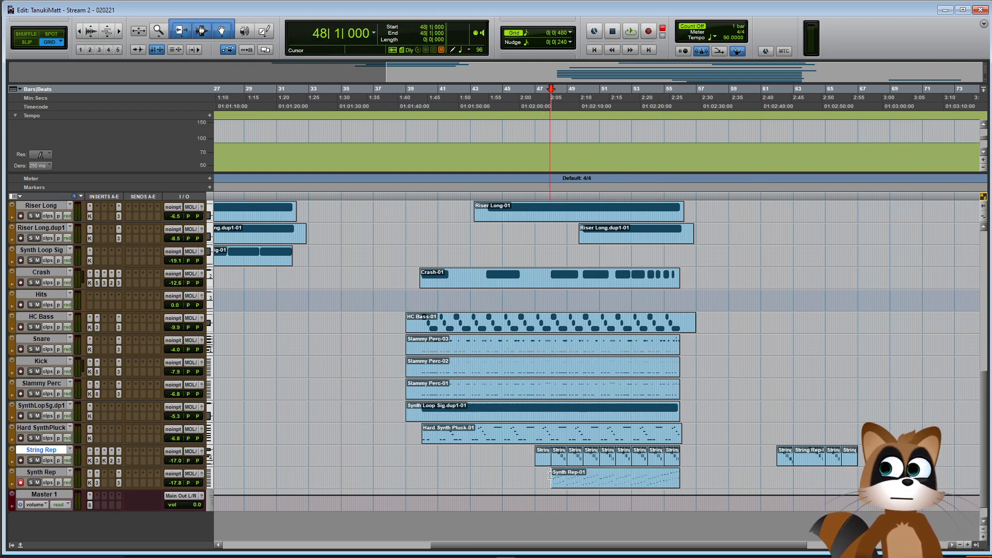
double_click(551, 475)
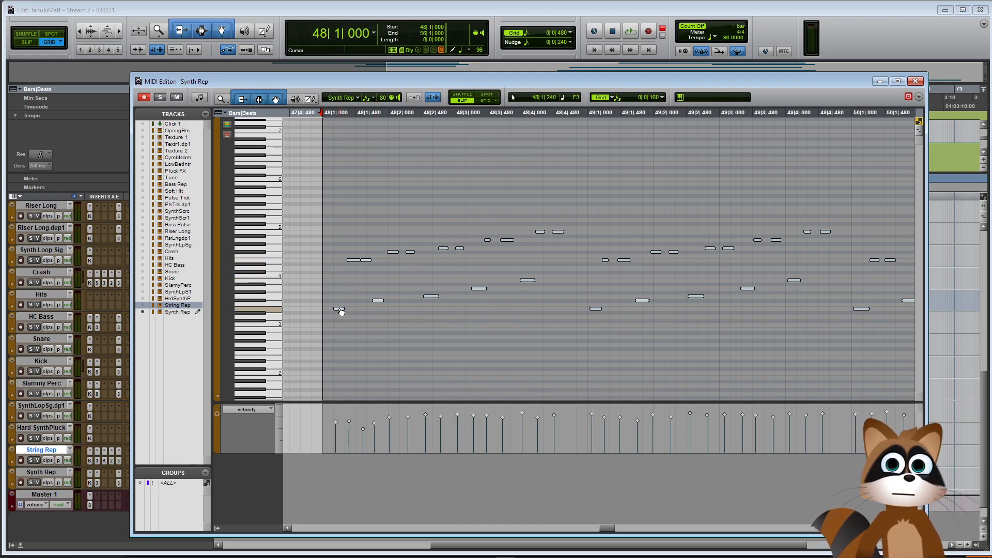
drag(599, 313, 595, 312)
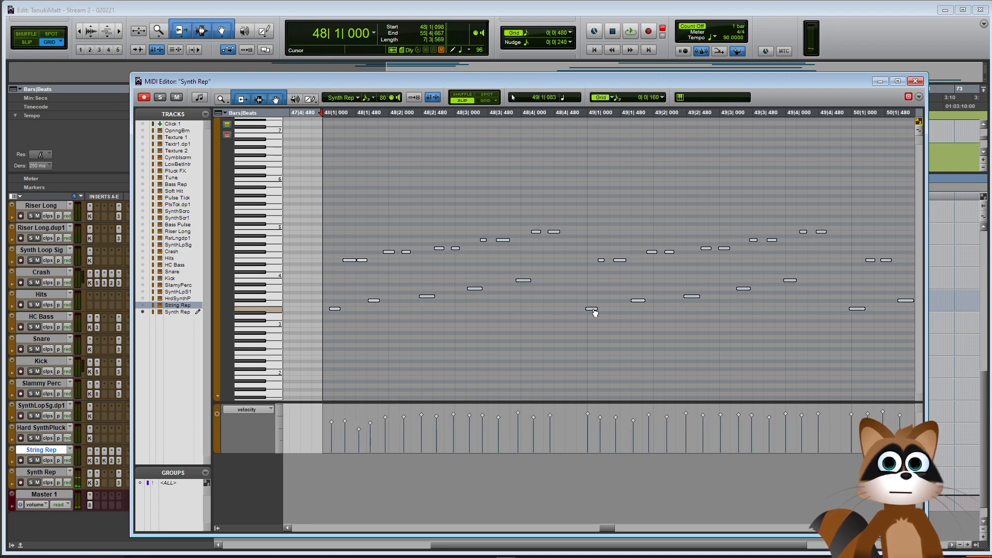
Quantize the selected Synth Rep notes to a 1/16 note grid
right_click(594, 310)
mouse_move(635, 451)
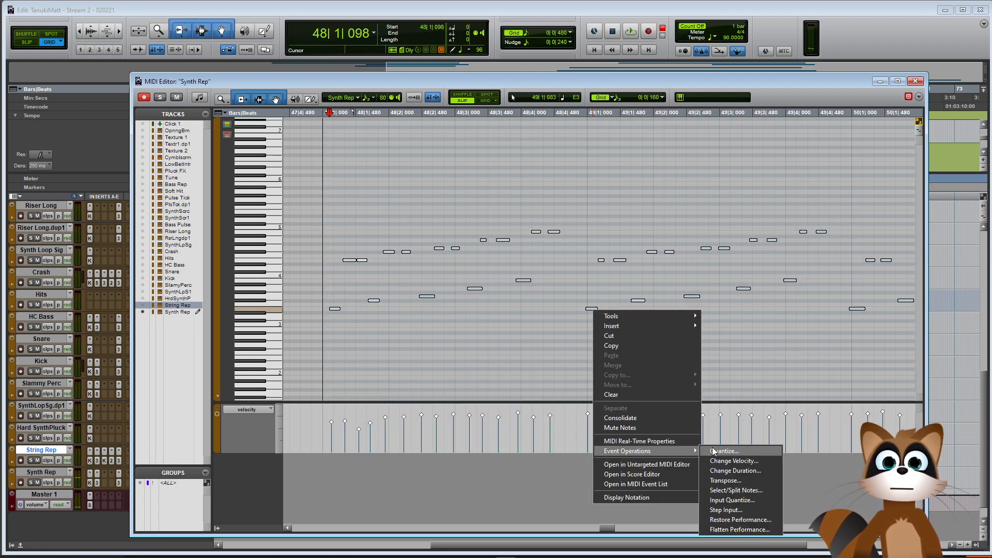
click(714, 450)
click(472, 269)
click(499, 255)
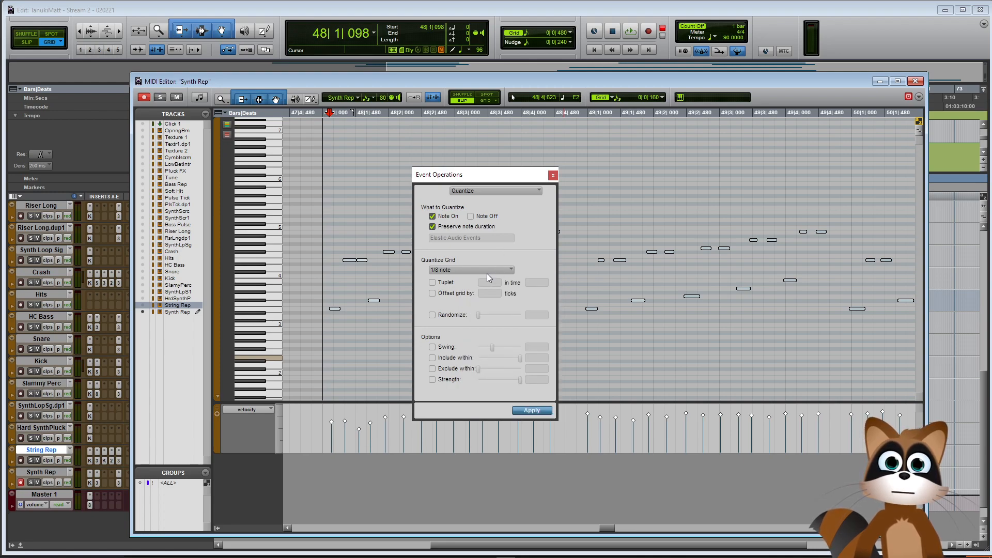
click(487, 272)
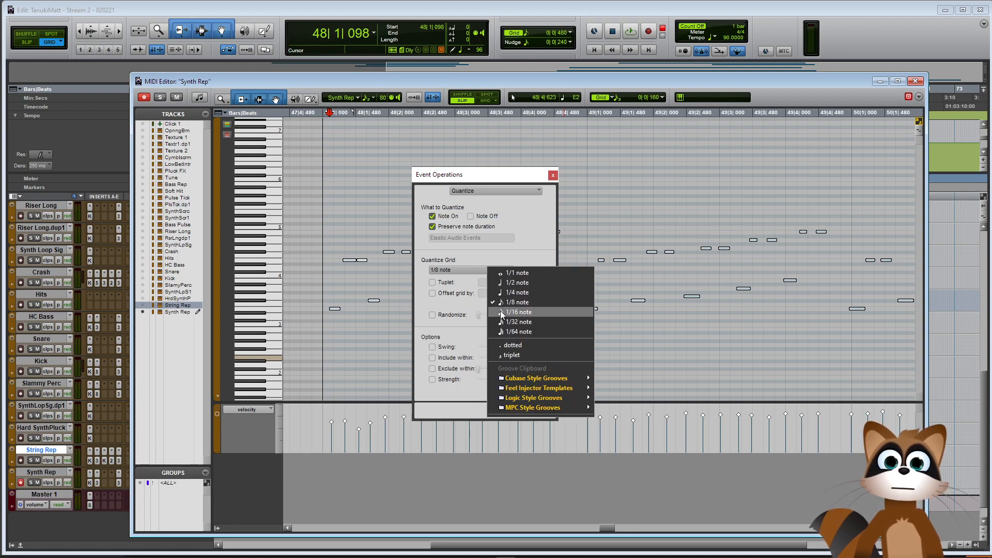
click(518, 312)
click(531, 410)
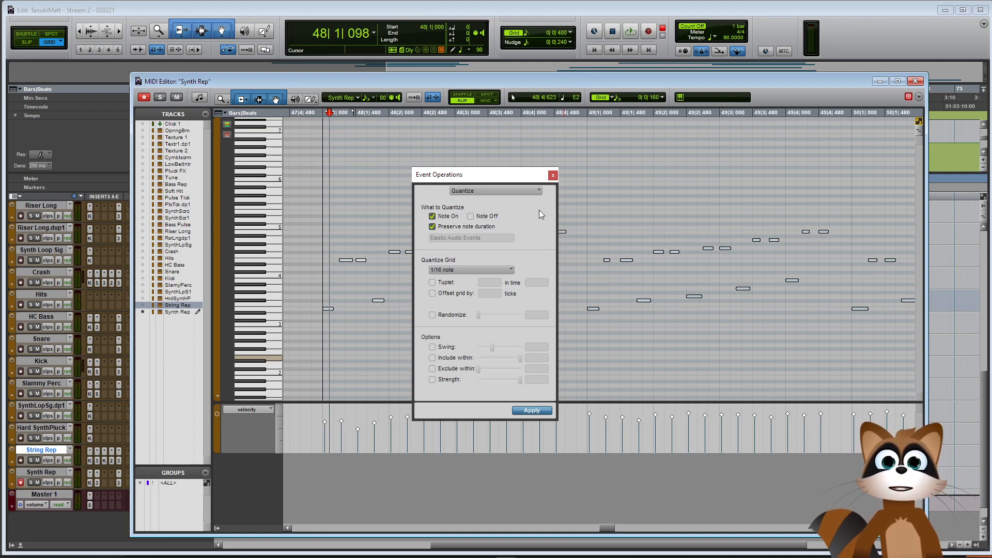
click(553, 176)
Play the Synth Rep part from bar 48 and check its notes in the MIDI Editor up to the clip's end
click(323, 153)
key(space)
scroll(42, 298, up, 5)
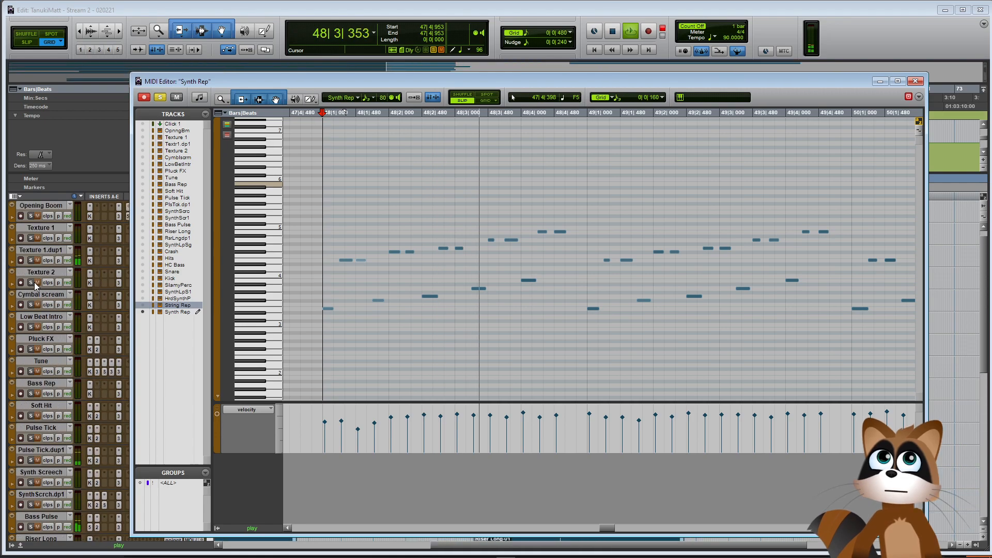
scroll(42, 294, up, 1)
key(ctrl+w)
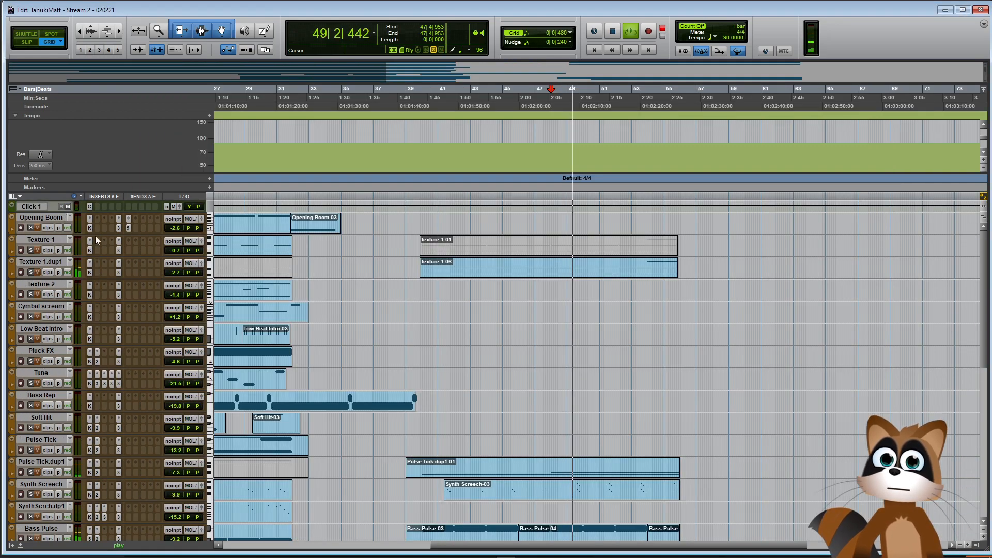
scroll(707, 487, down, 10)
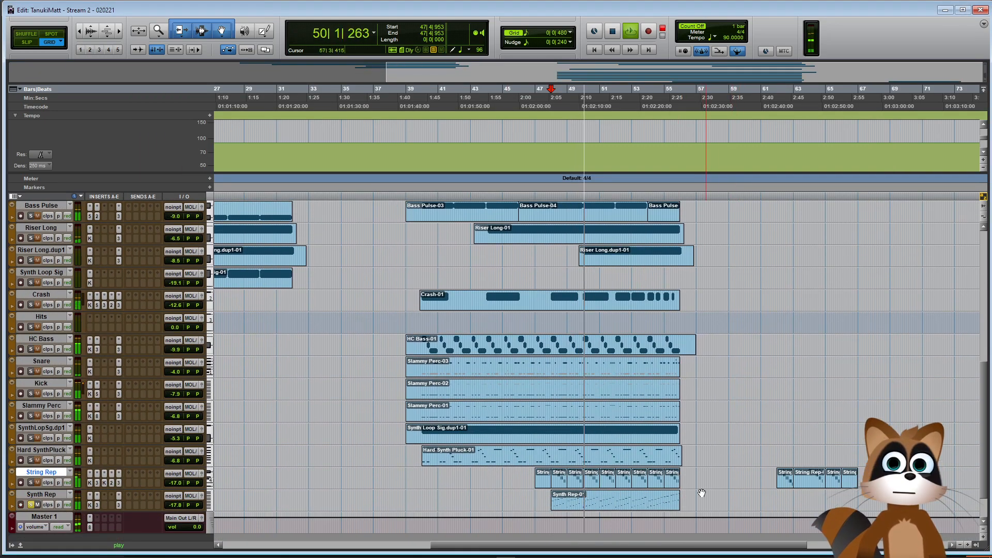
double_click(568, 500)
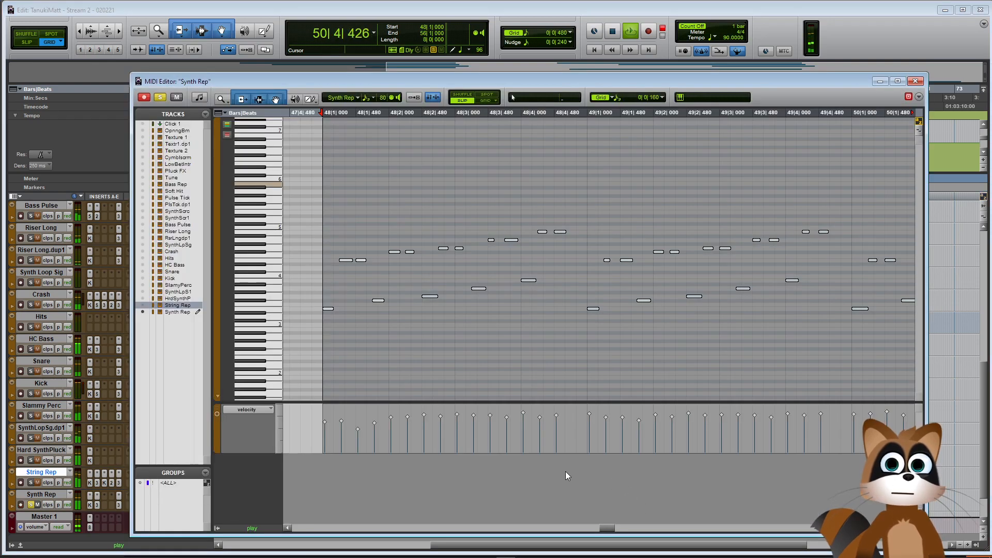
drag(609, 525, 630, 527)
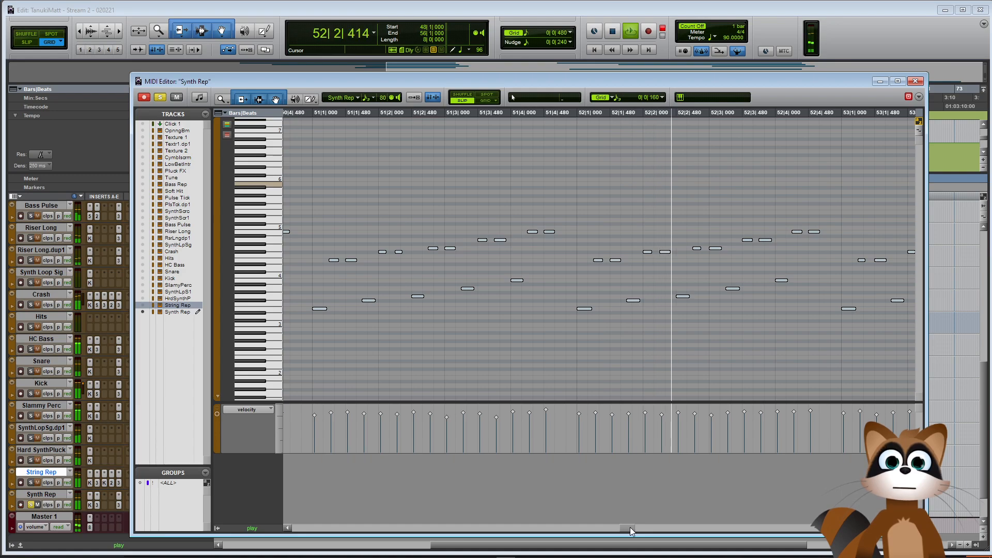
drag(631, 527, 634, 527)
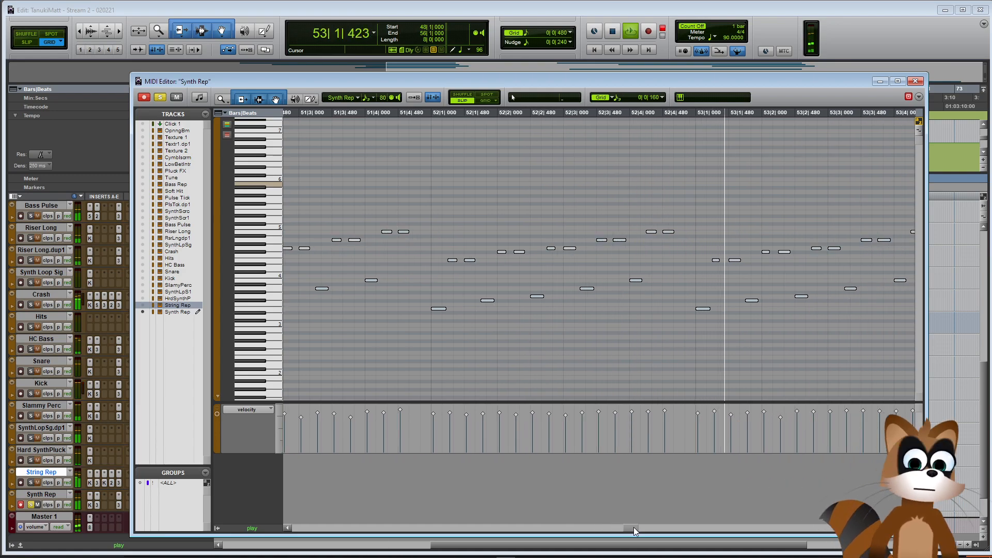
drag(633, 527, 650, 528)
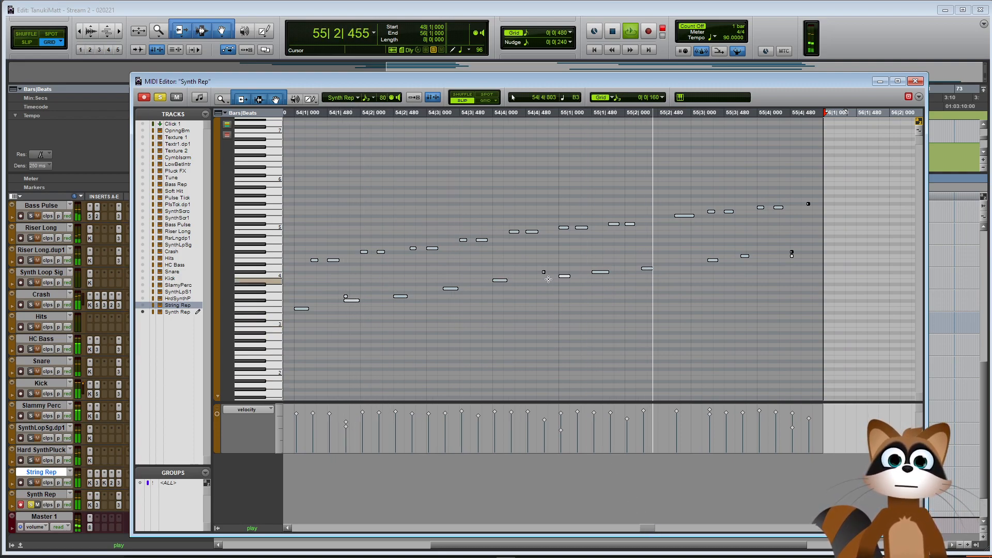
key(space)
Delete all the Synth Rep notes in bar 55, including the stray note just before it
click(567, 268)
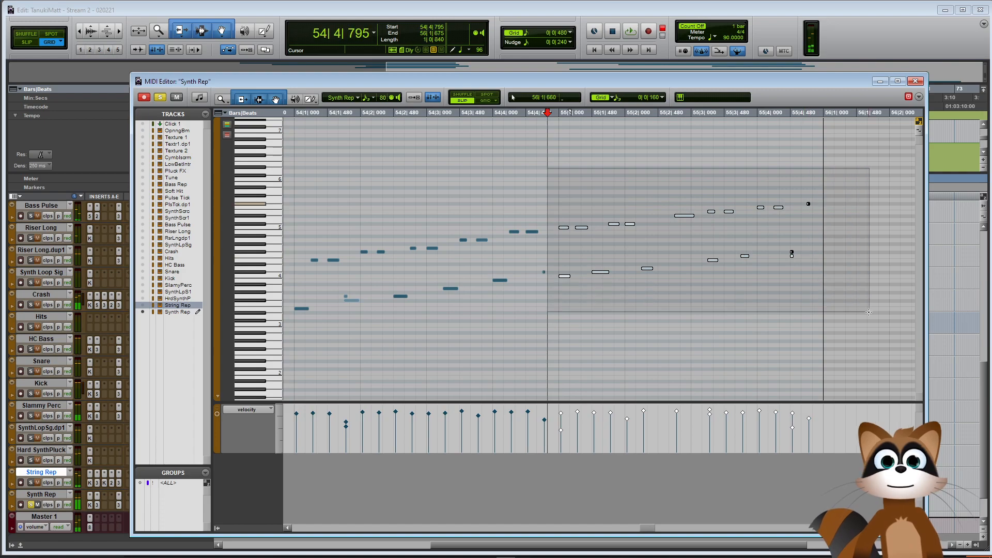
right_click(567, 267)
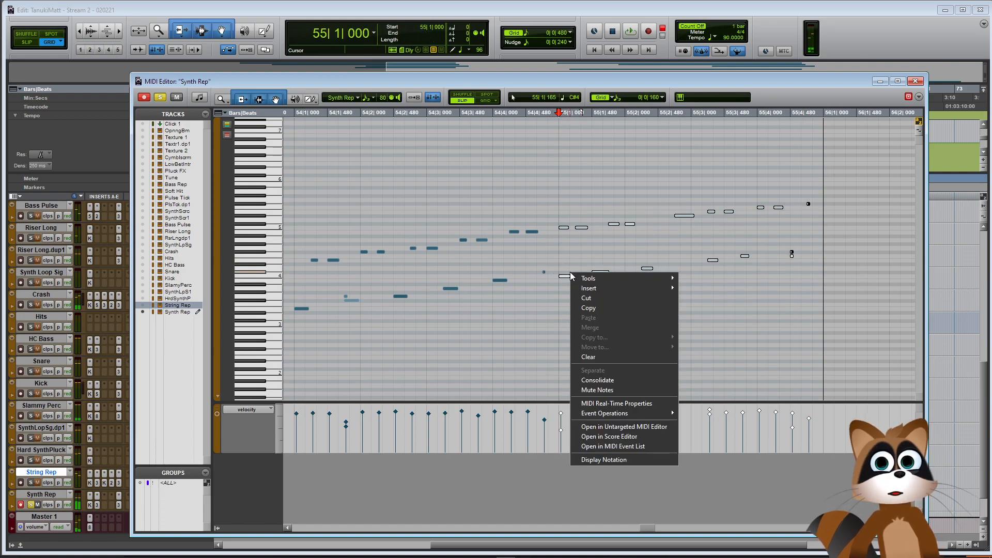
click(548, 164)
drag(541, 164, 825, 310)
key(Delete)
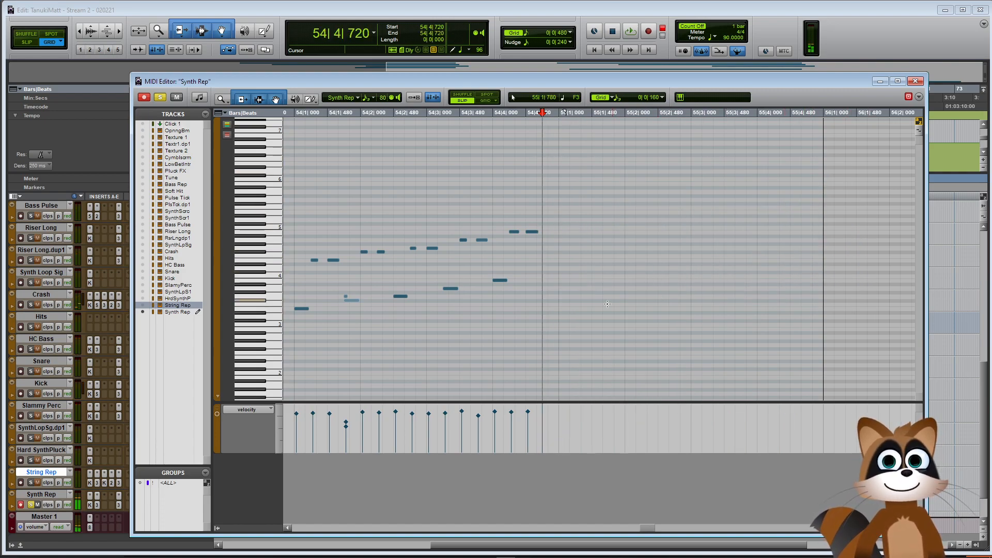
Copy the Synth Rep notes of bar 54 into bar 55, then close the MIDI Editor
key(space)
drag(298, 327, 552, 221)
key(space)
drag(305, 311, 570, 310)
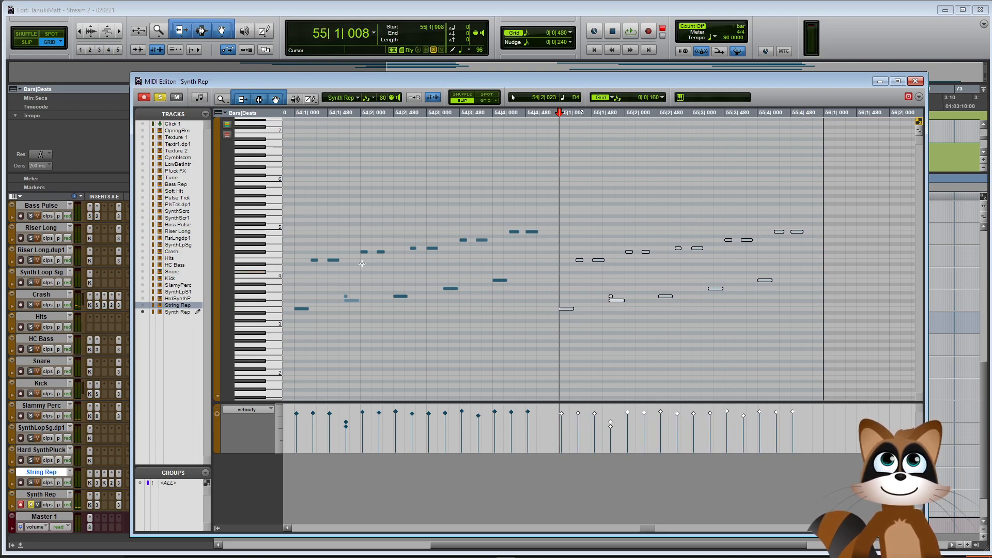
click(915, 82)
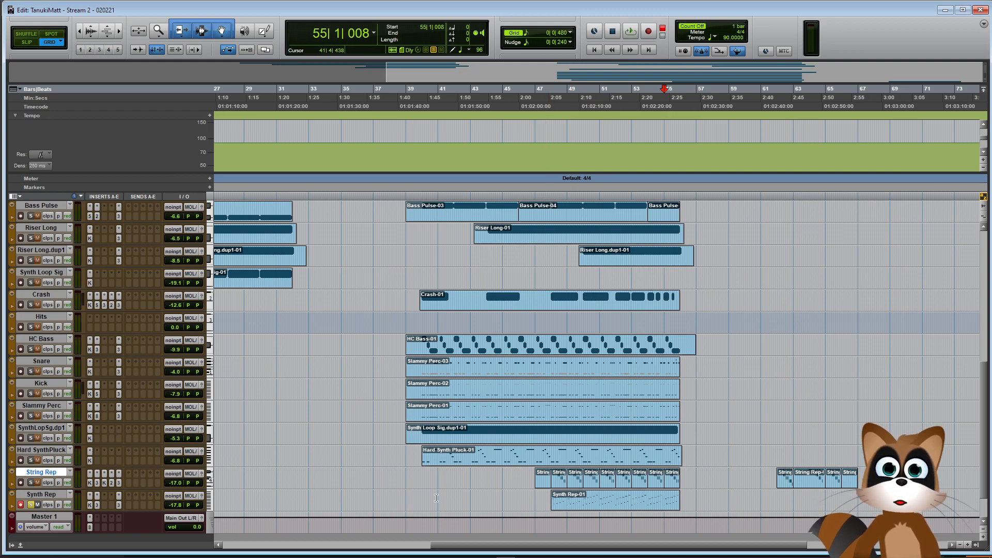
click(409, 497)
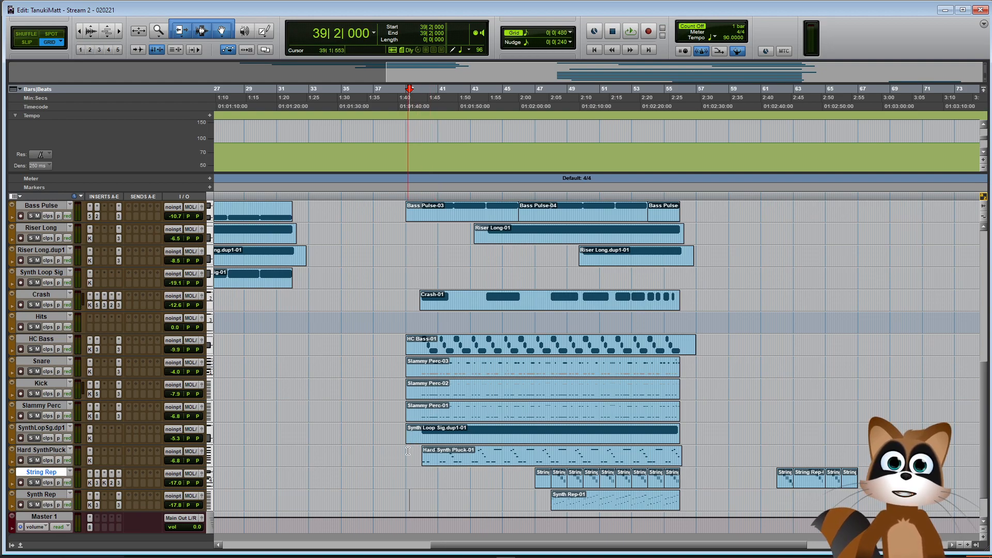
scroll(364, 368, up, 2)
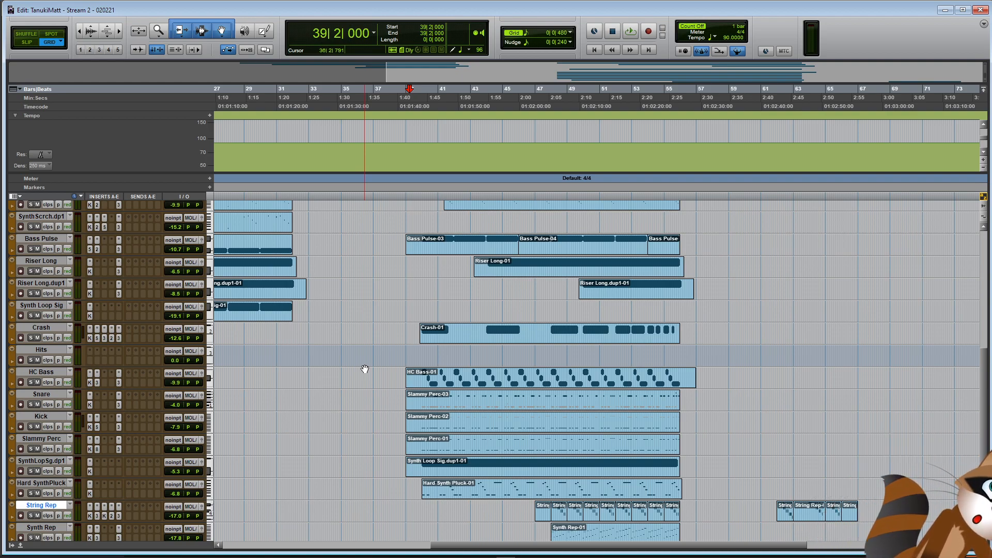
scroll(365, 369, up, 8)
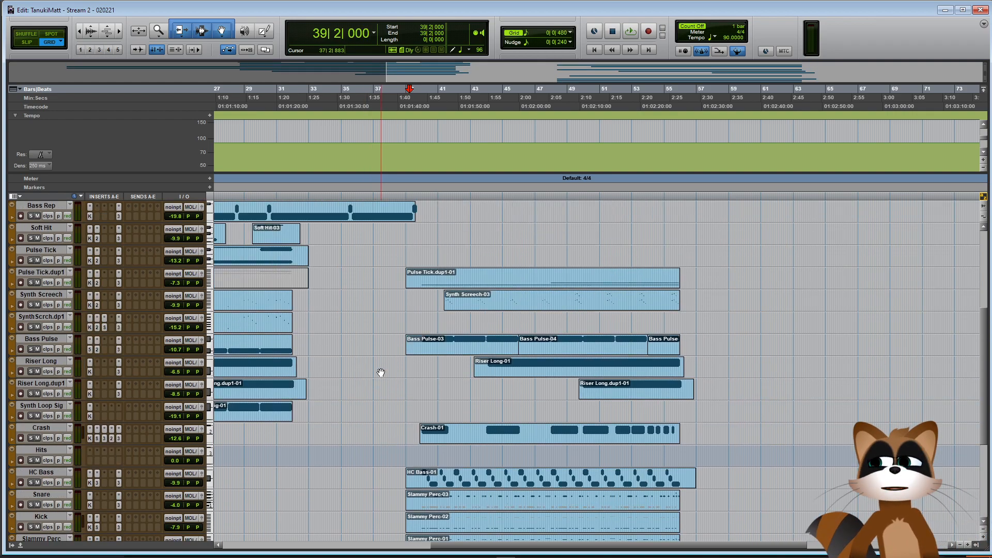
scroll(372, 387, down, 2)
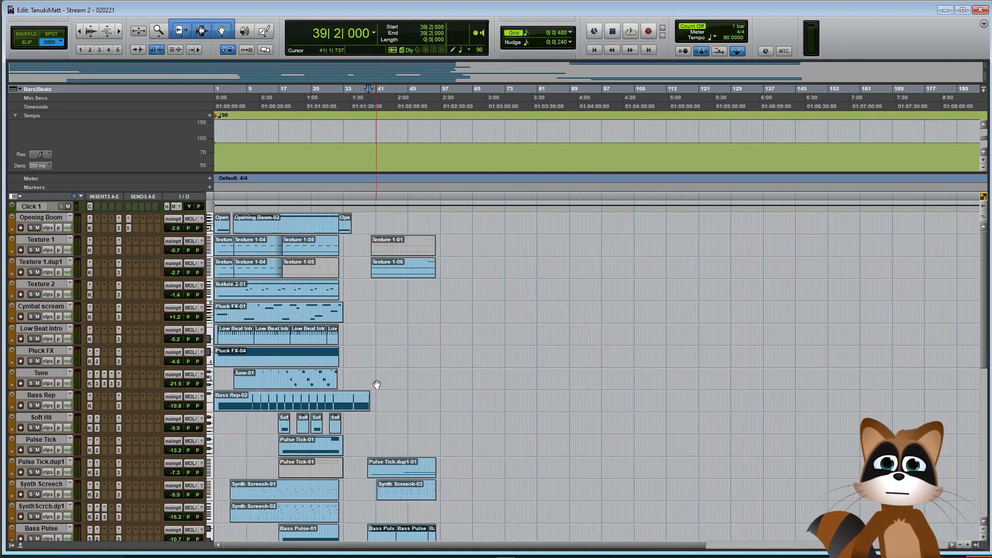
scroll(370, 380, down, 8)
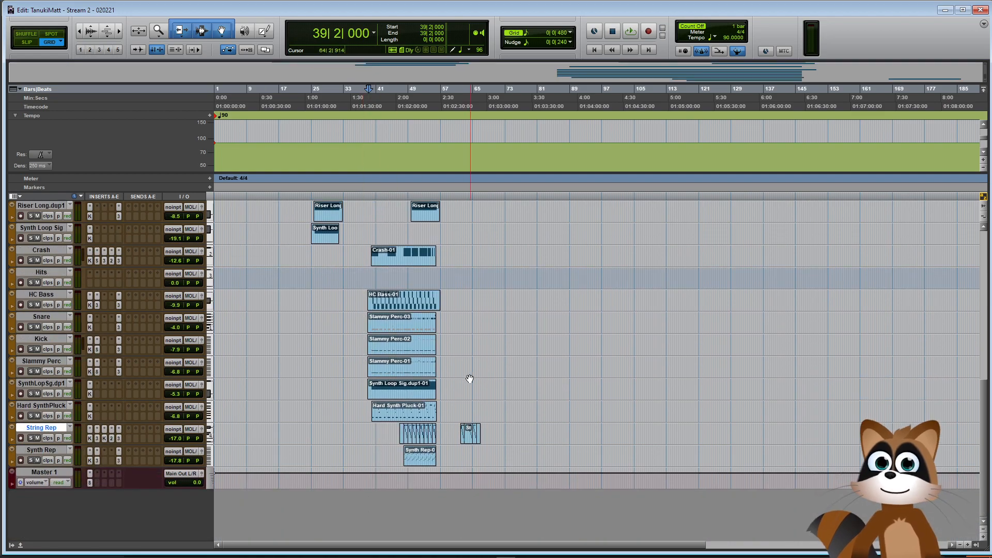
Delete the stray String Rep clips around bar 61, beyond the end of the second section
drag(457, 422, 413, 433)
scroll(495, 433, up, 2)
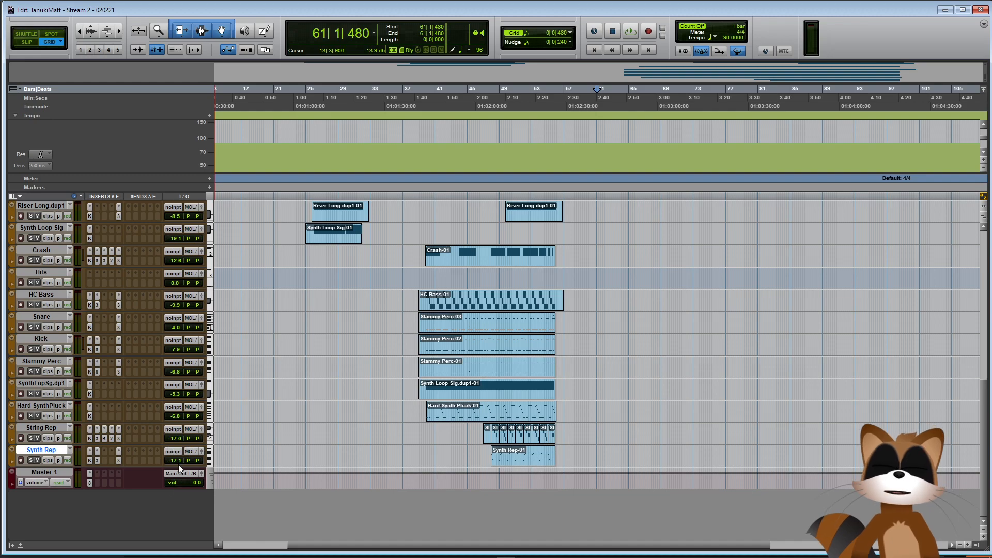
Mute the Texture 1-02 and Texture 1-04 clips on the Texture 1.dup1 track, from bar 1 to 17|4|480
scroll(274, 460, up, 8)
scroll(292, 467, down, 3)
scroll(292, 467, up, 3)
key(ctrl+bracketleft)
click(214, 315)
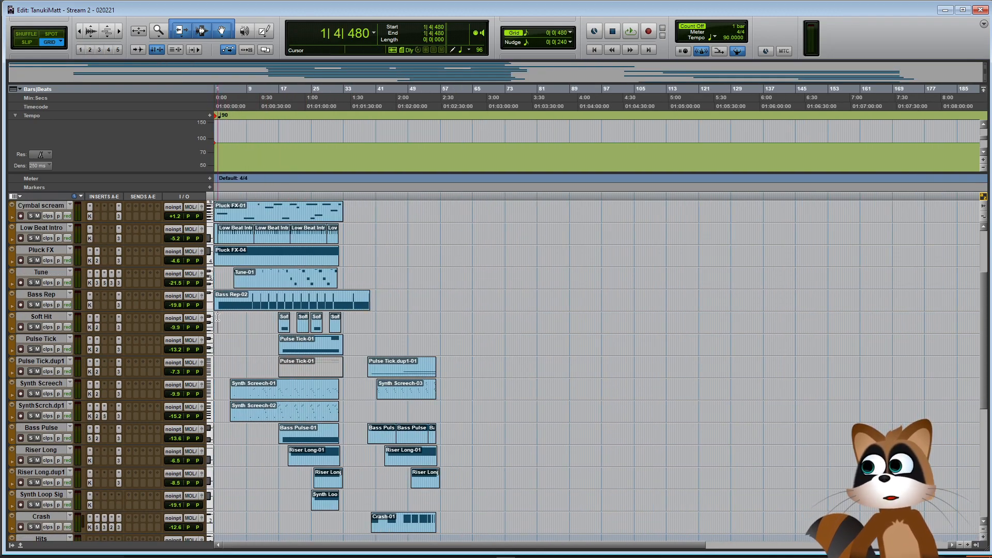
key(ctrl+bracketright)
key(ctrl+bracketright)
scroll(262, 415, up, 3)
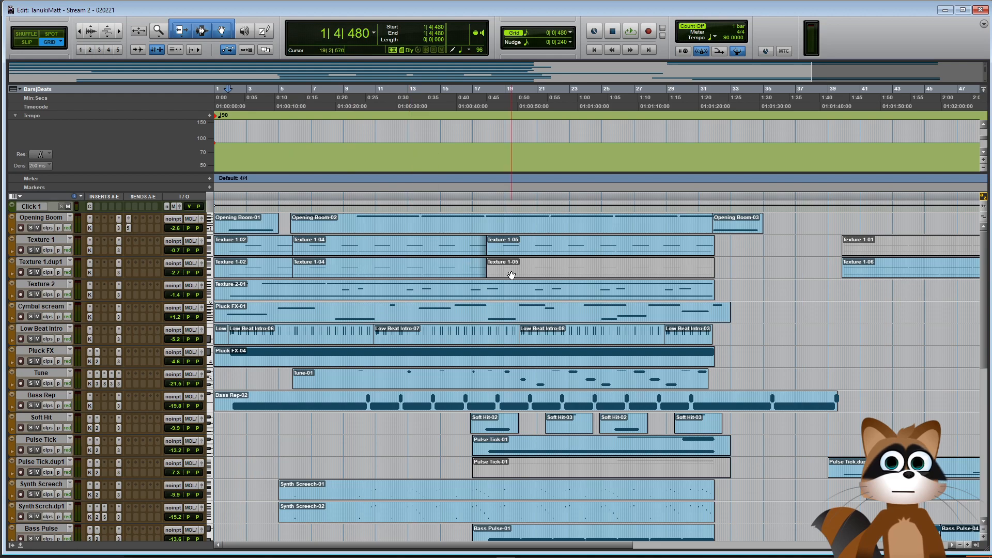
drag(491, 273, 294, 273)
right_click(429, 273)
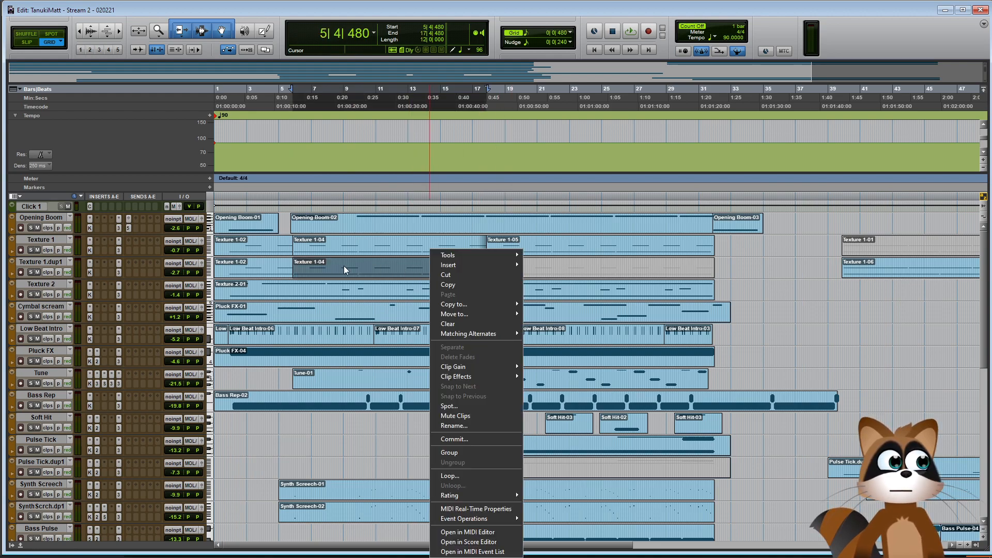
drag(383, 276, 248, 273)
right_click(248, 274)
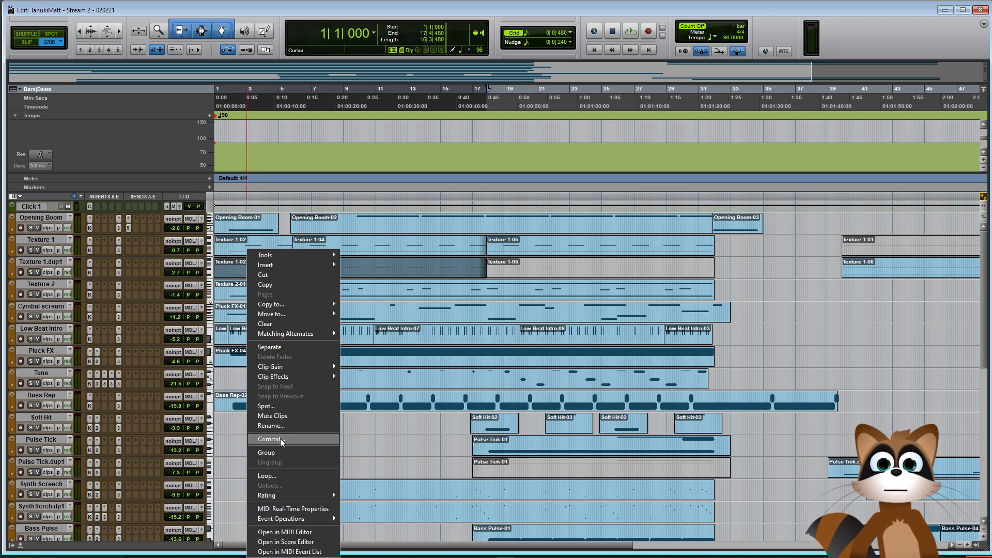
click(272, 415)
click(747, 266)
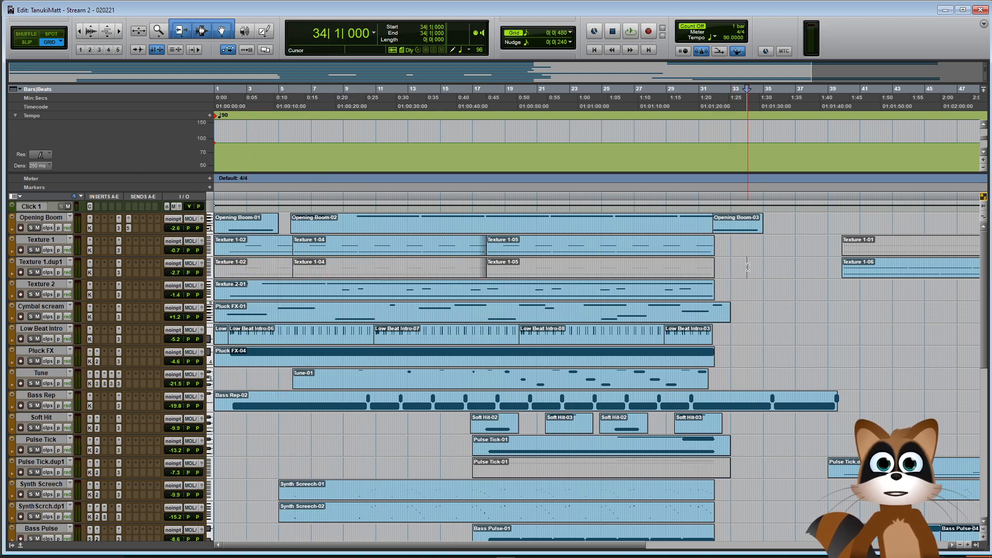
Mute the Click 1 track and start playback from bar 1
scroll(797, 358, down, 1)
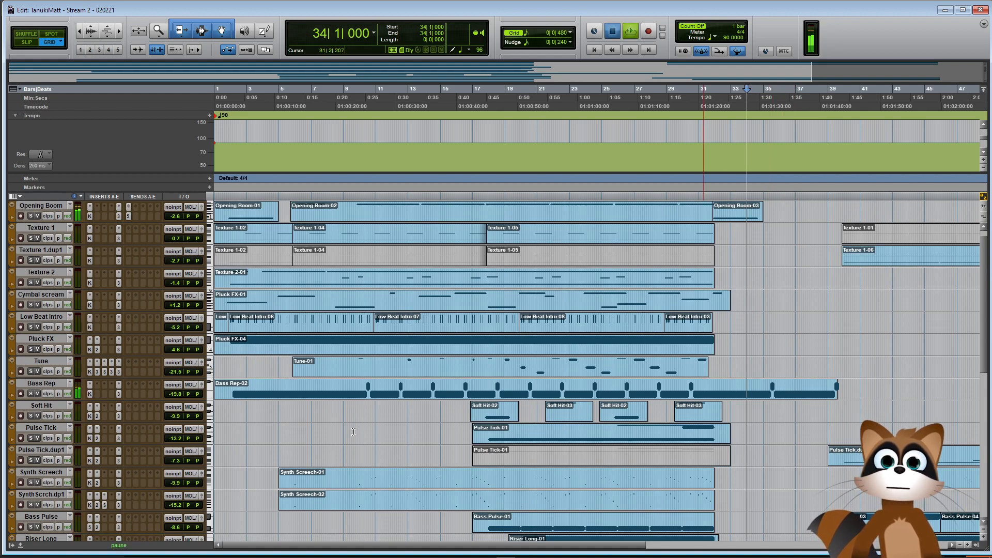
scroll(354, 431, up, 1)
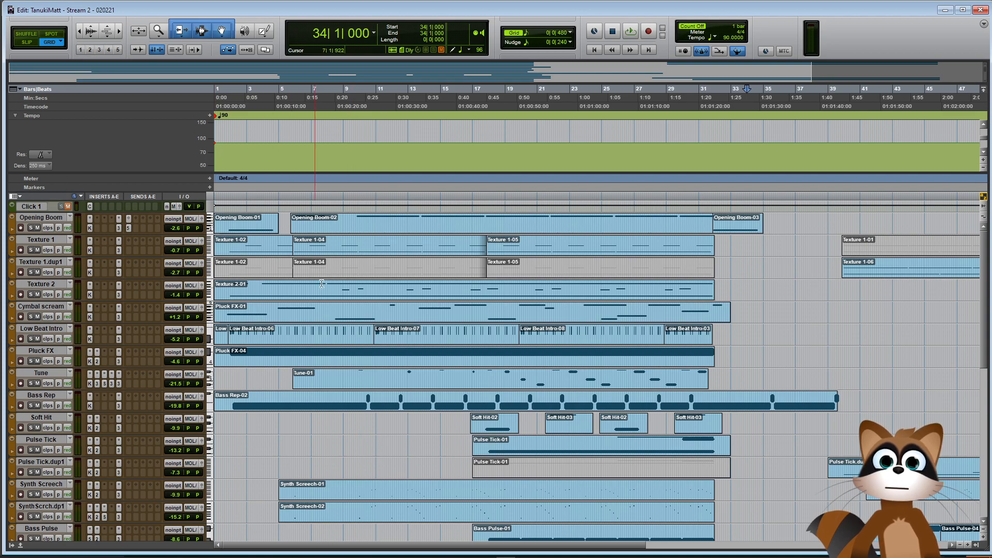
click(220, 422)
key(space)
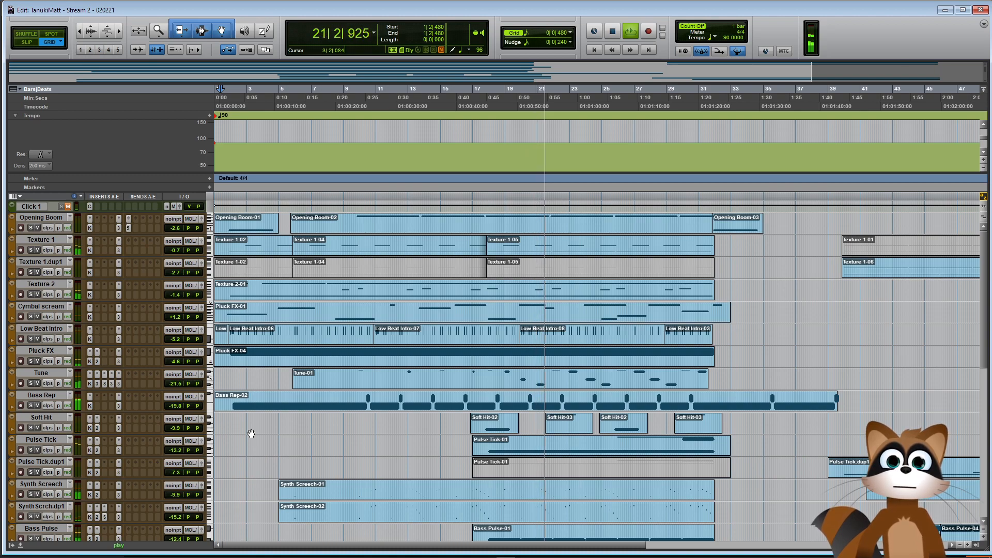
Look over the clips of all tracks while the song plays through the end of the first section
scroll(783, 456, down, 3)
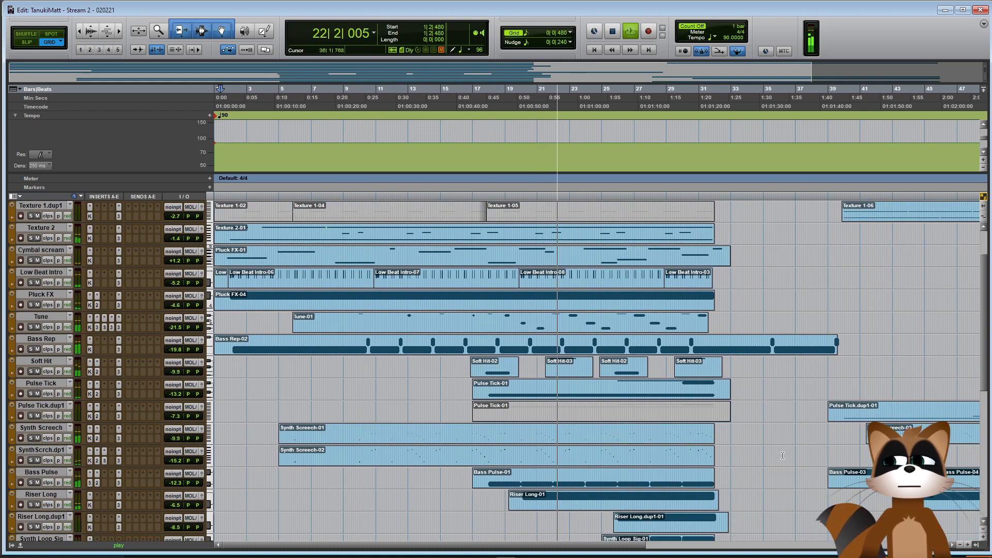
scroll(783, 456, down, 1)
scroll(760, 450, down, 1)
scroll(734, 455, up, 4)
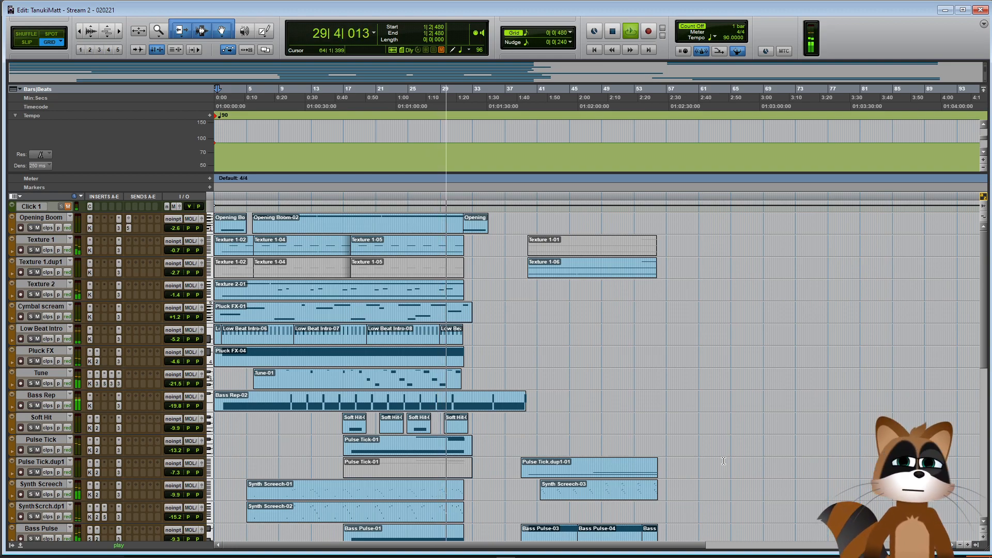
scroll(724, 461, down, 10)
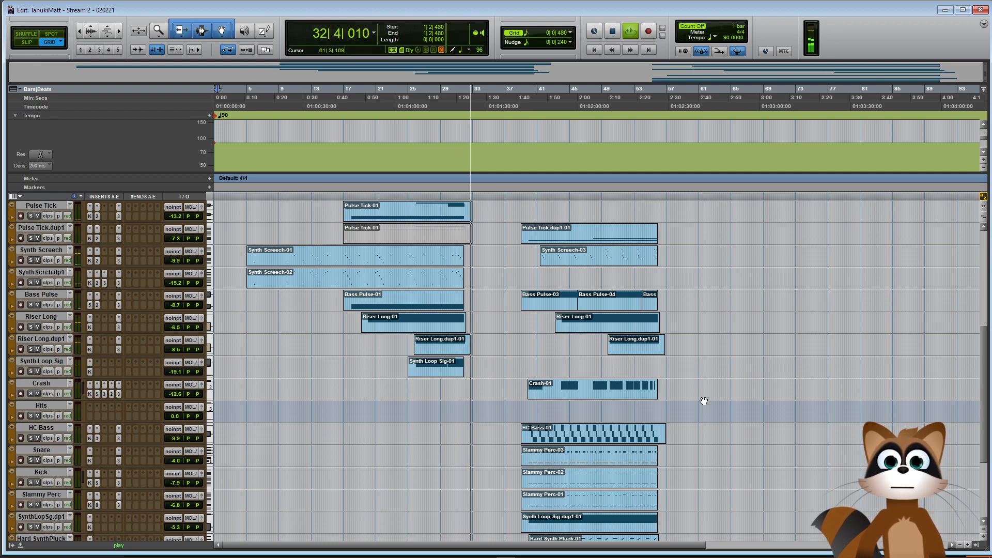
scroll(711, 421, up, 3)
scroll(714, 425, up, 8)
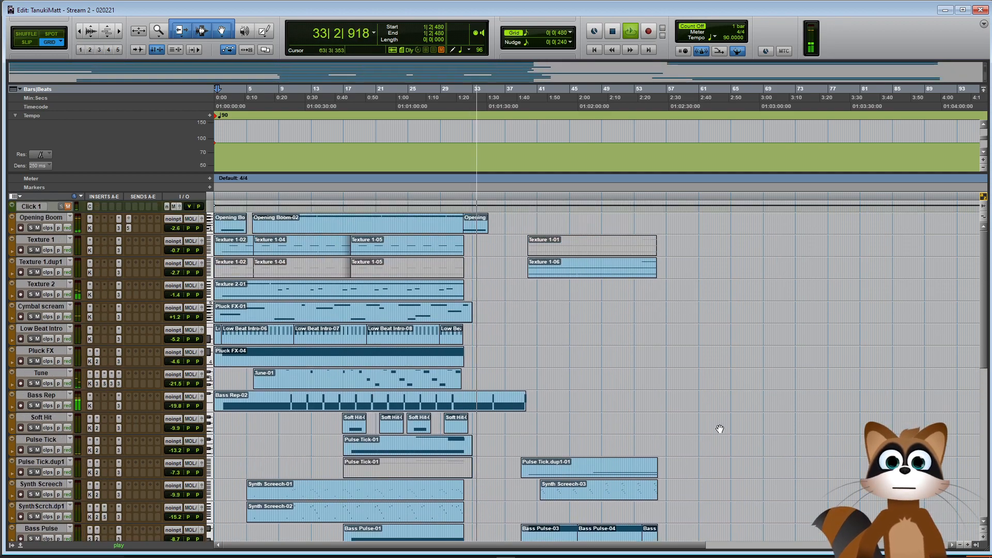
scroll(719, 429, down, 3)
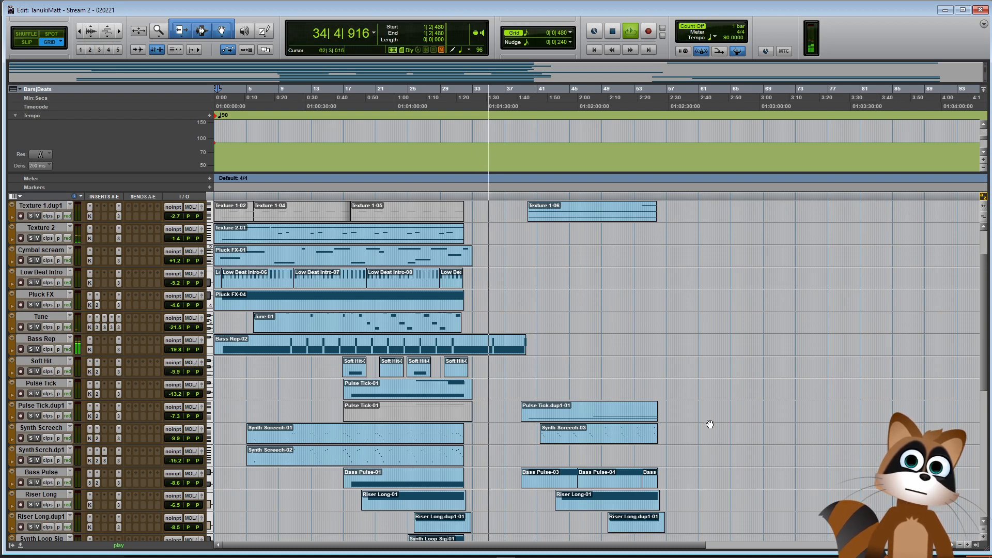
Add an E0 note from about 39|3|765 to 39|4|330 at the end of the Bass Rep part, then close the MIDI Editor
click(547, 324)
key(ctrl+])
key(ctrl+])
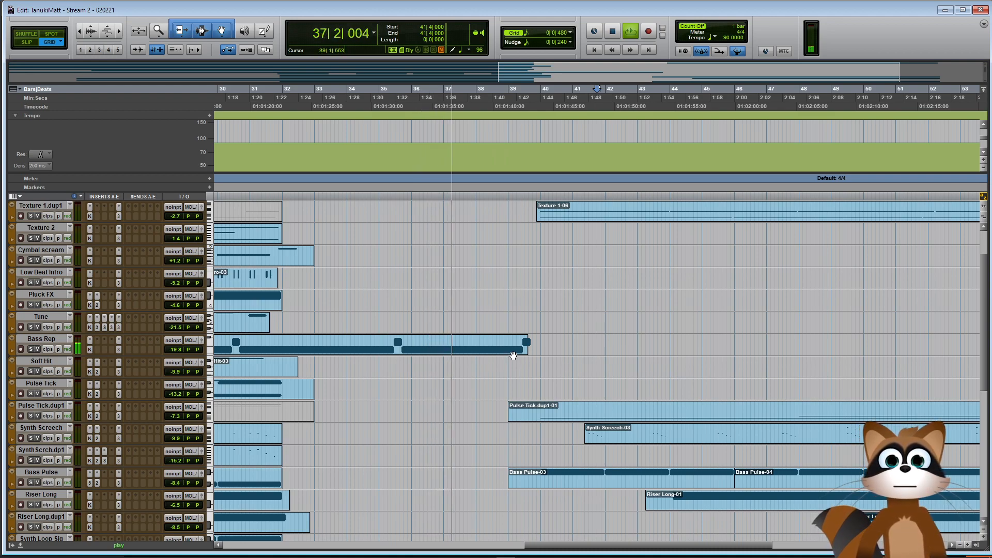
double_click(515, 350)
key(ctrl+[)
key(ctrl+[)
key(ctrl+[)
drag(355, 527, 568, 531)
key(ctrl+])
key(ctrl+])
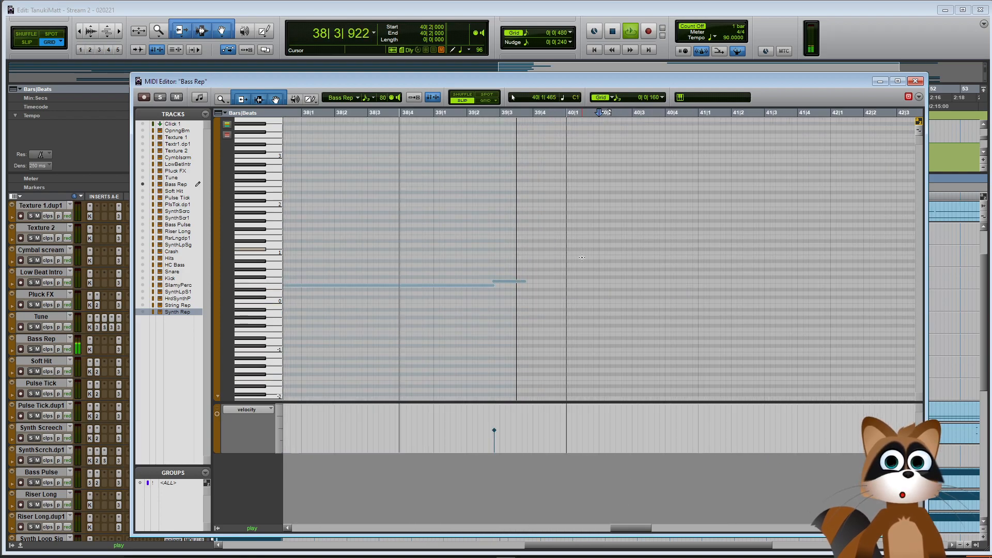
drag(526, 285, 550, 285)
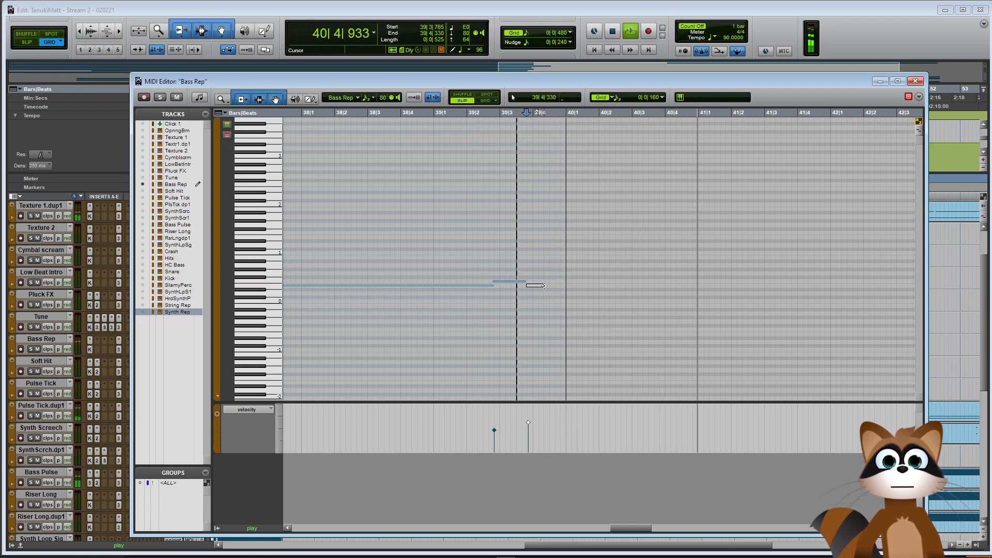
click(915, 81)
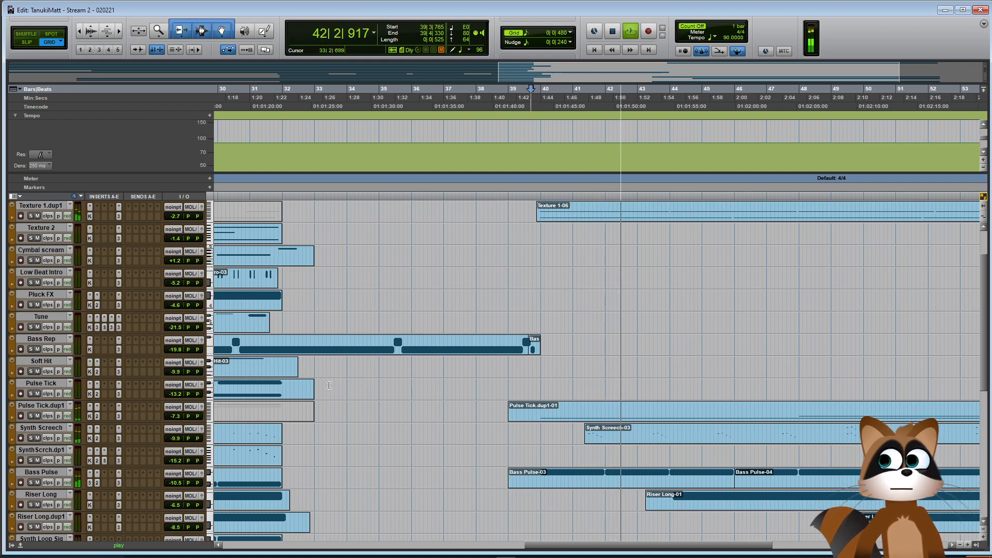
Set the Synth Rep track's volume to -16.4 dB while the second section plays
scroll(370, 389, down, 3)
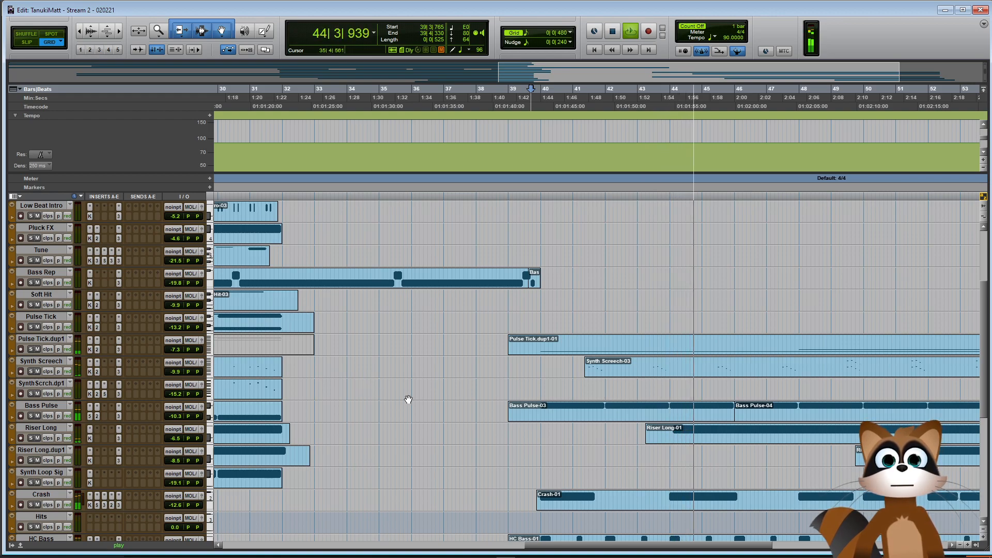
scroll(405, 399, down, 7)
scroll(407, 399, down, 3)
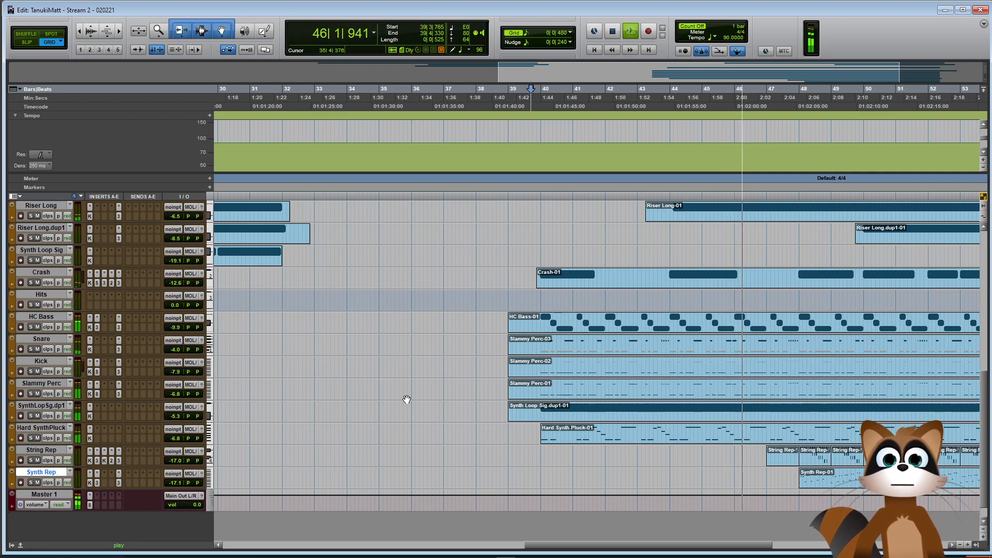
drag(549, 550, 662, 549)
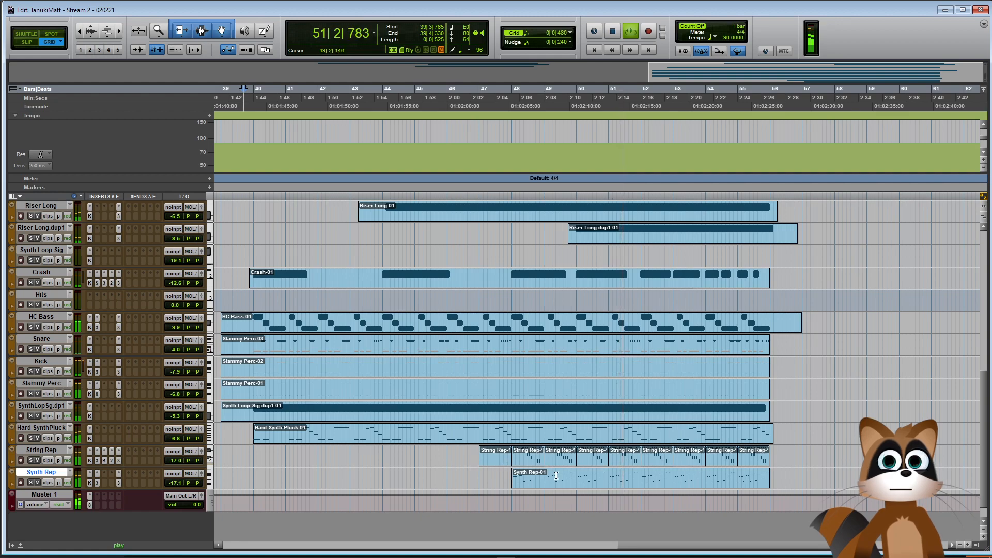
click(174, 483)
drag(172, 483, 170, 482)
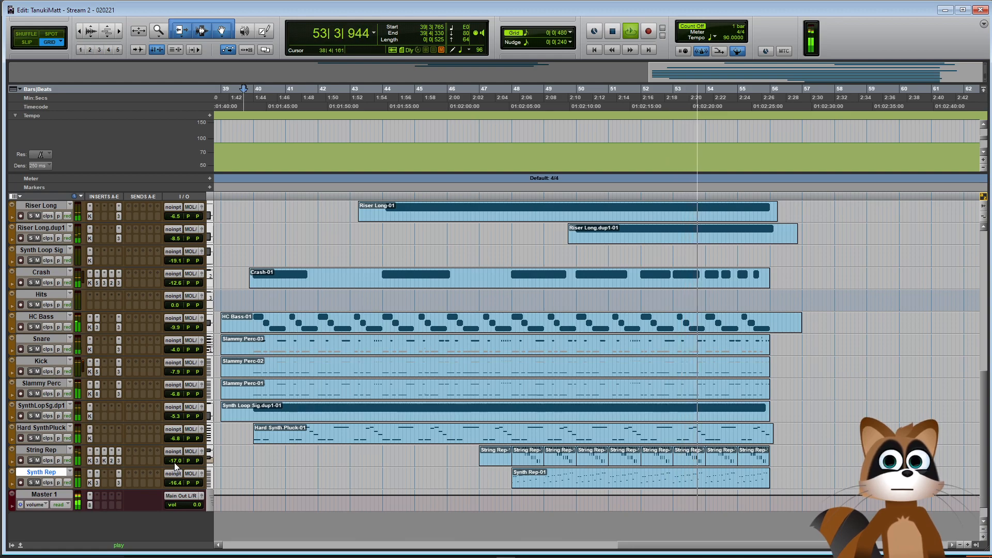
Move the first Synth Rep note slightly earlier, to 47|4|953, and close the MIDI Editor
key(ctrl+equal)
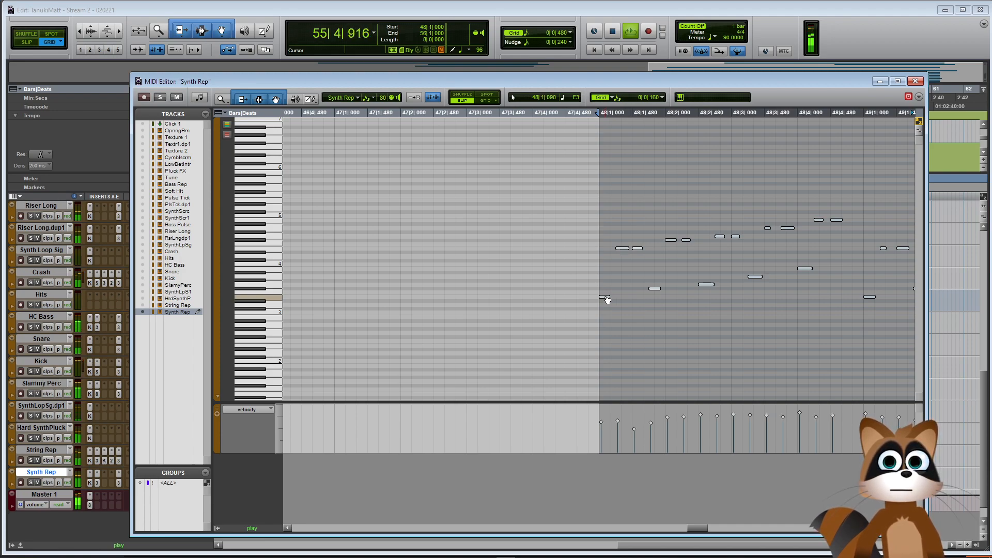
drag(607, 298, 606, 298)
click(915, 81)
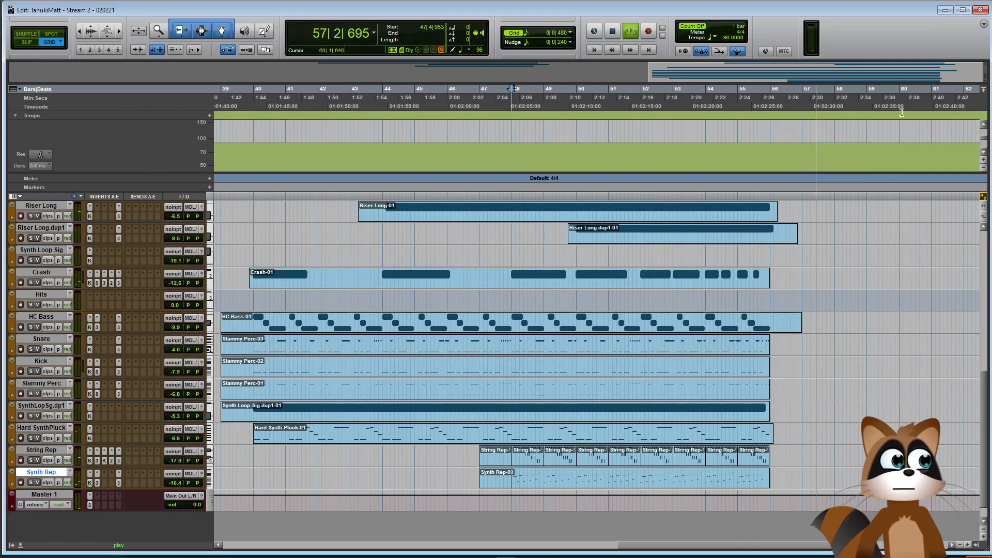
click(774, 470)
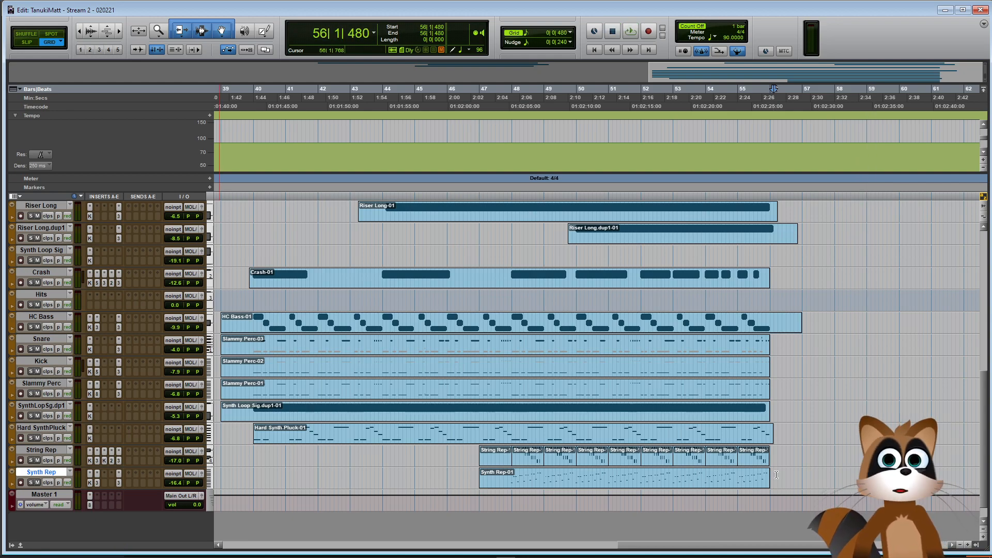
Disarm the Texture 2 track and arm Texture 1.dup1 for recording over the transition between the two sections
key(ctrl+bracketleft)
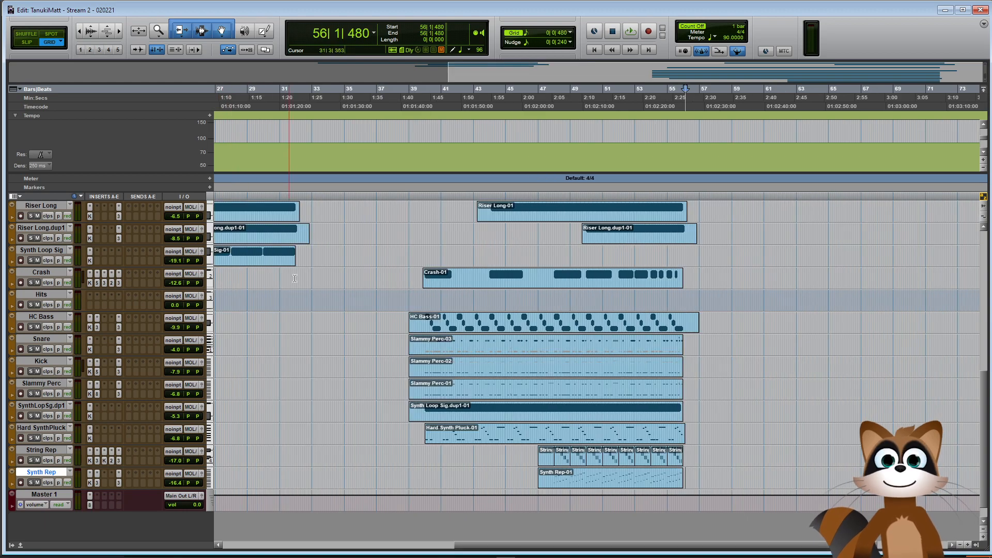
click(318, 247)
key(ctrl+bracketright)
scroll(643, 464, down, 10)
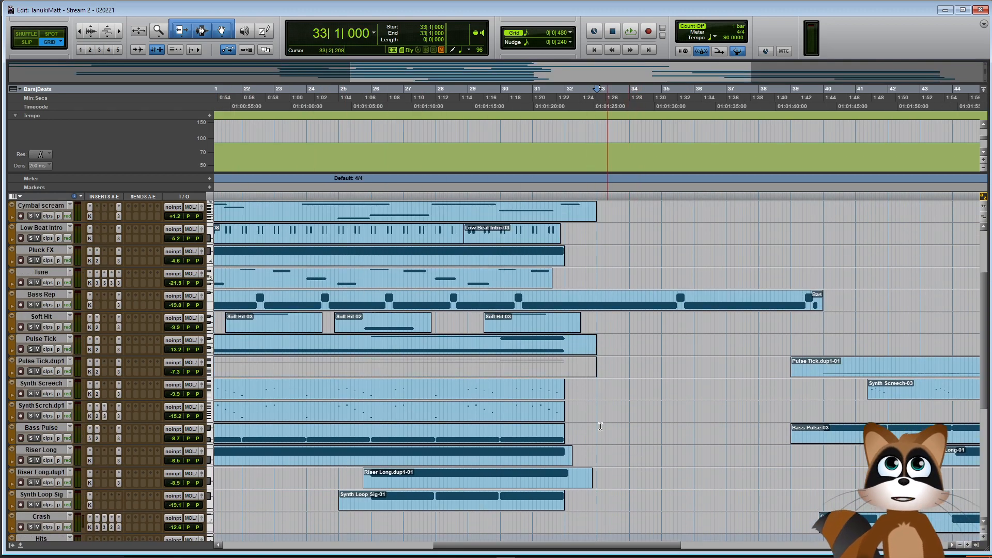
scroll(620, 388, up, 6)
scroll(667, 402, down, 6)
scroll(646, 377, up, 5)
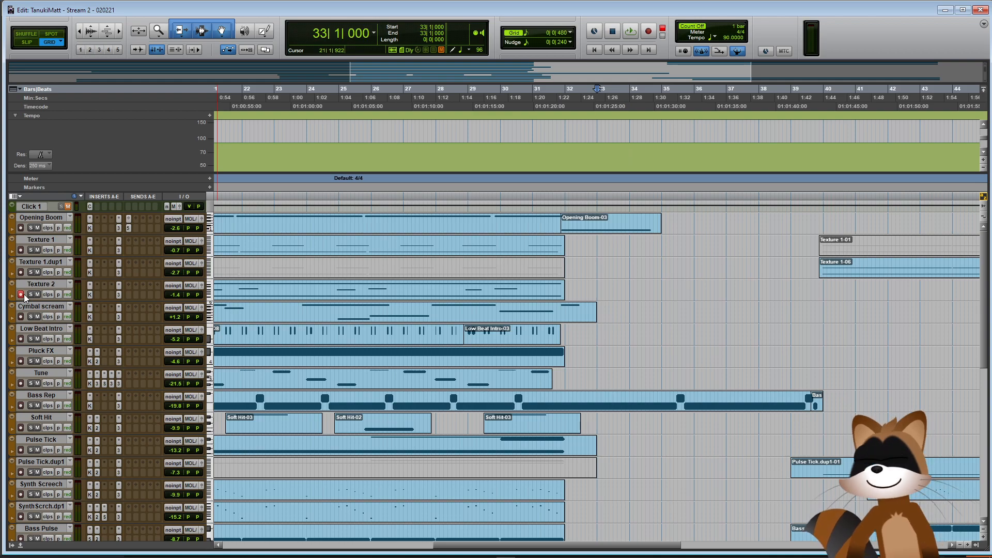
click(21, 294)
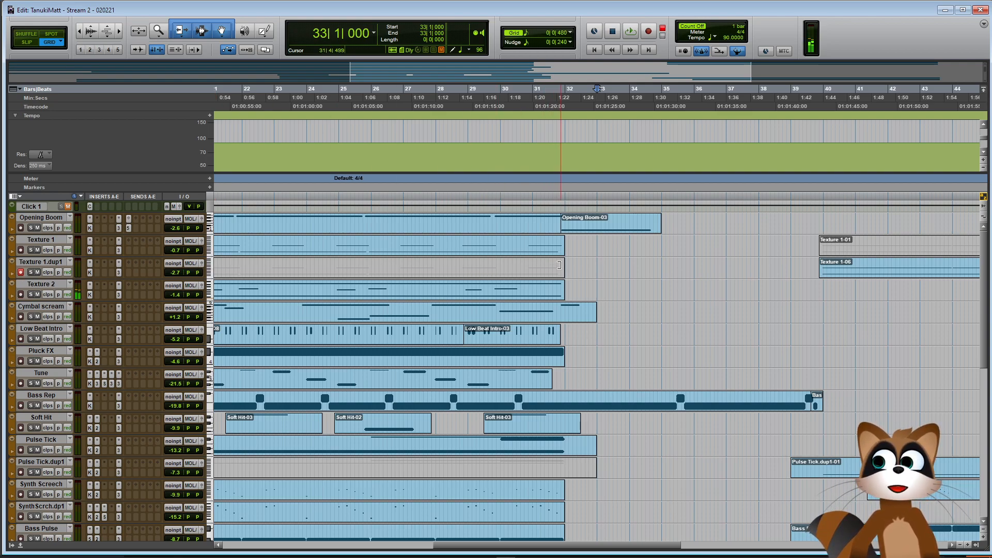
Trim the end of the muted Texture 1-05 clip on Texture 1.dup1 to 31|2|000 and place the insertion point at 31|3|000
double_click(554, 266)
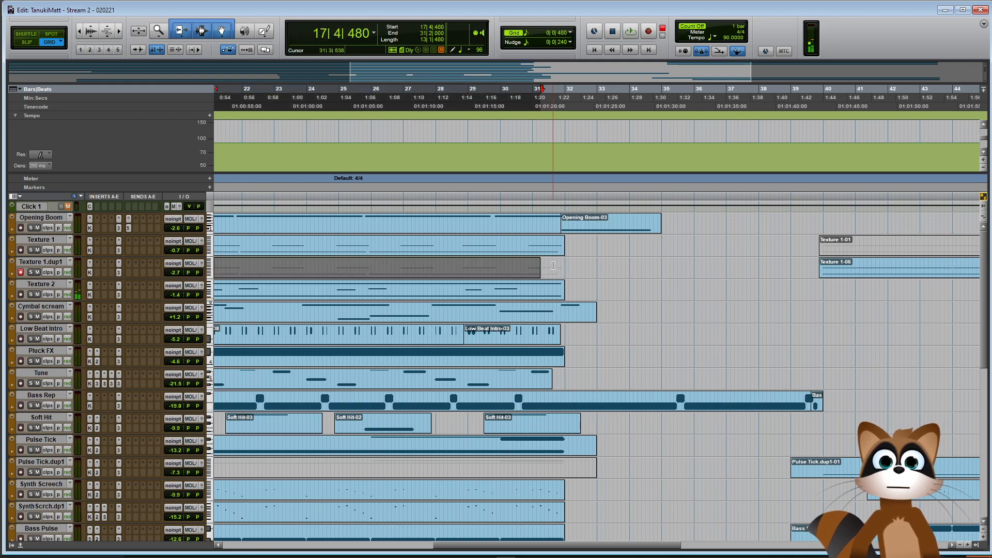
click(547, 268)
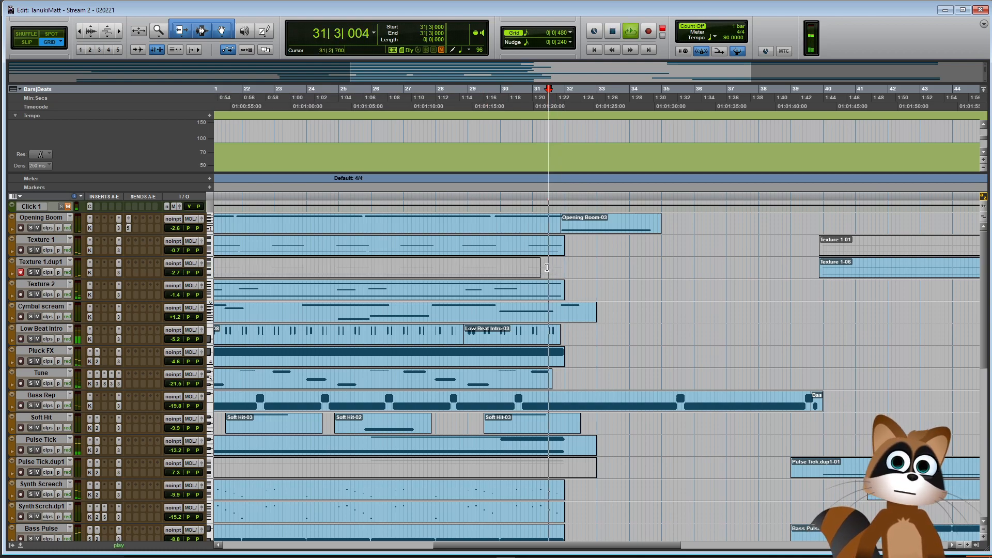
Try recording a Texture 1.dup1 take from 31|3|000 up to the second section, and undo the take
key(ctrl+space)
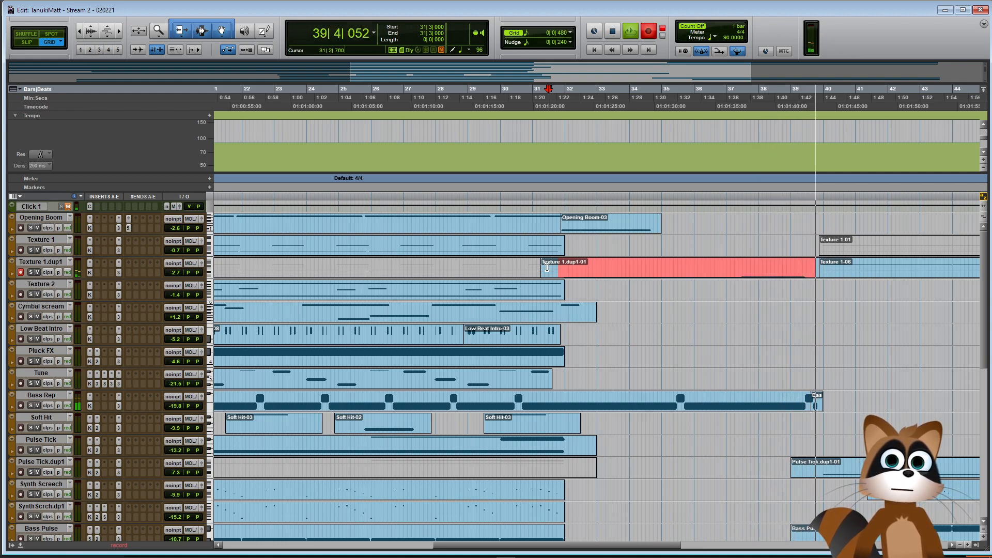
key(space)
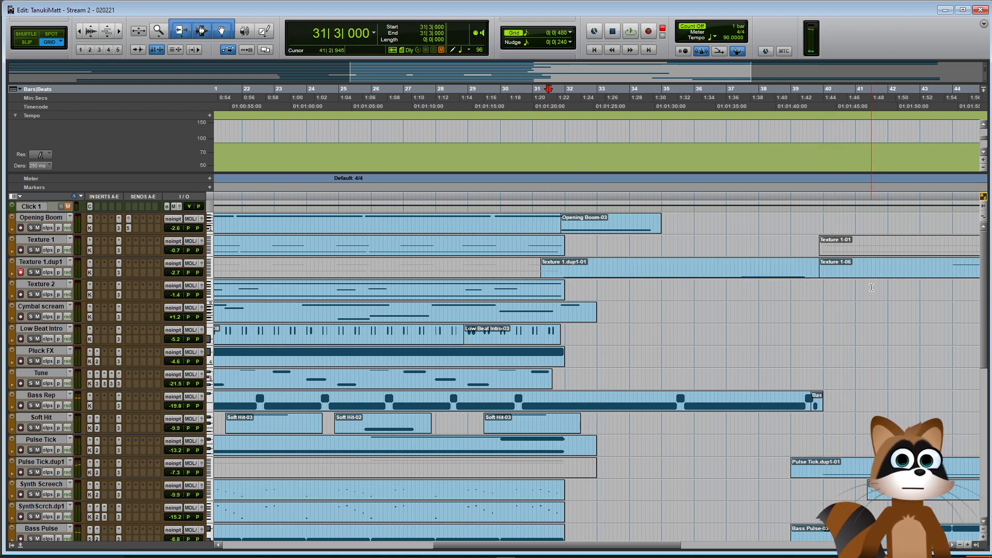
key(ctrl+z)
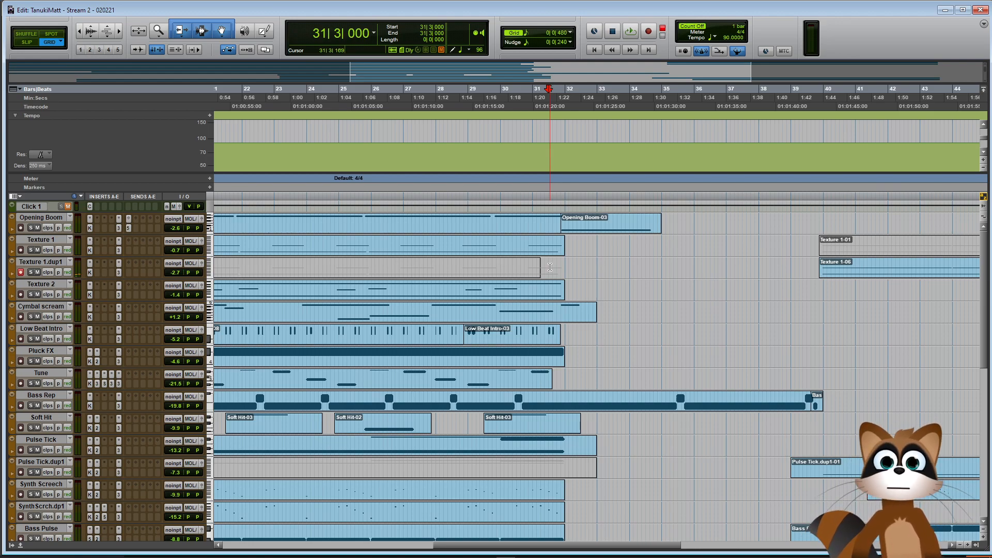
Record a new Texture 1.dup1 take from 31|3|000 up to the second section, and disarm the track
key(ctrl+space)
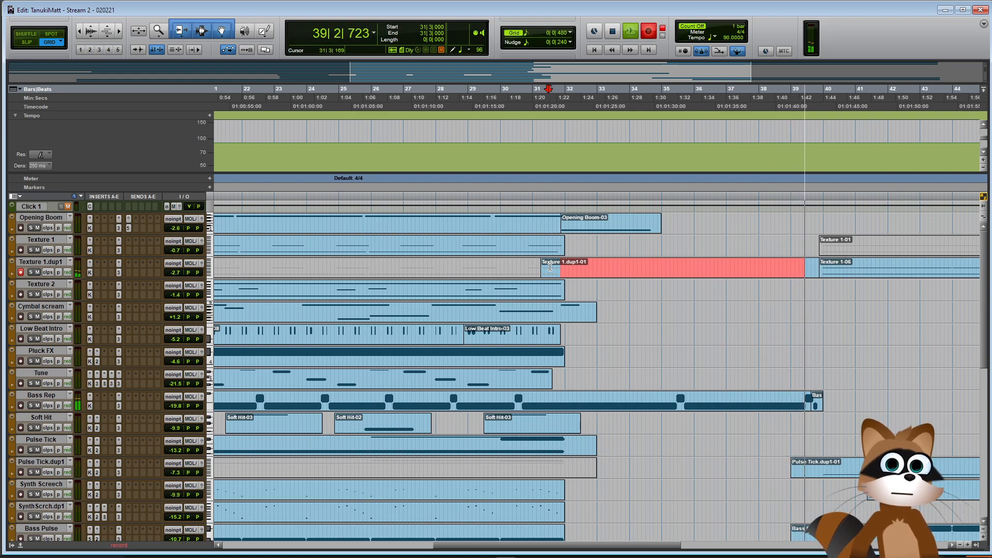
key(space)
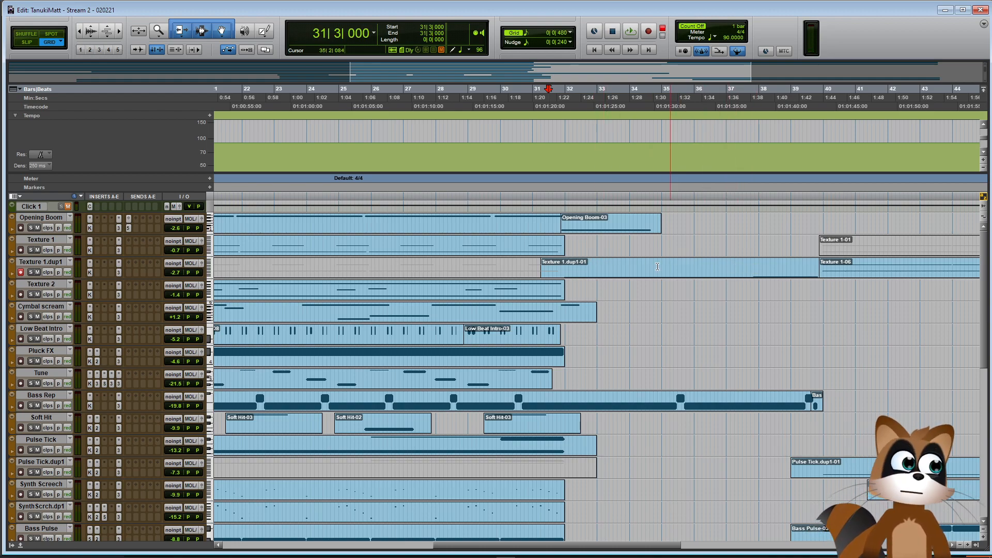
click(21, 272)
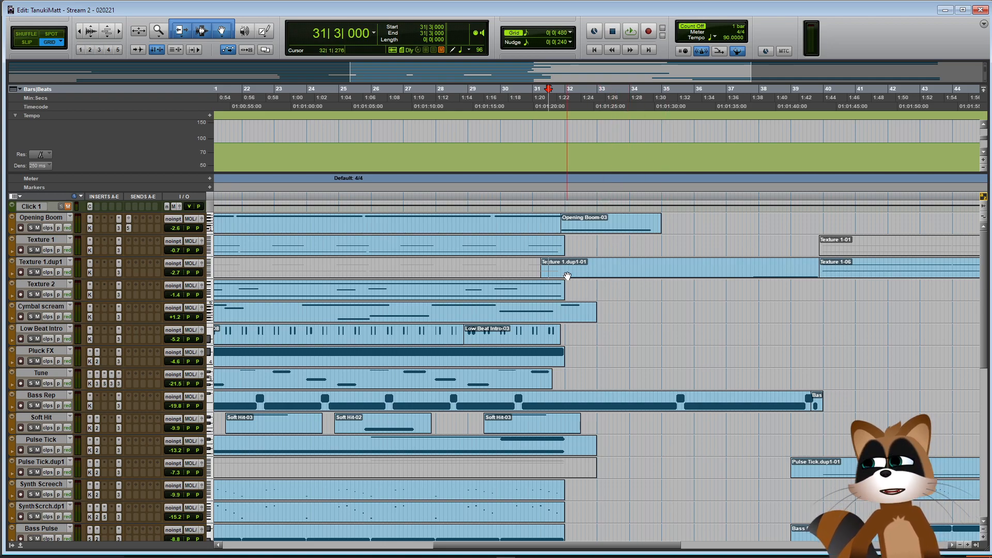
Look over all the tracks around the gap between the two sections for parts that could fill the transition
scroll(704, 395, down, 2)
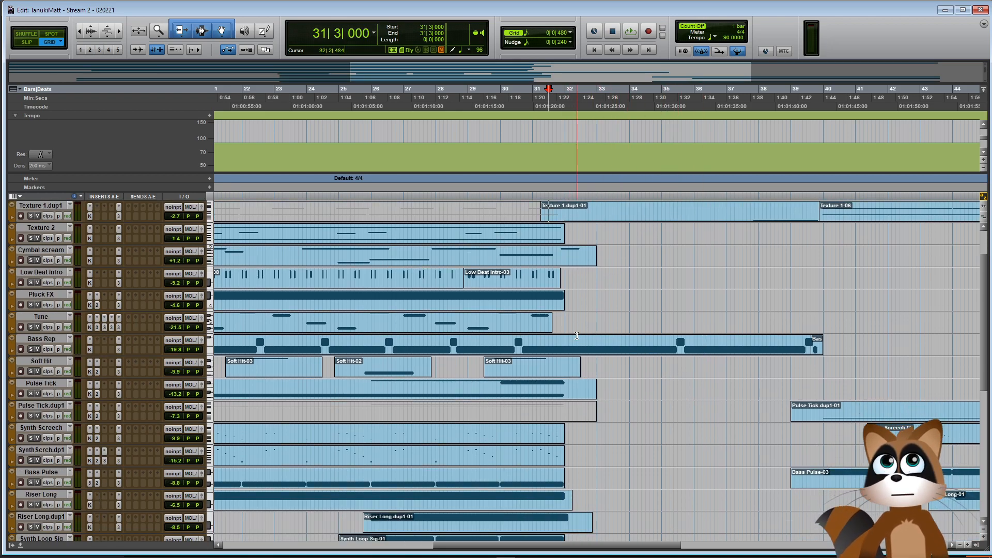
scroll(569, 372, down, 4)
scroll(590, 364, up, 3)
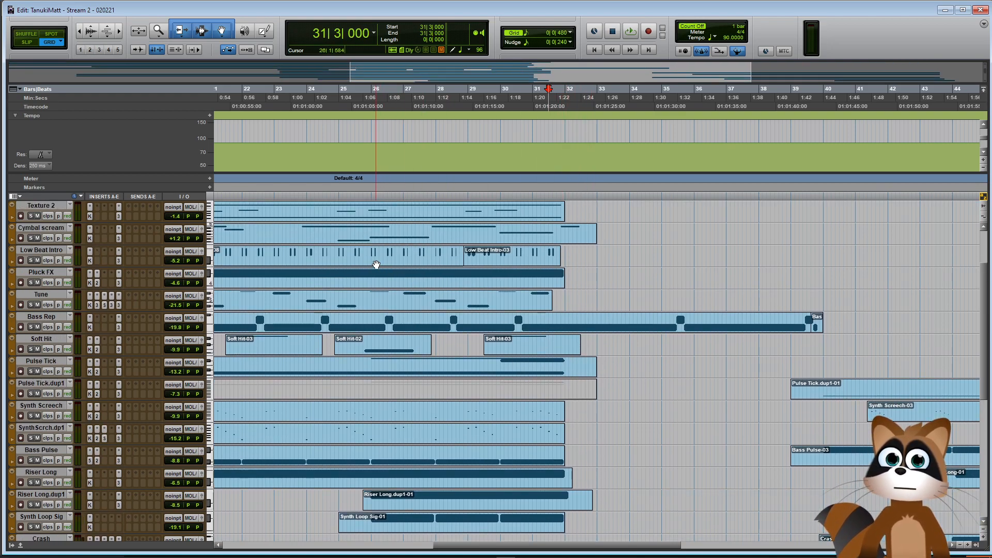
scroll(347, 288, down, 2)
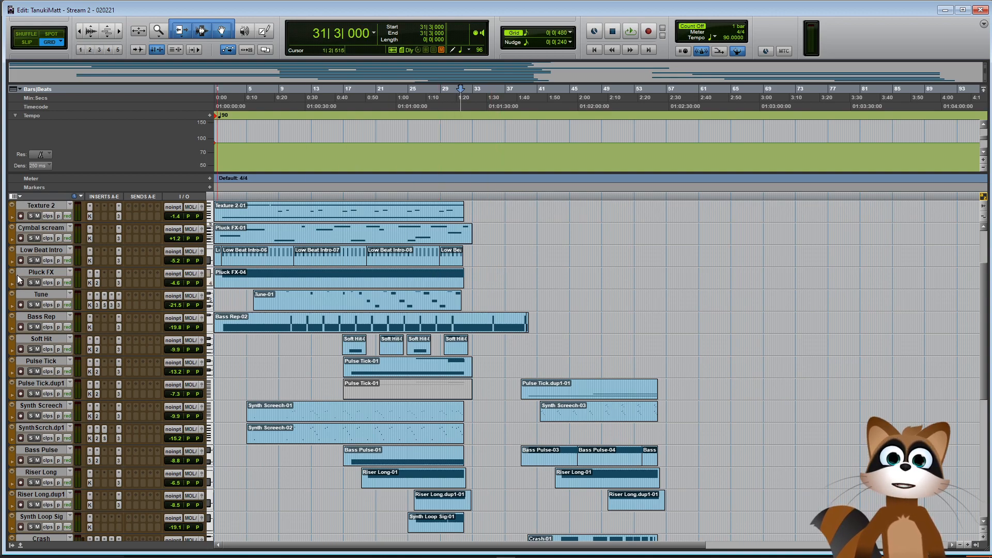
scroll(479, 343, down, 4)
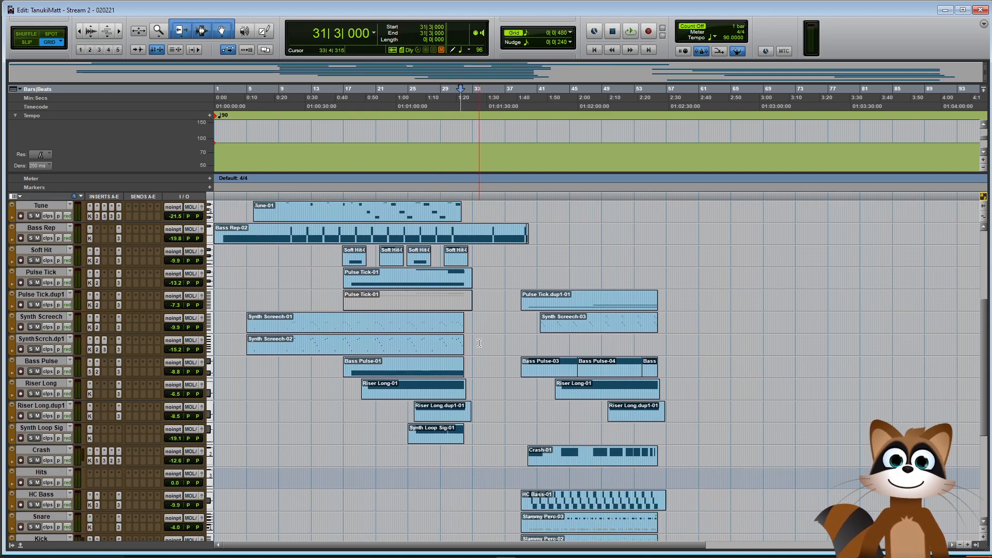
scroll(479, 343, down, 7)
scroll(481, 352, up, 1)
click(589, 293)
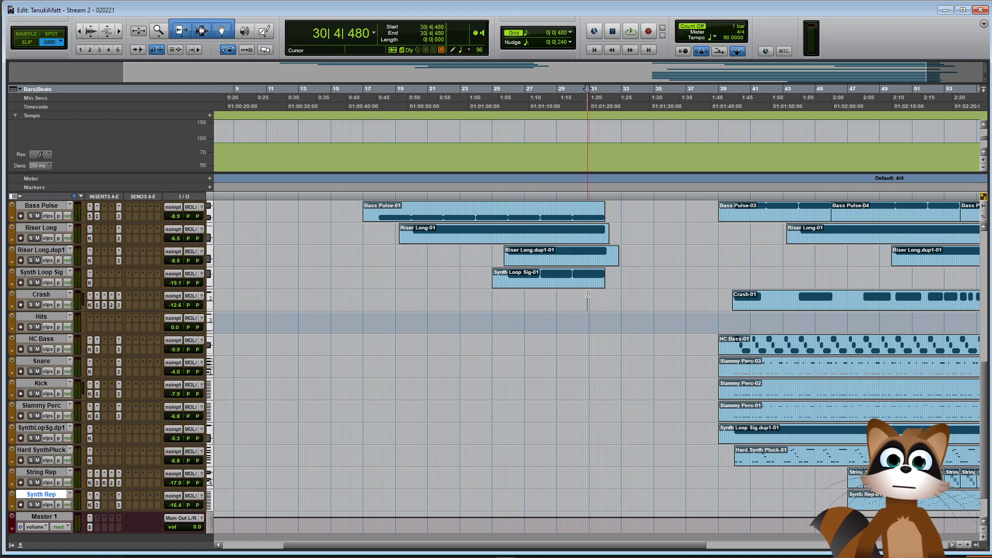
scroll(598, 399, up, 9)
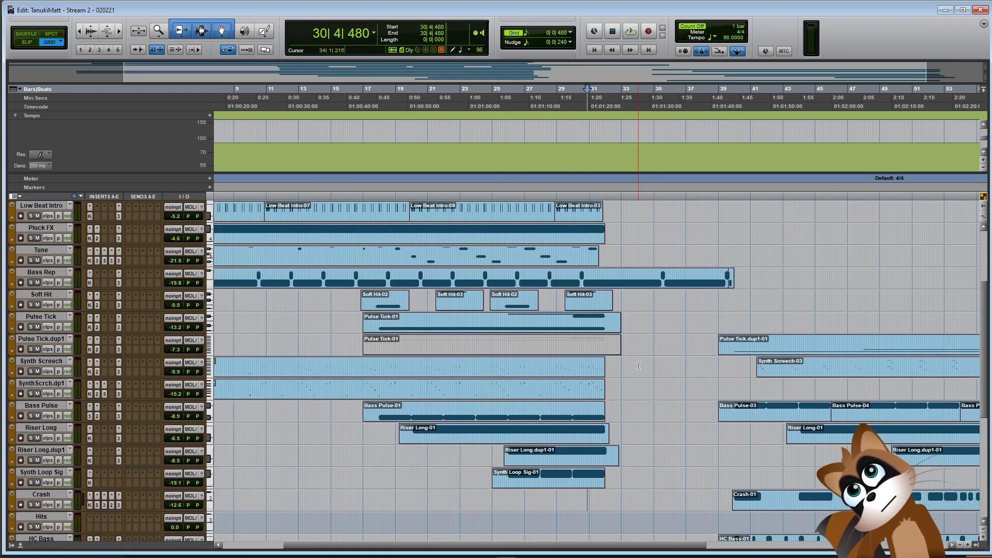
Play the end of the first section from bar 28 into the transition, and place the insertion point at 32|1|480
click(552, 364)
key(space)
key(ctrl+])
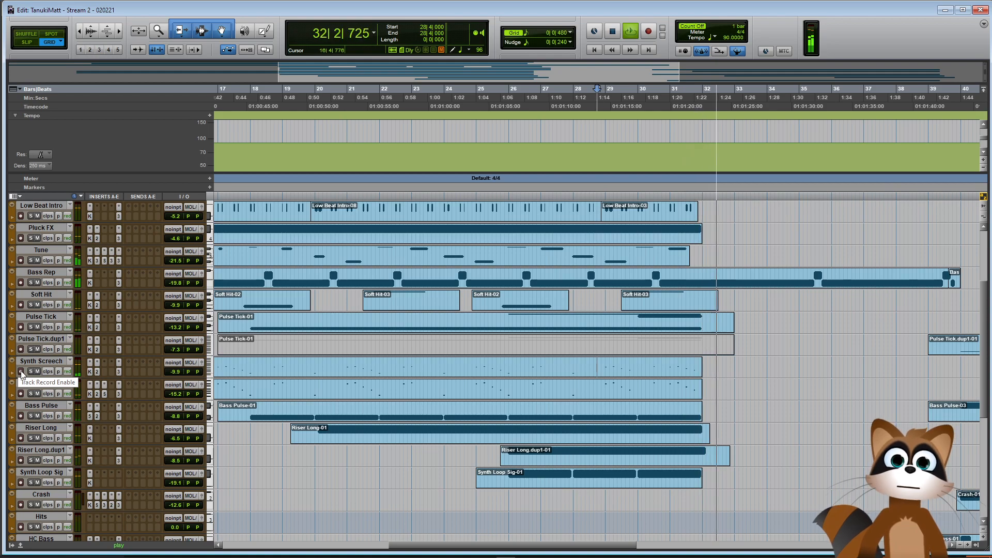
scroll(704, 443, down, 5)
key(ctrl+bracketleft)
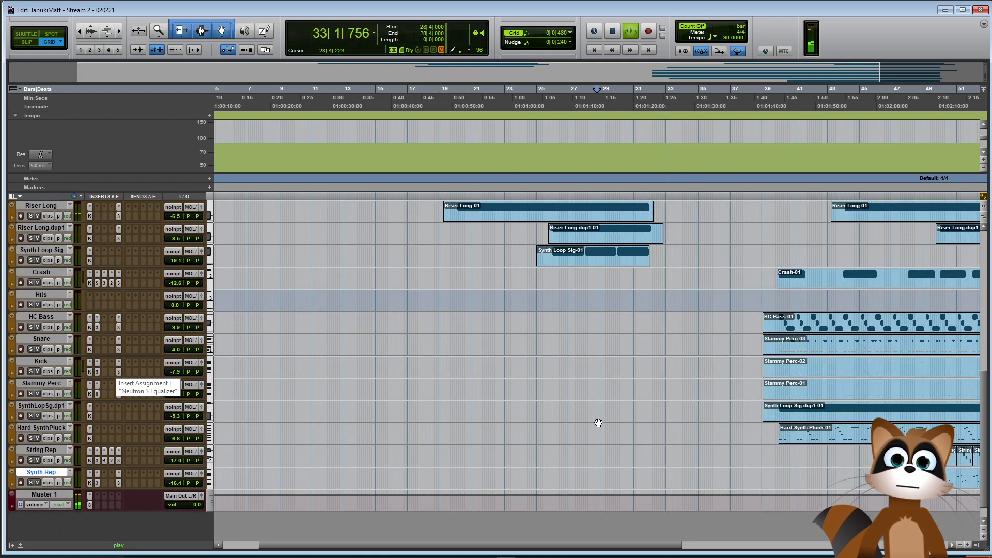
key(ctrl+bracketright)
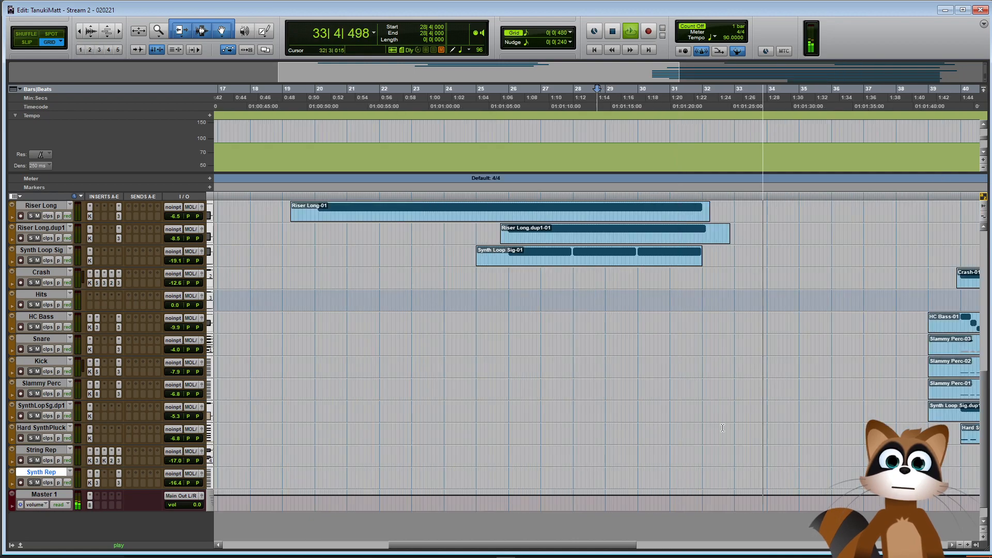
key(space)
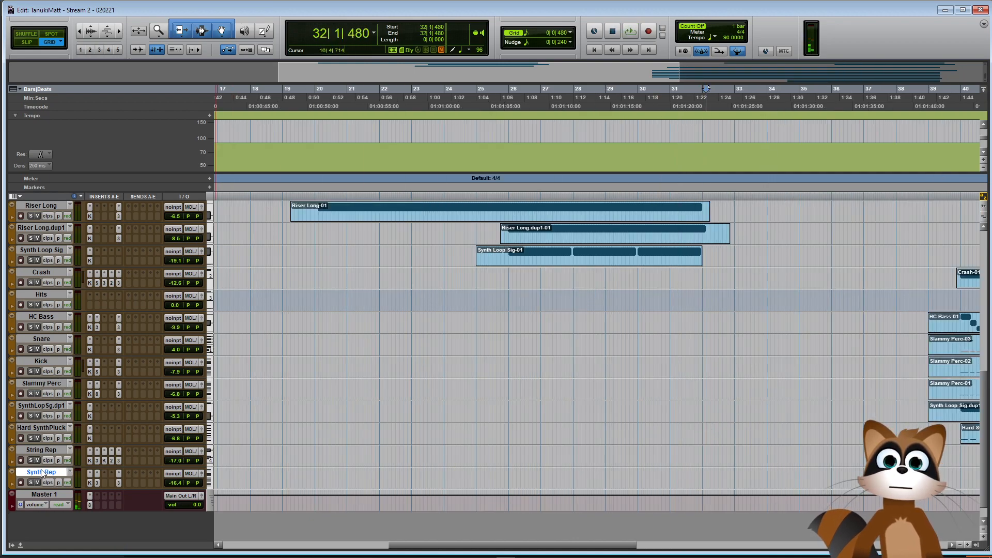
Create two new stereo instrument tracks in ticks below the Synth Rep track
scroll(43, 475, down, 1)
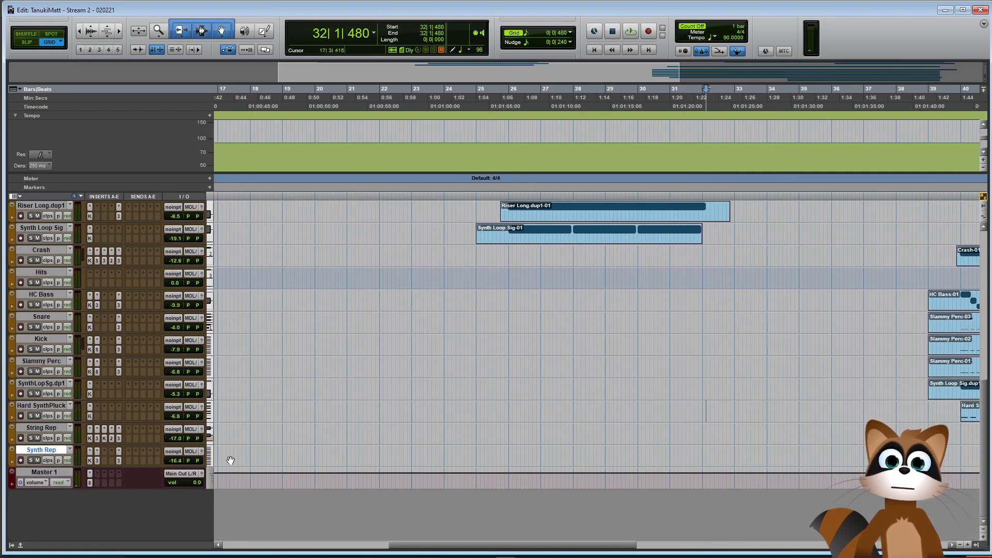
right_click(13, 453)
click(68, 331)
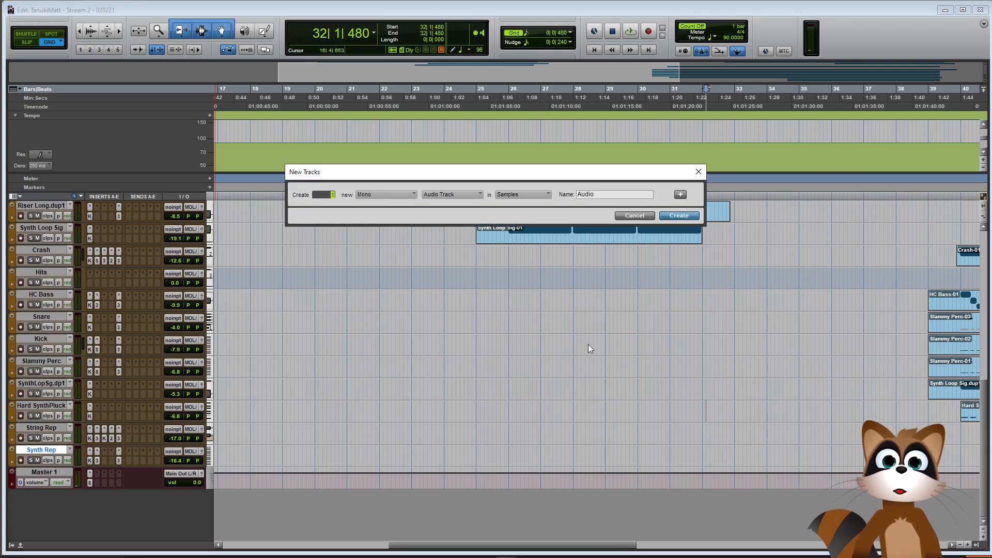
text(2)
key(ctrl+Right)
click(456, 194)
click(481, 247)
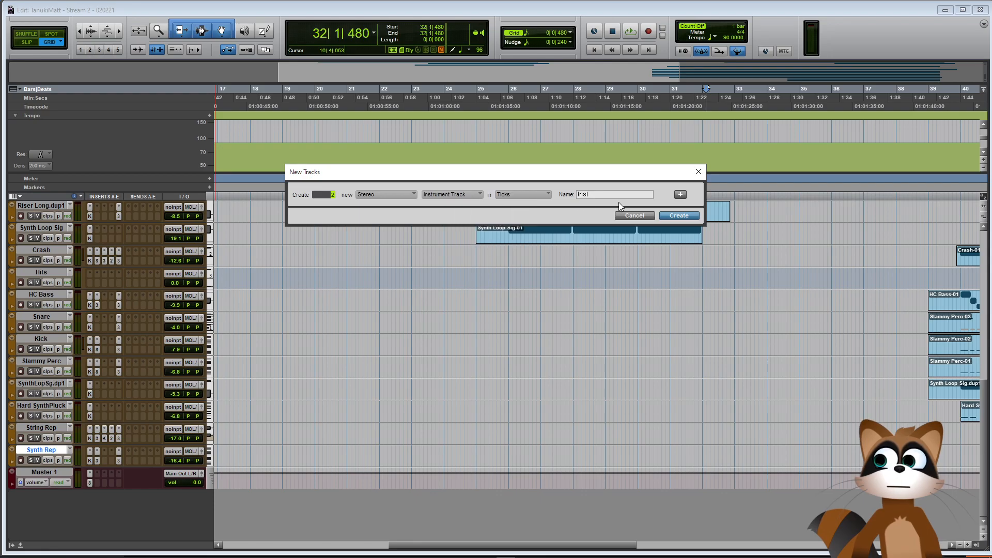
click(677, 213)
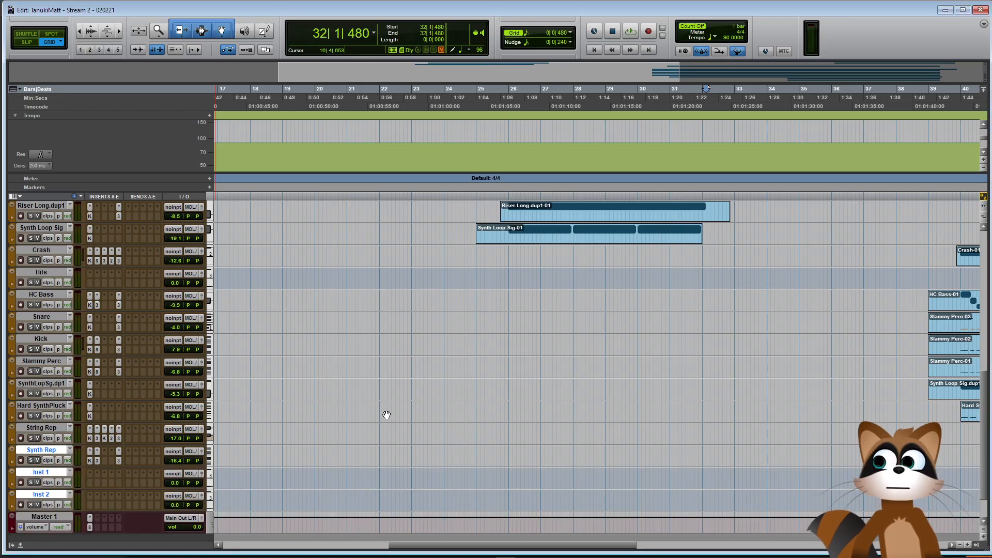
Rename Inst 1 as Texture interlude and Inst 2 as bendy sounds, and lower their volumes to -6.6 and -7.9 dB
double_click(38, 473)
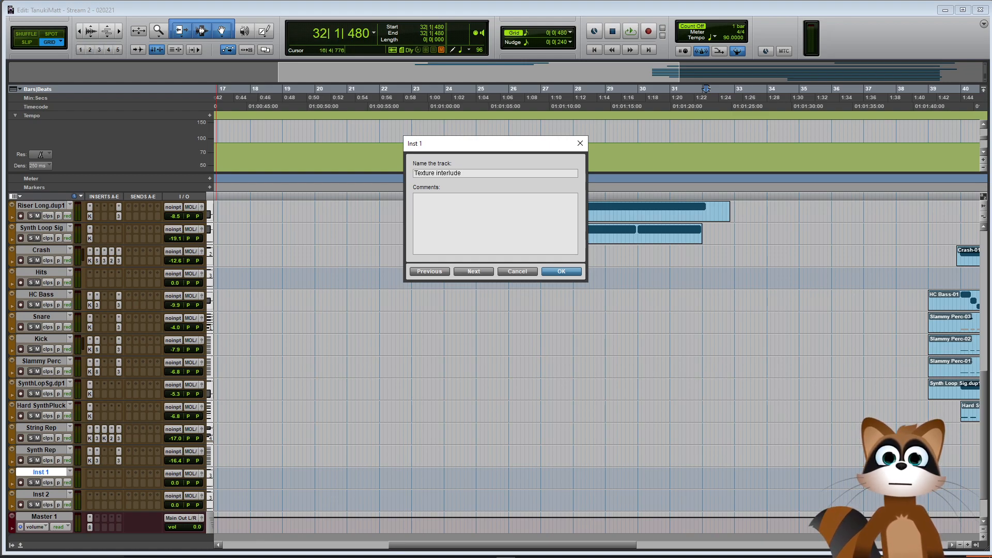
key(Return)
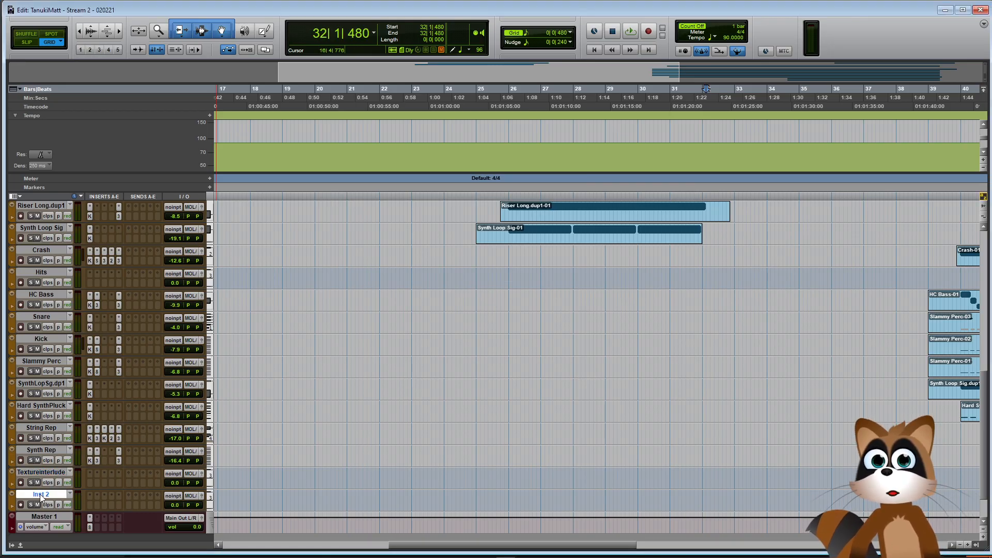
double_click(39, 494)
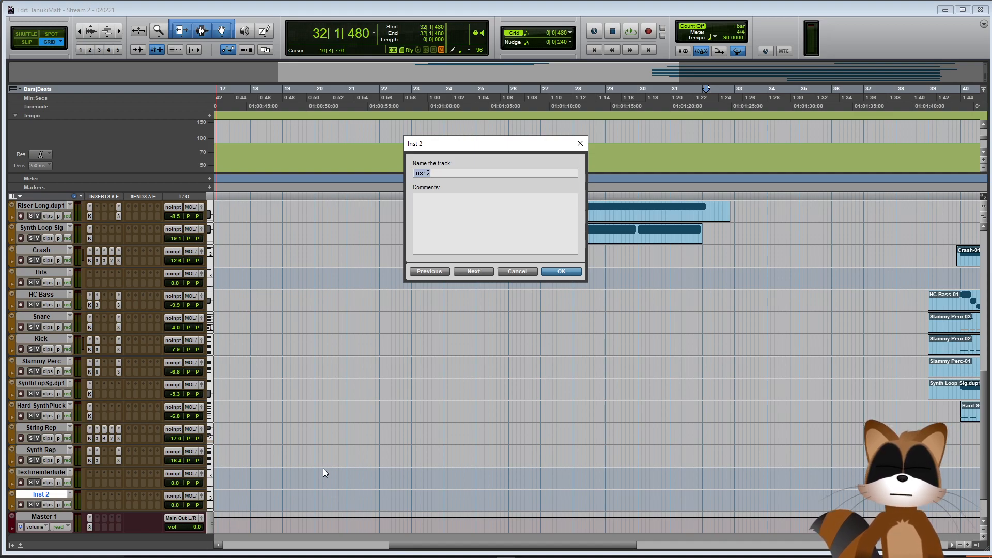
text(sounds)
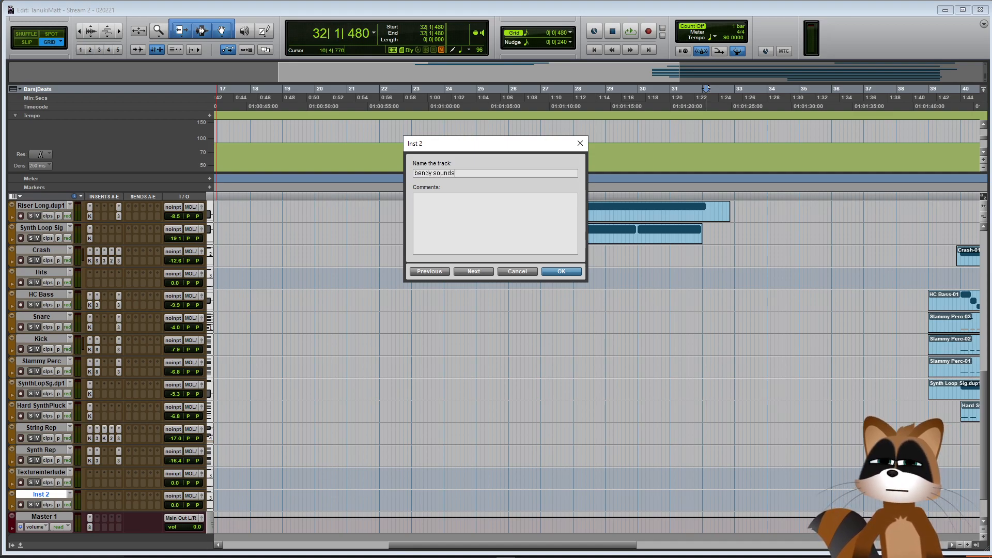
key(Return)
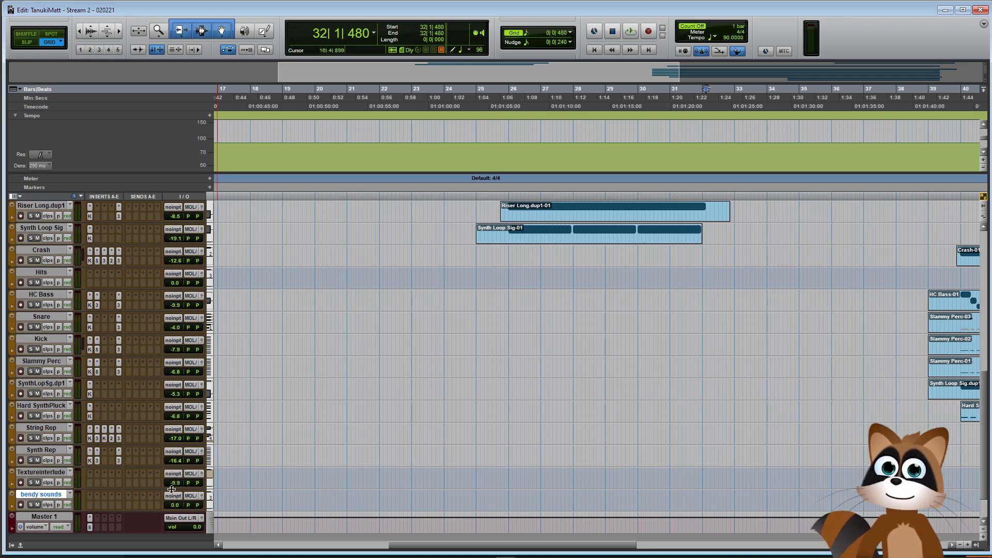
drag(176, 501, 175, 481)
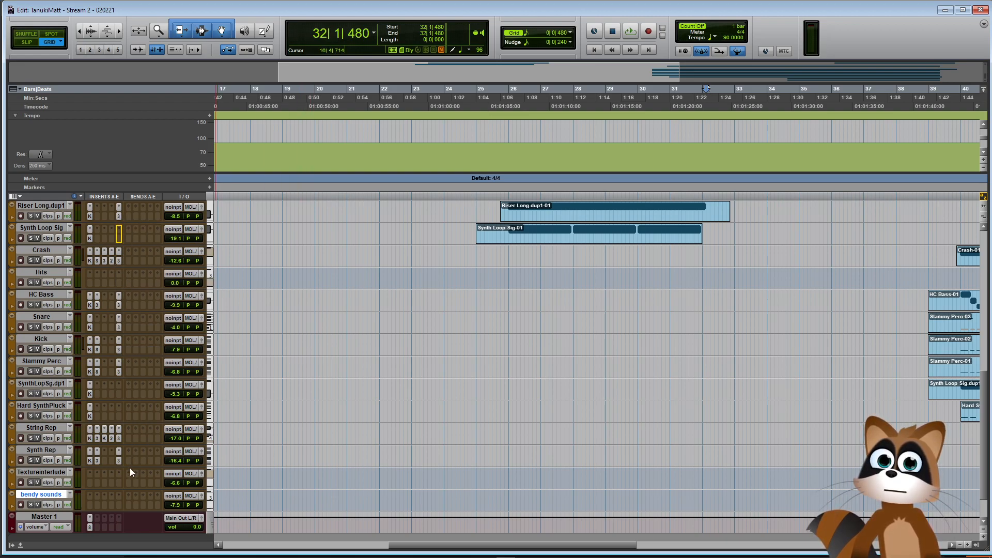
Insert Neutron 3 Equalizer on Texture interlude with a 120 Hz flat highpass, and copy the insert to bendy sounds
click(118, 481)
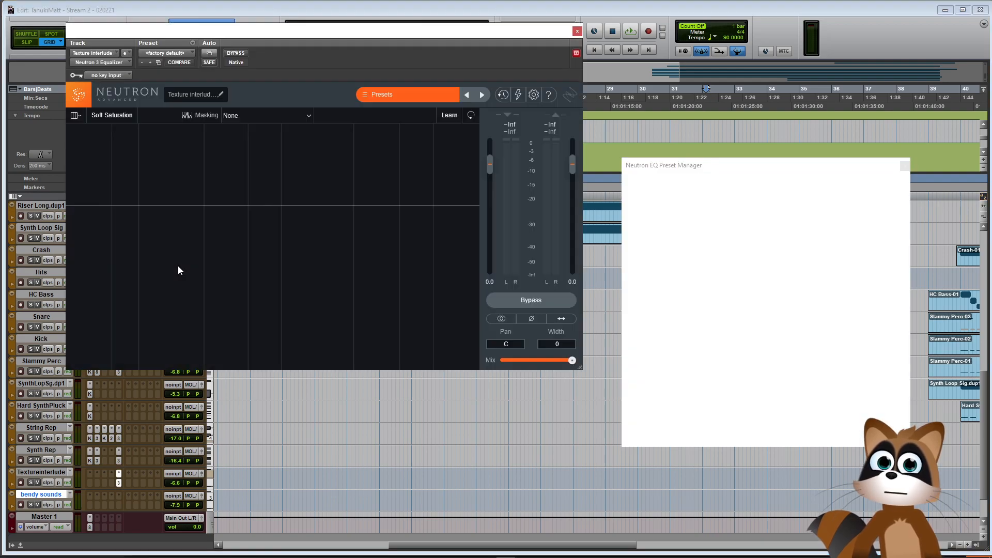
drag(181, 207, 151, 208)
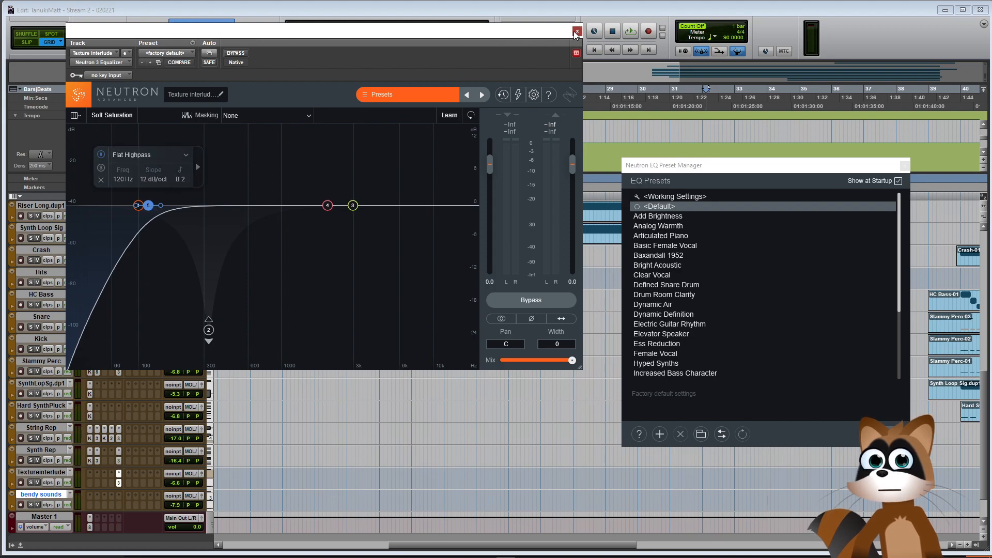
click(578, 31)
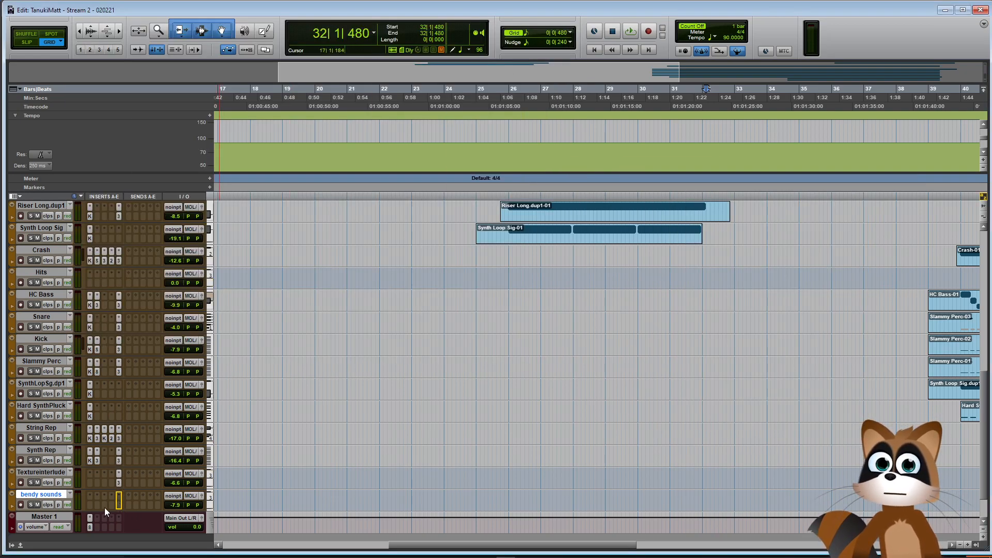
Arm the Texture interlude track and insert the Kontakt instrument in its first insert slot
click(91, 484)
mouse_move(155, 425)
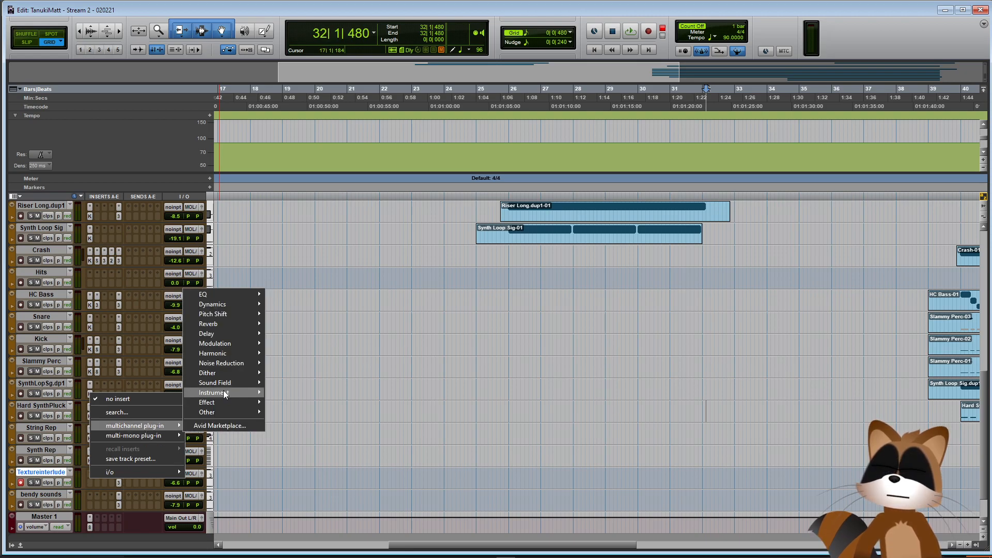
mouse_move(223, 392)
click(317, 432)
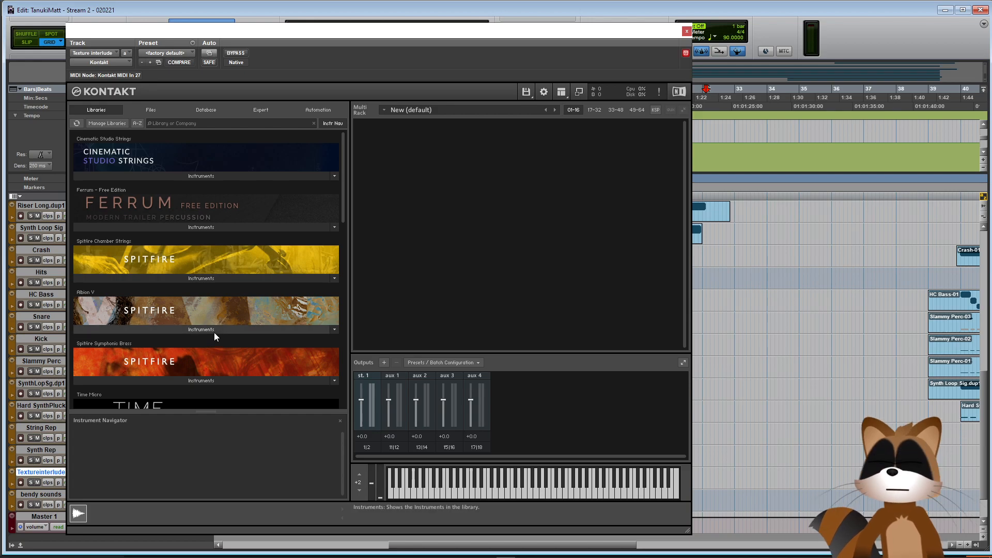
Load 14. Forward - Rewind from the Altered Time folder of Kontakt's Time Micro library
scroll(214, 333, down, 1)
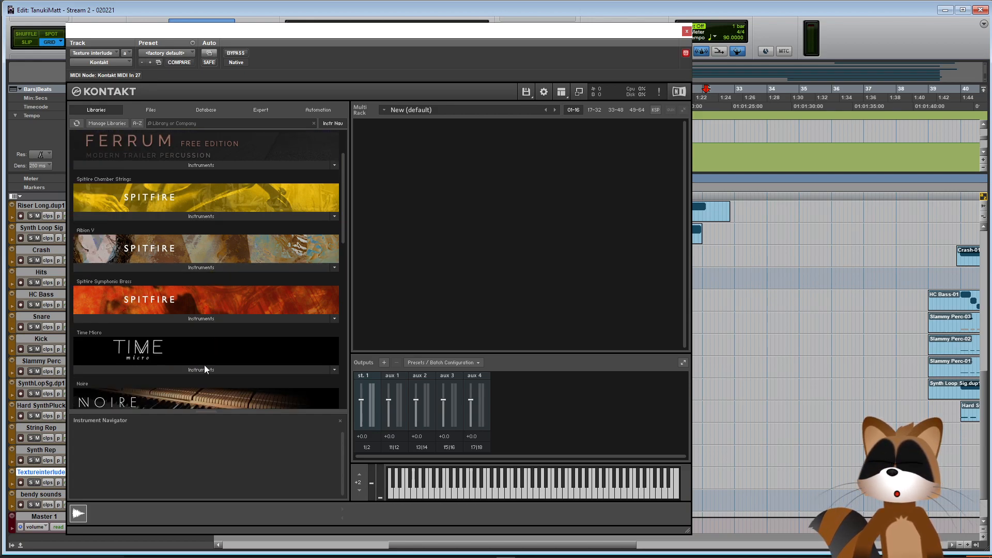
click(203, 371)
click(140, 327)
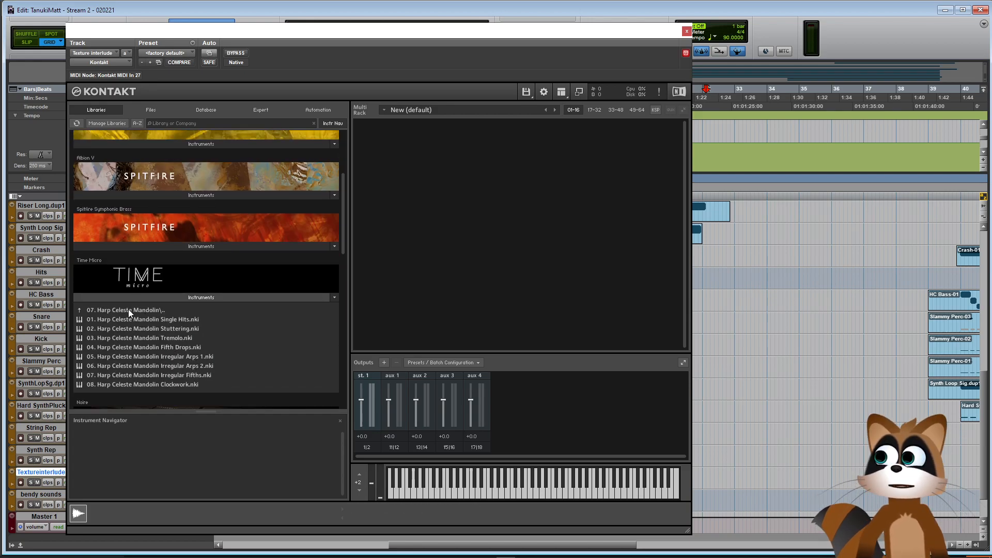
click(128, 329)
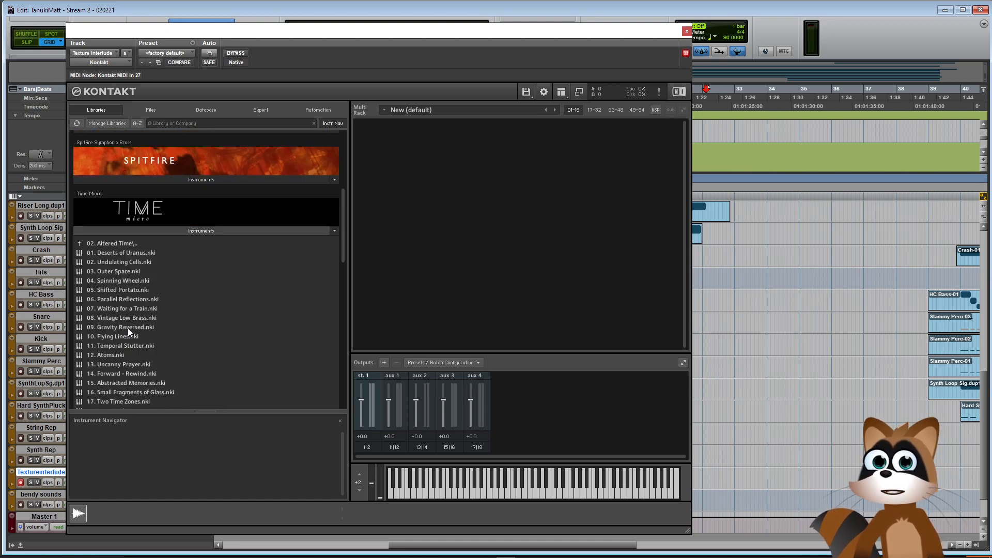
double_click(151, 341)
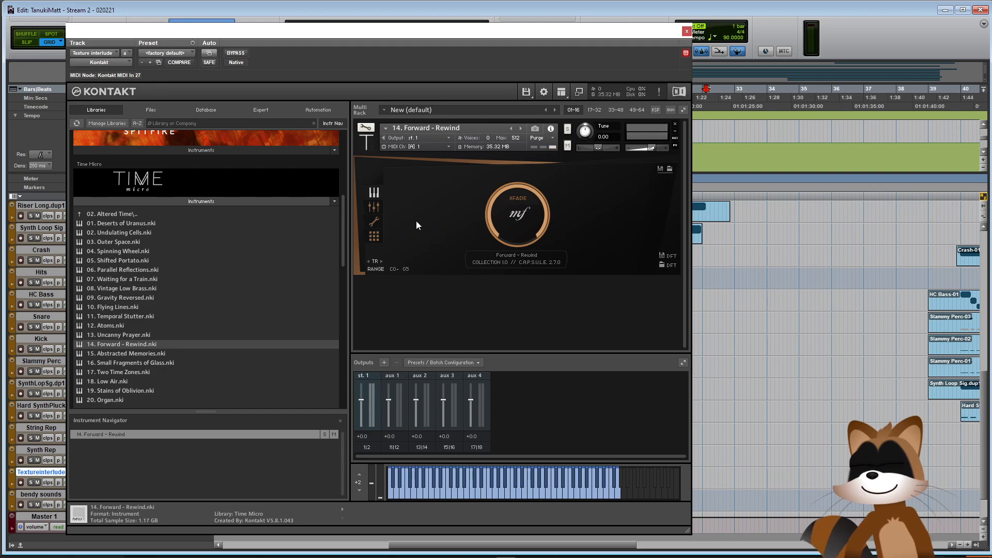
Inspect the Forward - Rewind controller table and mixer, close Kontakt, and set the Texture interlude volume to -2.6 dB
click(372, 237)
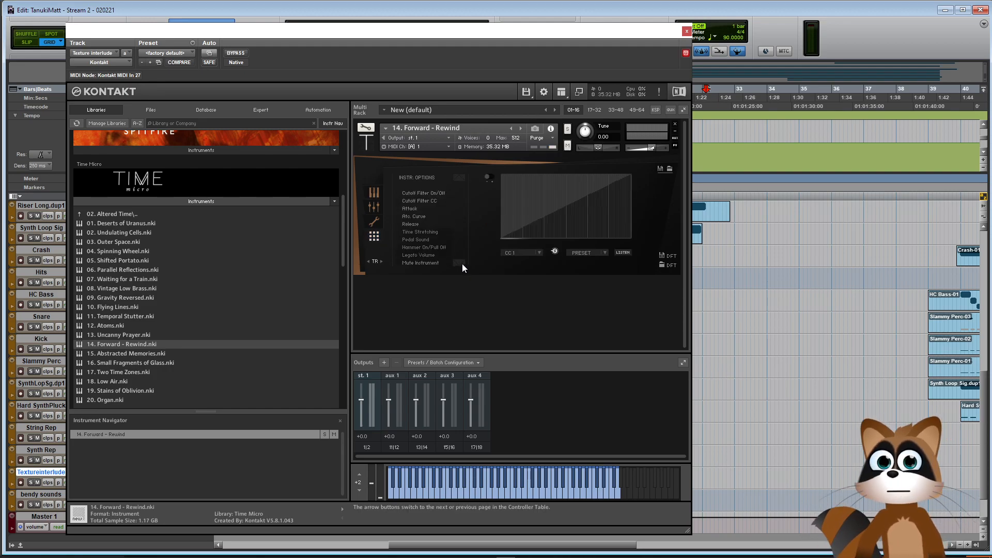
click(459, 263)
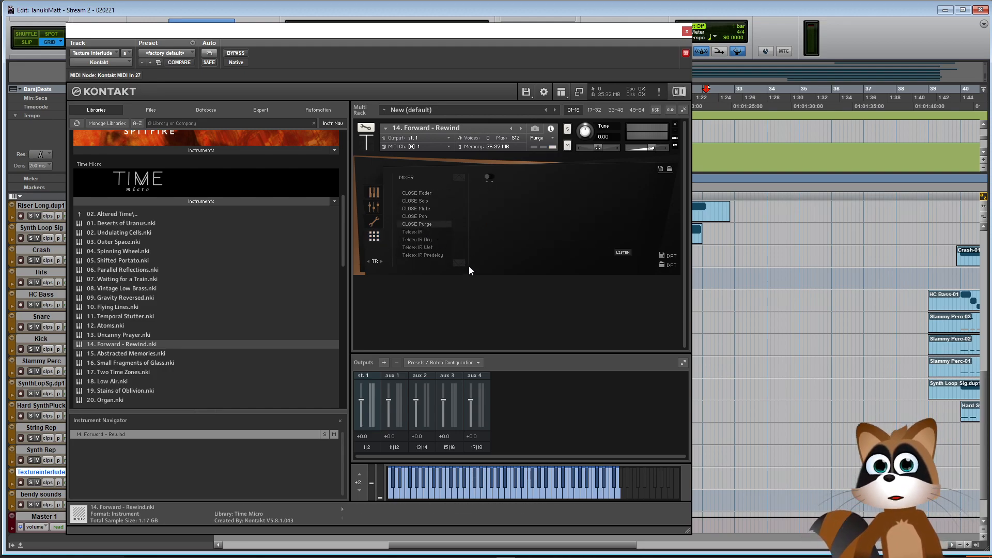
click(372, 194)
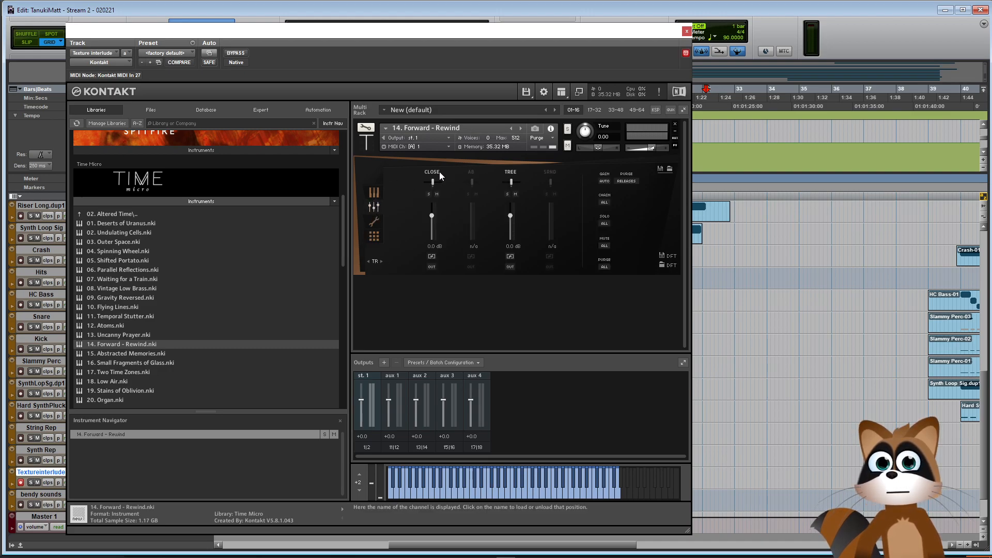
click(472, 174)
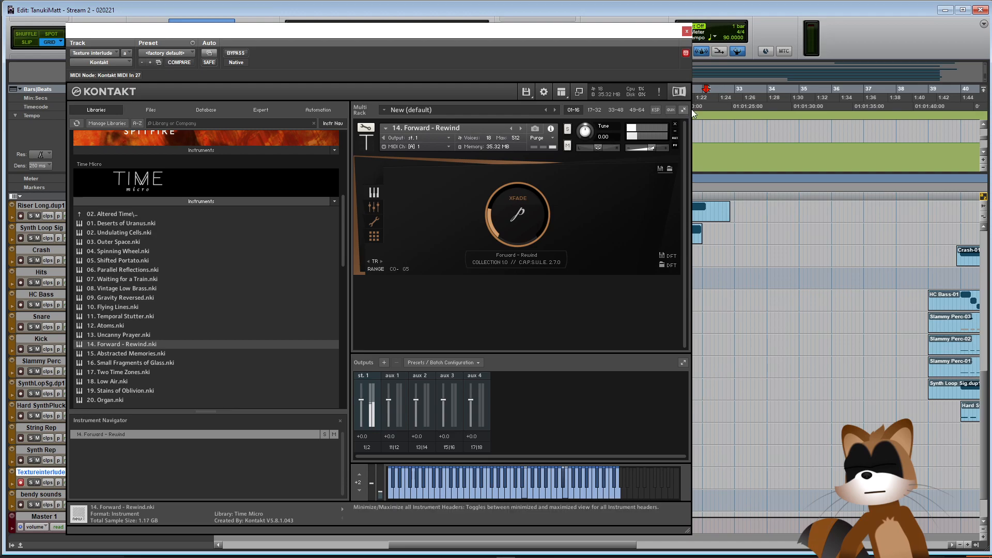
click(687, 31)
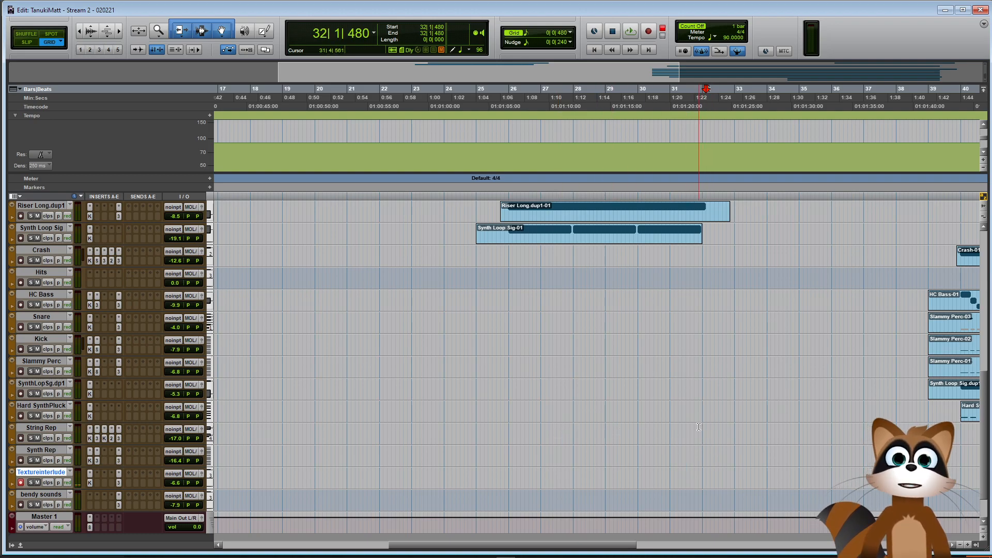
drag(174, 480, 170, 477)
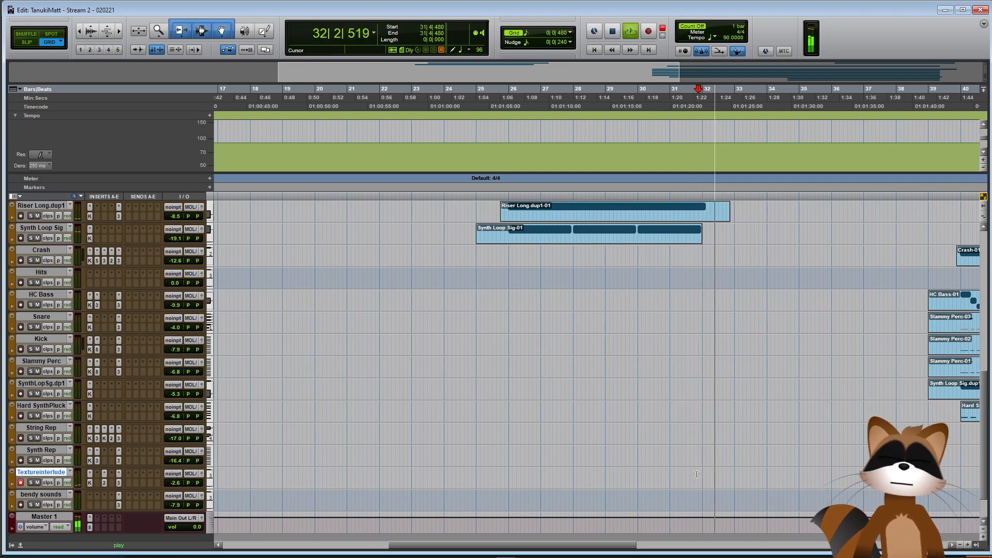
Try recording a take on the Texture interlude track and undo it
key(ctrl+space)
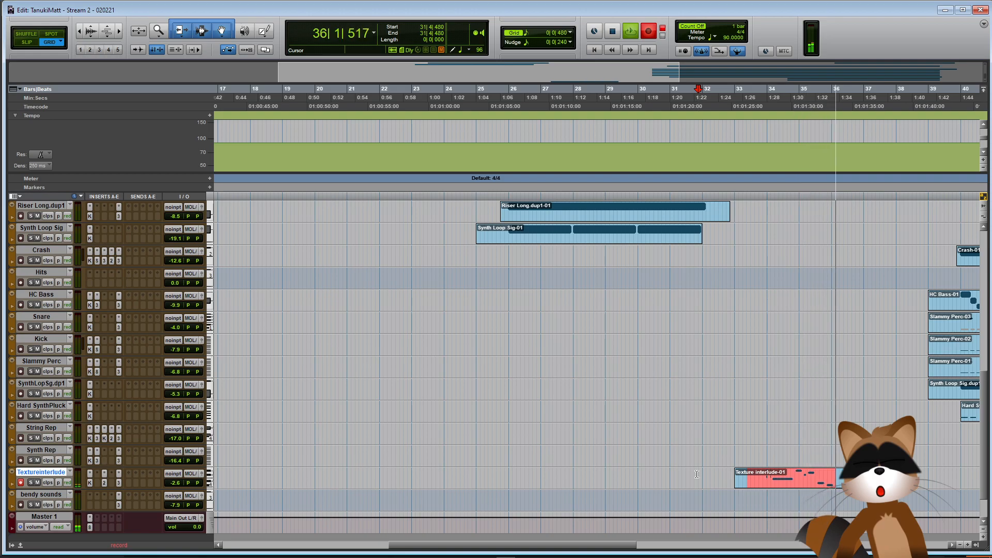
key(space)
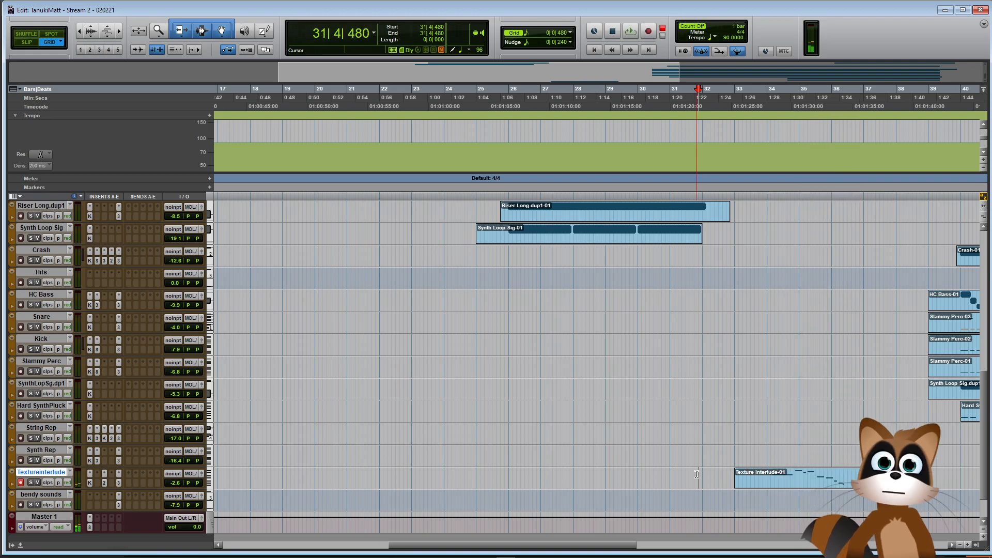
key(ctrl+z)
Audition the transition, and record the Texture interlude part from about bar 32 to the end of bar 39
key(space)
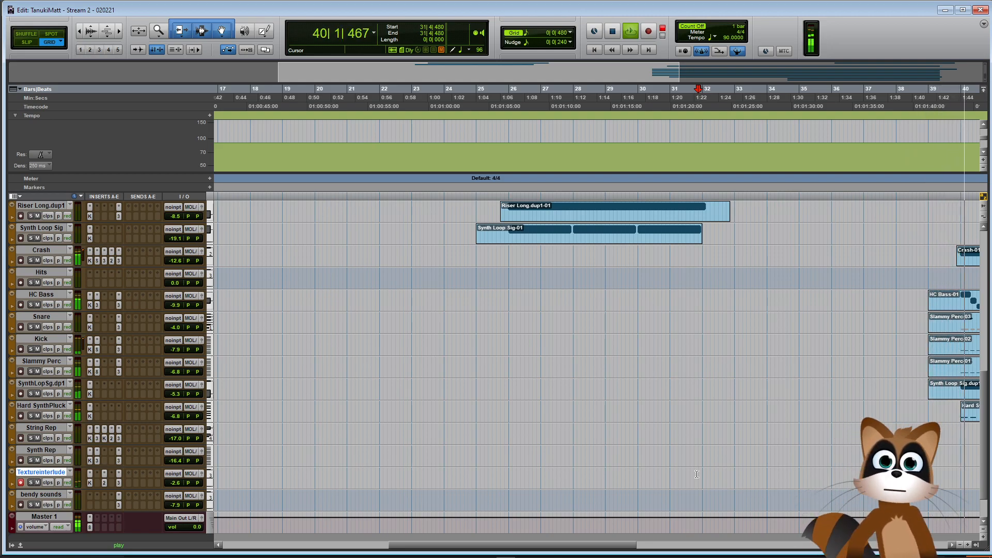
key(space)
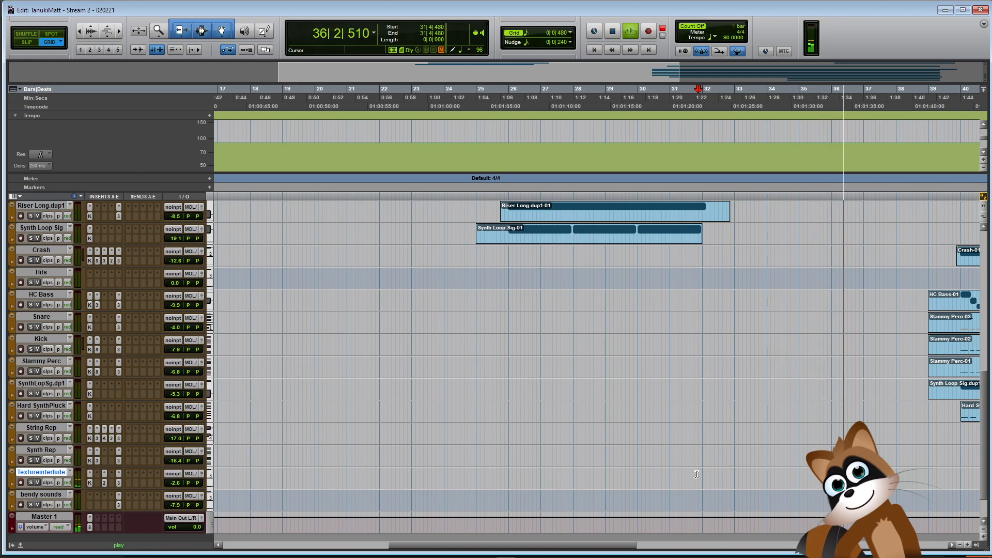
key(shift+r)
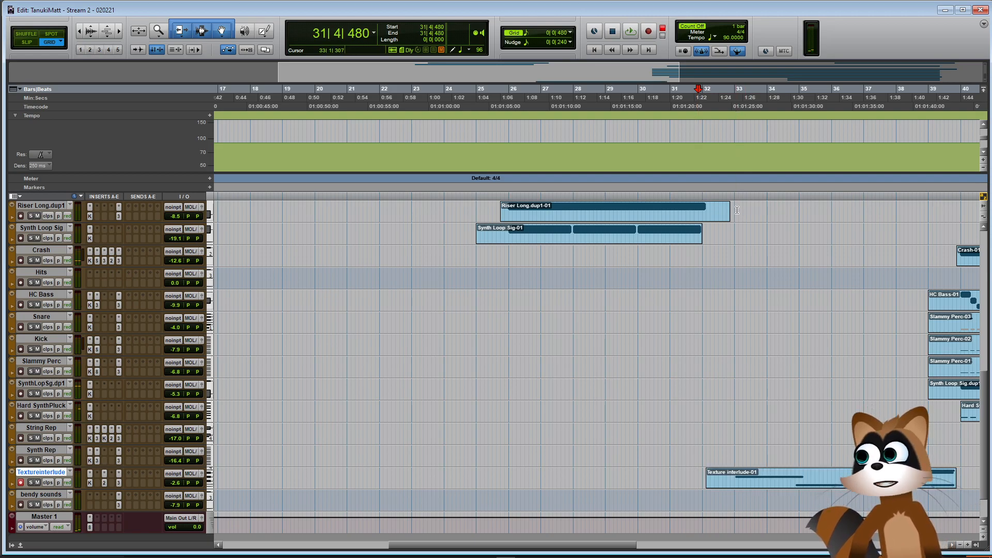
Play back the transition from bar 30 and check the VSR S24 reverb settings on the Texture interlude track
key(ctrl+bracketleft)
key(ctrl+bracketleft)
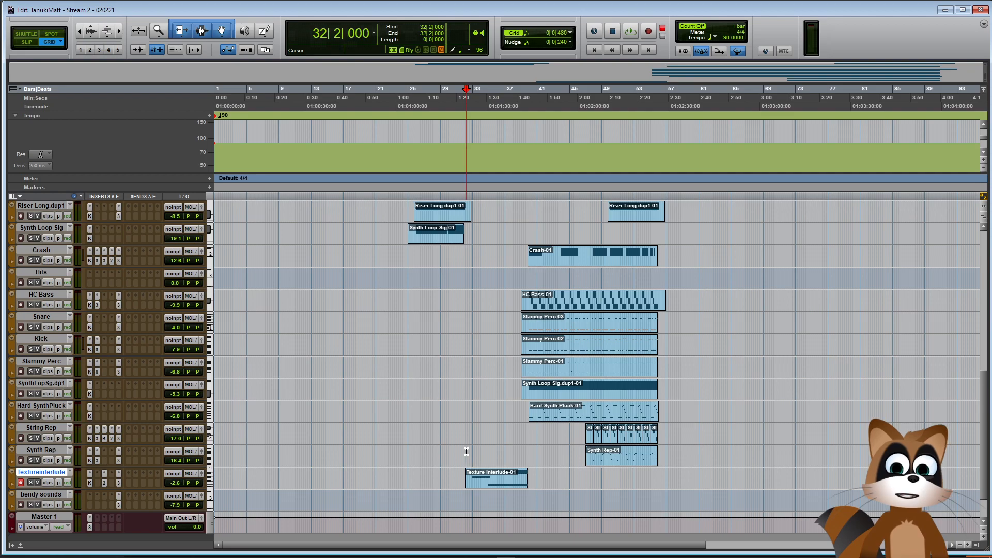
key(space)
key(ctrl+bracketright)
key(ctrl+bracketright)
key(space)
scroll(506, 512, right, 5)
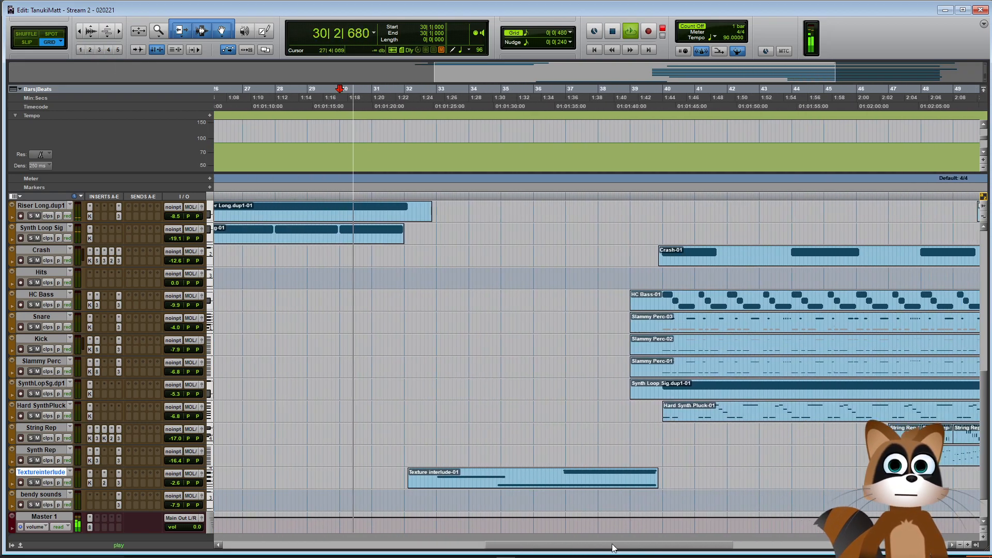
click(104, 474)
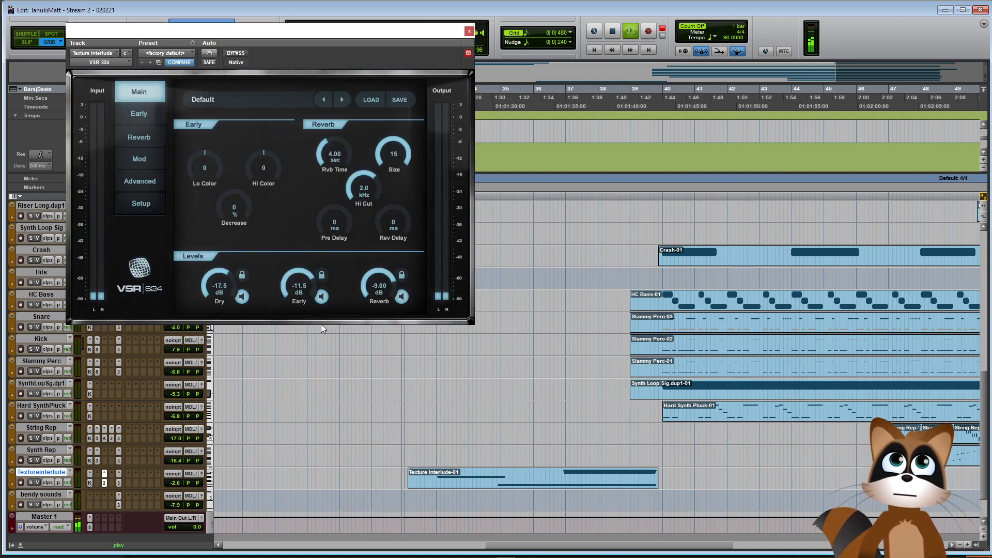
click(469, 31)
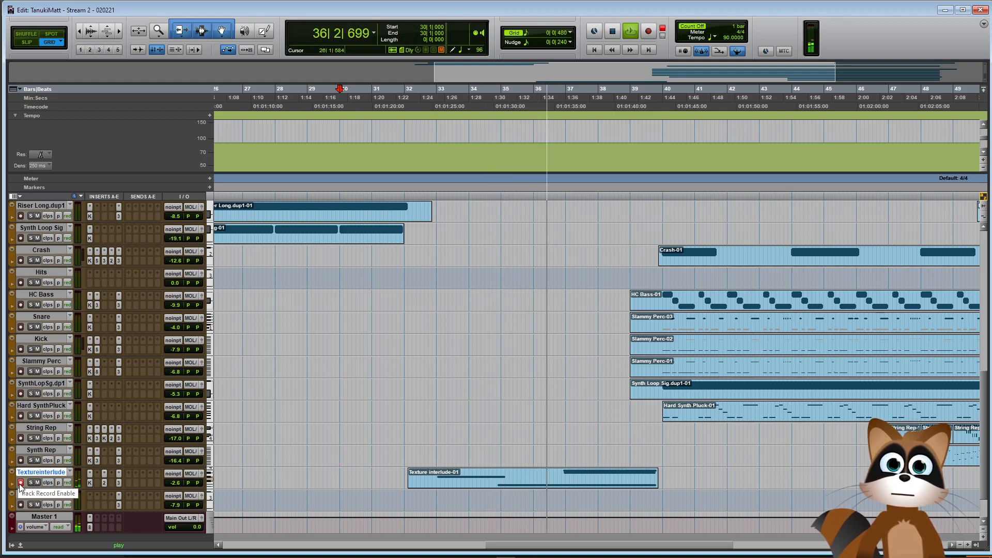
In the Texture interlude MIDI Editor, extend the starts of the two highest notes back to 36|2|855
double_click(578, 487)
key(r)
key(r)
key(r)
click(693, 227)
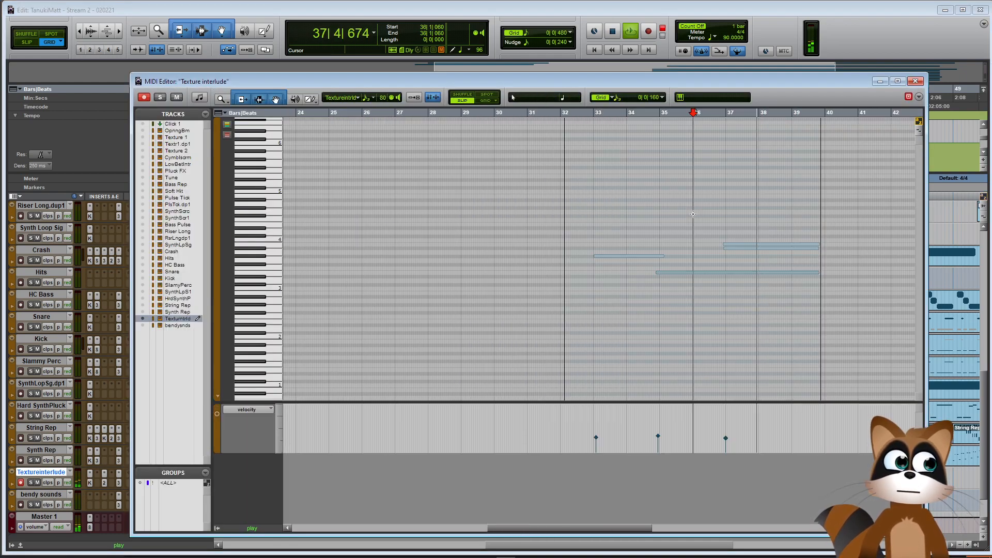
key(t)
key(t)
key(space)
drag(698, 220, 752, 264)
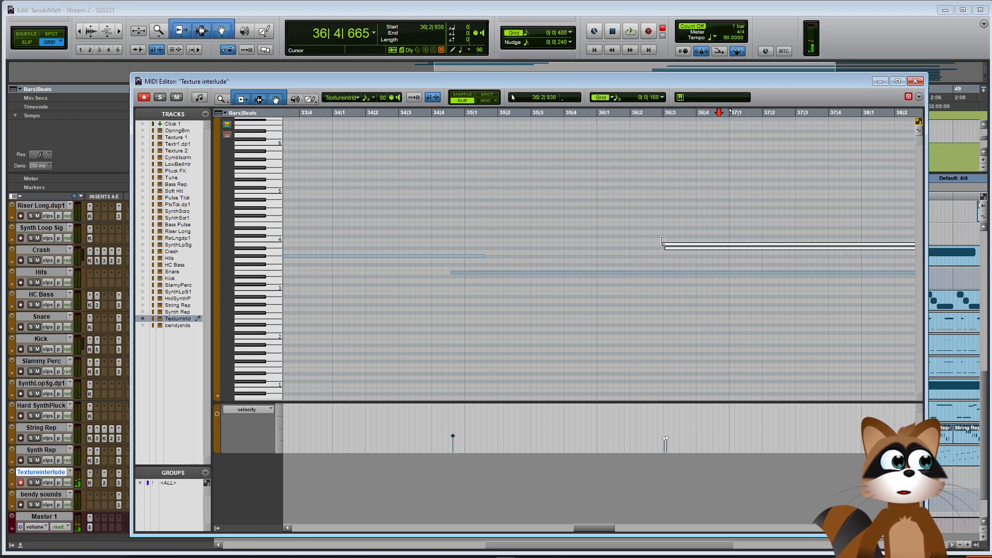
key(r)
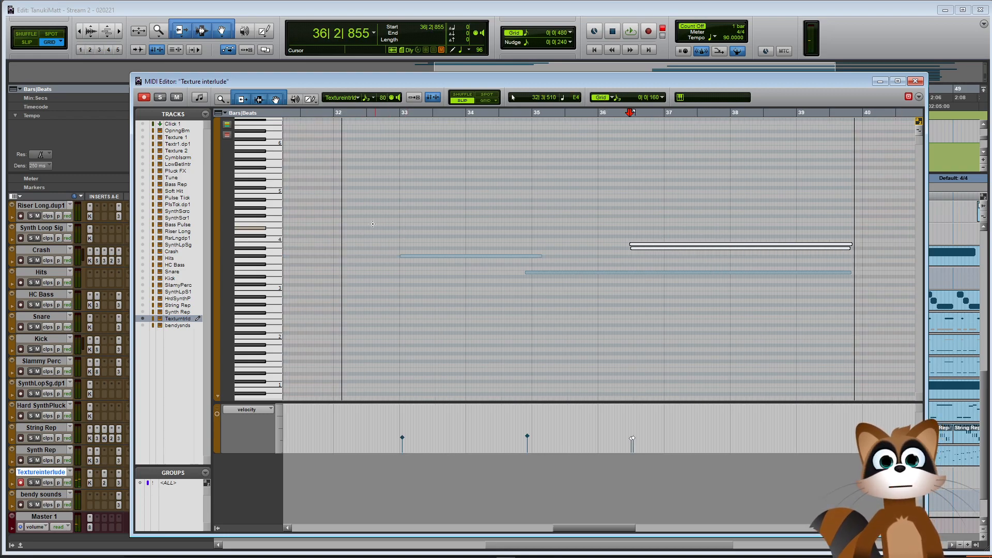
Extend the first Texture interlude note's start back to 32|3|780 and close the MIDI Editor
click(333, 253)
key(space)
drag(401, 255, 380, 255)
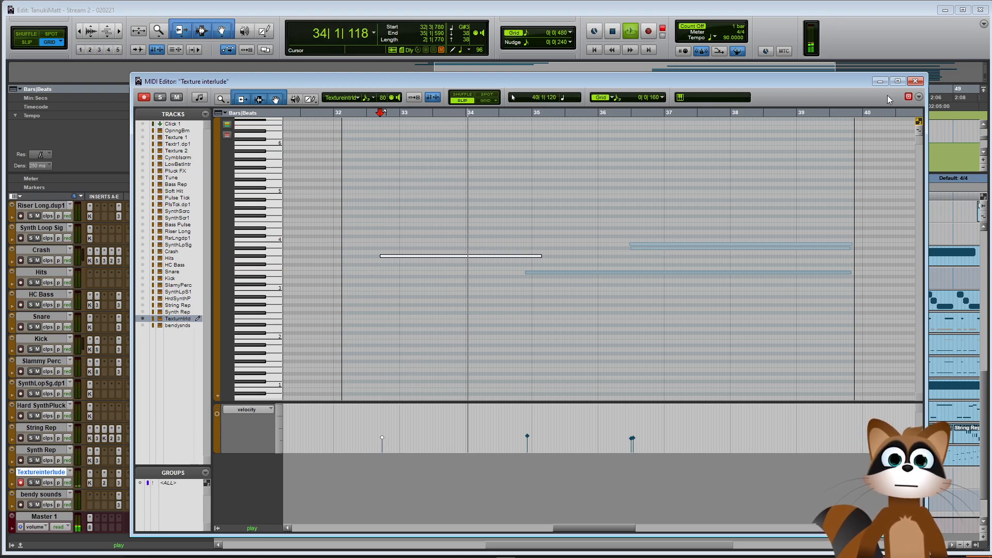
key(ctrl+w)
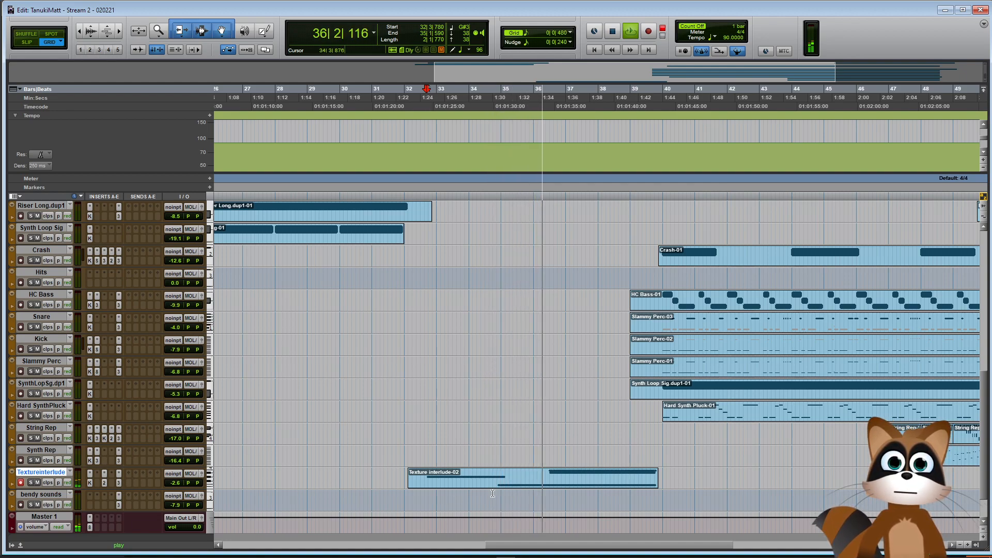
In the Texture interlude equalizer, raise the highpass frequency slightly, add a dip around 300 Hz and boost gently above 3 kHz
click(12, 484)
scroll(163, 488, down, 4)
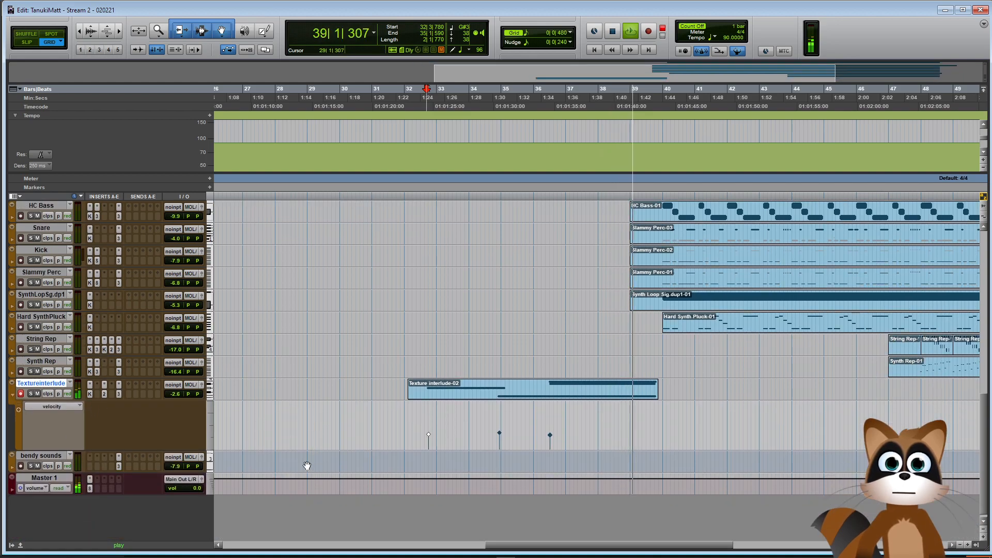
click(119, 384)
mouse_move(148, 205)
mouse_down()
mouse_move(228, 205)
mouse_move(154, 212)
mouse_up()
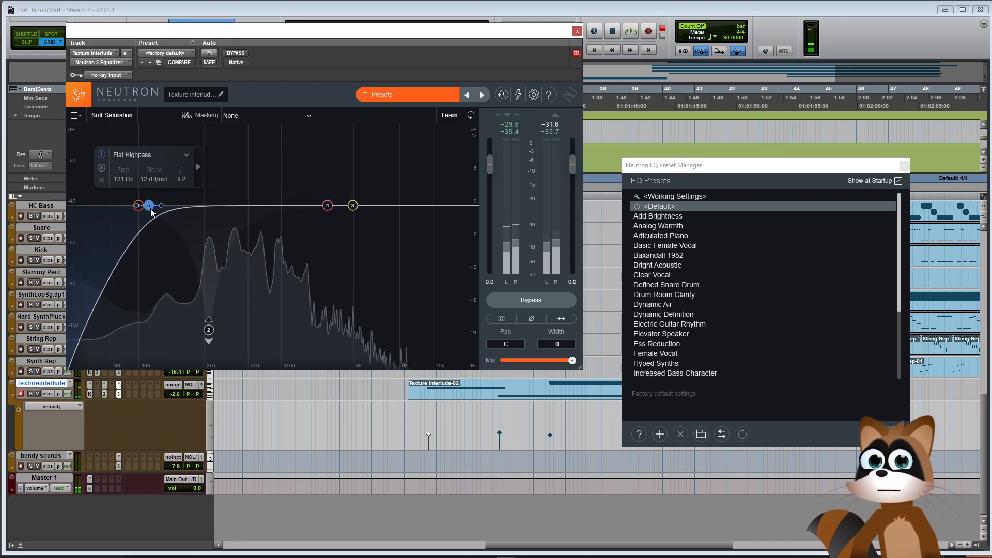
click(219, 206)
drag(219, 206, 231, 272)
mouse_move(356, 209)
mouse_down()
mouse_move(344, 197)
mouse_move(369, 201)
mouse_up()
Add a Proportional Q band at 27 Hz with about -23.1 dB gain and close the equalizer
click(100, 294)
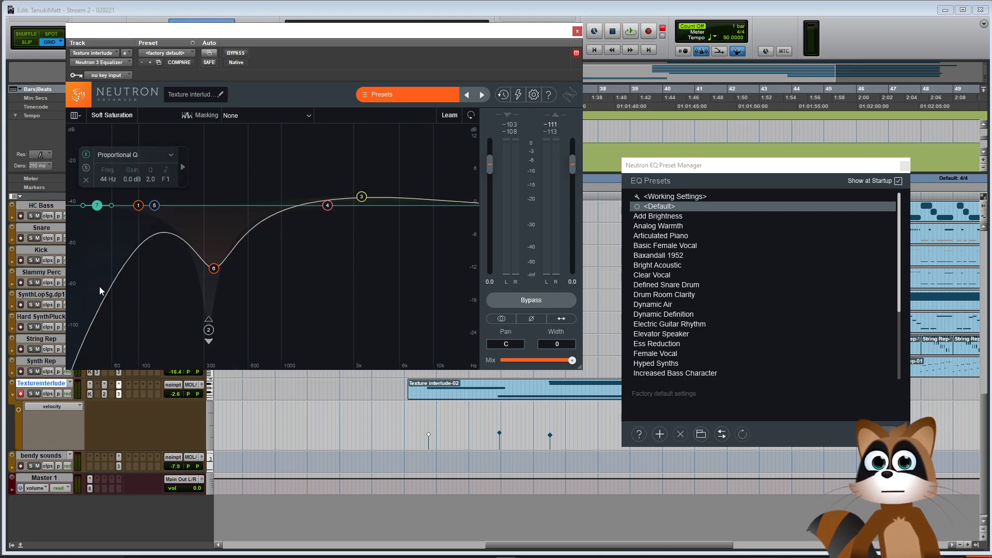
drag(102, 202, 79, 331)
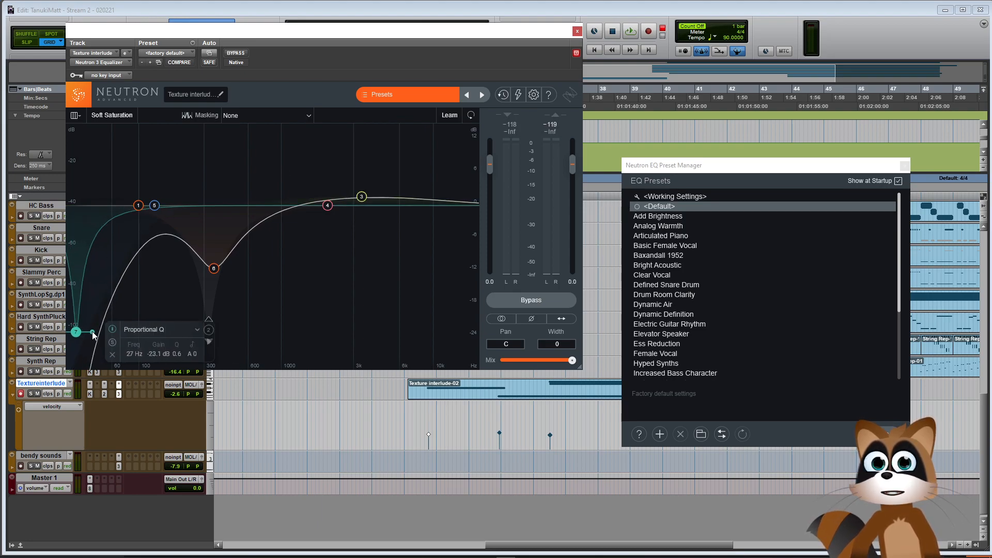
click(578, 32)
Set the Texture interlude volume to -3.2 dB during playback and display its audio volume automation lane
key(space)
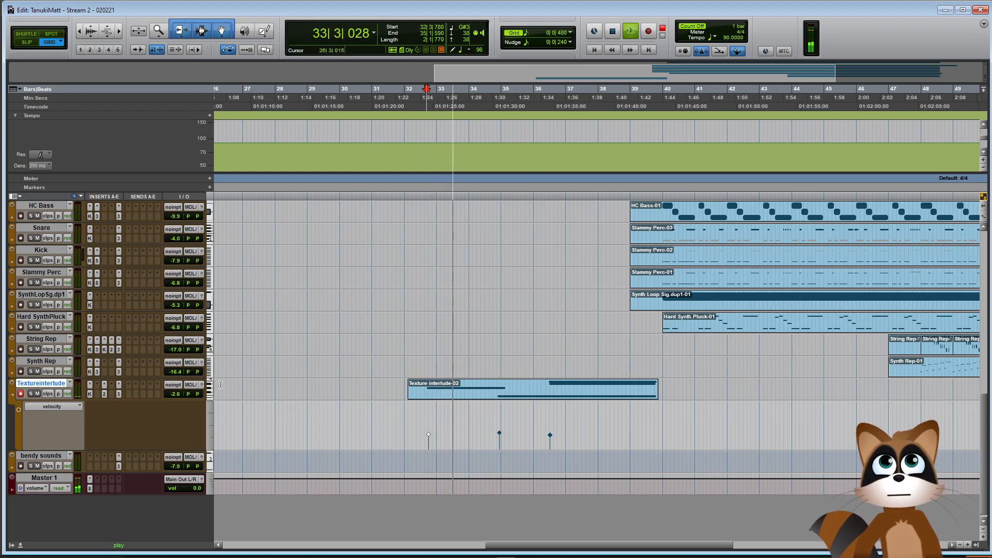
click(12, 396)
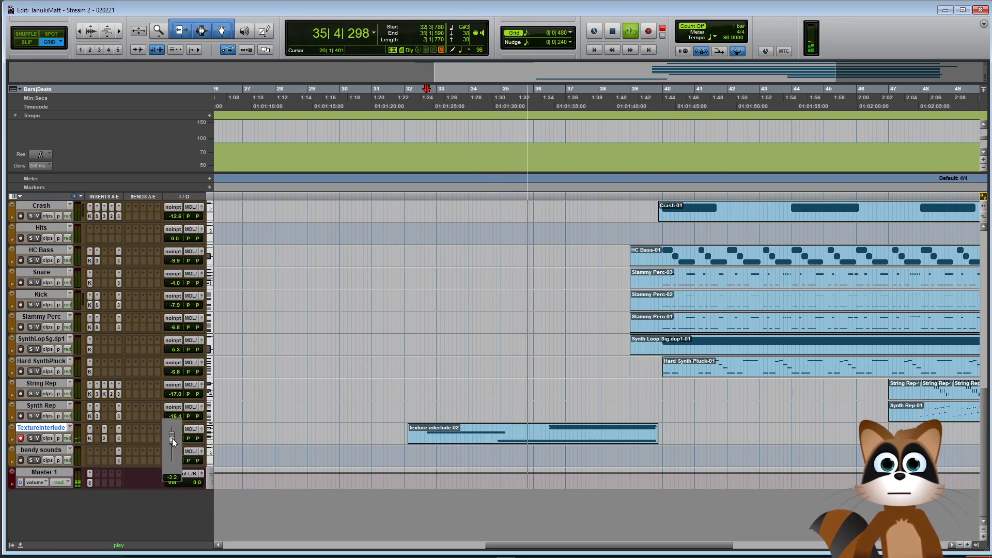
click(12, 439)
click(51, 451)
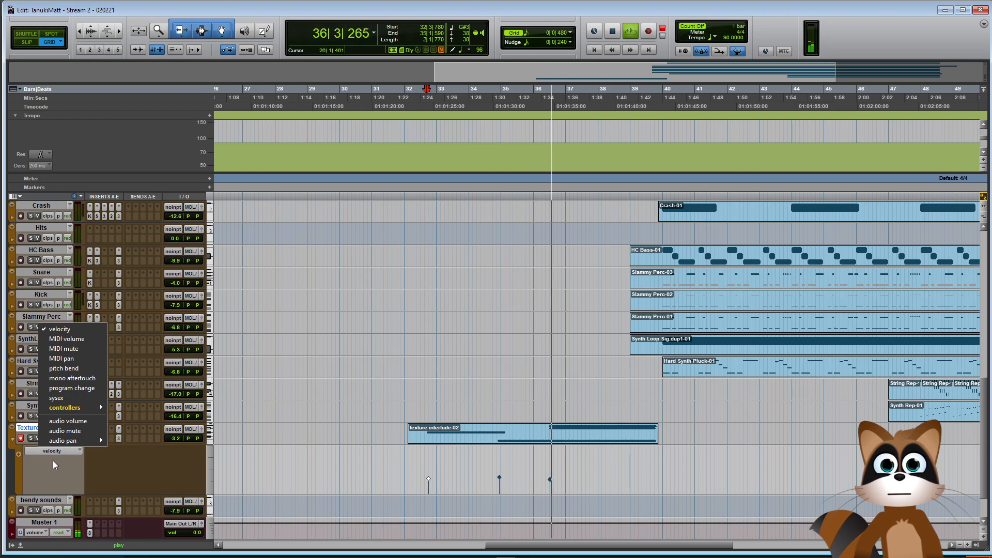
click(62, 428)
With the Pencil tool, draw a drop to silence in the Texture interlude audio volume automation at about 39|4
click(263, 31)
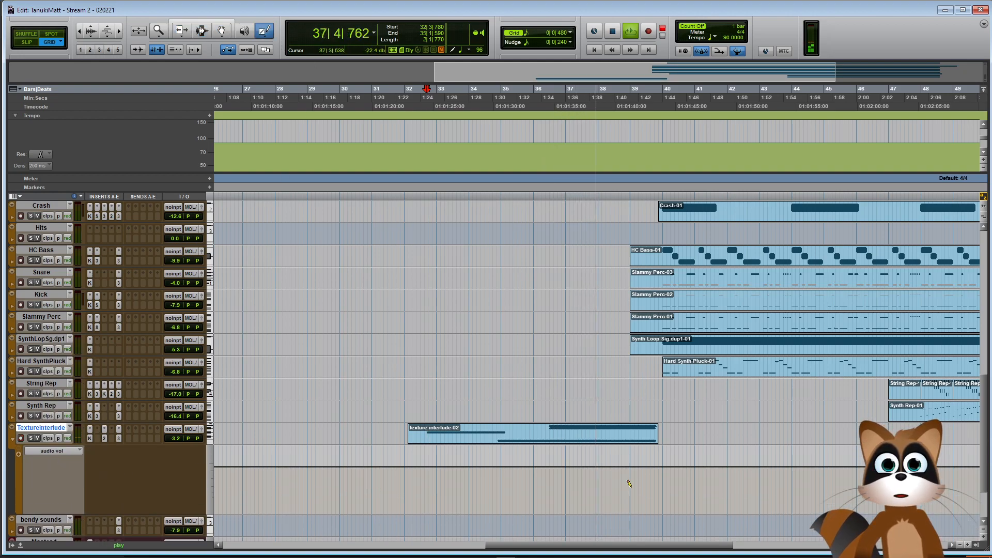
scroll(682, 452, down, 3)
key(ctrl+bracketright)
key(t)
drag(576, 546, 686, 548)
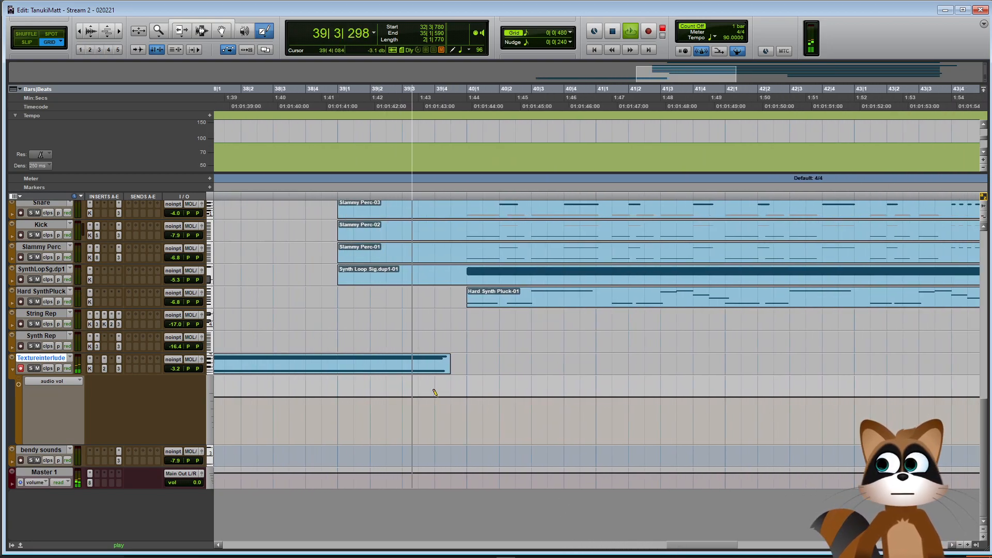
key(space)
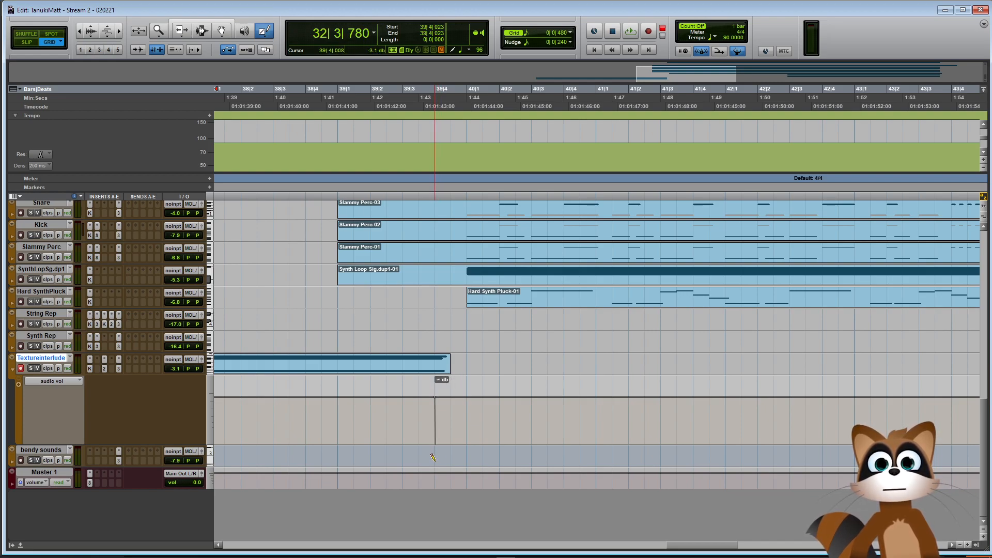
drag(433, 457, 437, 458)
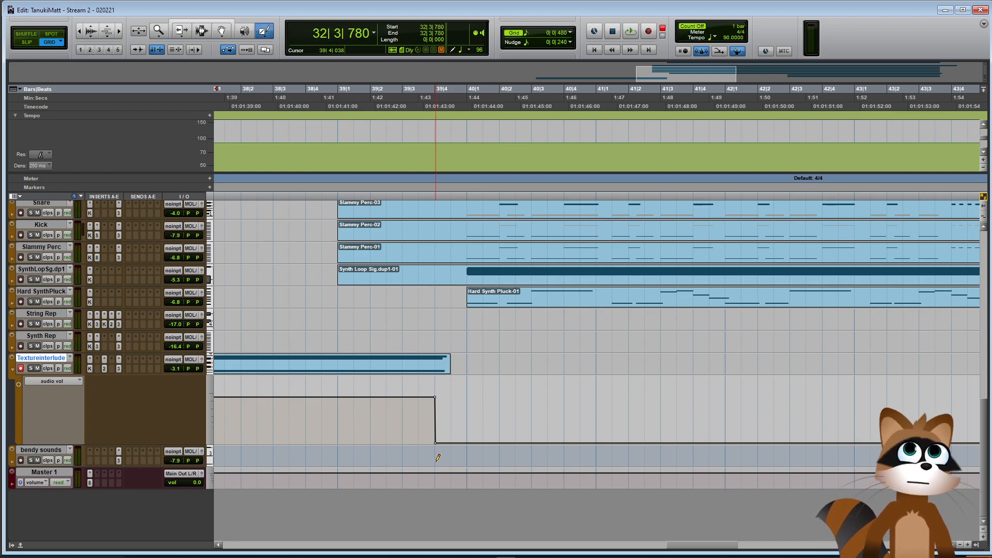
Restore the Smart Tool, play back the transition from bar 31 and hide the Texture interlude automation lane
key(ctrl+bracketleft)
key(ctrl+bracketleft)
key(ctrl+bracketleft)
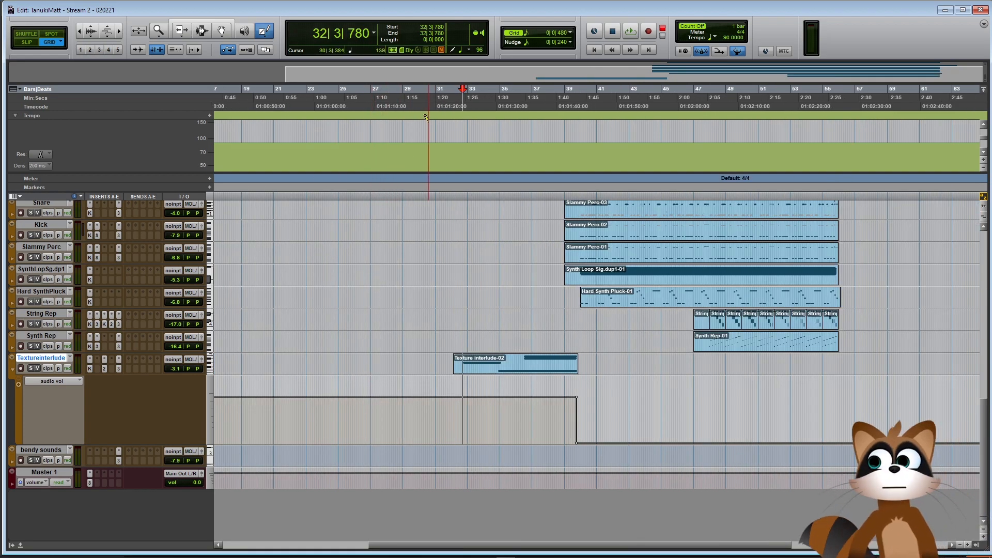
key(space)
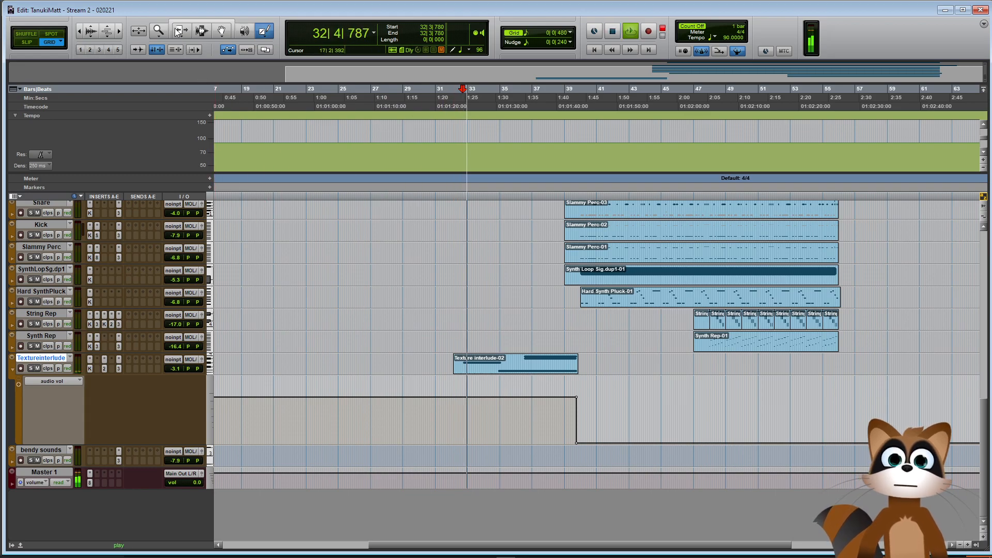
key(ctrl+7)
key(space)
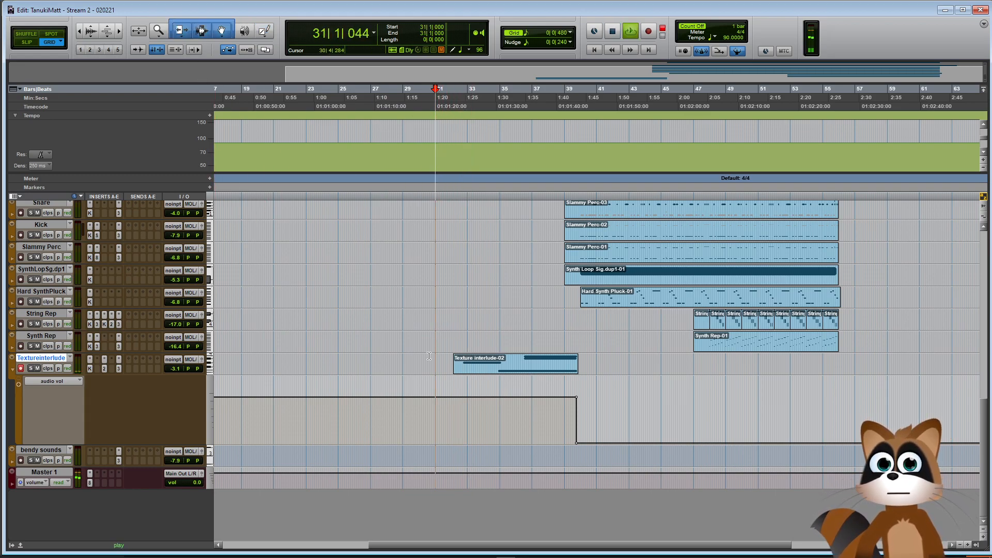
click(13, 369)
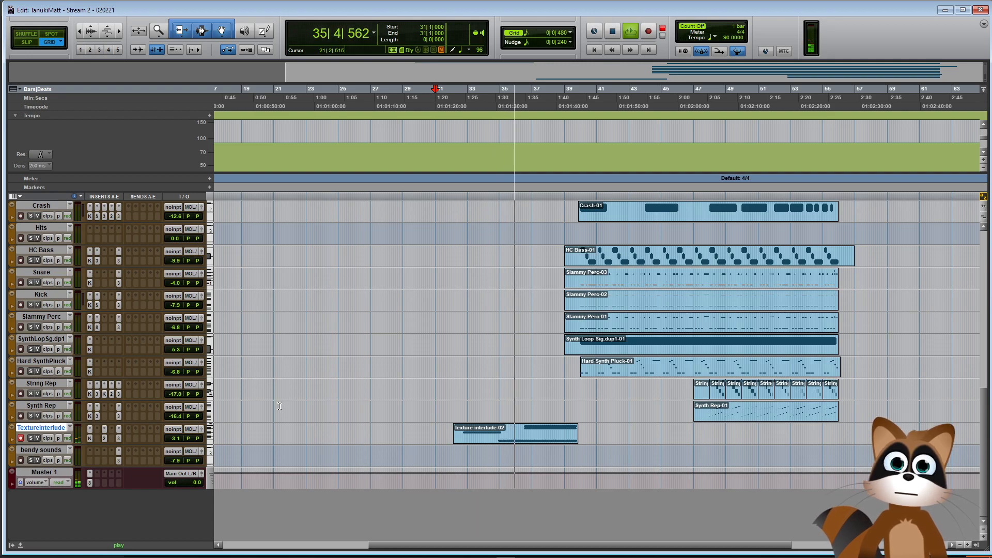
With the Pencil tool, redraw the Texture interlude mod wheel automation with a deeper dip after bar 36 and a steadier final rise
click(12, 439)
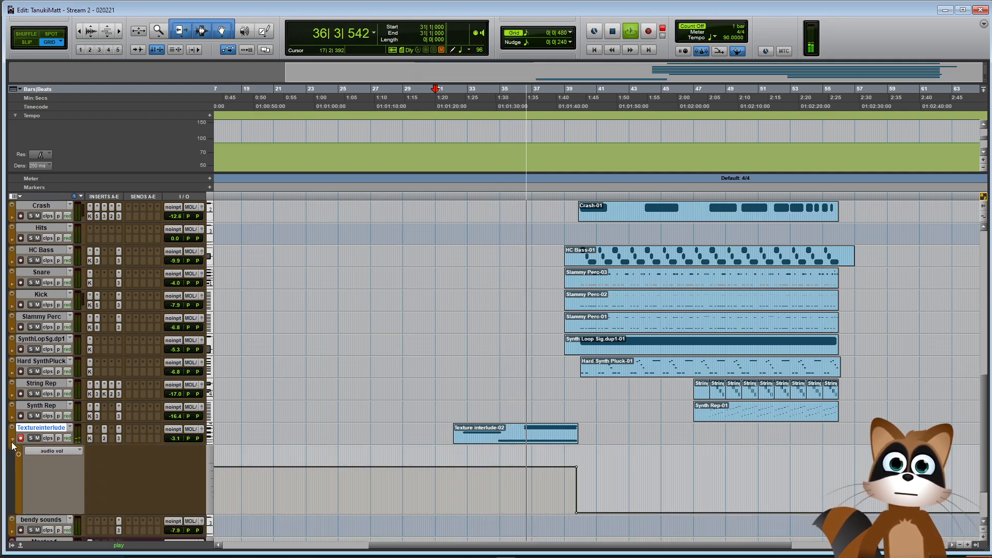
click(59, 454)
mouse_move(83, 407)
click(135, 406)
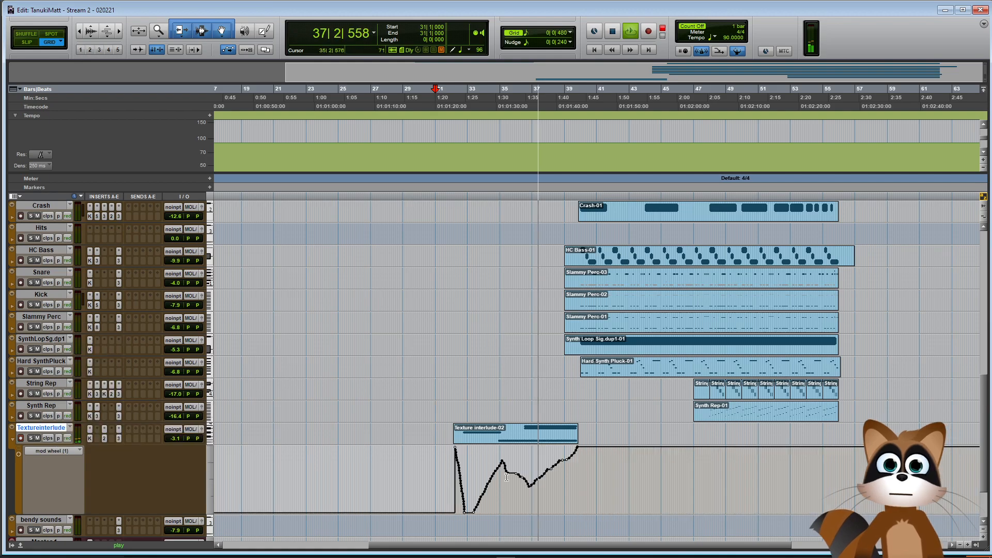
key(ctrl+])
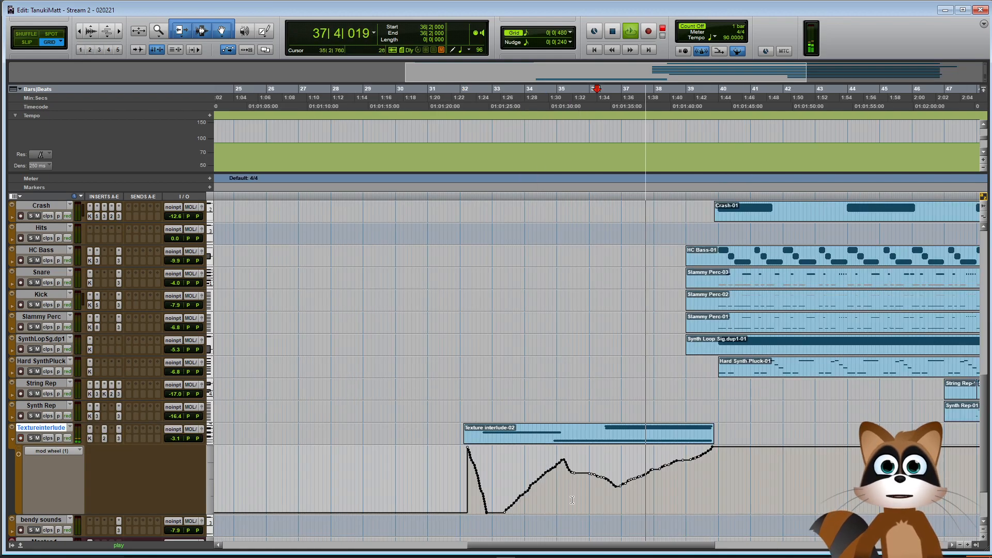
click(264, 31)
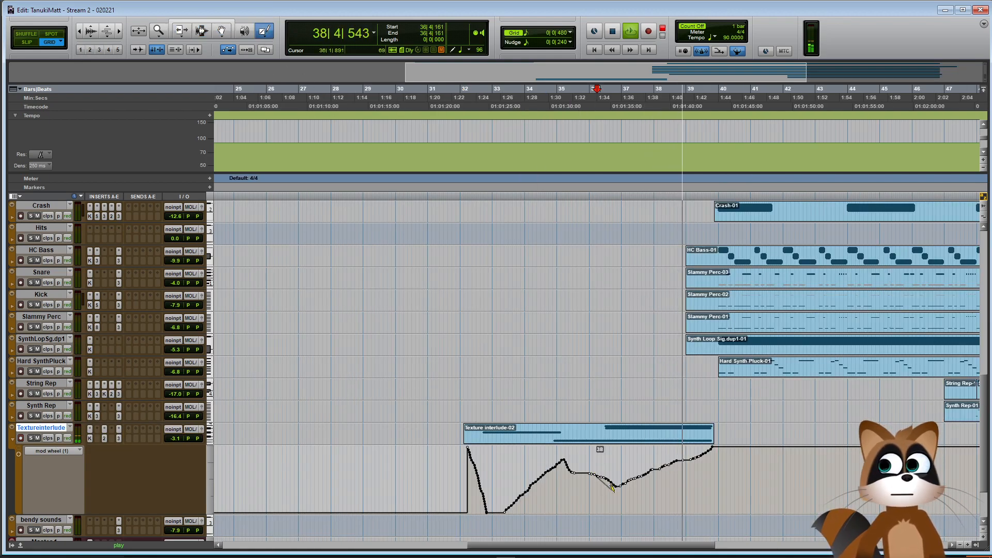
mouse_move(612, 497)
mouse_down()
mouse_move(602, 485)
mouse_move(611, 500)
mouse_move(658, 469)
mouse_up()
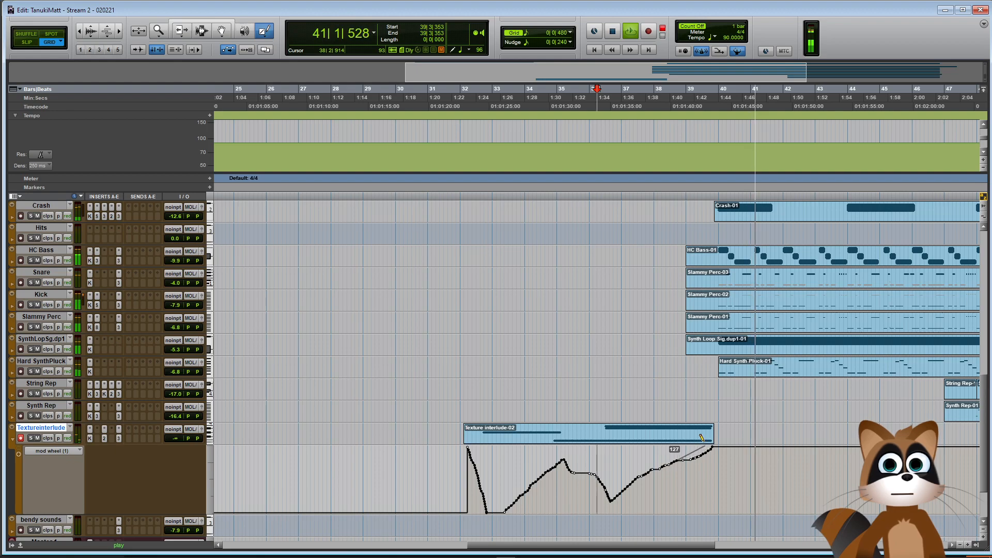
drag(708, 441, 709, 444)
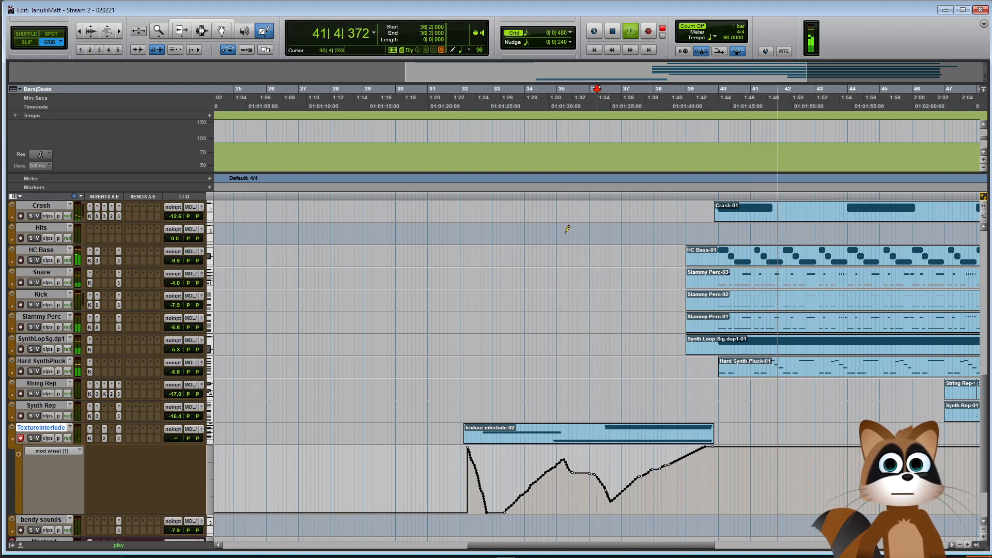
key(space)
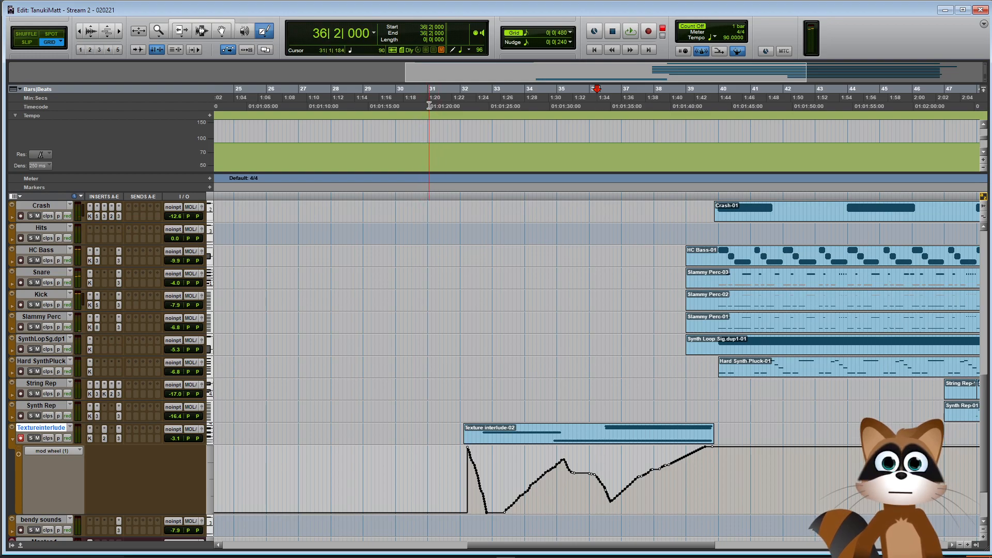
During playback from bar 31, pencil a slight rise in the Texture interlude audio volume before its drop, hide the lane and restore the Smart Tool
click(429, 106)
key(space)
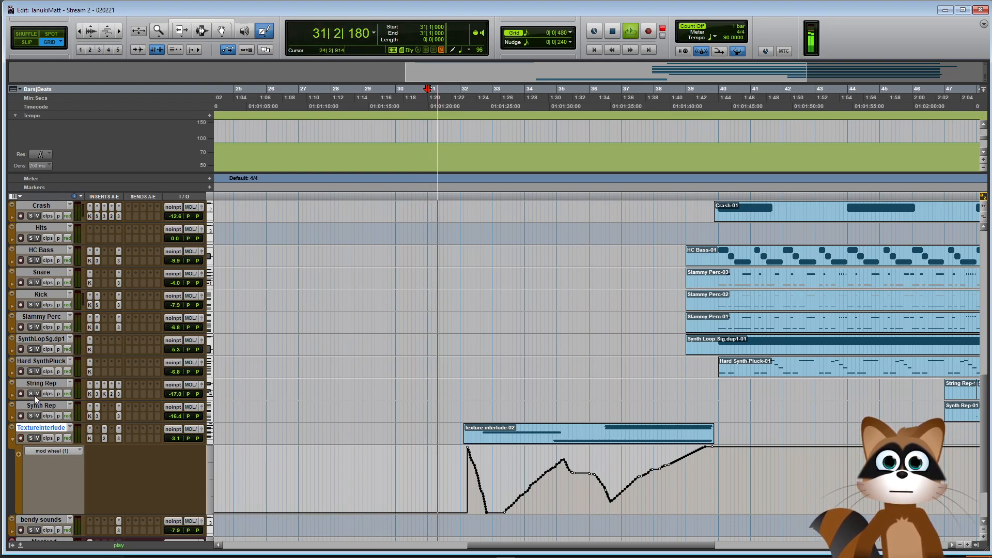
click(36, 452)
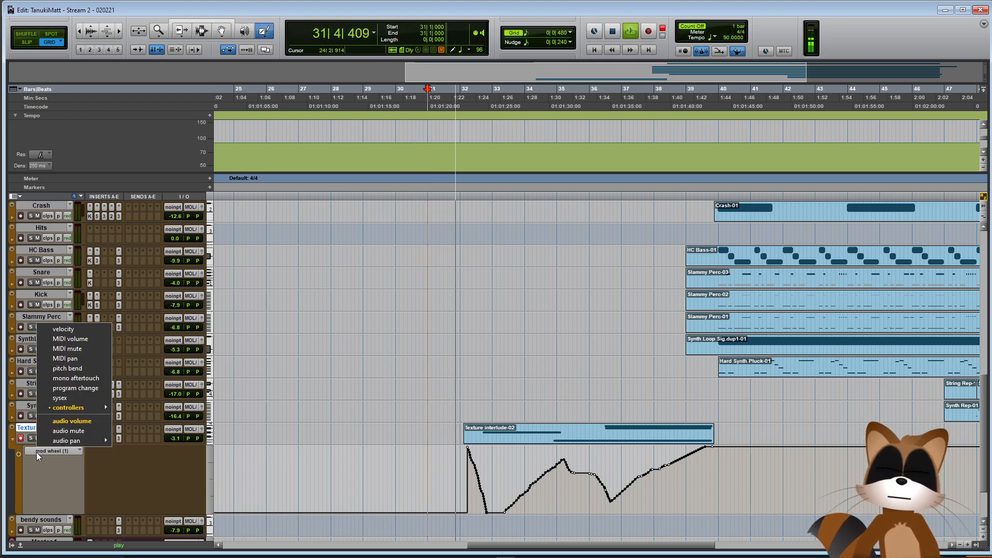
click(54, 421)
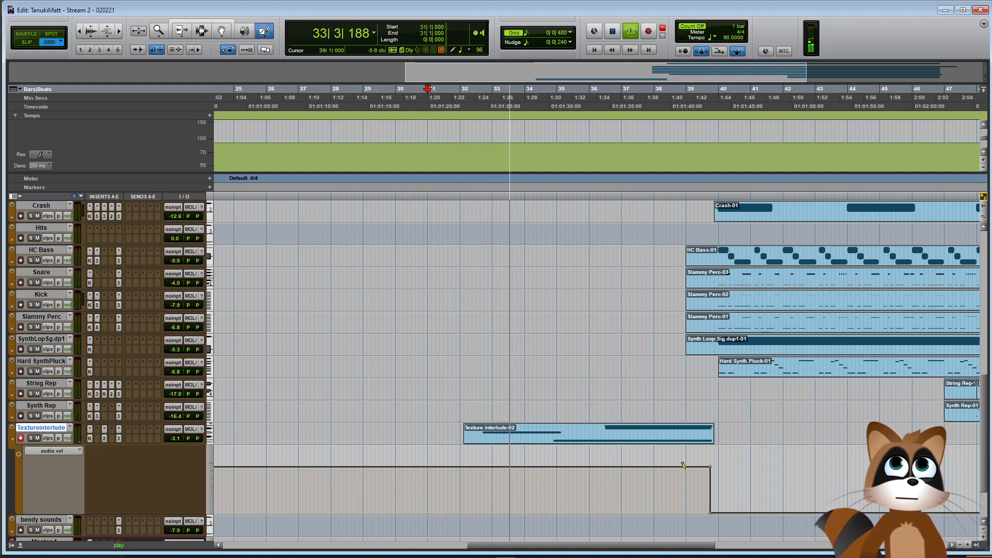
click(694, 466)
drag(694, 460, 709, 462)
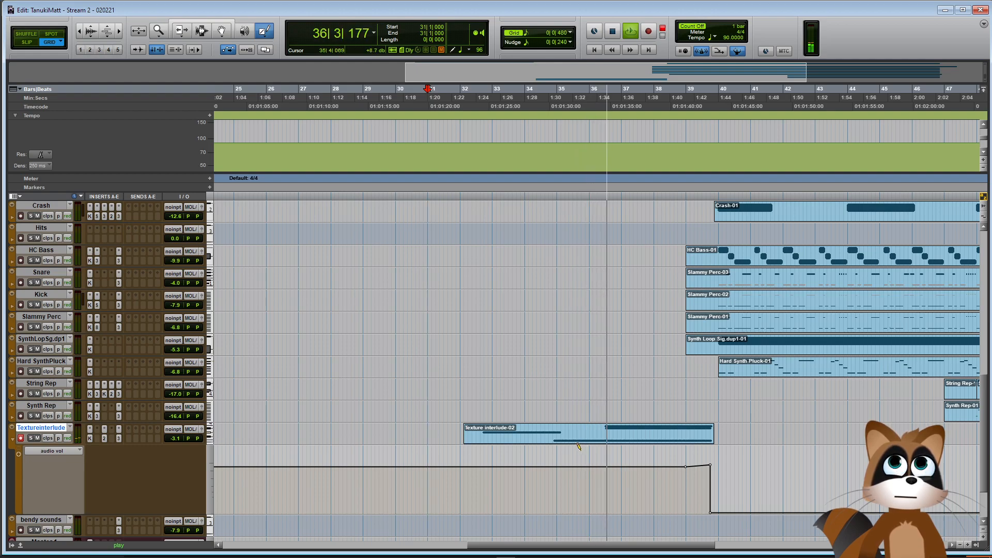
click(13, 441)
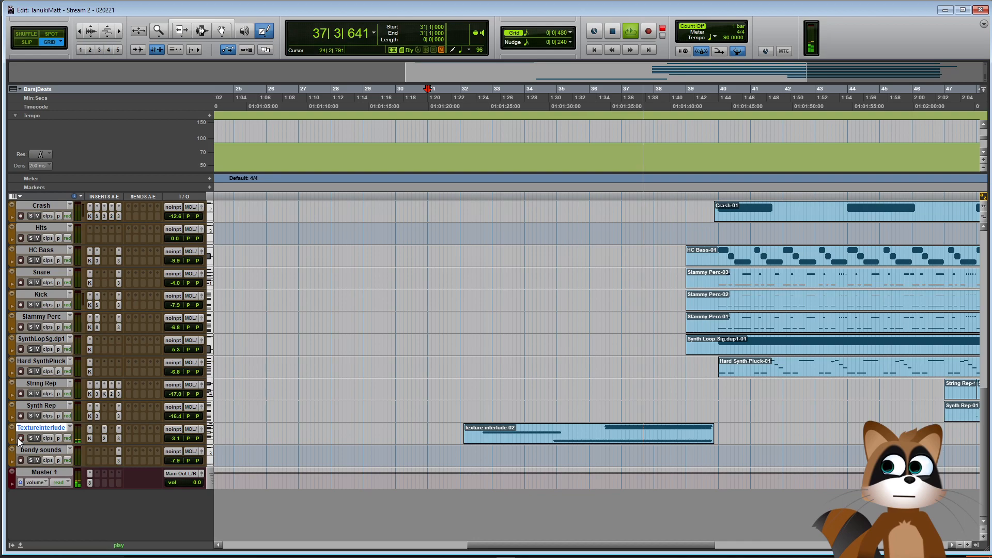
click(171, 26)
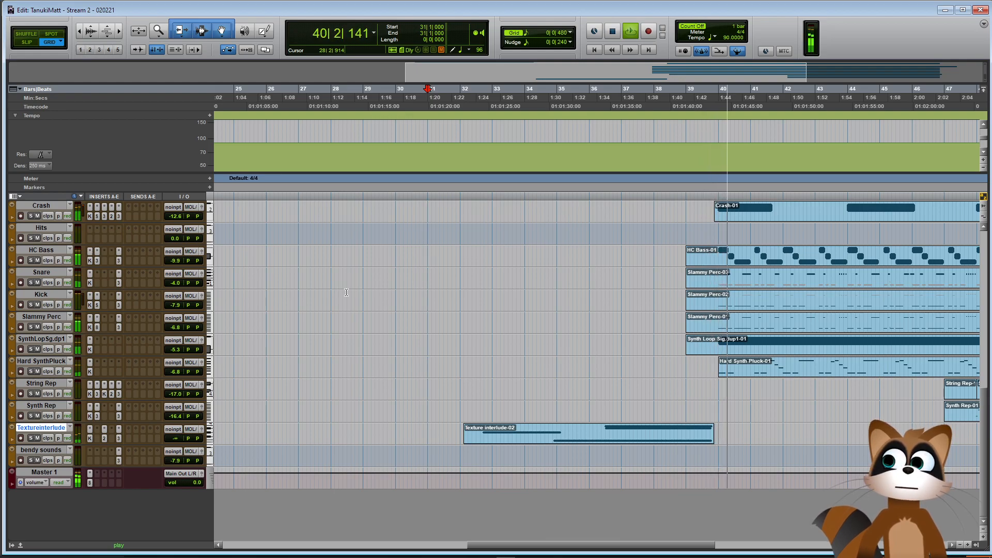
Stop playback and pencil a slightly lower end level for the final rise in the Texture interlude mod wheel automation
click(13, 441)
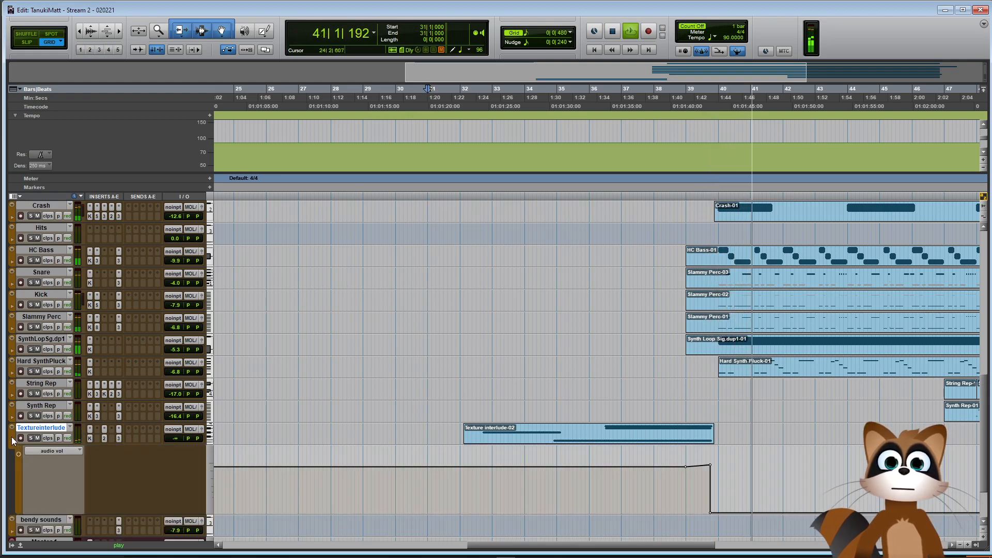
key(space)
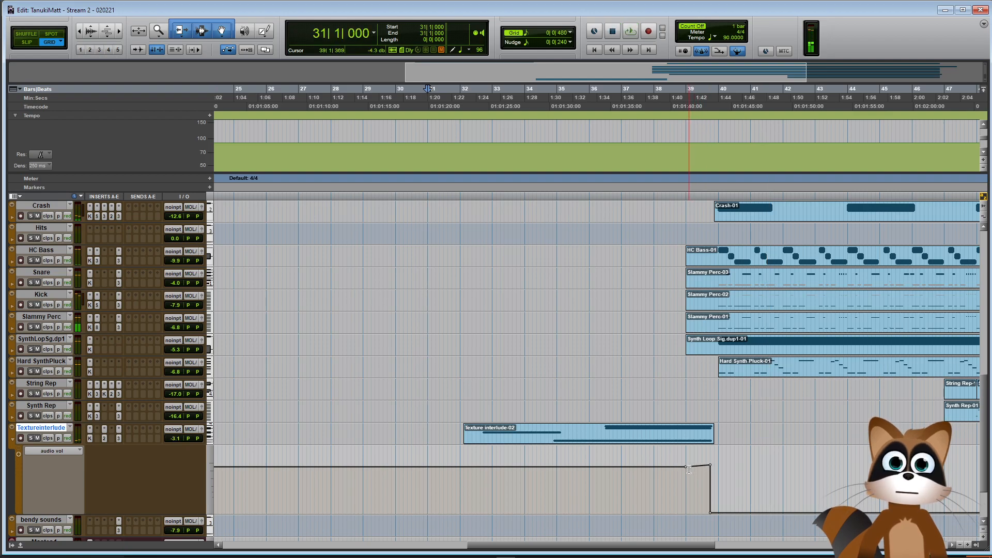
click(52, 451)
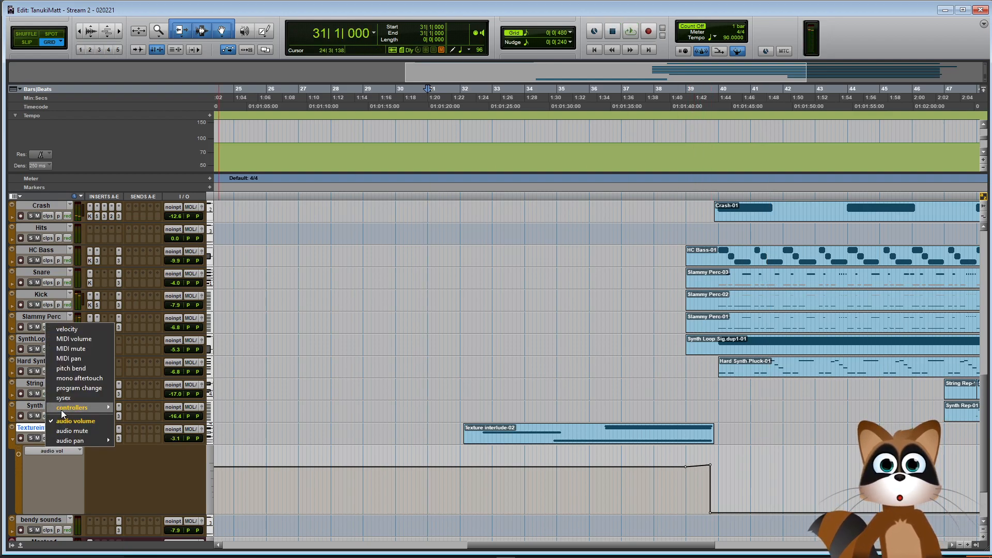
click(132, 409)
key(F10)
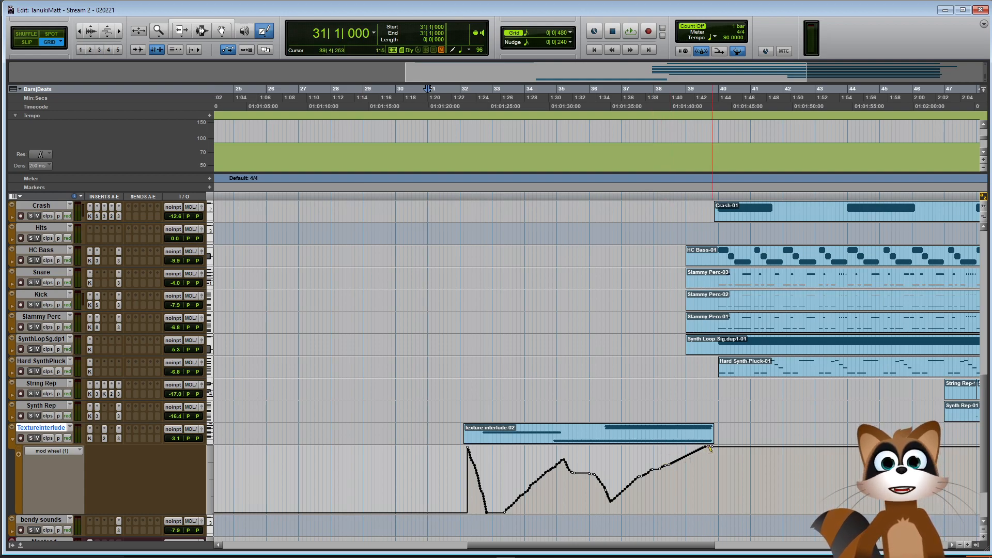
drag(710, 447, 652, 449)
Flatten the Texture interlude audio volume automation just before its final drop, restore the Smart Tool and hide the automation lane
click(53, 452)
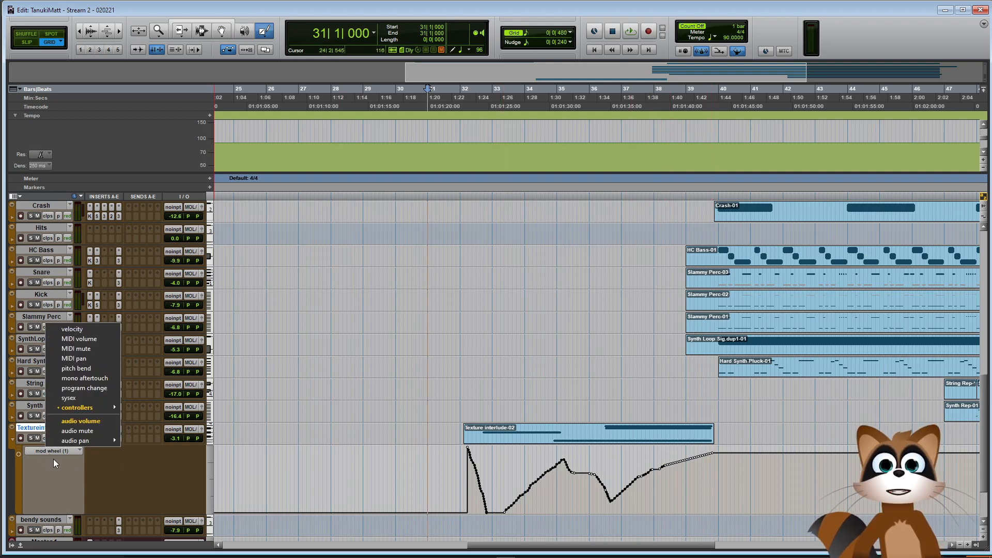
click(71, 424)
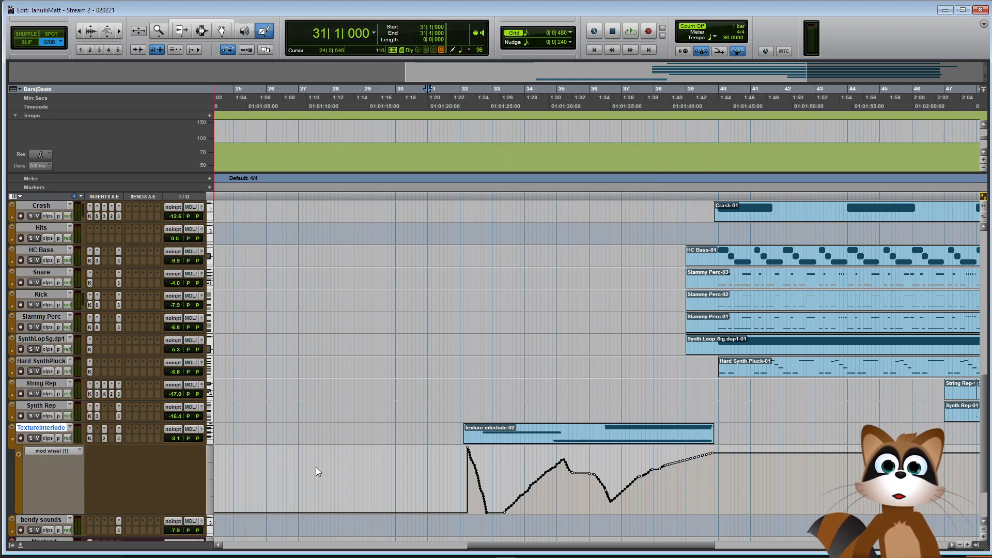
click(168, 21)
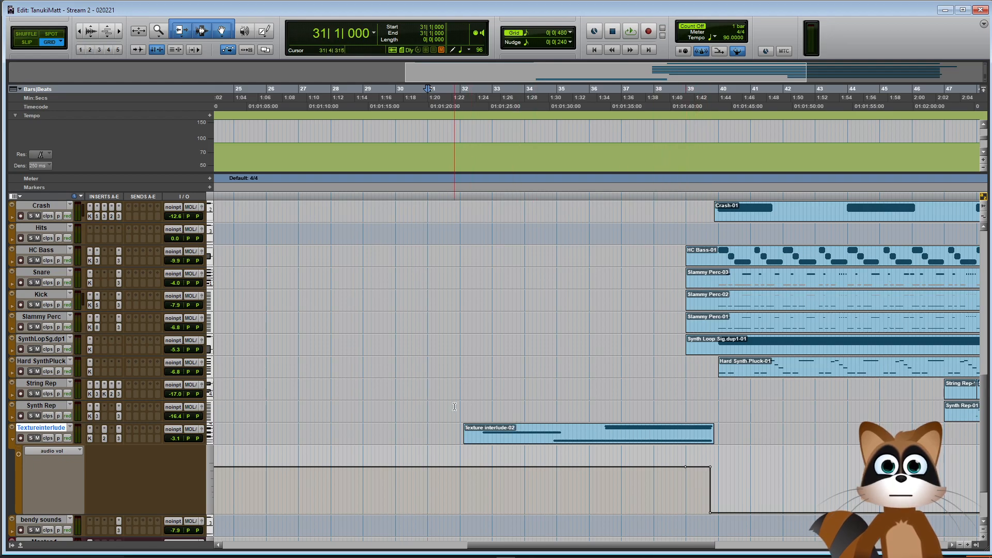
click(13, 440)
Record a new MIDI part on the Synth Screech track through the transition from bar 32 to bar 40
scroll(381, 401, up, 4)
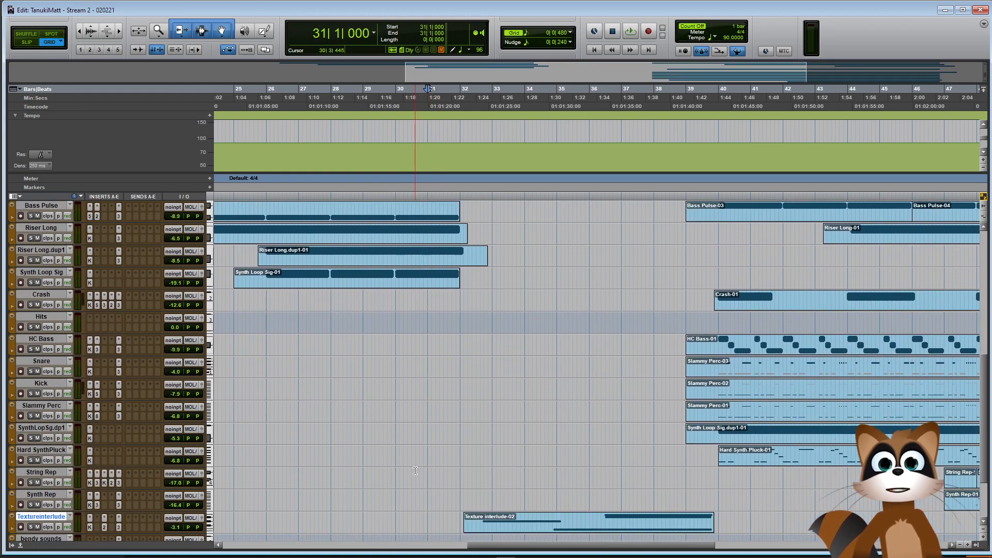
scroll(377, 450, down, 4)
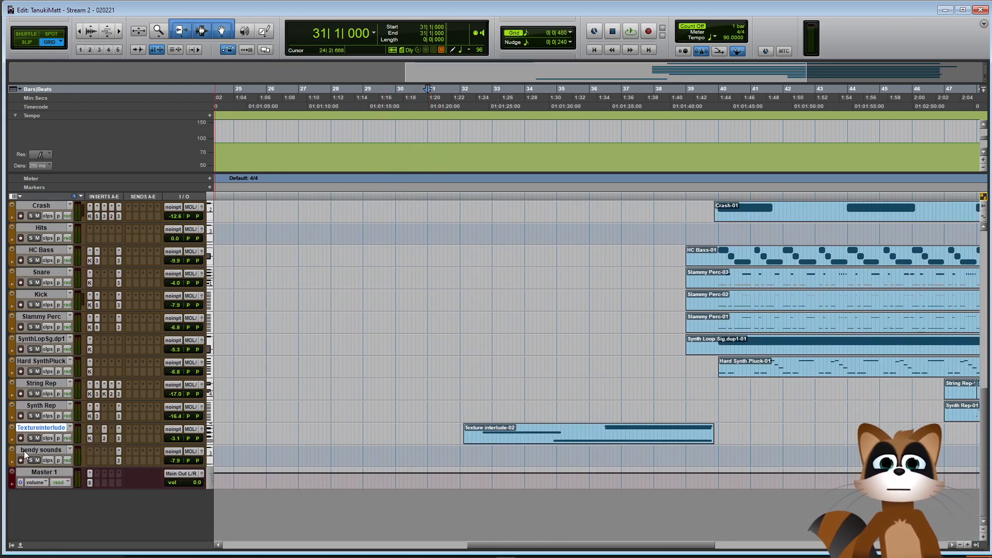
scroll(367, 474, up, 5)
scroll(392, 474, up, 6)
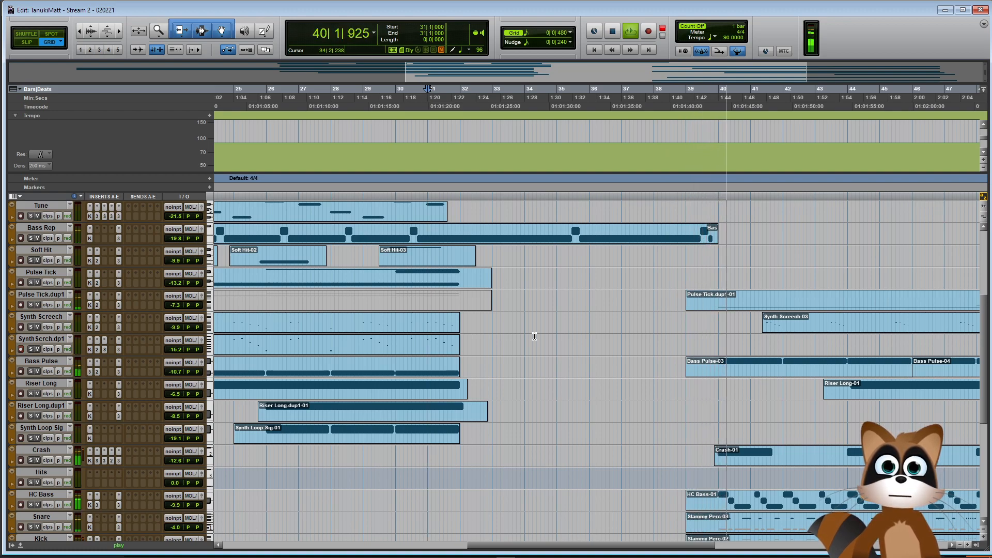
key(space)
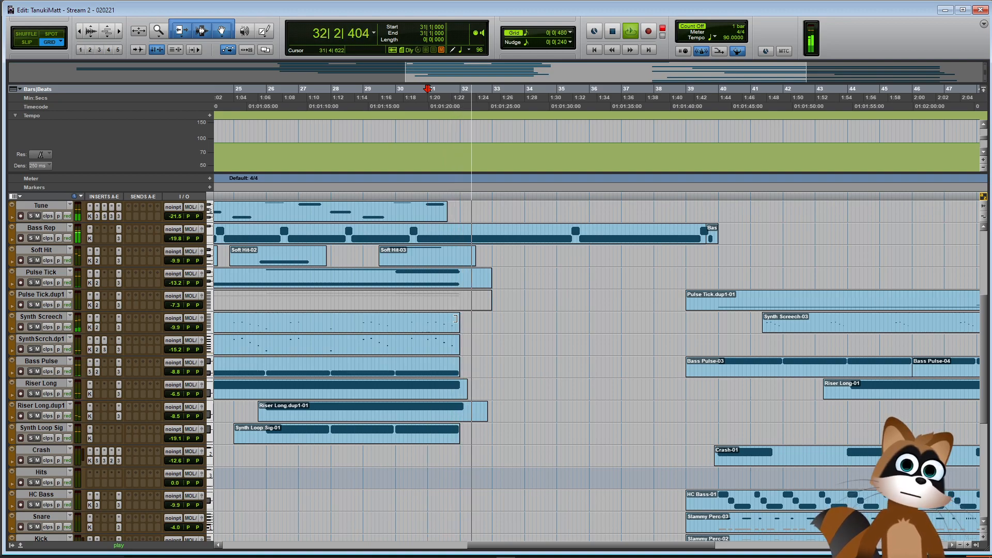
key(F12)
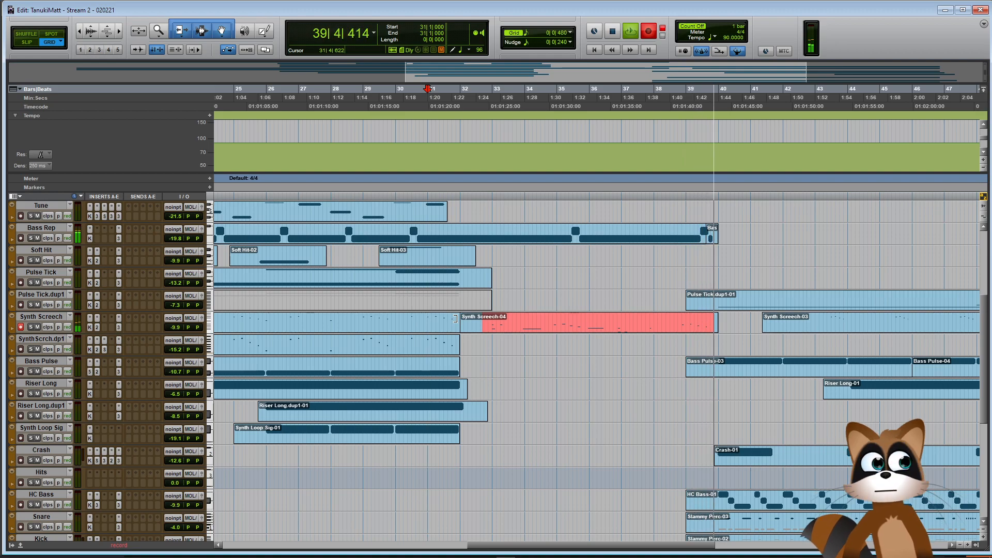
key(space)
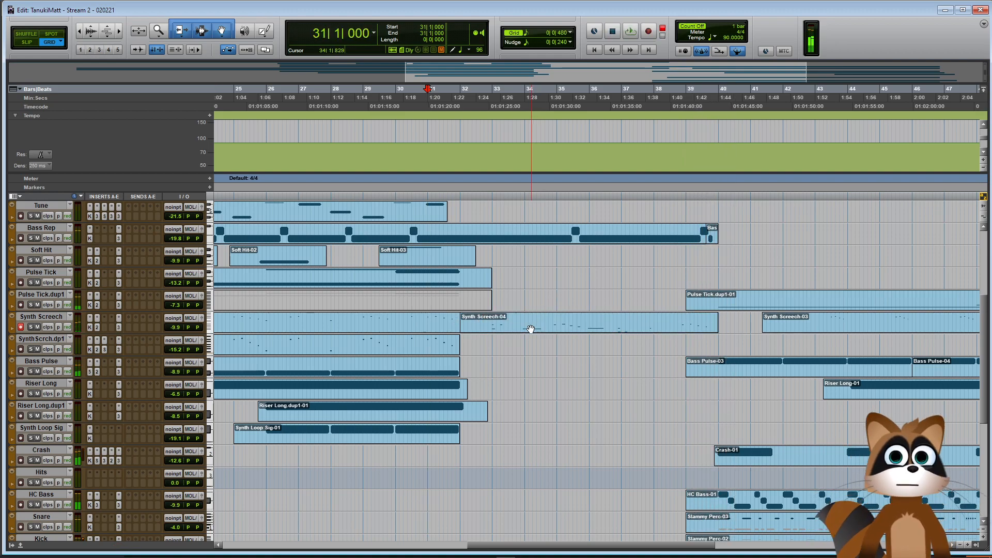
Choose a 1/4 note quantize grid for the newly recorded Synth Screech clip and close the quantize settings
right_click(526, 332)
mouse_move(563, 291)
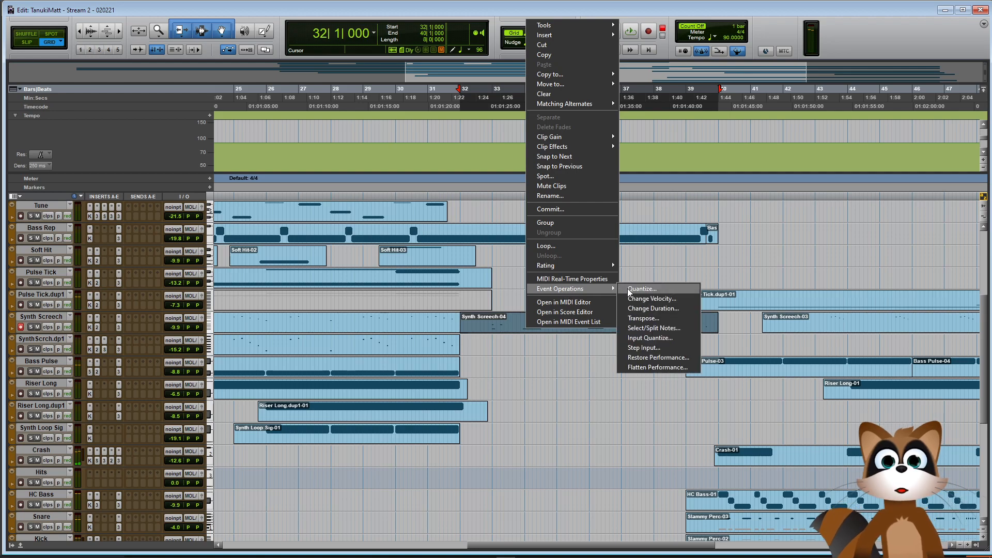
click(646, 290)
click(454, 270)
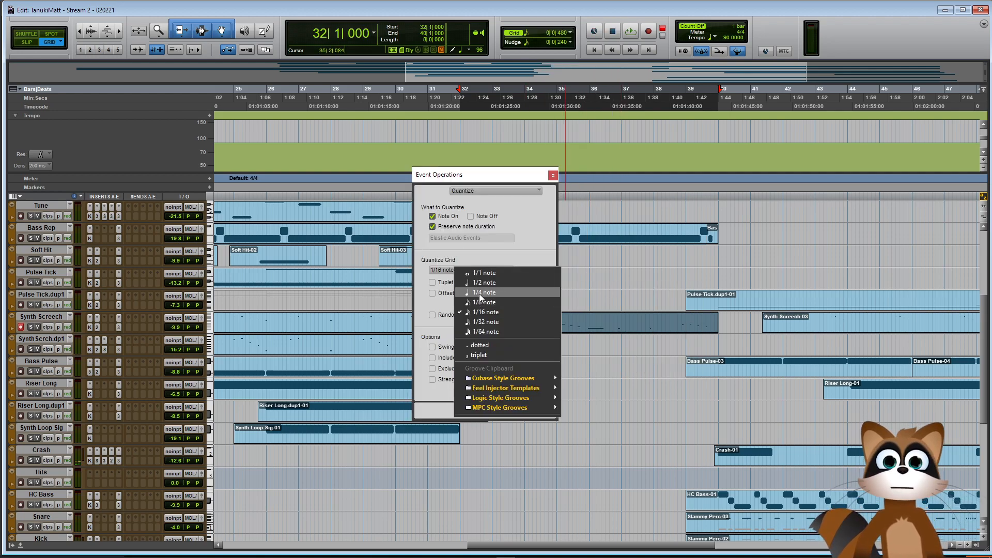
click(479, 293)
click(552, 177)
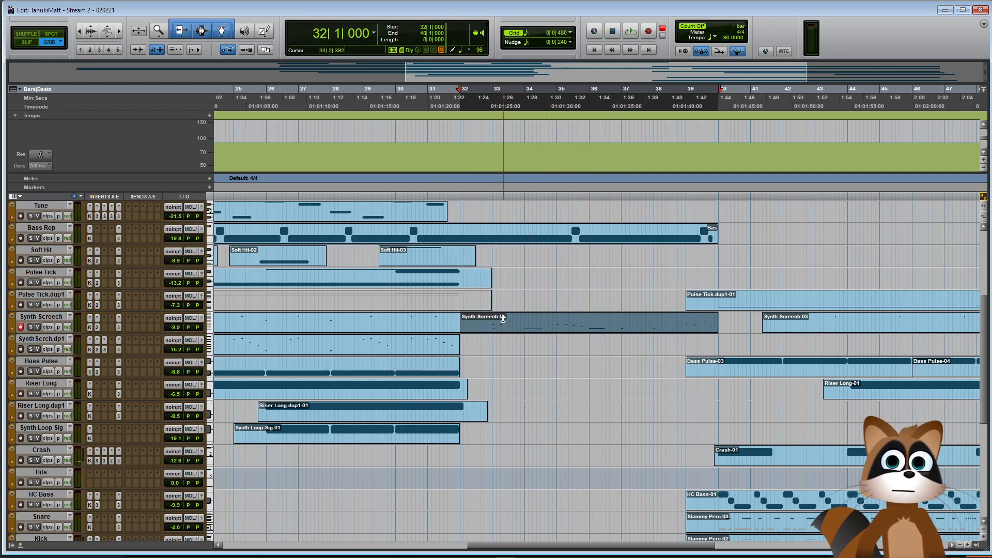
Duplicate the Synth Screech track once with its playlists, automation, inserts, sends and group assignments
click(476, 316)
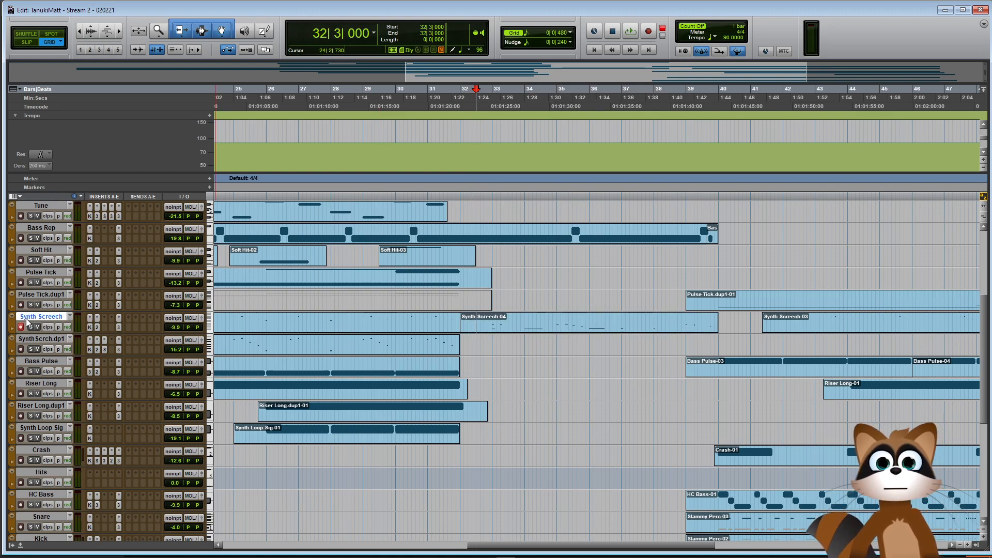
right_click(27, 321)
click(76, 457)
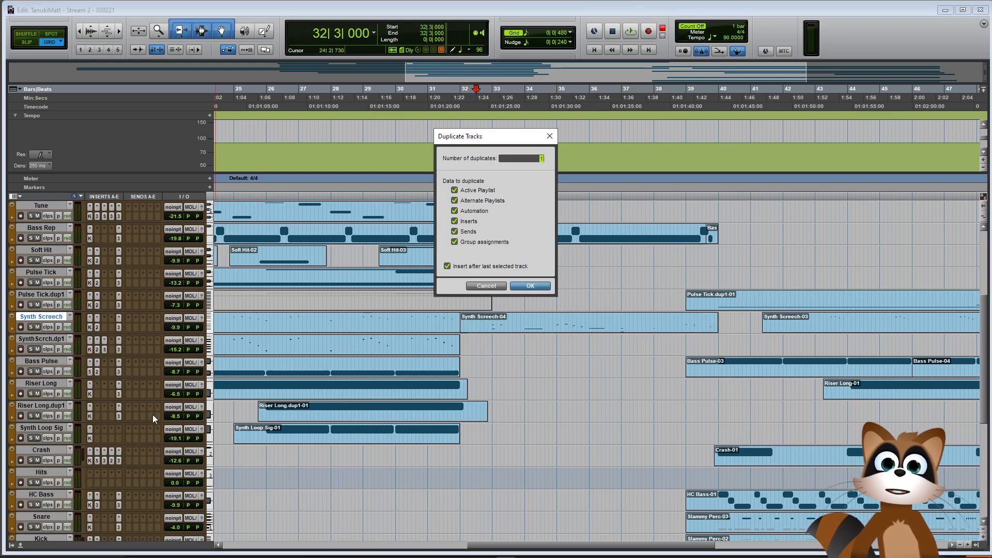
click(521, 283)
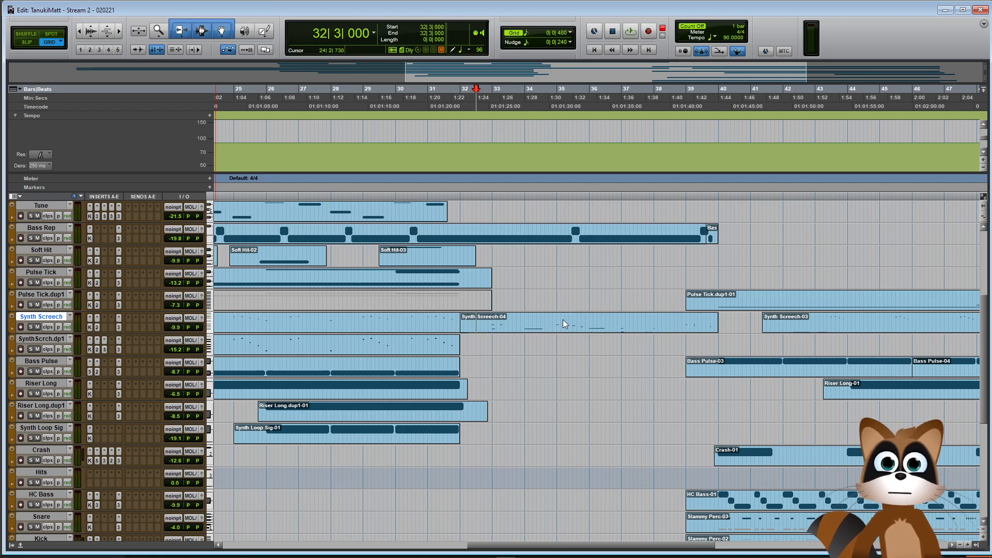
Mute the Synth Screech-01 and Synth Screech-03 clips on the duplicate track and the Synth Screech-04 clip on the original track
click(423, 354)
right_click(421, 350)
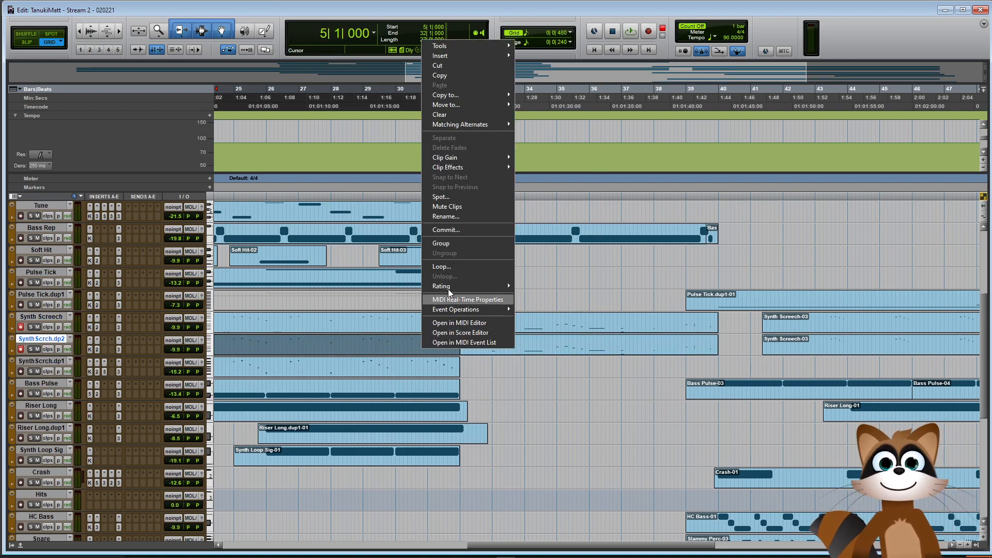
click(447, 205)
click(651, 331)
right_click(652, 331)
click(684, 189)
click(811, 345)
right_click(812, 346)
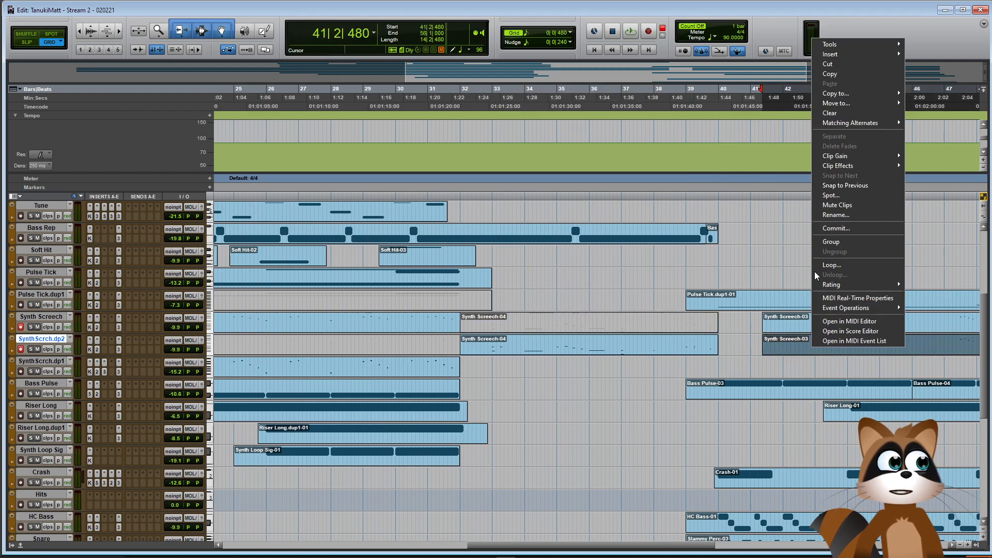
click(831, 204)
scroll(452, 354, down, 2)
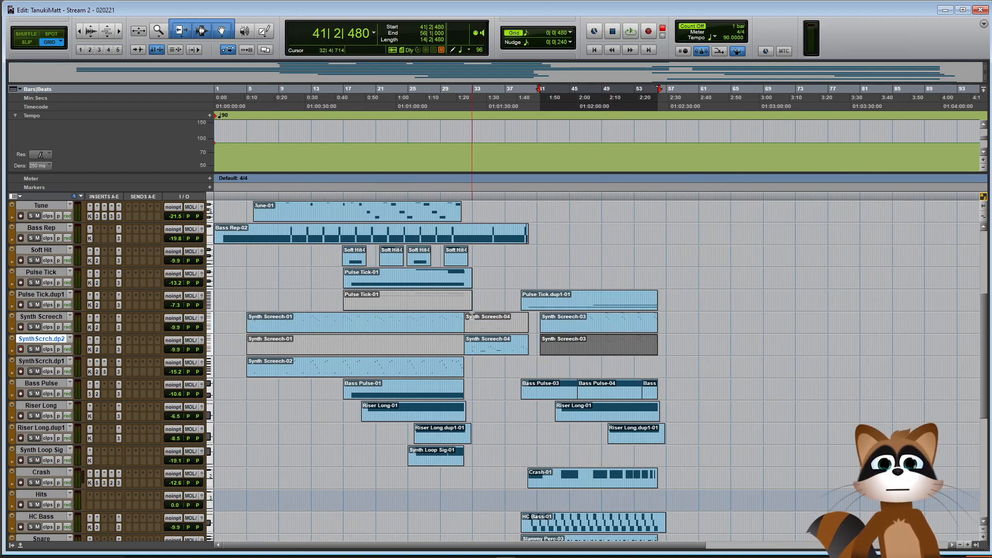
Check the VSR S24 reverb on the duplicated Synth Screech track and lower the track's volume to -17.2 dB during playback from bar 32
click(465, 299)
scroll(622, 381, up, 3)
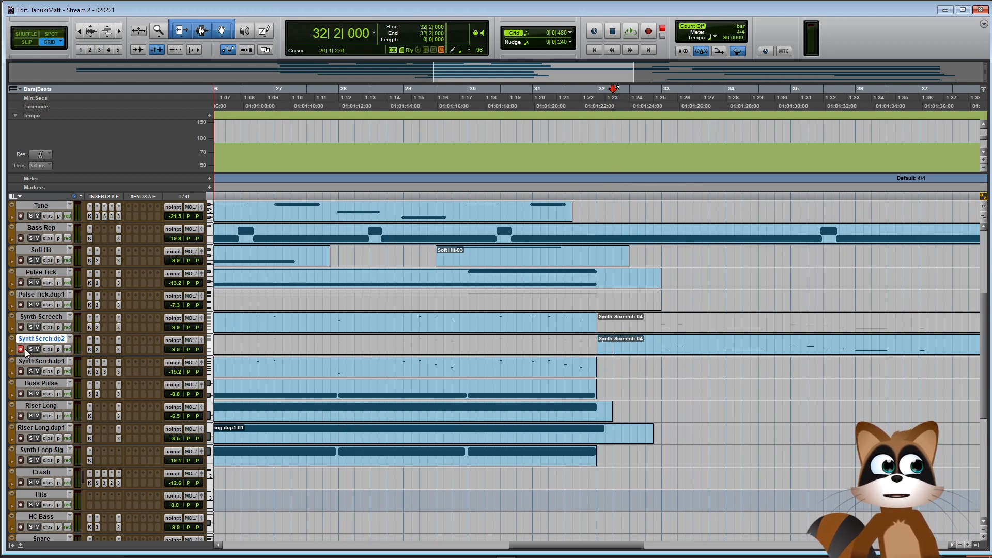
click(97, 350)
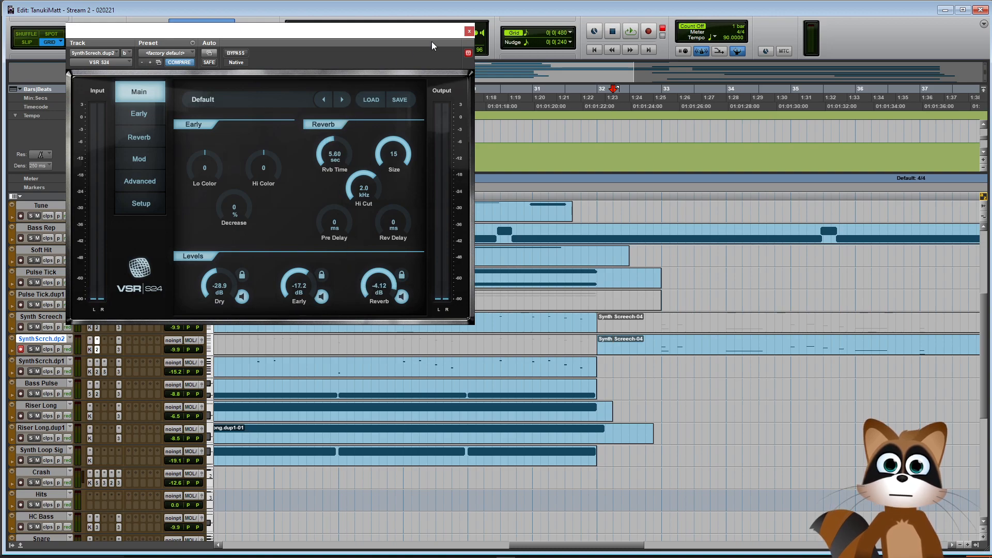
click(469, 31)
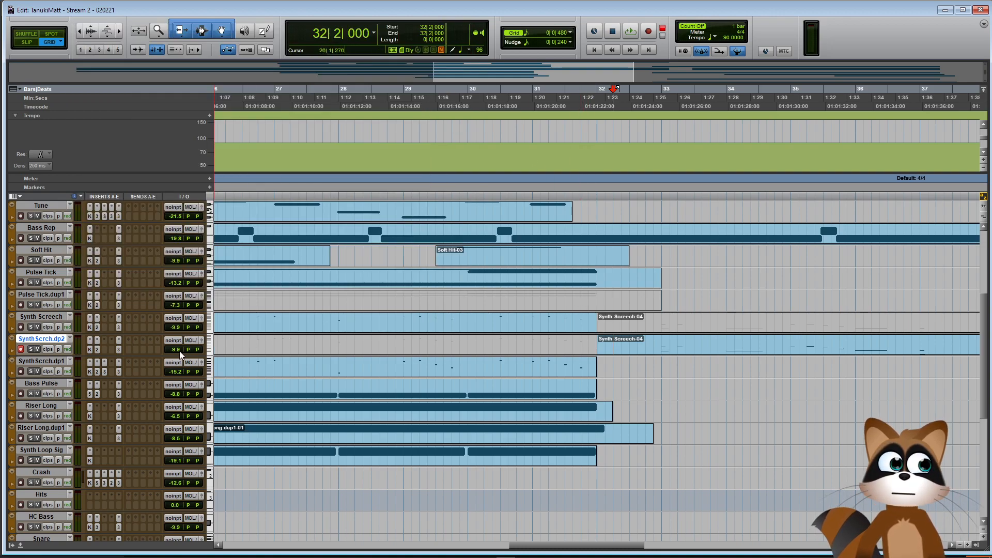
key(space)
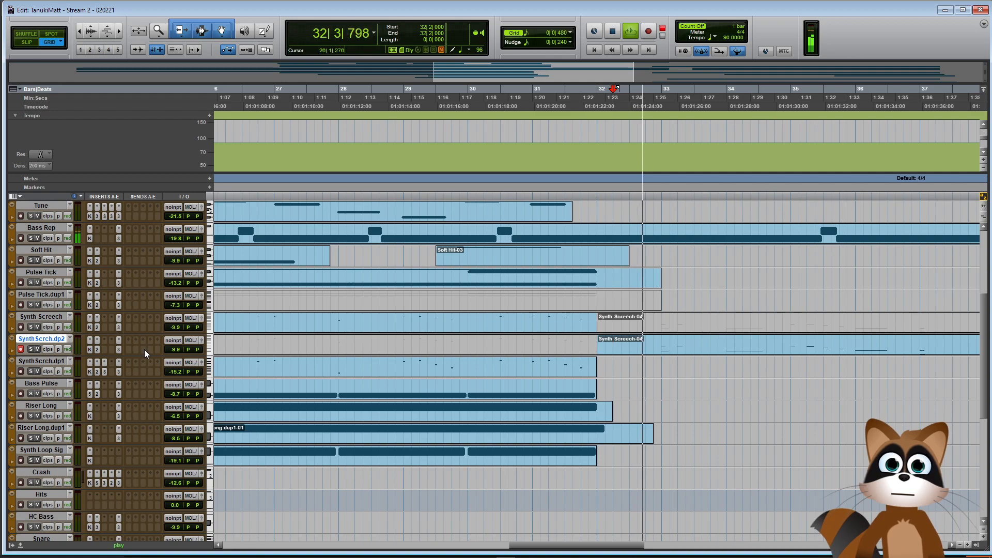
drag(165, 349, 172, 357)
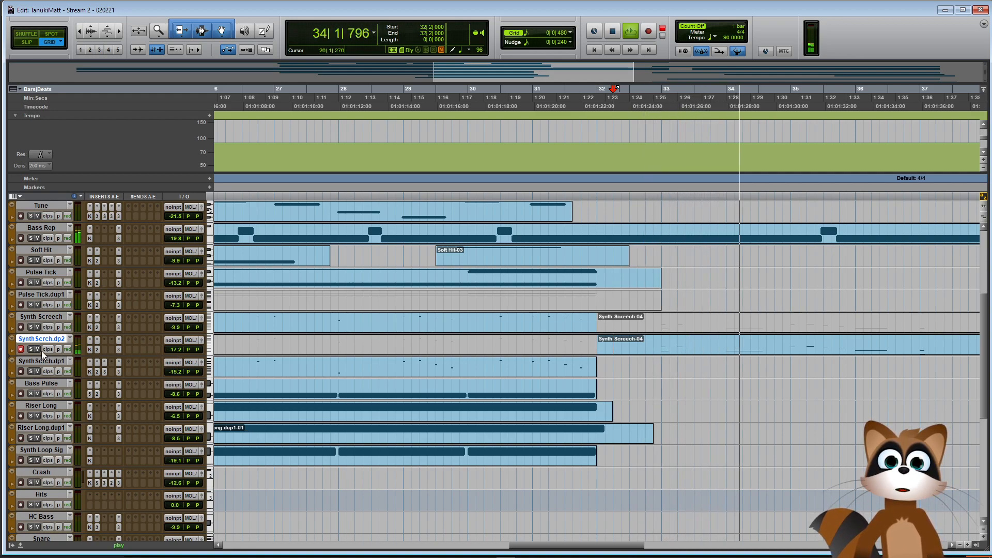
Show the duplicated Synth Screech track's velocity lane and lower the velocities of the first transition notes around bar 33
click(12, 350)
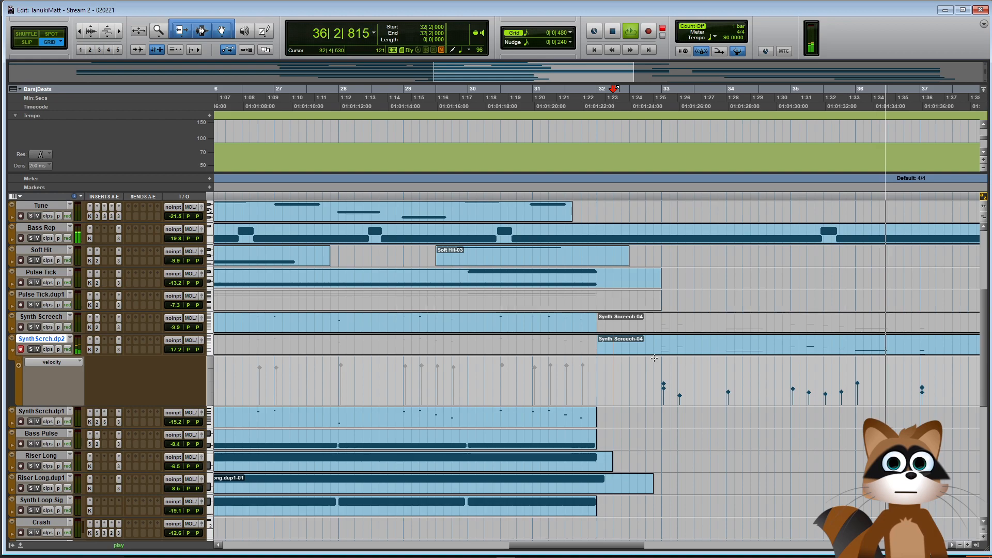
key(r)
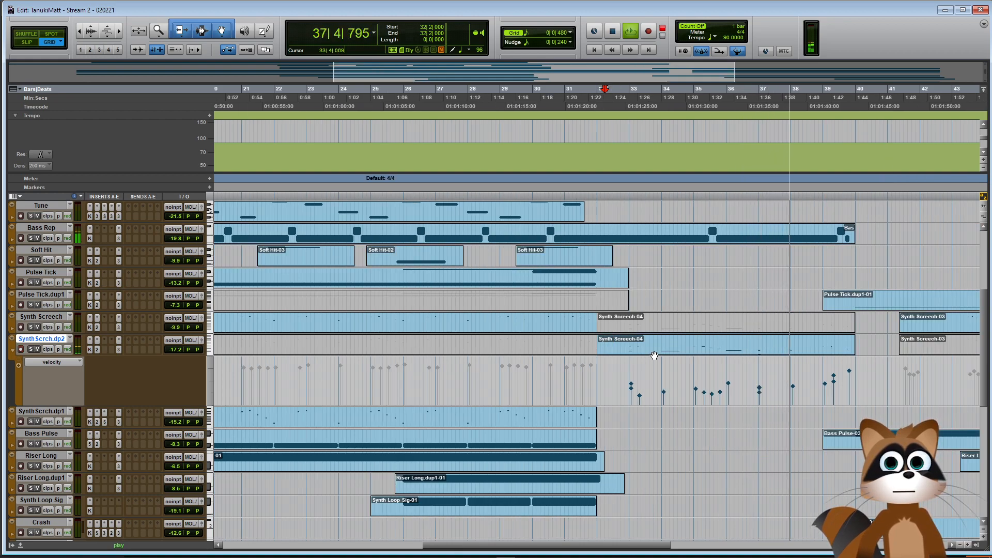
key(space)
drag(623, 373, 631, 399)
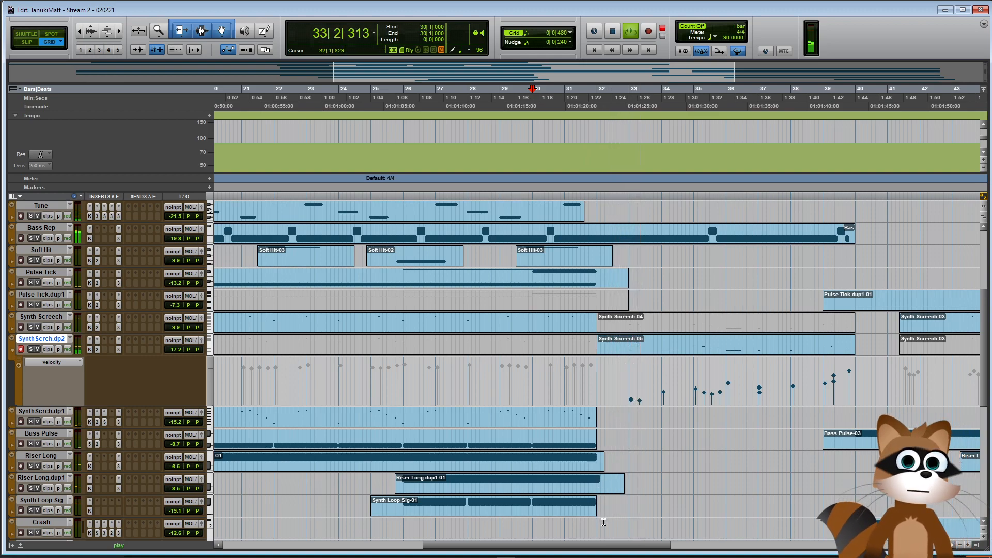
Shift all notes of the duplicate track's transition clip slightly earlier in the MIDI Editor, starting at 32|4|750, and close the editor
scroll(530, 470, right, 5)
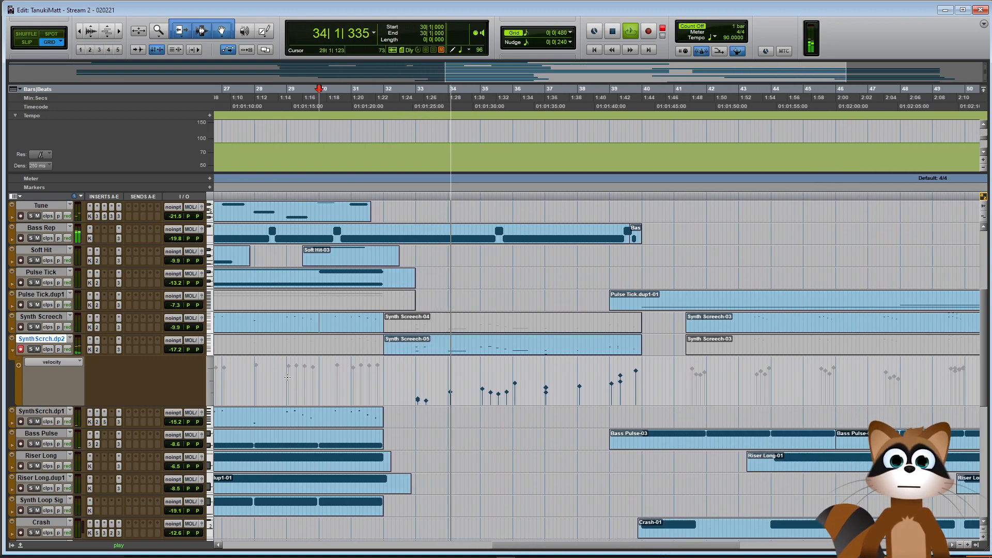
double_click(417, 349)
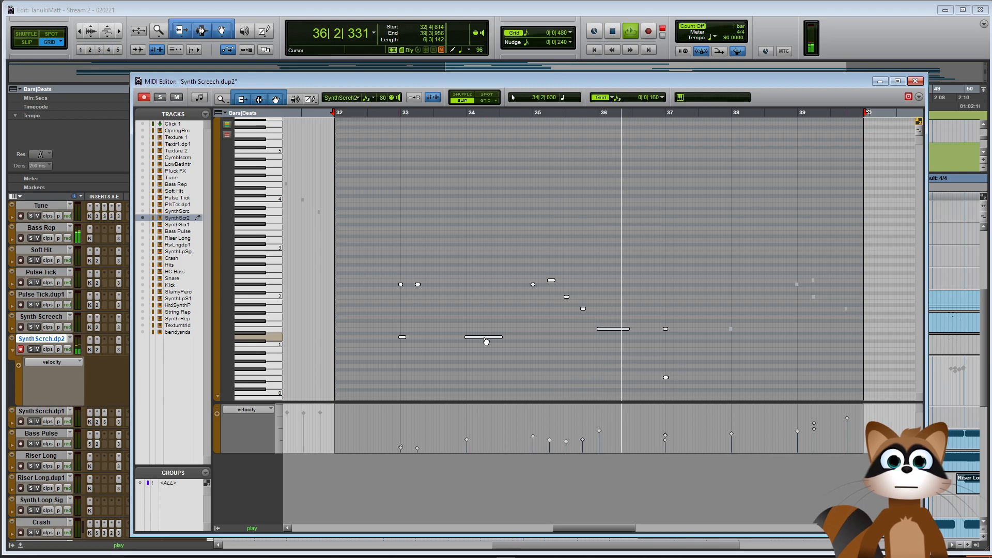
drag(488, 341, 484, 341)
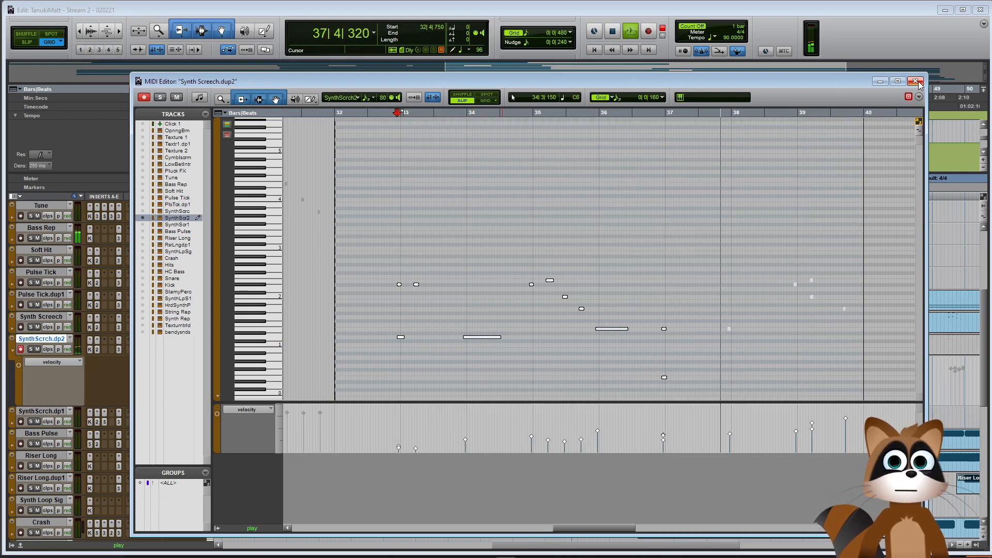
key(ctrl+w)
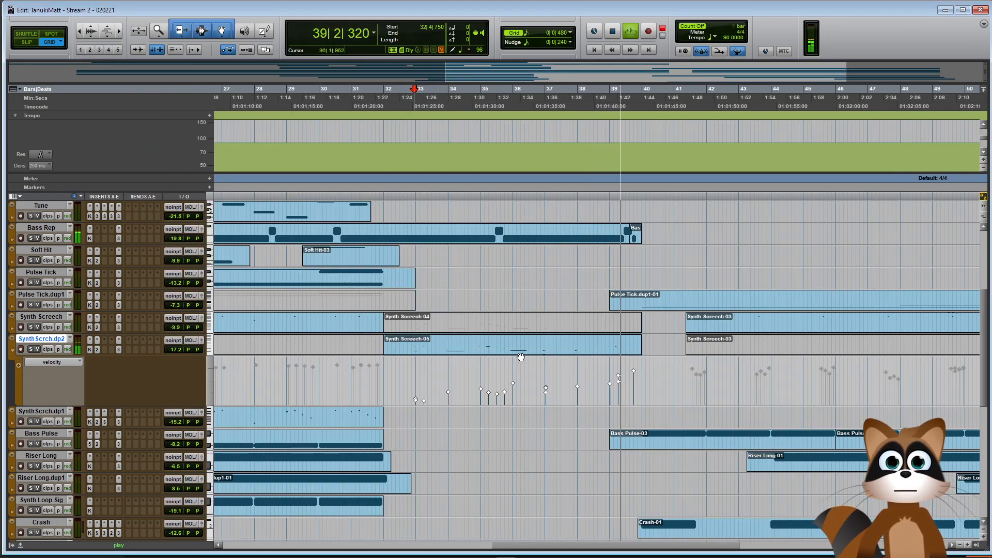
Inspect the Synth Screech-05 clip of the SynthScrch.dp2 track in the MIDI Editor and play it back from 32|4
double_click(553, 338)
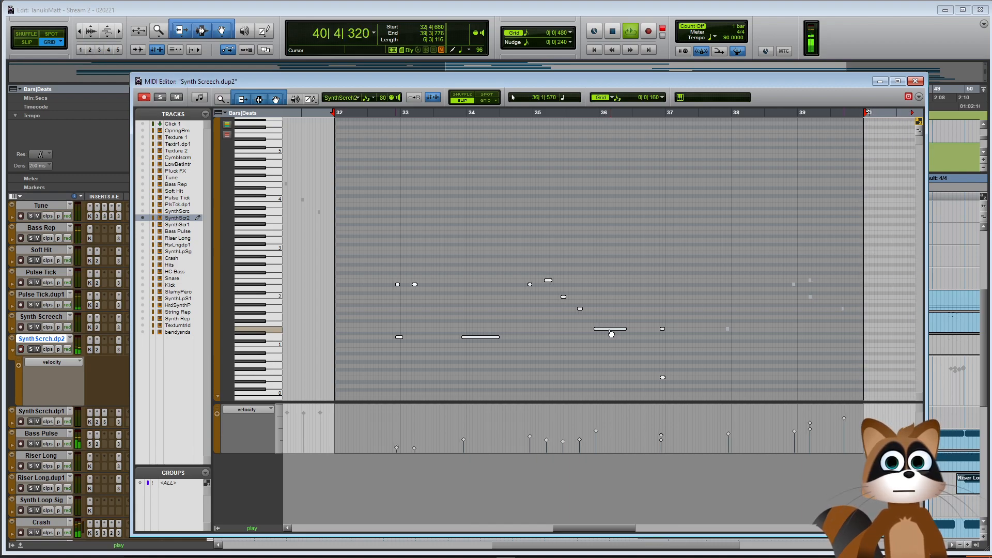
click(386, 222)
key(space)
key(space)
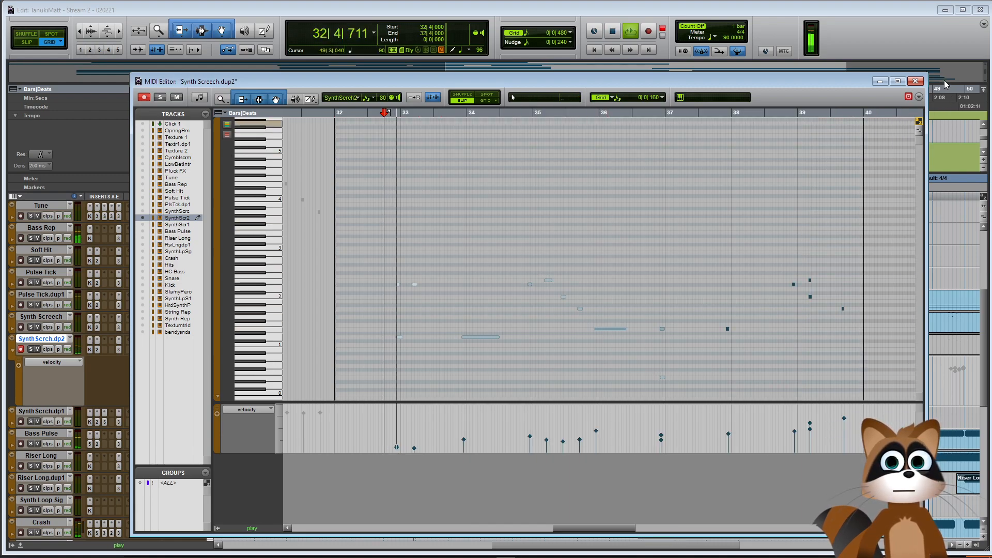
click(61, 351)
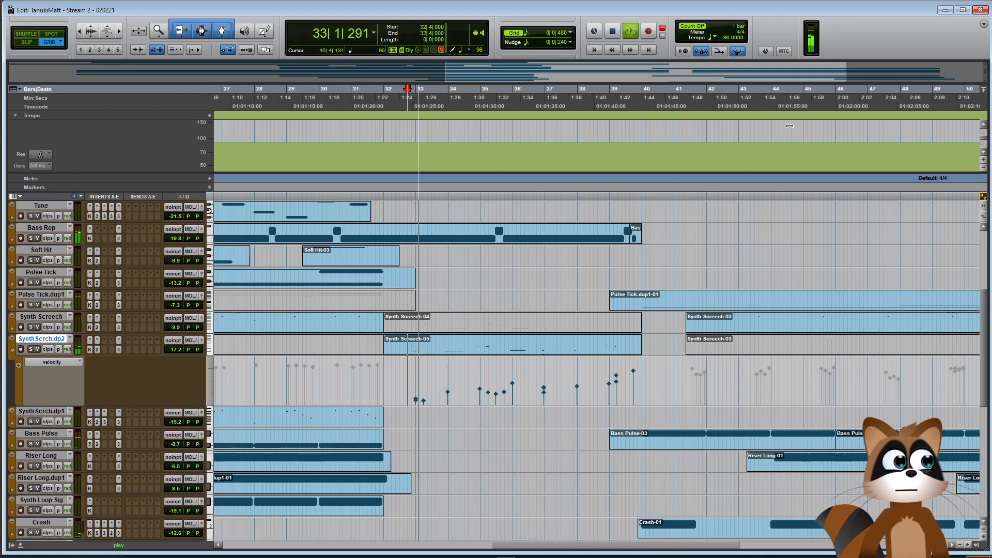
Hide the SynthScrch.dp2 velocity lane and lower the track's volume to -18.5 dB
click(12, 350)
drag(174, 353, 176, 353)
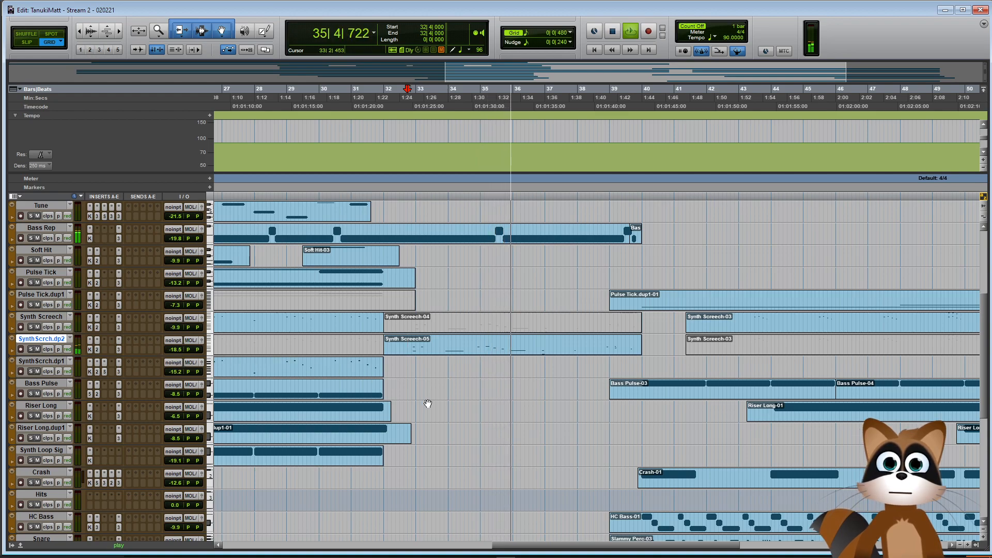
Lower the Textureinterlude track's volume automation to about -4 dB up to the end of its clip, hide the lane and stop playback
scroll(426, 401, down, 10)
scroll(393, 397, down, 1)
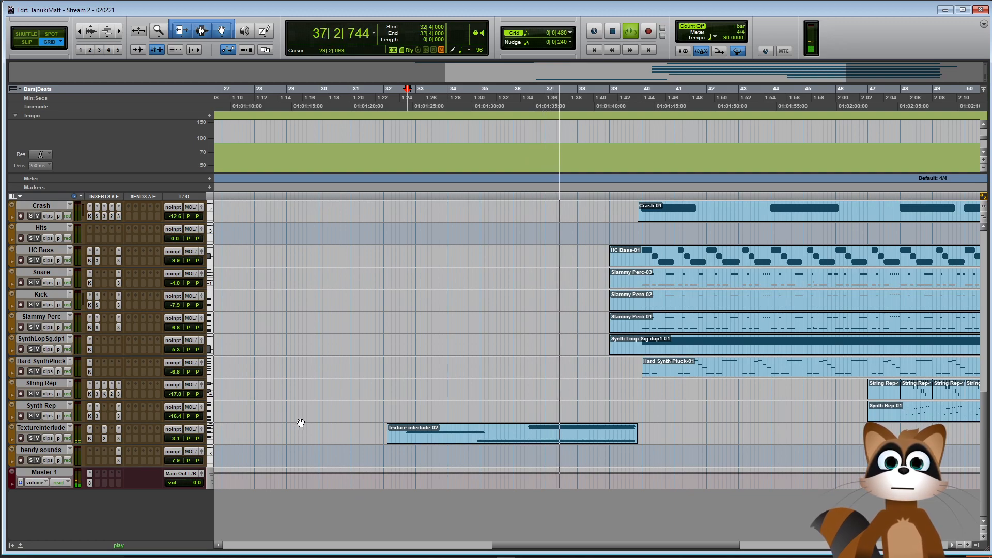
click(55, 441)
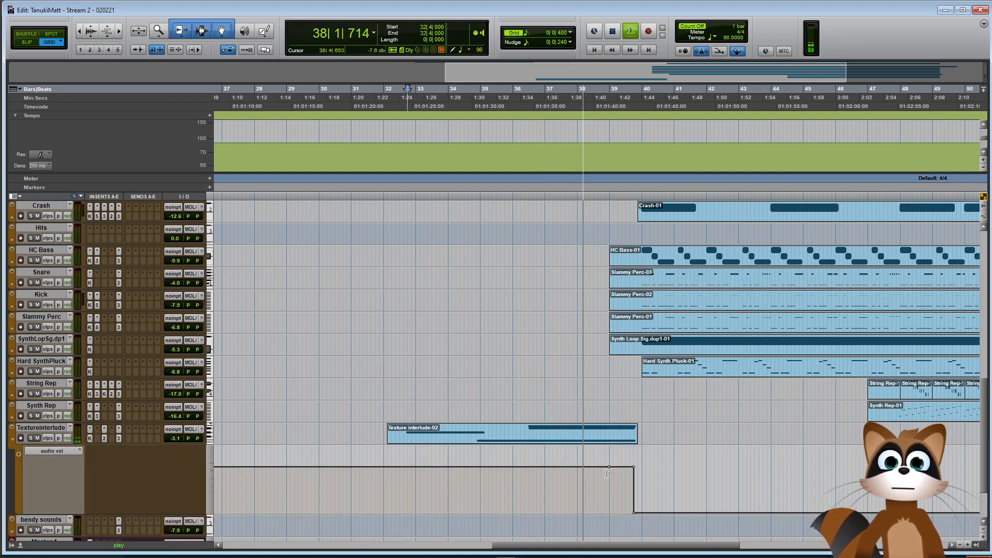
drag(618, 467, 626, 470)
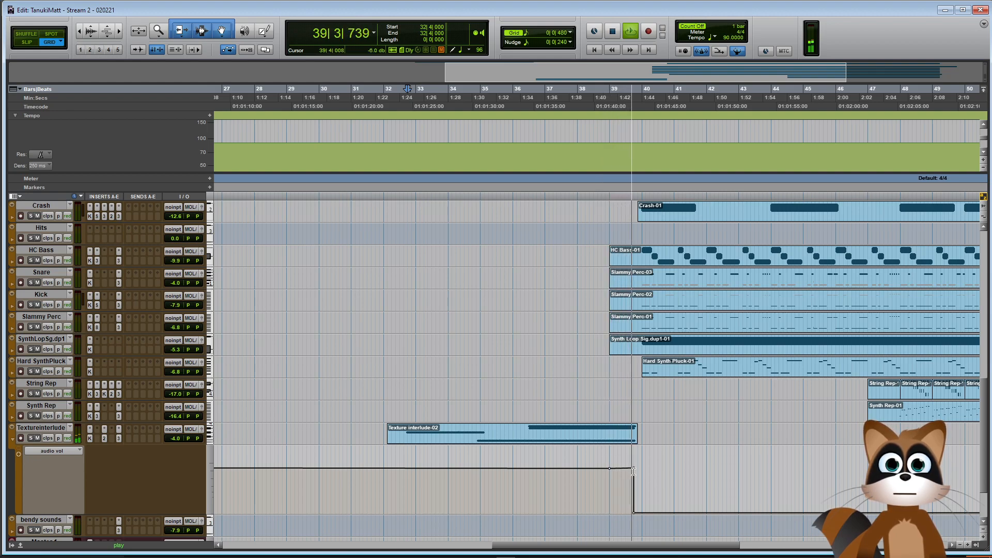
click(12, 439)
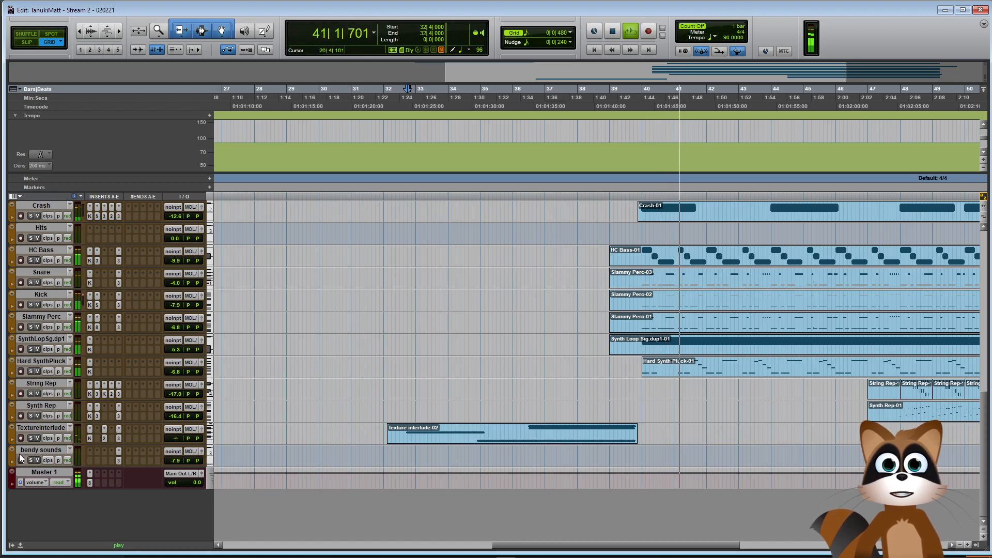
key(space)
Record-enable the Riser Long.dup1 track to audition its riser sound
scroll(185, 446, up, 10)
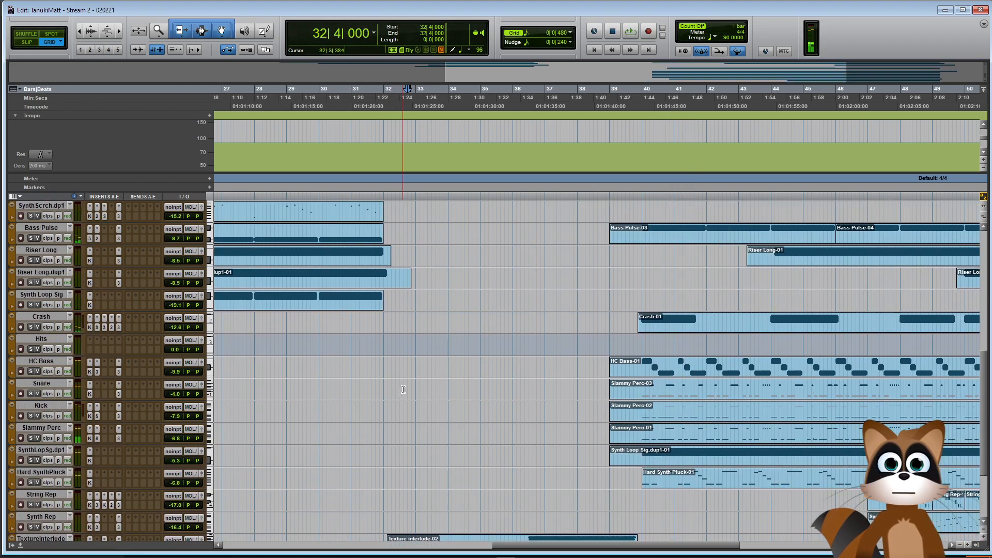
scroll(534, 403, up, 2)
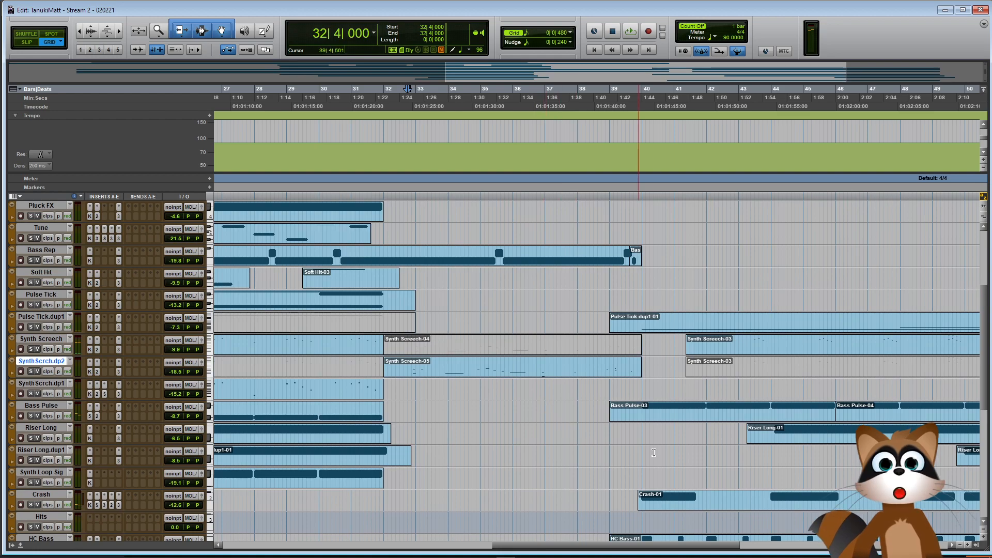
key(r)
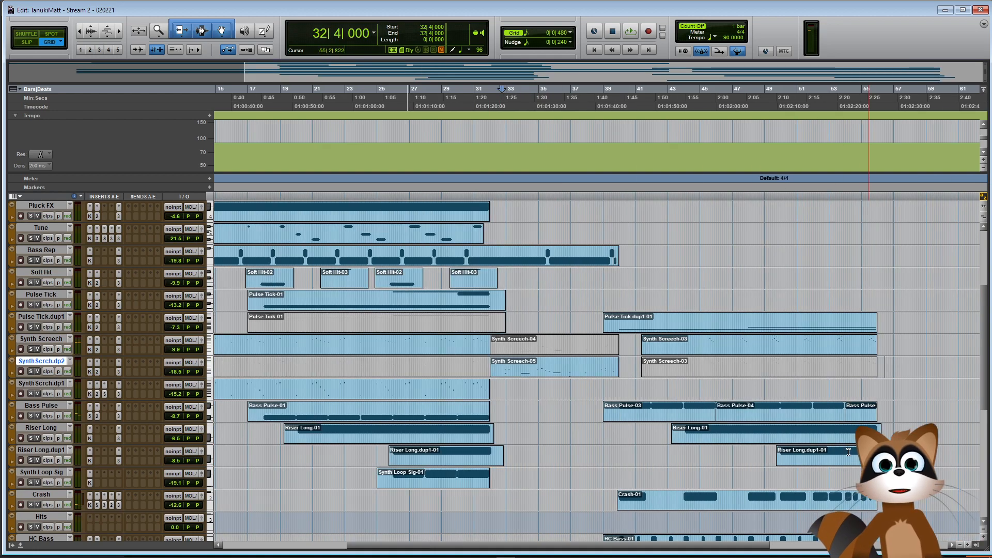
click(22, 460)
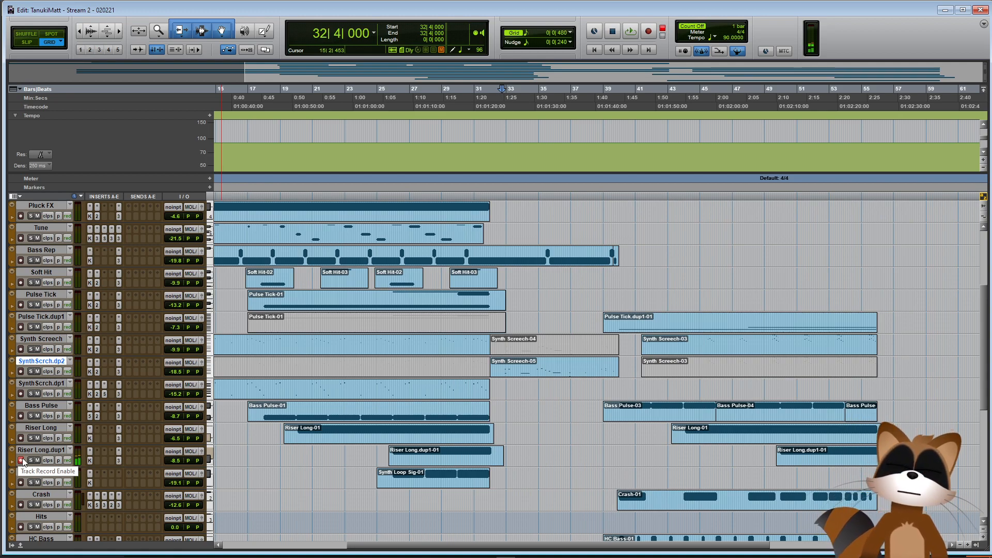
Create a new stereo instrument track named Soft Riser below the bendy sounds track
scroll(548, 429, down, 10)
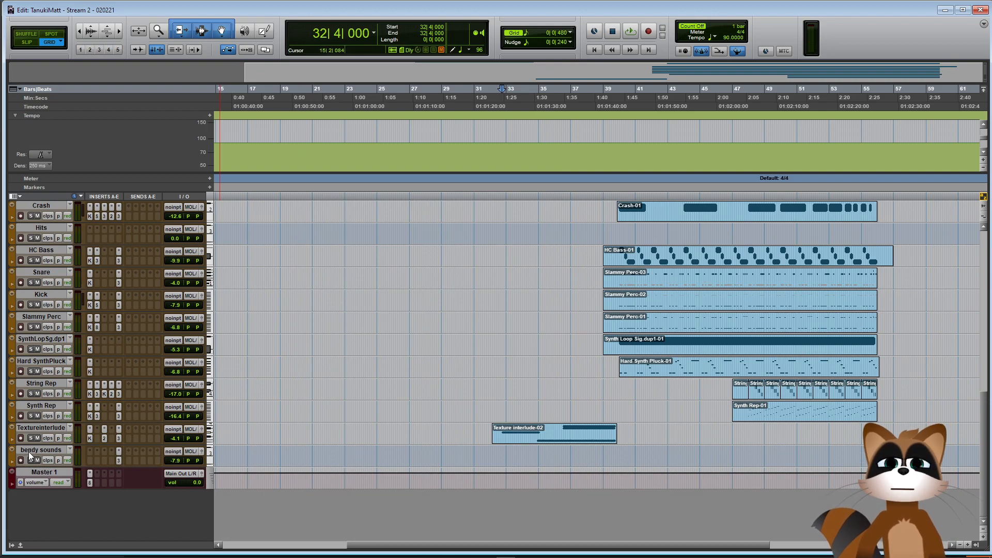
right_click(23, 451)
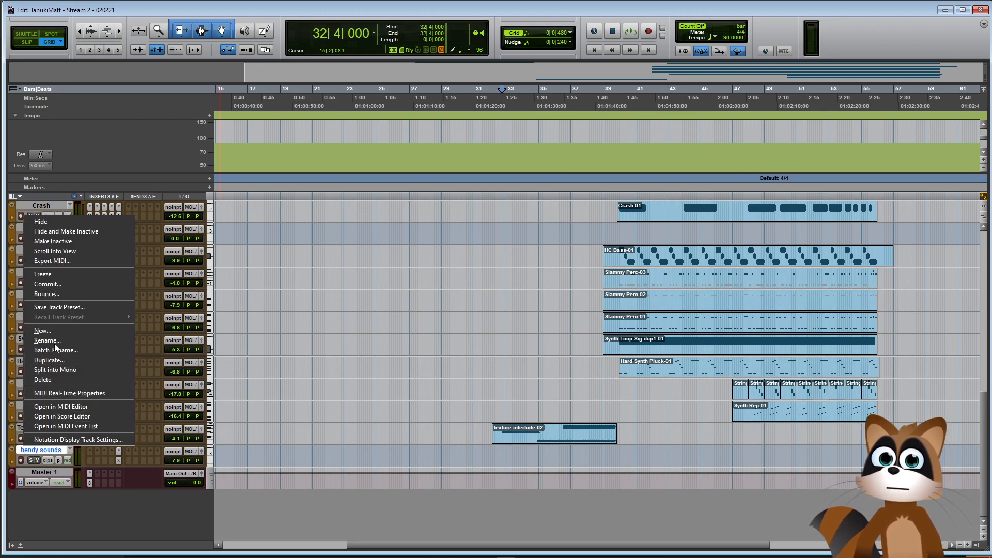
click(90, 331)
click(451, 195)
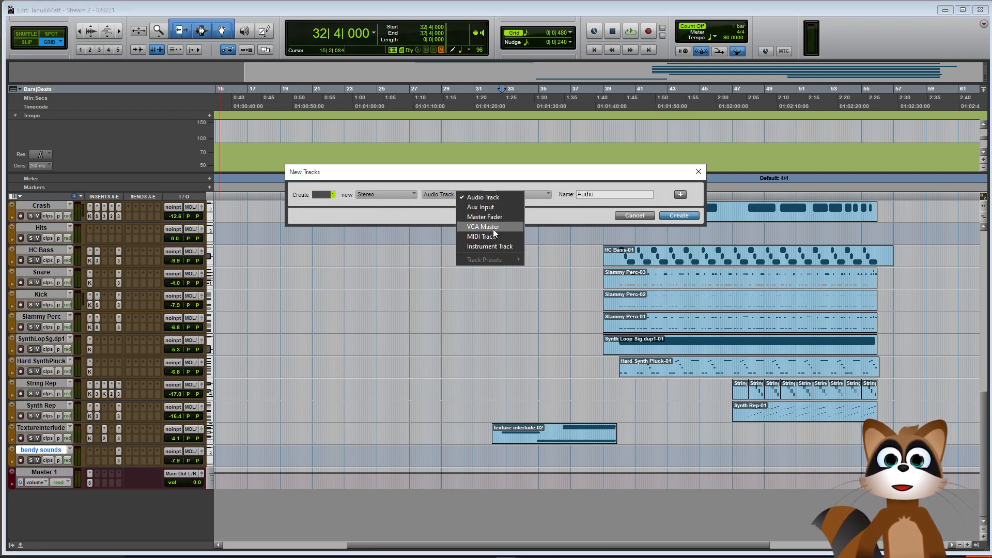
click(491, 248)
click(581, 194)
text(Sof)
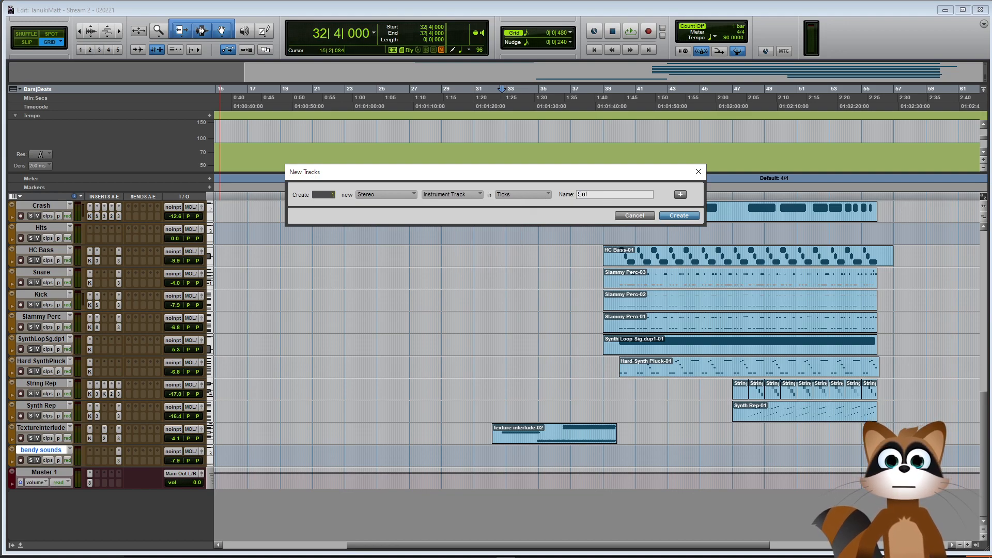
text(t Riser)
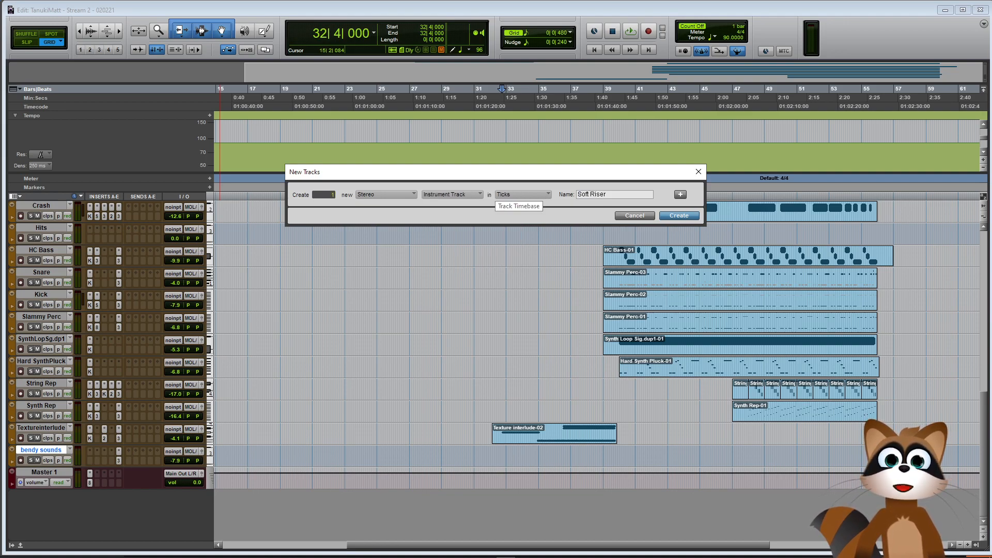
key(Return)
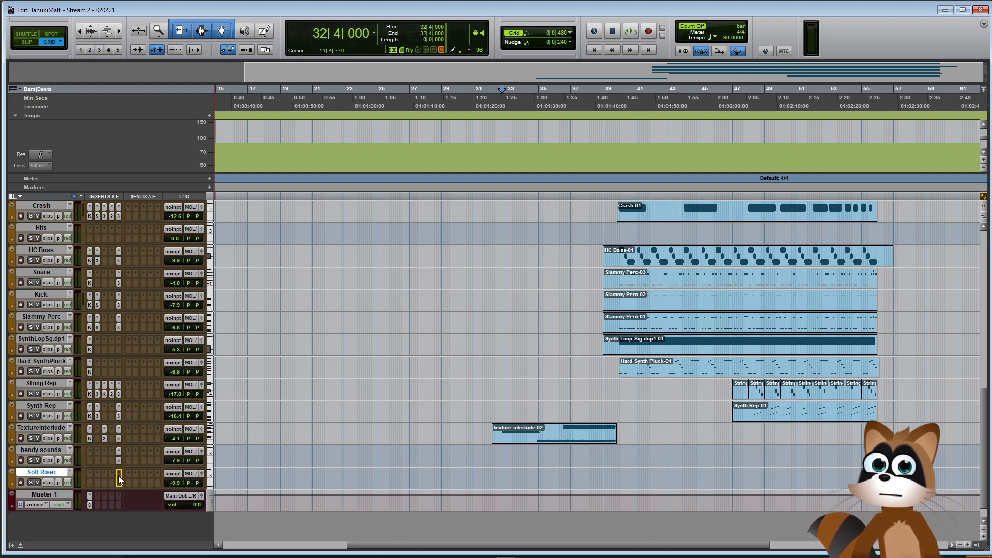
Insert the stereo Kontakt instrument plug-in on the Soft Riser track
click(93, 482)
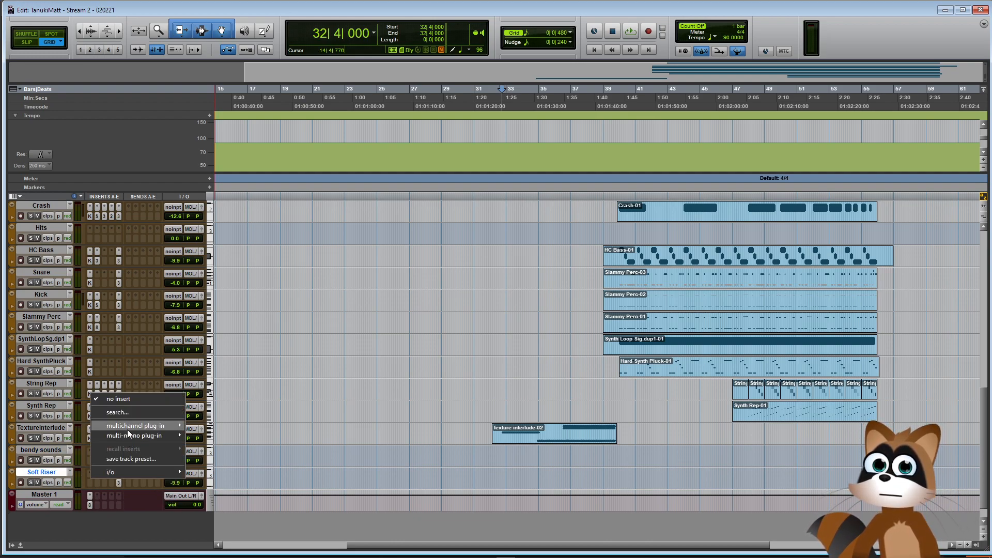
mouse_move(127, 428)
mouse_move(234, 393)
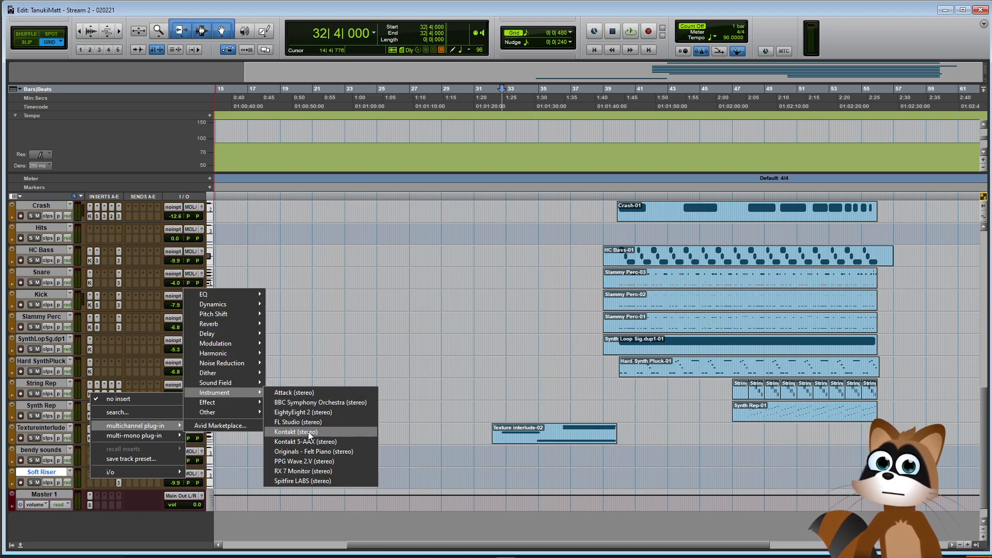
click(321, 442)
Load the From Afar instrument from the 08 - Smooth folder of the Rise and Hit library and review its layers
scroll(204, 302, down, 5)
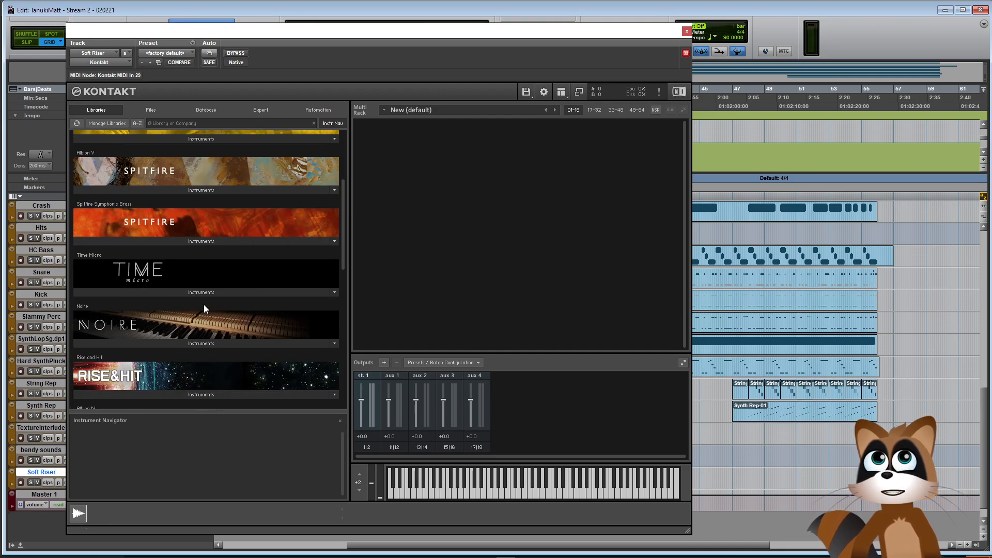
click(189, 333)
click(122, 243)
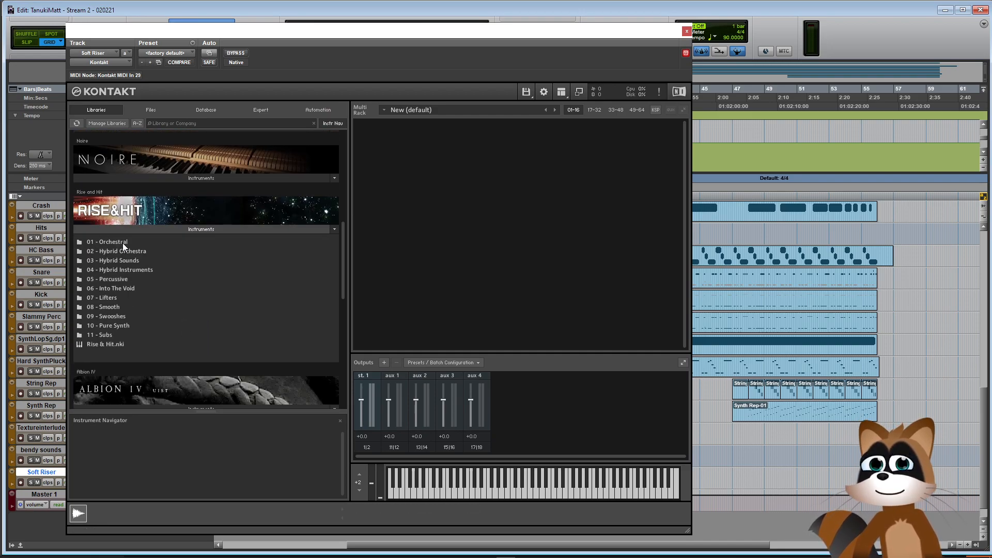
click(129, 307)
double_click(119, 279)
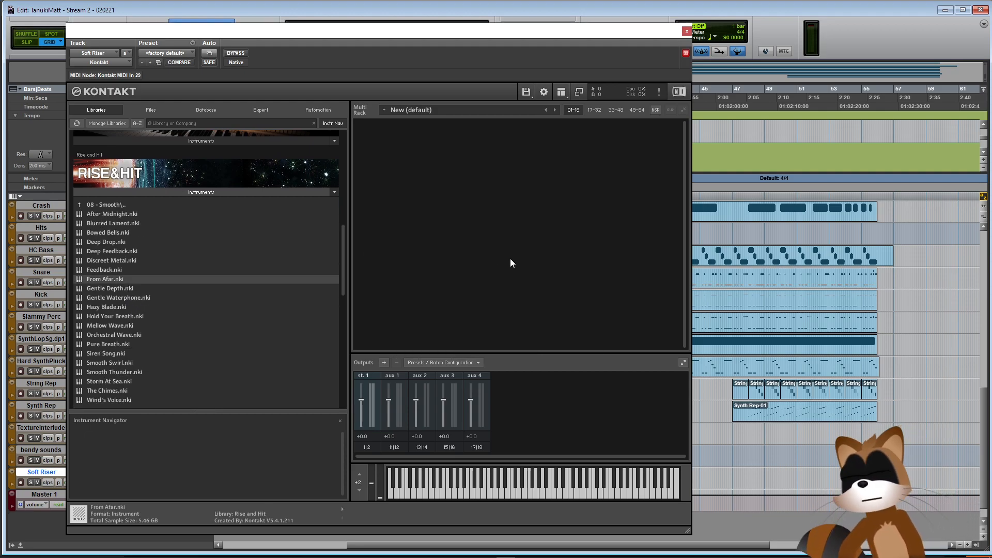
click(102, 289)
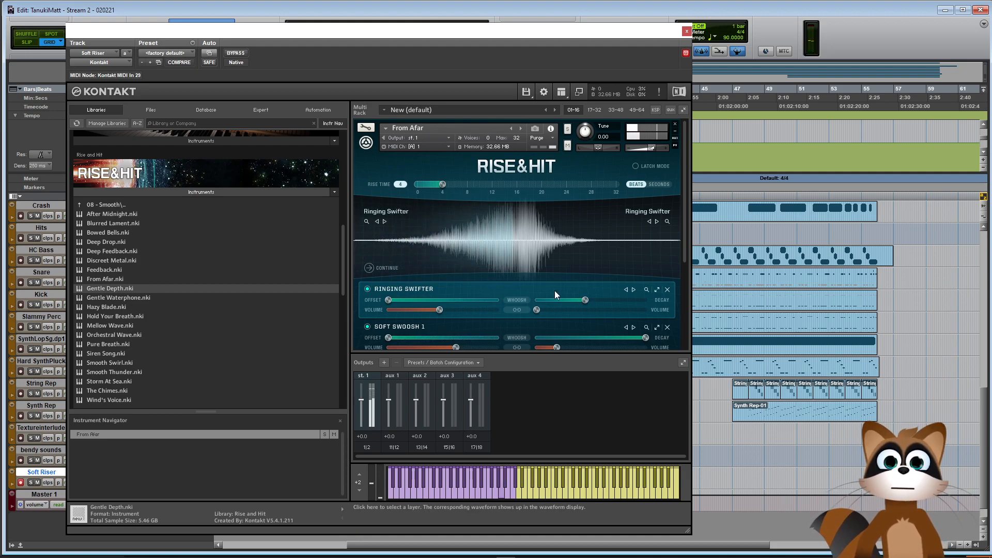
scroll(547, 283, down, 5)
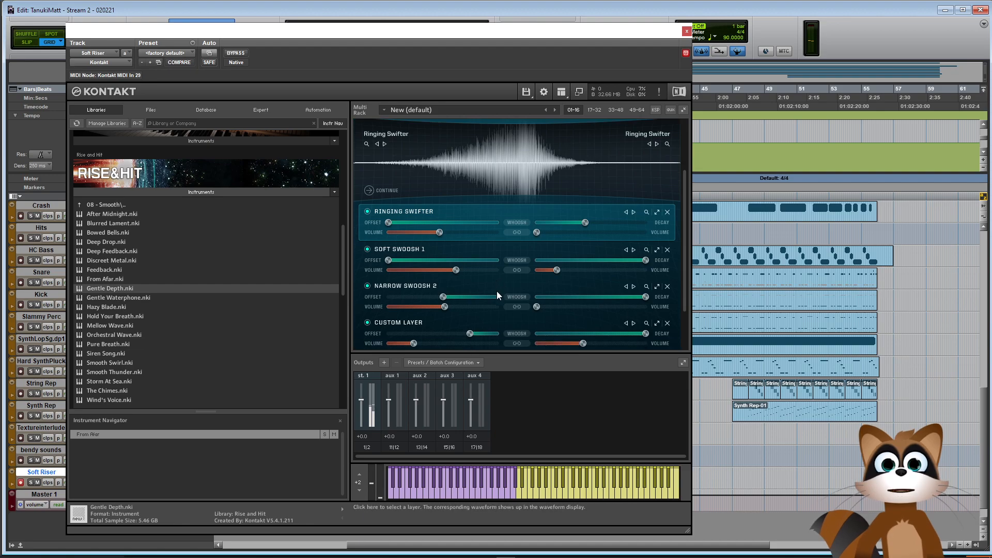
Replace the loaded instrument with Hazy Blade, audition it and close the Kontakt window
double_click(114, 308)
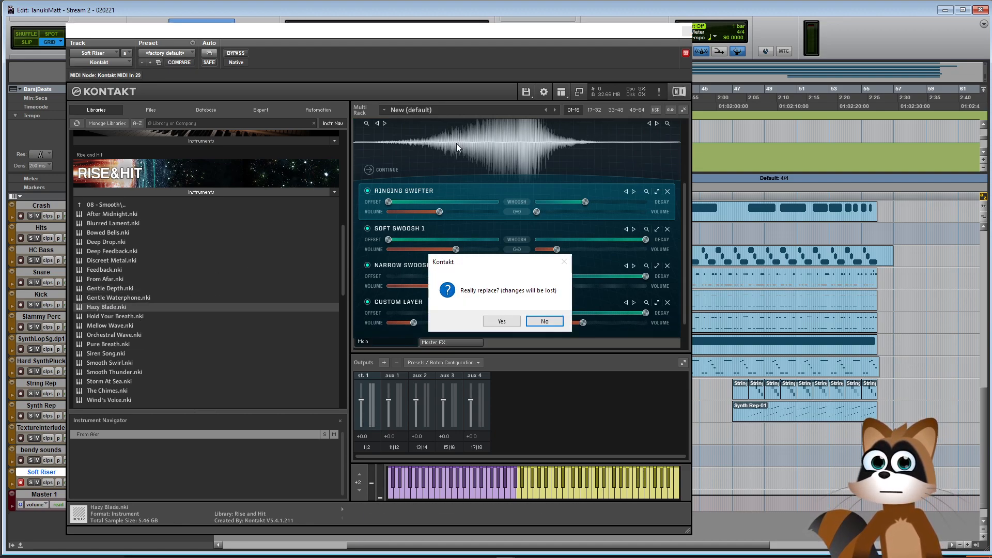
click(501, 321)
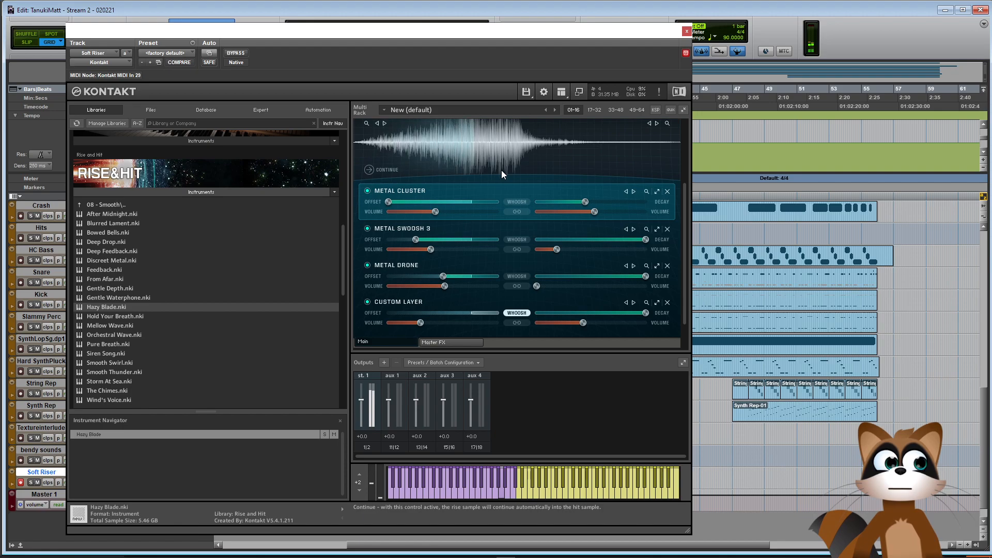
click(686, 32)
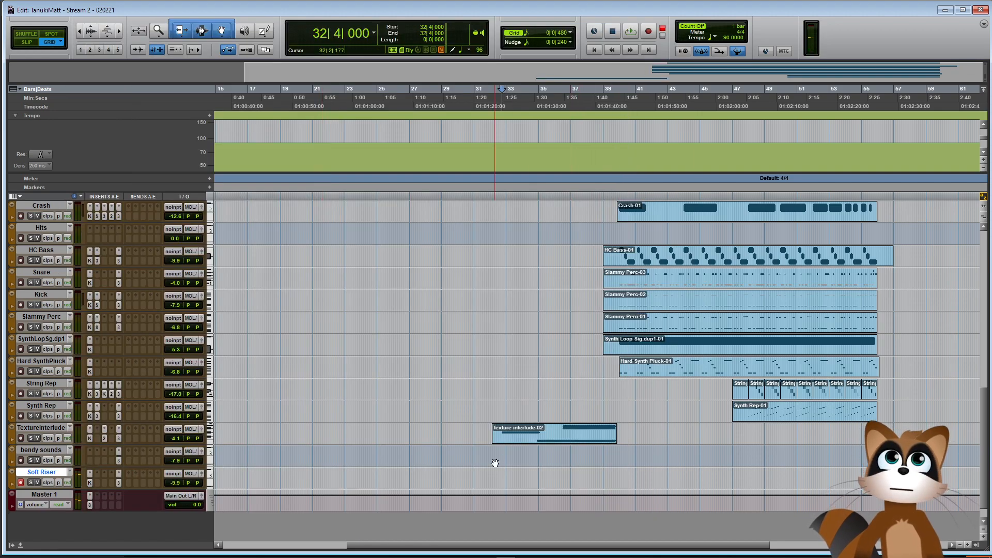
Set the Hazy Blade instrument's Rise Time to 16 beats on the Soft Riser track and close the Kontakt window
click(90, 483)
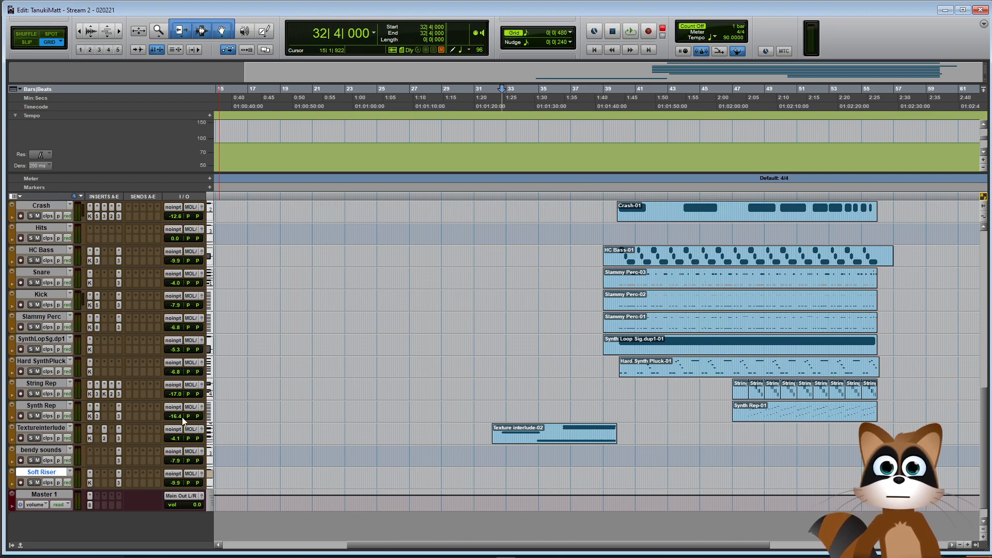
drag(446, 184, 513, 181)
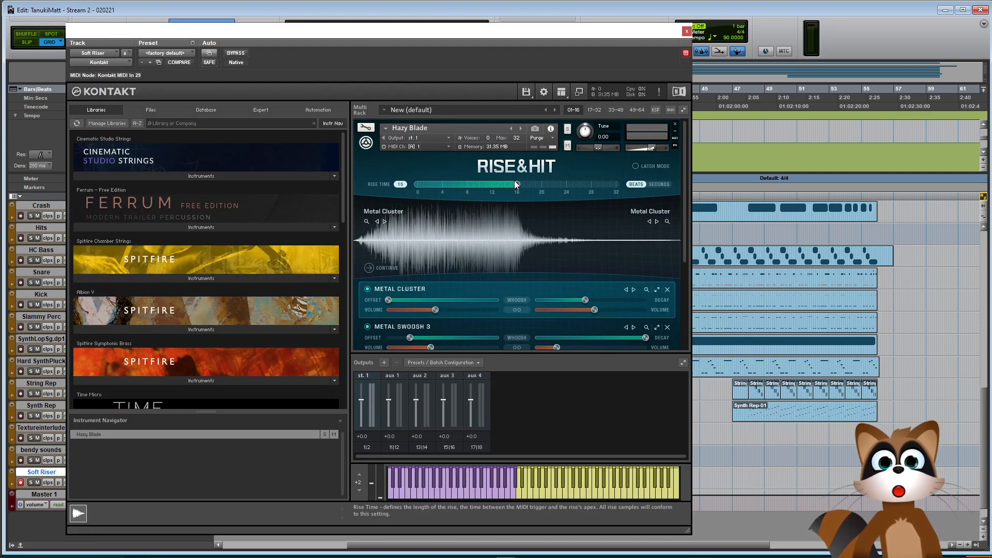
click(686, 32)
Place the edit cursor at 39|4|480 on the Soft Riser track, where the Crash-01 clip starts
click(531, 454)
key(ctrl+])
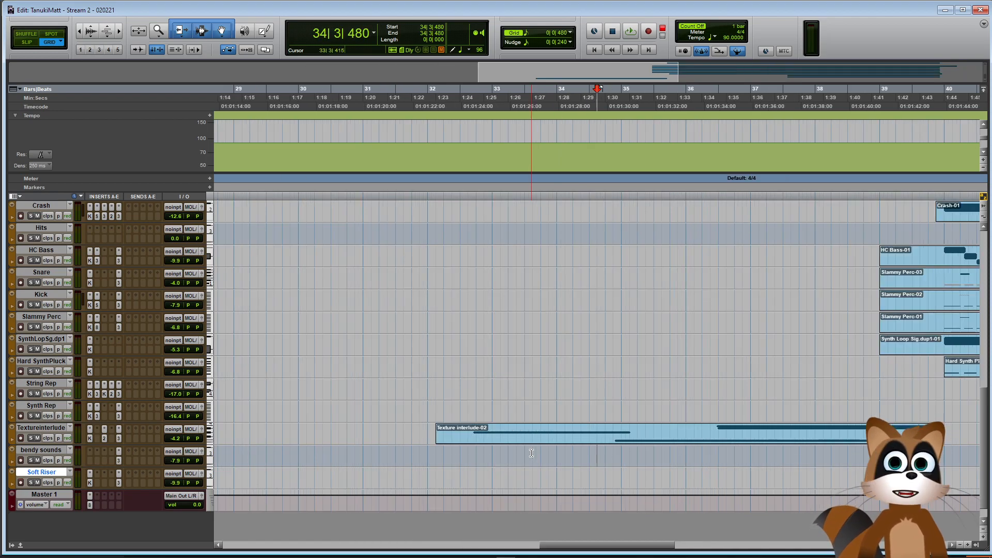
click(766, 477)
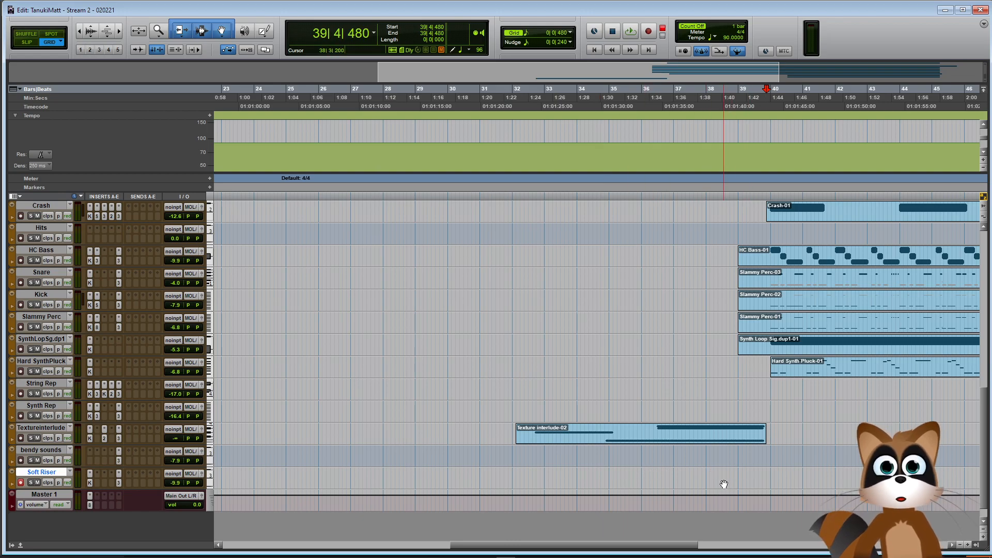
scroll(724, 484, down, 2)
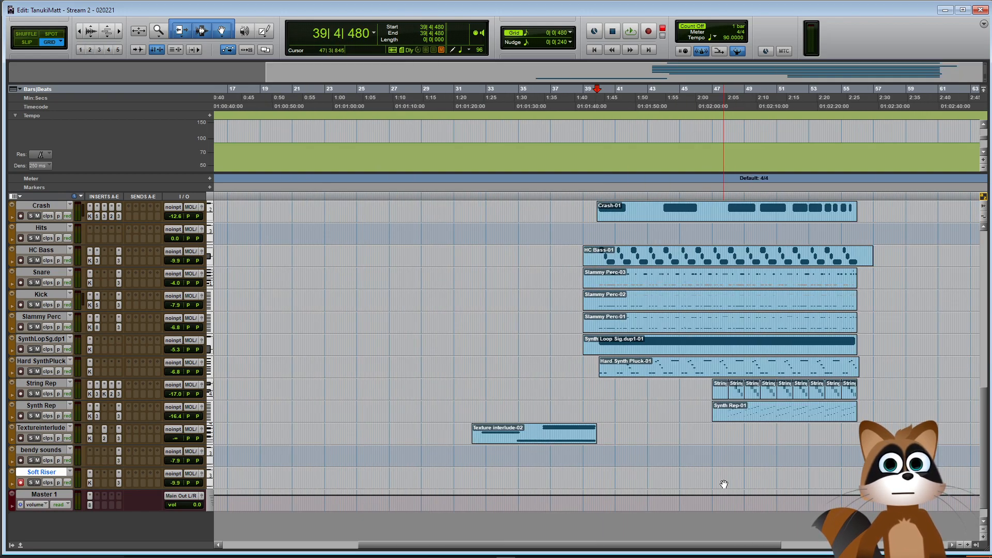
scroll(723, 484, up, 2)
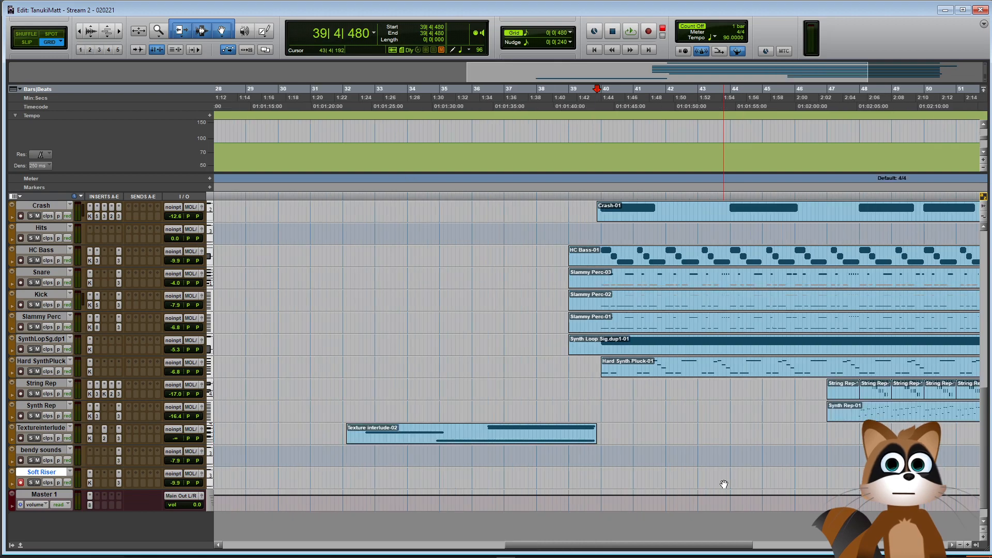
Set the Hazy Blade instrument's Rise Time to 8 beats on the Soft Riser track and close the Kontakt window
click(90, 482)
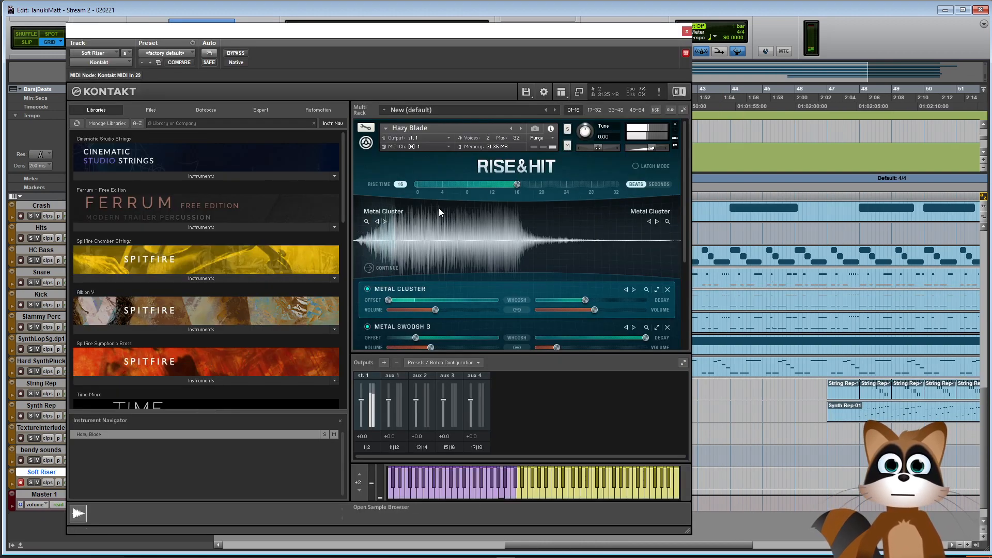
drag(517, 184, 474, 187)
click(686, 31)
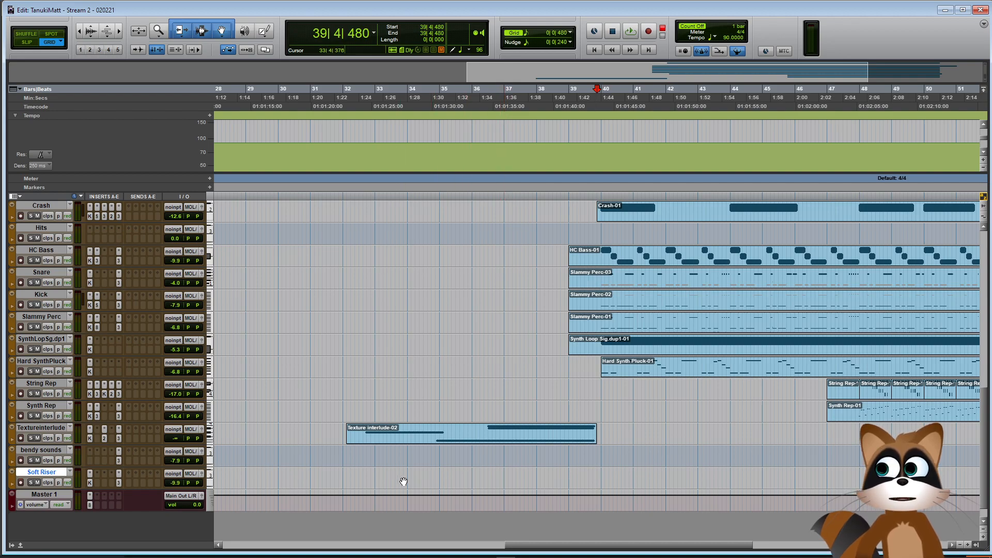
Record a trial riser note on the Soft Riser track, starting playback from 30|2|000
click(339, 475)
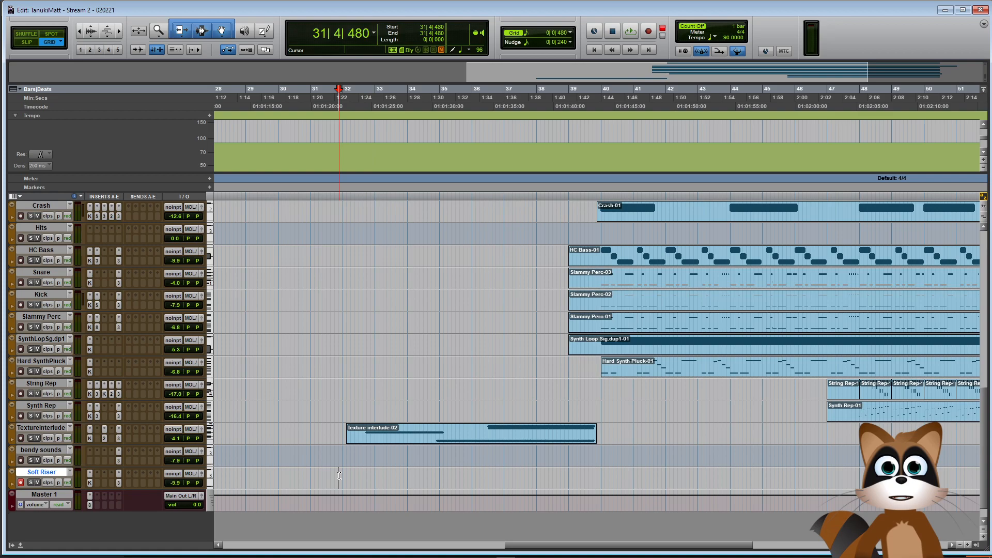
click(287, 475)
key(space)
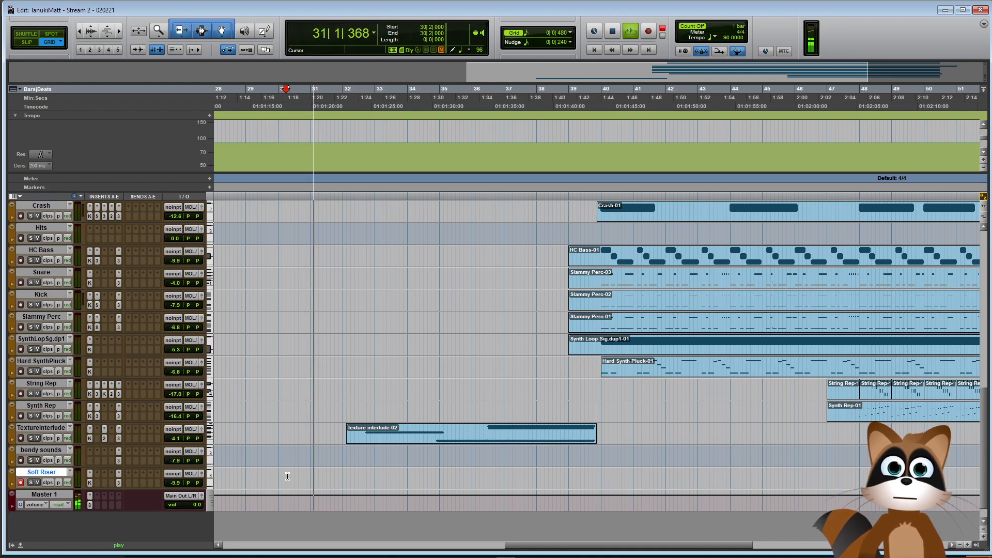
key(ctrl+space)
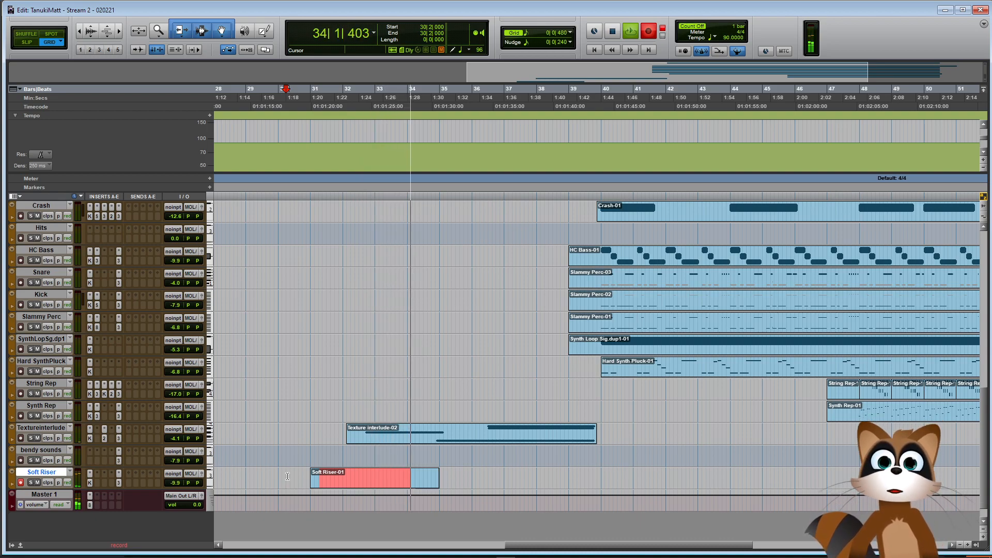
key(space)
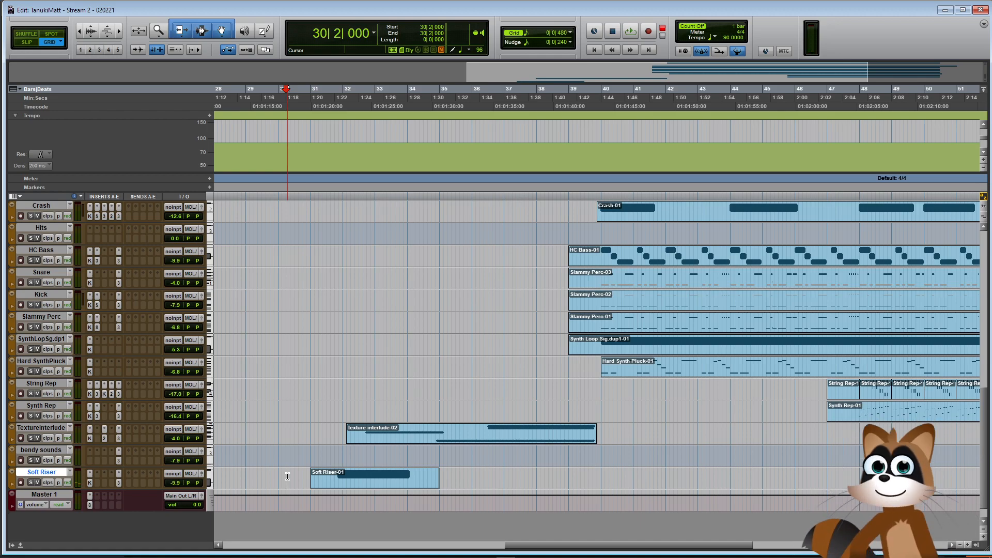
Lengthen the Hazy Blade instrument's Rise Time to about 17 beats and close the Kontakt window
click(89, 482)
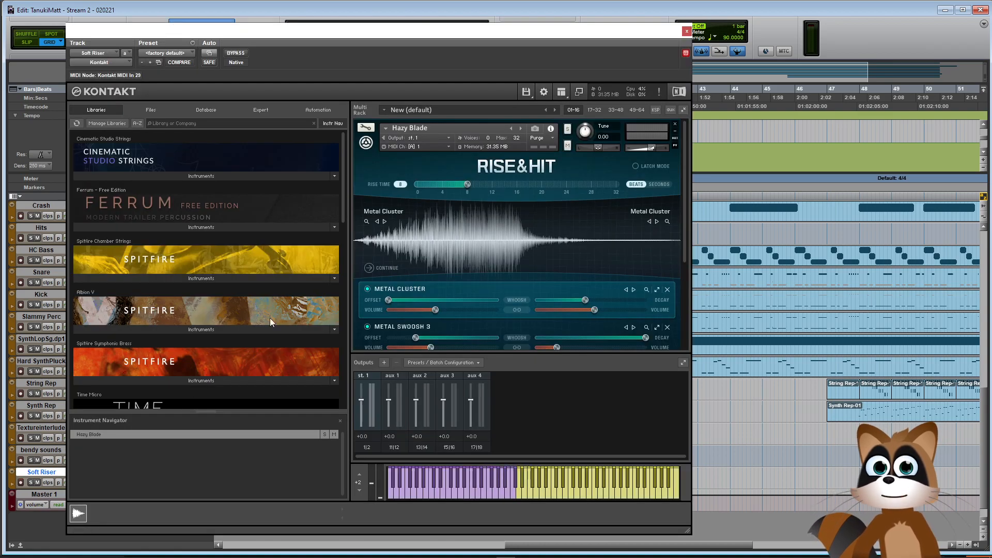
drag(467, 183, 523, 185)
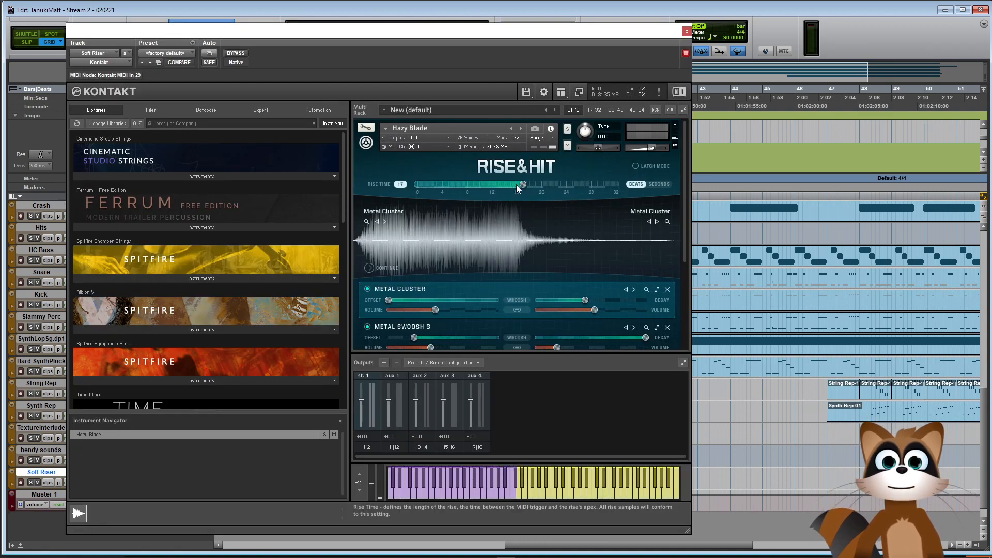
click(686, 31)
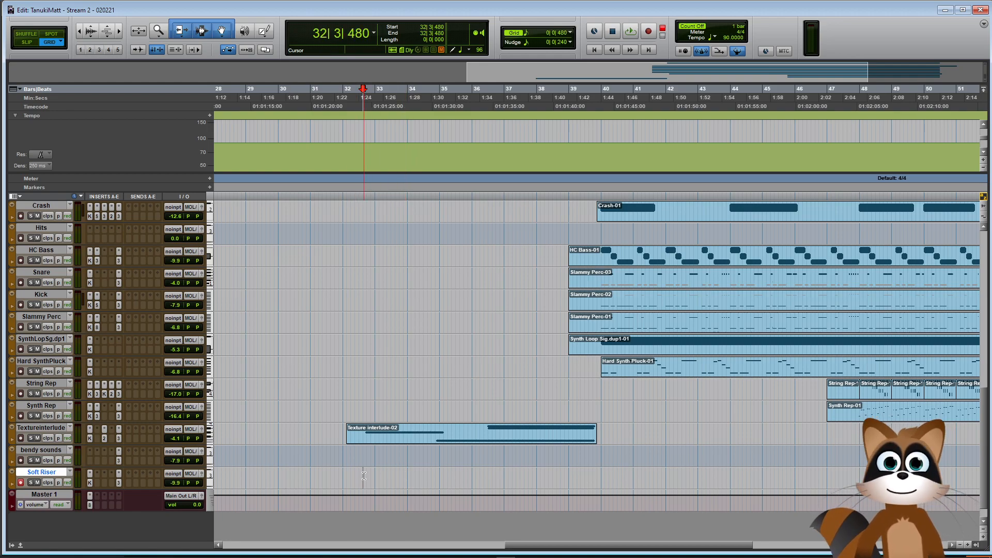
Record a sustained riser note on the Soft Riser track from 32|3|480 and move the clip to start at 35|1|000
key(space)
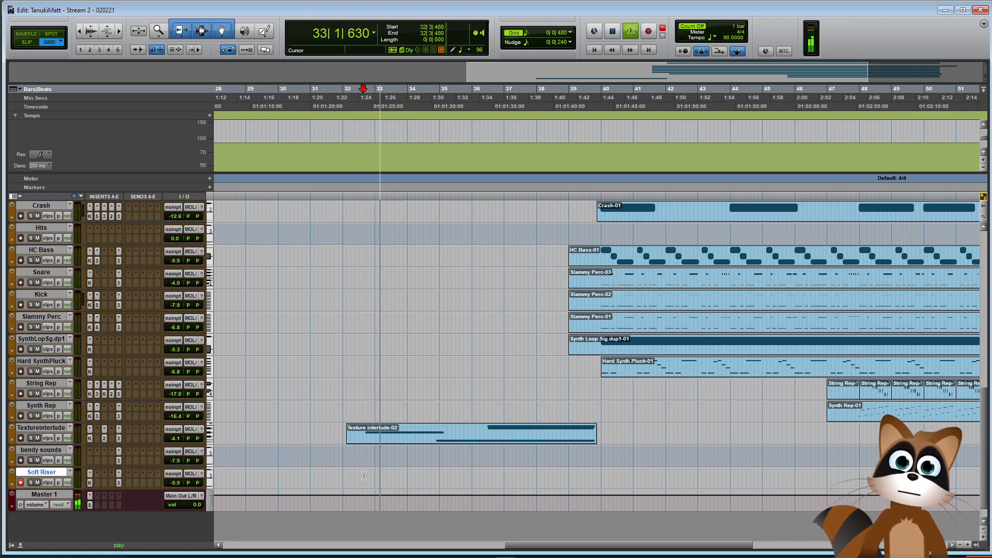
key(ctrl+space)
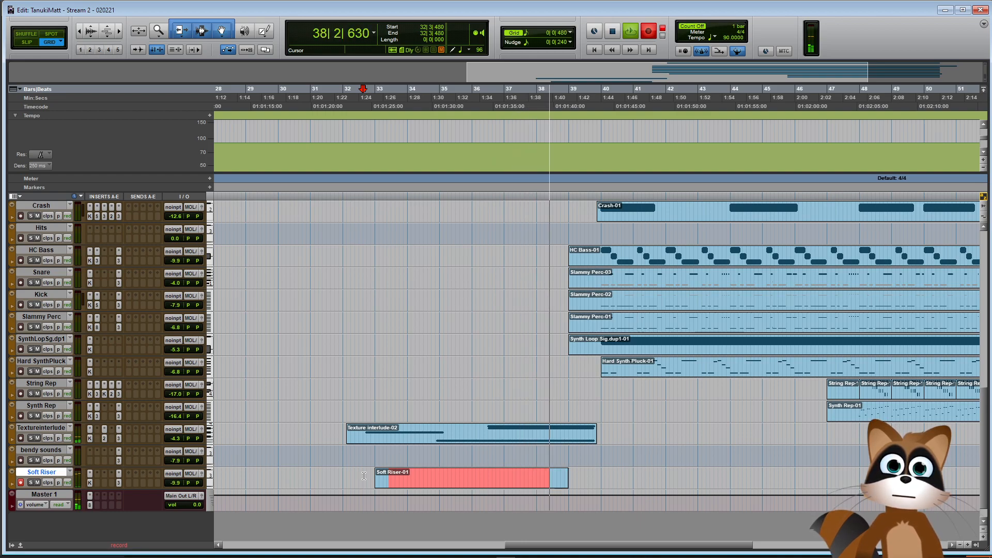
key(space)
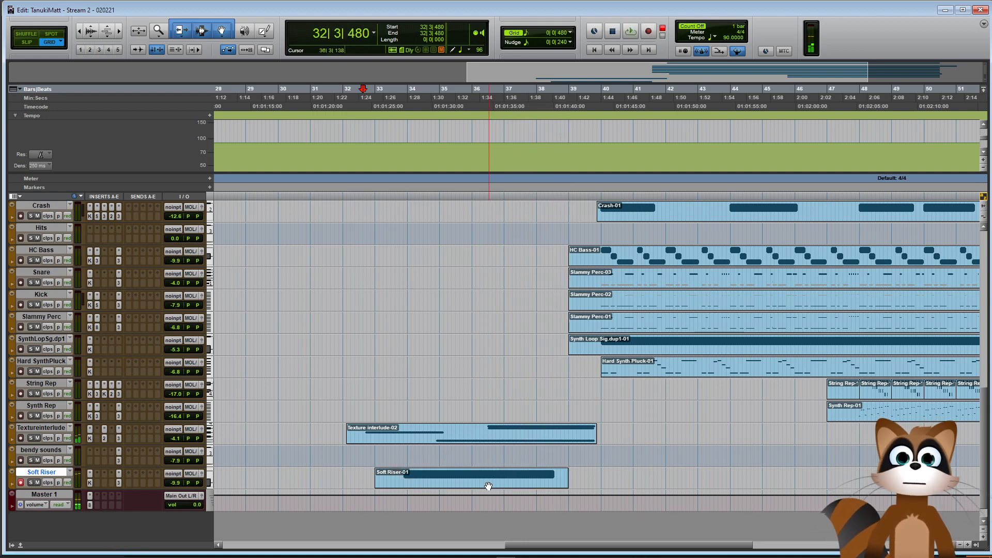
drag(479, 490, 543, 483)
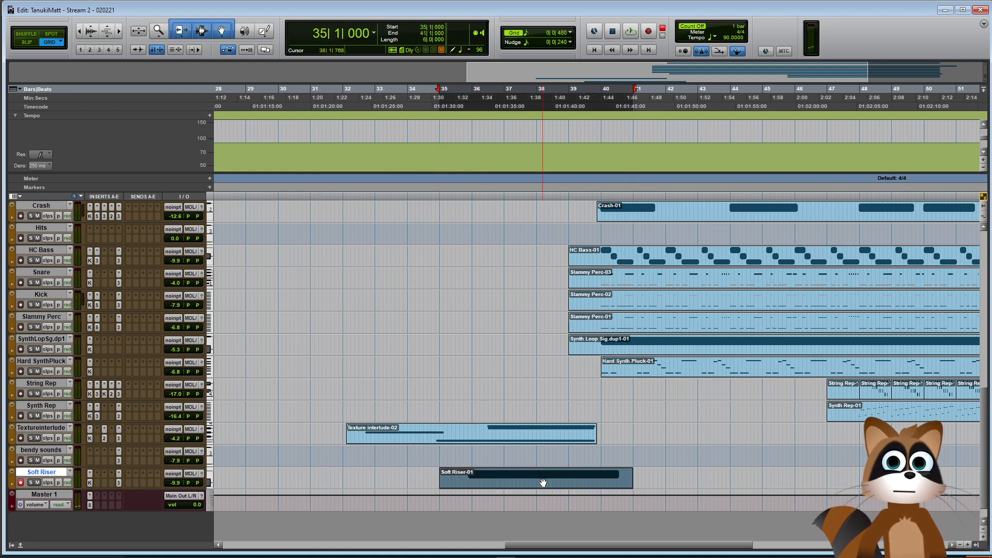
Play the riser from 35|1|000 and lower the Soft Riser track's volume to -15.8 dB
click(456, 406)
key(space)
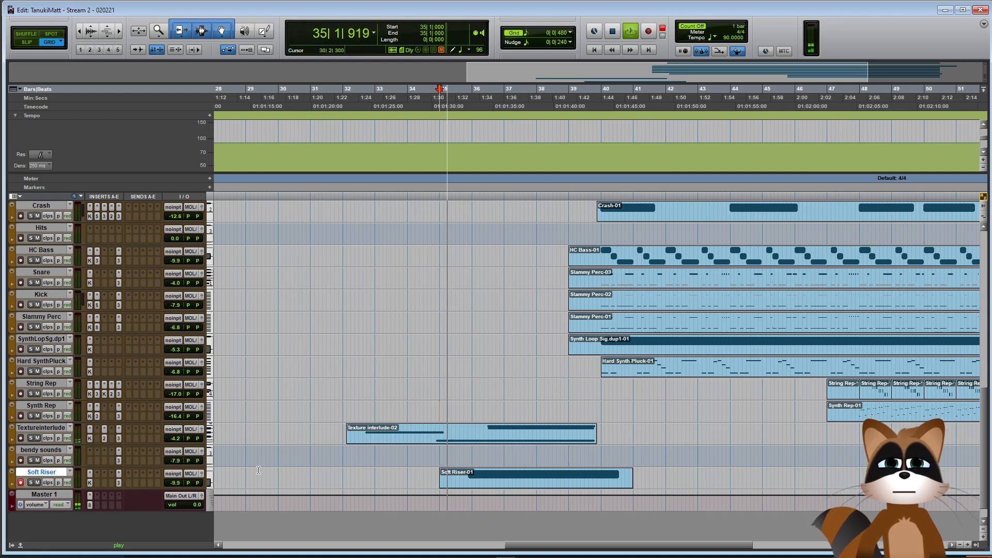
drag(174, 488, 167, 489)
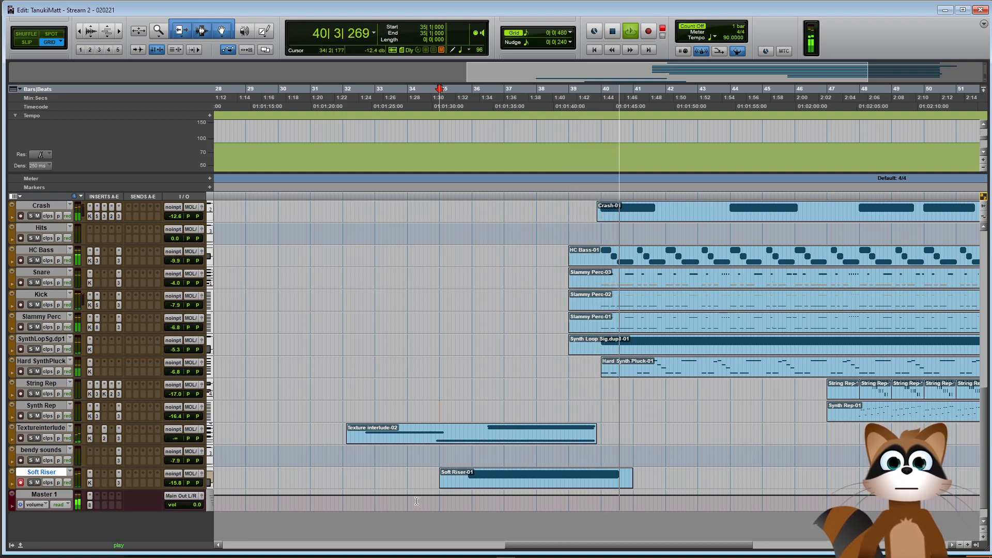
Open the Soft Riser-01 clip in the MIDI Editor, zoom in on its note and set the grid value to 0|0|480
double_click(461, 480)
click(464, 233)
key(ctrl+])
key(ctrl+])
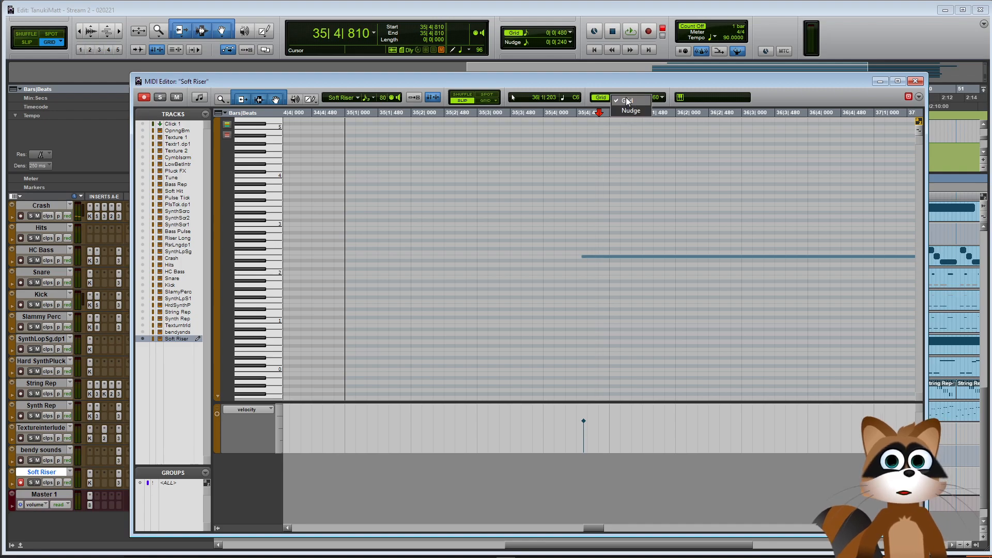
click(621, 100)
click(642, 183)
click(617, 98)
click(639, 130)
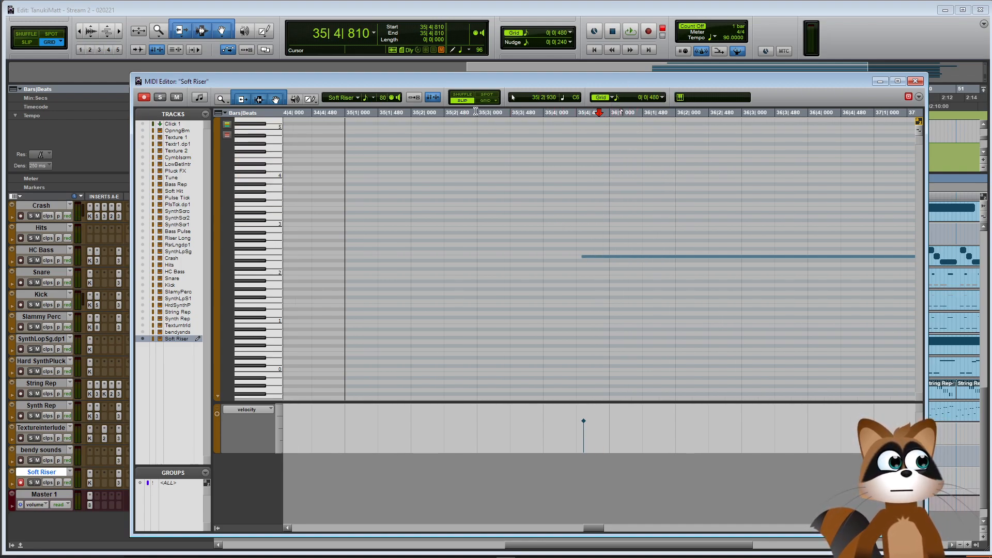
Extend the riser note's start back to 35|4|000 in Grid mode, start playback from 35|1|000 and close the MIDI Editor
scroll(580, 232, down, 2)
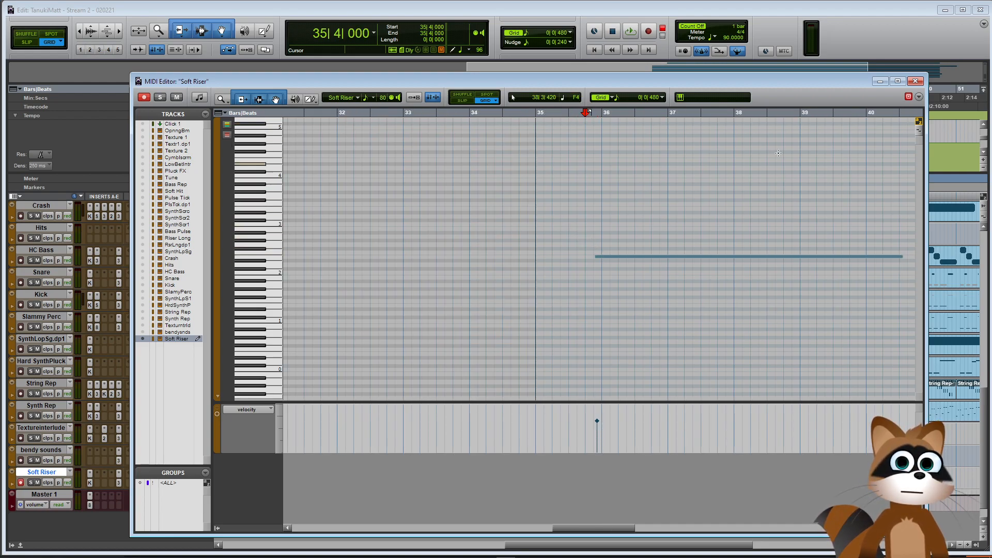
drag(600, 256, 595, 256)
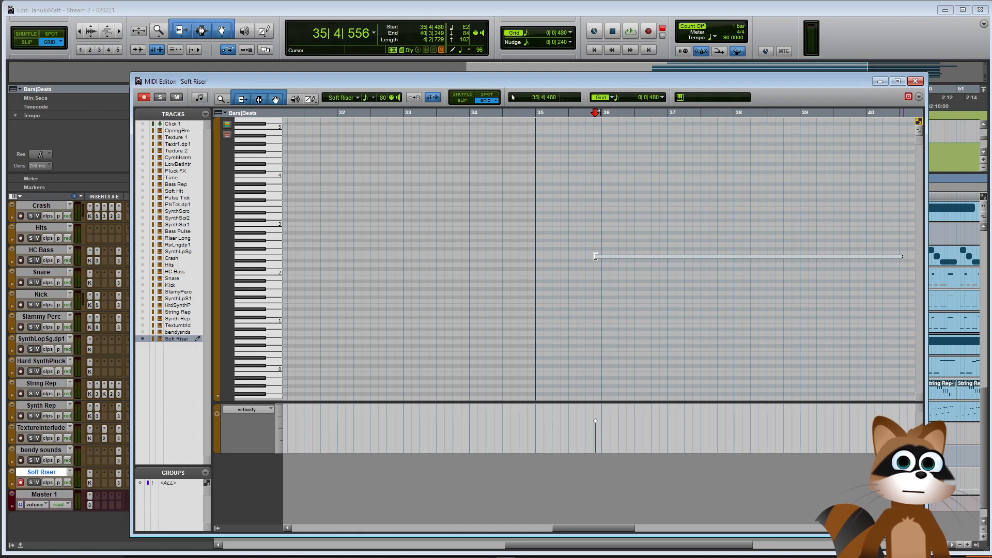
click(560, 243)
key(space)
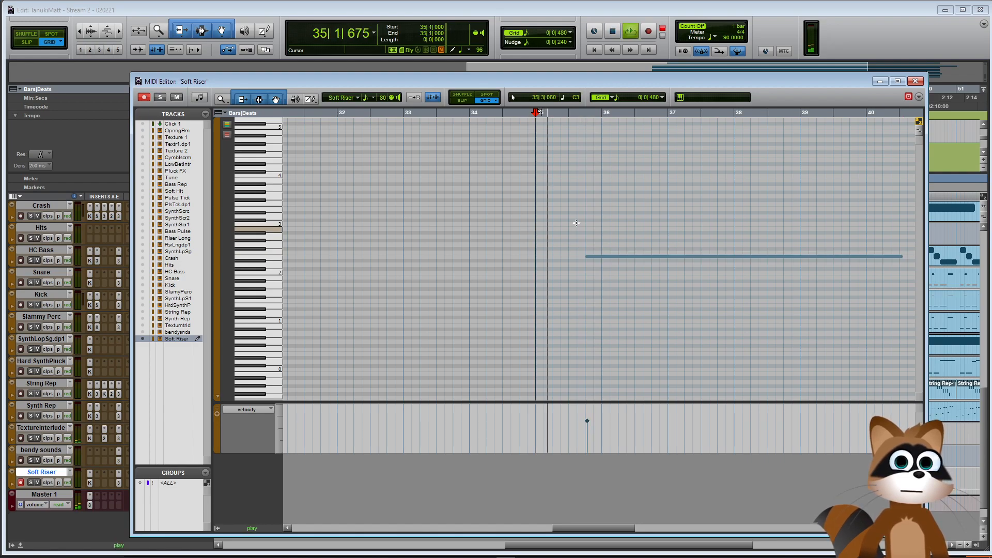
key(ctrl+w)
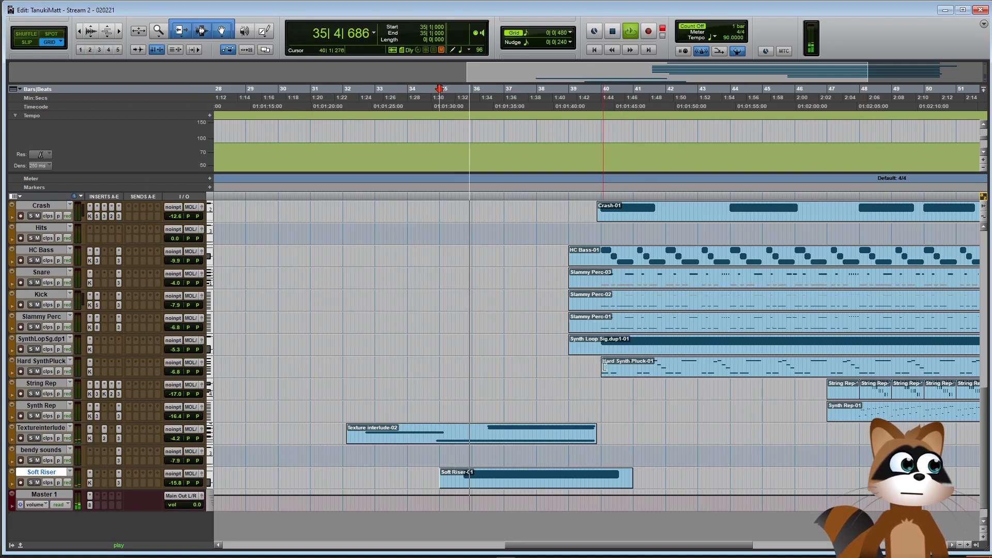
Listen to the riser through the transition at bar 40, stop playback and lower the Soft Riser volume to -21.7 dB
scroll(600, 370, up, 1)
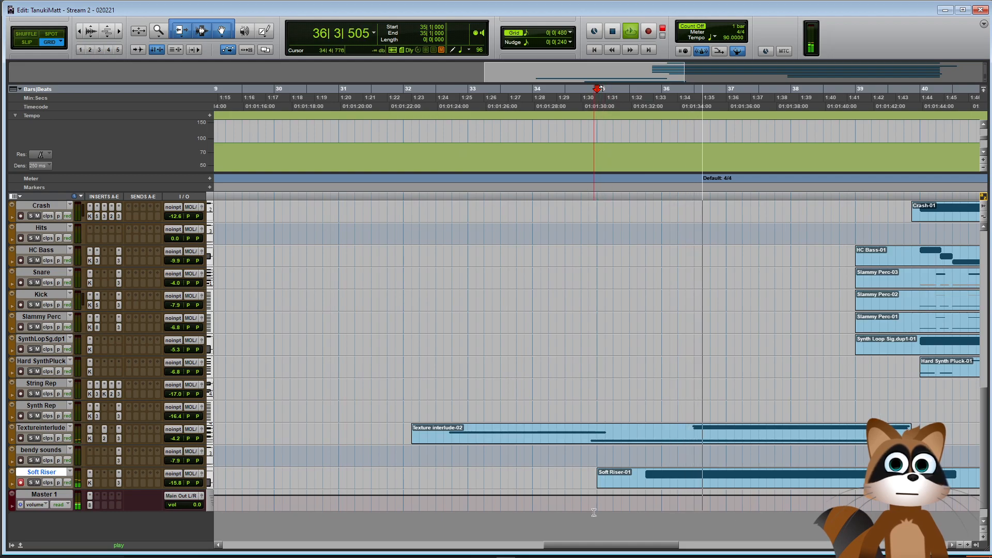
drag(585, 545, 629, 546)
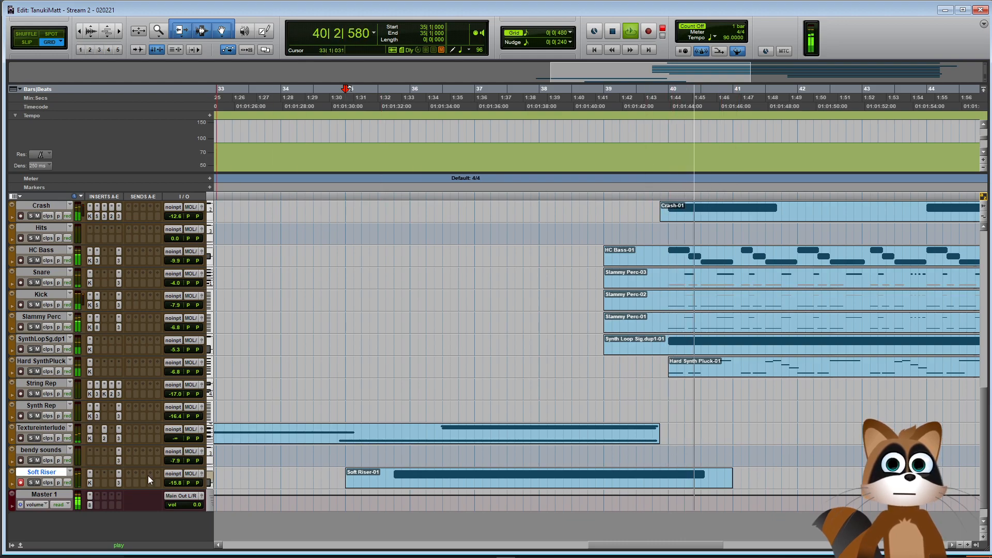
key(space)
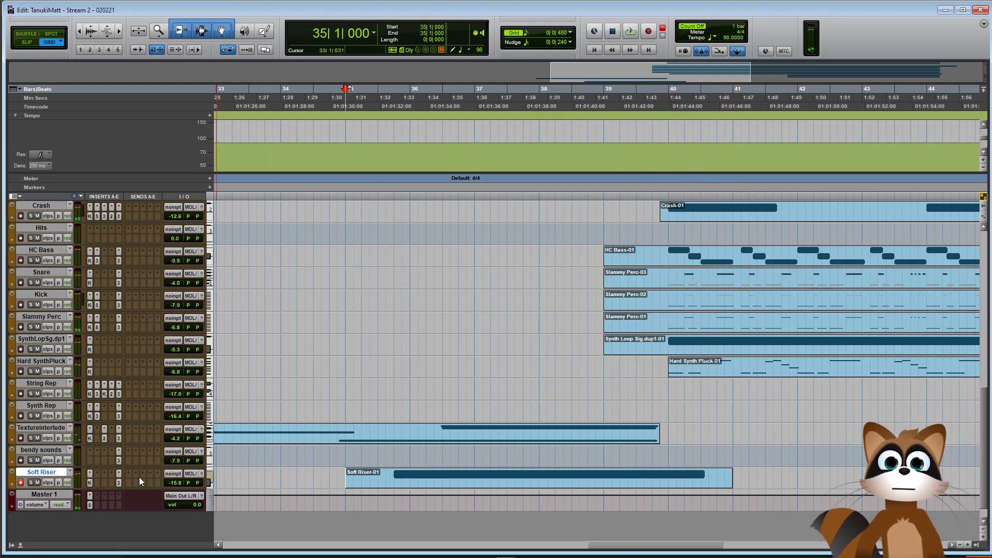
drag(172, 485, 159, 483)
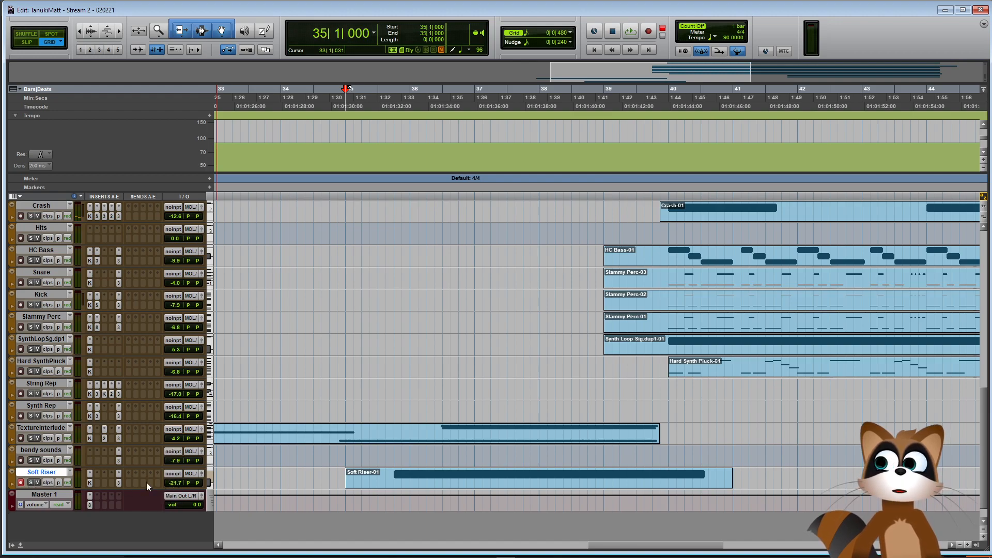
Show an enlarged audio volume automation lane beneath the Soft Riser track
click(13, 485)
scroll(652, 468, down, 3)
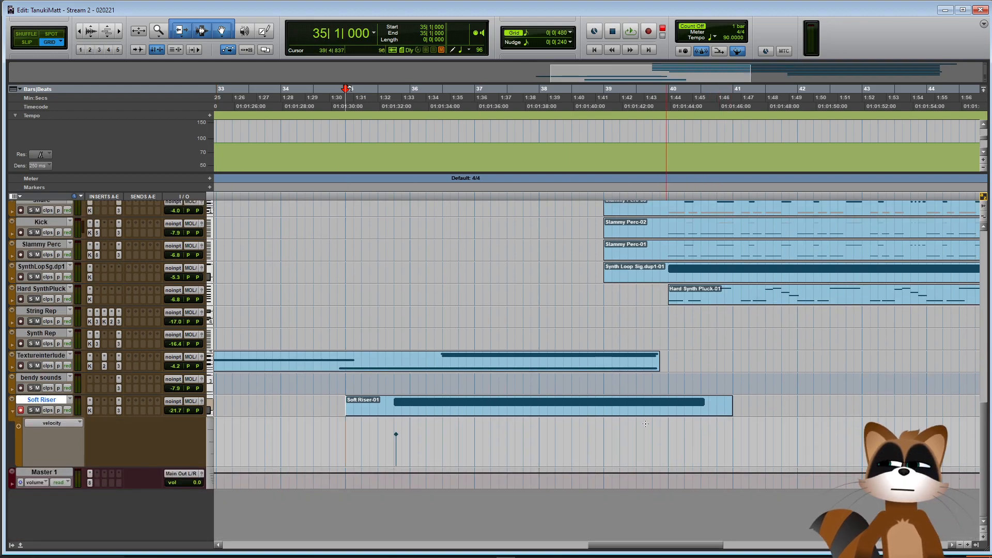
click(56, 423)
click(88, 511)
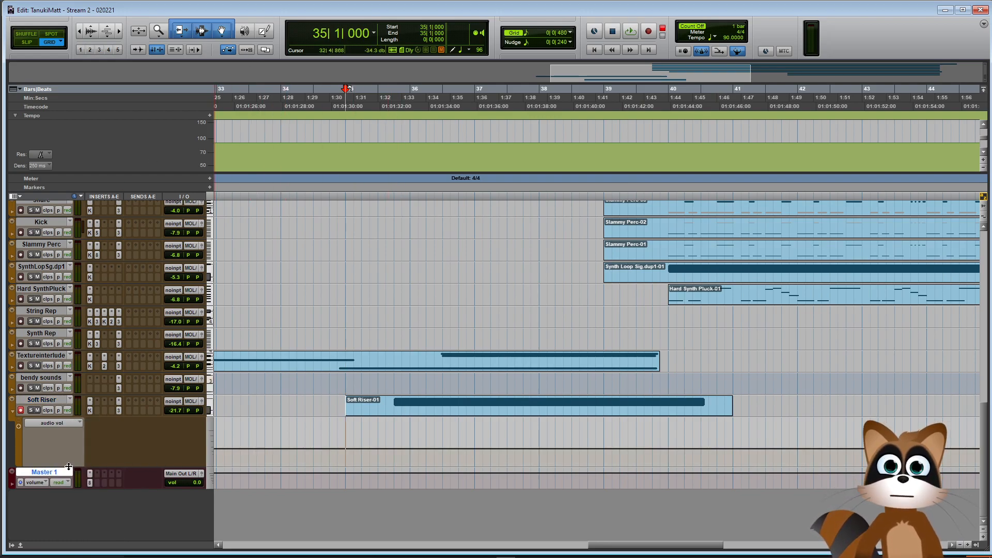
scroll(595, 445, down, 3)
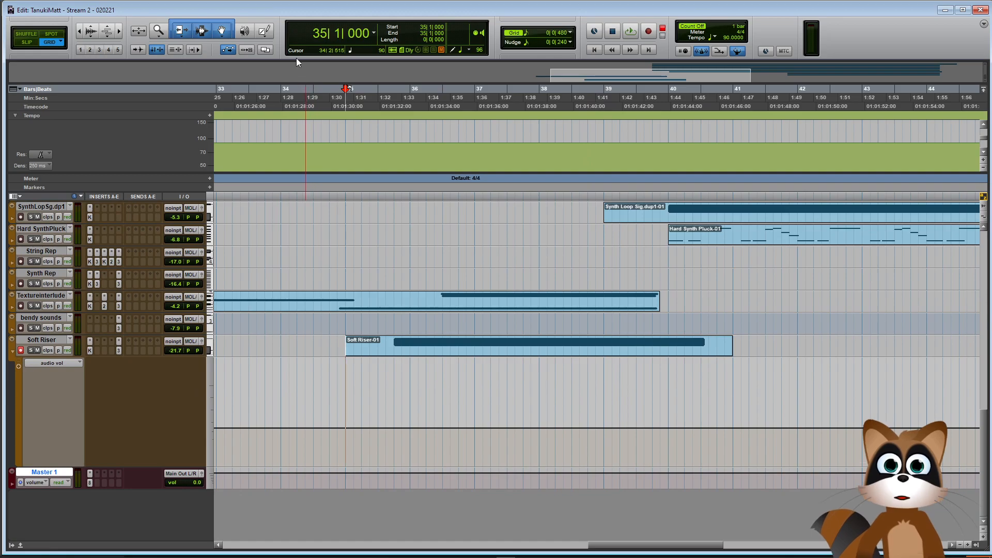
Draw a straight volume fade on the Soft Riser's automation lane from about 39|4 down to silence just before bar 40
key(F10)
key(ctrl+bracketright)
drag(633, 549, 694, 548)
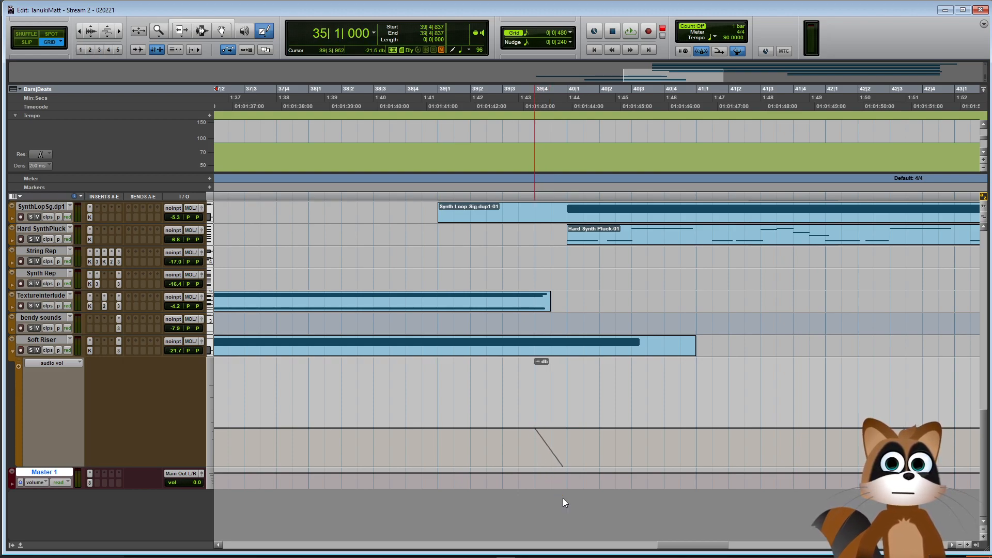
drag(564, 499, 564, 499)
Play the faded riser from 35|1|000 through bar 41, hide the Soft Riser's automation lane and return to the Smart tool
key(r)
key(r)
key(space)
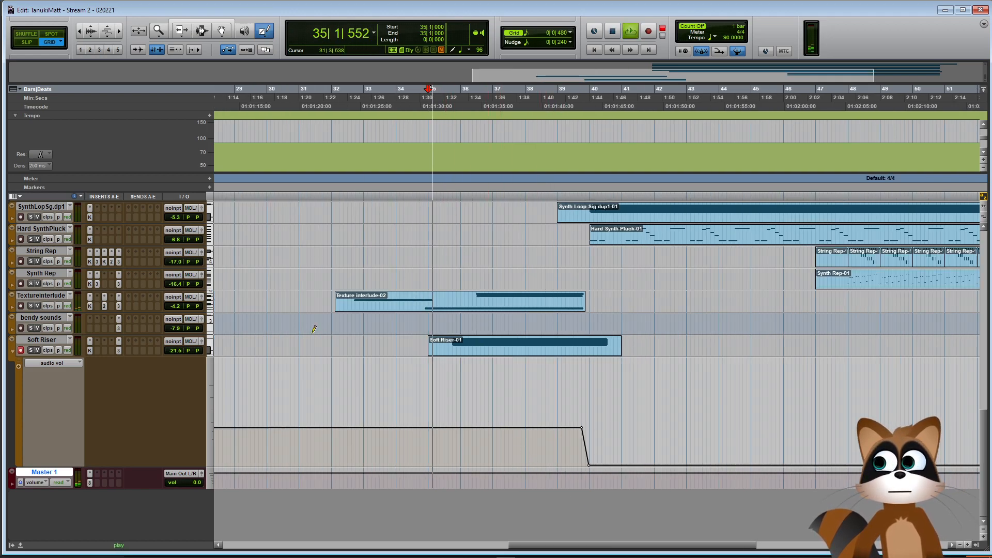
click(12, 353)
key(F6+F7)
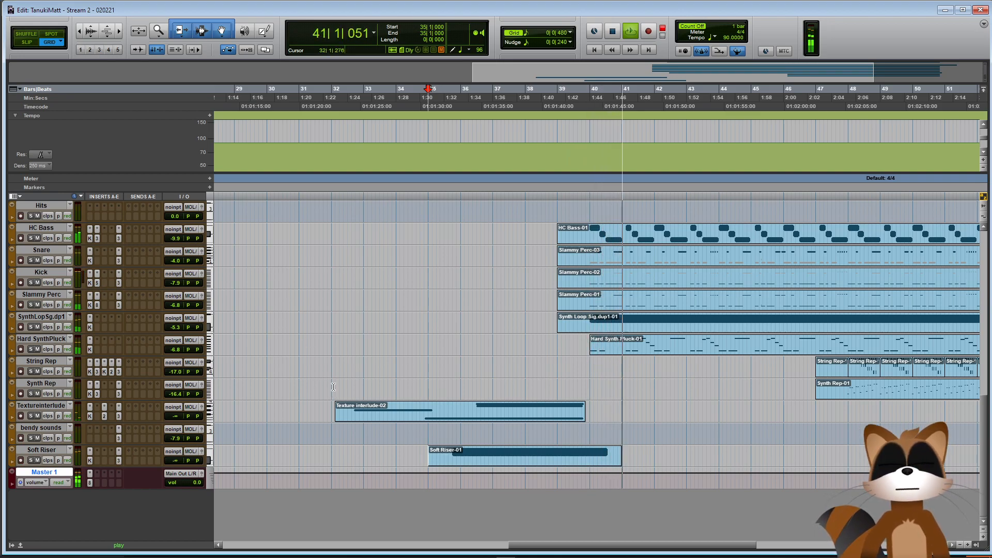
key(space)
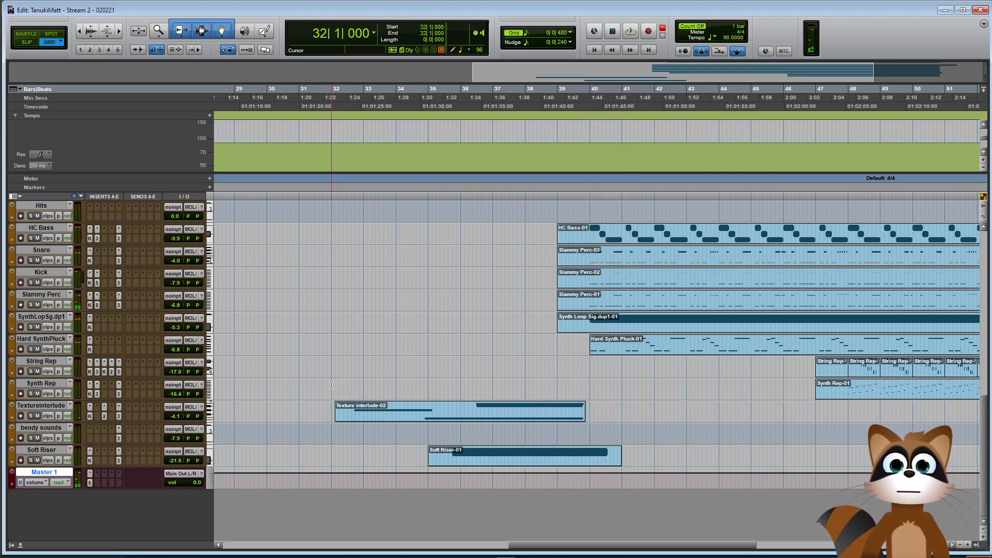
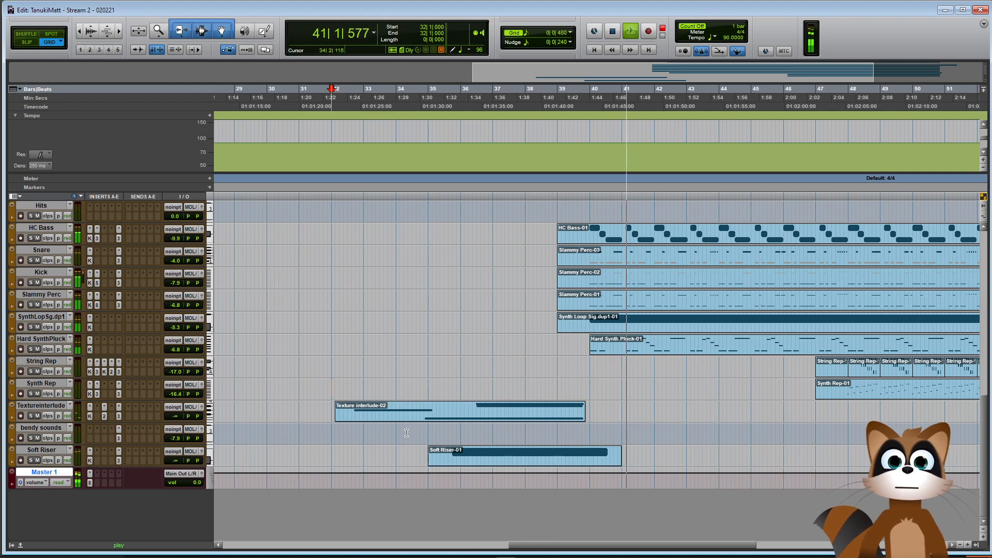
Stop playback and shift the note in the Soft Riser clip slightly later so it starts at 35|4|480
double_click(456, 468)
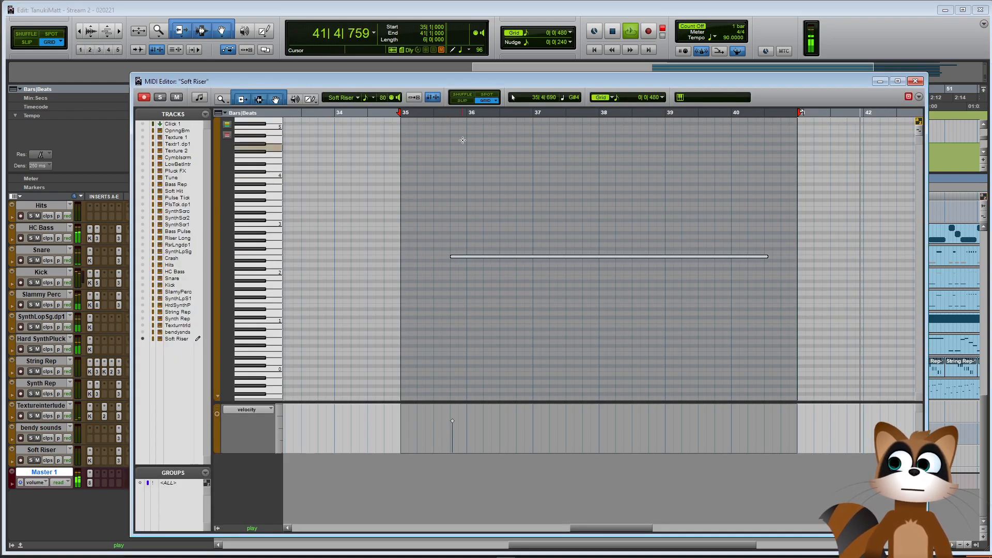
key(space)
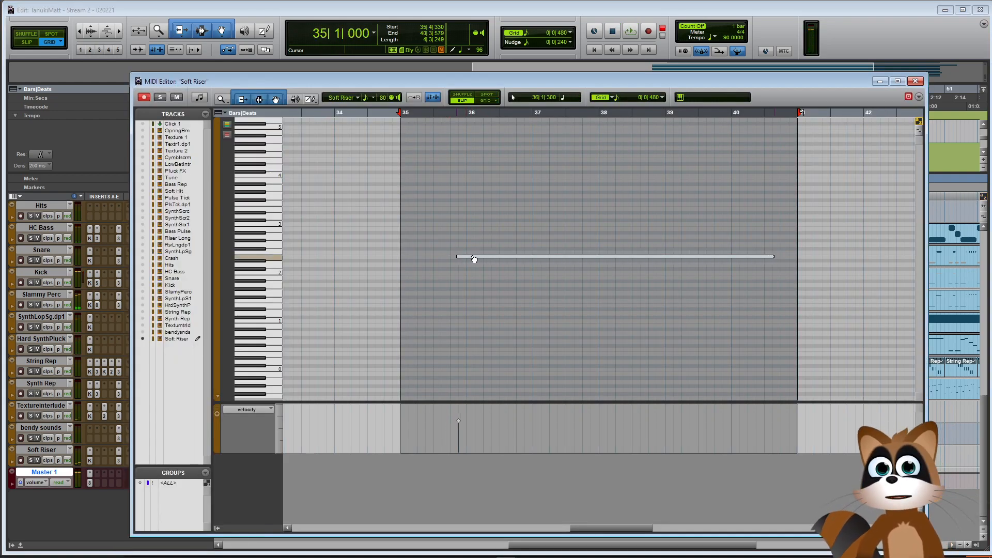
click(476, 258)
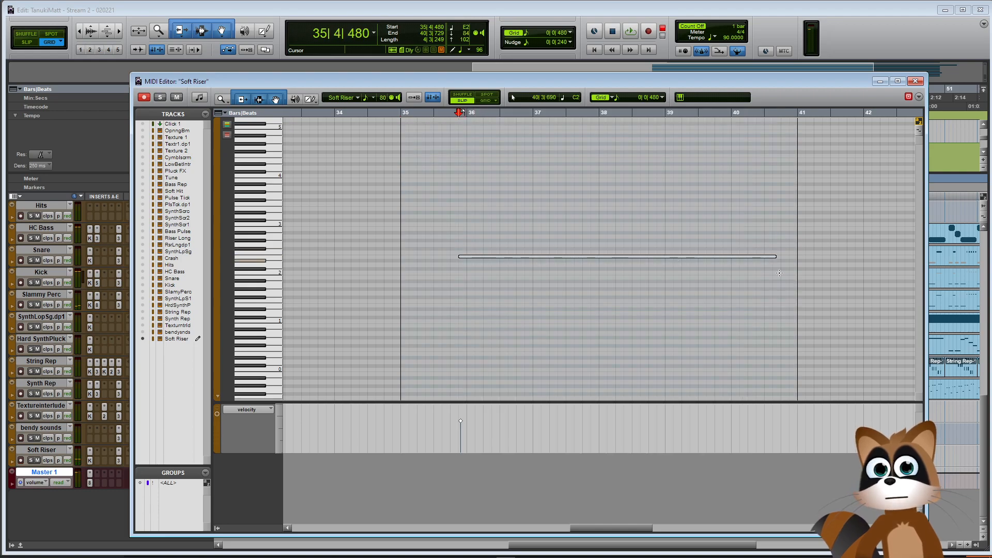
click(915, 82)
Move the end point of the Soft Riser's audio volume fade back to 39|4|000 for an abrupt cut, and hide the lane
click(588, 431)
key(ctrl+bracketright)
key(ctrl+bracketright)
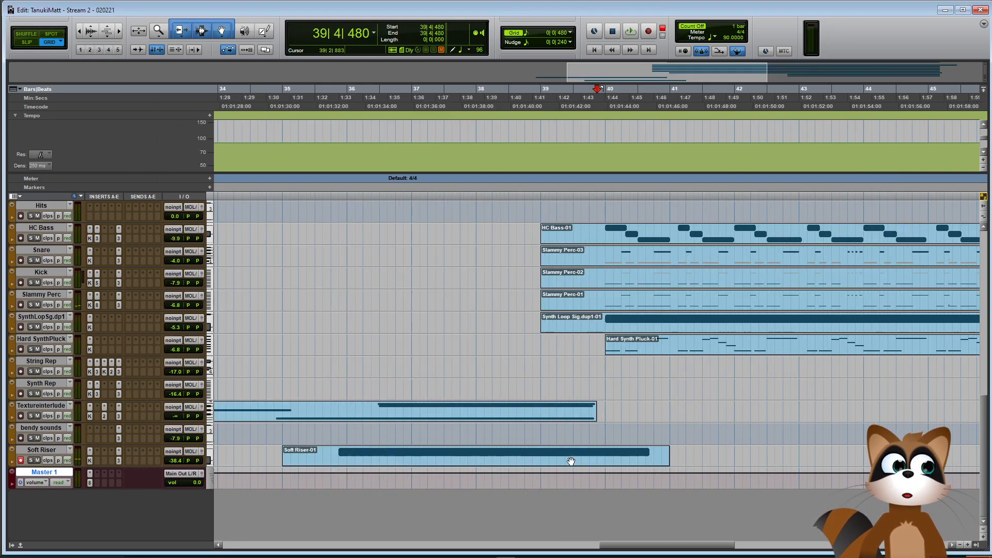
click(13, 462)
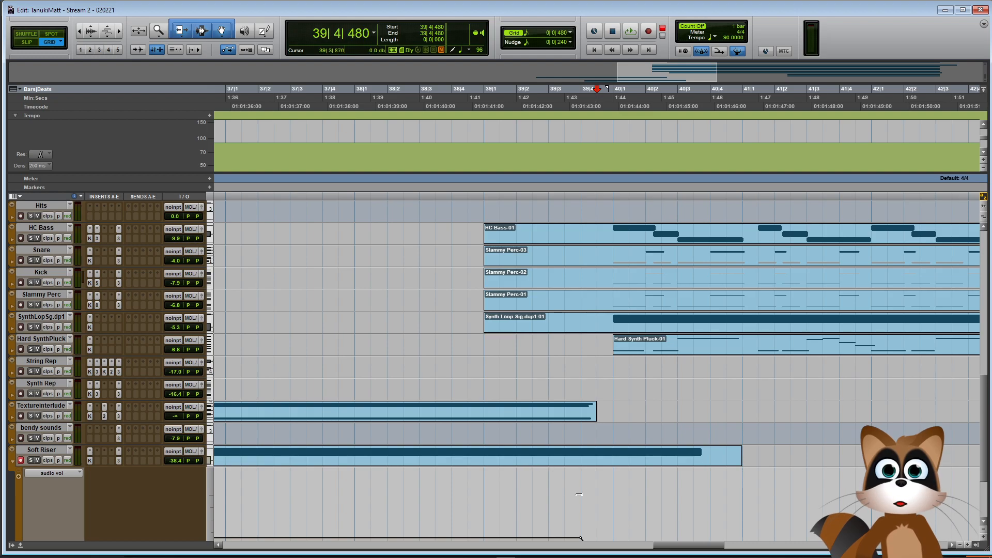
scroll(578, 496, down, 3)
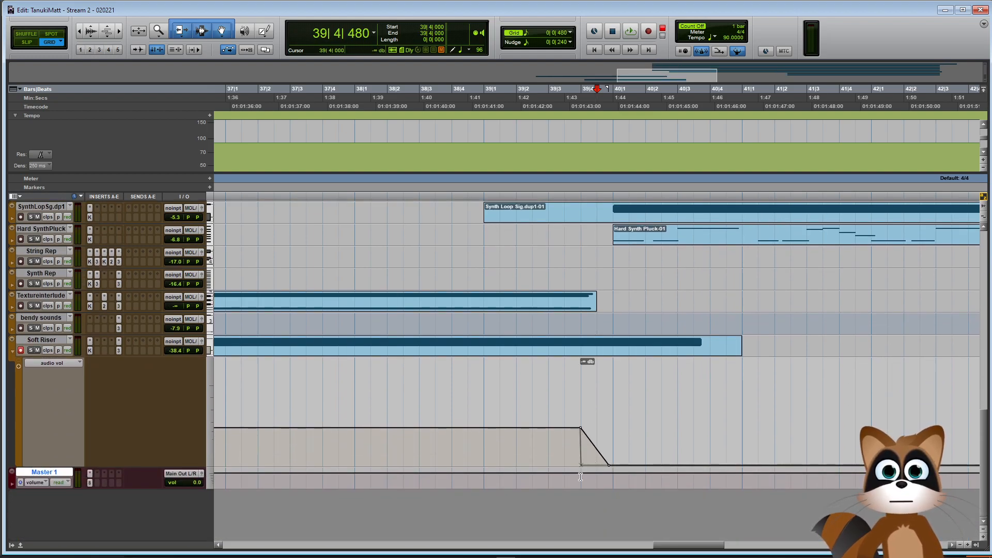
key(ctrl+bracketleft)
key(ctrl+bracketleft)
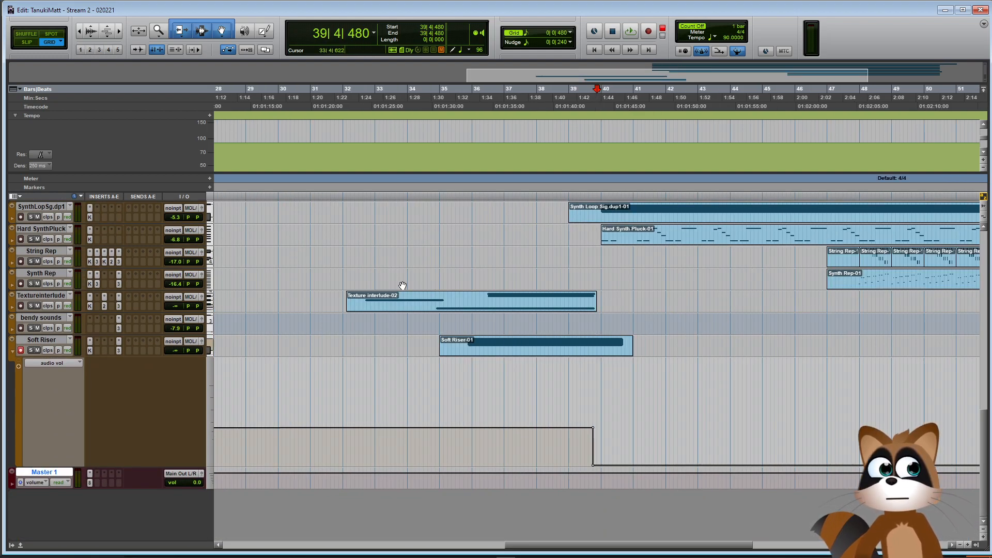
click(12, 351)
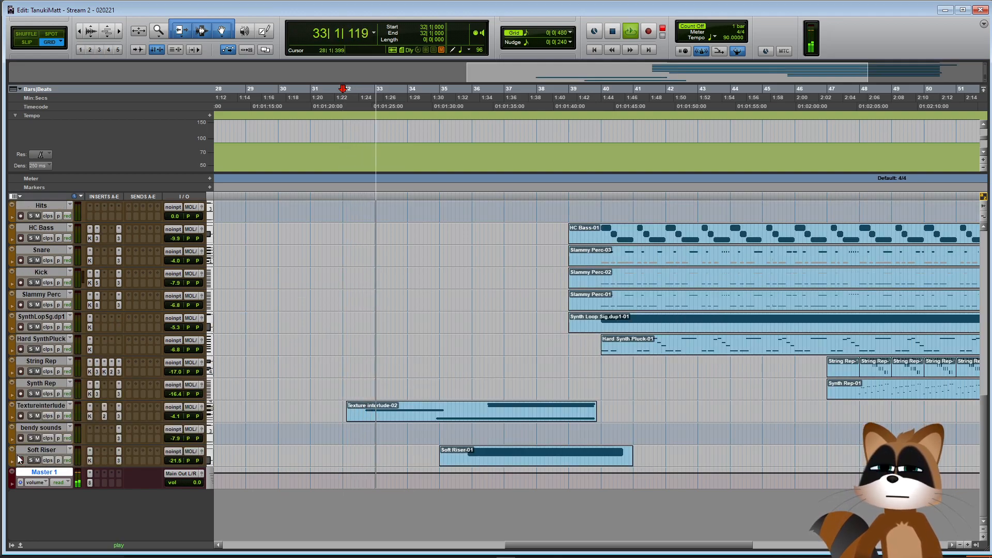
Examine the Texture interlude track's audio volume automation around 39|4 during playback, and hide its lane
click(13, 418)
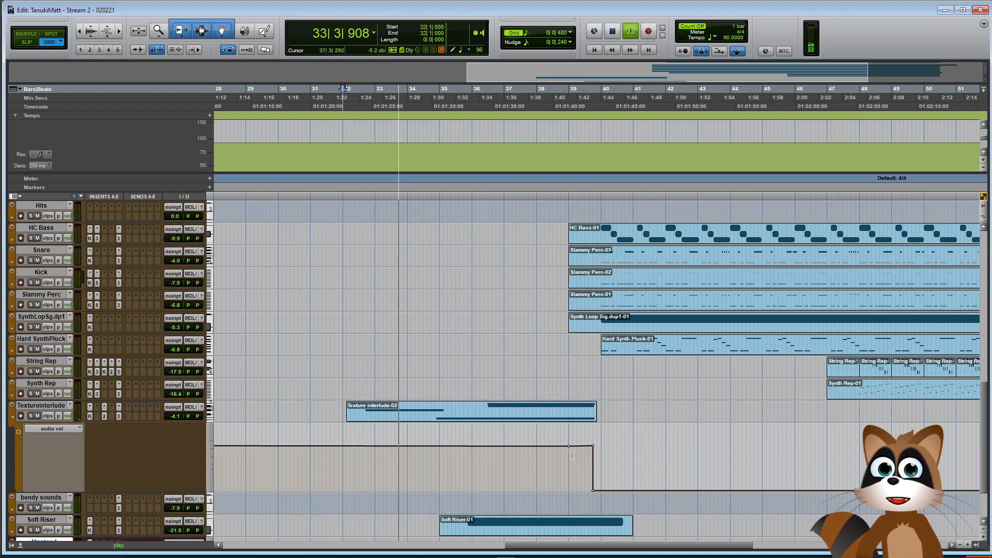
key(ctrl+bracketright)
key(ctrl+bracketright)
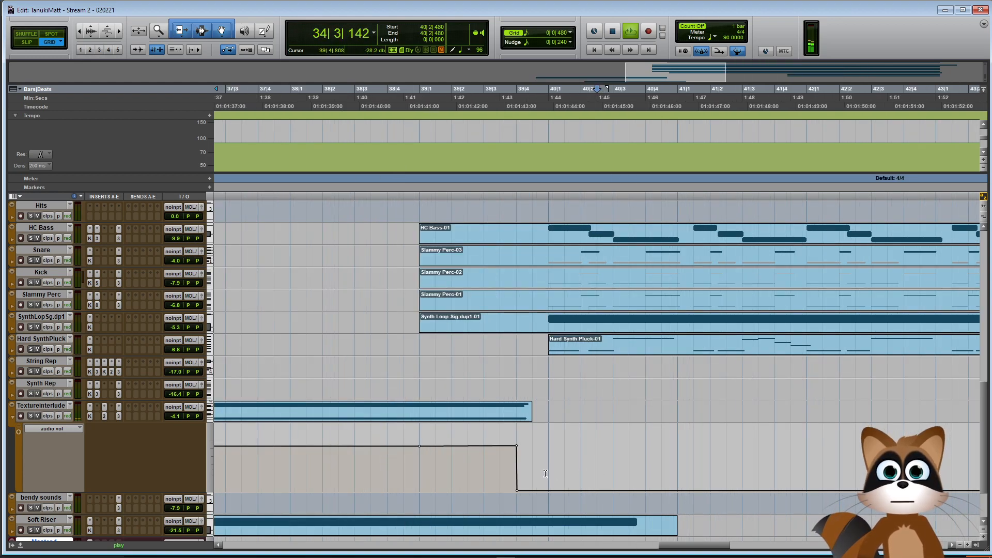
key(ctrl+bracketleft)
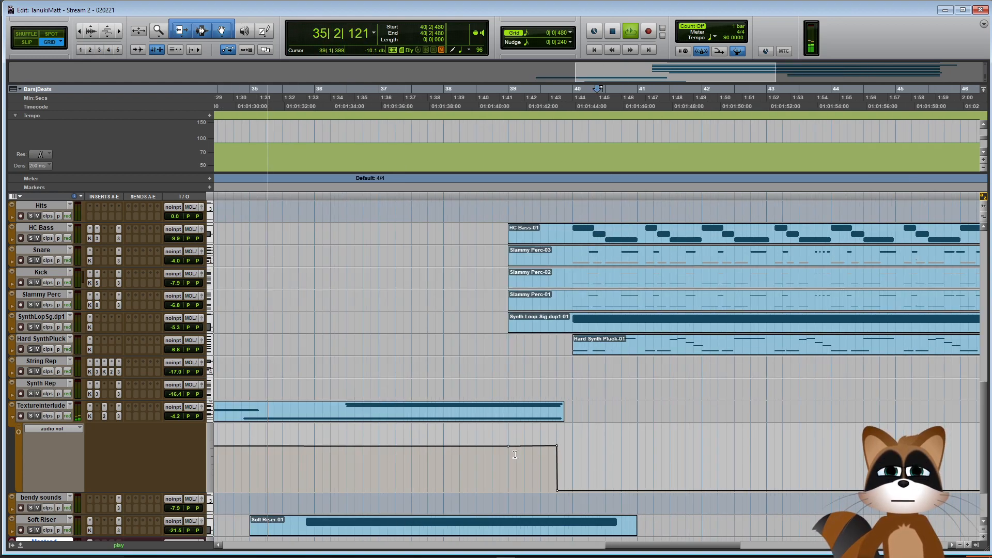
click(12, 417)
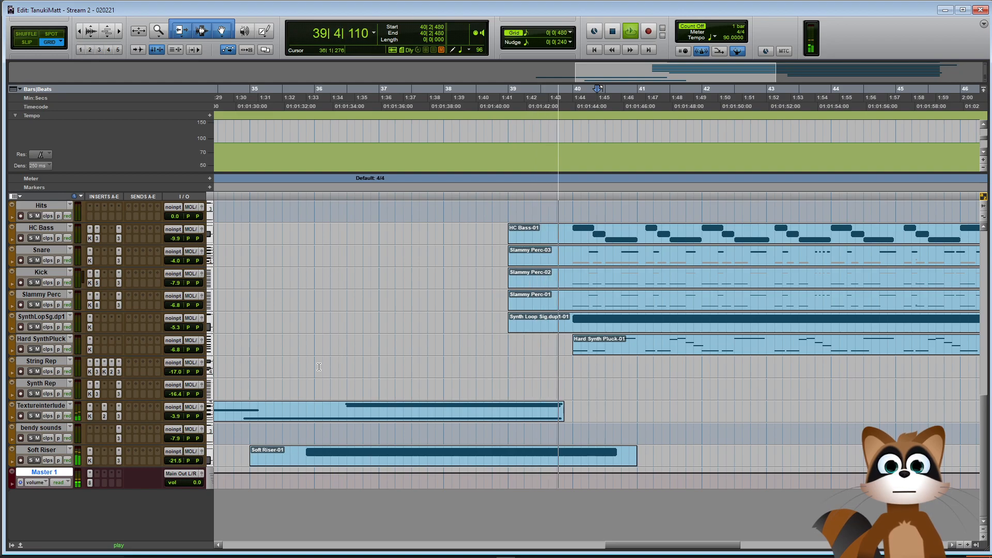
Raise the Soft Riser's audio volume automation before the cut at 39|4 to about -18.5 dB, and hide the lane
click(11, 462)
scroll(517, 414, down, 3)
key(space)
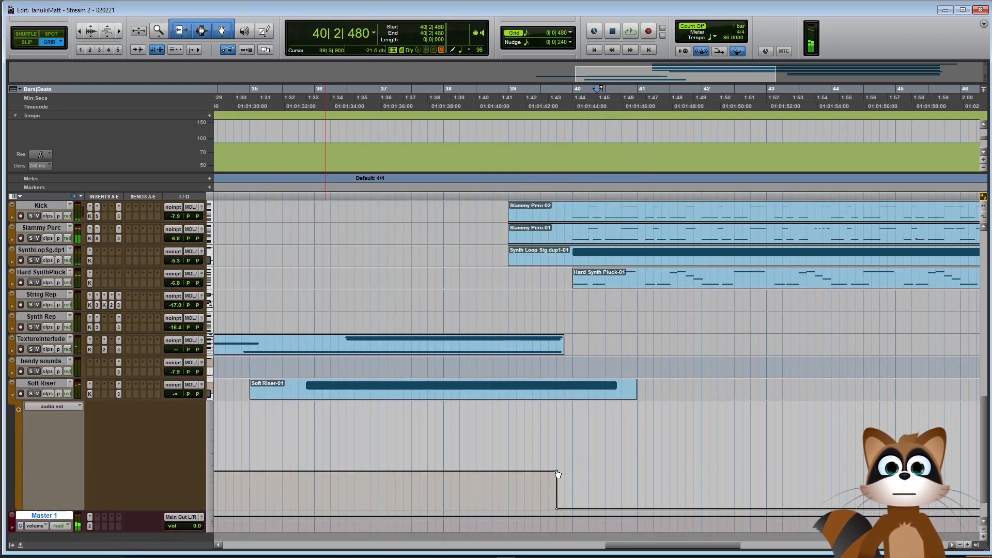
drag(385, 471, 385, 469)
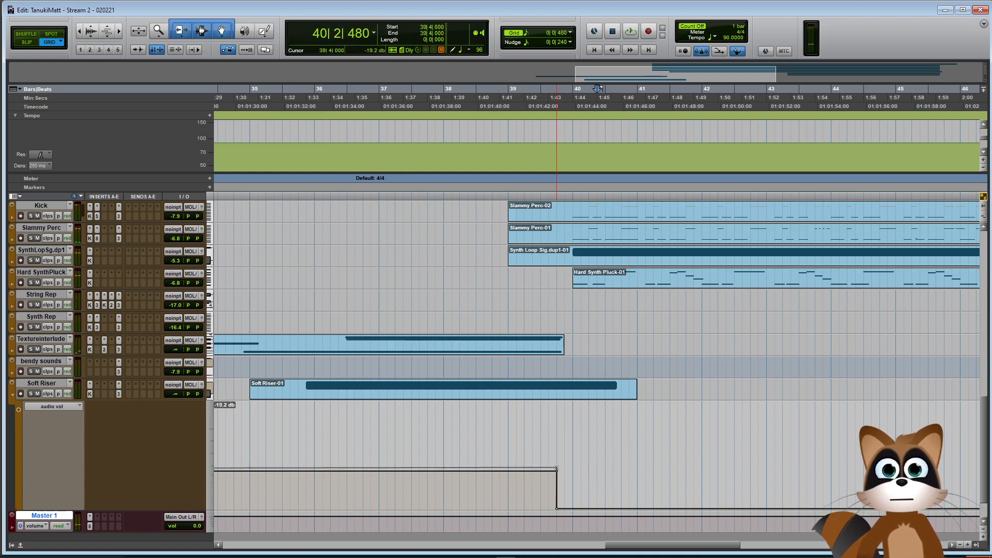
drag(557, 468, 556, 467)
scroll(383, 439, down, 2)
key(ctrl+bracketleft)
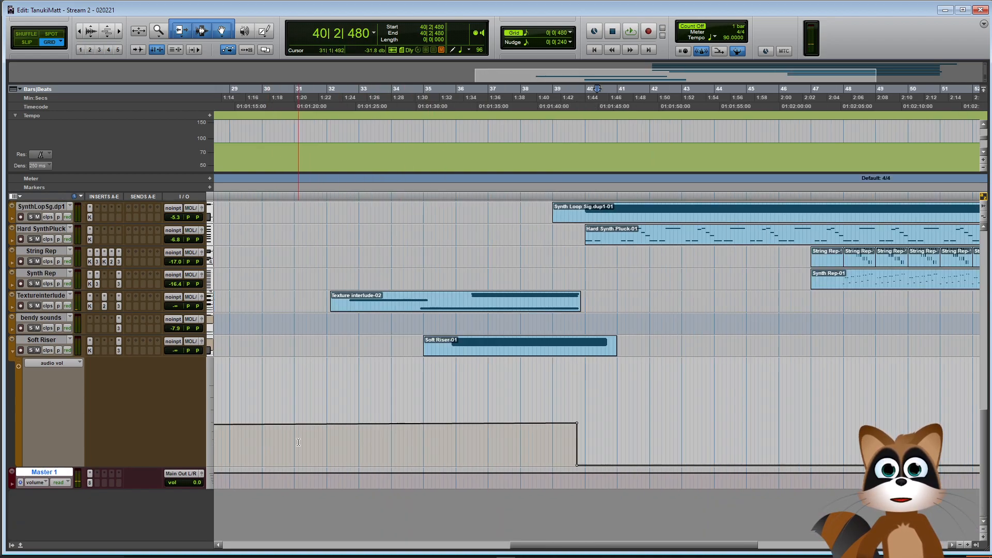
key(ctrl+bracketright)
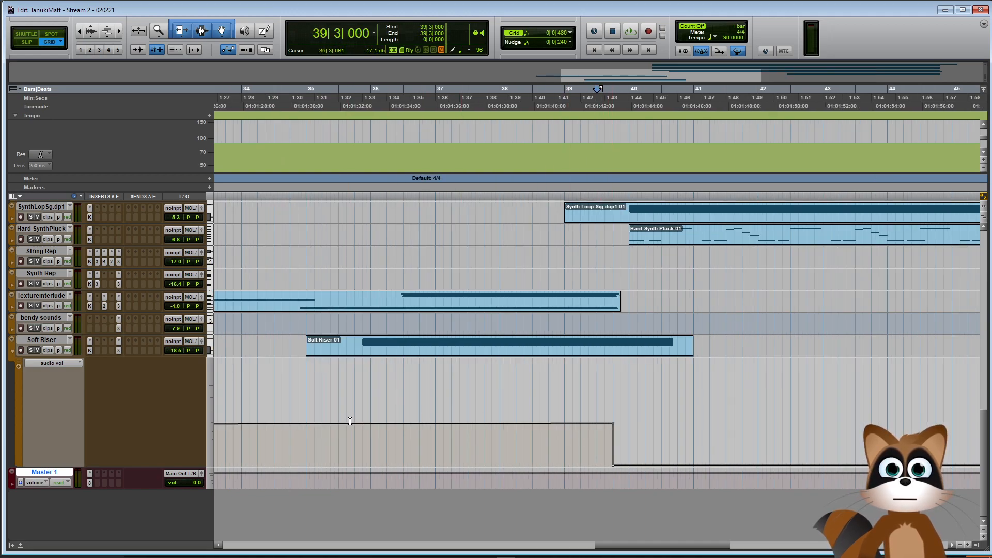
click(11, 354)
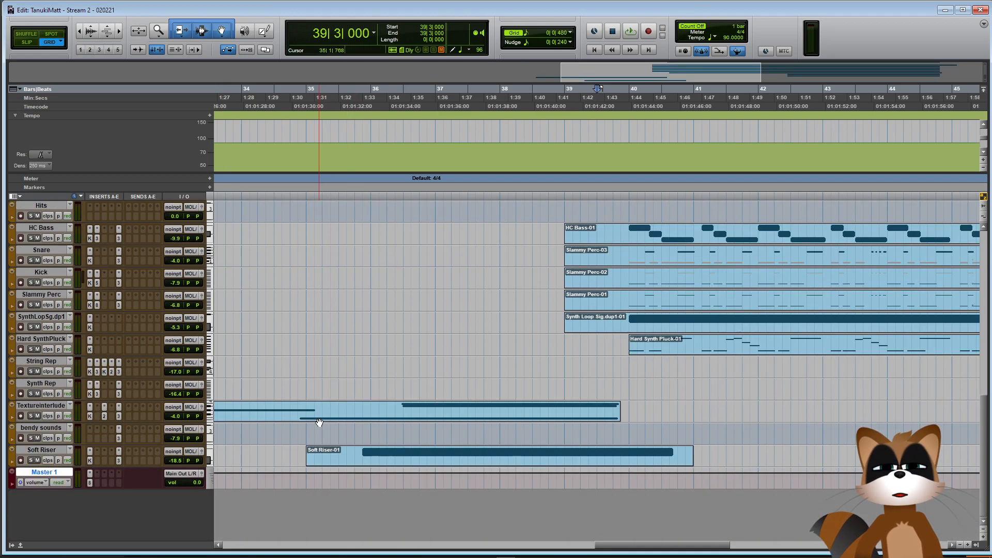
Insert a stereo Kontakt instrument as a multichannel plug-in in the first insert slot of the bendy sounds track
scroll(320, 419, up, 2)
key(ctrl+bracketleft)
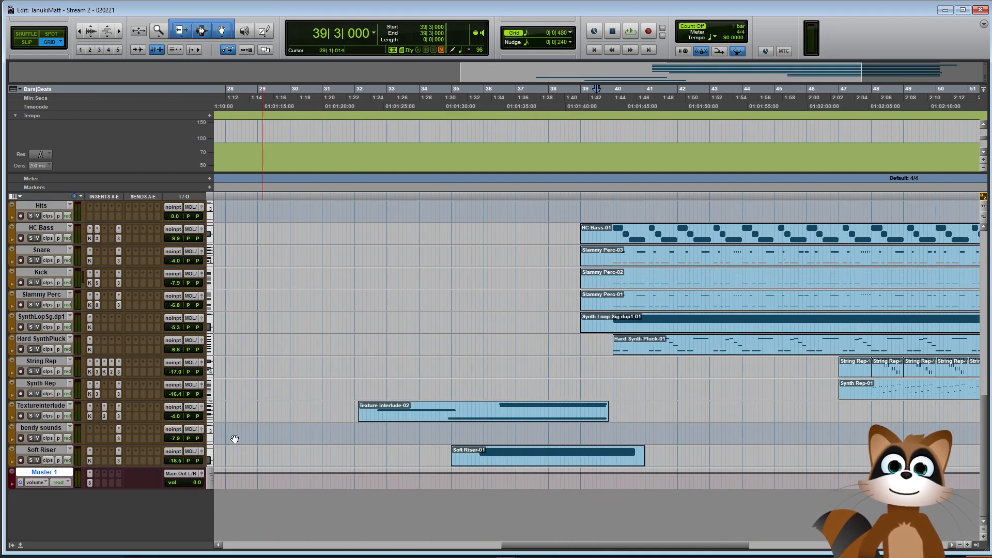
click(88, 439)
mouse_move(115, 467)
mouse_move(234, 436)
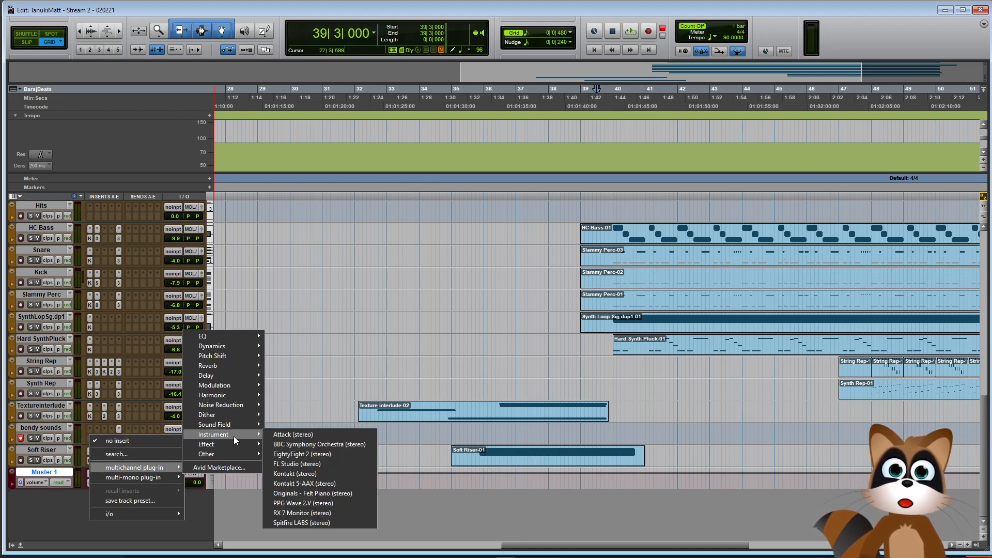
click(321, 473)
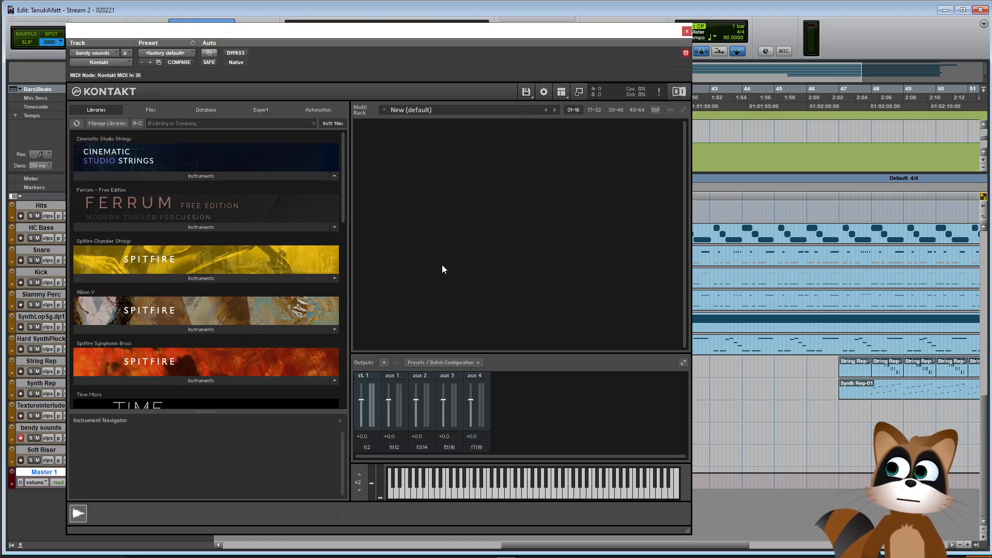
Load 06.Tonal Loops.nki from the Loops folder of Keepforest Devastator's expansion instruments into the Kontakt rack using the Quick-Load browser
click(395, 428)
click(450, 435)
click(384, 435)
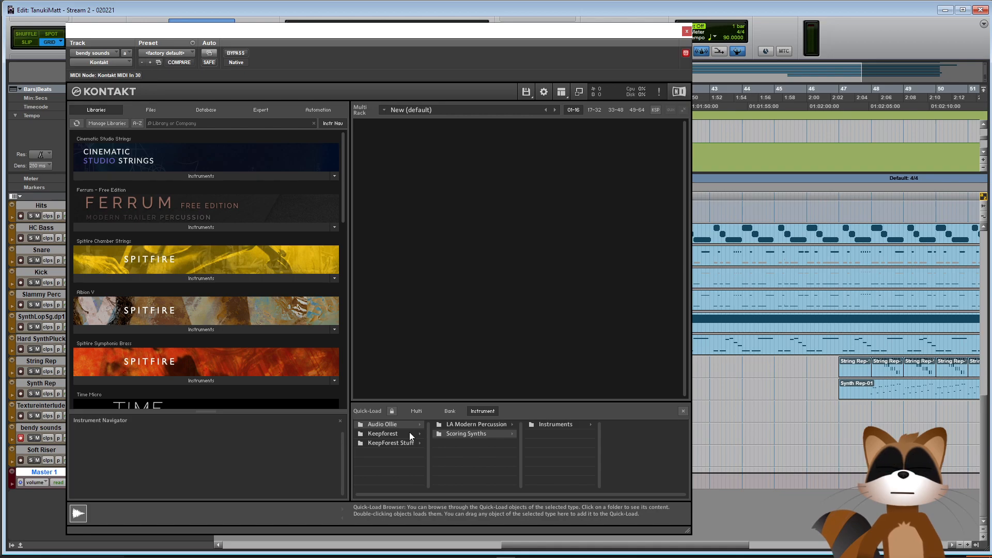
click(474, 429)
click(591, 424)
click(650, 425)
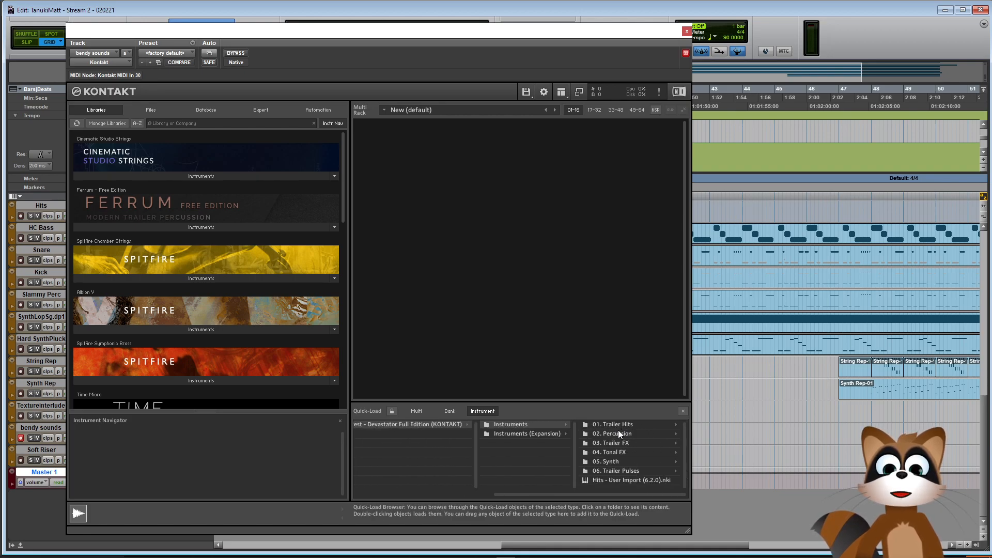
click(530, 434)
click(648, 426)
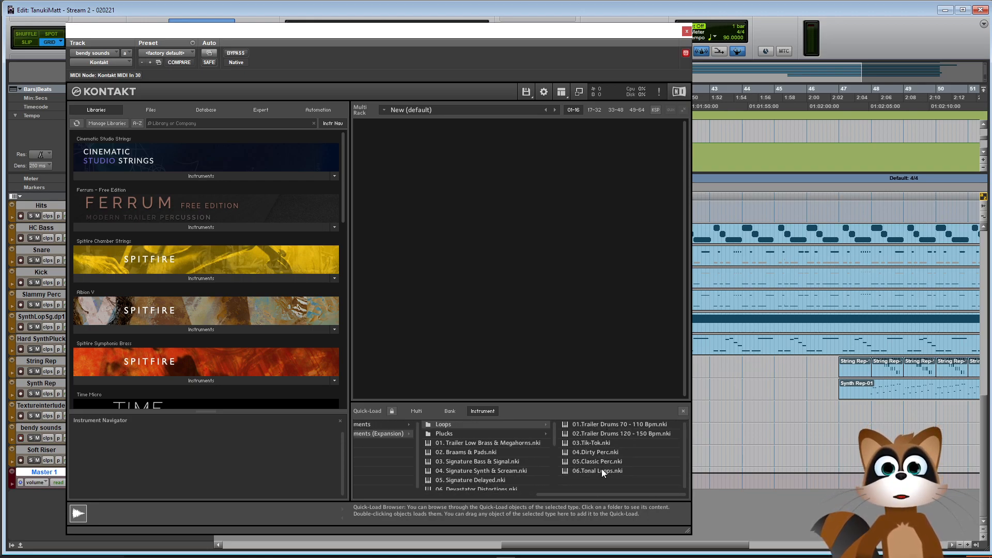
click(584, 471)
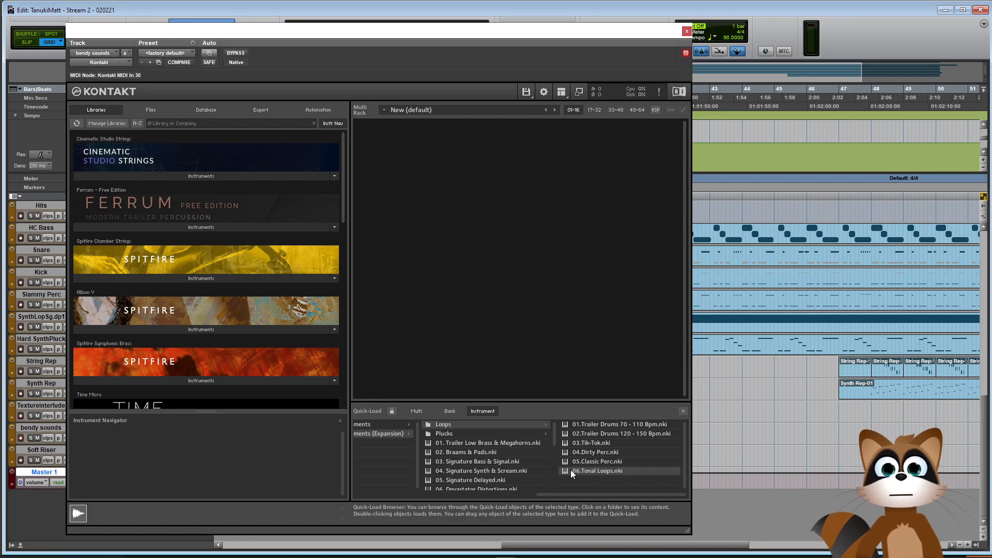
drag(566, 470, 447, 307)
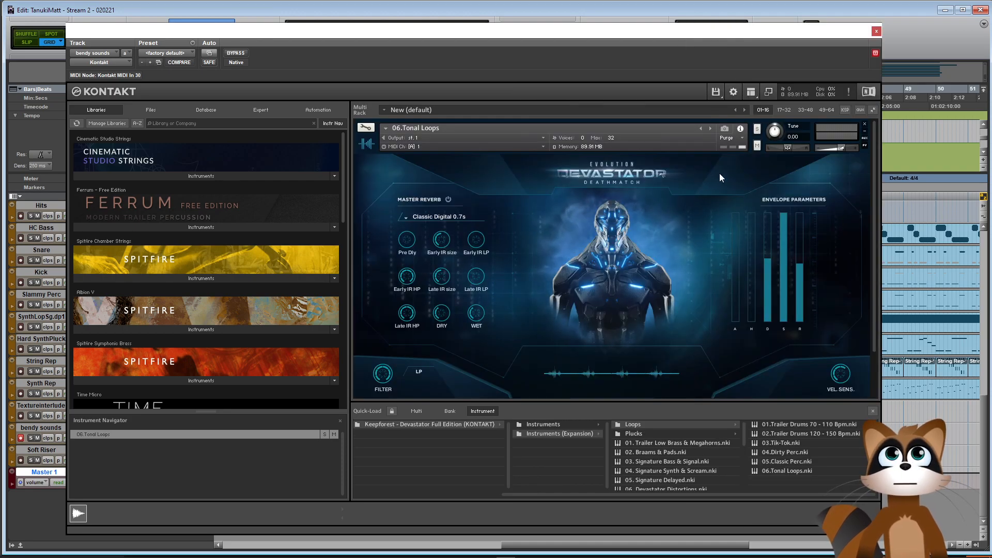
Lower the Tonal Loops instrument's volume in Kontakt and switch from the Quick-Load browser back to the outputs and keyboard view
drag(833, 146, 820, 147)
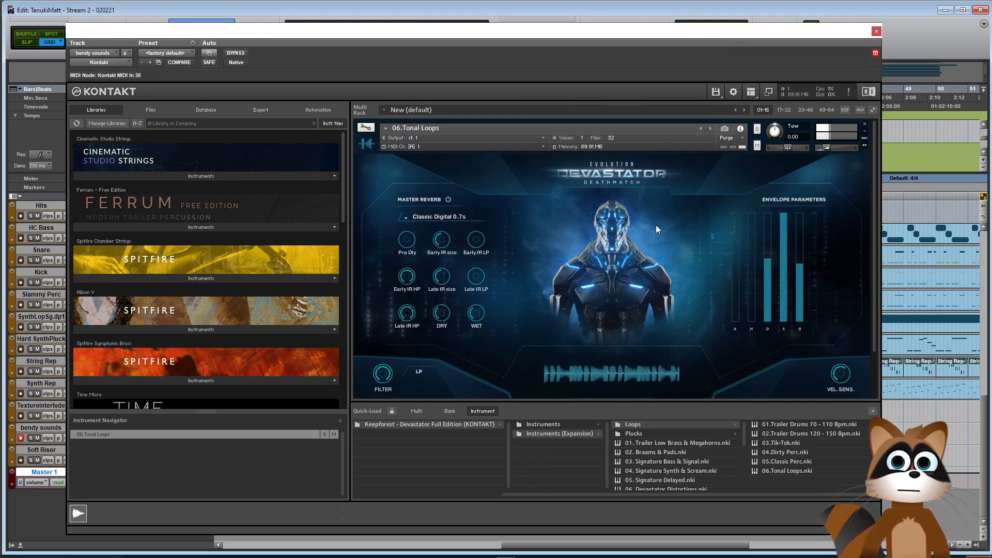
right_click(550, 253)
right_click(550, 254)
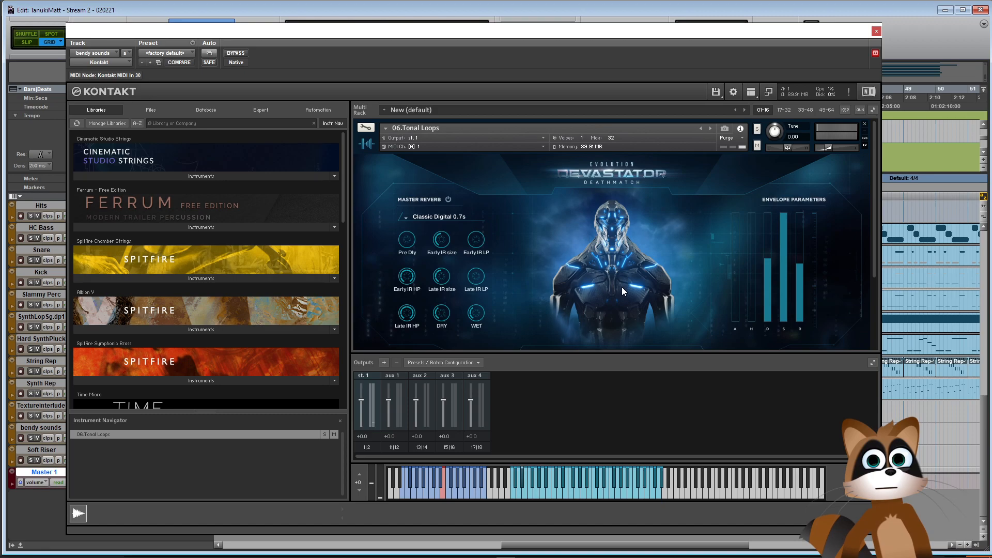
Audition the tonal loops on various keys while viewing the instrument's main page, and close the Kontakt window
scroll(622, 287, down, 2)
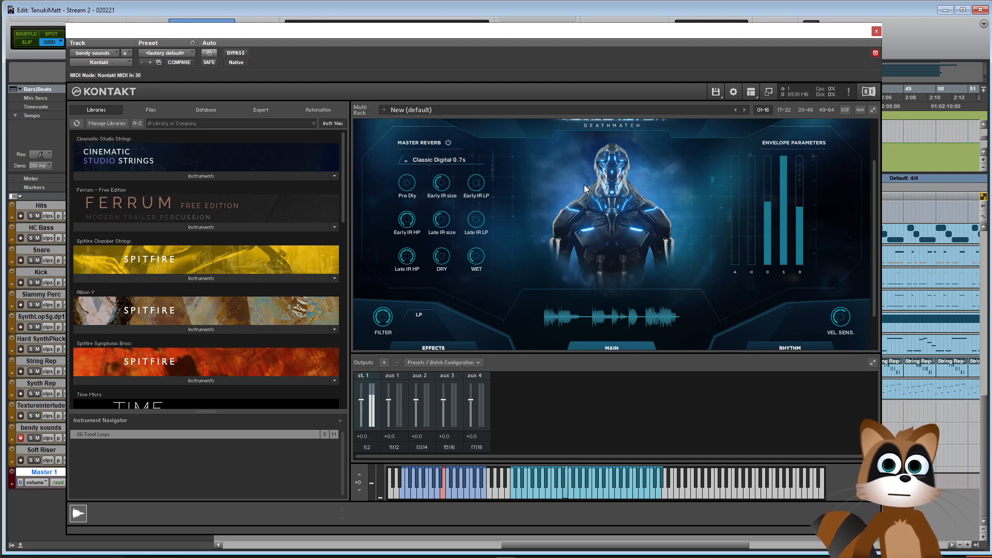
scroll(605, 189, up, 3)
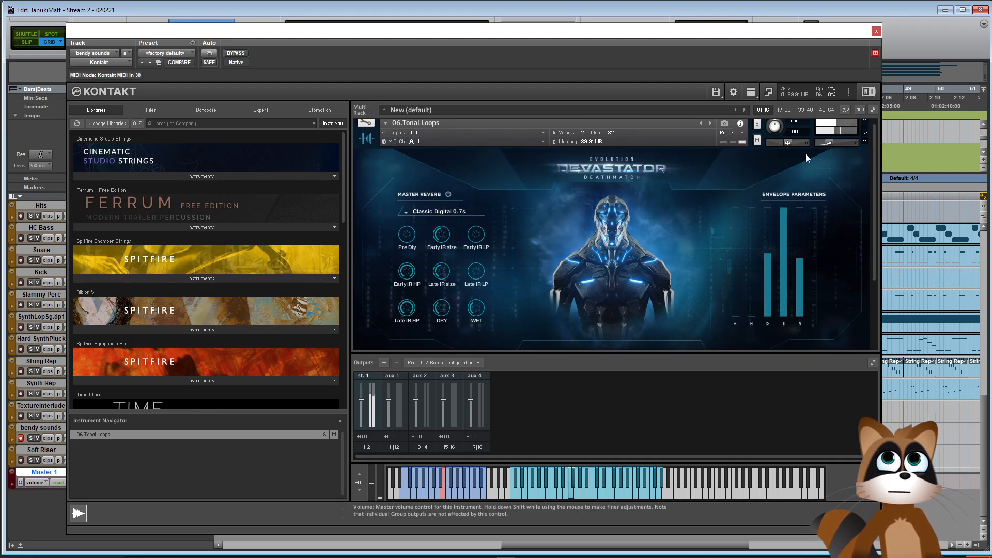
scroll(562, 219, down, 1)
scroll(562, 218, down, 2)
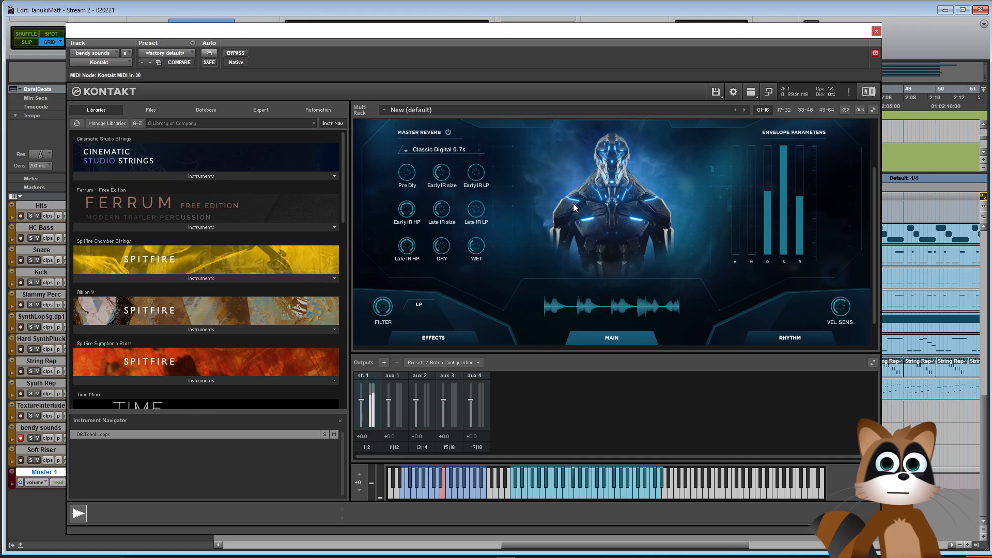
click(877, 32)
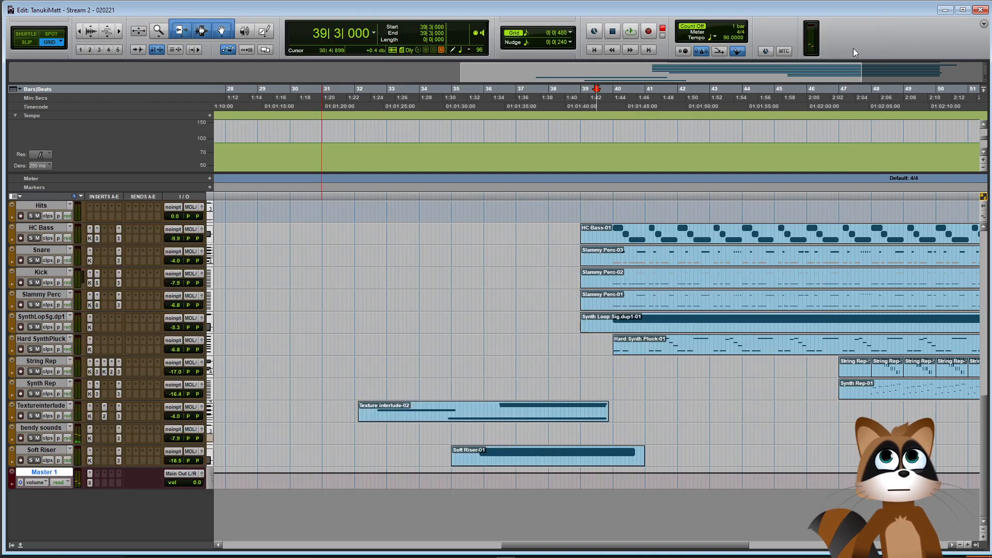
Play the interlude from 31|1|000 to try the tonal loops over it, setting the bendy sounds volume to -5.9 dB
click(319, 386)
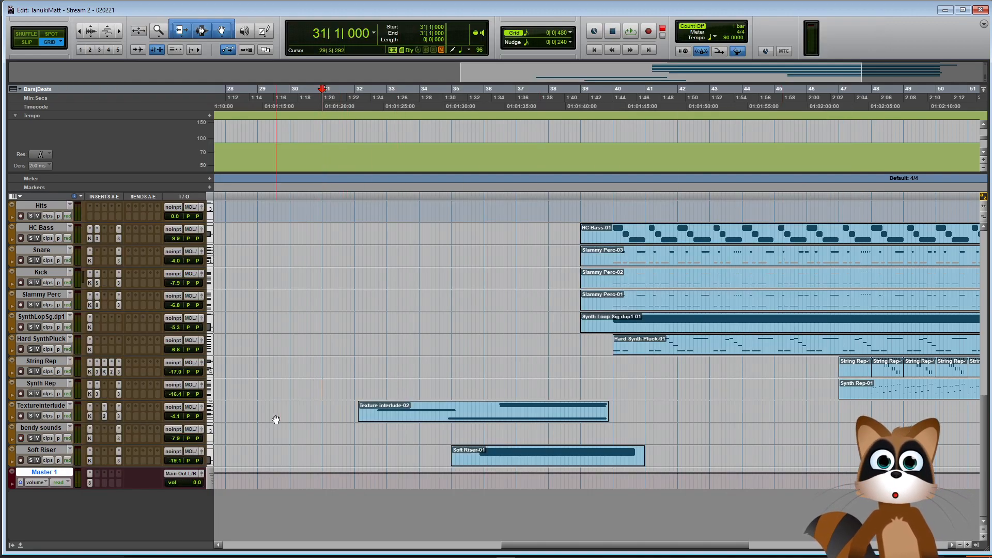
key(space)
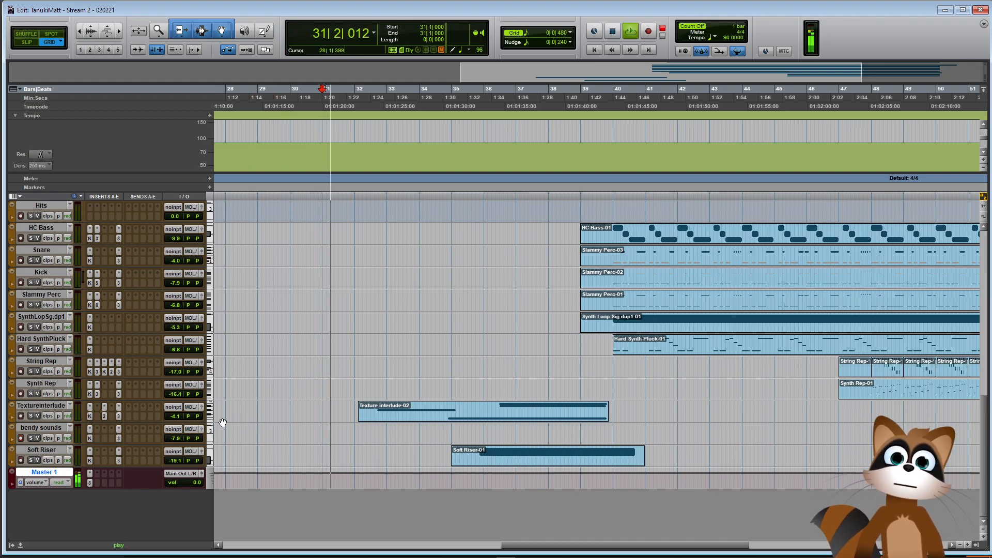
click(176, 438)
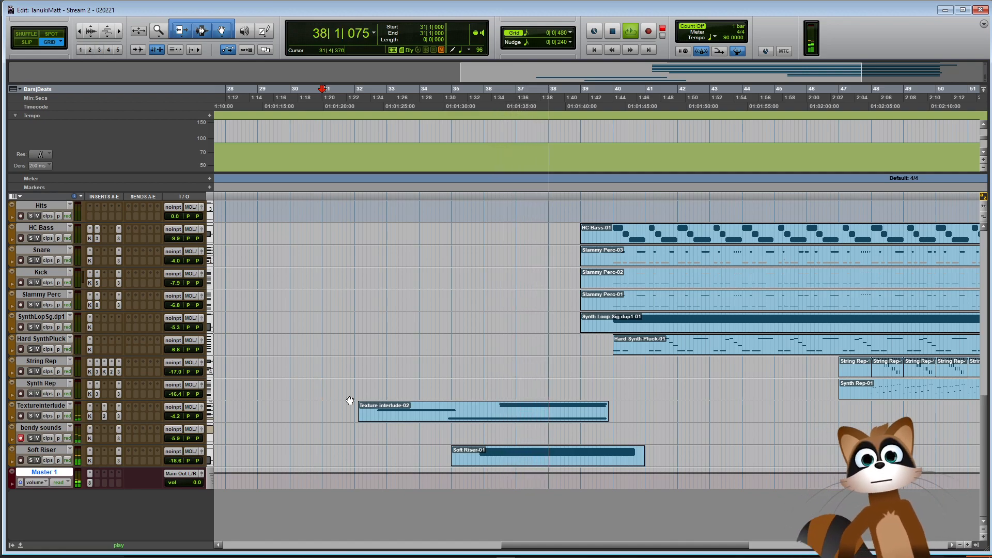
key(space)
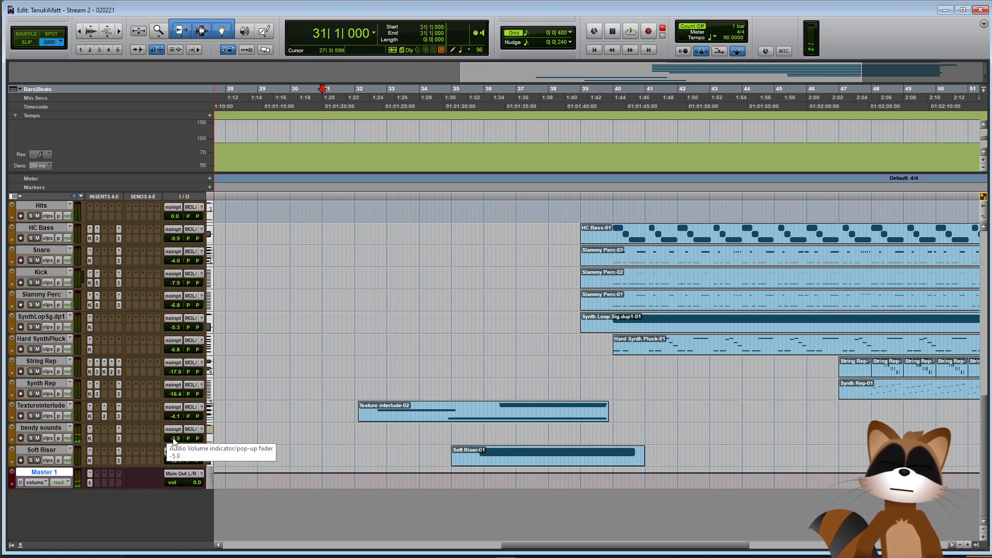
Set the bendy sounds volume to -5.2 dB and look over the Tonal Loops instrument's main page in its Kontakt window
drag(172, 438, 172, 437)
click(90, 438)
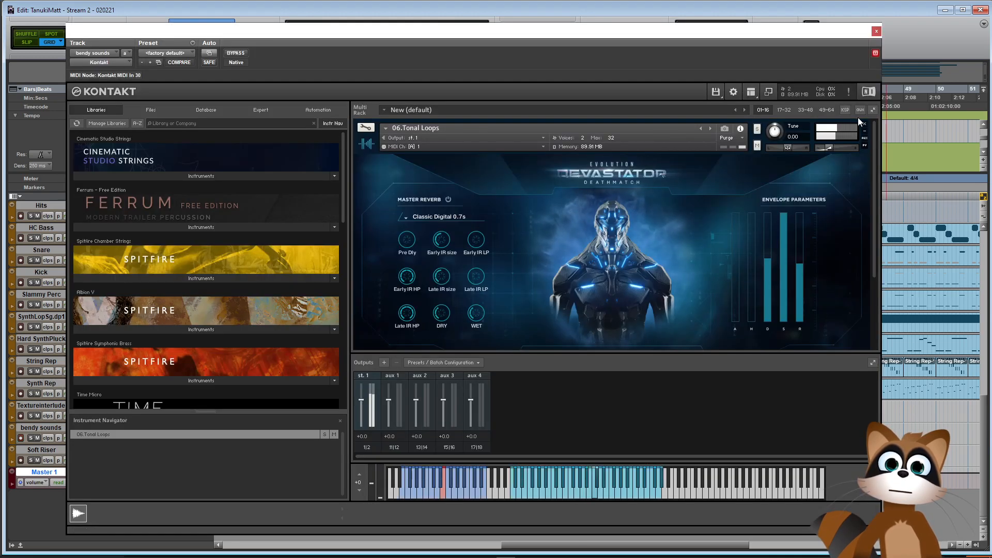
click(876, 31)
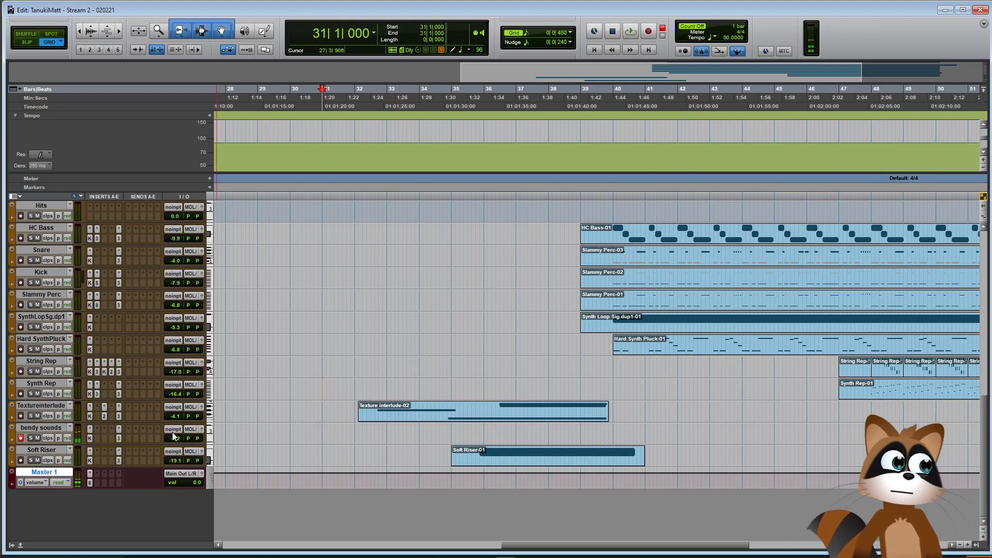
click(90, 438)
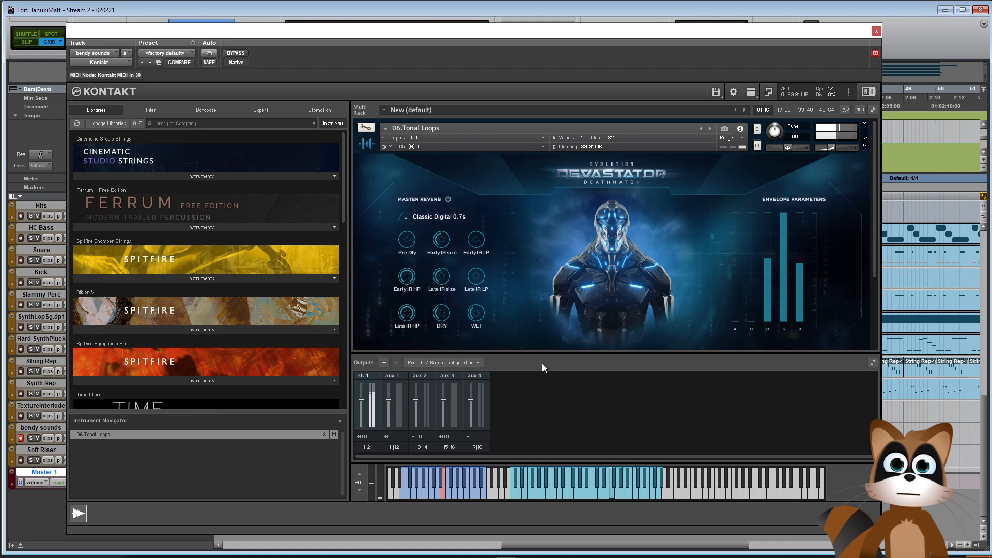
scroll(539, 255, down, 3)
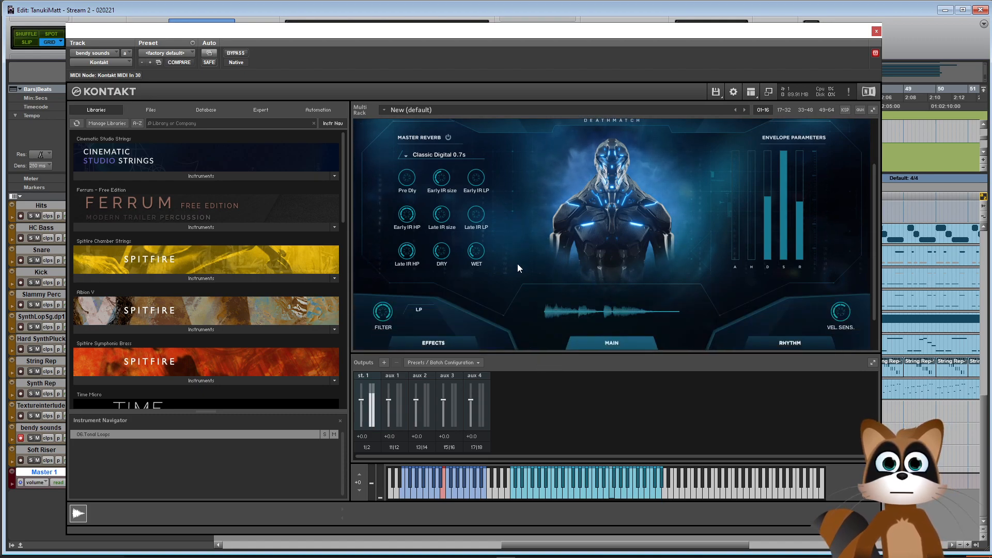
scroll(680, 245, up, 3)
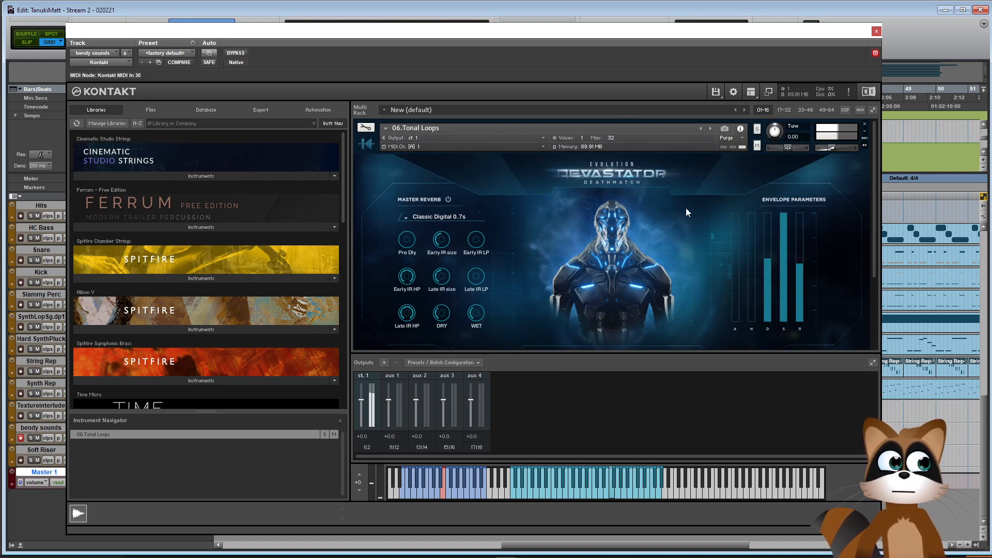
click(877, 31)
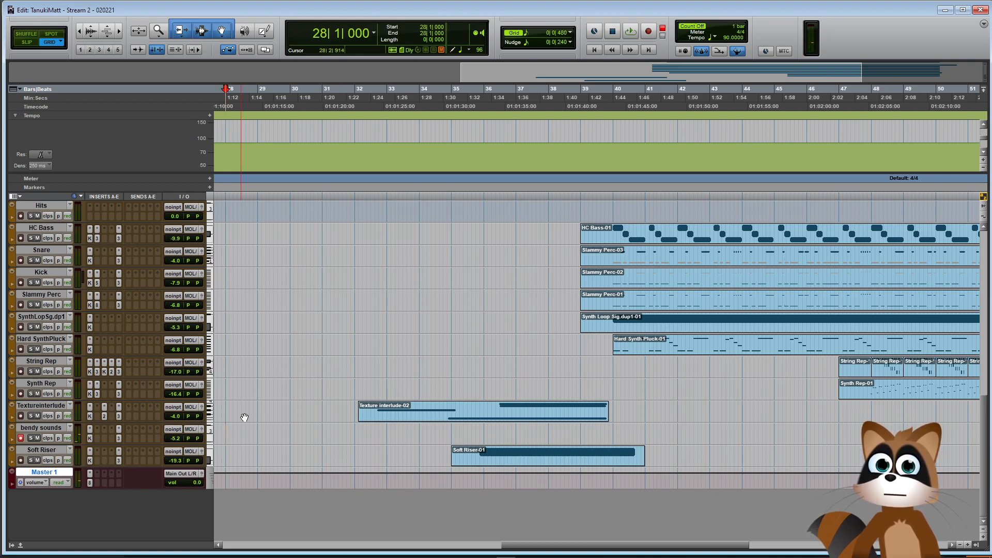
Start playback at 28|1|000 and record the tonal loop on the bendy sounds track as a clip spanning bars 31 to 40
key(space)
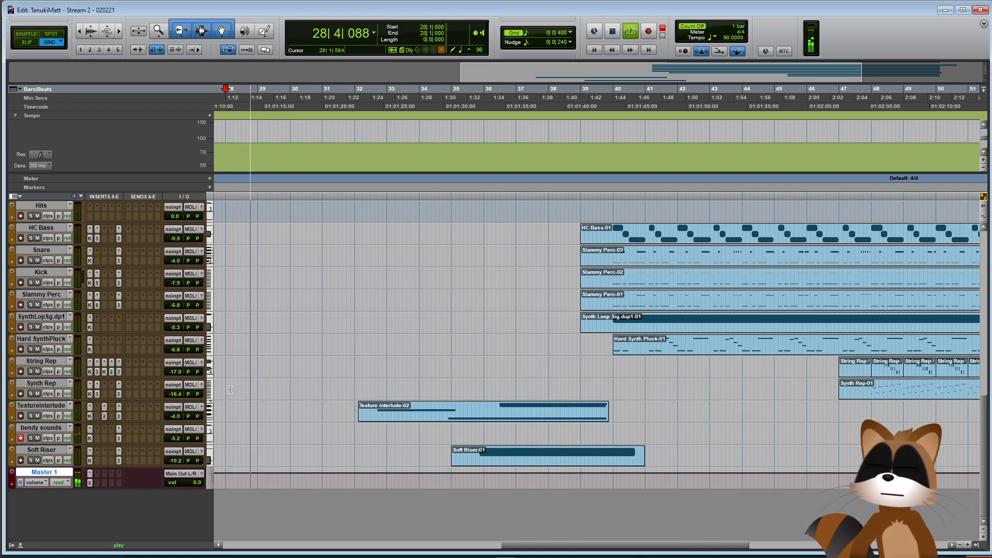
key(shift+r)
key(ctrl+space)
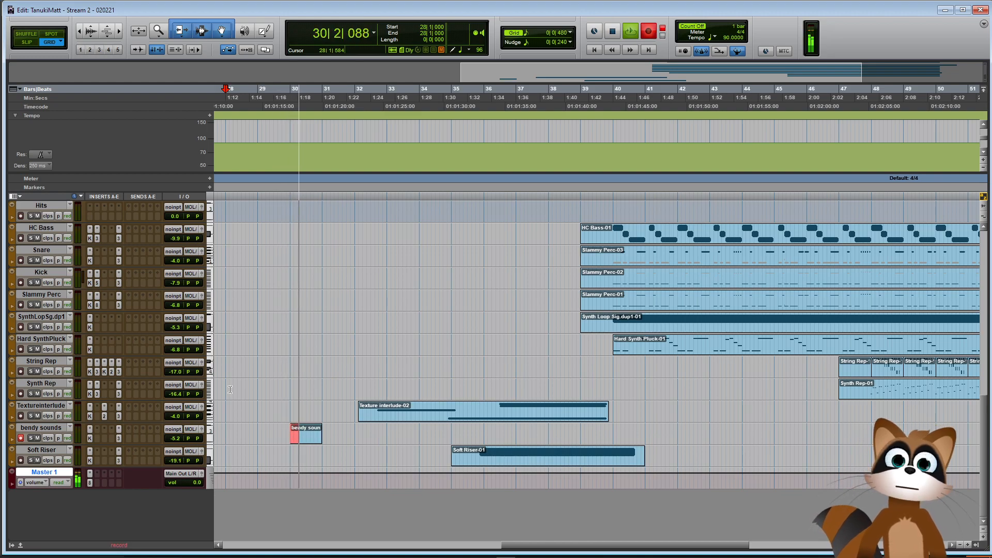
scroll(984, 424, up, 10)
scroll(984, 421, down, 9)
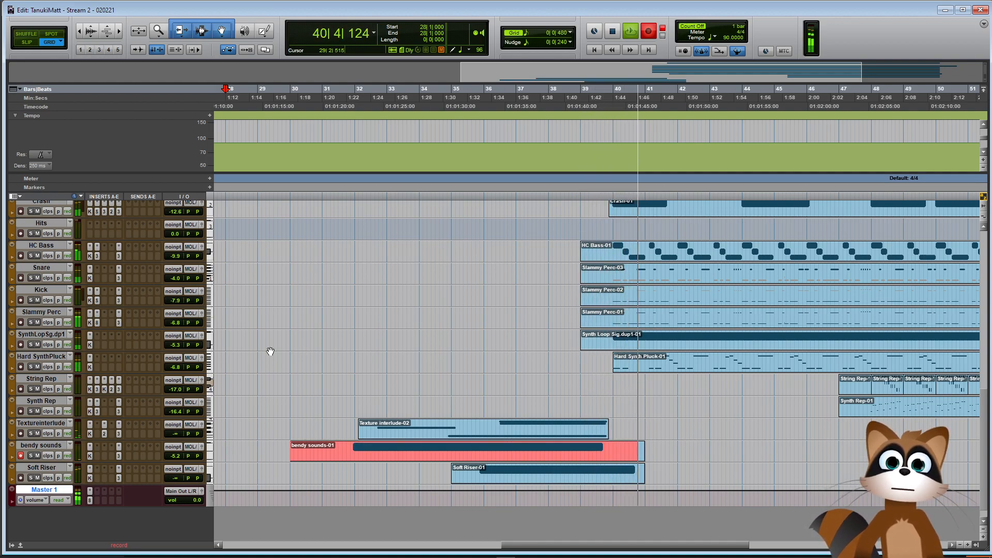
key(space)
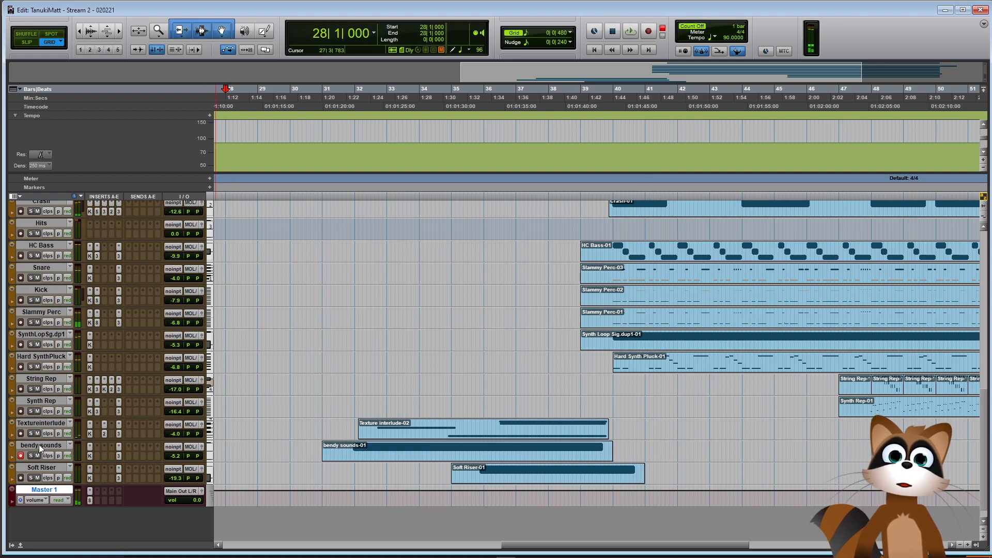
Duplicate the bendy sounds track once with all its data, and set the original track's volume to -2.0 dB
right_click(39, 446)
click(85, 357)
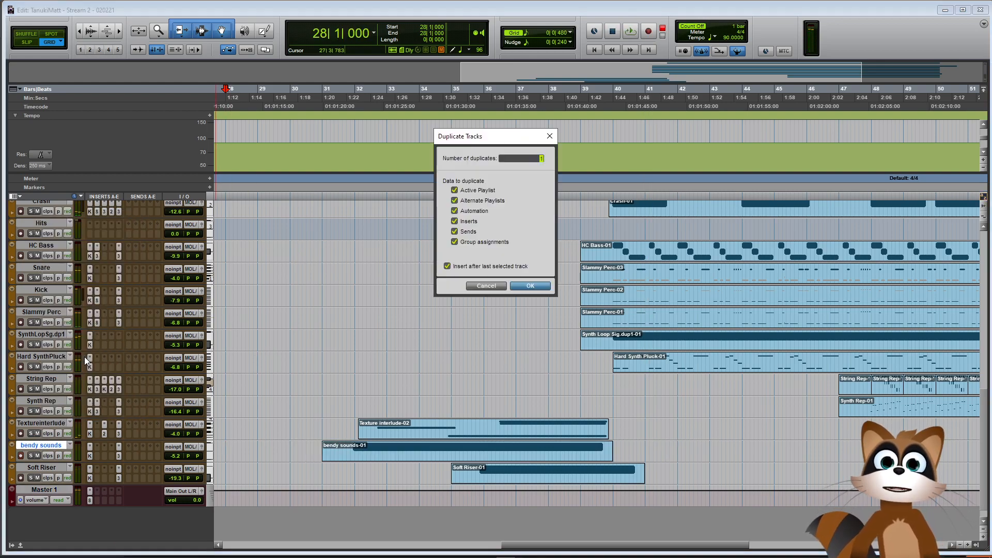
click(505, 285)
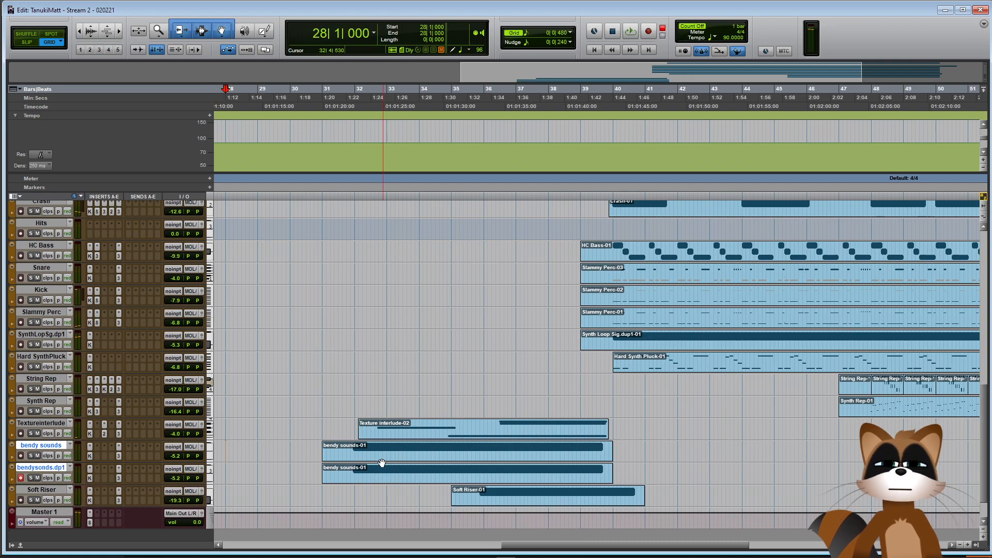
drag(174, 456, 172, 453)
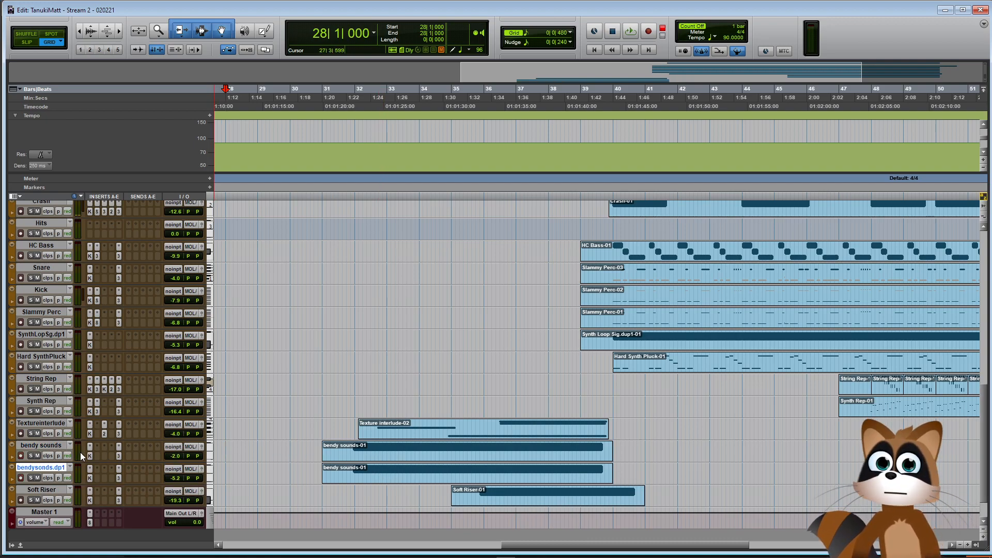
Shape the original bendy sounds track in Neutron 3 Equalizer with a low-end cut and a 12 dB/oct Flat Lowpass at about 9.8 kHz
click(119, 456)
drag(156, 206, 171, 206)
double_click(110, 248)
drag(106, 205, 93, 271)
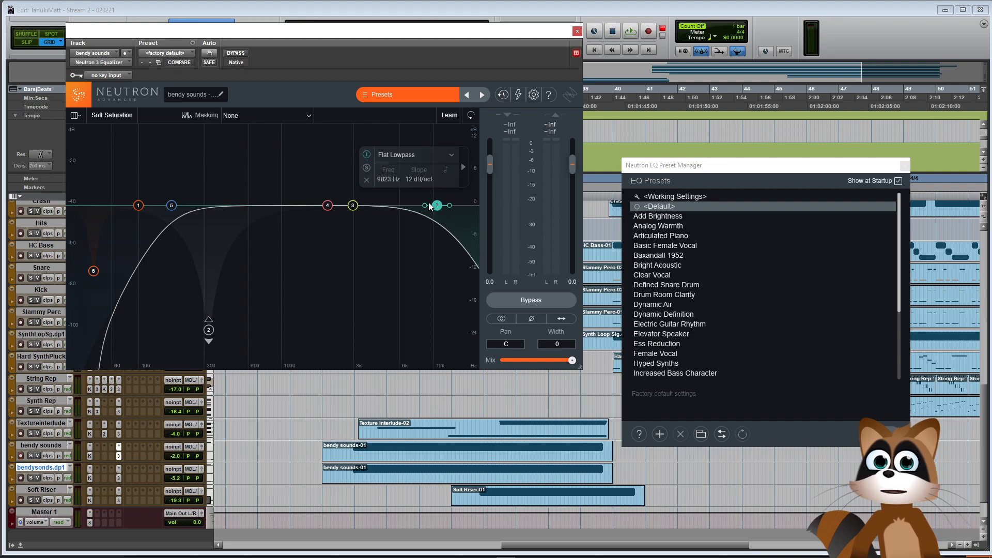
click(577, 31)
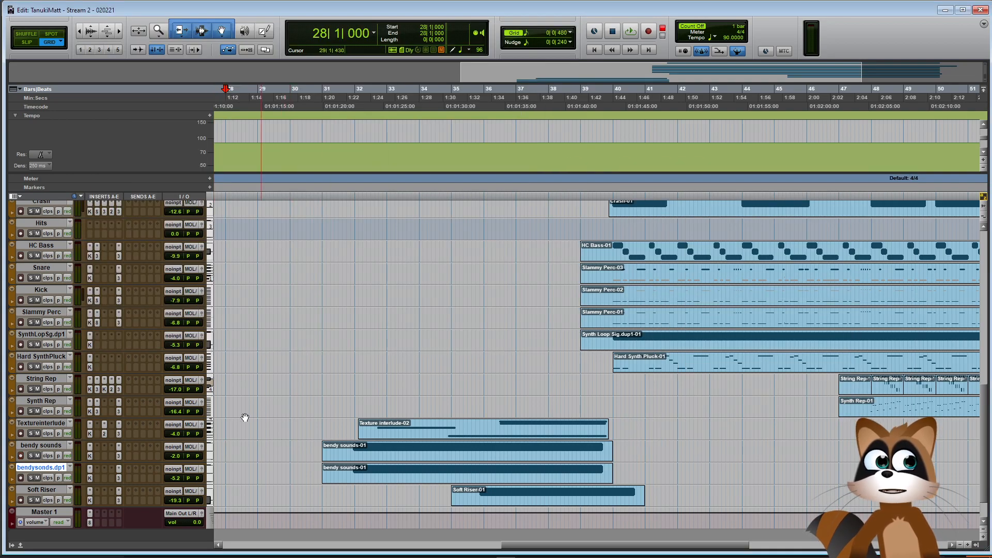
Add a VSR S24 reverb to the original bendy sounds track with Hi Cut at 2.0 kHz and Dry at -10.8 dB
click(103, 456)
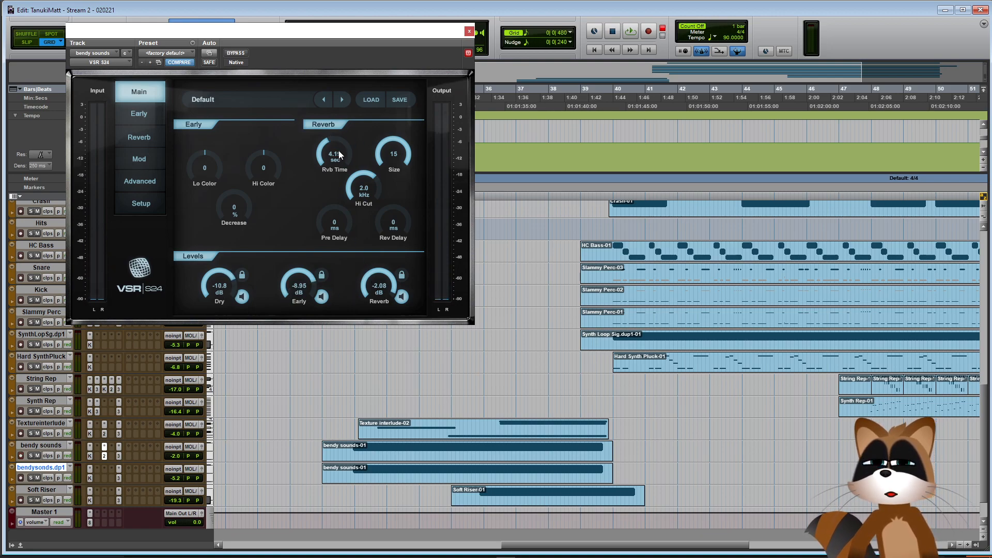
click(470, 31)
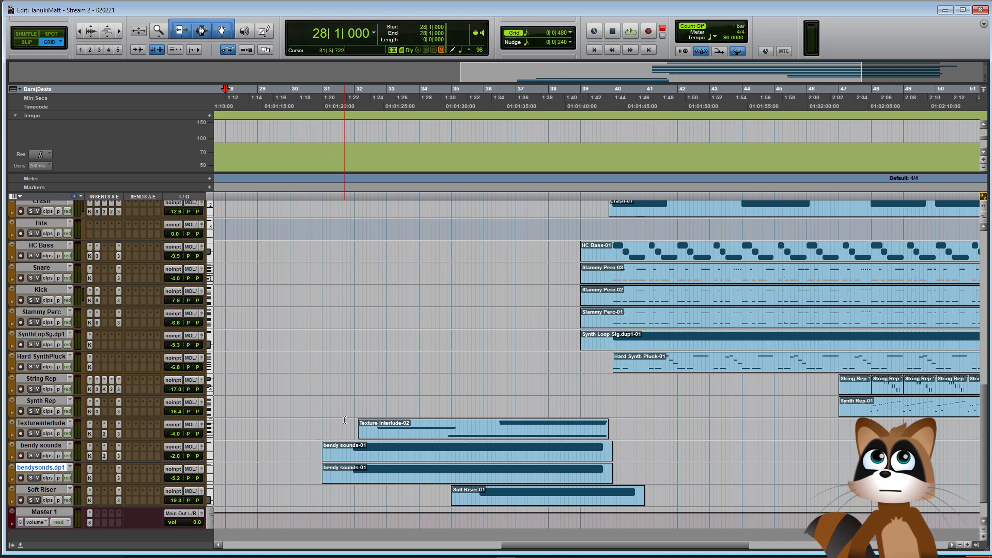
Play the interlude from 31|4|000 and raise the SynthScrch.dp2 track volume to -11.2 dB
key(space)
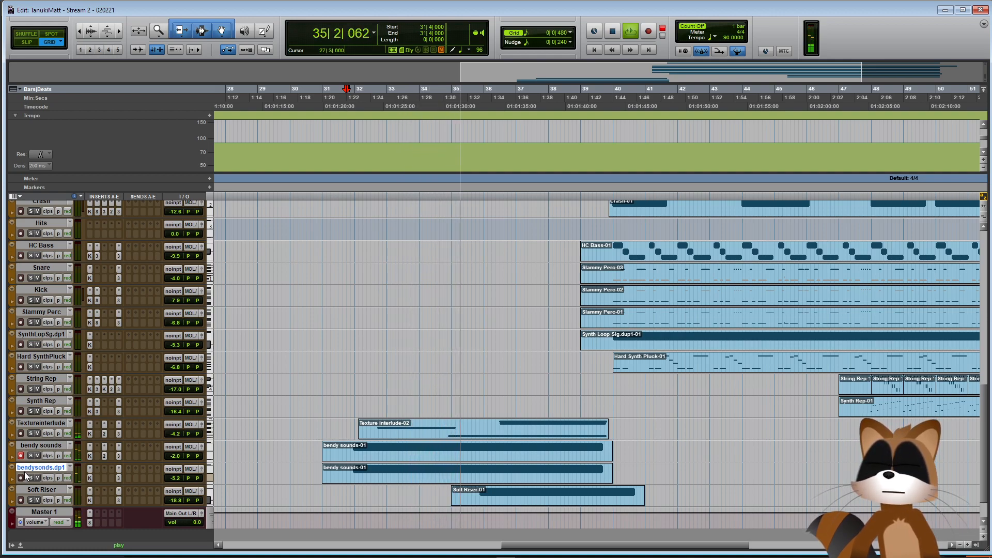
scroll(320, 425, up, 3)
scroll(321, 425, up, 9)
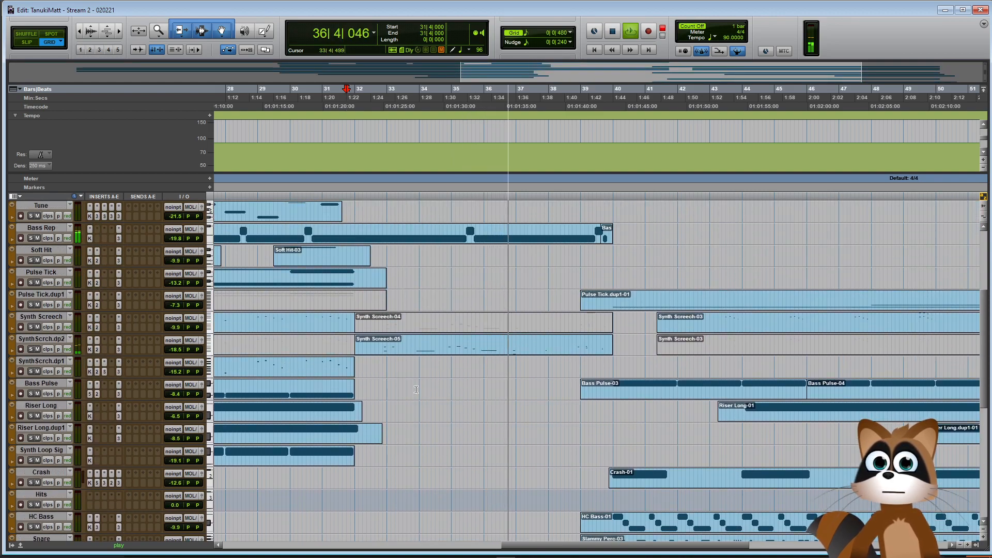
key(ctrl+[)
key(ctrl+[)
drag(172, 350, 172, 347)
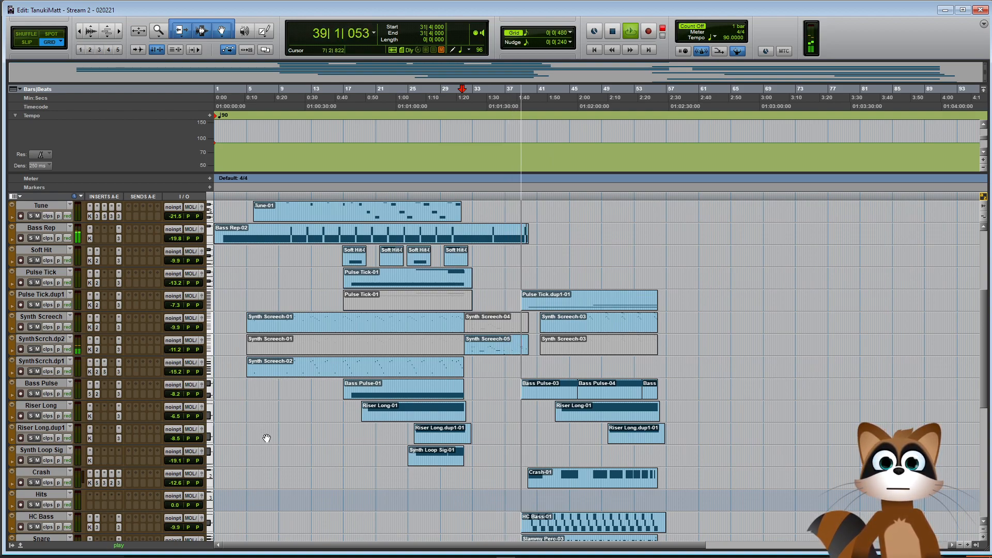
In the MIDI editor for Synth Screech.dup2, move the C2 note in bar 39 one beat later and play back the passage
double_click(515, 357)
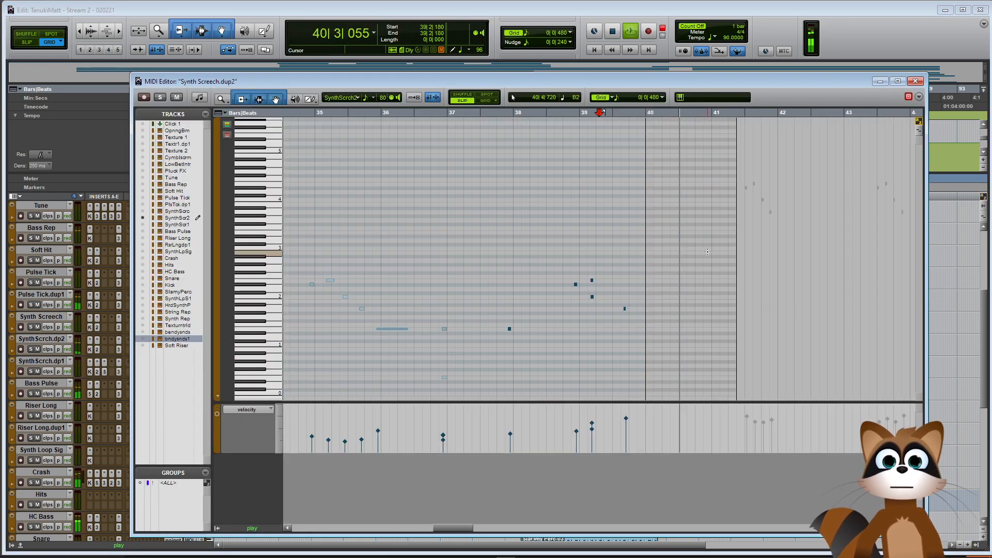
key(space)
click(576, 284)
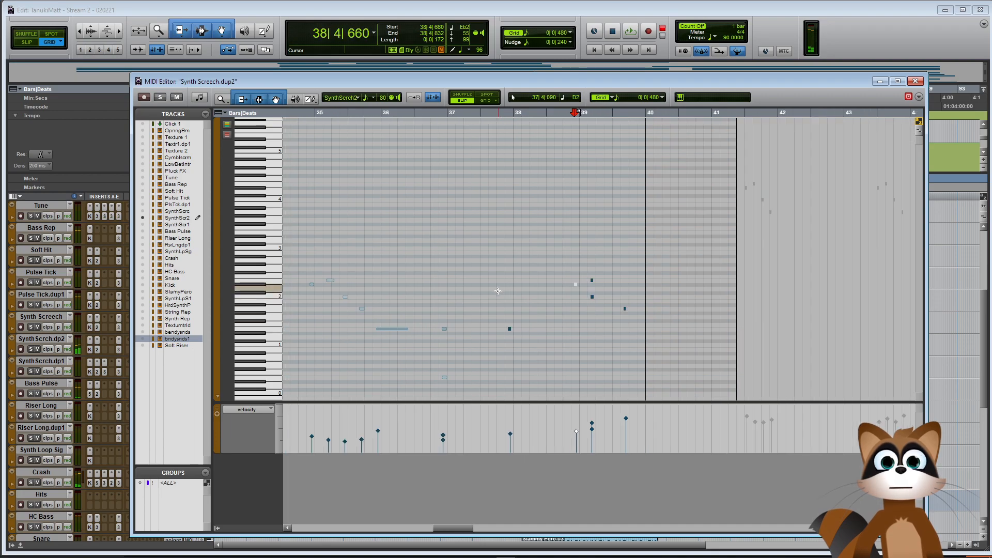
click(591, 280)
key(ctrl+])
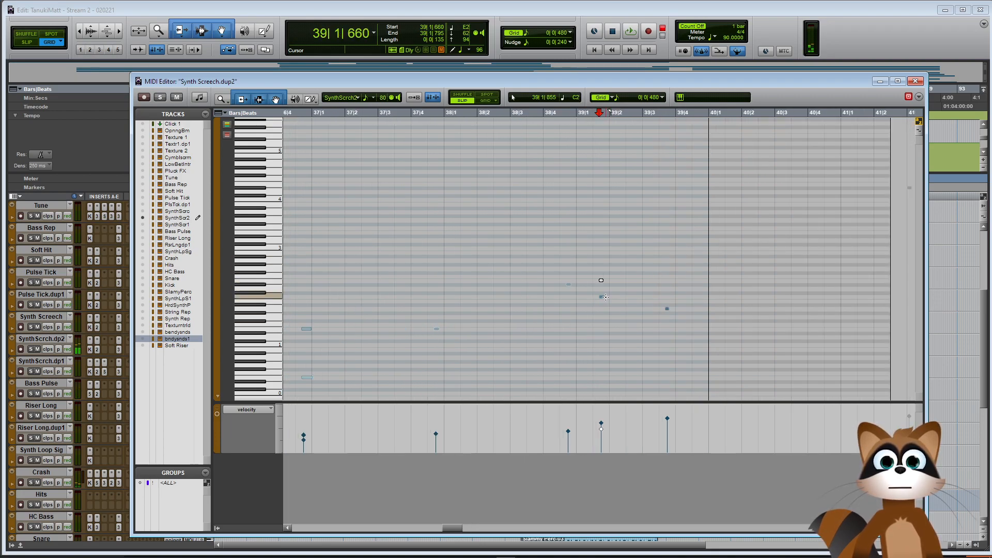
drag(625, 303, 628, 301)
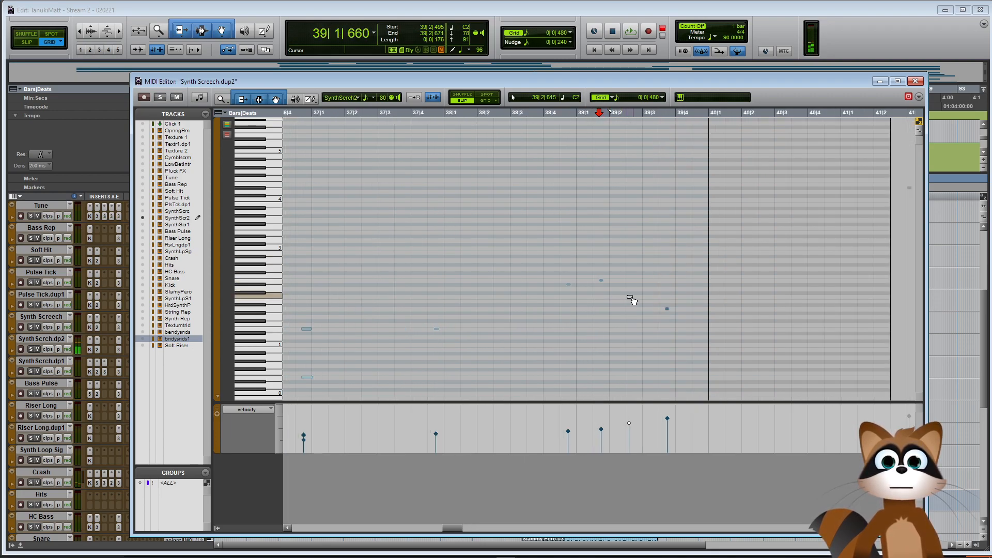
click(542, 261)
key(space)
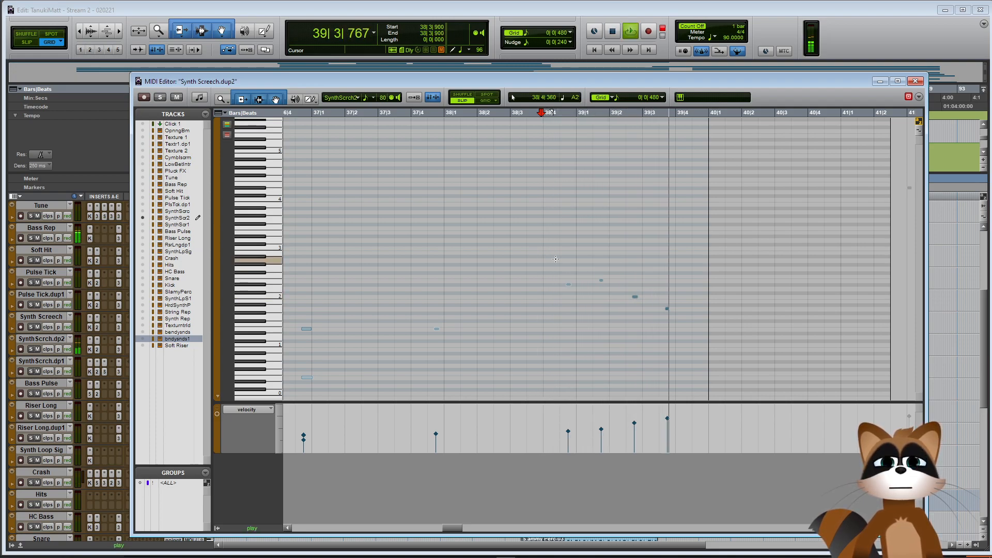
click(915, 81)
Raise the SynthScrch.dp2 track volume to -6.6 dB during playback, and stop the transport
scroll(185, 321, down, 3)
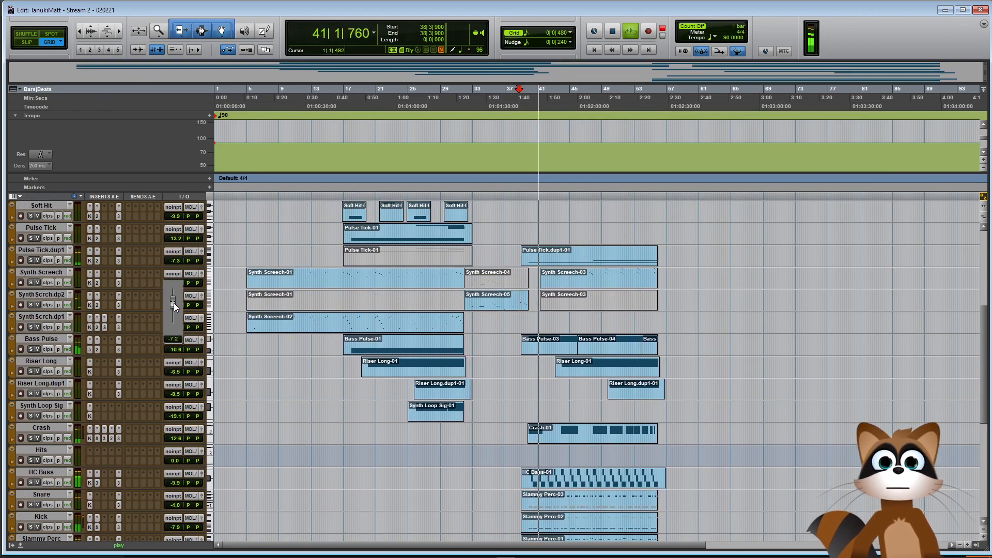
scroll(345, 421, down, 3)
key(space)
Play the song from 1|3|000 and review the arrangement across all tracks from the opening boom to the soft riser
scroll(346, 421, down, 9)
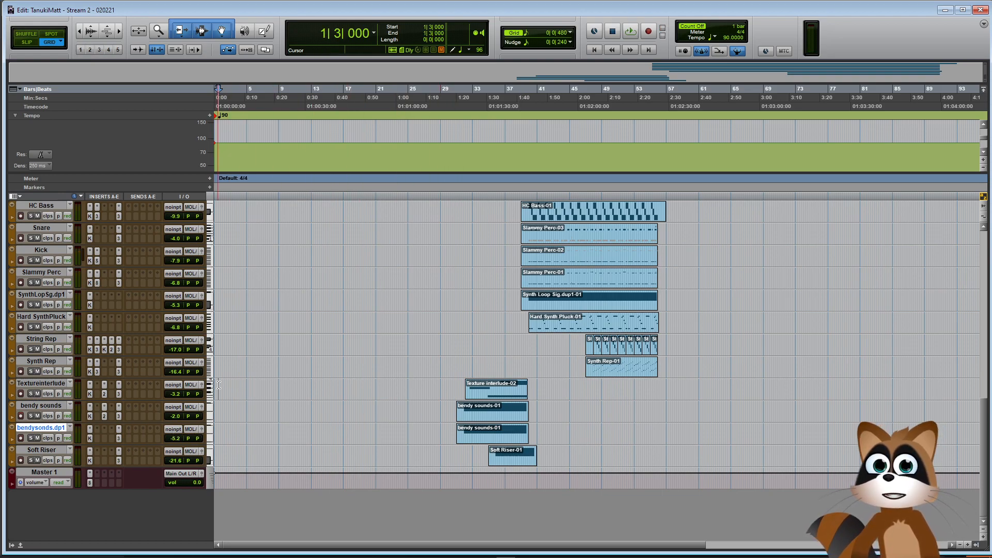
key(space)
scroll(769, 440, up, 15)
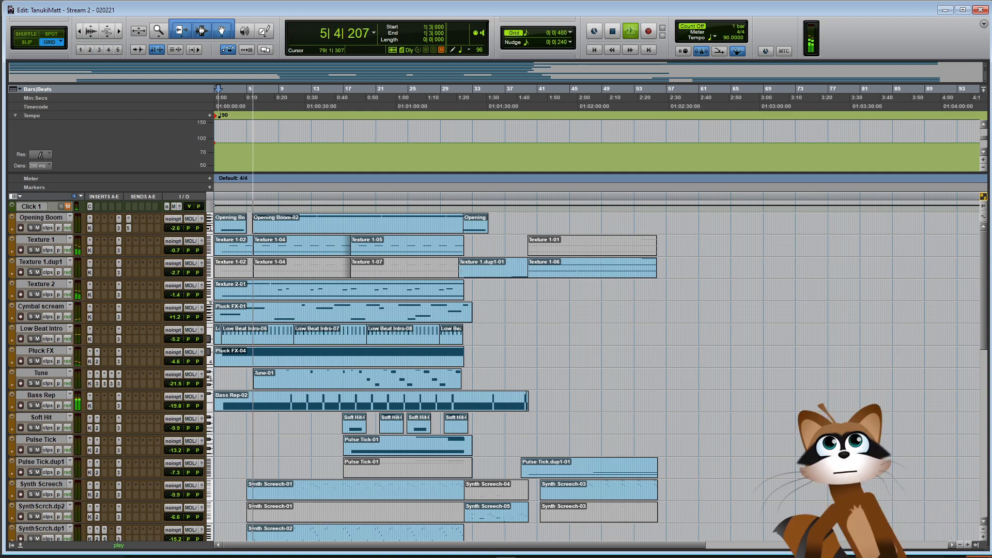
scroll(976, 538, down, 10)
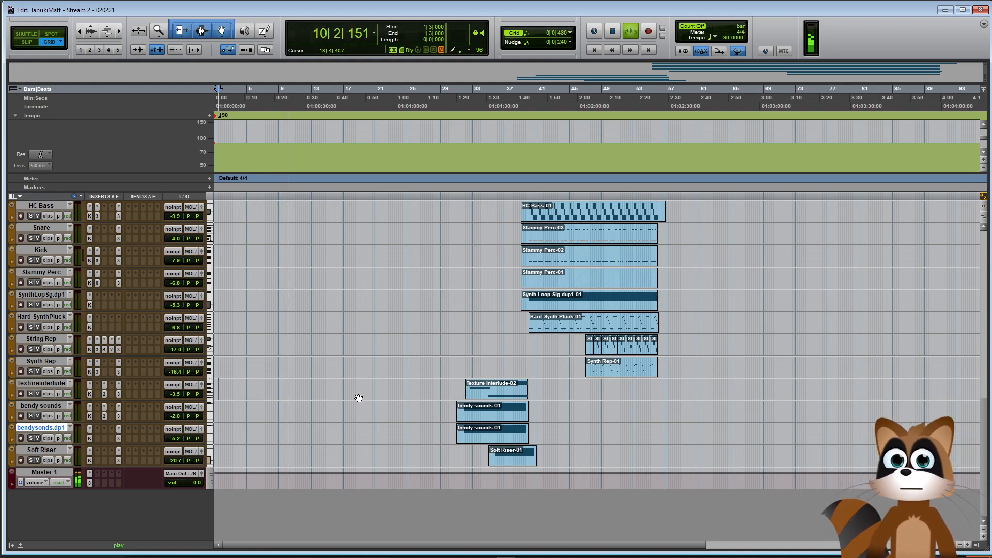
scroll(358, 399, up, 2)
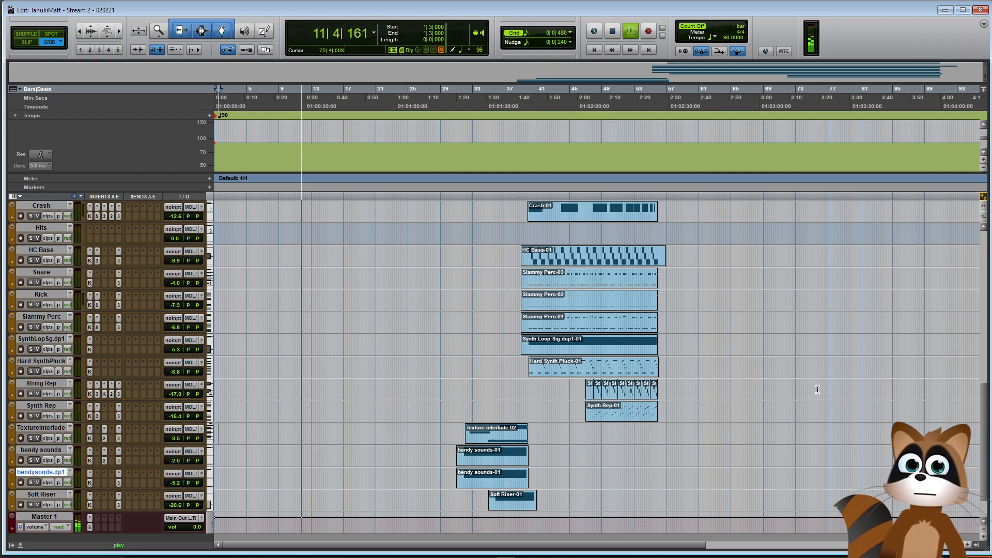
scroll(822, 398, up, 10)
scroll(830, 416, up, 4)
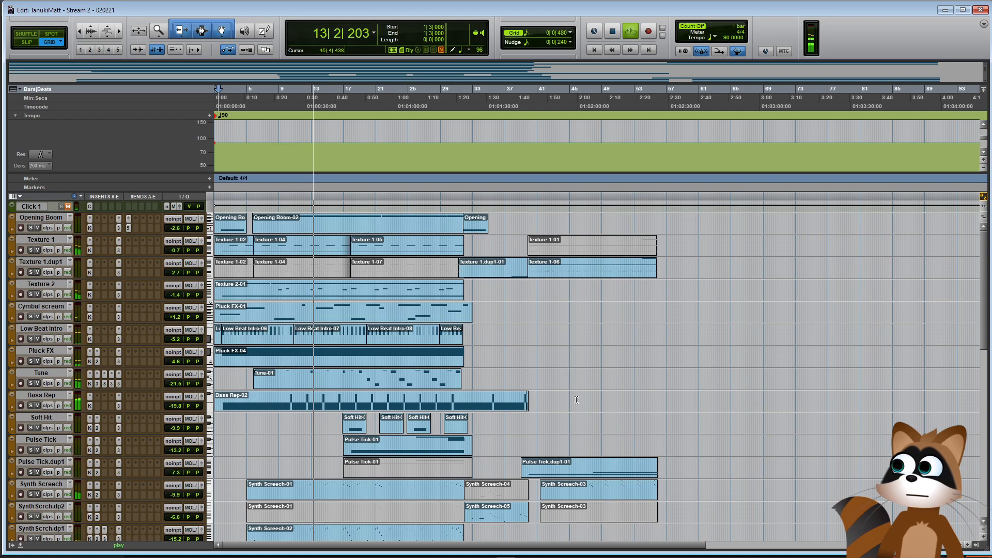
Slightly raise the low breakpoint near the start of the Synth Screech track's Neutron 3 Equalizer EQ B6 Frequency automation
scroll(567, 412, down, 3)
click(13, 440)
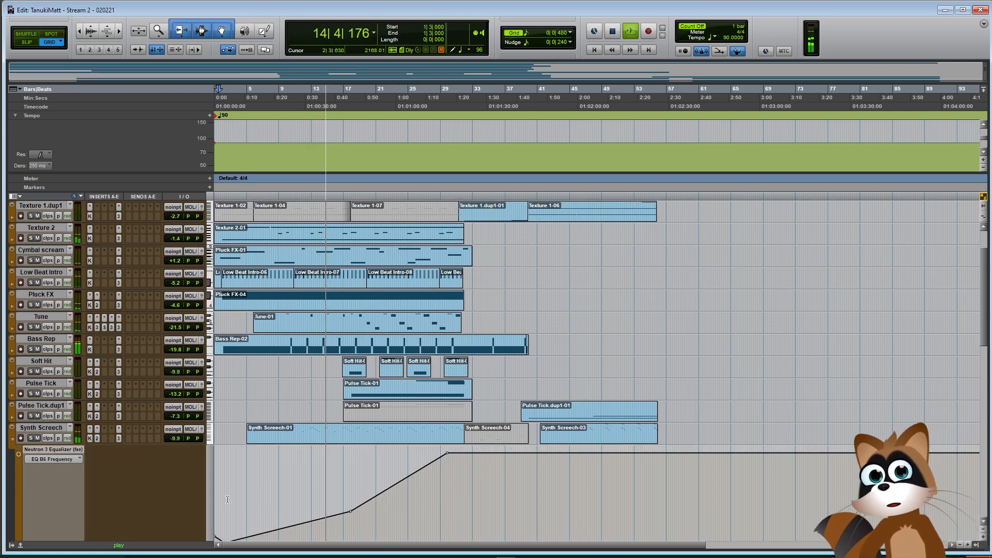
scroll(227, 496, down, 3)
drag(227, 476, 224, 471)
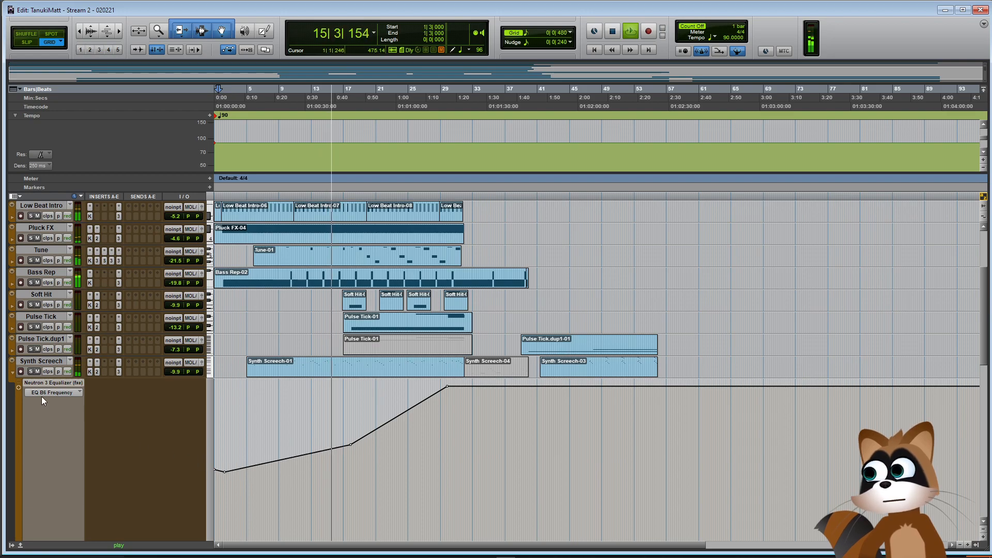
click(12, 373)
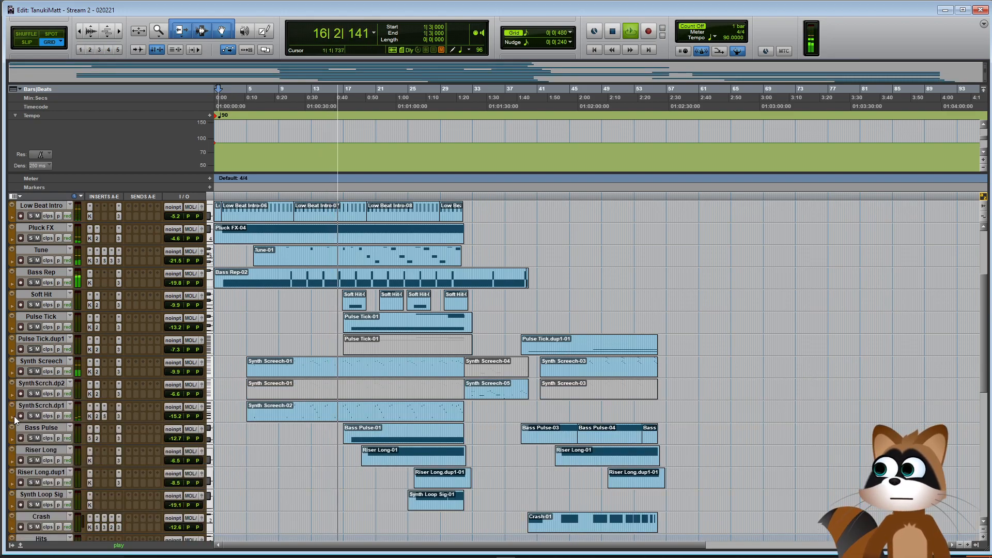
click(12, 417)
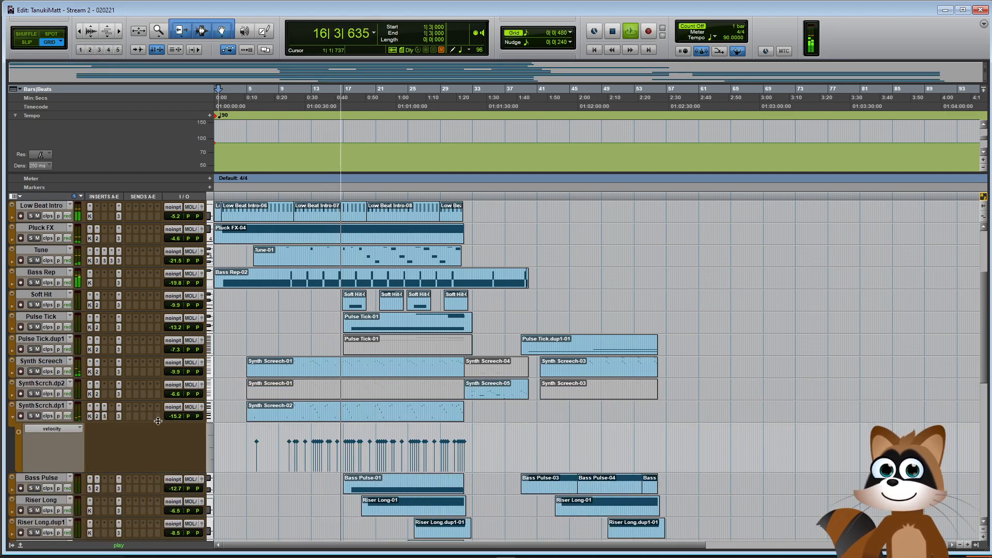
click(50, 428)
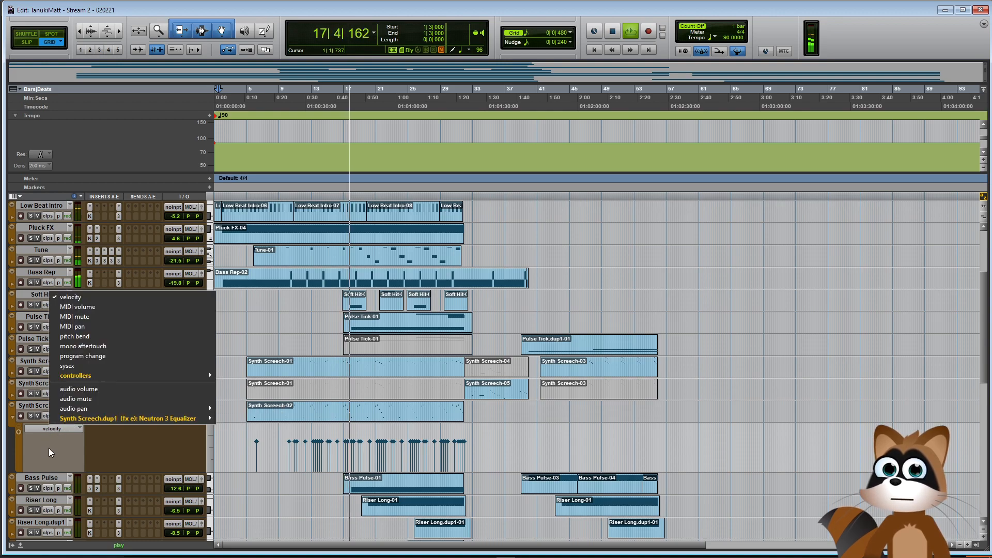
click(49, 448)
click(12, 417)
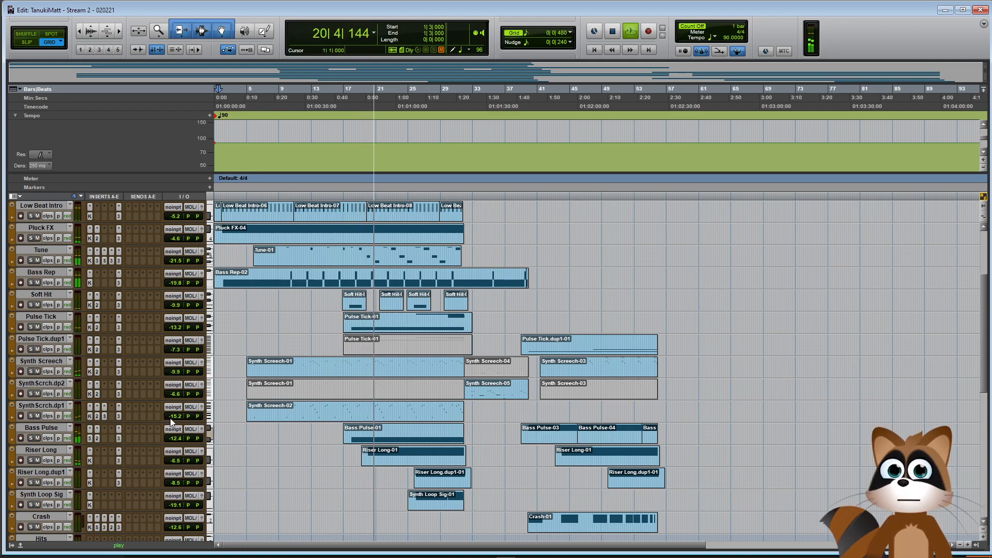
Raise the SynthScrch.dp1 track volume to -9.8 dB during playback, briefly soloing the track
drag(174, 416, 172, 416)
click(12, 418)
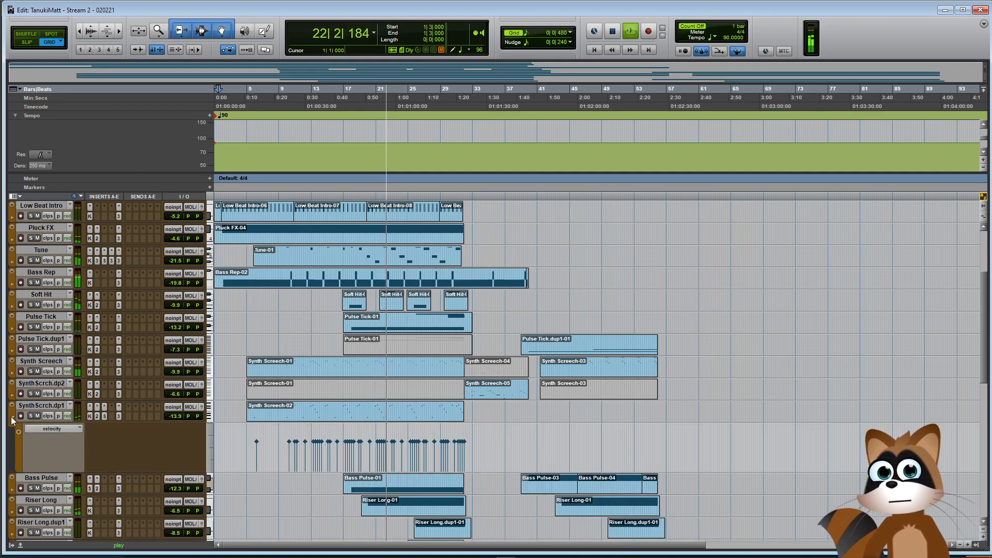
click(15, 418)
drag(176, 416, 170, 416)
click(30, 417)
click(30, 417)
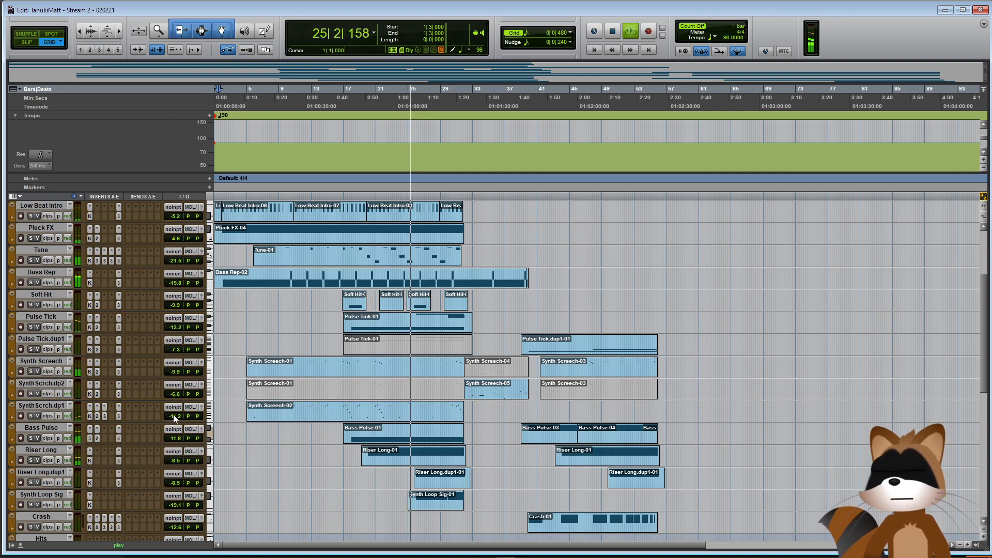
drag(172, 416, 172, 414)
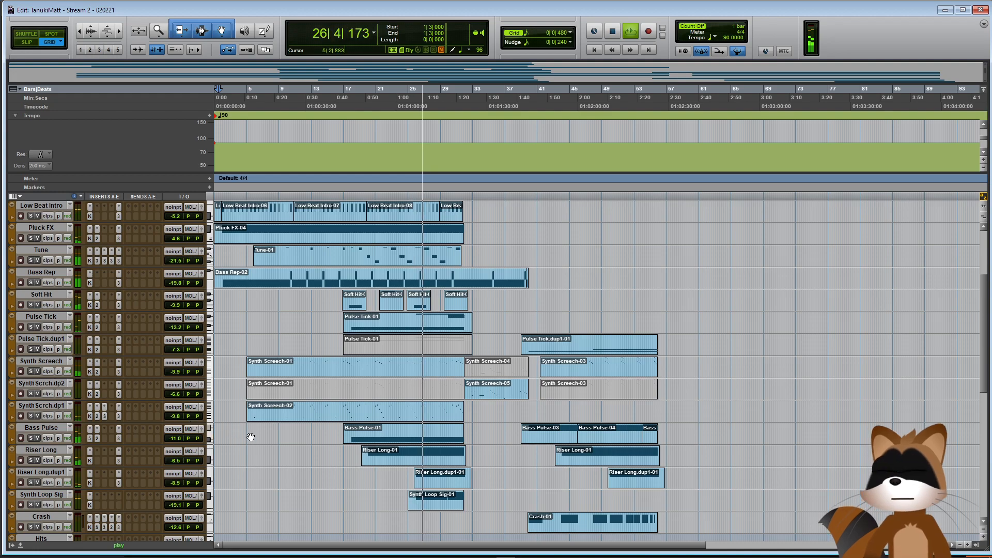
Examine the Pluck FX track's Neutron 3 Equalizer EQ B6 Frequency automation while the song plays
scroll(235, 444, up, 3)
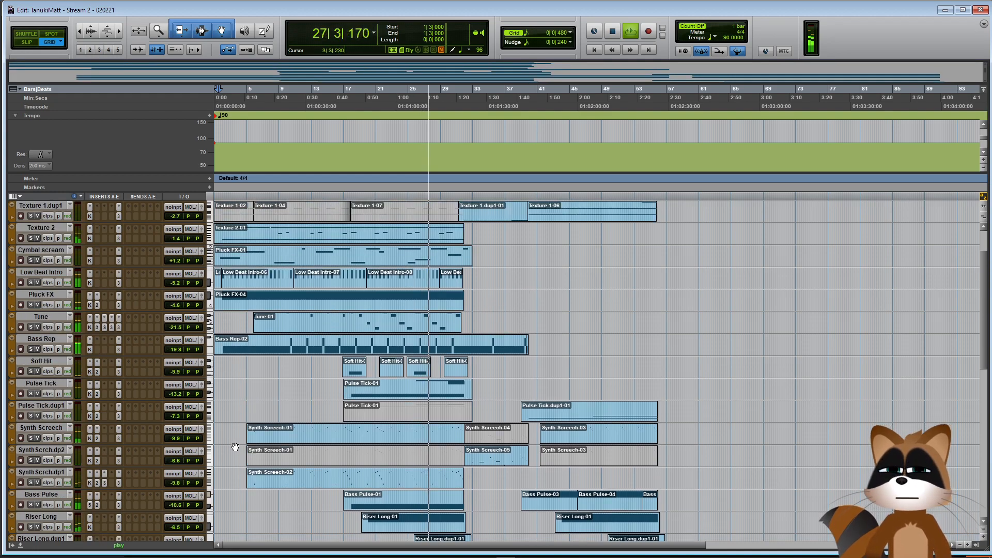
scroll(235, 446, up, 2)
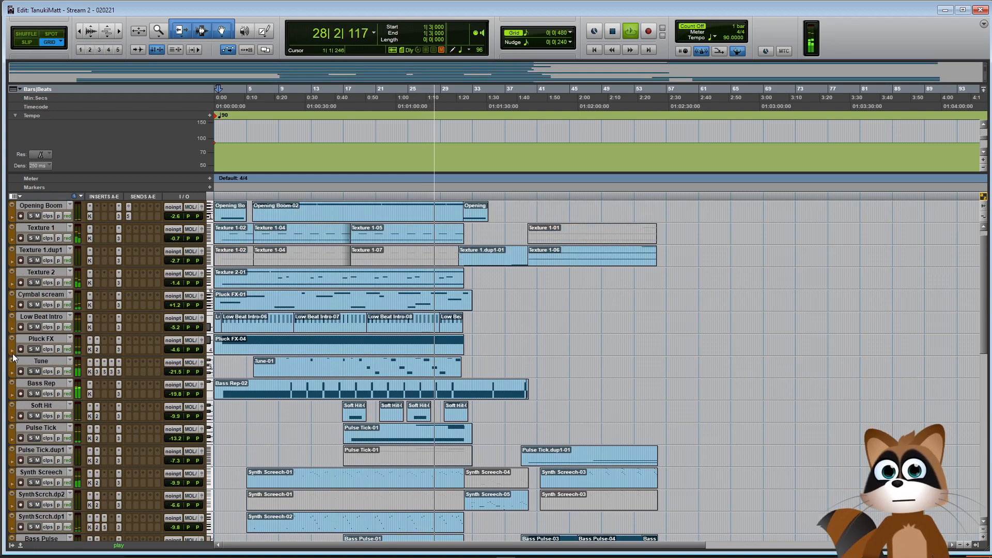
click(12, 351)
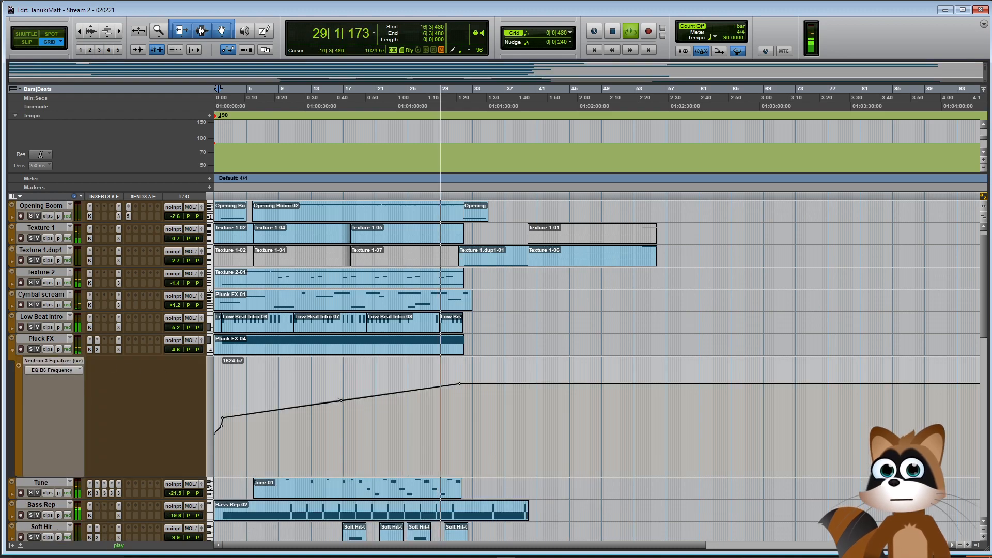
click(12, 351)
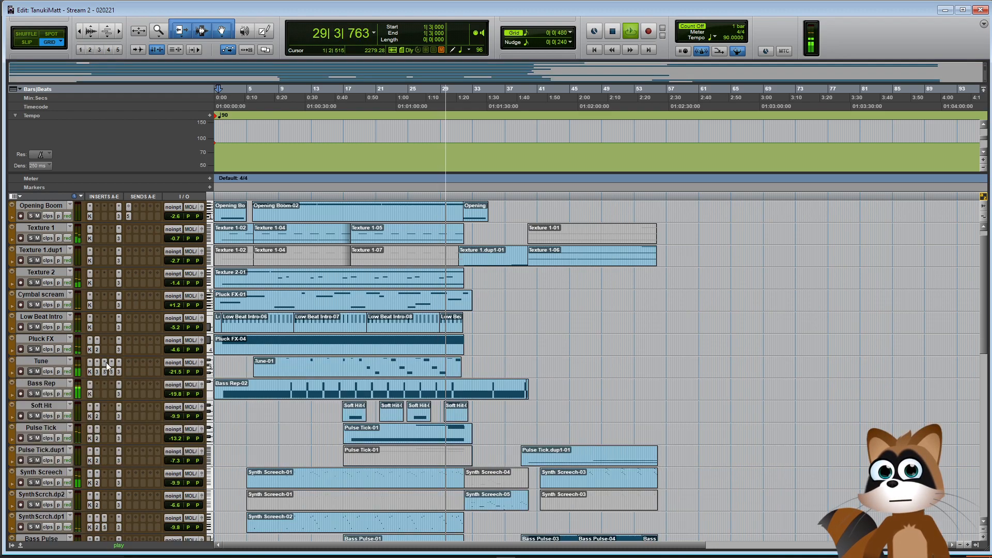
scroll(249, 362, up, 1)
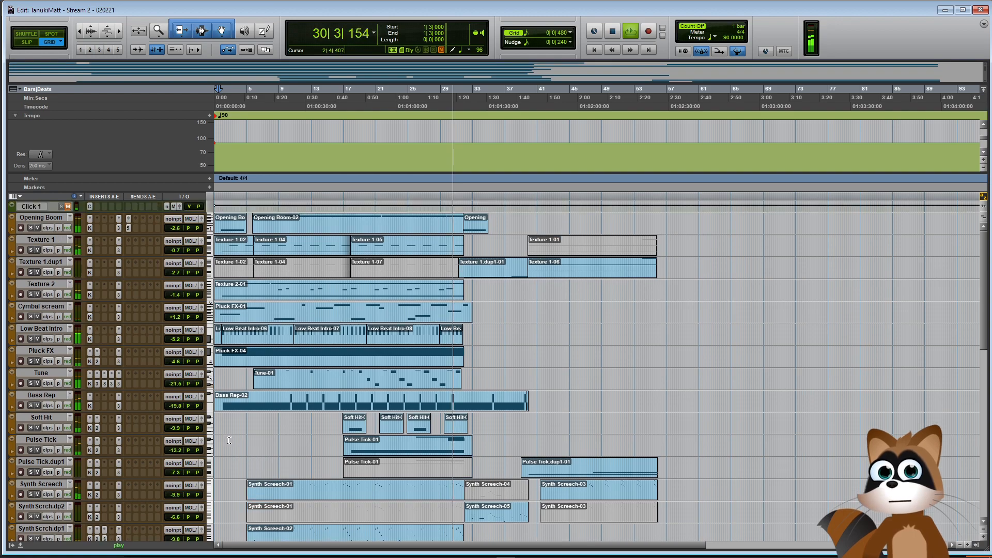
Set band 2 of the Texture 1 Neutron 3 Equalizer to 253 Hz and -26.7 dB, and check the Texture 2 equalizer
click(117, 250)
drag(191, 335, 193, 351)
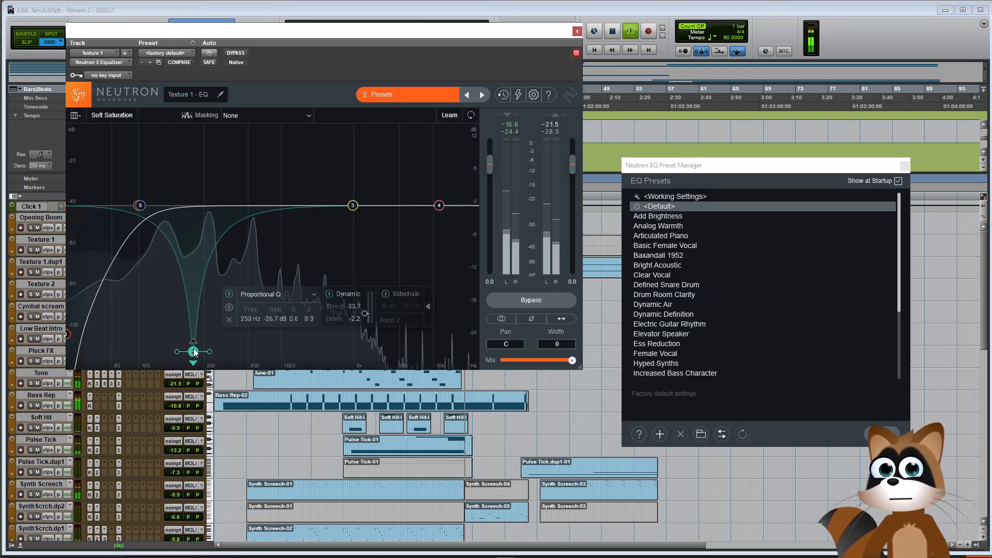
click(577, 31)
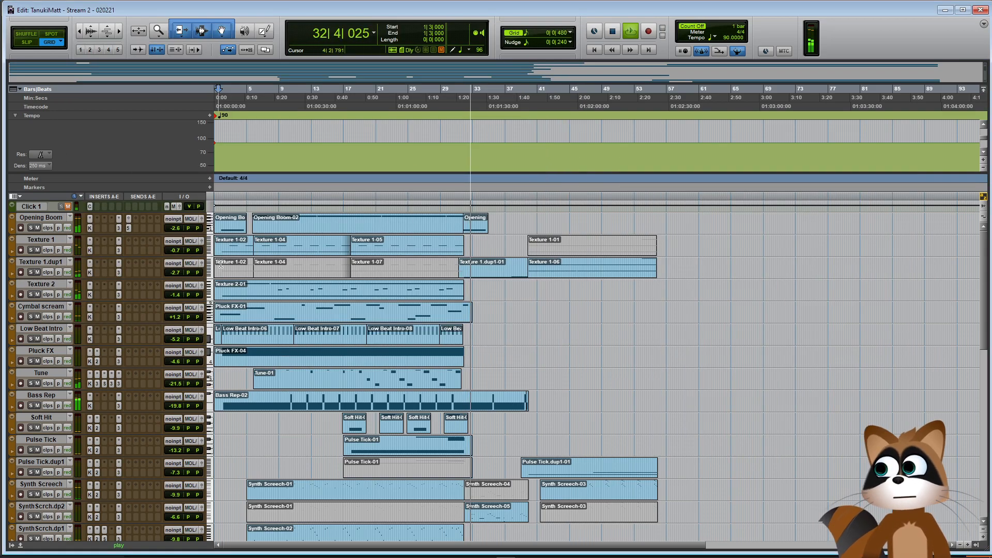
click(119, 293)
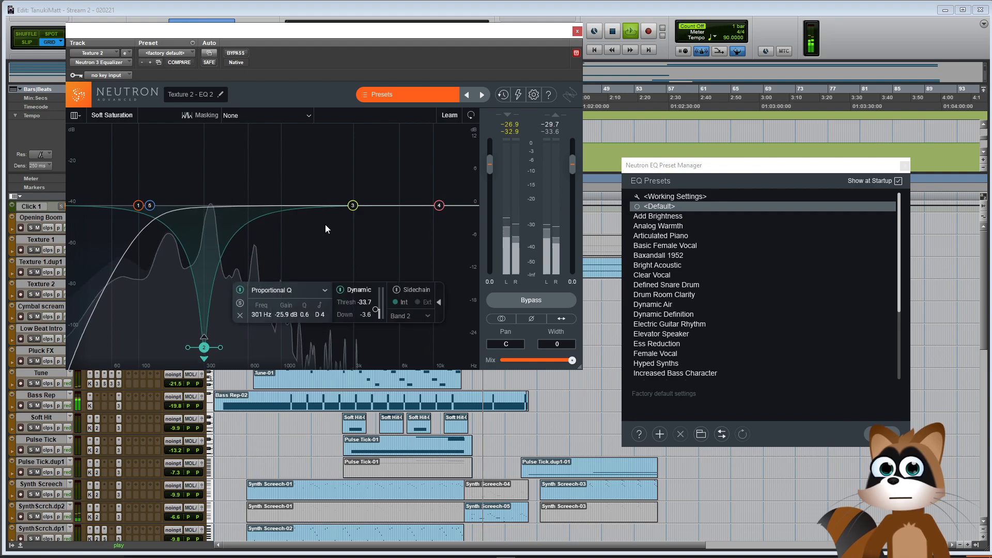
click(578, 31)
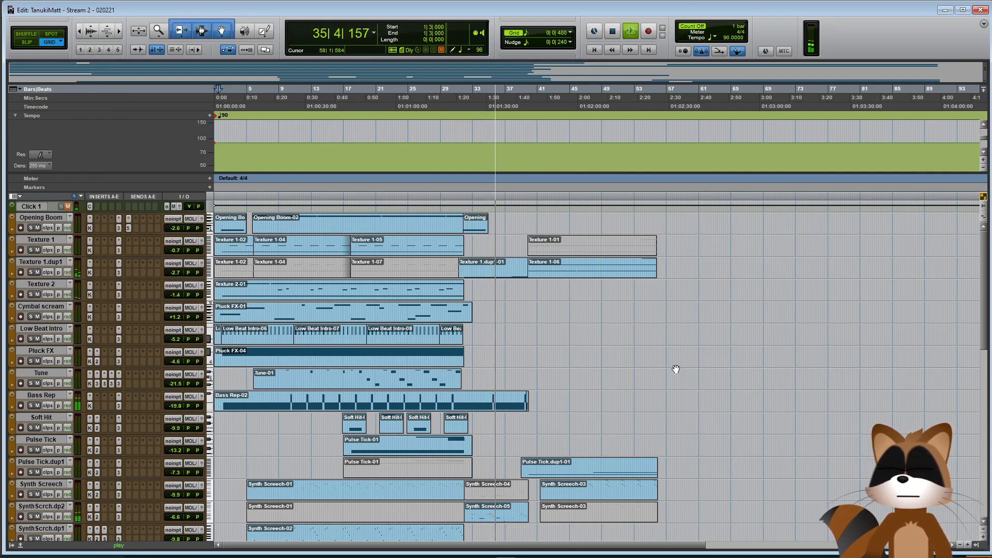
Open the Synth Screech-05 clip on the SynthScrch.dp2 track in the MIDI editor and bring bars 37 to 41 into view
scroll(692, 378, down, 3)
scroll(695, 379, down, 6)
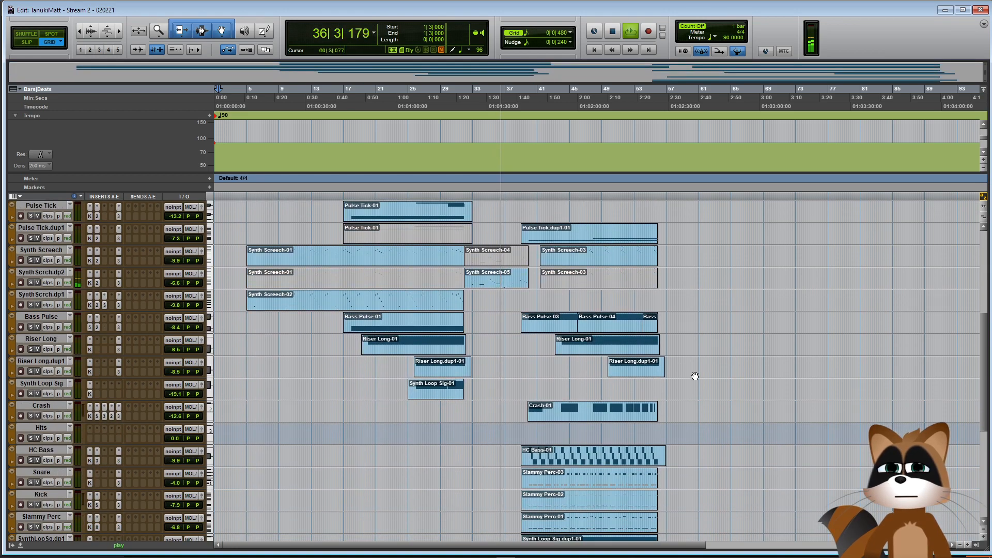
scroll(695, 373, down, 2)
scroll(696, 374, up, 3)
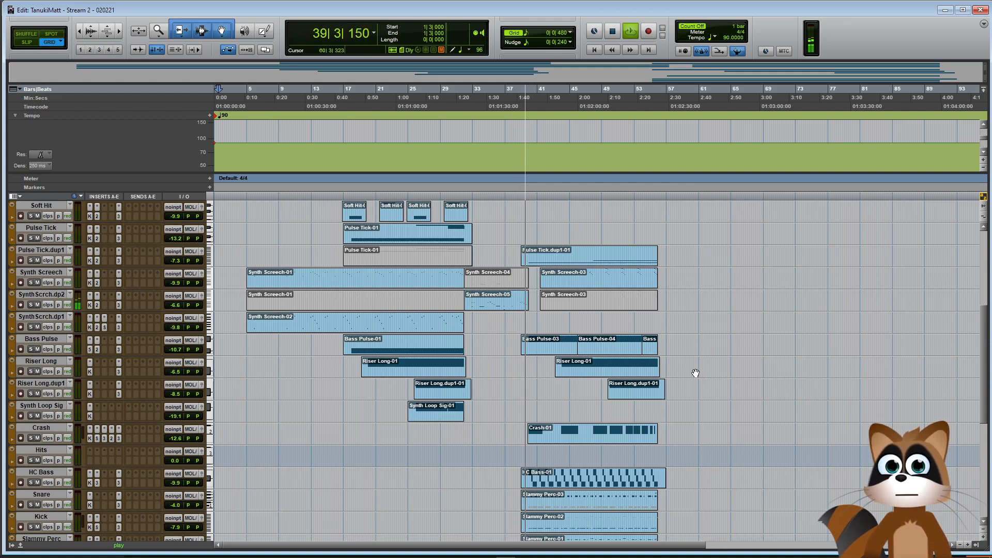
double_click(520, 303)
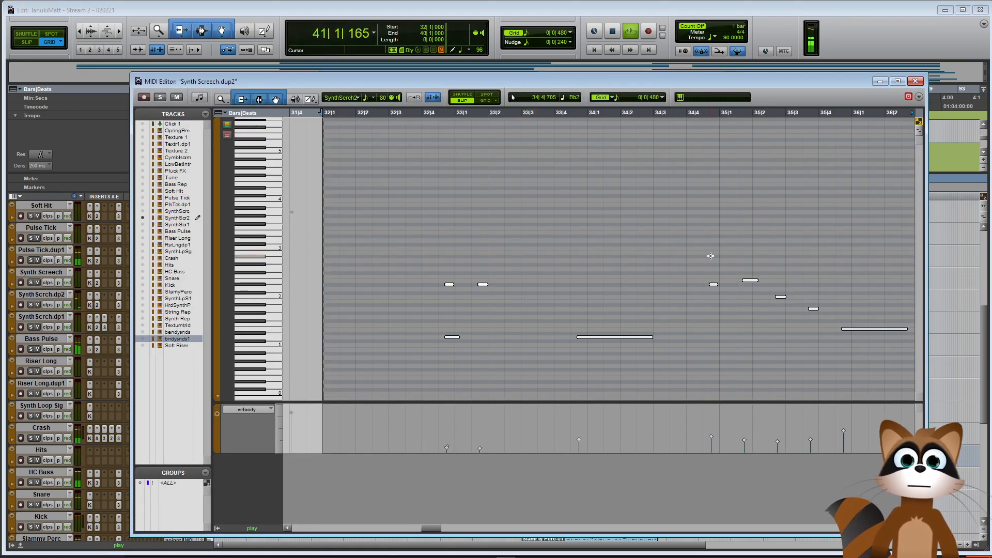
key(r)
key(r)
key(r)
click(690, 252)
key(t)
key(t)
key(t)
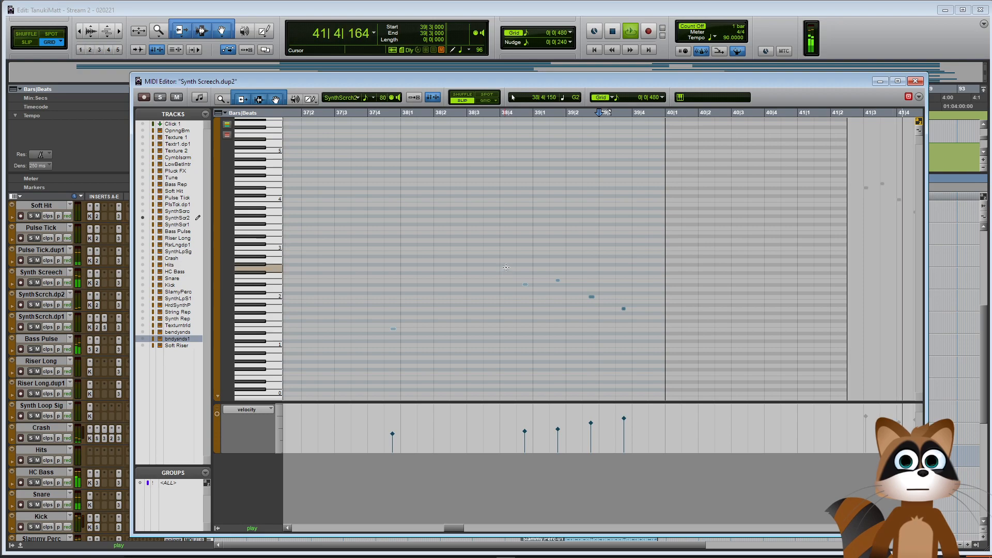
Play the clip's ending from 37|3|900, select its last note at 39|3|660, and close the MIDI editor
key(space)
click(393, 243)
click(365, 235)
key(space)
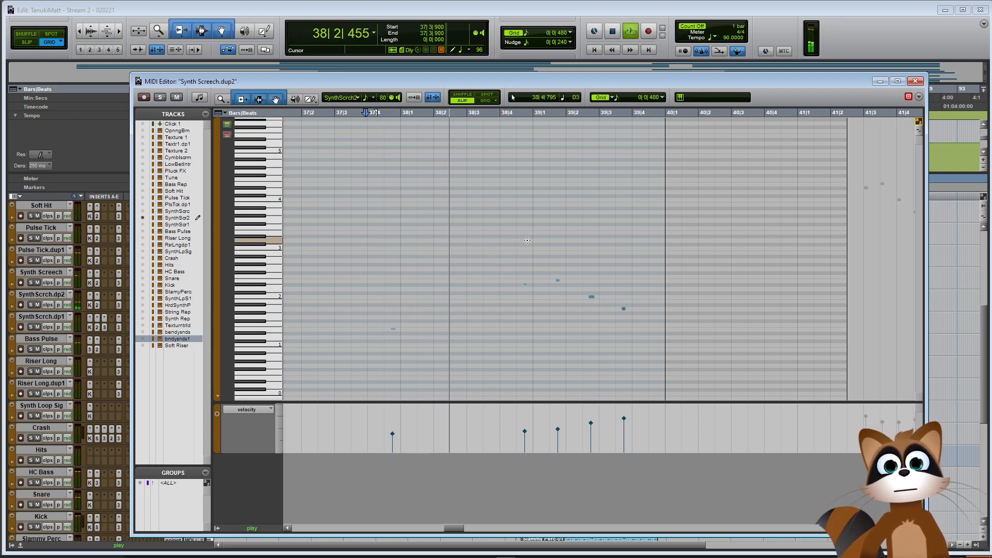
key(space)
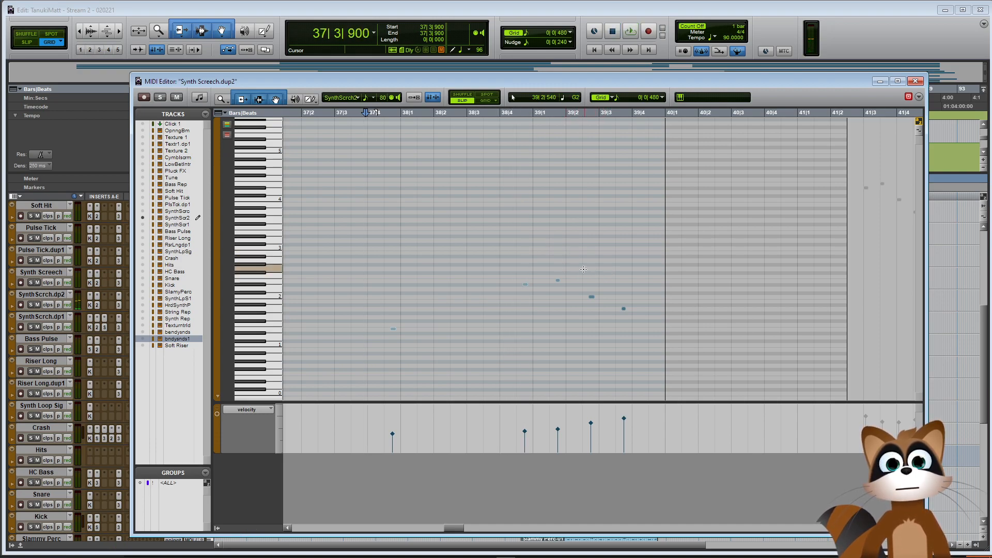
right_click(624, 309)
click(651, 427)
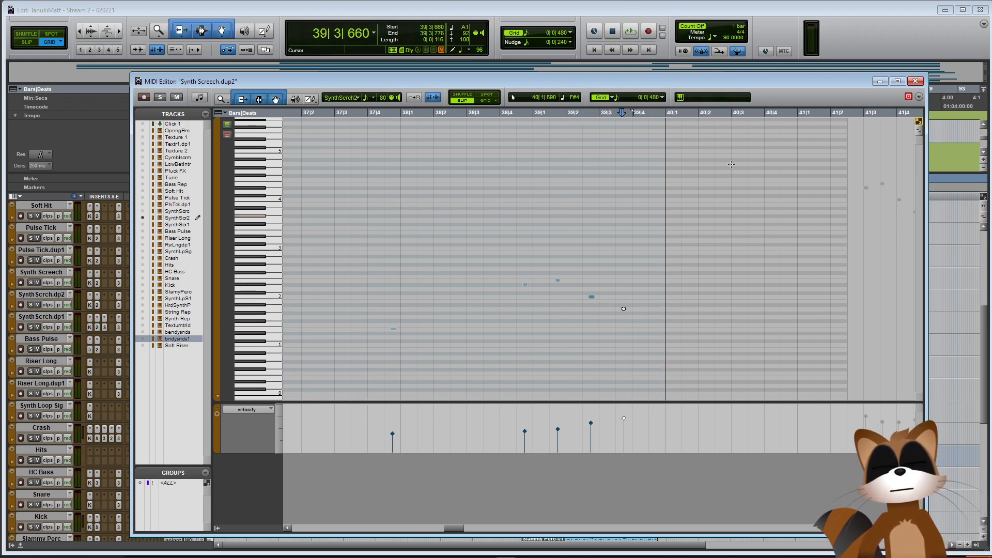
click(916, 82)
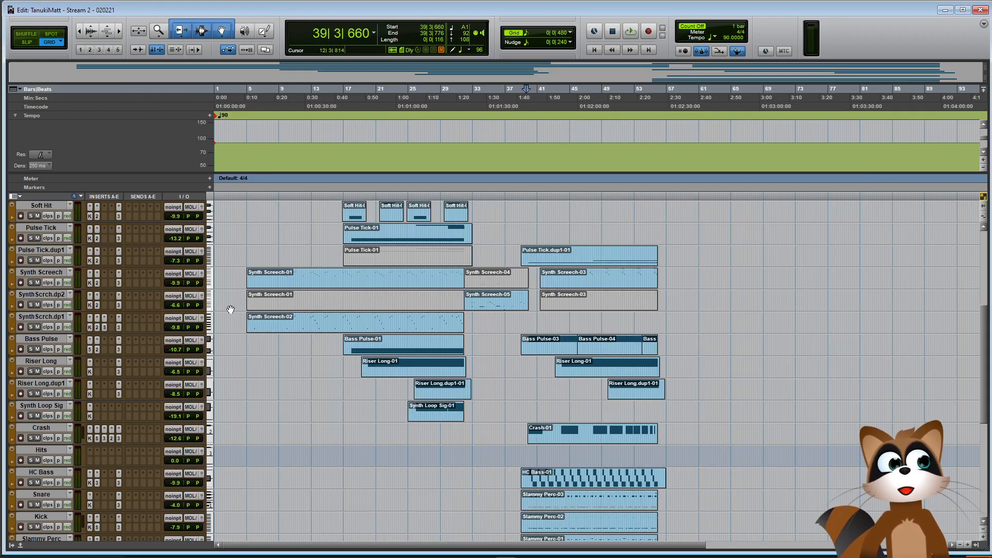
Show the audio volume automation lane under the SynthScrch.dp2 track and enlarge it
click(12, 306)
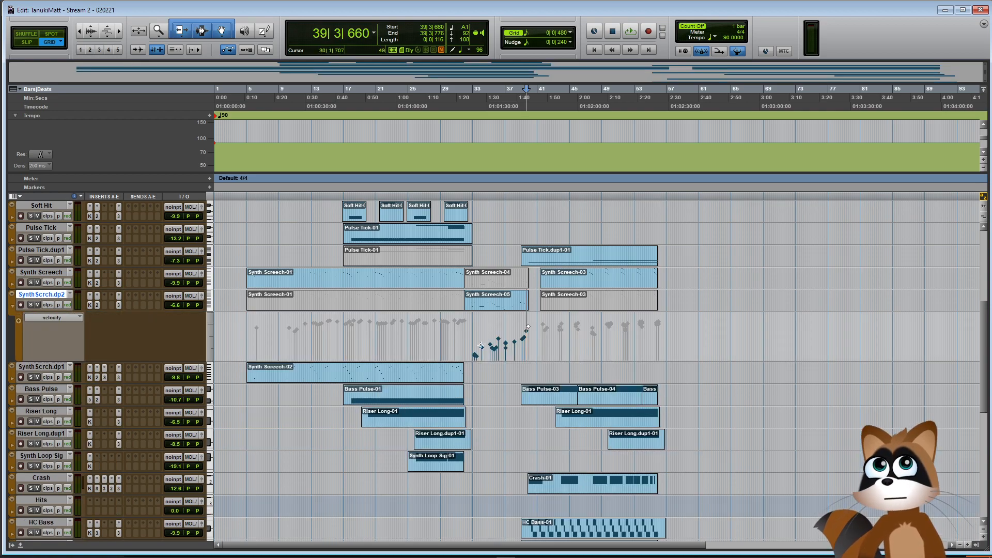
click(541, 338)
key(ctrl+])
key(ctrl+])
click(42, 319)
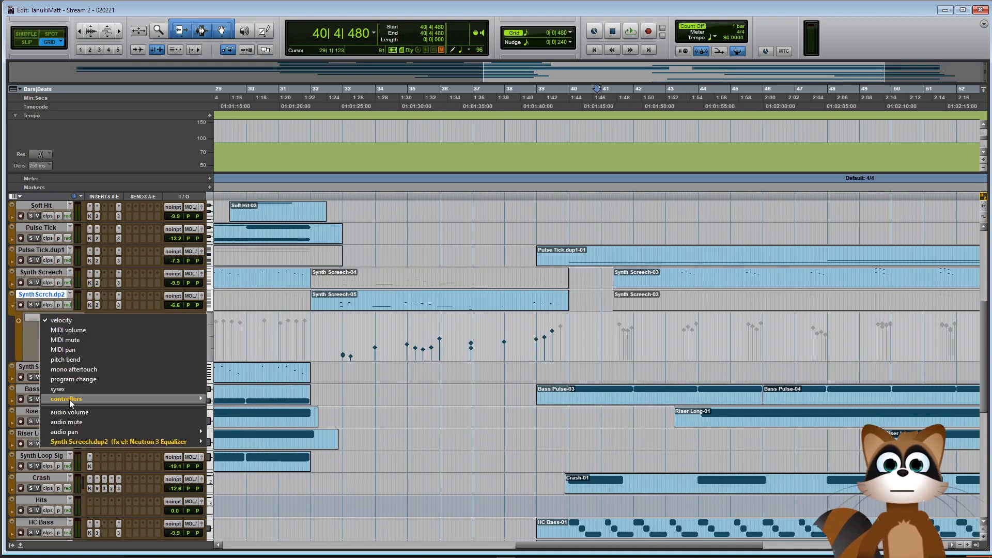
click(75, 412)
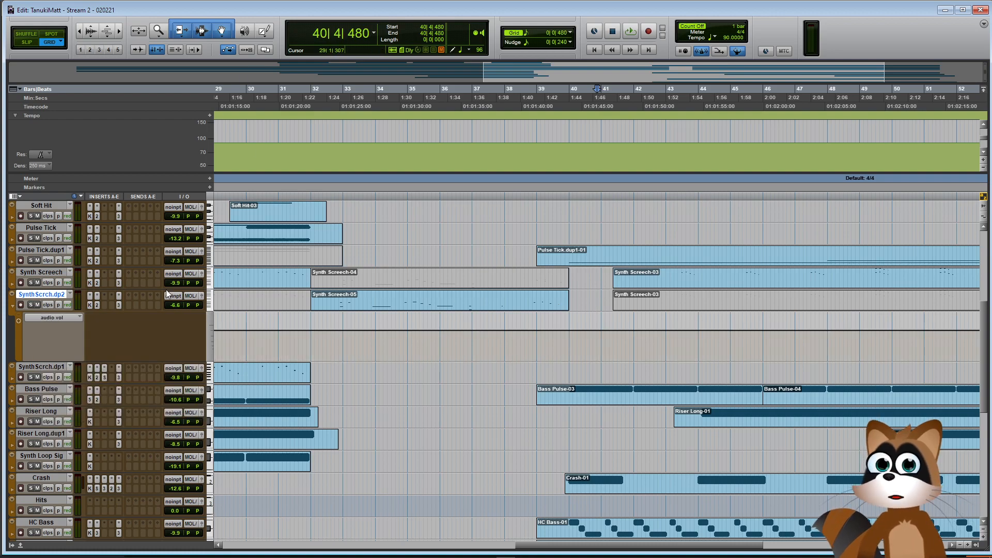
drag(116, 458, 116, 458)
Draw an audio volume drop to silence late in bar 39 on the SynthScrch.dp2 track, and hide its automation lane
key(F10)
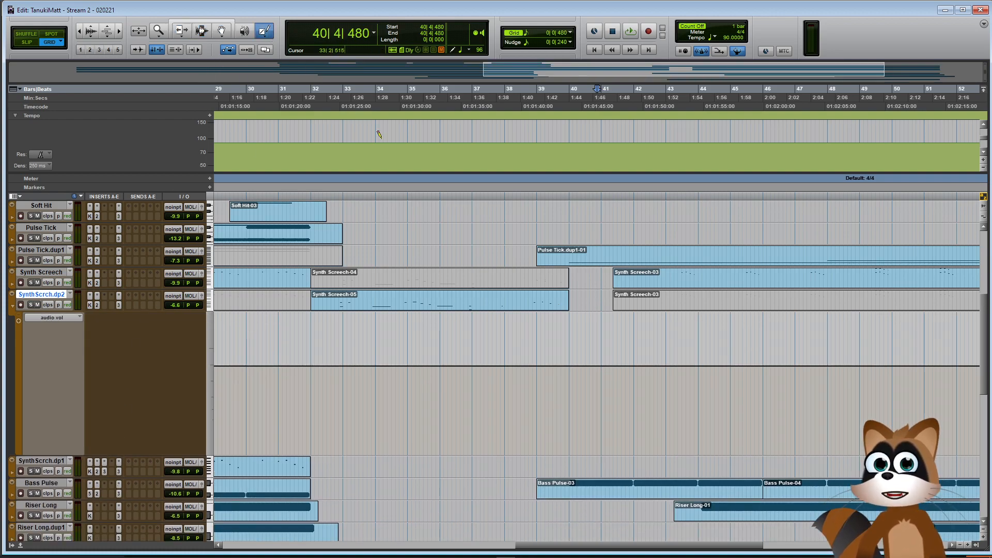
key(ctrl+])
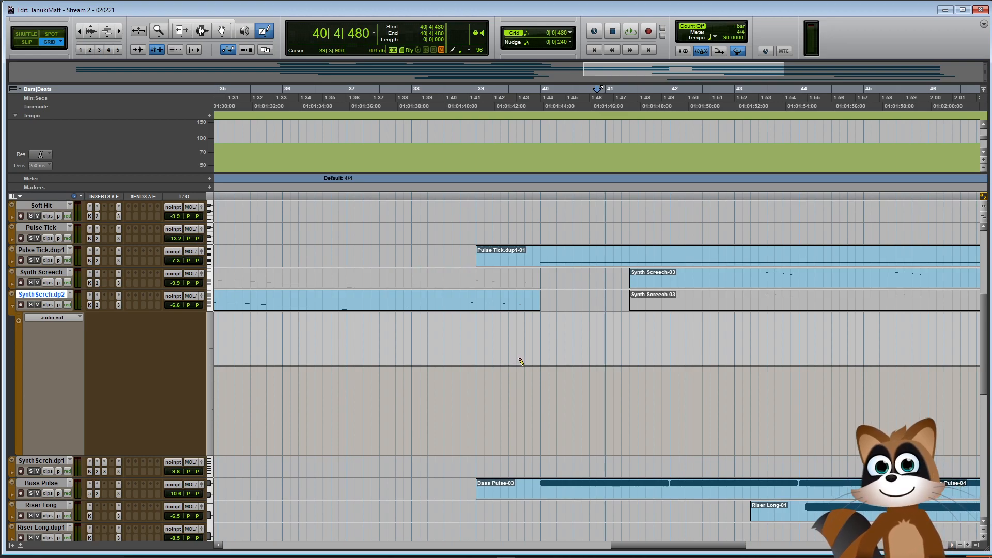
drag(522, 464, 524, 464)
key(ctrl+[)
key(ctrl+[)
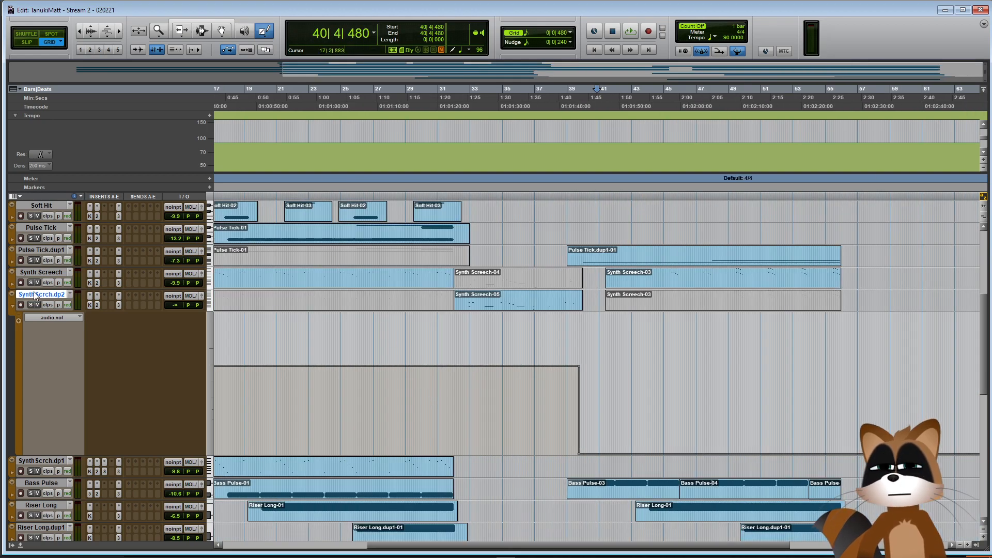
click(13, 308)
click(180, 24)
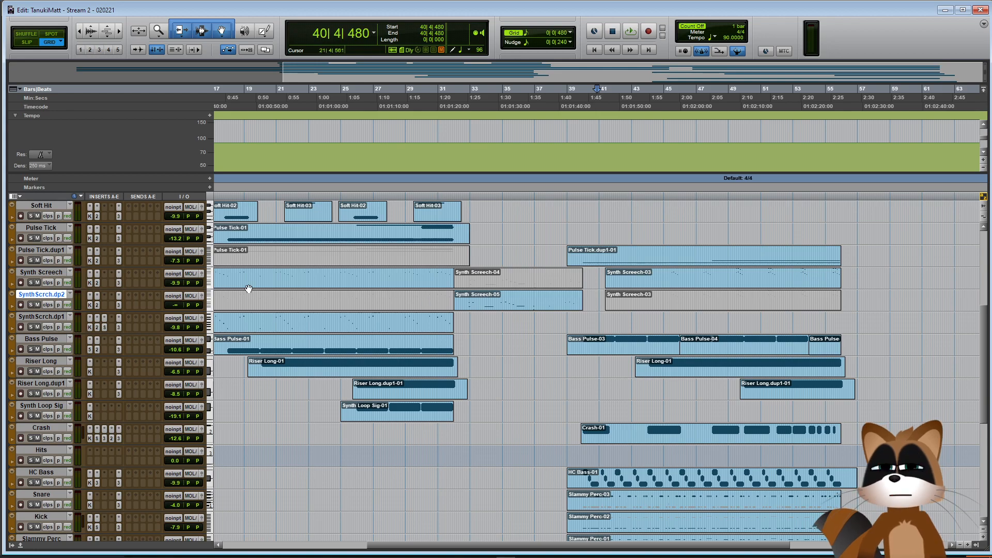
Duplicate the SynthScrch.dp2 track with its clips and automation
right_click(37, 297)
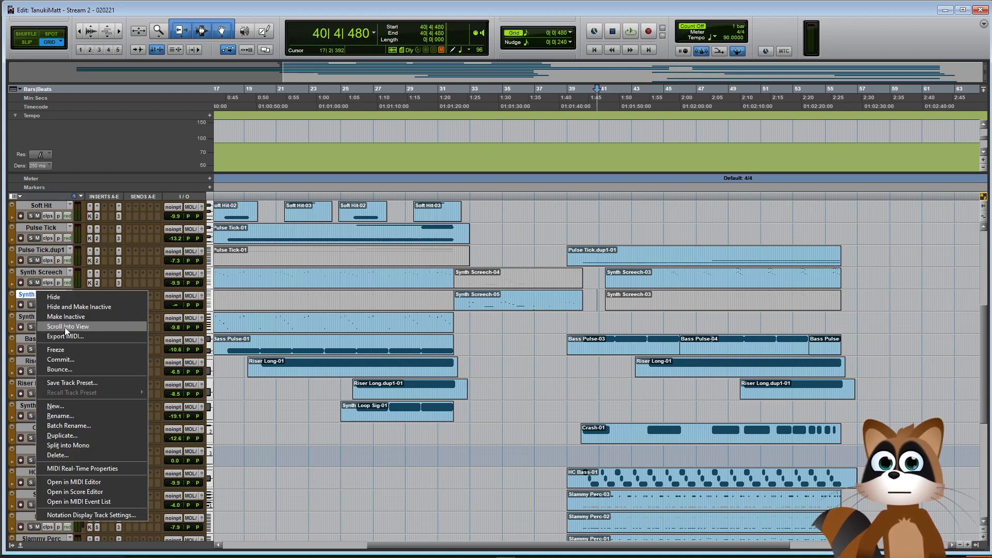
click(83, 431)
click(531, 285)
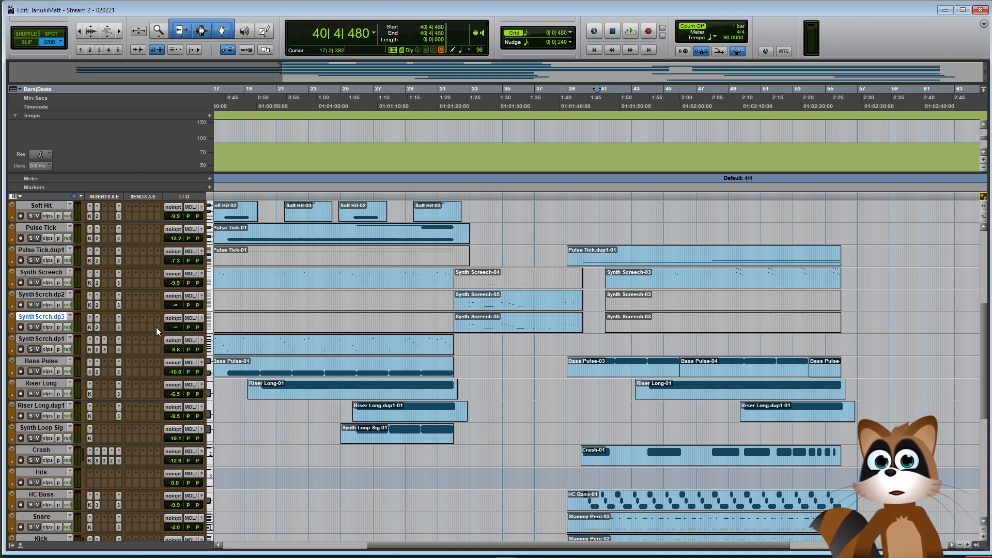
In the MIDI editor for Synth Screech.dup3, delete the first four notes between 32|4 and 34|2, and close the editor
double_click(493, 331)
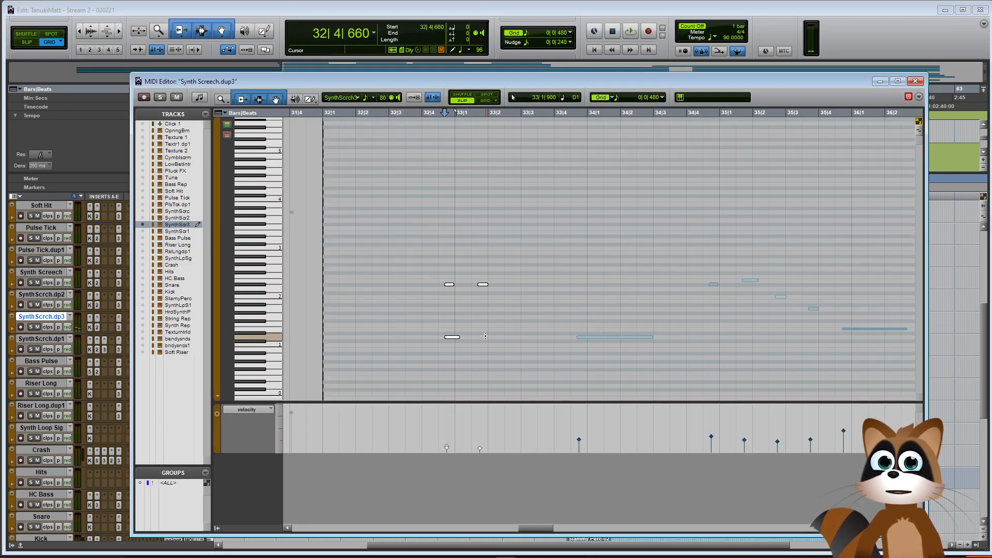
drag(409, 253, 563, 358)
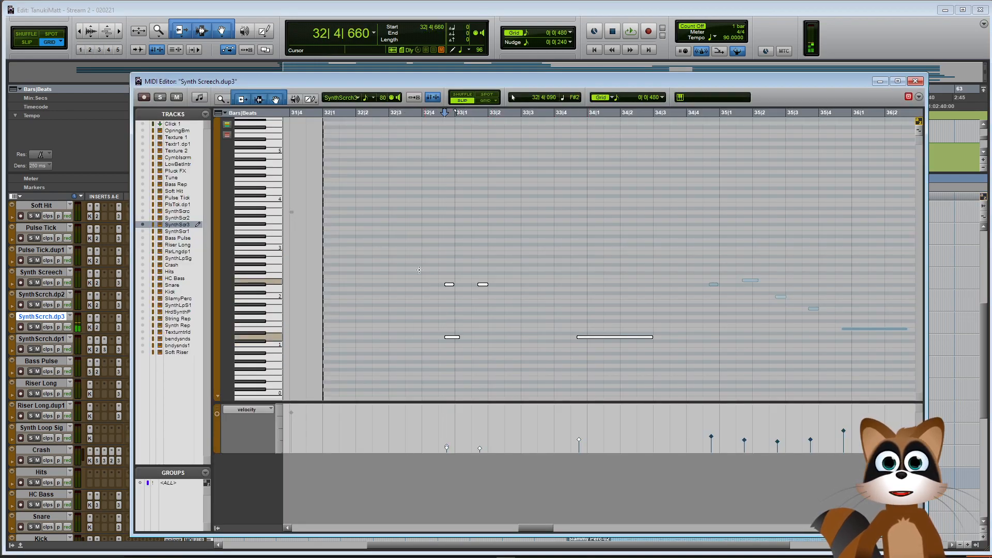
key(Delete)
key(ctrl+bracketleft)
key(ctrl+bracketleft)
click(915, 82)
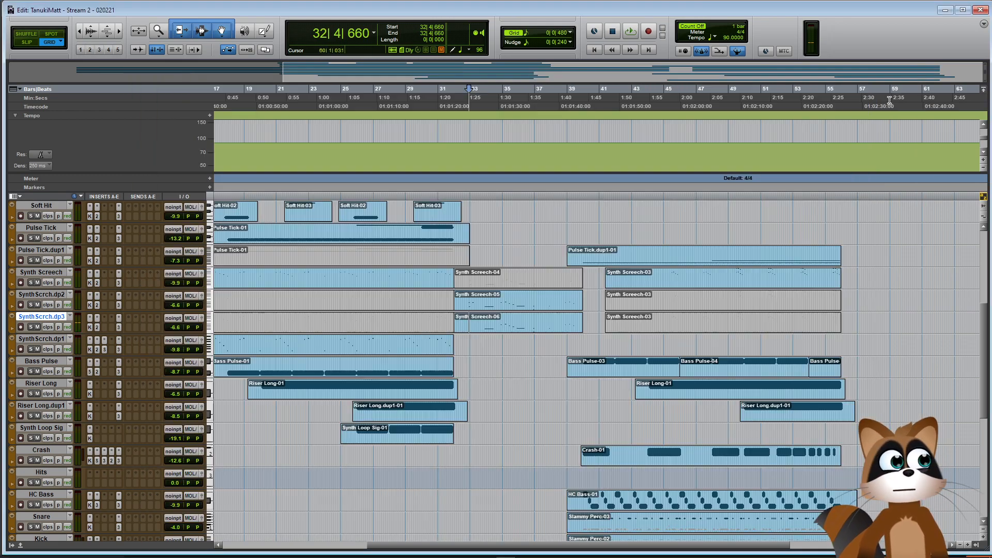
In the MIDI editor for Synth Screech.dup3, raise the remaining notes by one octave, audition them, and close the editor
double_click(530, 333)
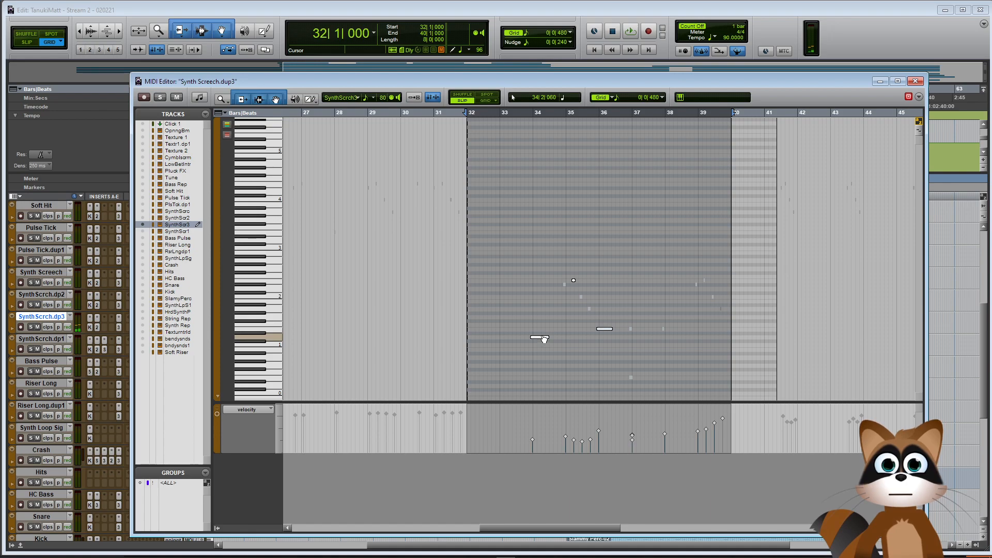
click(542, 338)
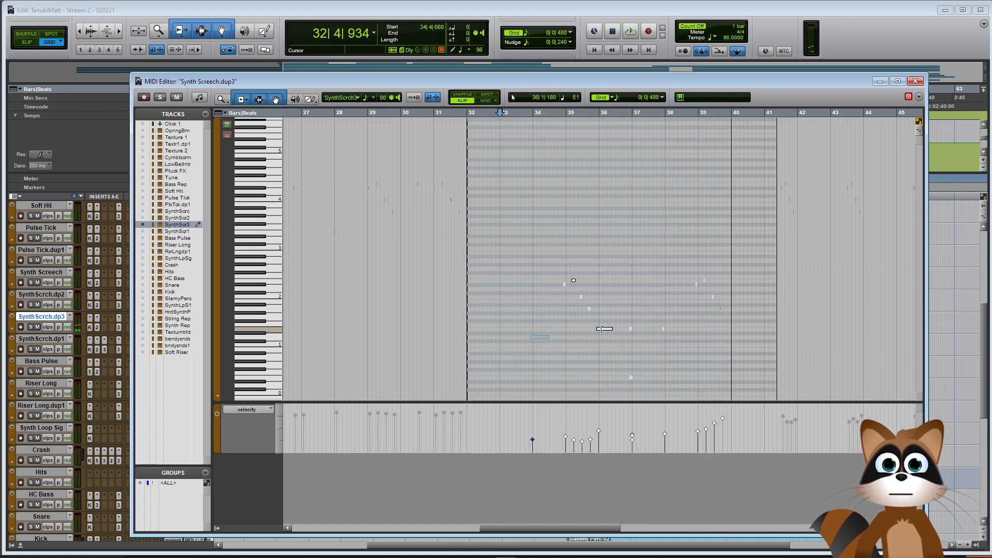
click(557, 337)
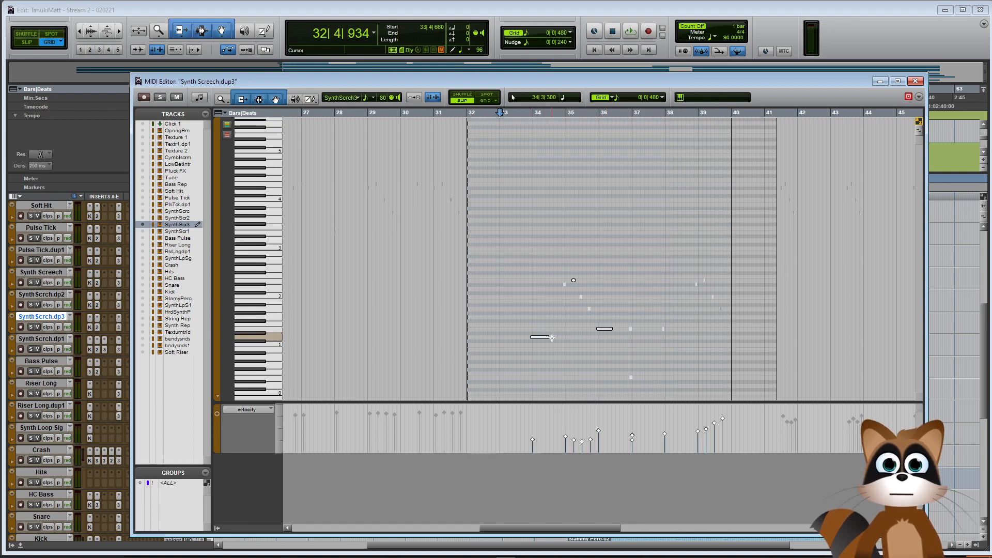
drag(609, 333, 611, 283)
key(space)
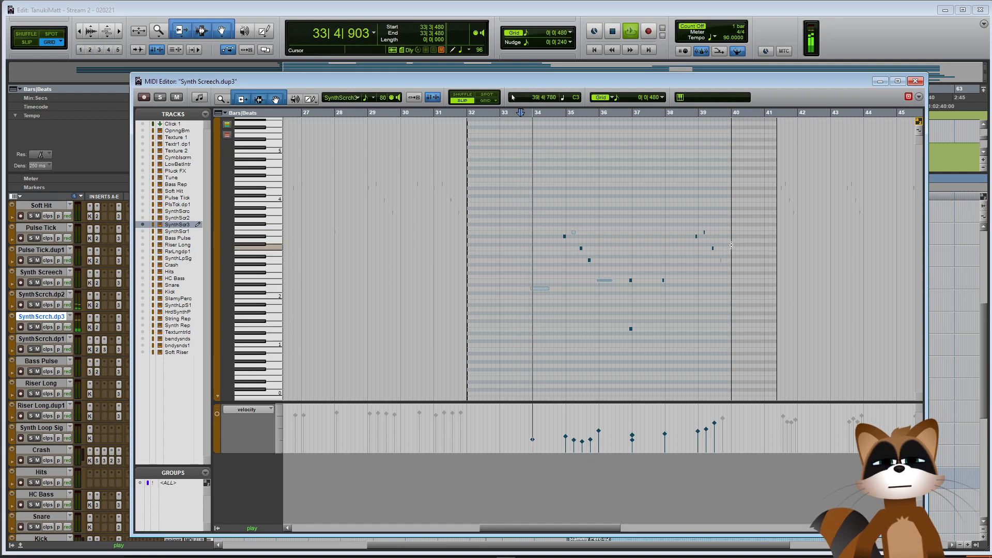
click(916, 81)
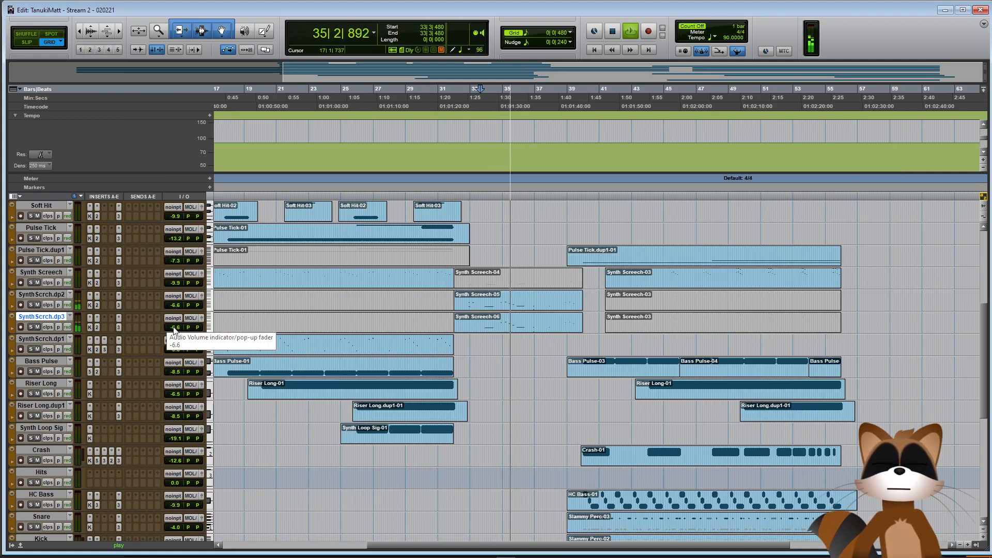
key(space)
Reopen the Synth Screech-06 clip on the SynthScrch.dp3 track, move its notes up another octave, and close the editor
click(437, 452)
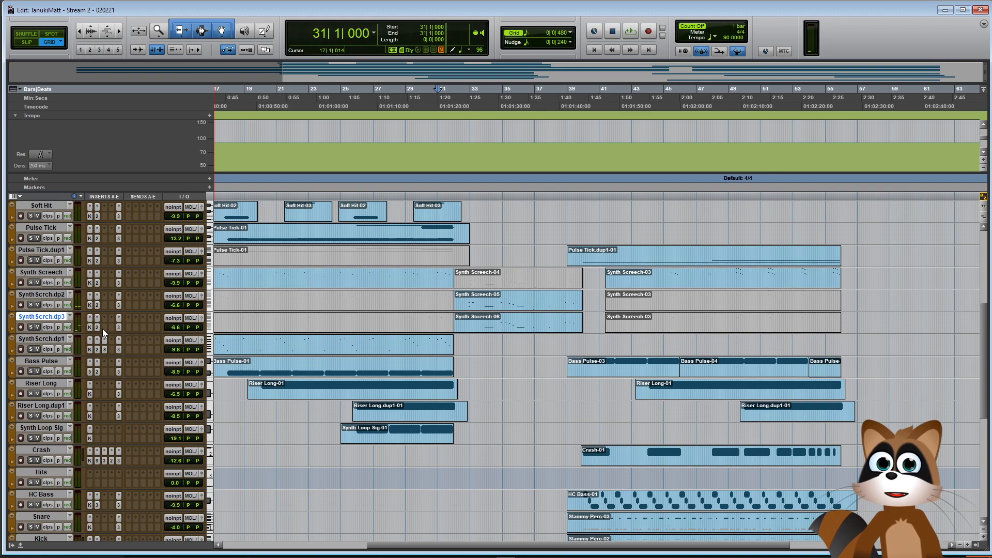
double_click(506, 332)
drag(607, 308, 607, 261)
click(915, 81)
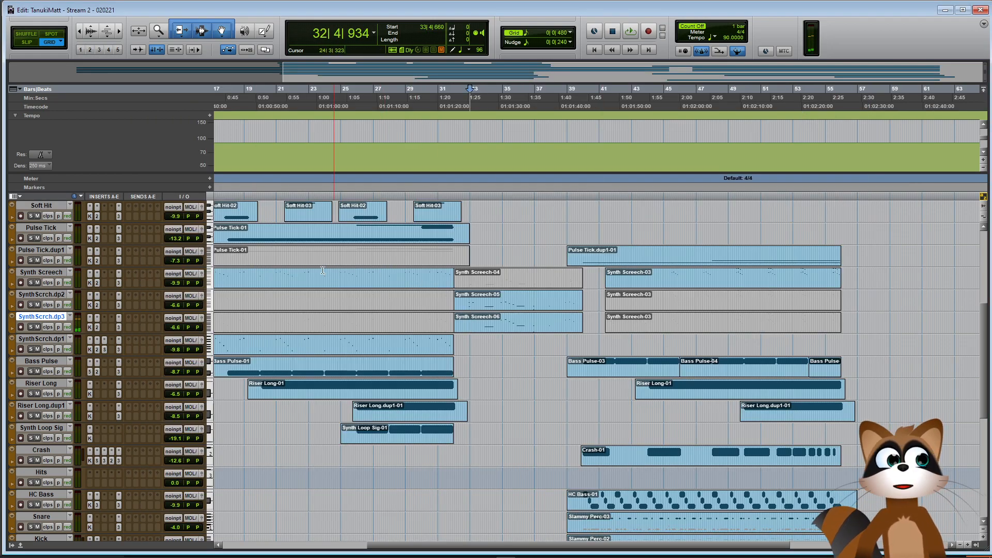
Lower the SynthScrch.dp3 volume to -16.5 dB, show its audio volume lane, and pull down the starting and pre-drop breakpoints
drag(176, 329, 178, 335)
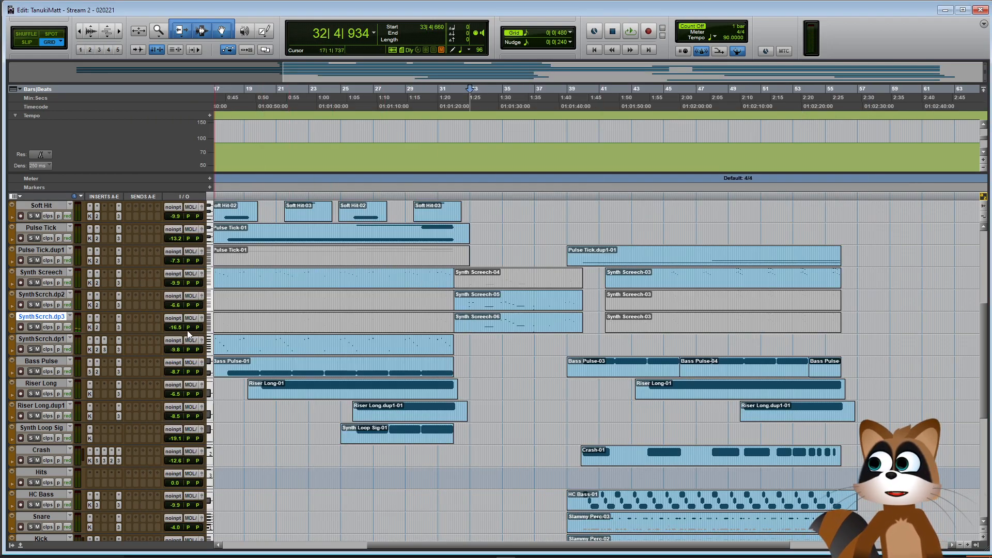
click(10, 332)
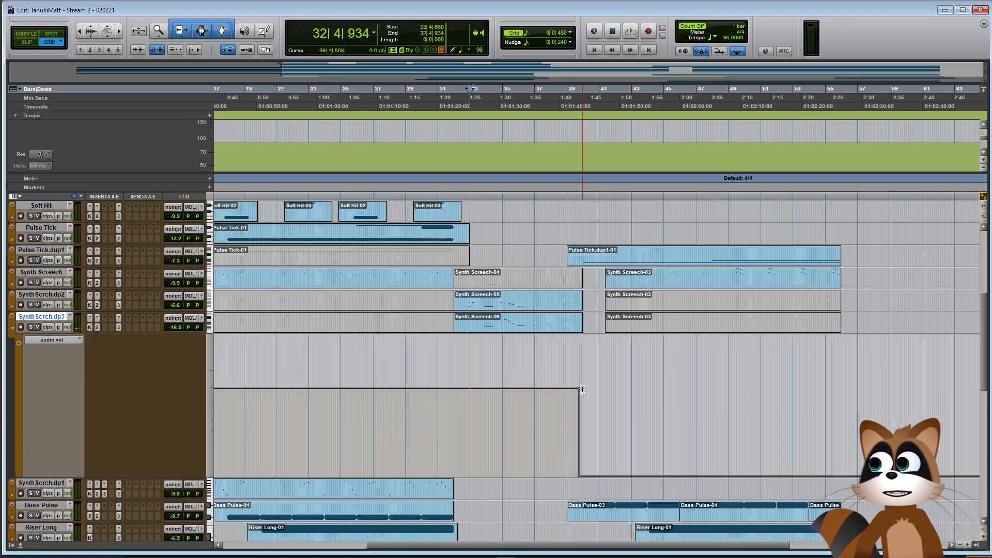
drag(580, 389, 580, 416)
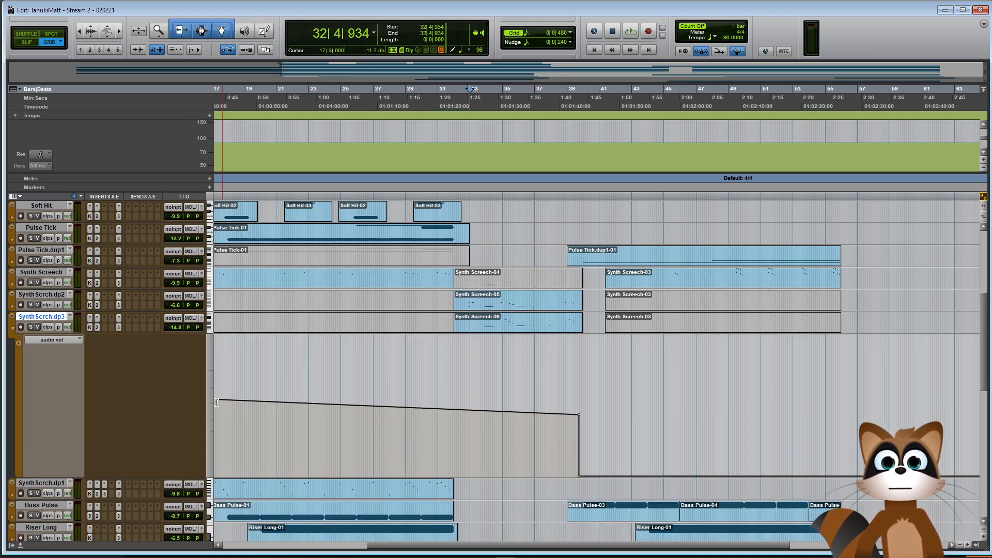
key(r)
drag(215, 388, 215, 423)
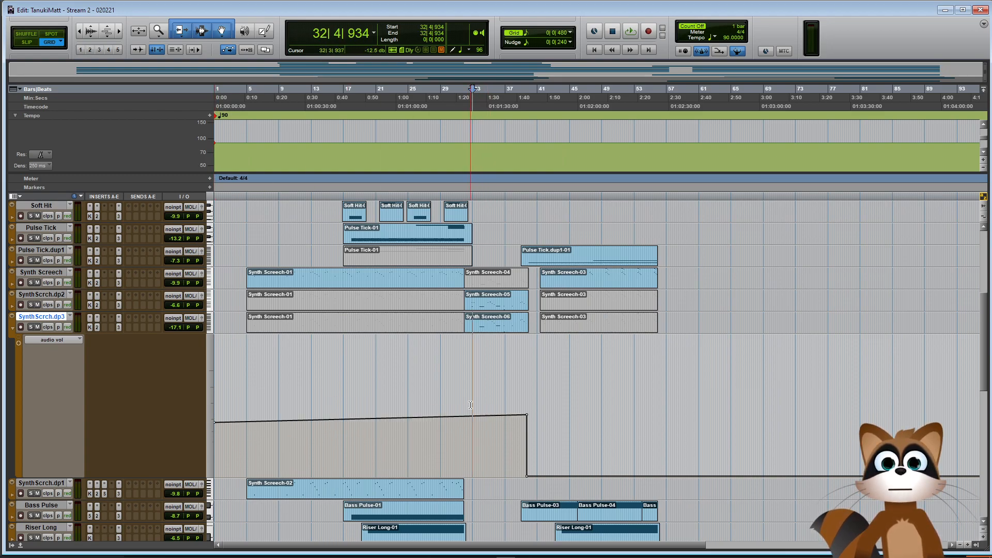
Play from 31|4|480 while lowering both ends of the SynthScrch.dp3 volume line a little further, and hide the lane
click(466, 407)
key(space)
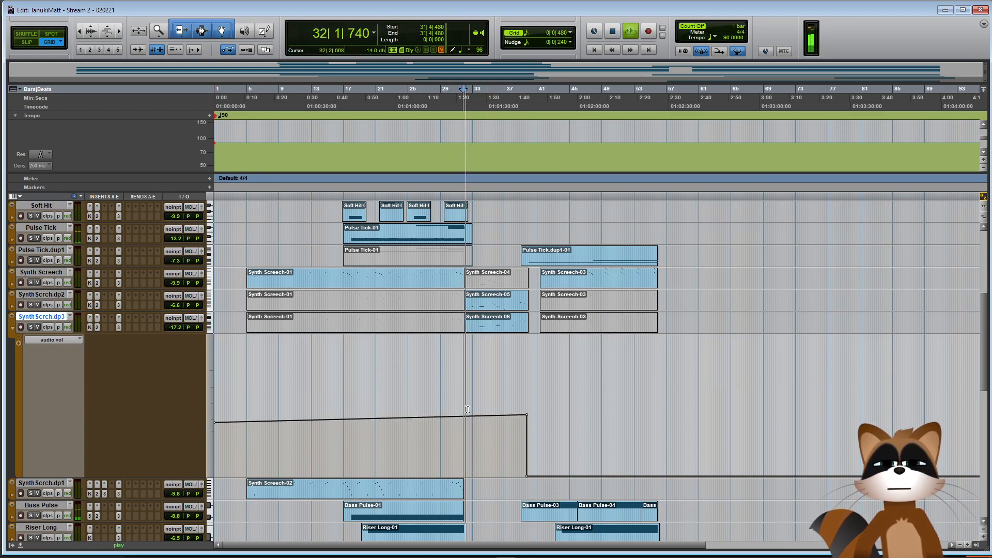
key(t)
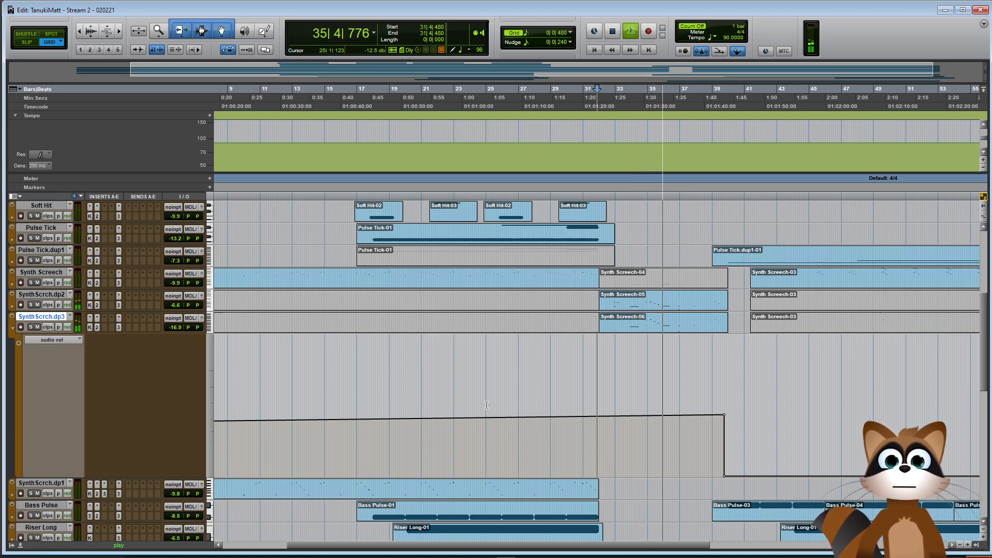
key(ctrl+bracketleft)
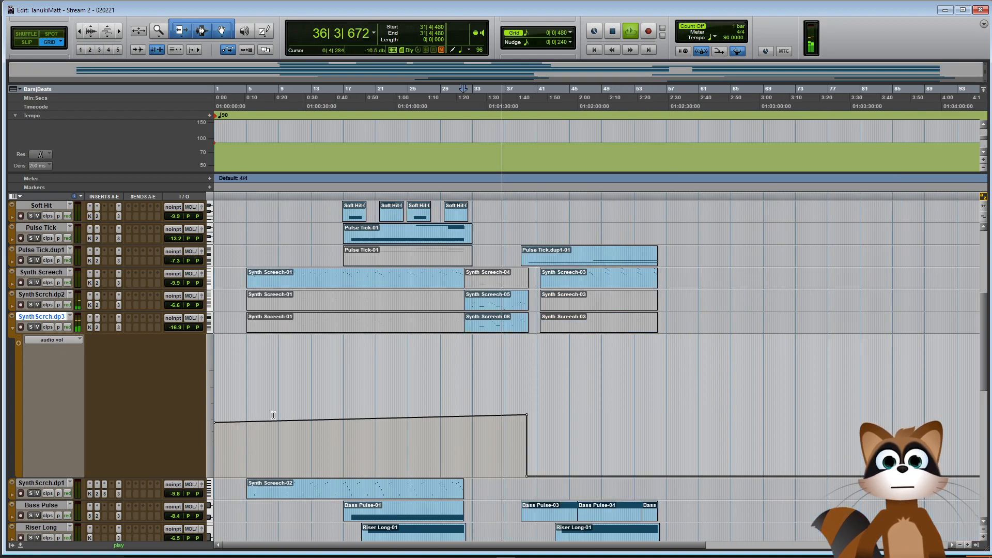
drag(527, 416, 526, 423)
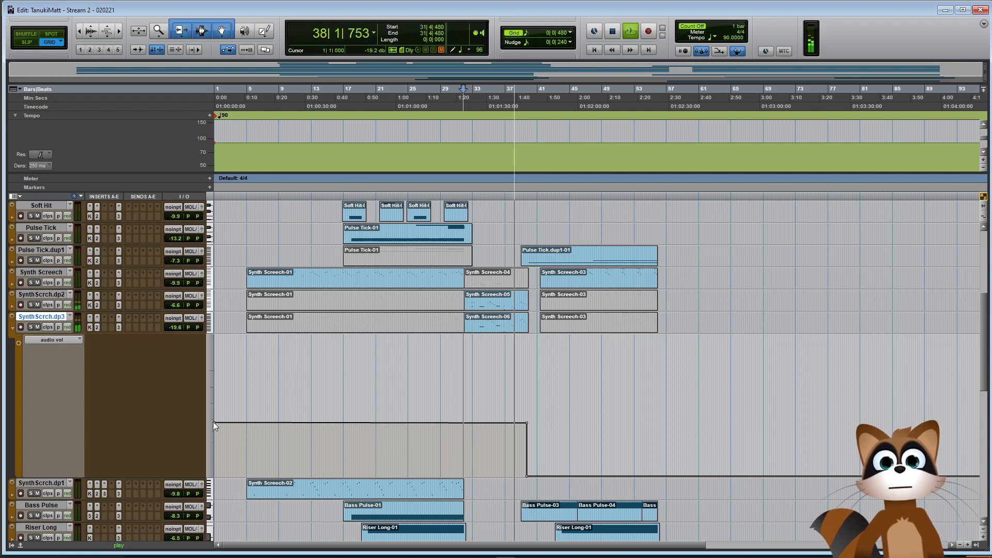
drag(215, 423, 214, 428)
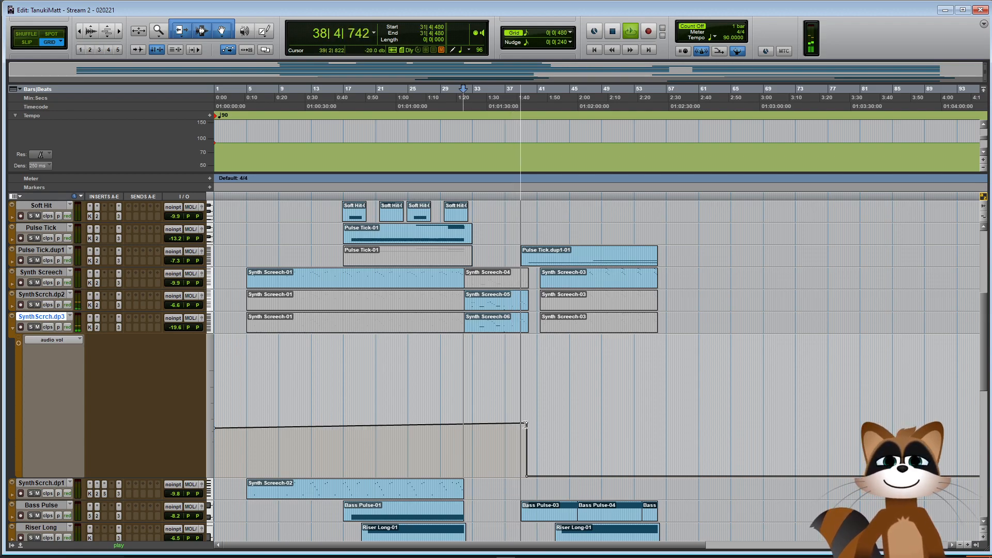
drag(526, 425, 527, 425)
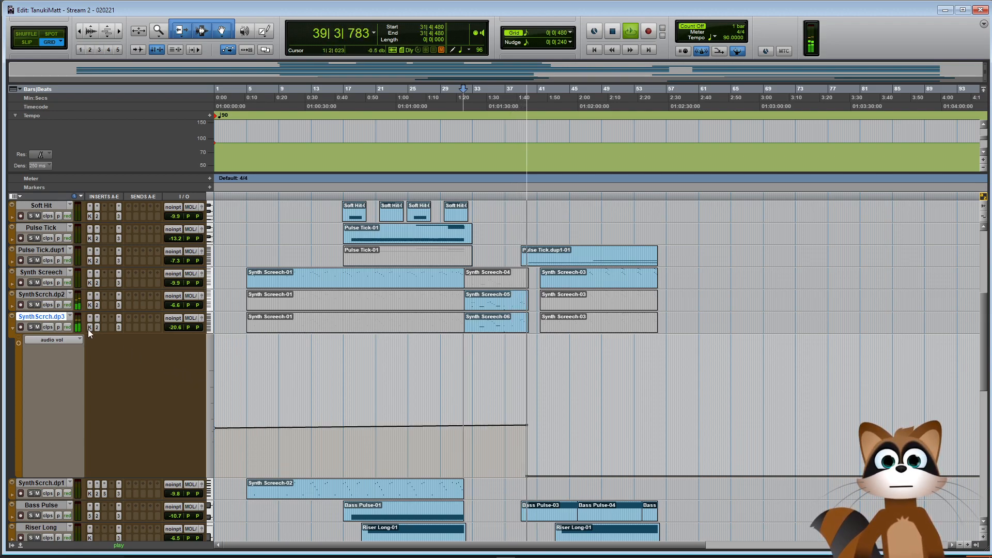
click(13, 327)
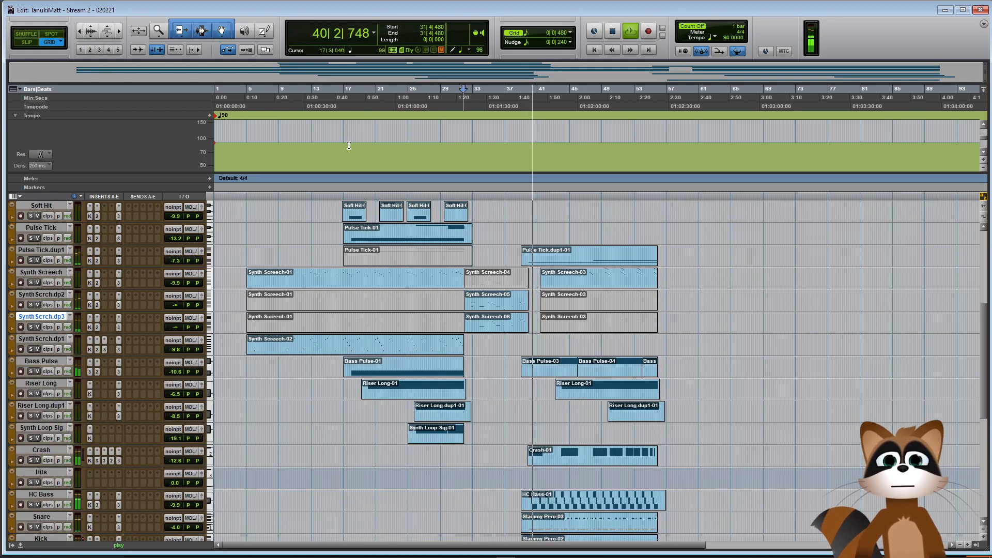
Review the clips on all tracks while the section from bar 40 to the song's end plays, and stop playback
key(ctrl+bracketright)
scroll(666, 428, down, 10)
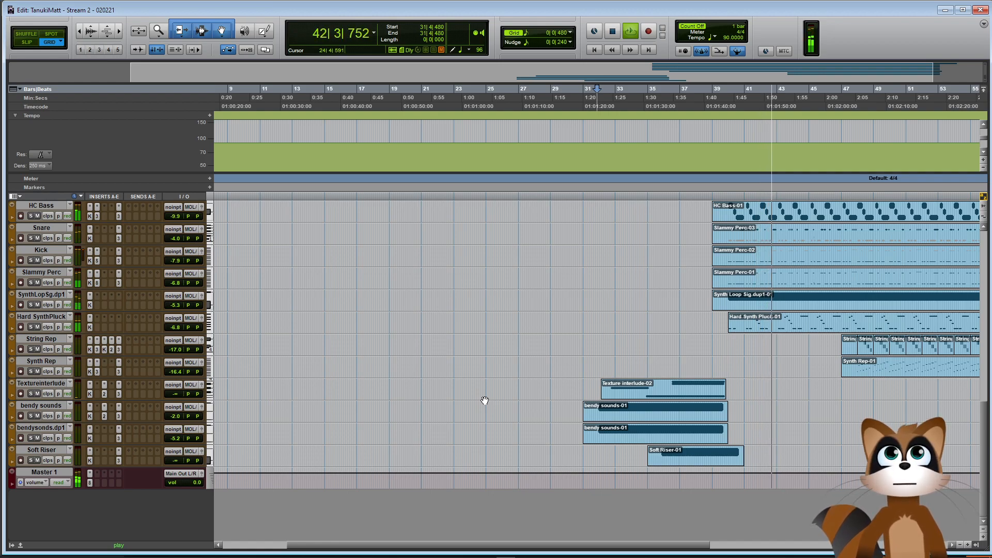
key(ctrl+bracketleft)
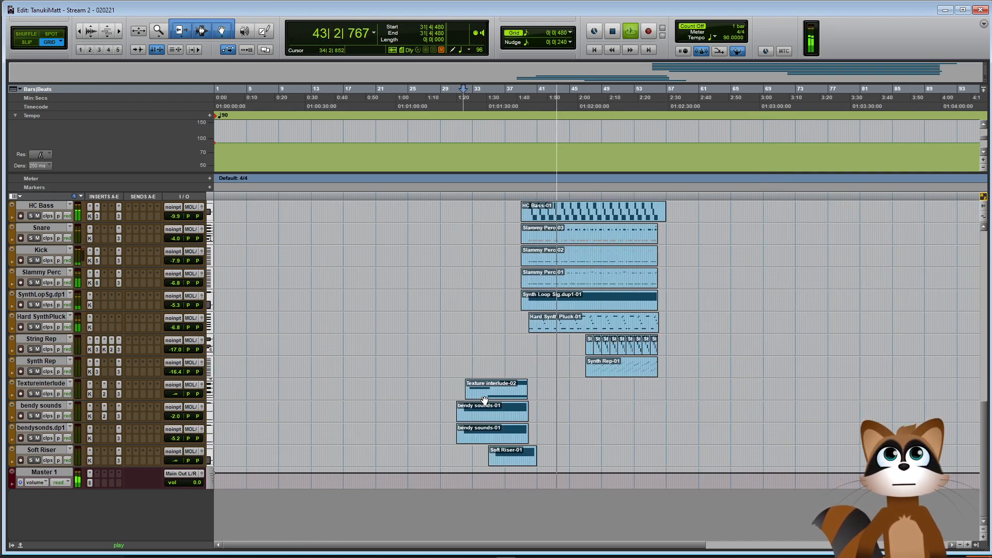
scroll(690, 409, up, 15)
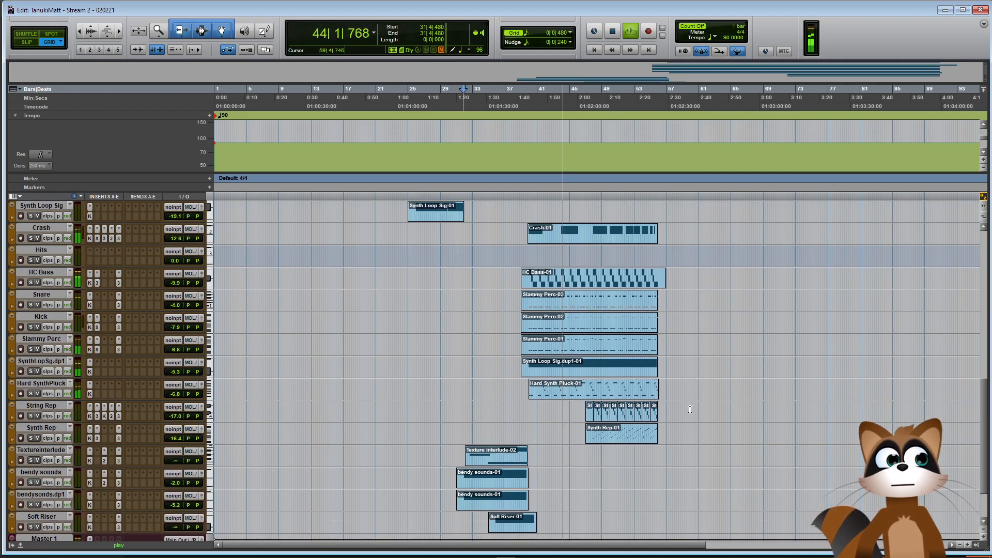
scroll(712, 444, up, 1)
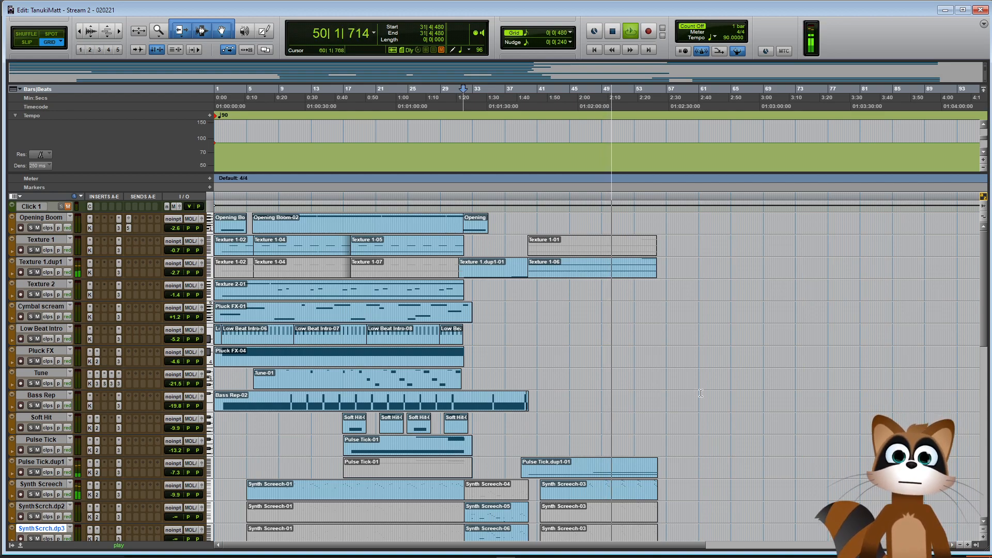
scroll(683, 392, down, 15)
scroll(728, 425, down, 4)
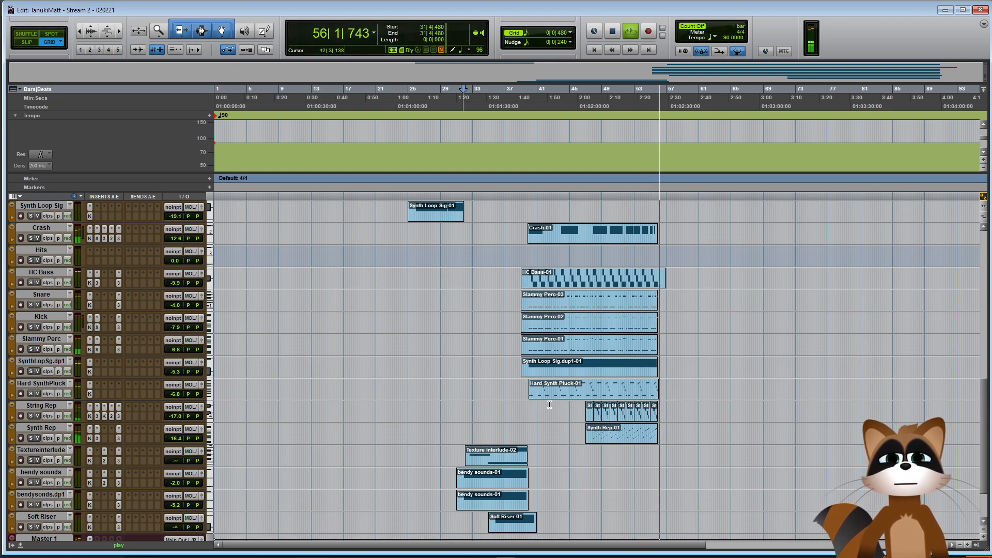
scroll(441, 403, down, 2)
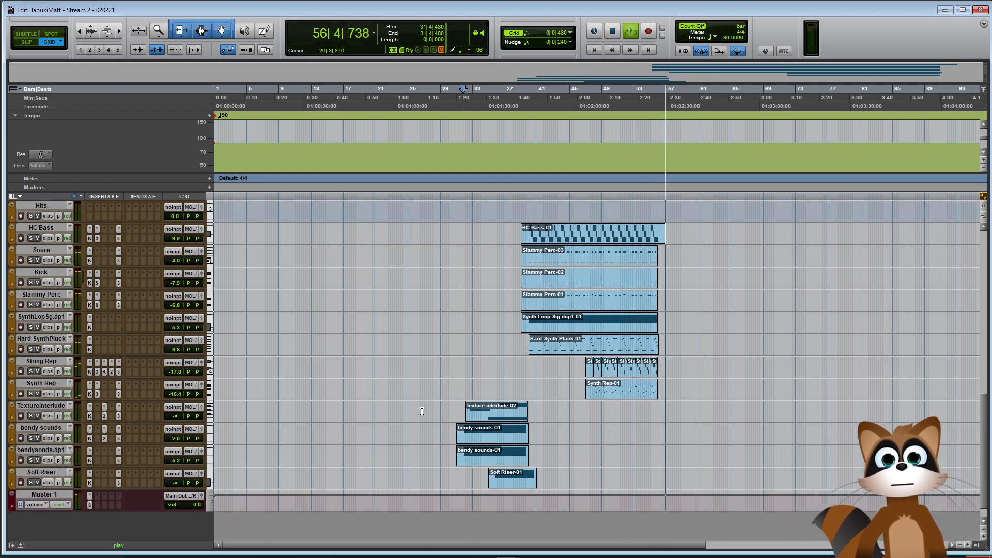
scroll(743, 472, up, 20)
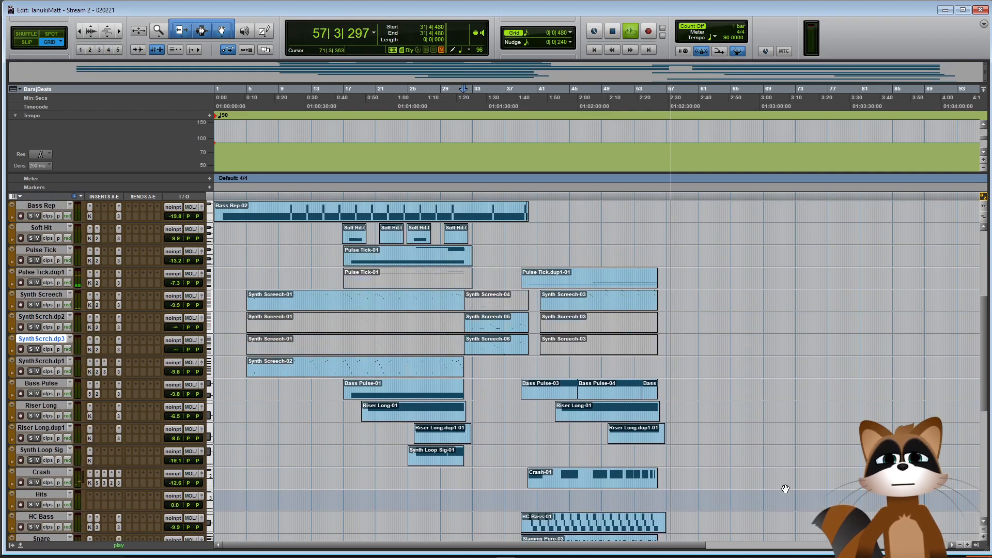
scroll(734, 467, down, 5)
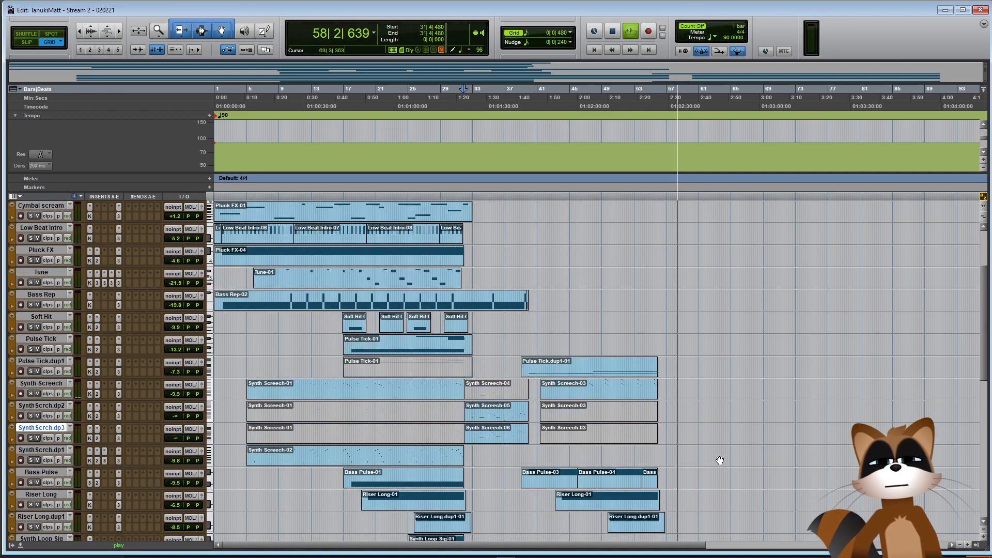
key(space)
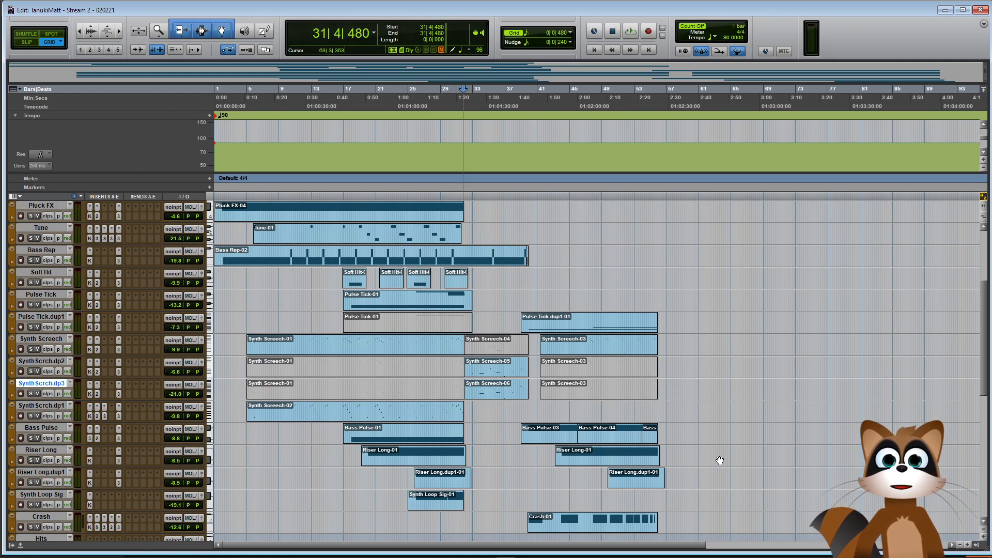
Lower the SynthScrch.dp3 volume automation to about -28.3 dB at the start and -25.3 dB before the drop, and hide the lane
click(12, 397)
scroll(215, 408, down, 4)
drag(215, 405, 458, 414)
drag(526, 403, 526, 411)
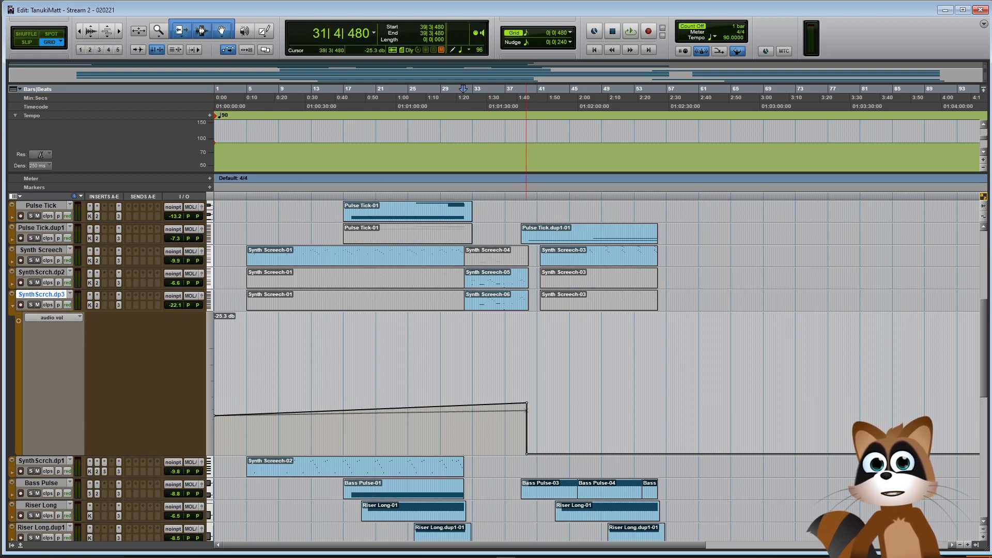
click(12, 309)
Check the automation lane of the duplicated bendy sounds track and set that track's volume to -7.2 dB
scroll(445, 401, down, 10)
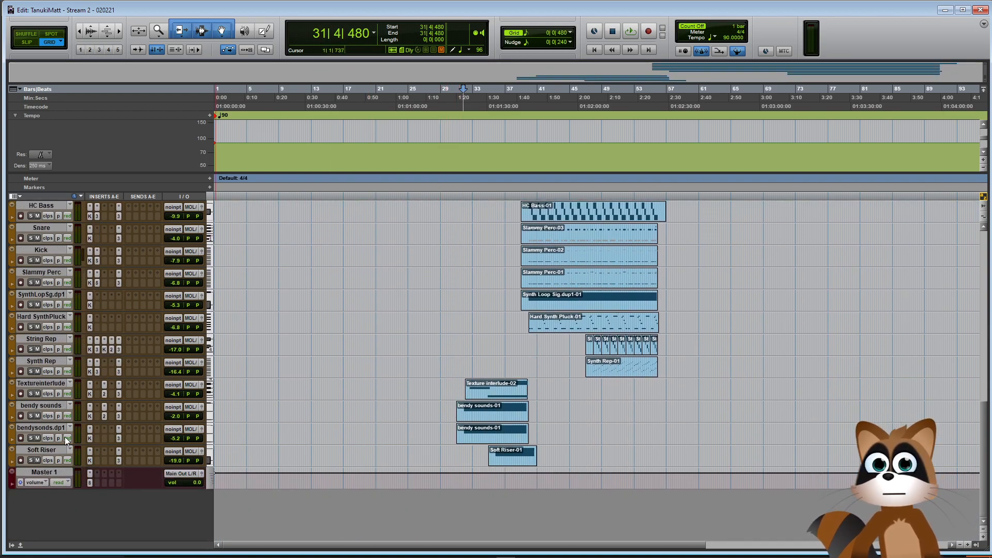
click(12, 439)
click(12, 439)
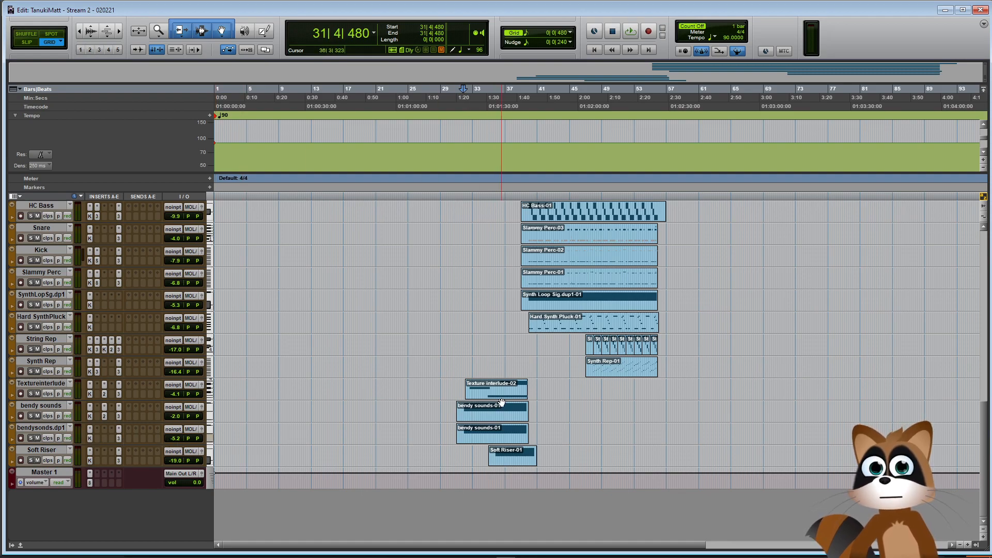
click(174, 438)
drag(175, 440, 175, 439)
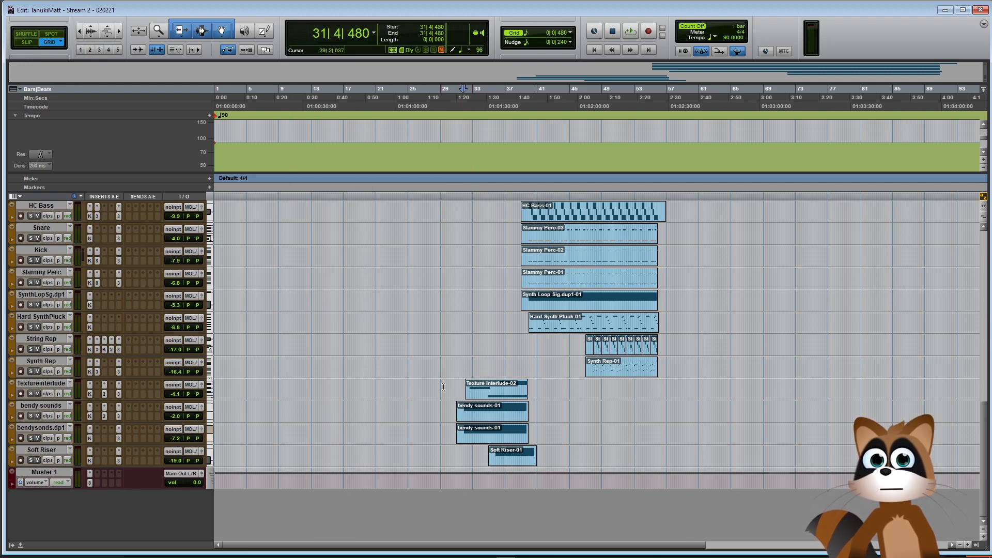
Play the song from bar 1 to check the mix, and stop playback
click(217, 387)
key(space)
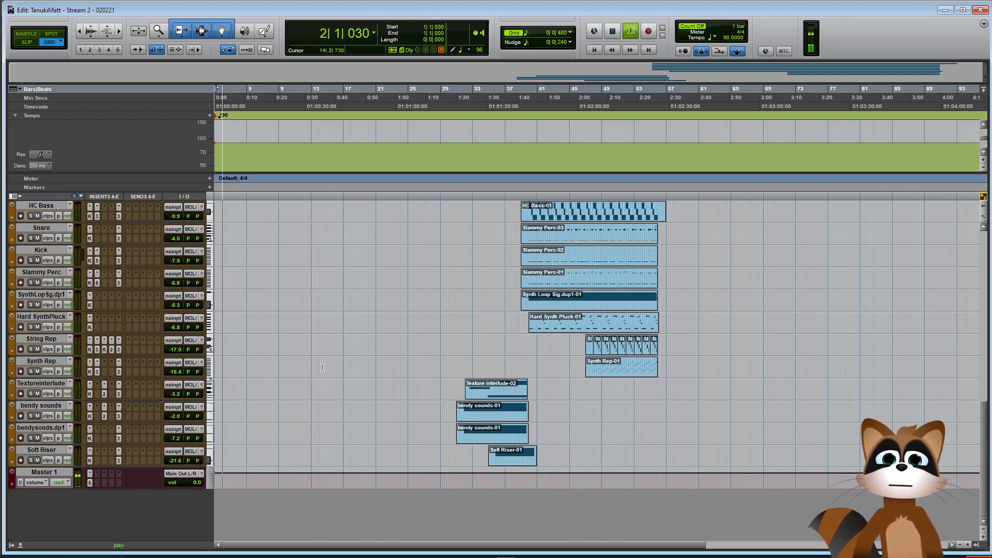
scroll(757, 411, up, 5)
key(space)
Play from bar 53 and punch in recording around bar 55 to add an ending part on the Texture 2 track
scroll(756, 411, up, 10)
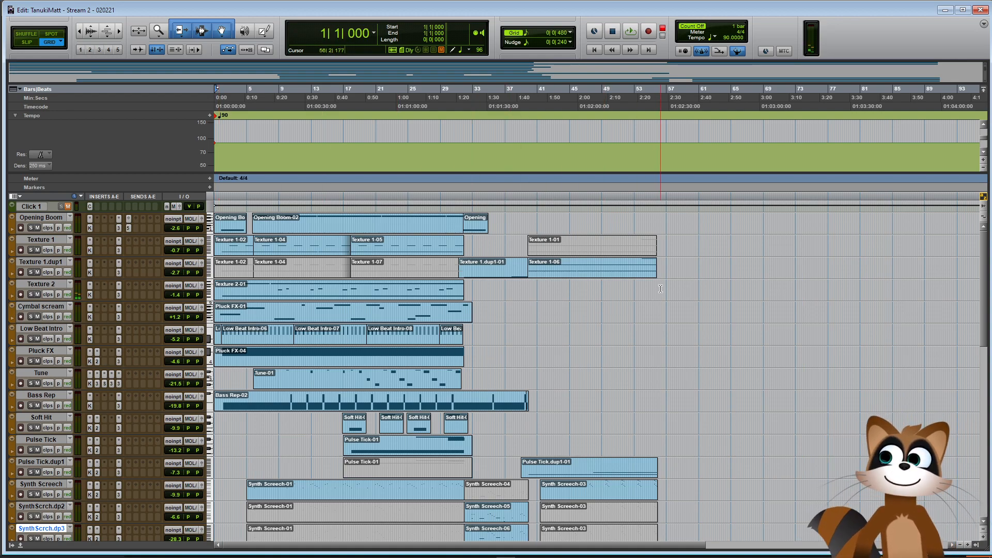
click(635, 287)
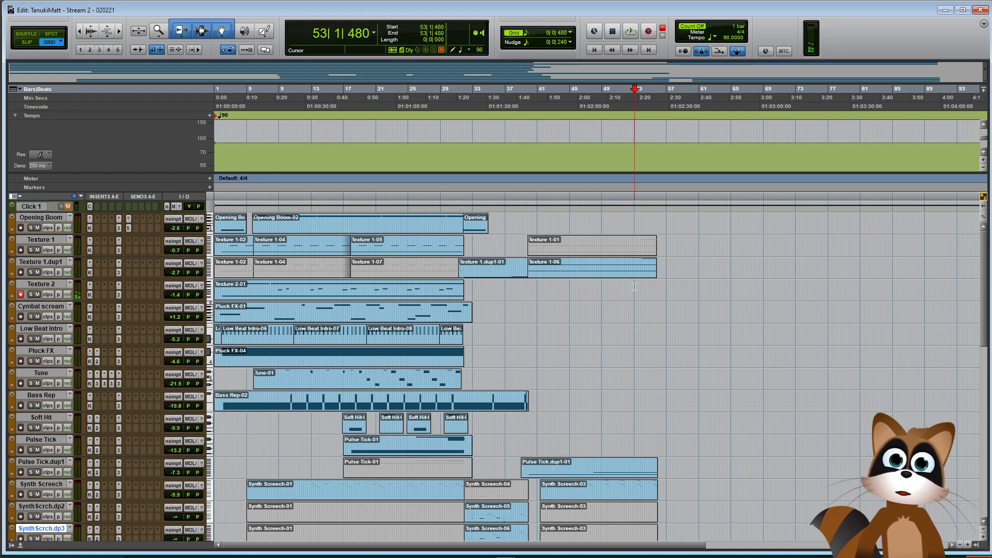
key(space)
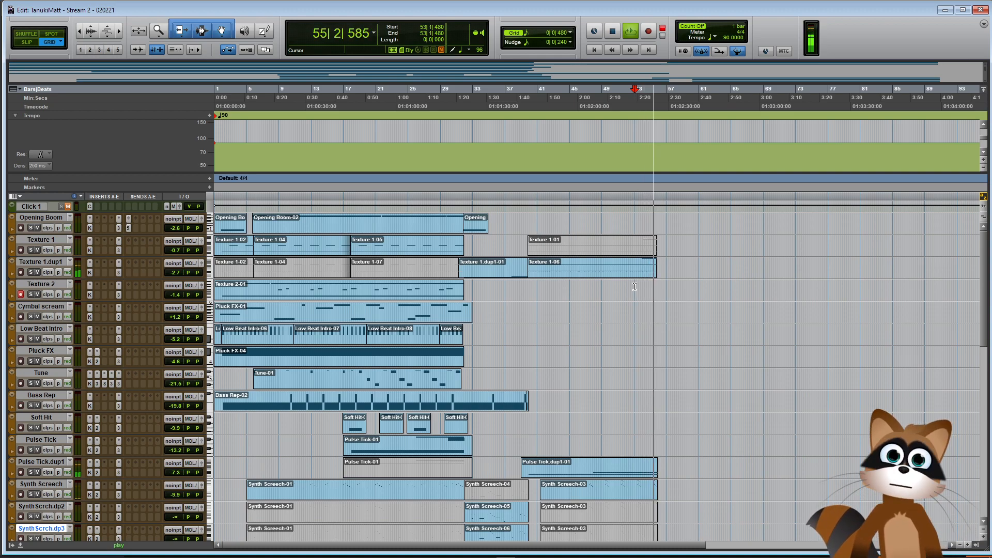
key(ctrl+space)
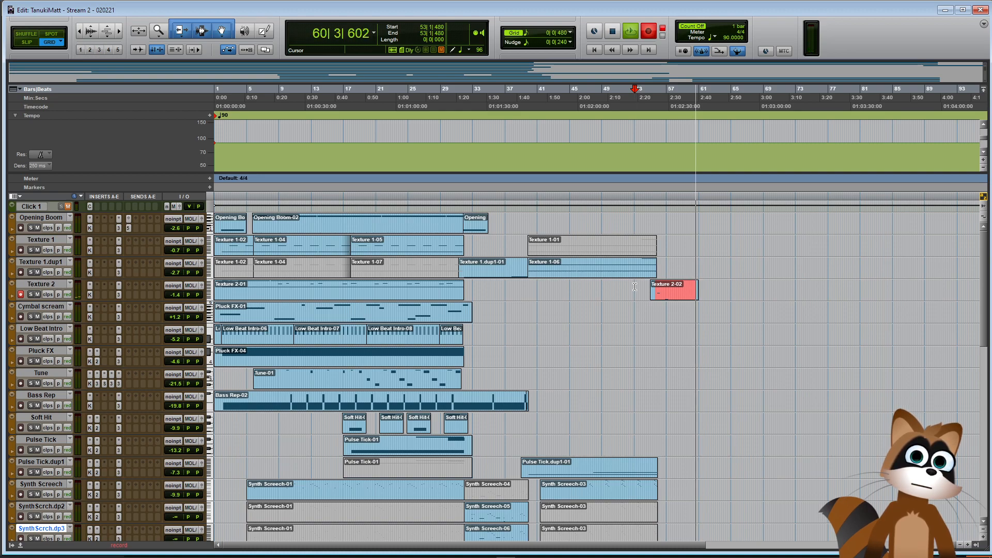
key(space)
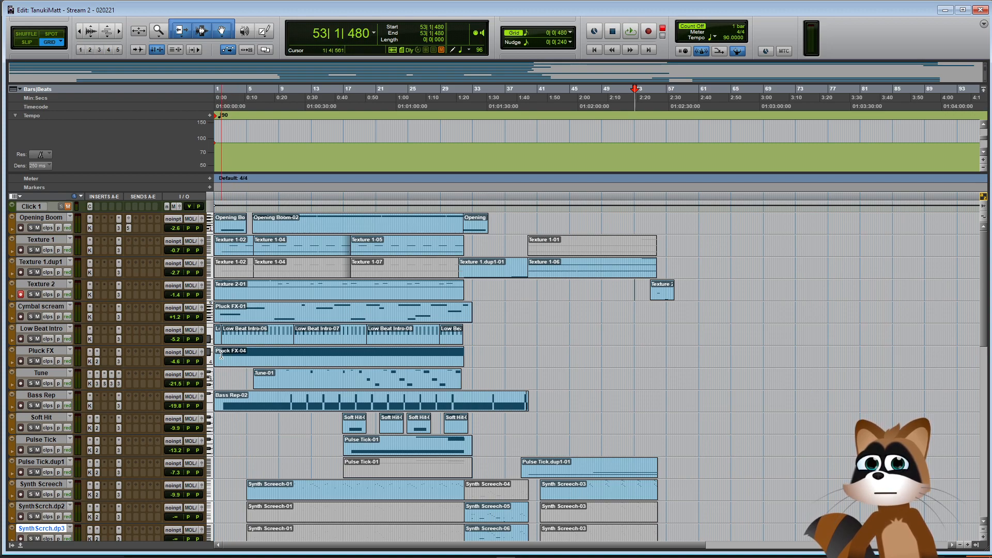
Play the song from bar 39 past bar 57, review the tracks' clips around the ending, and stop playback
scroll(221, 356, down, 3)
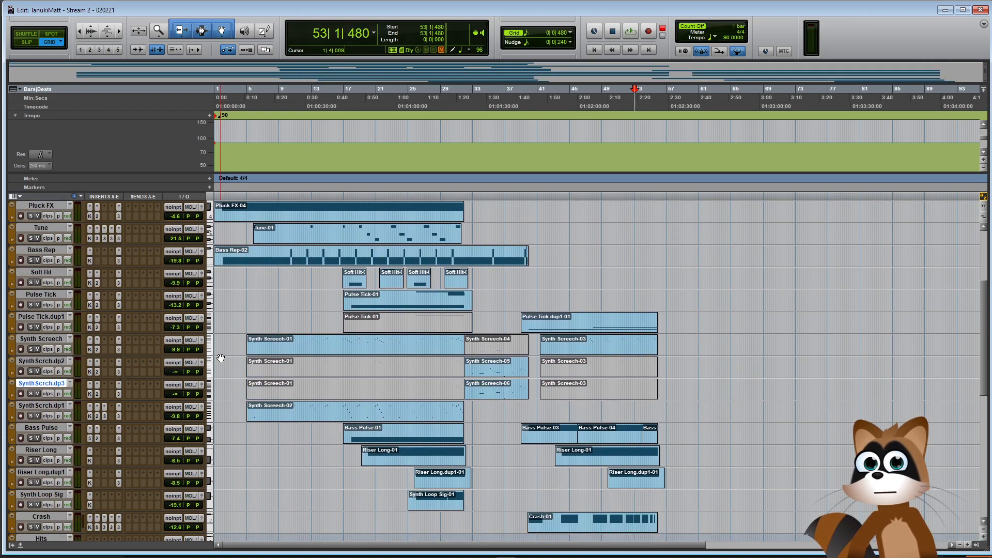
scroll(221, 356, down, 7)
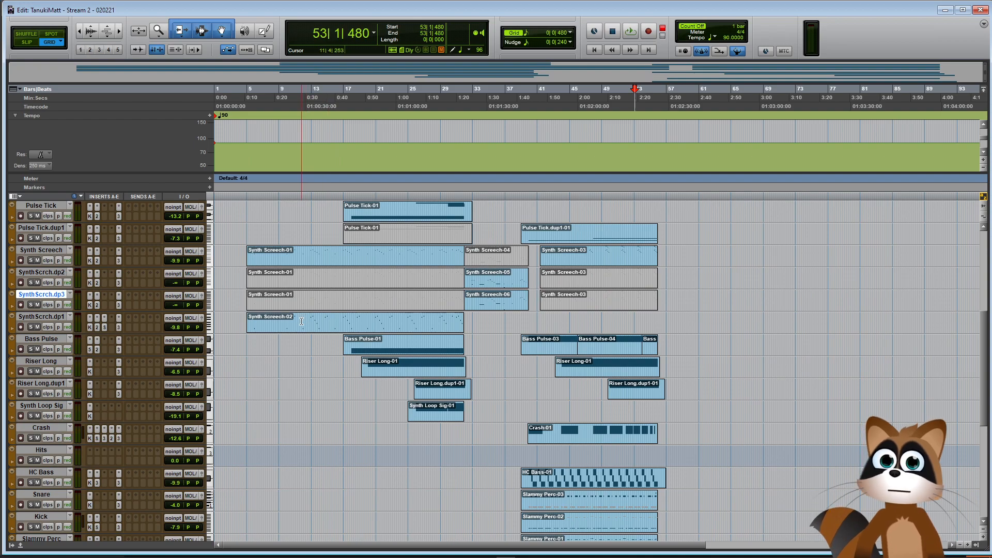
scroll(302, 321, down, 1)
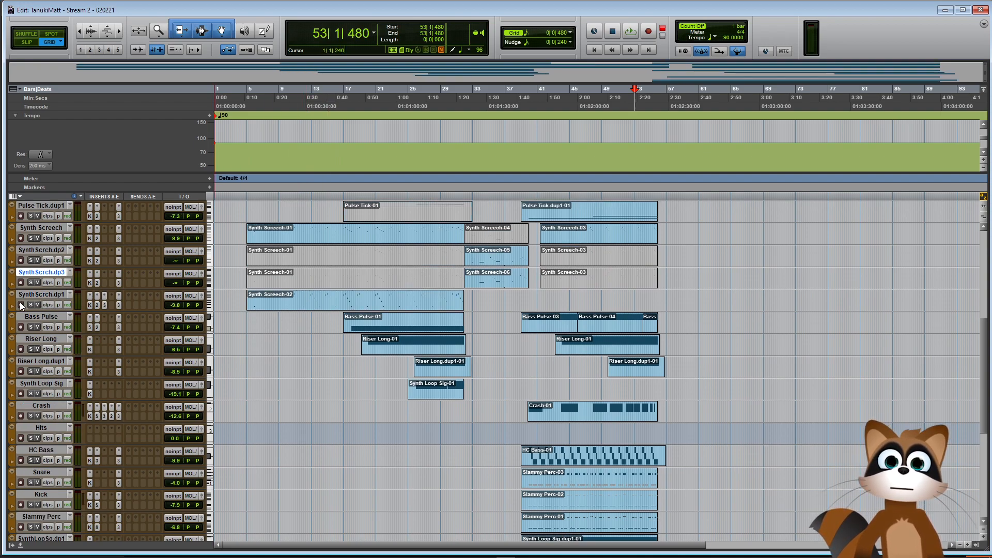
scroll(318, 356, down, 1)
scroll(310, 393, up, 5)
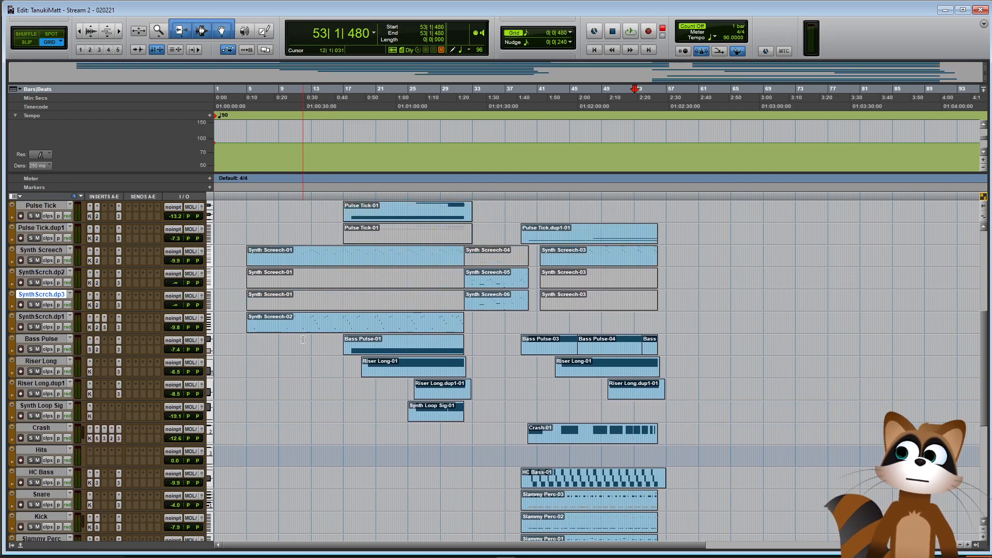
scroll(307, 404, up, 8)
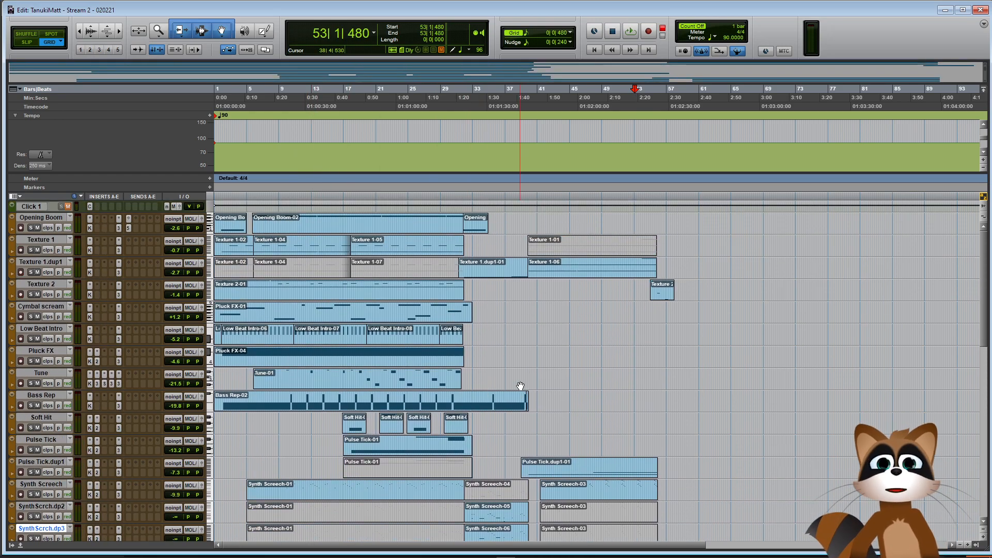
click(526, 287)
key(space)
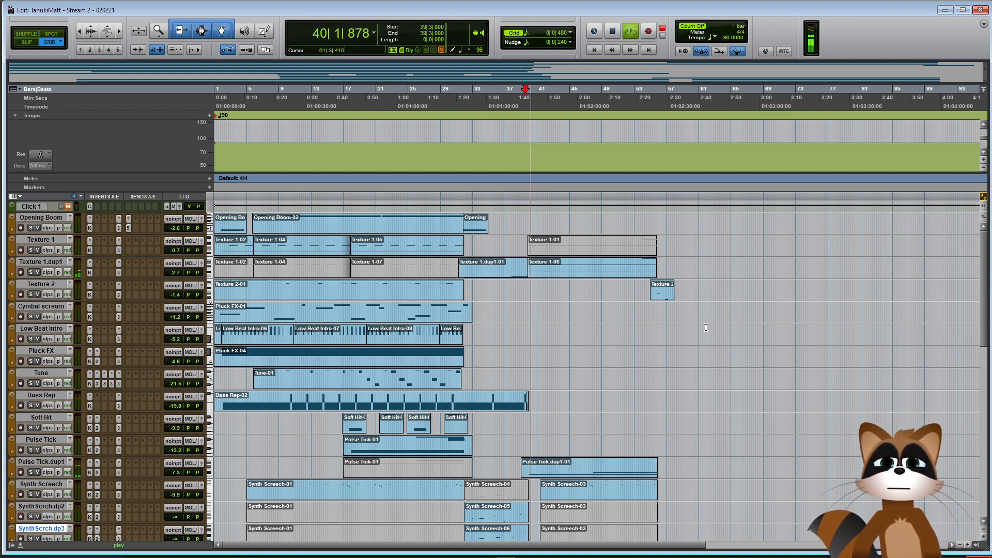
scroll(733, 343, down, 10)
scroll(737, 345, down, 8)
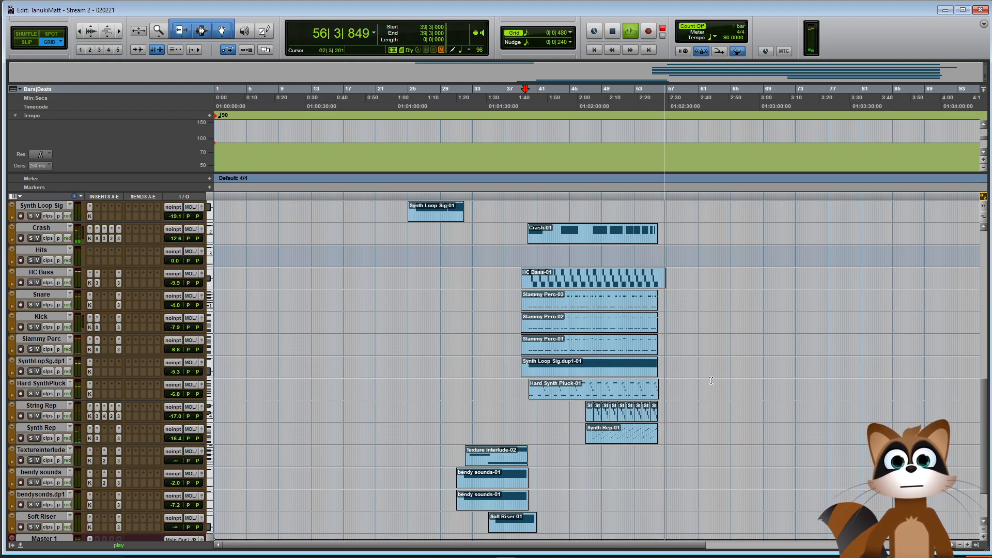
click(676, 384)
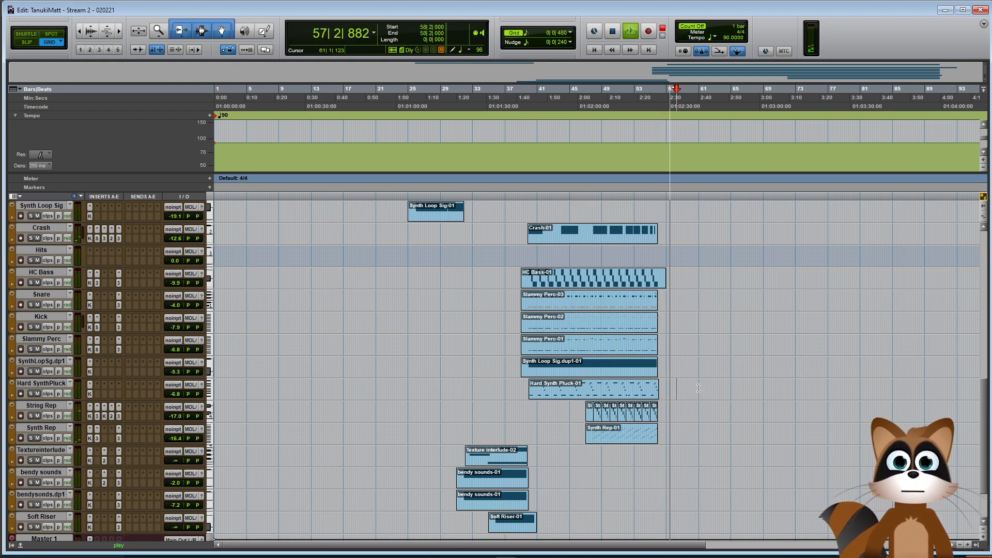
scroll(677, 384, up, 2)
key(t)
key(space)
Draw the Crash track's audio volume automation down to minimum at the end of its last clip near bar 56, and hide the lane
click(12, 328)
click(51, 340)
click(80, 437)
click(561, 98)
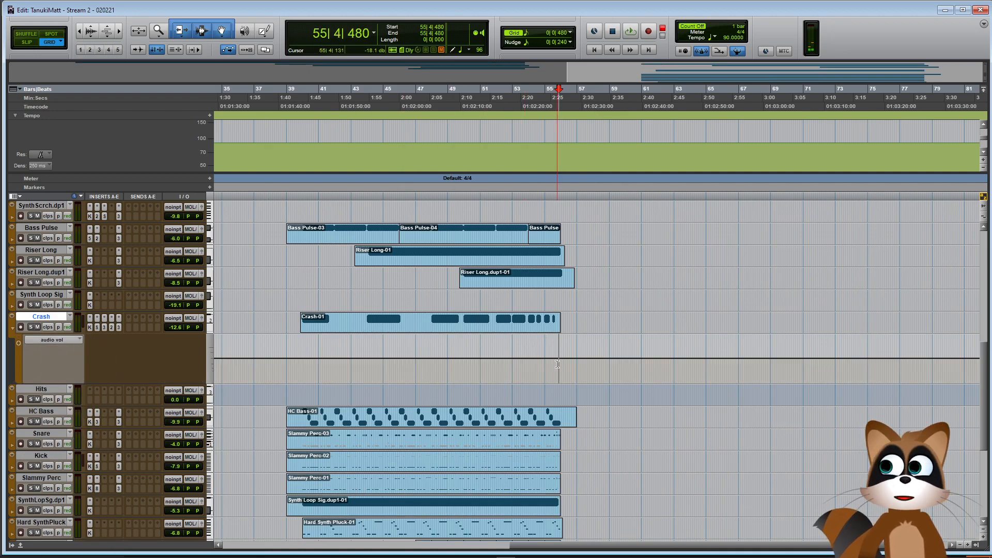
key(t)
key(t)
key(t)
key(F10)
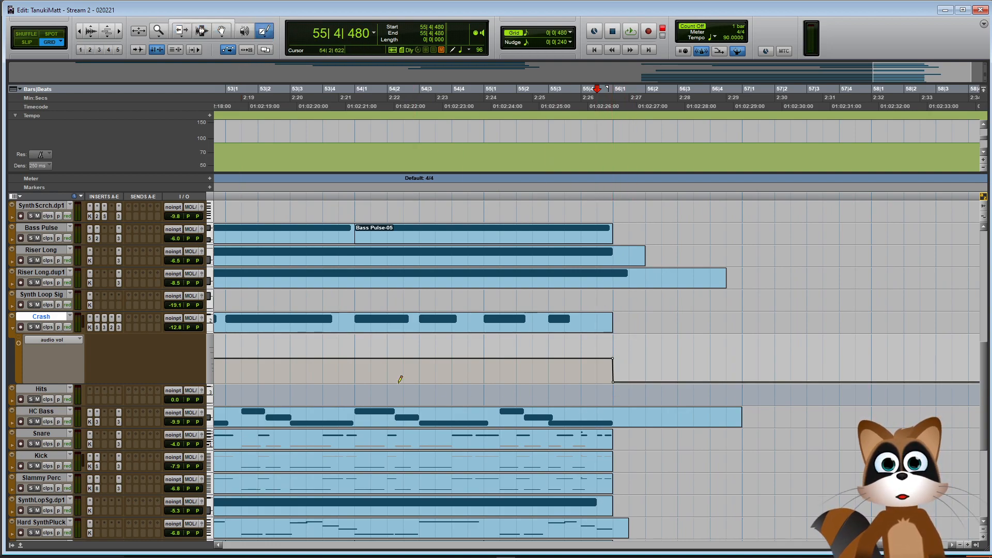
click(12, 328)
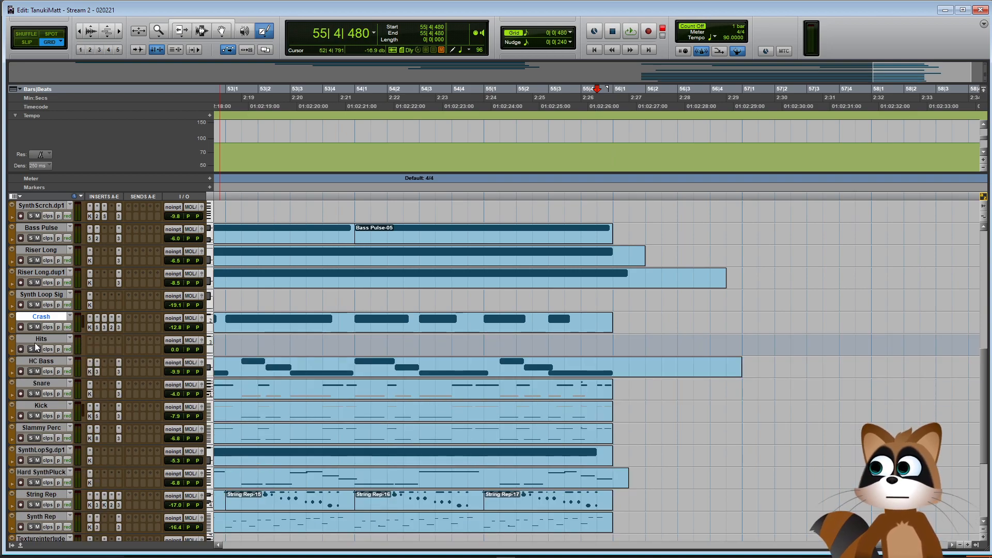
Draw the Synth Rep track's audio volume automation down to minimum at the end of its last clip, and hide the lane
scroll(687, 394, down, 4)
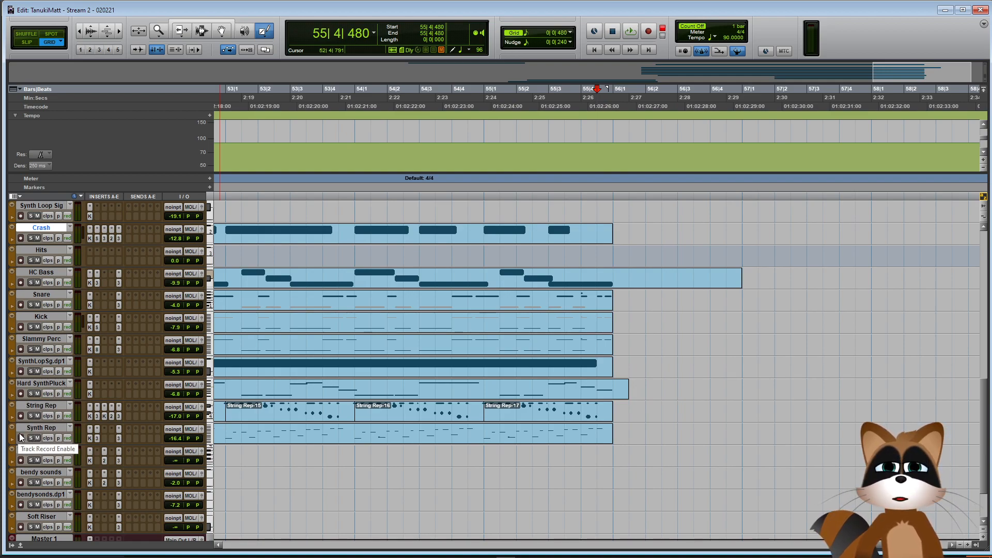
click(13, 439)
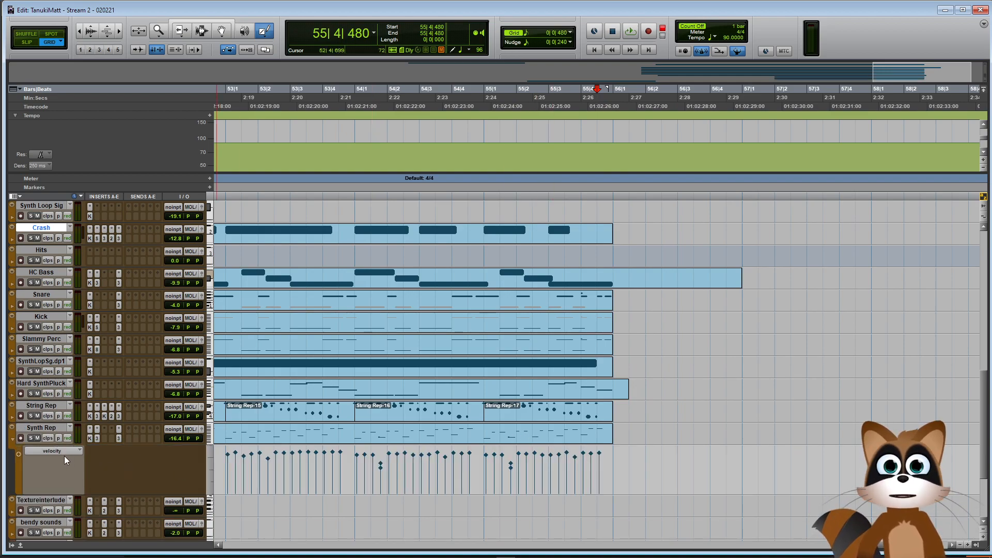
click(67, 455)
click(83, 416)
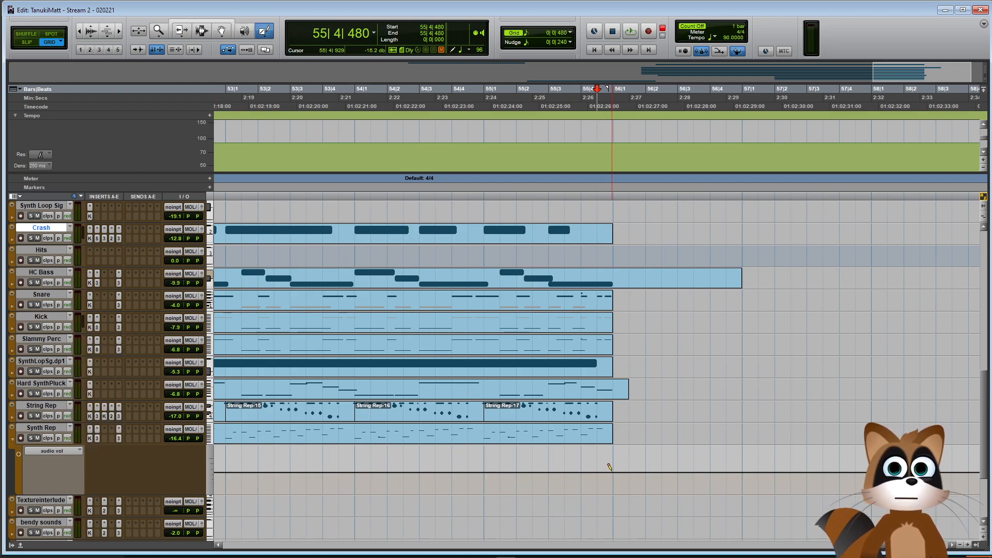
drag(610, 468, 612, 505)
click(13, 441)
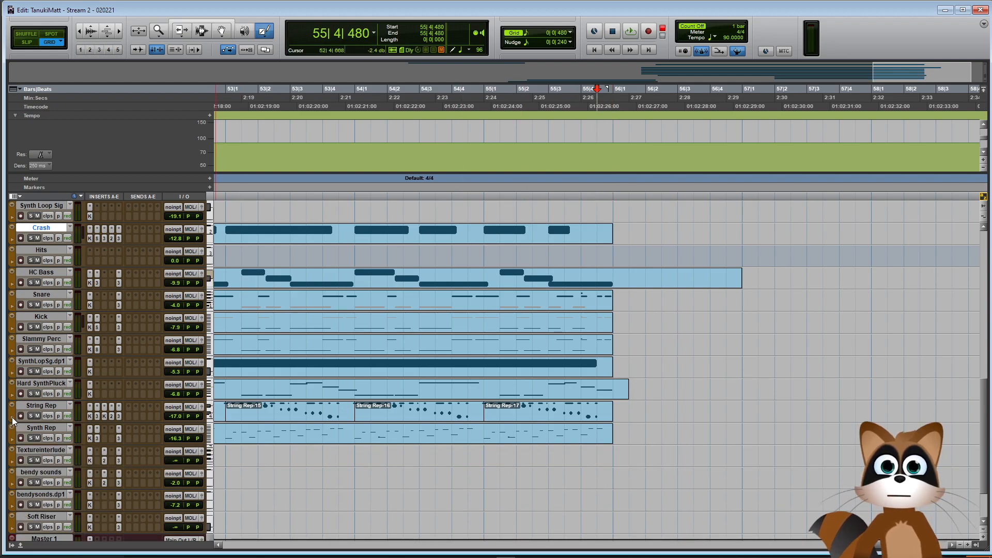
Draw the String Rep track's audio volume automation down to -∞ dB at the end of its last clip, and hide the lane
click(12, 419)
click(56, 434)
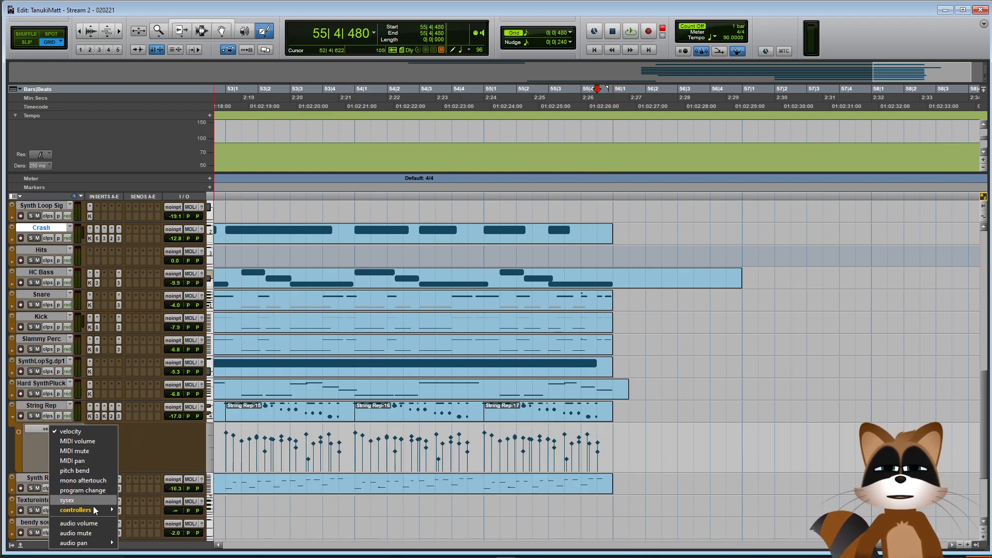
click(51, 530)
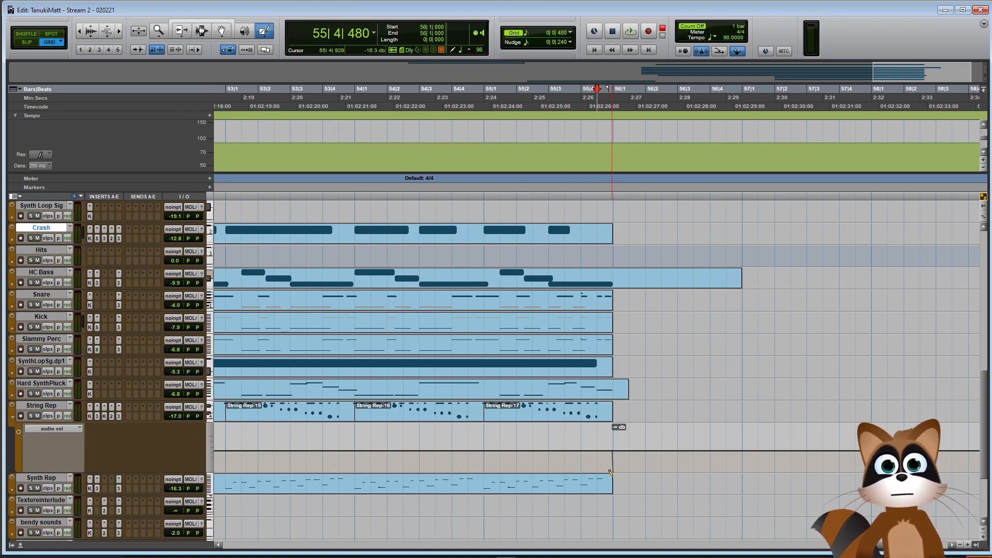
drag(610, 472, 611, 471)
click(12, 419)
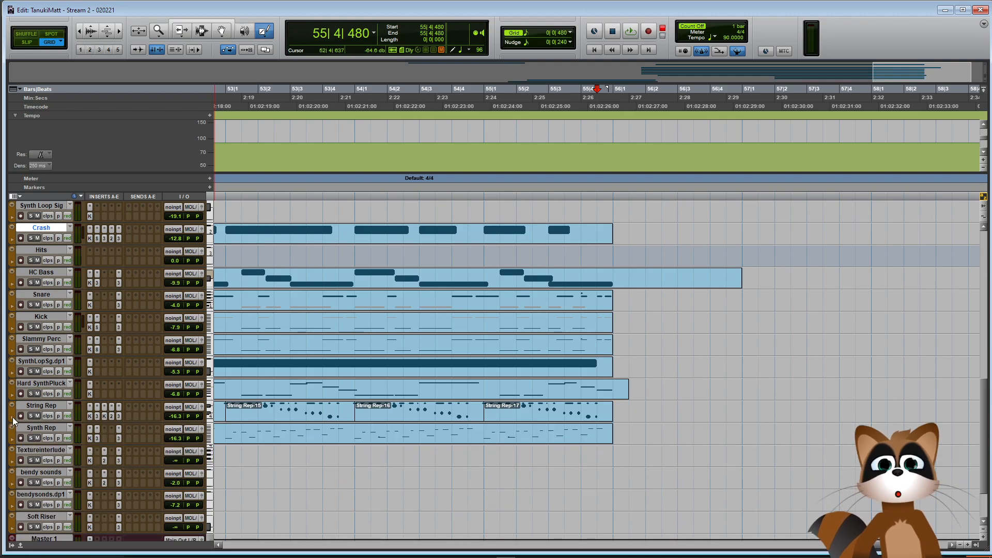
Adjust the String Rep volume automation before the drop to about -16.9 dB, and hide the lane
click(172, 23)
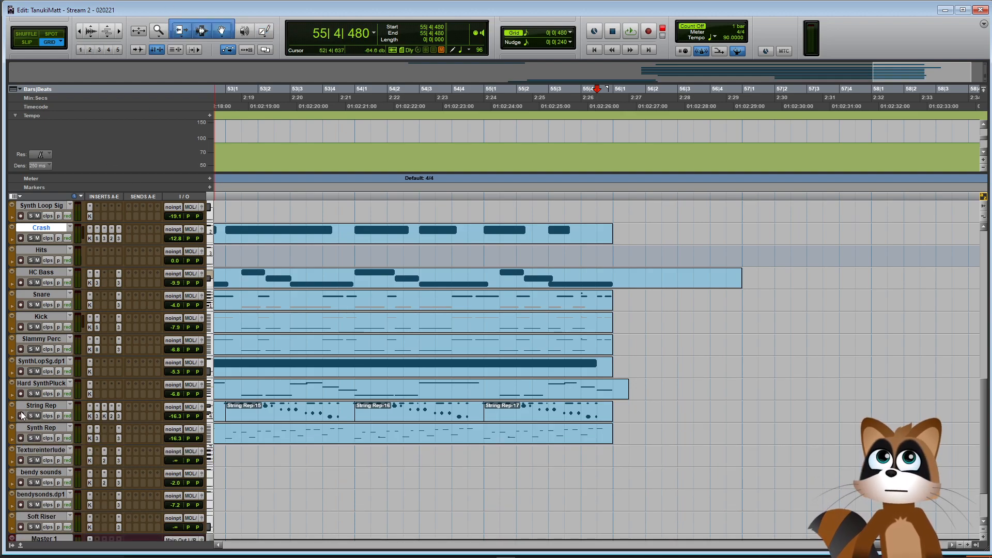
click(13, 419)
drag(613, 451, 613, 451)
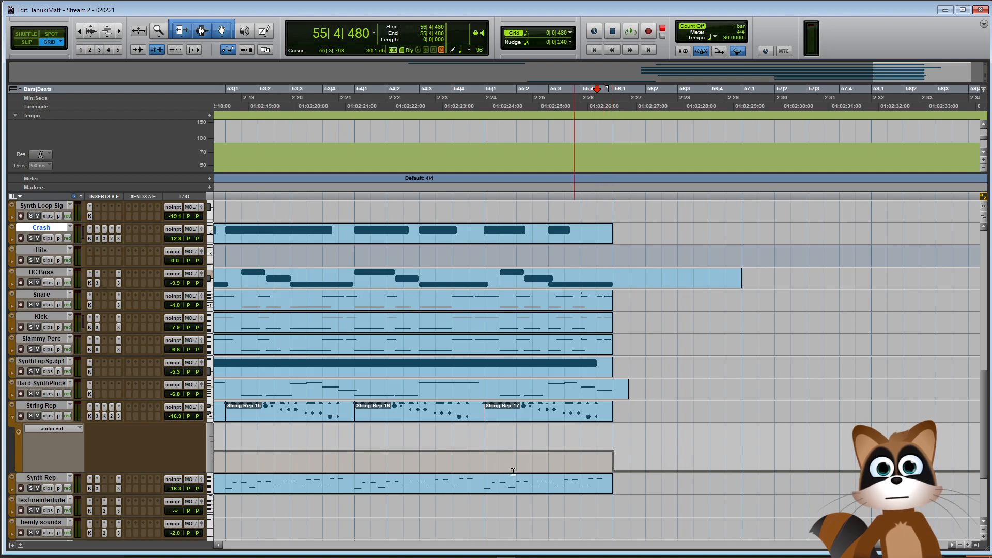
click(14, 420)
click(11, 420)
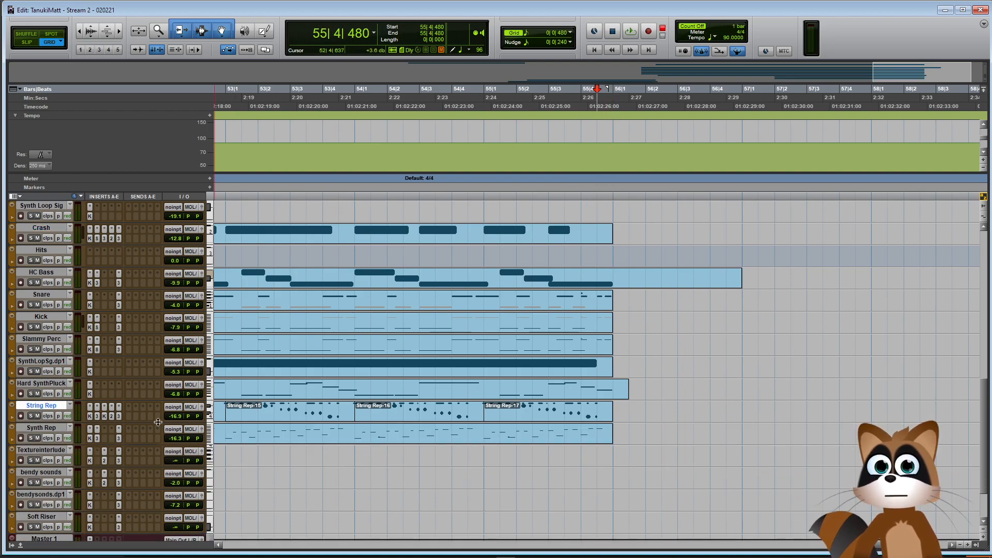
Show the audio volume automation of the Synth Screech track in place of the EQ B6 Frequency, with the Pencil tool active
scroll(724, 480, up, 10)
scroll(624, 349, up, 4)
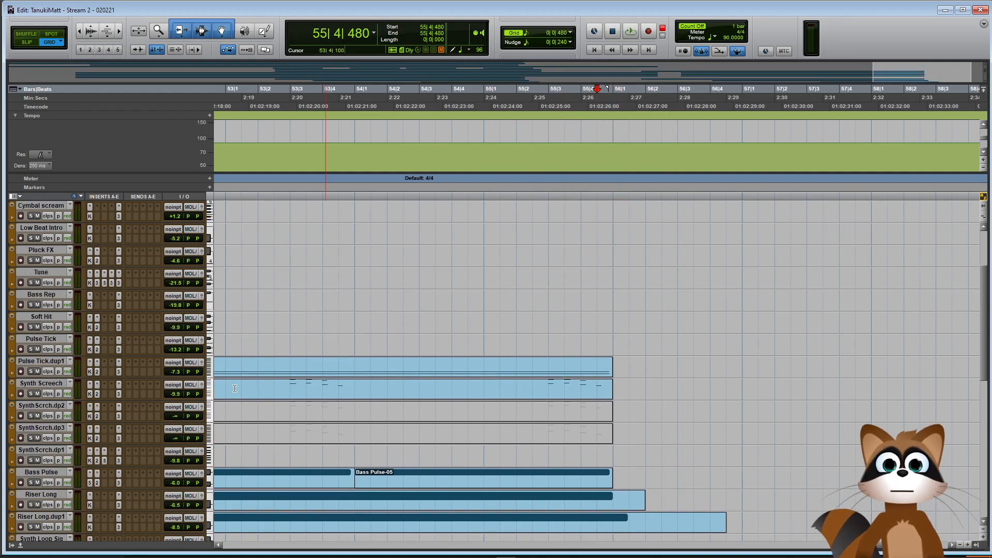
click(13, 397)
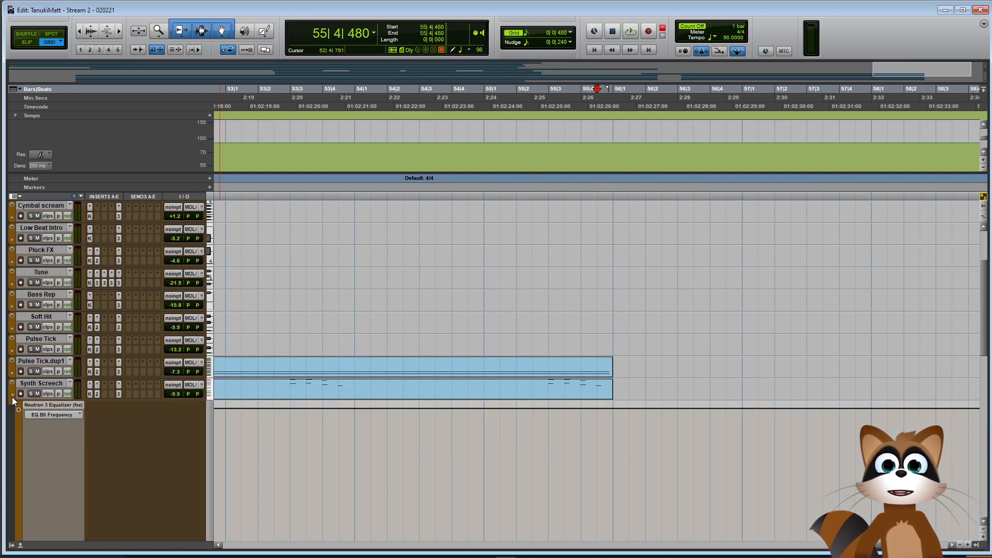
click(263, 32)
scroll(649, 454, down, 3)
click(63, 347)
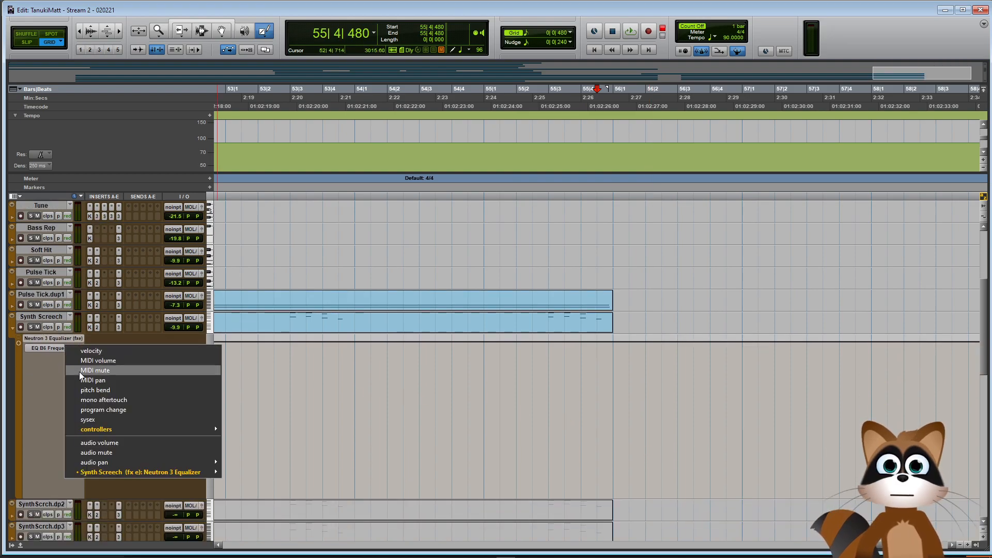
click(99, 443)
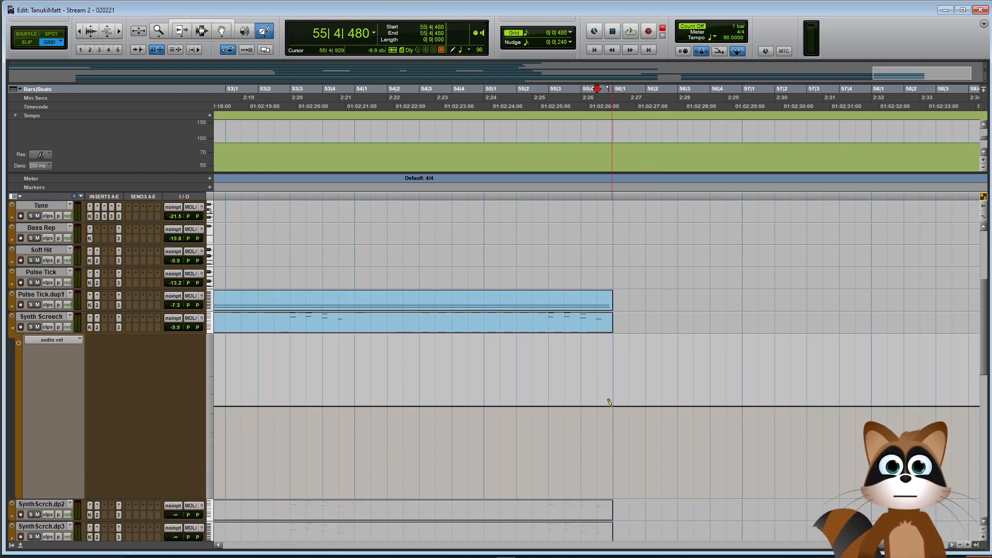
Draw the Synth Screech volume automation down to minimum at the end of its last clip, hide the lane, and return to the Smart Tool
drag(609, 402, 614, 532)
key(r)
key(r)
key(r)
key(r)
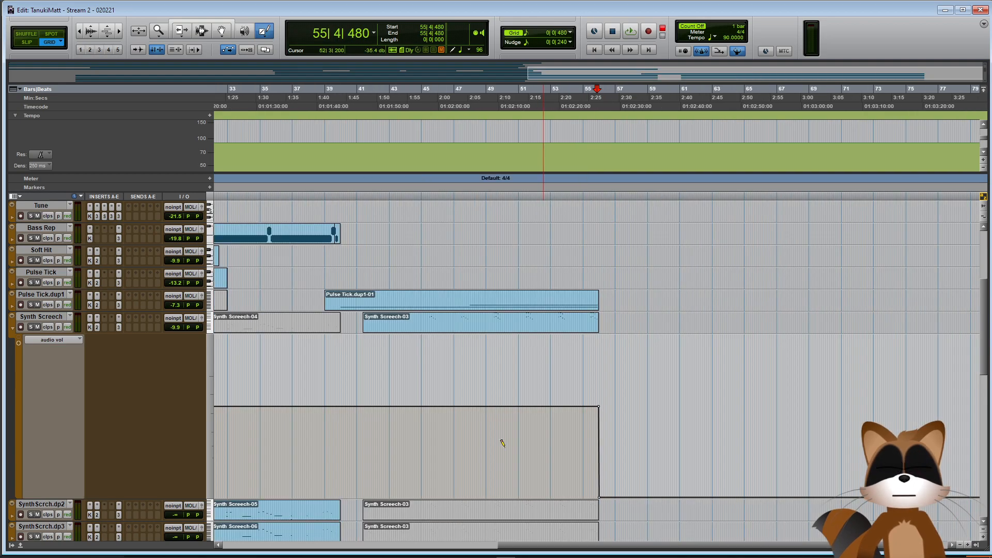
click(13, 328)
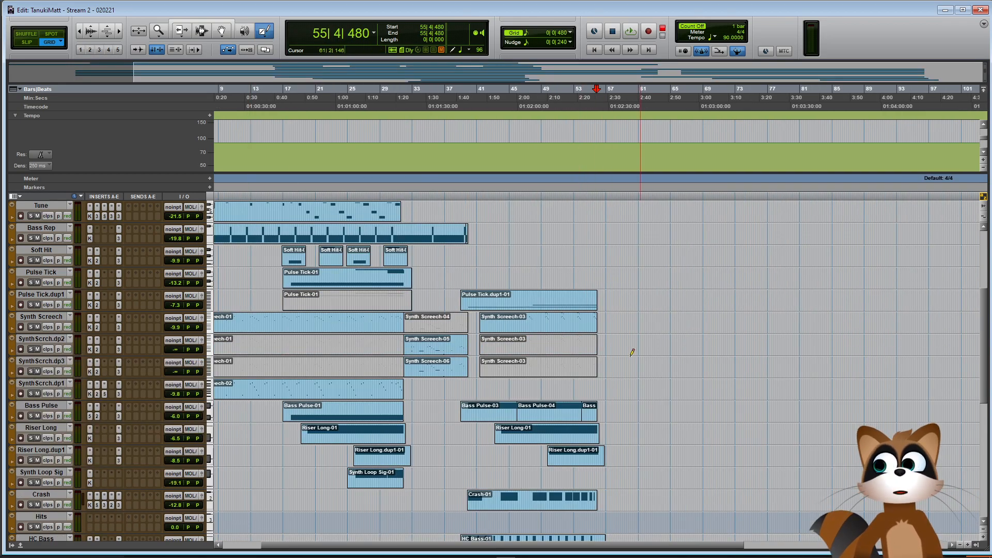
click(172, 23)
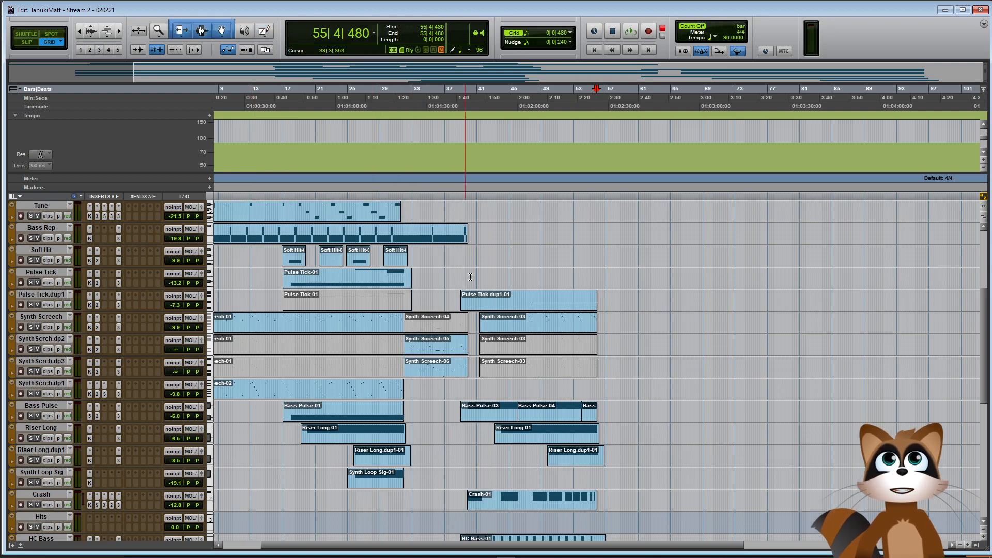
scroll(575, 443, down, 1)
scroll(575, 443, up, 3)
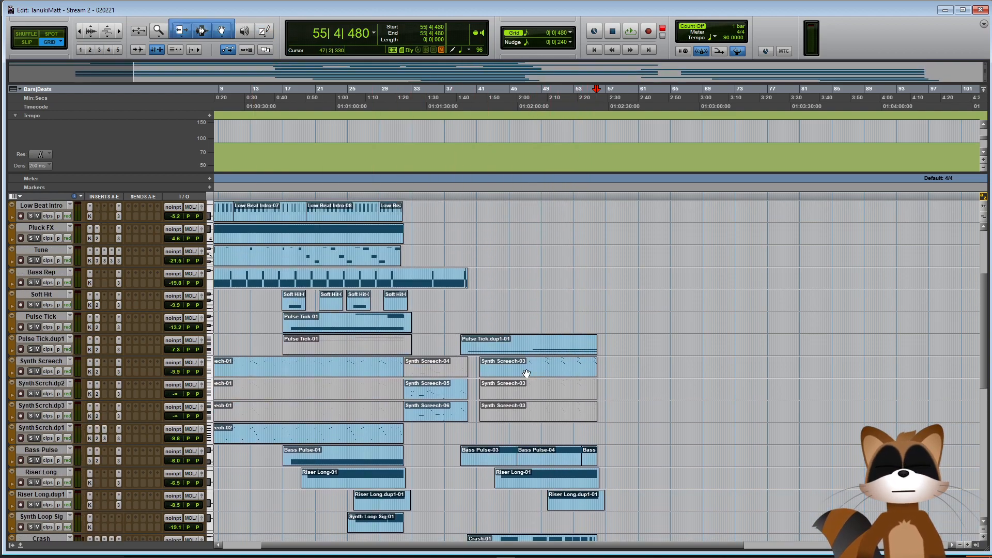
scroll(642, 350, up, 5)
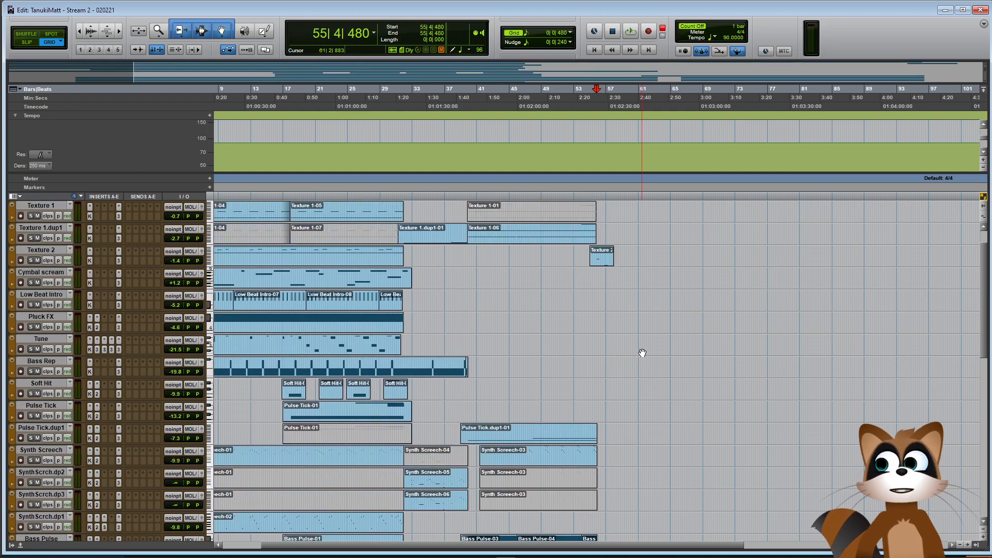
Play back the song's ending from 55|3|000 and listen to the closing Texture 2 clip
click(594, 310)
key(space)
key(ctrl+])
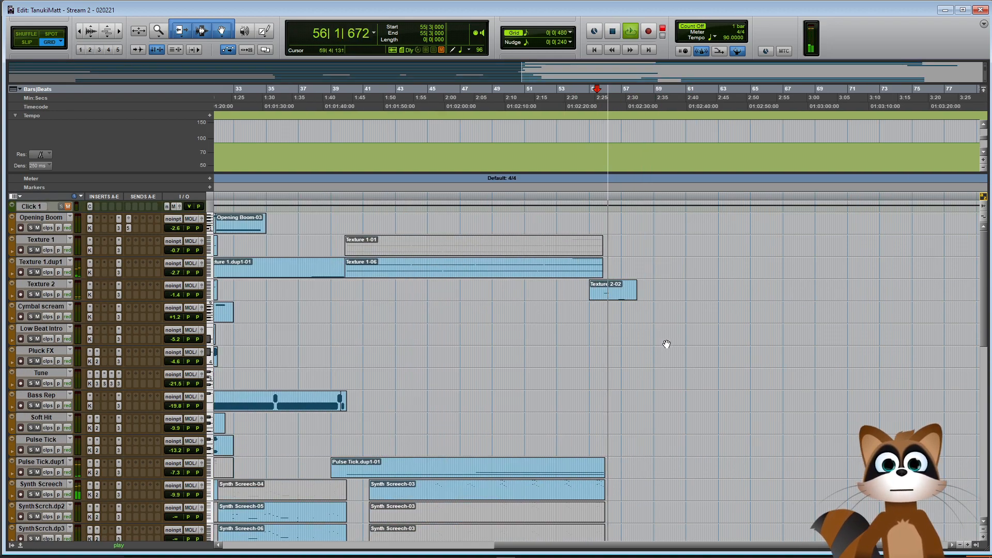
scroll(664, 343, down, 1)
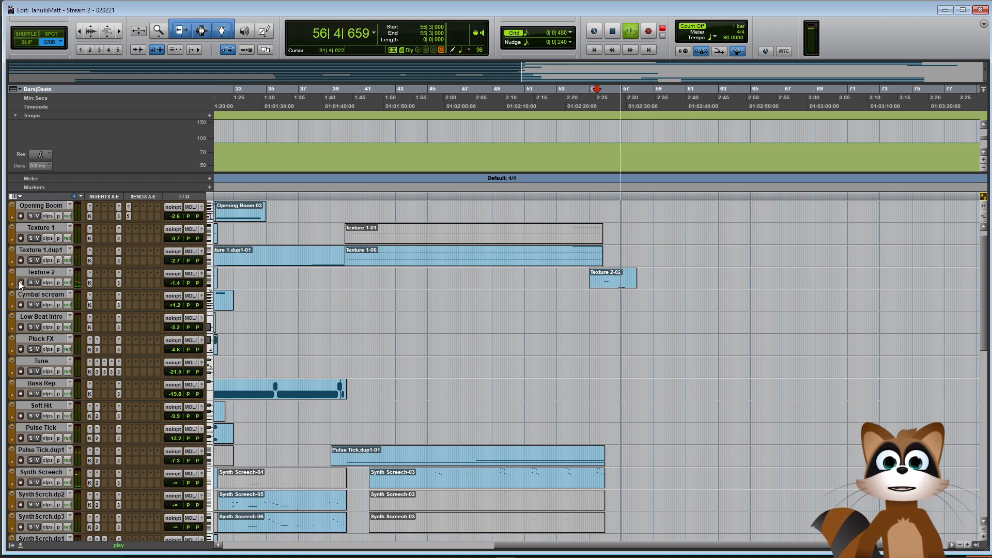
key(space)
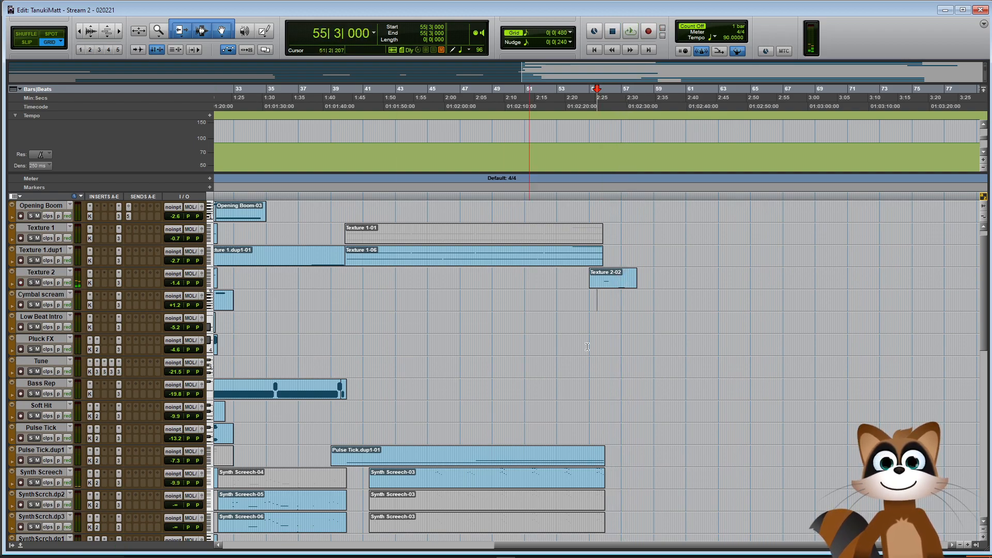
Create a new stereo instrument track named Outro Siren directly below the Soft Riser track
scroll(717, 381, down, 10)
scroll(758, 389, down, 12)
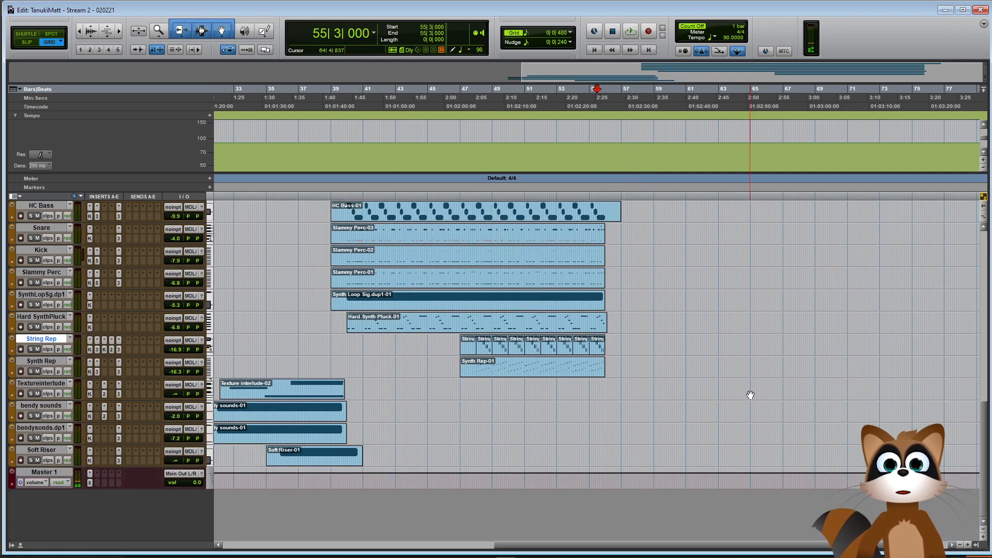
right_click(26, 454)
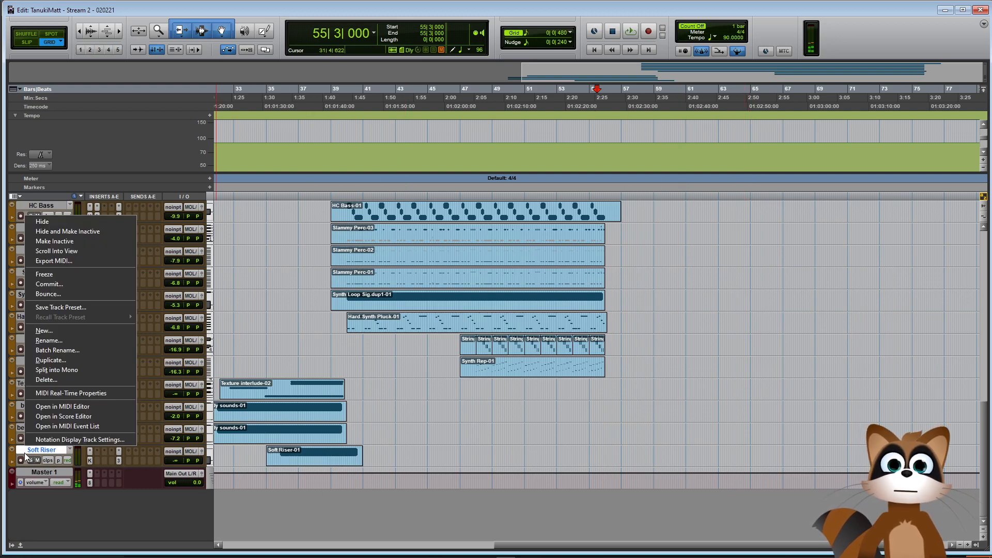
click(42, 331)
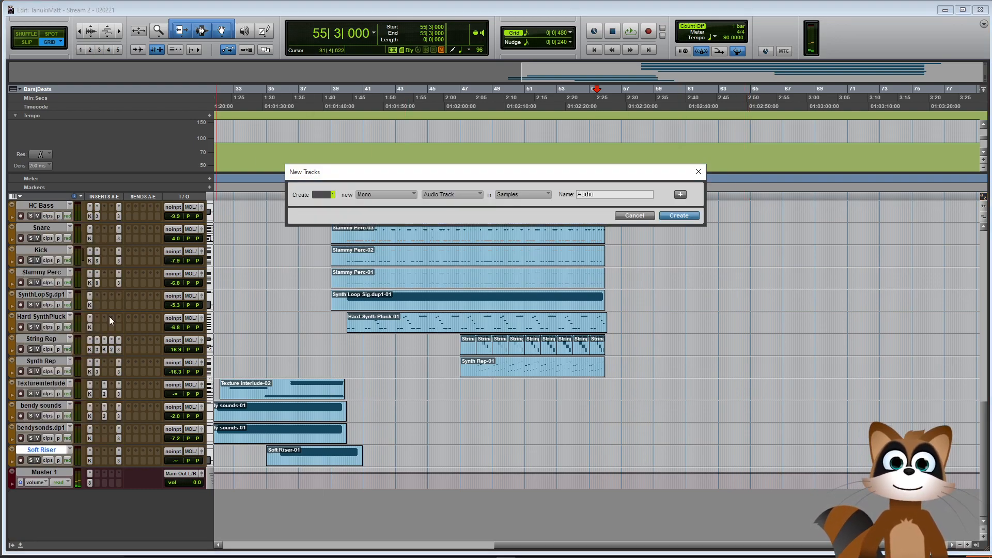
click(441, 197)
click(465, 246)
text(Outro Siren)
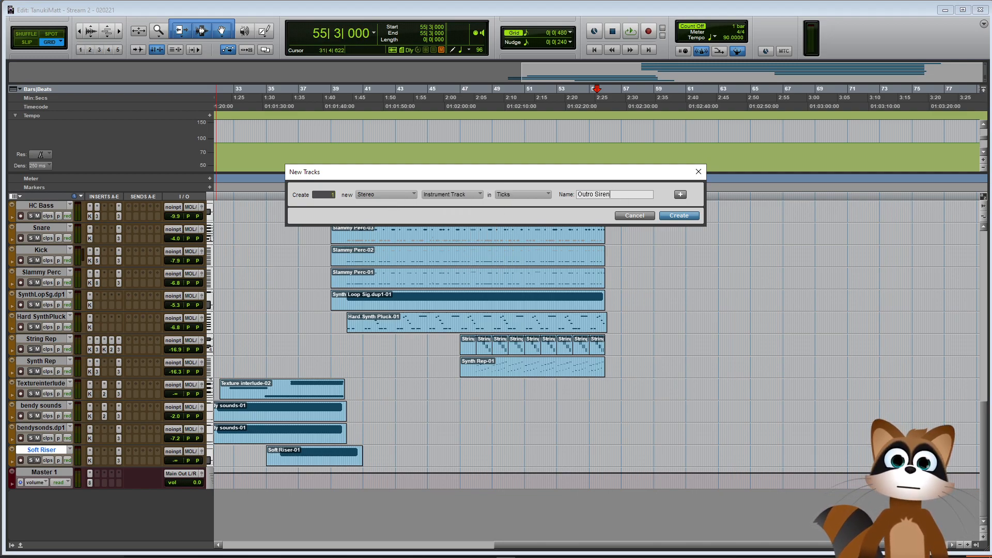
key(Return)
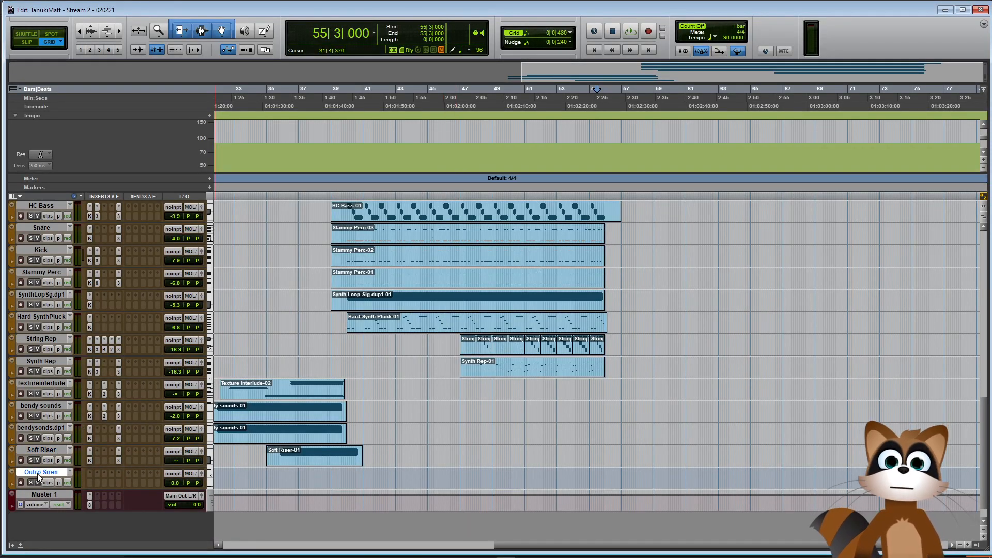
Insert the stereo Kontakt instrument plug-in in the first insert slot of the Outro Siren track
click(576, 477)
key(r)
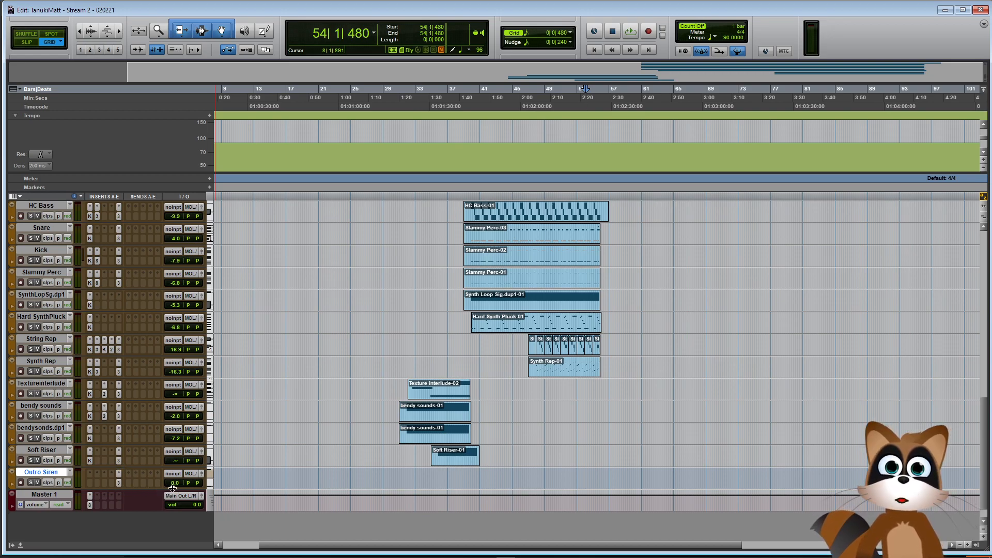
click(90, 473)
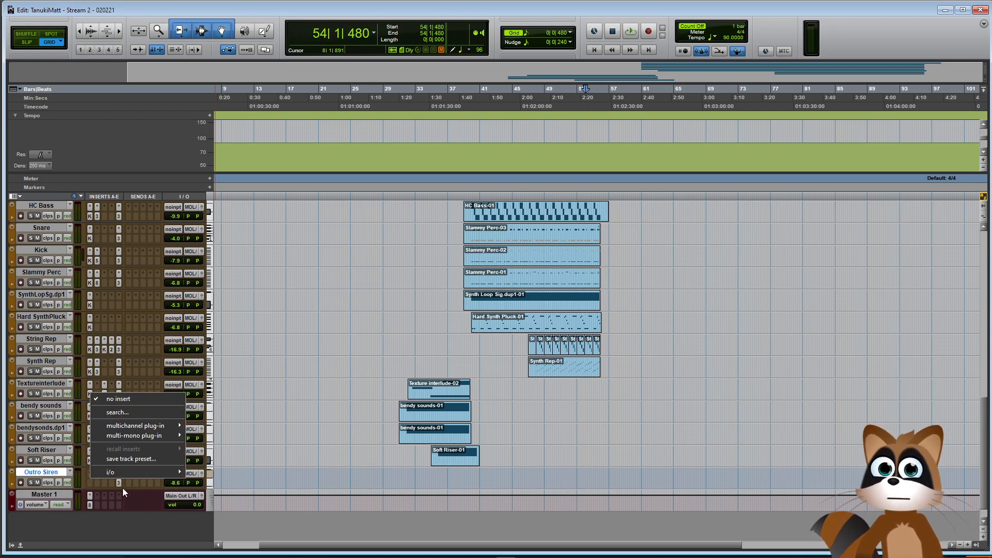
mouse_move(150, 423)
mouse_move(235, 391)
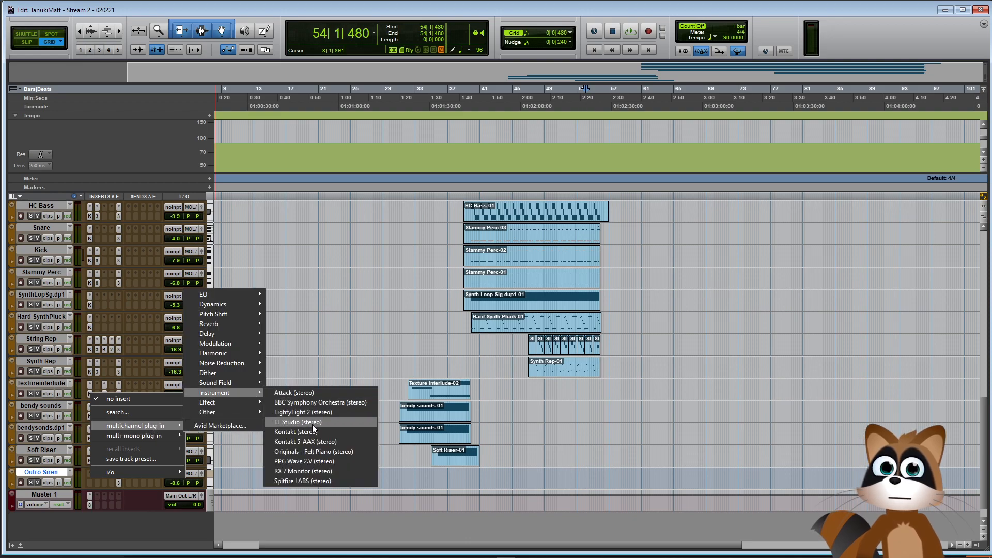
click(311, 432)
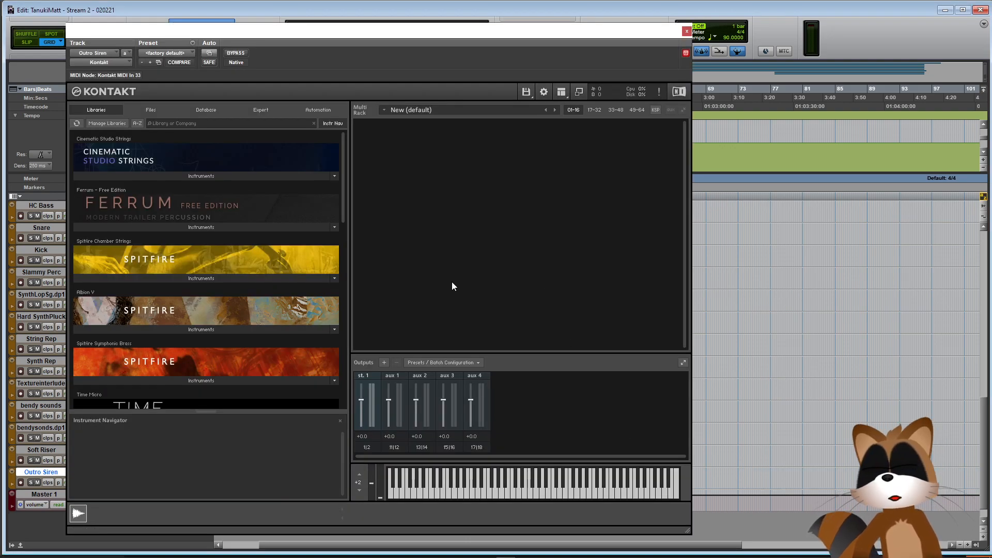
Load the 04. Signature Synth & Scream instrument into Kontakt from the Devastator expansion instruments
click(408, 434)
click(454, 425)
click(569, 424)
click(613, 426)
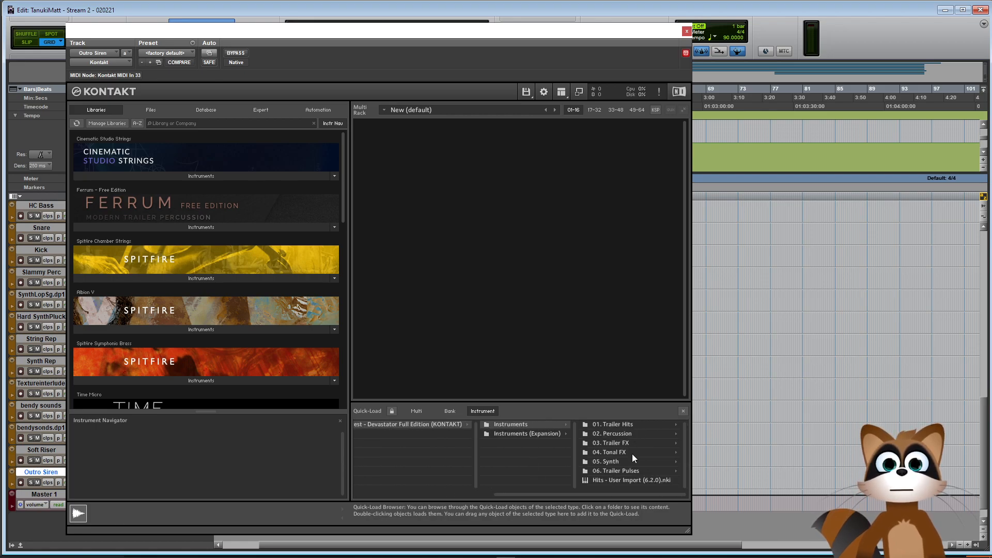
click(619, 461)
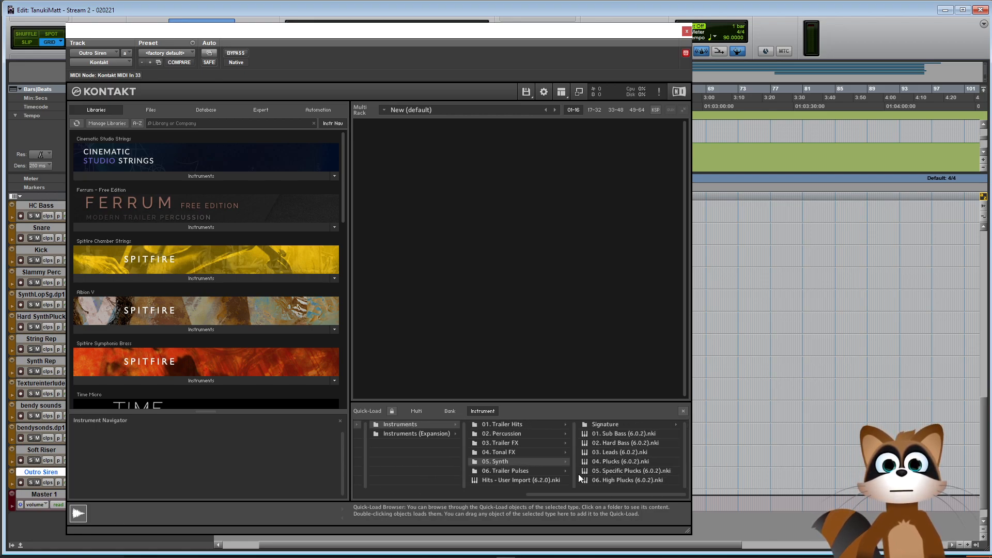
click(417, 434)
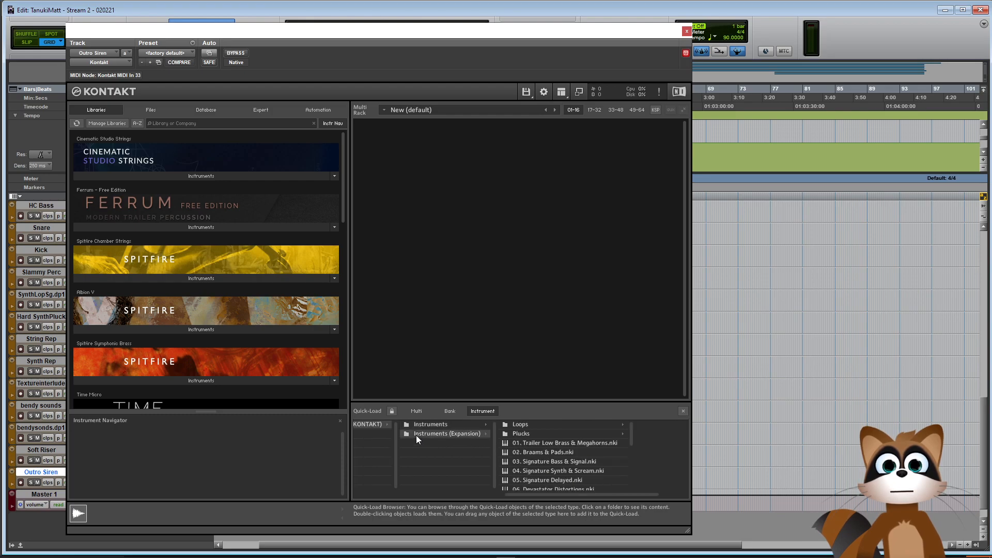
drag(560, 495, 614, 496)
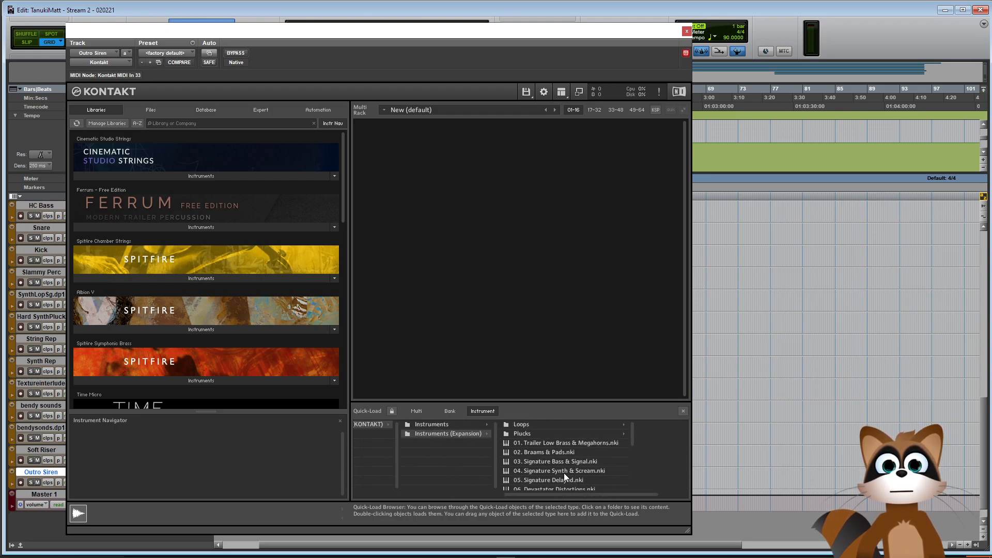
scroll(566, 480, down, 1)
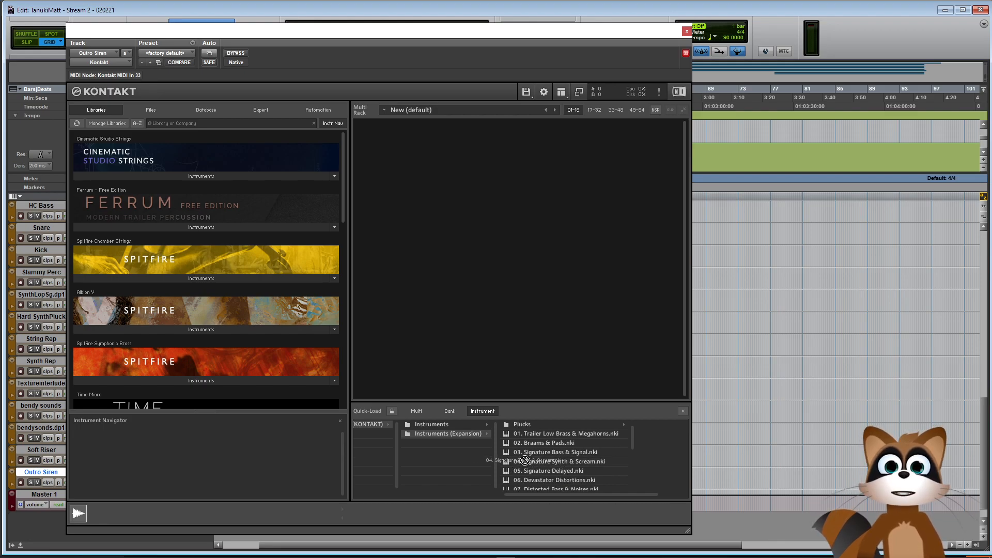
click(522, 424)
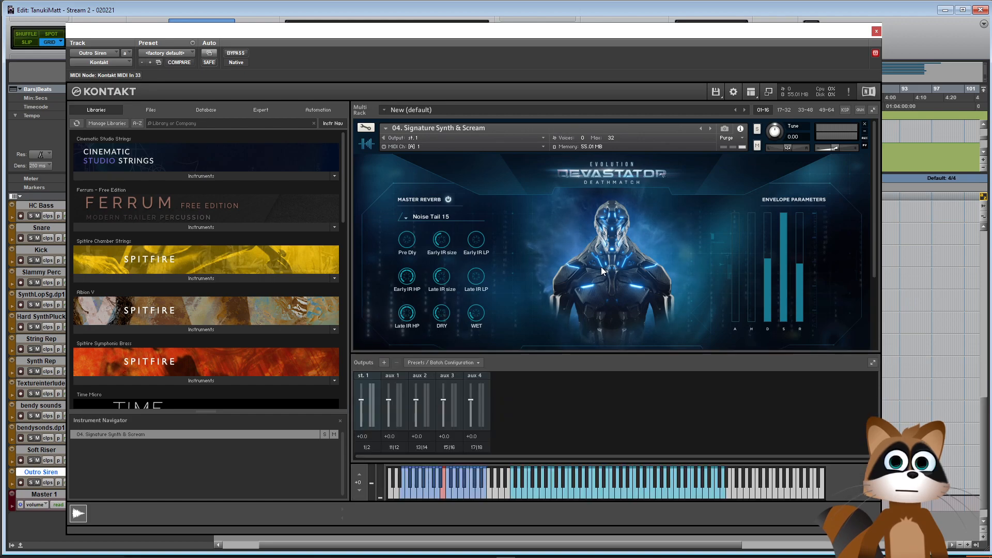
Record-enable the Outro Siren track, close Kontakt, and record a siren part during playback from bar 47 to about bar 60
click(21, 483)
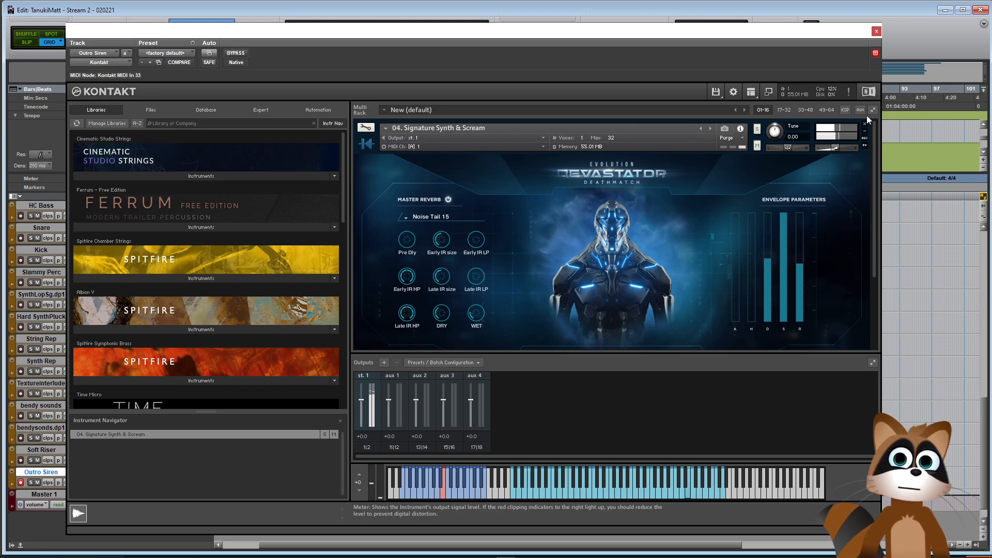
click(876, 31)
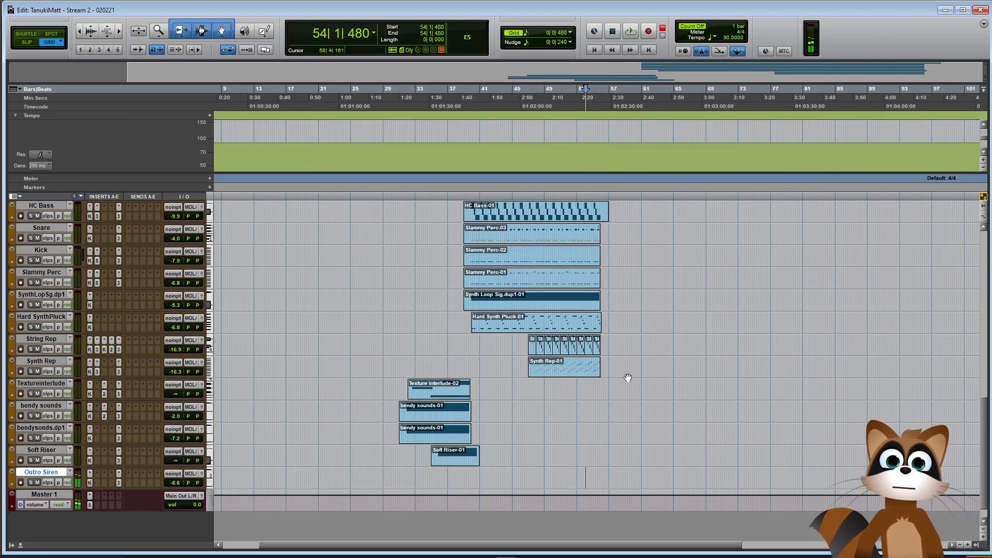
scroll(724, 412, up, 15)
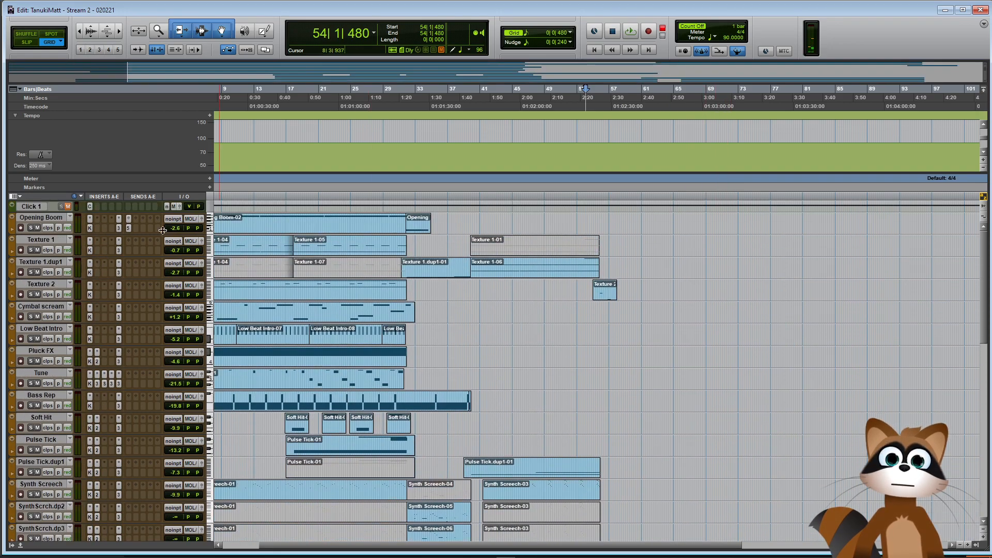
scroll(674, 377, down, 10)
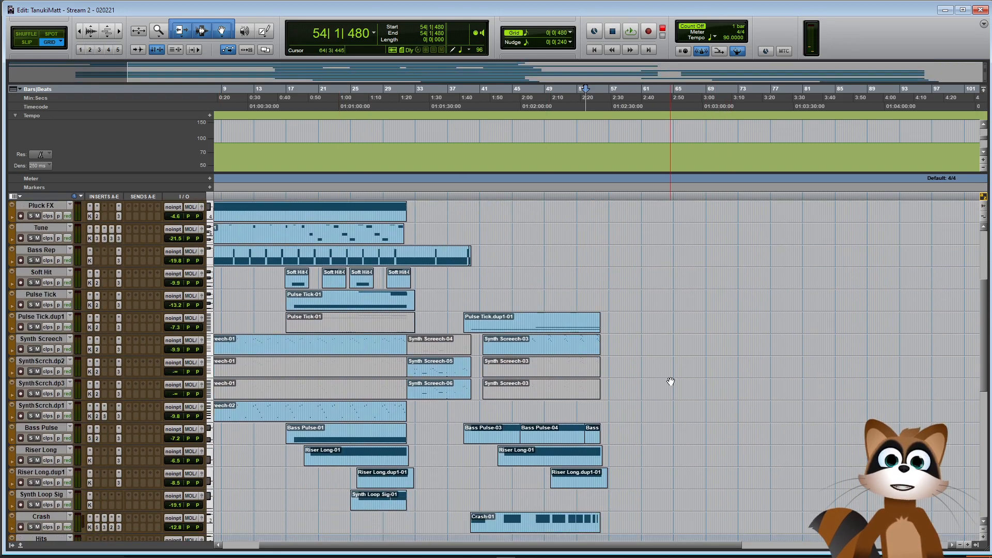
scroll(675, 381, down, 4)
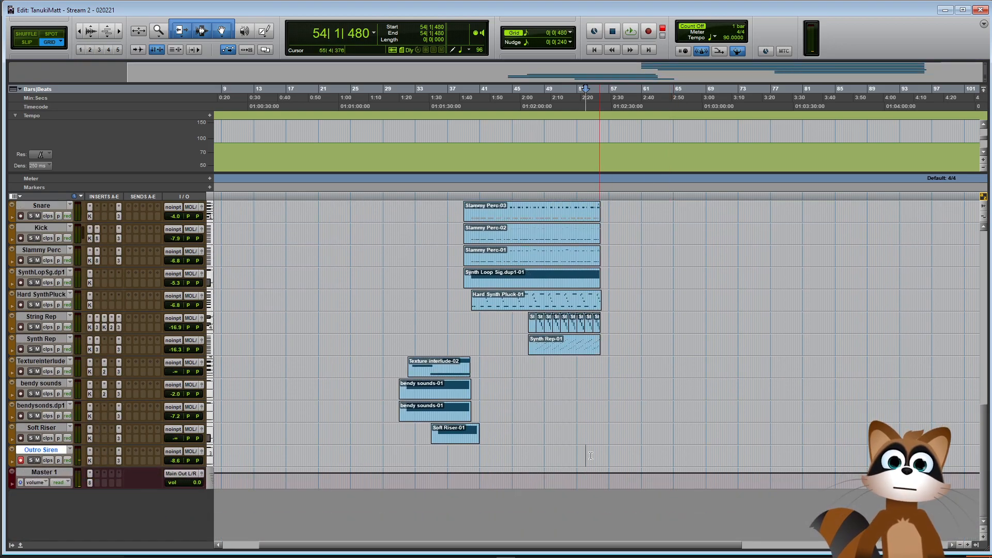
click(573, 451)
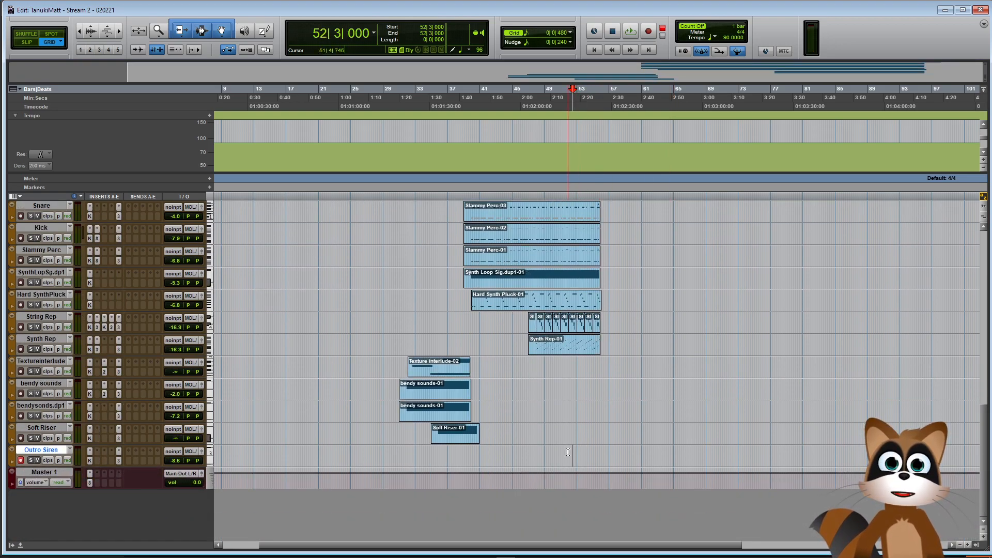
scroll(568, 452, up, 2)
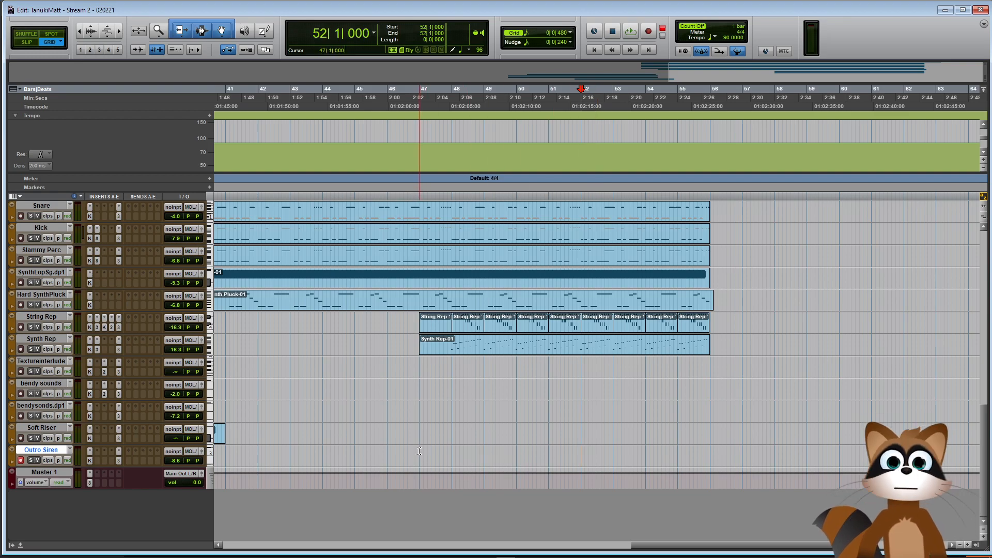
key(space)
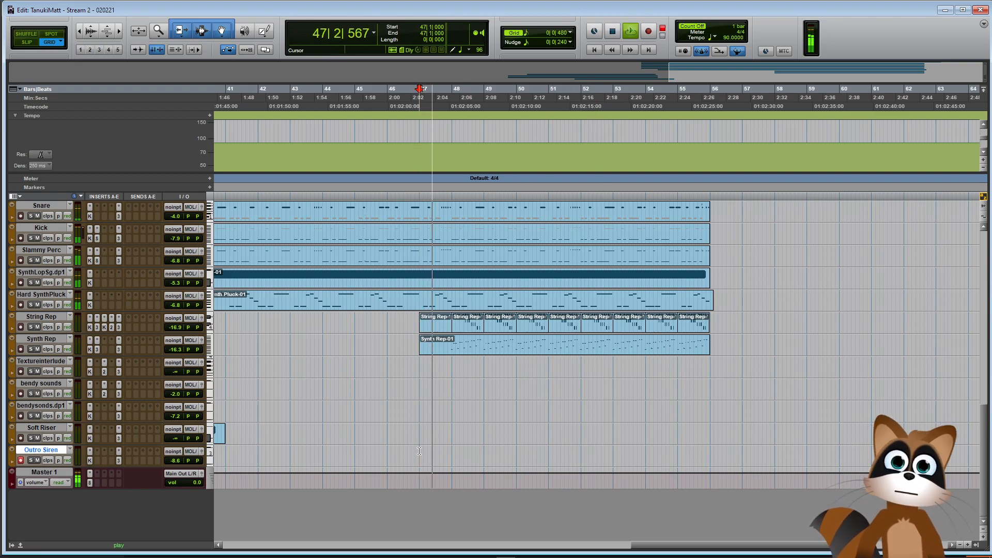
key(ctrl+space)
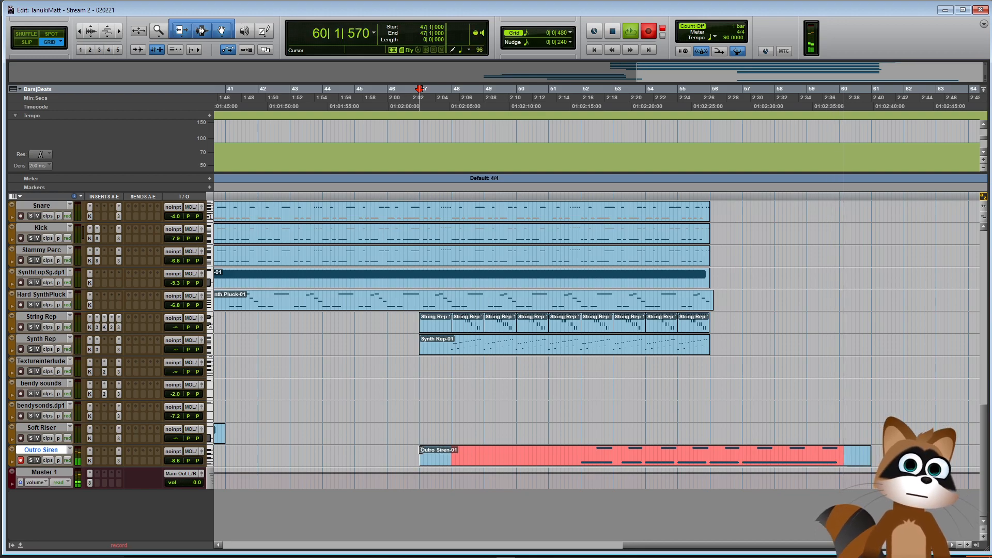
key(space)
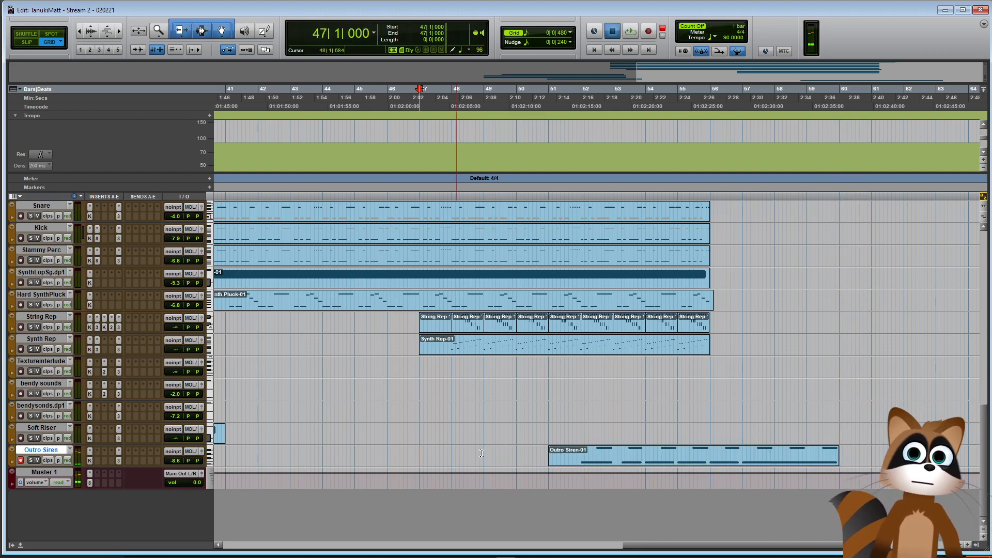
Quantize the note starts of the recorded Outro Siren clip to a 1/4 note grid, preserving note durations
right_click(599, 463)
mouse_move(630, 420)
click(708, 422)
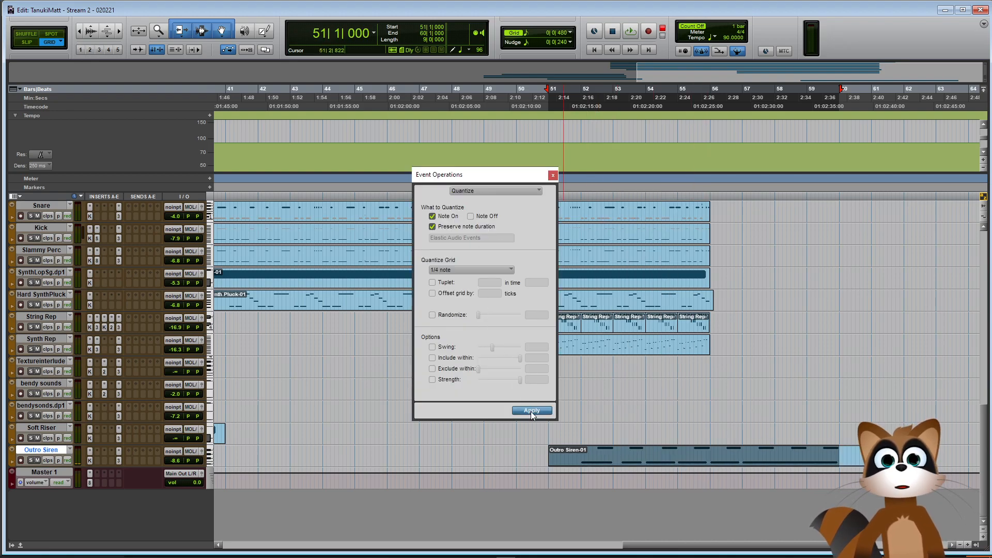
click(551, 176)
In the Outro Siren clip's MIDI editor, extend the start of the second E5 note back to 53|1|180 and close the editor
double_click(672, 463)
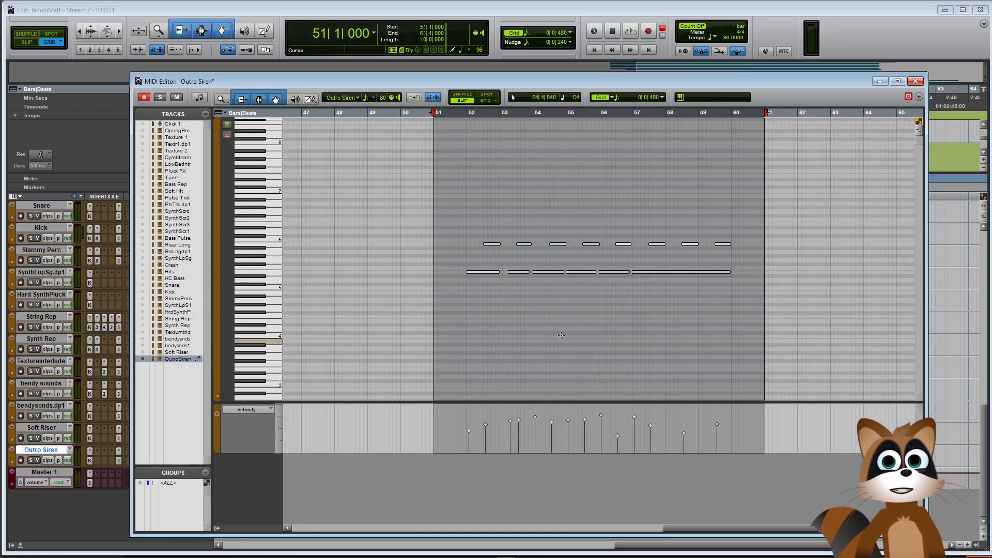
click(479, 274)
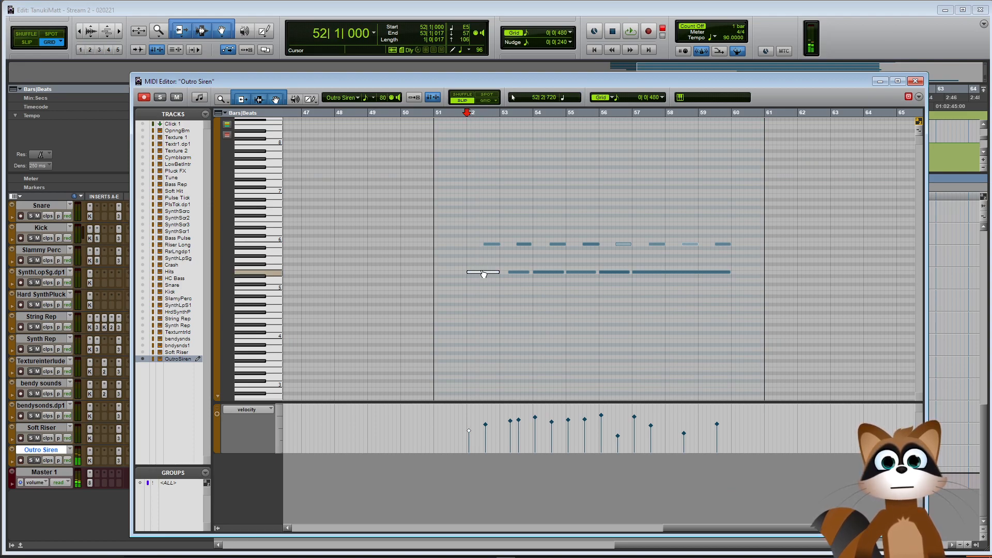
click(505, 272)
drag(505, 272, 502, 272)
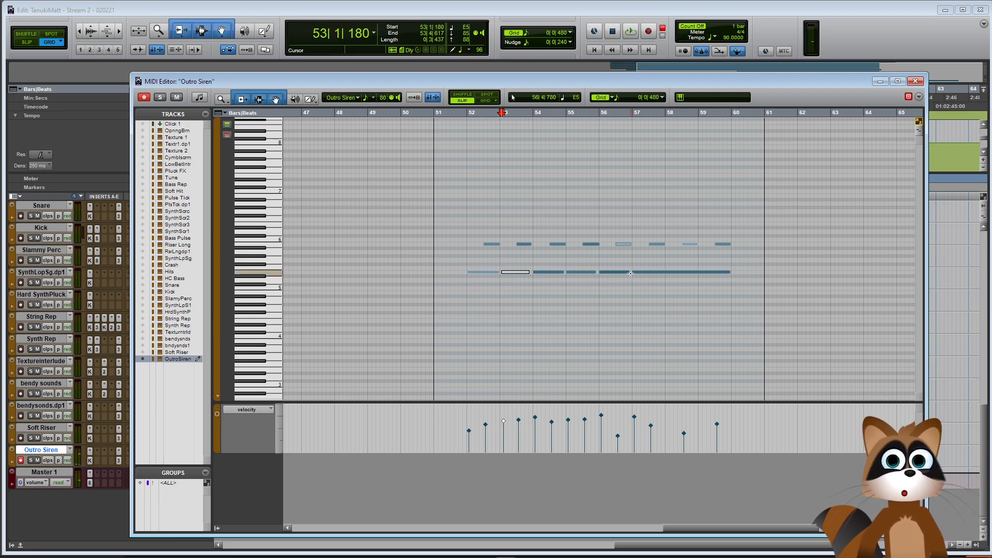
click(916, 81)
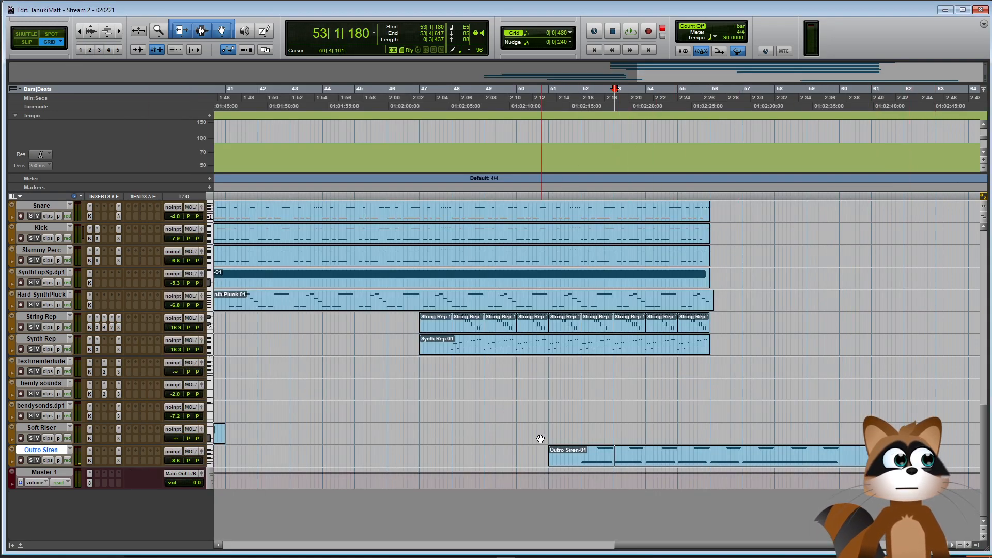
Record-enable Outro Siren and raise its Neutron 3 Equalizer's flat high-pass to about 480 Hz while auditioning from bar 52
click(117, 460)
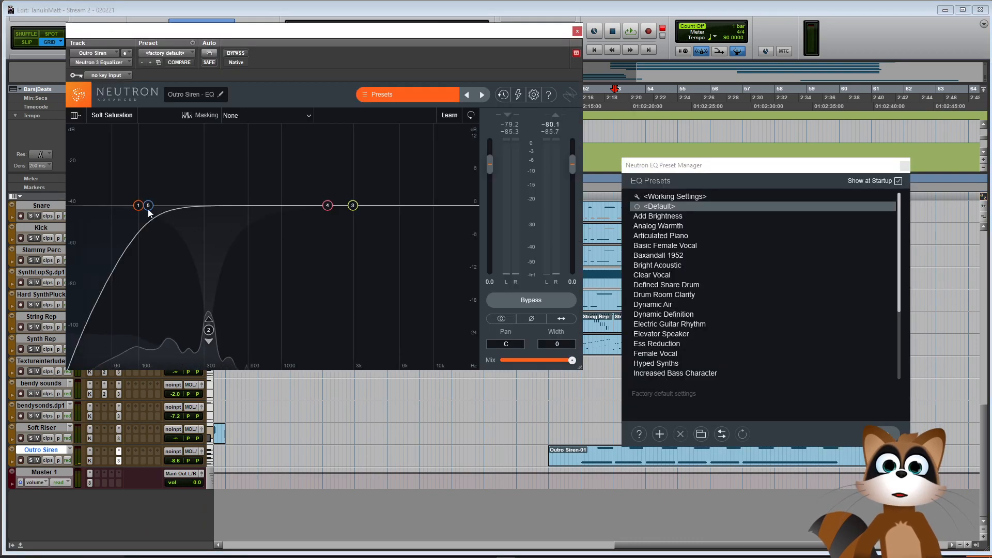
drag(190, 204, 218, 206)
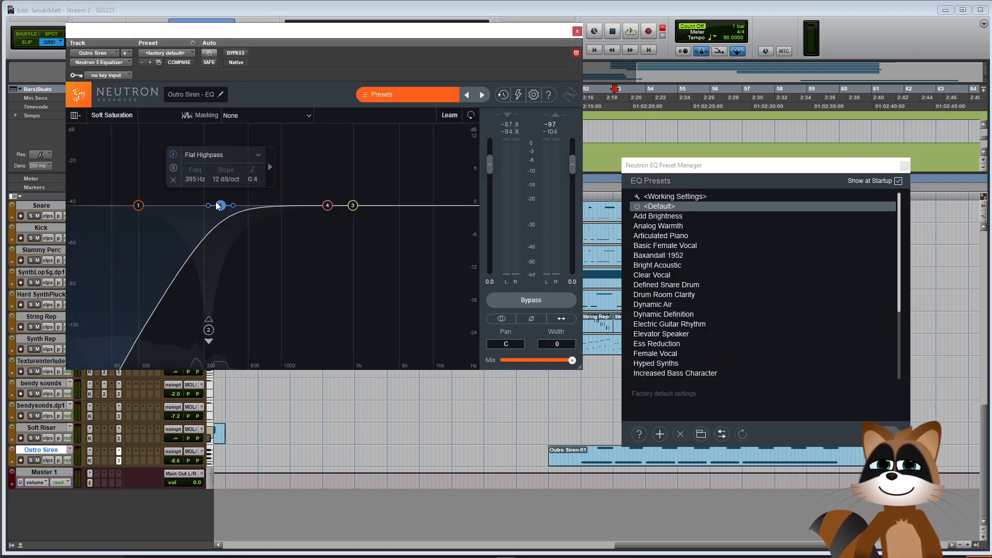
click(578, 31)
key(space)
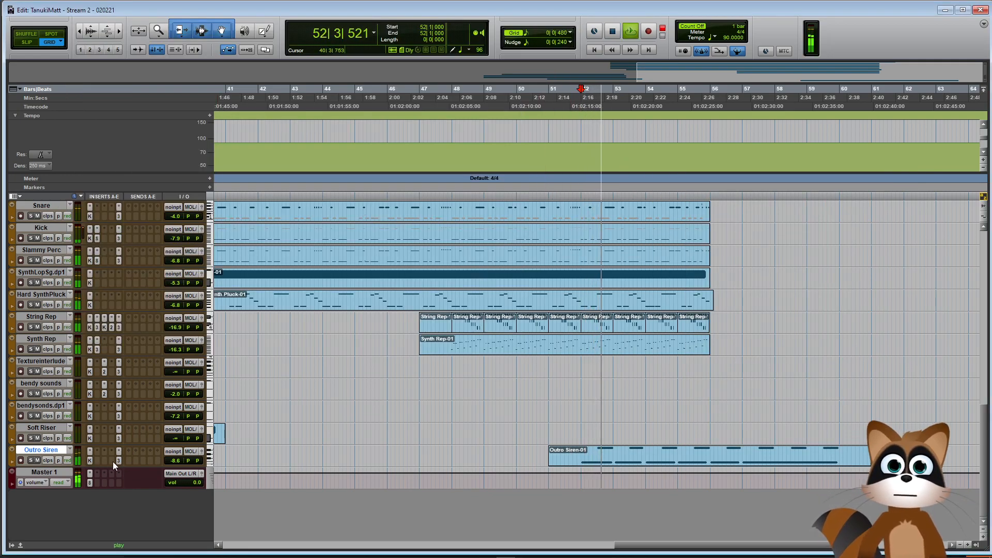
click(21, 460)
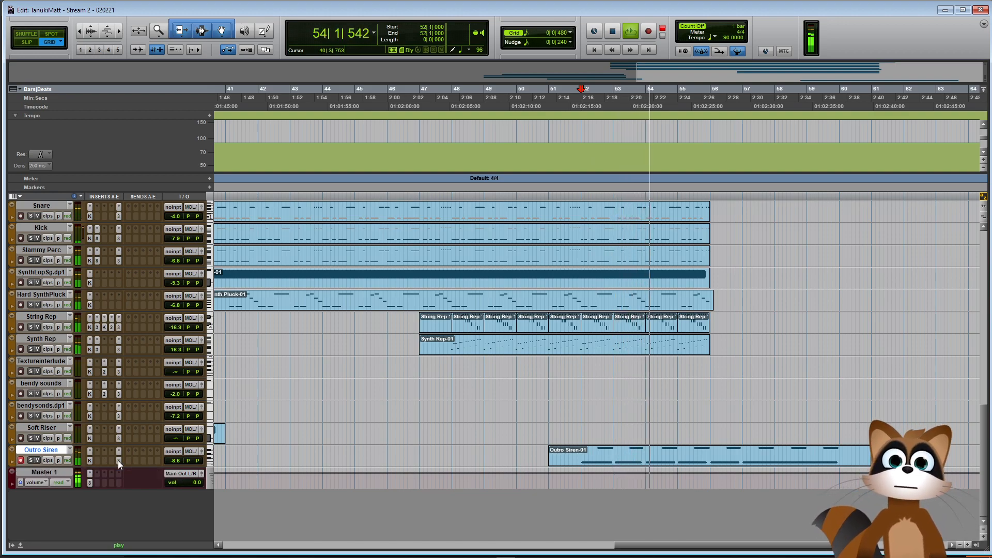
click(118, 460)
mouse_move(234, 207)
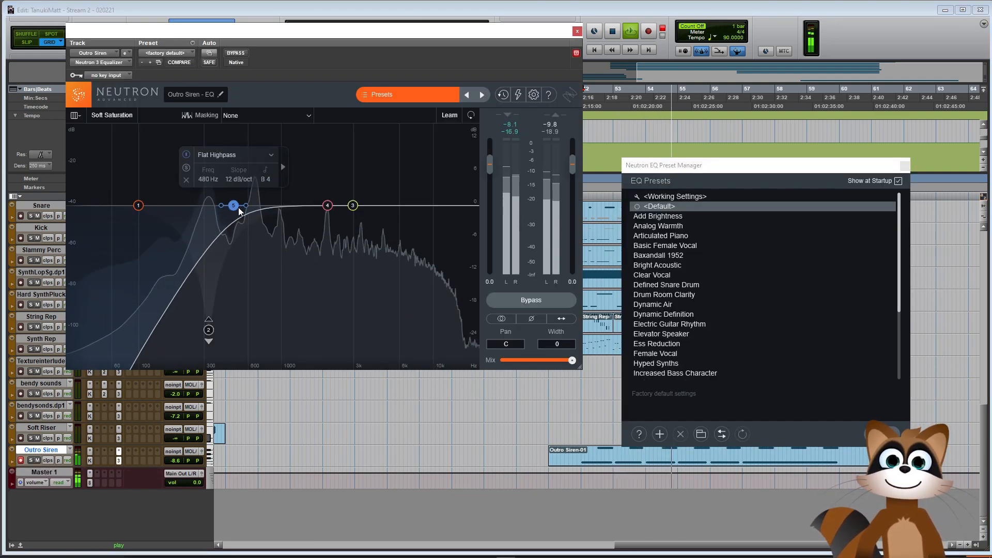
click(577, 31)
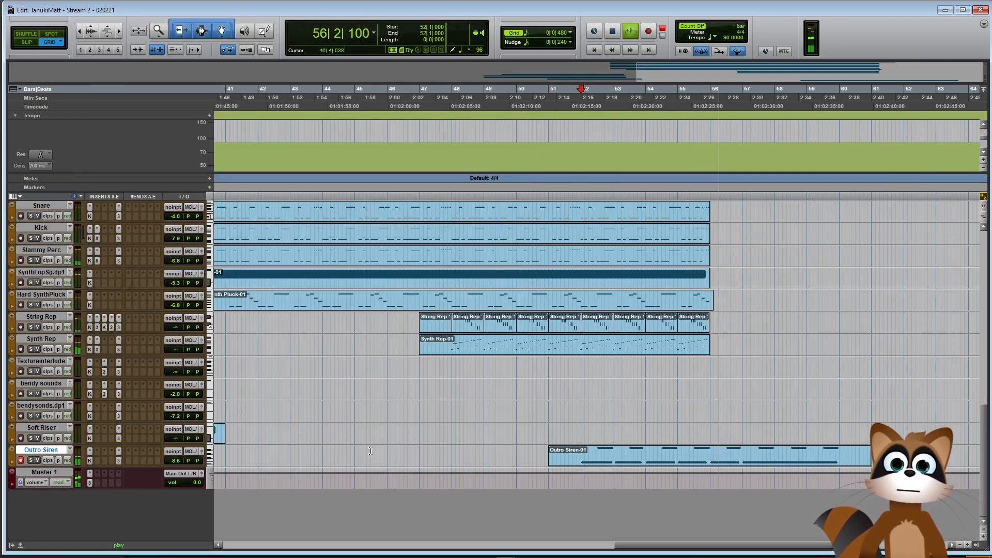
key(space)
Split the Outro Siren clip at 55|4|480 and duplicate the Outro Siren track with its clips
click(672, 432)
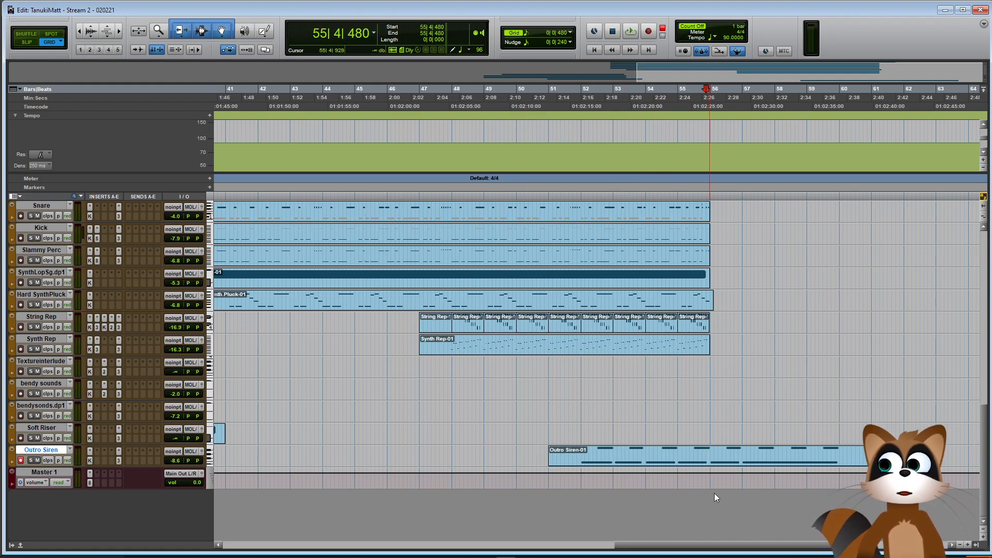
key(ctrl+e)
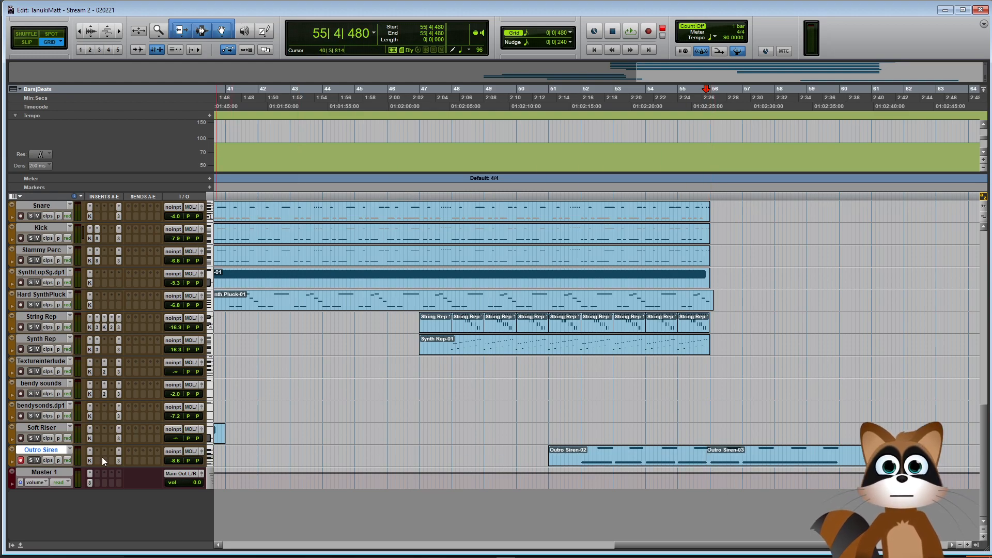
right_click(43, 451)
click(88, 361)
click(519, 283)
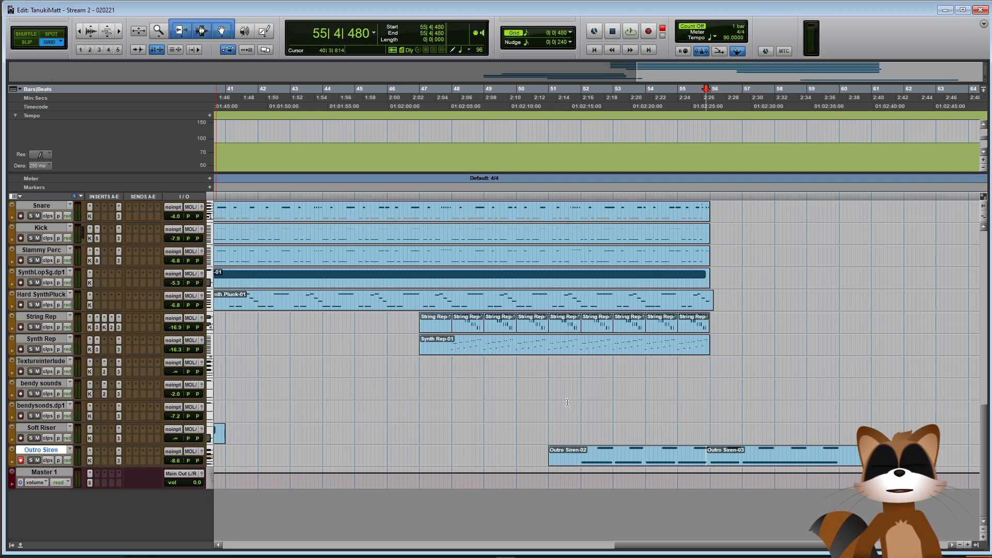
Mute the first siren clip on the duplicate track and the second siren clip on the original Outro Siren track
scroll(593, 427, down, 1)
click(643, 465)
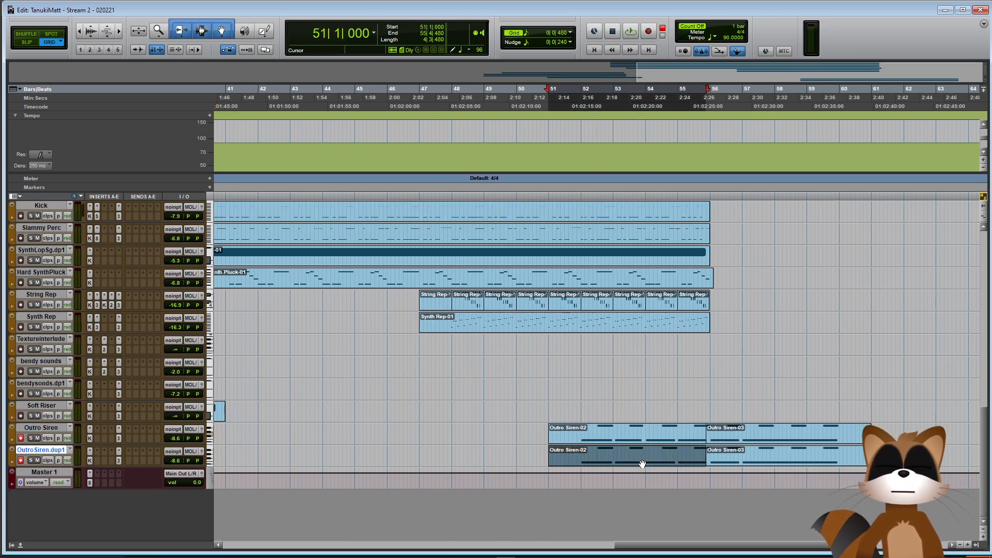
right_click(642, 464)
click(692, 319)
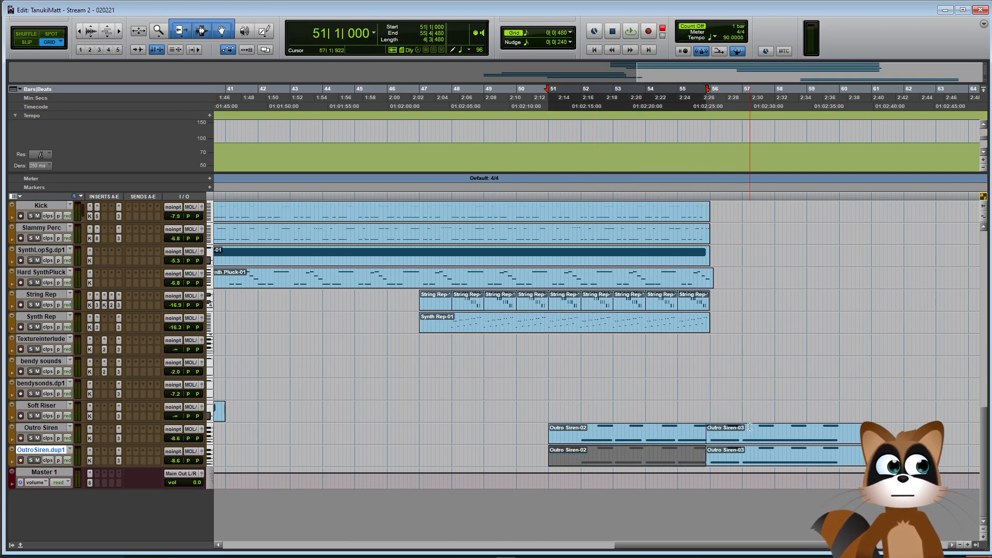
right_click(743, 438)
click(772, 304)
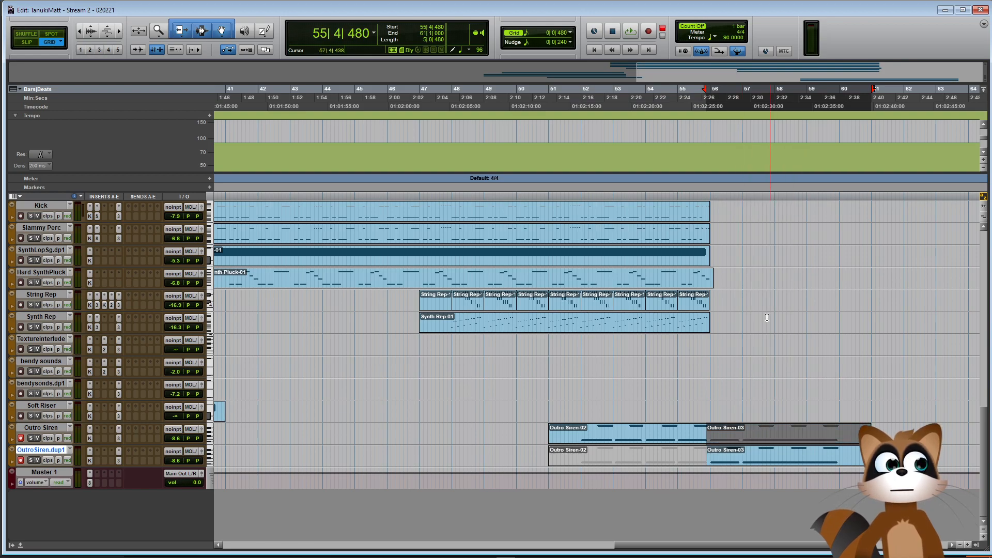
Record-disarm both siren tracks and set the playback start to 55|4|480
click(606, 430)
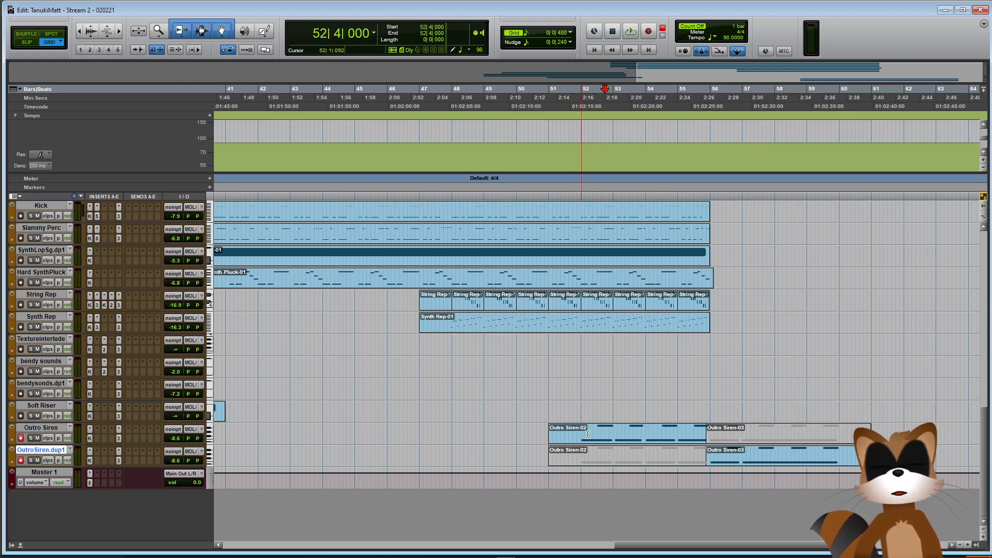
click(722, 462)
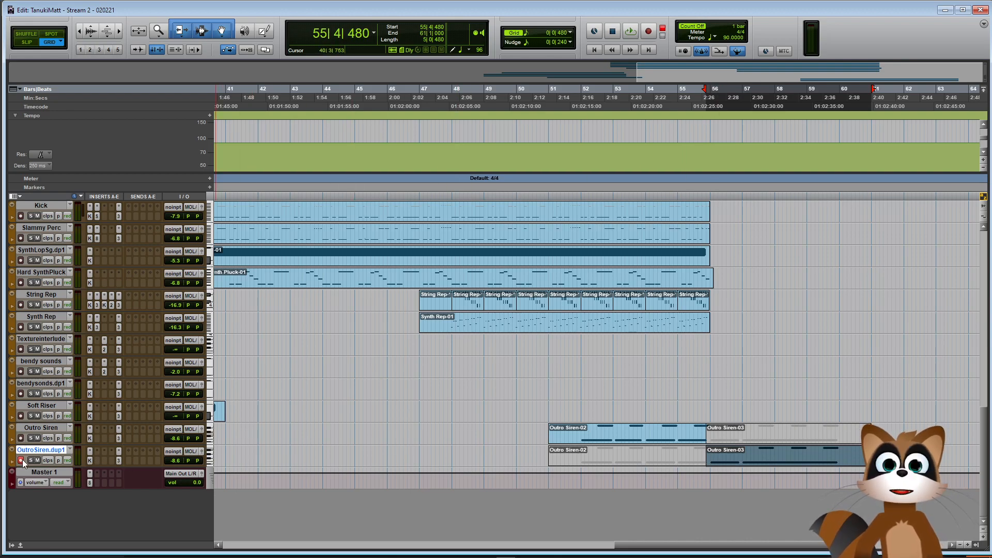
click(705, 417)
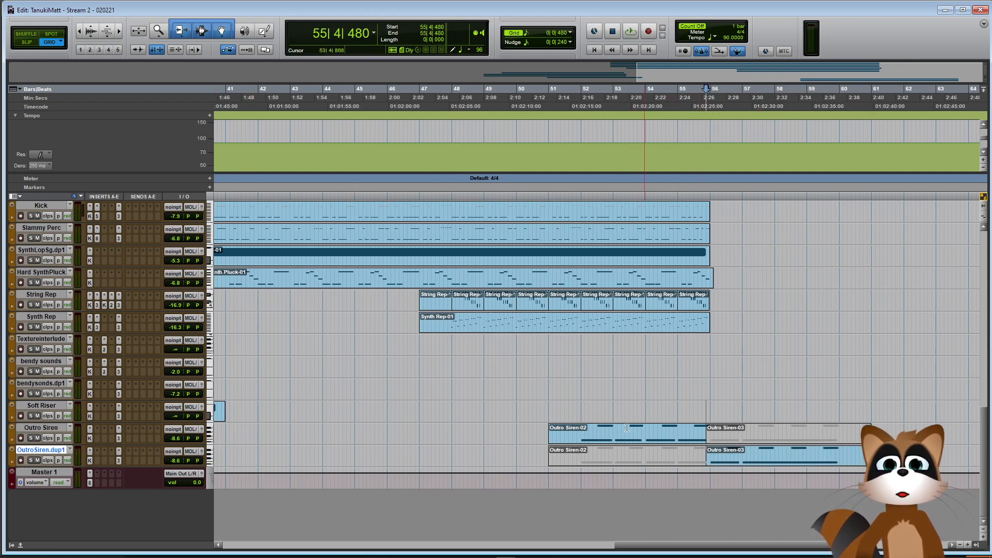
Insert the stereo VSR S24 reverb on the duplicated Outro Siren track, between Kontakt and the equalizer
click(102, 461)
mouse_move(155, 490)
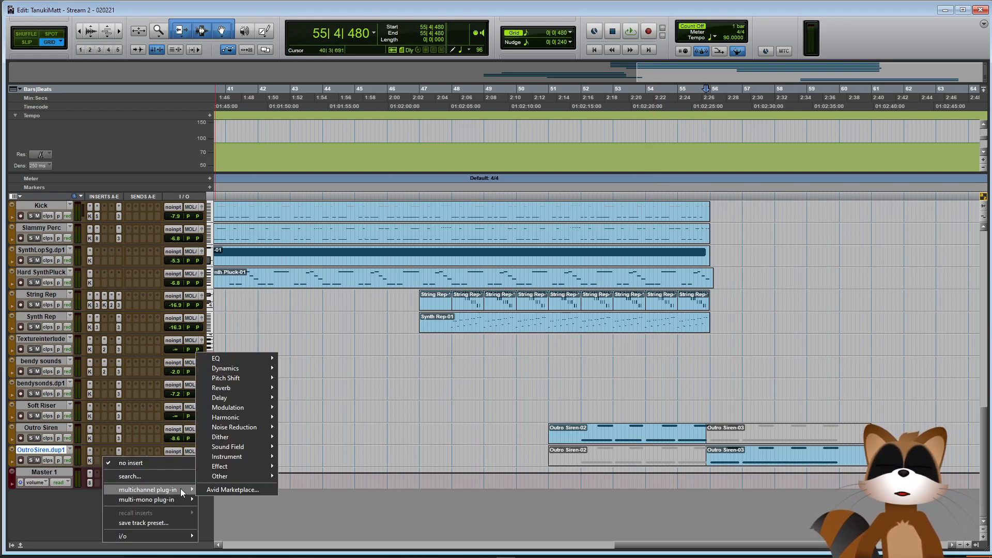
mouse_move(225, 388)
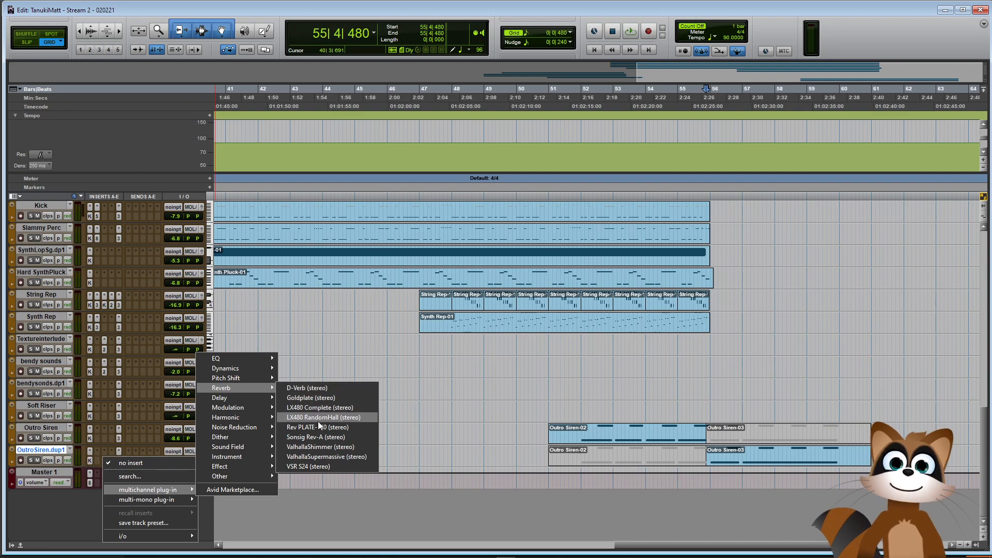
click(319, 466)
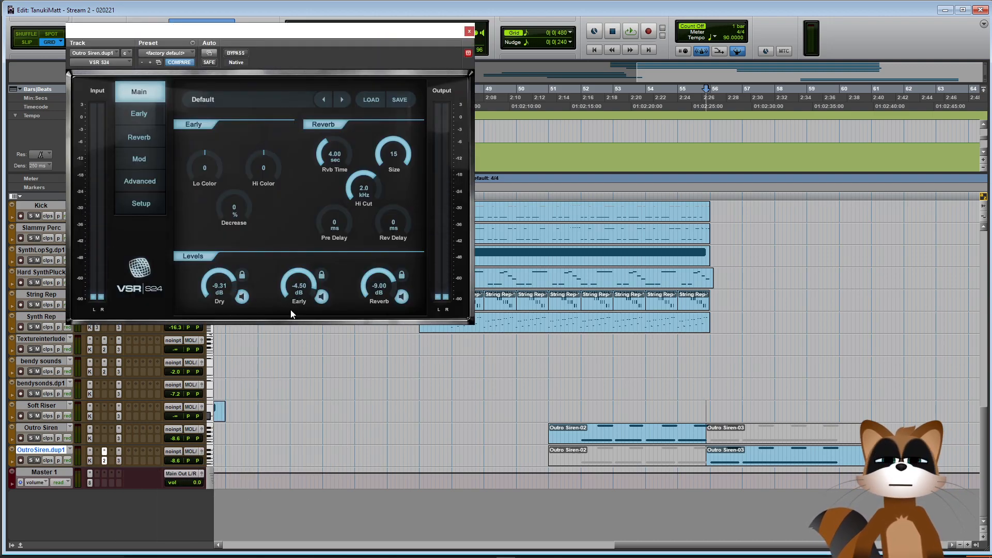
During playback, set the VSR S24 Early level to -17.6 dB and Dry level to about -11.9 dB, and close the reverb
key(space)
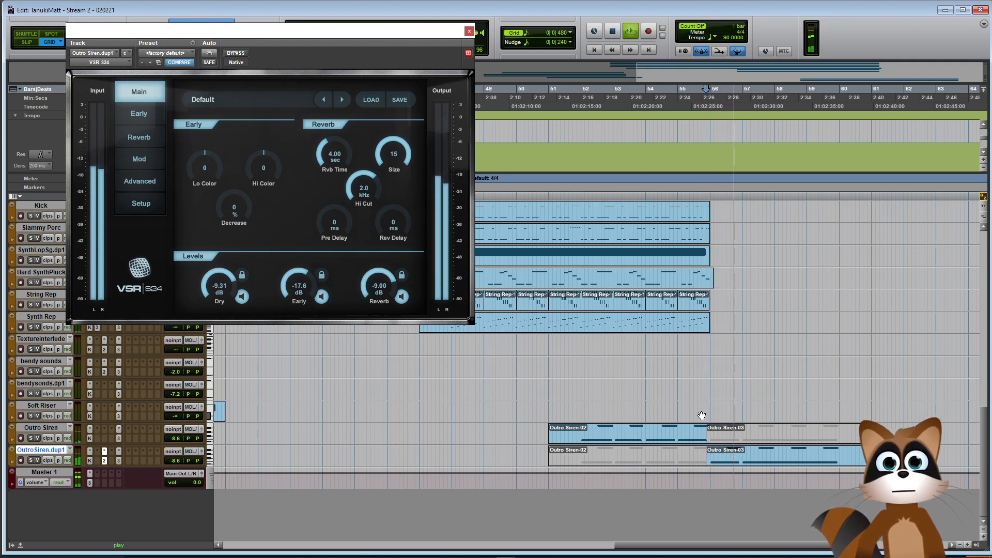
mouse_move(220, 286)
mouse_down()
mouse_move(267, 295)
mouse_move(223, 266)
mouse_up()
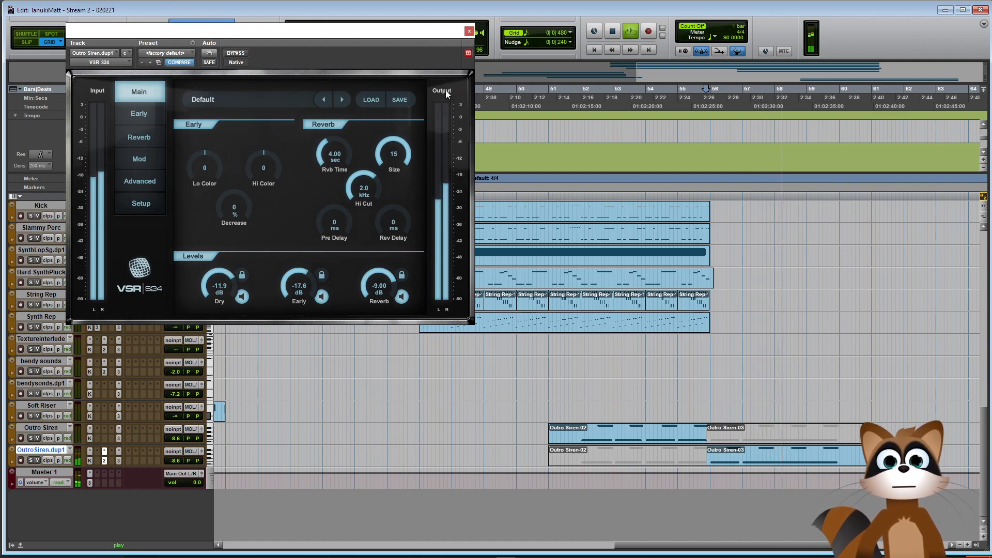
key(ctrl+w)
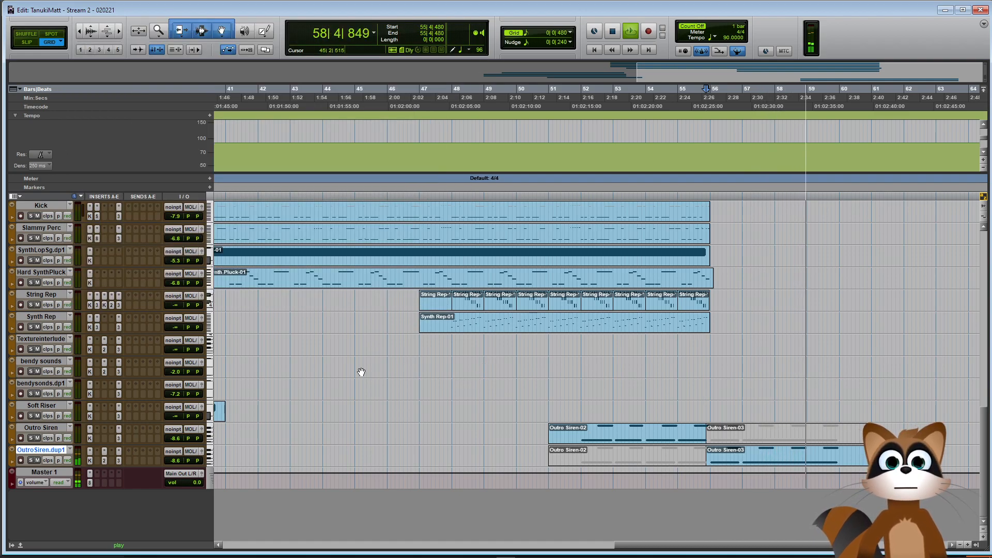
key(space)
Show the automation lane beneath the duplicated Outro Siren track and check its available parameters
click(13, 461)
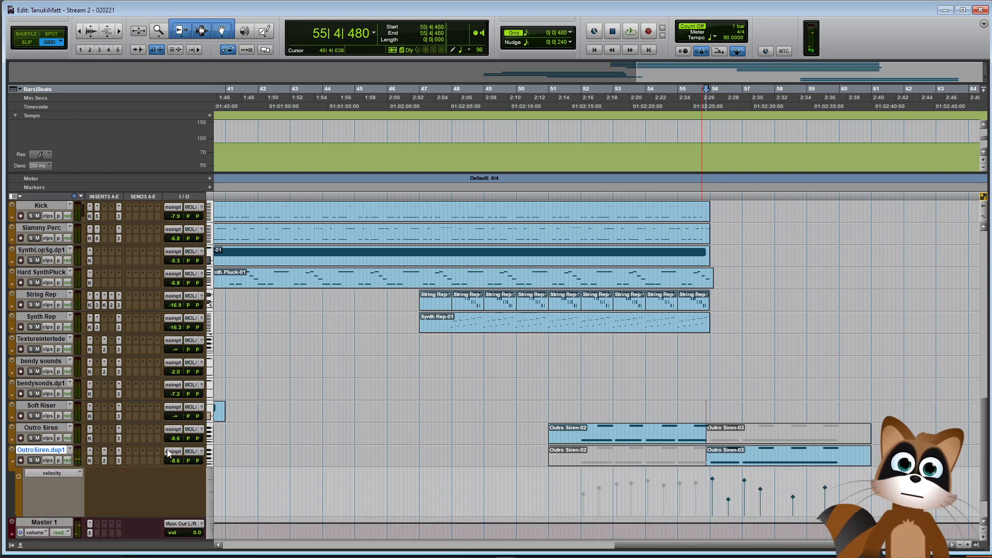
scroll(405, 392, down, 2)
click(38, 424)
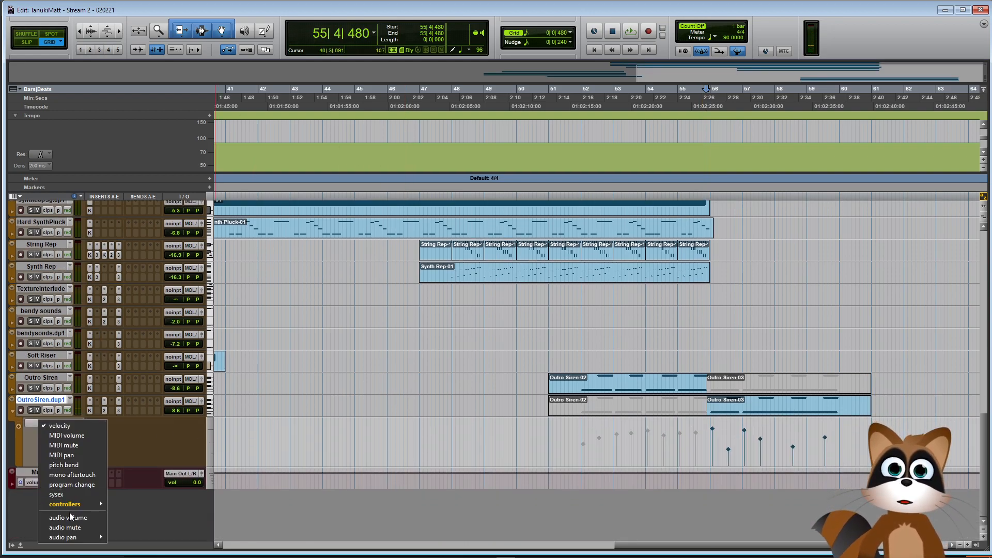
click(25, 448)
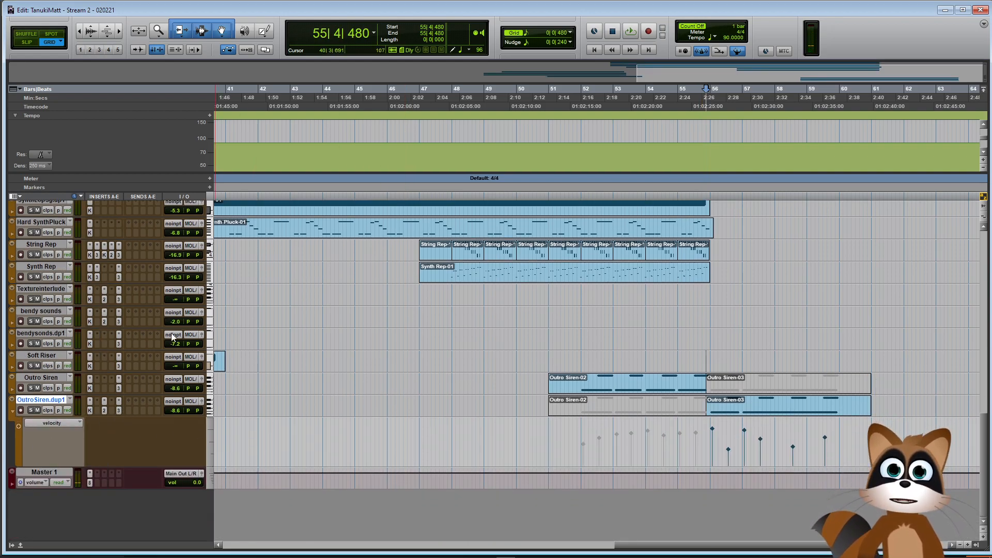
In the duplicate track's Neutron 3 Equalizer, set the flat low-pass to about 16793 Hz and enable automation of EQ B6 Frequency
click(119, 401)
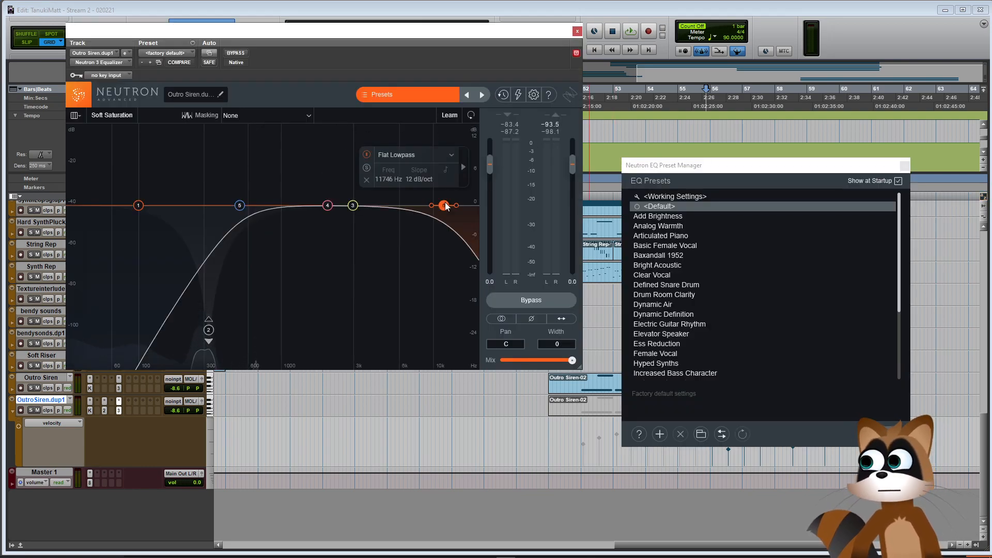
click(208, 54)
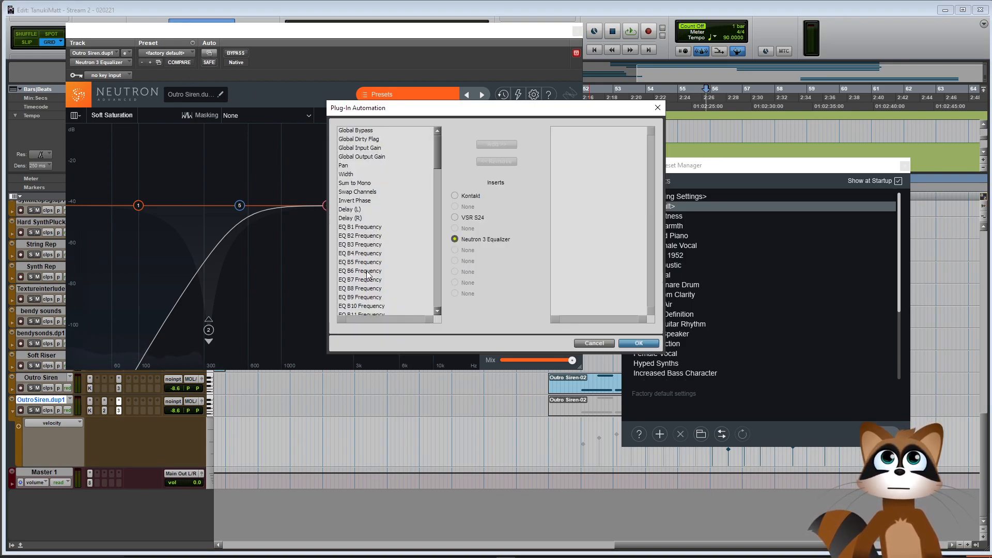
click(367, 272)
click(497, 144)
click(639, 344)
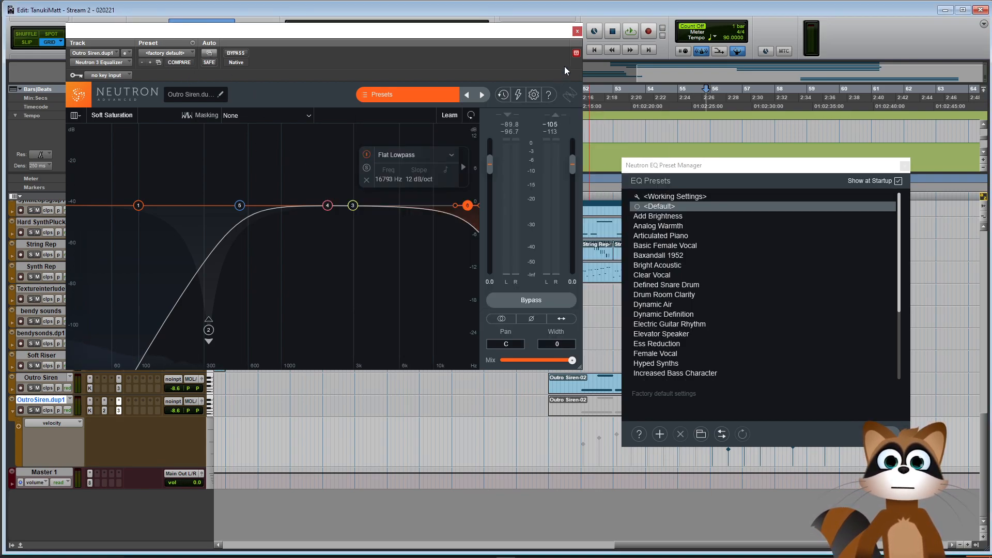
click(576, 32)
Draw EQ B6 Frequency automation on the duplicate siren track, rising from about 55|3 to 57|2 and falling to the minimum near 59|4
click(52, 423)
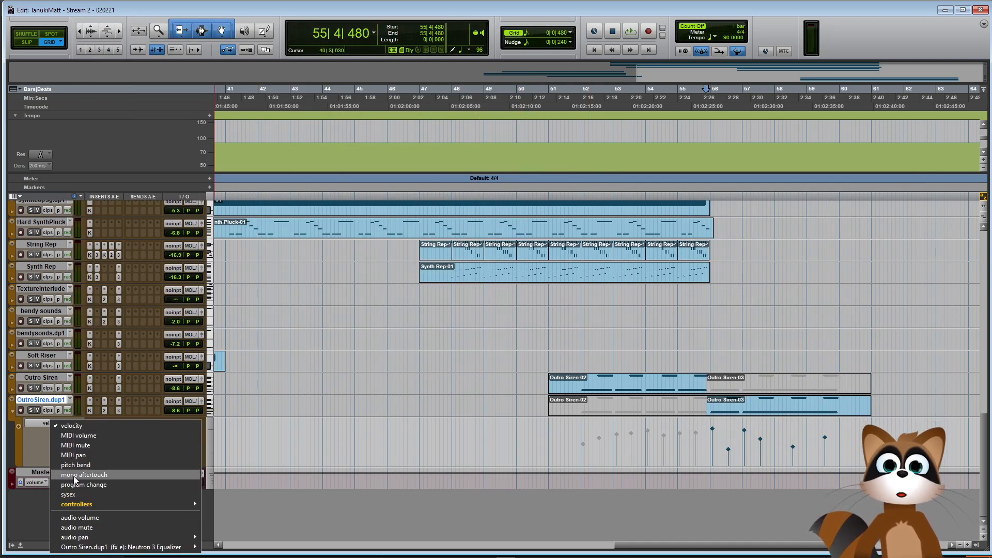
mouse_move(155, 547)
click(234, 547)
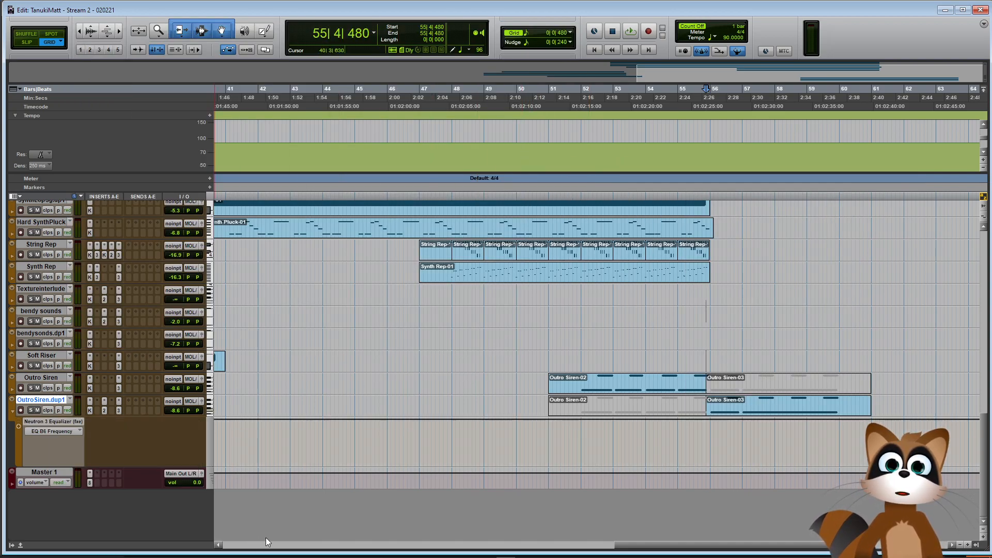
key(F10)
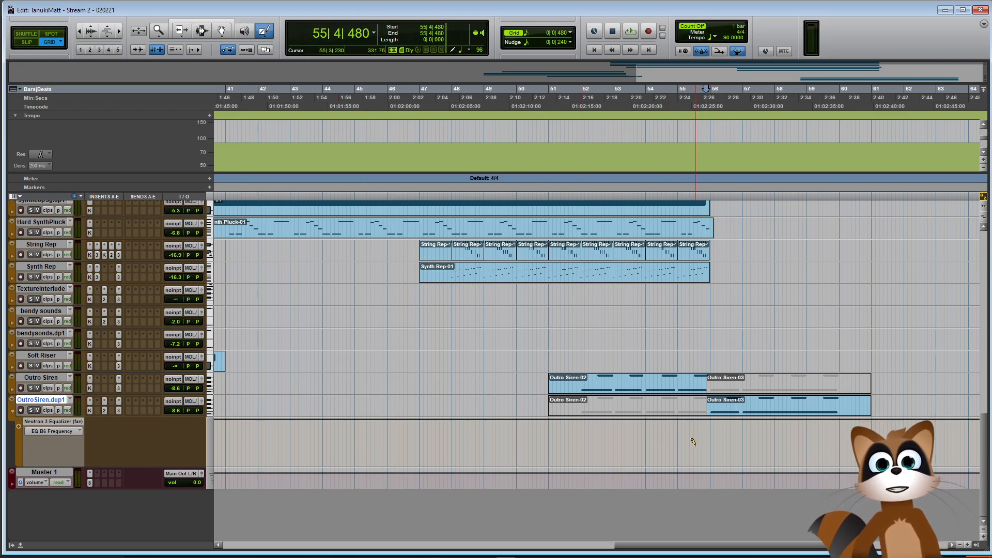
click(755, 431)
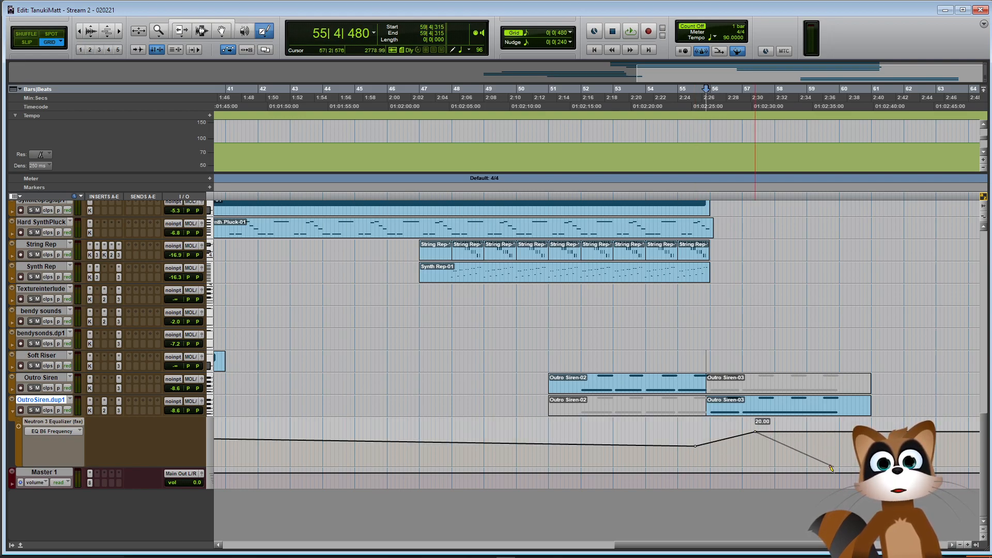
click(837, 504)
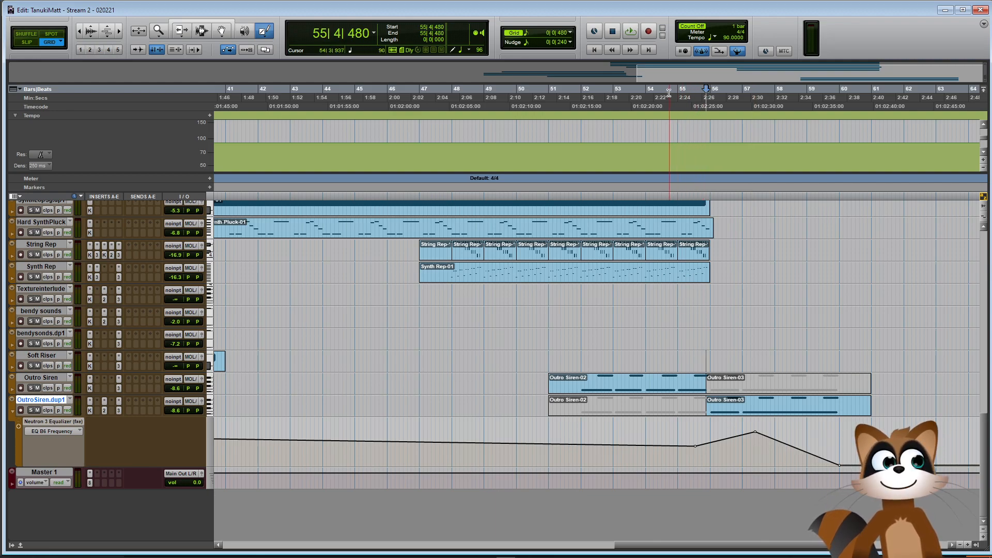
Play the outro from 52|1|000, check the duplicate siren track's VSR S24 reverb settings, and stop playback
click(579, 98)
key(space)
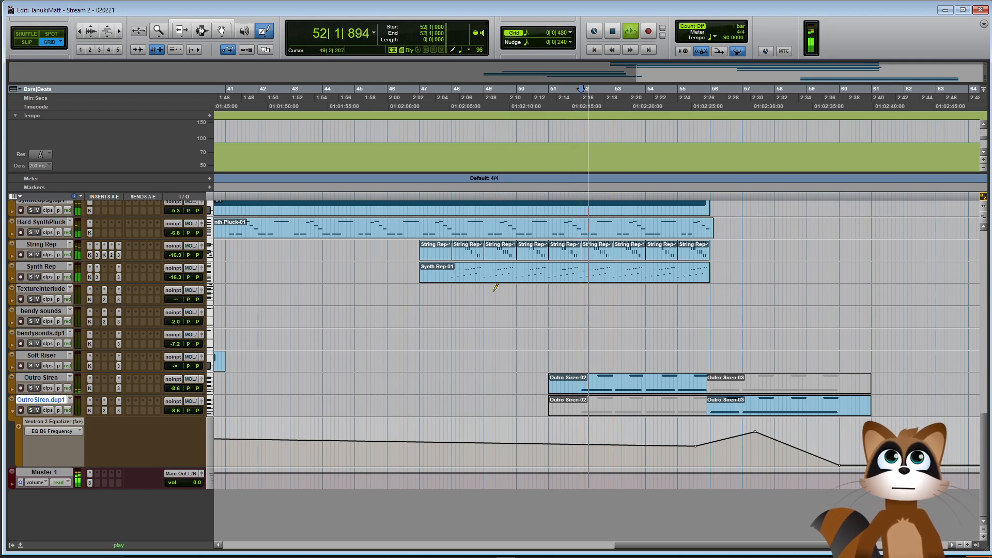
key(F6+F7)
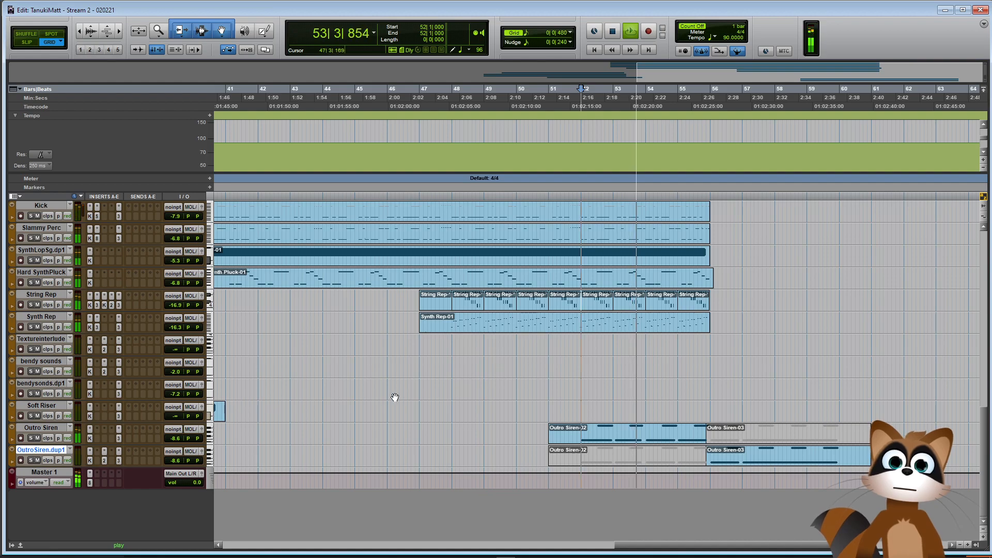
click(104, 451)
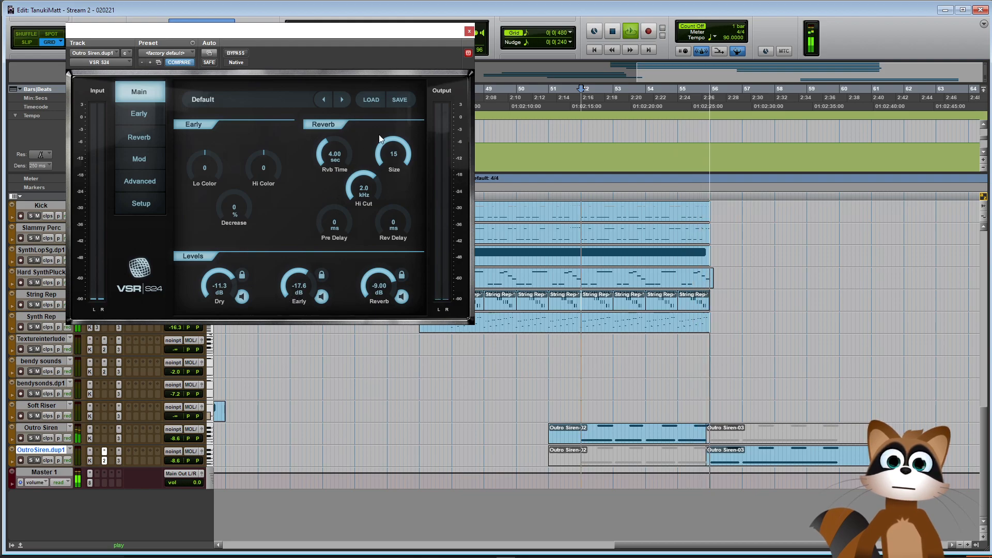
click(469, 31)
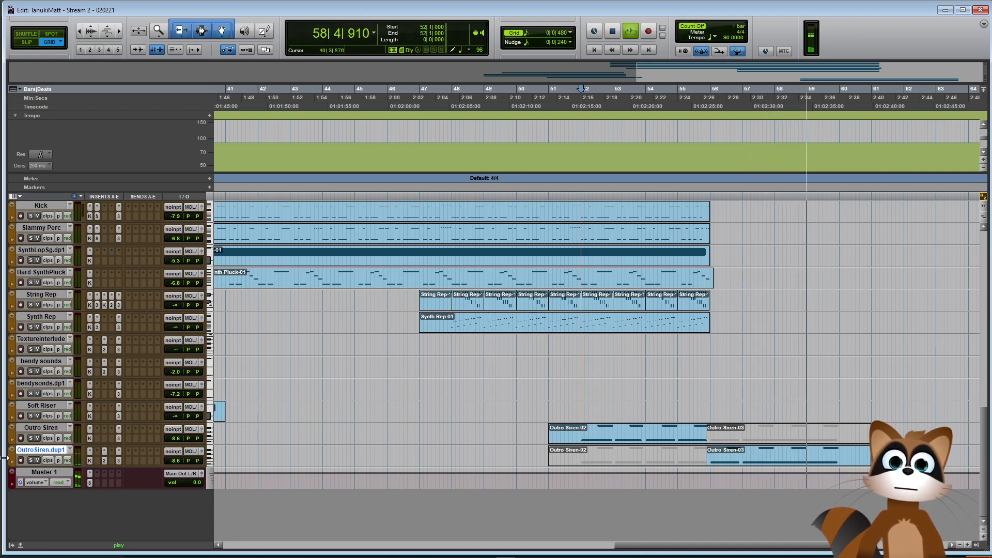
key(space)
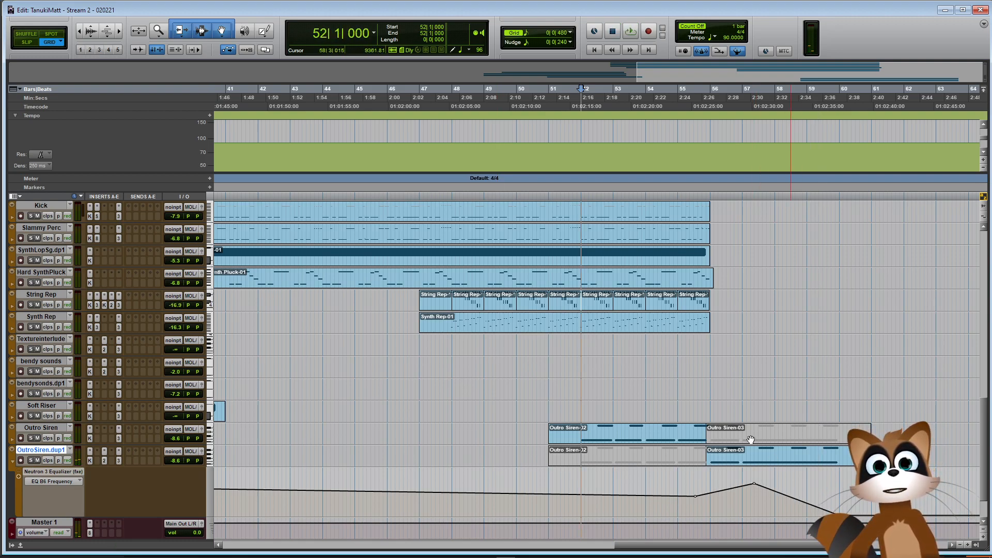
Make the fall of the duplicate siren's EQ B6 Frequency automation more gradual with a point near 58|3, and hide the automation lane
click(263, 32)
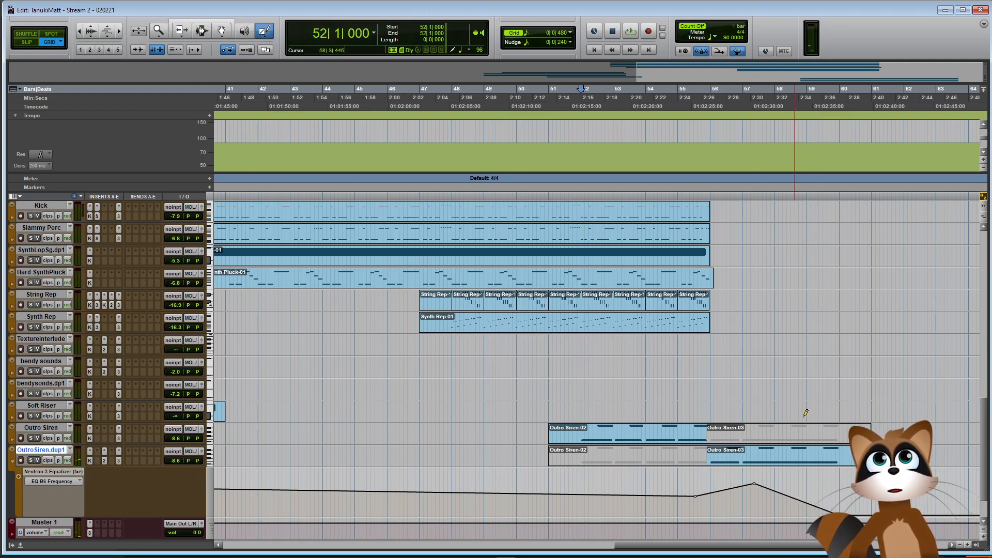
click(797, 491)
click(234, 37)
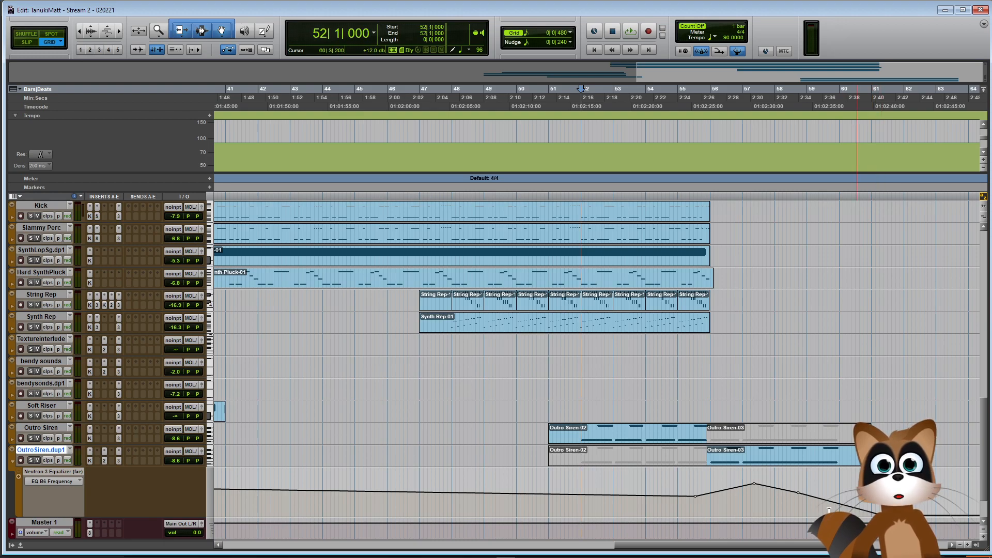
click(18, 463)
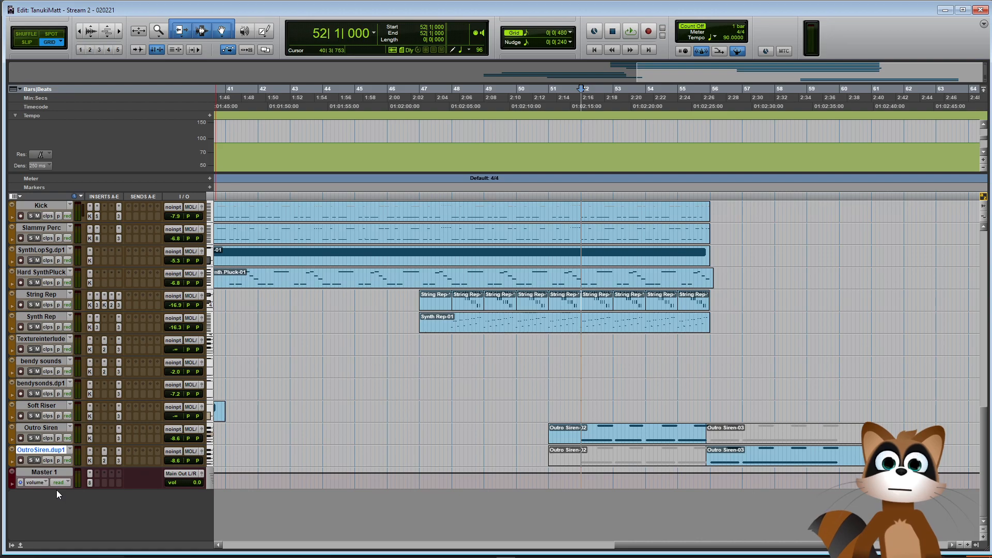
Enlarge the Master 1 track so its volume automation can be edited in detail
drag(56, 489, 78, 507)
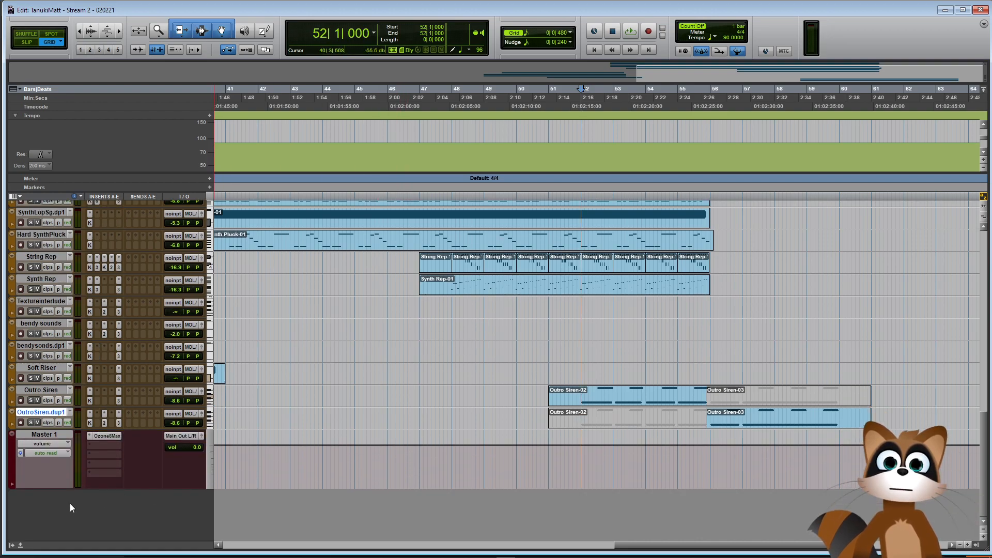
scroll(353, 401, down, 2)
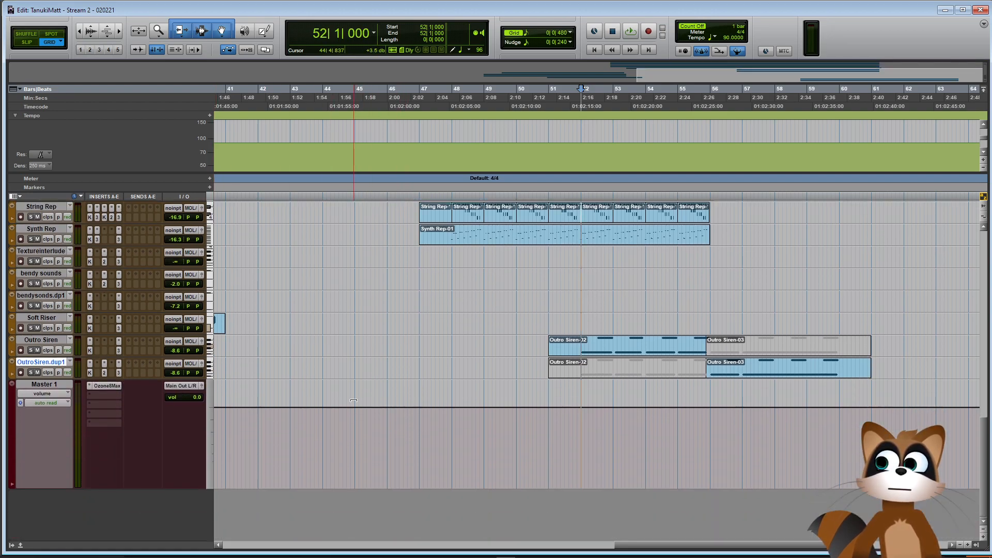
drag(53, 489, 54, 530)
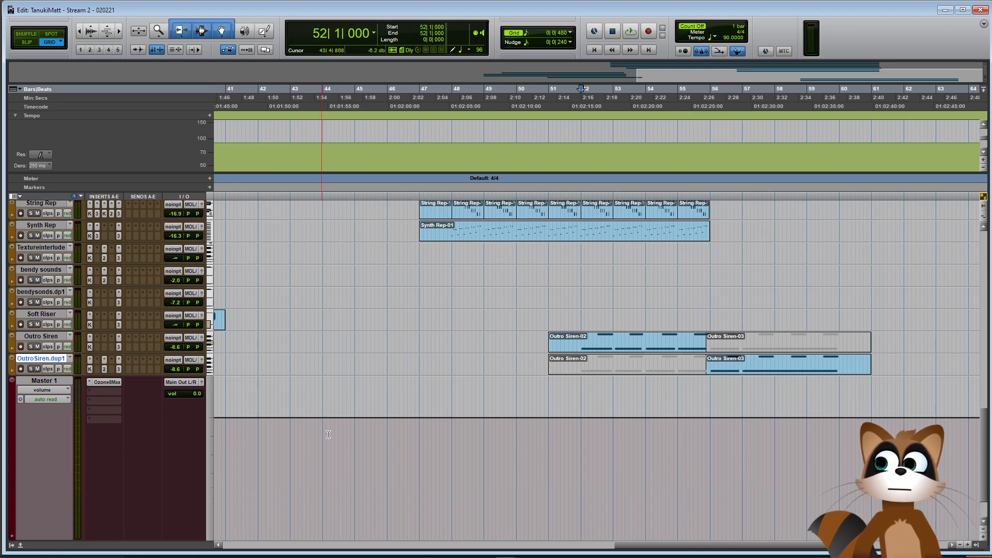
scroll(46, 490, down, 2)
drag(46, 489, 47, 499)
scroll(397, 440, down, 2)
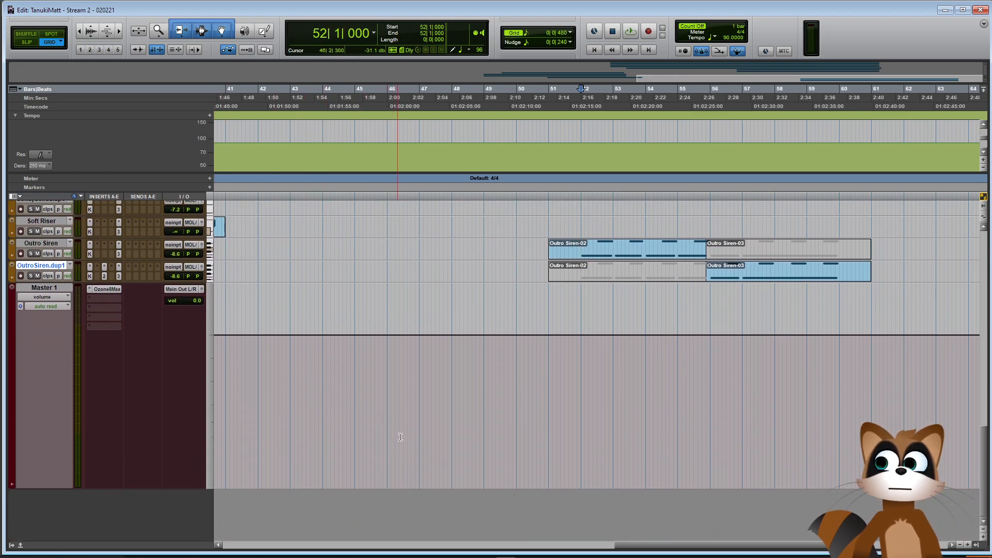
Look over the whole arrangement from the outro up to the first tracks, dismissing the Premiere Pro update notification
key(ctrl+bracketleft)
key(ctrl+bracketleft)
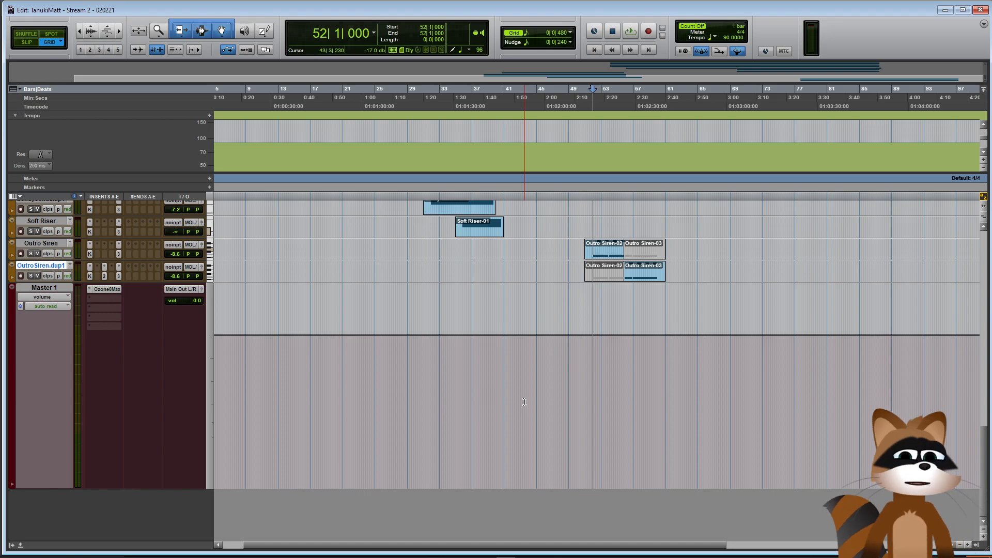
key(ctrl+bracketleft)
scroll(542, 406, up, 10)
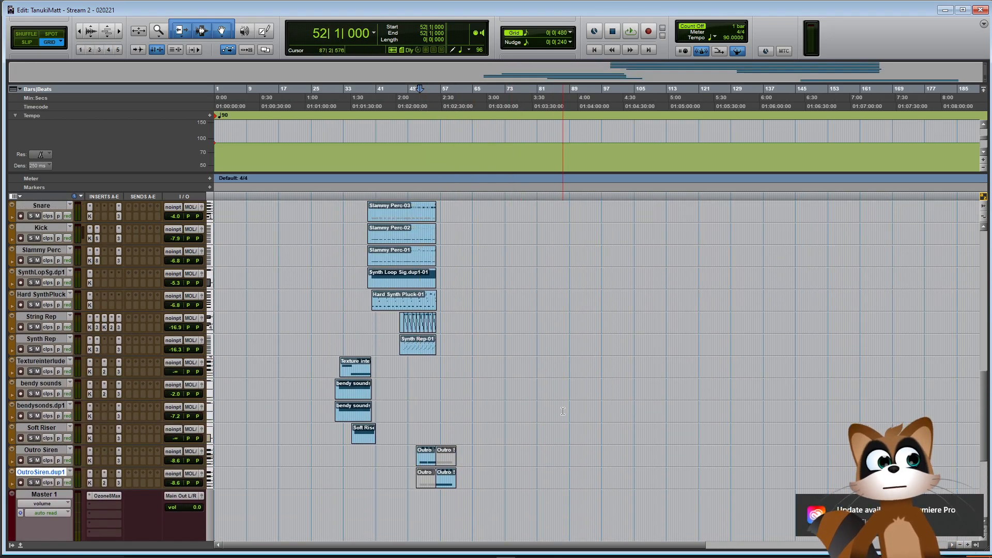
key(ctrl+bracketright)
scroll(563, 412, up, 9)
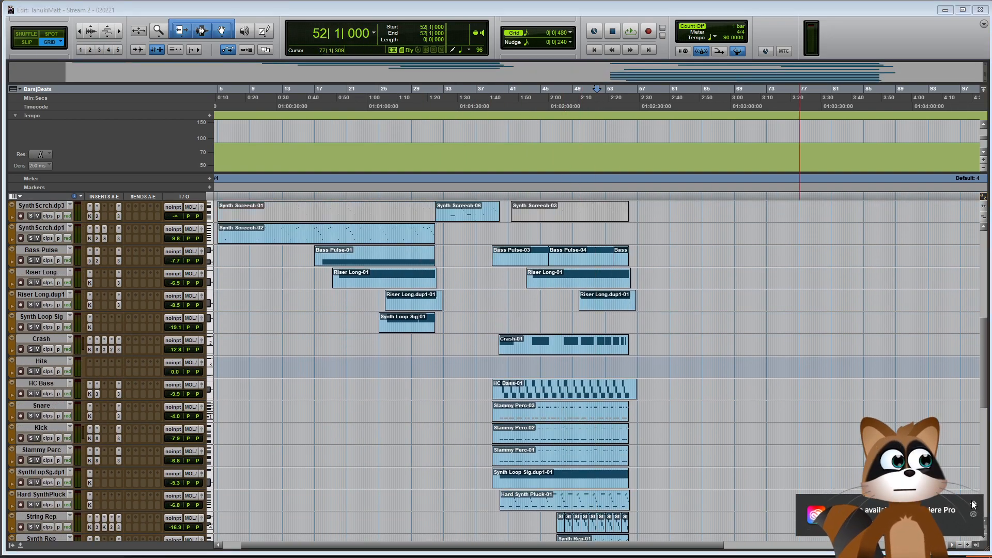
click(974, 504)
scroll(719, 443, up, 12)
key(ctrl+bracketright)
key(ctrl+bracketleft)
key(ctrl+bracketleft)
Mute the click track and play the song from 1|2|000 with the full arrangement in view
click(215, 423)
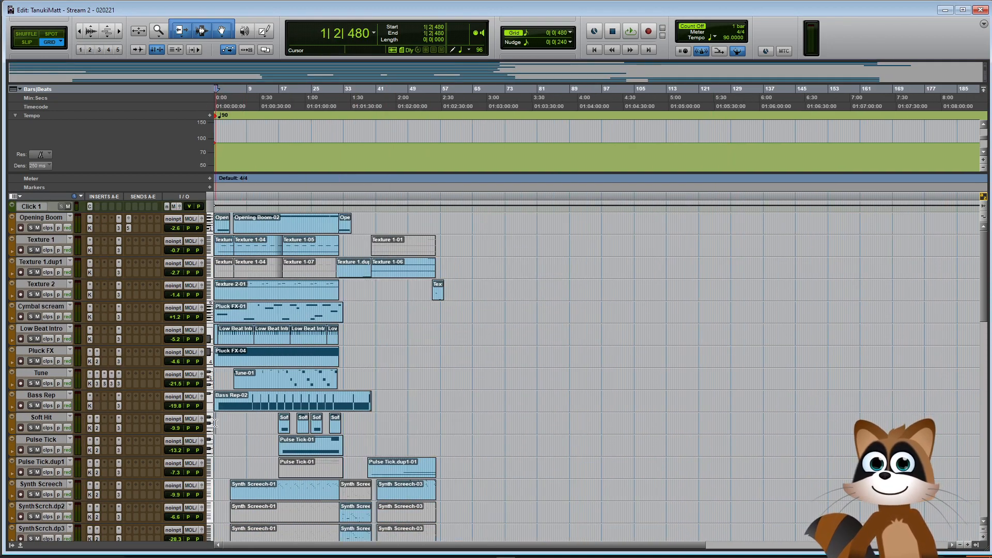
key(ctrl+bracketright)
key(ctrl+bracketright)
key(ctrl+bracketright)
key(ctrl+bracketright)
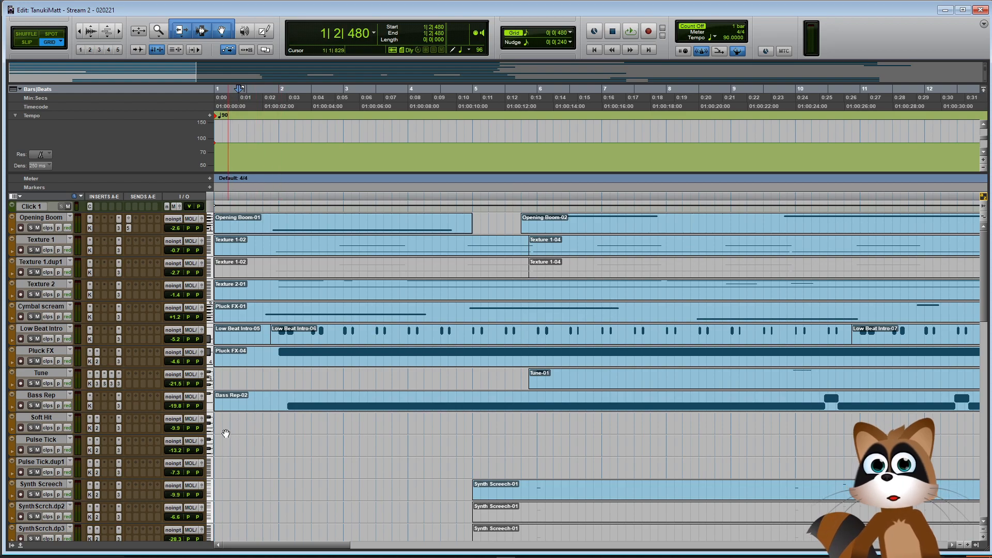
click(227, 419)
key(space)
key(space)
key(space)
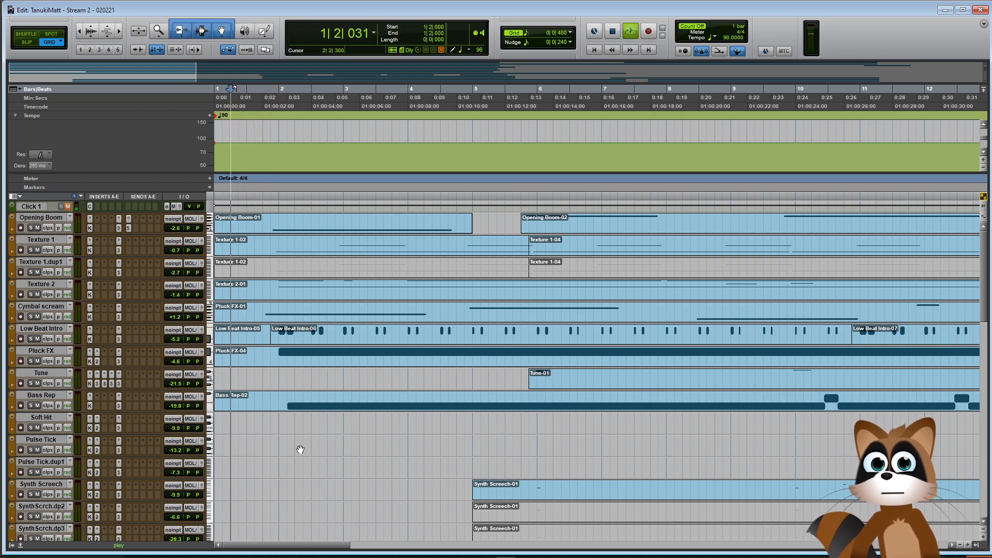
key(ctrl+bracketleft)
key(ctrl+bracketleft)
key(ctrl+bracketleft)
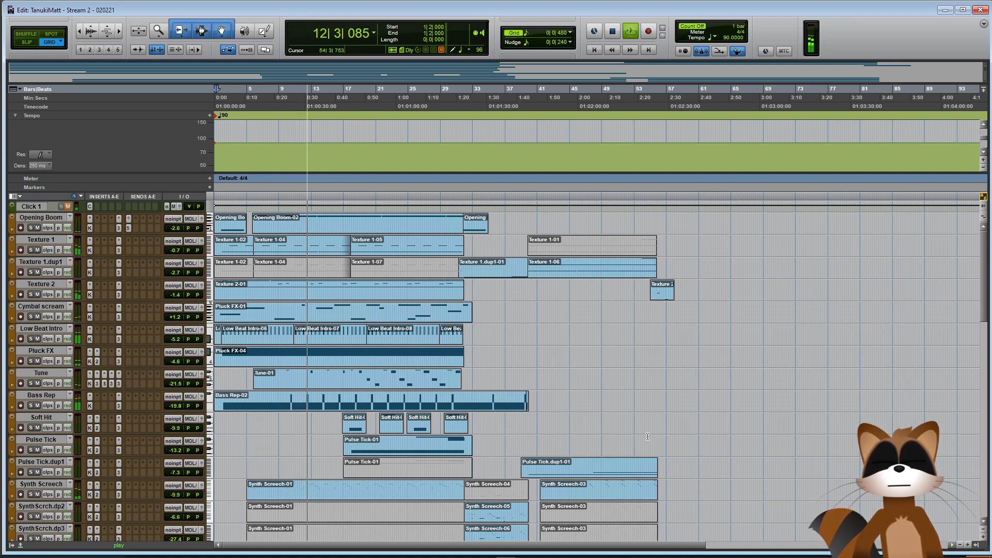
Separate the section from 11|4|000 to 12|2|000 out of the first Synth Screech clip
scroll(275, 390, down, 5)
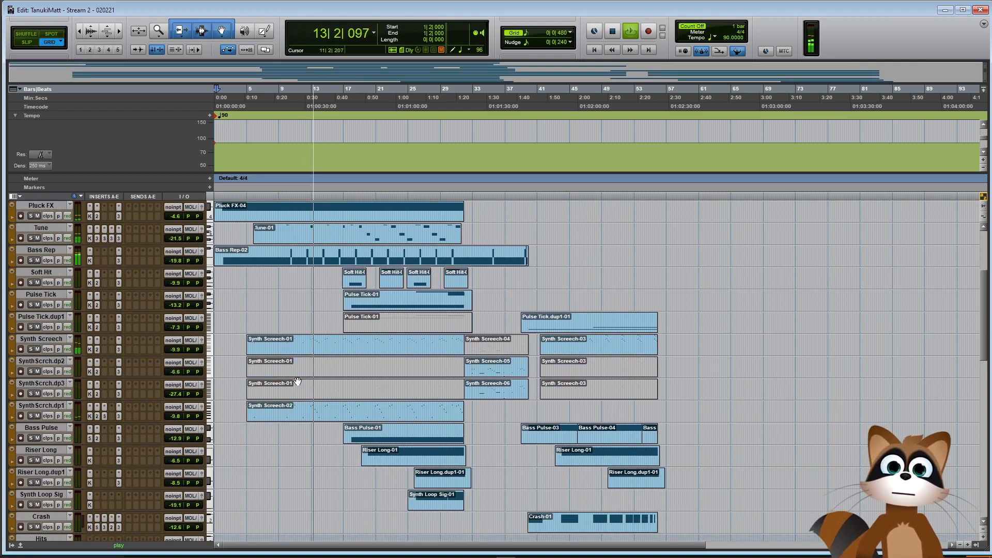
drag(301, 342, 305, 344)
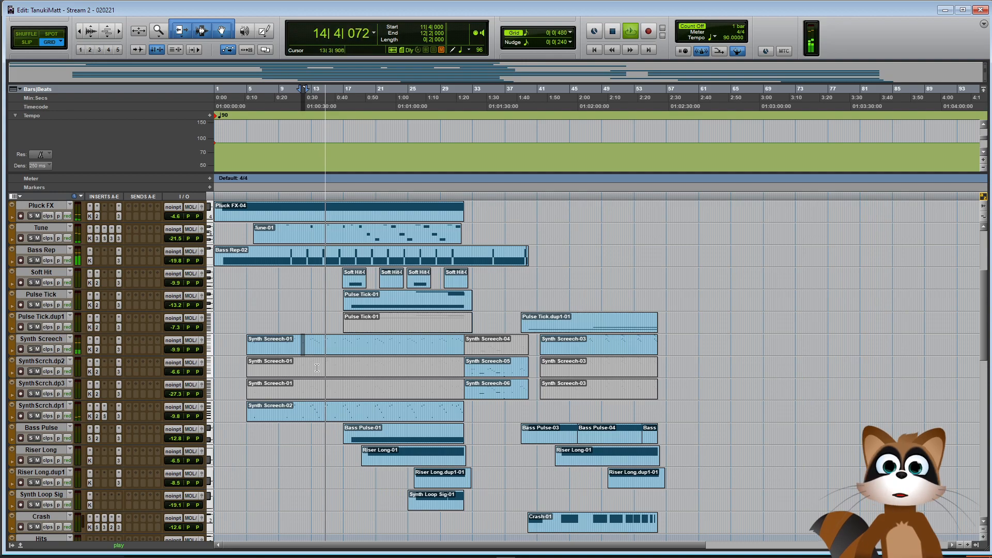
key(ctrl+e)
Show the Synth Screech velocity lane, lower the velocity of the note at 11|4|945 to 84, and hide the lane
click(13, 350)
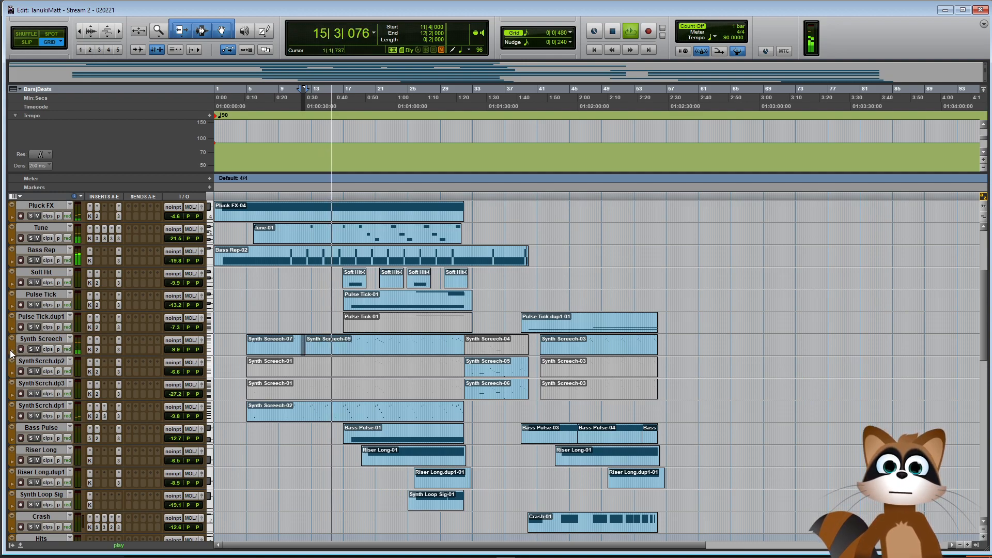
click(45, 363)
click(57, 450)
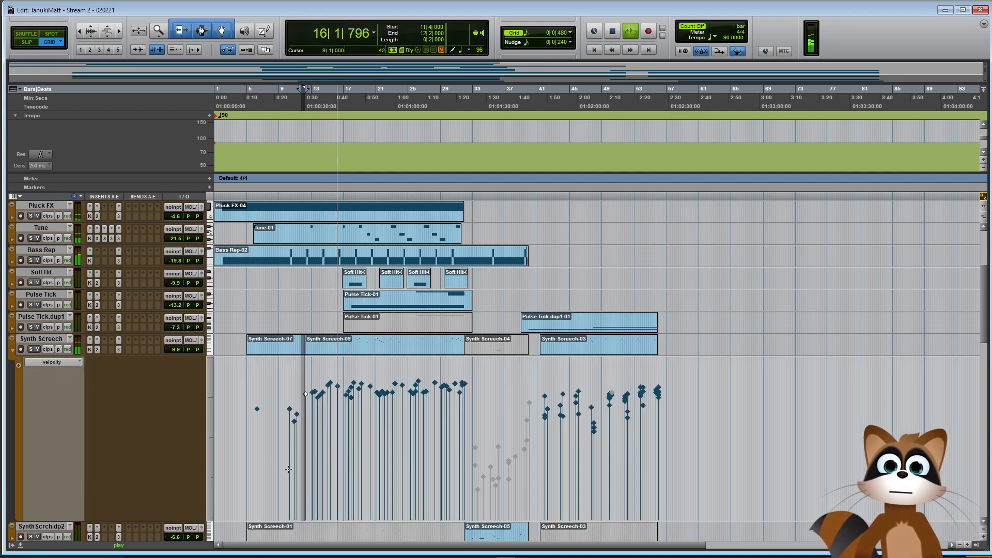
drag(308, 402, 299, 418)
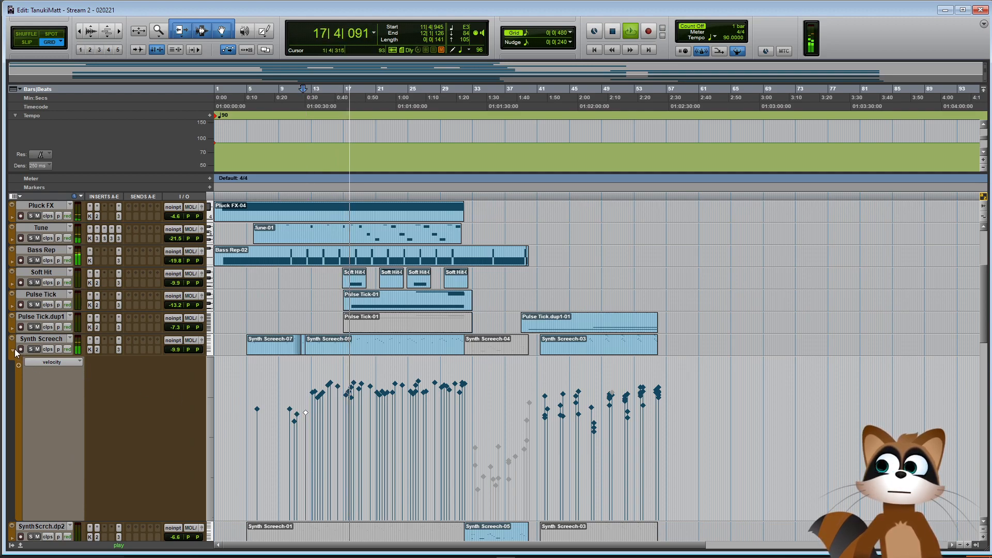
click(13, 350)
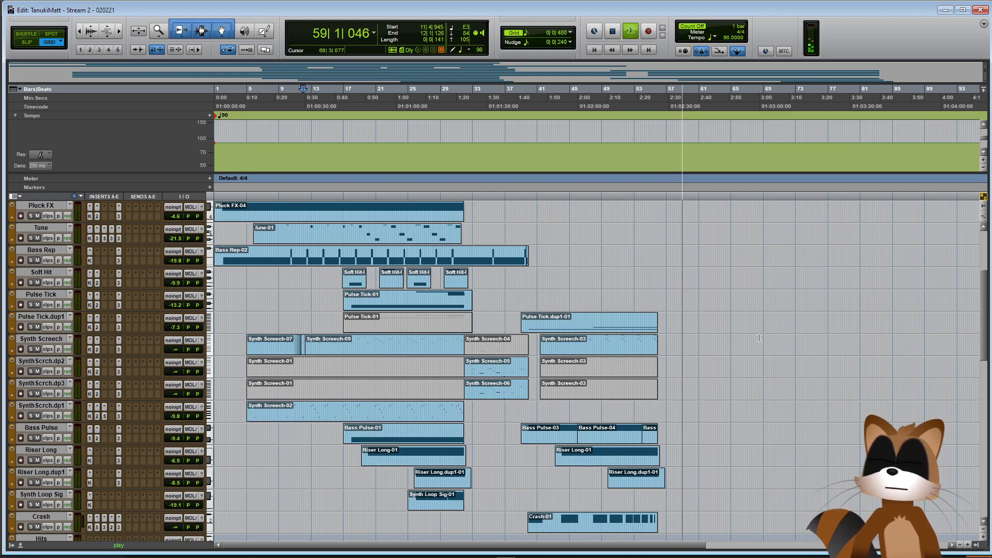
Add a bar/beat marker named END at 61|2|000, just after the Outro Siren clips
scroll(739, 356, down, 10)
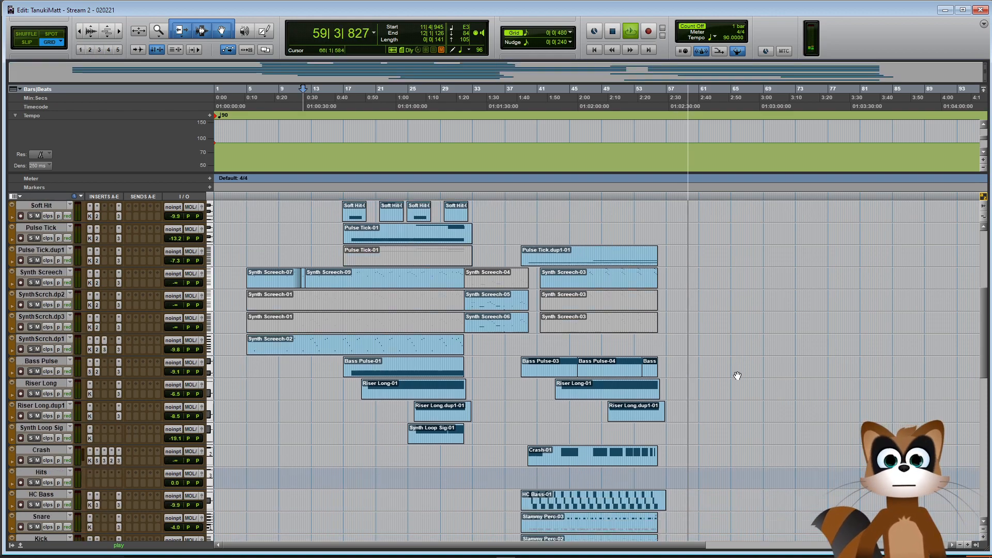
scroll(737, 377, down, 5)
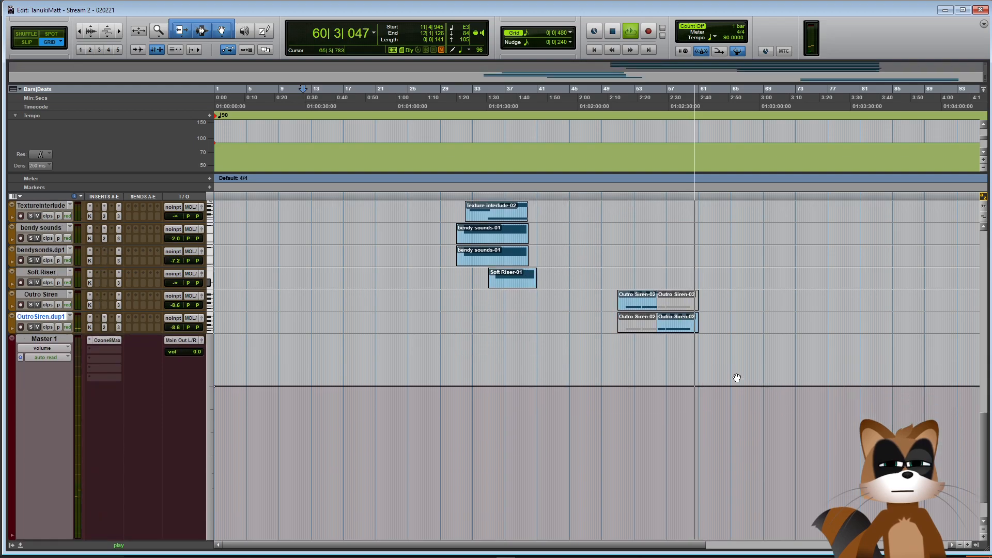
key(ctrl+])
key(ctrl+])
key(ctrl+])
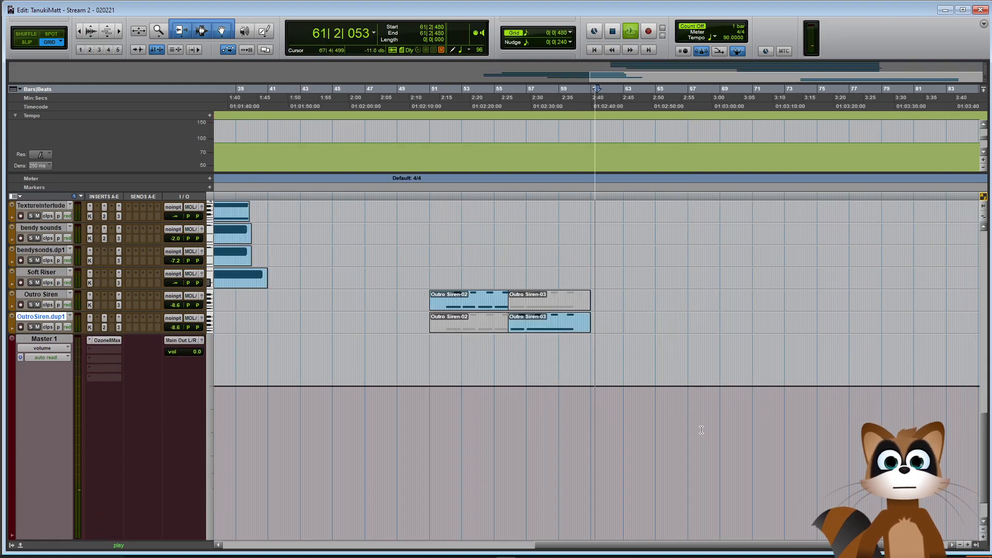
click(595, 417)
click(589, 414)
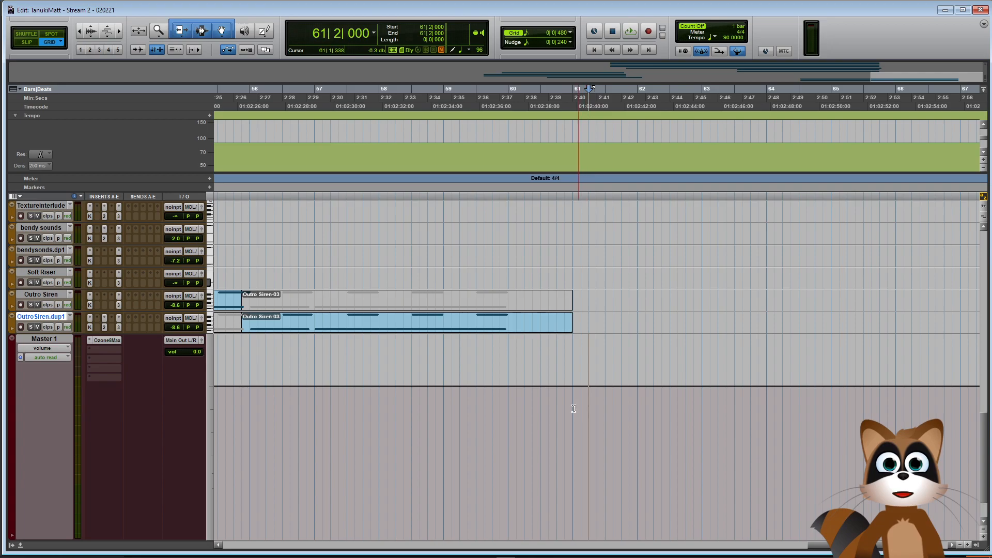
click(210, 188)
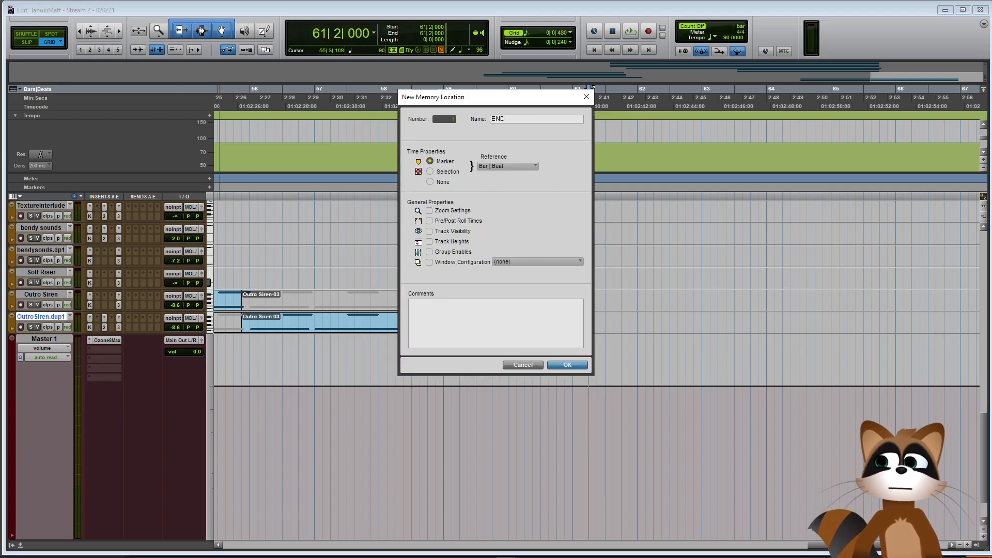
key(Return)
Draw a volume fade-out on Master 1, falling from about 60|4 to the minimum at about 61|2
key(F10)
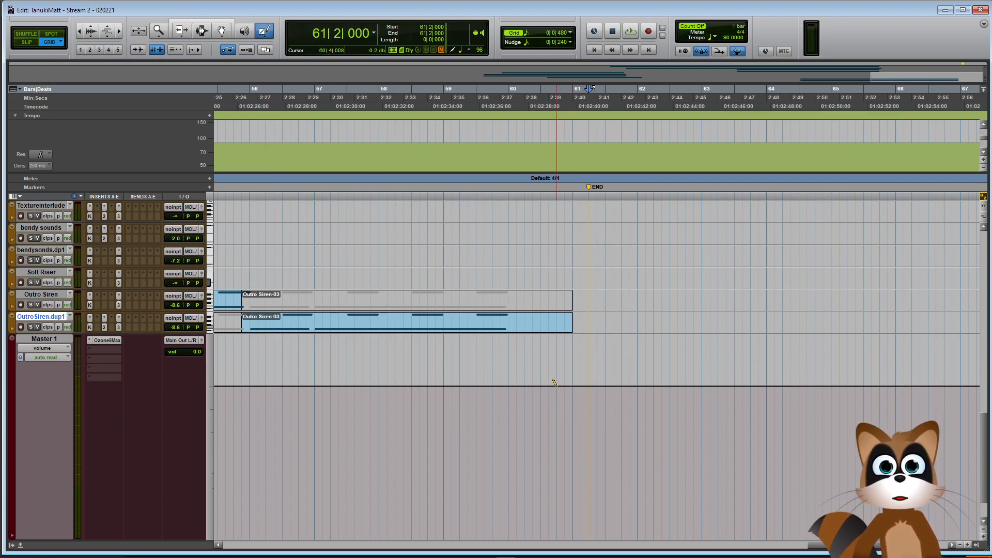
drag(553, 382, 588, 540)
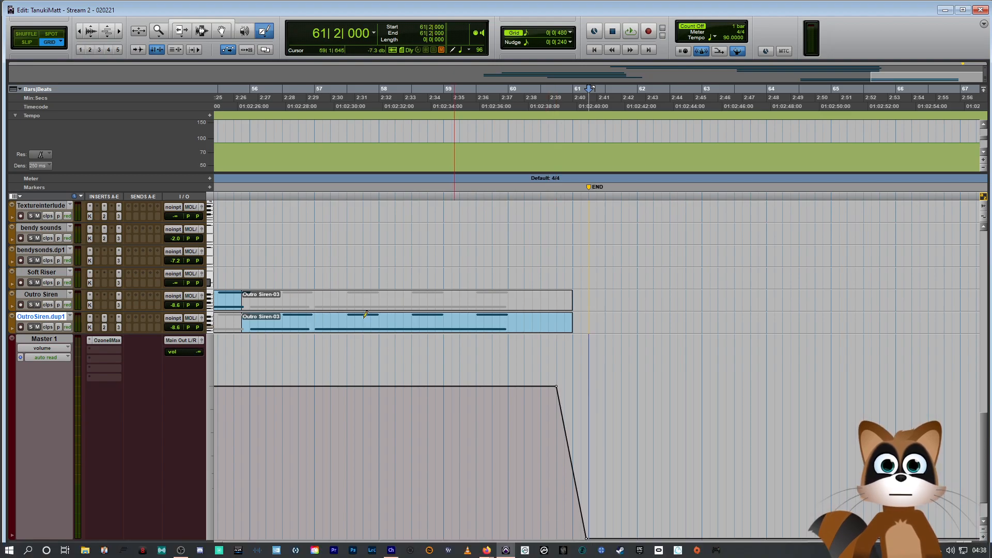
click(192, 22)
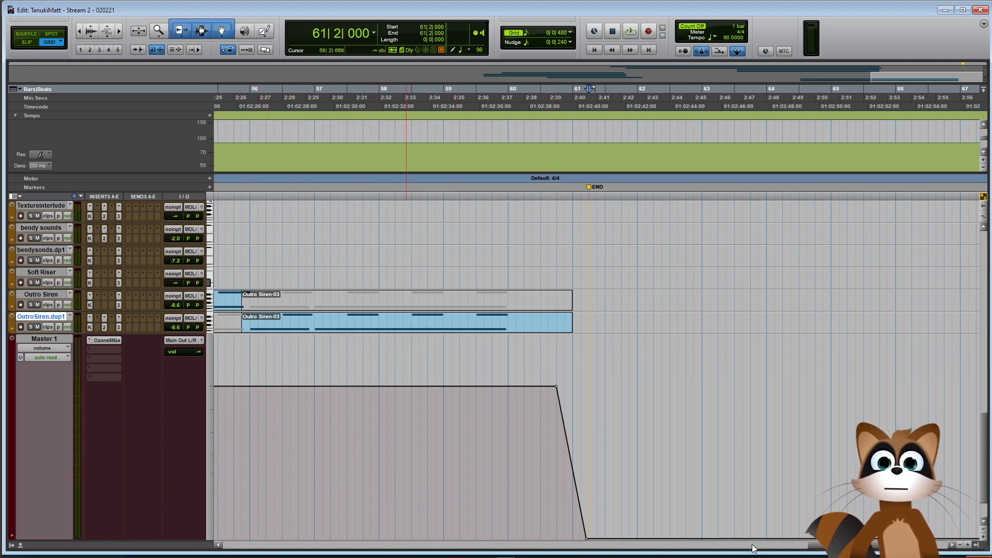
Add a bar/beat marker named START at 1|4|000, near the beginning of the song
scroll(310, 517, left, 15)
click(261, 402)
scroll(310, 410, up, 5)
scroll(315, 410, up, 10)
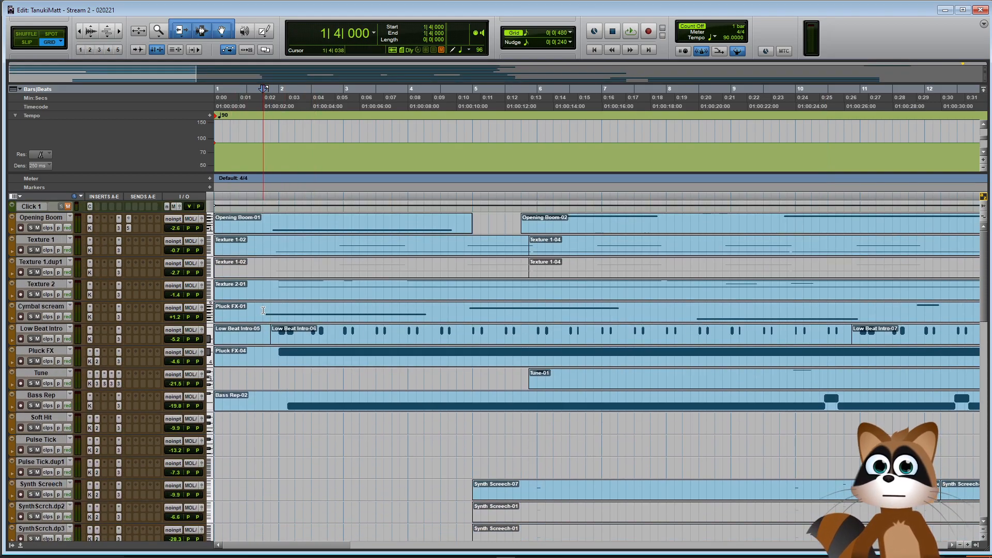
scroll(269, 382, down, 6)
scroll(264, 398, down, 15)
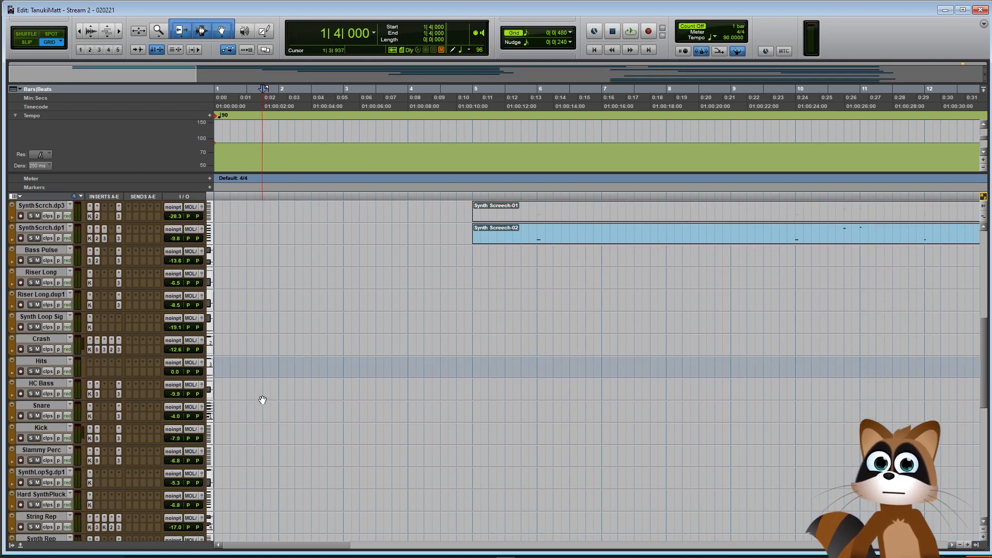
scroll(264, 399, up, 20)
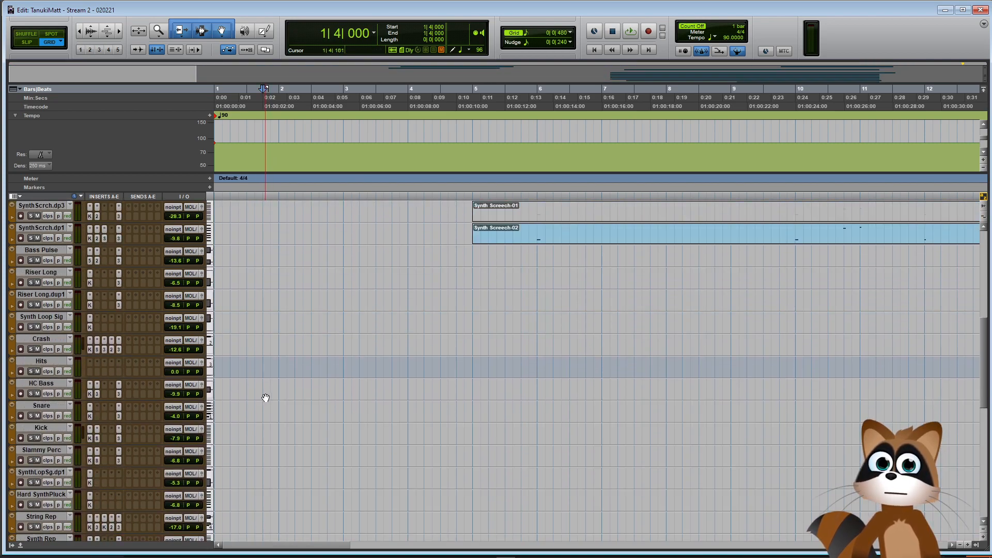
key(Return)
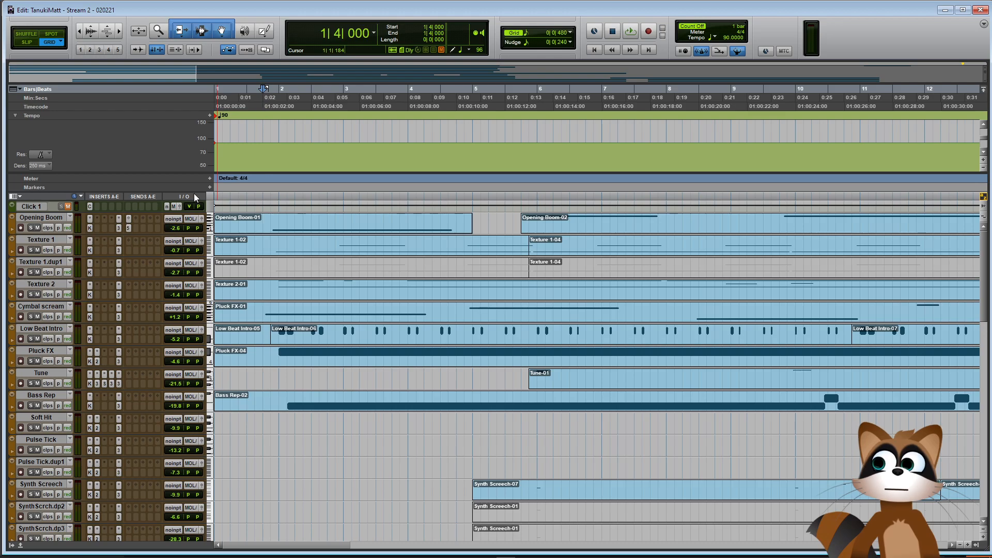
click(209, 187)
text(START)
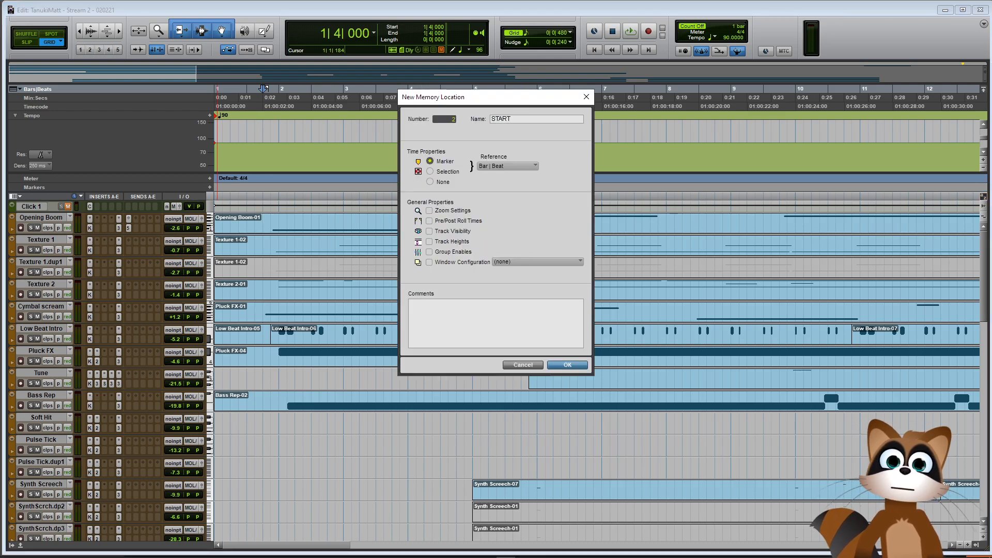
key(Return)
Select the Master 1 range from the START marker at 1|4|000 to the END marker at 61|2|000
scroll(314, 465, down, 15)
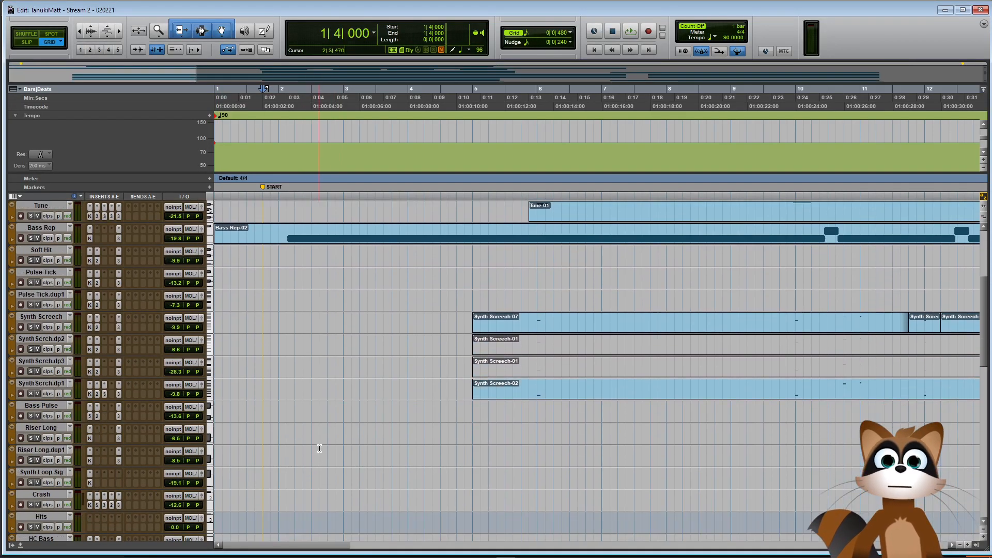
scroll(316, 433, down, 15)
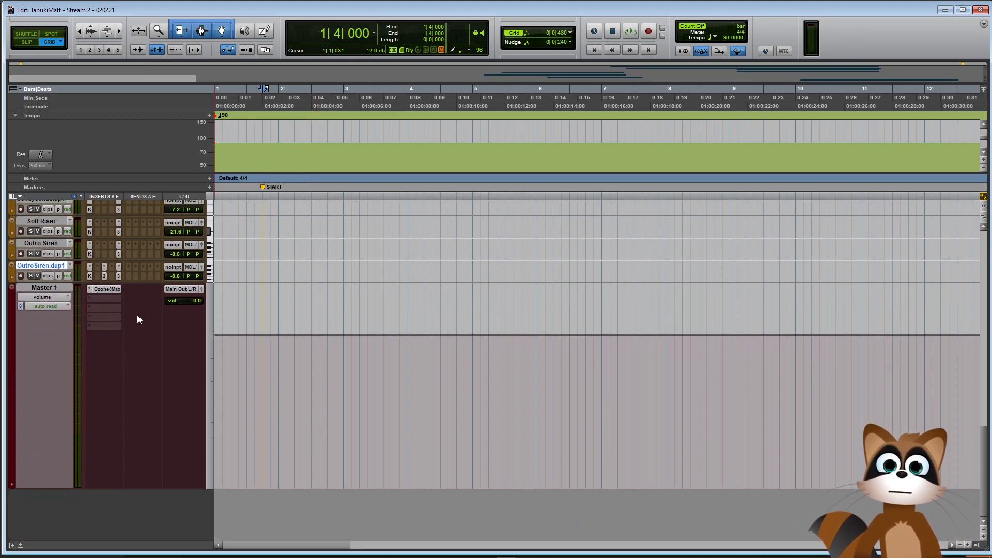
key(alt+a)
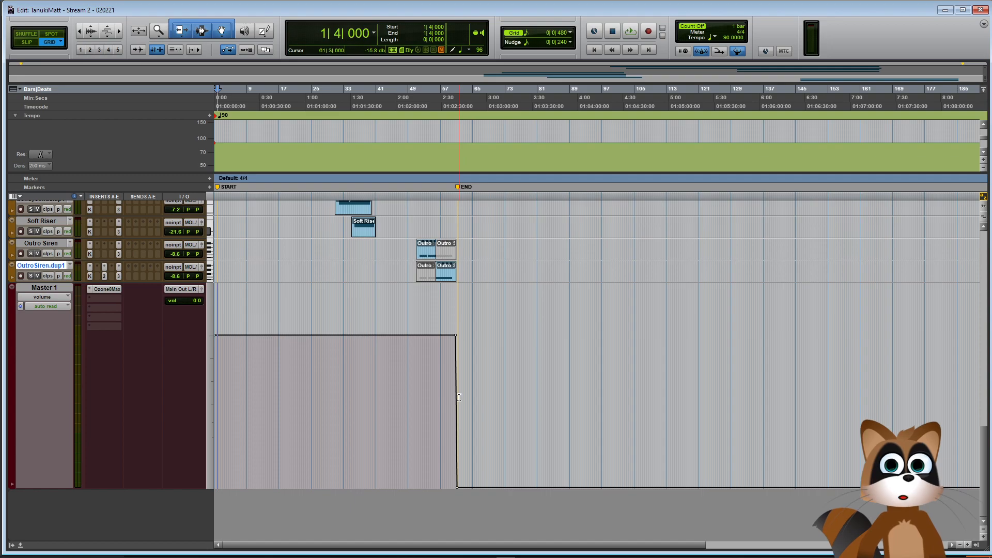
key(ctrl+])
key(ctrl+])
key(ctrl+])
key(ctrl+])
drag(571, 392, 419, 393)
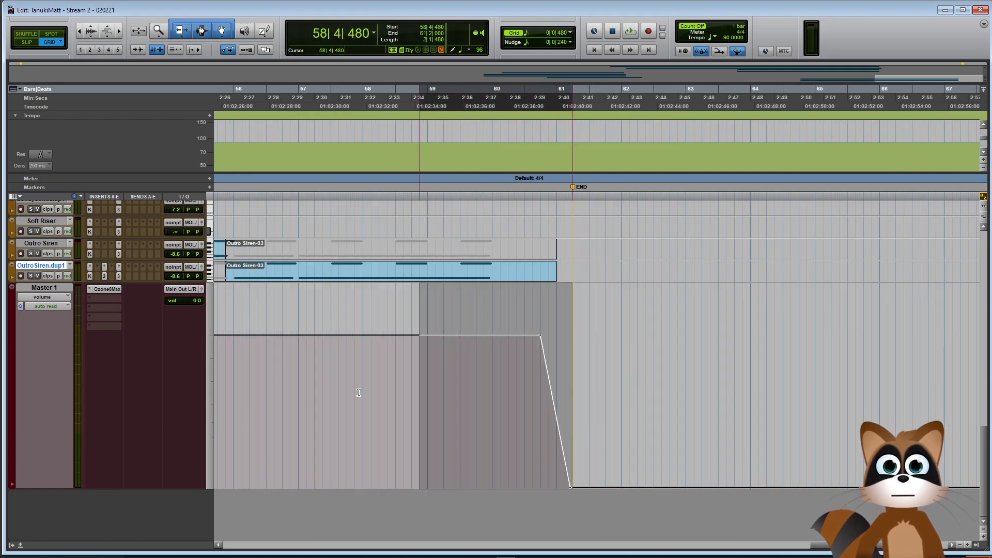
key(shift+Return)
shift+click(261, 347)
shift+click(238, 366)
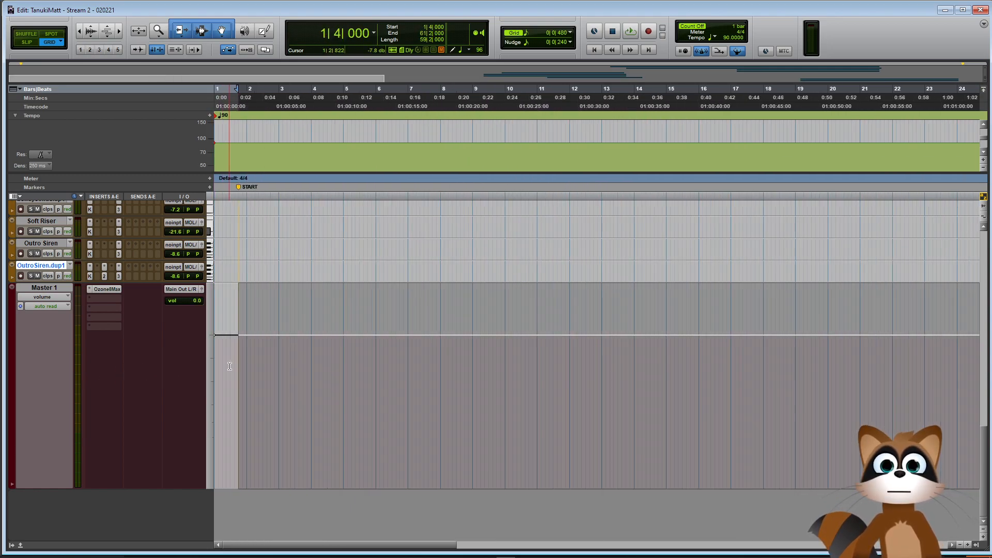
key(ctrl+[)
key(ctrl+[)
key(ctrl+])
key(ctrl+[)
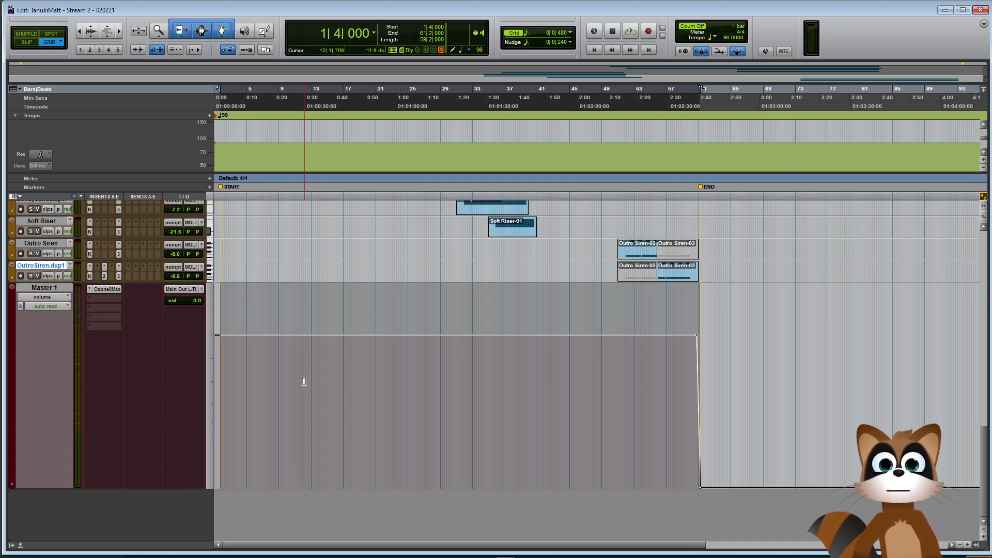
Move the Ozone 8 Maximizer to Master 1's fifth insert slot and insert a stereo Neutron 3 Equalizer in the first slot
drag(104, 309, 104, 309)
click(108, 289)
mouse_move(156, 318)
mouse_move(234, 321)
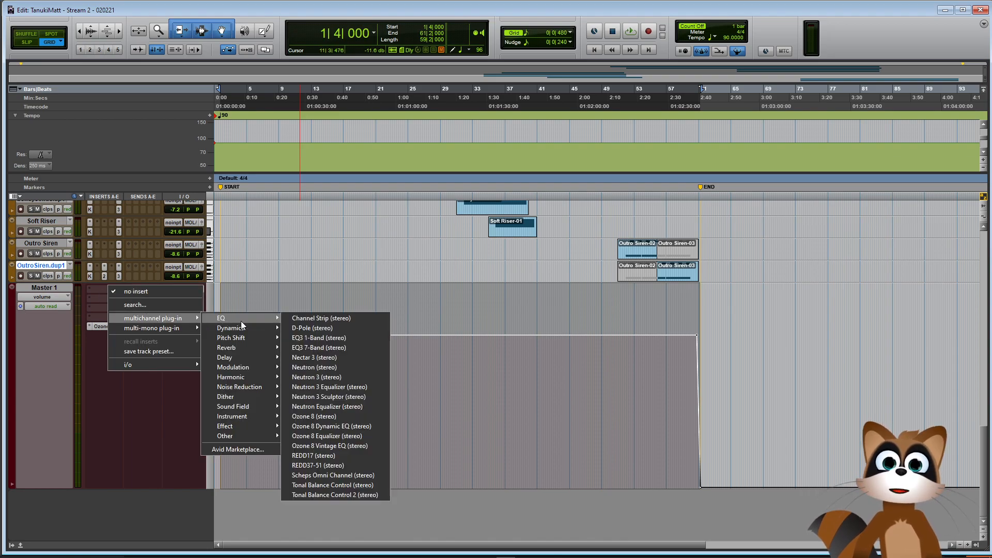
click(360, 387)
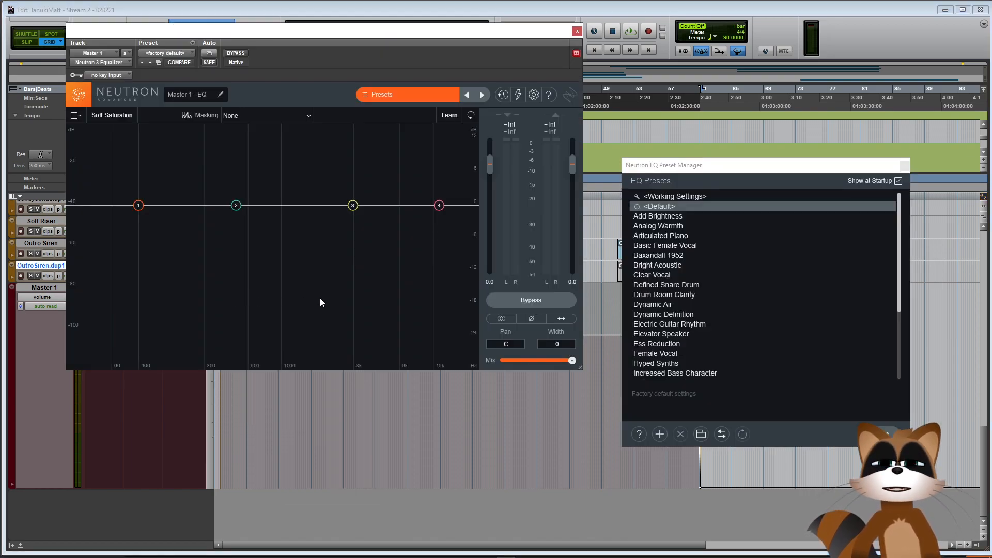
click(903, 166)
Shape the master EQ with a 30 Hz, 48 dB/oct high-pass, a -0.7 dB dip at 221 Hz and a 0.2 dB high shelf at 3937 Hz
drag(91, 208, 73, 208)
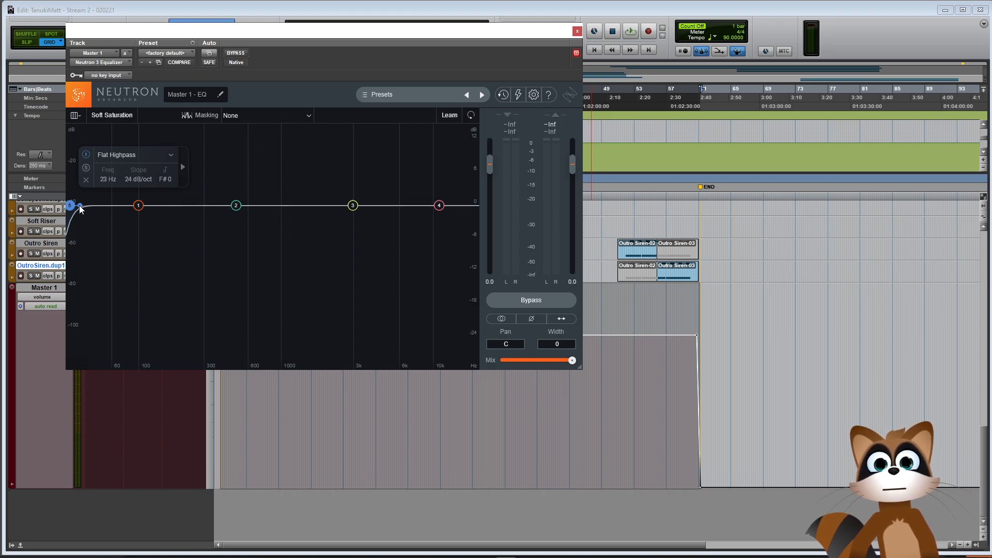
drag(70, 209, 80, 211)
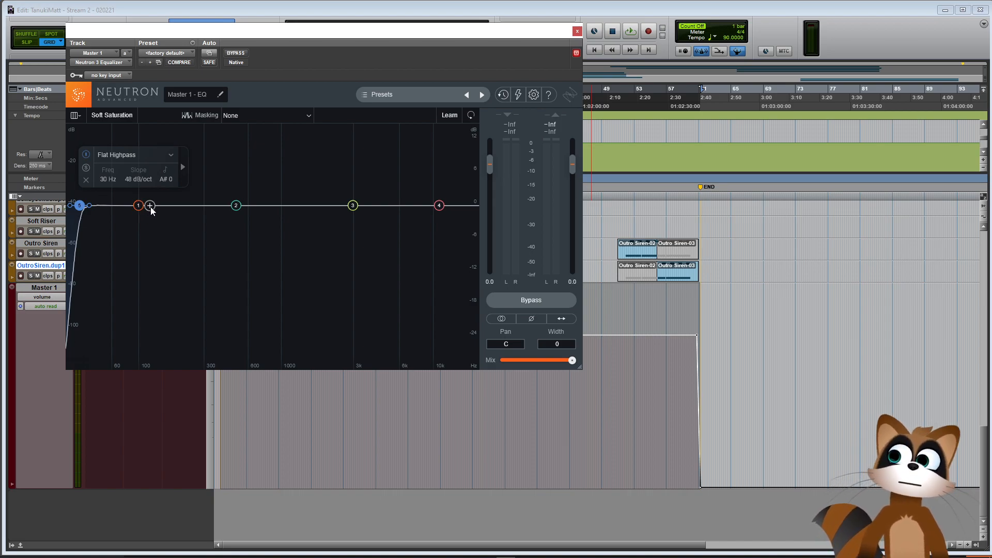
drag(231, 207, 185, 213)
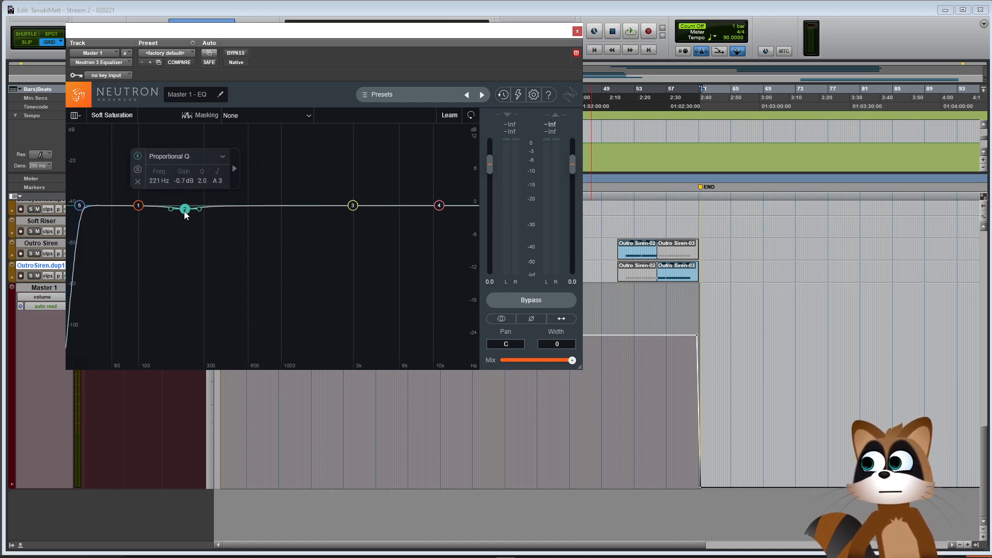
drag(438, 206, 371, 205)
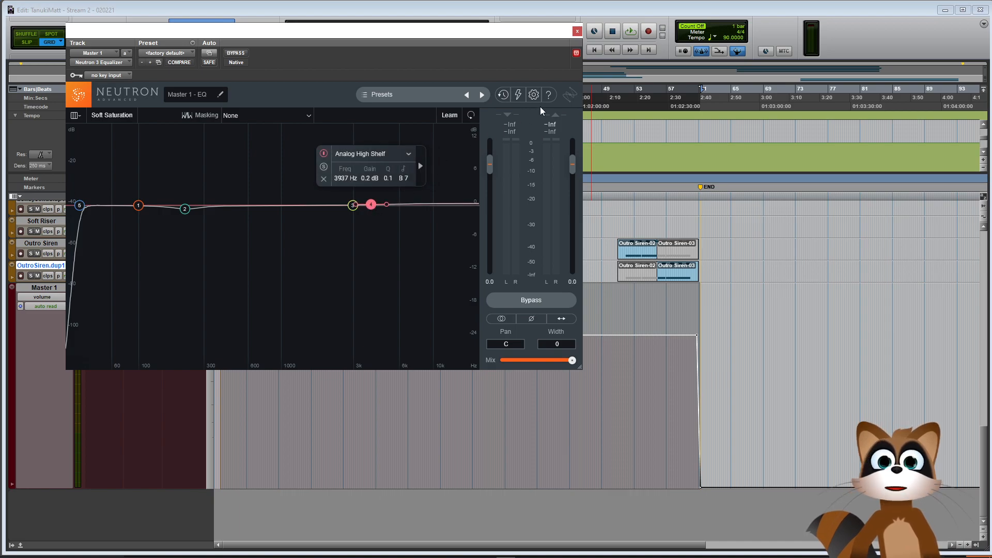
click(577, 32)
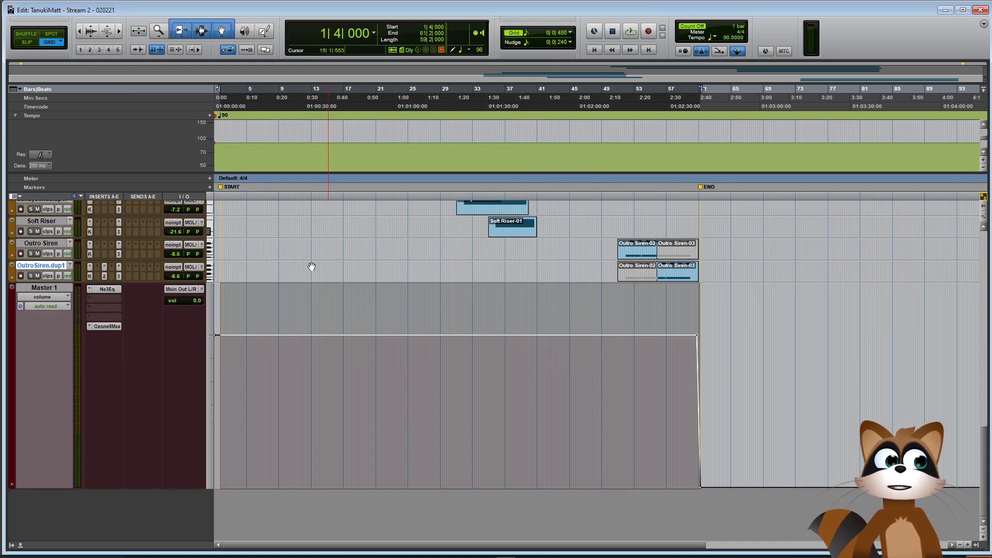
Insert the stereo Kramer Tape plug-in in Master 1's second insert slot
click(102, 299)
mouse_move(146, 328)
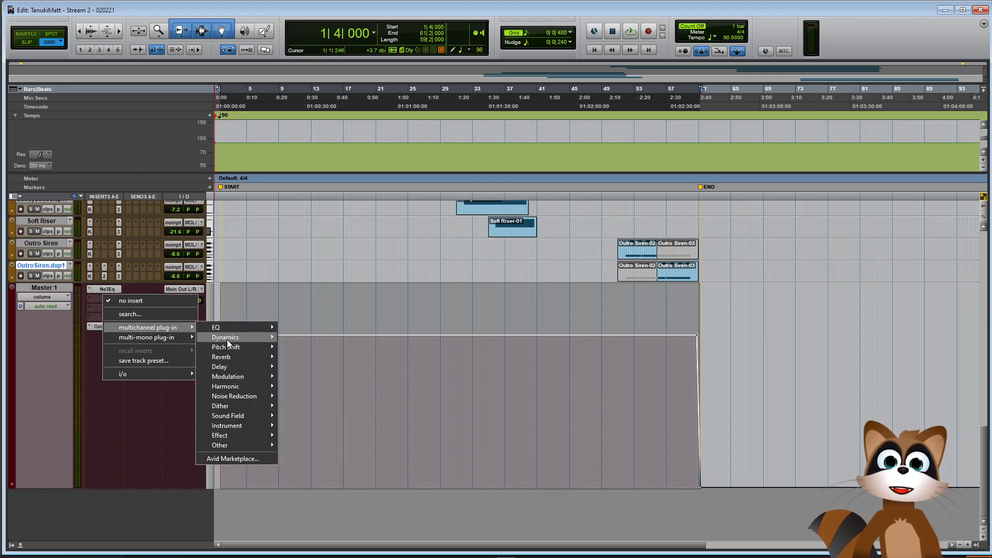
mouse_move(237, 386)
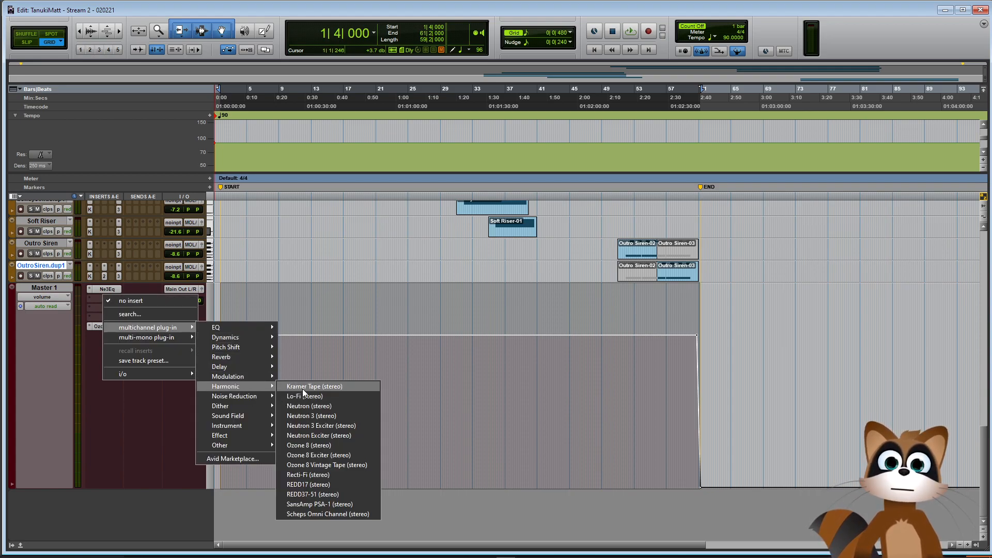
click(303, 389)
Load the Mastering Clean and Open preset in Kramer Tape and turn its noise off
click(407, 74)
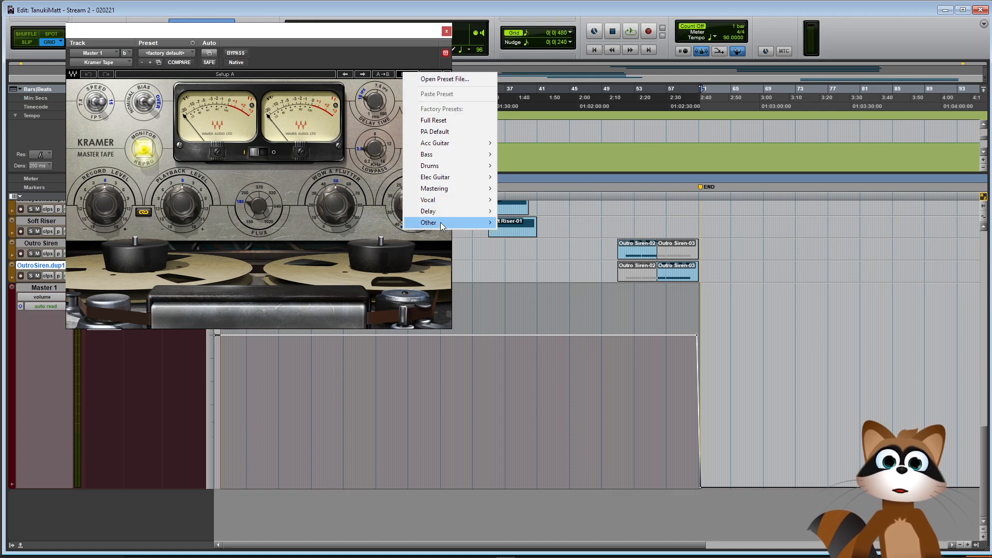
mouse_move(439, 223)
mouse_move(447, 188)
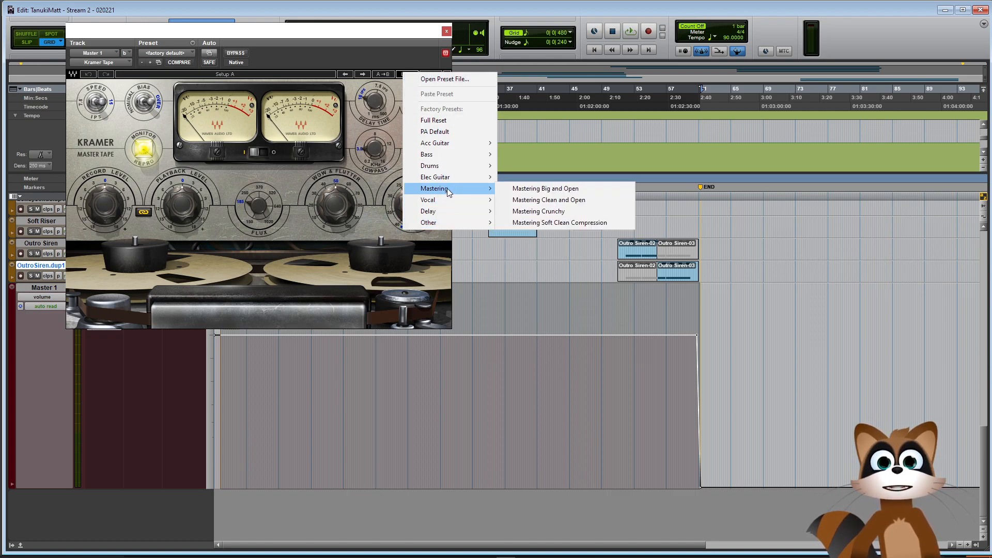
click(519, 201)
drag(412, 205, 413, 227)
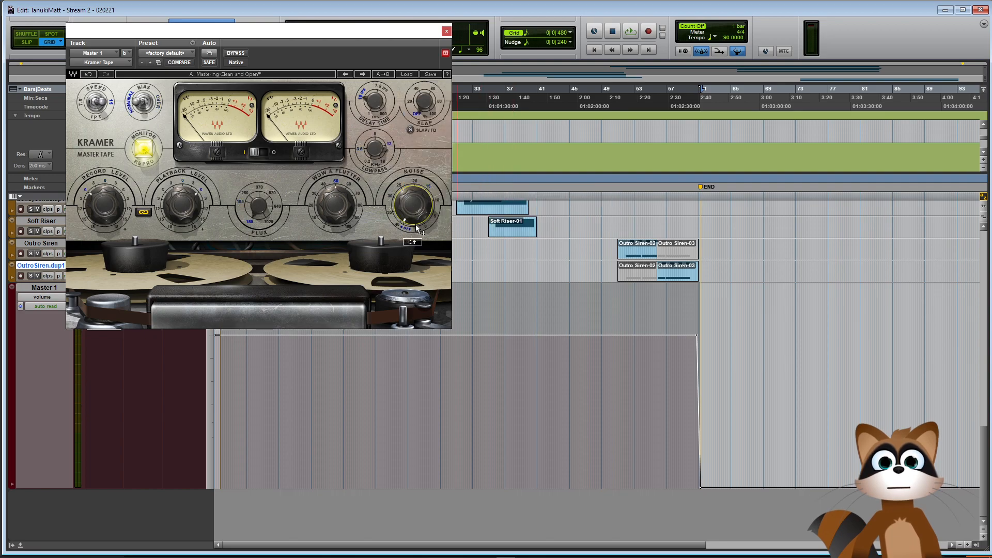
click(447, 31)
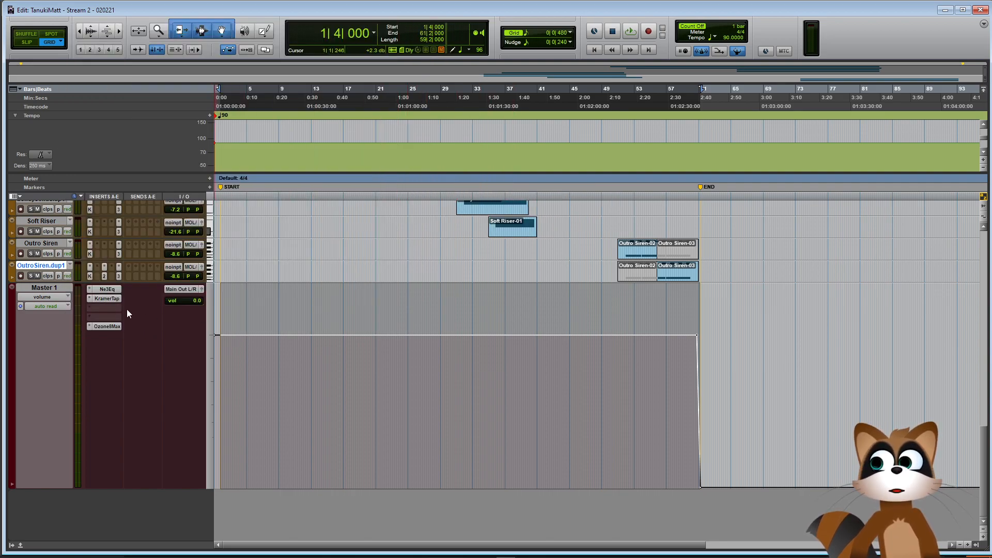
Set the Ozone 8 Maximizer to IRC IV Modern with True Peak on, a -0.1 dB ceiling and a -5.0 dB threshold
click(107, 326)
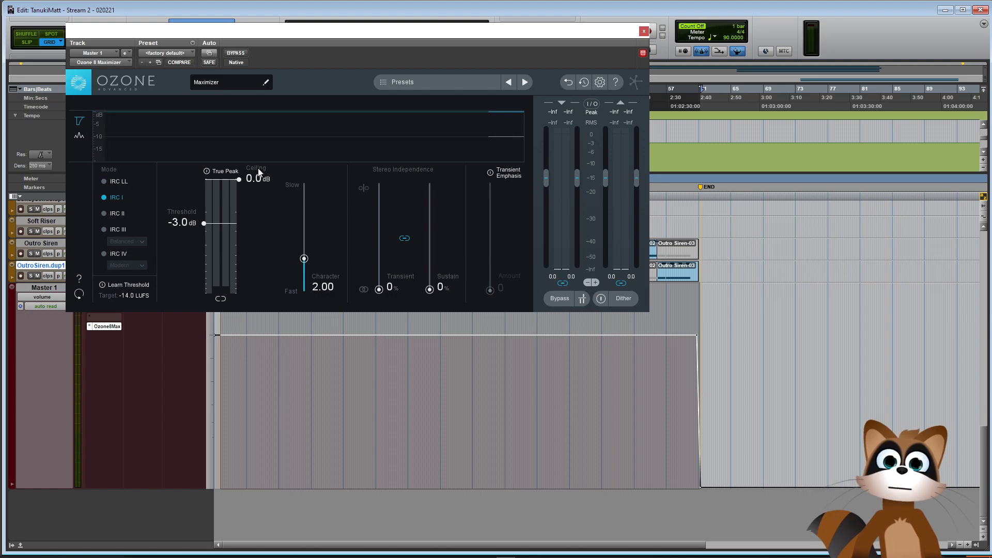
click(110, 254)
click(131, 264)
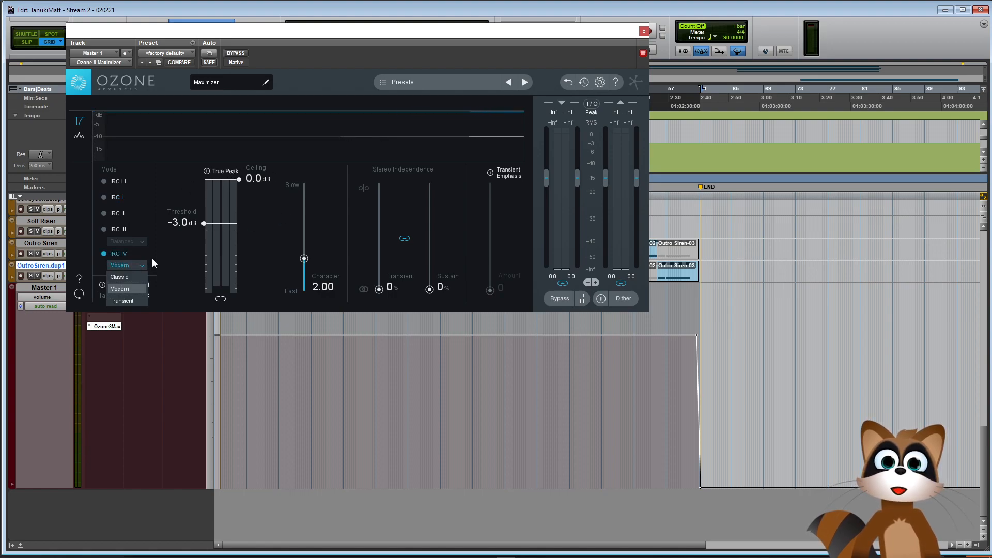
drag(238, 181, 240, 186)
drag(213, 221, 206, 240)
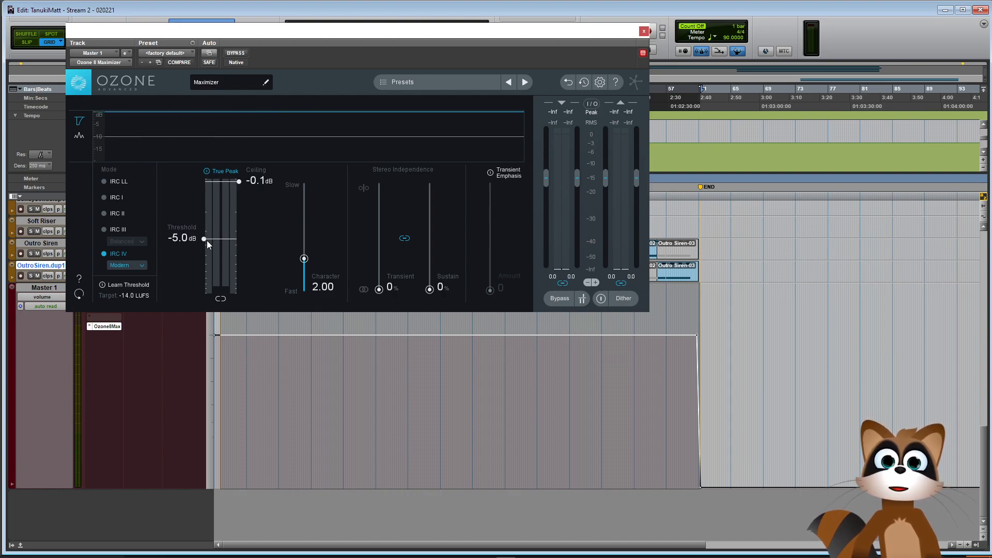
Play the song from START to END and lower the Maximizer threshold to -7.0 dB
key(space)
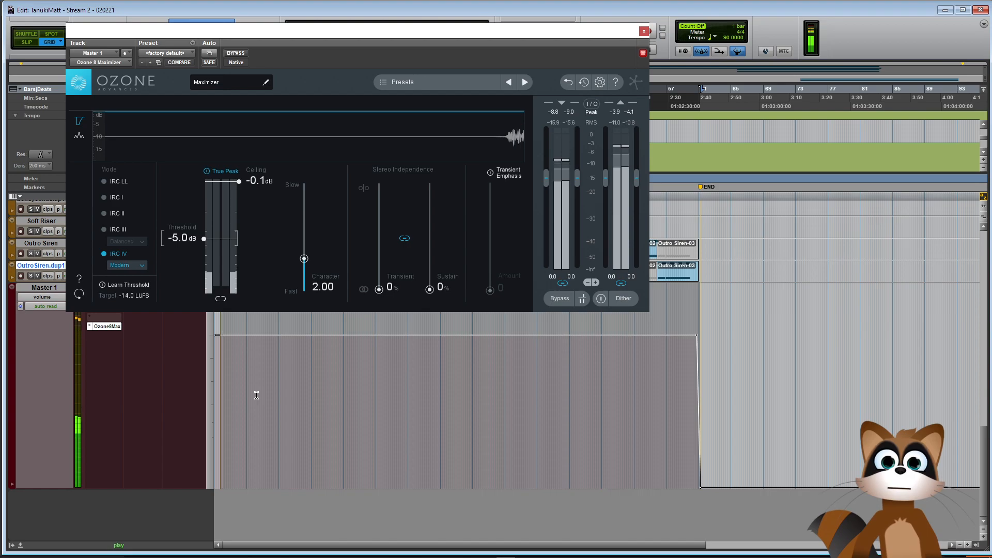
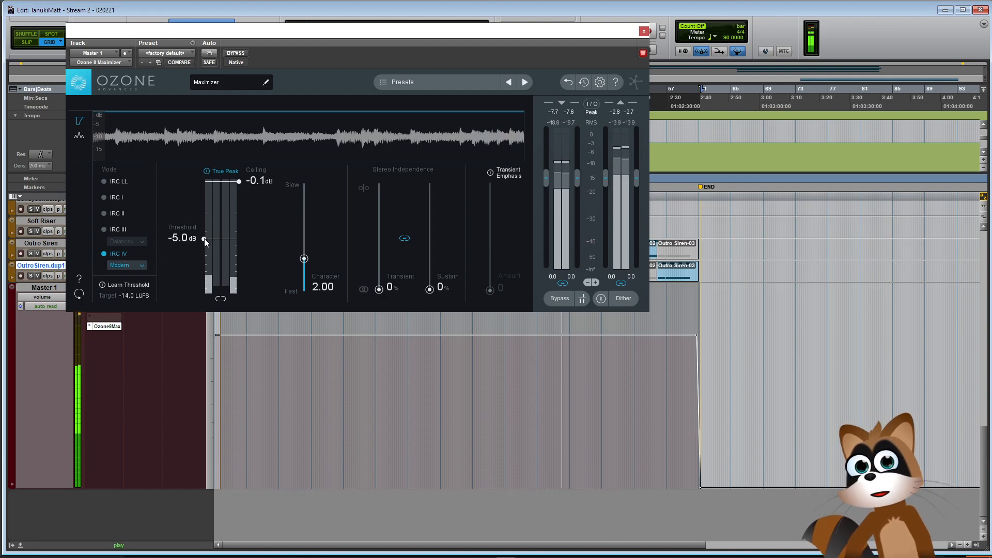
drag(204, 239, 205, 249)
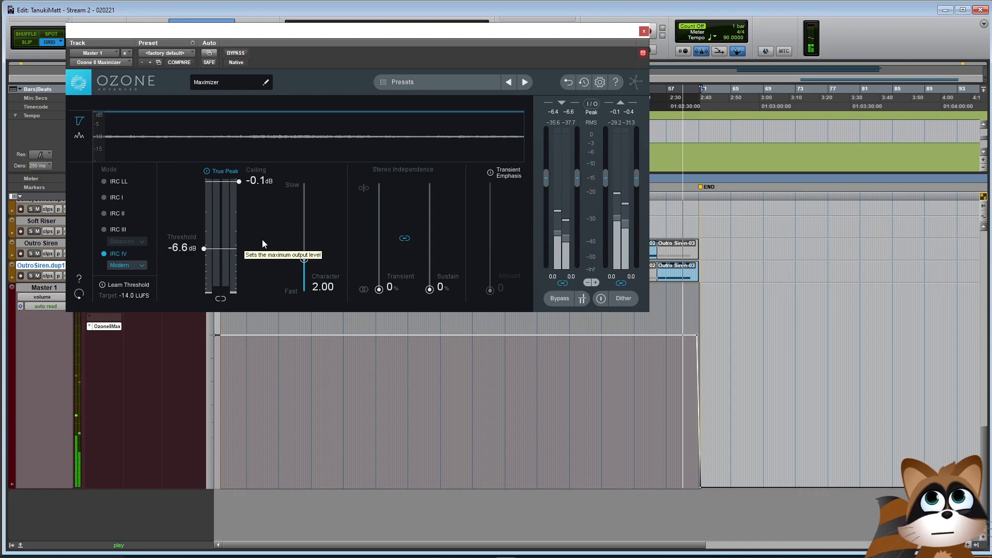
drag(206, 248, 207, 250)
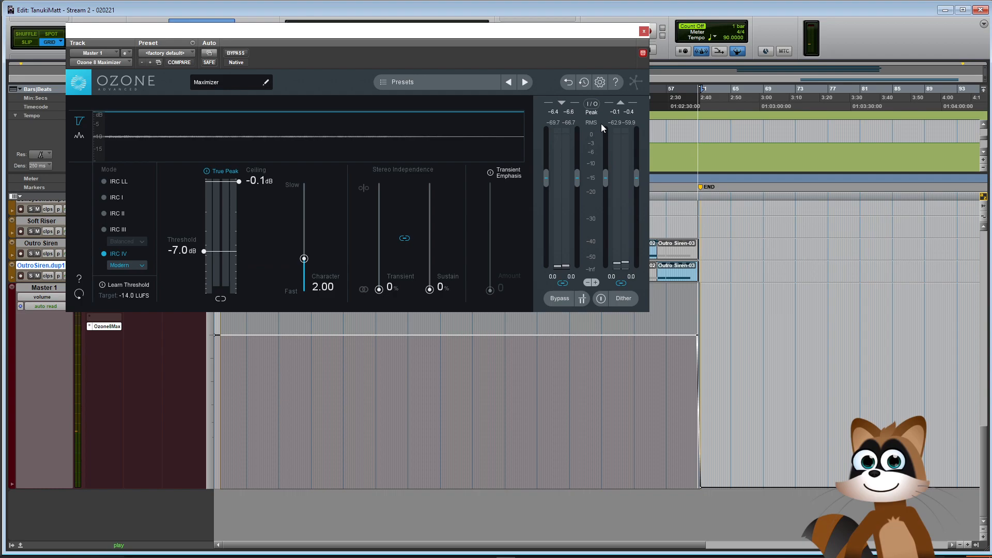
click(644, 31)
click(109, 326)
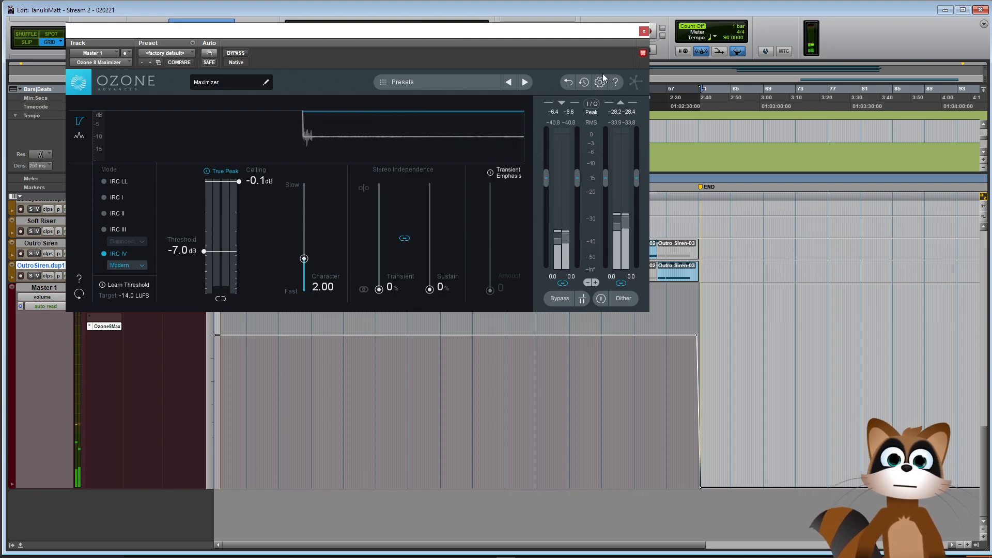
click(644, 31)
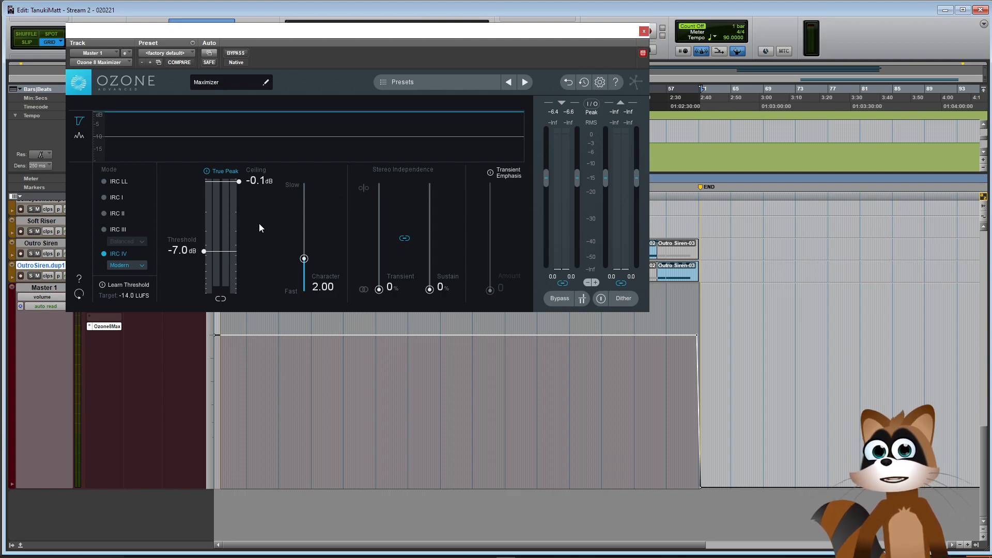
Bounce Out 1-2 to an interleaved 24-bit, 48 kHz WAV under the session's file name and close the Maximizer window
key(ctrl+alt+b)
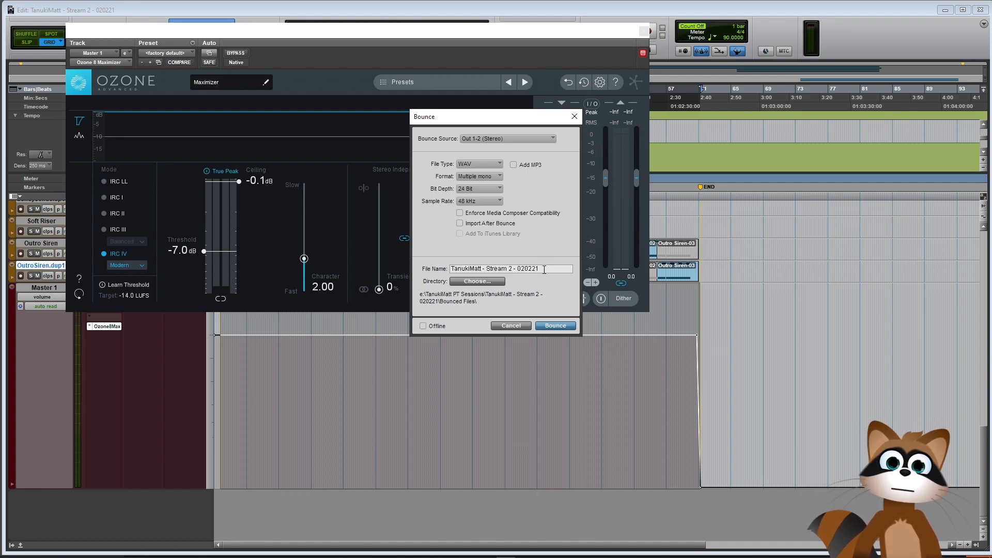
click(481, 176)
click(532, 180)
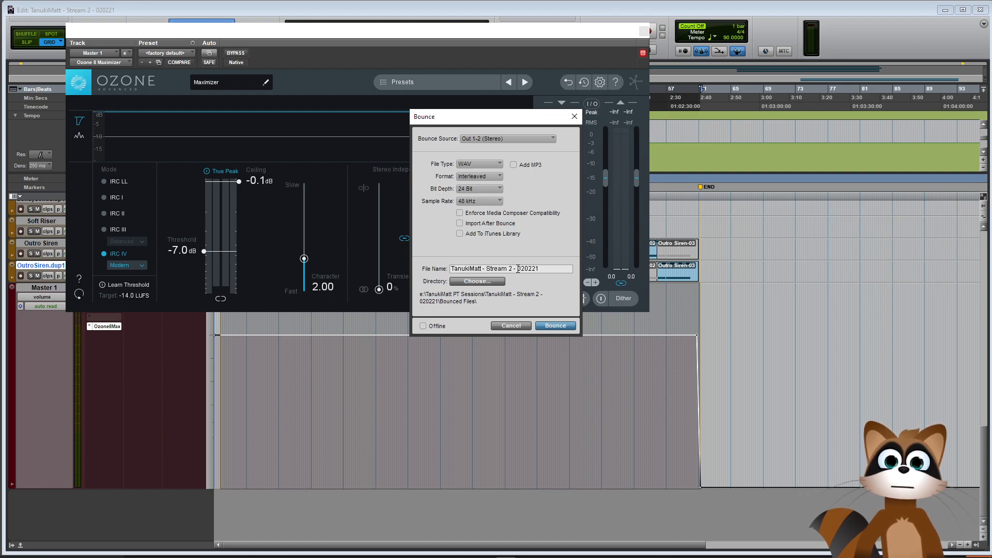
double_click(541, 269)
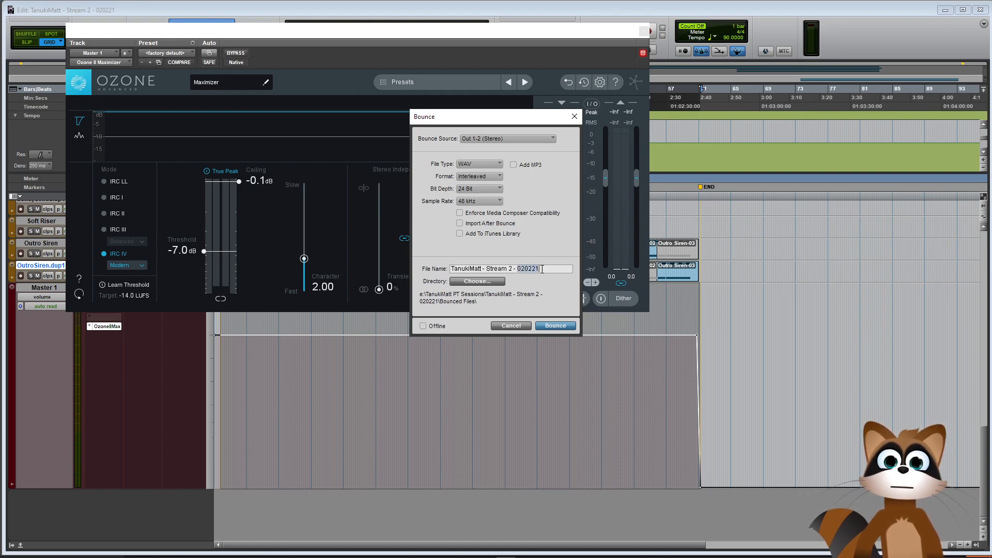
click(541, 269)
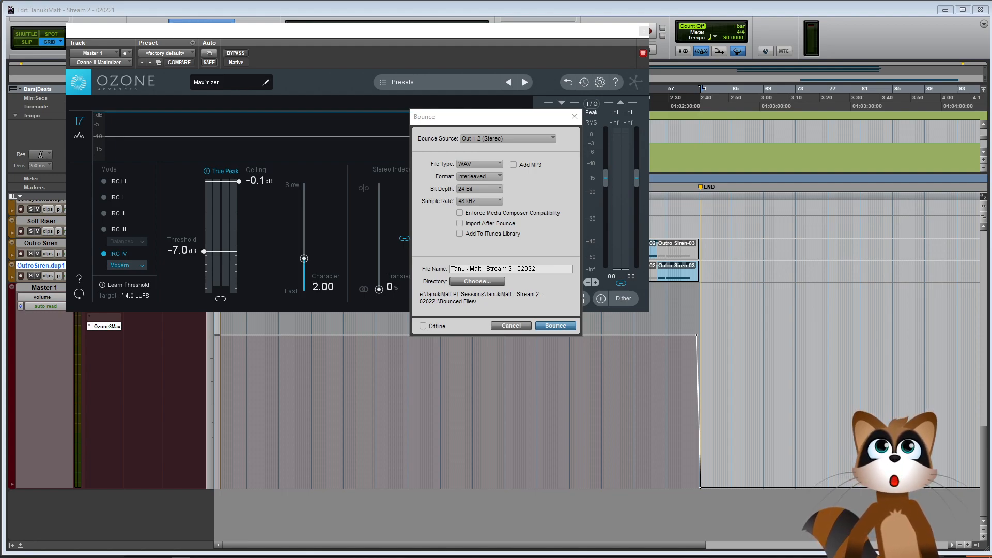
click(506, 120)
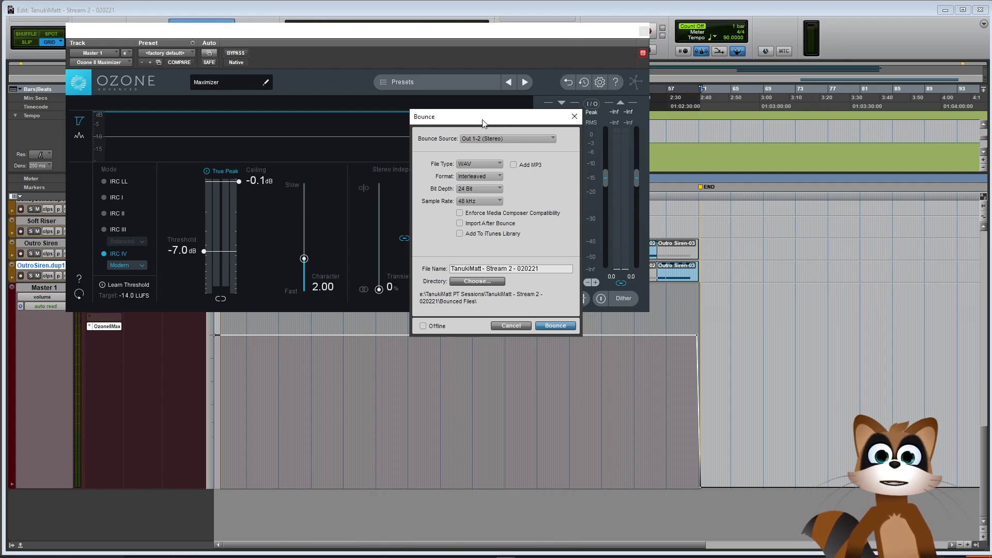
click(548, 326)
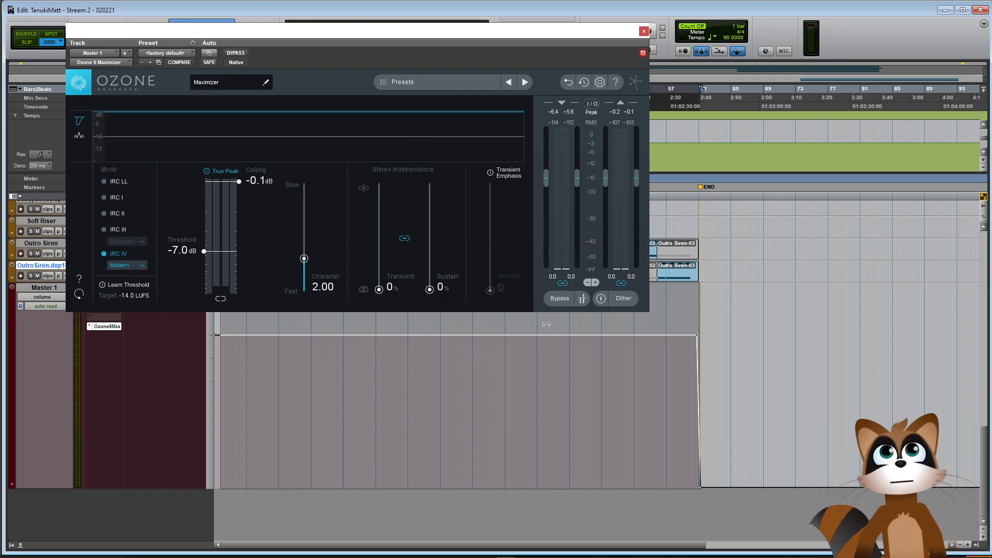
click(644, 32)
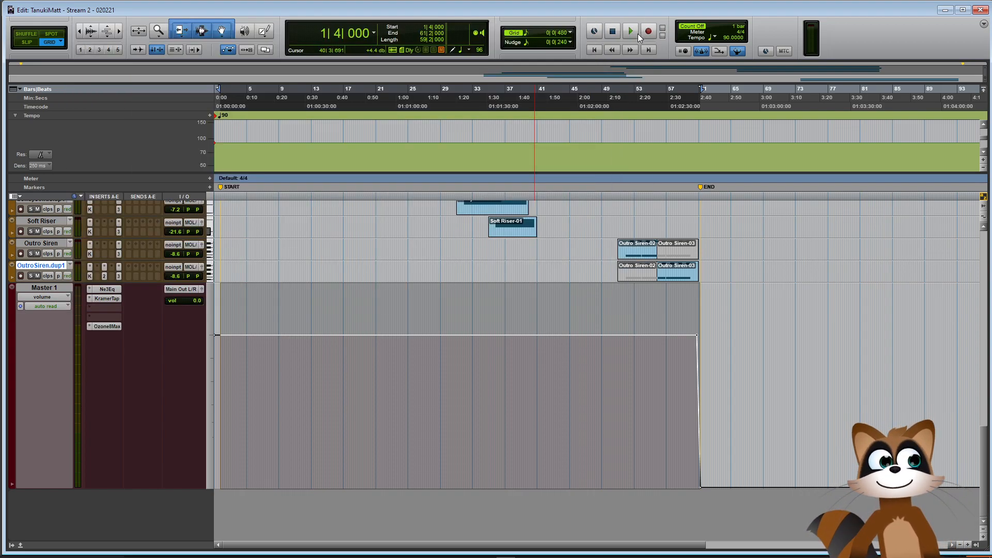
Look over the finished arrangement across all tracks, from Click 1 down to Master 1
scroll(985, 345, up, 10)
scroll(984, 345, up, 6)
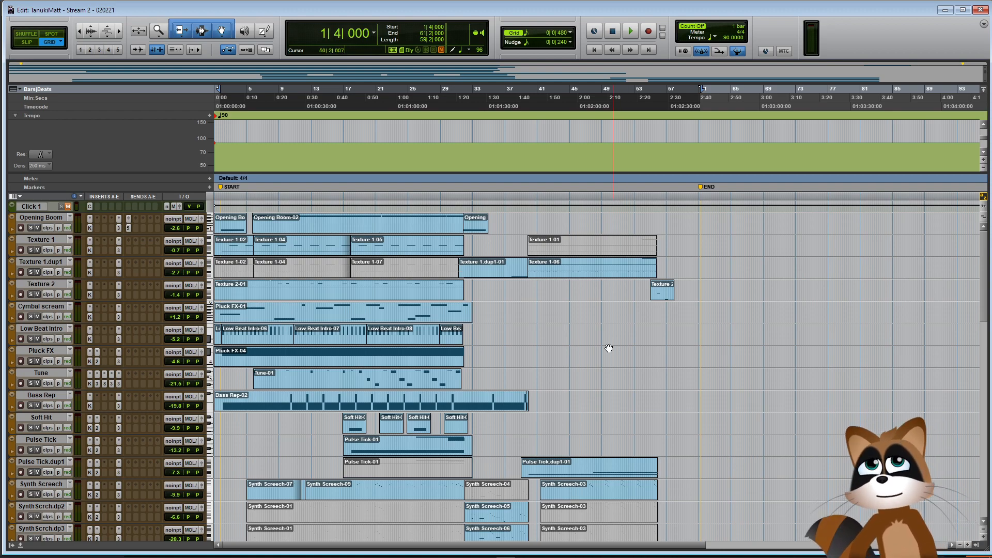
scroll(688, 354, down, 20)
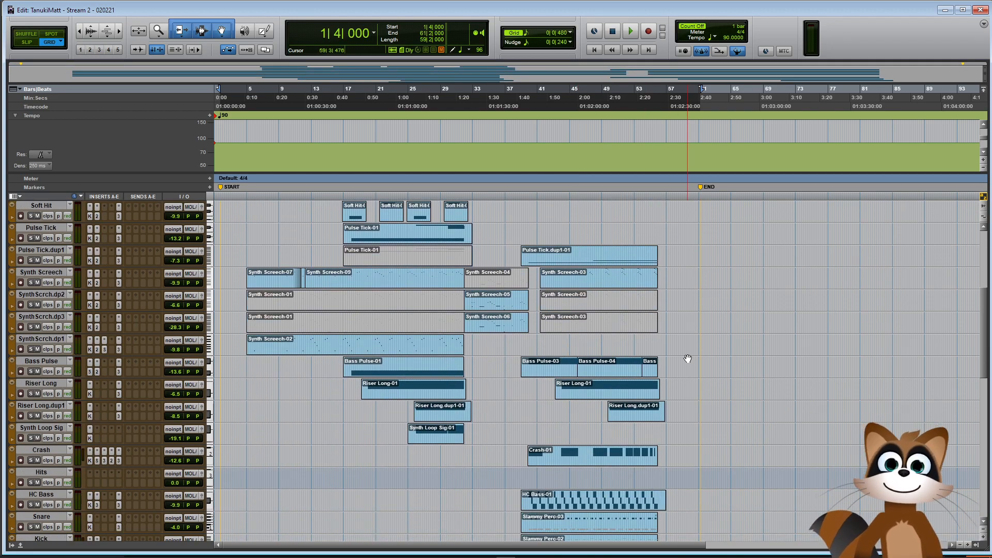
scroll(687, 358, down, 5)
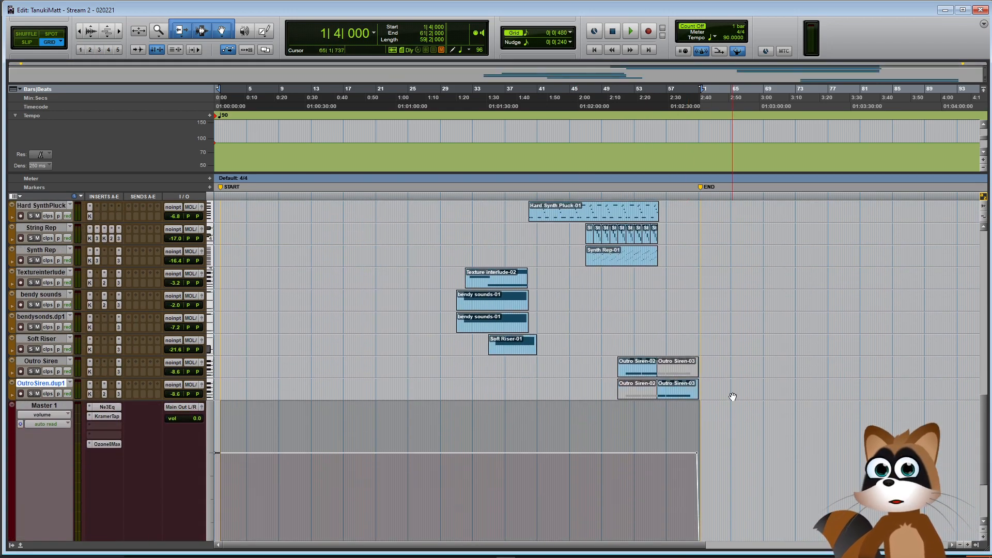
scroll(733, 395, down, 5)
scroll(733, 398, up, 20)
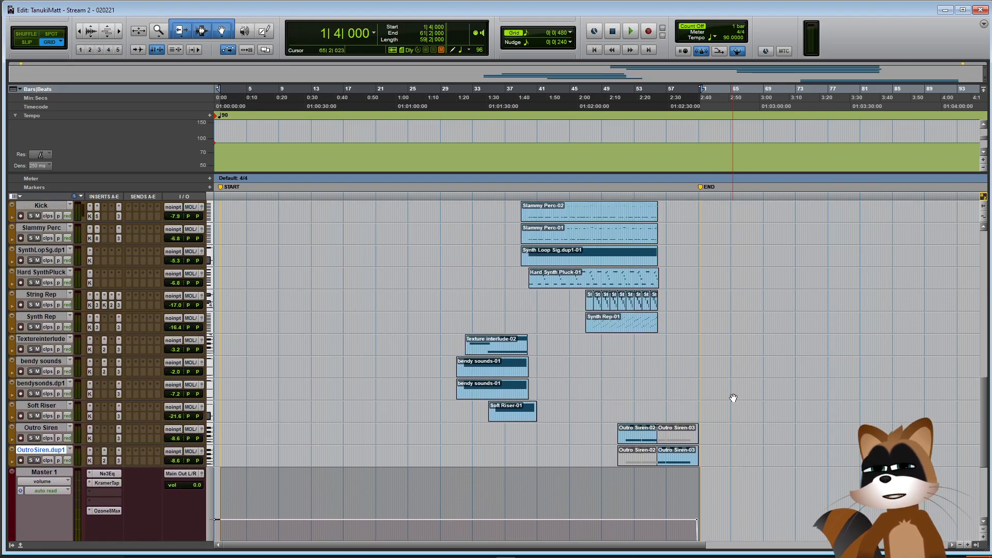
scroll(732, 397, up, 3)
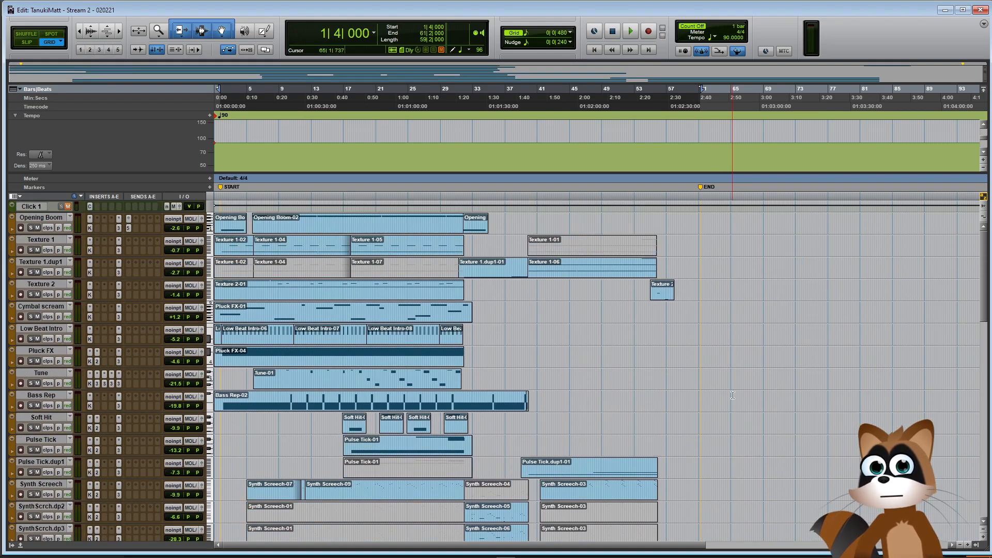